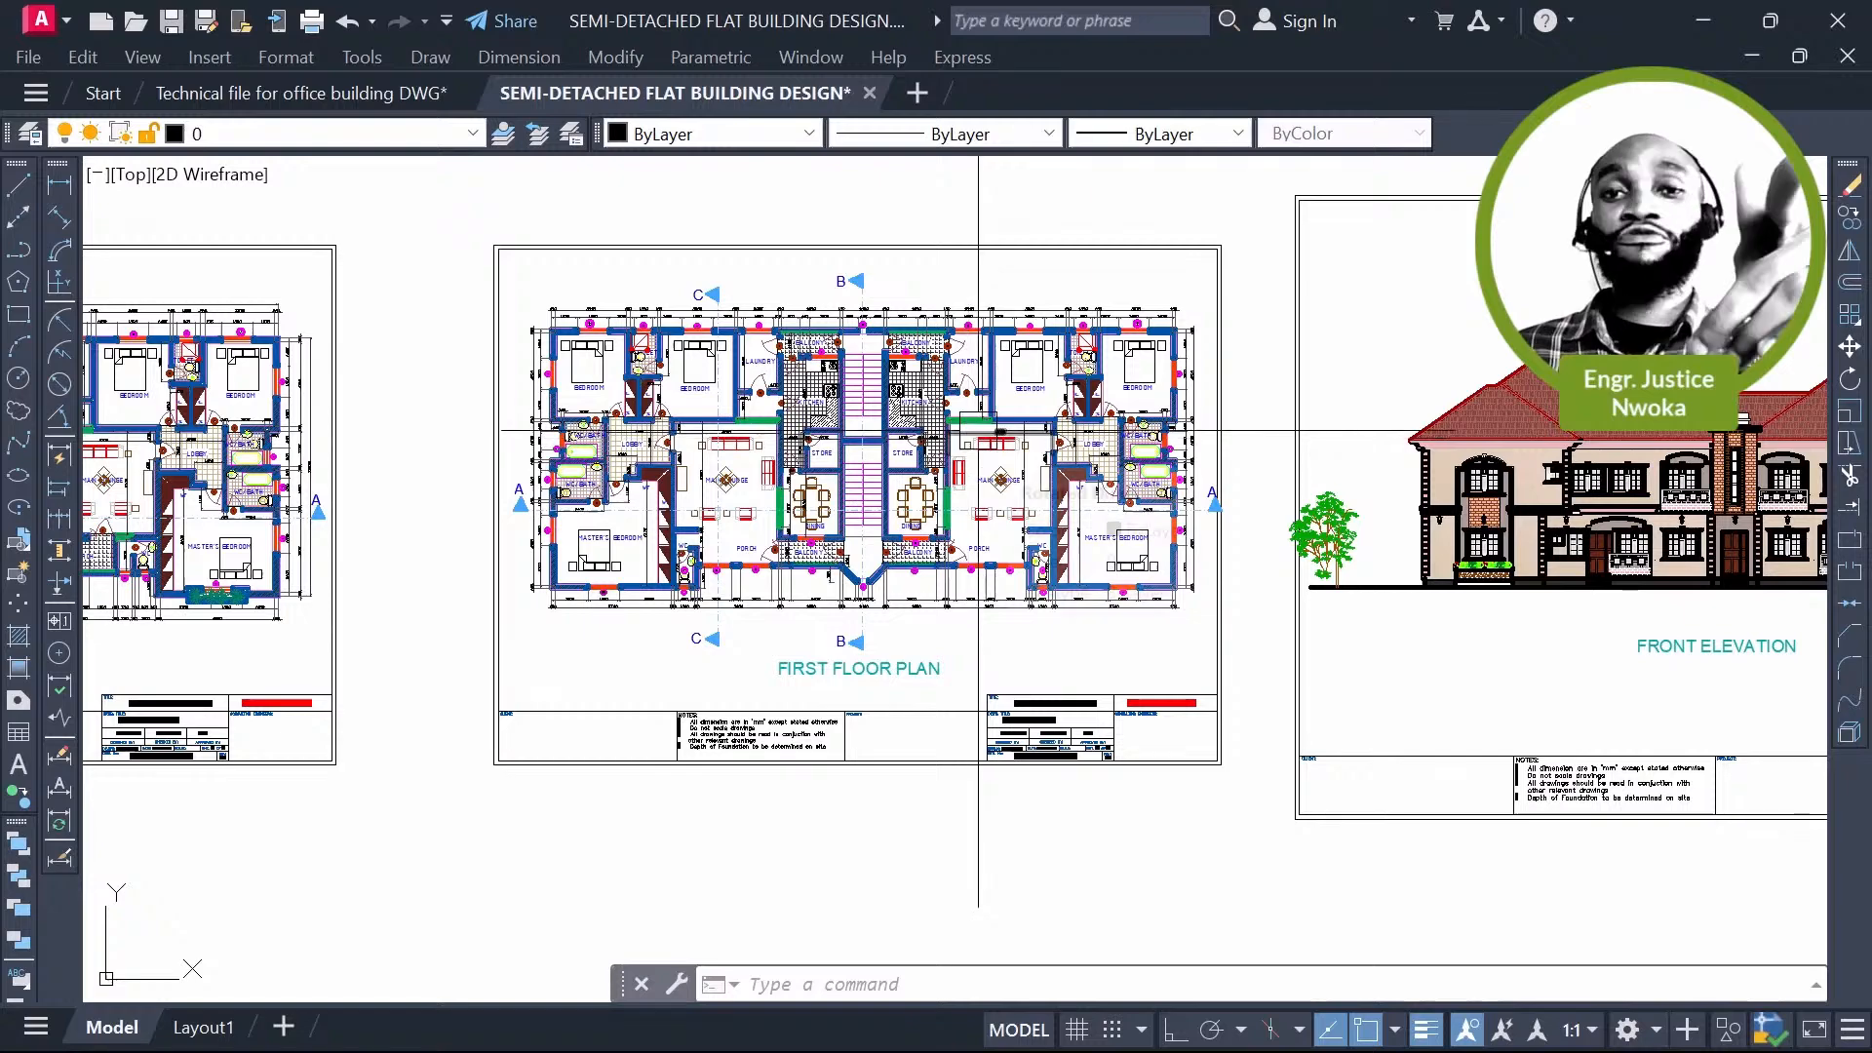
# Step: Examine the first floor plan, the front elevation with its roof tank detail, and the back elevation
pyautogui.scroll(4, 978, 429)
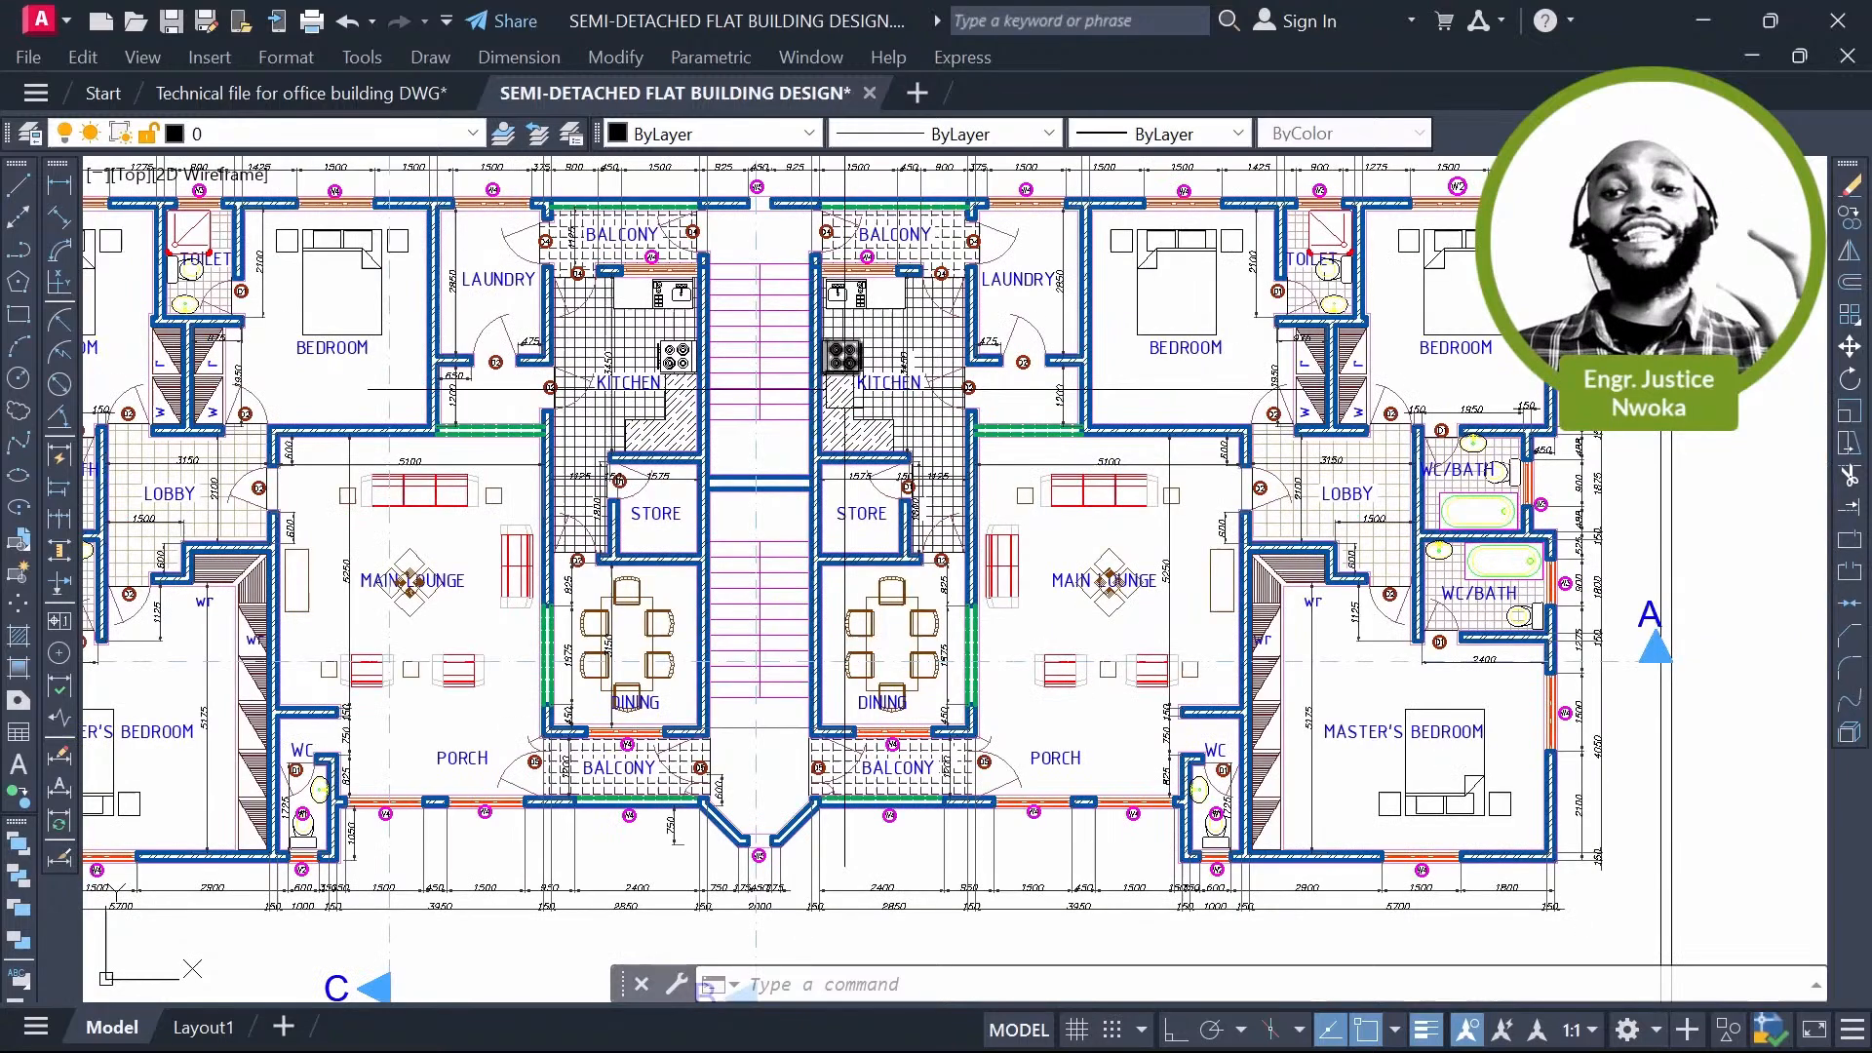
pyautogui.scroll(-2, 1400, 435)
pyautogui.moveTo(1400, 435); pyautogui.dragTo(646, 426, button='middle')
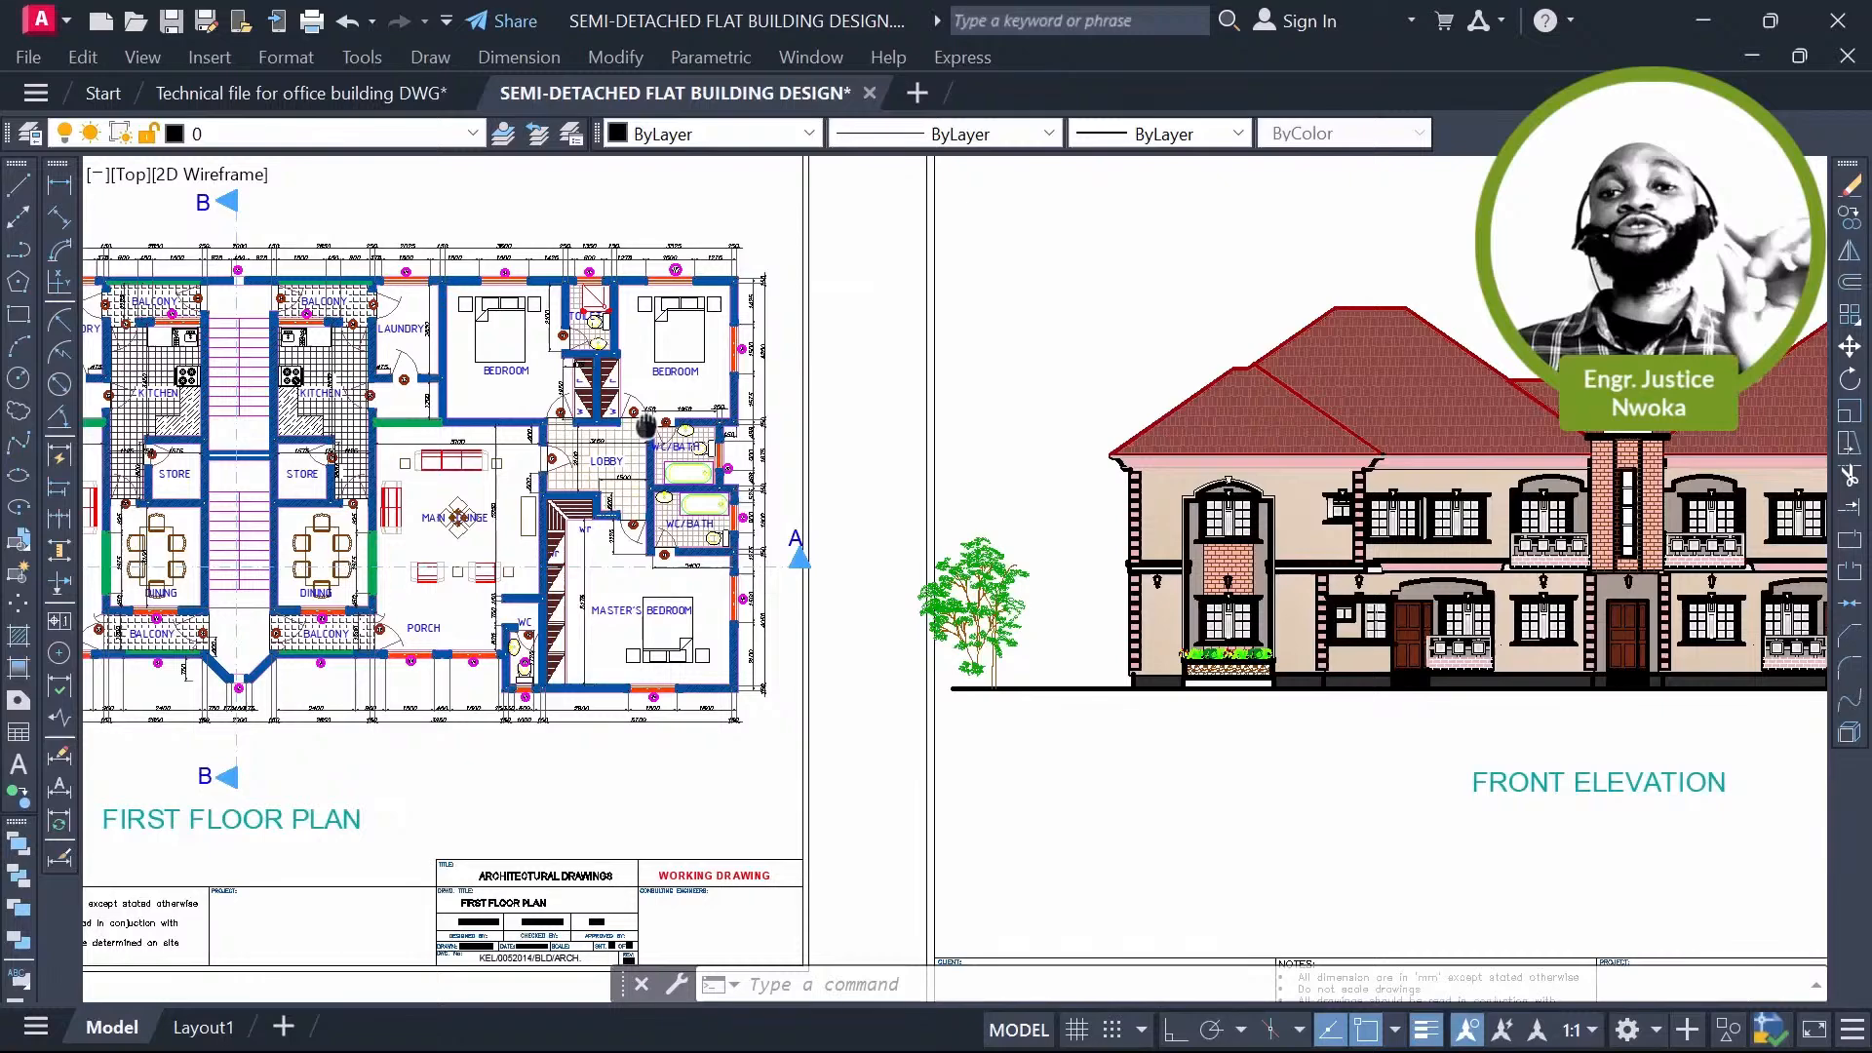
pyautogui.scroll(2, 1800, 354)
pyautogui.moveTo(1800, 354)
pyautogui.mouseDown(button='middle')
pyautogui.moveTo(1154, 285)
pyautogui.moveTo(1361, 348)
pyautogui.mouseUp(button='middle')
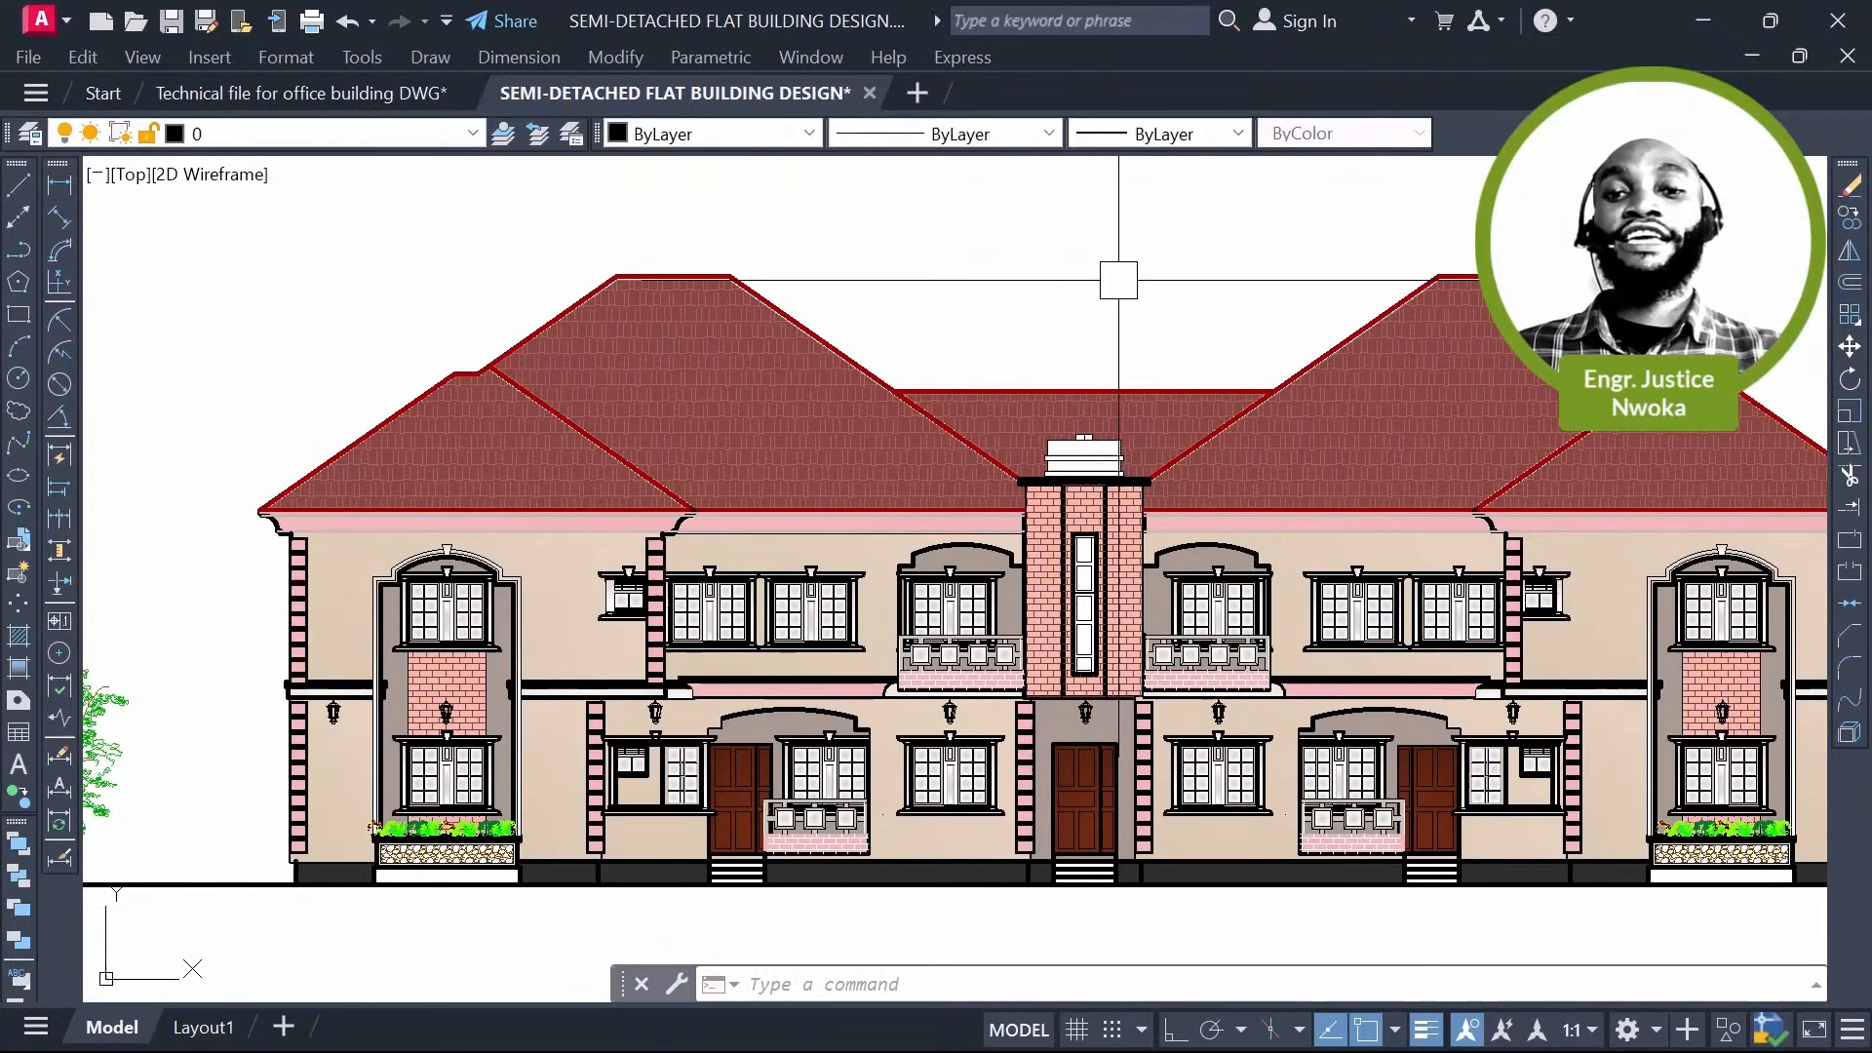
pyautogui.moveTo(1094, 276); pyautogui.dragTo(982, 277, button='middle')
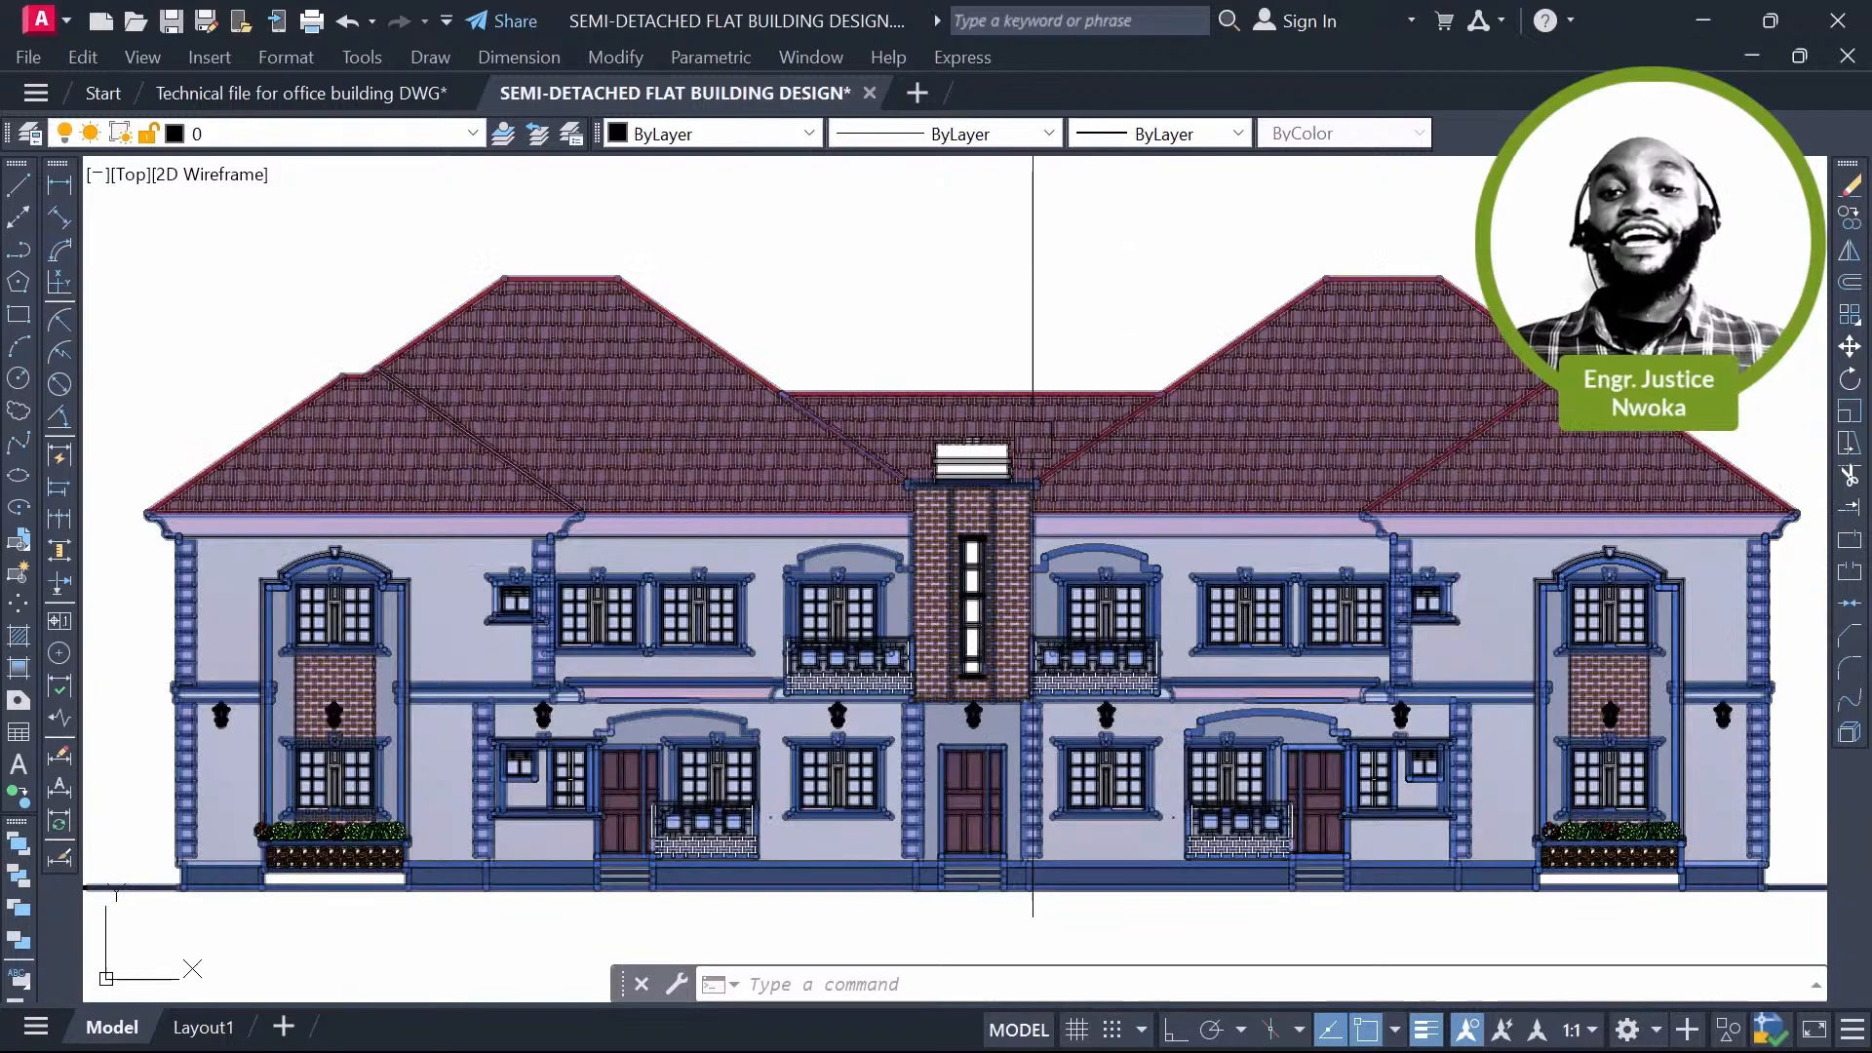
pyautogui.scroll(6, 1032, 442)
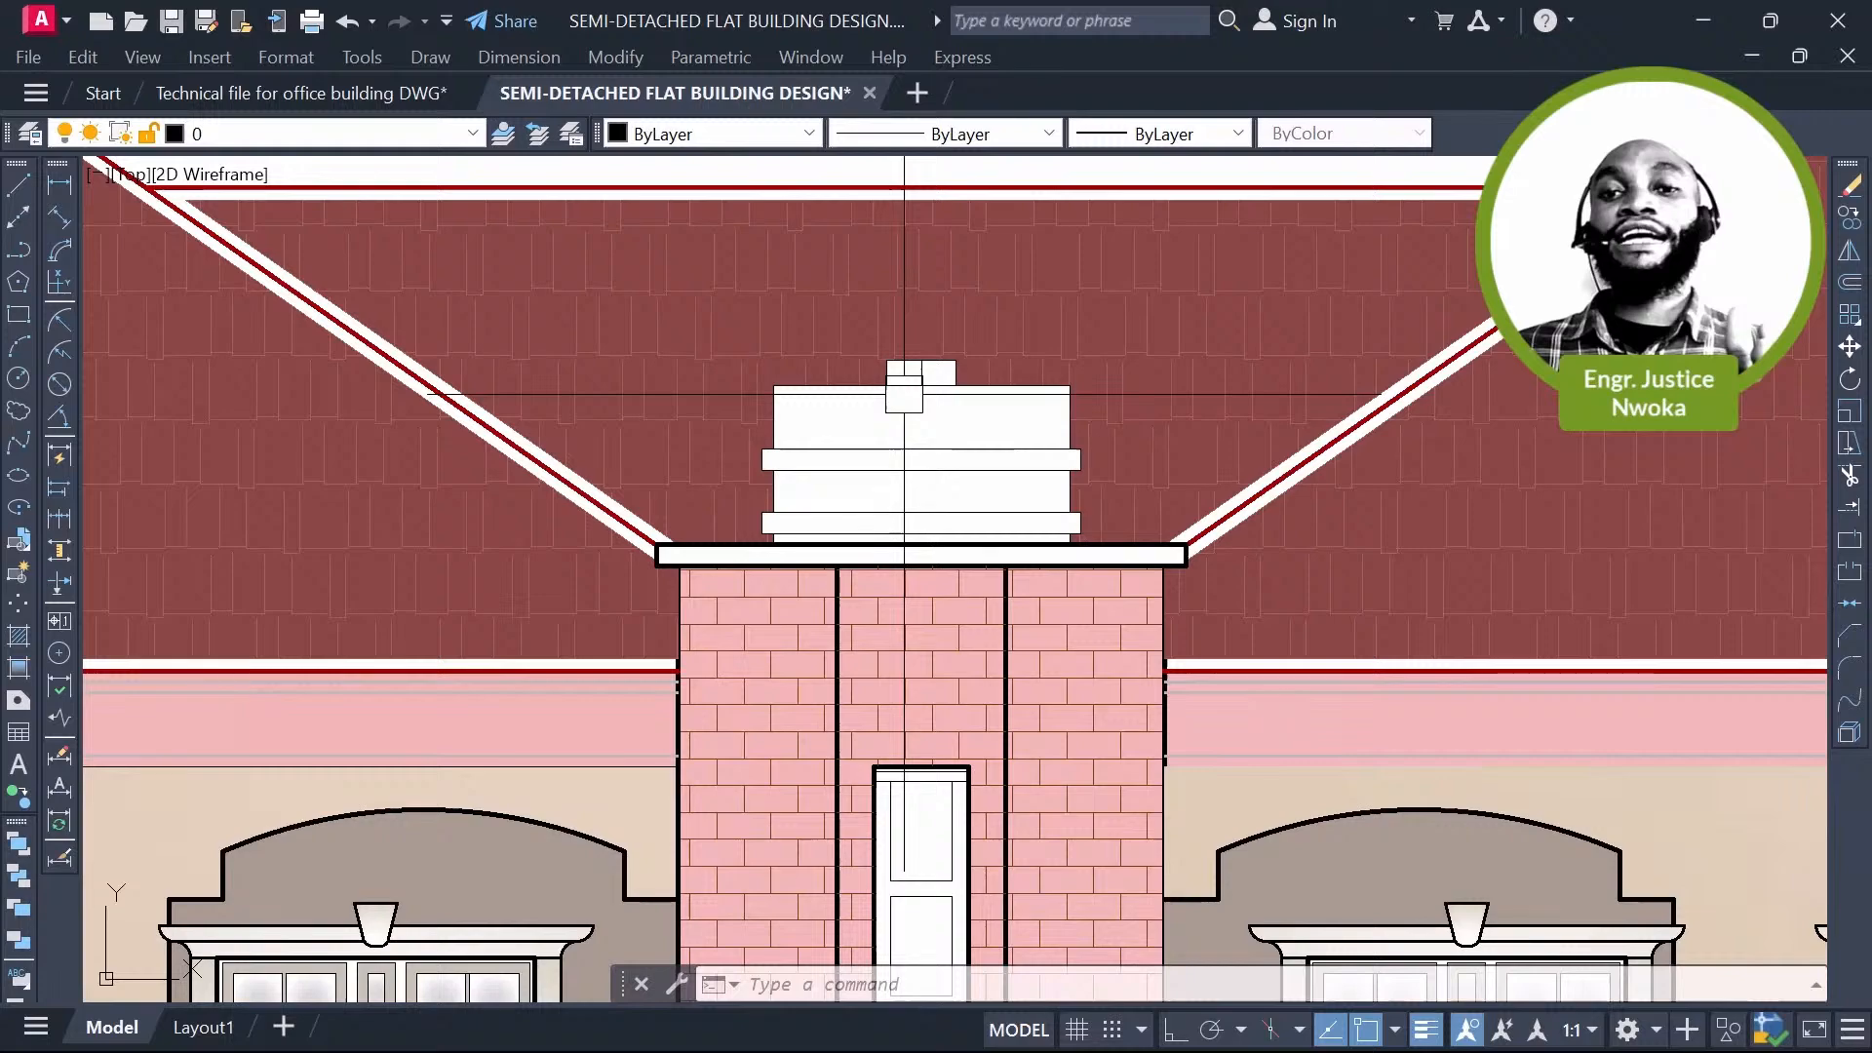
pyautogui.scroll(-4, 904, 395)
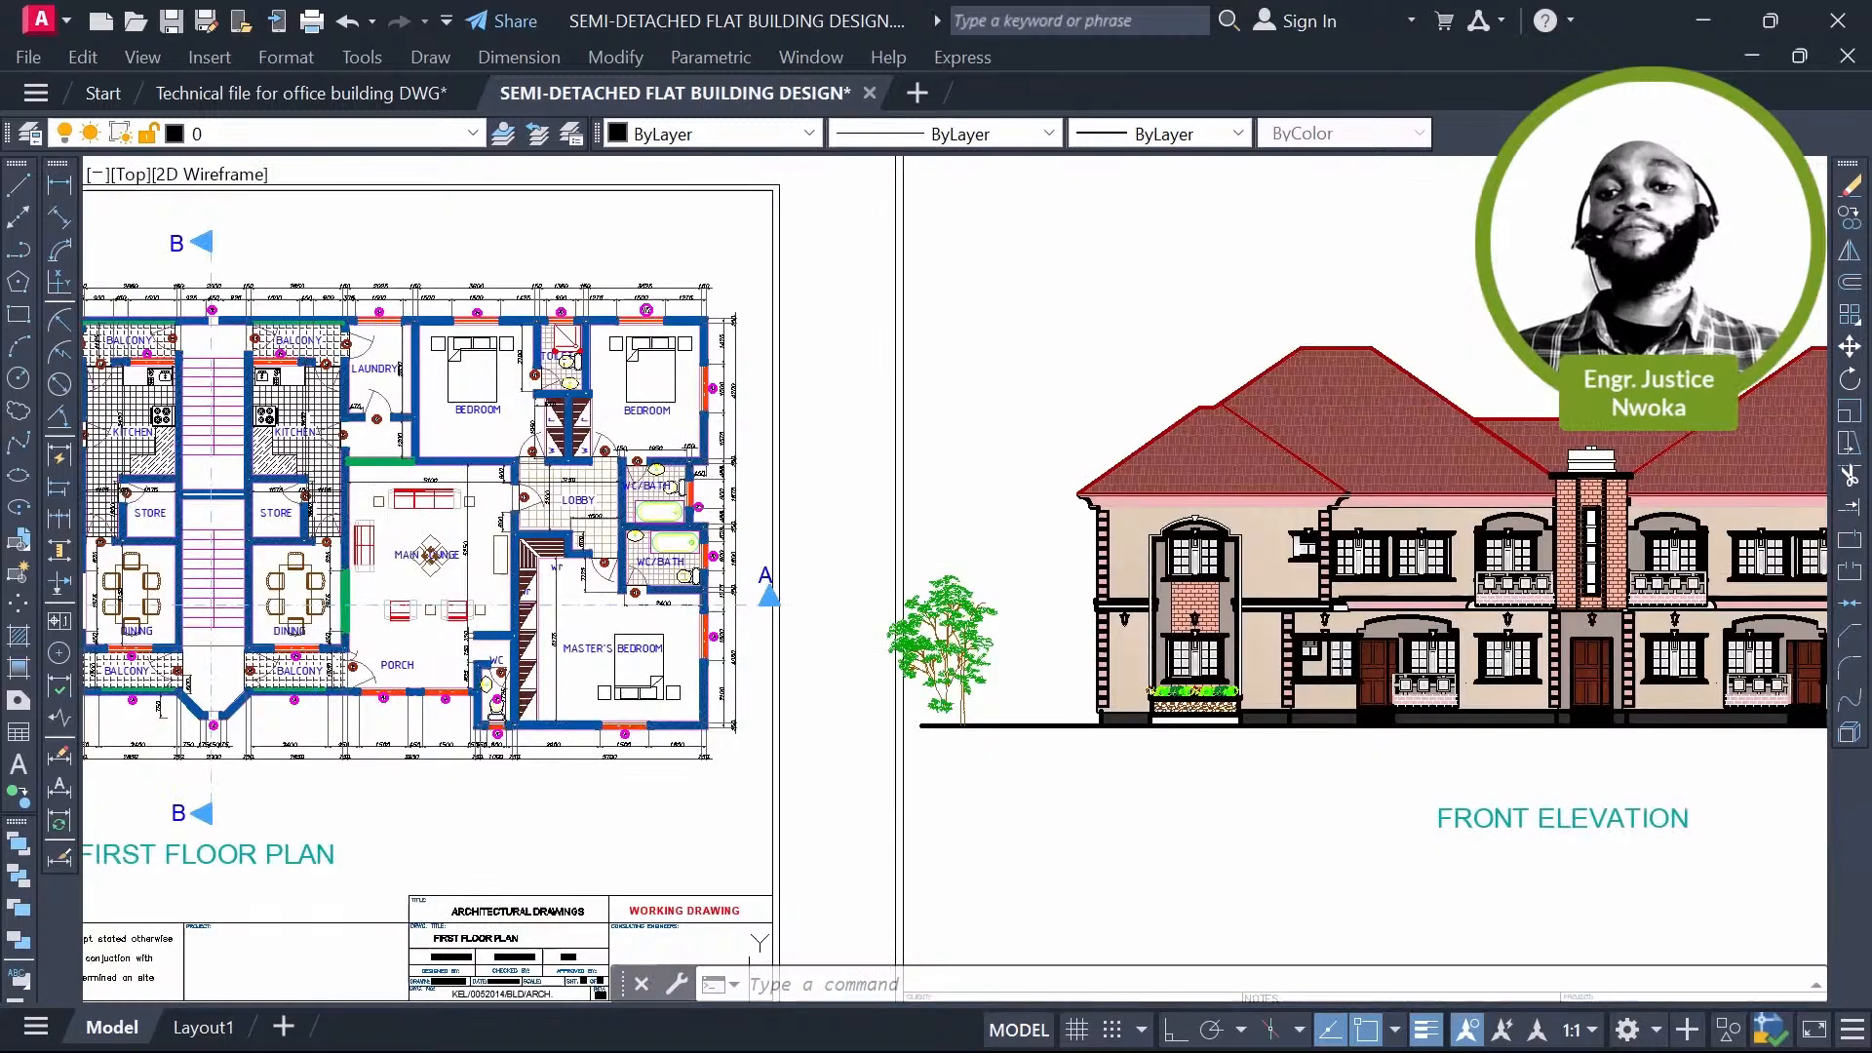
pyautogui.moveTo(112, 385); pyautogui.dragTo(1096, 400, button='middle')
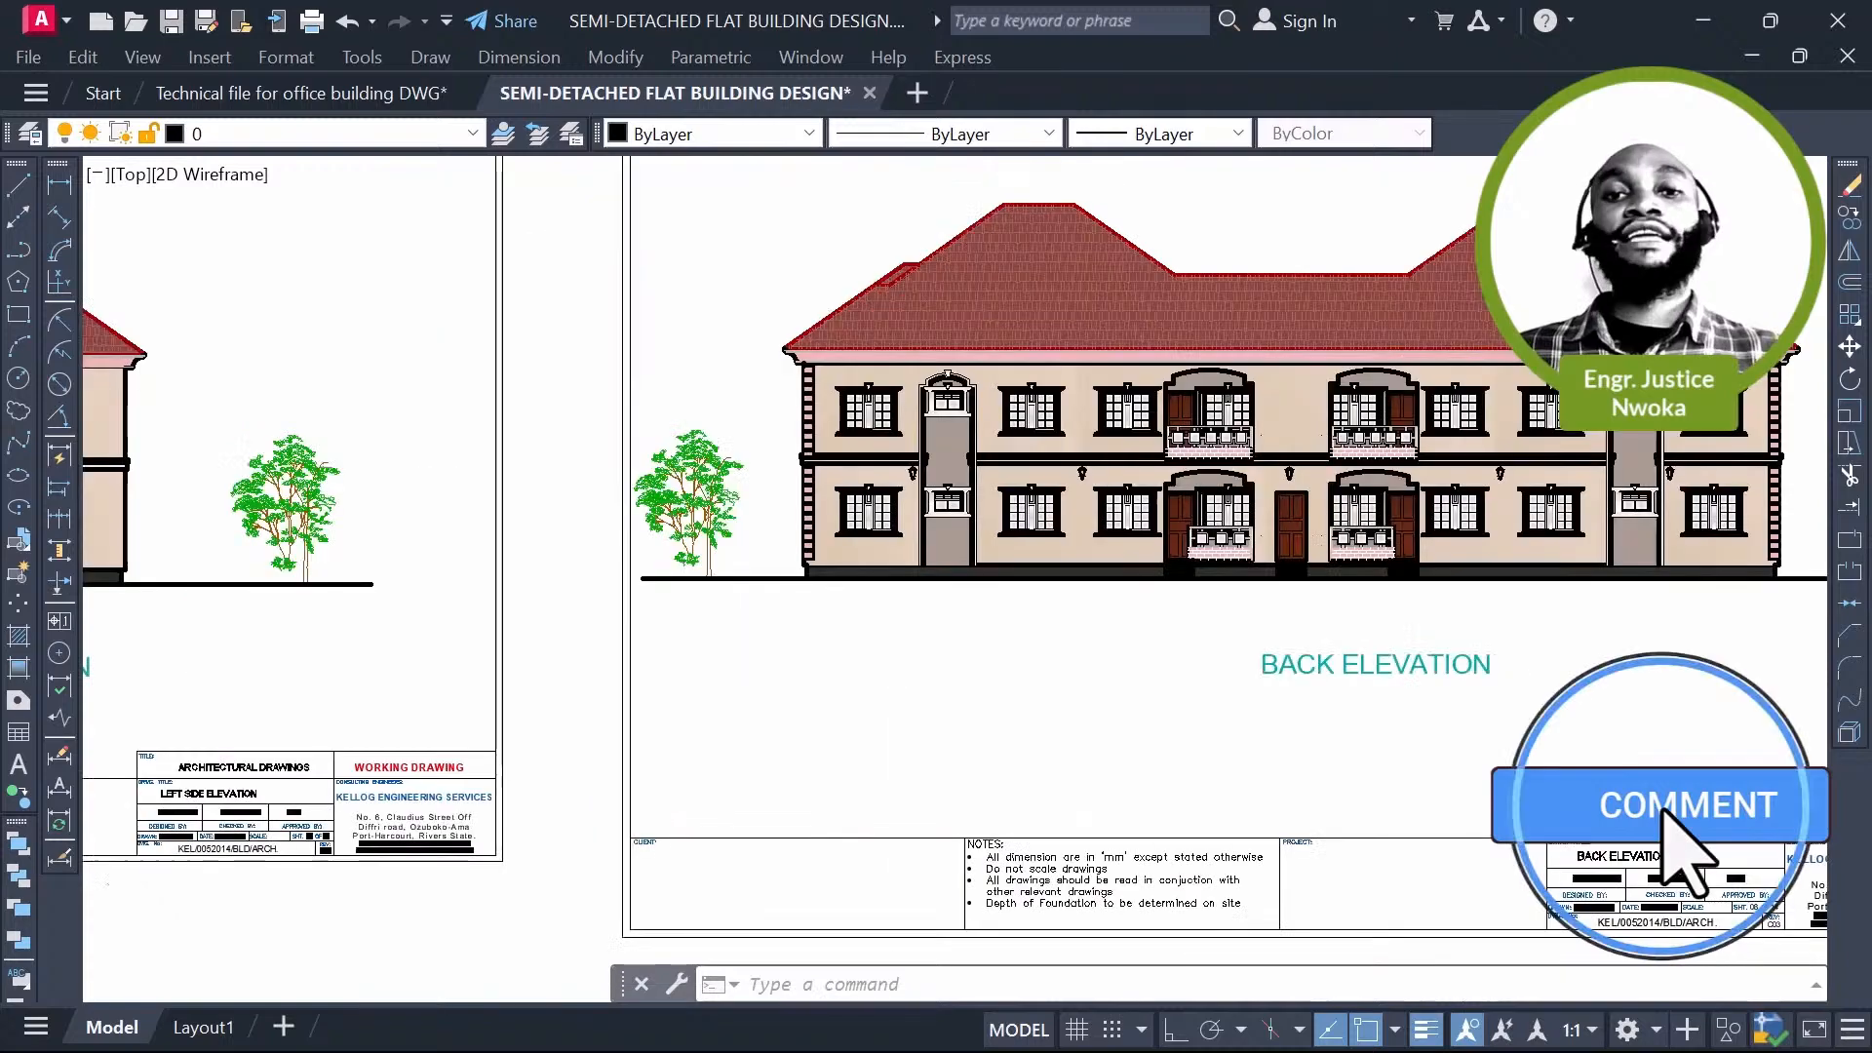
pyautogui.scroll(3, 1181, 476)
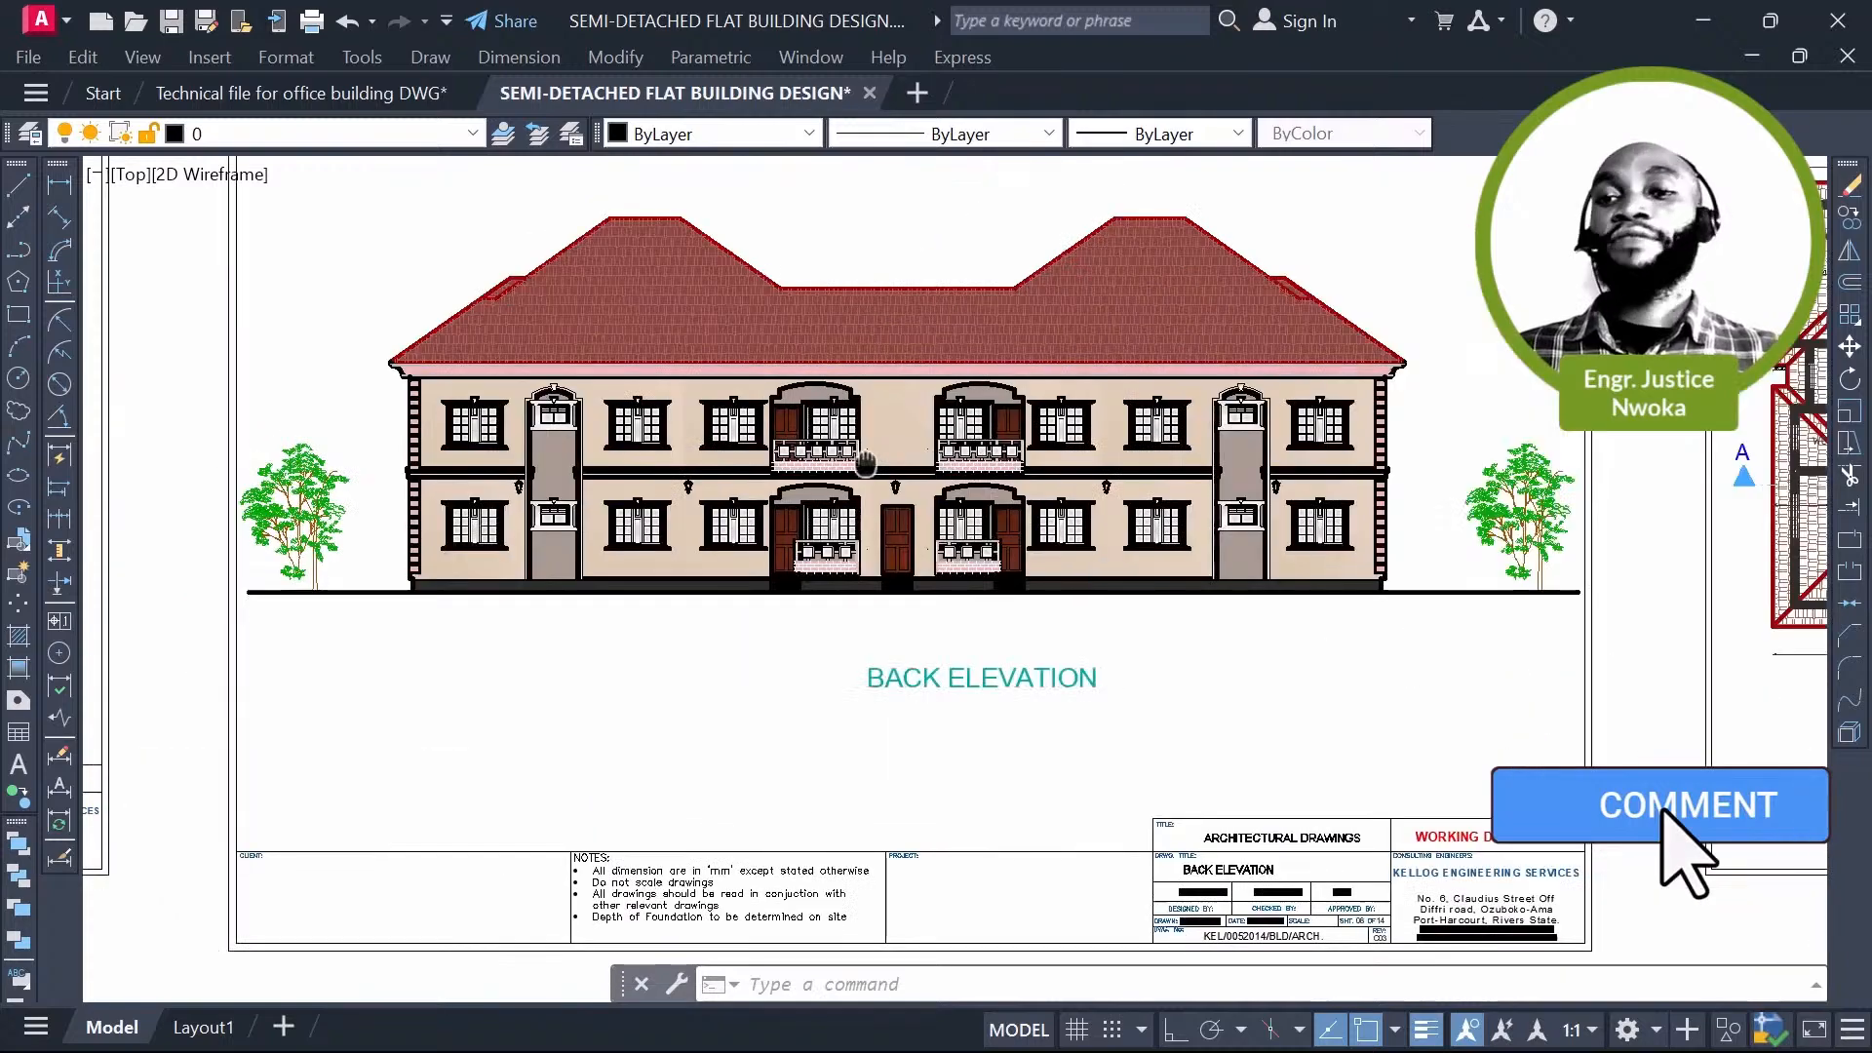
pyautogui.scroll(-2, 1181, 476)
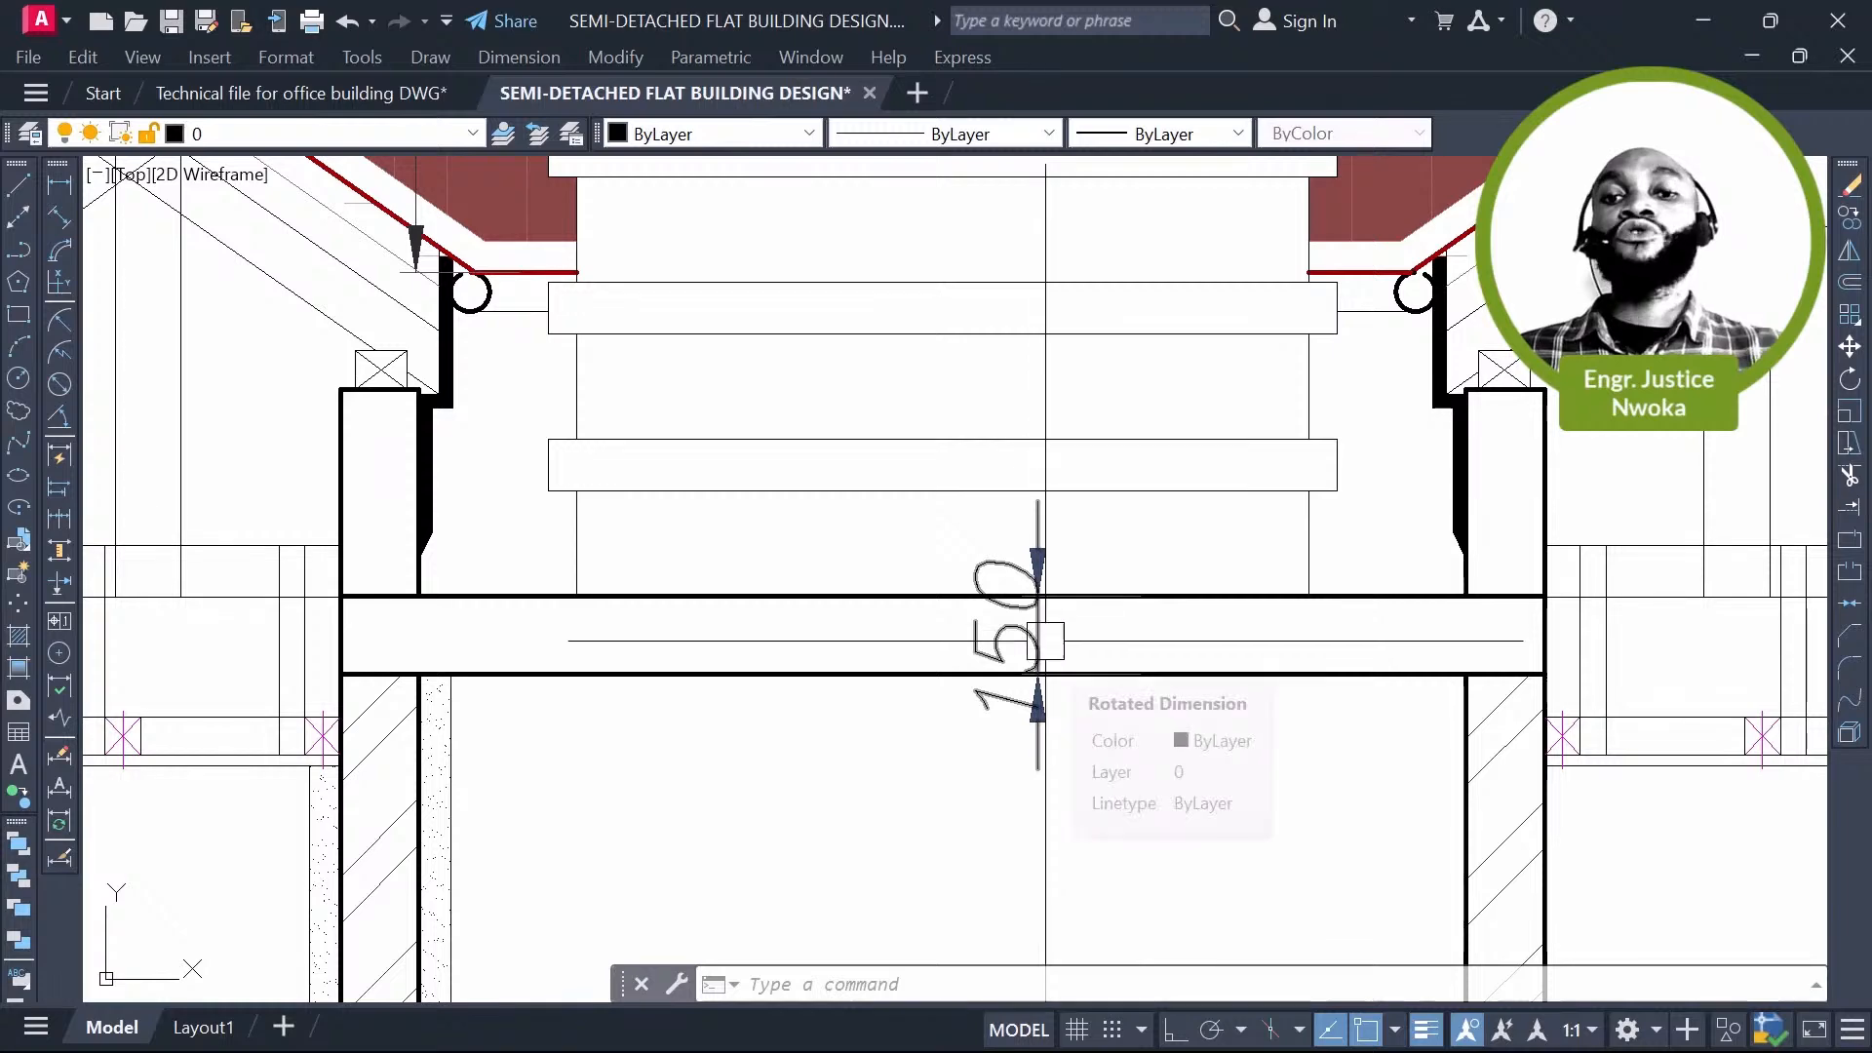
# Step: Examine the building's cross-sections, including the roof tank and cross-section B-B, and the door and window schedule
pyautogui.scroll(-3, 868, 561)
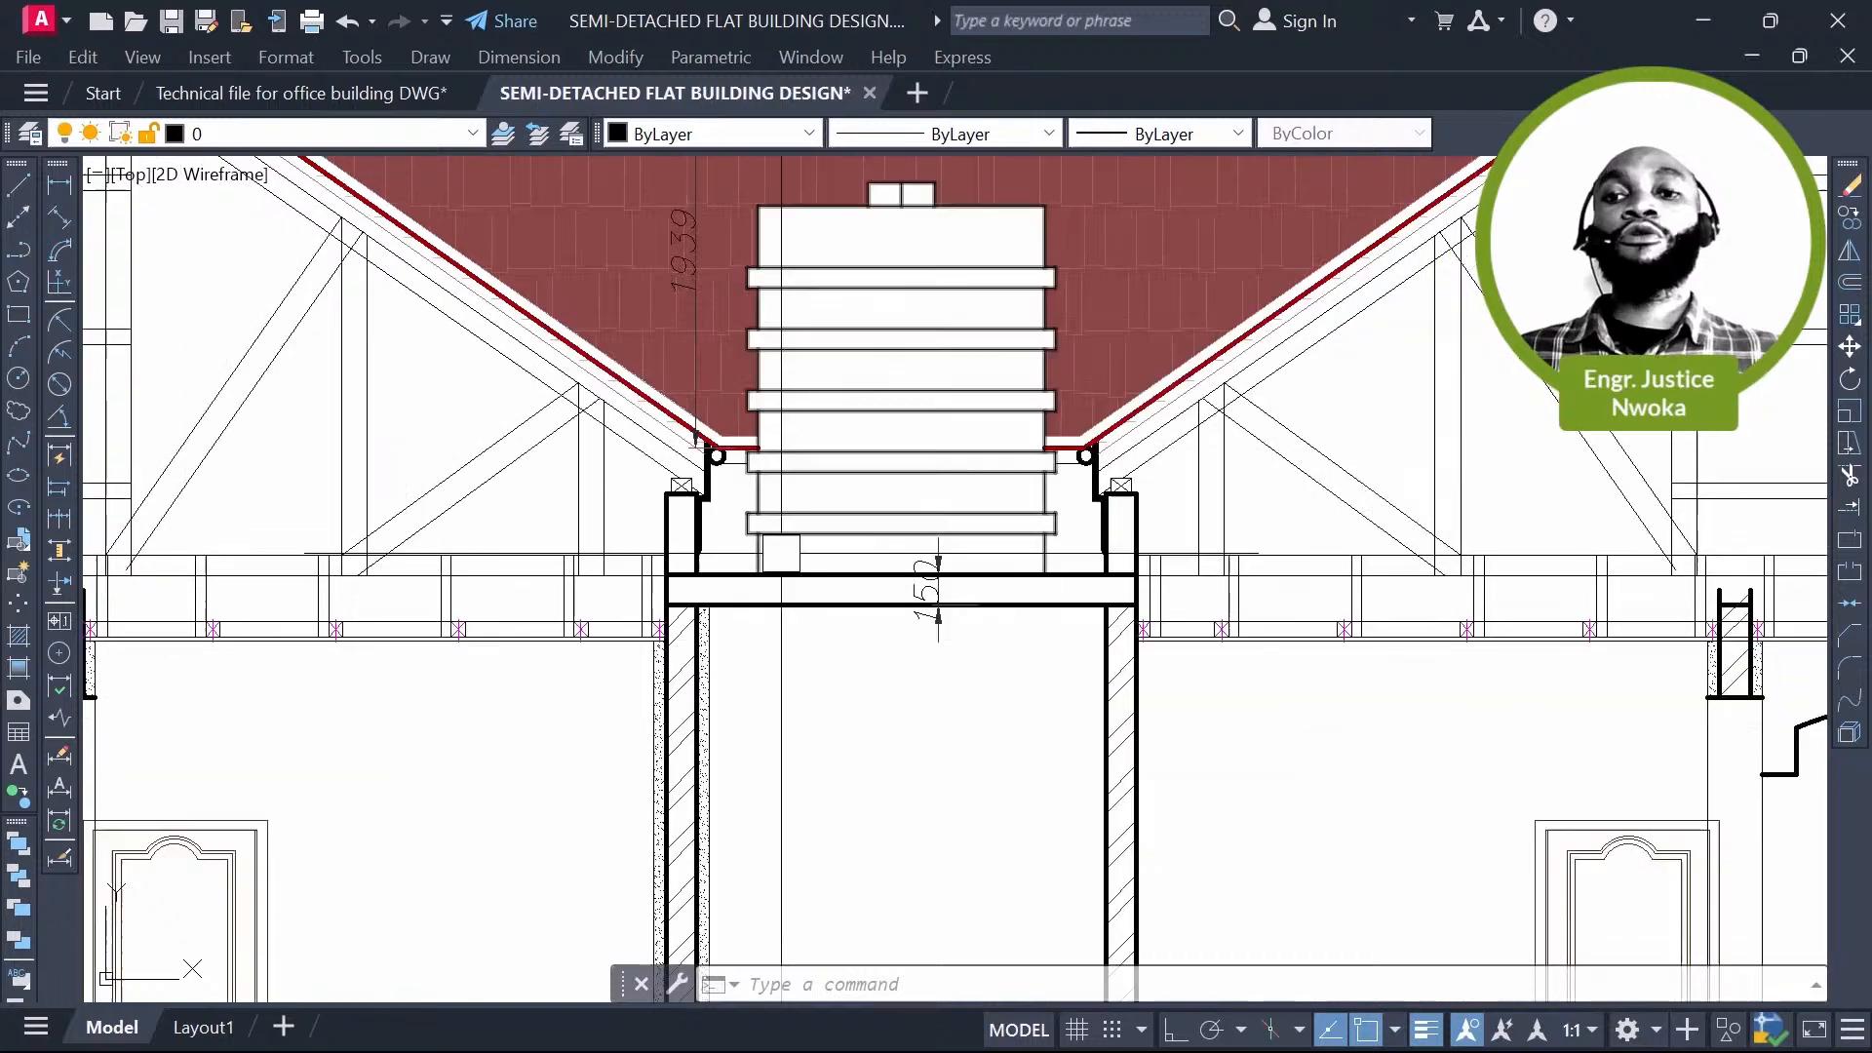
pyautogui.scroll(-10, 781, 553)
pyautogui.moveTo(1375, 596); pyautogui.dragTo(681, 543, button='middle')
pyautogui.scroll(4, 890, 541)
pyautogui.scroll(-4, 890, 540)
pyautogui.scroll(4, 831, 797)
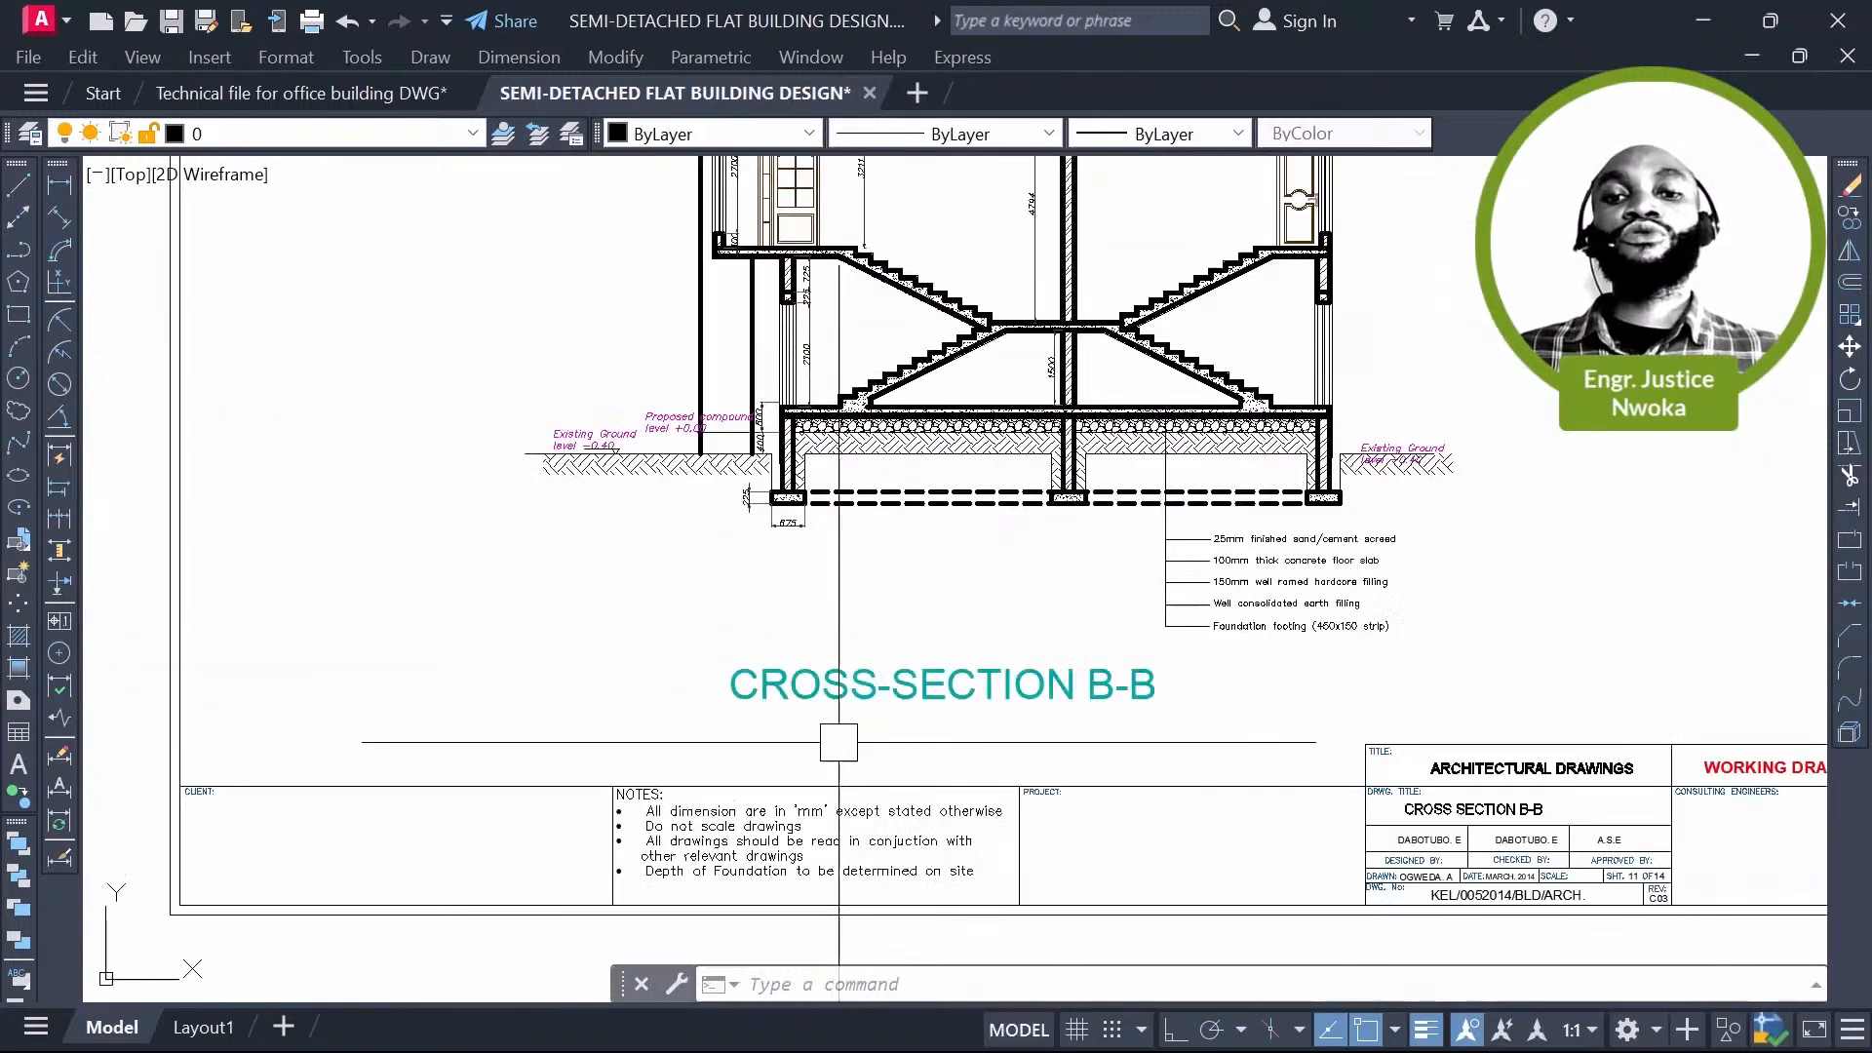
pyautogui.scroll(-5, 842, 737)
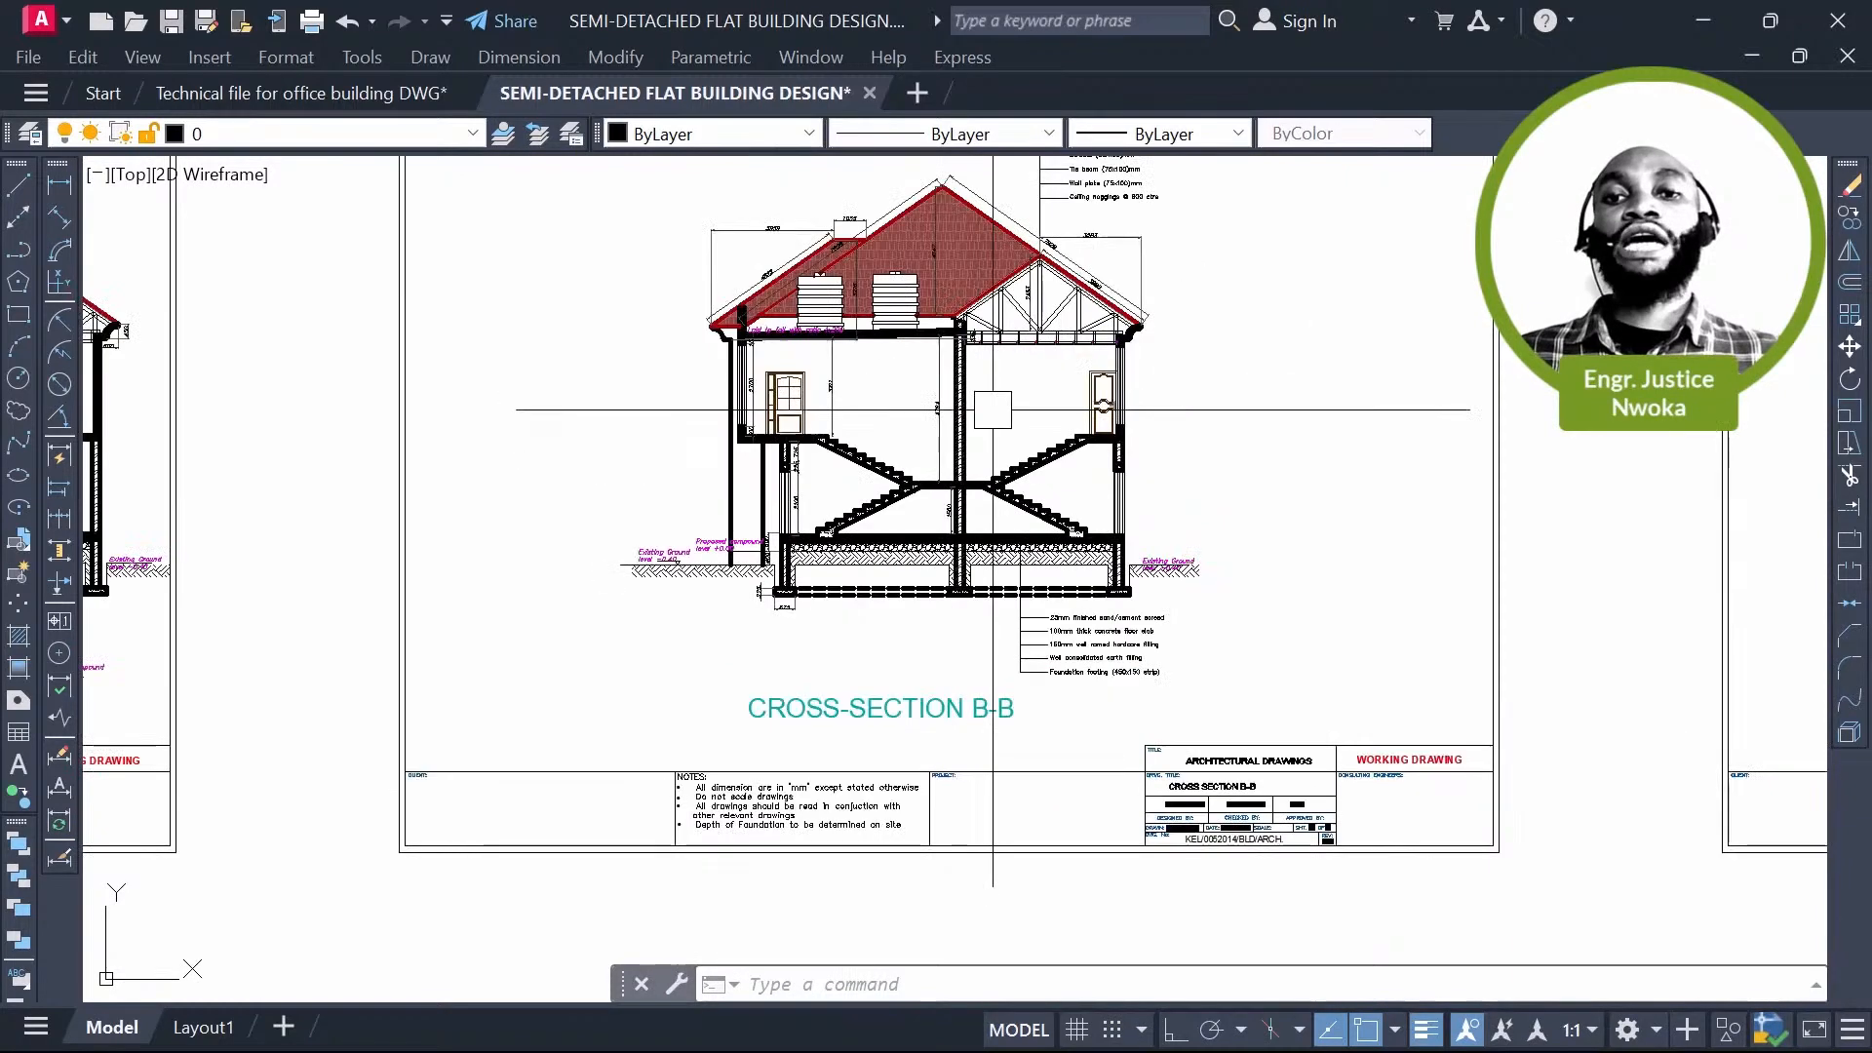
pyautogui.moveTo(1283, 434); pyautogui.dragTo(644, 439, button='middle')
pyautogui.scroll(4, 1107, 306)
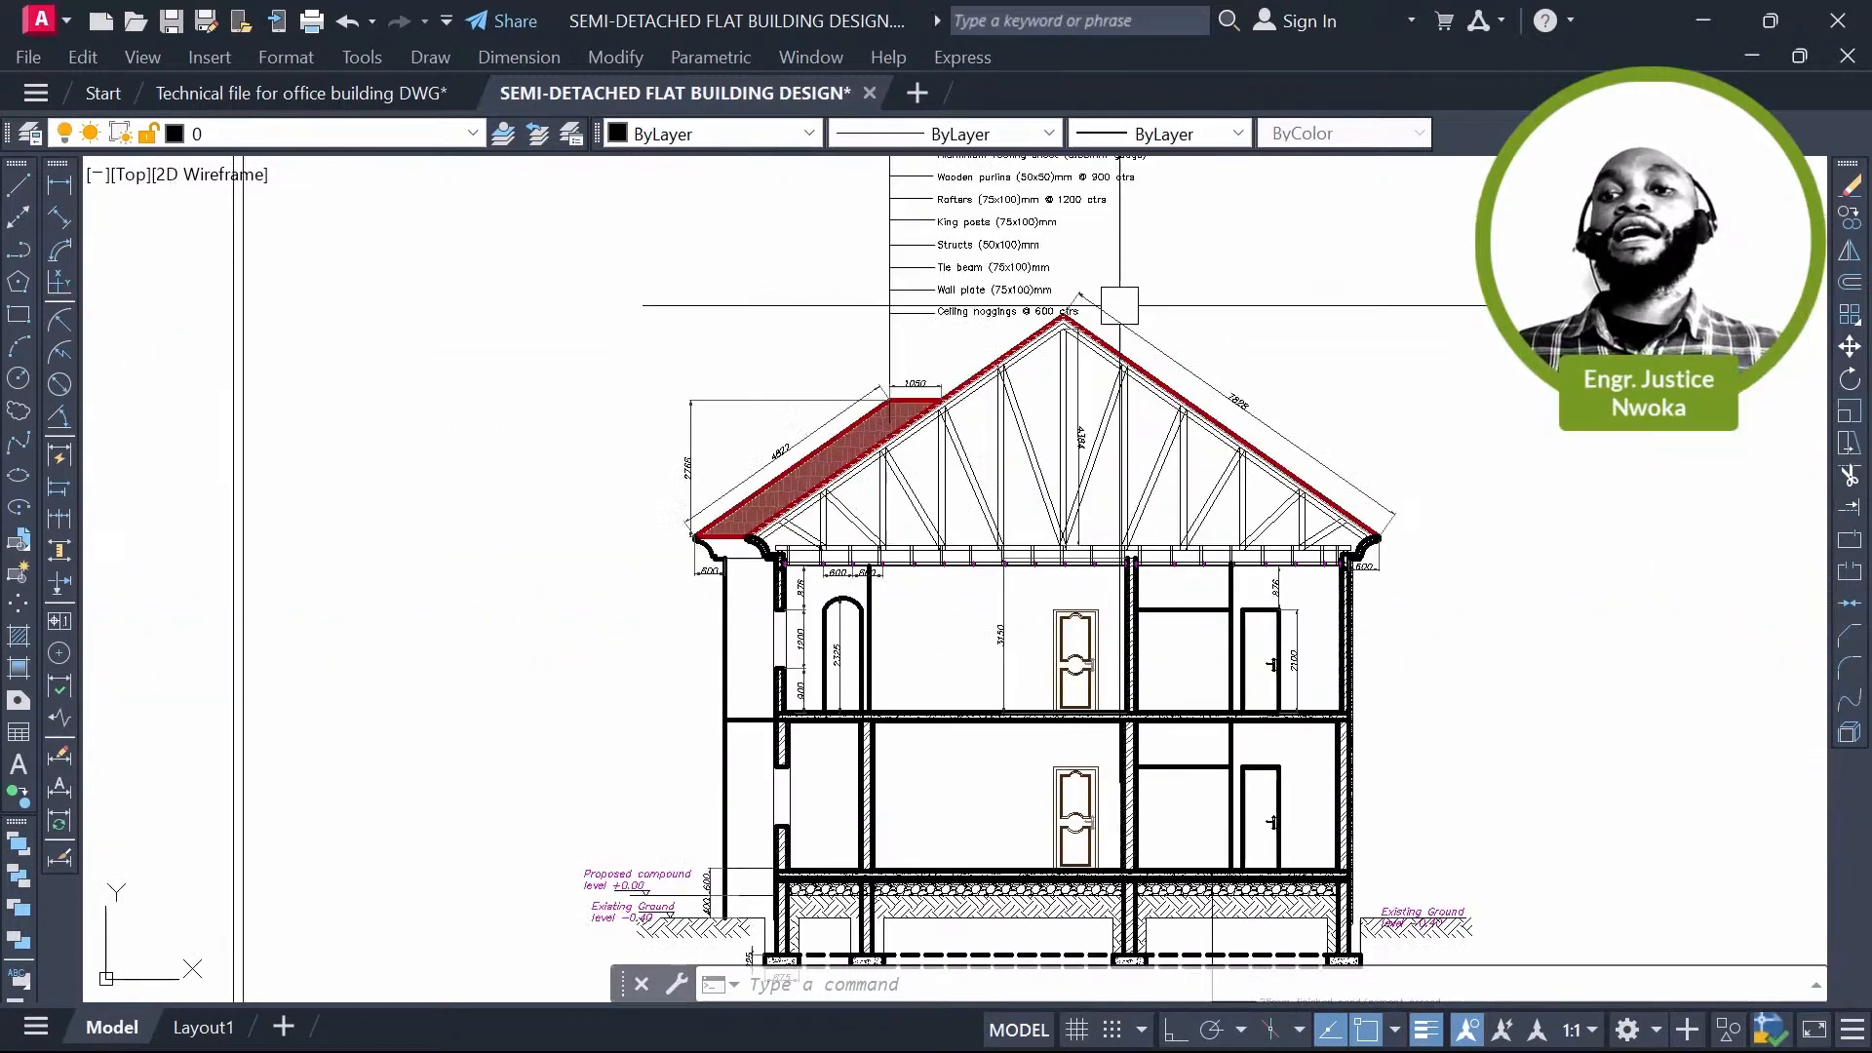
pyautogui.scroll(-2, 965, 342)
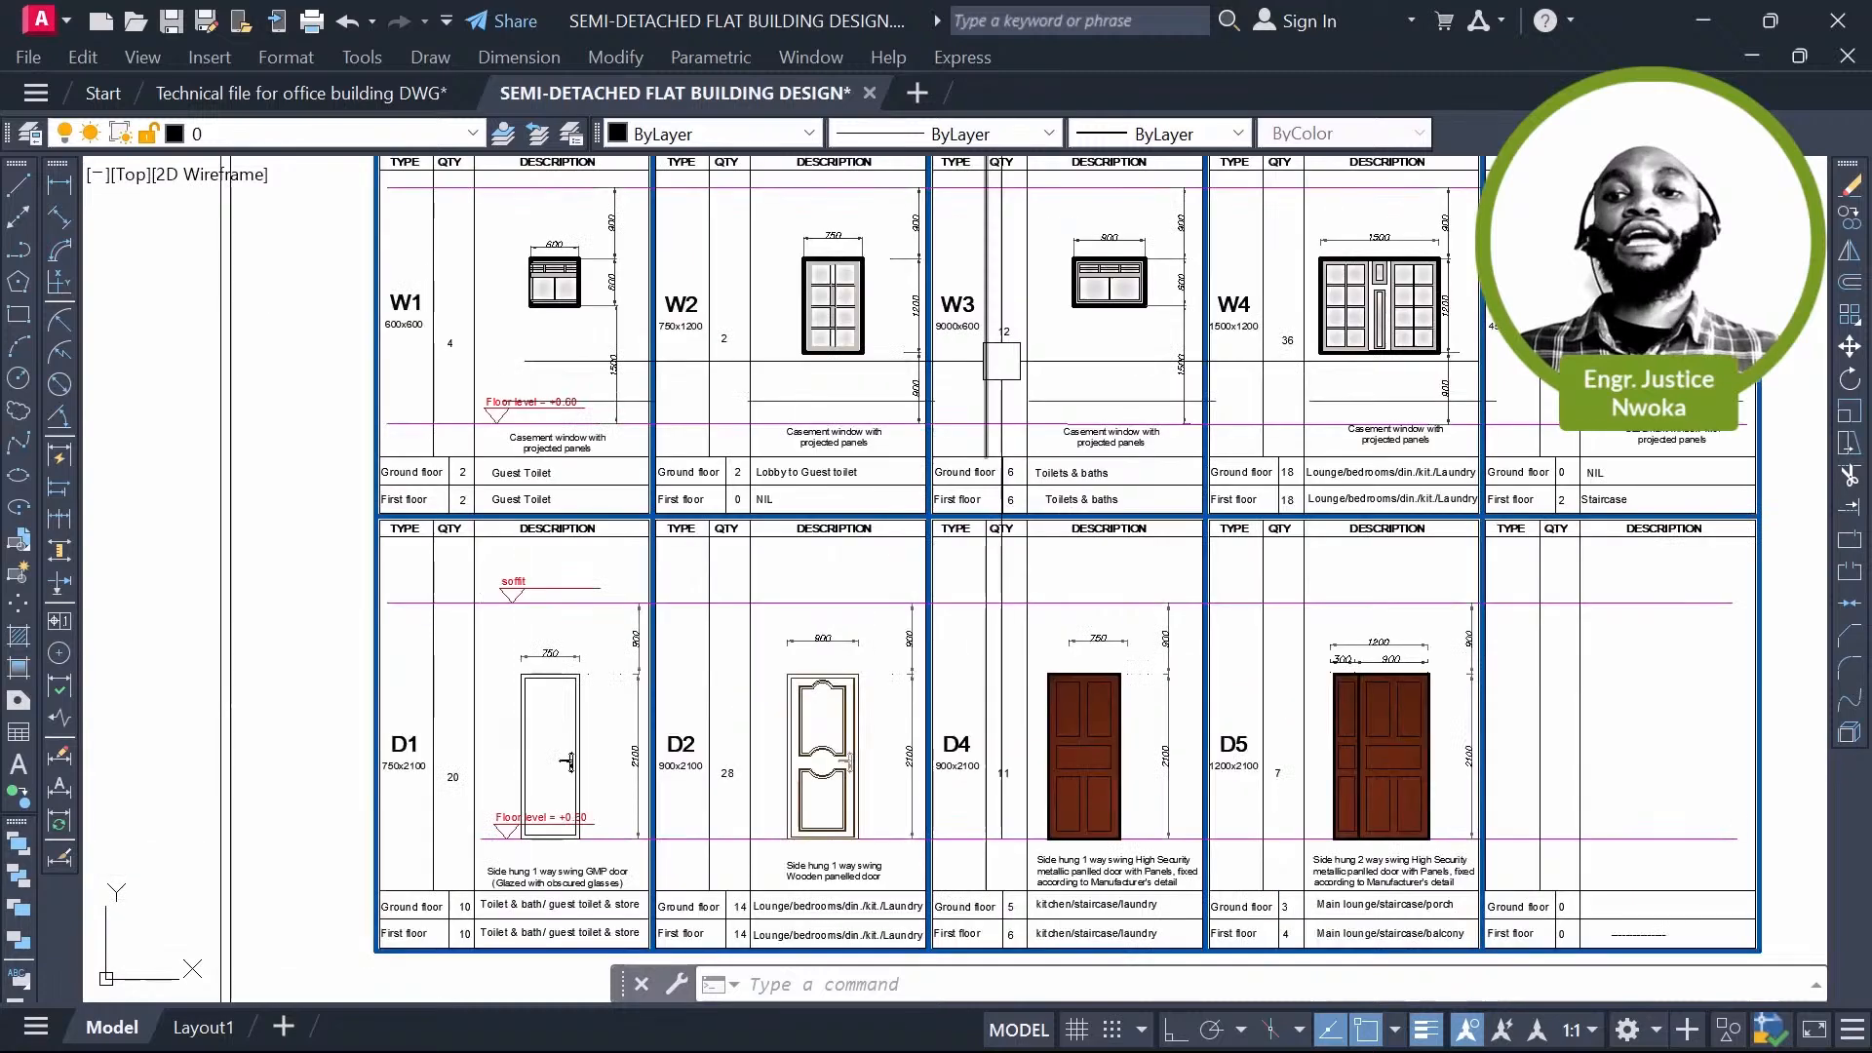
pyautogui.scroll(-2, 786, 330)
pyautogui.scroll(-4, 786, 329)
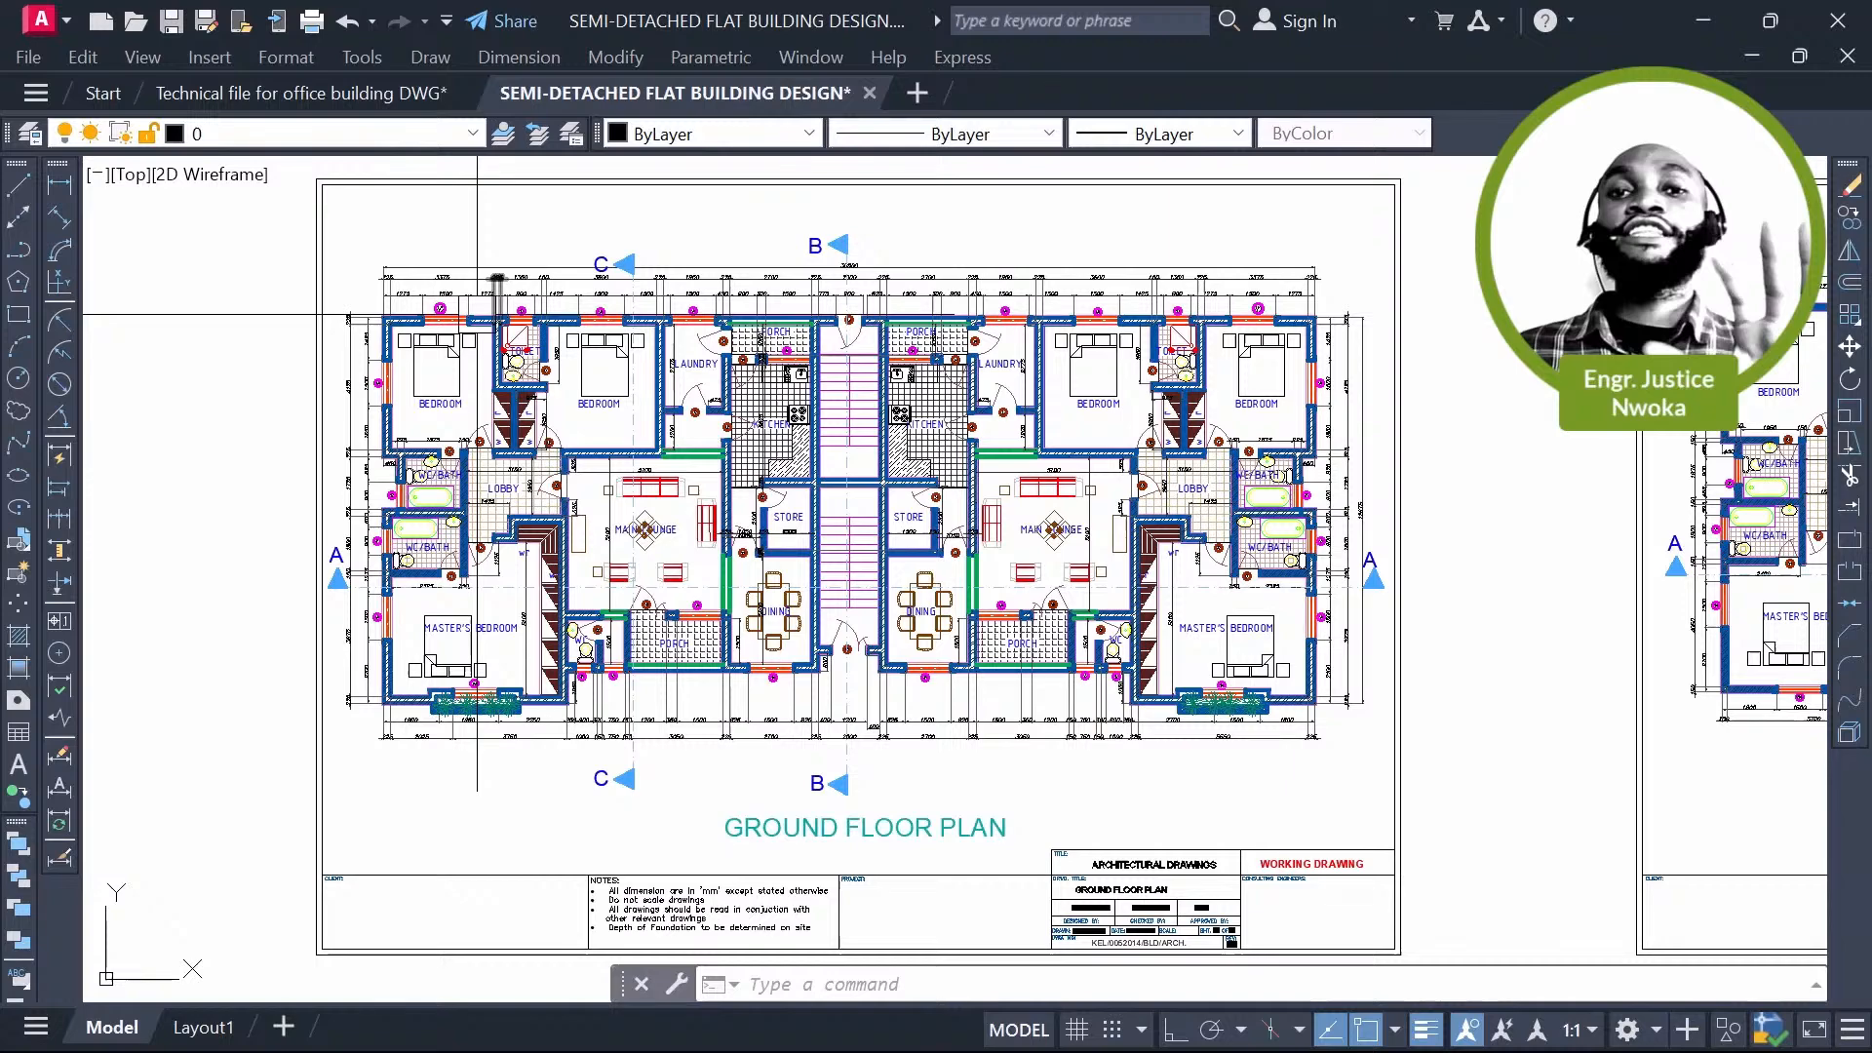
# Step: Examine the ground floor plan's rooms and dimensions, and review the front elevation
pyautogui.scroll(2, 474, 302)
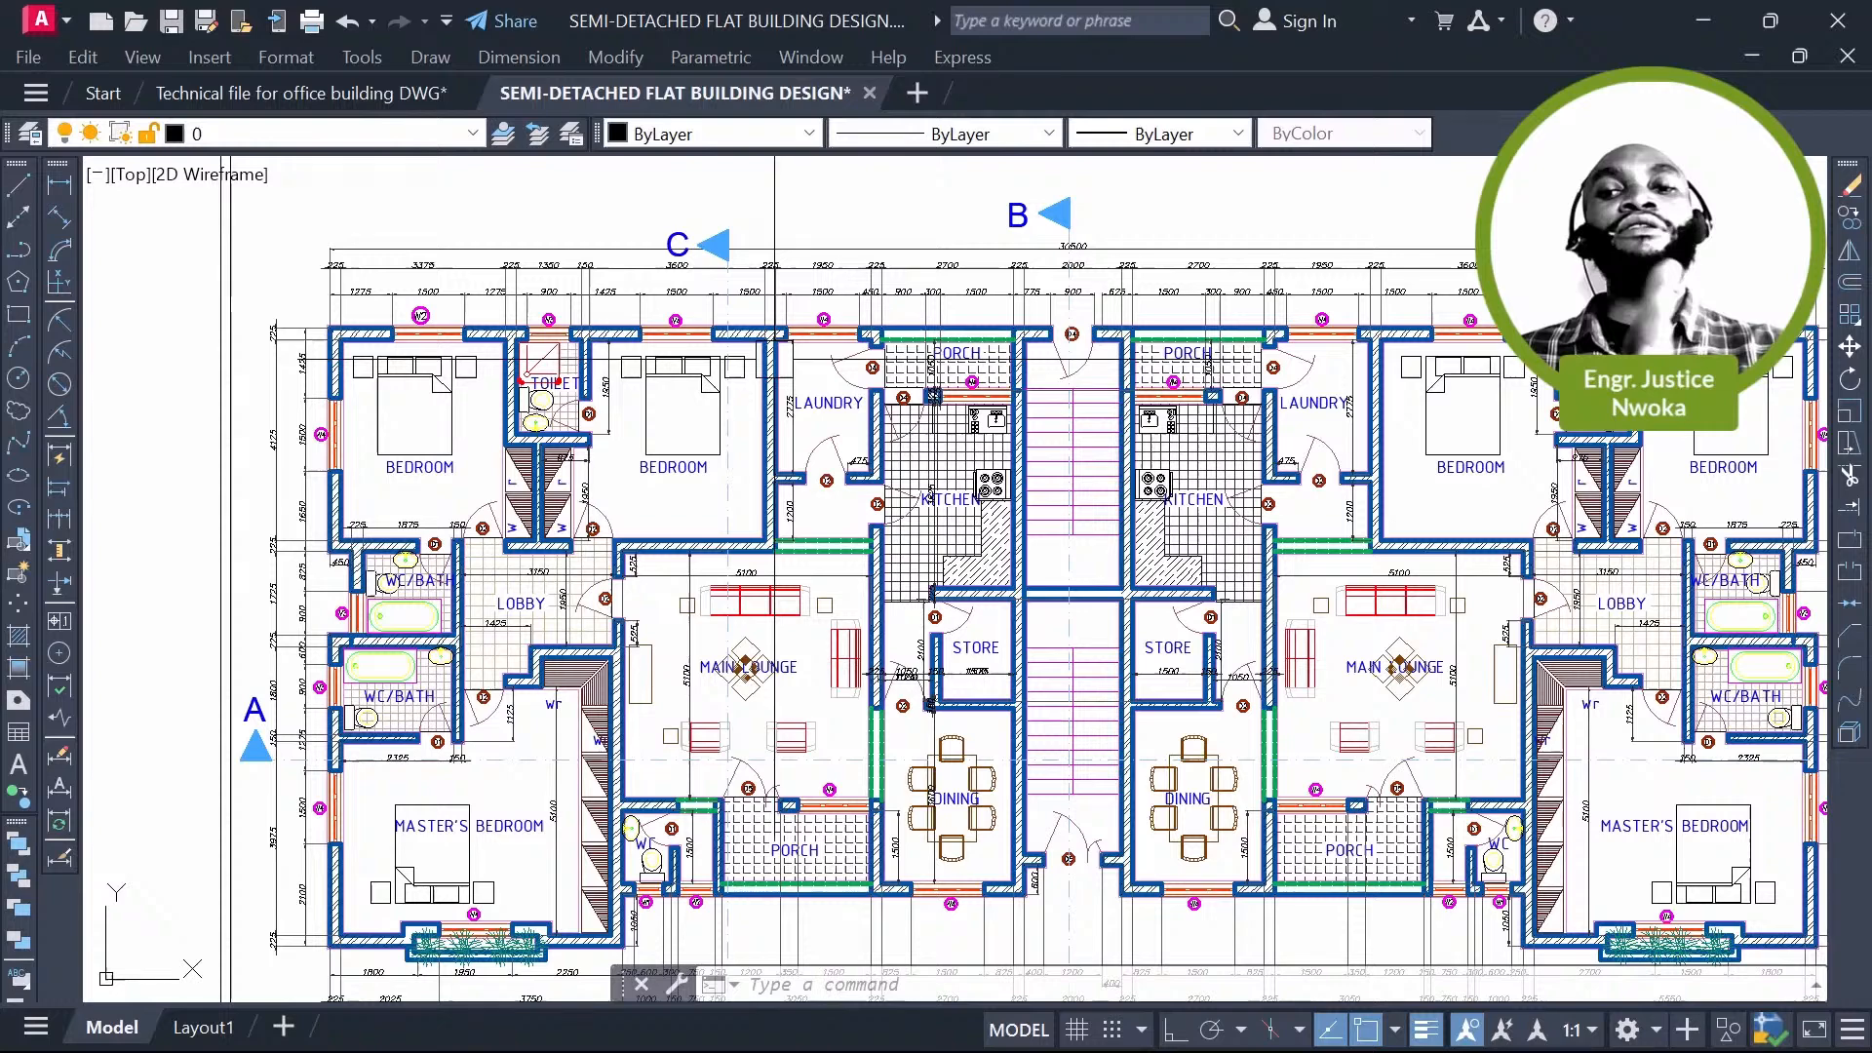
pyautogui.scroll(2, 729, 381)
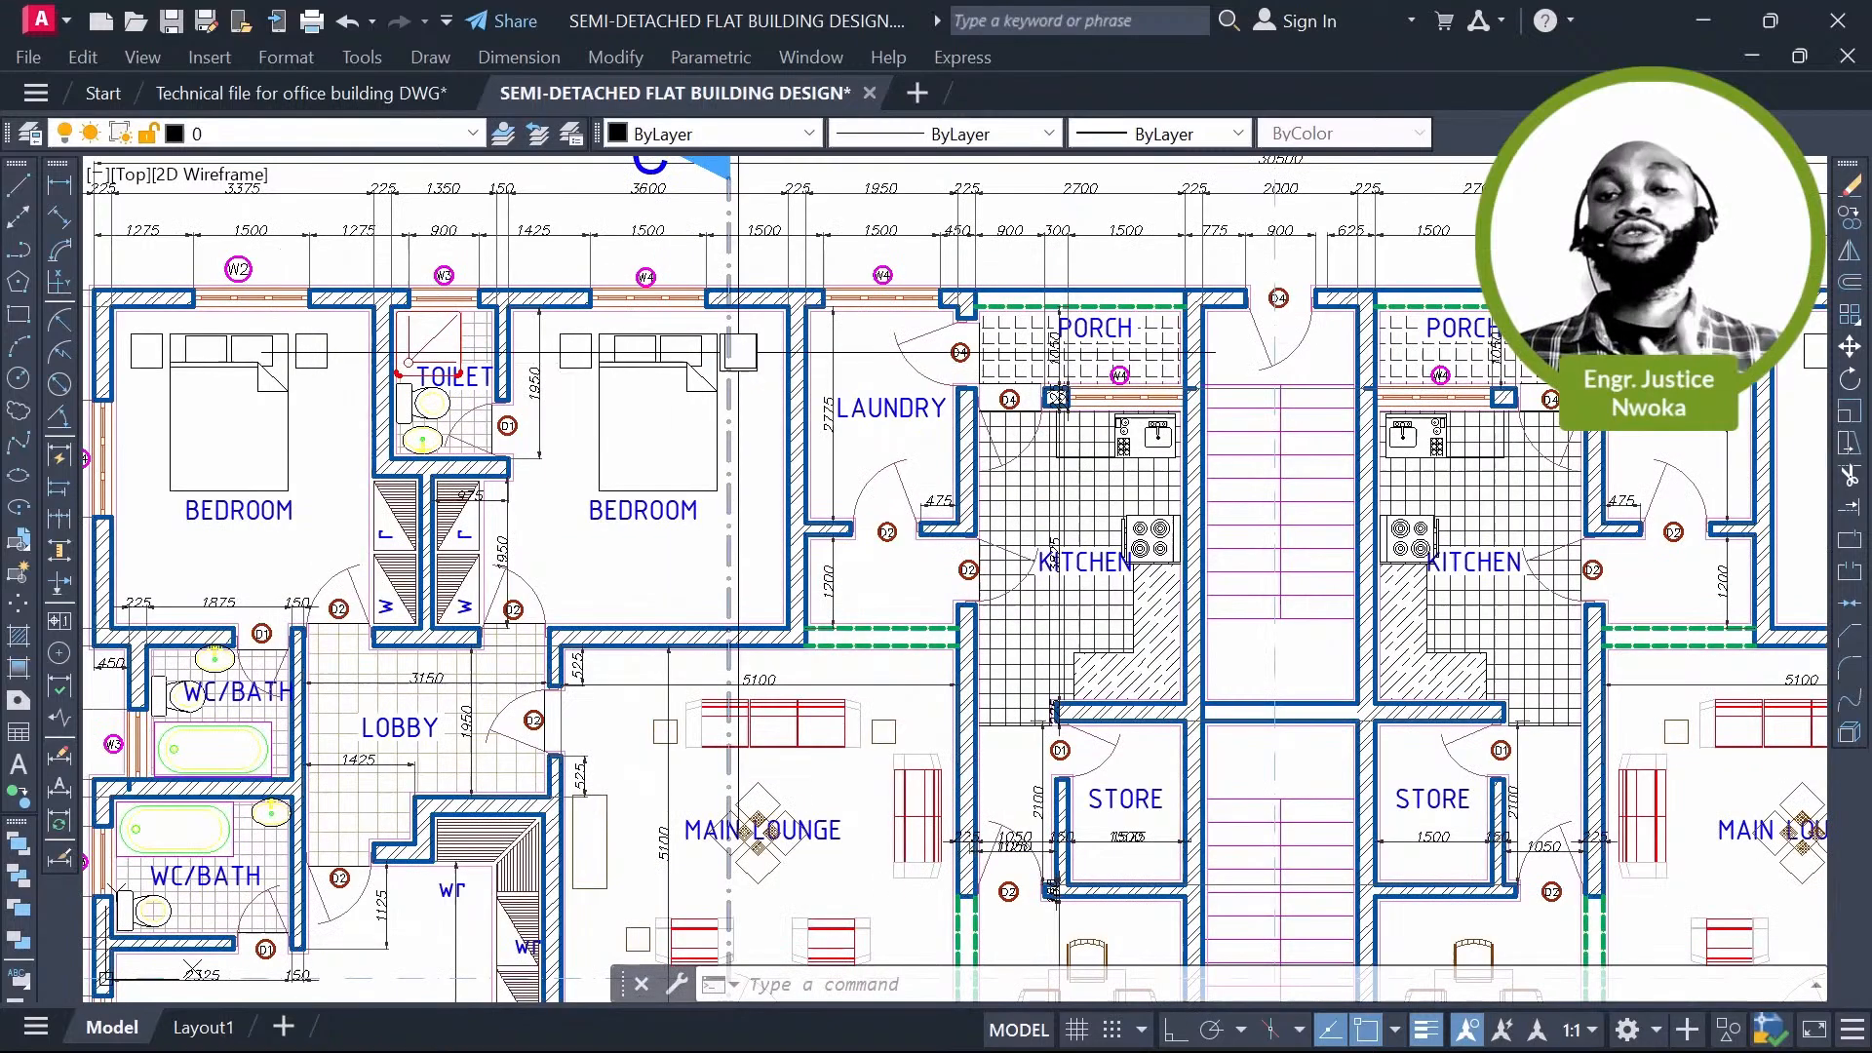
pyautogui.moveTo(740, 348)
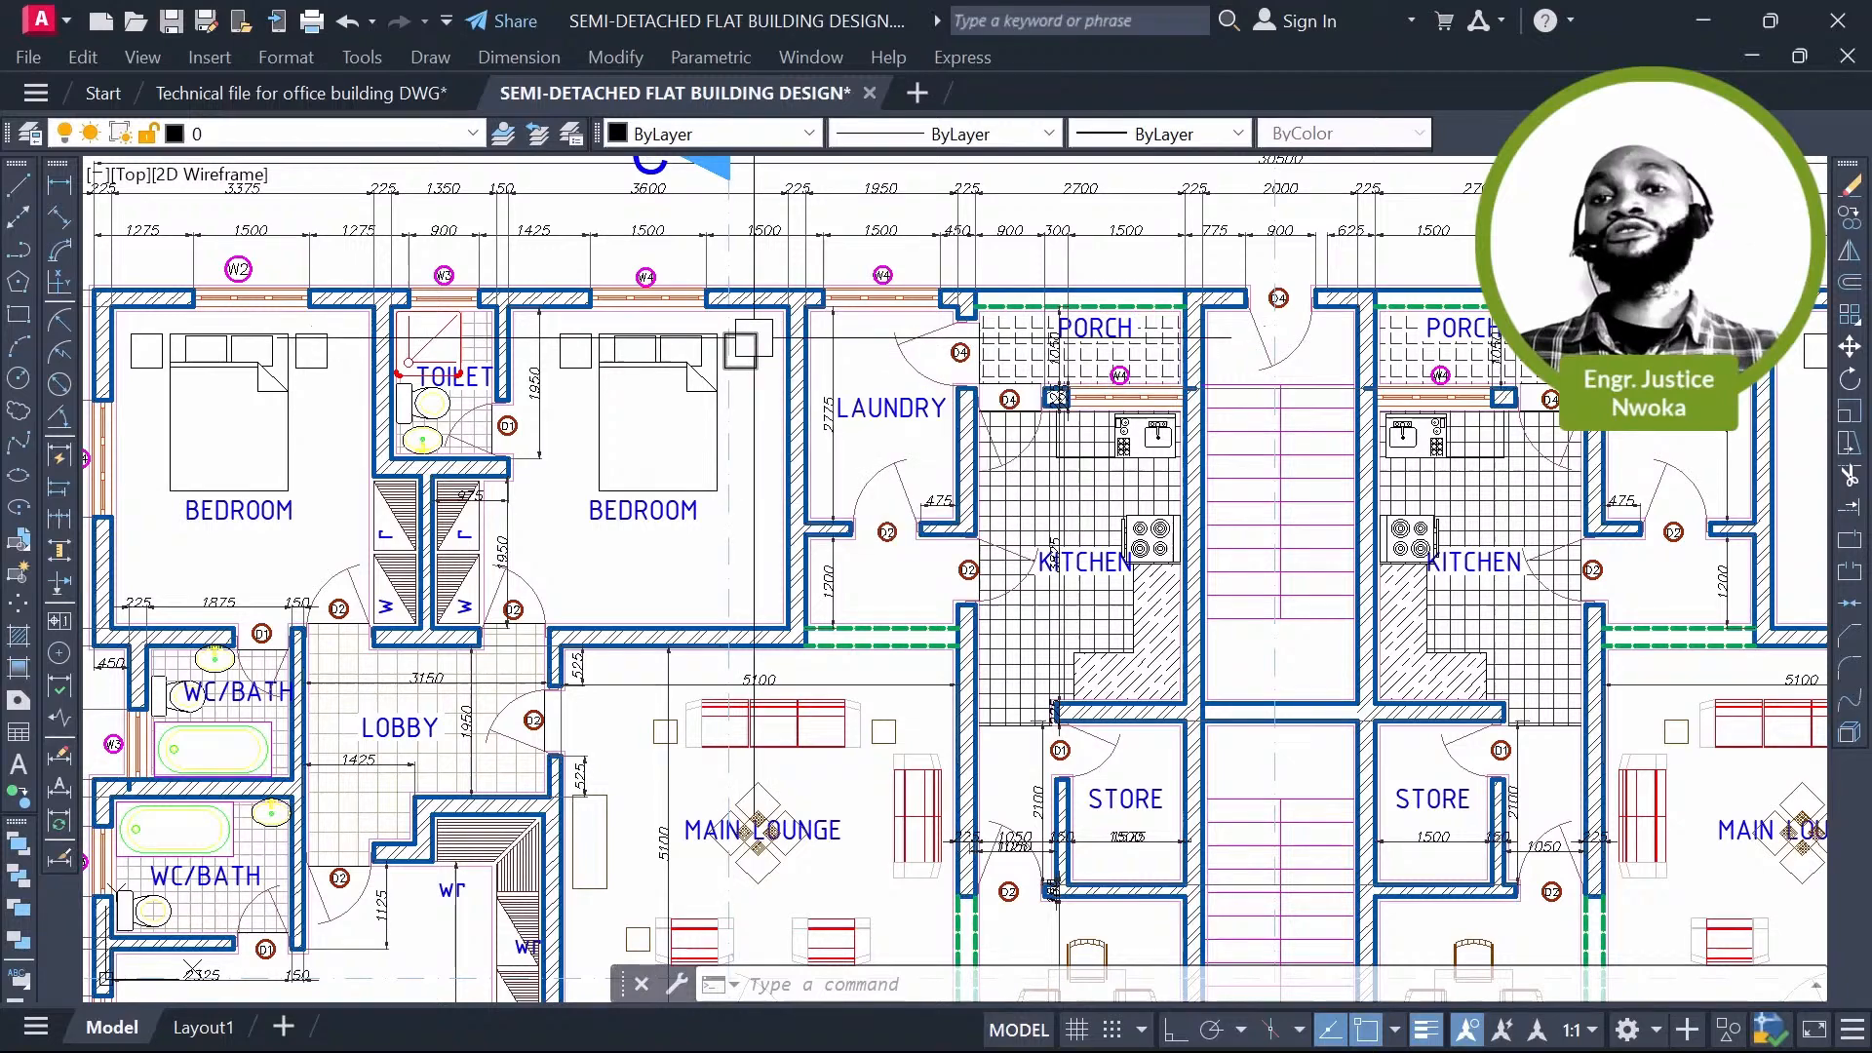
pyautogui.scroll(-2, 799, 324)
pyautogui.scroll(2, 871, 390)
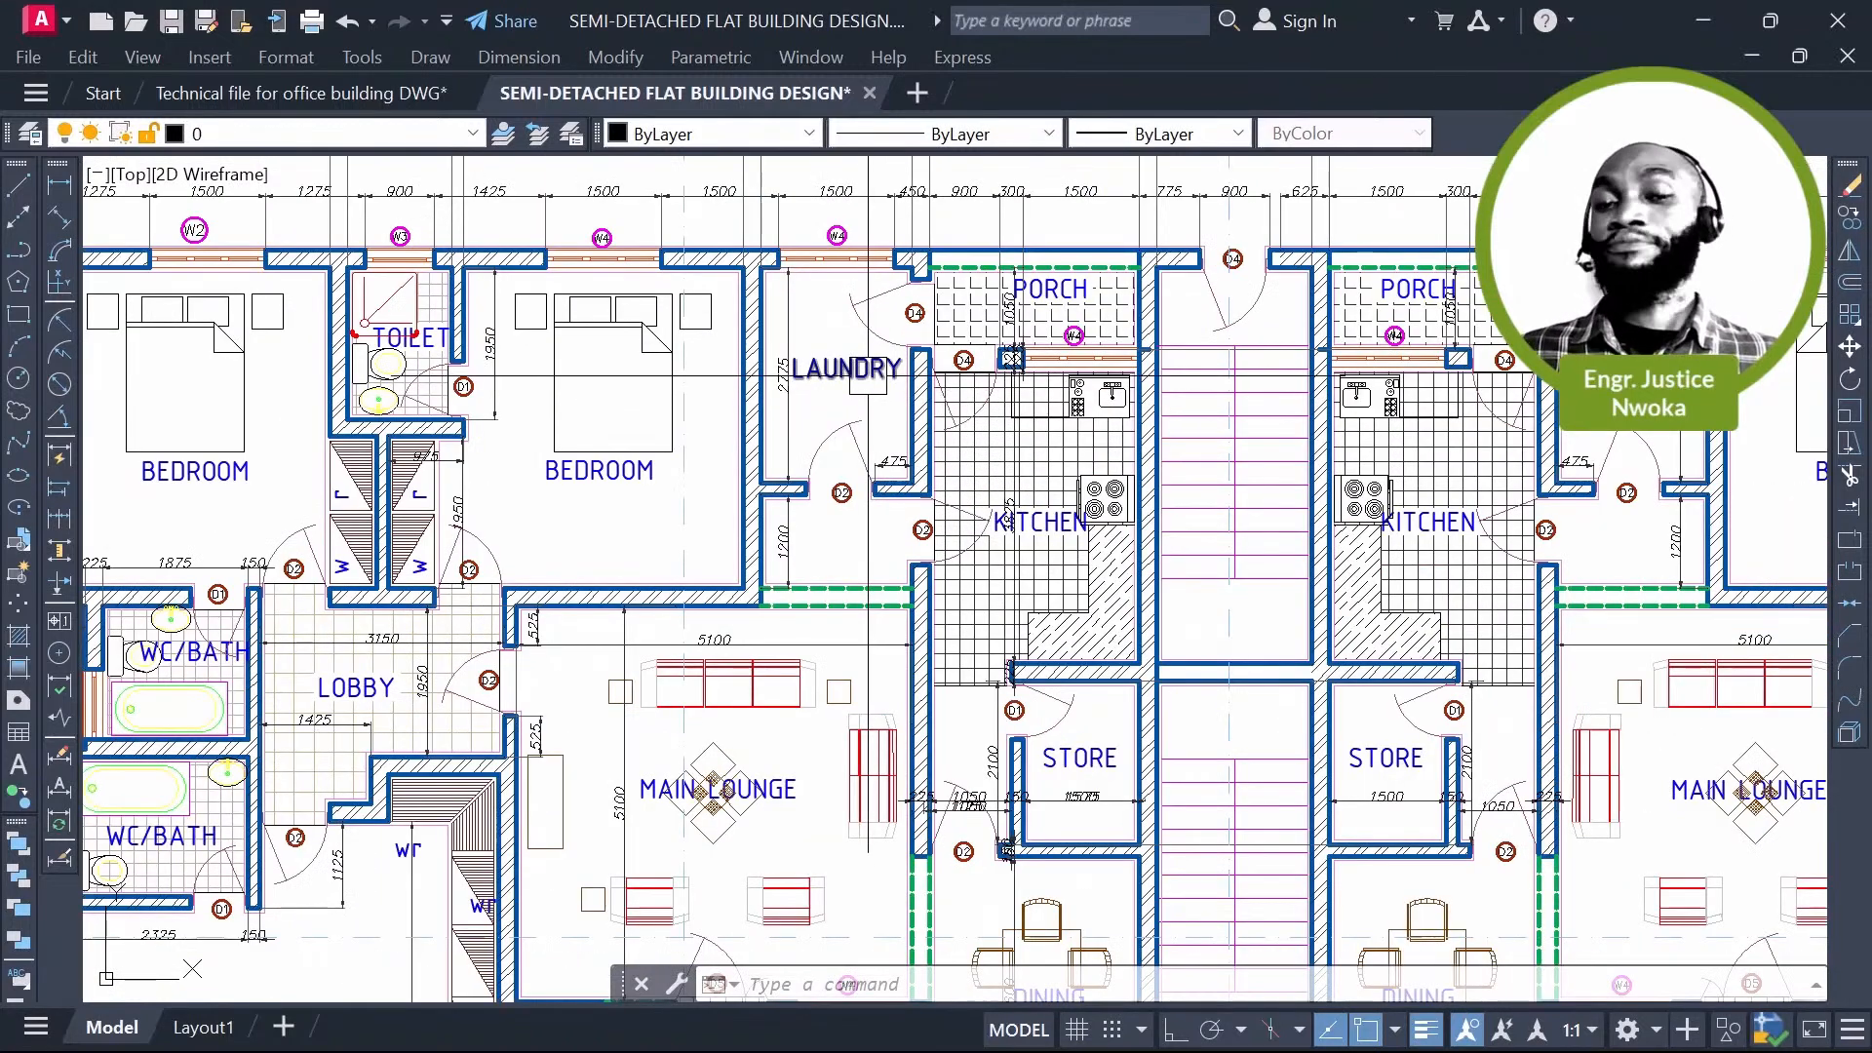
pyautogui.scroll(-3, 841, 387)
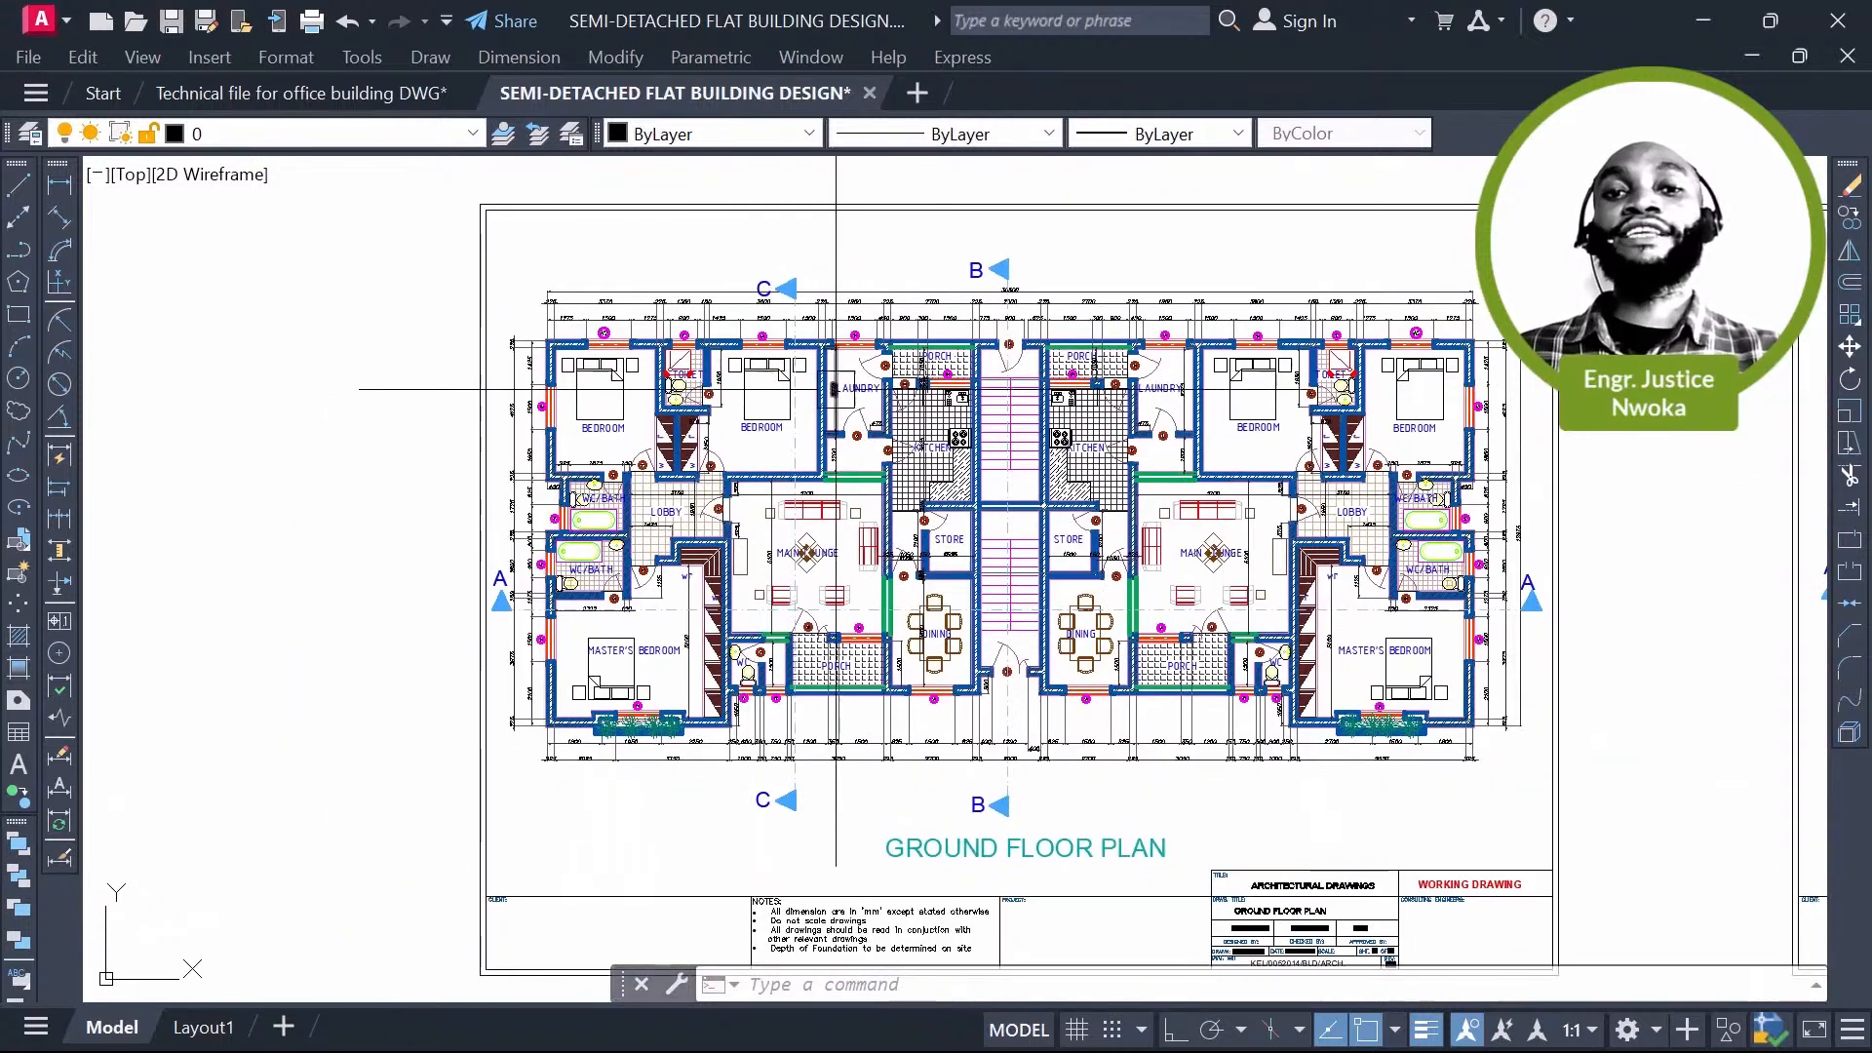
pyautogui.scroll(2, 835, 389)
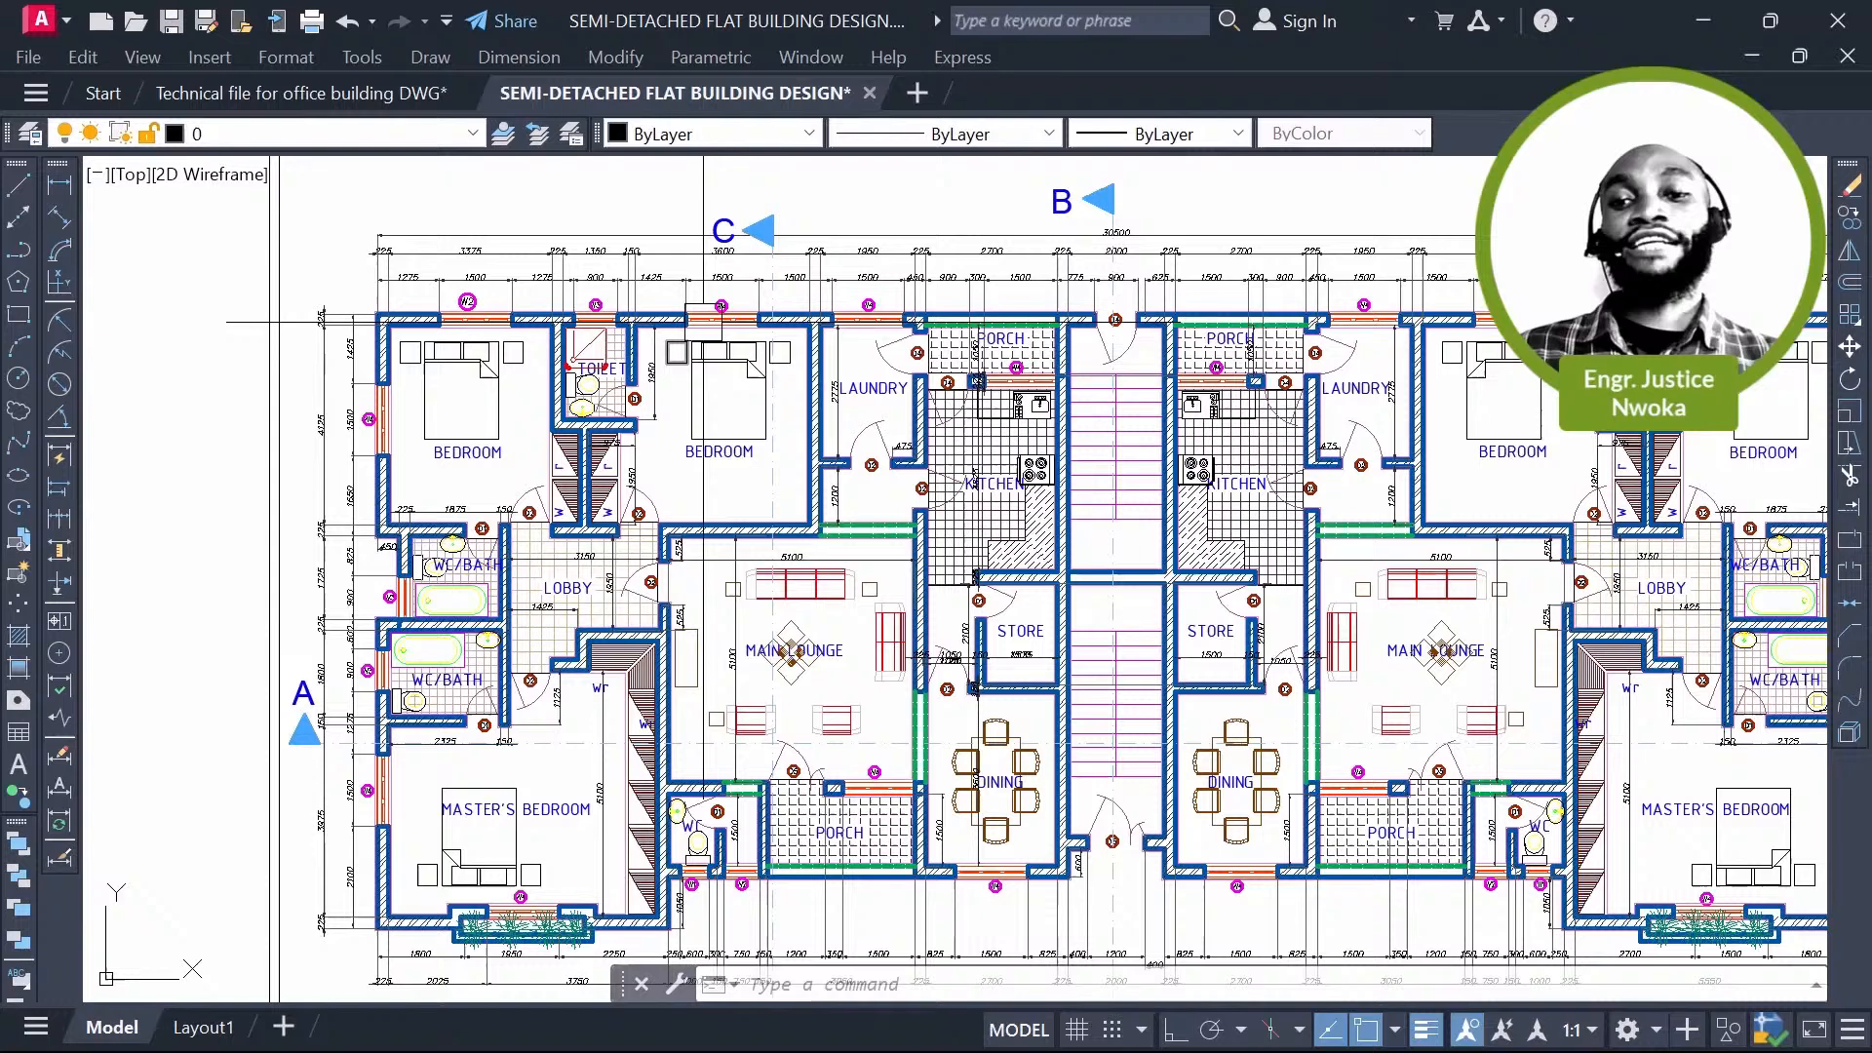
pyautogui.scroll(-5, 788, 392)
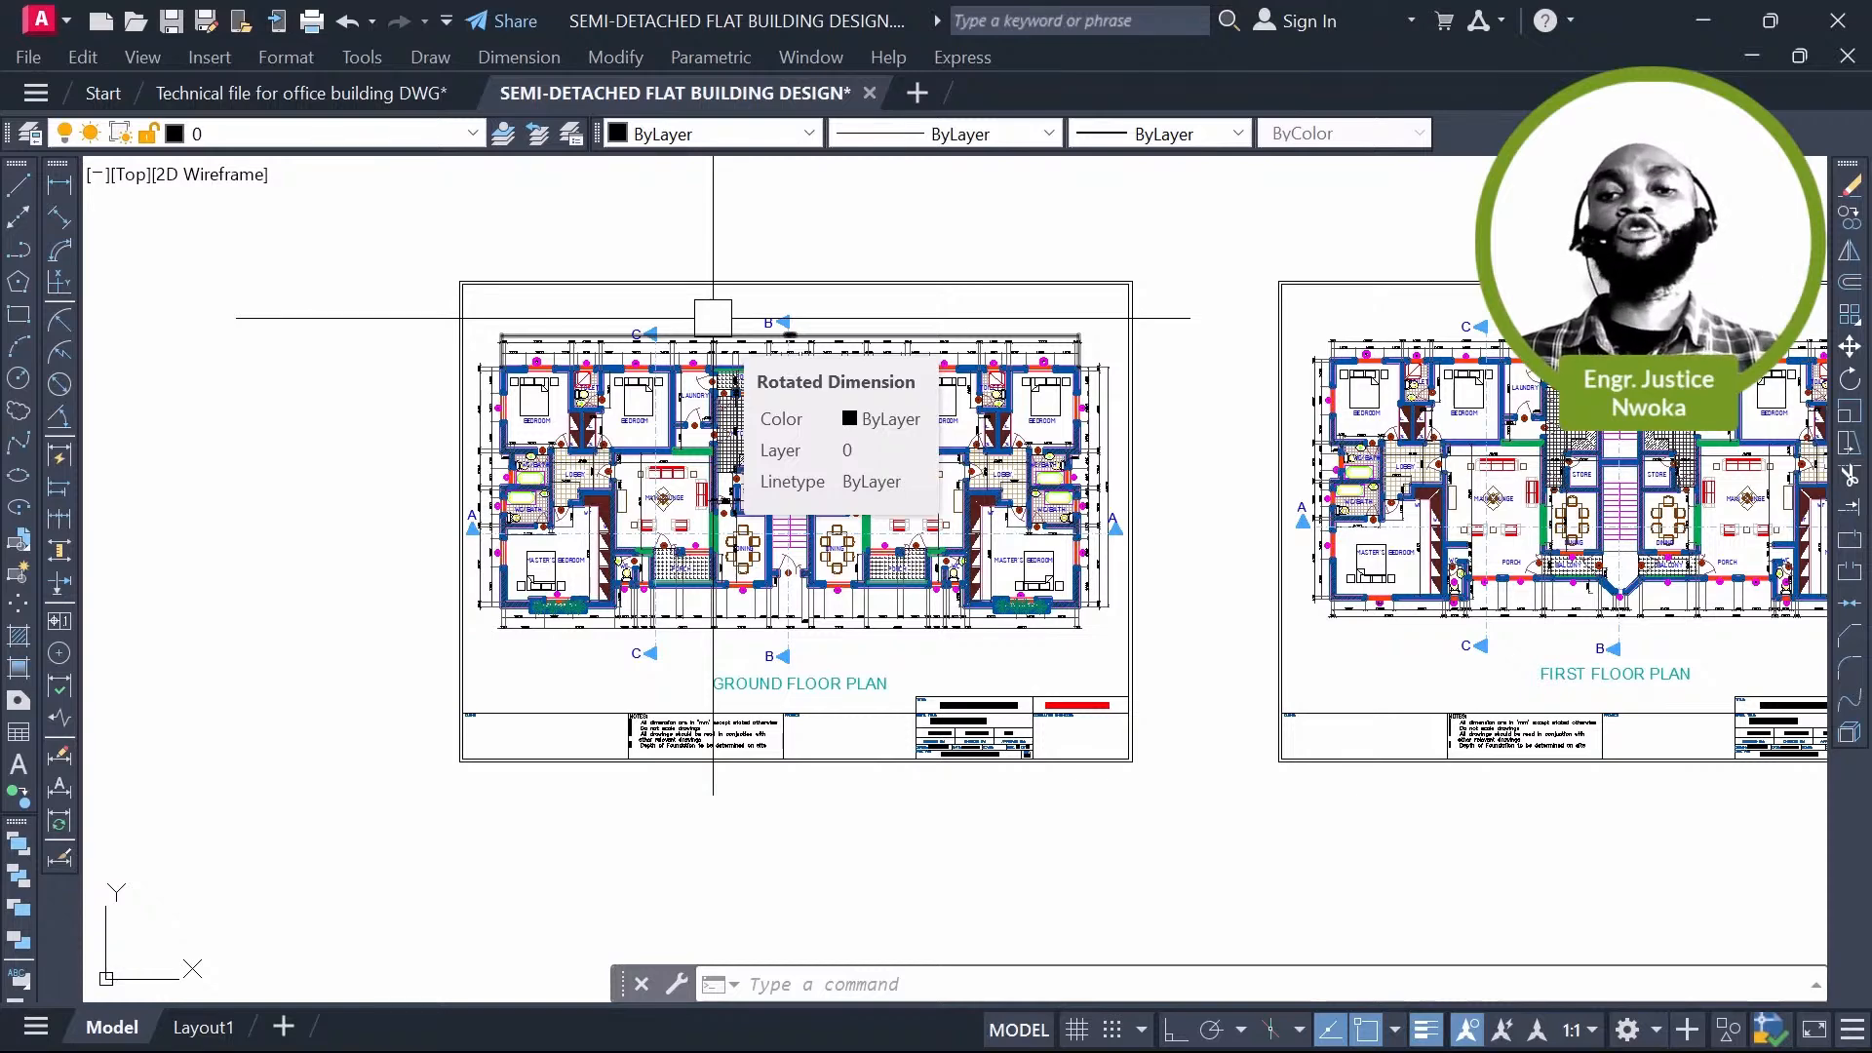
pyautogui.scroll(-2, 712, 318)
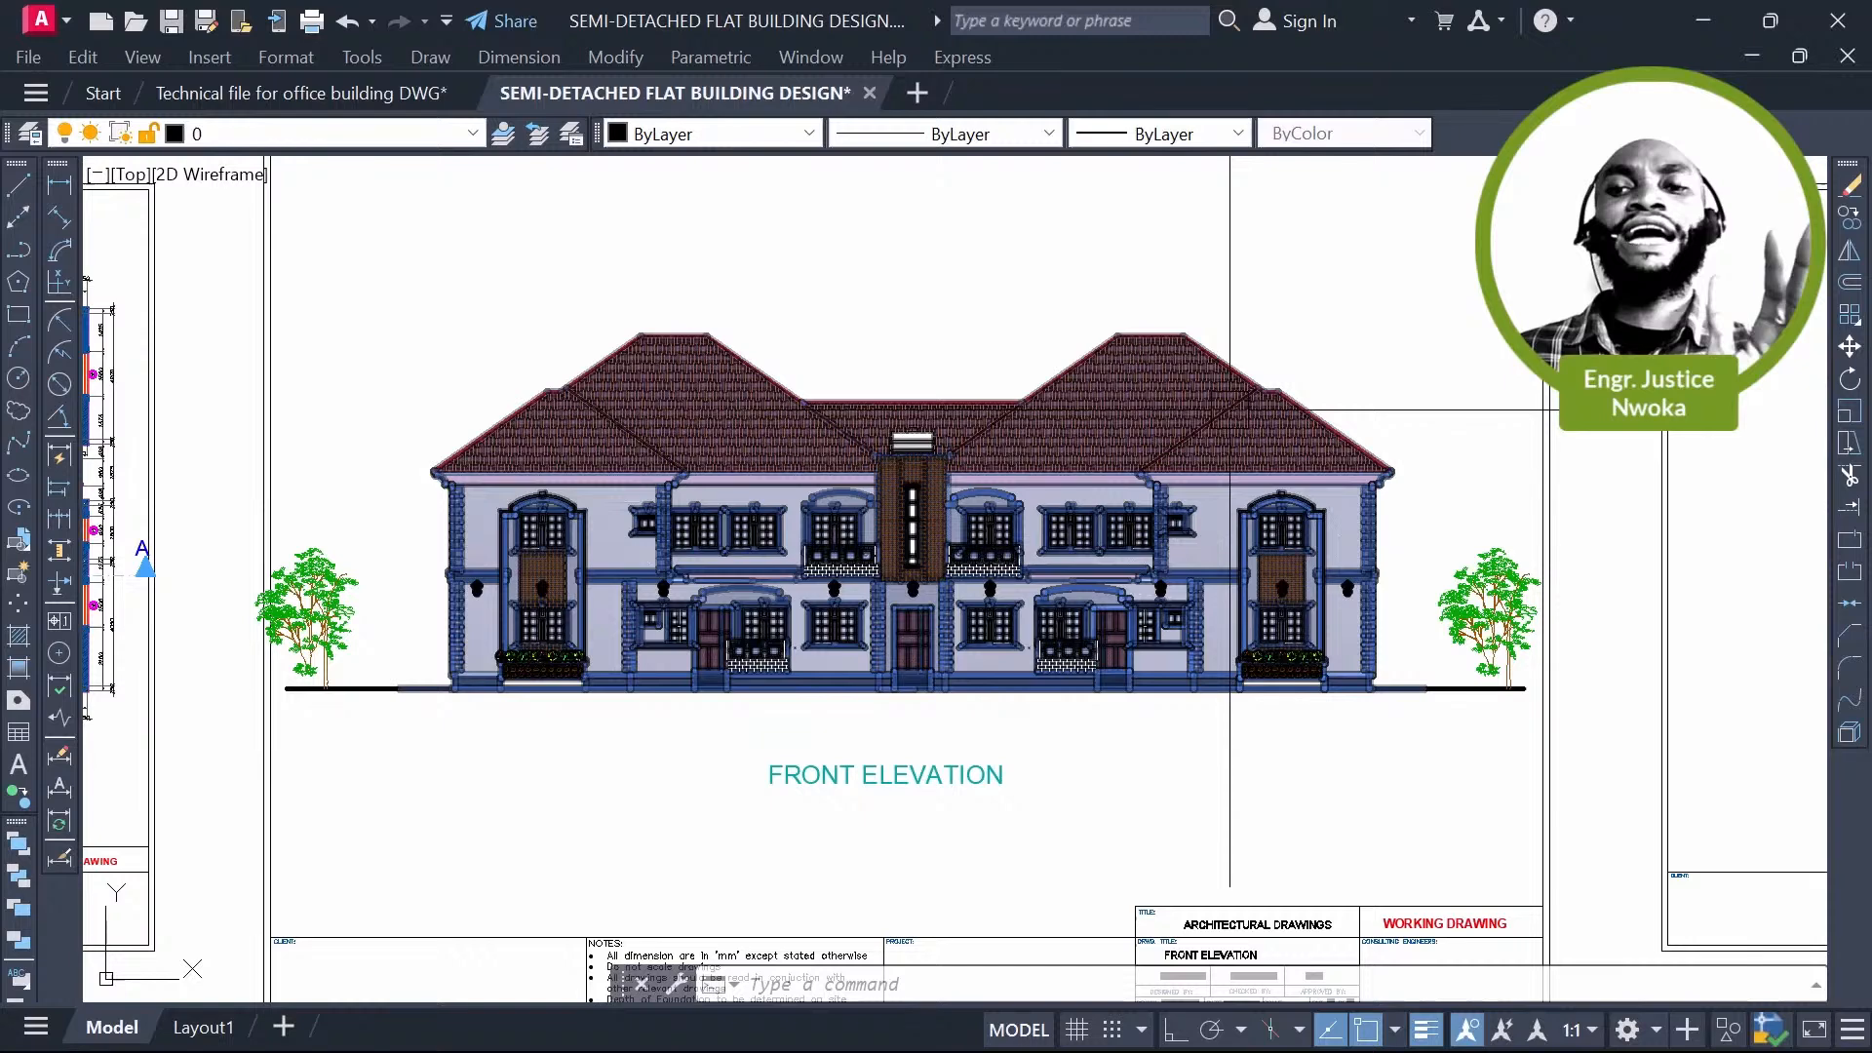
pyautogui.scroll(2, 955, 233)
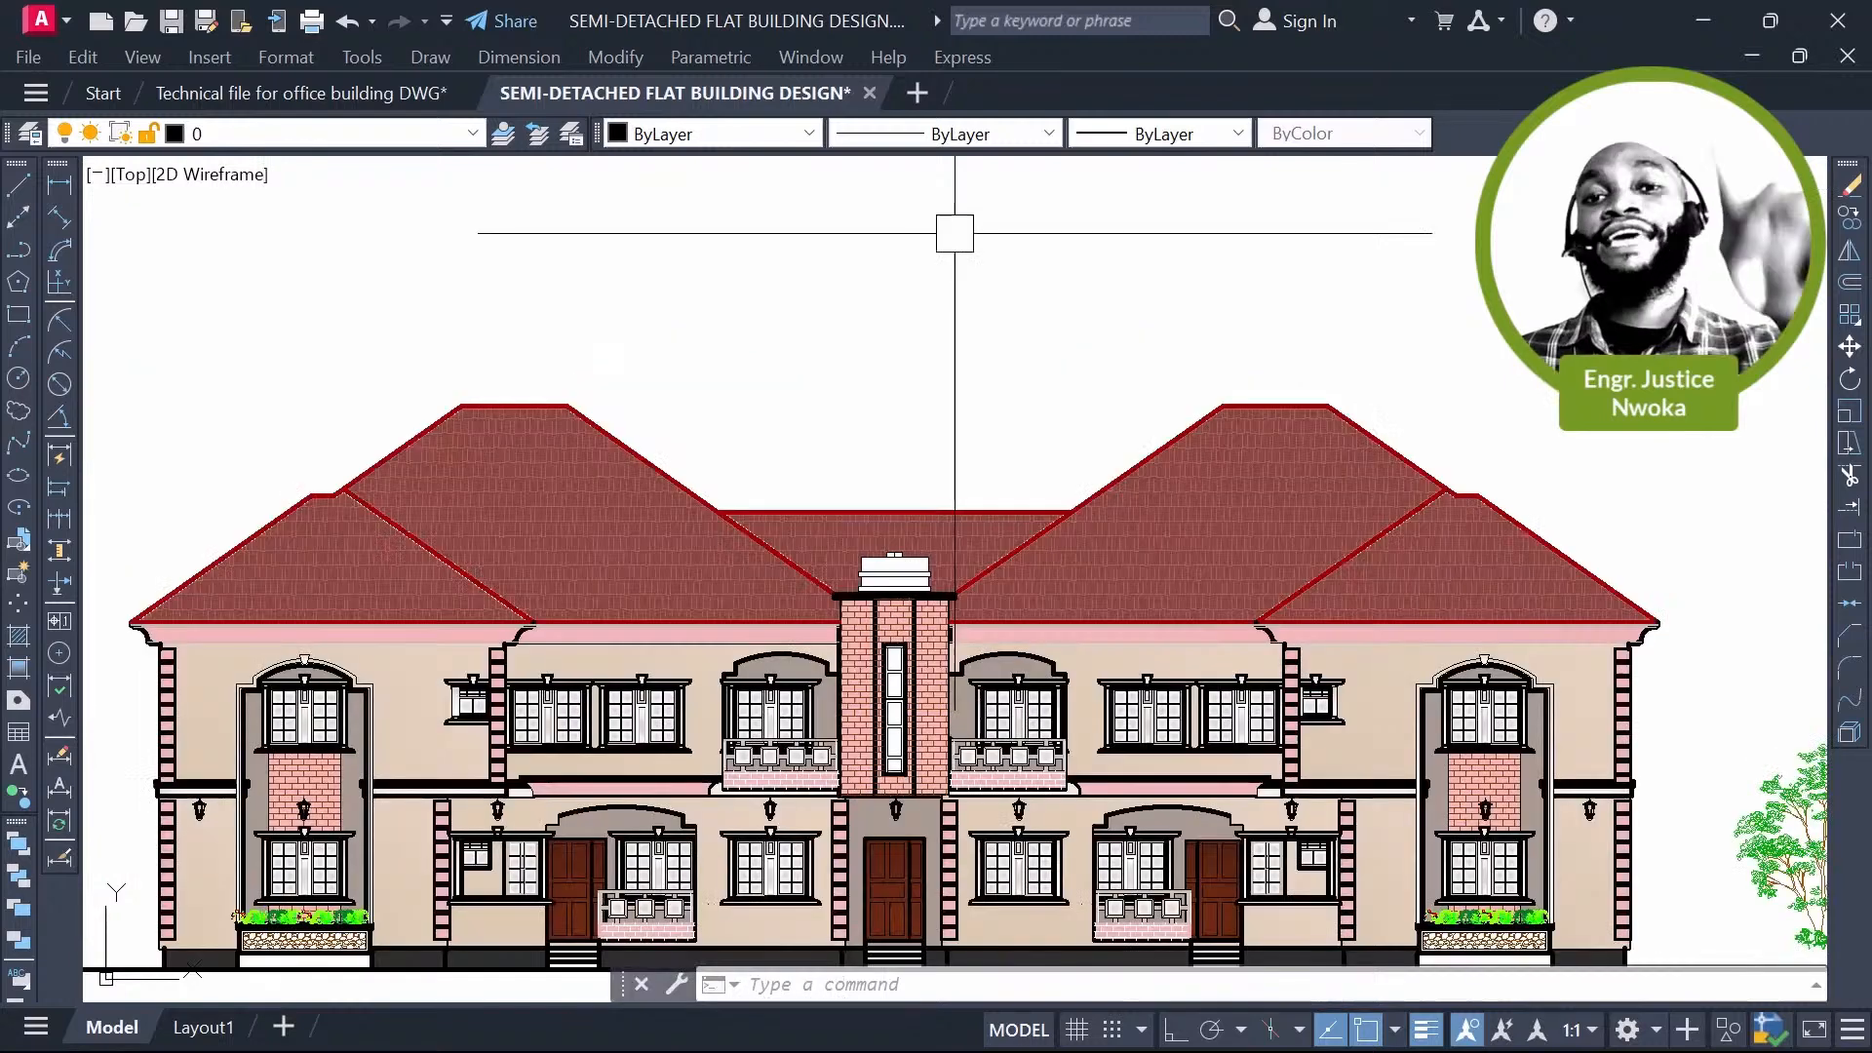
pyautogui.moveTo(954, 233); pyautogui.dragTo(1045, 181, button='middle')
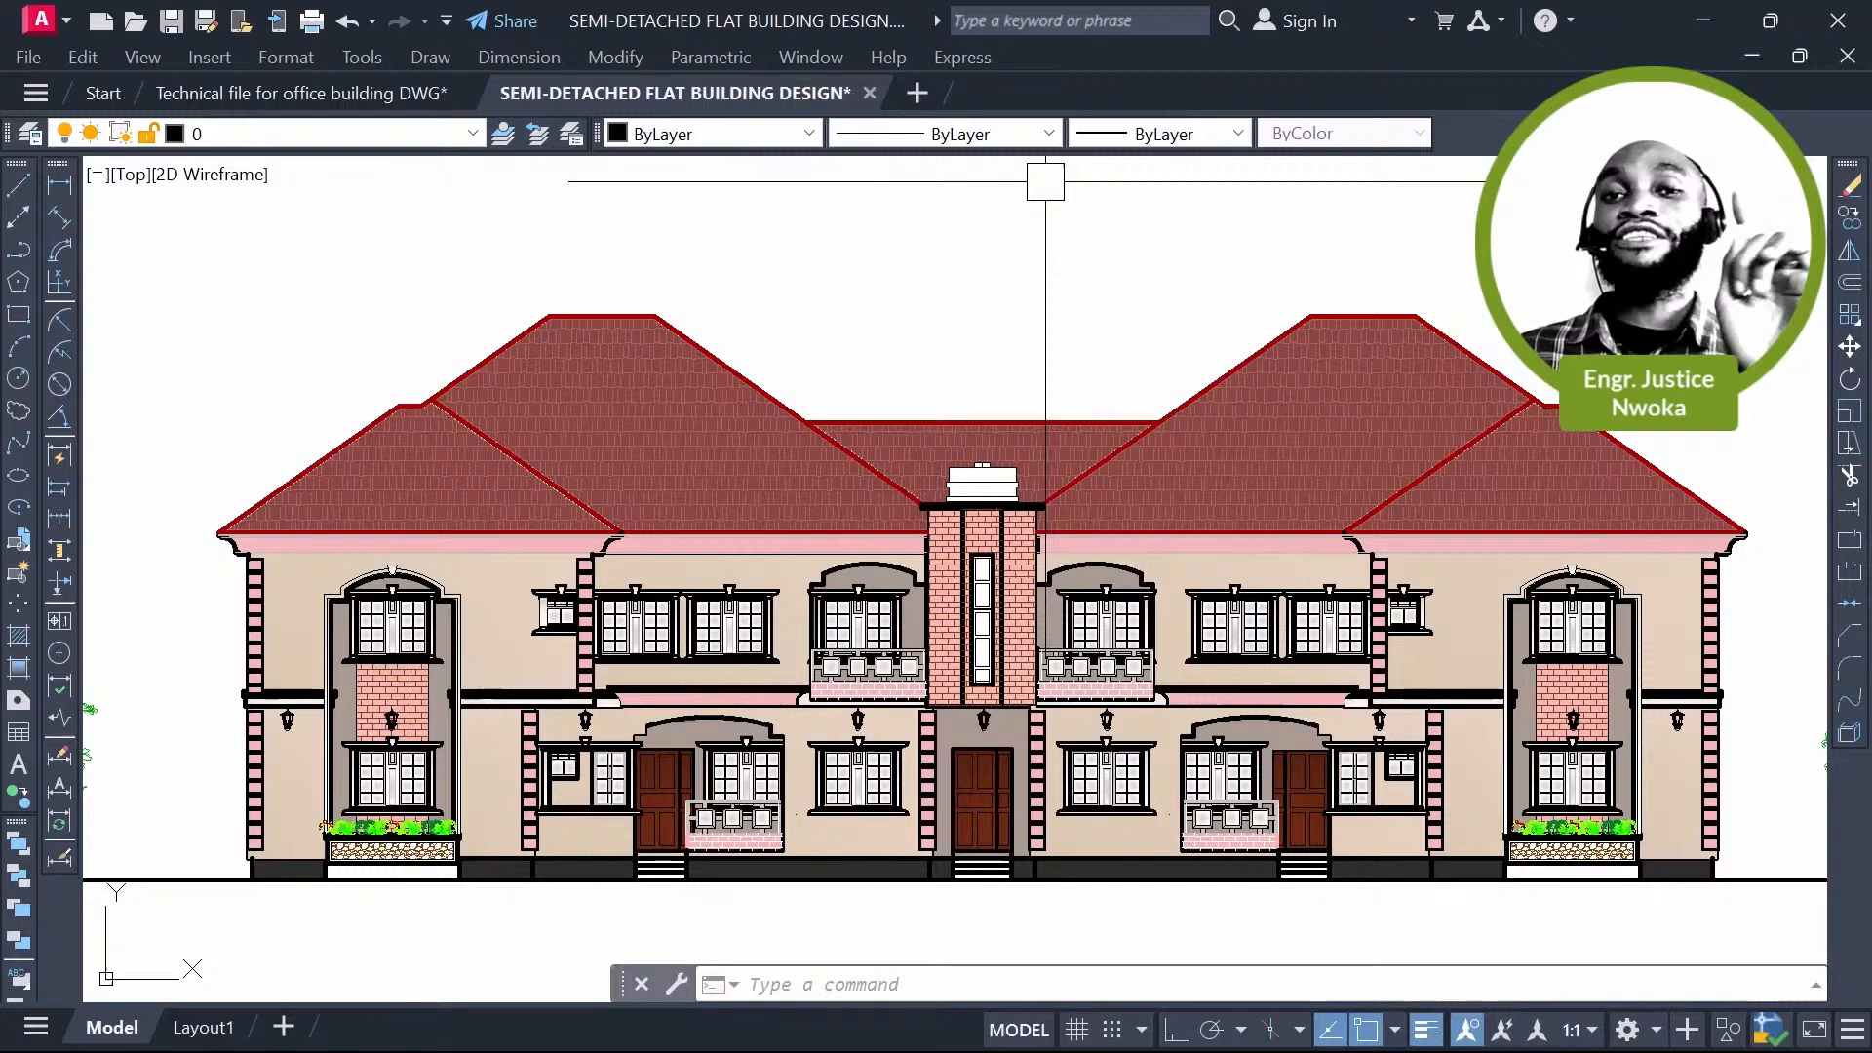
pyautogui.moveTo(1045, 181); pyautogui.dragTo(1056, 140, button='middle')
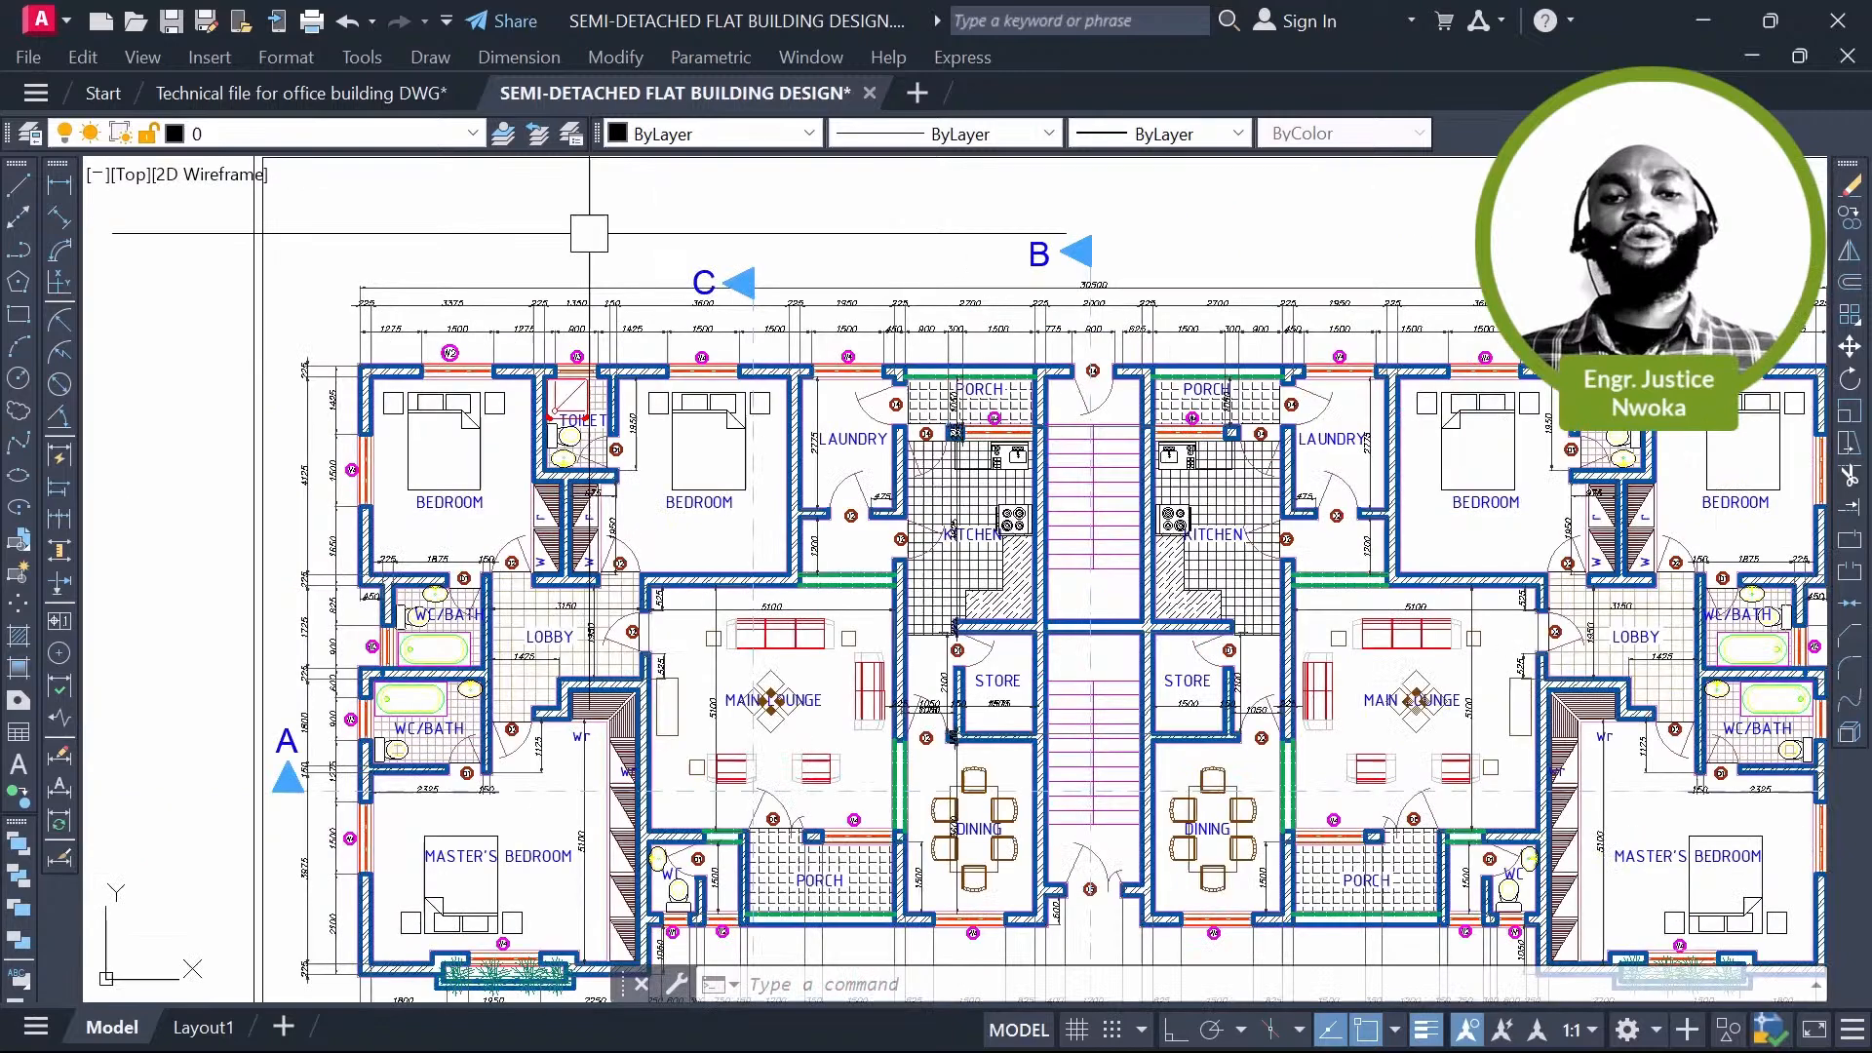
# Step: Copy the ground floor and first floor plans, with their titles but without sheet frames, into the empty area below the sheets
pyautogui.scroll(-2, 572, 207)
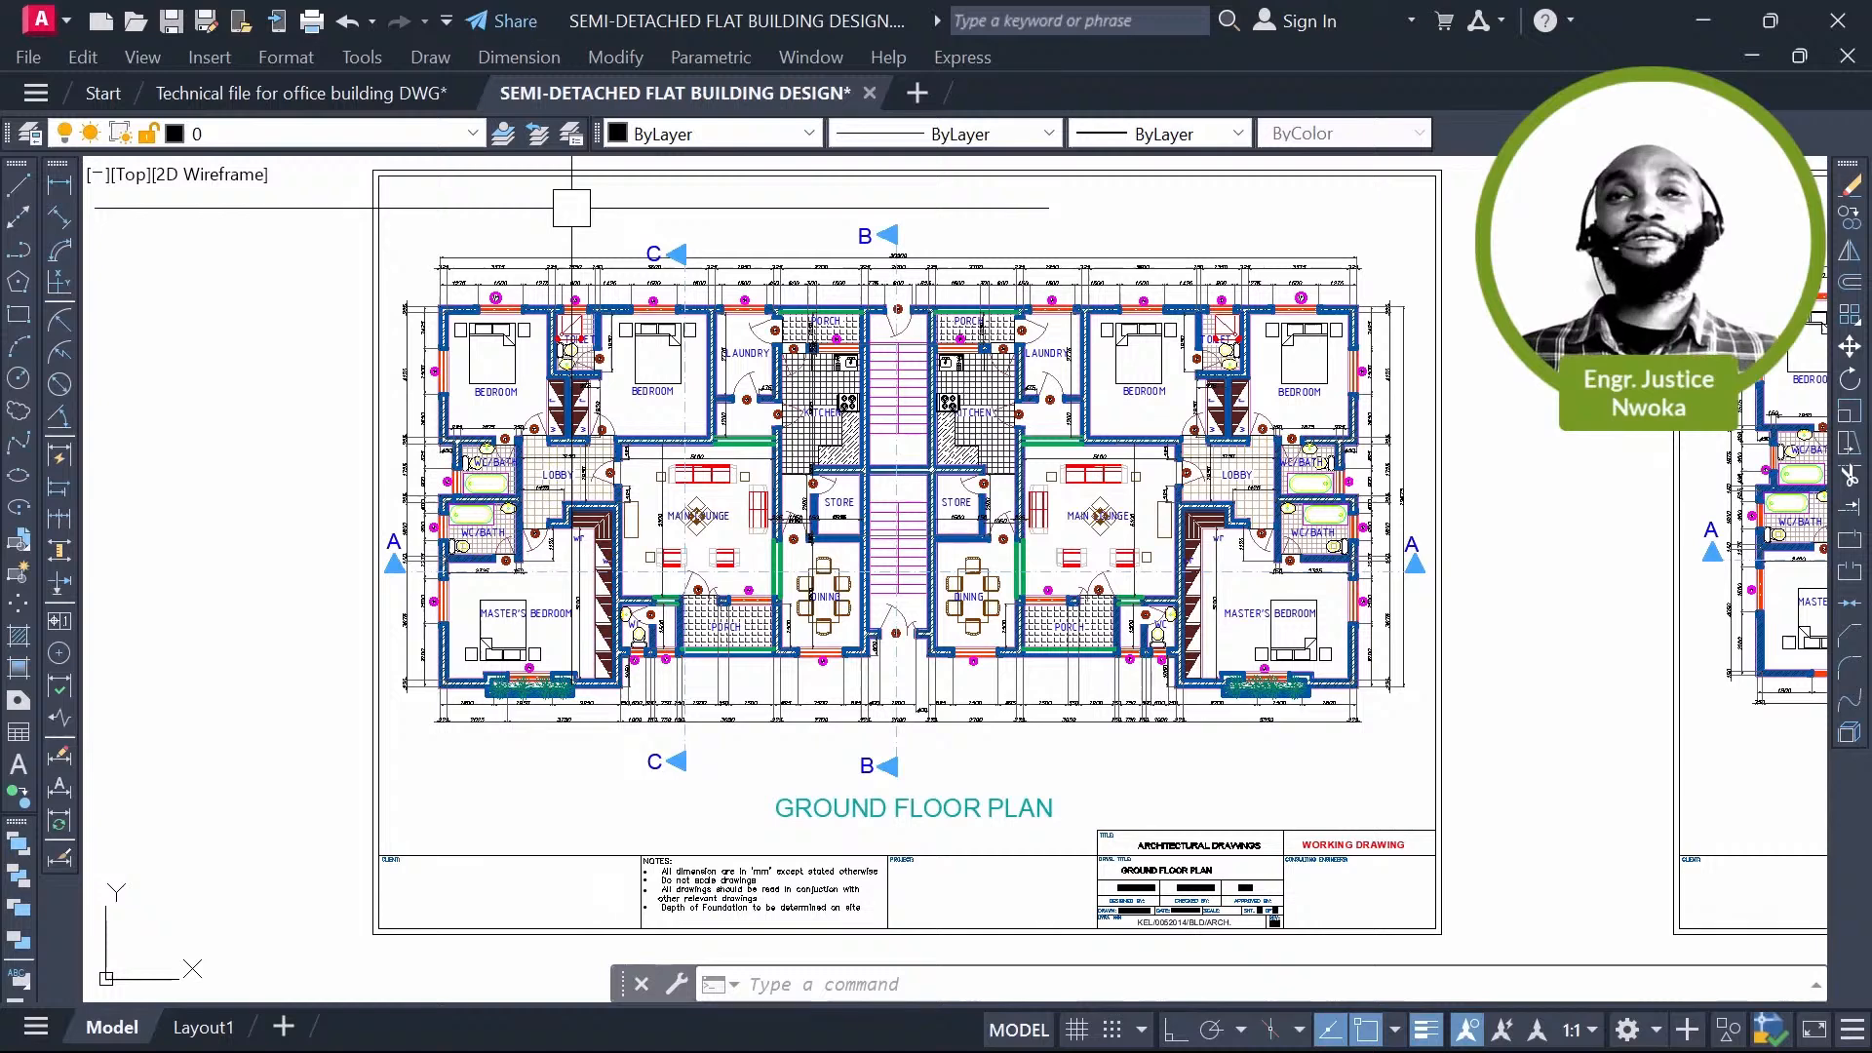
pyautogui.moveTo(394, 251); pyautogui.dragTo(415, 265, button='middle')
pyautogui.click(329, 244)
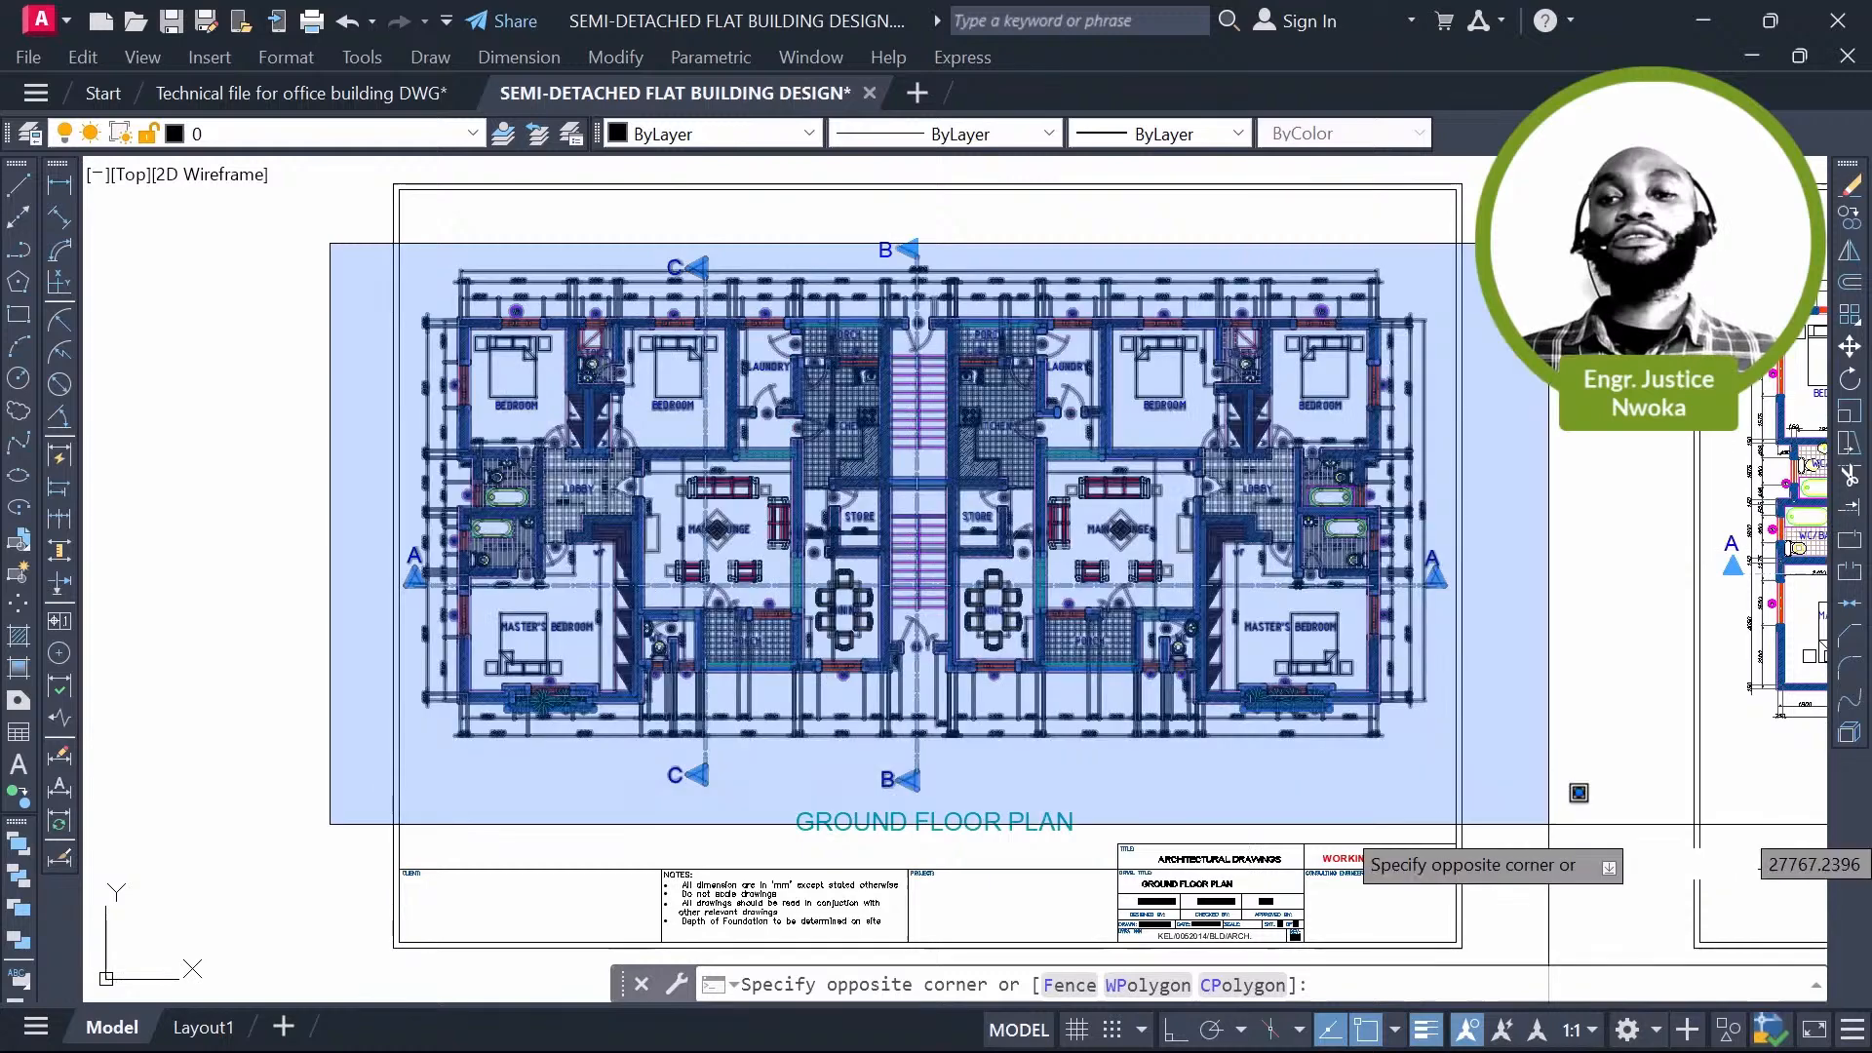
pyautogui.click(1549, 826)
pyautogui.scroll(-2, 1549, 825)
pyautogui.moveTo(1550, 430); pyautogui.dragTo(576, 305, button='middle')
pyautogui.click(624, 324)
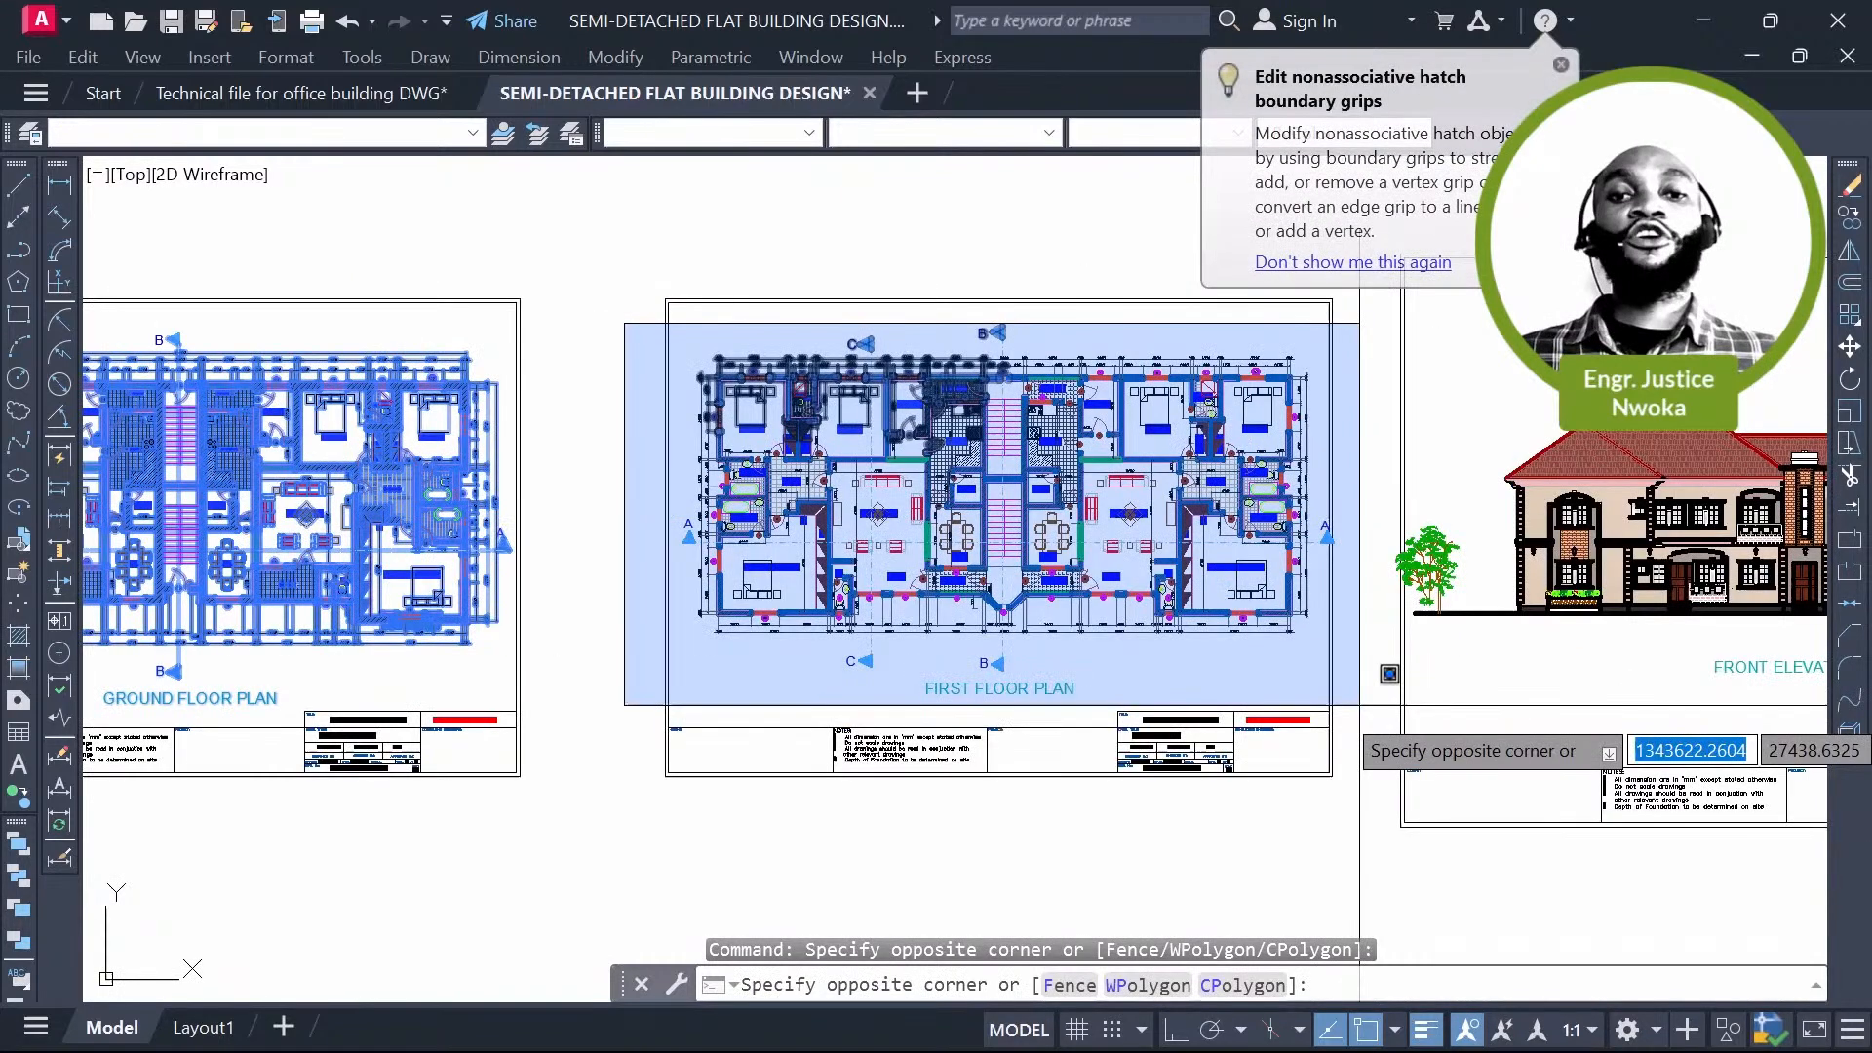
pyautogui.click(1390, 673)
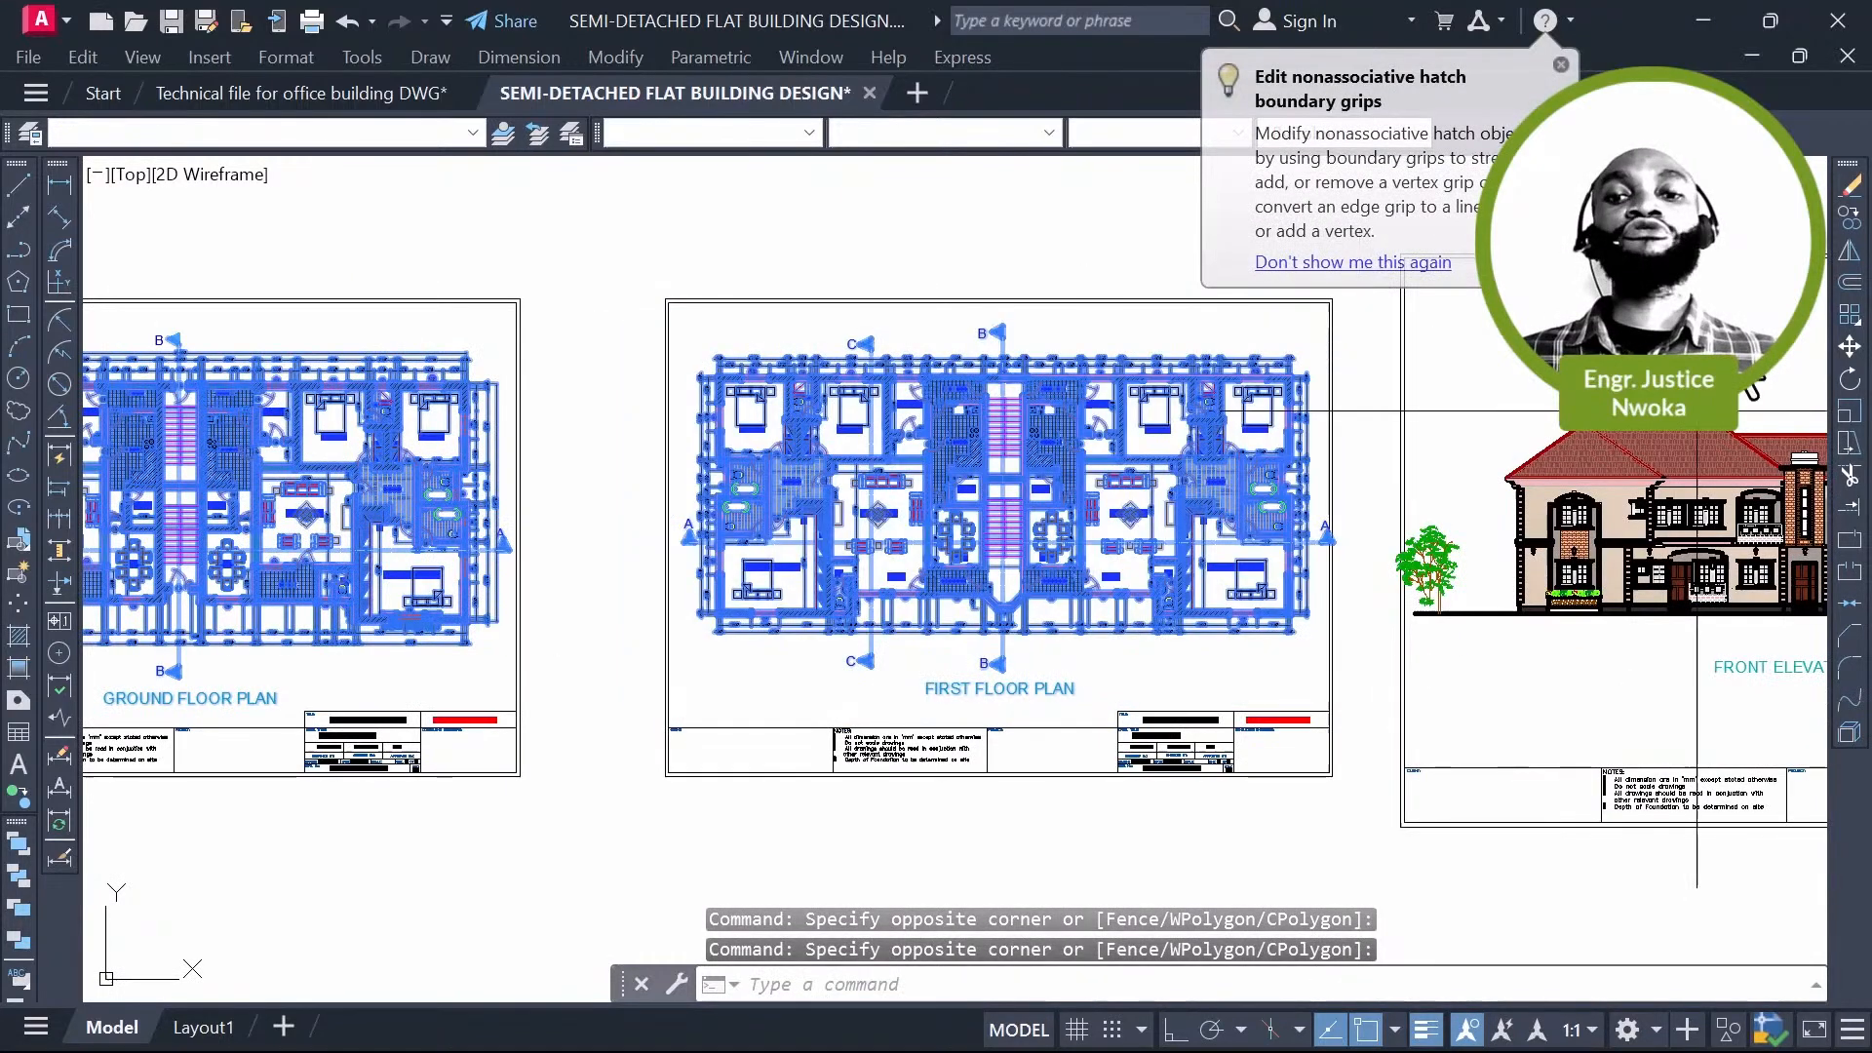
pyautogui.write('co')
pyautogui.press('Return')
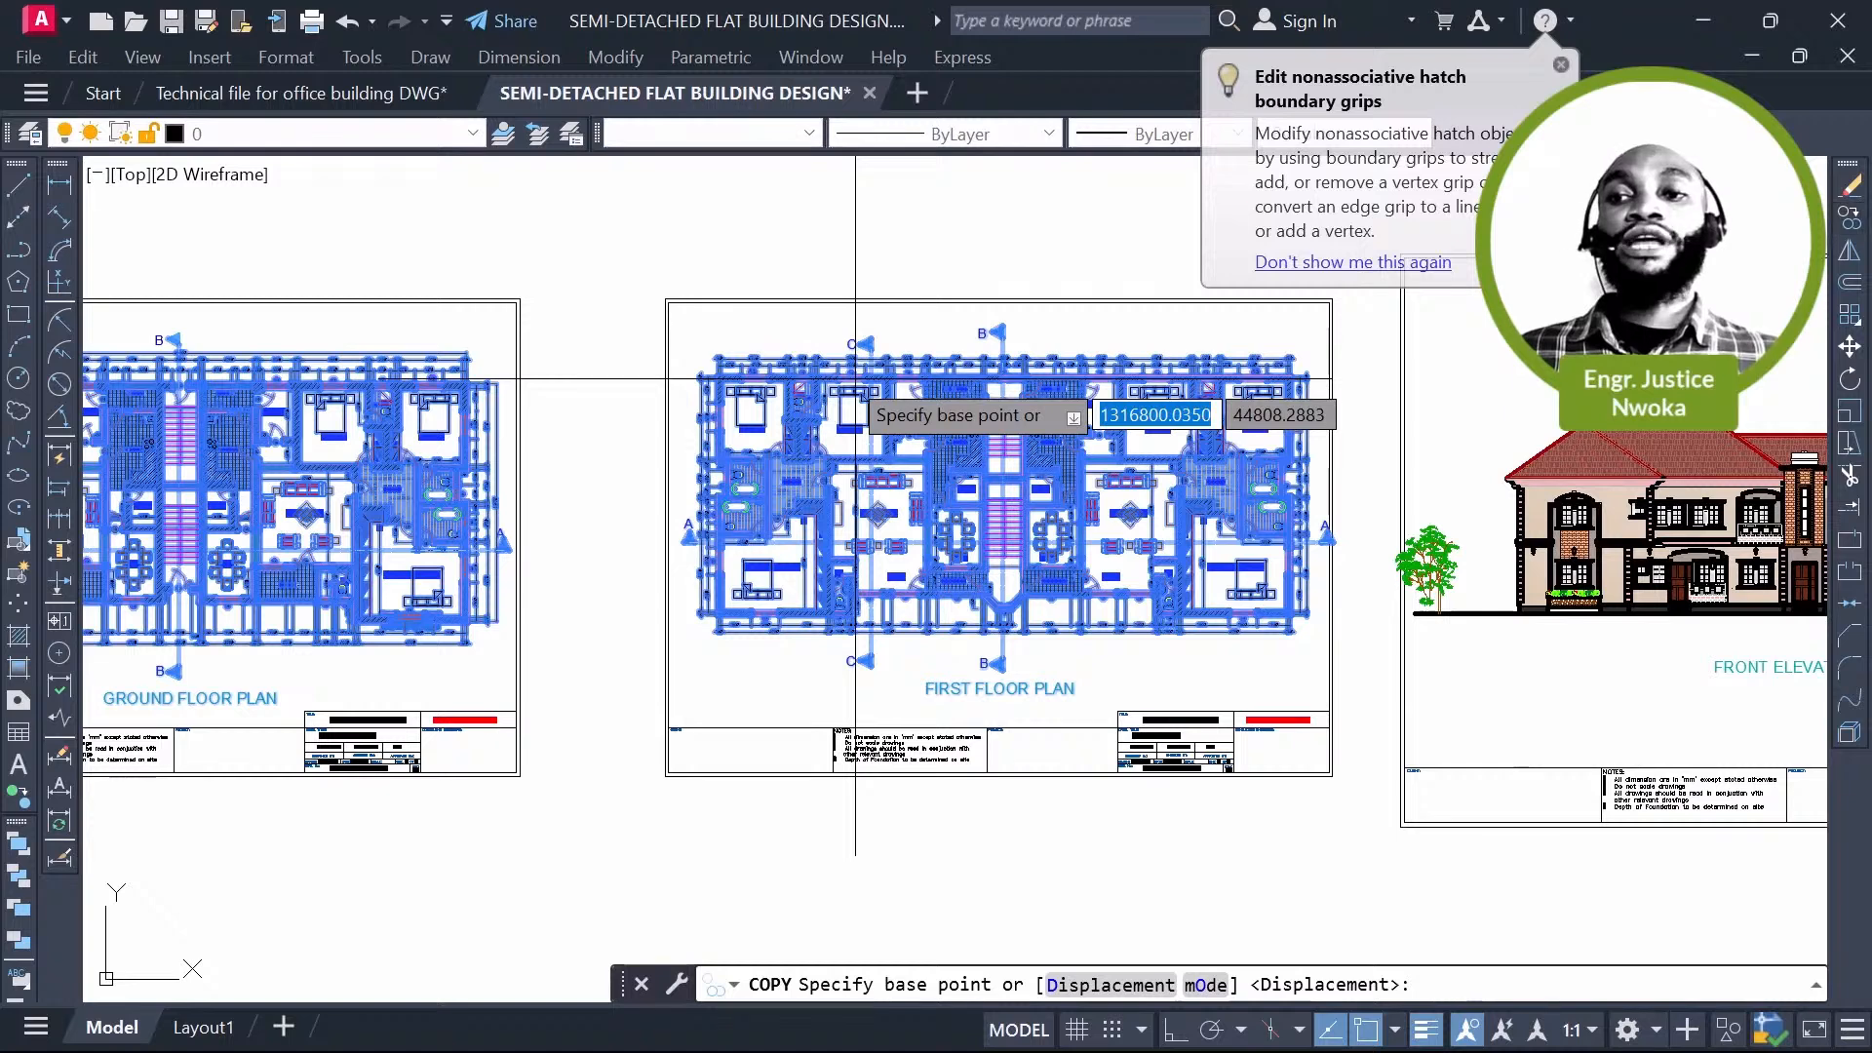
pyautogui.click(727, 359)
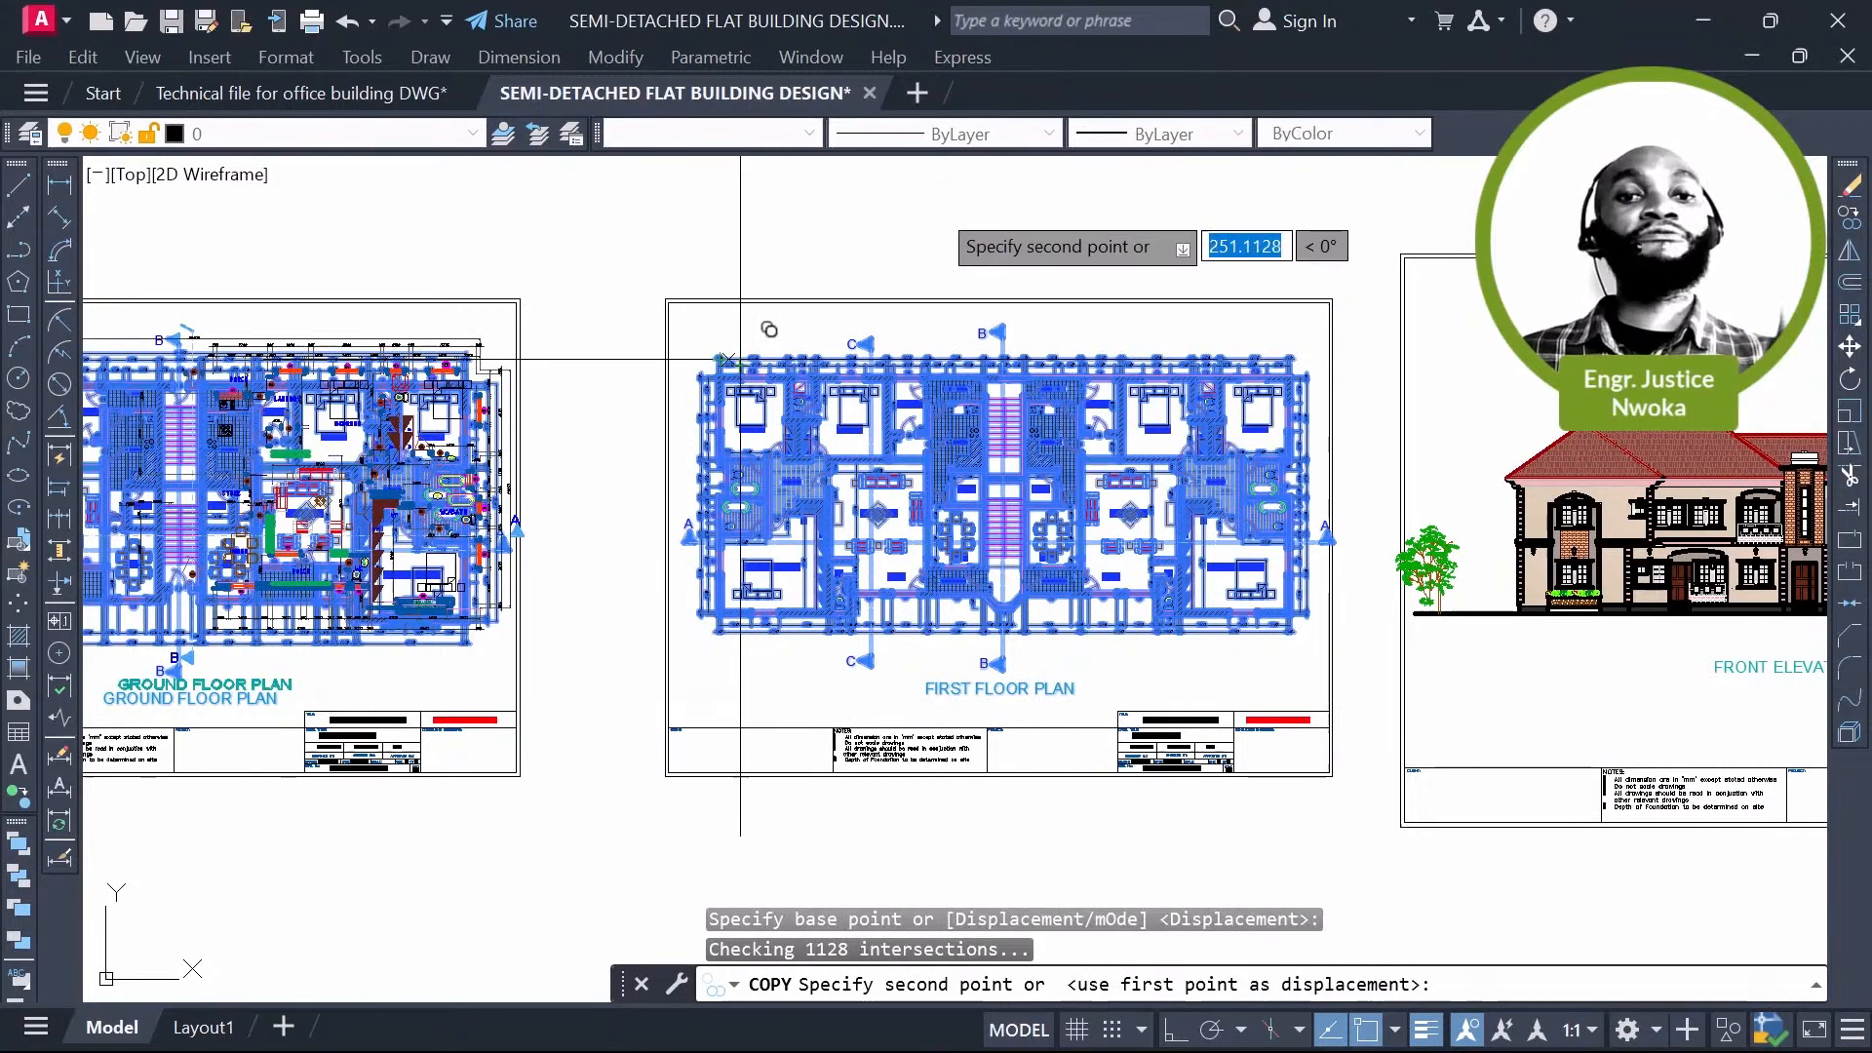
pyautogui.scroll(-8, 959, 503)
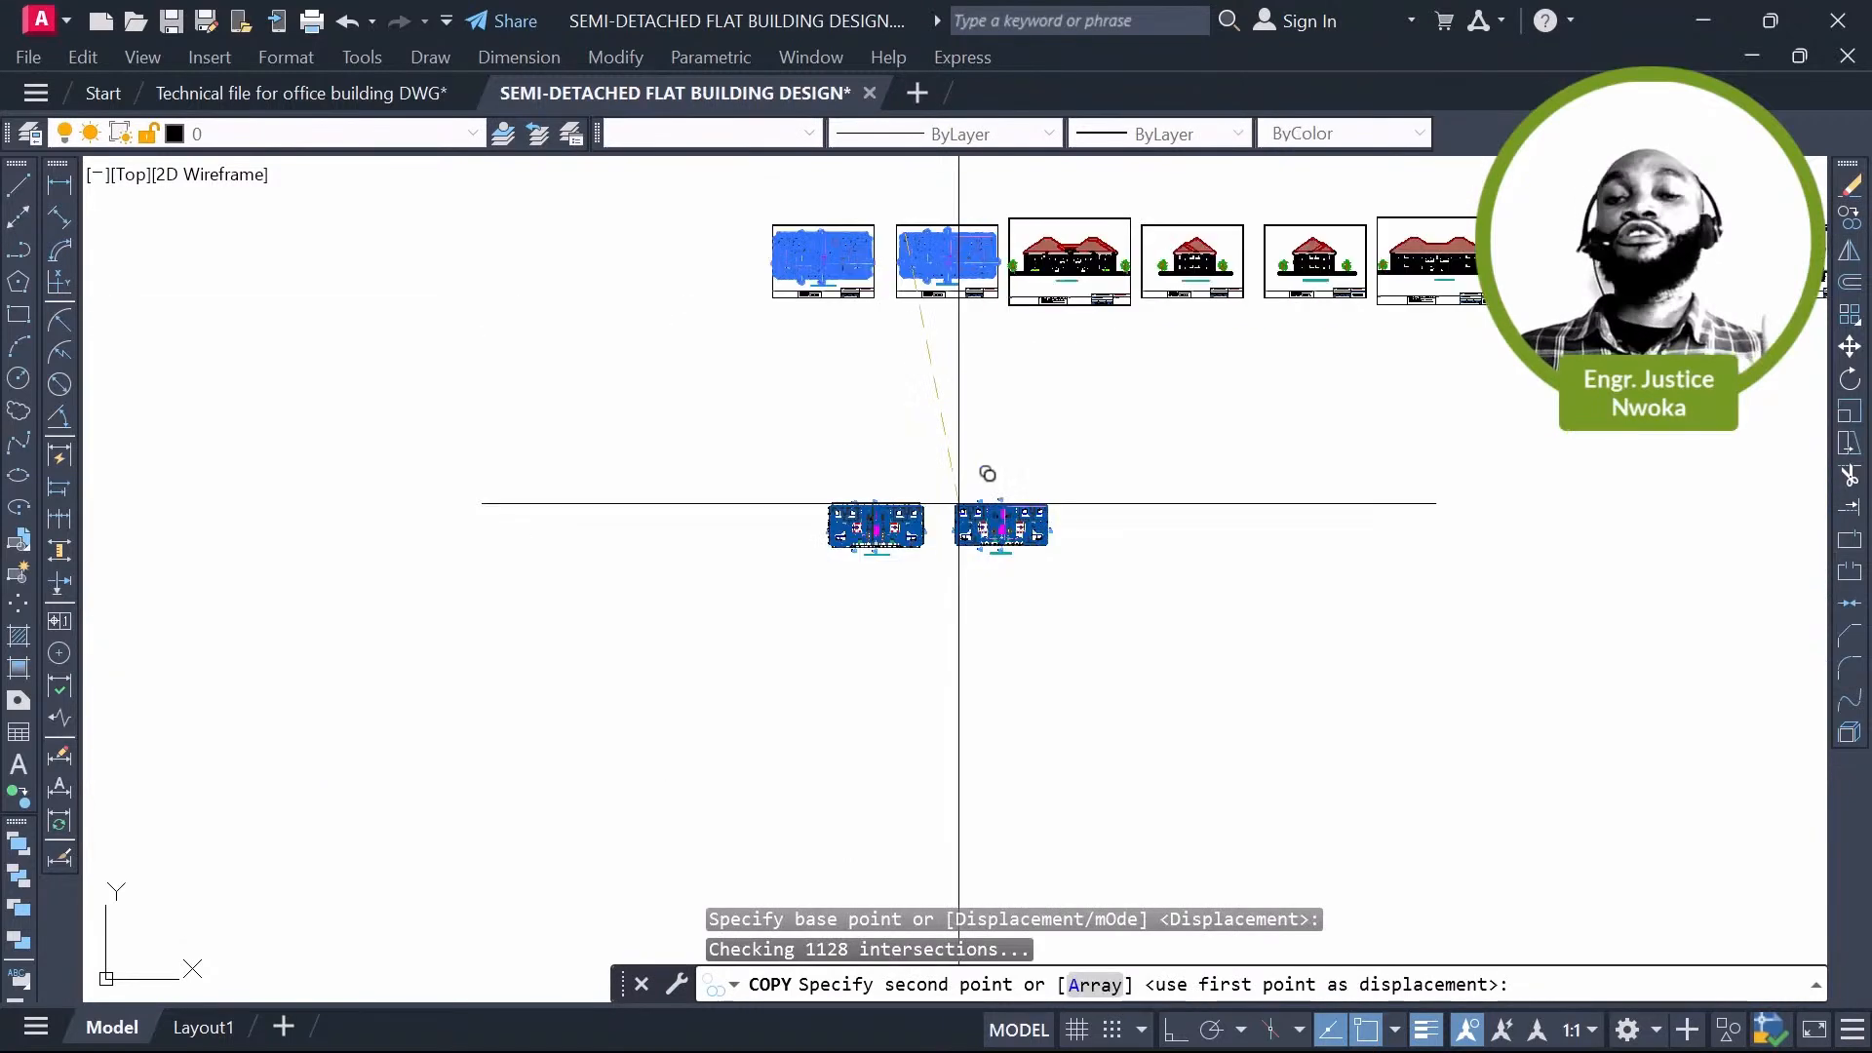
pyautogui.click(958, 503)
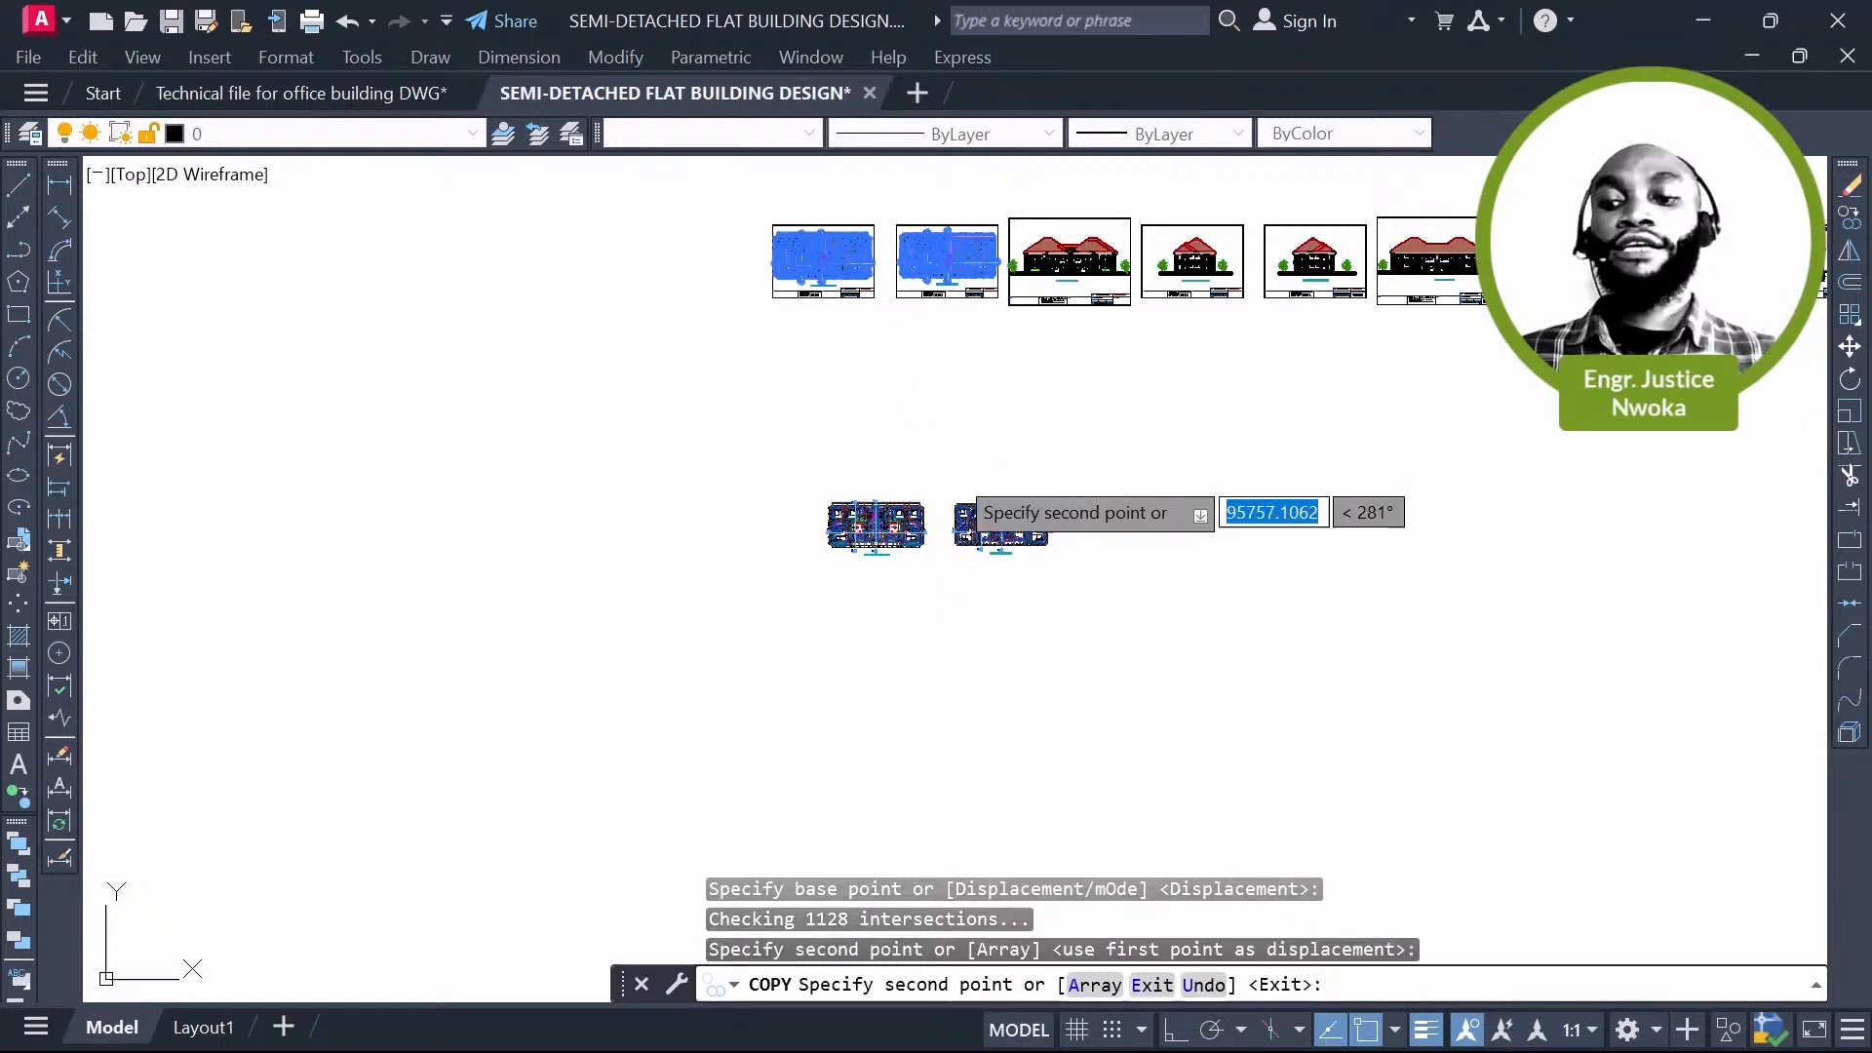
pyautogui.press('Escape')
pyautogui.scroll(6, 868, 522)
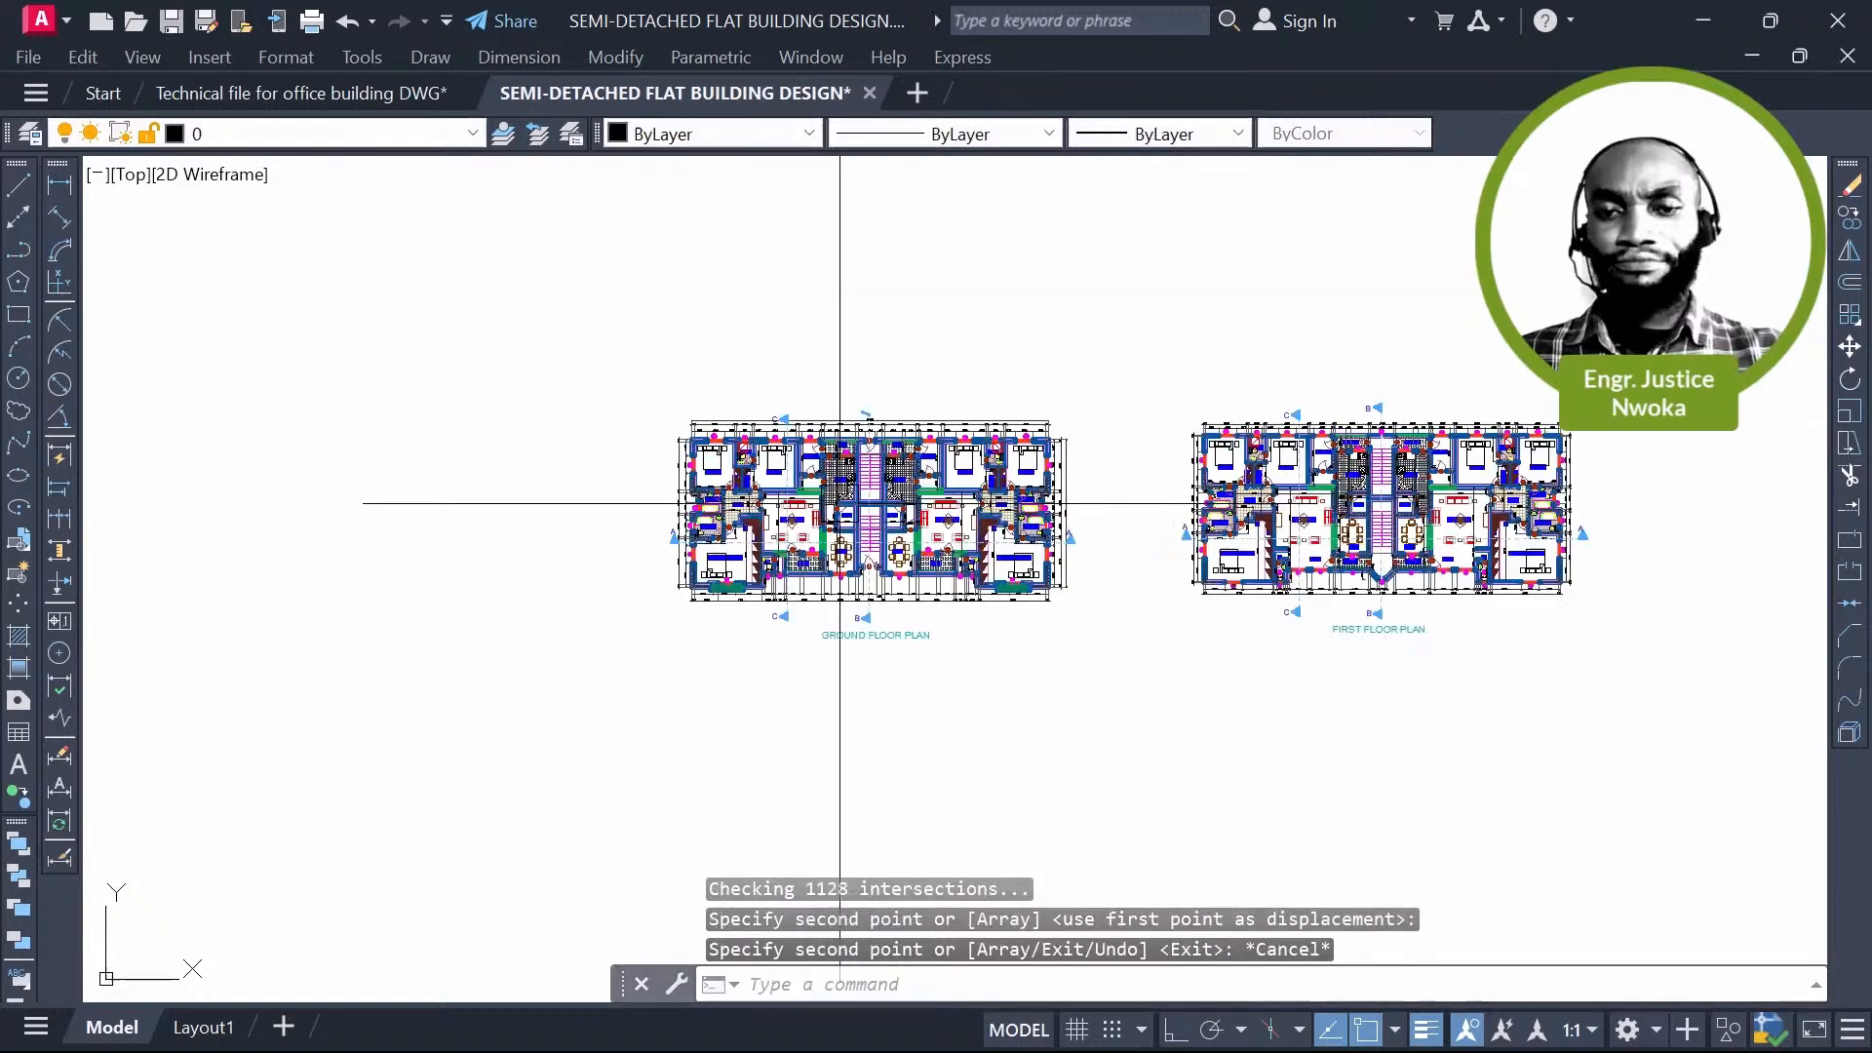
# Step: Erase the dimensions, section lines and all similar annotations from both copied floor plans, leaving those on the original sheets in place
pyautogui.scroll(4, 819, 492)
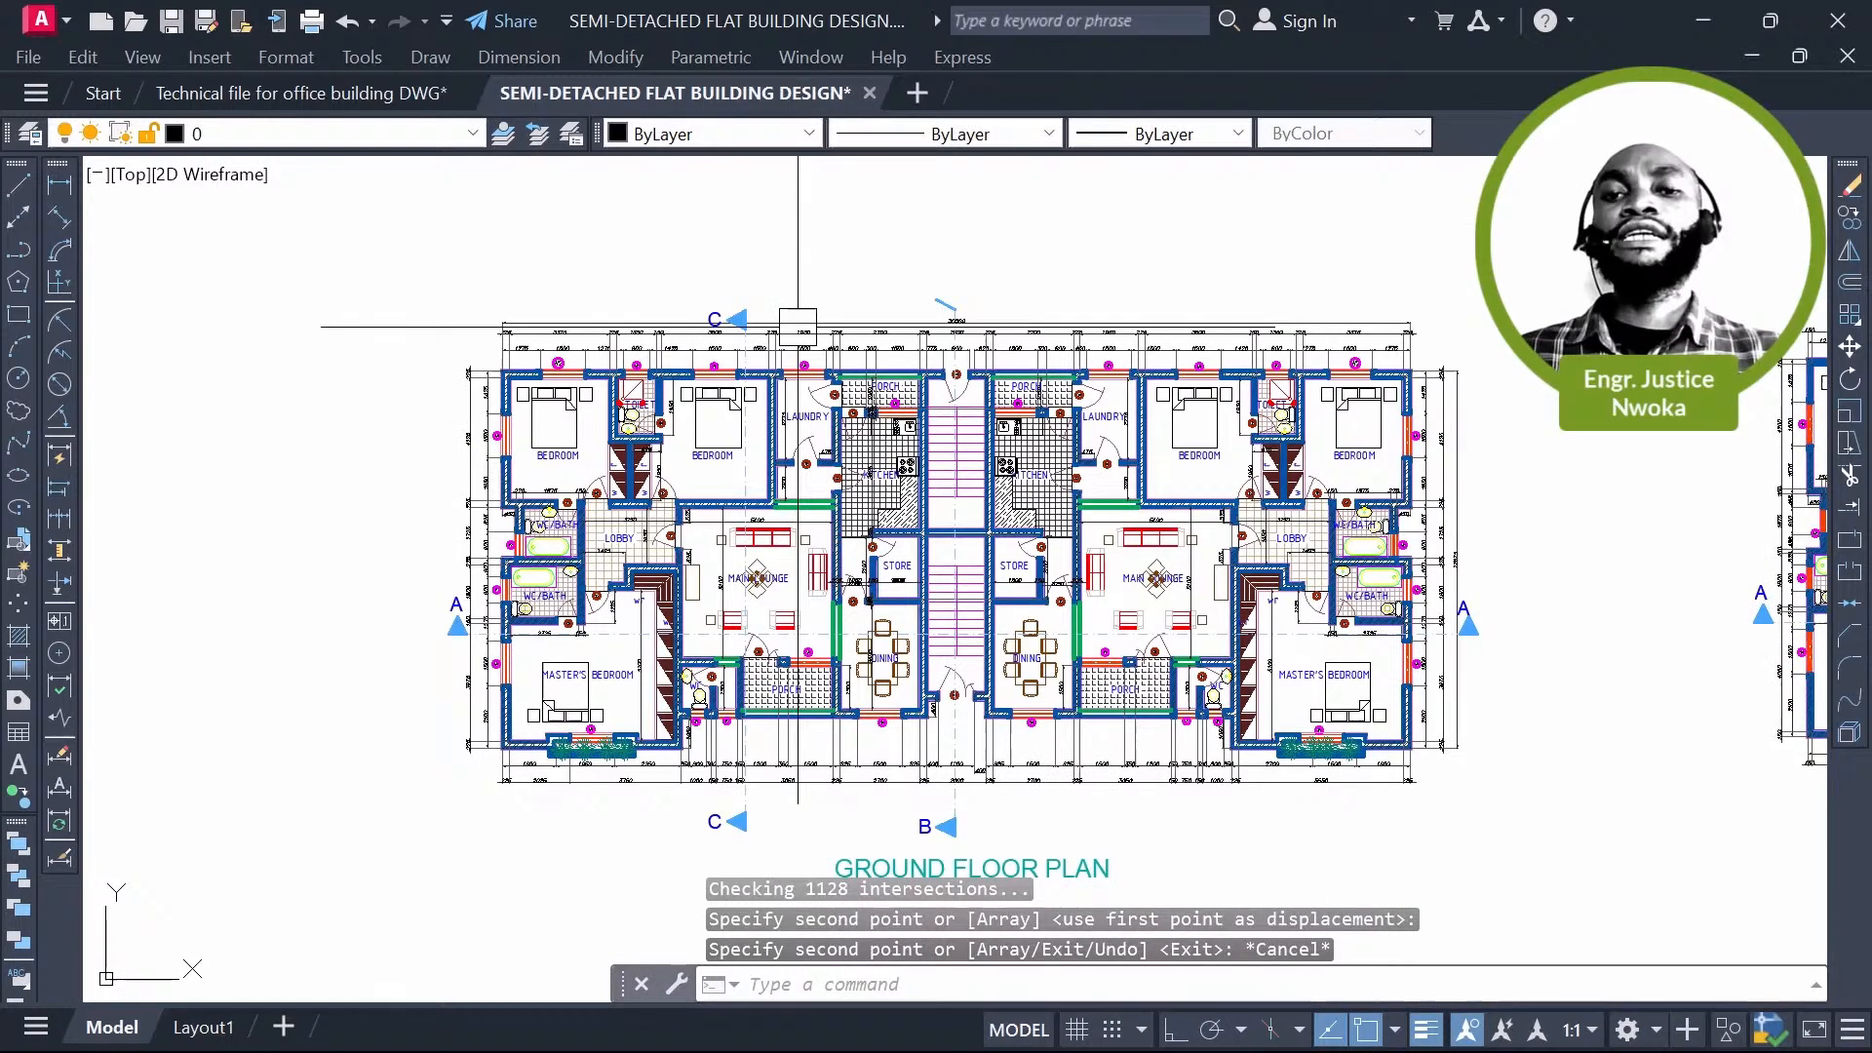
pyautogui.scroll(2, 798, 320)
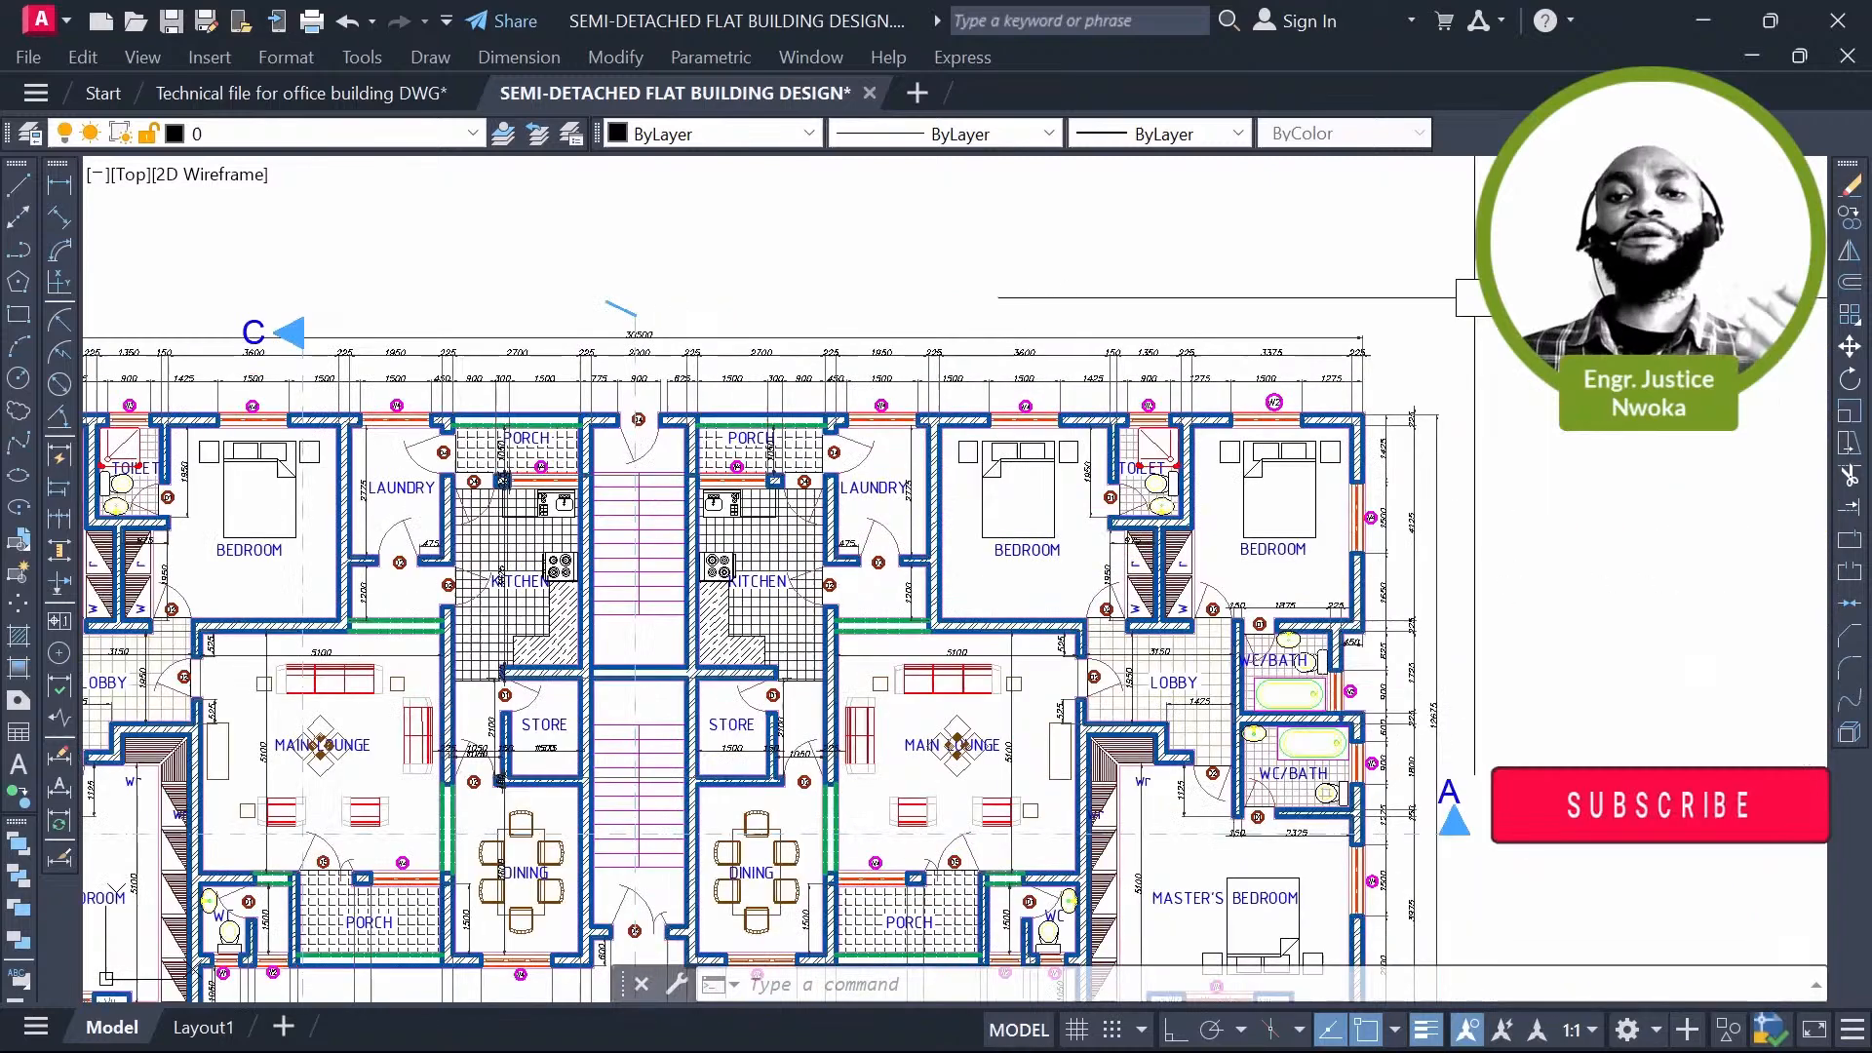
pyautogui.scroll(-3, 1748, 370)
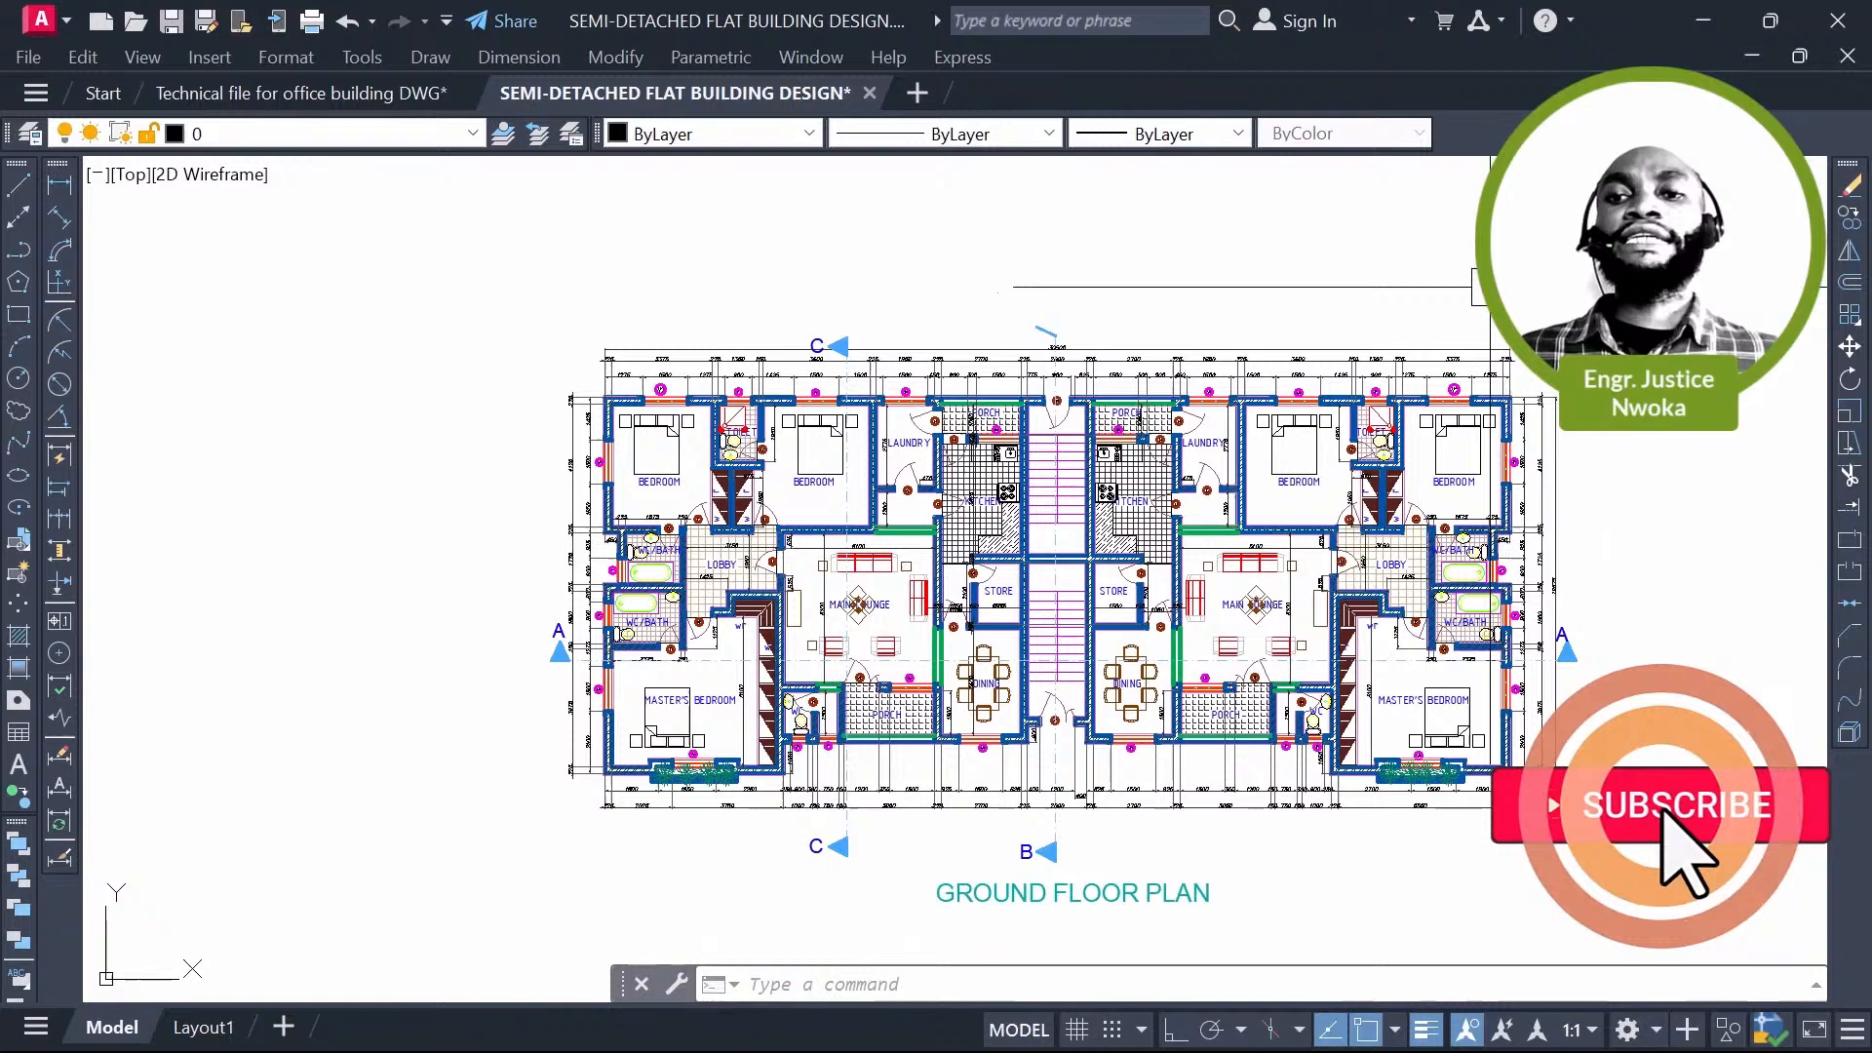
pyautogui.click(1484, 279)
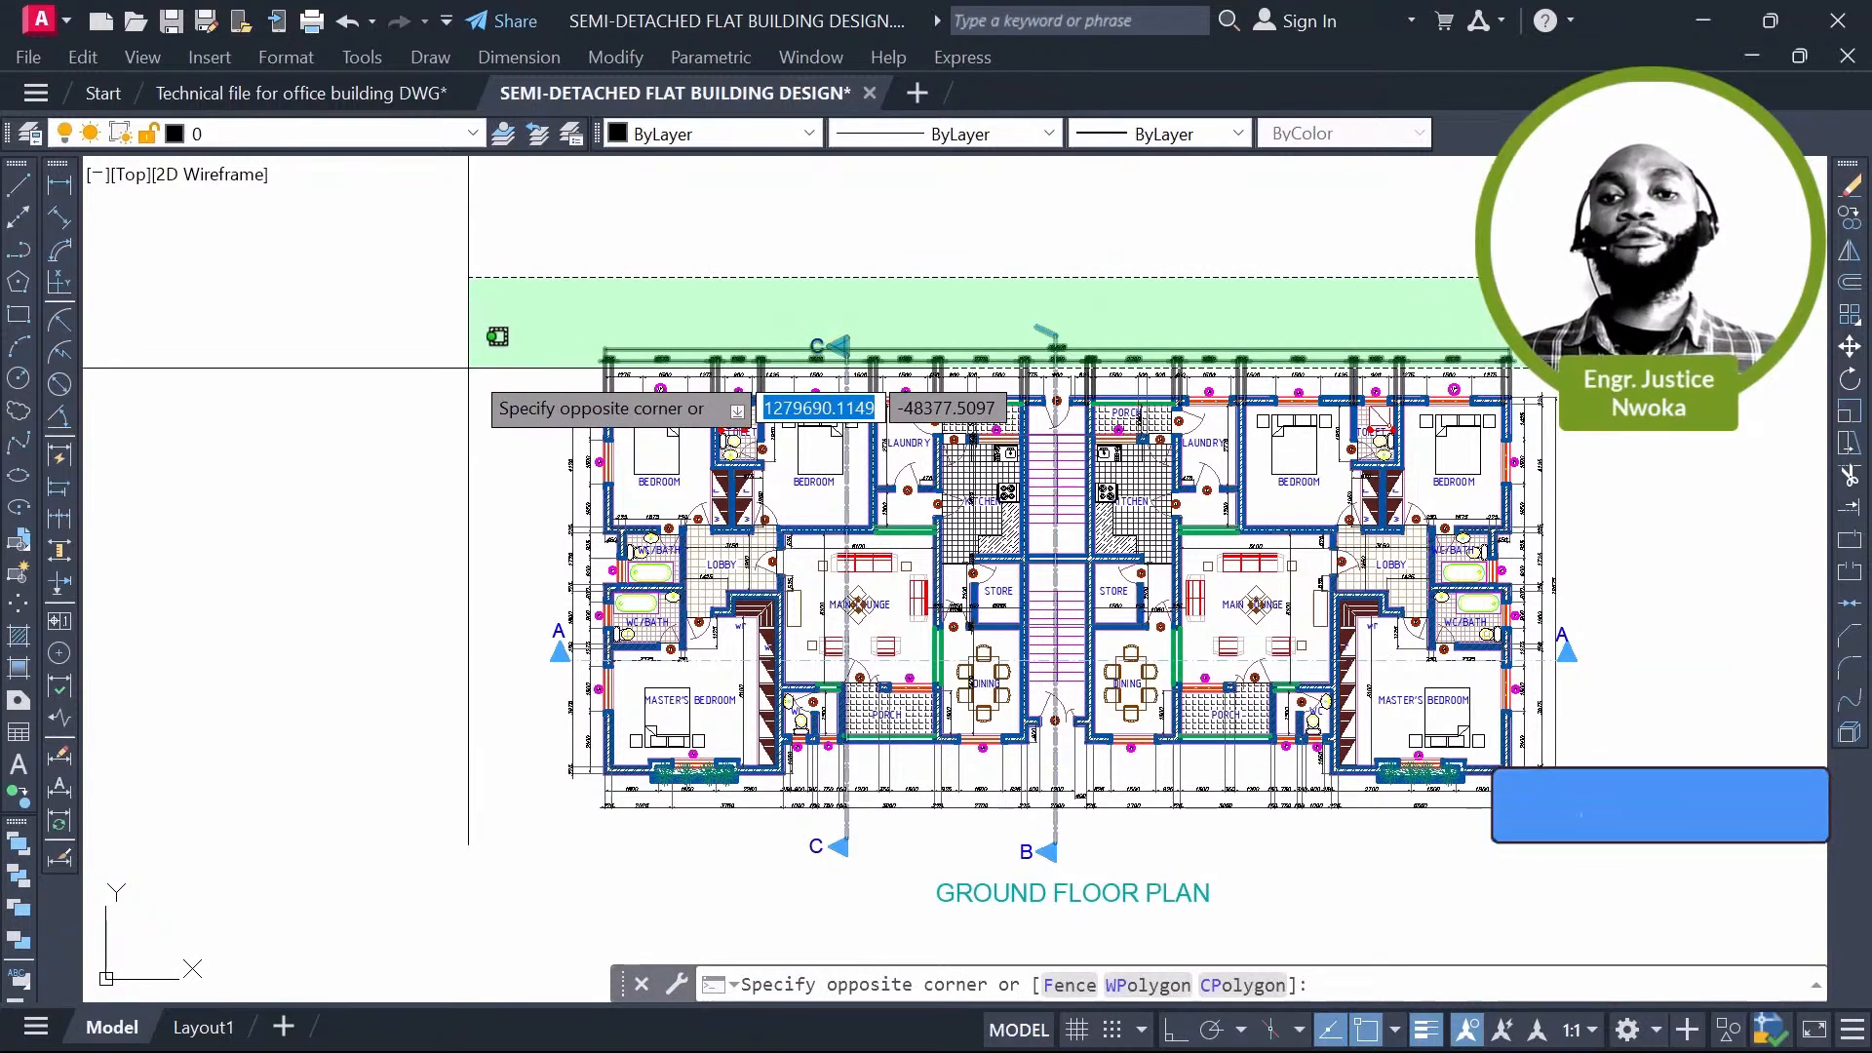
pyautogui.click(468, 367)
pyautogui.rightClick(516, 306)
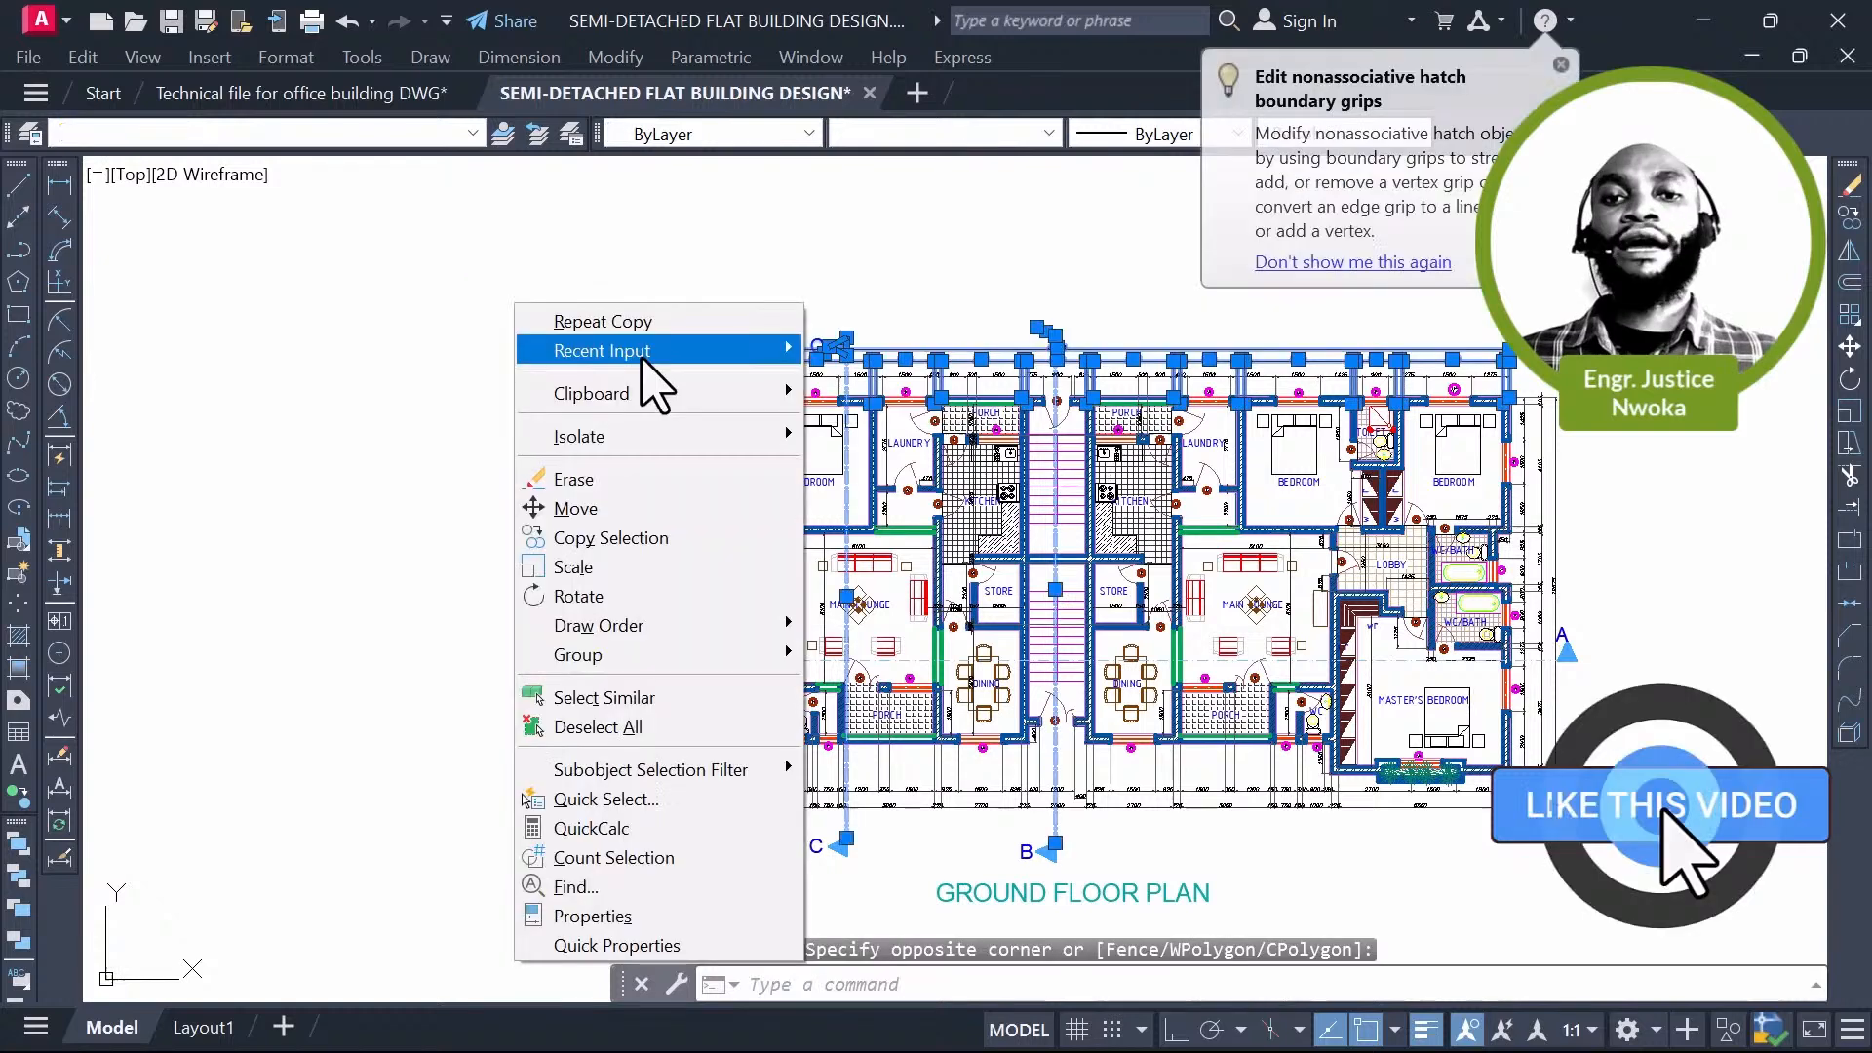
pyautogui.click(647, 705)
pyautogui.scroll(-5, 606, 565)
pyautogui.moveTo(622, 493); pyautogui.dragTo(625, 738, button='middle')
pyautogui.scroll(-2, 662, 633)
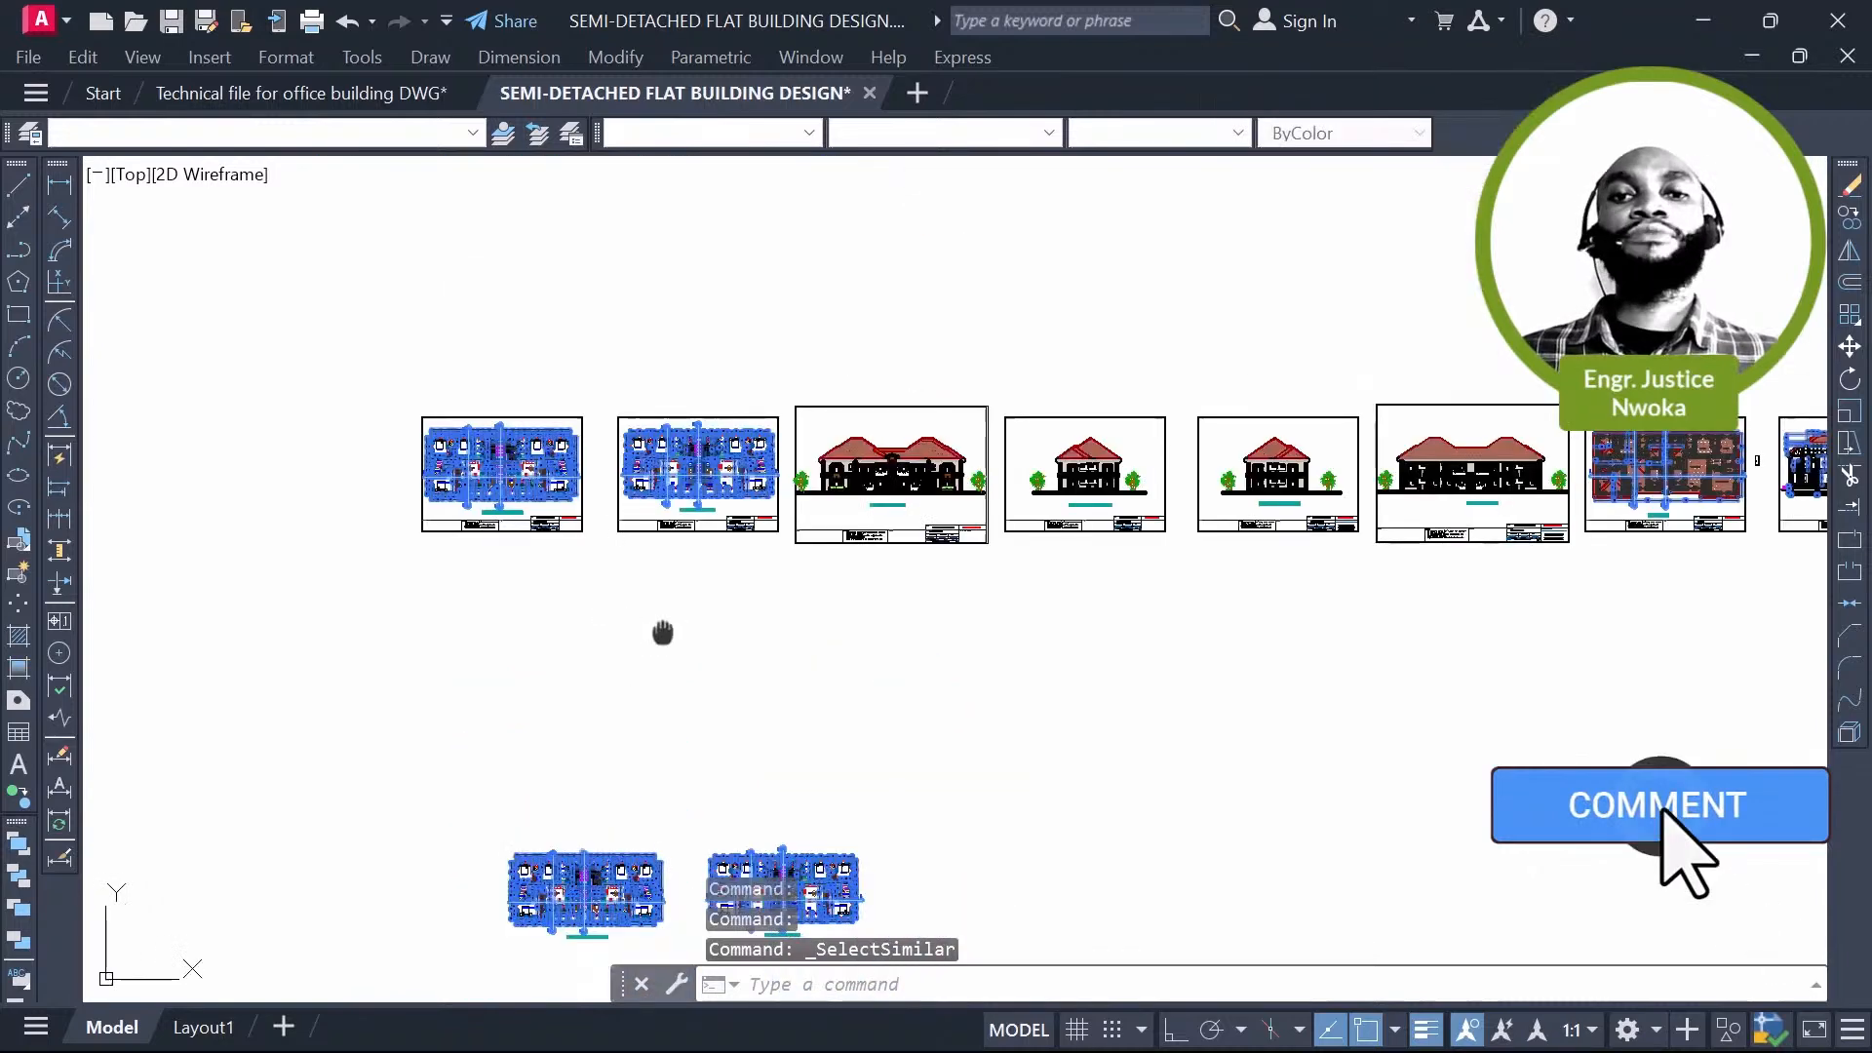
pyautogui.scroll(-2, 662, 633)
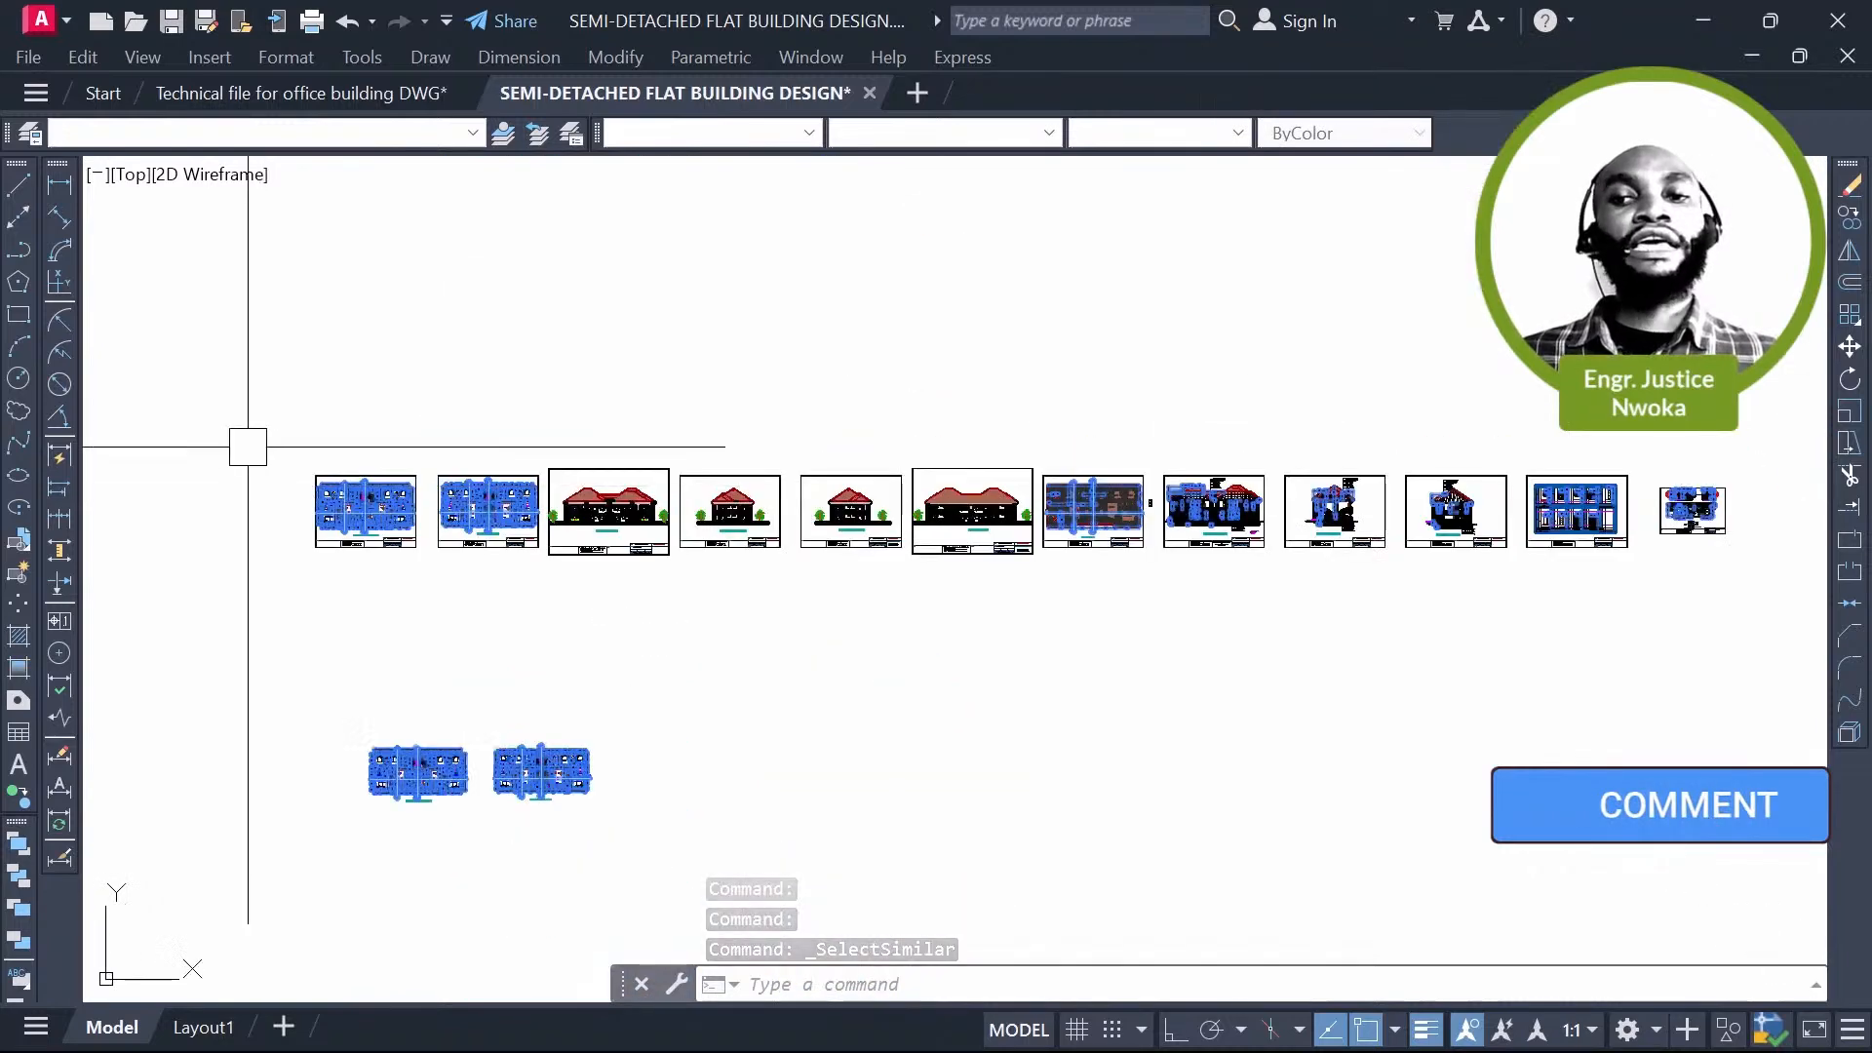
pyautogui.click(247, 343)
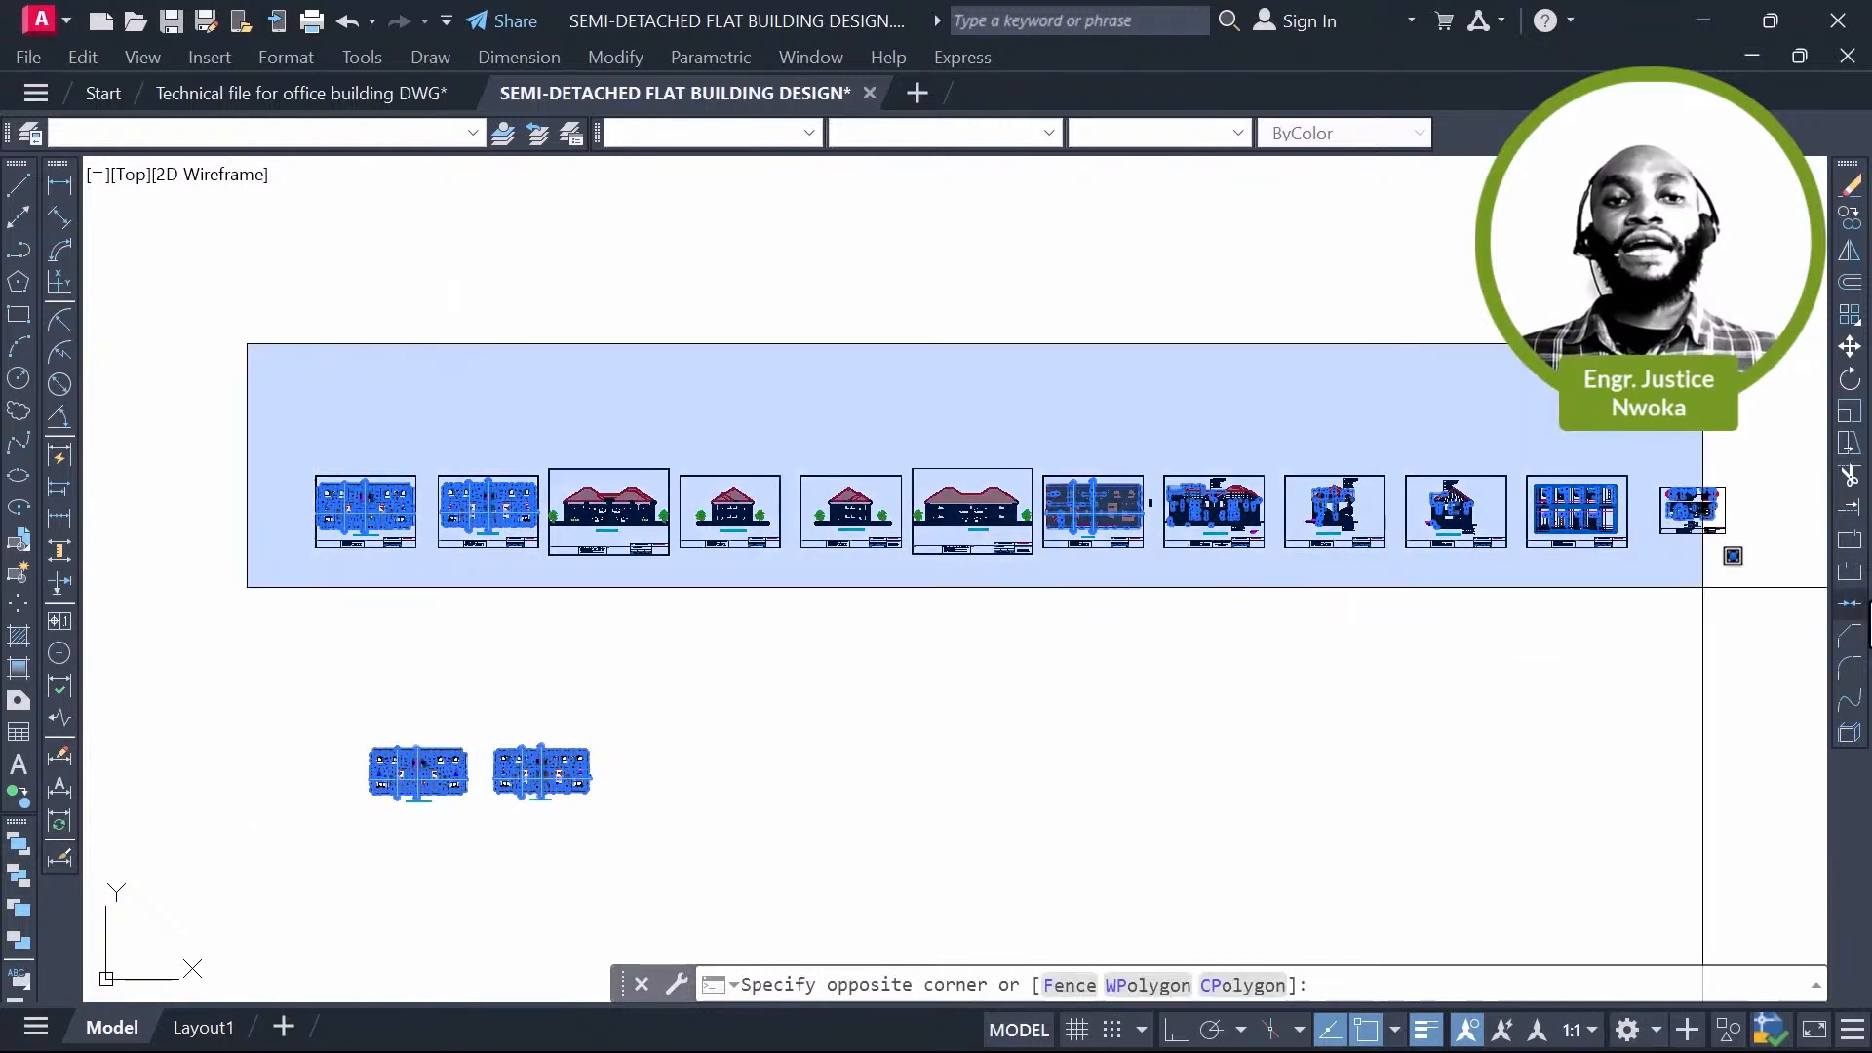
pyautogui.click(1795, 616)
pyautogui.scroll(6, 390, 829)
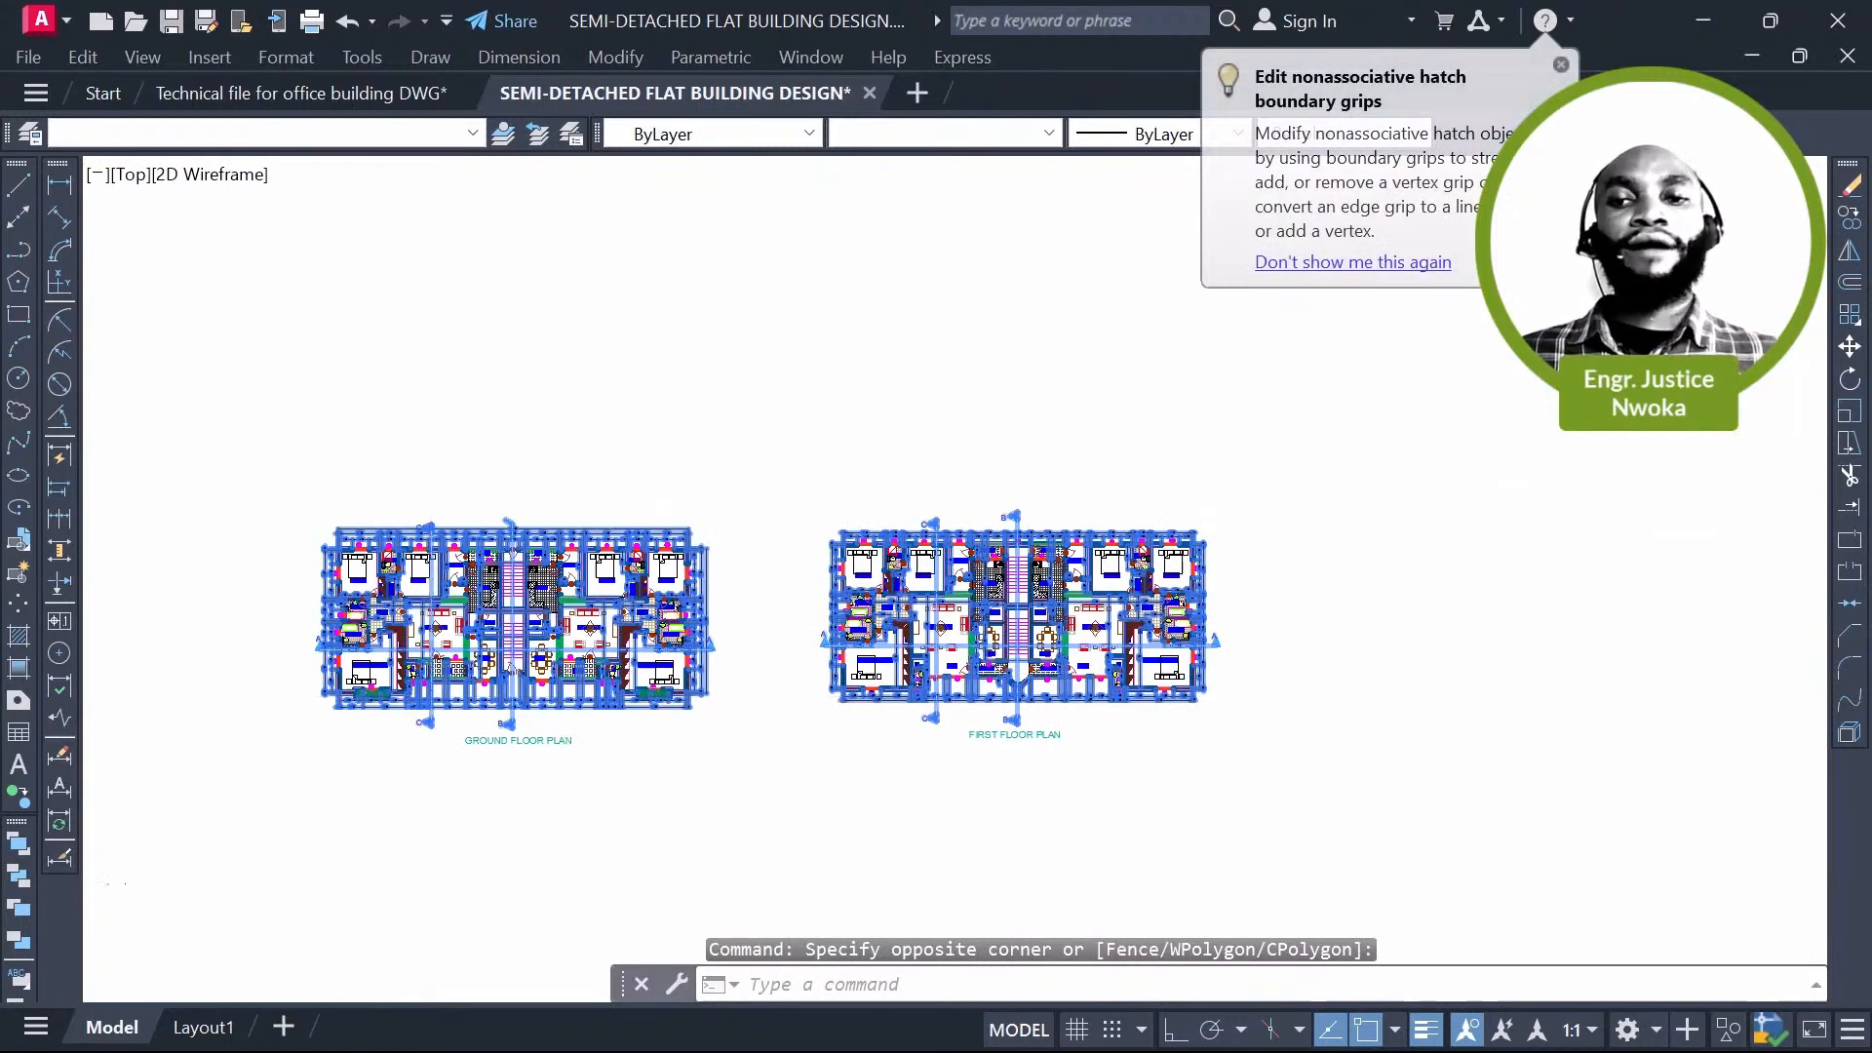
pyautogui.write('E')
pyautogui.press('Return')
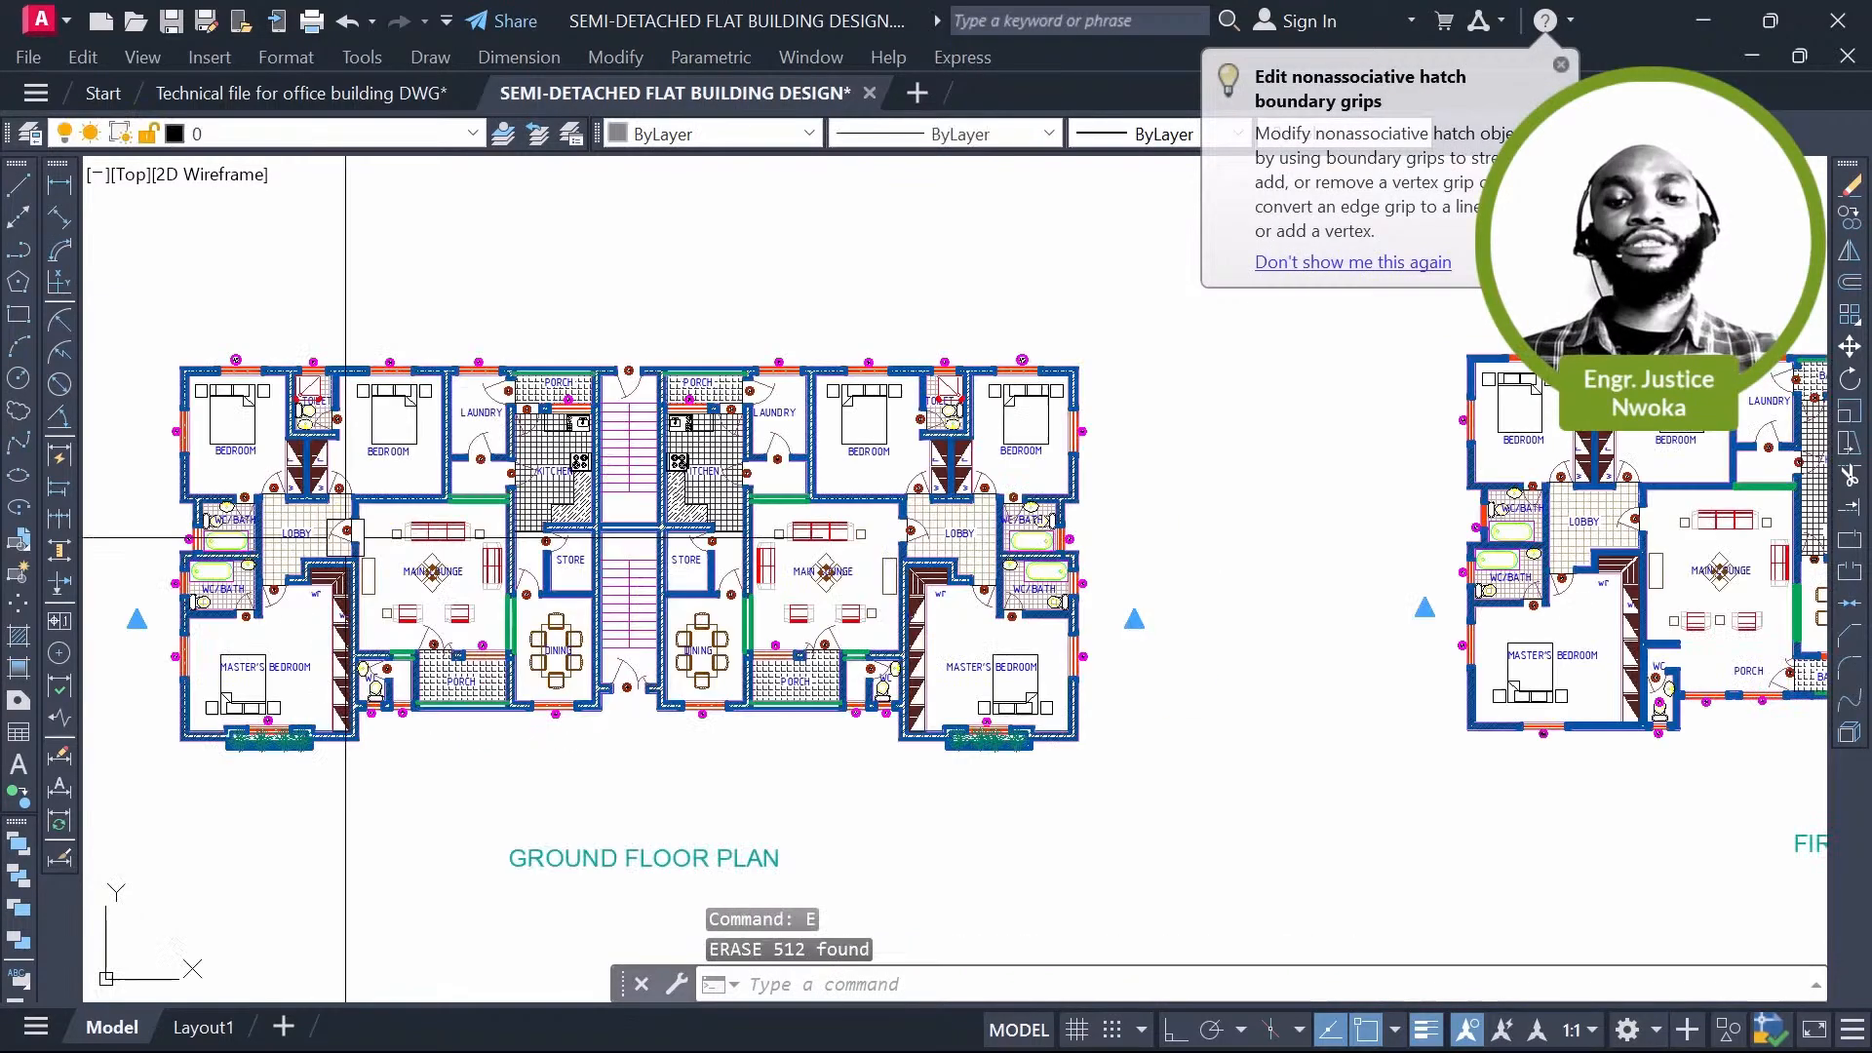
# Step: Erase the section arrow markers on both sides of the copied ground floor plan
pyautogui.scroll(2, 453, 498)
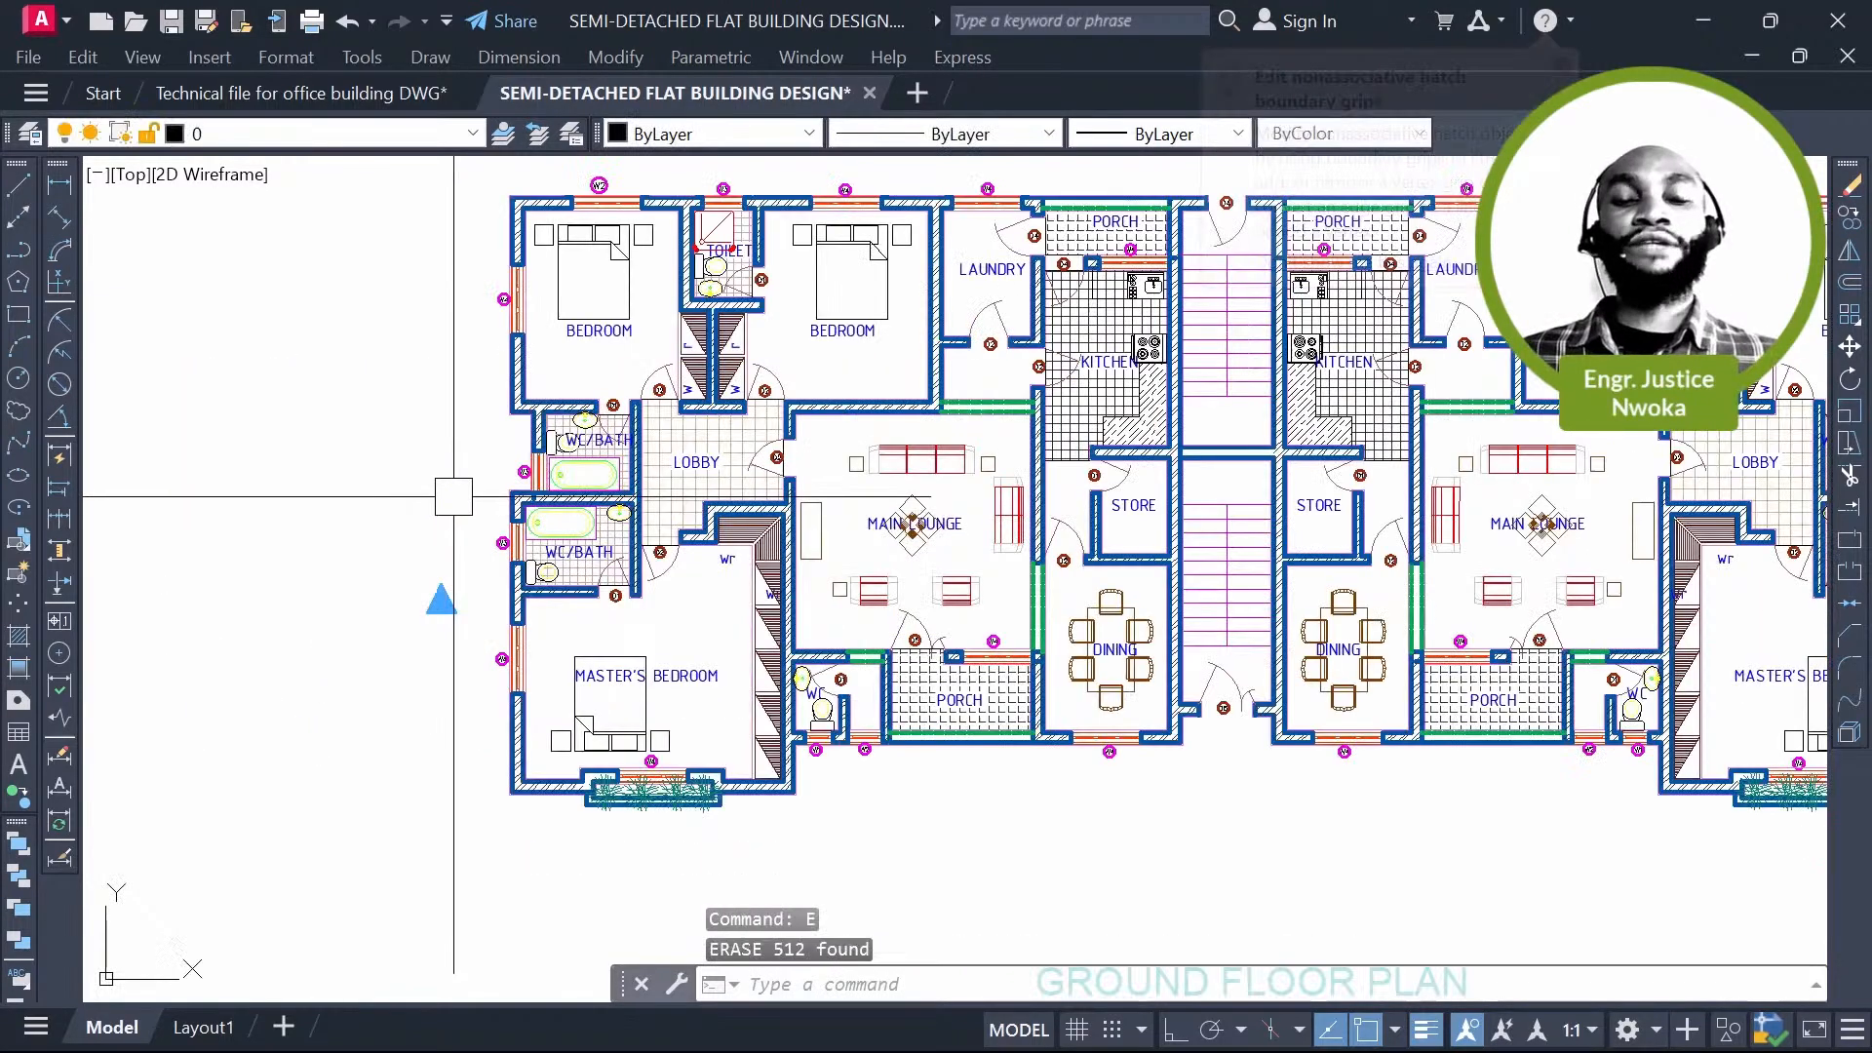
pyautogui.click(454, 497)
pyautogui.click(333, 597)
pyautogui.scroll(-2, 333, 597)
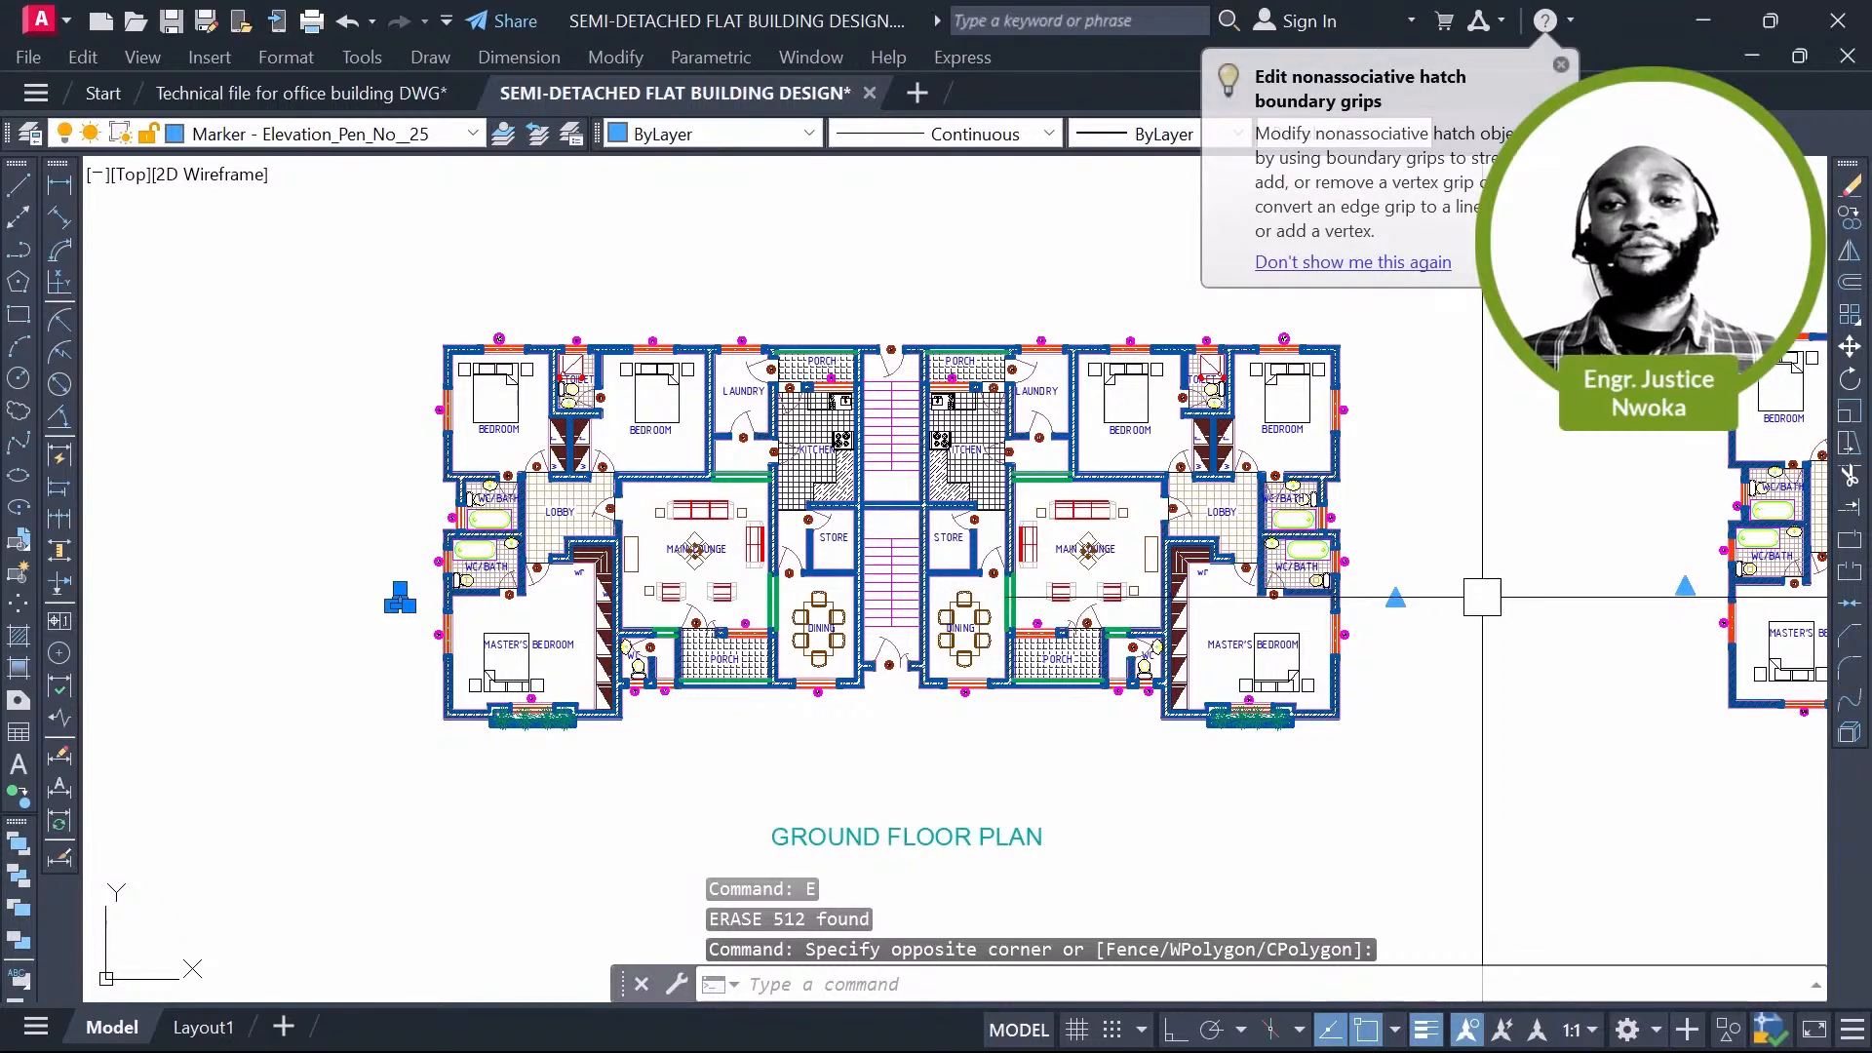
pyautogui.scroll(2, 1482, 595)
pyautogui.click(1464, 549)
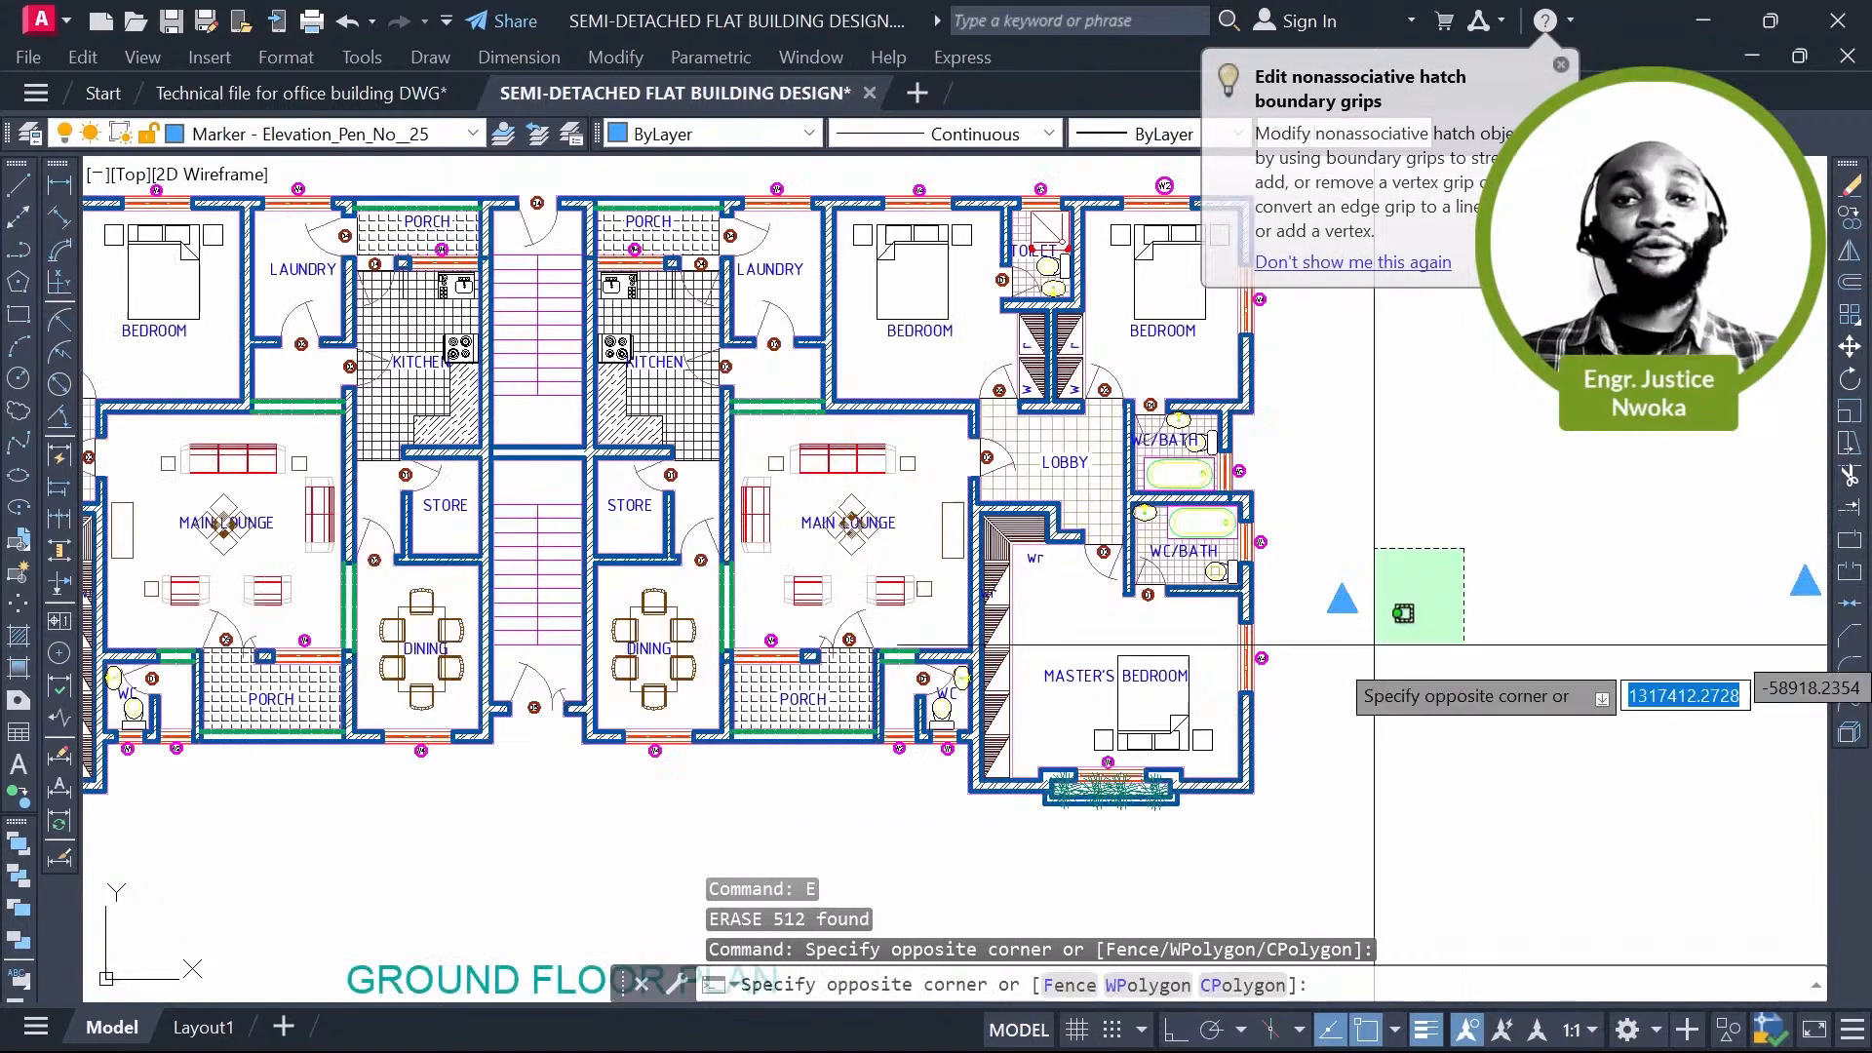
pyautogui.click(1308, 668)
pyautogui.press('Delete')
# Step: Erase the floor tile hatches from the lobby and the lower WC/bath in the left-hand flat of the ground floor plan copy
pyautogui.moveTo(848, 605); pyautogui.dragTo(1021, 577, button='middle')
pyautogui.moveTo(866, 557); pyautogui.dragTo(1080, 573, button='middle')
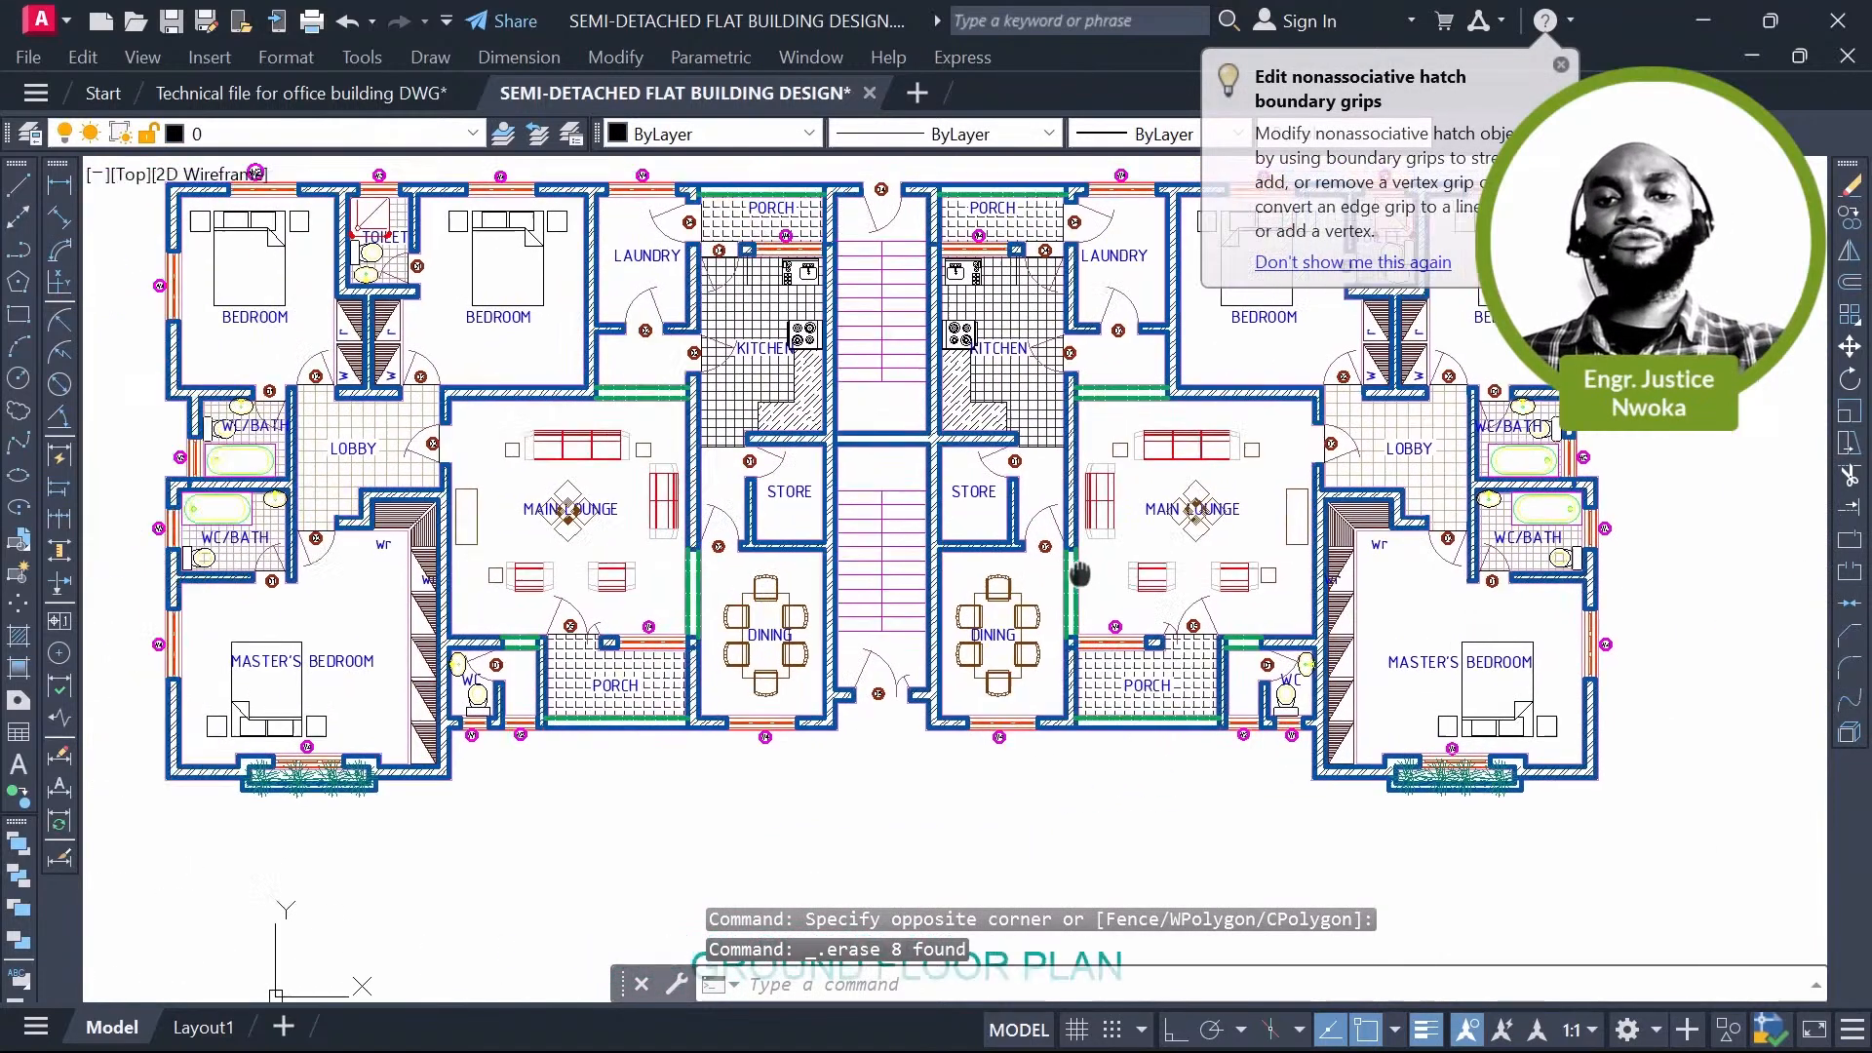
pyautogui.moveTo(461, 550); pyautogui.dragTo(532, 553, button='middle')
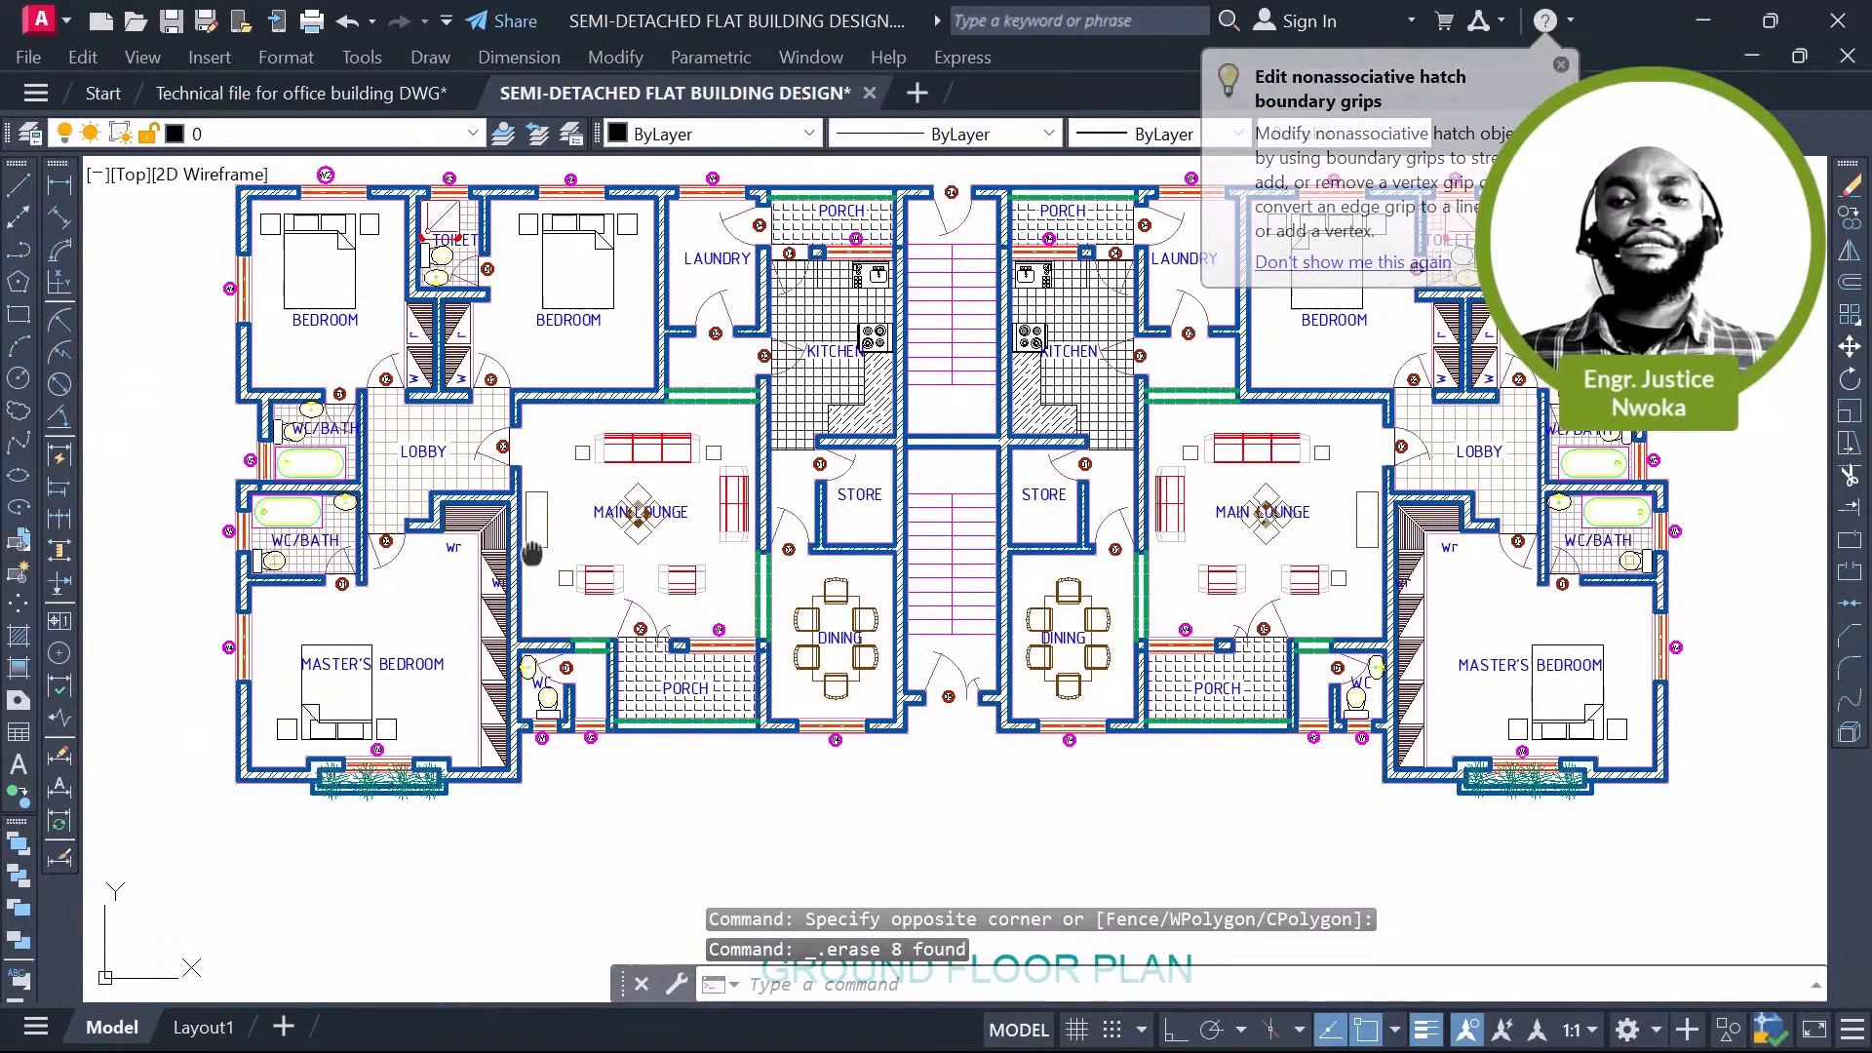
pyautogui.scroll(4, 261, 476)
pyautogui.click(602, 393)
pyautogui.press('Delete')
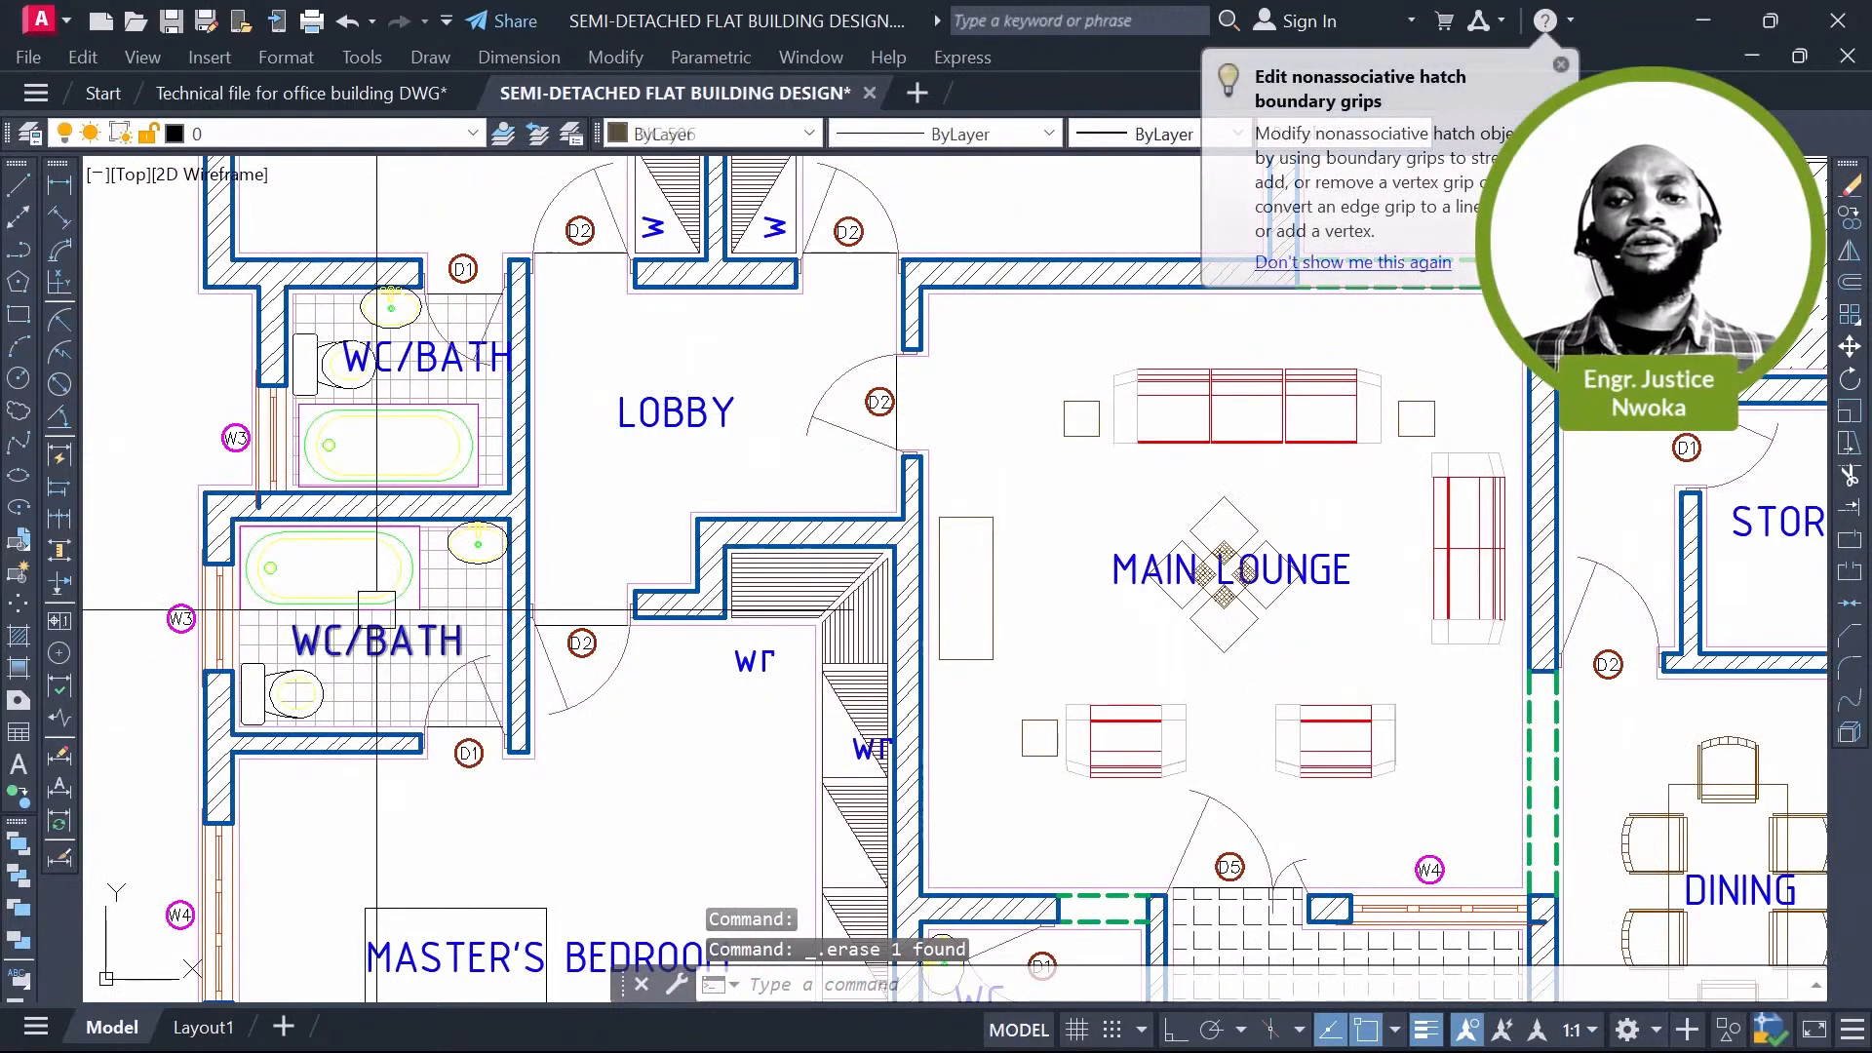
pyautogui.click(448, 590)
pyautogui.press('Delete')
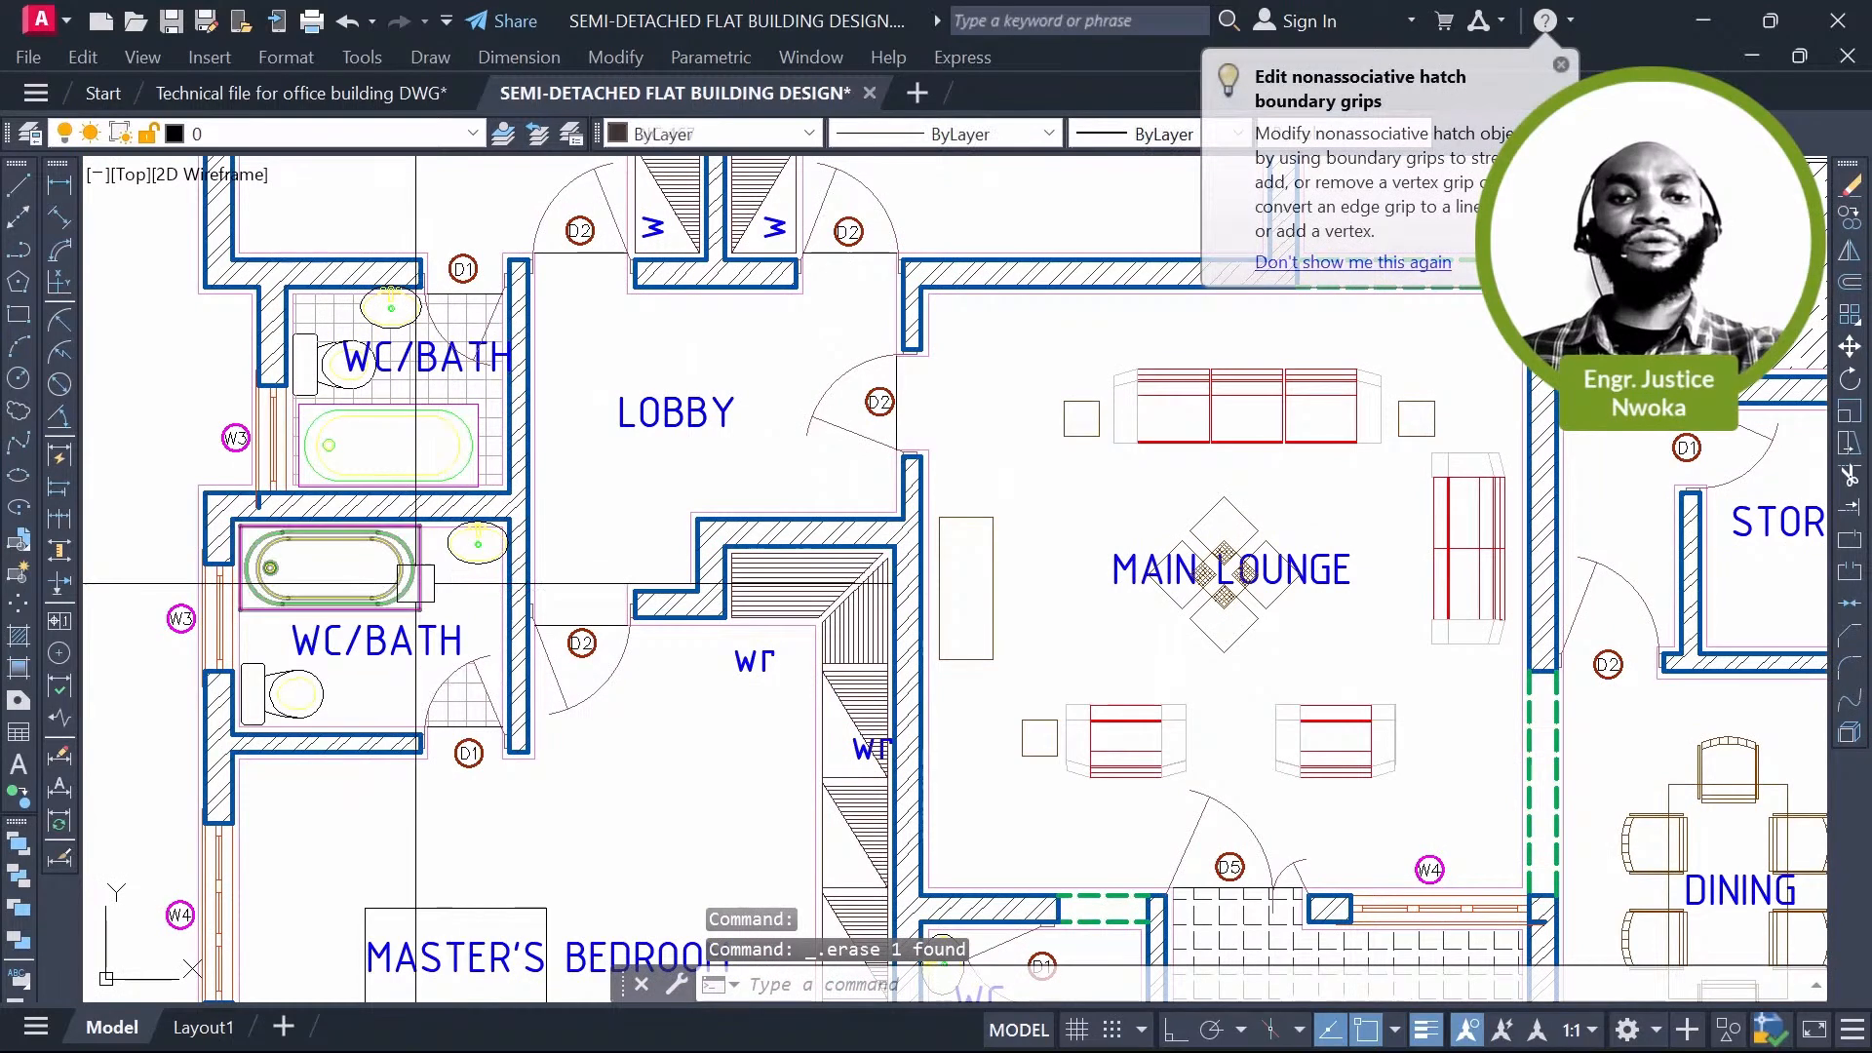
# Step: Erase the bathtubs, washbasins and toilets from the left-hand flat's two WC/baths, along with the upper one's floor hatch
pyautogui.click(416, 587)
pyautogui.press('Delete')
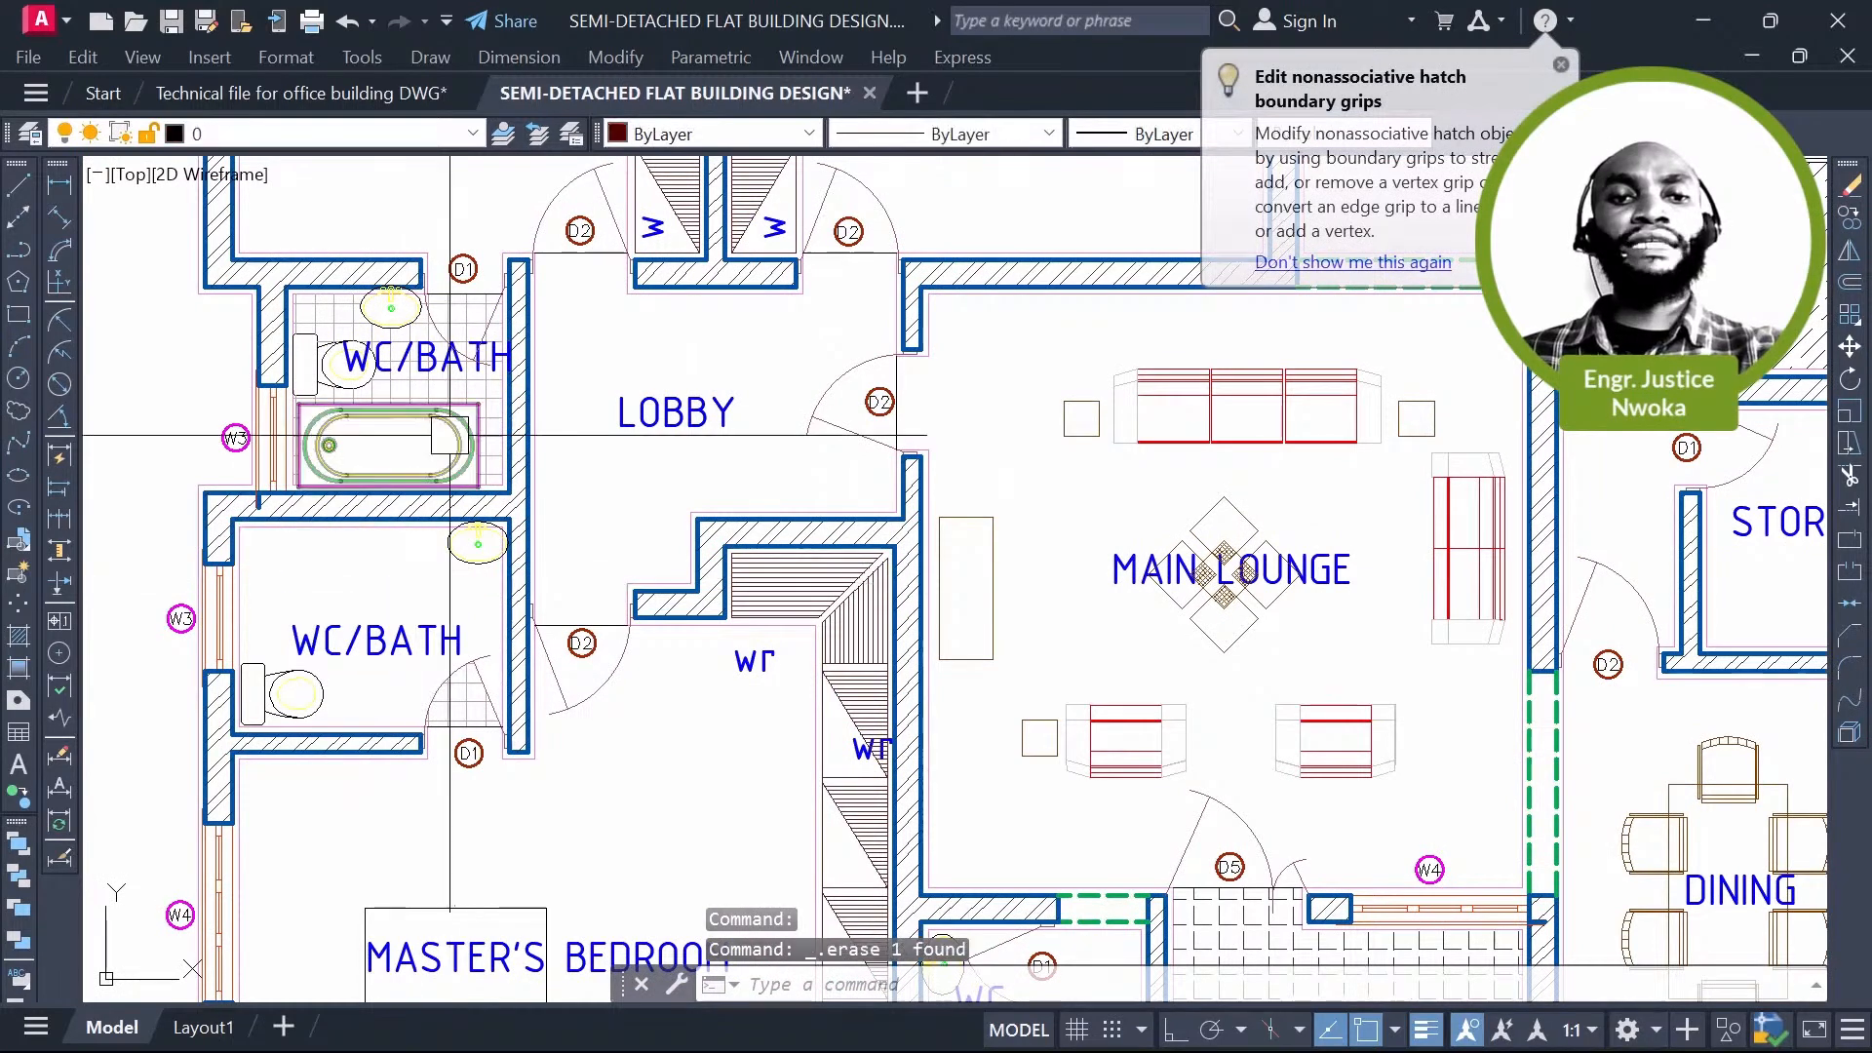
pyautogui.press('Delete')
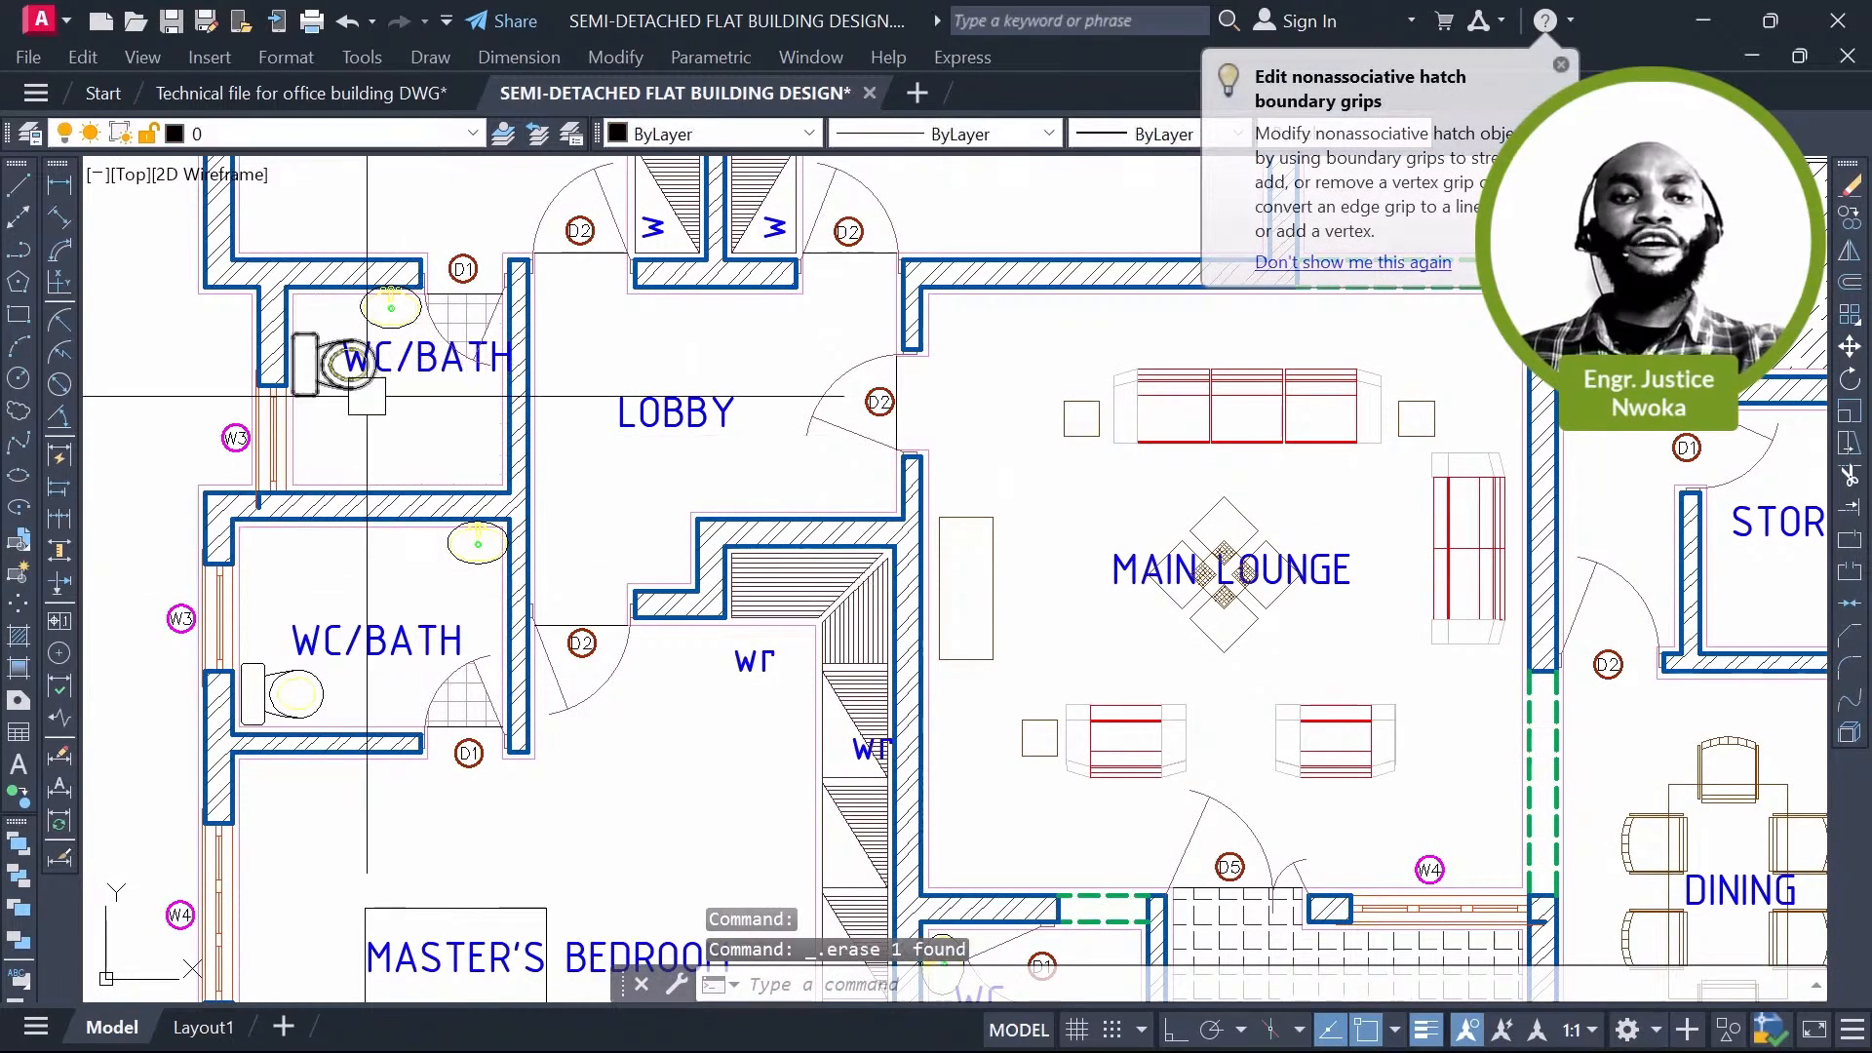
pyautogui.click(467, 557)
pyautogui.press('Delete')
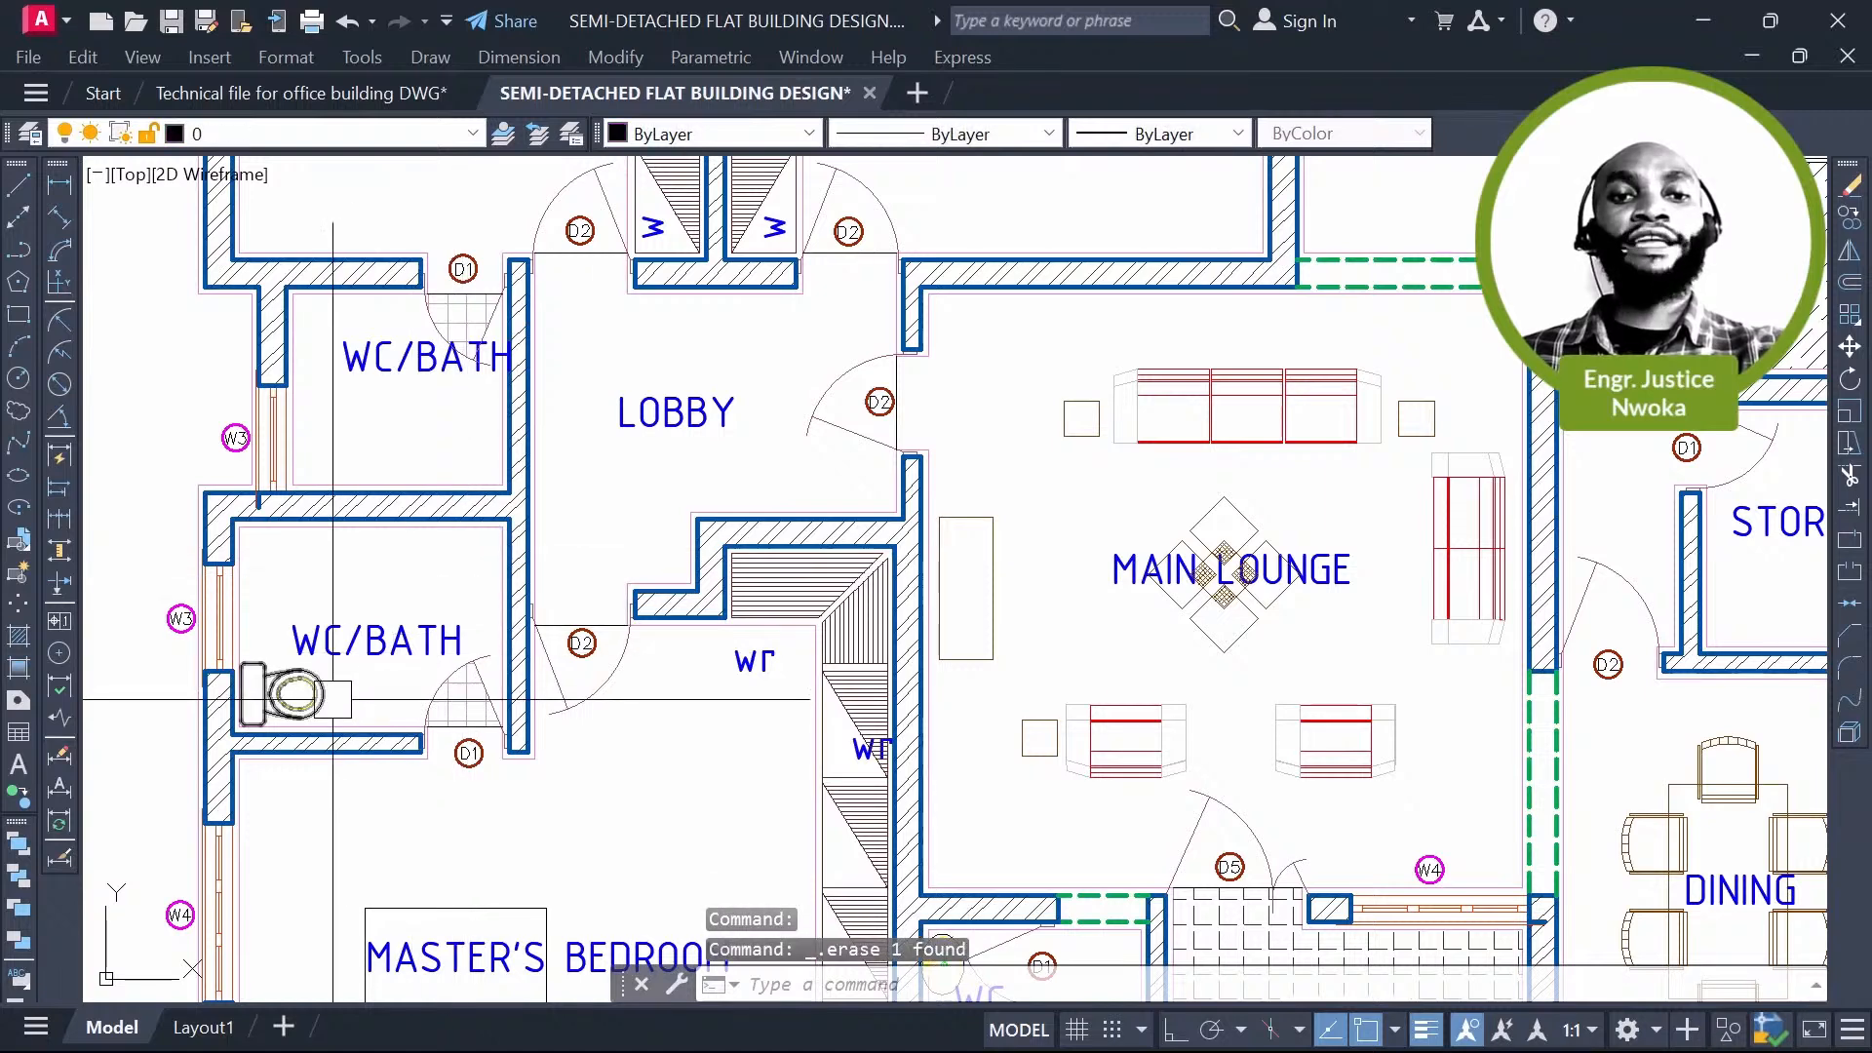
pyautogui.click(312, 690)
pyautogui.press('Delete')
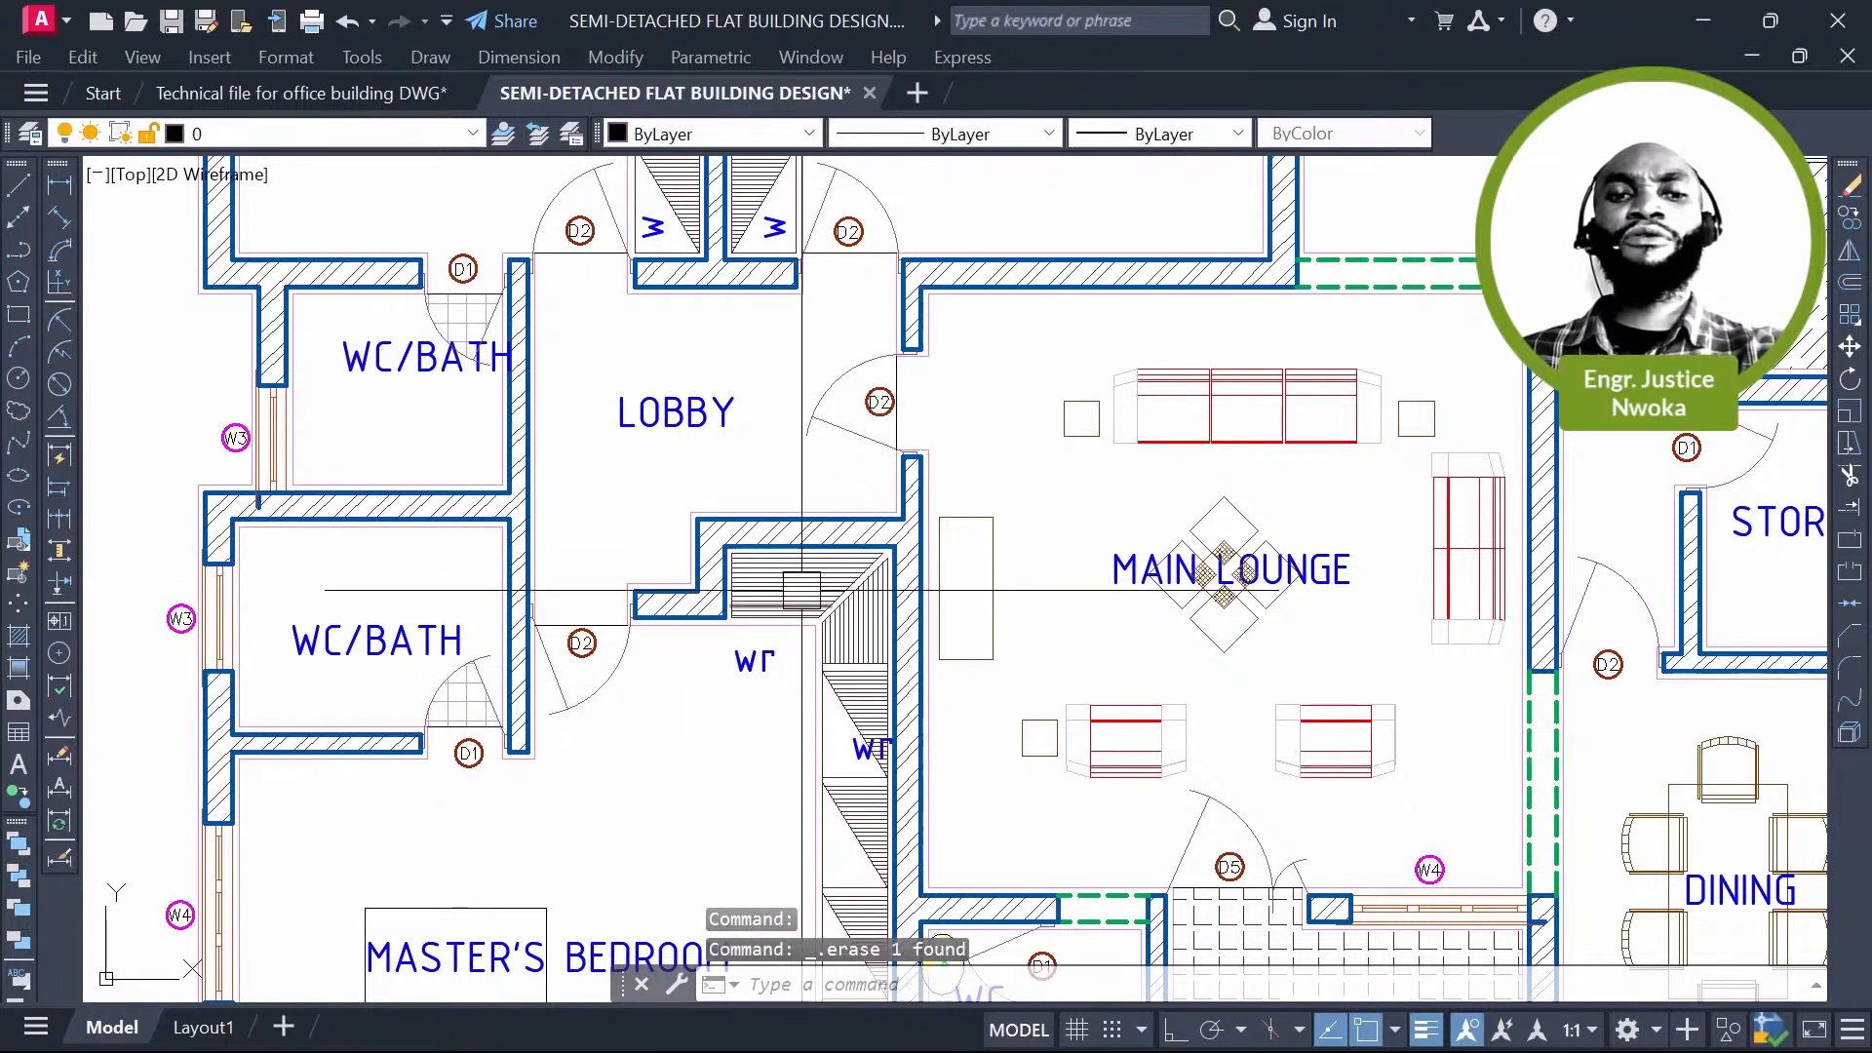
# Step: Erase the two sofas and the side table between them from the left-hand flat's main lounge
pyautogui.press('Delete')
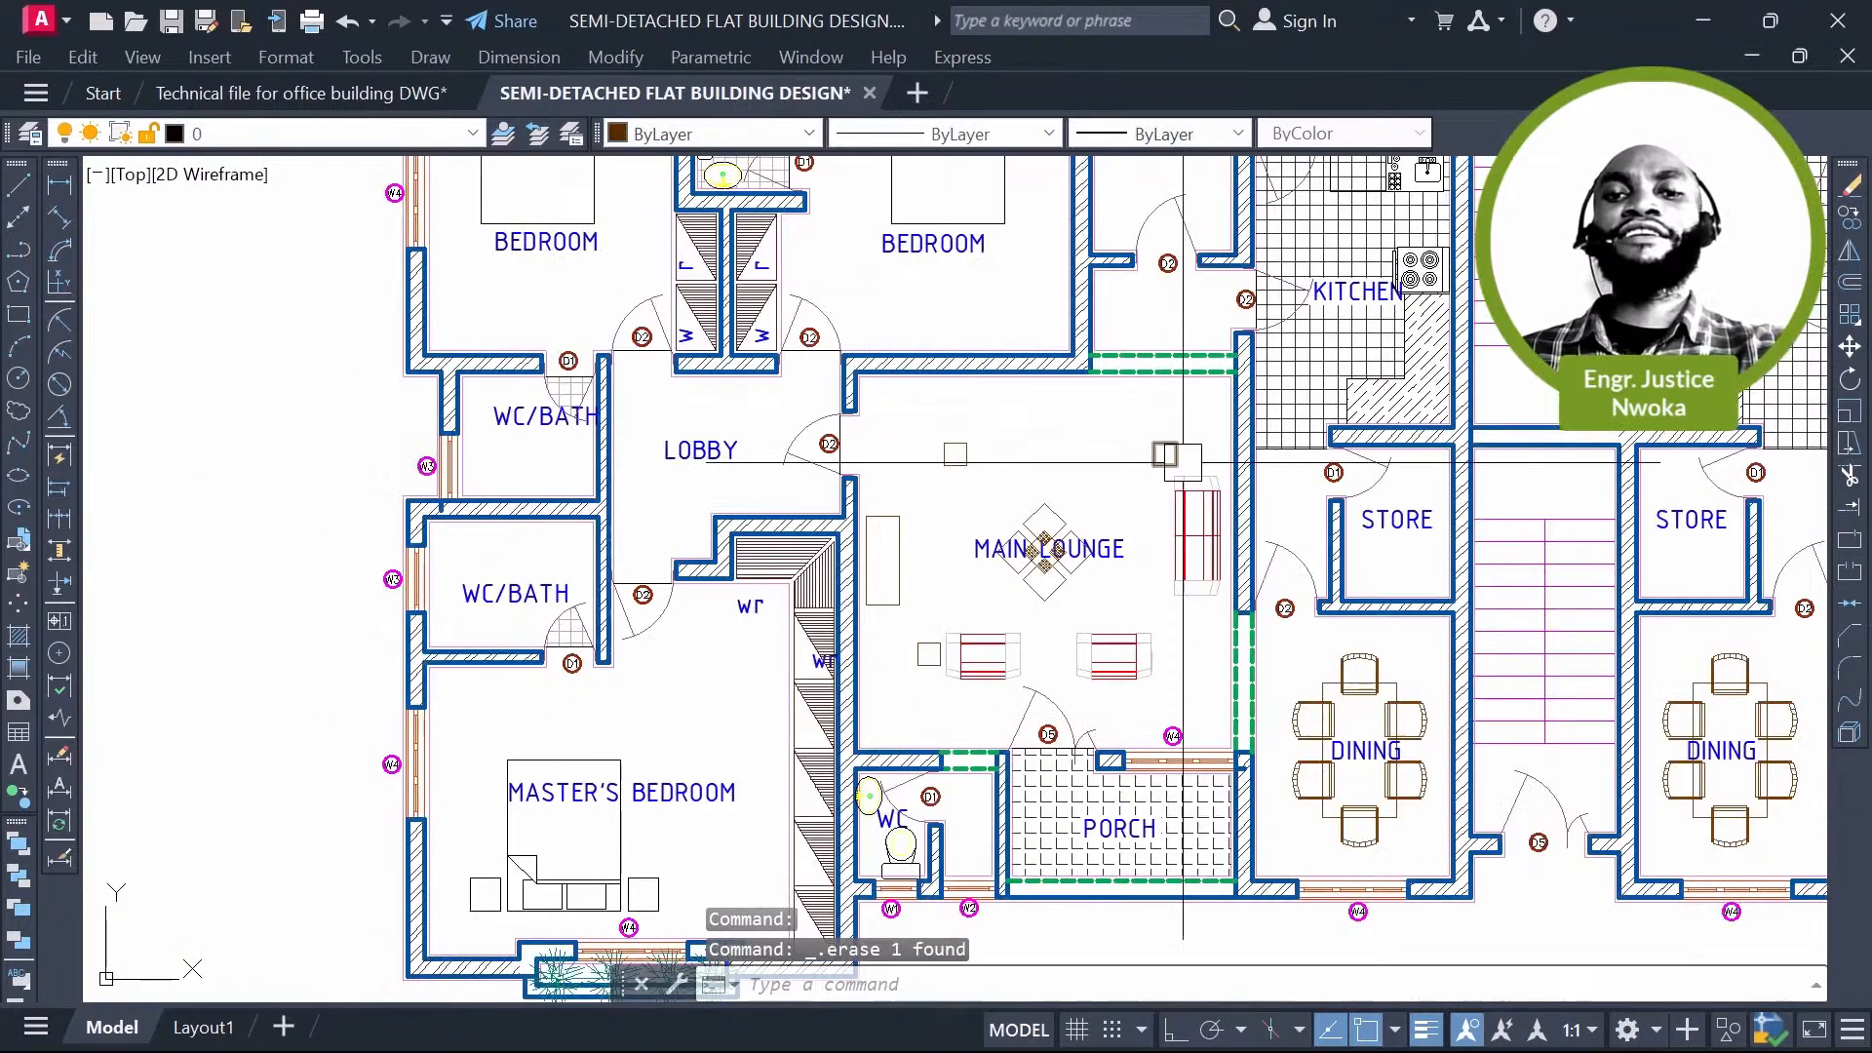
pyautogui.click(1180, 455)
pyautogui.press('Delete')
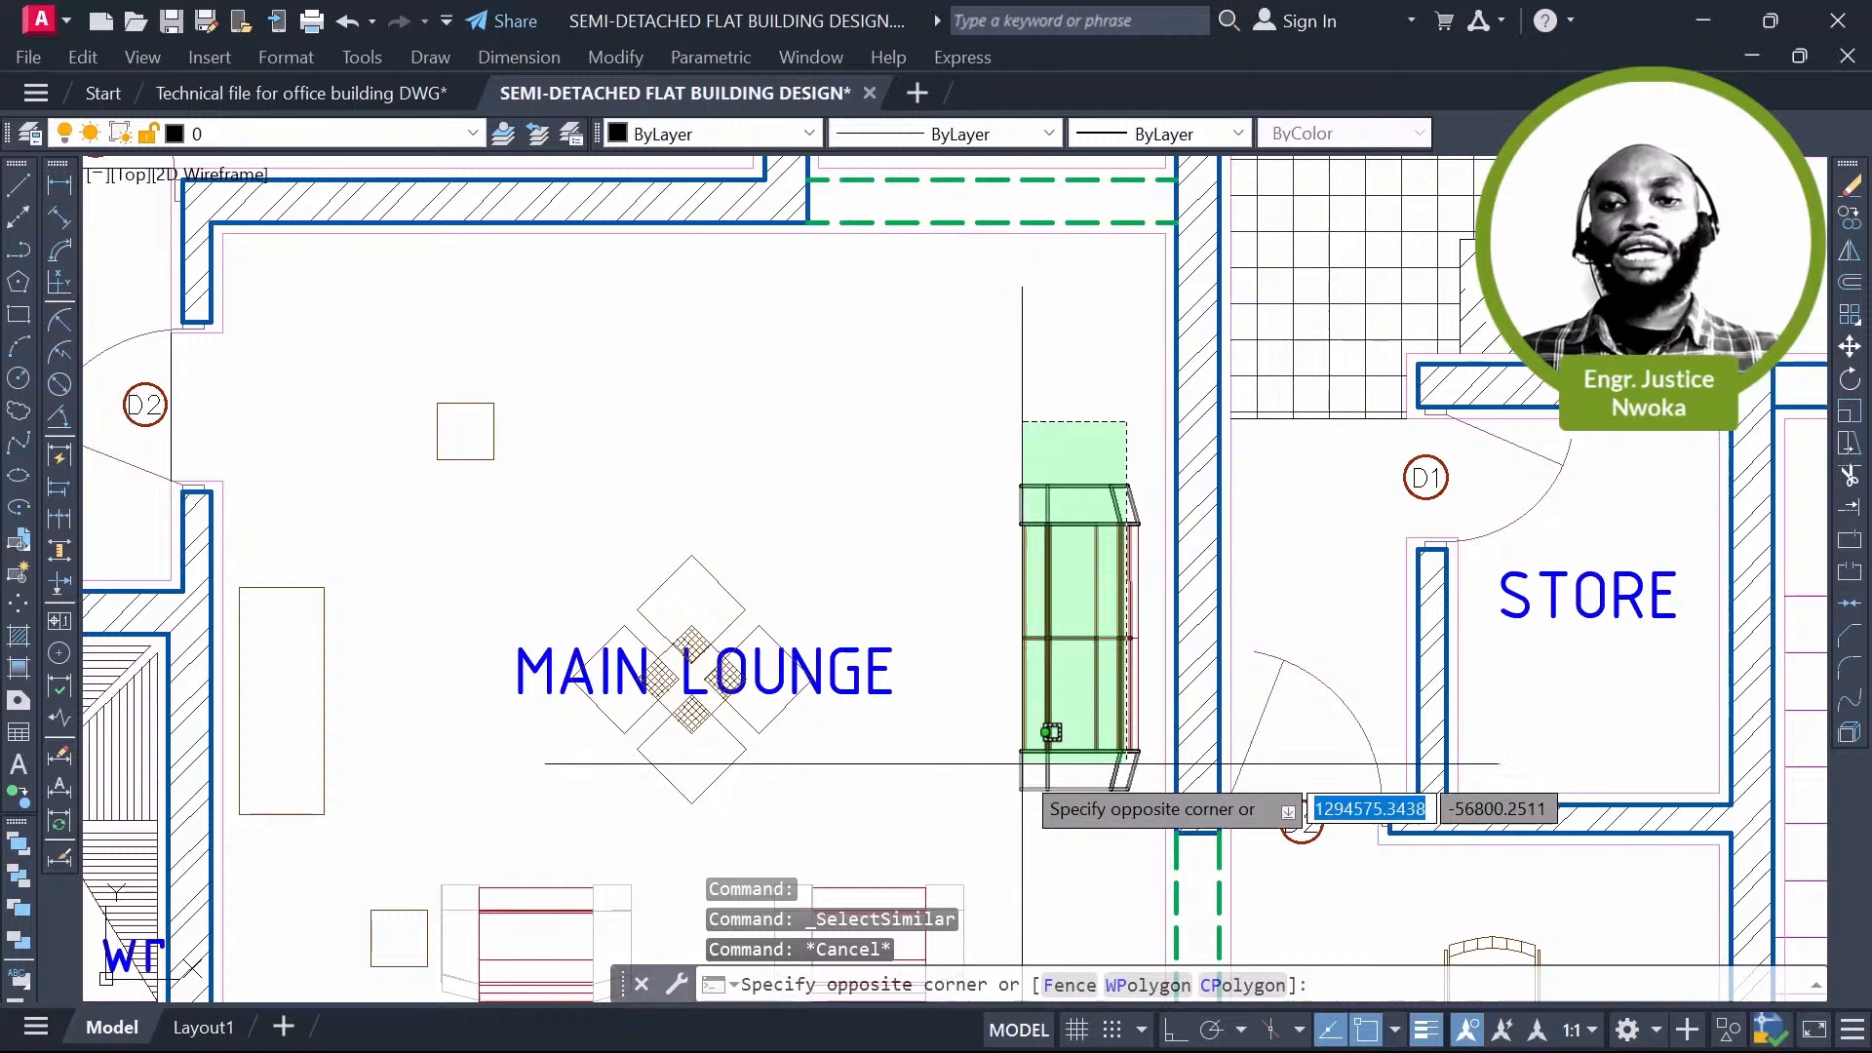
pyautogui.click(1022, 764)
pyautogui.press('Delete')
pyautogui.scroll(-2, 720, 457)
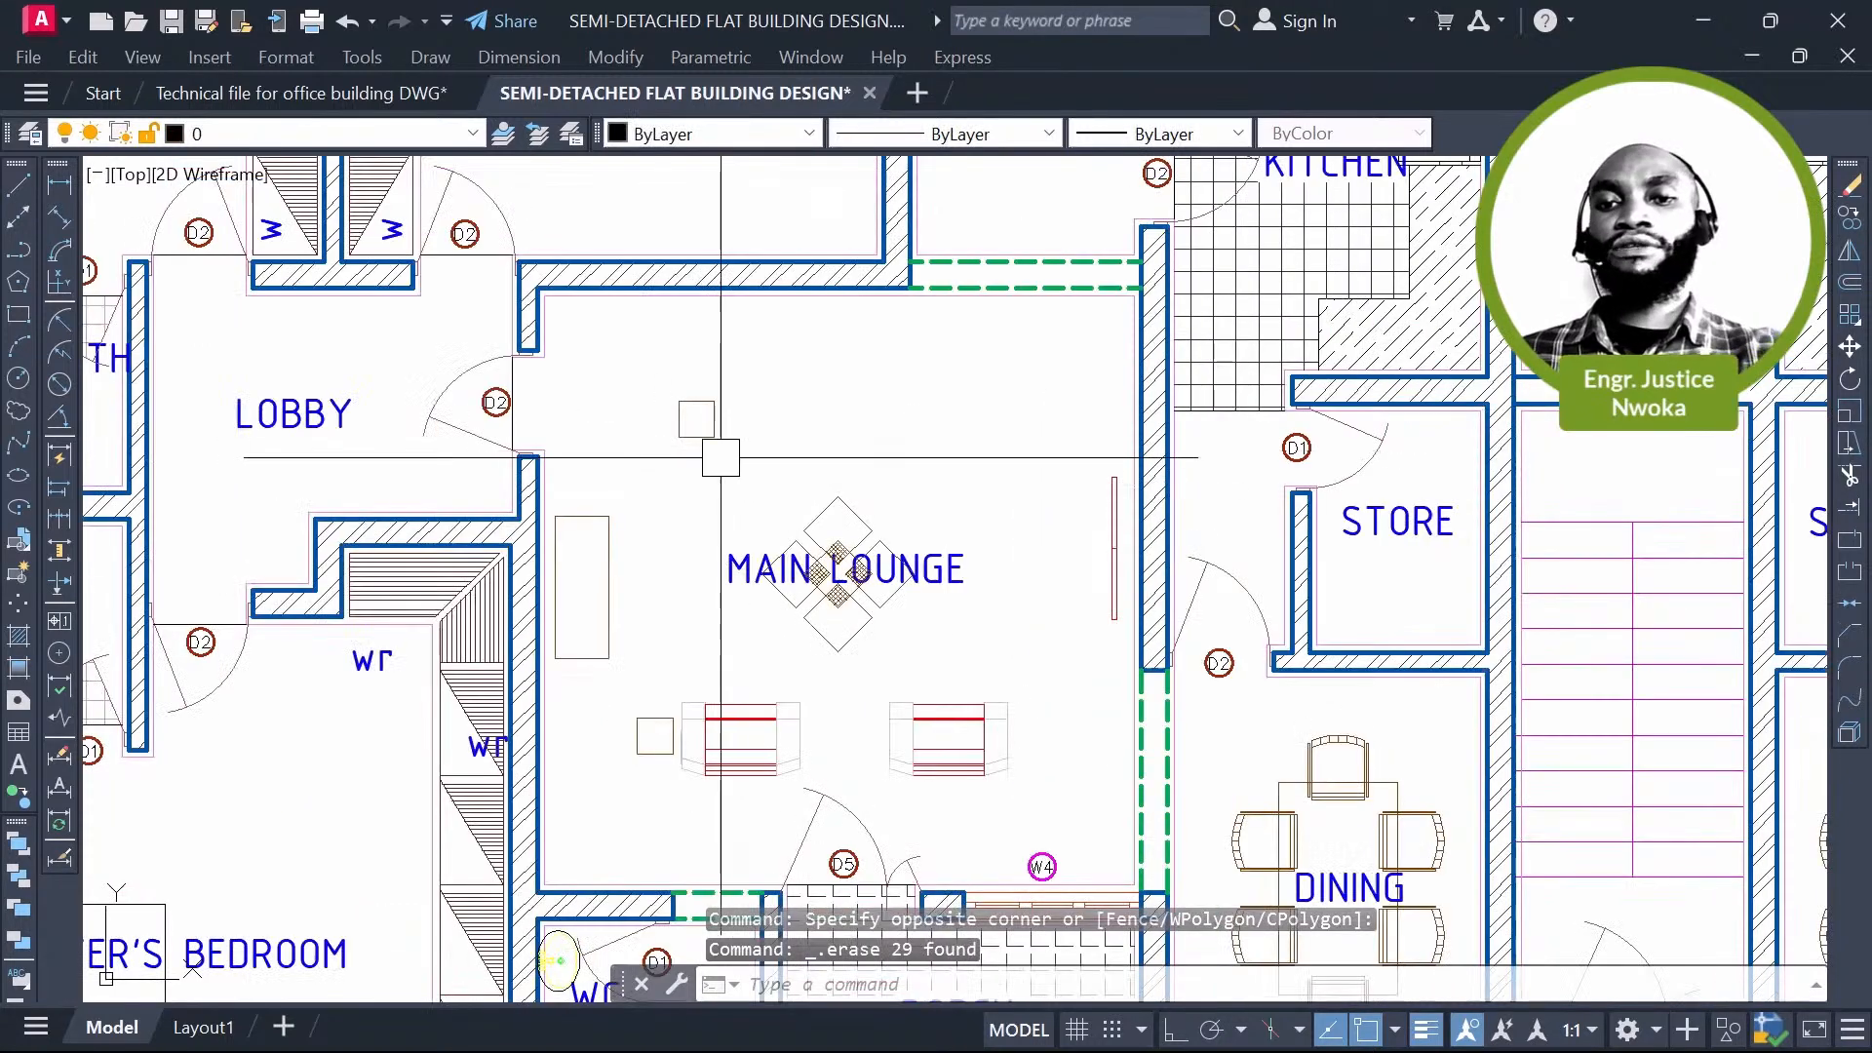
# Step: Erase the centre table, both armchairs and the rectangular wall unit from the left-hand flat's main lounge
pyautogui.click(990, 699)
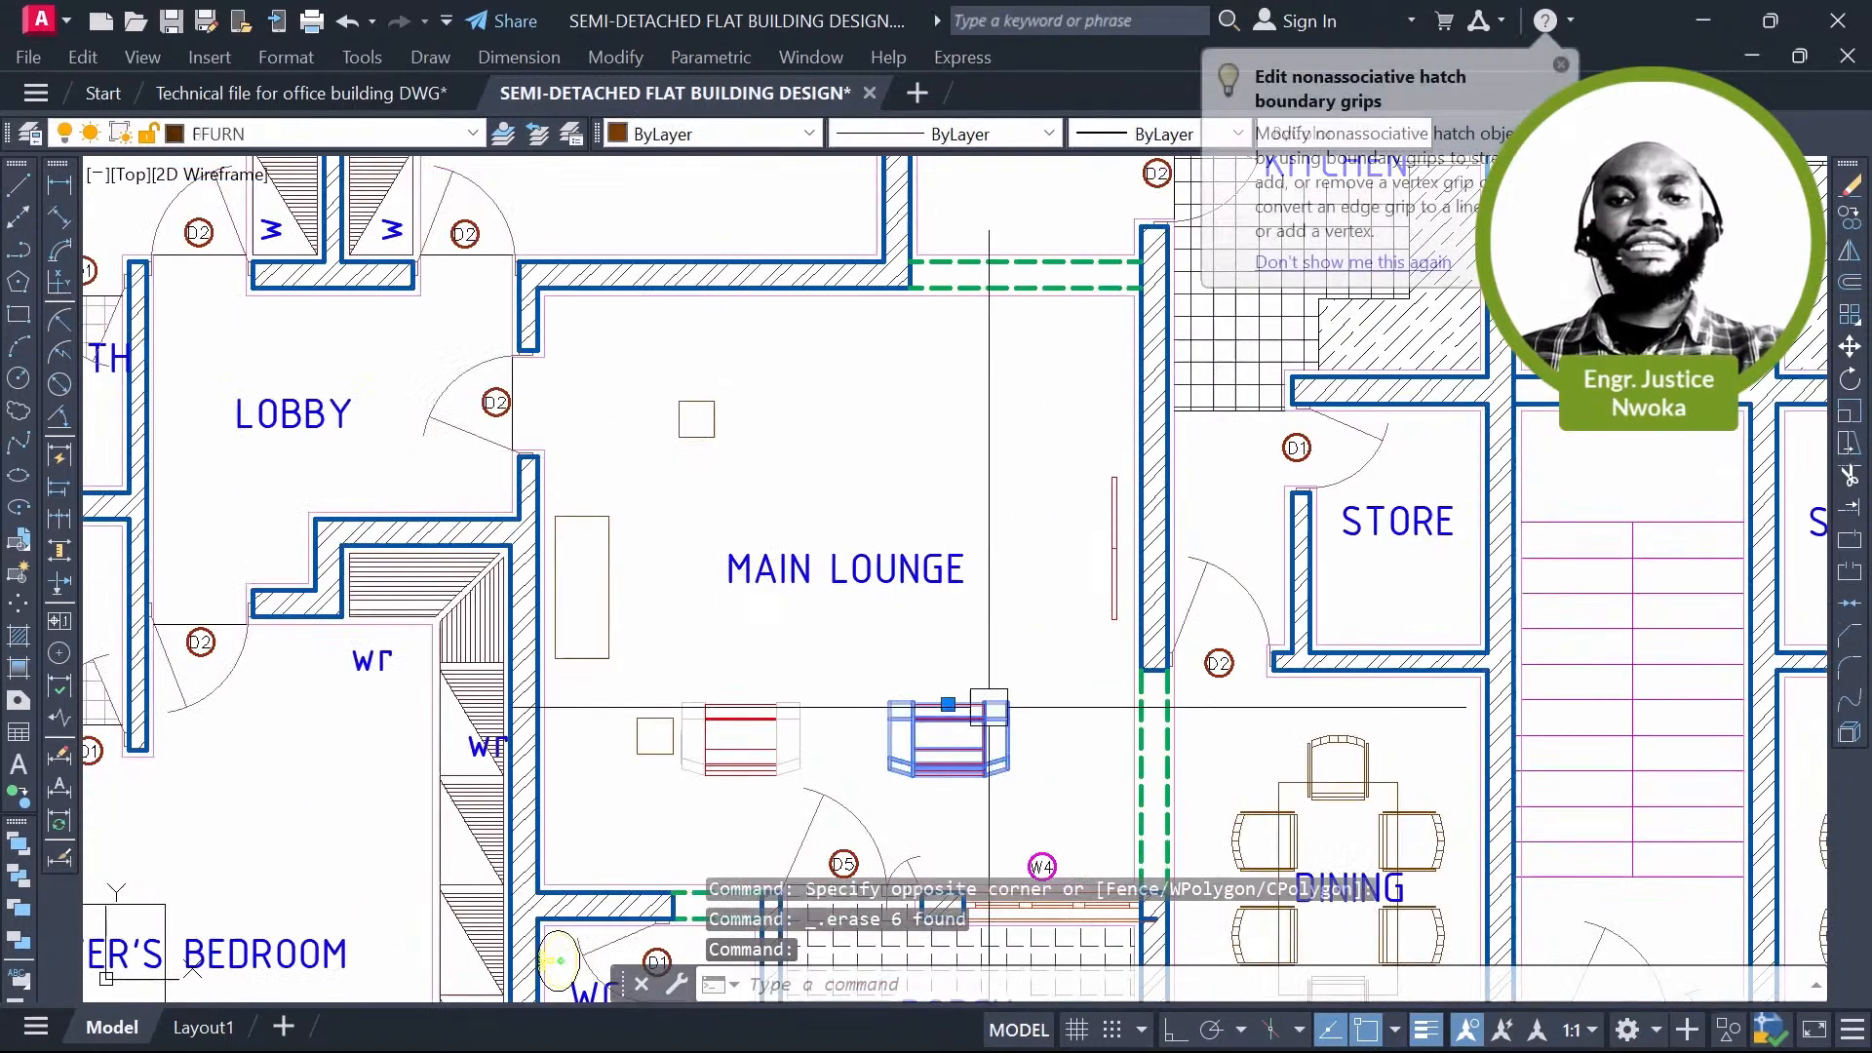
pyautogui.press('Delete')
pyautogui.click(750, 744)
pyautogui.press('Delete')
pyautogui.click(606, 618)
pyautogui.press('Delete')
pyautogui.scroll(-2, 864, 433)
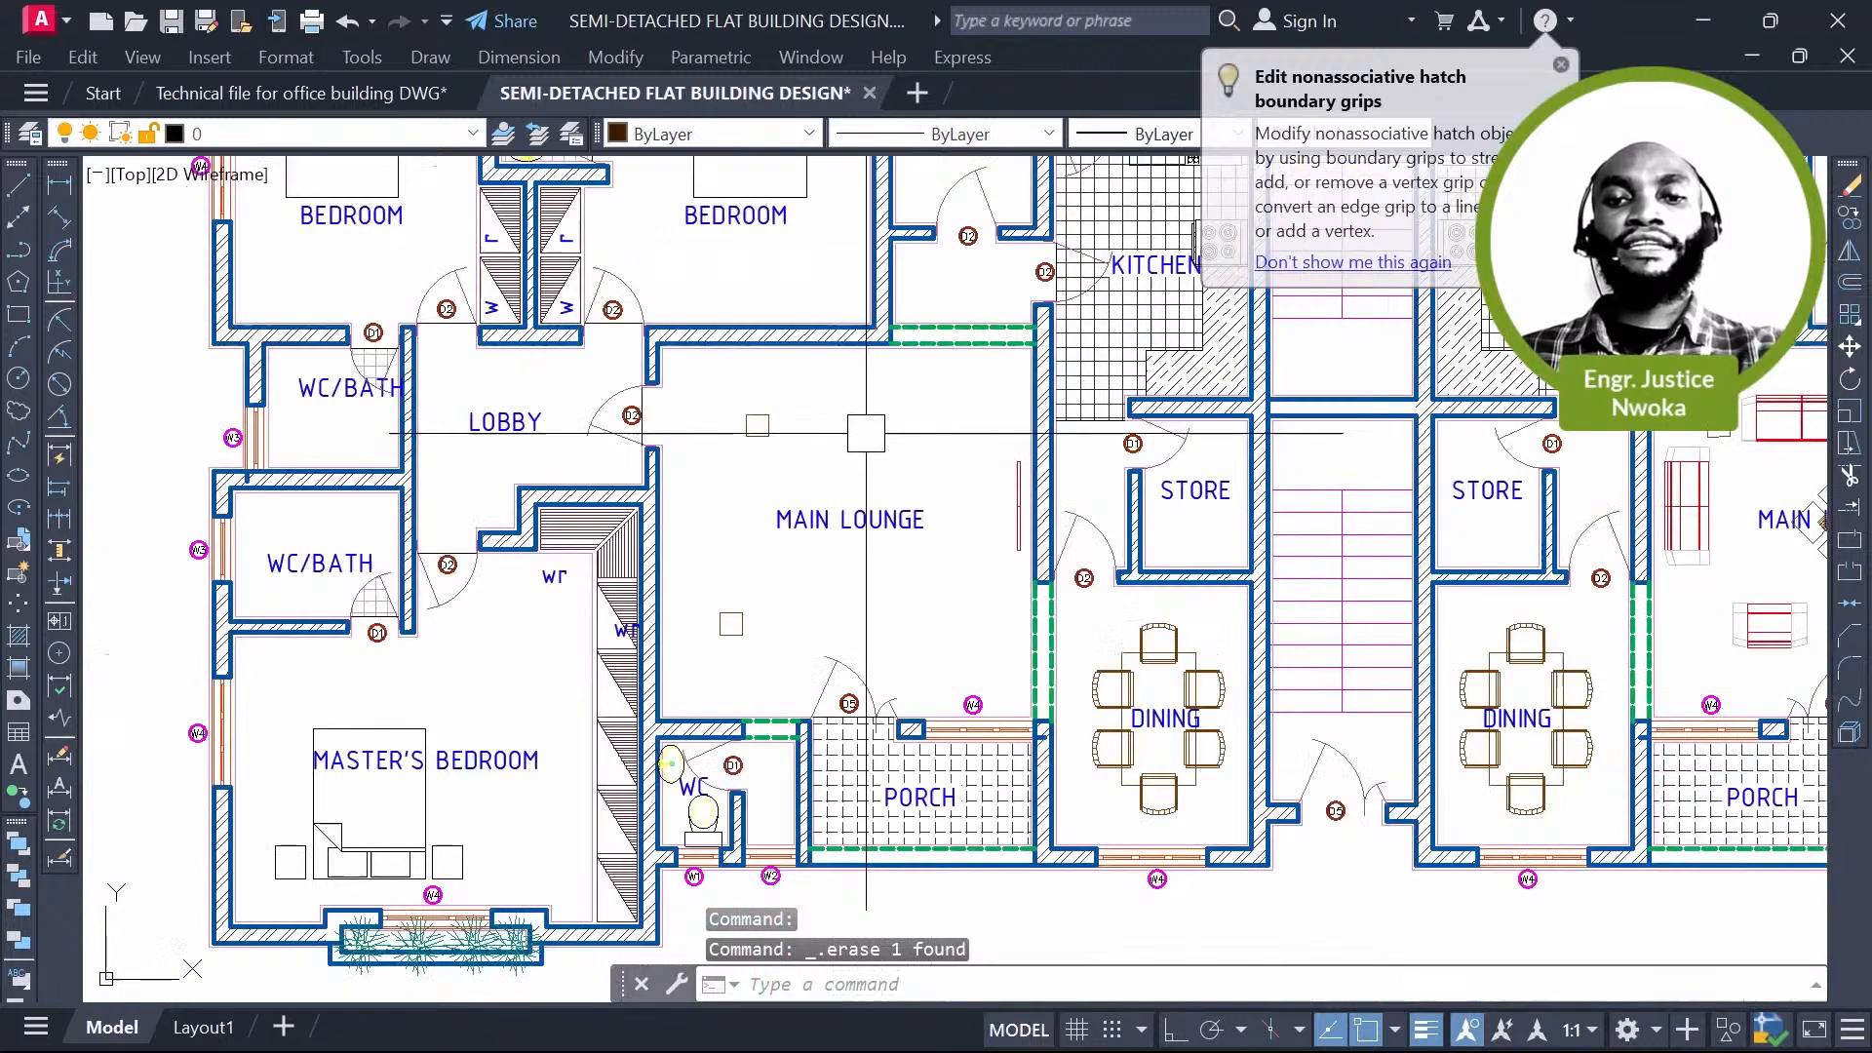
# Step: Erase the armchairs and the lower part of the centre table from the right-hand flat's main lounge
pyautogui.scroll(2, 679, 777)
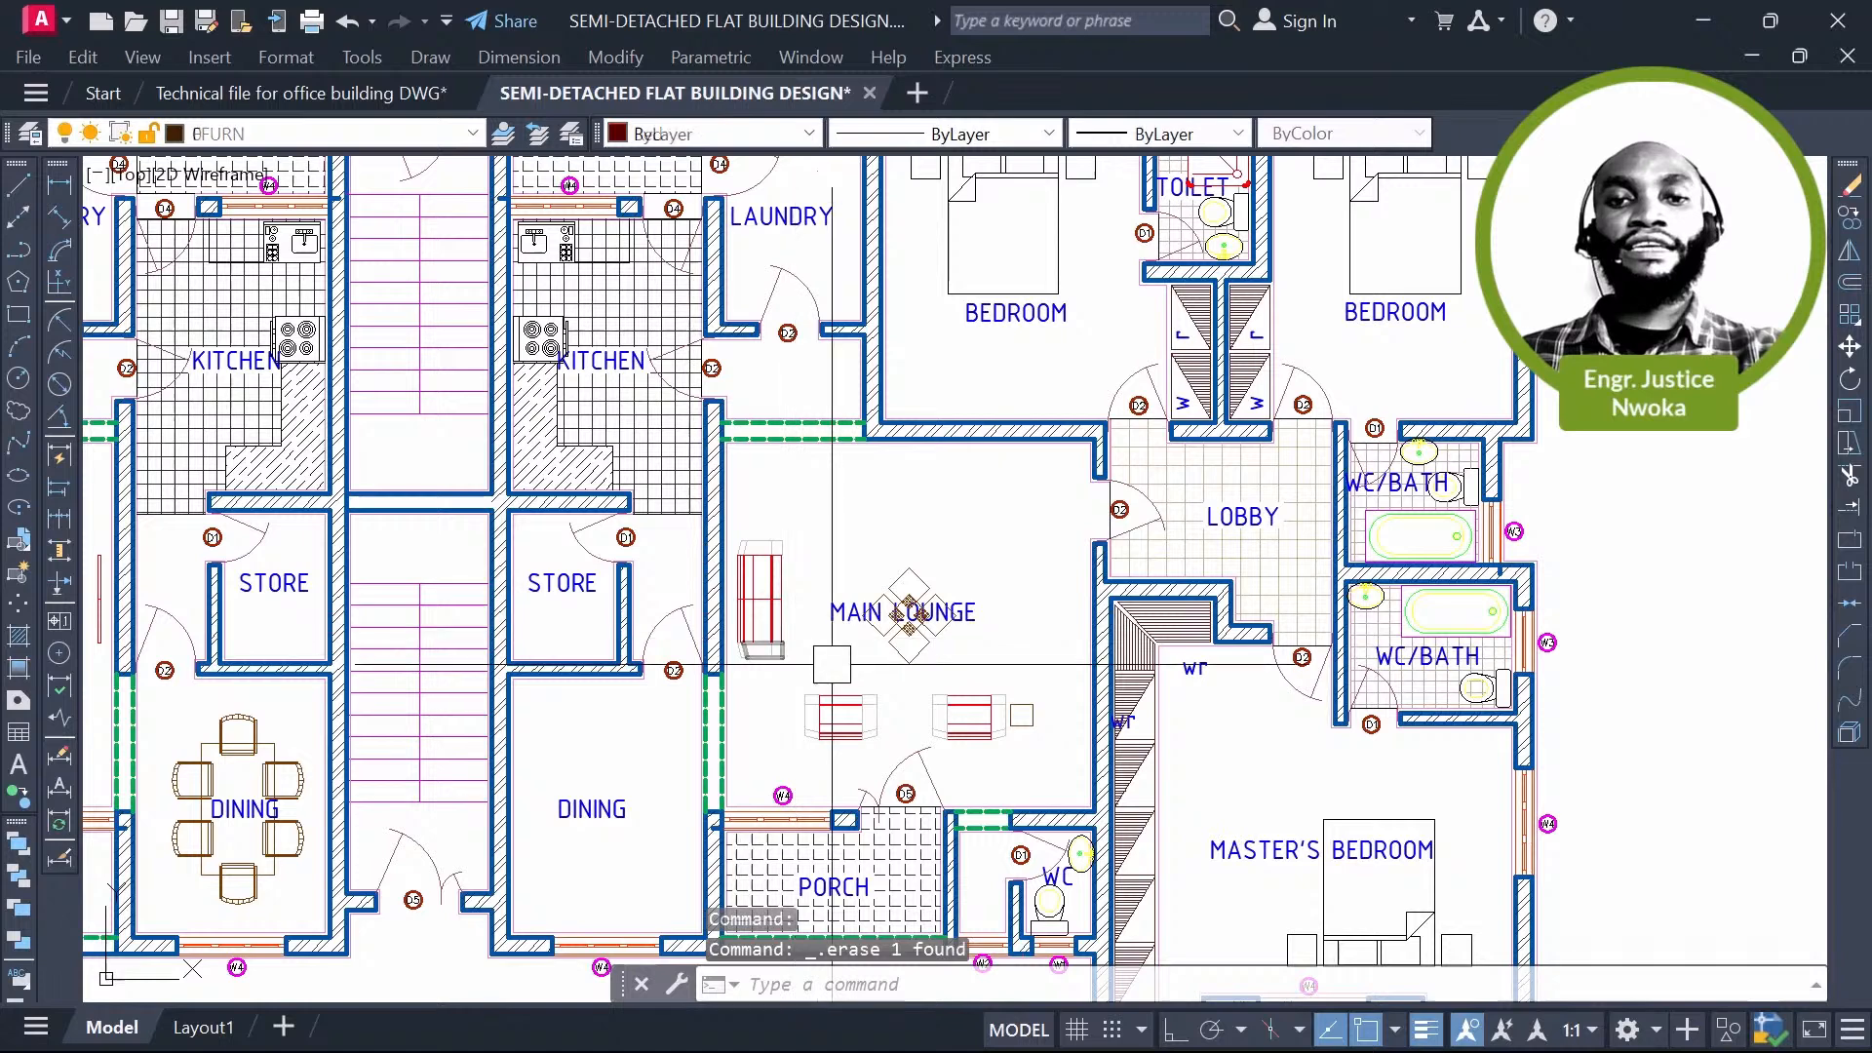
pyautogui.click(969, 695)
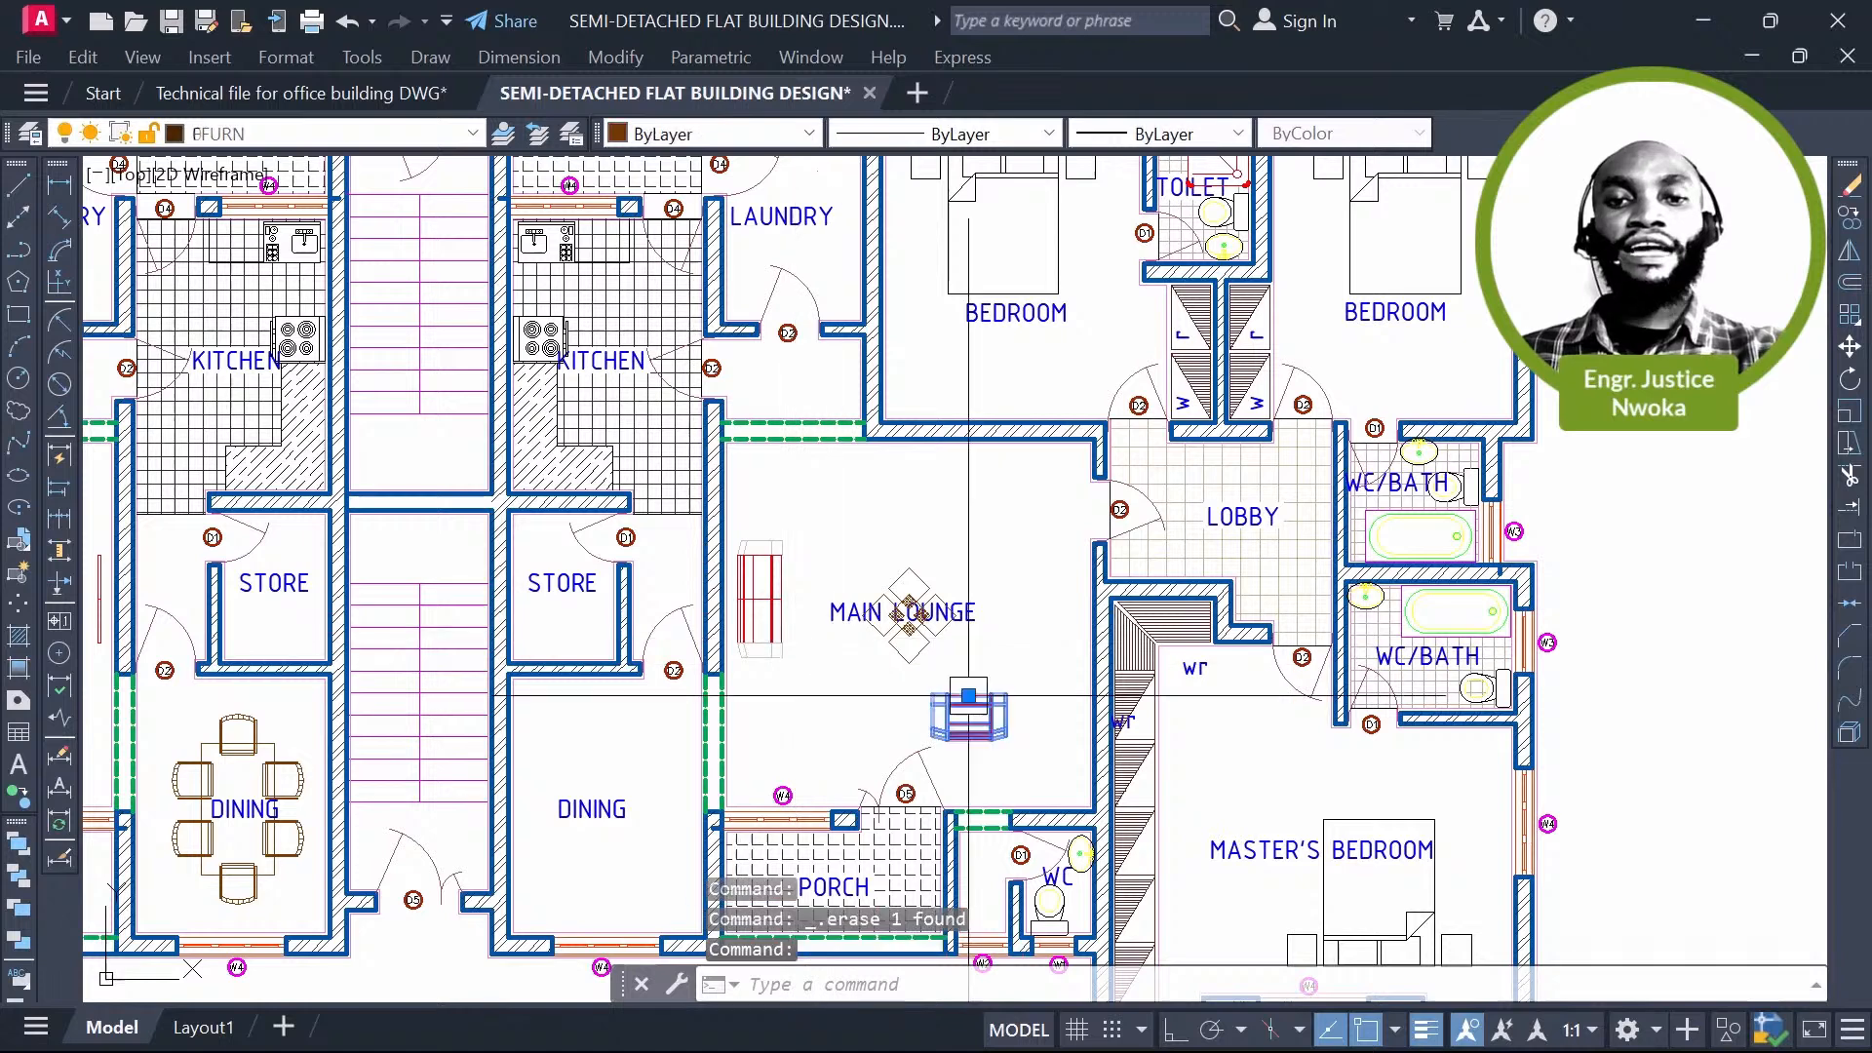
pyautogui.press('Delete')
pyautogui.click(898, 651)
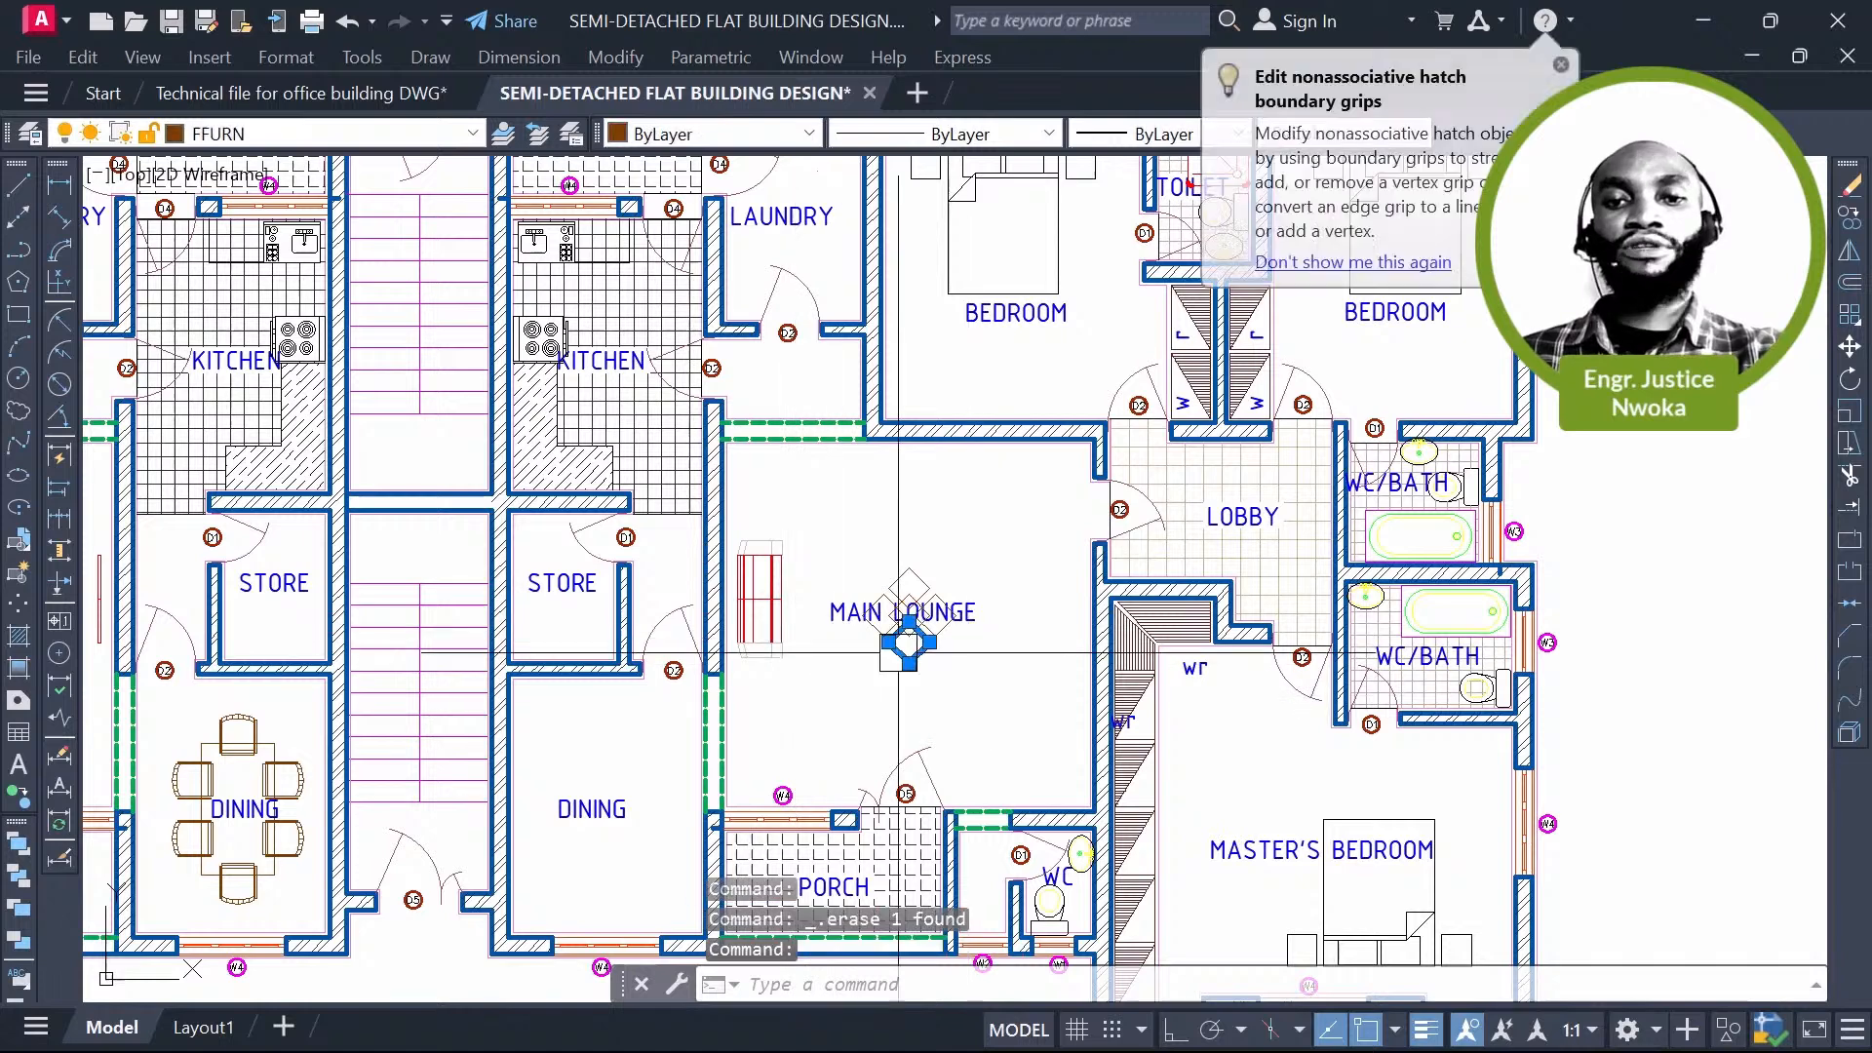
pyautogui.press('Delete')
# Step: Erase both beds, one bedside table, and the toilet room's floor hatch, toilet and washbasin from the right-hand flat
pyautogui.moveTo(898, 651); pyautogui.dragTo(935, 874, button='middle')
pyautogui.click(1109, 400)
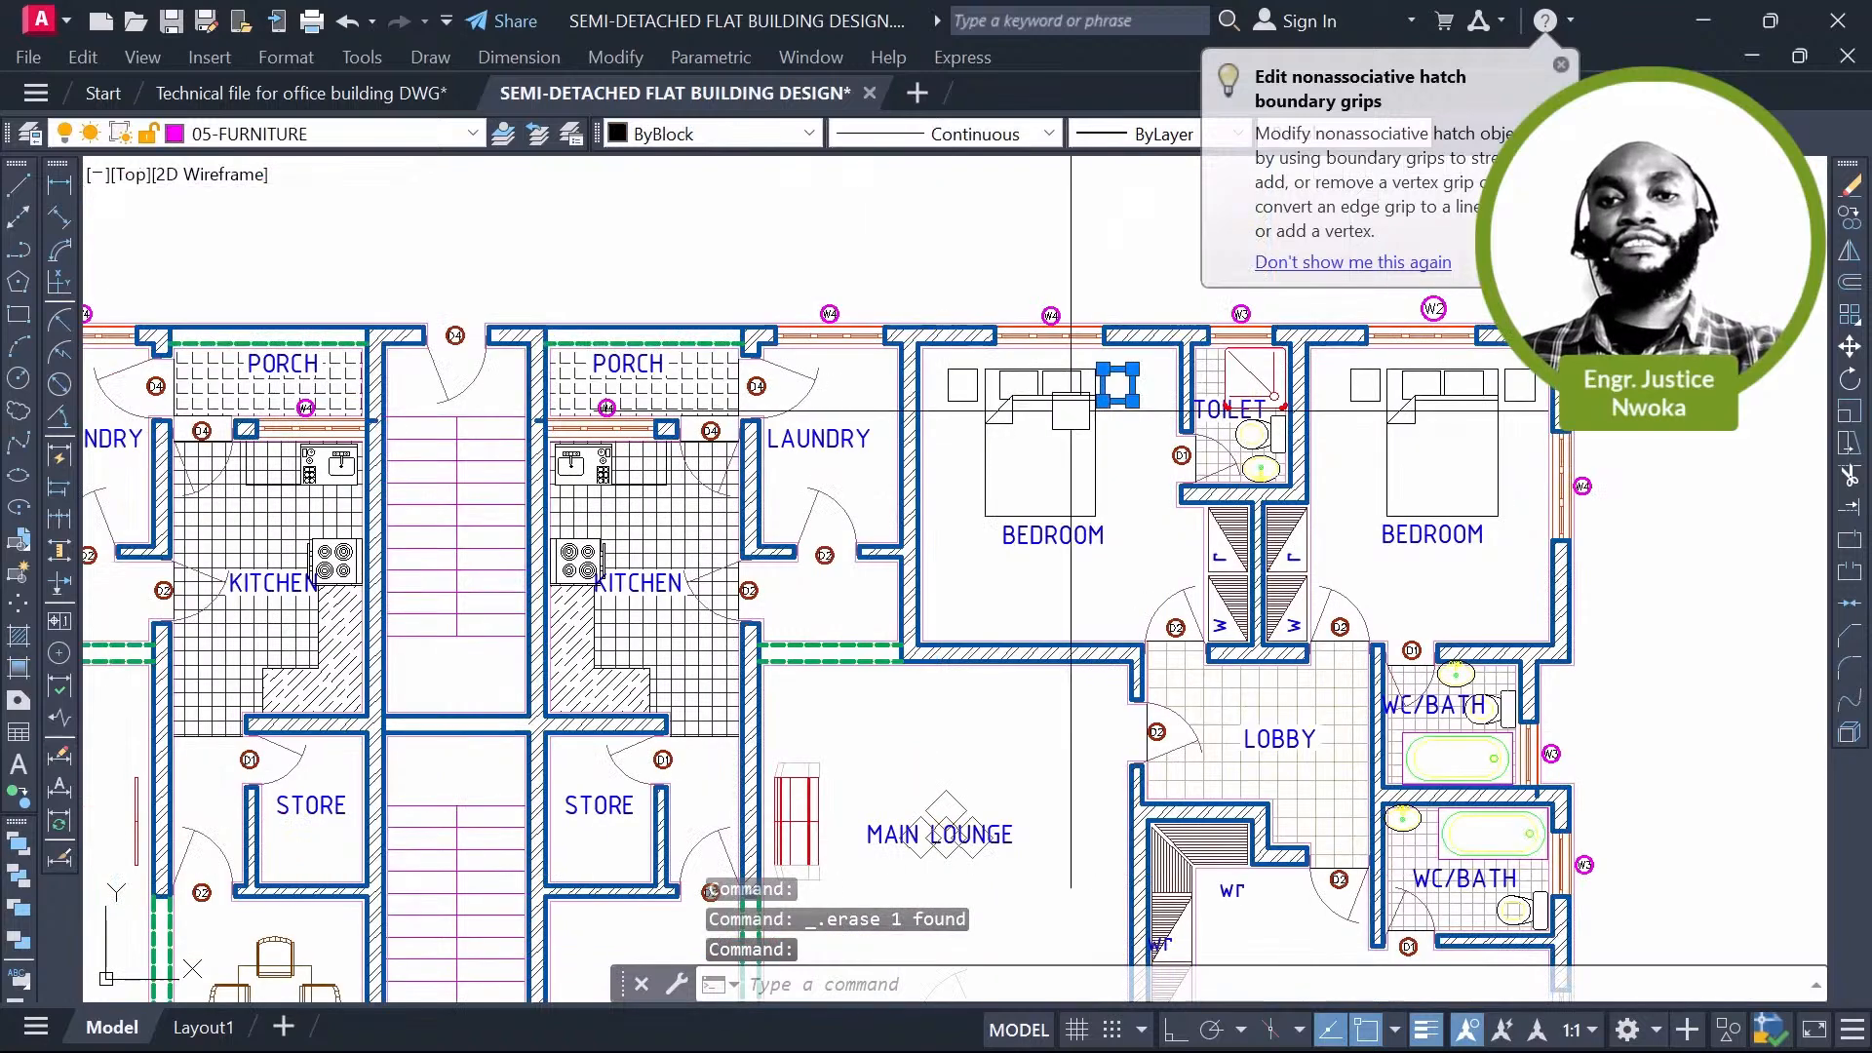
pyautogui.click(1052, 409)
pyautogui.click(1415, 393)
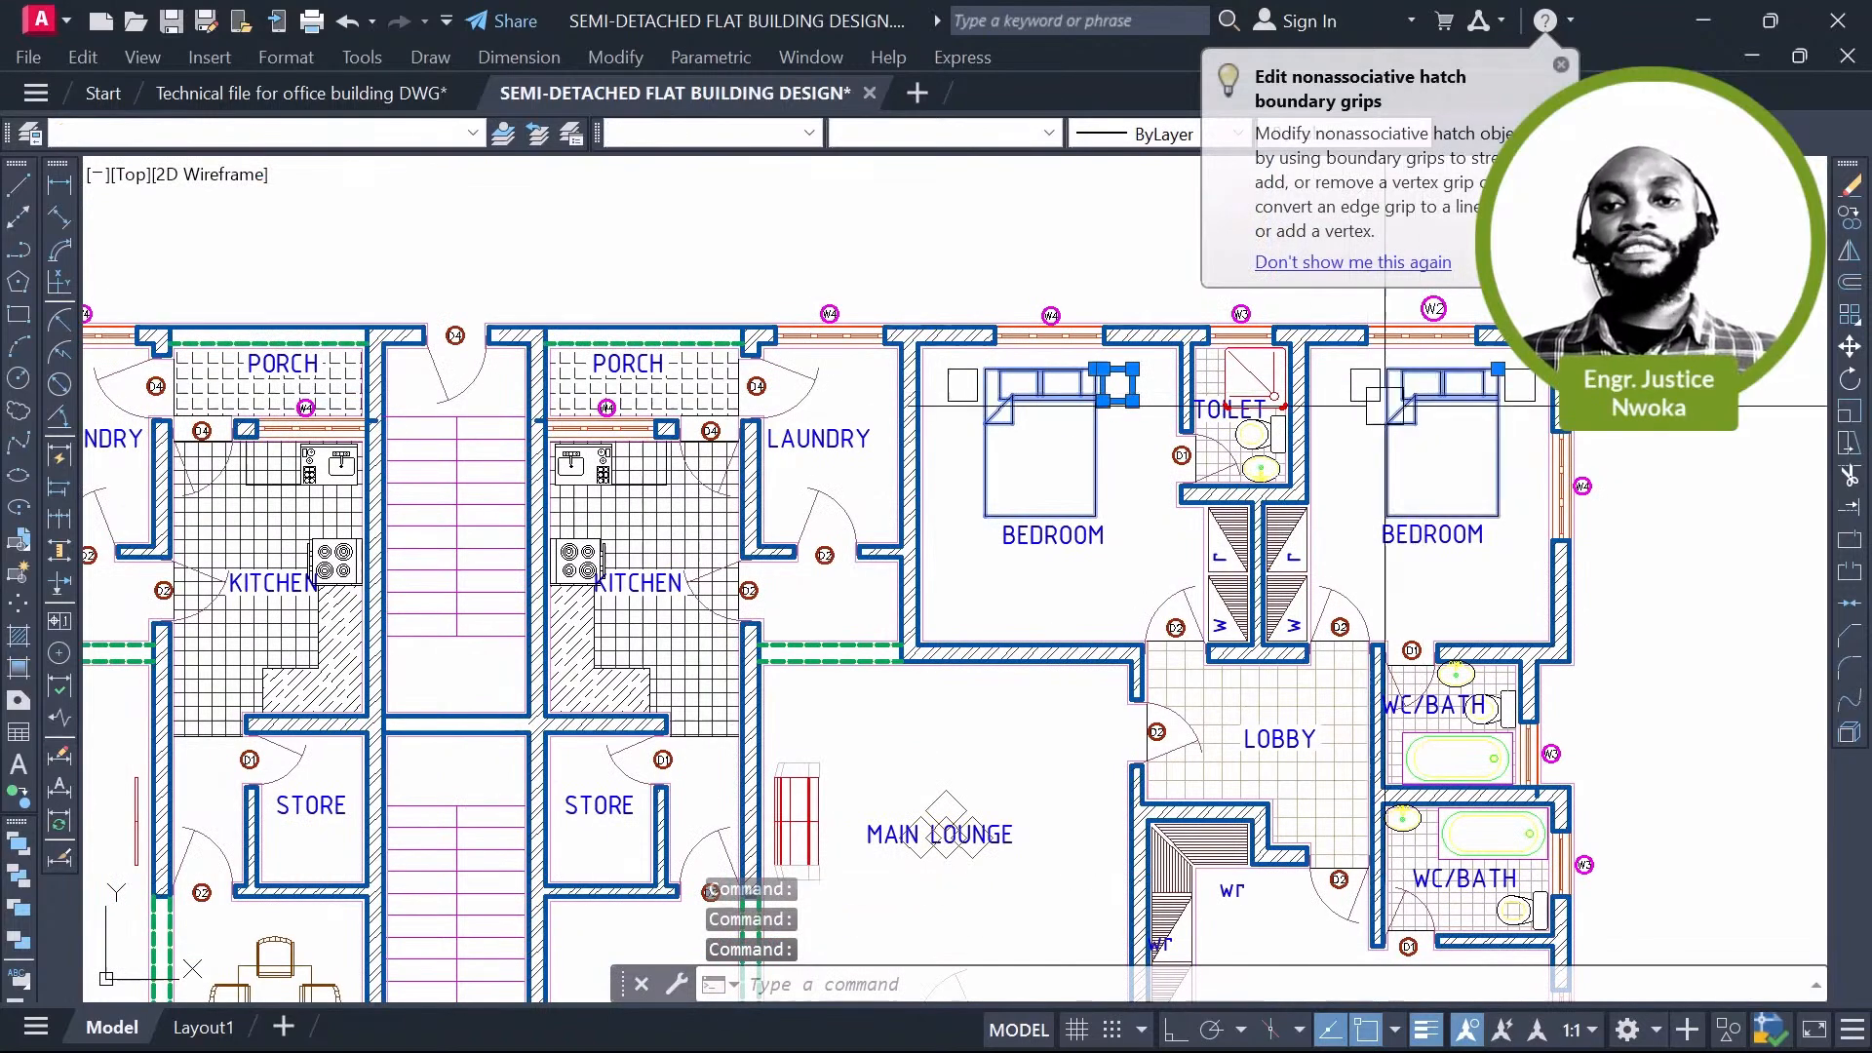
pyautogui.scroll(4, 1268, 439)
pyautogui.click(1255, 465)
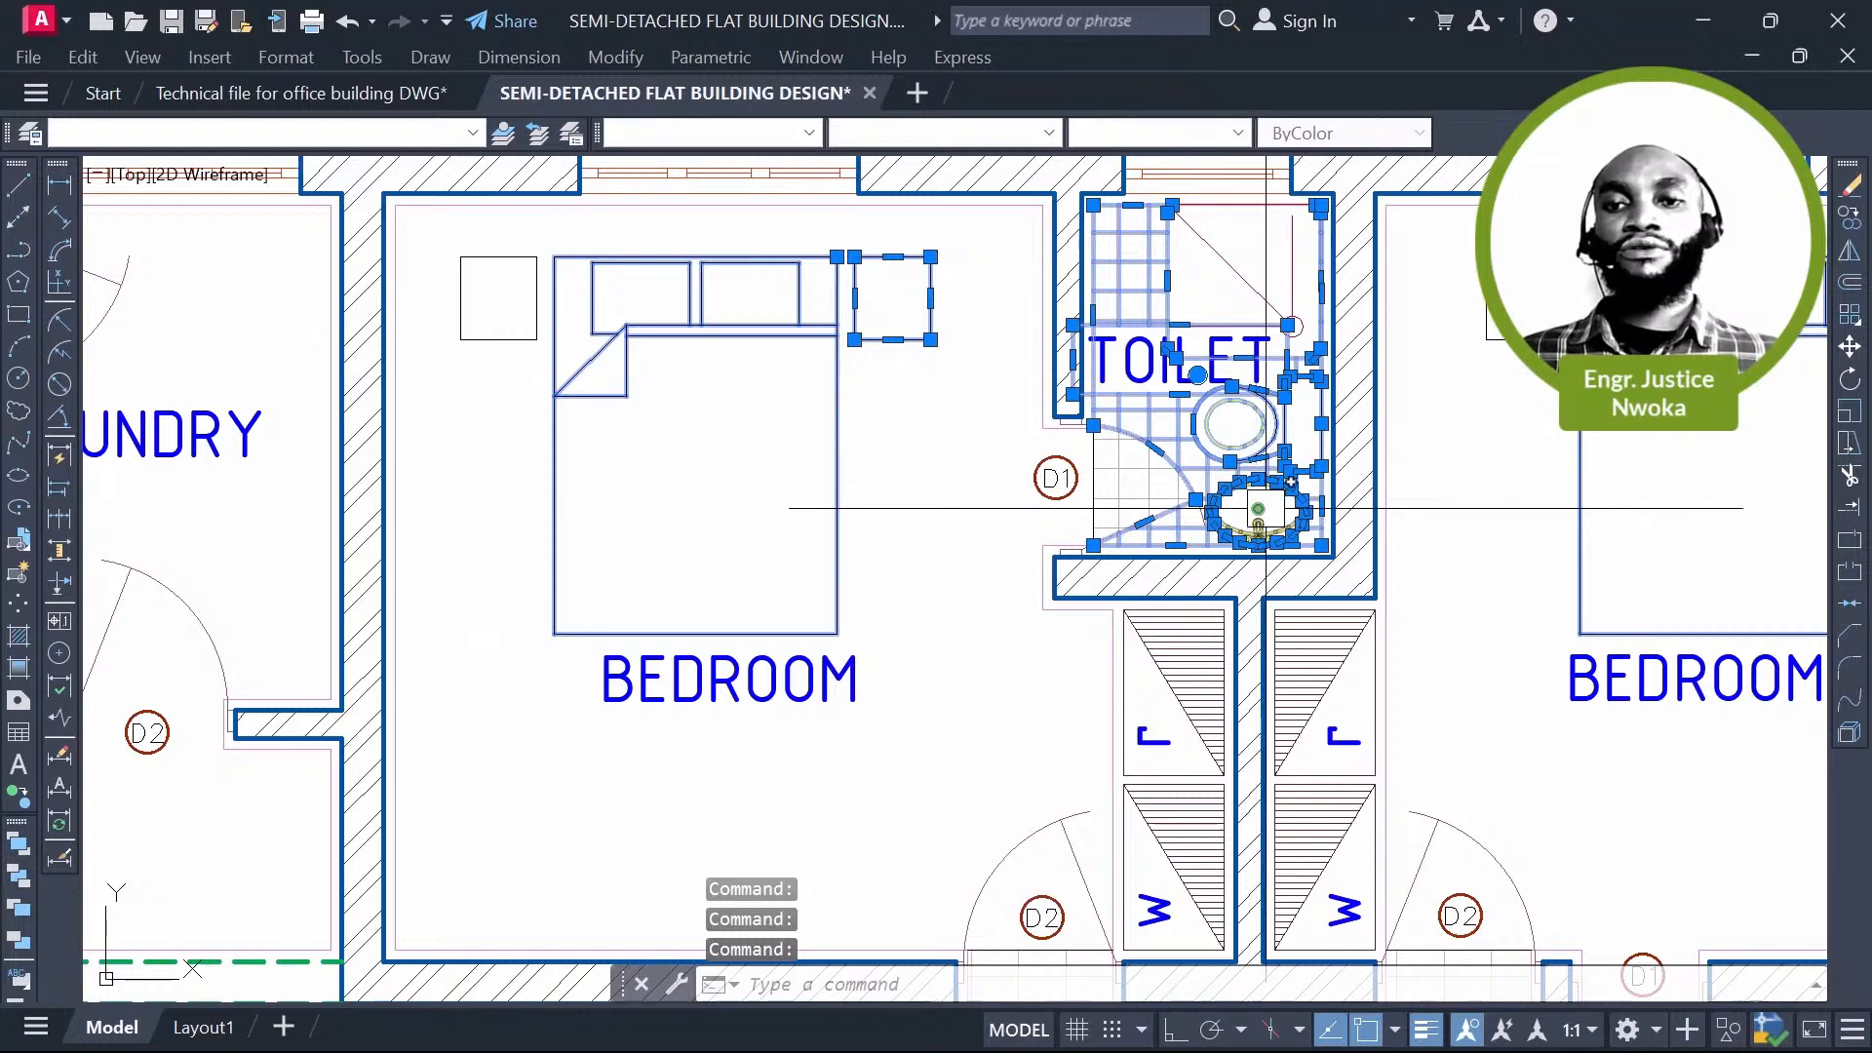
pyautogui.press('Delete')
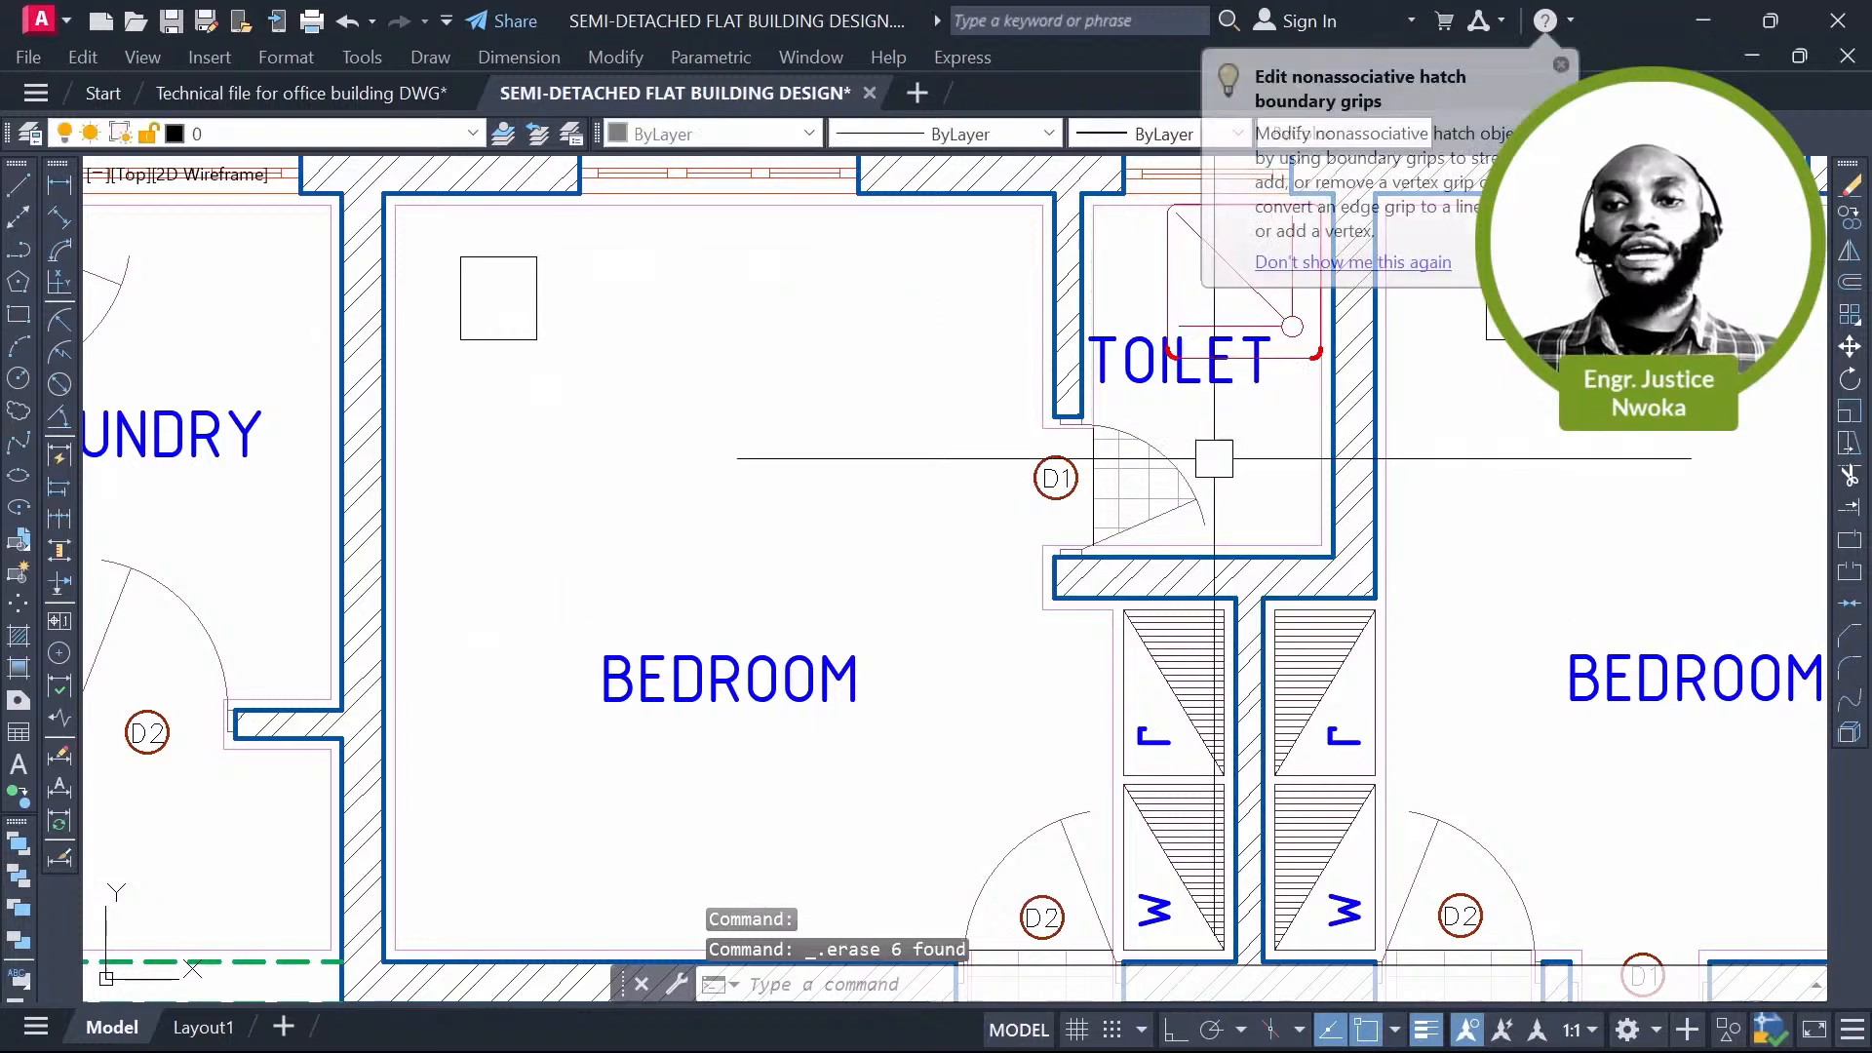
# Step: Erase the shower from the right-hand flat's toilet room and the bathtub from its upper WC/bath
pyautogui.scroll(-2, 1214, 459)
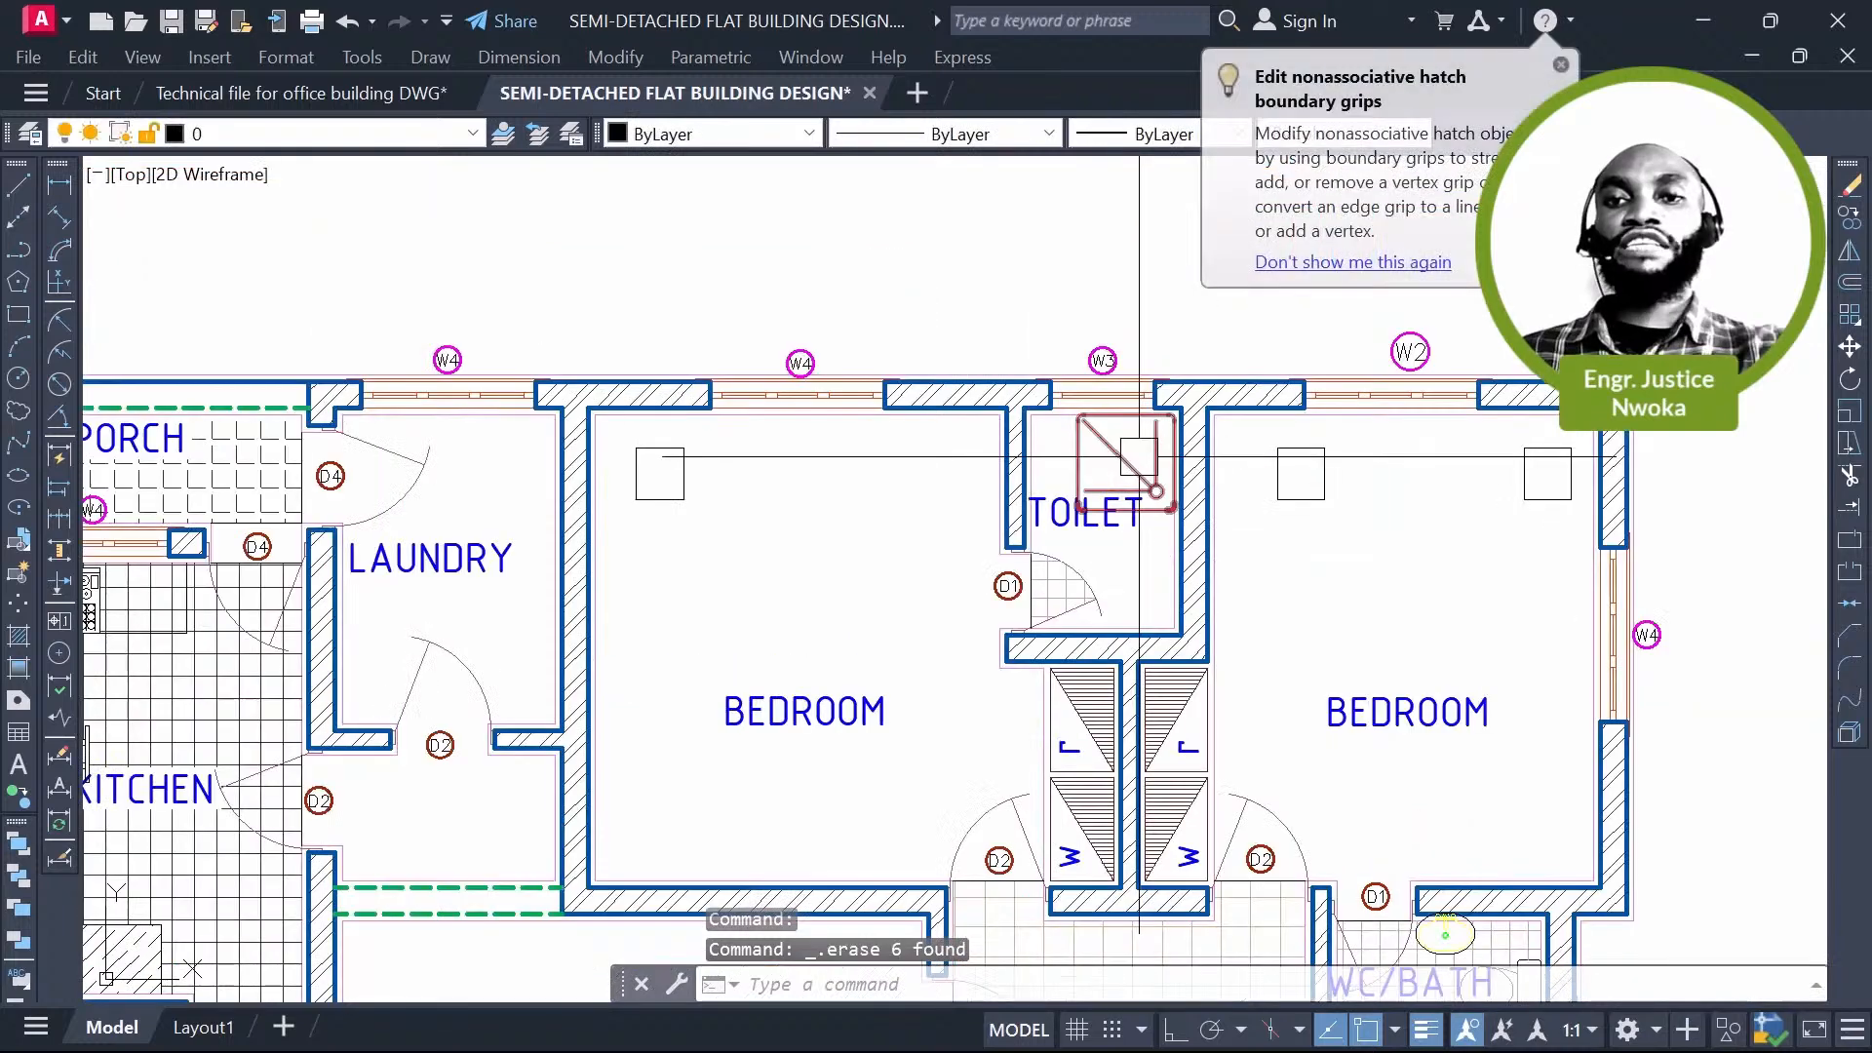
pyautogui.click(1151, 476)
pyautogui.press('Delete')
pyautogui.moveTo(1260, 698)
pyautogui.mouseDown(button='middle')
pyautogui.moveTo(1273, 527)
pyautogui.moveTo(1201, 352)
pyautogui.mouseUp(button='middle')
pyautogui.click(1394, 684)
pyautogui.press('Delete')
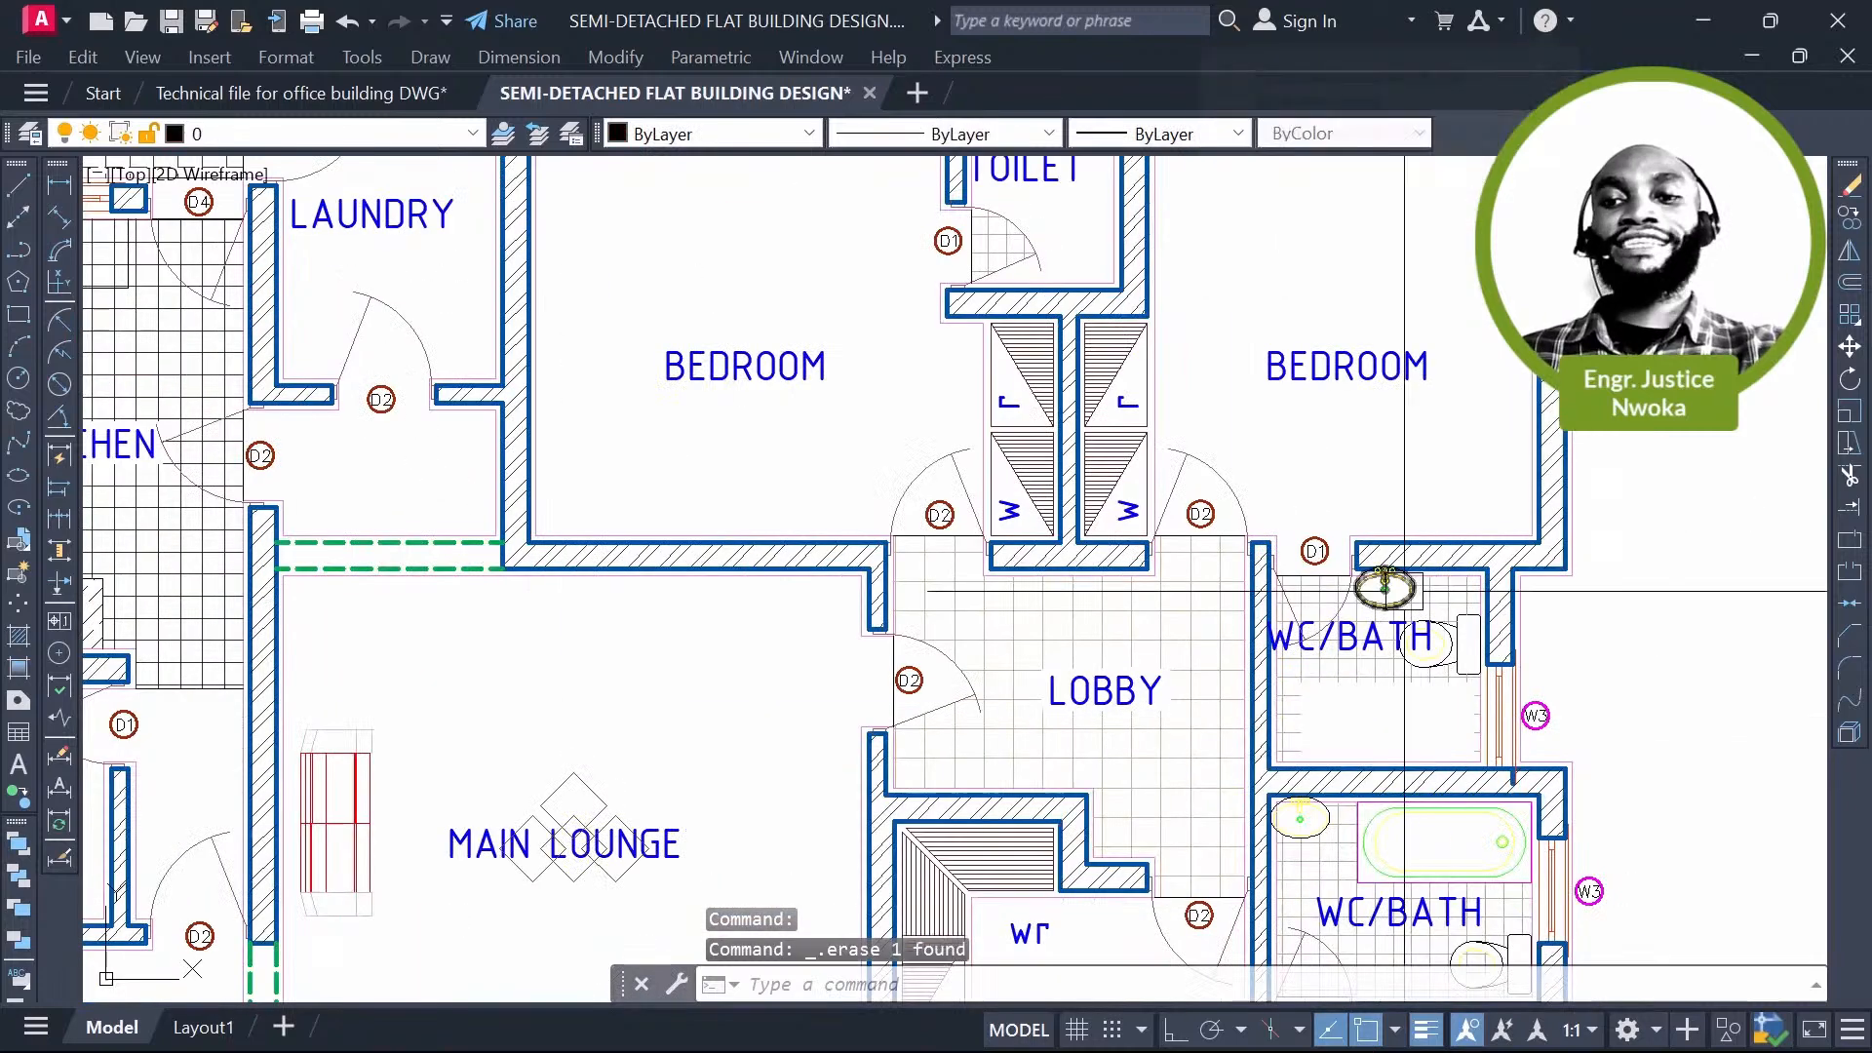
# Step: Erase the washbasin, toilet and floor hatch from the right-hand flat's upper WC/bath
pyautogui.scroll(2, 1404, 590)
pyautogui.click(1450, 699)
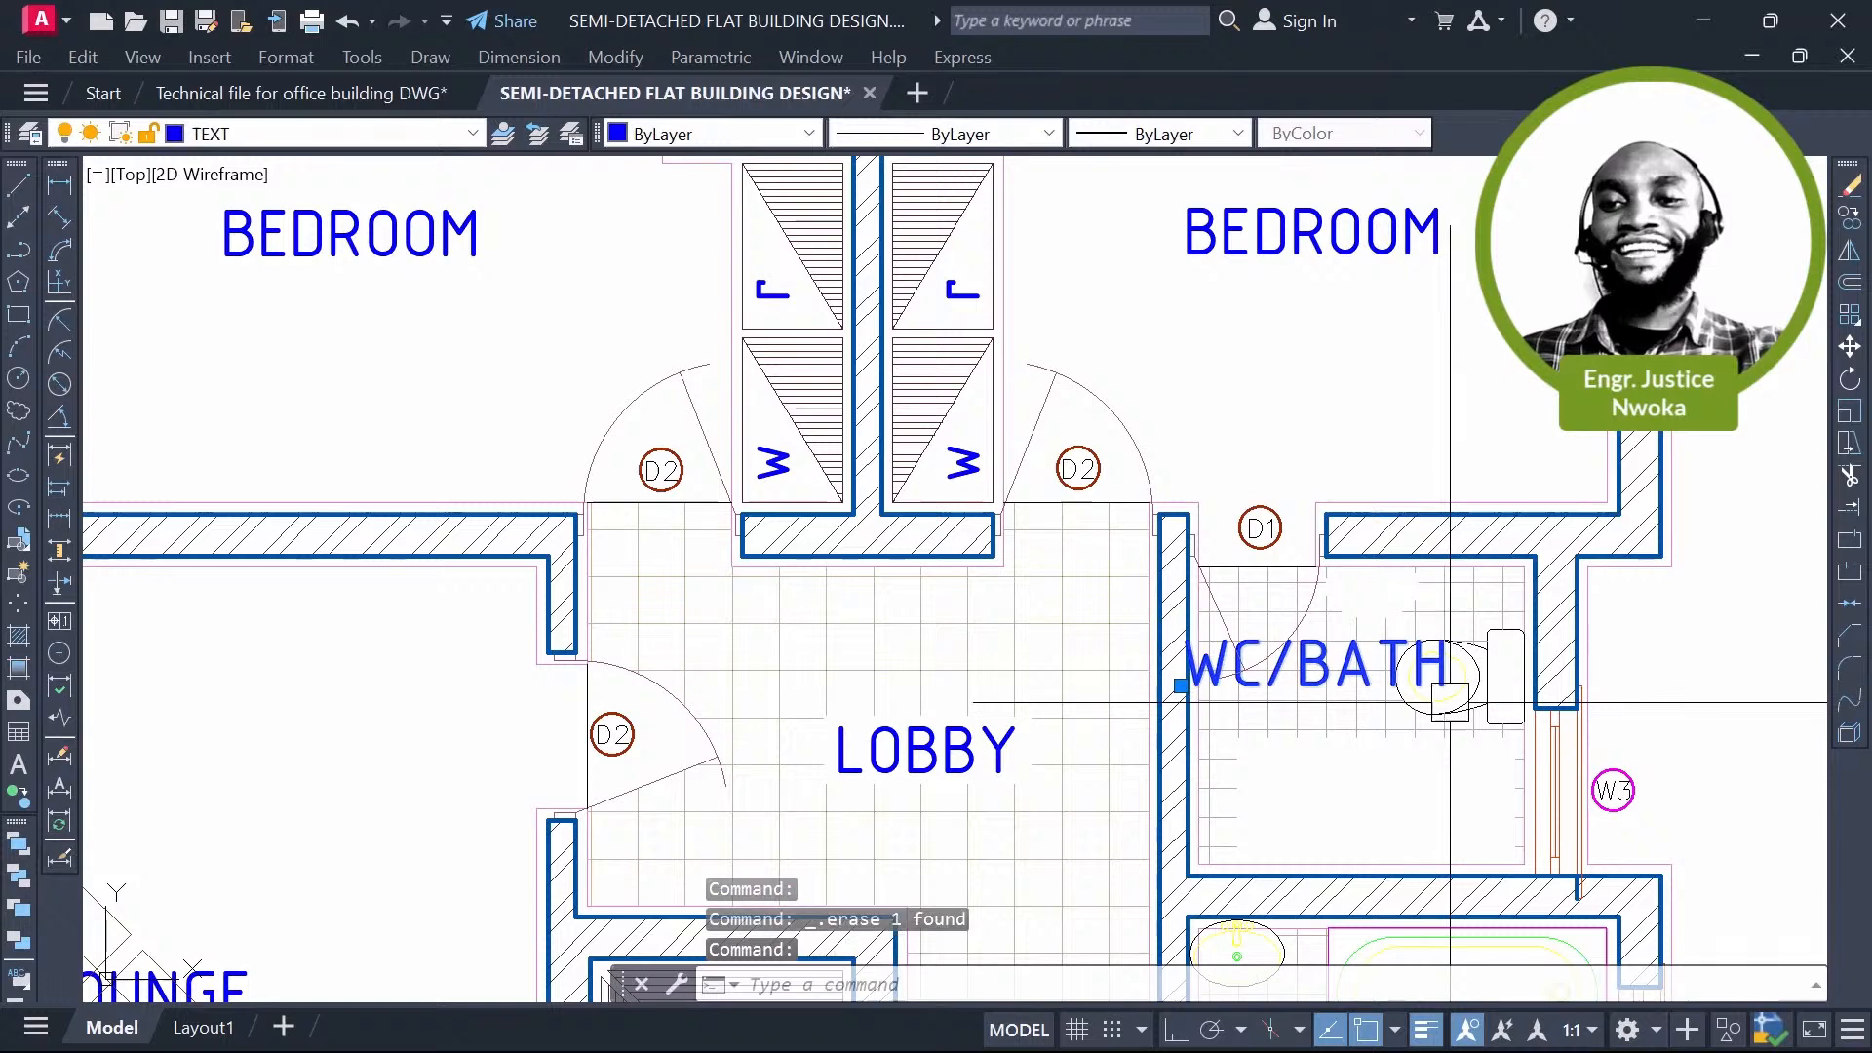
pyautogui.press('Escape')
pyautogui.click(1394, 727)
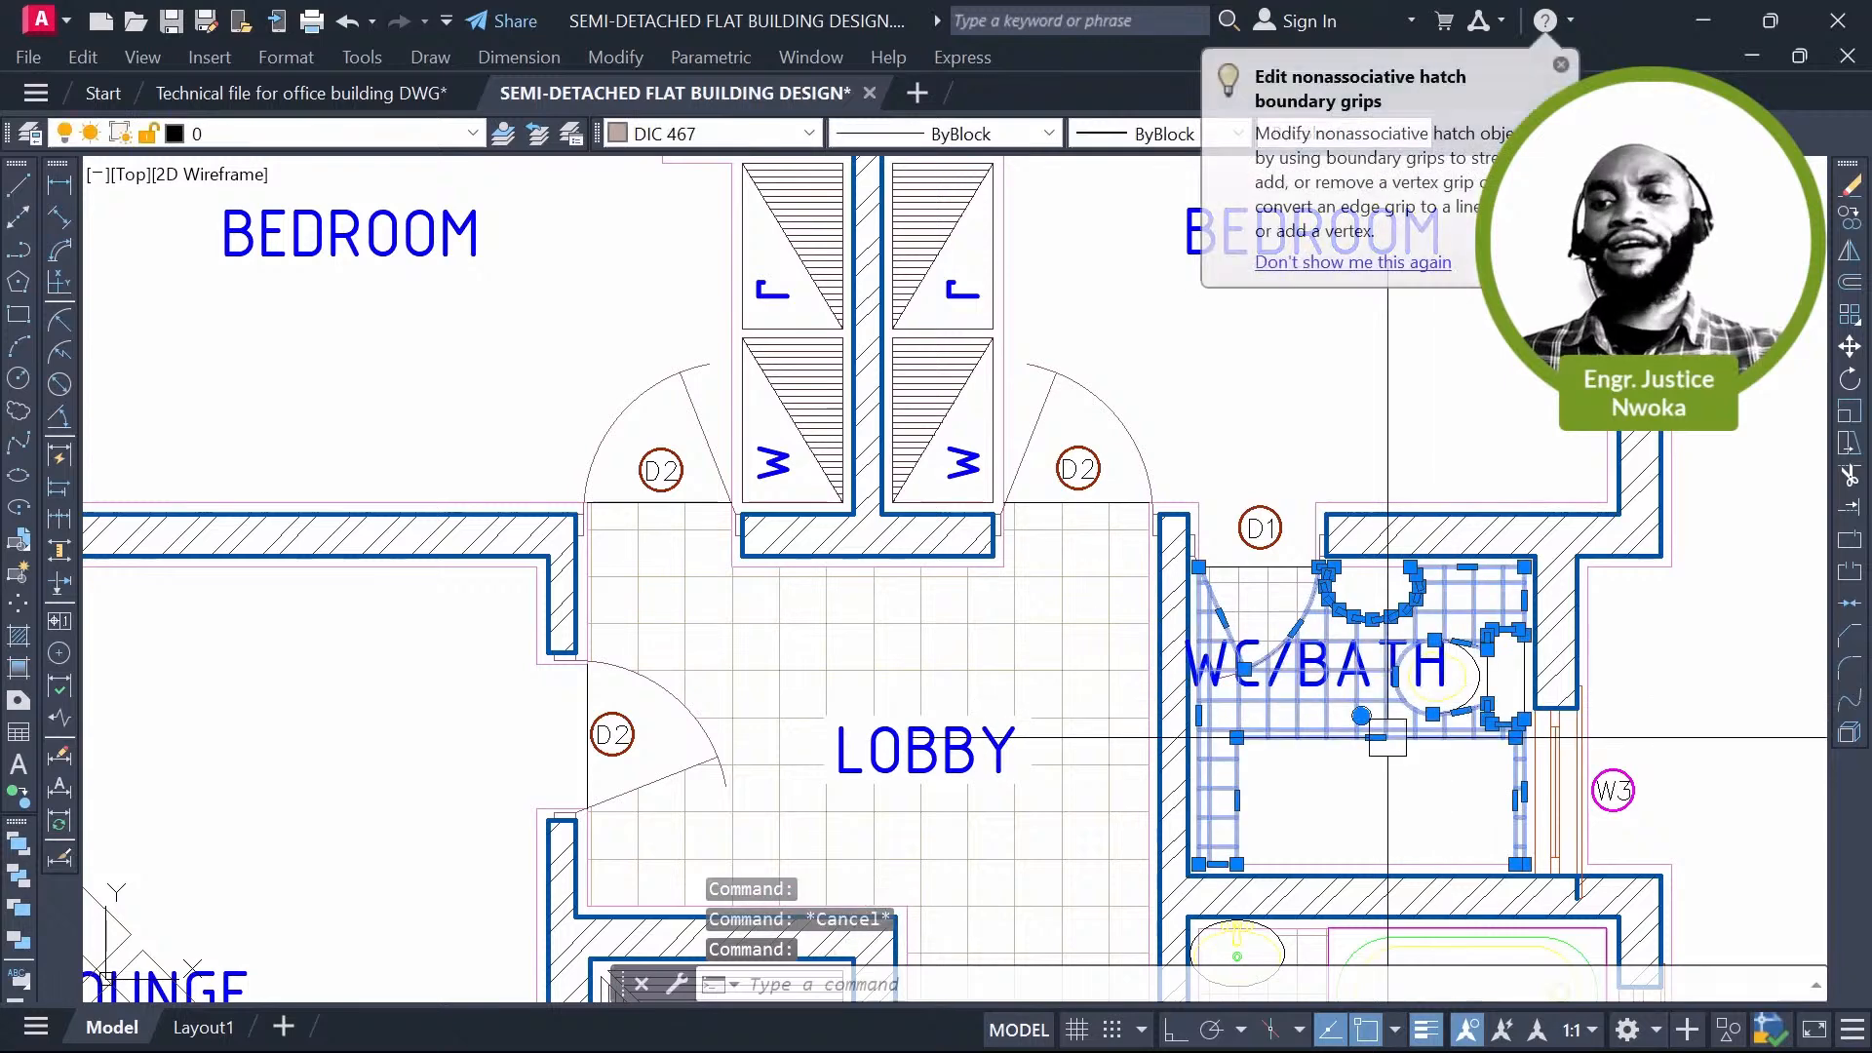
pyautogui.press('Delete')
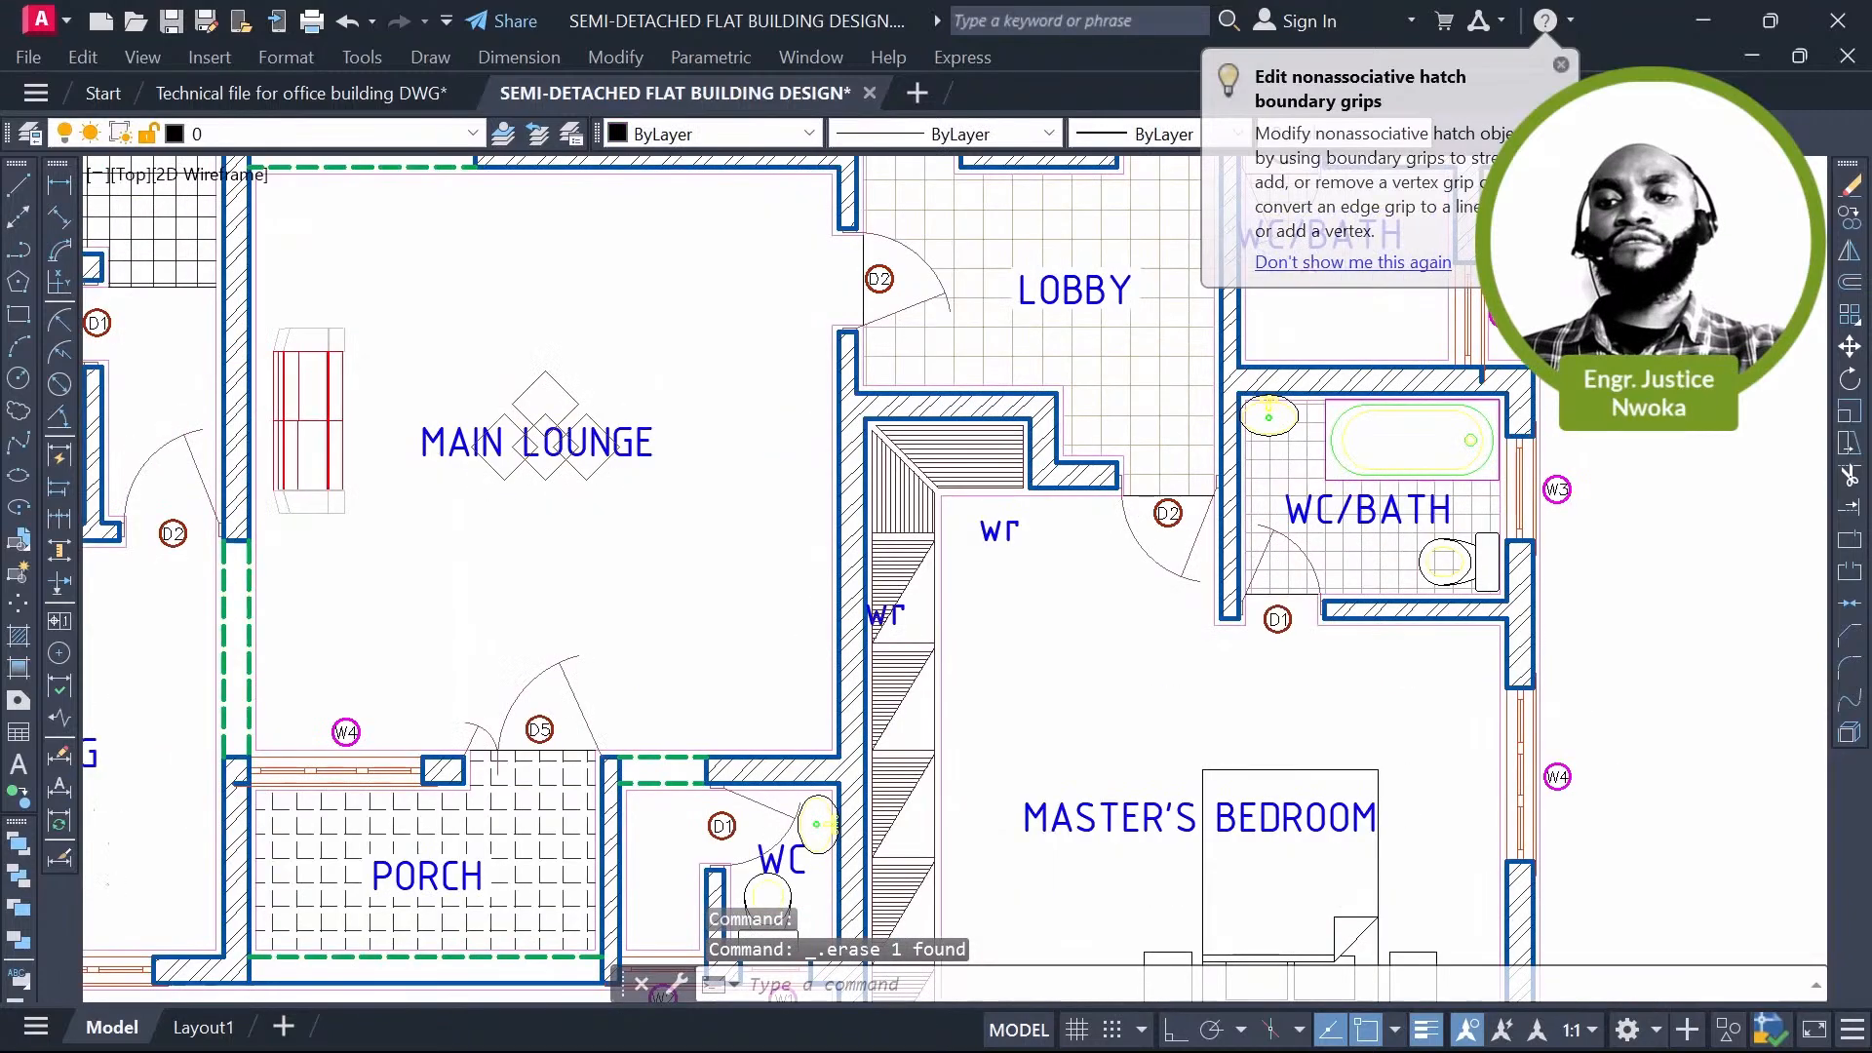
# Step: Erase the bathtub, washbasin, toilet and floor hatch from the right-hand flat's lower WC/bath, plus its lobby floor hatch
pyautogui.scroll(2, 1374, 493)
pyautogui.click(1434, 444)
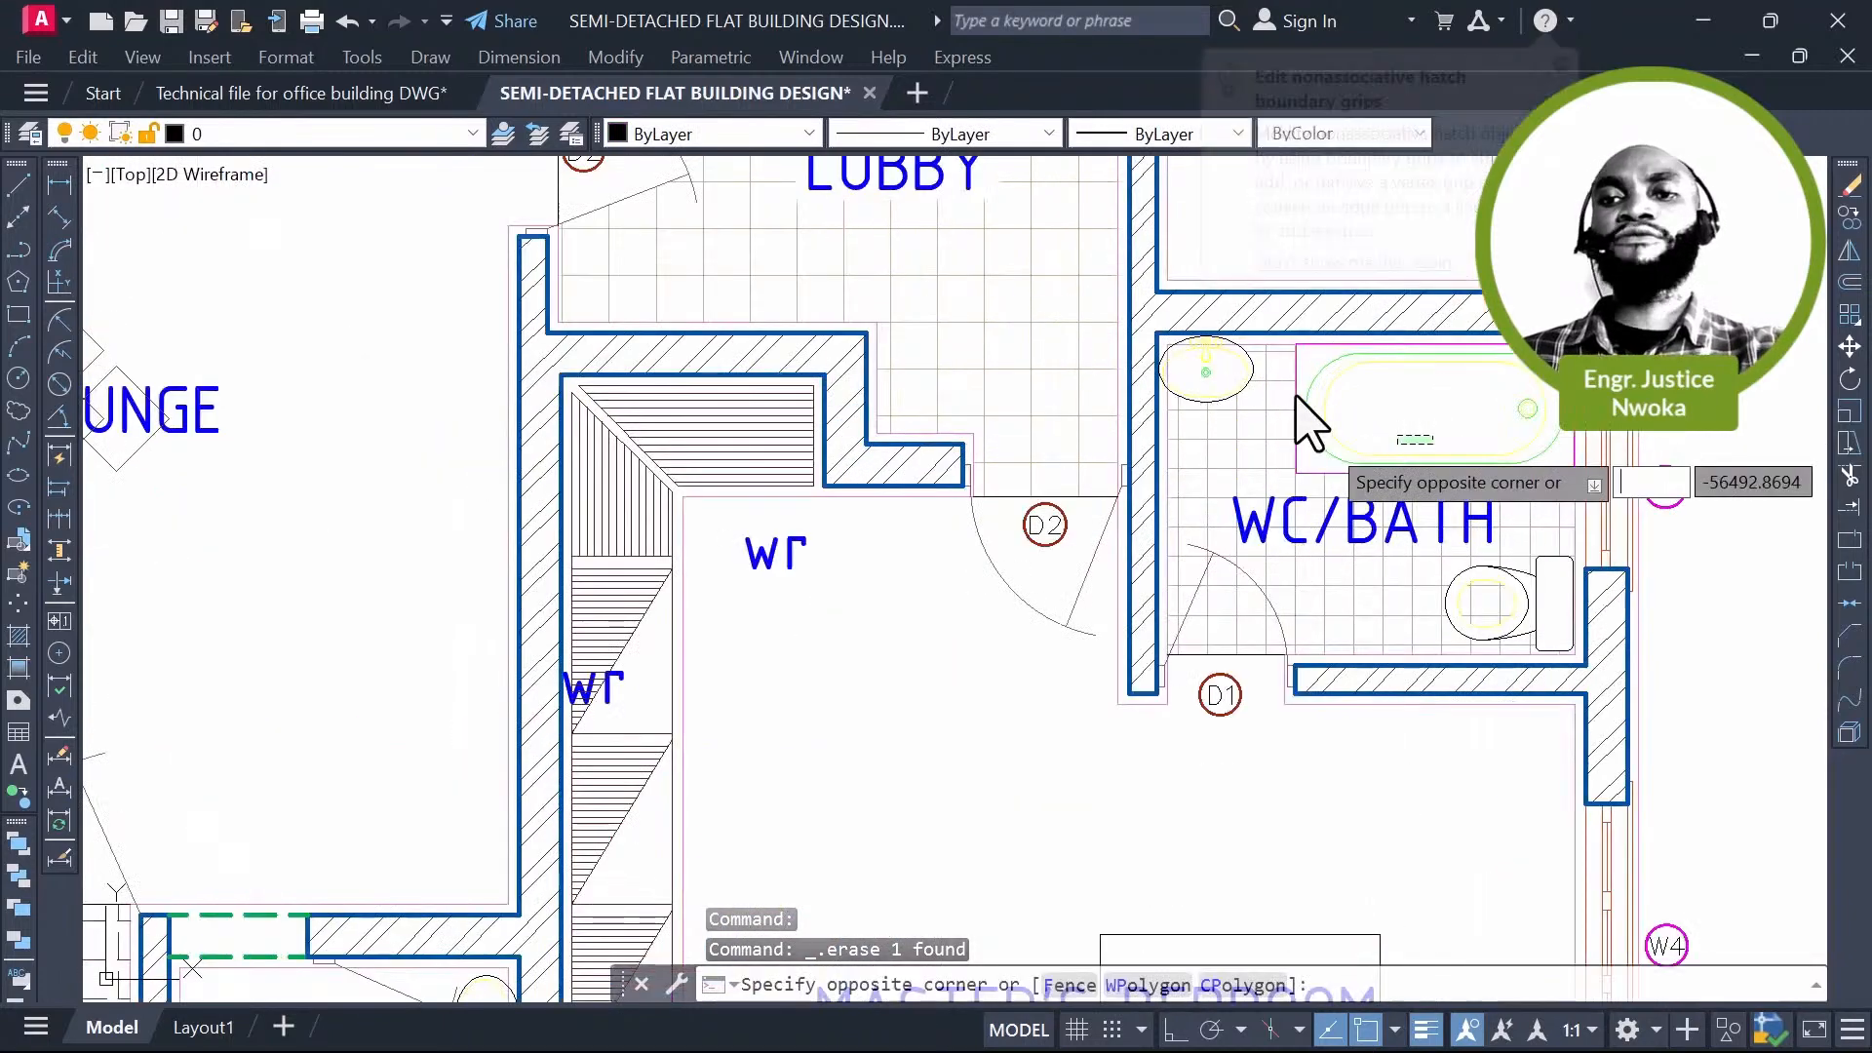
pyautogui.click(1307, 417)
pyautogui.click(1248, 390)
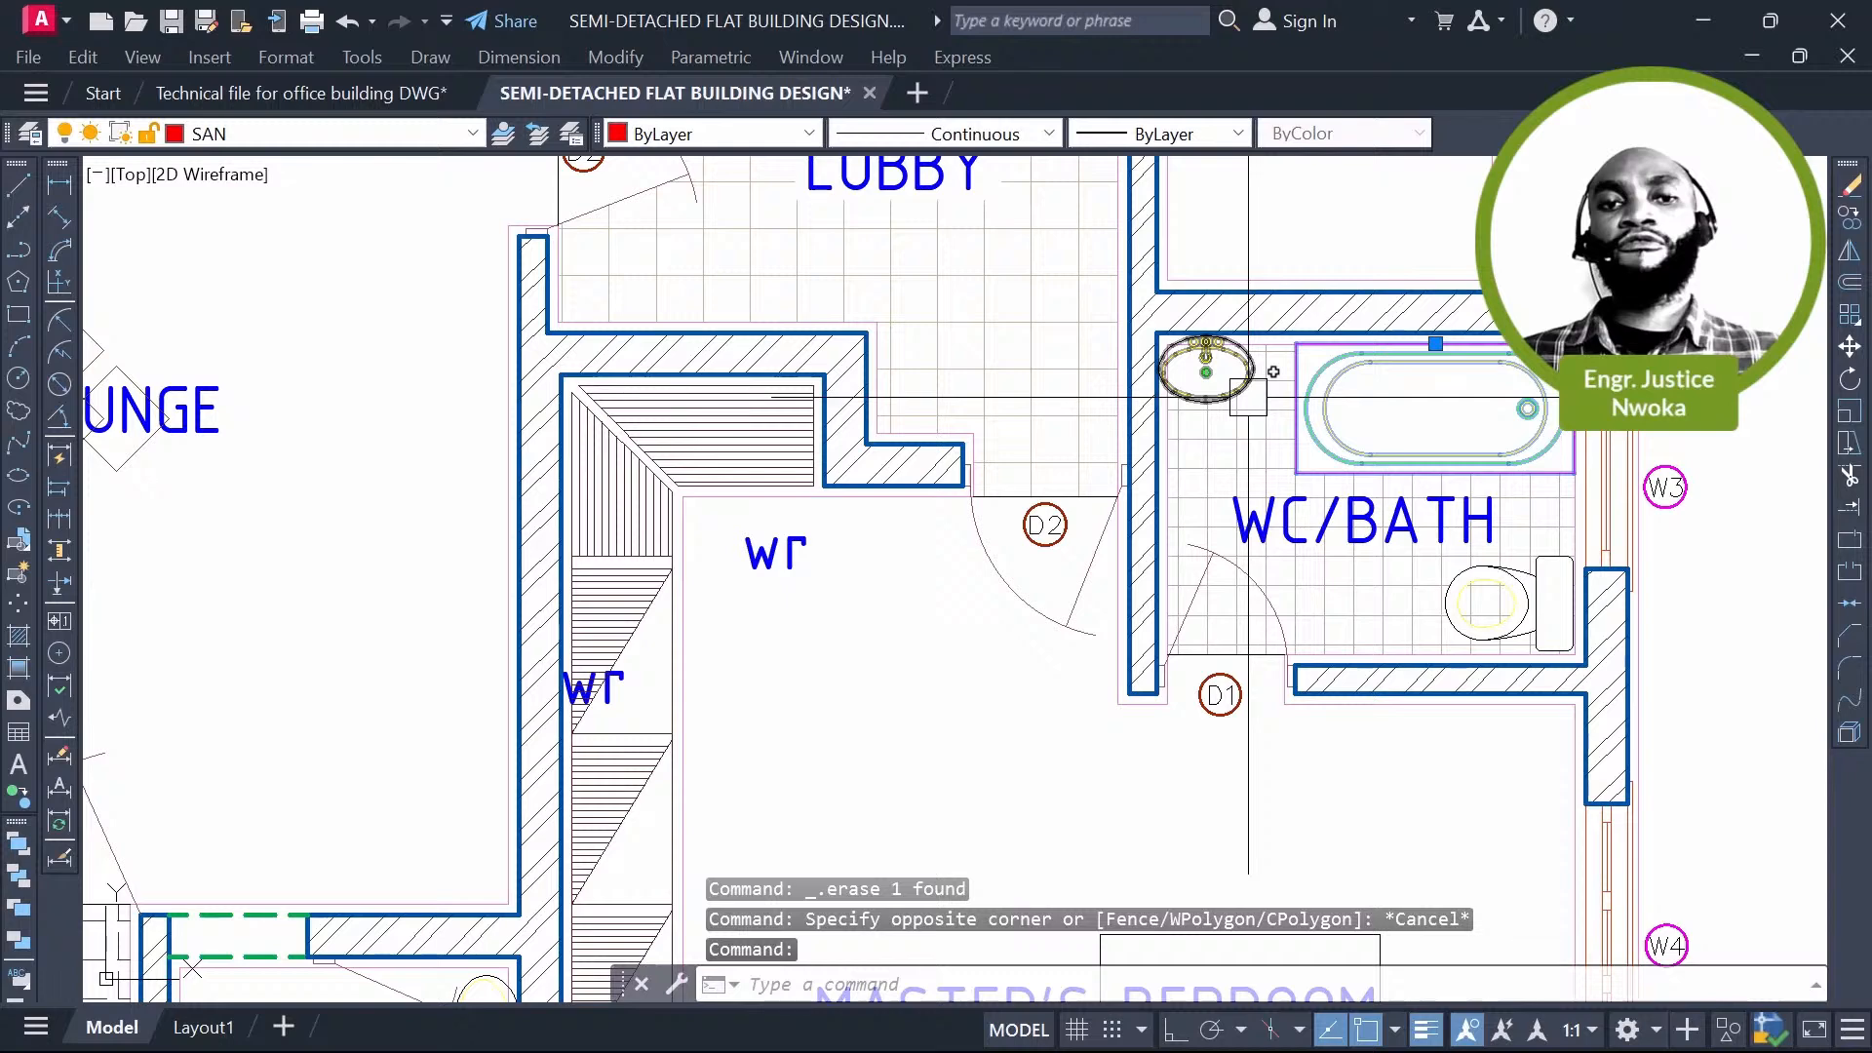
pyautogui.press('Delete')
pyautogui.click(1278, 410)
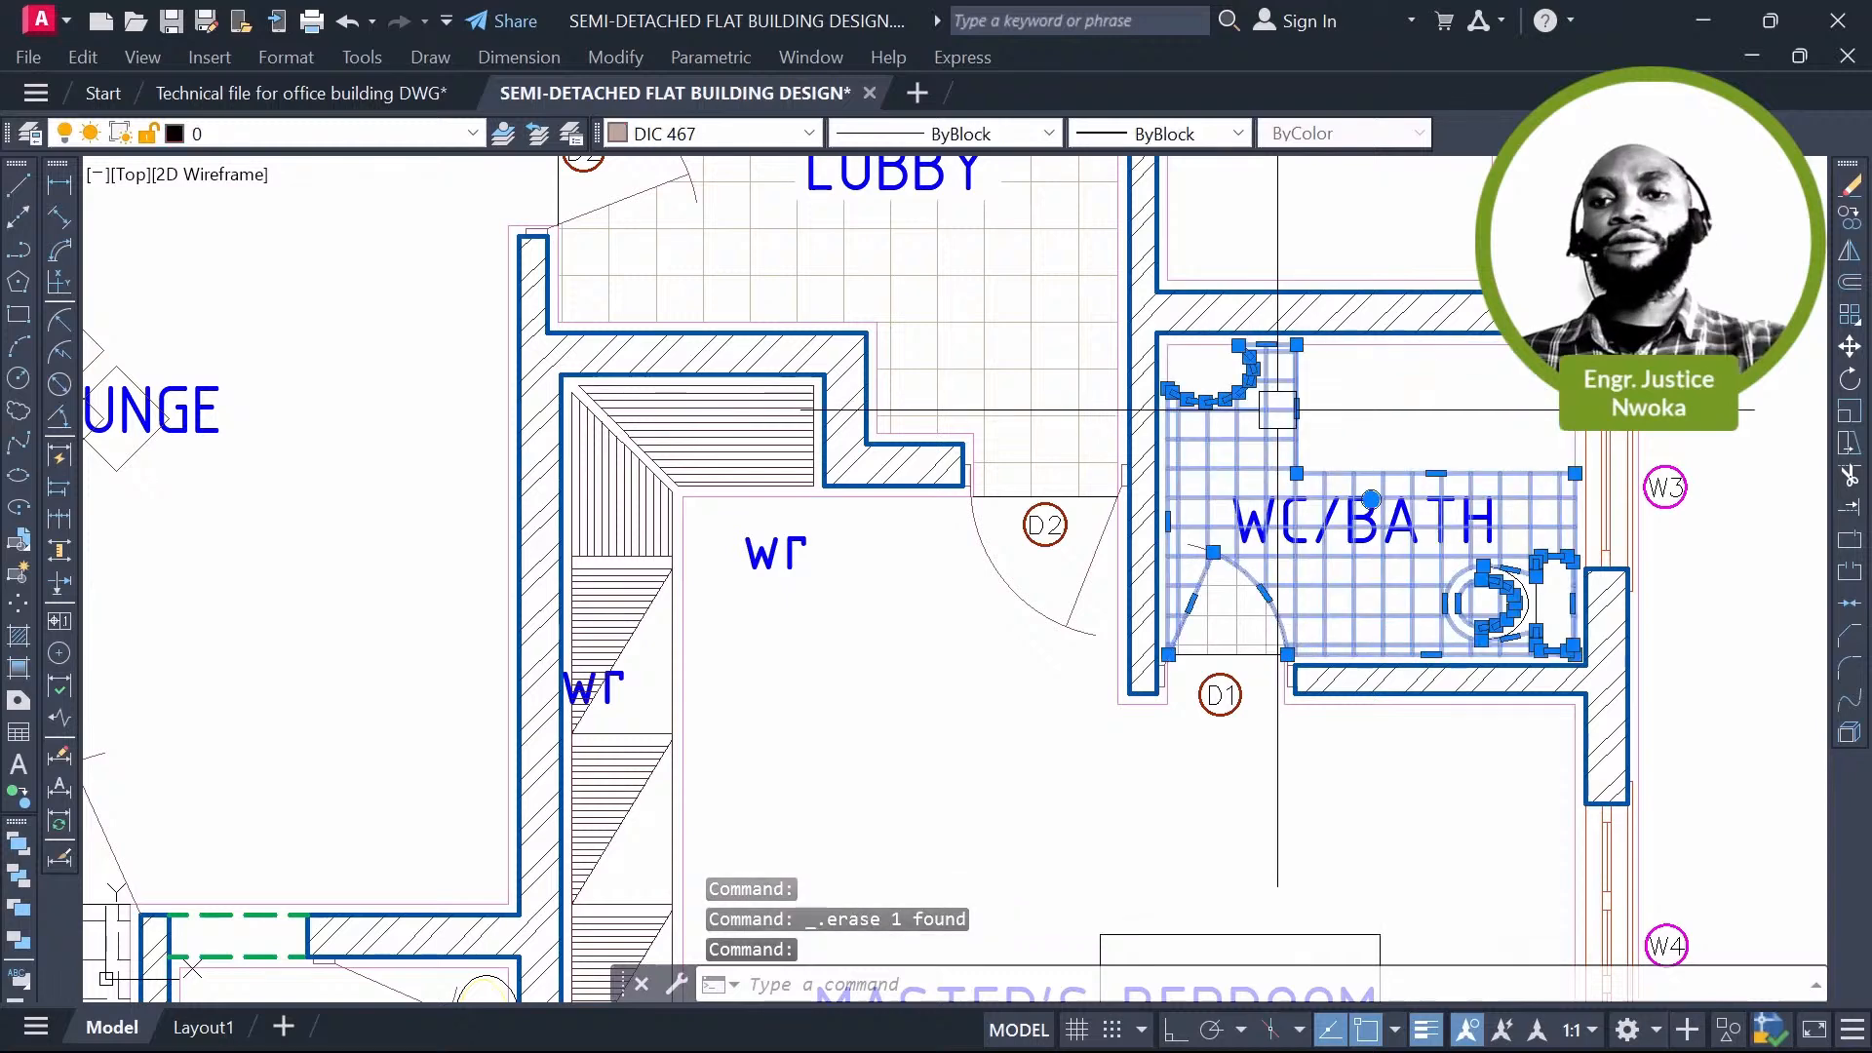
pyautogui.press('Escape')
pyautogui.scroll(-5, 1277, 409)
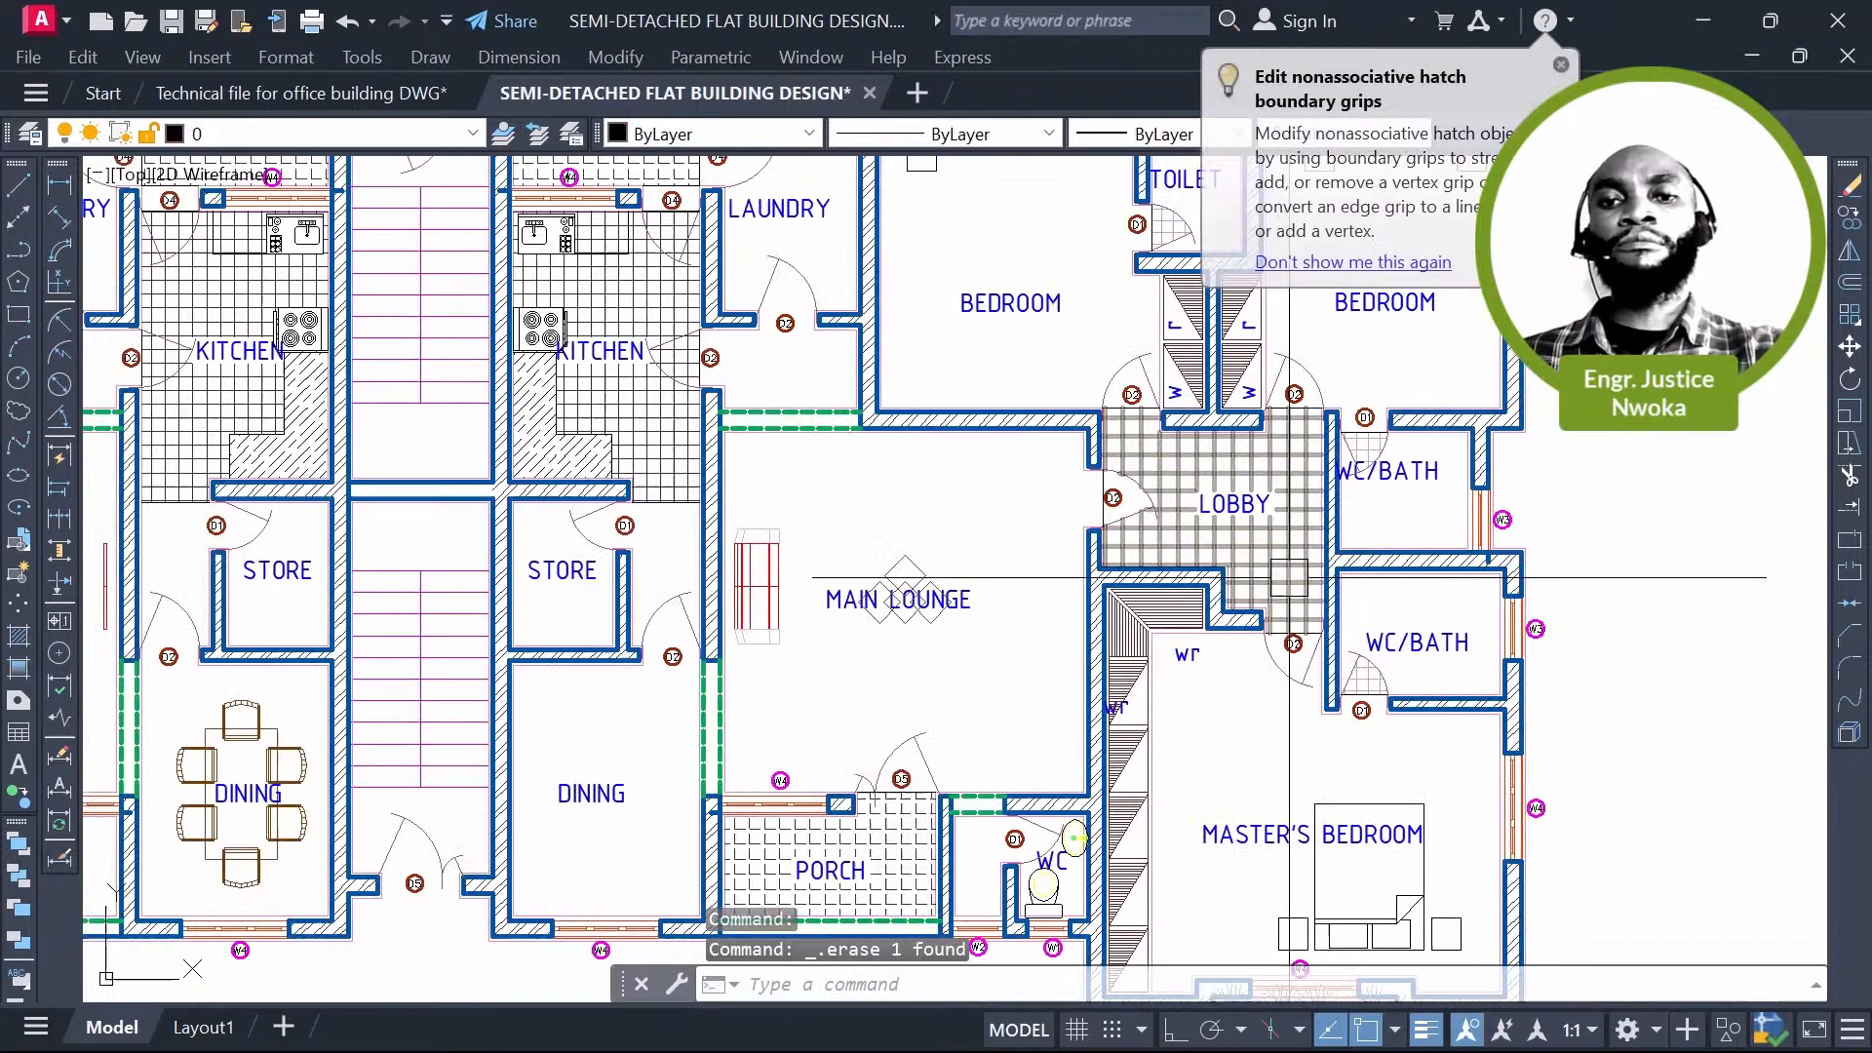
pyautogui.scroll(-2, 1447, 560)
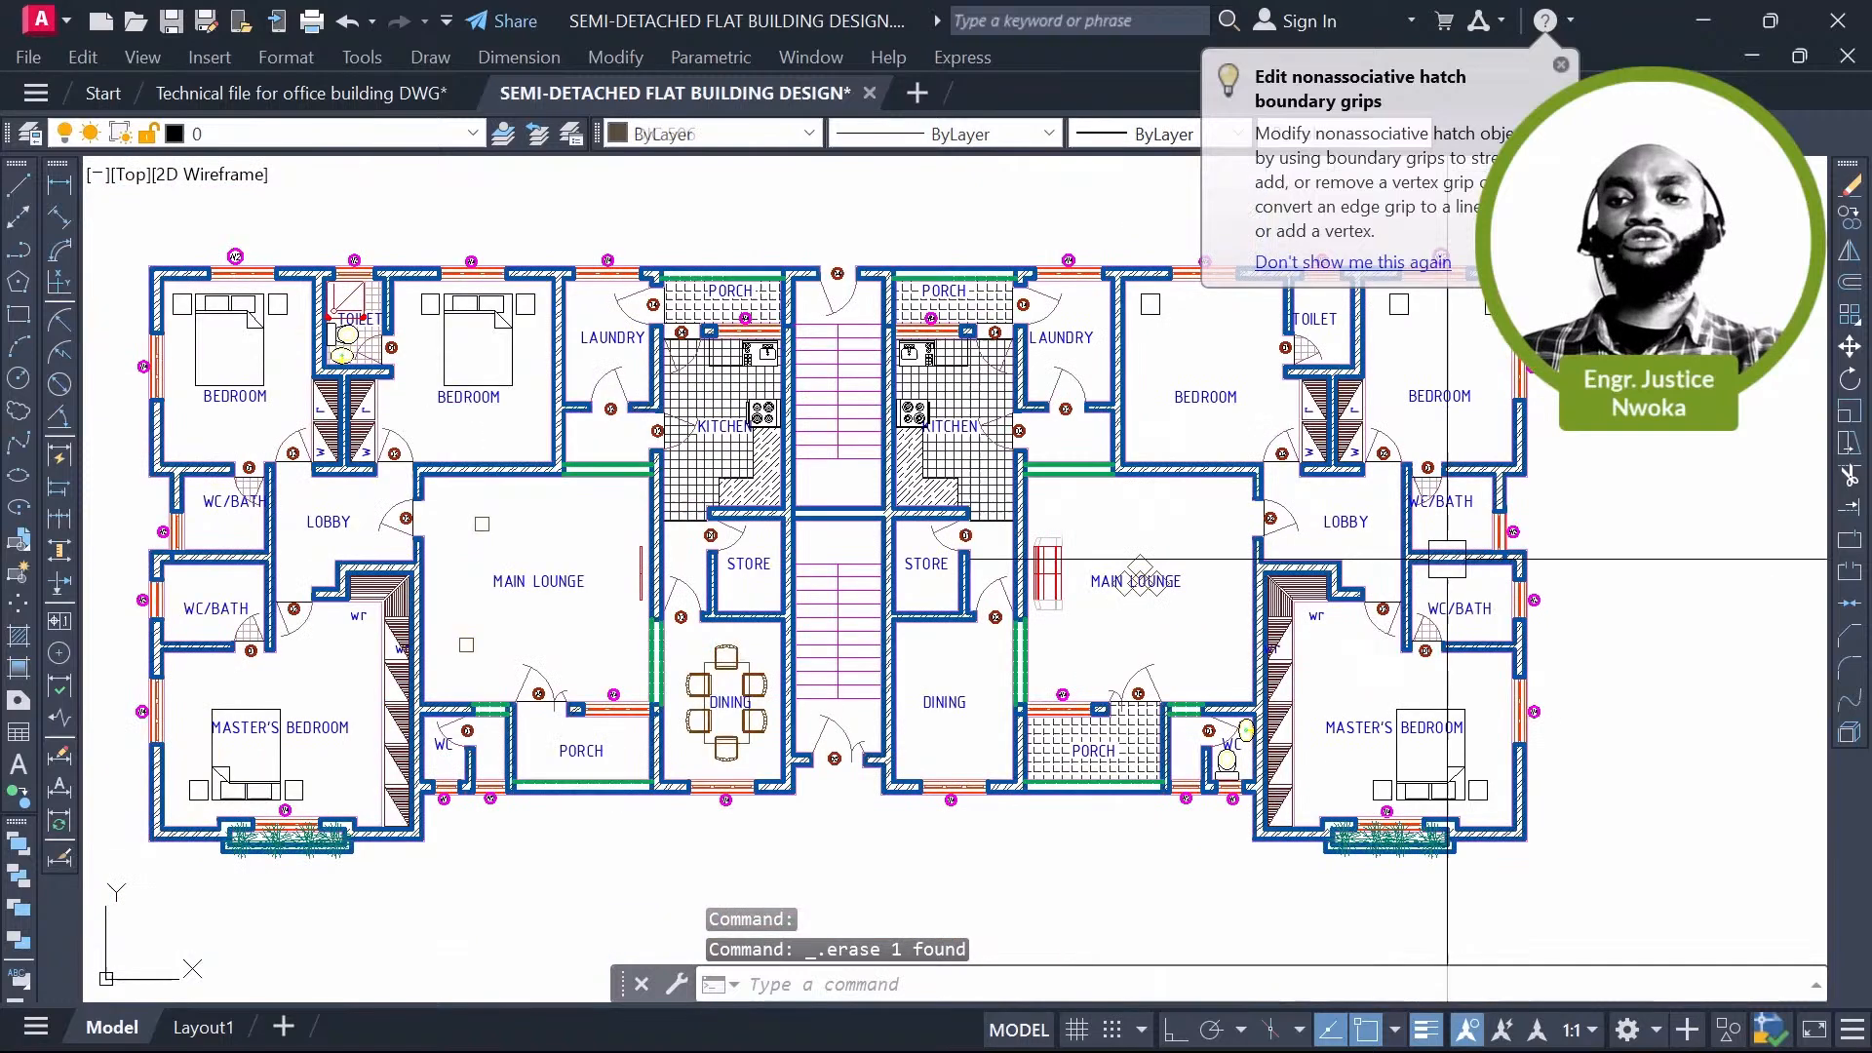
# Step: Erase the floor hatch, worktops, cooker and sink unit from the right-hand flat's kitchen
pyautogui.scroll(4, 844, 455)
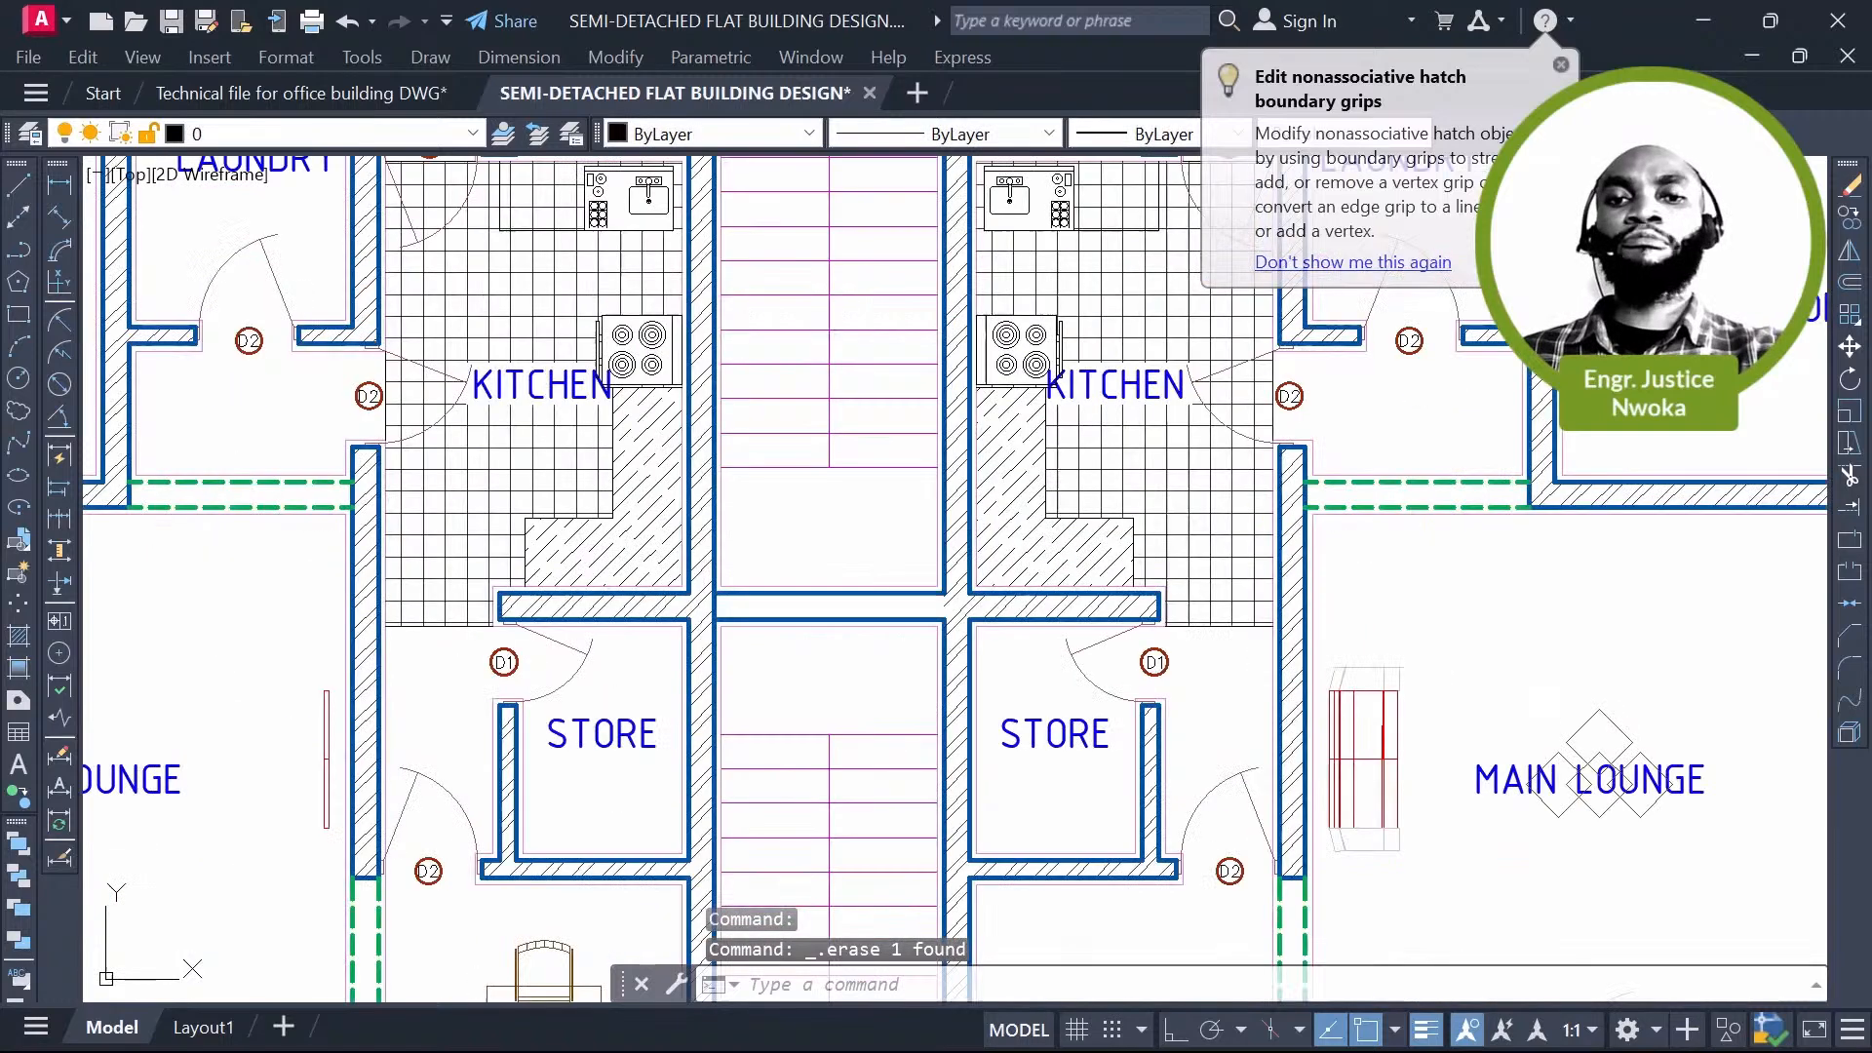
pyautogui.scroll(2, 1085, 302)
pyautogui.click(1085, 301)
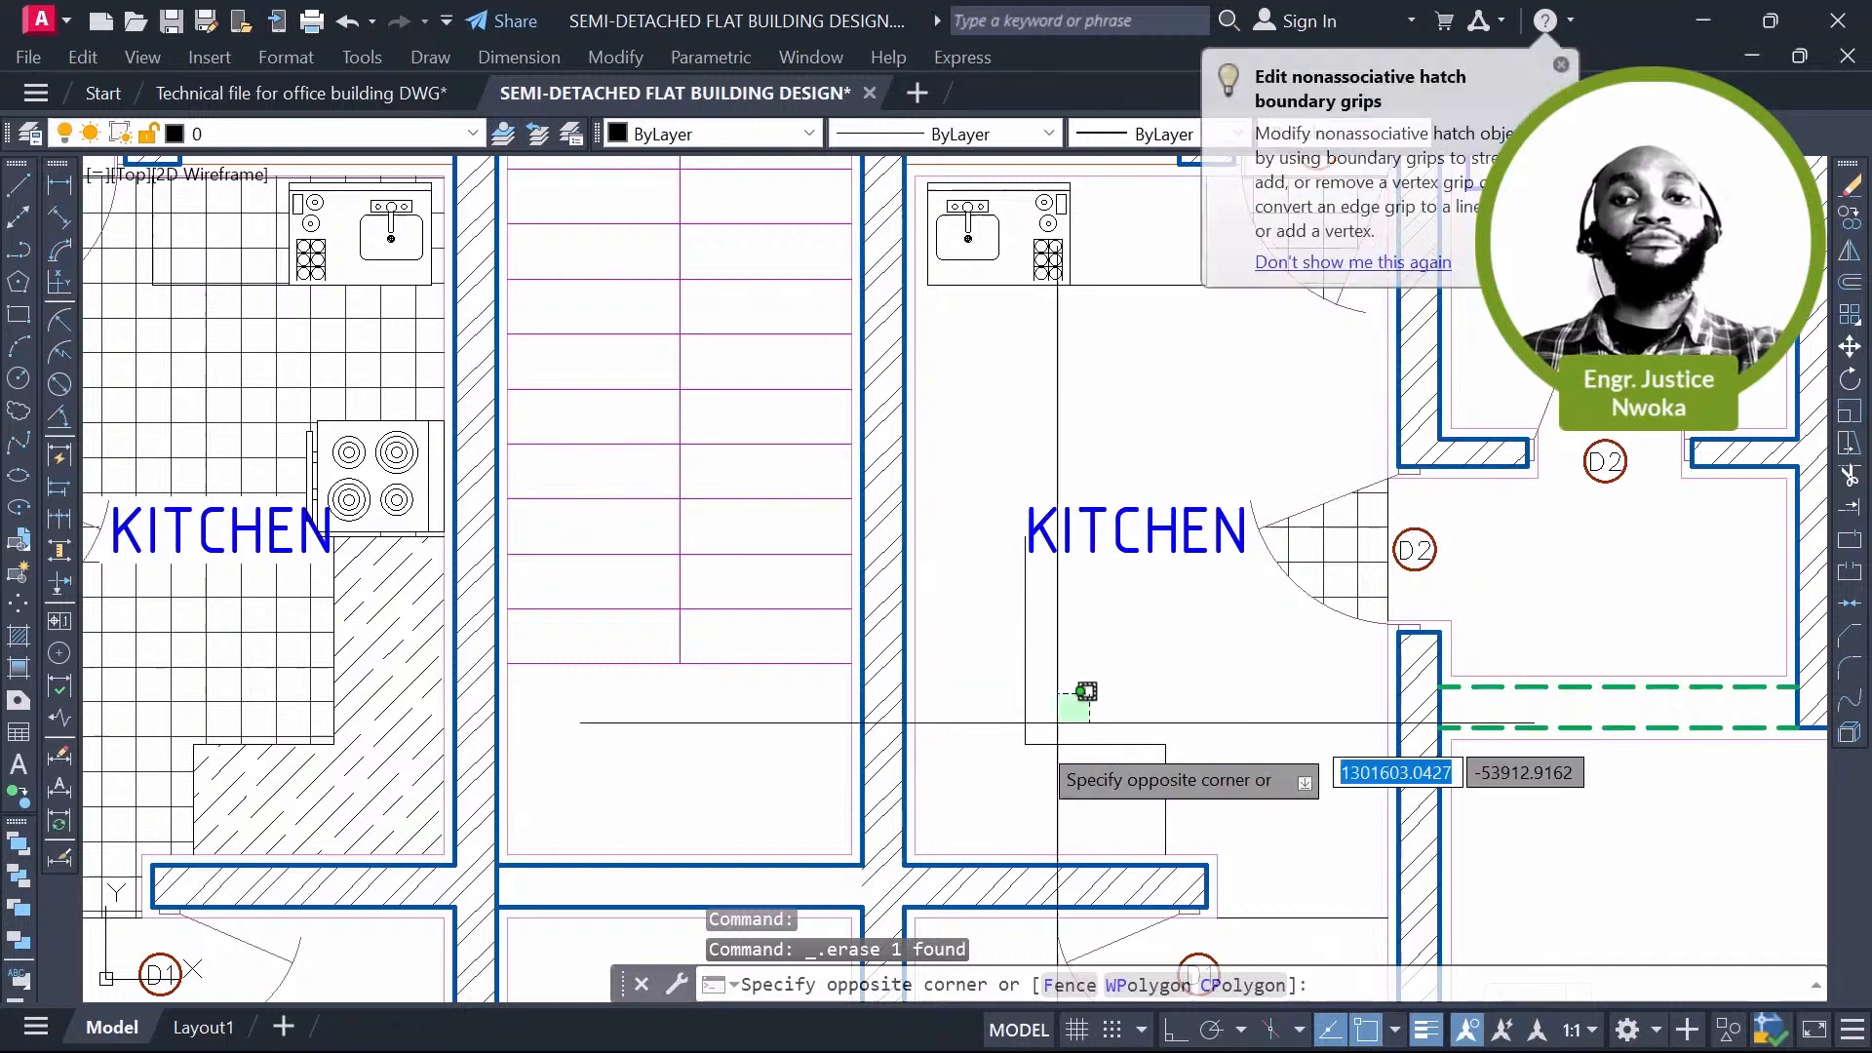
pyautogui.moveTo(1164, 614); pyautogui.dragTo(1134, 882, button='middle')
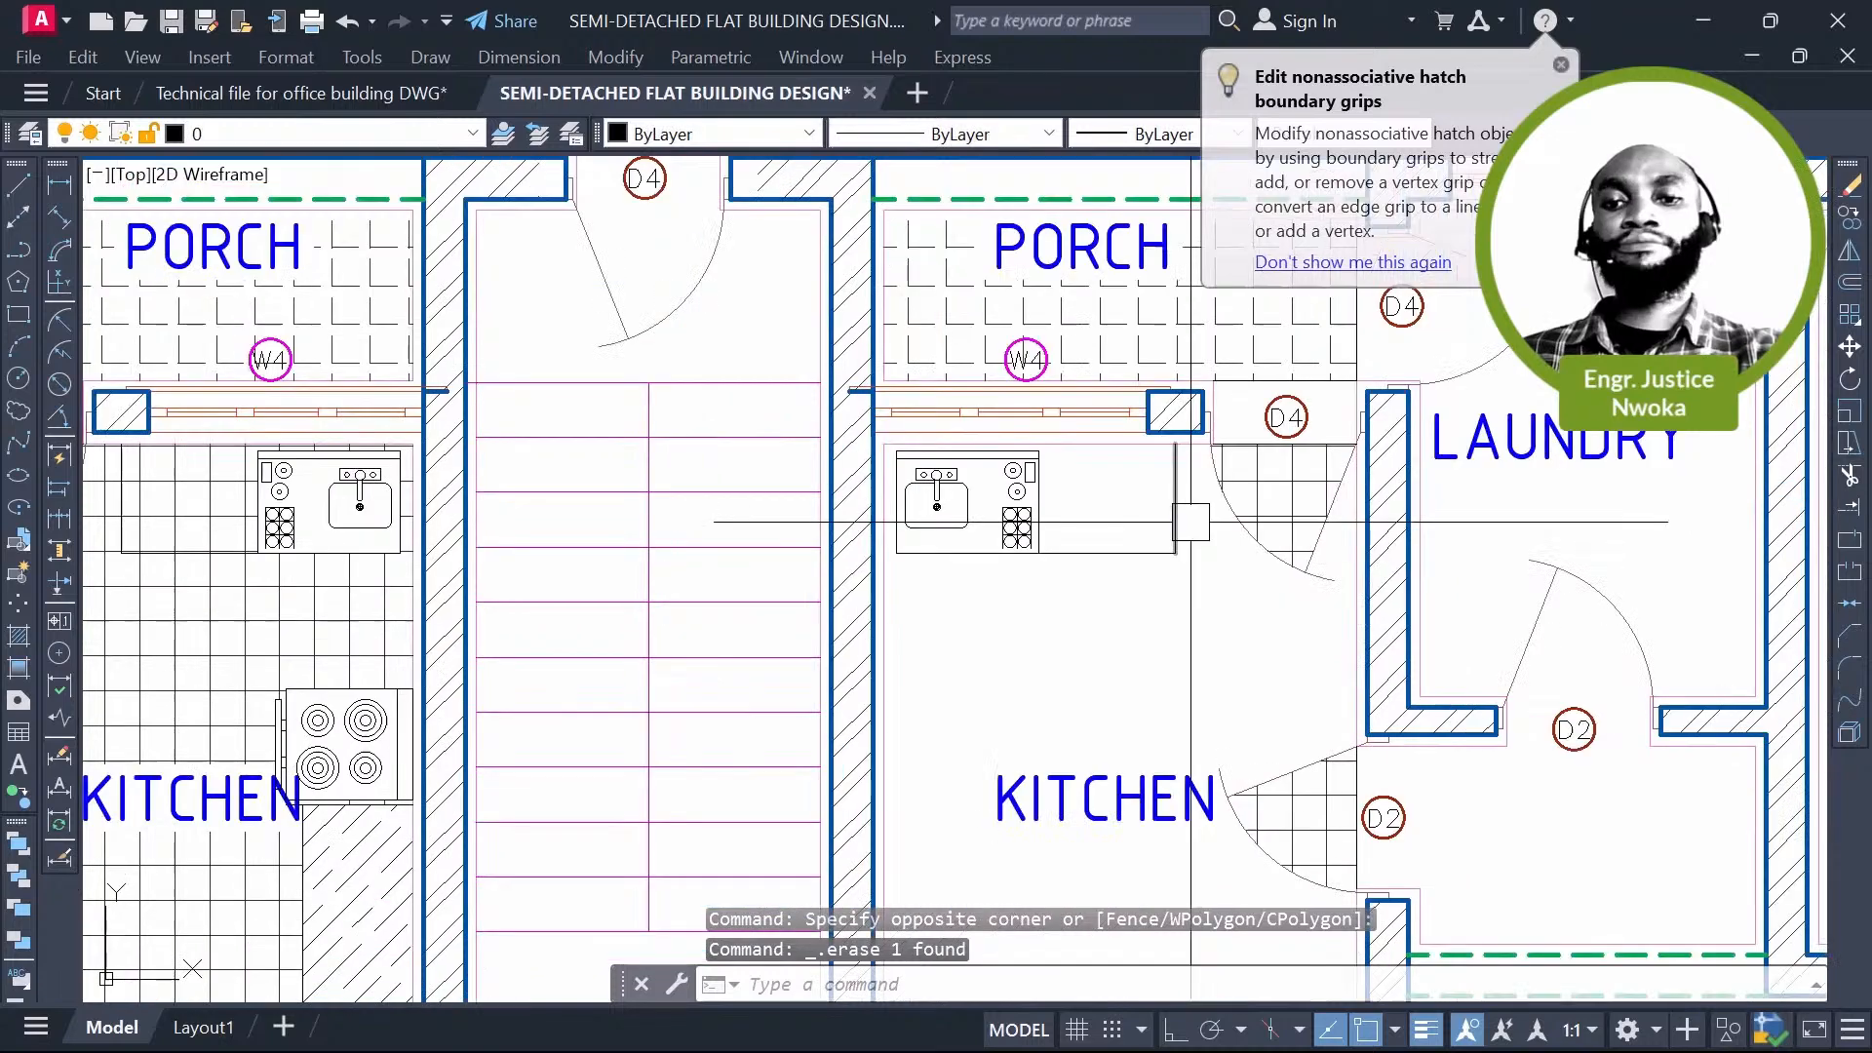
pyautogui.scroll(1, 1201, 521)
pyautogui.click(1199, 518)
pyautogui.click(924, 640)
pyautogui.press('Delete')
pyautogui.scroll(-2, 1100, 577)
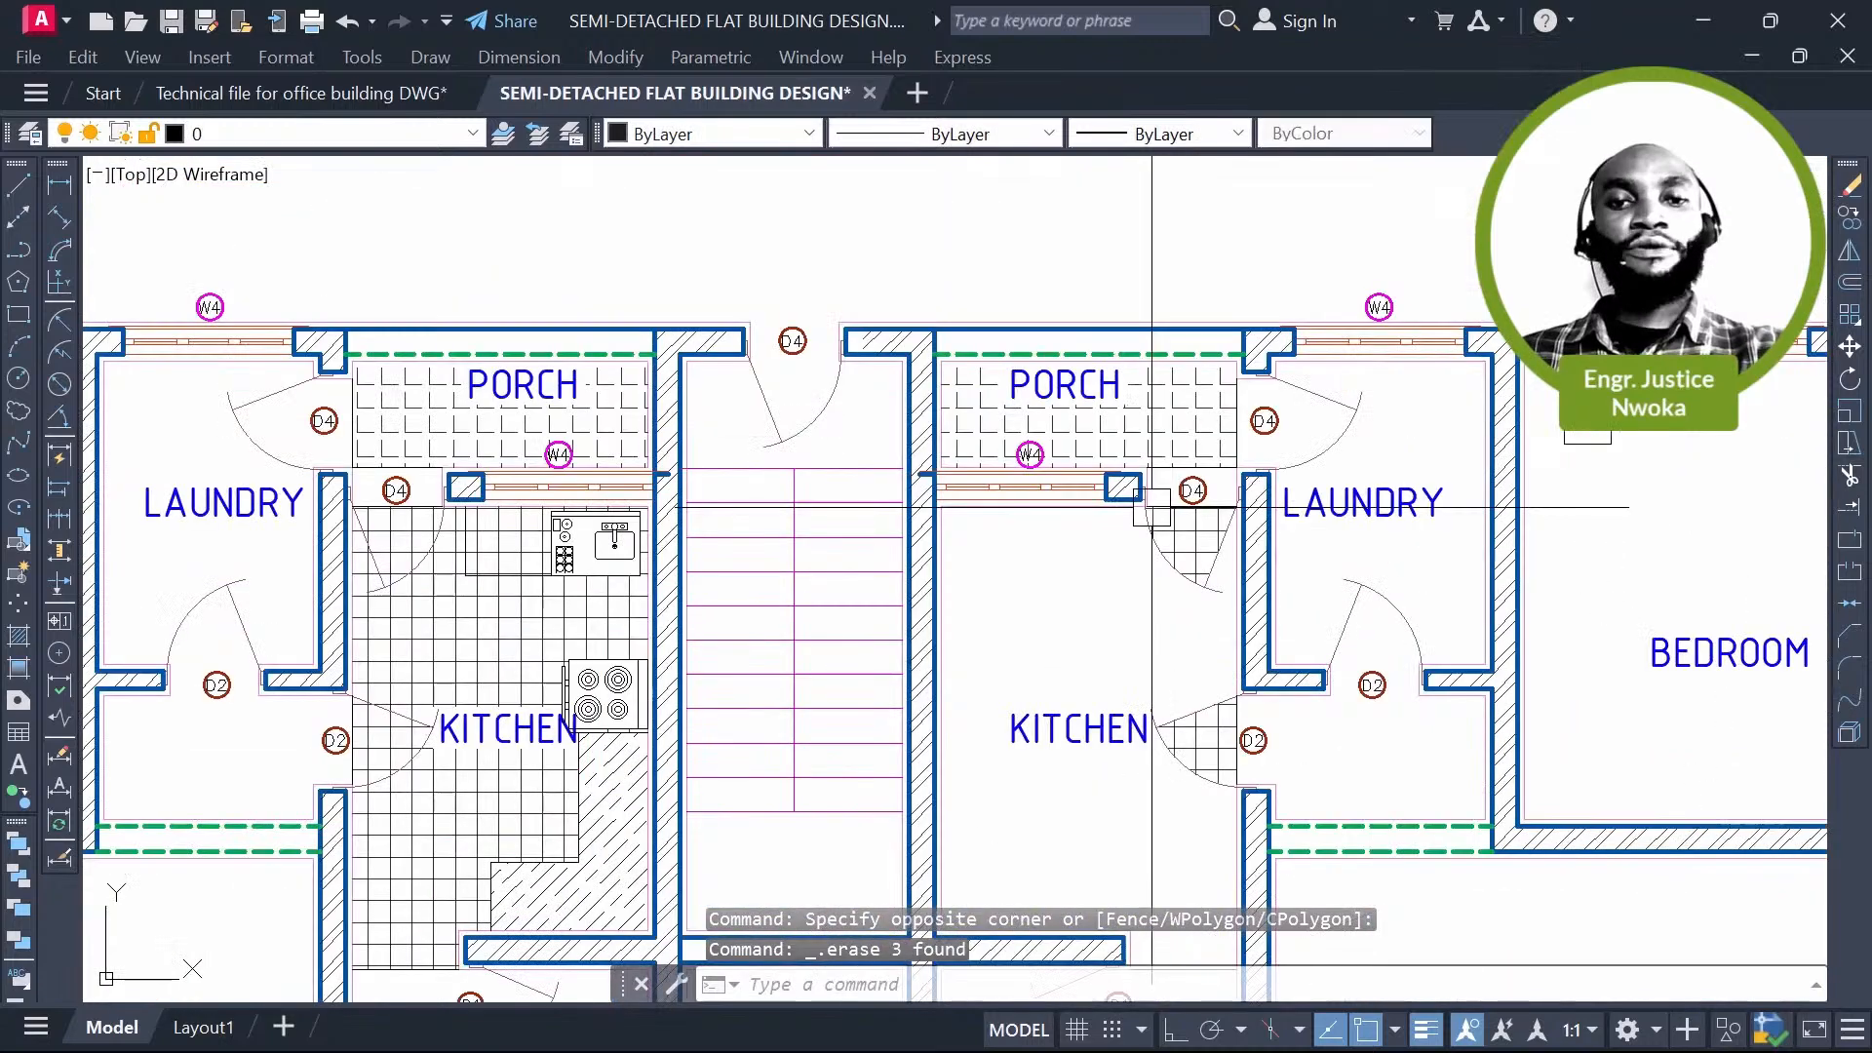
# Step: Erase the floor hatches from both porches behind the kitchens and from the left-hand flat's kitchen
pyautogui.click(1150, 419)
pyautogui.press('Delete')
pyautogui.click(527, 419)
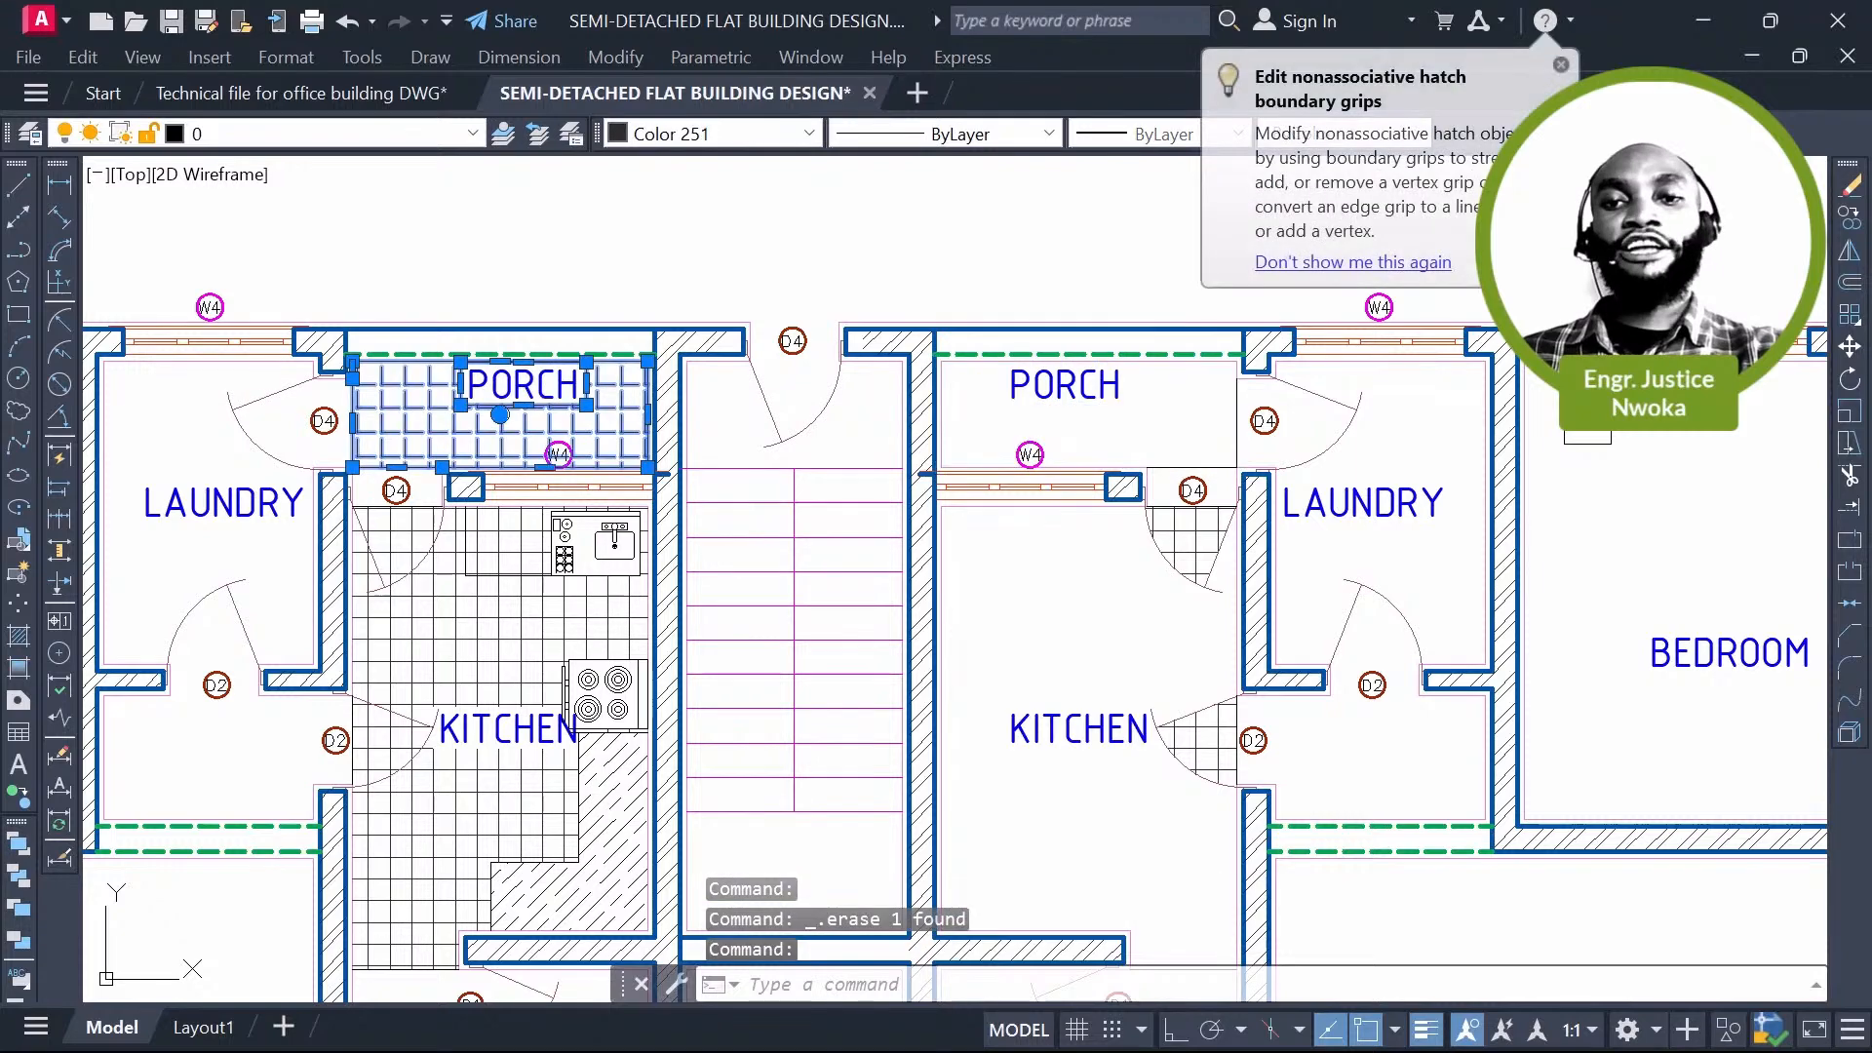
pyautogui.press('Delete')
pyautogui.click(526, 621)
pyautogui.press('Delete')
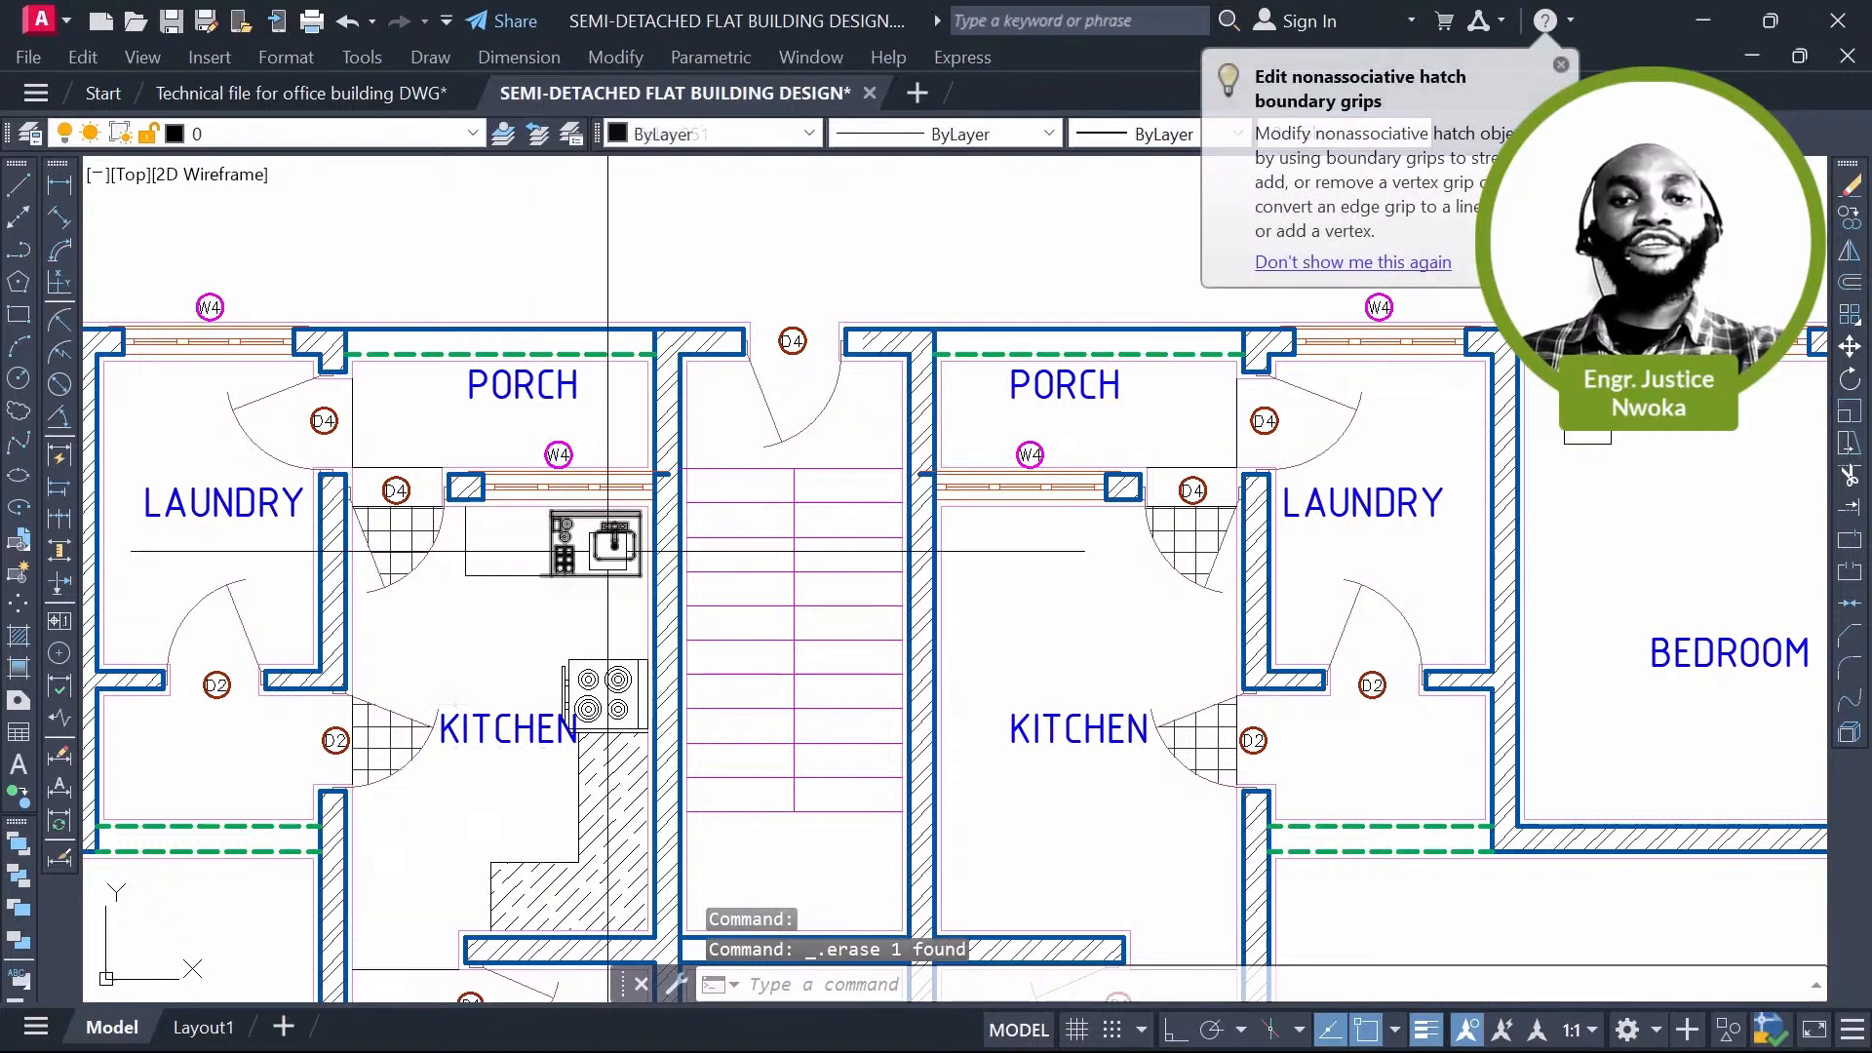
# Step: Erase the sink unit, cooker, worktop outlines and worktop hatch from the left-hand flat's kitchen
pyautogui.scroll(4, 607, 551)
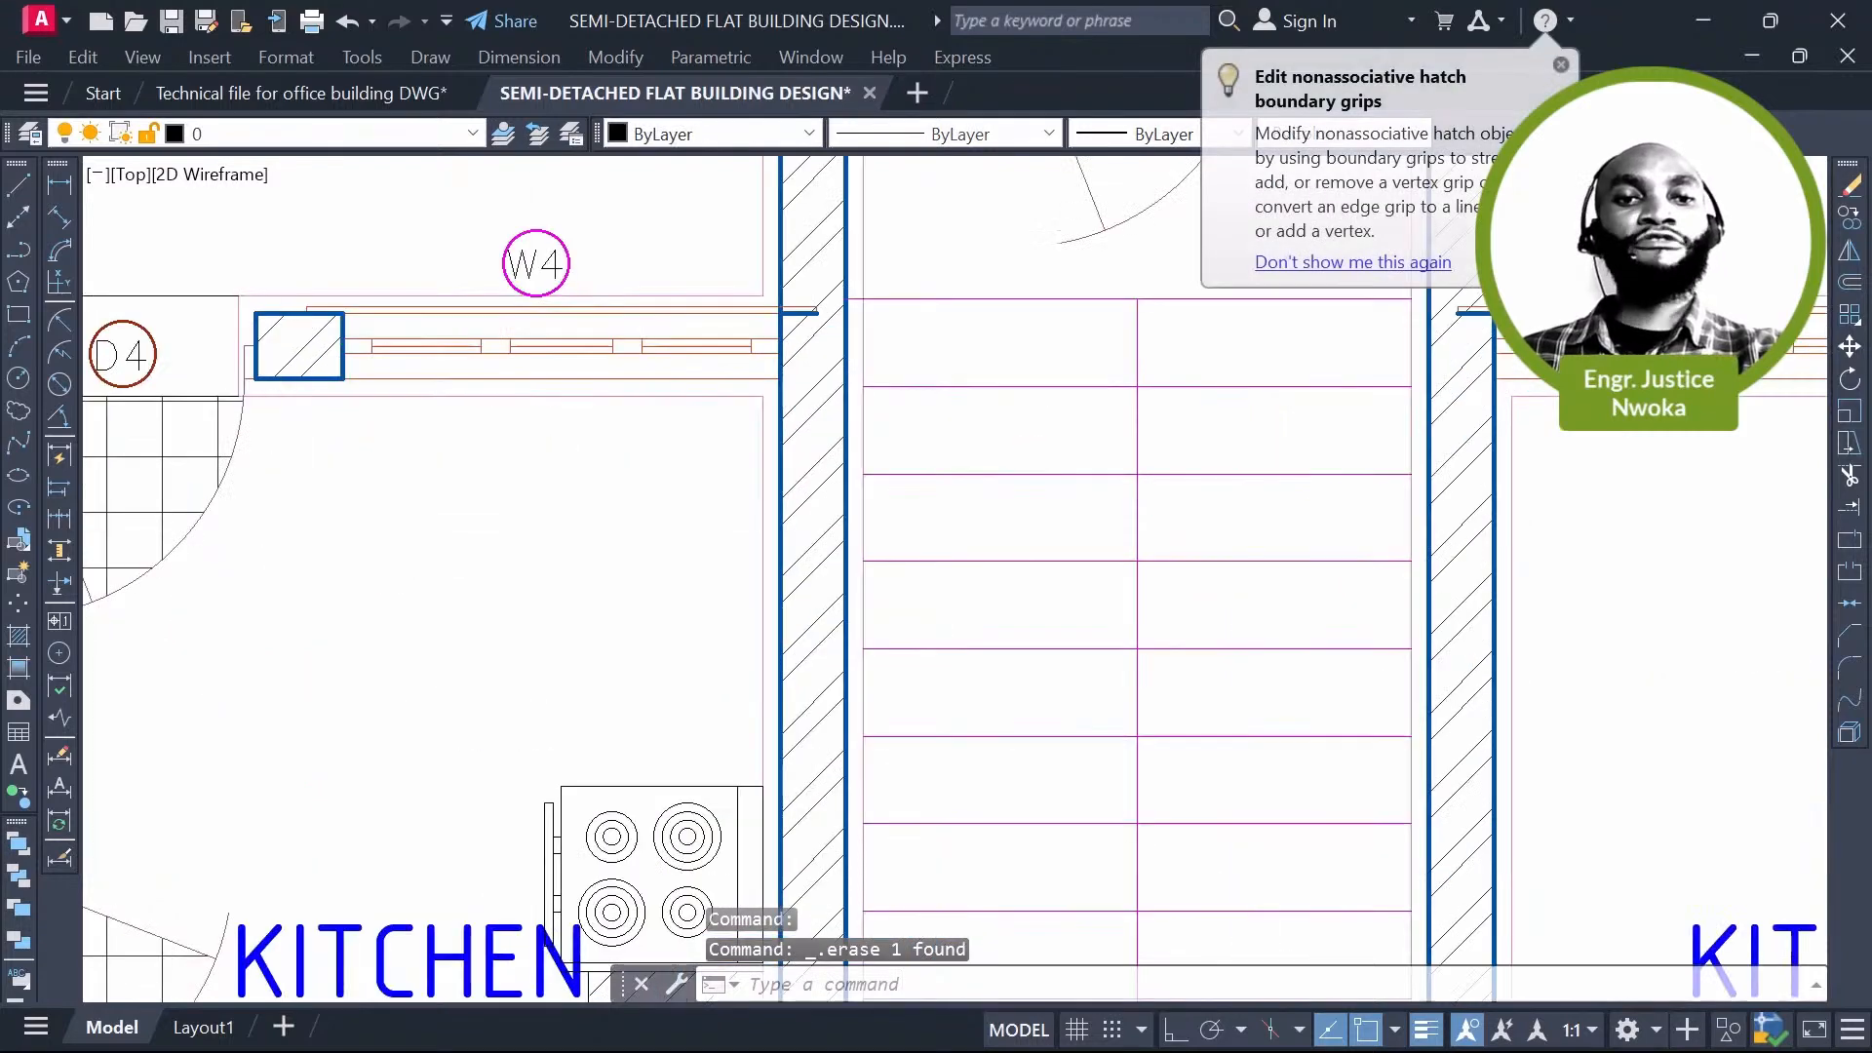
pyautogui.scroll(-2, 753, 384)
pyautogui.scroll(2, 796, 381)
pyautogui.click(828, 346)
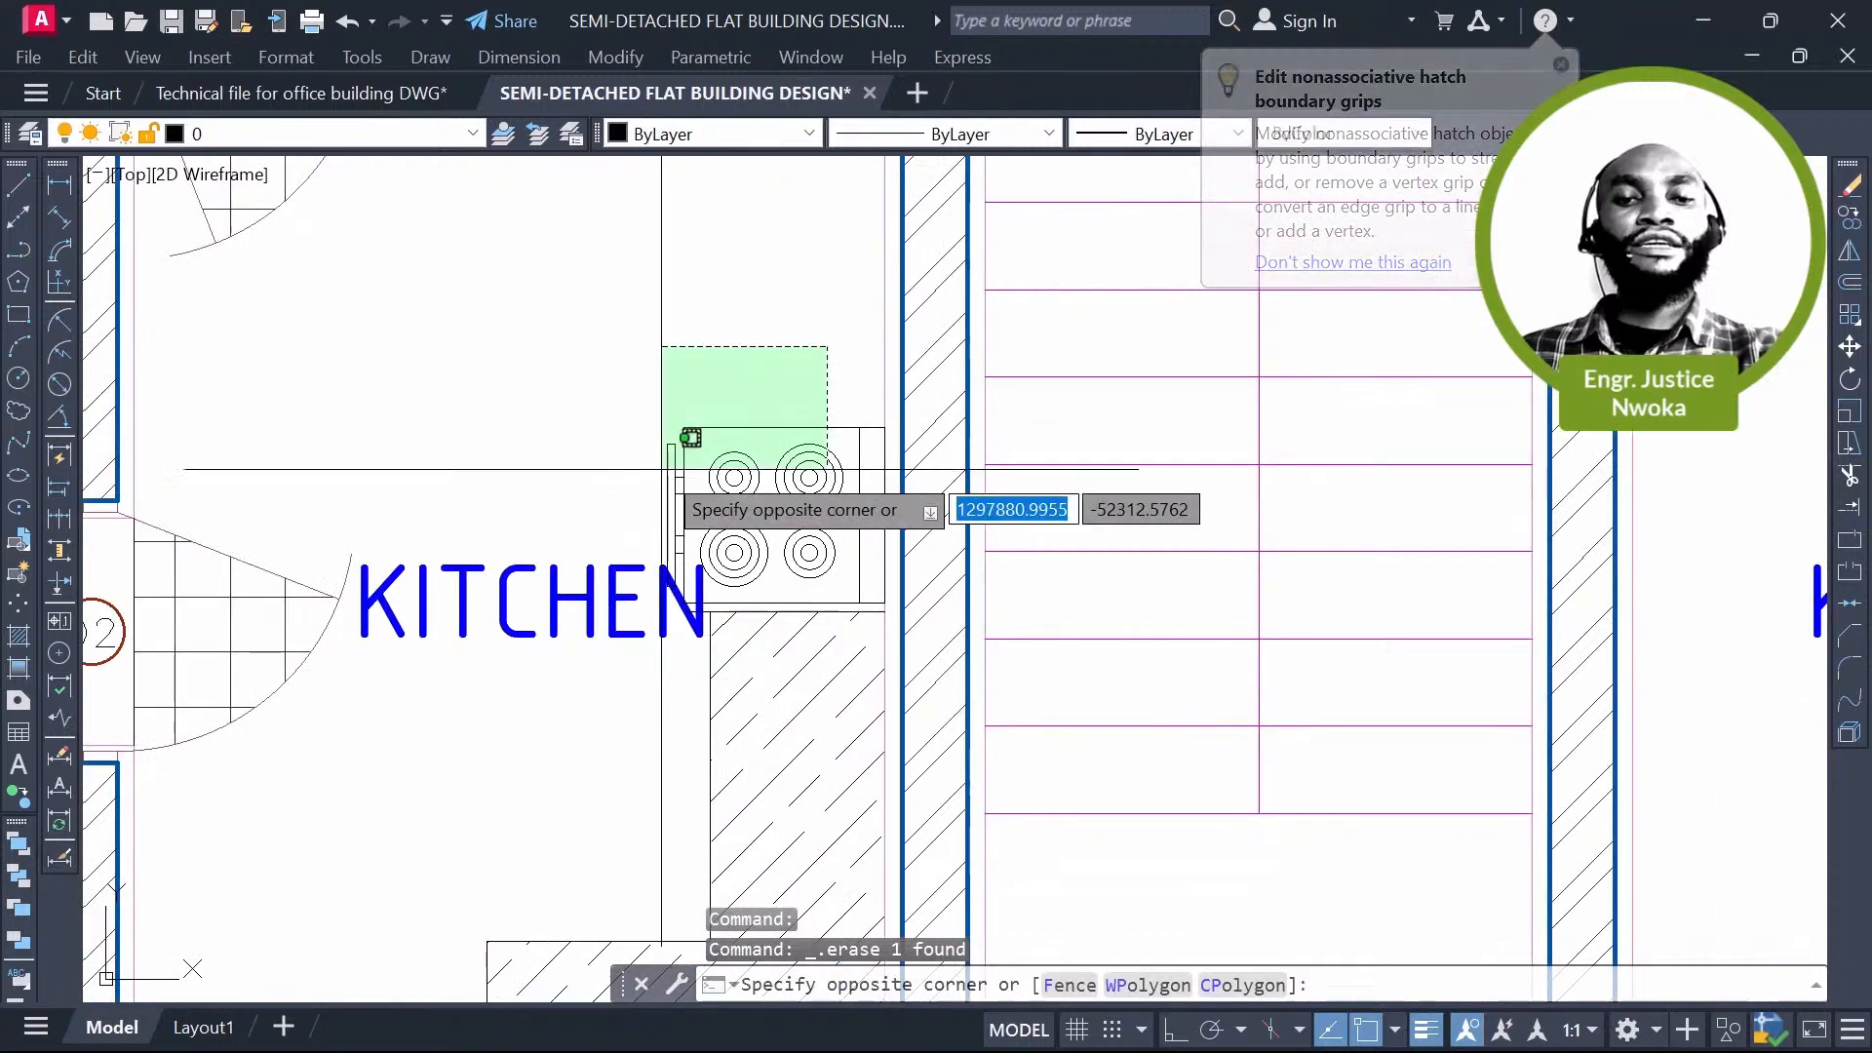
pyautogui.click(692, 438)
pyautogui.press('Delete')
pyautogui.moveTo(812, 576); pyautogui.dragTo(796, 386, button='middle')
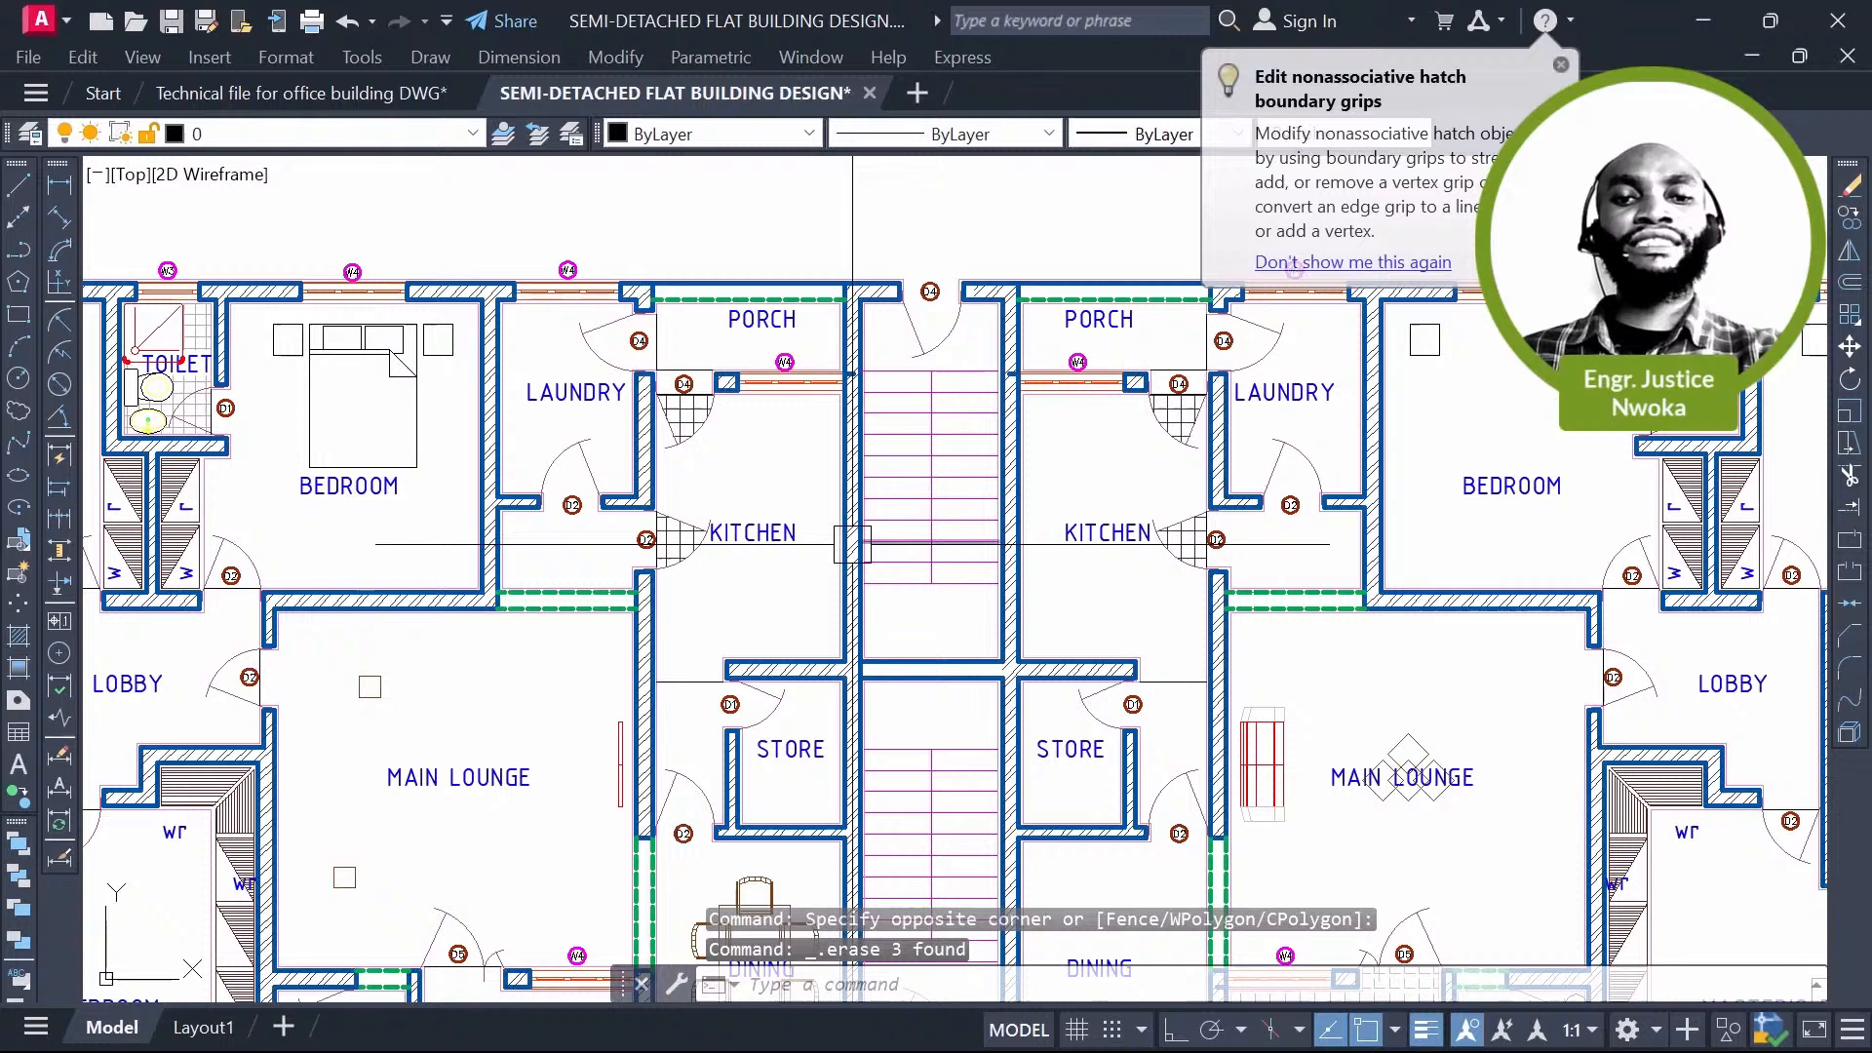
# Step: Erase the bed and bedside tables beside the left-hand flat's laundry, and the toilet room's shower, toilet, washbasin and floor hatch
pyautogui.scroll(4, 102, 353)
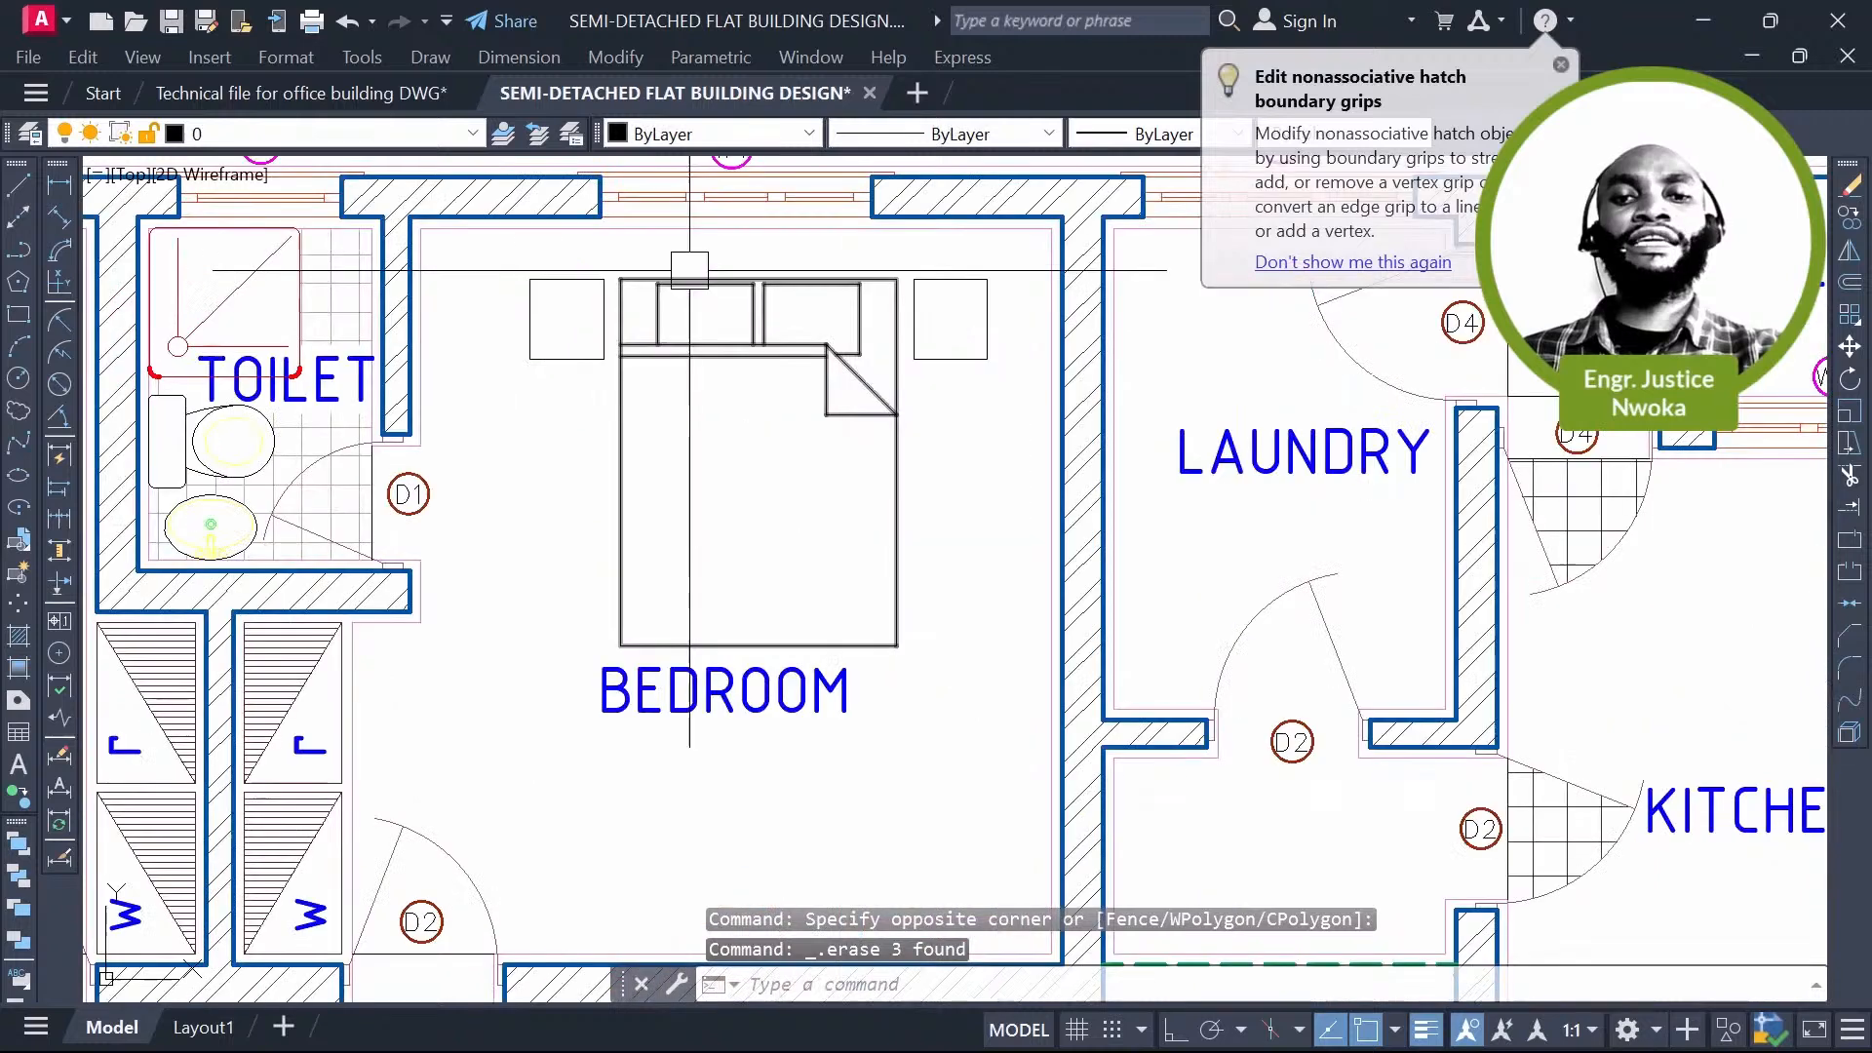
pyautogui.click(690, 276)
pyautogui.press('Delete')
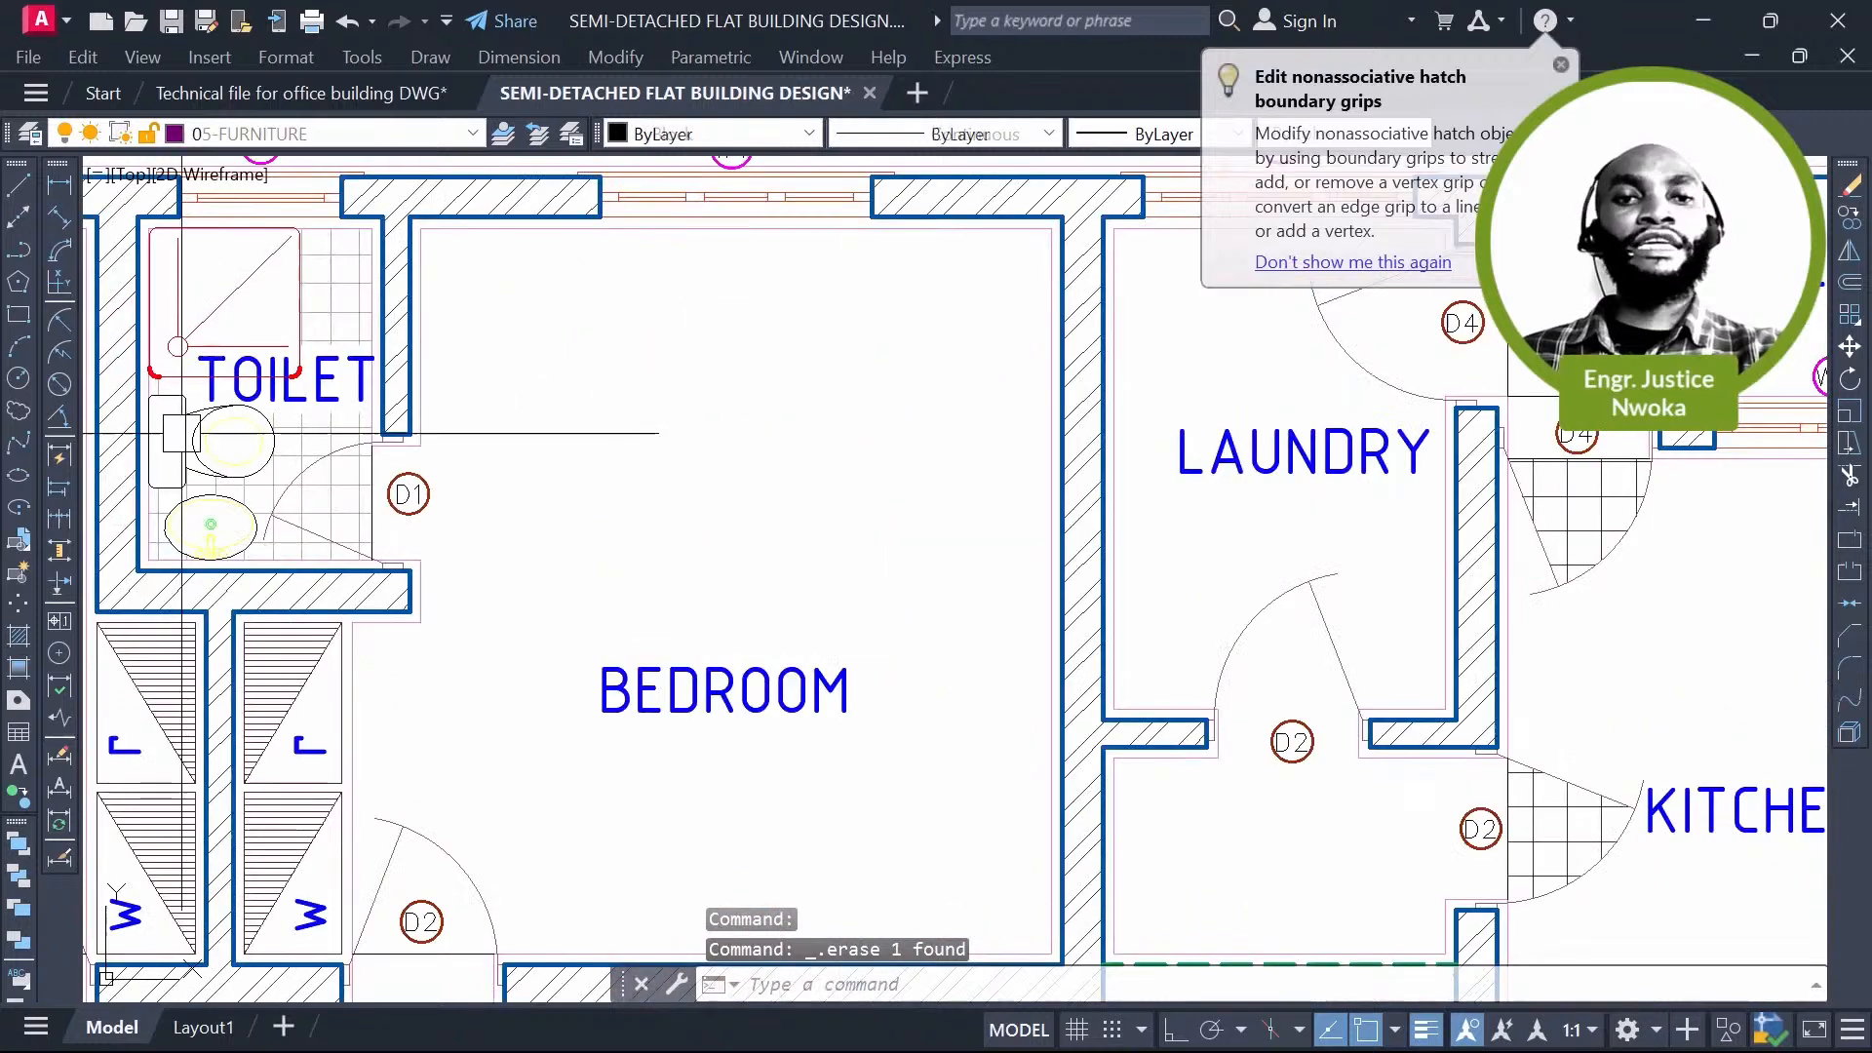
pyautogui.press('Delete')
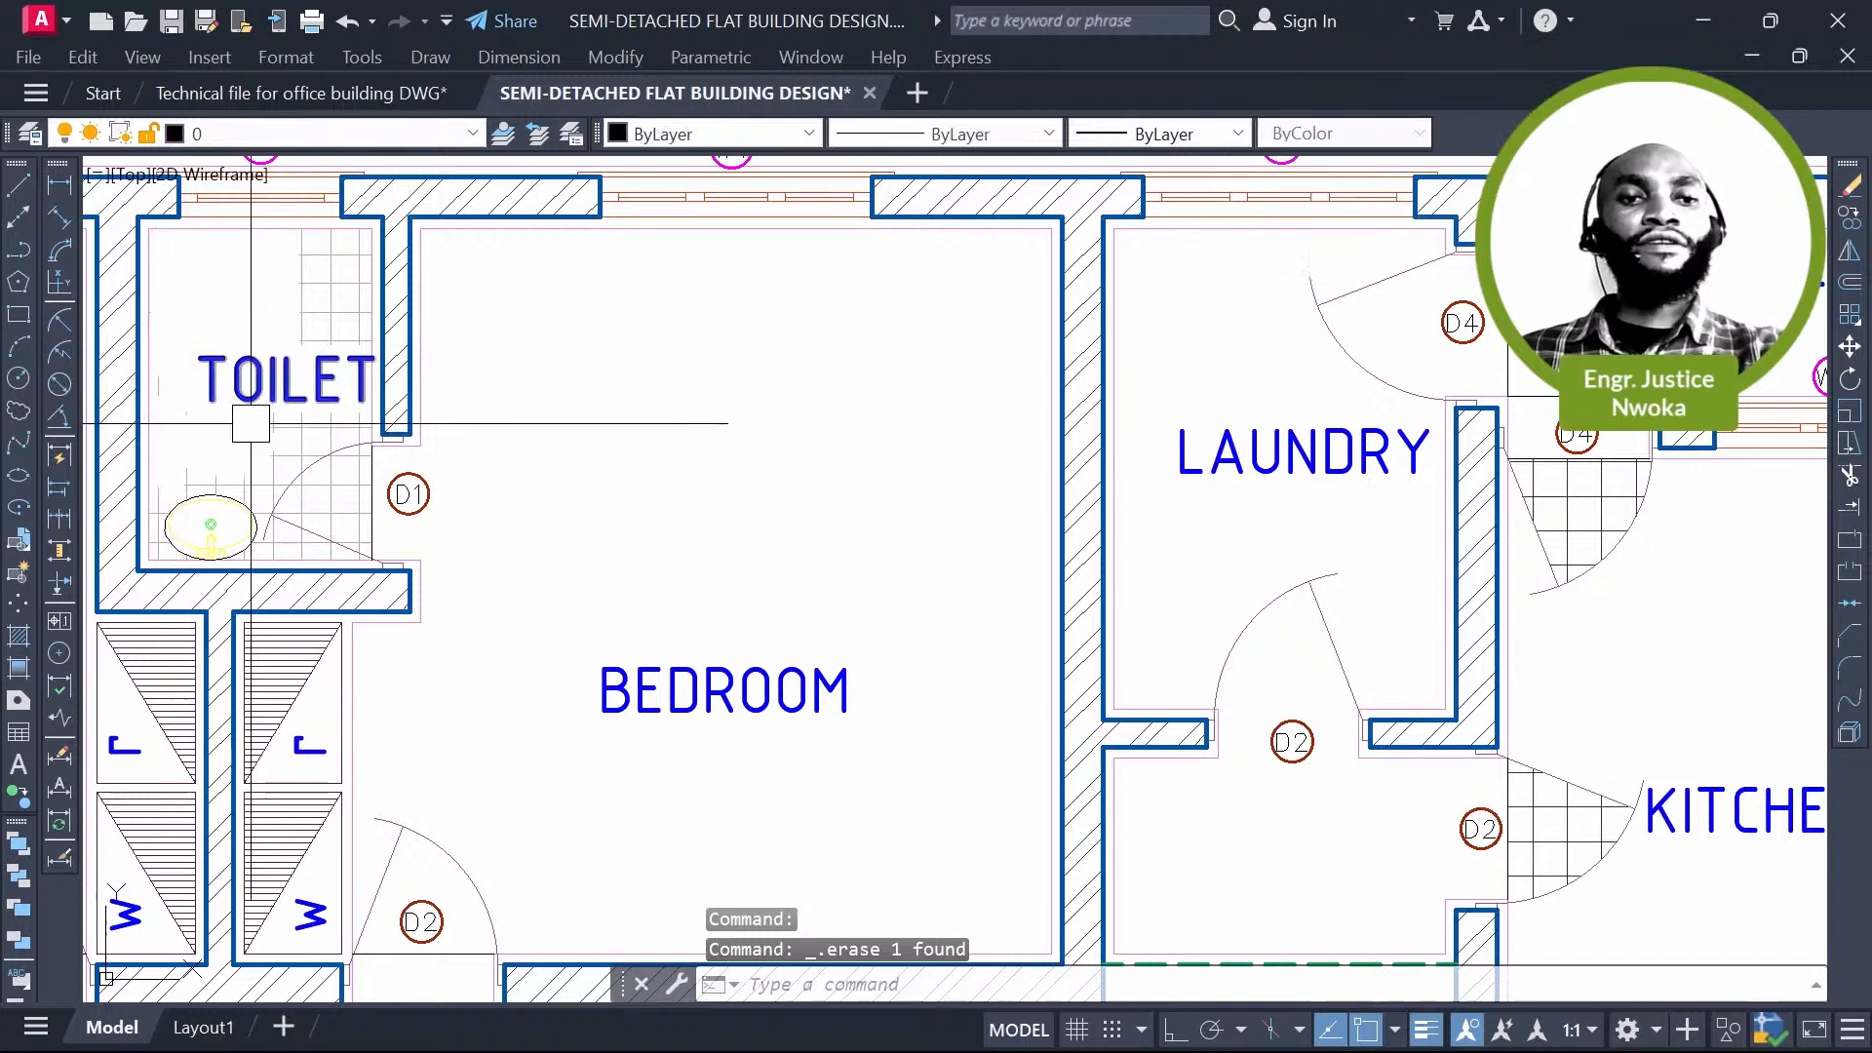
pyautogui.click(251, 423)
pyautogui.press('Delete')
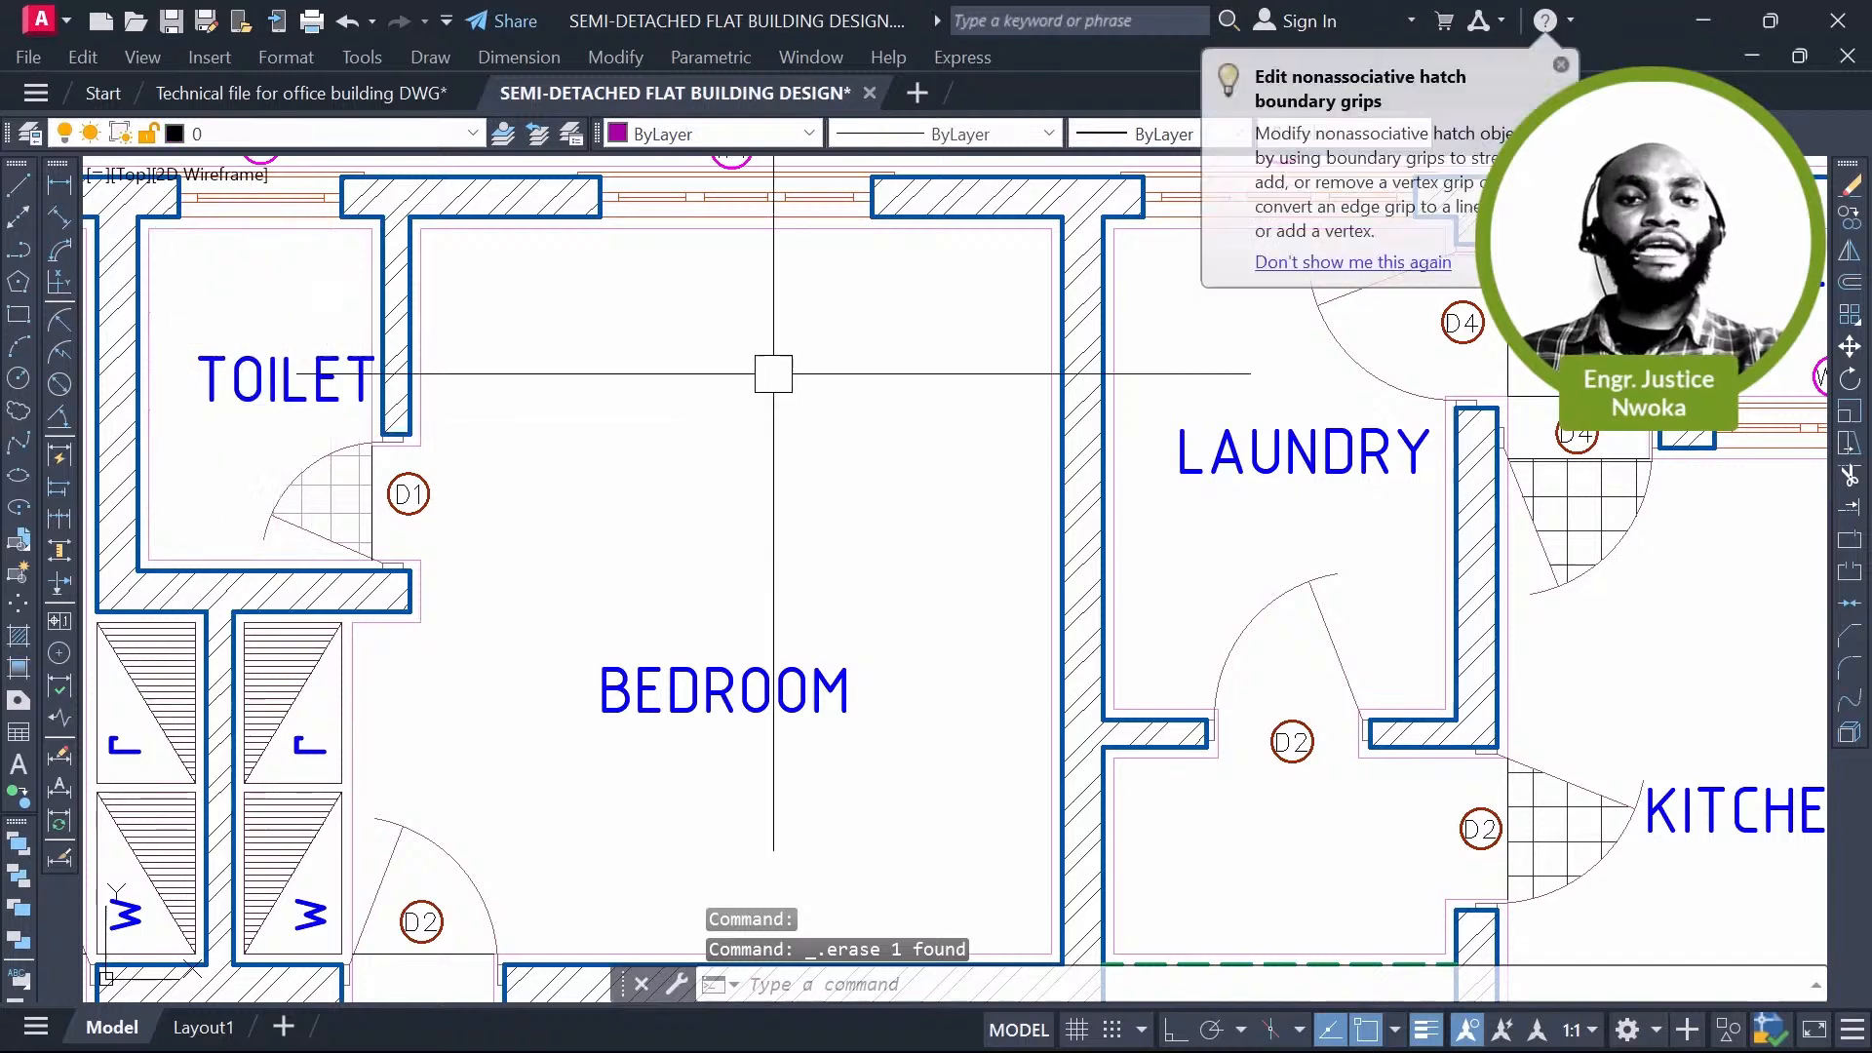
# Step: Erase the bed and both bedside tables from the left-hand flat's outer bedroom
pyautogui.scroll(-2, 774, 374)
pyautogui.moveTo(773, 374); pyautogui.dragTo(1341, 283, button='middle')
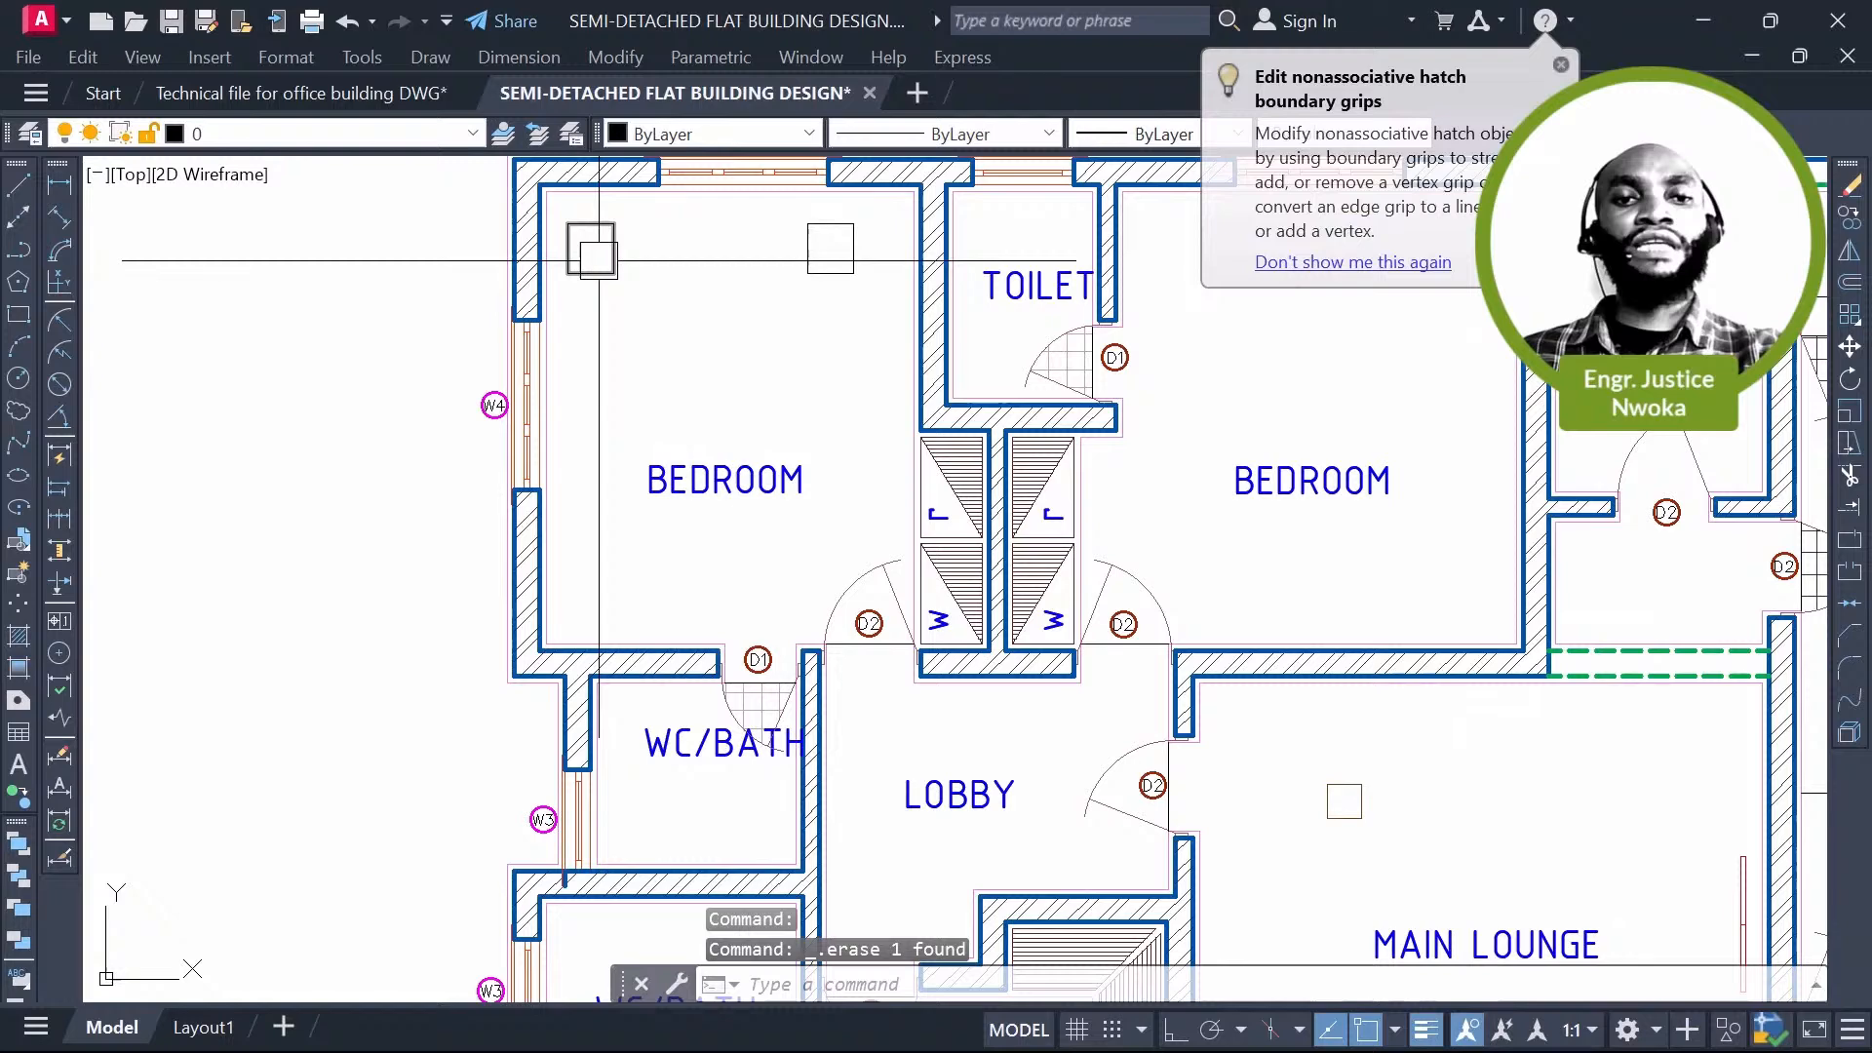
pyautogui.moveTo(1012, 440); pyautogui.dragTo(760, 446, button='middle')
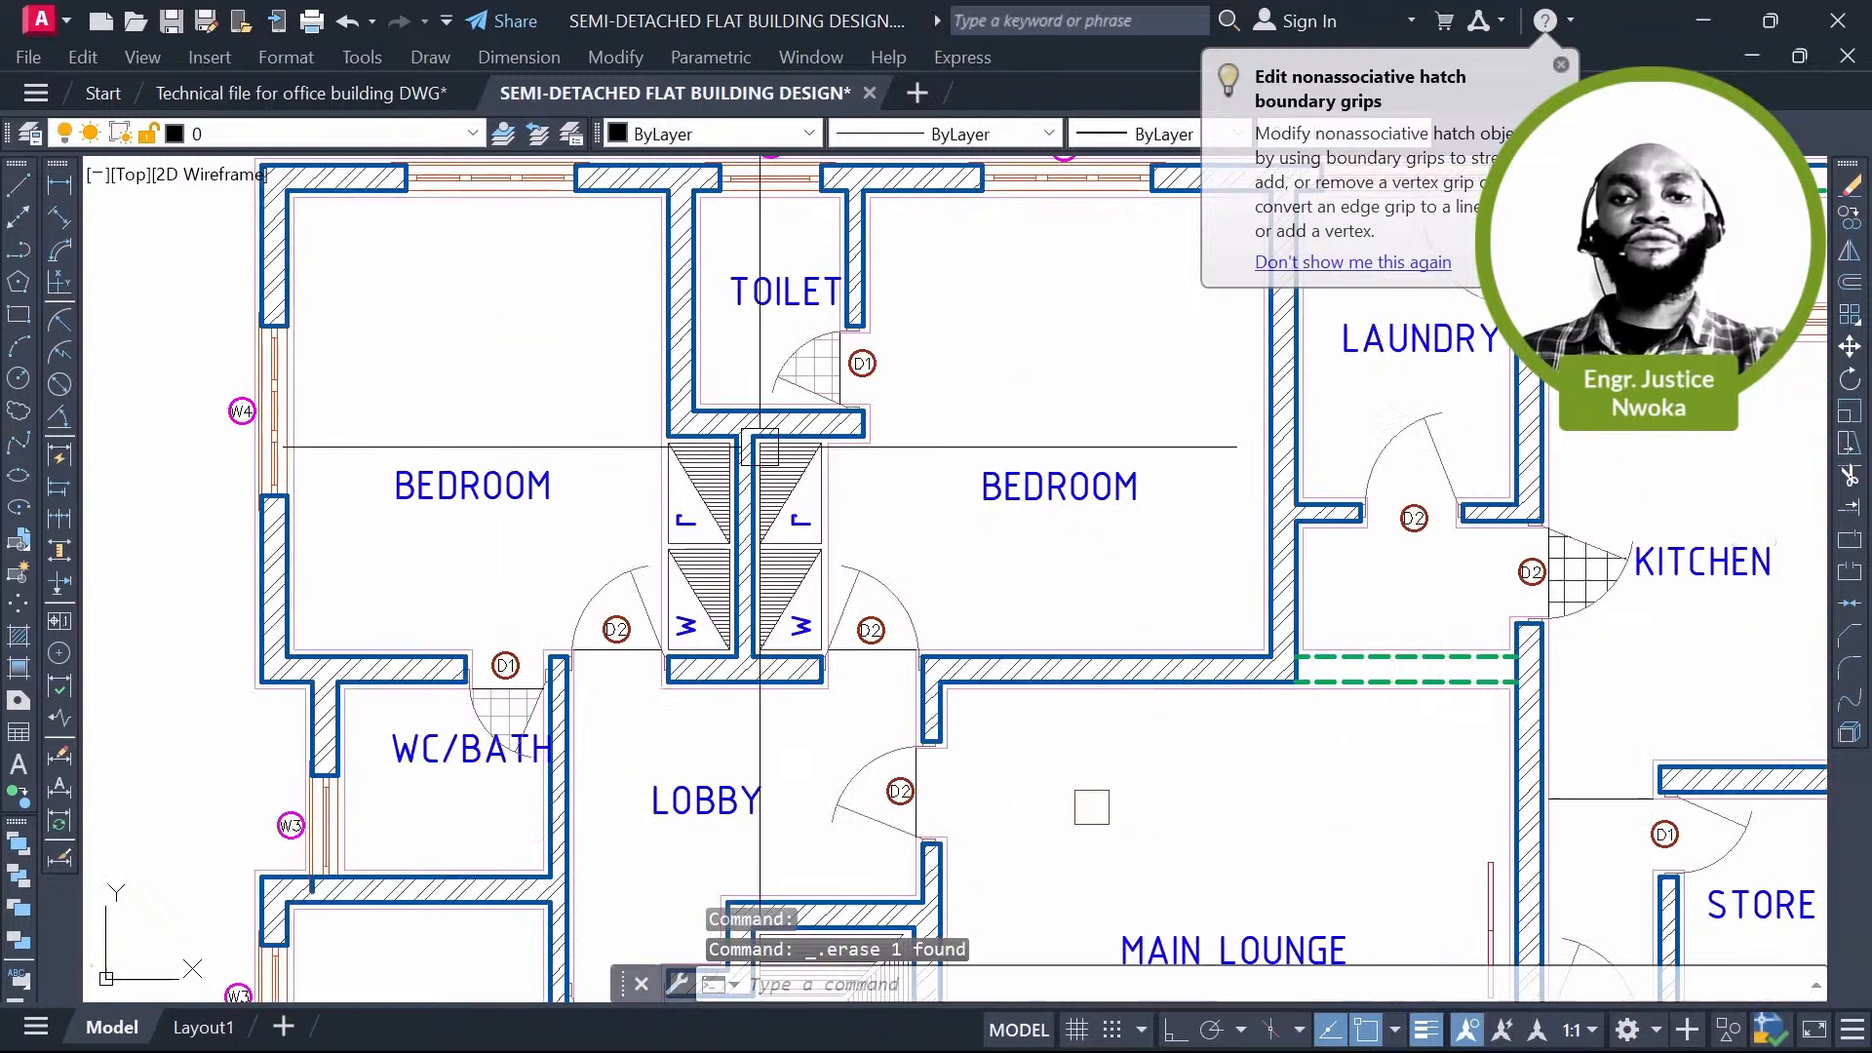
# Step: Erase the wardrobe outlines, hatch lines and r and w labels on both sides of the wall between the left-hand flat's bedrooms
pyautogui.scroll(4, 808, 449)
pyautogui.click(844, 464)
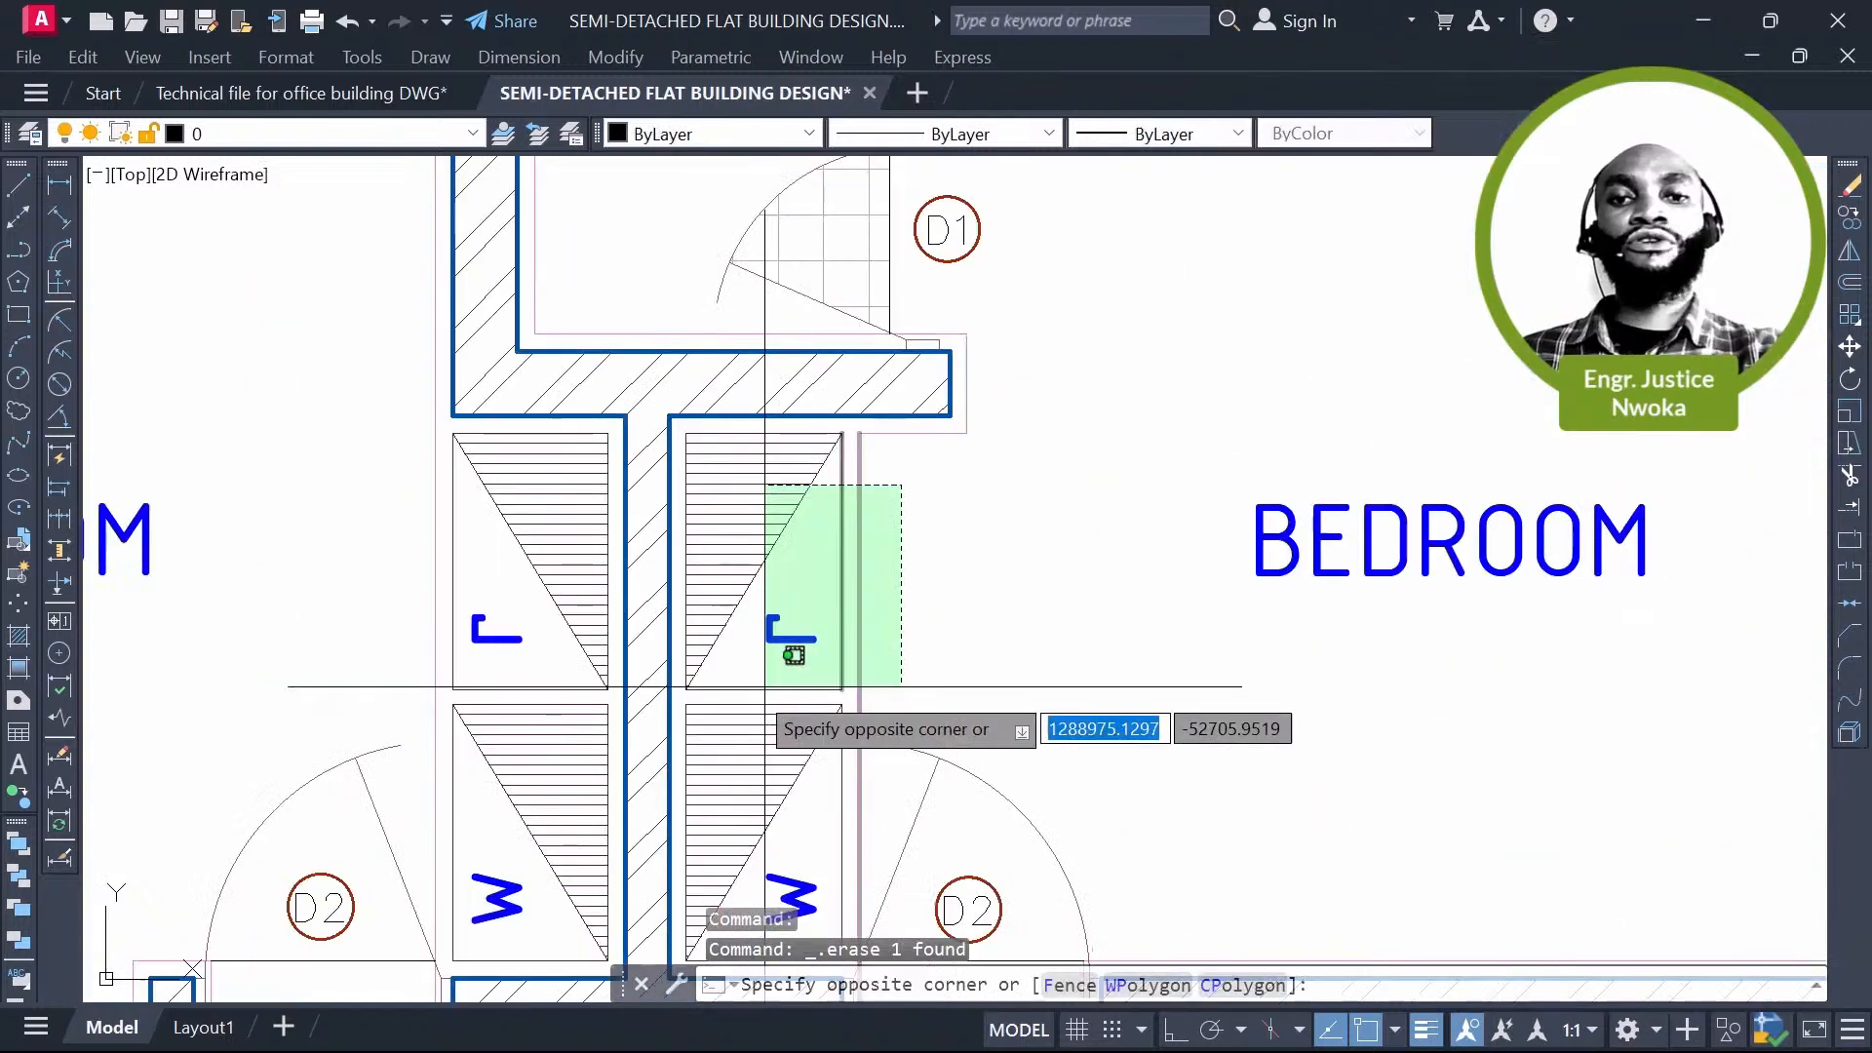
pyautogui.click(765, 686)
pyautogui.press('Return')
pyautogui.moveTo(587, 586); pyautogui.dragTo(711, 368, button='middle')
pyautogui.scroll(2, 719, 351)
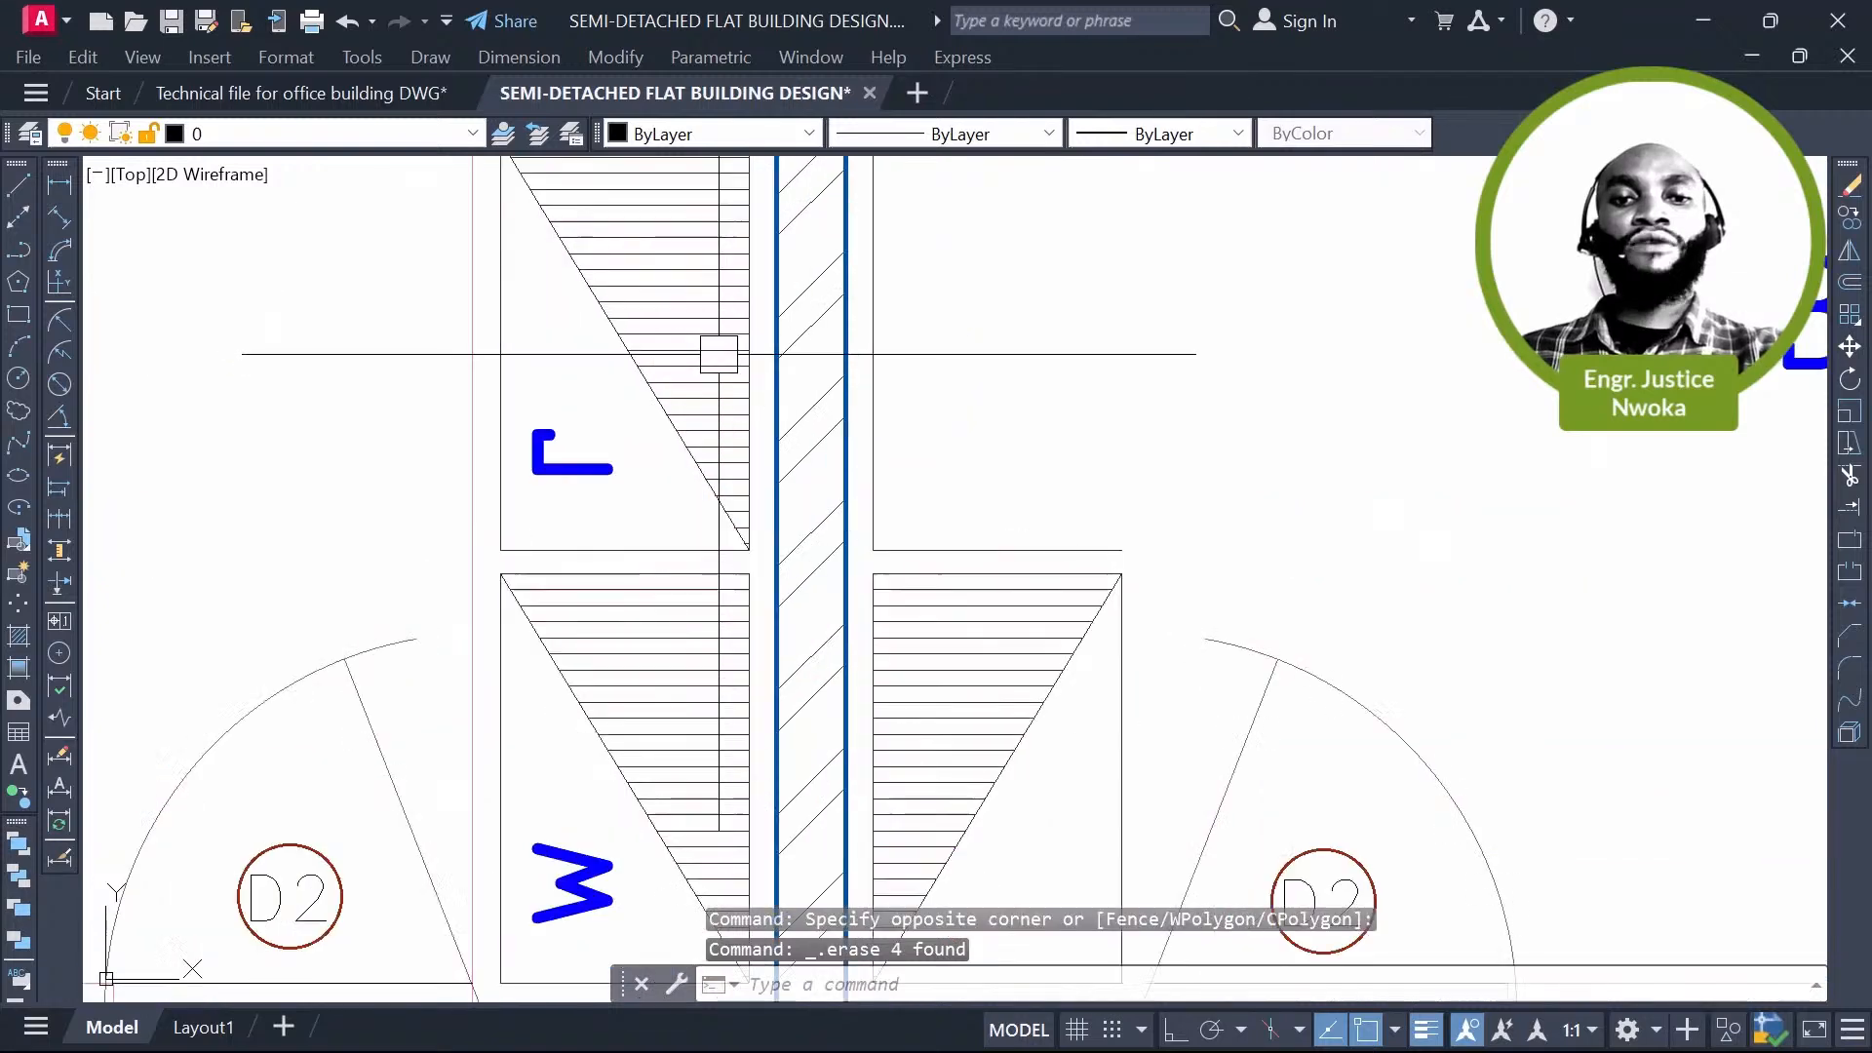
pyautogui.scroll(2, 719, 354)
pyautogui.click(704, 439)
pyautogui.click(499, 246)
pyautogui.press('Delete')
pyautogui.scroll(-2, 588, 213)
pyautogui.click(661, 274)
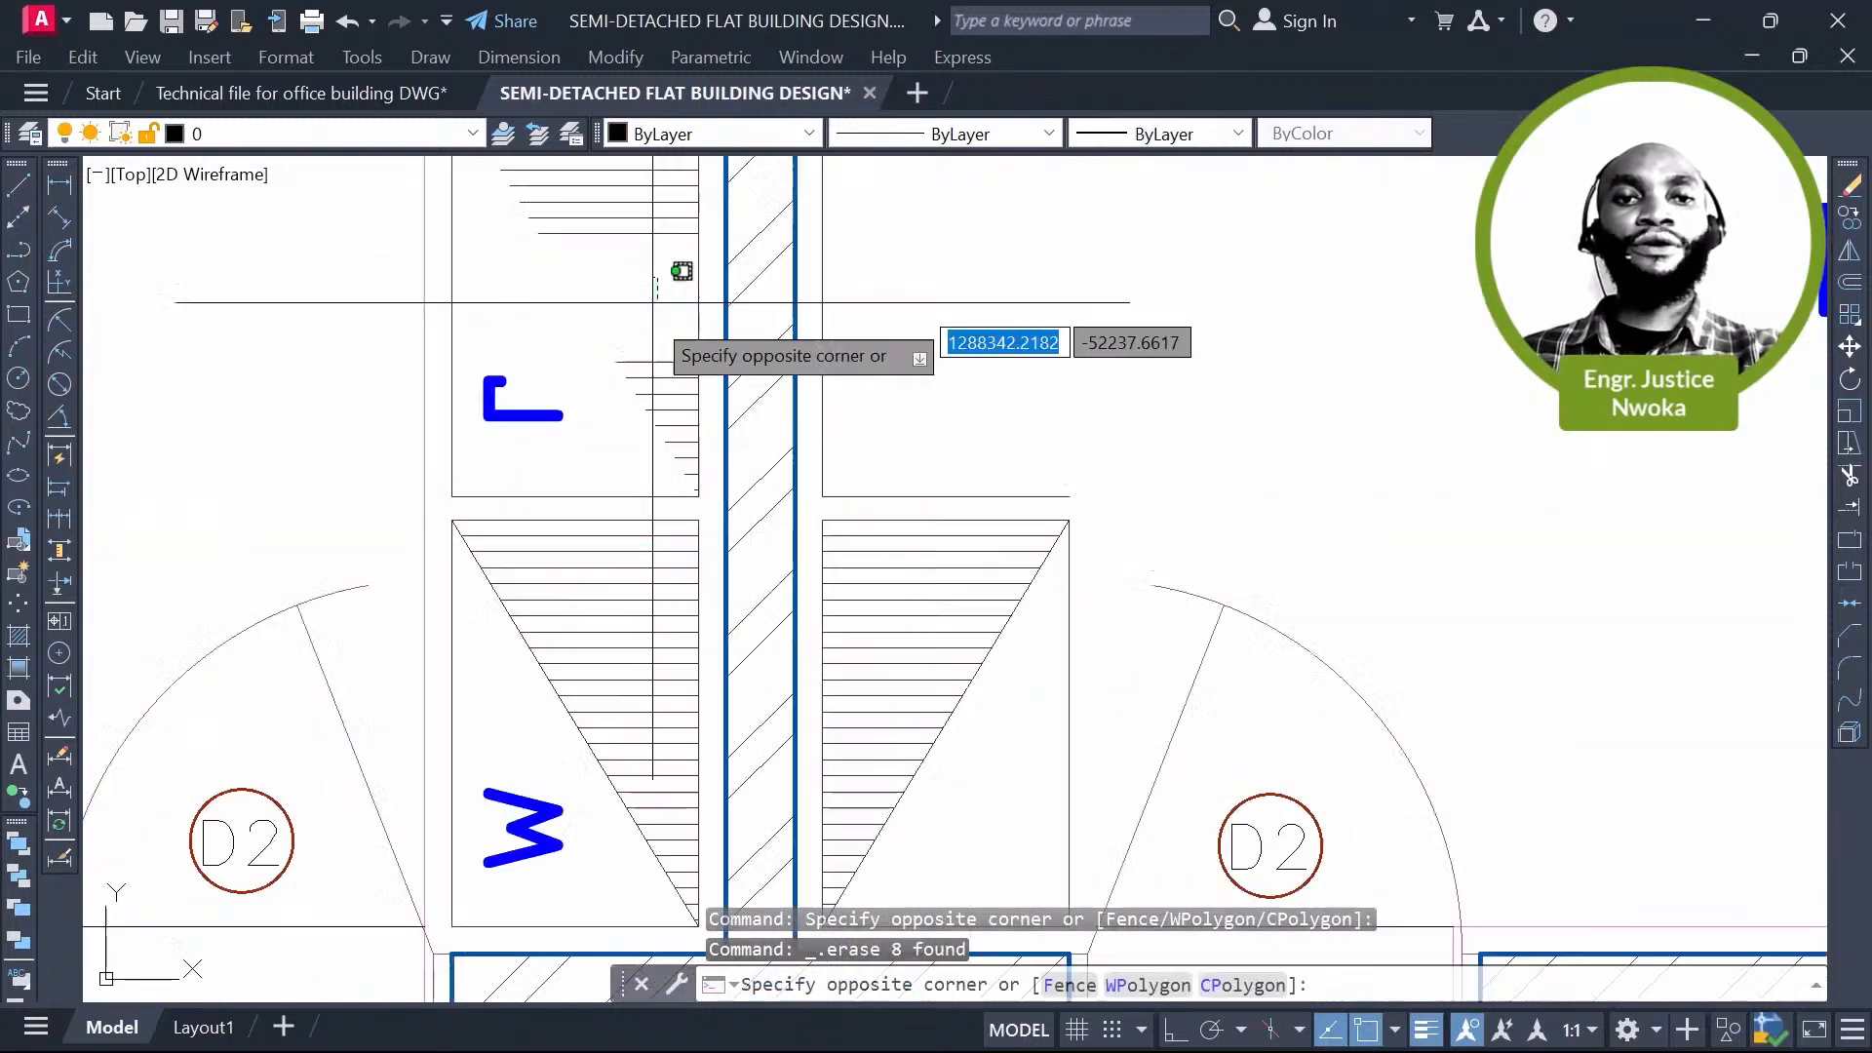
pyautogui.scroll(-2, 639, 339)
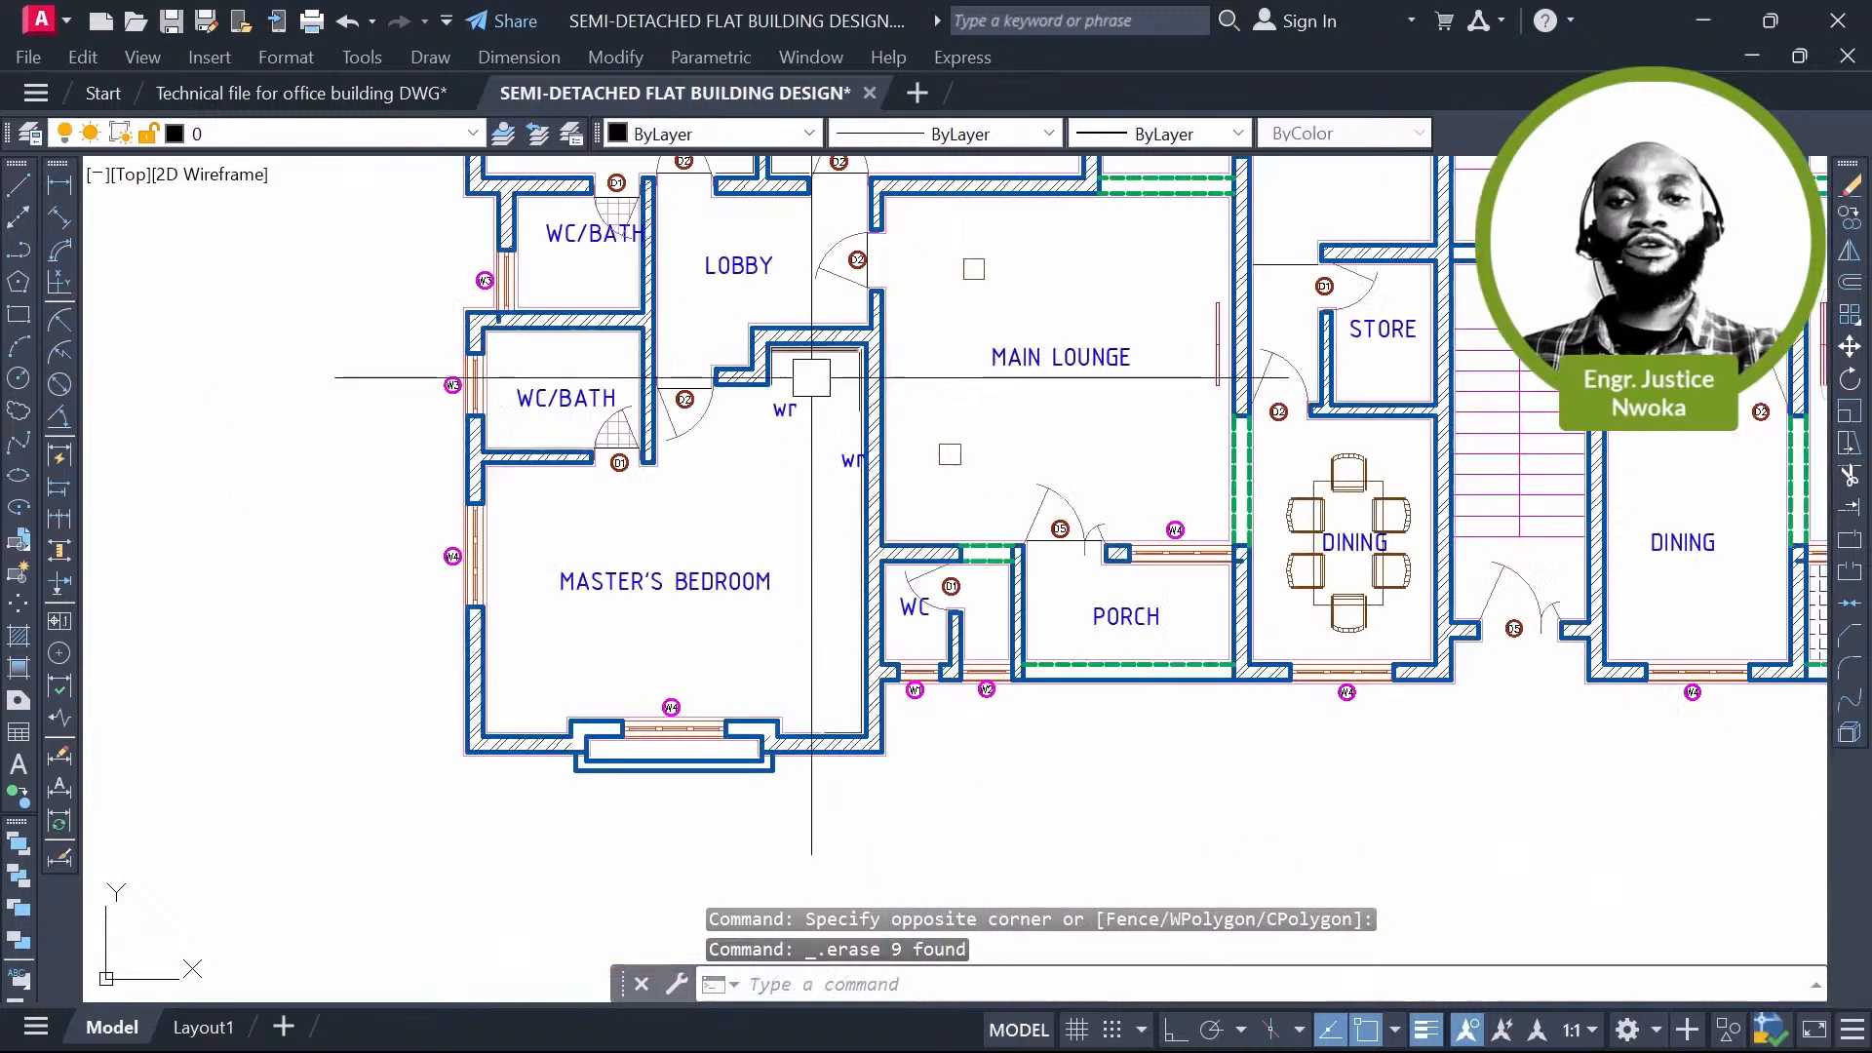
# Step: Erase the dining table set from the left-hand flat and the front porch floor hatch from the right-hand flat
pyautogui.scroll(2, 764, 543)
pyautogui.moveTo(895, 472)
pyautogui.mouseDown(button='middle')
pyautogui.moveTo(808, 660)
pyautogui.moveTo(431, 312)
pyautogui.mouseUp(button='middle')
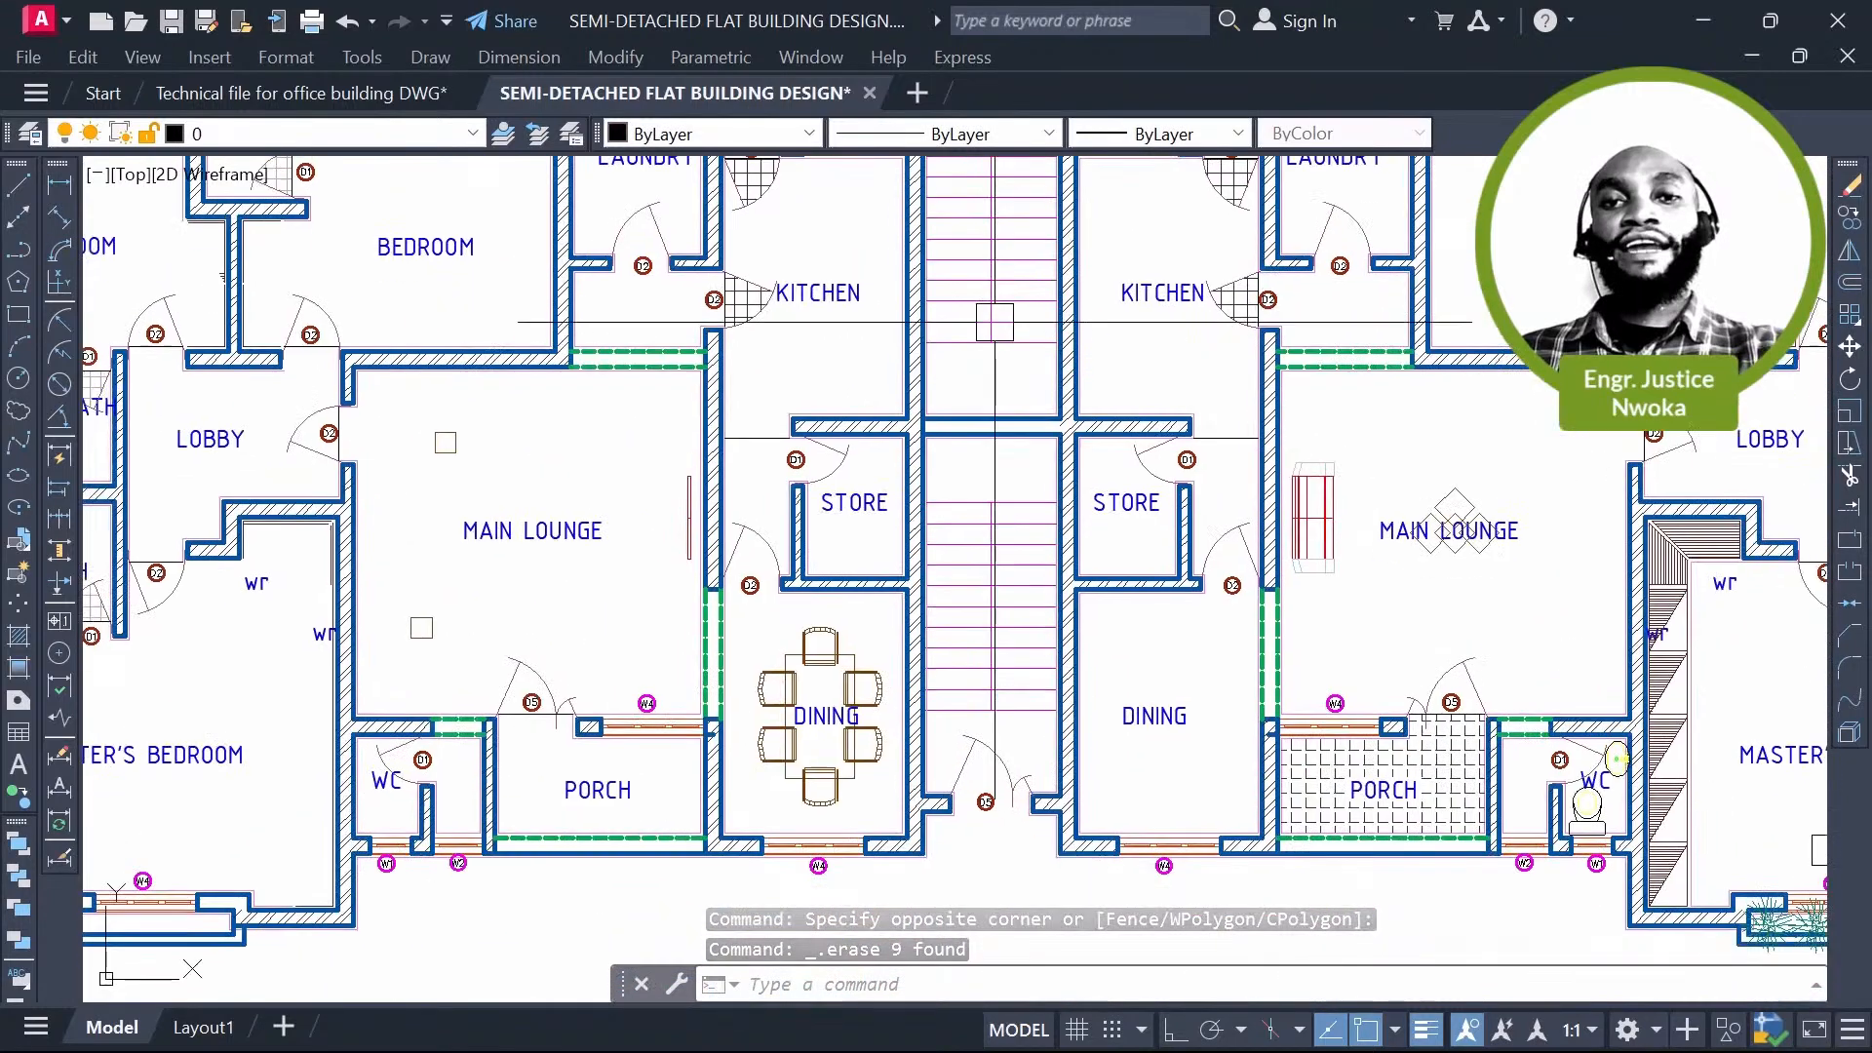
pyautogui.moveTo(853, 658); pyautogui.dragTo(890, 479, button='middle')
pyautogui.scroll(2, 890, 479)
pyautogui.click(846, 447)
pyautogui.press('Delete')
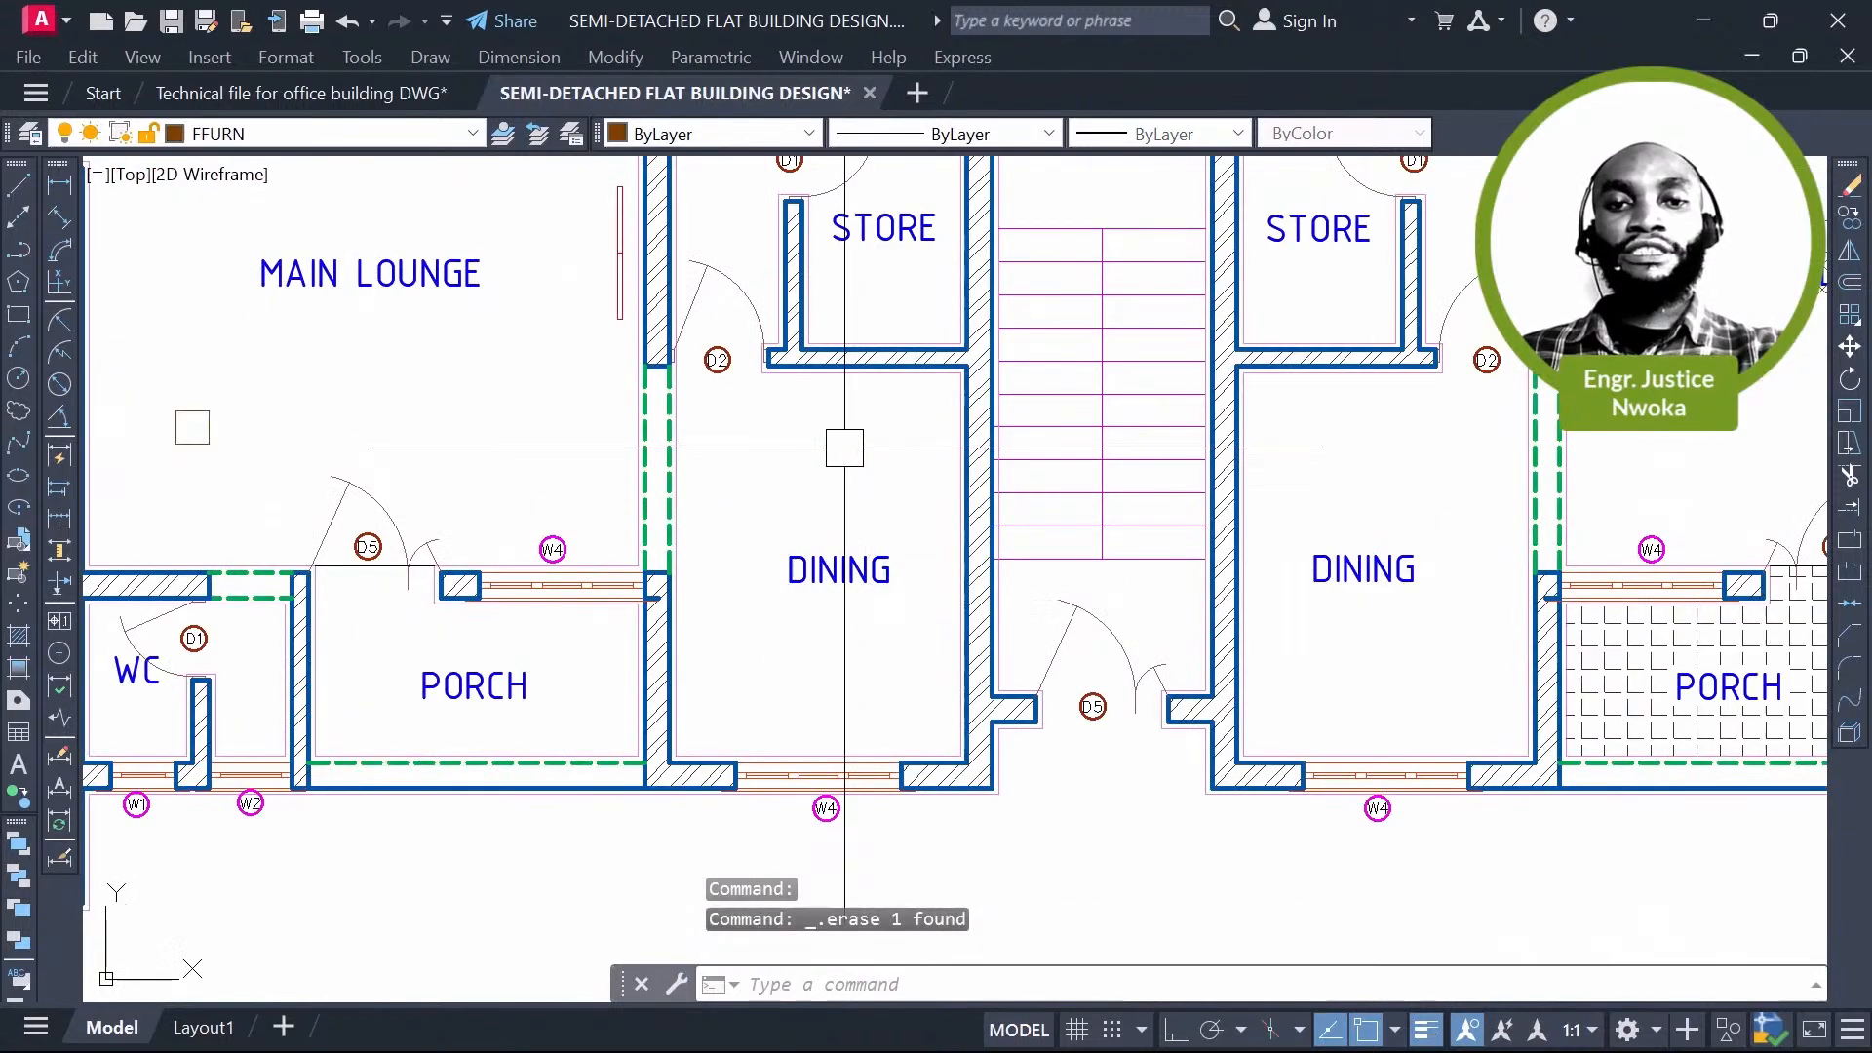
pyautogui.moveTo(1462, 585); pyautogui.dragTo(667, 546, button='middle')
pyautogui.click(1037, 615)
pyautogui.press('Delete')
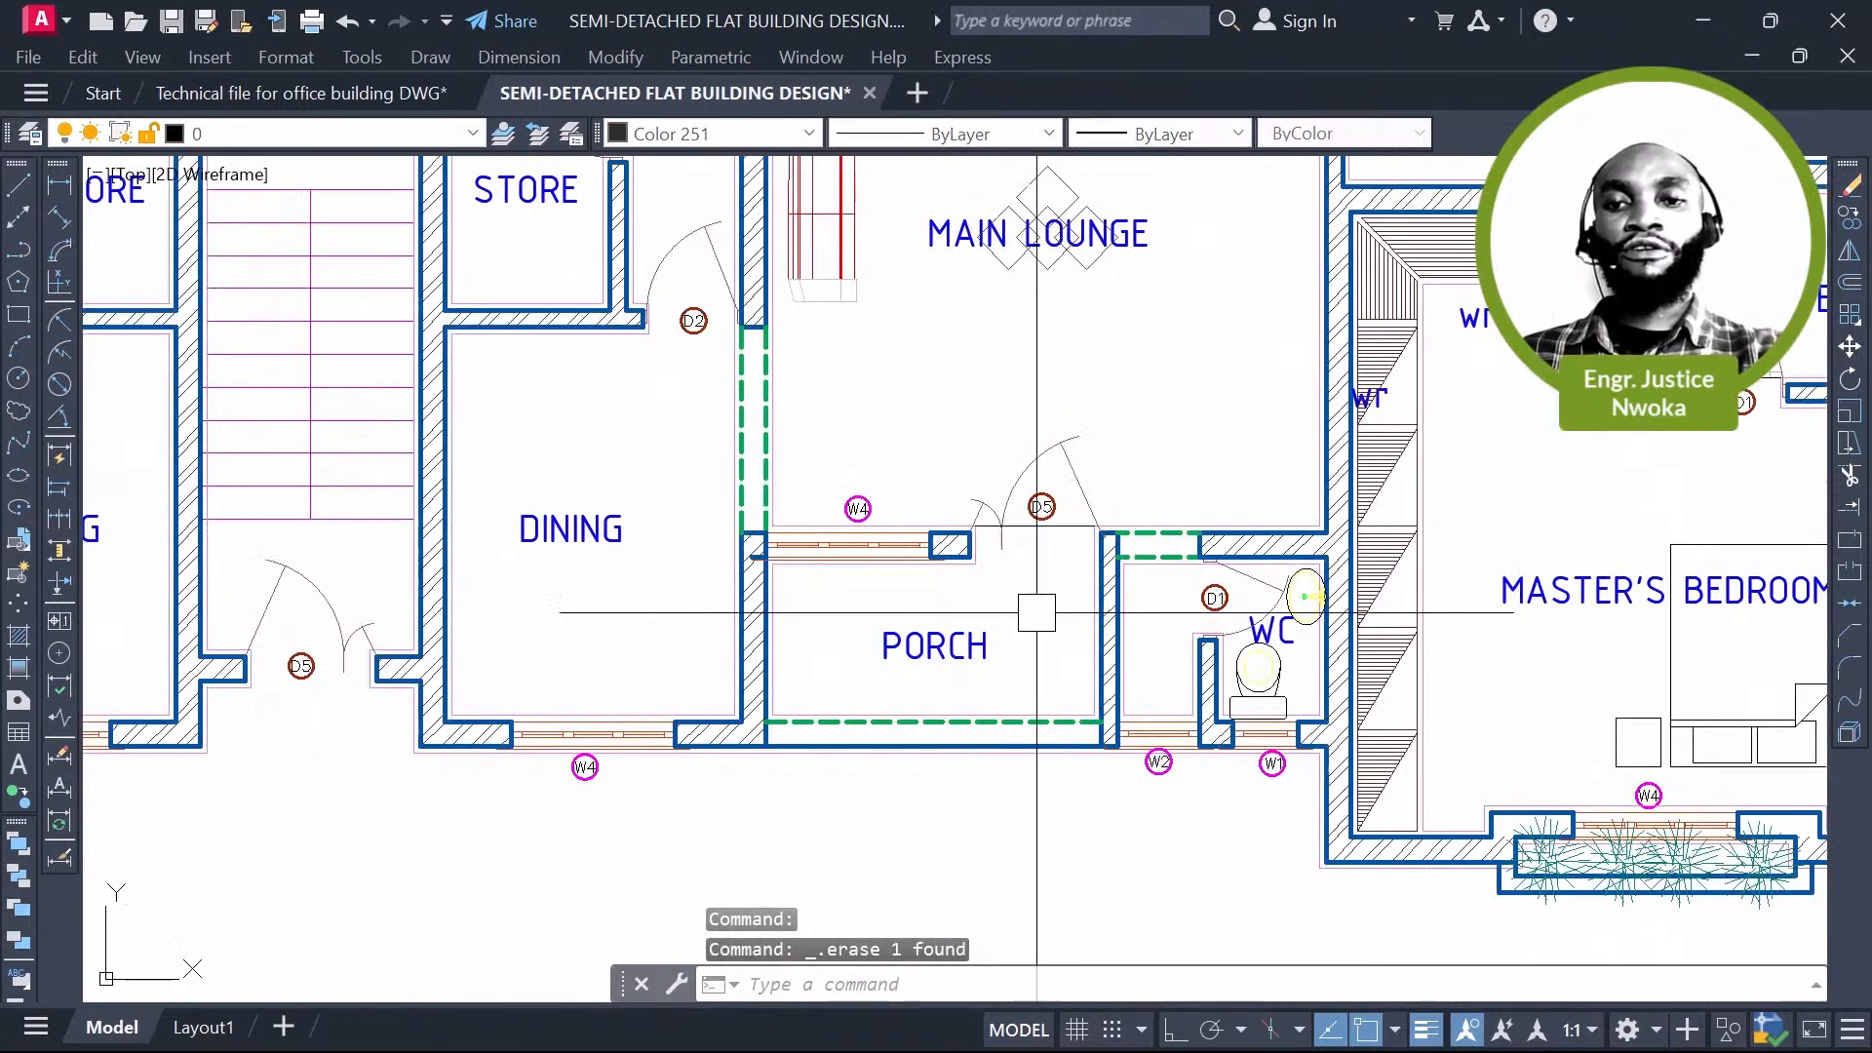
# Step: Erase the two middle plants from the planter outside the right-hand flat's master's bedroom window
pyautogui.scroll(-4, 888, 572)
pyautogui.scroll(4, 1226, 507)
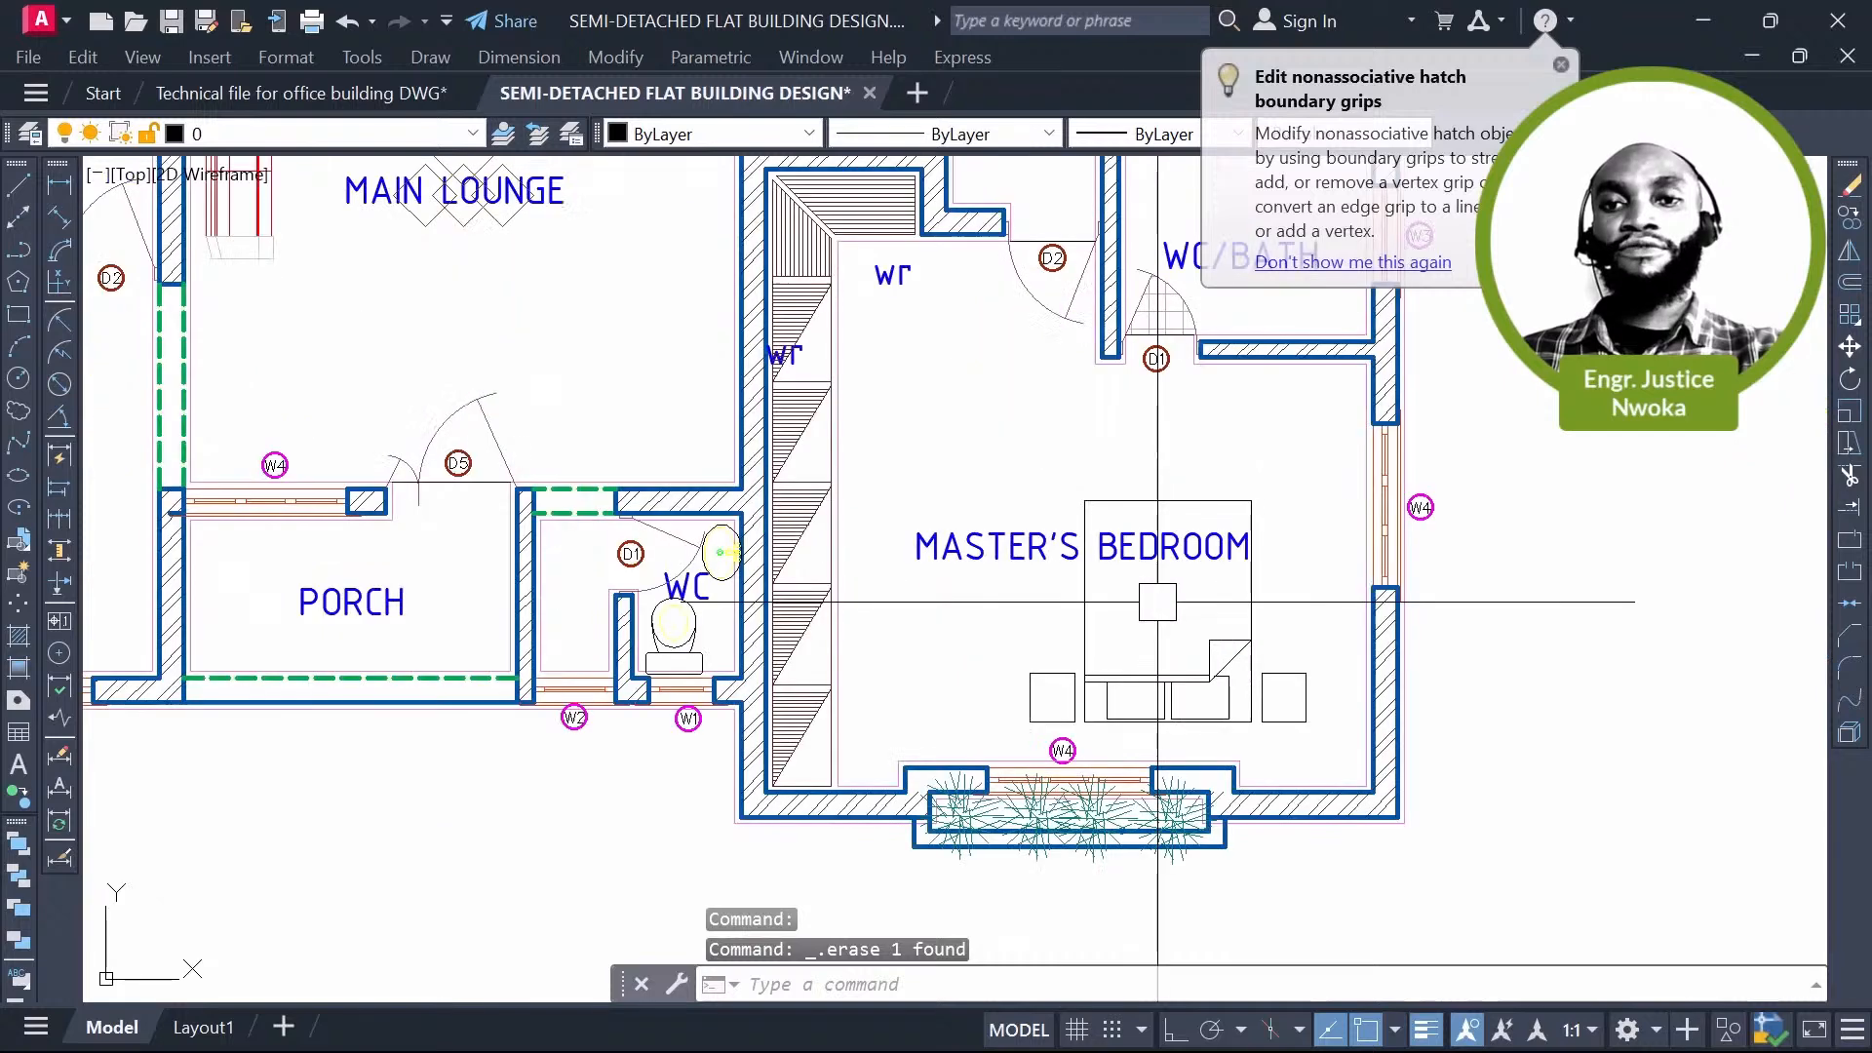
pyautogui.moveTo(1188, 704); pyautogui.dragTo(1089, 505, button='middle')
pyautogui.scroll(2, 1089, 505)
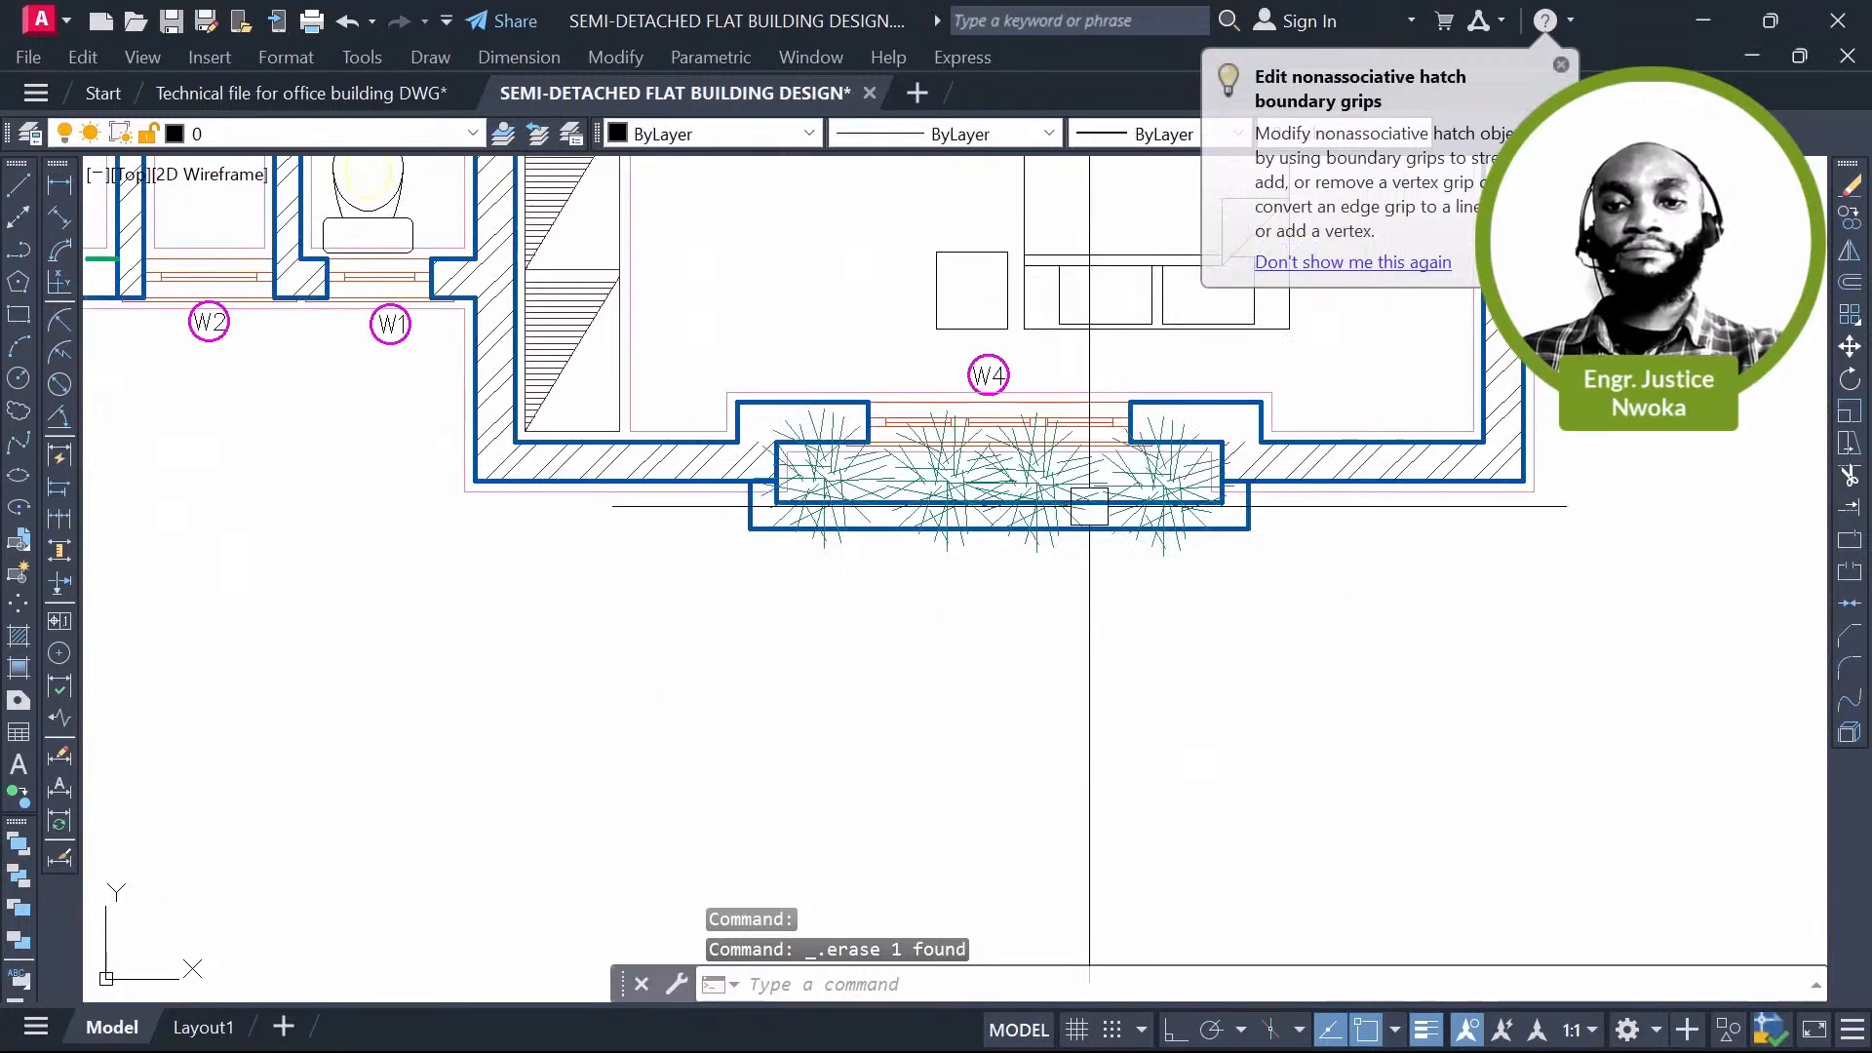
pyautogui.scroll(2, 1089, 505)
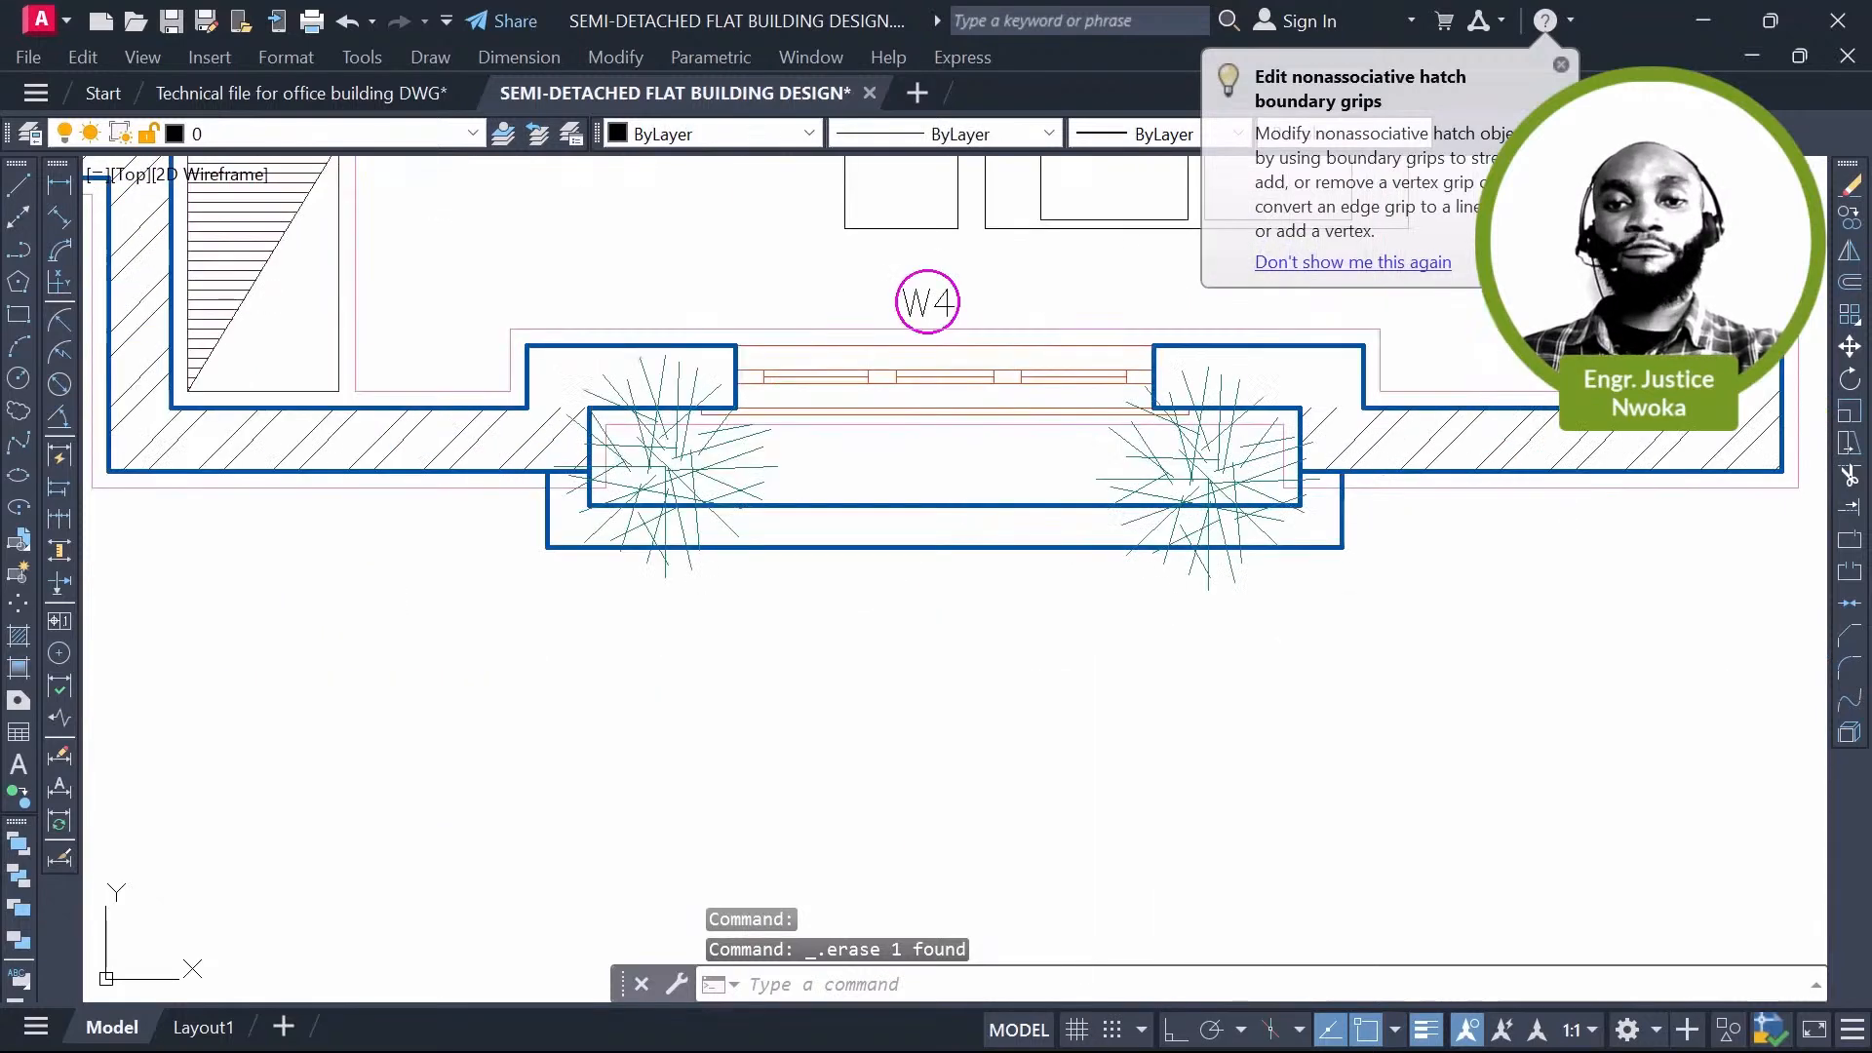
# Step: Erase the r and w labels and lower wardrobe hatch lines left of the wall between the right-hand flat's bedrooms
pyautogui.click(768, 270)
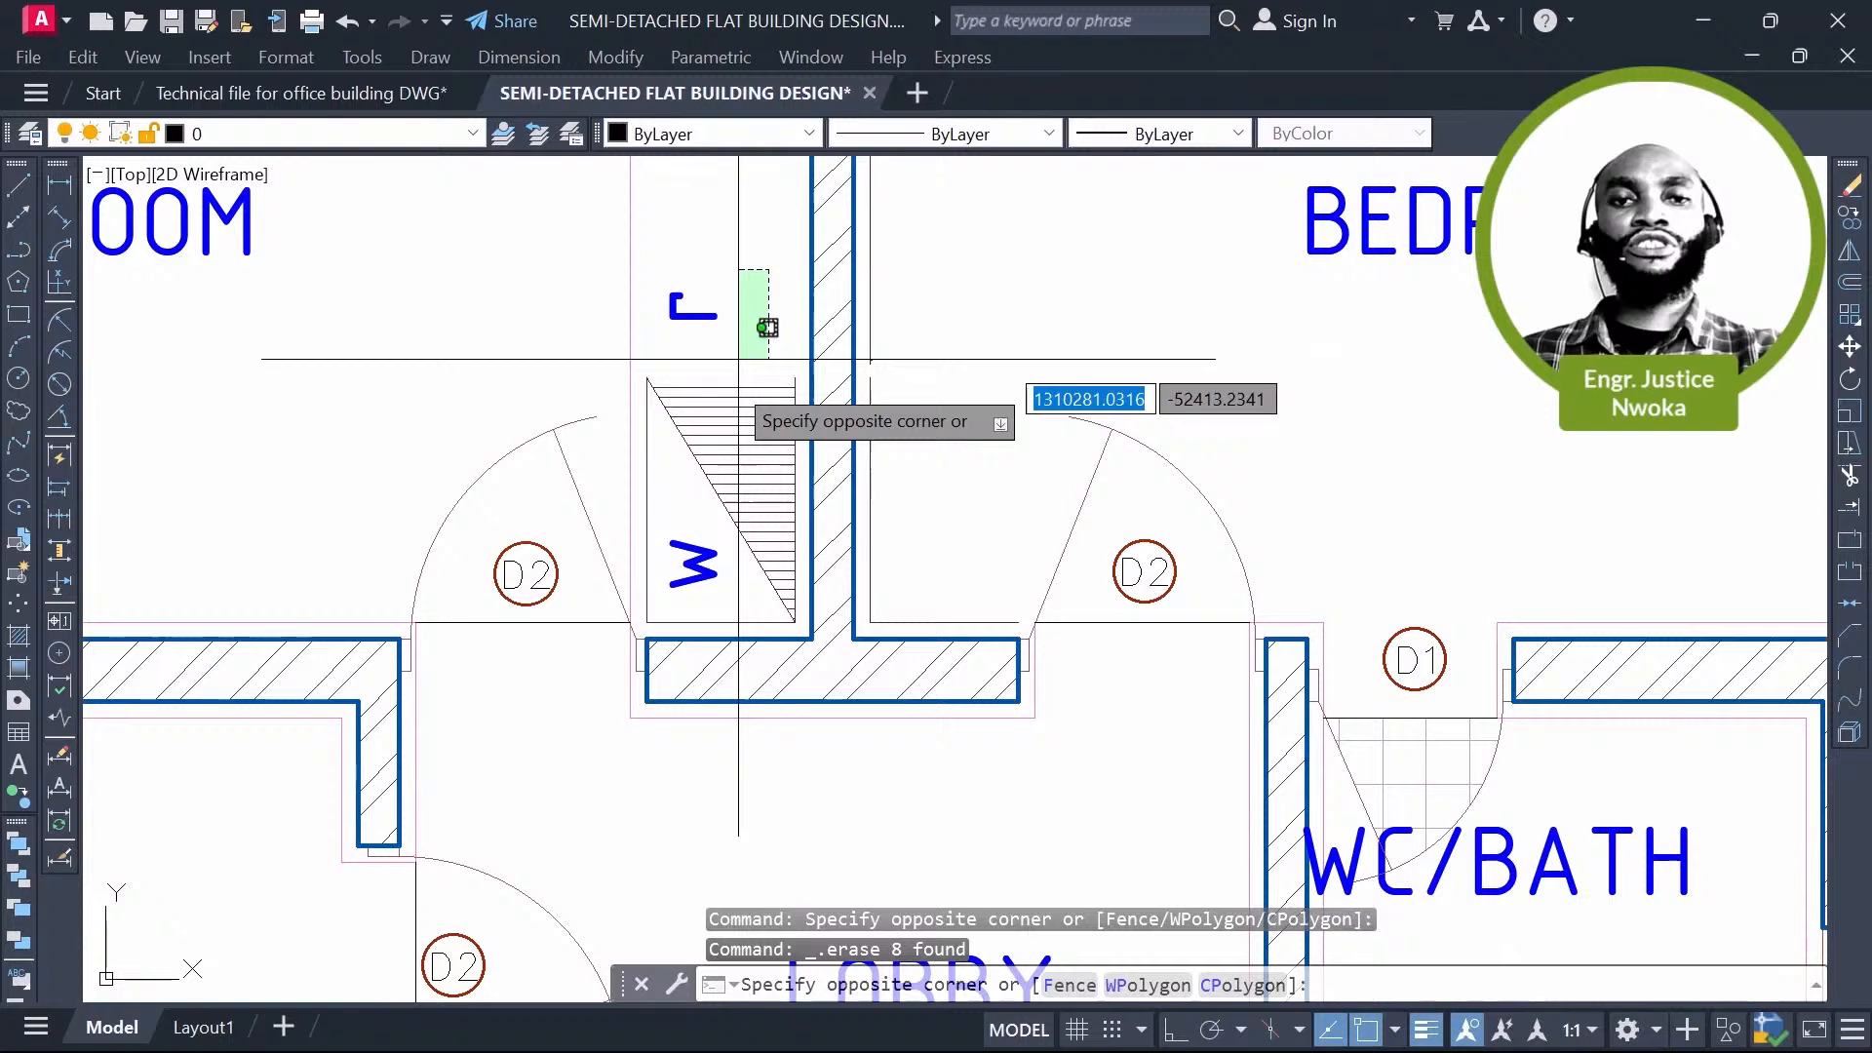
pyautogui.click(689, 476)
pyautogui.press('Delete')
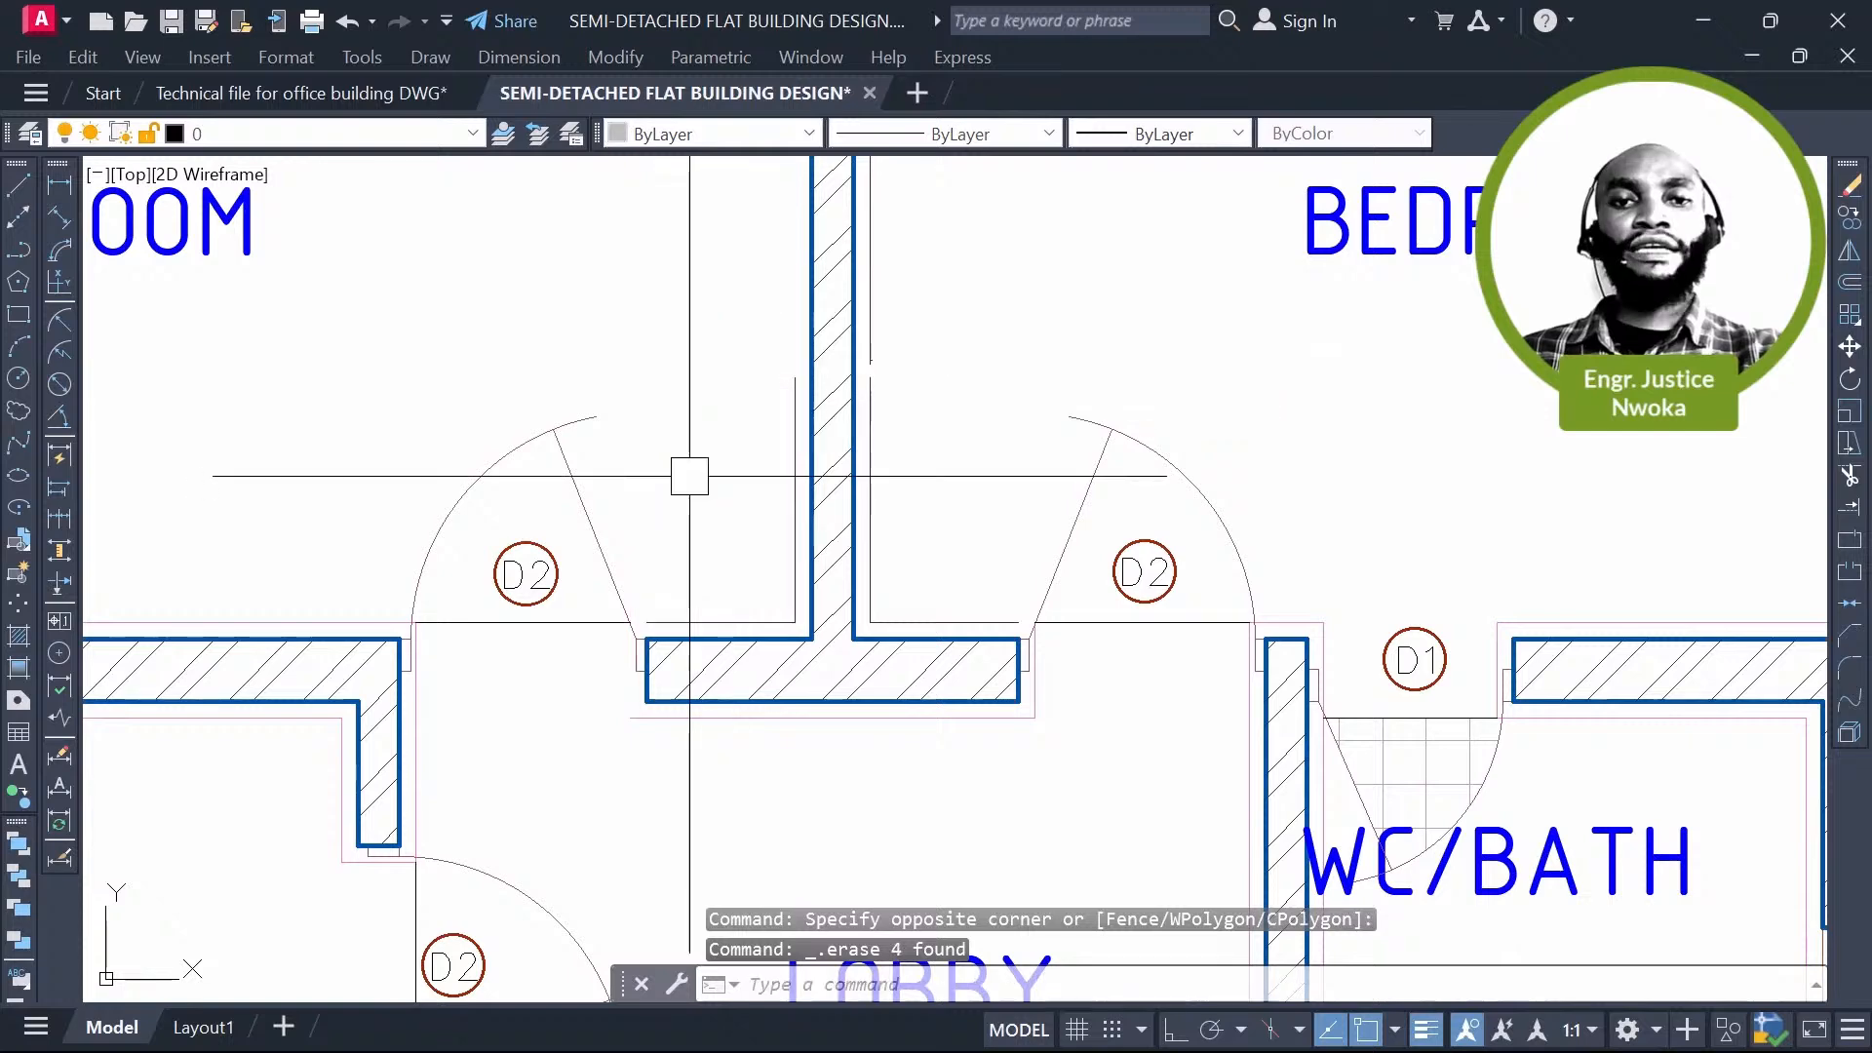
pyautogui.scroll(-5, 1376, 788)
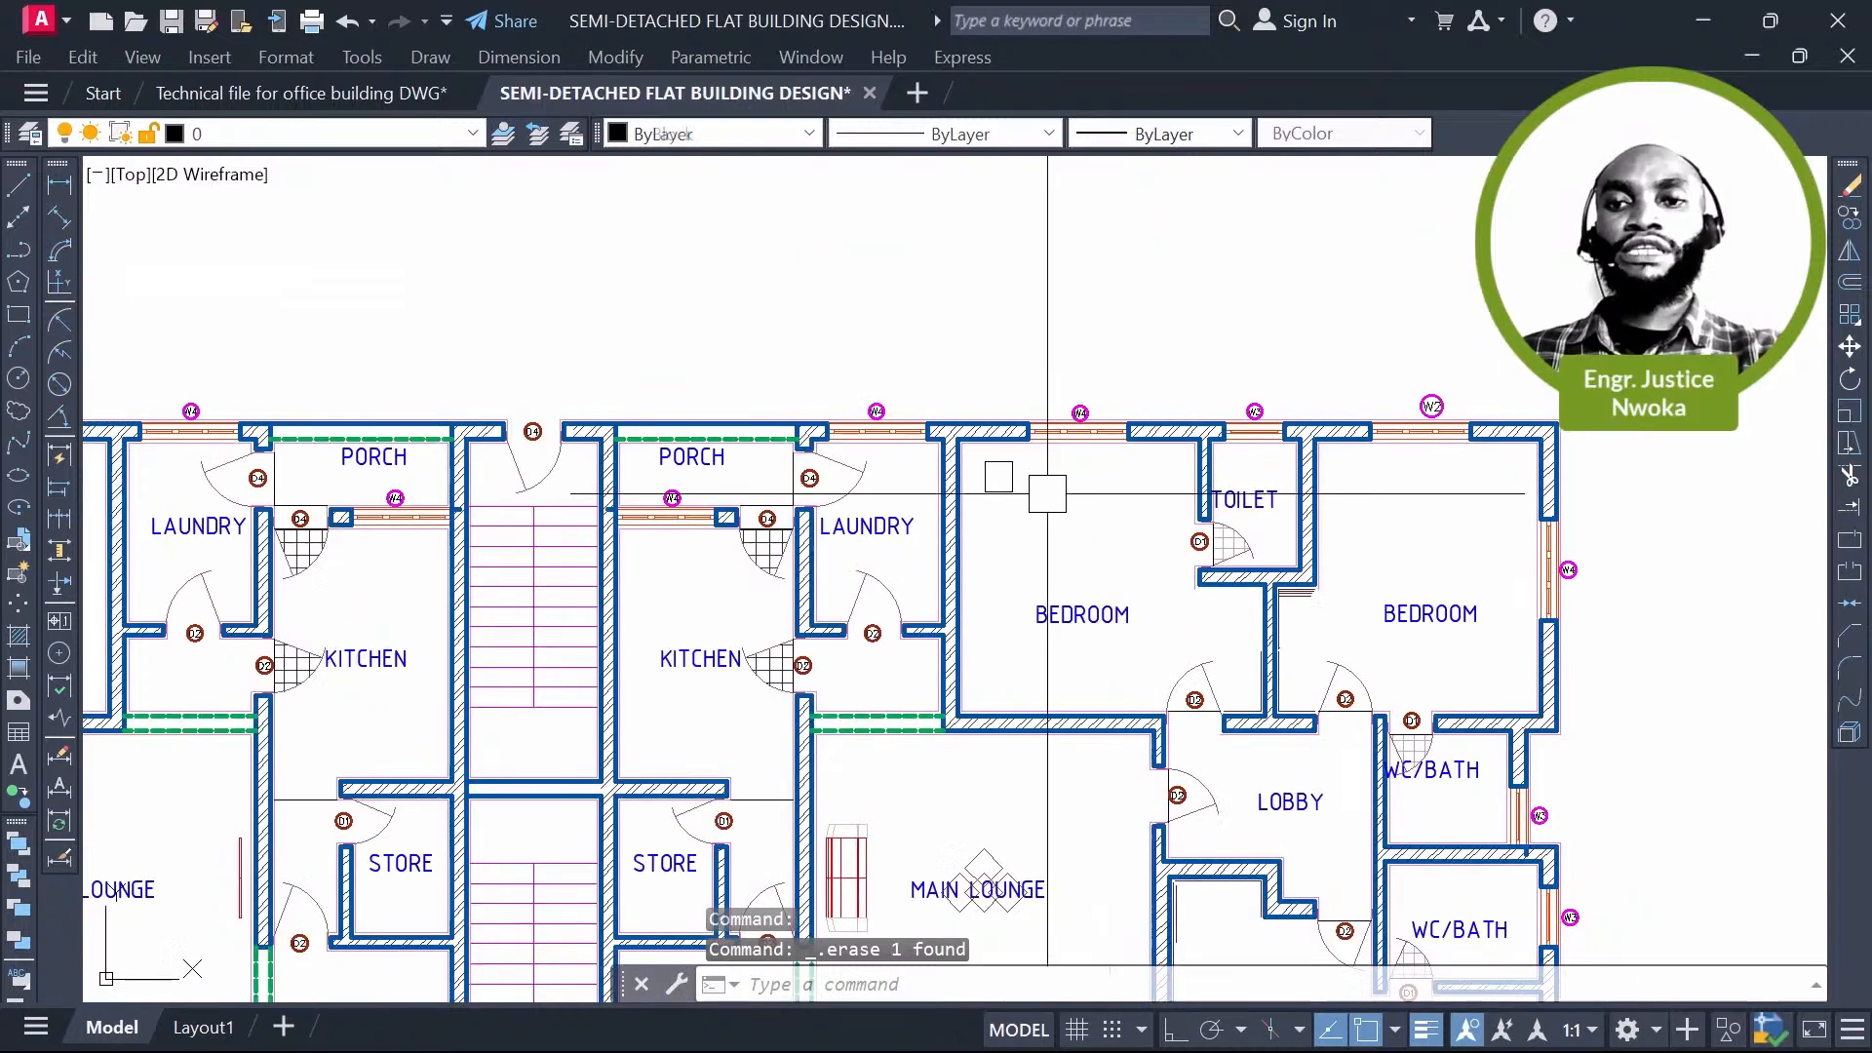
pyautogui.moveTo(1047, 495); pyautogui.dragTo(937, 344, button='middle')
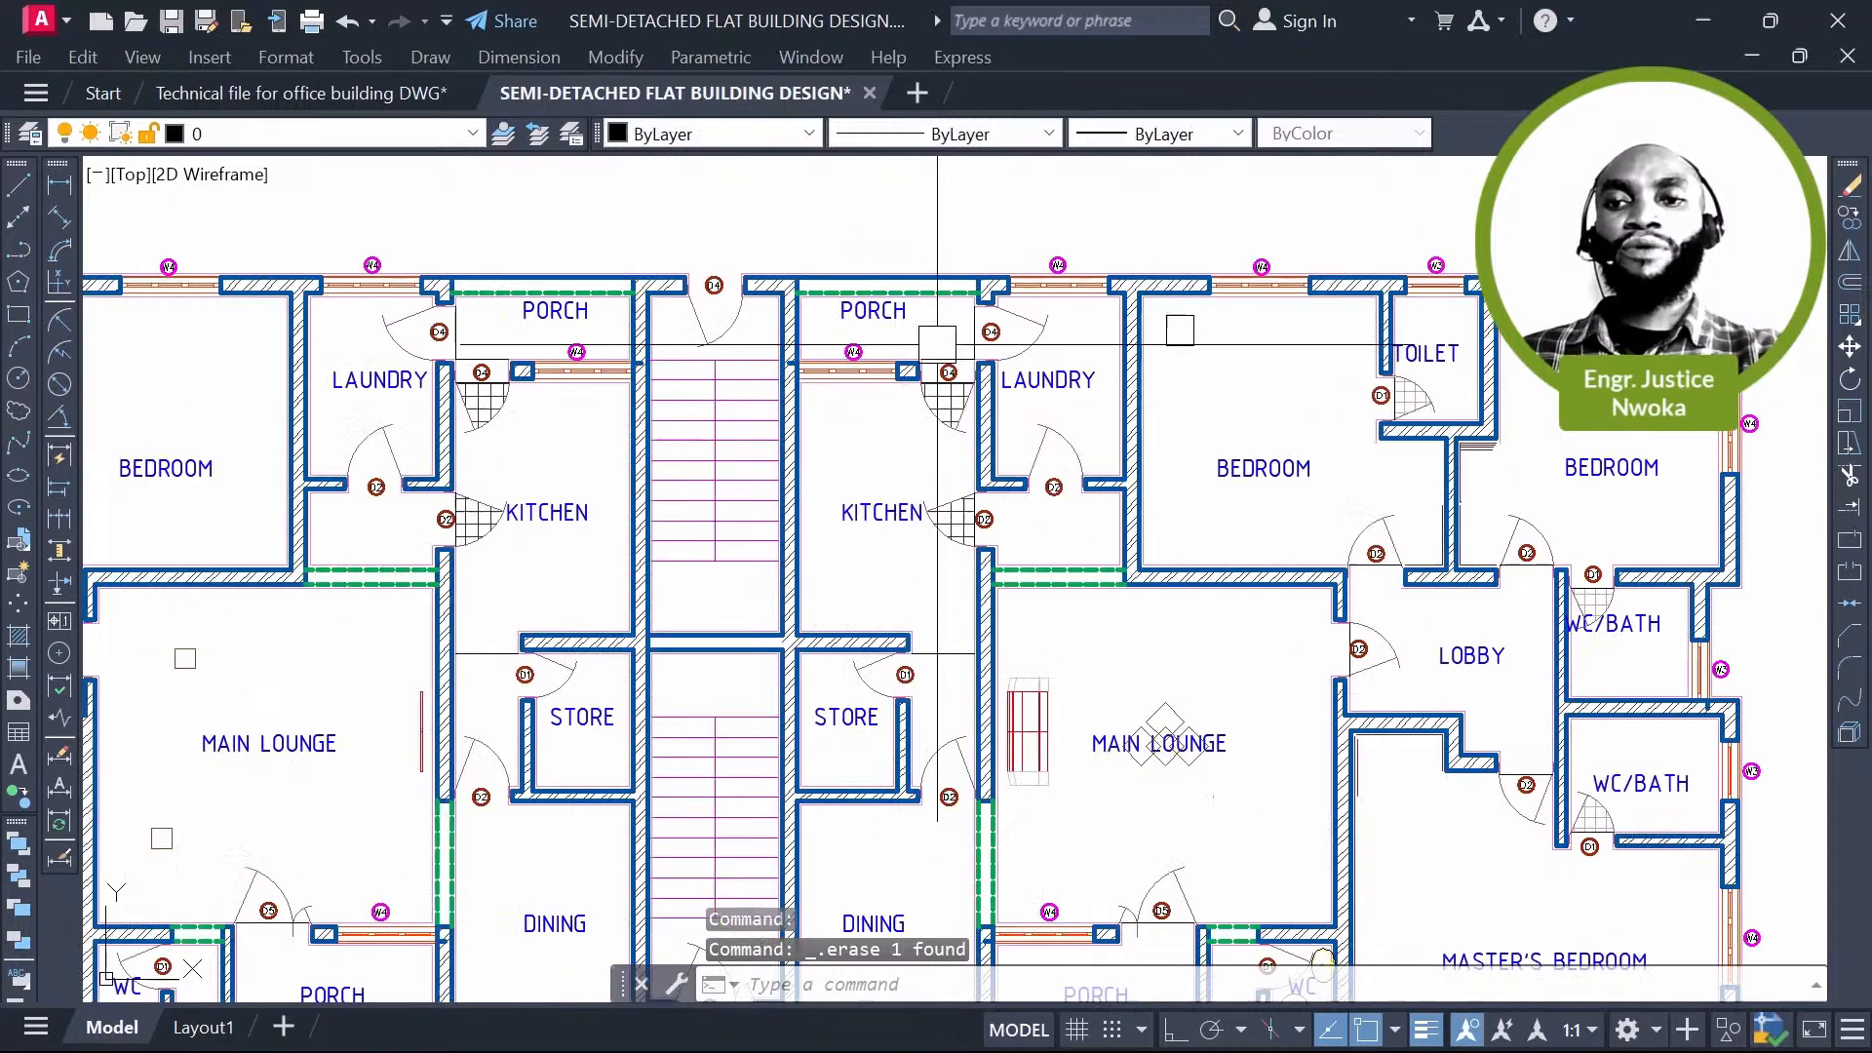
pyautogui.scroll(4, 354, 443)
pyautogui.click(482, 406)
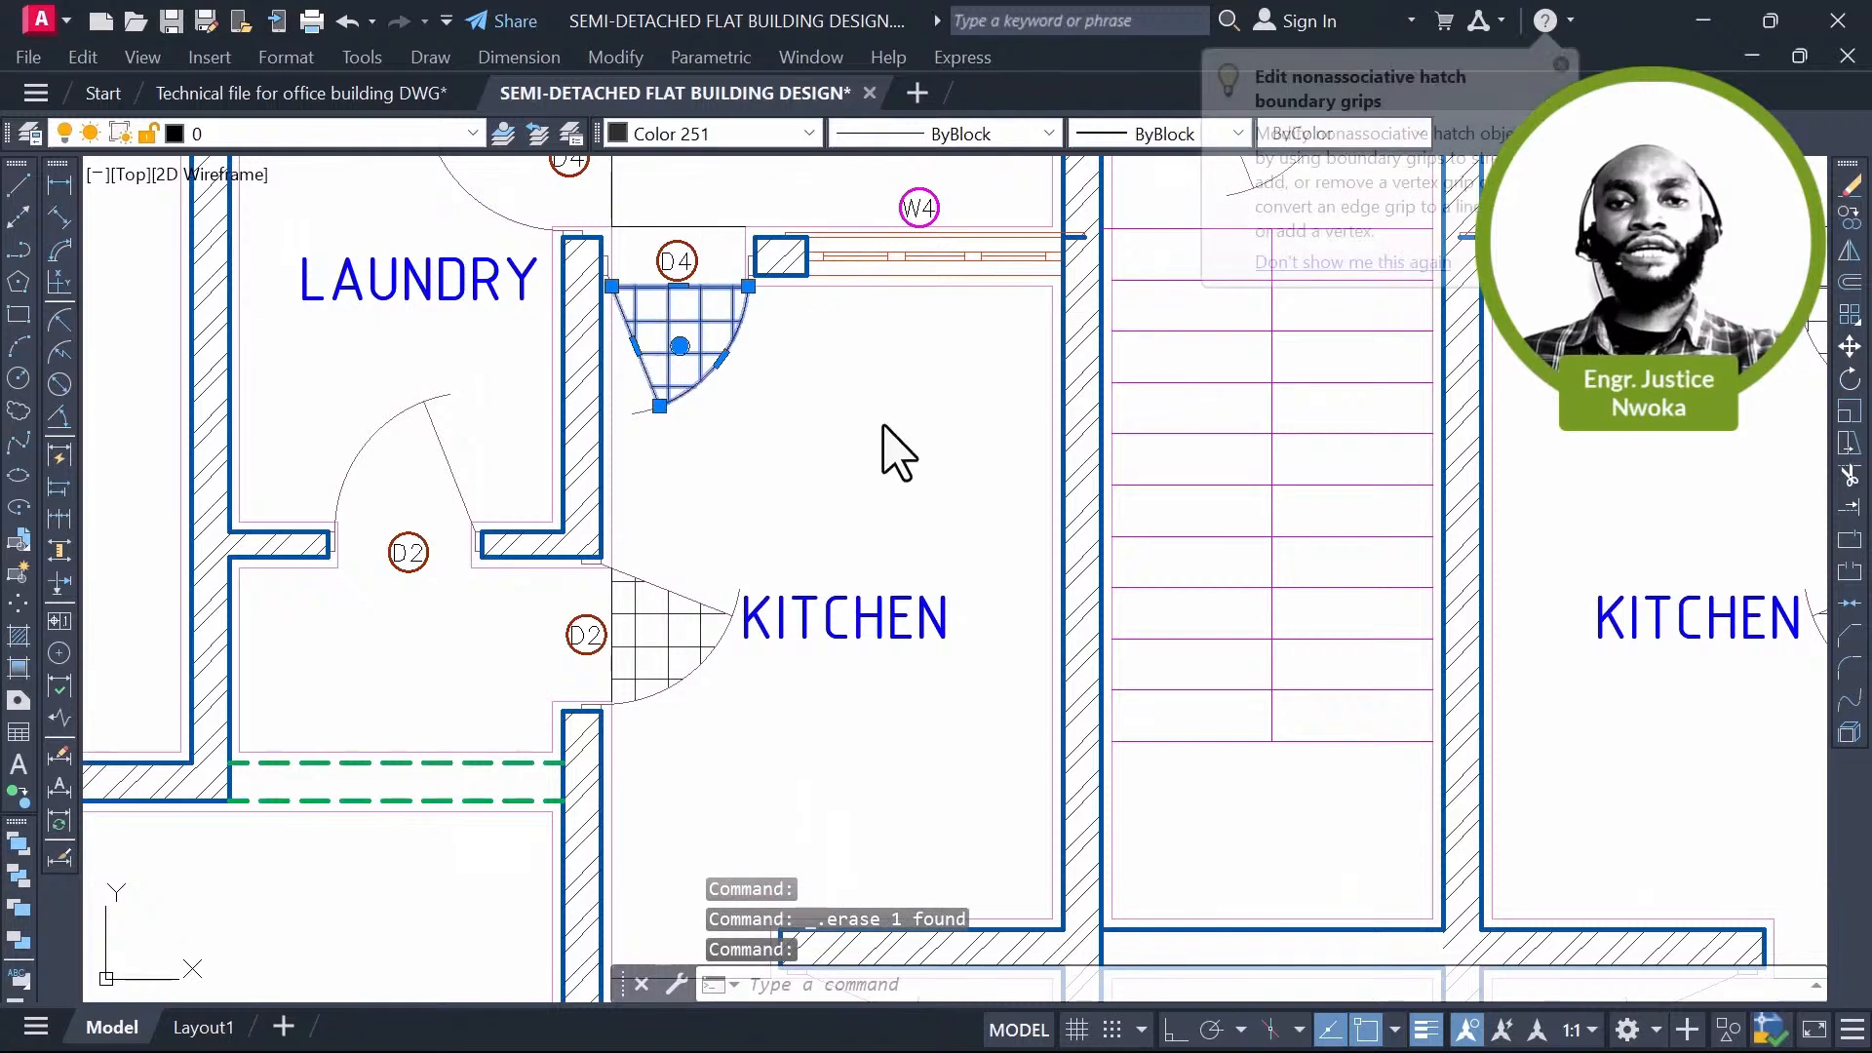
pyautogui.click(883, 426)
pyautogui.scroll(-4, 697, 534)
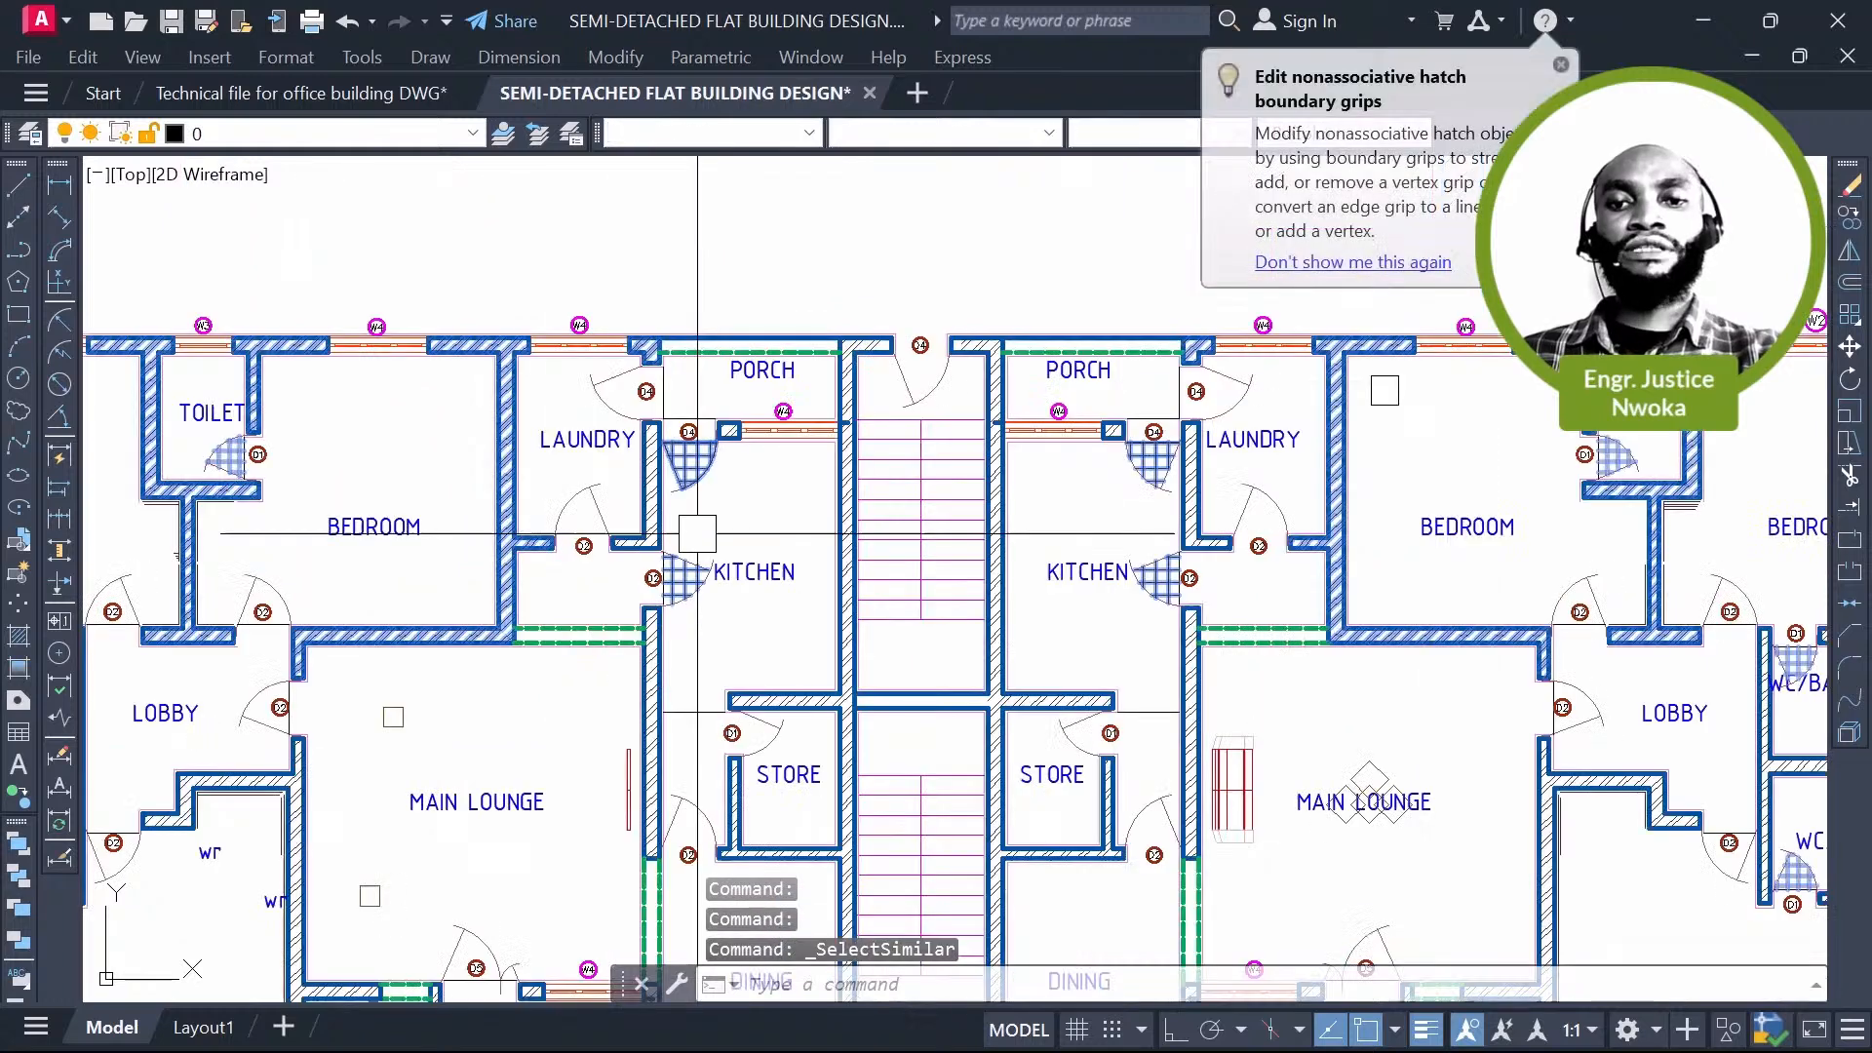
pyautogui.scroll(-4, 775, 527)
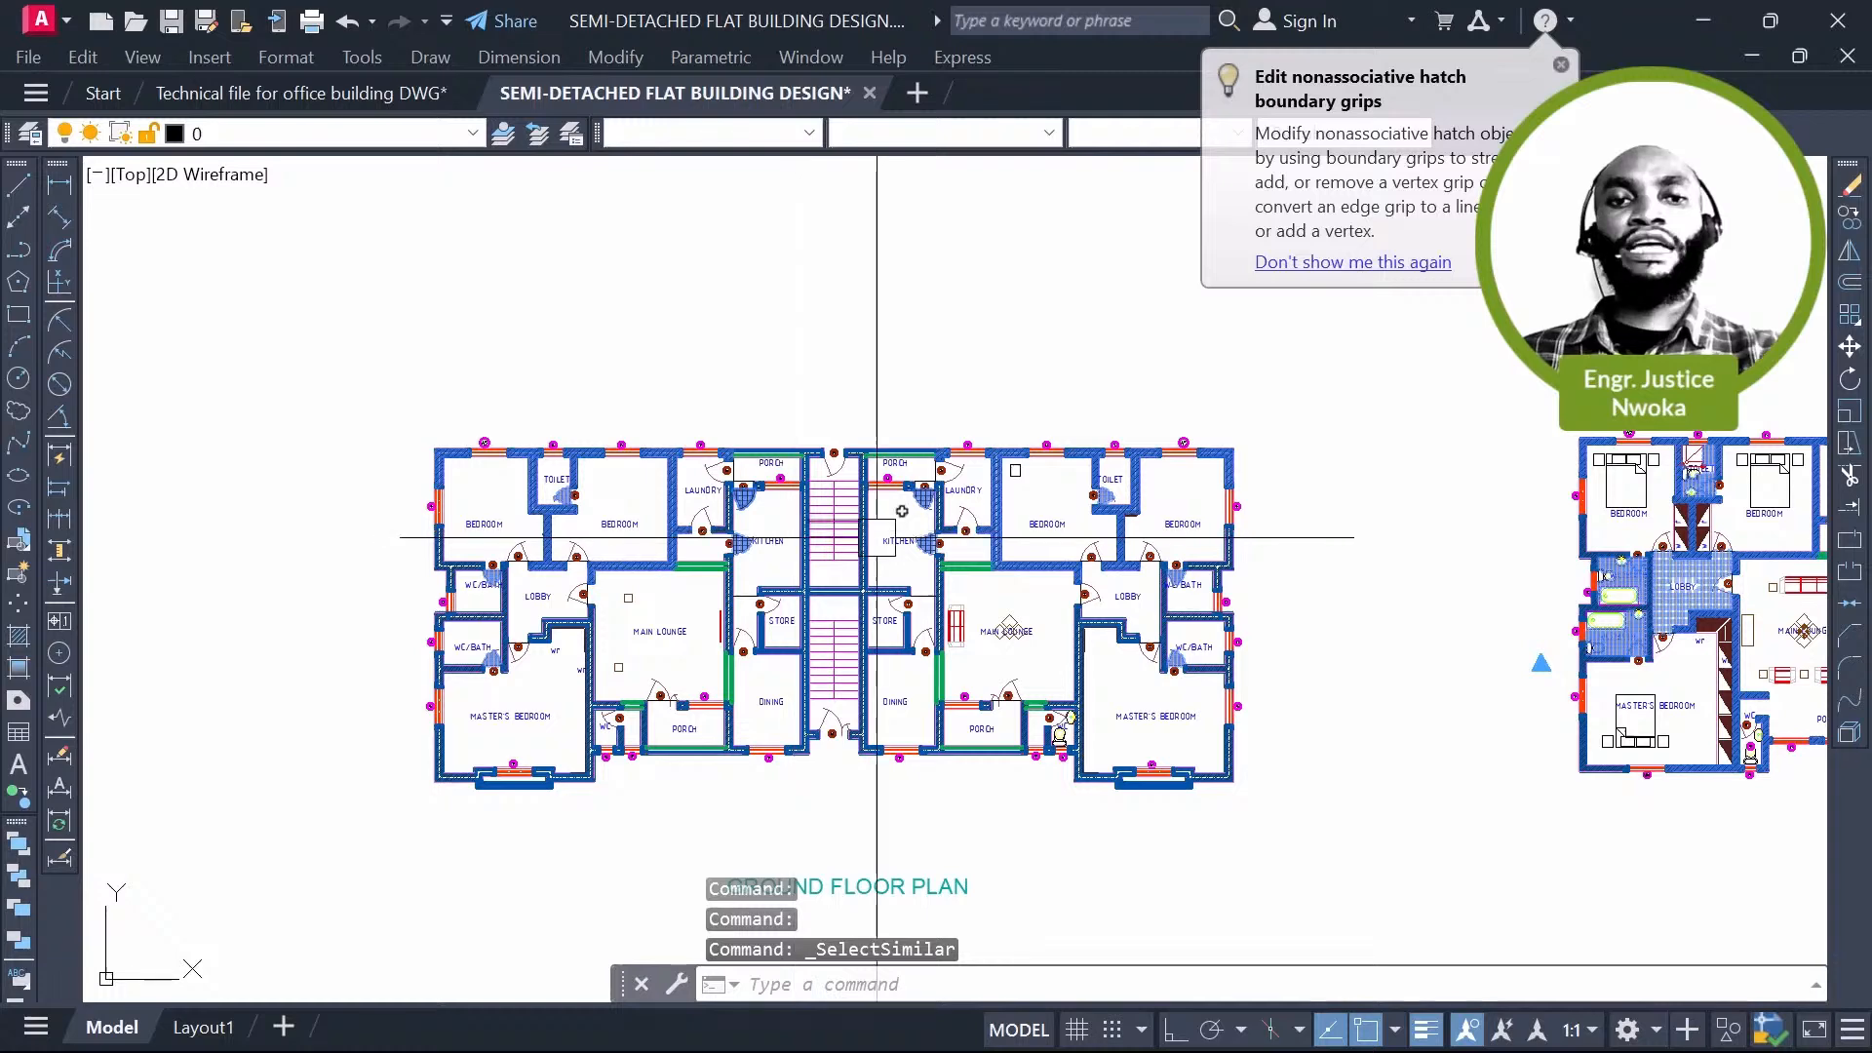
pyautogui.press('Escape')
# Step: Erase the toilet and wash basin from the right-hand flat's WC beside the porch
pyautogui.scroll(4, 979, 868)
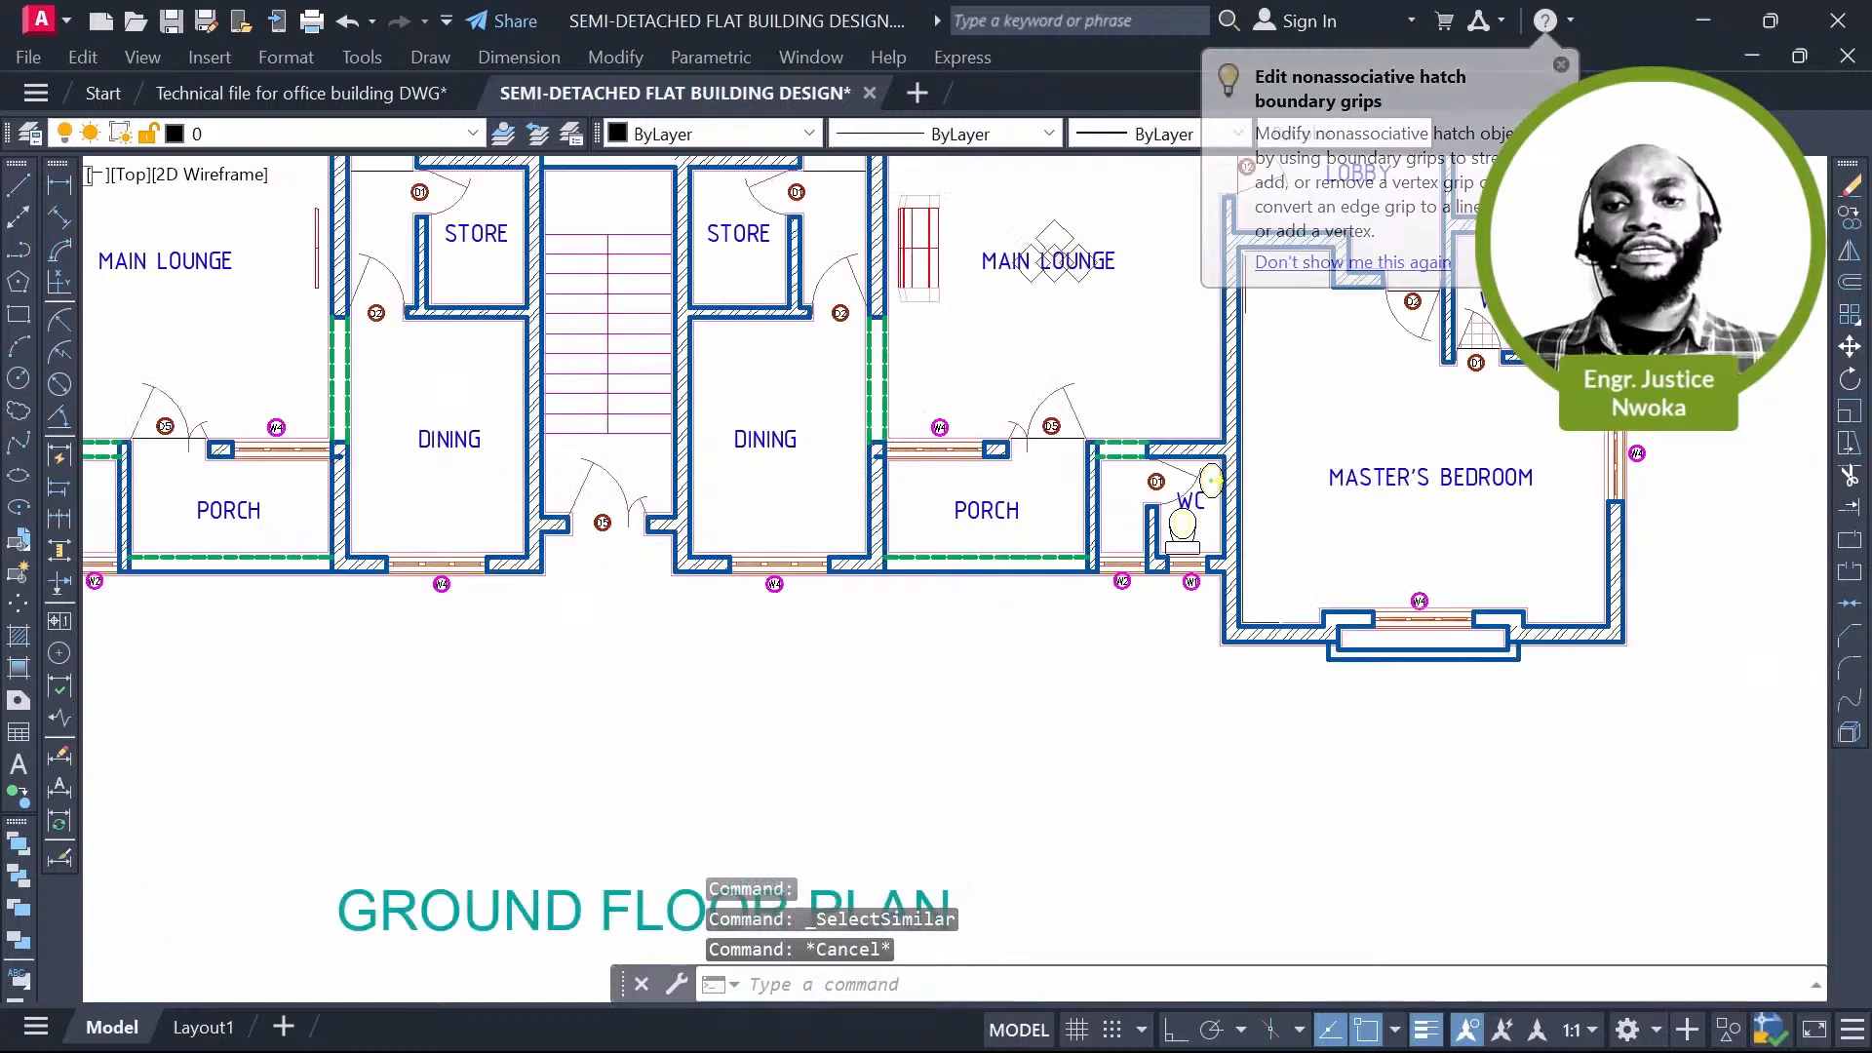
pyautogui.press('Delete')
pyautogui.scroll(4, 1276, 624)
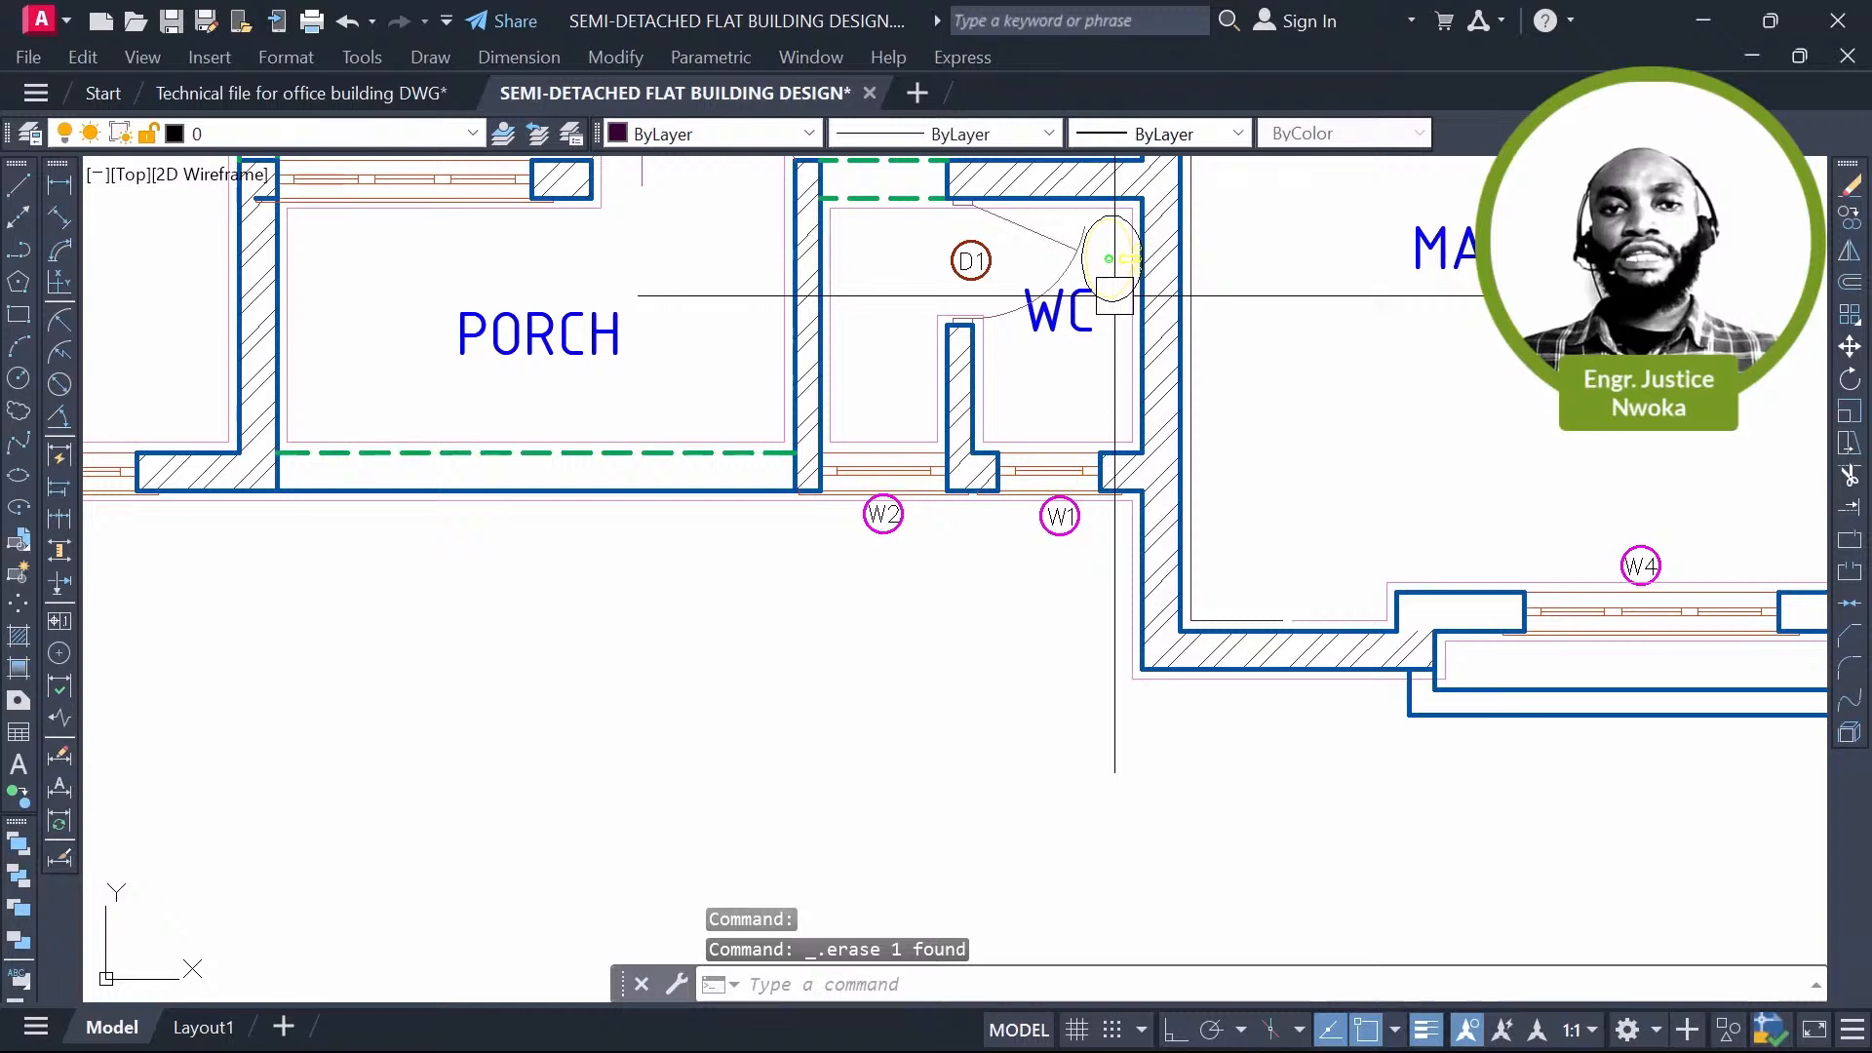
pyautogui.scroll(-4, 1115, 295)
pyautogui.moveTo(1114, 296); pyautogui.dragTo(1061, 545, button='middle')
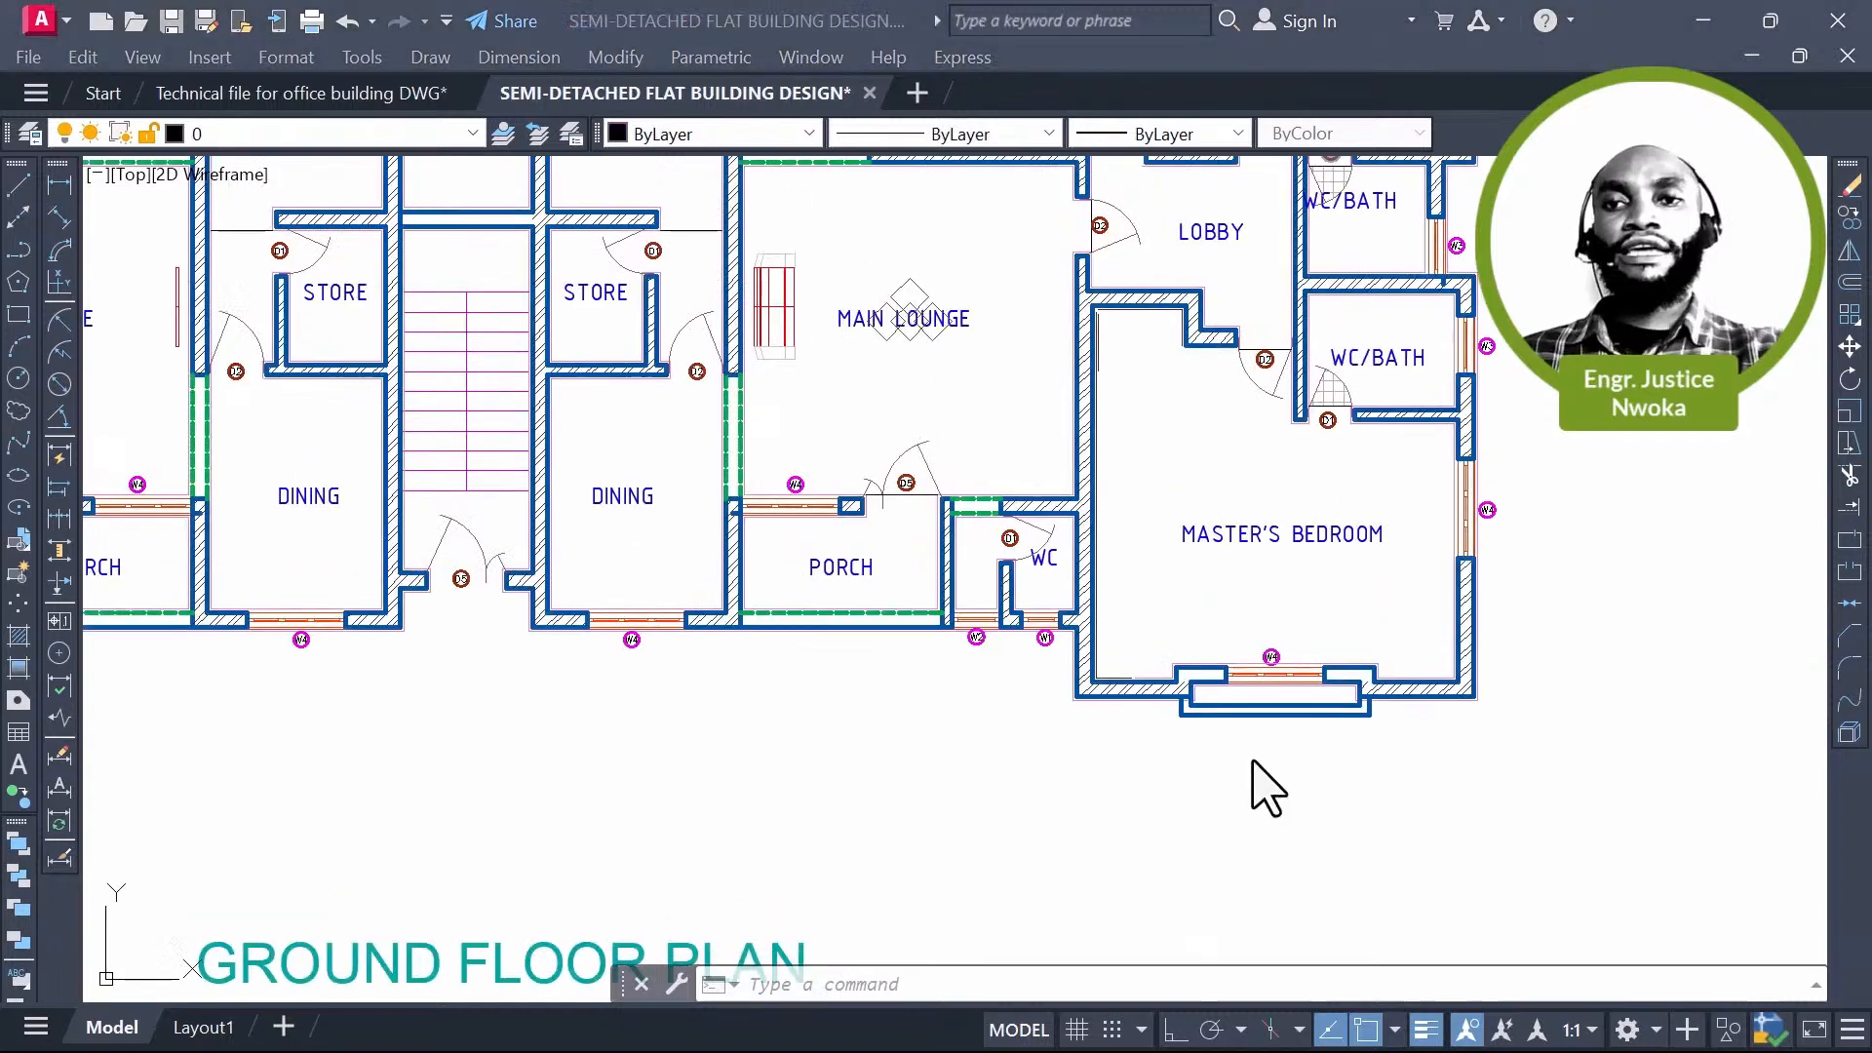
# Step: Erase the planter outline outside the right-hand flat's master's bedroom window
pyautogui.scroll(6, 1316, 698)
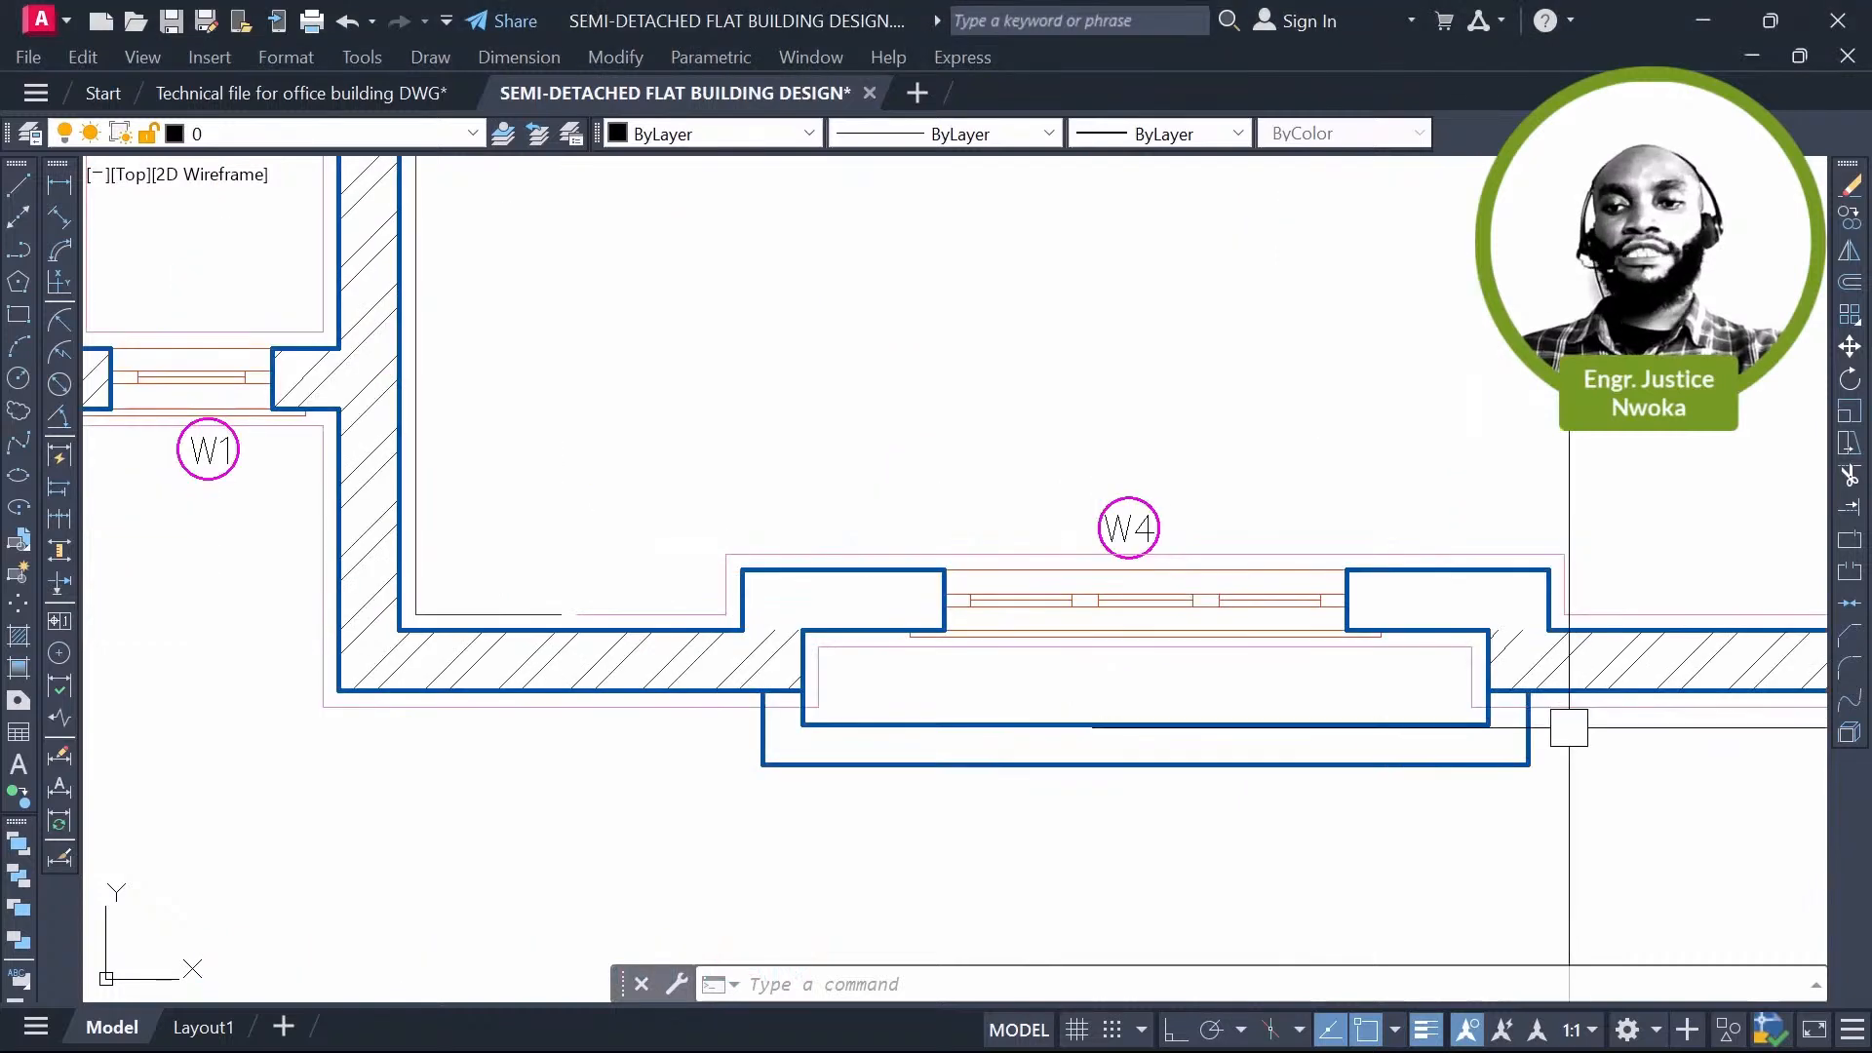
pyautogui.scroll(2, 1567, 722)
pyautogui.click(1562, 722)
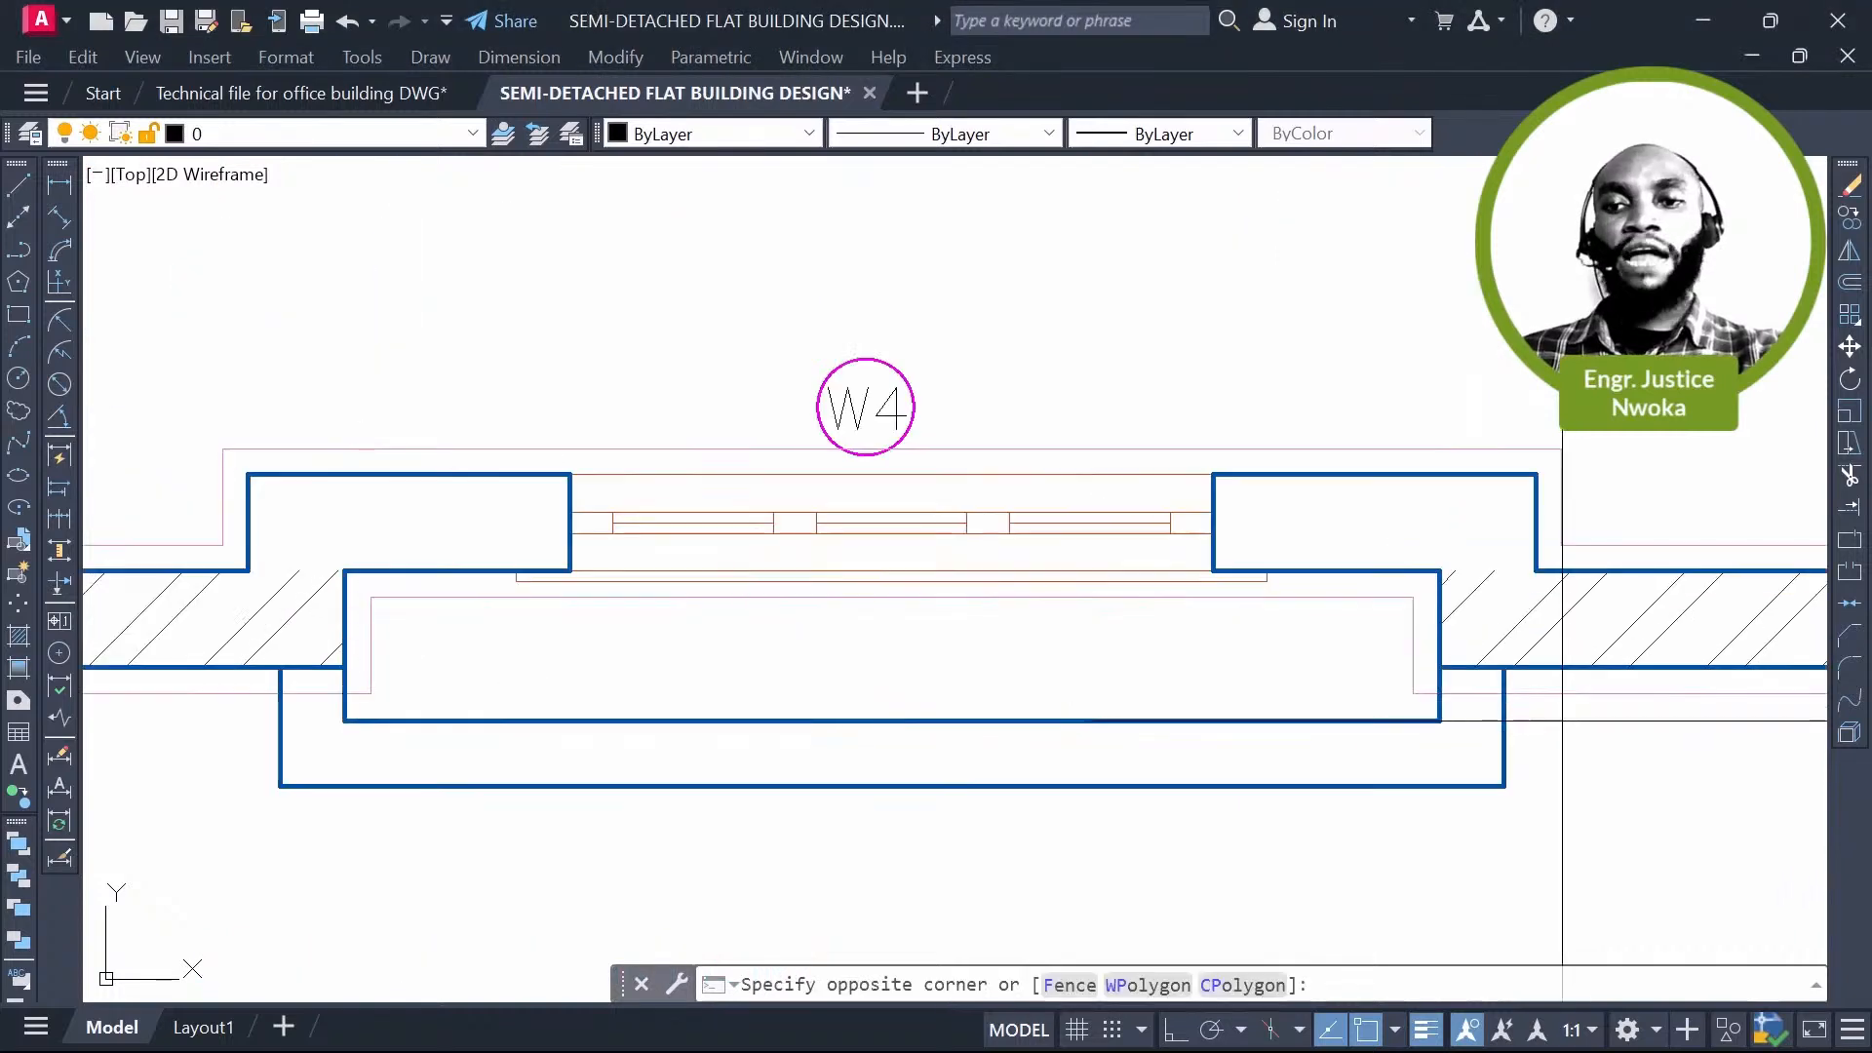
pyautogui.click(703, 637)
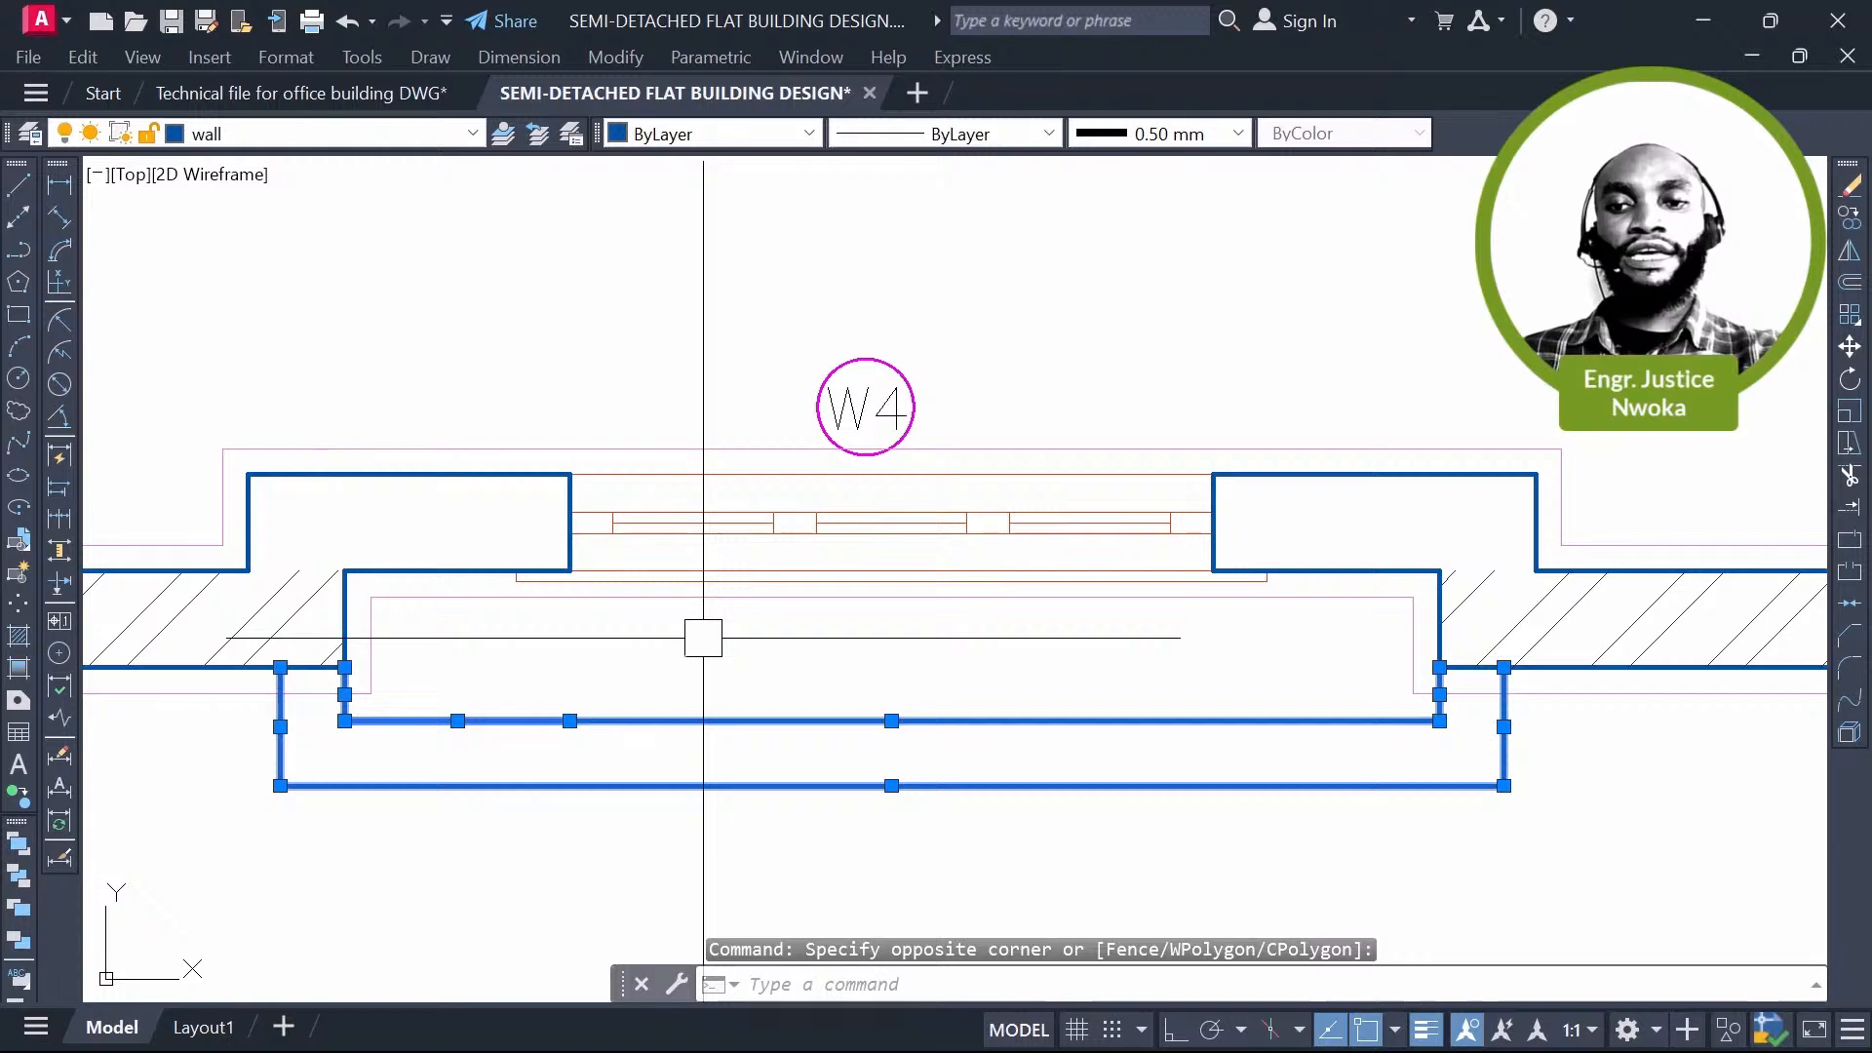
pyautogui.press('Delete')
# Step: Erase the planter outline outside the left-hand flat's master's bedroom window and the border line under the wall on its WC side
pyautogui.scroll(-8, 703, 638)
pyautogui.moveTo(1268, 624); pyautogui.dragTo(409, 546, button='middle')
pyautogui.scroll(6, 939, 490)
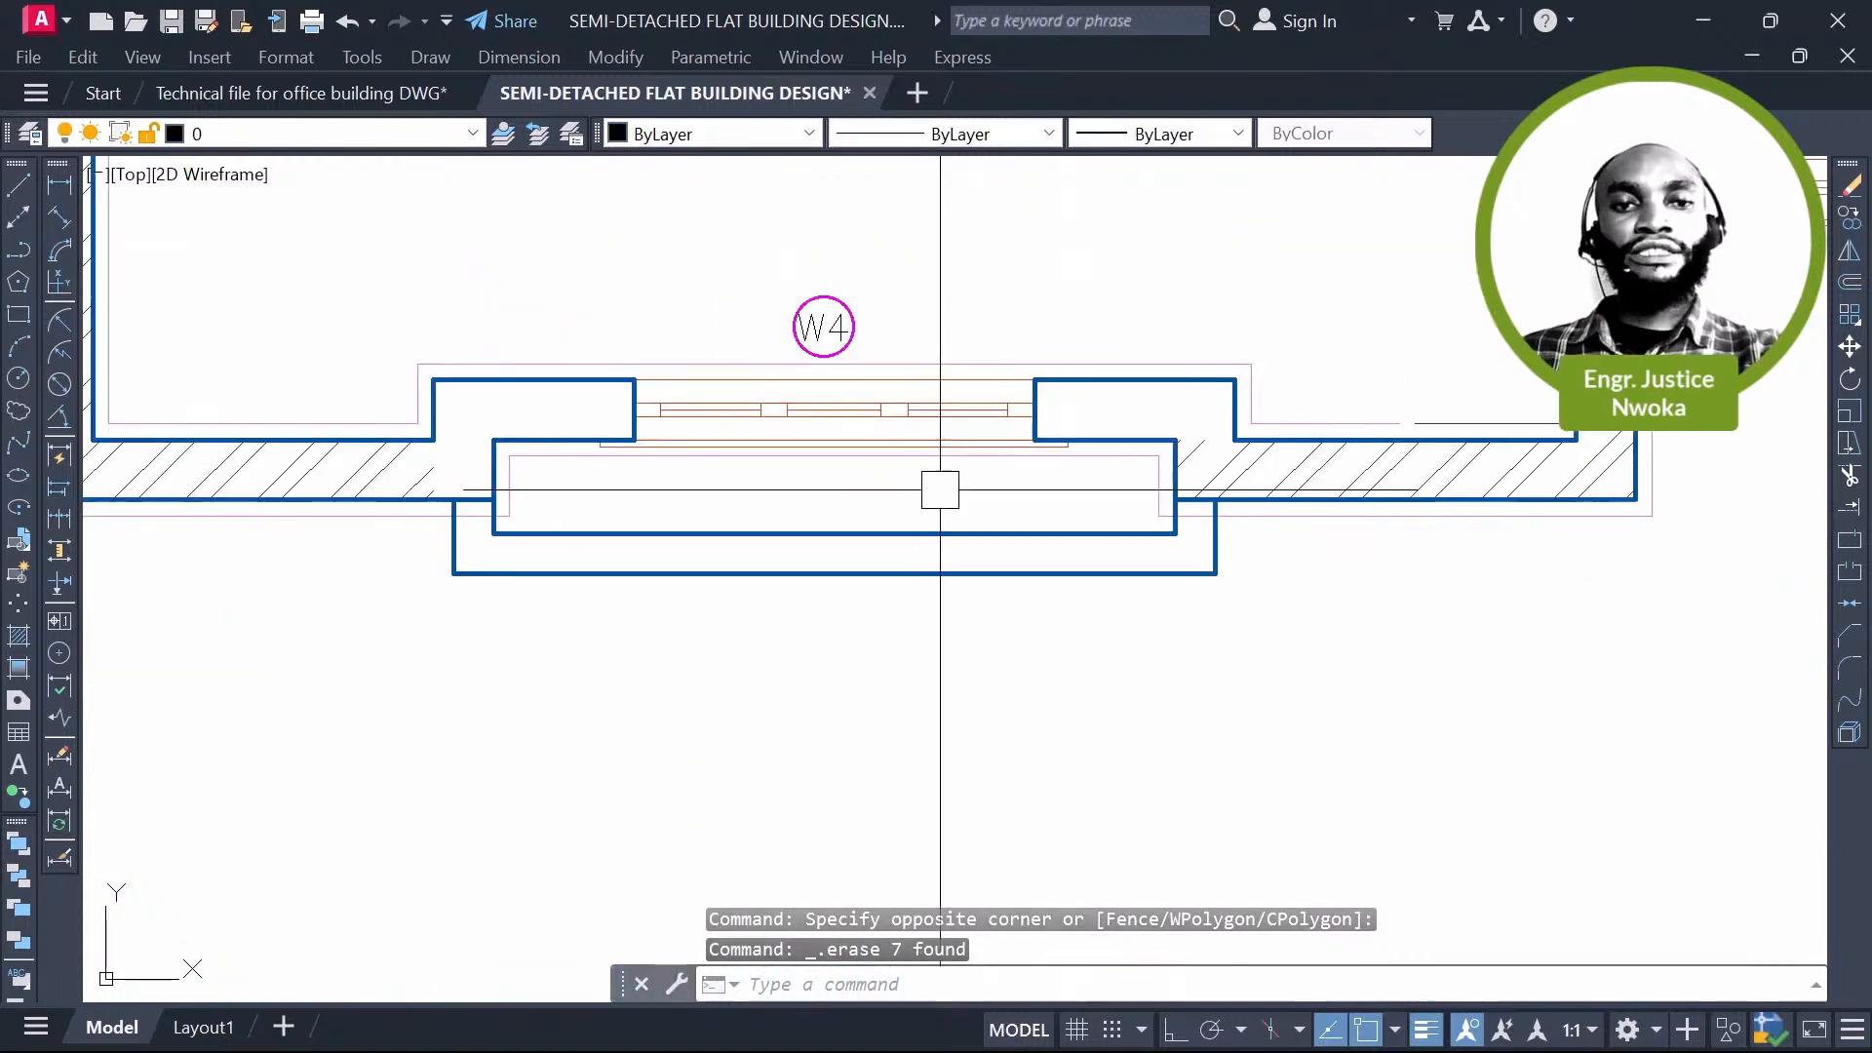
pyautogui.scroll(4, 572, 488)
pyautogui.click(572, 489)
pyautogui.click(331, 631)
pyautogui.press('Delete')
pyautogui.scroll(-3, 1228, 660)
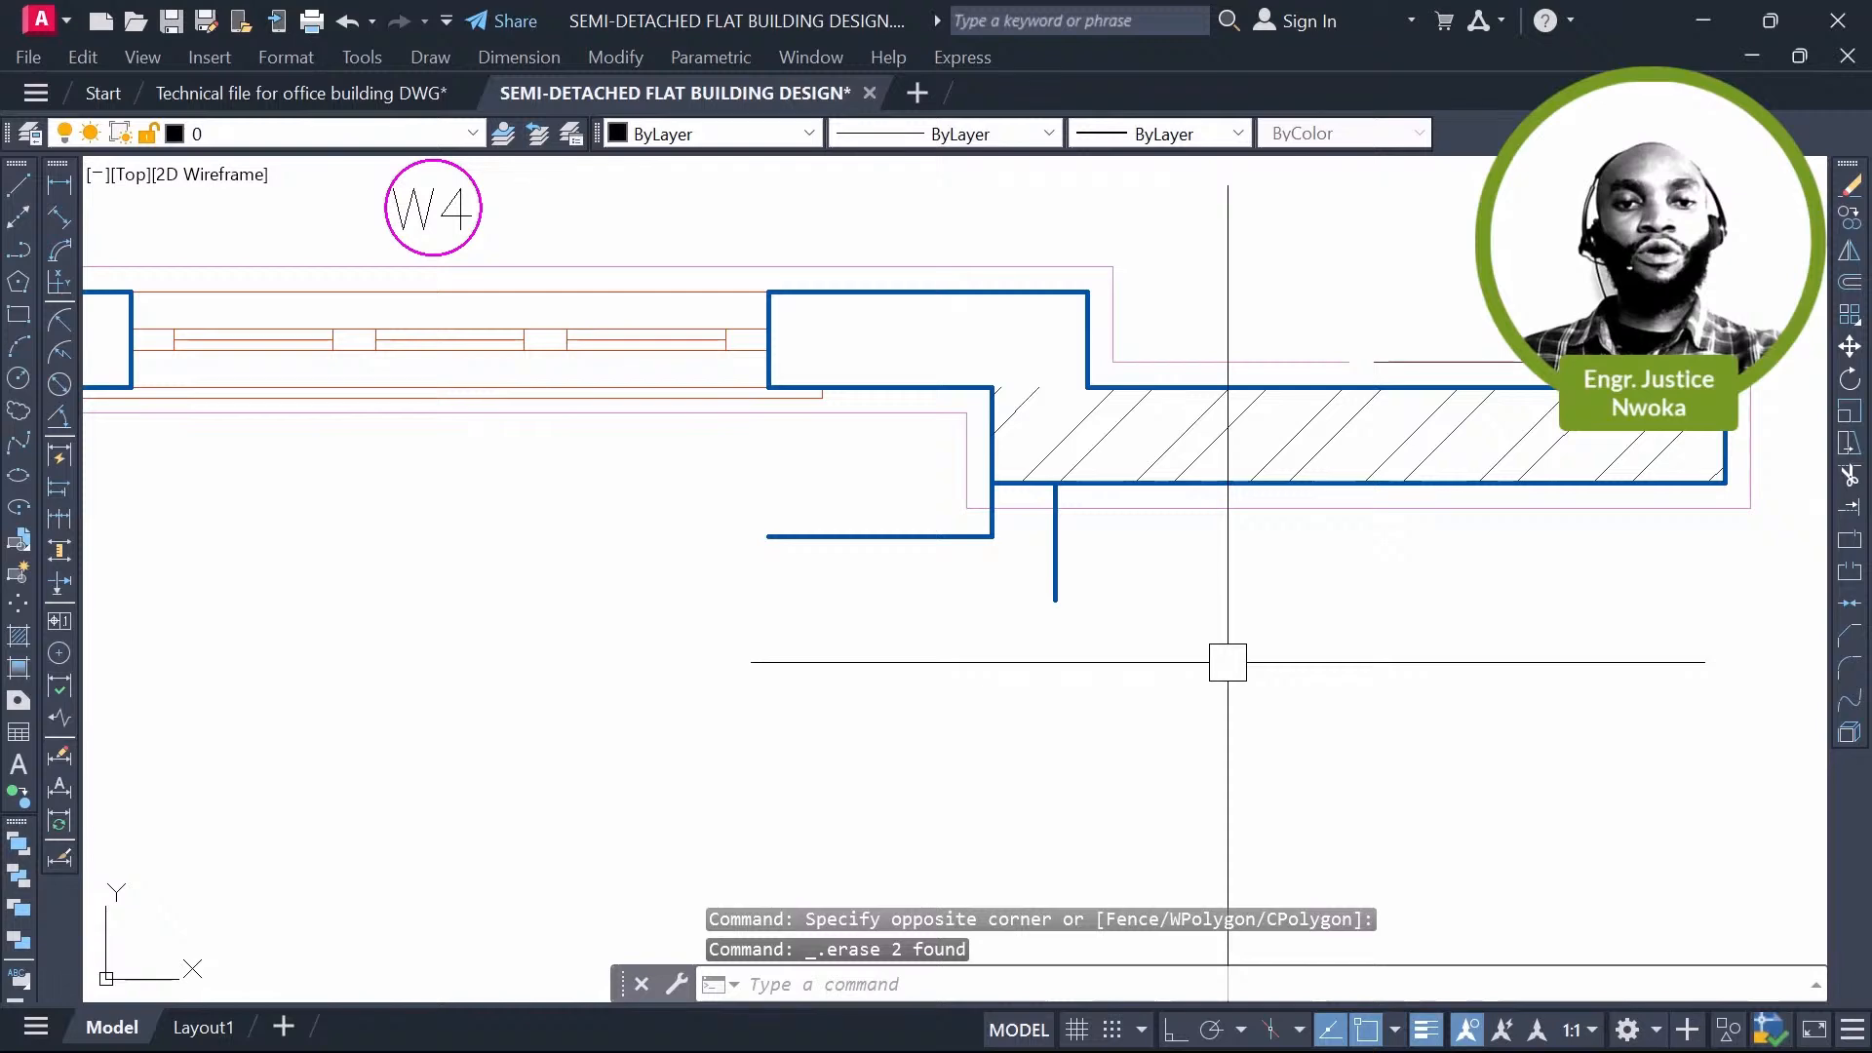
pyautogui.click(1094, 519)
pyautogui.click(1085, 548)
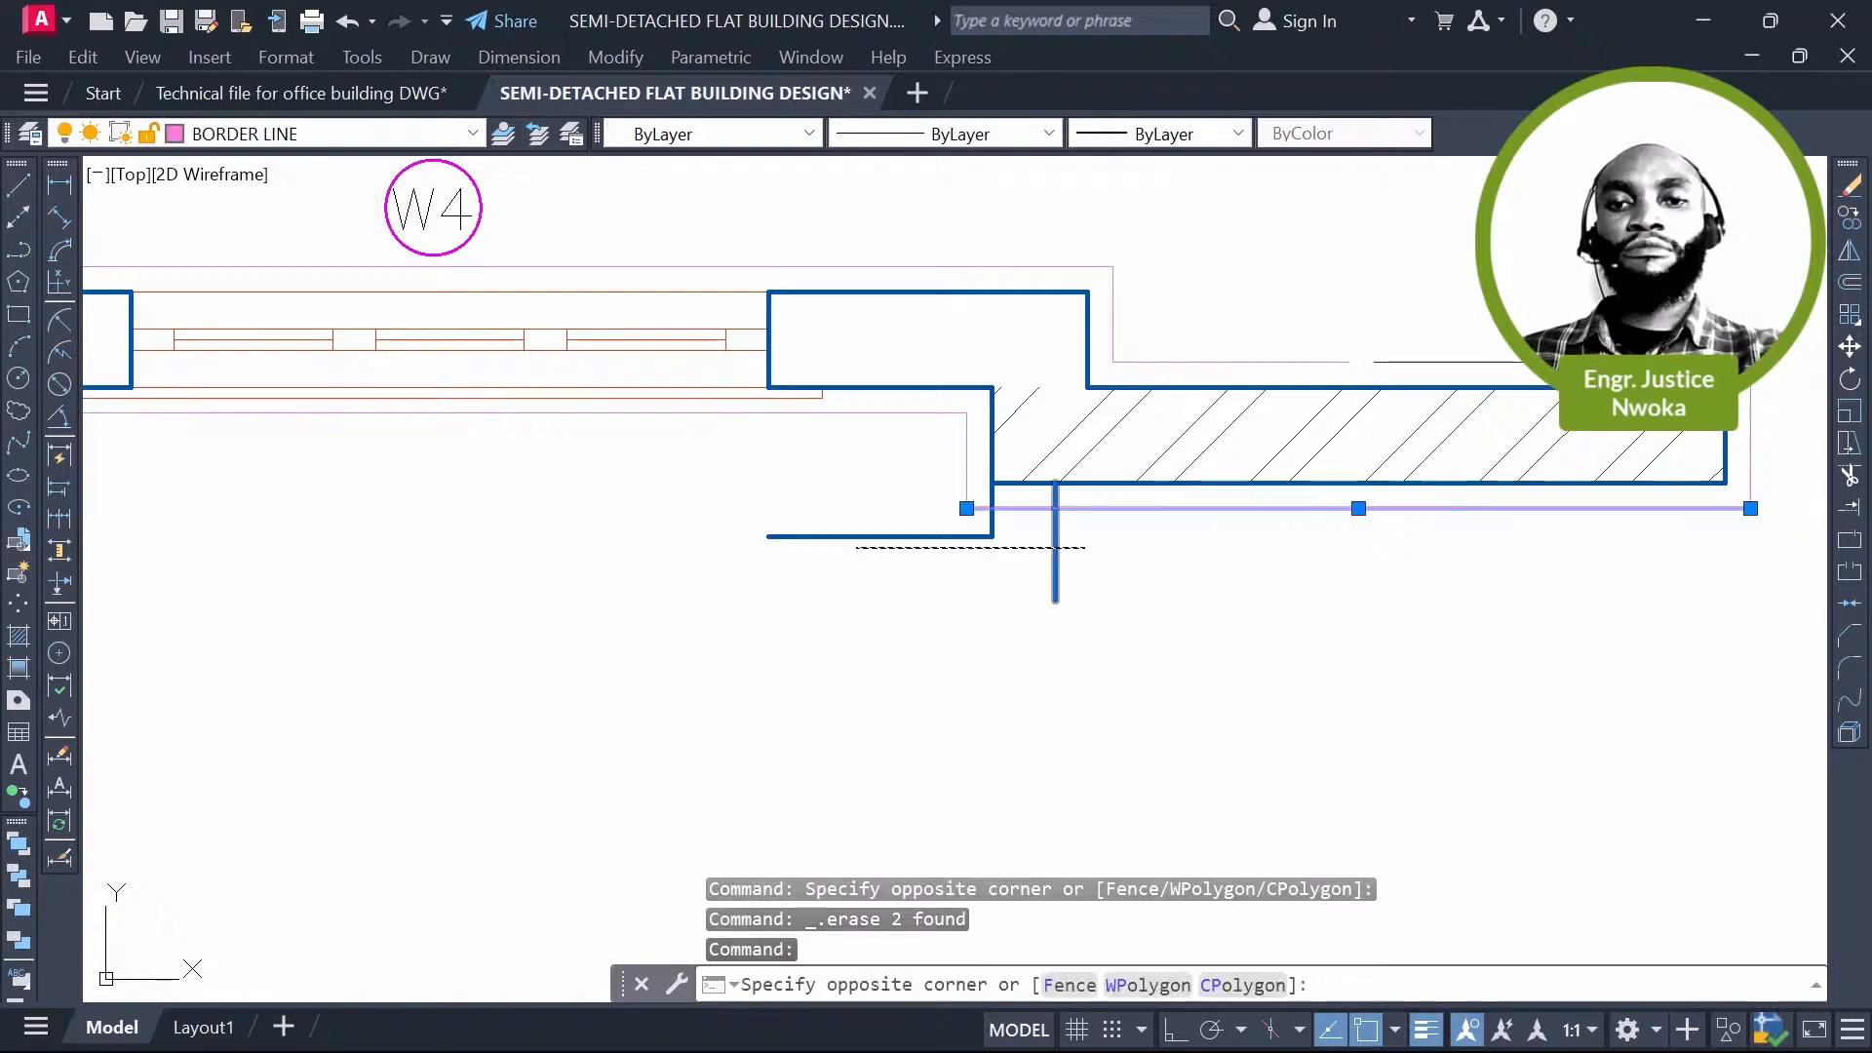
pyautogui.click(856, 548)
pyautogui.press('Delete')
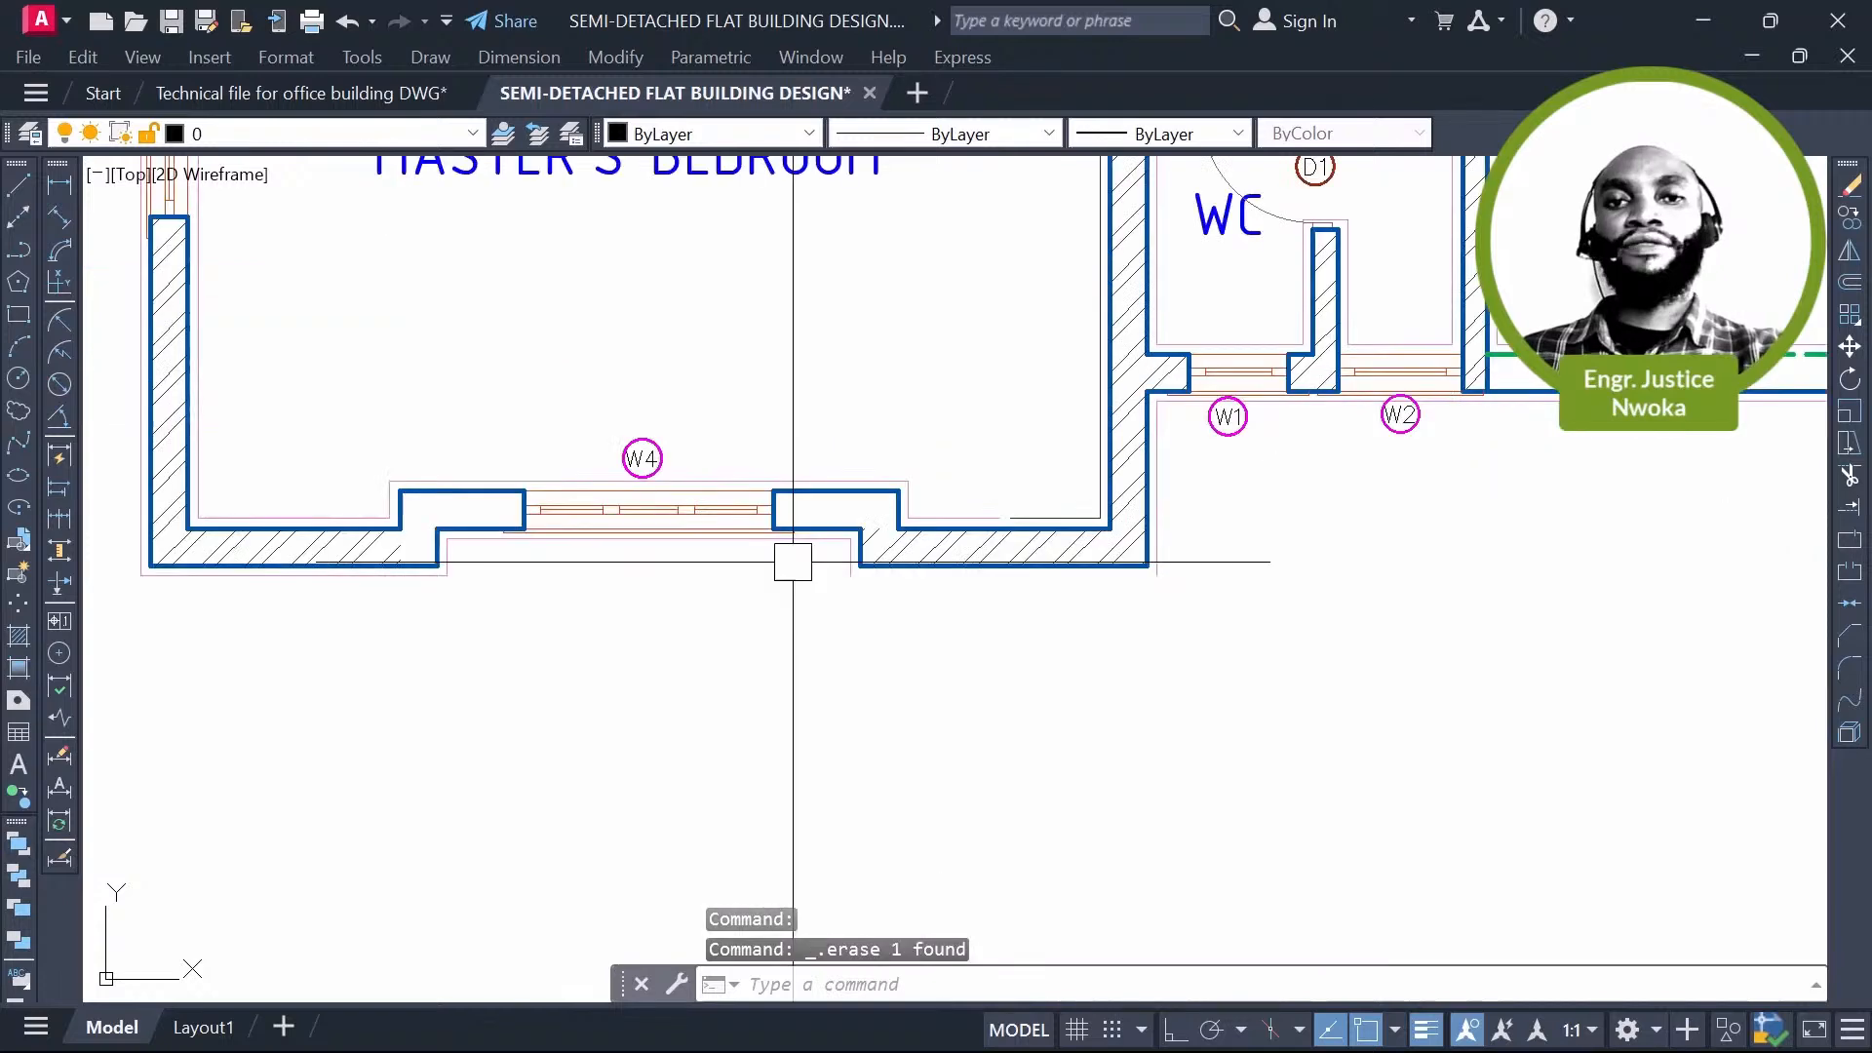
# Step: Erase the W4 window tag and all similar window and door tags from the copied plans, excluding the original drawing sheets from the selection
pyautogui.click(710, 711)
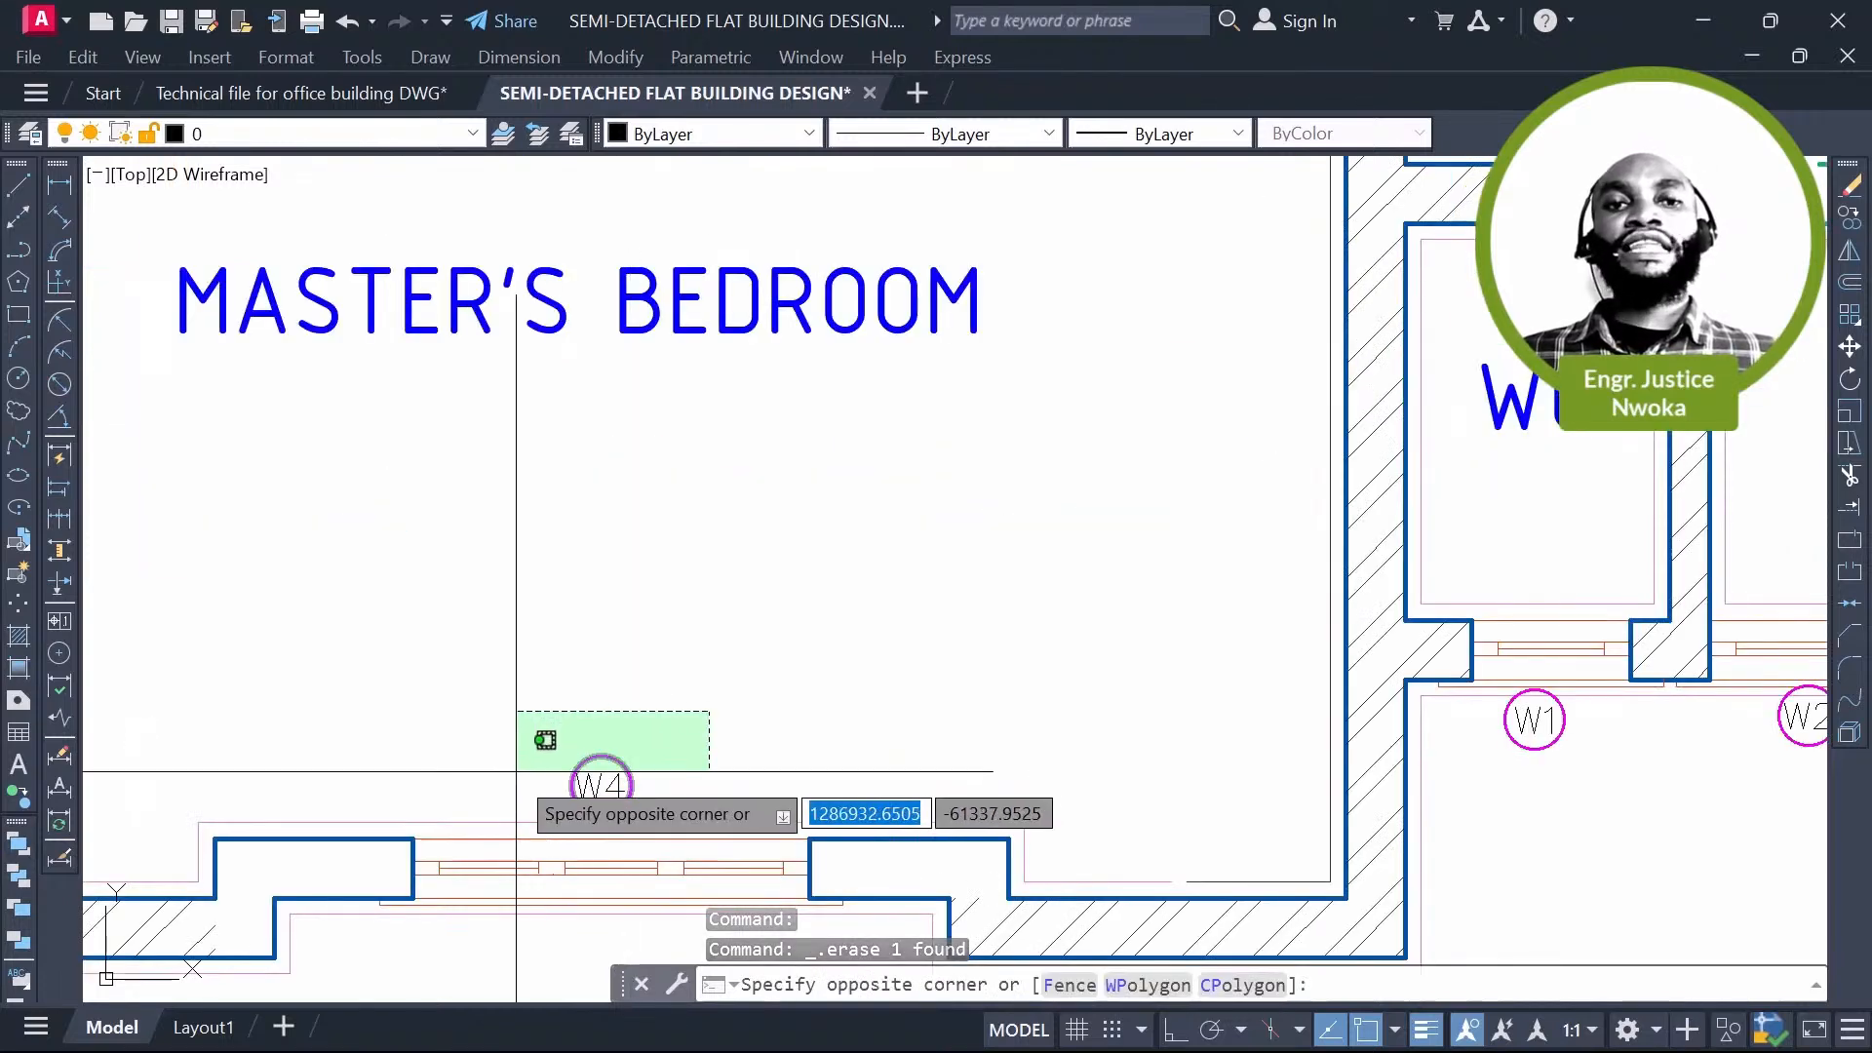
pyautogui.click(518, 773)
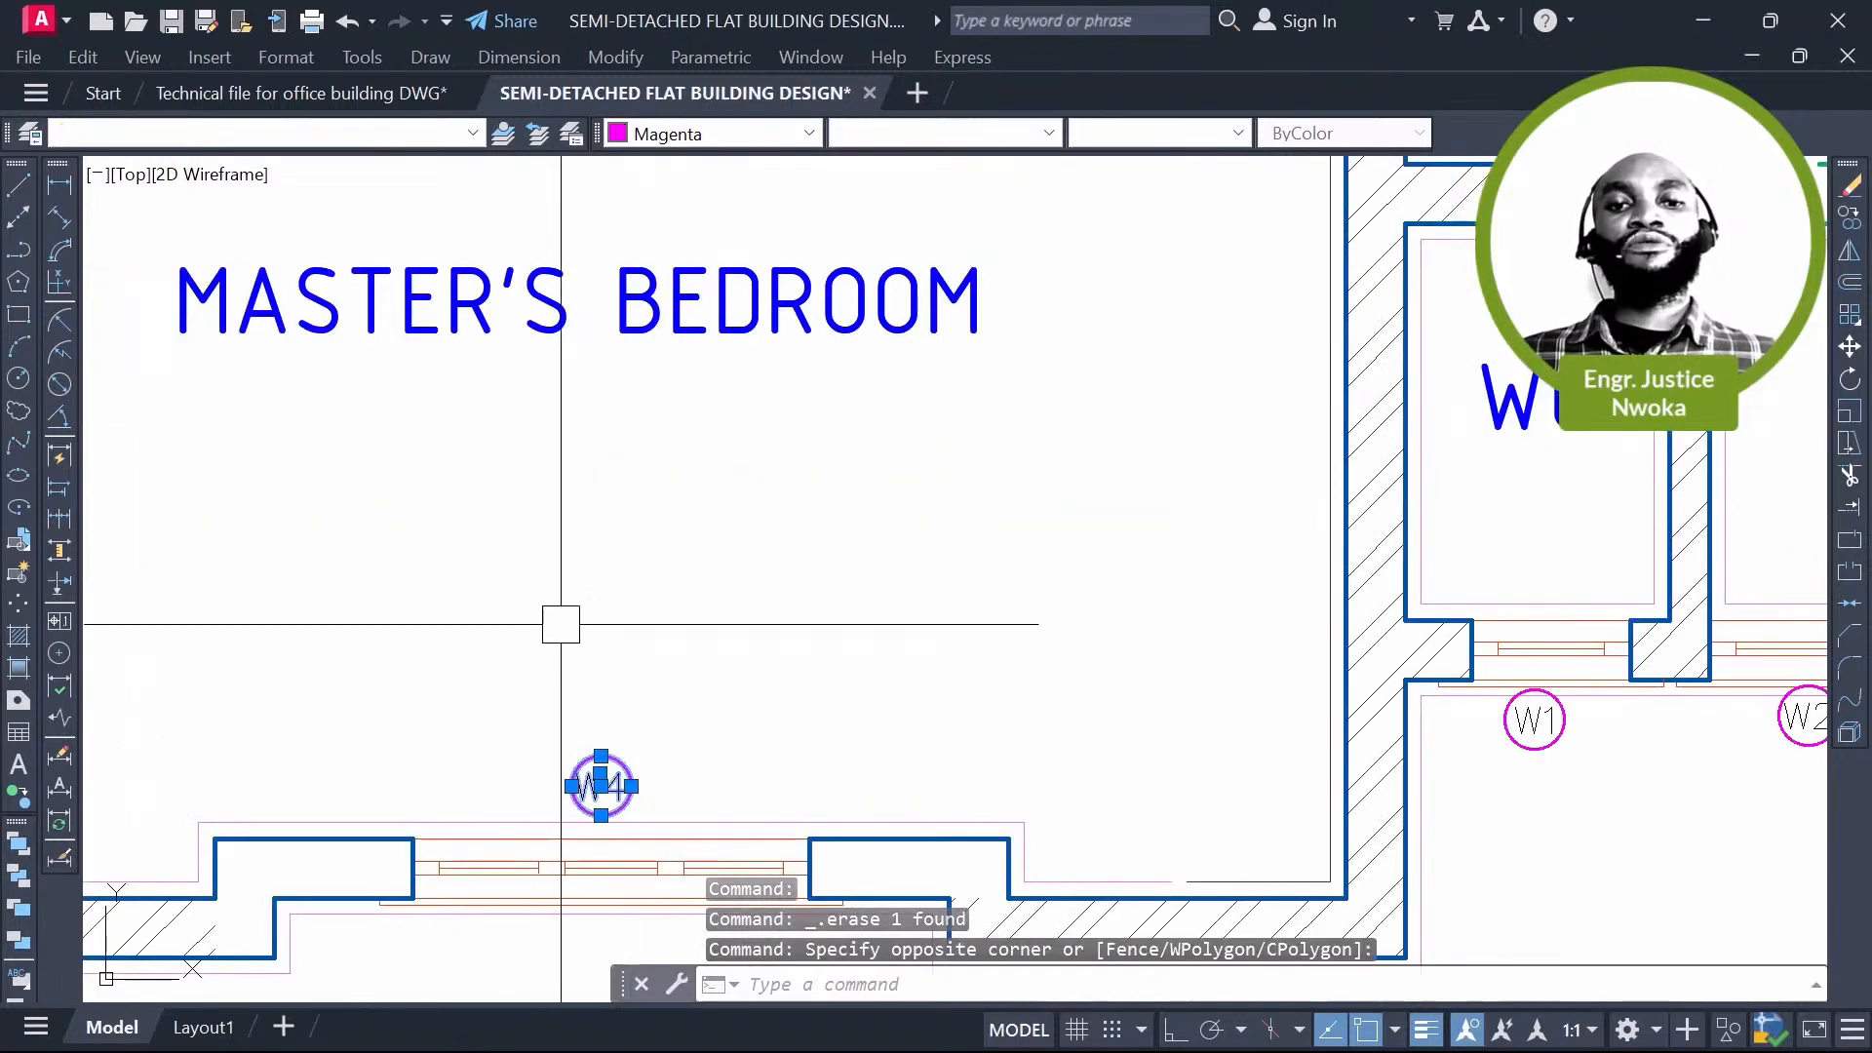
pyautogui.rightClick(561, 622)
pyautogui.click(702, 788)
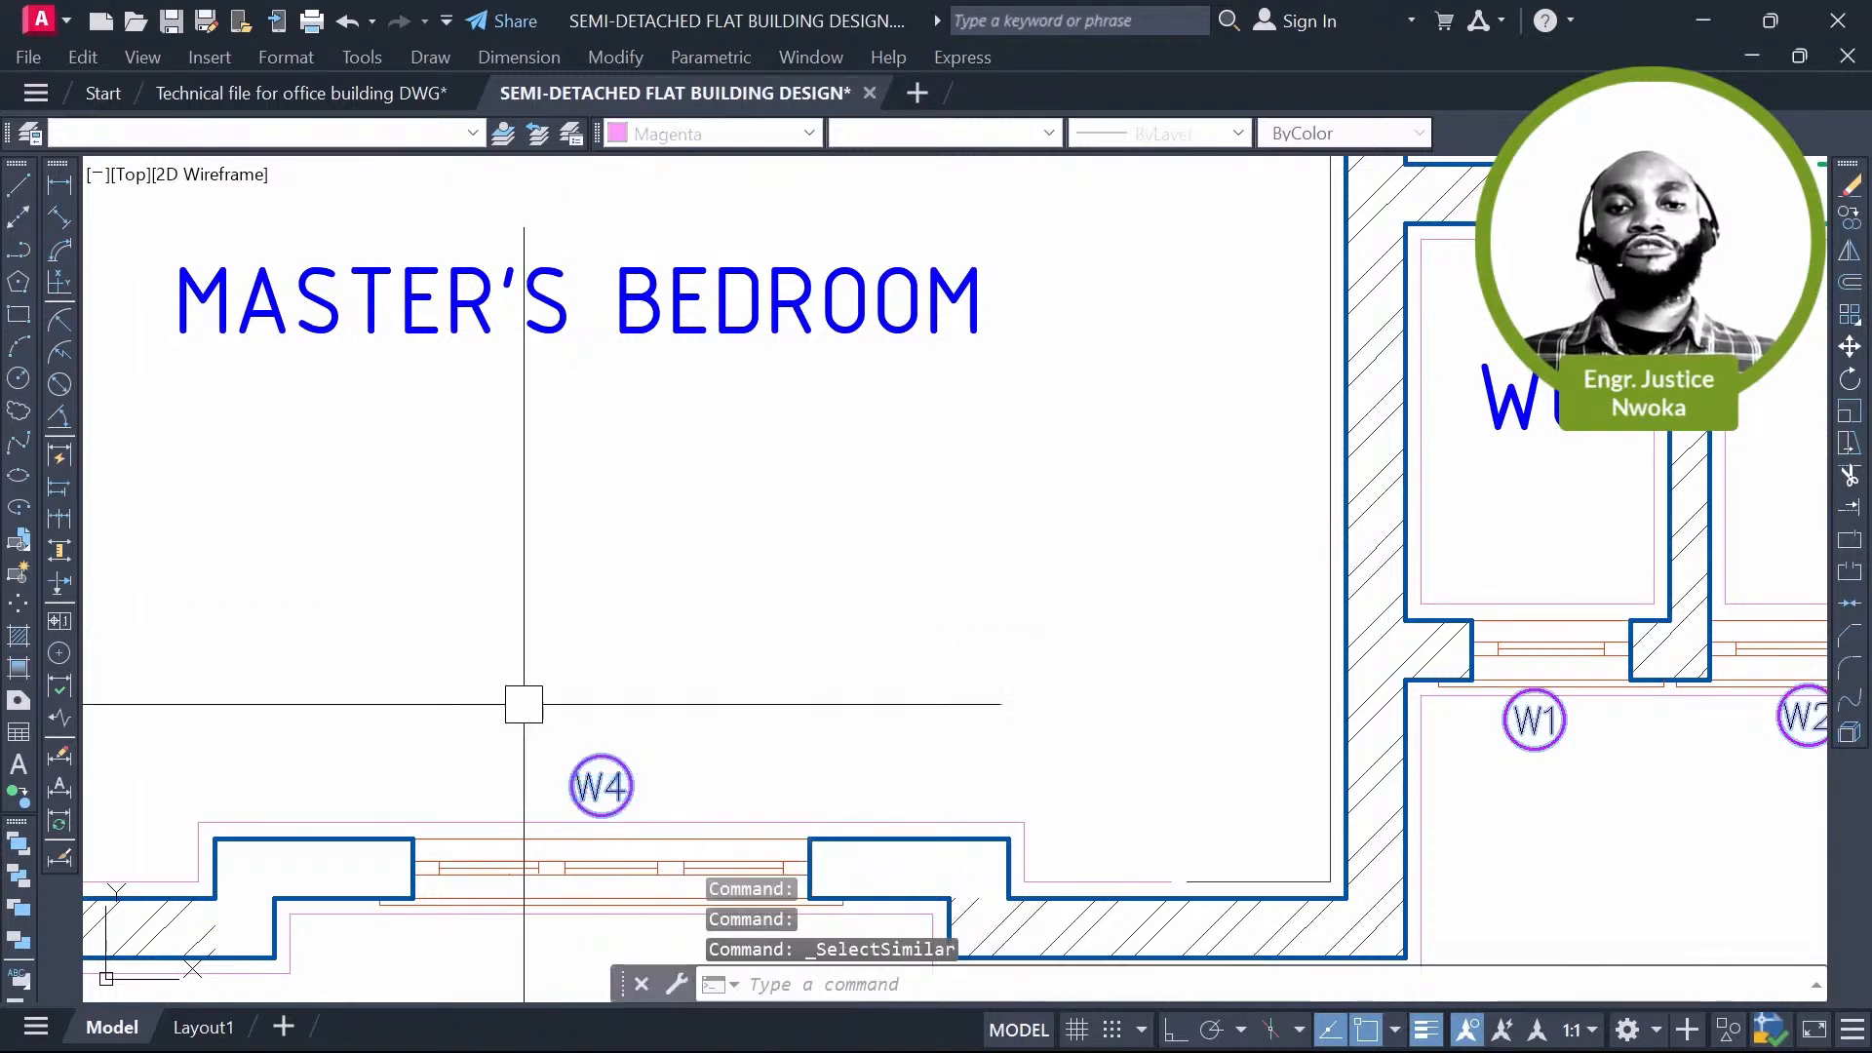
pyautogui.scroll(-5, 630, 630)
pyautogui.scroll(-5, 629, 630)
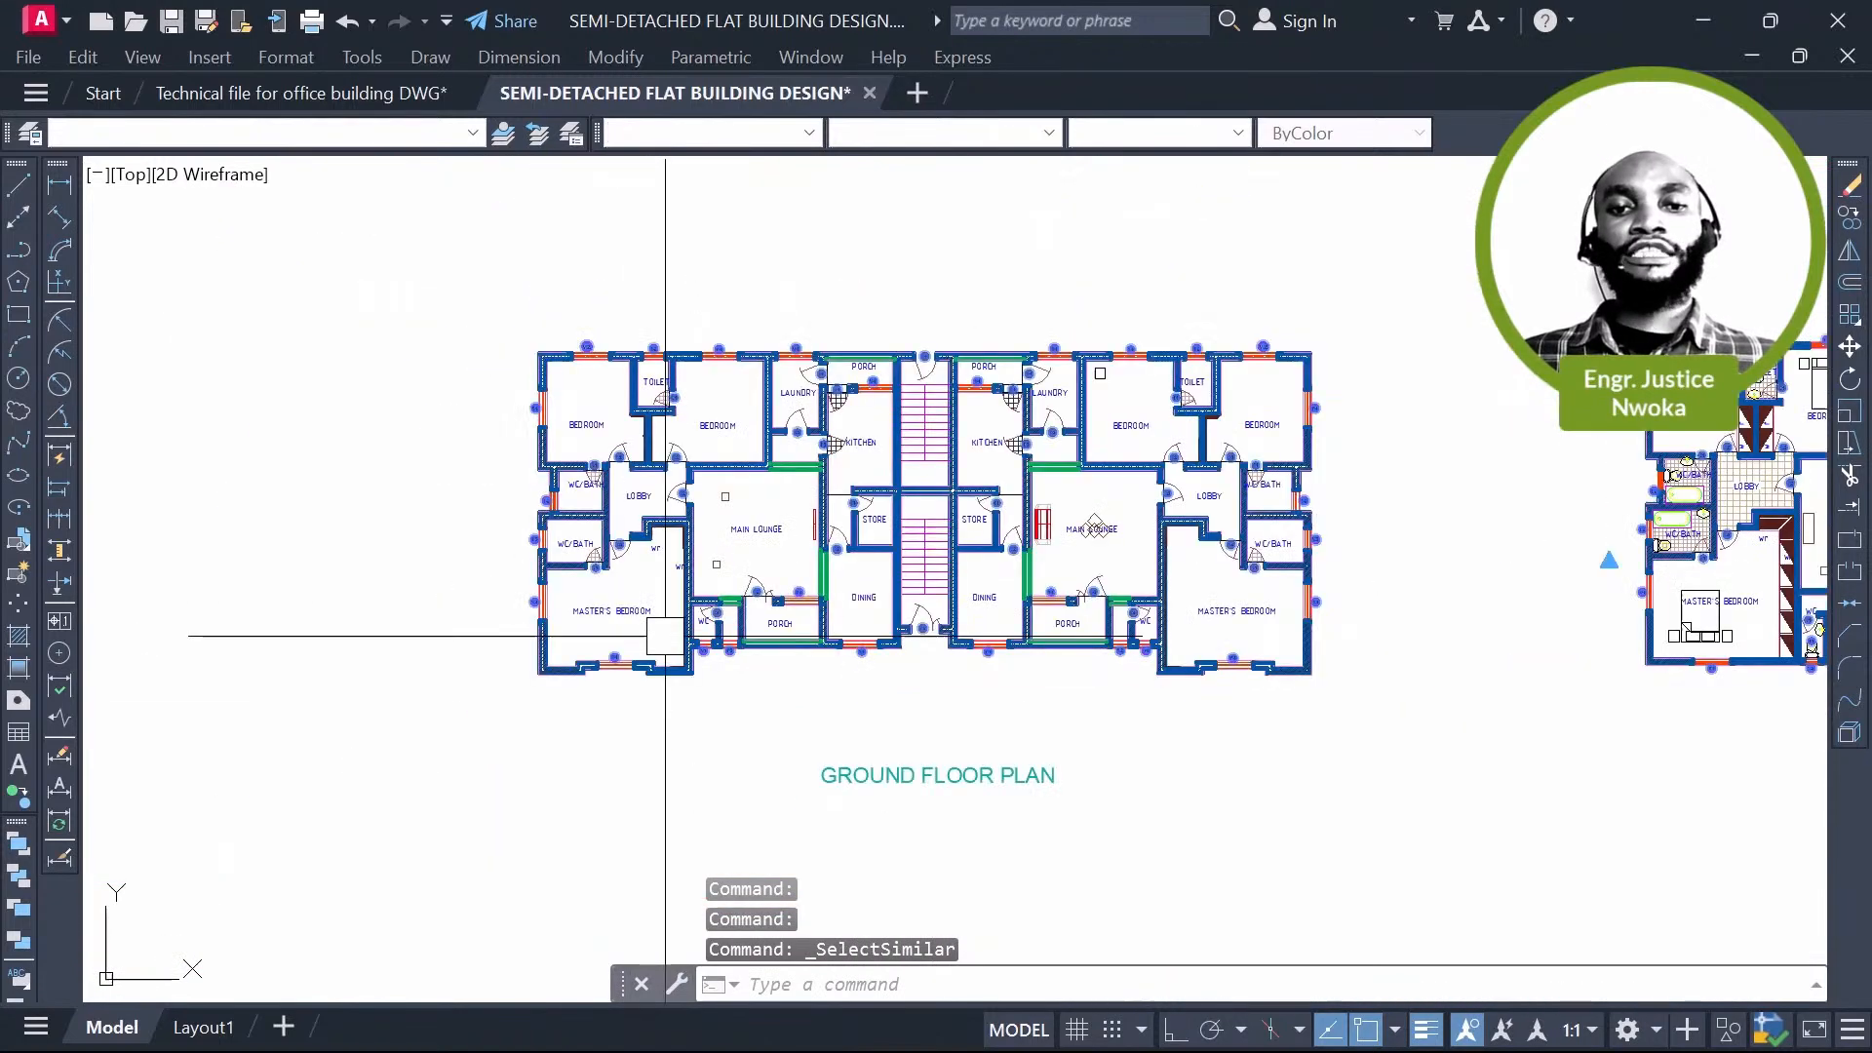
pyautogui.scroll(-8, 665, 635)
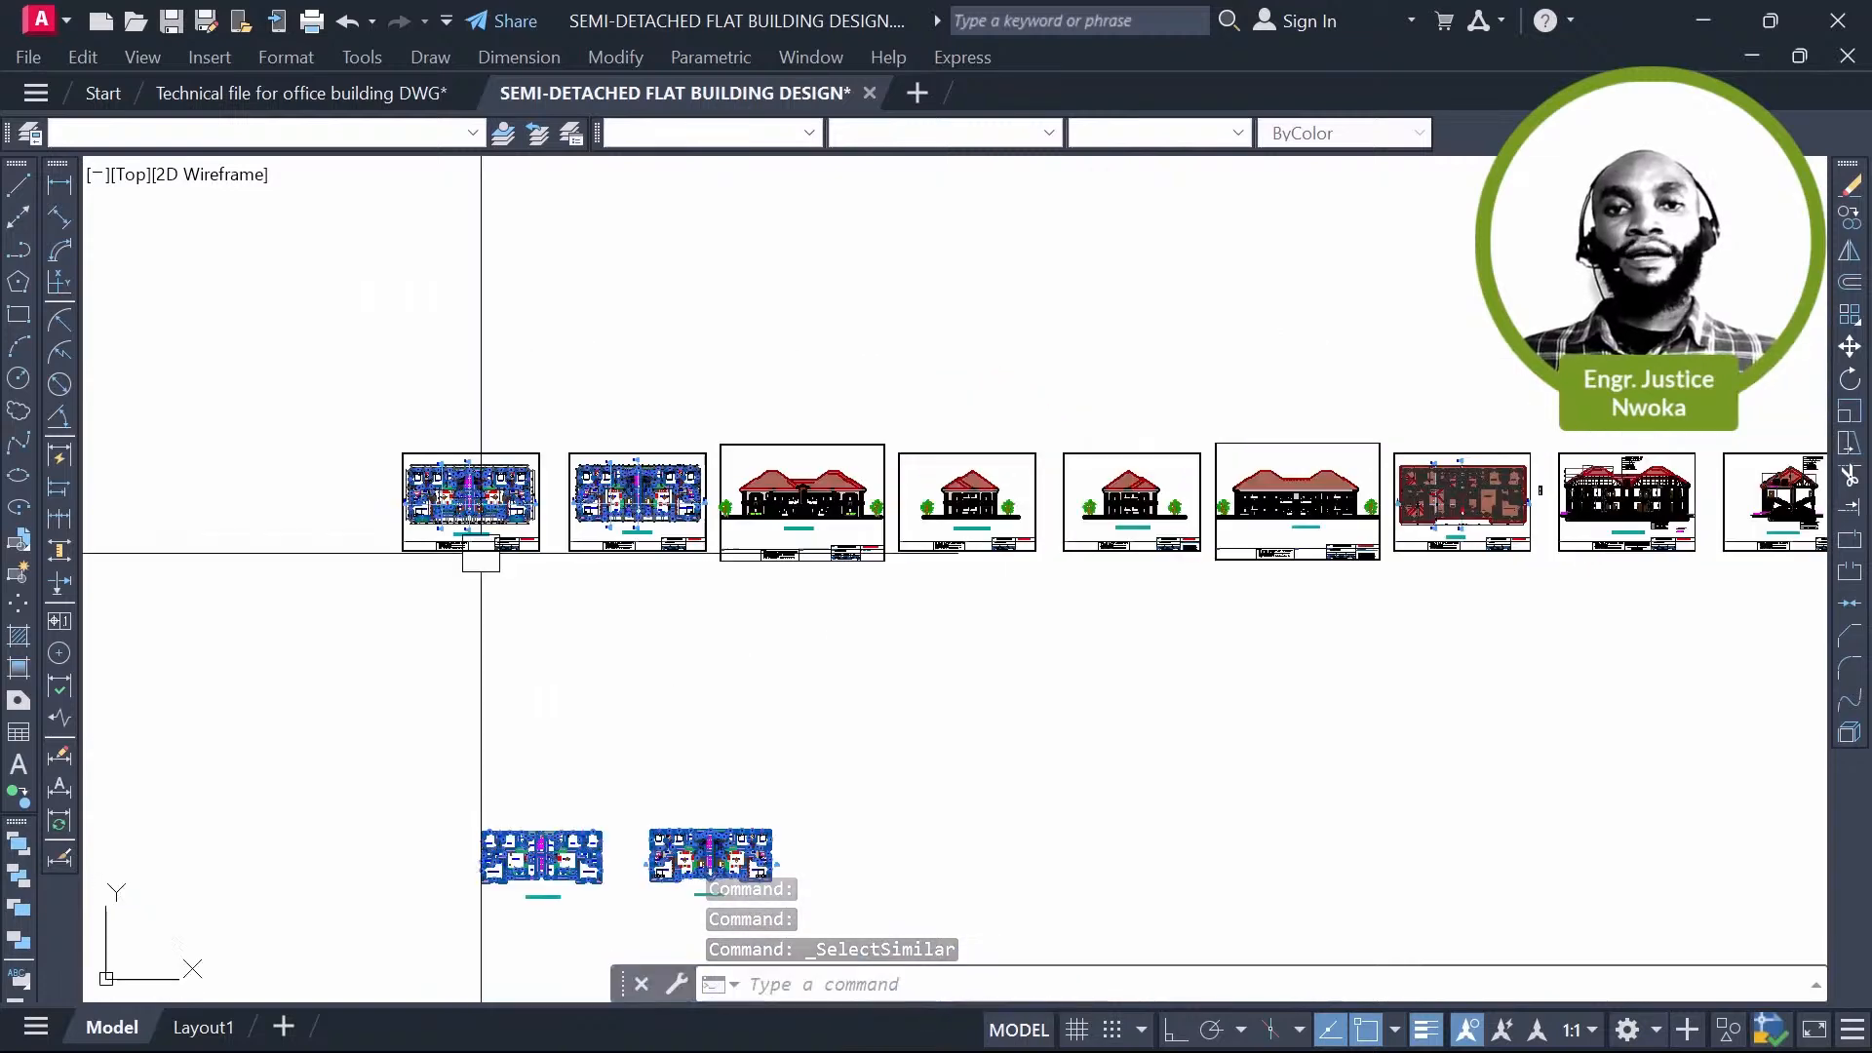
pyautogui.click(336, 381)
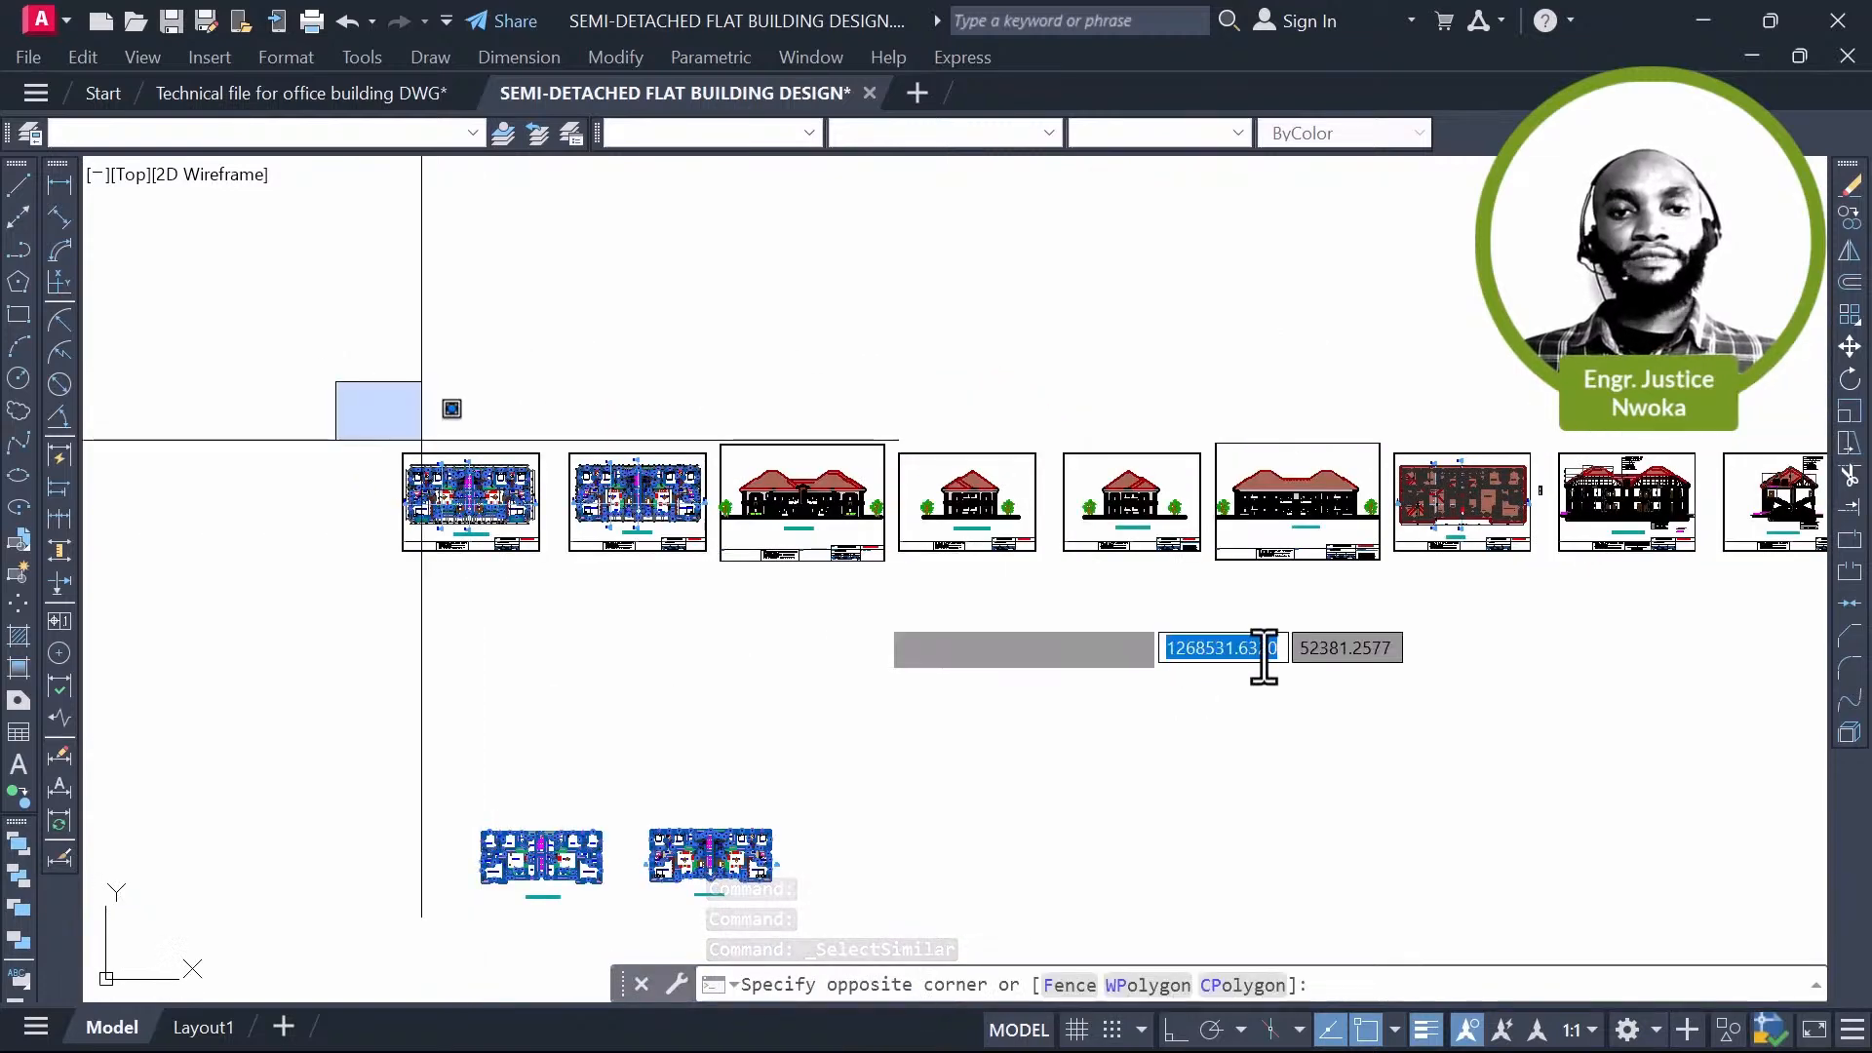
pyautogui.click(1031, 642)
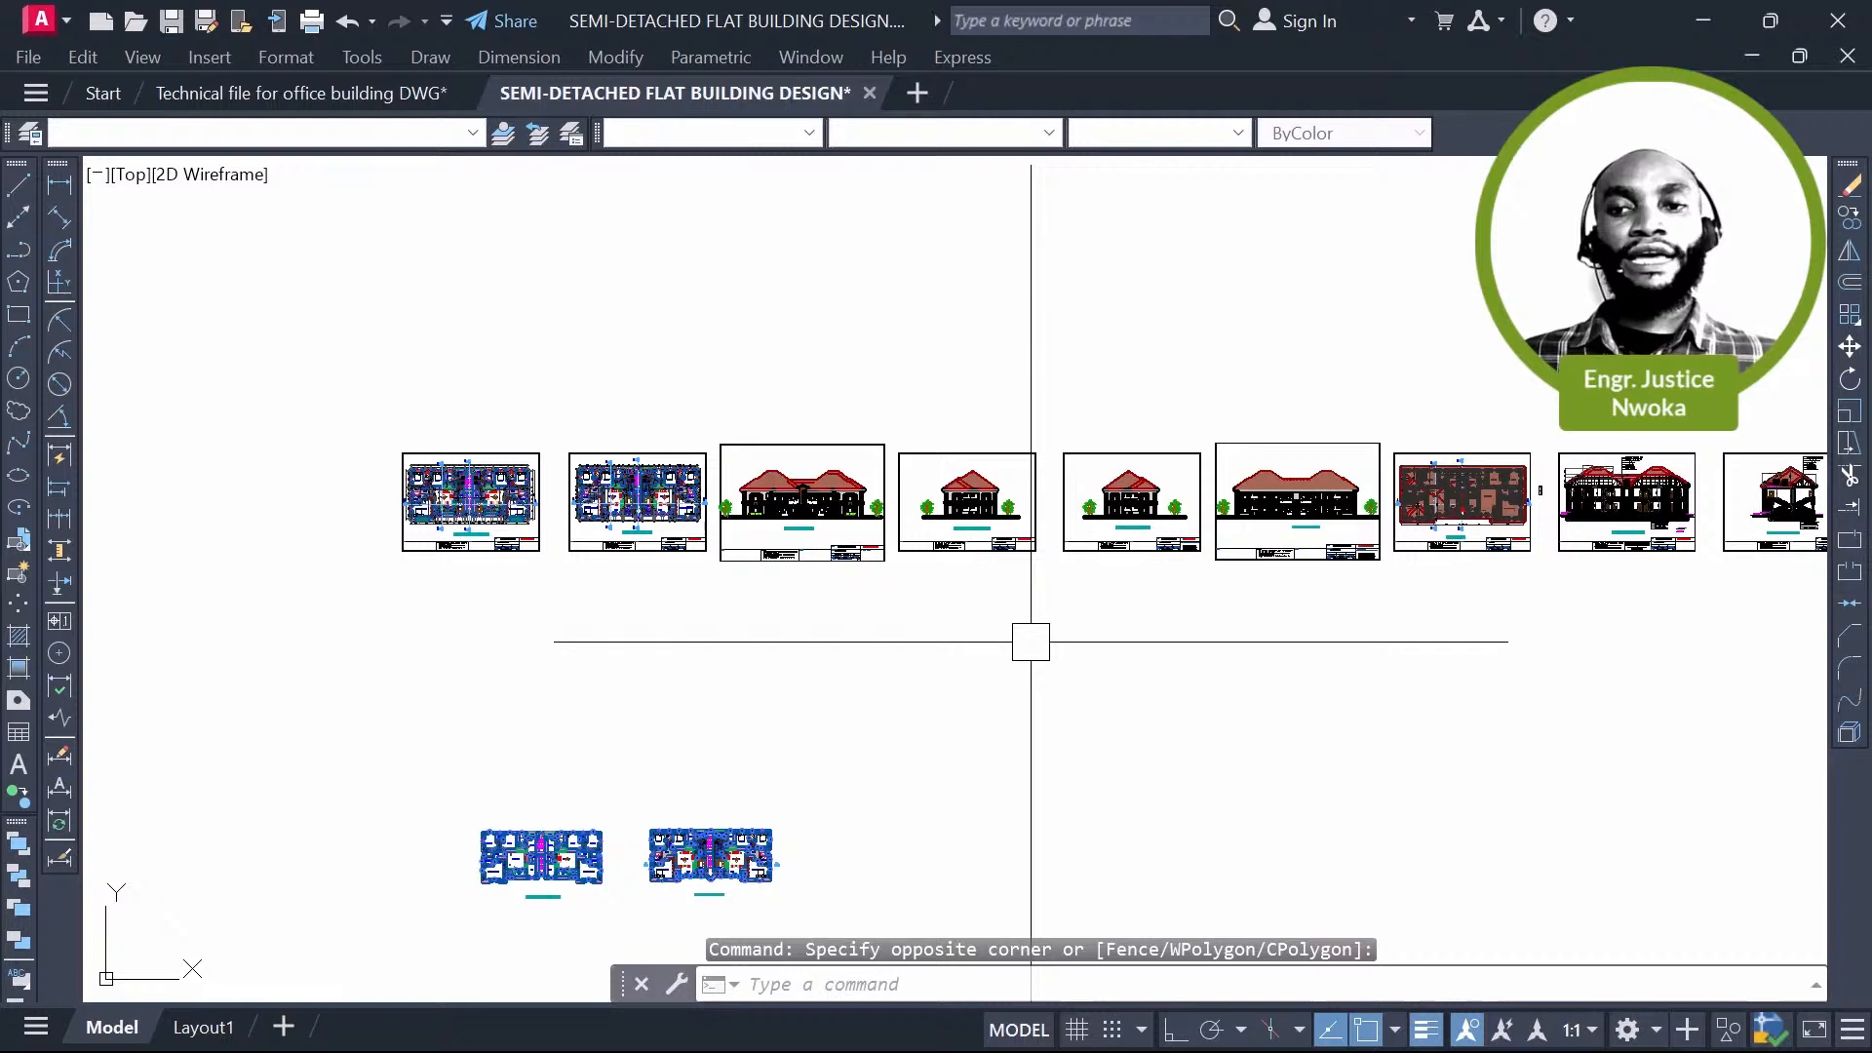
pyautogui.press('Delete')
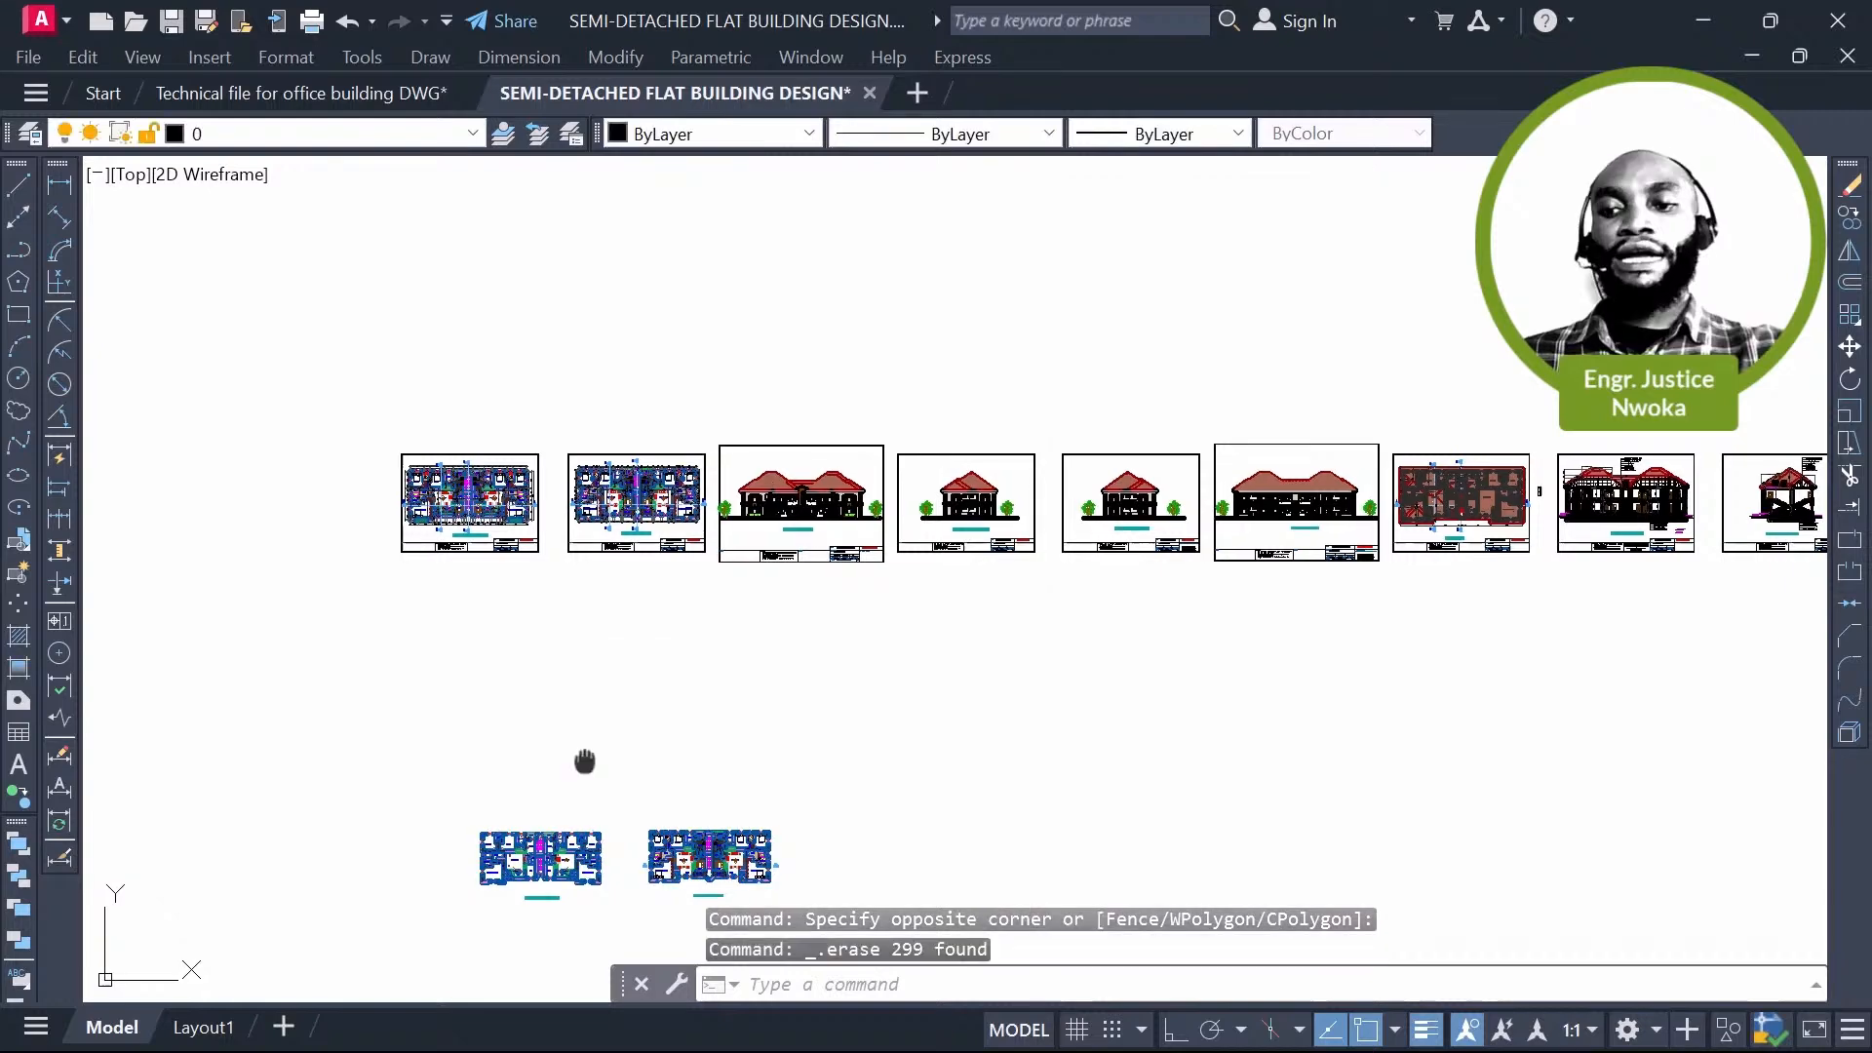
pyautogui.moveTo(585, 761); pyautogui.dragTo(872, 568, button='middle')
pyautogui.scroll(10, 795, 682)
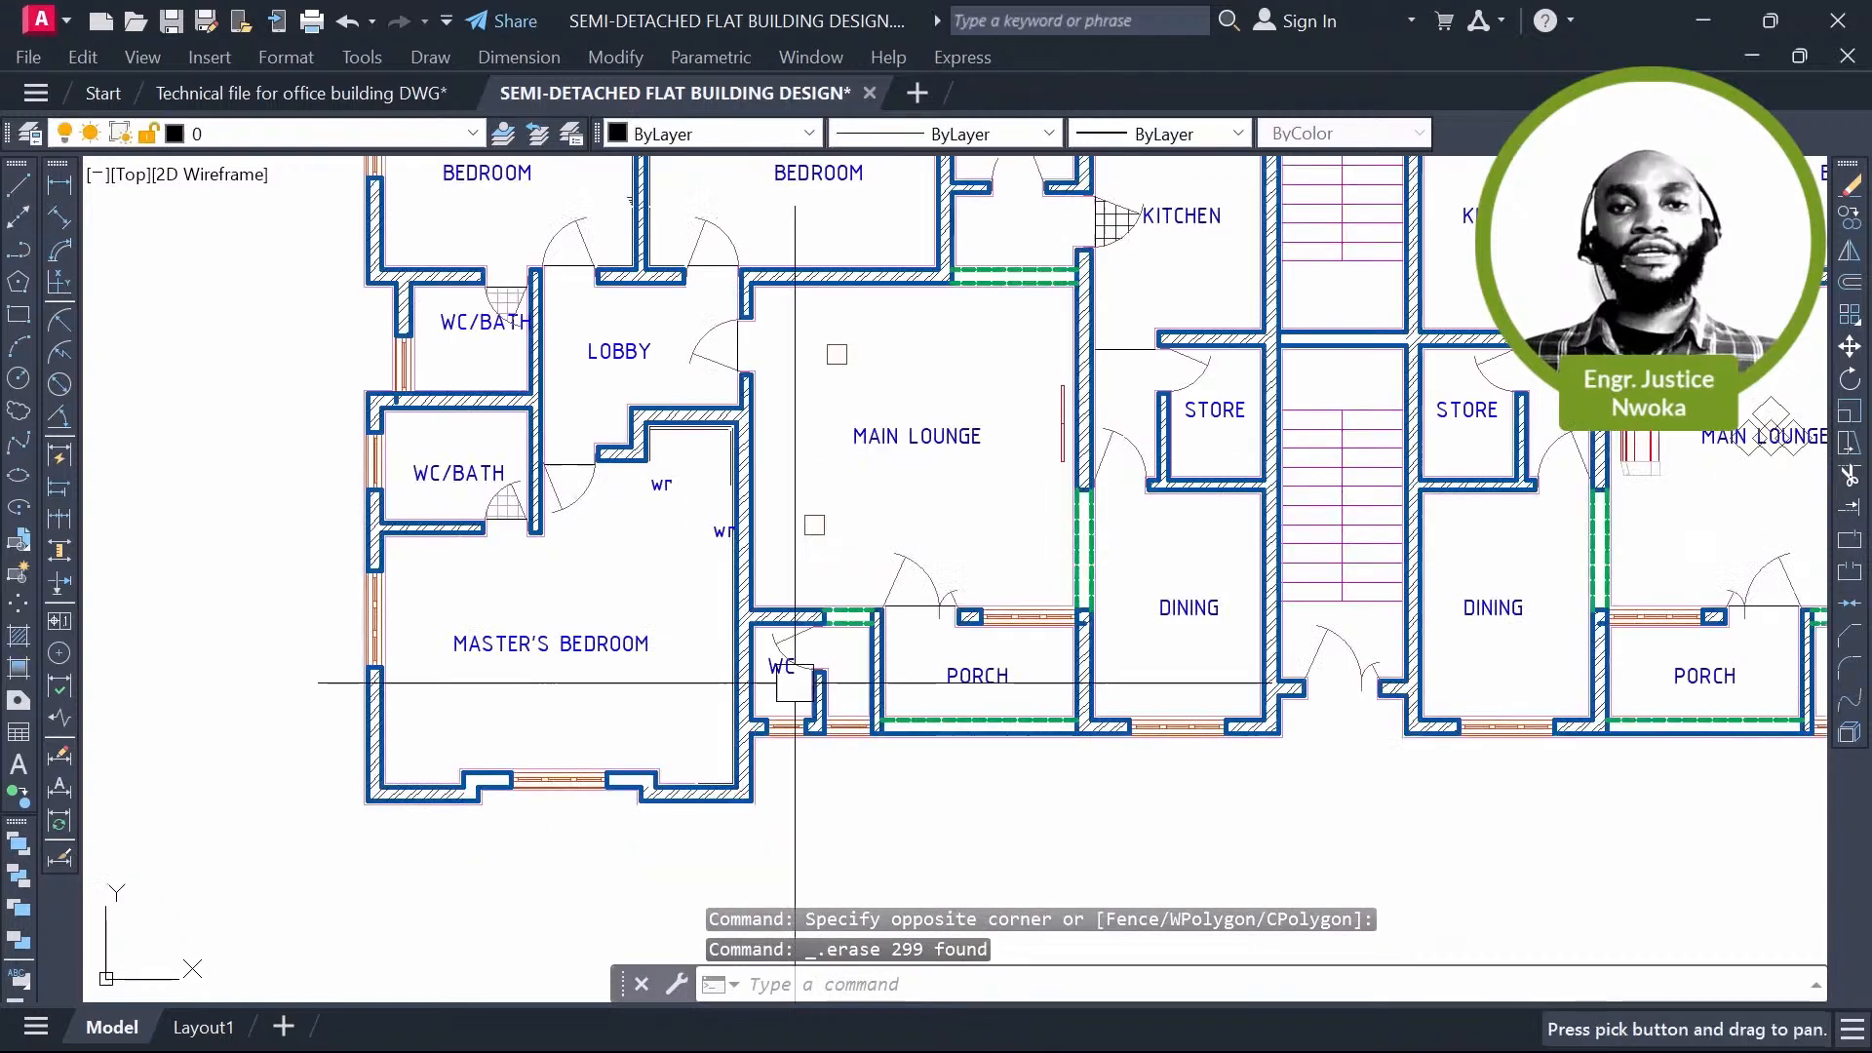
pyautogui.moveTo(730, 386); pyautogui.dragTo(749, 687, button='middle')
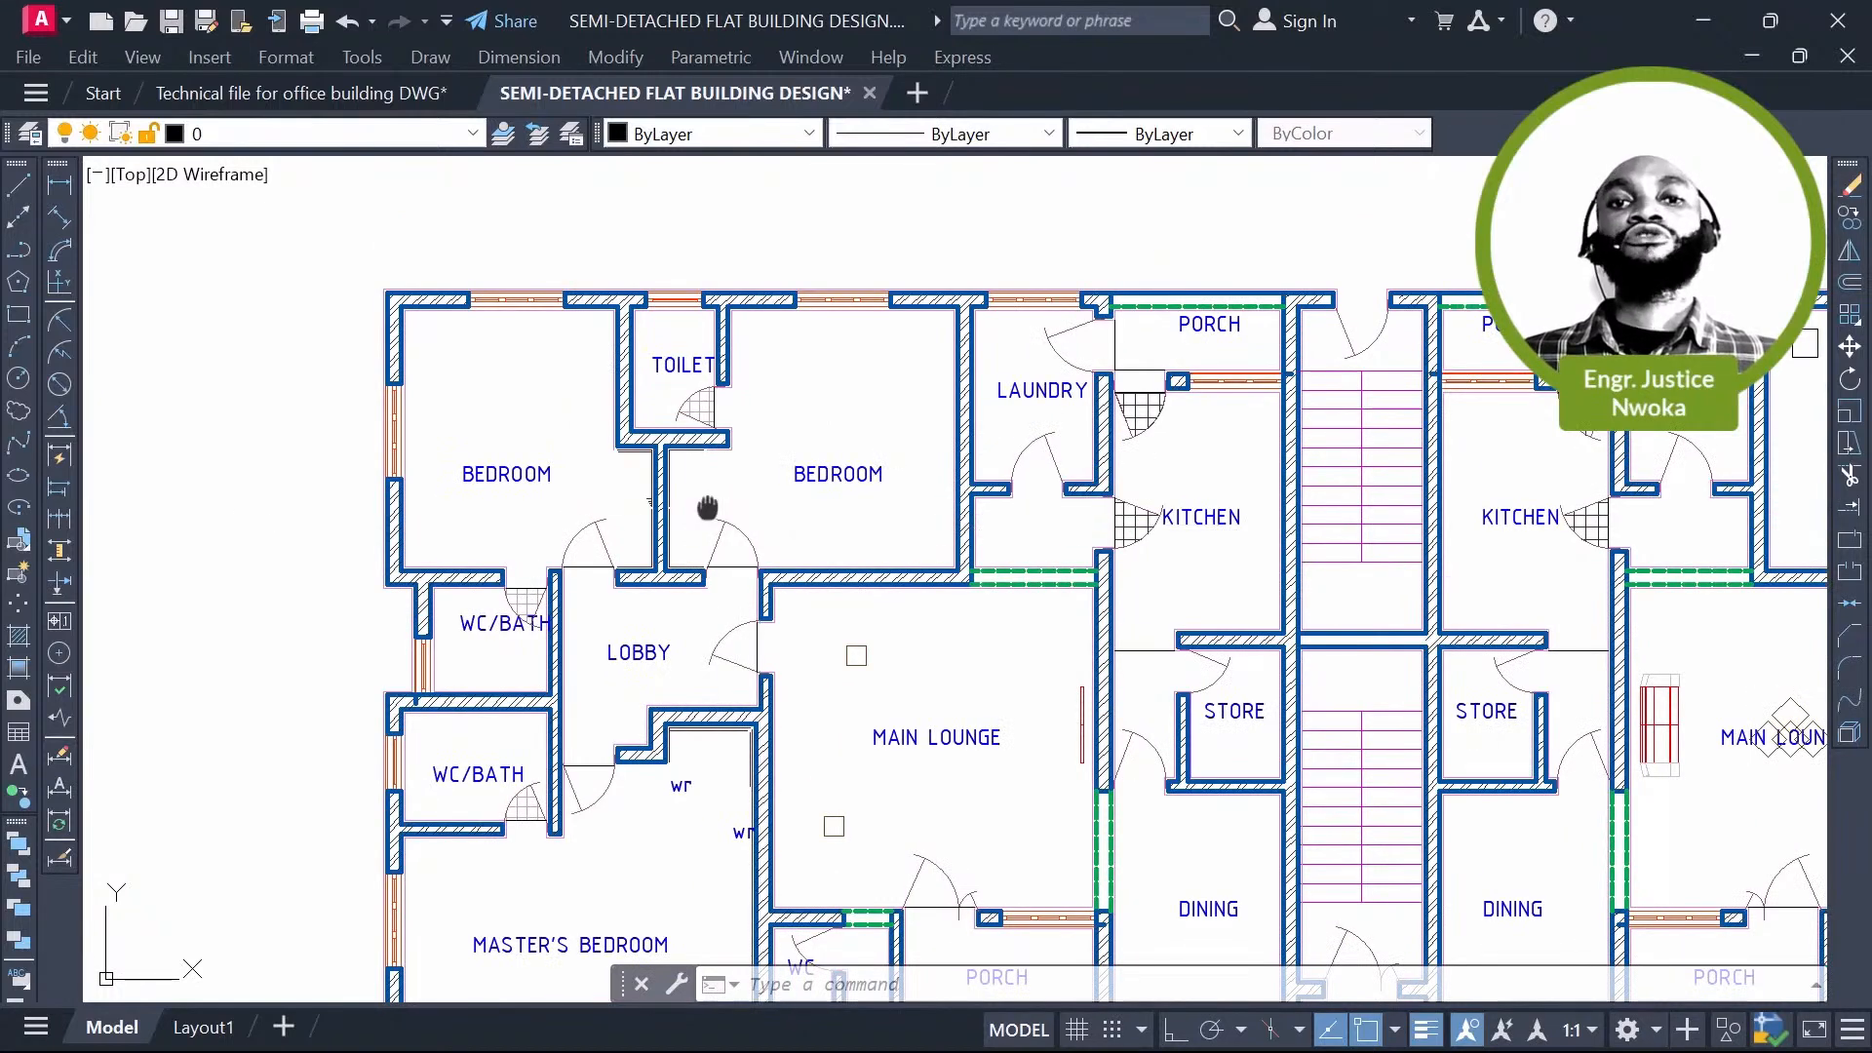
pyautogui.moveTo(709, 507); pyautogui.dragTo(766, 495, button='middle')
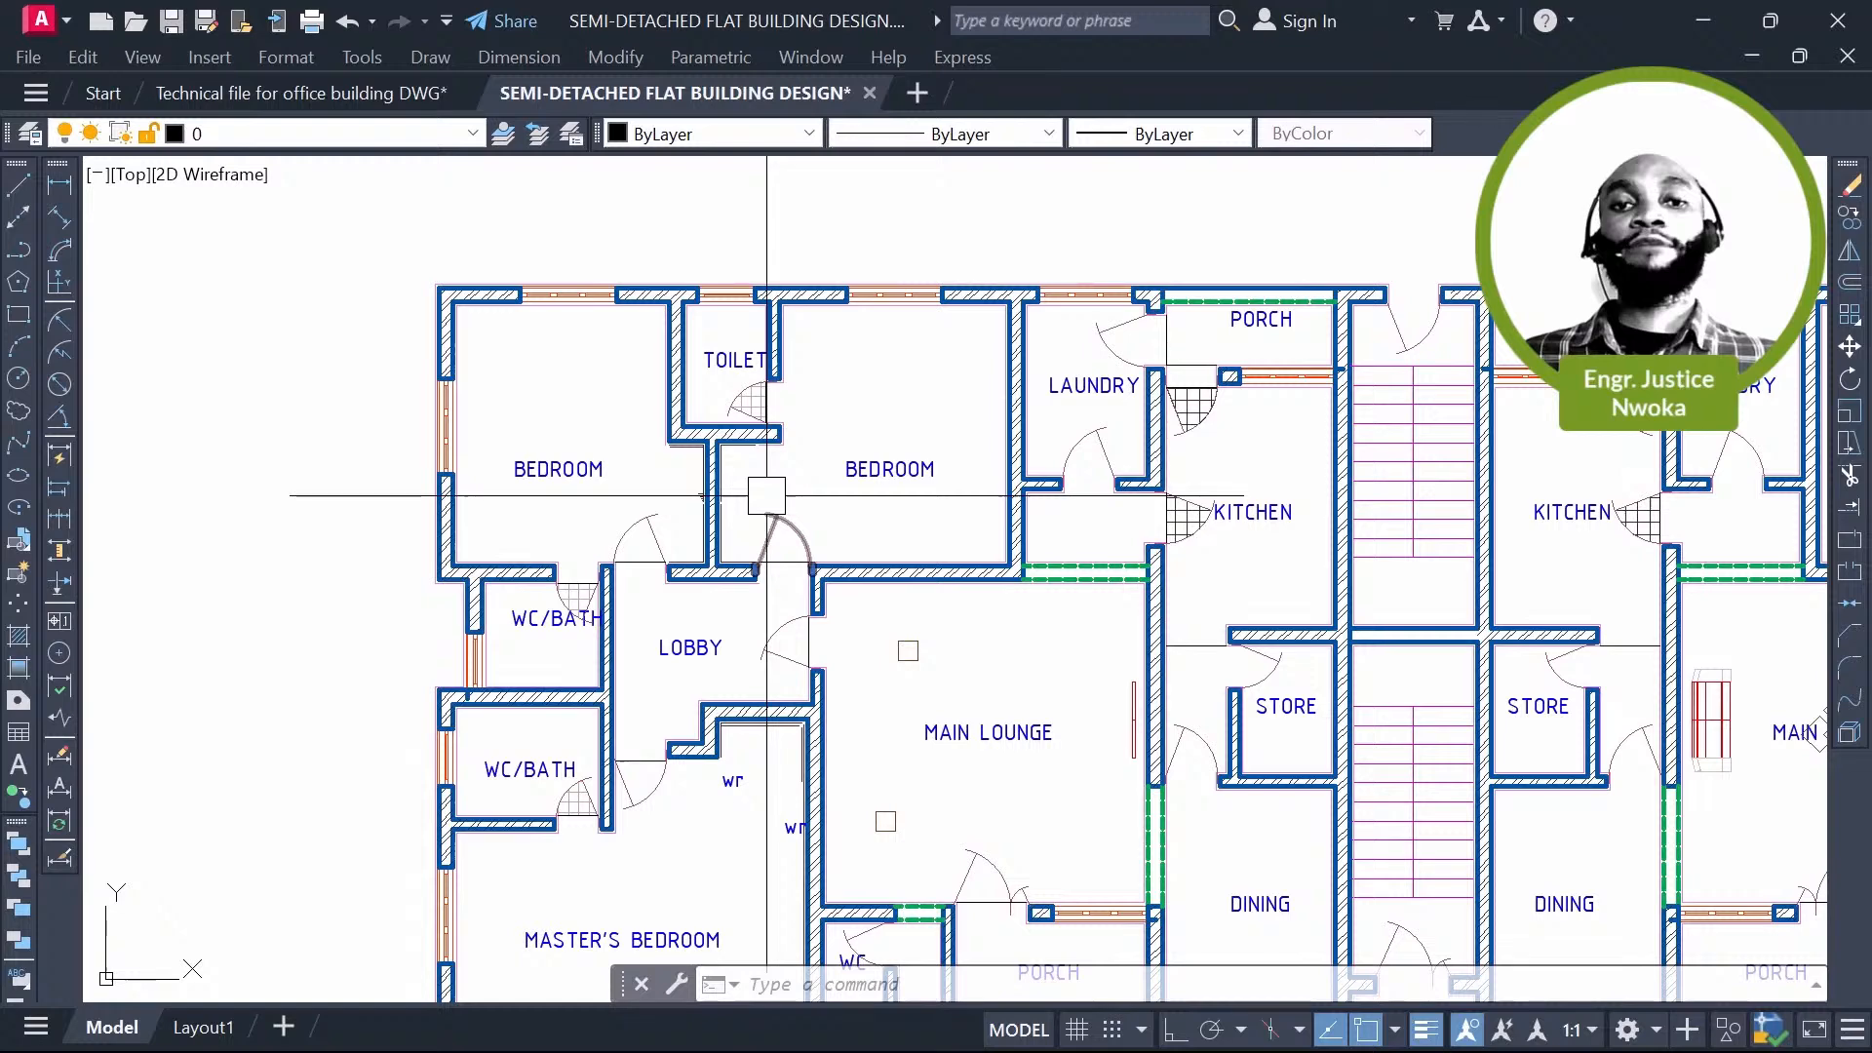
pyautogui.moveTo(767, 495)
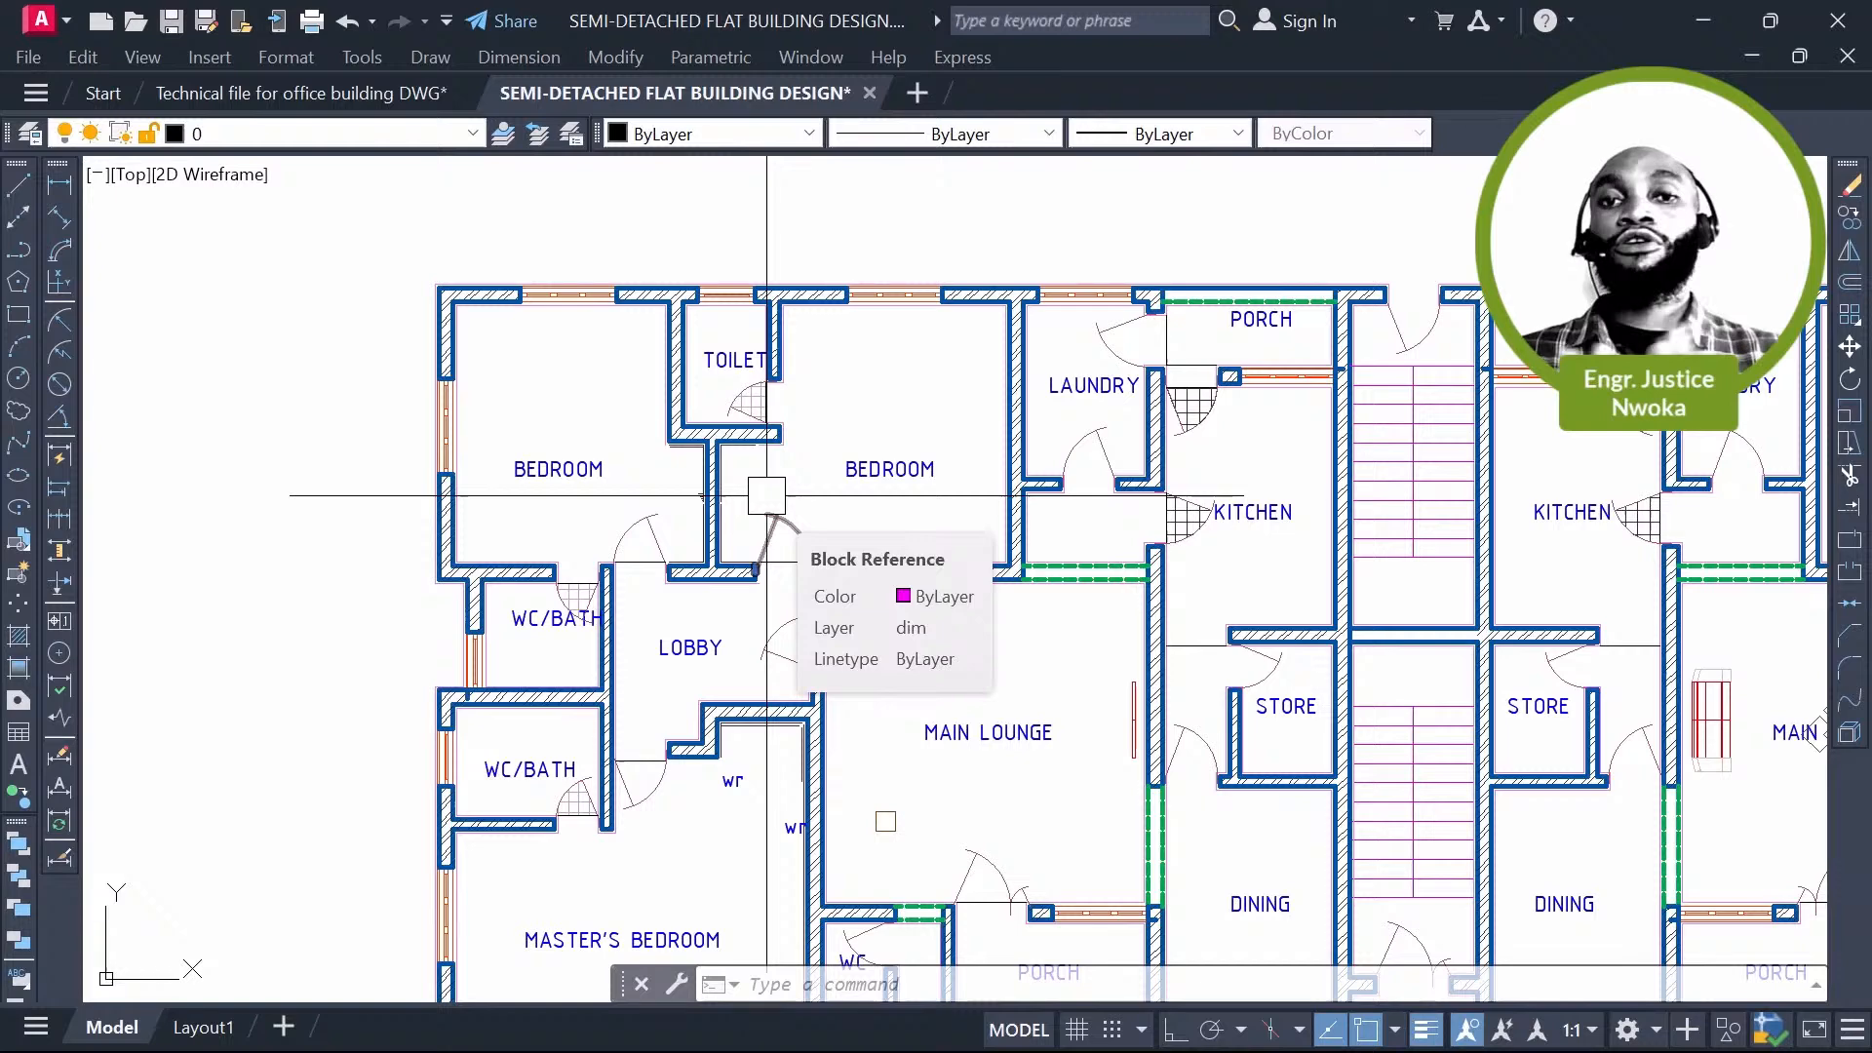
# Step: Replace the GROUND FLOOR PLAN title below the copied plan with GENERAL ARRANGEMENT DRAWING
pyautogui.scroll(-4, 927, 507)
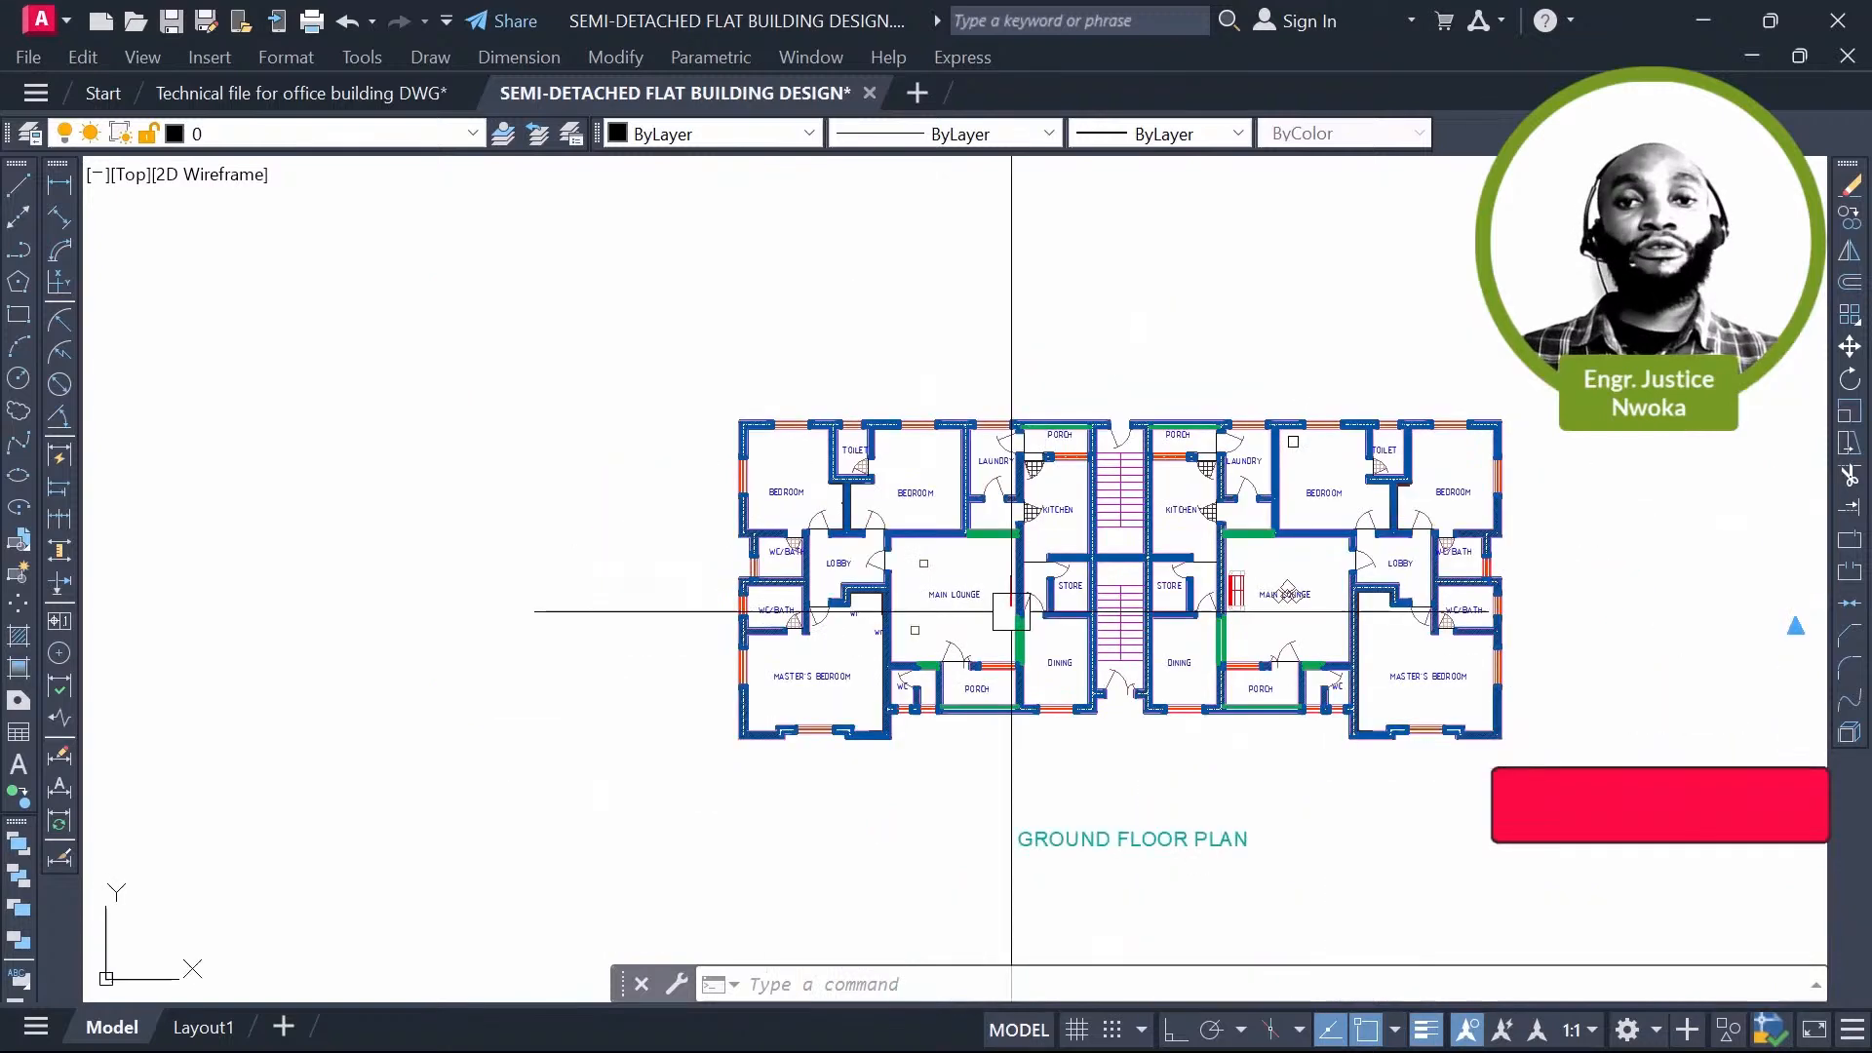
pyautogui.doubleClick(850, 710)
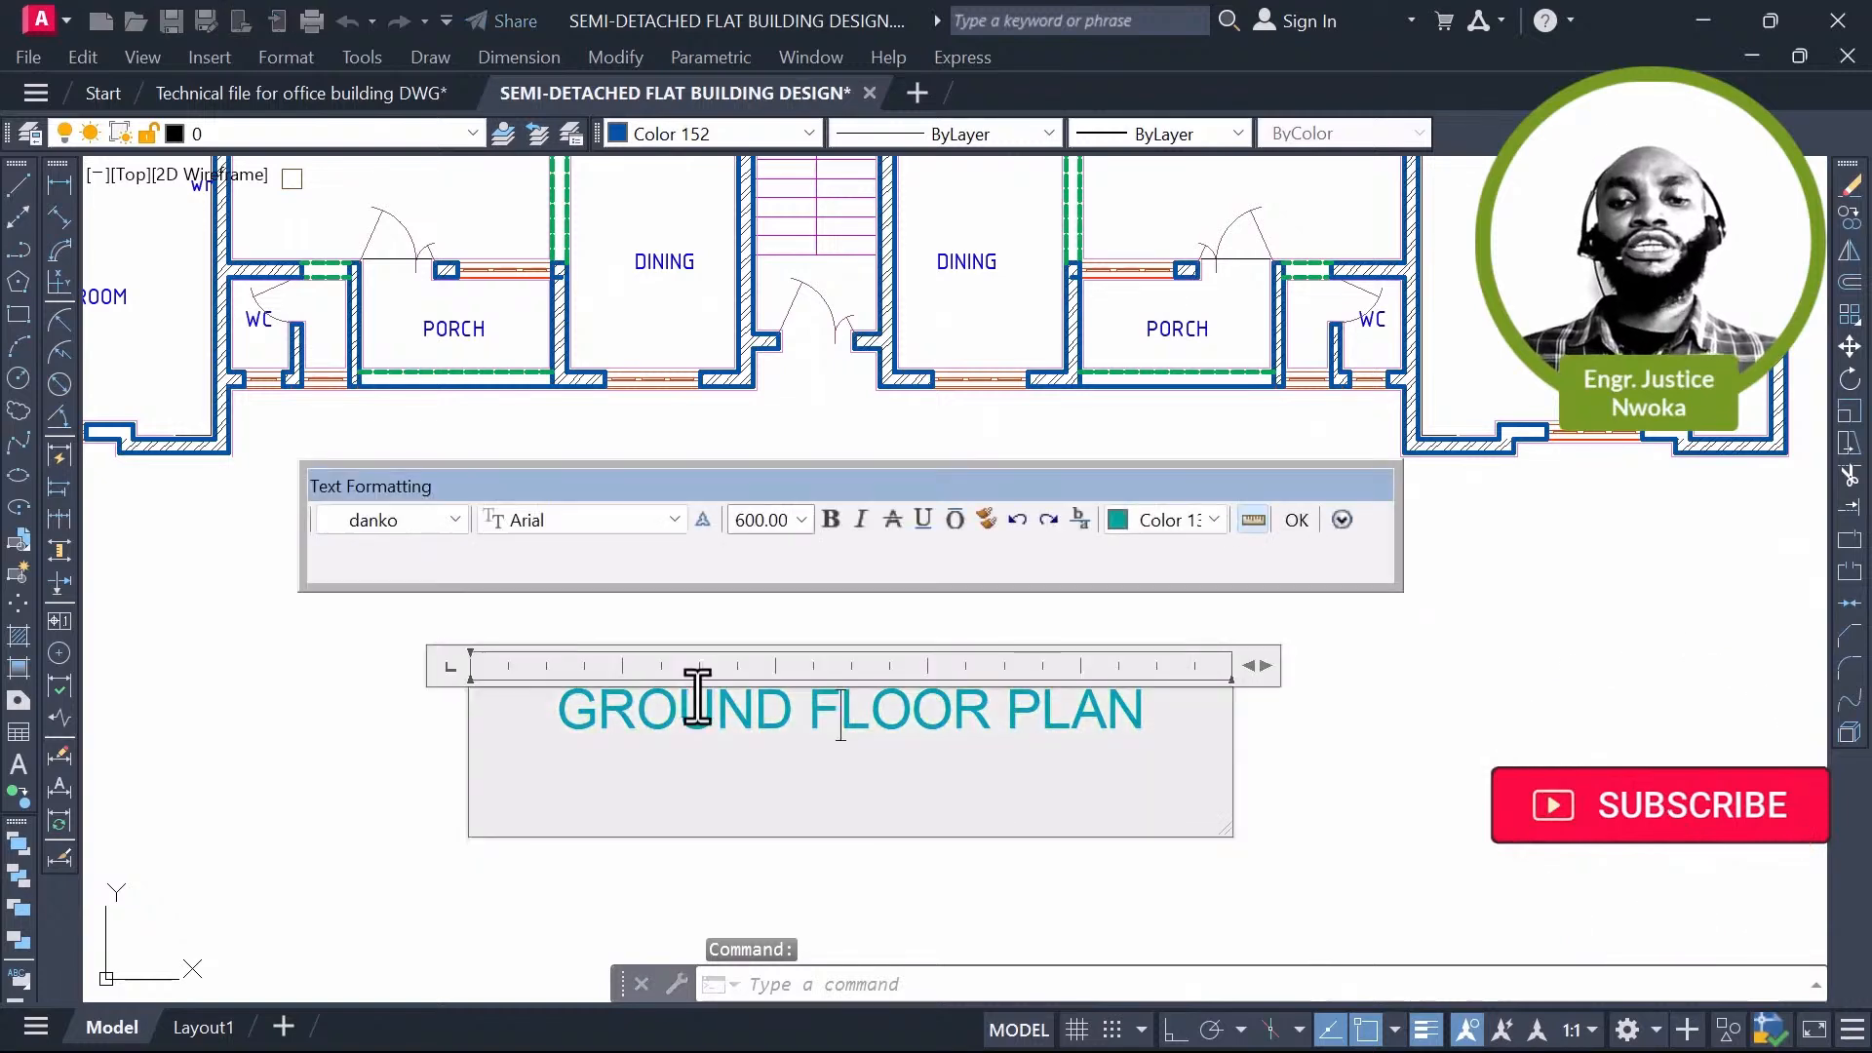
pyautogui.moveTo(598, 710); pyautogui.dragTo(1154, 749)
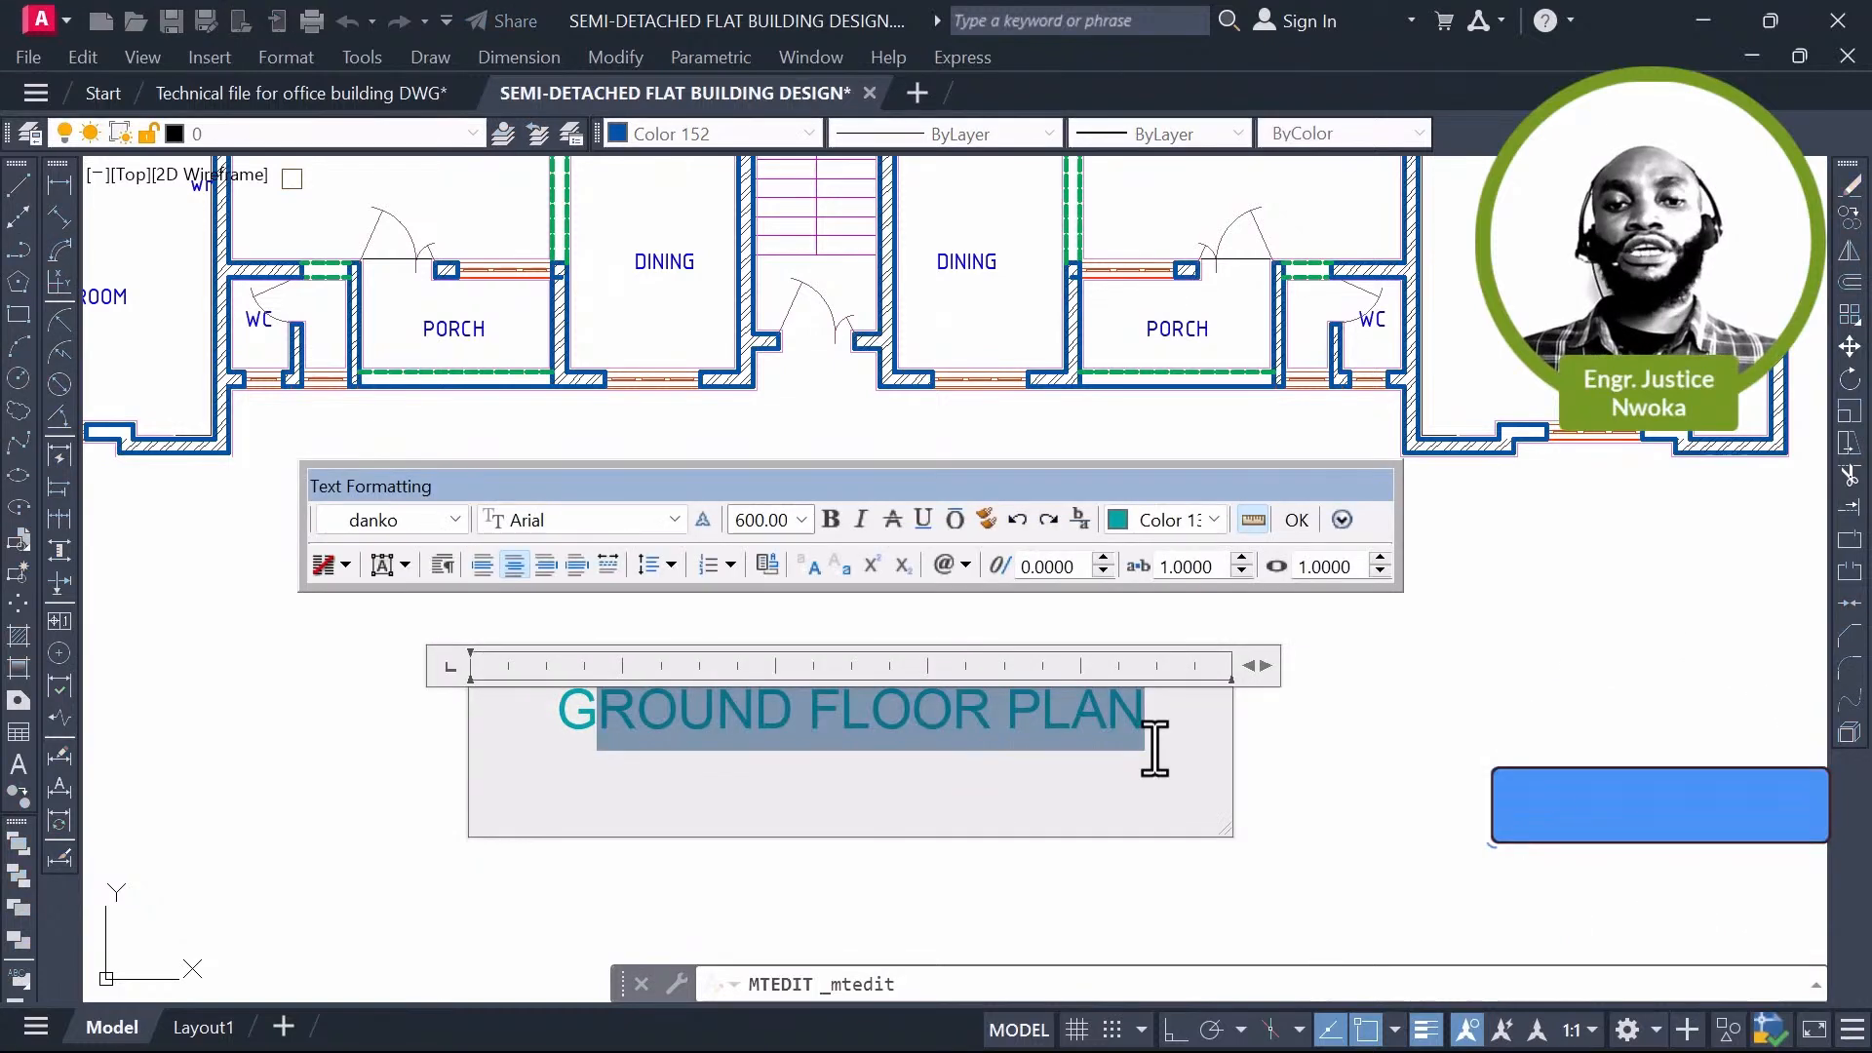
pyautogui.write('ENEARA')
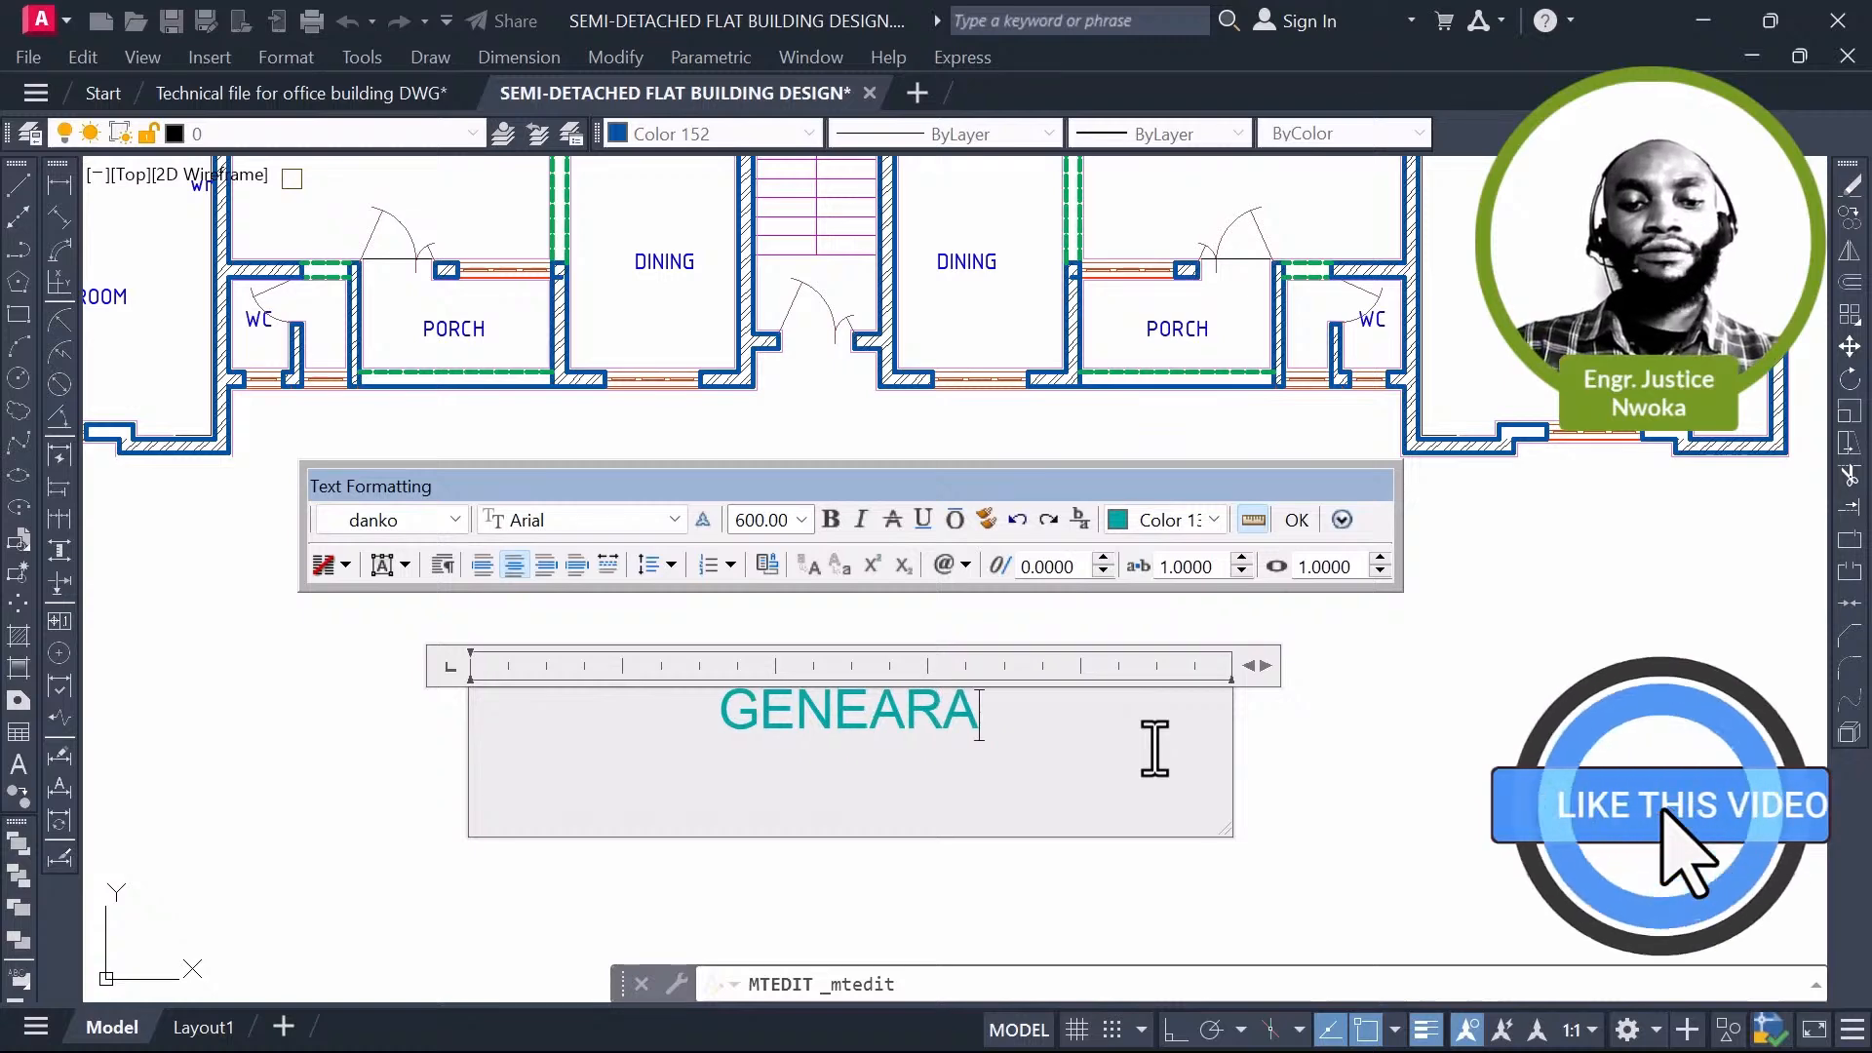
pyautogui.press('BackSpace')
pyautogui.press('BackSpace')
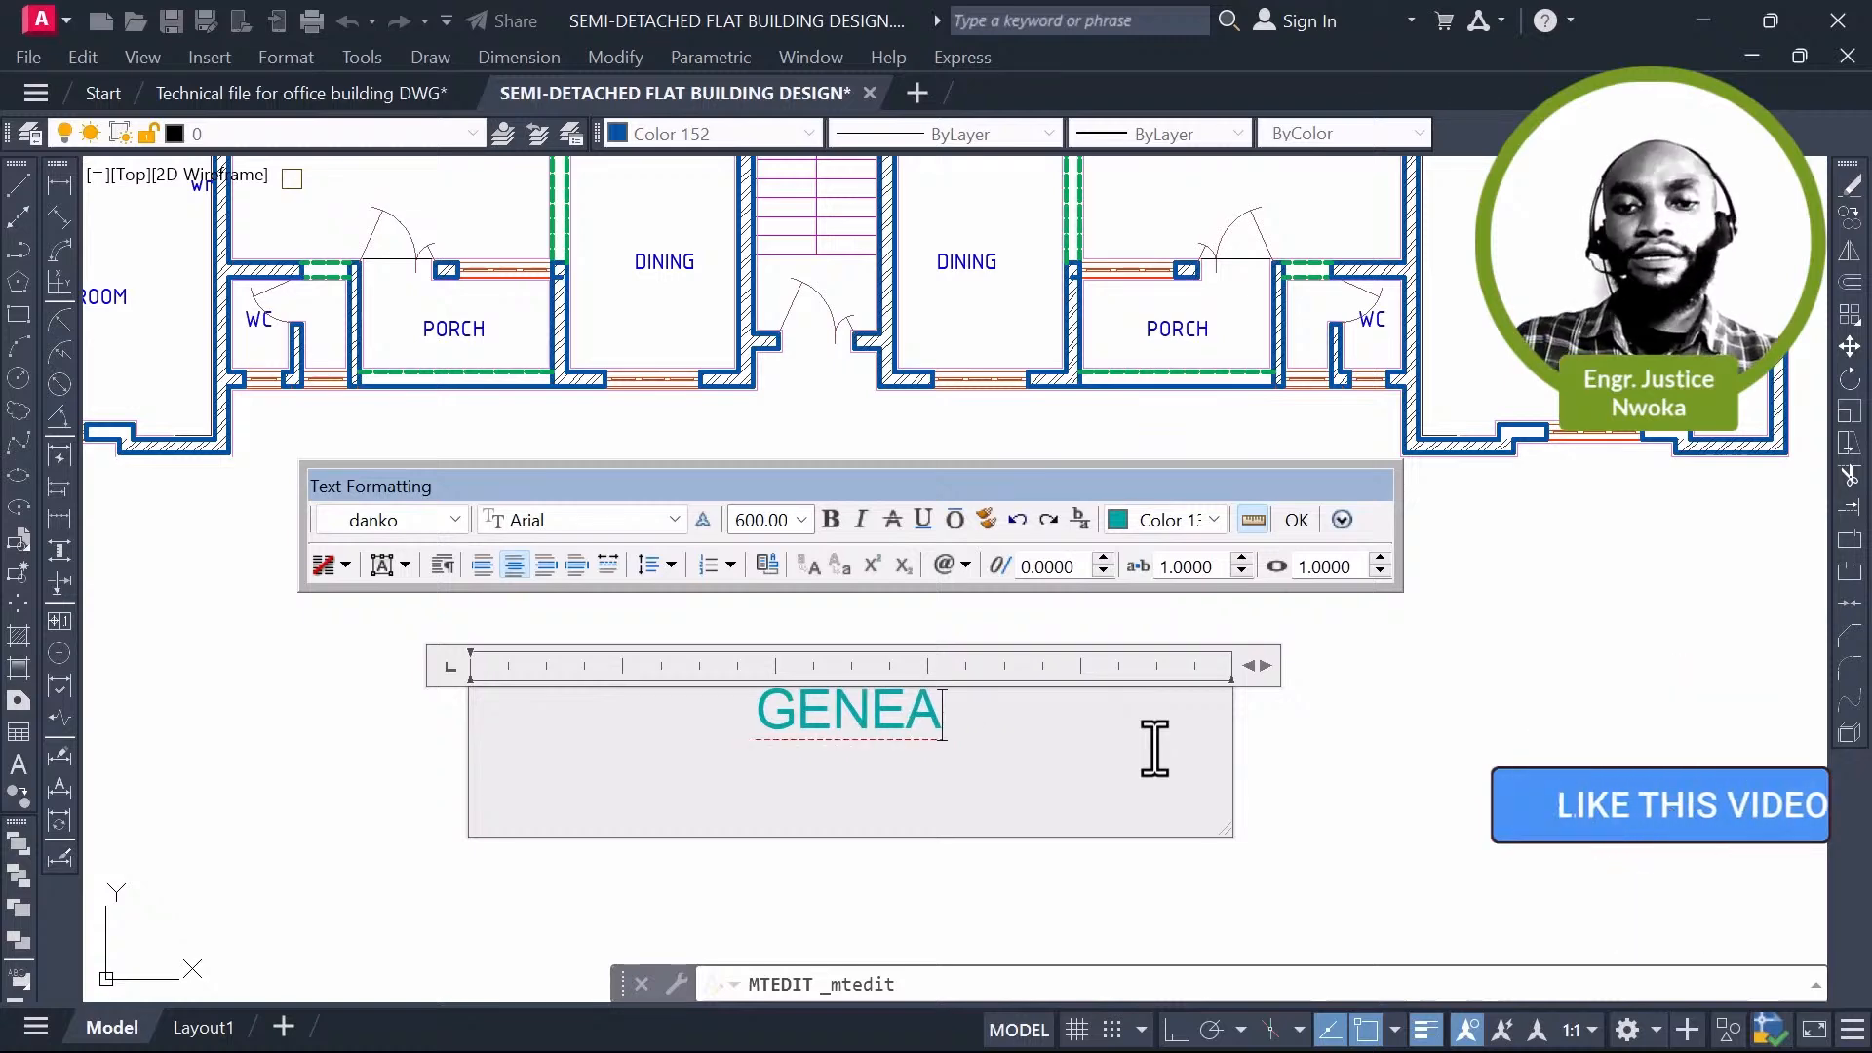
pyautogui.press('BackSpace')
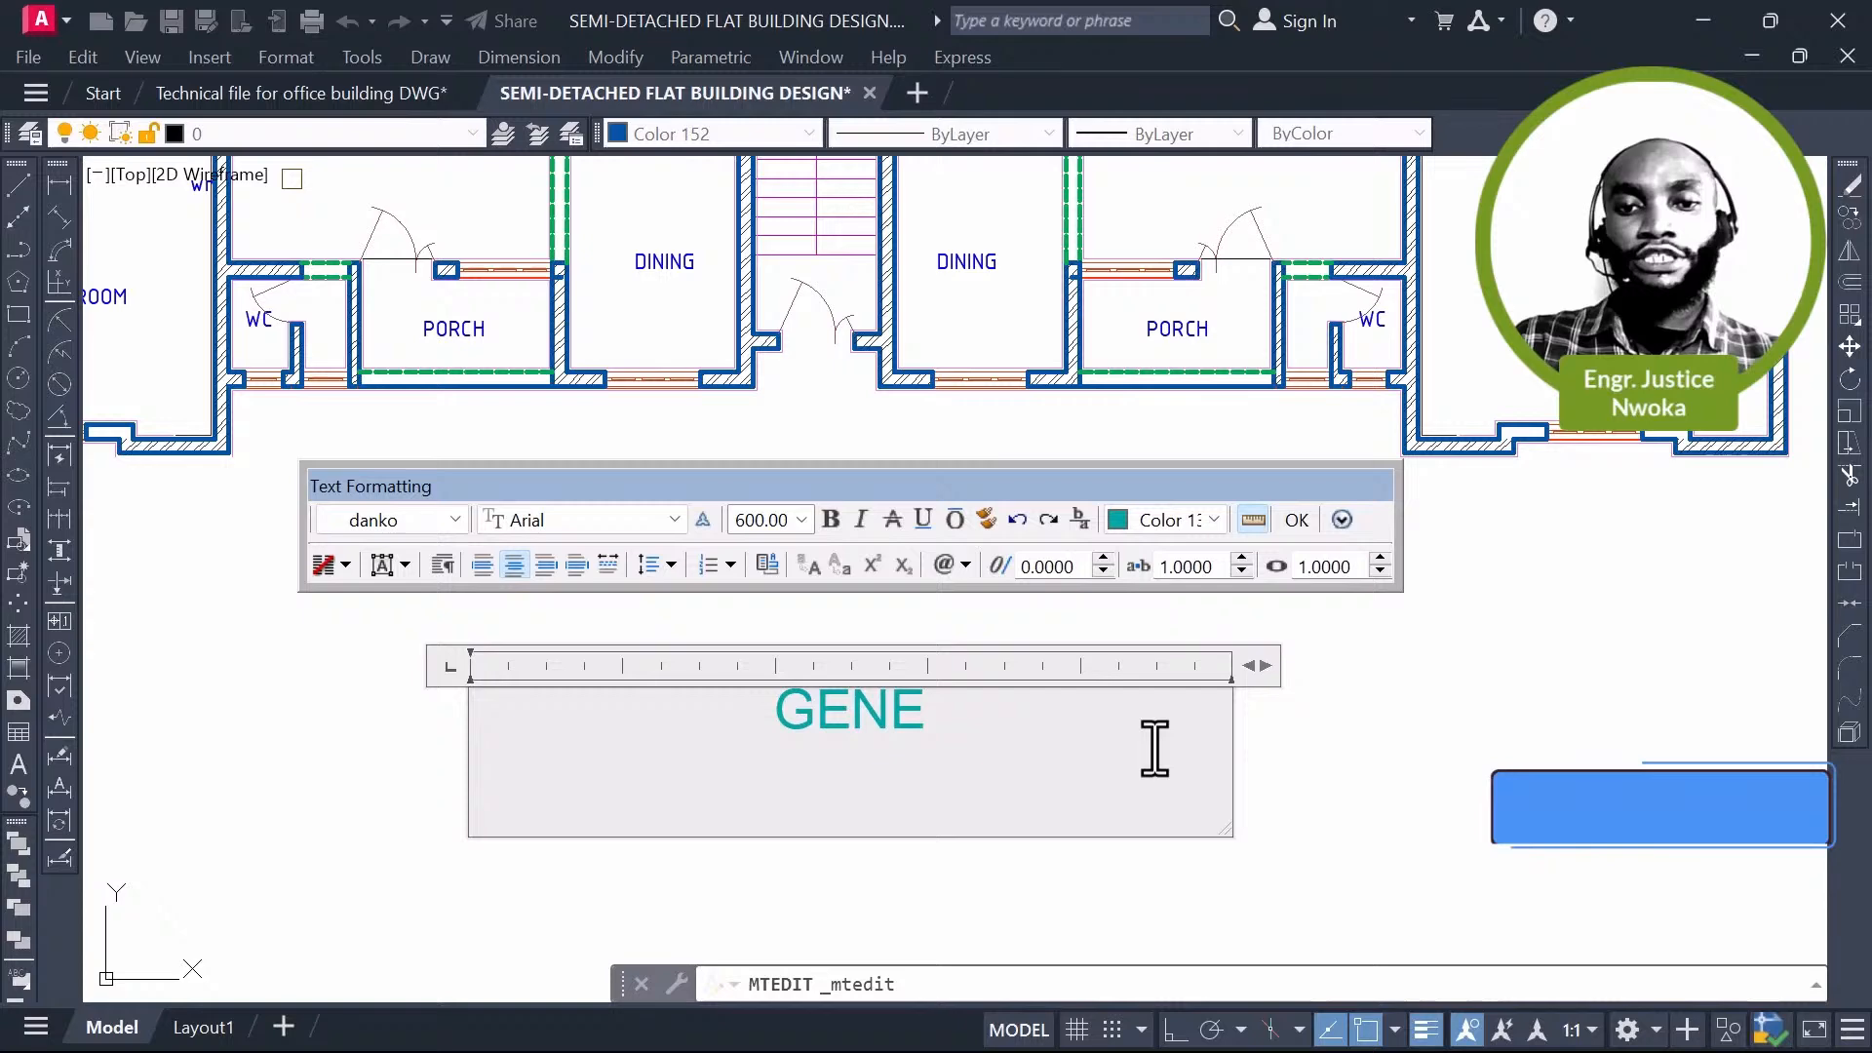
pyautogui.write('RAL')
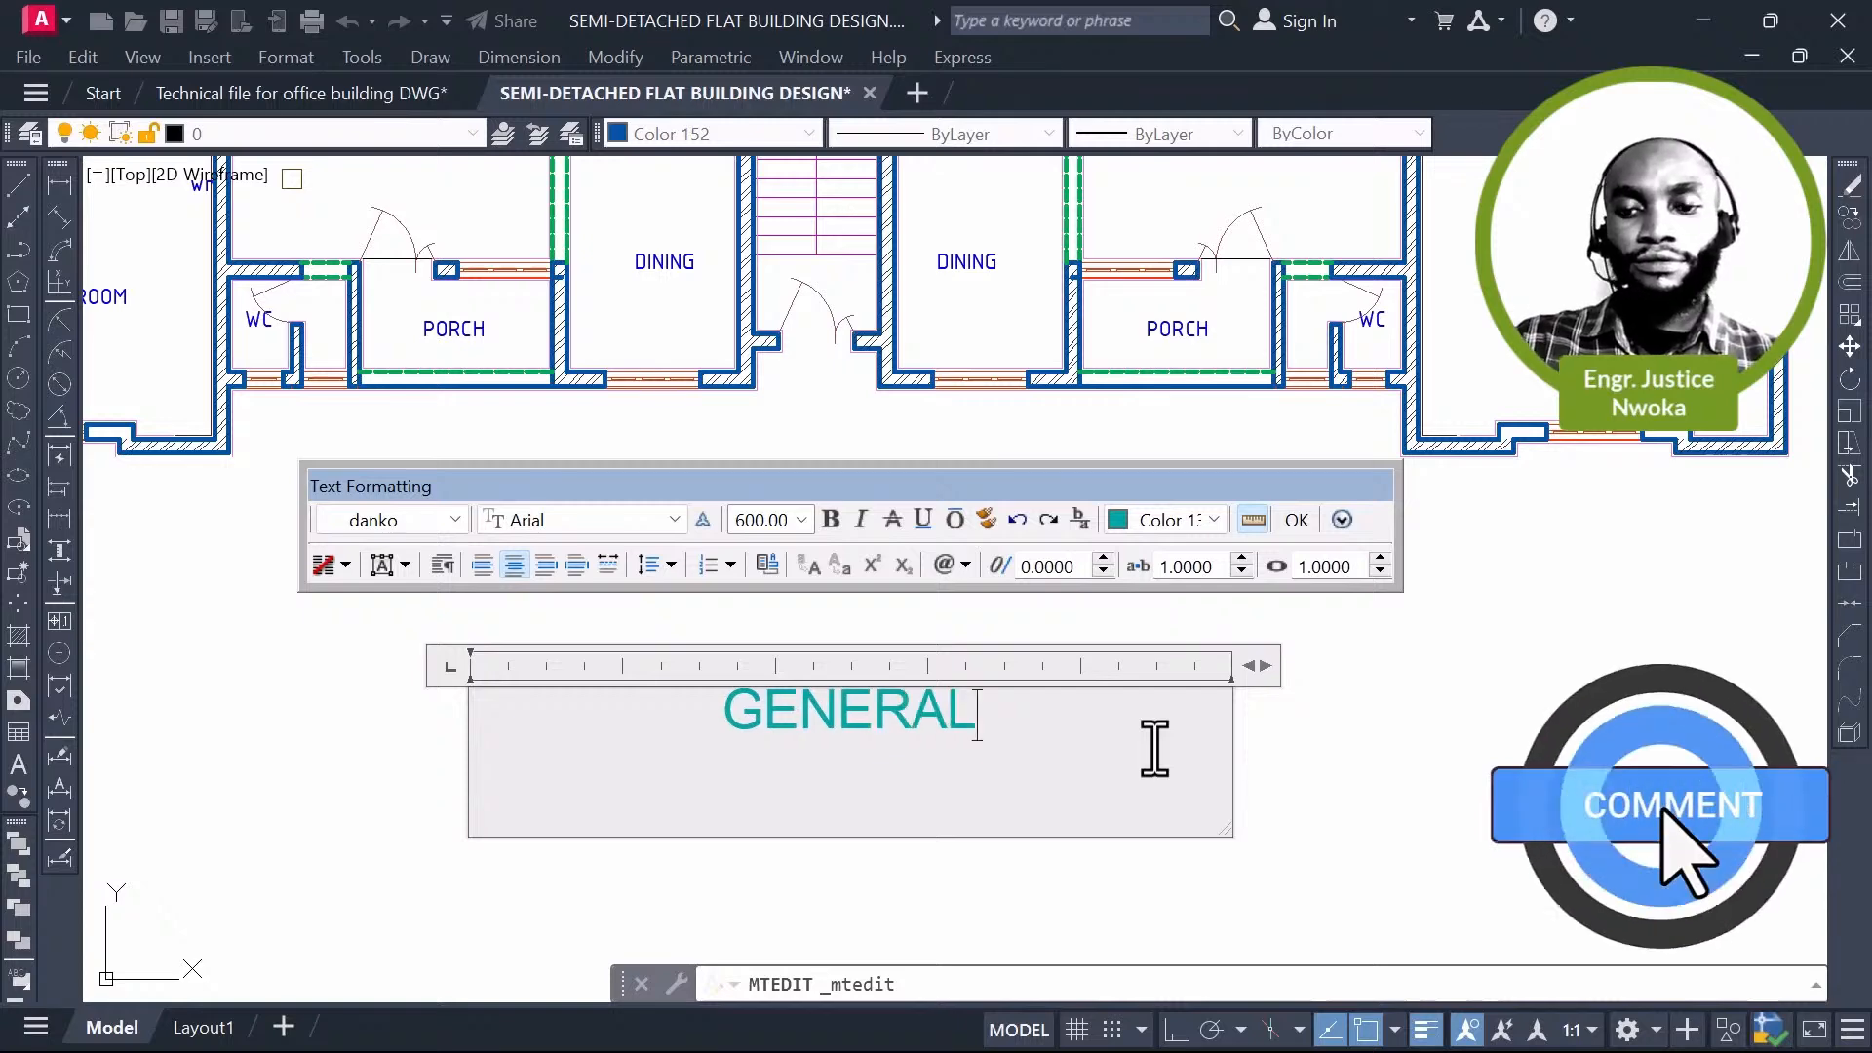
pyautogui.write(' ARR')
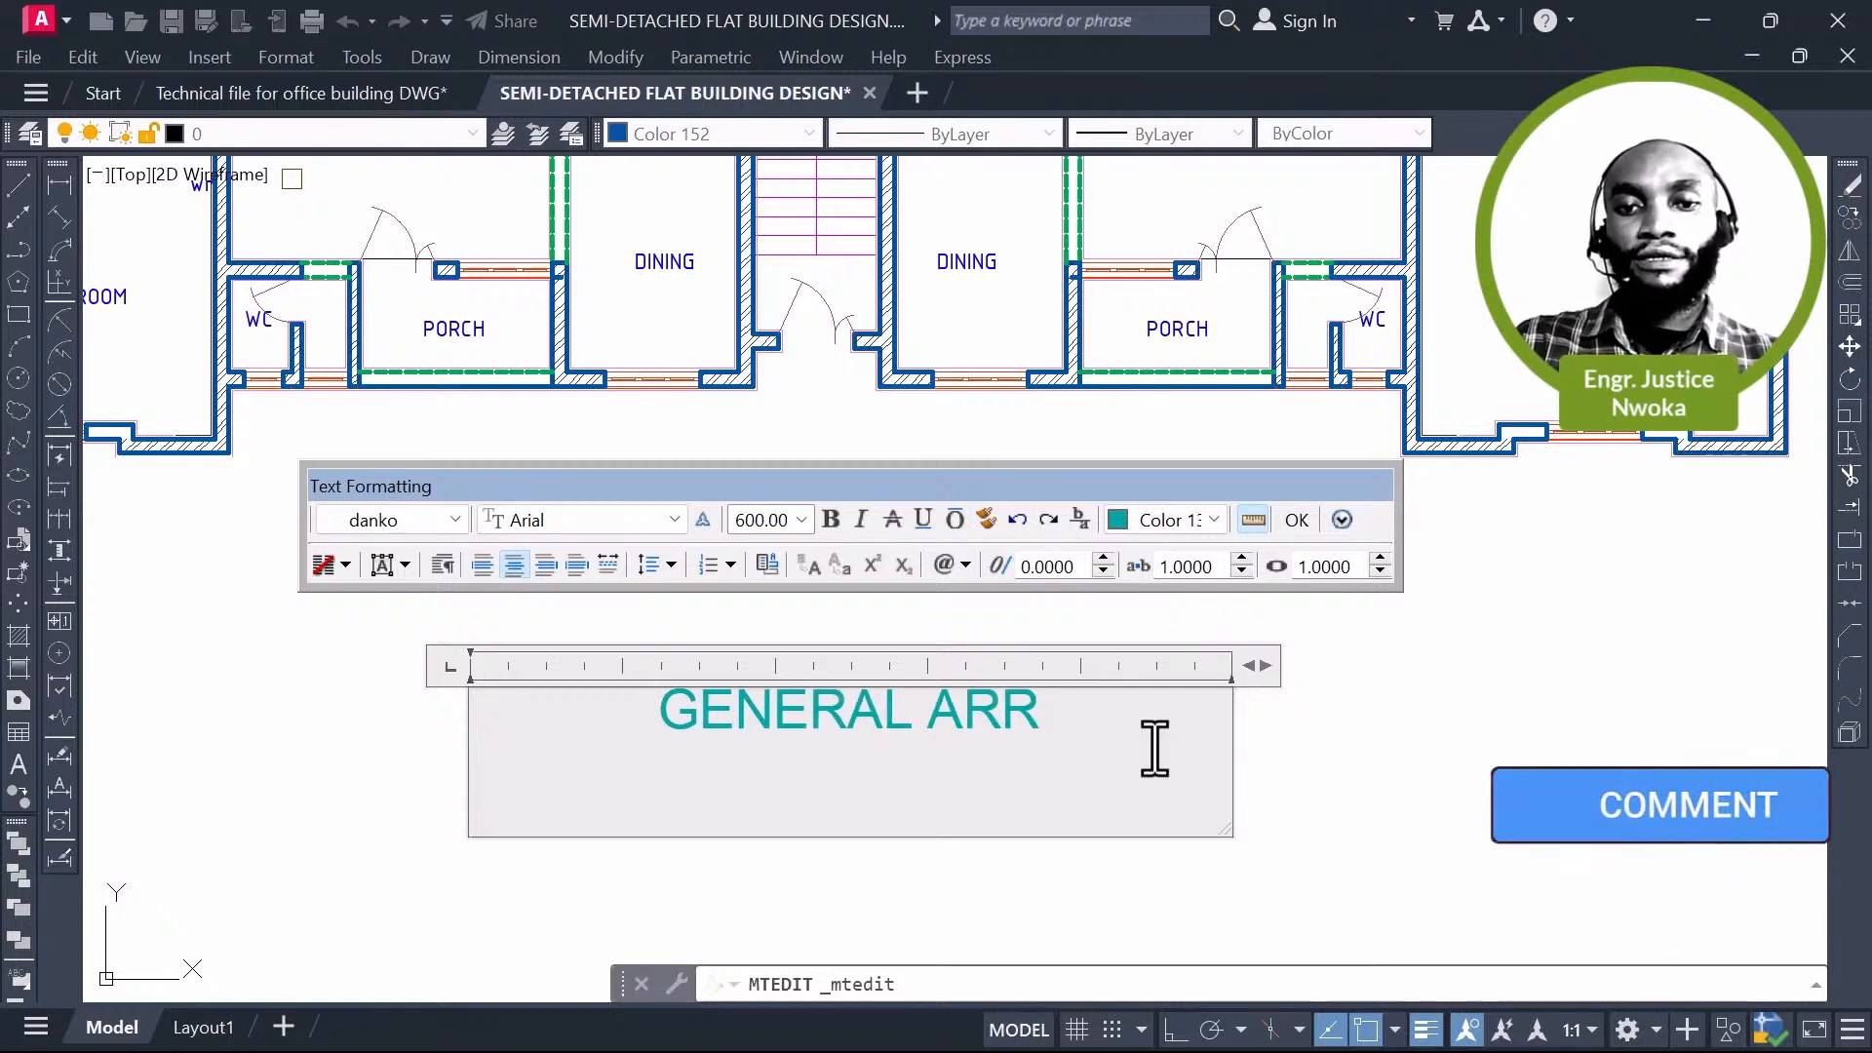
pyautogui.write('ANGEMNER')
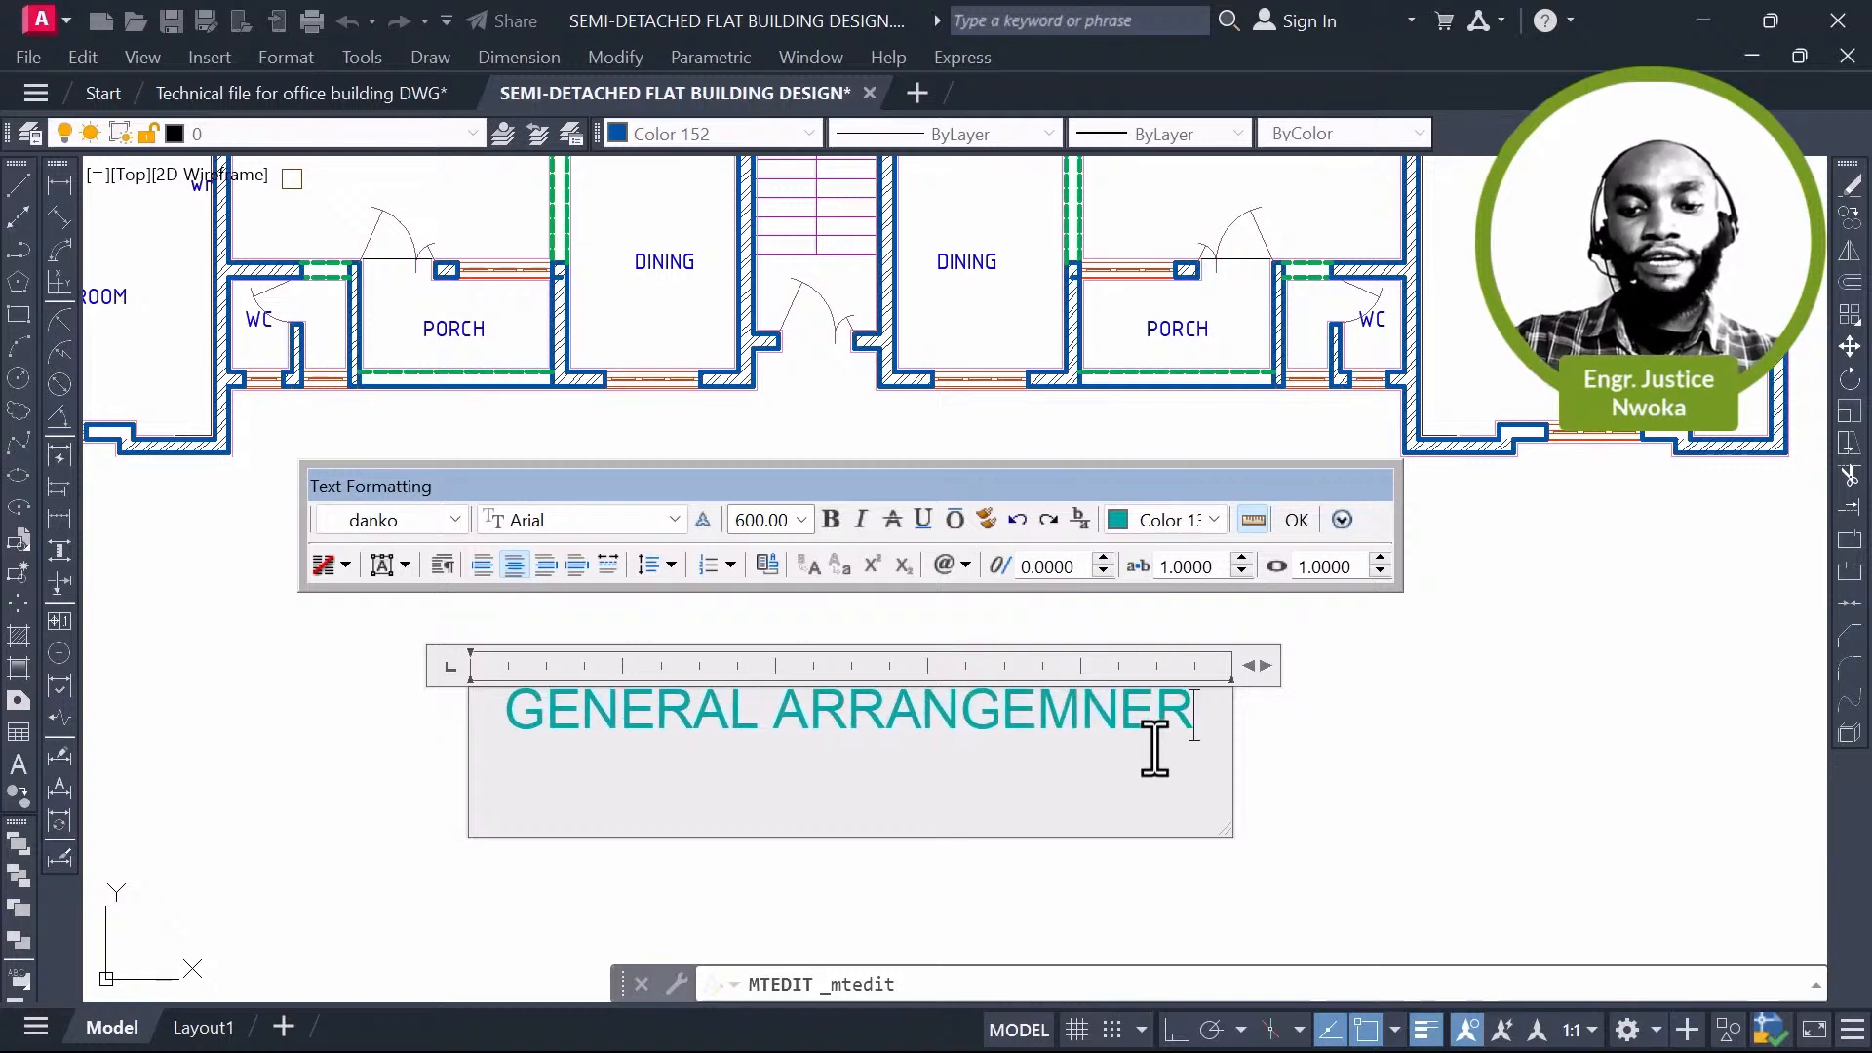
pyautogui.press('BackSpace')
pyautogui.press('BackSpace')
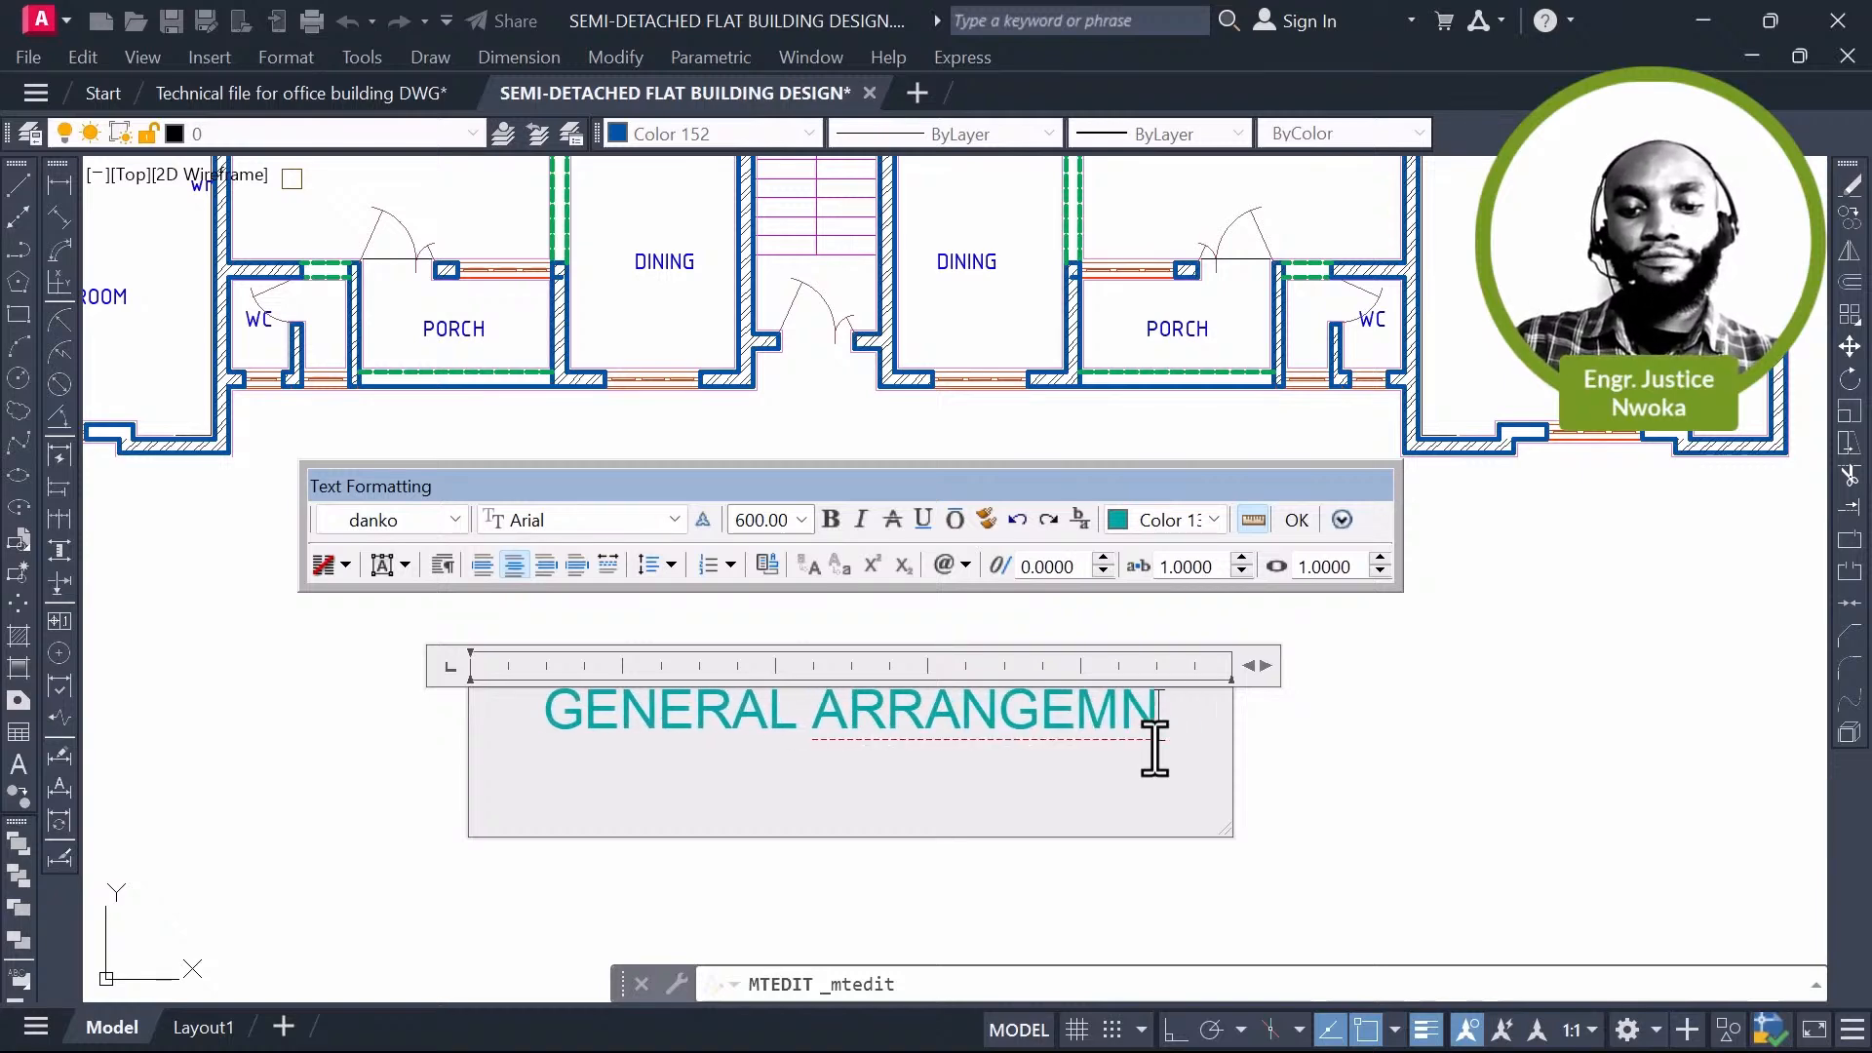
pyautogui.press('BackSpace')
pyautogui.write('ENT')
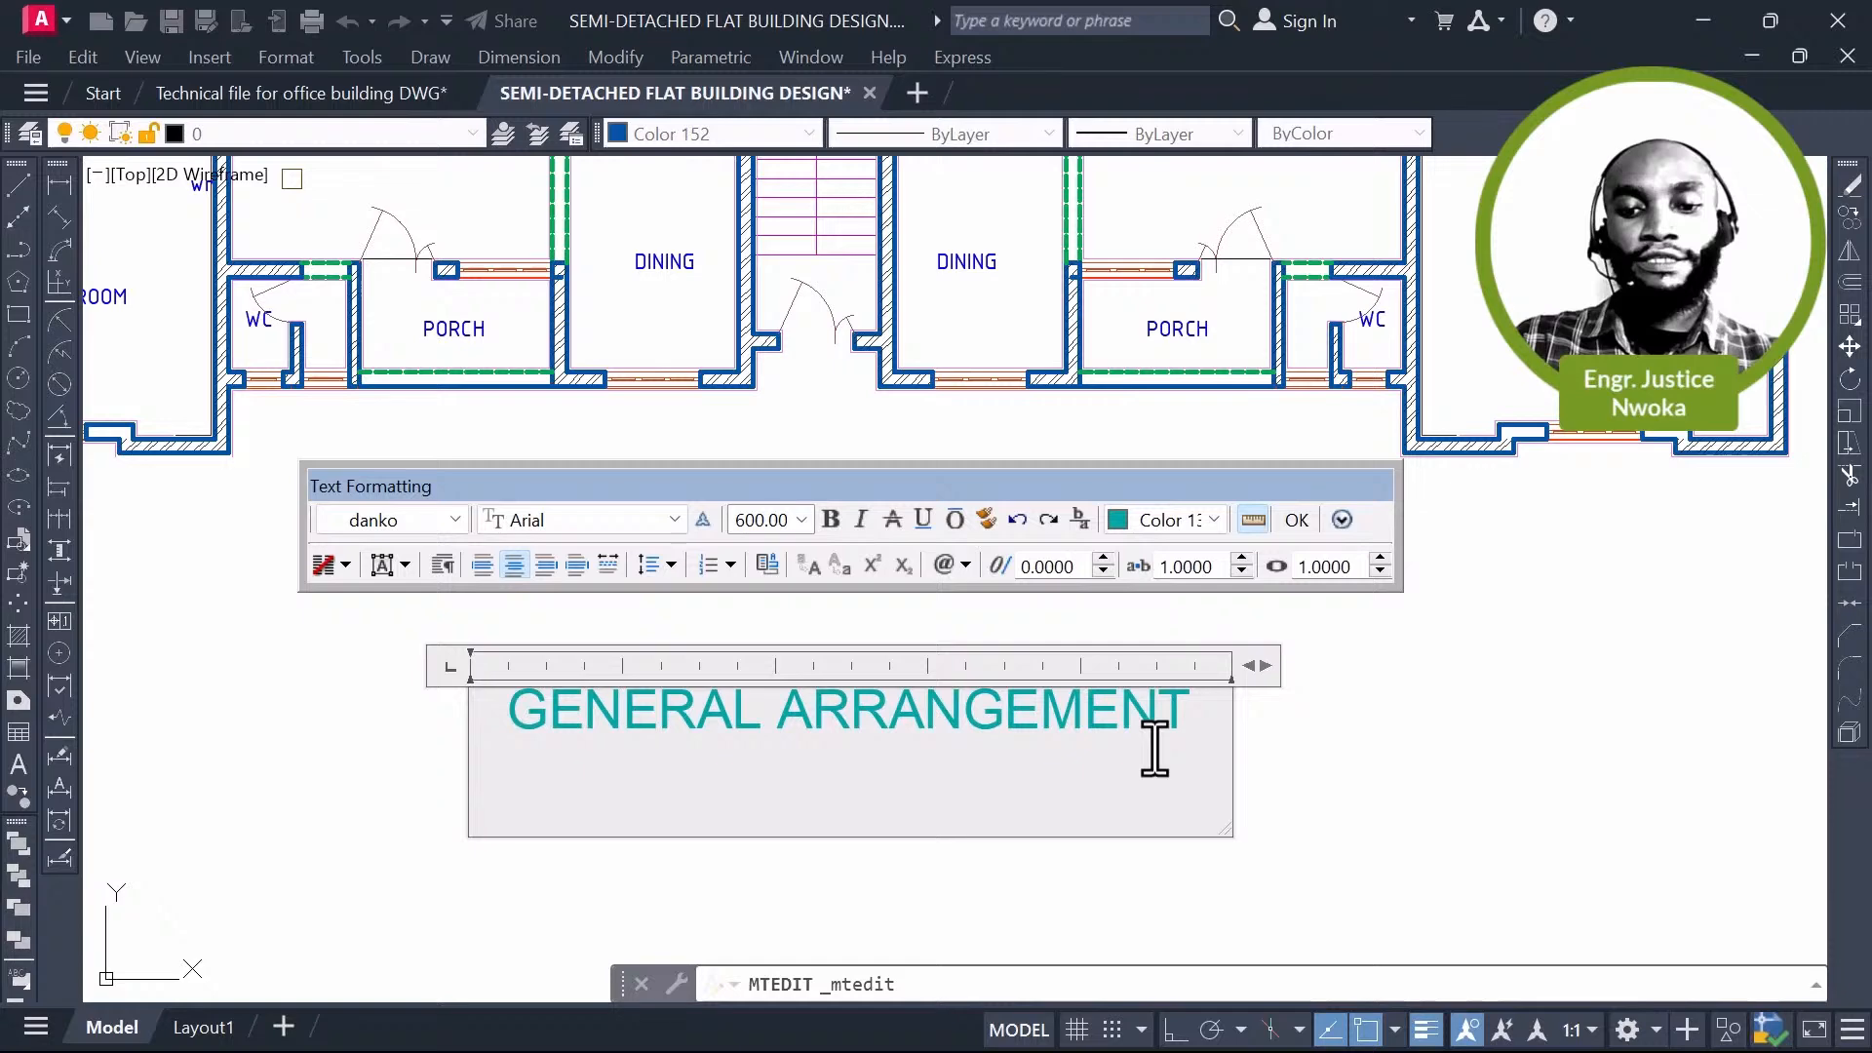
pyautogui.write(' DRAWING')
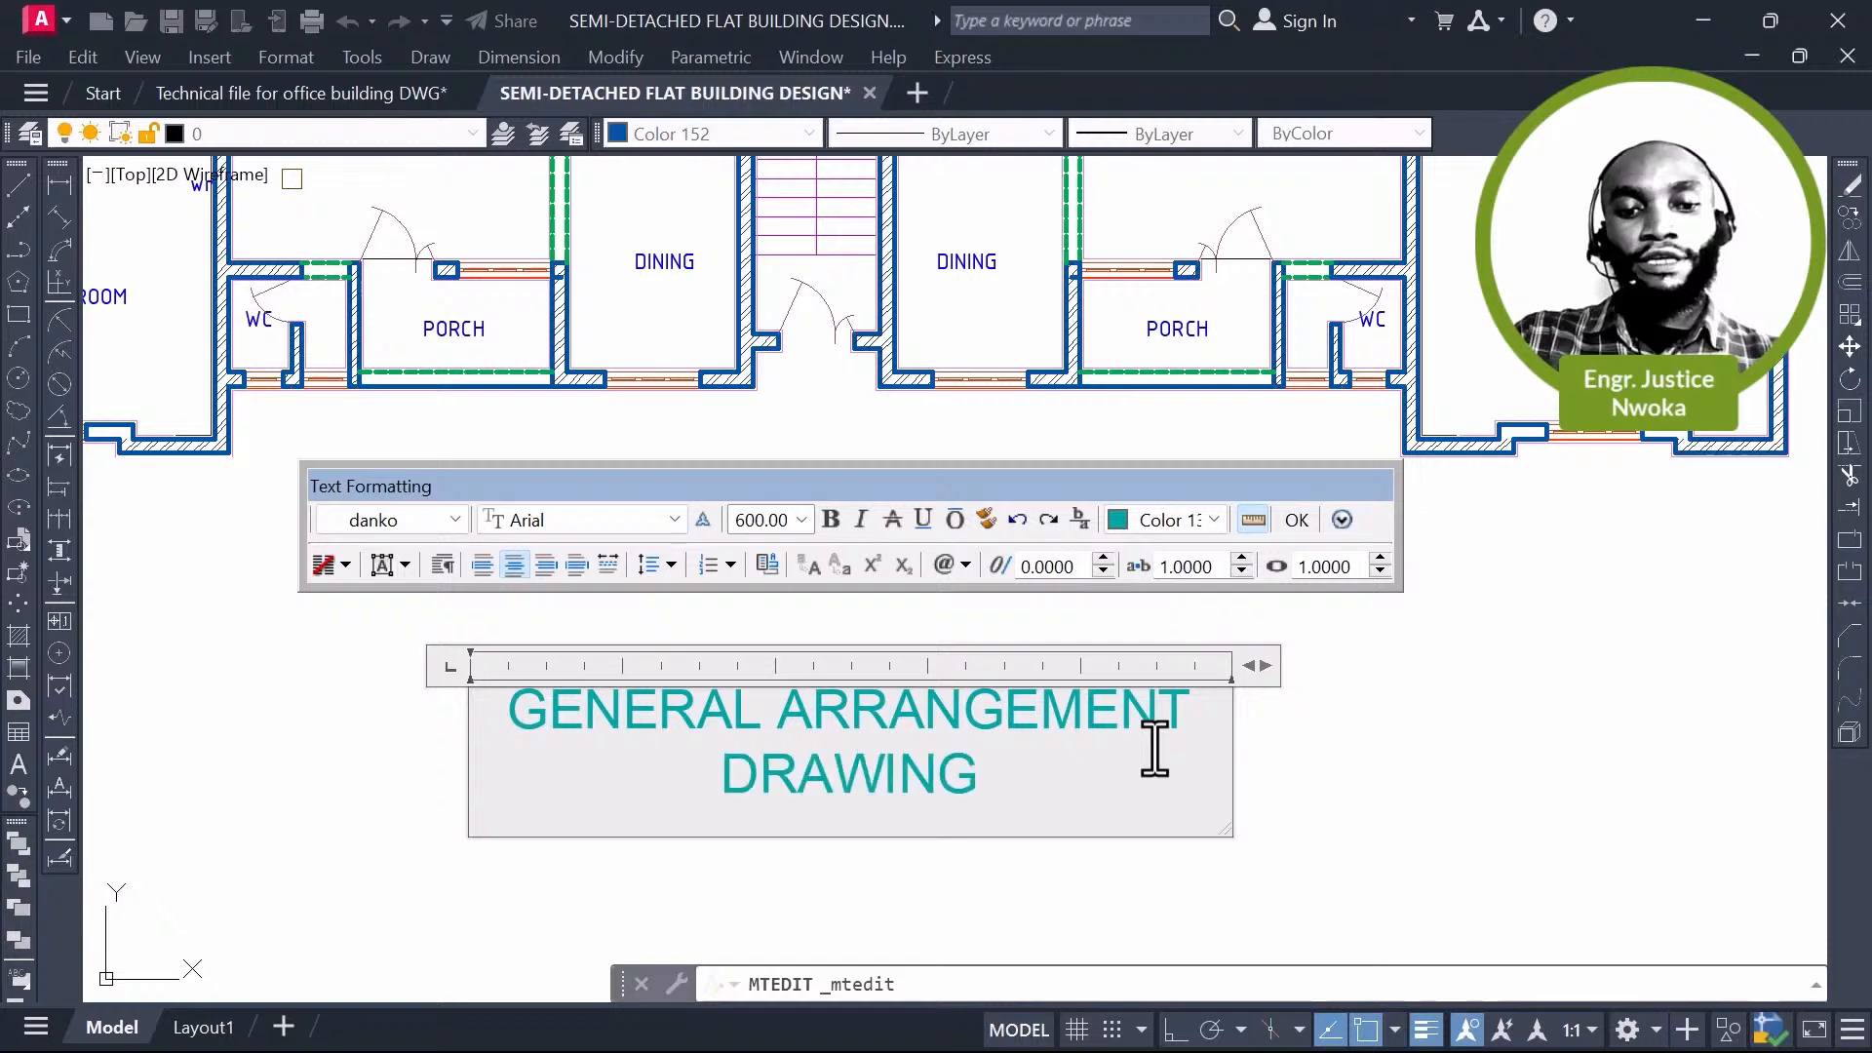
# Step: Widen the title's text frame so it fits on one line and move the title to the centre beneath the plan
pyautogui.moveTo(1256, 667); pyautogui.dragTo(1564, 692)
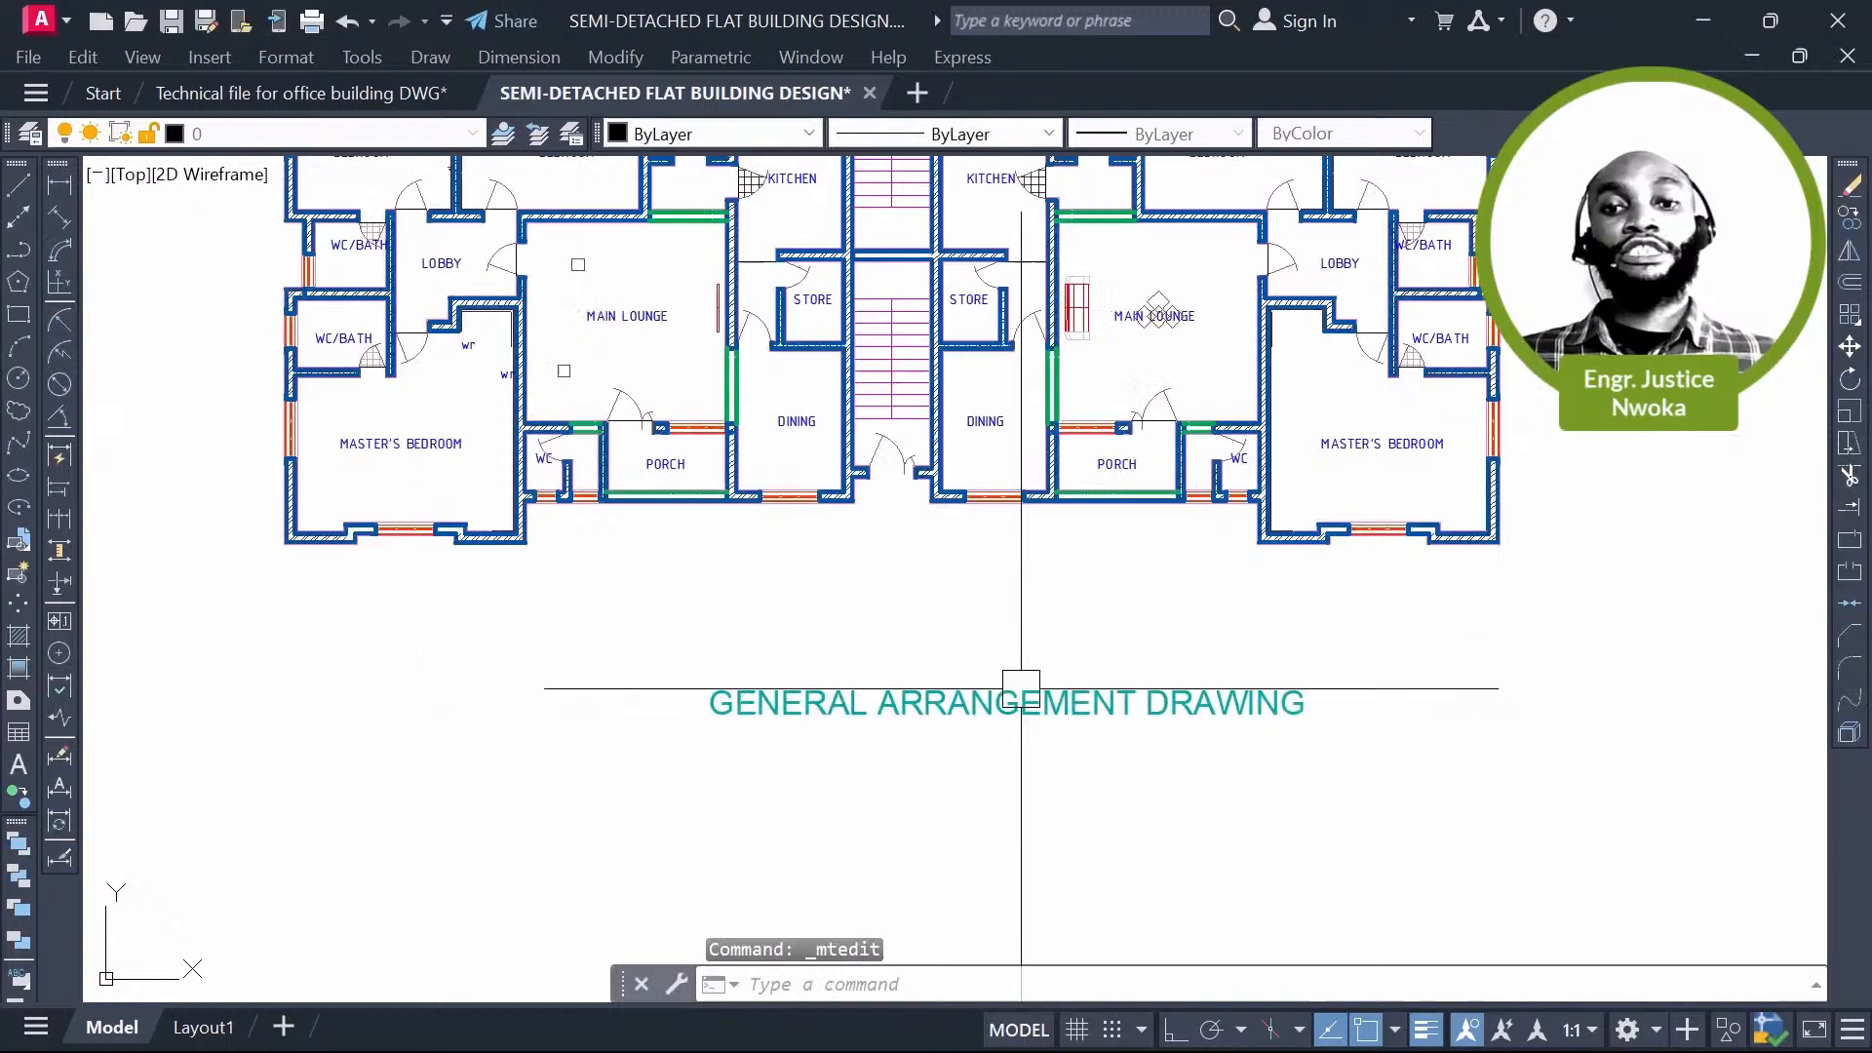
pyautogui.scroll(-2, 1031, 685)
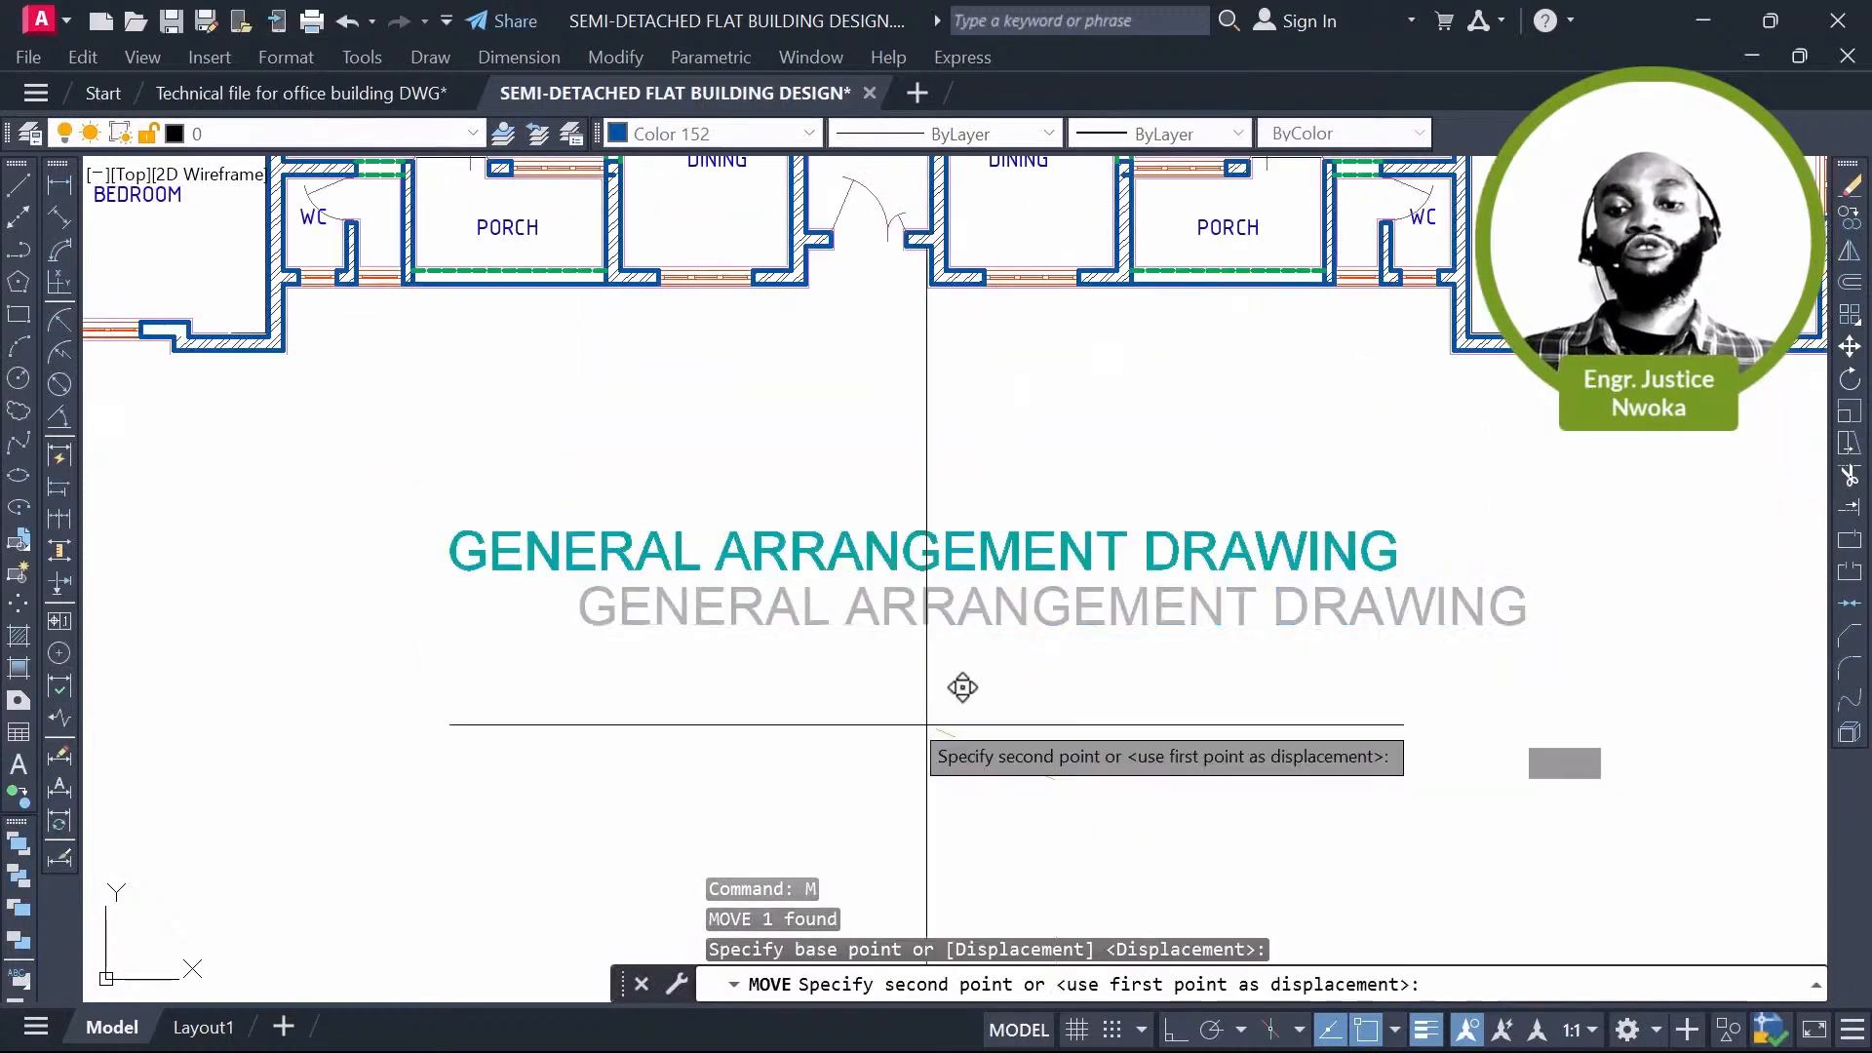
pyautogui.scroll(1, 888, 648)
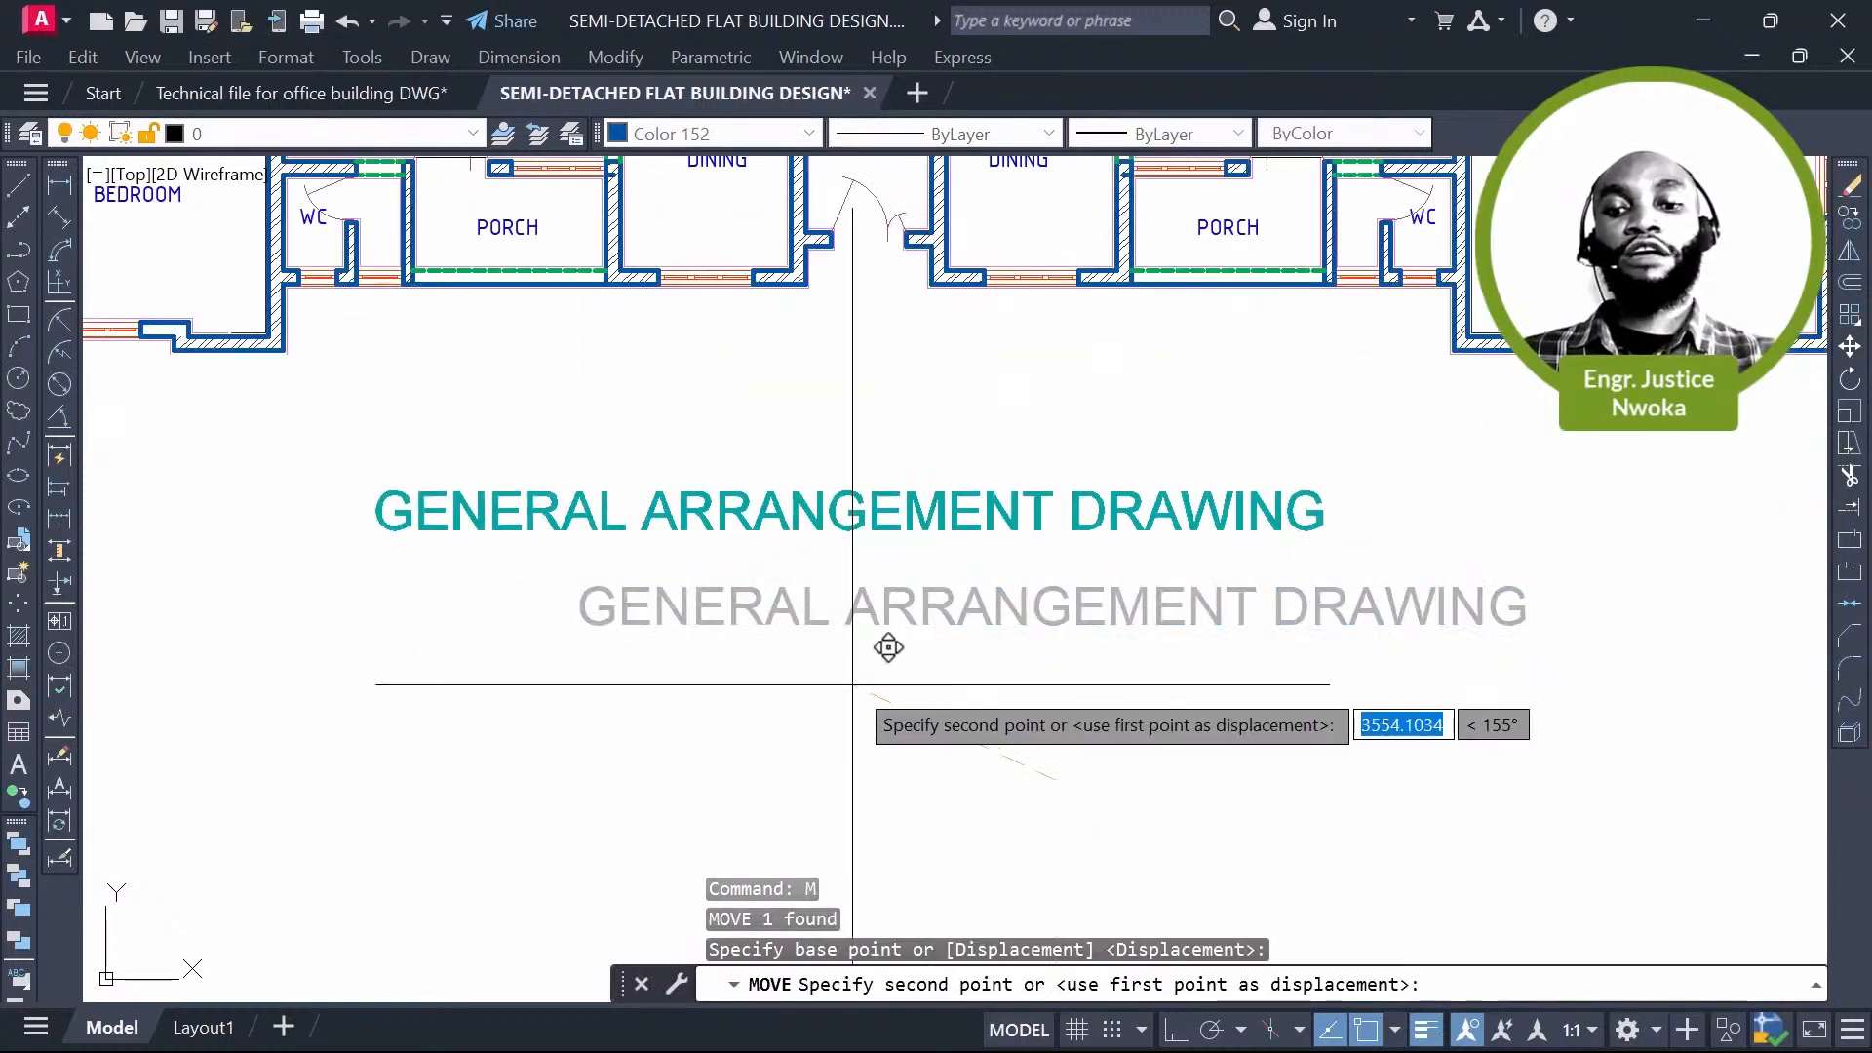
pyautogui.click(852, 684)
# Step: Create a new layer named GRID and set its colour to red
pyautogui.scroll(-2, 852, 684)
pyautogui.moveTo(715, 346); pyautogui.dragTo(876, 697, button='middle')
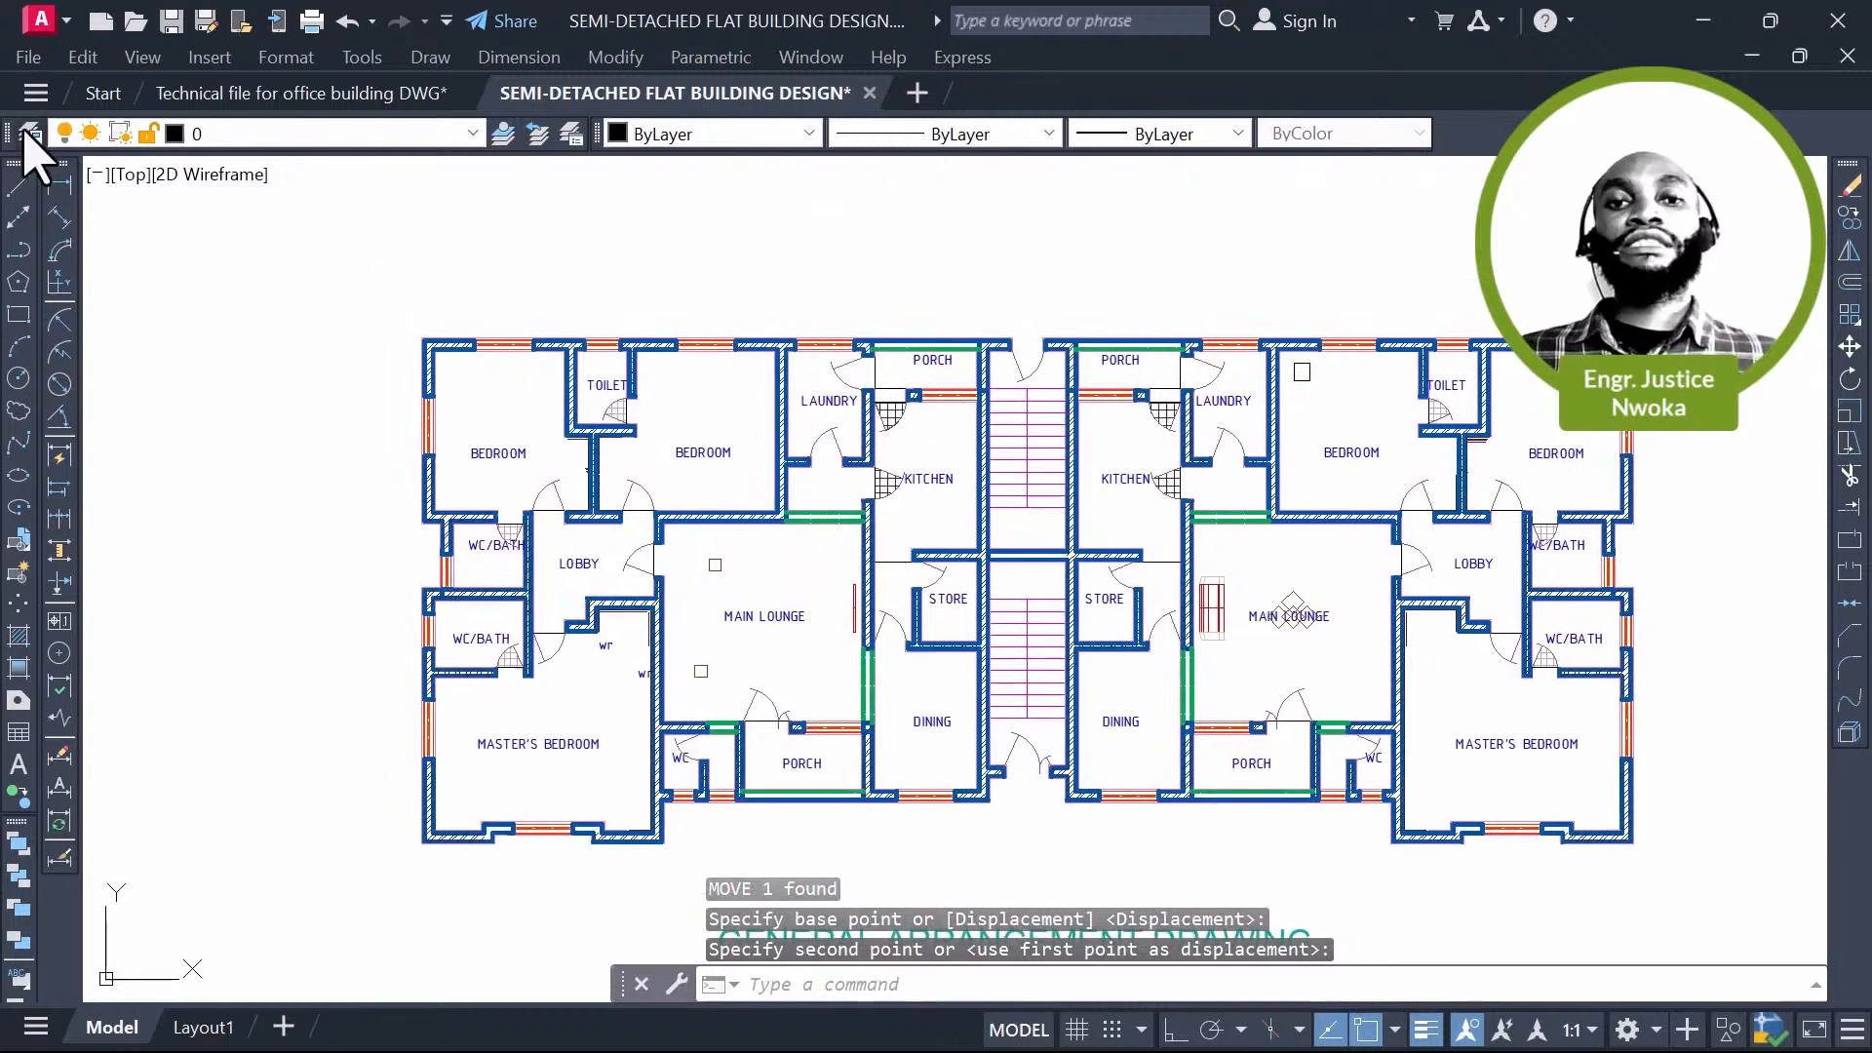
pyautogui.click(27, 136)
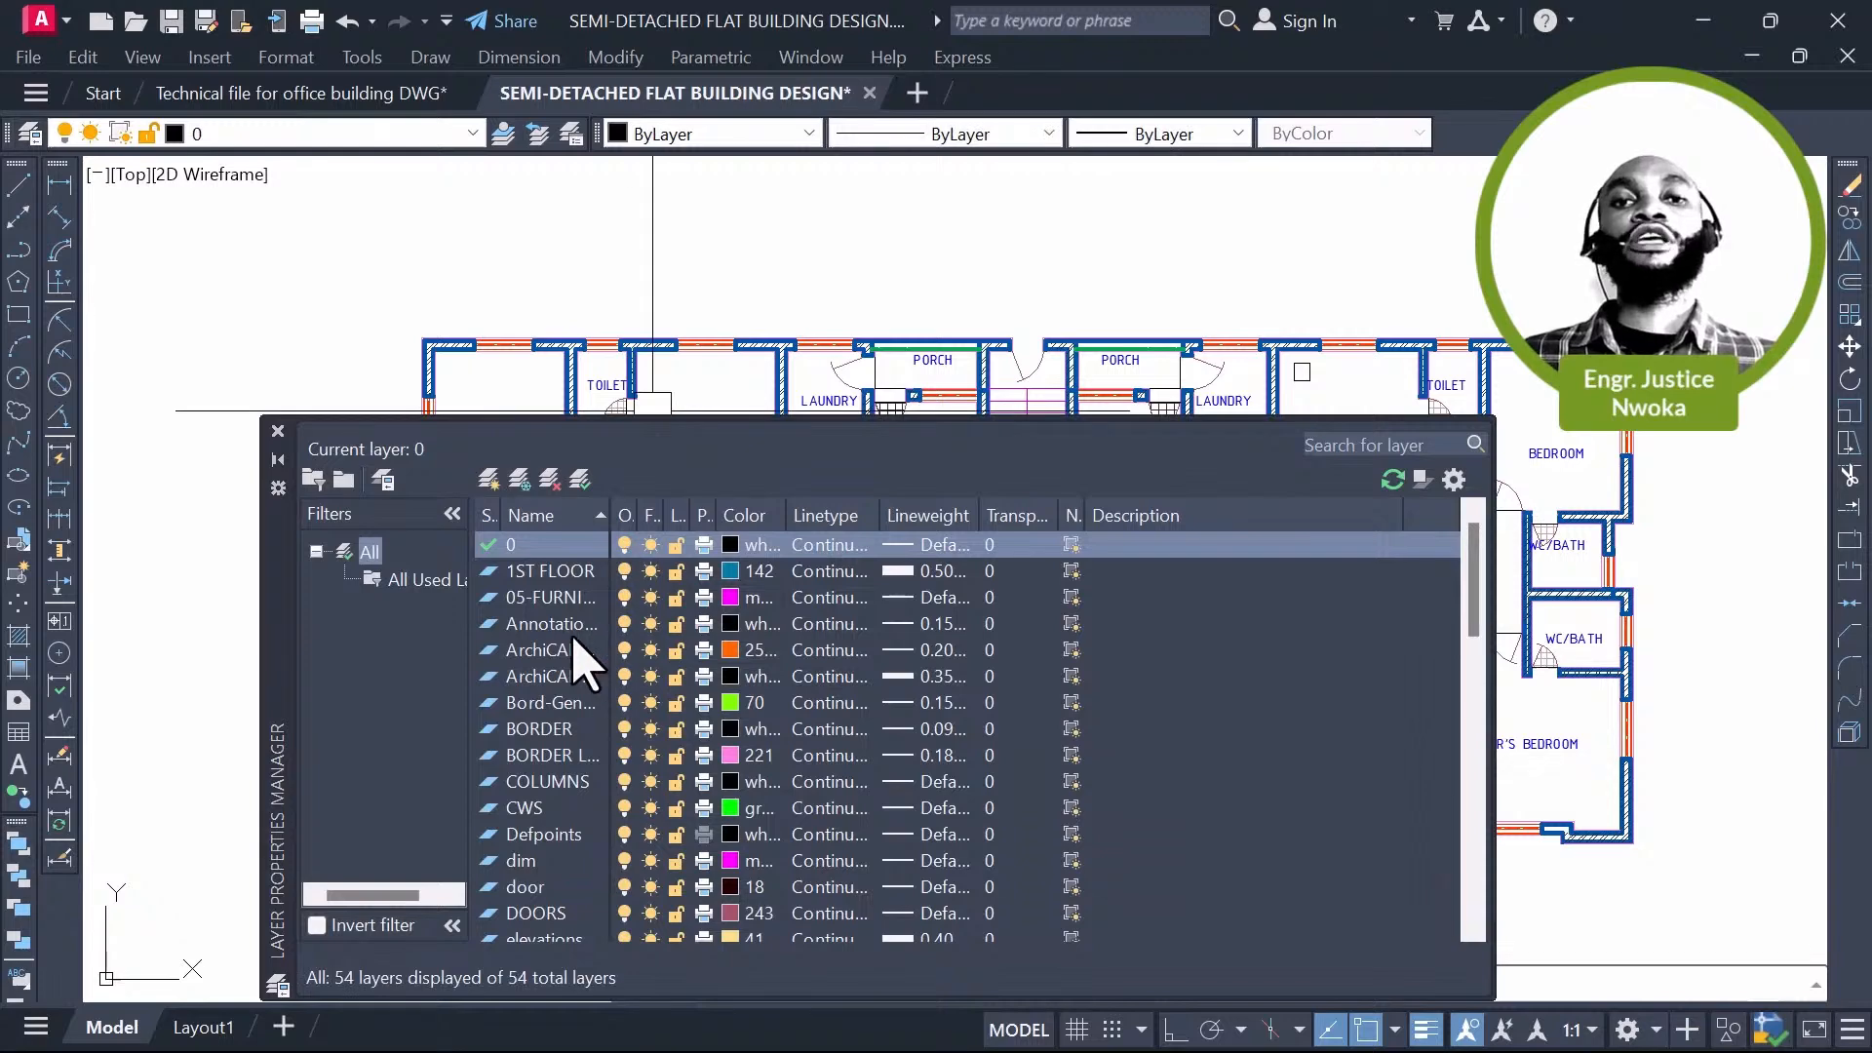
pyautogui.scroll(-4, 562, 675)
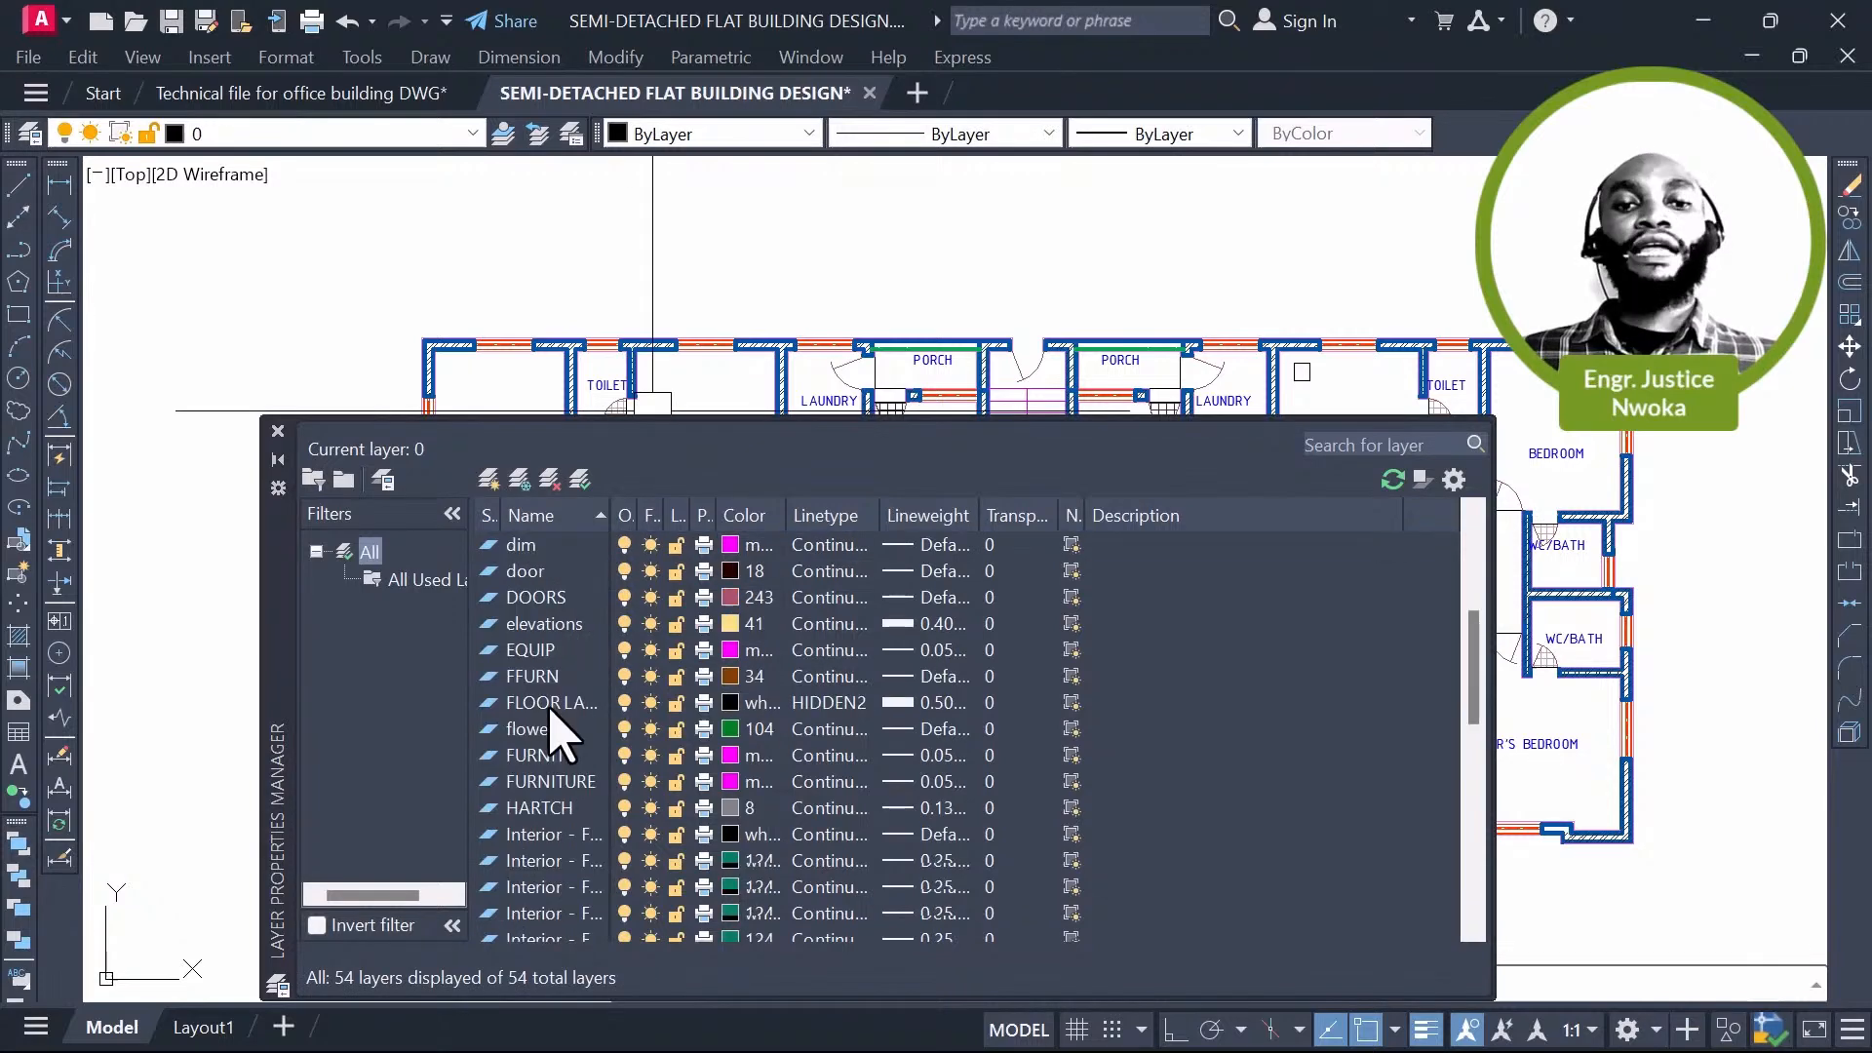
pyautogui.scroll(-9, 549, 710)
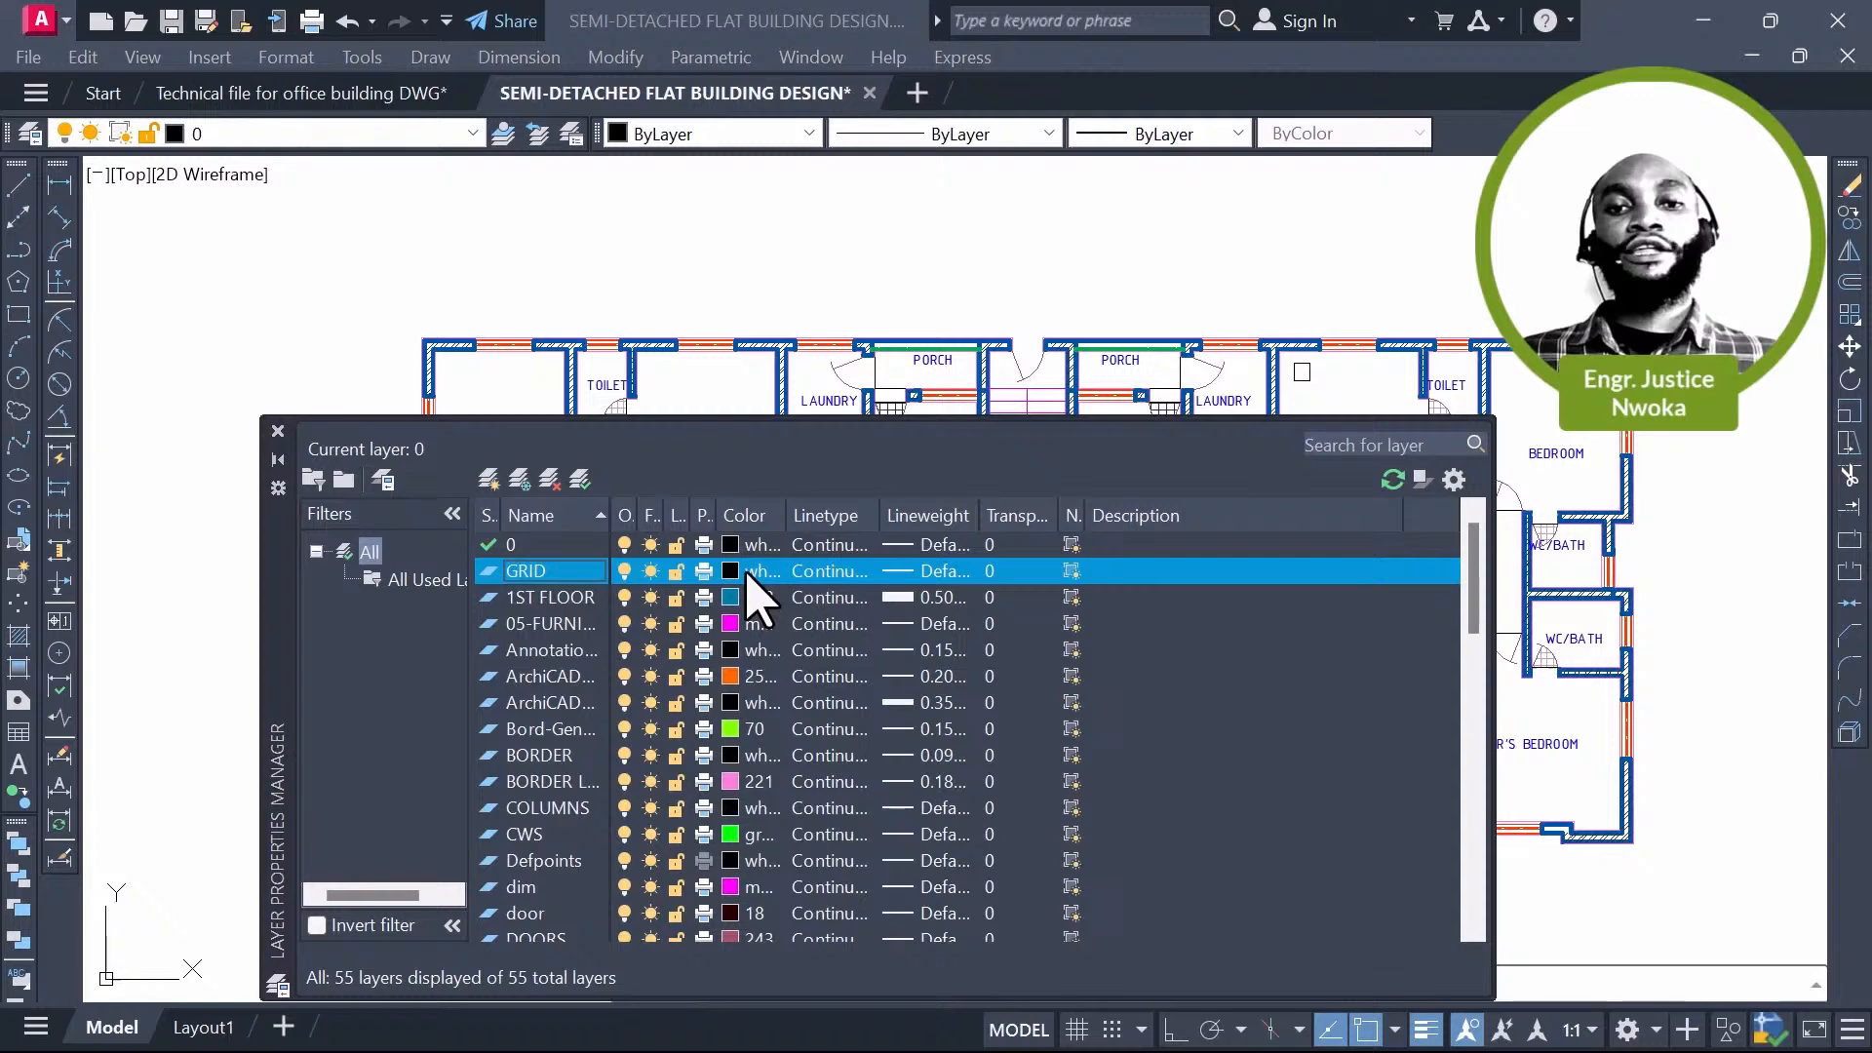
pyautogui.click(747, 573)
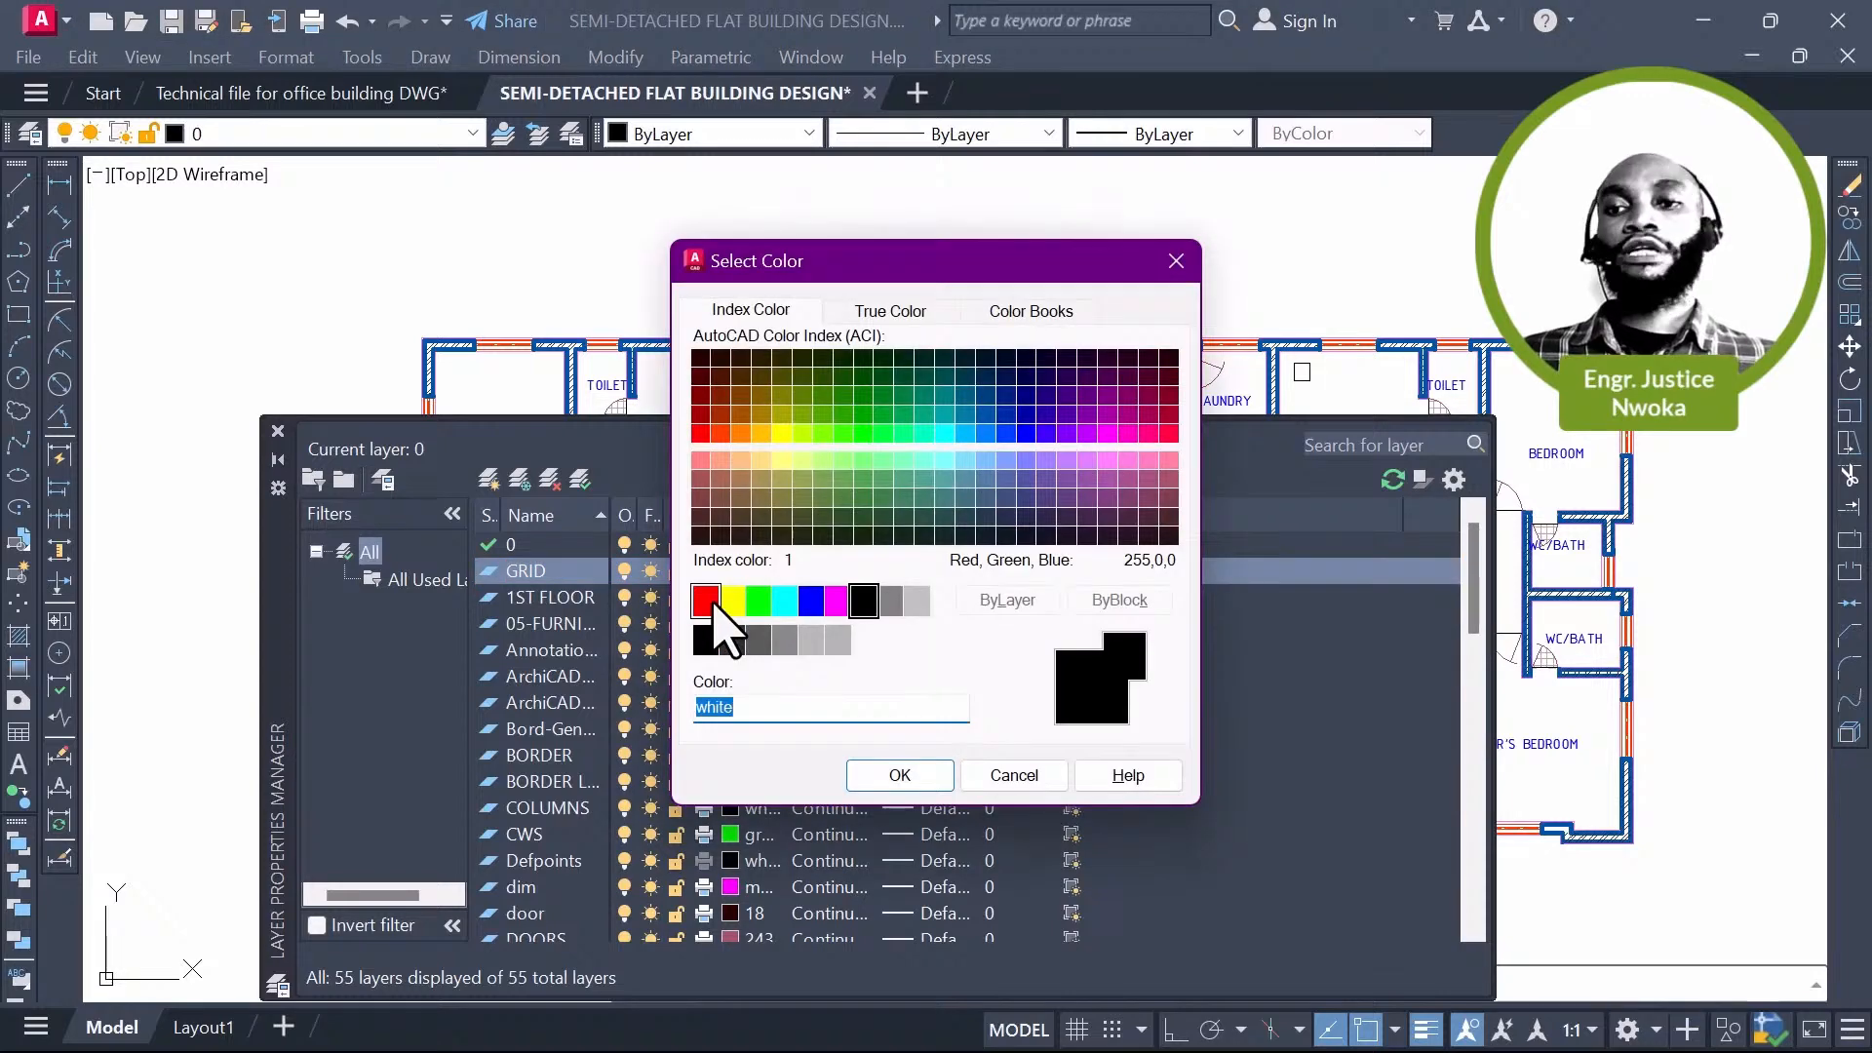
pyautogui.doubleClick(713, 603)
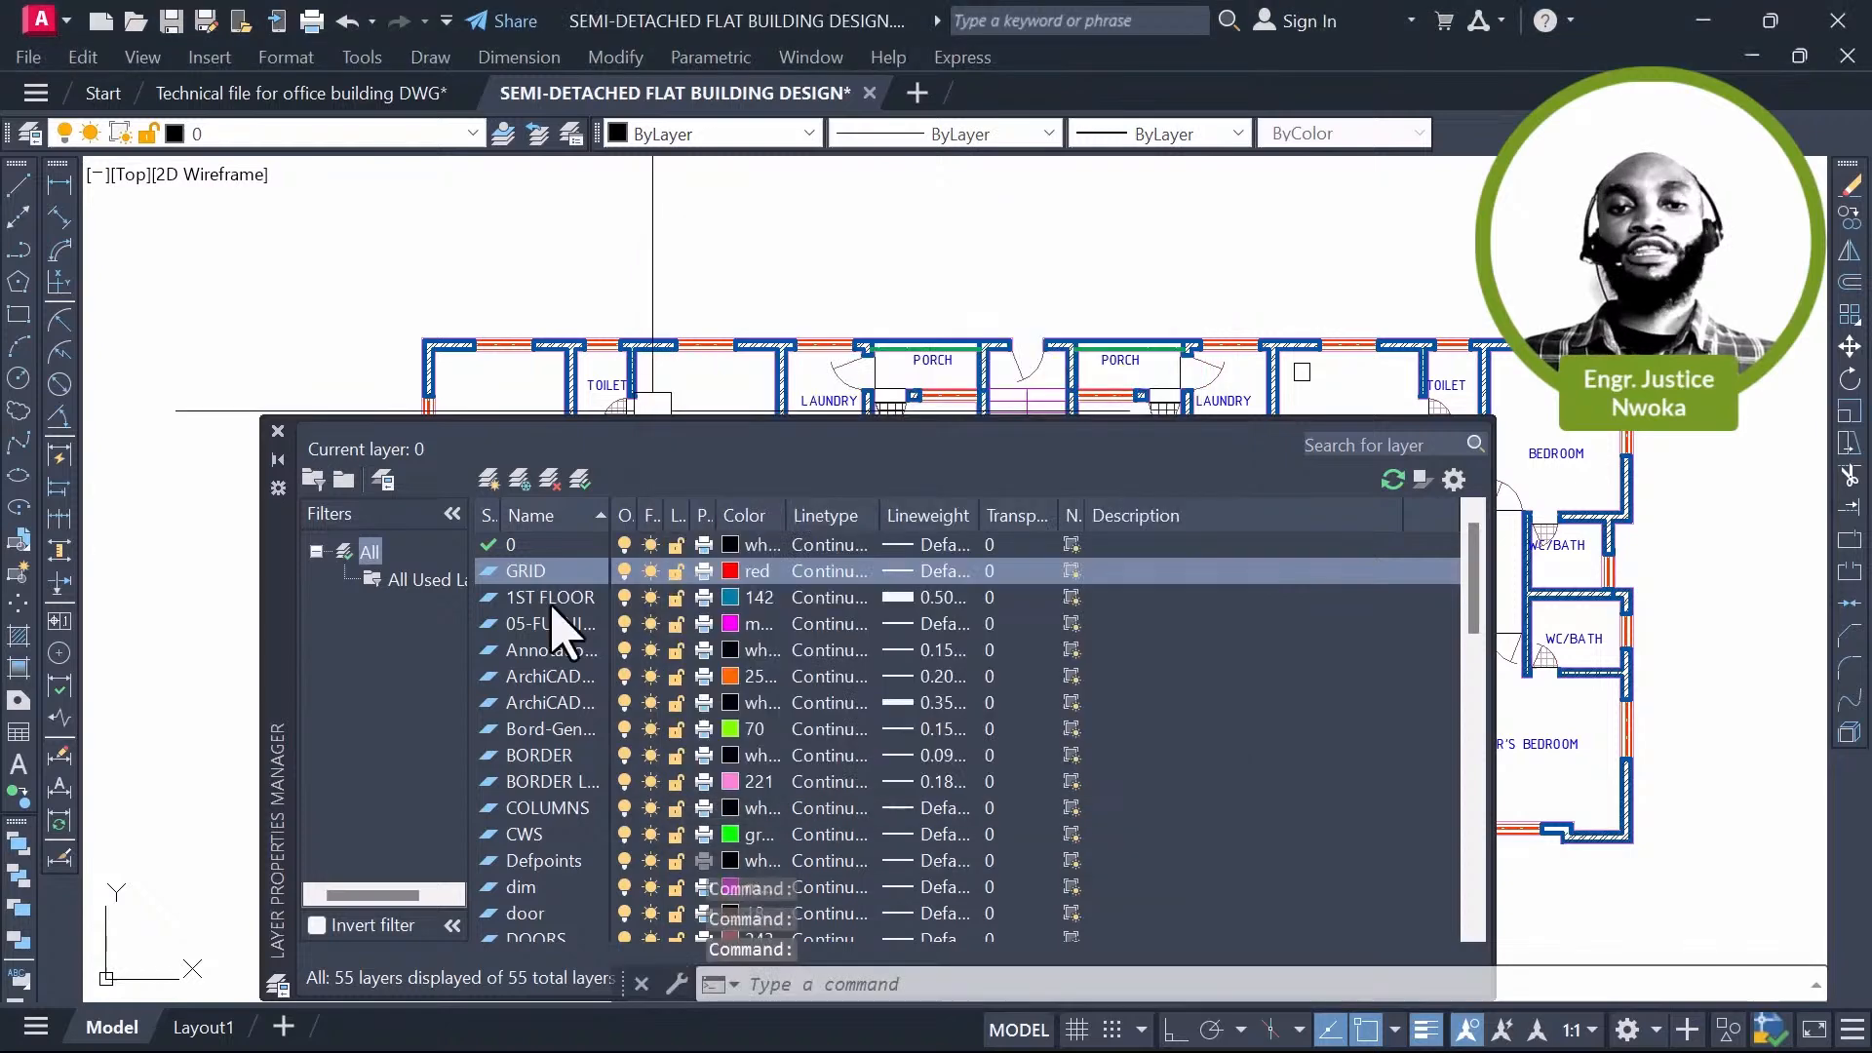
# Step: Create a layer named COLUMN with colour 102 and a 0.60 mm lineweight, and close the layer manager
pyautogui.click(490, 479)
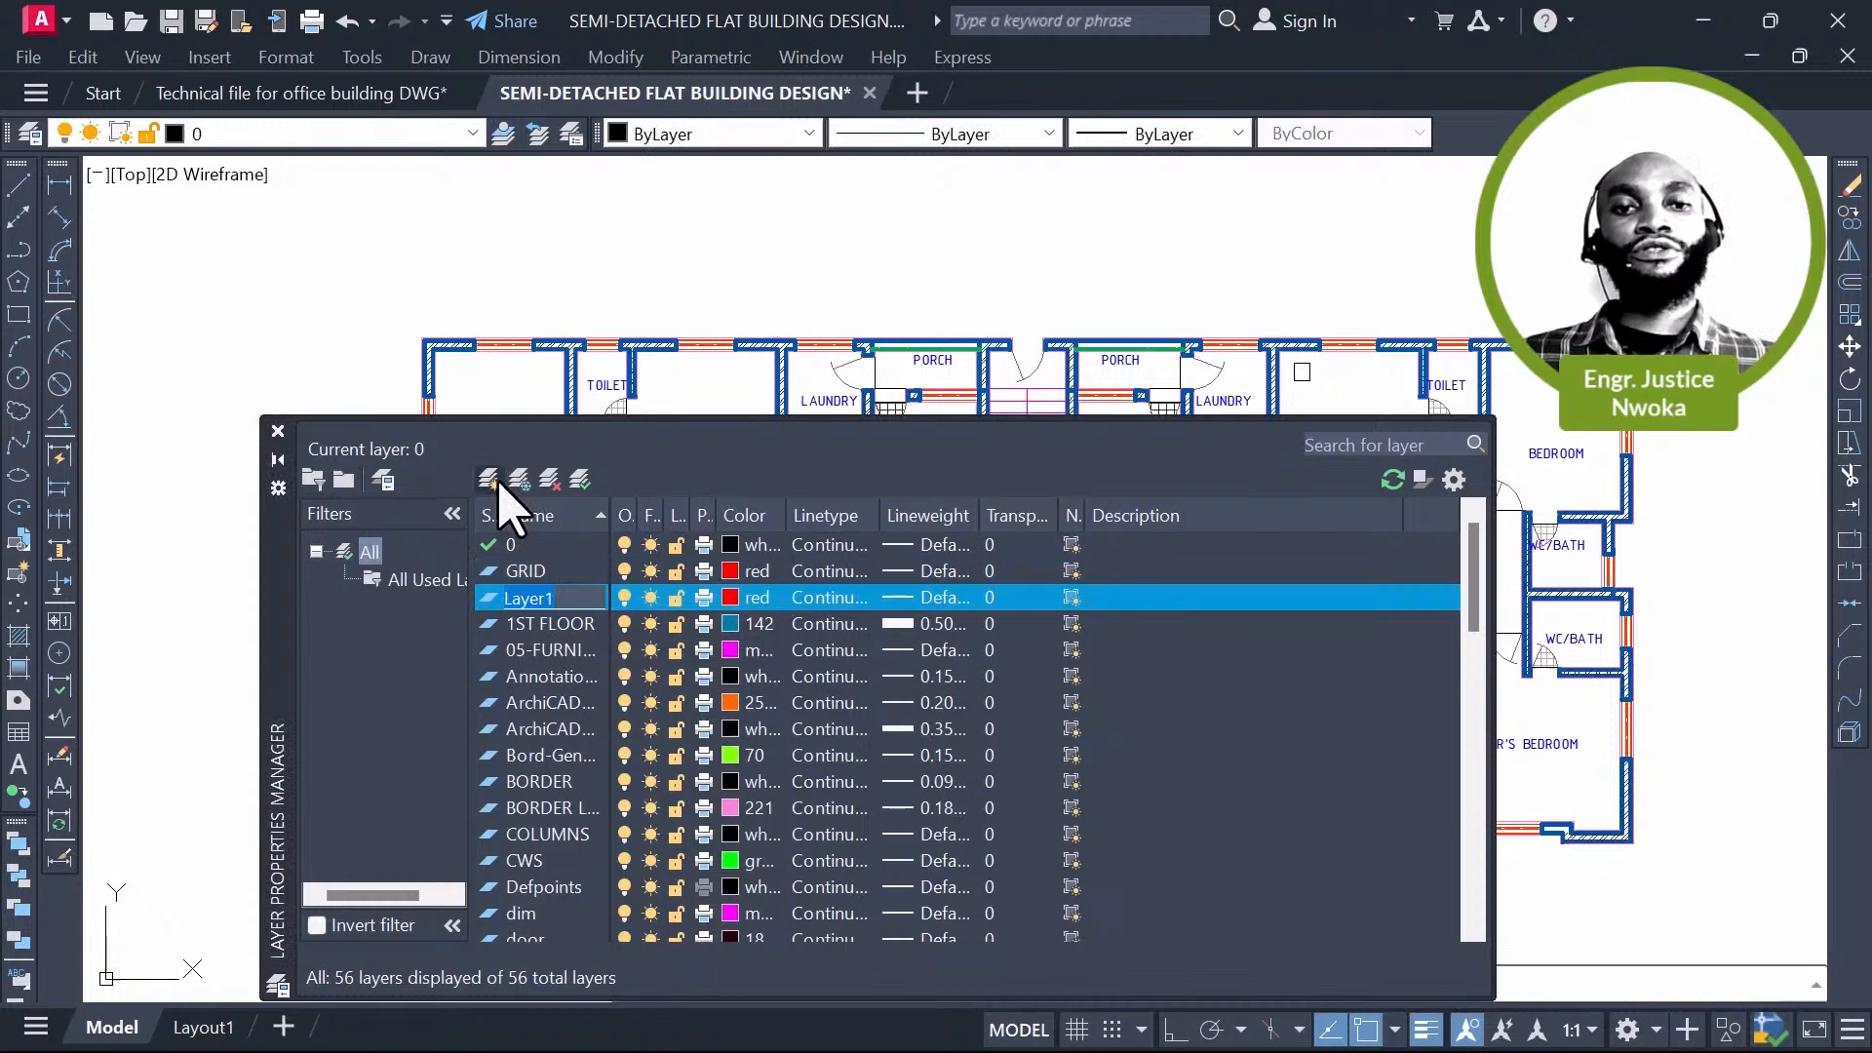
pyautogui.write('COLUMN')
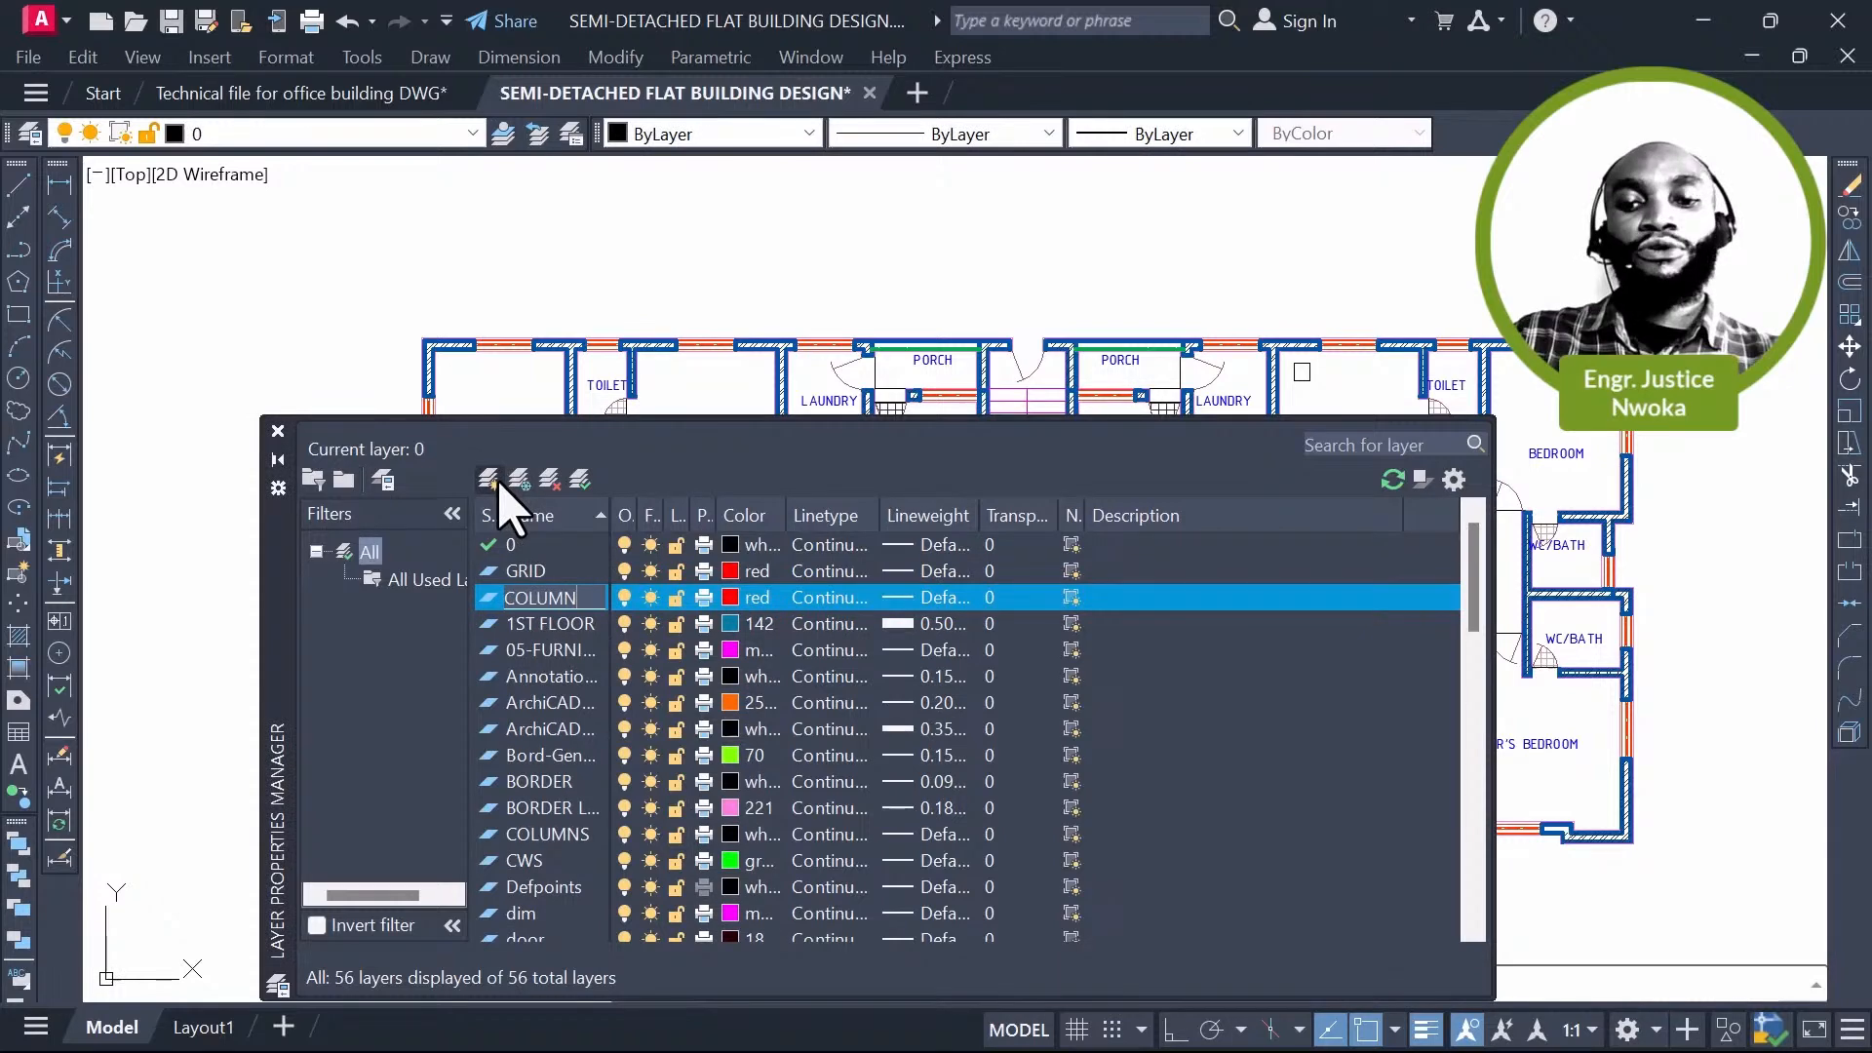
pyautogui.click(748, 596)
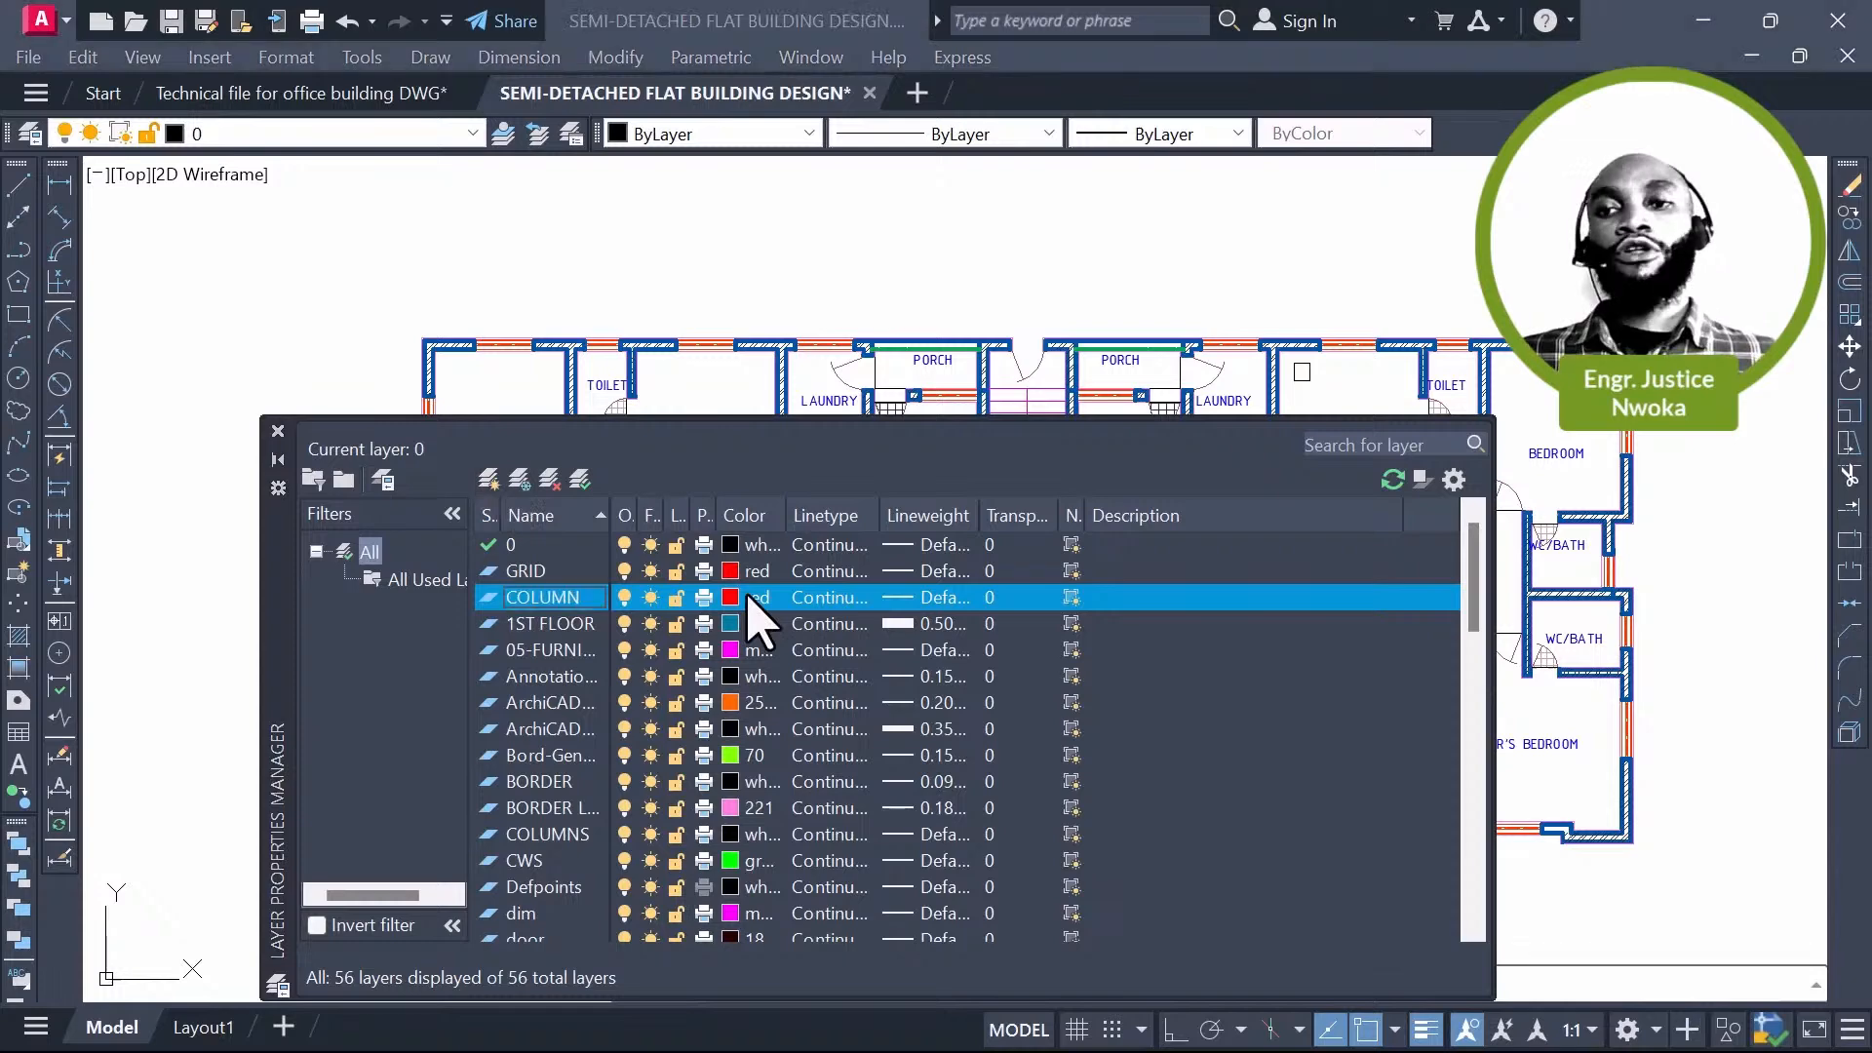
pyautogui.click(747, 596)
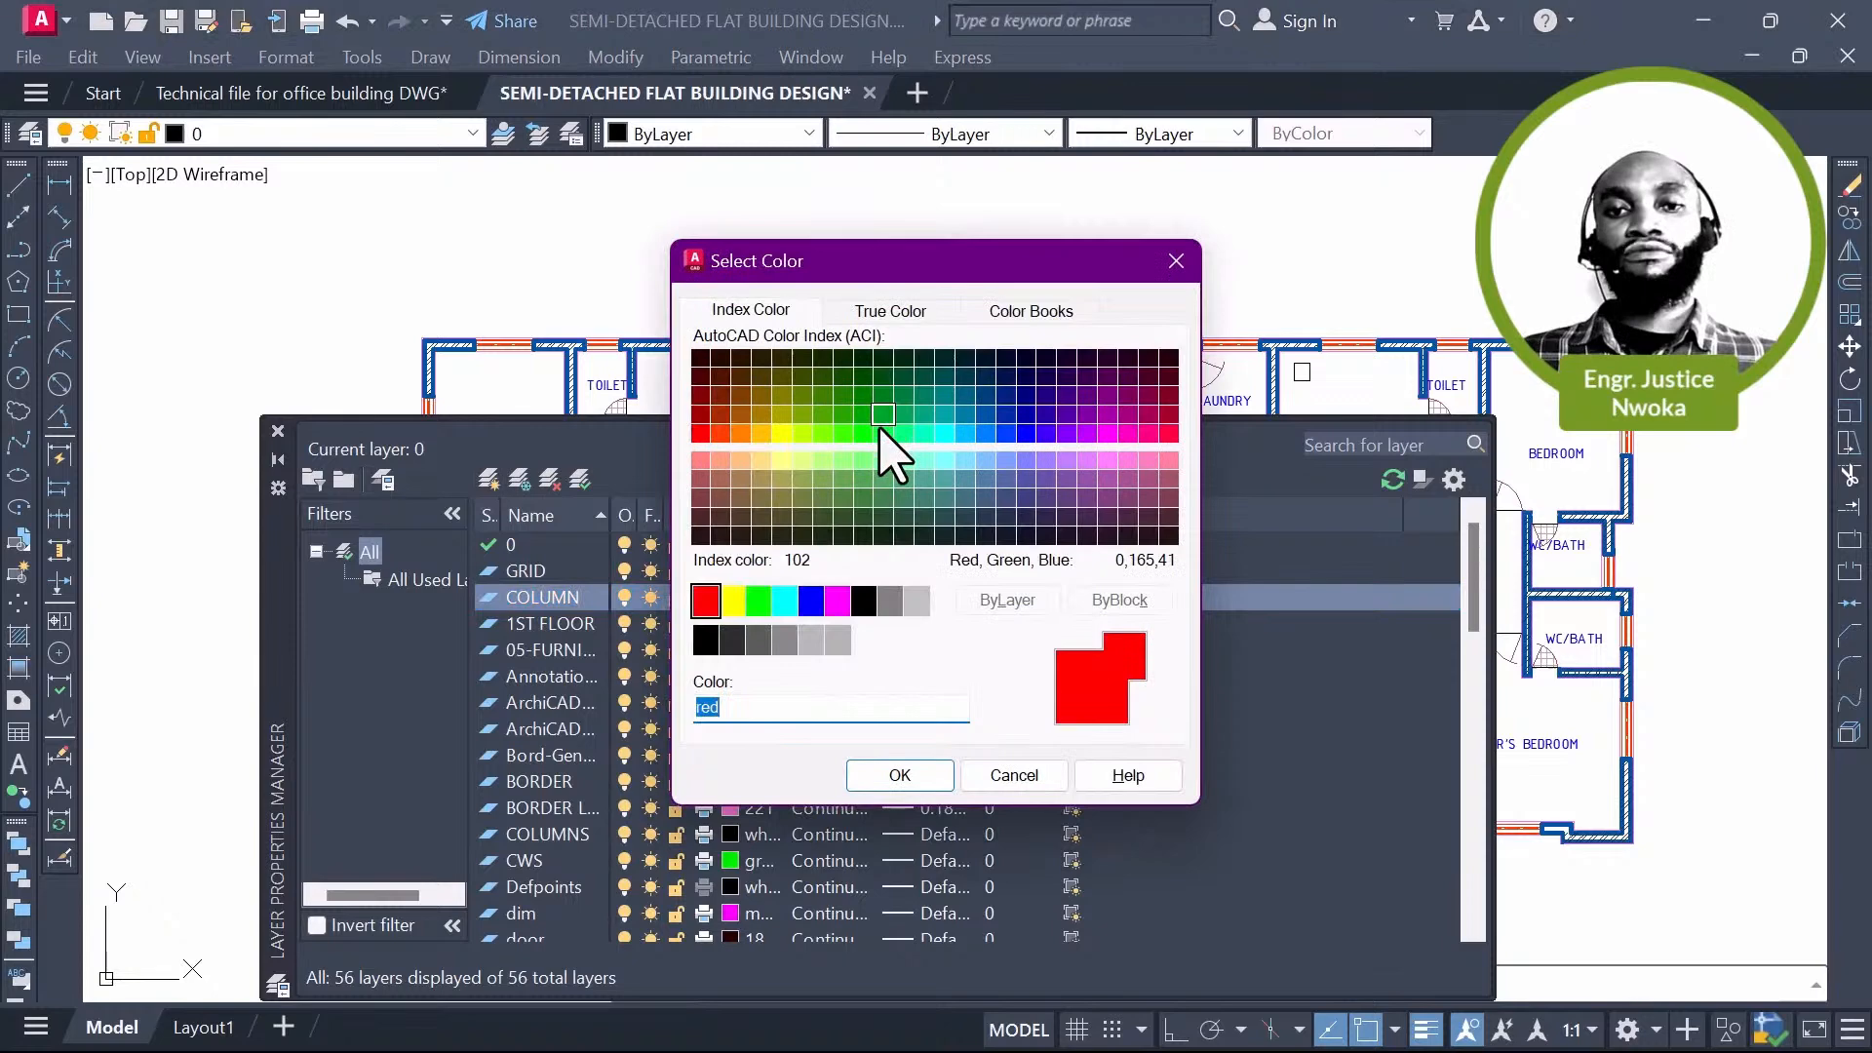
pyautogui.doubleClick(882, 418)
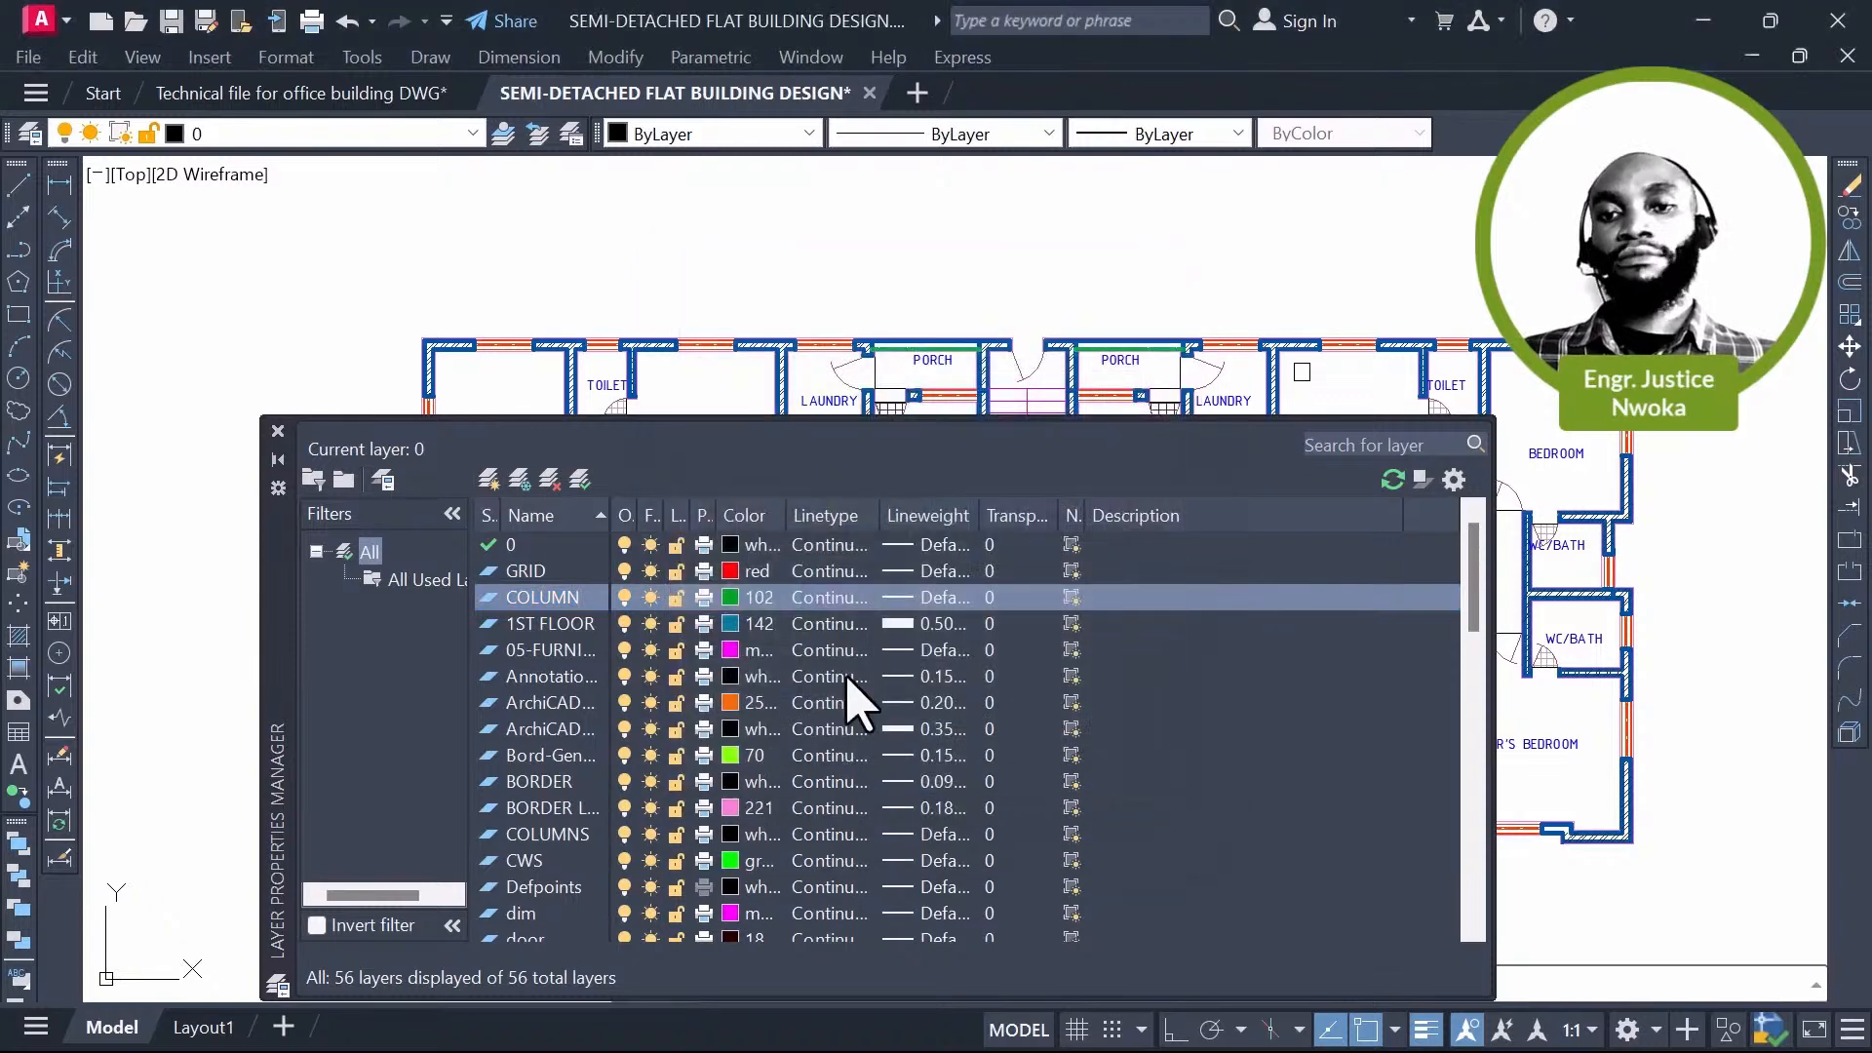
pyautogui.click(942, 598)
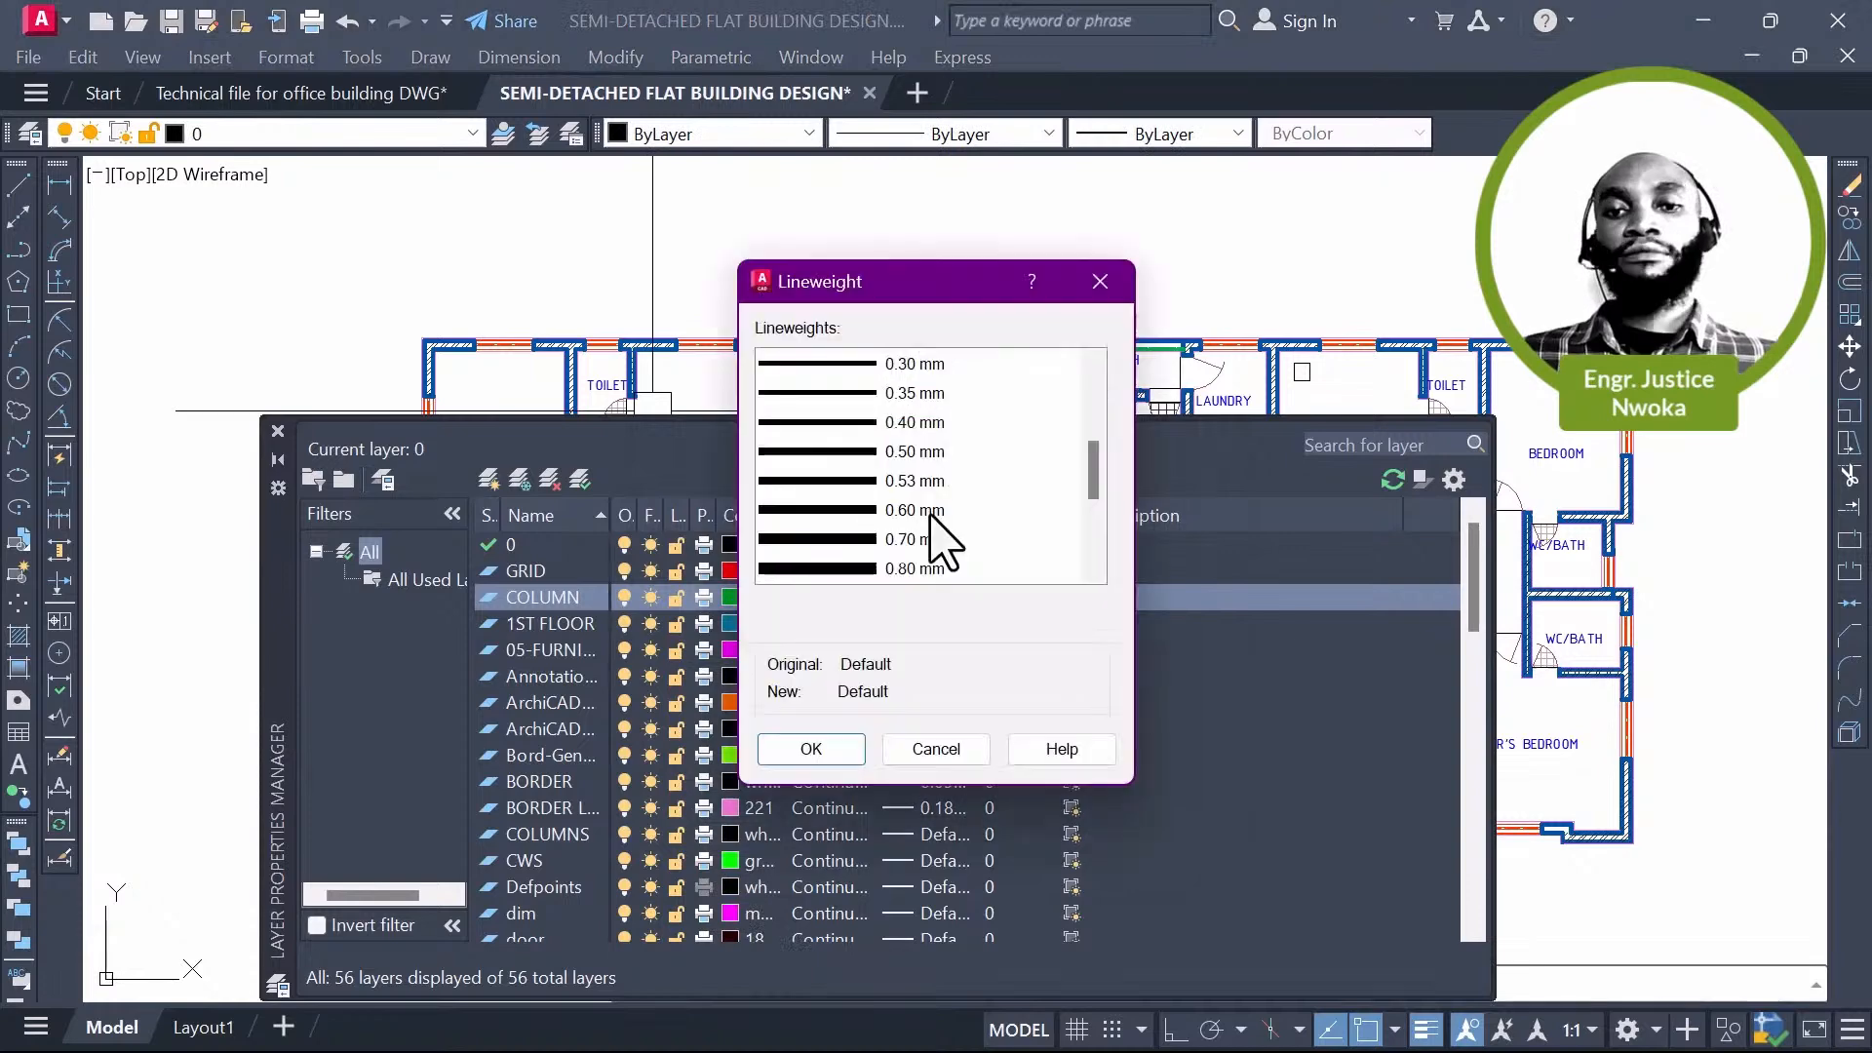
pyautogui.doubleClick(929, 511)
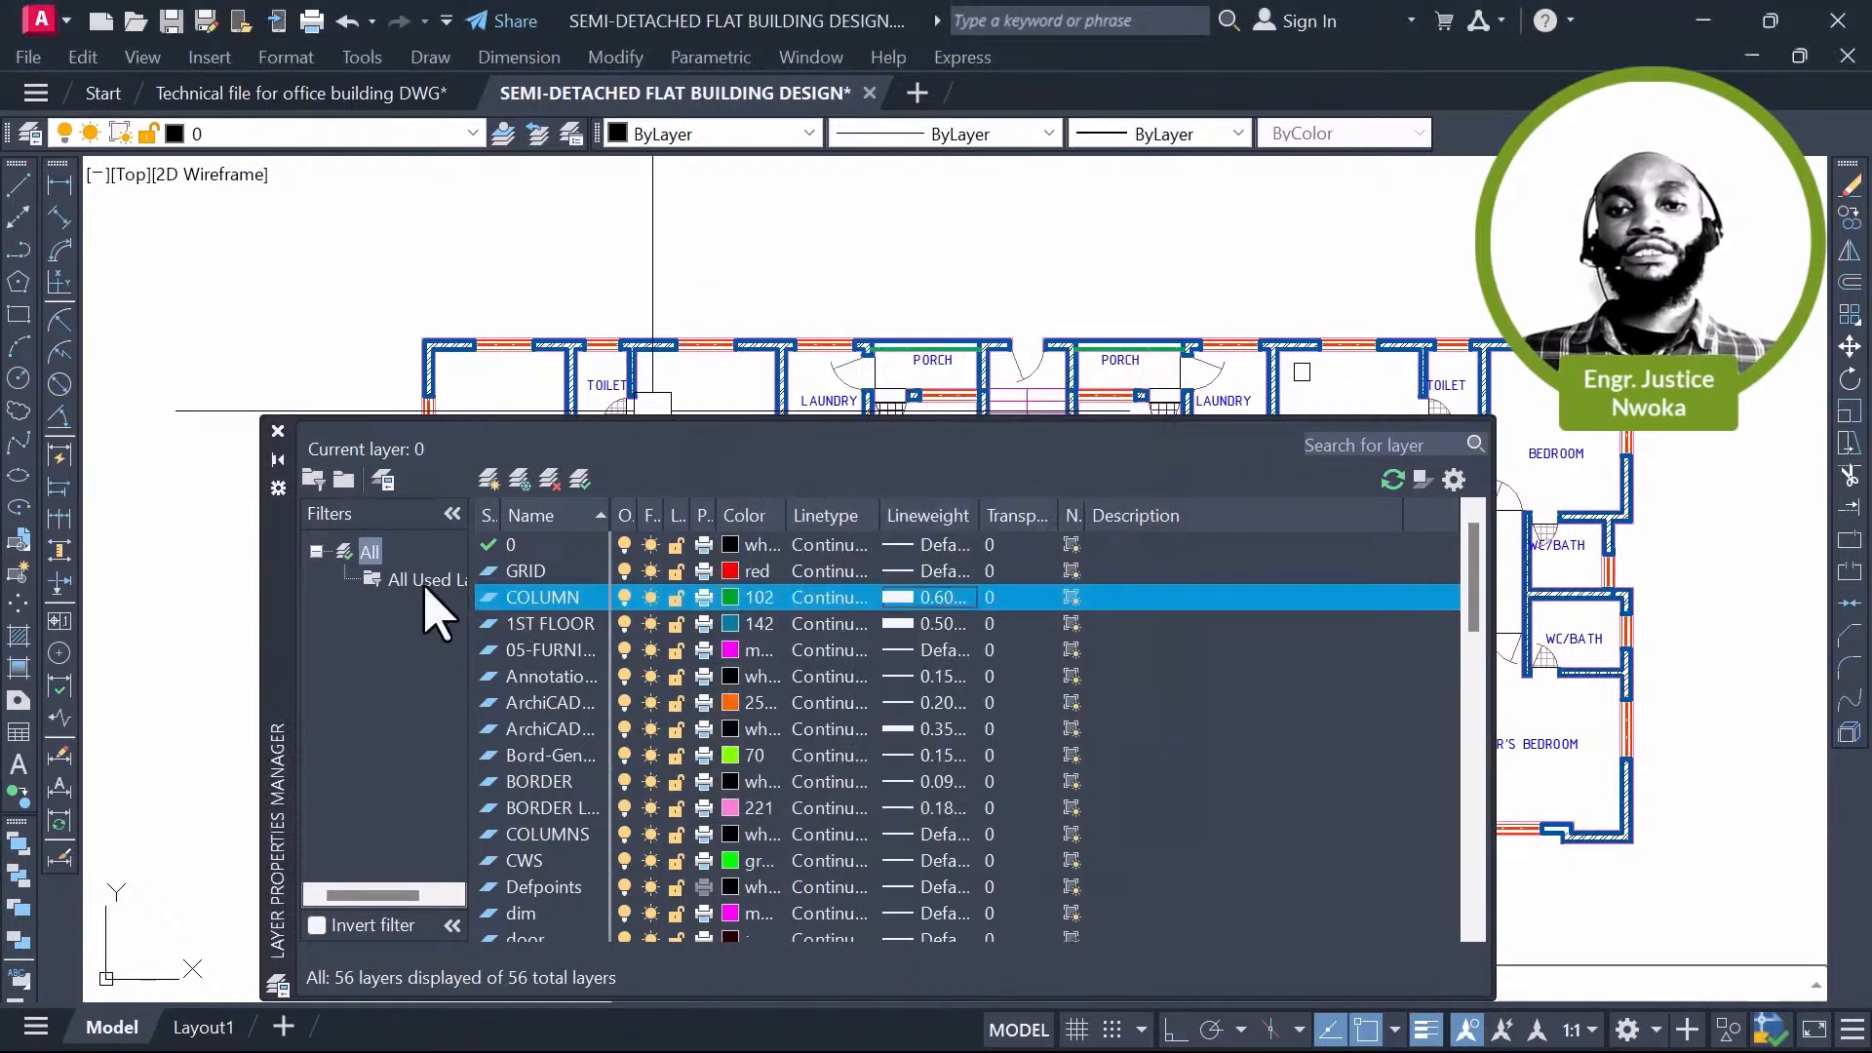
pyautogui.click(277, 430)
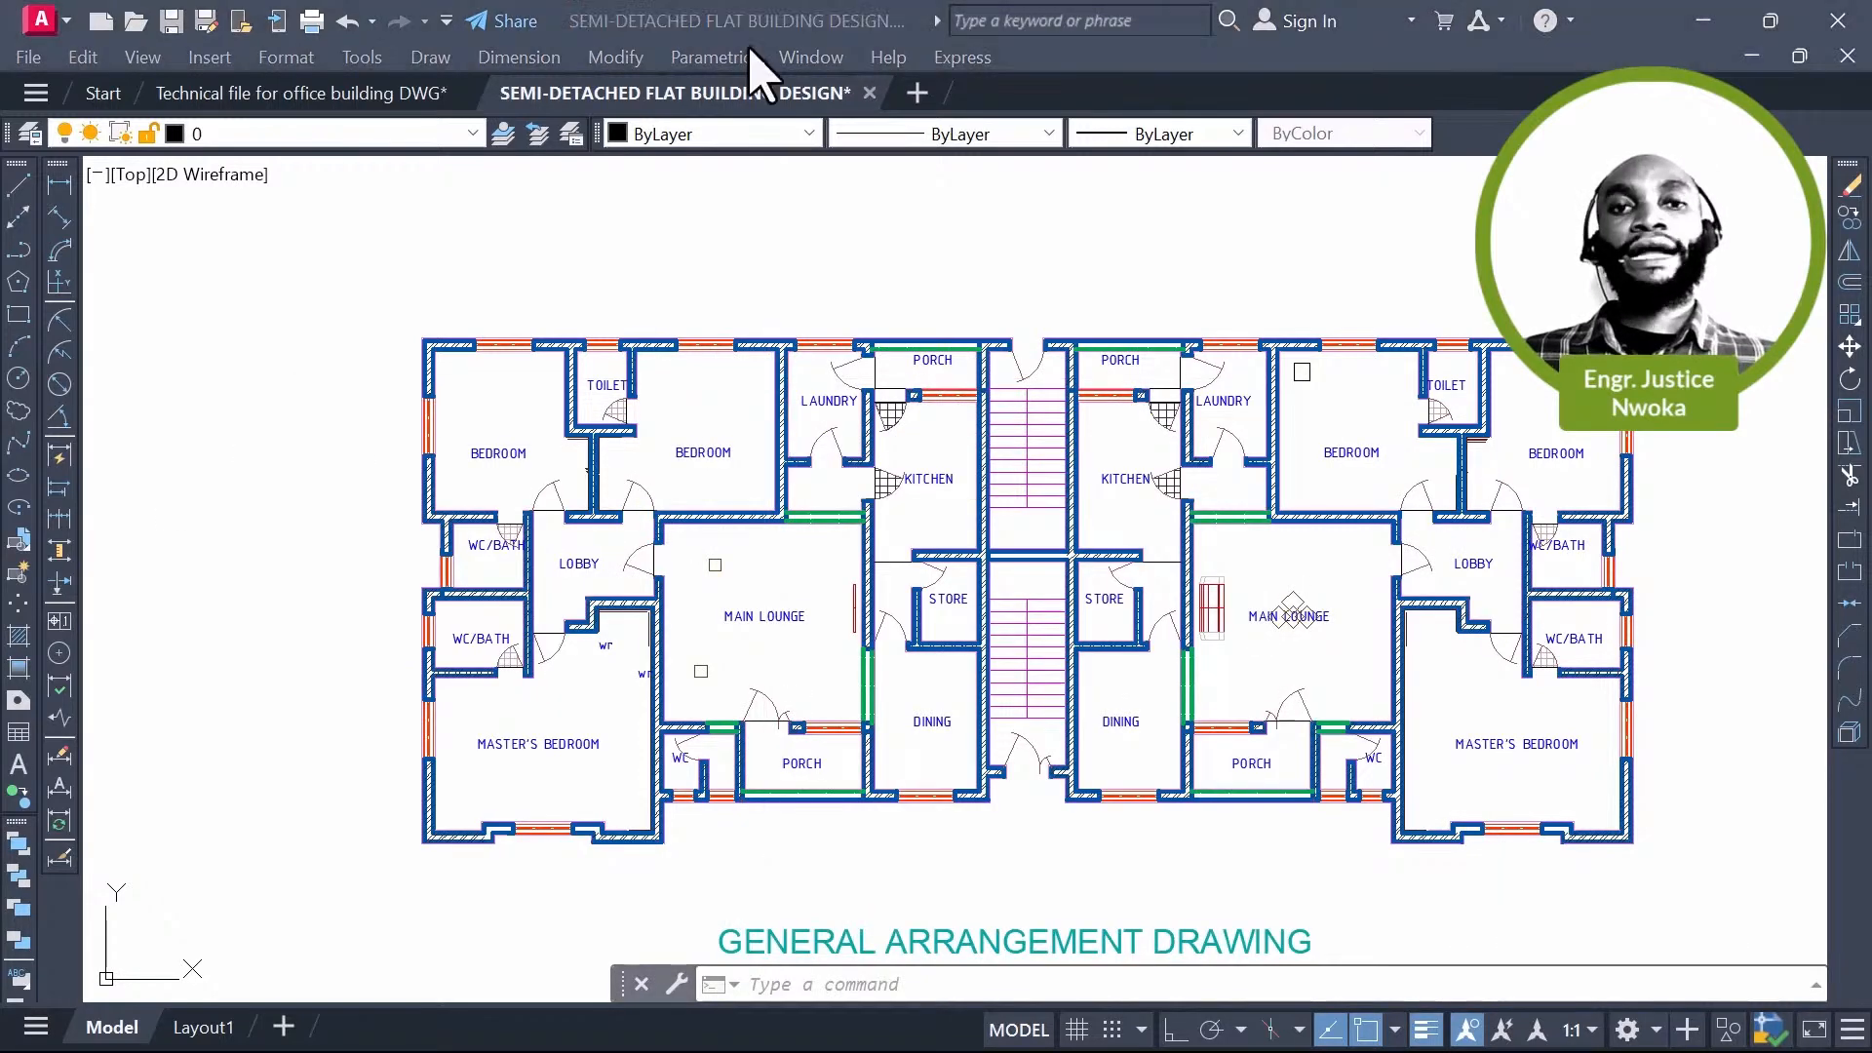
# Step: Make GRID the current layer
pyautogui.click(357, 135)
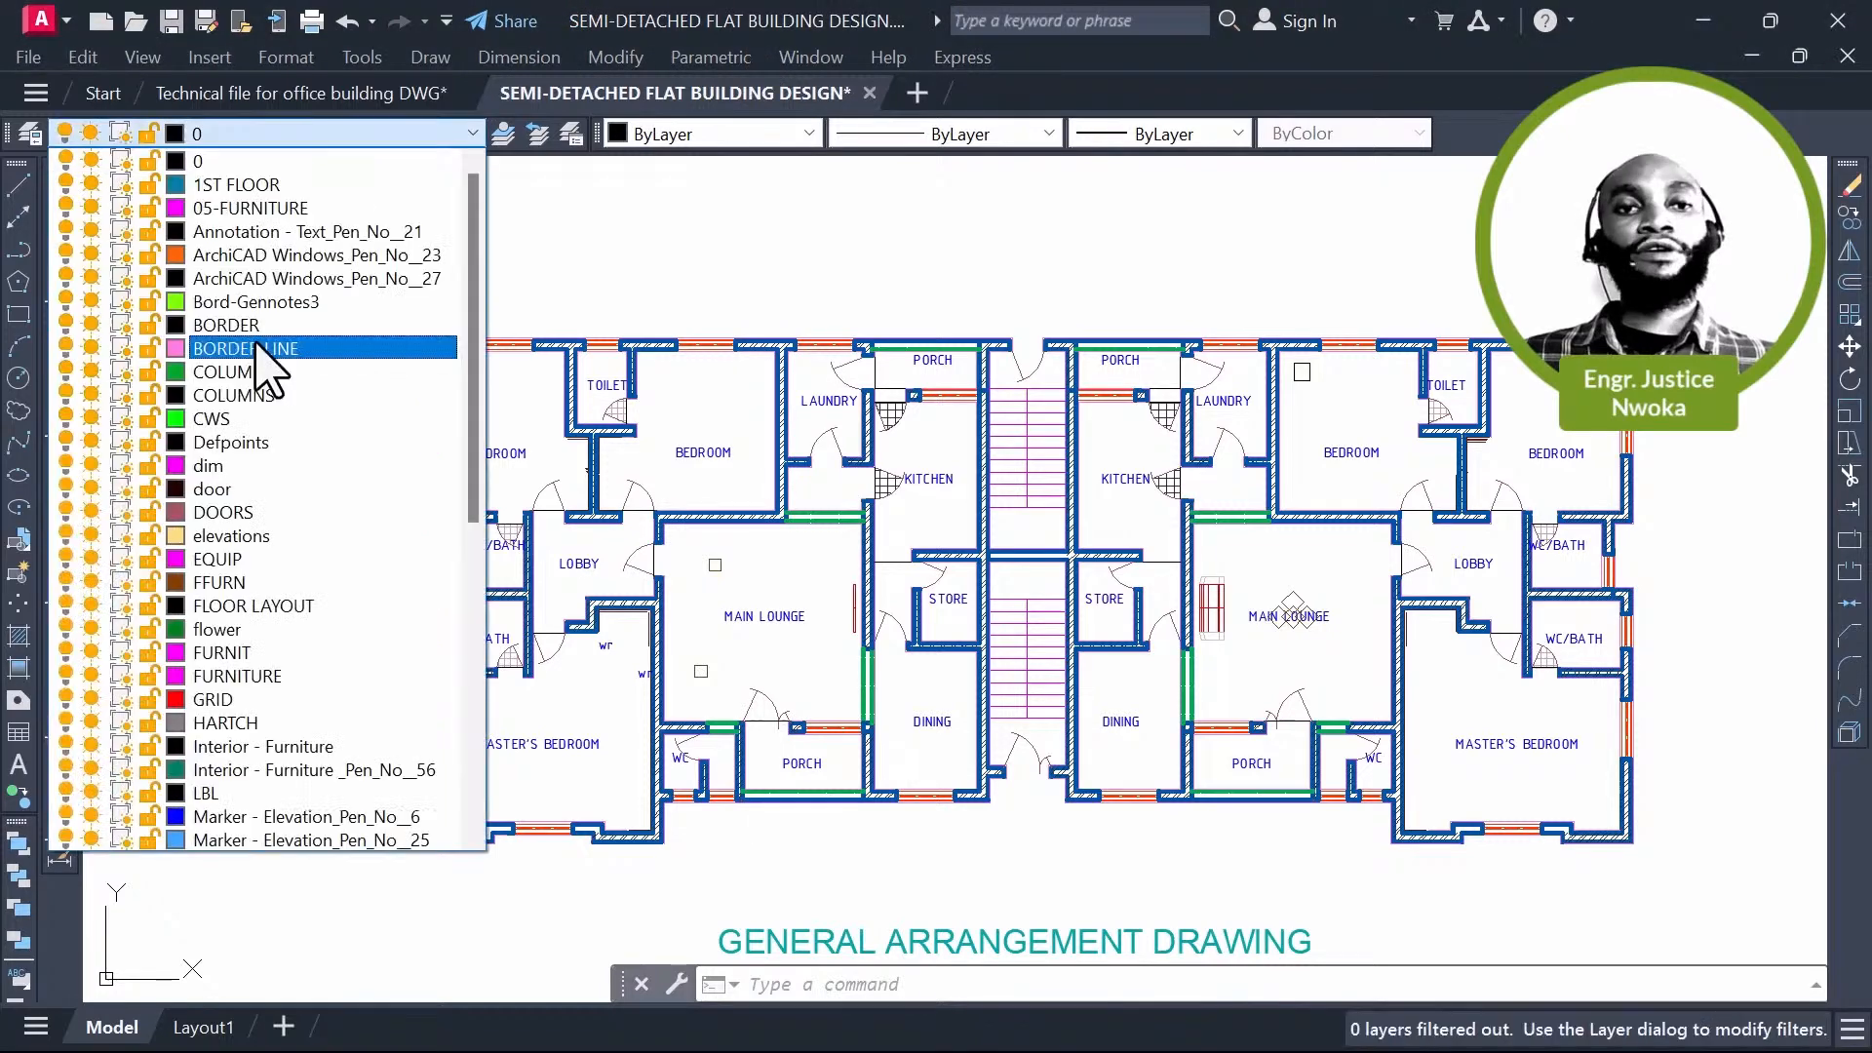
pyautogui.scroll(-8, 271, 213)
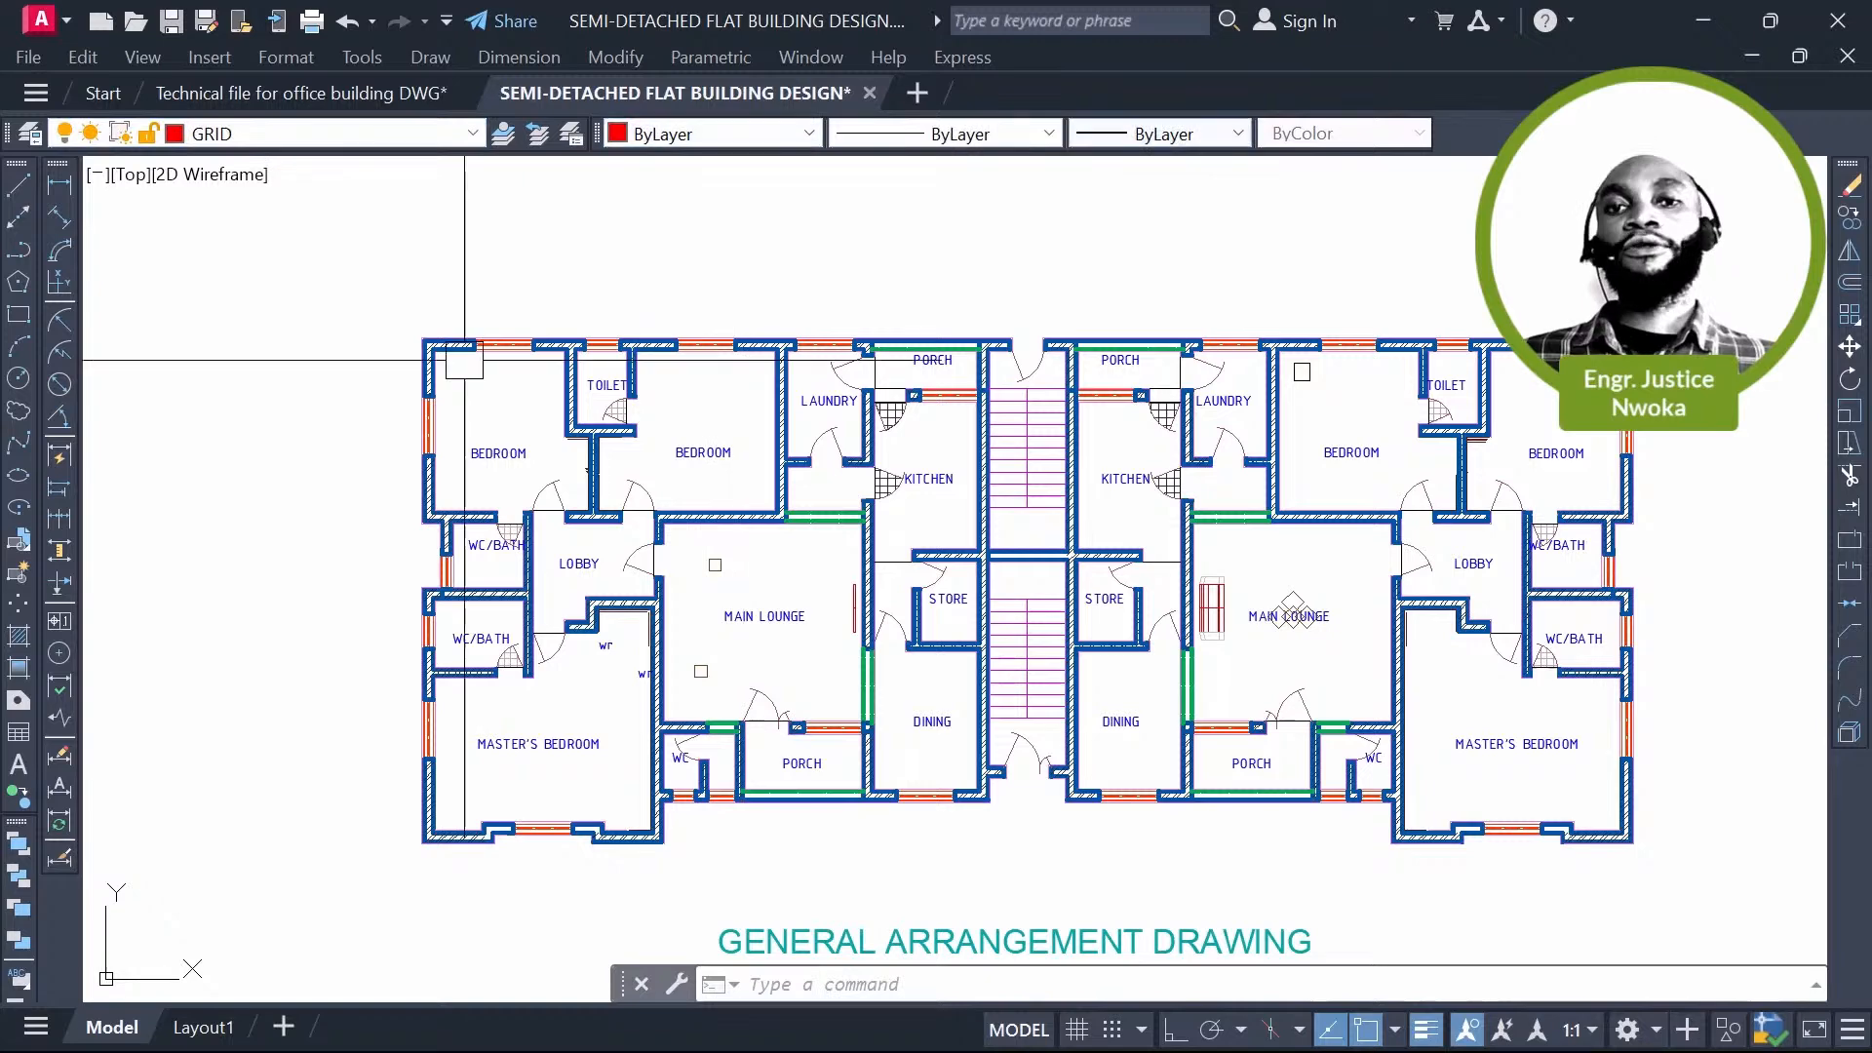
pyautogui.scroll(5, 464, 360)
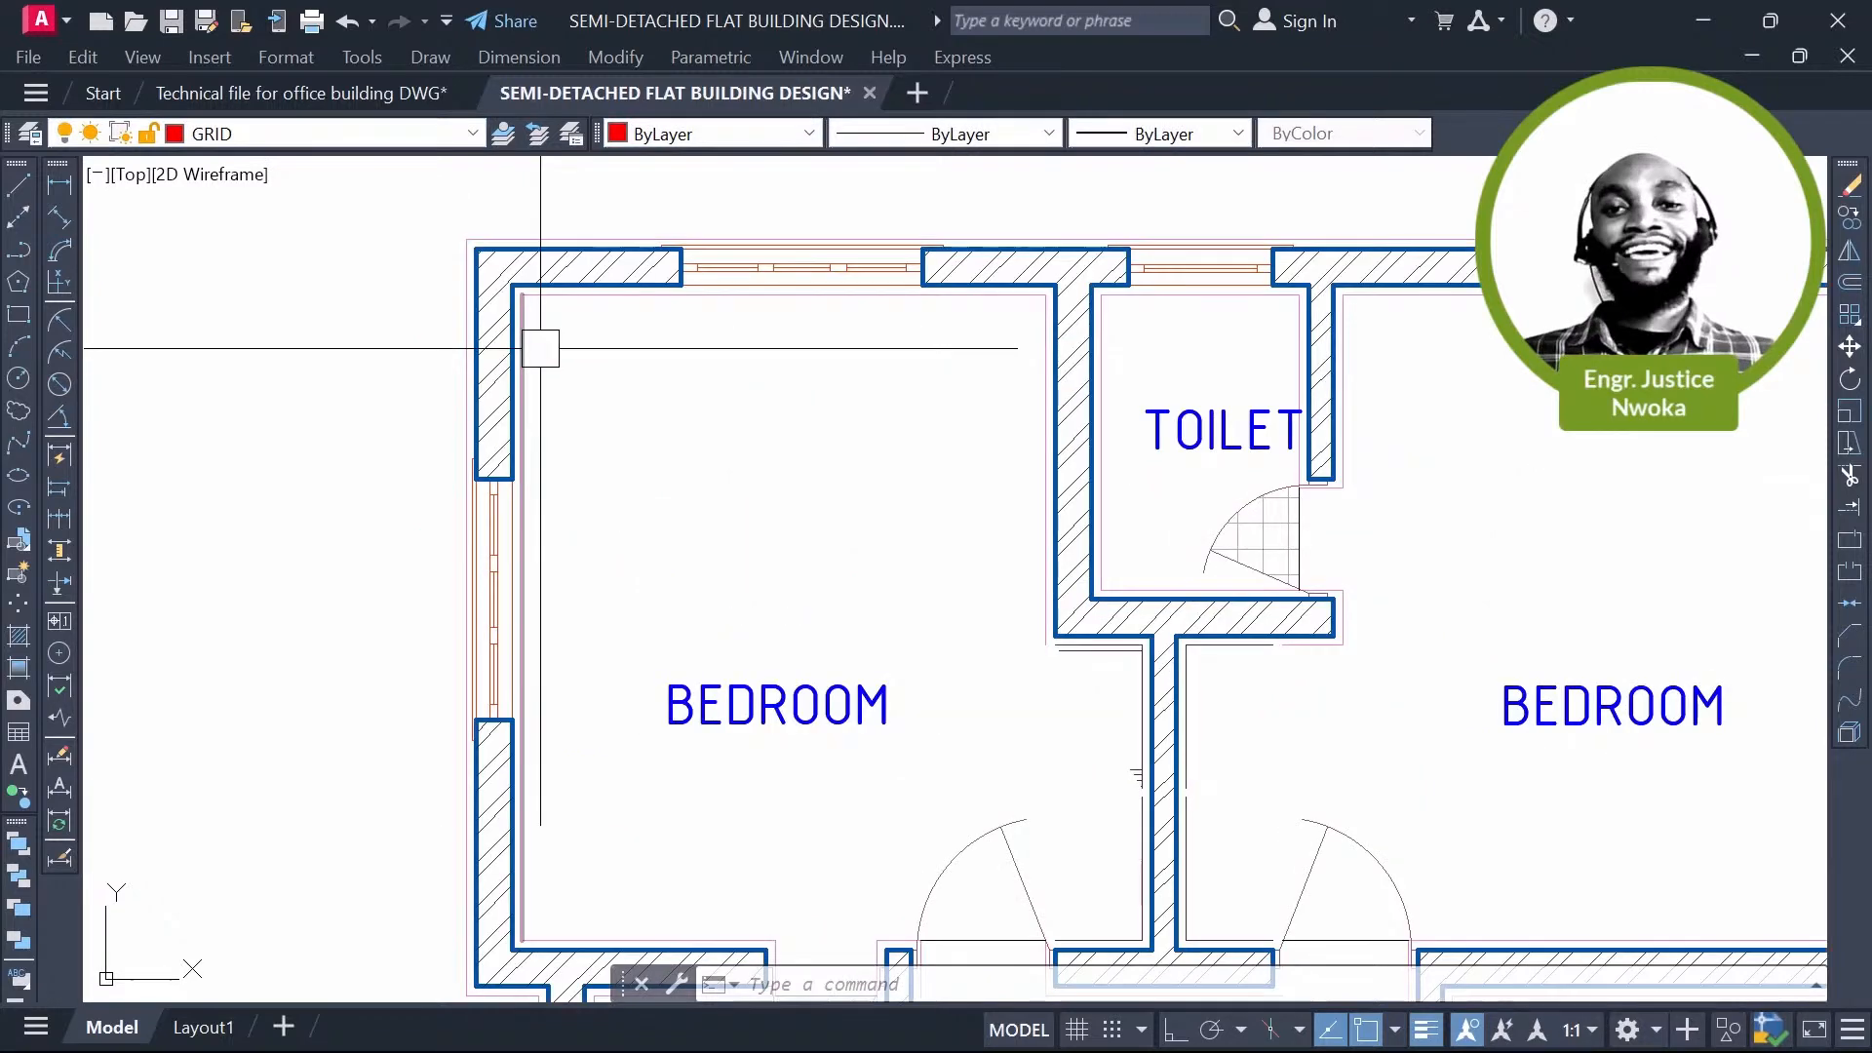
pyautogui.scroll(5, 540, 348)
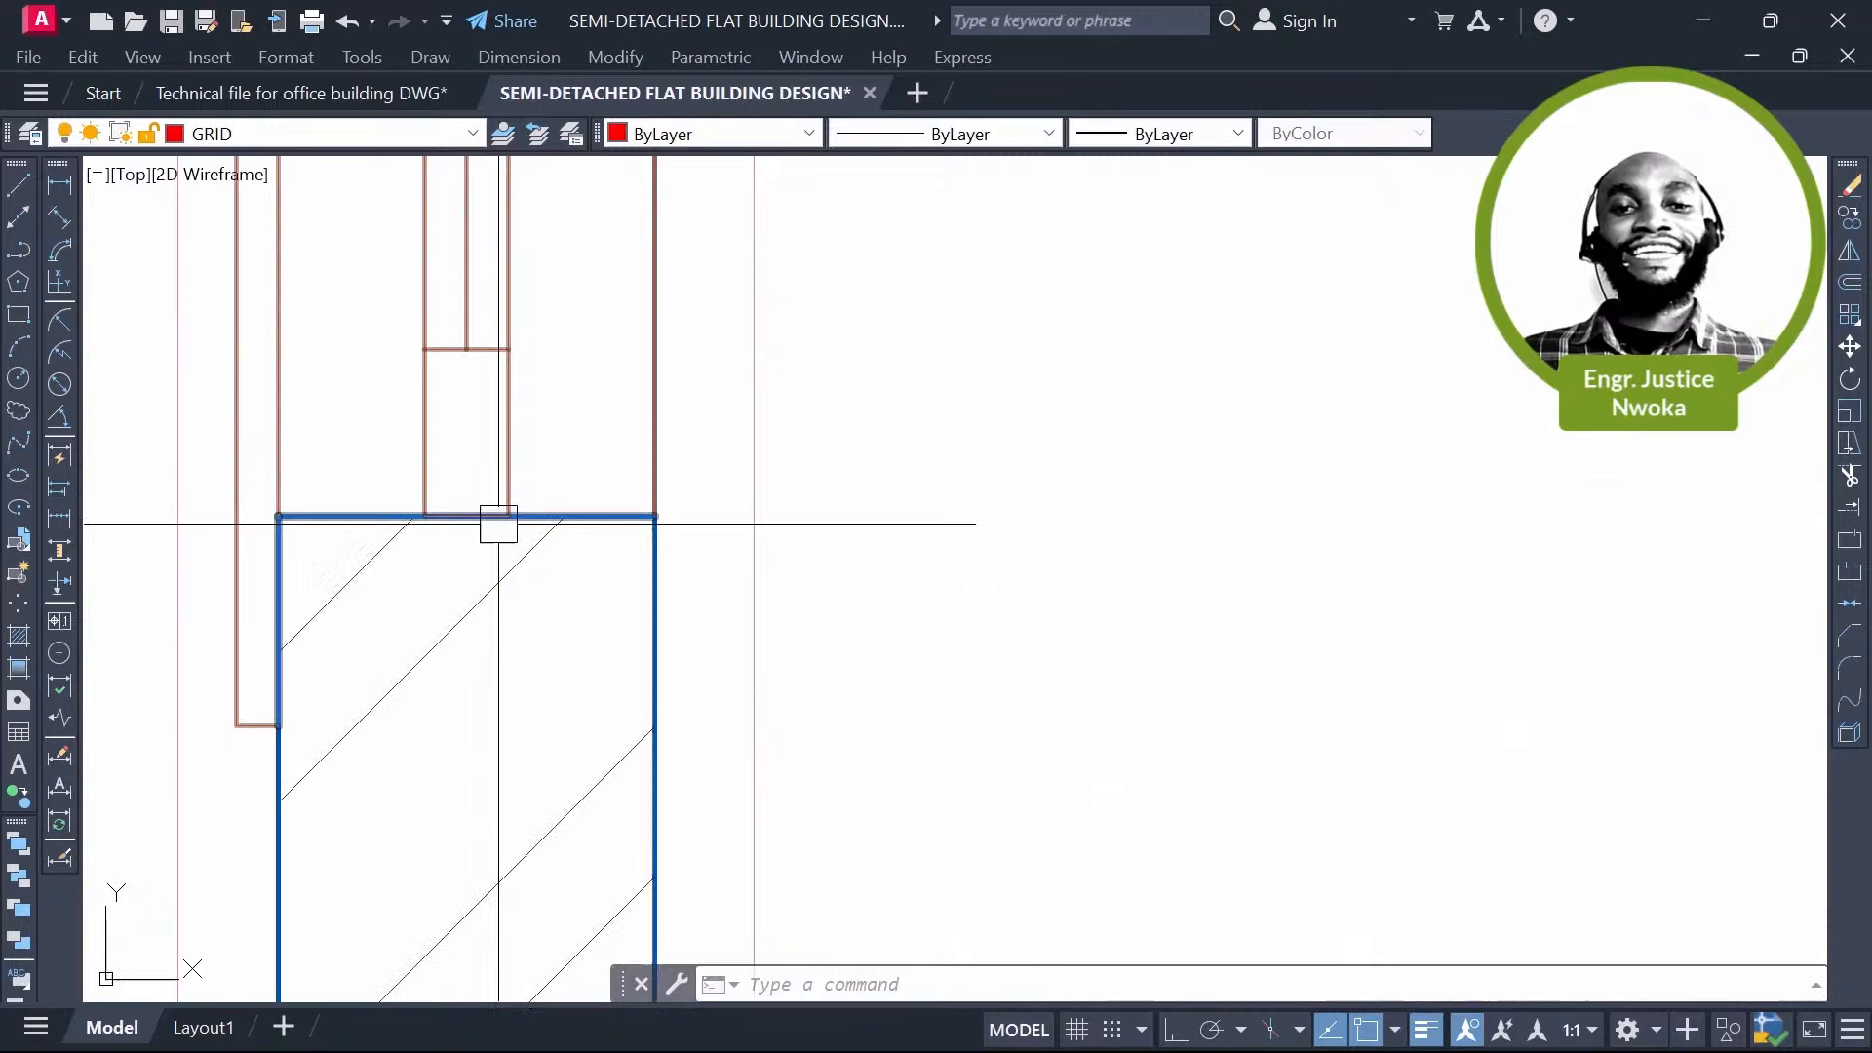
pyautogui.scroll(-5, 499, 524)
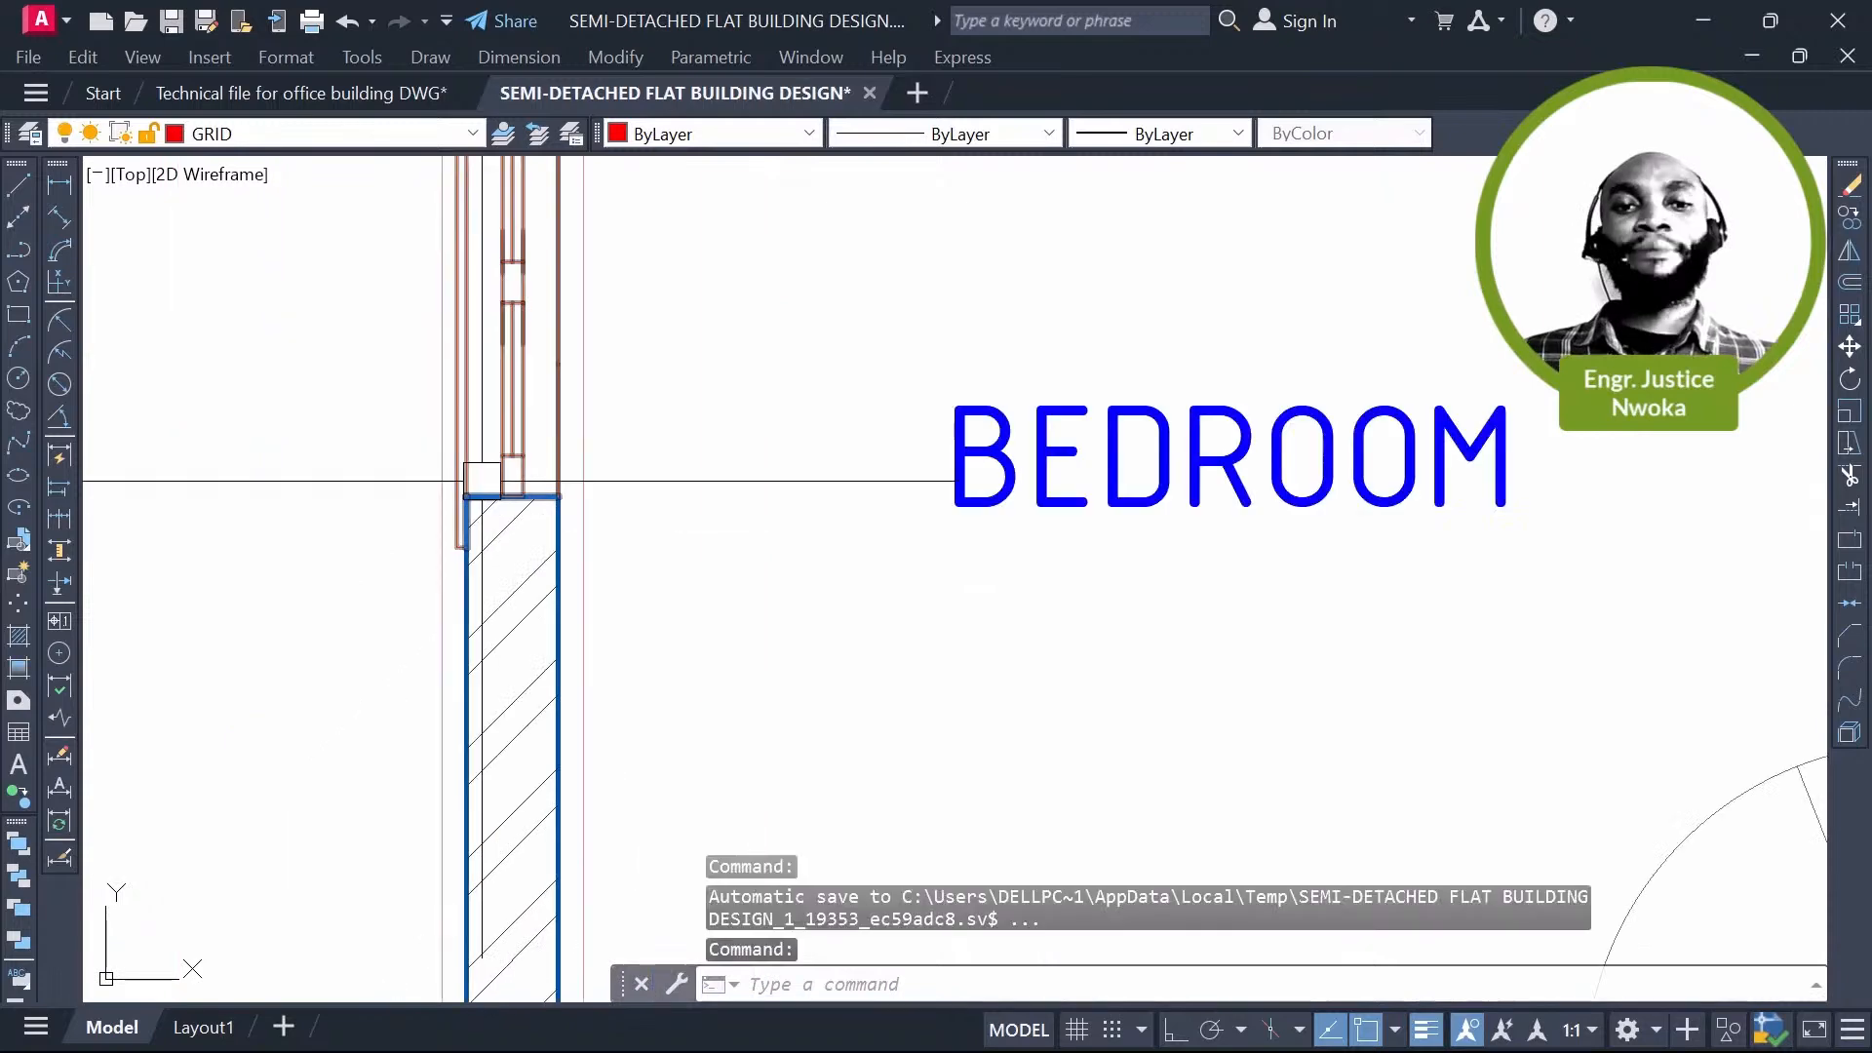
pyautogui.scroll(-4, 482, 480)
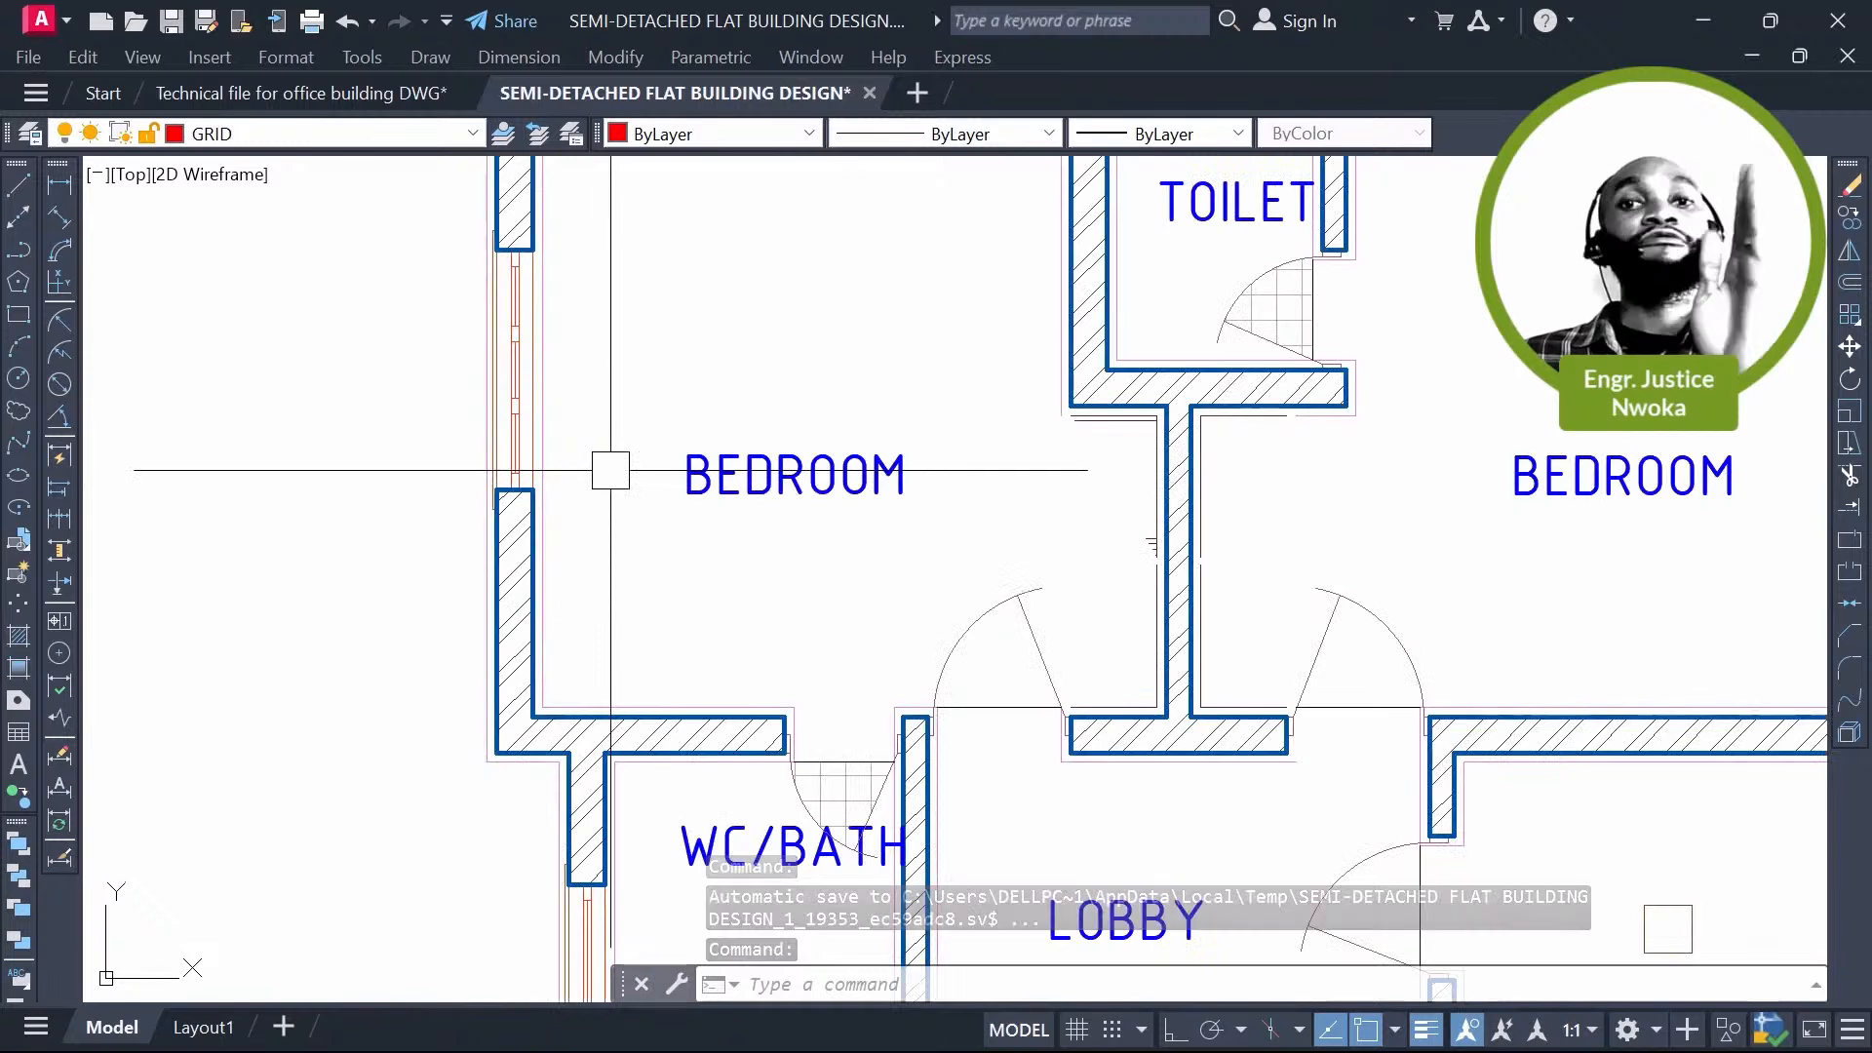
# Step: Draw a temporary horizontal line across the full thickness of the bedroom's left outer wall, just below the window
pyautogui.moveTo(610, 470); pyautogui.dragTo(619, 482, button='middle')
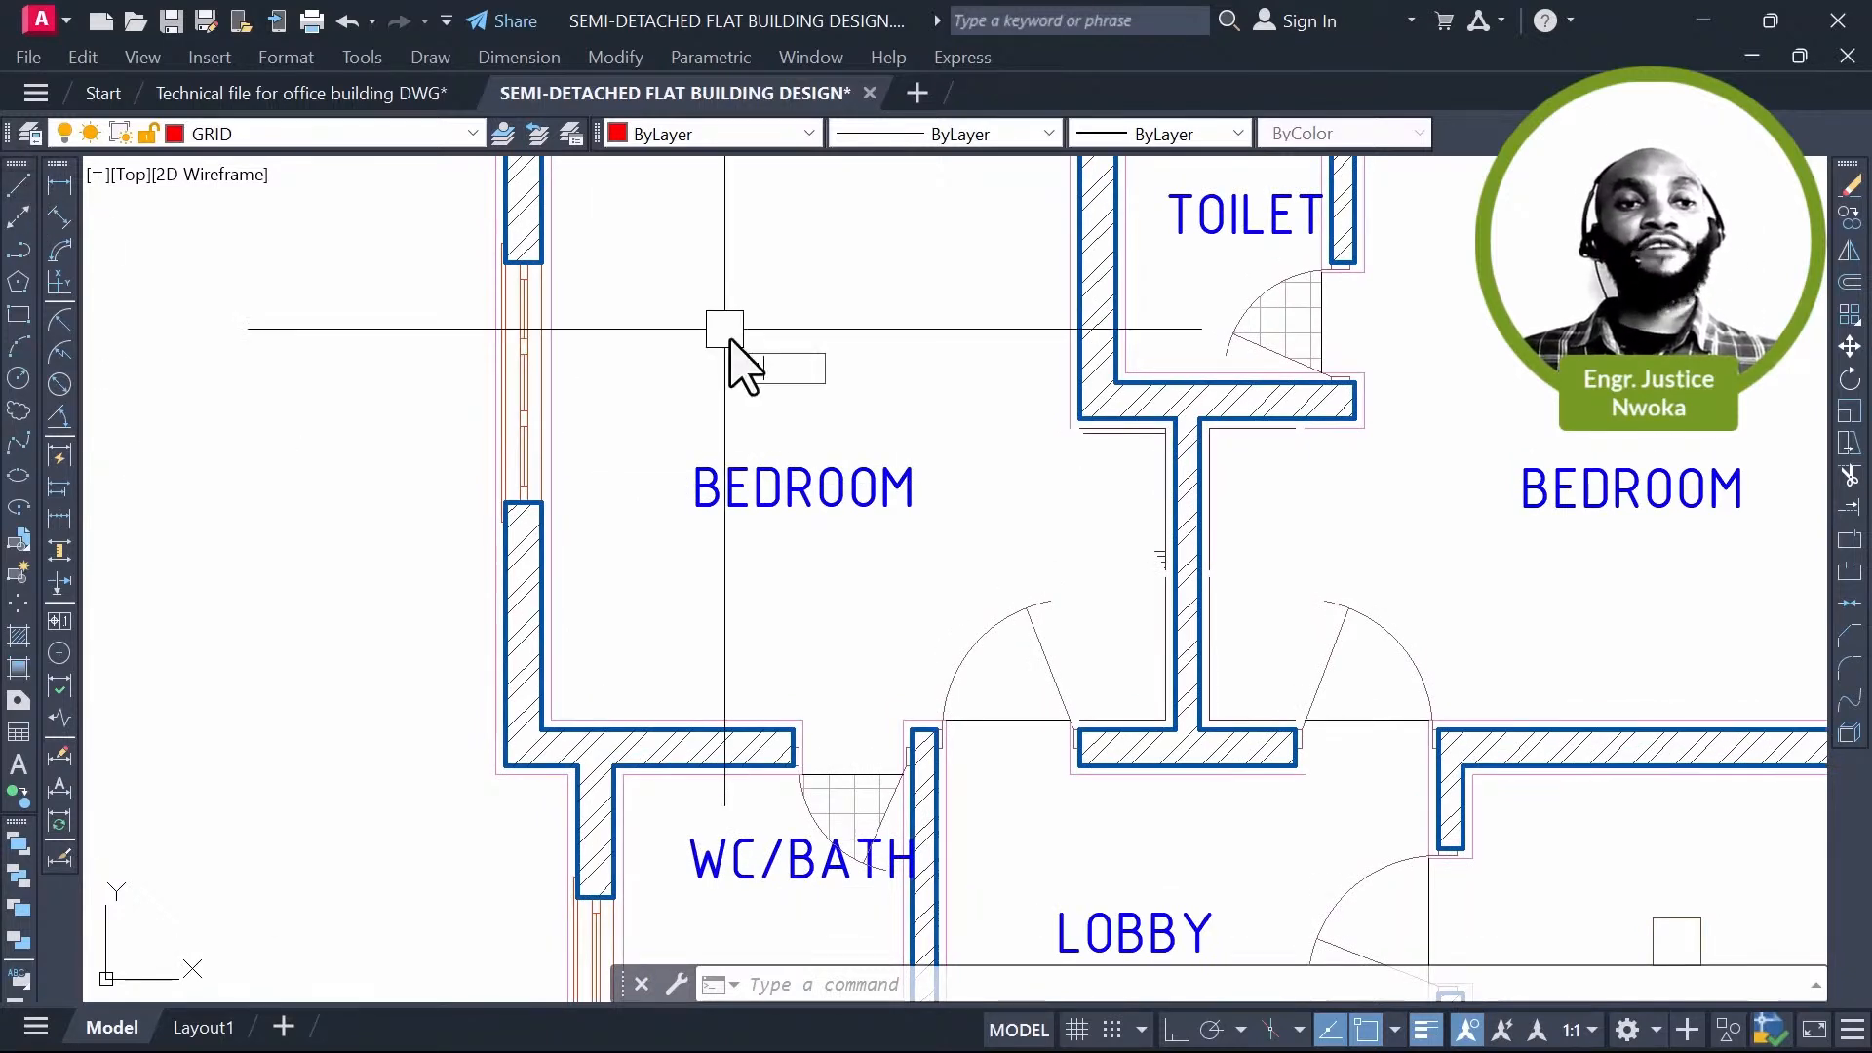
pyautogui.scroll(6, 549, 575)
pyautogui.write('l')
pyautogui.press('Return')
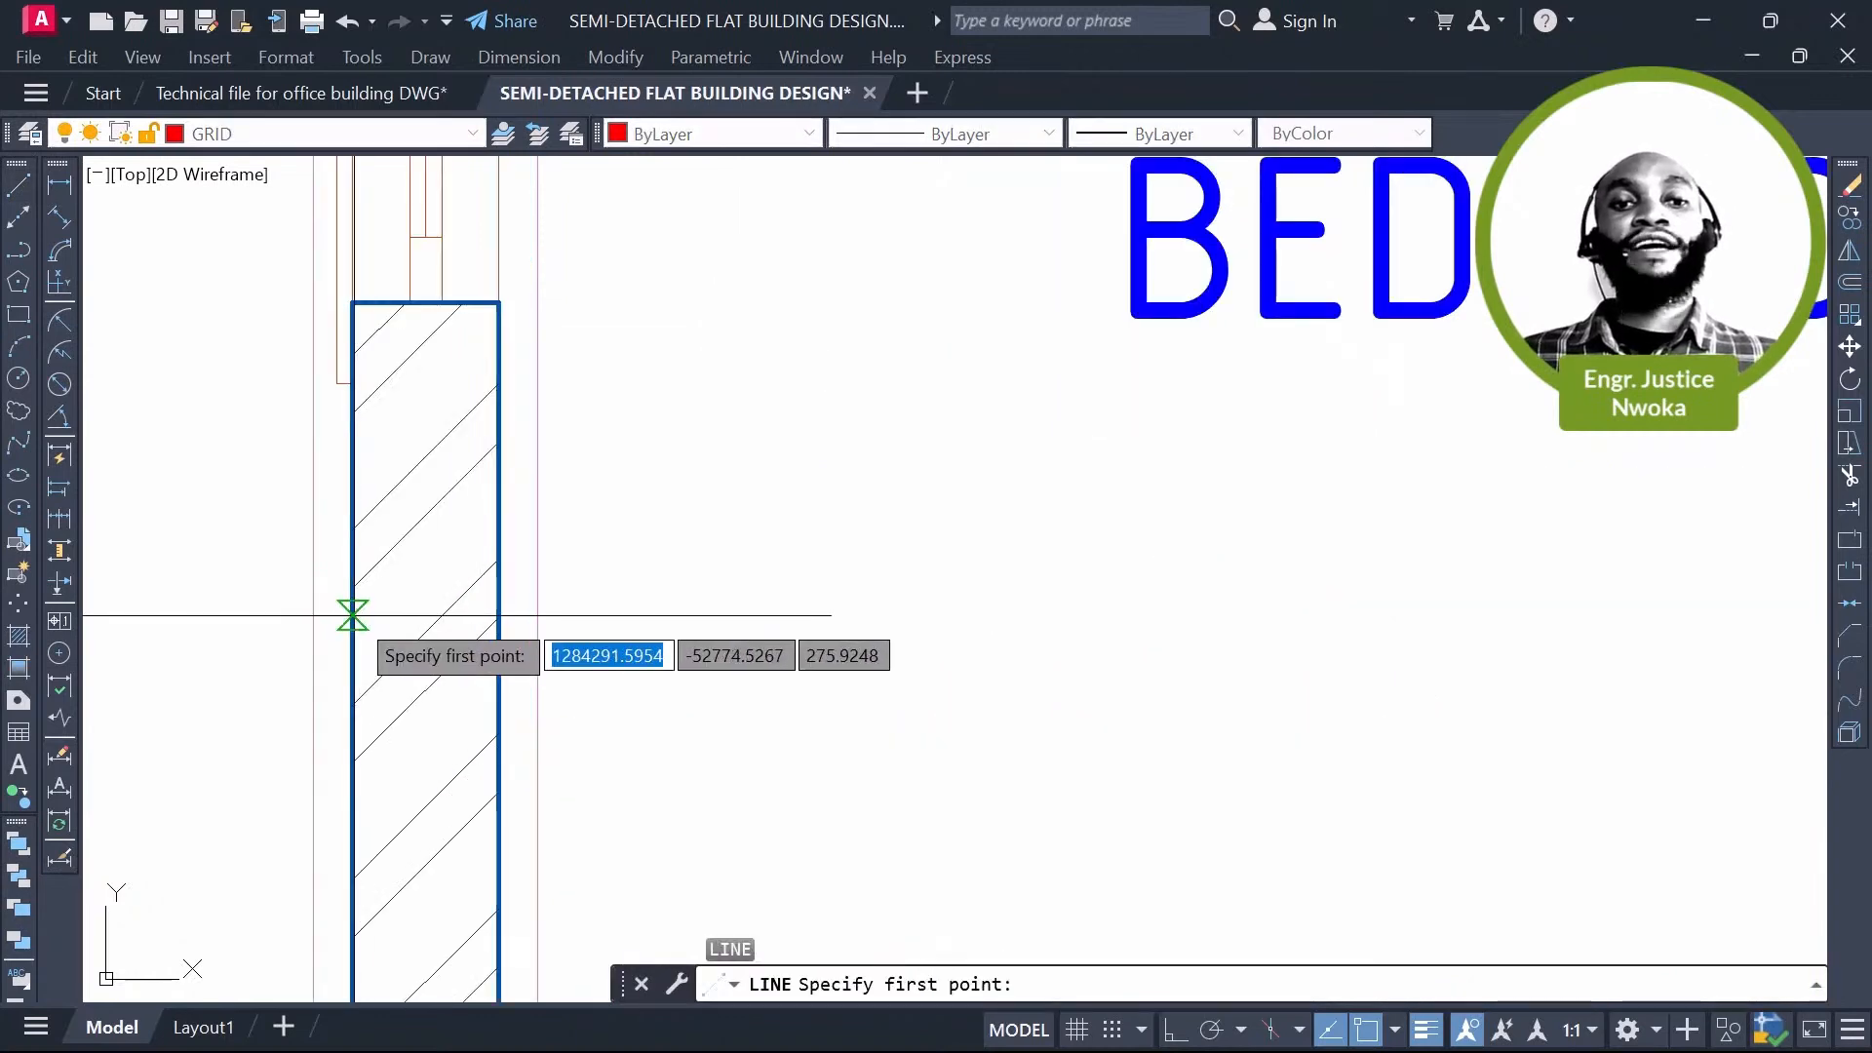
pyautogui.click(353, 616)
pyautogui.scroll(2, 458, 625)
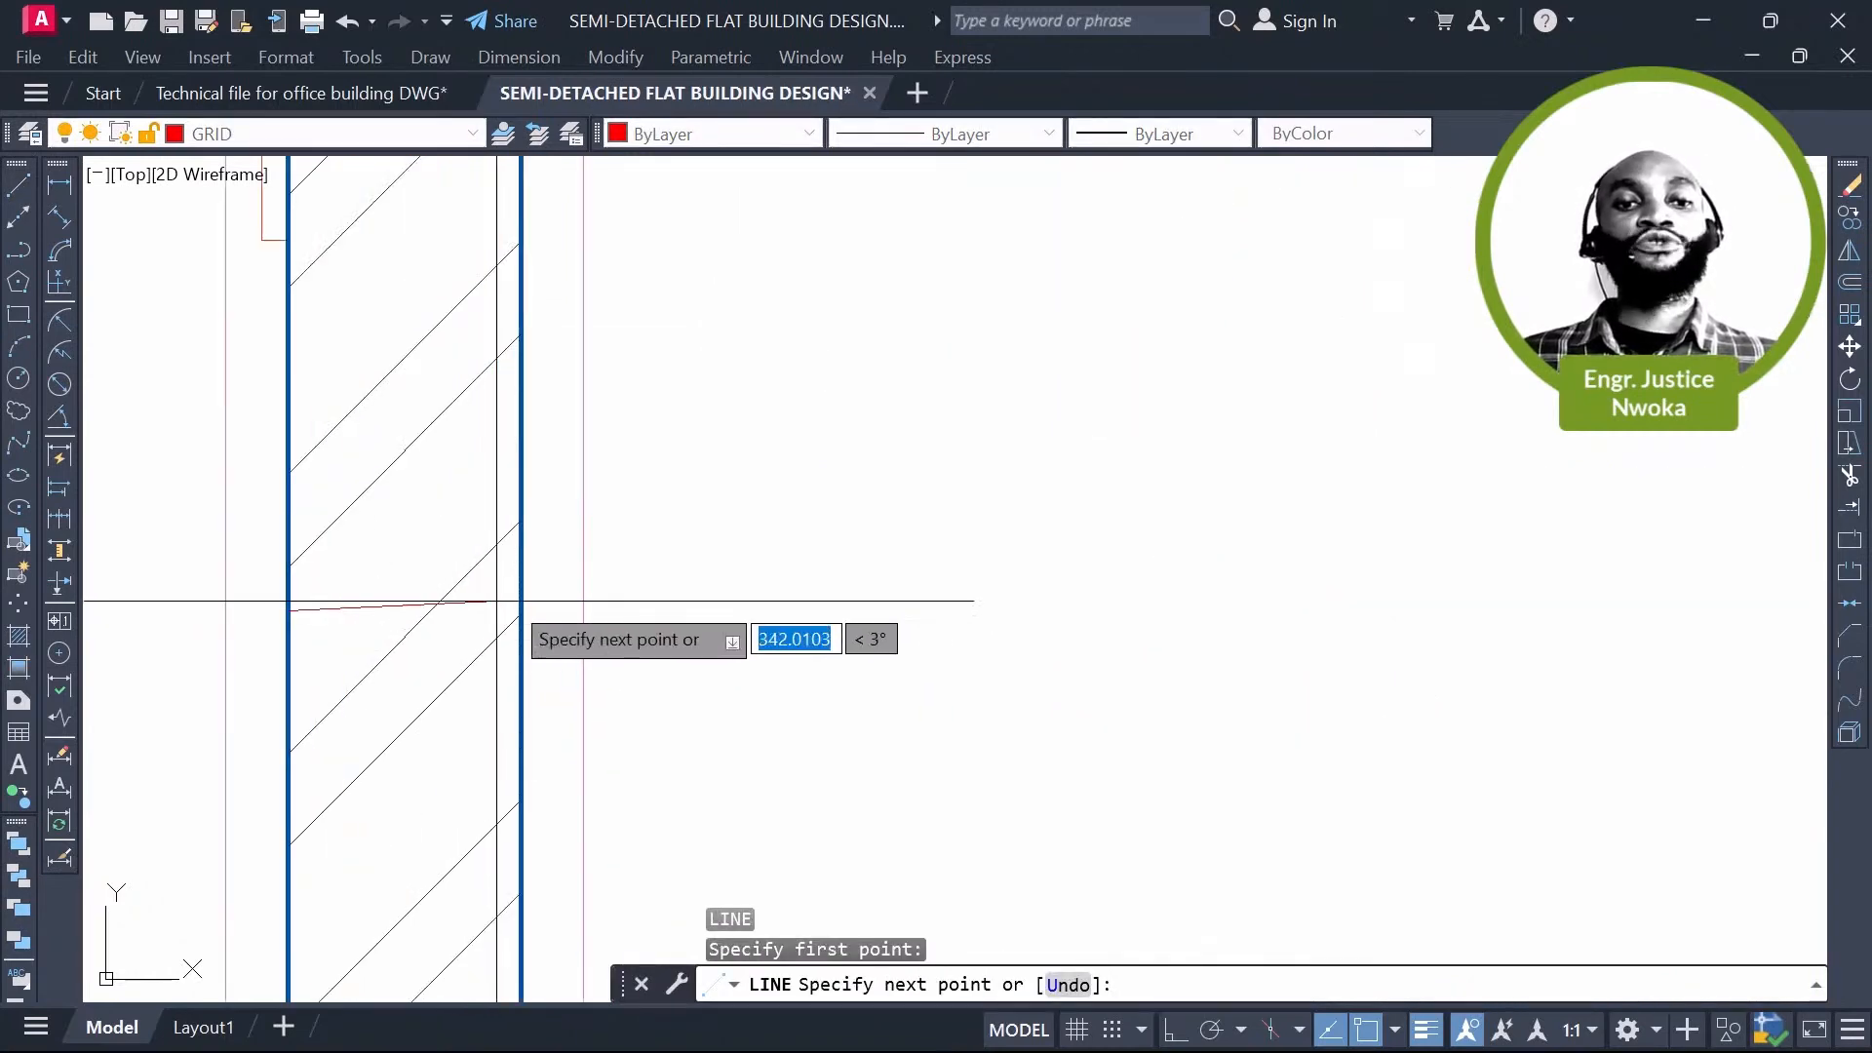
pyautogui.click(522, 611)
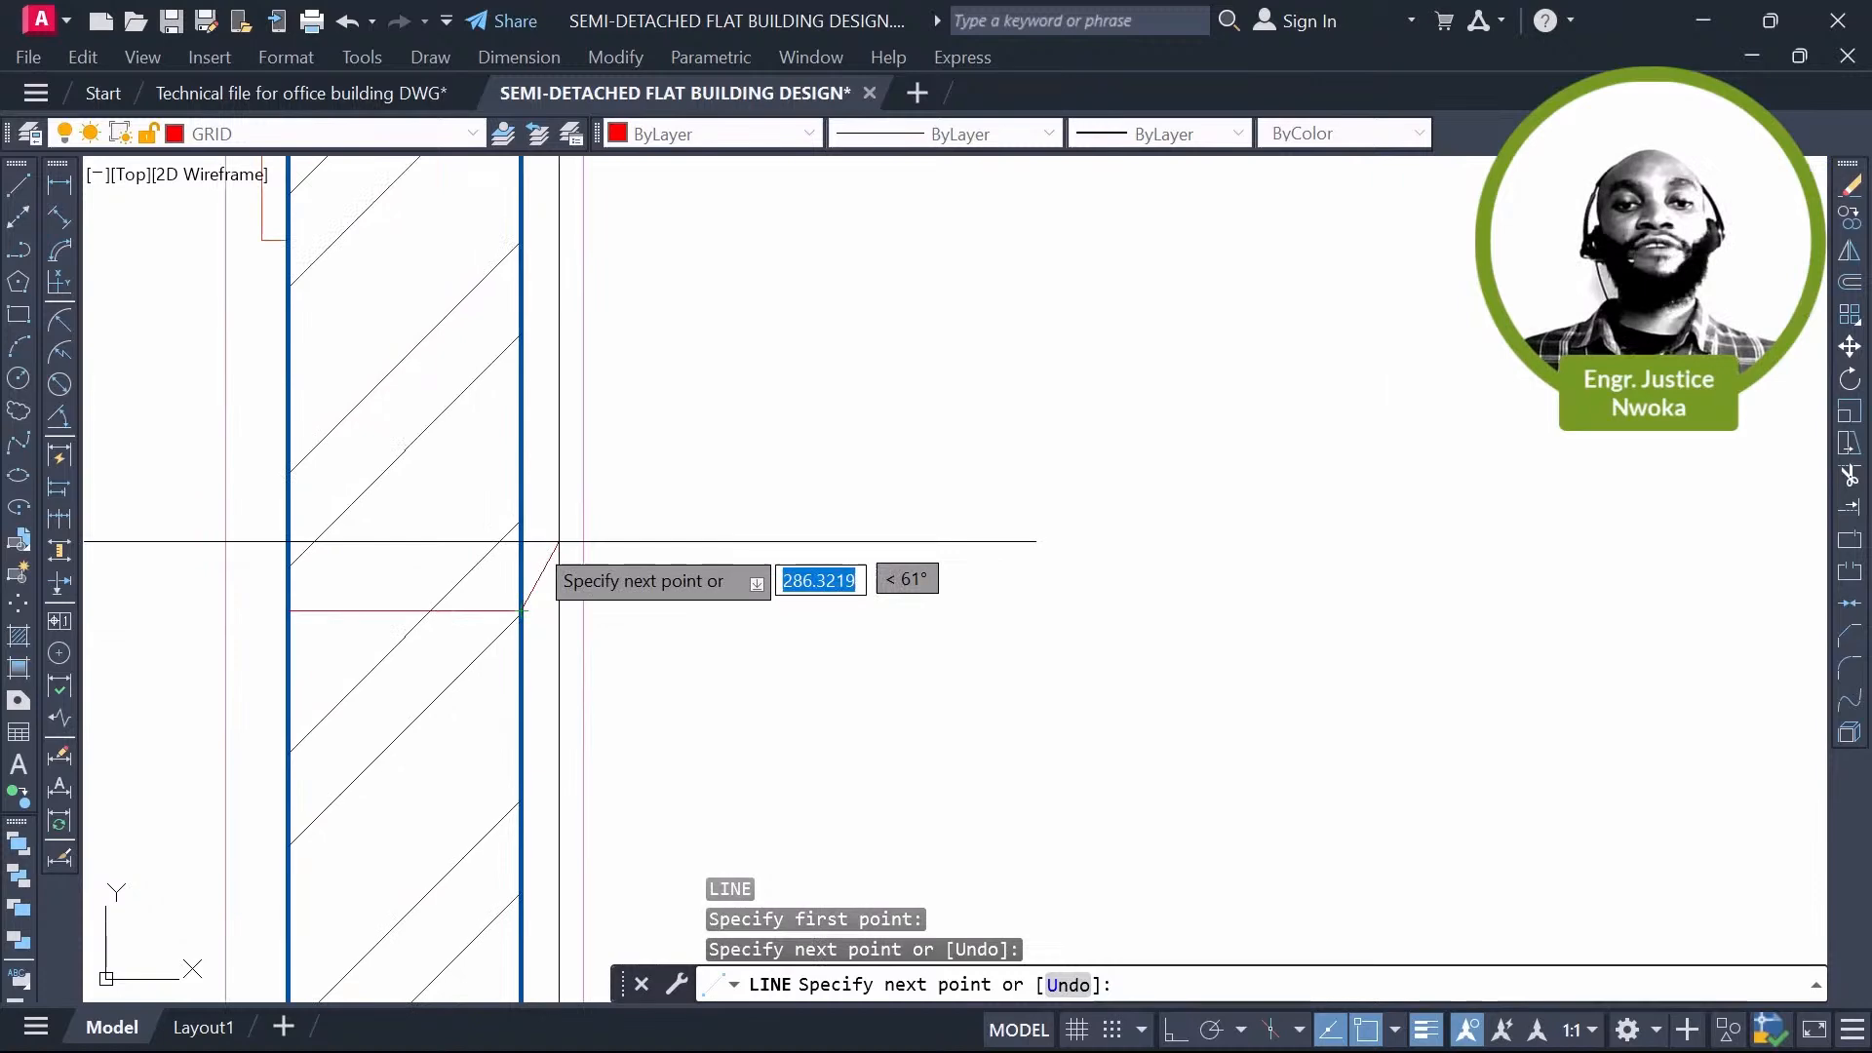
pyautogui.press('Escape')
# Step: Place a vertical construction line through the midpoint of the temporary line to mark the outer wall's centreline
pyautogui.scroll(4, 788, 518)
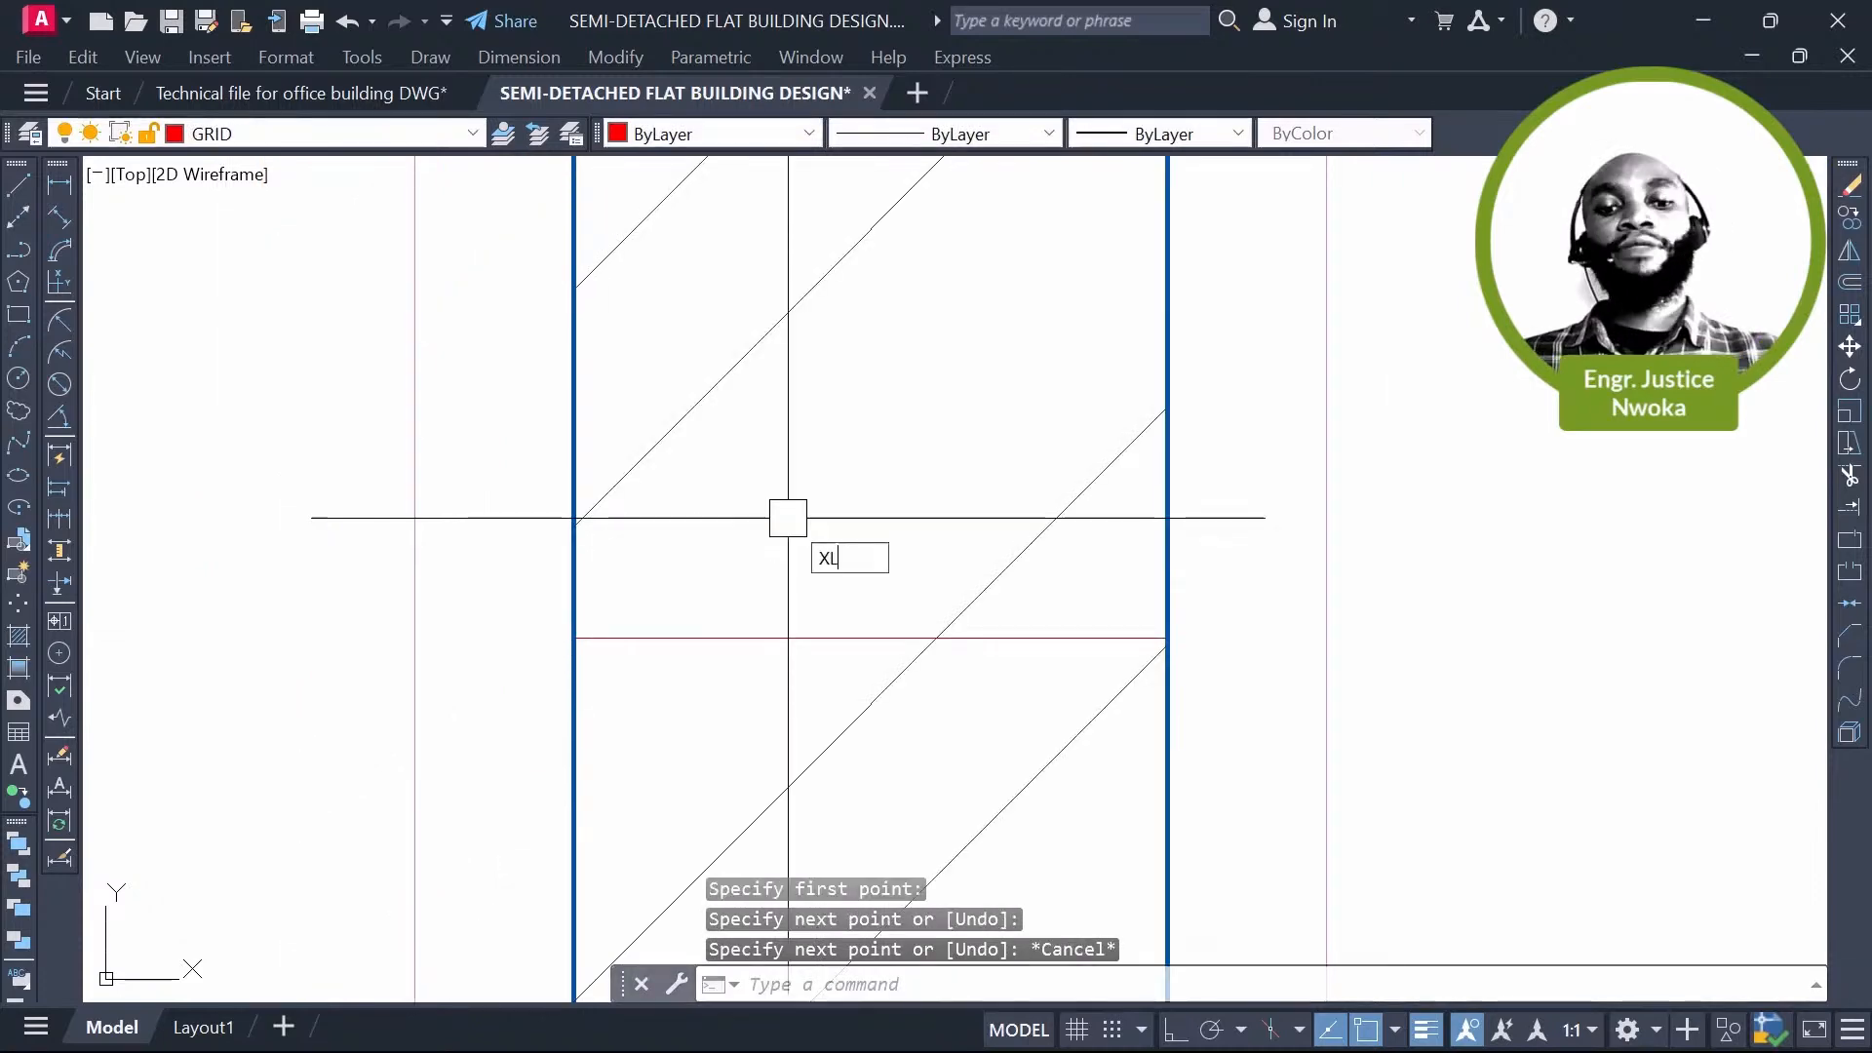
pyautogui.press('Return')
pyautogui.write('V')
pyautogui.press('Return')
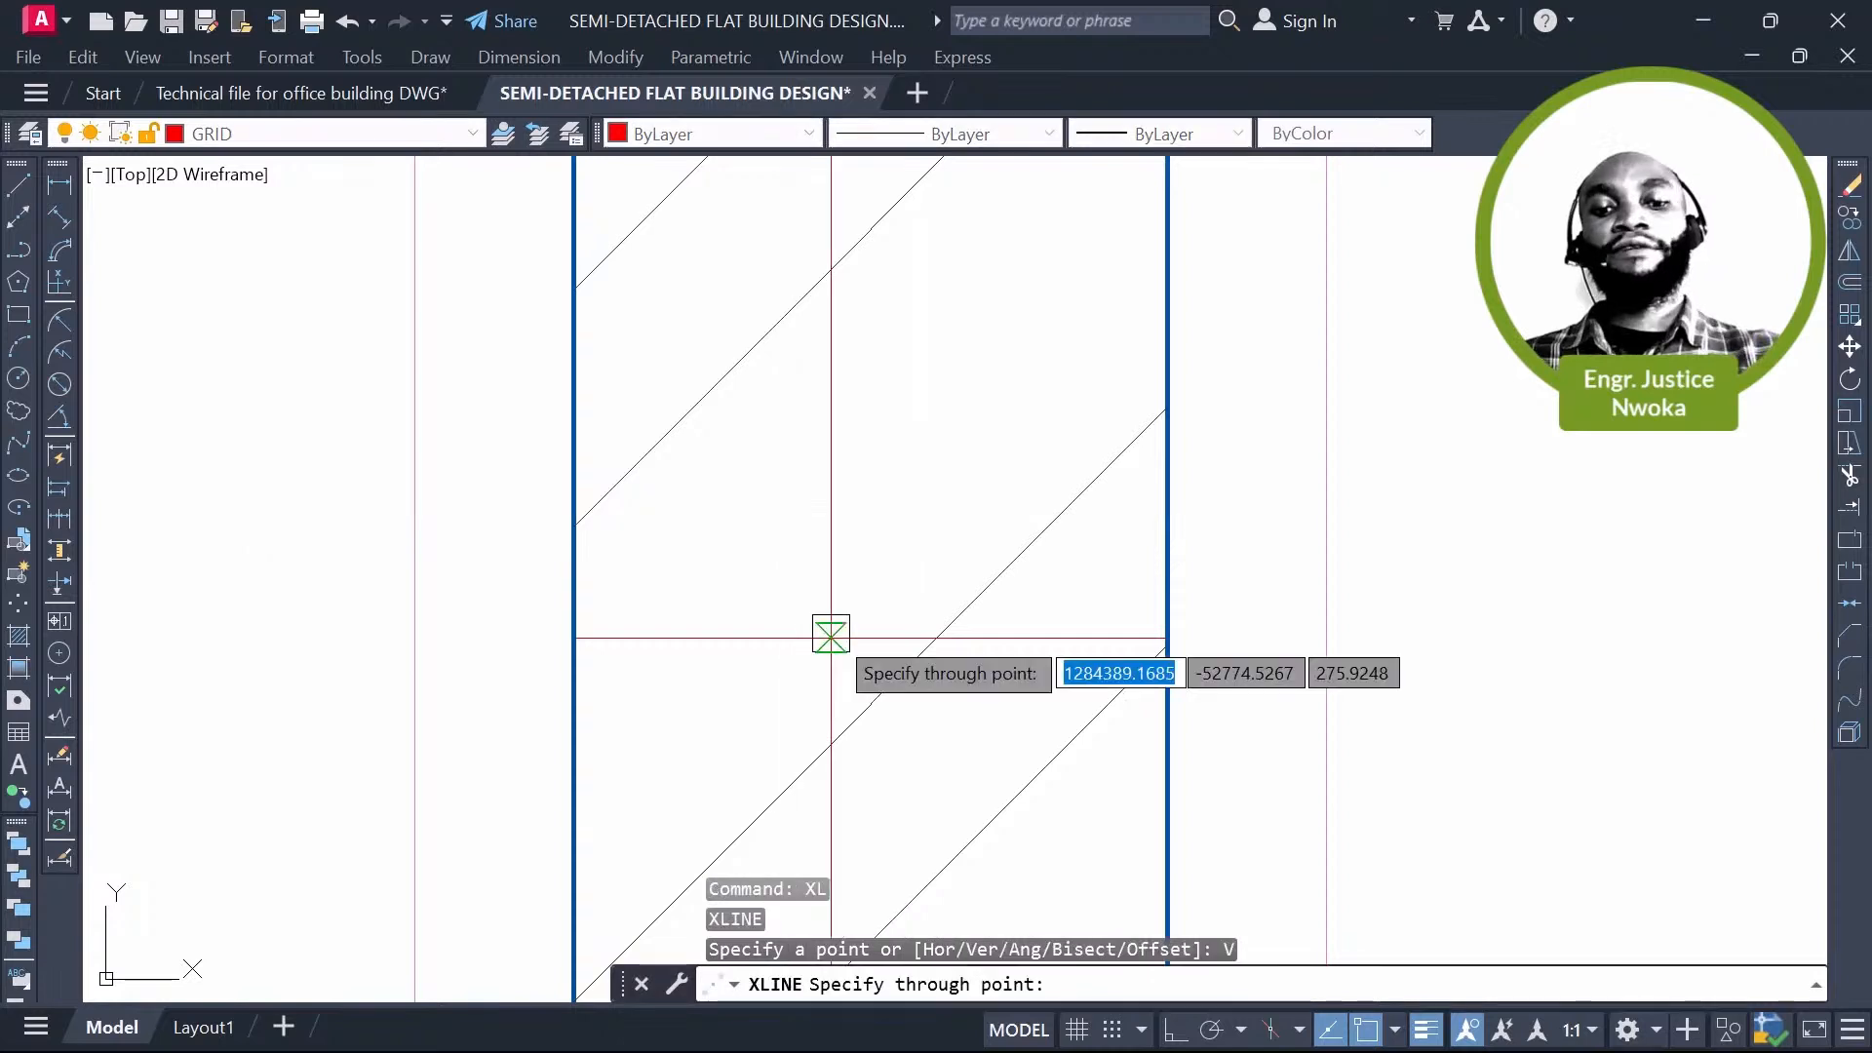
pyautogui.click(871, 638)
pyautogui.press('Escape')
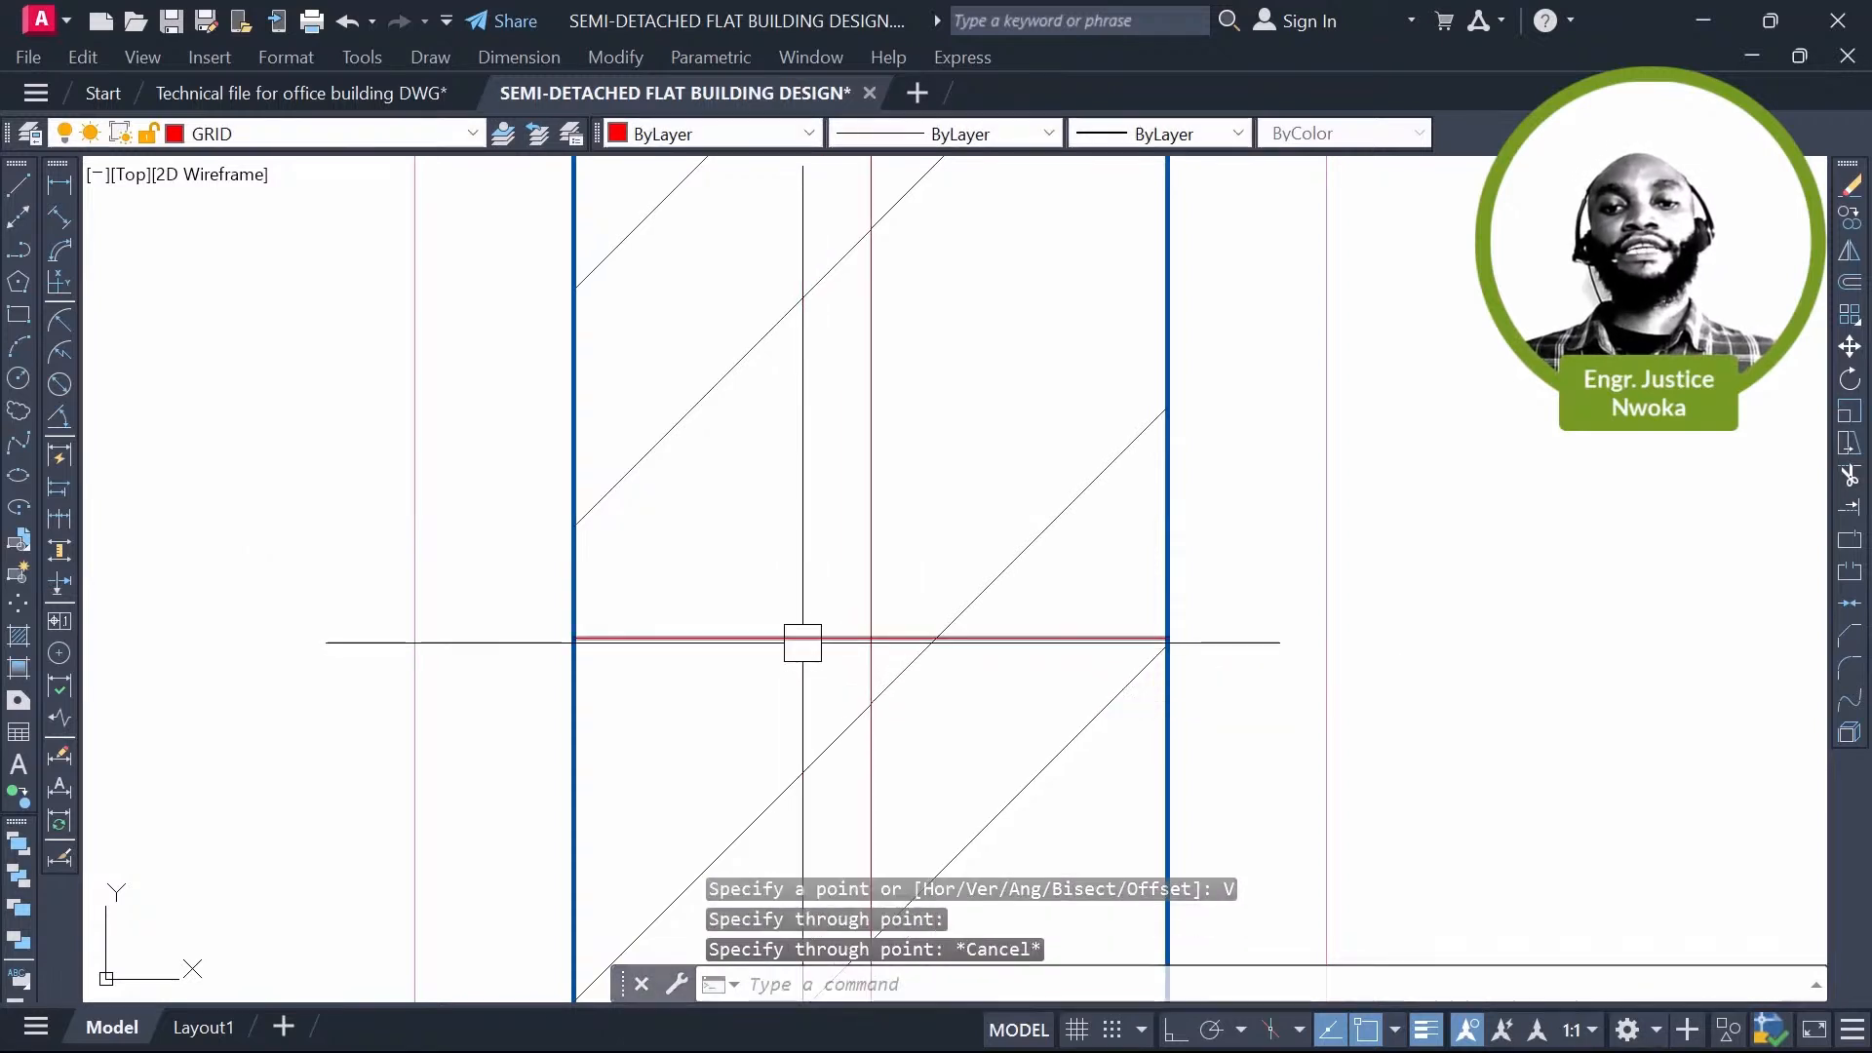
# Step: Erase the temporary horizontal line across the outer wall
pyautogui.click(799, 639)
pyautogui.write('E')
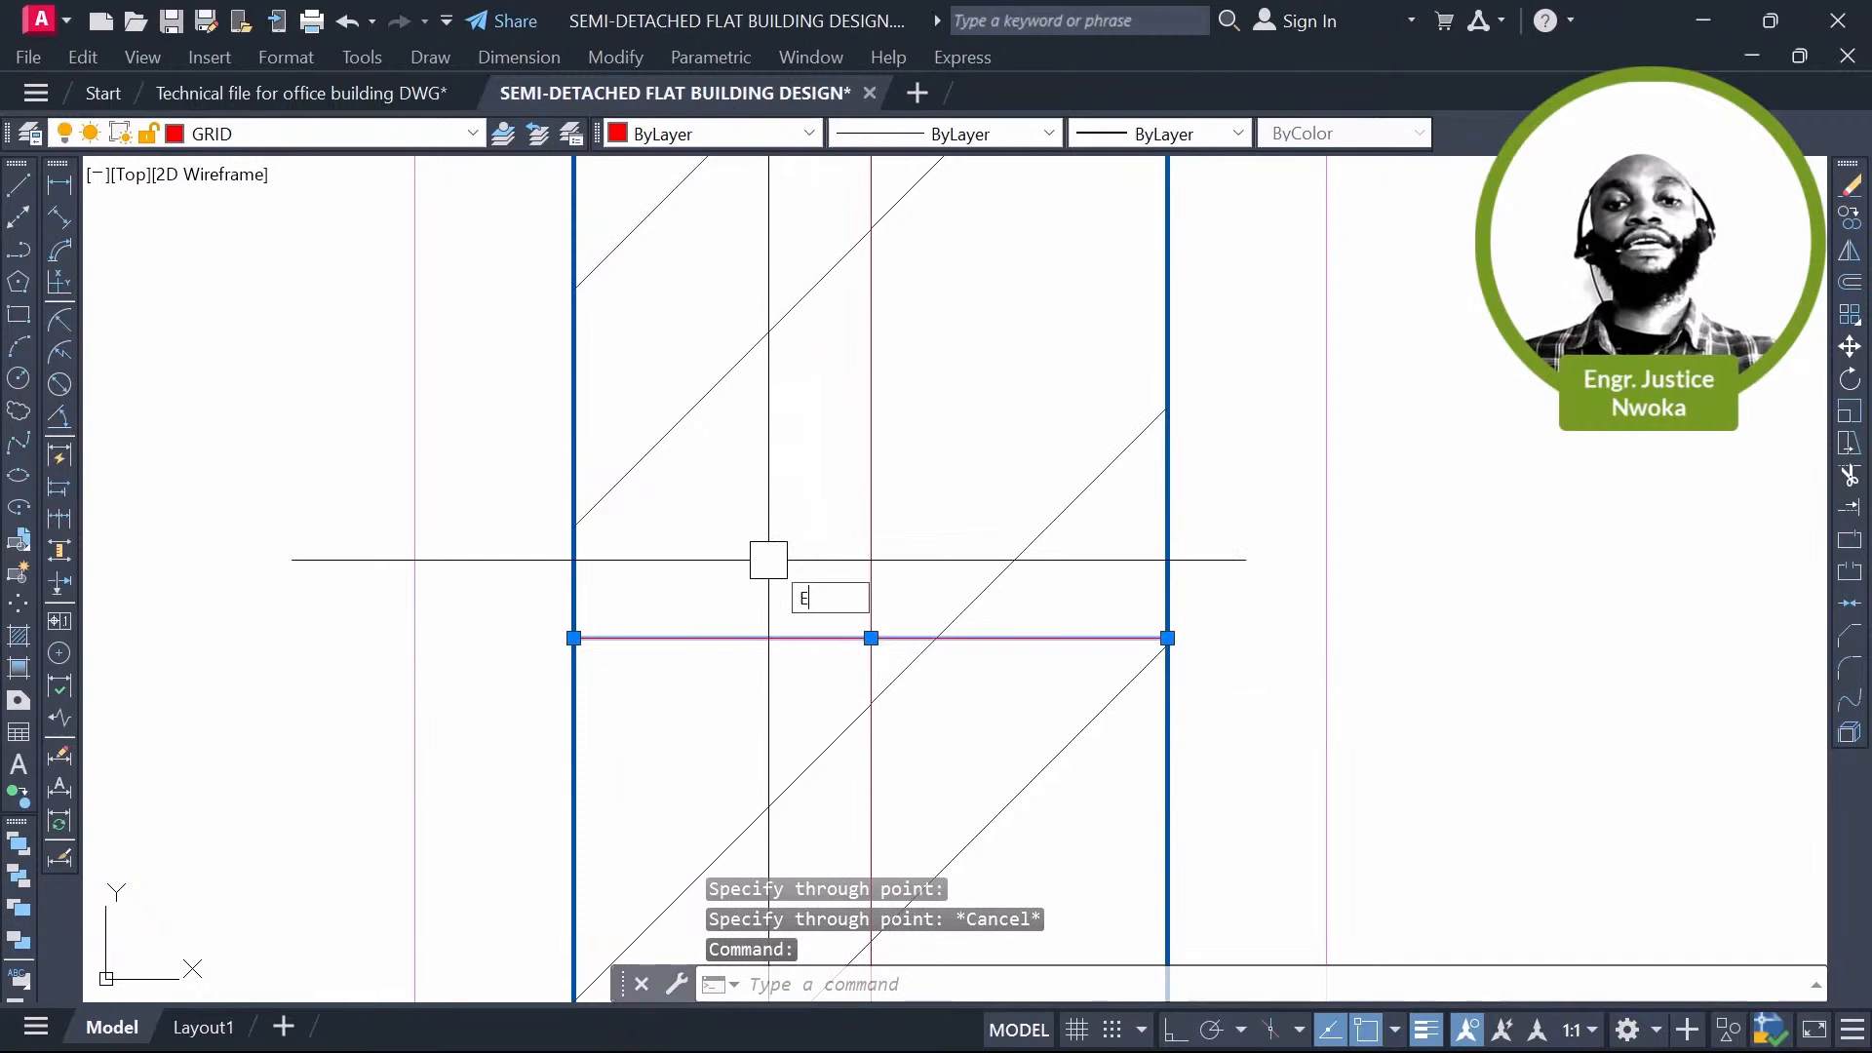
pyautogui.press('Return')
# Step: Copy the vertical grid line from the outer wall's top-left corner to the centre of the wall between the left bedroom and the toilet
pyautogui.scroll(-8, 771, 585)
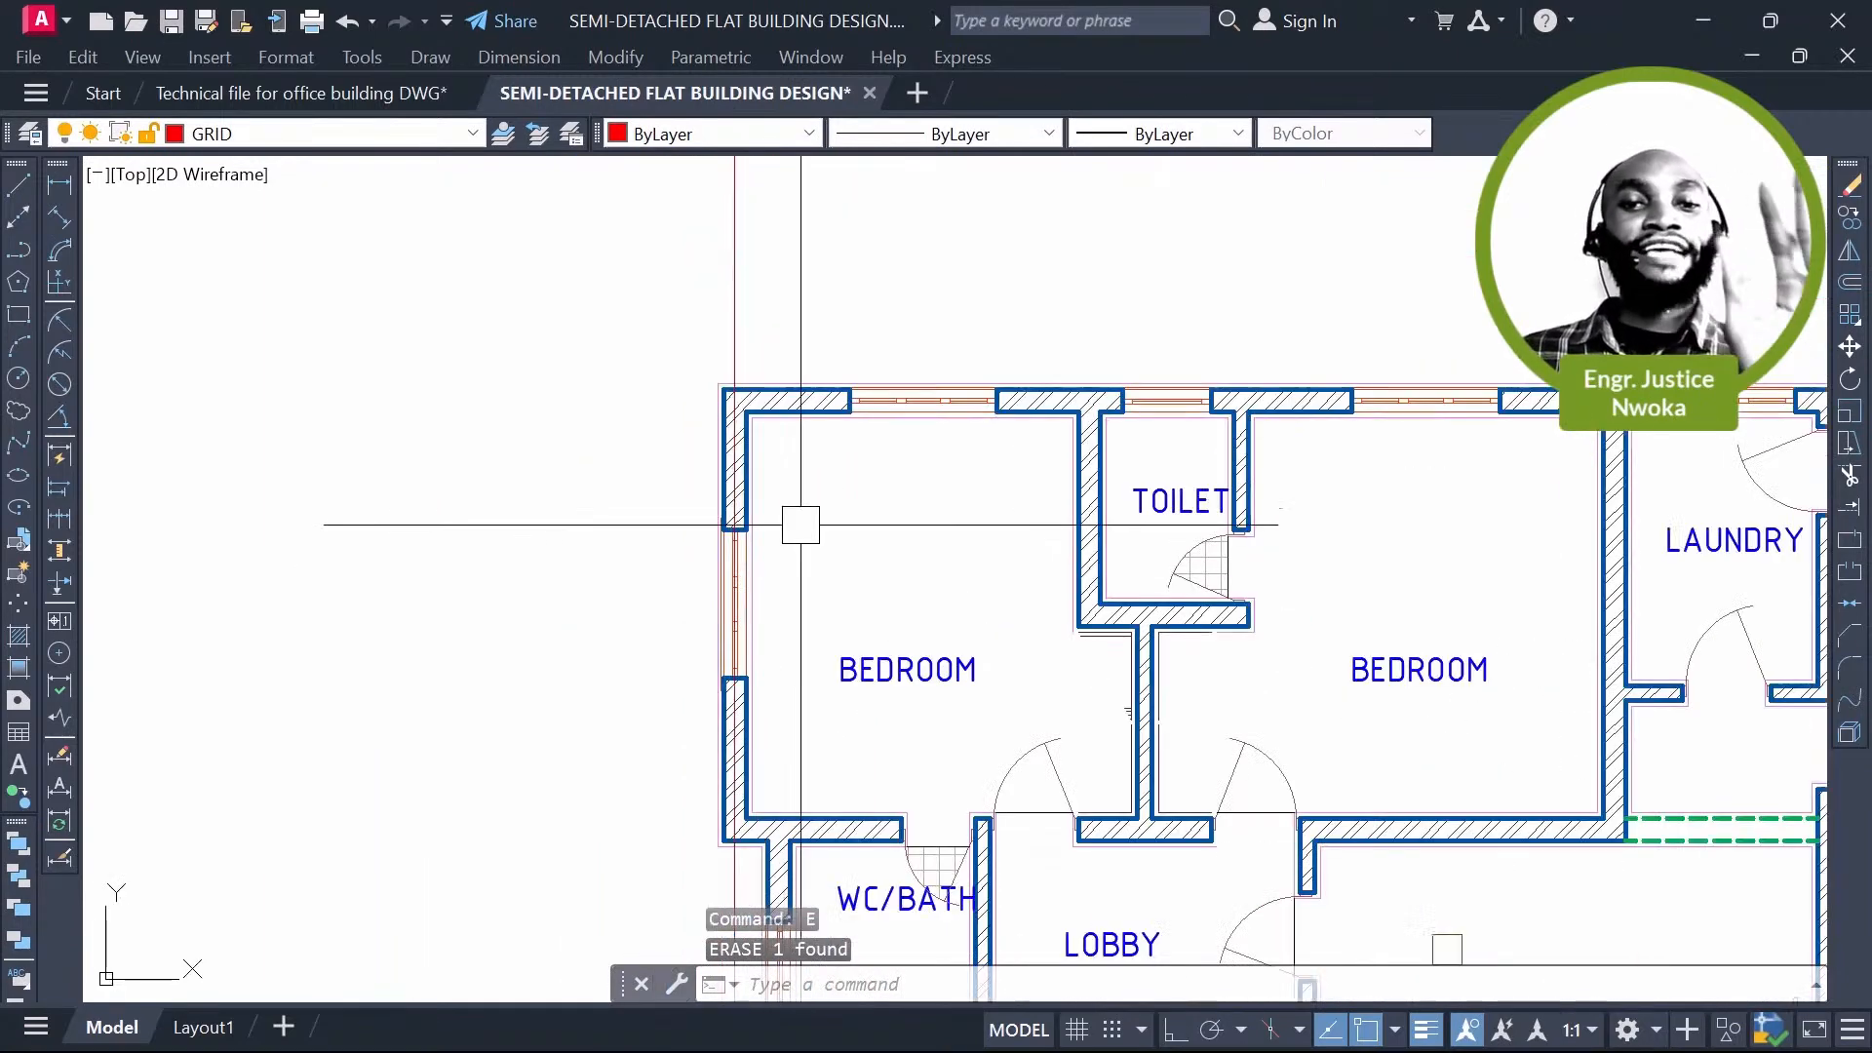
pyautogui.moveTo(812, 503); pyautogui.dragTo(758, 503, button='middle')
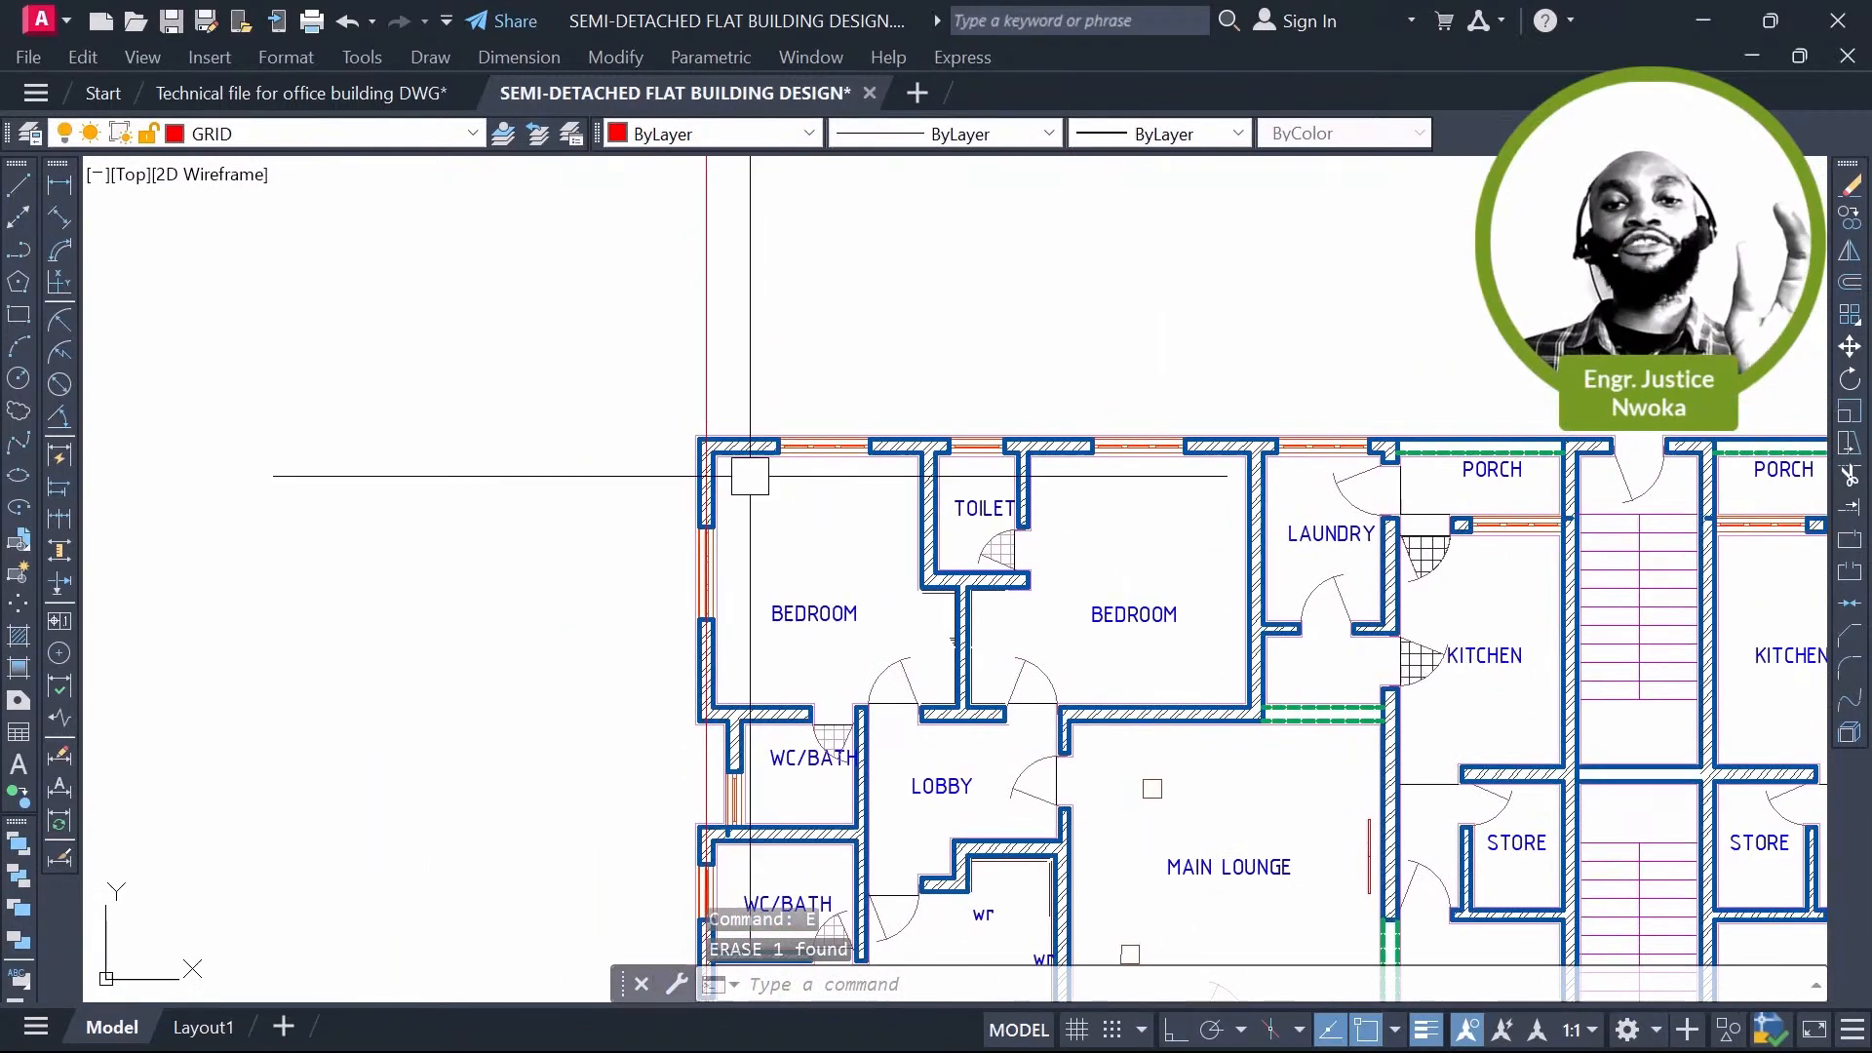
pyautogui.scroll(7, 750, 476)
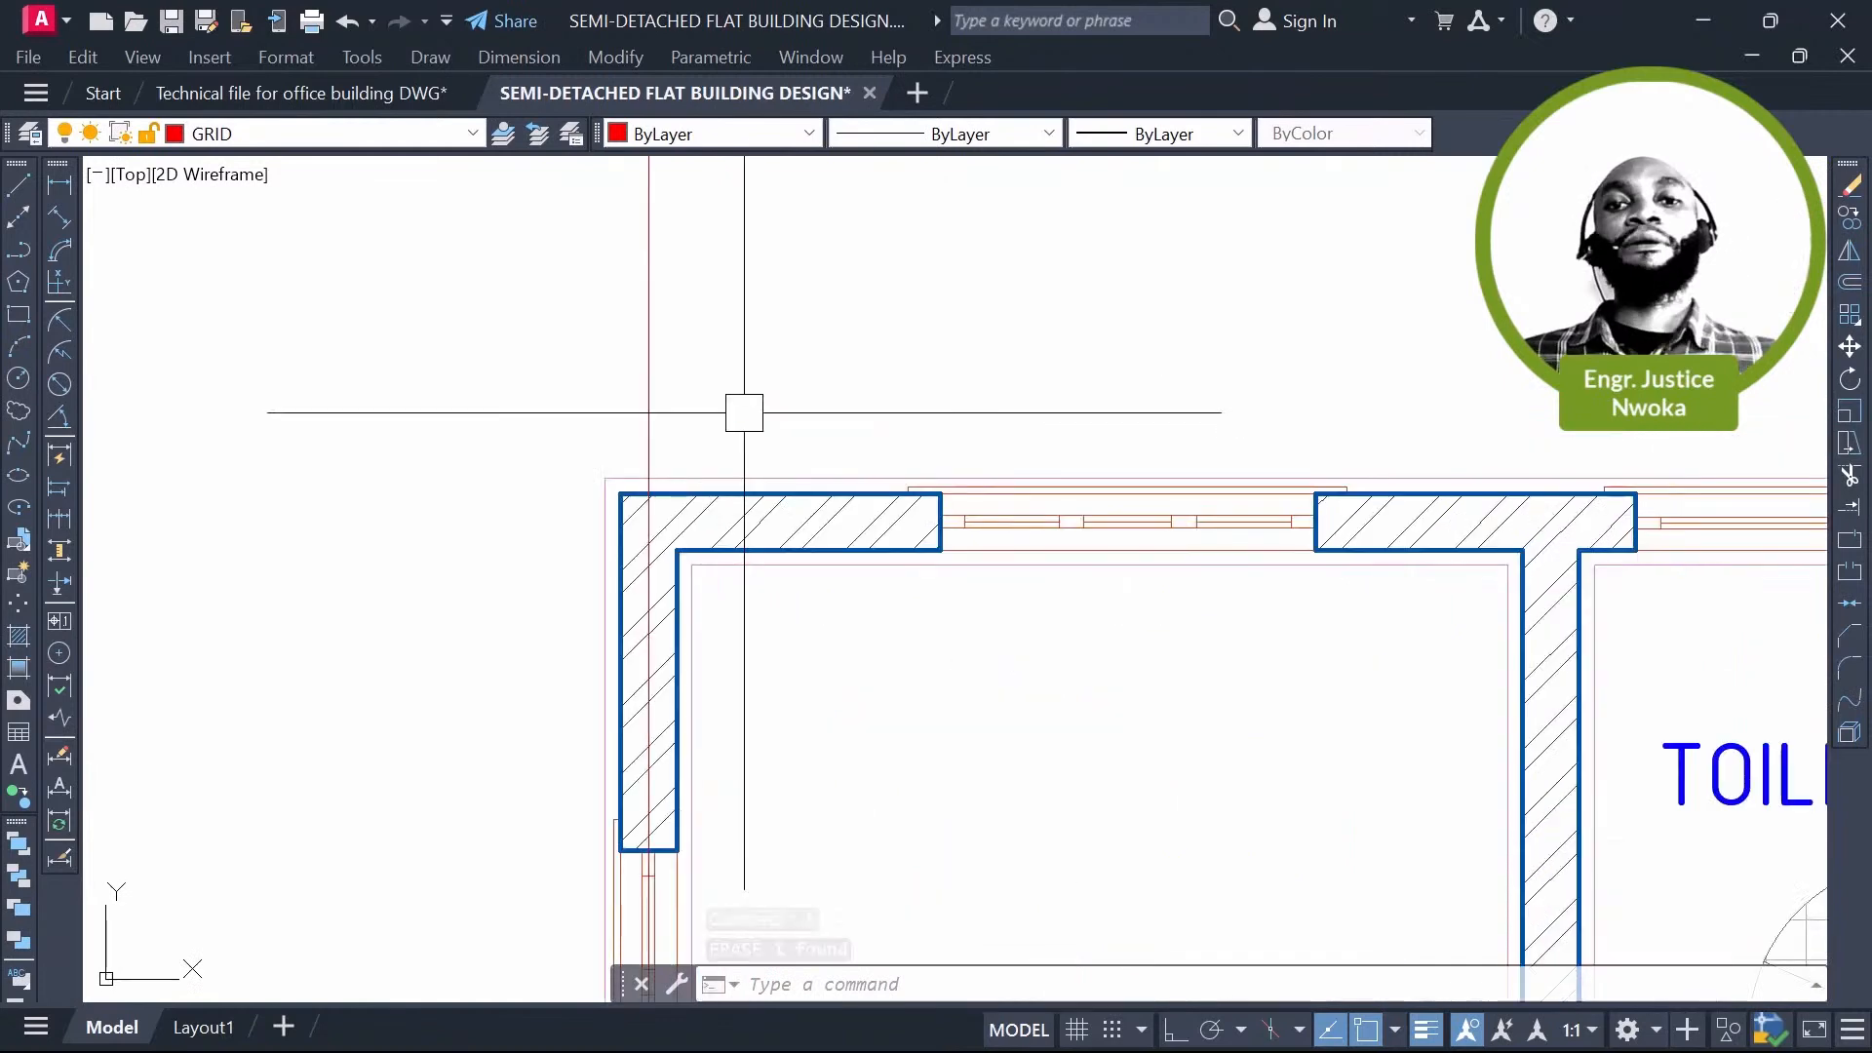
pyautogui.moveTo(667, 358); pyautogui.dragTo(639, 435, button='middle')
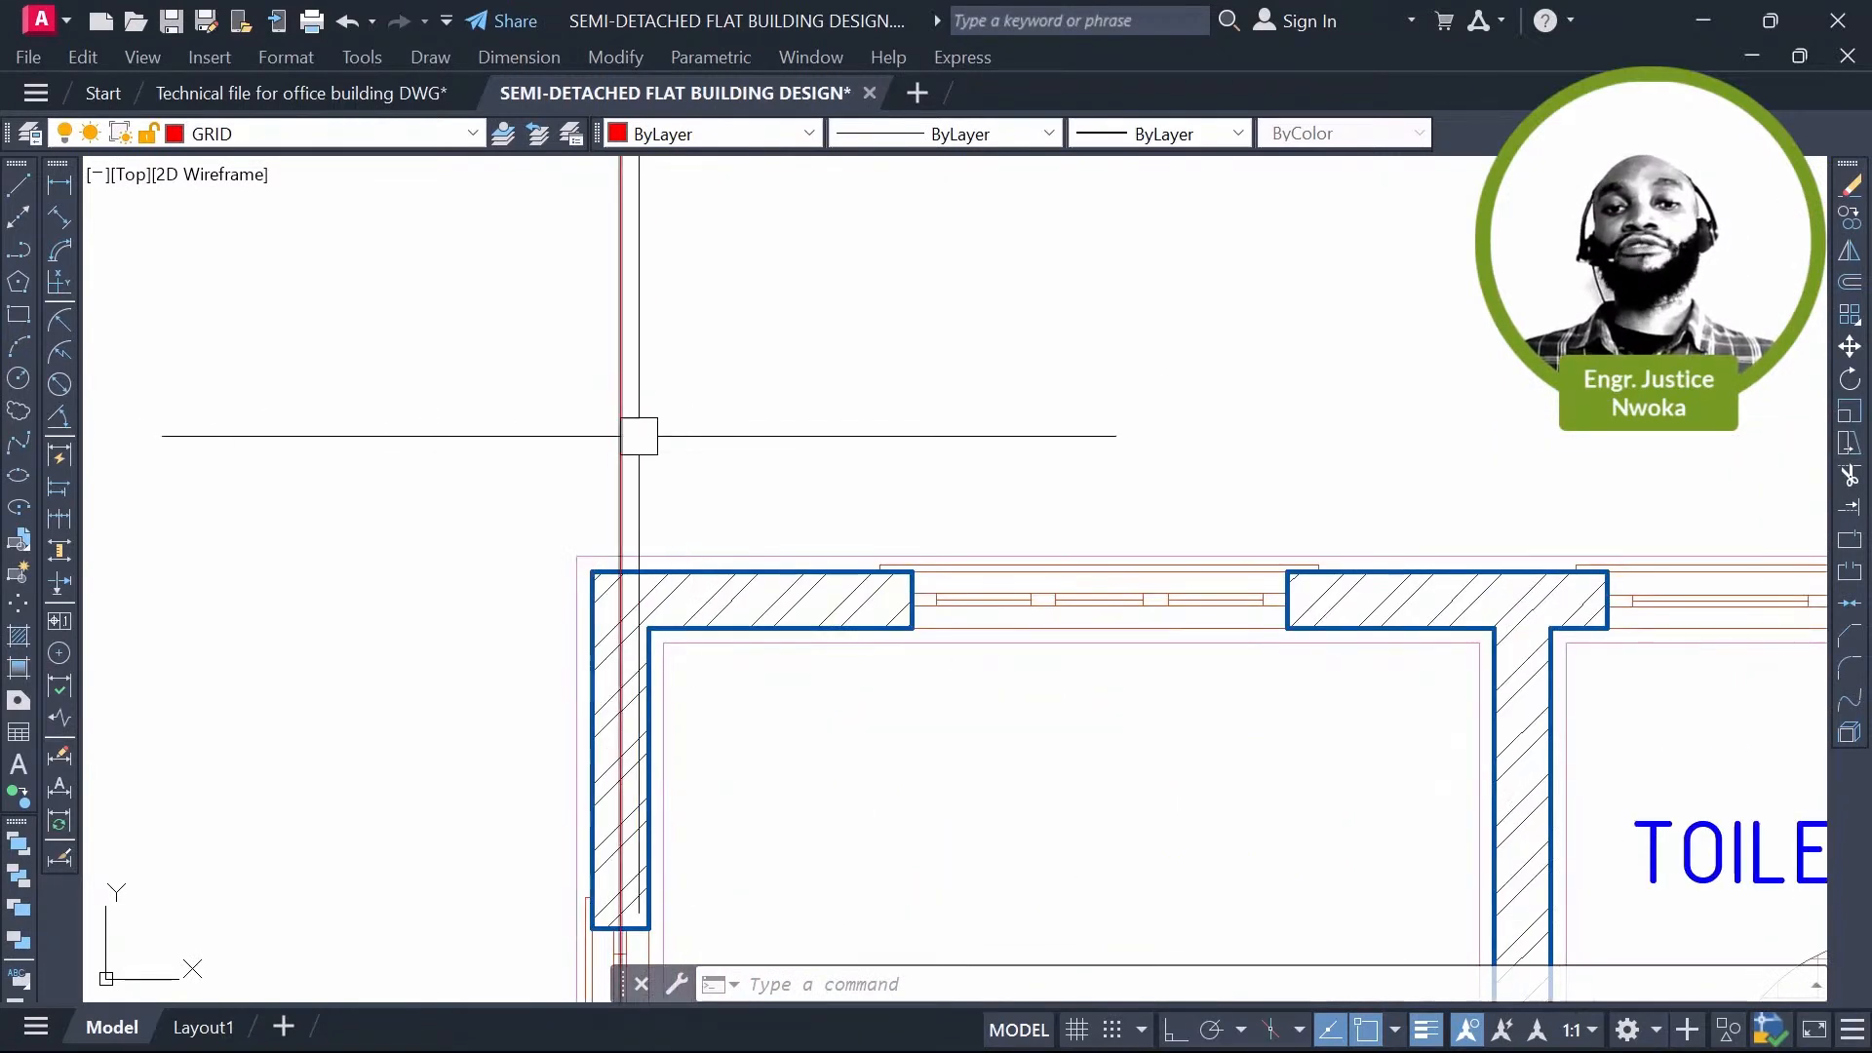
pyautogui.scroll(-5, 717, 504)
pyautogui.click(716, 502)
pyautogui.click(549, 449)
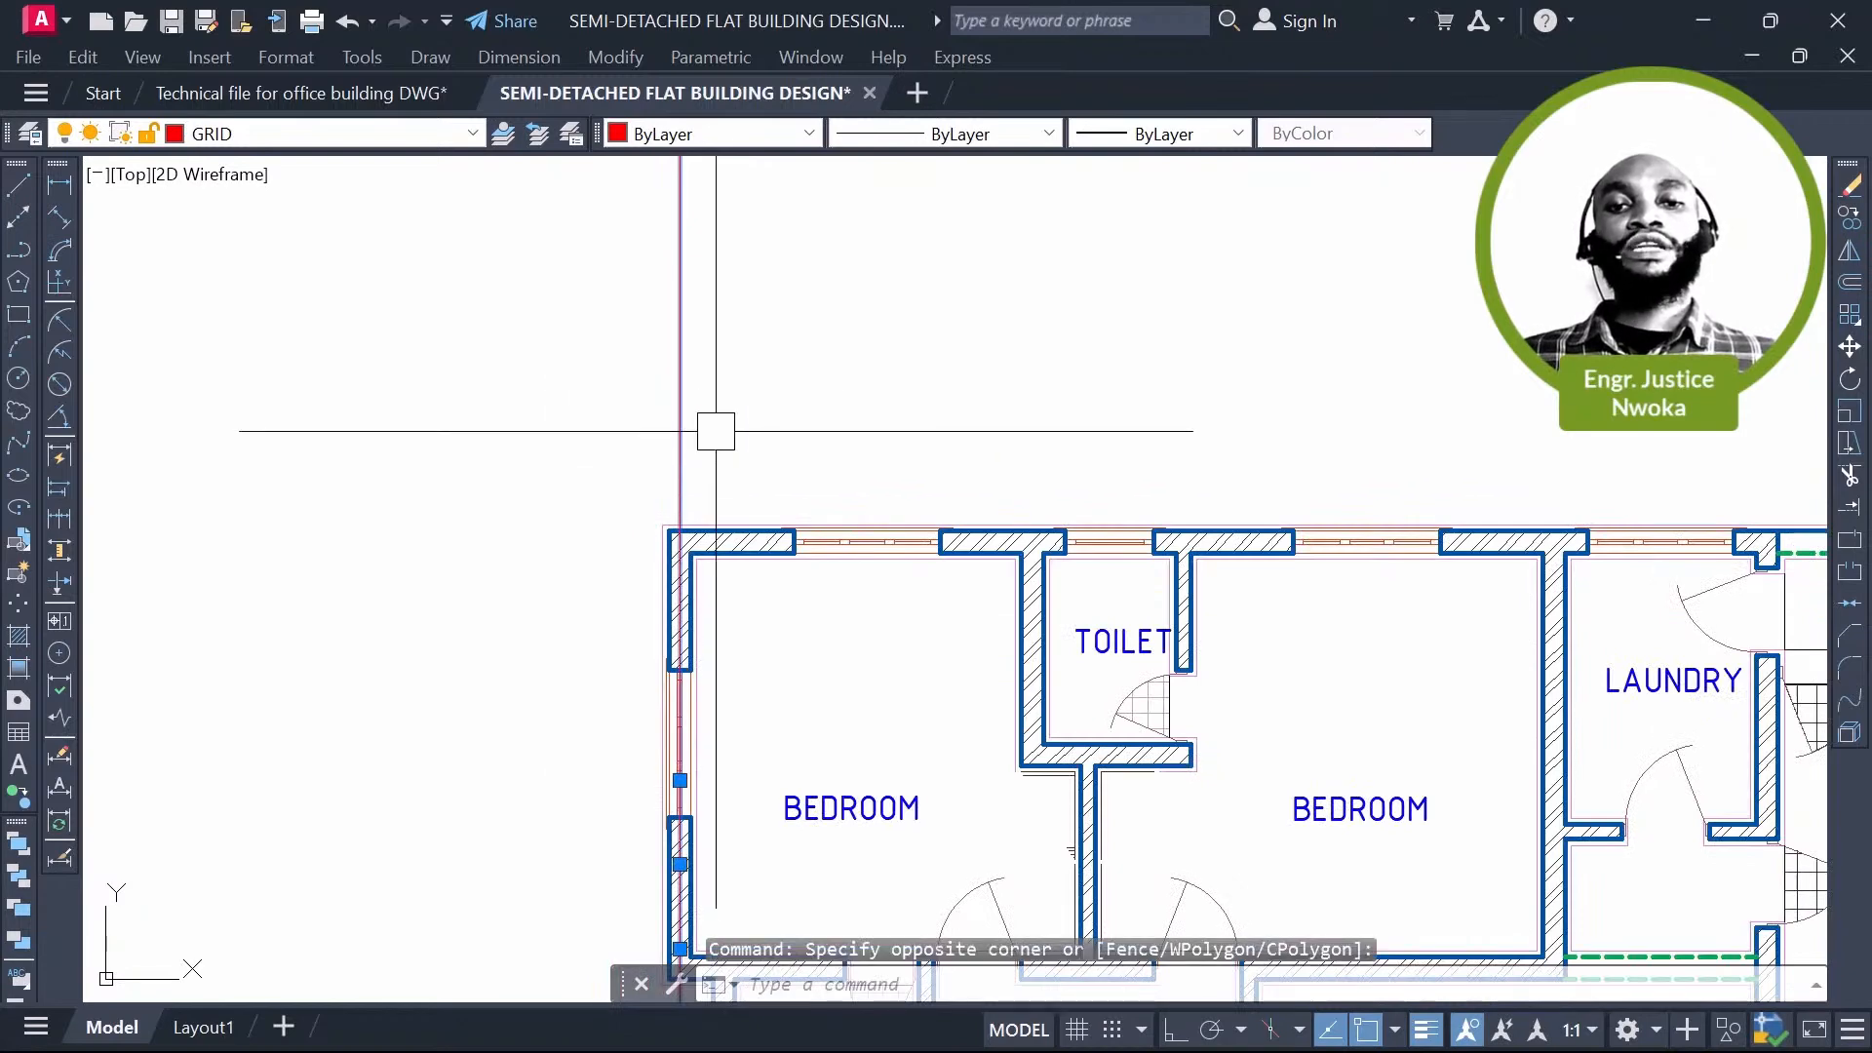
pyautogui.write('CO')
pyautogui.press('Return')
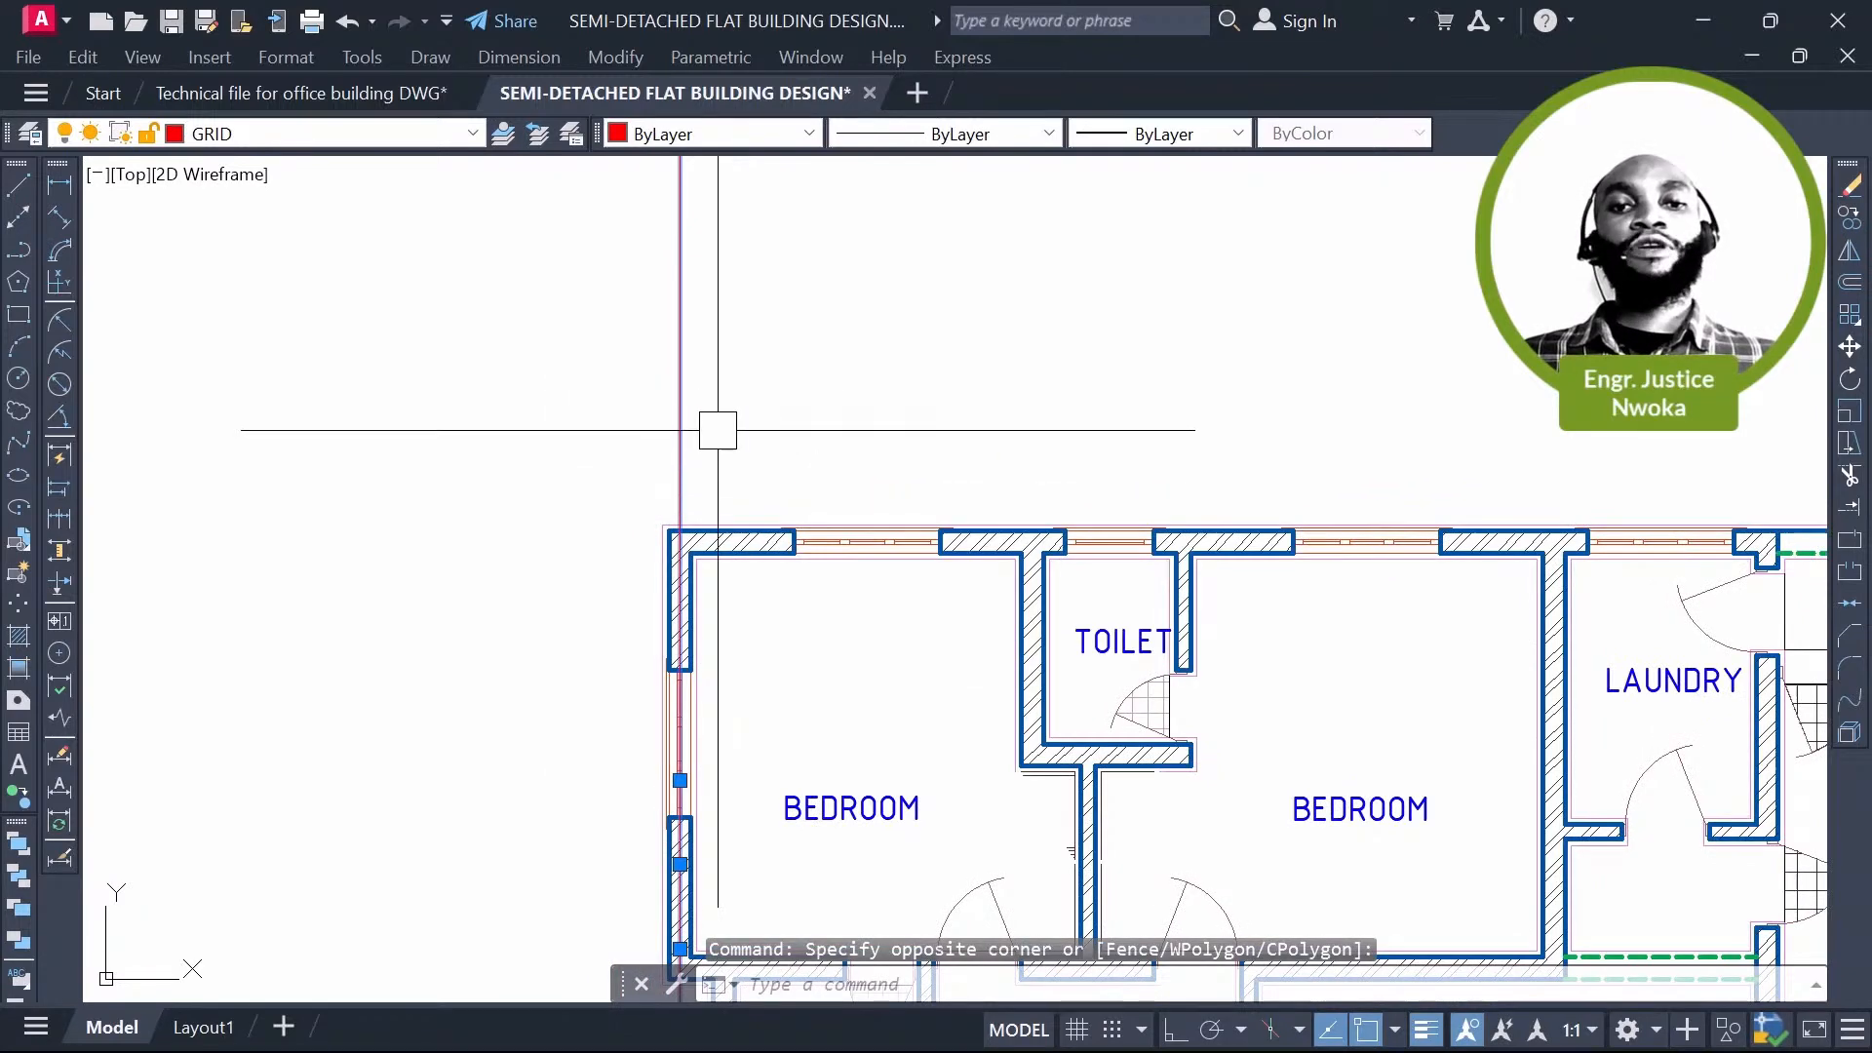
pyautogui.scroll(2, 790, 472)
pyautogui.click(791, 472)
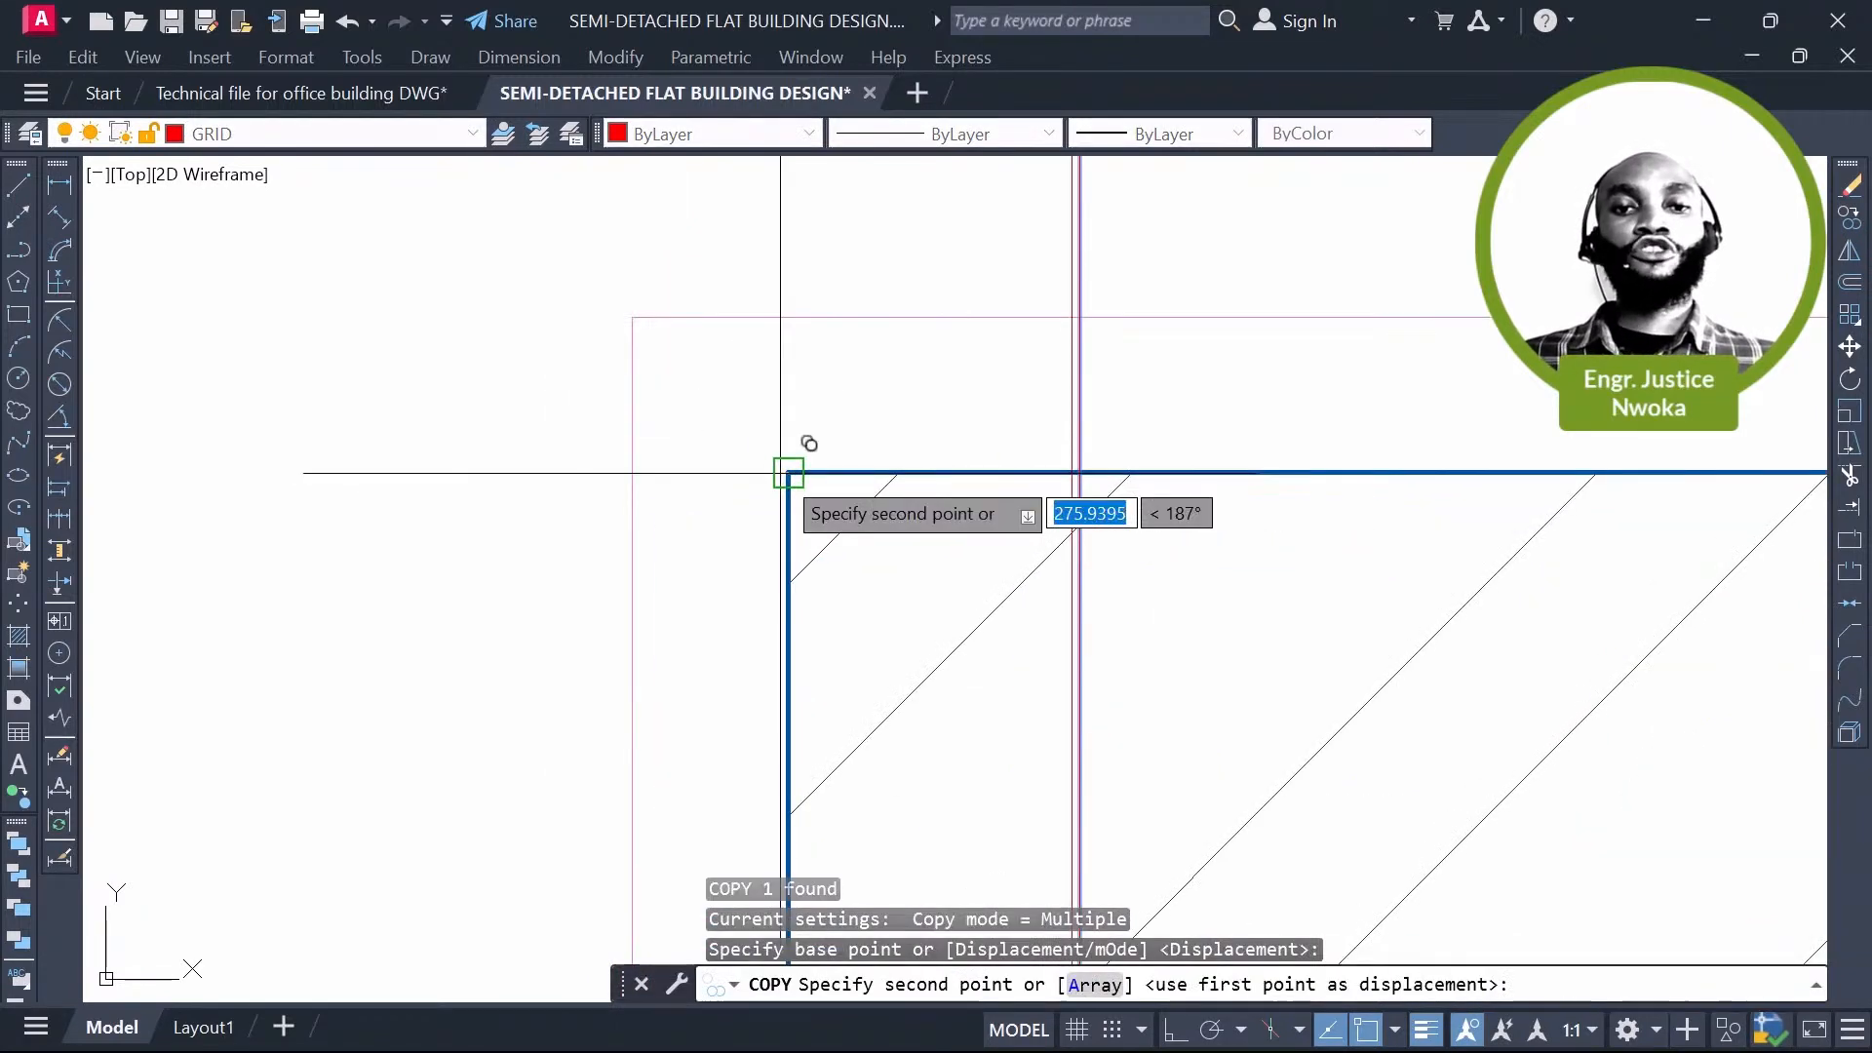
pyautogui.scroll(4, 472, 468)
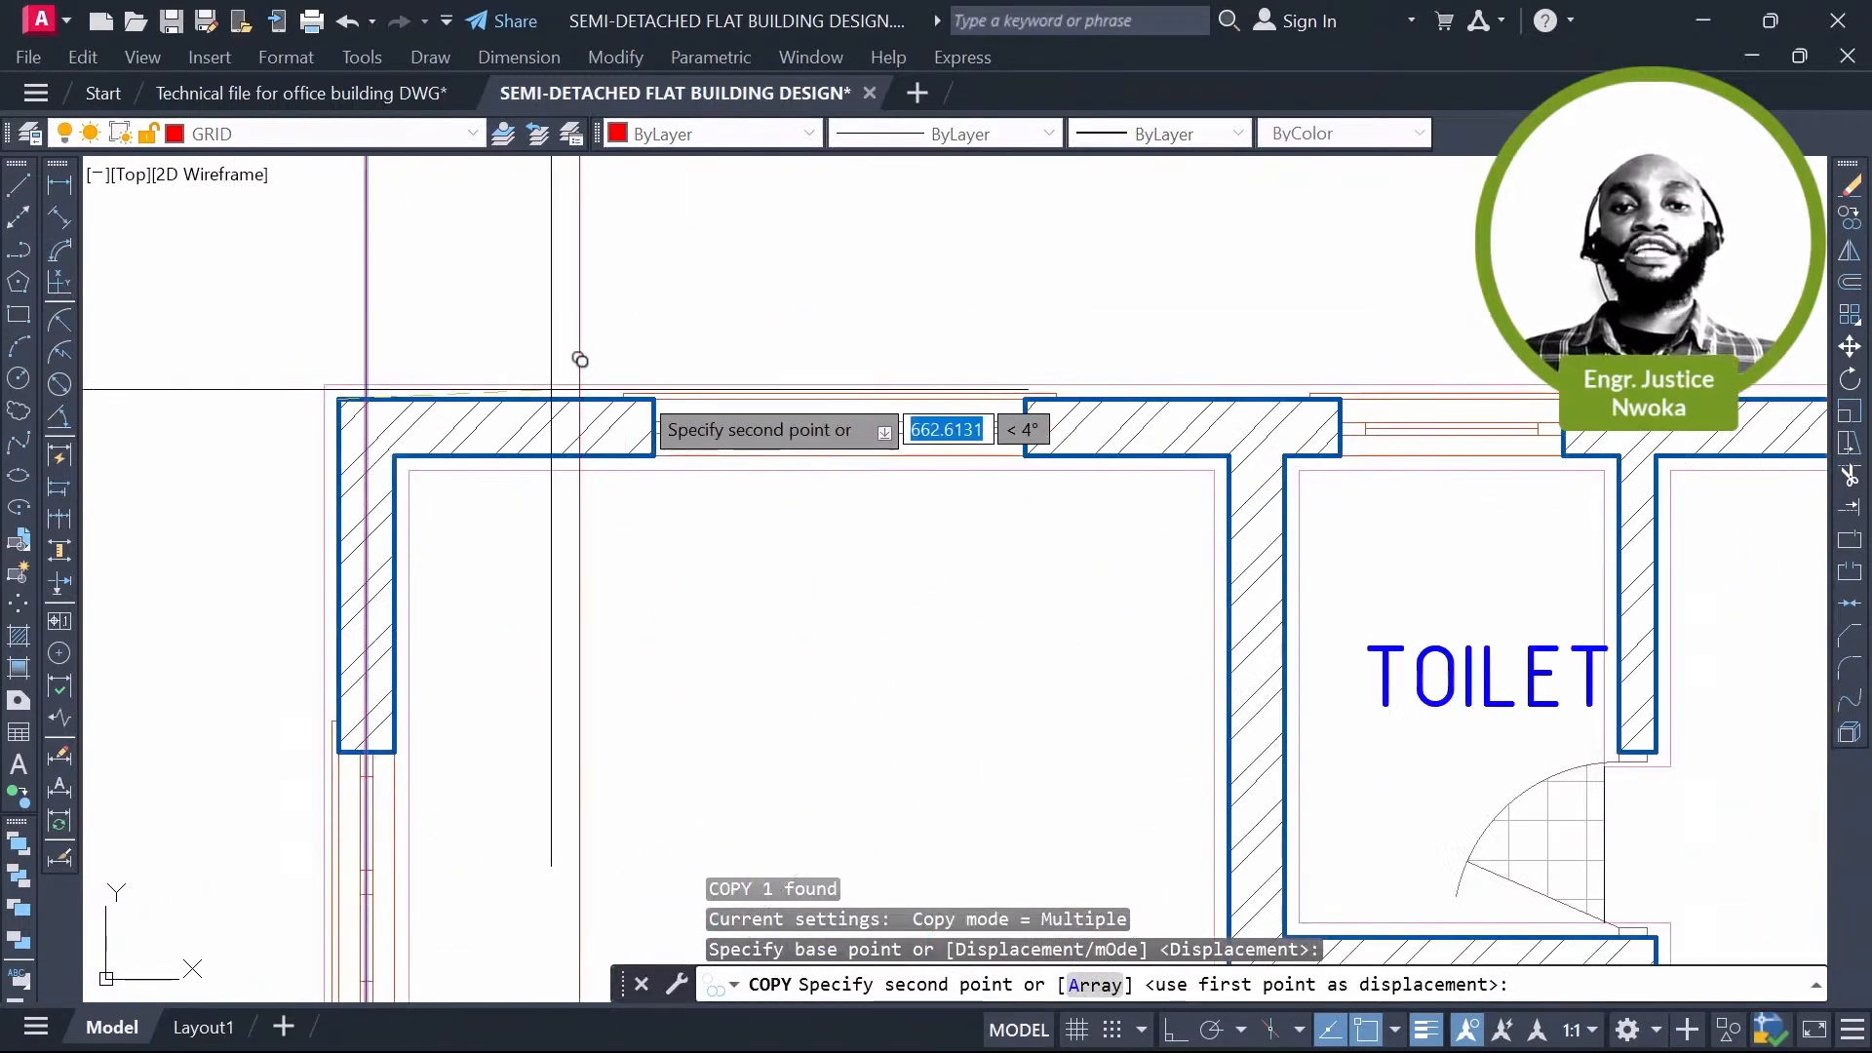
pyautogui.scroll(8, 741, 322)
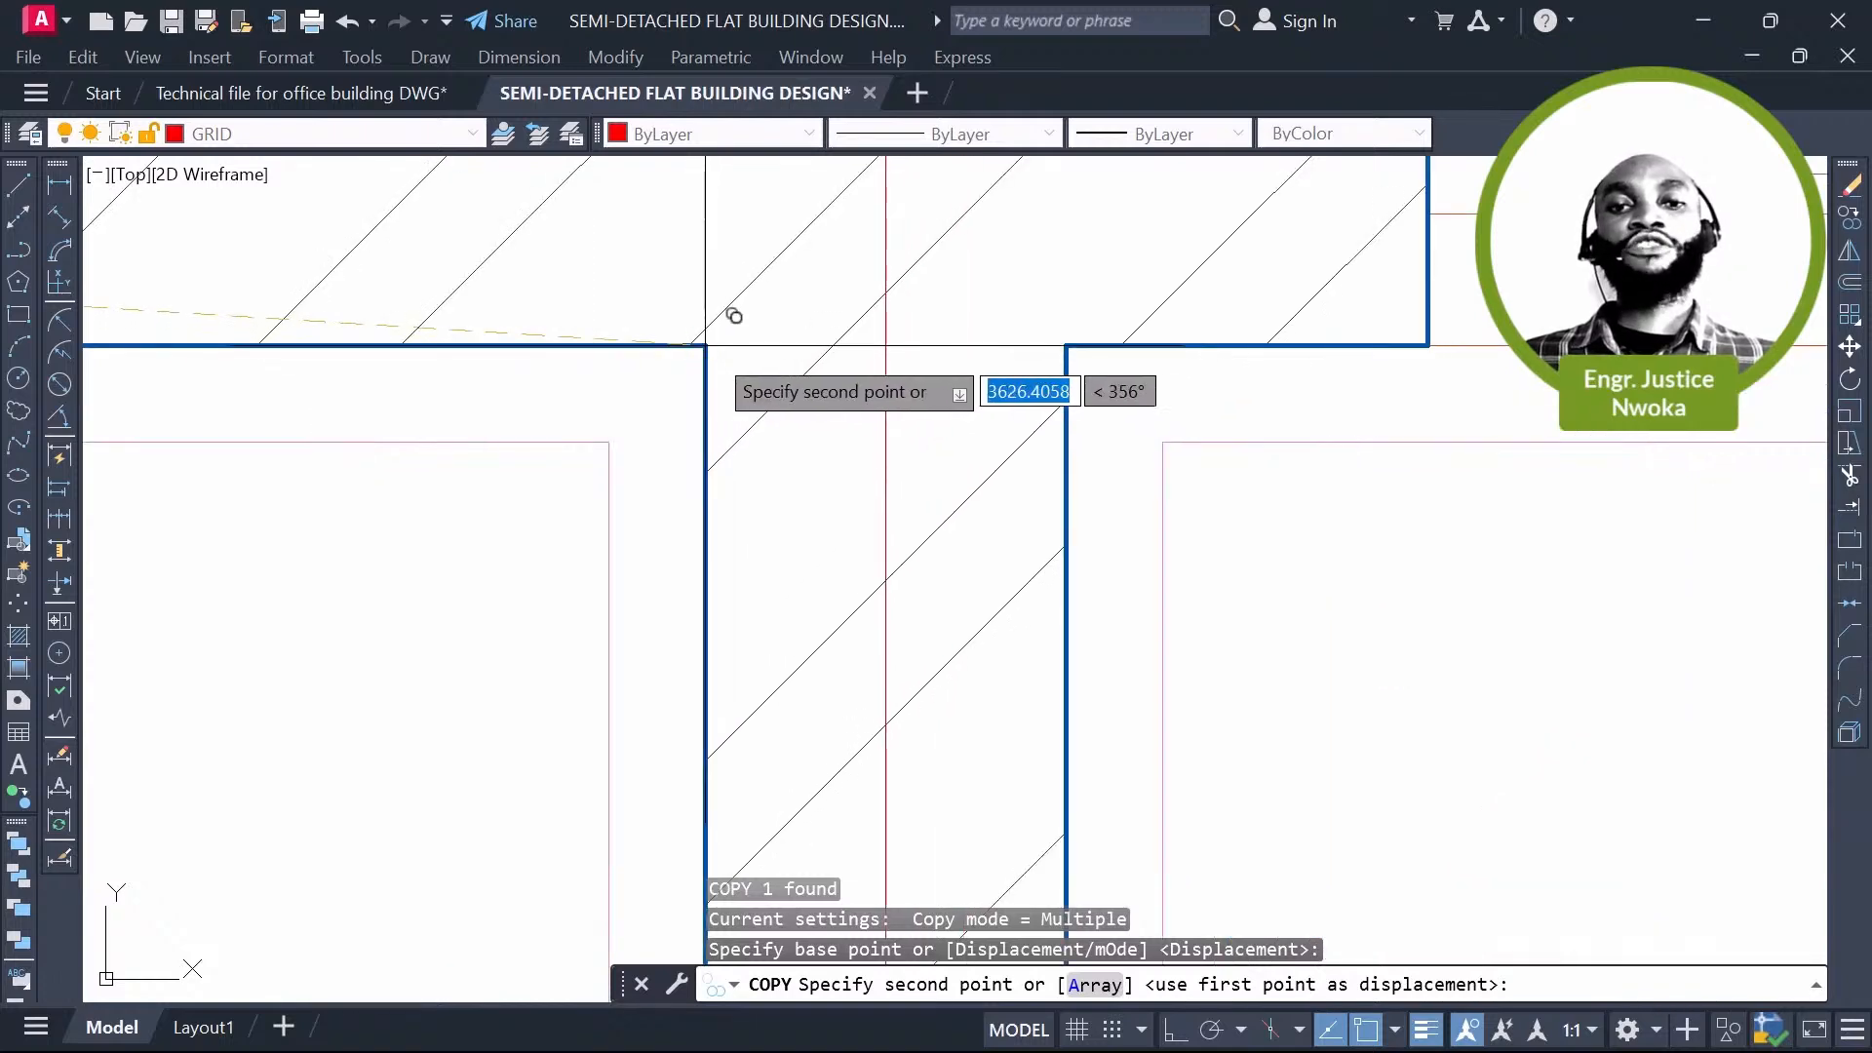
pyautogui.click(733, 315)
# Step: Place further copies of the vertical grid line on the wall between lobby and main lounge and the wall between bedroom and laundry
pyautogui.scroll(-2, 866, 334)
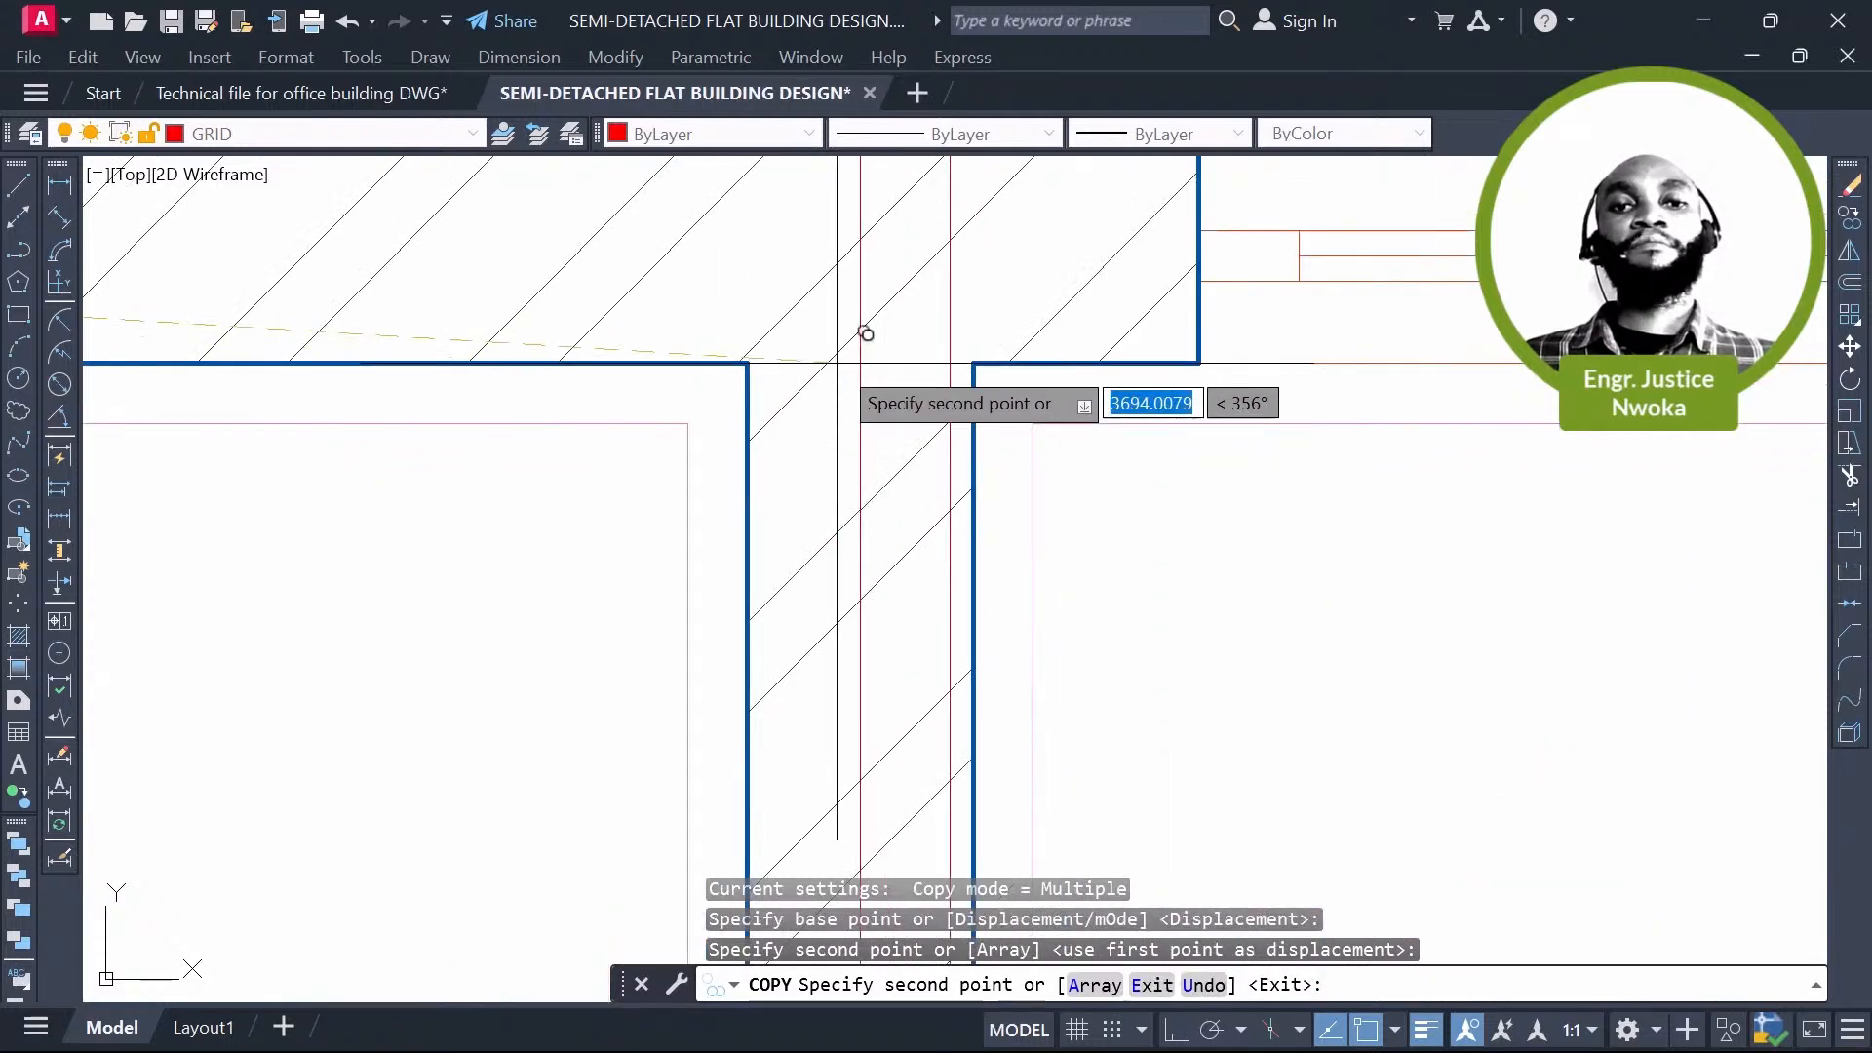
pyautogui.scroll(-5, 865, 334)
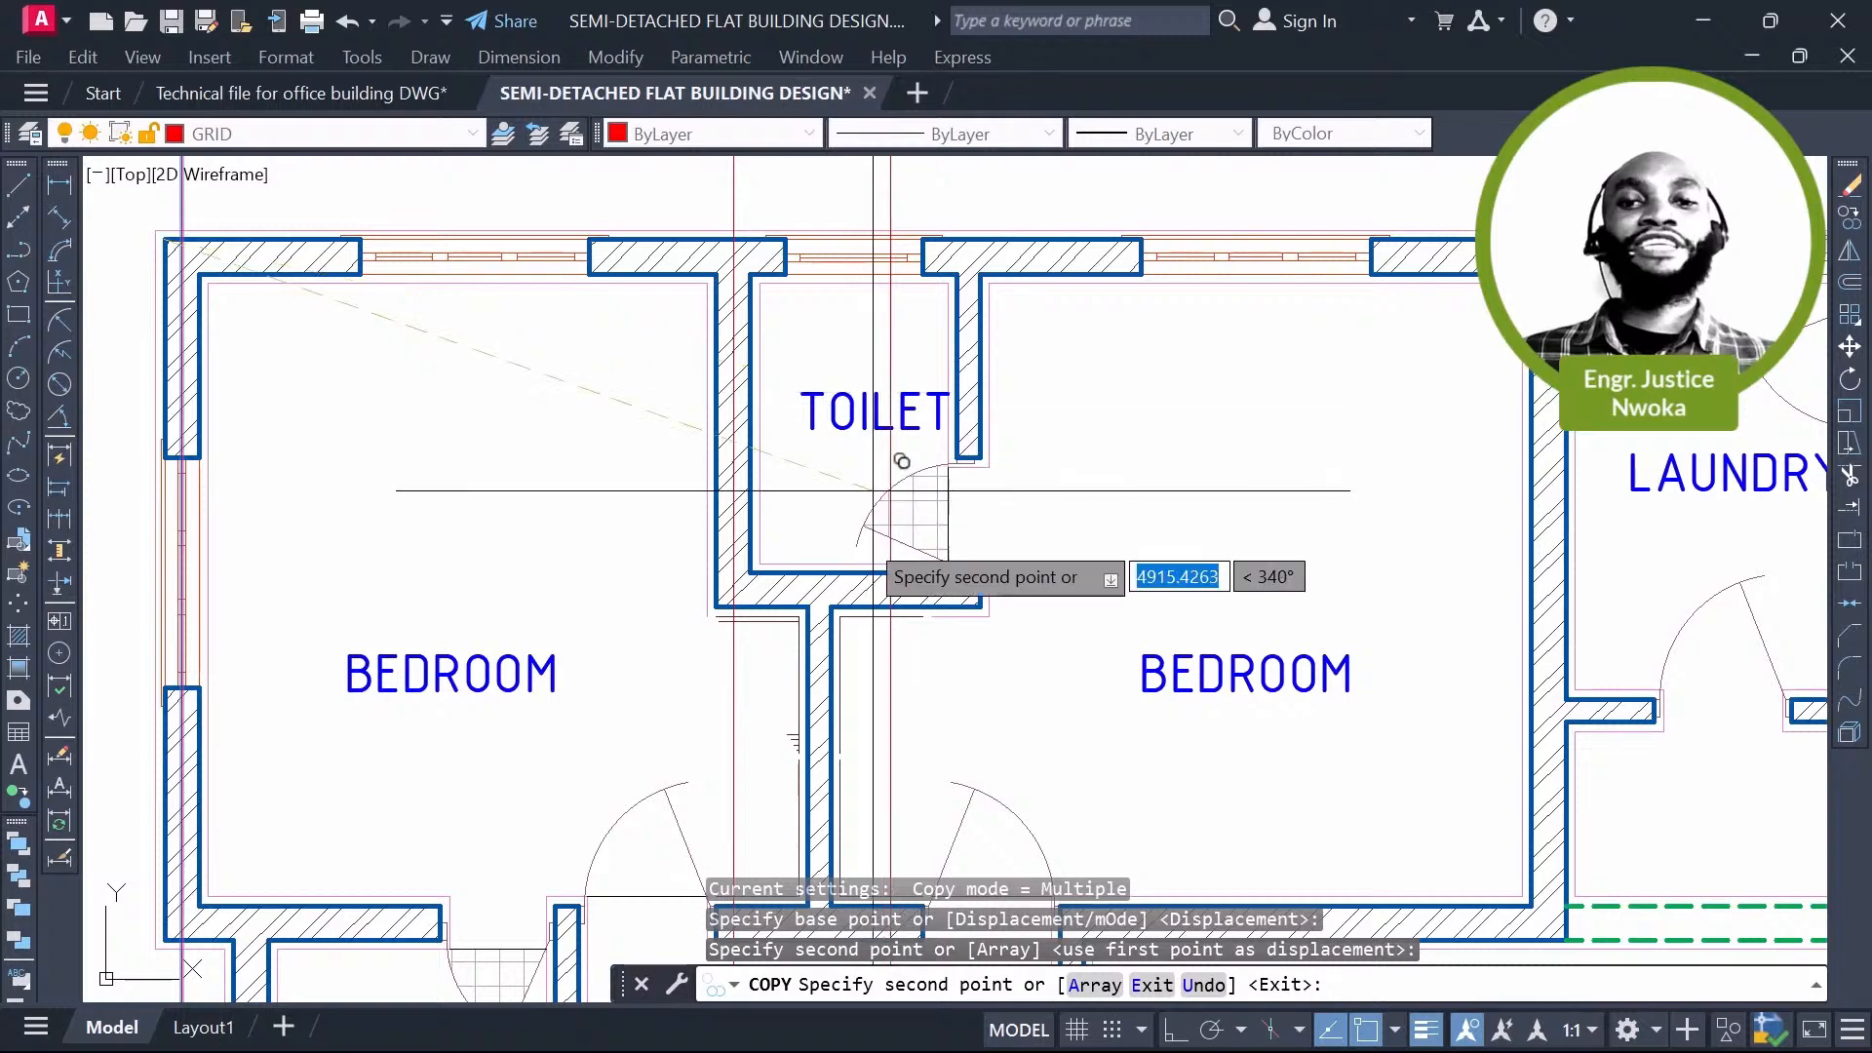
pyautogui.scroll(5, 902, 461)
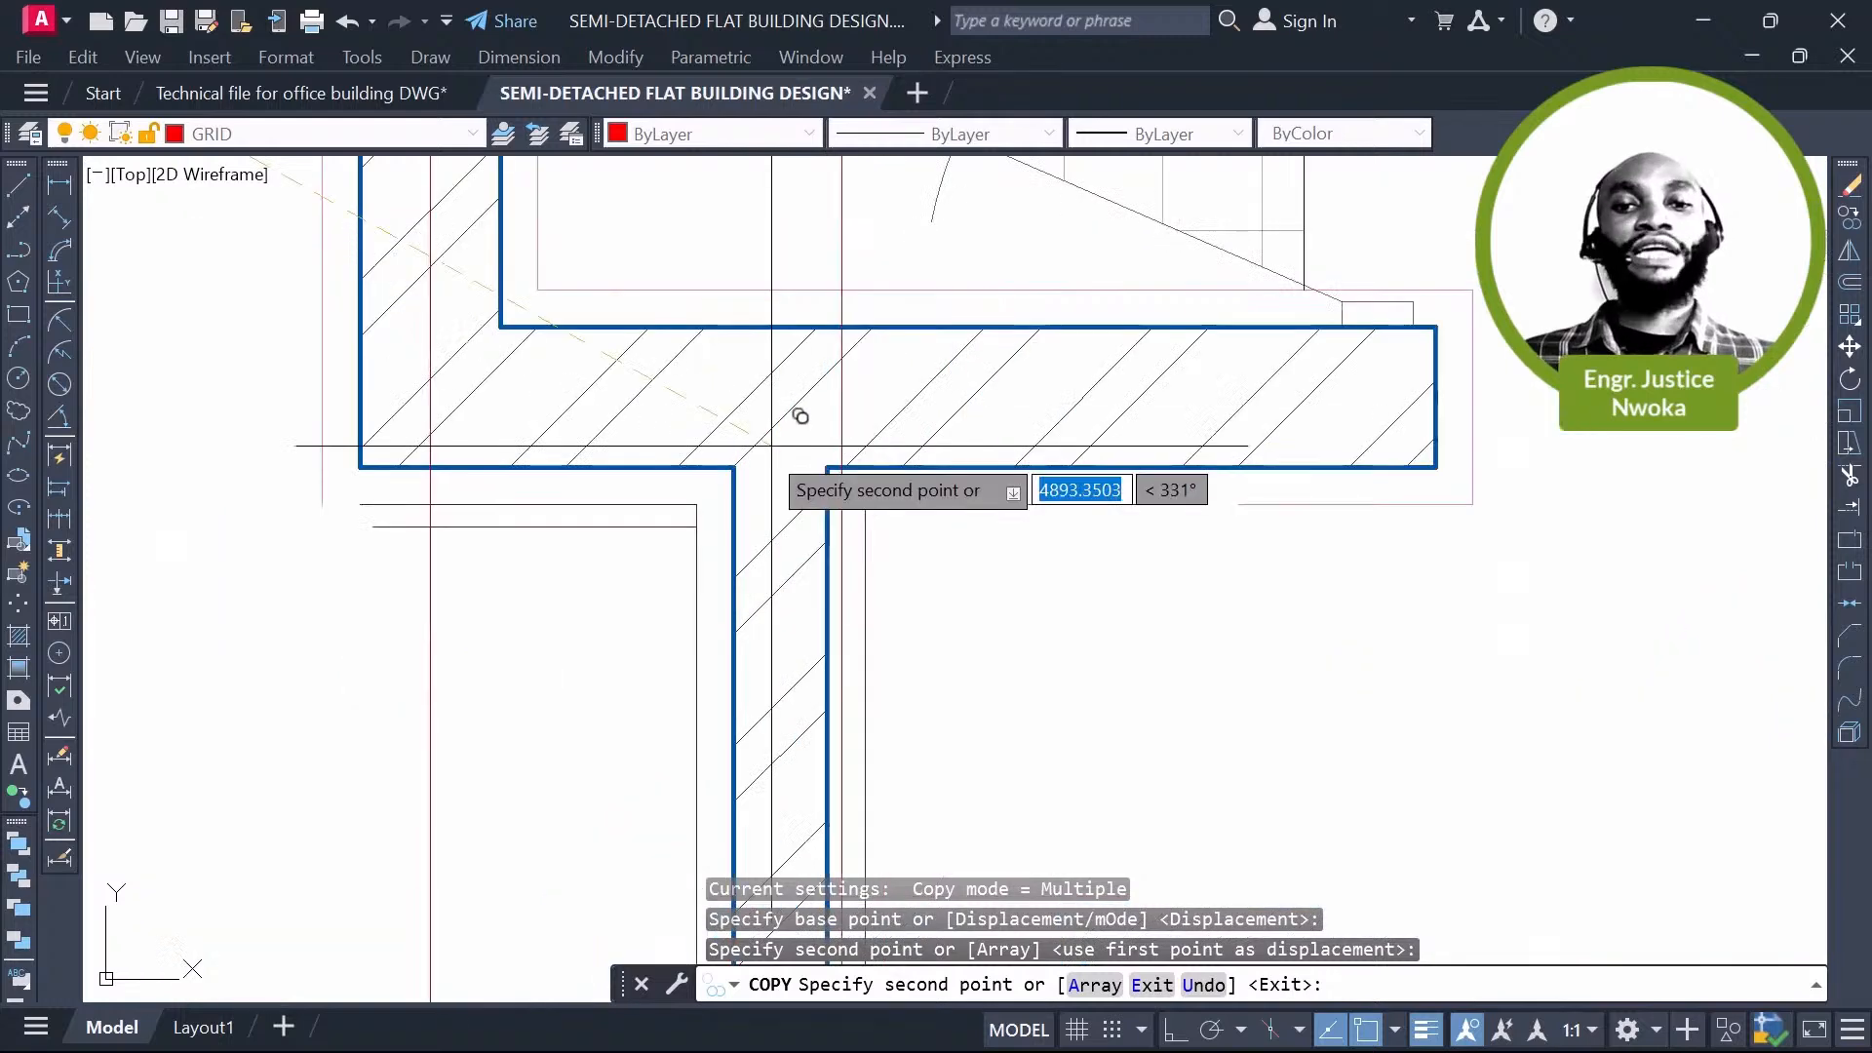
pyautogui.scroll(4, 800, 417)
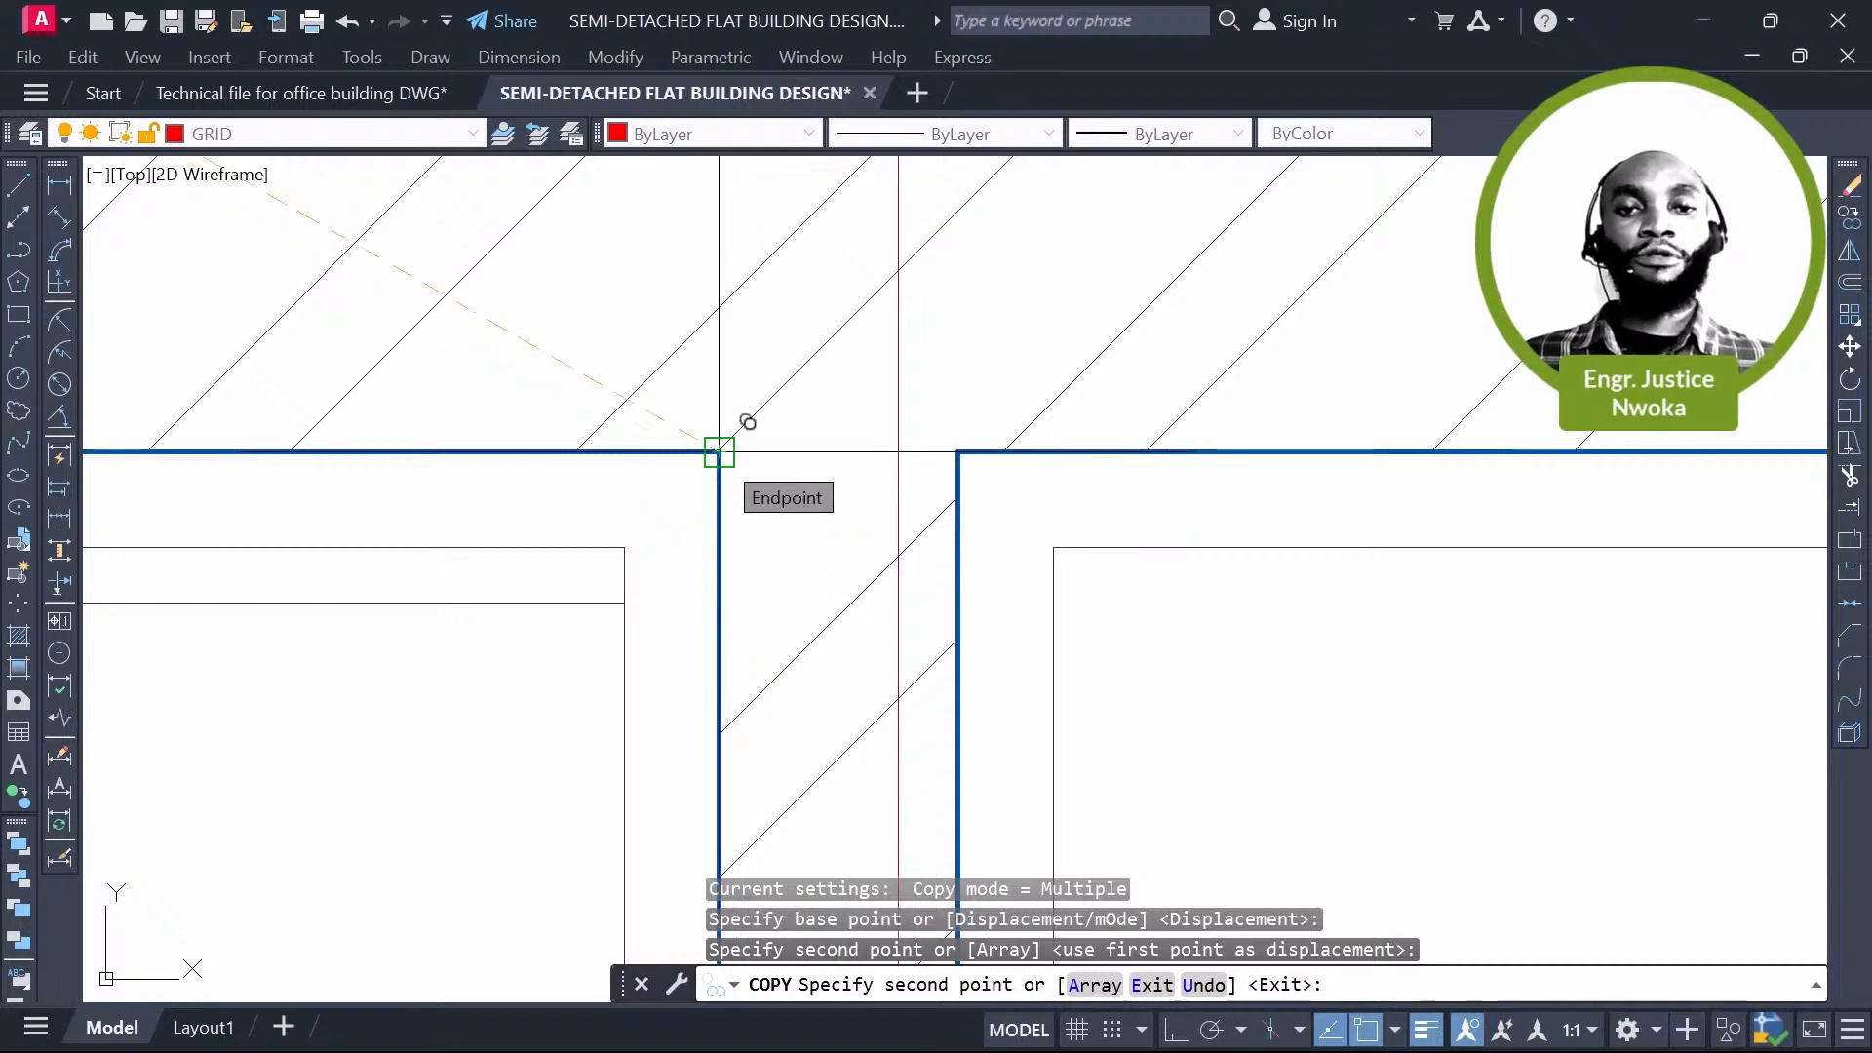
pyautogui.scroll(-10, 1000, 502)
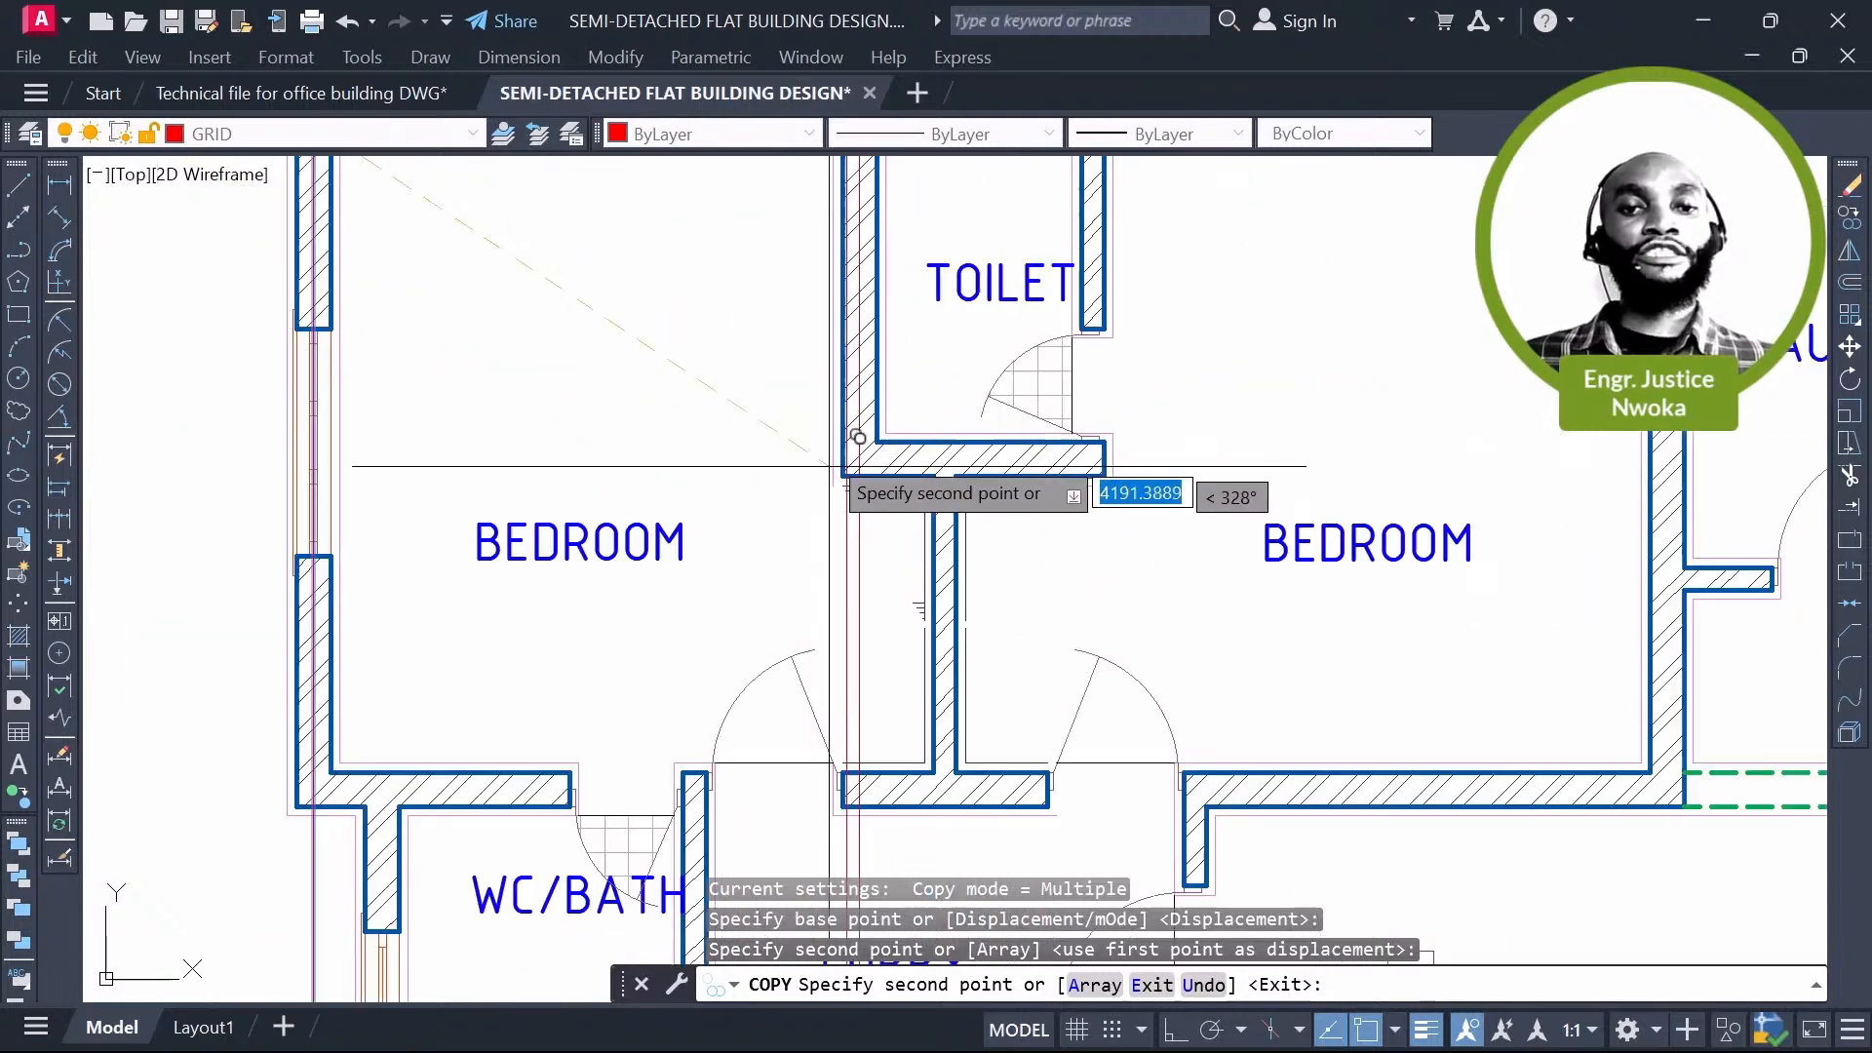
pyautogui.moveTo(828, 464); pyautogui.dragTo(911, 243, button='middle')
pyautogui.scroll(5, 890, 357)
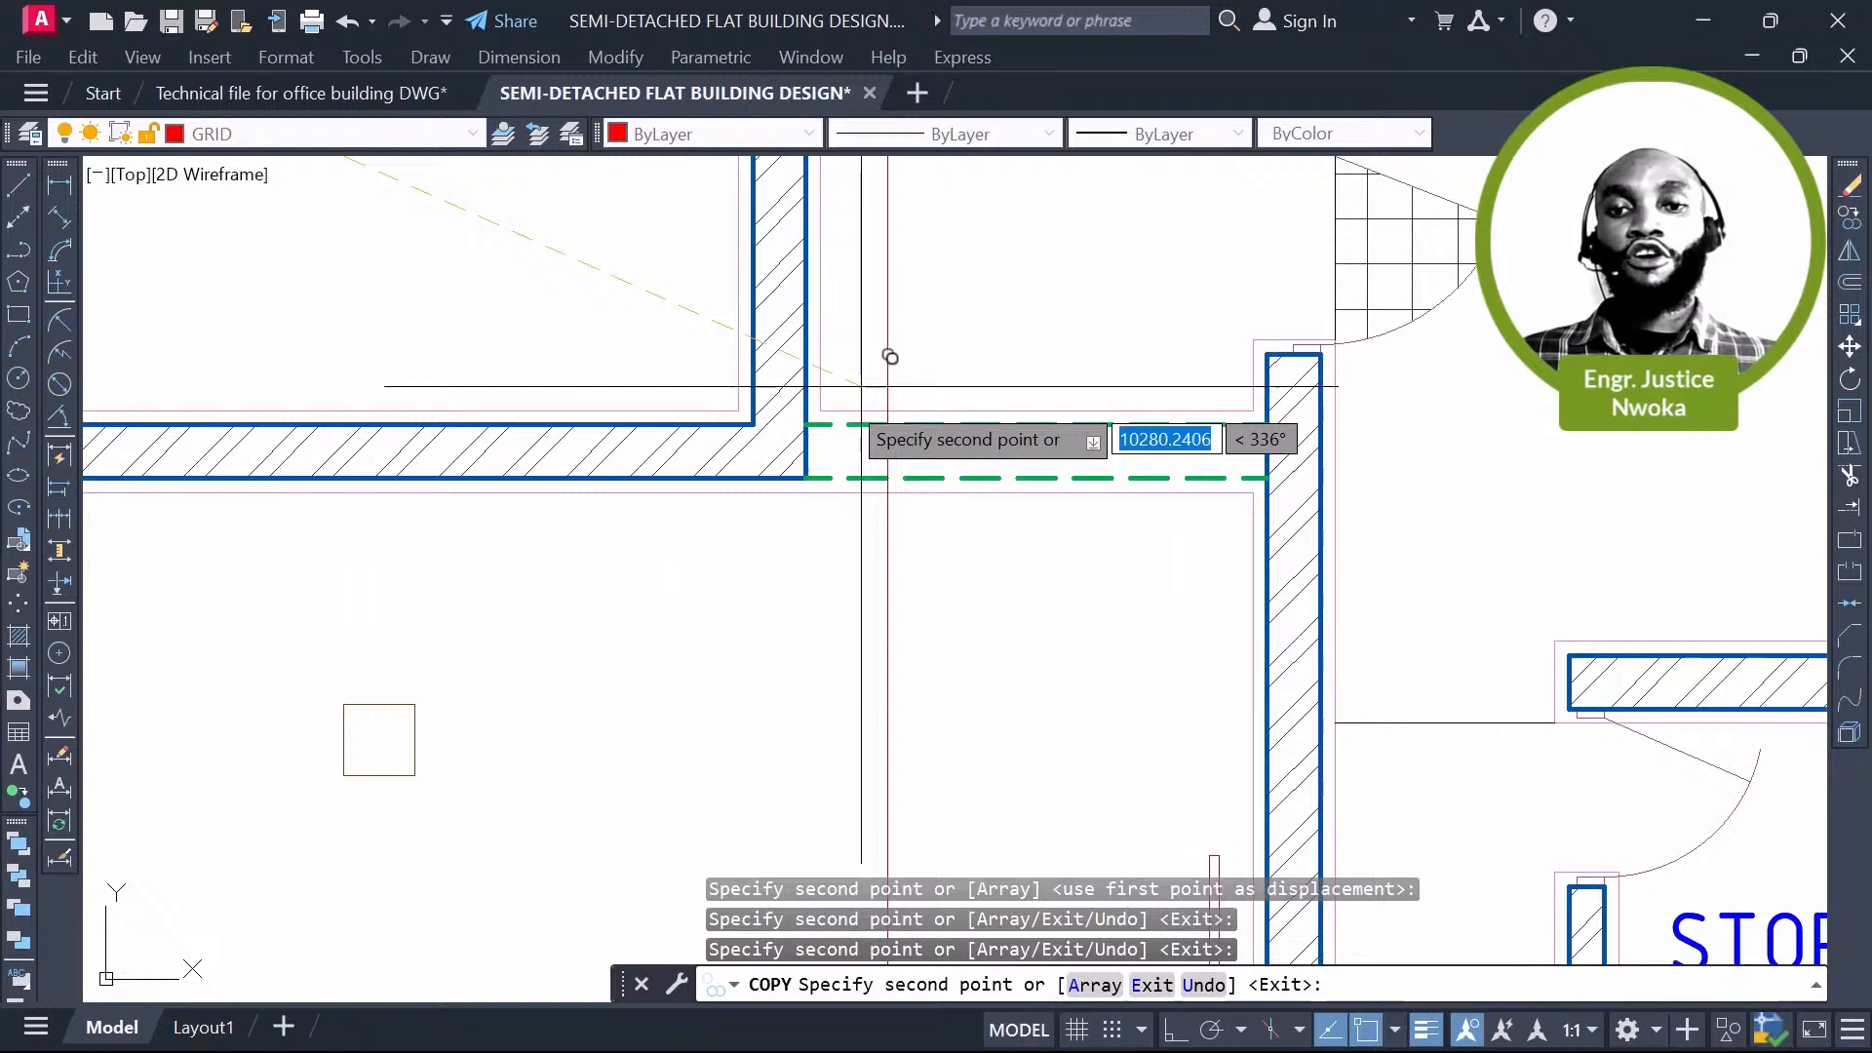
pyautogui.scroll(6, 805, 358)
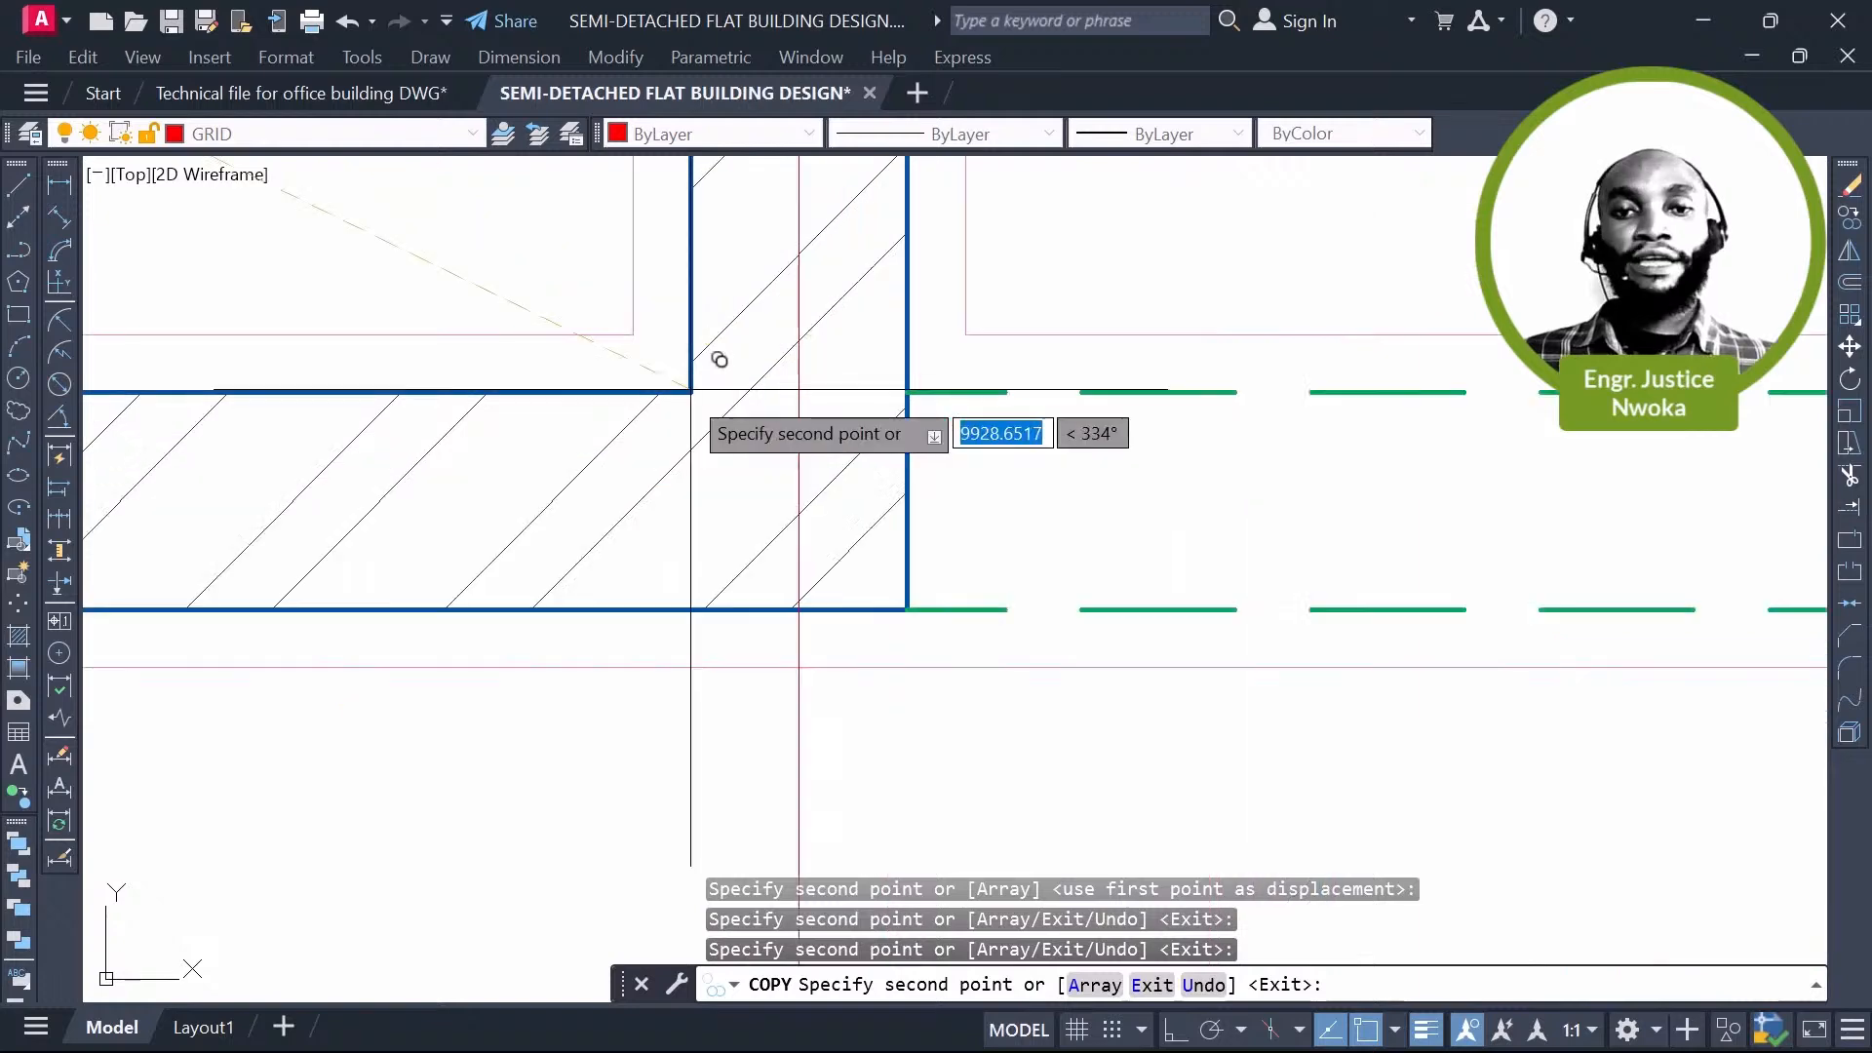
# Step: Place copies of the vertical grid line on the left flat's laundry/kitchen wall and on both walls of the staircase
pyautogui.scroll(-7, 720, 360)
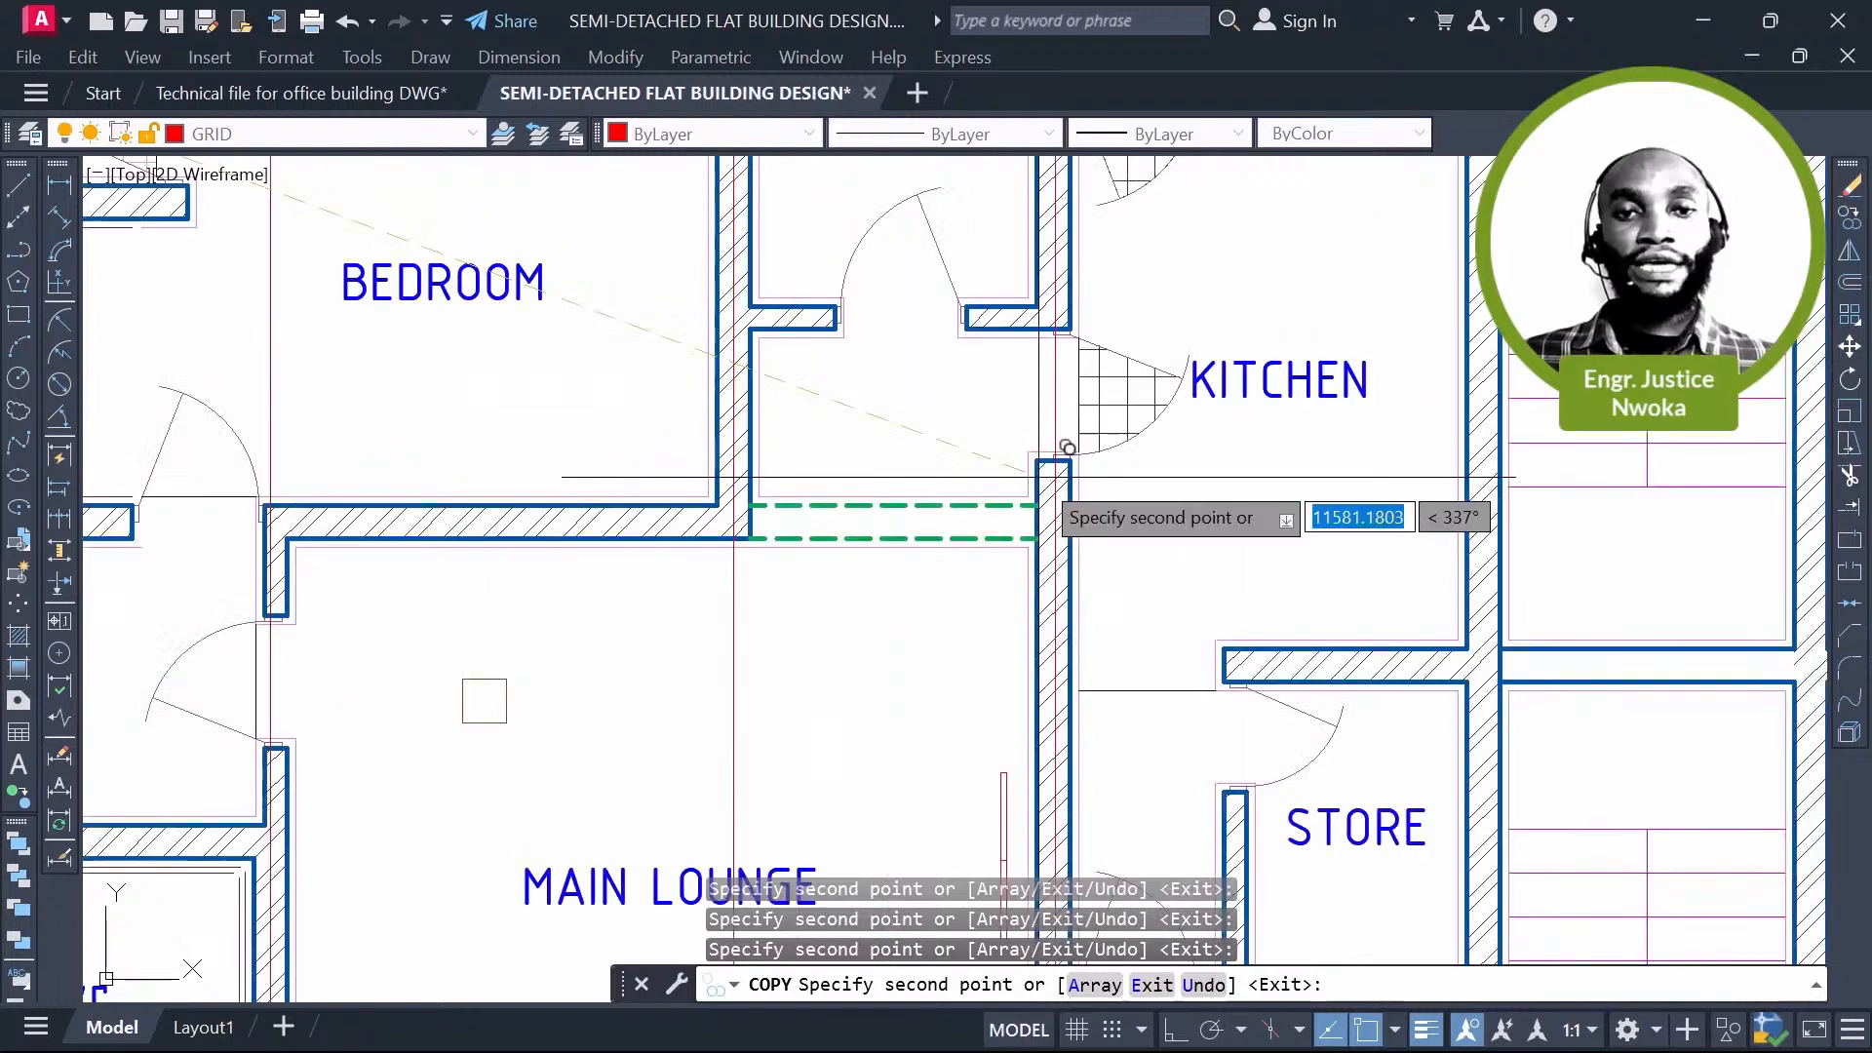
pyautogui.scroll(-2, 1067, 447)
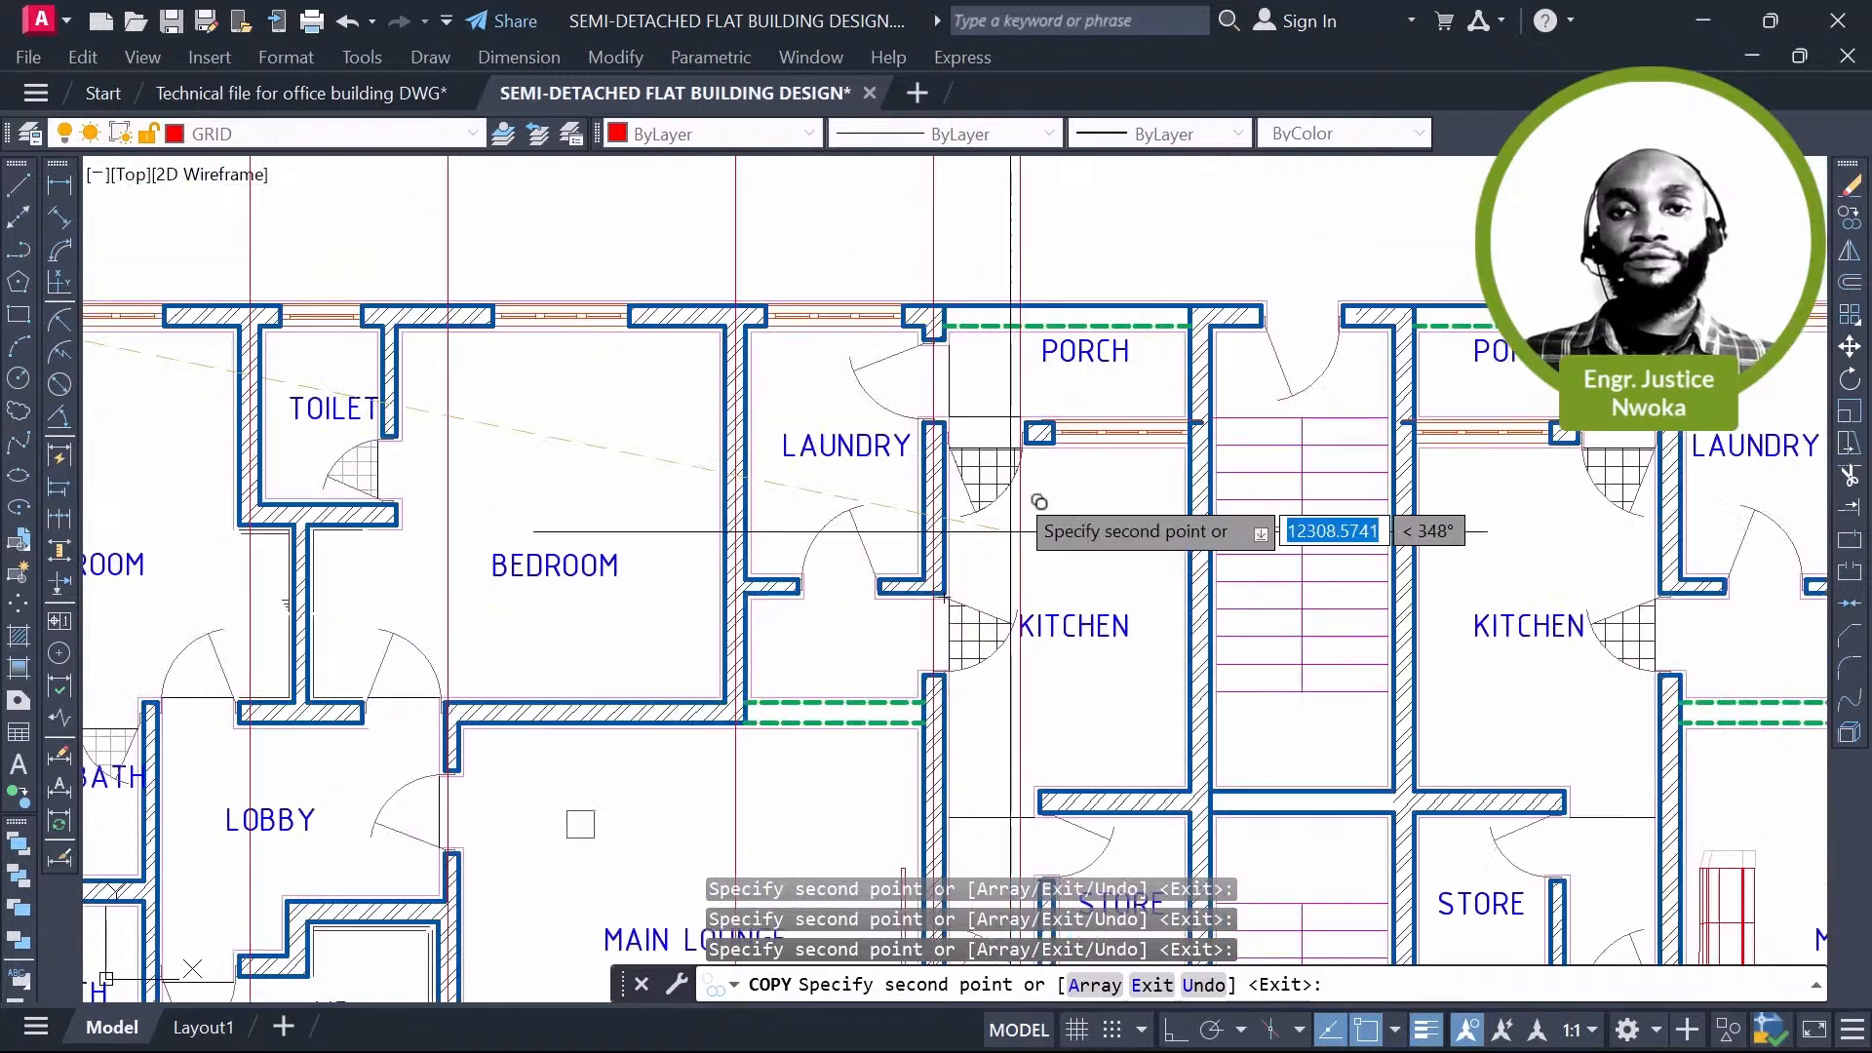
pyautogui.moveTo(1039, 463); pyautogui.dragTo(931, 502, button='middle')
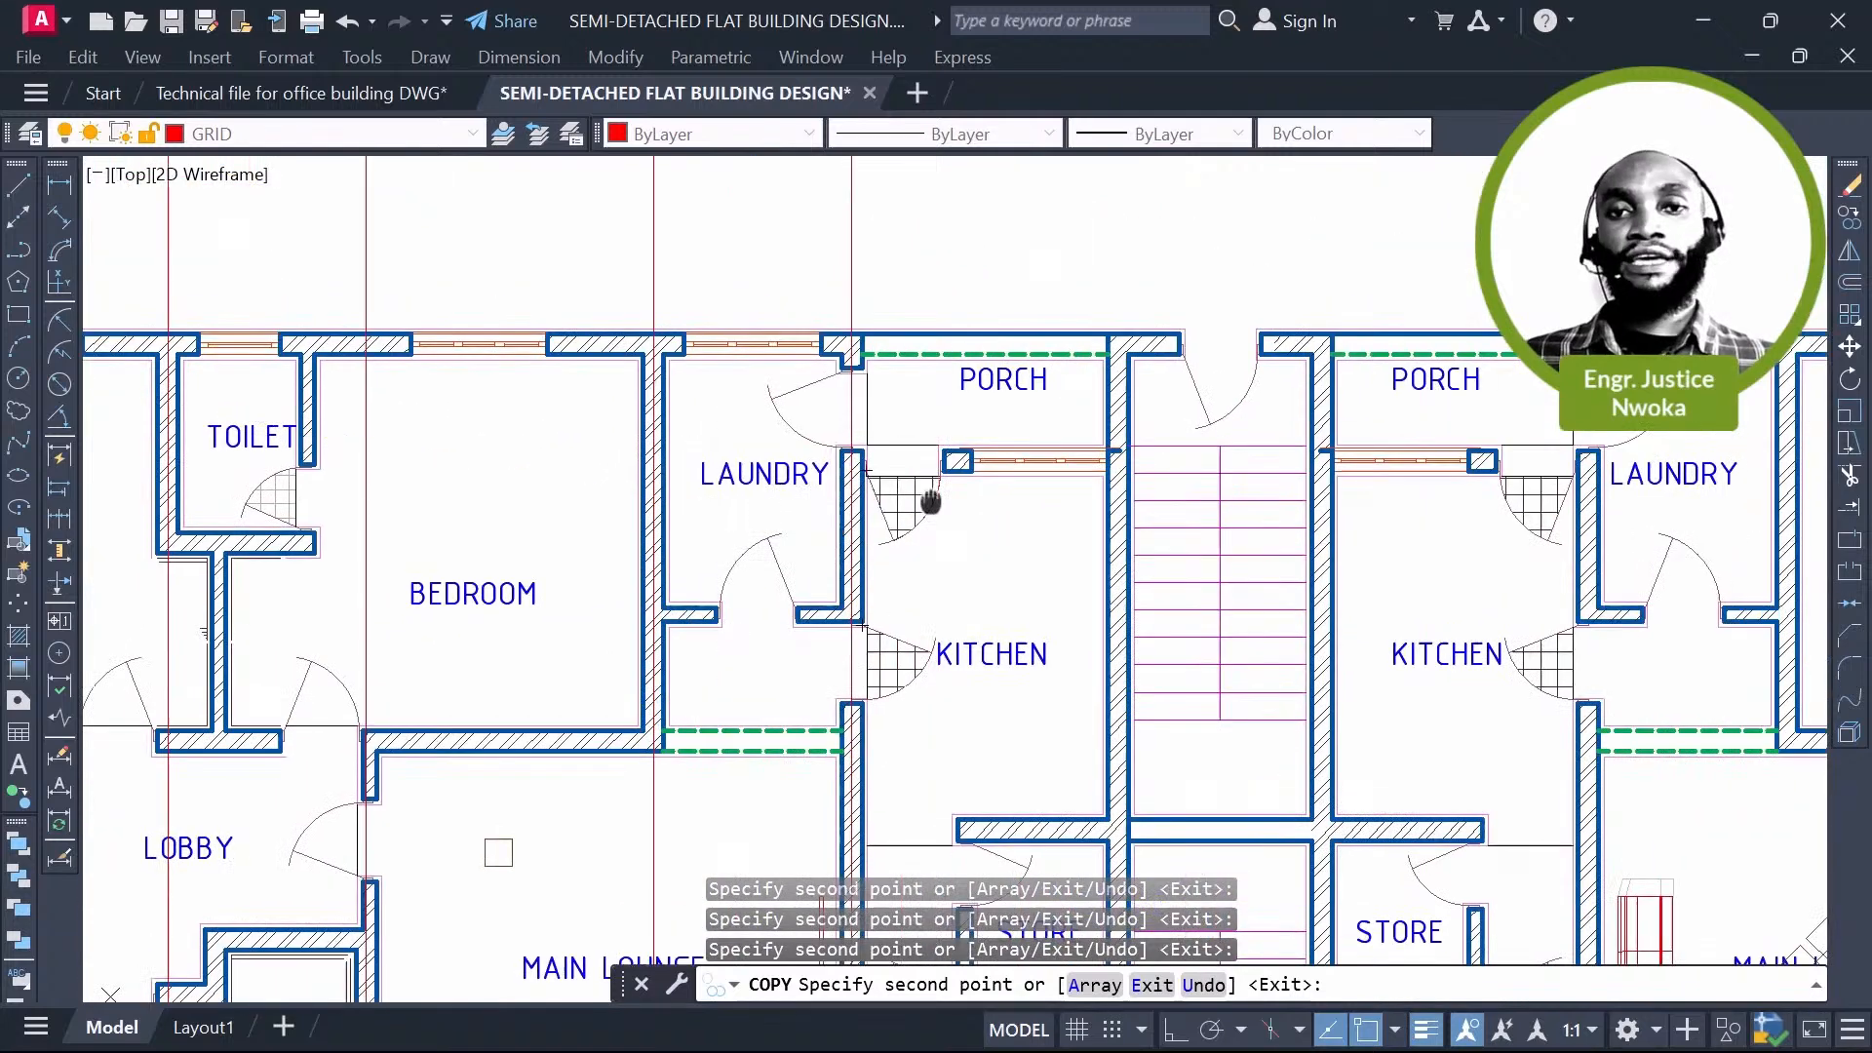
pyautogui.scroll(5, 1121, 371)
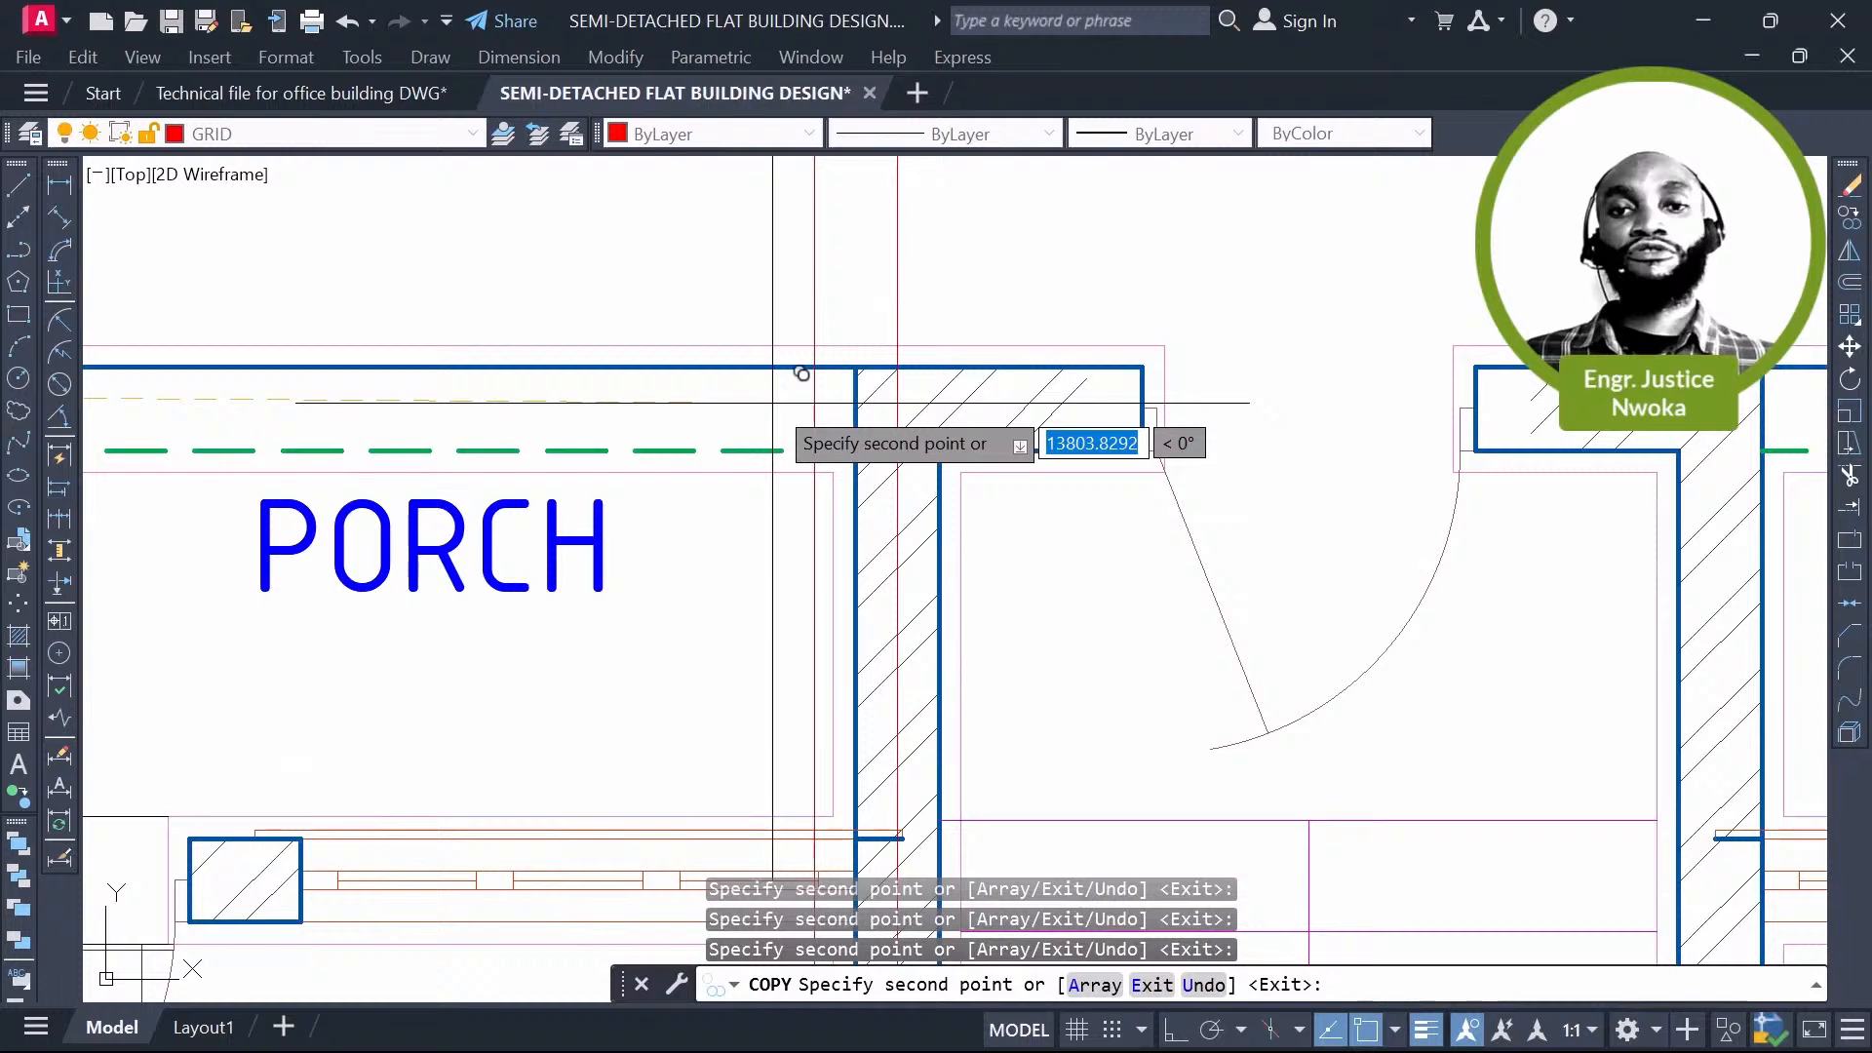
pyautogui.scroll(-3, 1265, 401)
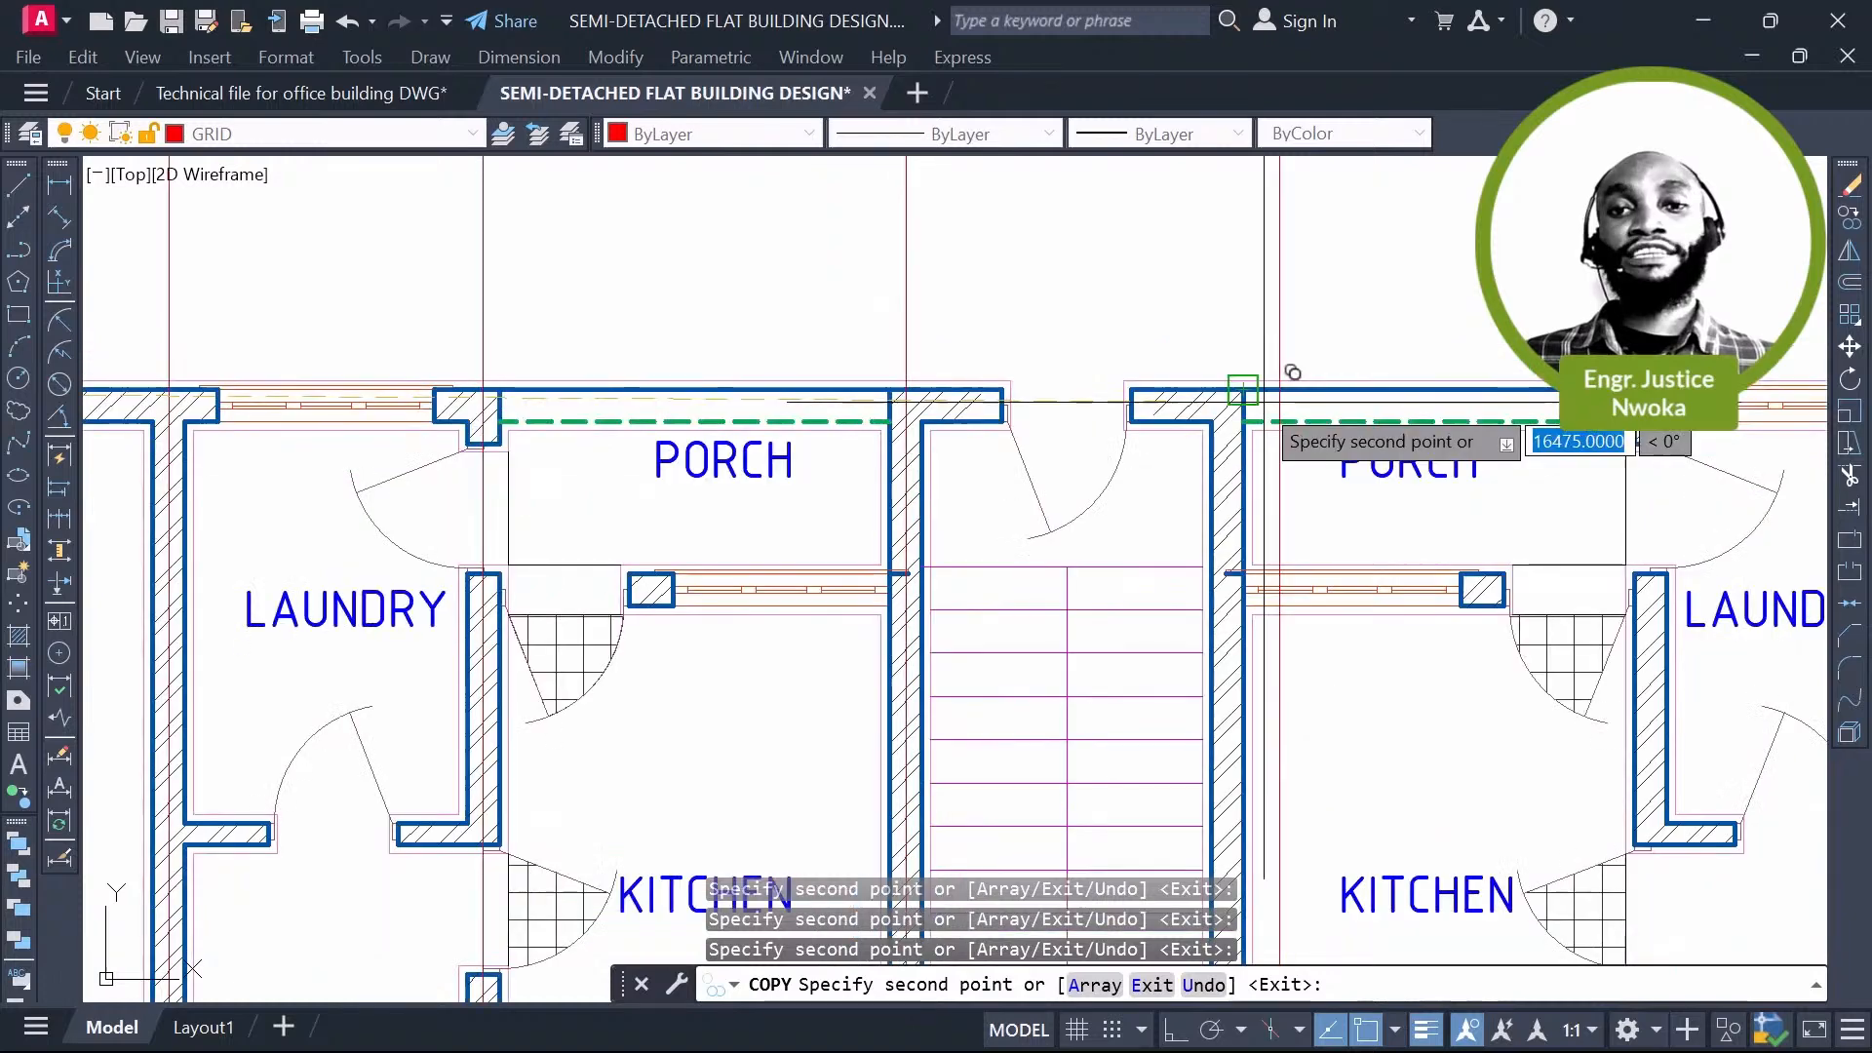
pyautogui.scroll(4, 1265, 401)
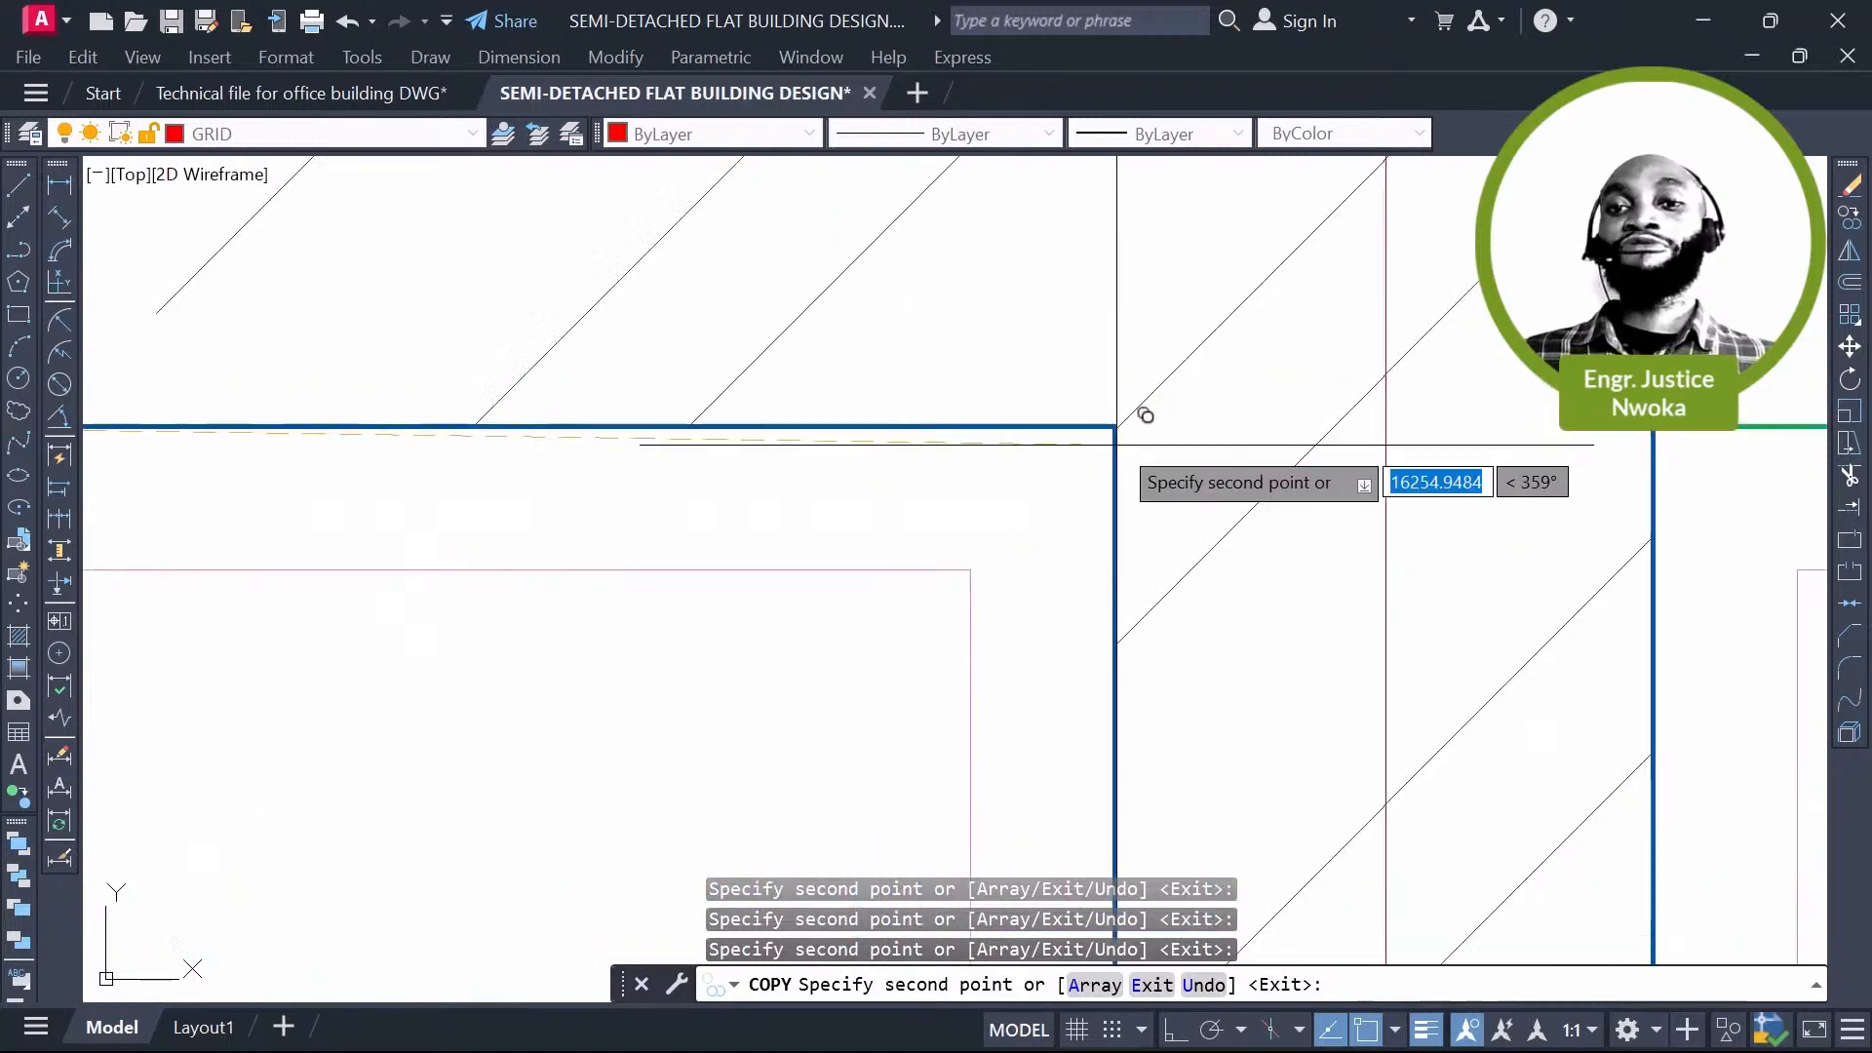
# Step: Place copies of the vertical grid line on the right flat's porch/laundry wall and on its laundry/bedroom wall
pyautogui.scroll(-2, 1137, 410)
pyautogui.scroll(-4, 1181, 429)
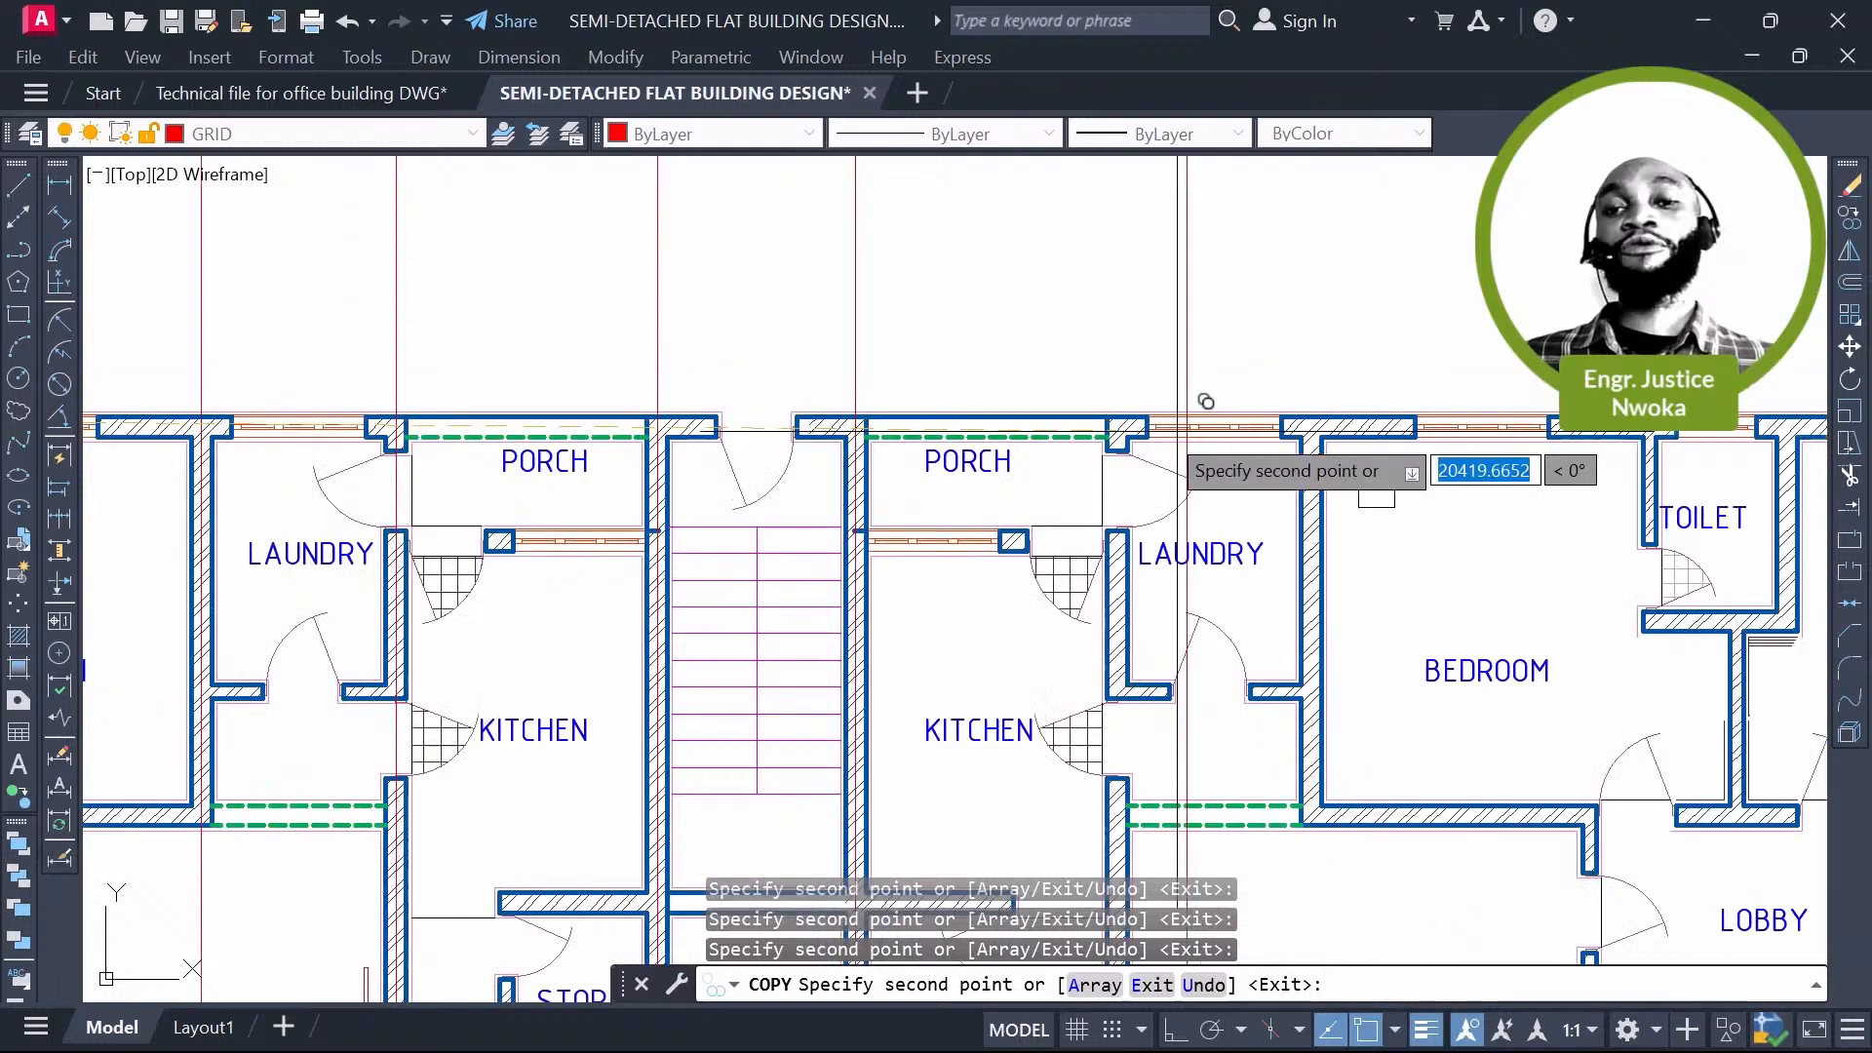
pyautogui.scroll(4, 1205, 401)
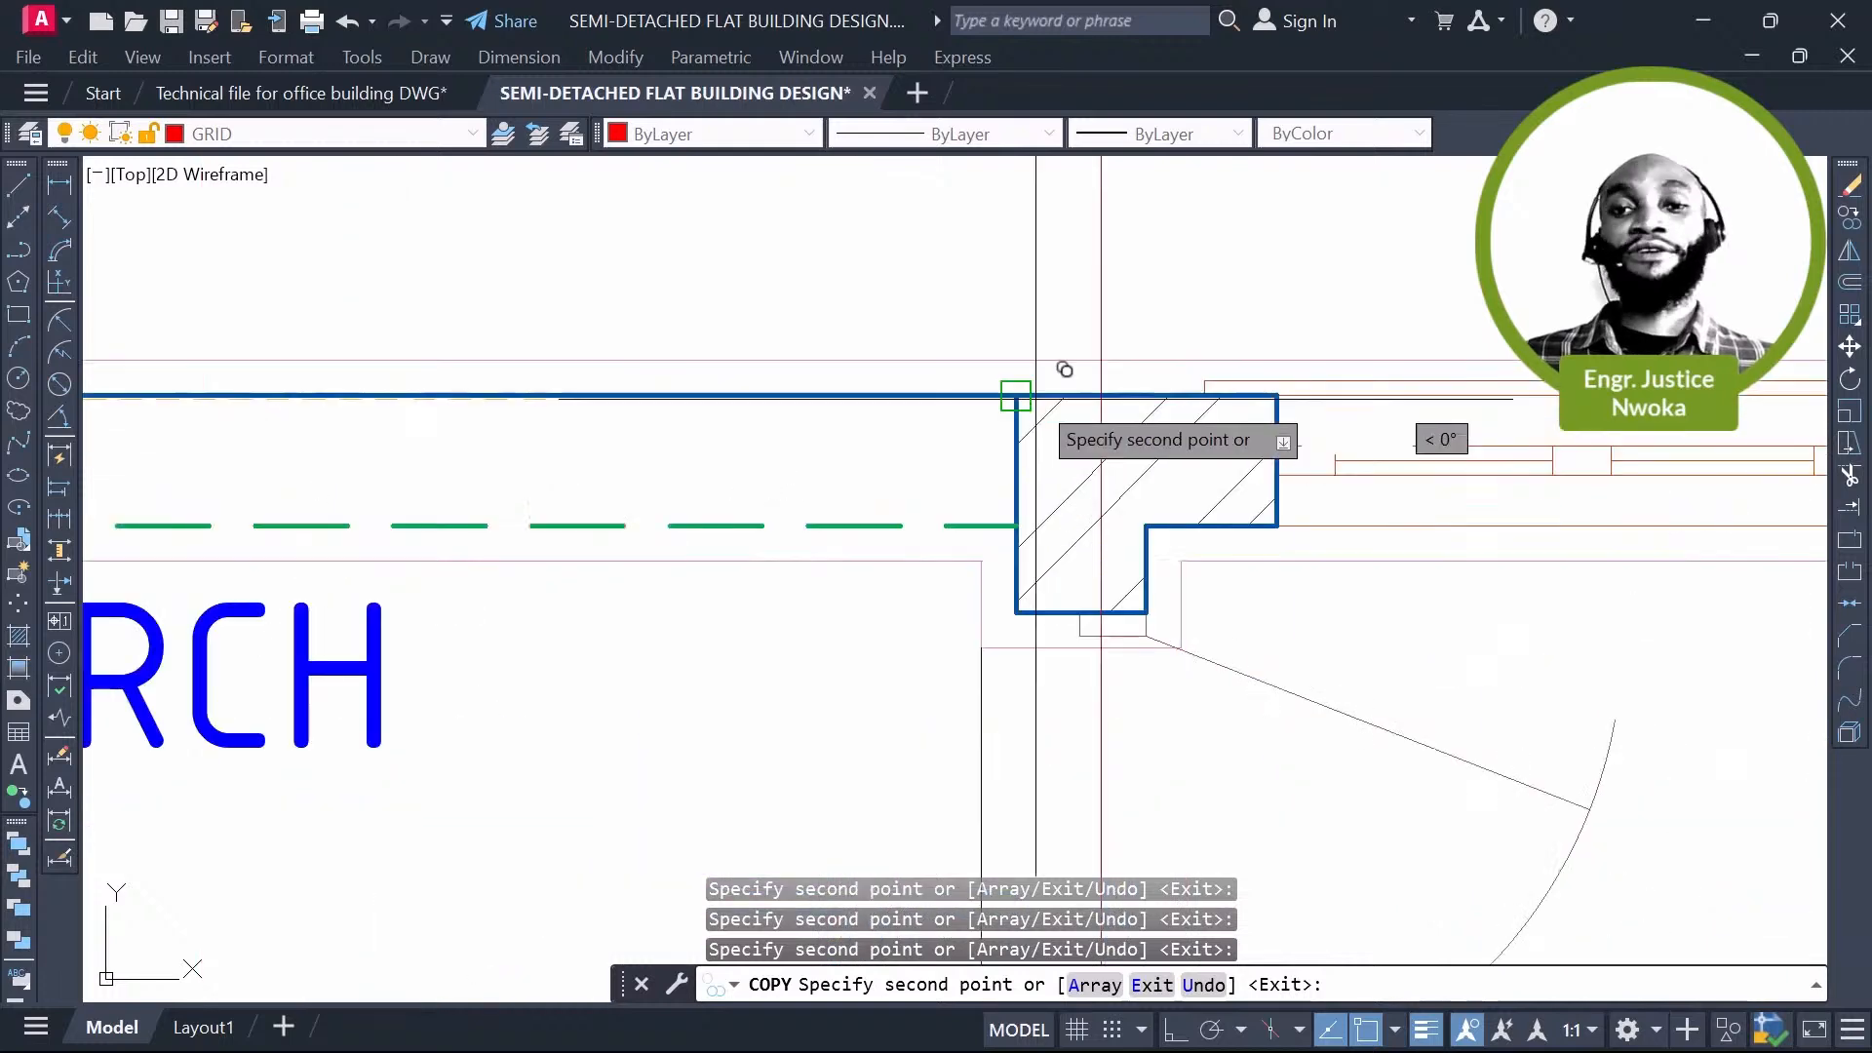
pyautogui.scroll(-3, 1065, 369)
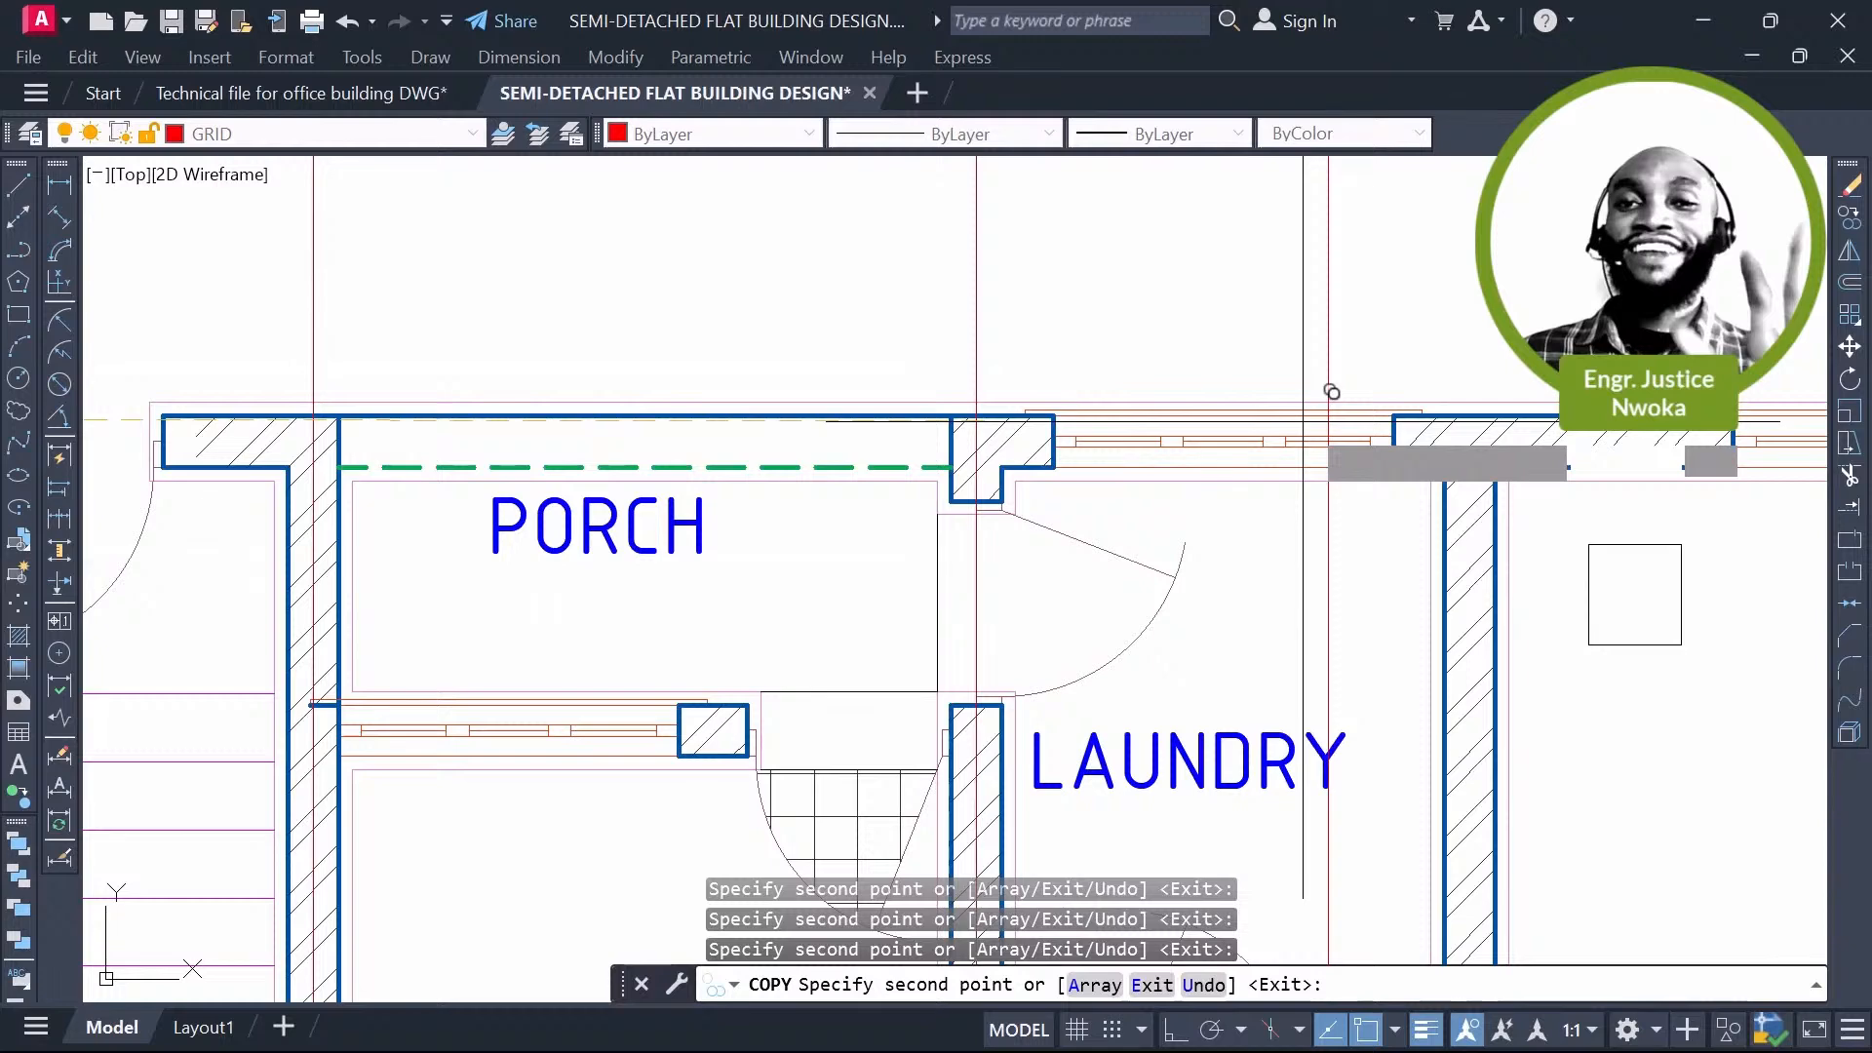
pyautogui.scroll(3, 1331, 392)
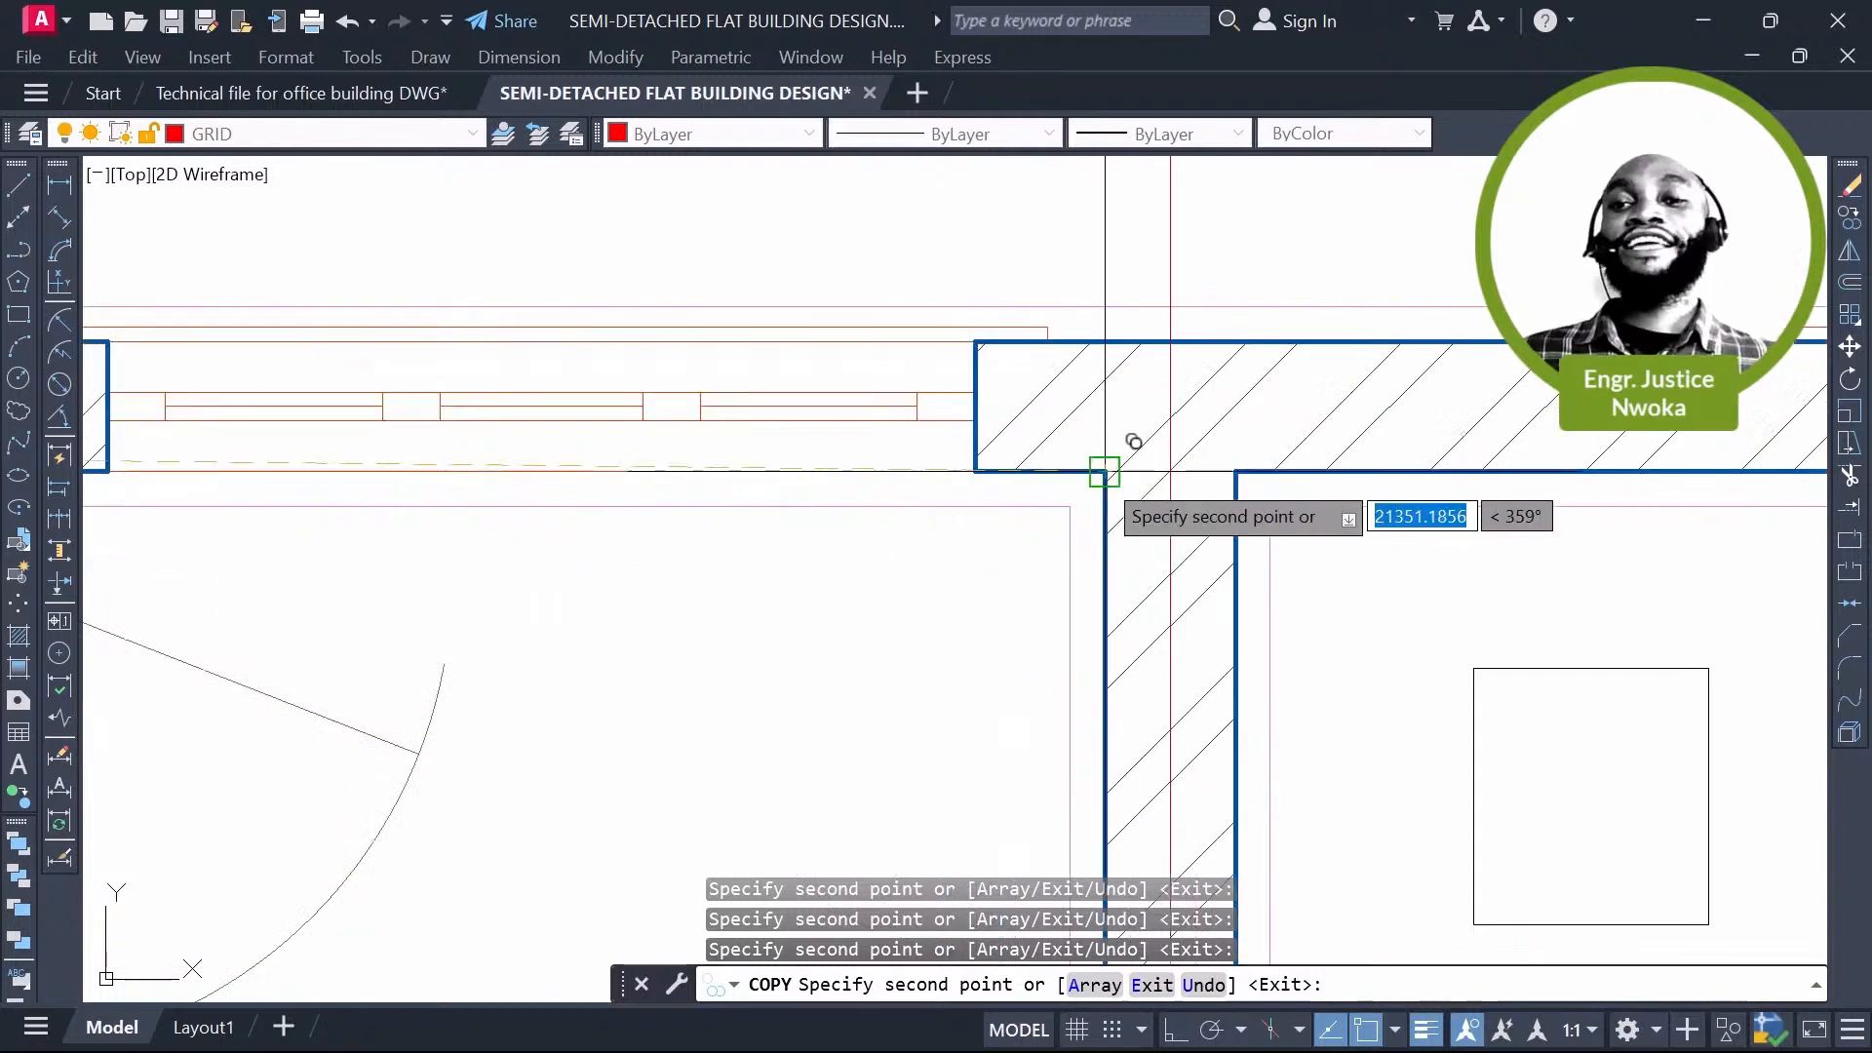
pyautogui.scroll(-6, 1133, 441)
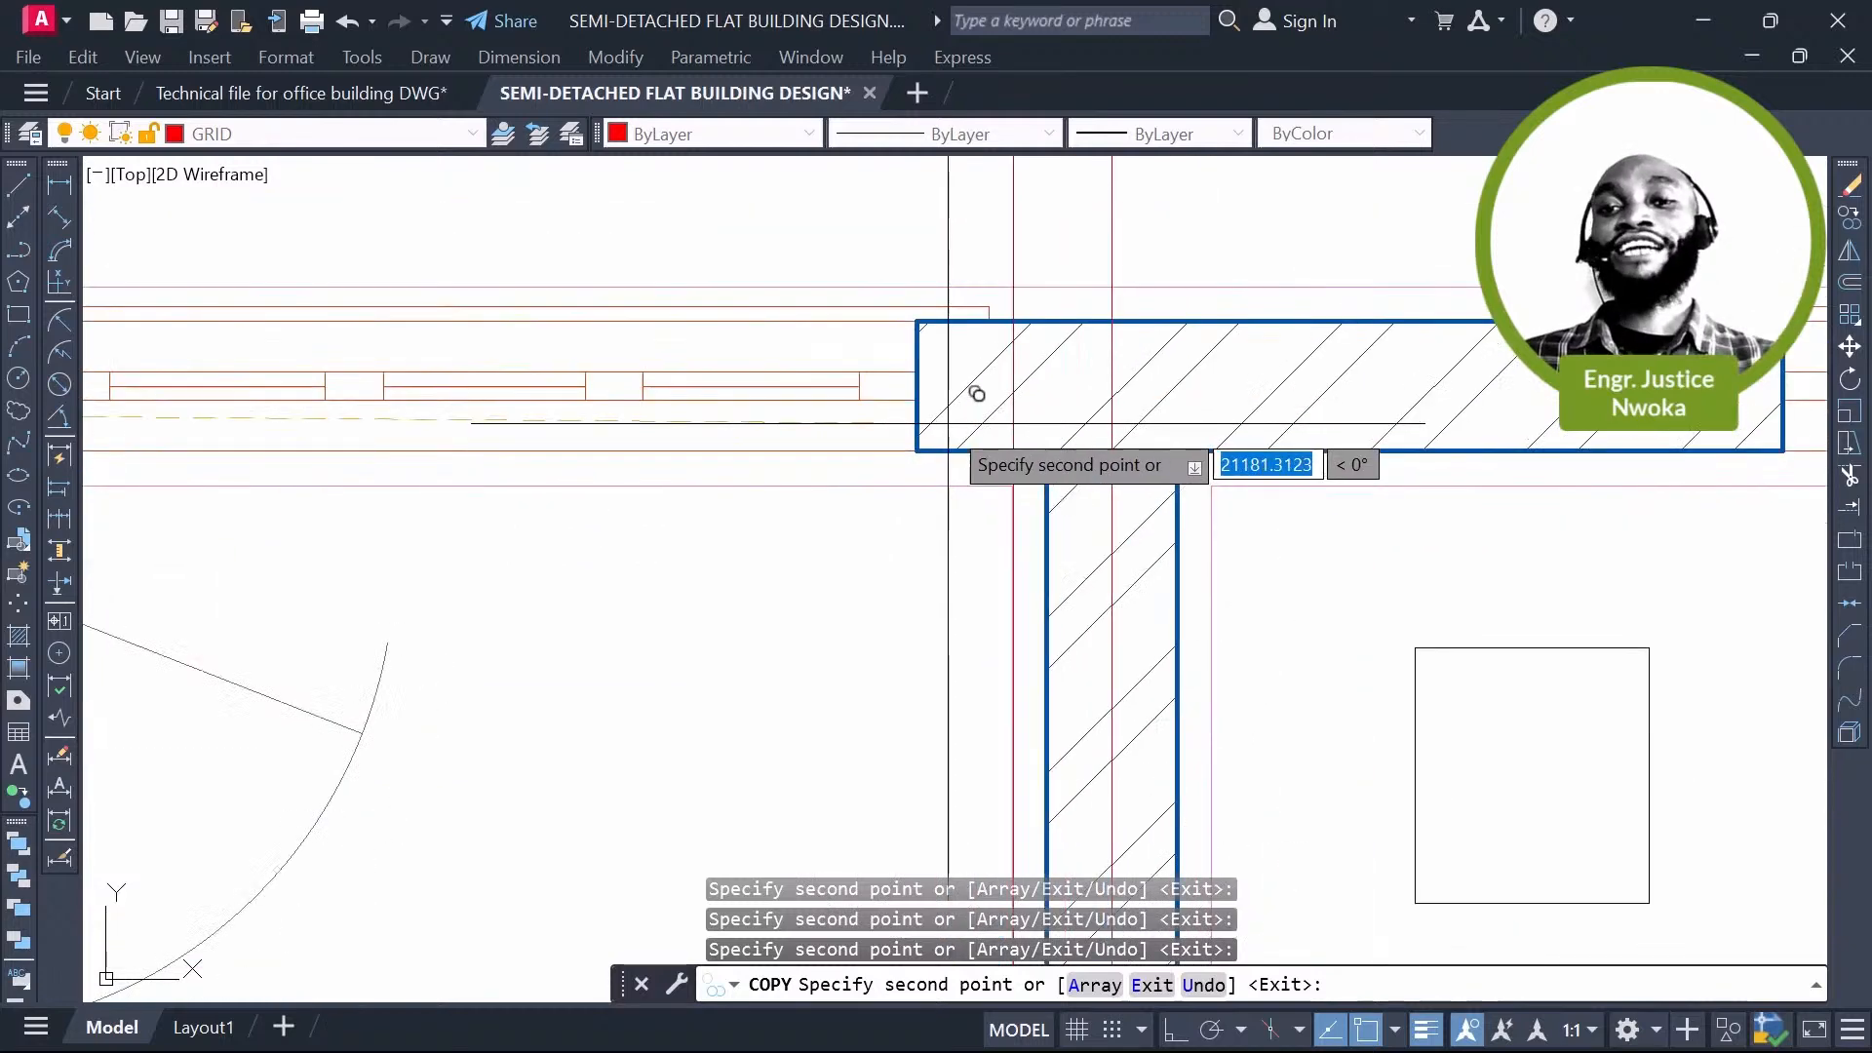
# Step: Place a copy of the vertical grid line on the right flat's wall between the toilet and the end bedroom
pyautogui.moveTo(1301, 445); pyautogui.dragTo(959, 444, button='middle')
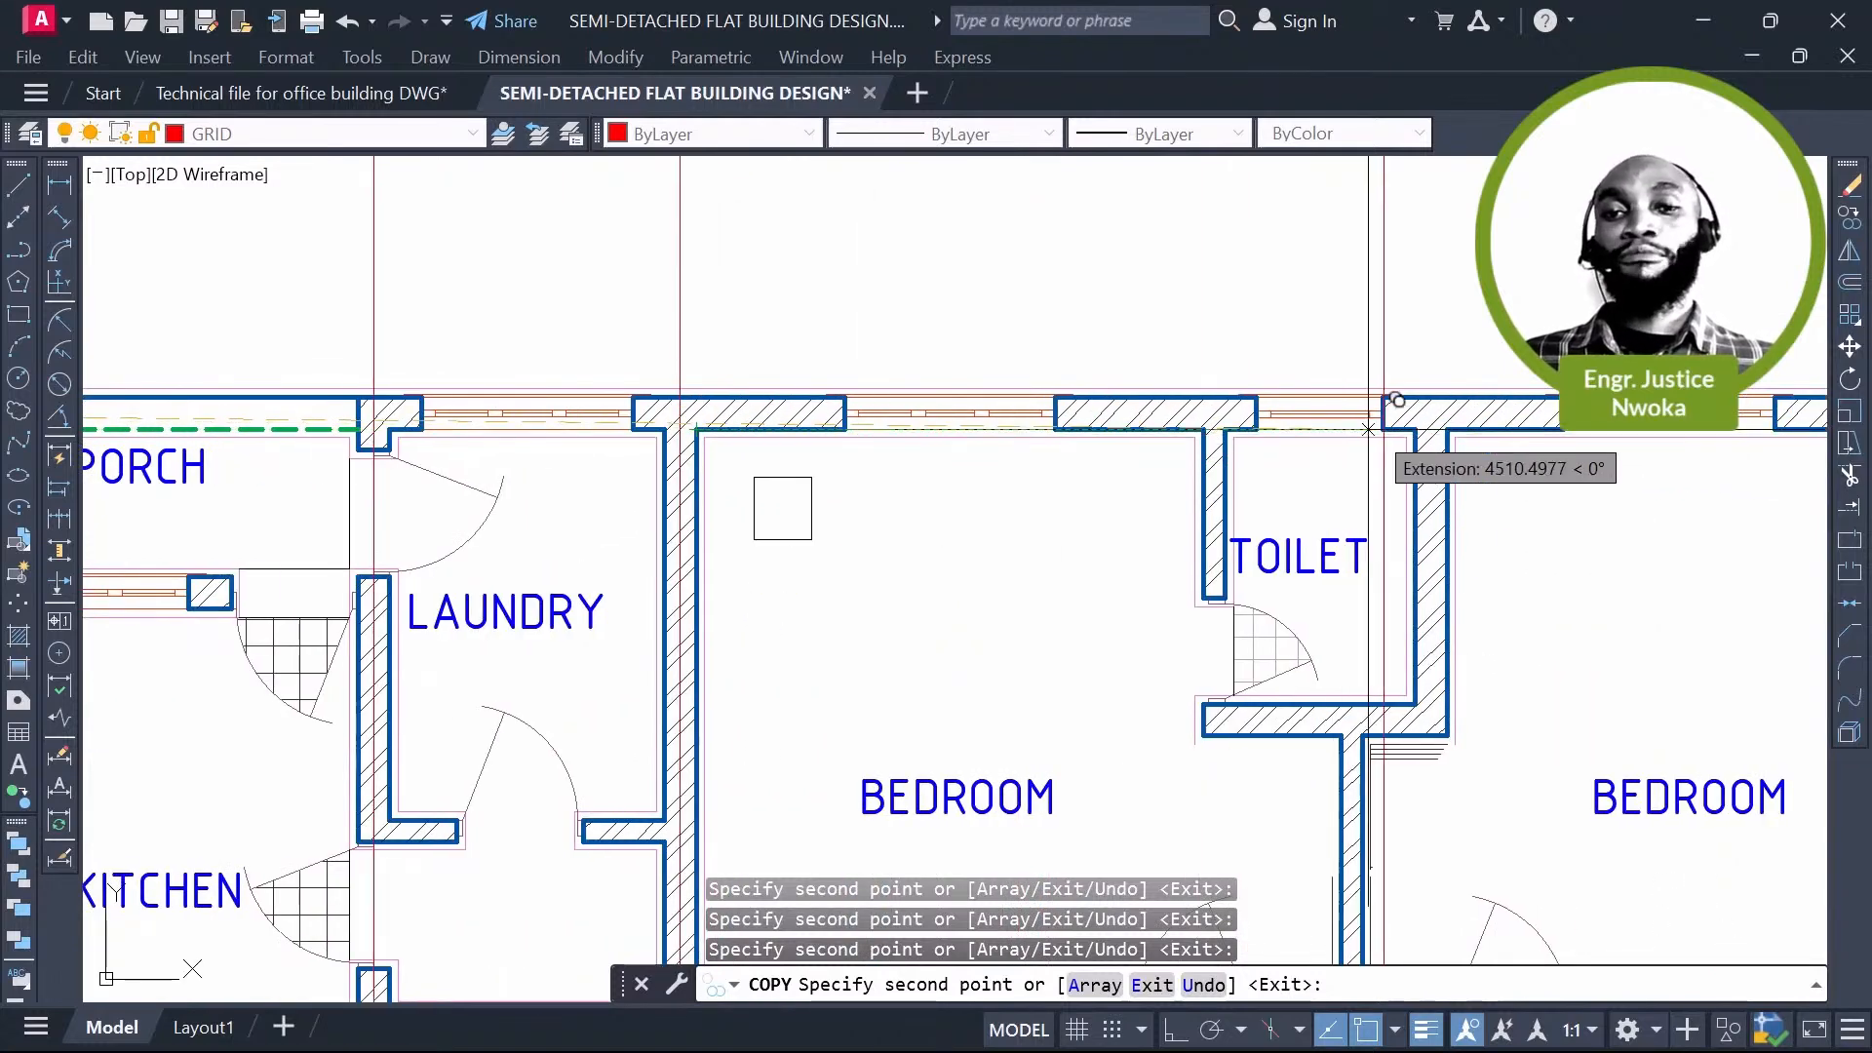
pyautogui.scroll(4, 1368, 430)
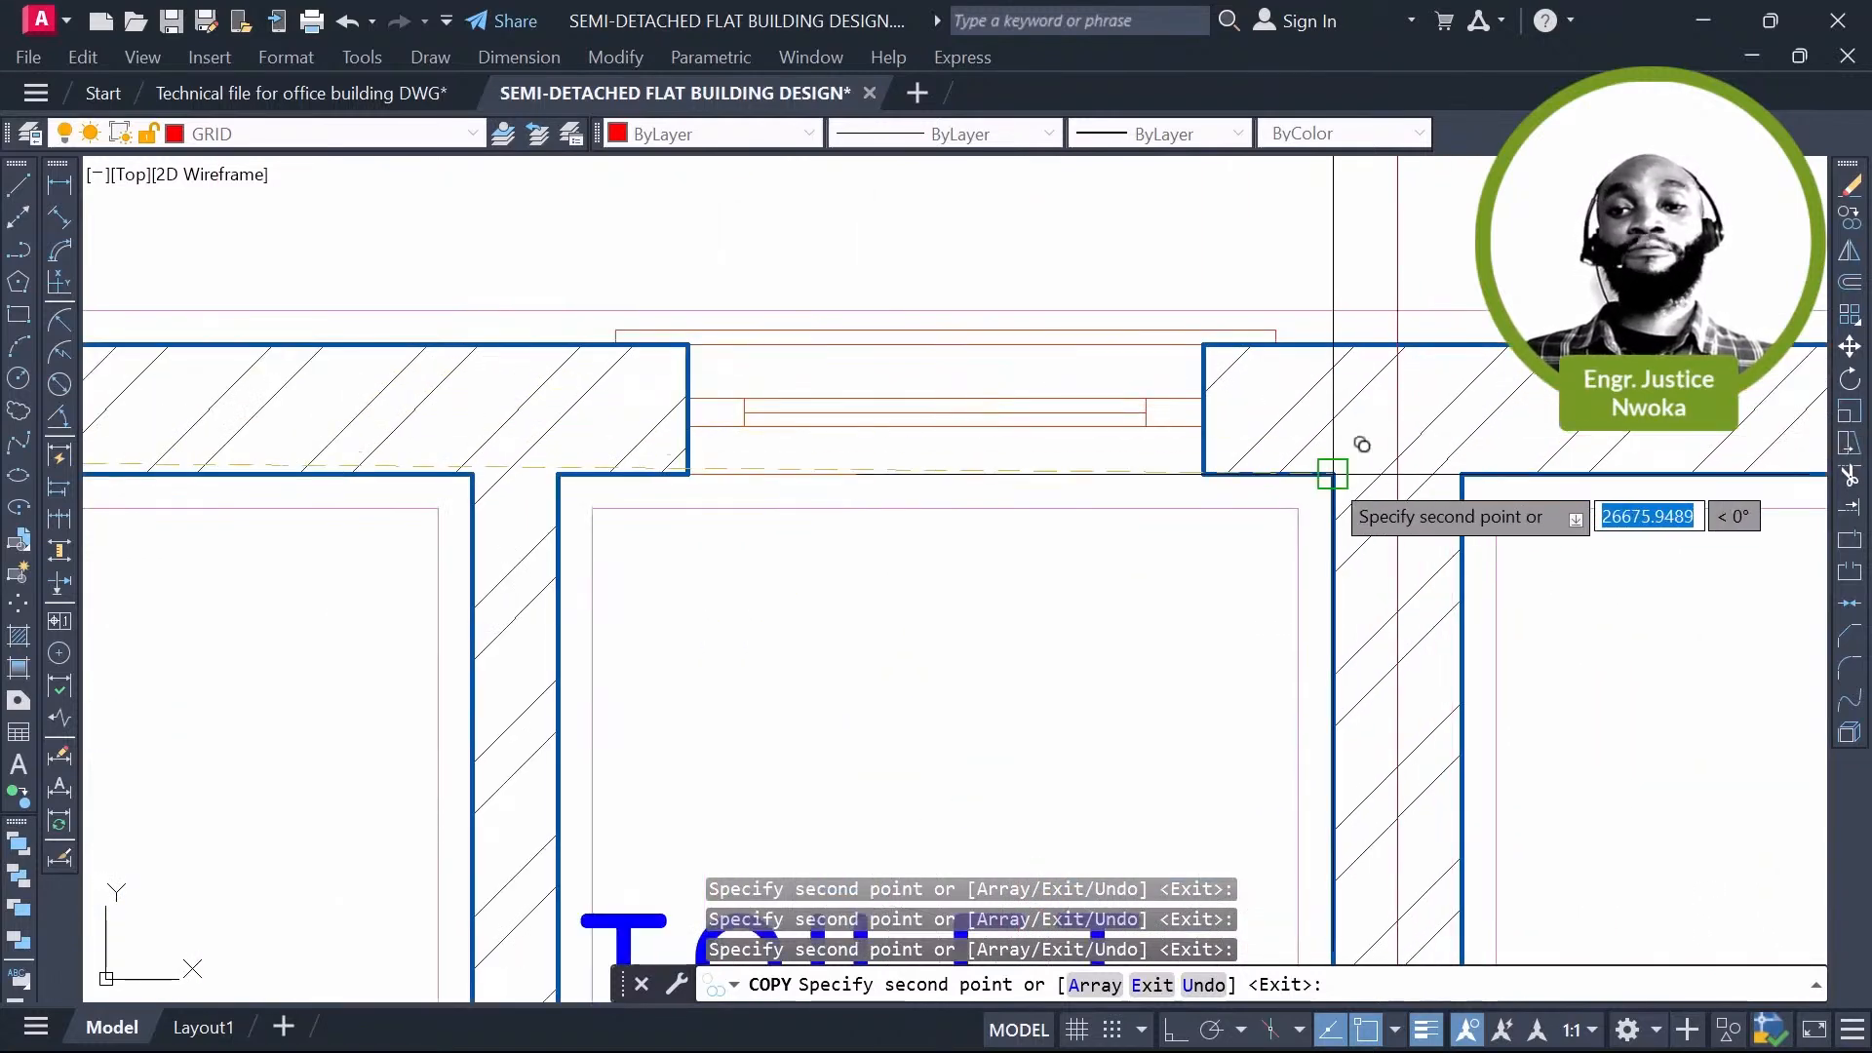
pyautogui.scroll(-7, 1333, 474)
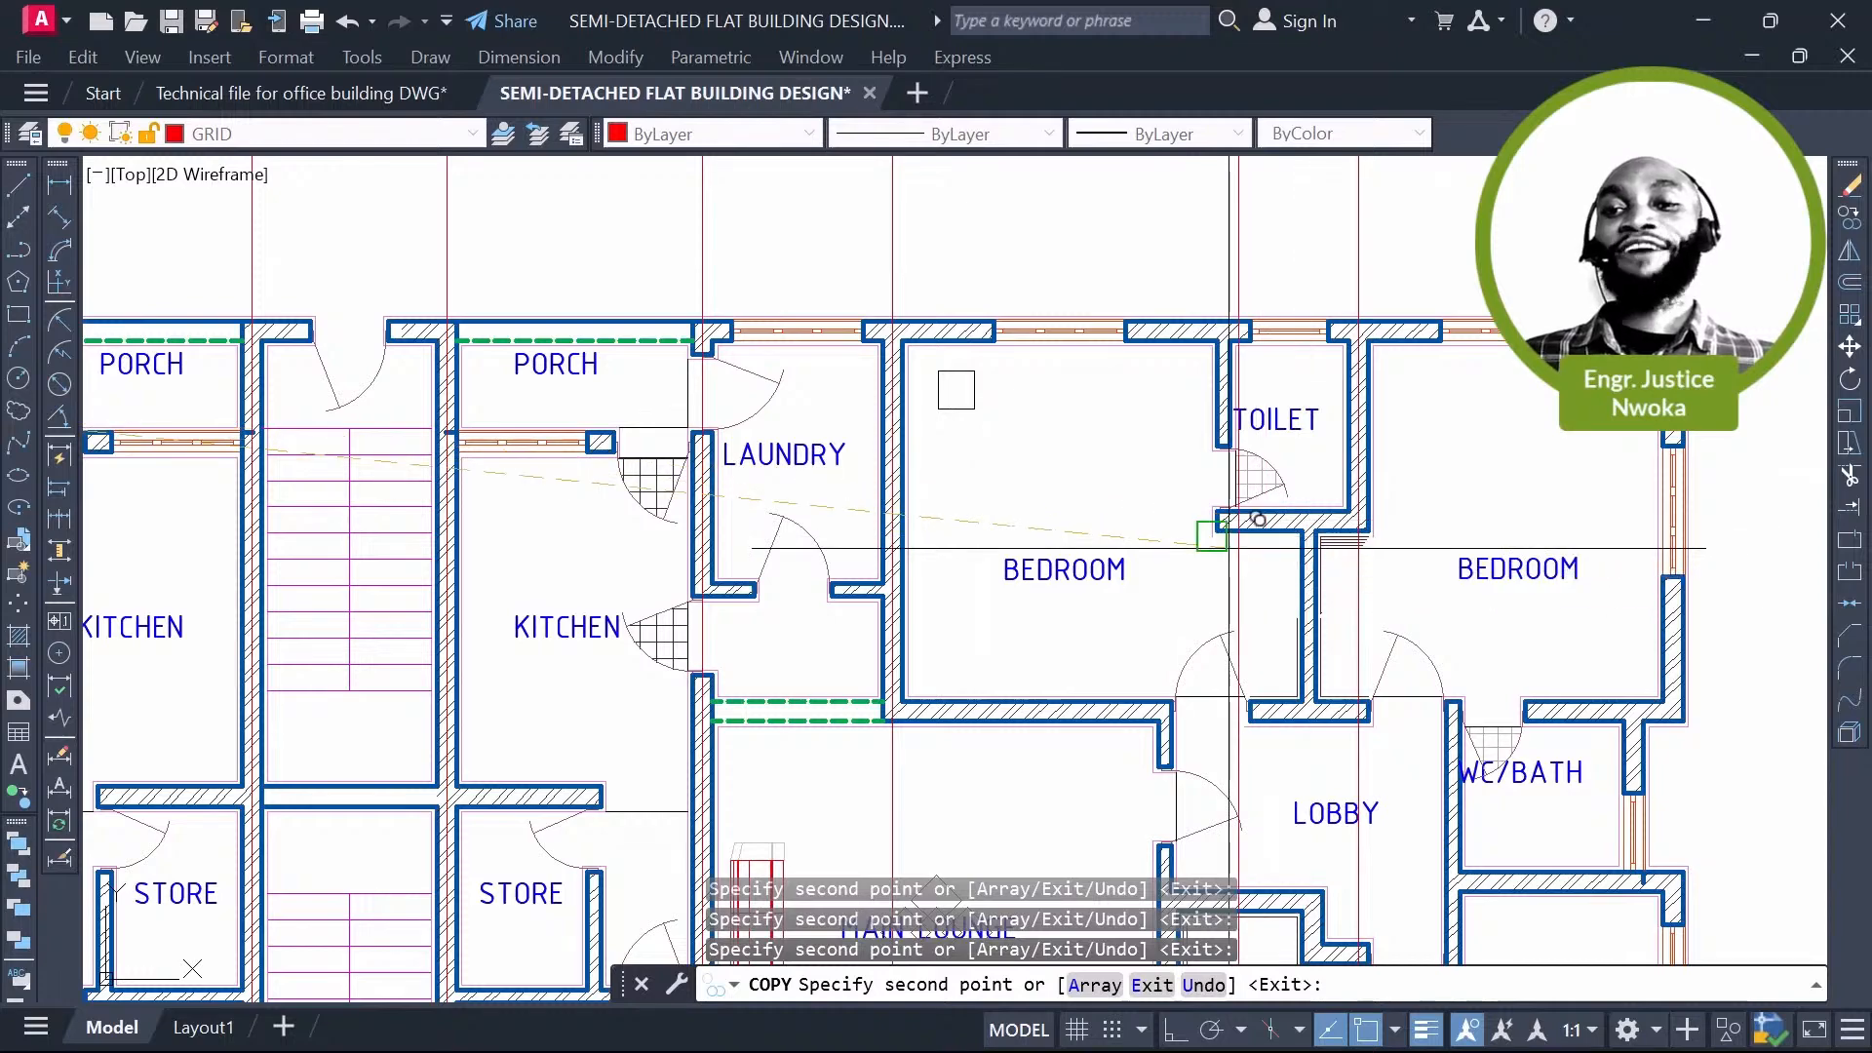
# Step: Try placing a copy of the vertical grid line on the right flat's wall between lobby and WC/bath, and undo it
pyautogui.moveTo(1214, 635); pyautogui.dragTo(1234, 473, button='middle')
pyautogui.scroll(6, 1193, 570)
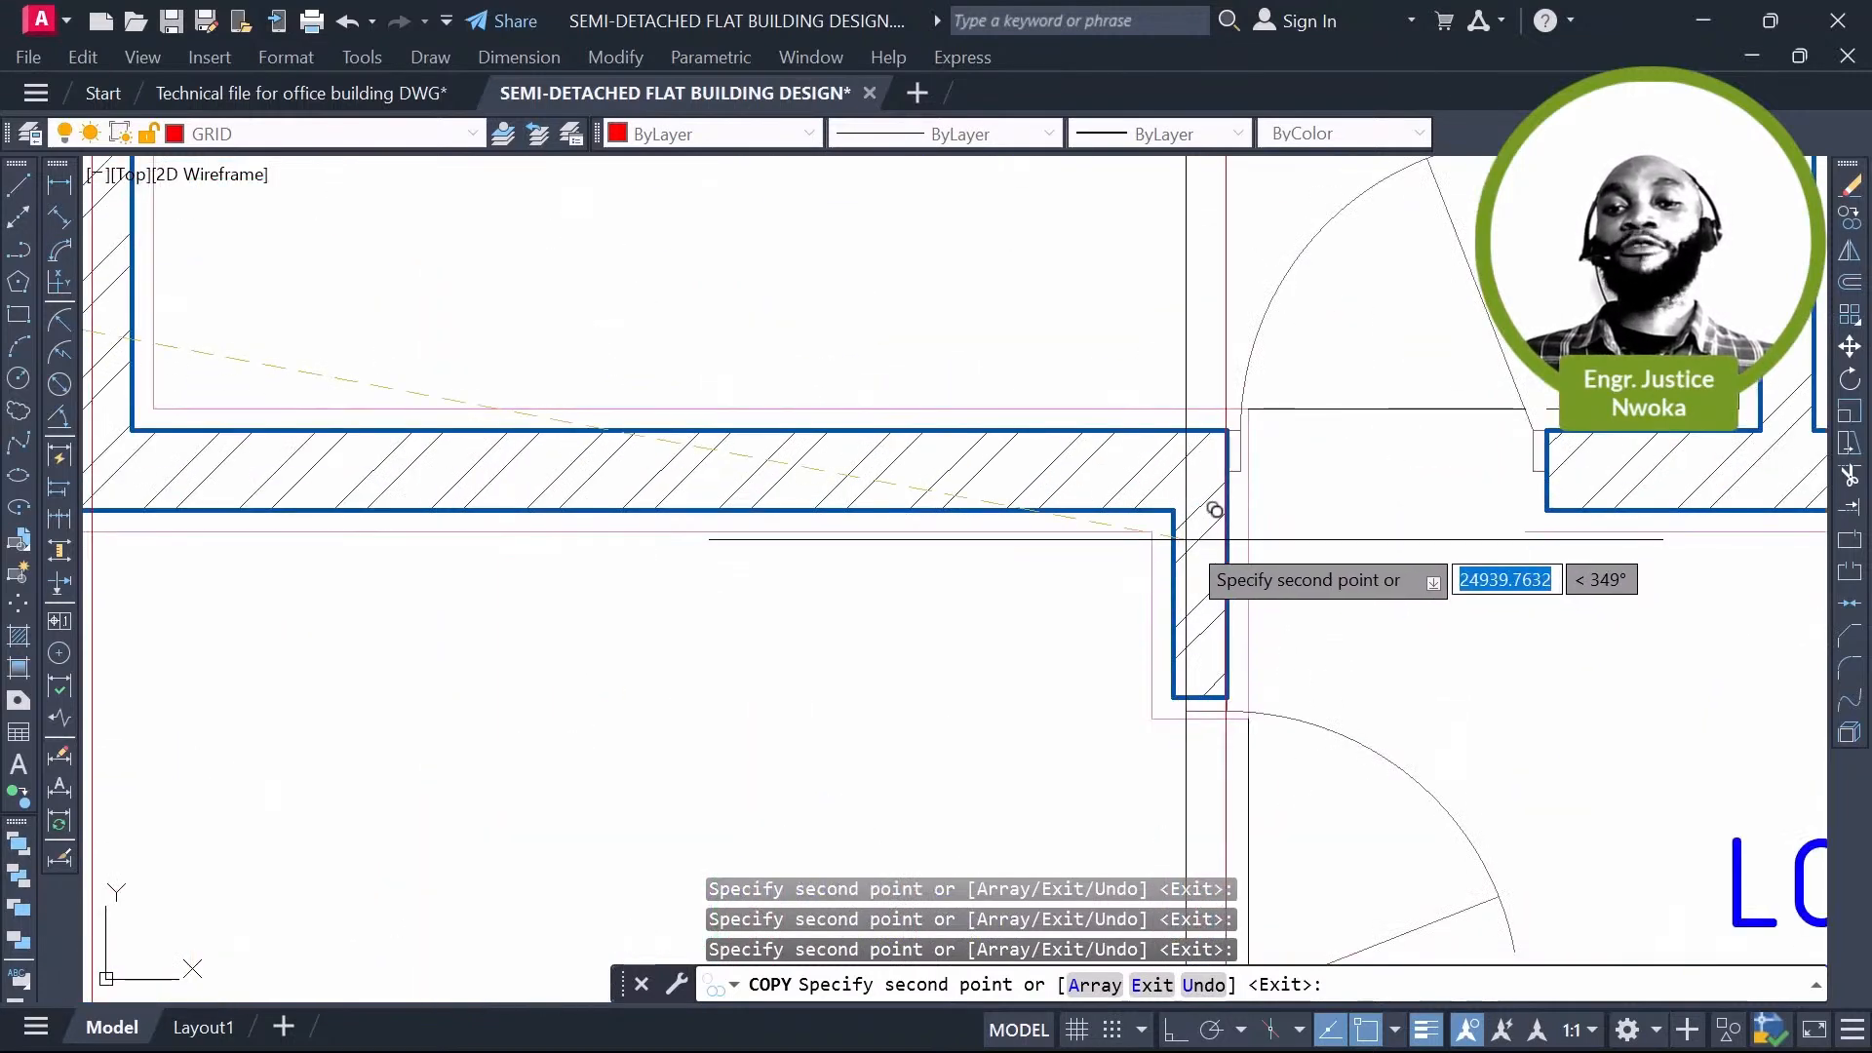
pyautogui.scroll(2, 1175, 510)
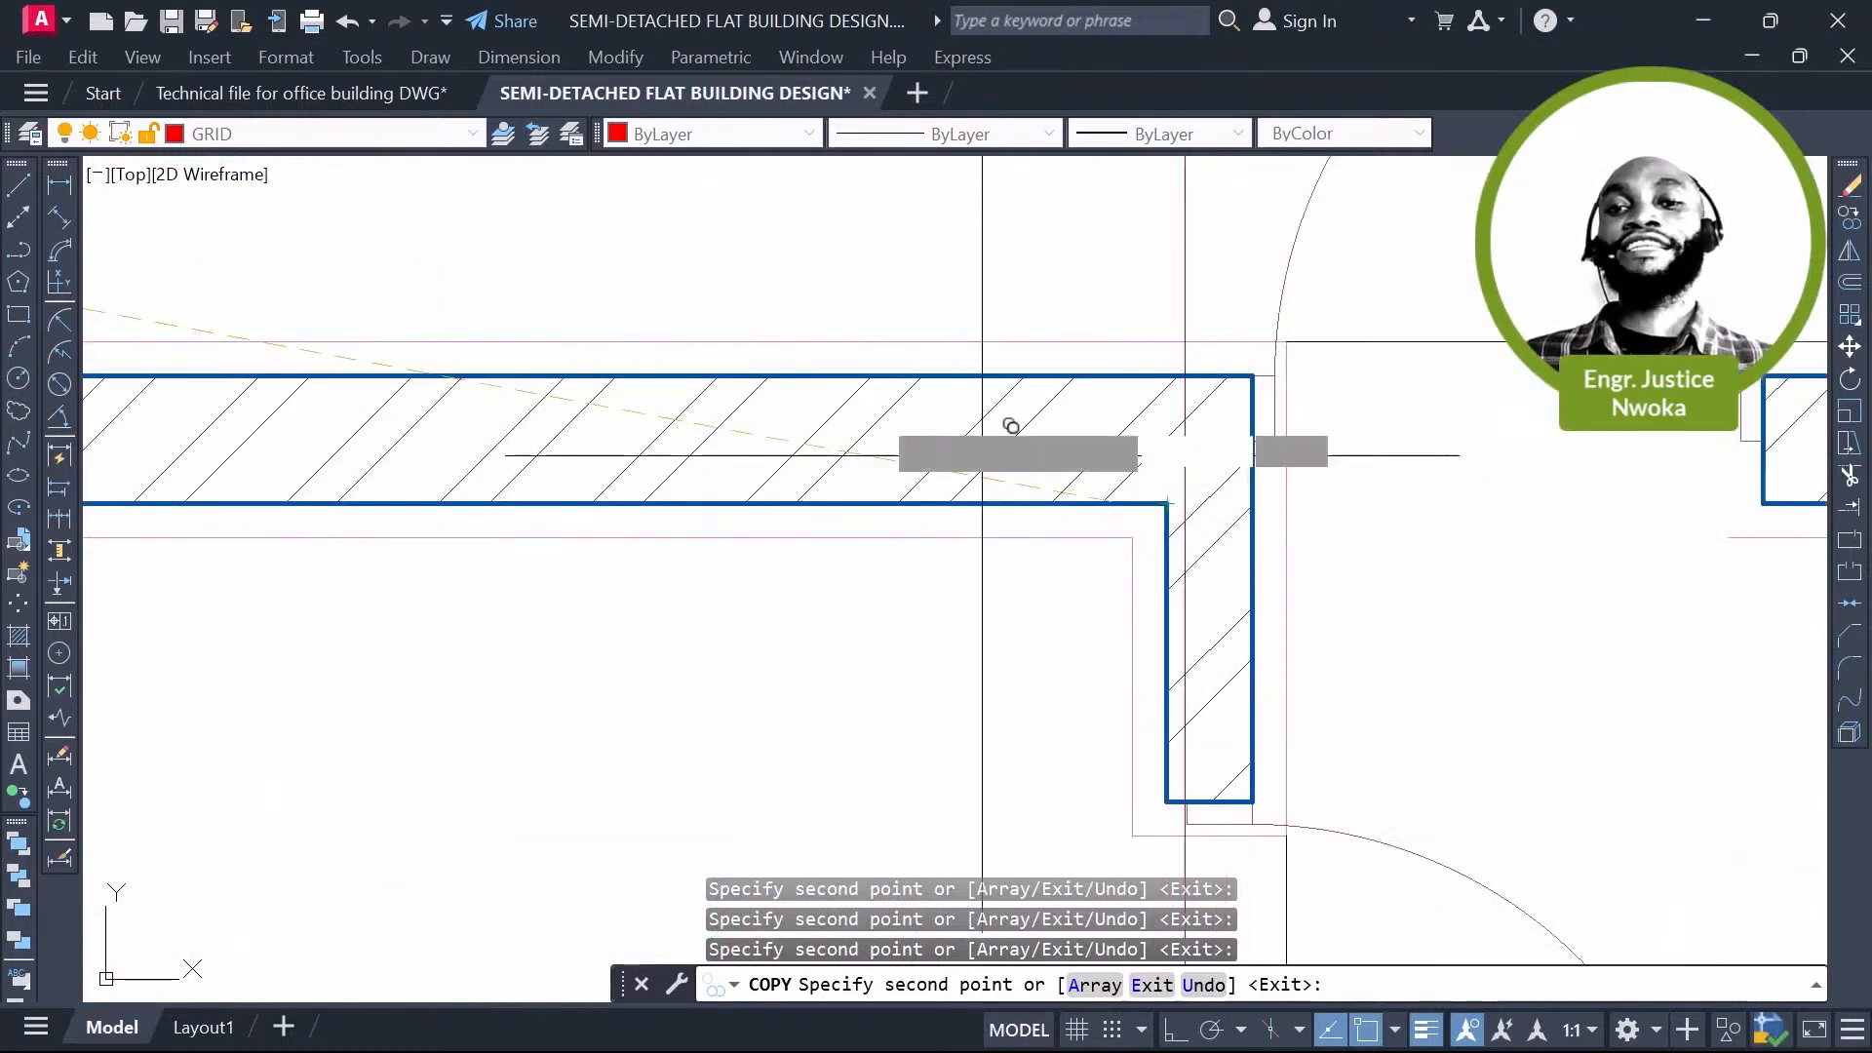
pyautogui.scroll(-5, 1011, 426)
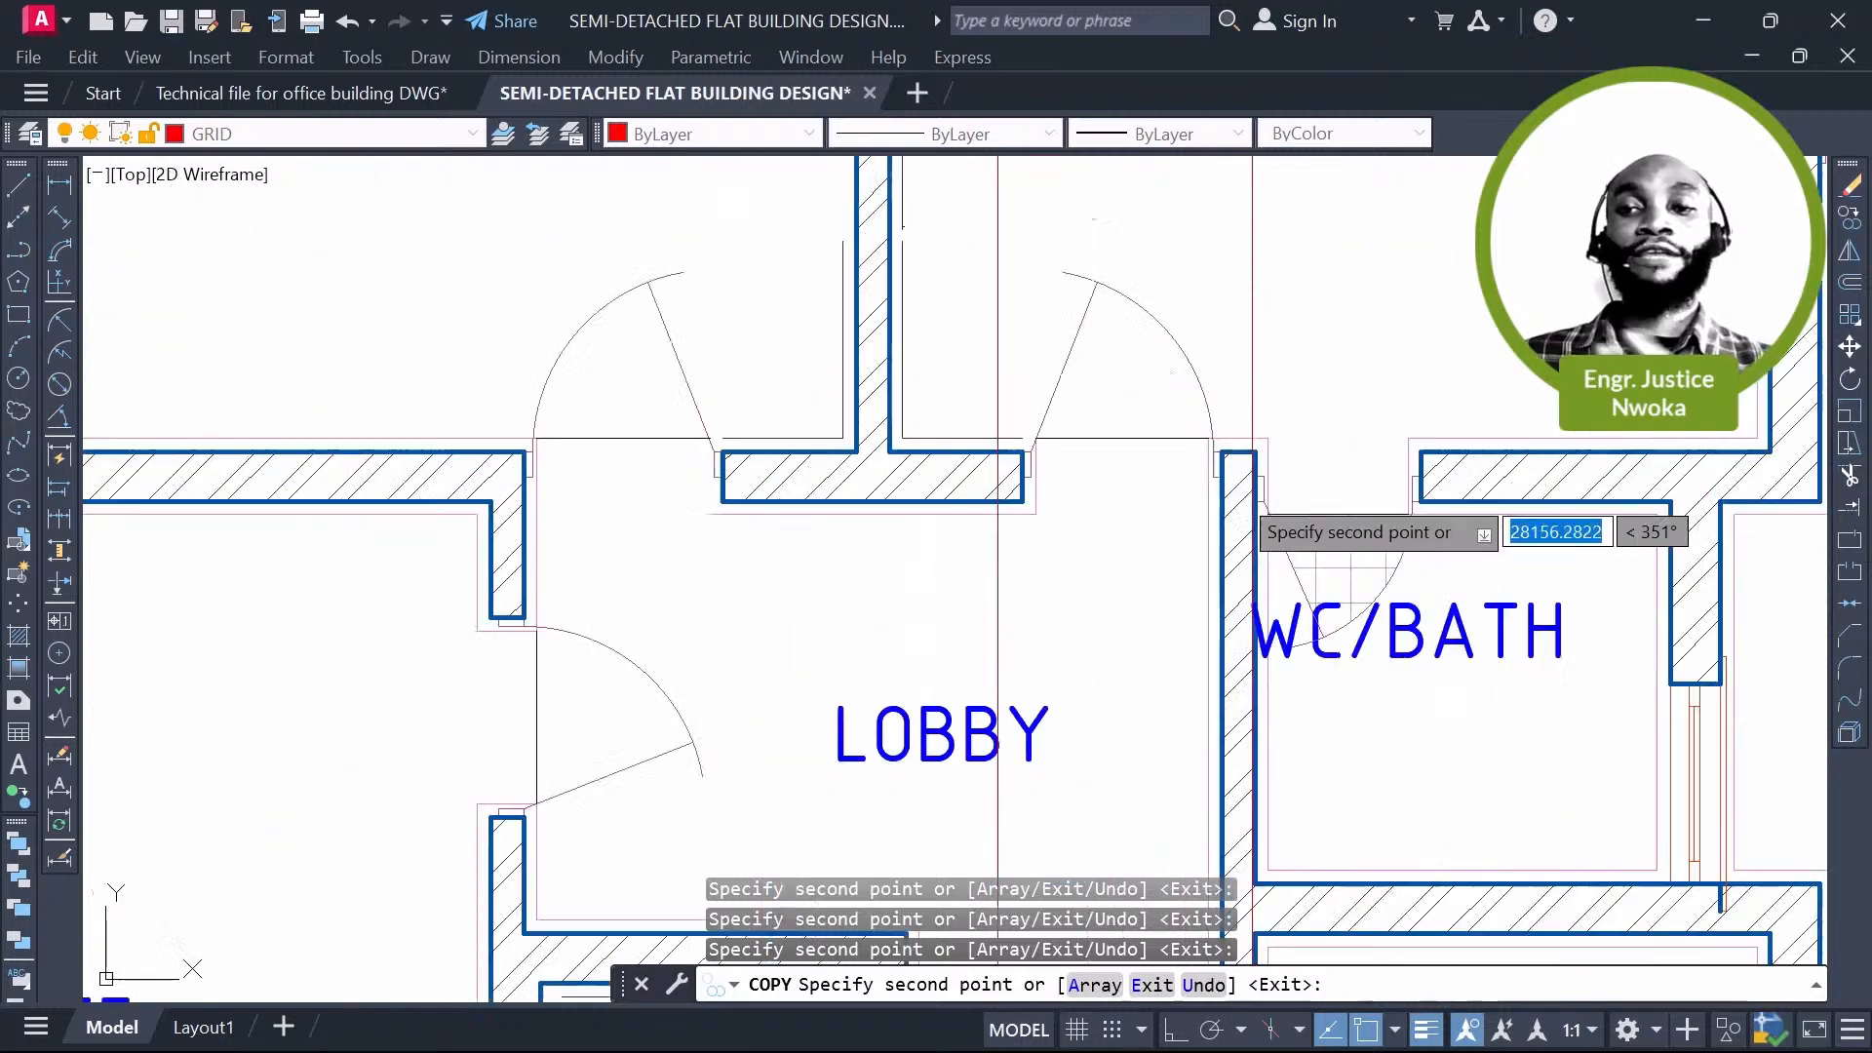
pyautogui.scroll(5, 1258, 448)
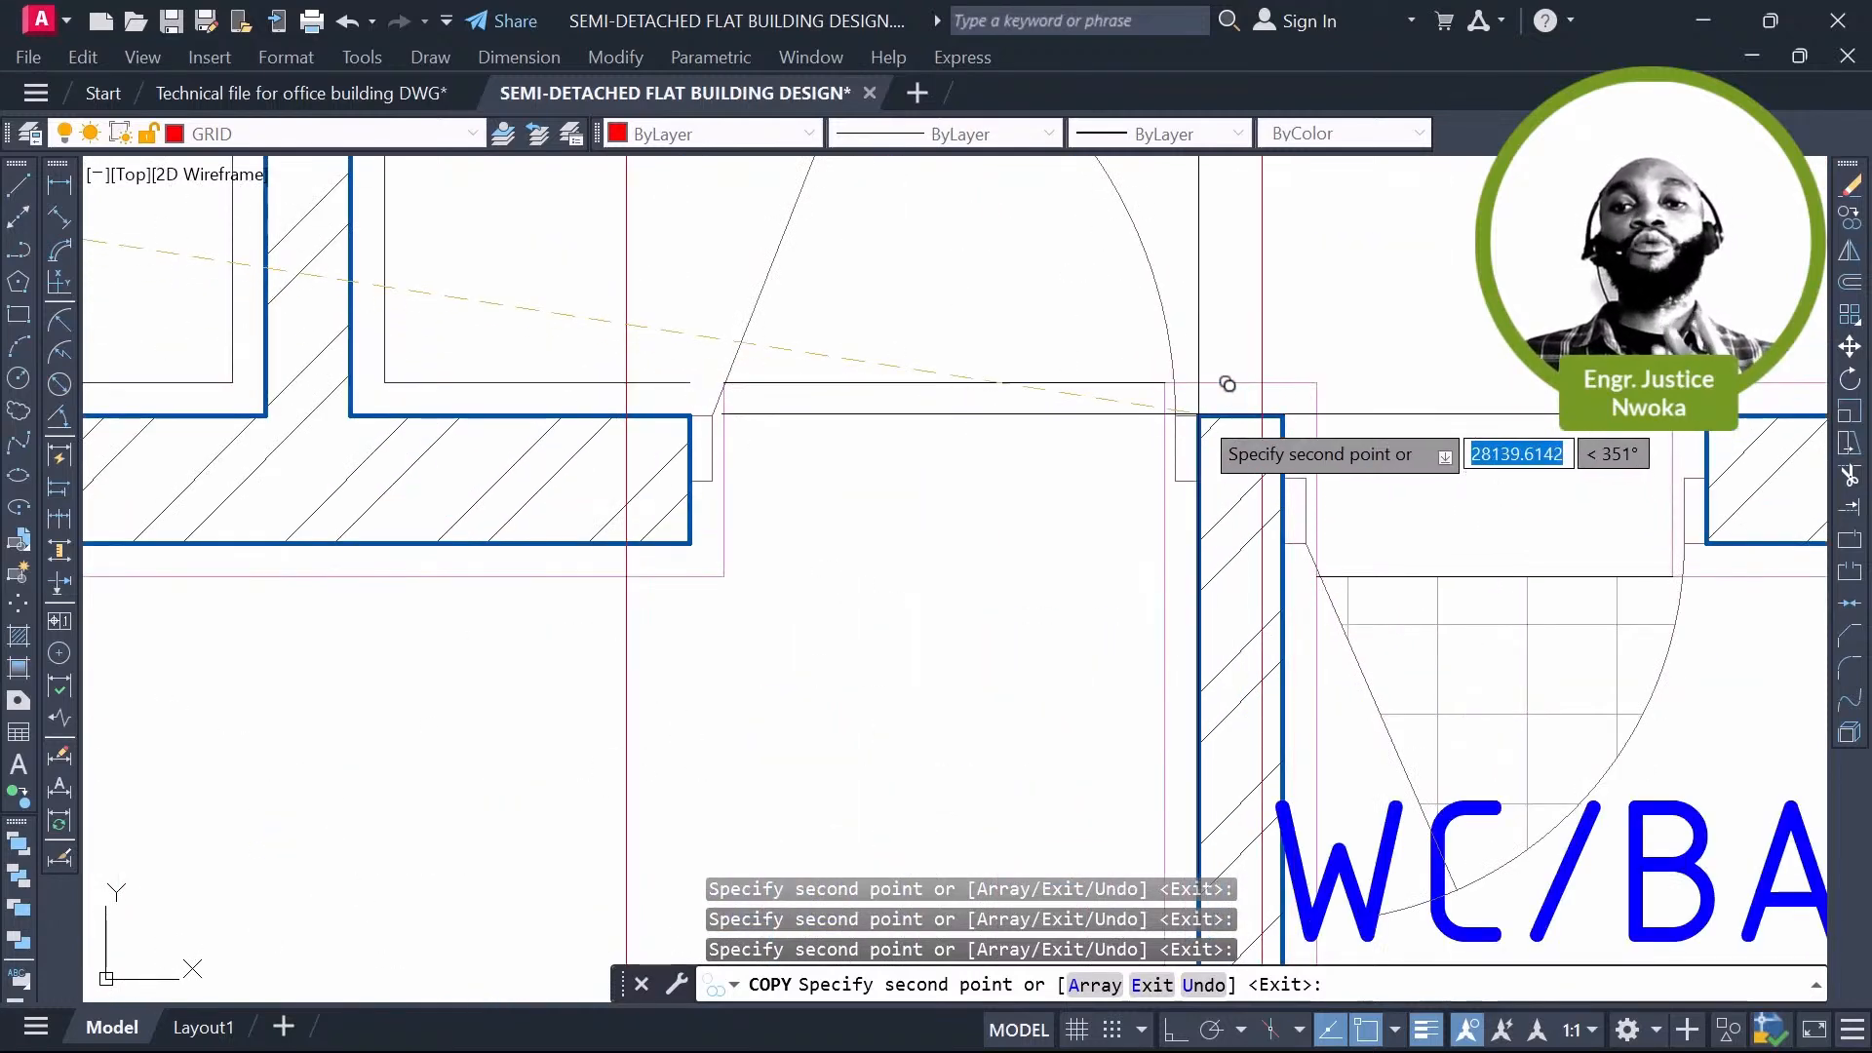
pyautogui.scroll(2, 1228, 384)
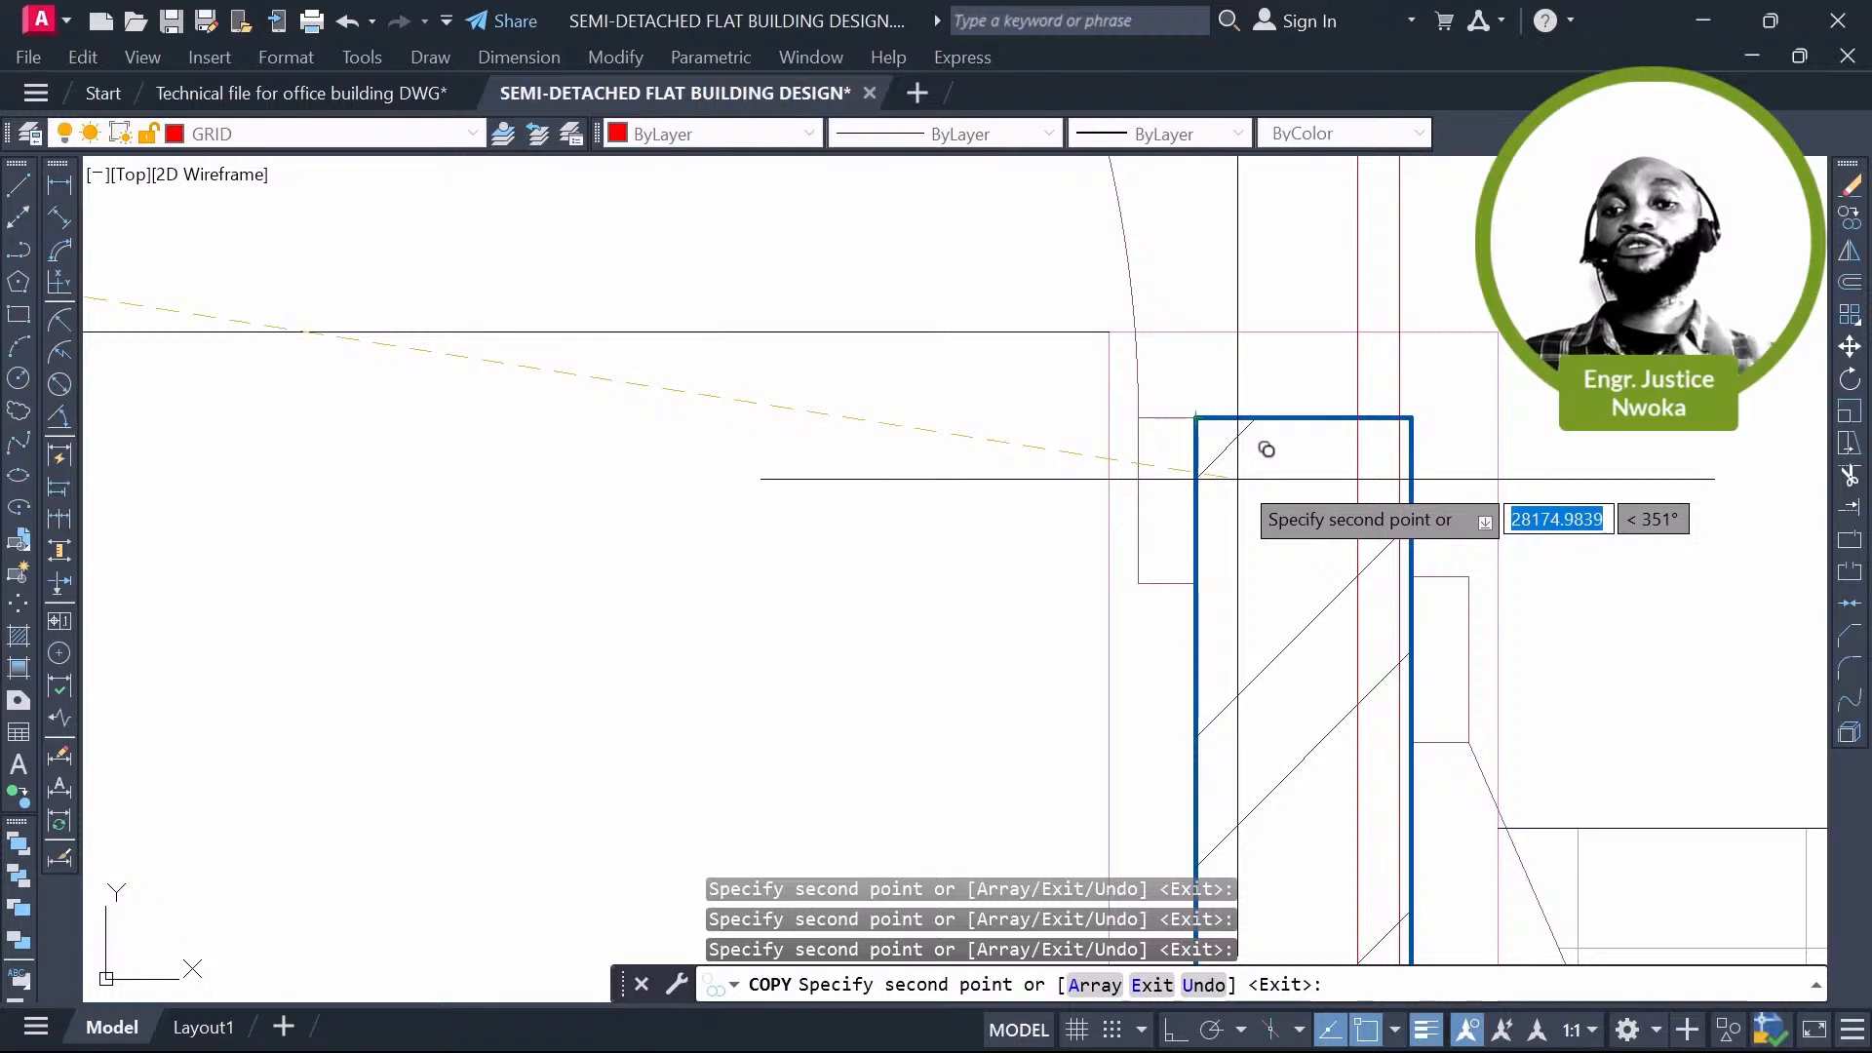
pyautogui.write('u')
pyautogui.press('Return')
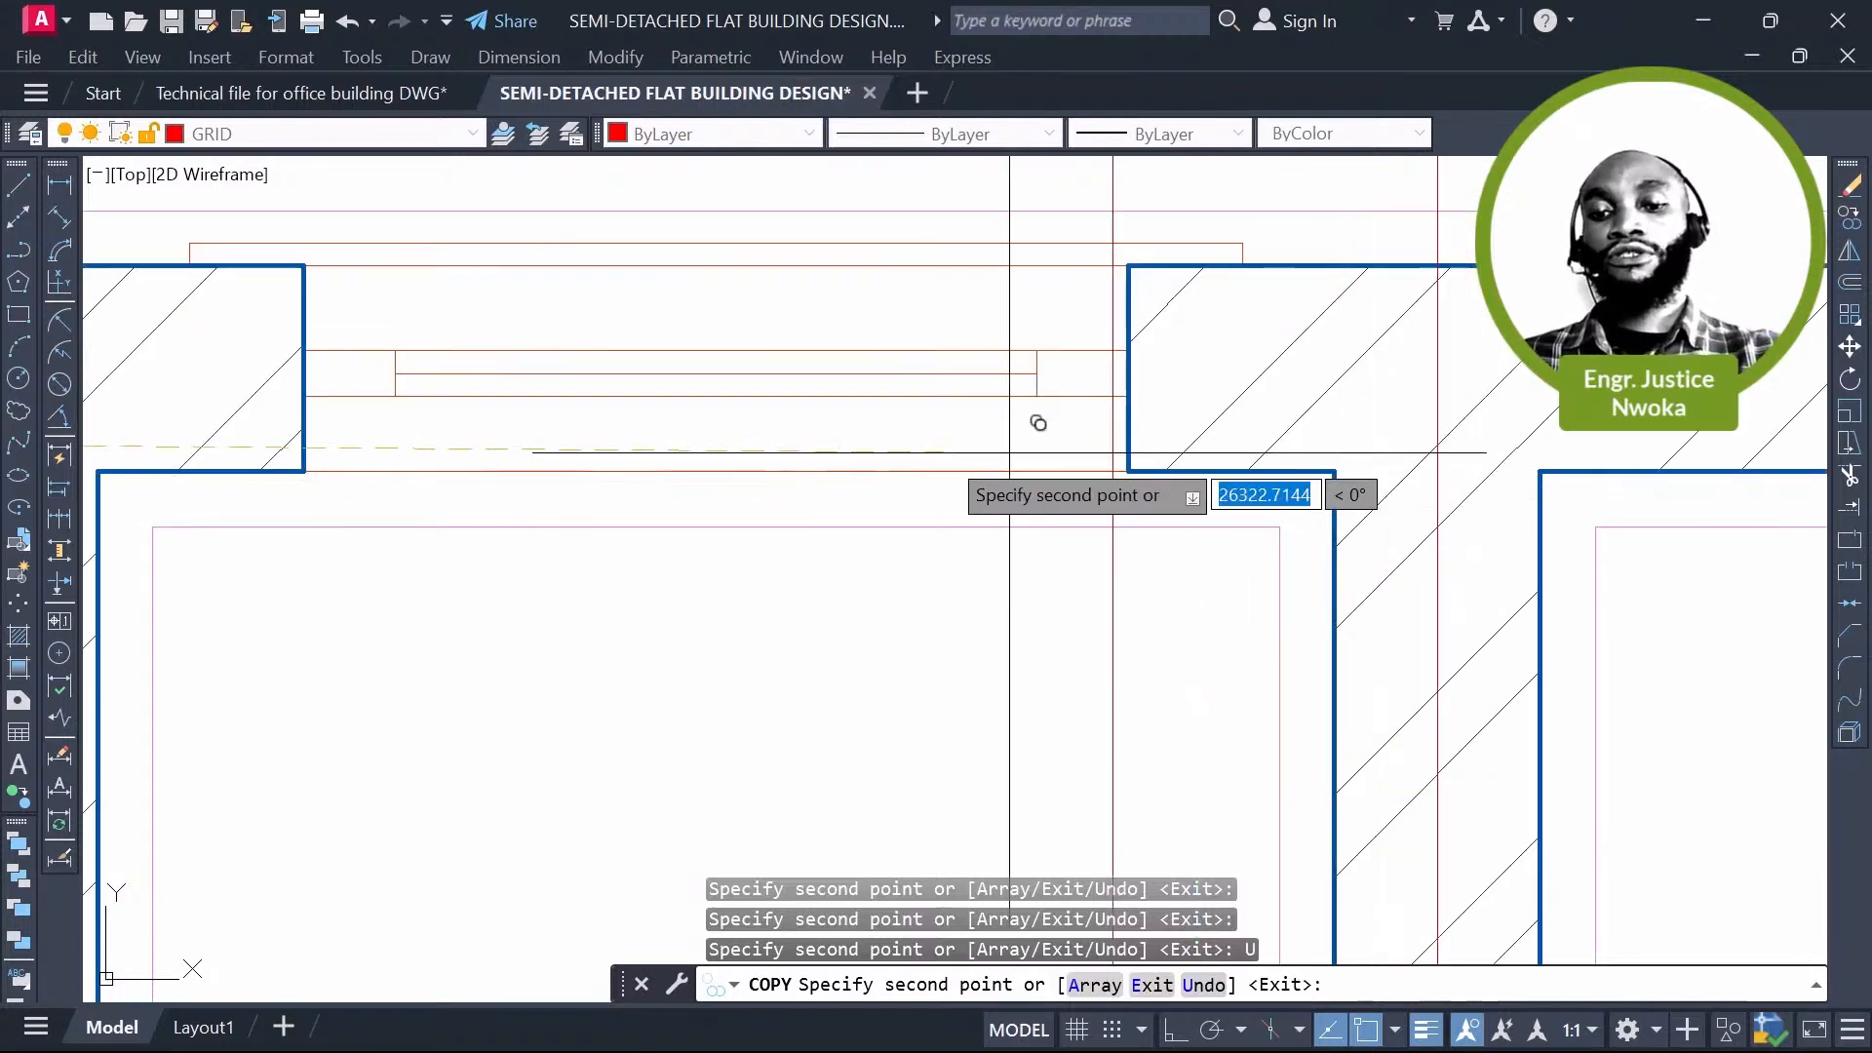
# Step: Place copies of the vertical grid line on the right flat's recessed WC/bath outer wall and on the end bedroom's outer wall
pyautogui.scroll(-3, 1039, 422)
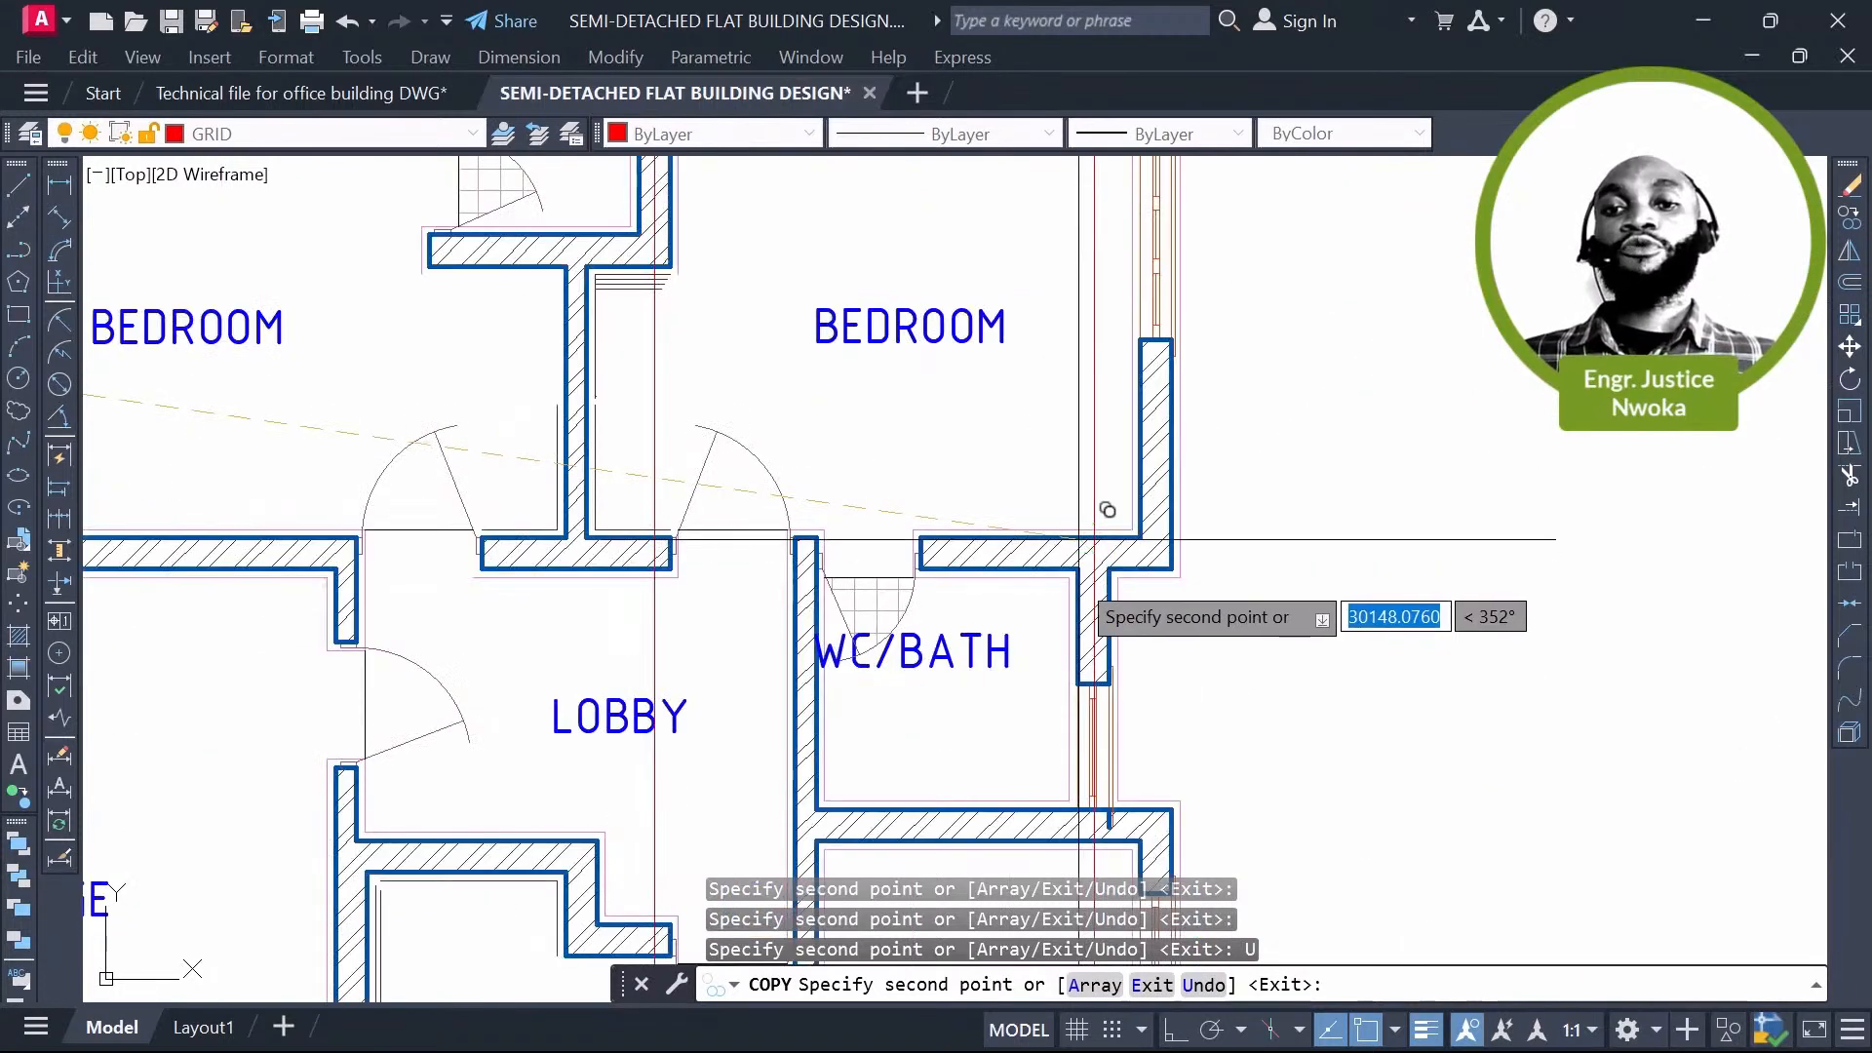
pyautogui.scroll(4, 1095, 543)
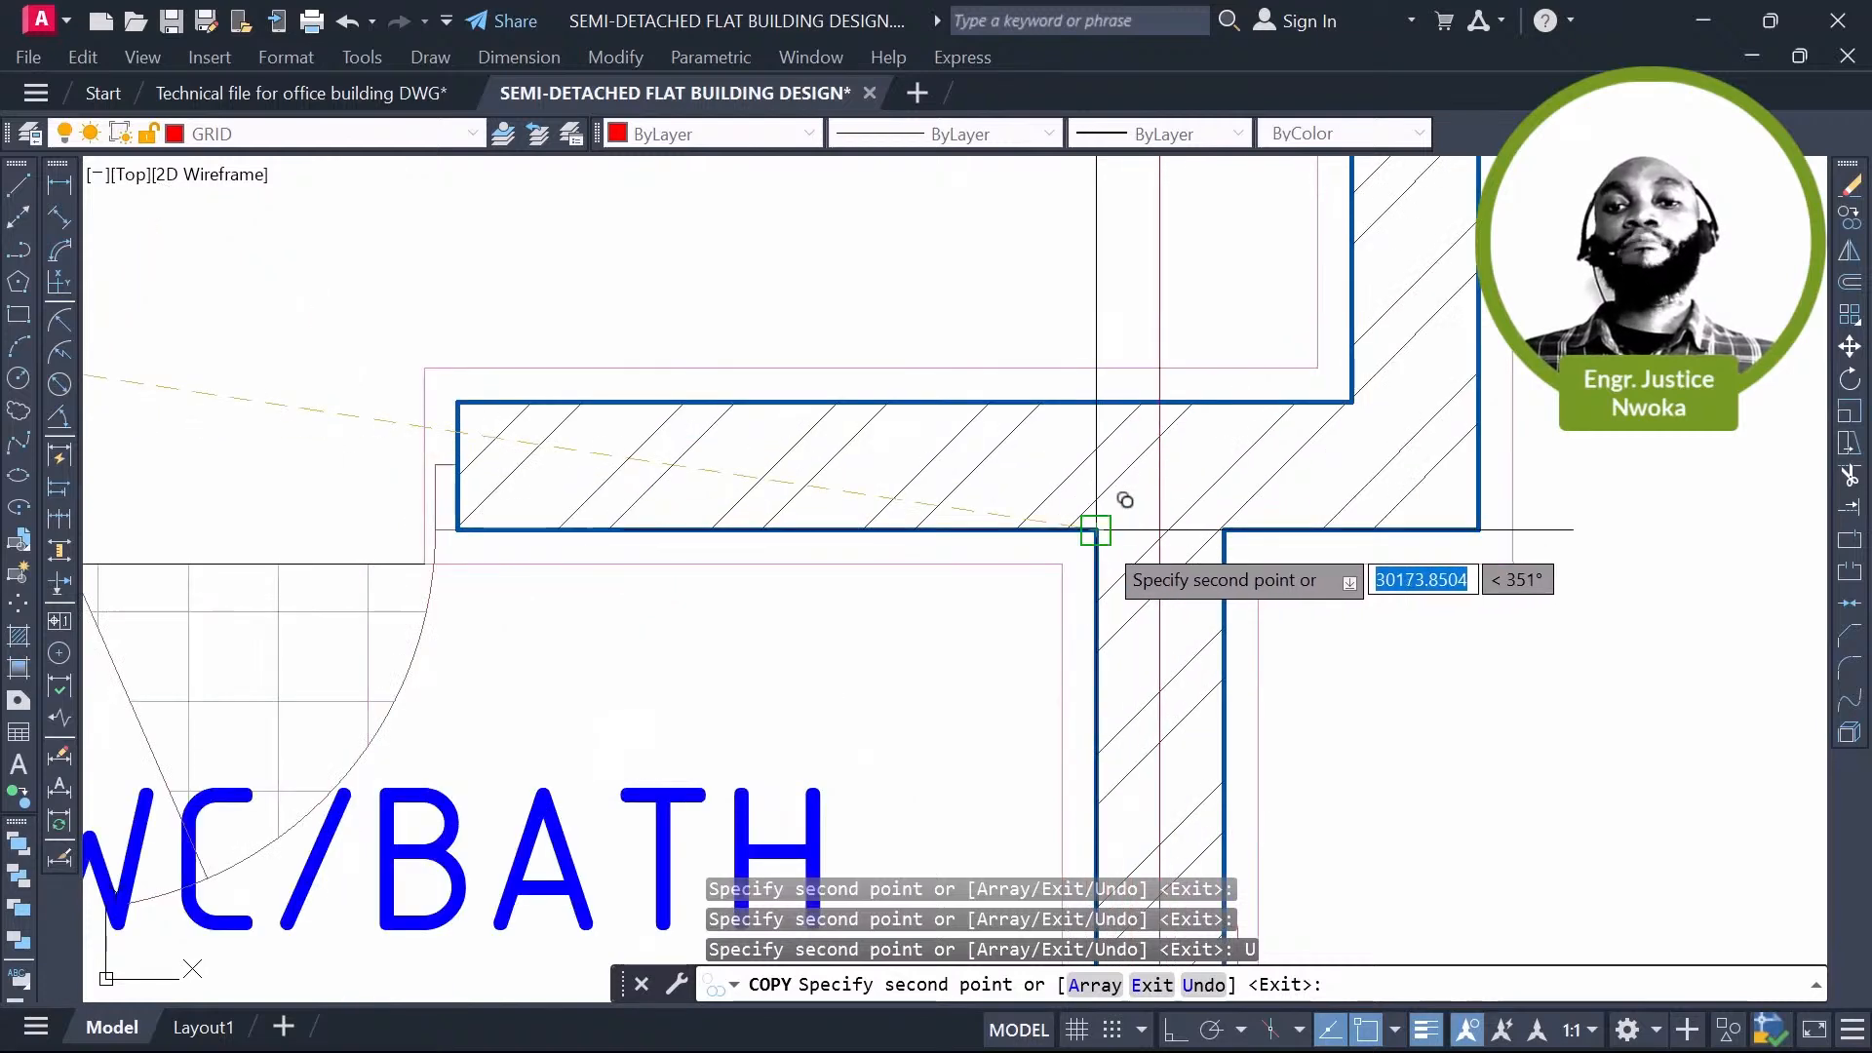
pyautogui.scroll(-3, 1182, 645)
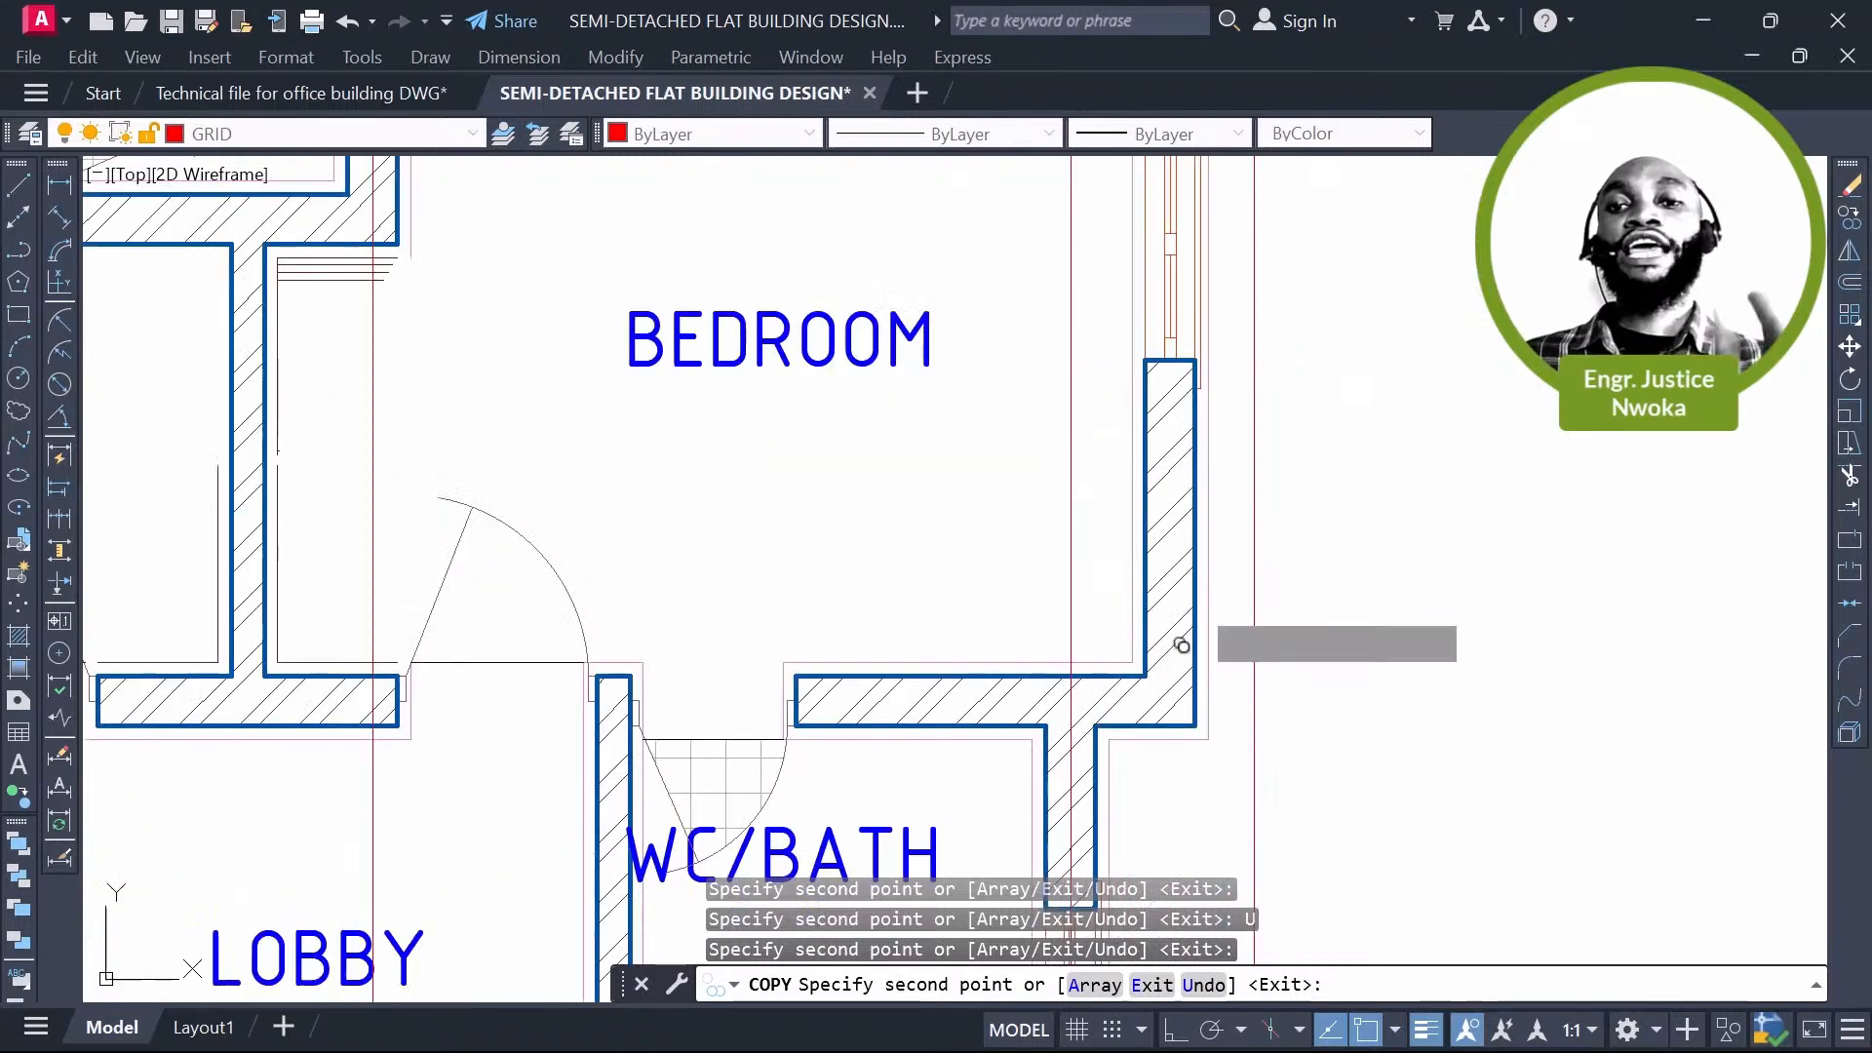
pyautogui.scroll(-4, 1182, 645)
pyautogui.scroll(4, 1200, 395)
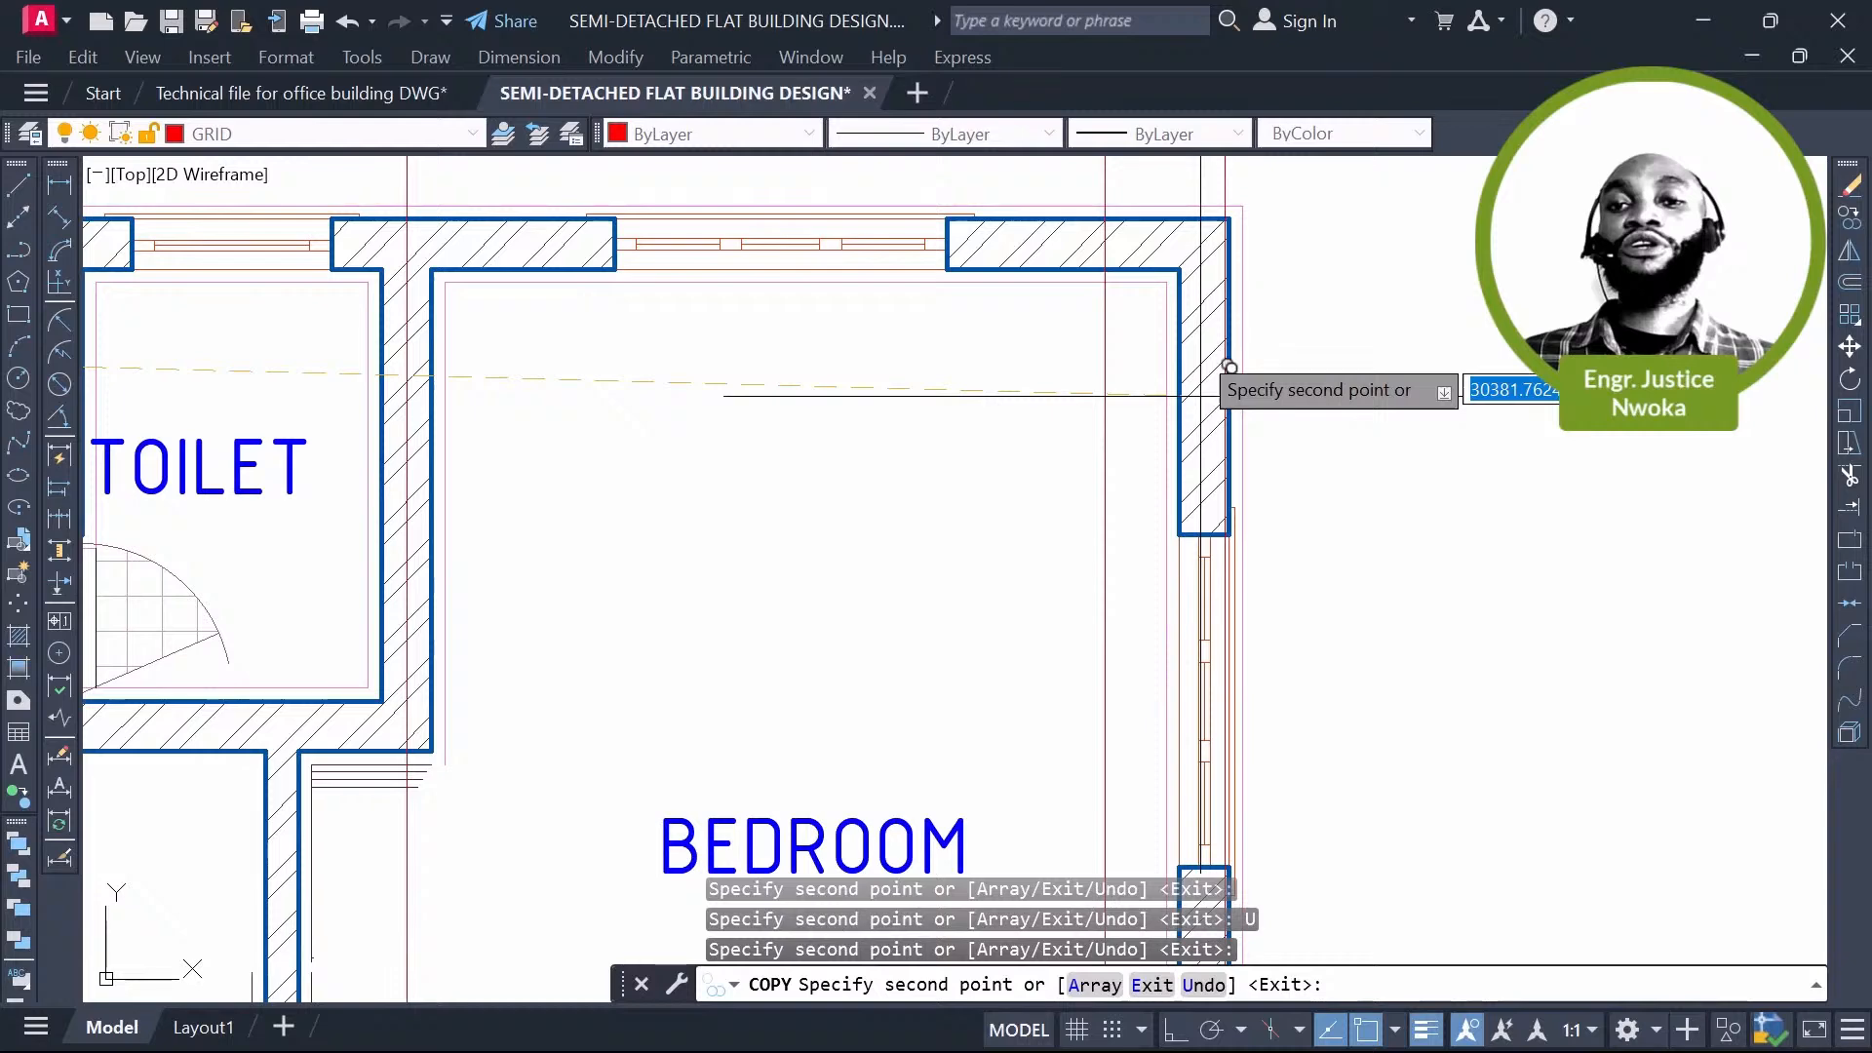
pyautogui.scroll(4, 1230, 366)
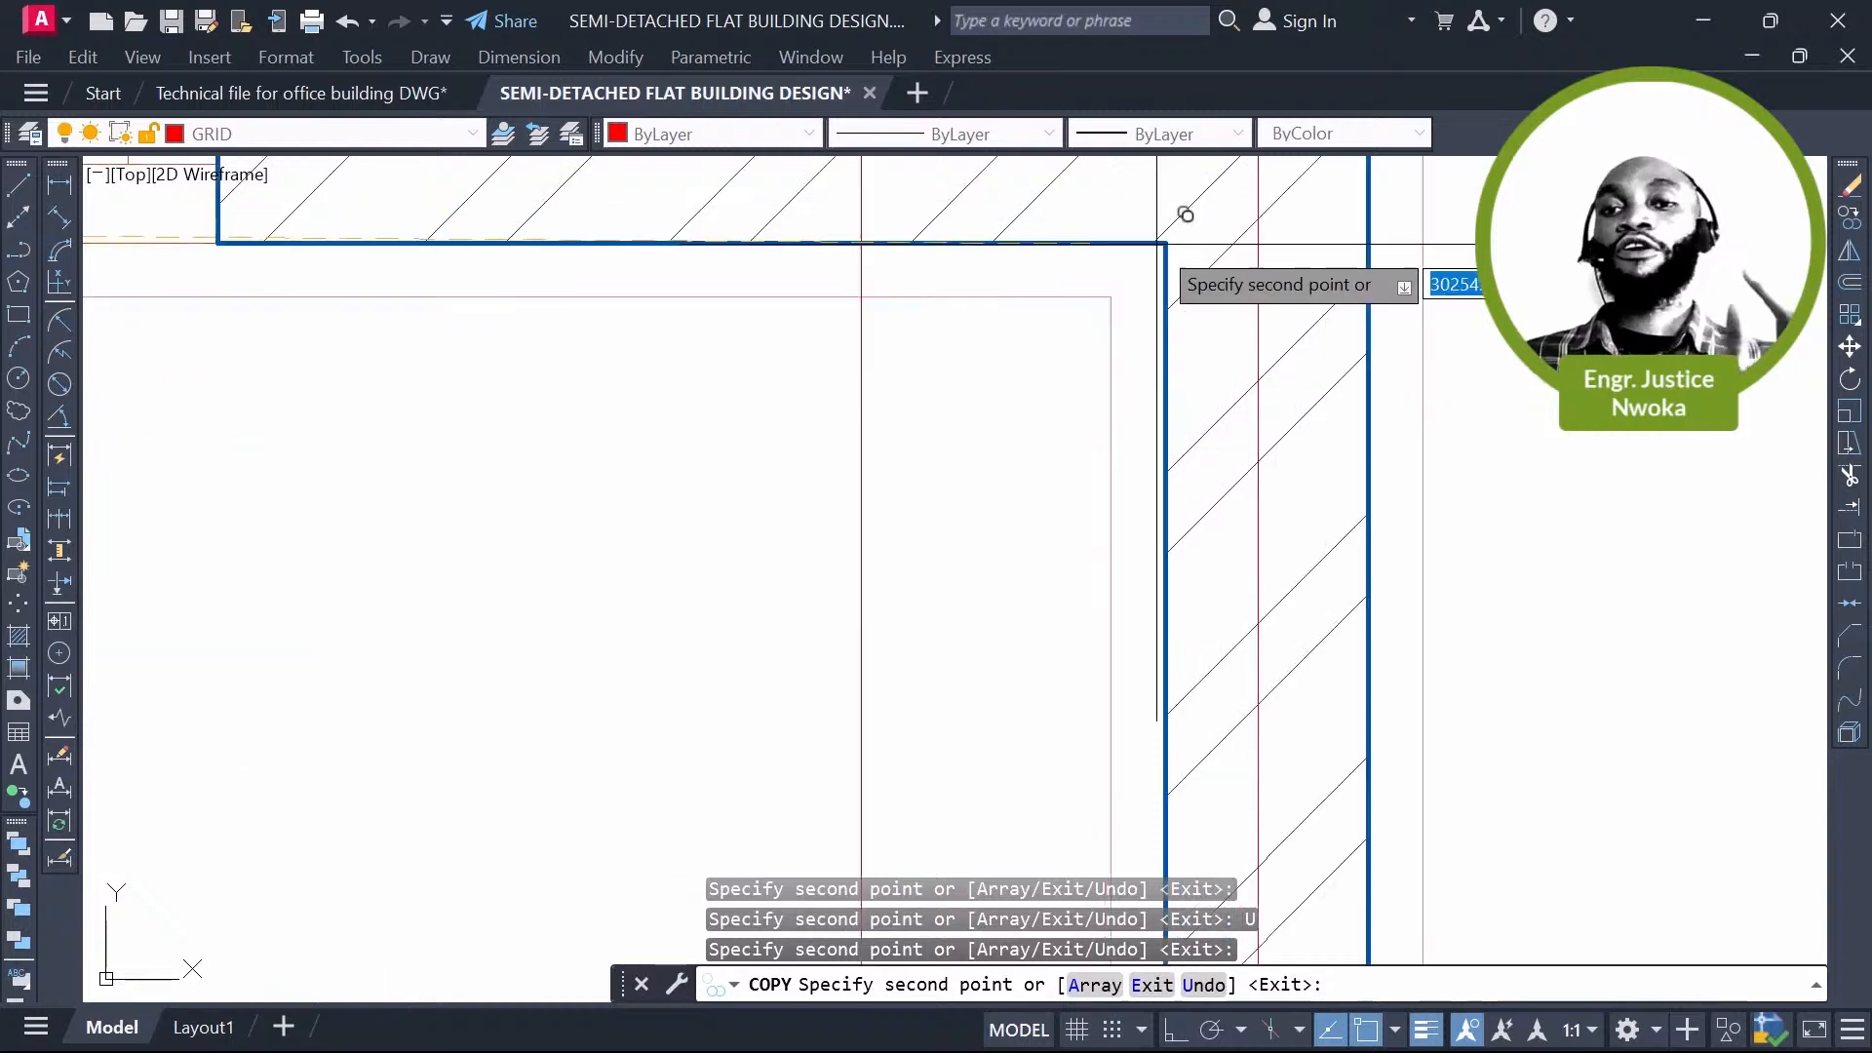
pyautogui.scroll(-5, 1186, 214)
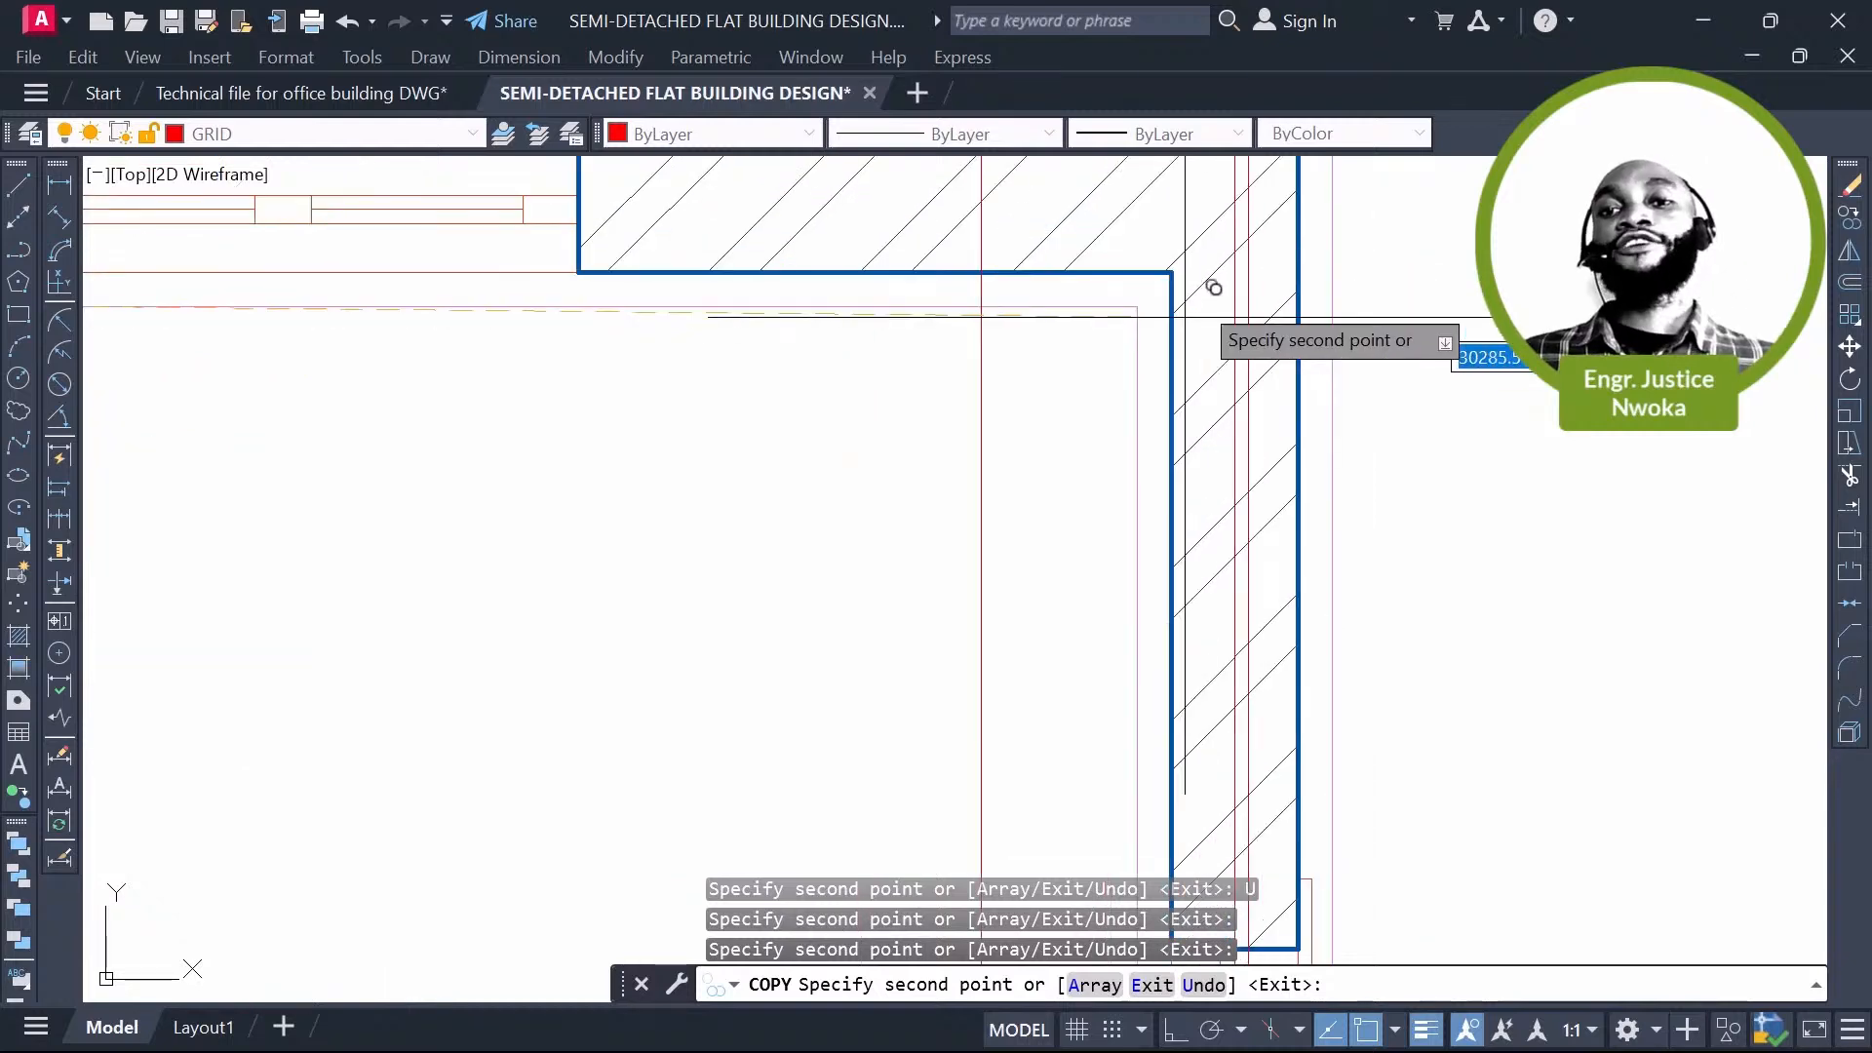
# Step: Place a copy of the vertical grid line on the right flat's wall between the main lounge and the master's bedroom
pyautogui.moveTo(1295, 432); pyautogui.dragTo(1322, 331, button='middle')
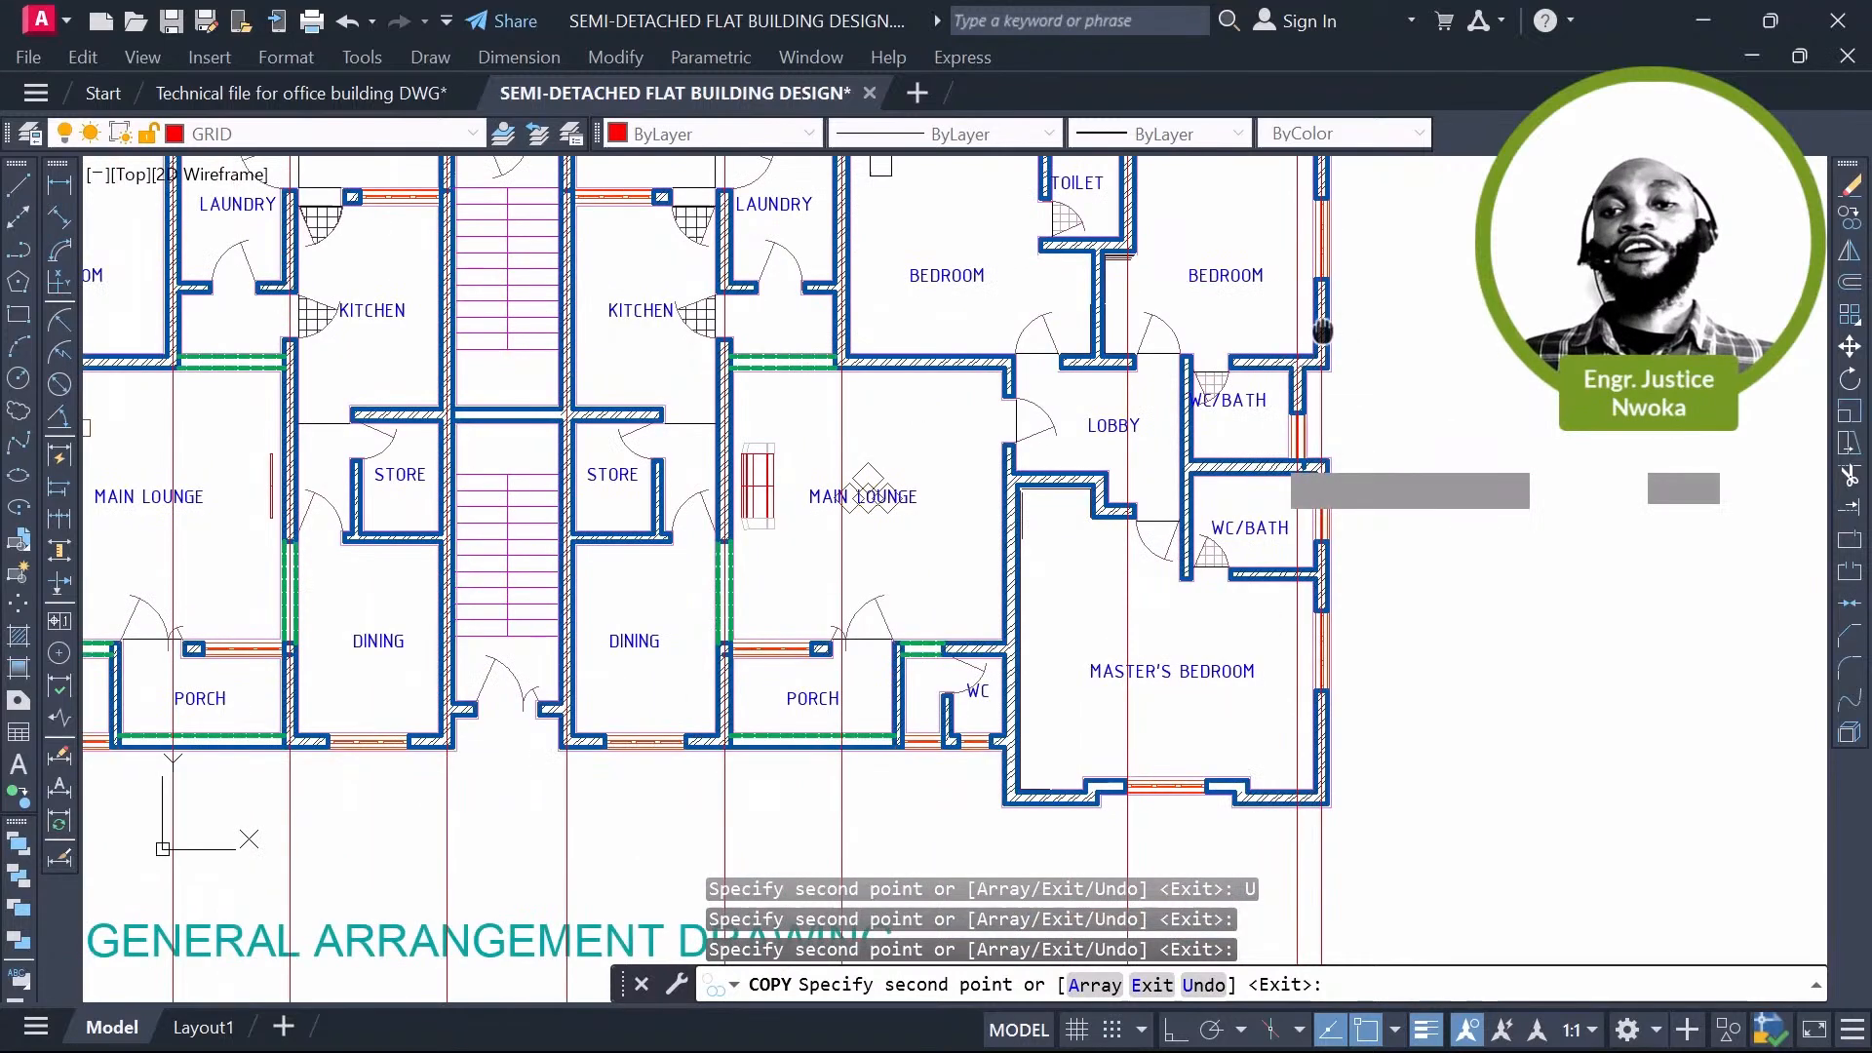
pyautogui.scroll(4, 1016, 487)
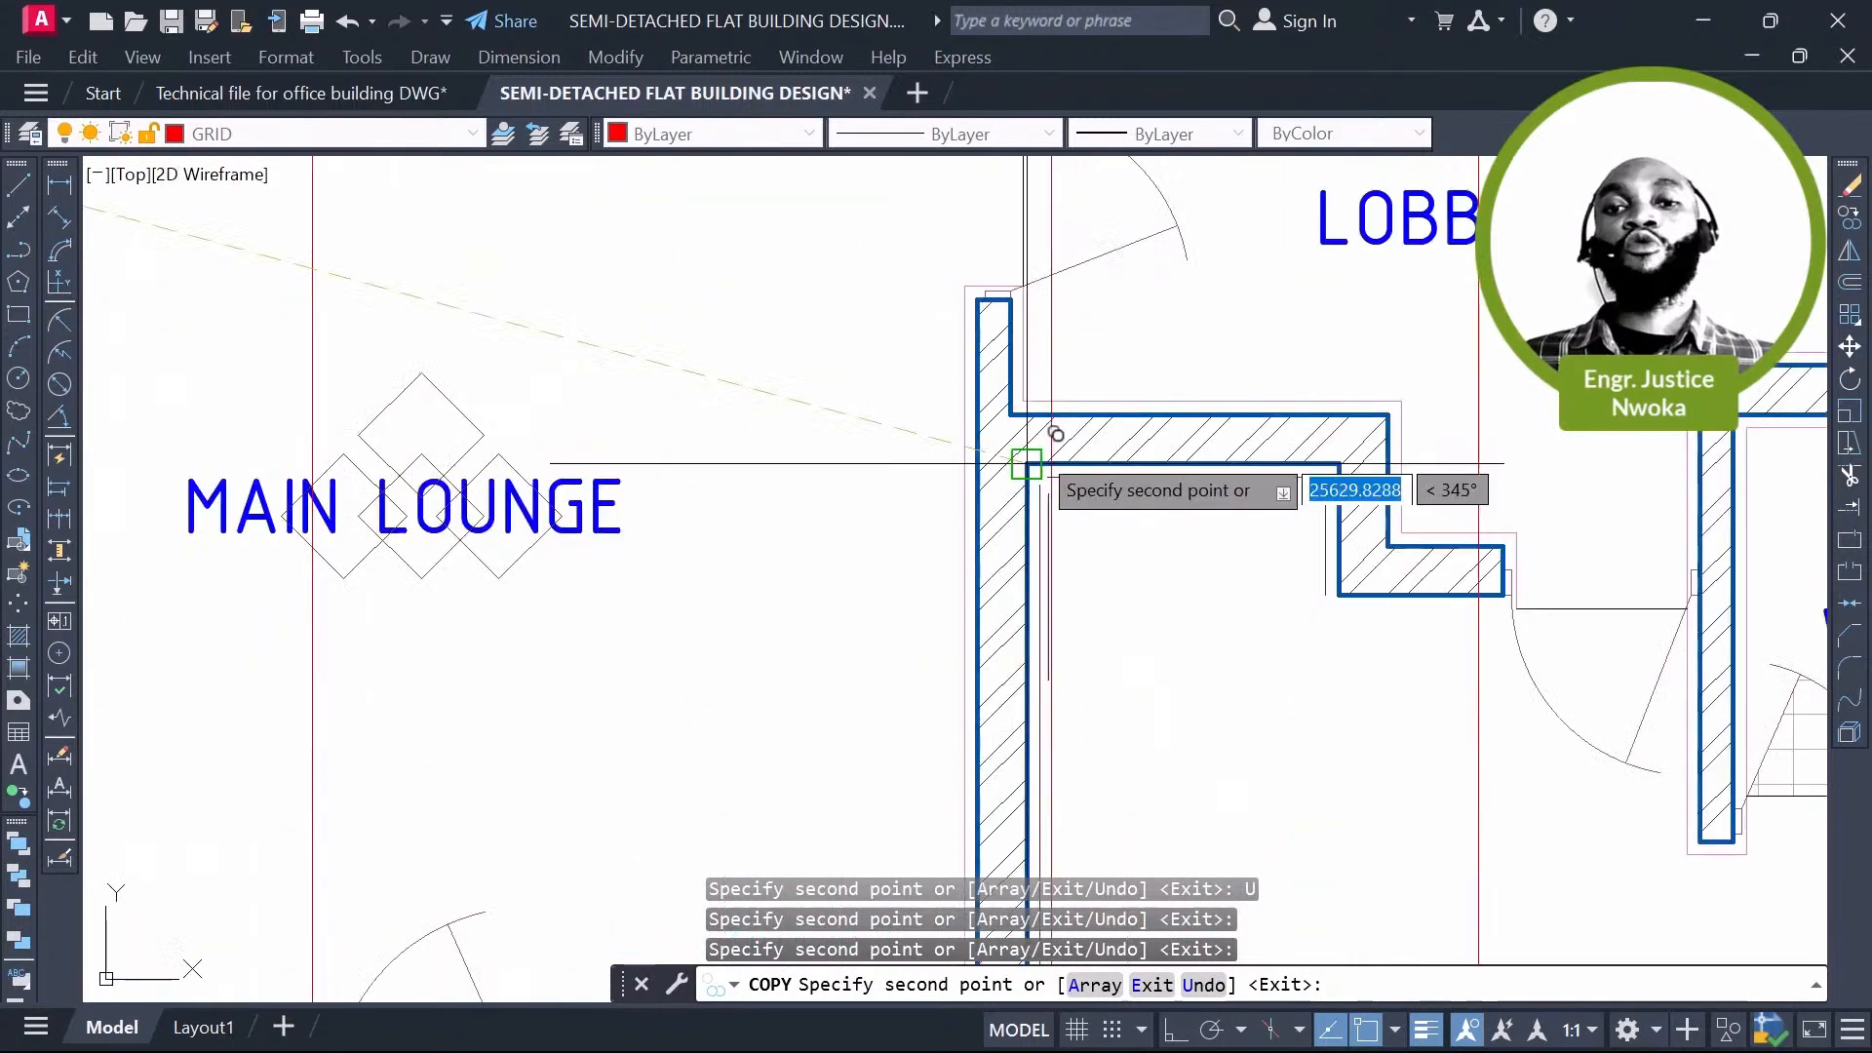
pyautogui.scroll(3, 1026, 464)
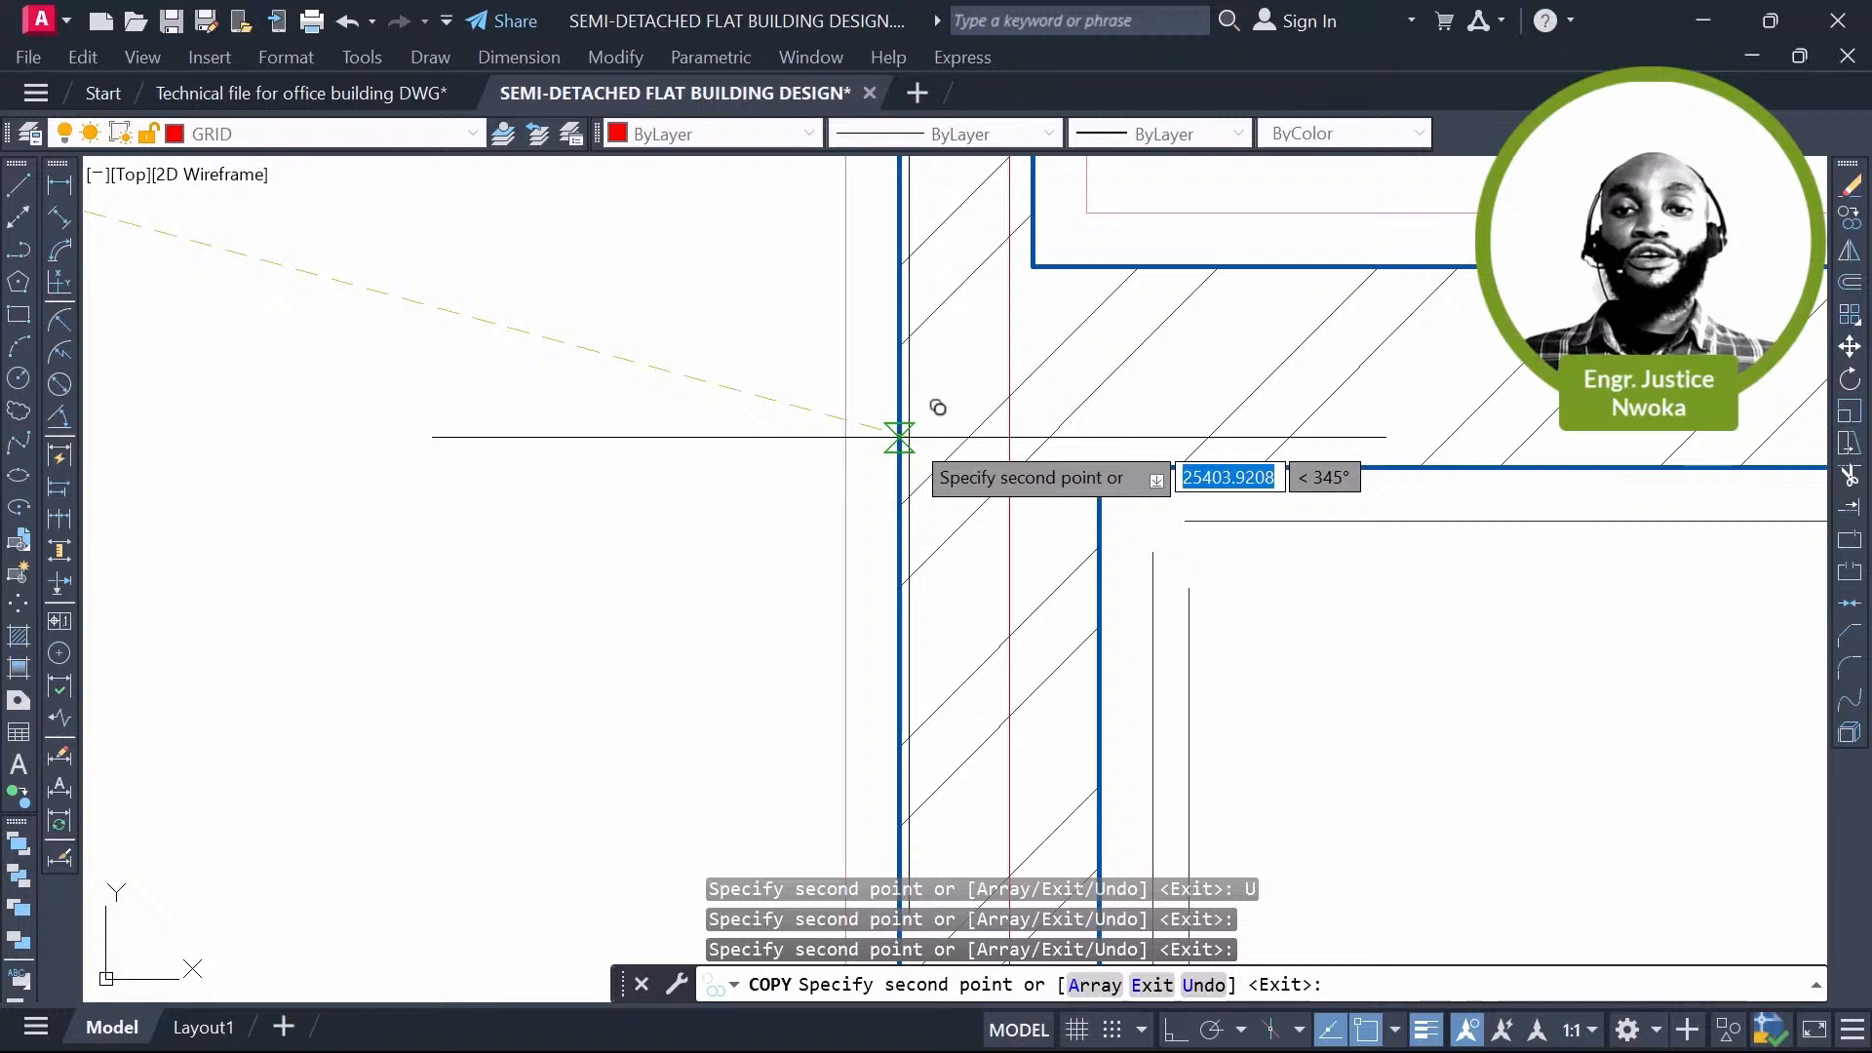
pyautogui.scroll(-6, 938, 407)
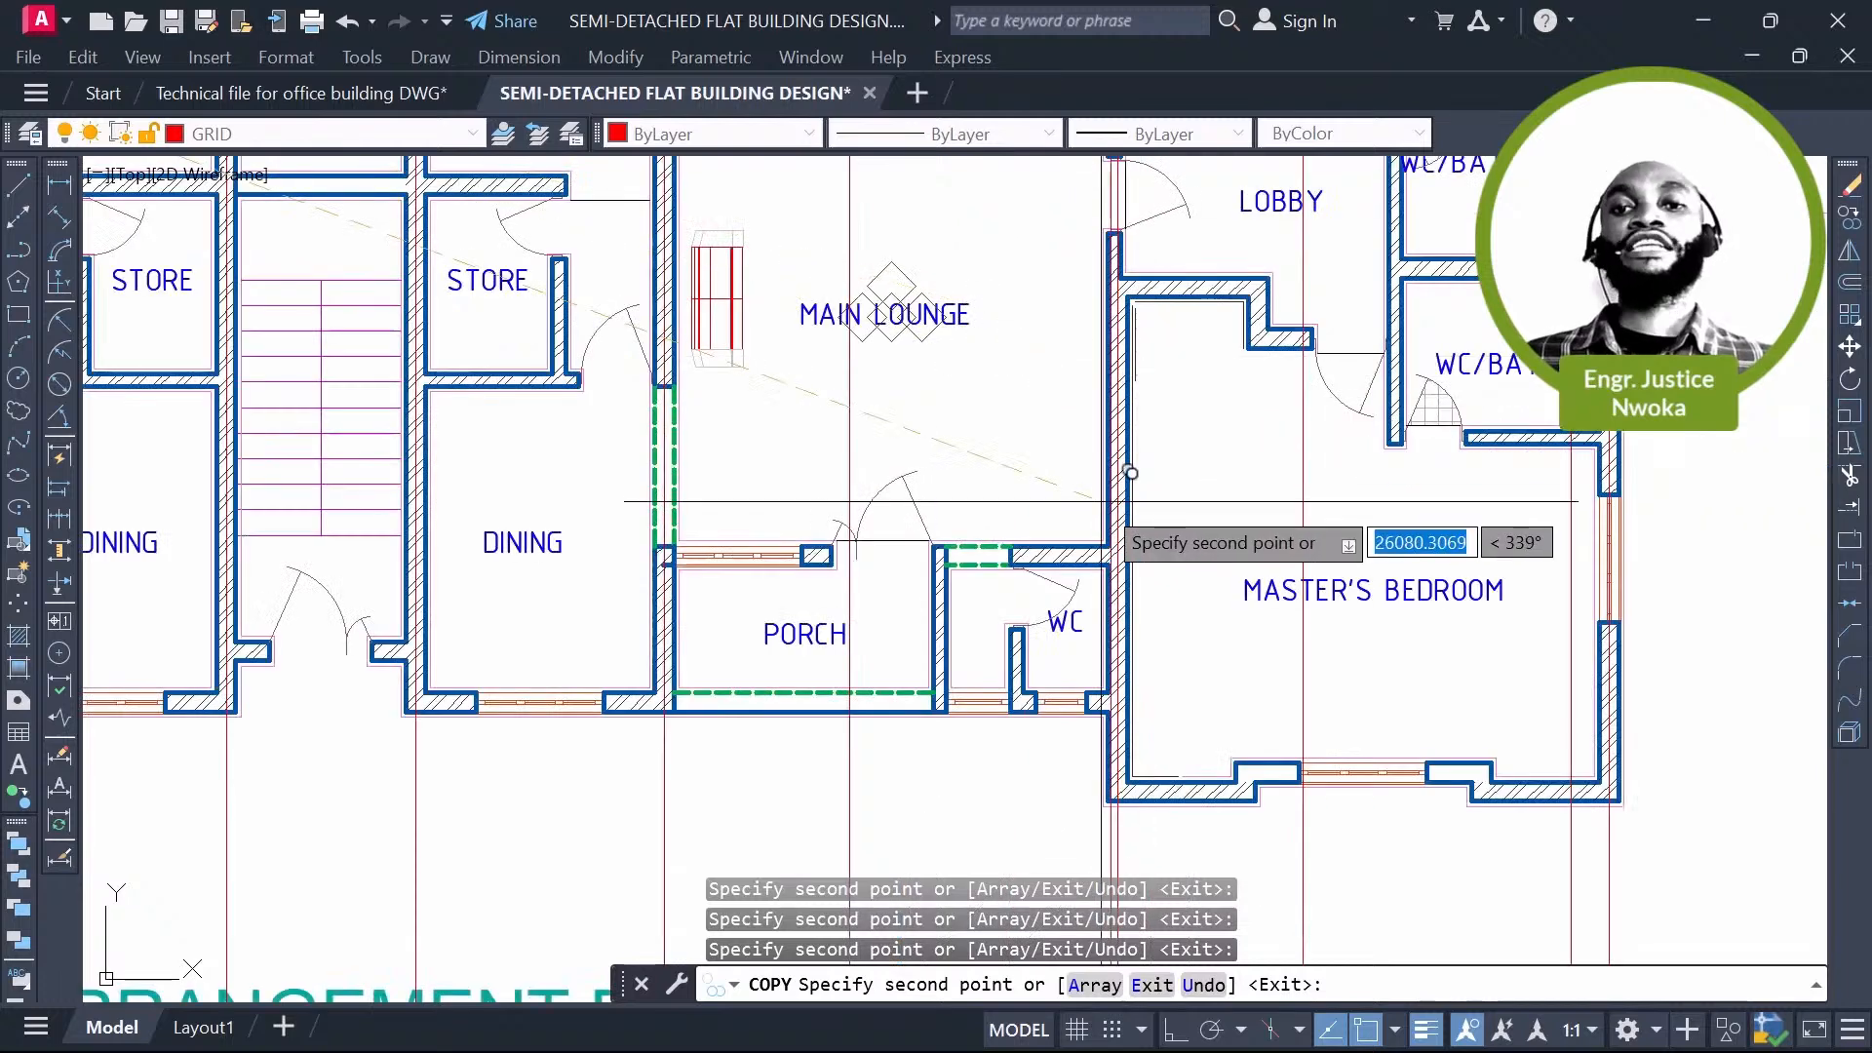
# Step: Place copies of the vertical grid line at both wall offsets beside the left flat's master's bedroom front window
pyautogui.moveTo(1134, 467); pyautogui.dragTo(1163, 392, button='middle')
pyautogui.moveTo(1539, 518); pyautogui.dragTo(1510, 535, button='middle')
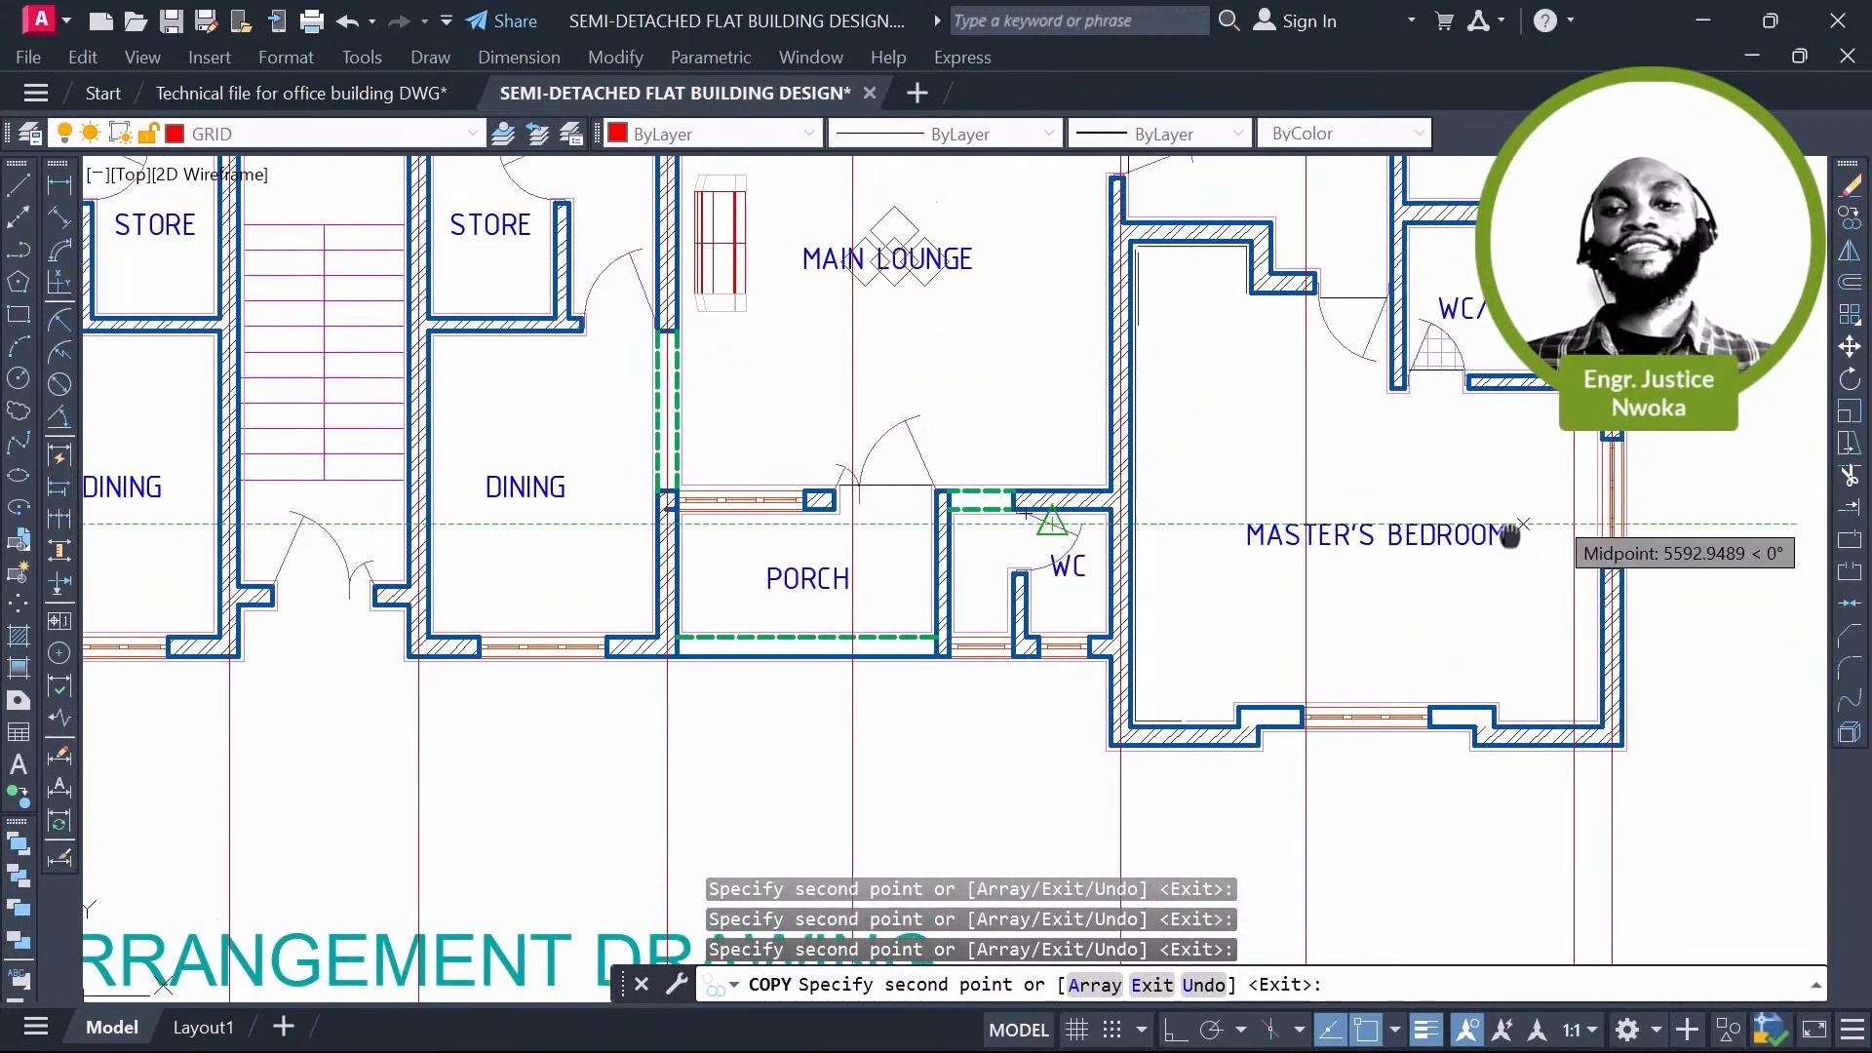
pyautogui.scroll(-1, 1510, 535)
pyautogui.moveTo(1102, 501); pyautogui.dragTo(1547, 547, button='middle')
pyautogui.press('BackSpace')
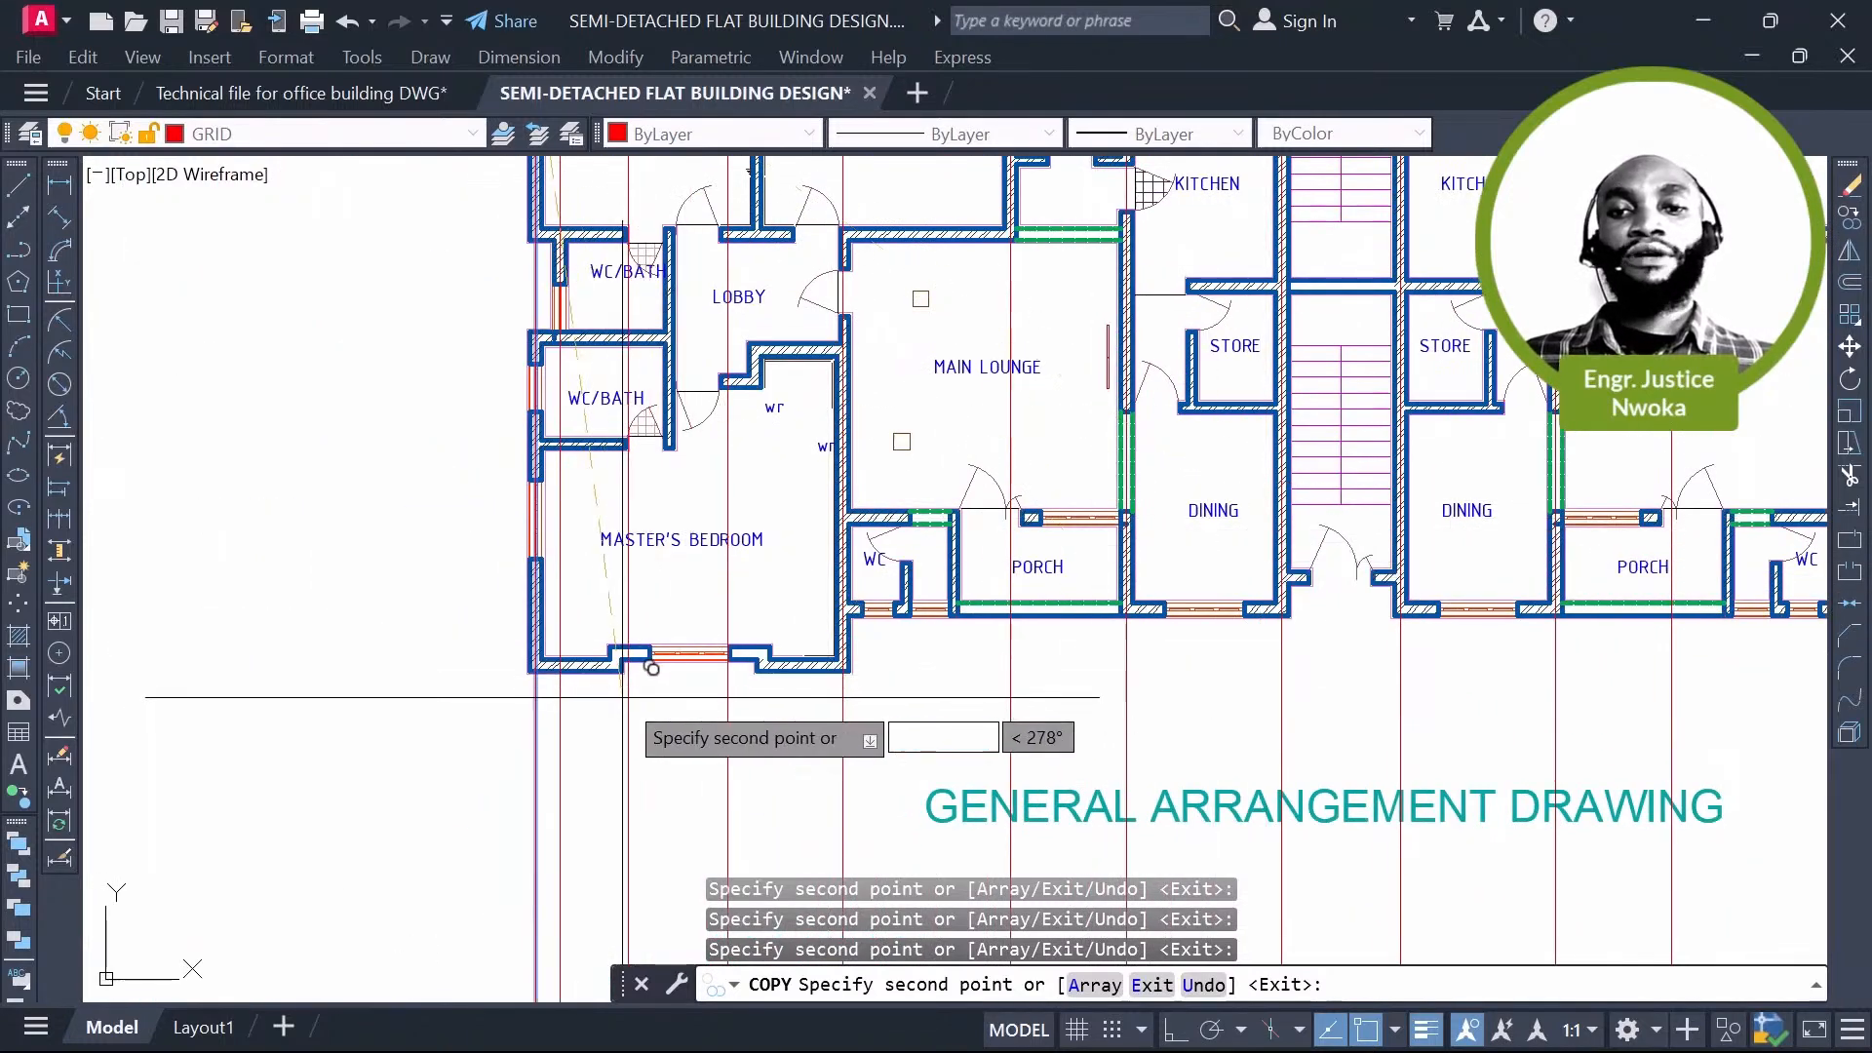
pyautogui.scroll(5, 652, 669)
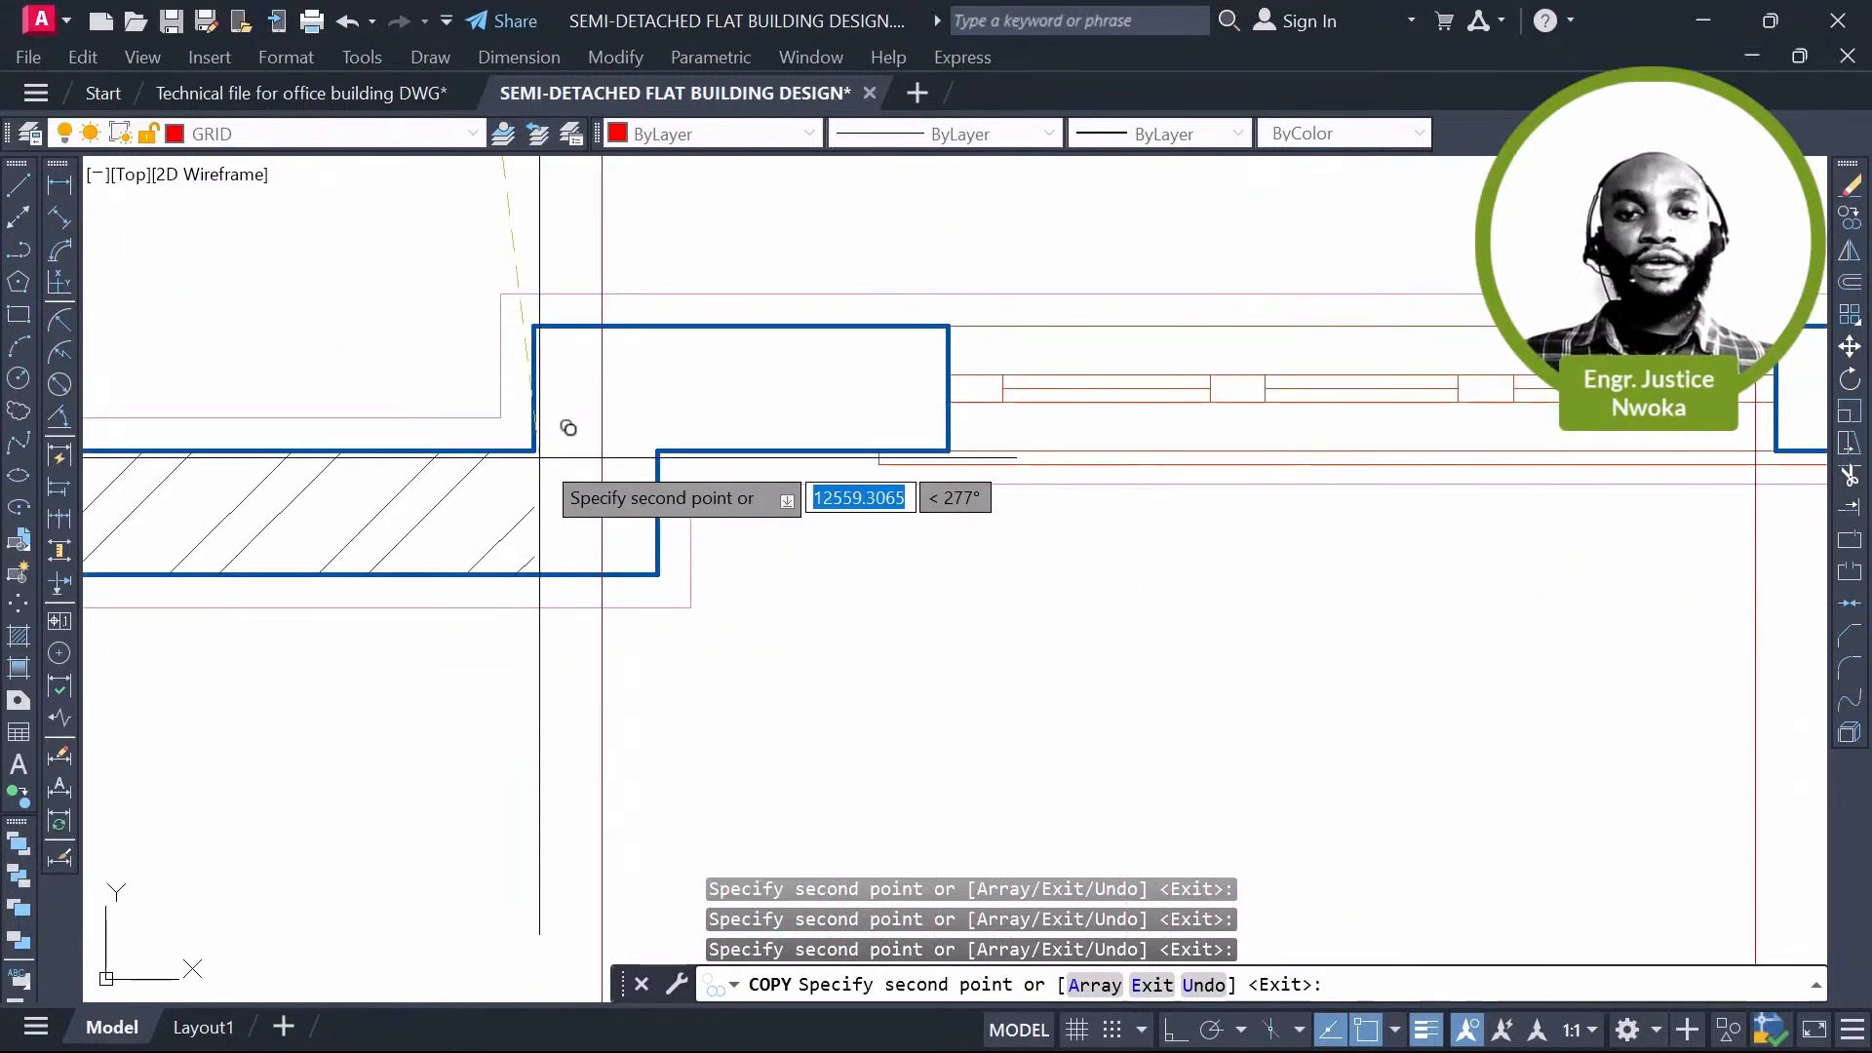
pyautogui.moveTo(594, 510); pyautogui.dragTo(616, 535, button='middle')
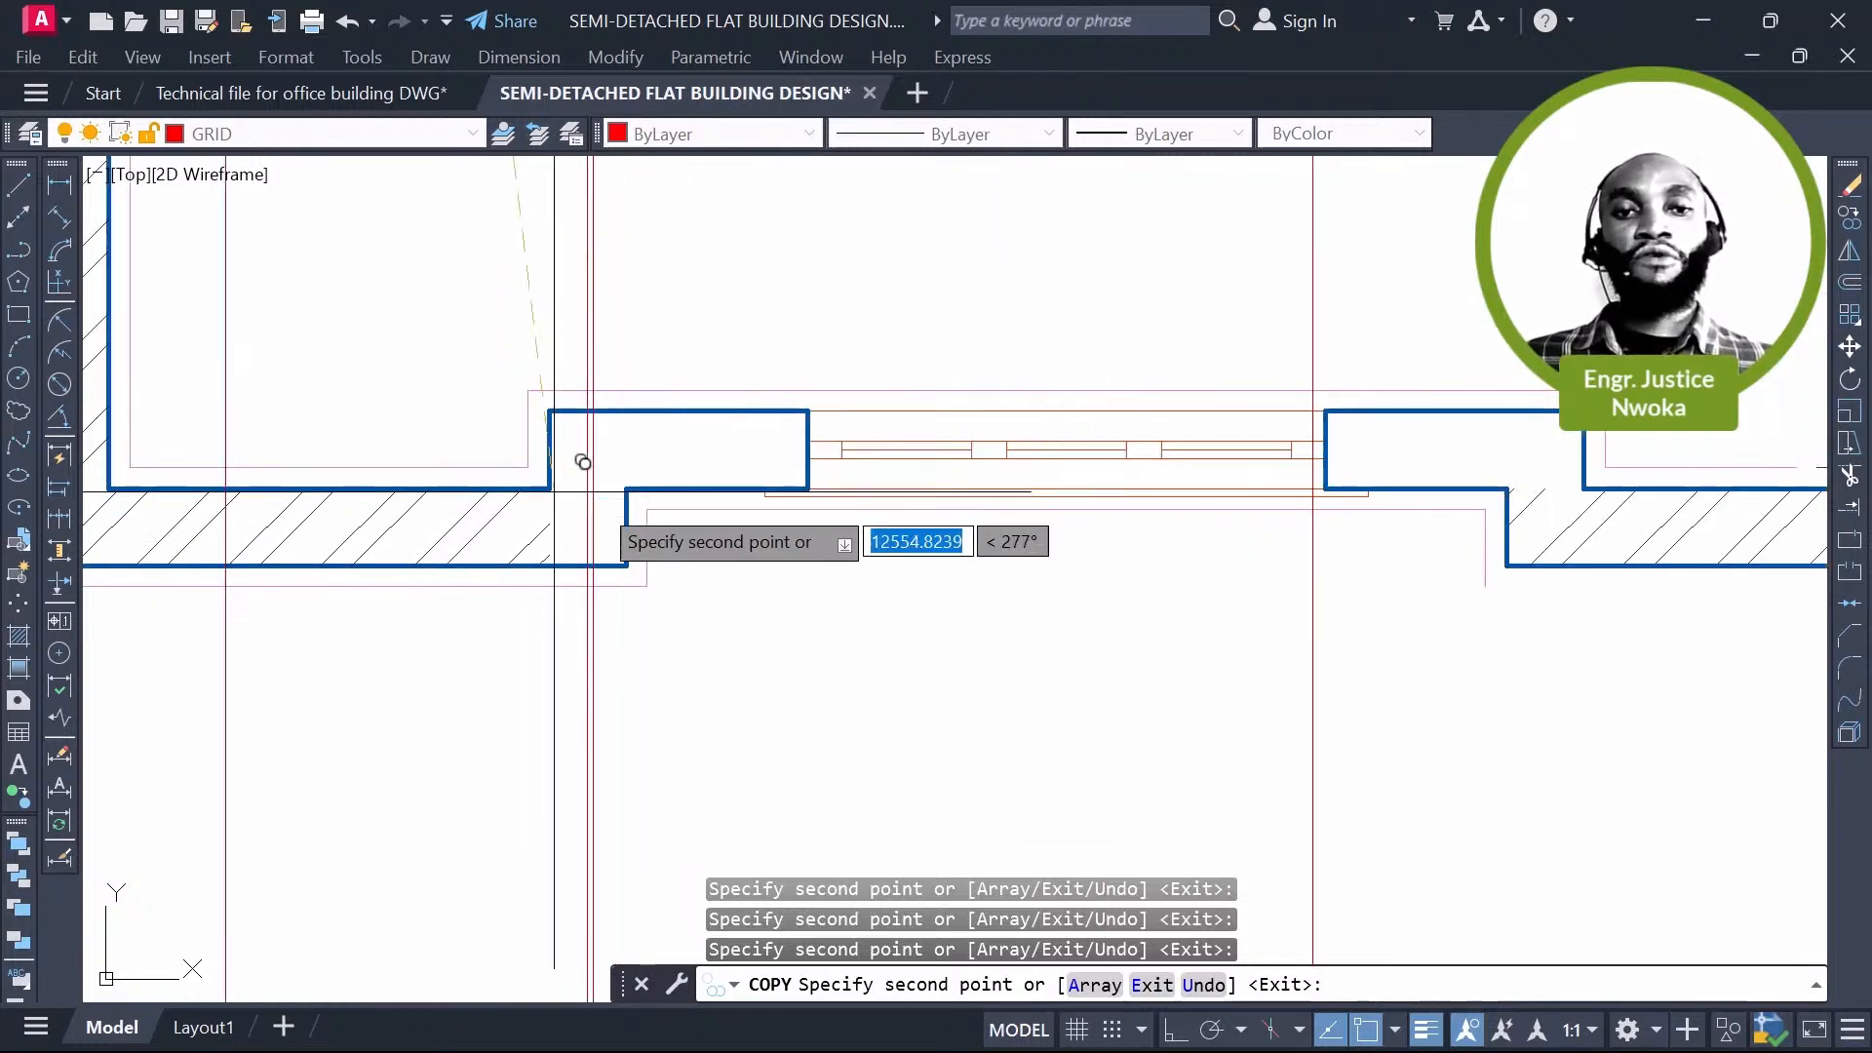
pyautogui.scroll(-2, 554, 492)
pyautogui.scroll(4, 1170, 480)
pyautogui.click(1175, 513)
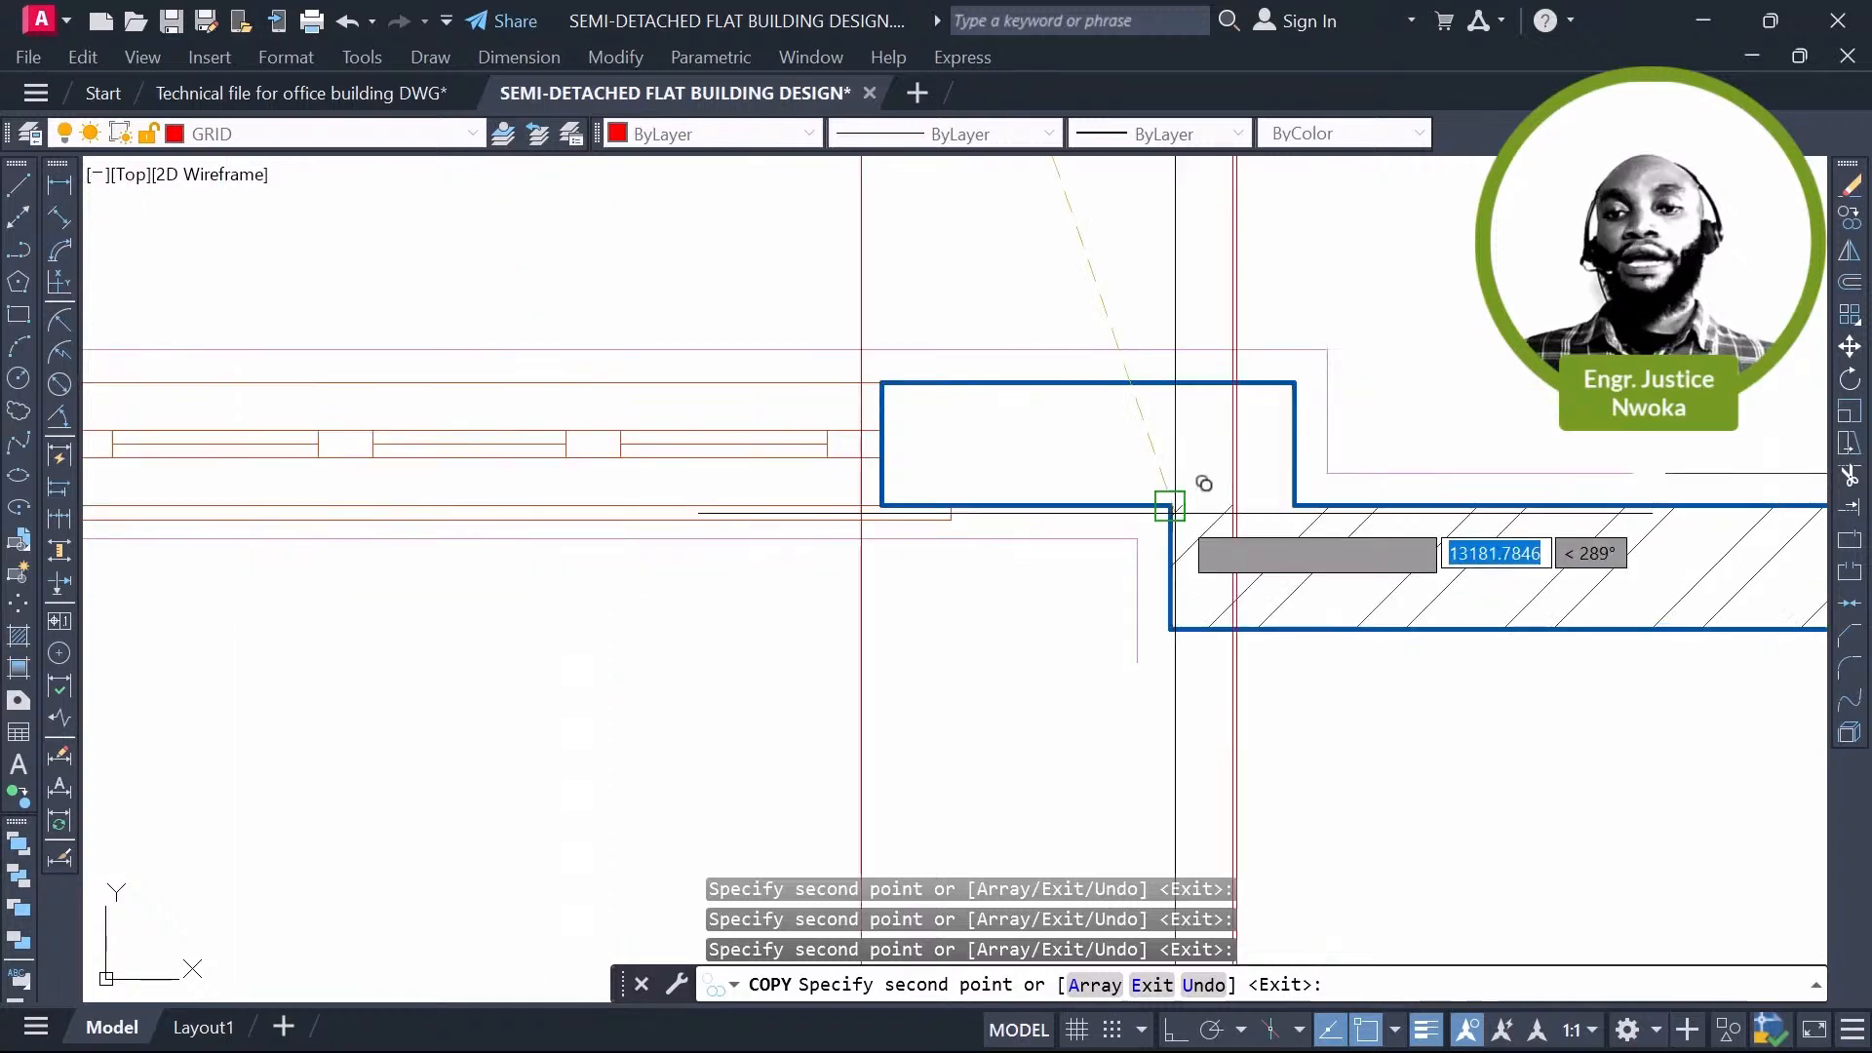
# Step: Place copies of the vertical grid line at both wall offsets beside the right flat's master's bedroom front window
pyautogui.scroll(-5, 1175, 506)
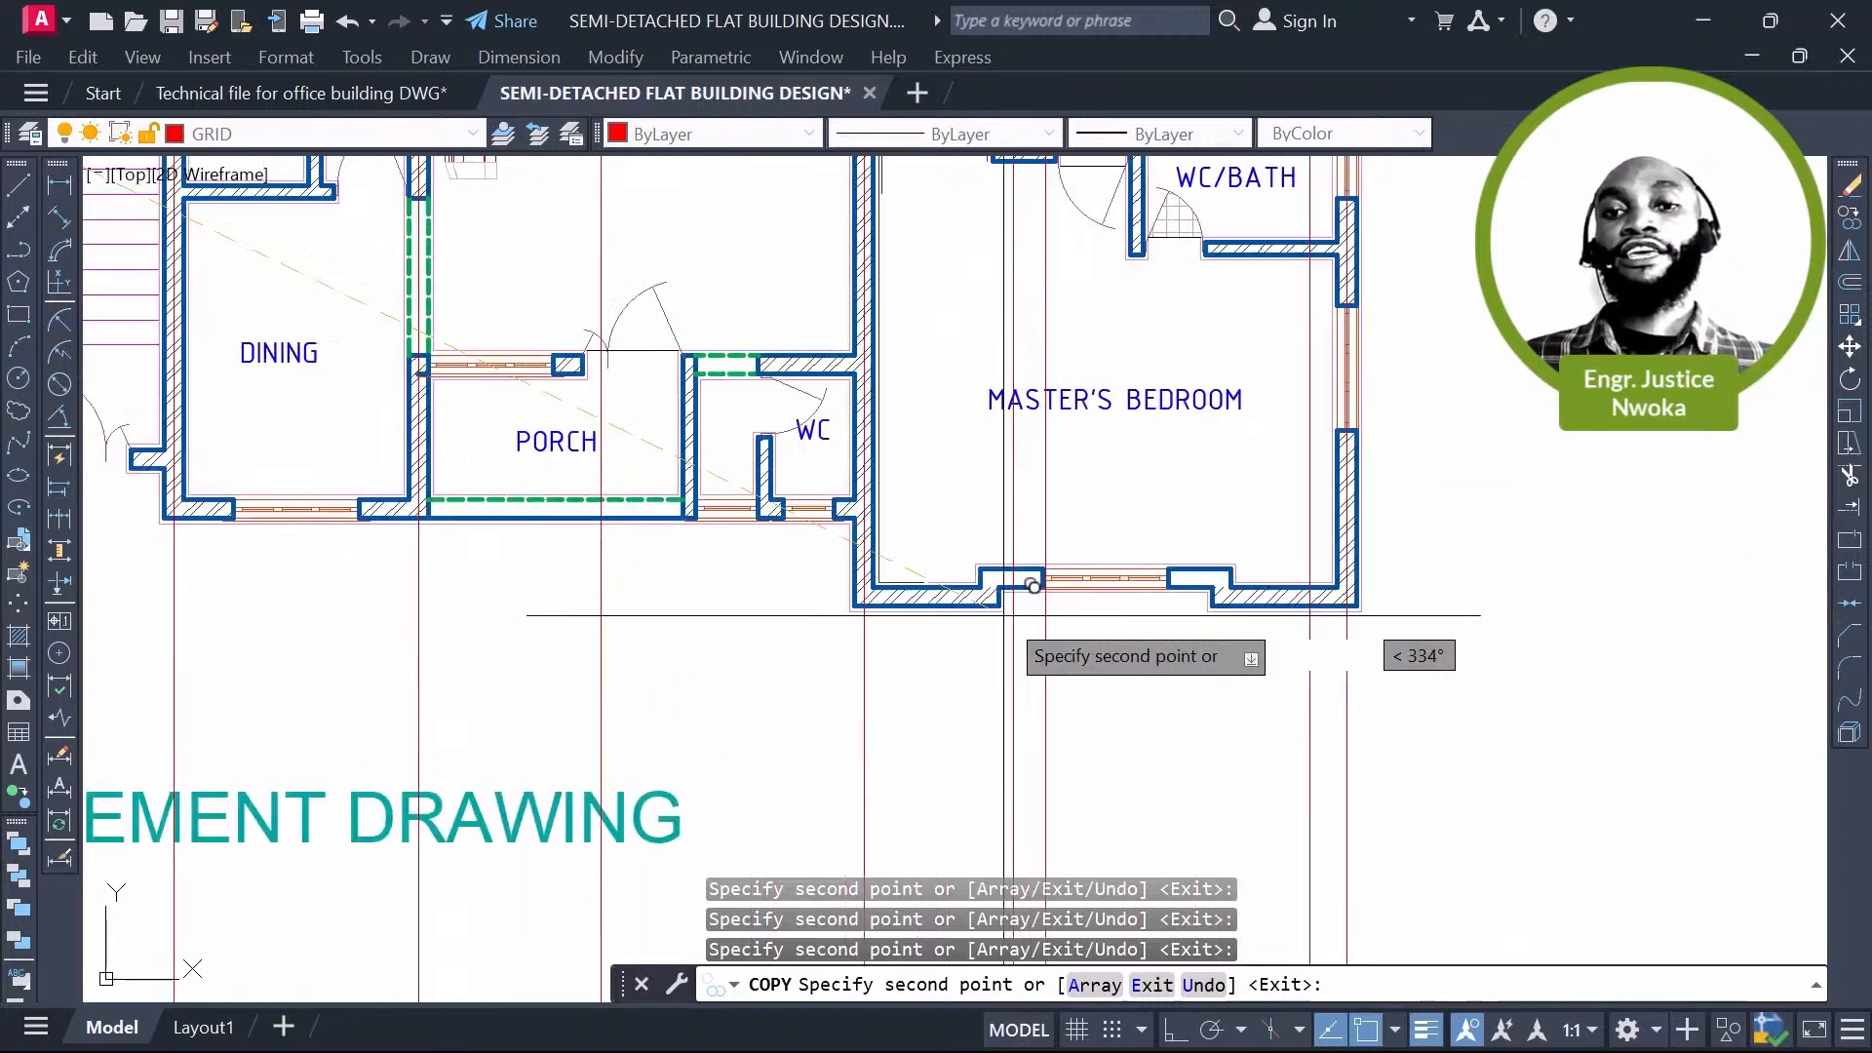
pyautogui.scroll(5, 1000, 624)
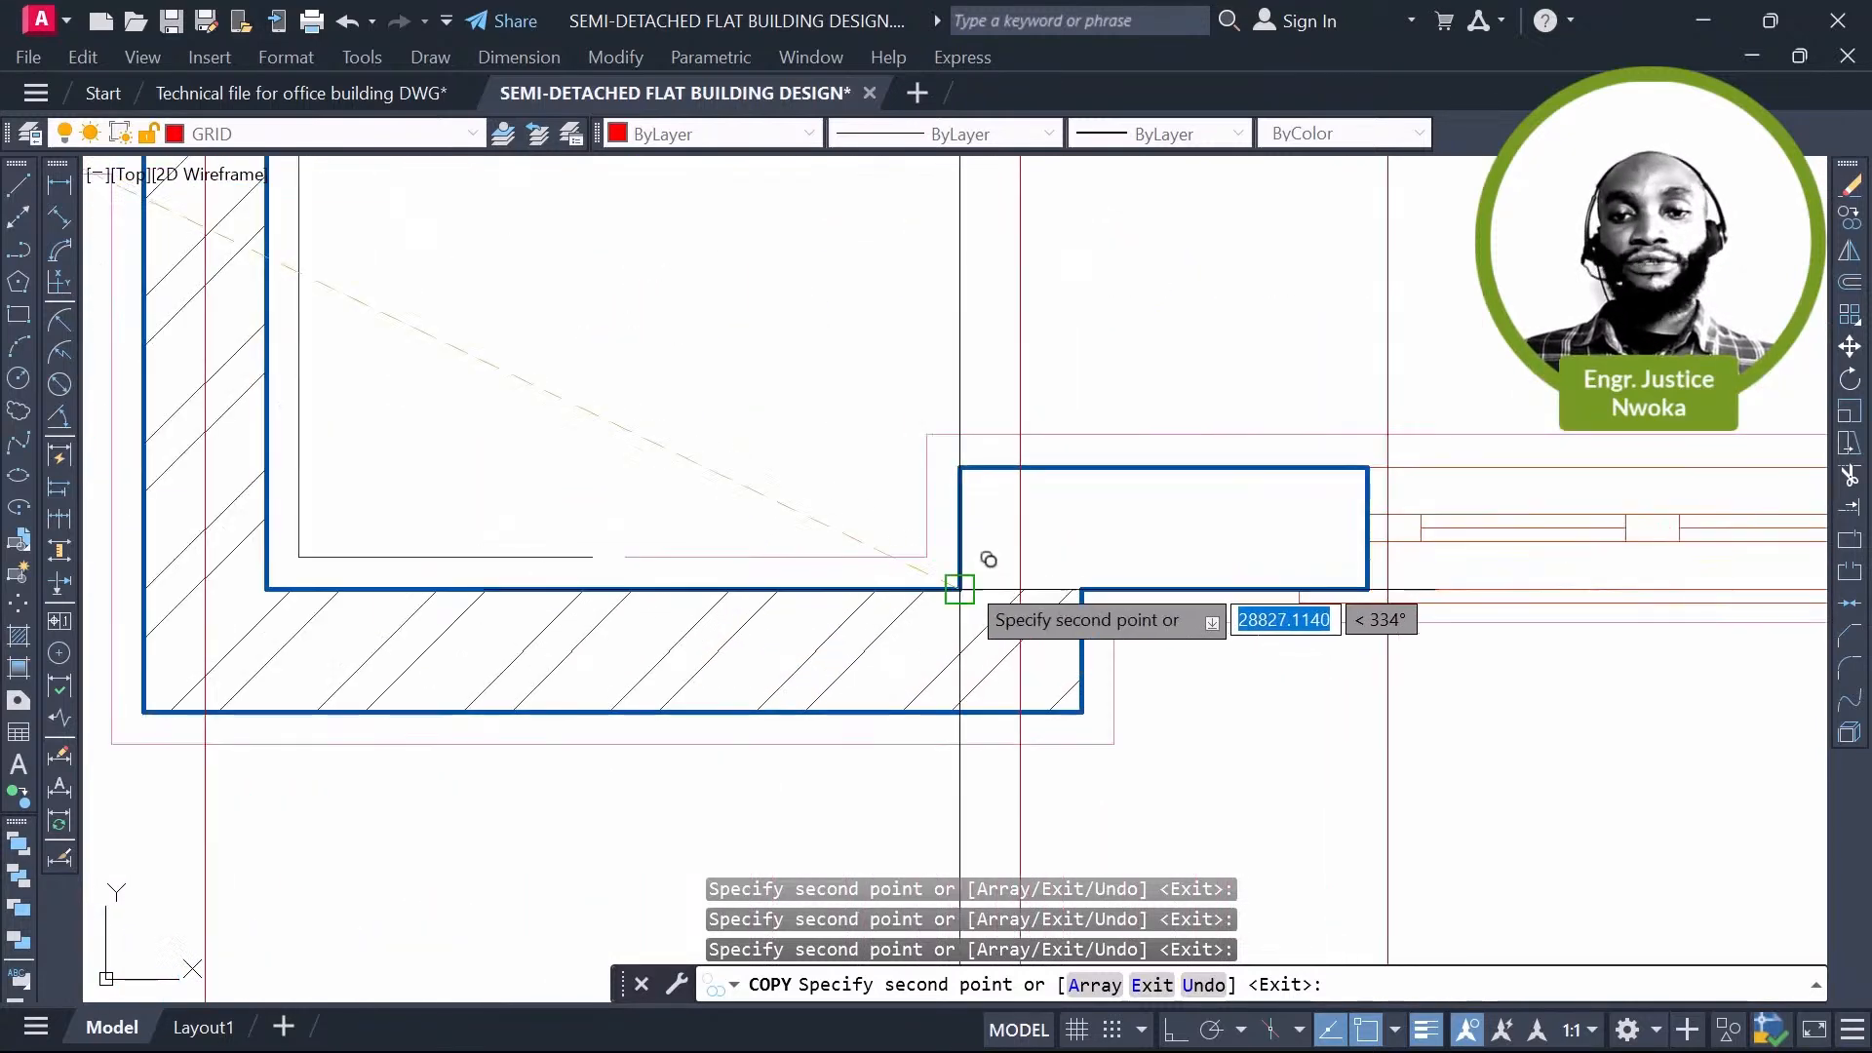
pyautogui.scroll(-6, 960, 590)
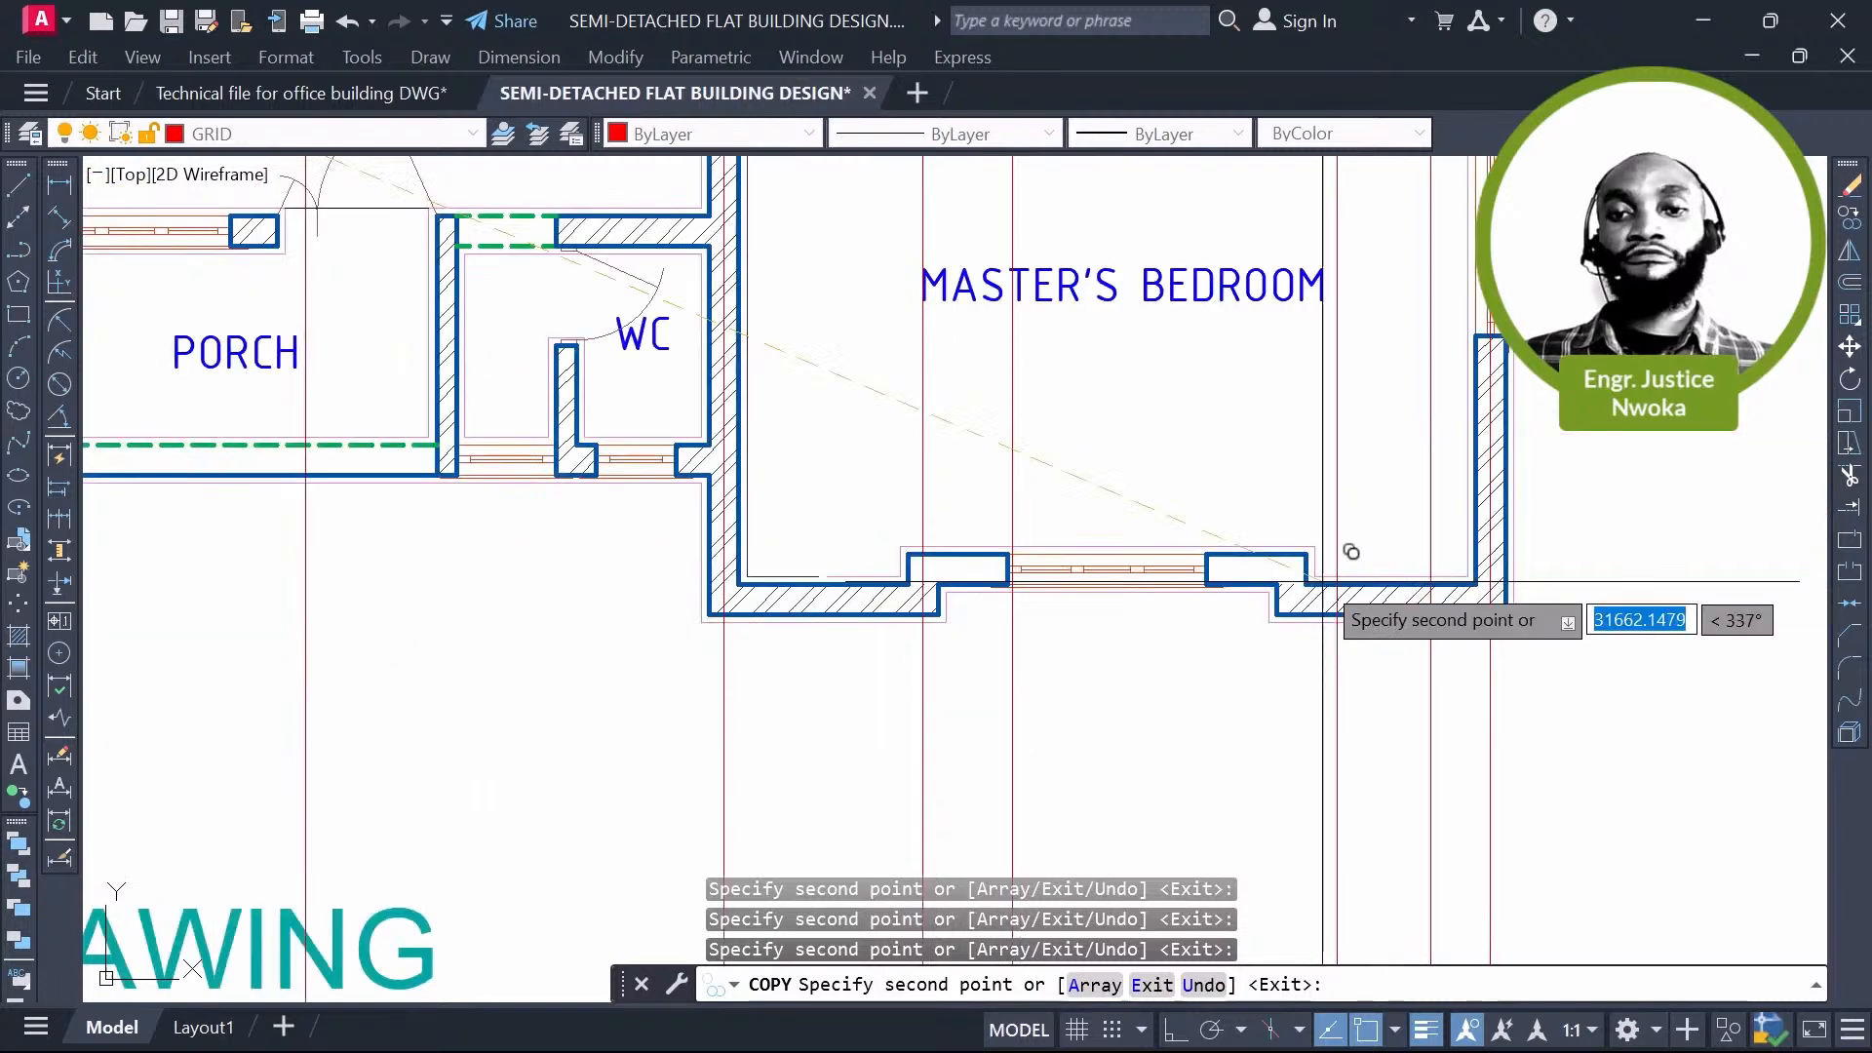
pyautogui.scroll(6, 1352, 552)
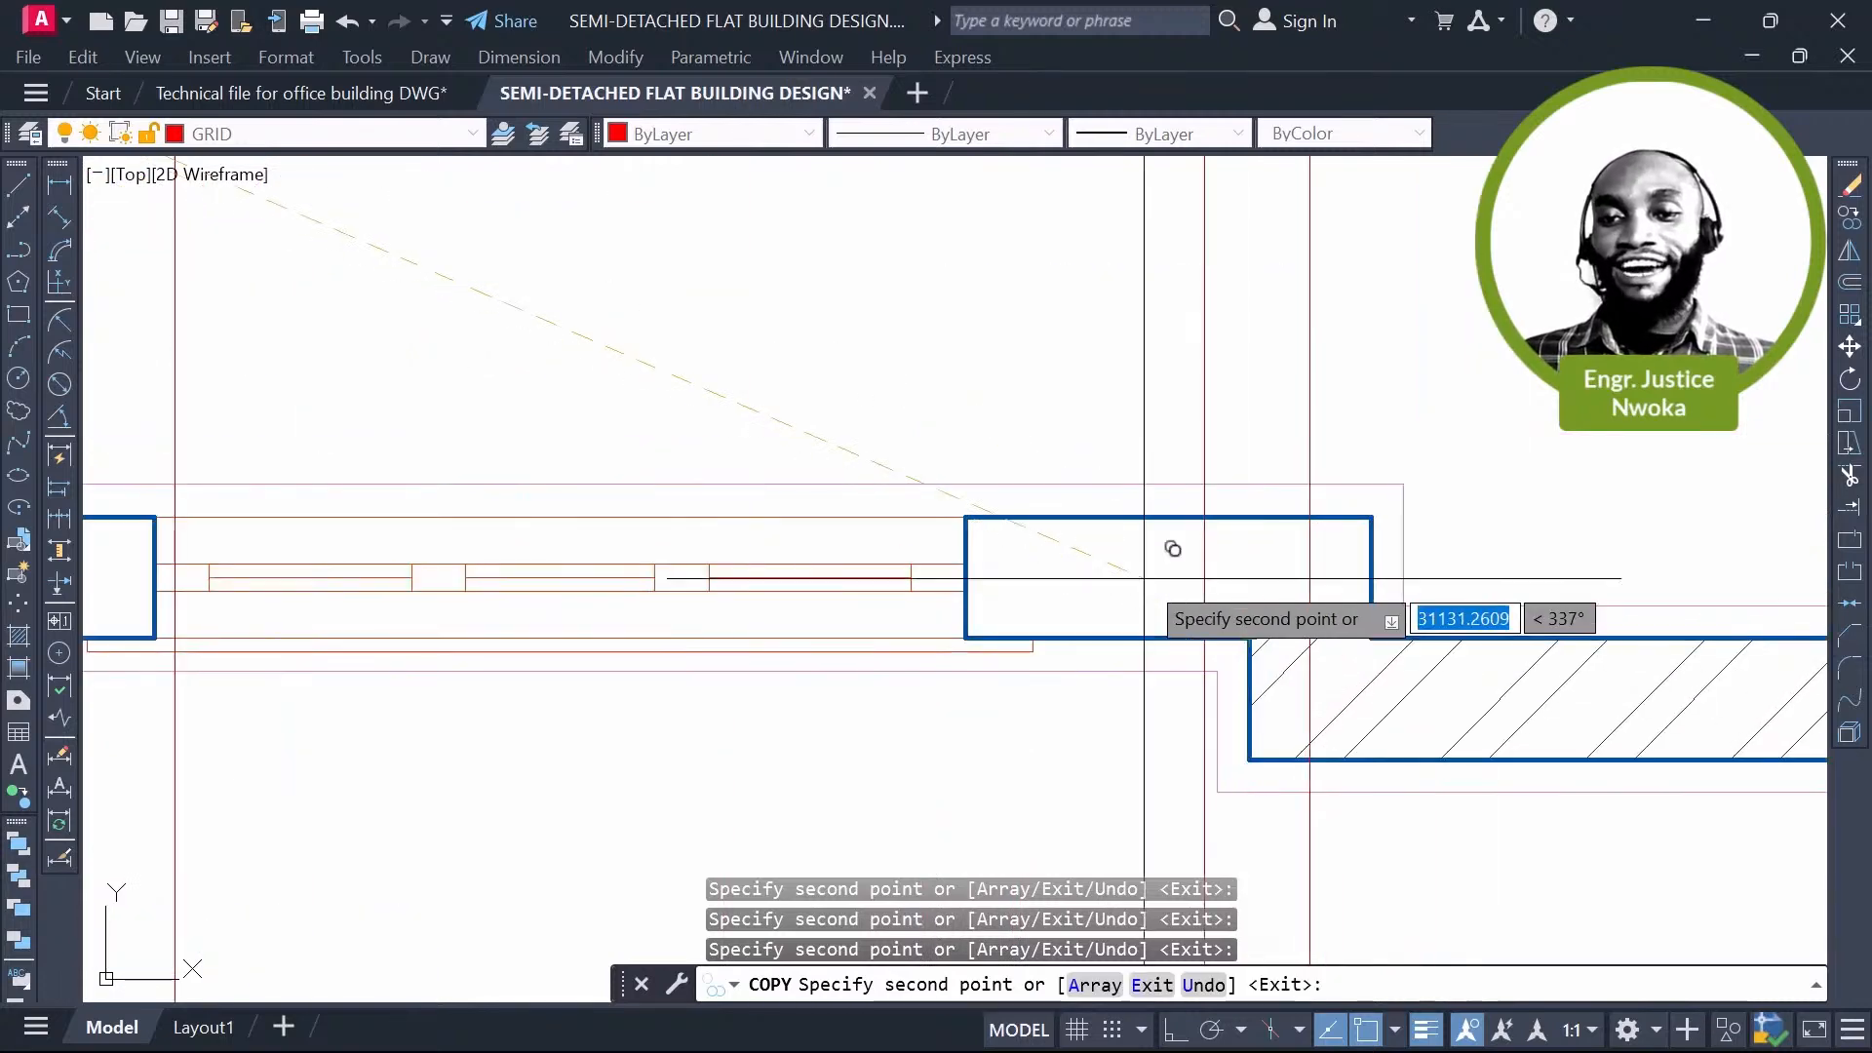
pyautogui.scroll(-4, 1320, 552)
pyautogui.scroll(-2, 1320, 559)
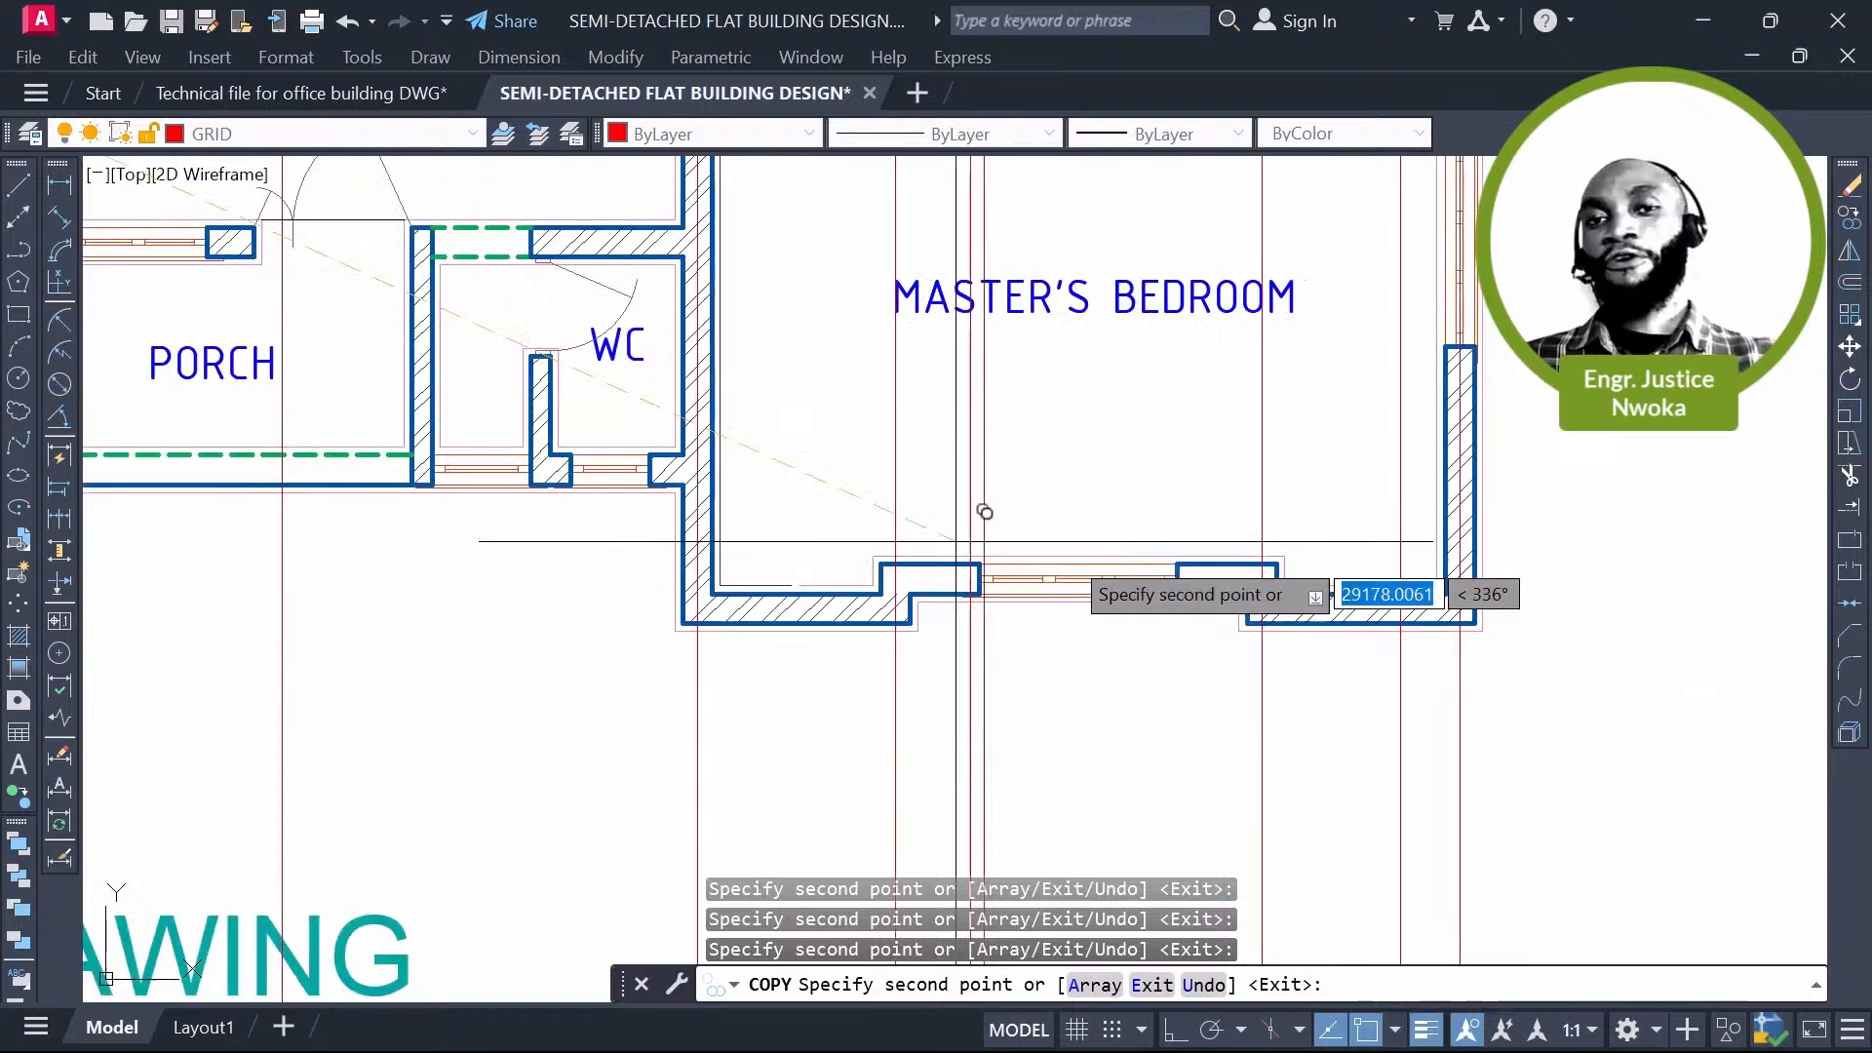
# Step: Check both flats for walls still lacking a vertical grid line, and end the Copy command
pyautogui.scroll(-4, 985, 511)
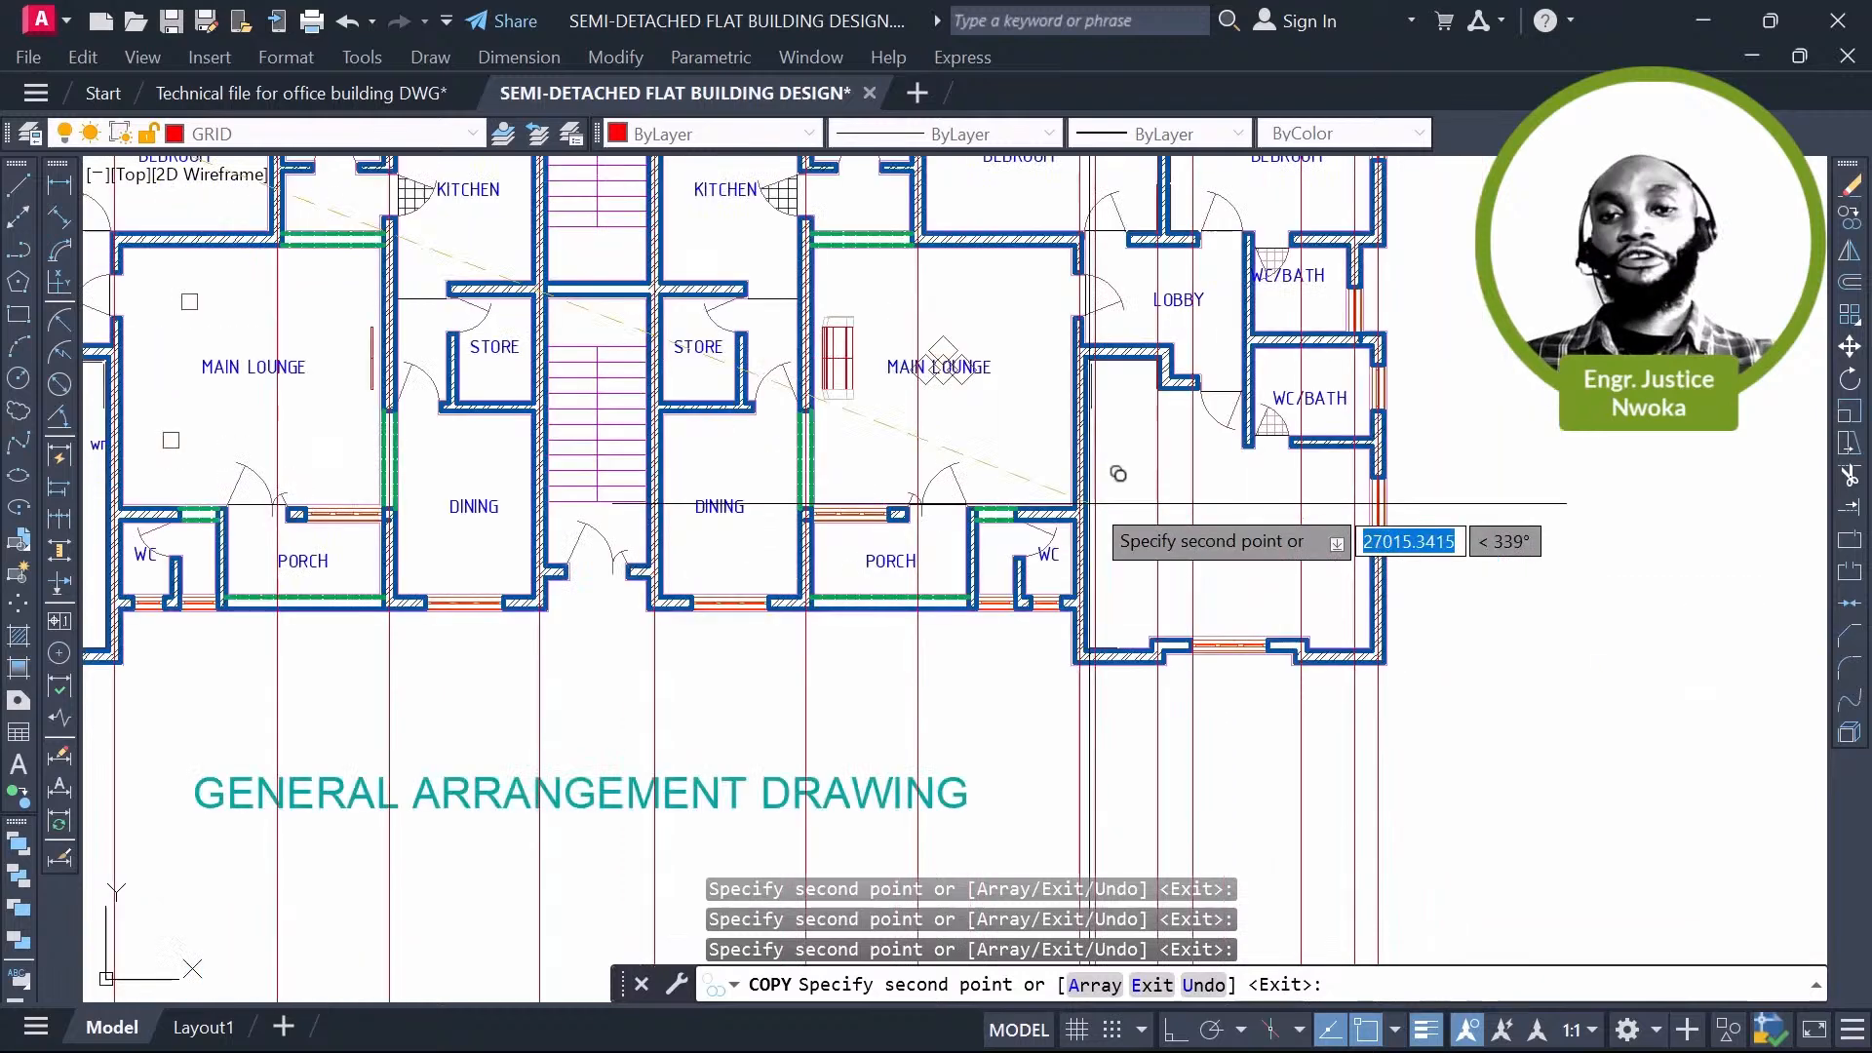
pyautogui.scroll(4, 1118, 474)
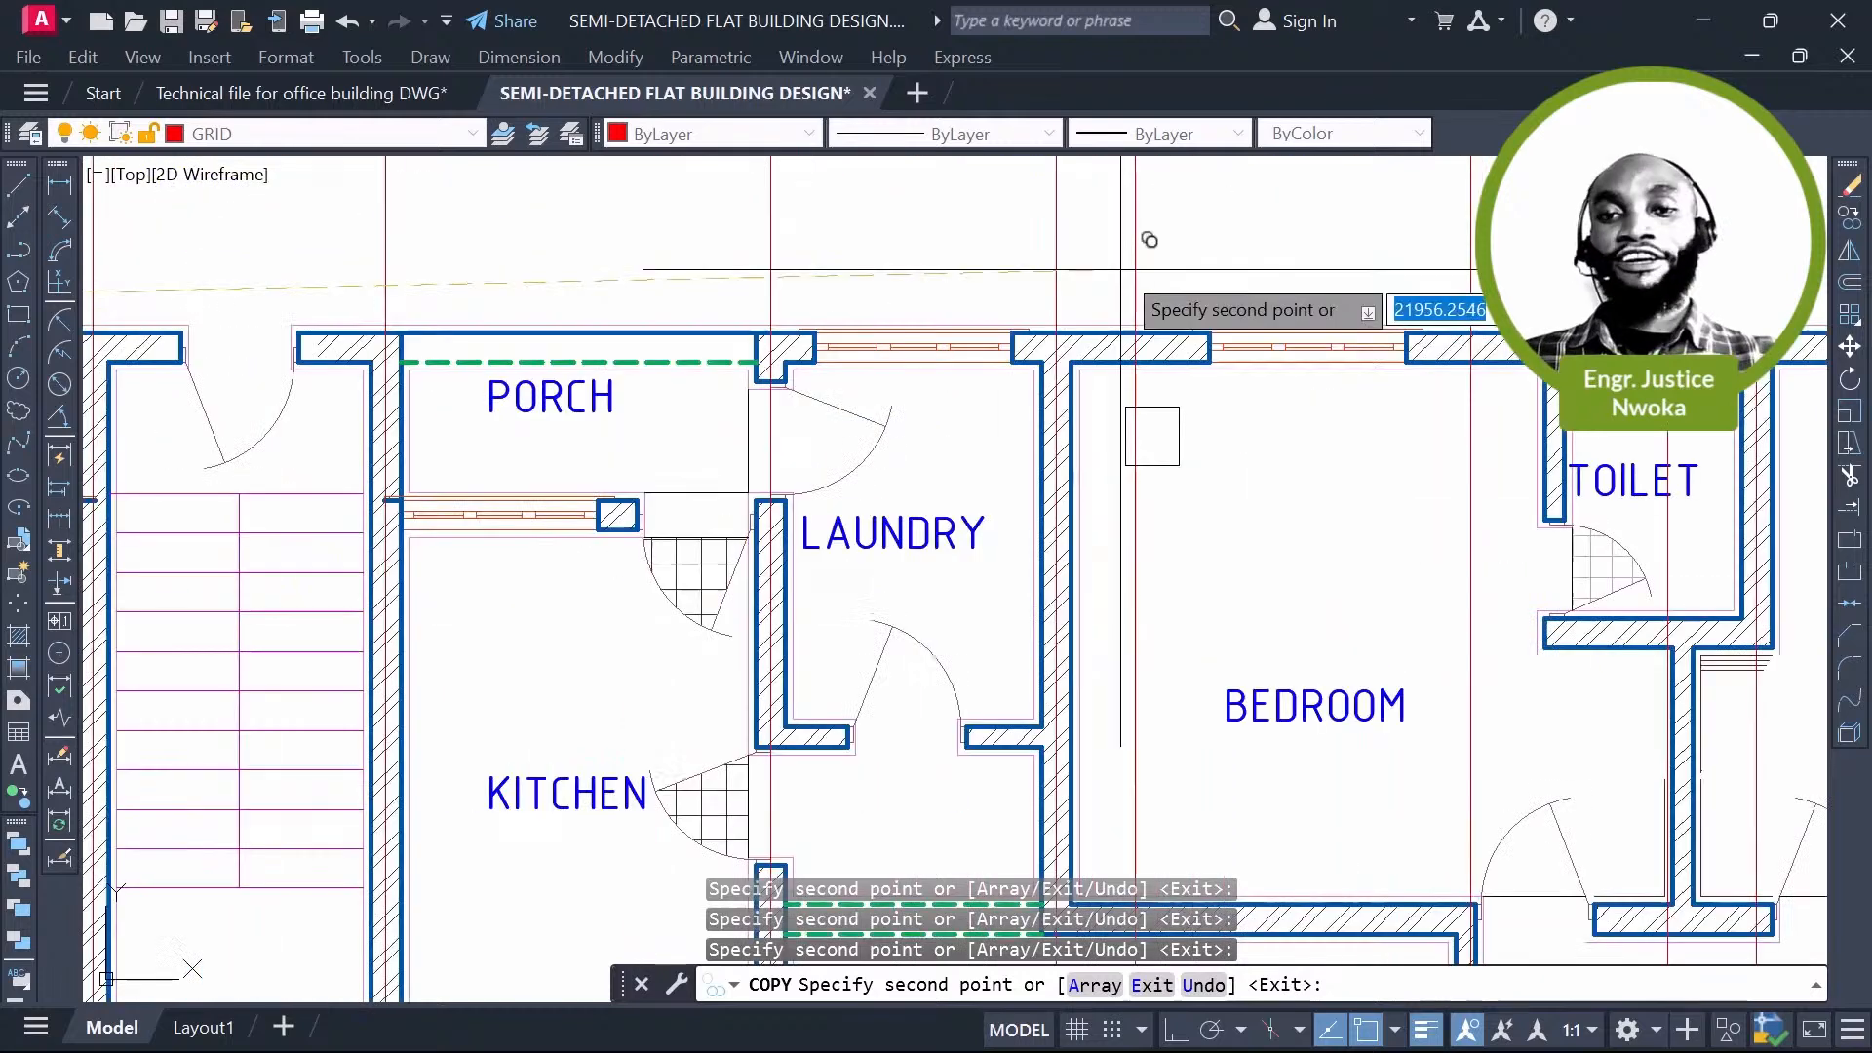
pyautogui.scroll(-2, 1121, 269)
pyautogui.moveTo(816, 357)
pyautogui.mouseDown(button='middle')
pyautogui.moveTo(1167, 402)
pyautogui.moveTo(1483, 393)
pyautogui.mouseUp(button='middle')
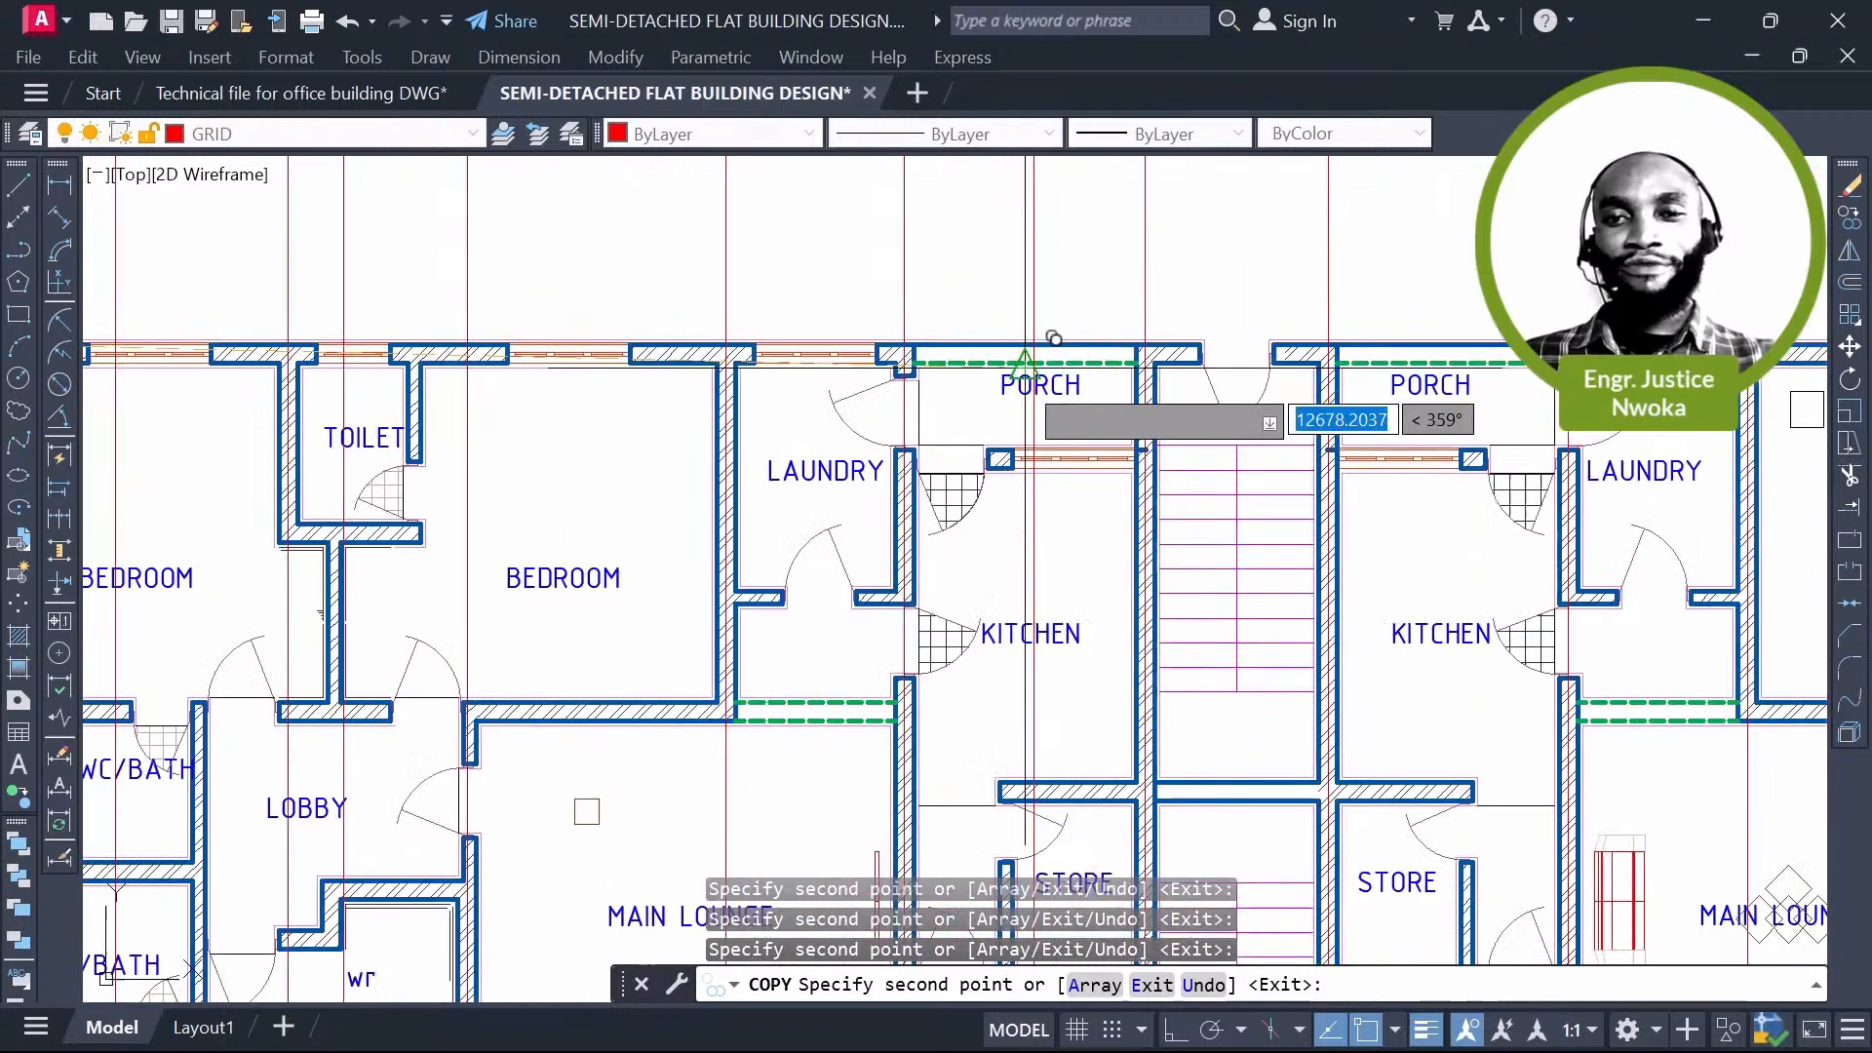
pyautogui.scroll(-2, 1054, 338)
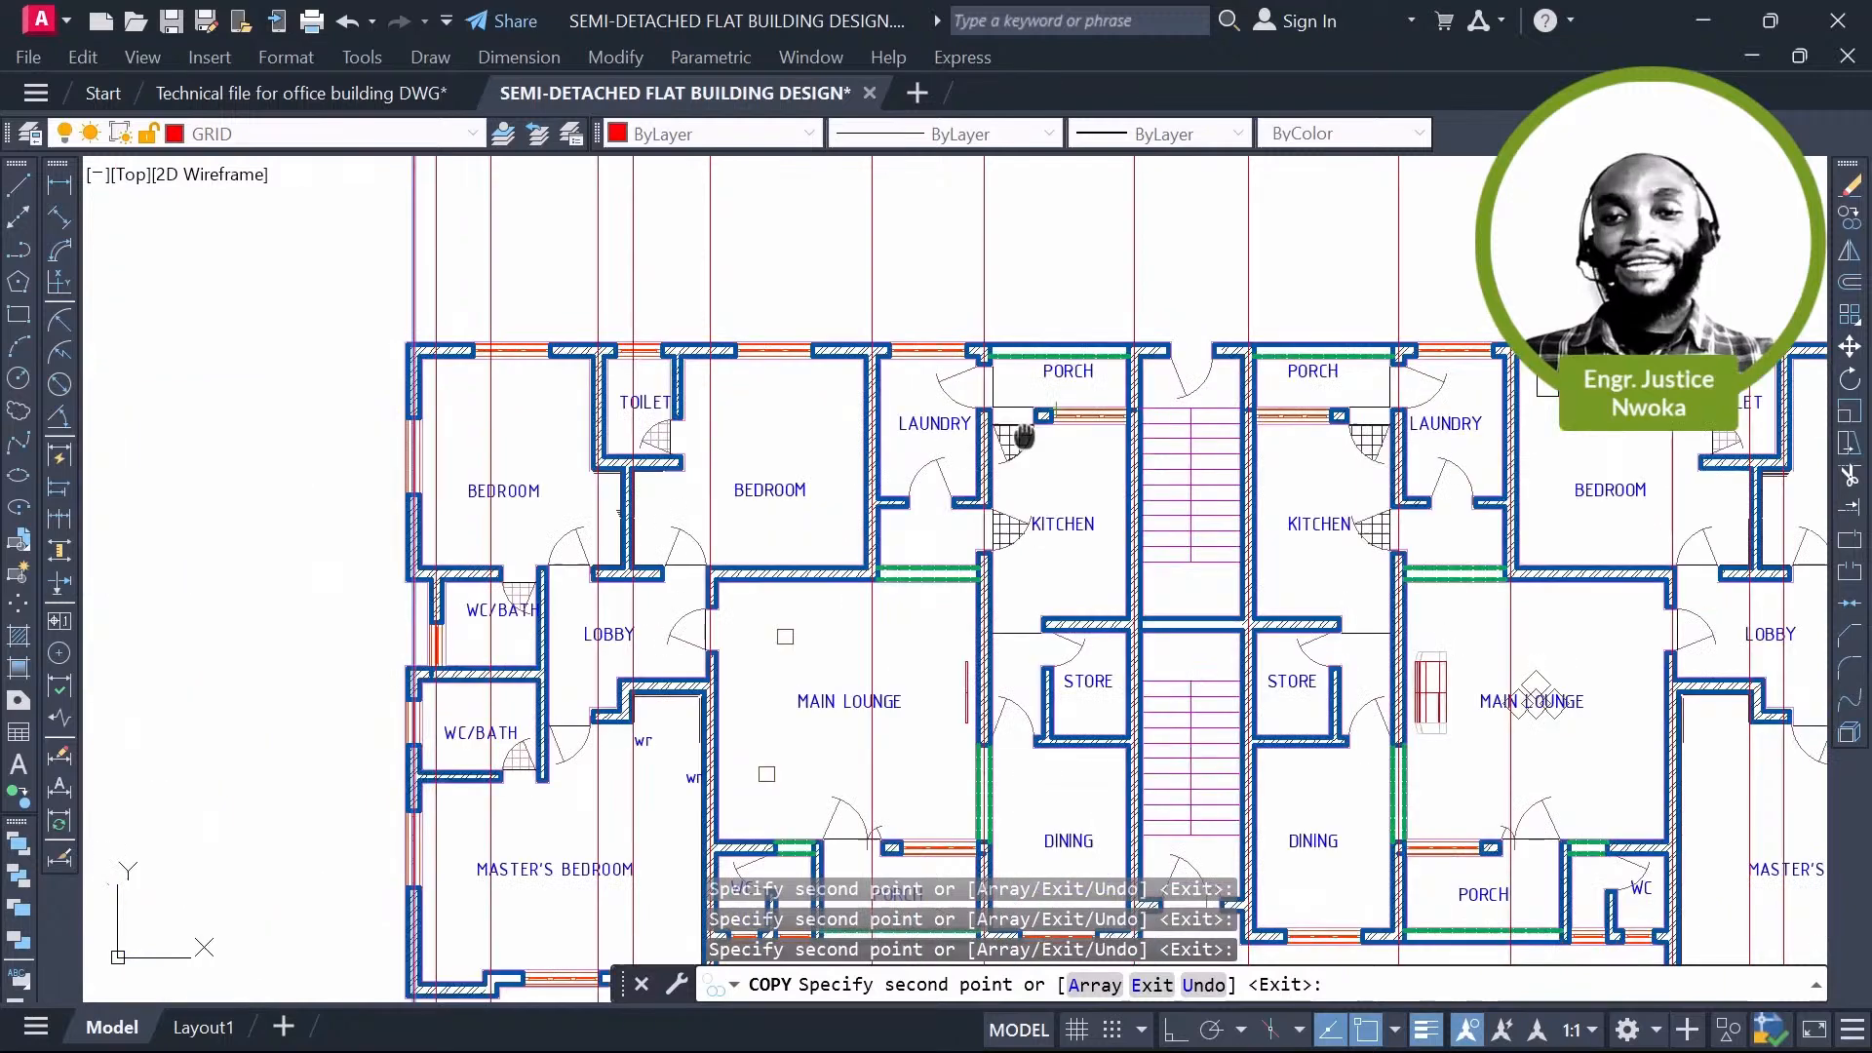
pyautogui.scroll(-2, 938, 410)
pyautogui.press('Escape')
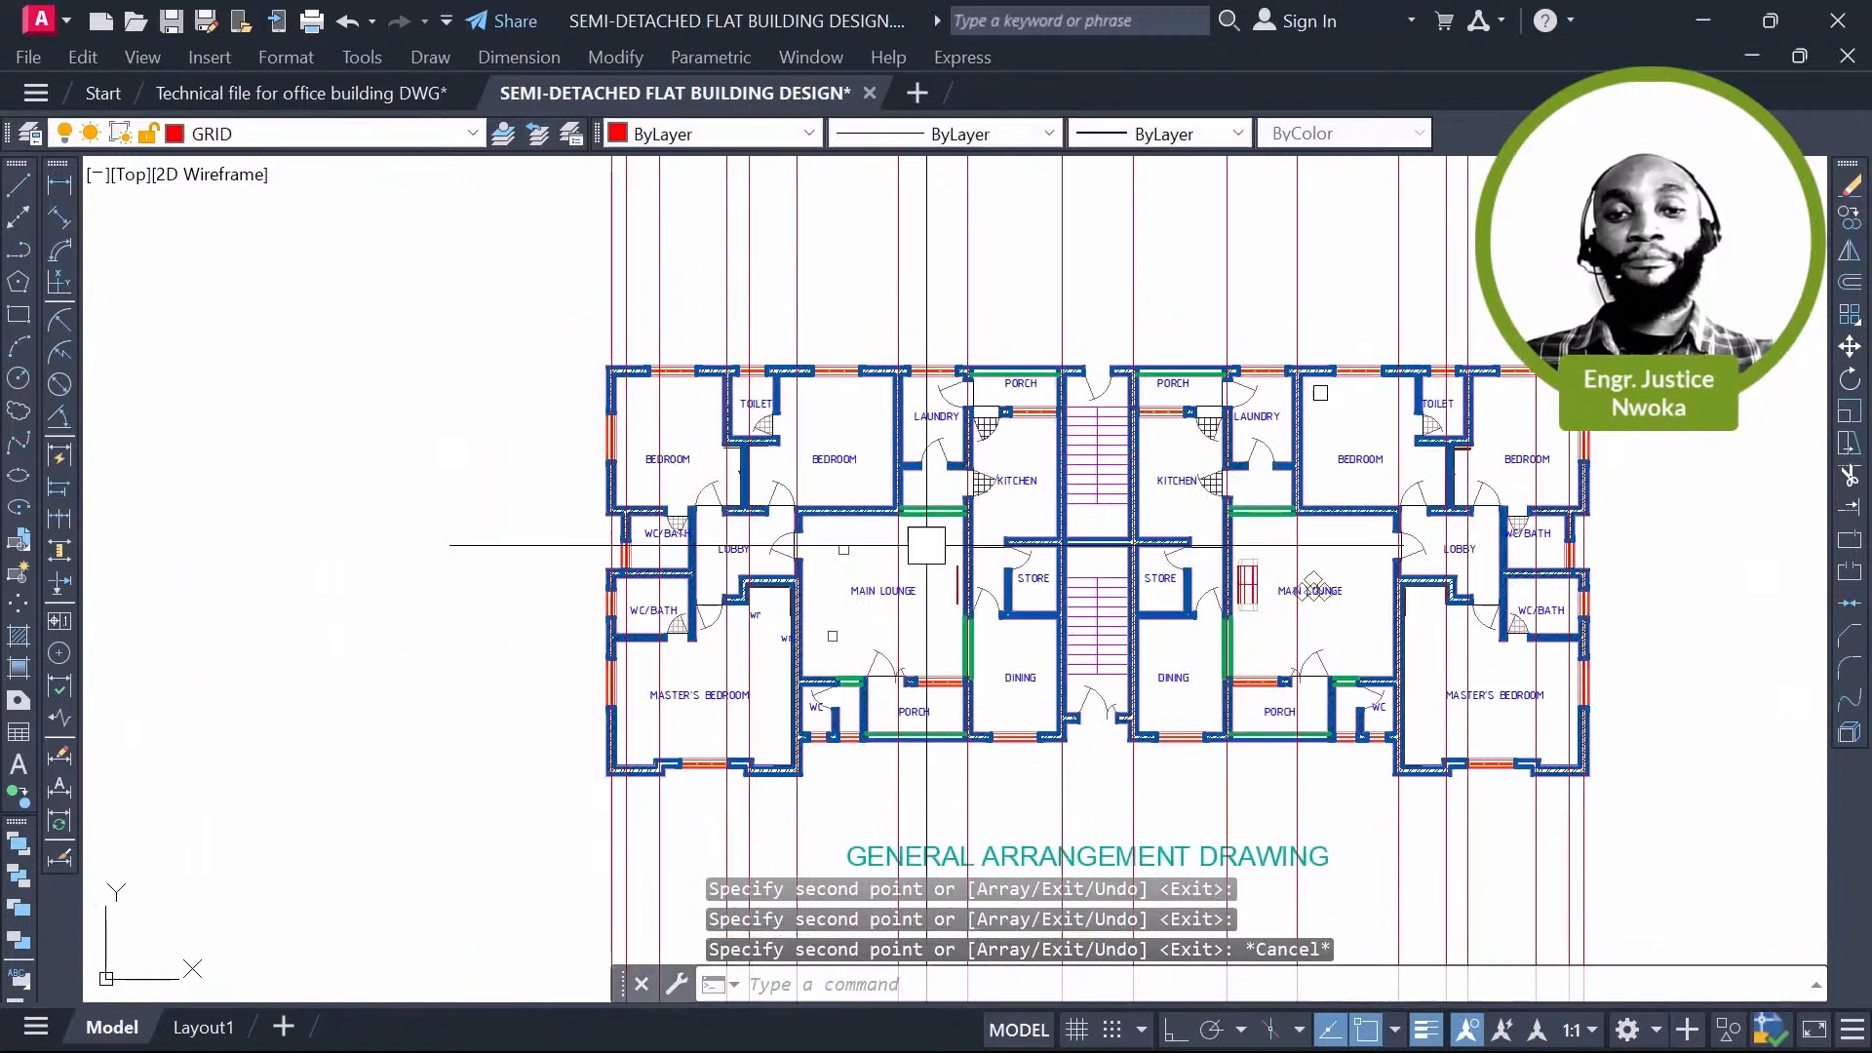
pyautogui.scroll(2, 844, 526)
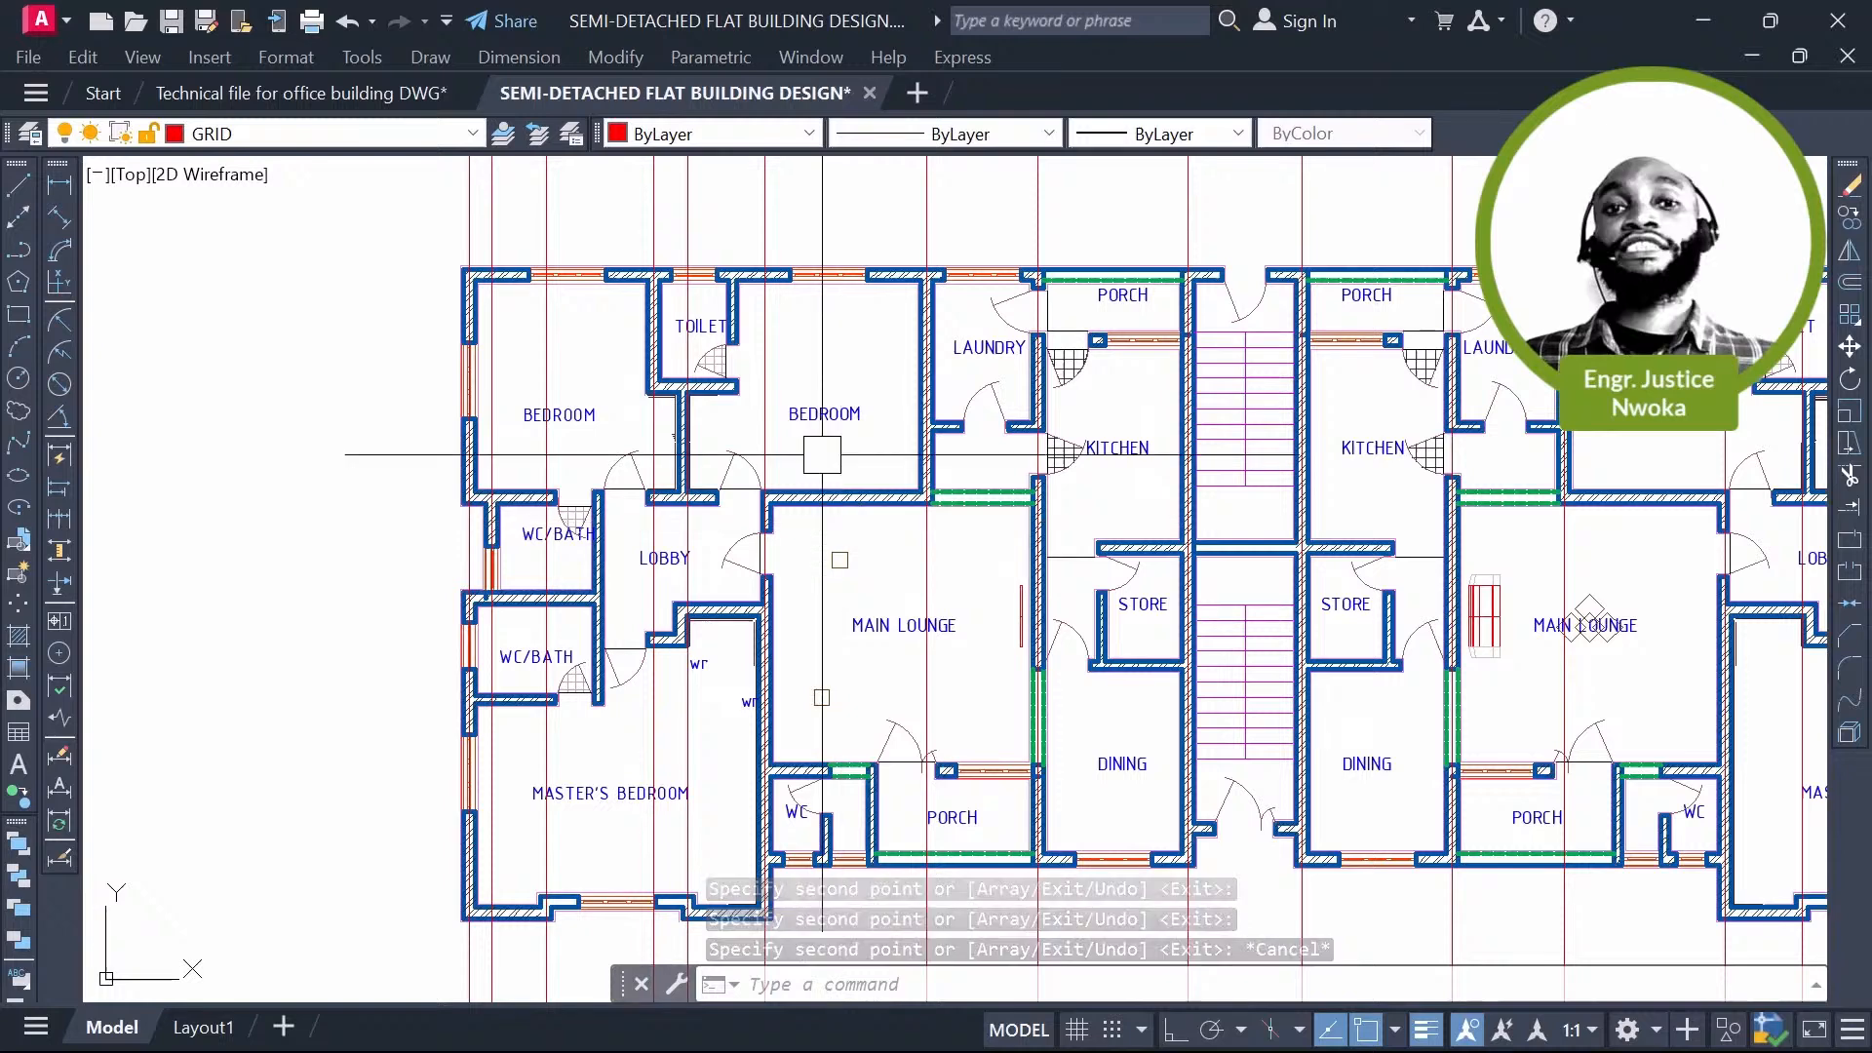
# Step: Erase the small square symbol in the right flat's bedroom next to the toilet
pyautogui.scroll(-2, 822, 455)
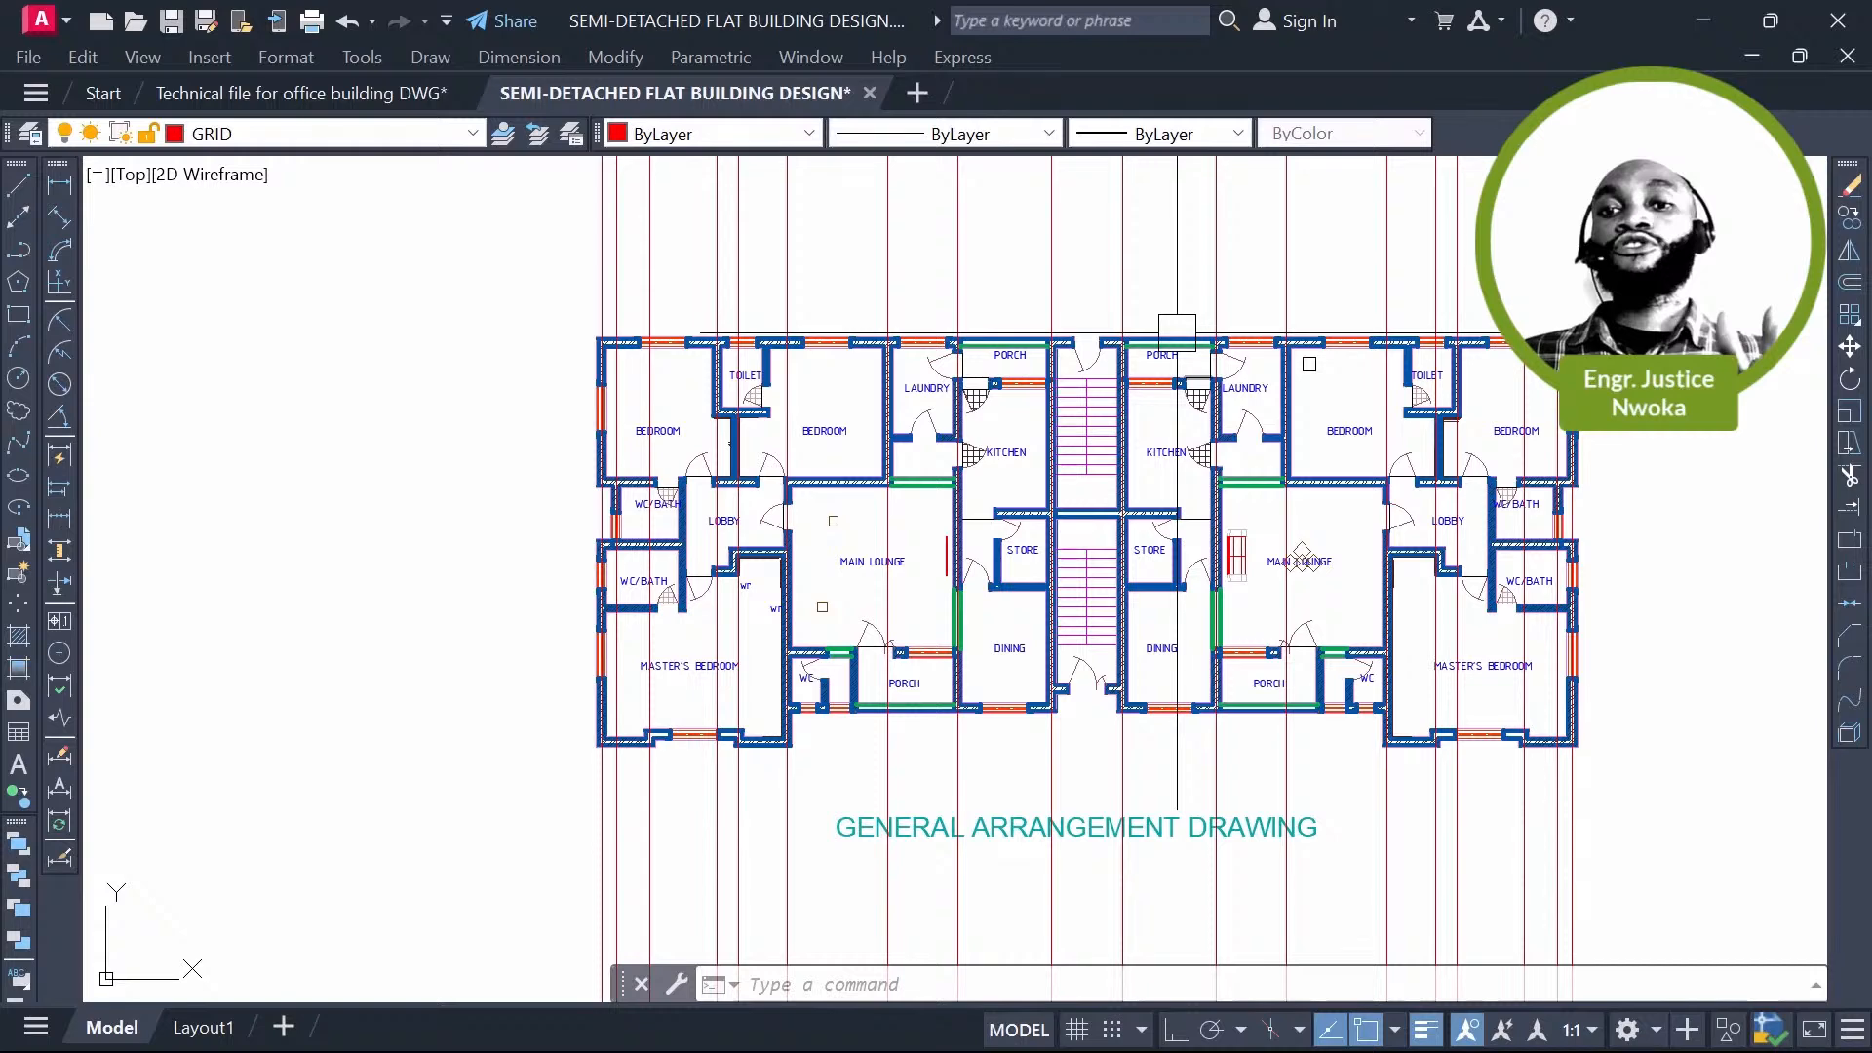
pyautogui.scroll(2, 1218, 209)
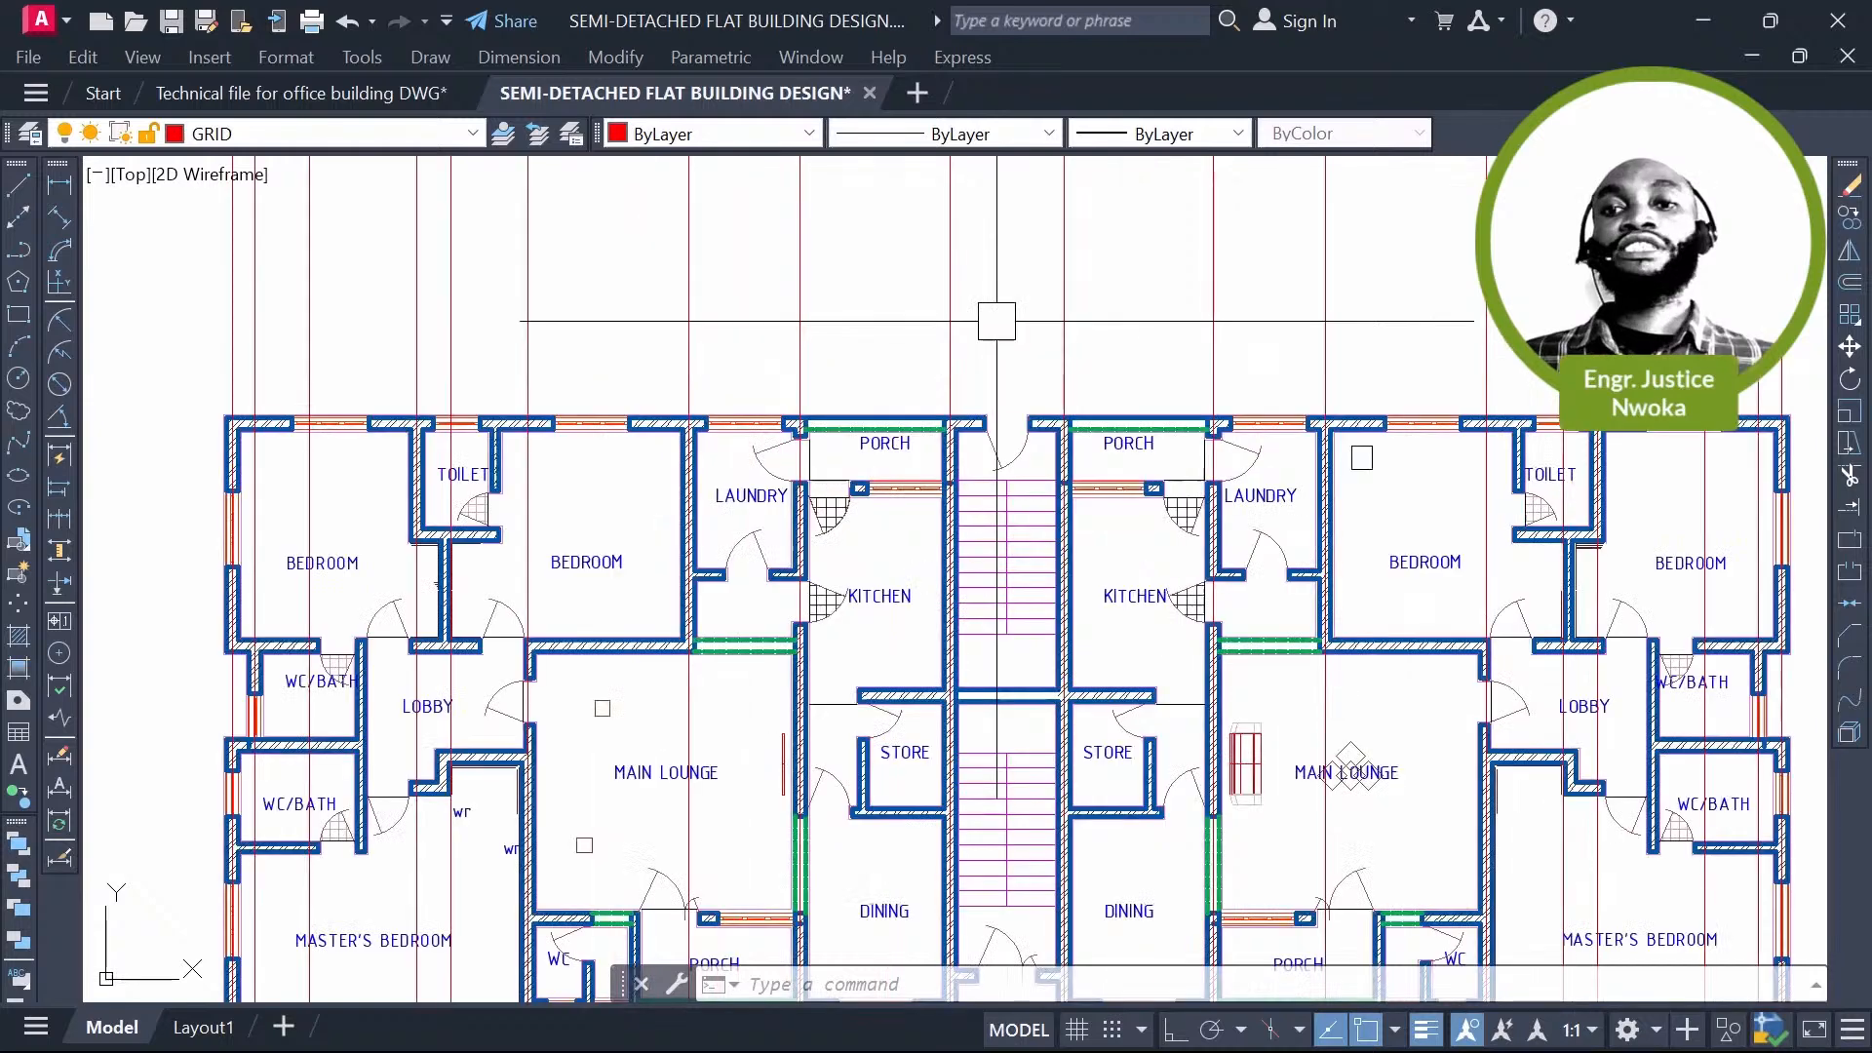
pyautogui.click(1363, 457)
pyautogui.write('e')
pyautogui.press('Return')
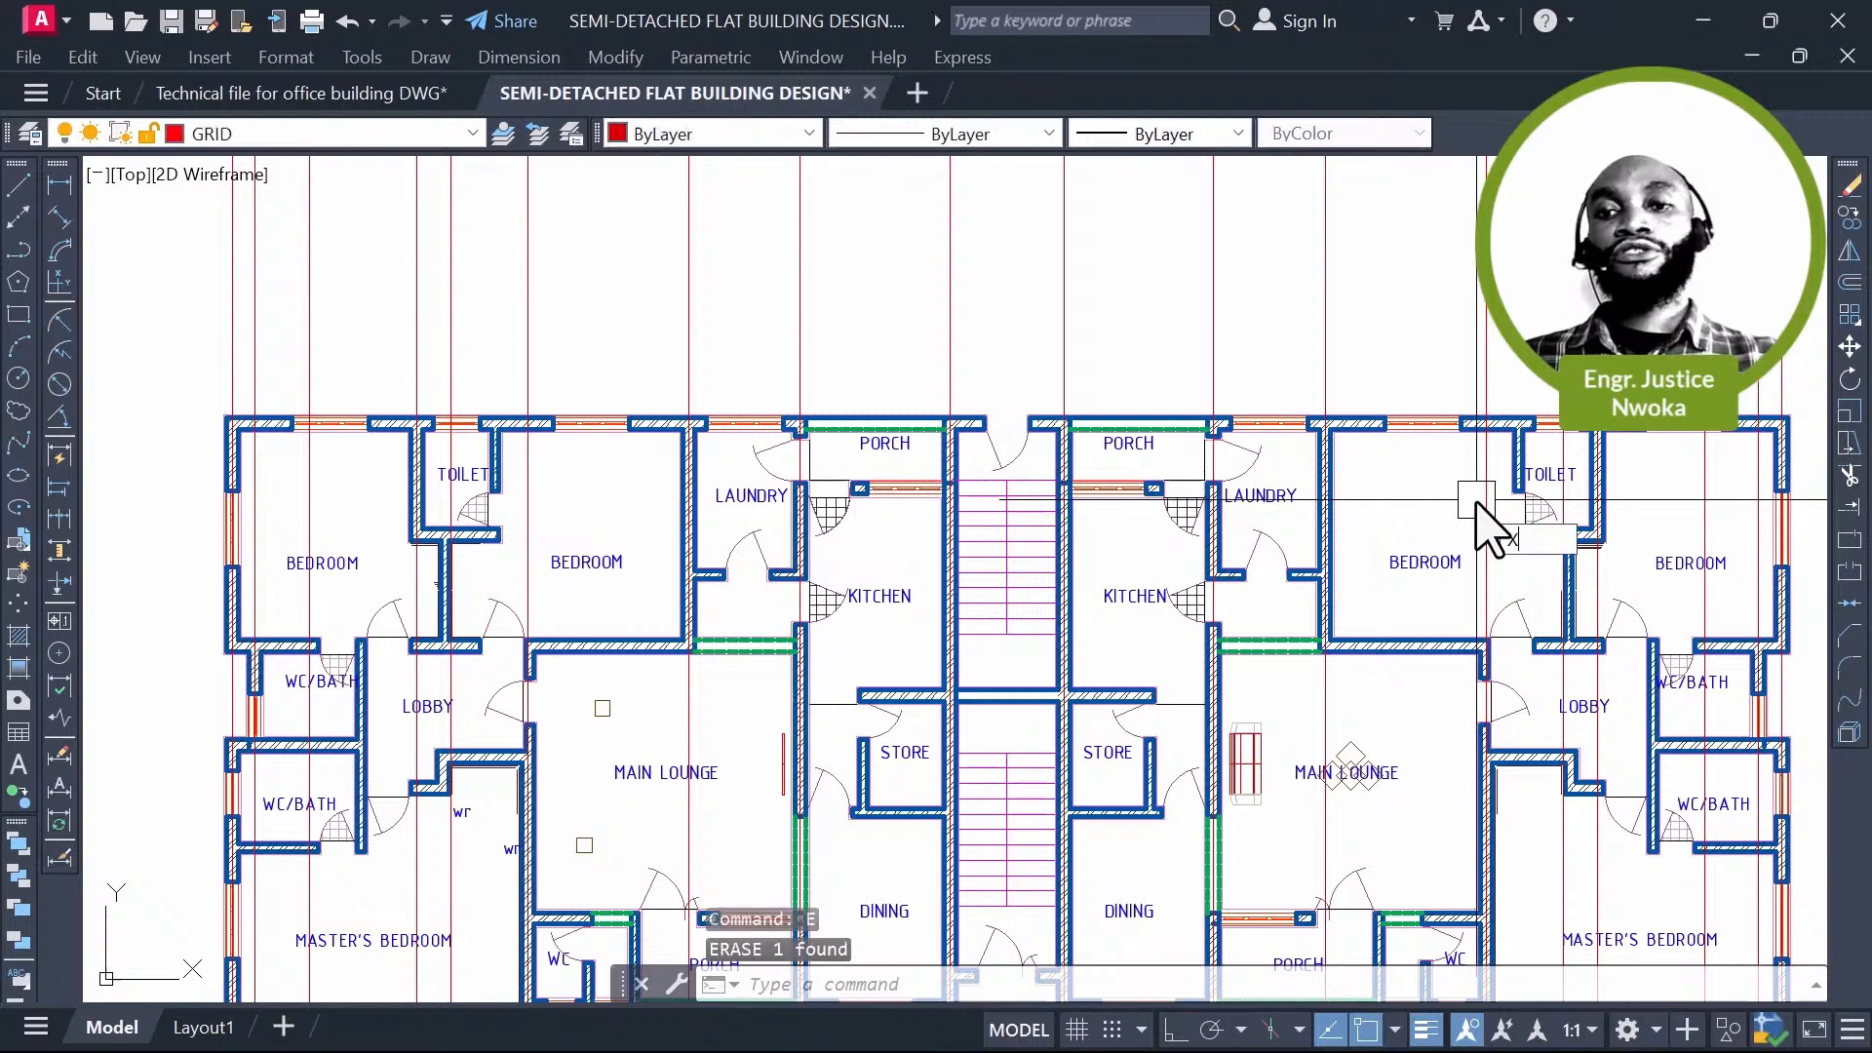
# Step: Draw a horizontal construction line through the midpoint of the wall end beside the left flat's rear bedroom window
pyautogui.write('xl')
pyautogui.press('Return')
pyautogui.write('h')
pyautogui.press('Return')
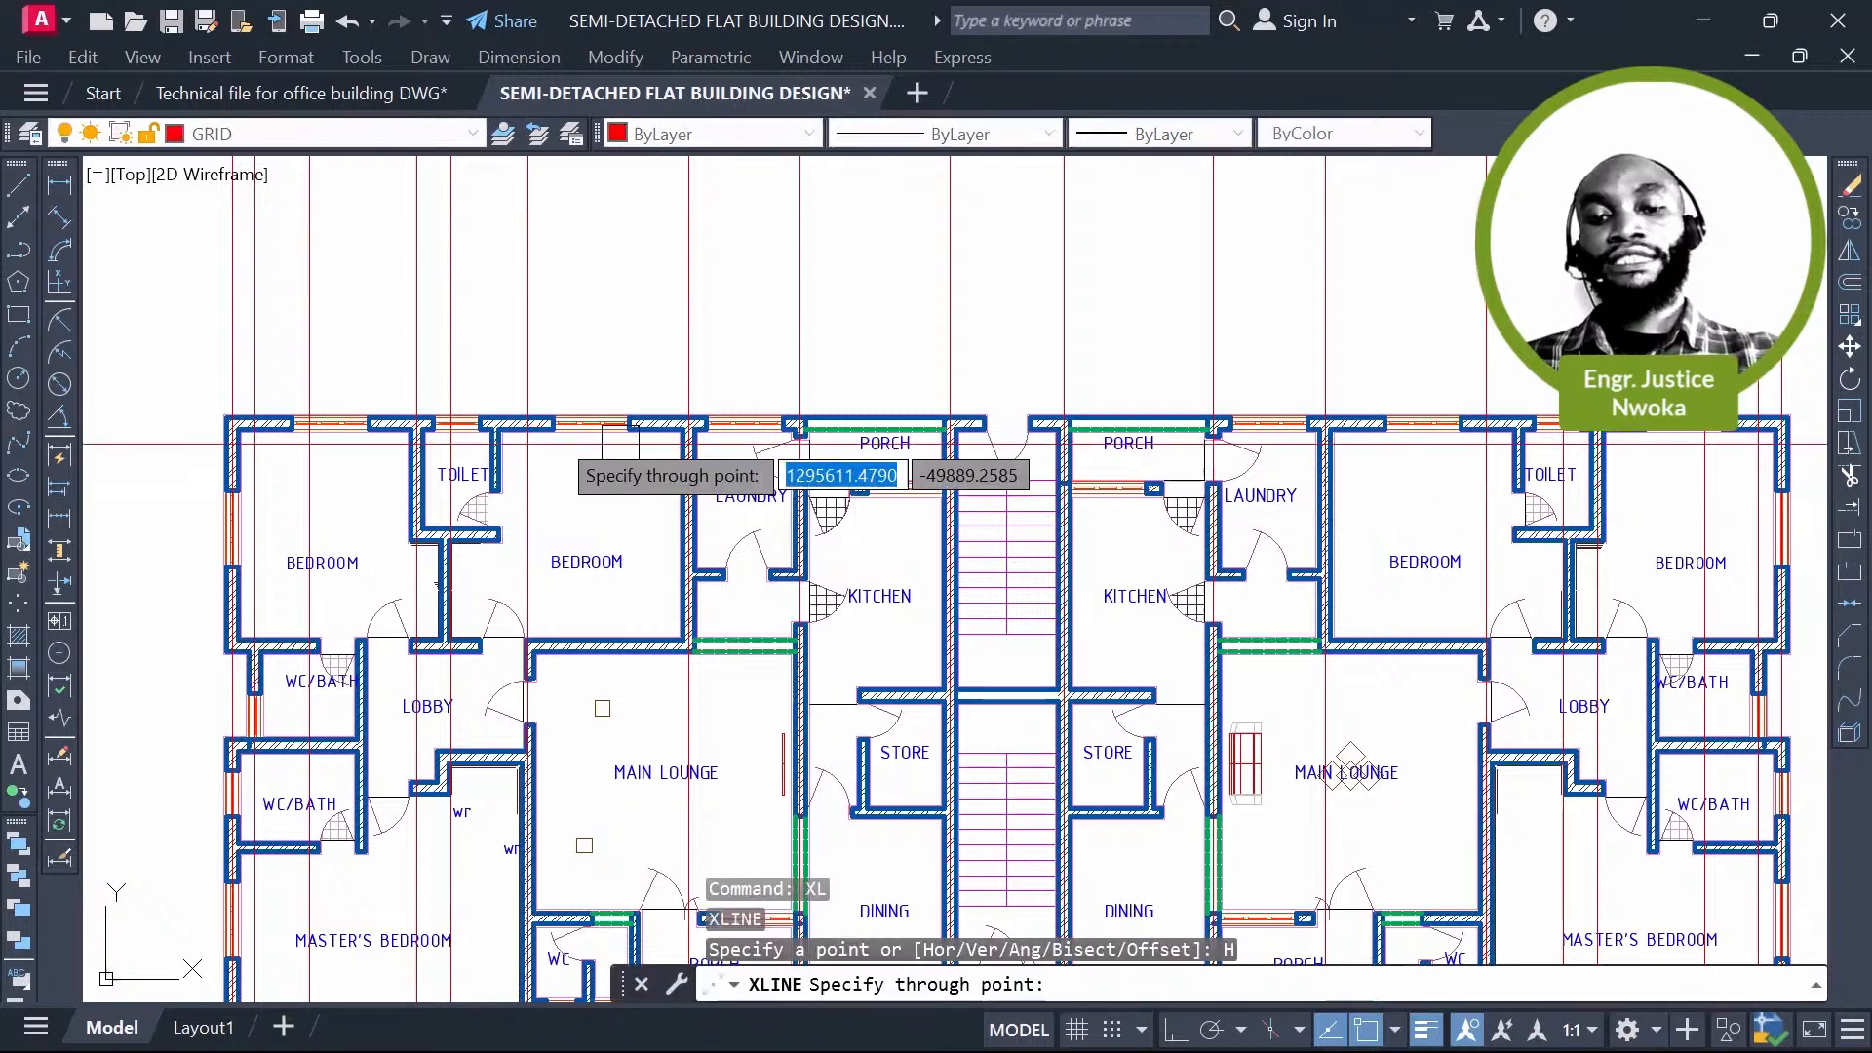
pyautogui.scroll(8, 277, 415)
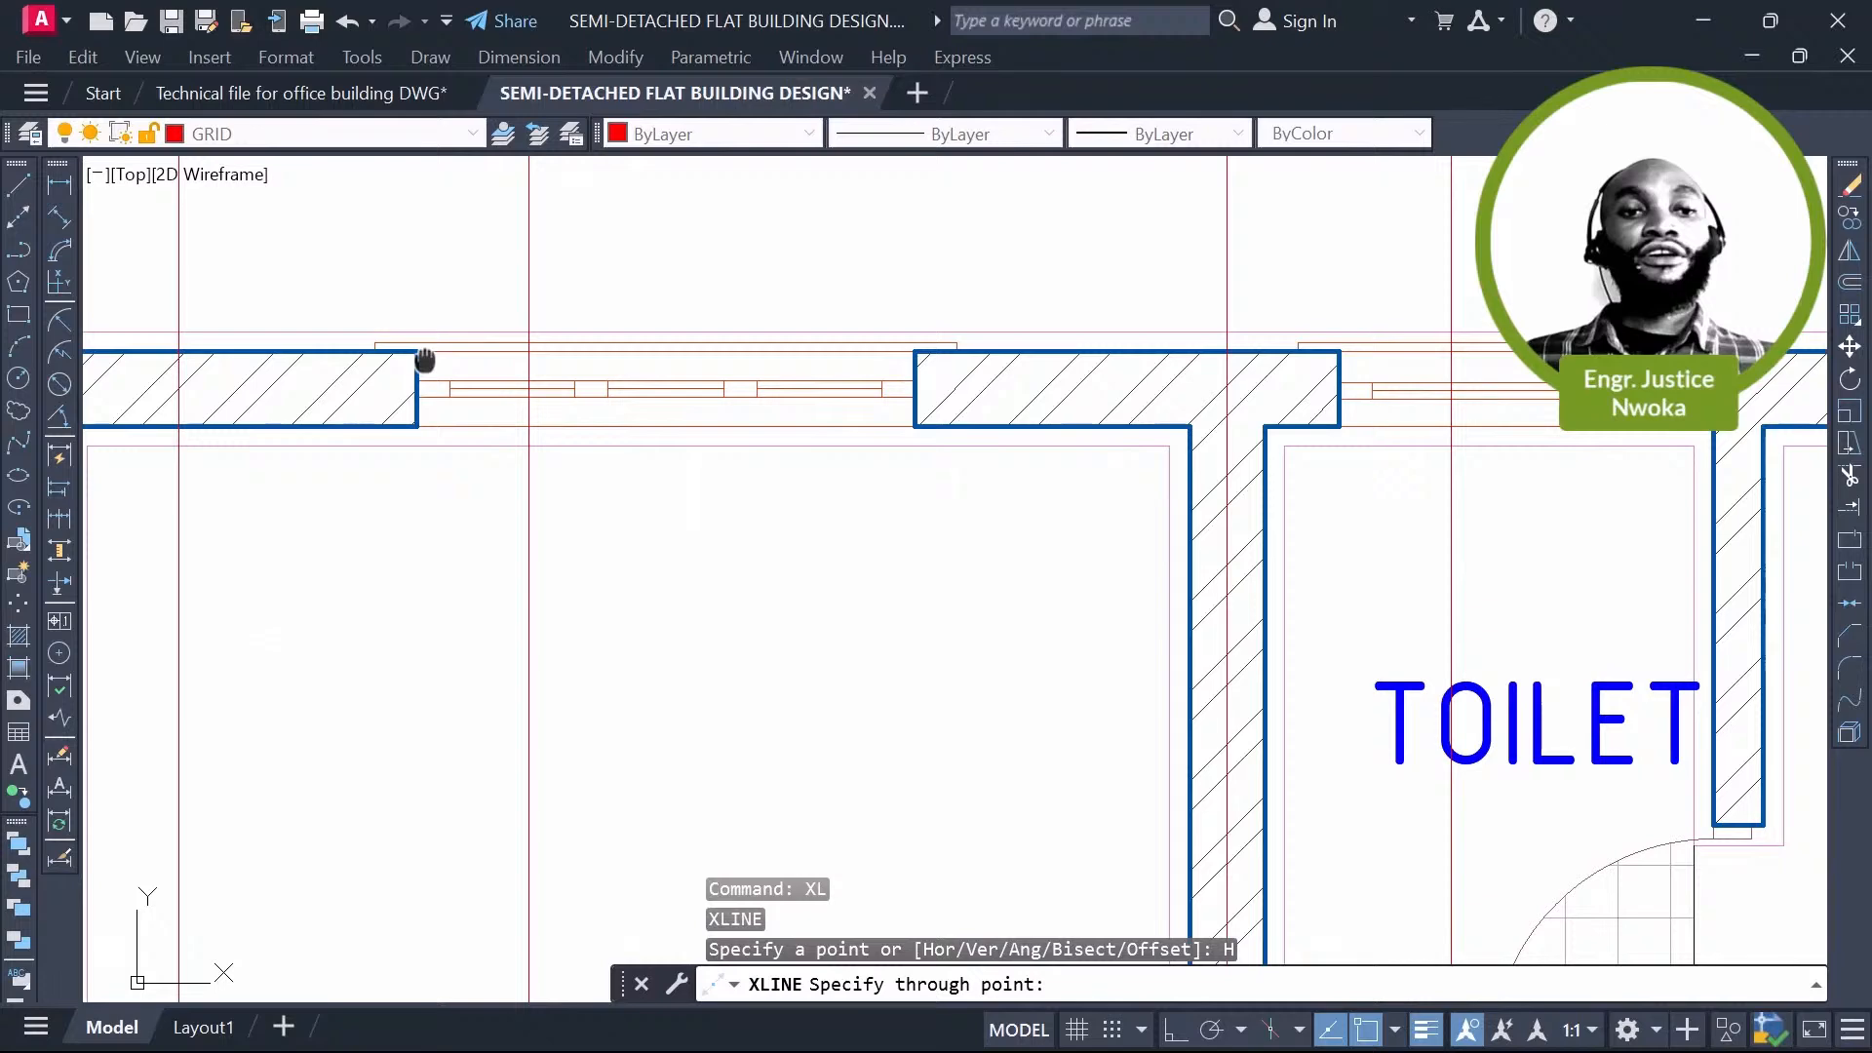
pyautogui.scroll(6, 425, 361)
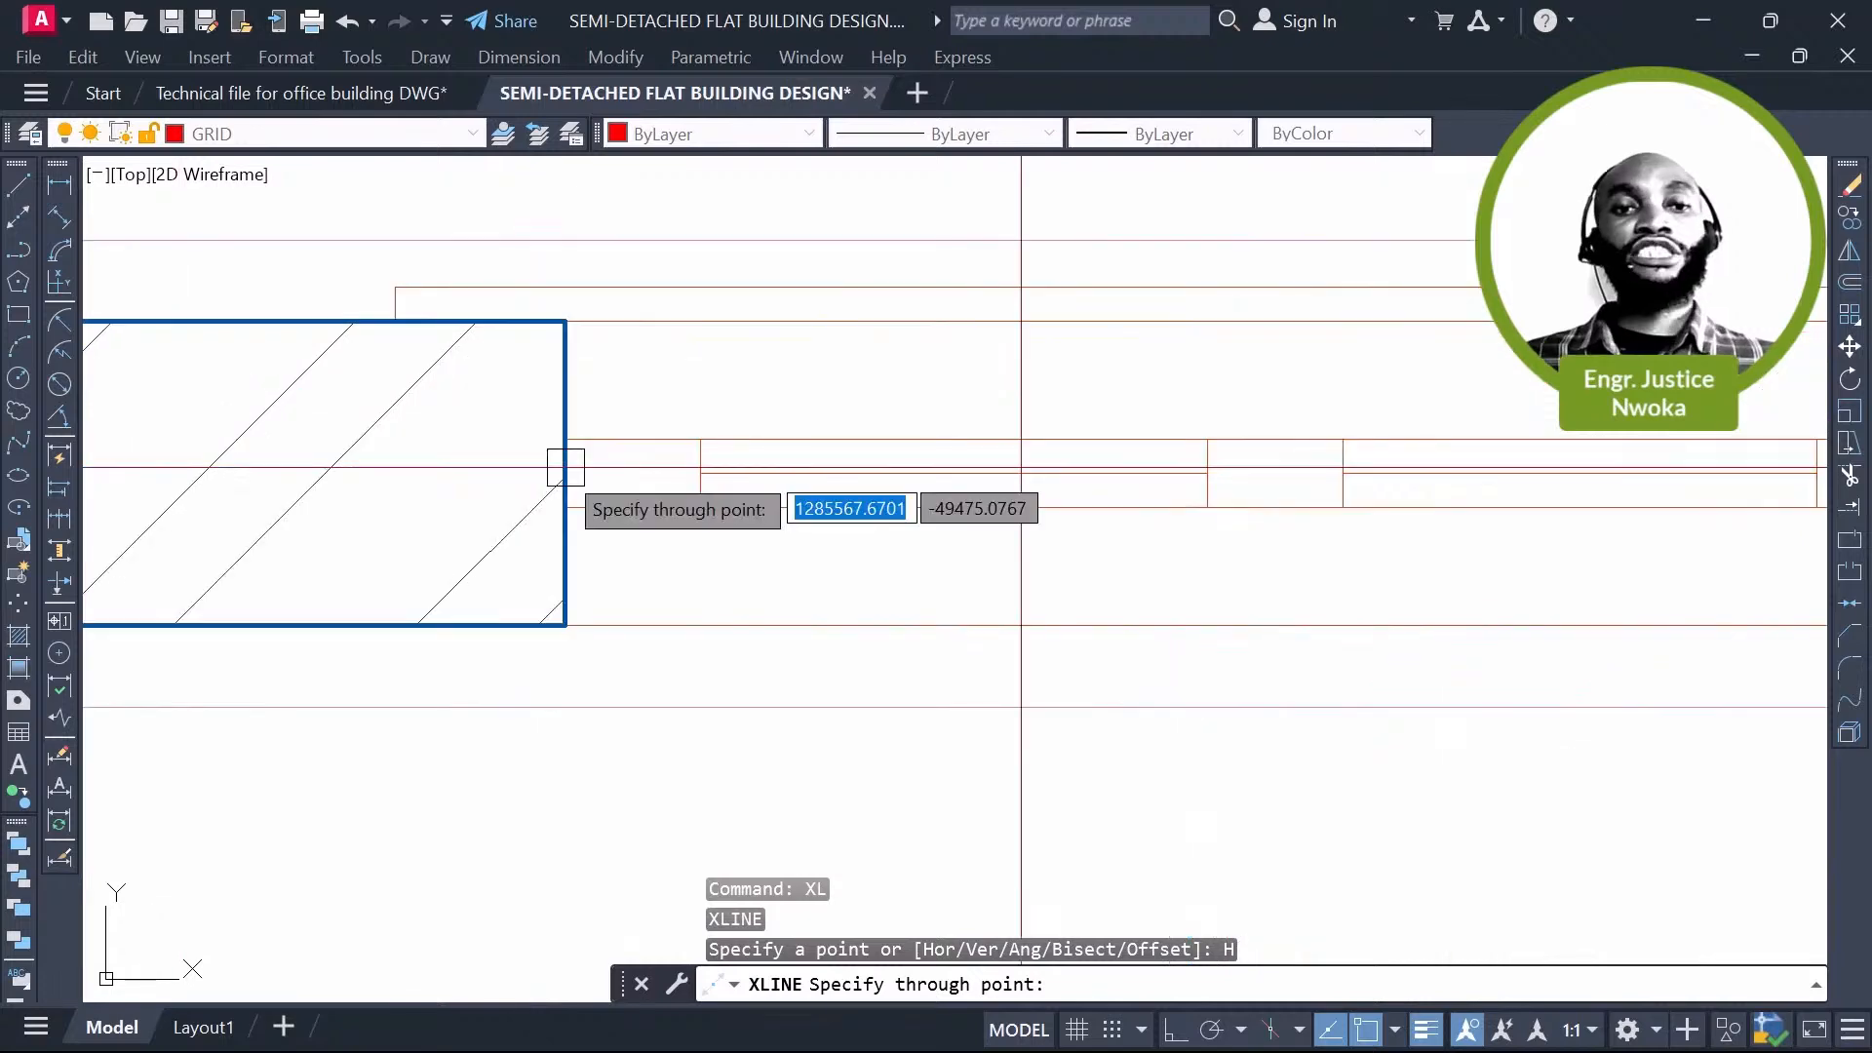
pyautogui.click(562, 470)
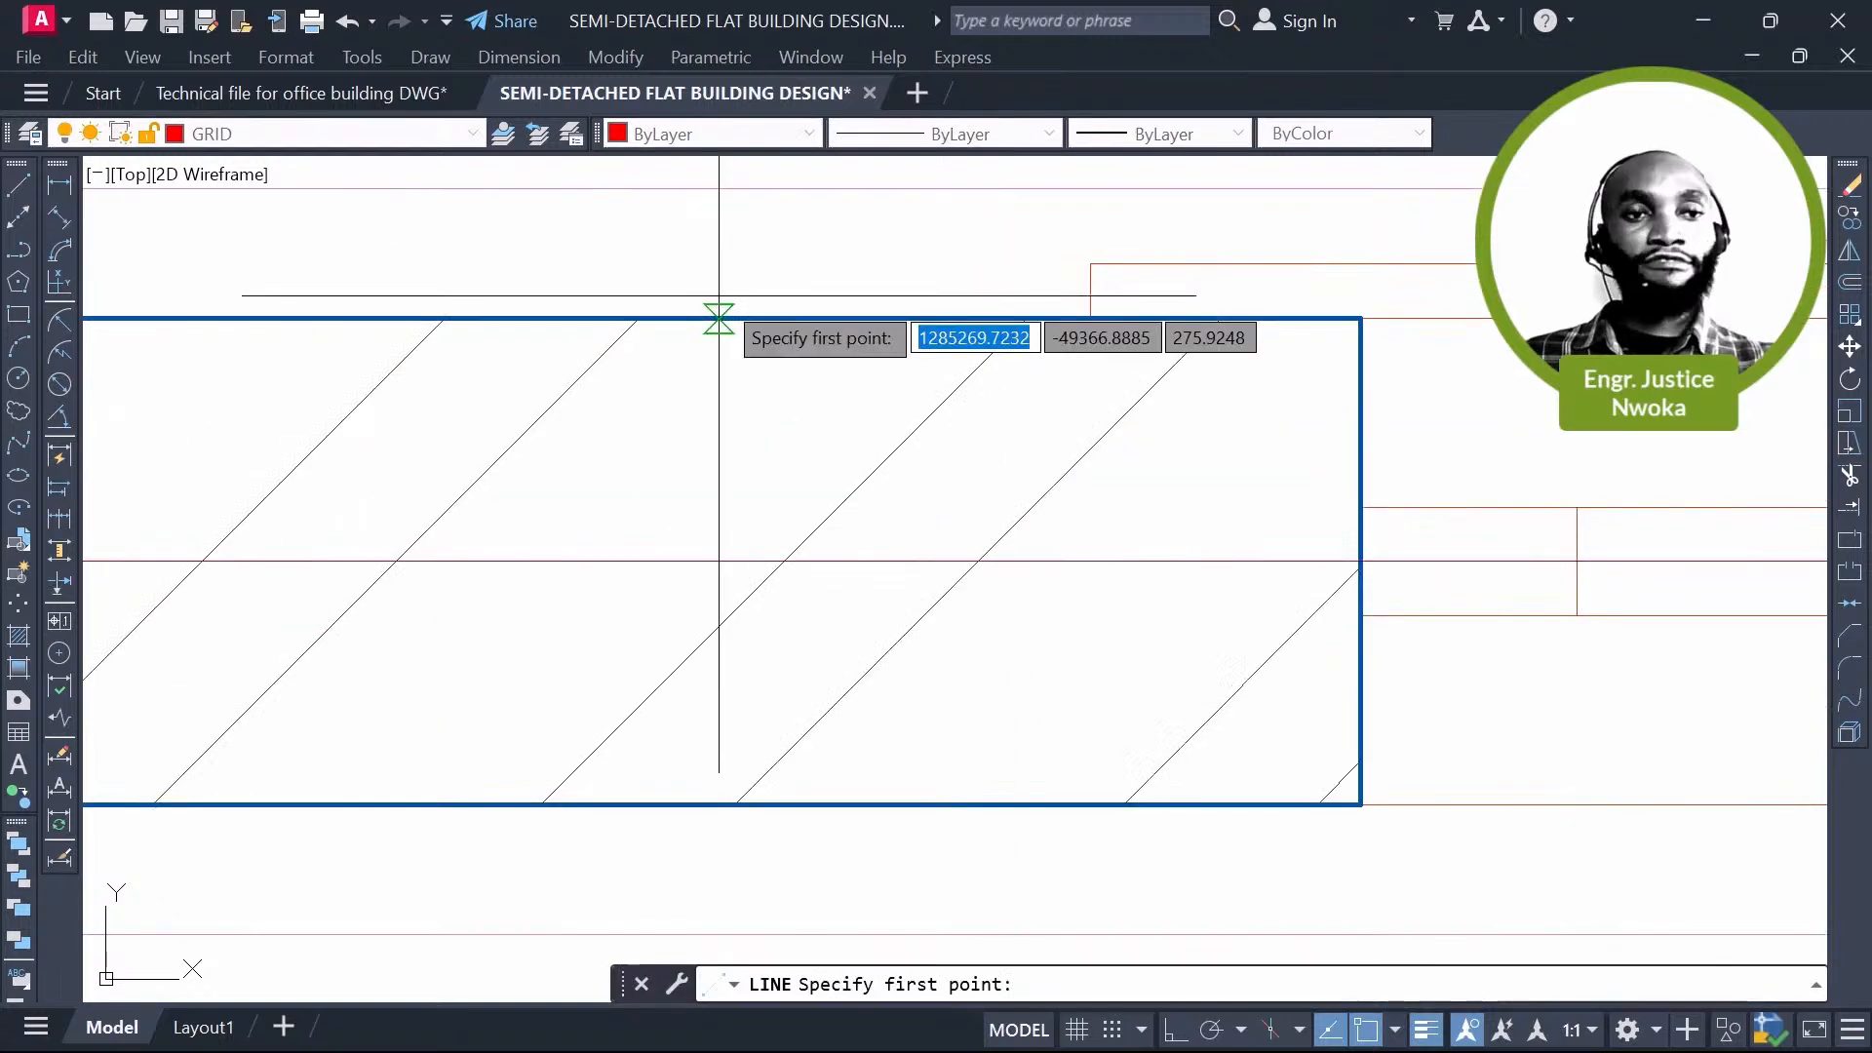
# Step: Draw a temporary line across the wall thickness to check the horizontal grid line's centring, and erase it
pyautogui.click(719, 318)
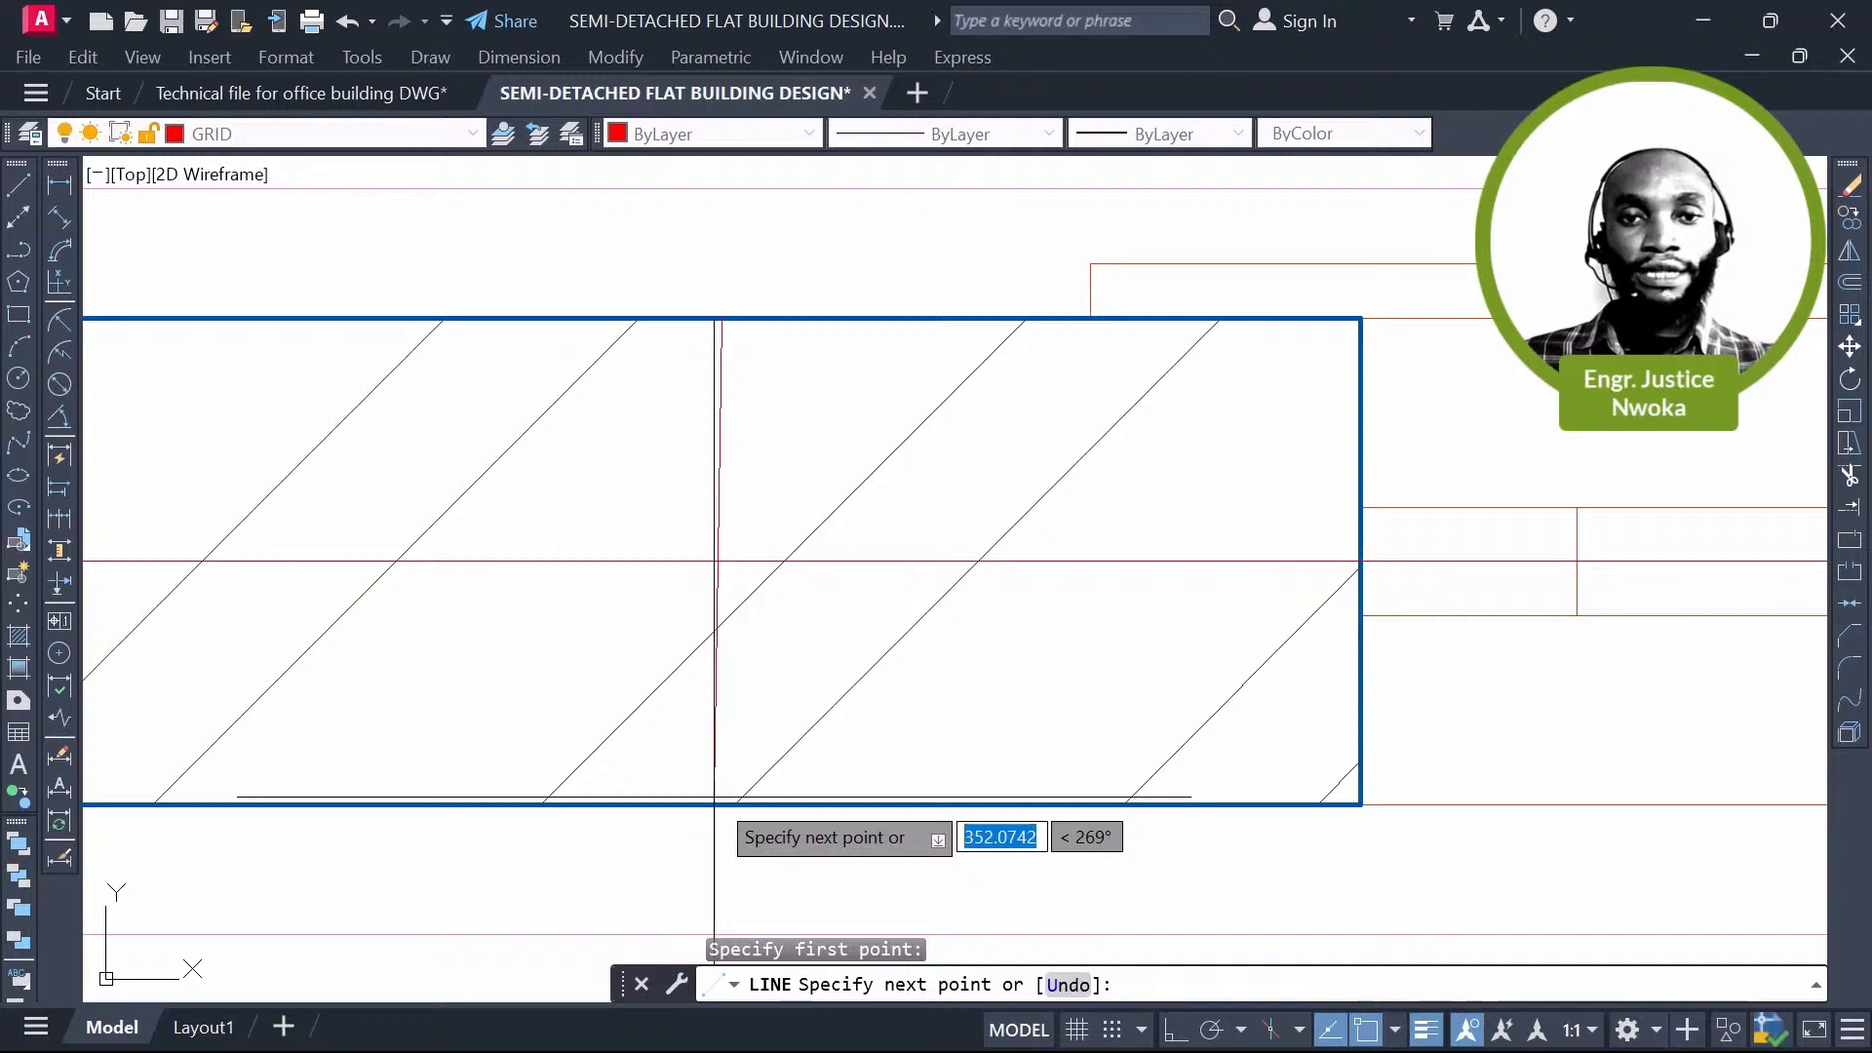
pyautogui.press('Escape')
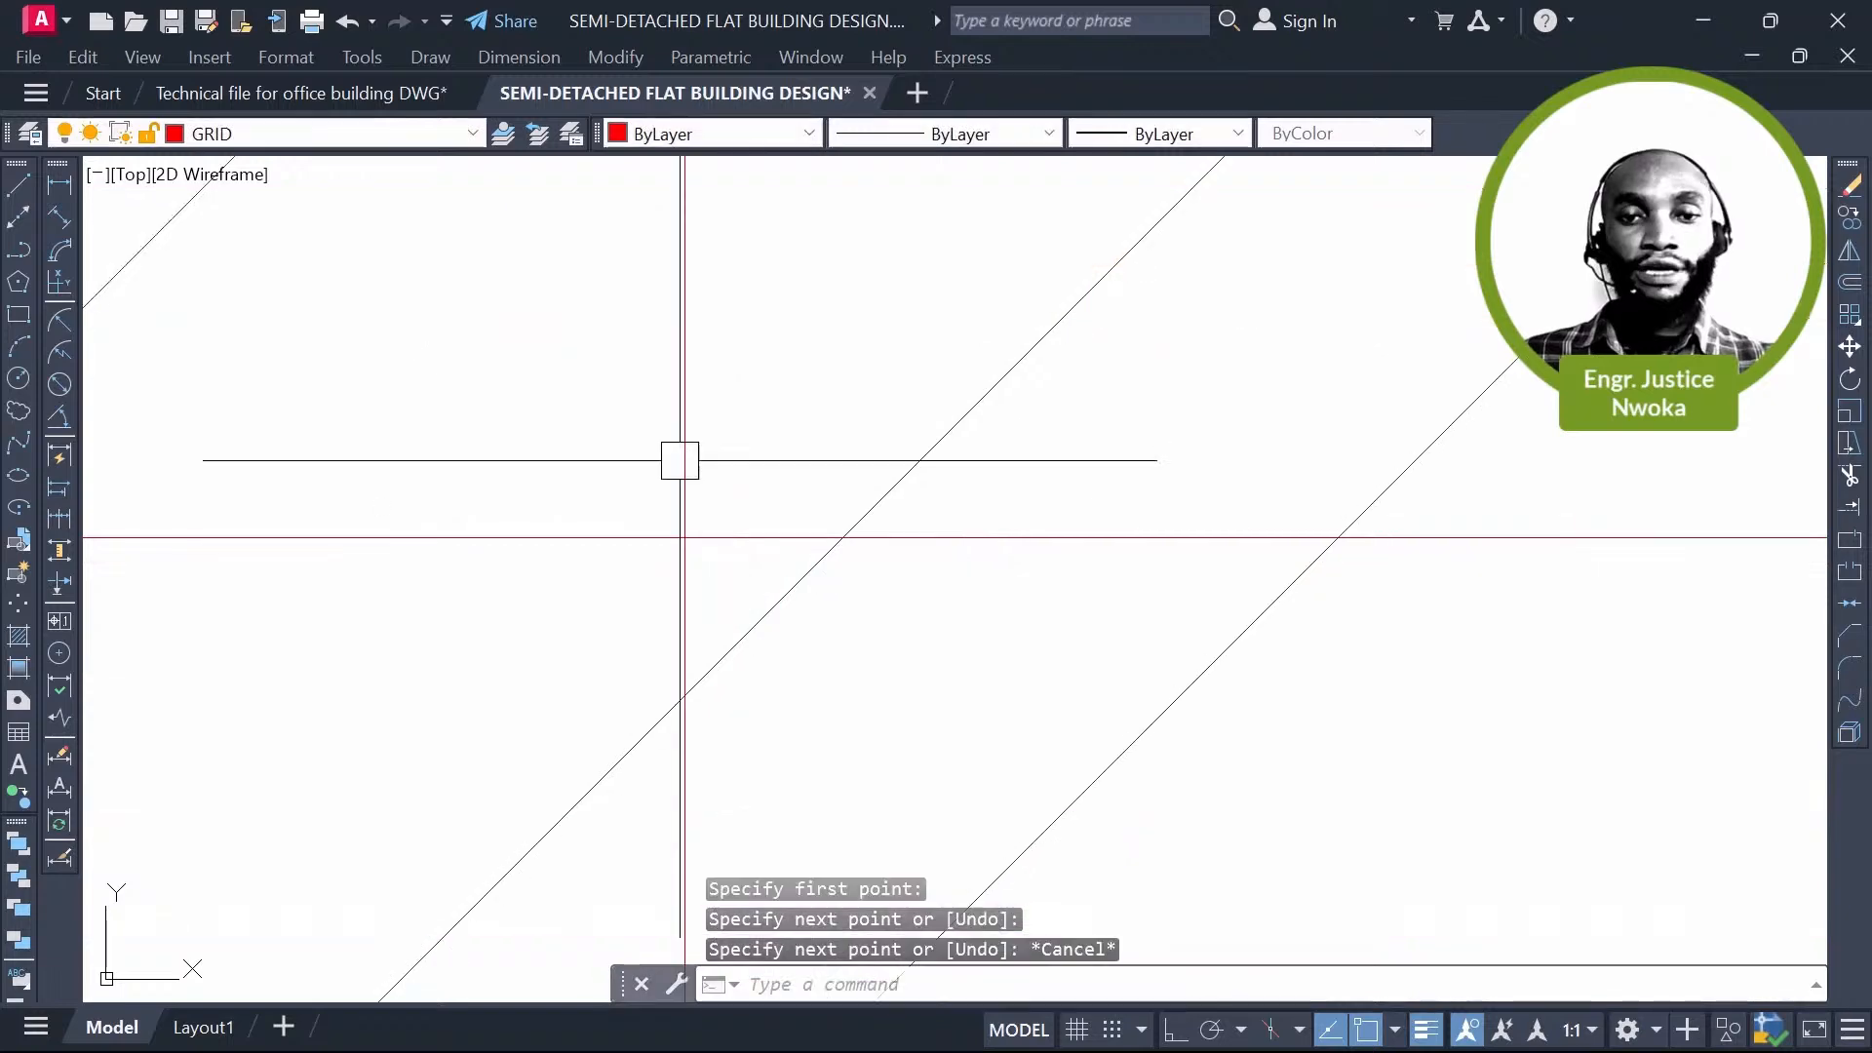
pyautogui.scroll(2, 682, 532)
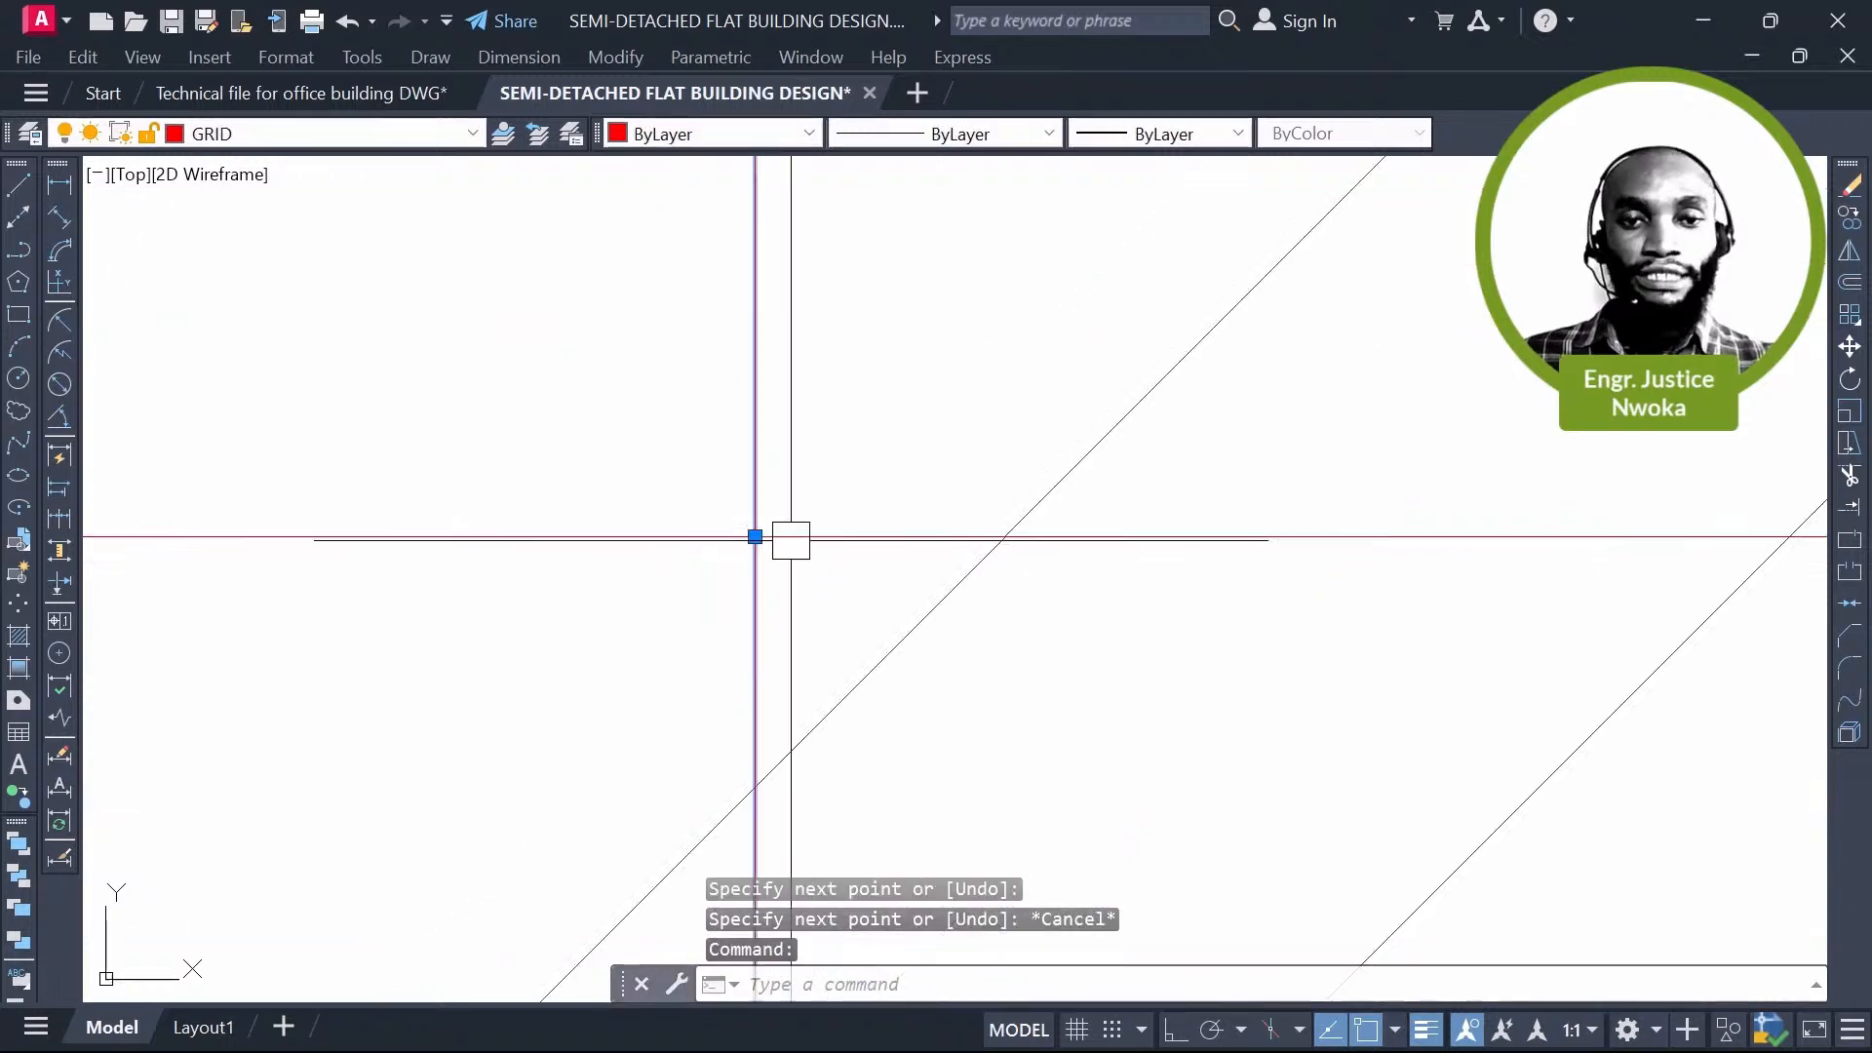
pyautogui.write('e')
pyautogui.press('Return')
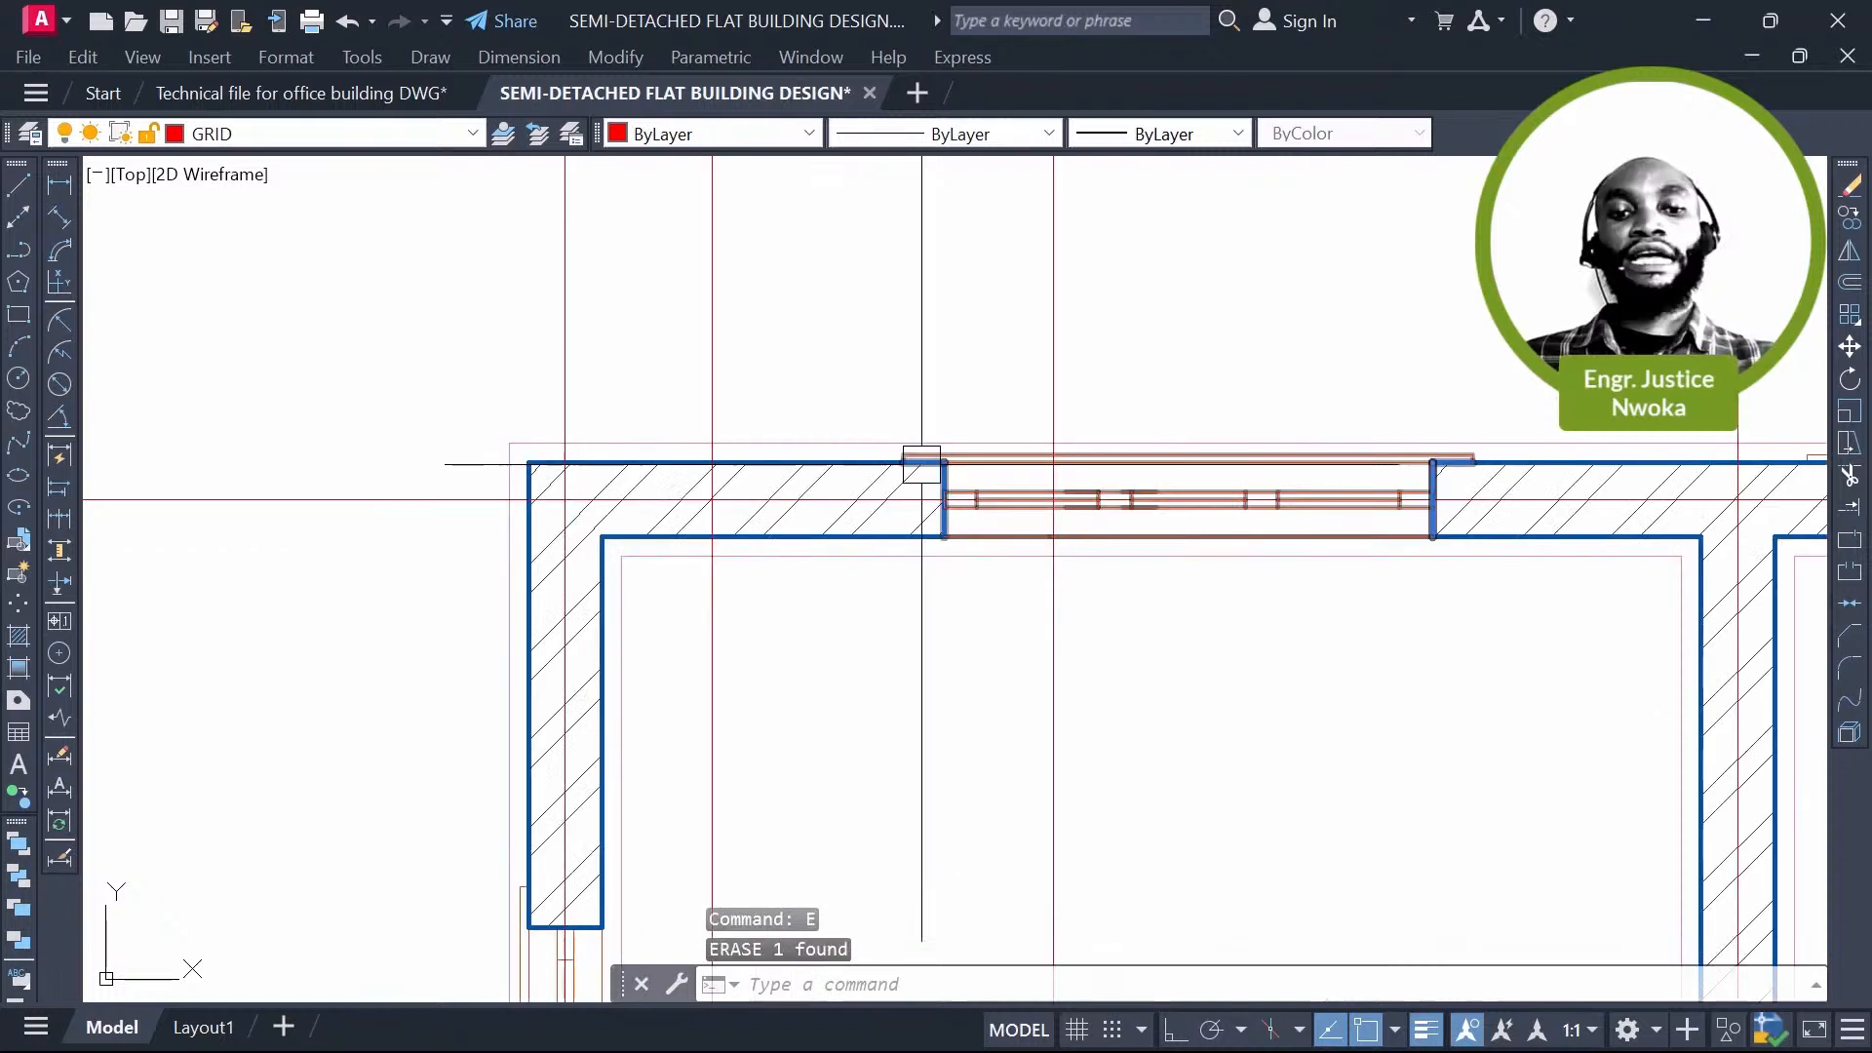
# Step: Copy the horizontal grid line from the left flat's outer rear corner onto the wall in front of the toilet
pyautogui.click(856, 499)
pyautogui.write('co')
pyautogui.press('Return')
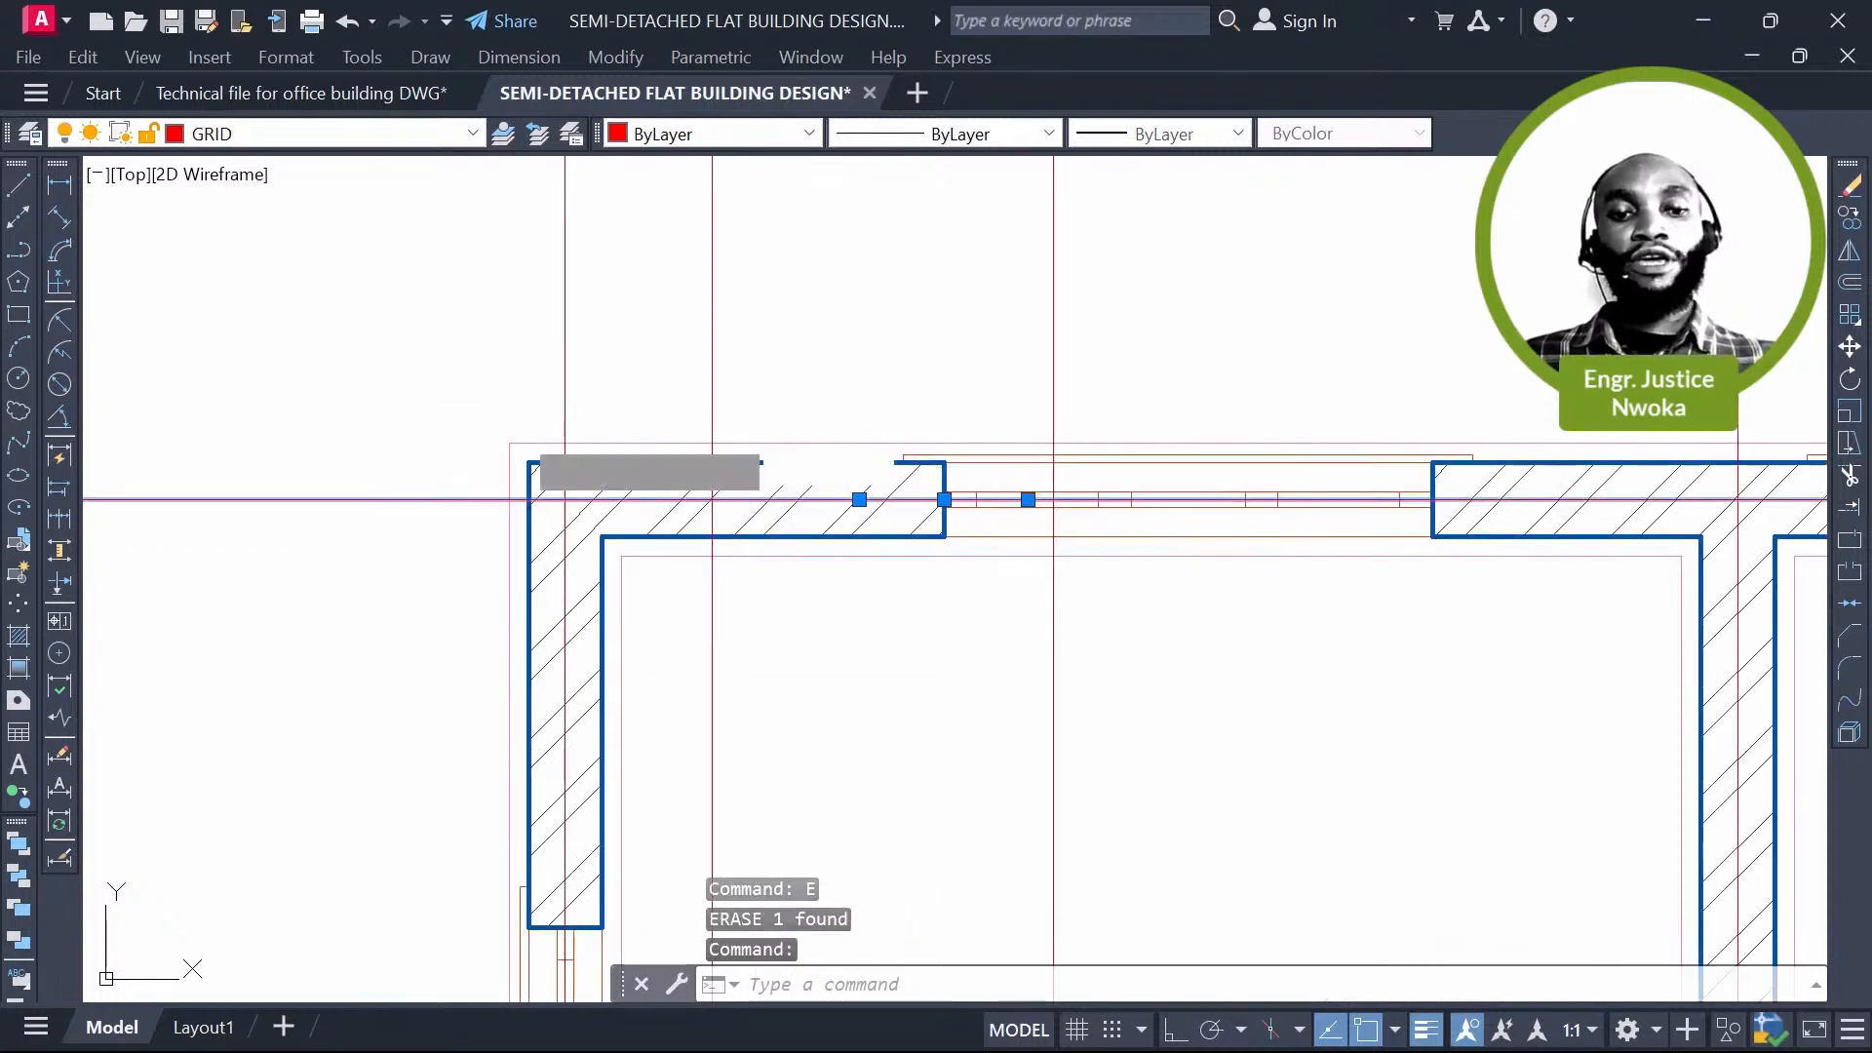
pyautogui.scroll(6, 529, 457)
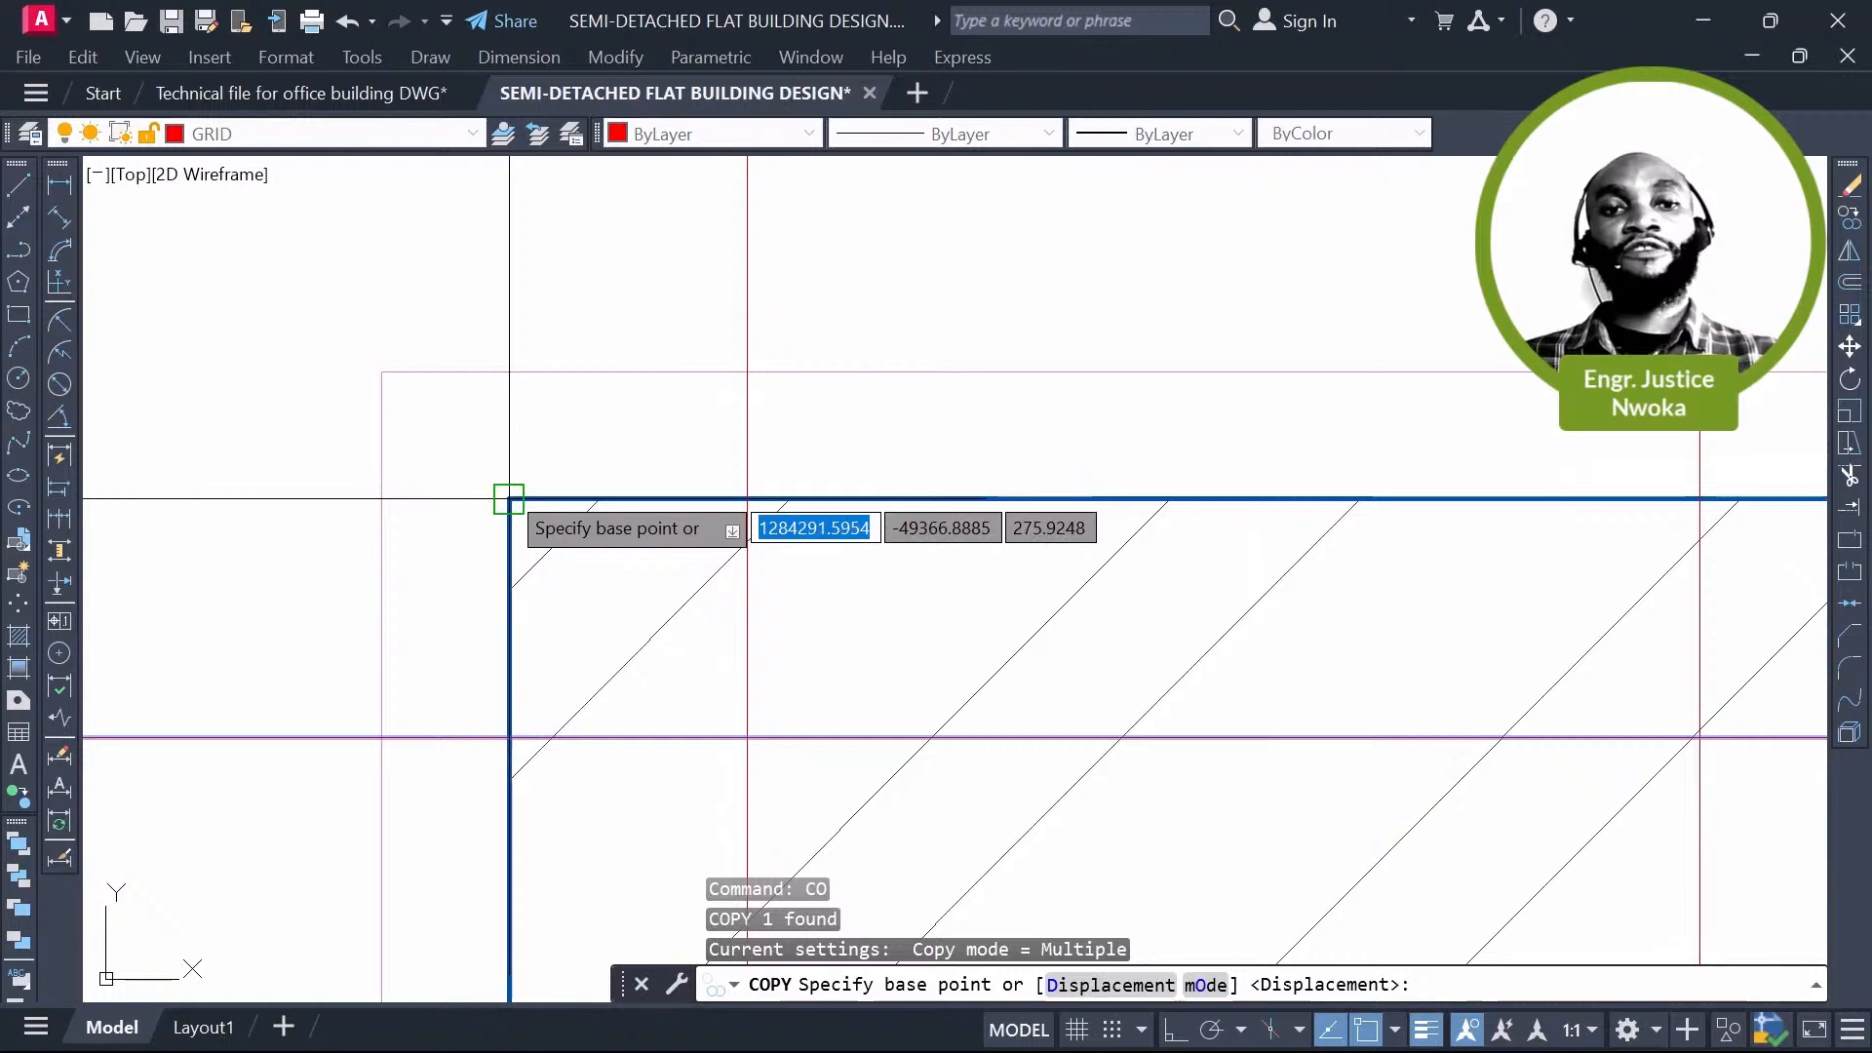
pyautogui.click(508, 499)
pyautogui.scroll(-5, 875, 431)
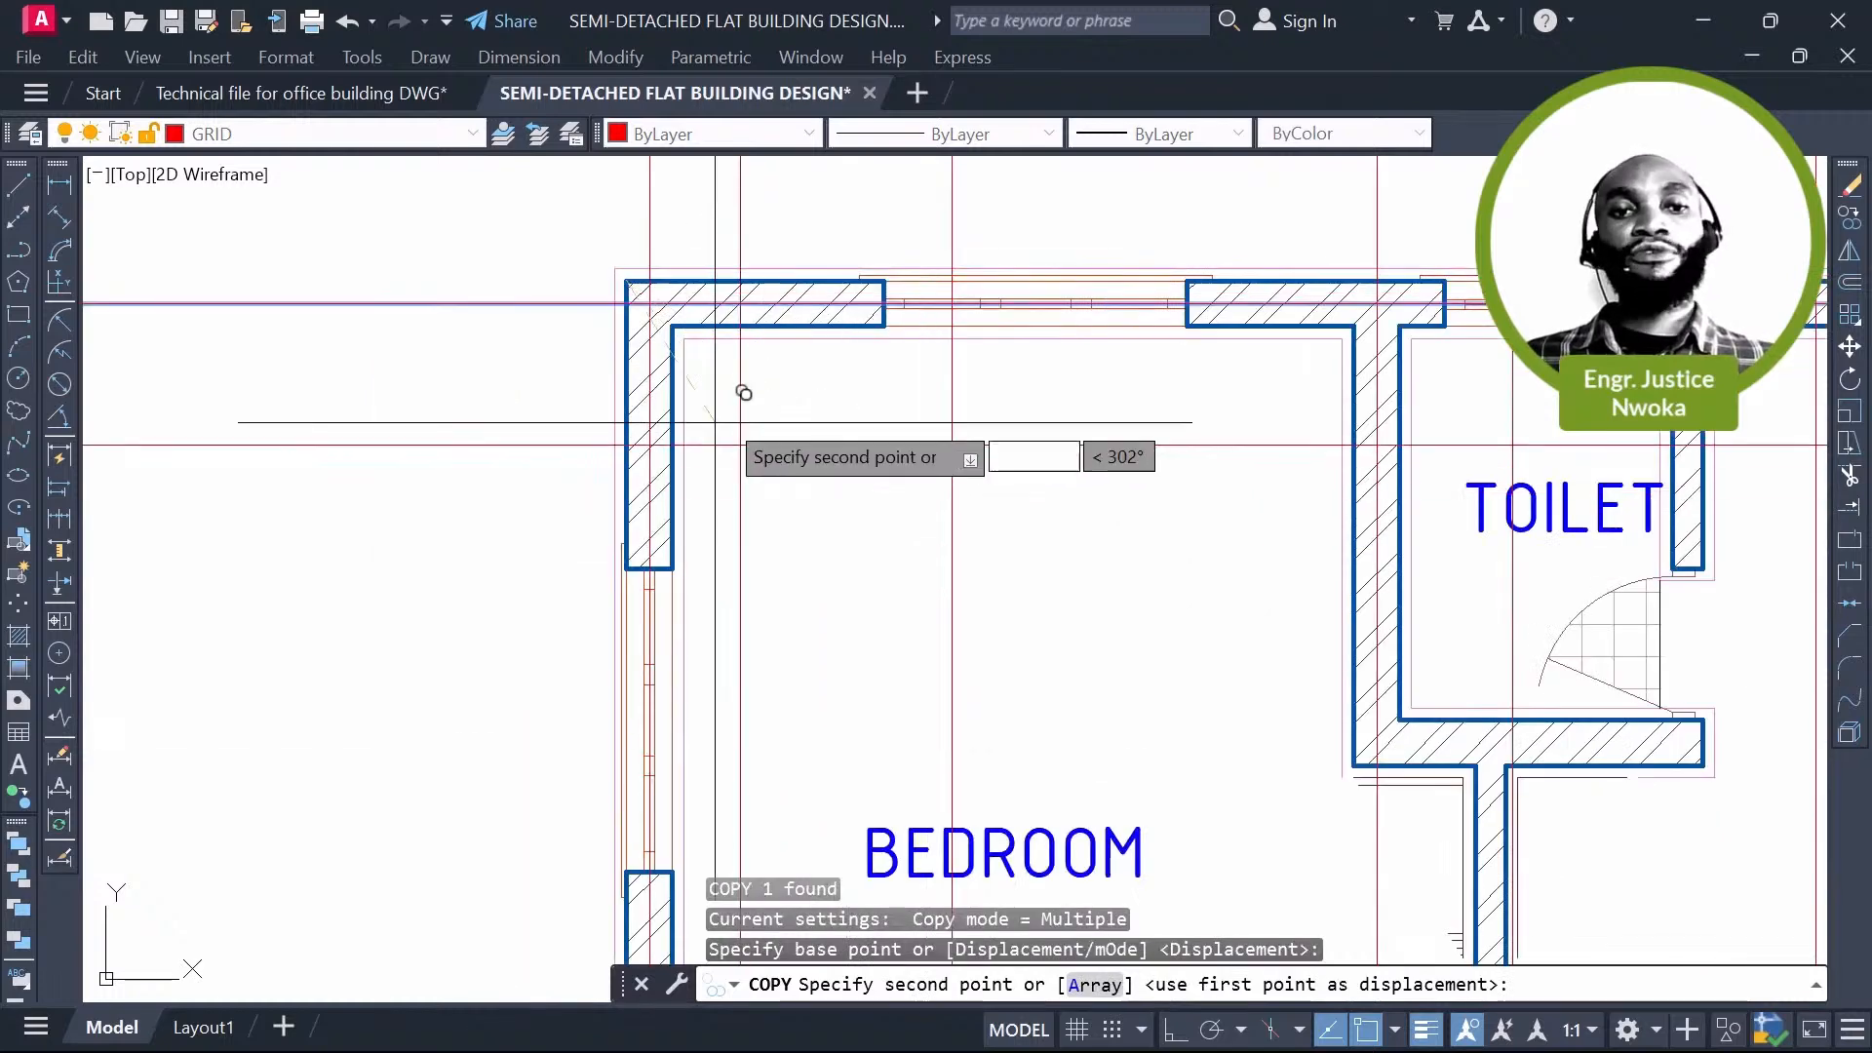
pyautogui.scroll(-3, 868, 441)
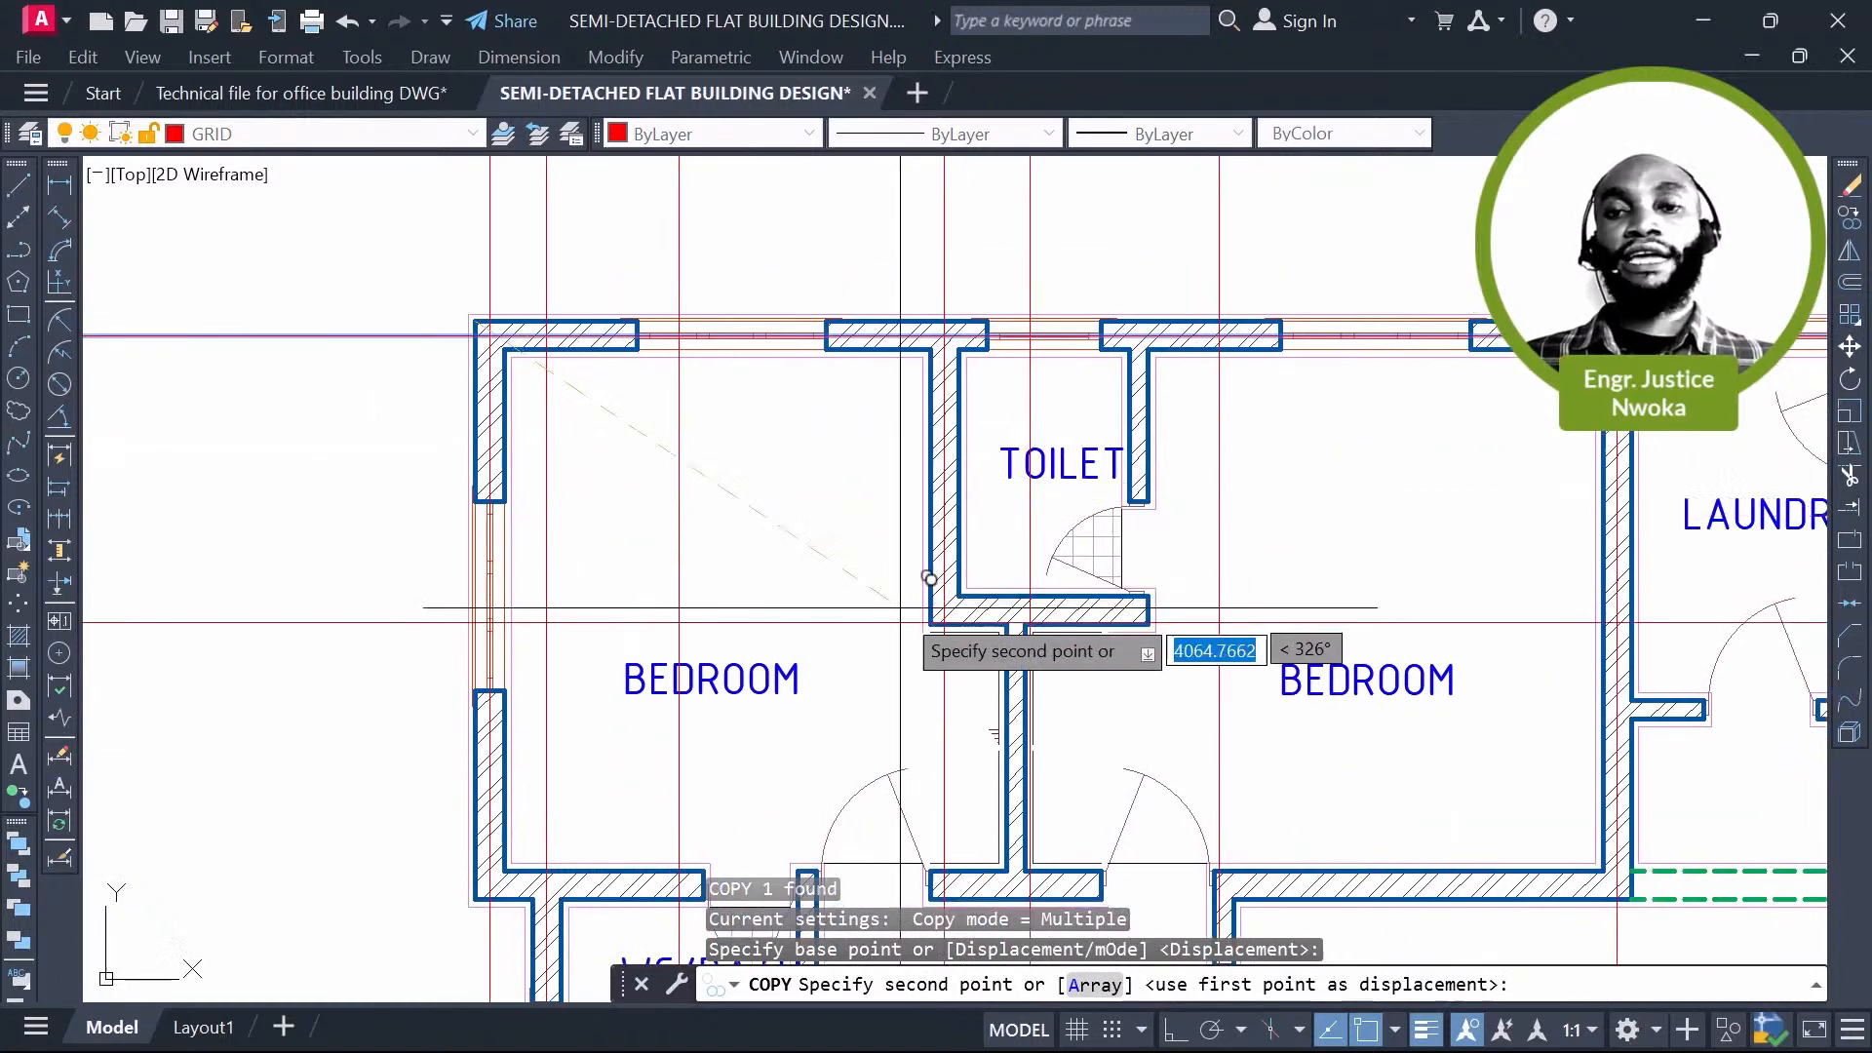
pyautogui.scroll(8, 929, 578)
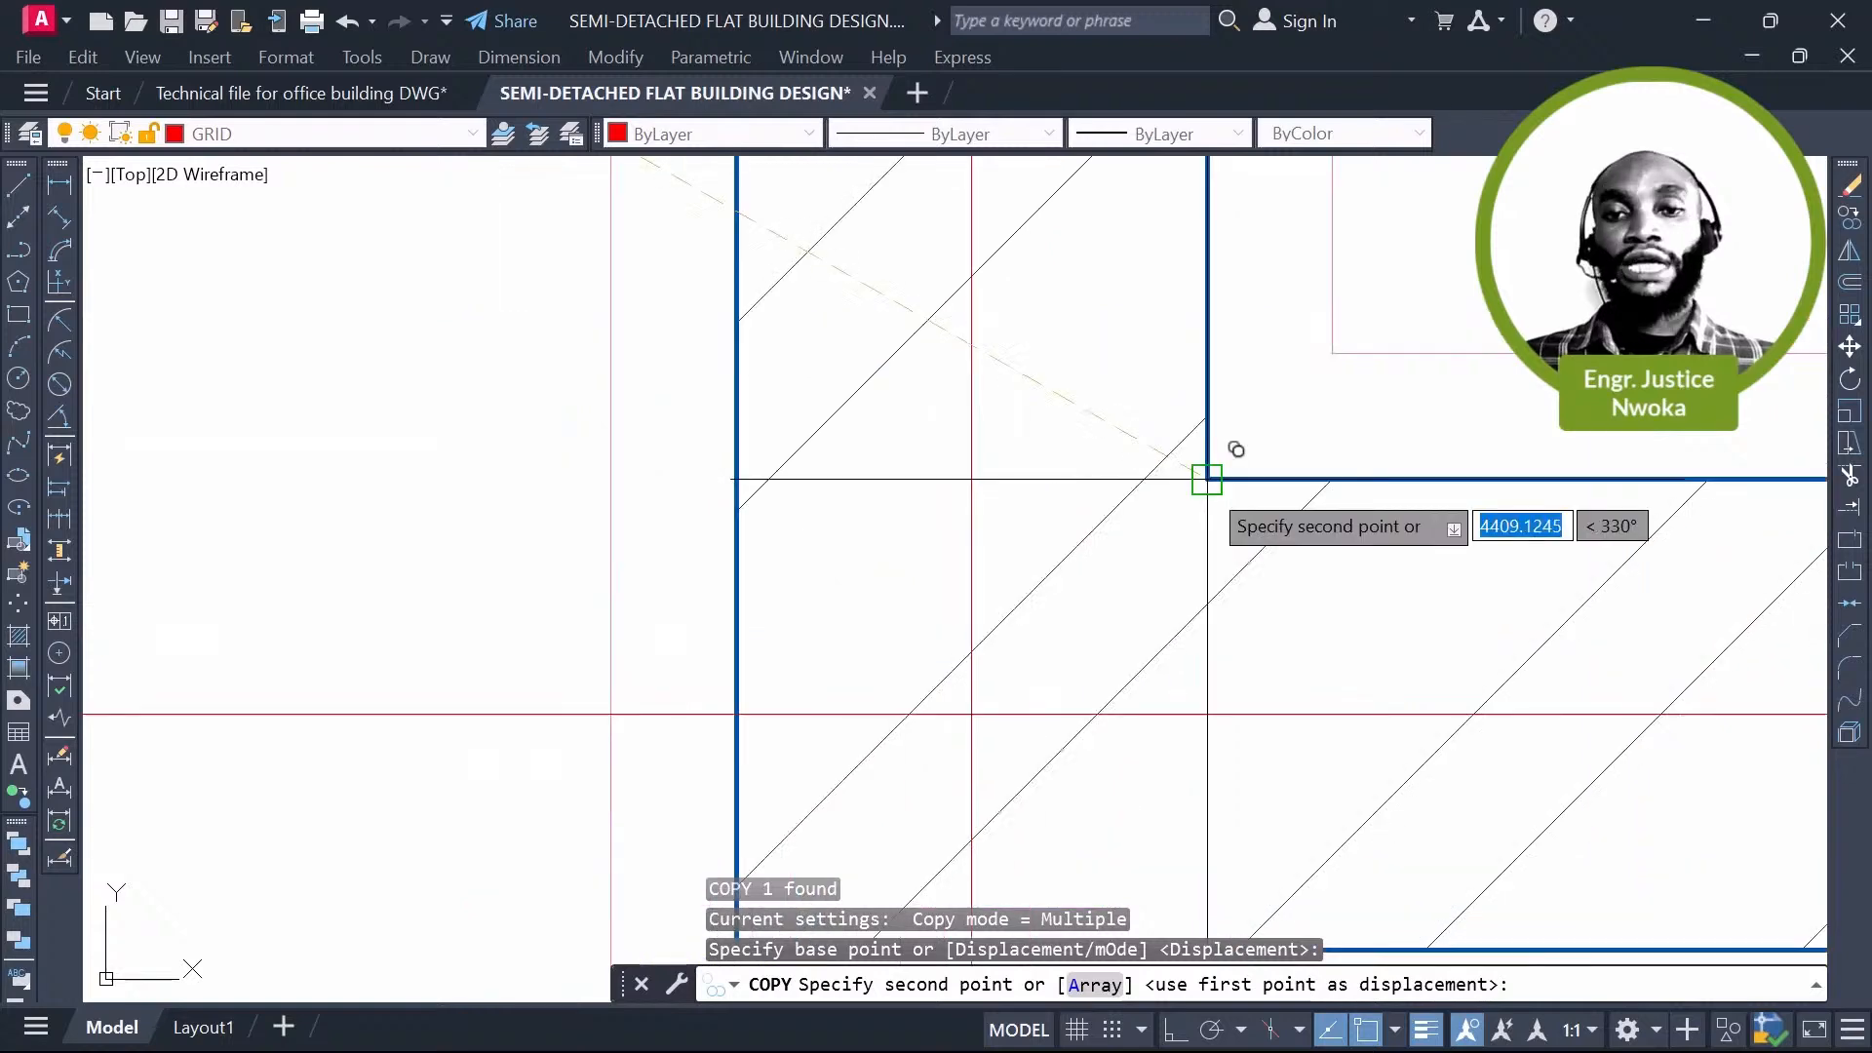
pyautogui.click(1207, 479)
# Step: Place a copy of the horizontal grid line on the left flat's wall between the corner bedroom and the WC/bath
pyautogui.scroll(-5, 1207, 479)
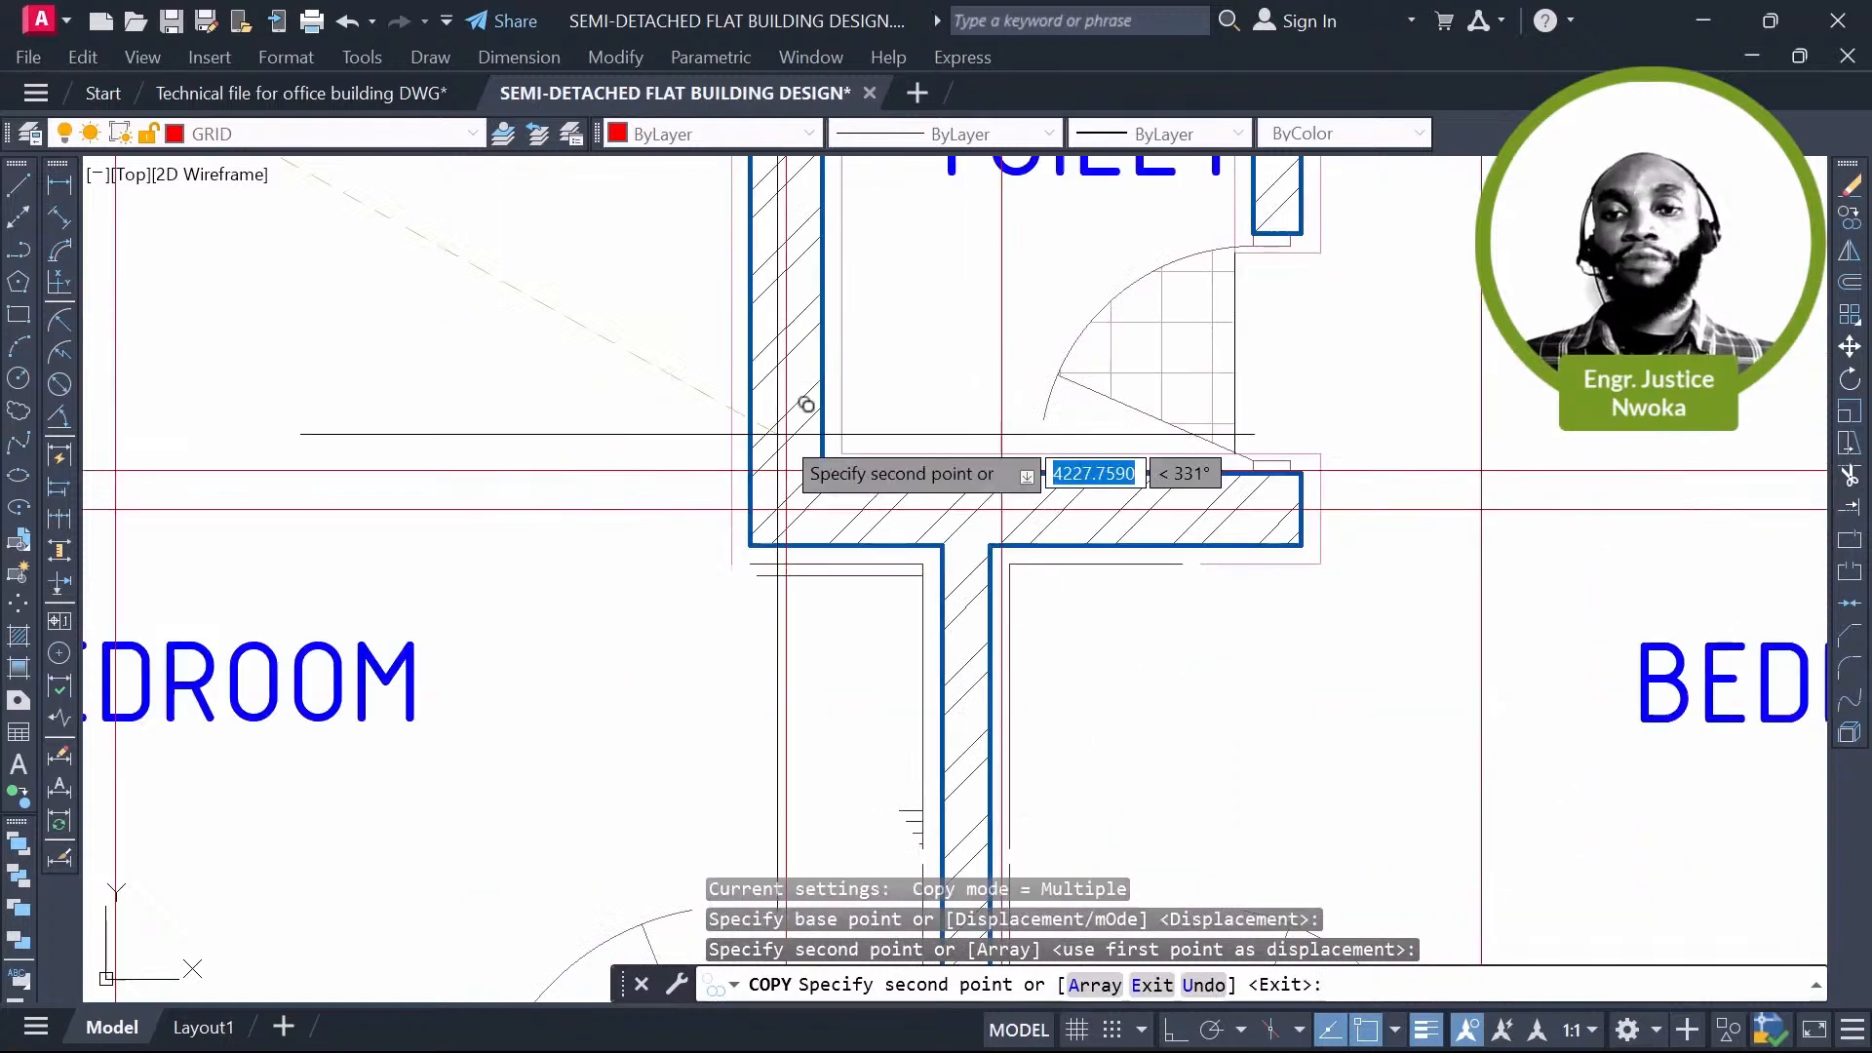
pyautogui.scroll(-6, 777, 433)
pyautogui.scroll(4, 546, 618)
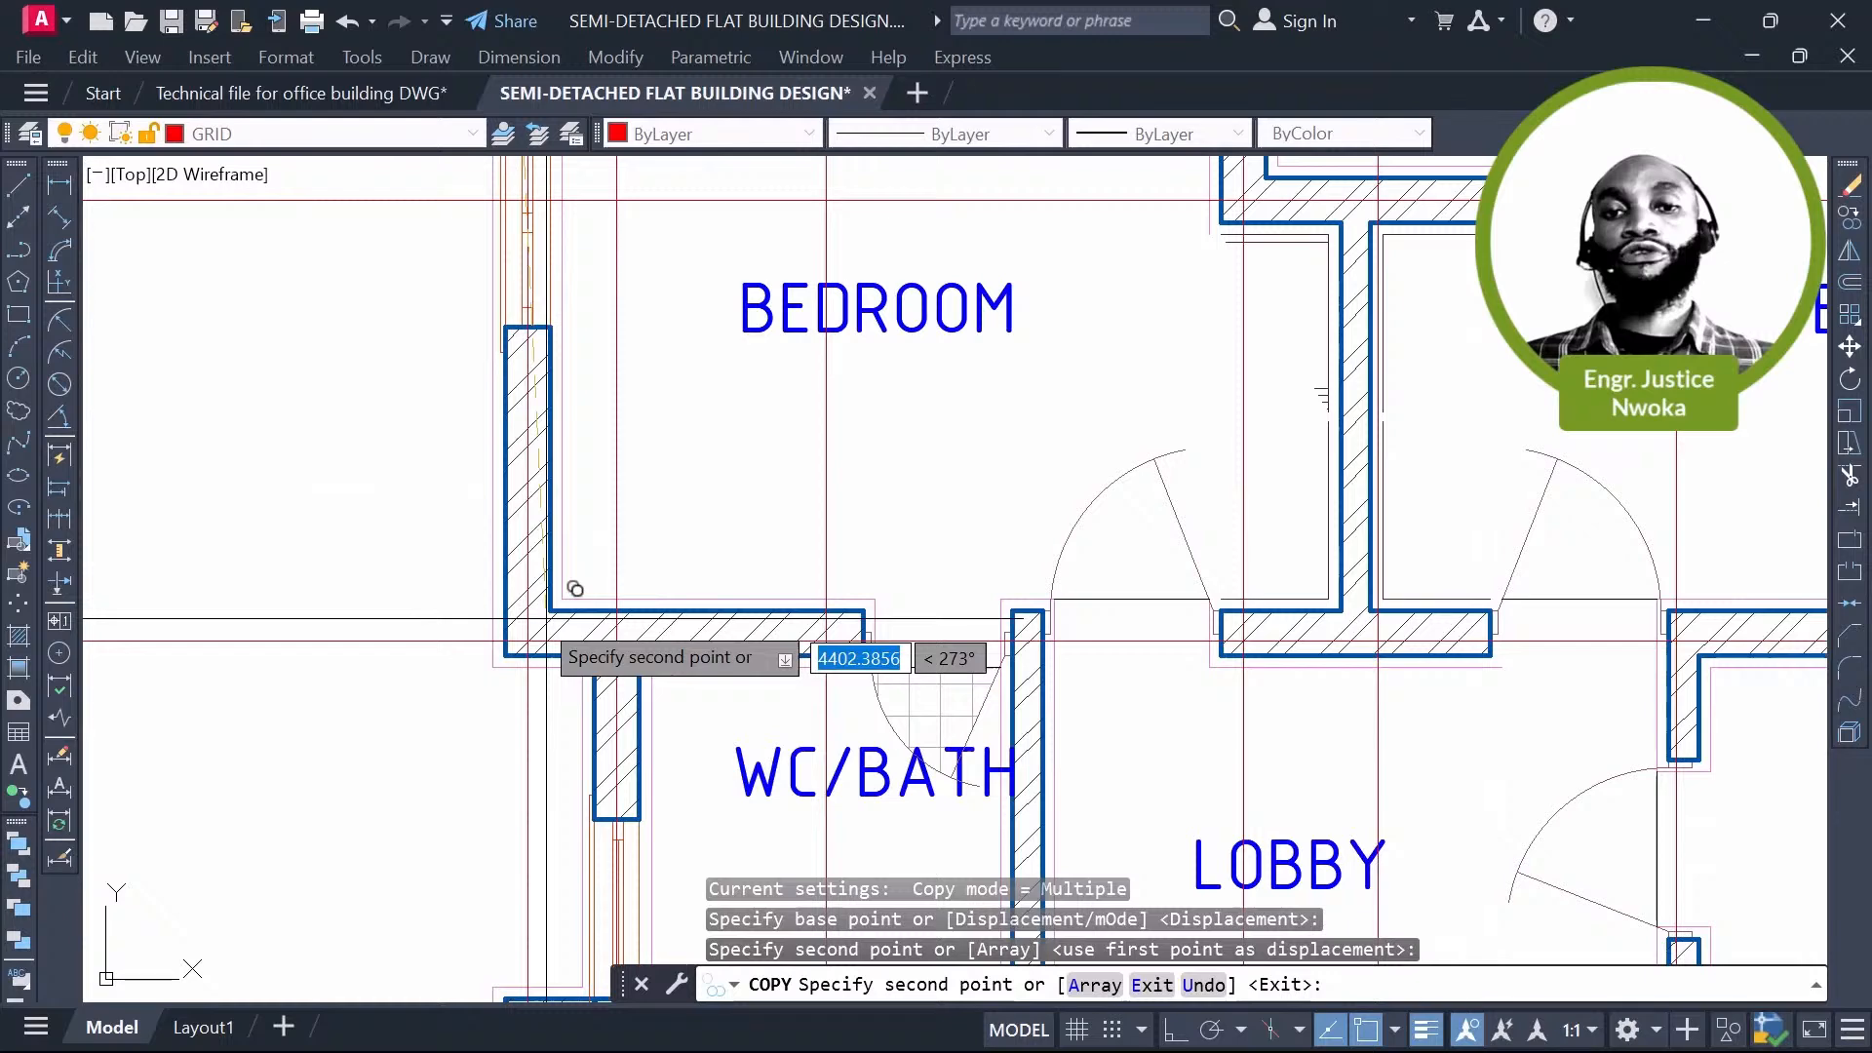
pyautogui.scroll(5, 539, 618)
pyautogui.click(588, 608)
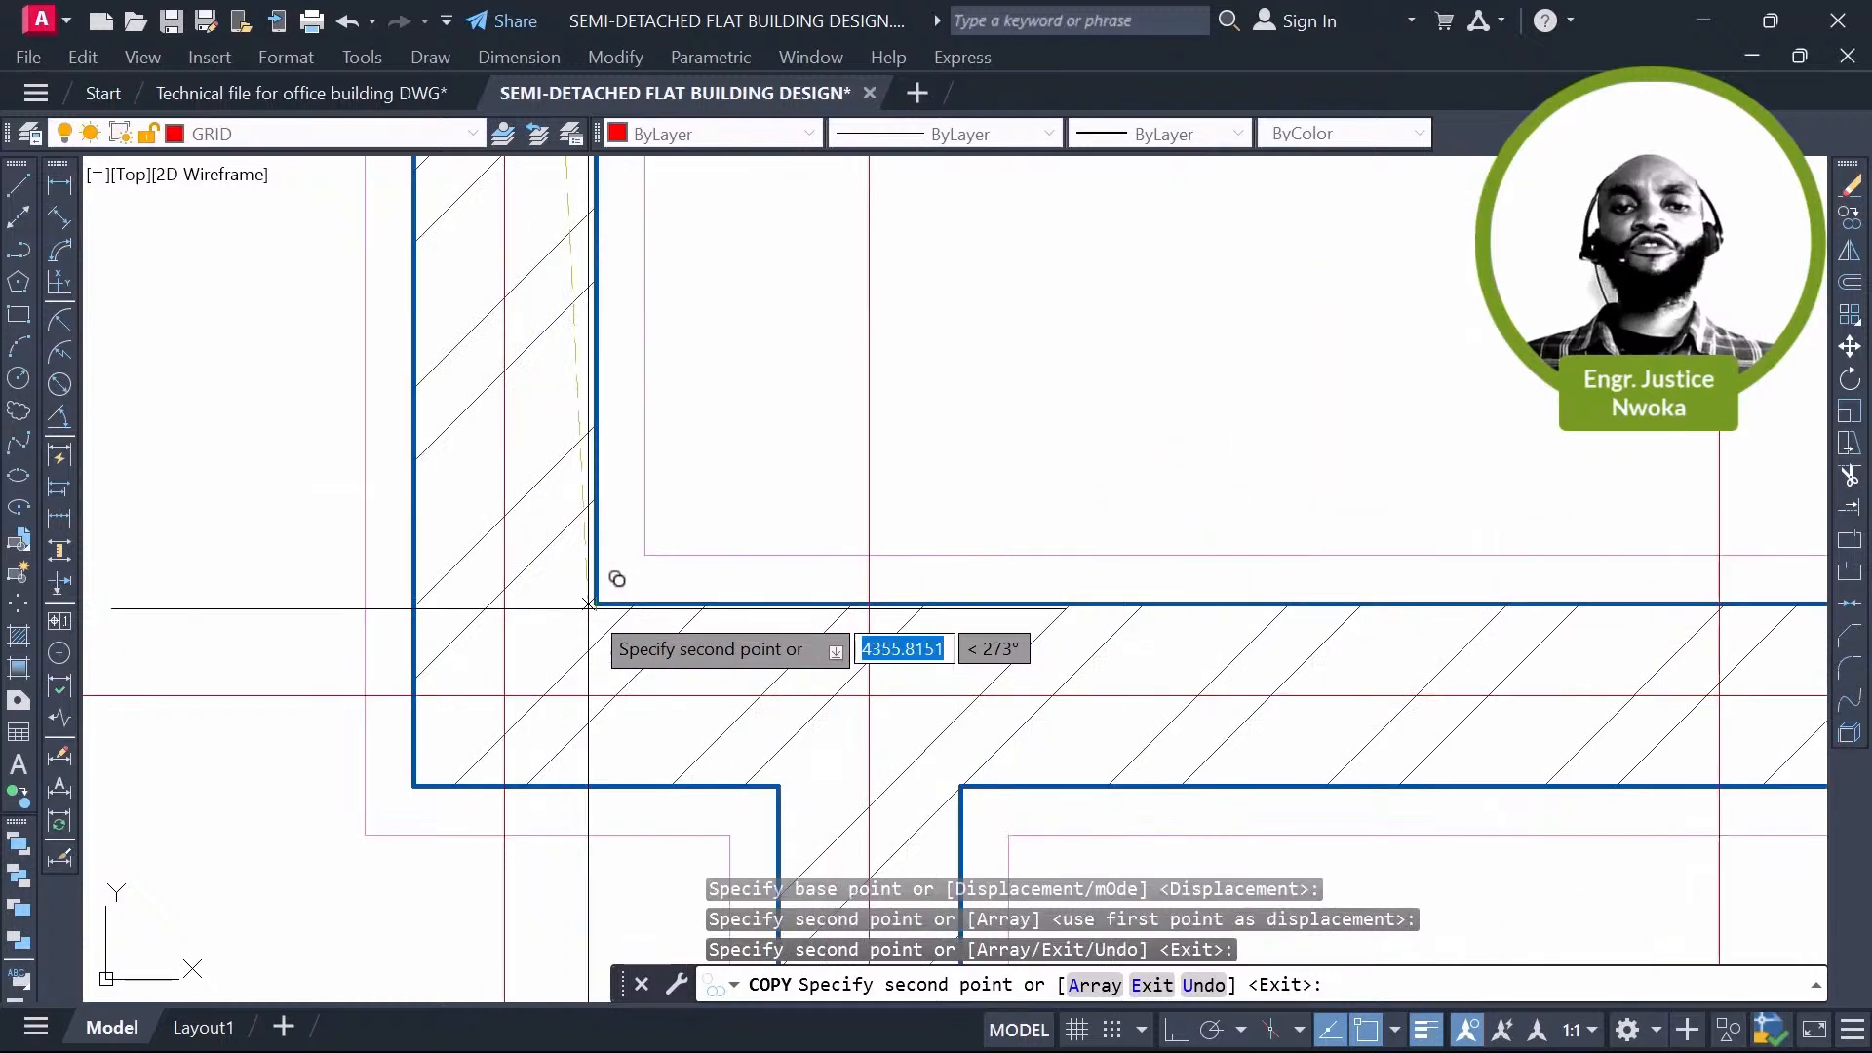
# Step: Place a copy of the horizontal grid line on the left flat's window wall between the rear porch and the kitchen
pyautogui.scroll(-8, 588, 608)
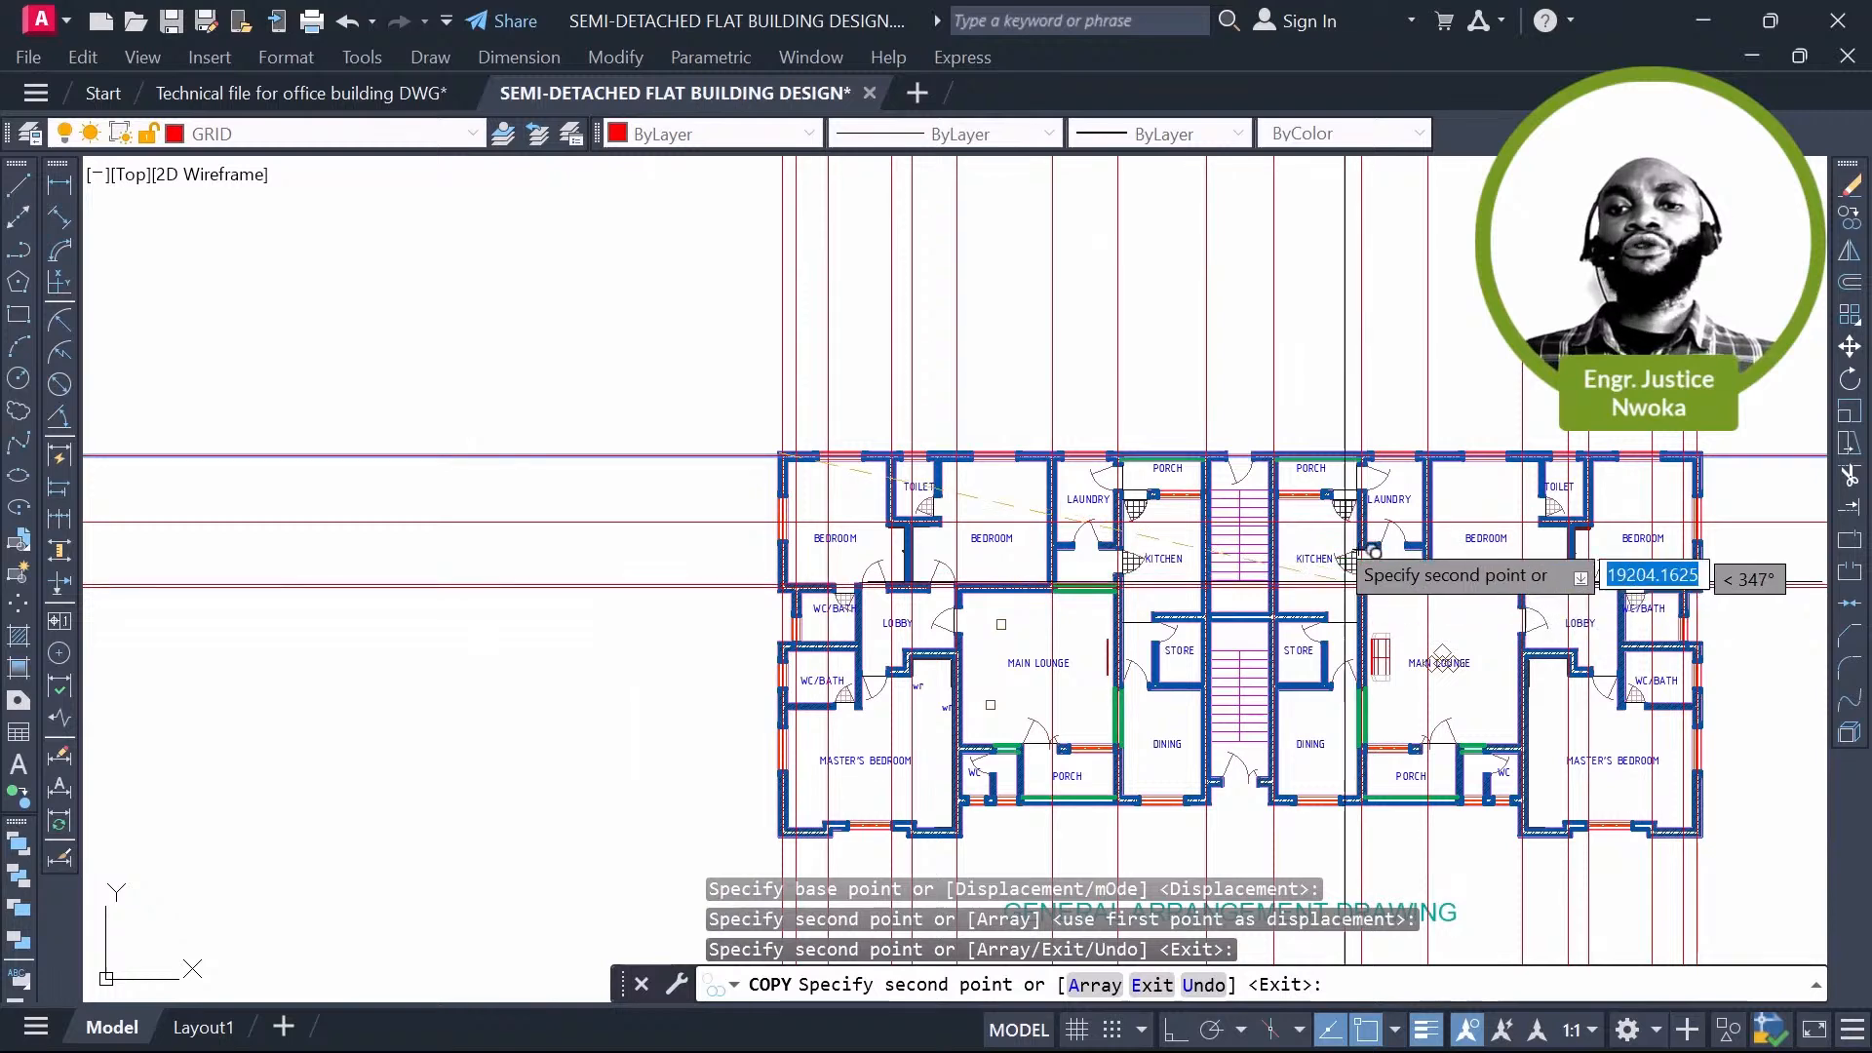
pyautogui.scroll(5, 1345, 583)
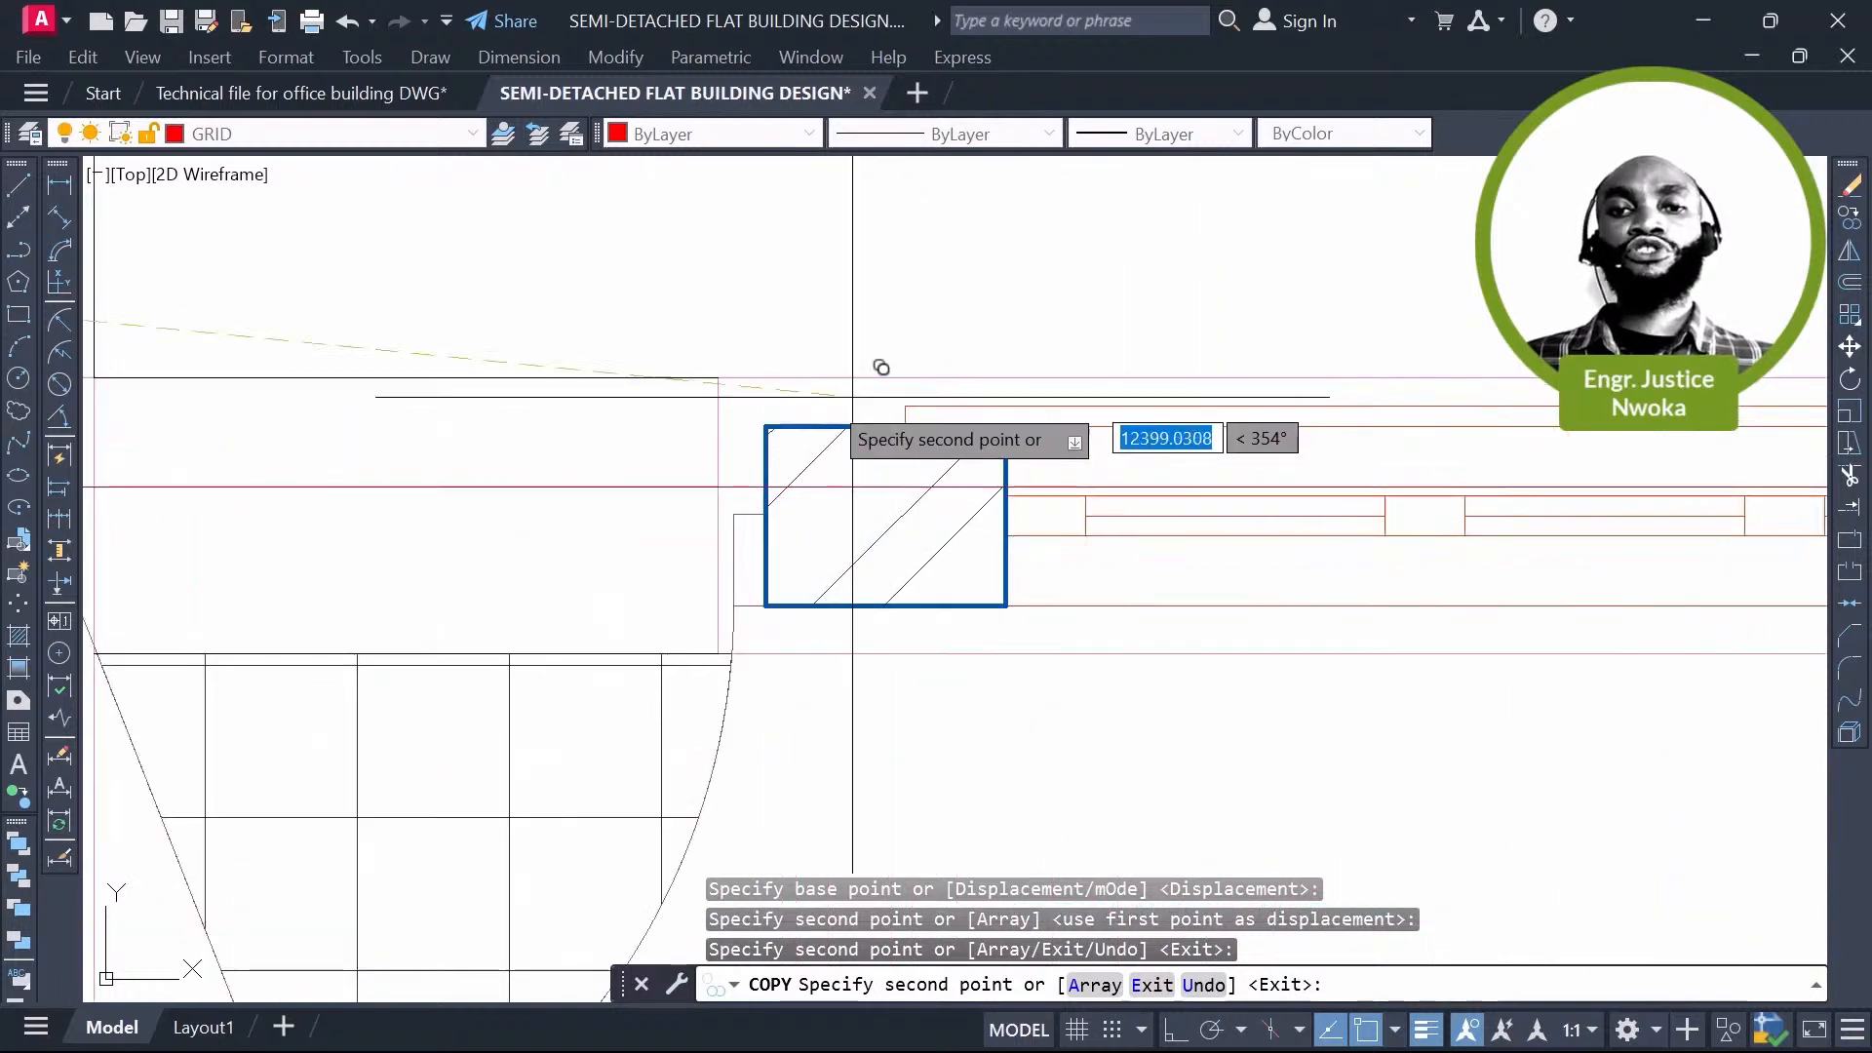
pyautogui.scroll(4, 760, 426)
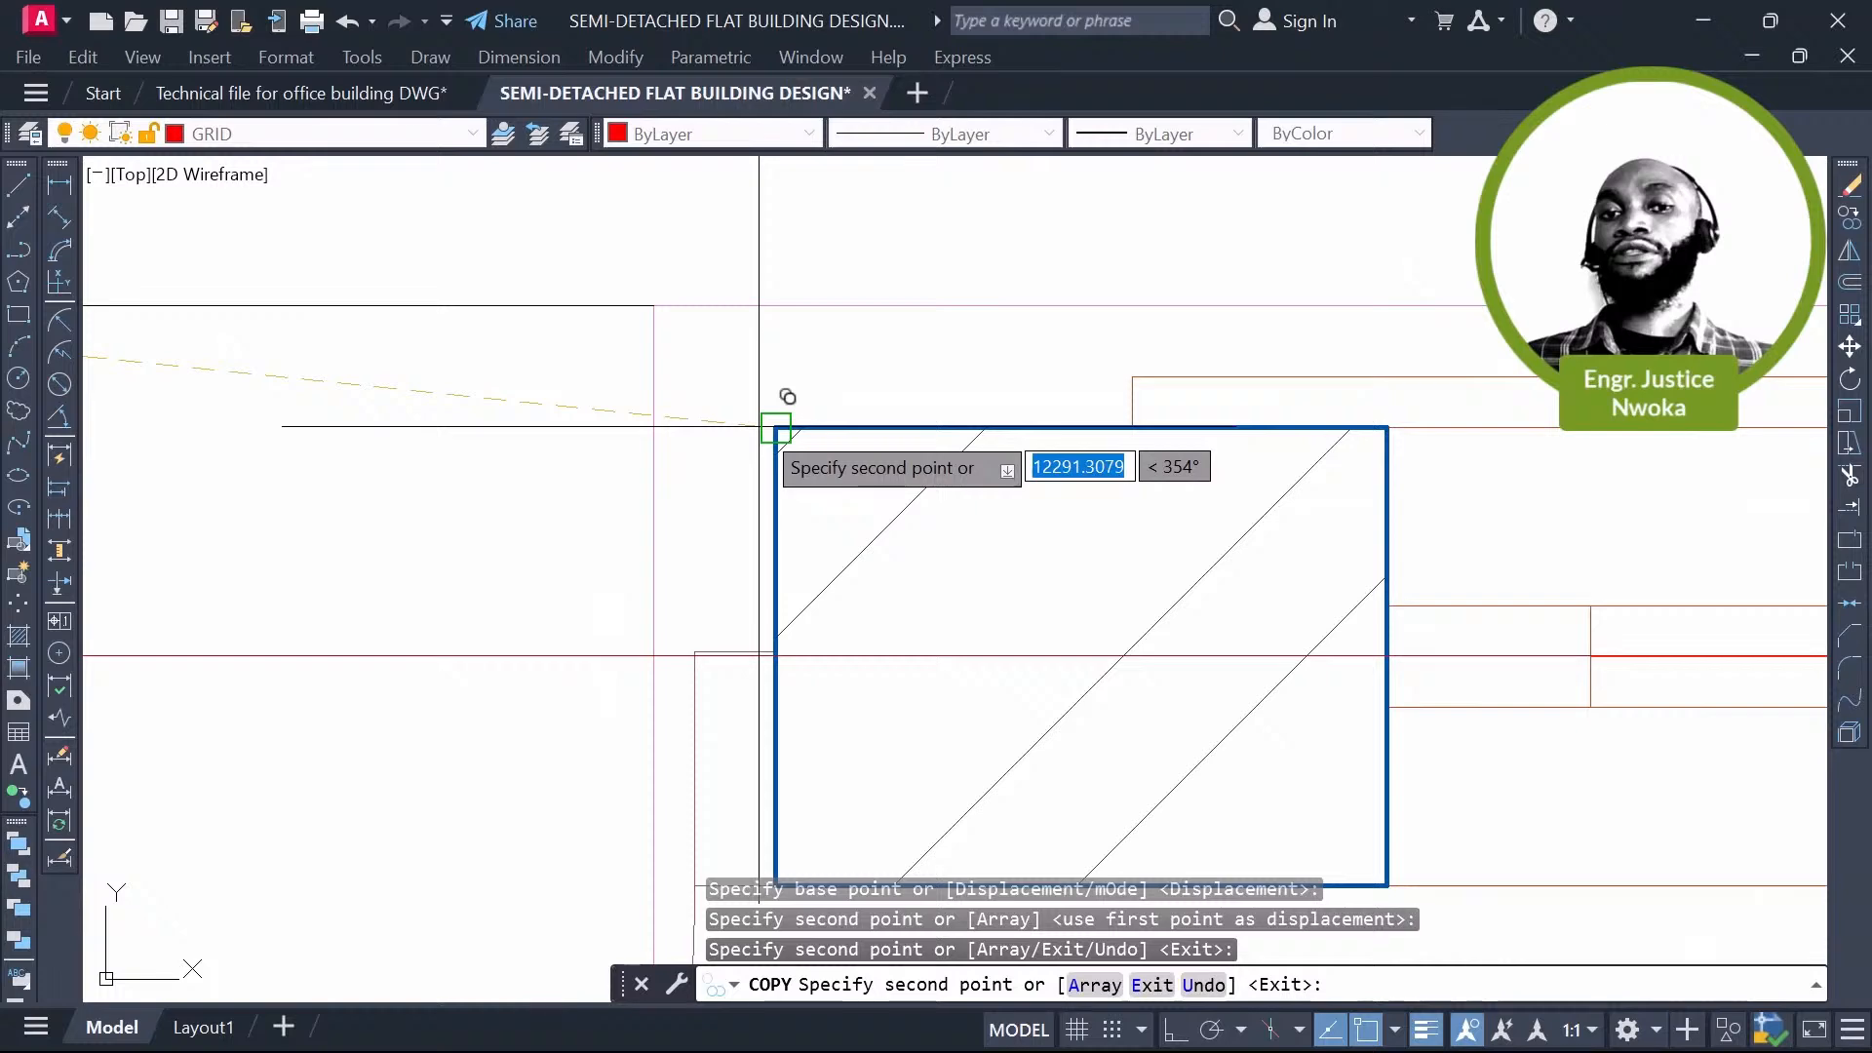
pyautogui.scroll(-8, 770, 459)
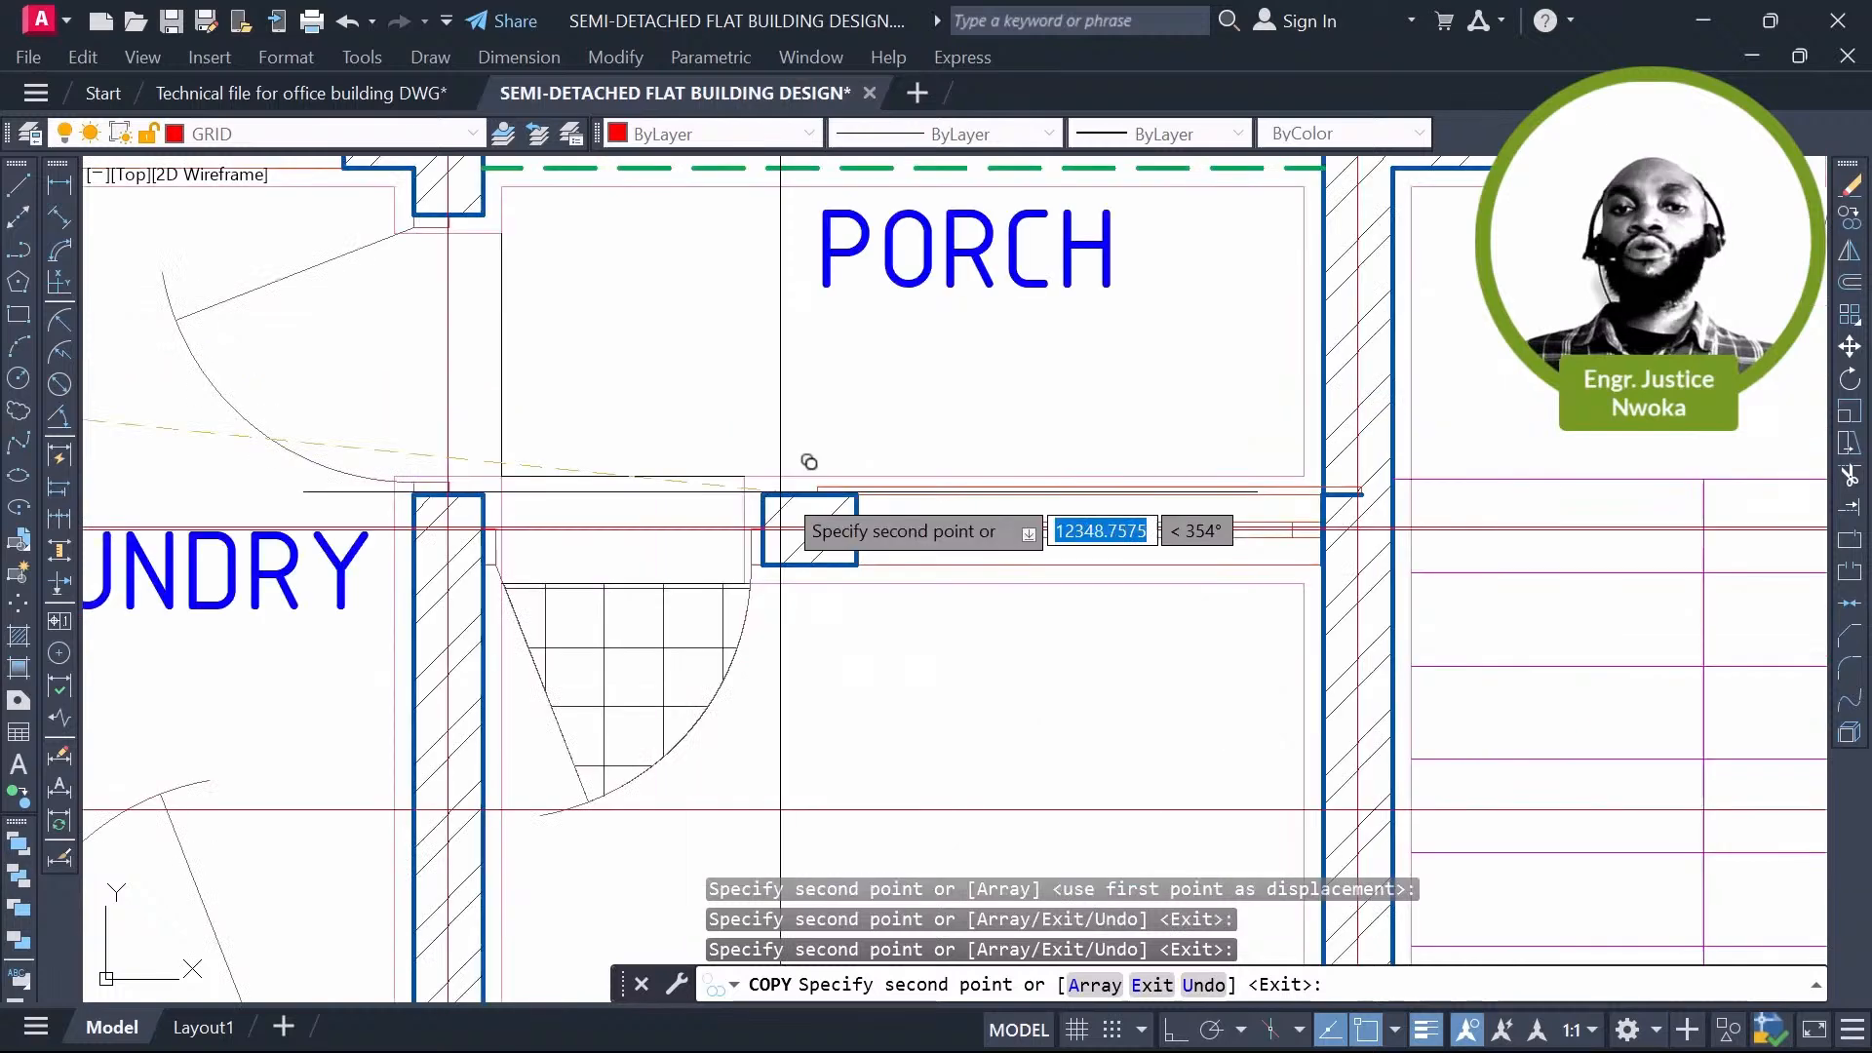
# Step: Place a copy of the horizontal grid line on the left flat's wall between the kitchen and the store
pyautogui.scroll(-6, 780, 491)
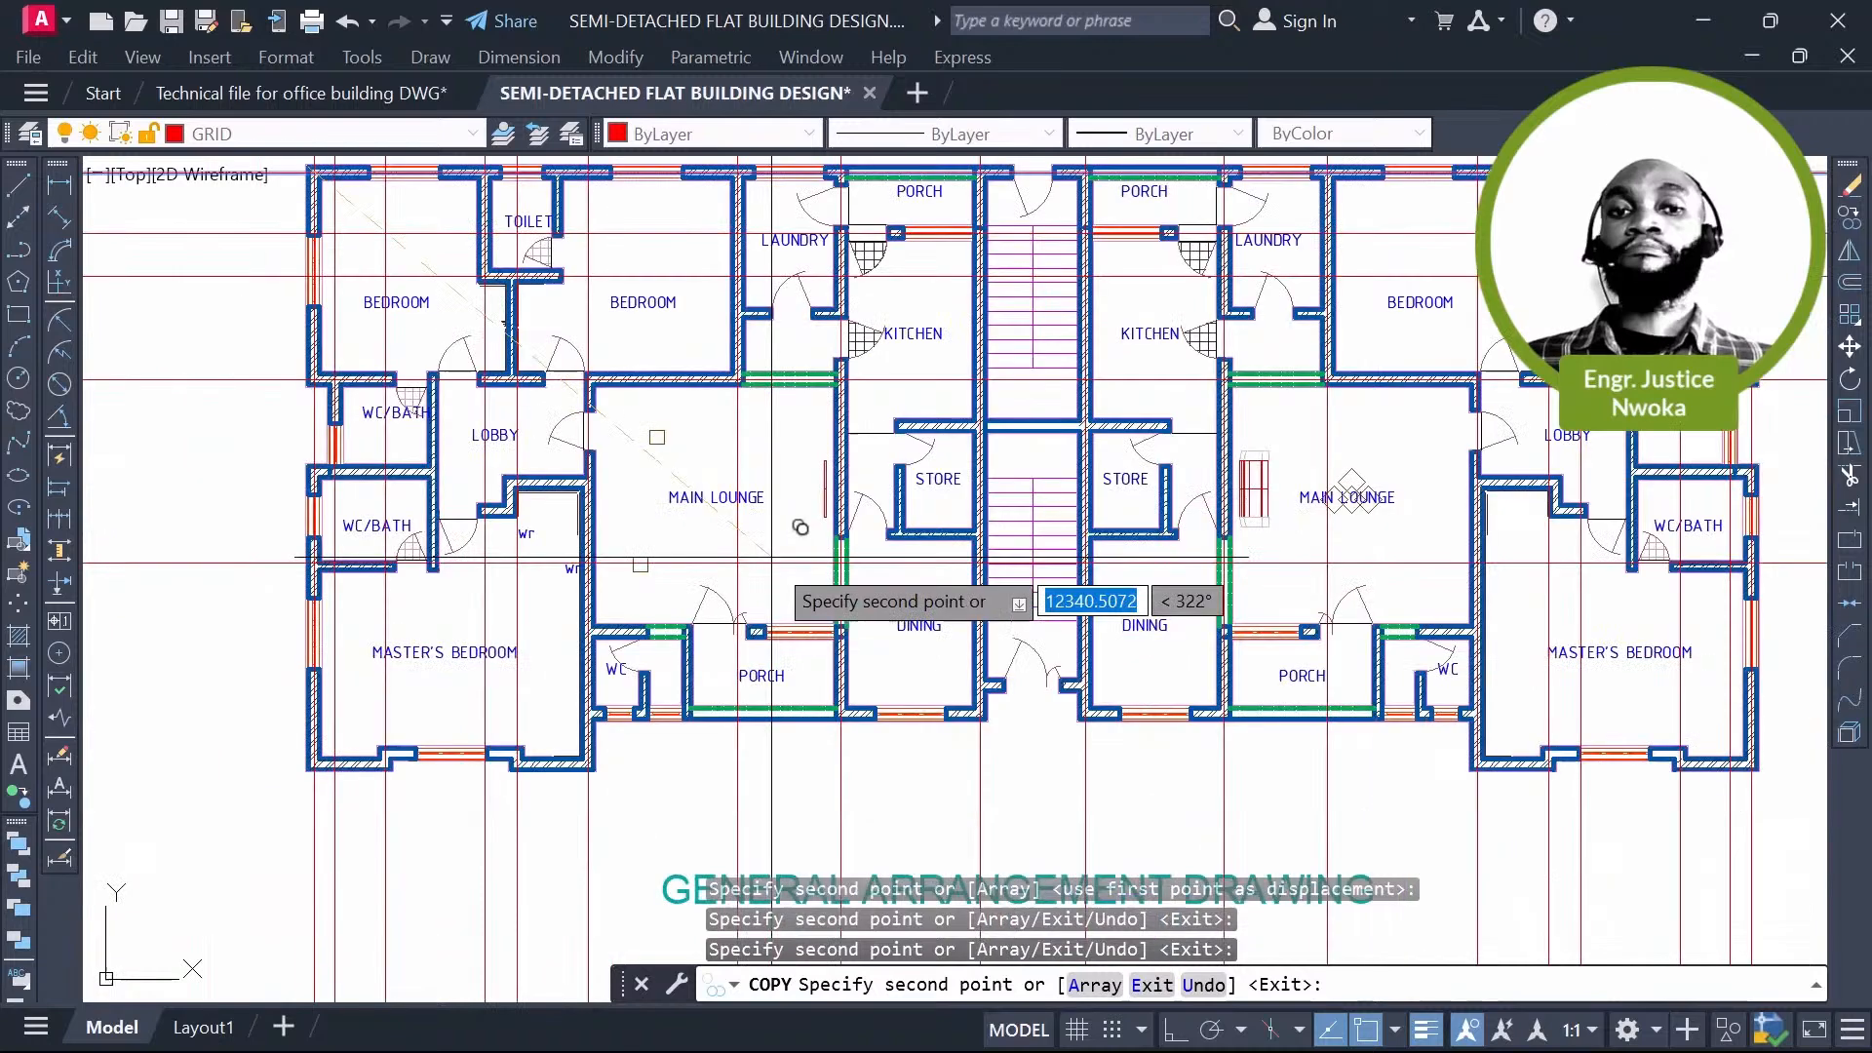
pyautogui.scroll(5, 1004, 433)
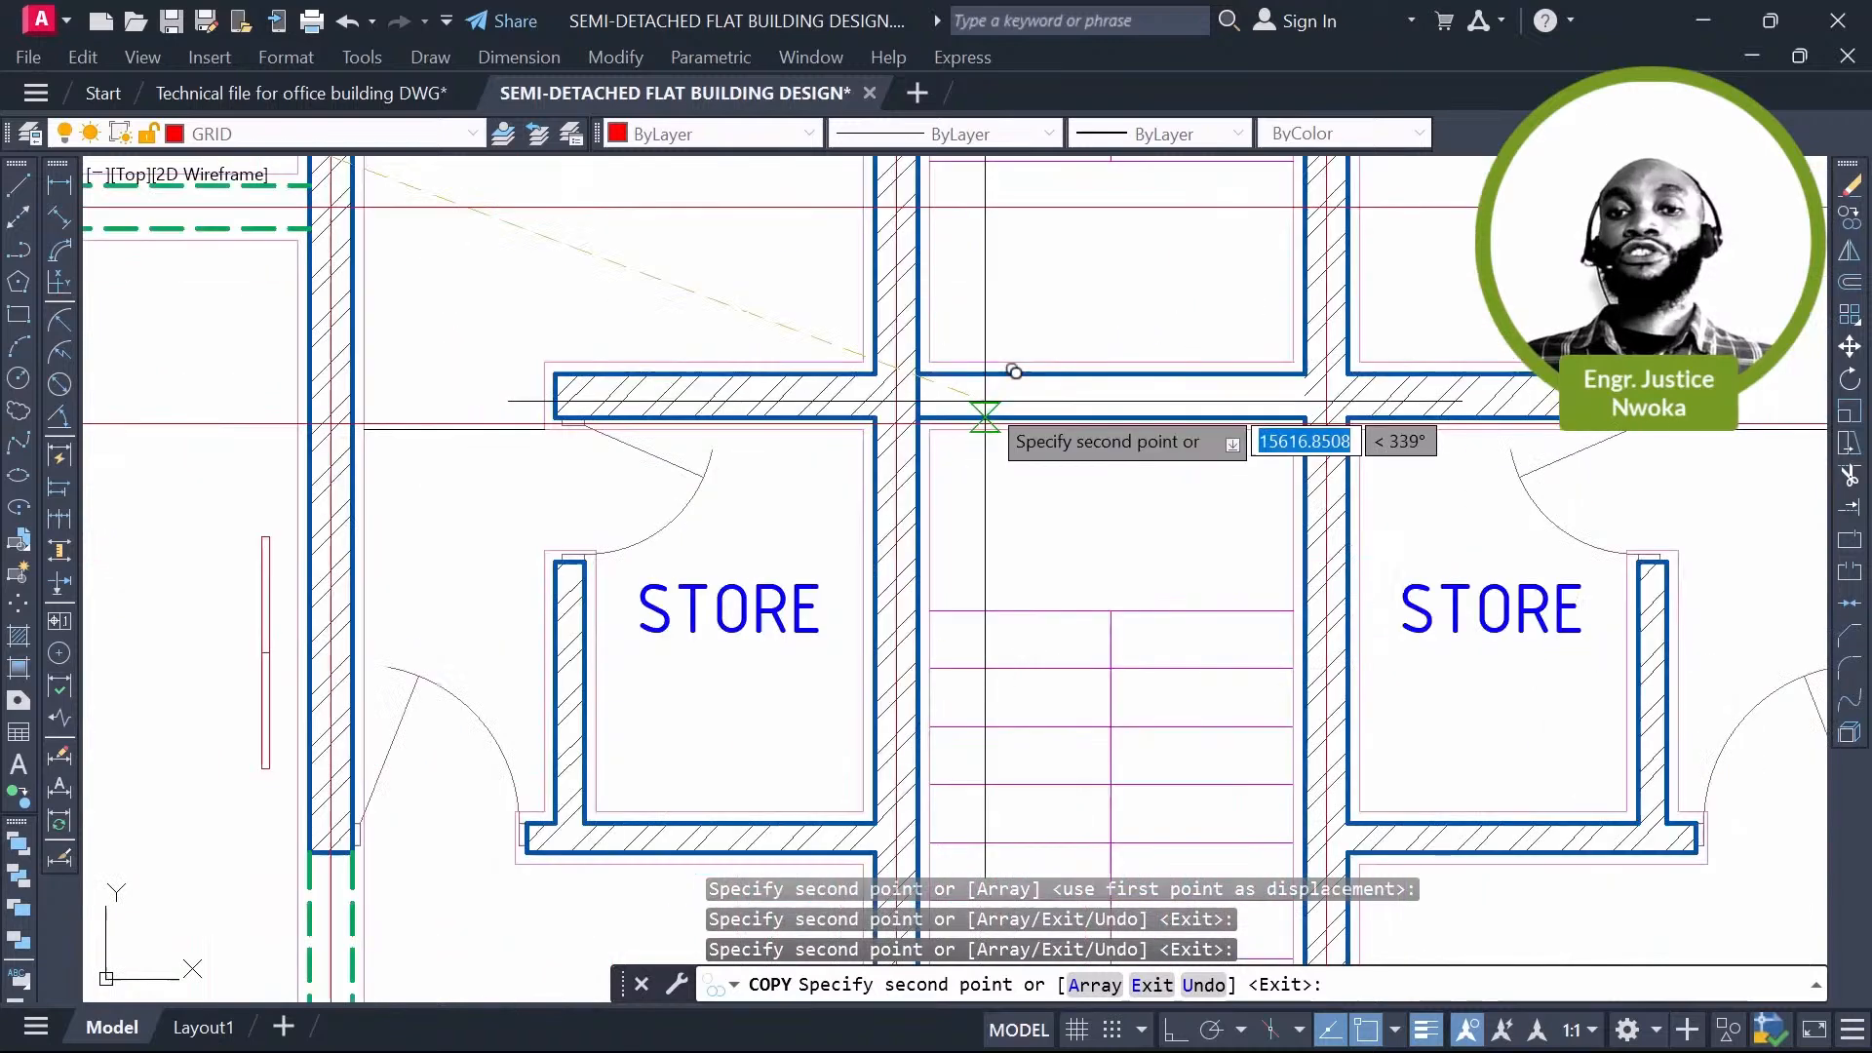
pyautogui.scroll(1, 605, 326)
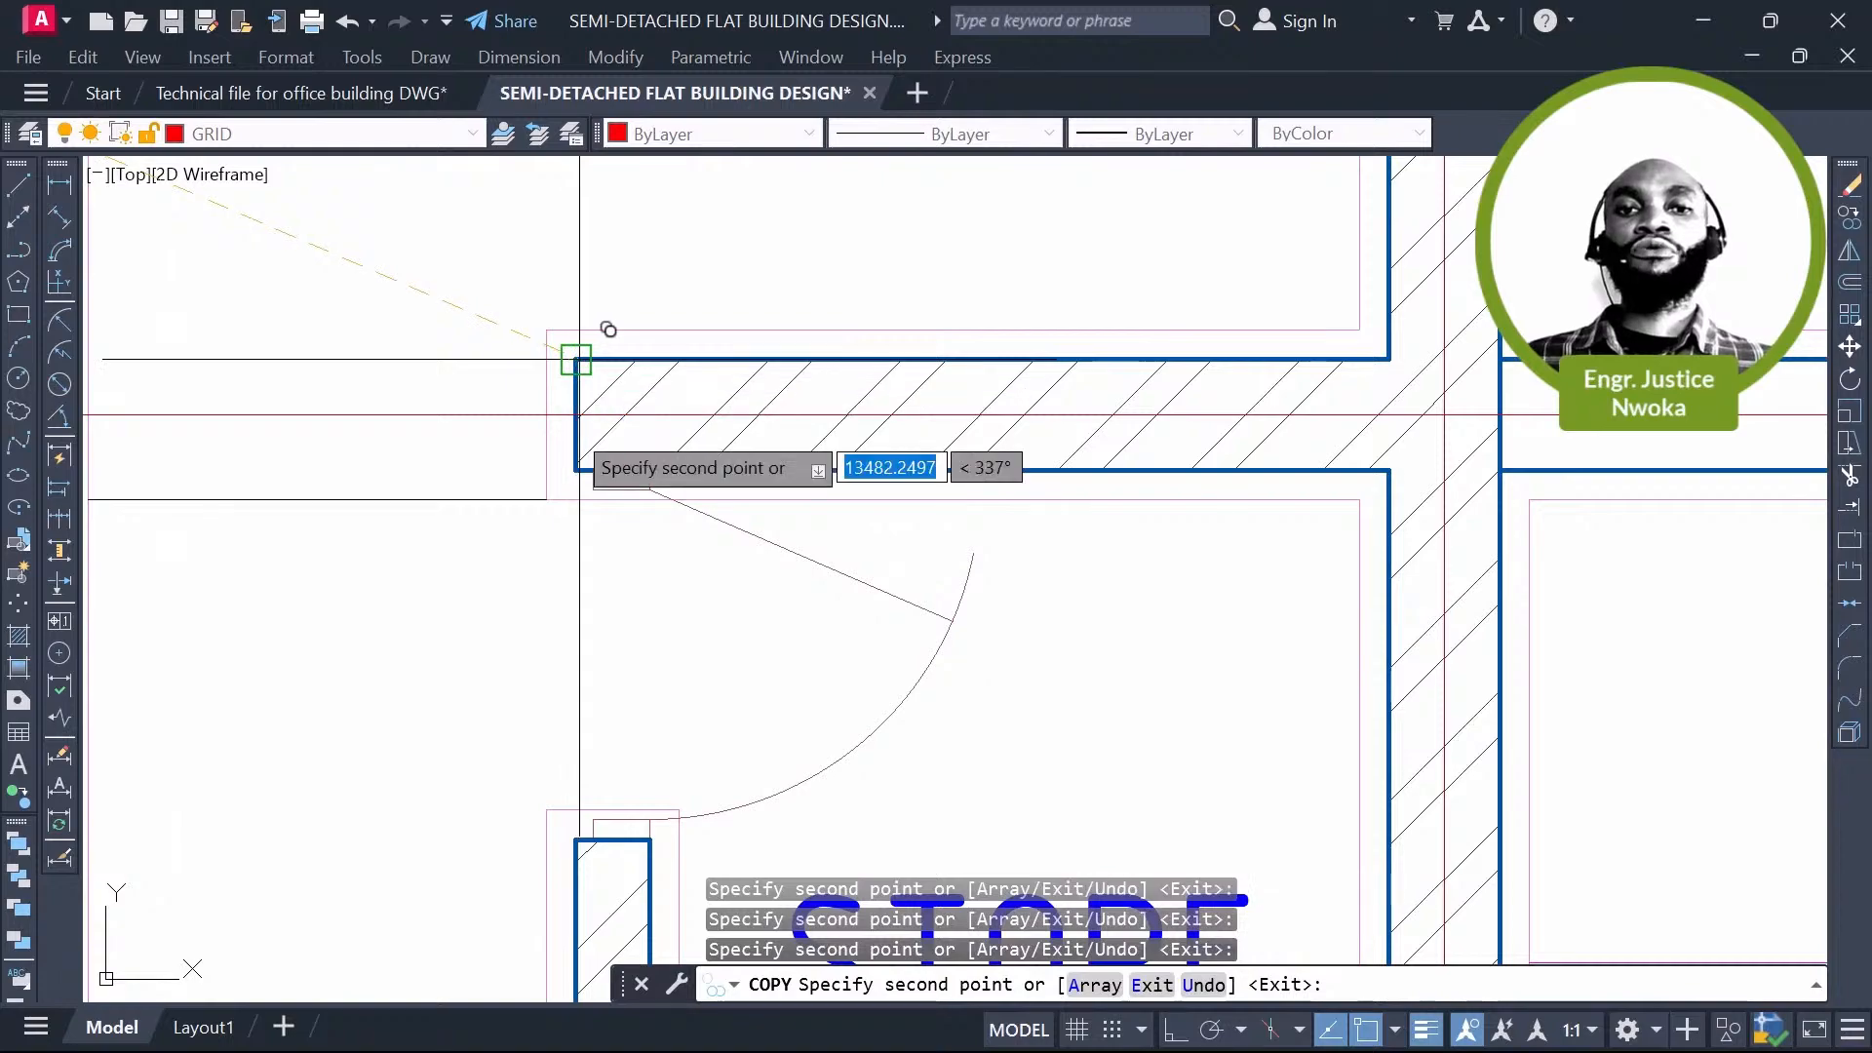
pyautogui.scroll(-6, 754, 455)
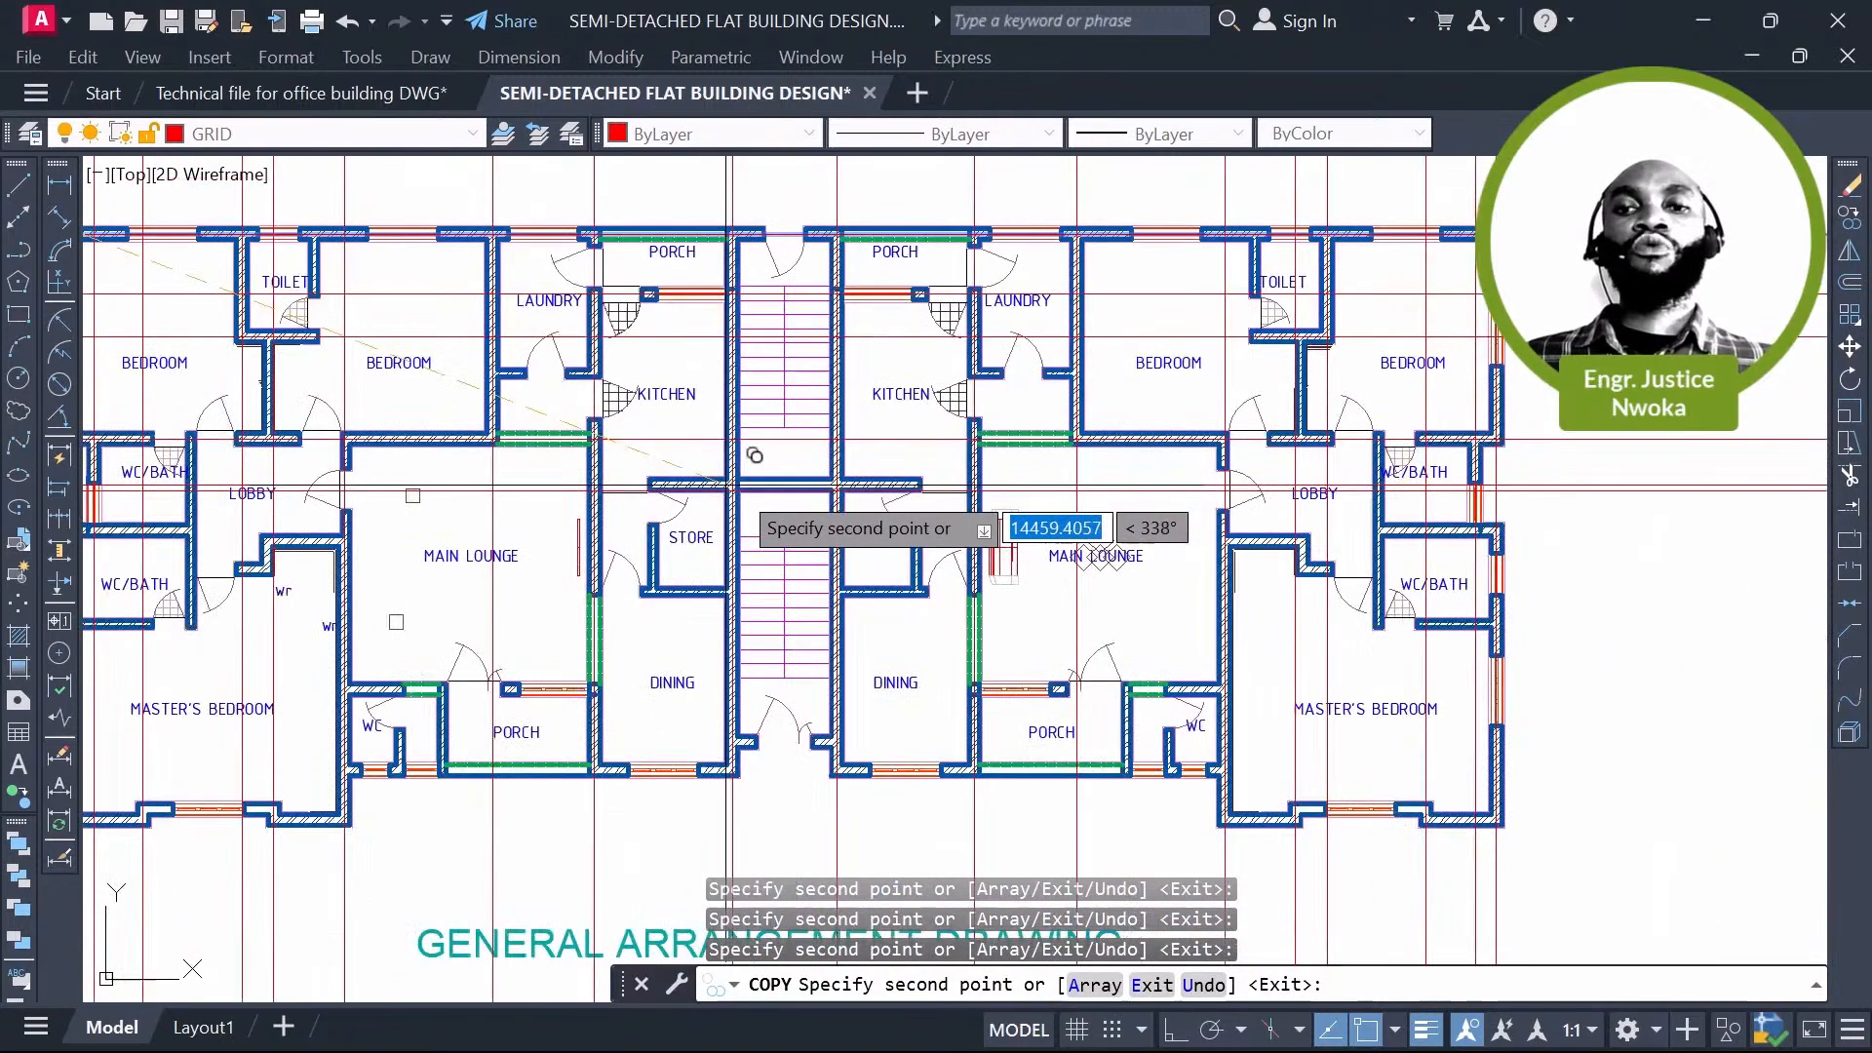
# Step: Place copies of the horizontal grid line on the left flat's wall between the two WC/baths and the master's bedroom front wall
pyautogui.scroll(5, 754, 455)
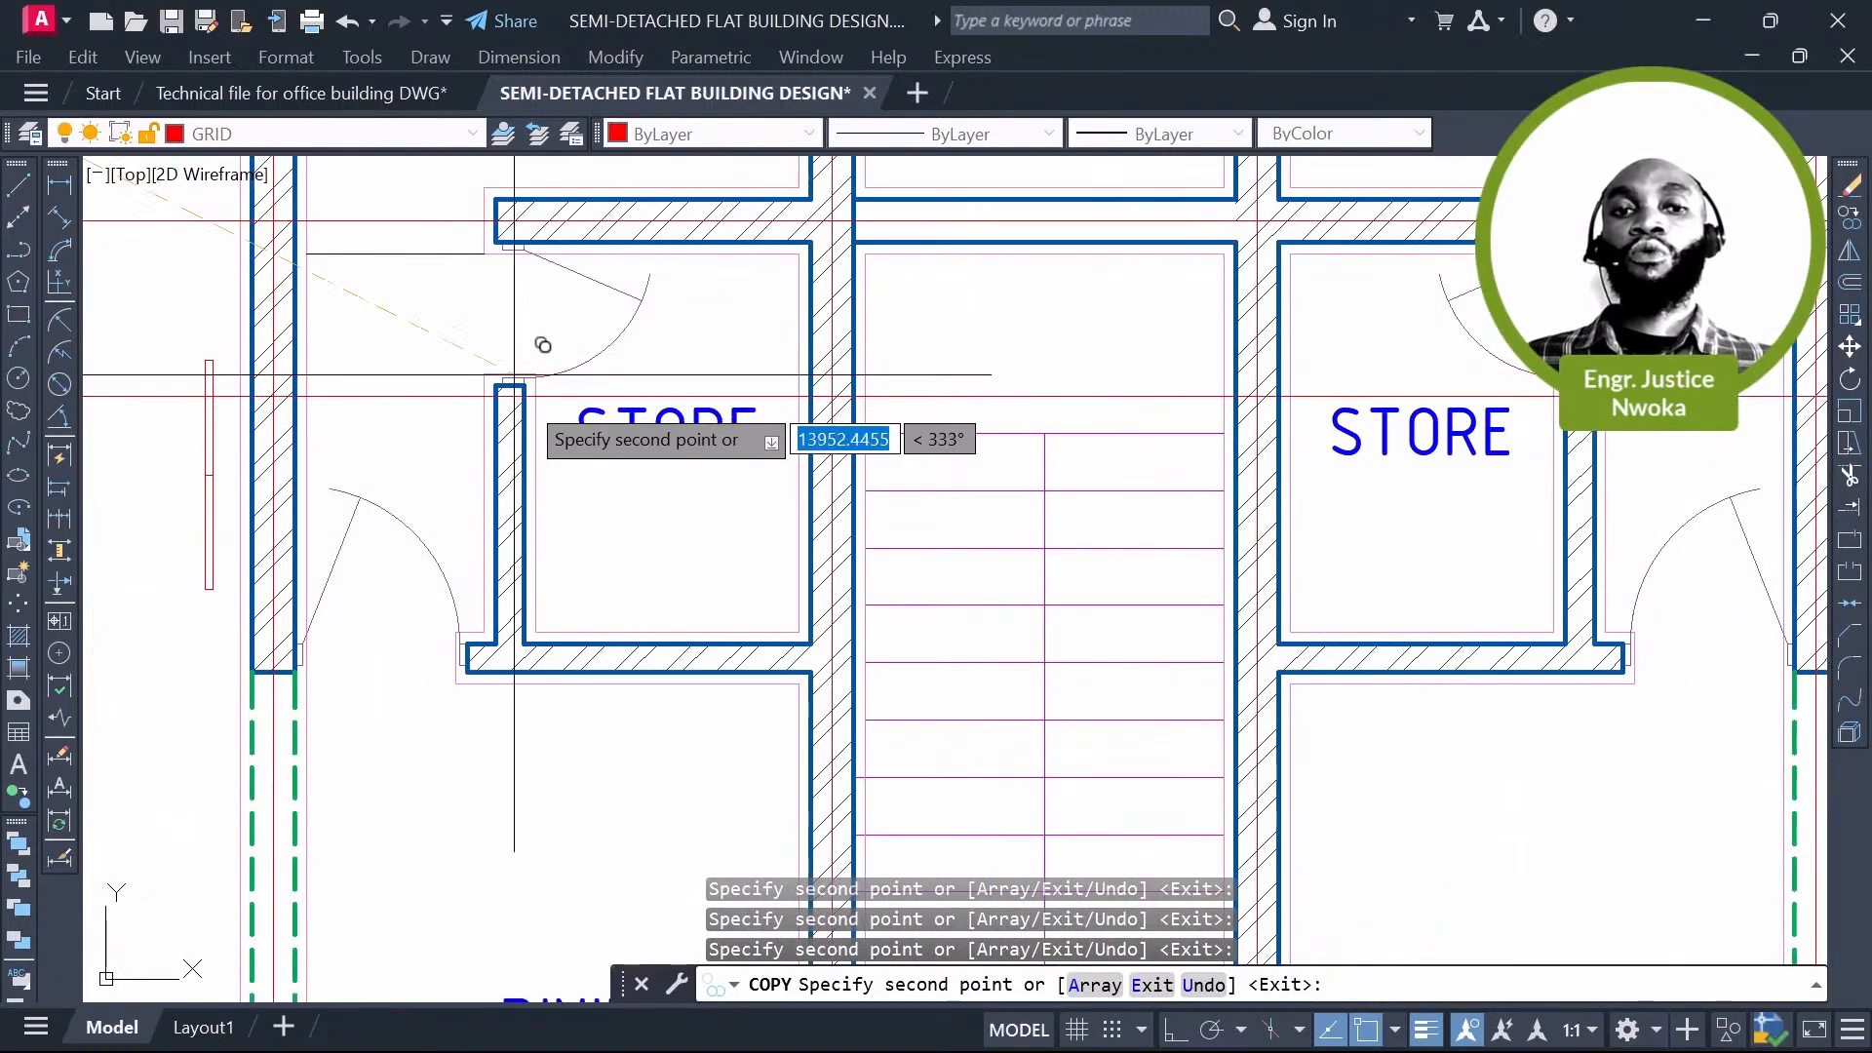
pyautogui.scroll(-4, 543, 552)
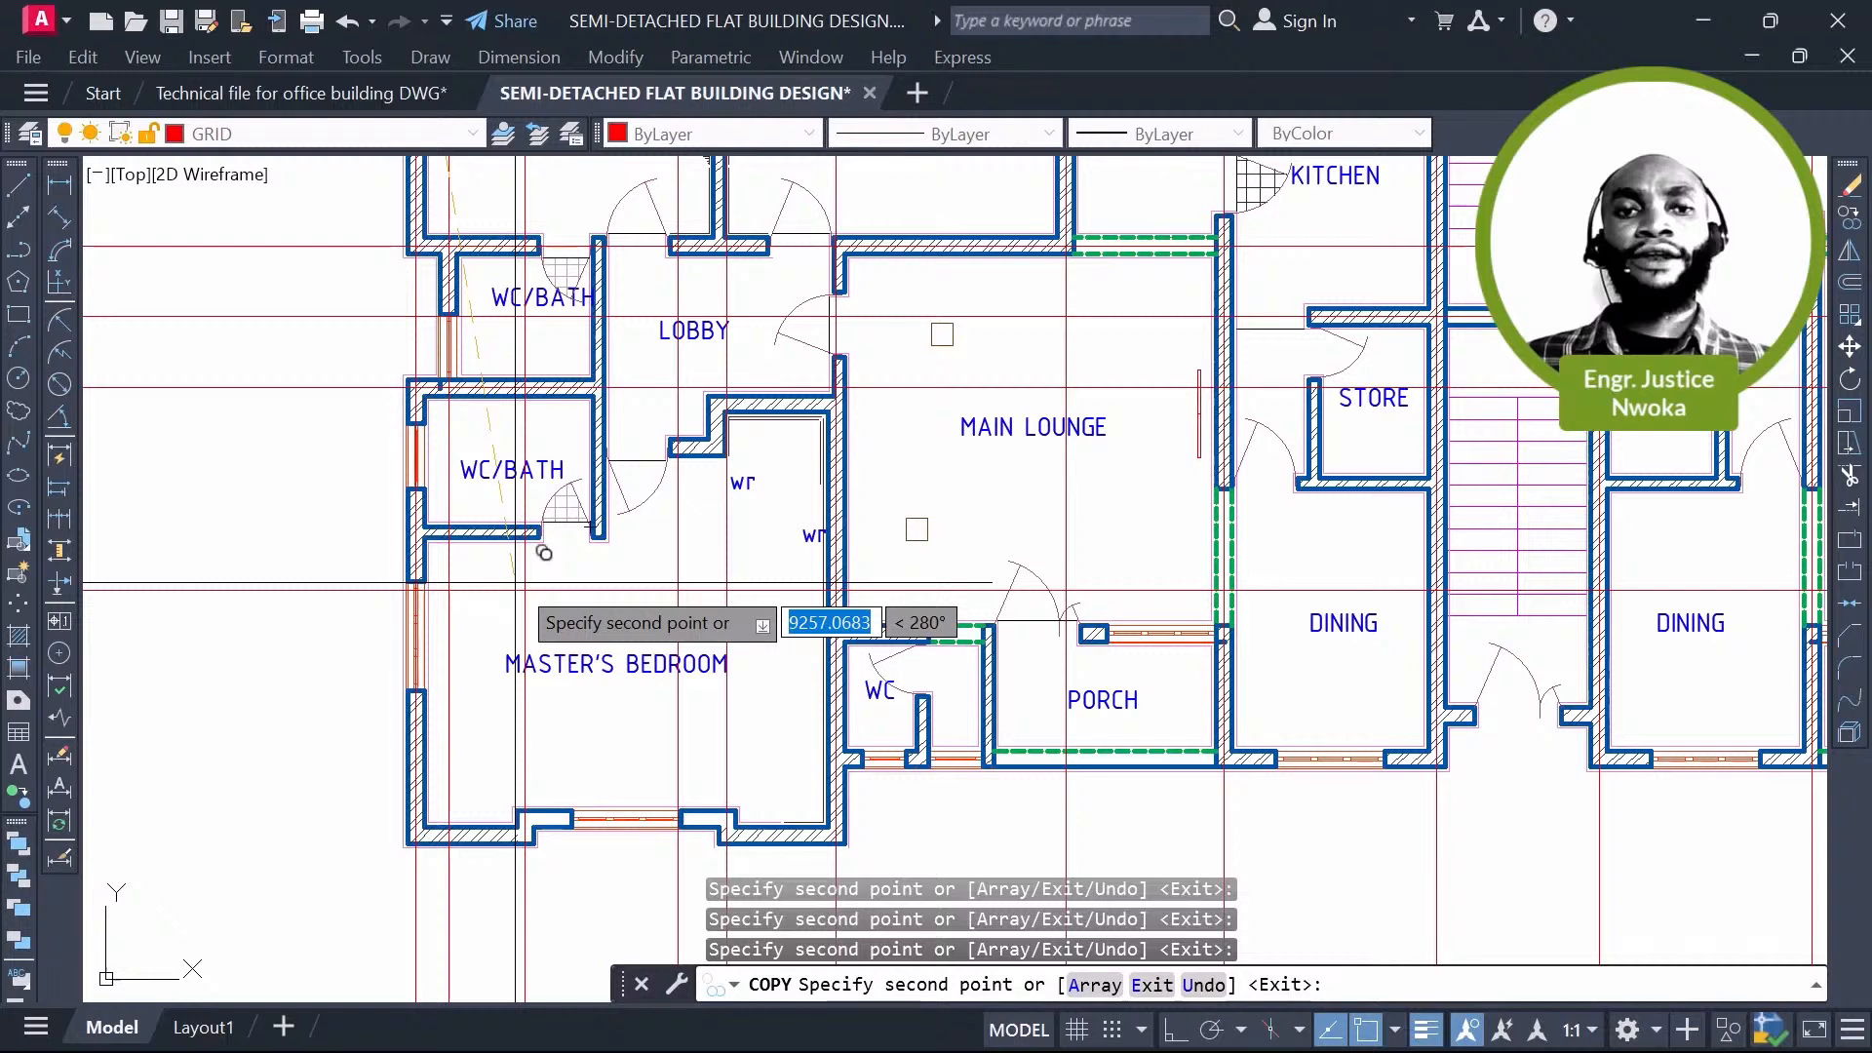
pyautogui.scroll(4, 503, 655)
pyautogui.scroll(3, 503, 655)
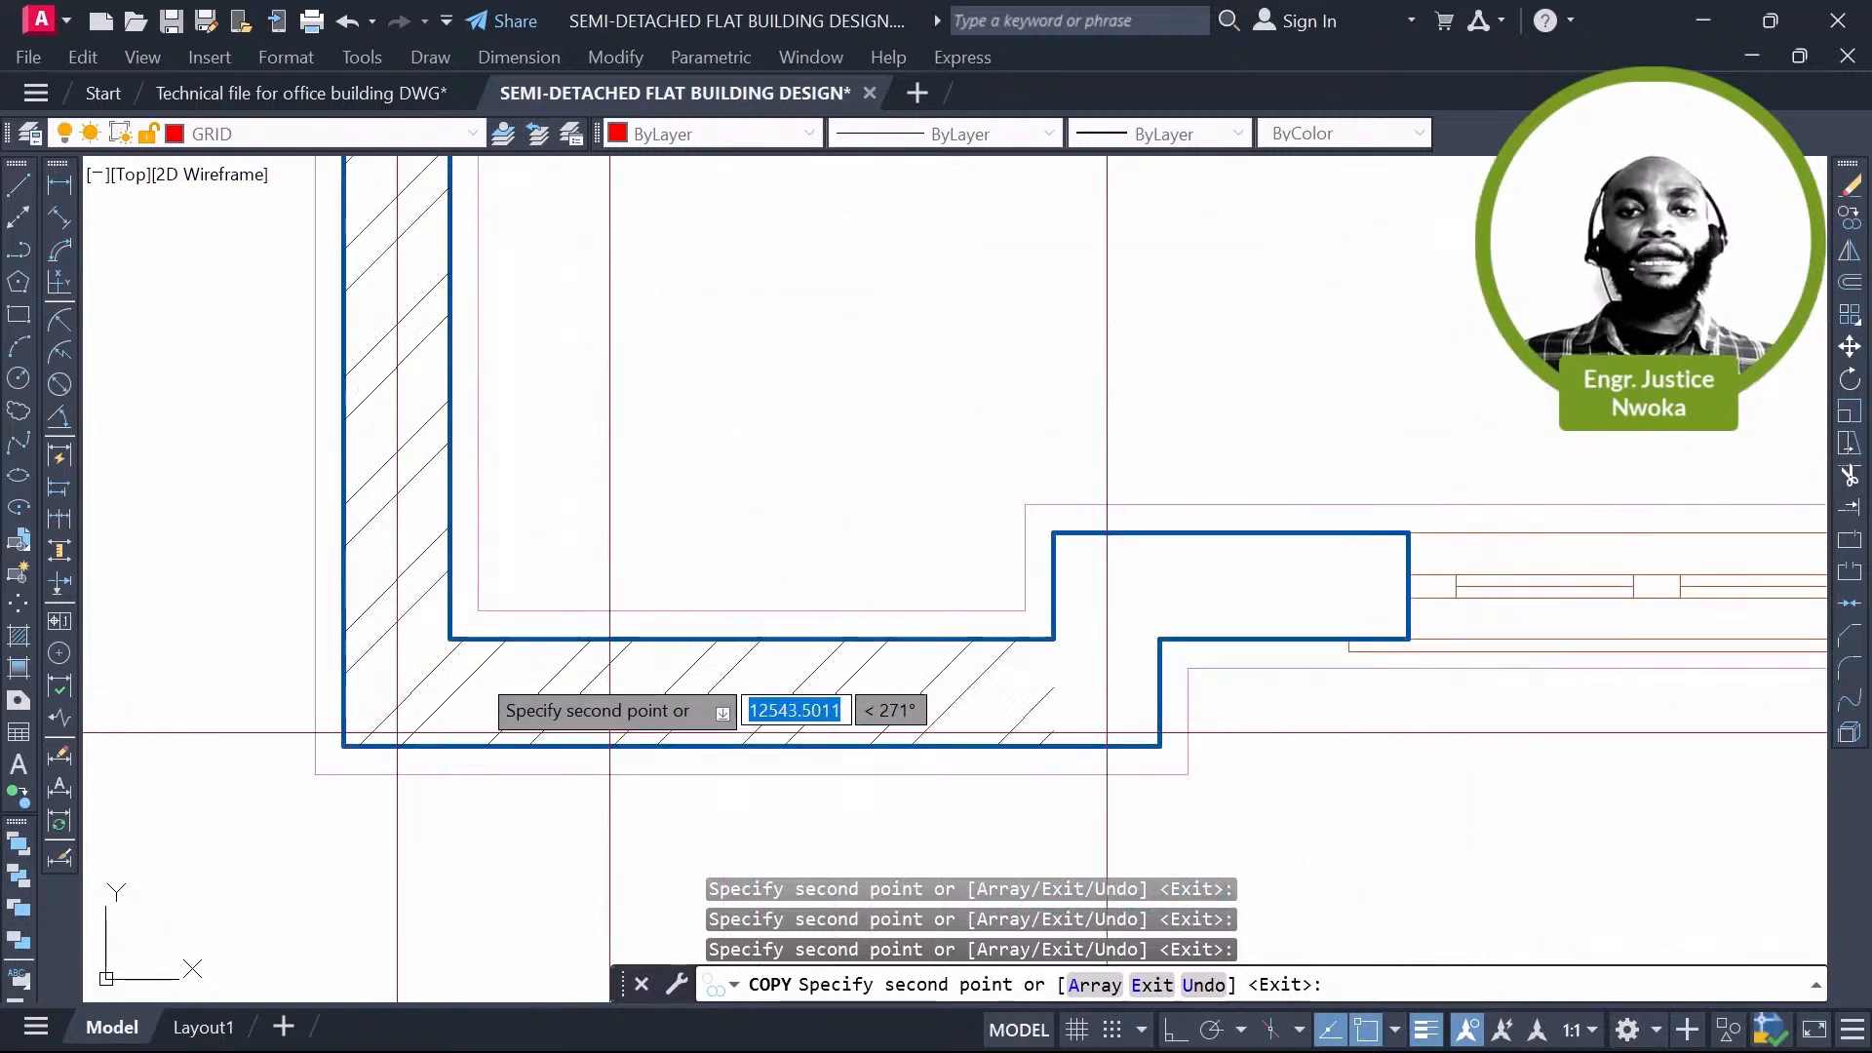
pyautogui.scroll(2, 463, 597)
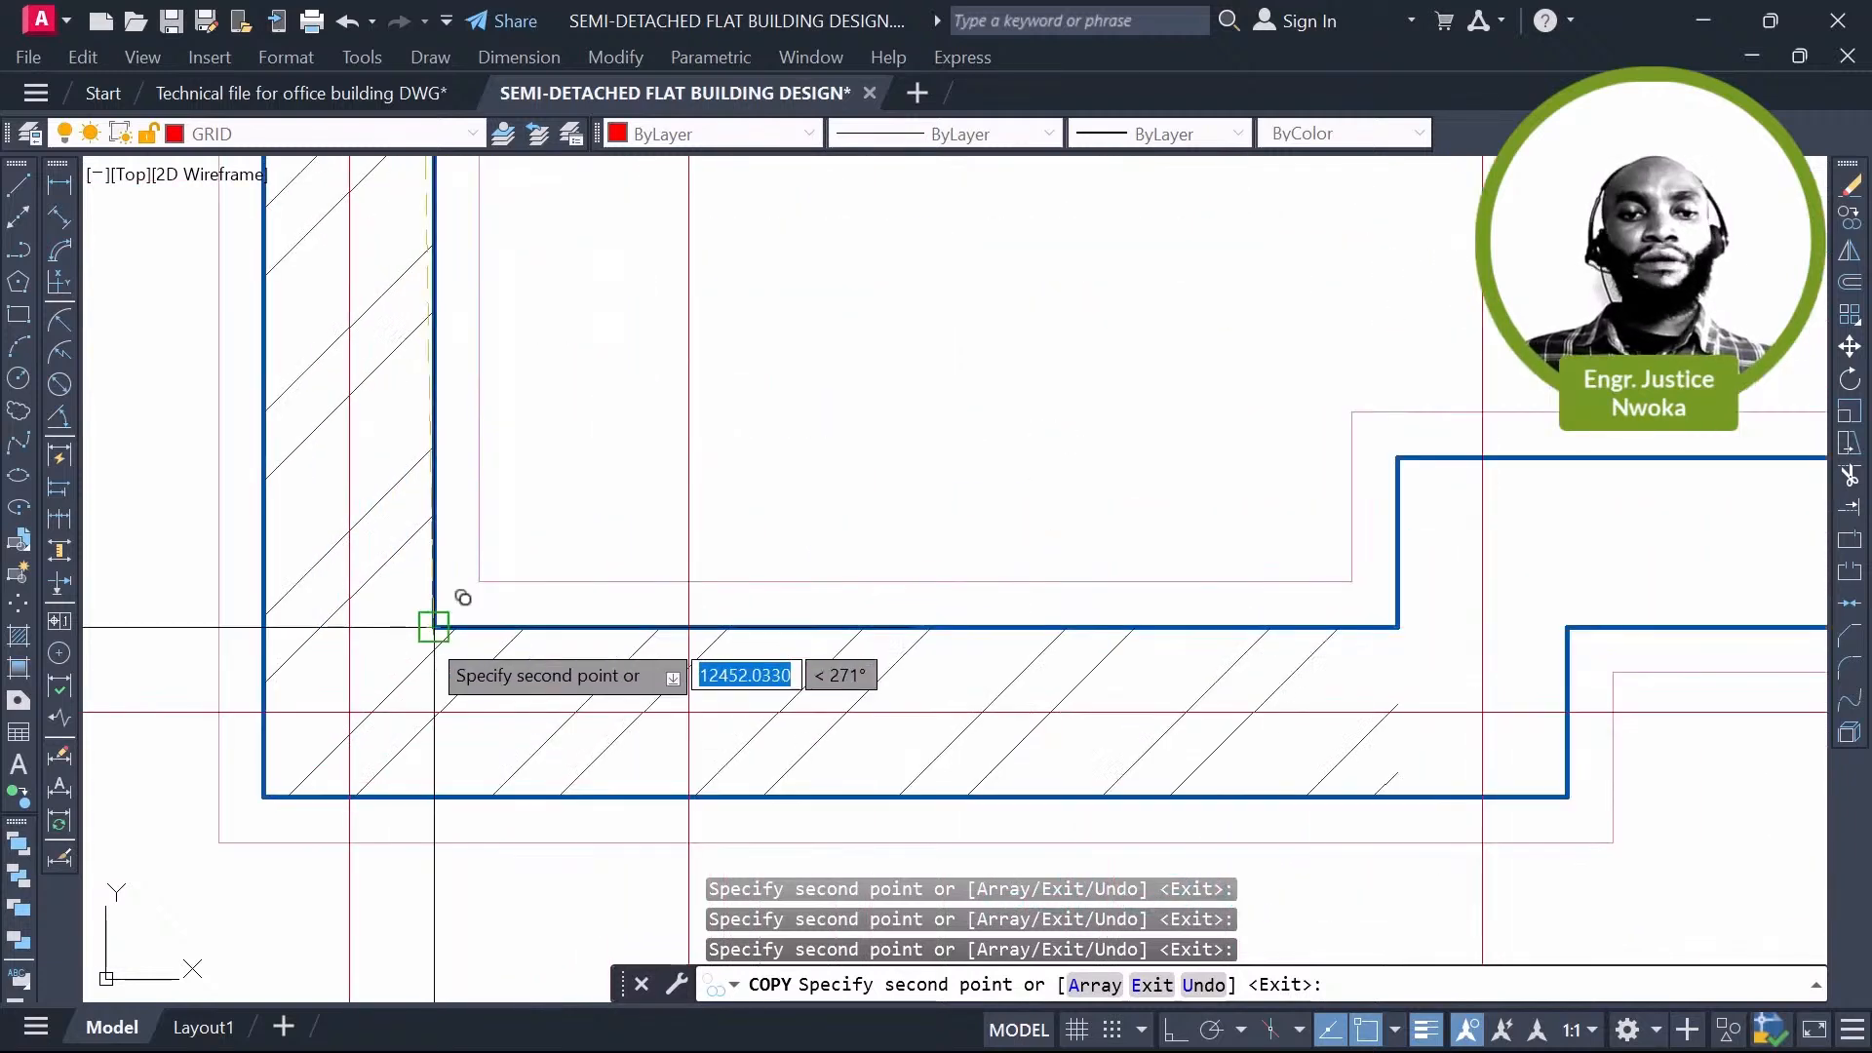
pyautogui.click(434, 627)
# Step: Place a copy of the horizontal grid line on the recessed wall beside the left flat's master's bedroom front window
pyautogui.moveTo(1397, 458); pyautogui.dragTo(1040, 536, button='middle')
pyautogui.click(1040, 535)
pyautogui.scroll(-6, 478, 583)
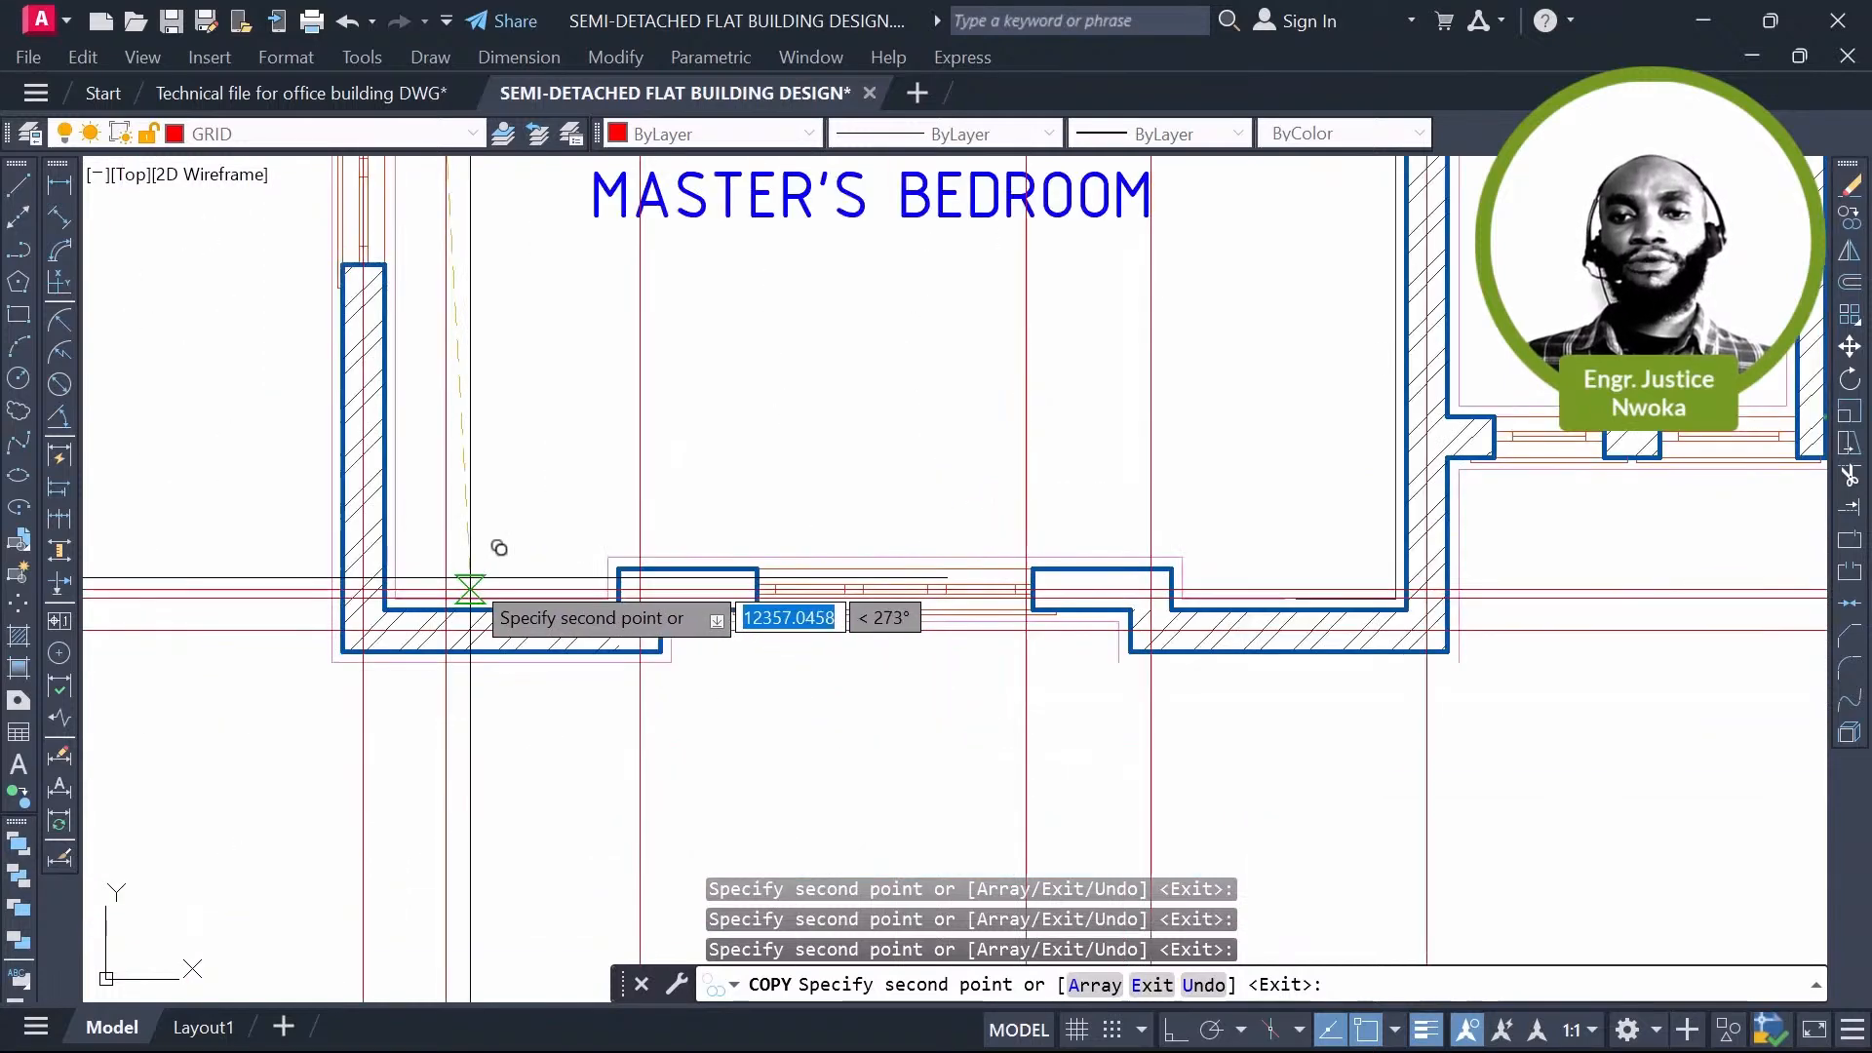
# Step: Place copies of the horizontal grid line on the left flat's WC front wall and on the wall between the WC and the main lounge
pyautogui.scroll(-2, 432, 659)
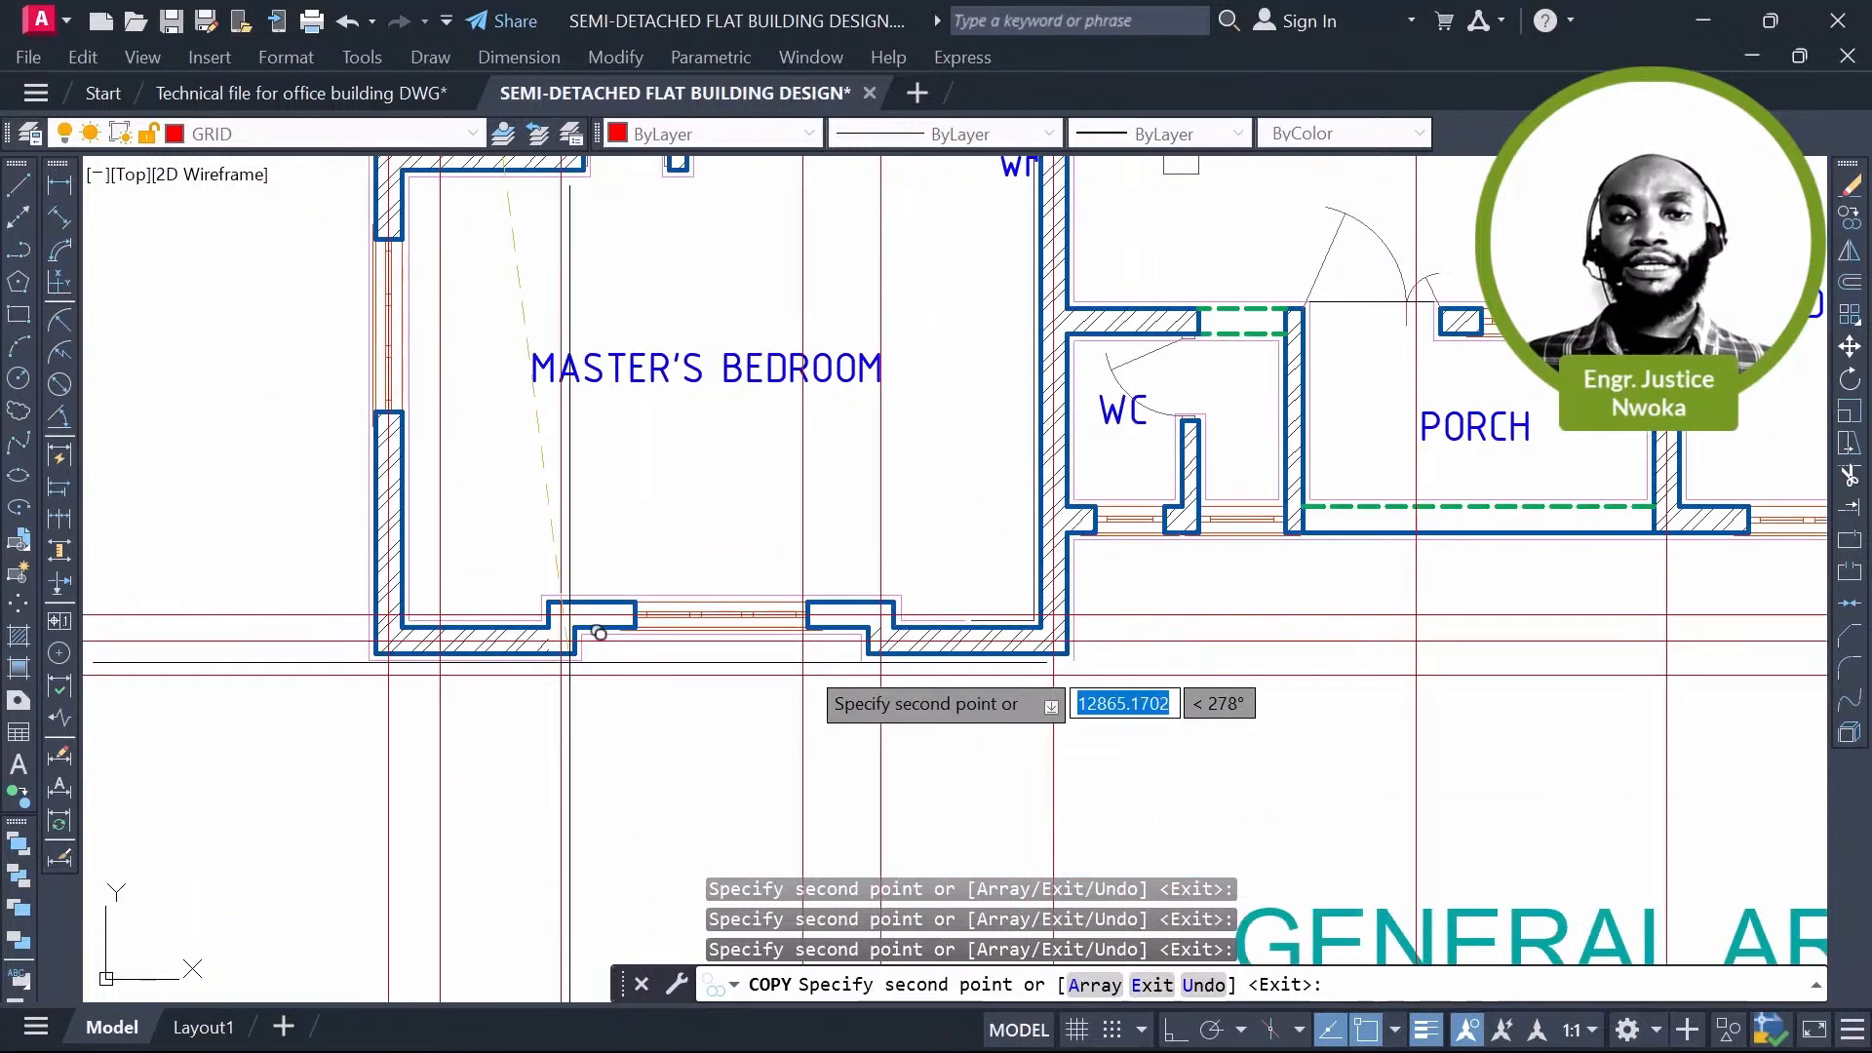
pyautogui.moveTo(1210, 502); pyautogui.dragTo(712, 619, button='middle')
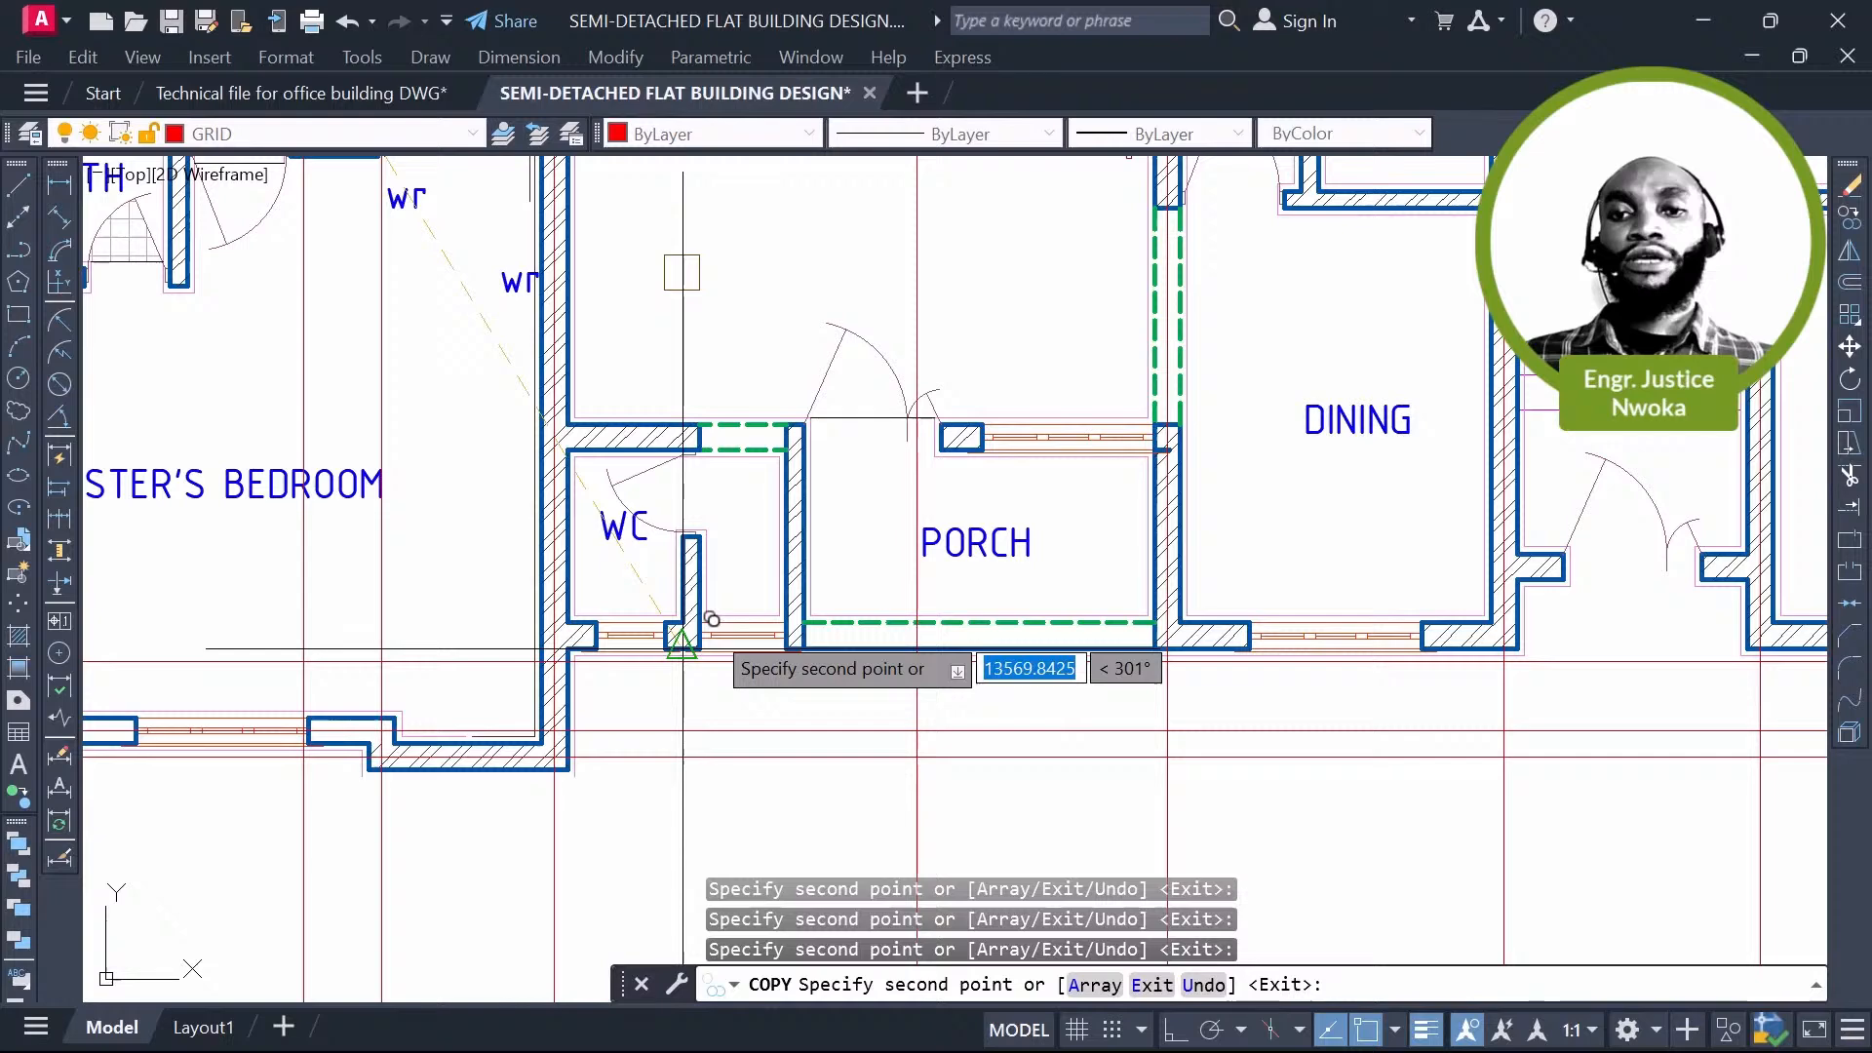
pyautogui.scroll(5, 712, 616)
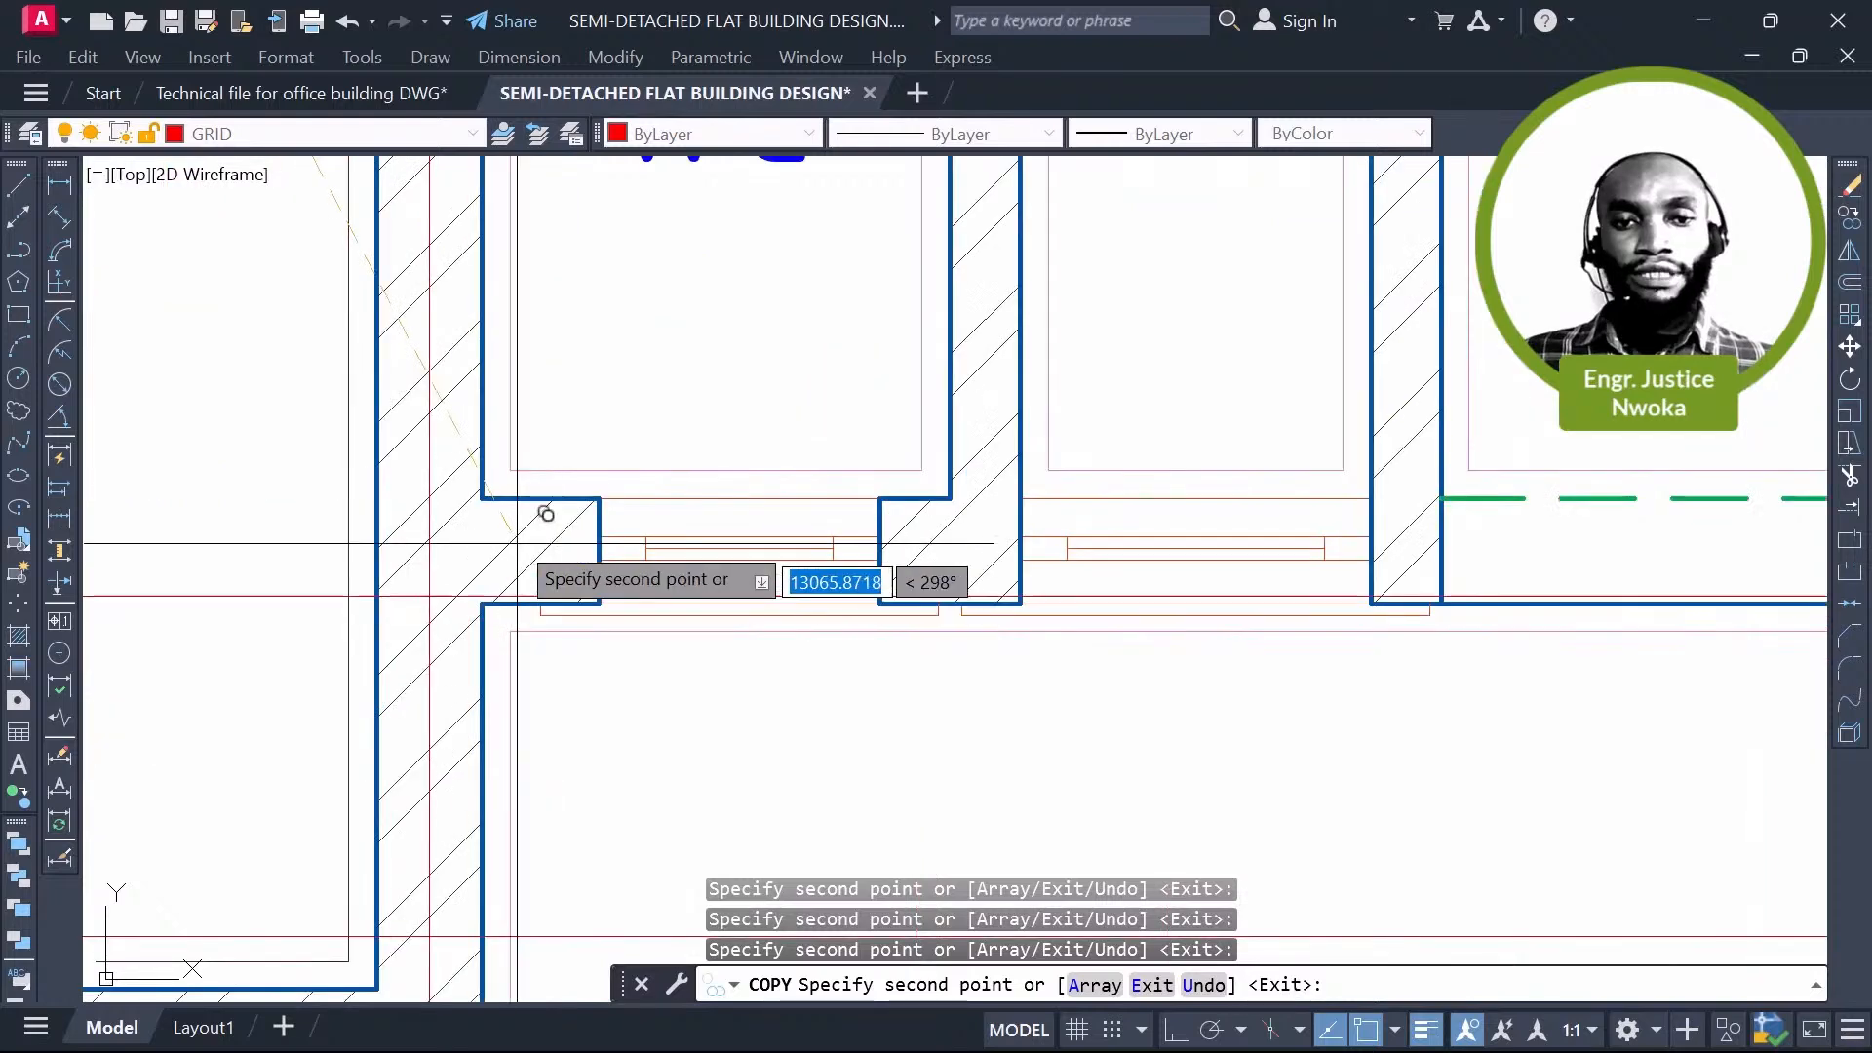
pyautogui.scroll(4, 877, 502)
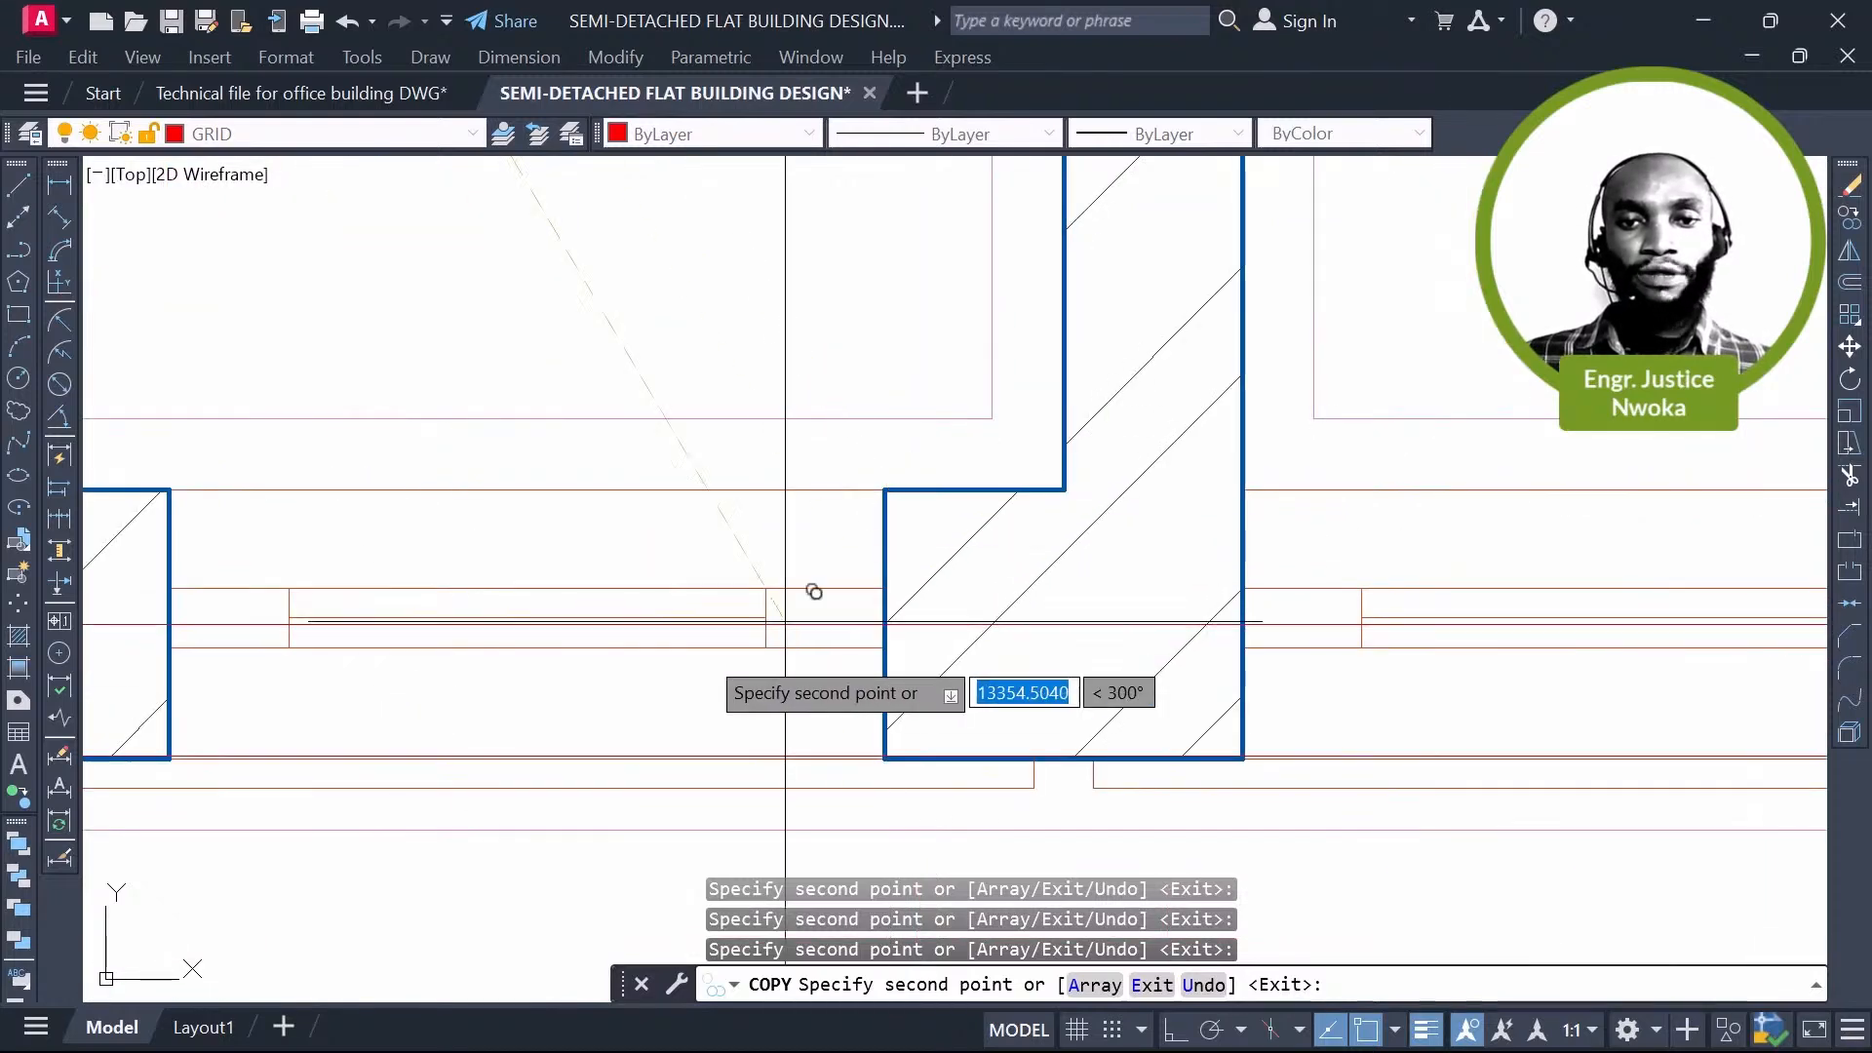
pyautogui.scroll(-5, 732, 622)
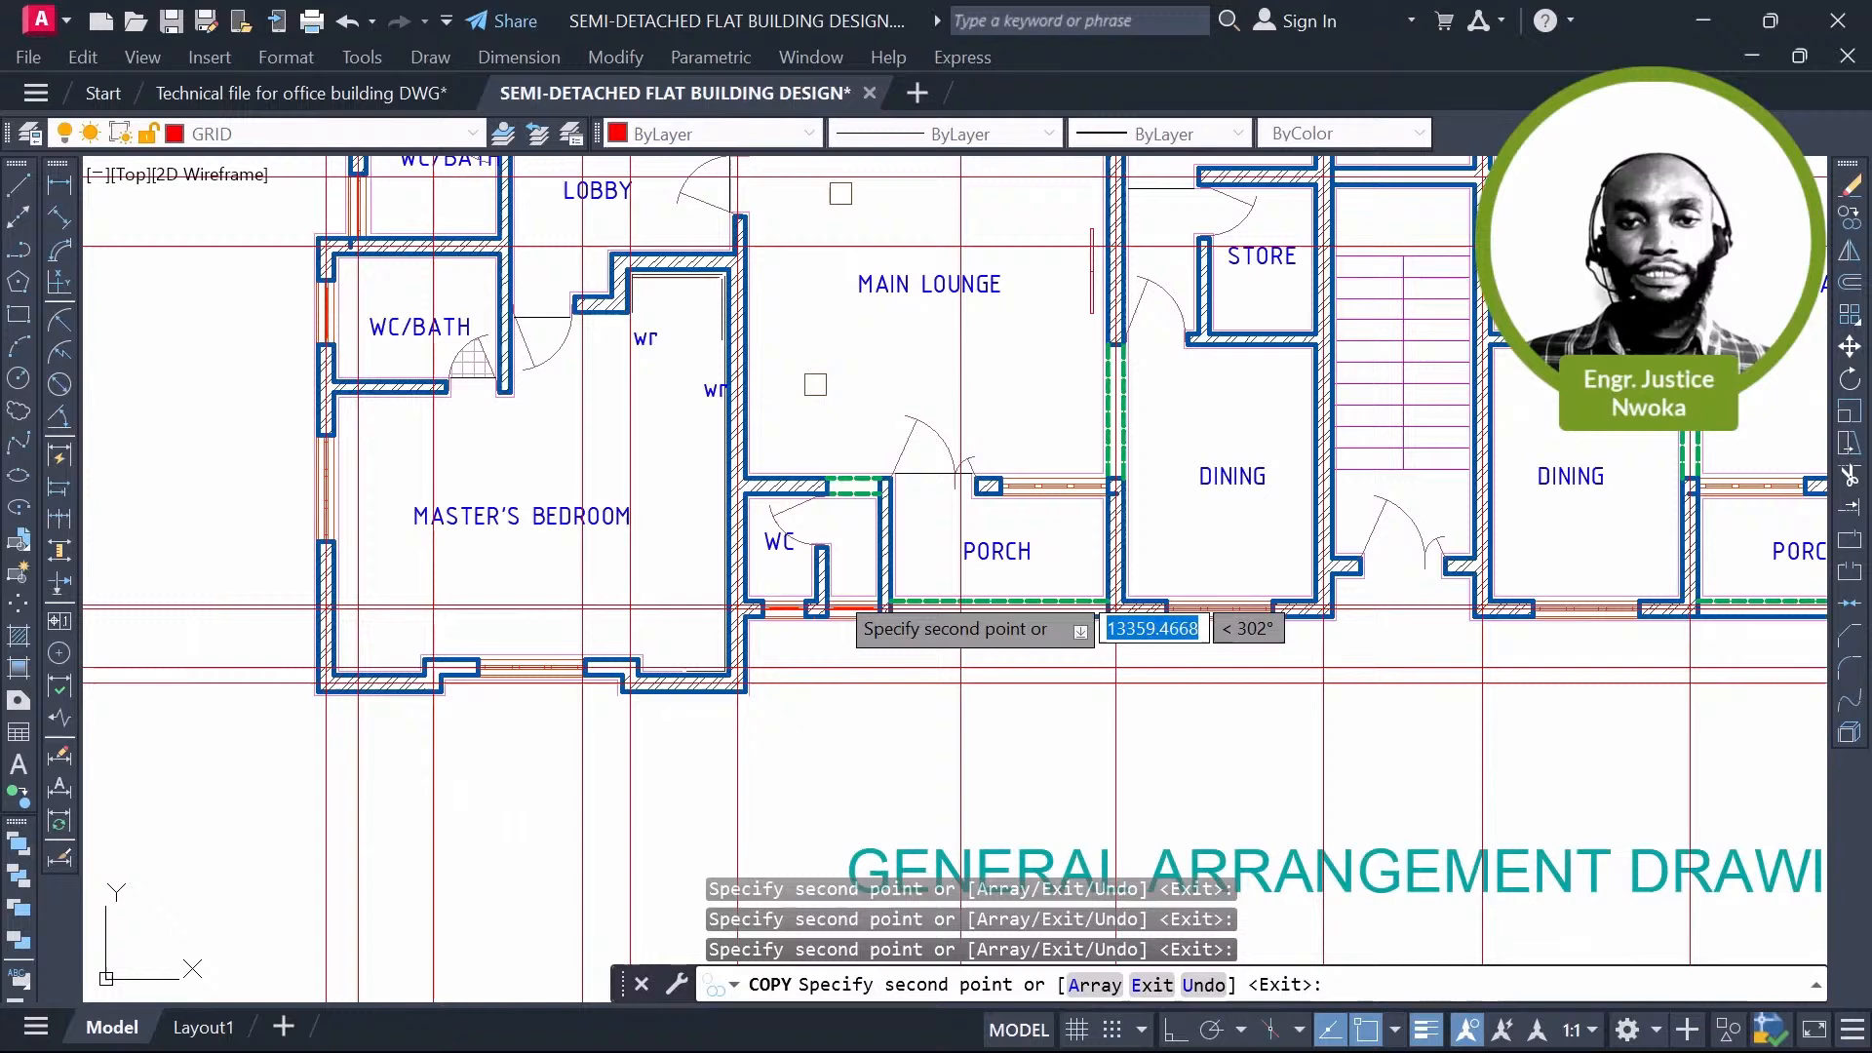
pyautogui.scroll(5, 863, 568)
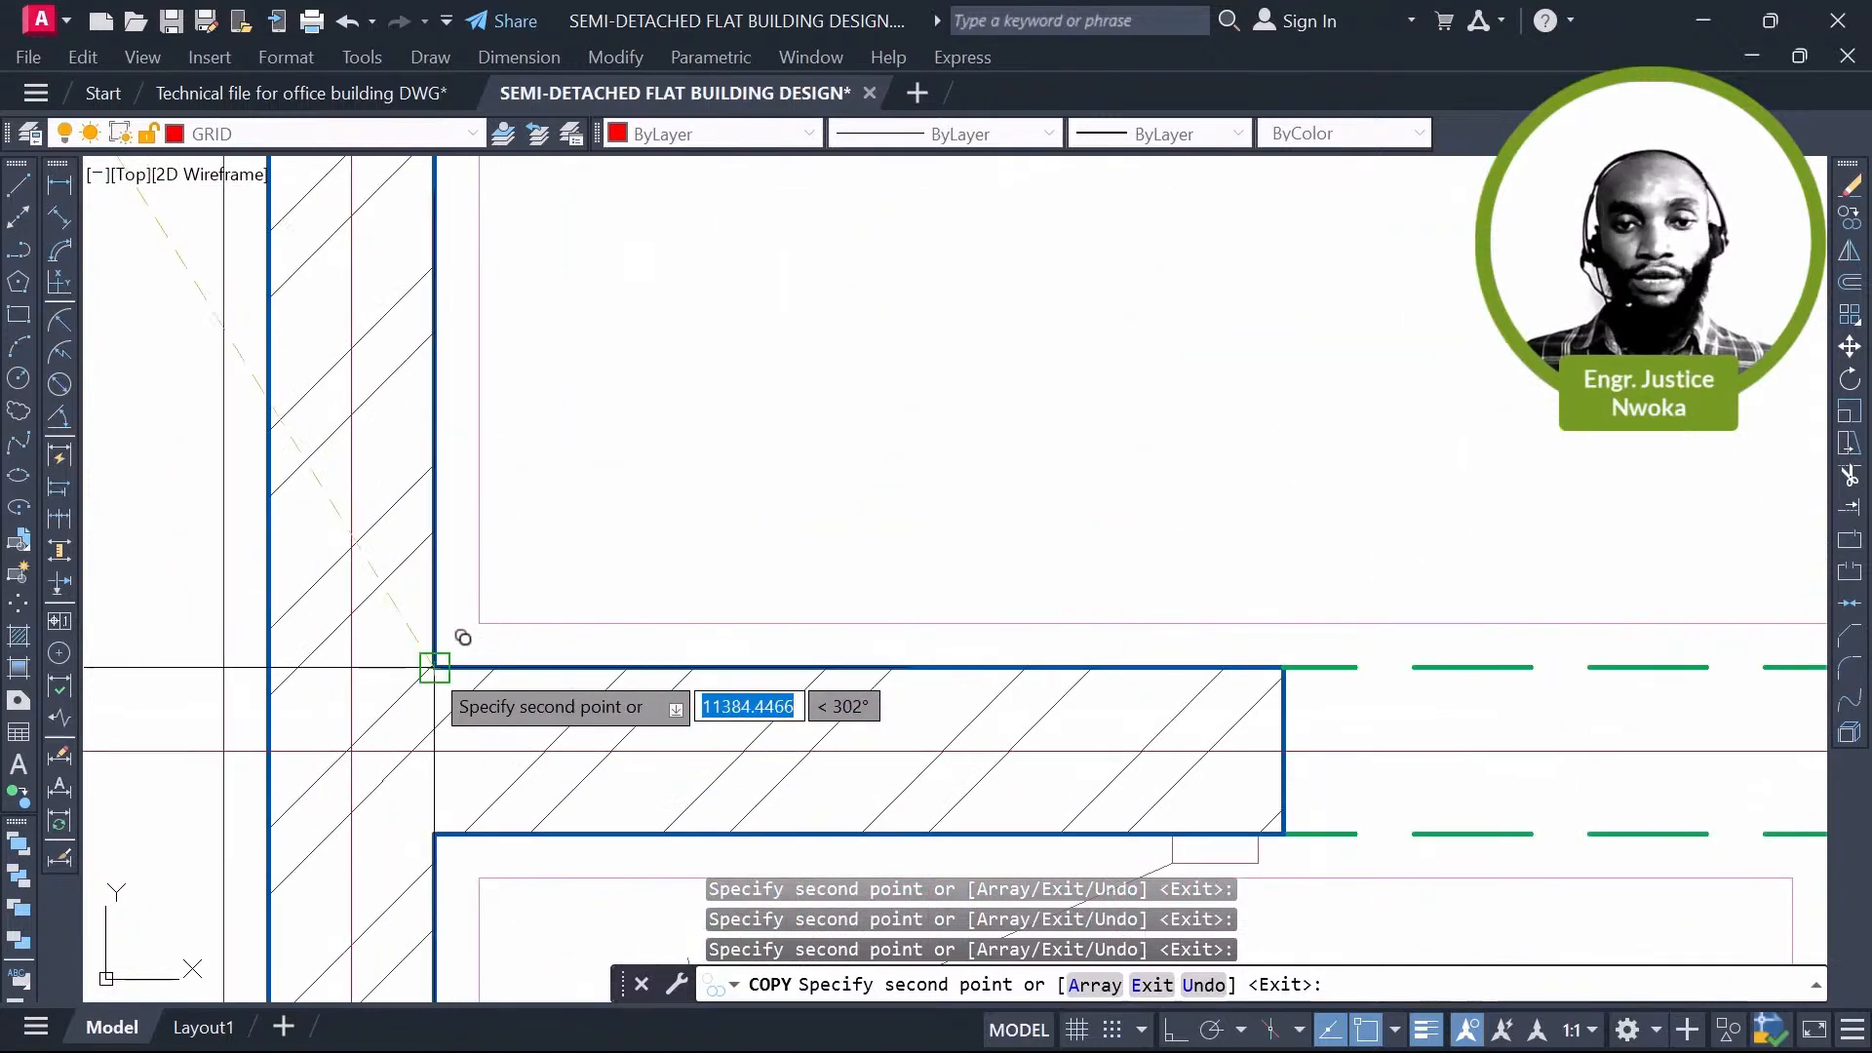
pyautogui.scroll(-5, 971, 535)
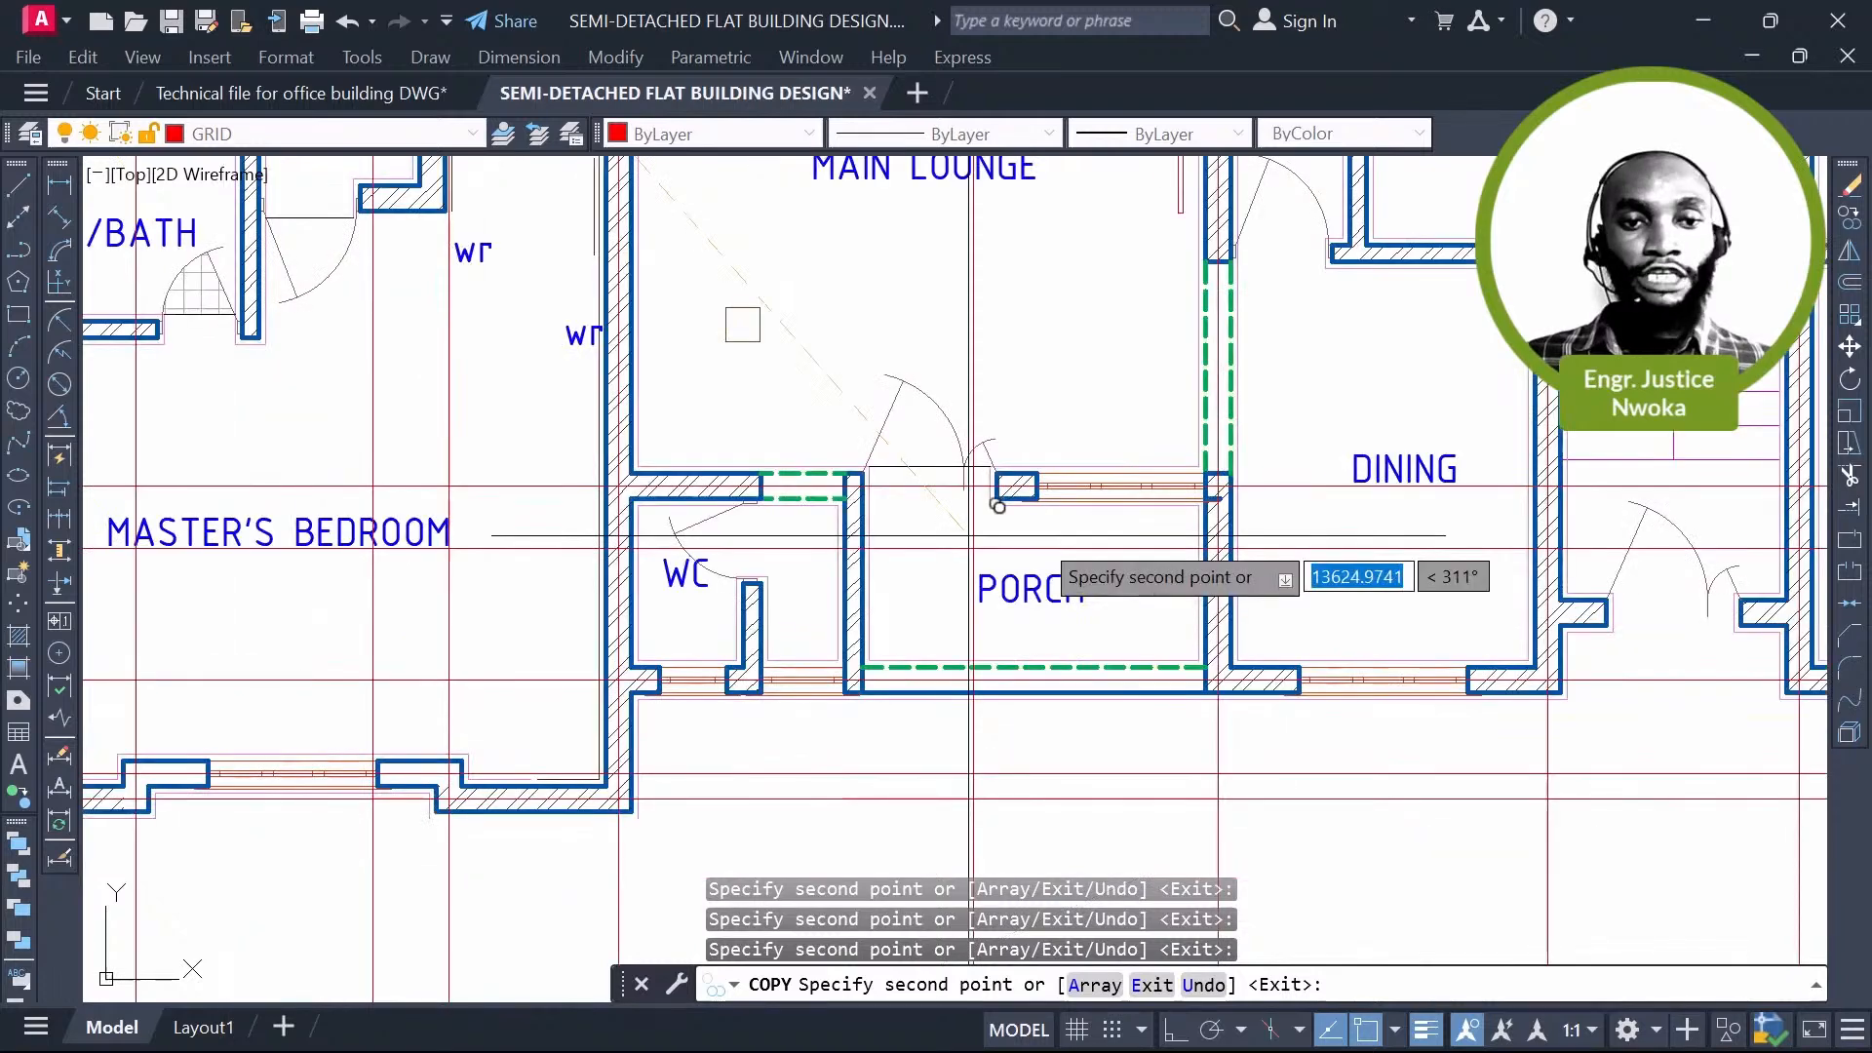
# Step: Place a copy of the horizontal grid line along the centre of the staircase entrance wall between the two dining rooms and finish copying
pyautogui.scroll(-2, 970, 535)
pyautogui.moveTo(1113, 567)
pyautogui.mouseDown(button='middle')
pyautogui.moveTo(746, 681)
pyautogui.moveTo(332, 622)
pyautogui.mouseUp(button='middle')
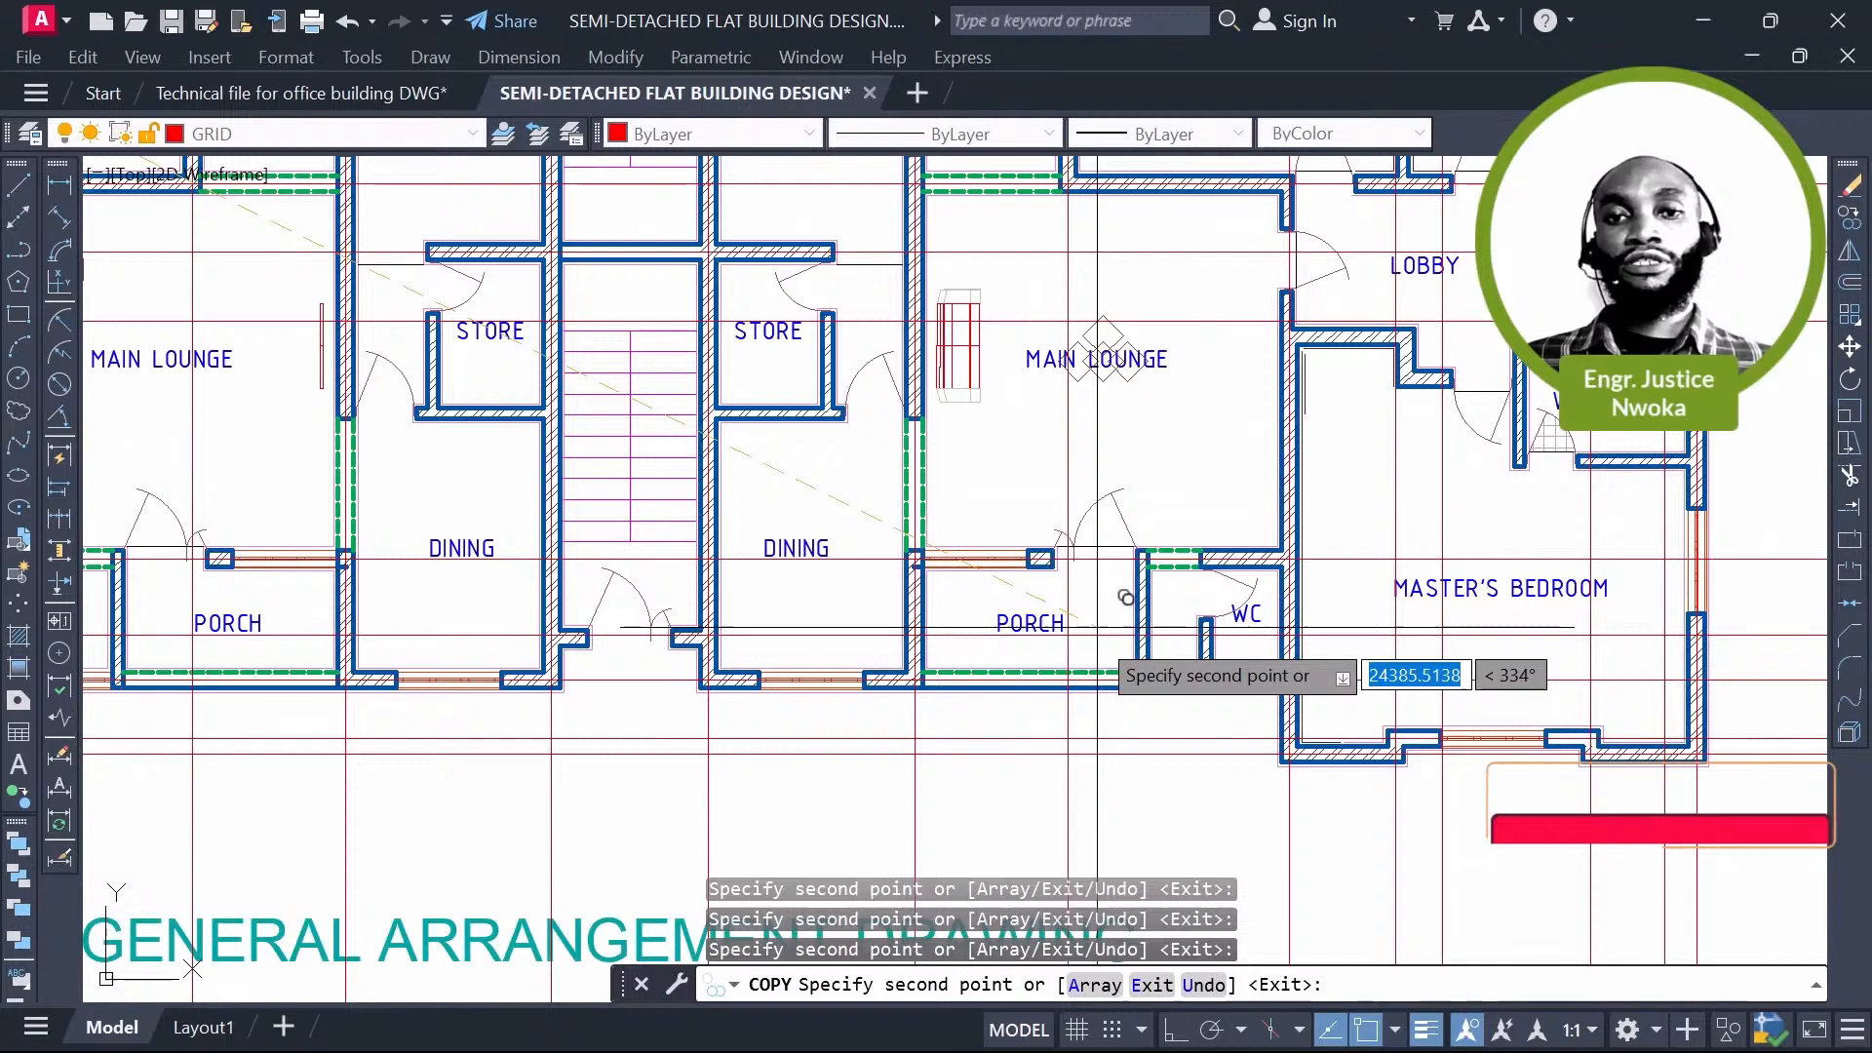
pyautogui.scroll(4, 592, 615)
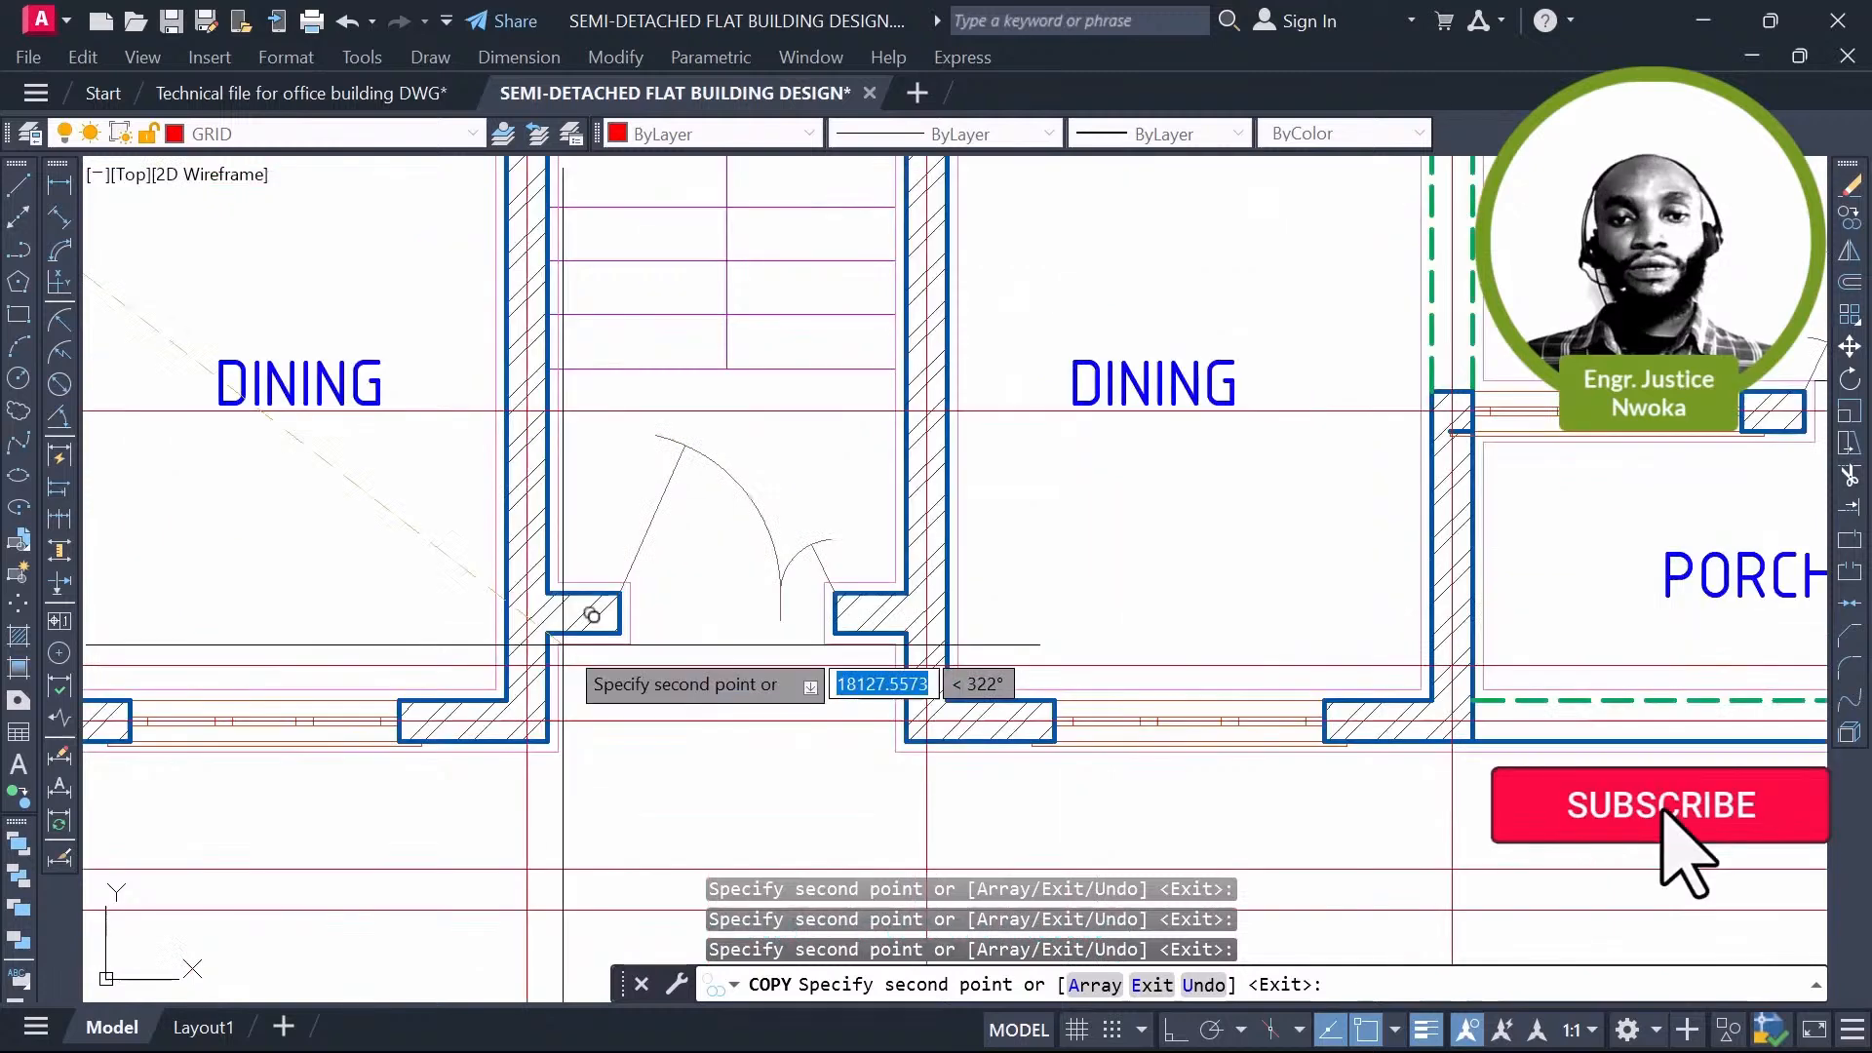
pyautogui.scroll(3, 555, 610)
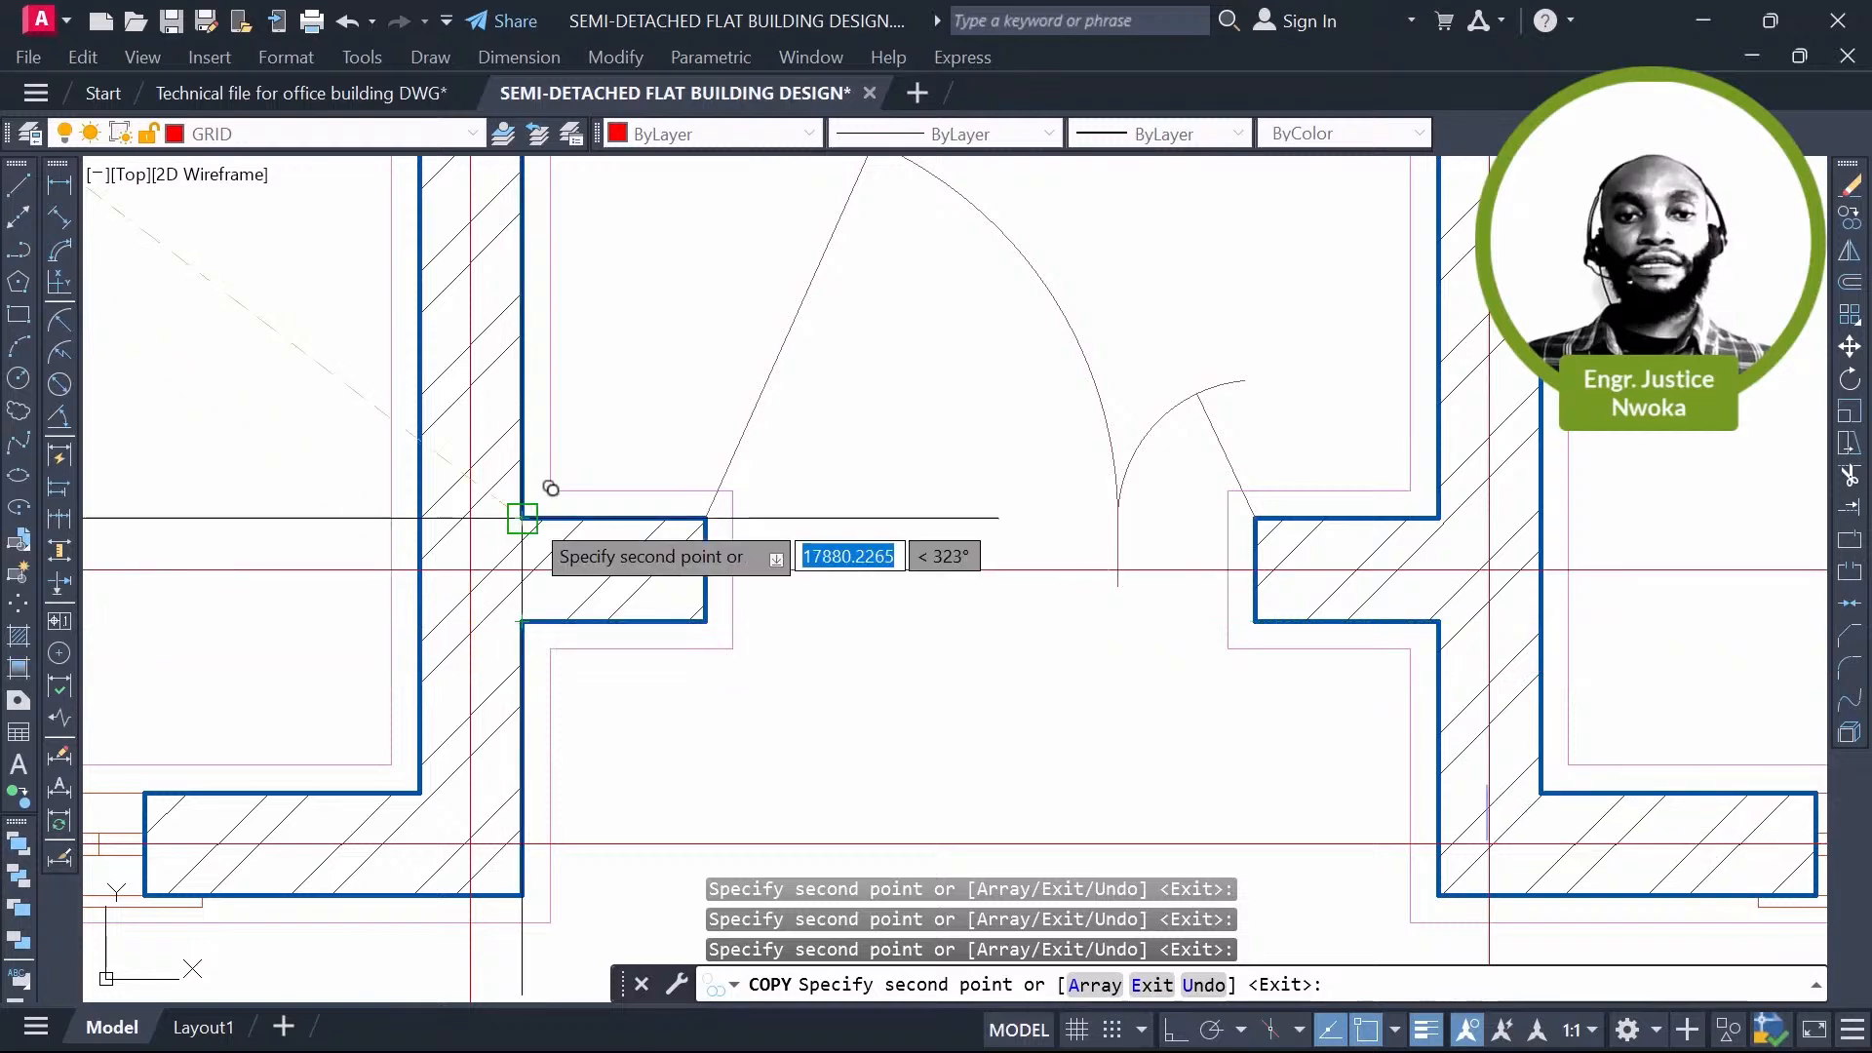
pyautogui.scroll(-8, 522, 518)
pyautogui.moveTo(1036, 547)
pyautogui.mouseDown(button='middle')
pyautogui.moveTo(940, 776)
pyautogui.moveTo(893, 812)
pyautogui.mouseUp(button='middle')
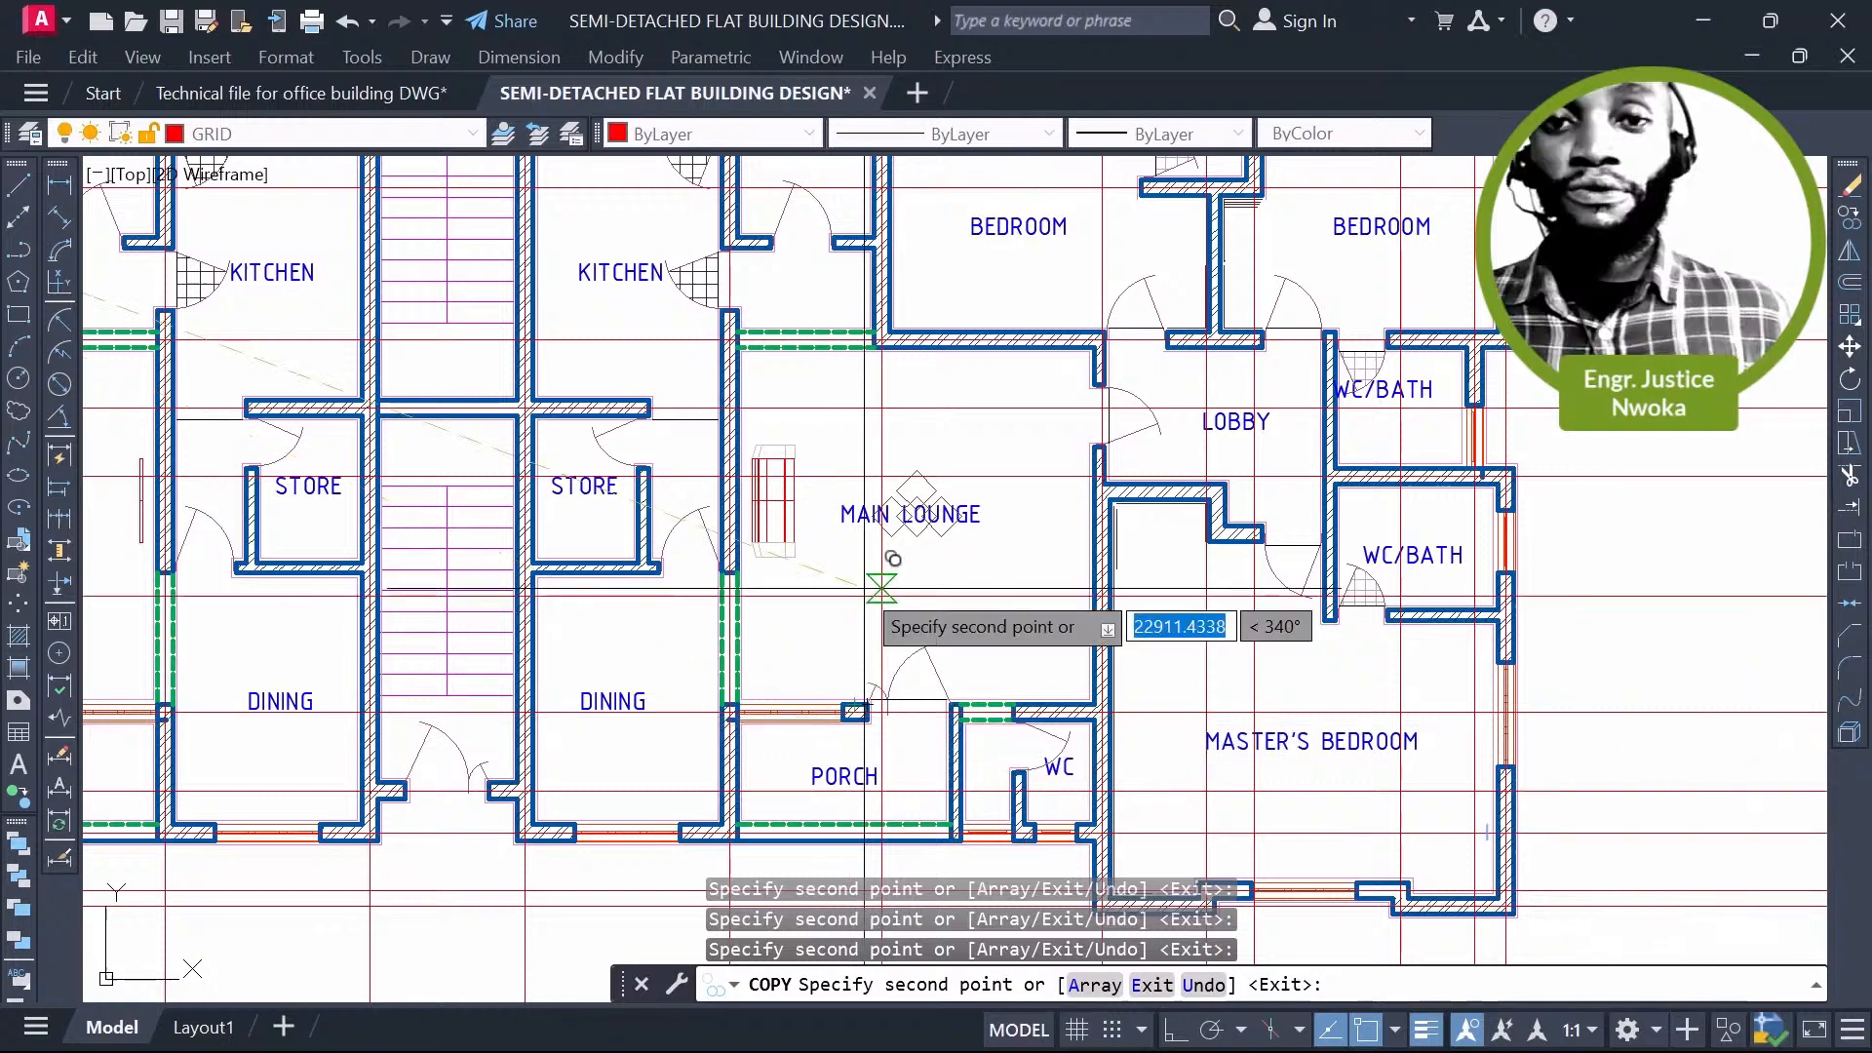
pyautogui.scroll(-8, 893, 559)
pyautogui.moveTo(893, 559); pyautogui.dragTo(897, 514, button='middle')
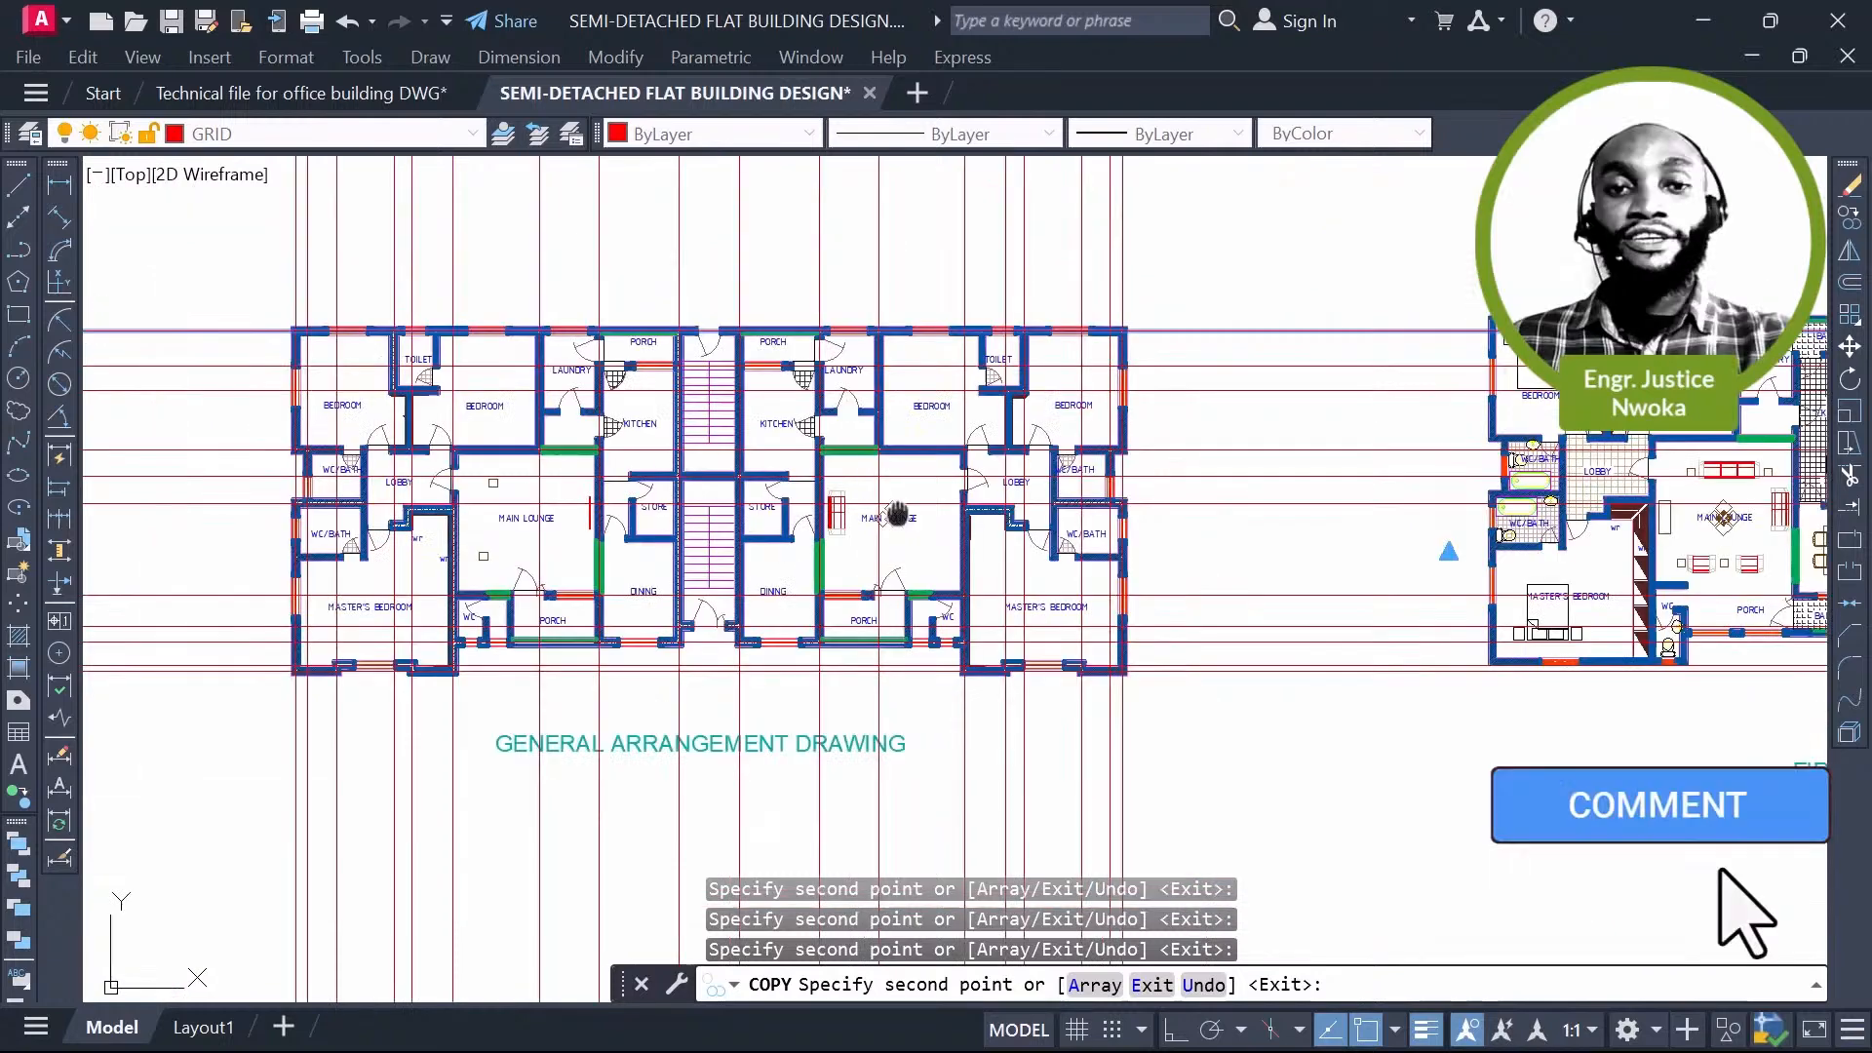
pyautogui.scroll(2, 1103, 329)
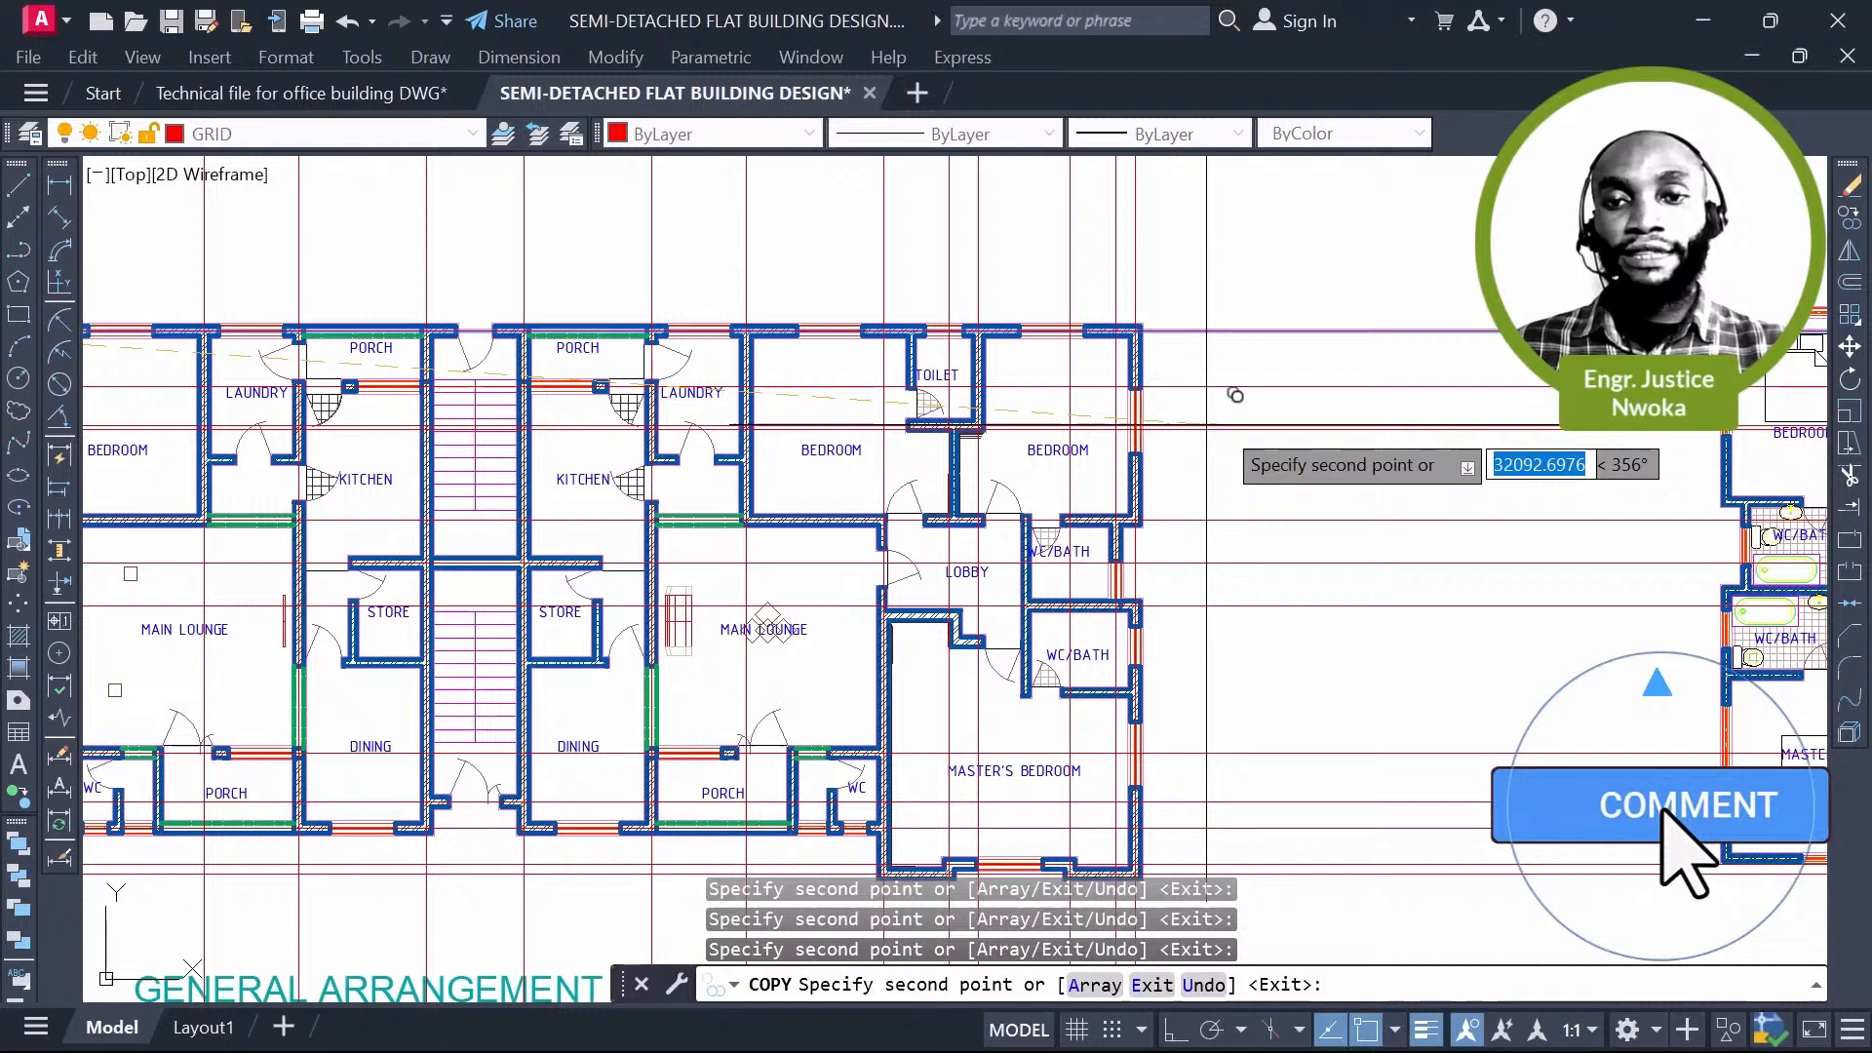
pyautogui.press('Escape')
# Step: Review the vertical and horizontal grid lines across the whole general arrangement plan
pyautogui.scroll(-4, 1015, 500)
pyautogui.moveTo(836, 452); pyautogui.dragTo(865, 454, button='middle')
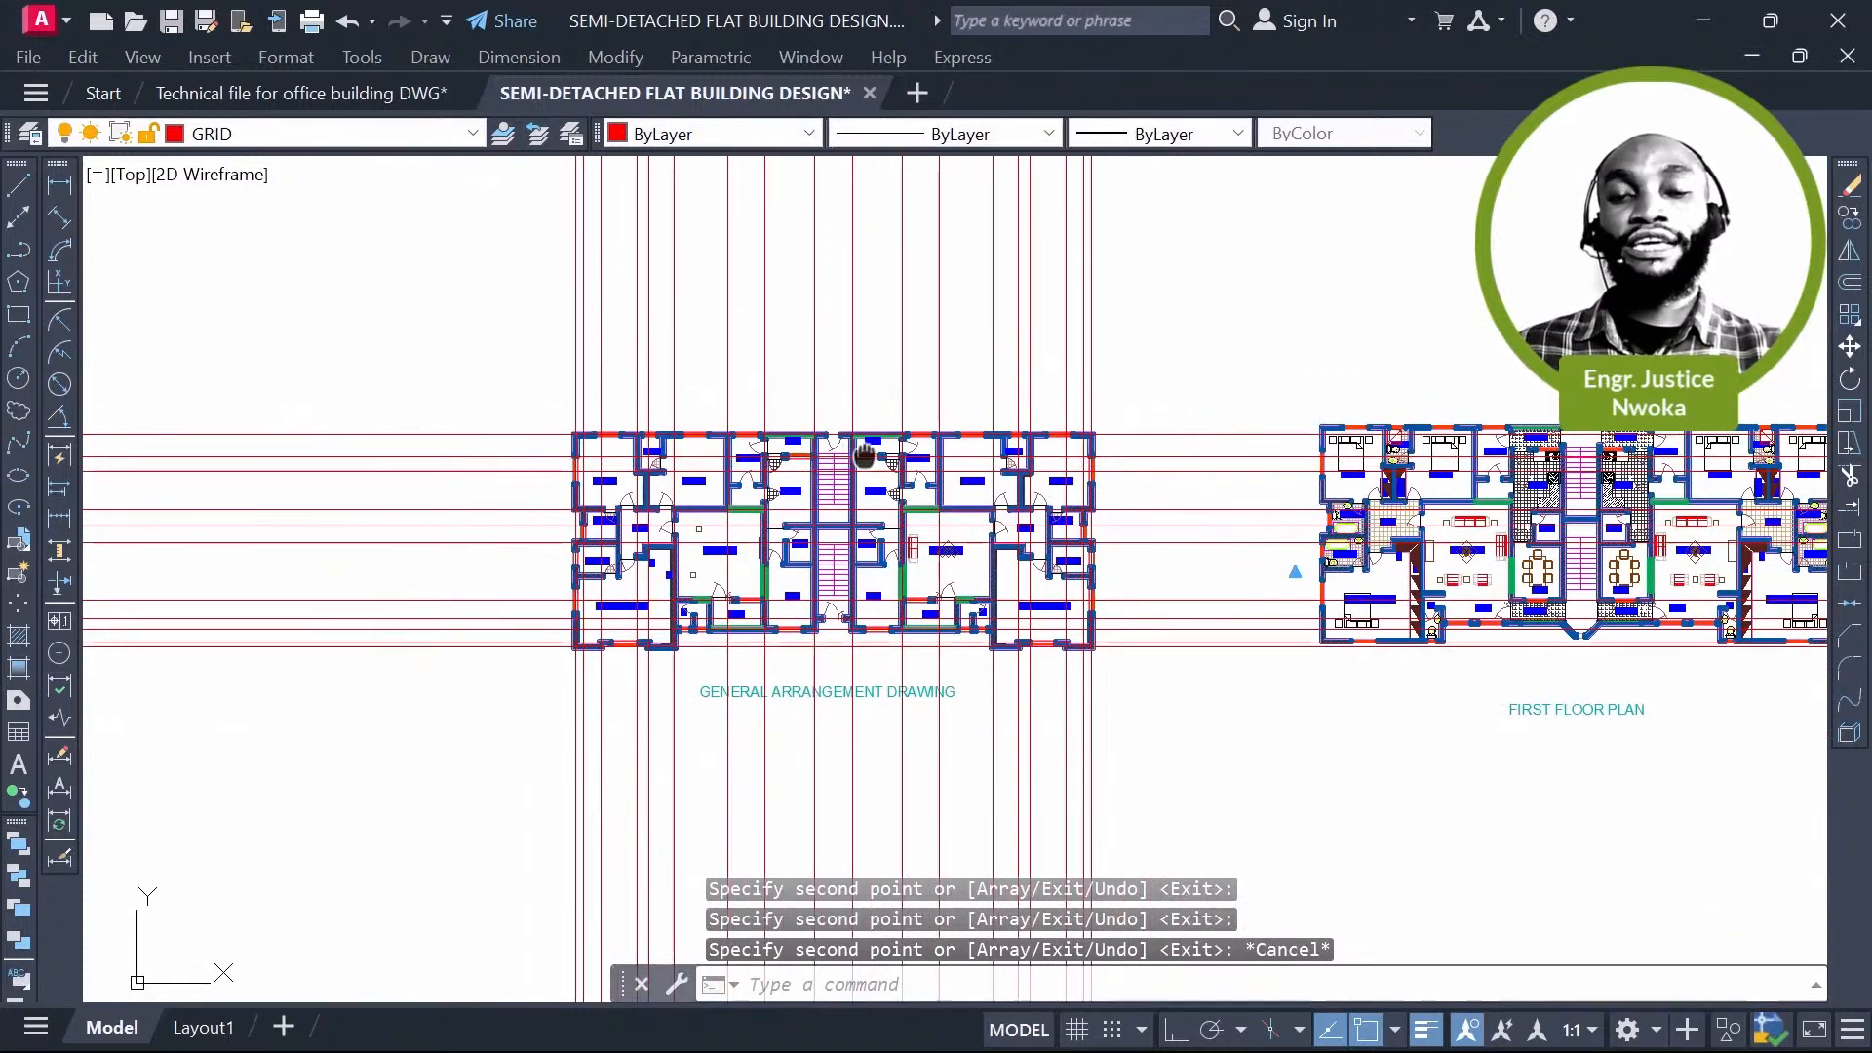
pyautogui.scroll(2, 592, 419)
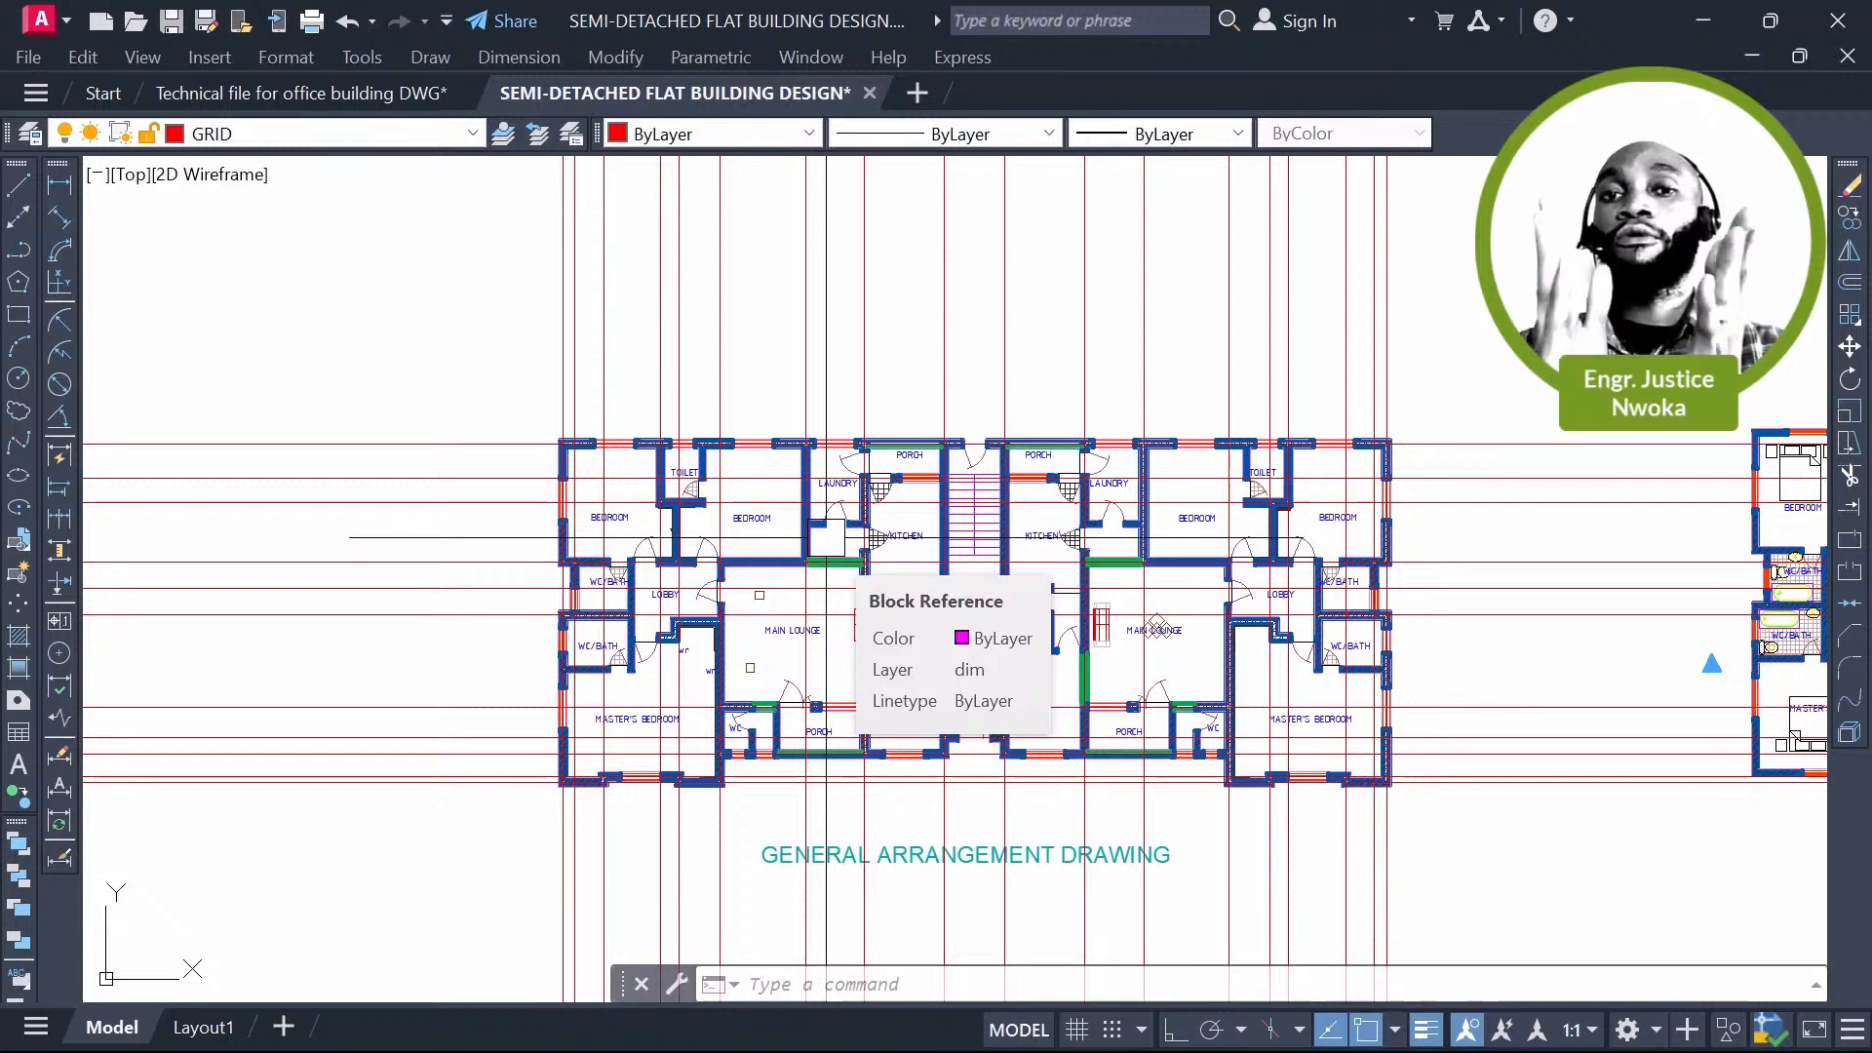
pyautogui.scroll(-3, 827, 536)
pyautogui.scroll(3, 1142, 406)
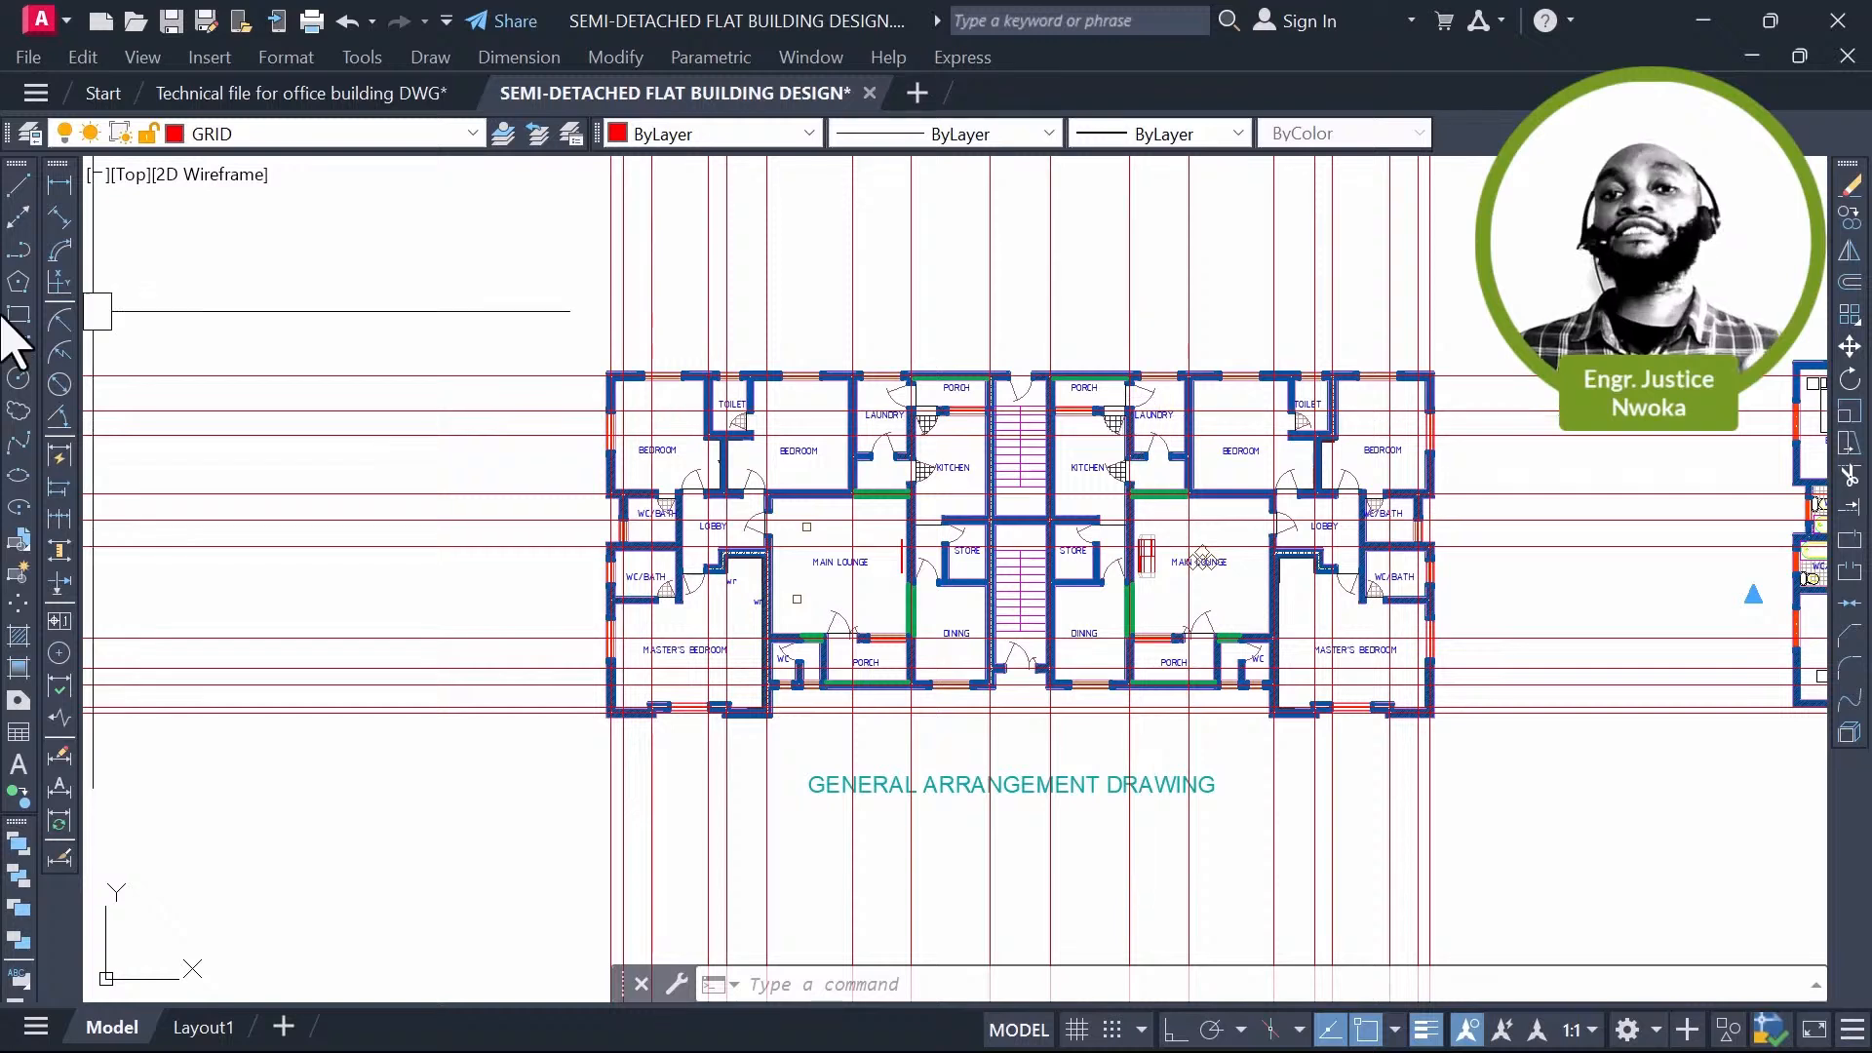
pyautogui.scroll(2, 1147, 479)
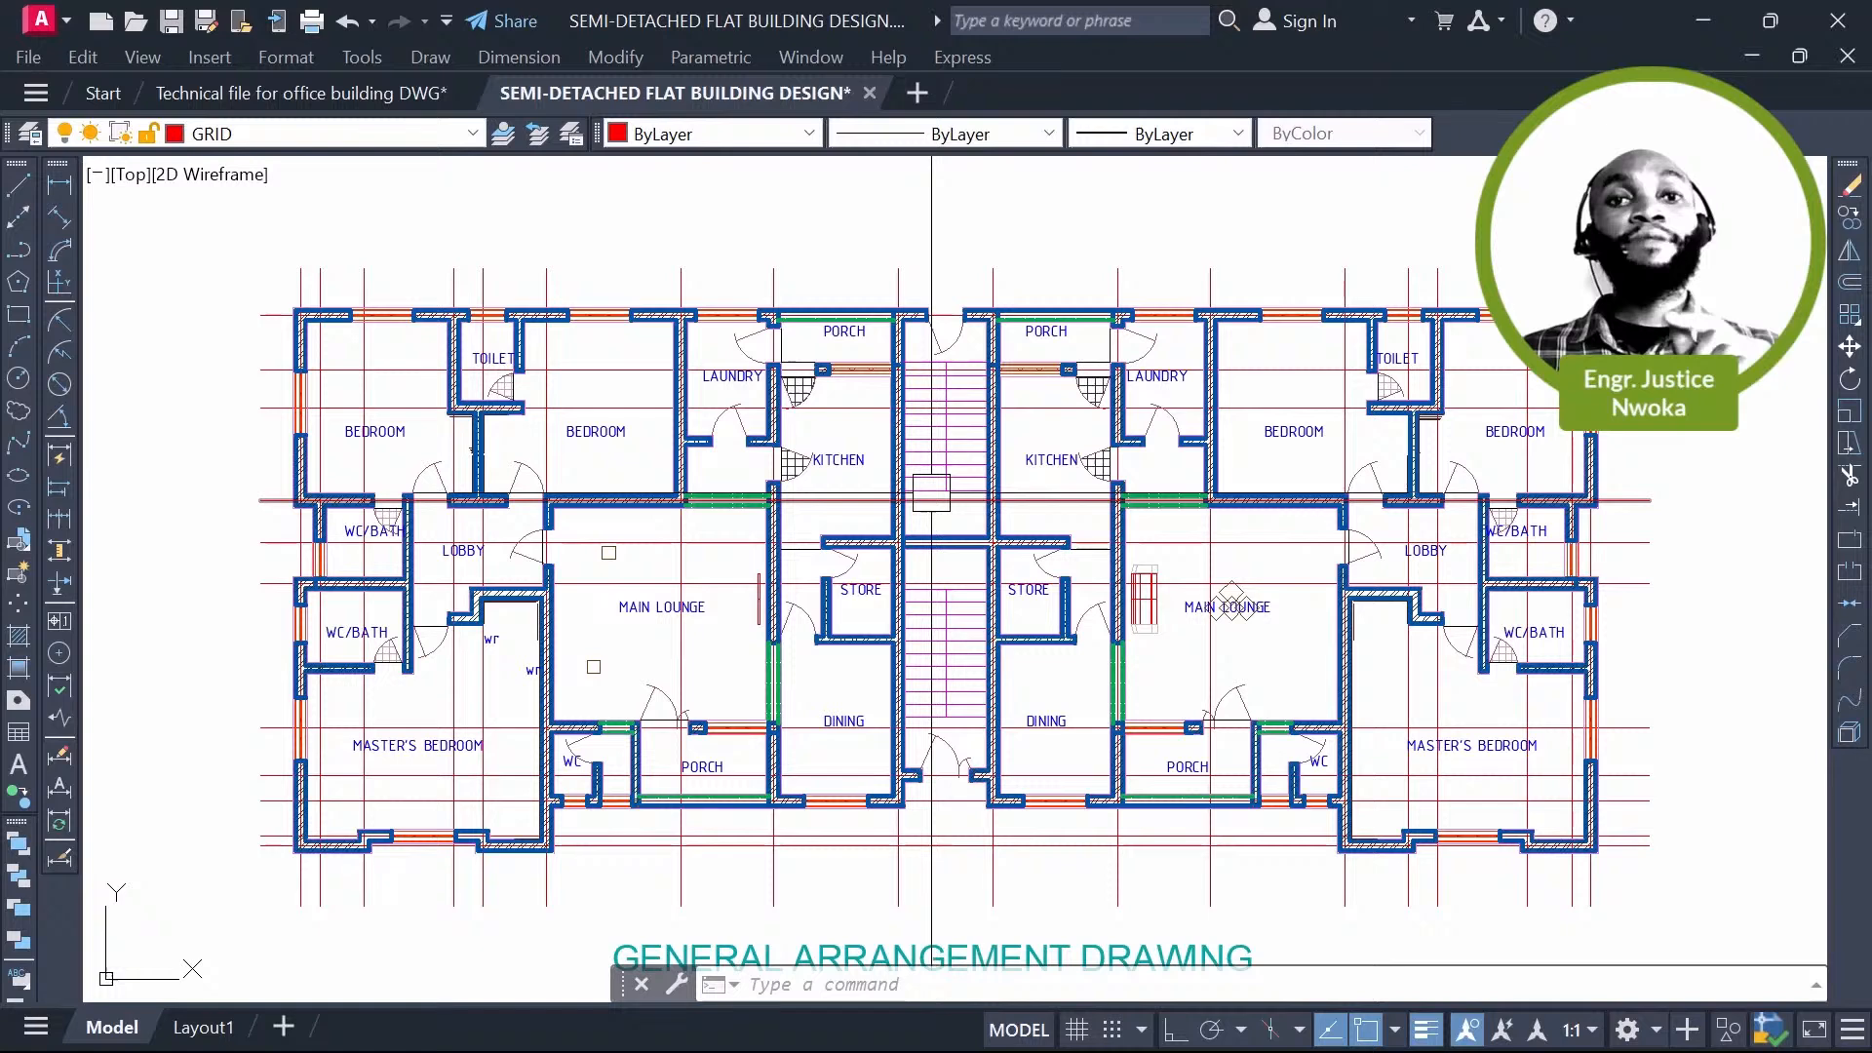
# Step: Make COLUMN the current layer
pyautogui.click(370, 136)
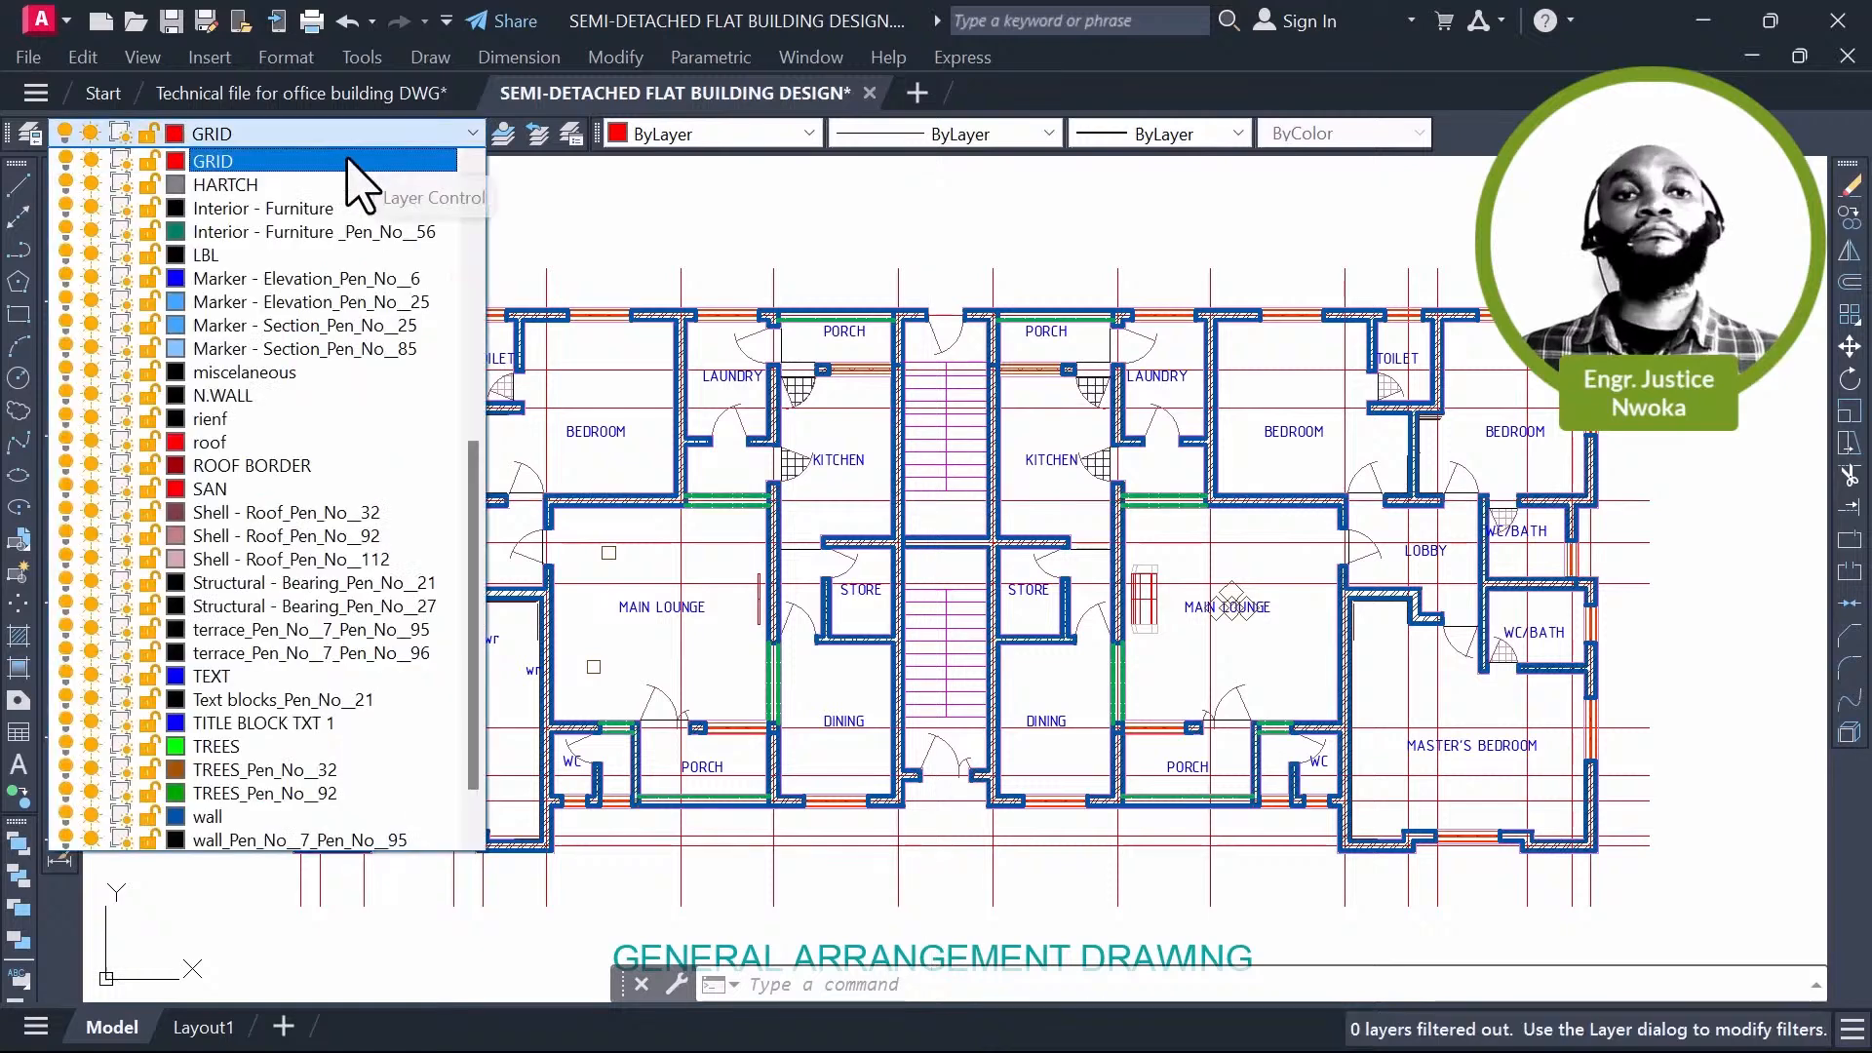
pyautogui.scroll(5, 292, 209)
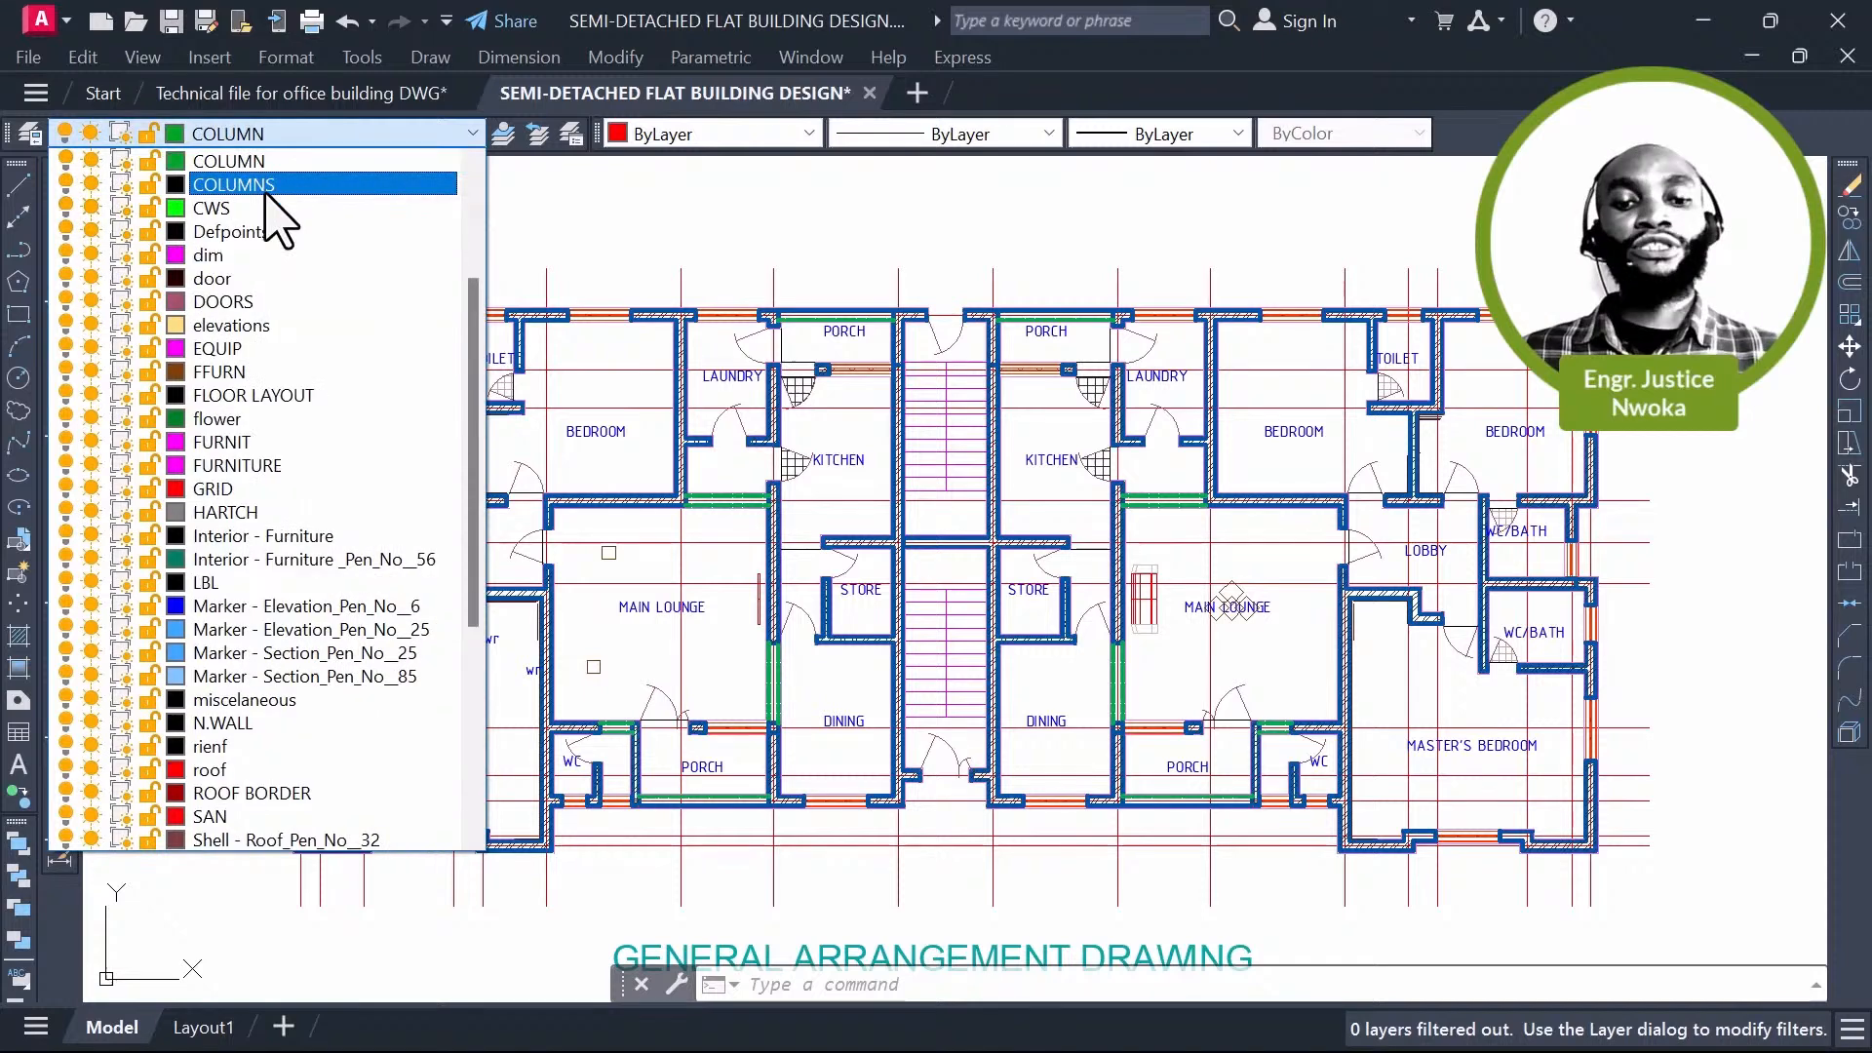
pyautogui.click(264, 185)
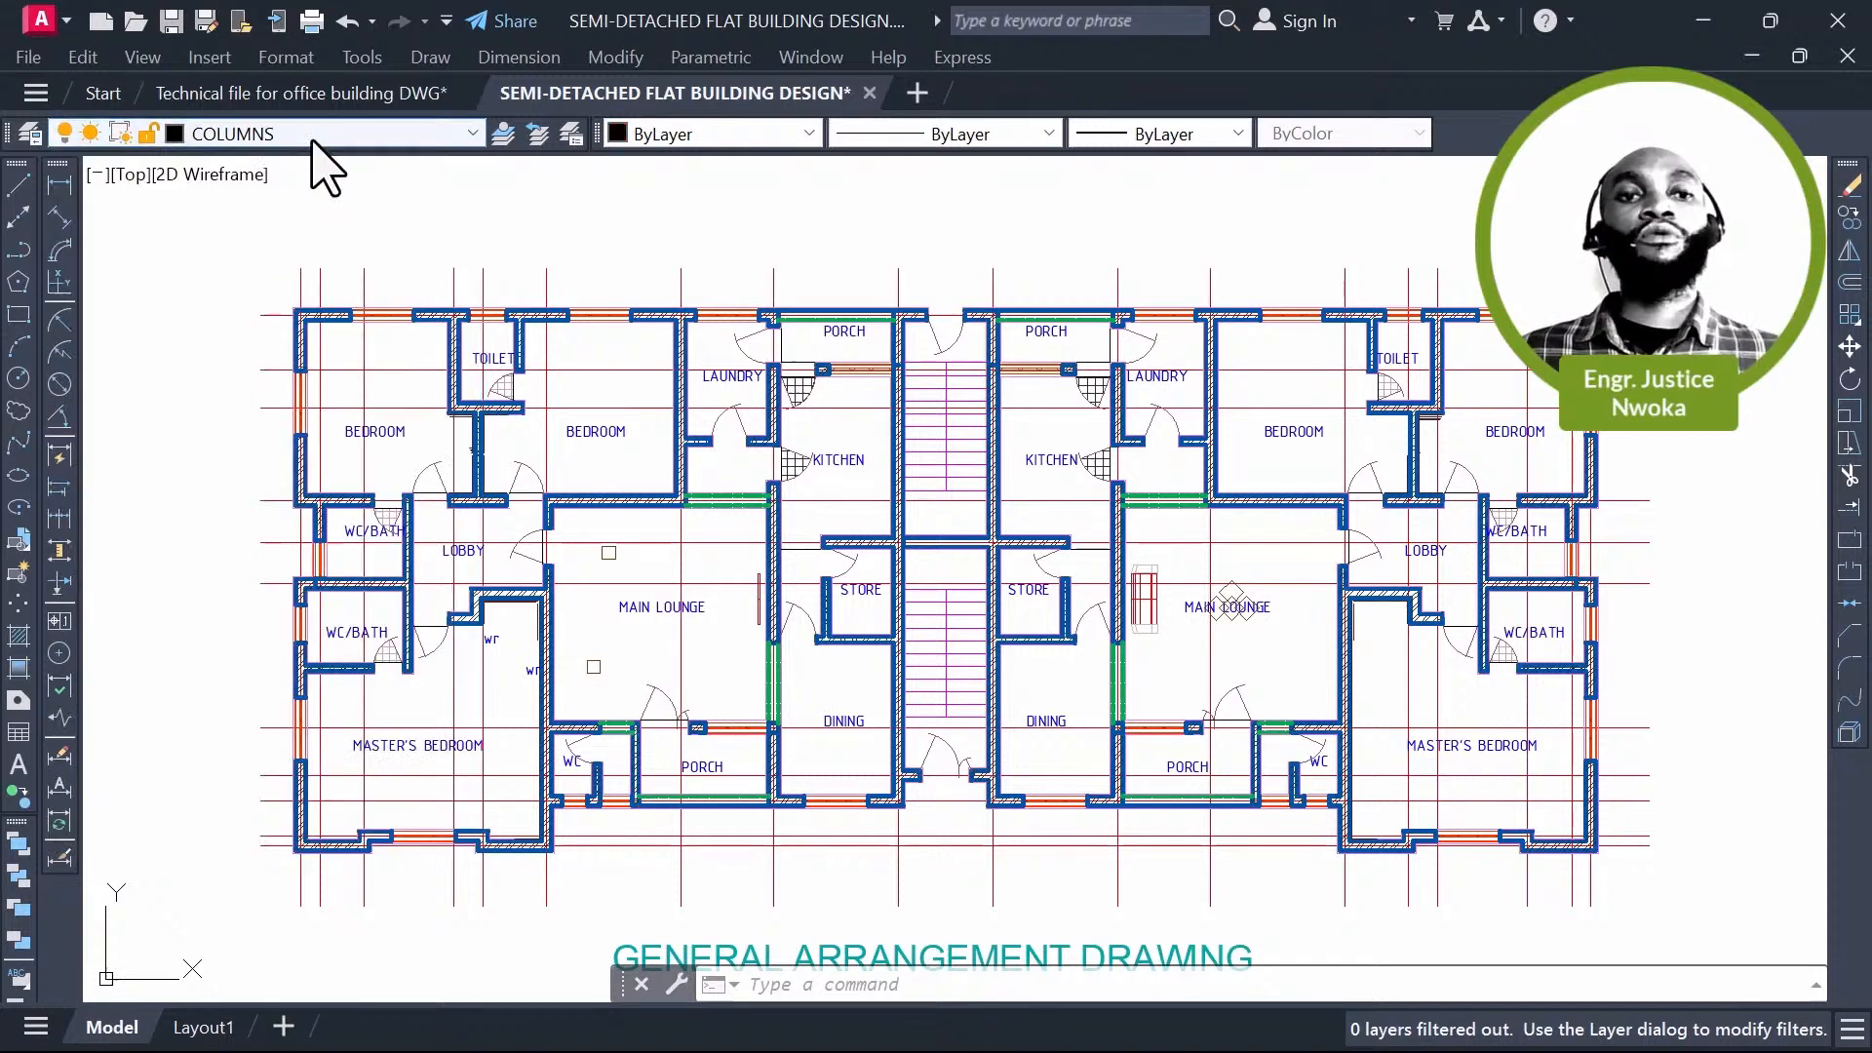
pyautogui.click(313, 141)
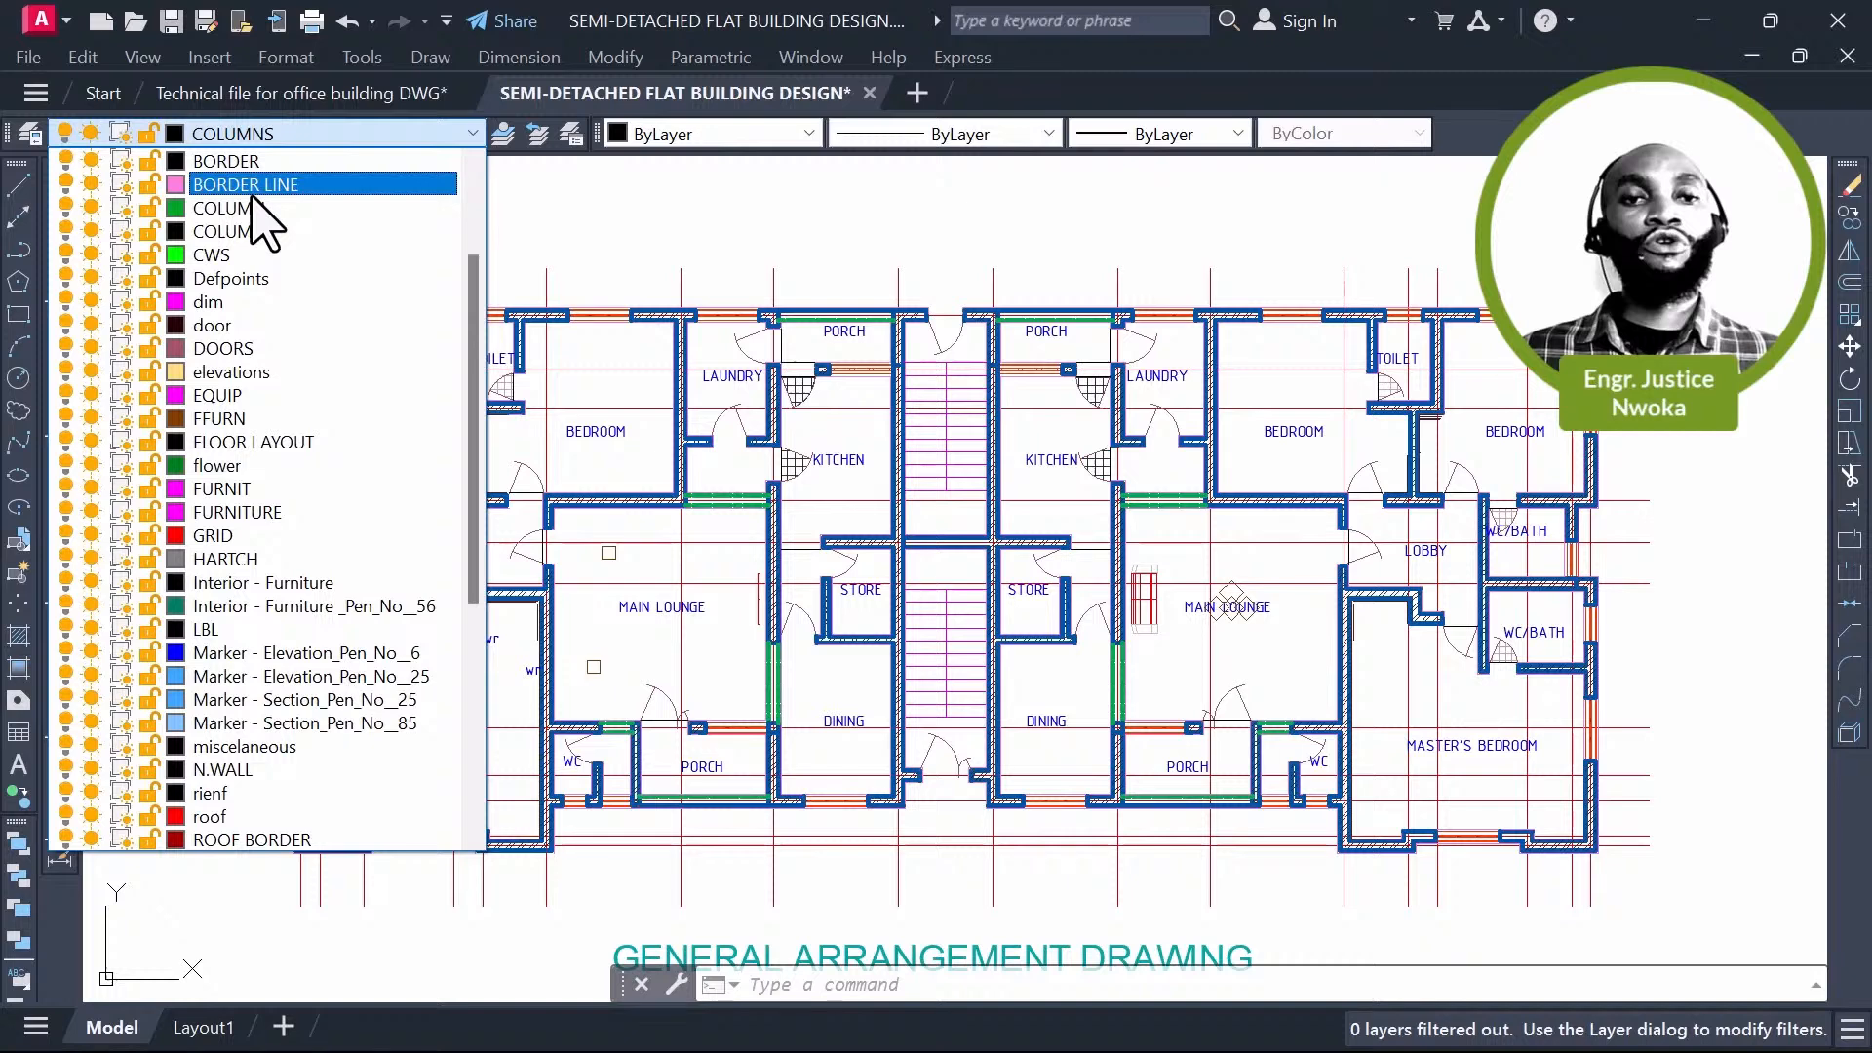
pyautogui.click(253, 208)
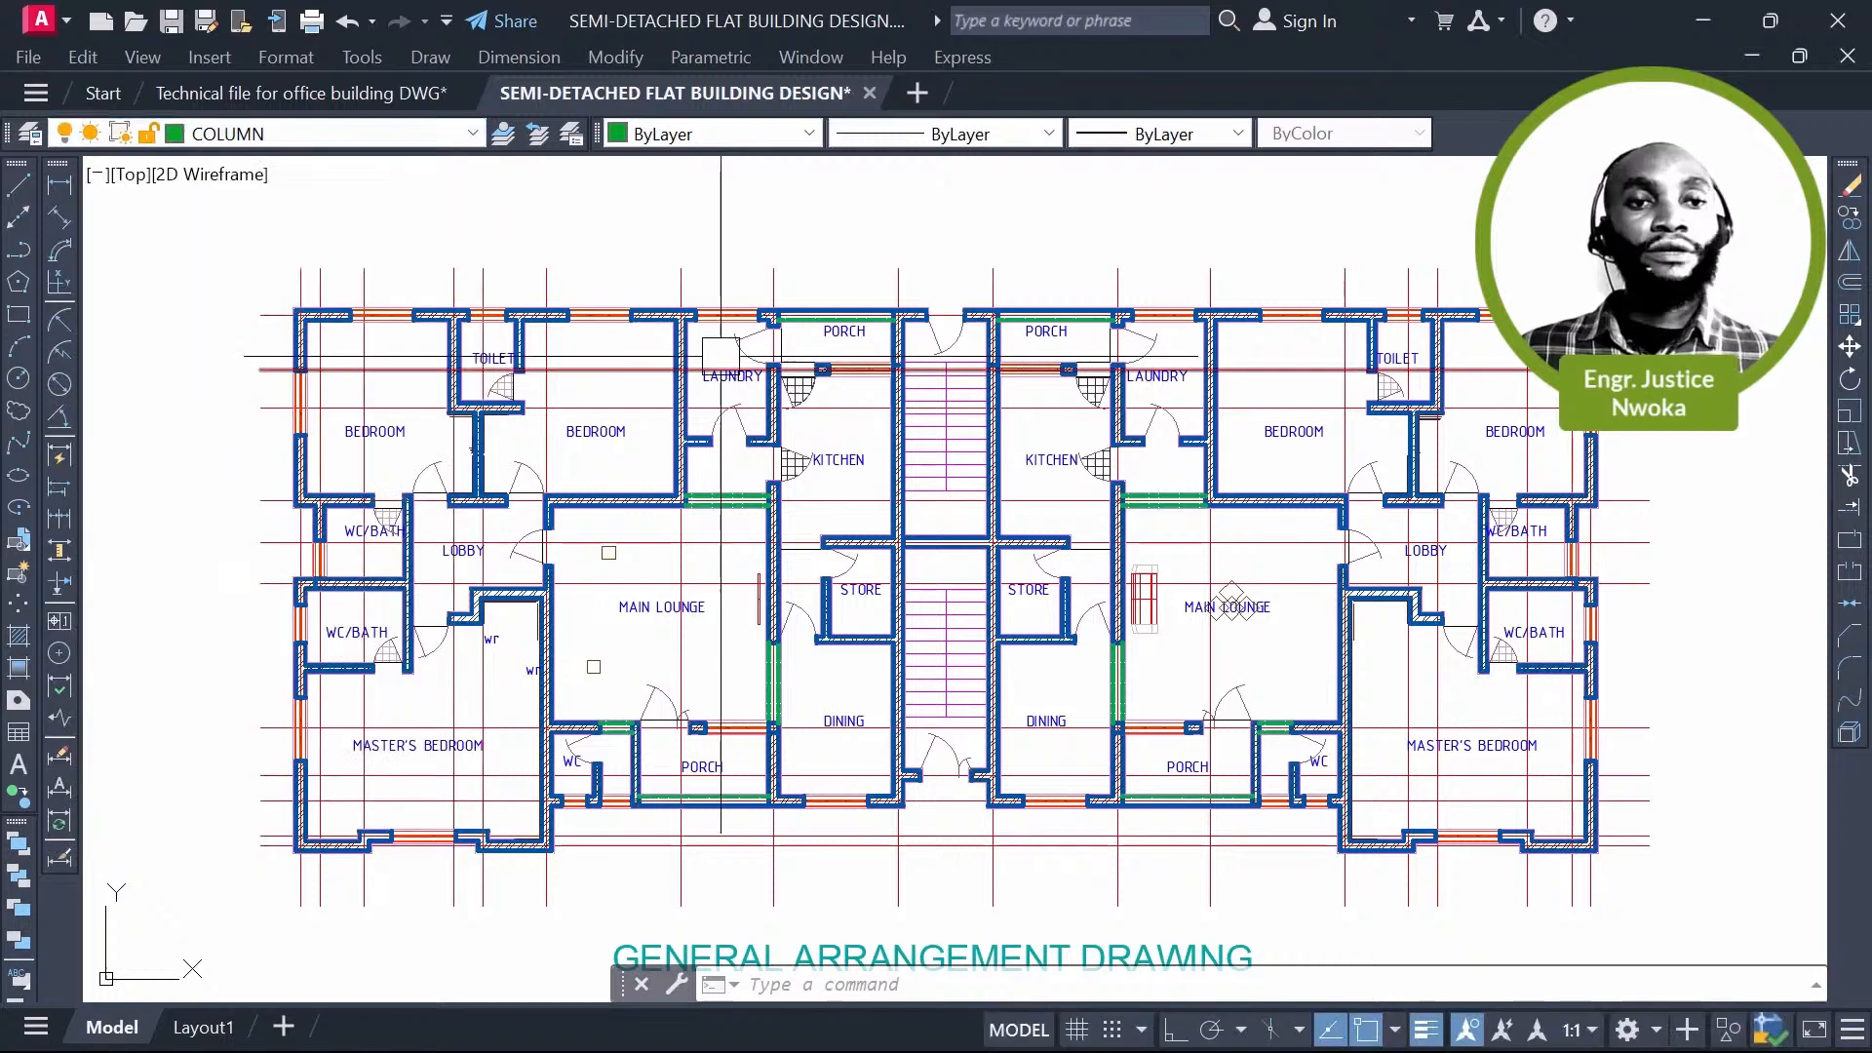
# Step: Measure the thickness of the left flat's outer bedroom side wall near the rear corner with a linear dimension, without keeping the dimension
pyautogui.moveTo(720, 356); pyautogui.dragTo(717, 368, button='middle')
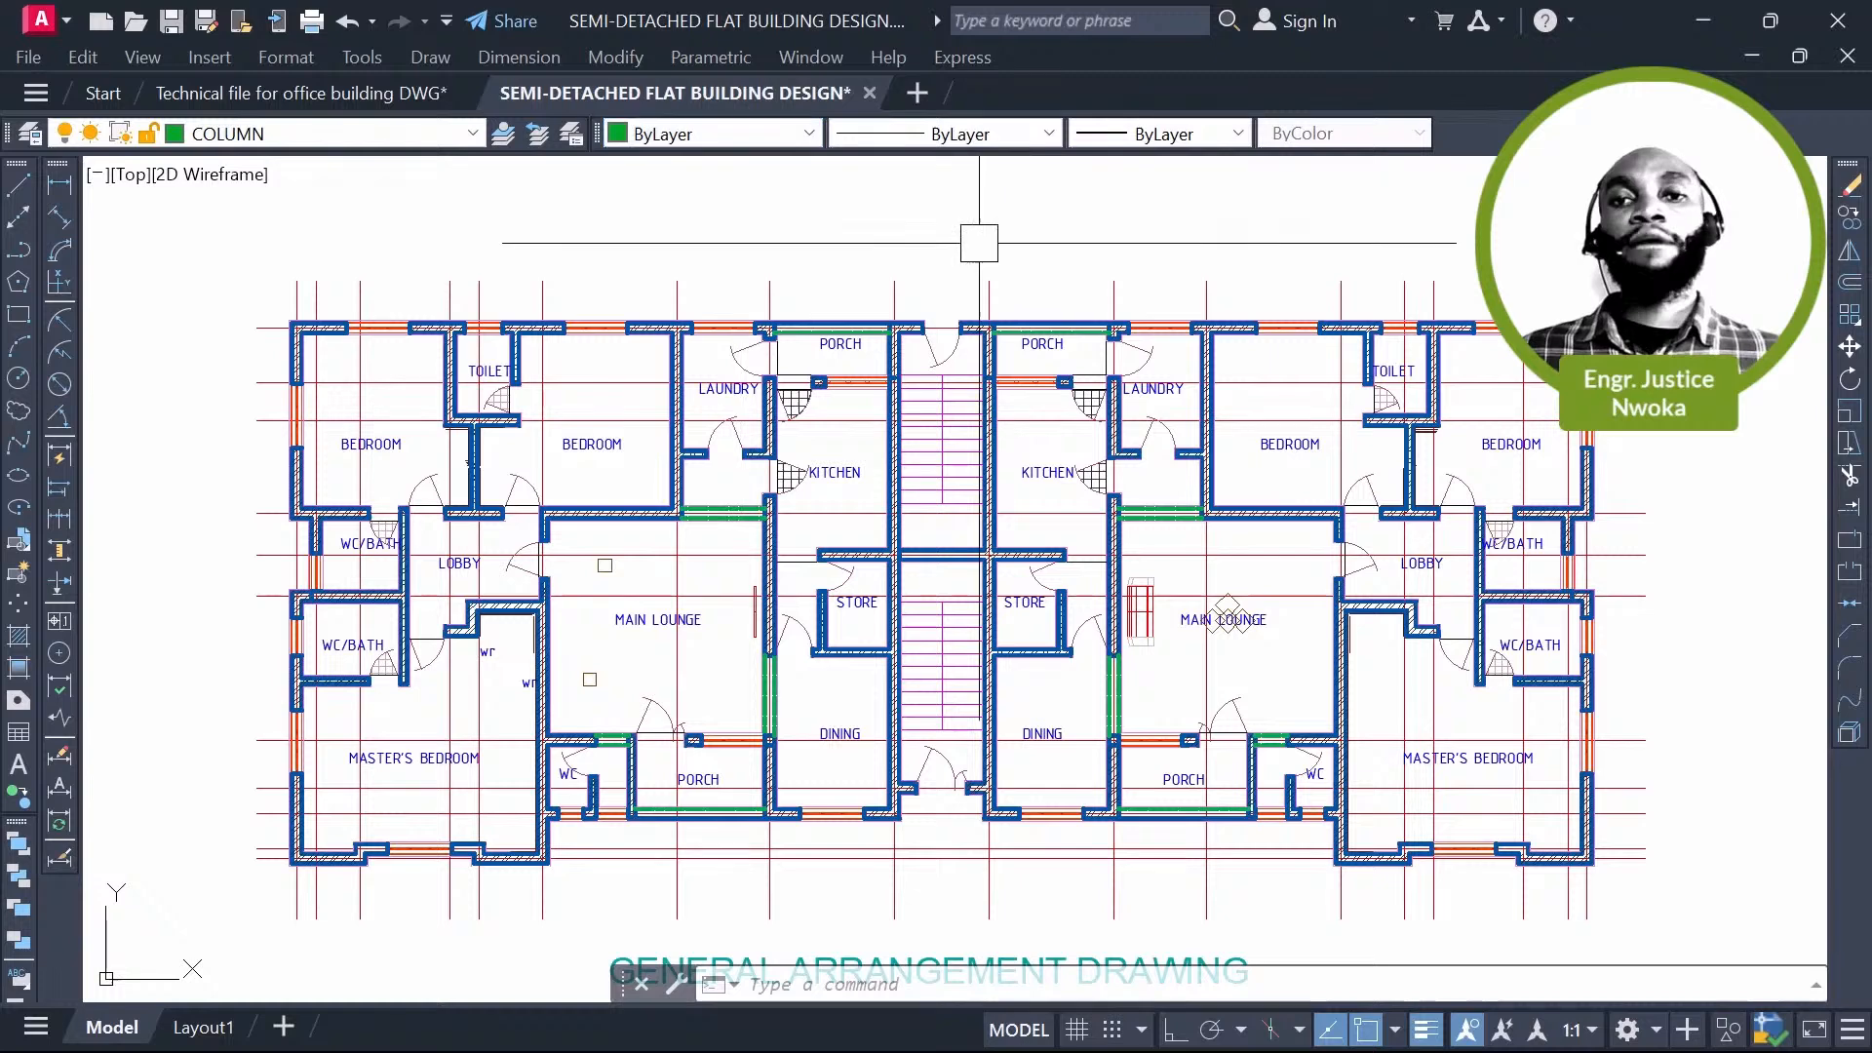
pyautogui.moveTo(414, 339); pyautogui.dragTo(578, 352, button='middle')
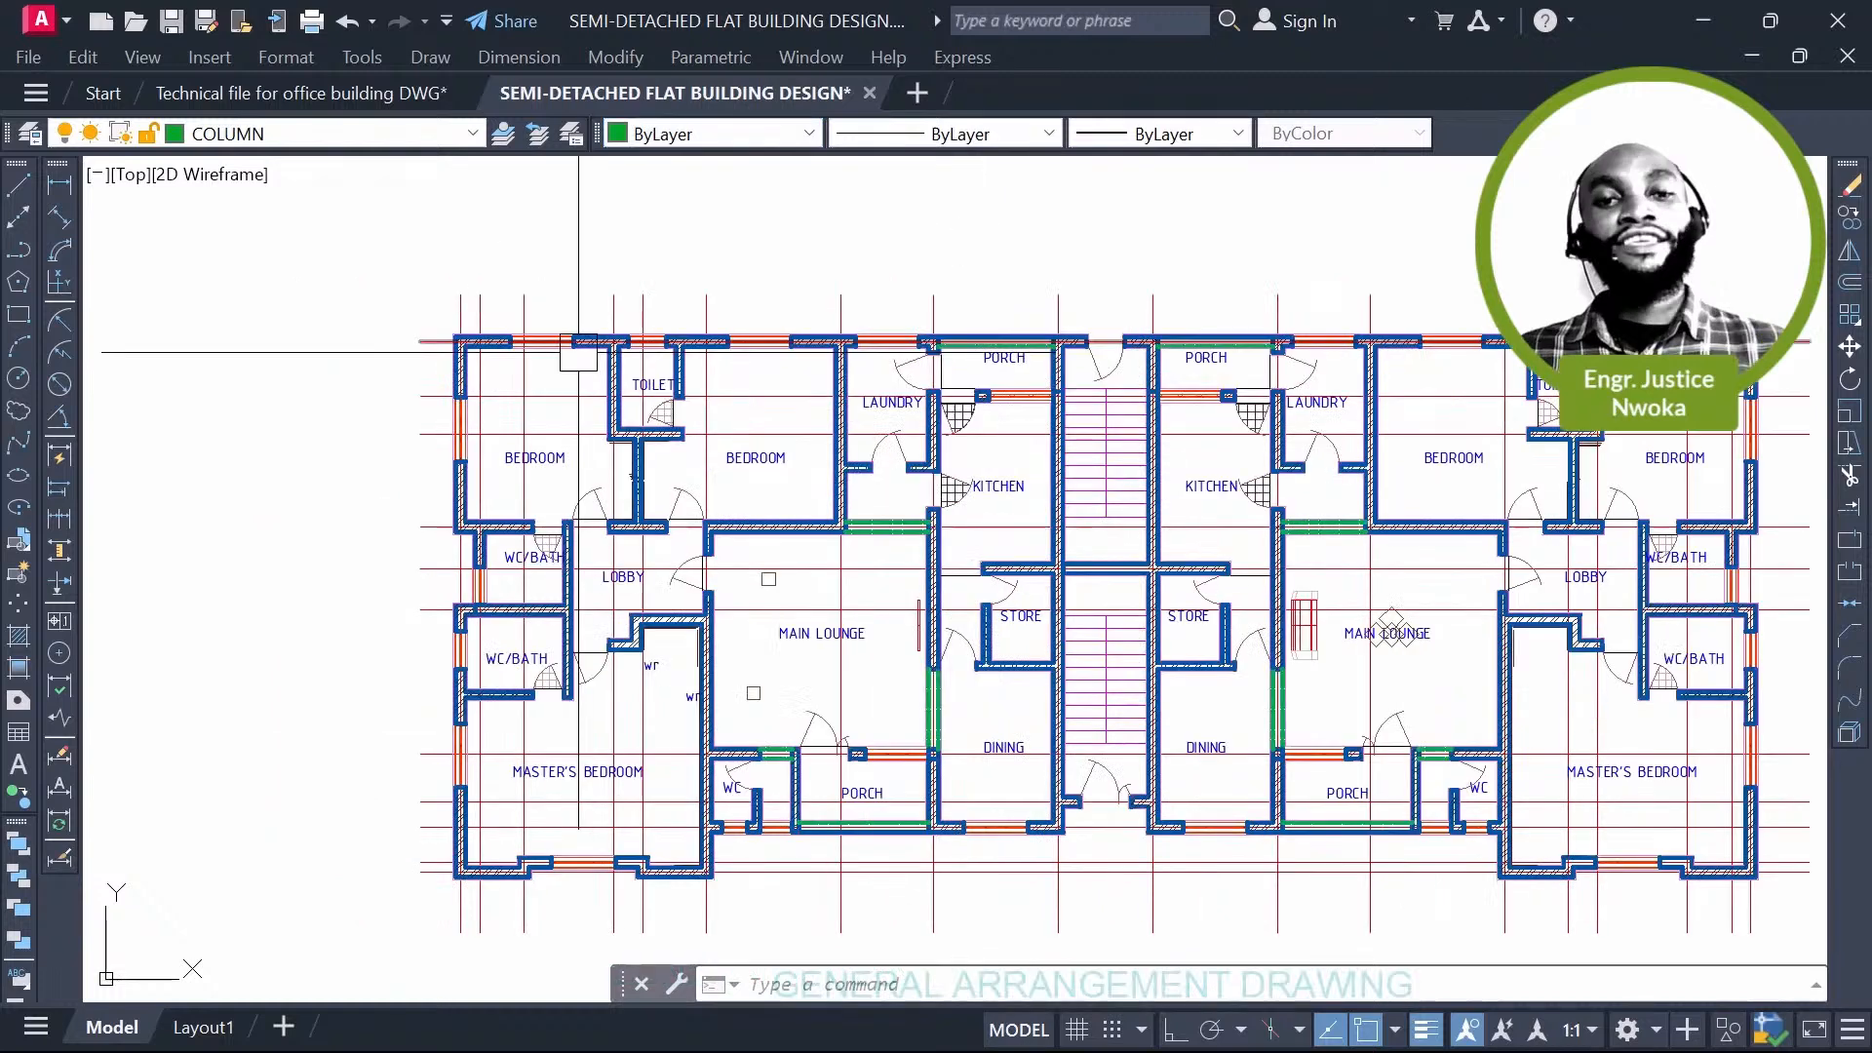
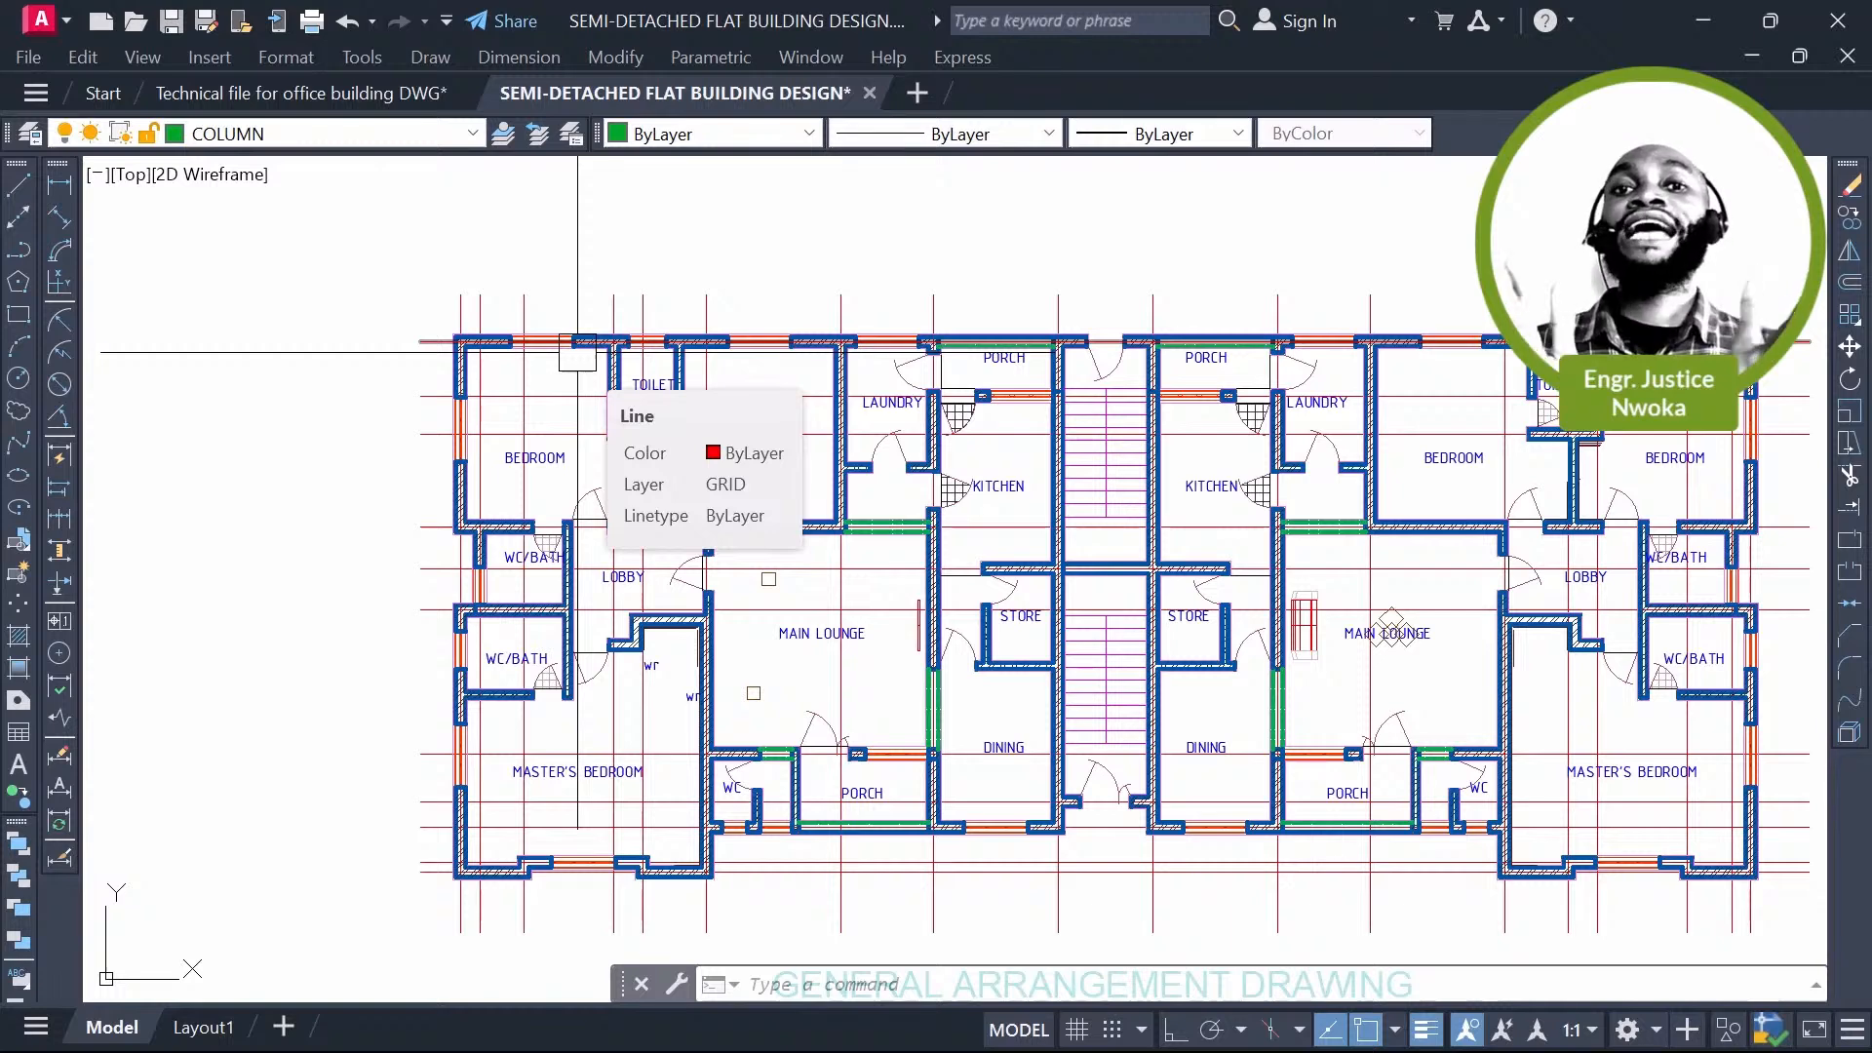
pyautogui.click(59, 184)
pyautogui.scroll(8, 454, 361)
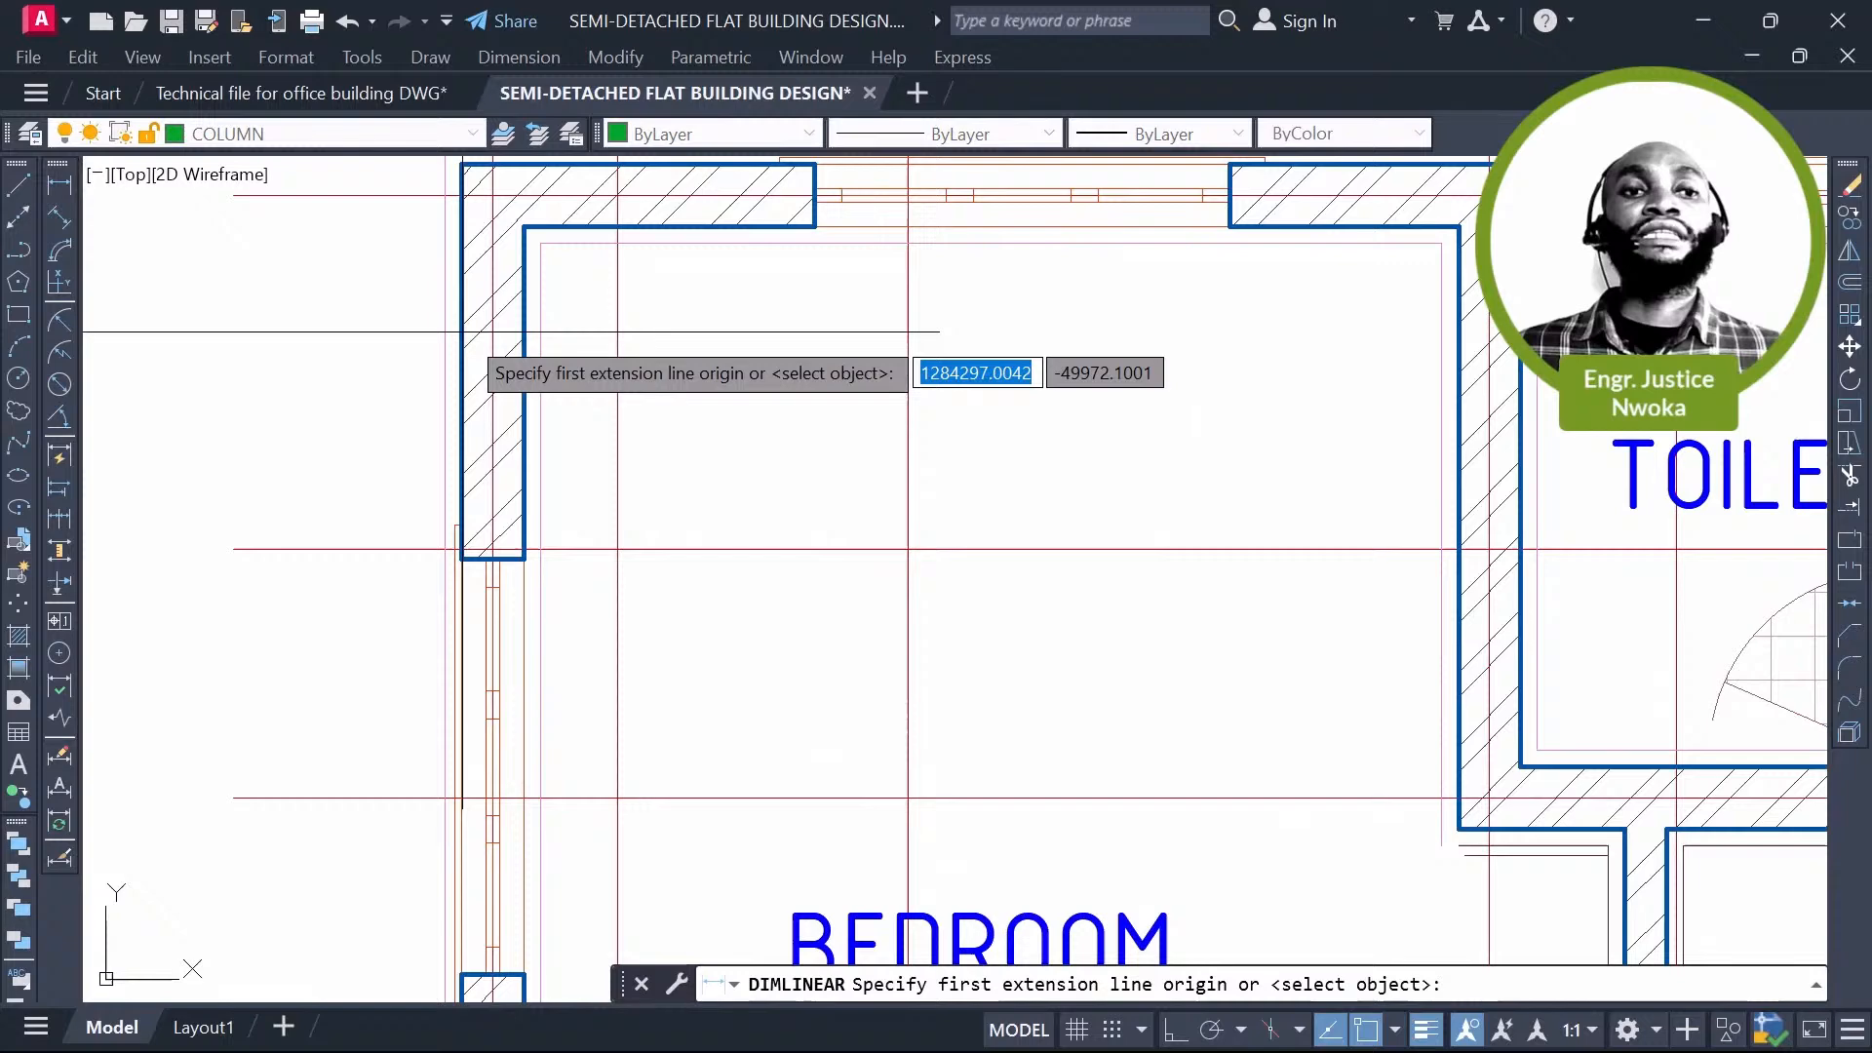
pyautogui.scroll(2, 473, 338)
pyautogui.click(444, 404)
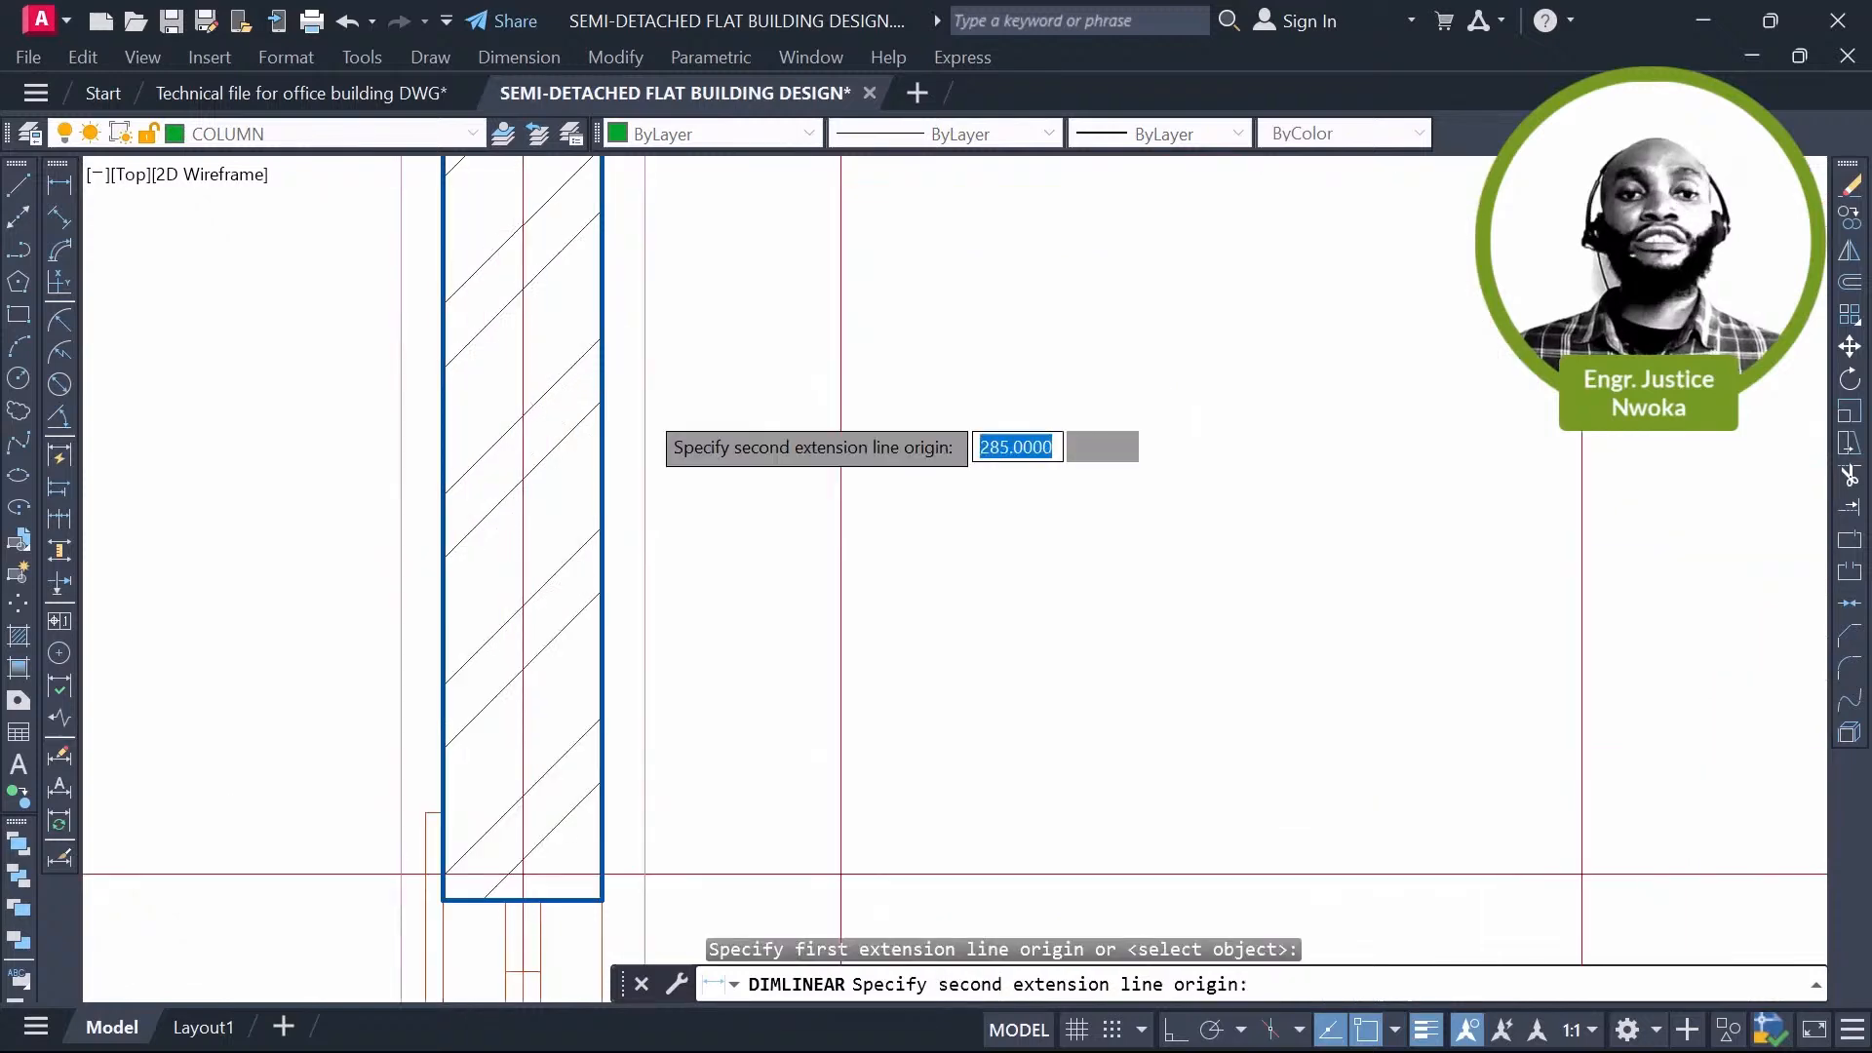
pyautogui.scroll(2, 643, 406)
pyautogui.click(576, 404)
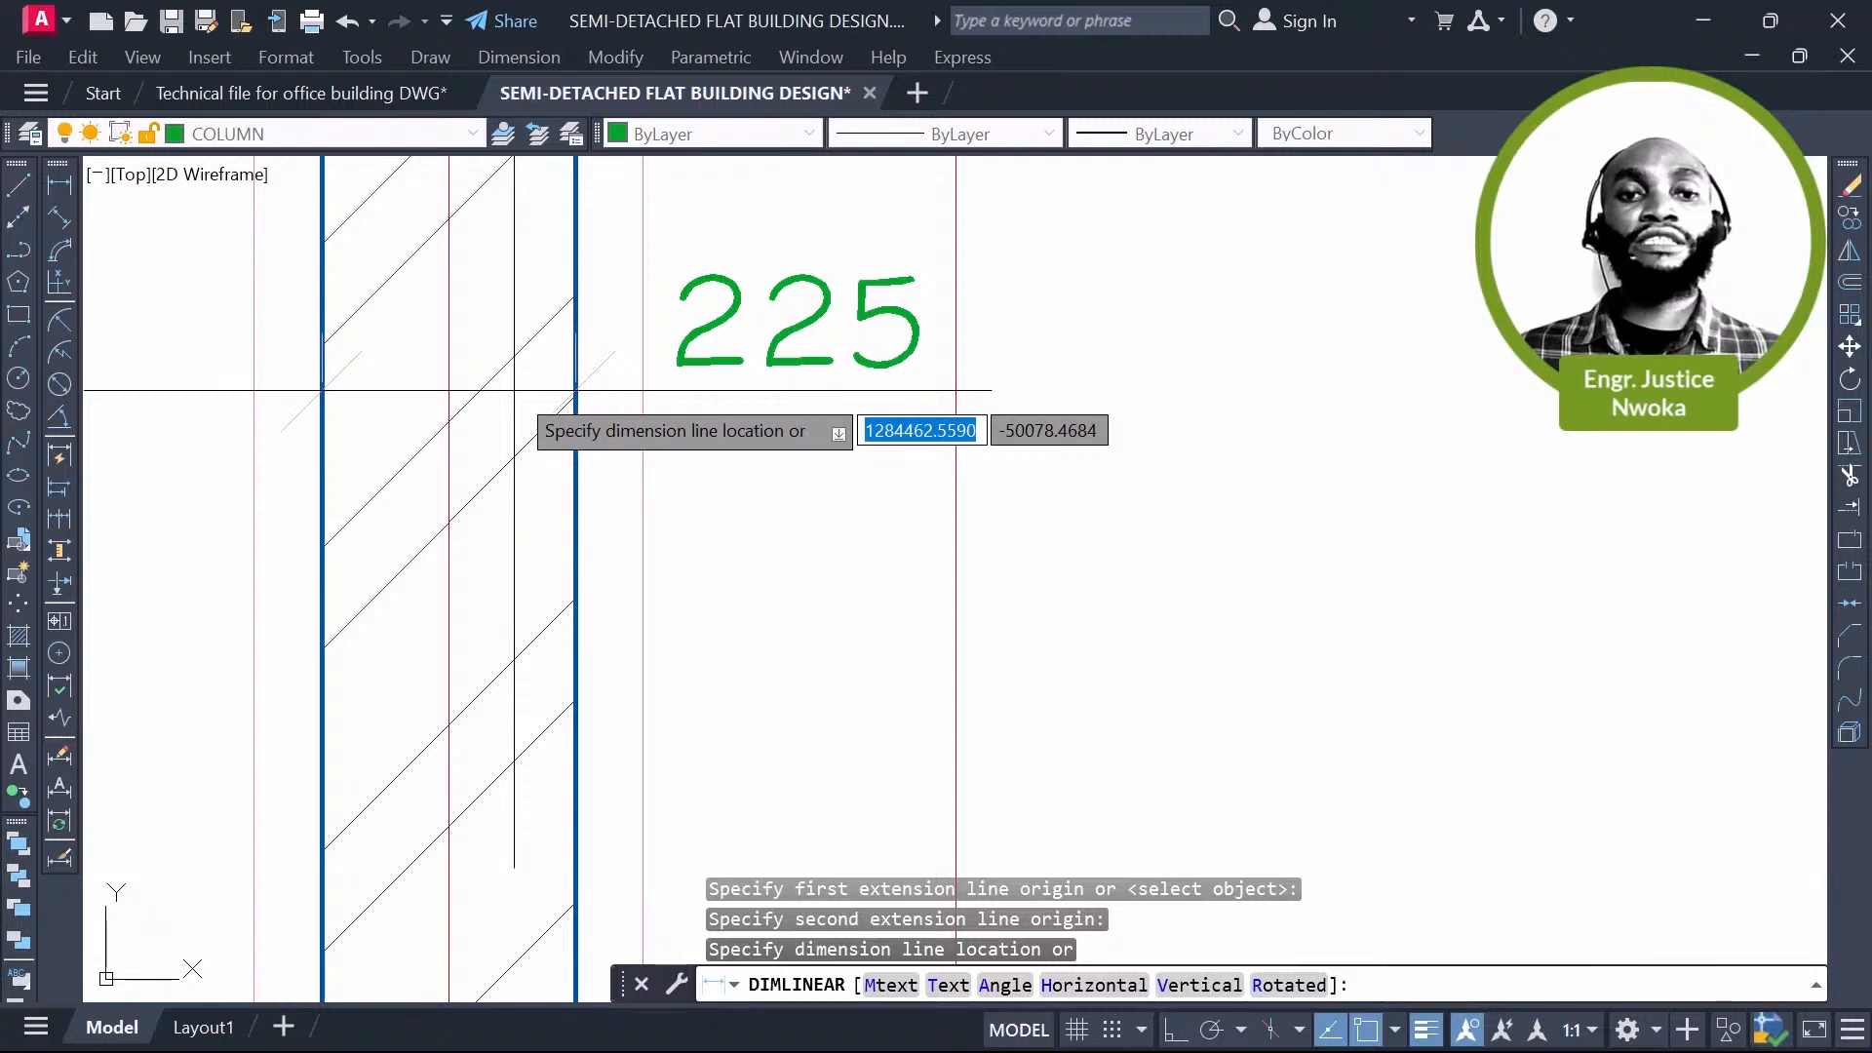
pyautogui.scroll(-4, 514, 390)
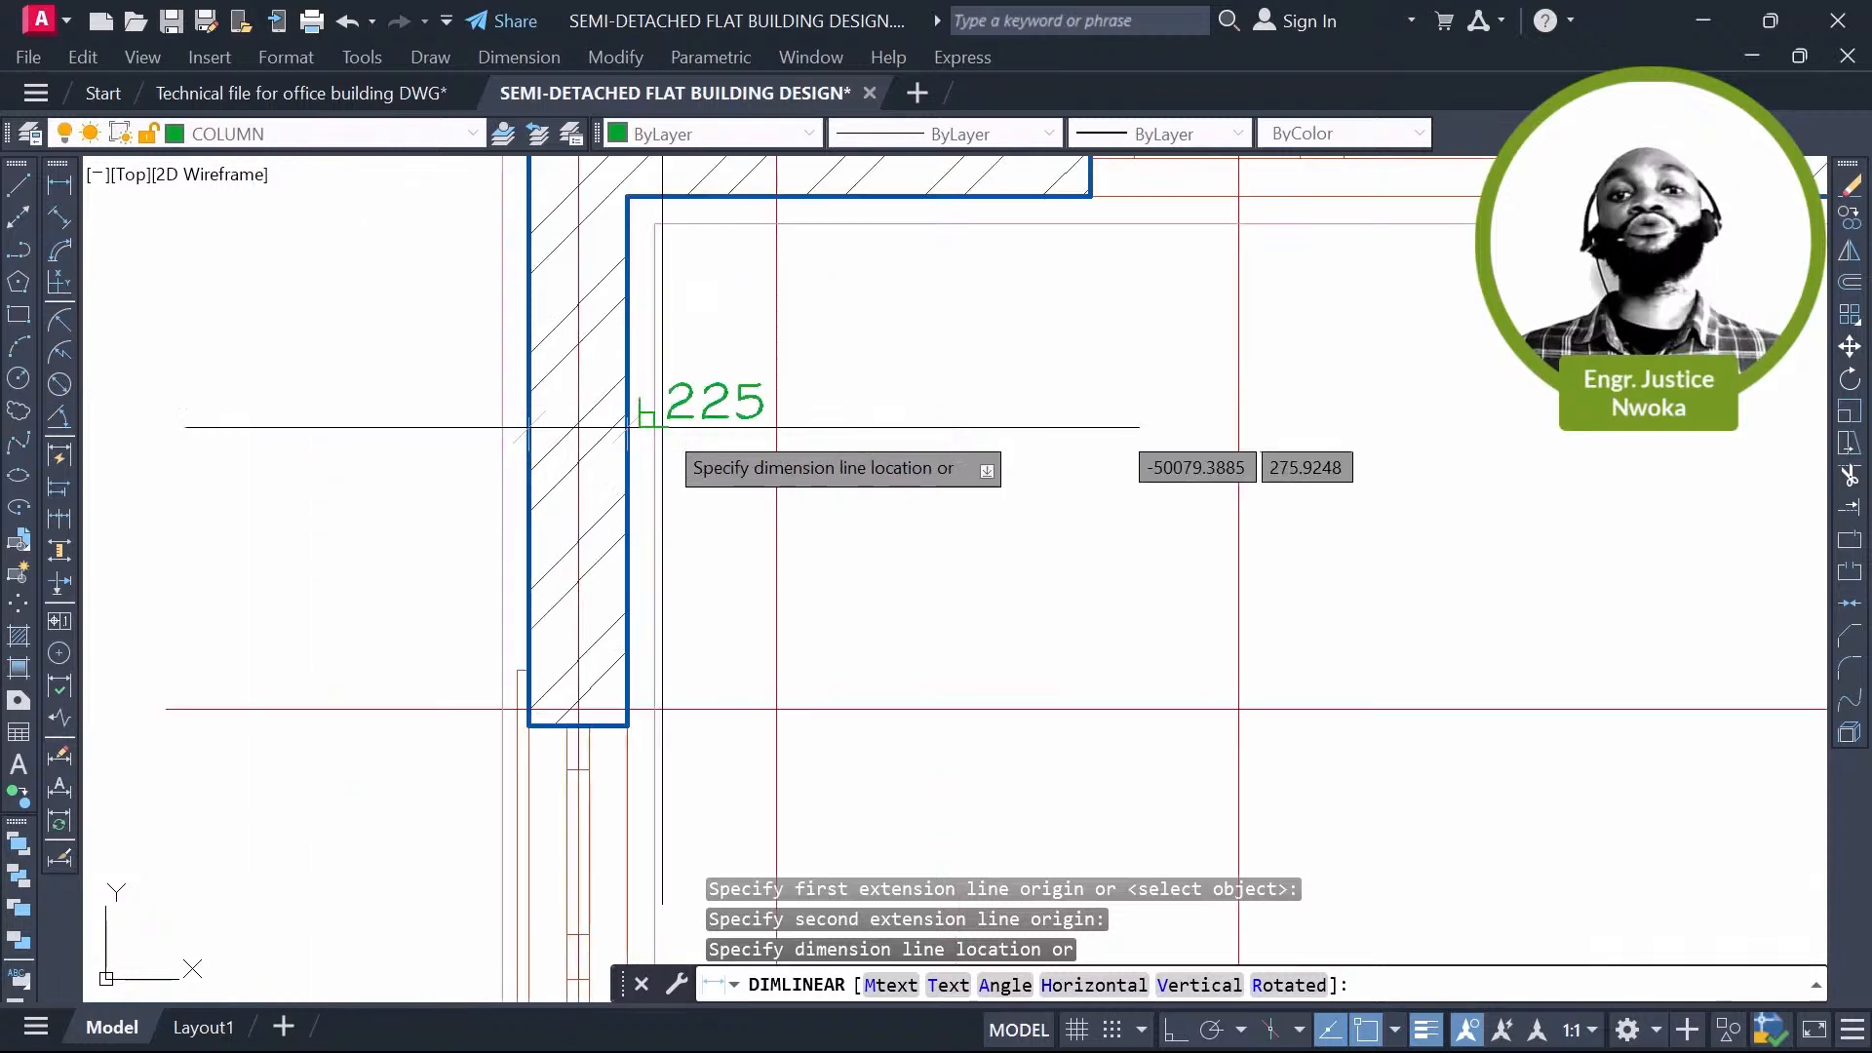
pyautogui.press('Escape')
# Step: Draw a 225 x 225 column rectangle at the left flat's rear outer corner, from the outer to the inner wall corner
pyautogui.moveTo(729, 374); pyautogui.dragTo(810, 571, button='middle')
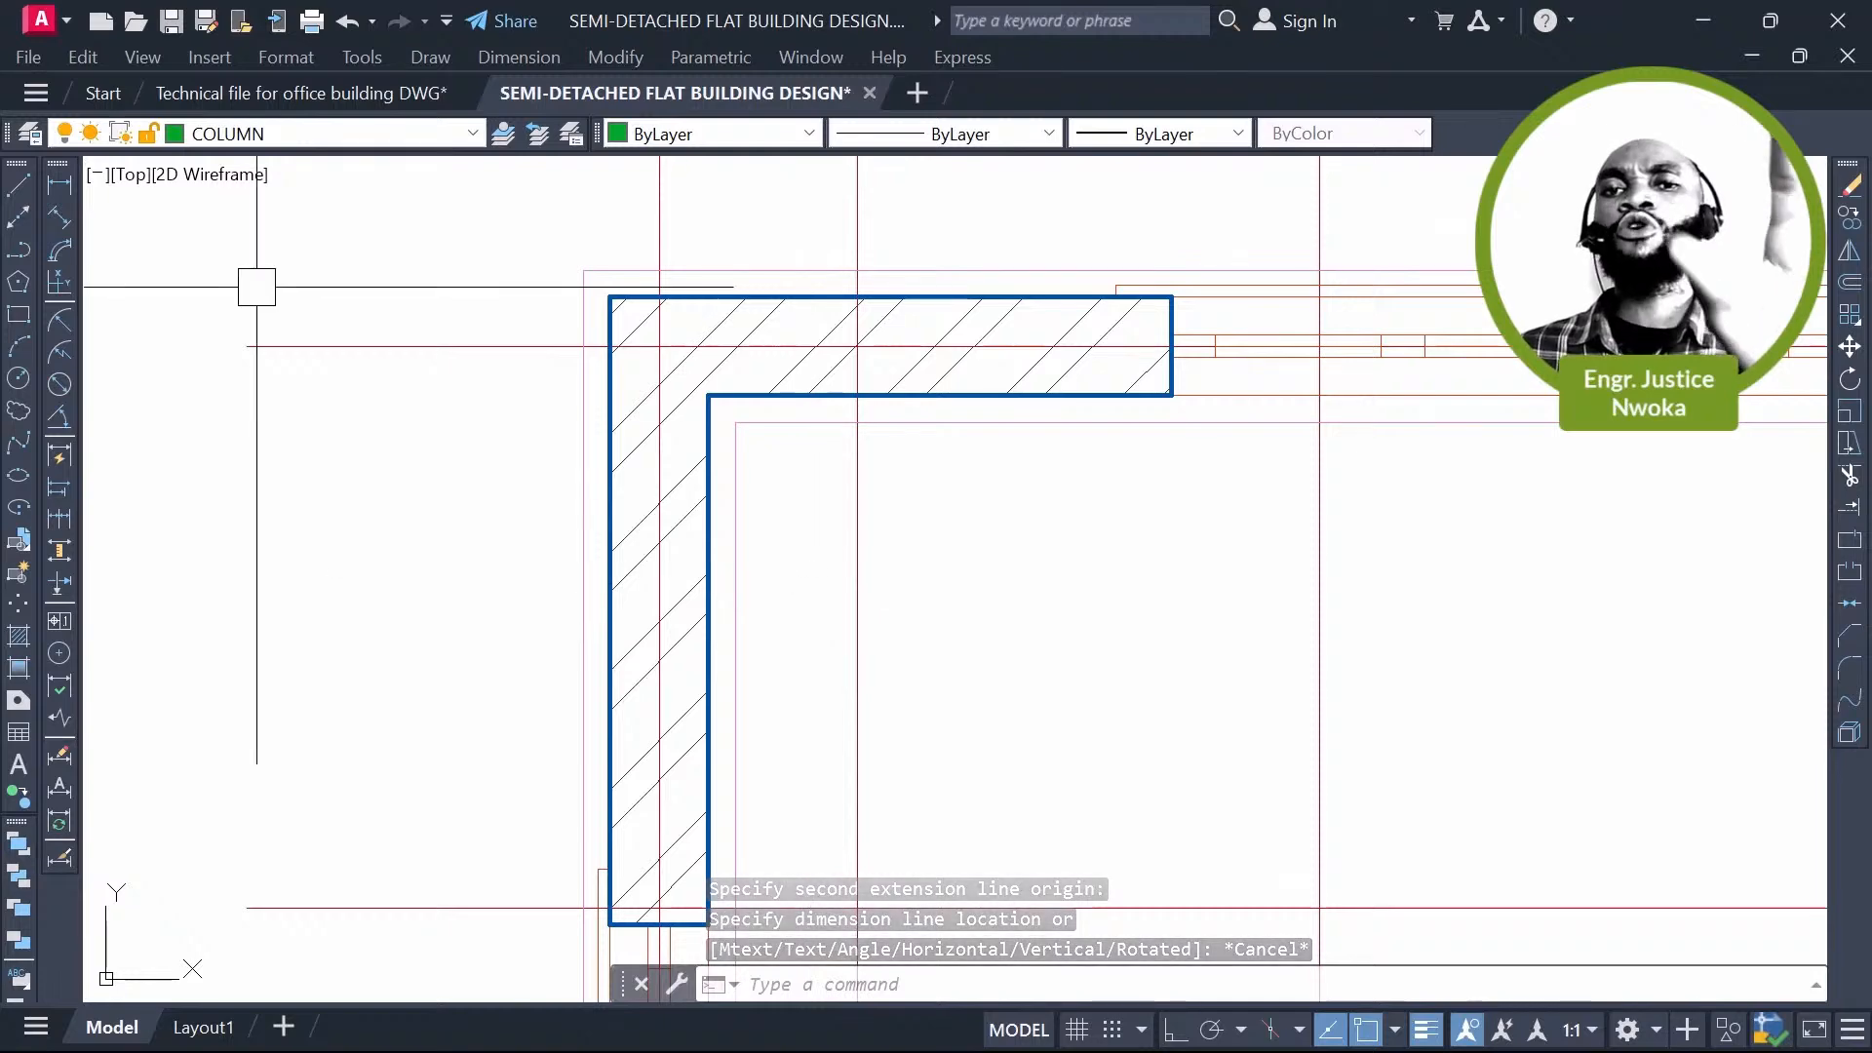
pyautogui.click(19, 315)
pyautogui.scroll(4, 605, 298)
pyautogui.click(600, 300)
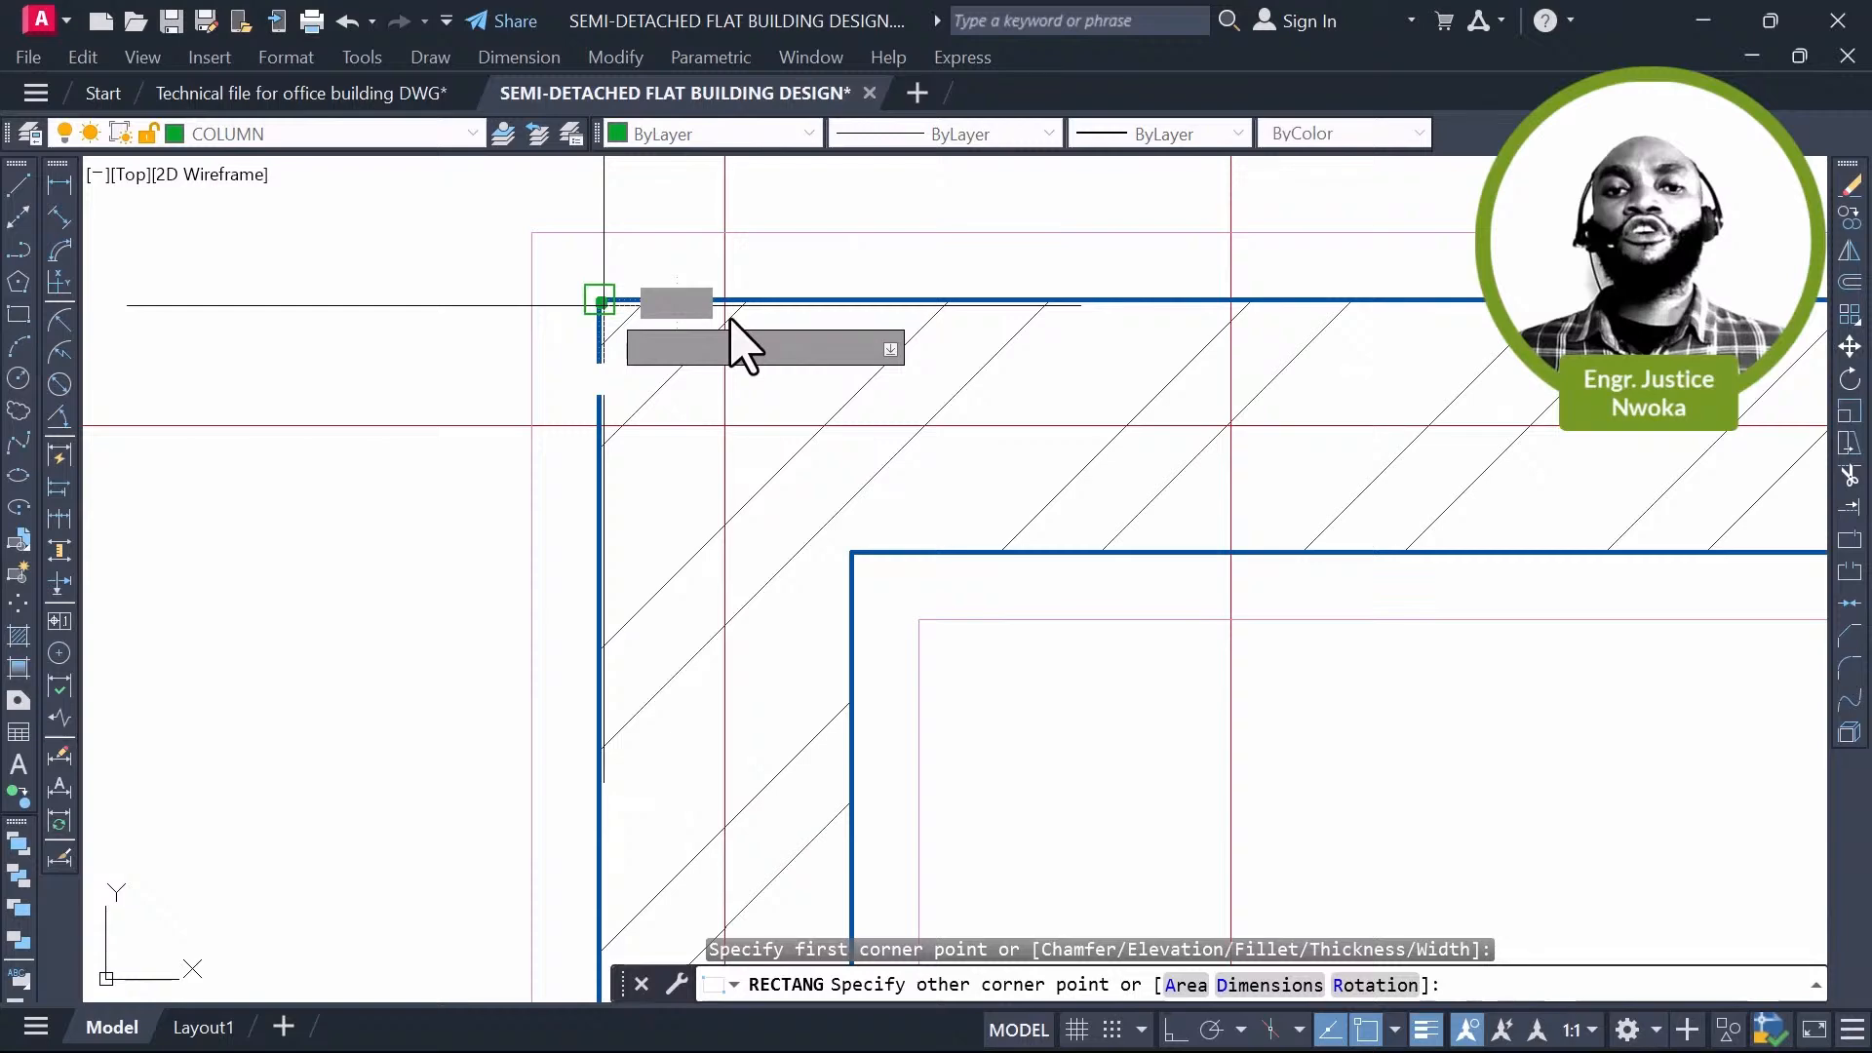
pyautogui.scroll(2, 854, 550)
pyautogui.click(849, 555)
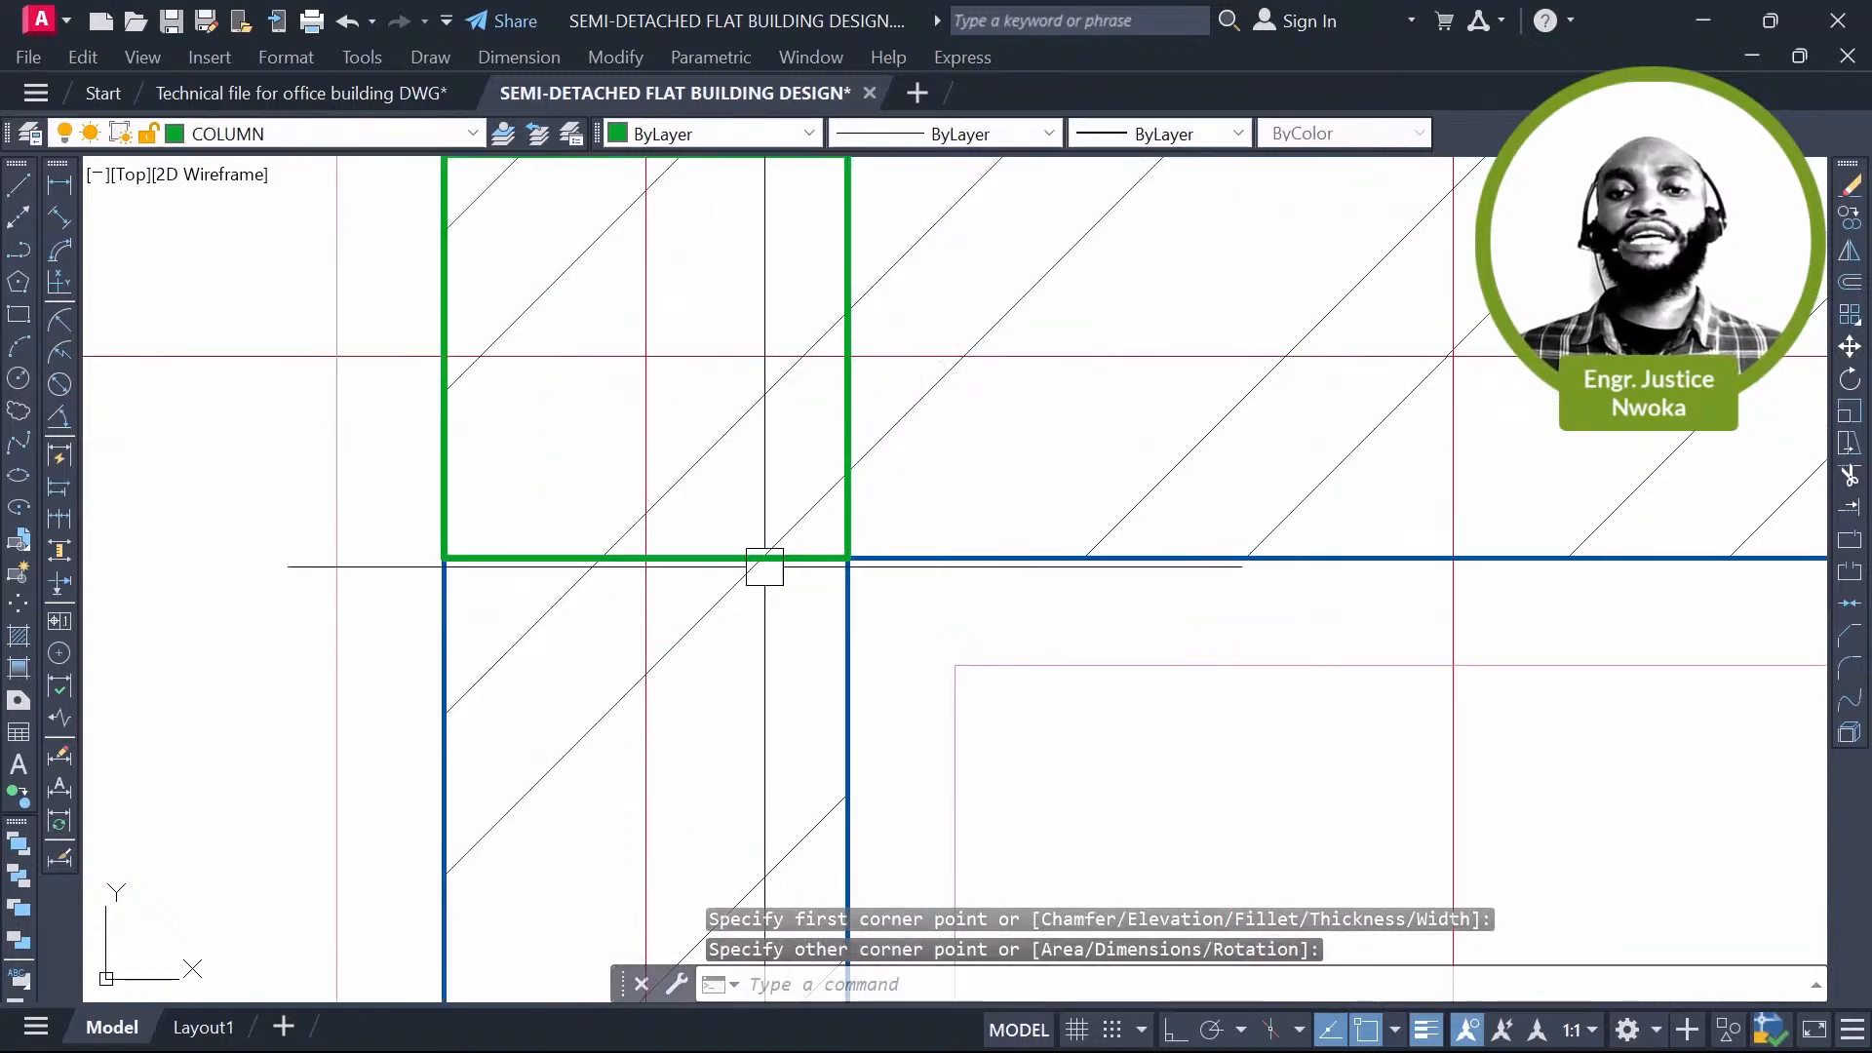
# Step: Copy the left flat's rear corner column into the empty space outside the building
pyautogui.scroll(-4, 766, 546)
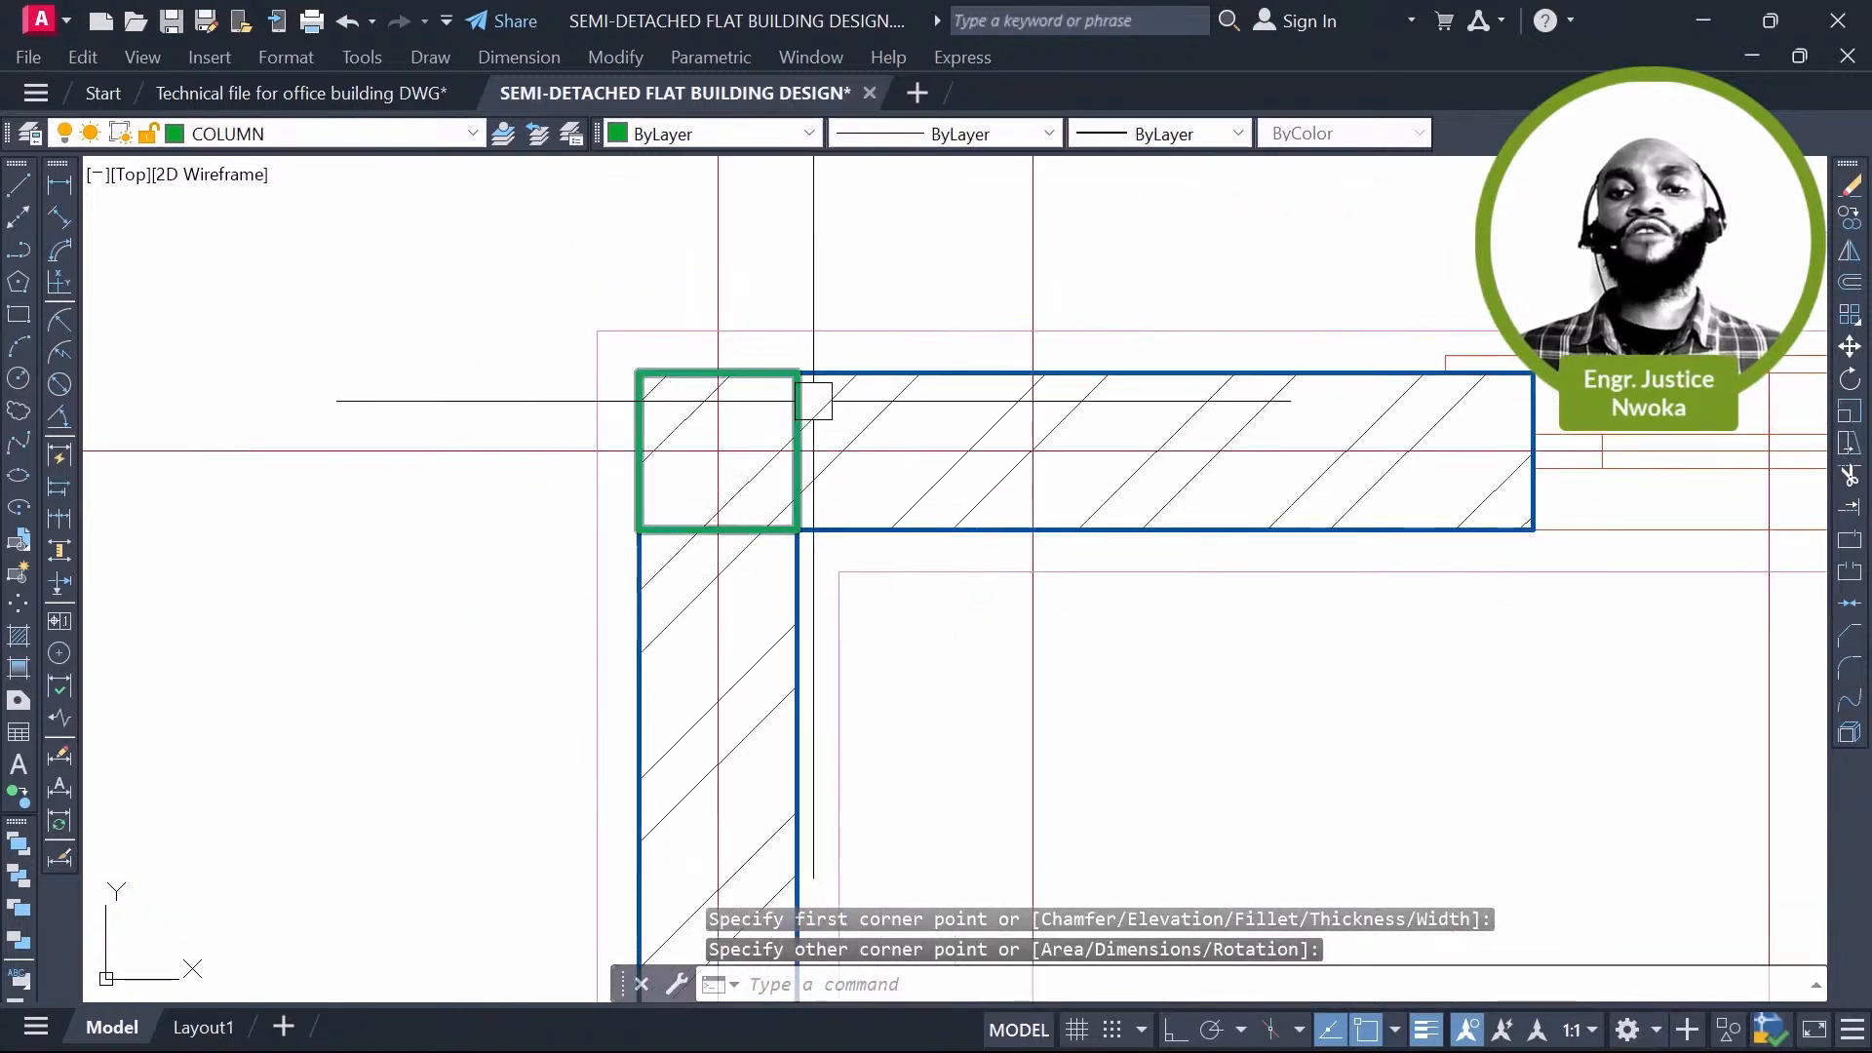
pyautogui.scroll(2, 814, 400)
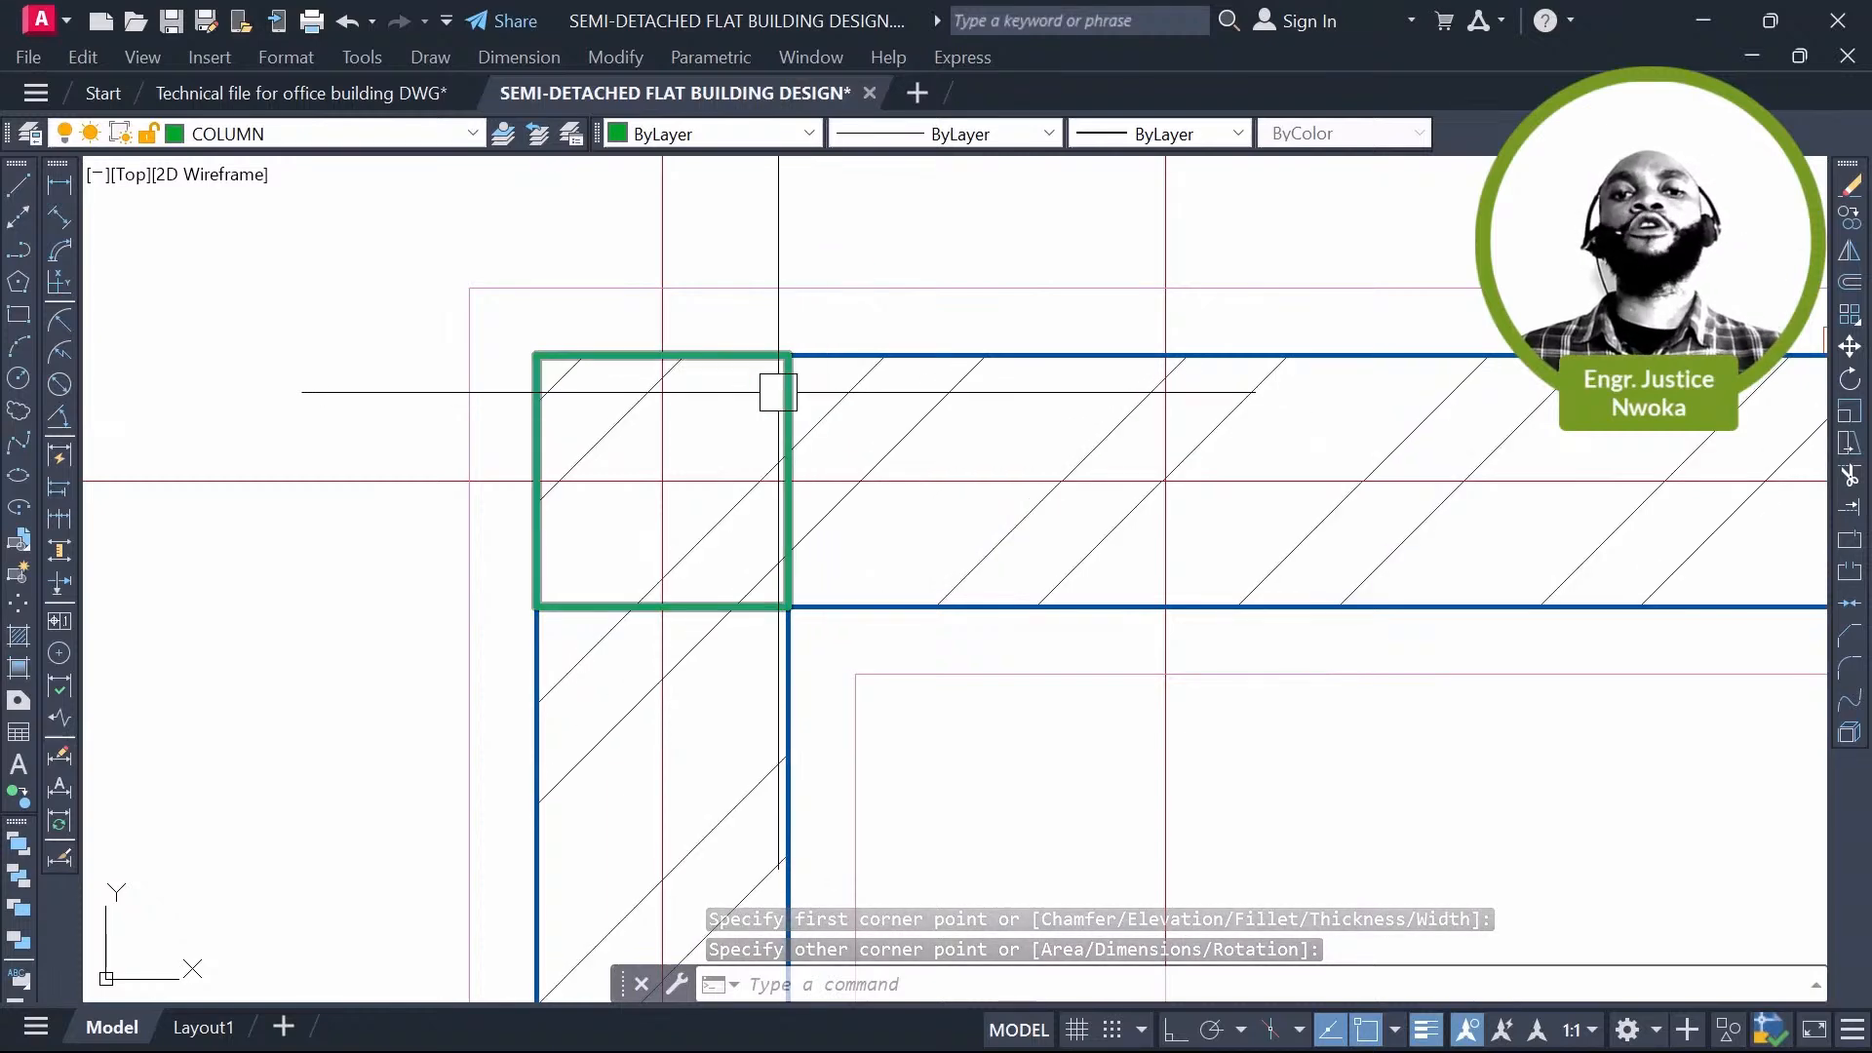
pyautogui.click(788, 390)
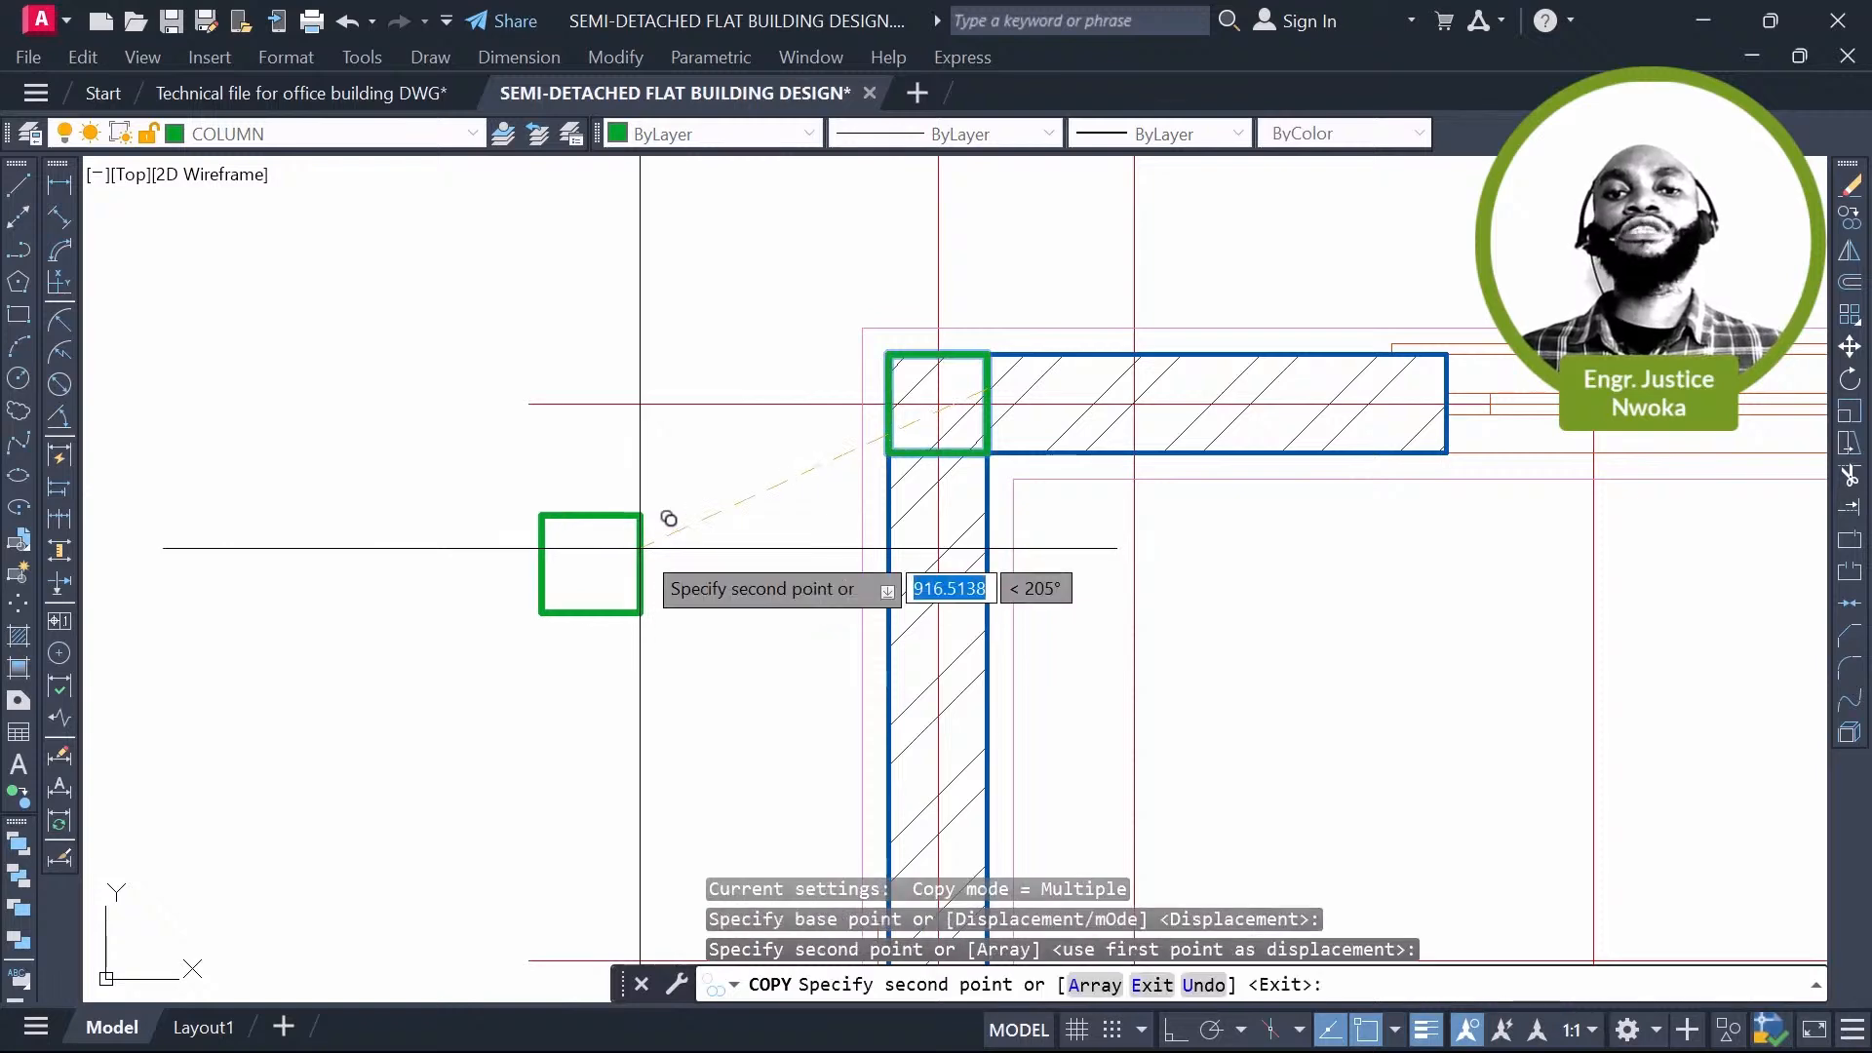
pyautogui.press('Escape')
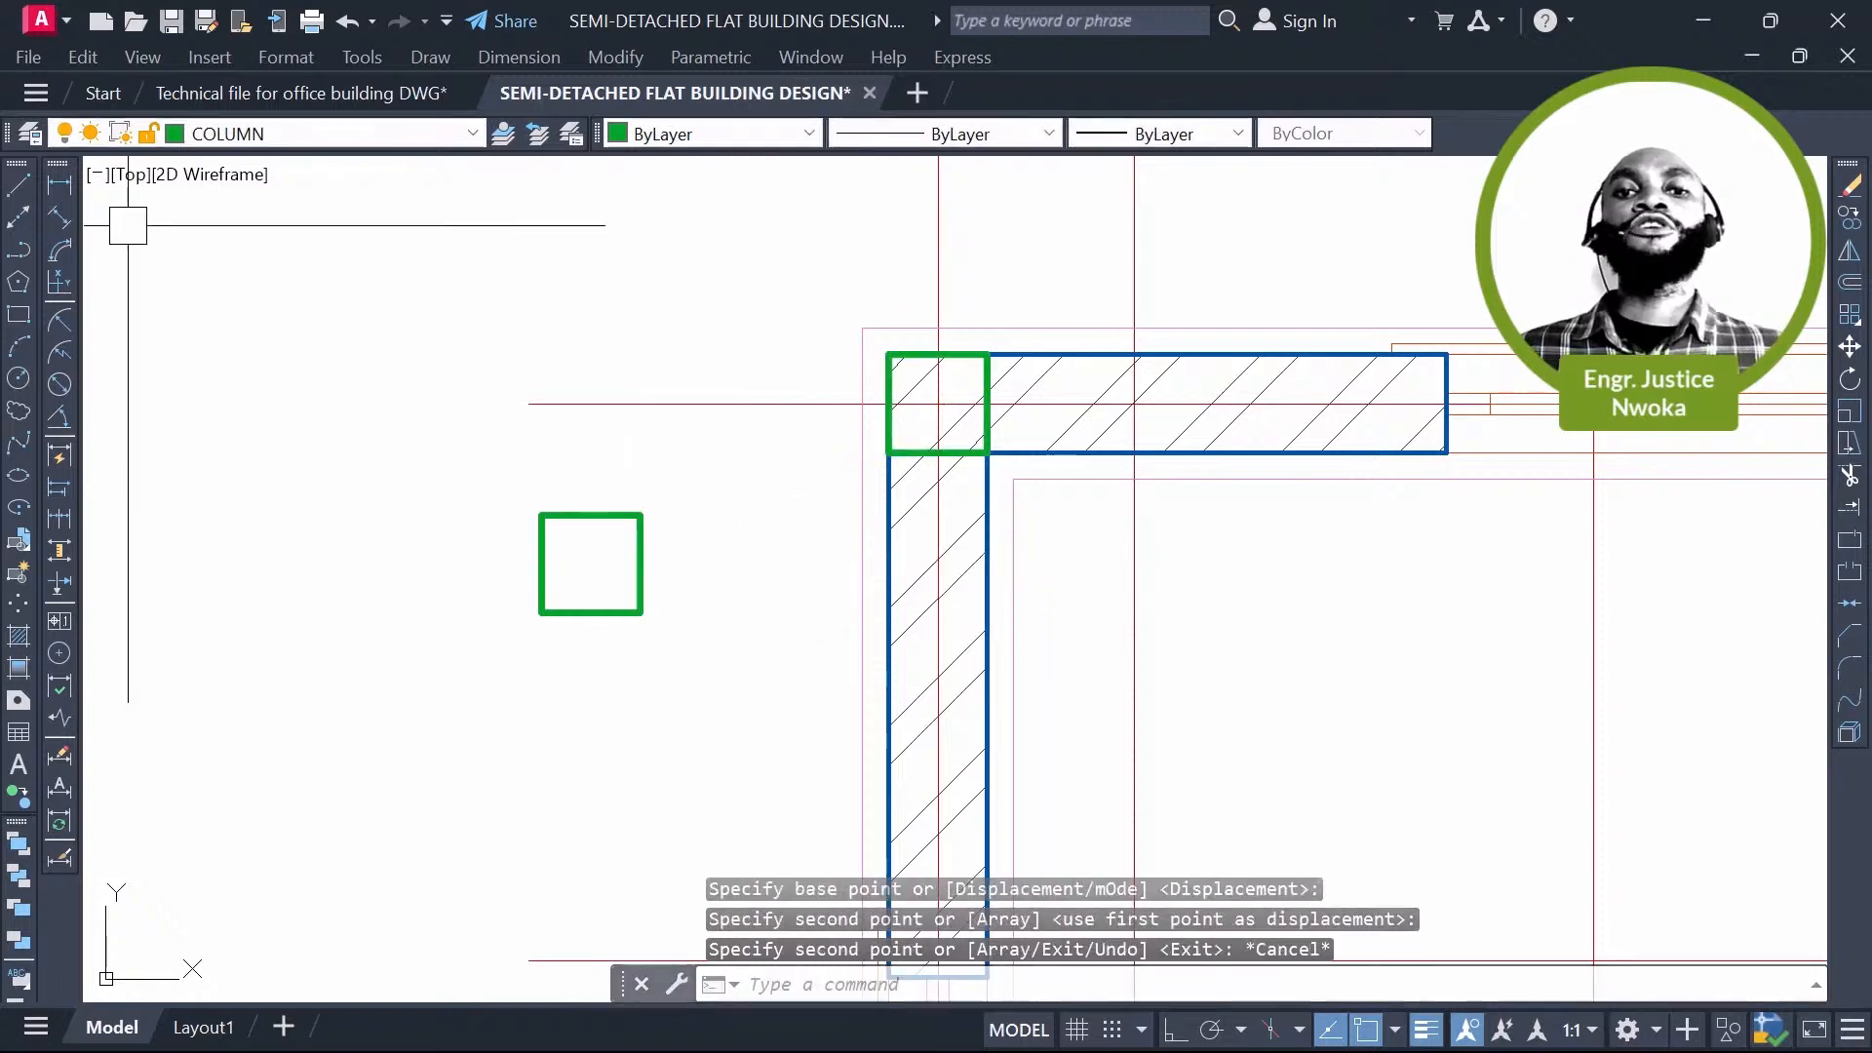
# Step: Add linear dimensions to the width and height of the copied column outside the building
pyautogui.click(60, 185)
pyautogui.click(540, 516)
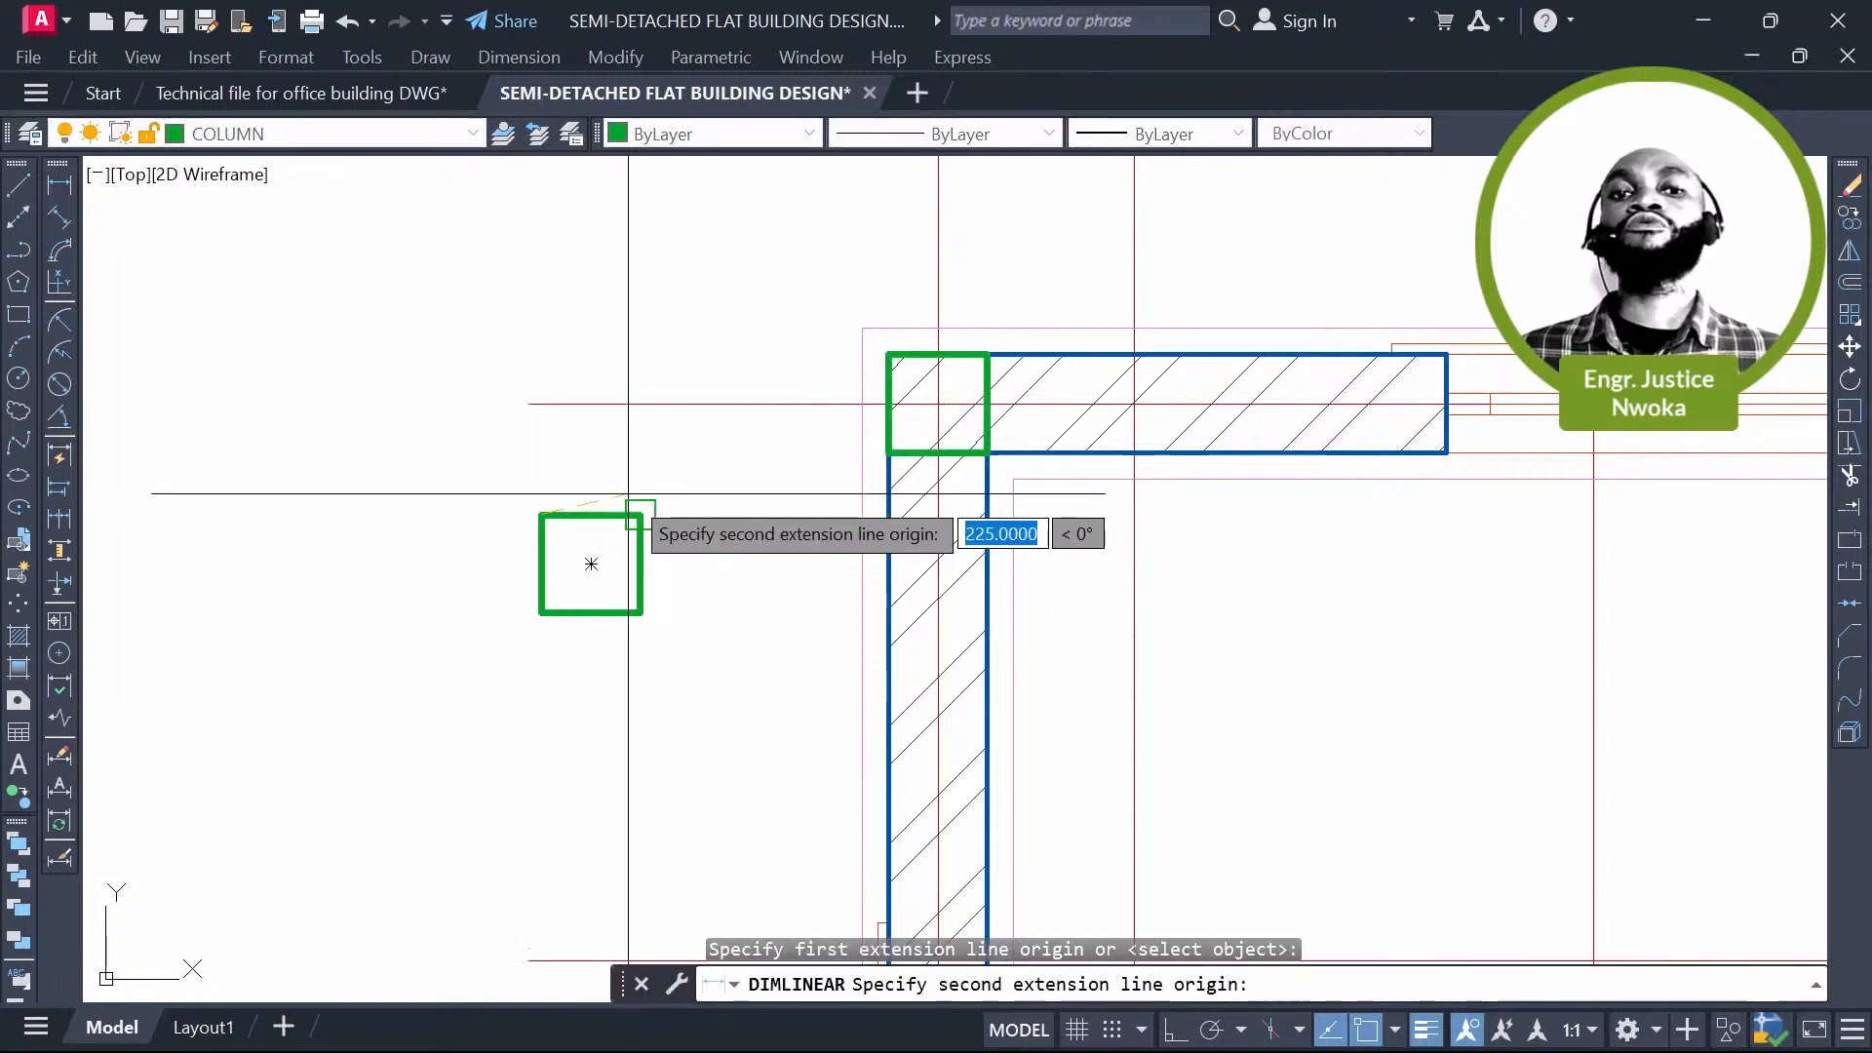
pyautogui.scroll(2, 632, 498)
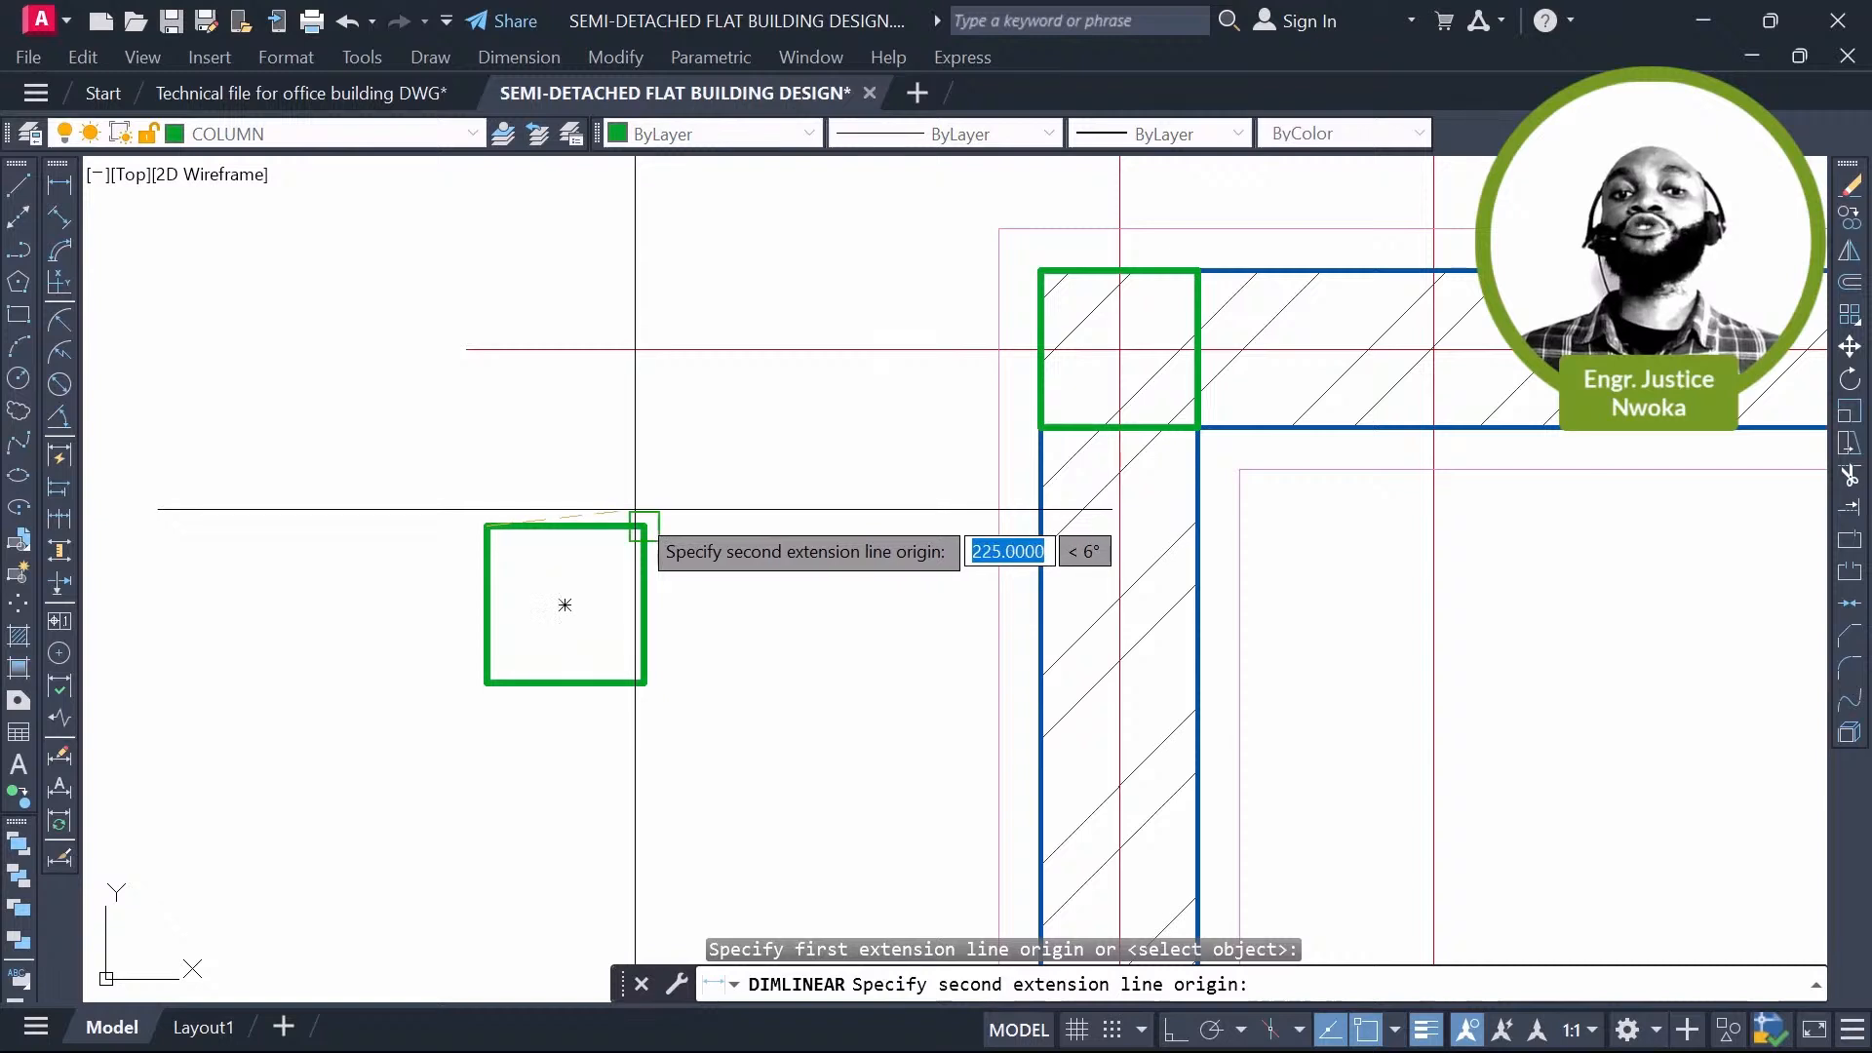
pyautogui.click(635, 509)
pyautogui.click(644, 444)
pyautogui.press('Return')
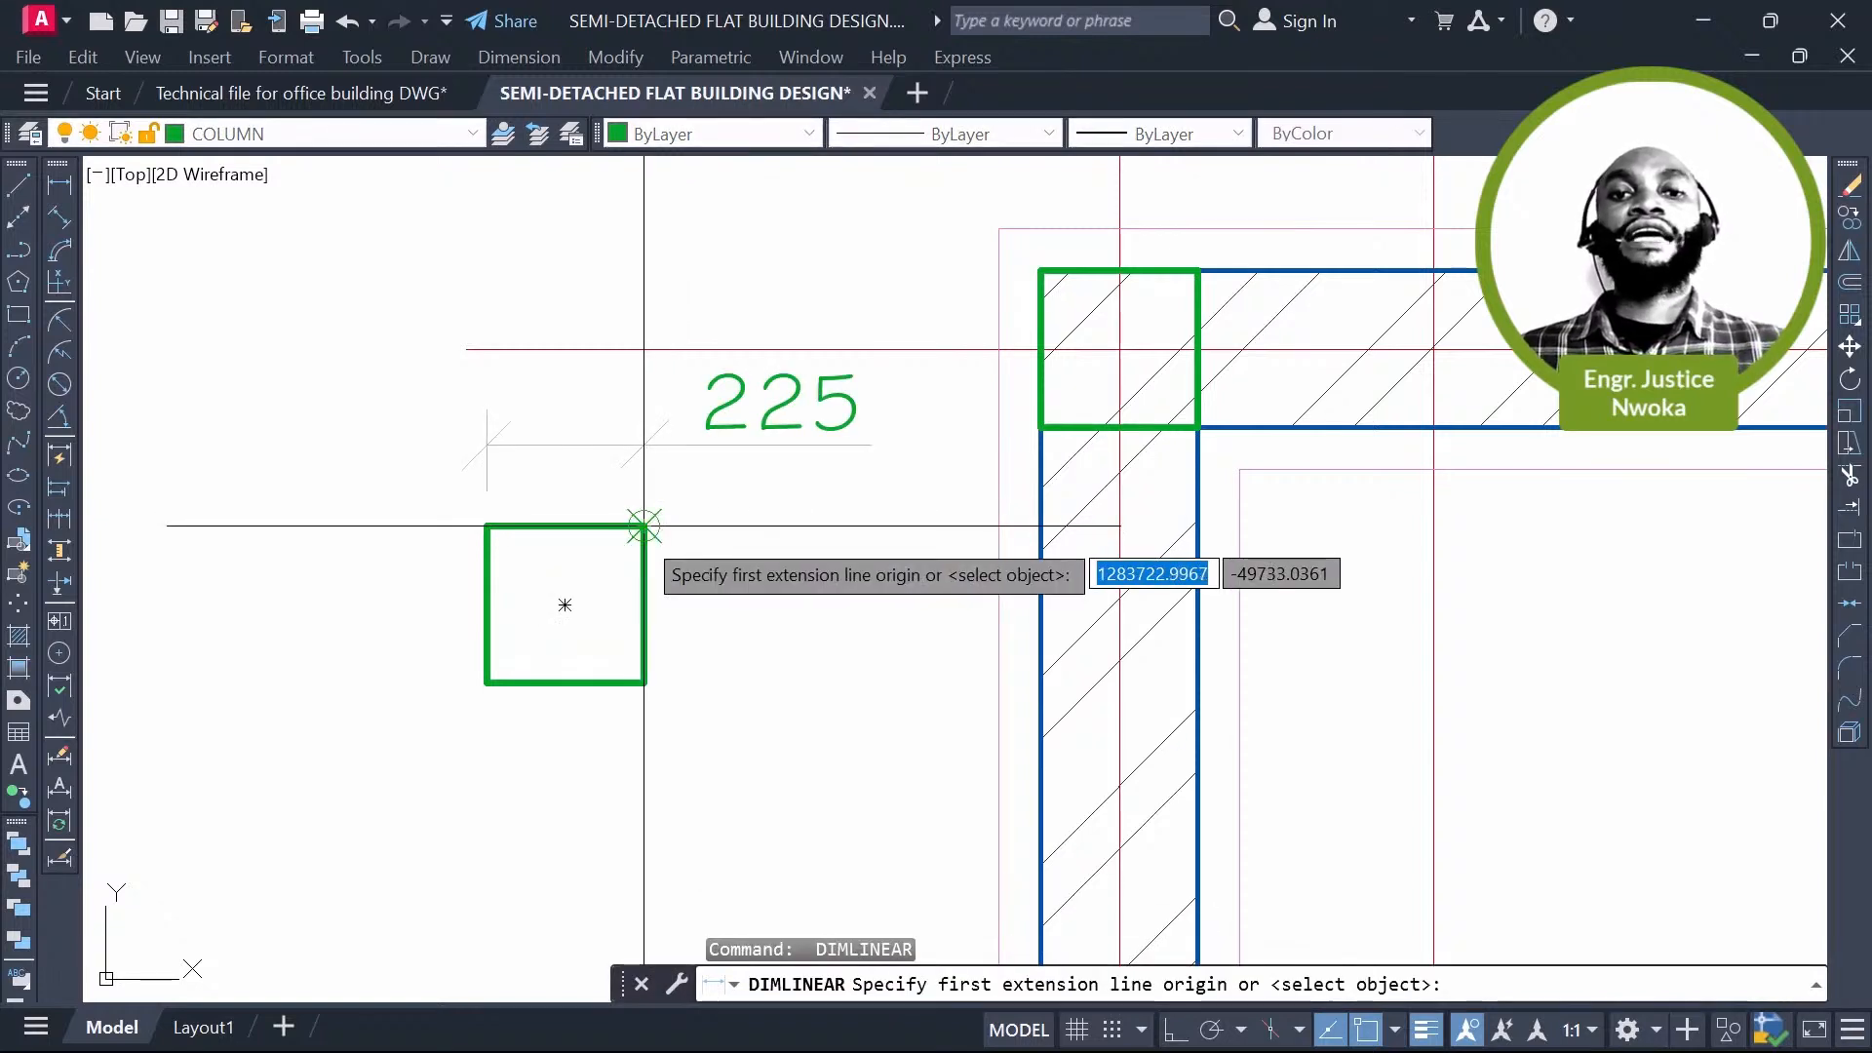
pyautogui.click(644, 527)
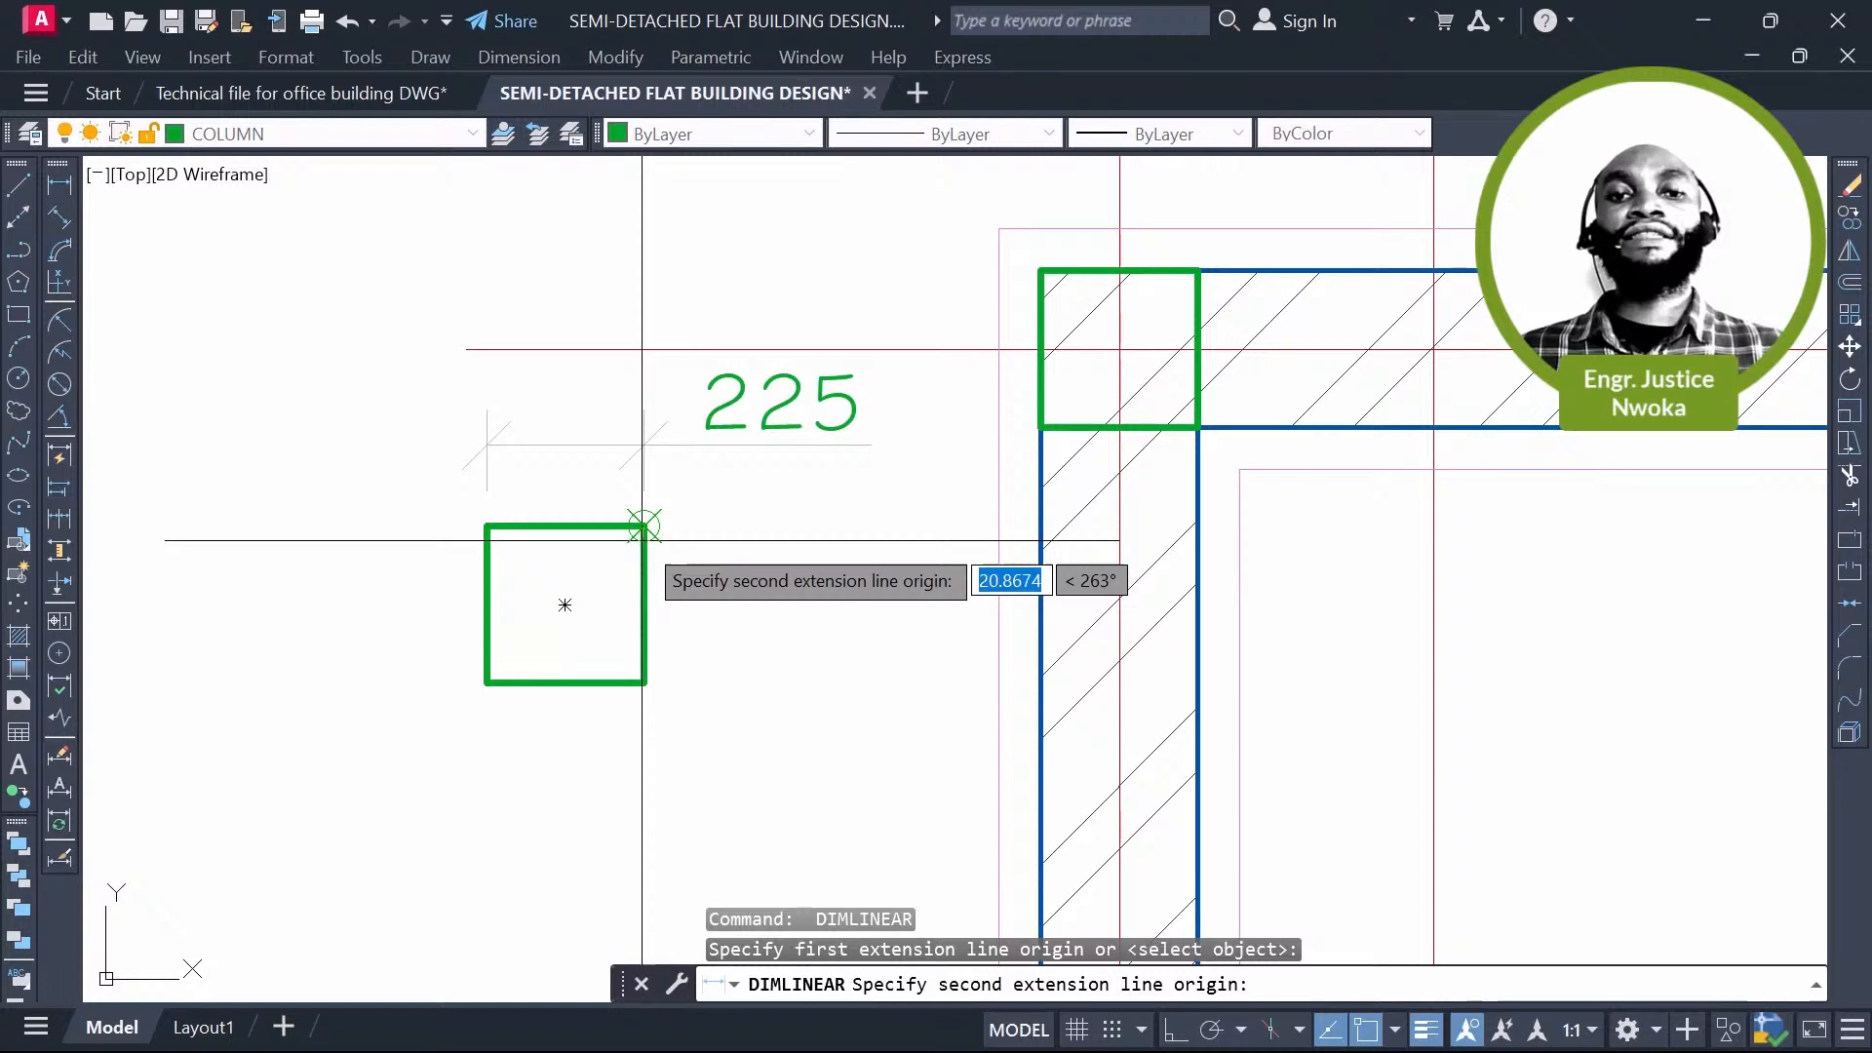
pyautogui.click(644, 683)
pyautogui.click(809, 698)
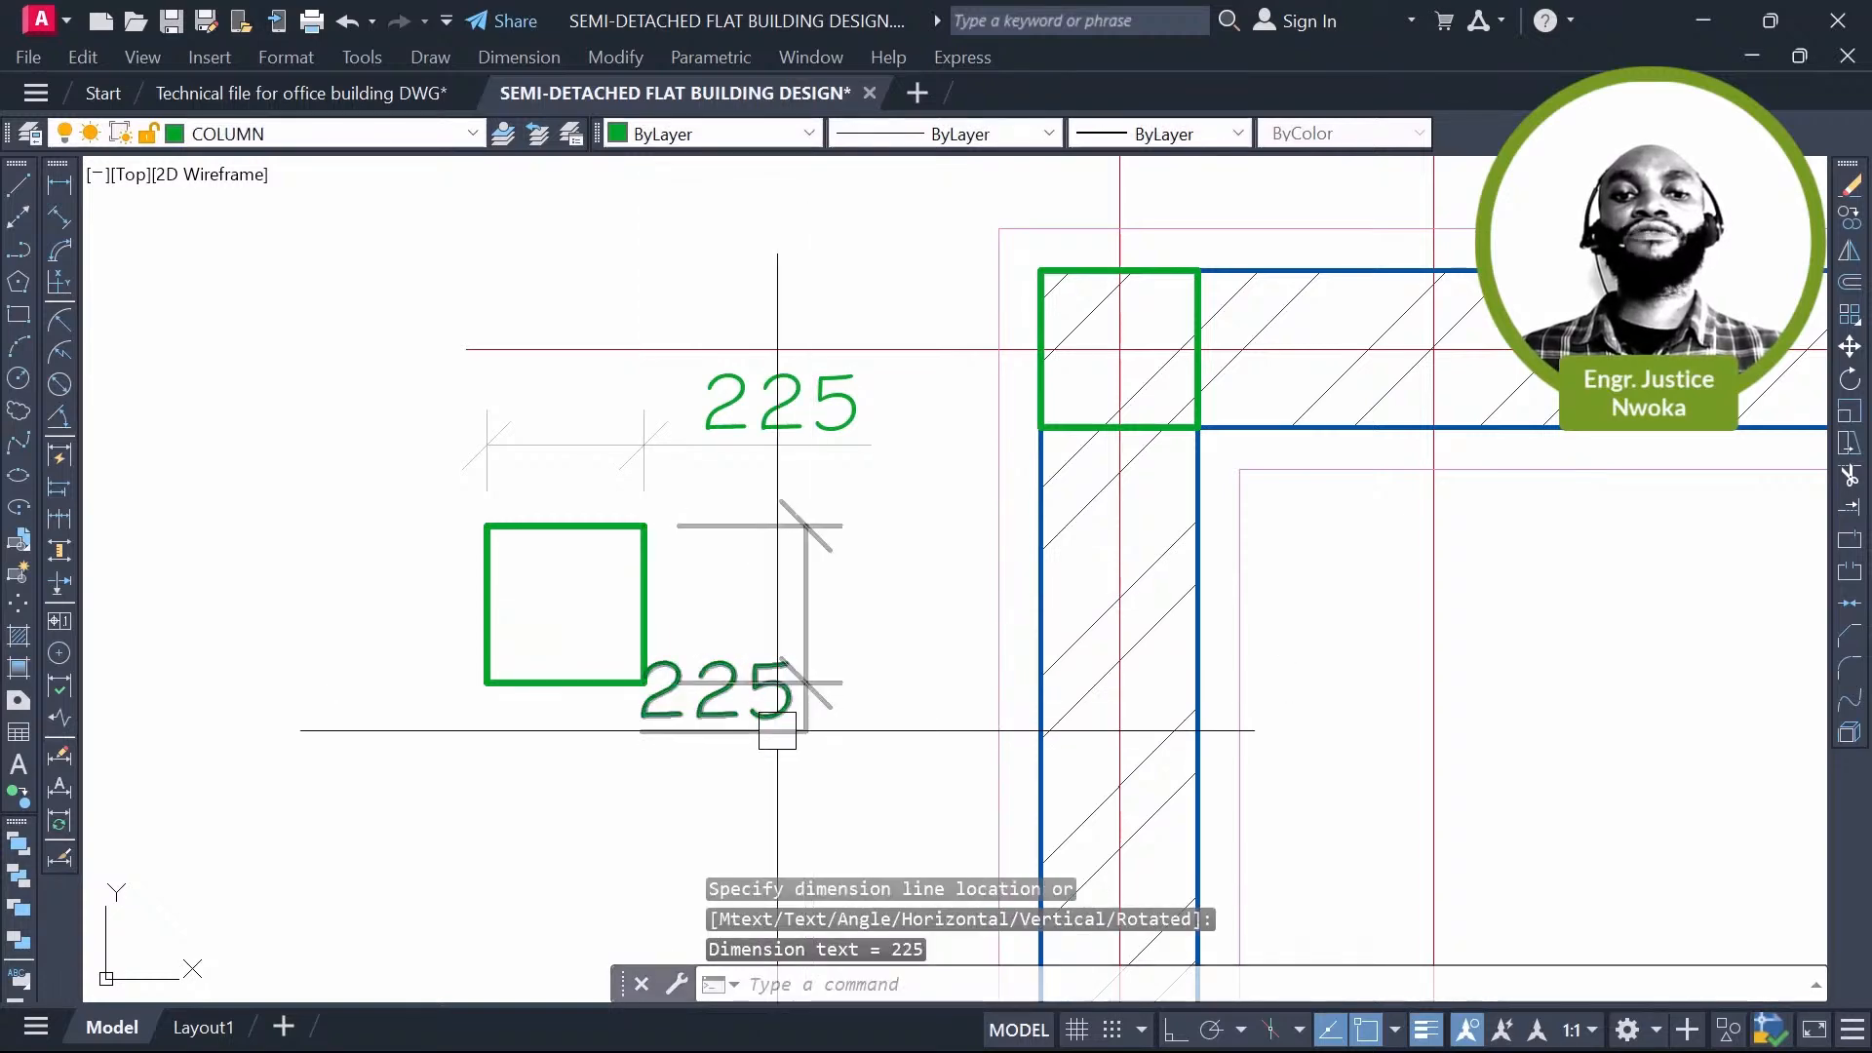
# Step: Erase the copied column outside the building together with its two linear dimensions
pyautogui.click(824, 454)
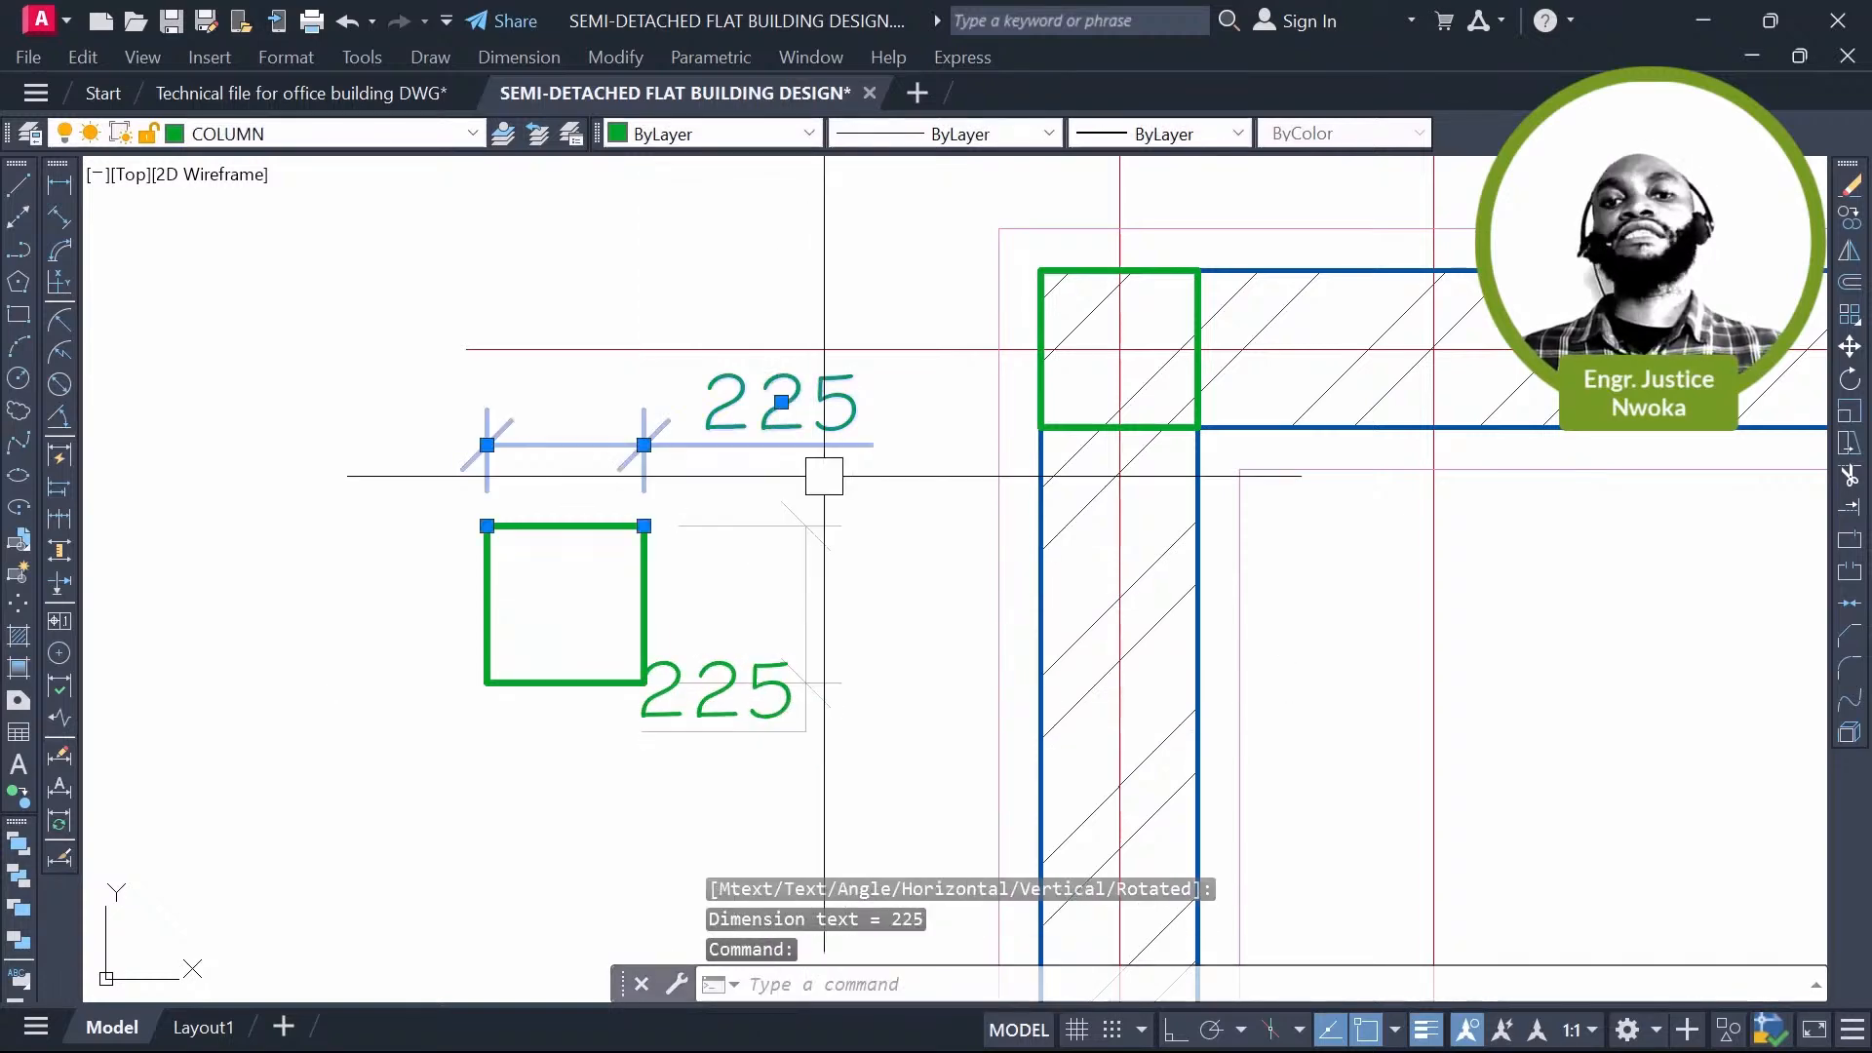
pyautogui.click(824, 476)
pyautogui.click(547, 681)
pyautogui.write('E')
pyautogui.press('Return')
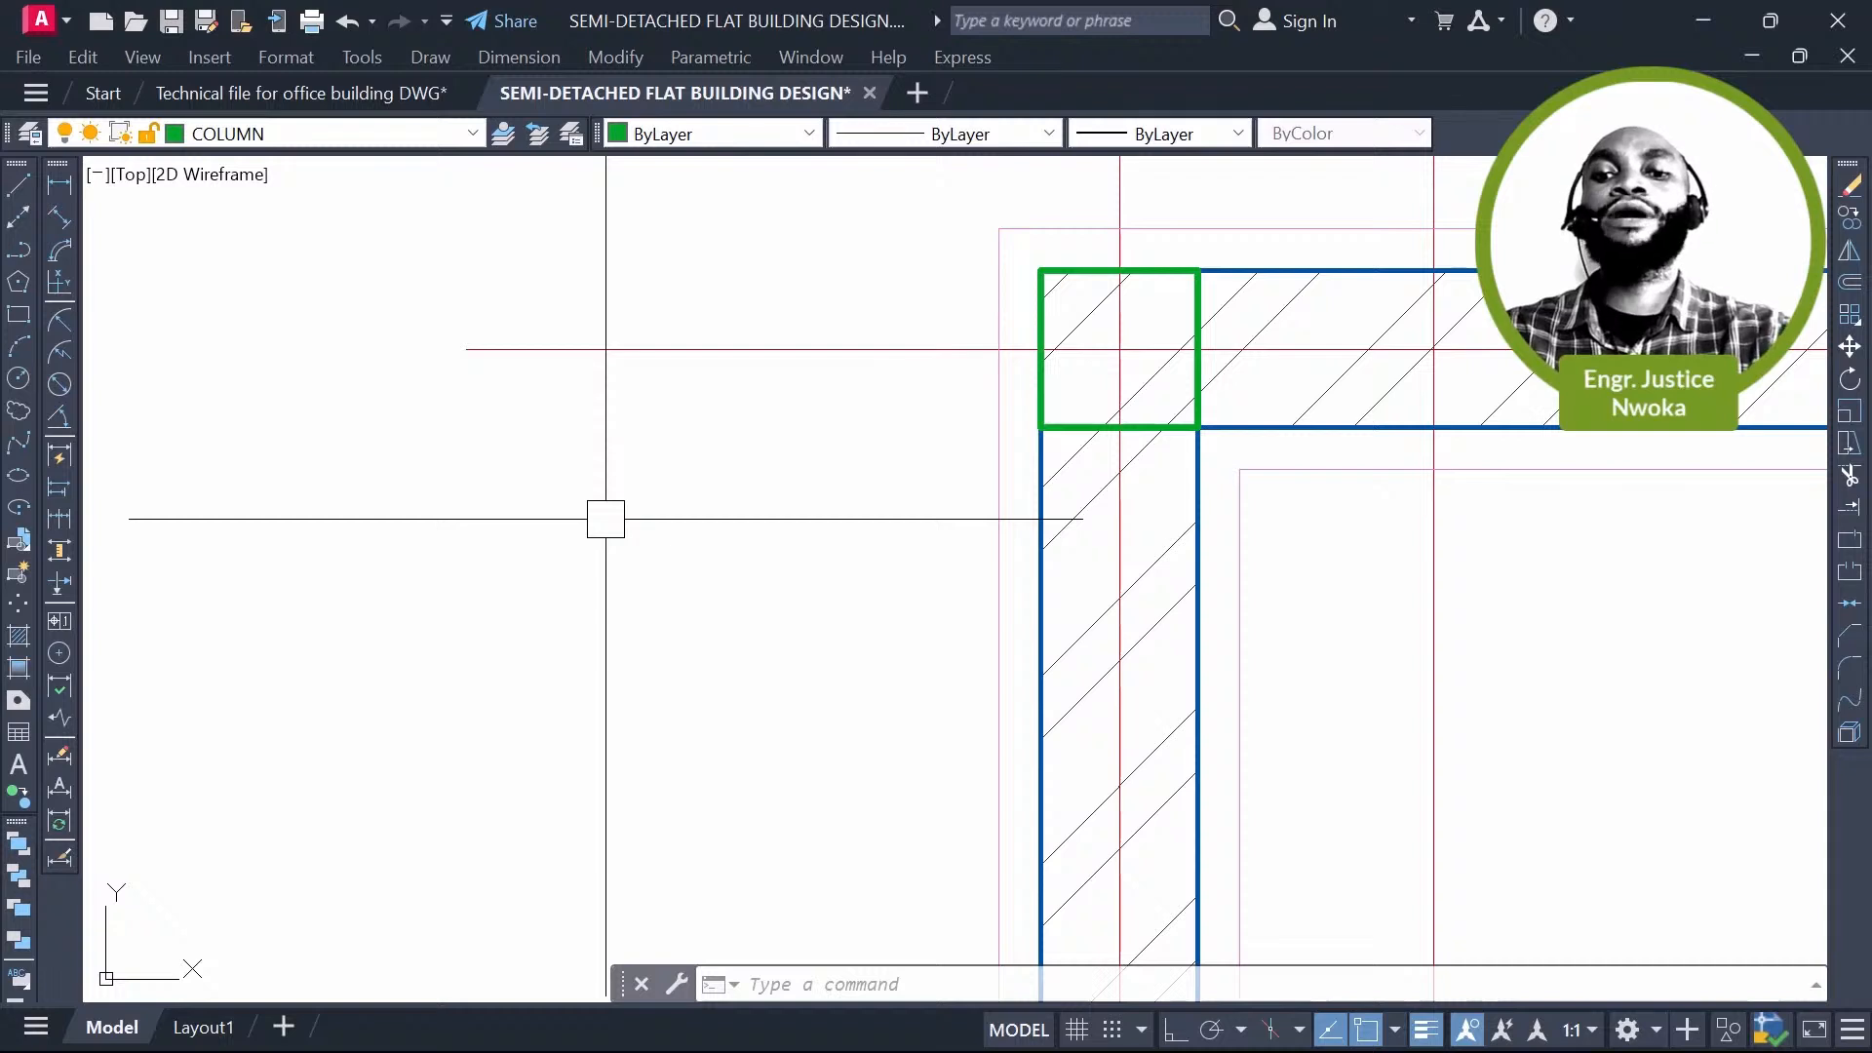
# Step: Examine how the left flat's rear corner column sits on the wall corner and the crossing grid lines
pyautogui.scroll(-2, 517, 527)
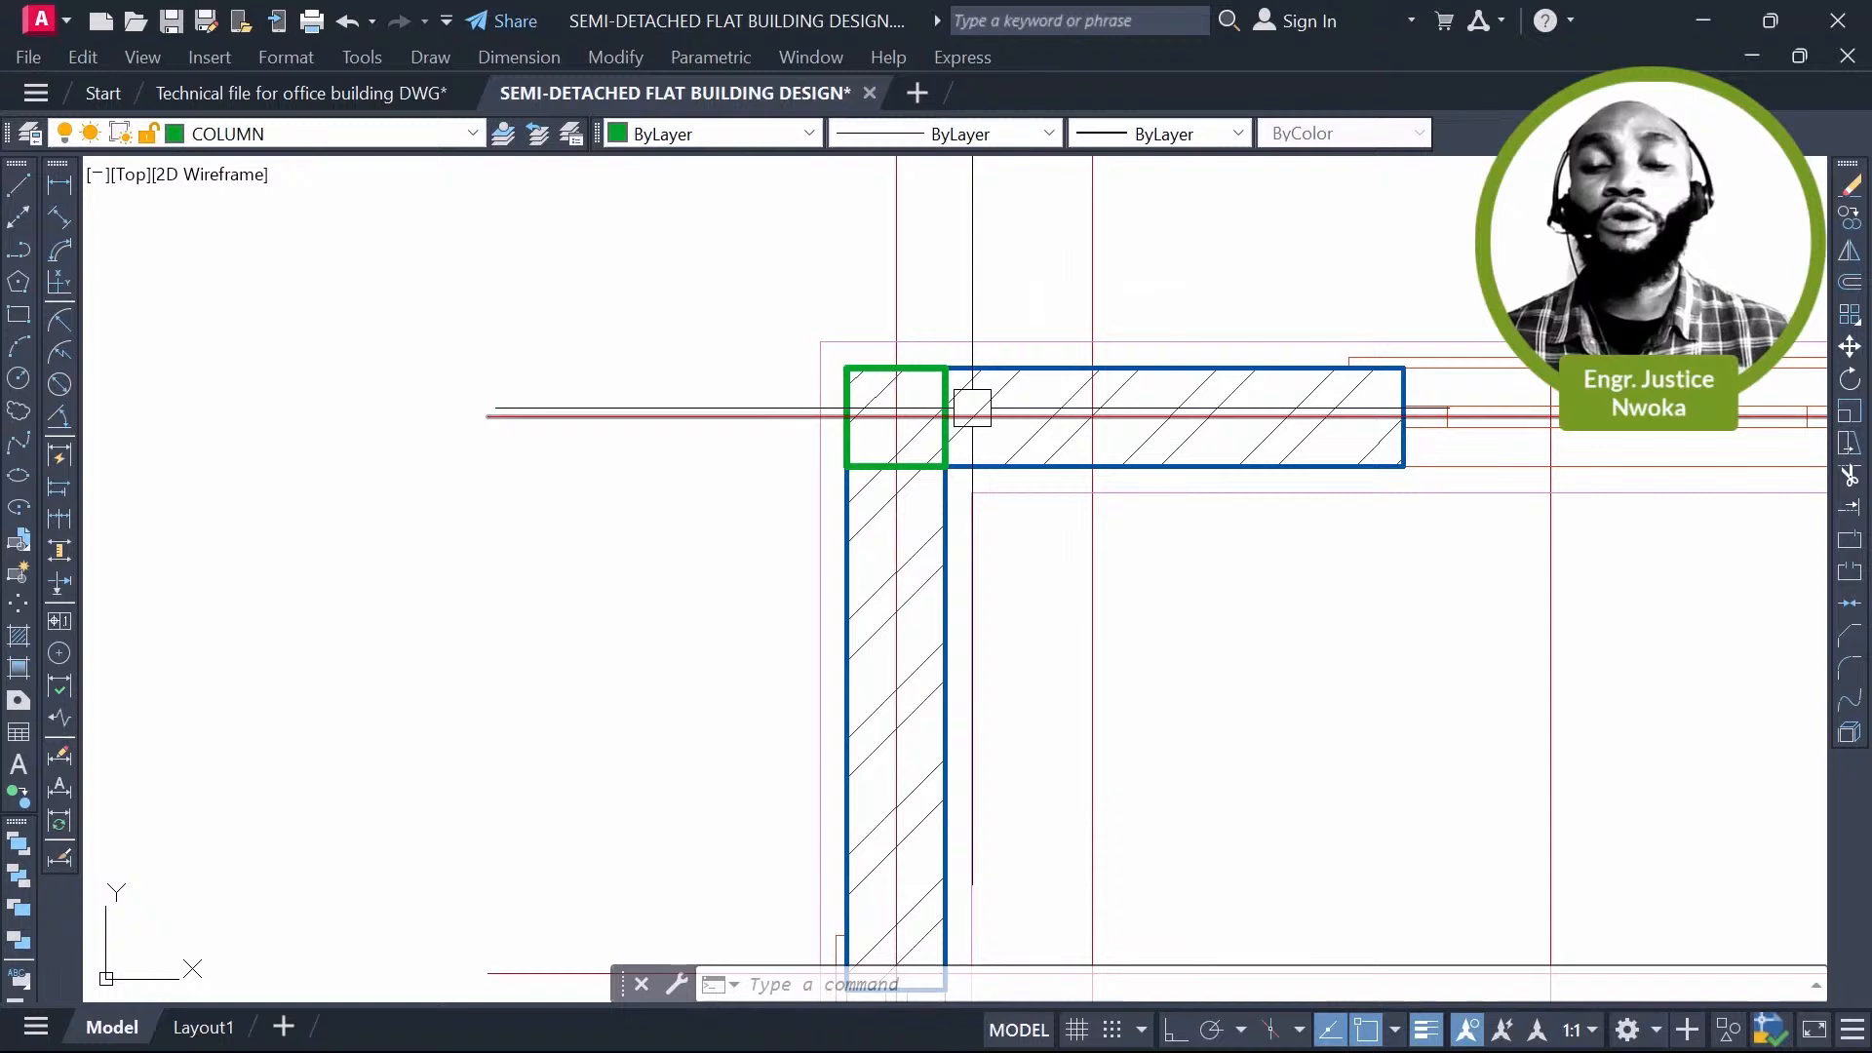
pyautogui.scroll(2, 972, 410)
pyautogui.click(922, 371)
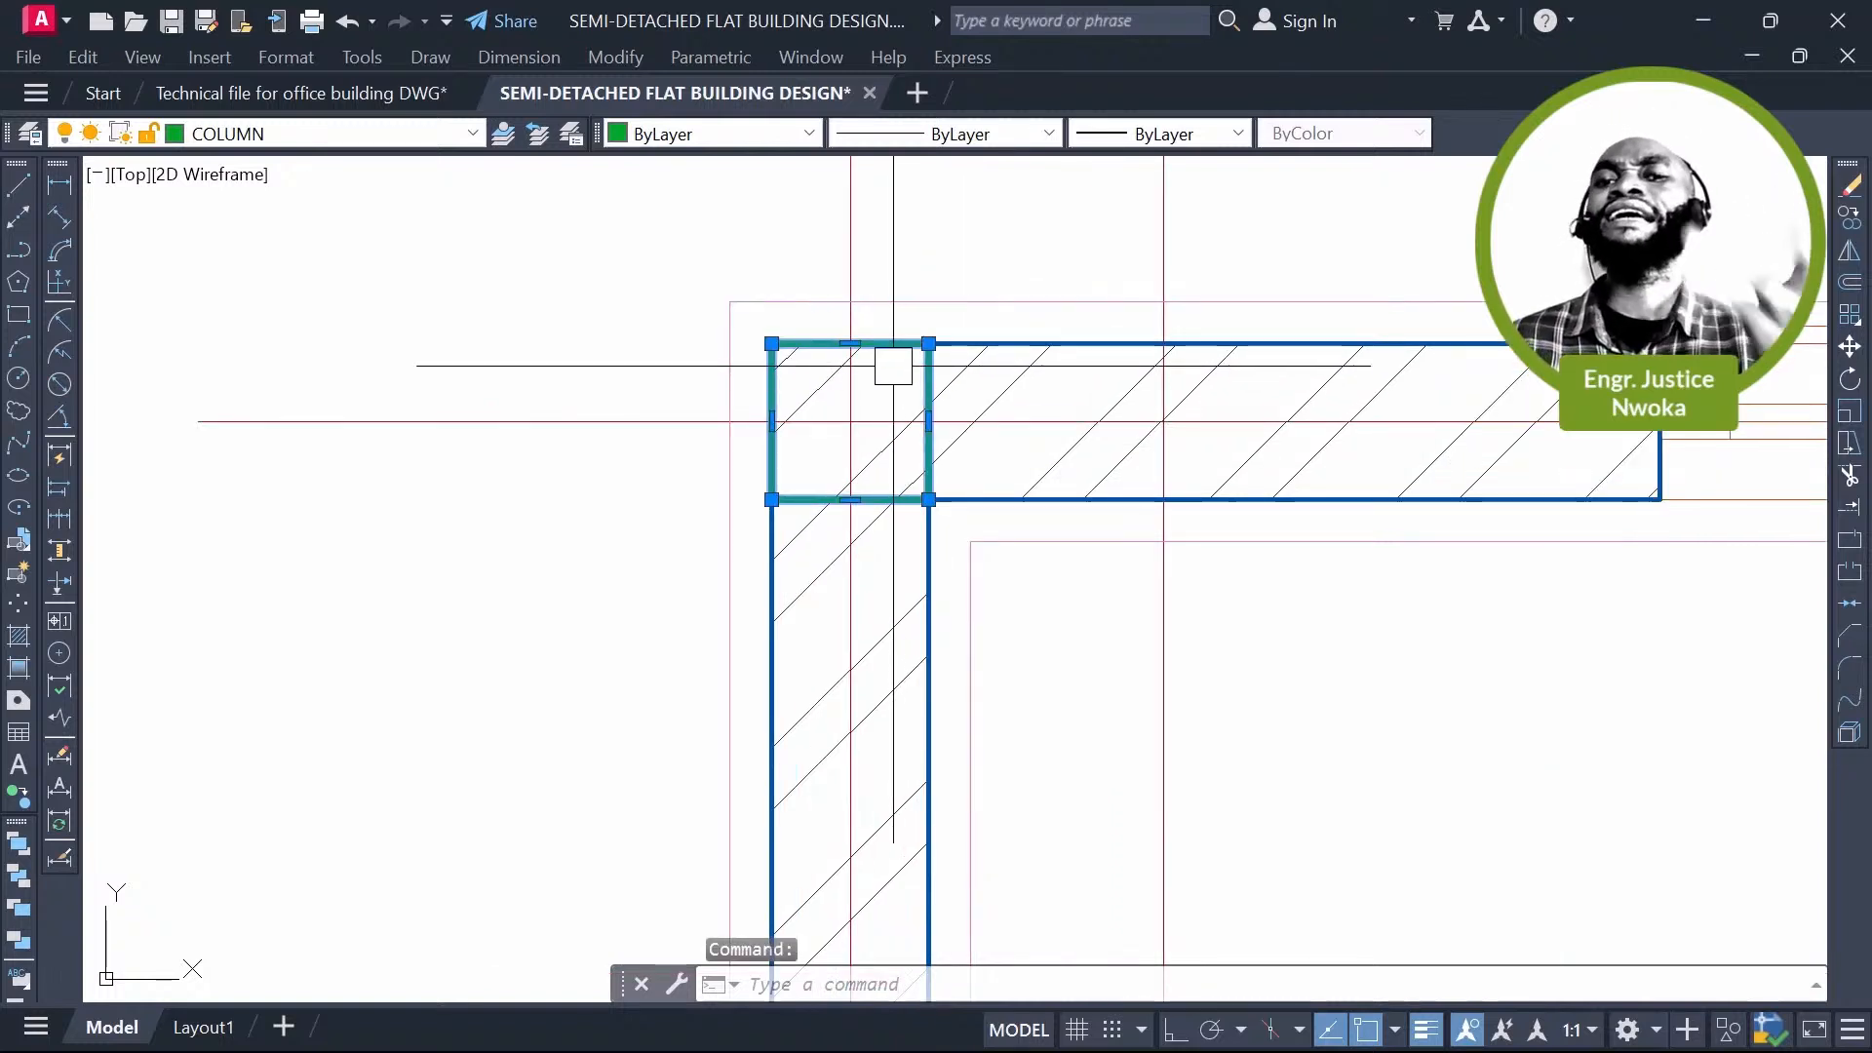
pyautogui.scroll(-1, 734, 379)
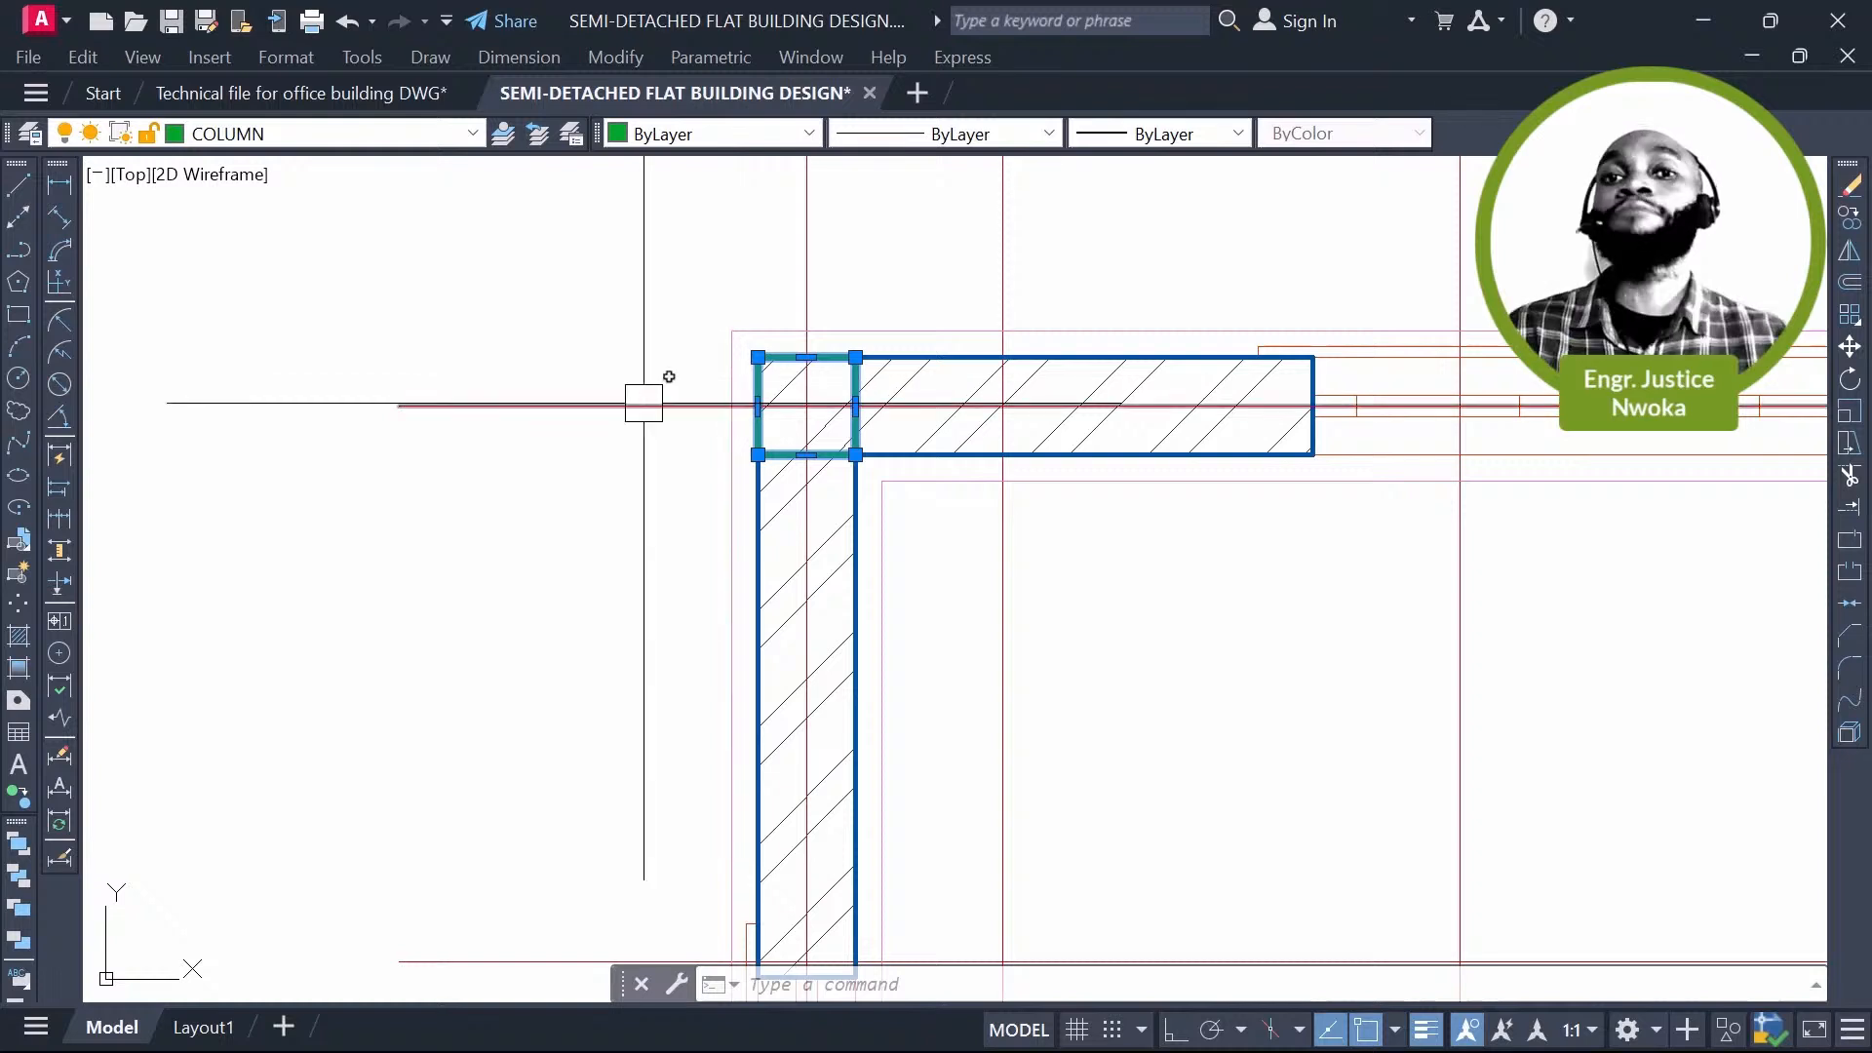
pyautogui.scroll(-4, 643, 403)
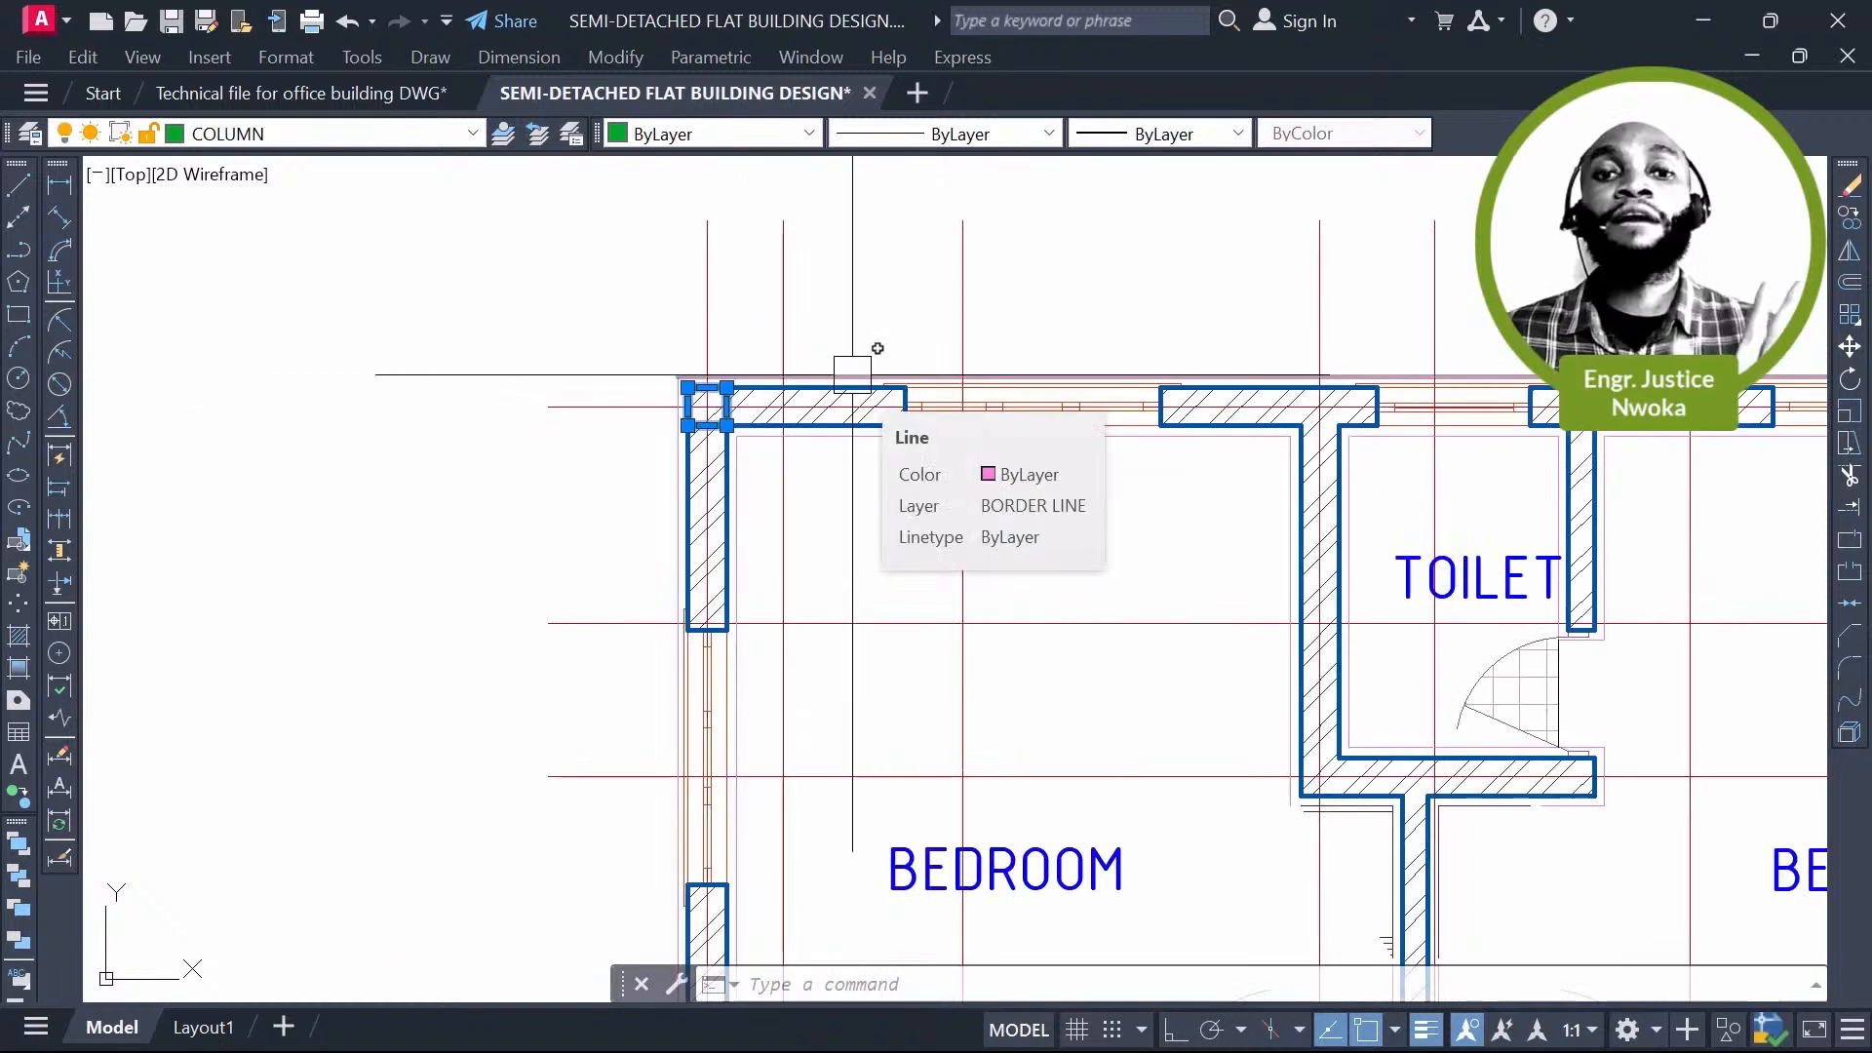
pyautogui.press('Escape')
pyautogui.scroll(4, 853, 373)
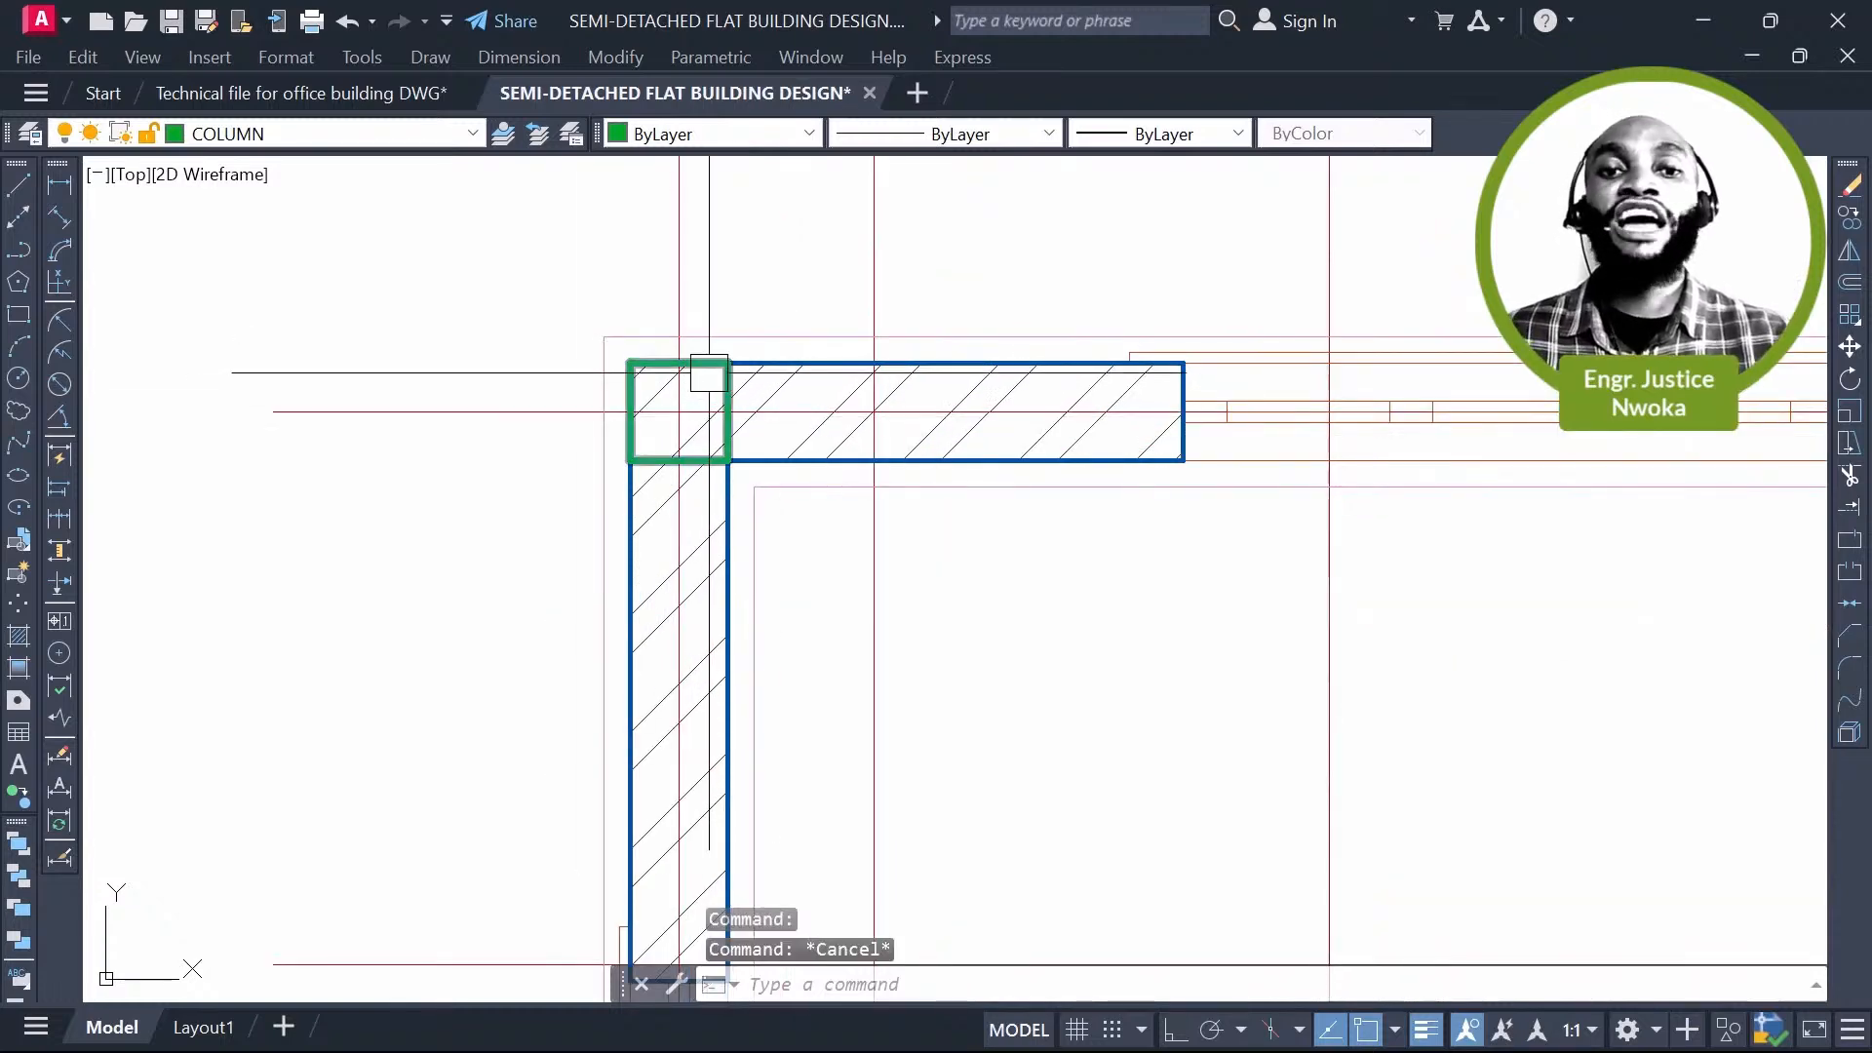
pyautogui.scroll(-2, 750, 332)
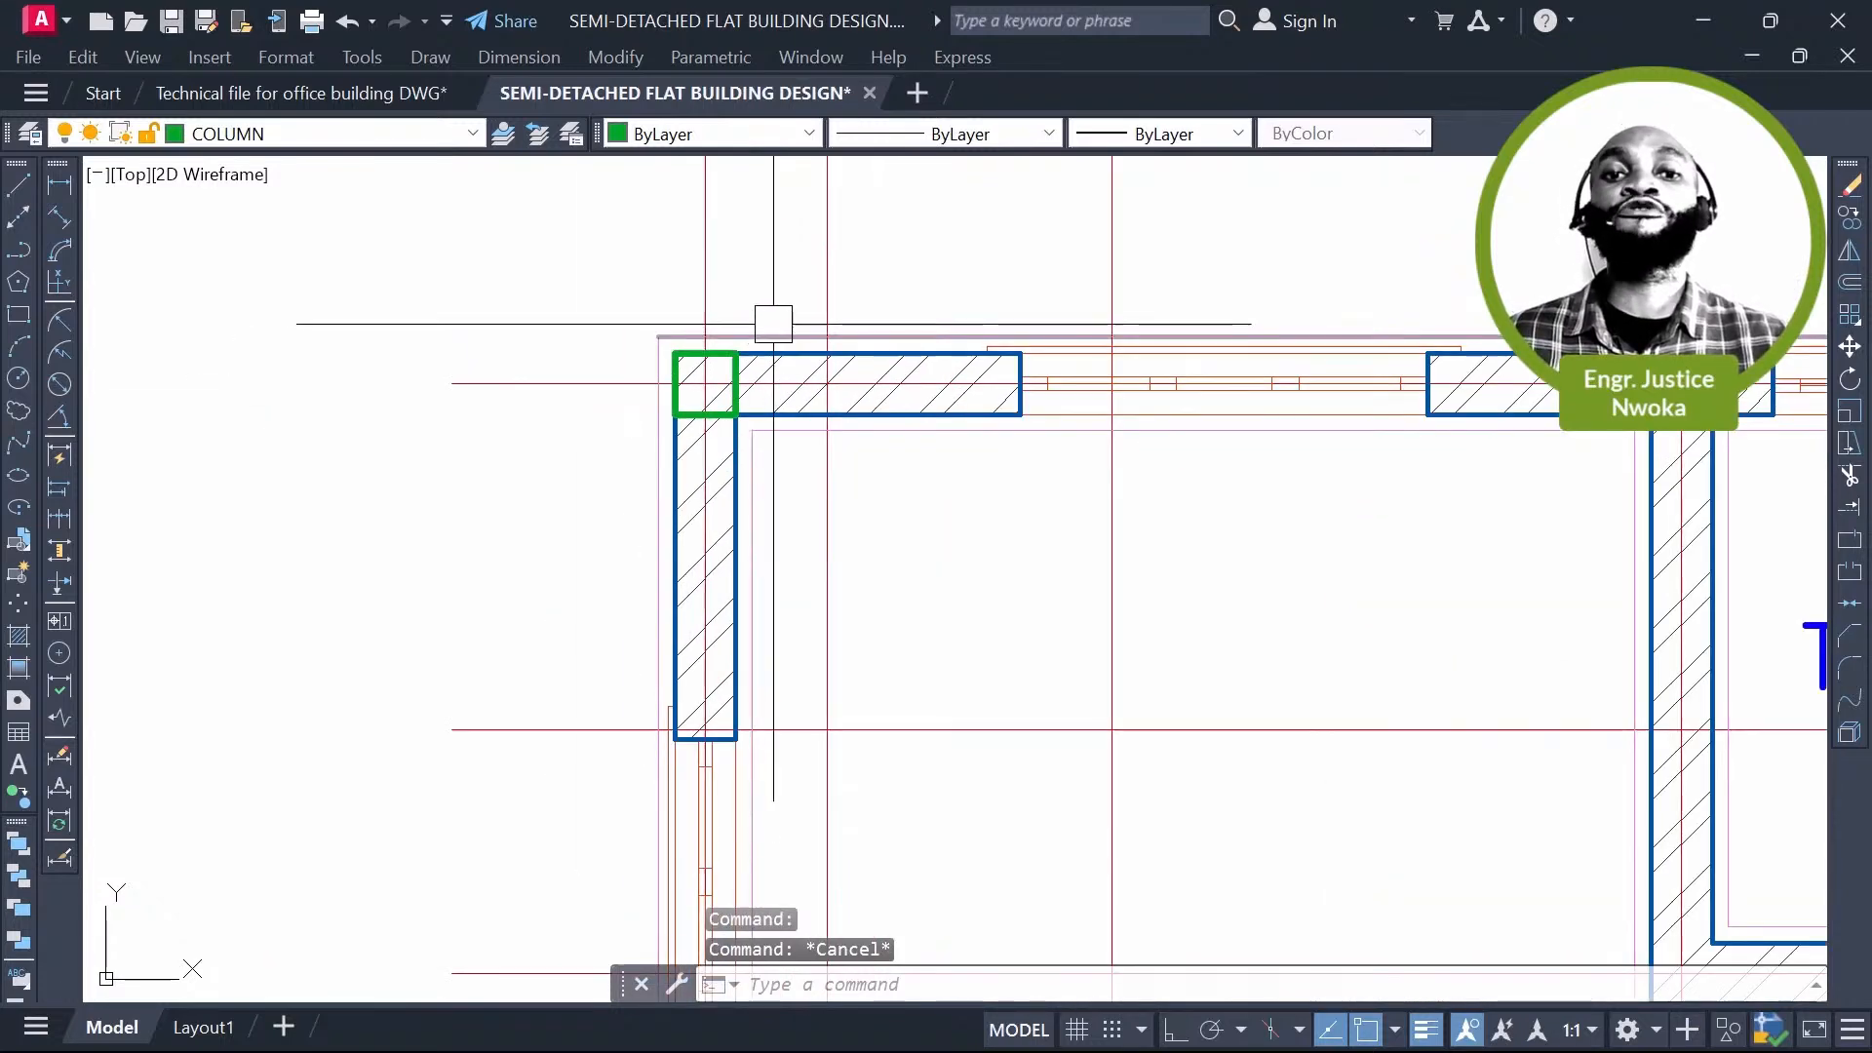
# Step: Start a copy of the 225 x 225 column at the left flat's rear outer corner
pyautogui.scroll(6, 765, 349)
pyautogui.click(736, 363)
pyautogui.write('co')
pyautogui.press('Return')
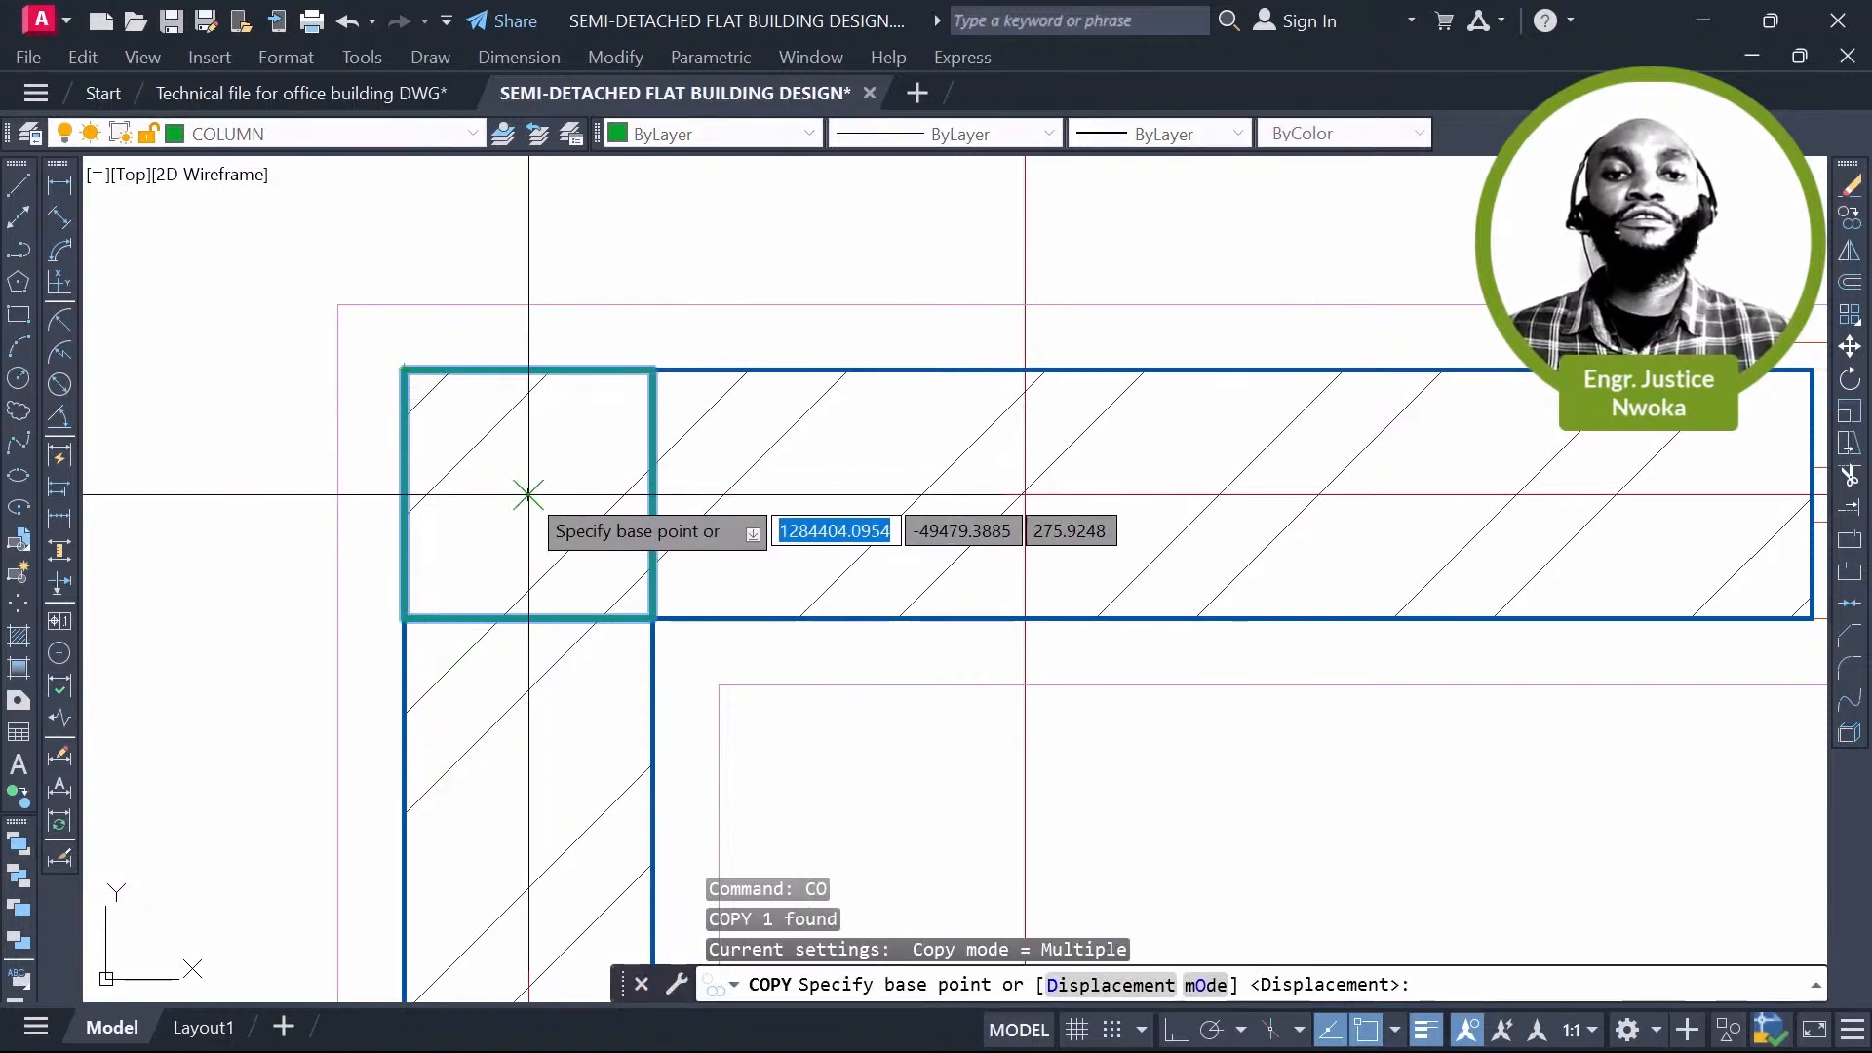
# Step: Copy the corner column from its centre to the junction of the top exterior wall and the wall between bedroom and toilet
pyautogui.click(527, 493)
pyautogui.scroll(-4, 736, 285)
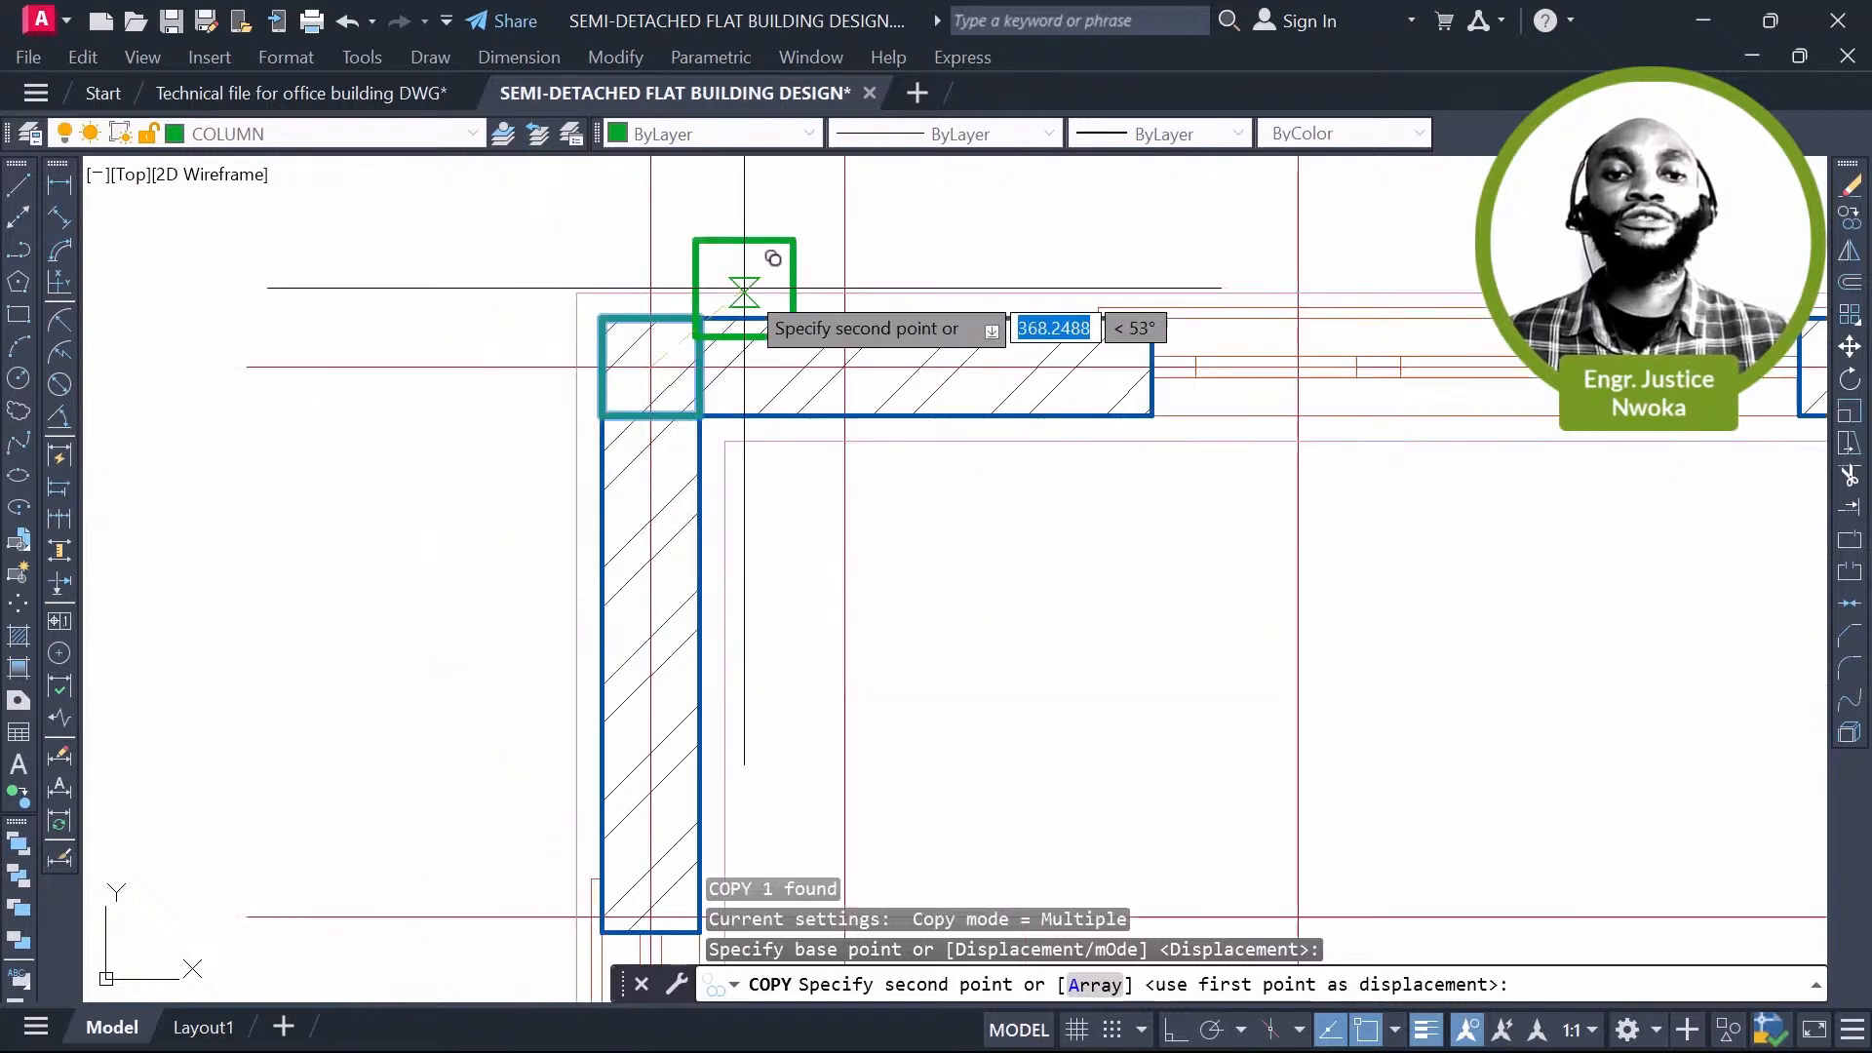
pyautogui.scroll(-5, 744, 292)
pyautogui.scroll(8, 1032, 322)
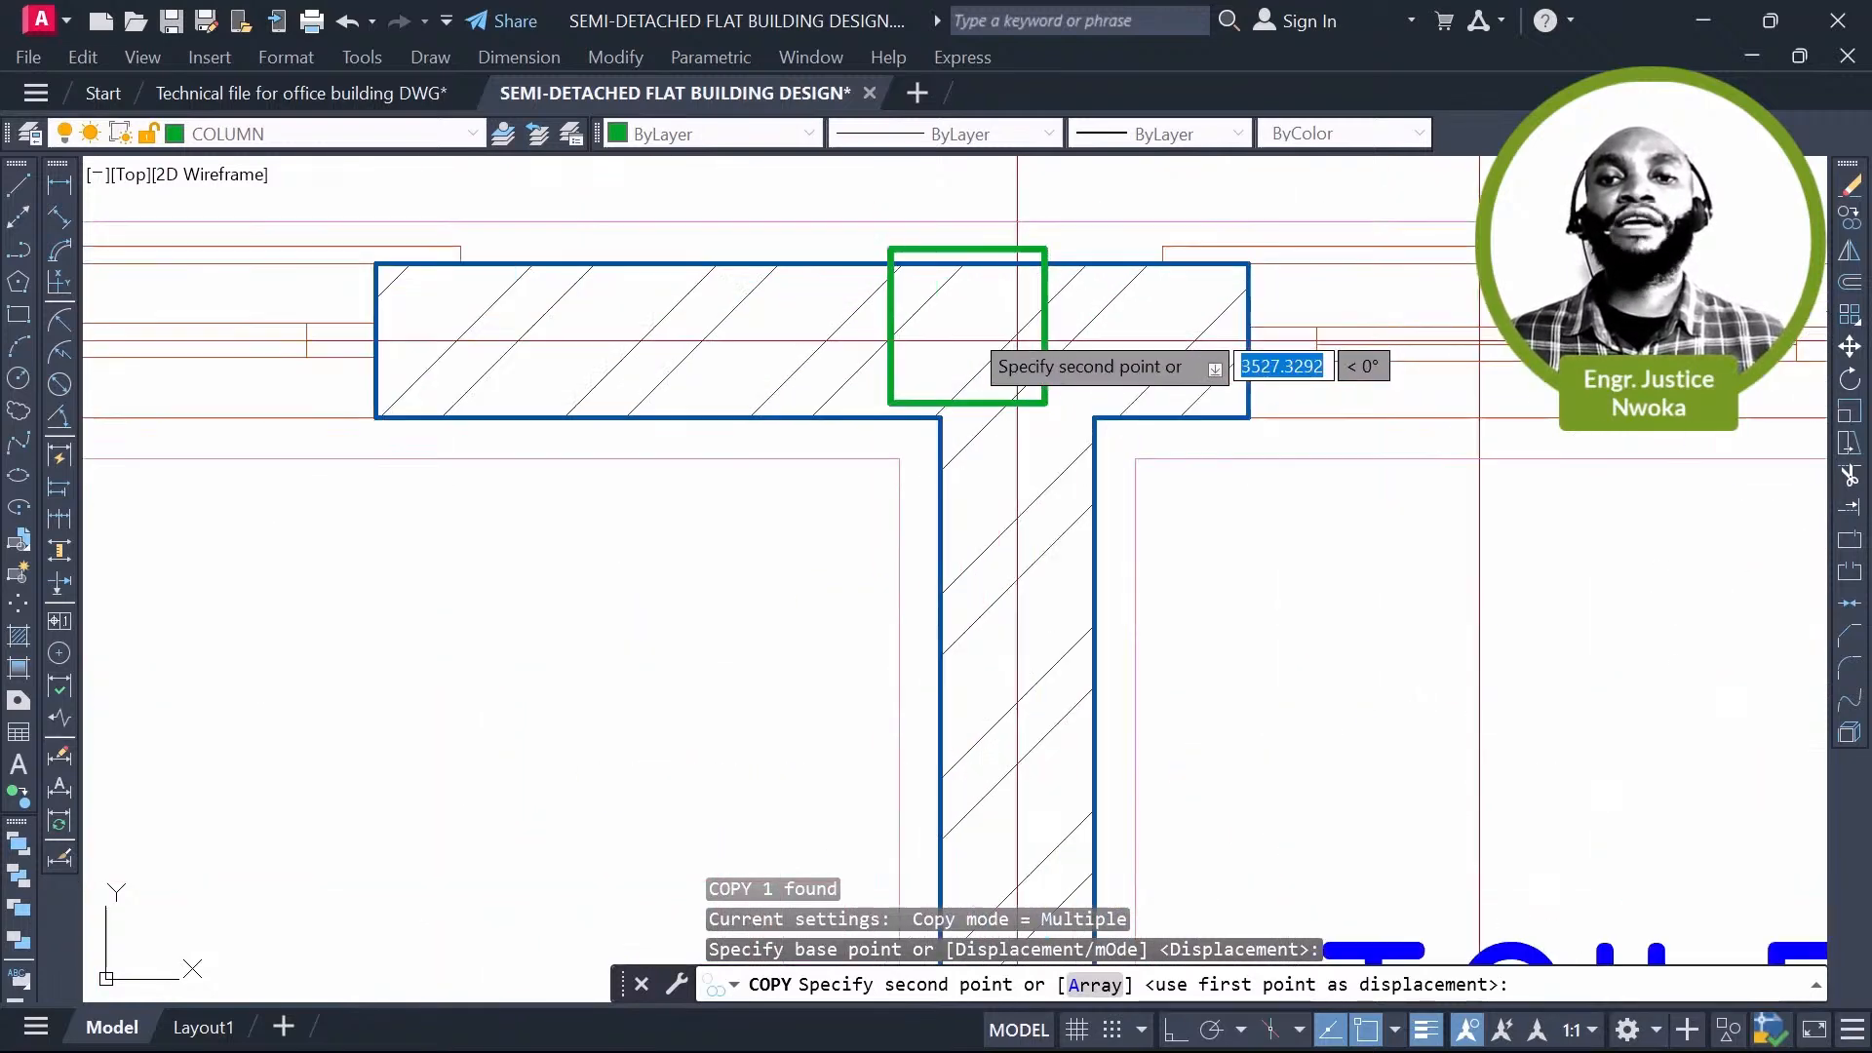
pyautogui.scroll(2, 1082, 317)
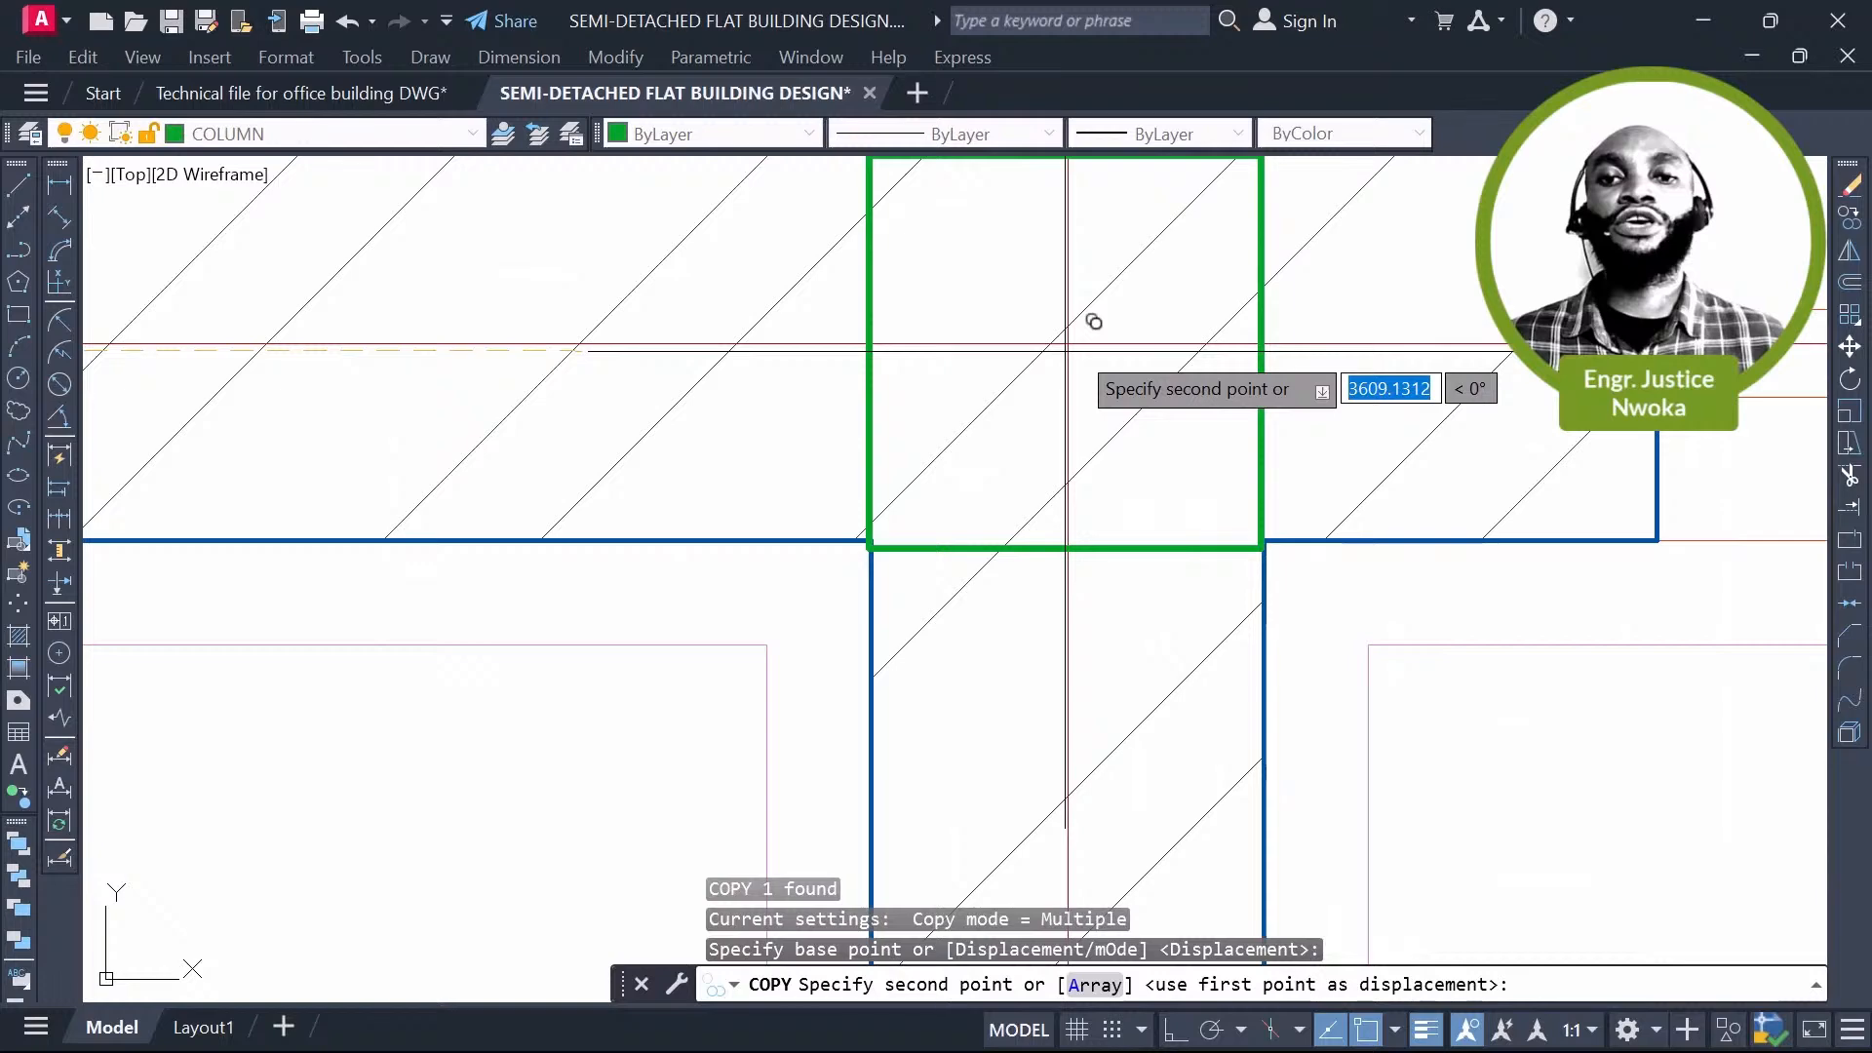
pyautogui.click(1094, 322)
pyautogui.scroll(-7, 1287, 444)
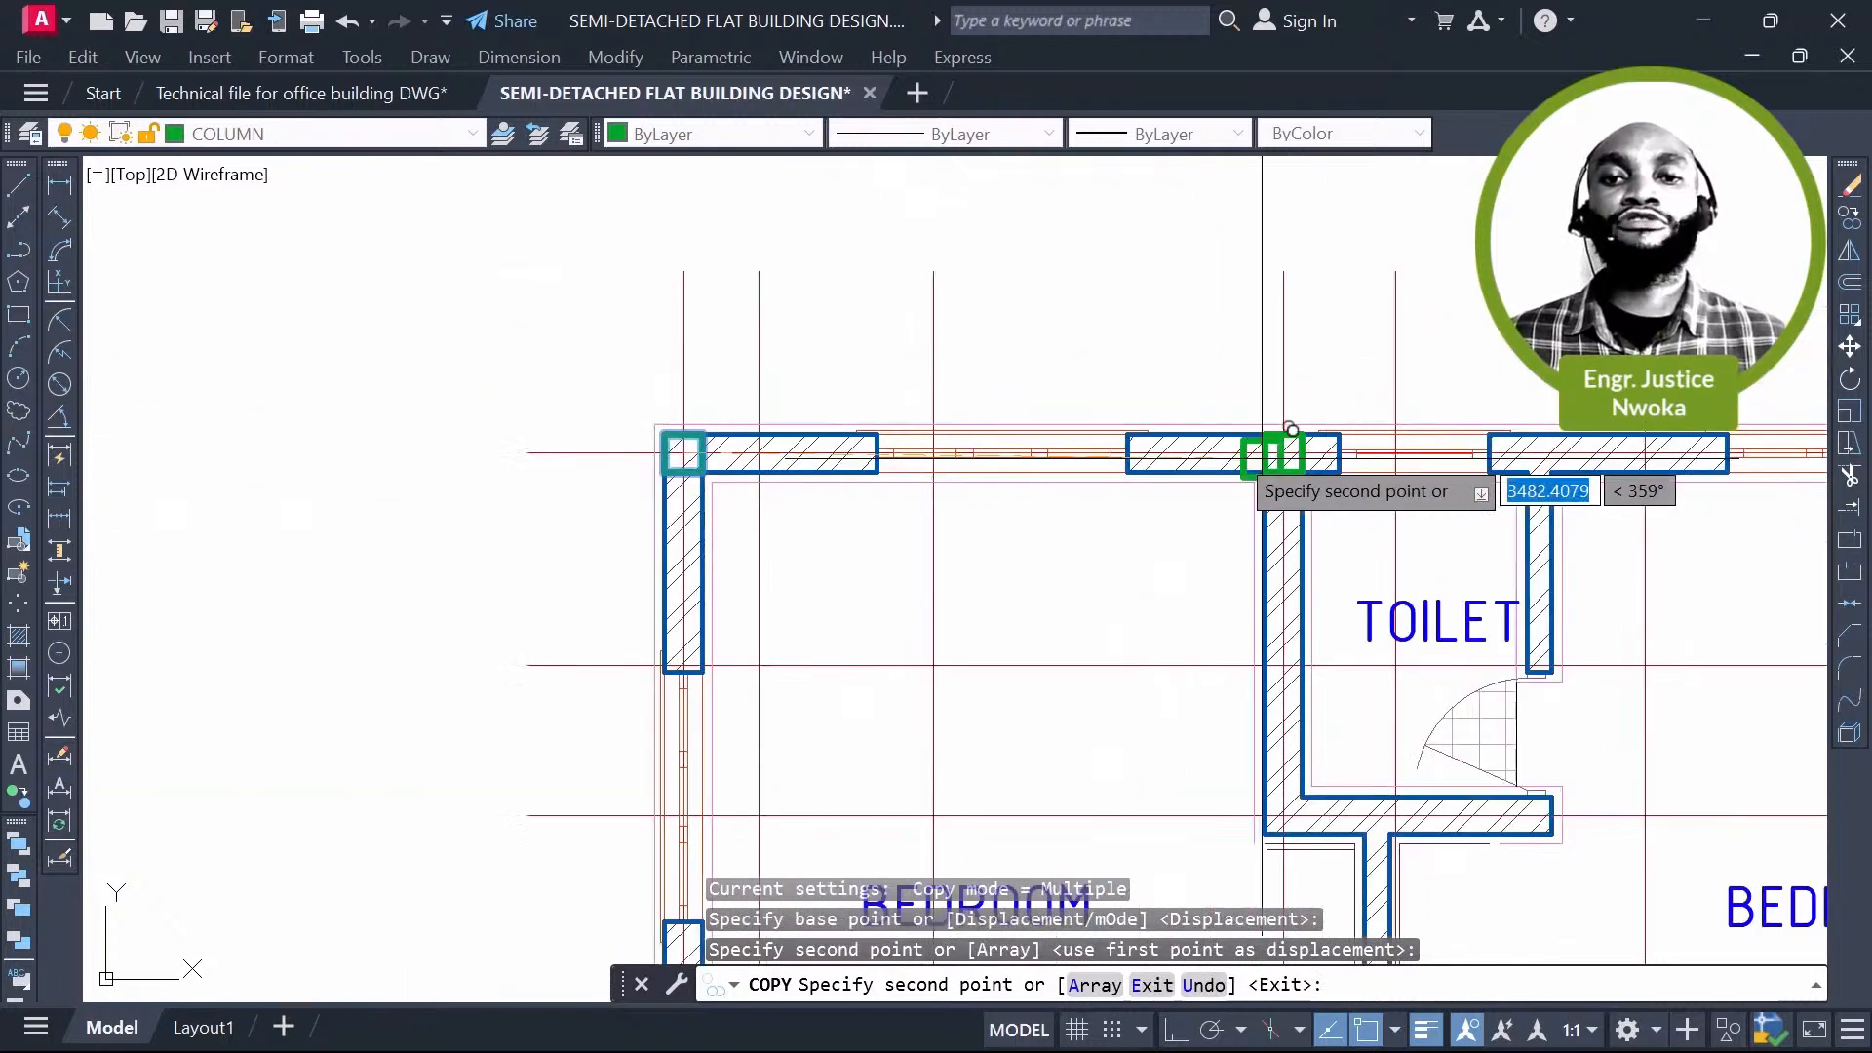
pyautogui.press('Escape')
# Step: Highlight the corner column and the column at the bedroom-toilet wall junction to examine their positions
pyautogui.scroll(2, 581, 347)
pyautogui.click(581, 346)
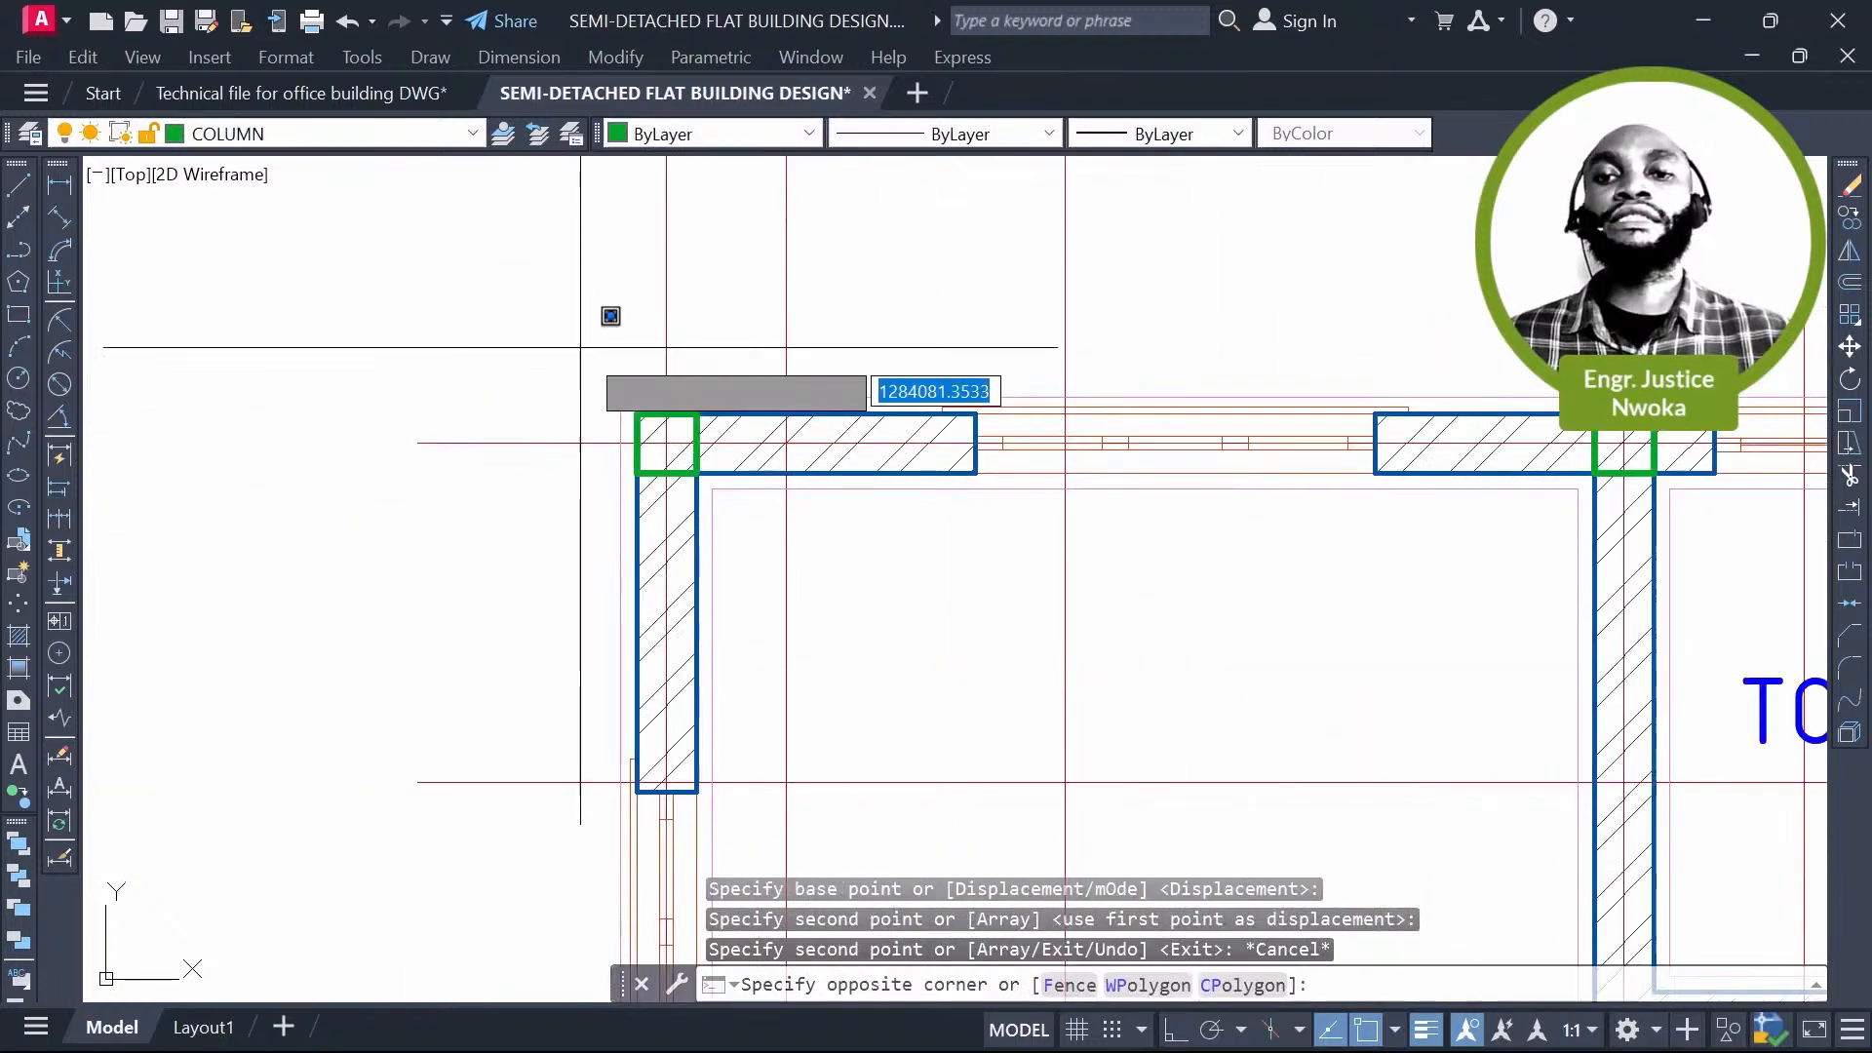
pyautogui.click(743, 520)
pyautogui.moveTo(877, 409); pyautogui.dragTo(658, 403, button='middle')
pyautogui.click(1261, 314)
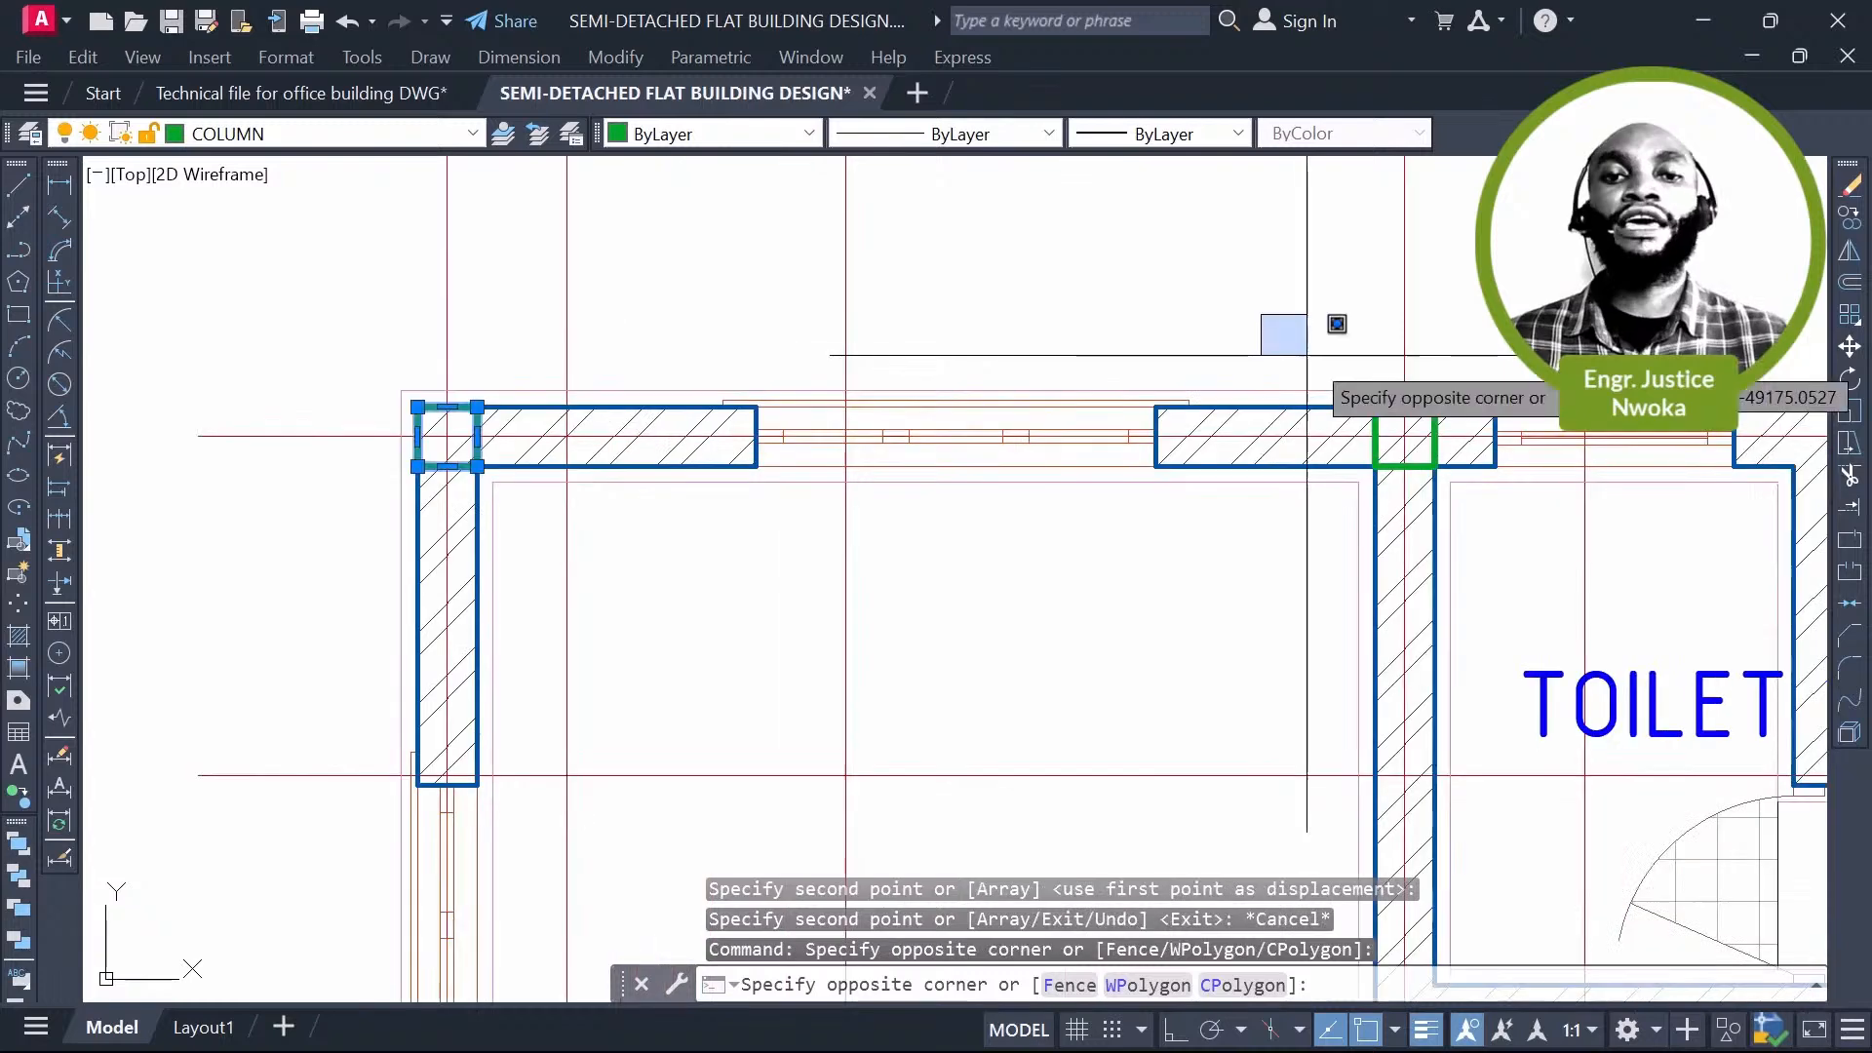
pyautogui.click(1442, 481)
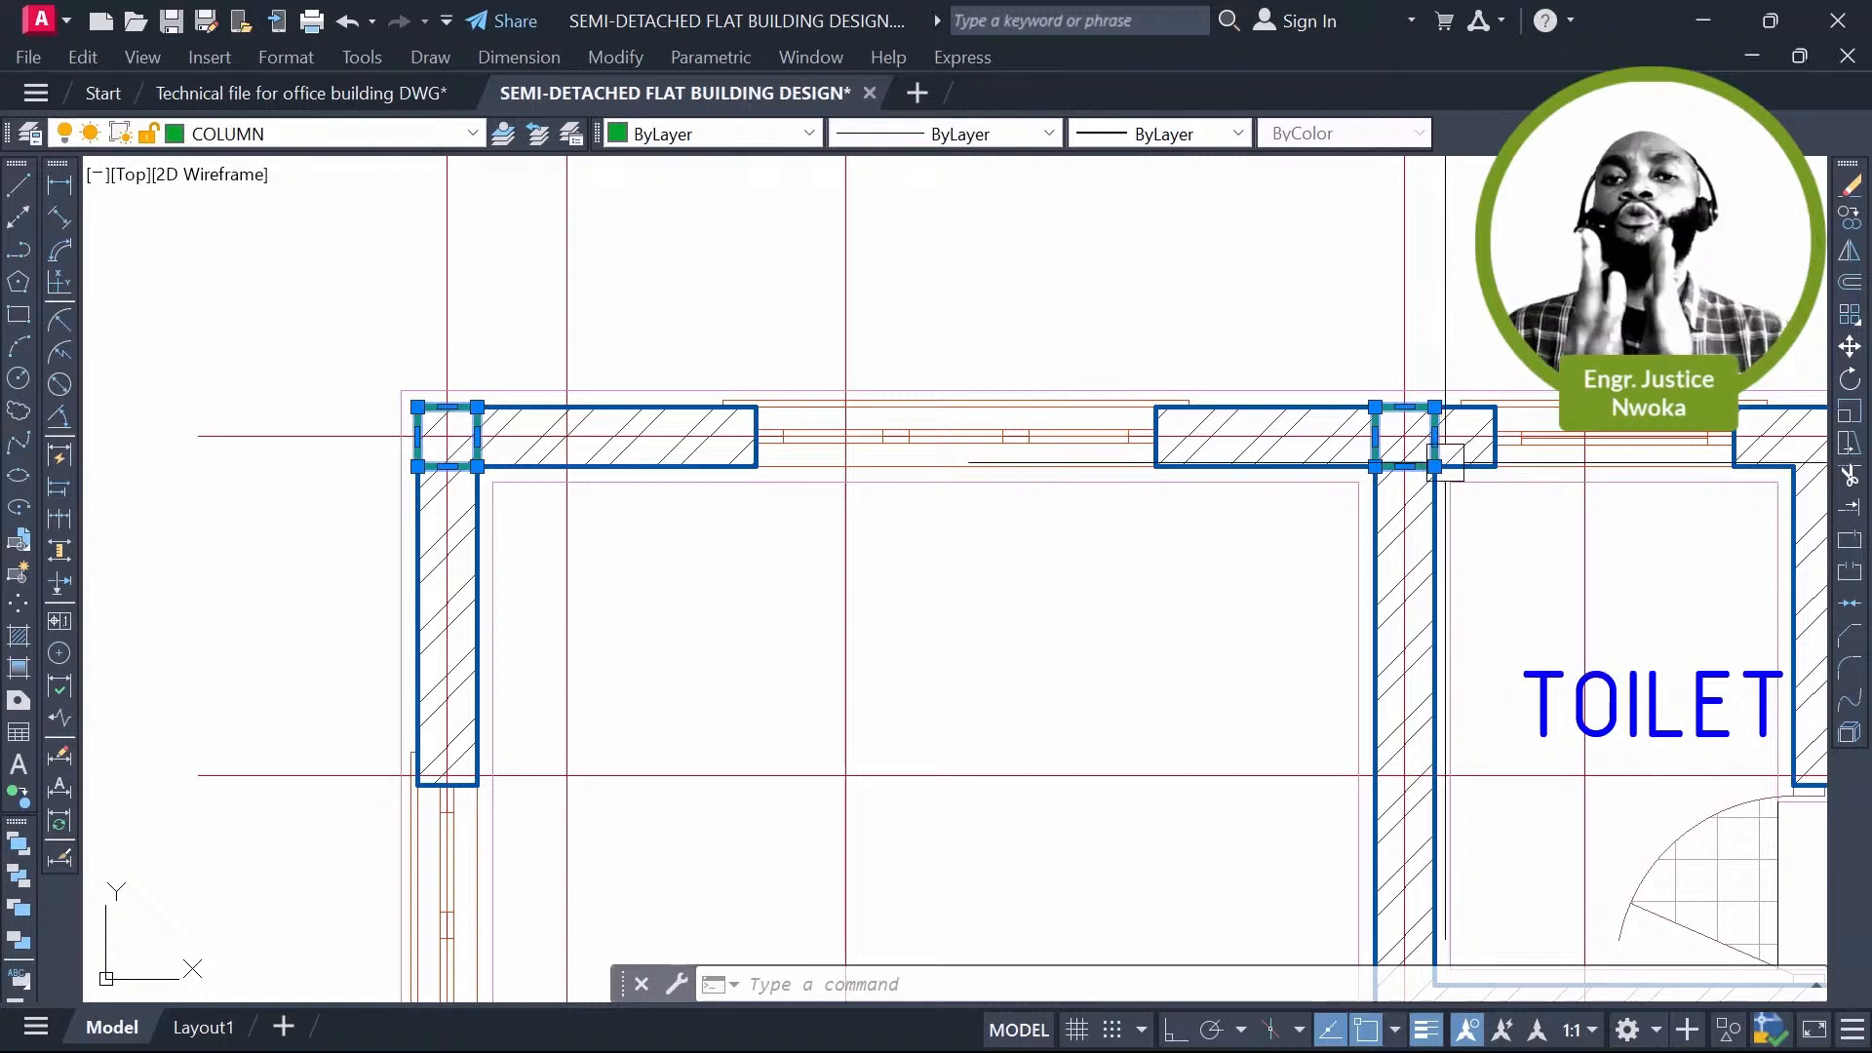
pyautogui.press('Escape')
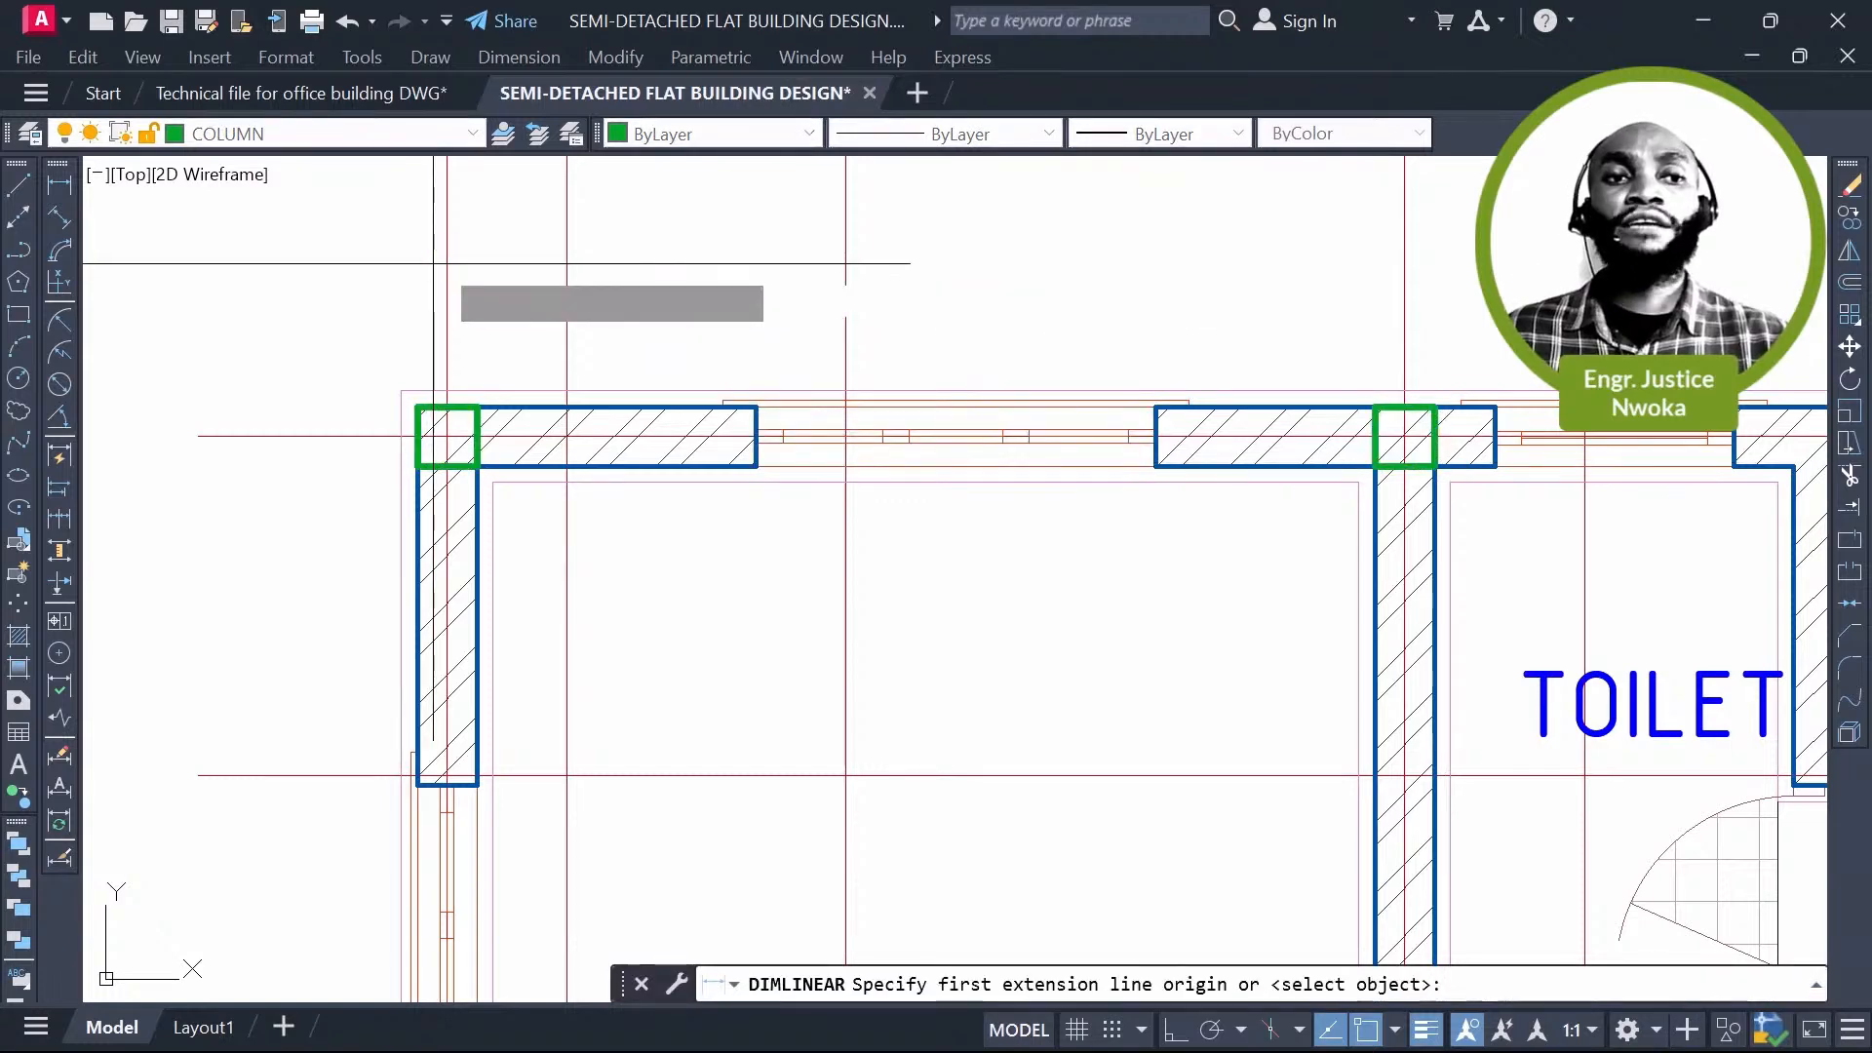
# Step: Add a horizontal linear dimension above the plan between the grid lines of the two columns
pyautogui.click(446, 263)
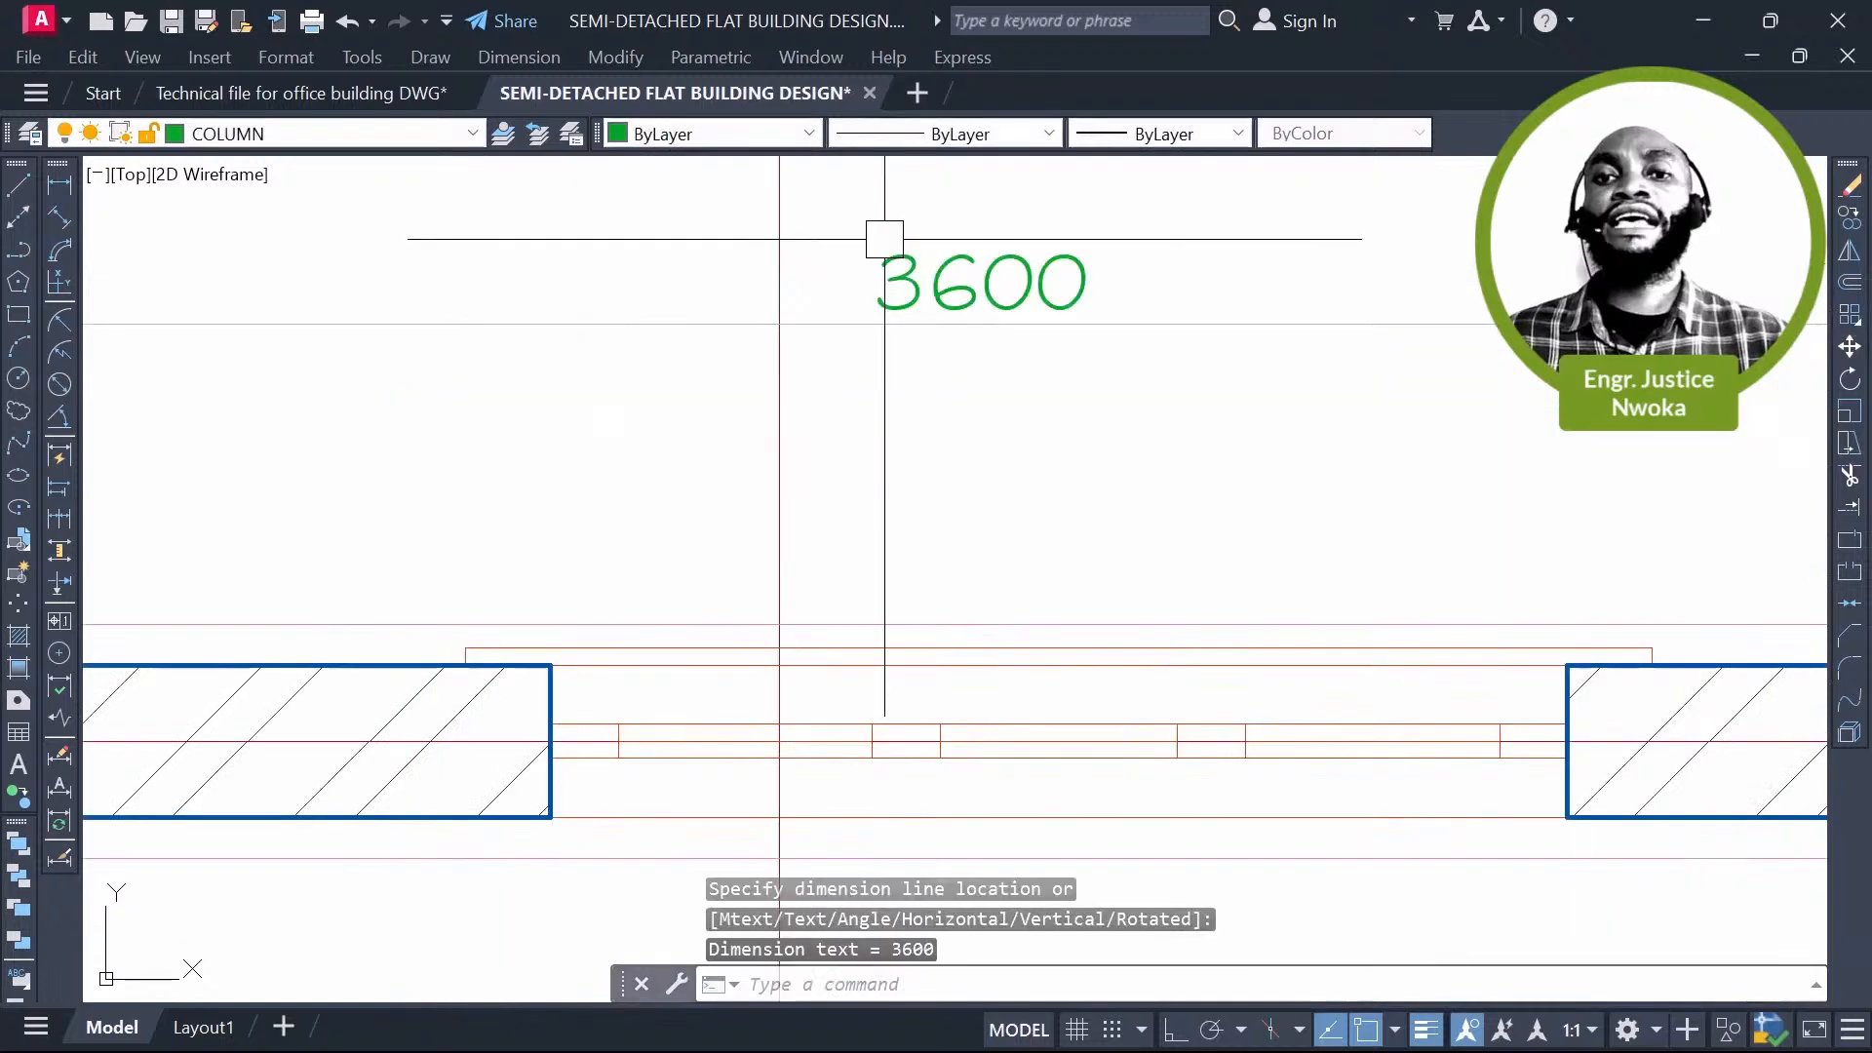
pyautogui.scroll(-4, 886, 265)
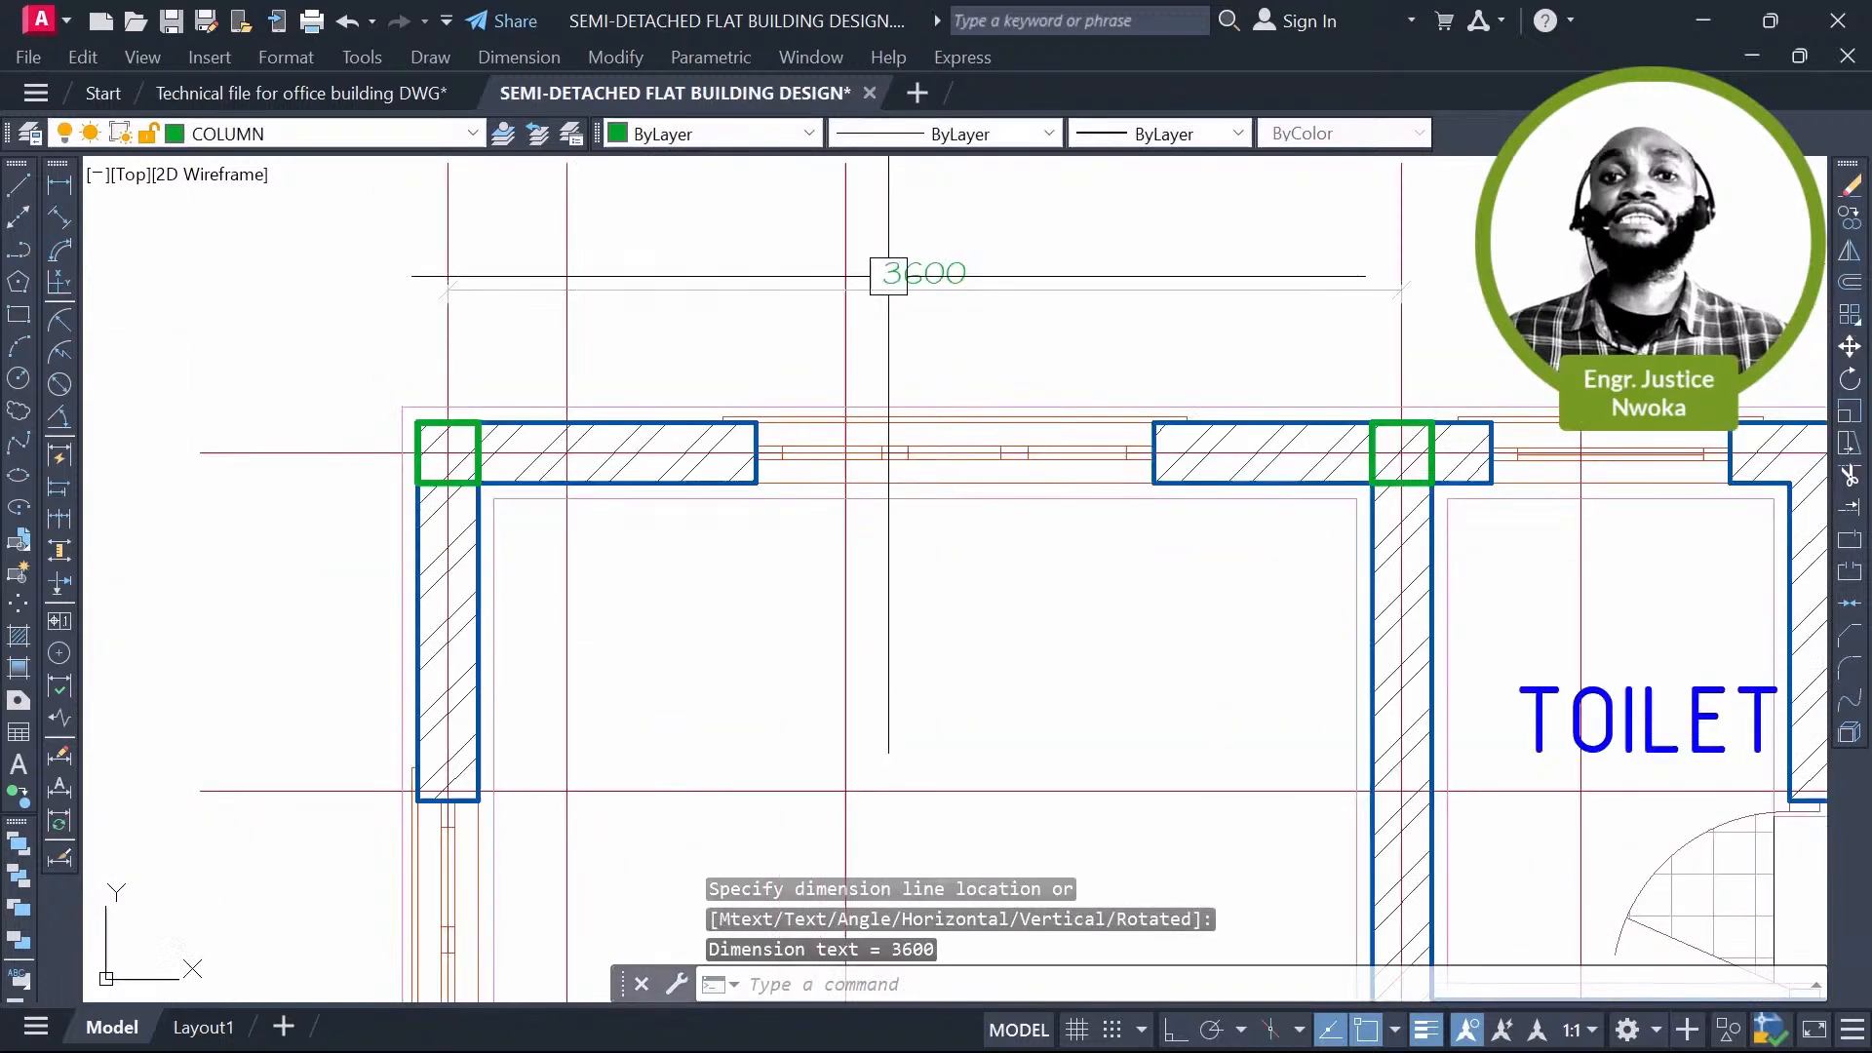
pyautogui.click(889, 280)
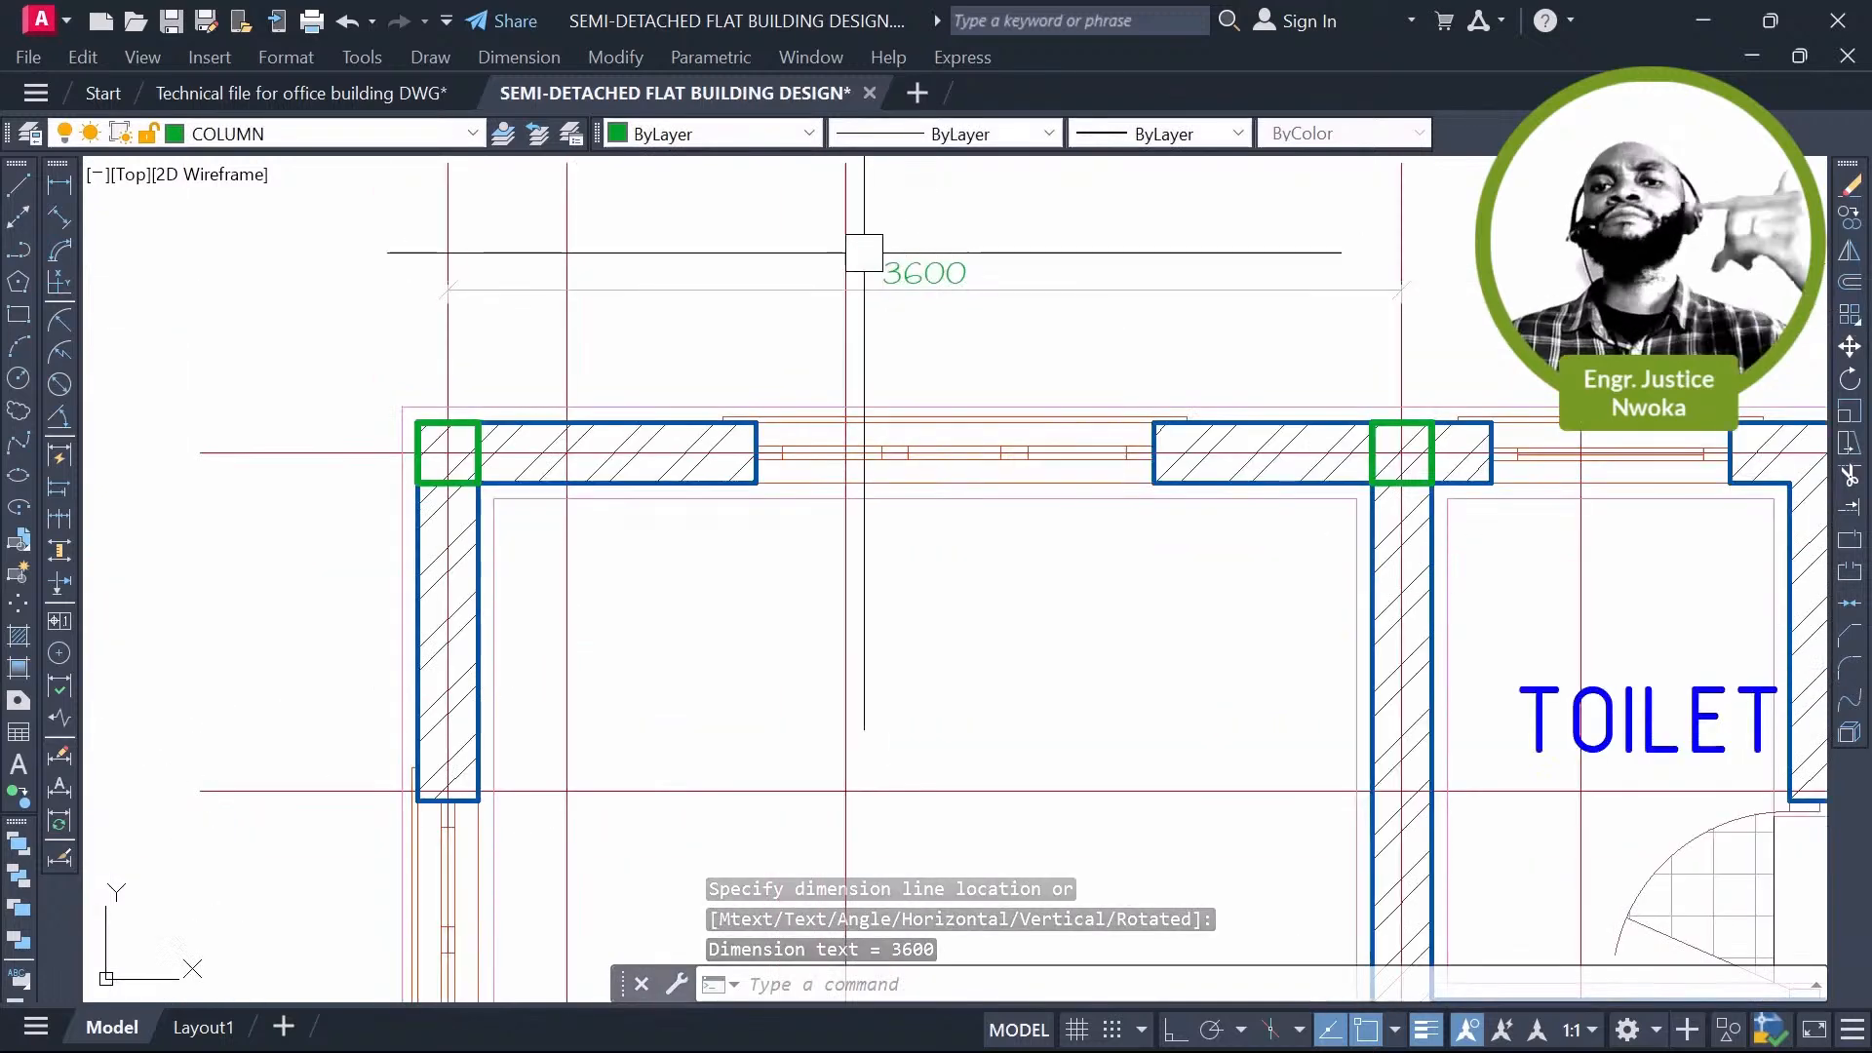
pyautogui.moveTo(1354, 459); pyautogui.dragTo(1364, 518, button='middle')
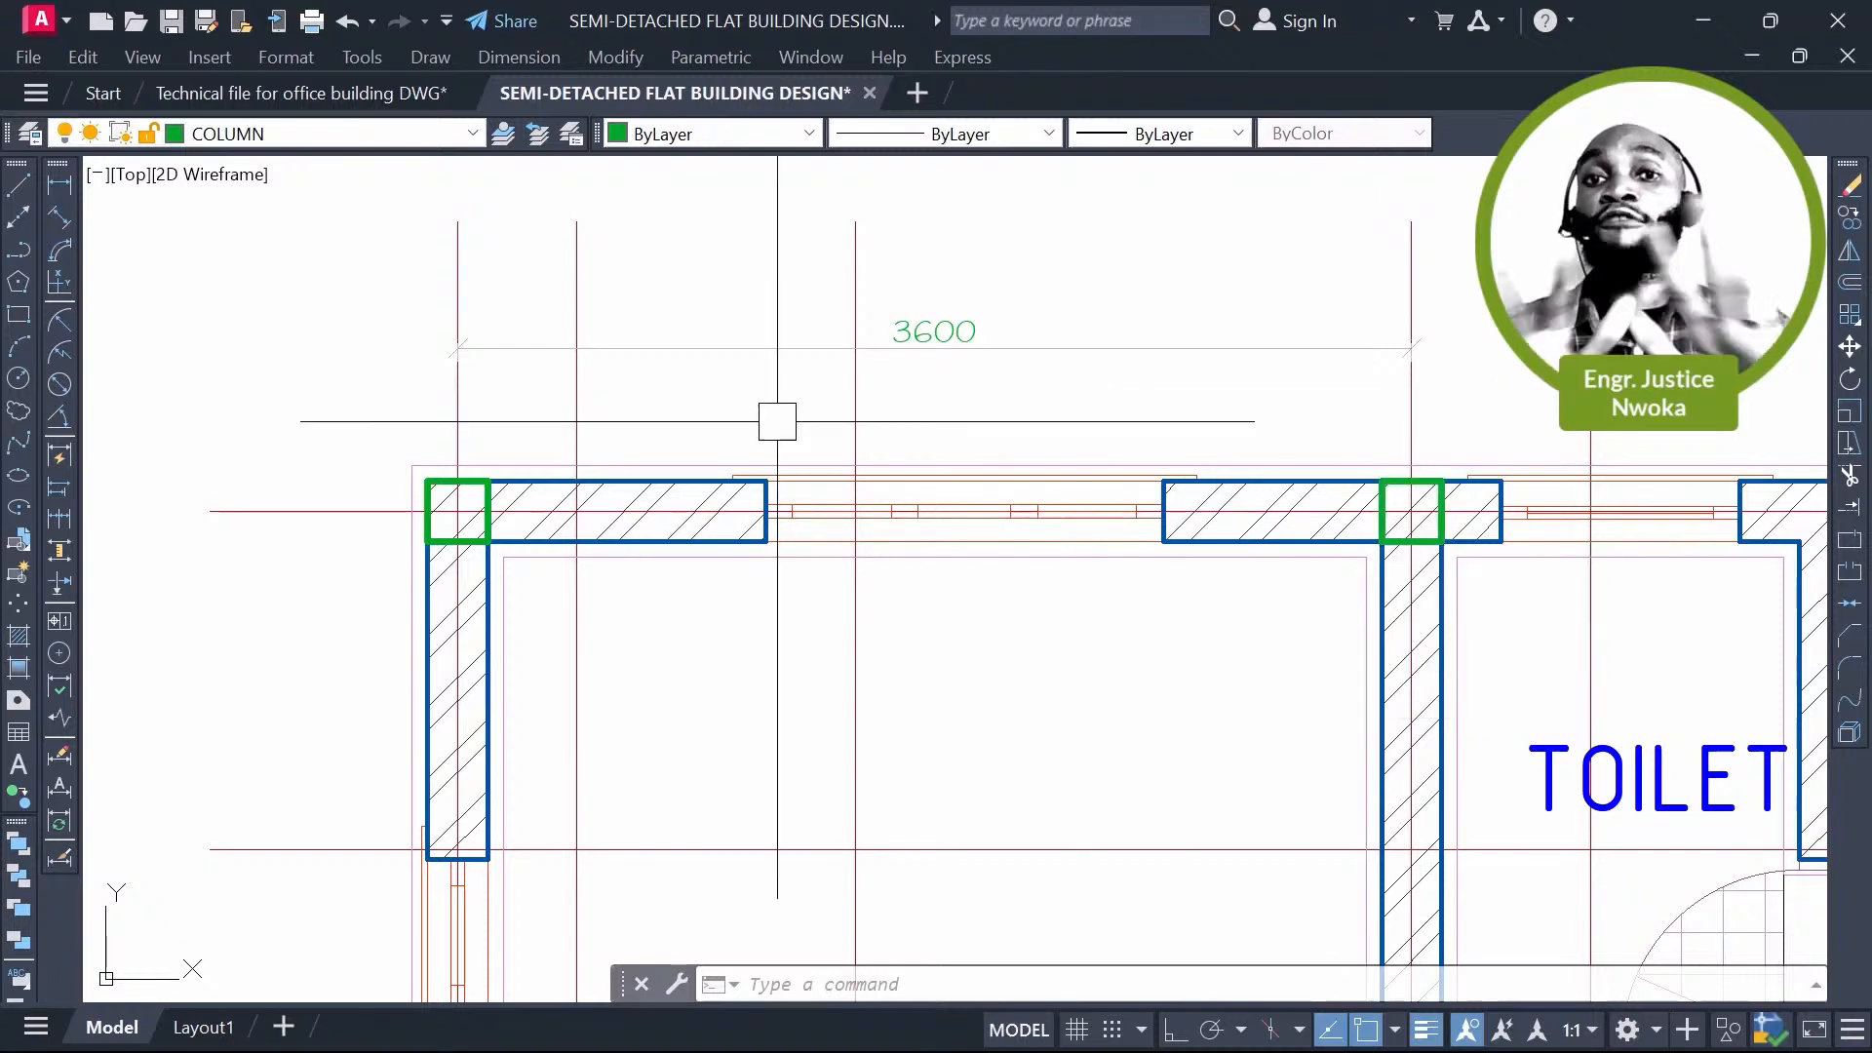
pyautogui.scroll(-4, 777, 422)
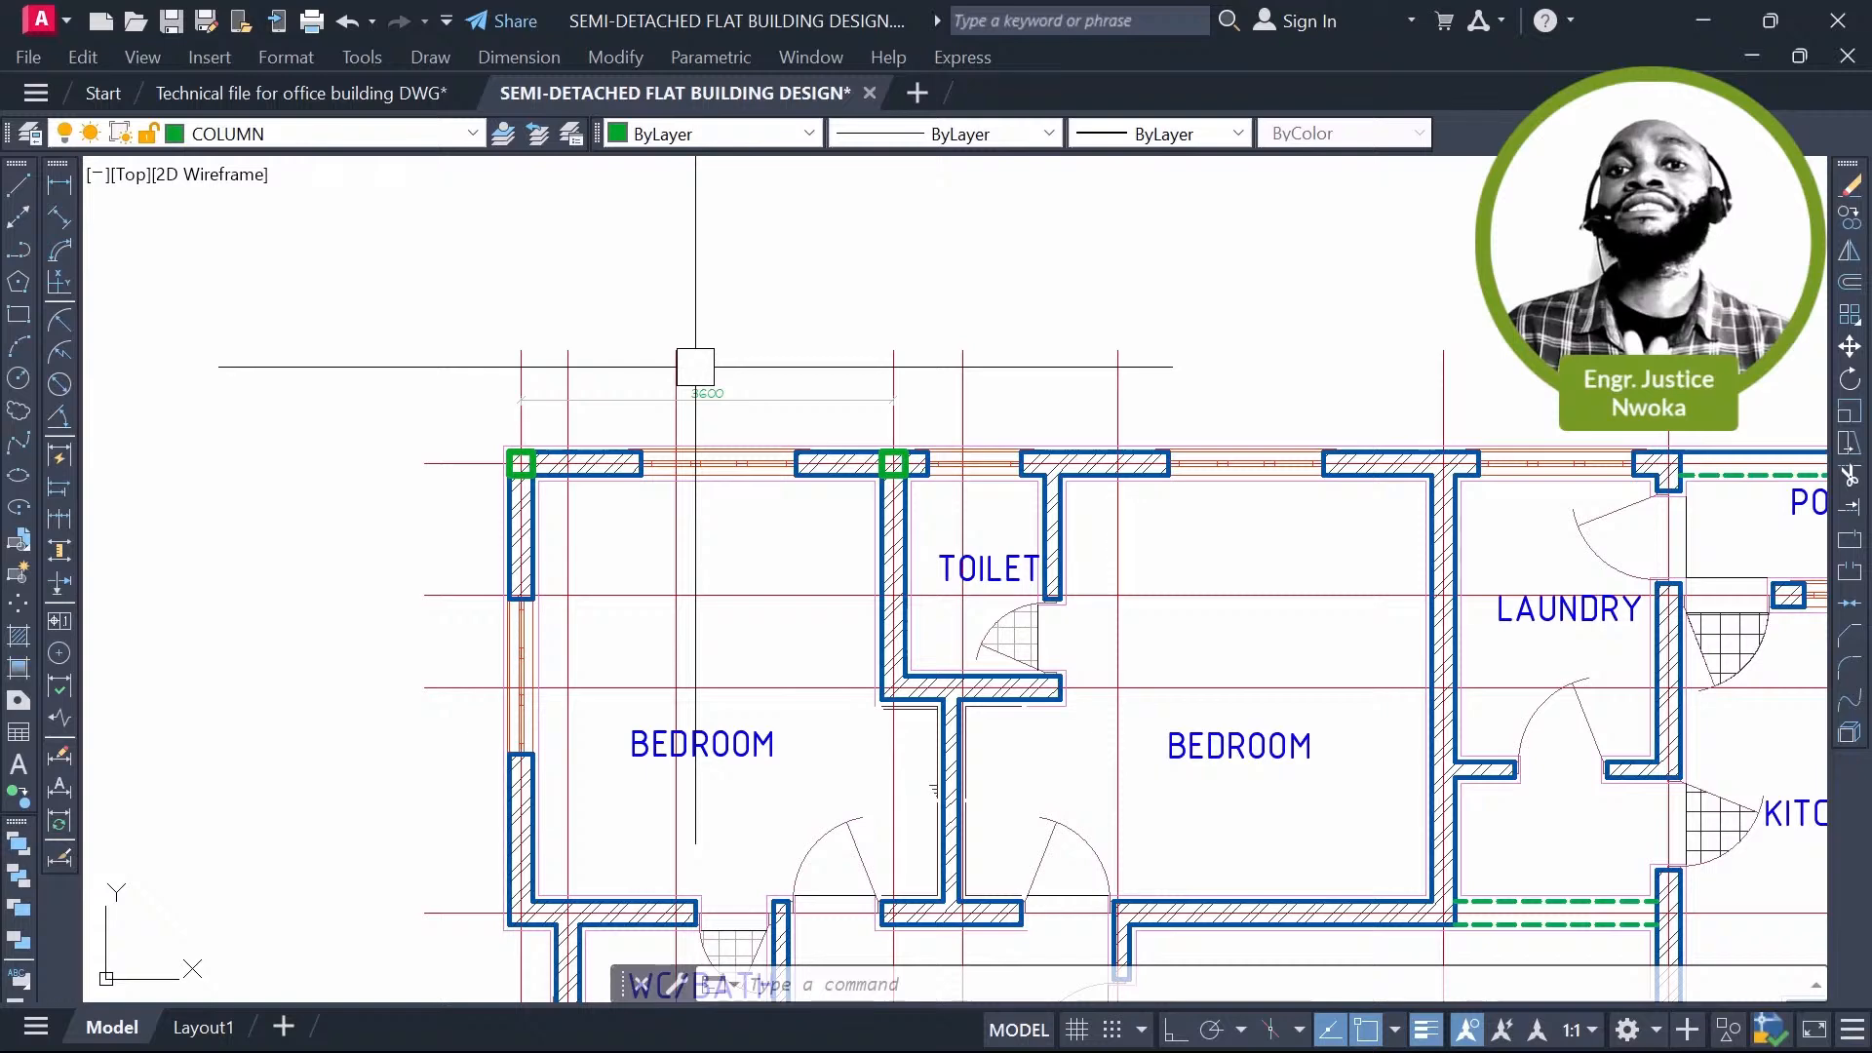
# Step: Erase the linear dimension above the first bedroom
pyautogui.click(788, 406)
pyautogui.press('Delete')
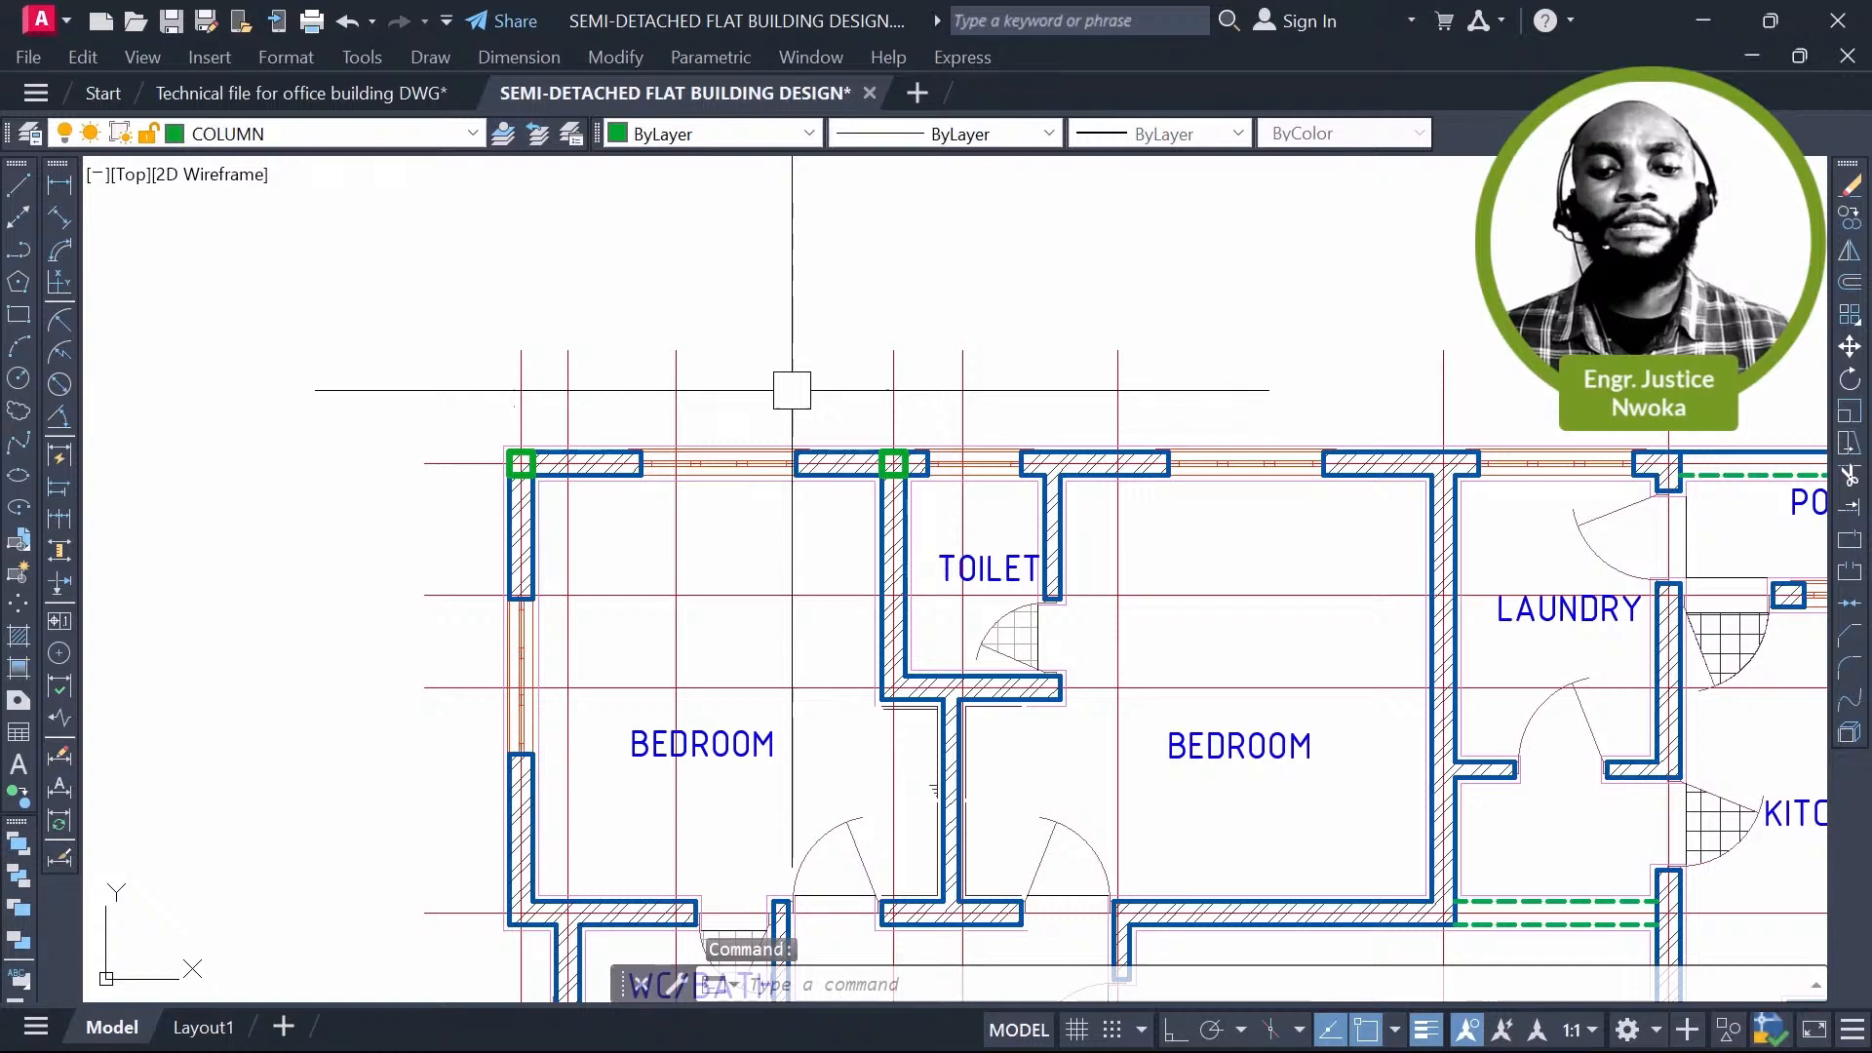
pyautogui.write('e')
pyautogui.press('Return')
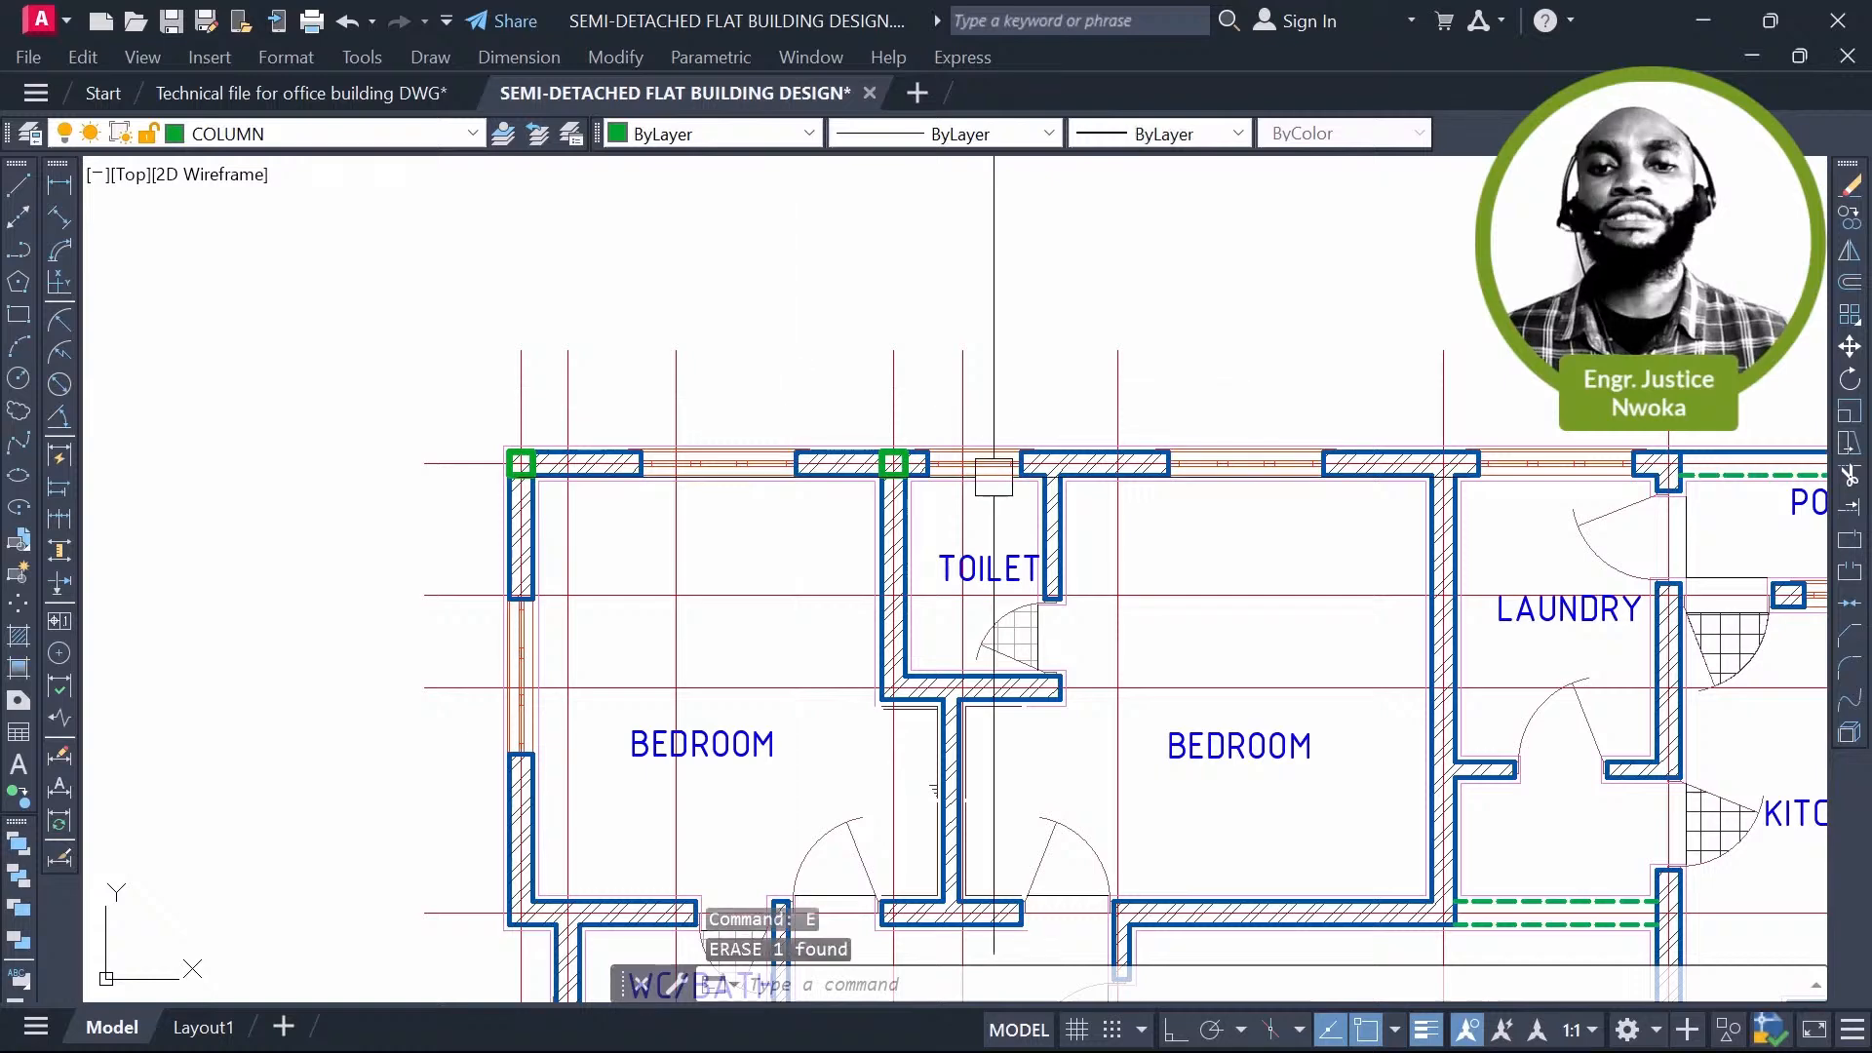
# Step: Draw a short horizontal line across the thin wall between the toilet and second bedroom, just below the exterior wall
pyautogui.scroll(5, 993, 478)
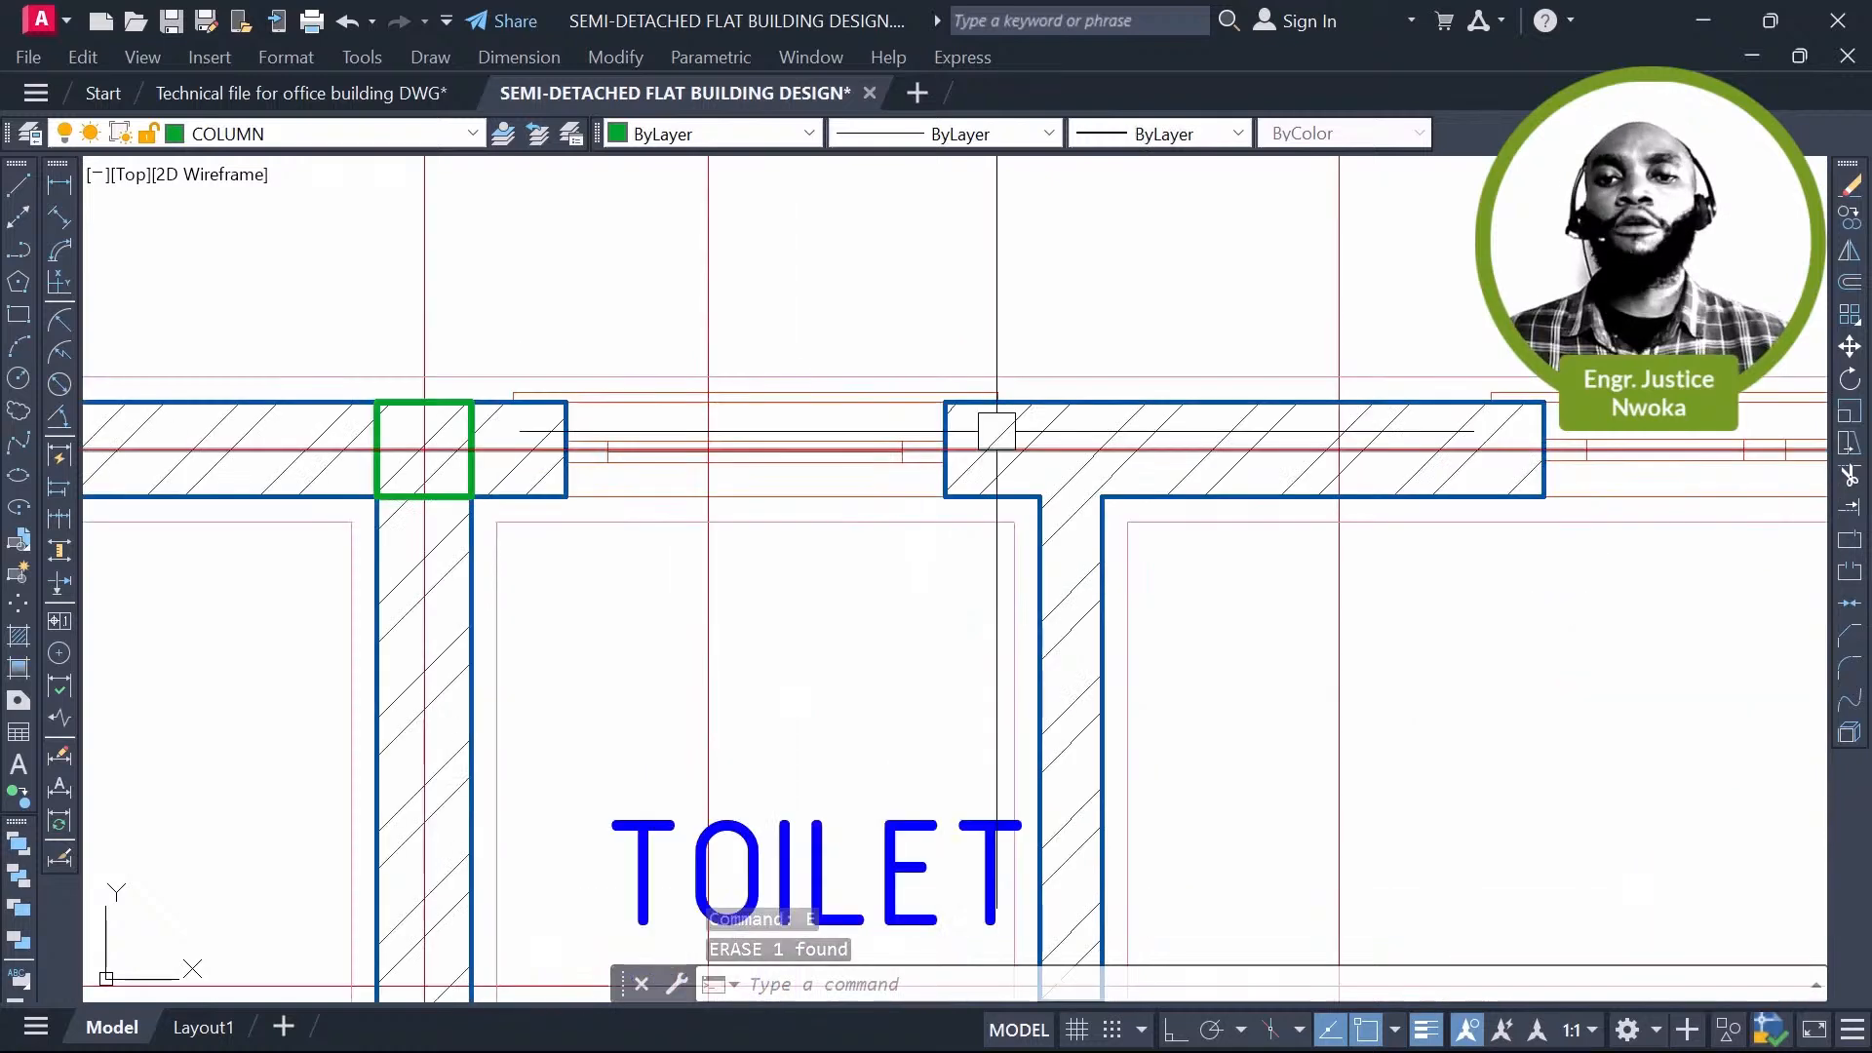
pyautogui.write('l')
pyautogui.press('Return')
pyautogui.scroll(2, 1058, 515)
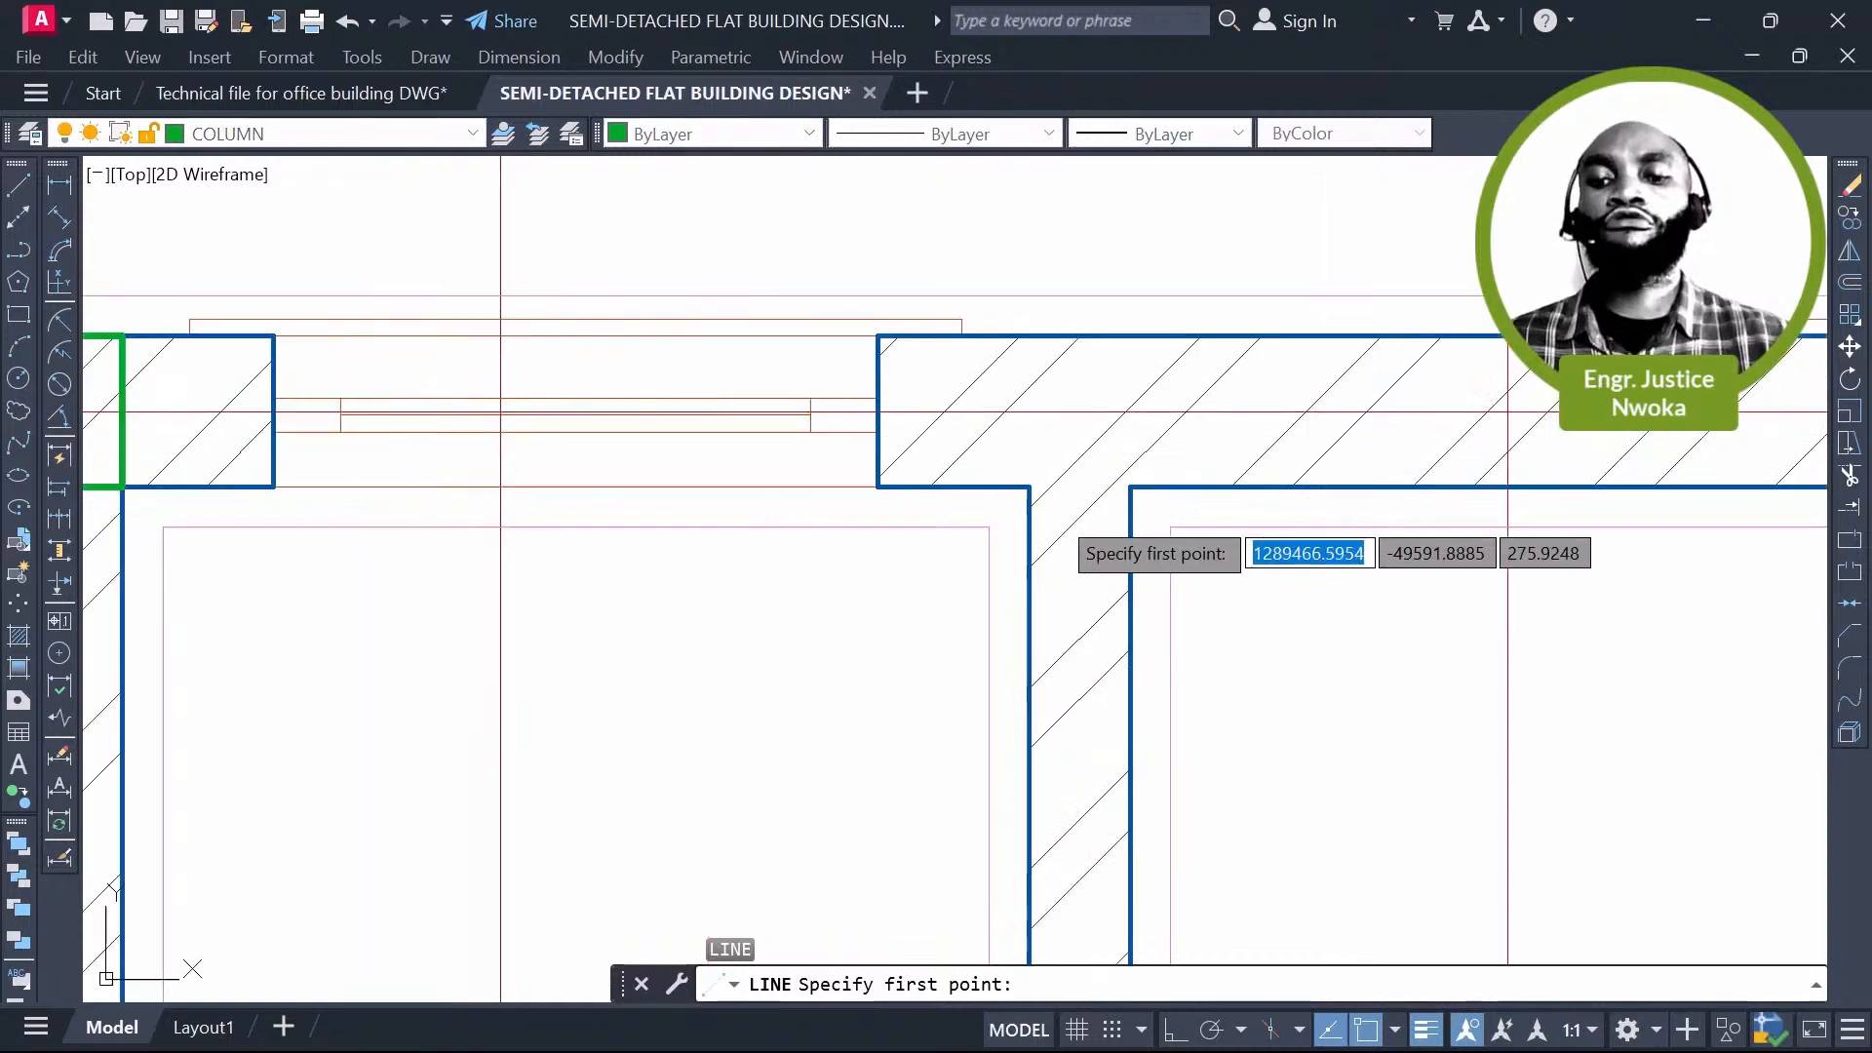
pyautogui.scroll(2, 1058, 546)
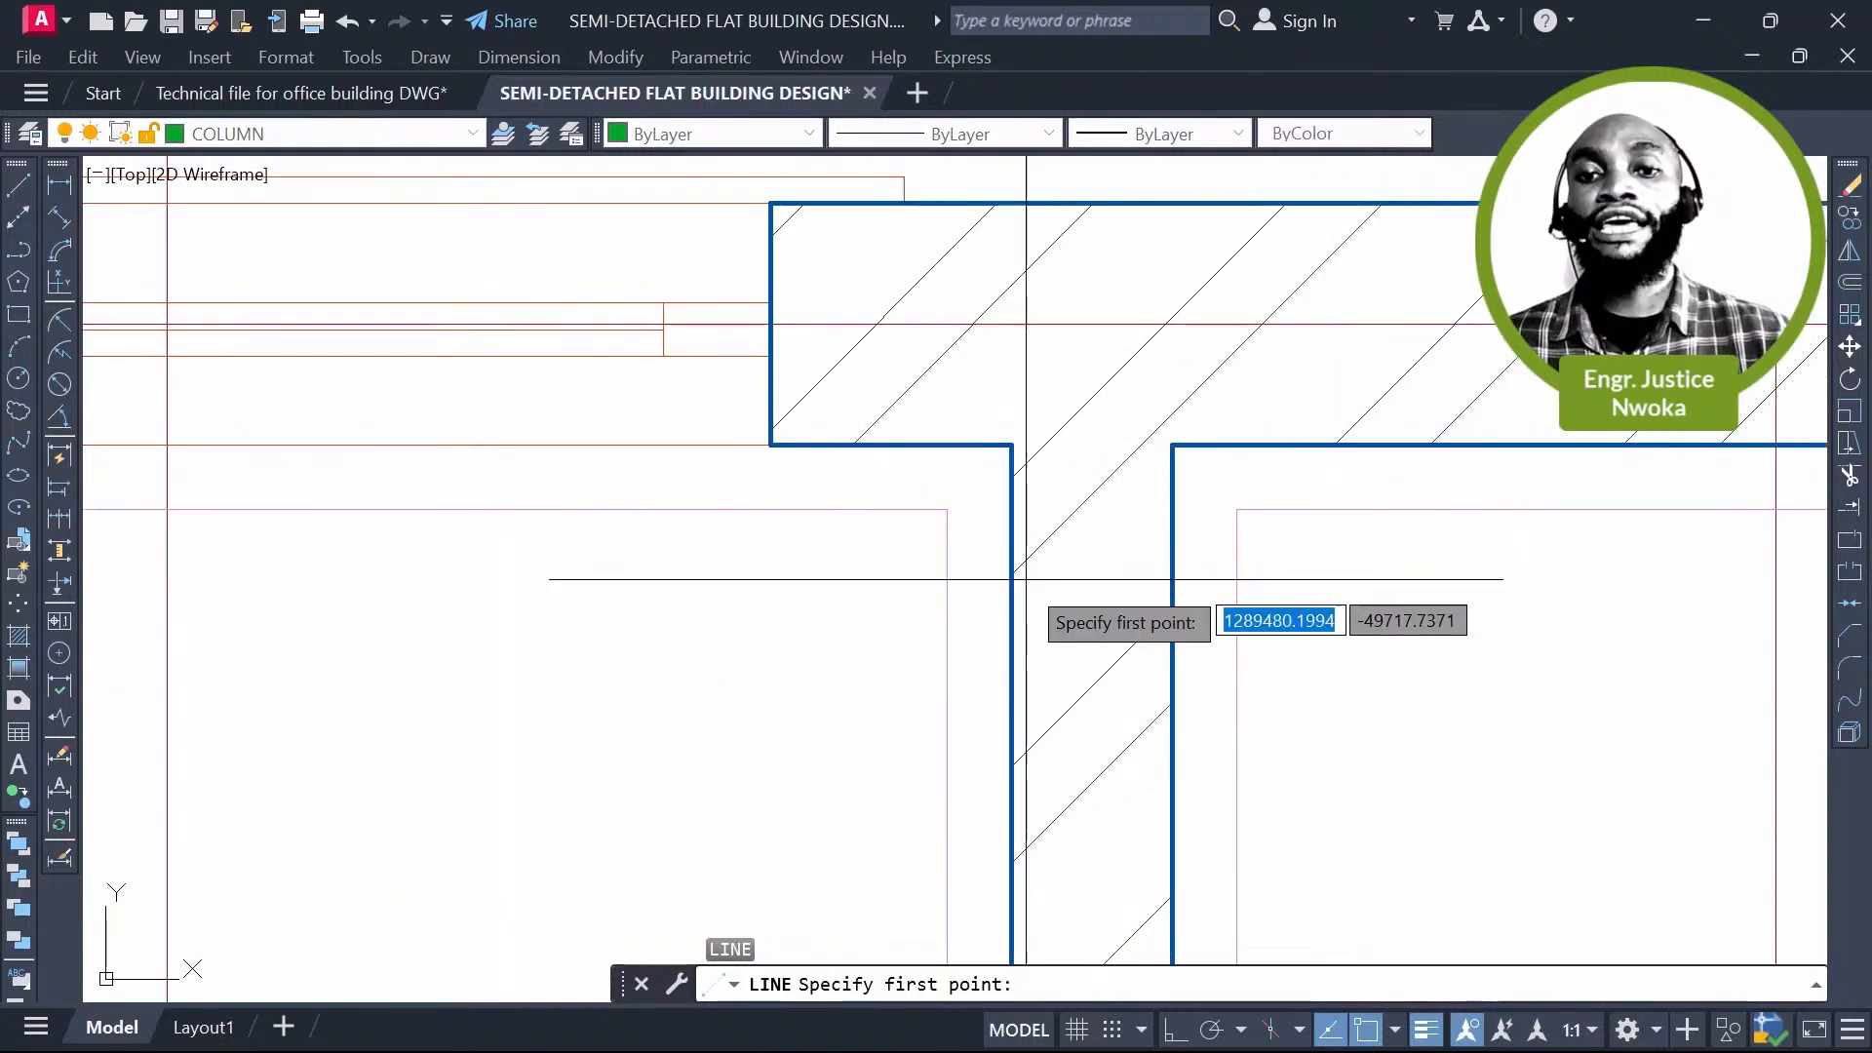
pyautogui.click(1012, 589)
pyautogui.click(1172, 590)
pyautogui.press('Escape')
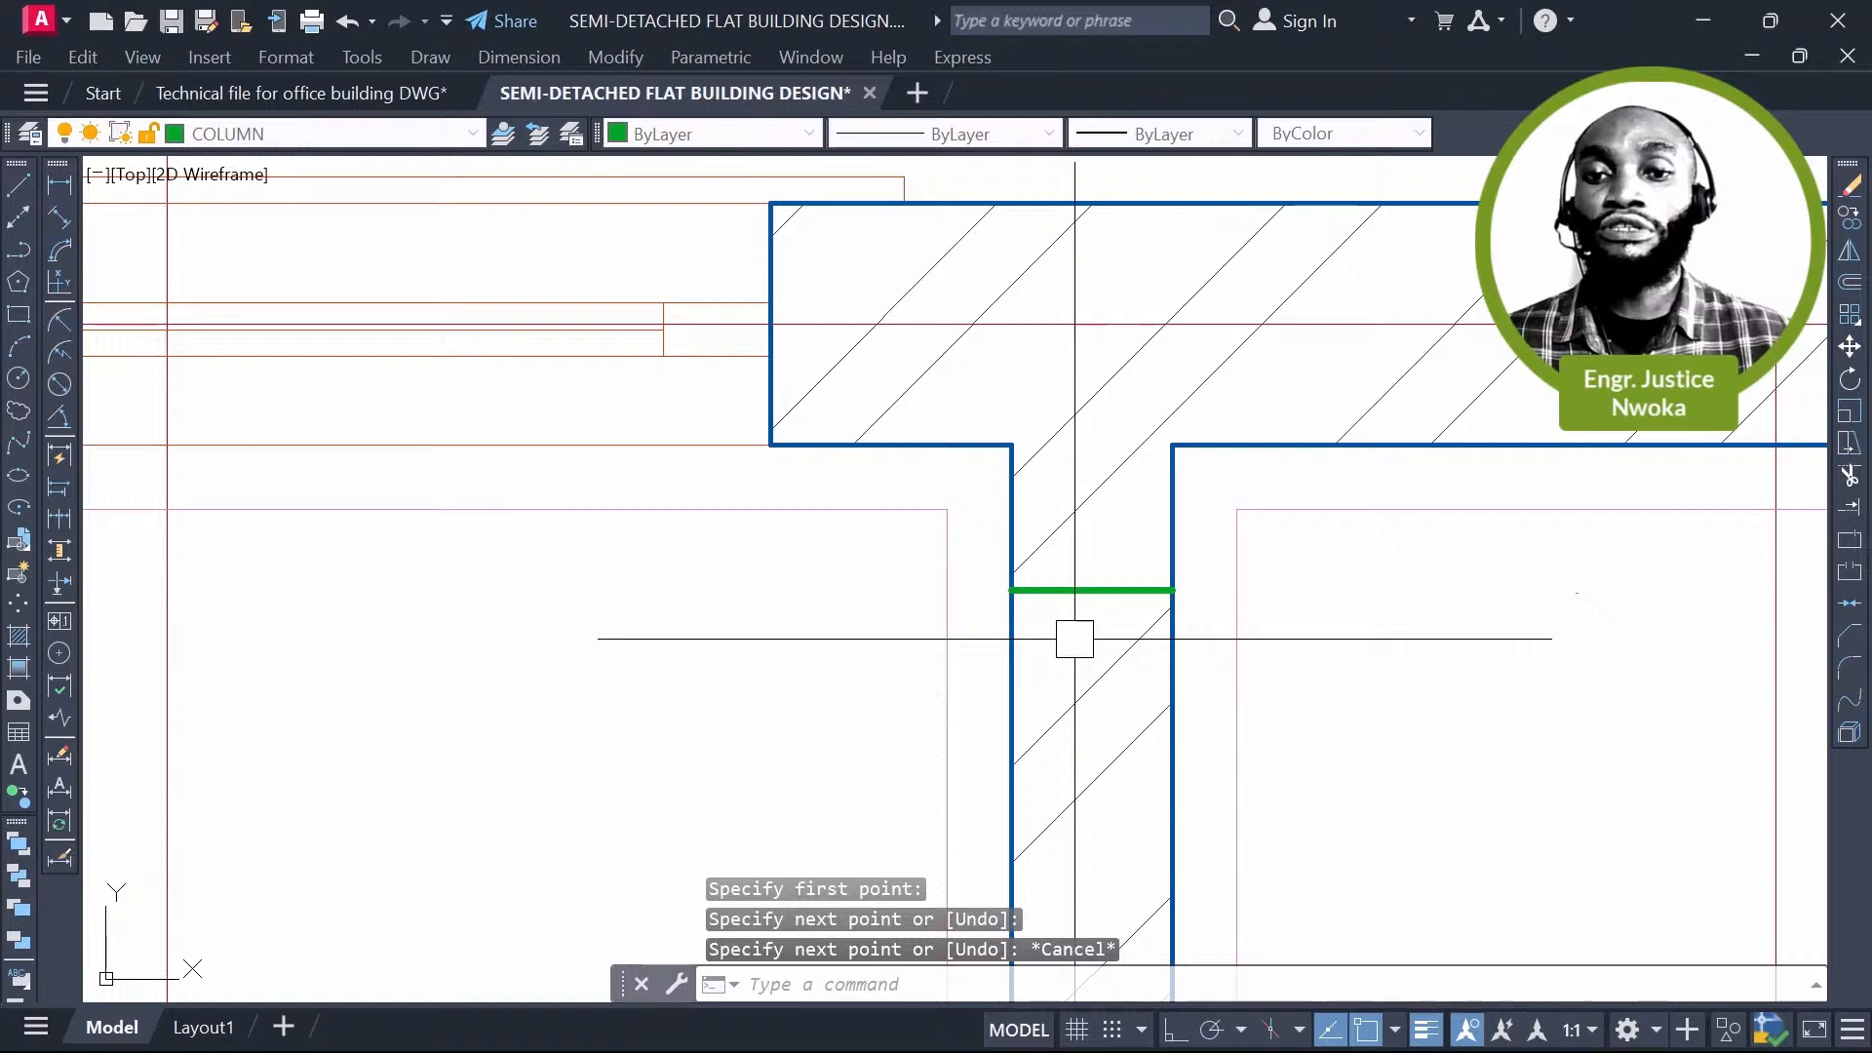
# Step: Copy the vertical grid line through the bedroom-toilet column to the midpoint of the short line across the thin toilet wall
pyautogui.scroll(-4, 1074, 639)
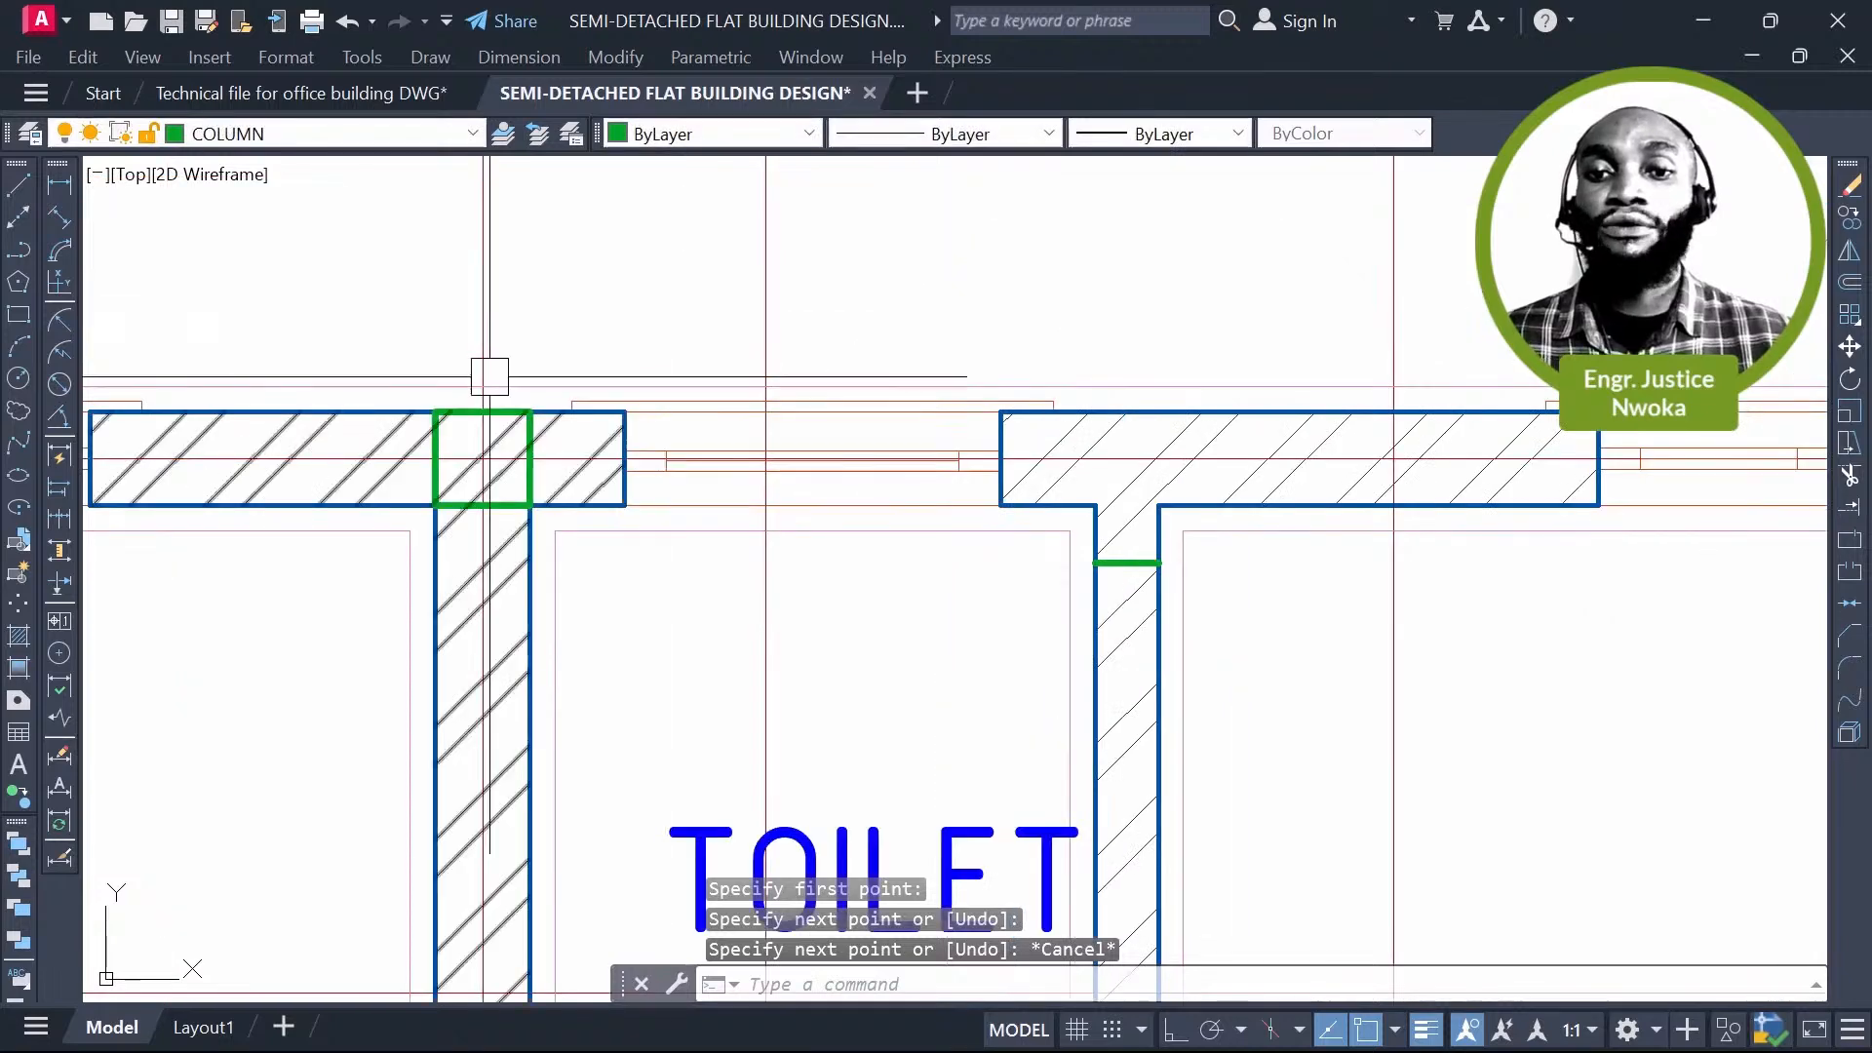
pyautogui.write('C')
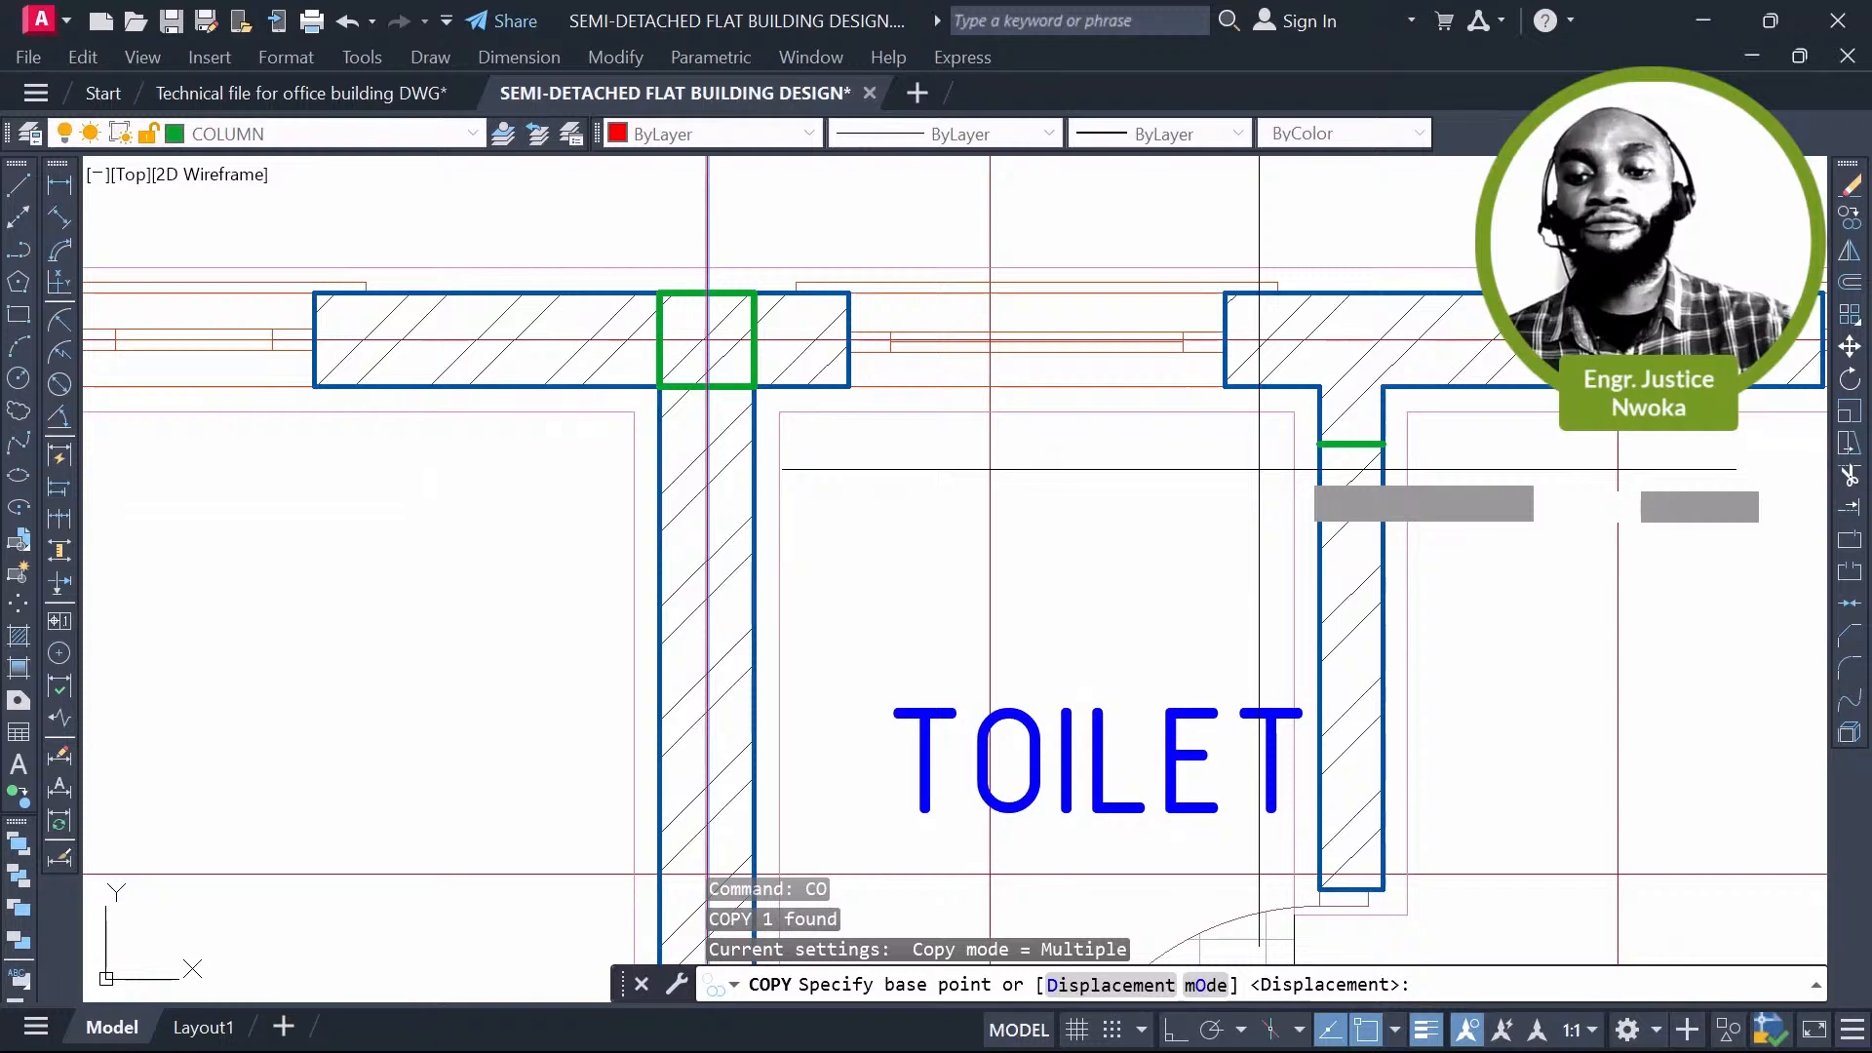
pyautogui.scroll(2, 1258, 469)
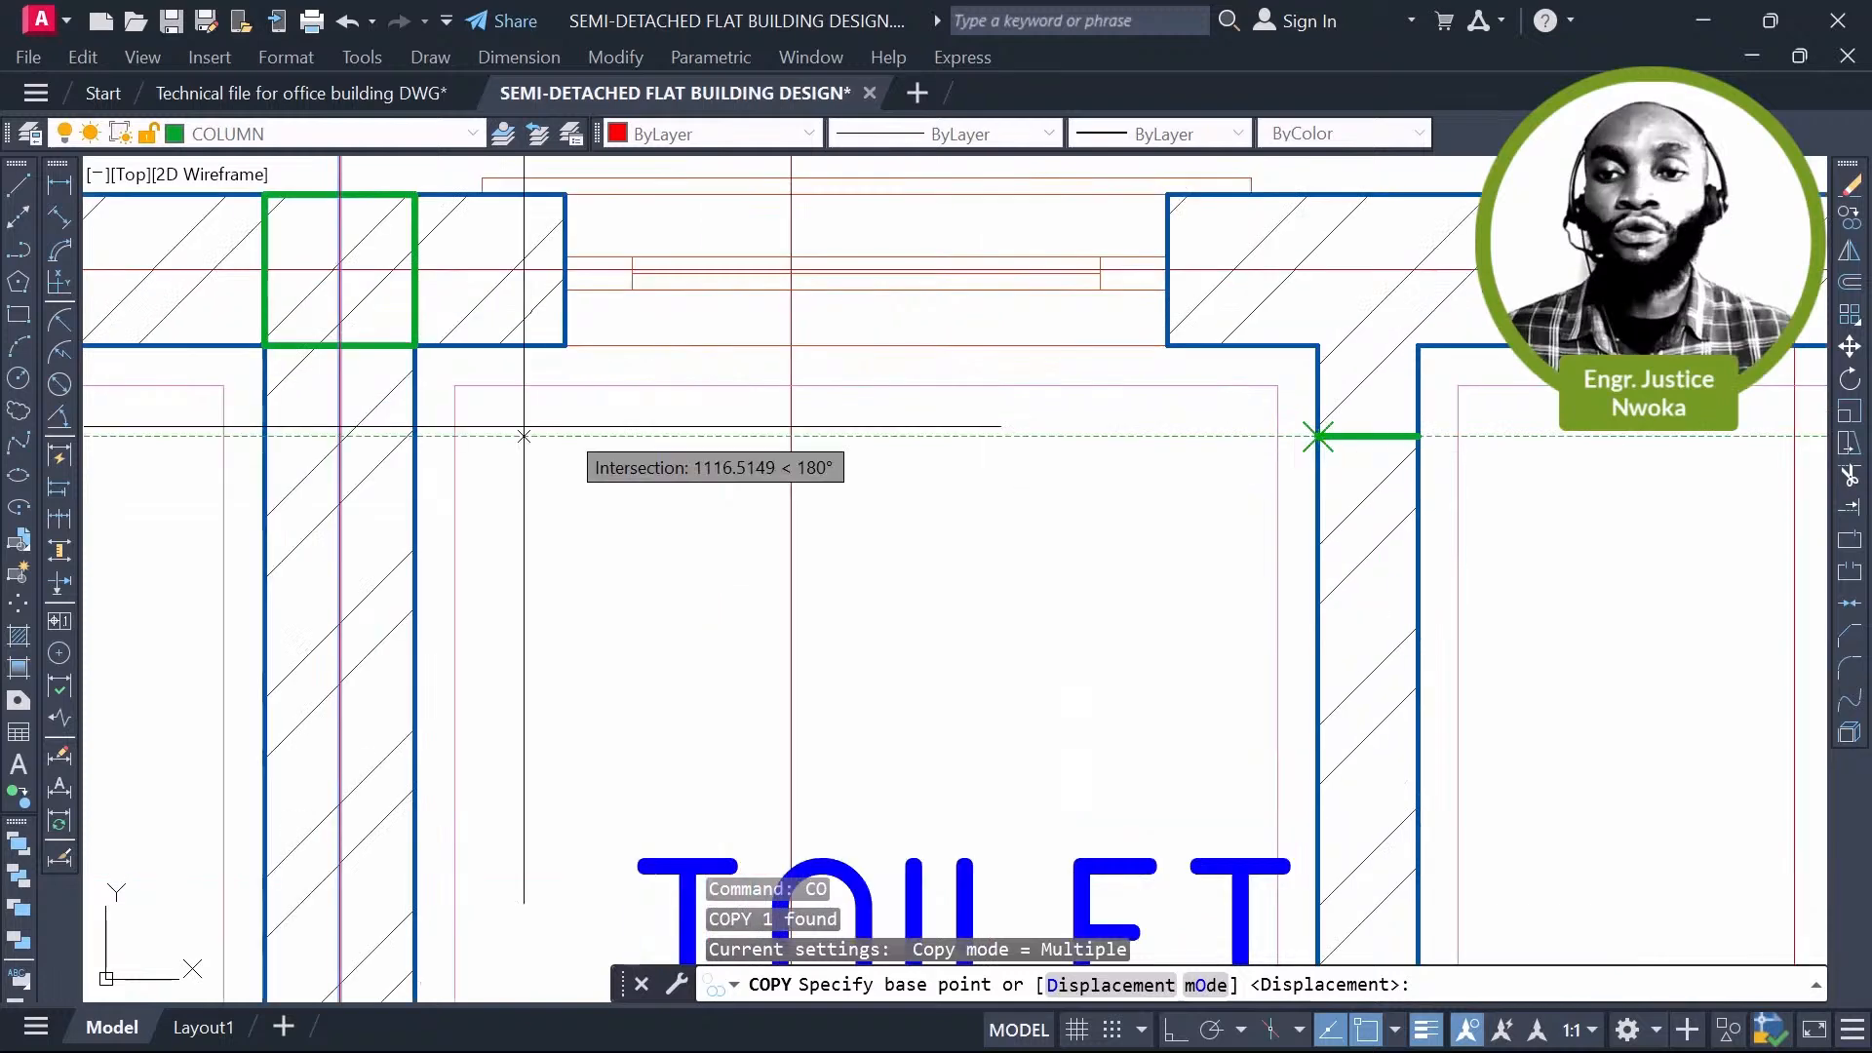
pyautogui.click(524, 436)
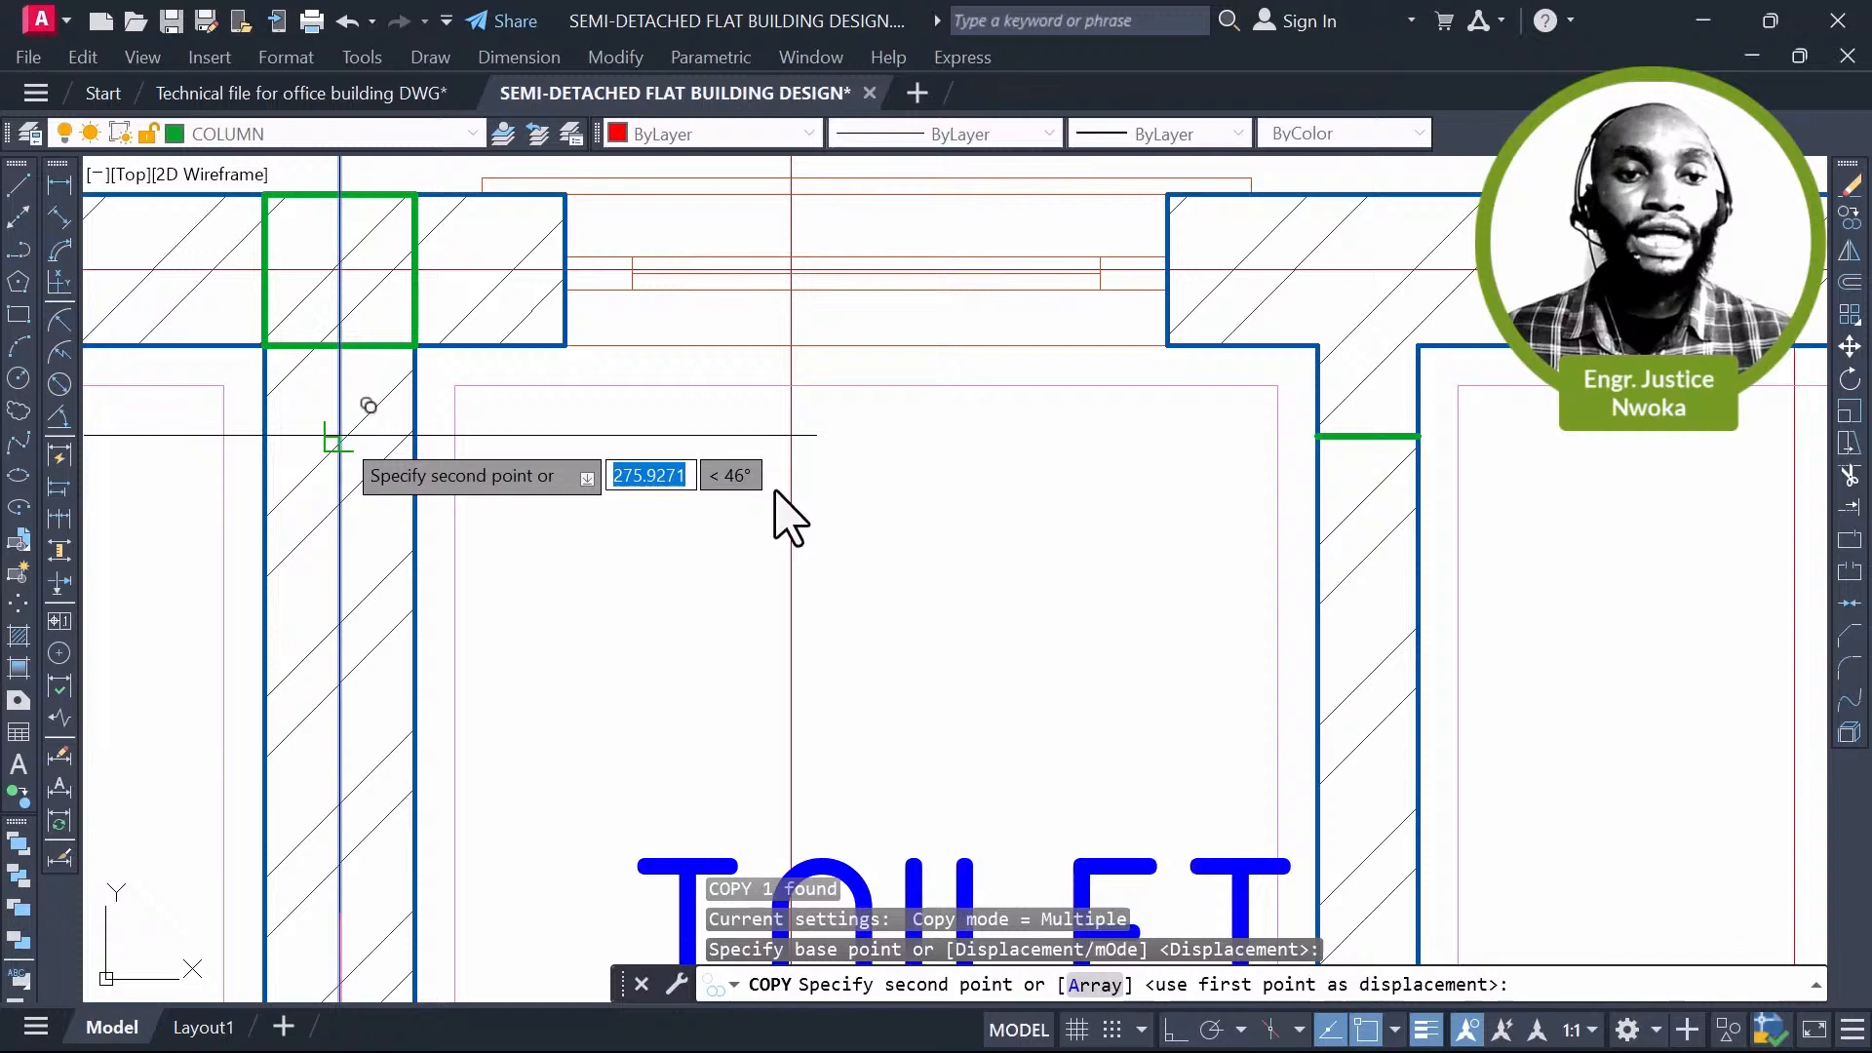
pyautogui.click(1368, 436)
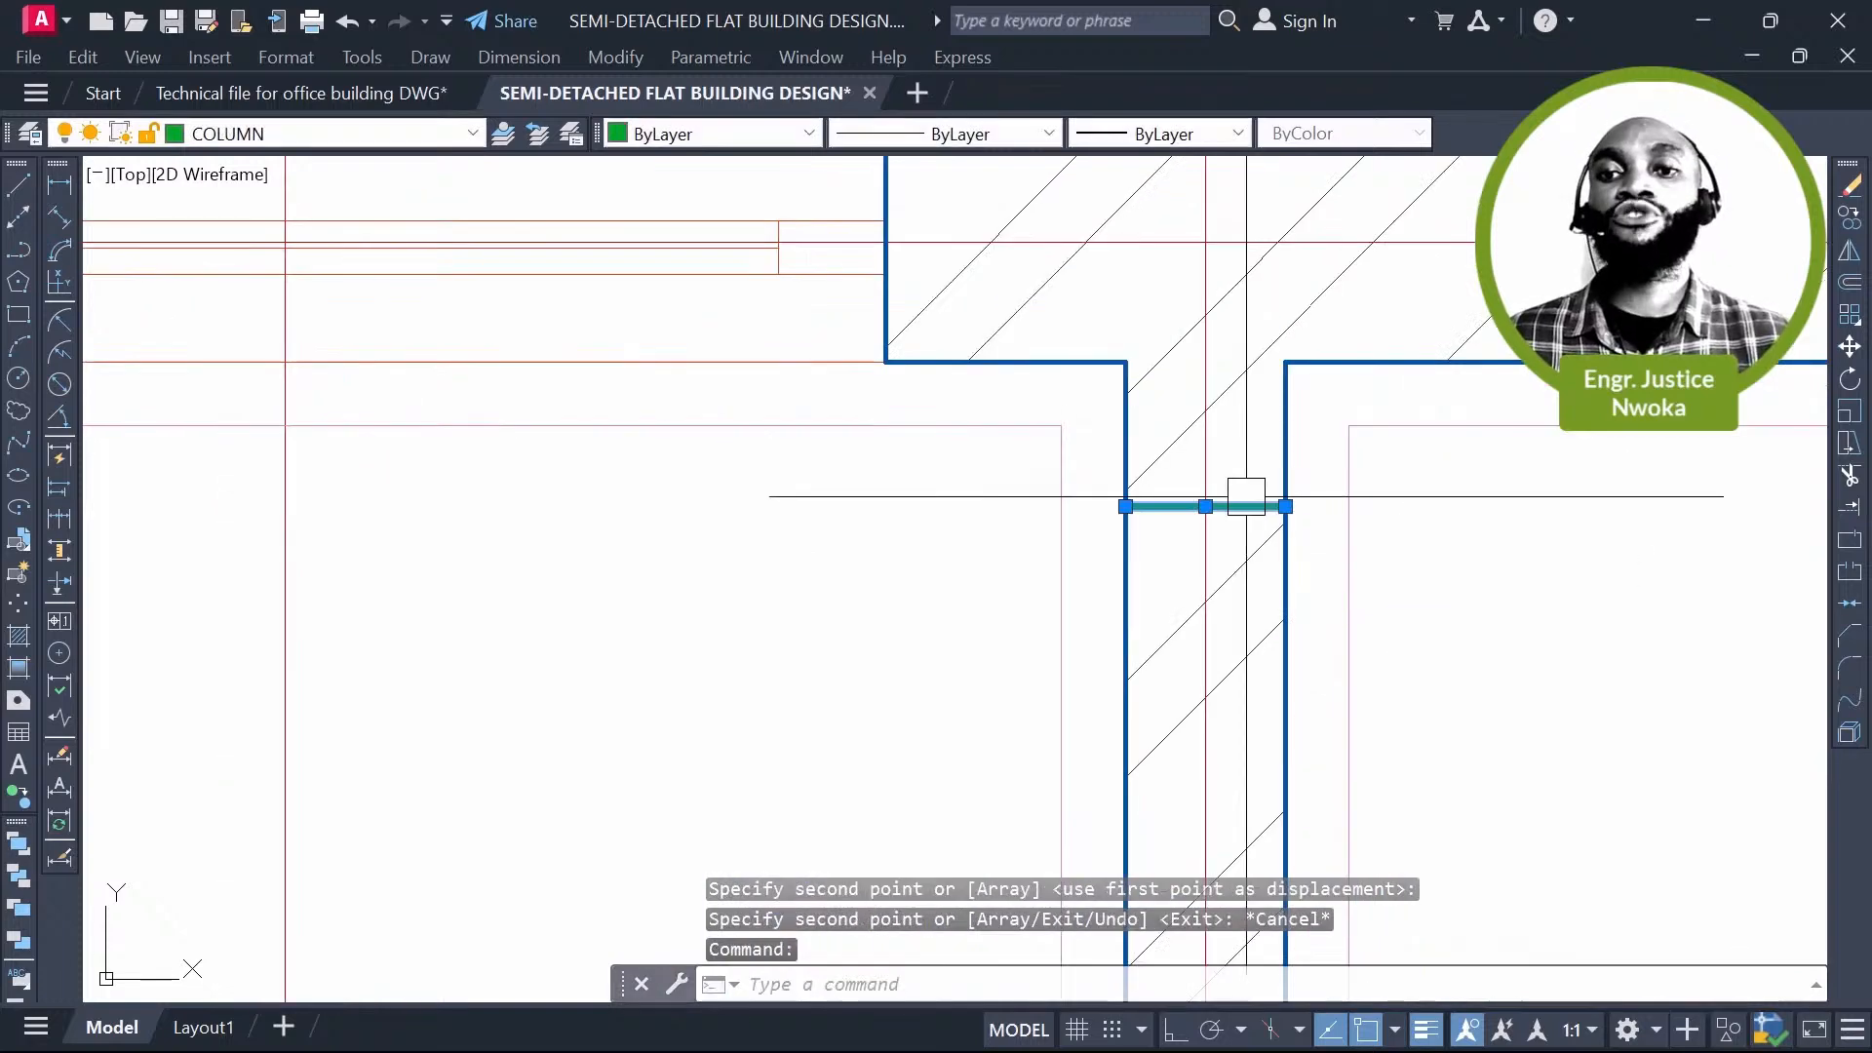
# Step: Erase the short helper line across the thin toilet wall
pyautogui.write('e')
pyautogui.press('Return')
pyautogui.scroll(-2, 1145, 546)
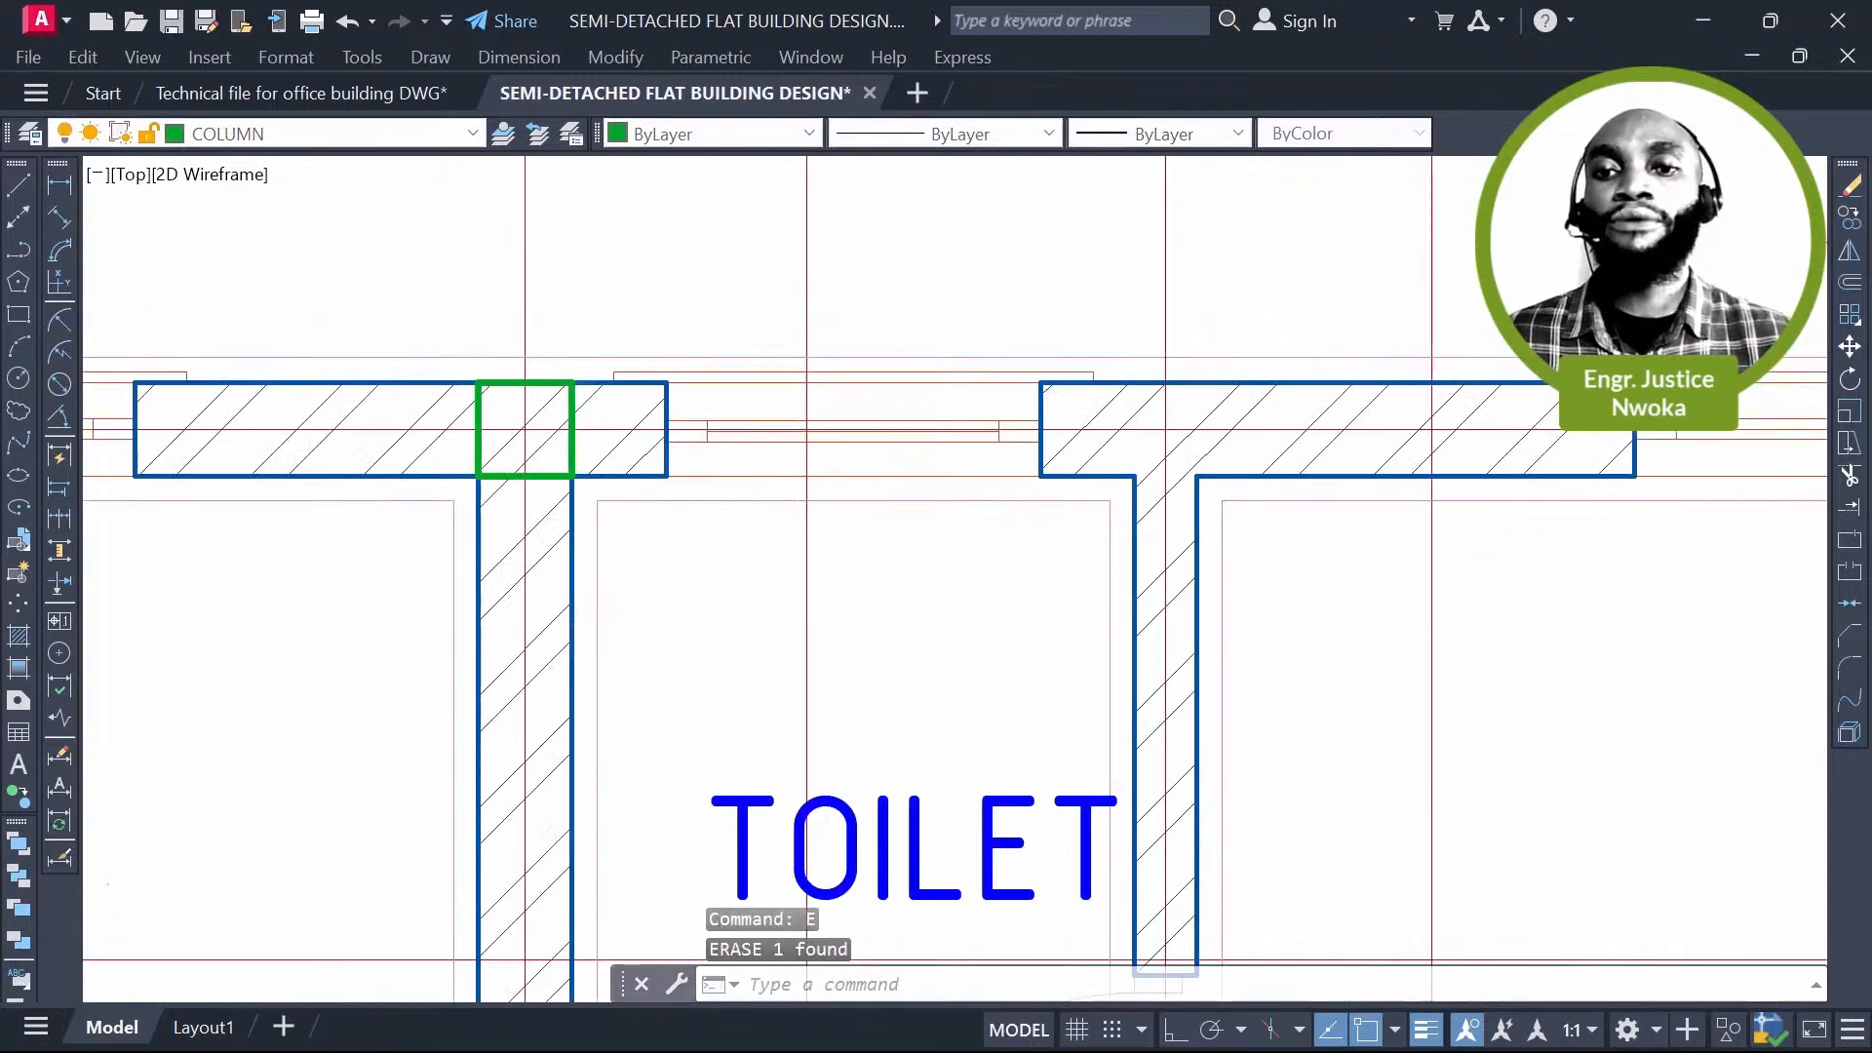
# Step: Move the column from the bedroom-toilet wall junction to the grid intersection above the thin wall beside the second bedroom
pyautogui.scroll(-2, 1585, 634)
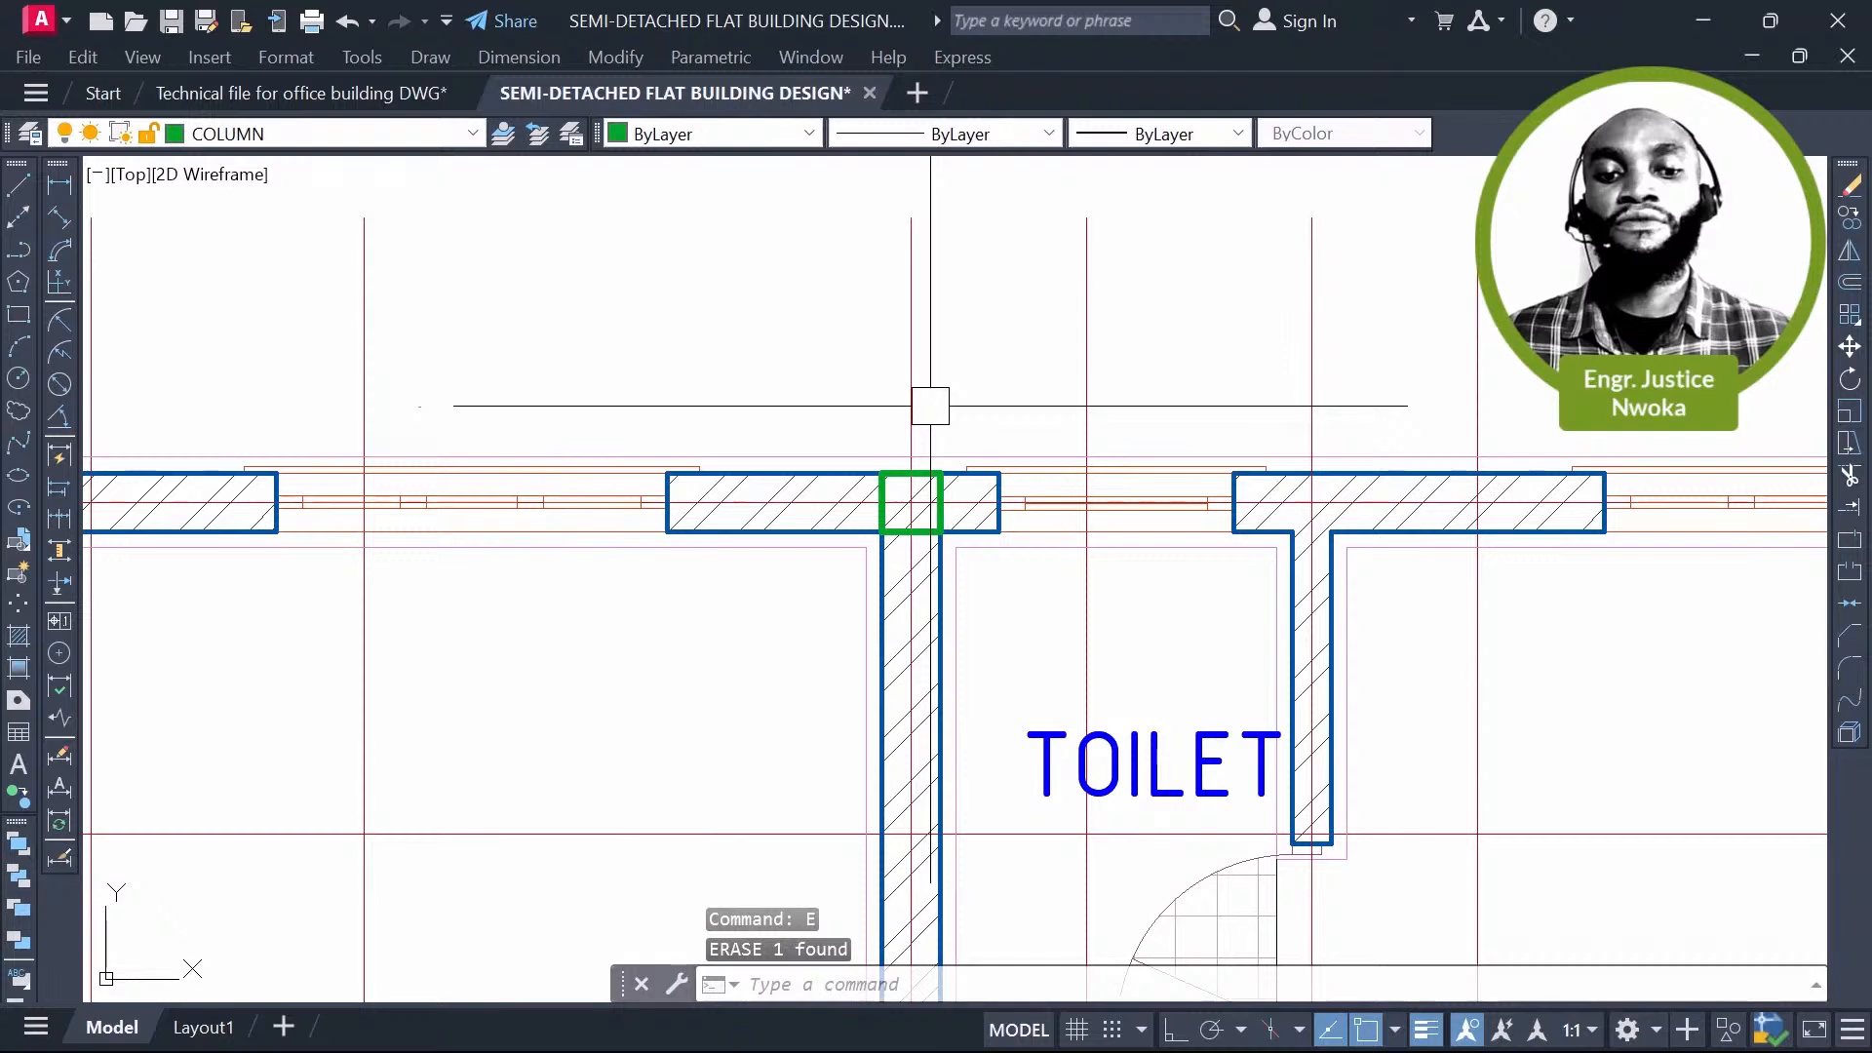
pyautogui.scroll(4, 930, 405)
pyautogui.click(902, 488)
pyautogui.write('m')
pyautogui.press('Return')
pyautogui.scroll(4, 882, 560)
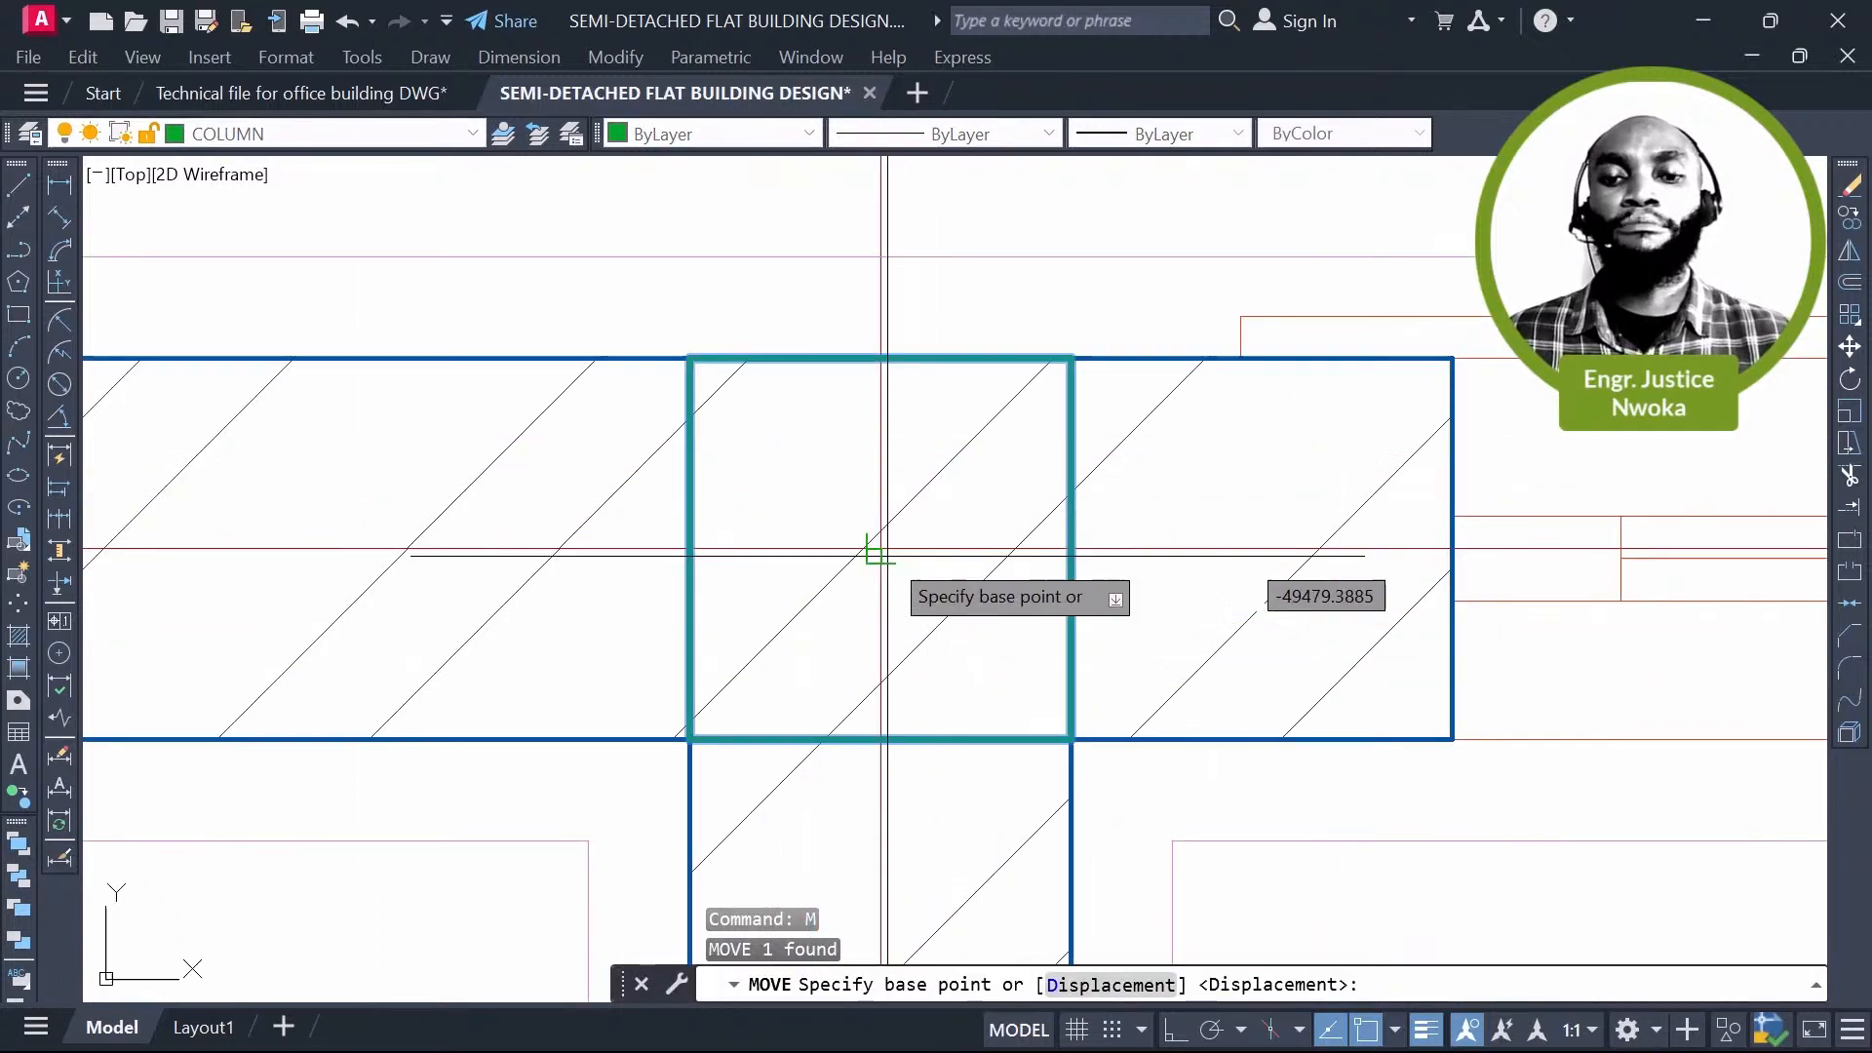
pyautogui.click(875, 552)
pyautogui.scroll(-5, 875, 552)
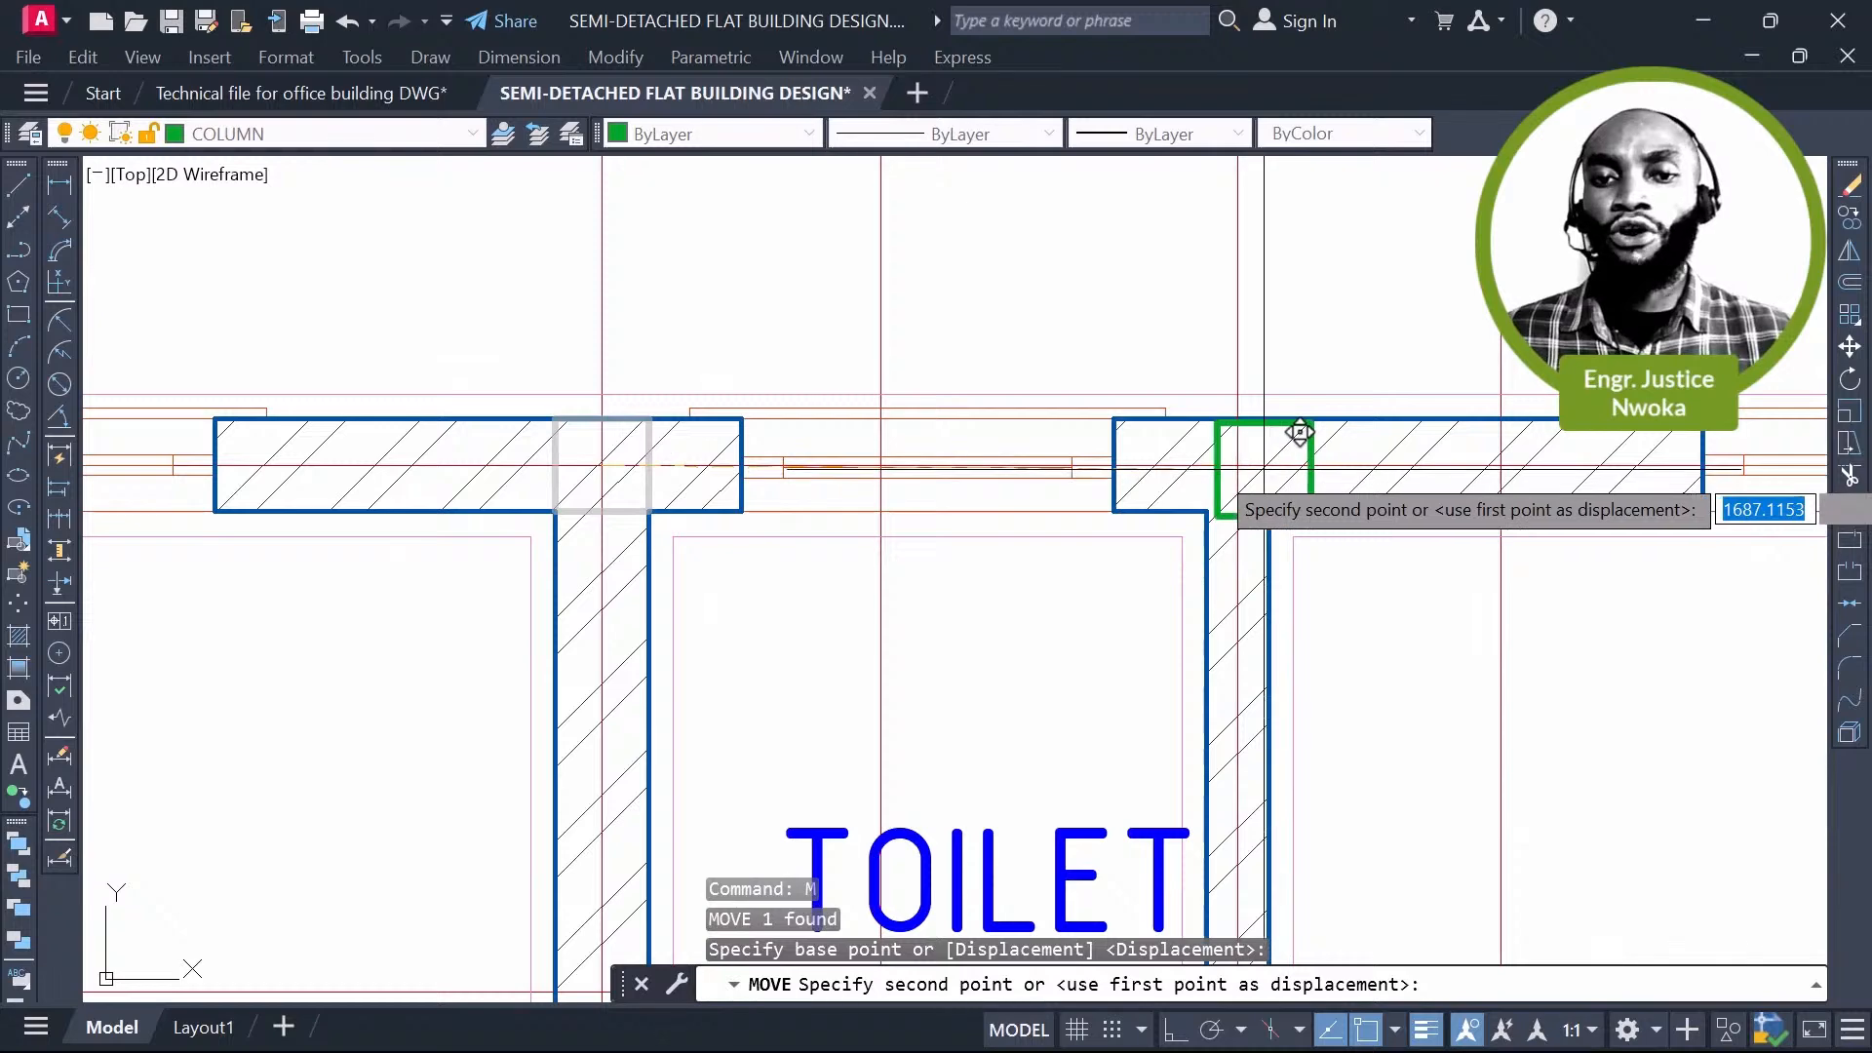
pyautogui.scroll(4, 1267, 434)
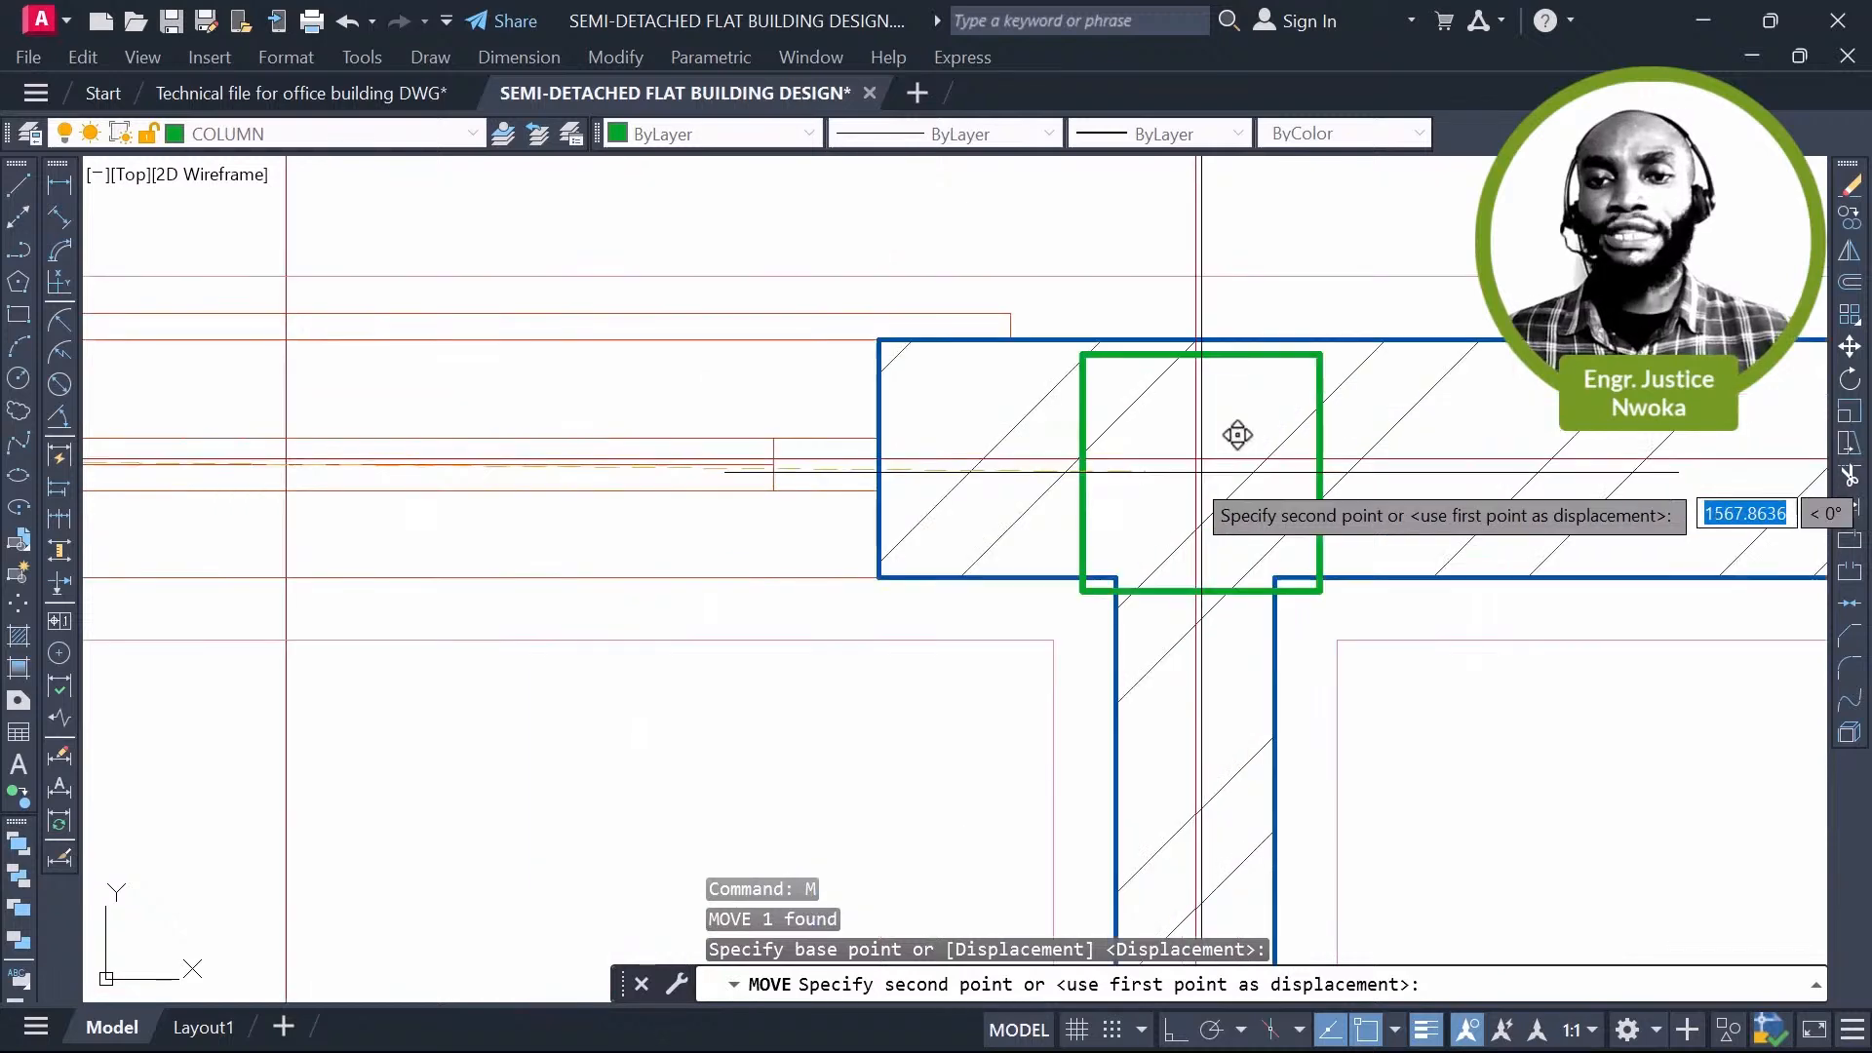
pyautogui.click(1238, 435)
pyautogui.scroll(-5, 1170, 436)
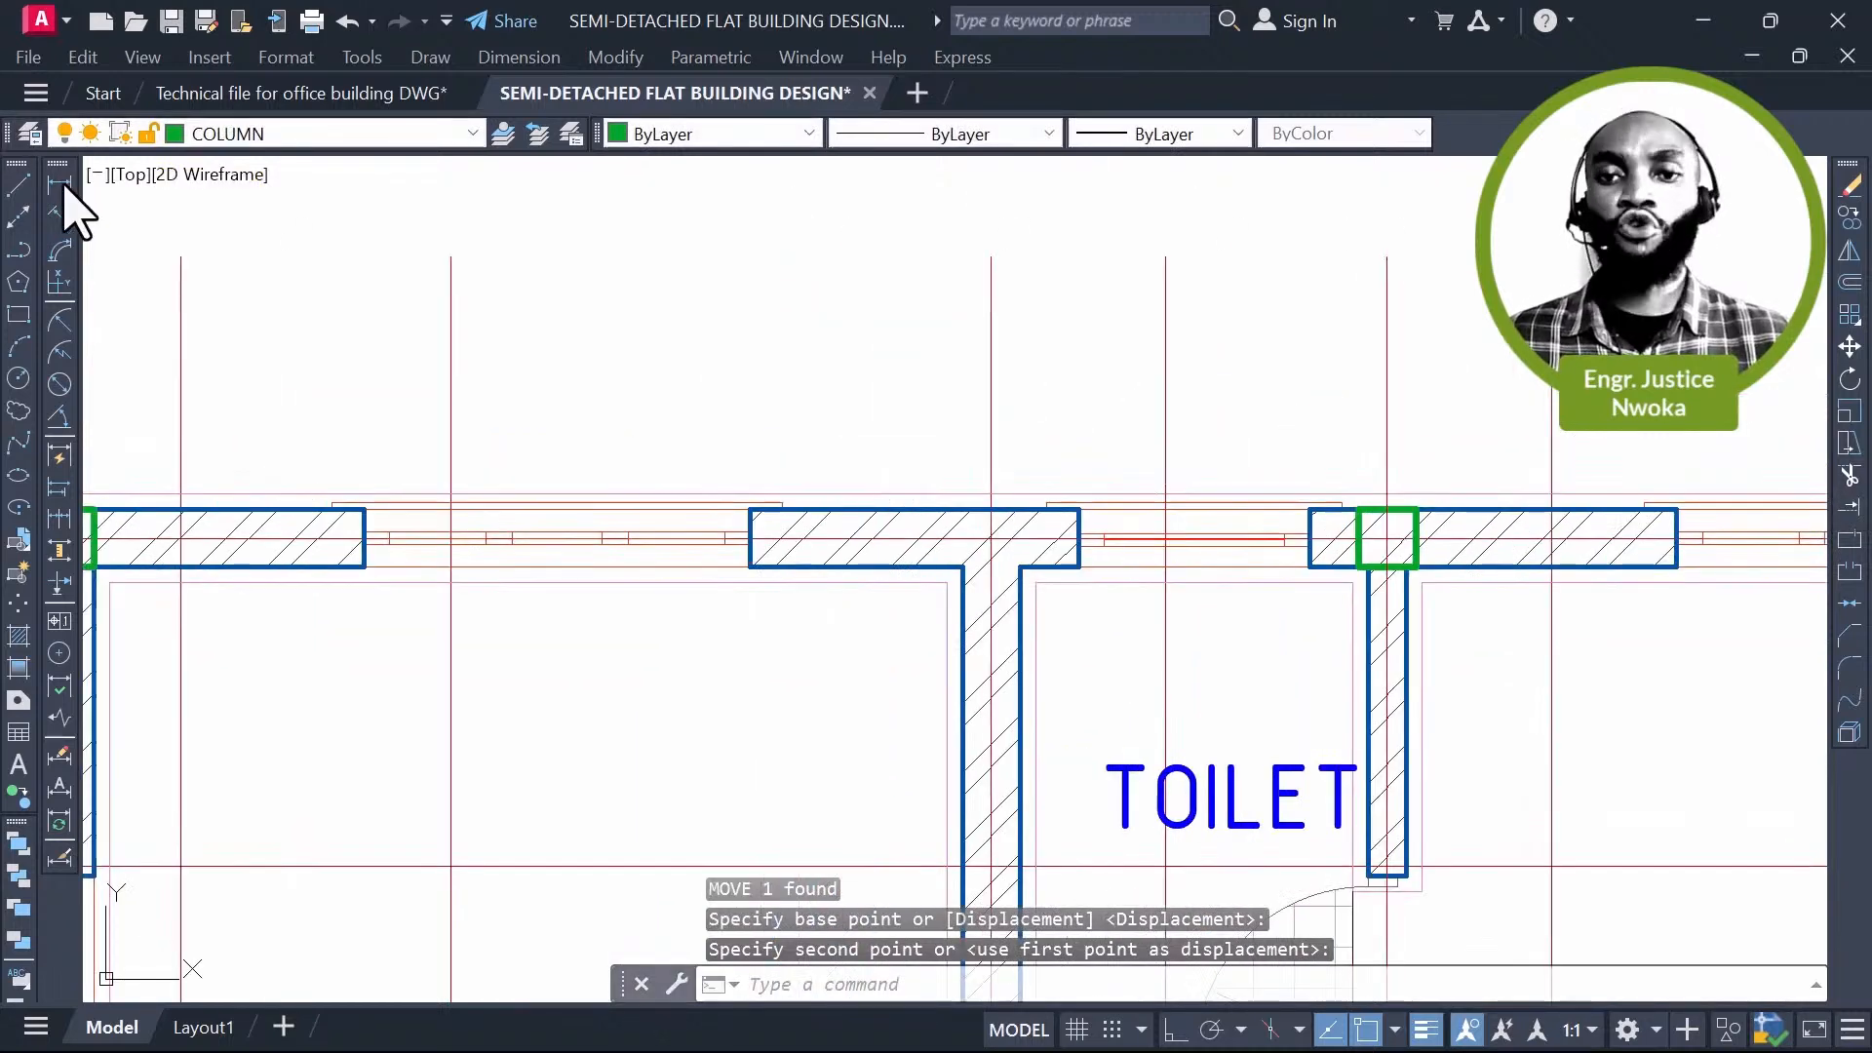
# Step: Measure the horizontal spacing between the corner column and the moved column with a linear dimension
pyautogui.click(60, 185)
pyautogui.scroll(-2, 770, 358)
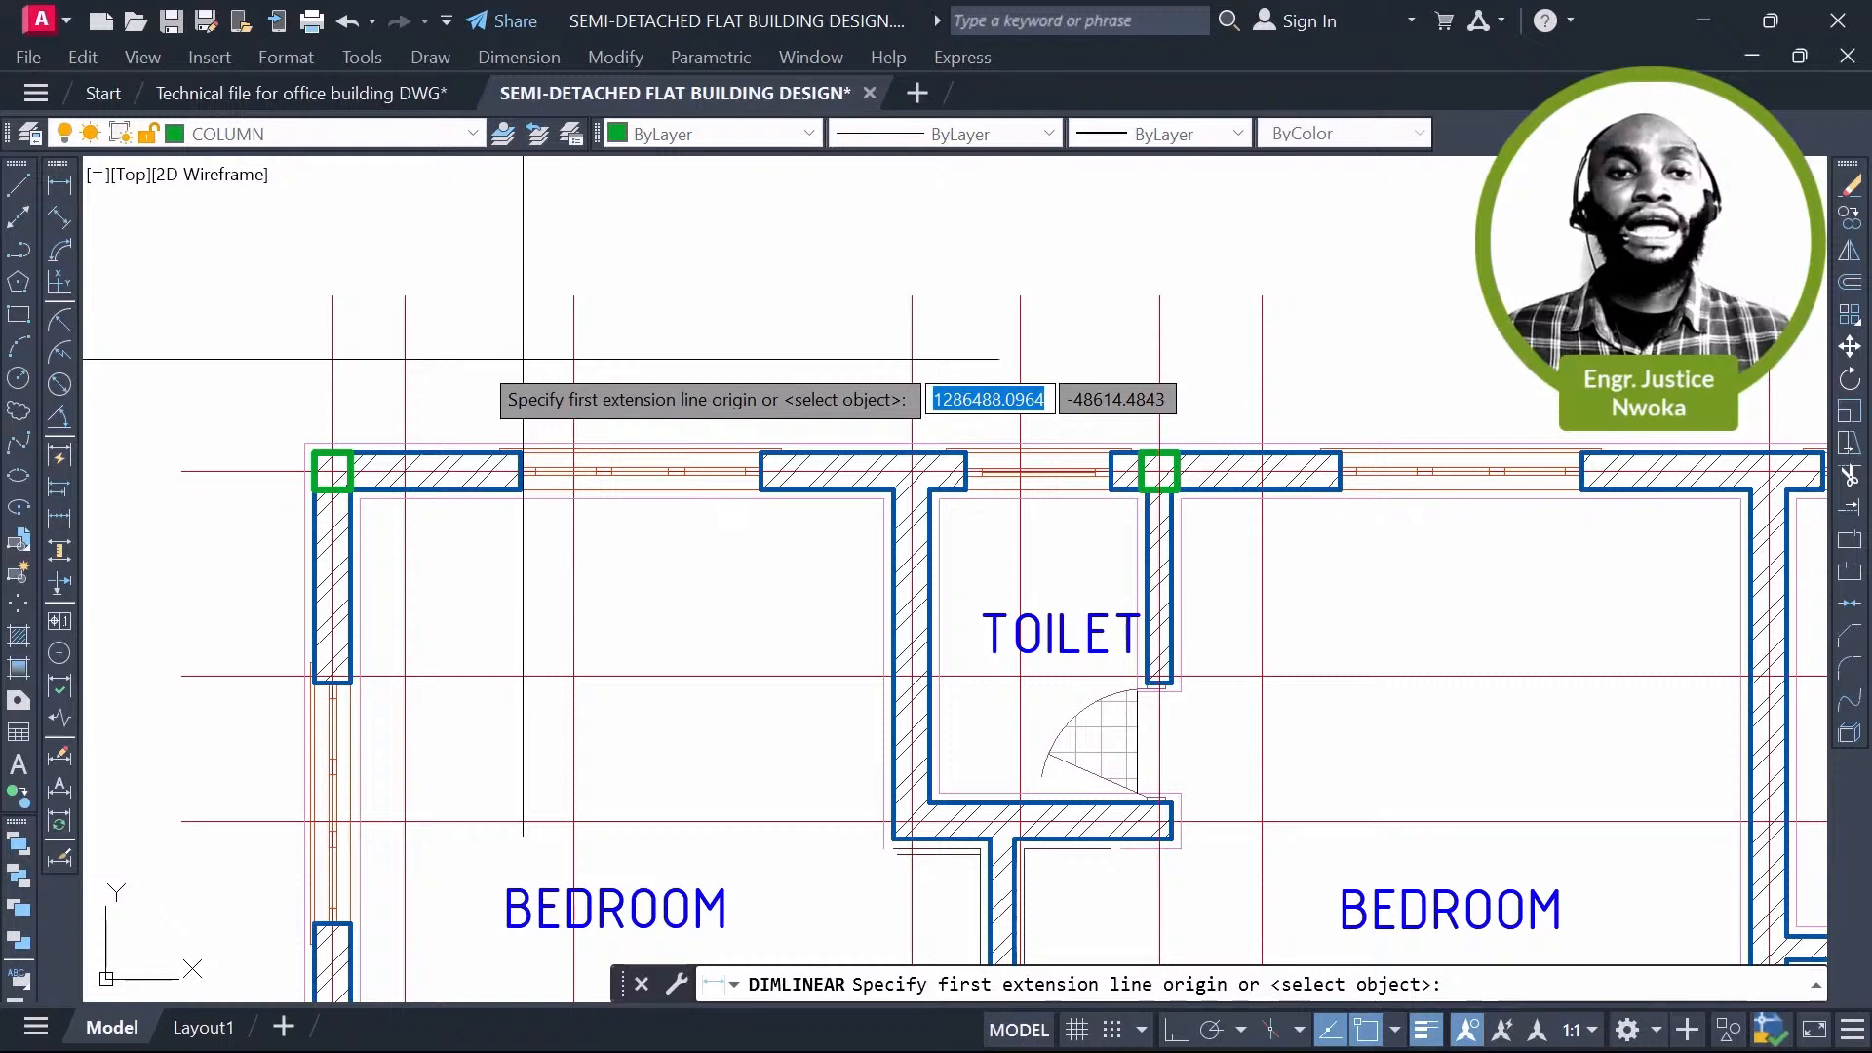
pyautogui.click(332, 370)
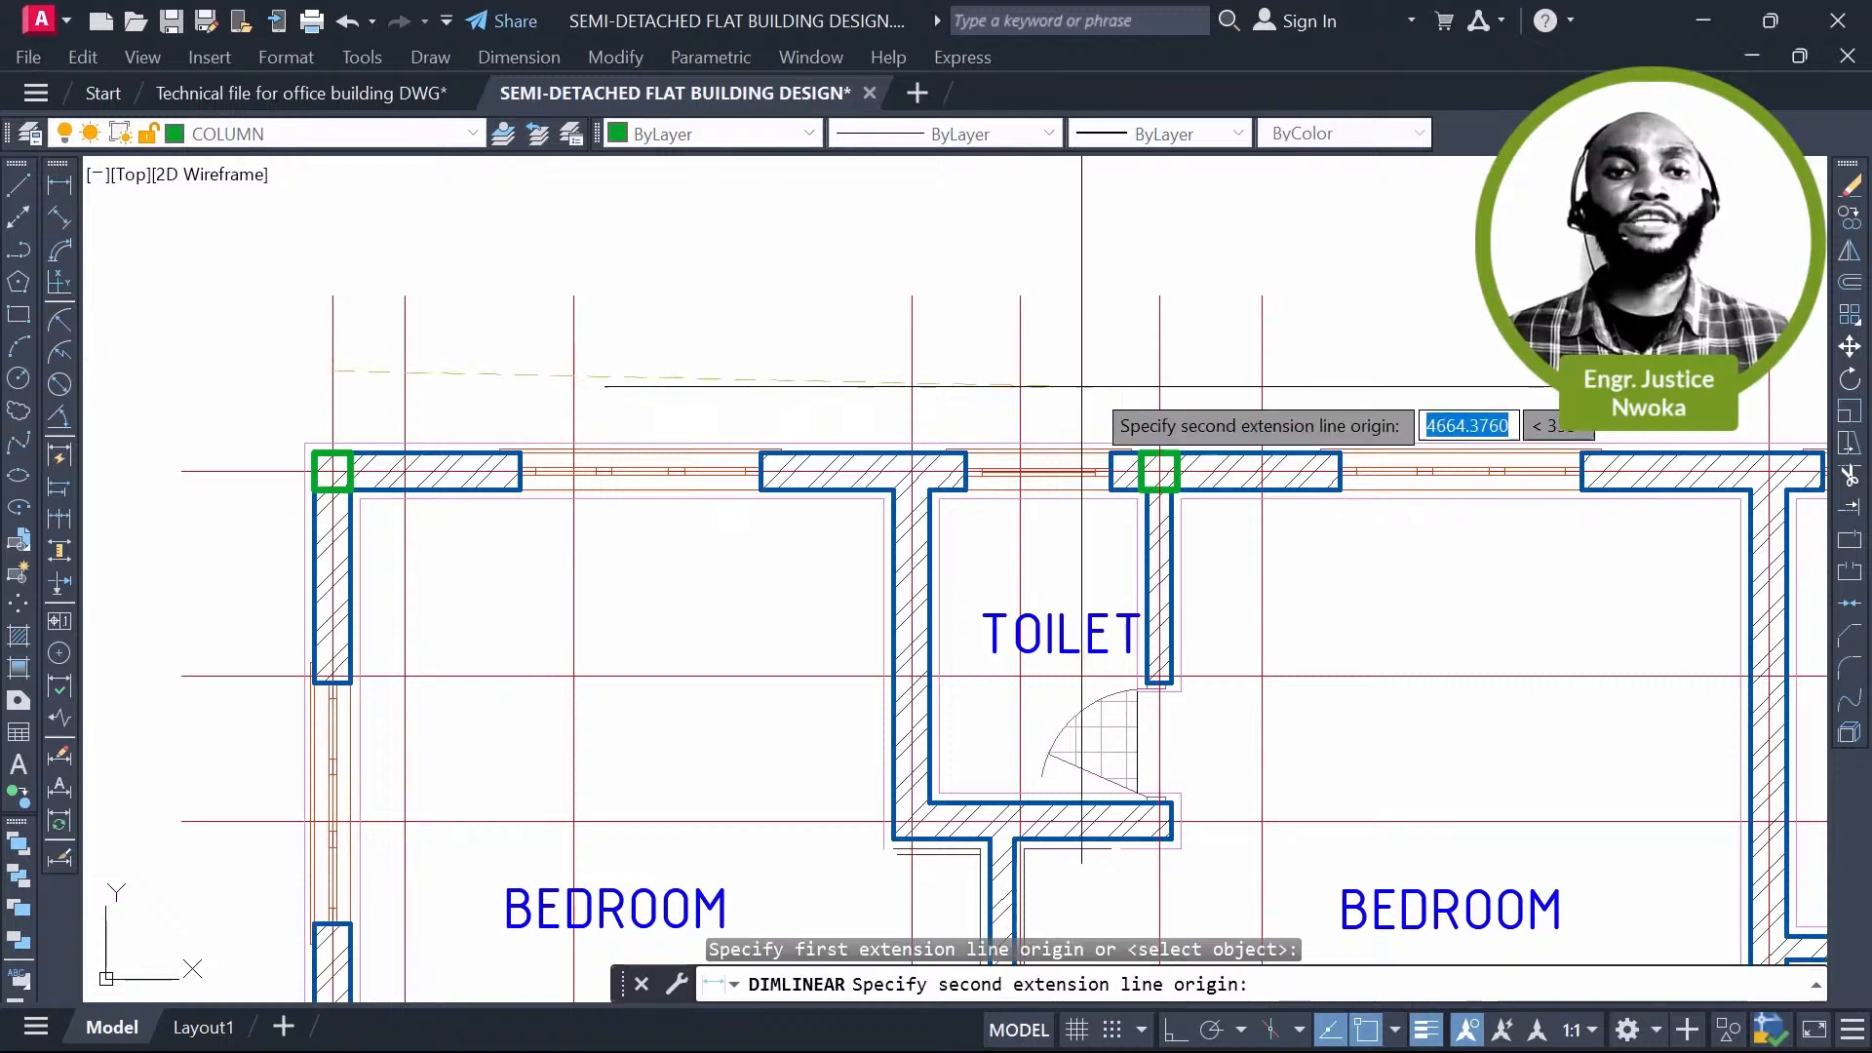
pyautogui.click(1082, 386)
pyautogui.scroll(4, 761, 355)
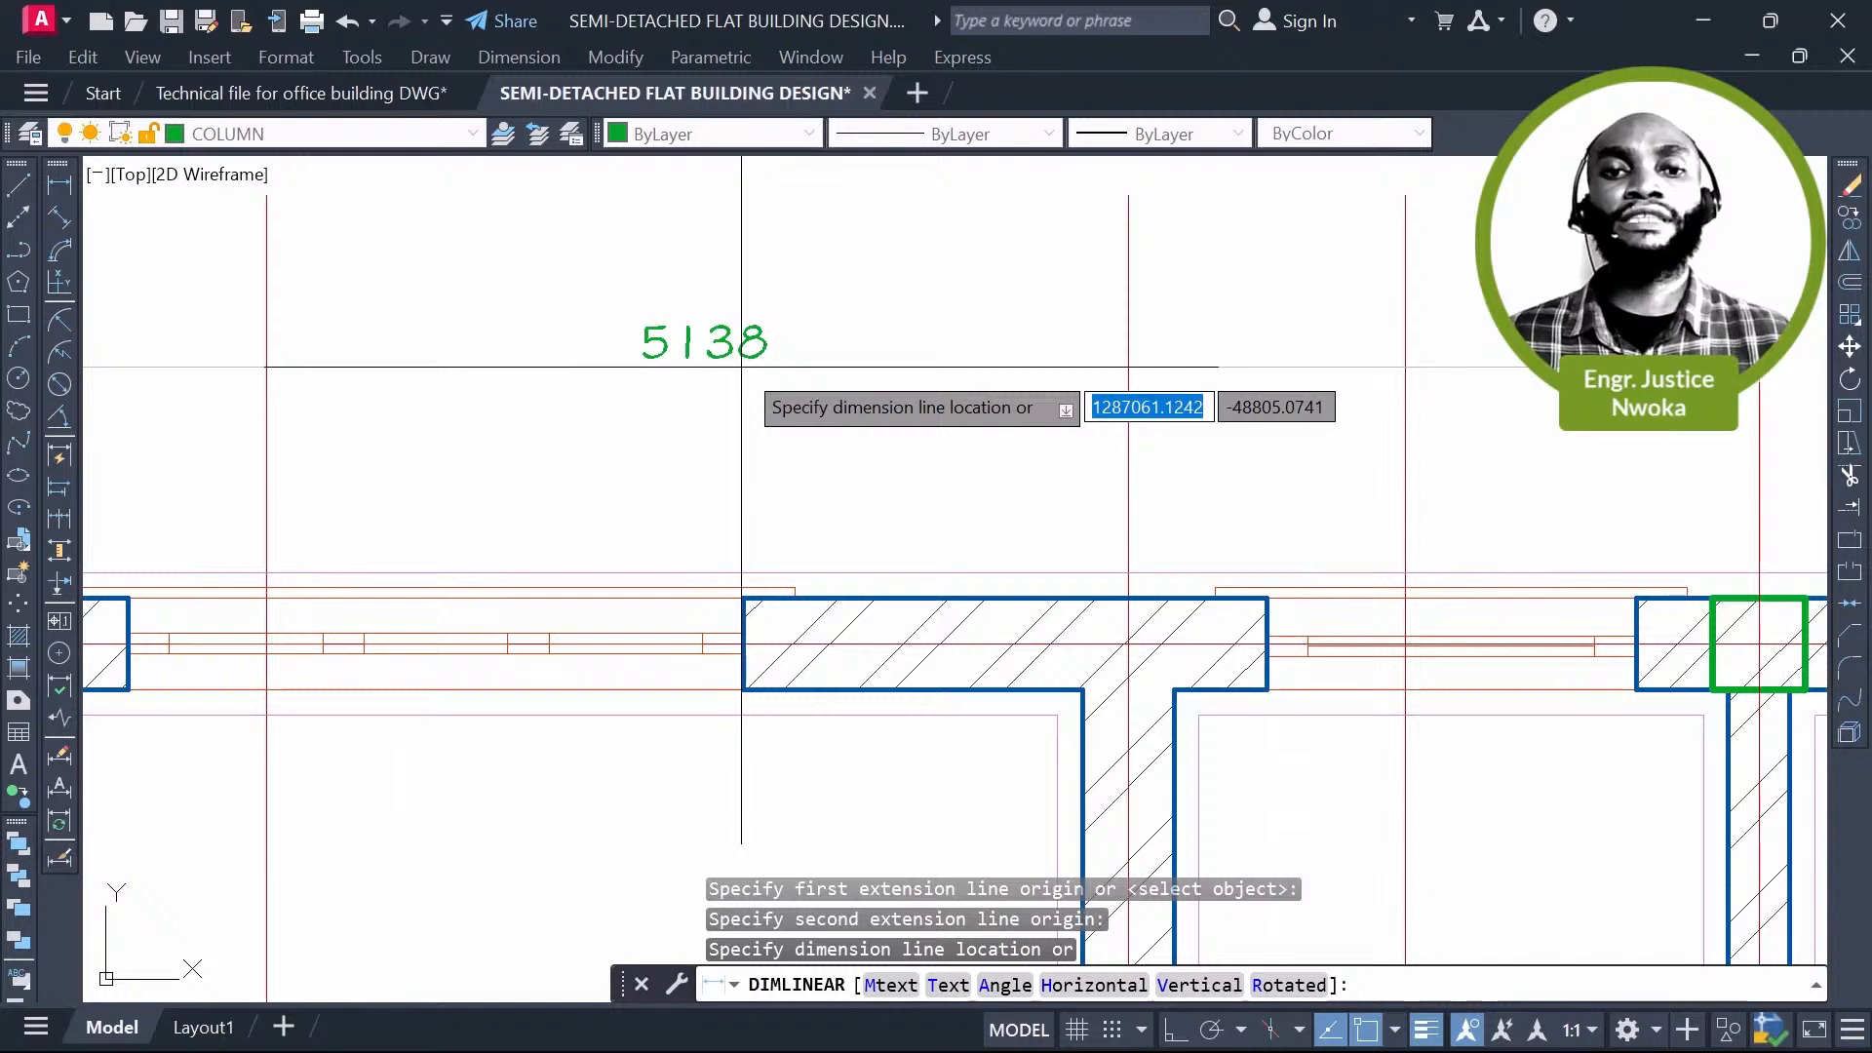
pyautogui.scroll(-5, 646, 360)
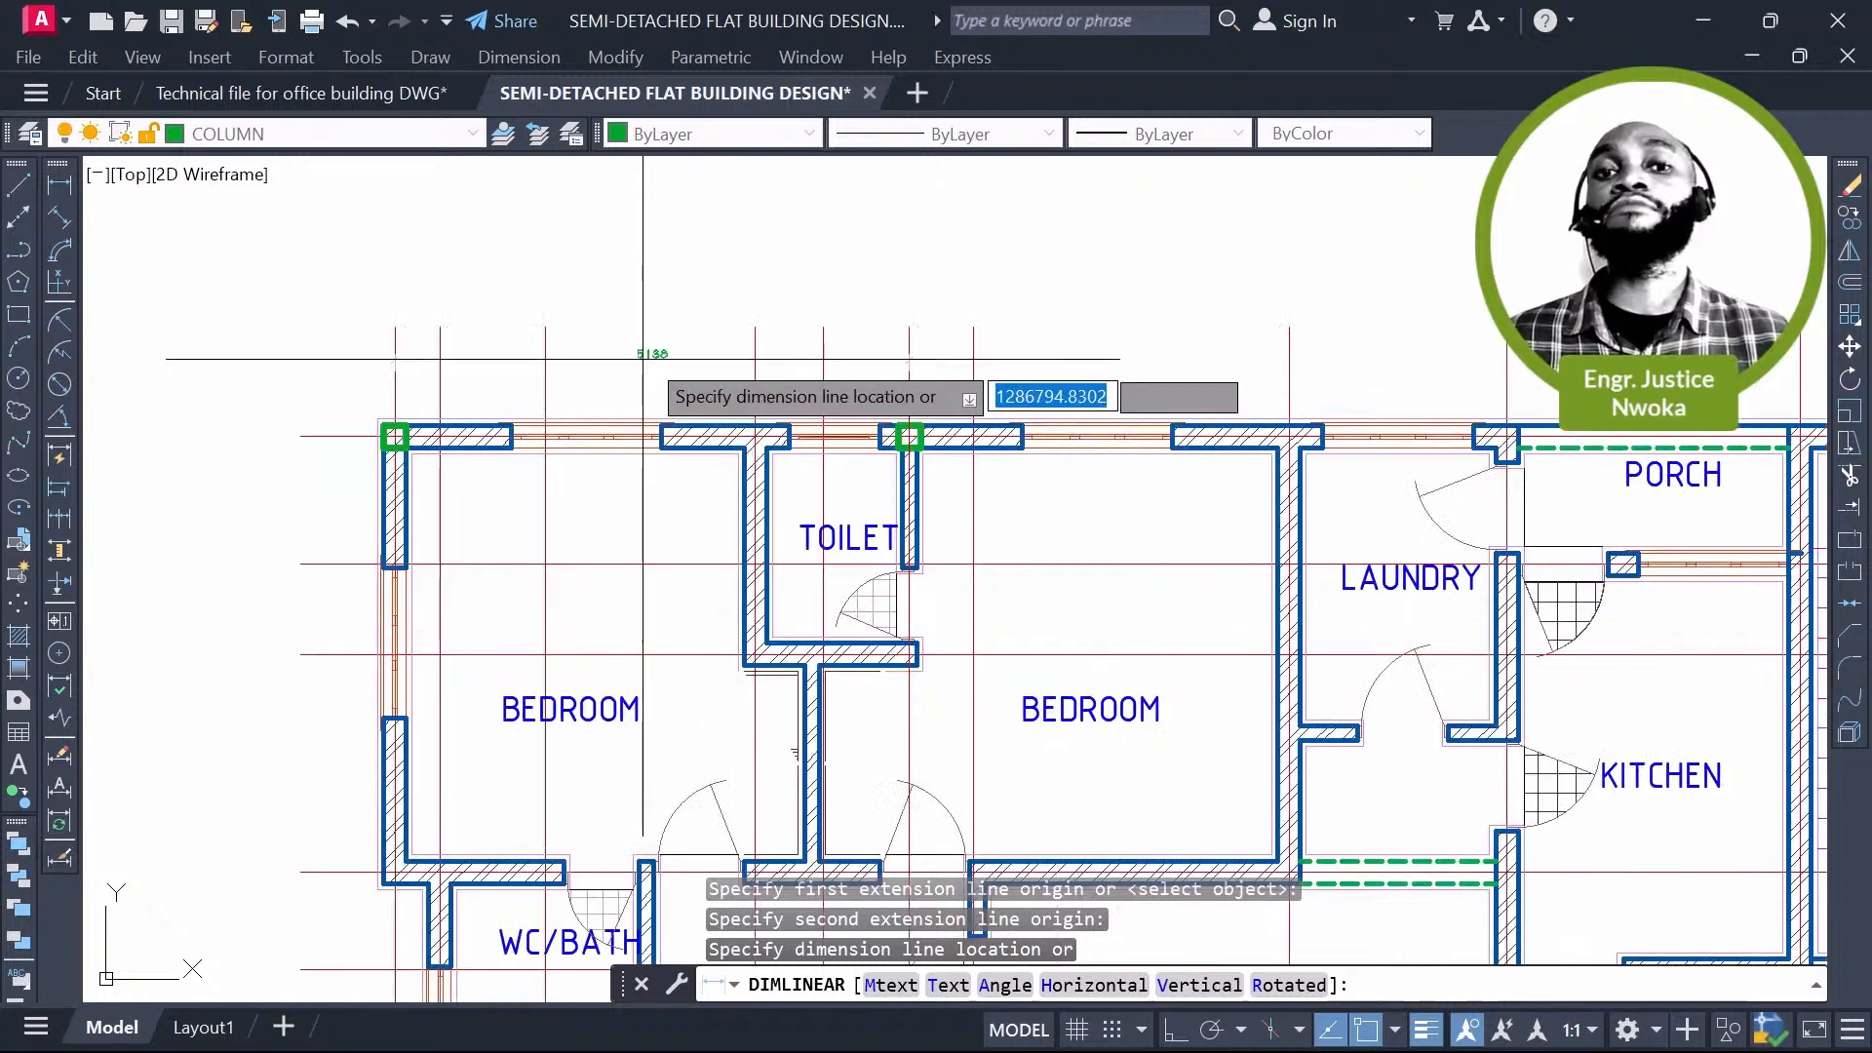
pyautogui.press('Escape')
# Step: Copy the column above the thin toilet wall from its centre to the grid intersection at the bedroom-laundry wall junction
pyautogui.scroll(5, 937, 450)
pyautogui.click(920, 434)
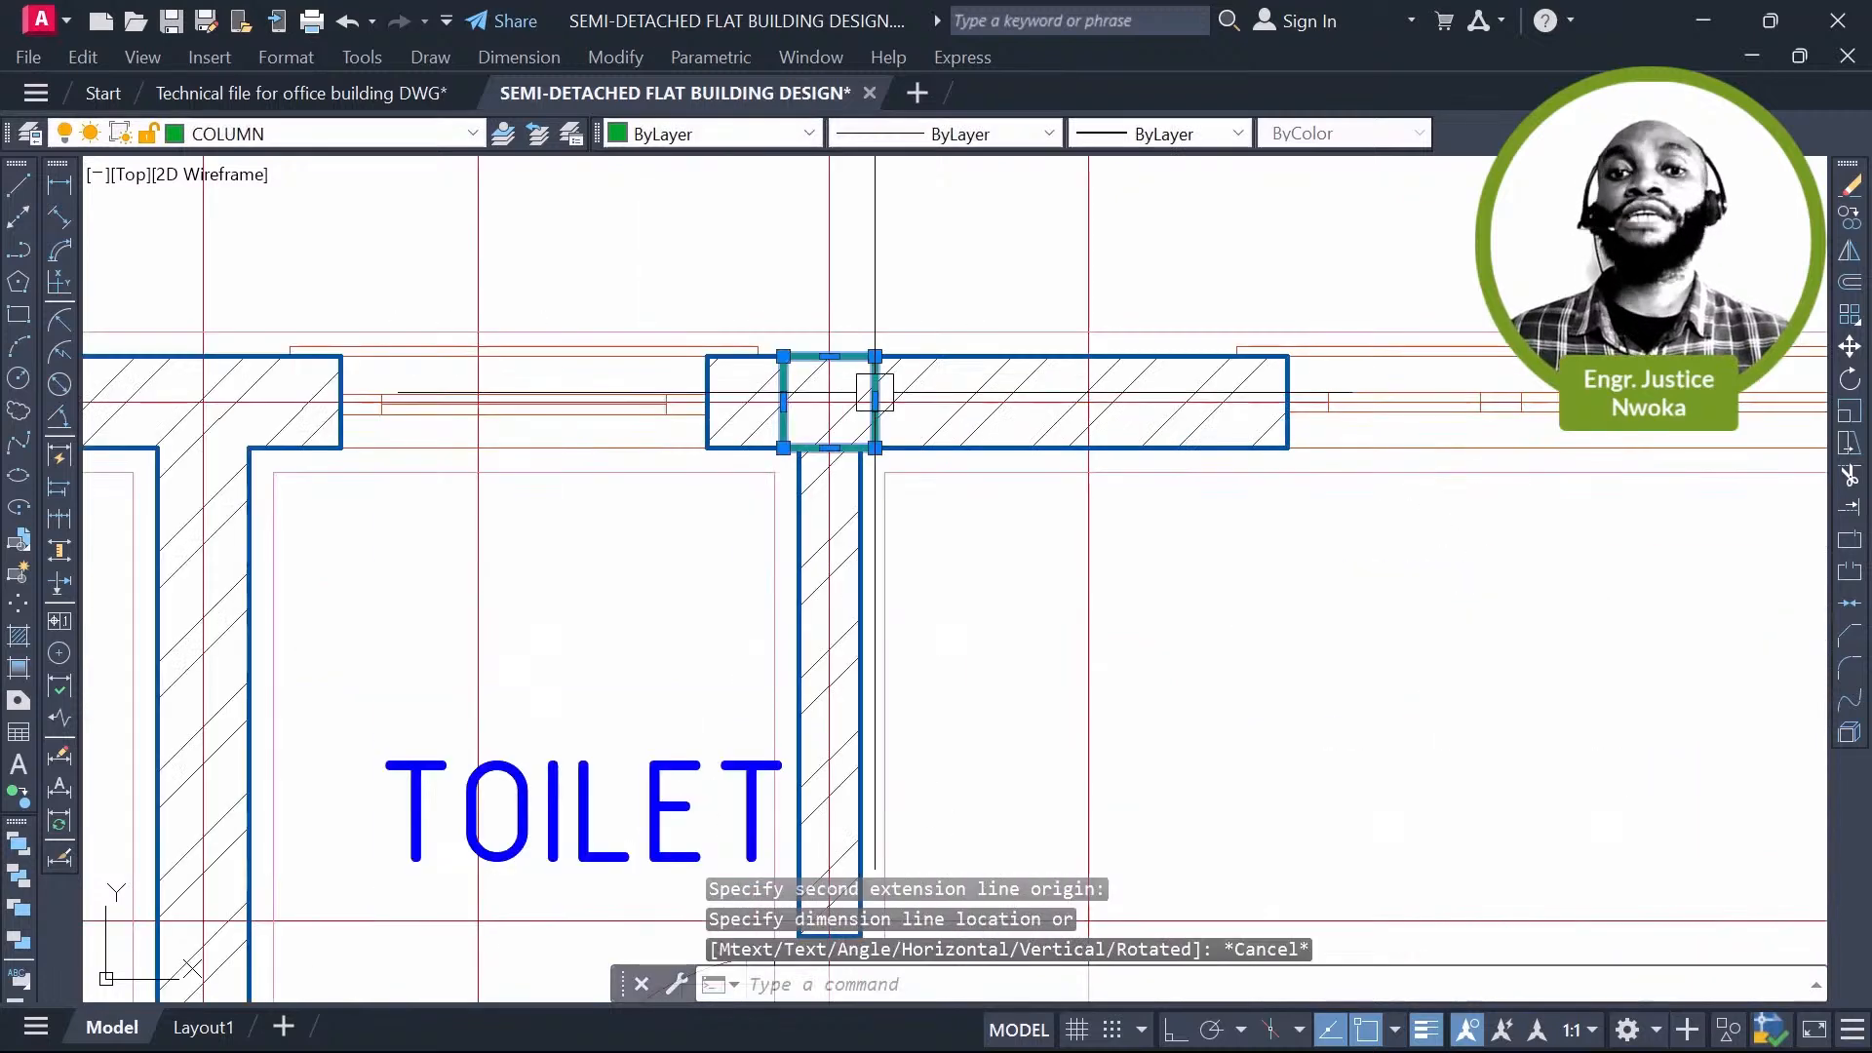
pyautogui.write('c')
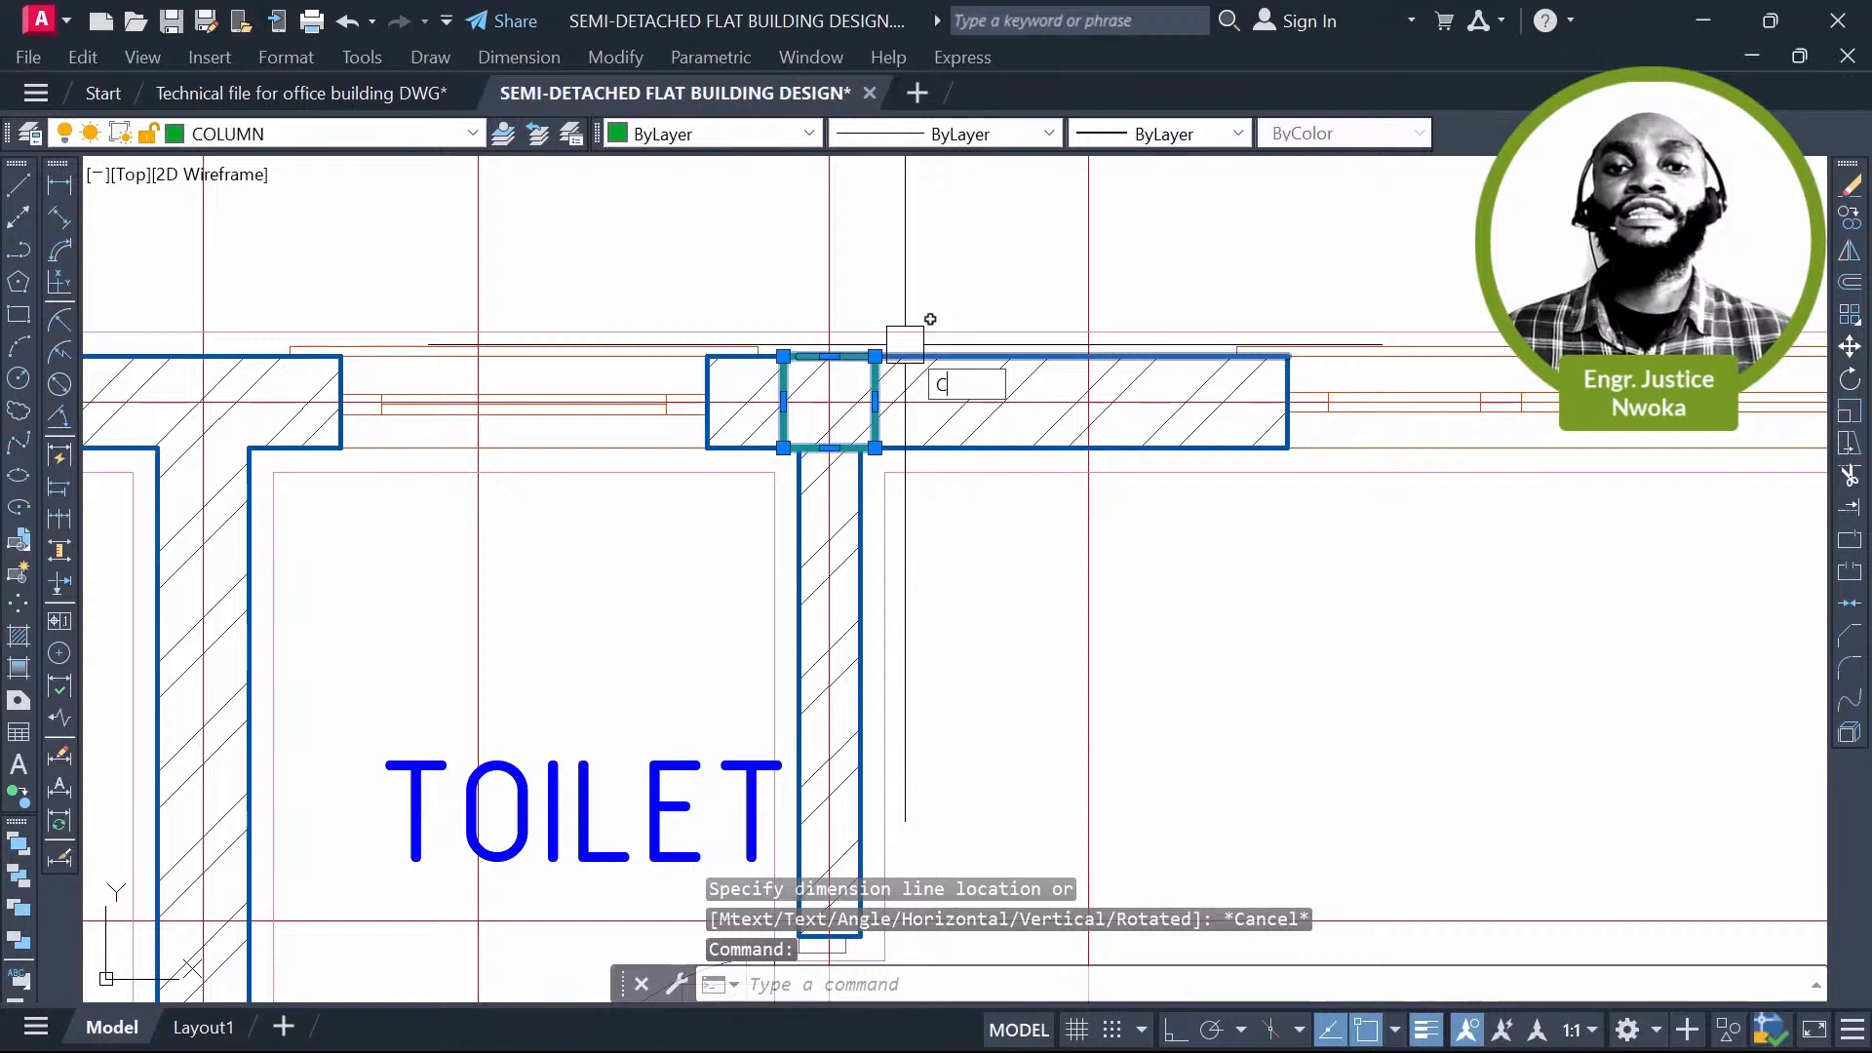
pyautogui.write('o')
pyautogui.press('Return')
pyautogui.scroll(-2, 1072, 341)
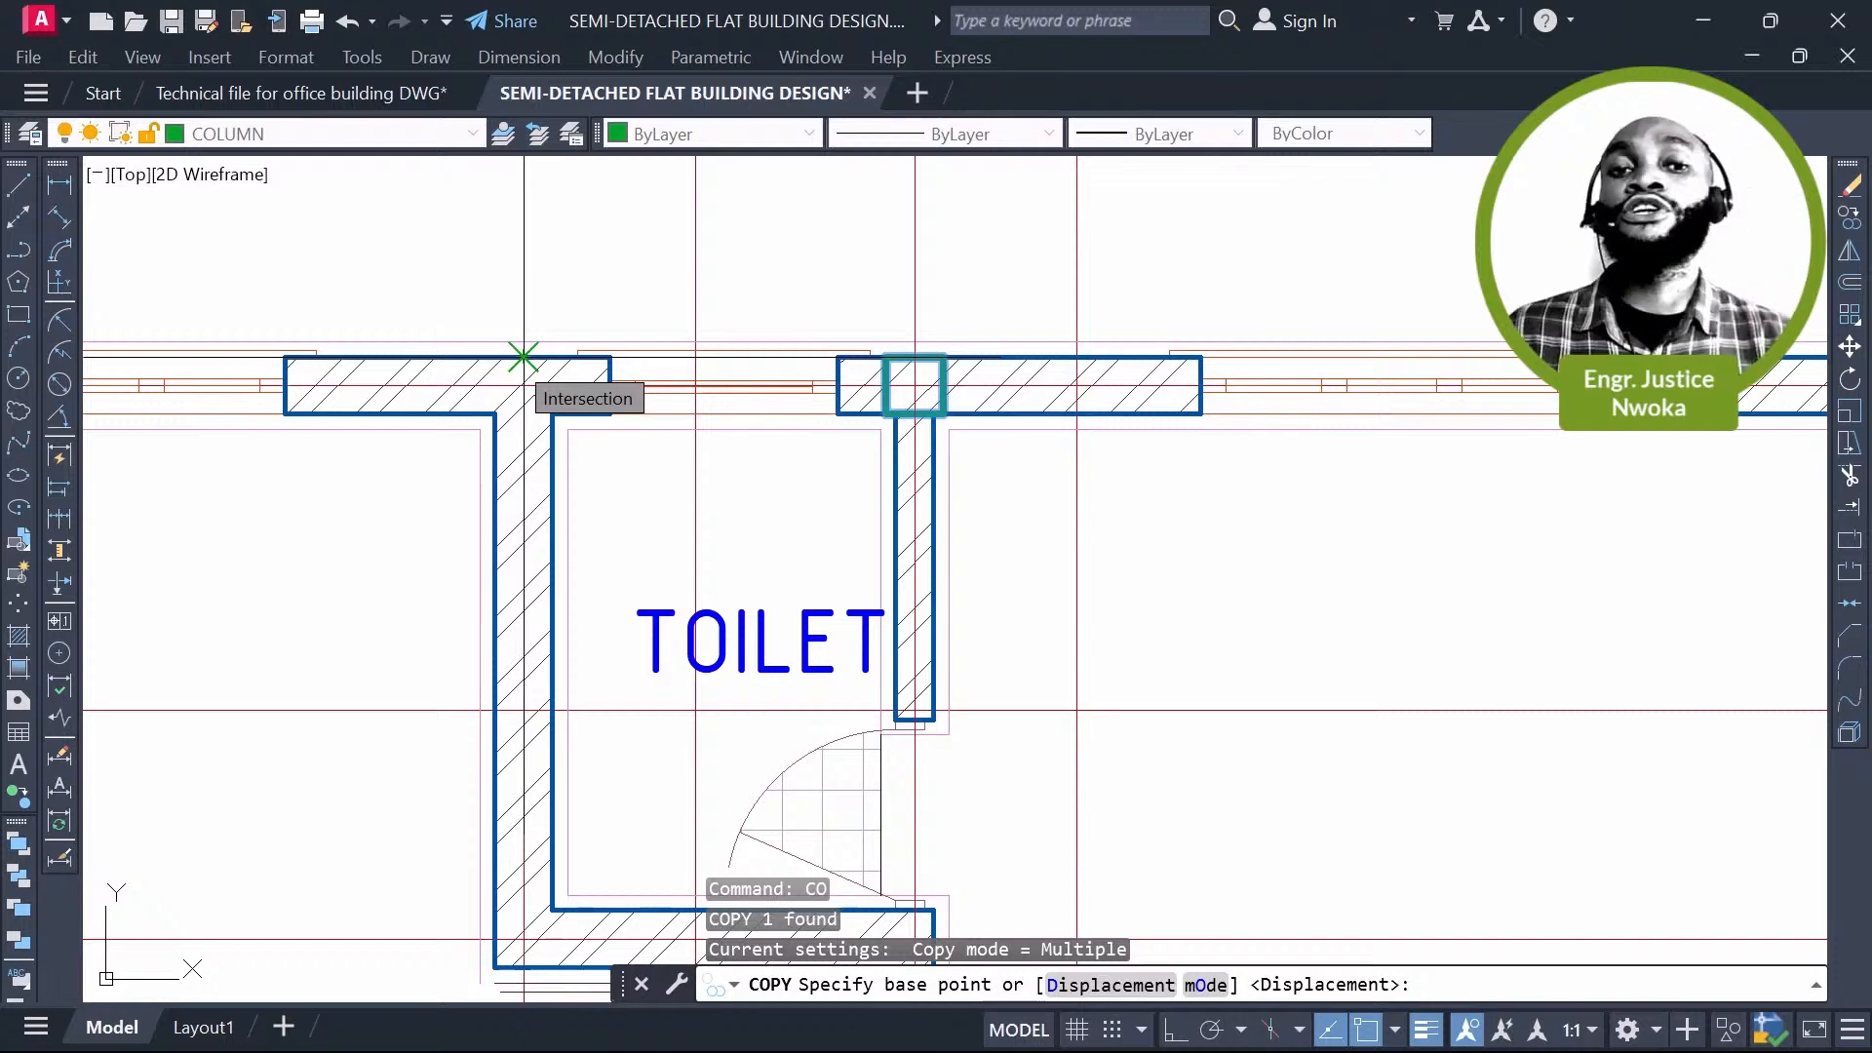
pyautogui.scroll(-2, 524, 358)
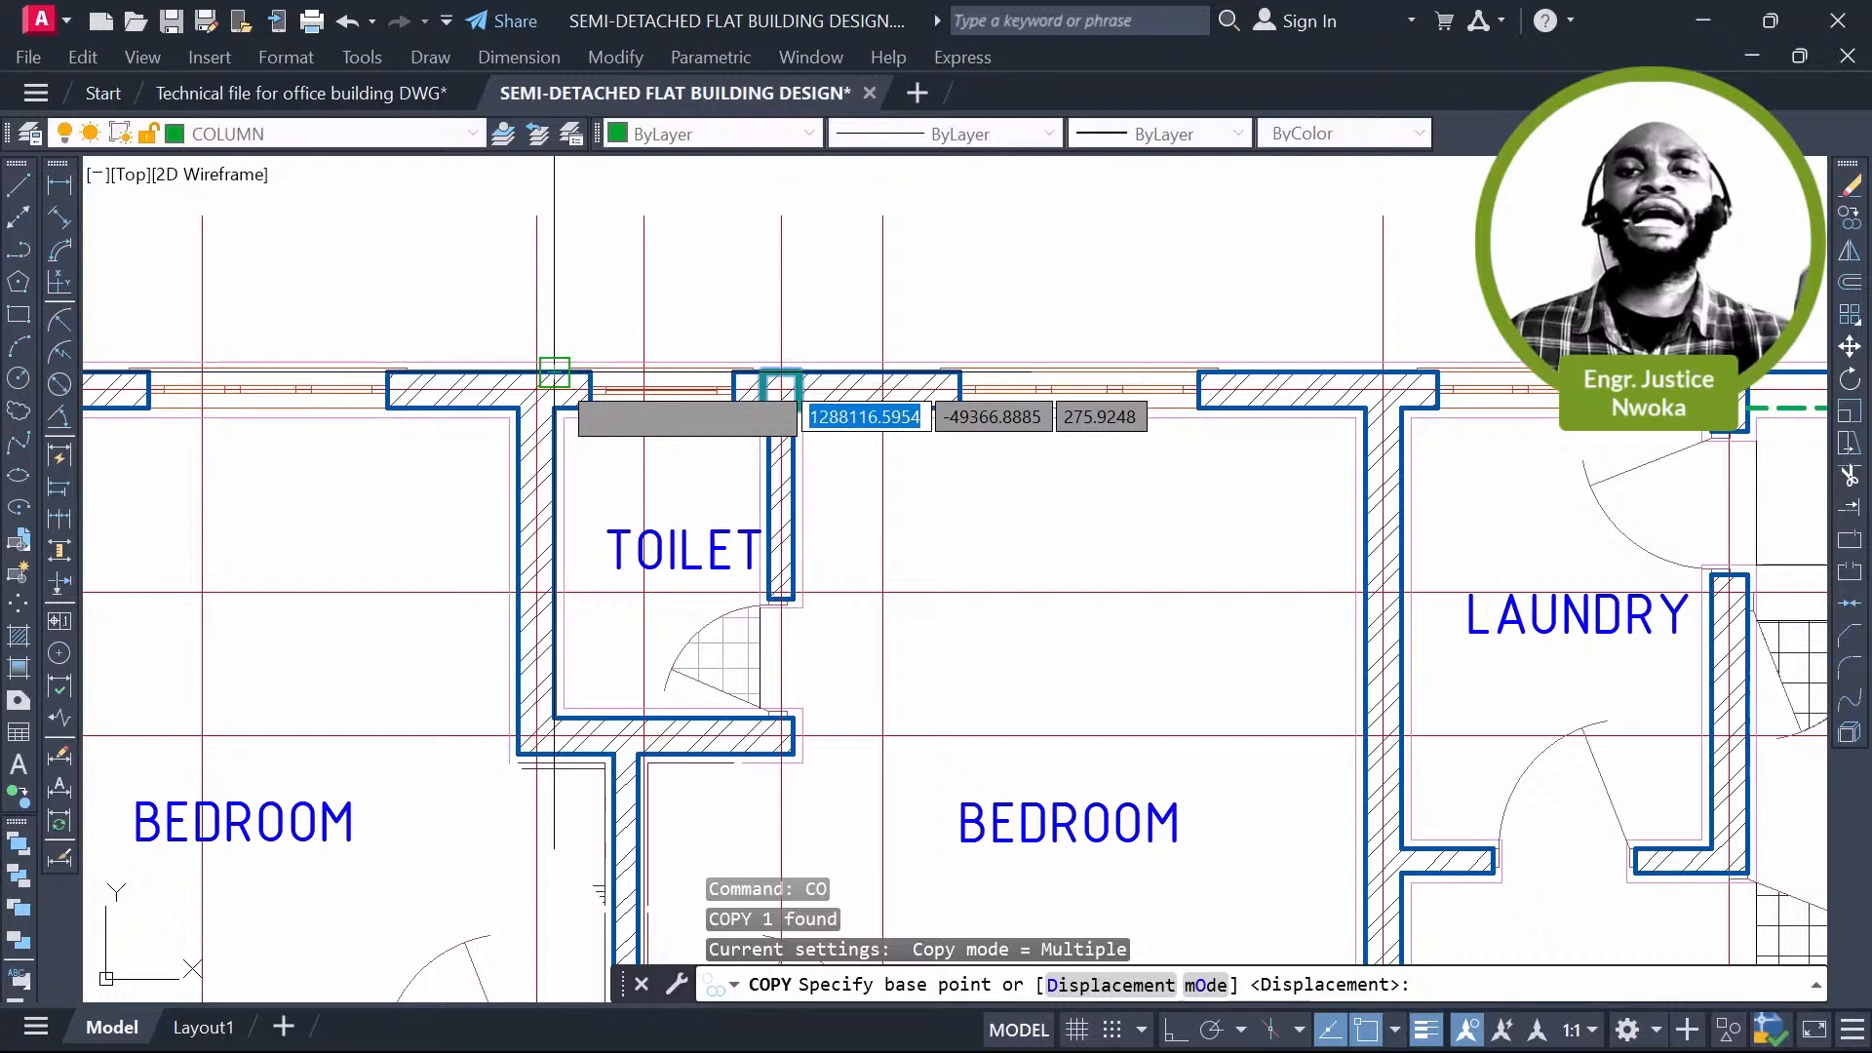
pyautogui.scroll(8, 780, 390)
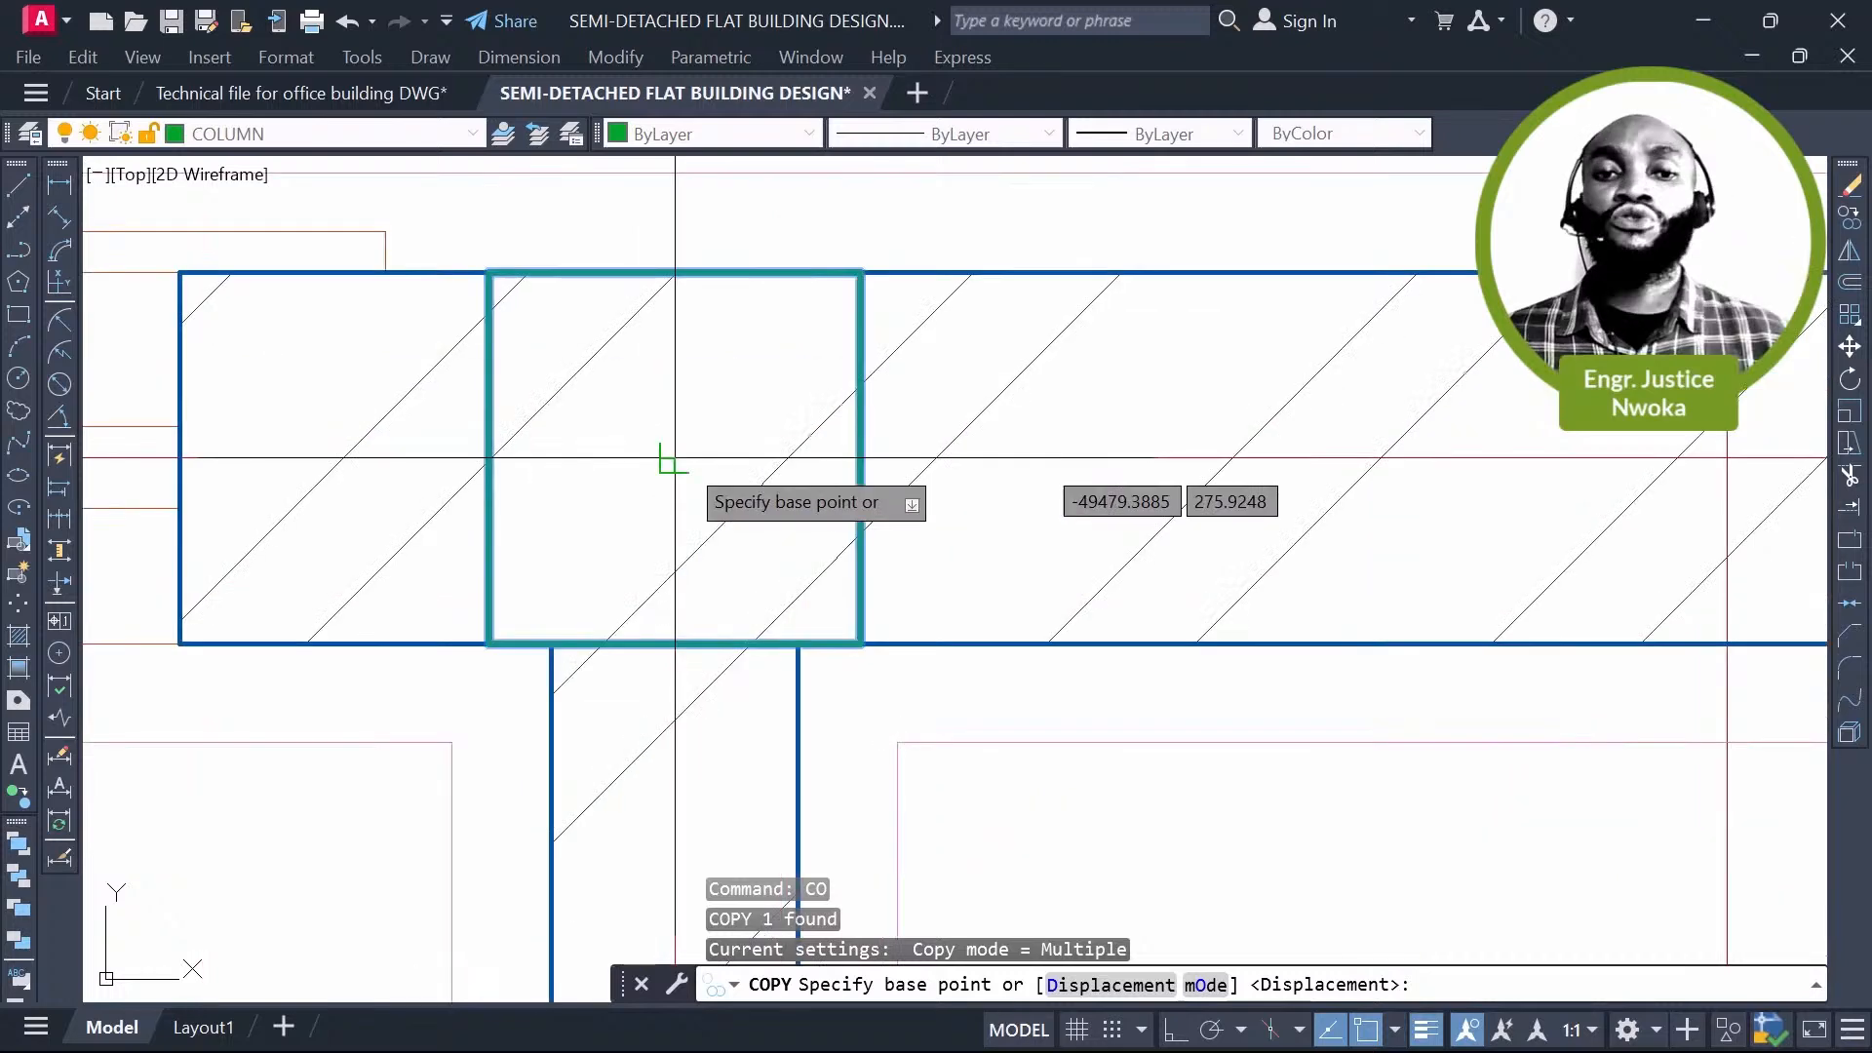
pyautogui.click(670, 454)
pyautogui.scroll(-8, 664, 410)
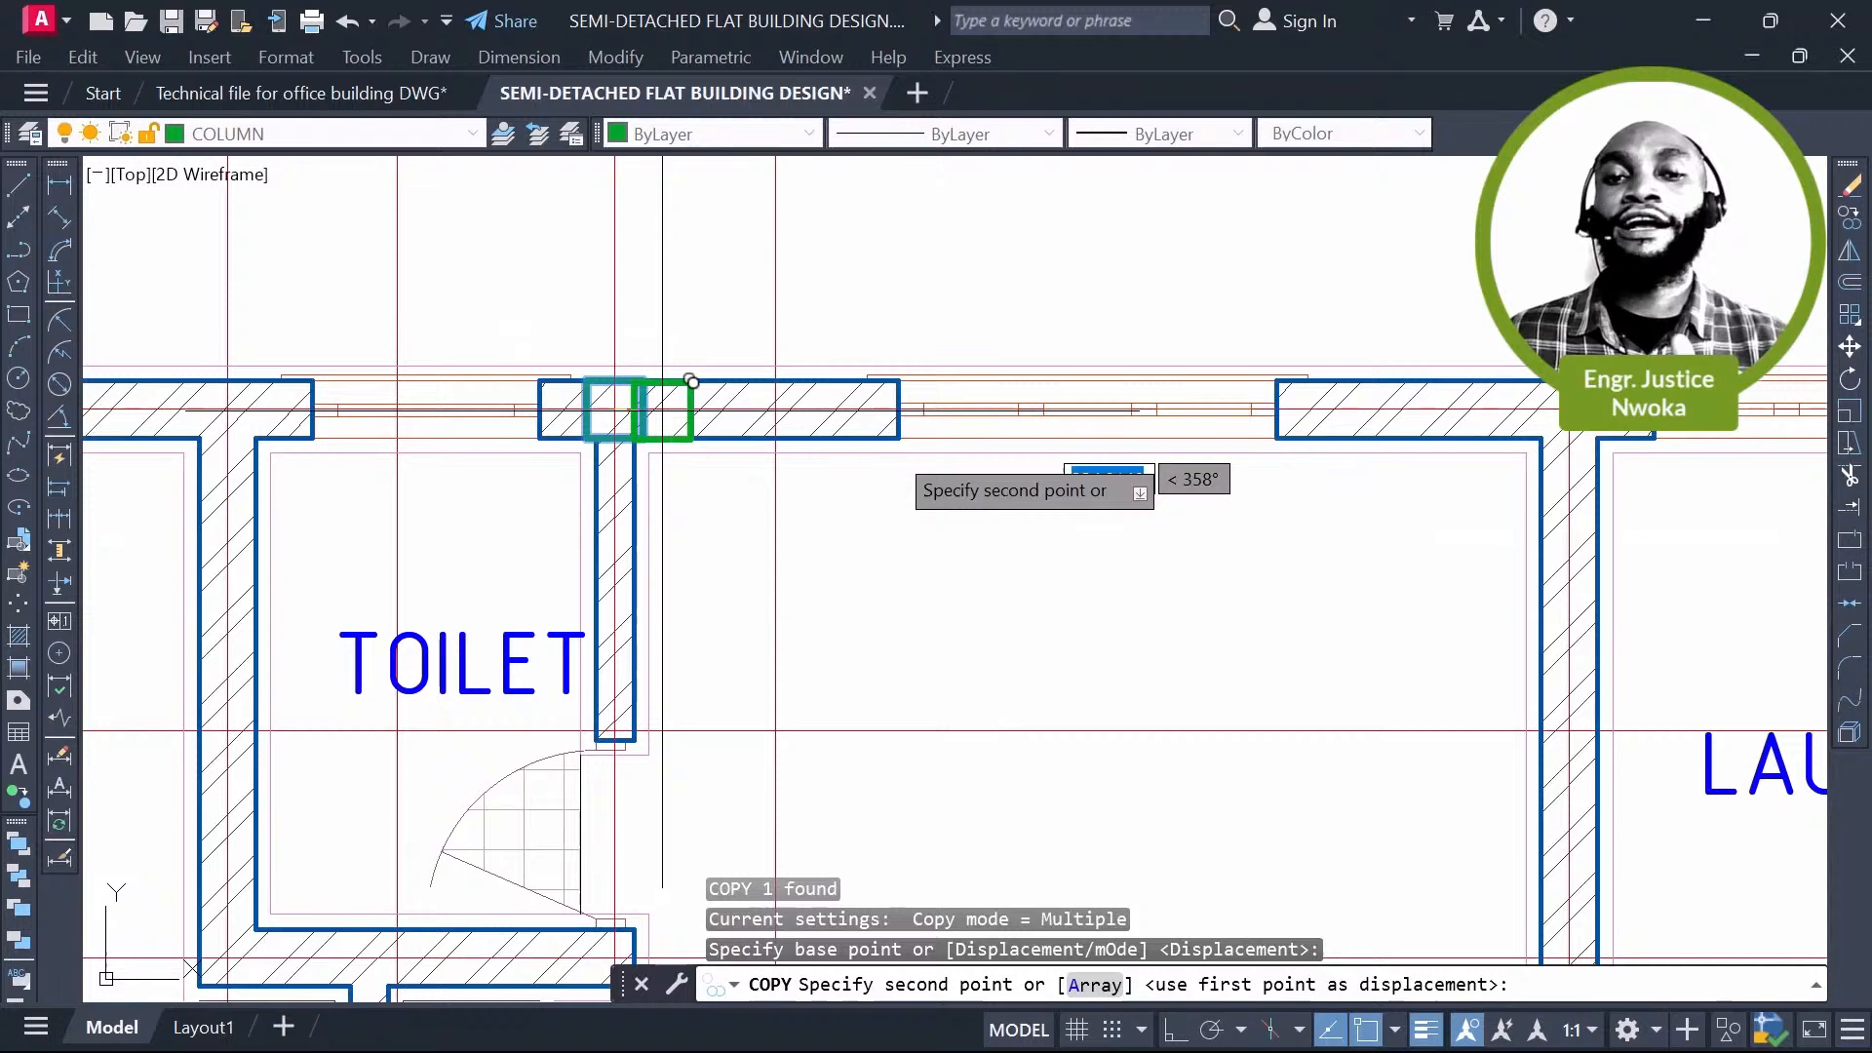
pyautogui.scroll(-2, 1027, 445)
pyautogui.scroll(9, 1289, 440)
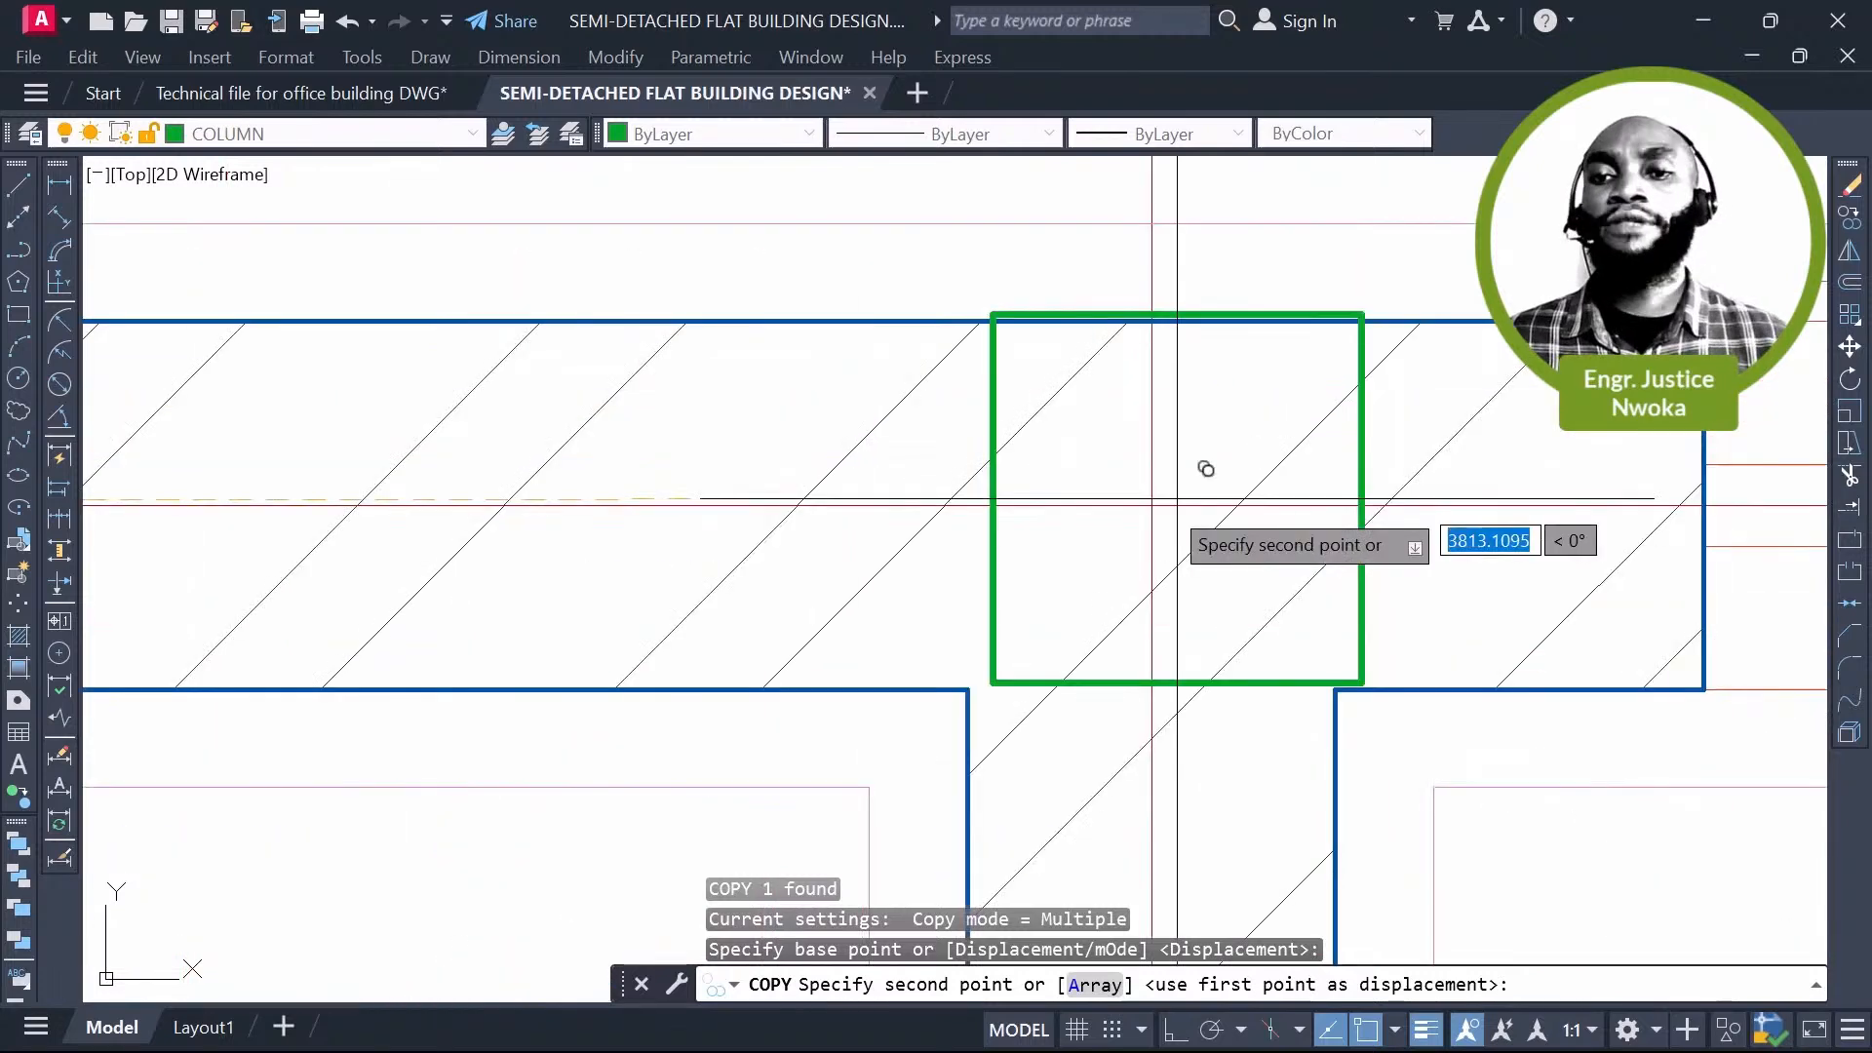
pyautogui.click(1206, 468)
pyautogui.scroll(-4, 709, 410)
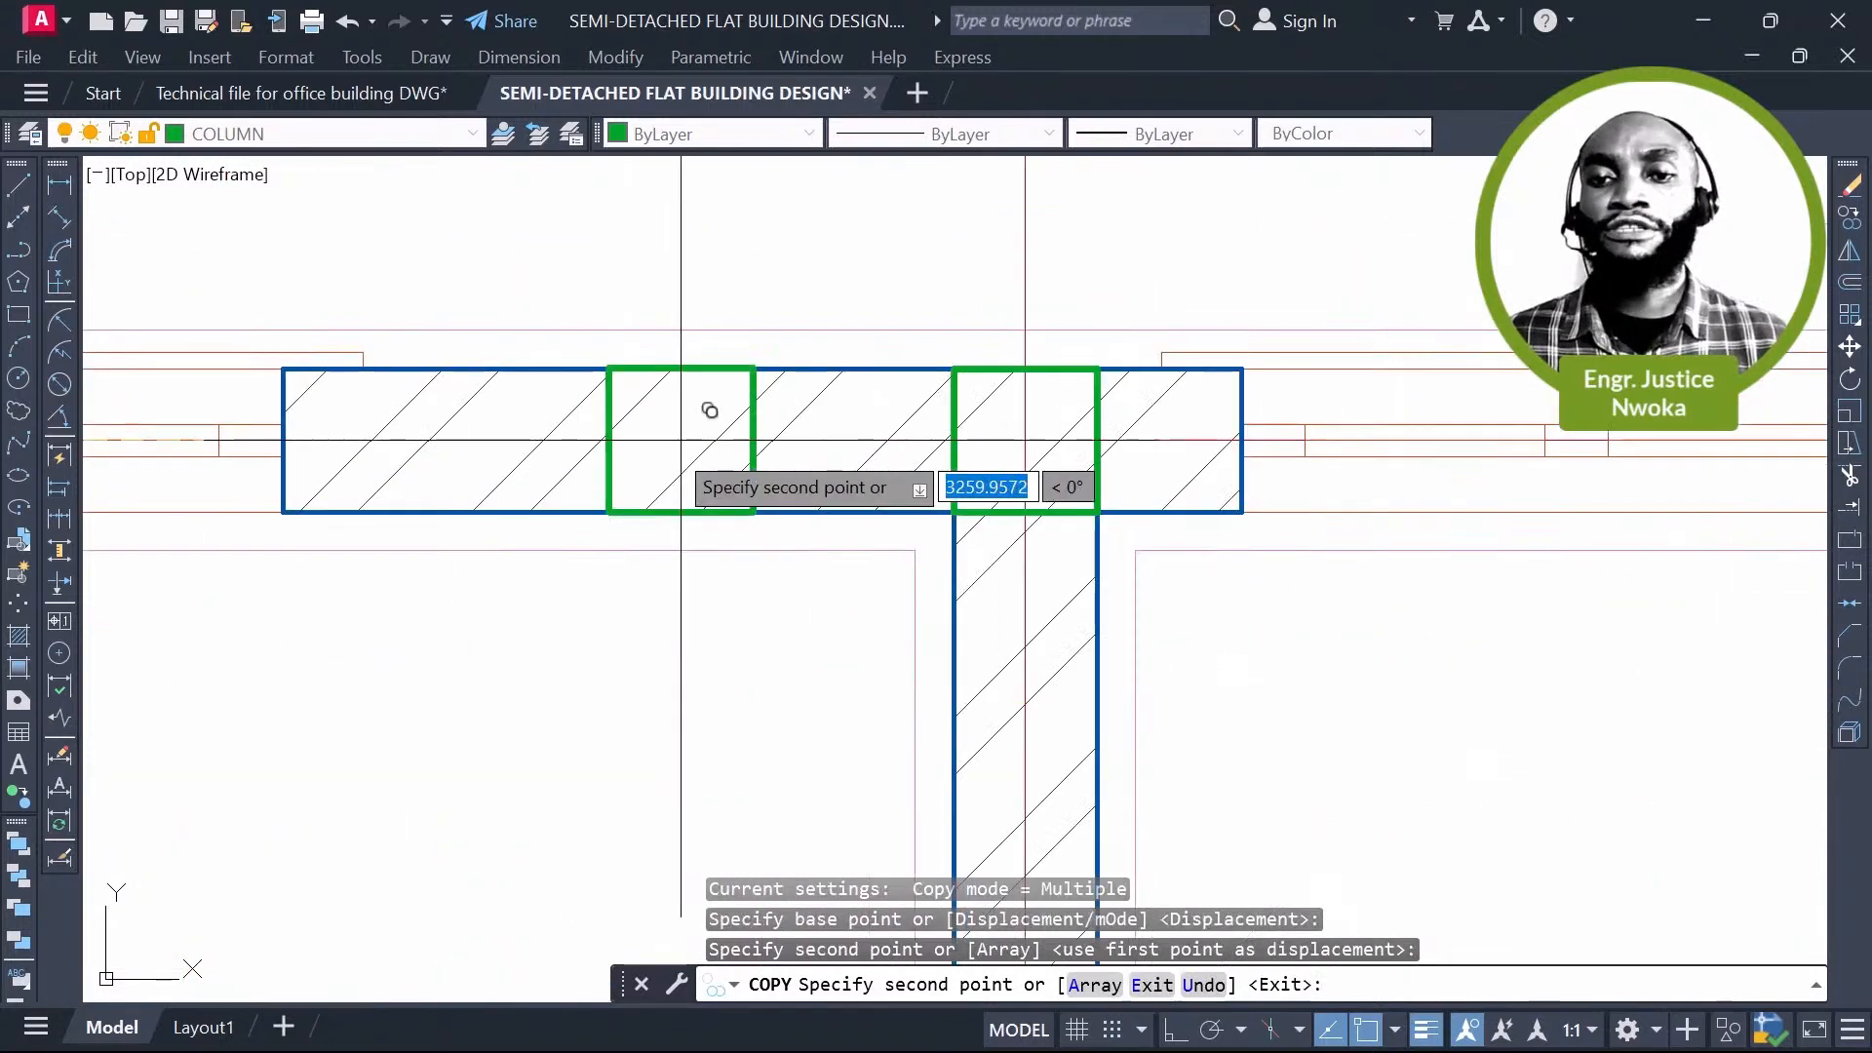
# Step: Place another copy of the column at the grid intersection where the laundry-porch wall meets the top exterior wall
pyautogui.scroll(-8, 710, 410)
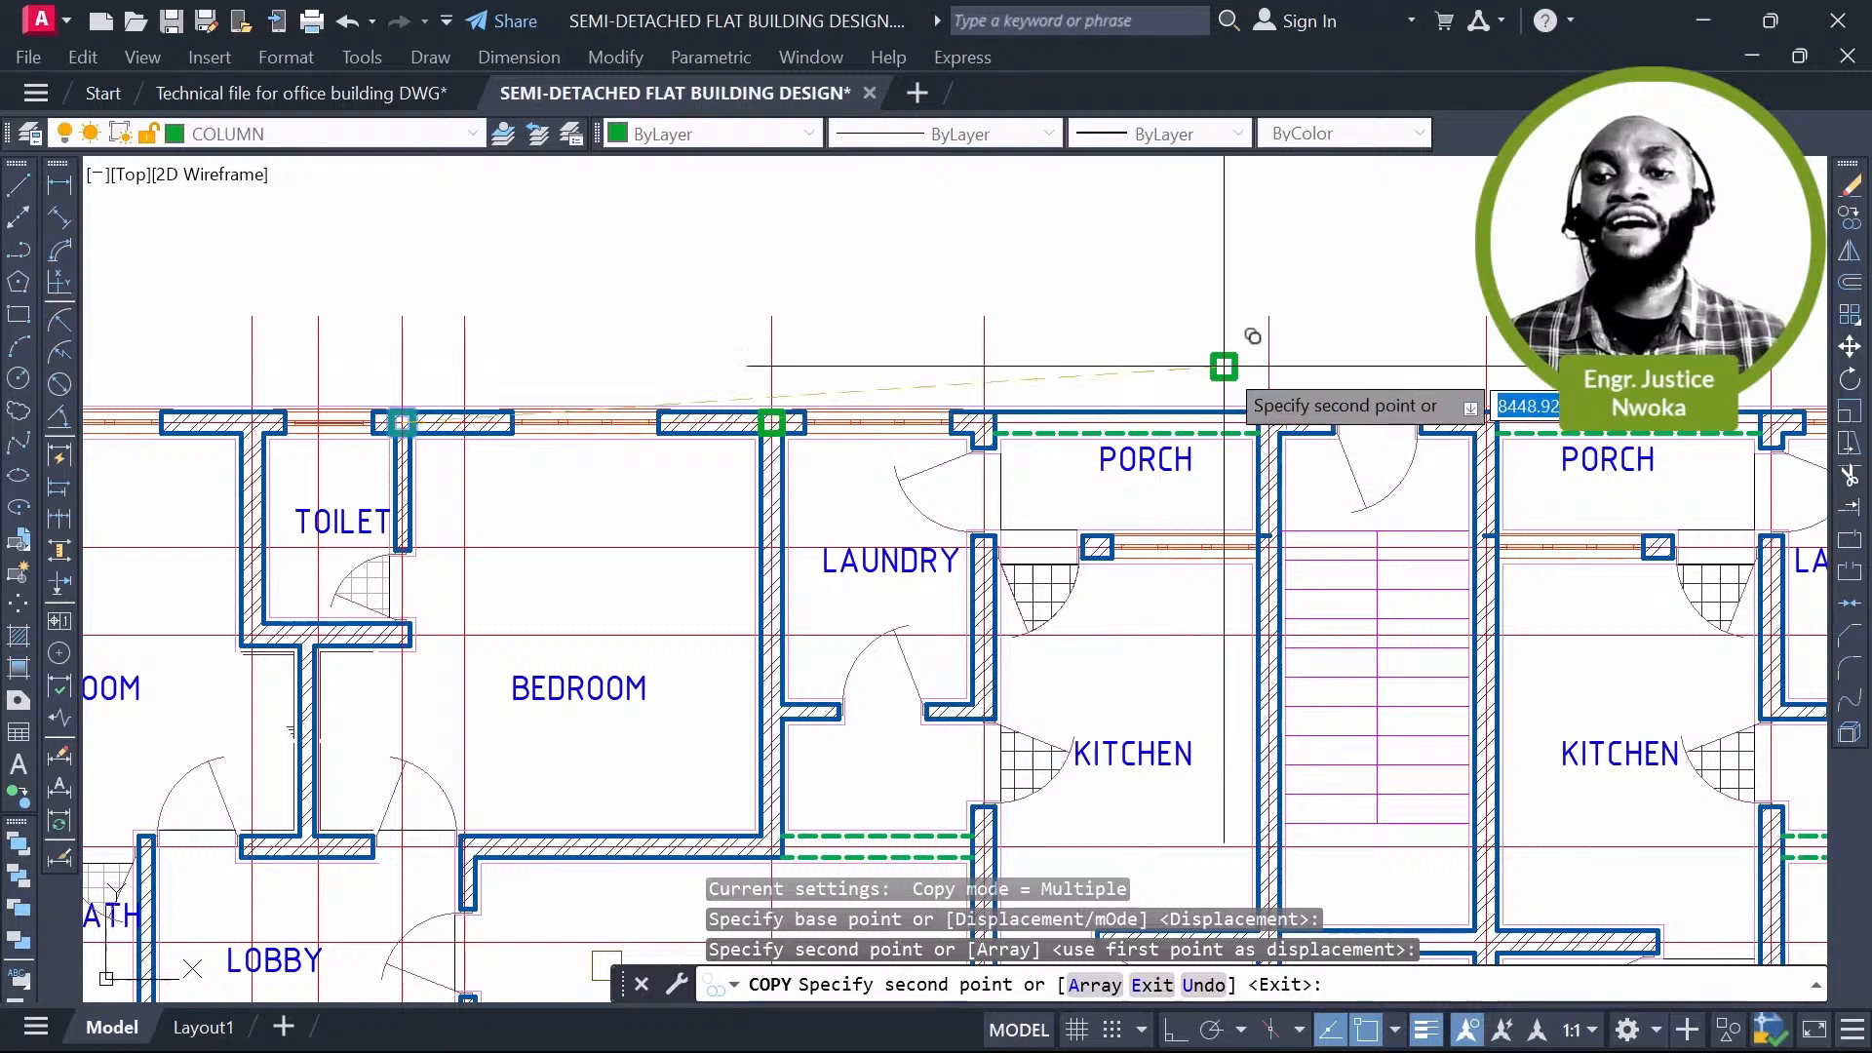
pyautogui.scroll(-2, 1224, 367)
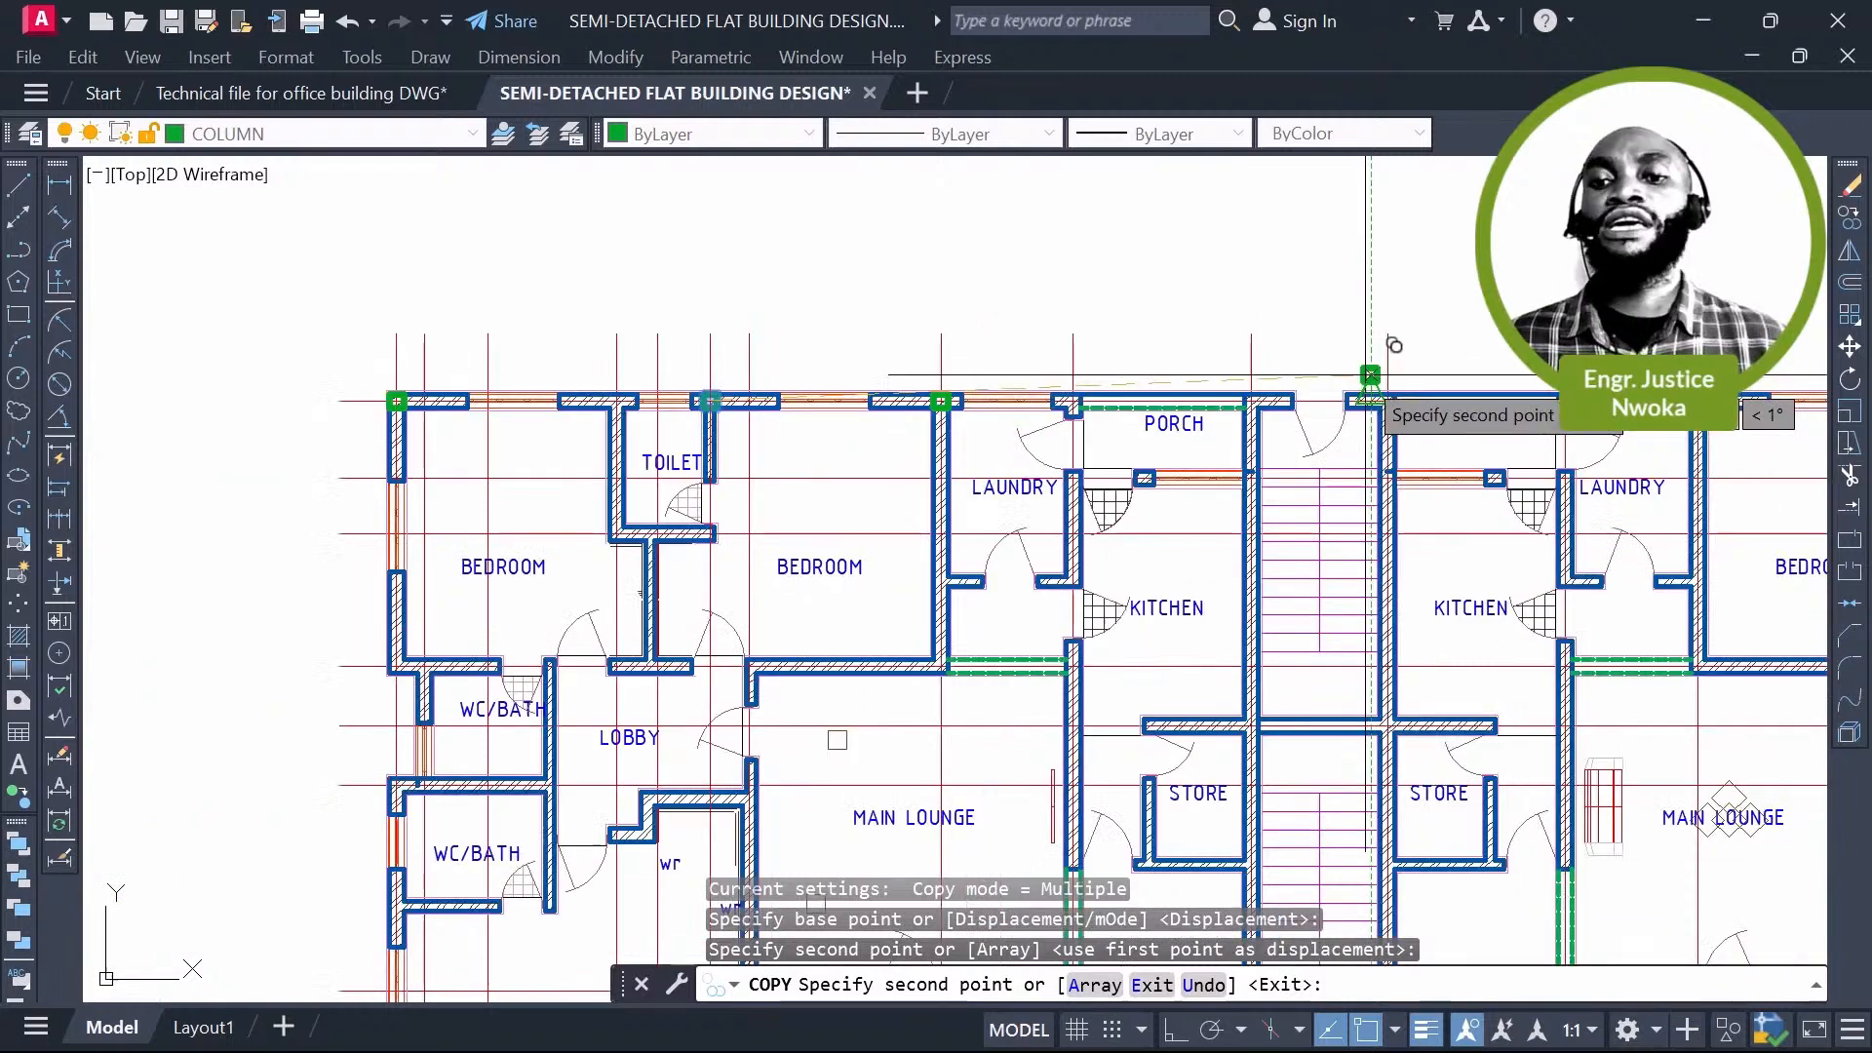
pyautogui.scroll(4, 1071, 400)
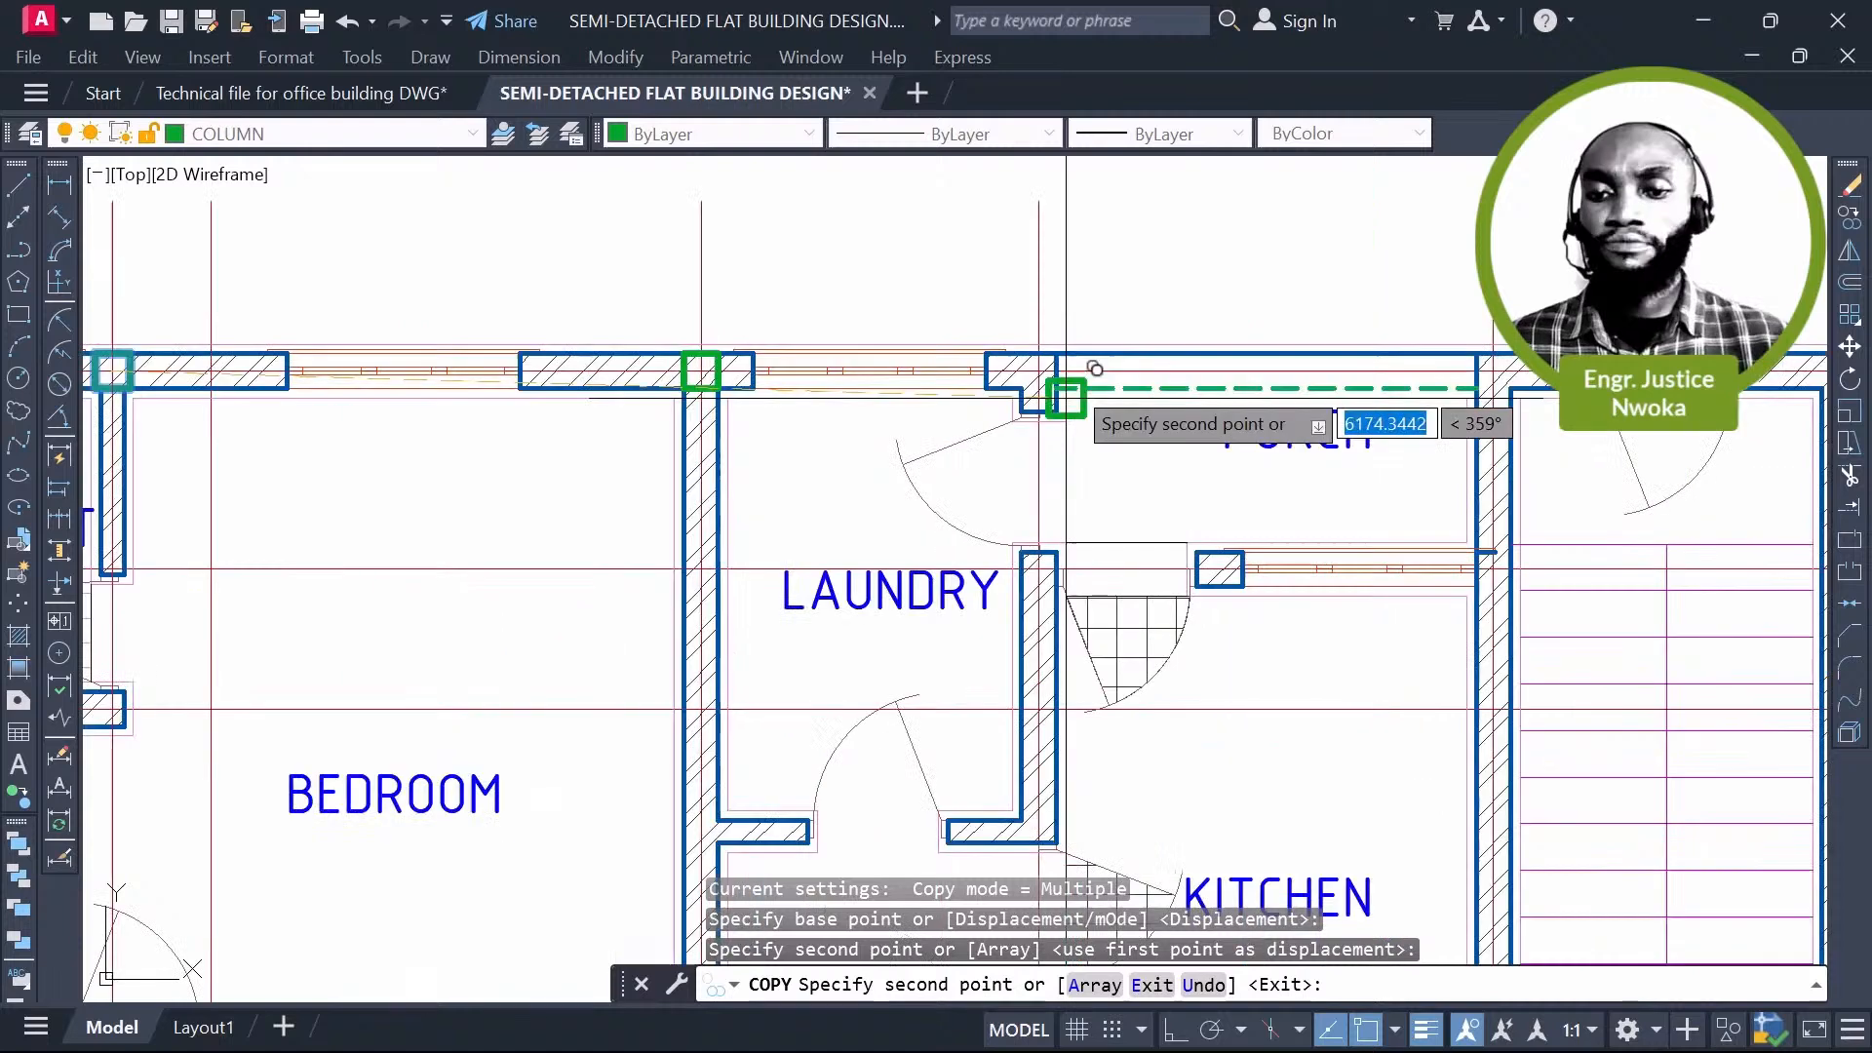
pyautogui.scroll(5, 1065, 398)
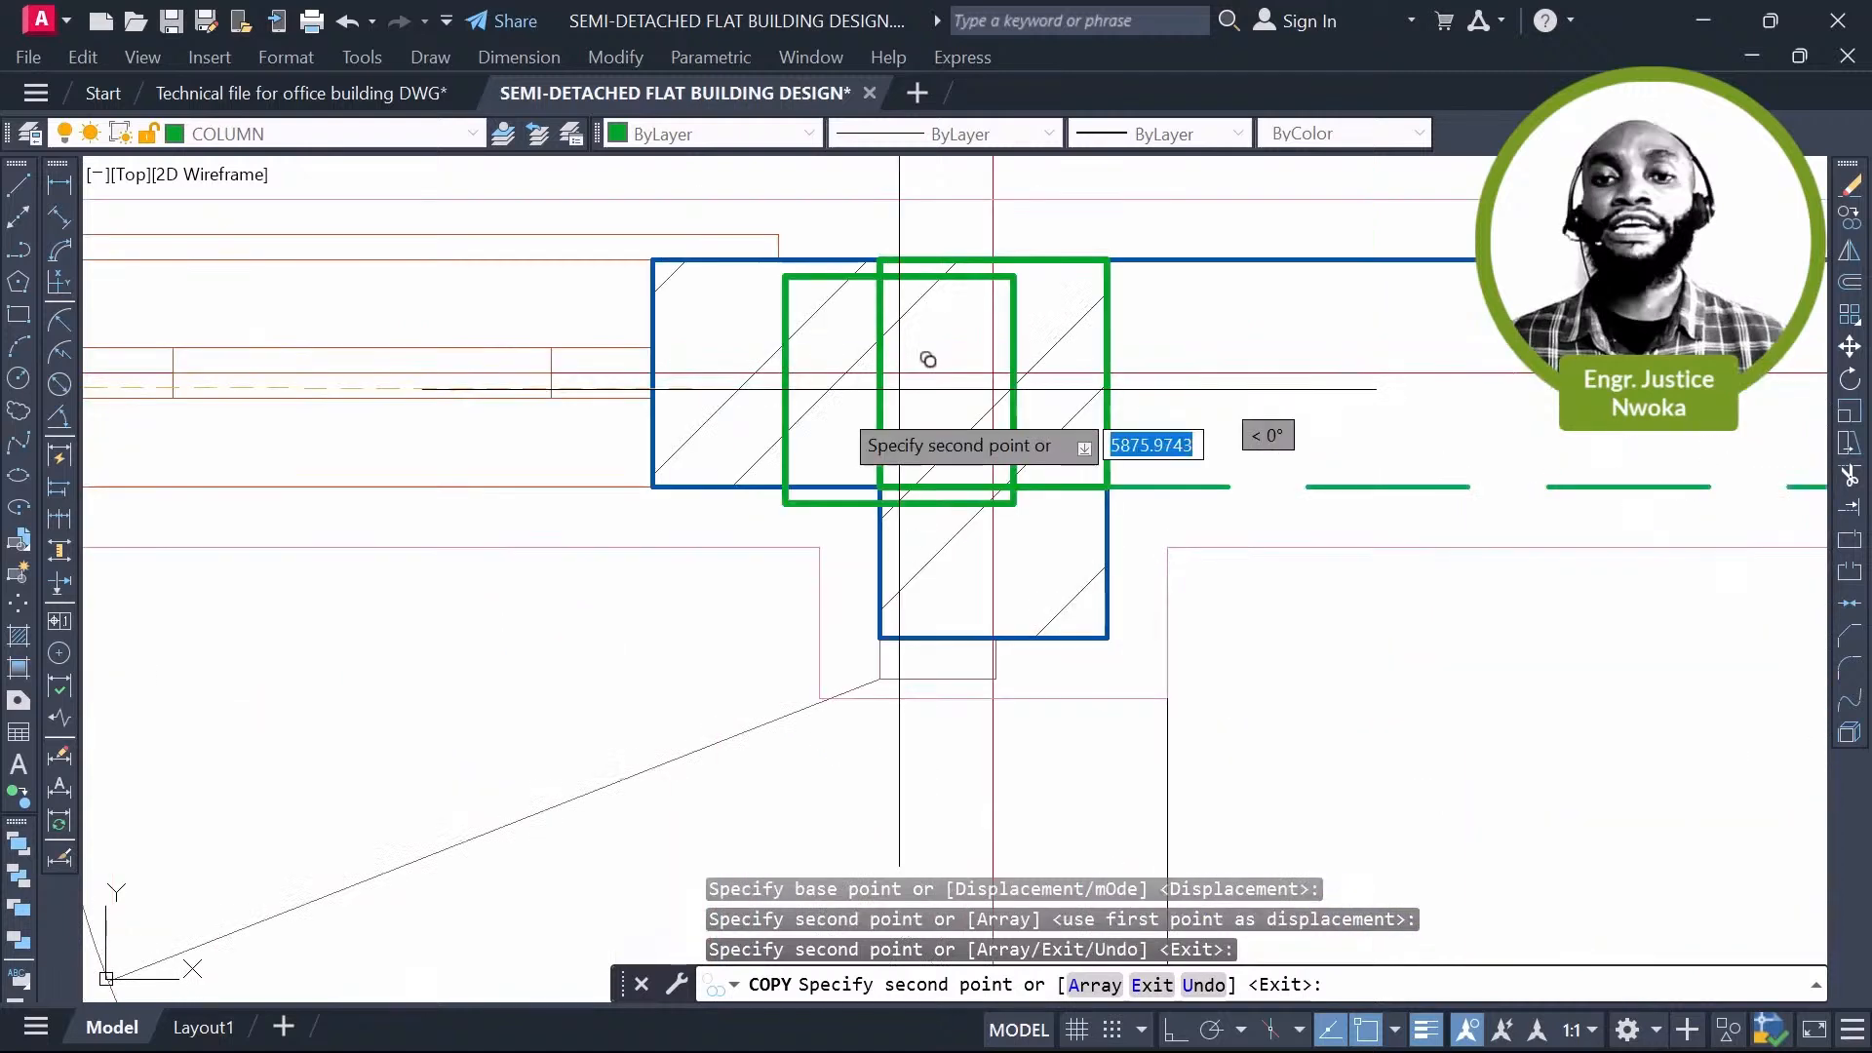
pyautogui.scroll(-5, 1317, 386)
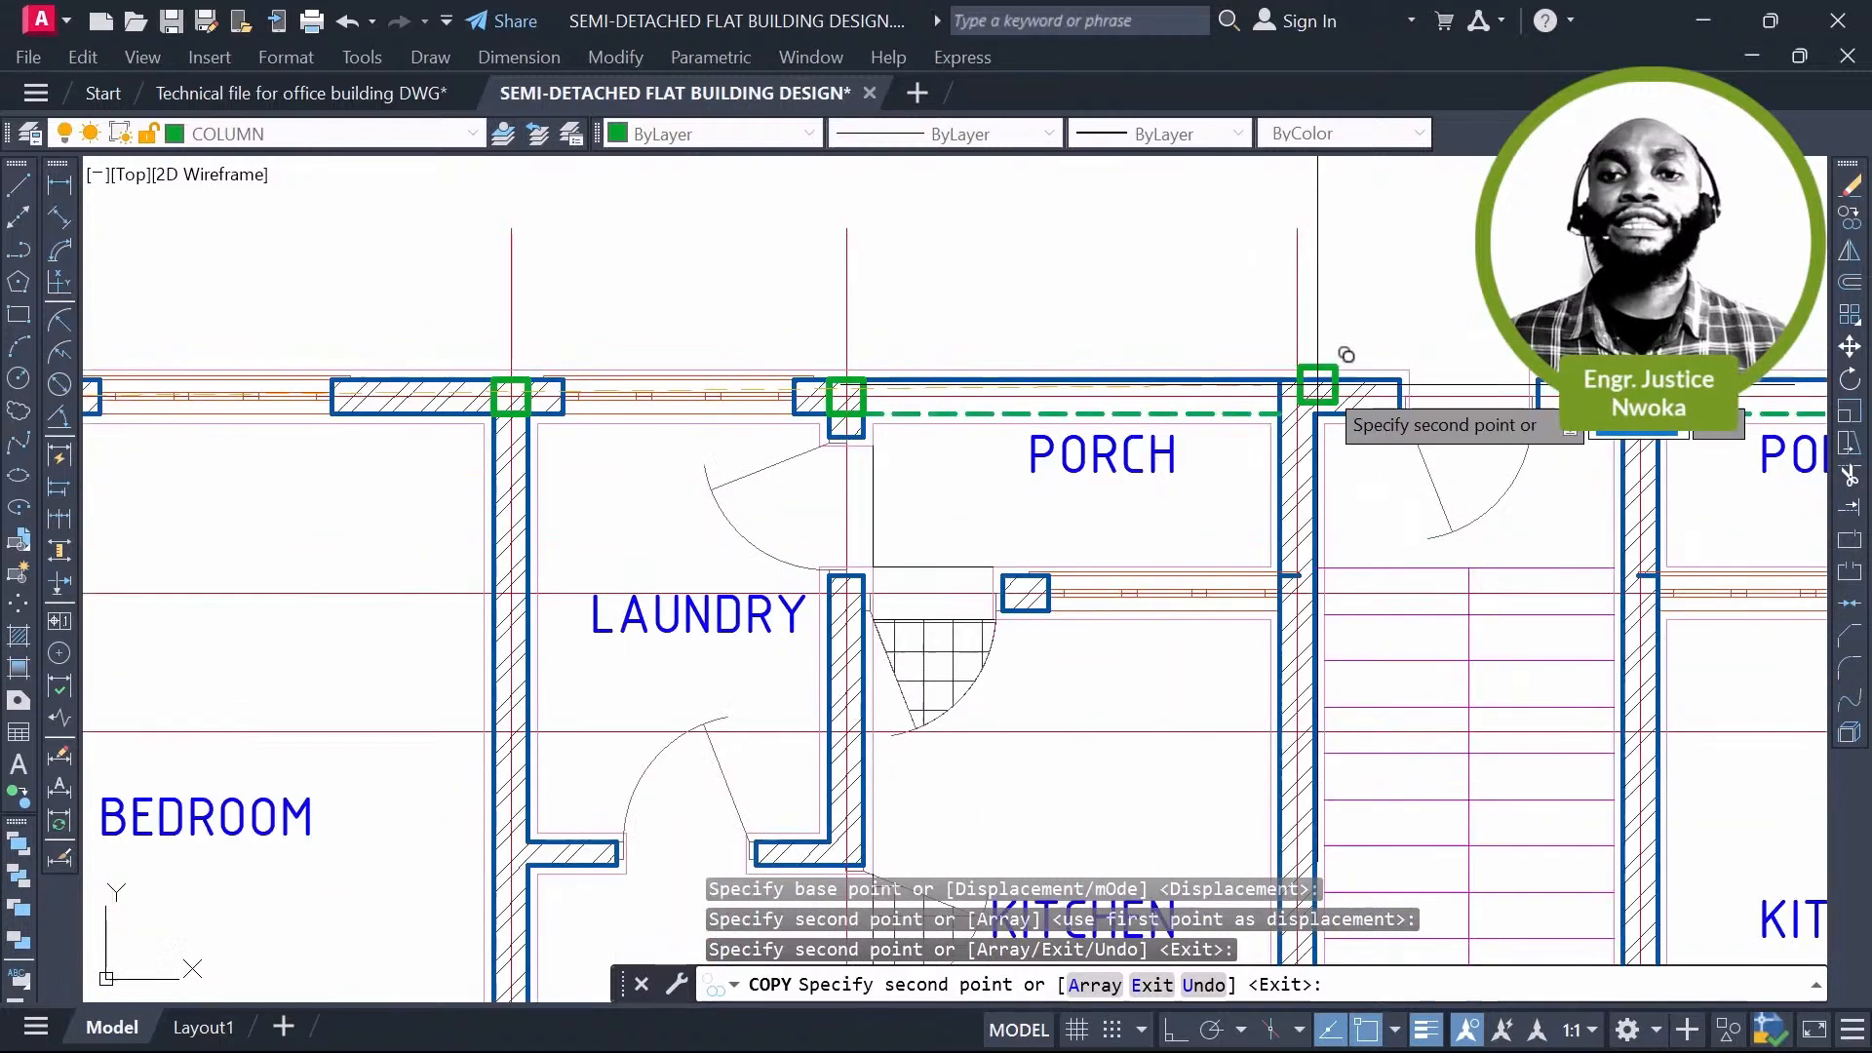
# Step: Place column copies at the grid intersections where the two staircase walls meet the top exterior wall
pyautogui.moveTo(1318, 385); pyautogui.dragTo(1099, 398, button='middle')
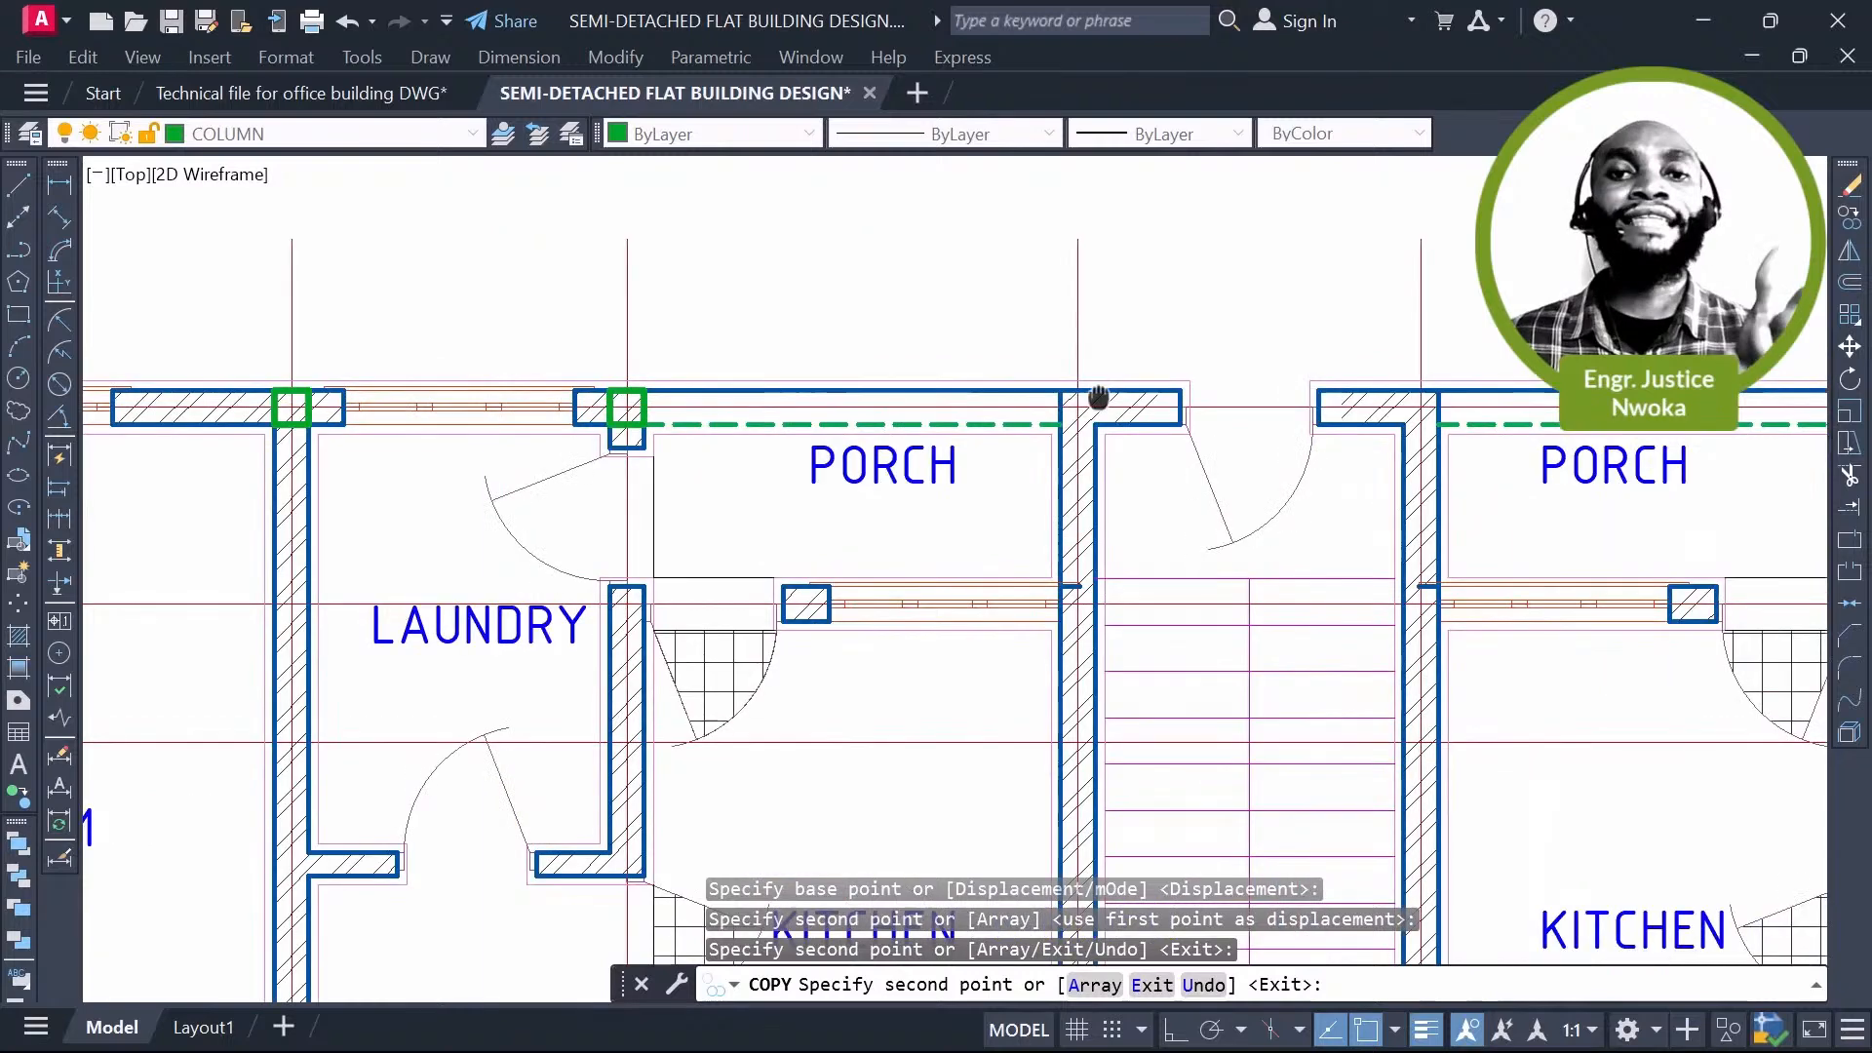
pyautogui.scroll(8, 1099, 398)
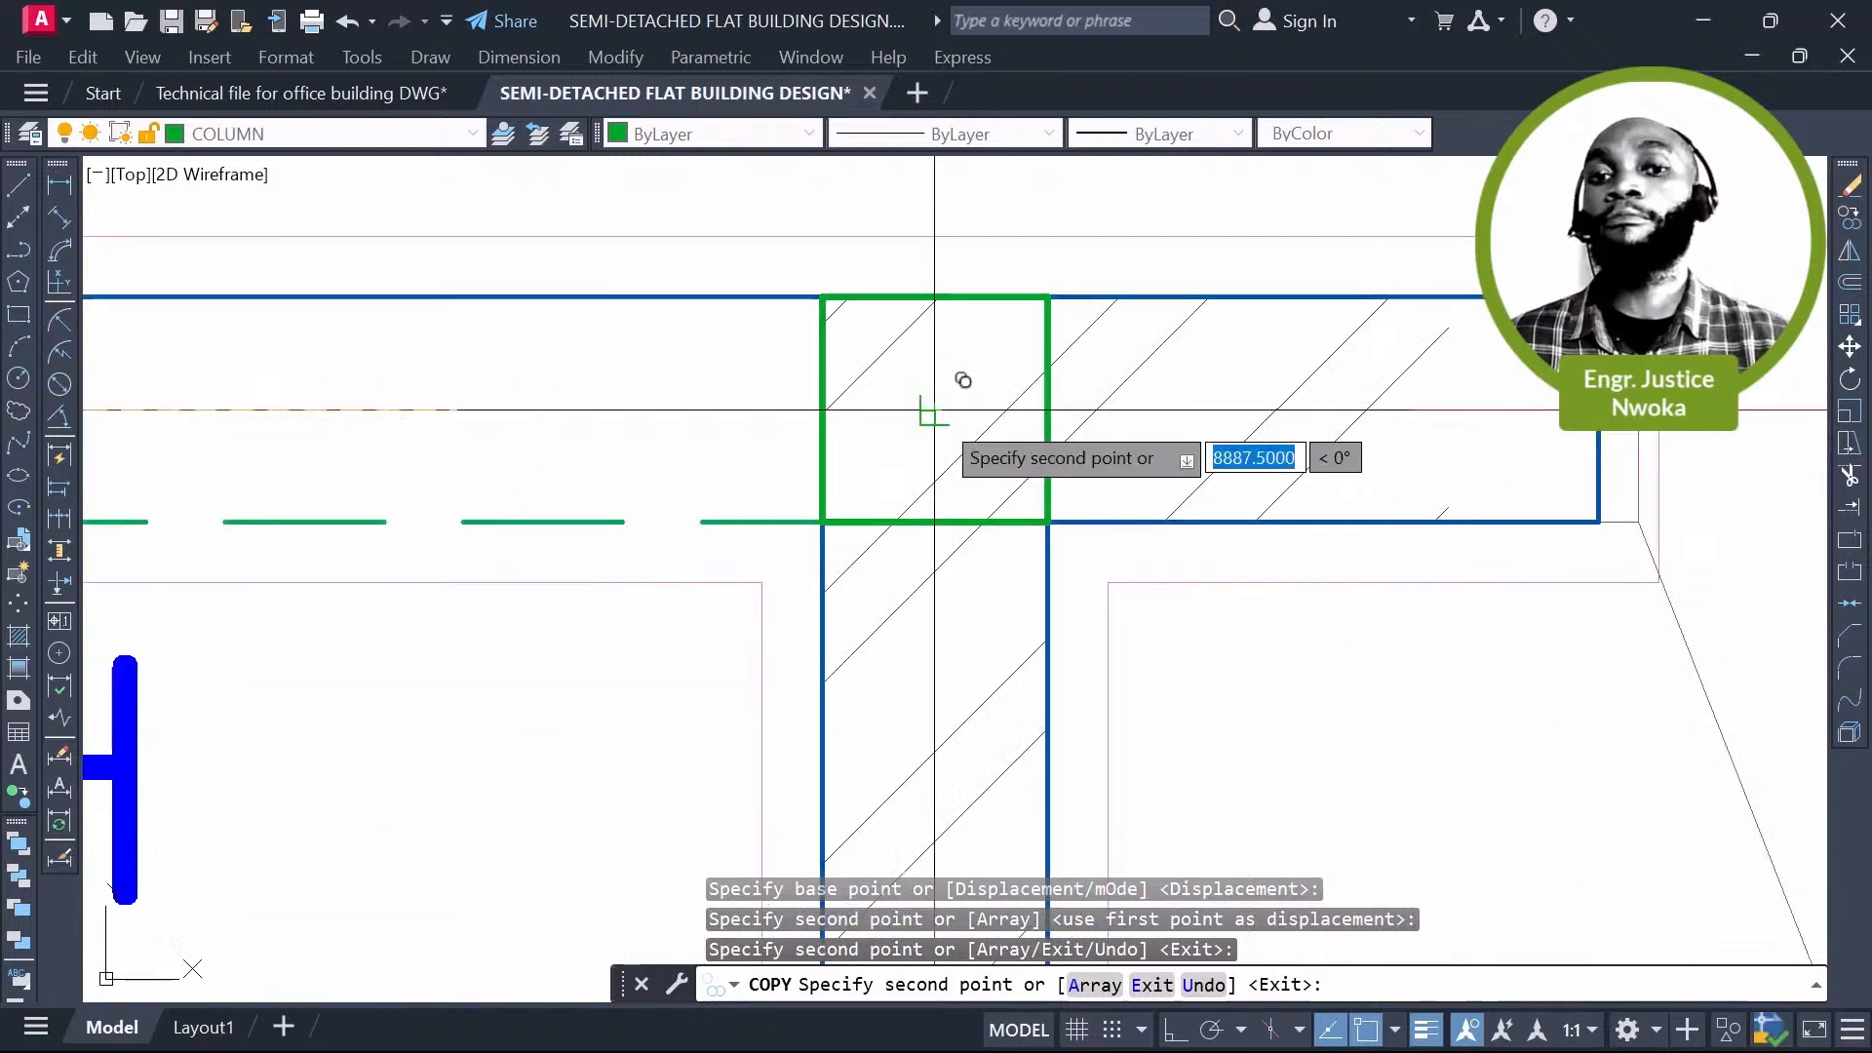
pyautogui.scroll(-4, 934, 410)
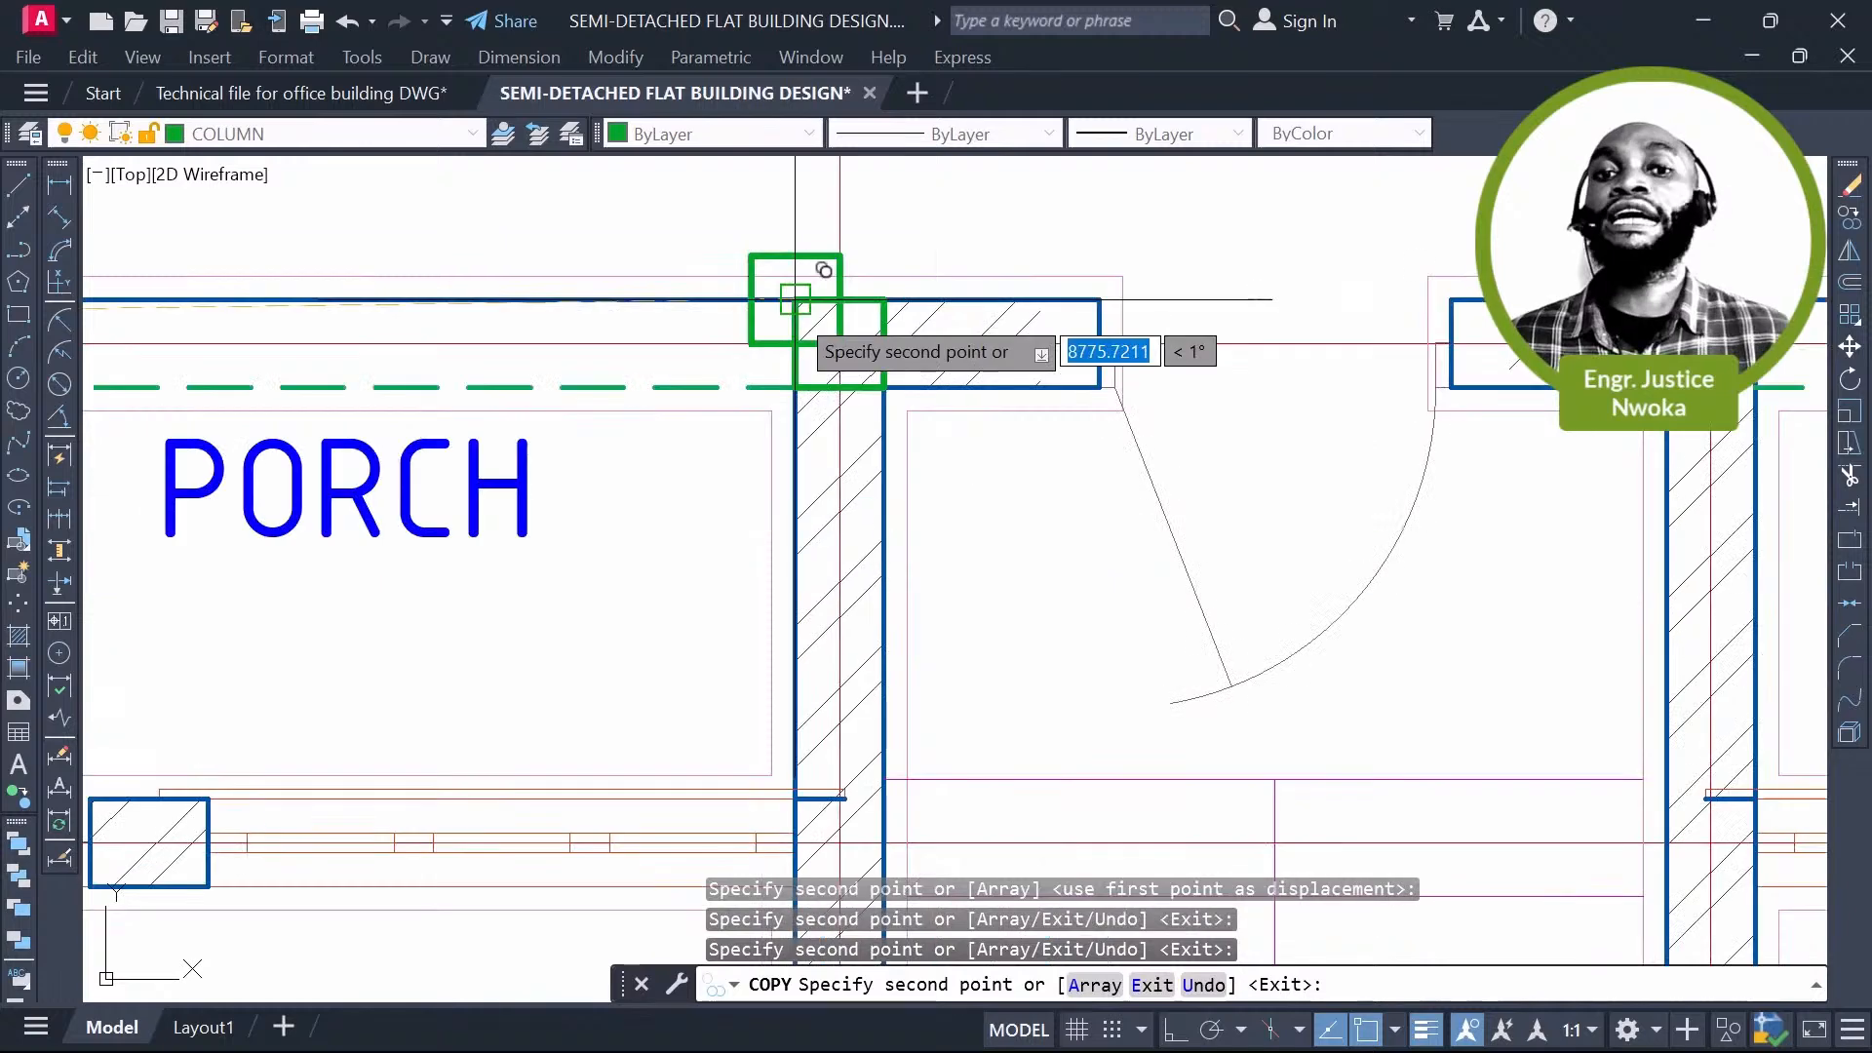
pyautogui.scroll(10, 795, 299)
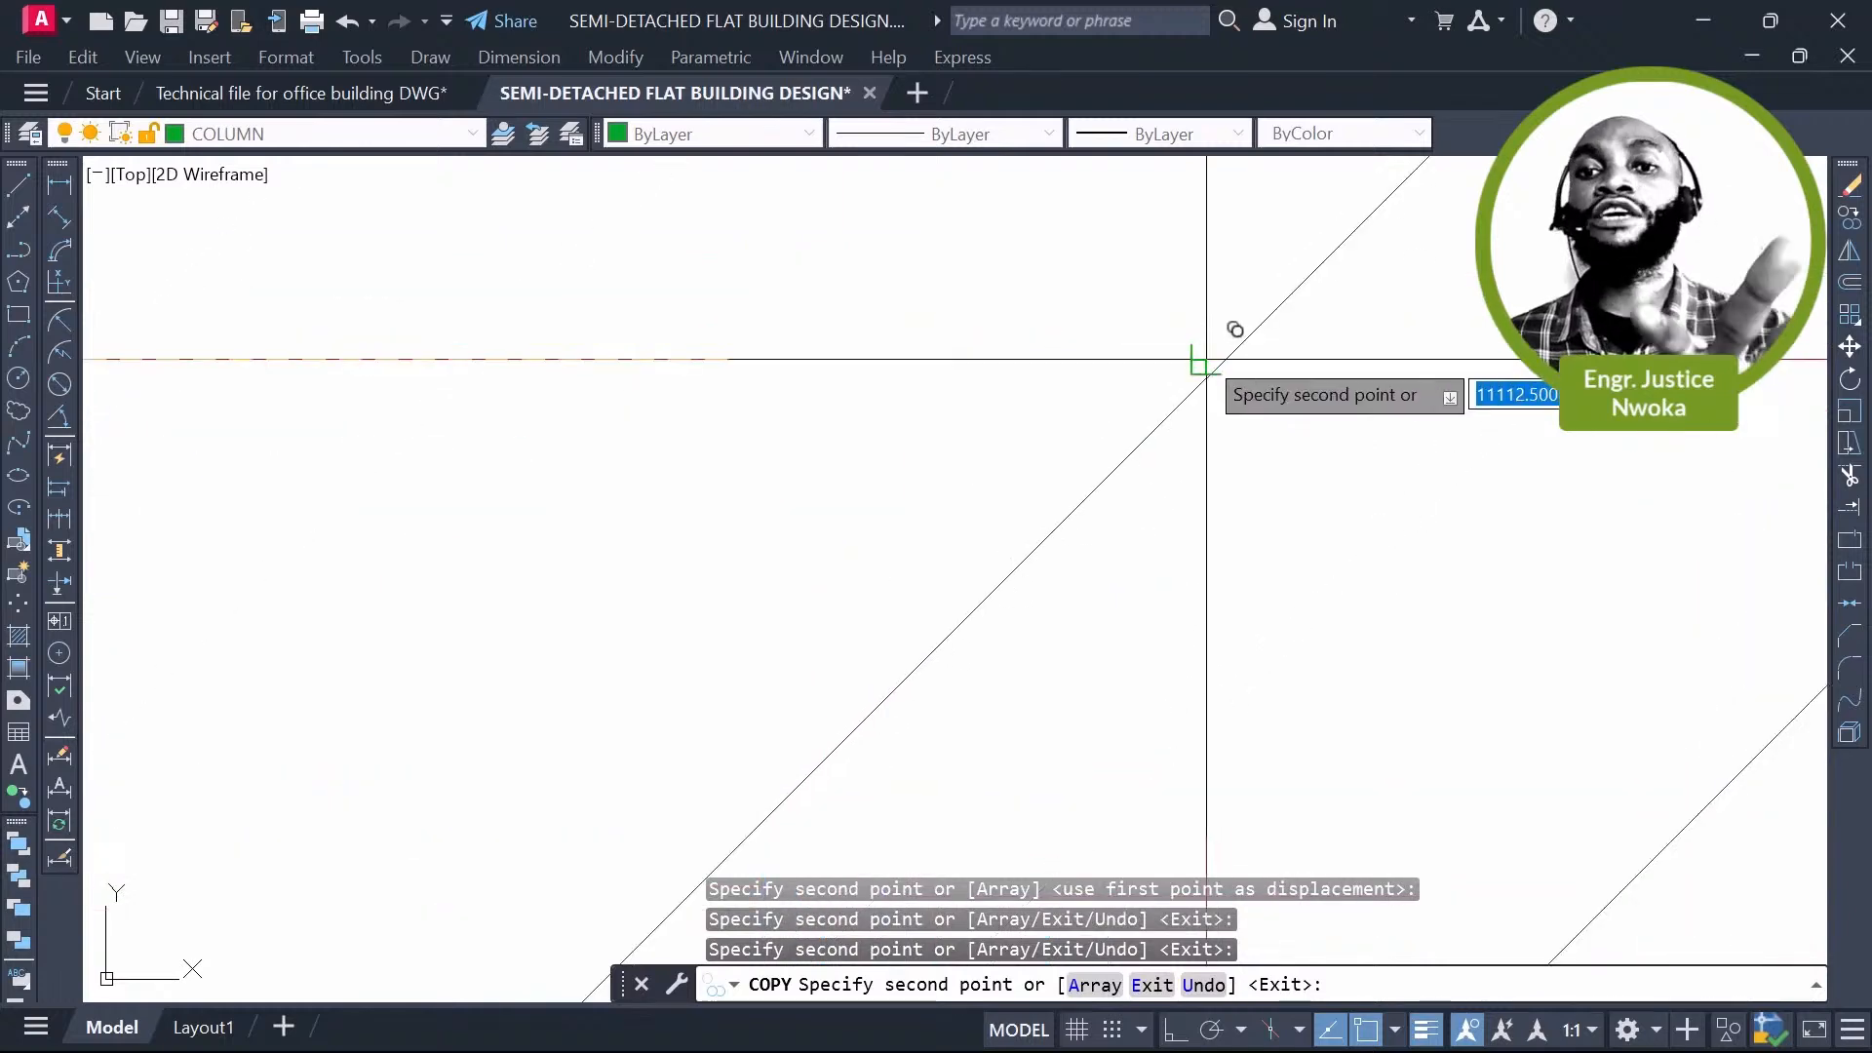
pyautogui.scroll(-10, 822, 335)
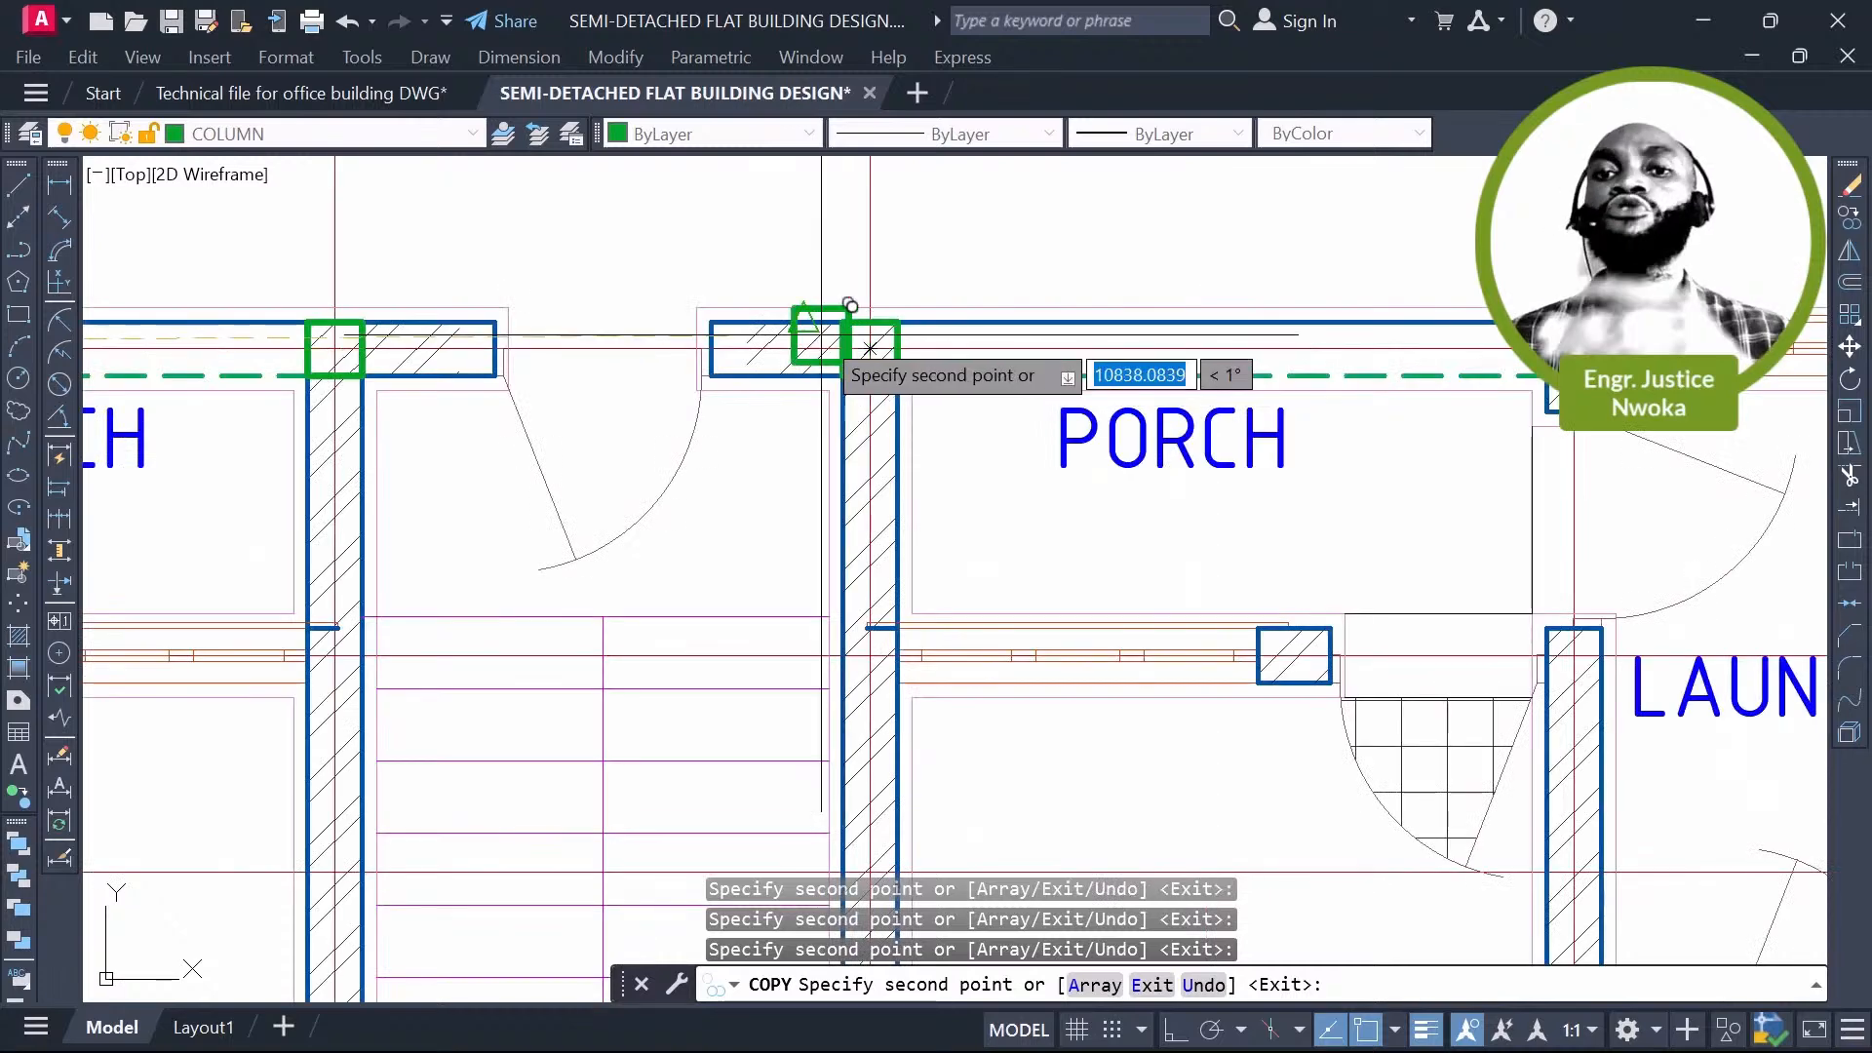
# Step: Place column copies at the mirrored flat's porch-laundry and laundry-bedroom wall junctions and at its far exterior corner
pyautogui.scroll(-4, 870, 348)
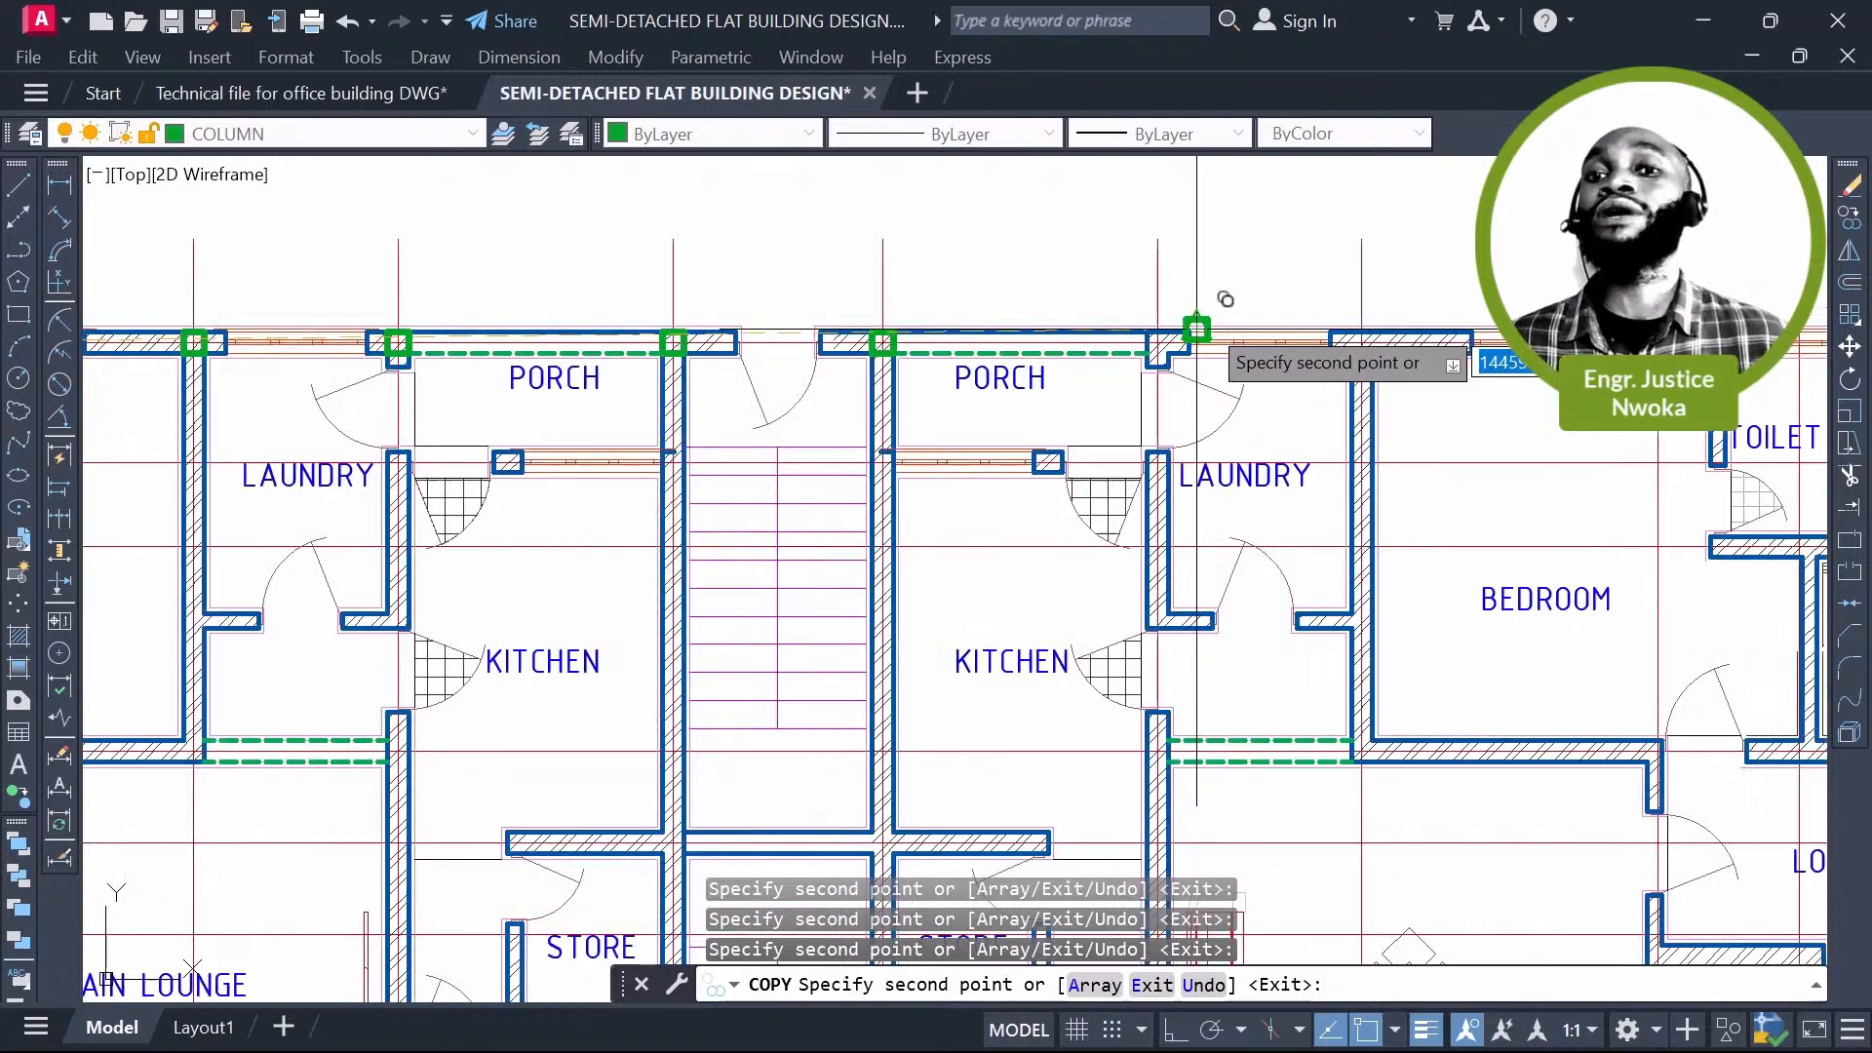
pyautogui.scroll(4, 1196, 329)
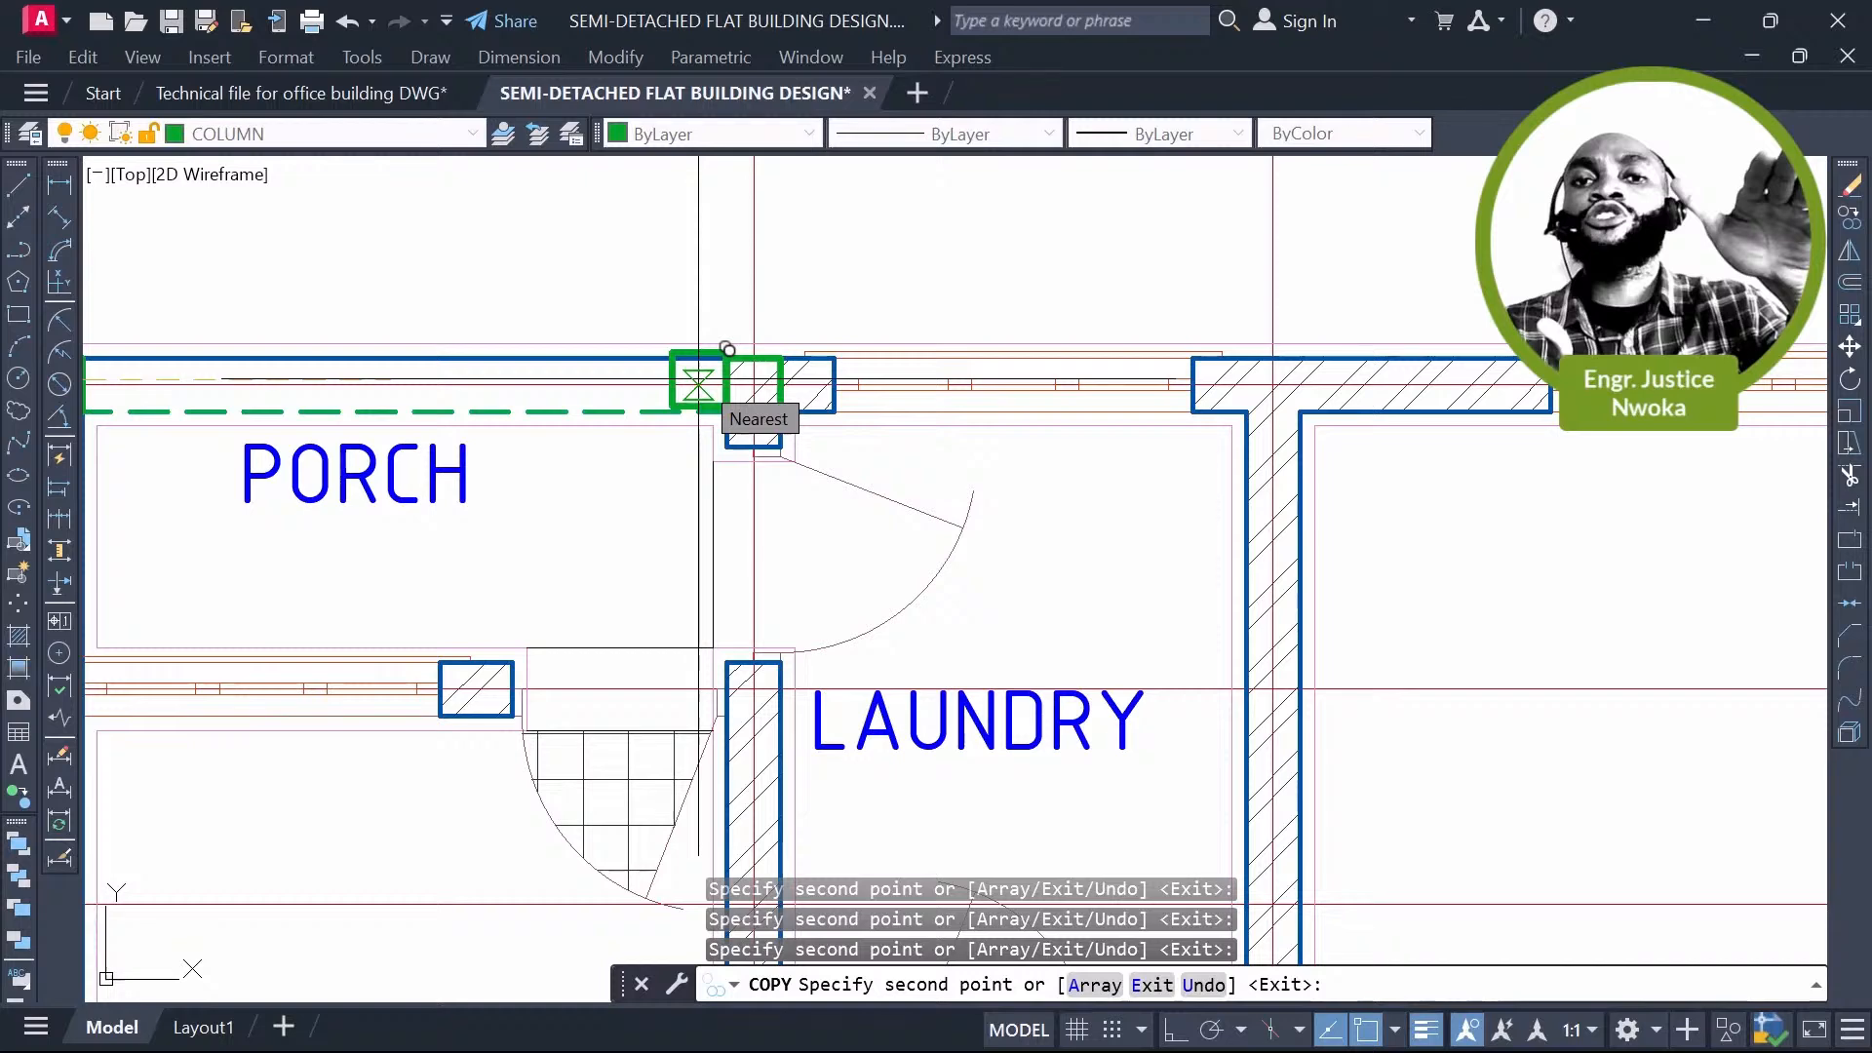
pyautogui.scroll(-4, 727, 348)
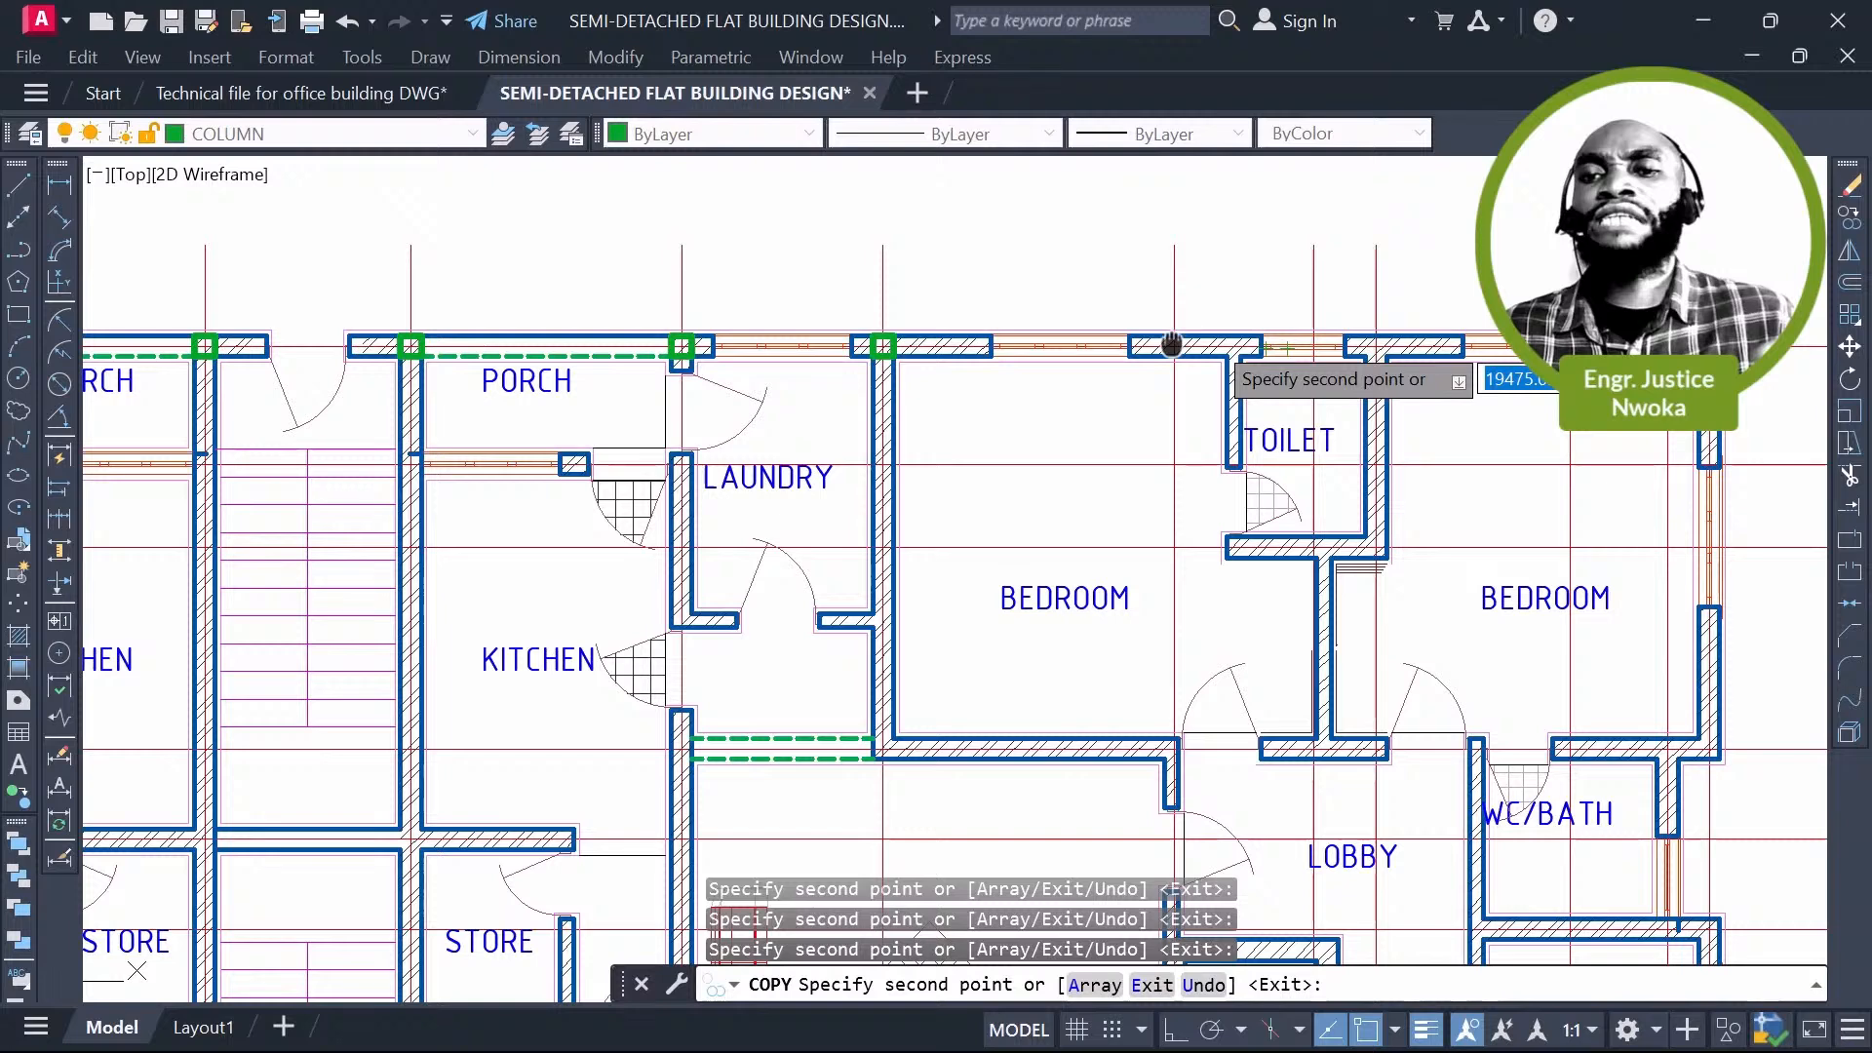
pyautogui.moveTo(1562, 315); pyautogui.dragTo(1441, 315, button='middle')
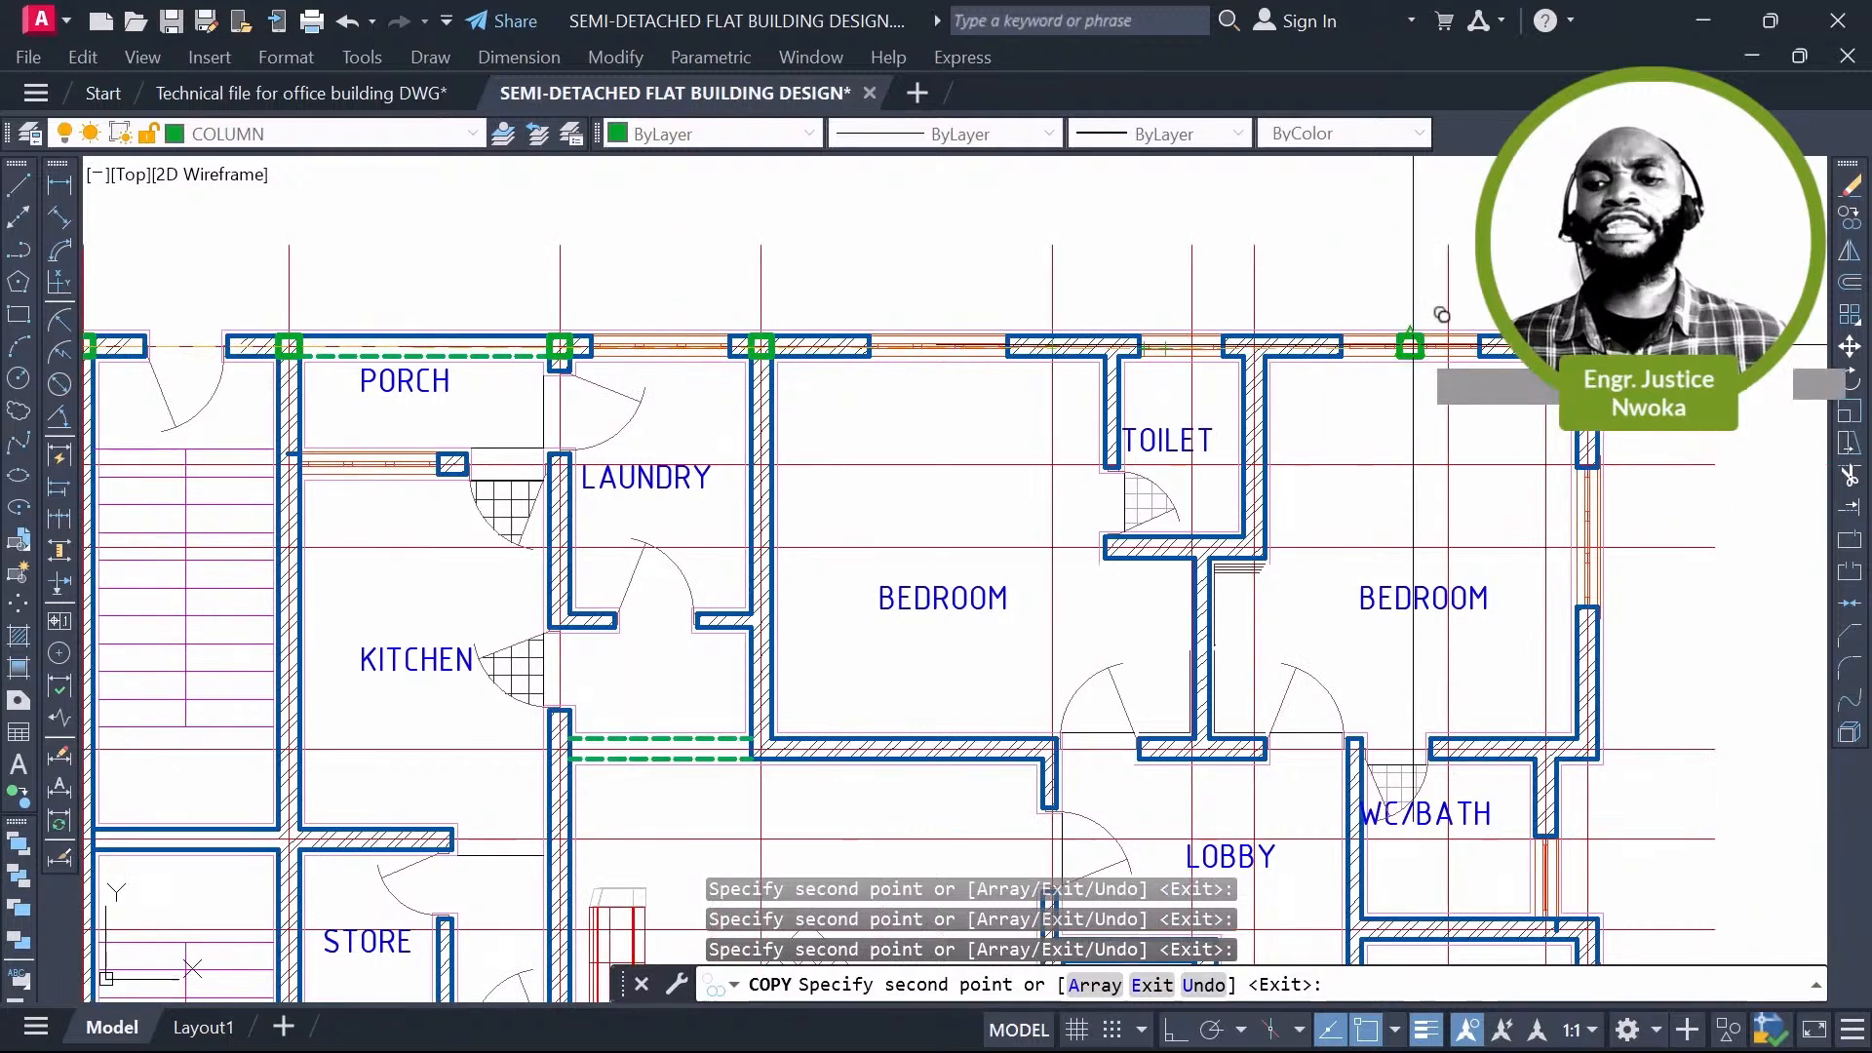
pyautogui.moveTo(1413, 344); pyautogui.dragTo(1257, 352, button='middle')
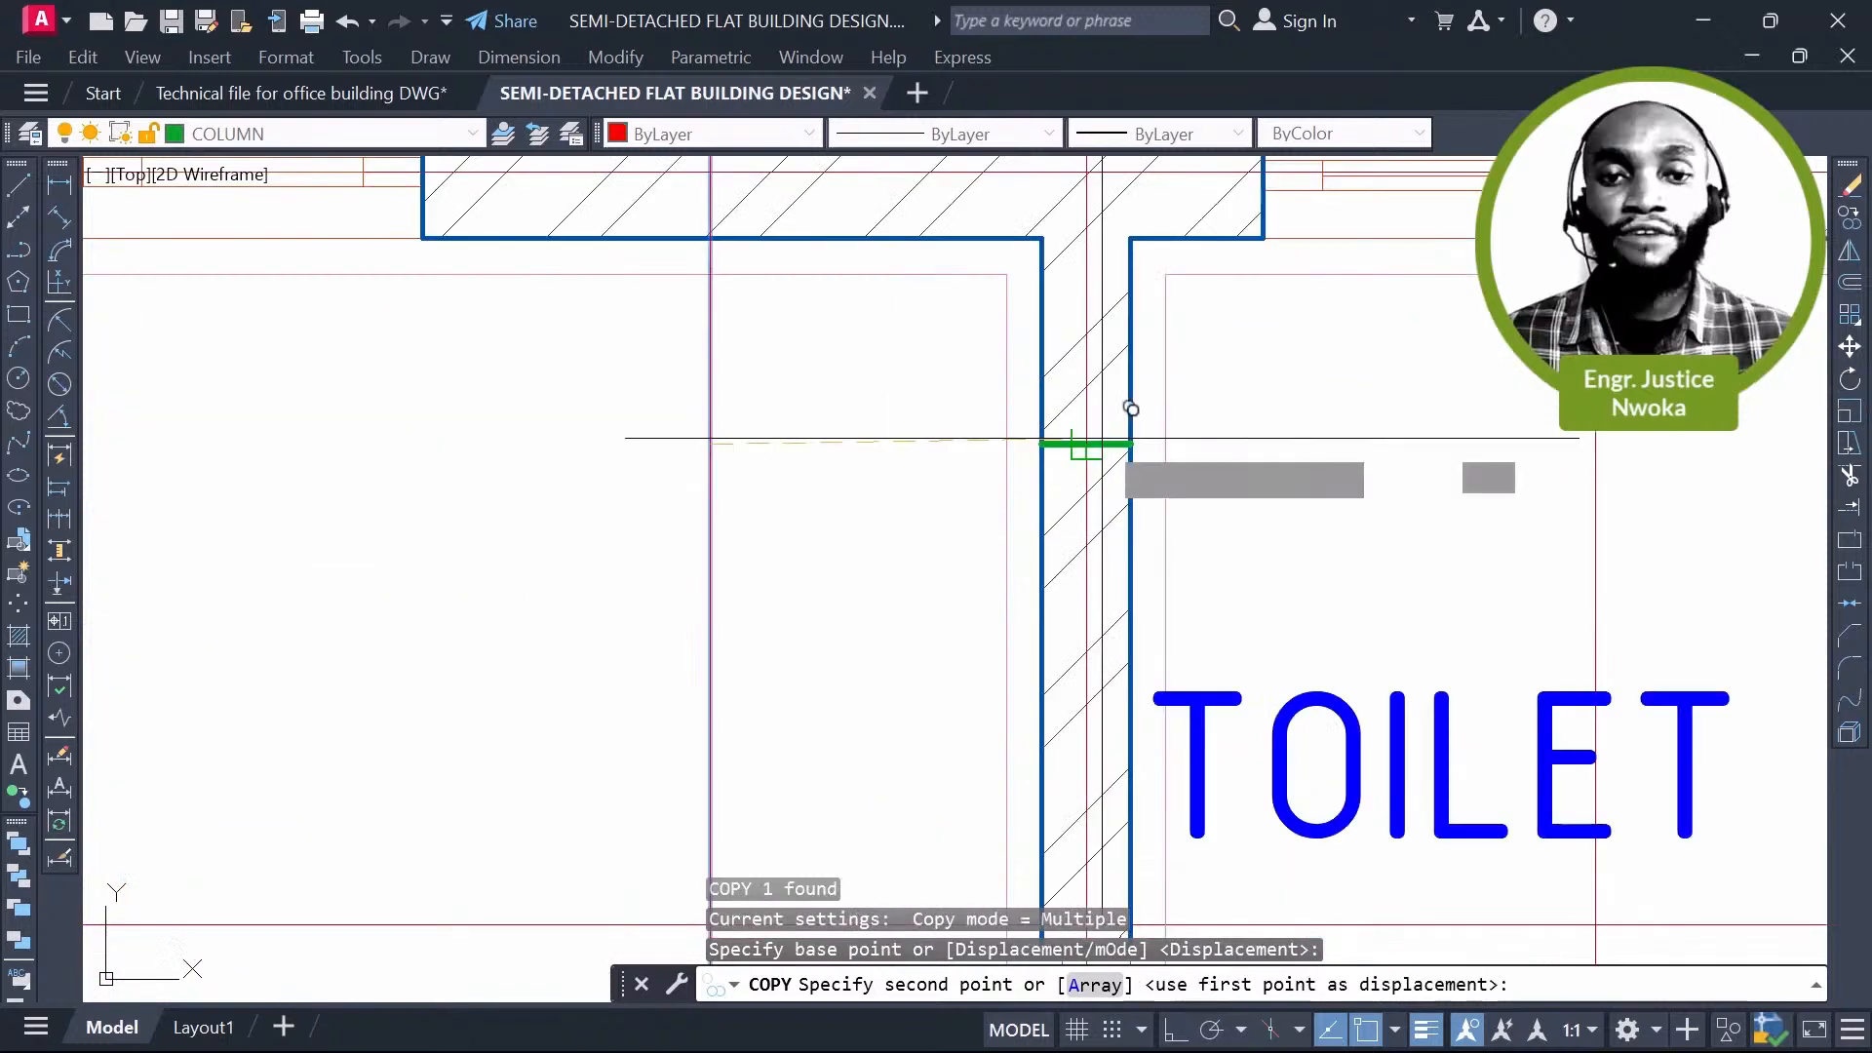
# Step: Copy the vertical grid line to the midpoint of the short line across the mirrored flat's thin toilet wall
pyautogui.click(1102, 438)
pyautogui.press('Escape')
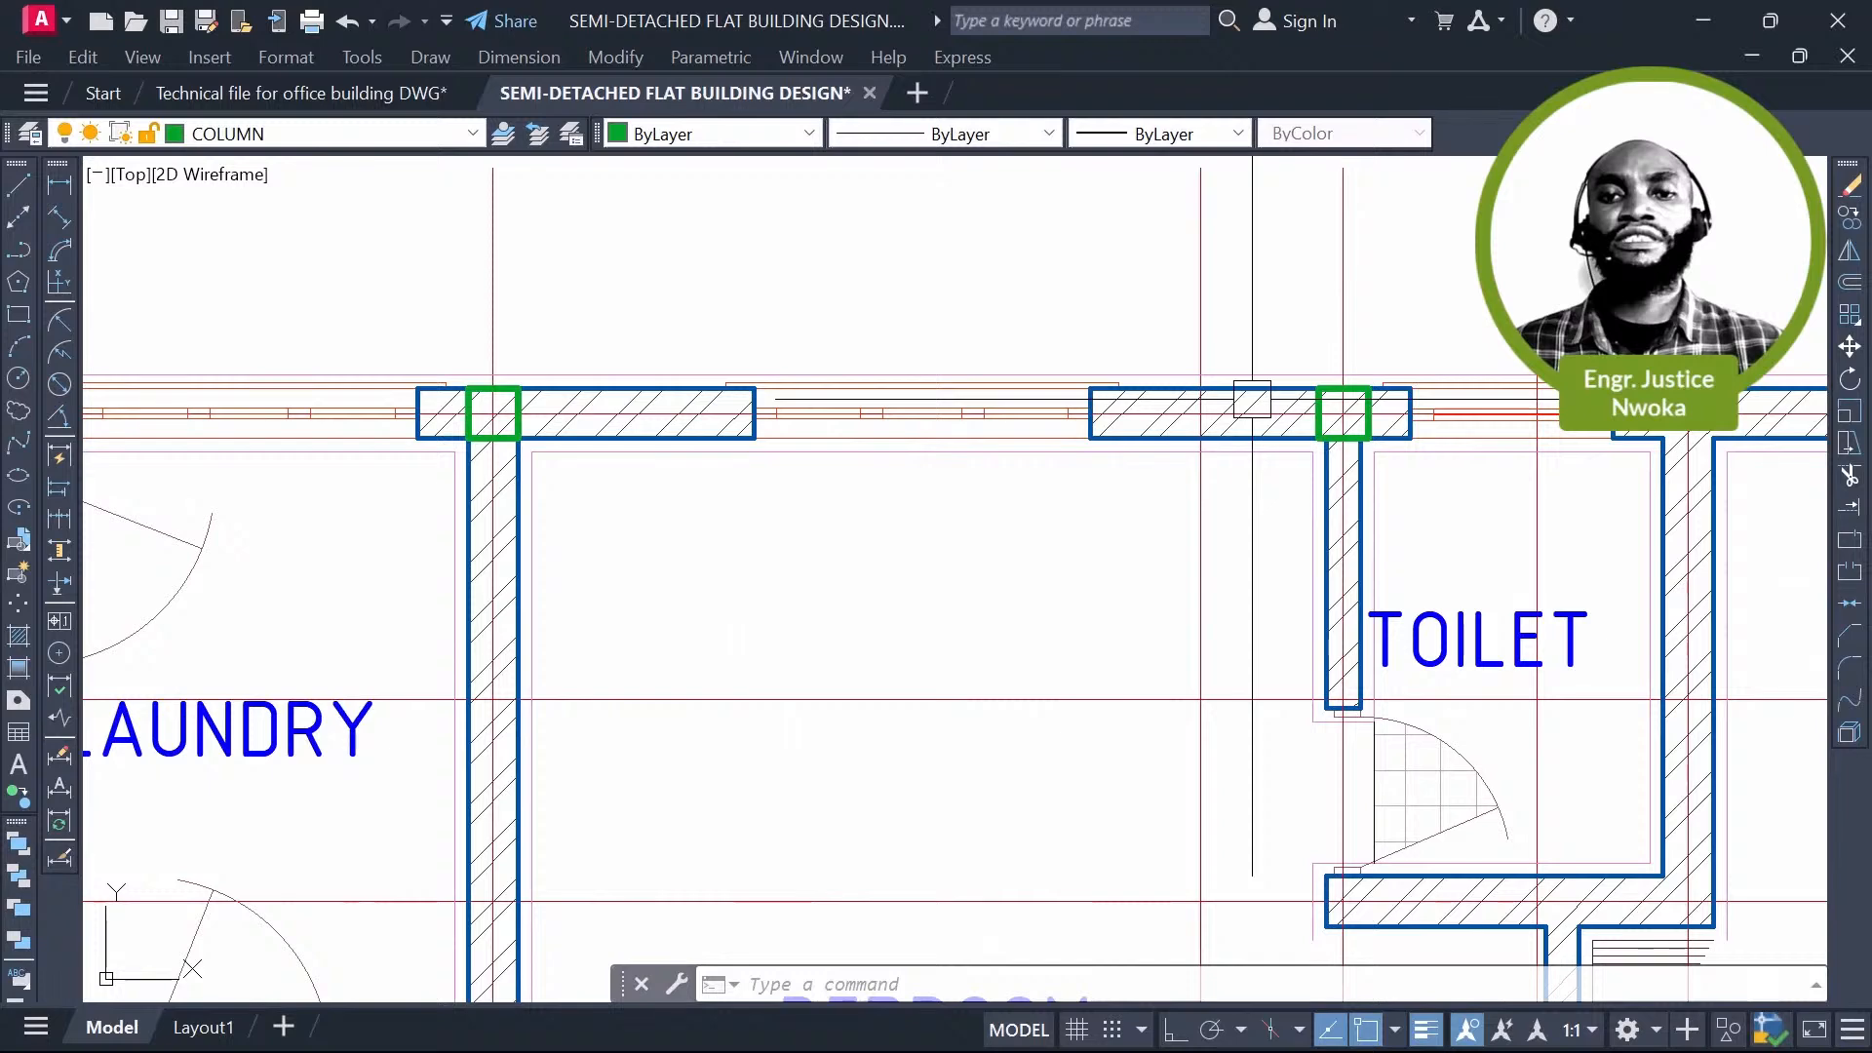
# Step: Continue the linear dimension with DIMCONTINUE through the columns along the top exterior wall to the opposite corner column
pyautogui.scroll(-2, 1011, 635)
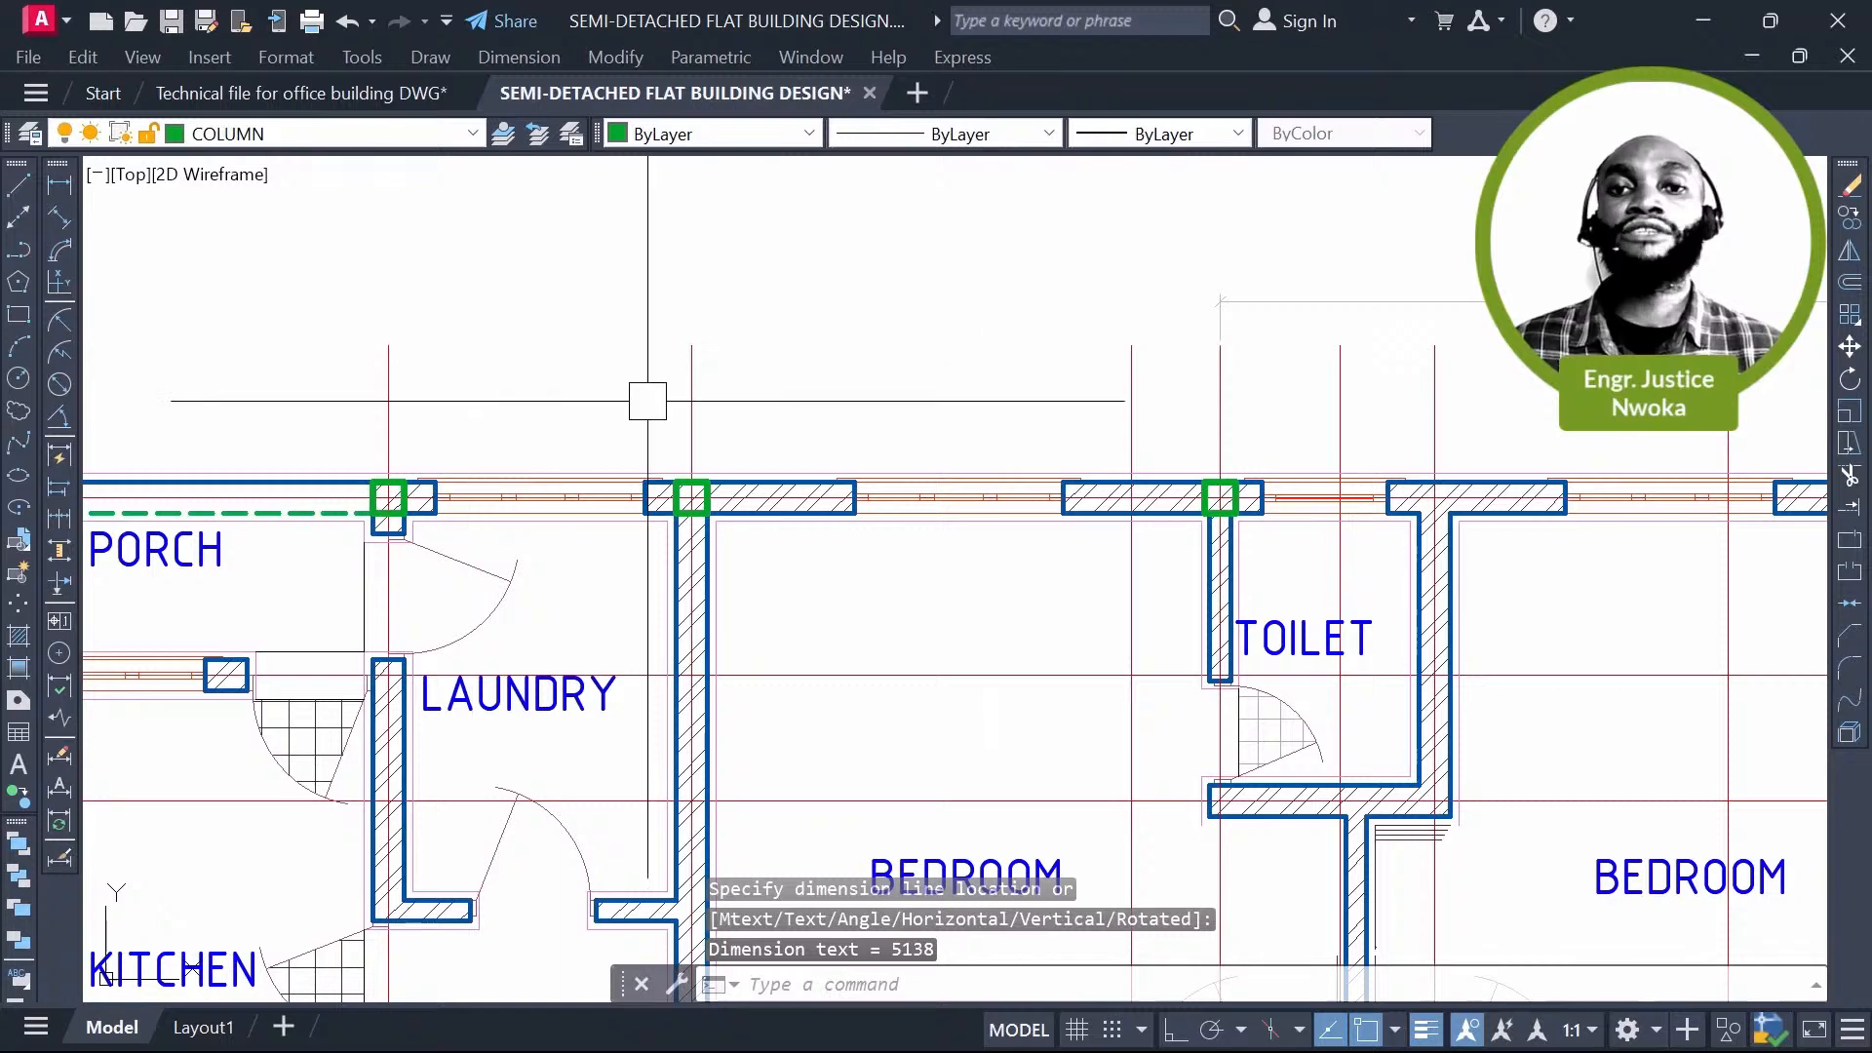
pyautogui.write('DIMCONT')
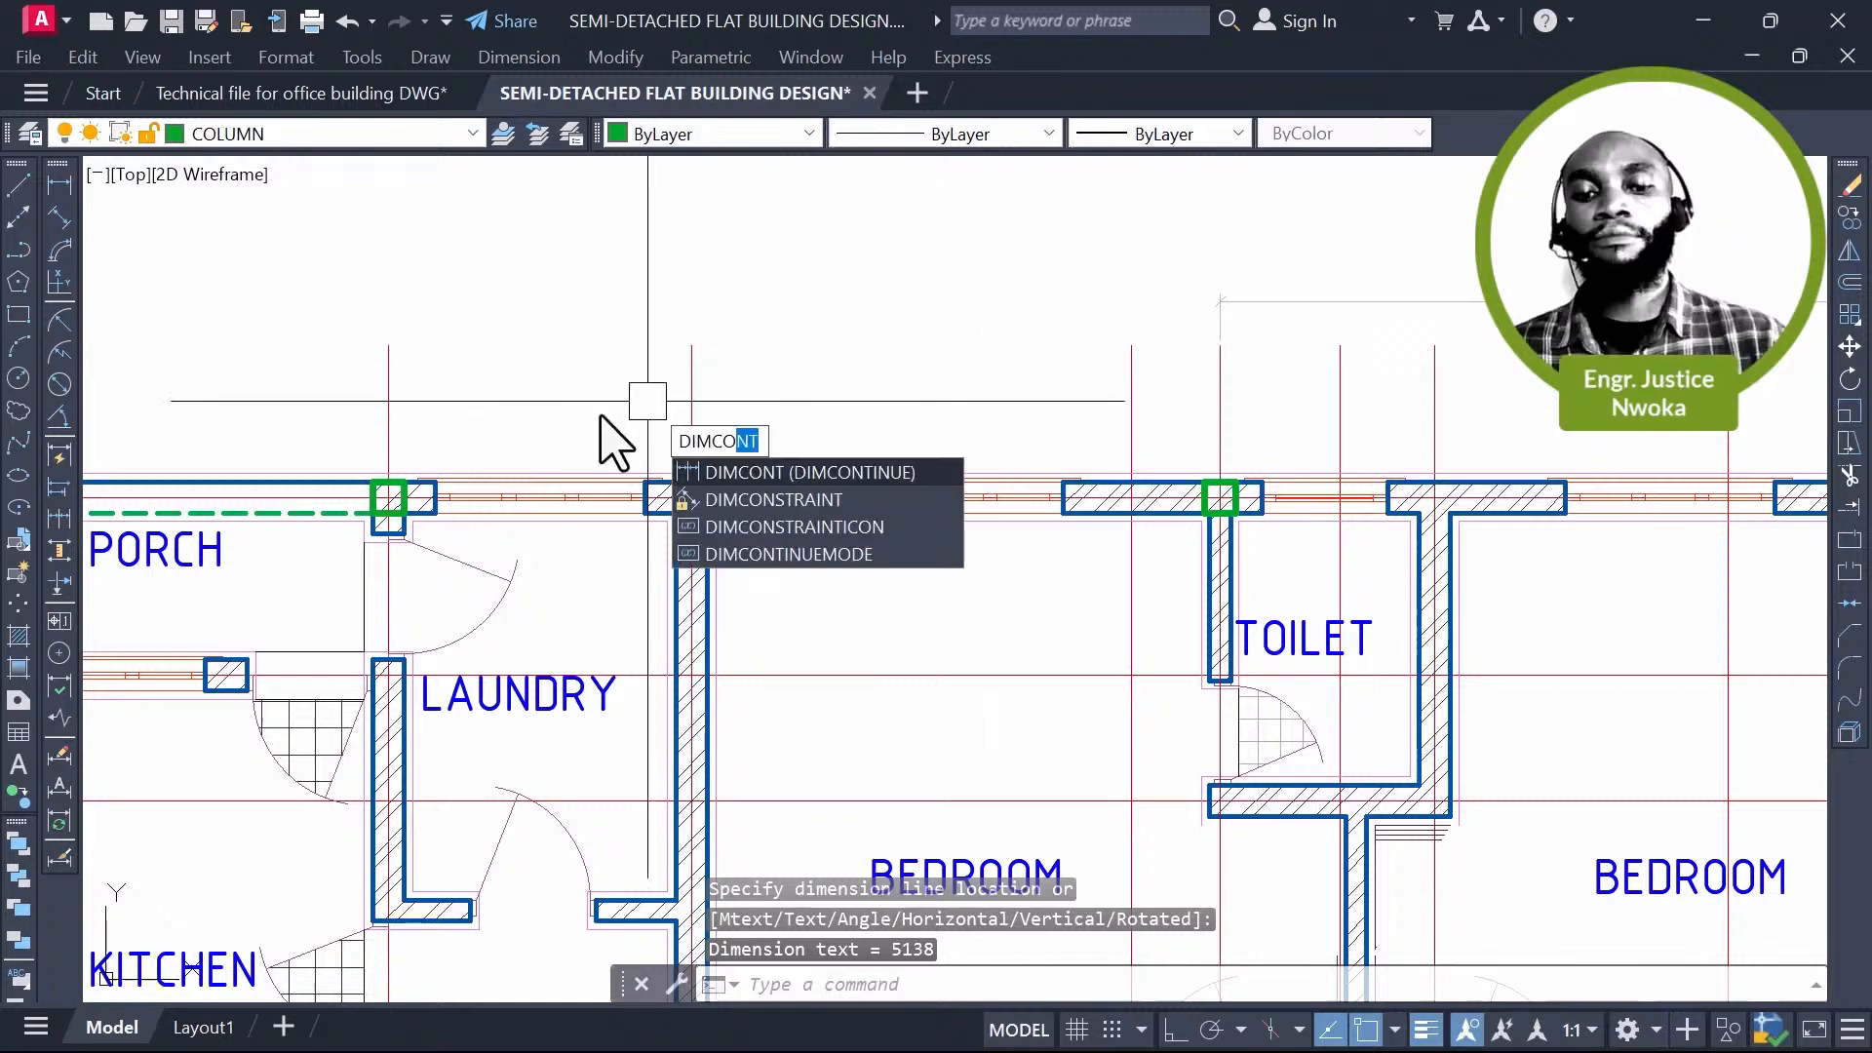
pyautogui.press('Return')
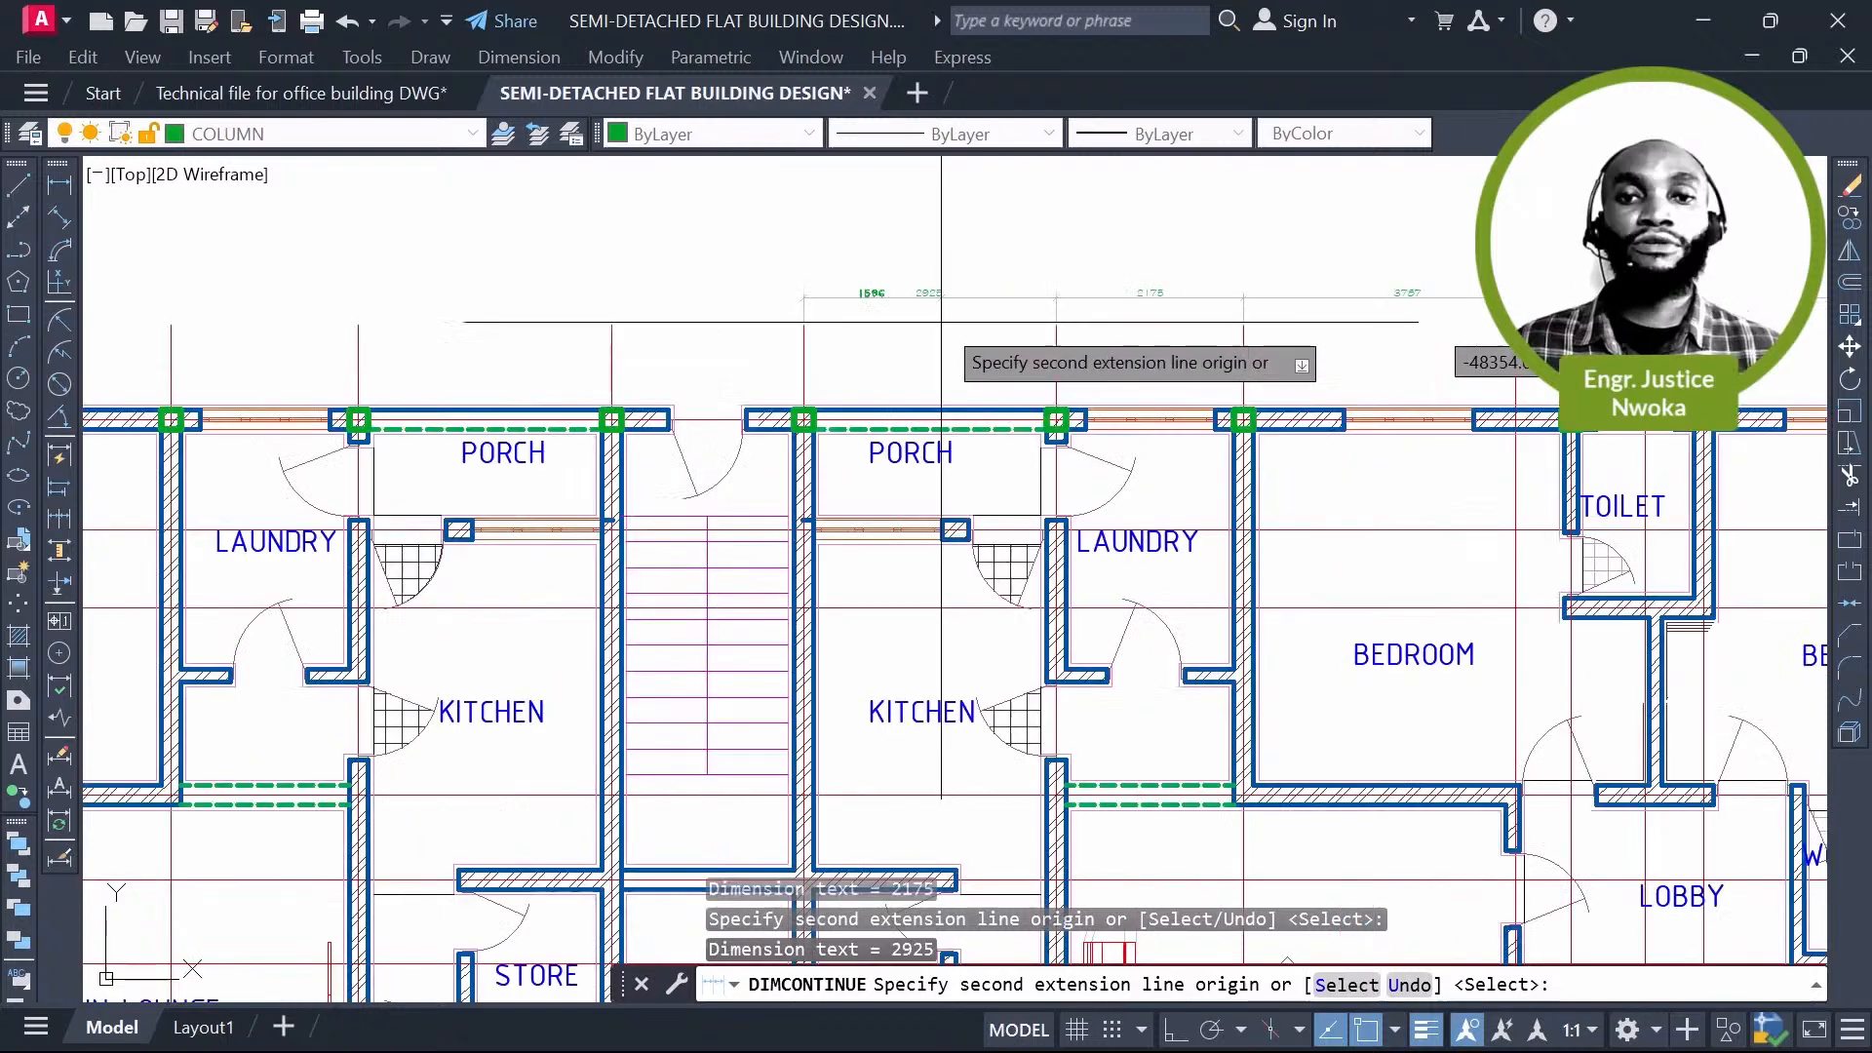
pyautogui.moveTo(941, 322); pyautogui.dragTo(1125, 326, button='middle')
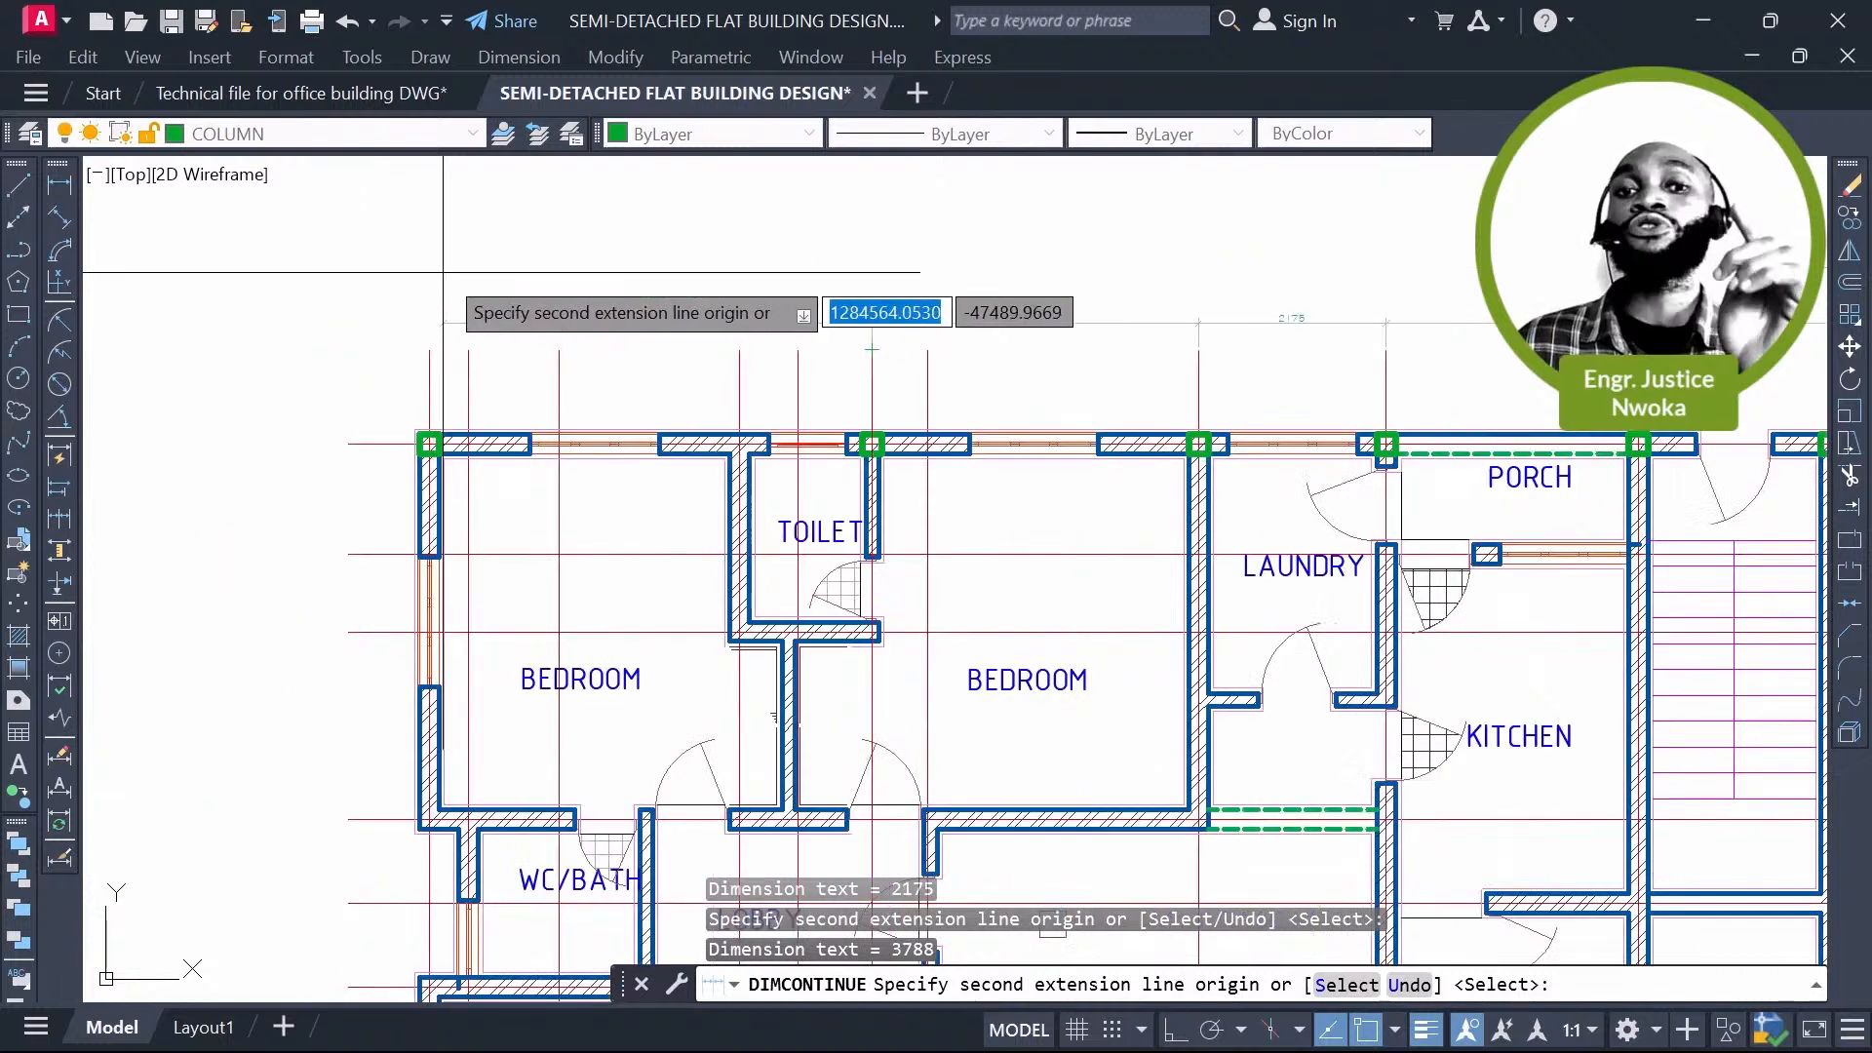
pyautogui.click(429, 350)
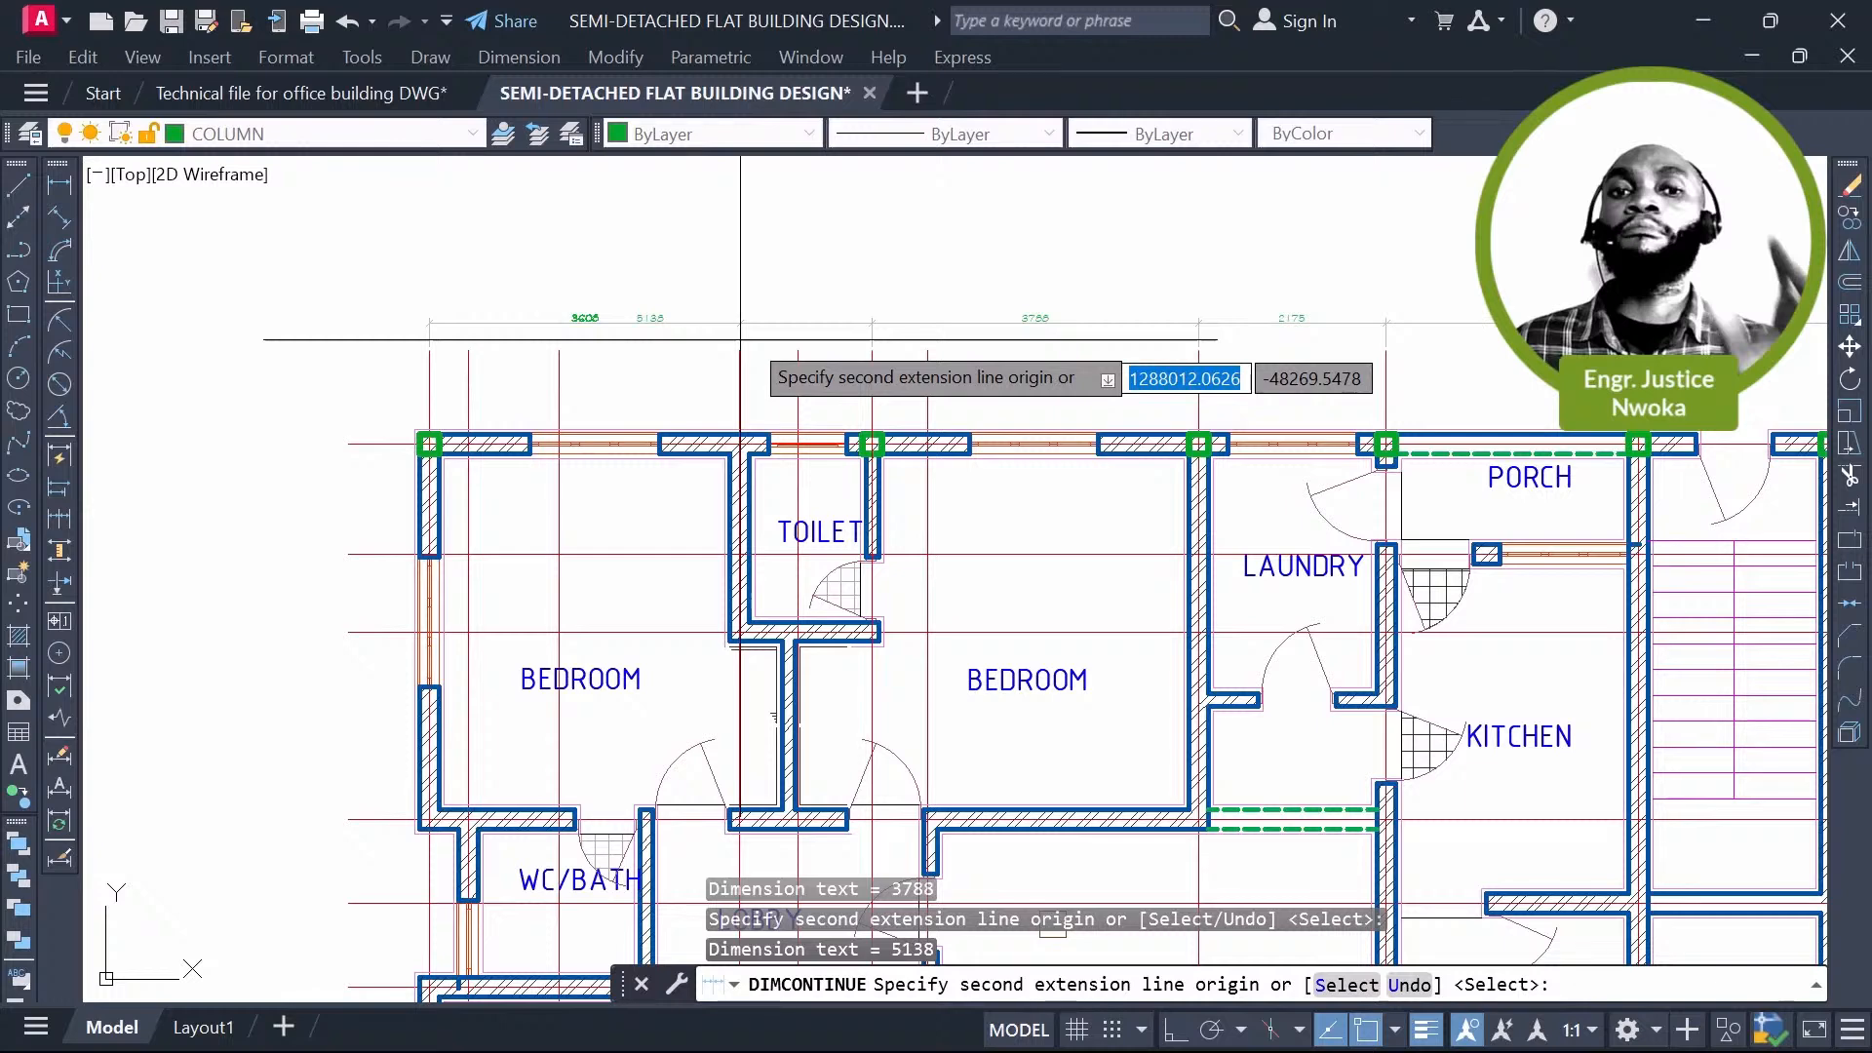
pyautogui.press('Escape')
# Step: Examine the spacing dimensions between the columns along the whole top exterior wall
pyautogui.scroll(2, 653, 324)
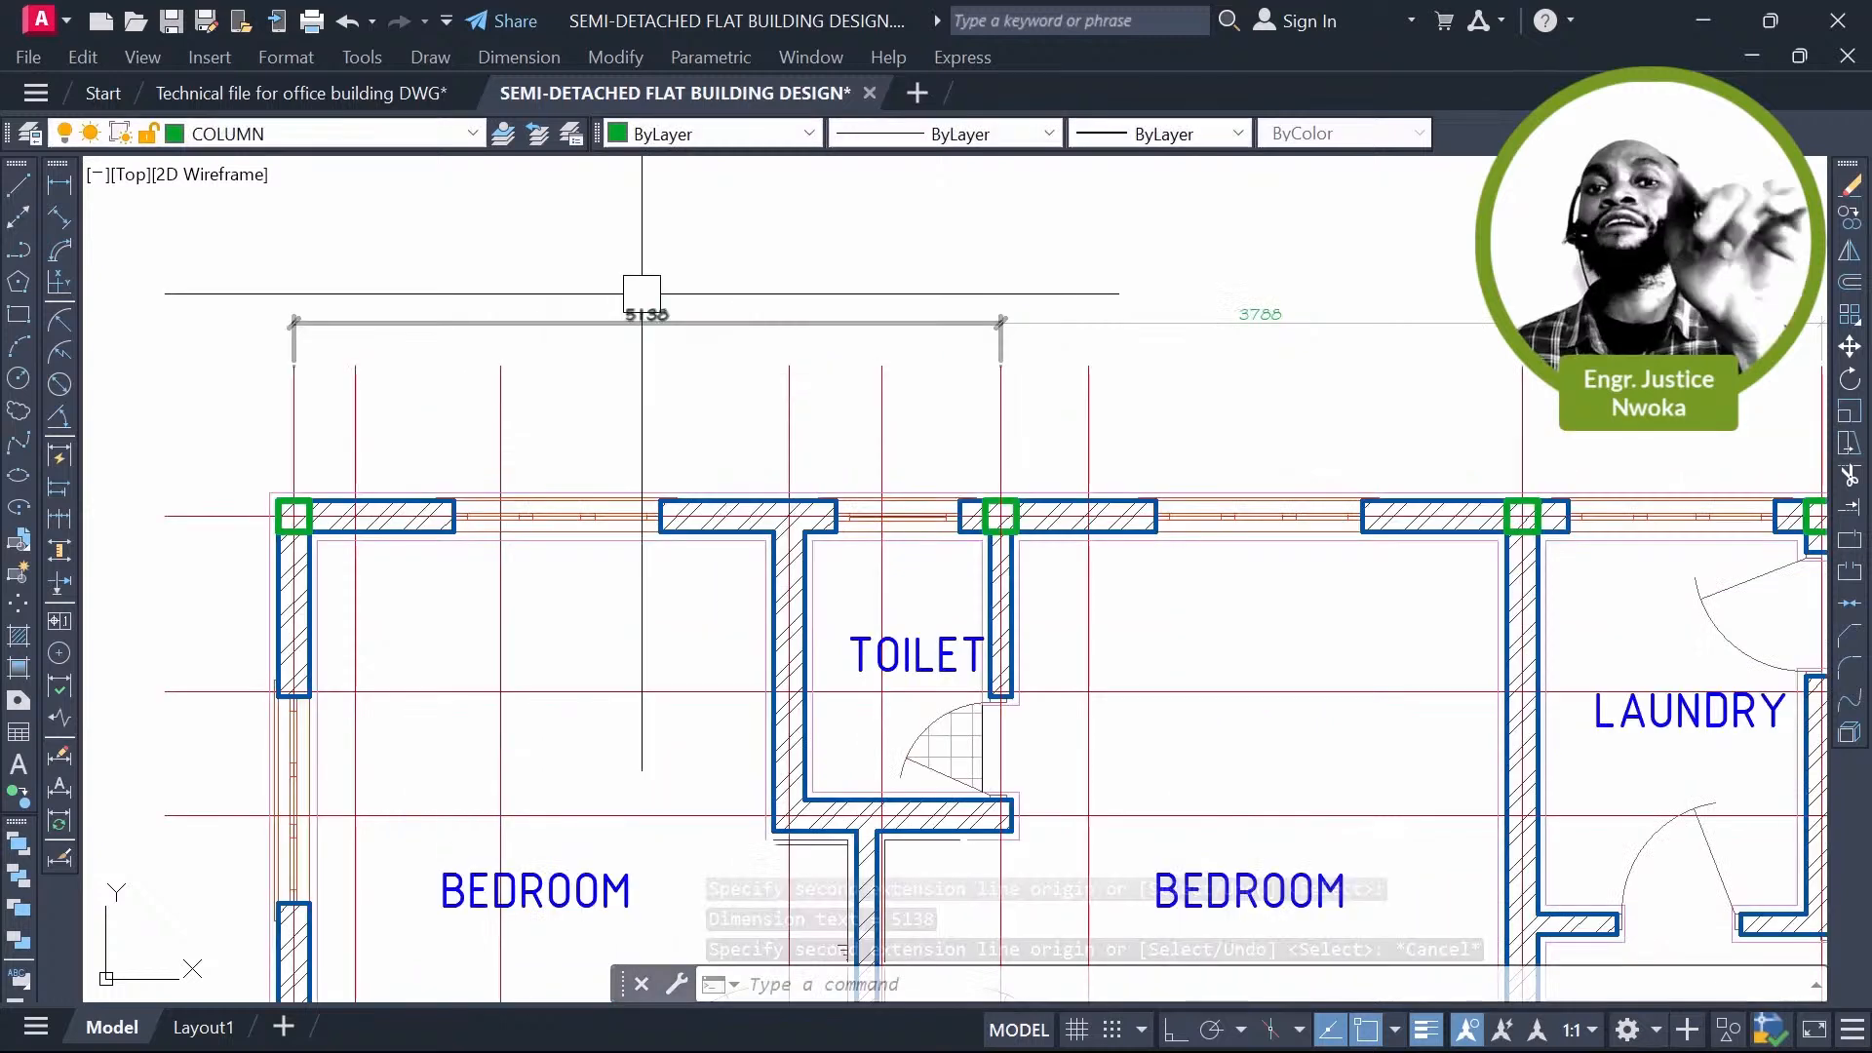
pyautogui.scroll(-2, 624, 312)
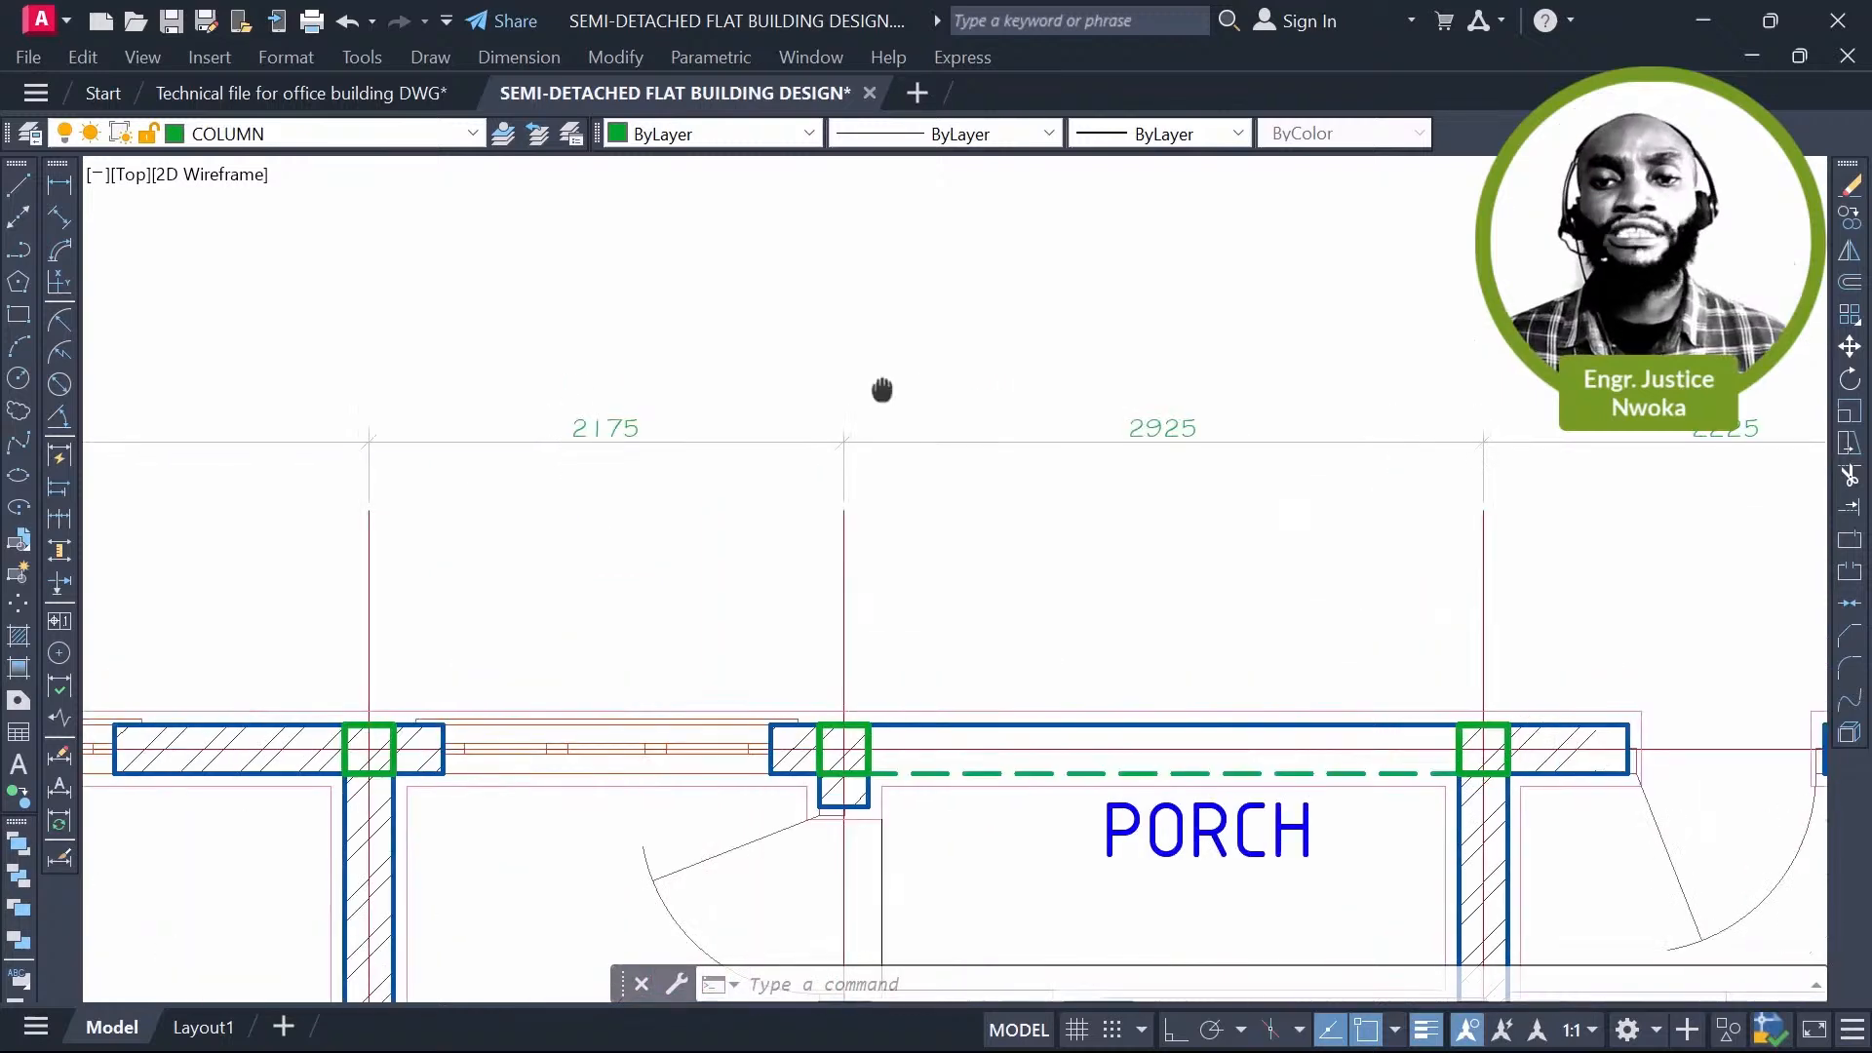
pyautogui.moveTo(882, 390); pyautogui.dragTo(1833, 441, button='middle')
pyautogui.moveTo(504, 436)
pyautogui.mouseDown(button='middle')
pyautogui.moveTo(641, 438)
pyautogui.moveTo(858, 378)
pyautogui.mouseUp(button='middle')
pyautogui.scroll(-4, 1014, 383)
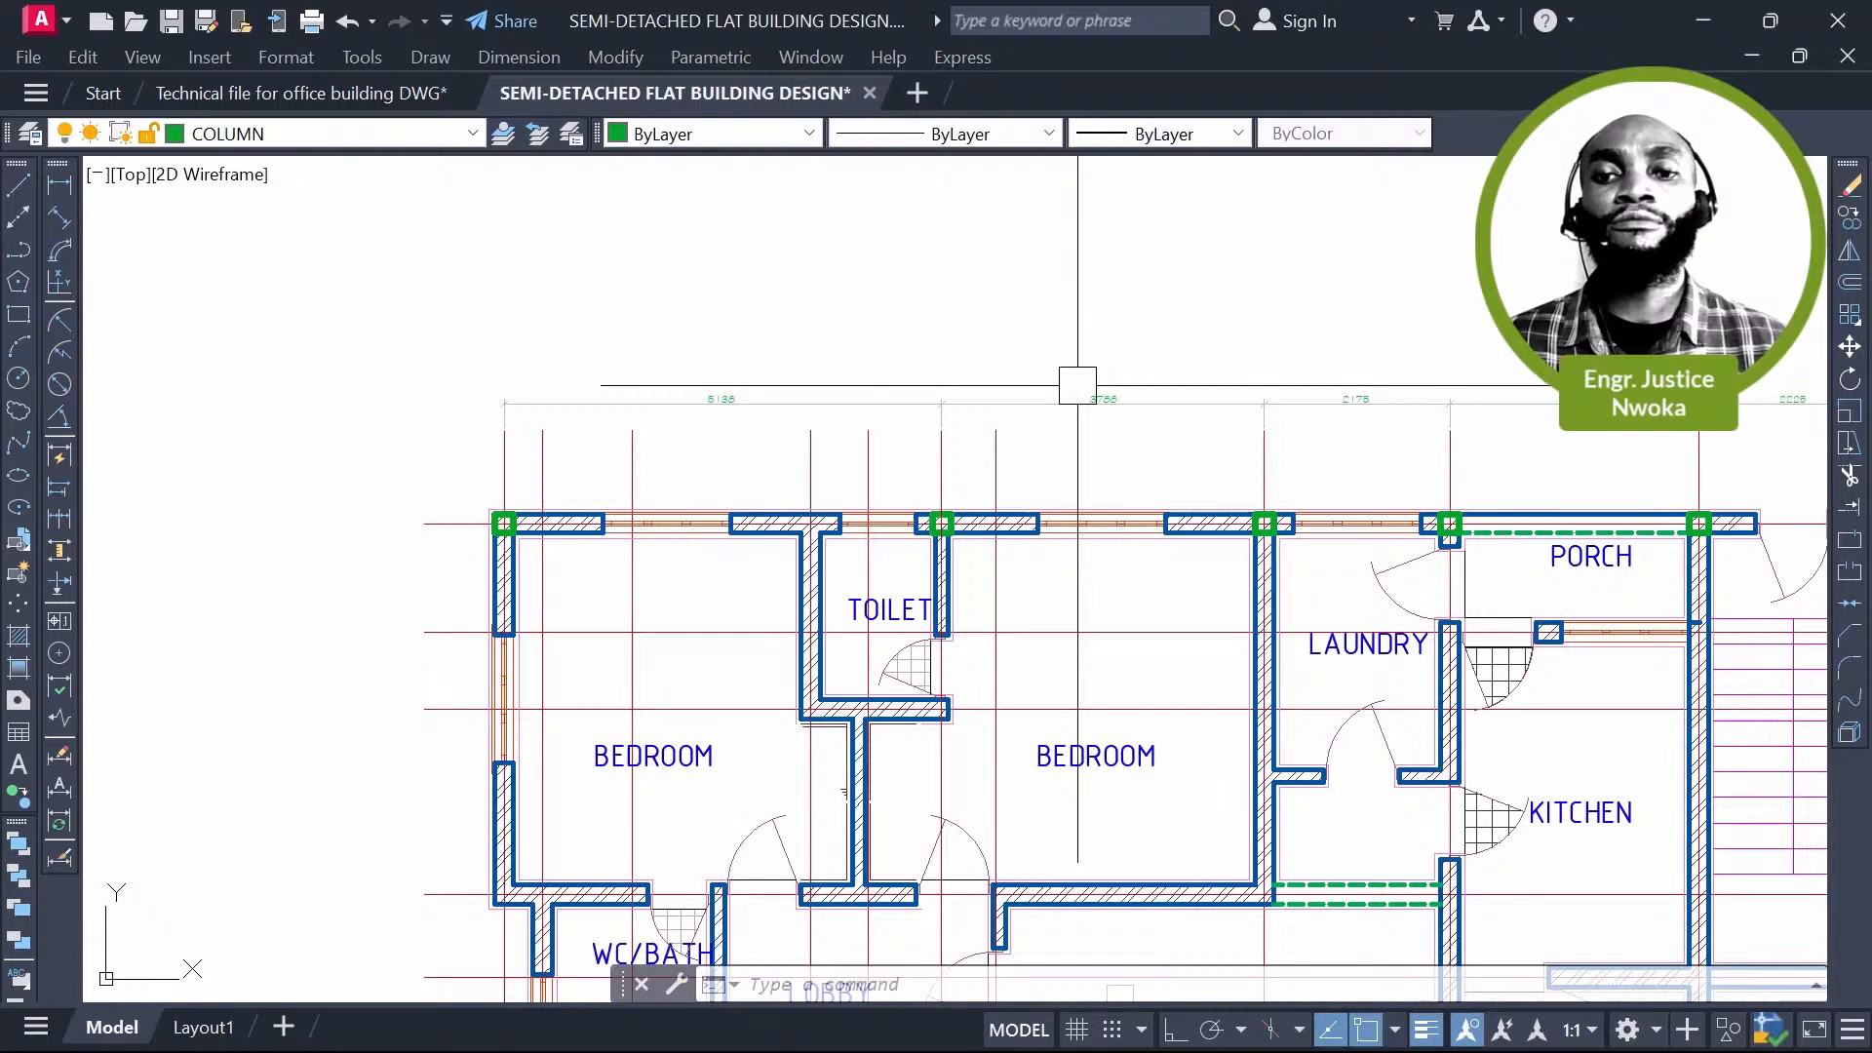
pyautogui.moveTo(1335, 437); pyautogui.dragTo(1202, 437, button='middle')
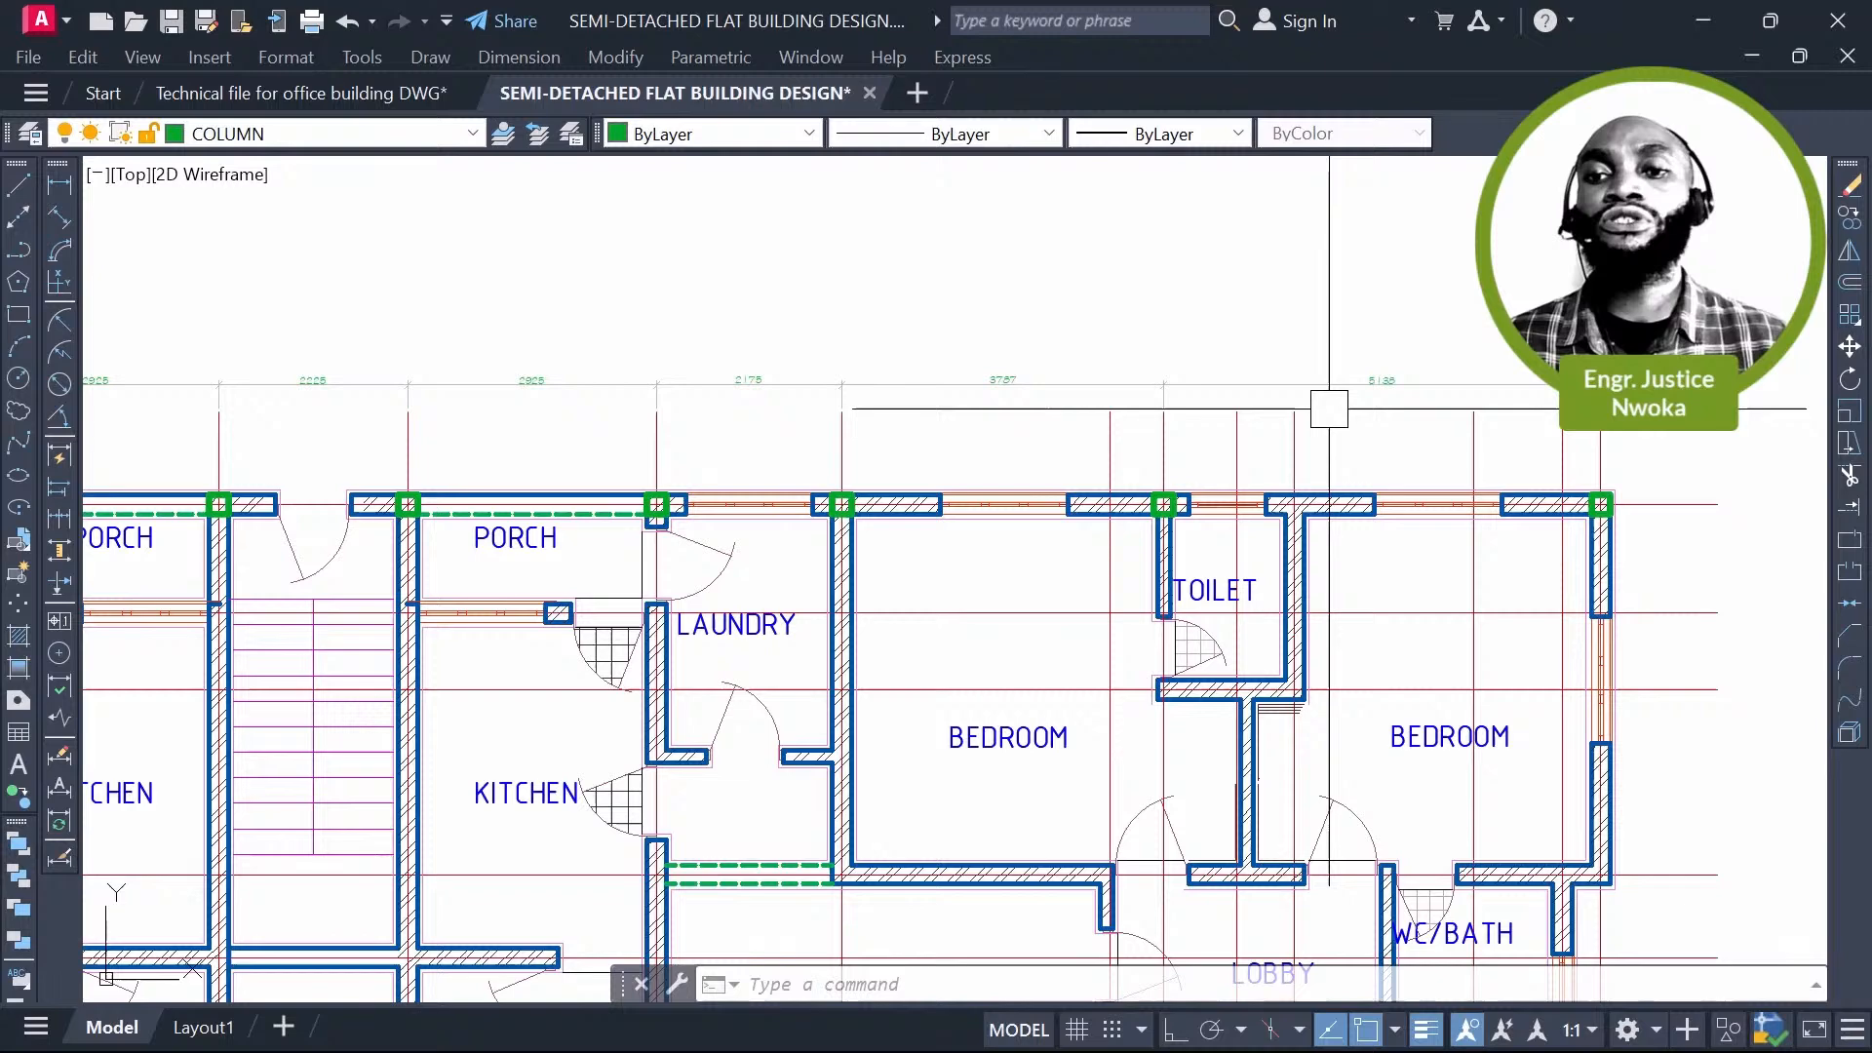
# Step: Select the whole row of spacing dimensions above the top exterior wall with a crossing window
pyautogui.scroll(-2, 1436, 421)
pyautogui.click(1476, 309)
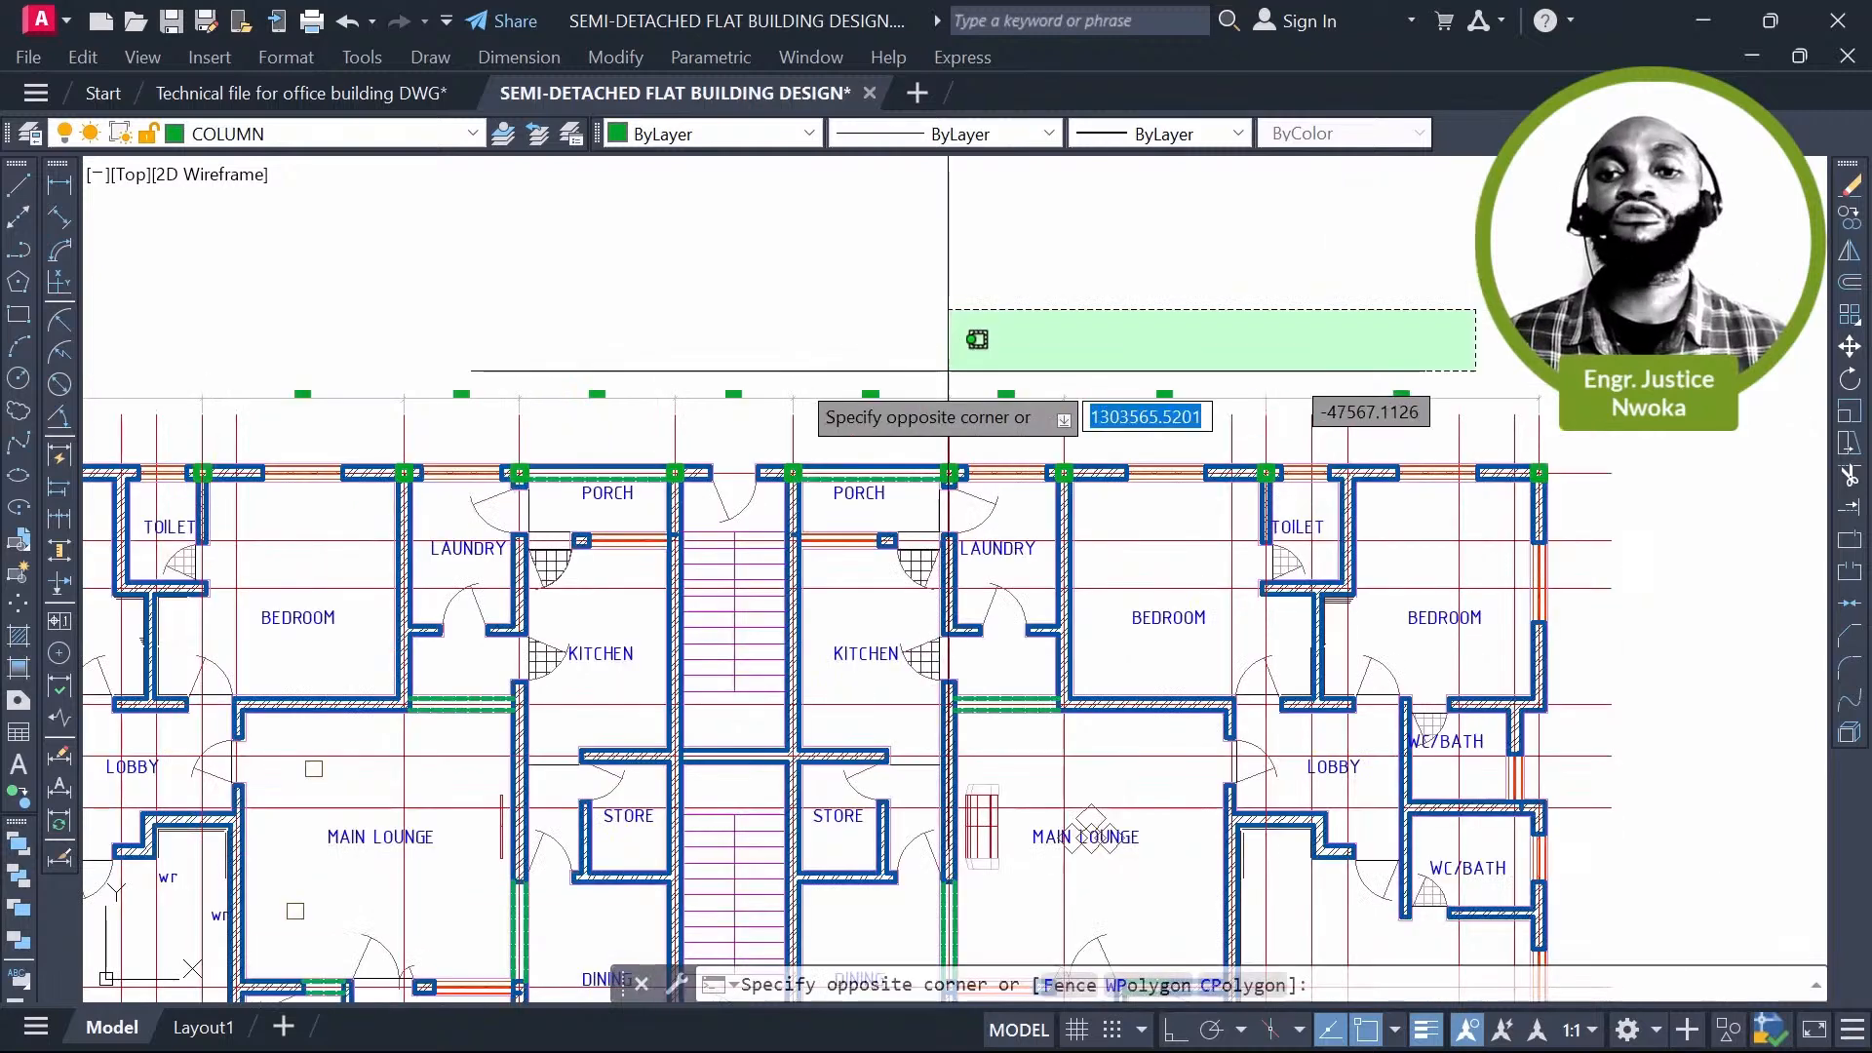
pyautogui.scroll(-1, 1177, 371)
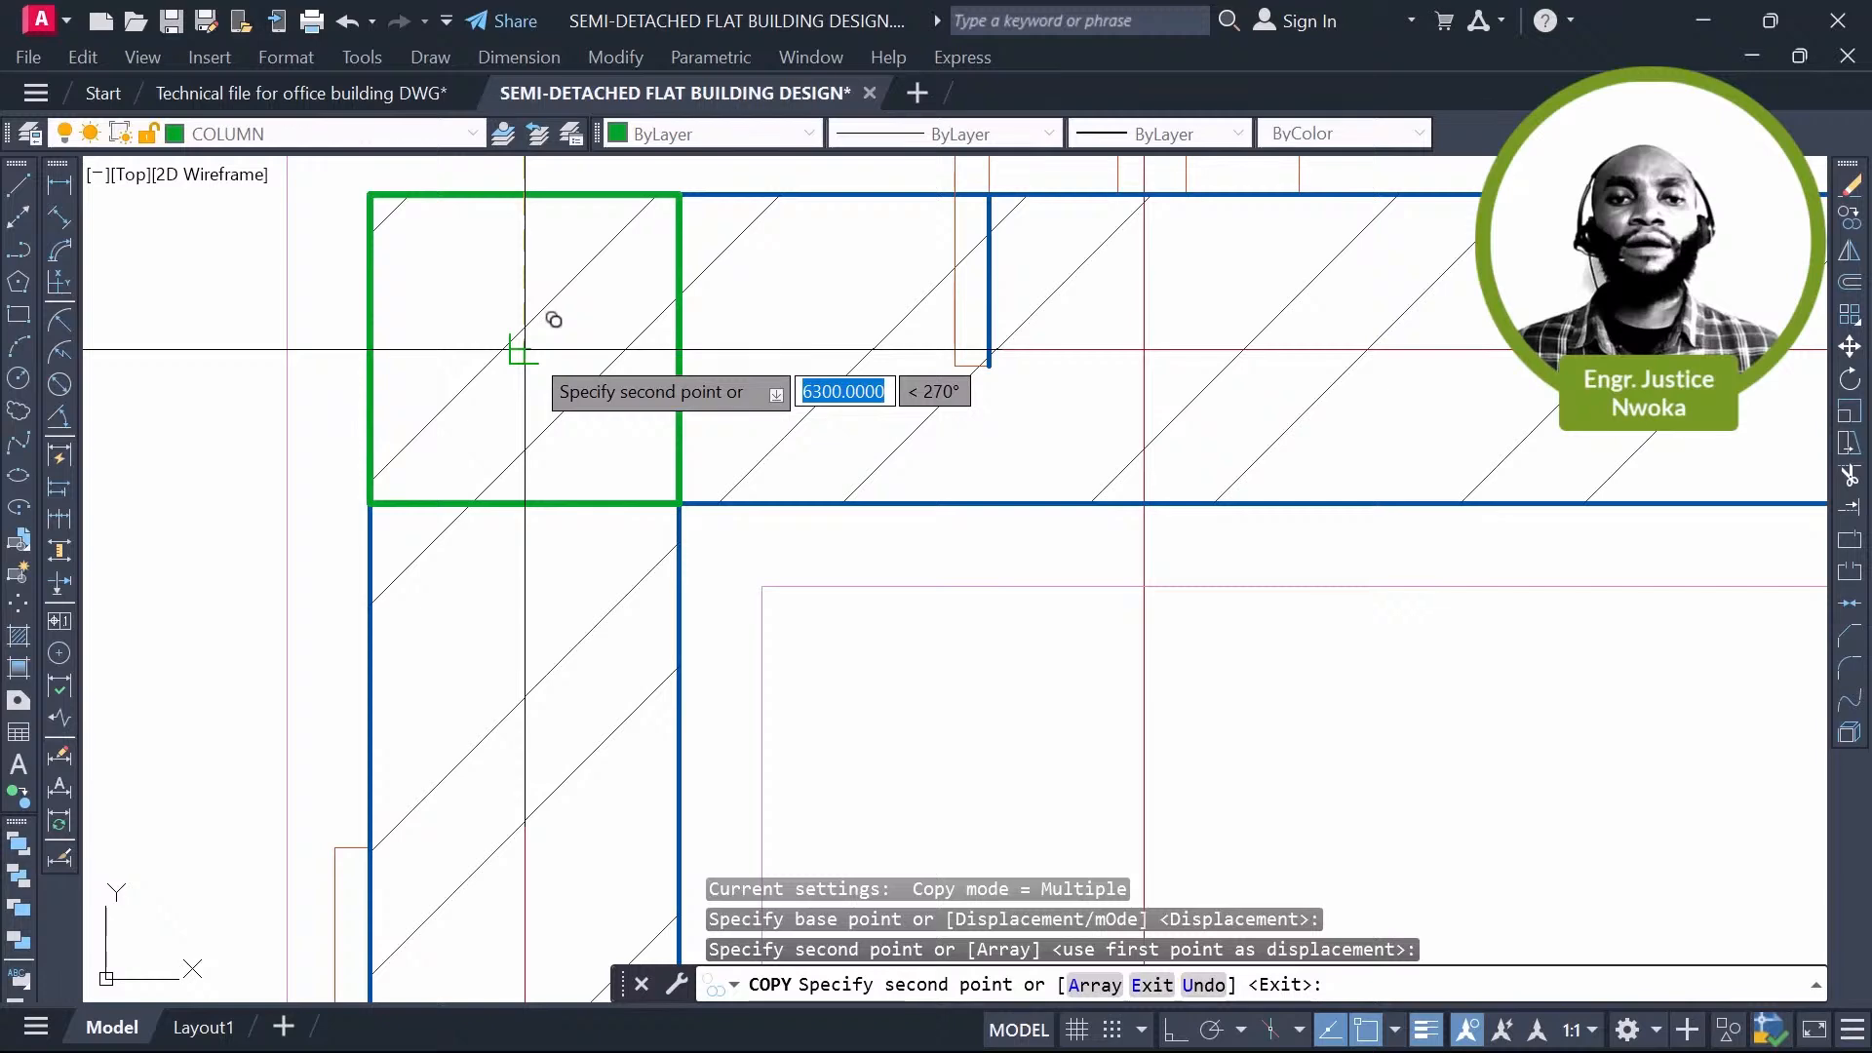
# Step: Copy the column down the side exterior wall to the upper WC/Bath wall junctions and the master's bedroom outer corner
pyautogui.click(525, 349)
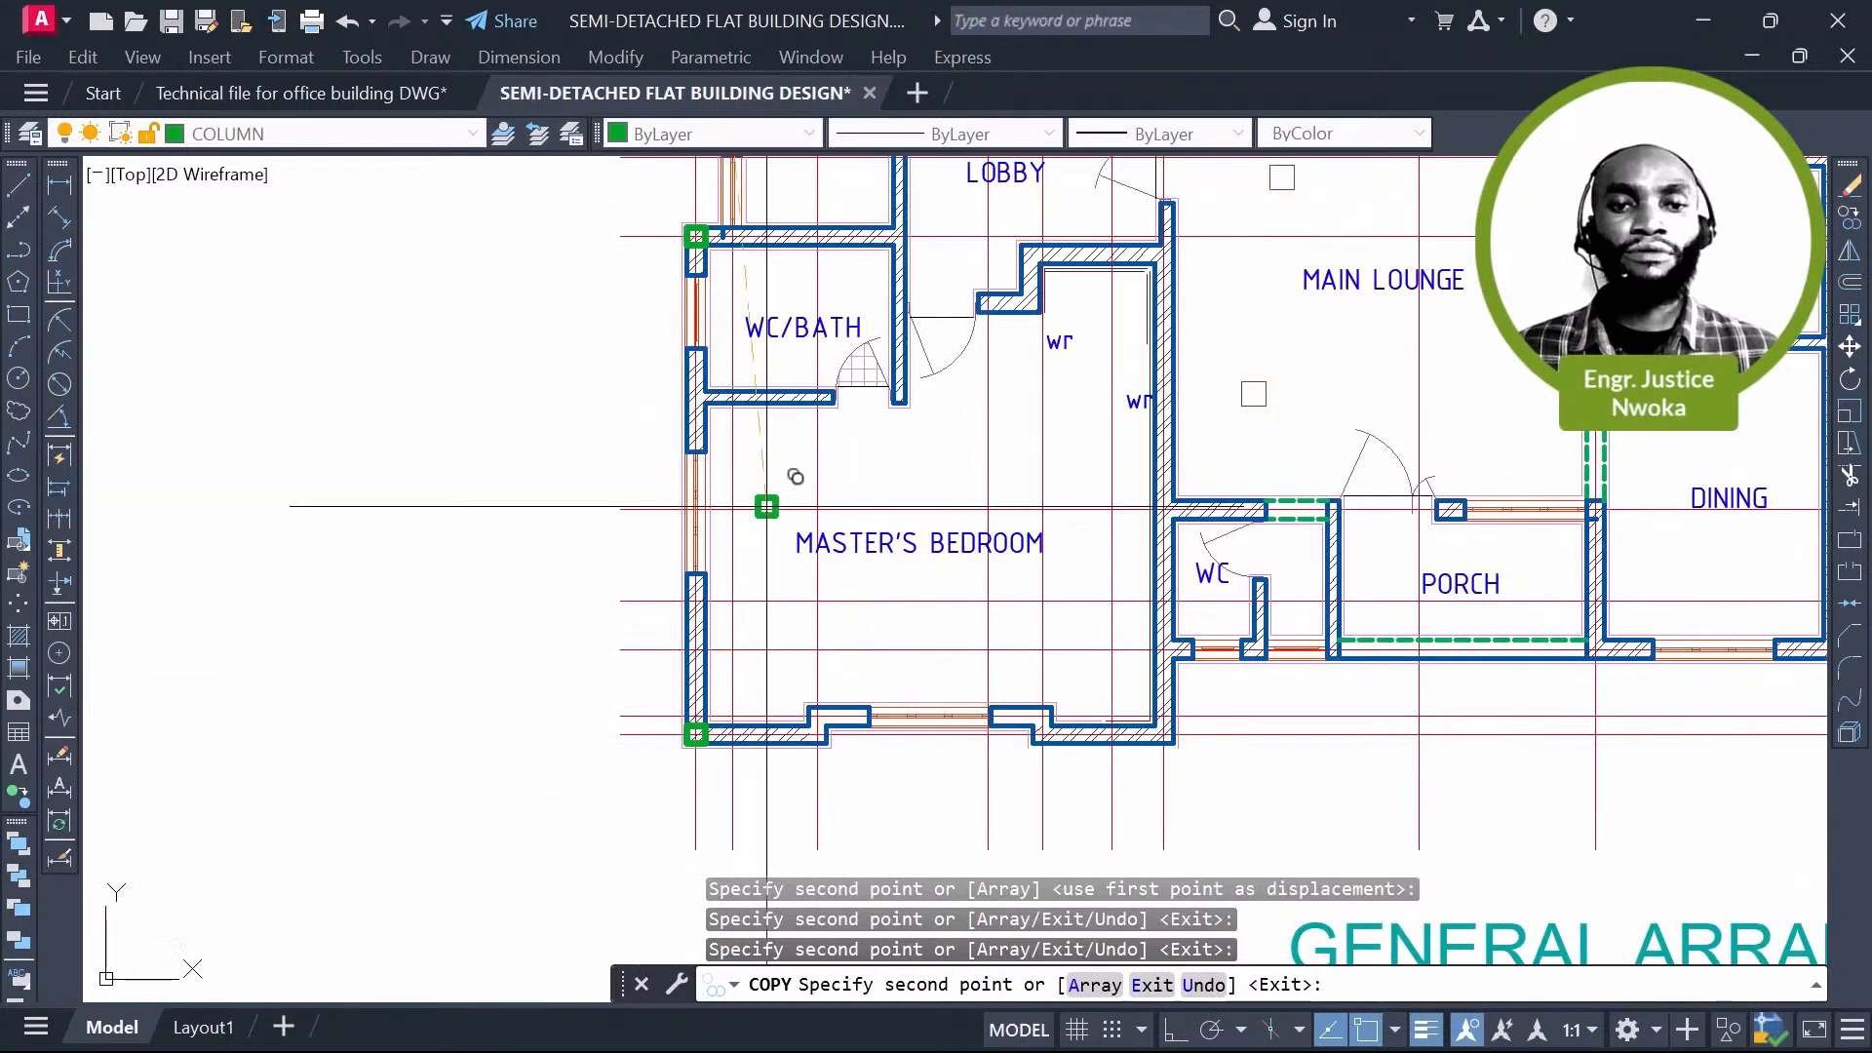
pyautogui.press('Escape')
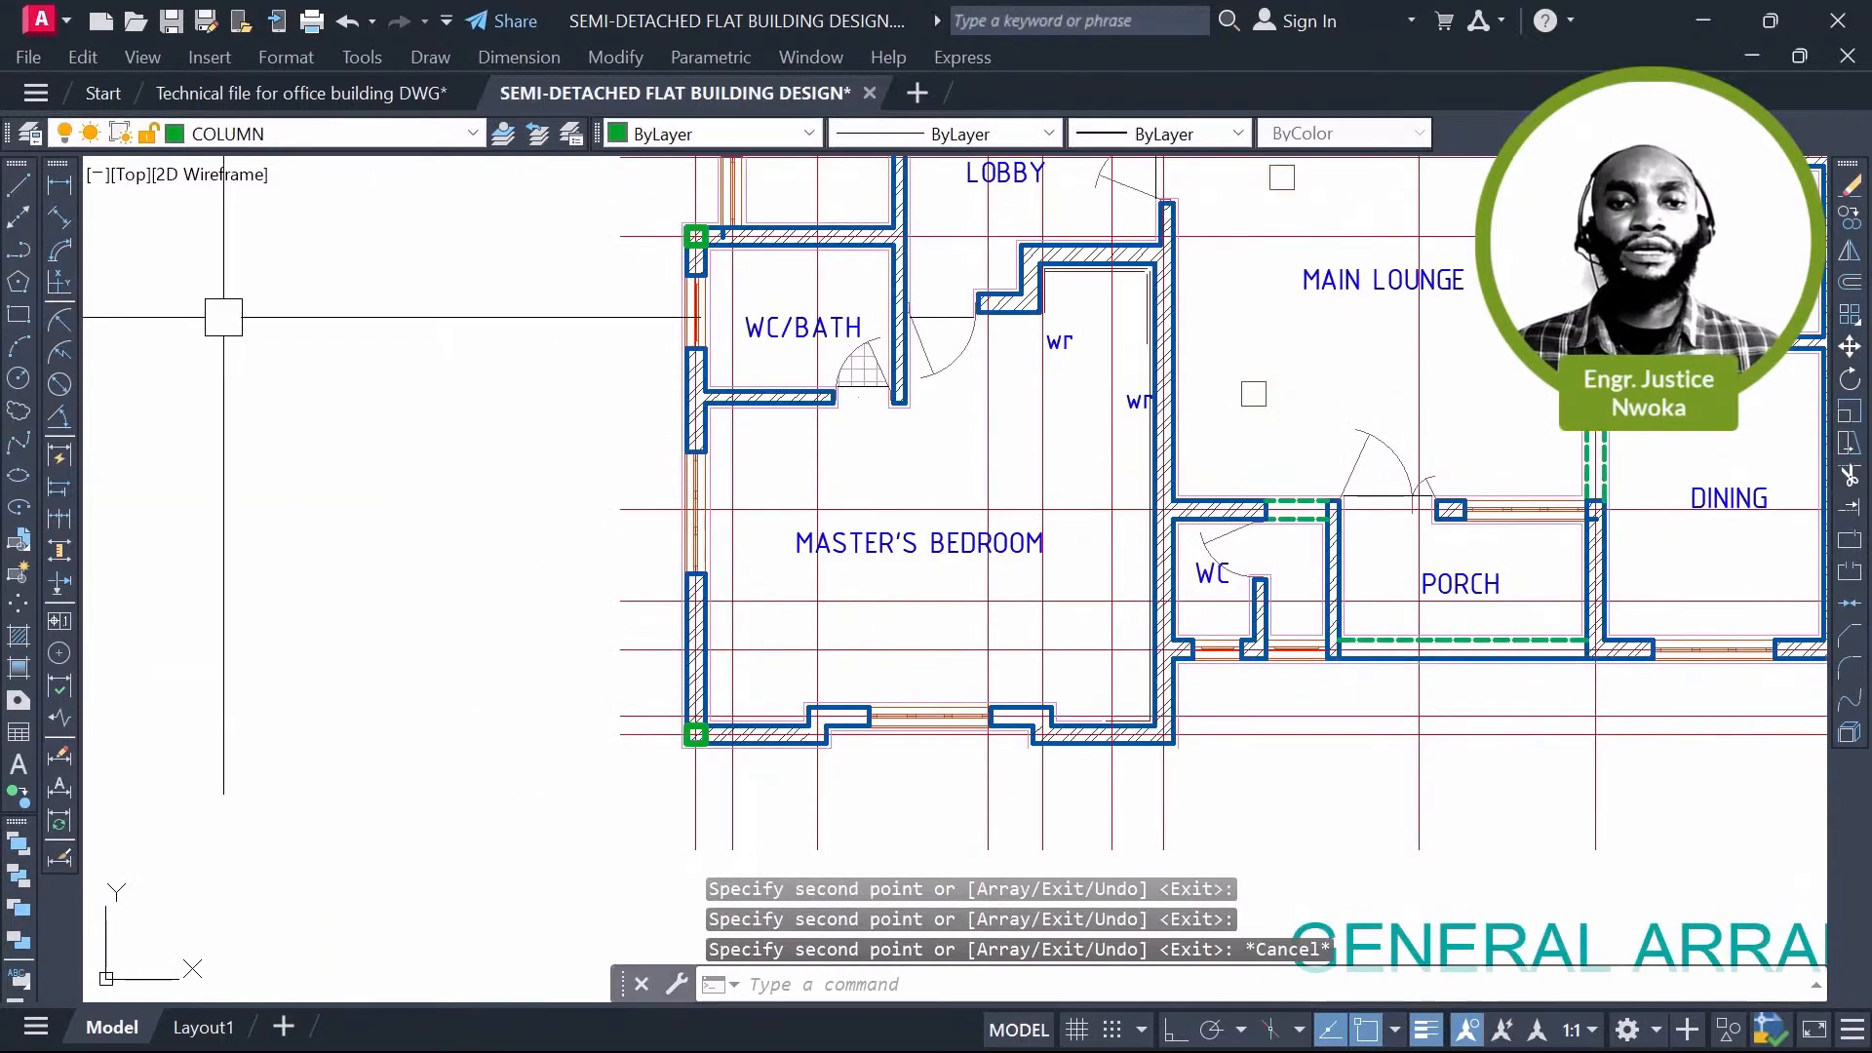
# Step: Measure the spacing between the WC/Bath junction column and the master's bedroom corner column with a temporary linear dimension
pyautogui.click(60, 184)
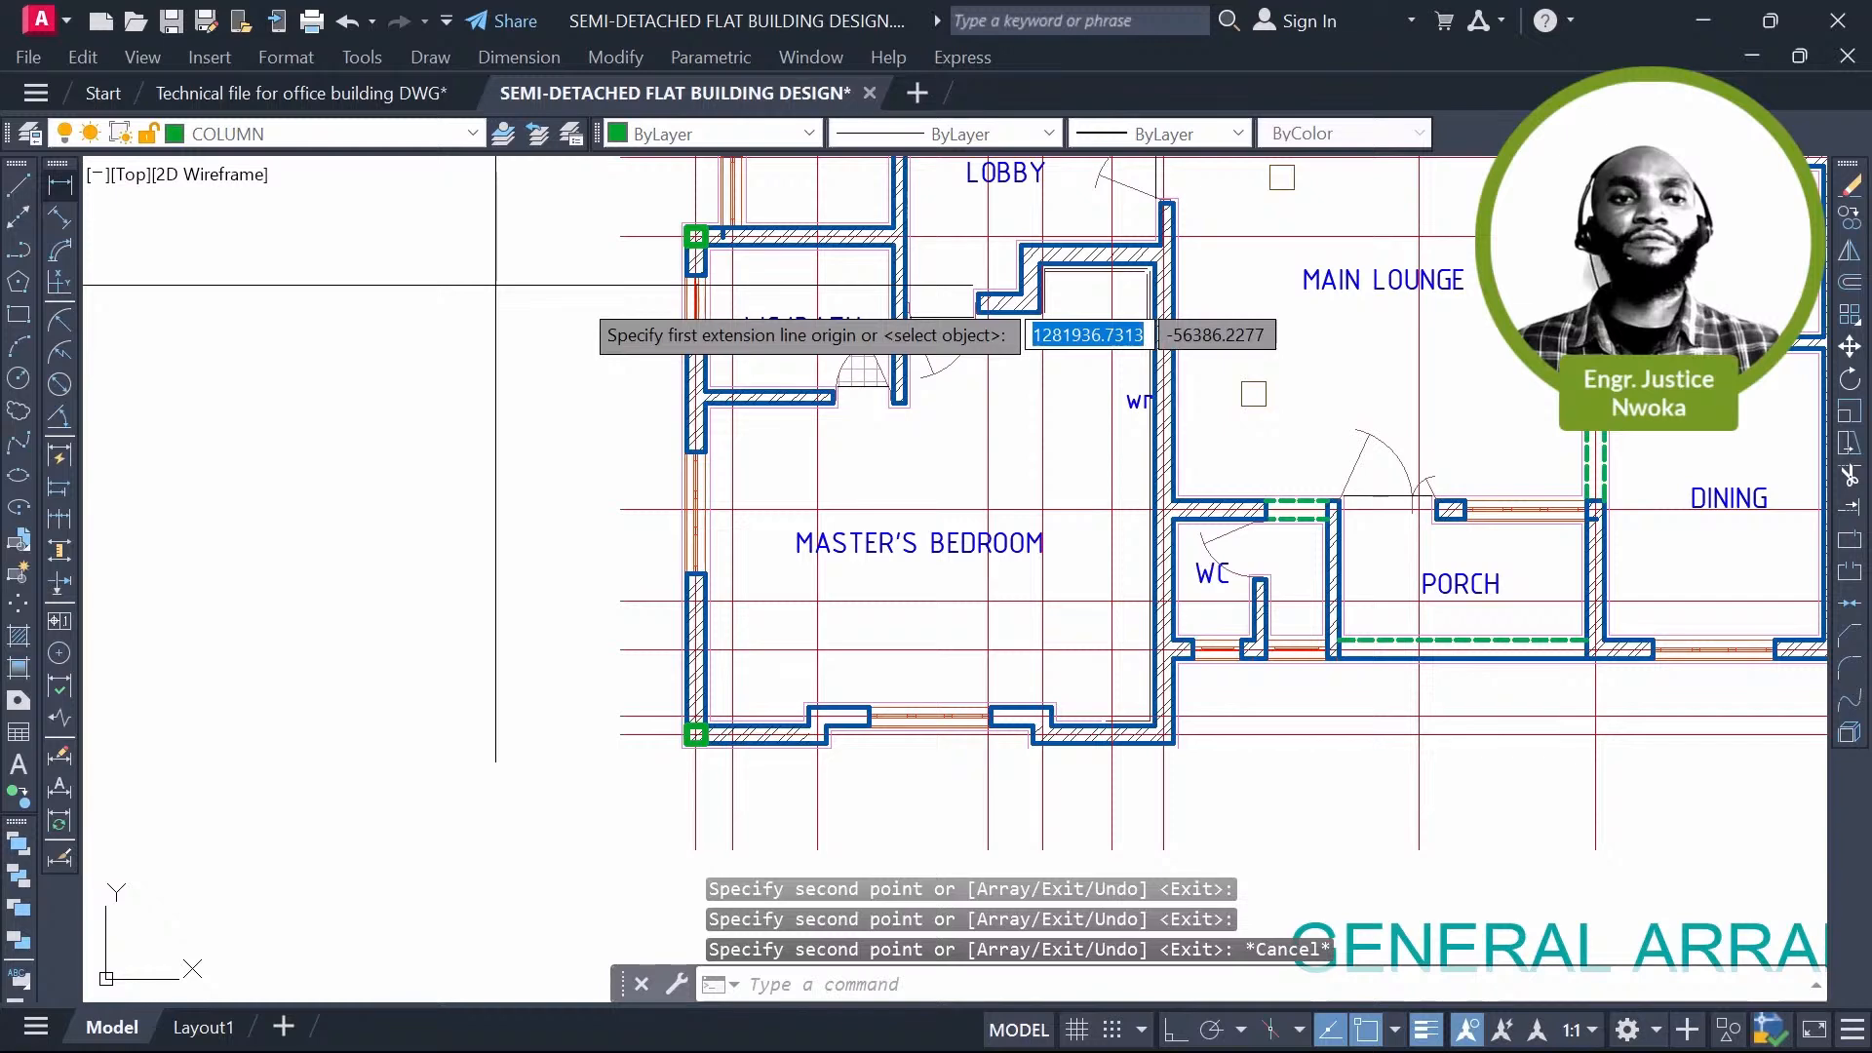
pyautogui.click(687, 230)
pyautogui.click(686, 745)
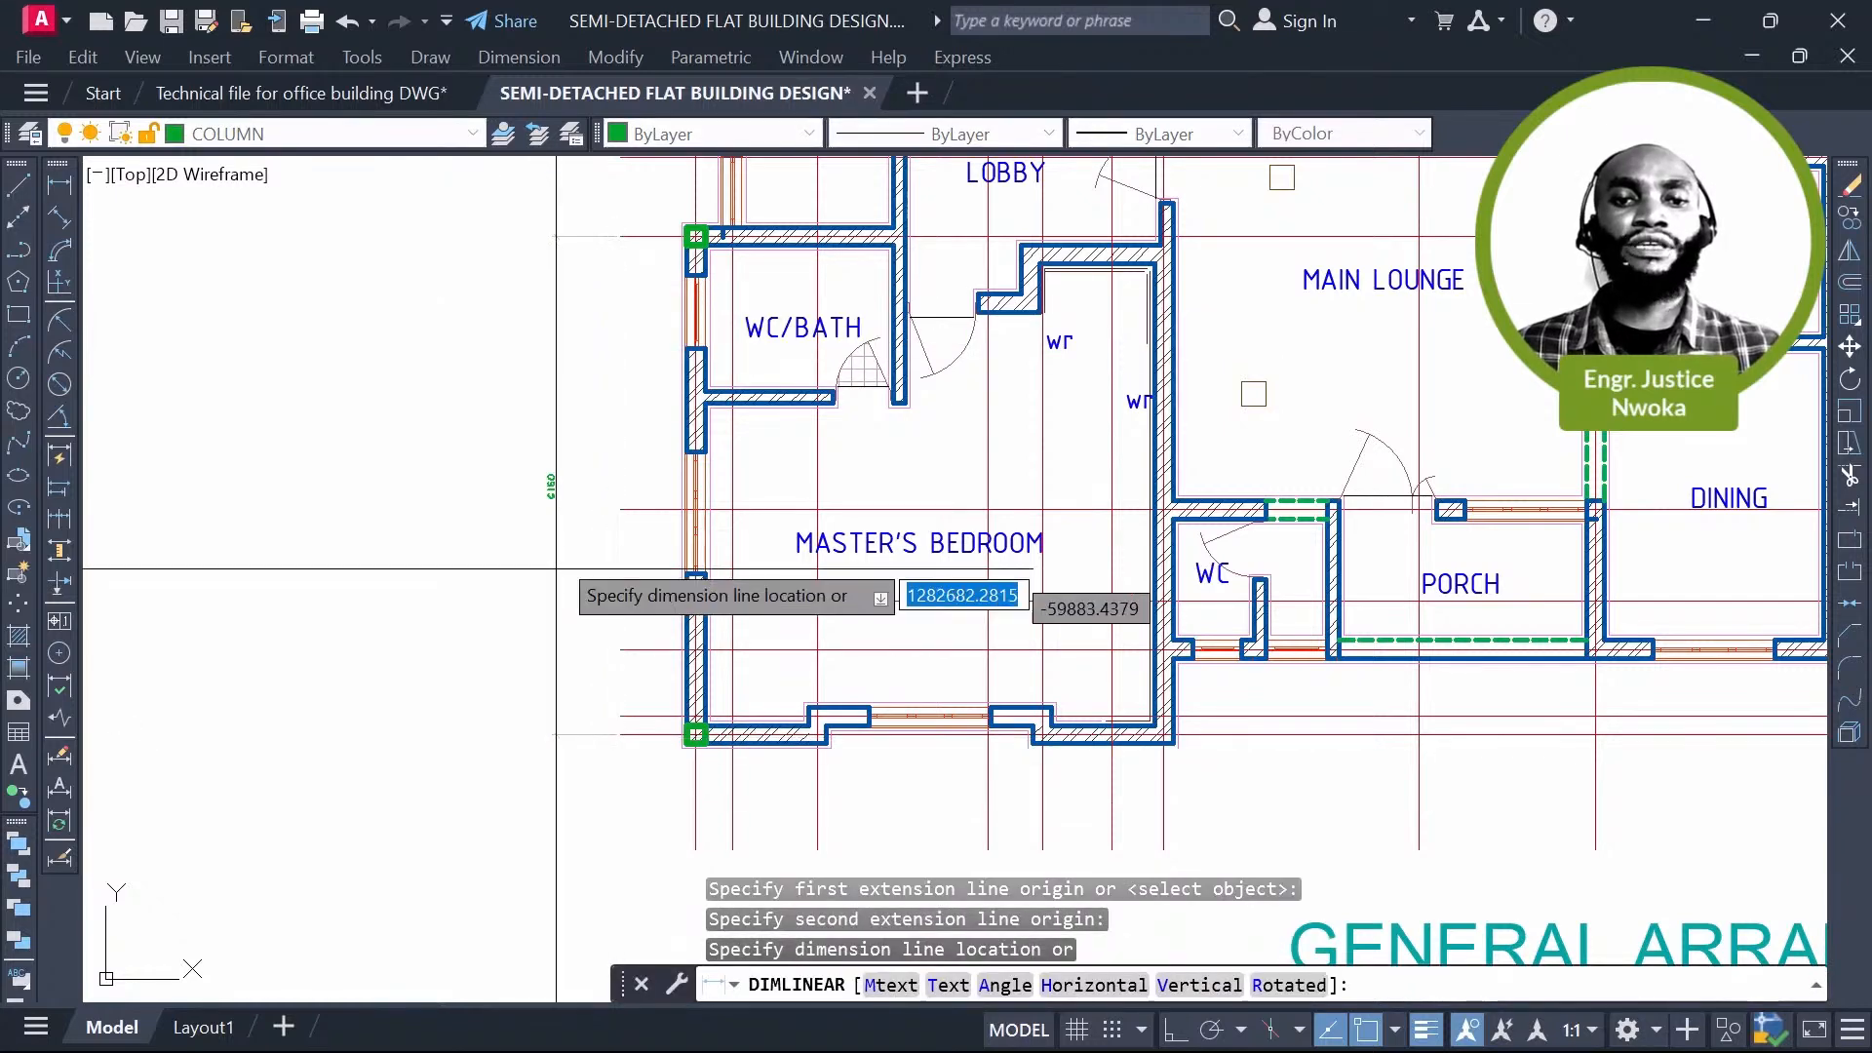
pyautogui.scroll(2, 563, 552)
pyautogui.scroll(4, 572, 448)
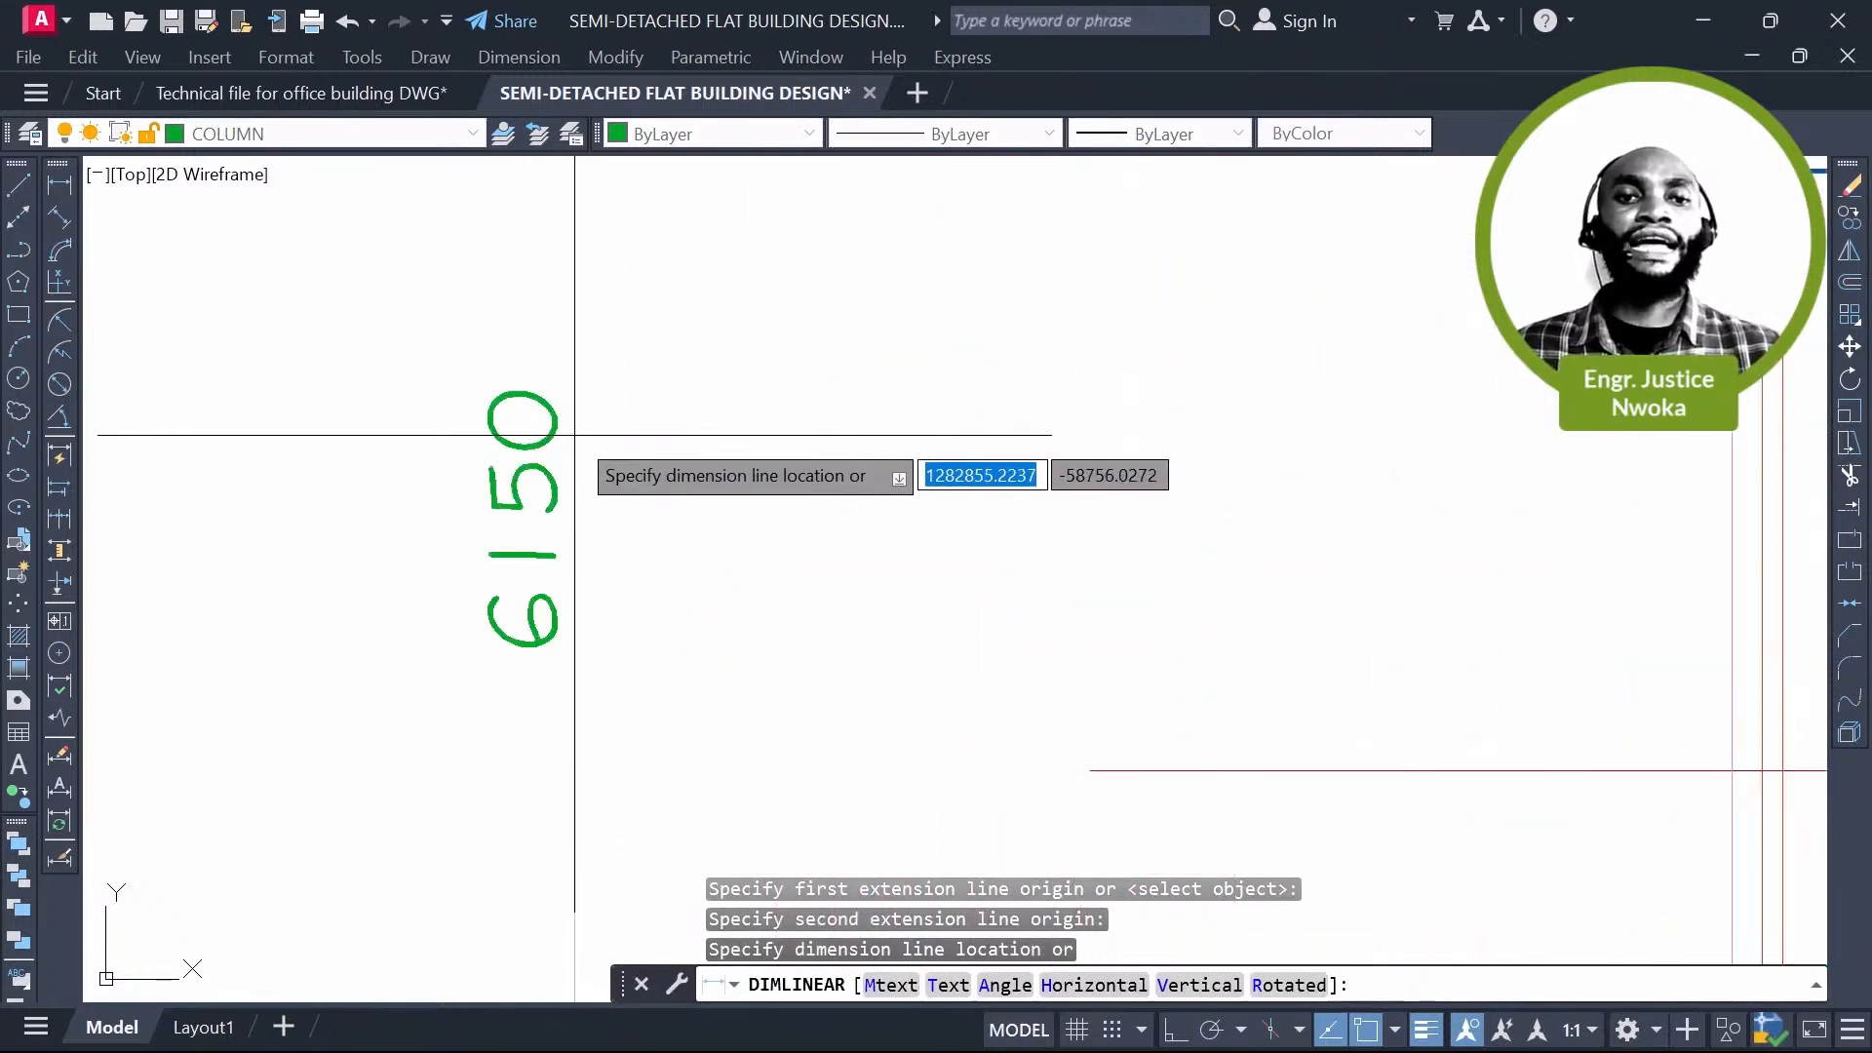
pyautogui.scroll(-4, 572, 438)
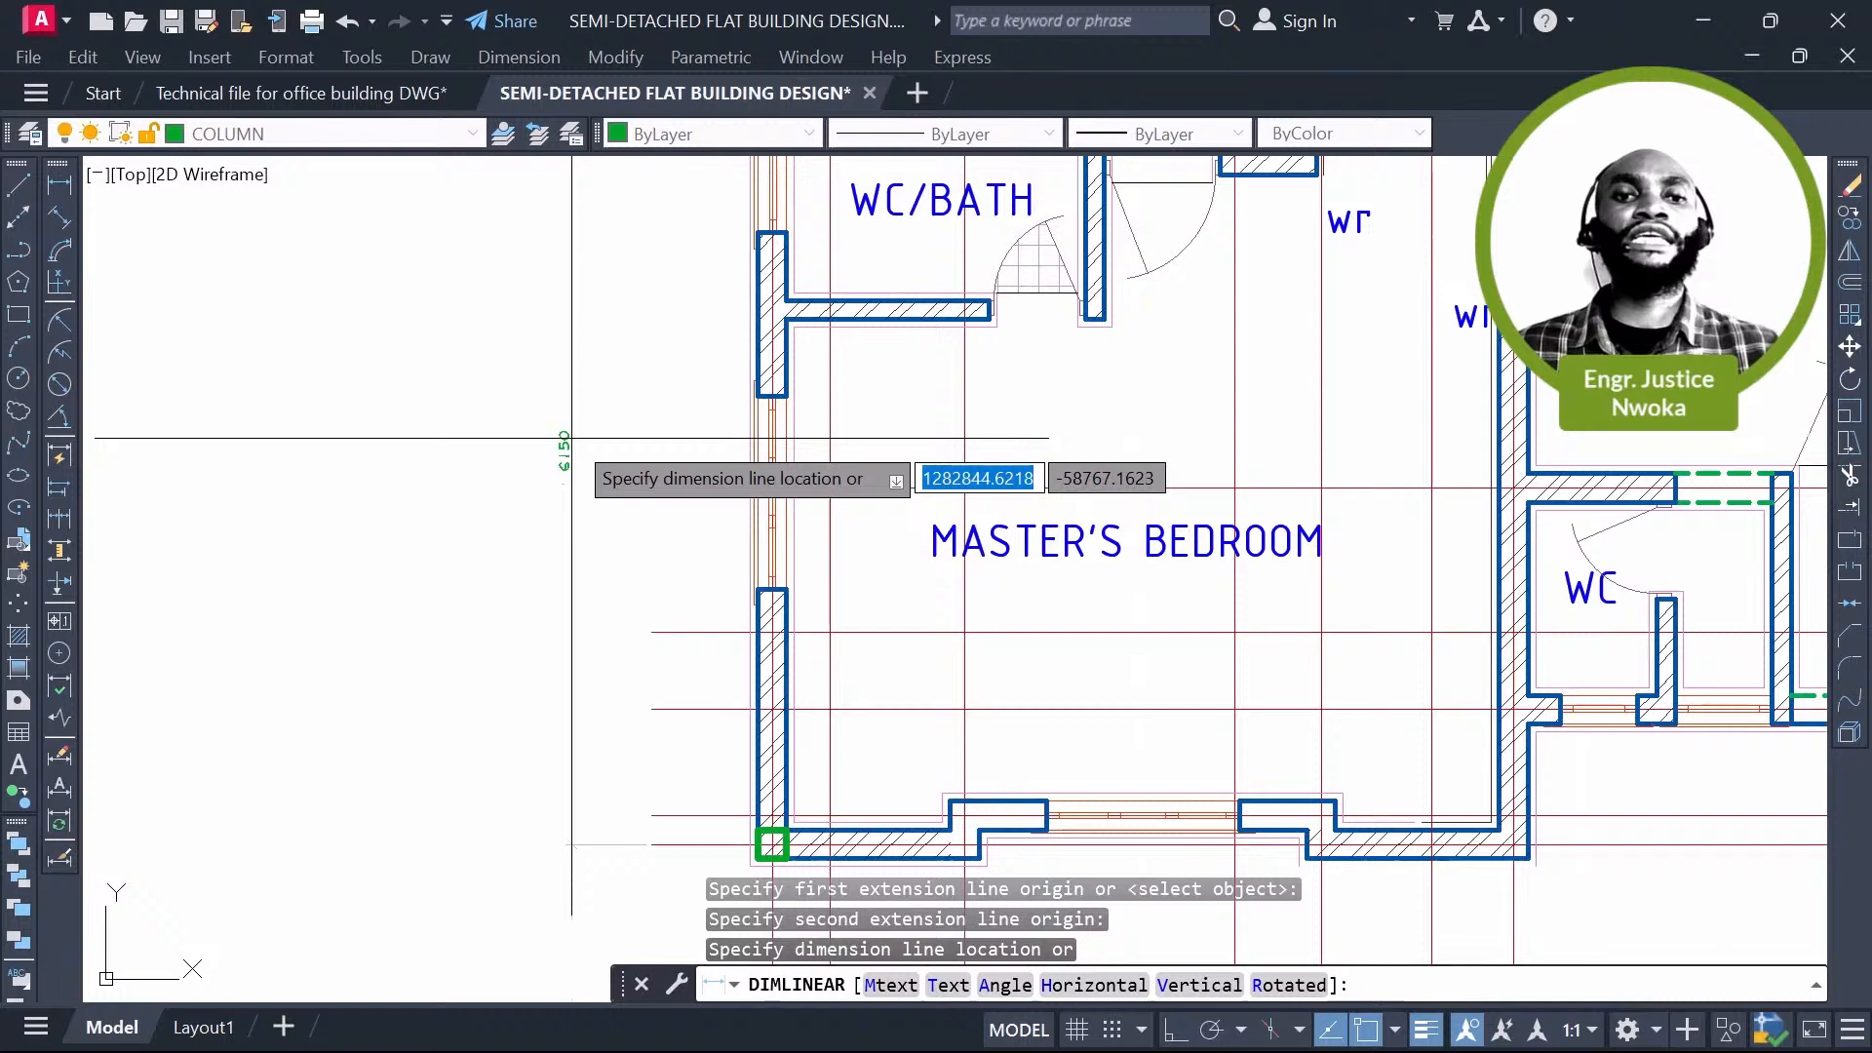
pyautogui.scroll(2, 572, 437)
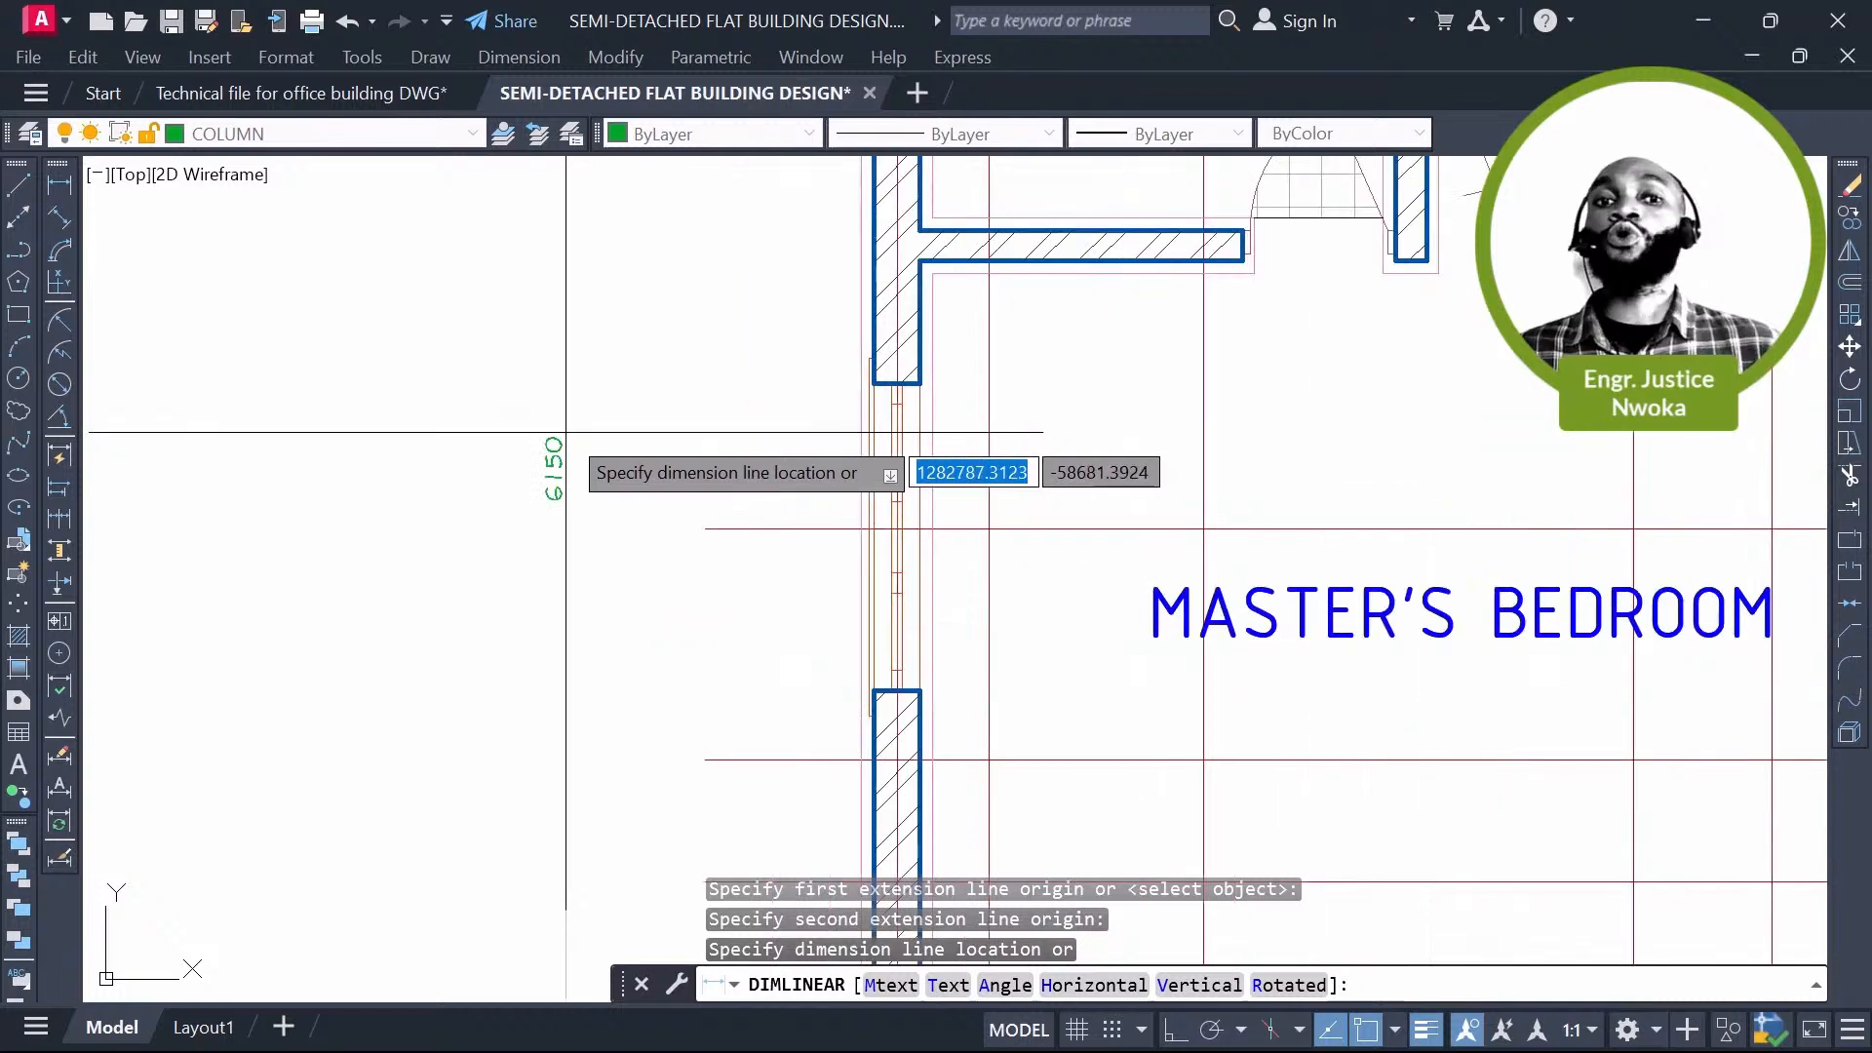
pyautogui.scroll(-4, 565, 432)
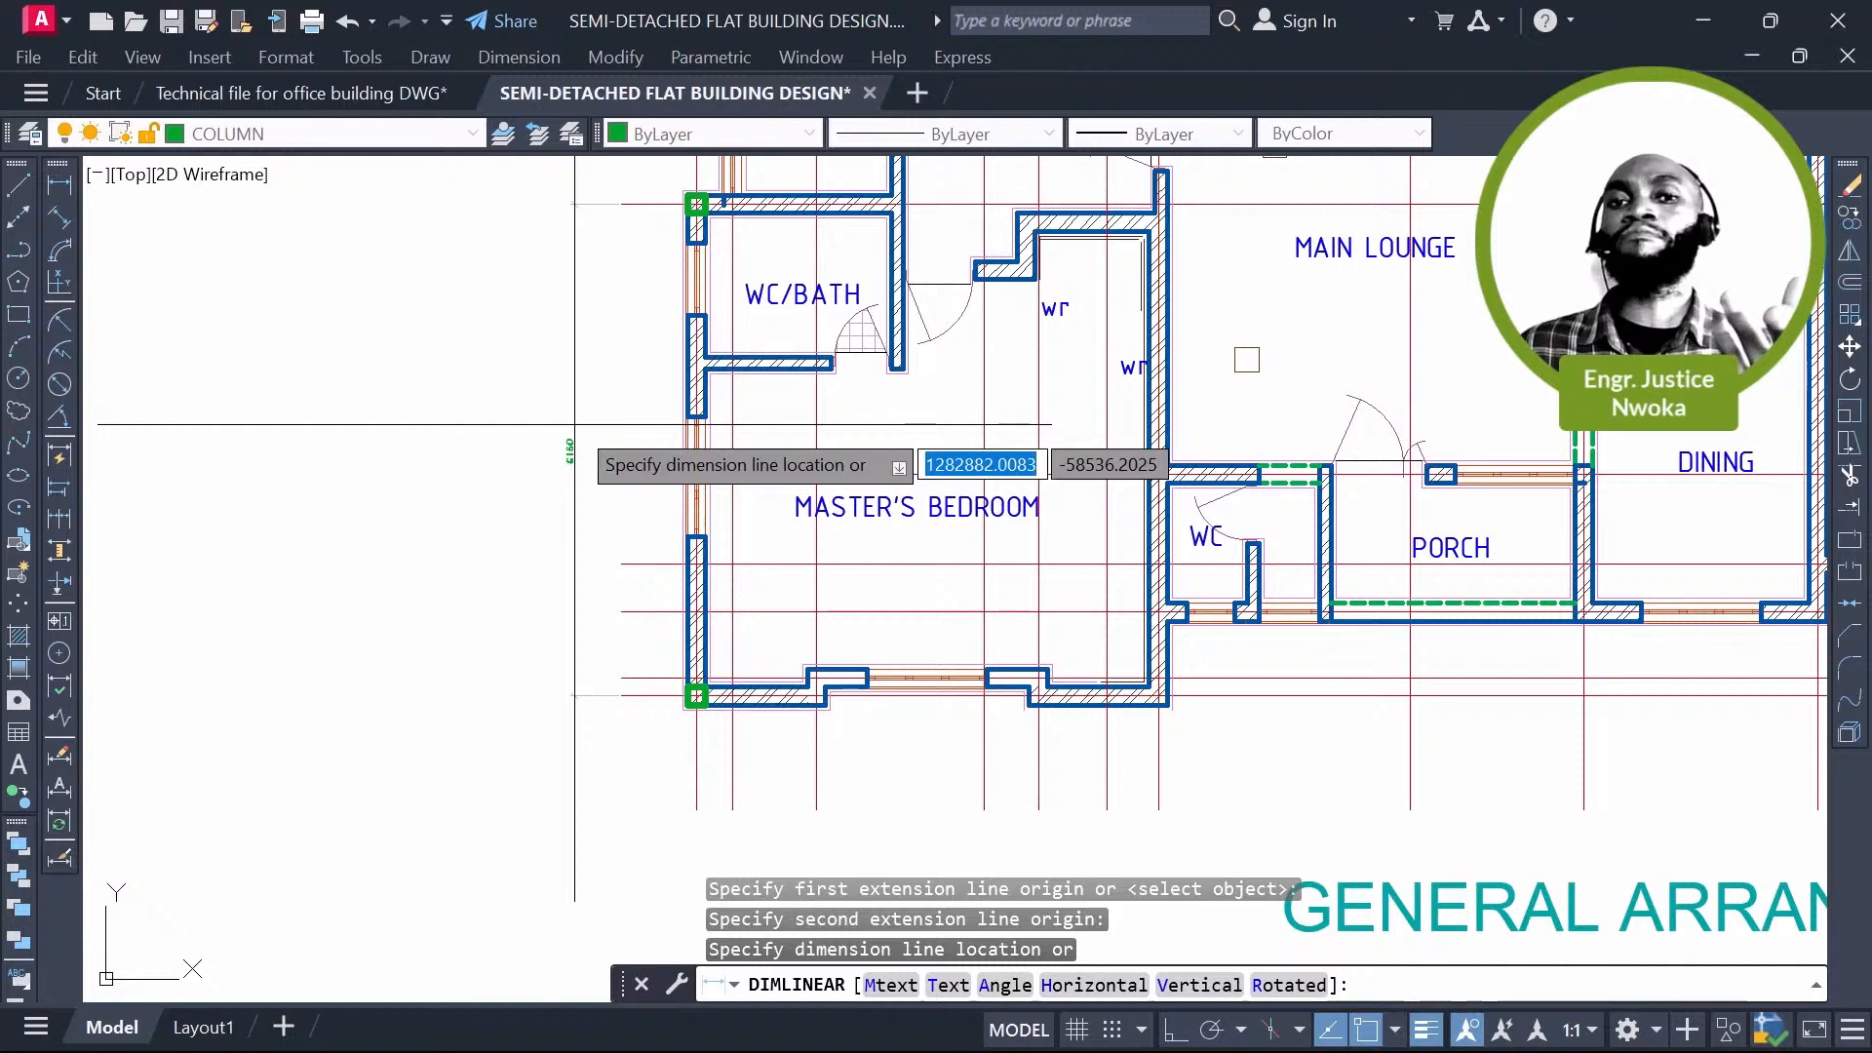
pyautogui.press('Escape')
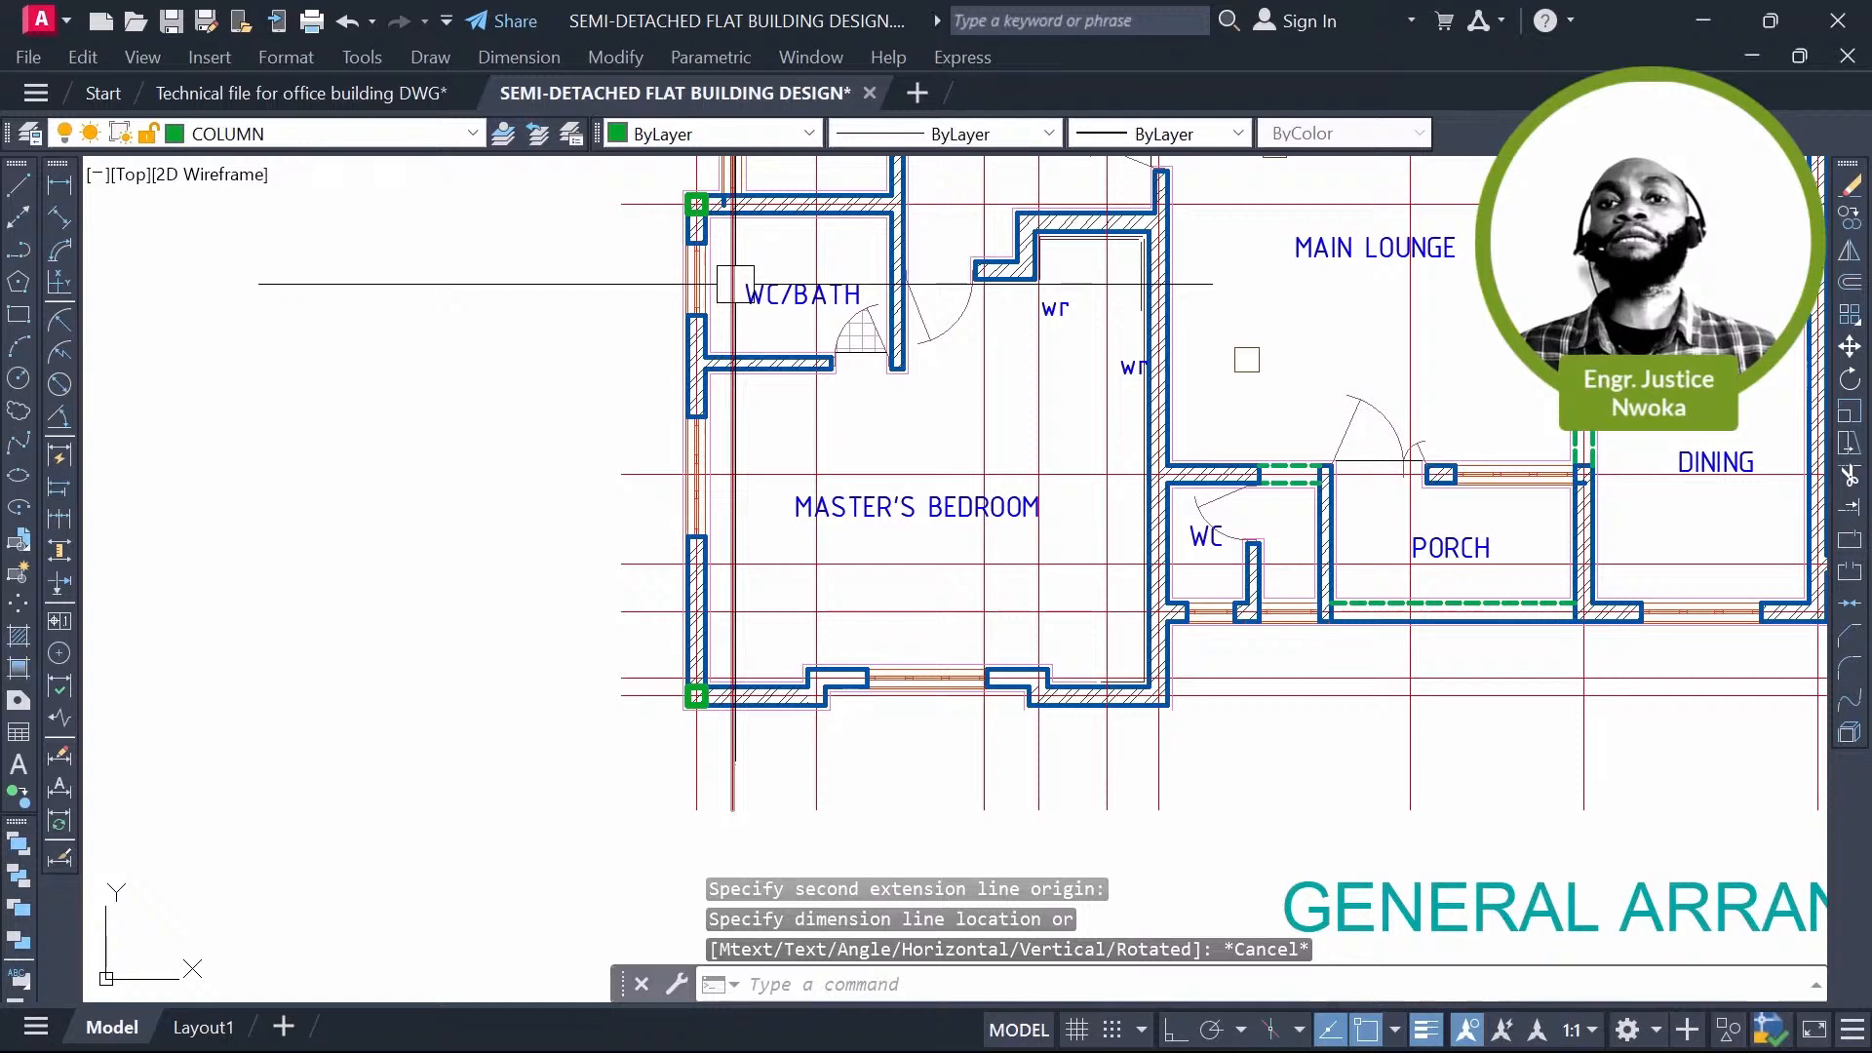
# Step: Draw a short line across the thin wall between the WC/Bath and the master's bedroom
pyautogui.scroll(10, 735, 284)
pyautogui.write('l')
pyautogui.press('Return')
pyautogui.click(773, 460)
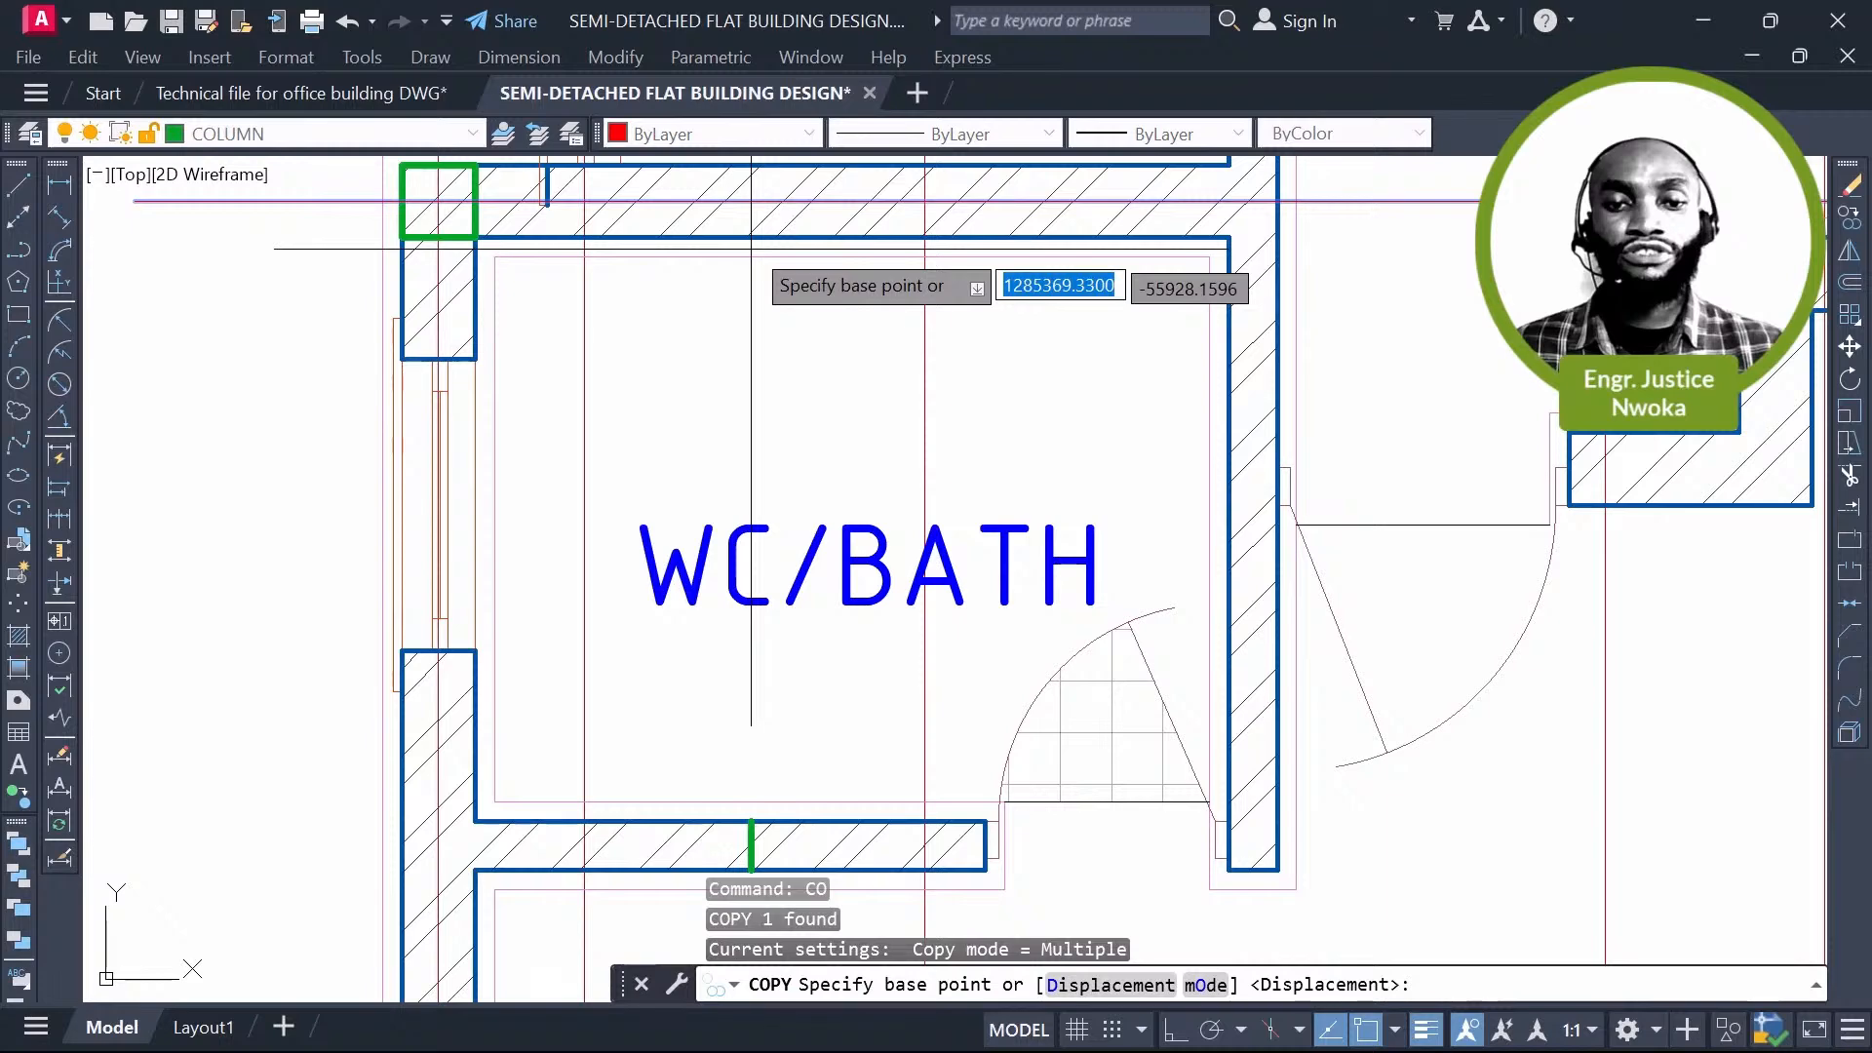
# Step: Copy the horizontal grid line to the midpoint of the short line across the WC/Bath wall and erase that short line
pyautogui.click(751, 244)
pyautogui.scroll(2, 716, 654)
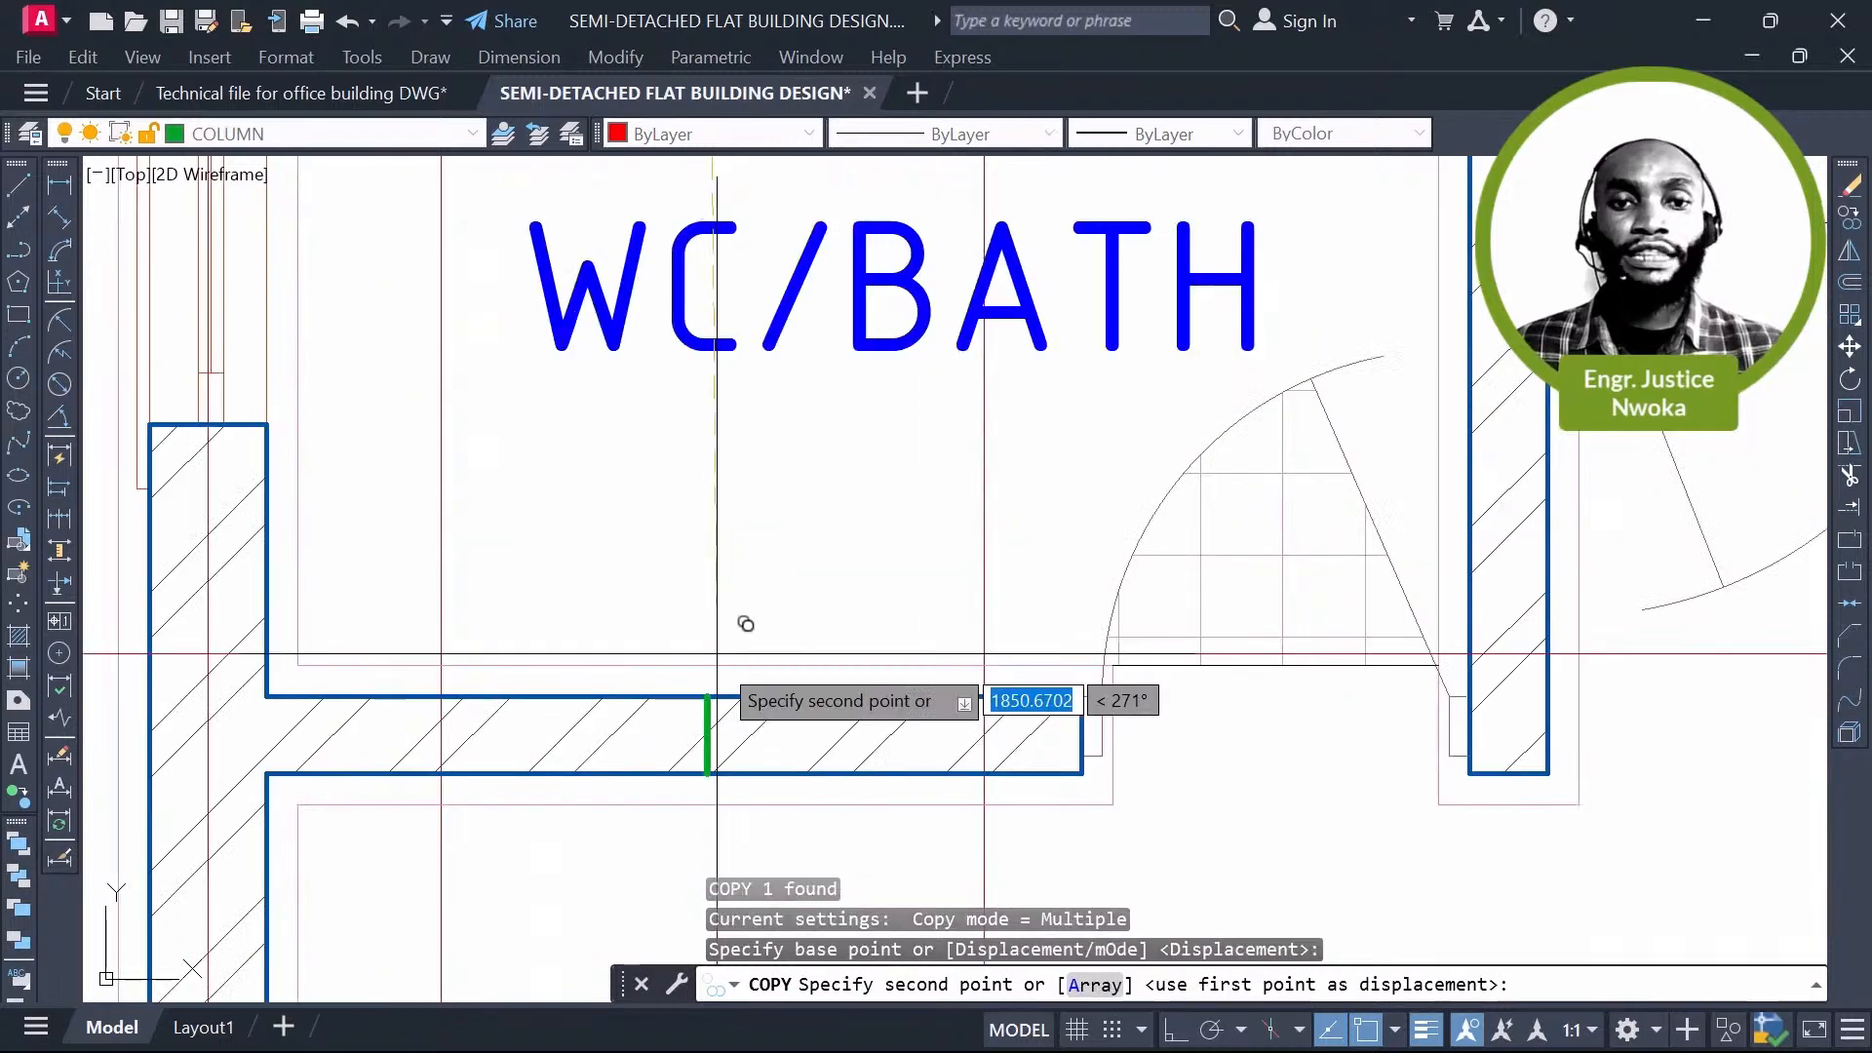
pyautogui.click(716, 653)
pyautogui.scroll(2, 650, 780)
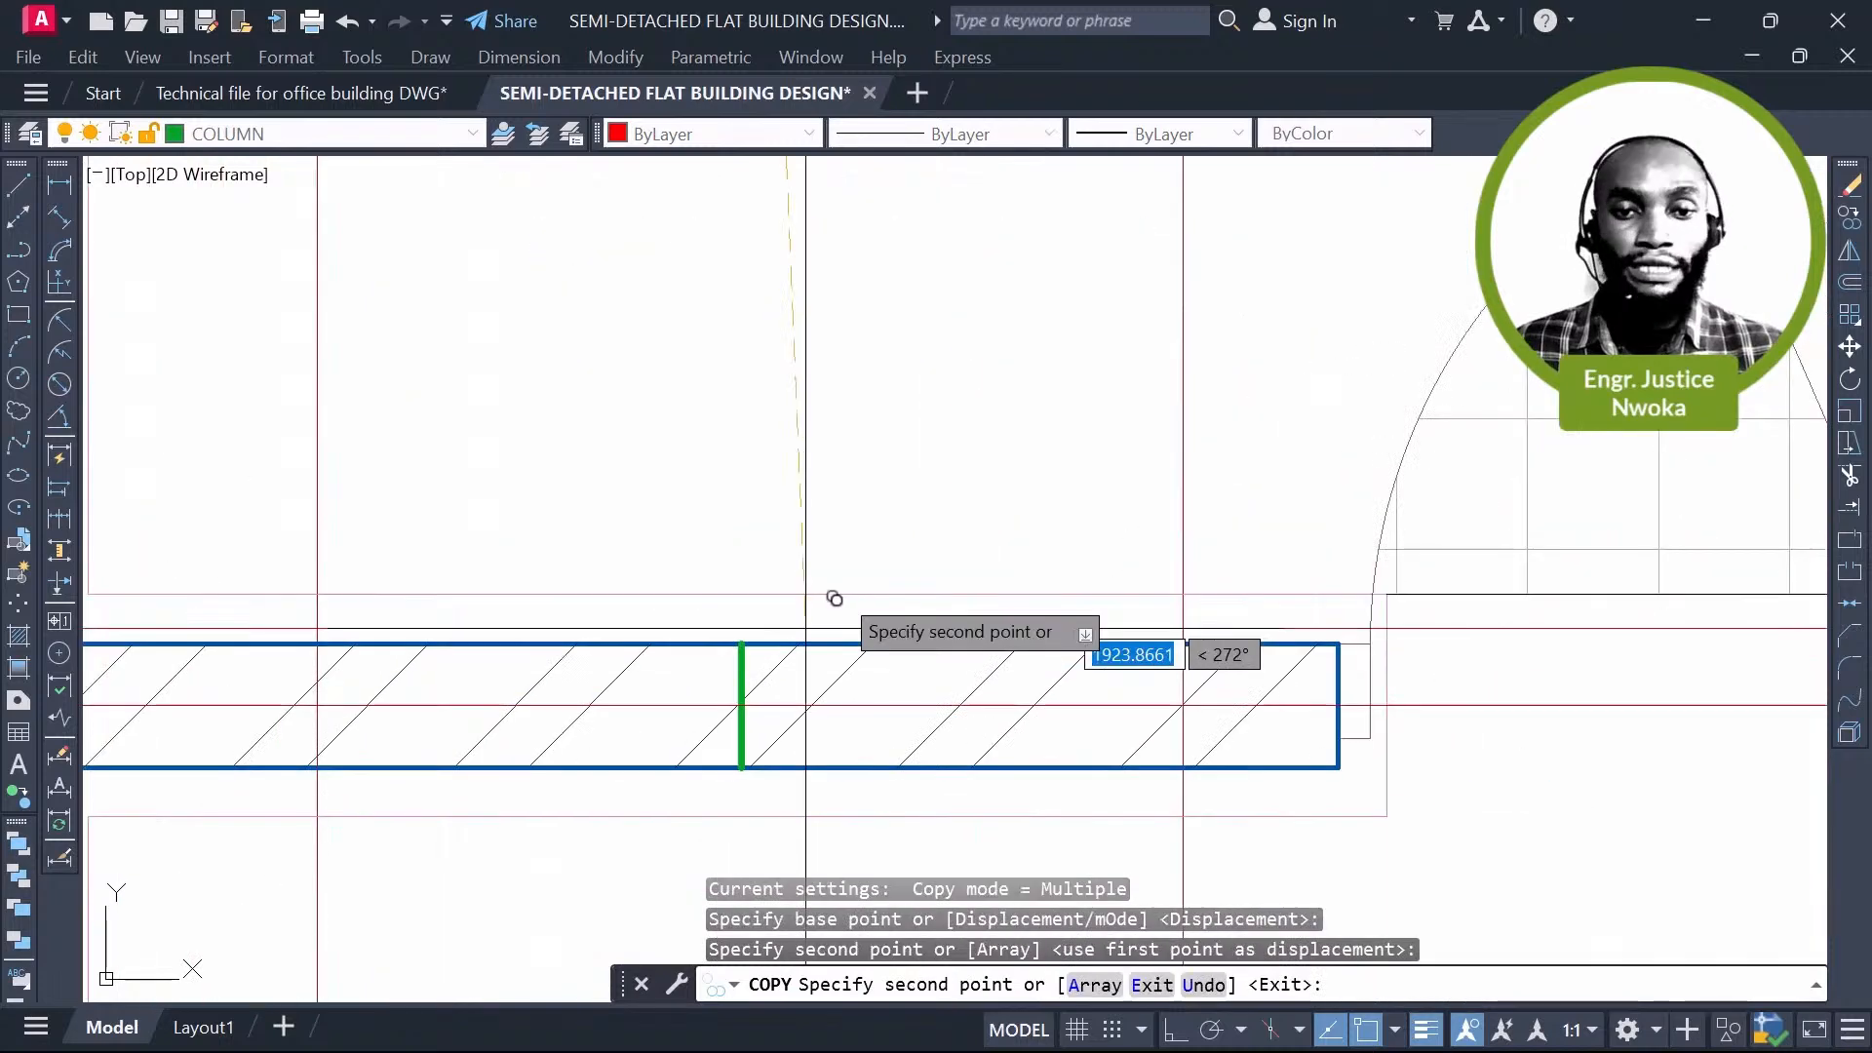
pyautogui.scroll(-4, 834, 598)
pyautogui.press('Escape')
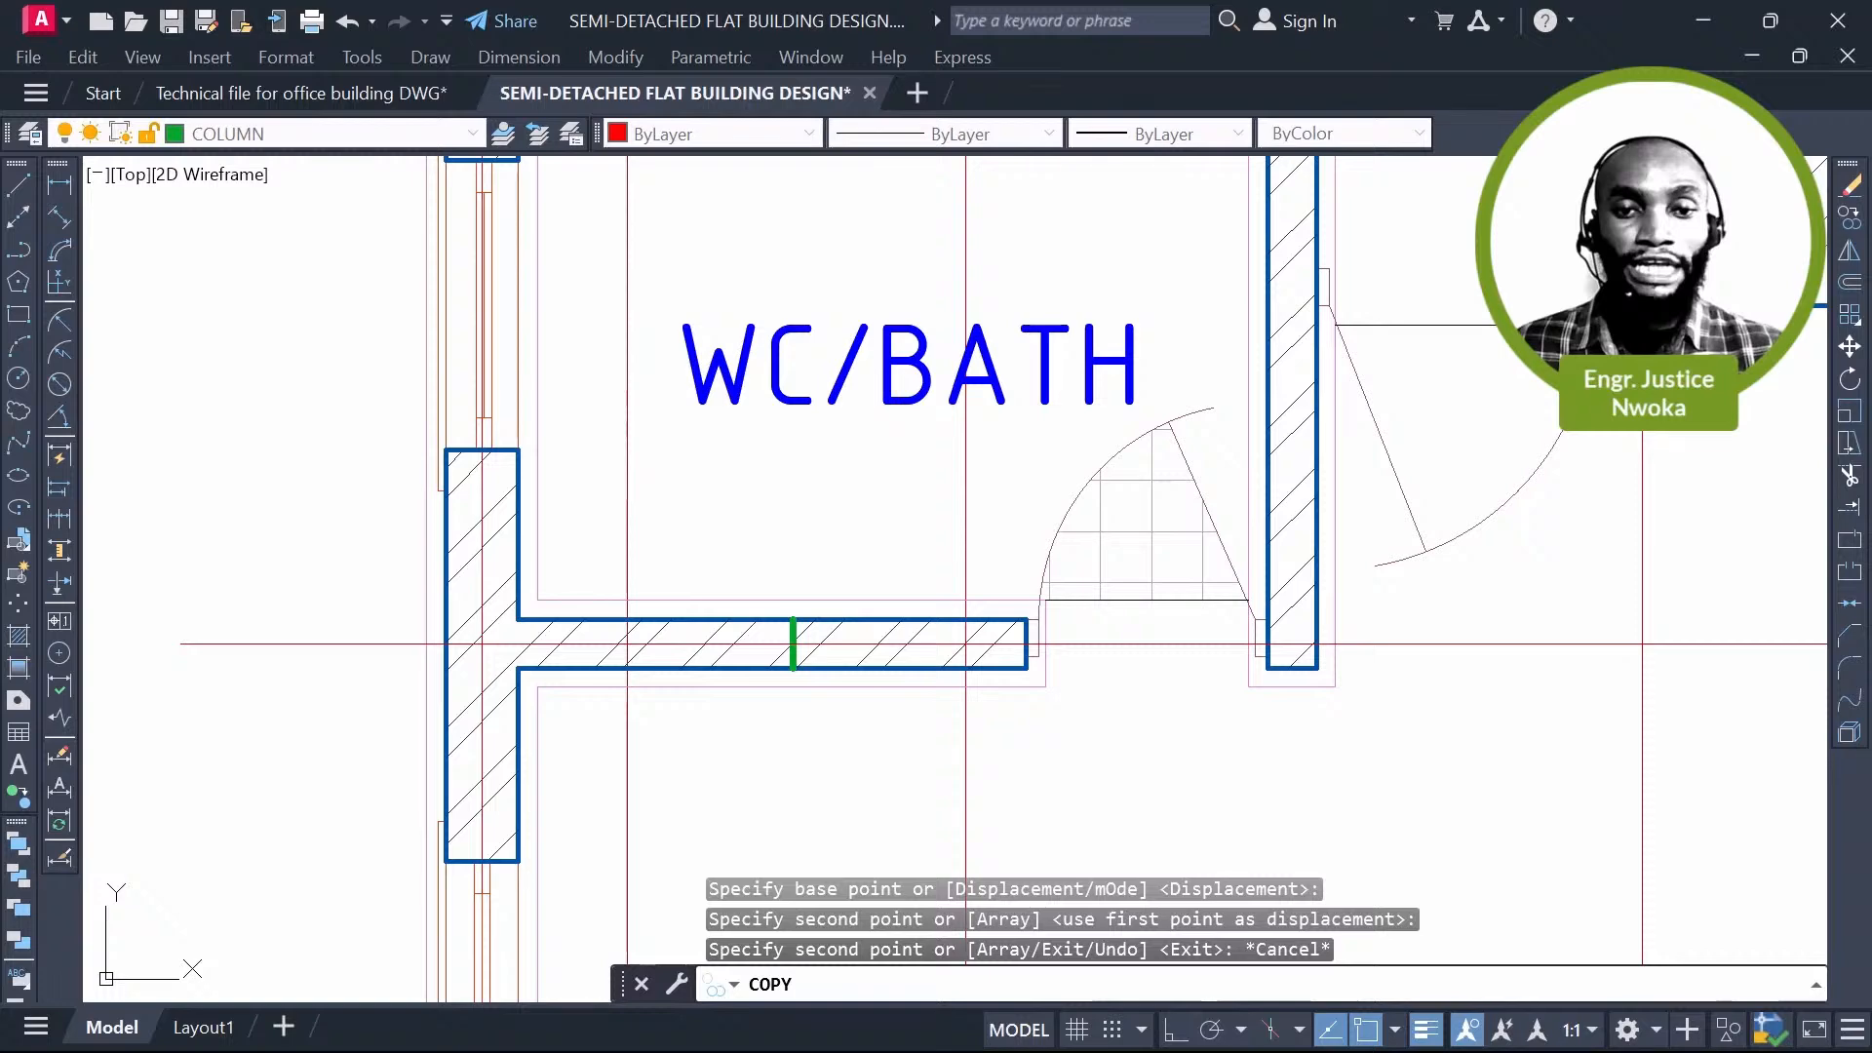
pyautogui.write('E')
pyautogui.press('Return')
pyautogui.scroll(-4, 845, 643)
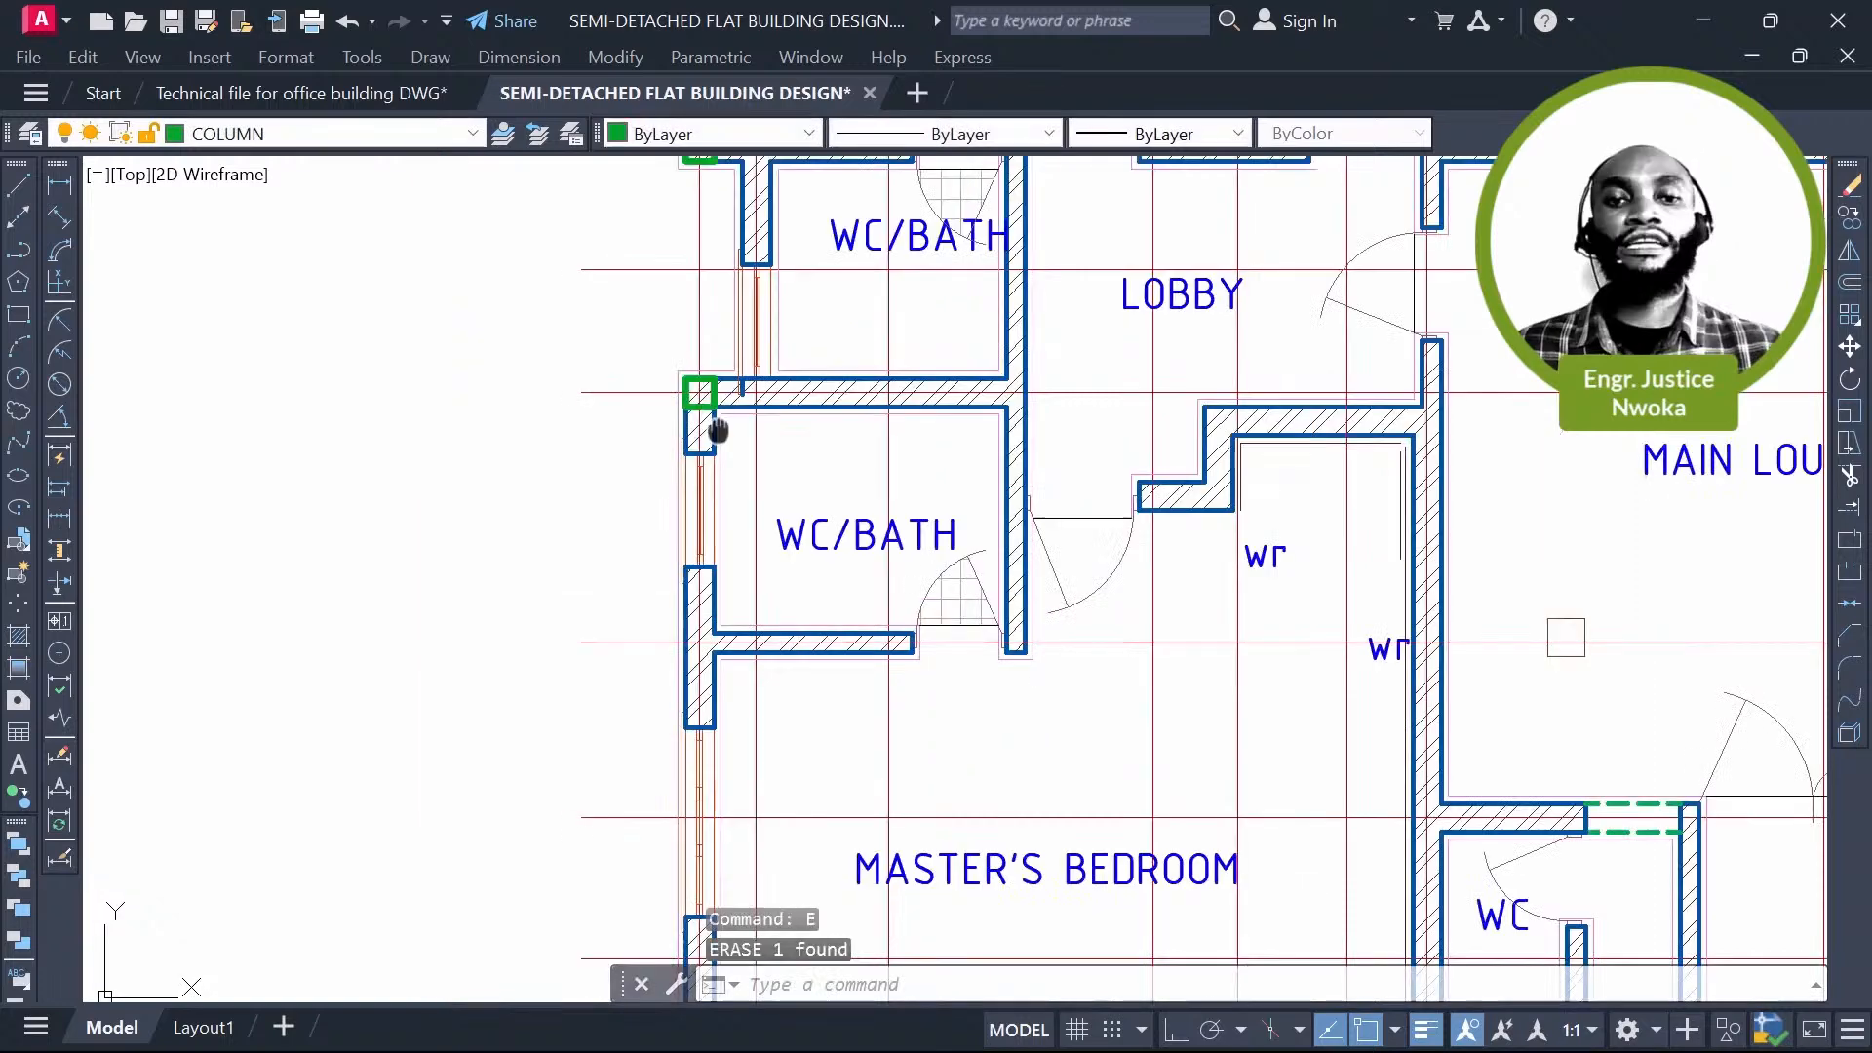
# Step: Copy the WC/Bath column to the grid intersection where the thin WC/Bath wall meets the side exterior wall
pyautogui.moveTo(719, 430); pyautogui.dragTo(720, 512, button='middle')
pyautogui.scroll(2, 720, 512)
pyautogui.click(715, 449)
pyautogui.write('c')
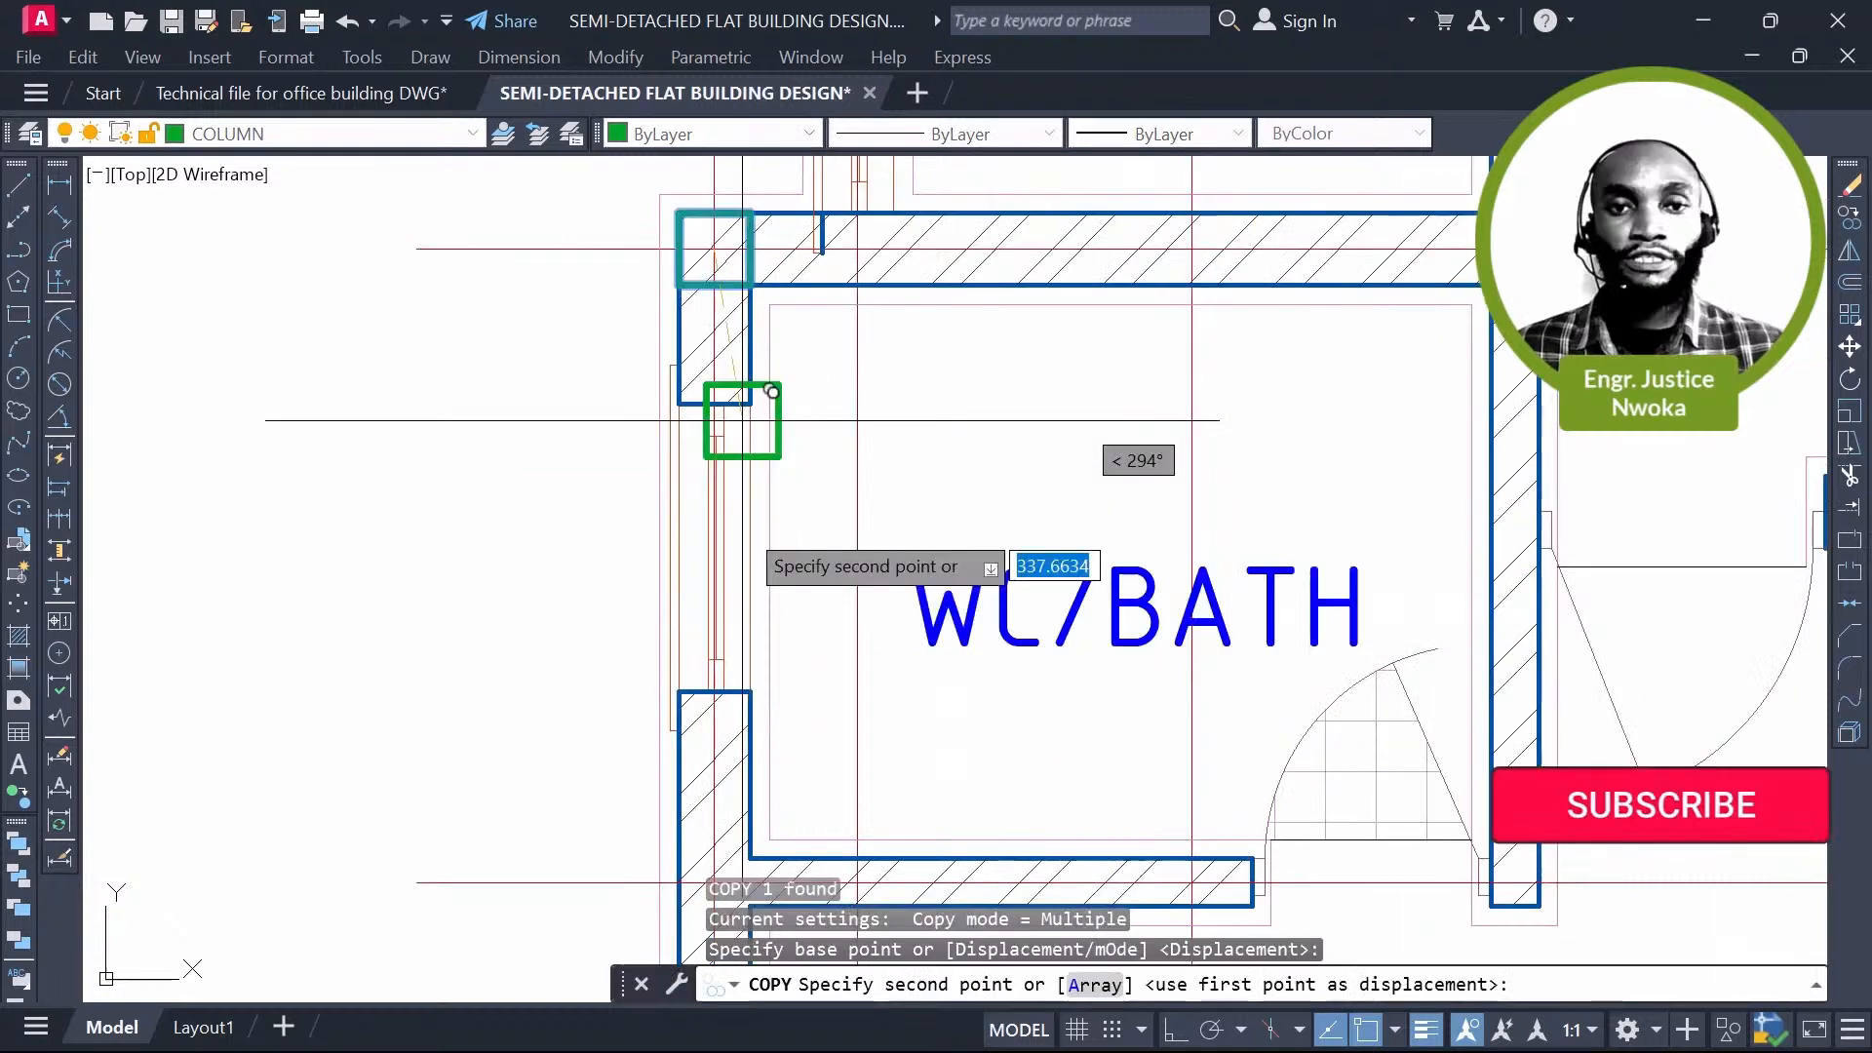
pyautogui.scroll(3, 732, 617)
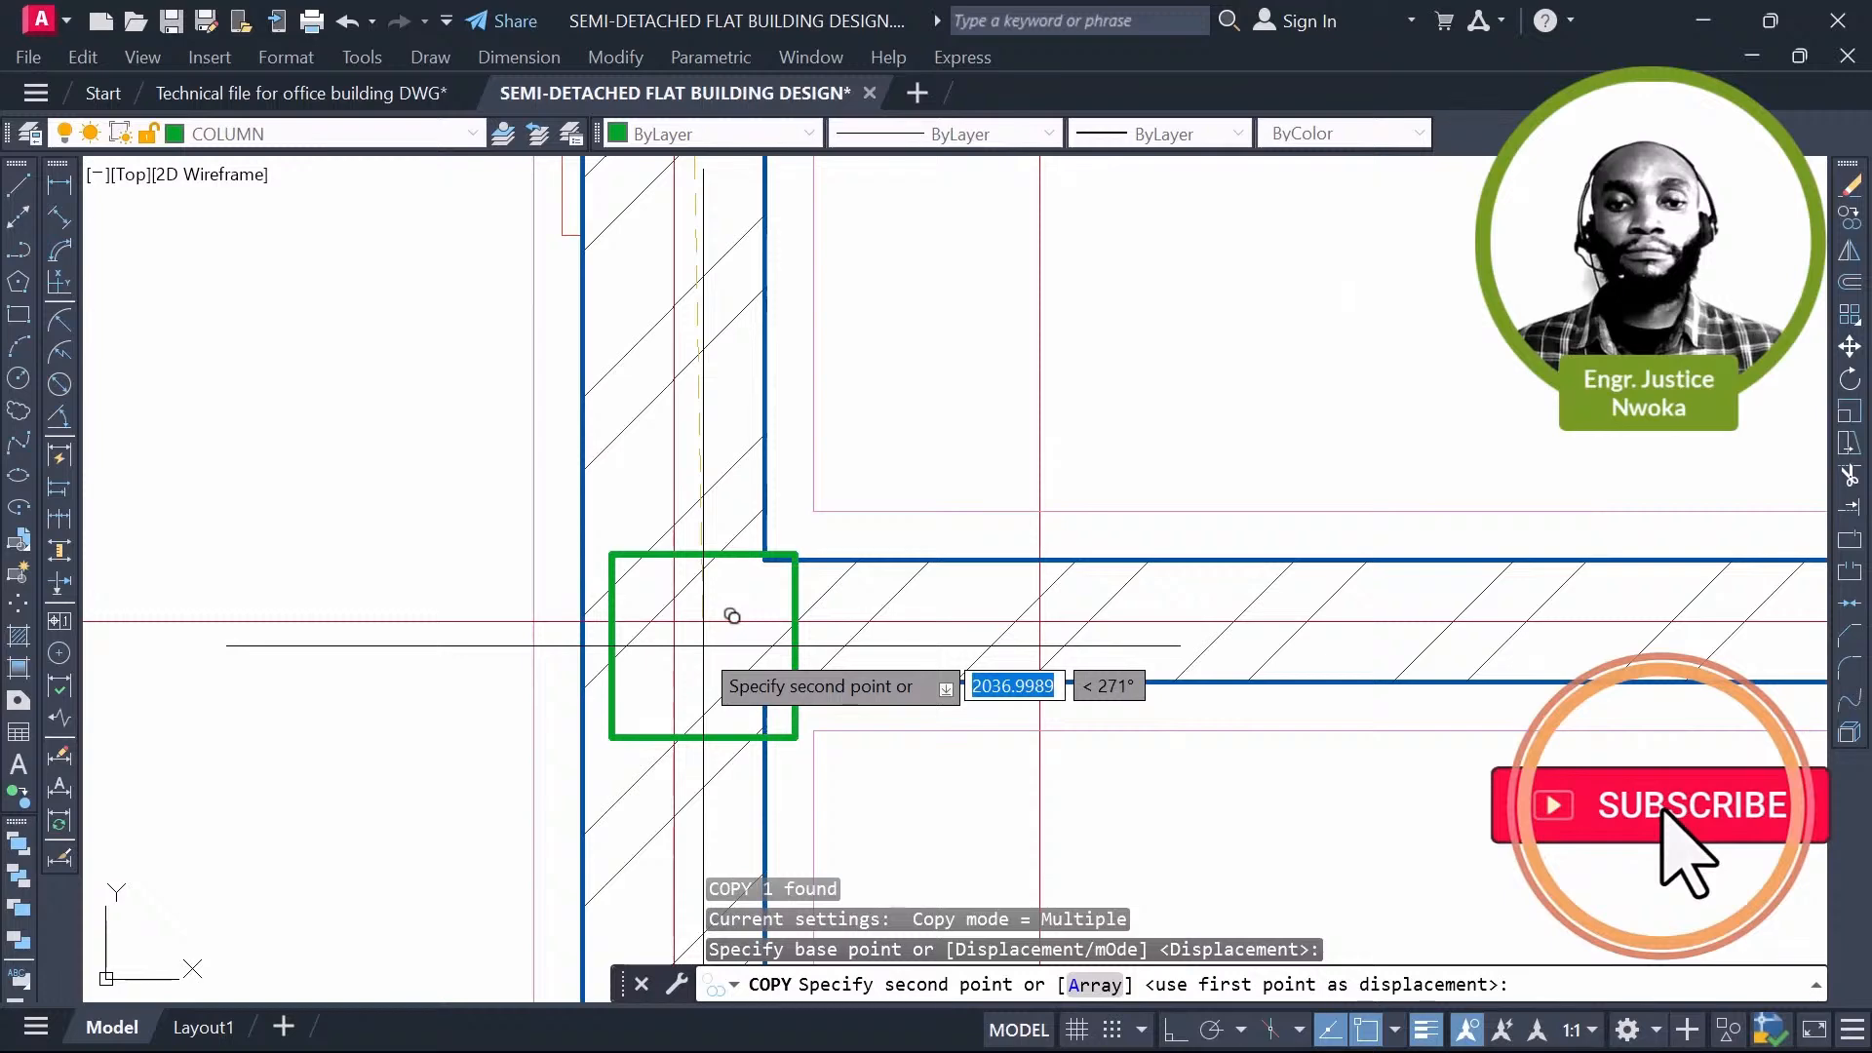
pyautogui.click(732, 616)
pyautogui.scroll(-5, 760, 575)
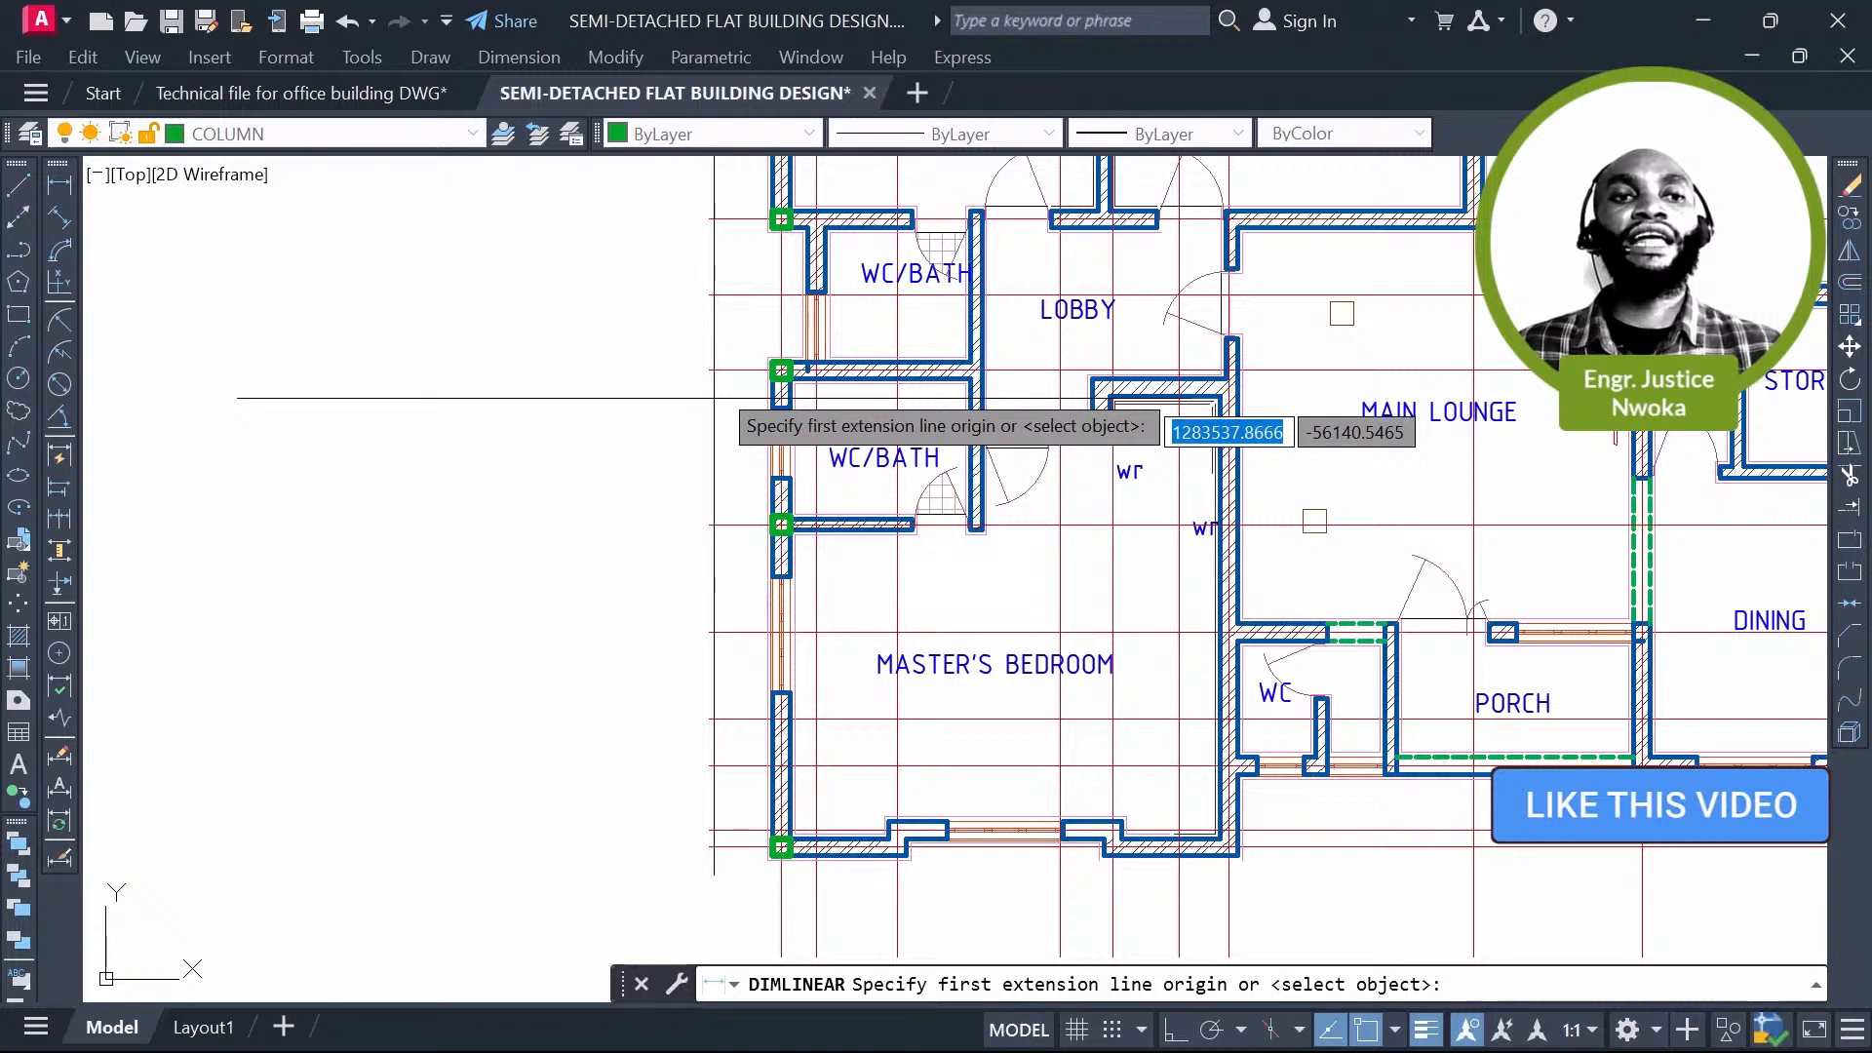
# Step: Measure the spacing between the columns along the WC/Bath and master's bedroom side wall with linear dimensions
pyautogui.click(709, 405)
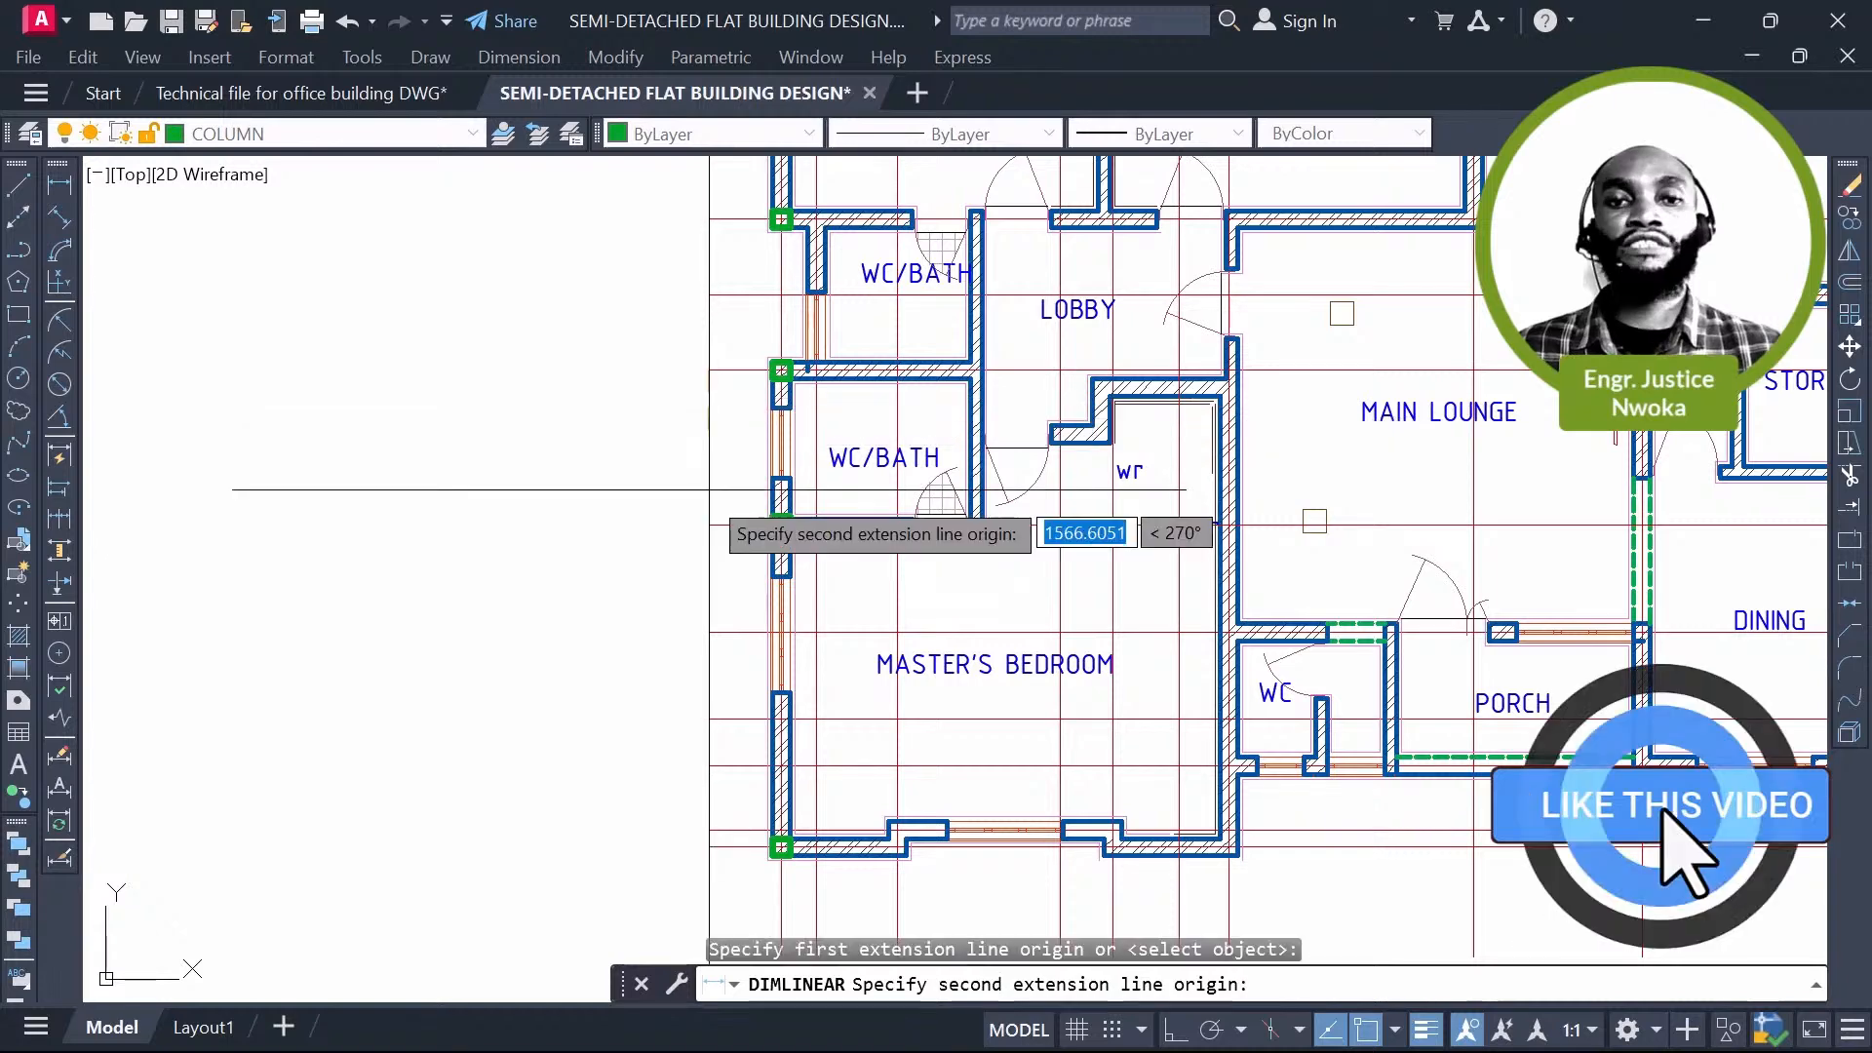
pyautogui.click(709, 490)
pyautogui.scroll(5, 679, 452)
pyautogui.scroll(3, 679, 451)
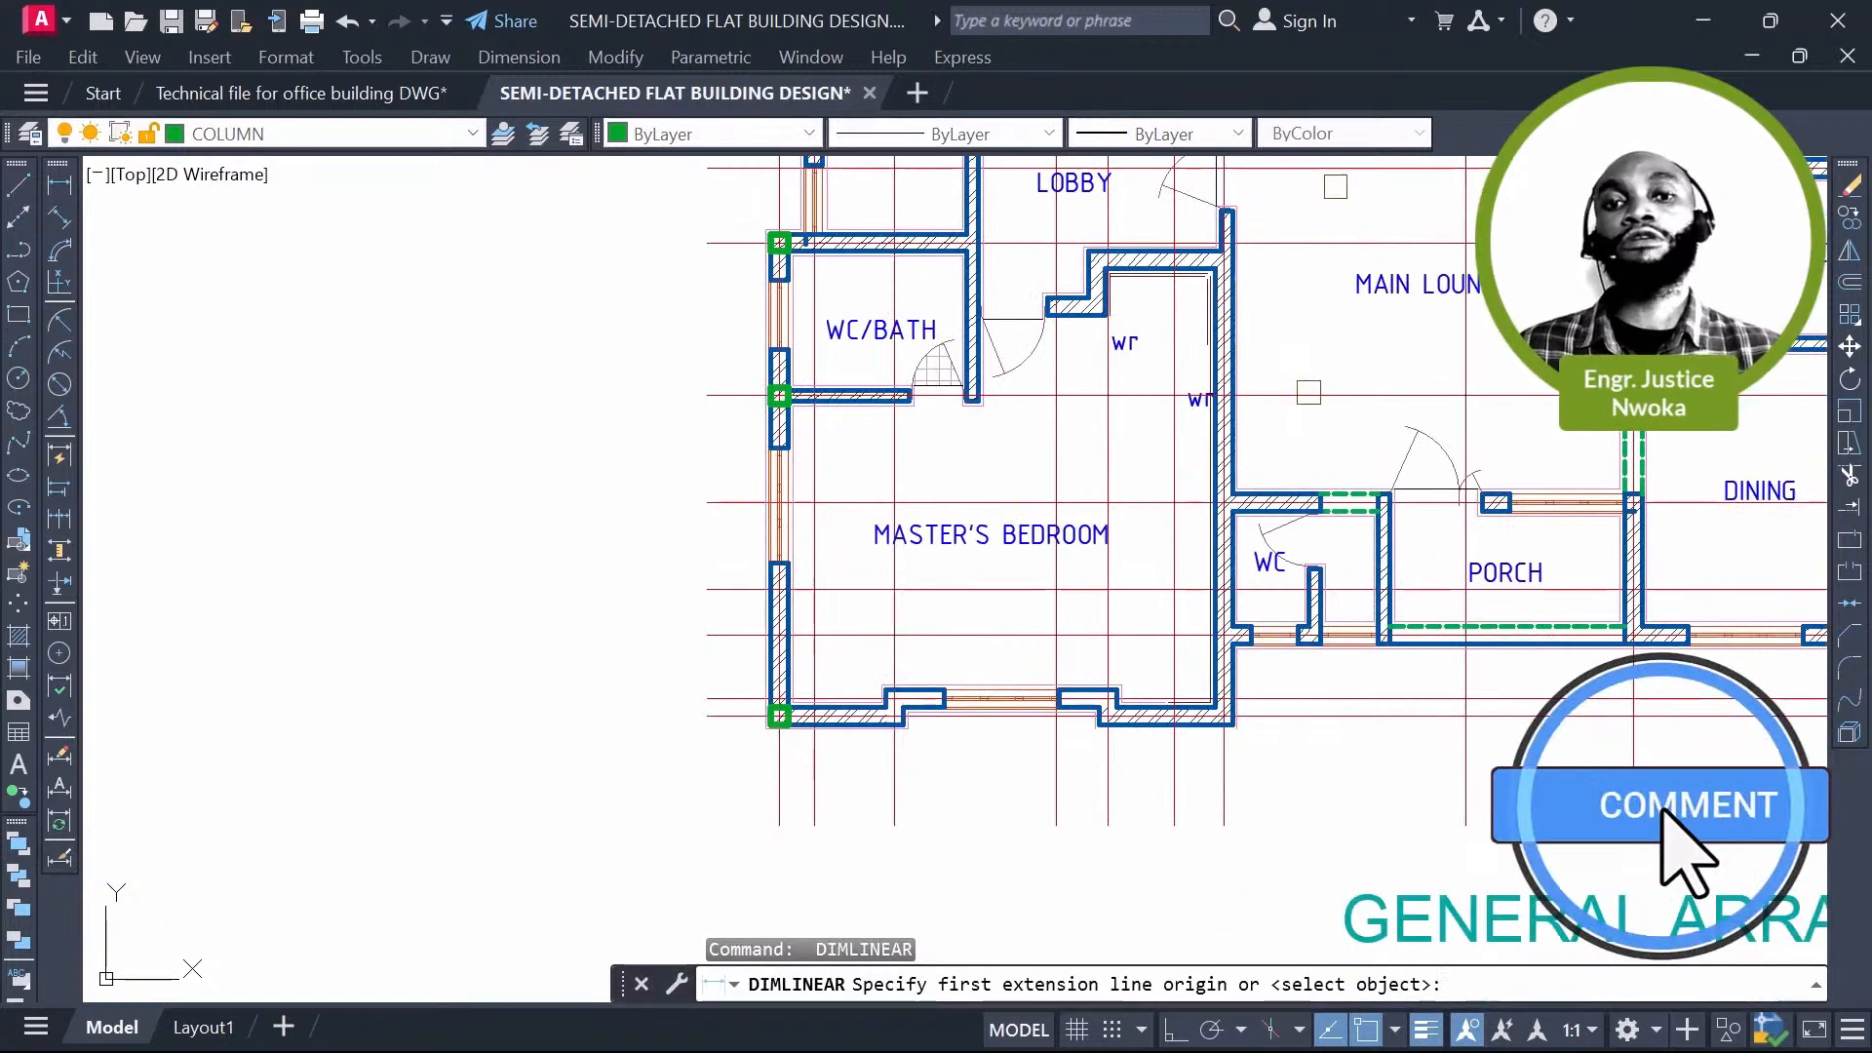
pyautogui.click(708, 241)
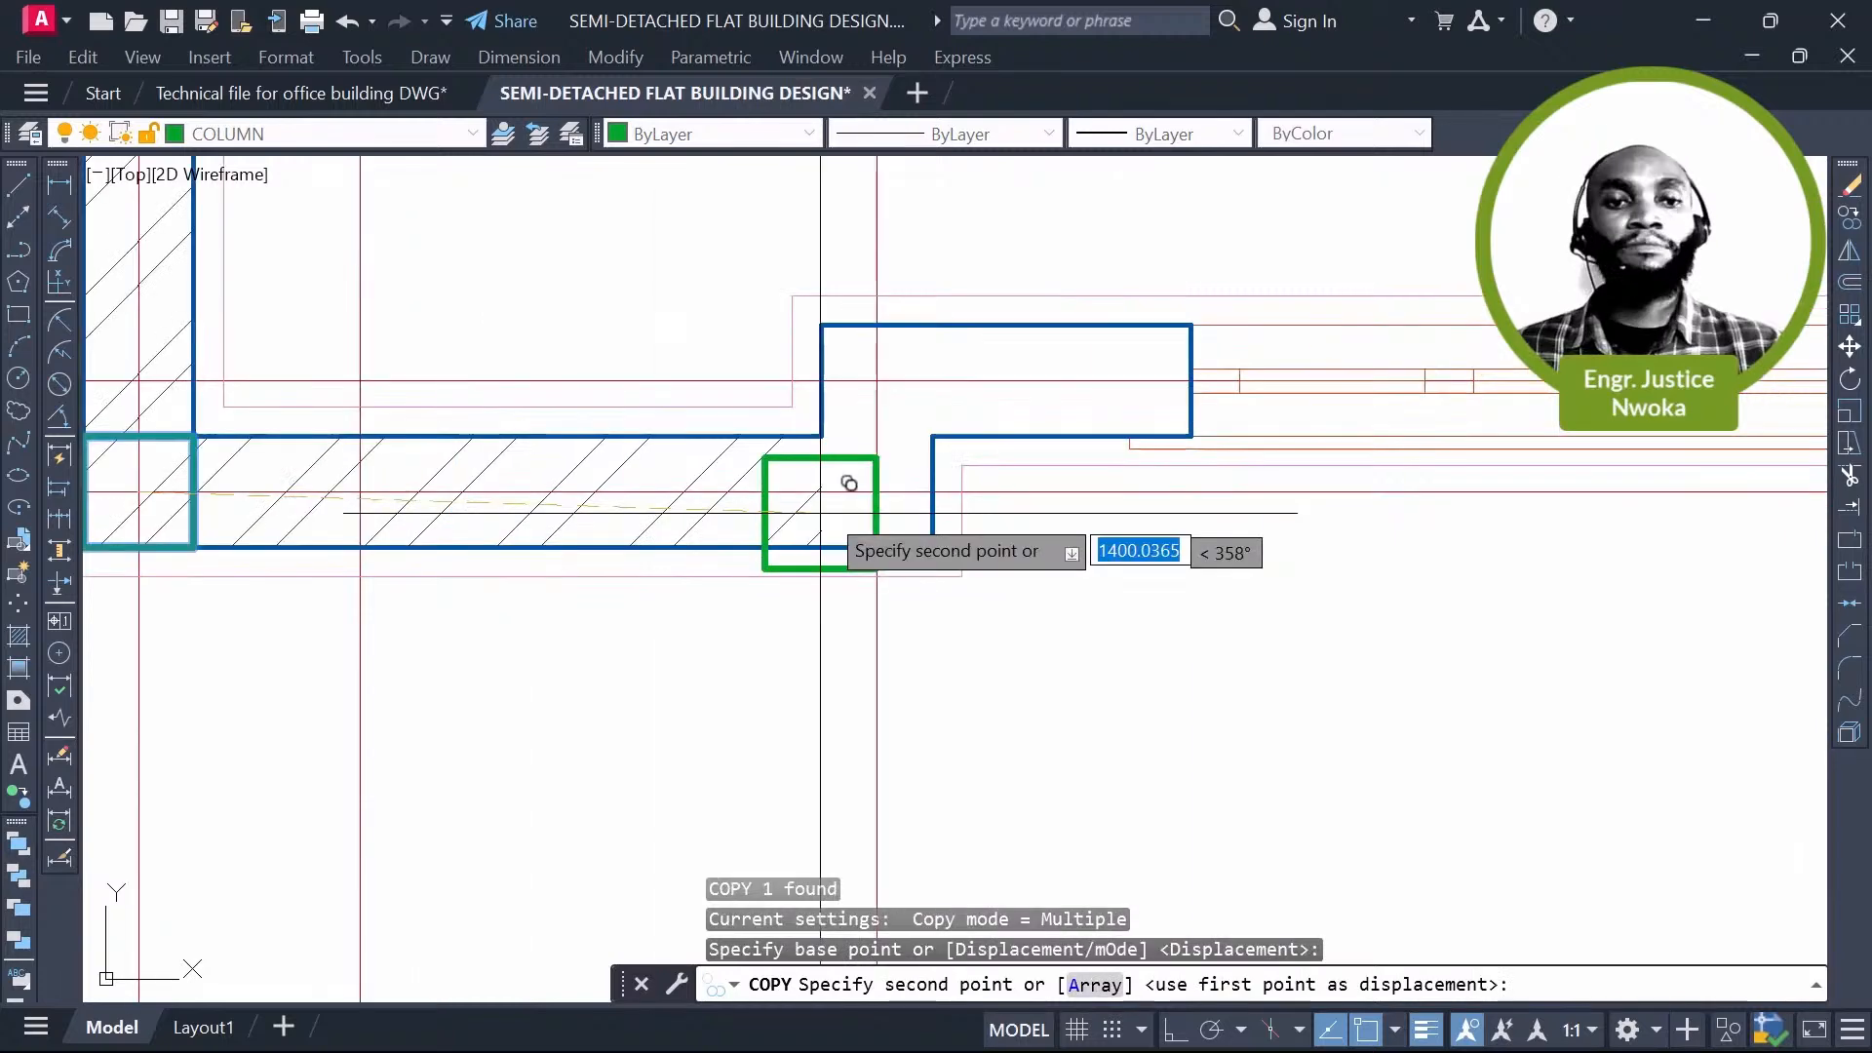
# Step: Copy the master's bedroom corner column to the nearest step in the window wall and stretch it 225 to the recessed wall's inner face
pyautogui.scroll(2, 821, 512)
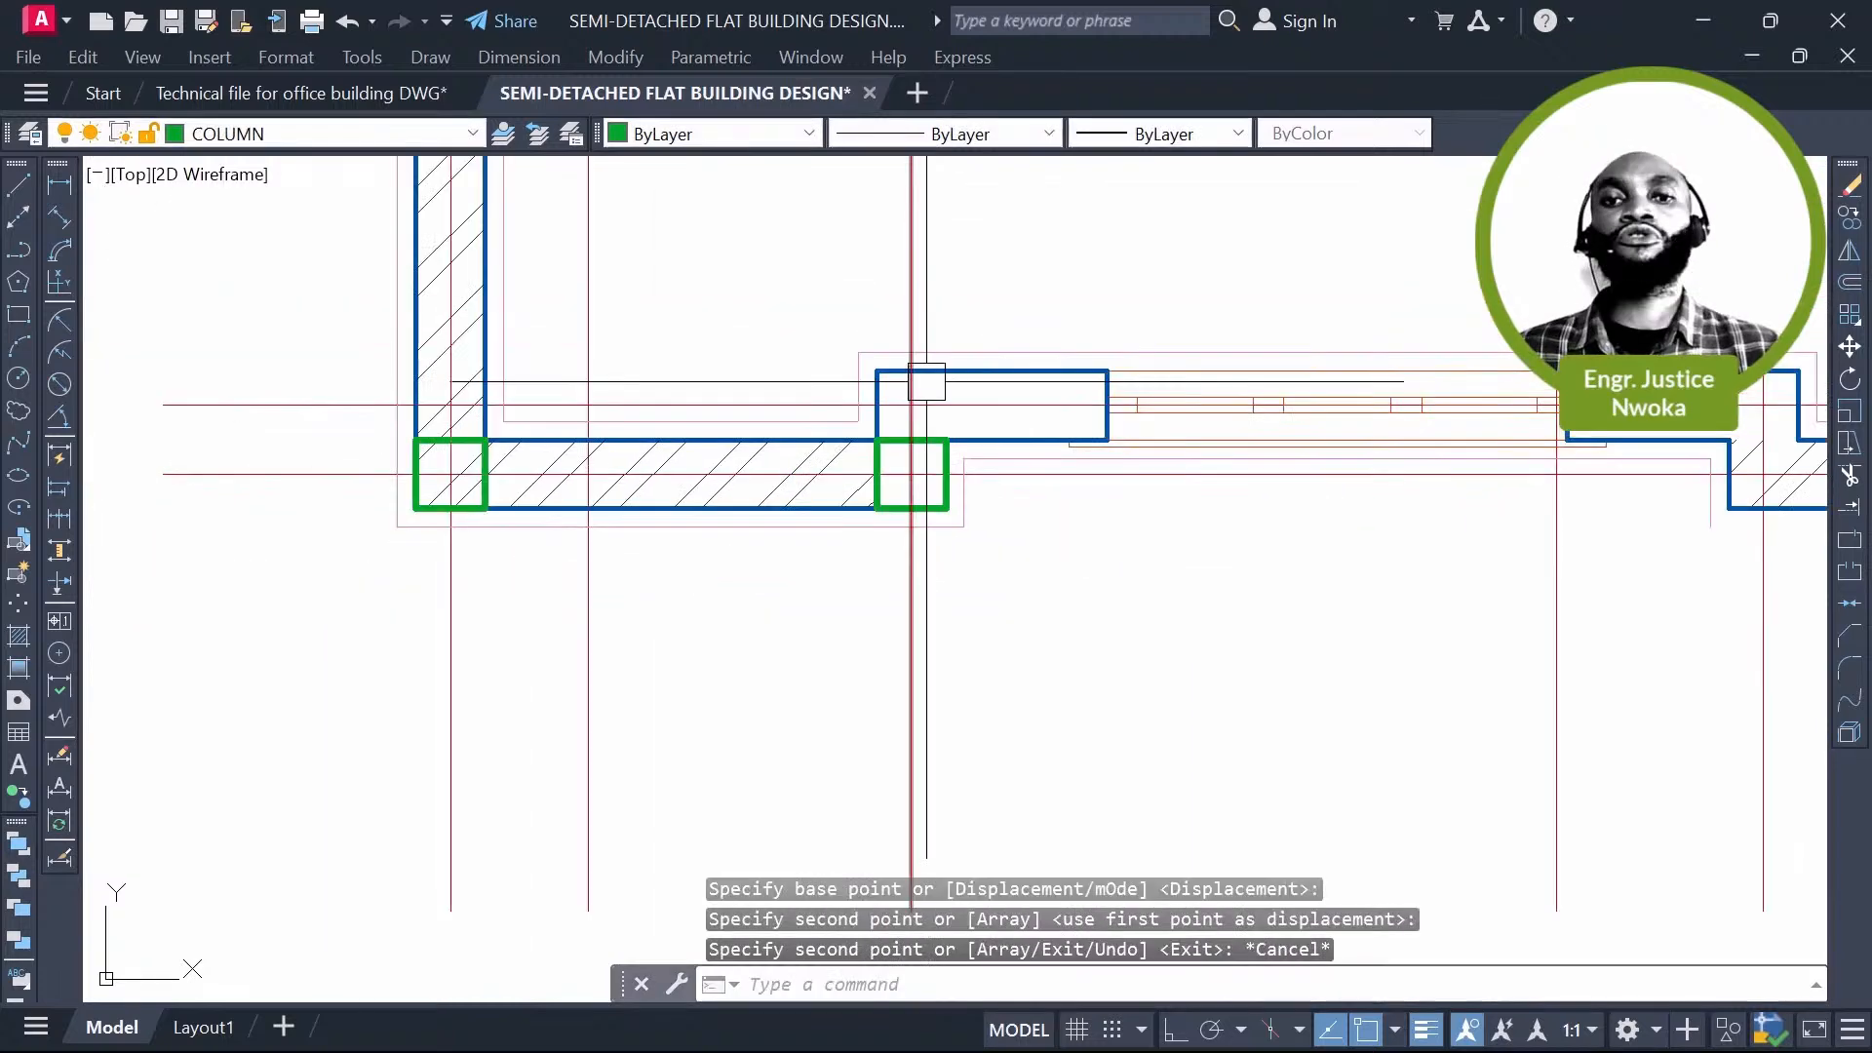
pyautogui.scroll(3, 926, 381)
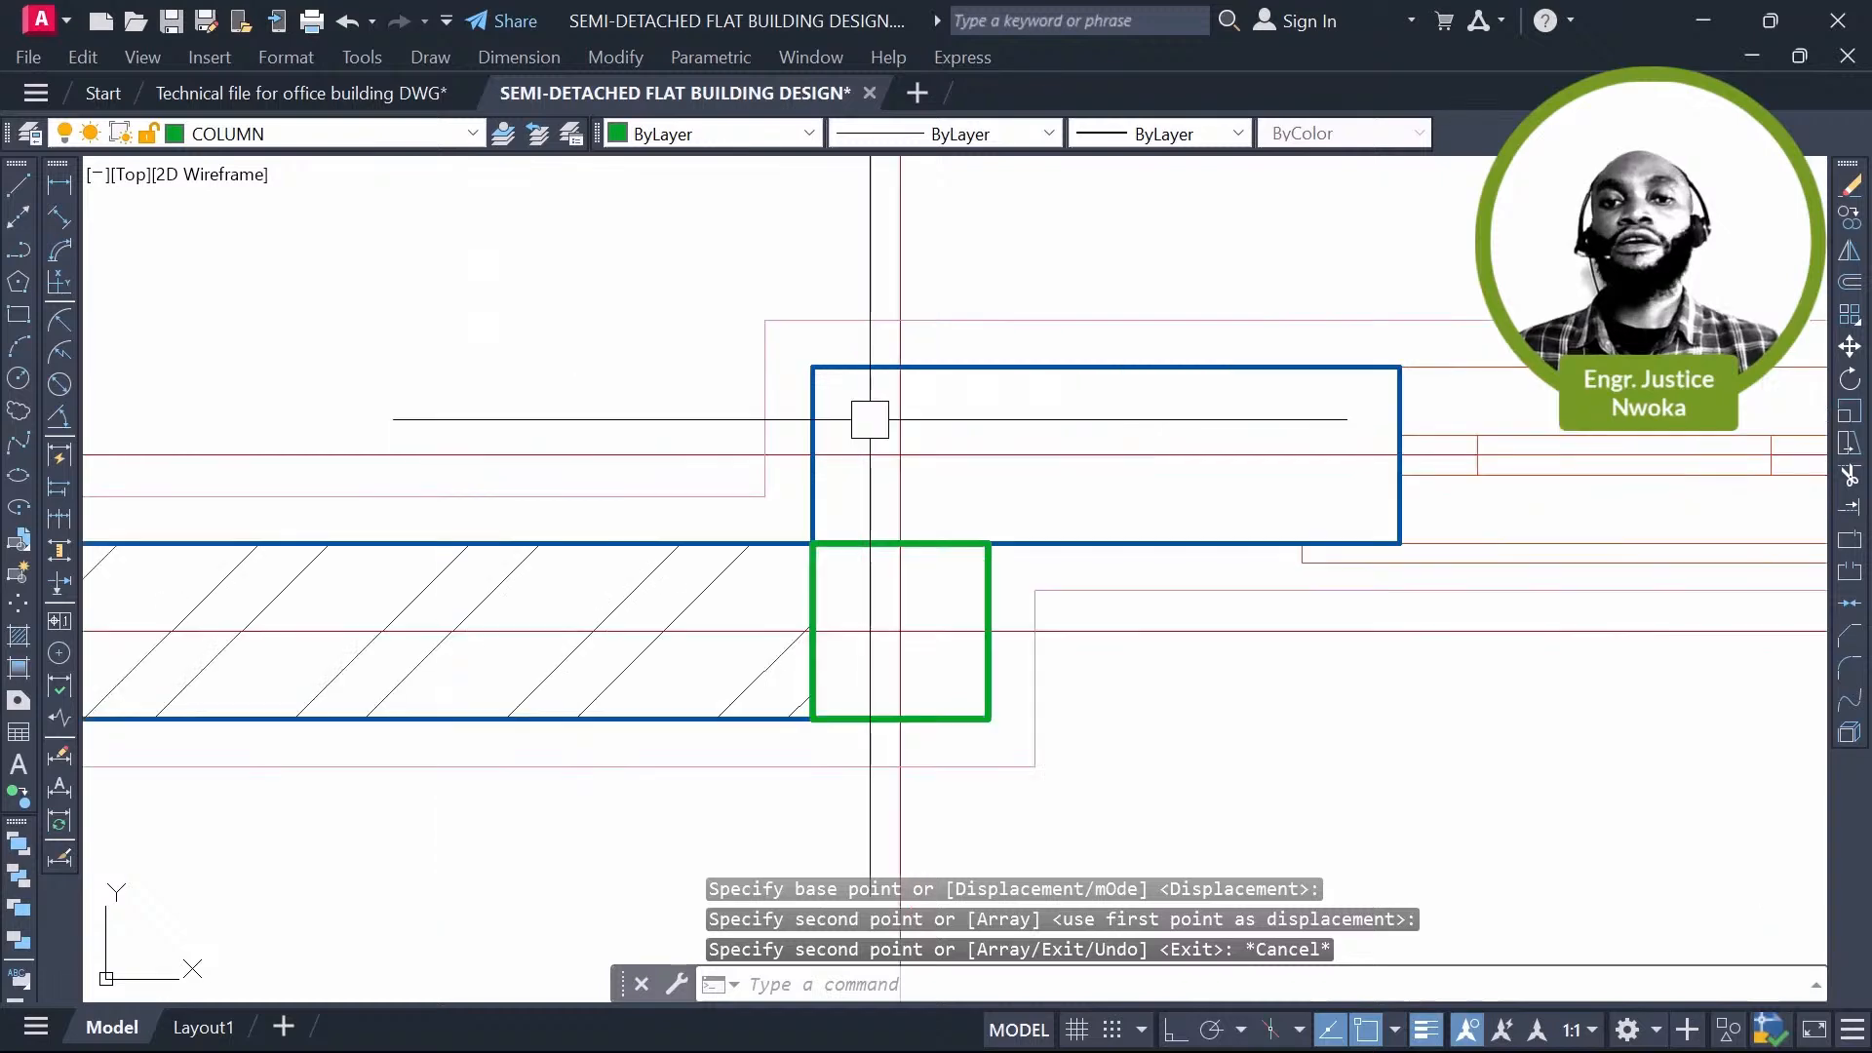
pyautogui.click(962, 562)
pyautogui.click(900, 543)
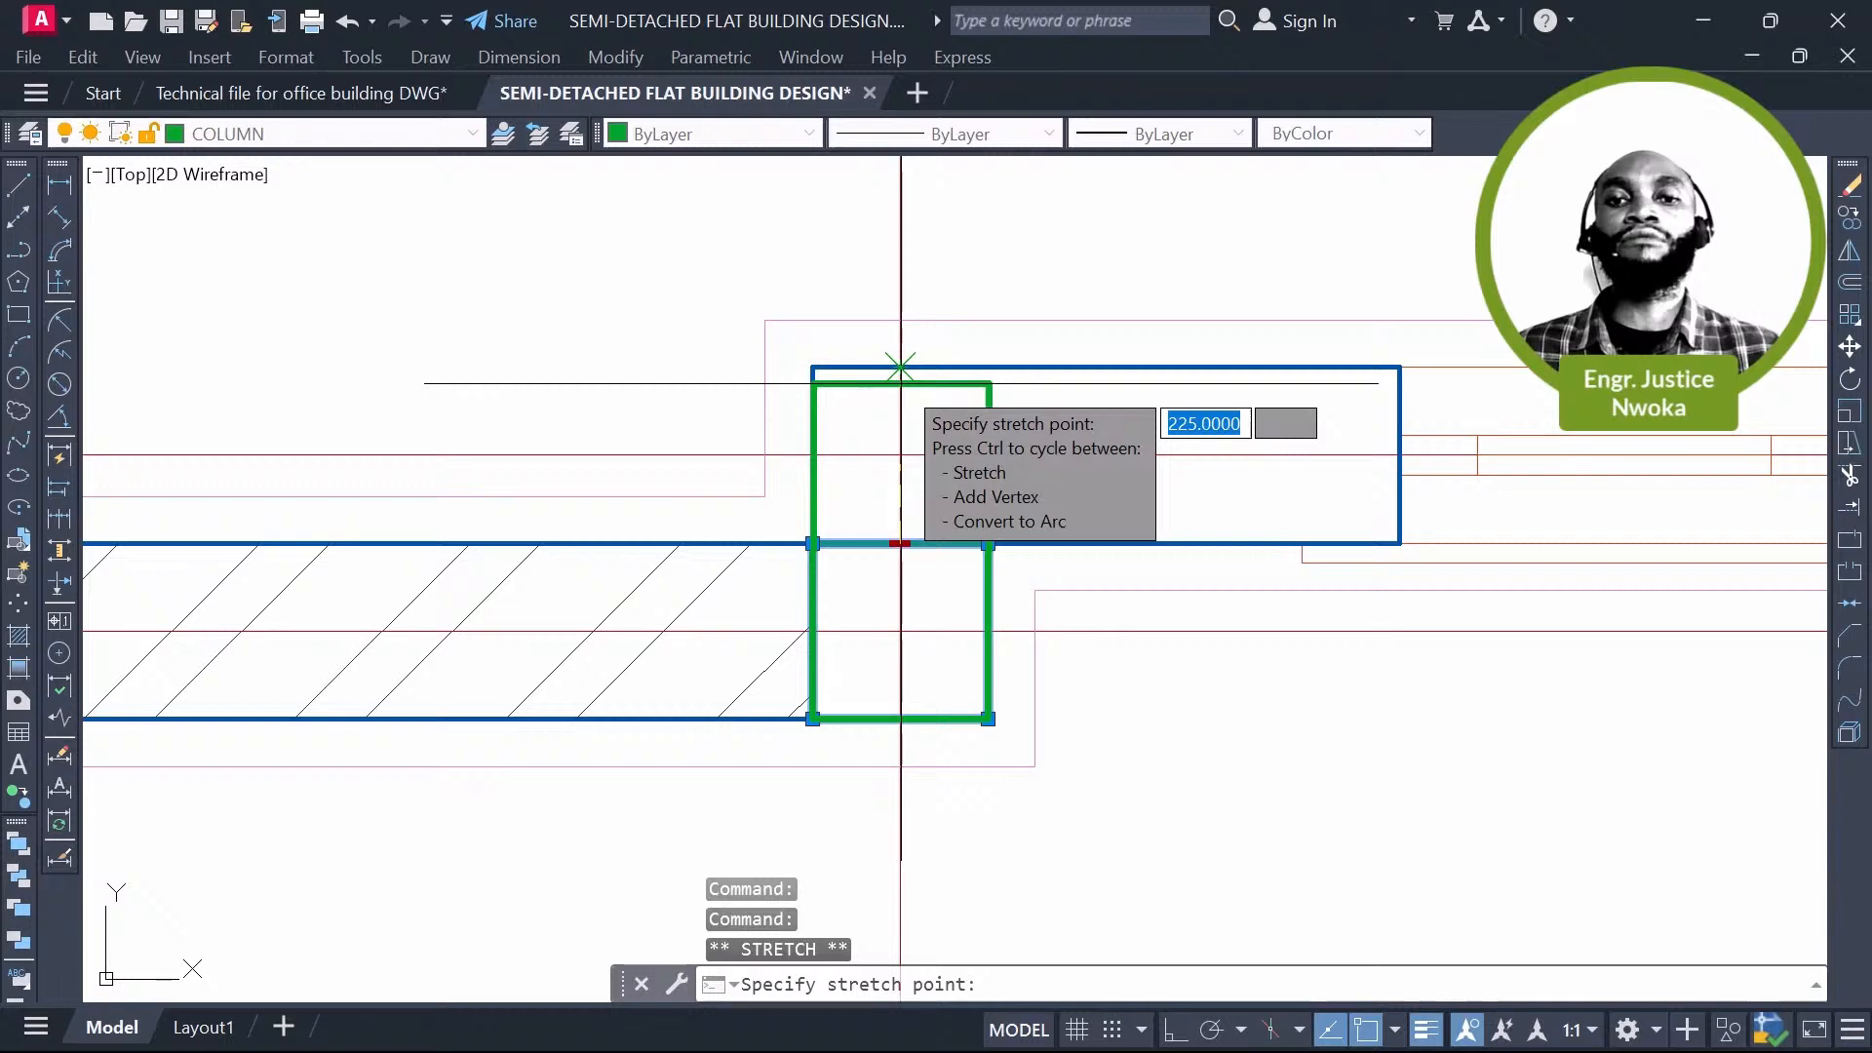
pyautogui.press('Escape')
pyautogui.press('Escape')
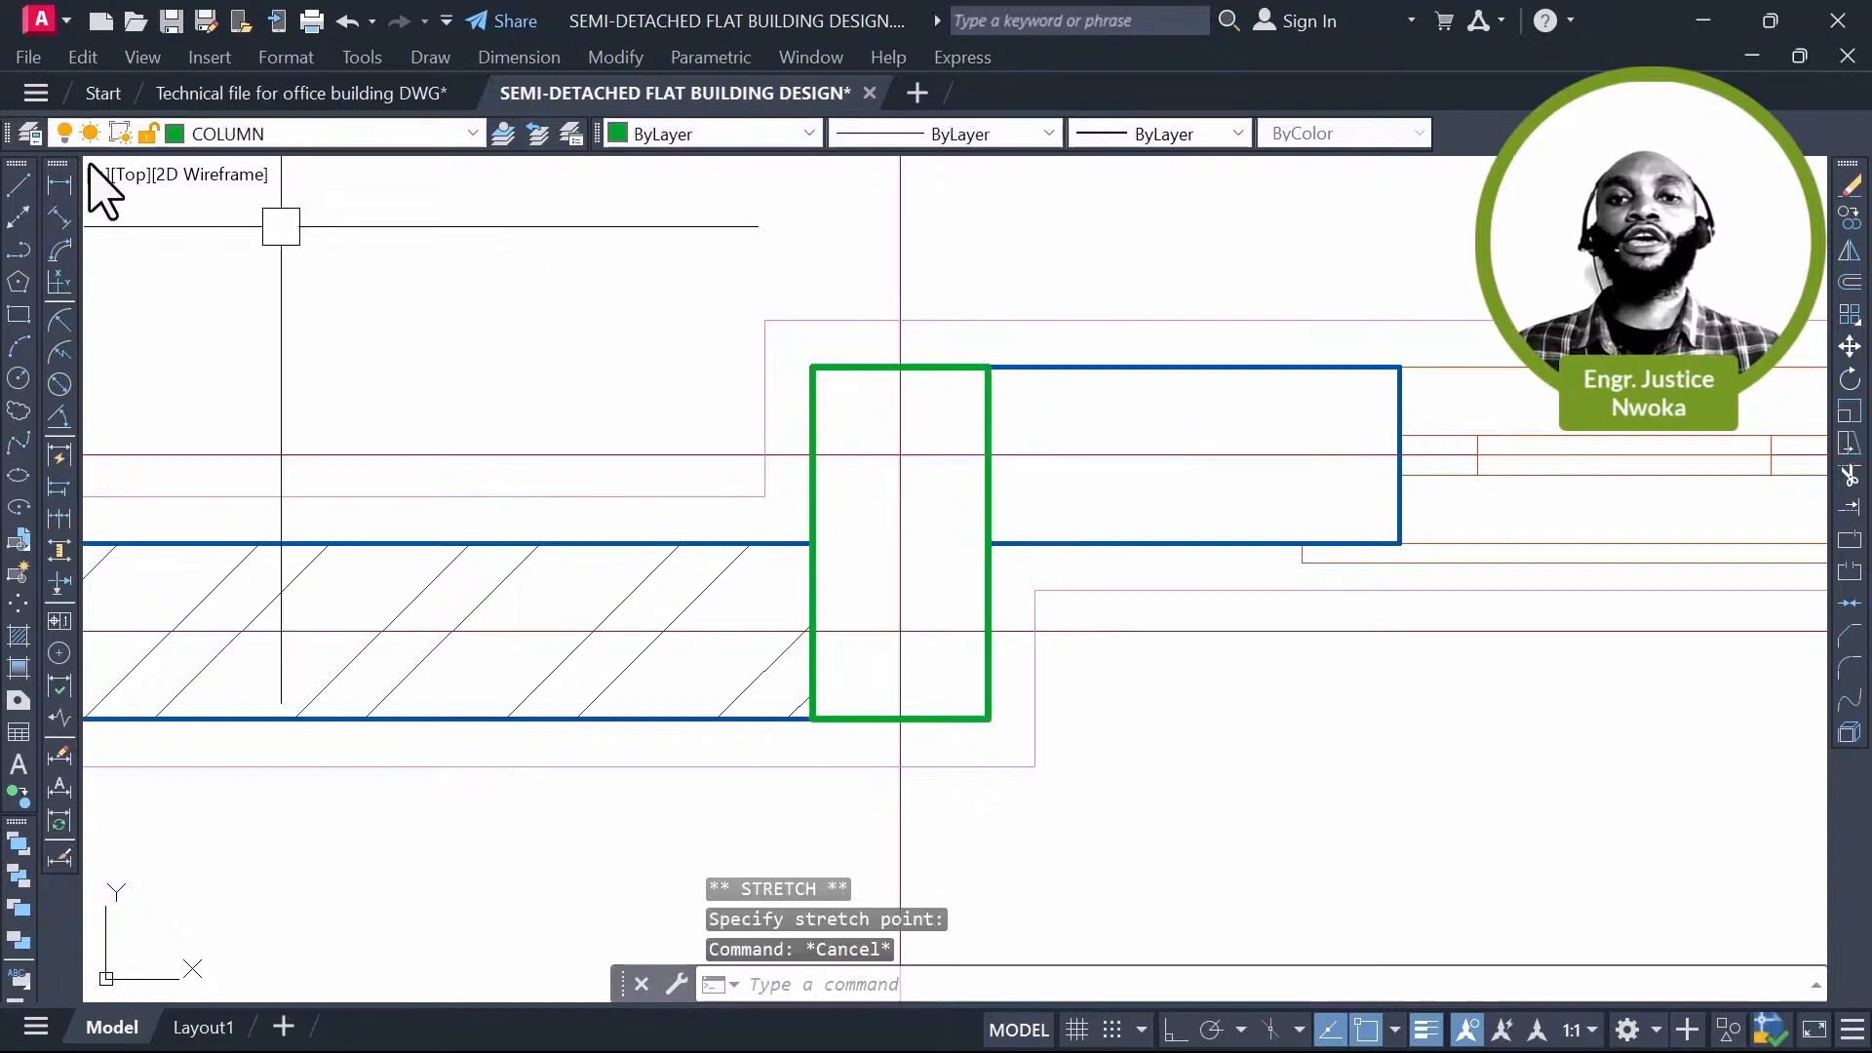
# Step: Check the column spacing along the master's bedroom window wall with a temporary linear dimension
pyautogui.click(59, 185)
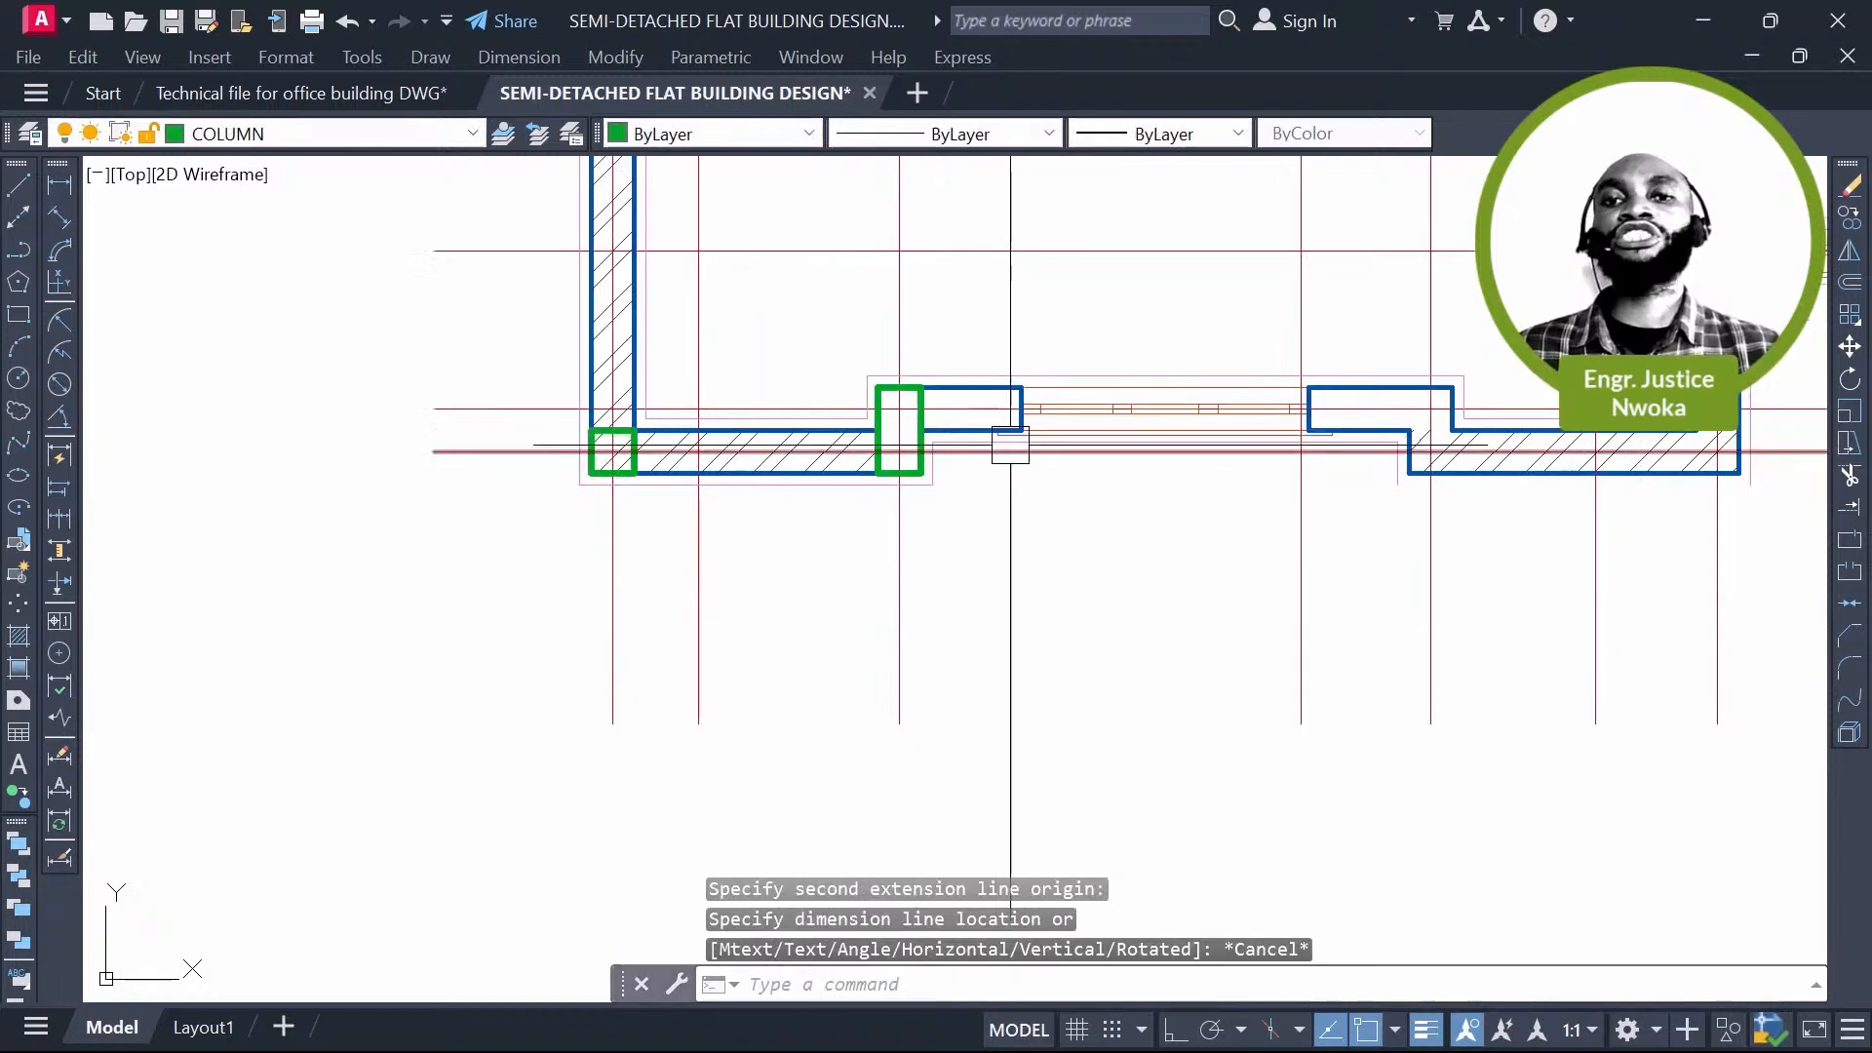
# Step: Copy the stretched rectangular column to the matching wall step on the other side of the master's bedroom window
pyautogui.scroll(3, 856, 436)
pyautogui.click(826, 435)
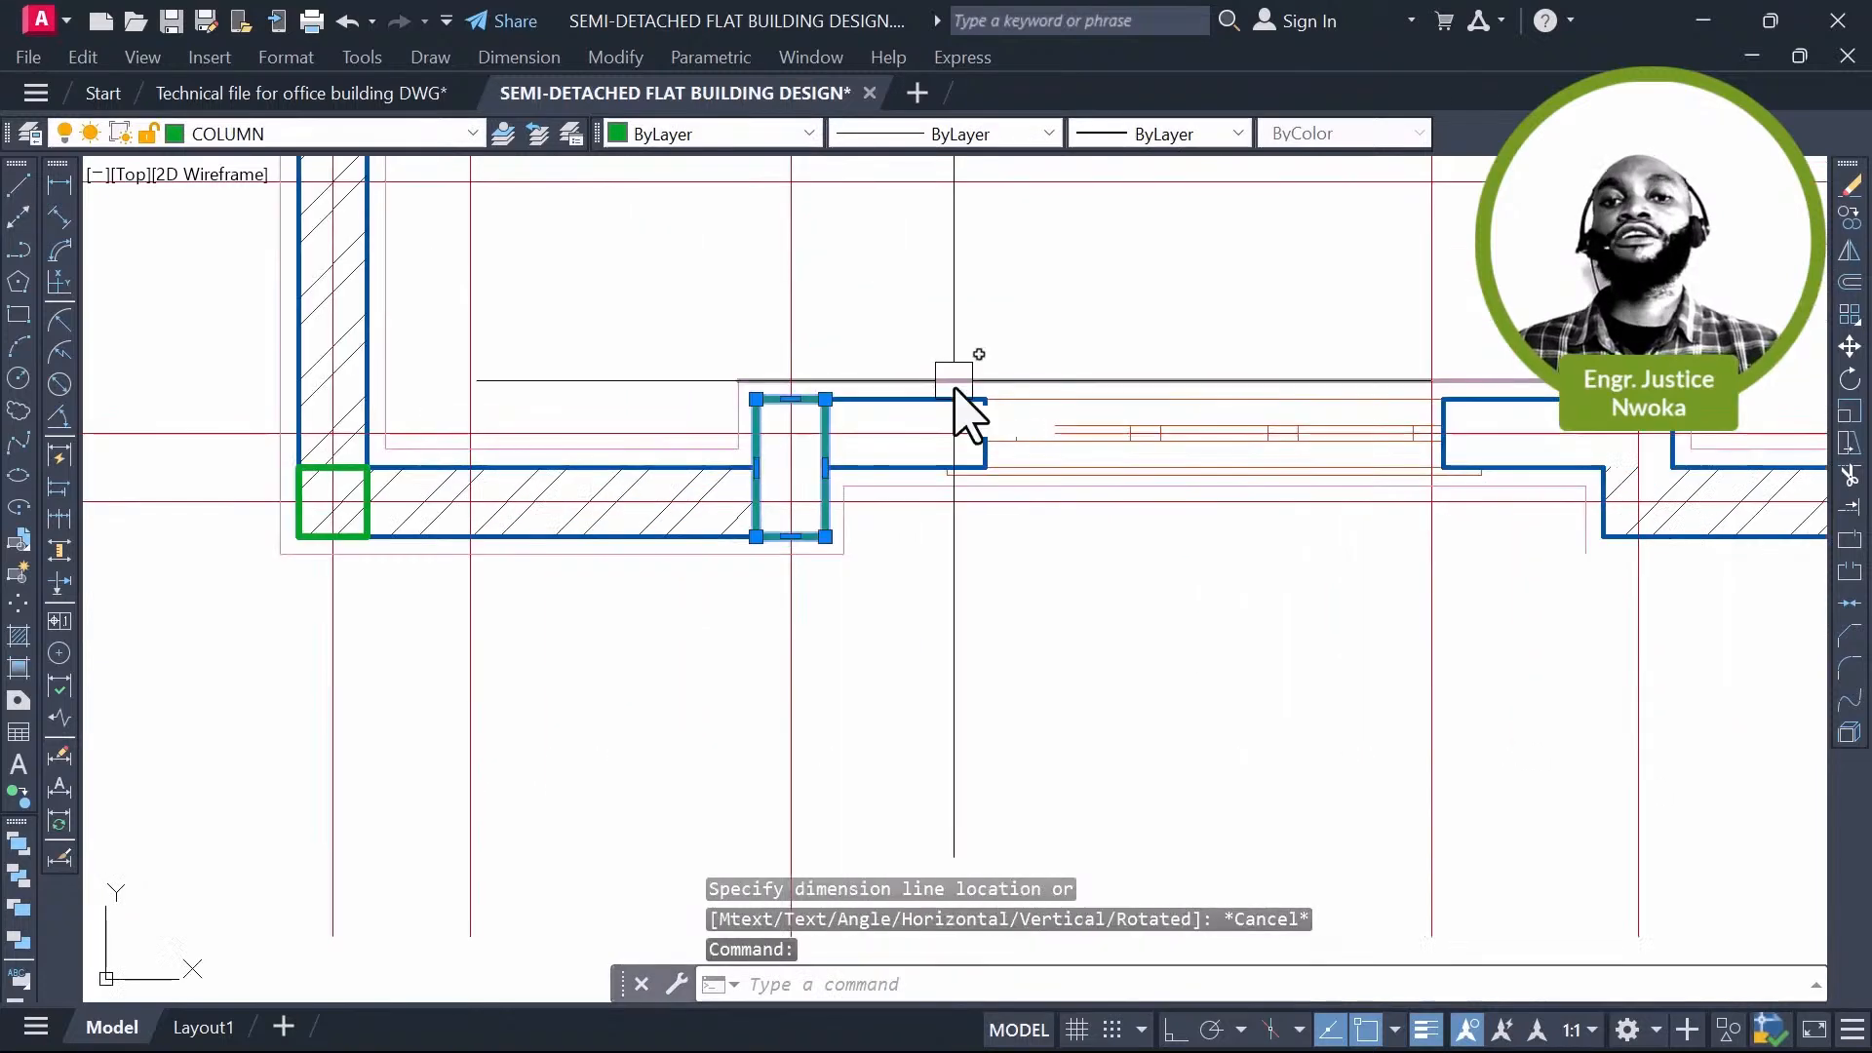
pyautogui.write('CO')
pyautogui.press('Return')
pyautogui.scroll(4, 819, 575)
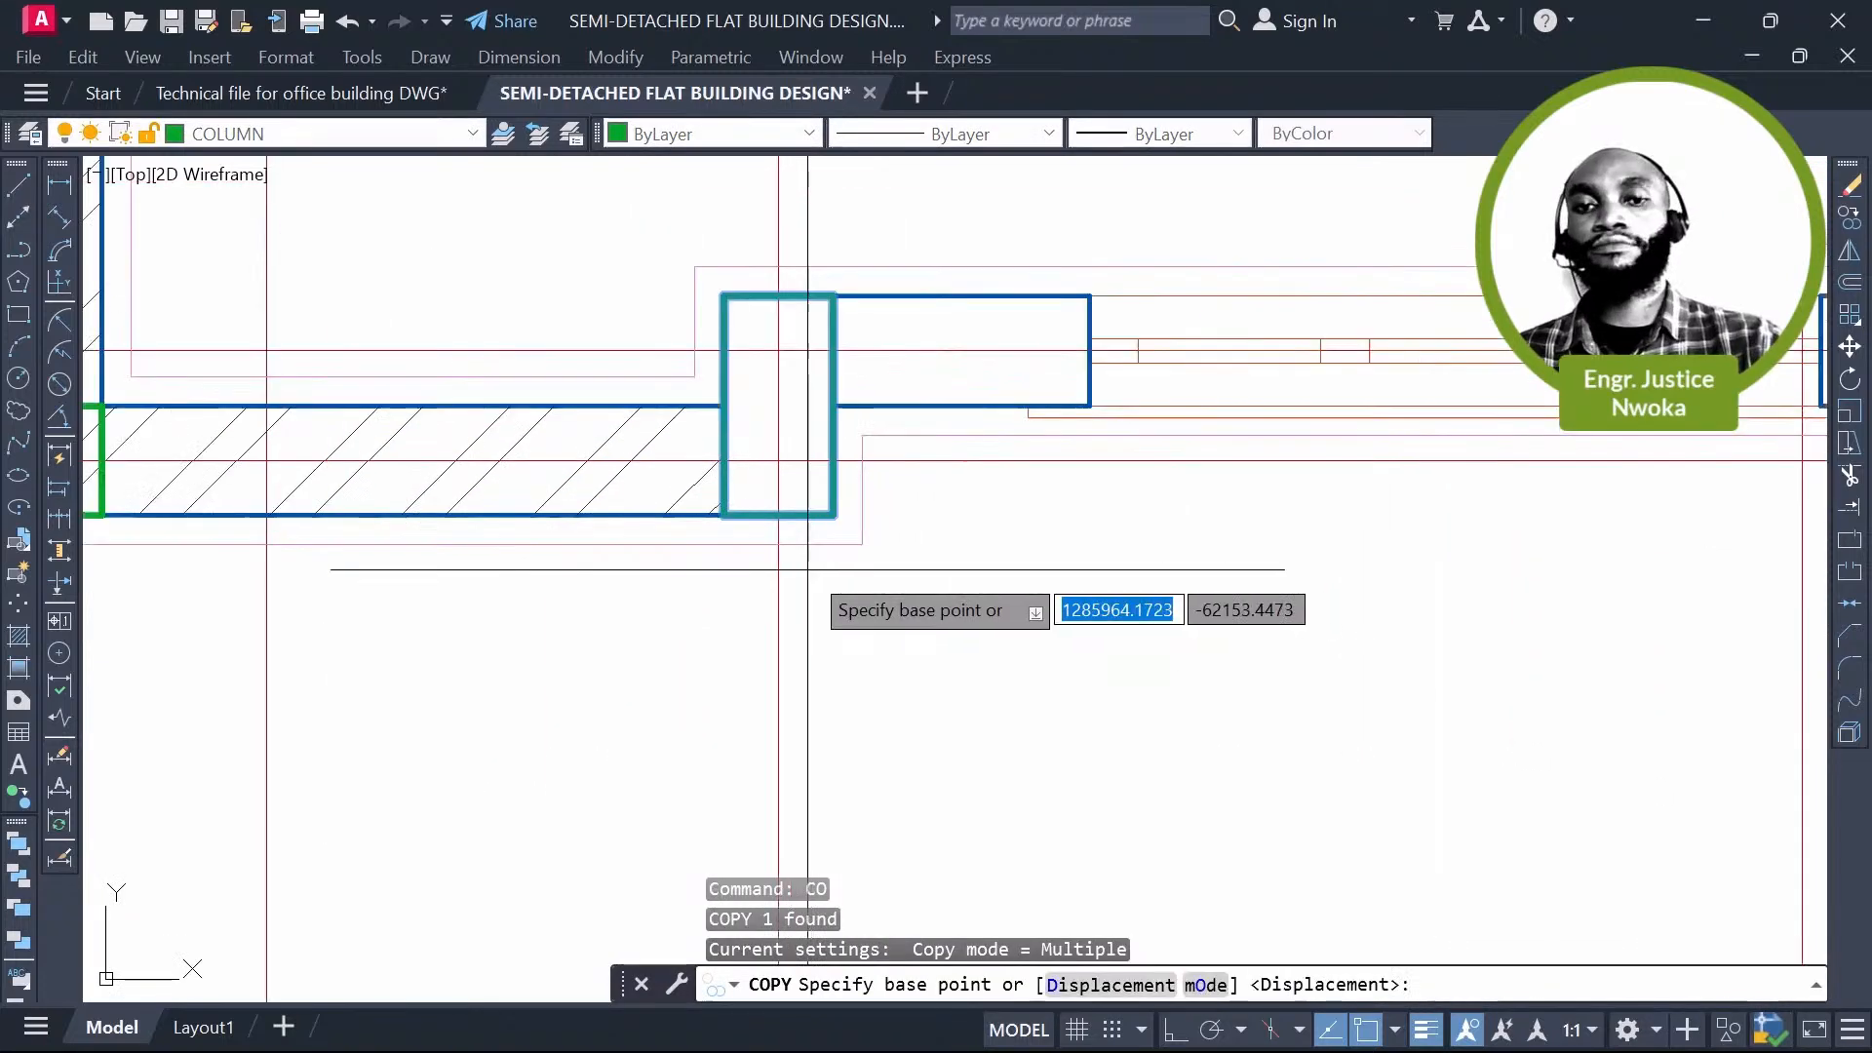
pyautogui.click(759, 482)
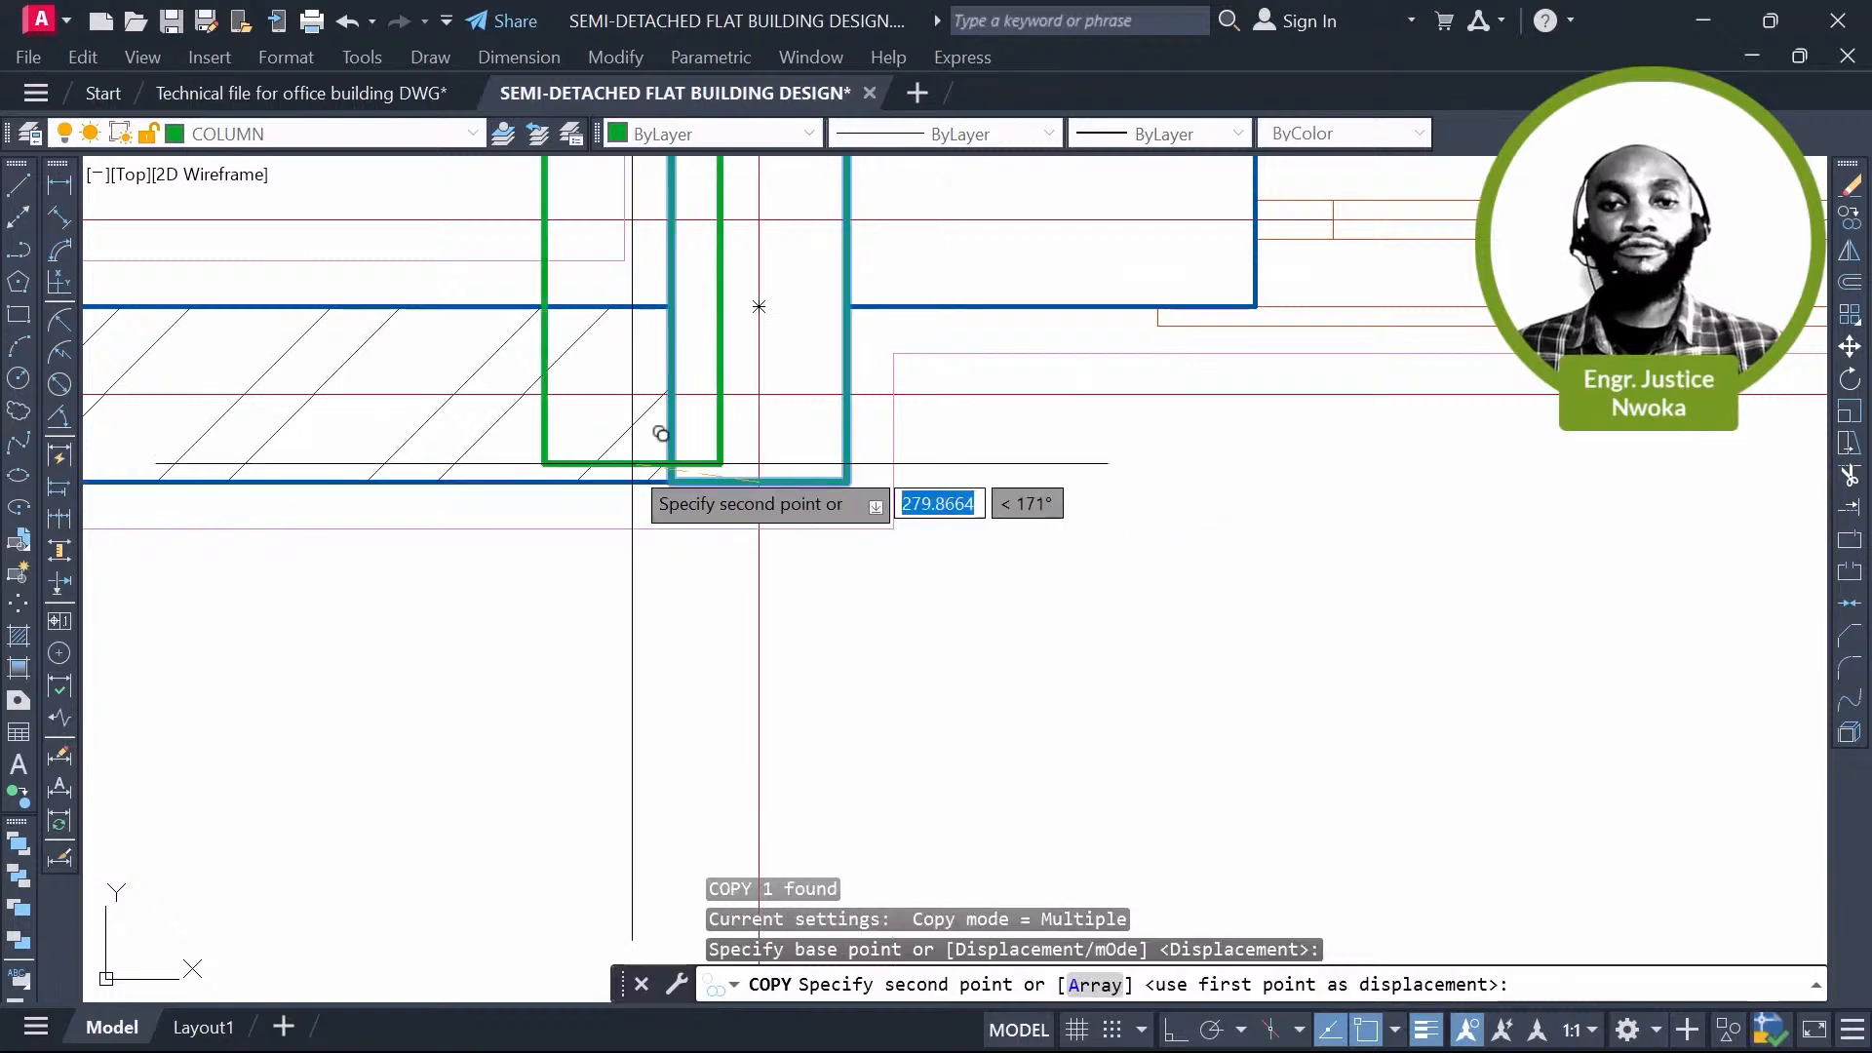
pyautogui.scroll(-4, 669, 431)
pyautogui.scroll(4, 1430, 476)
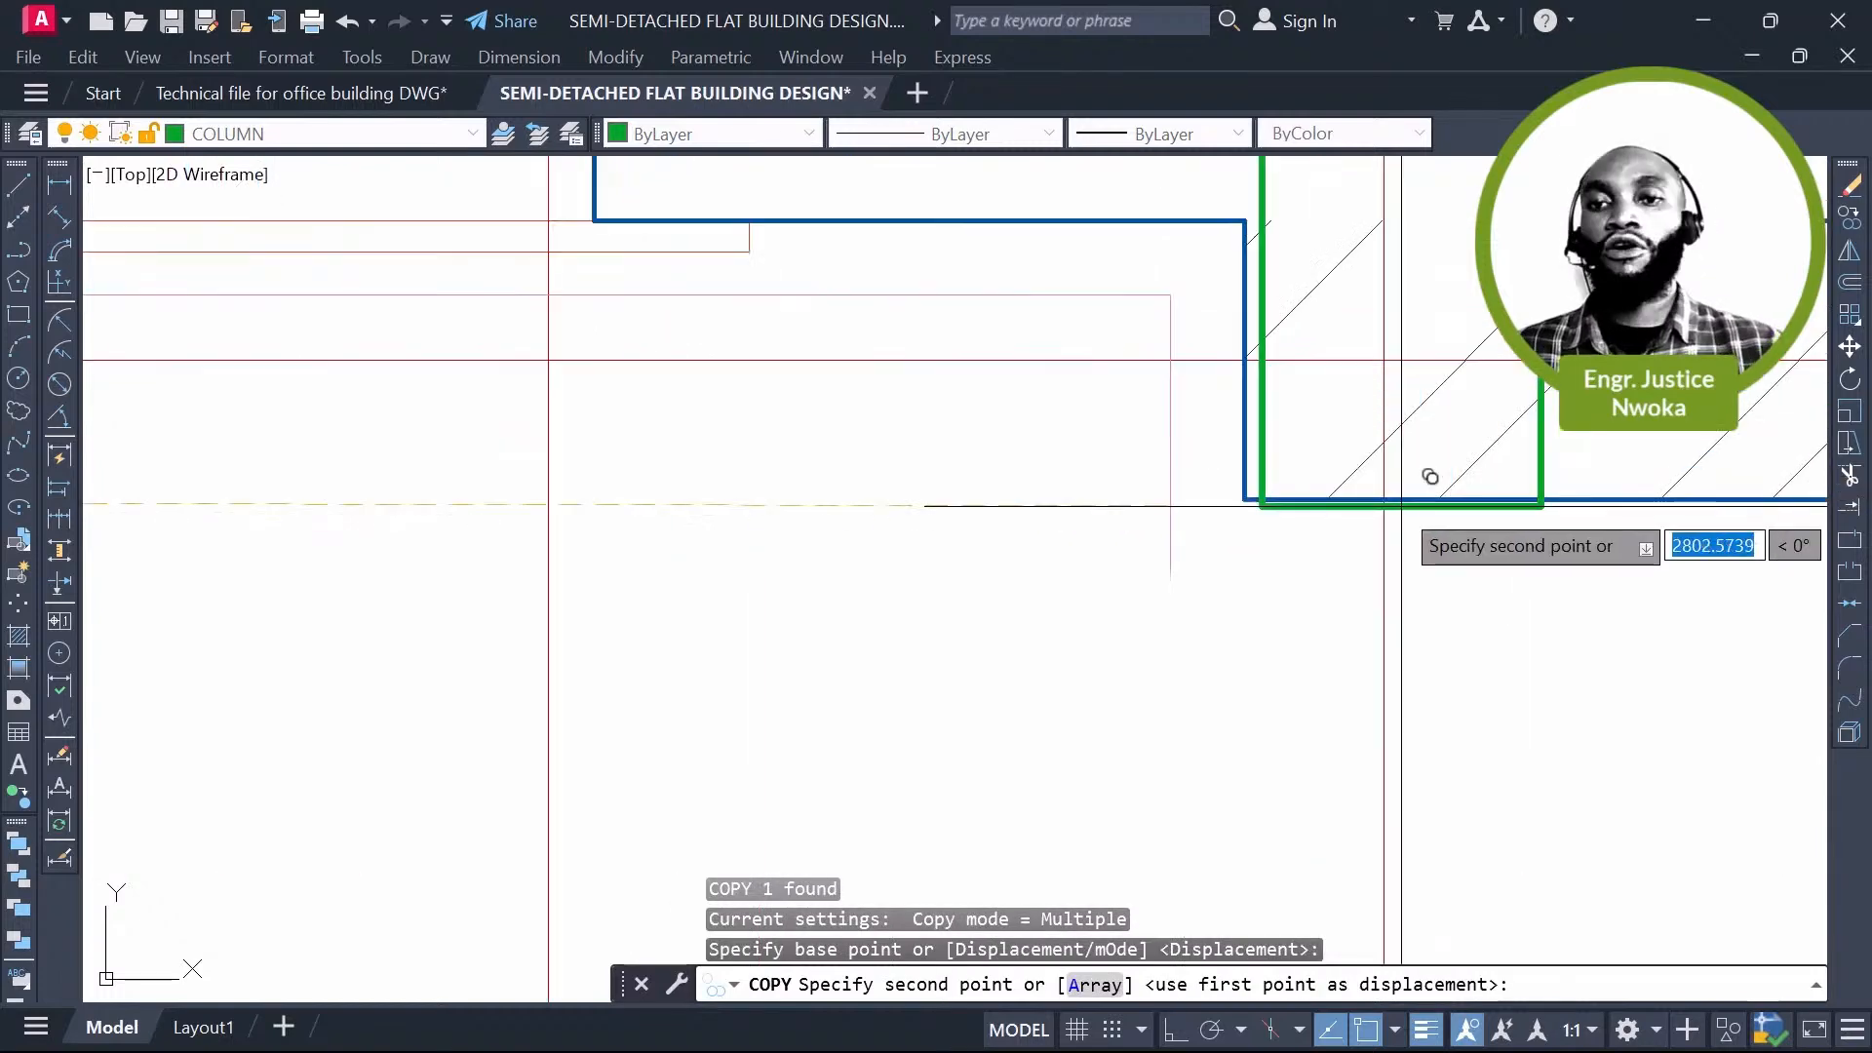
pyautogui.click(1429, 477)
pyautogui.scroll(-4, 1383, 472)
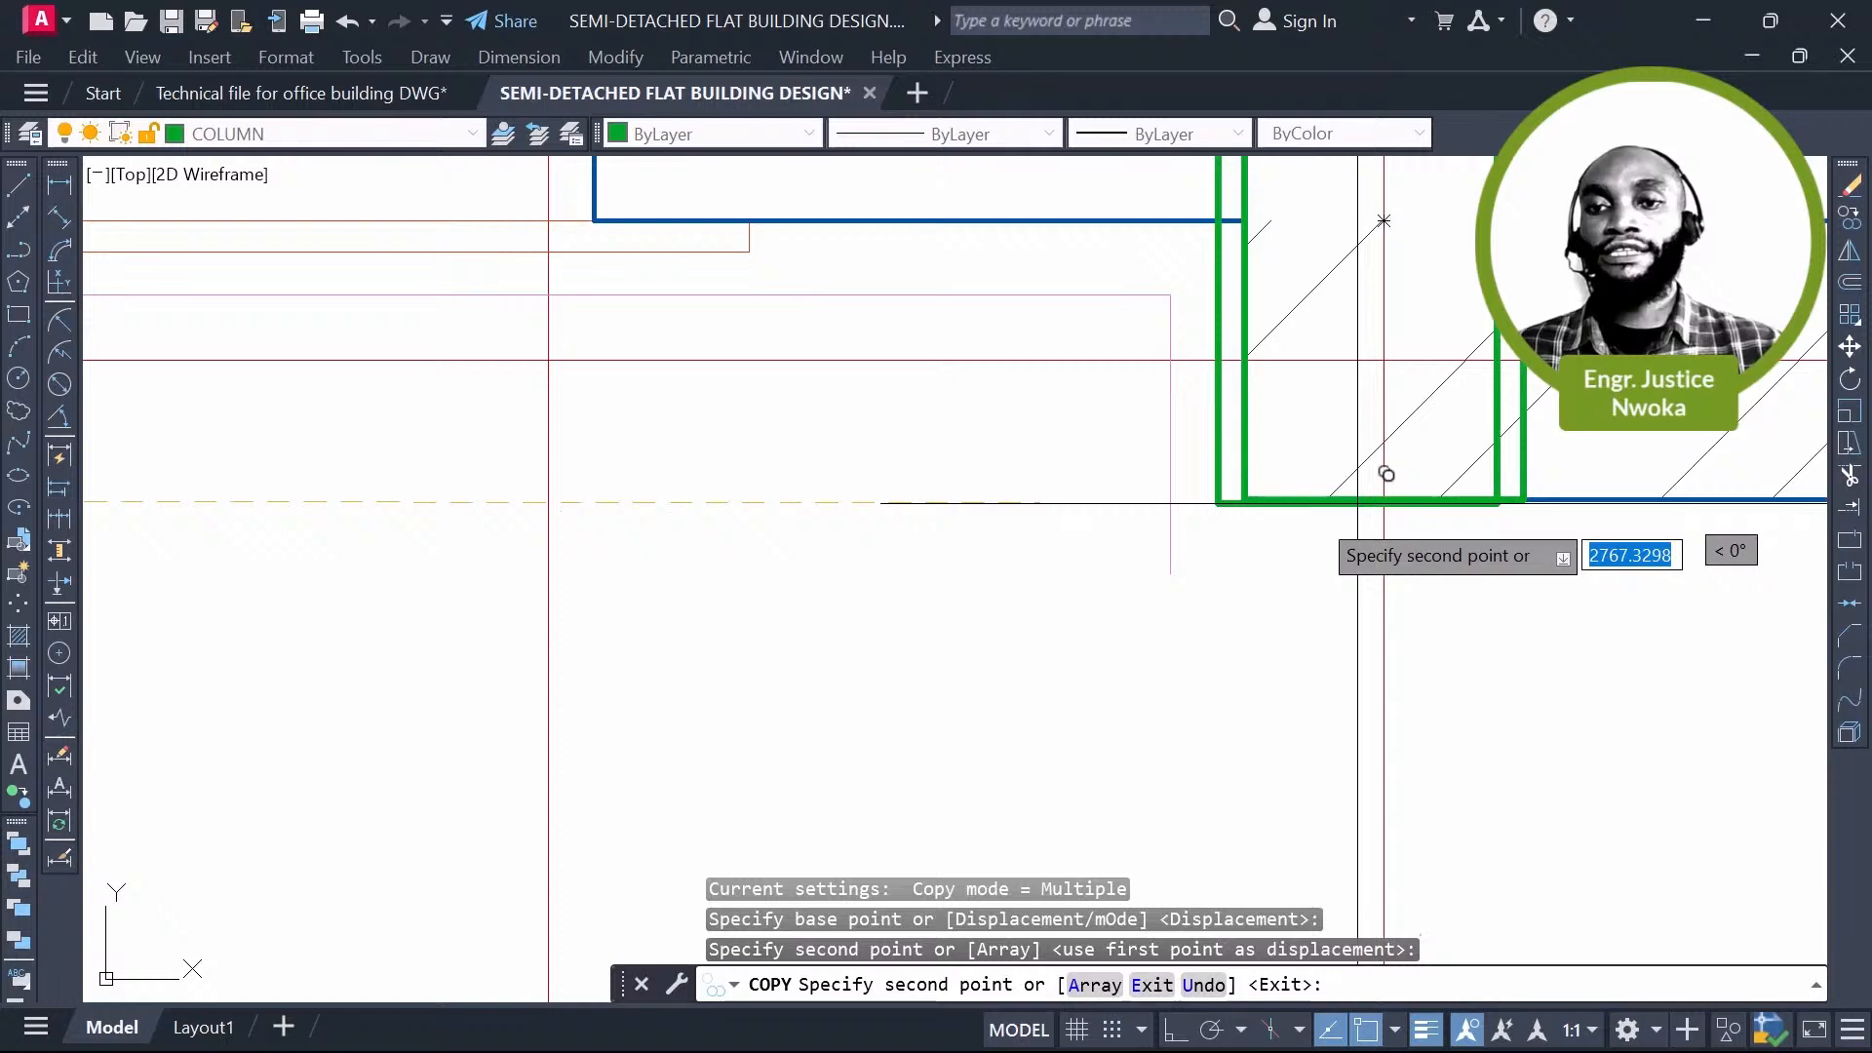
pyautogui.press('Escape')
# Step: Copy the square corner column of the master's bedroom window wall by its centre to the wall's opposite corner, on the WC side
pyautogui.scroll(3, 1112, 454)
pyautogui.moveTo(1142, 453); pyautogui.dragTo(1109, 455, button='middle')
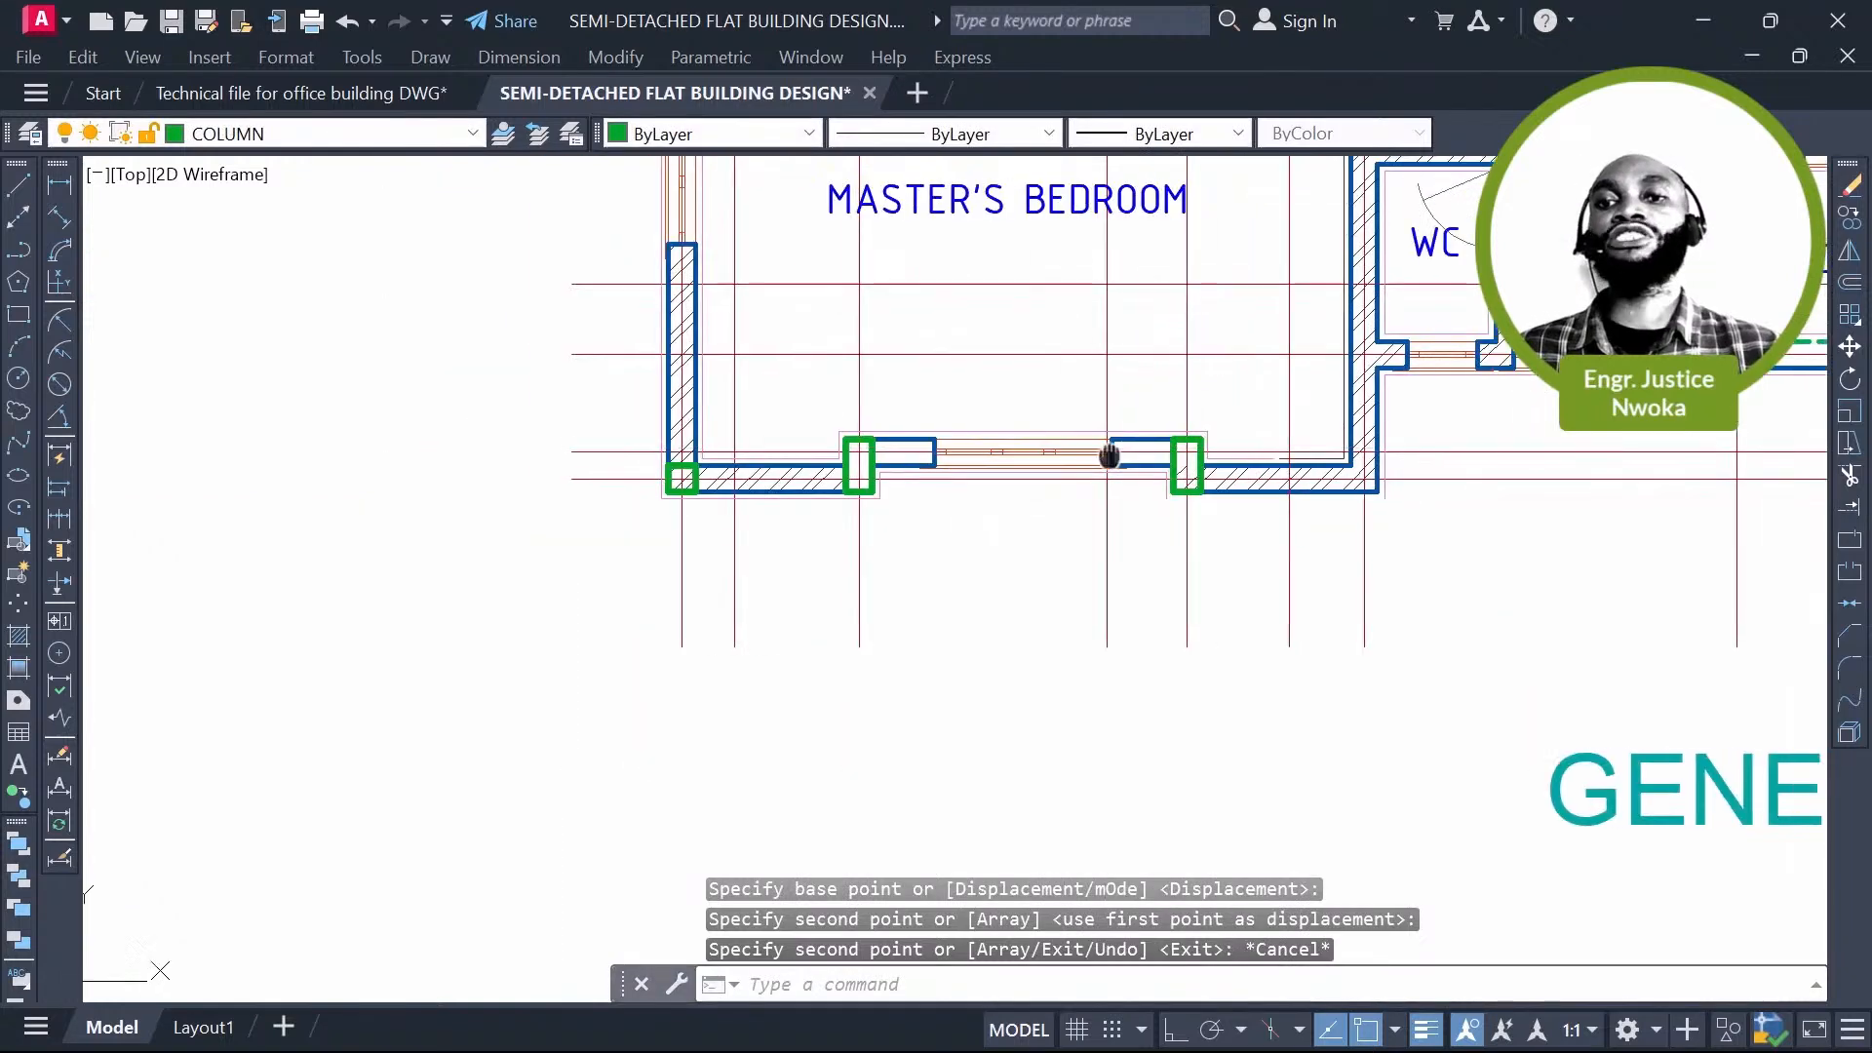
pyautogui.scroll(4, 934, 454)
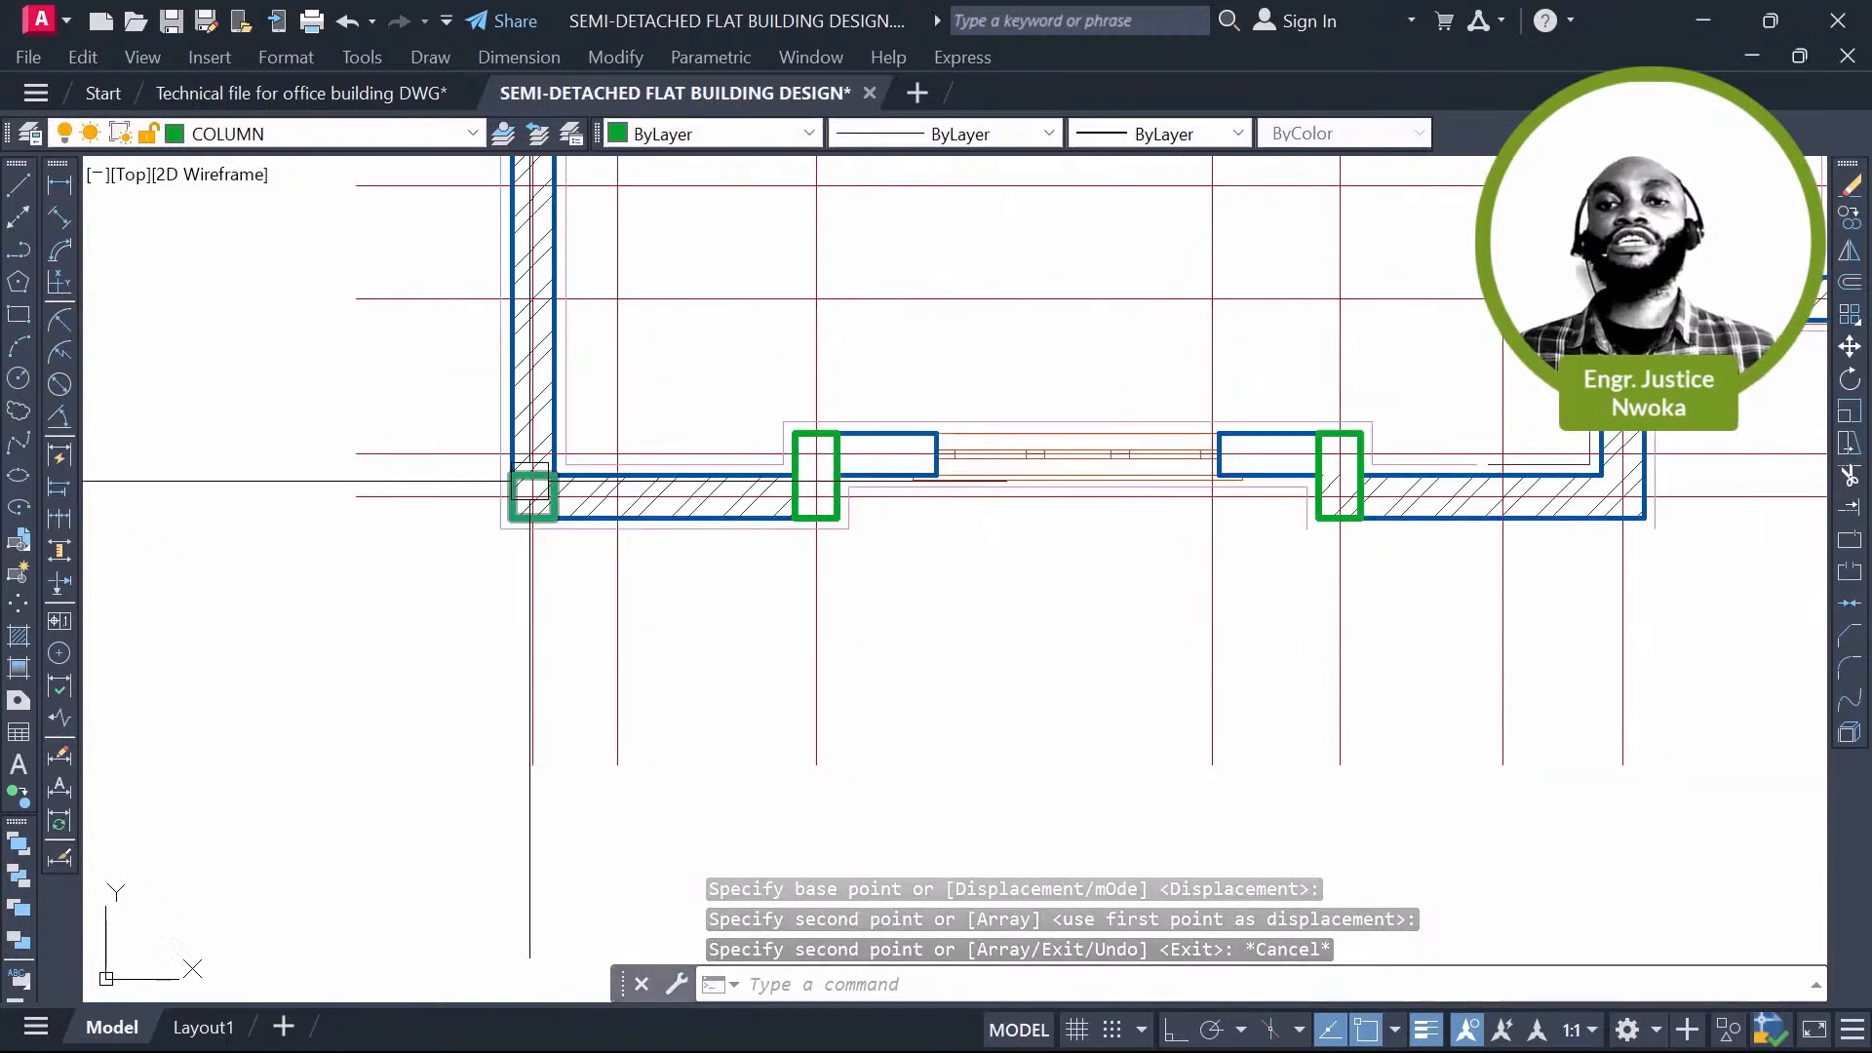
pyautogui.click(560, 496)
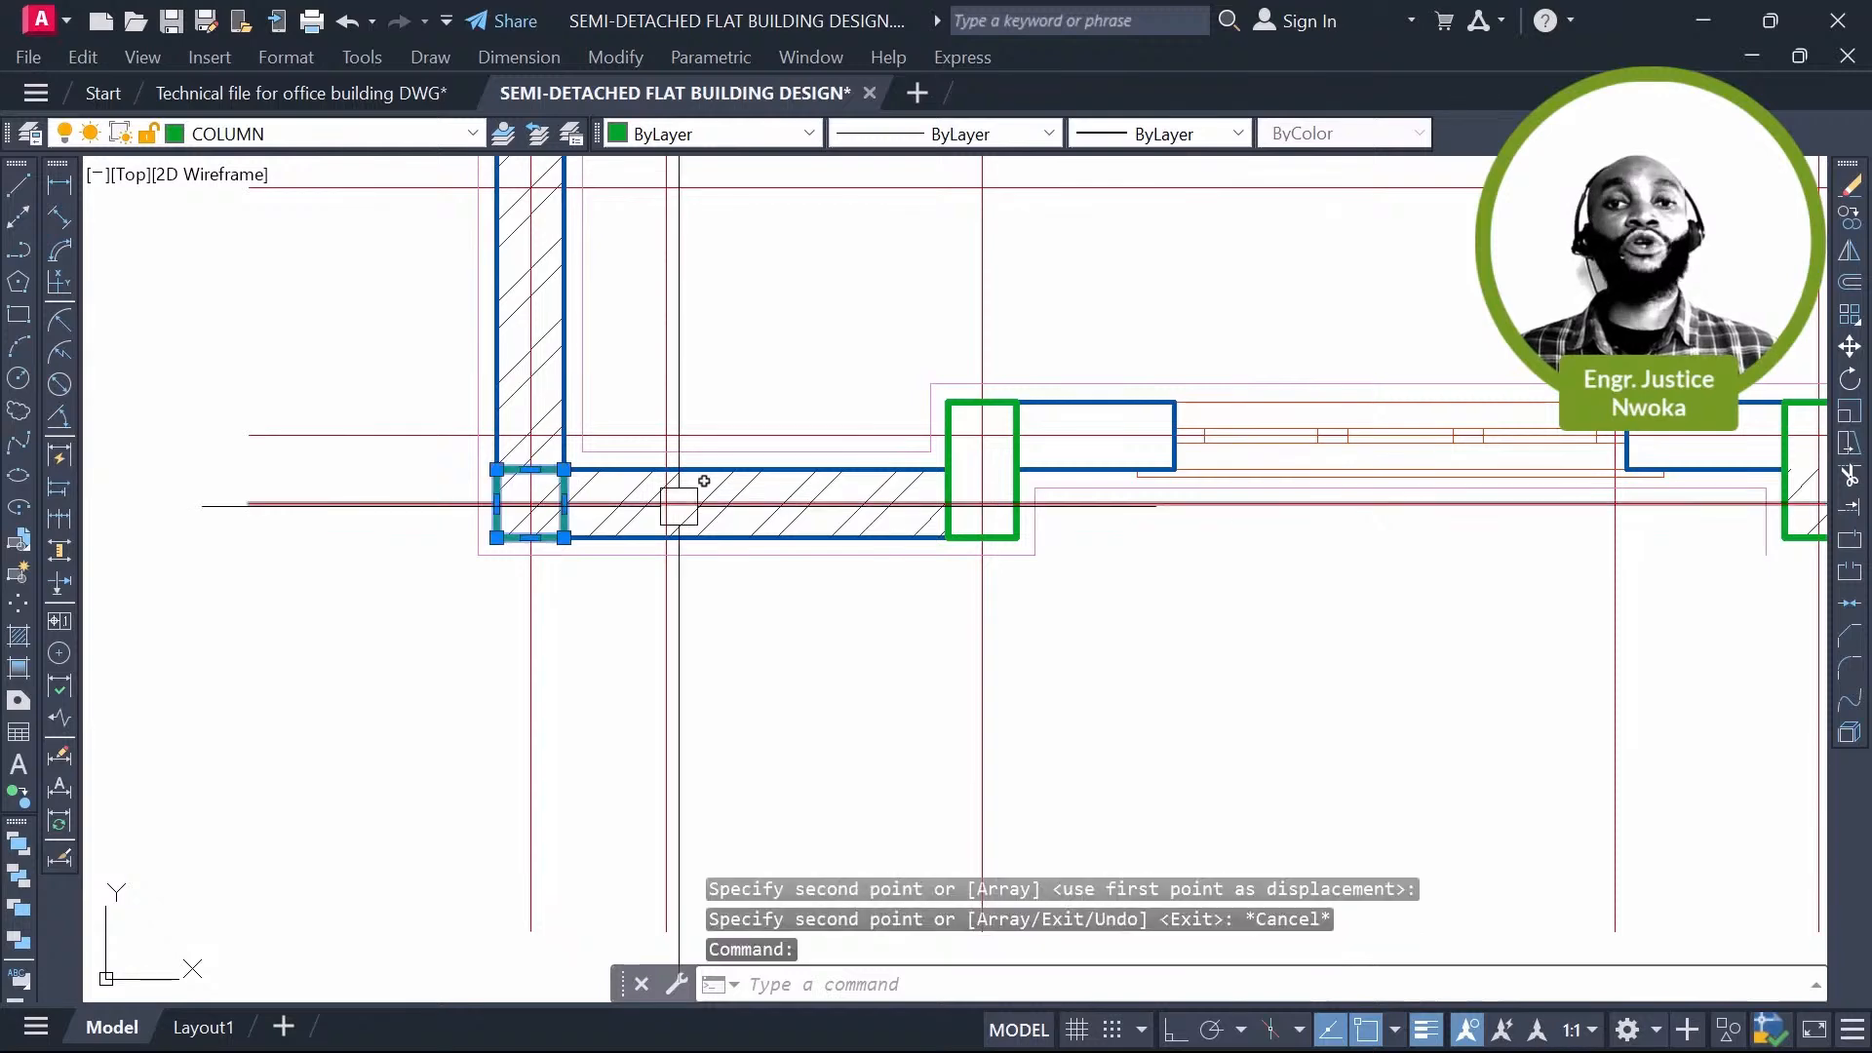
pyautogui.write('co')
pyautogui.press('Return')
pyautogui.scroll(4, 537, 492)
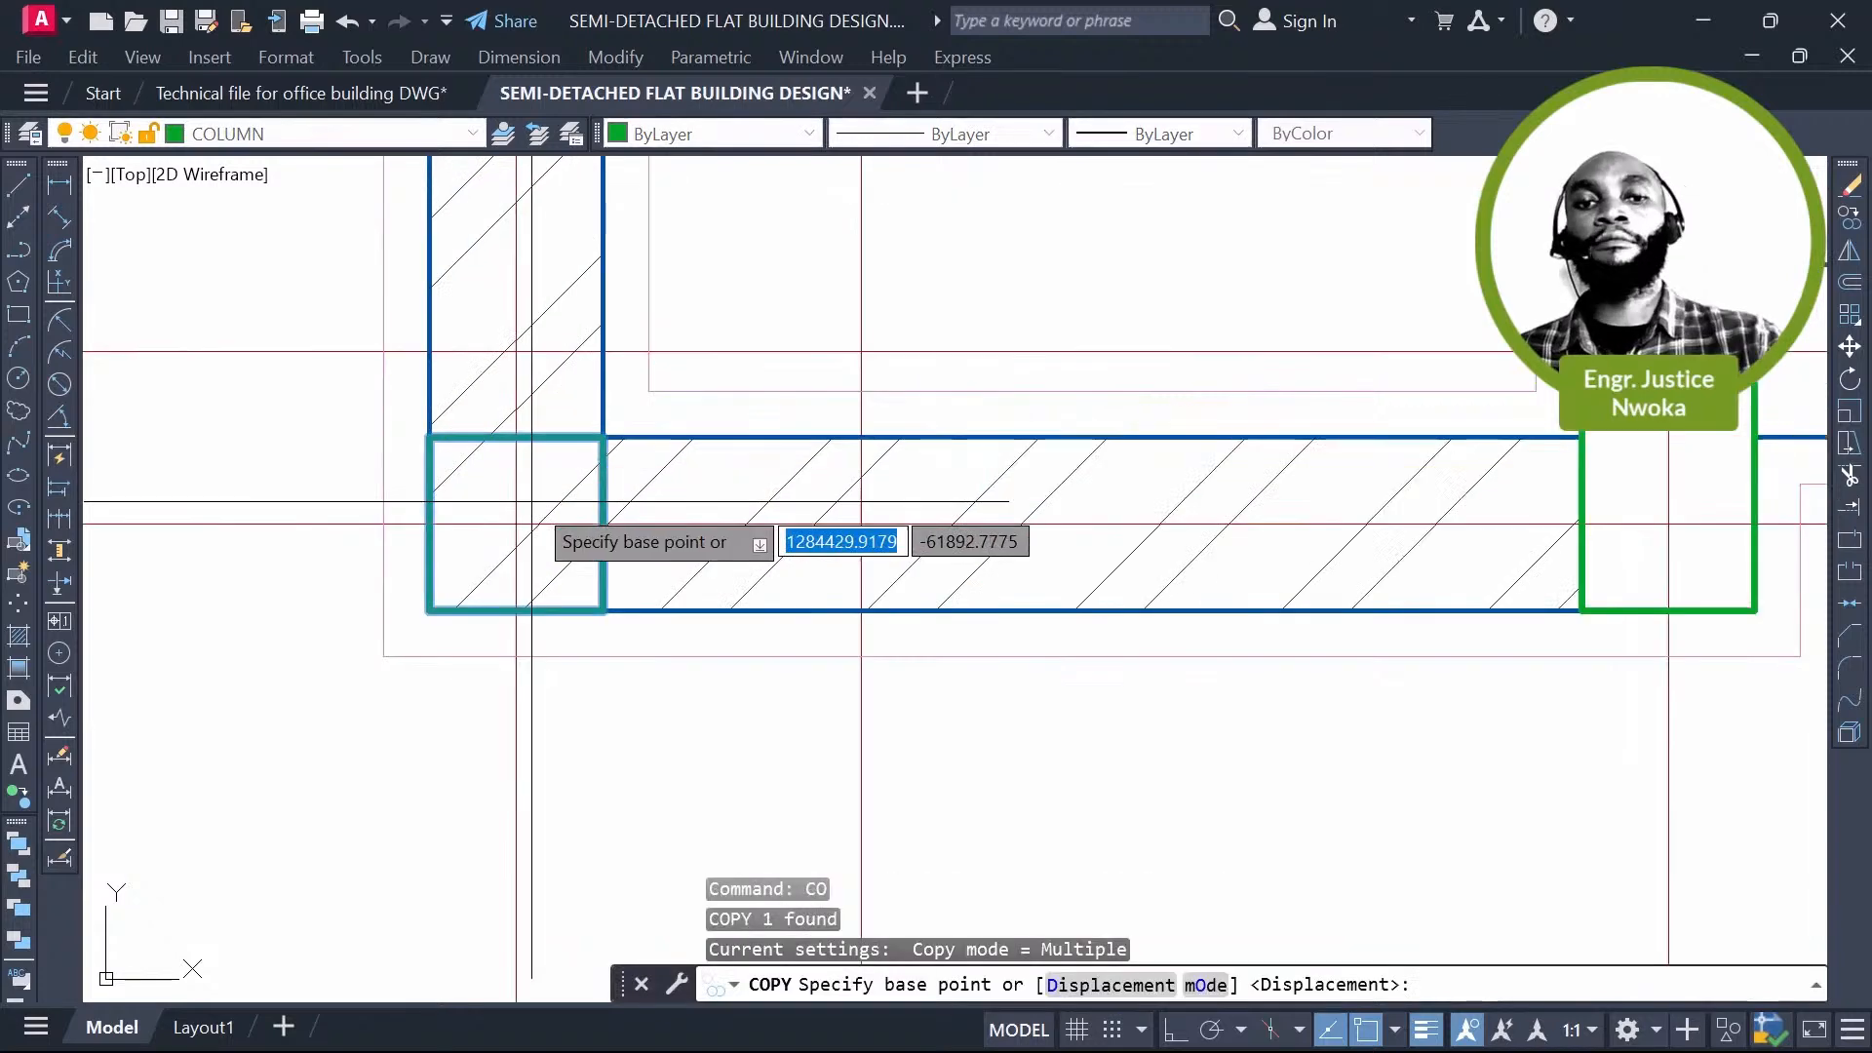
pyautogui.click(518, 523)
pyautogui.scroll(-4, 375, 482)
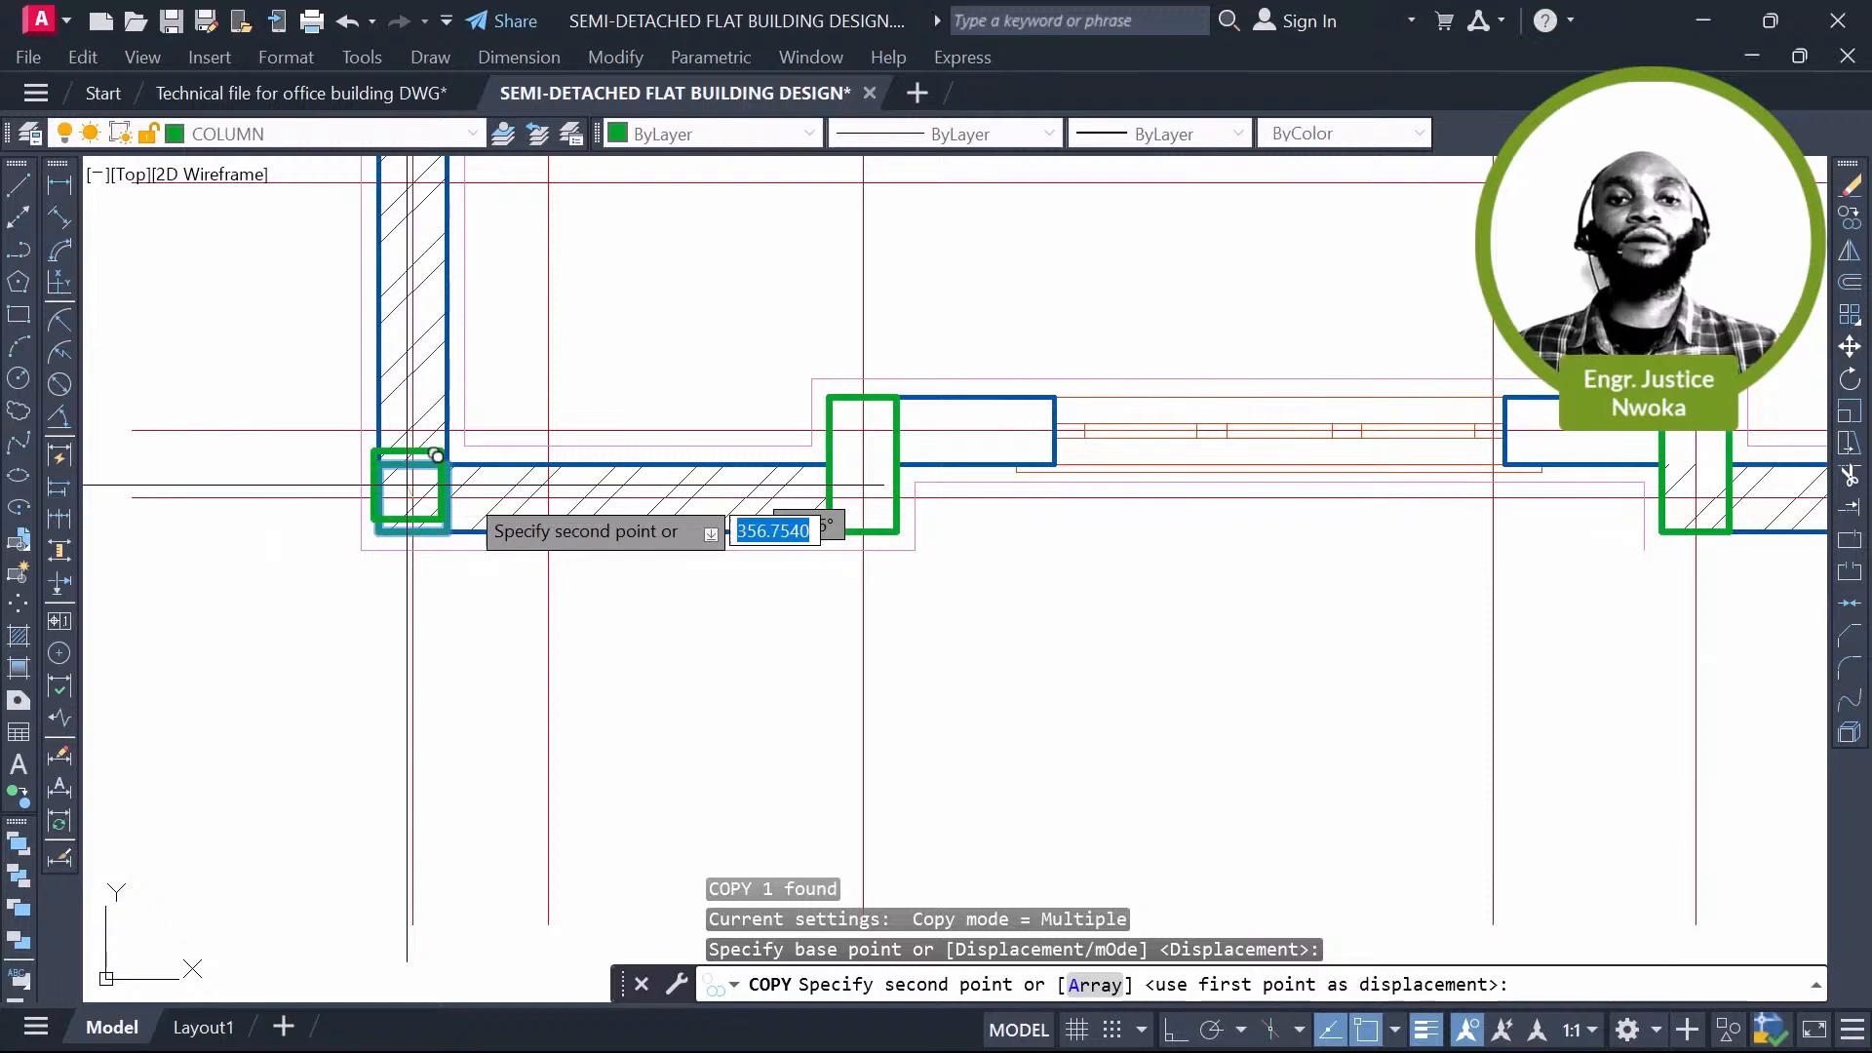
pyautogui.scroll(2, 796, 508)
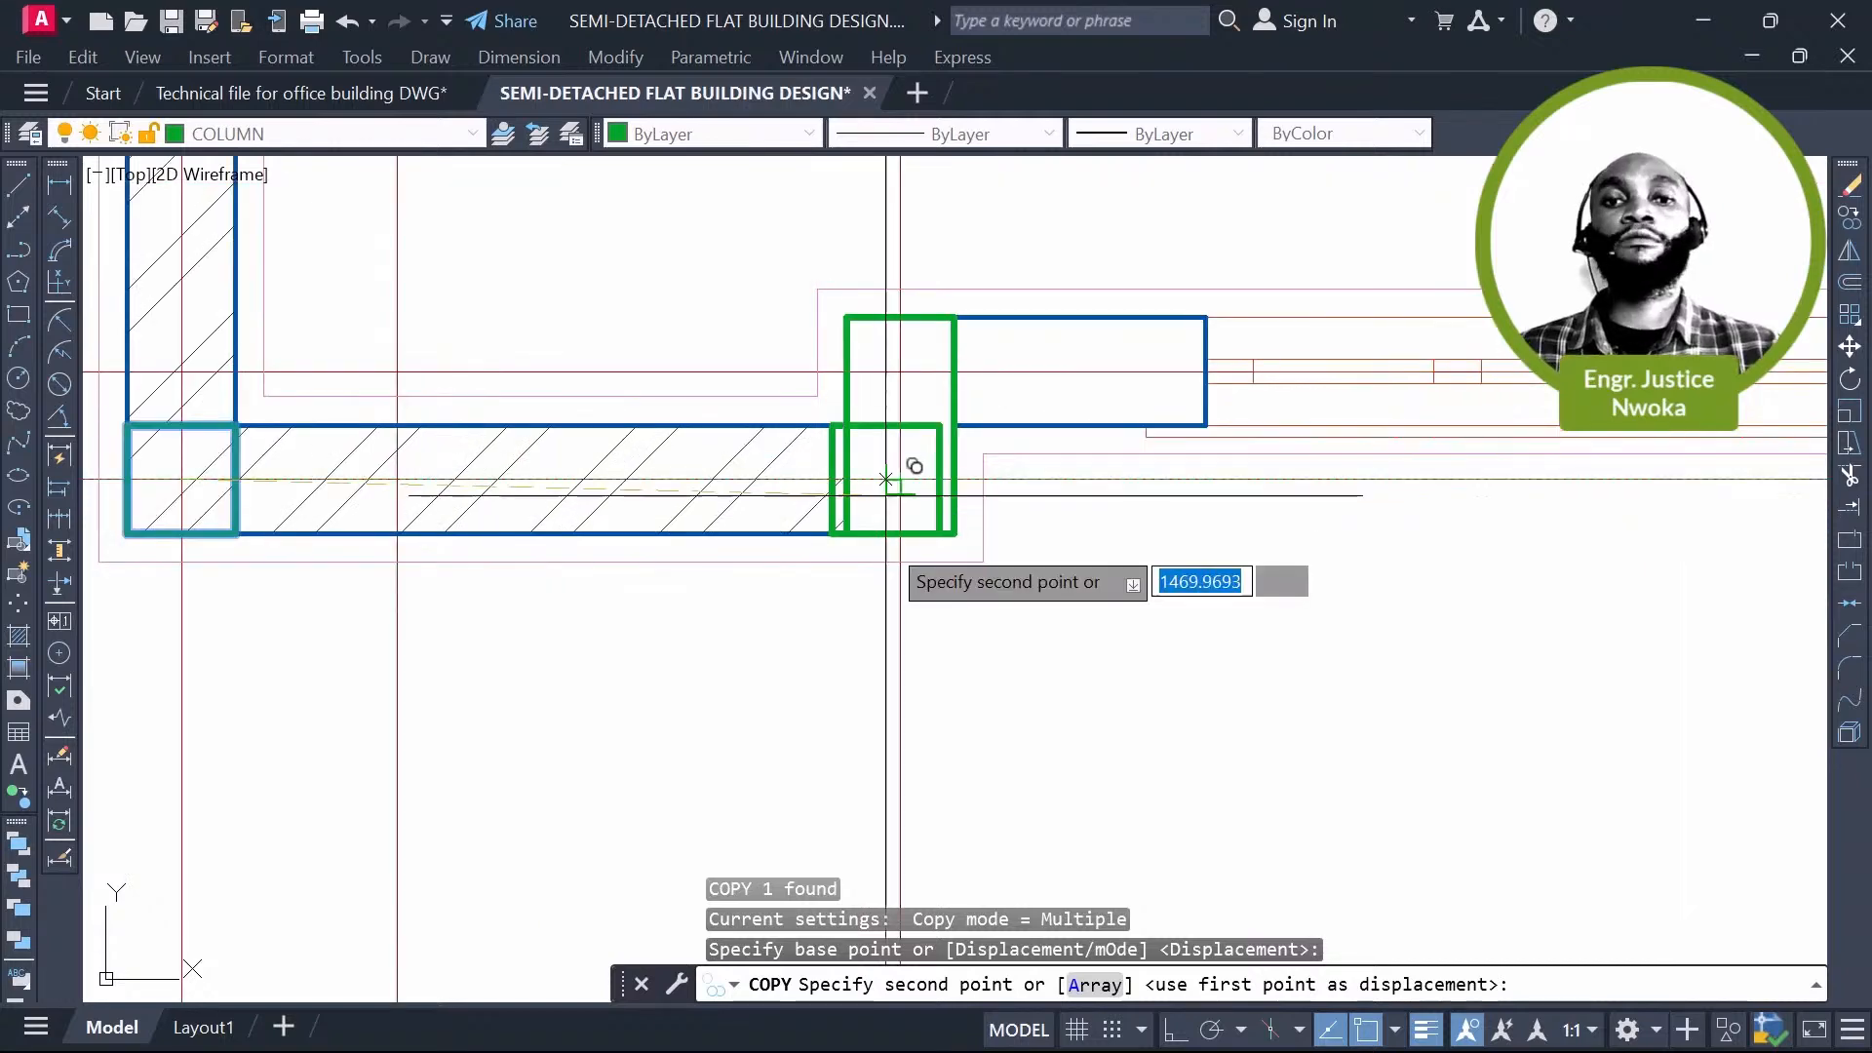
pyautogui.scroll(-6, 885, 479)
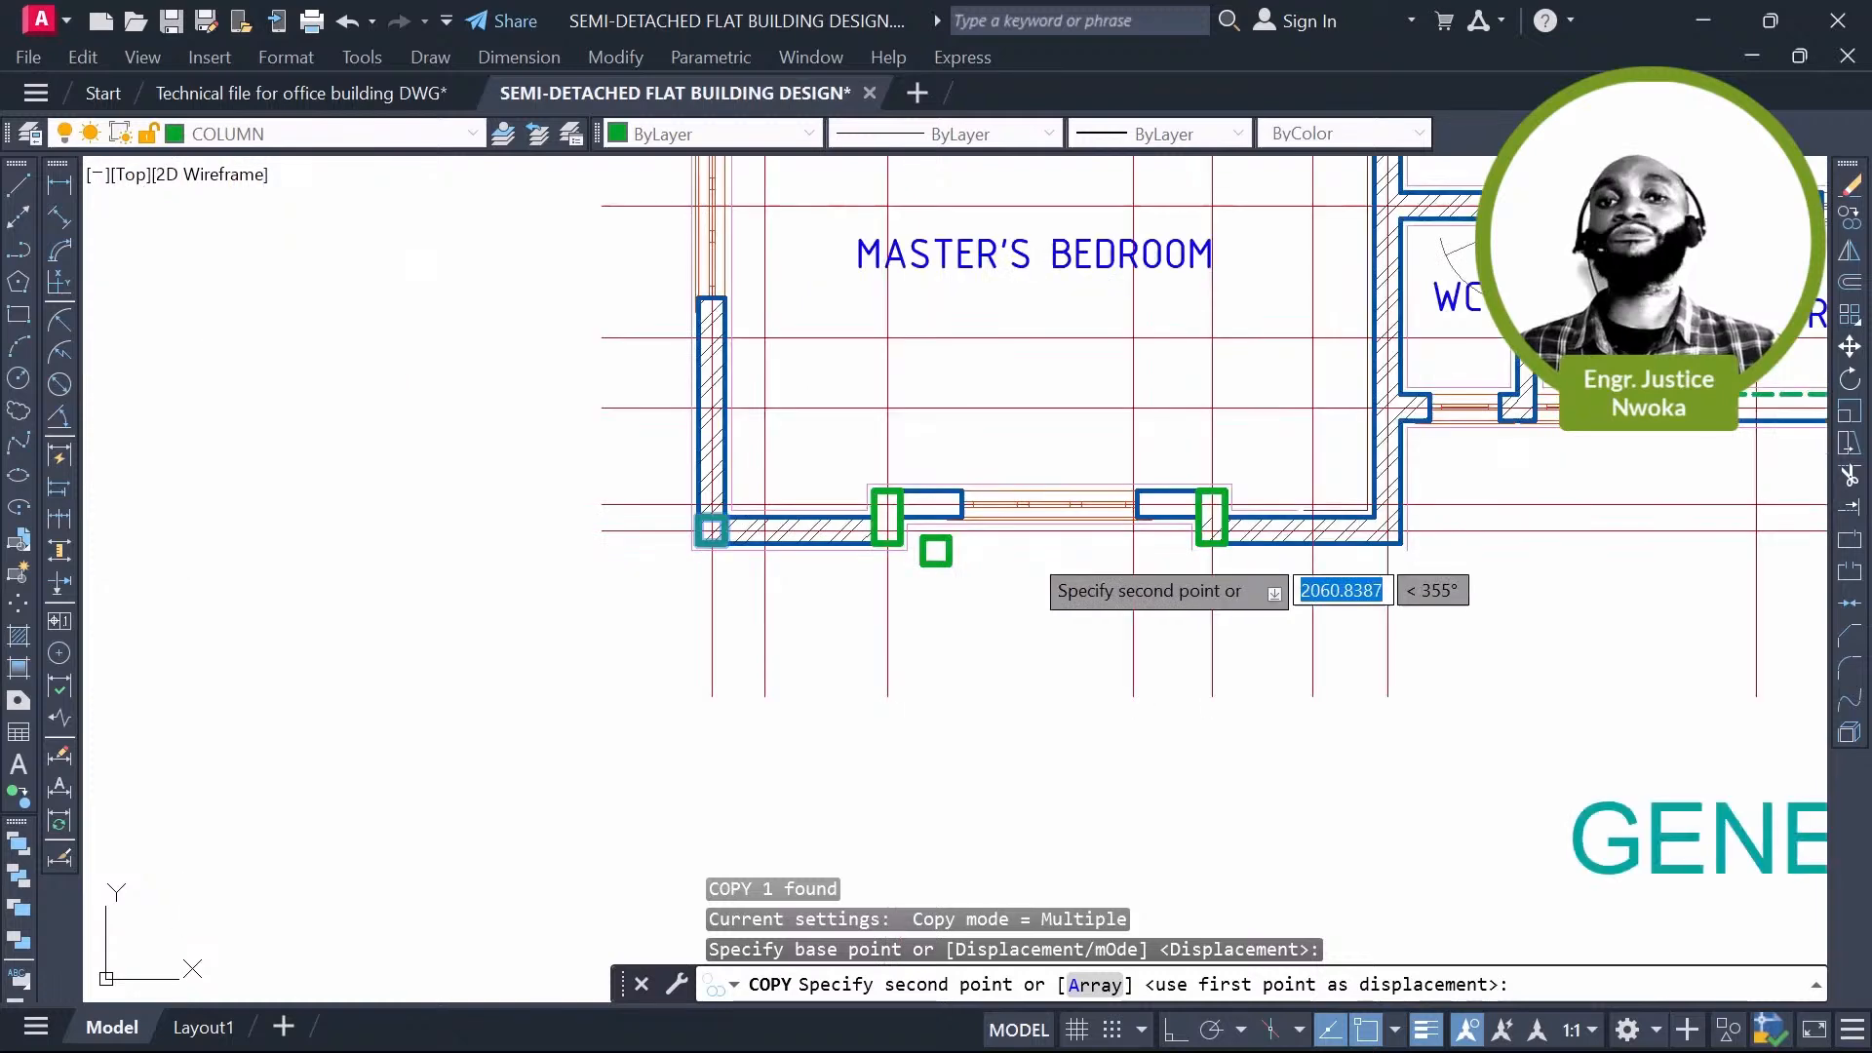
pyautogui.scroll(10, 937, 546)
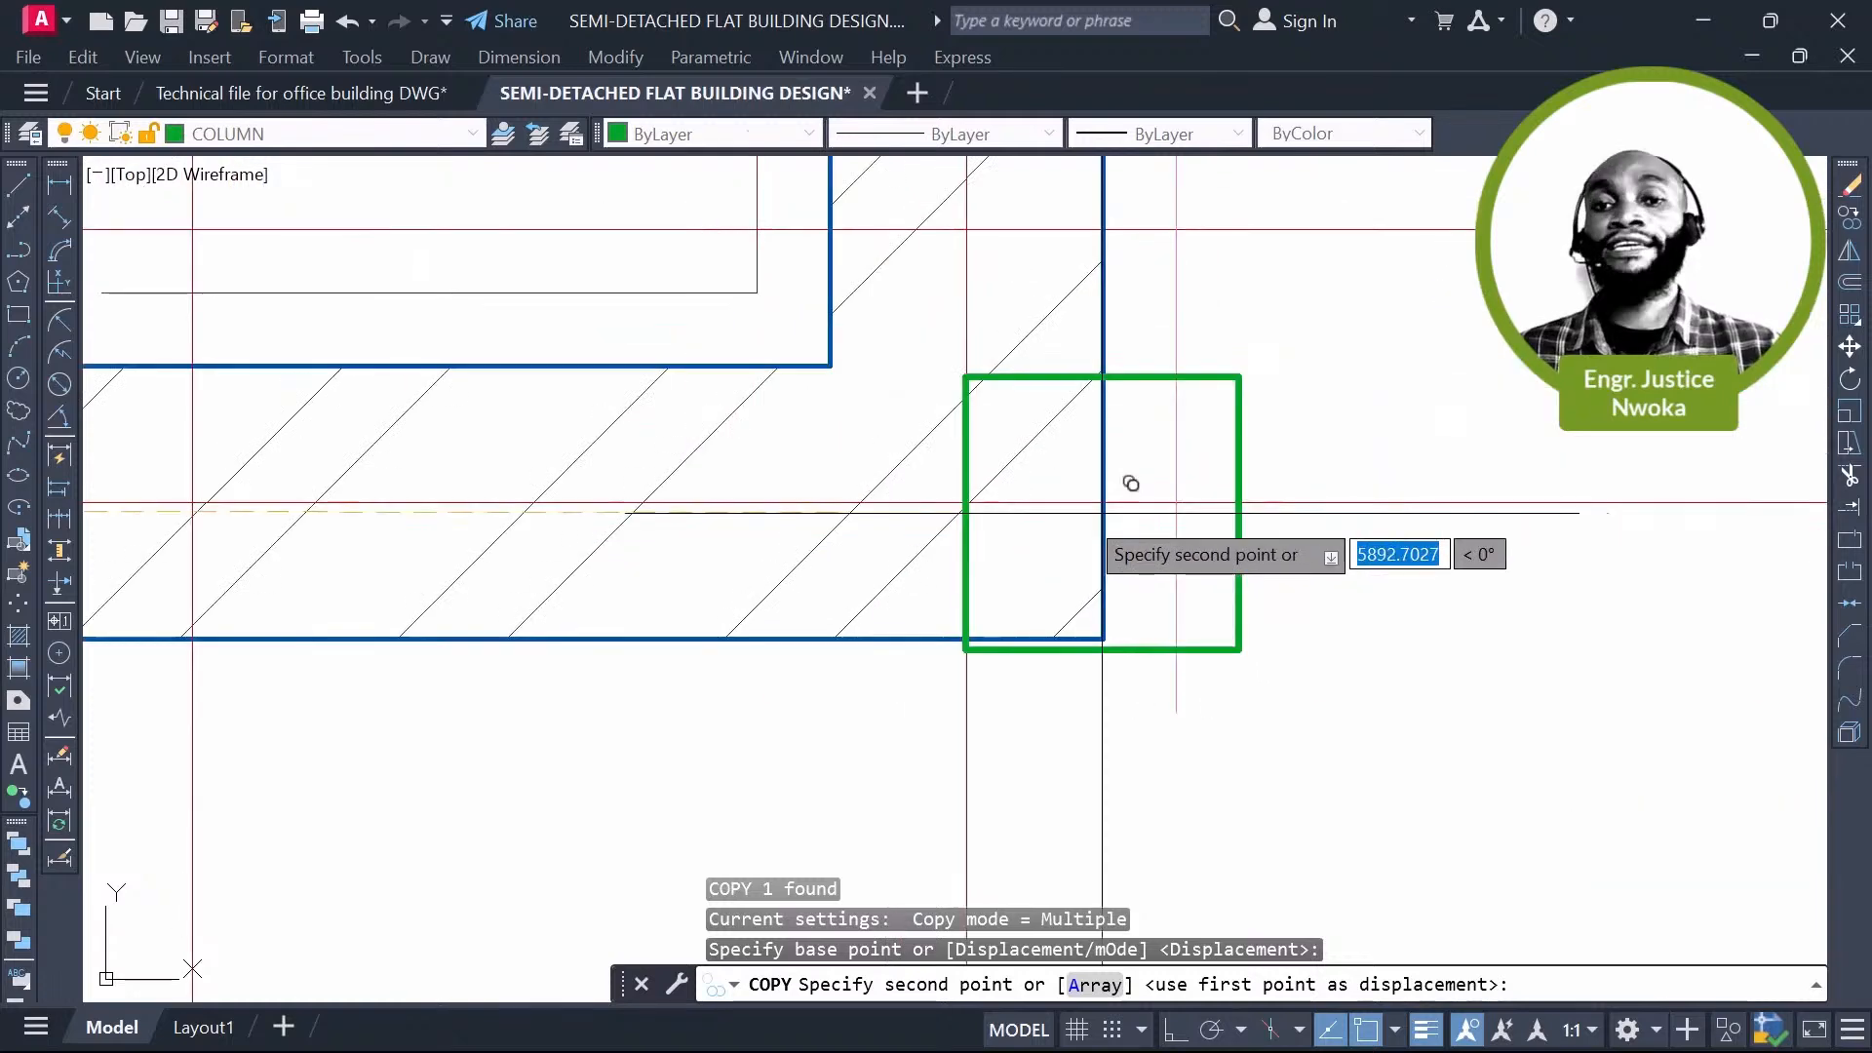
pyautogui.scroll(5, 1131, 484)
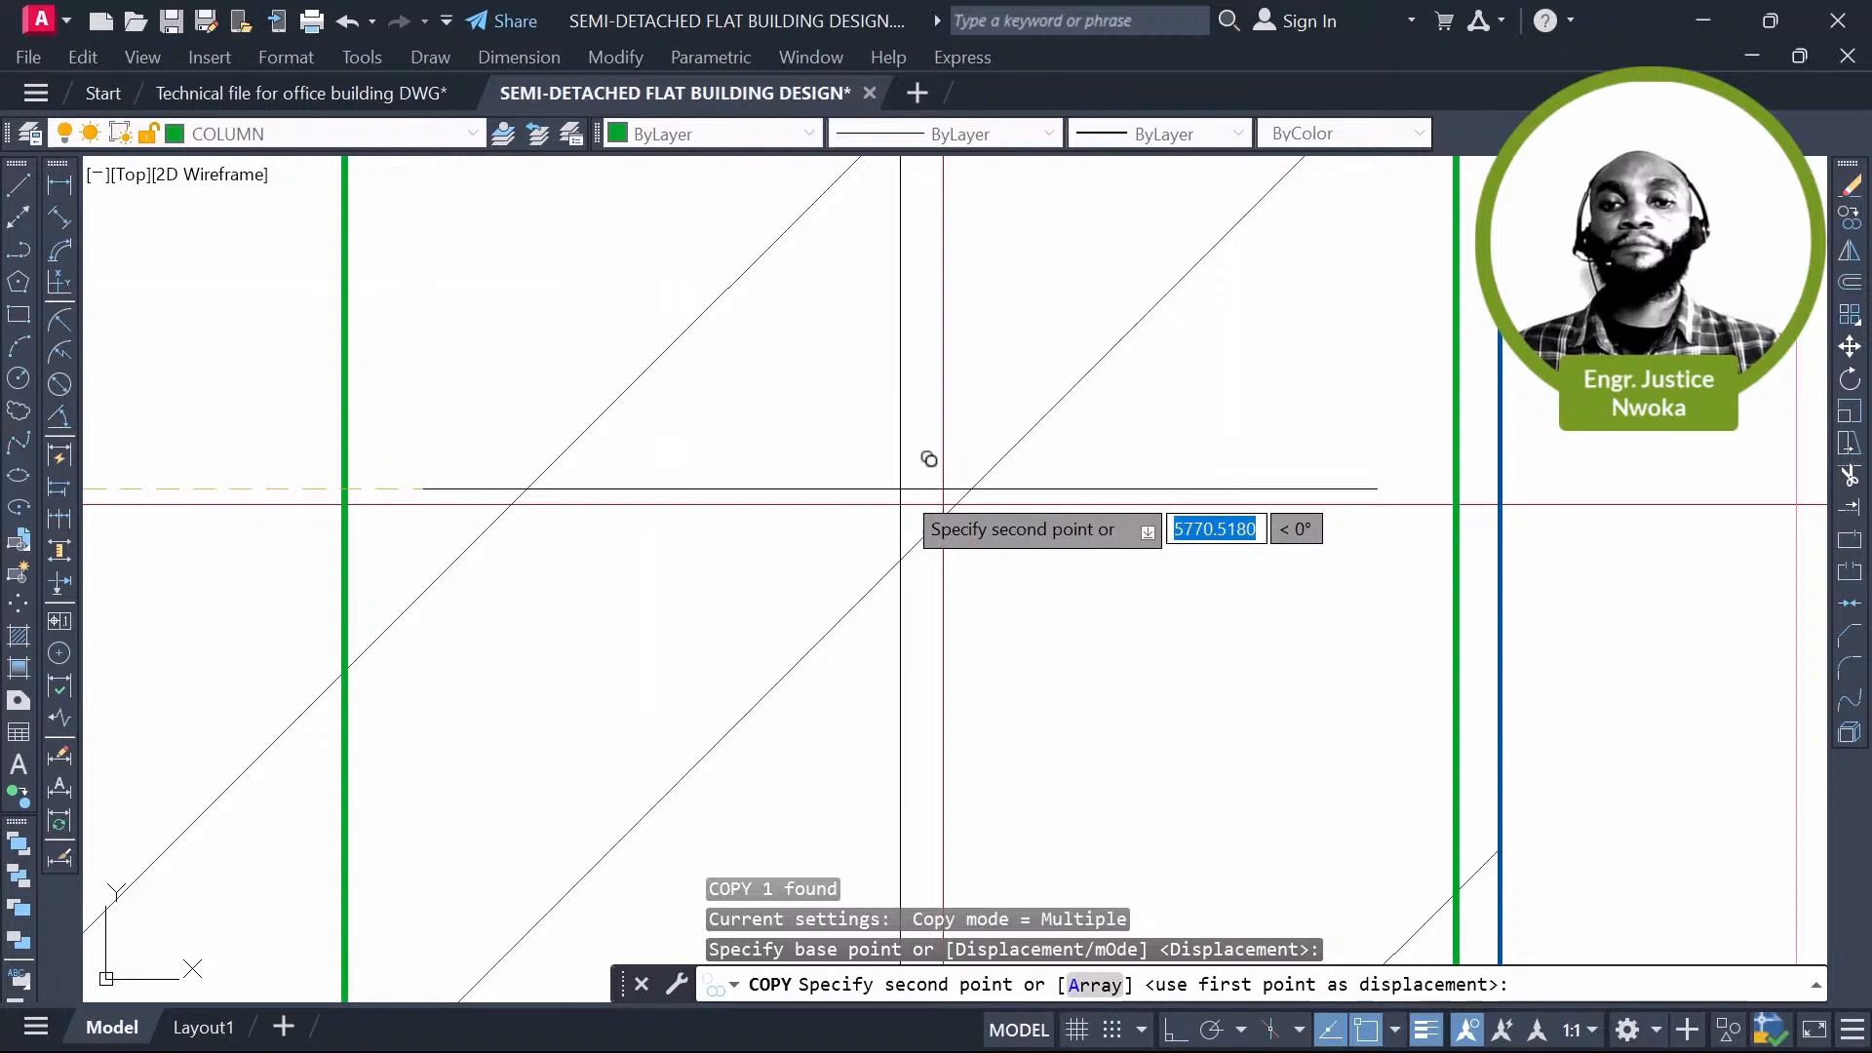
pyautogui.click(929, 459)
# Step: Place another copy of the square column where the WC's upper wall meets the master's bedroom side wall
pyautogui.scroll(-15, 1087, 627)
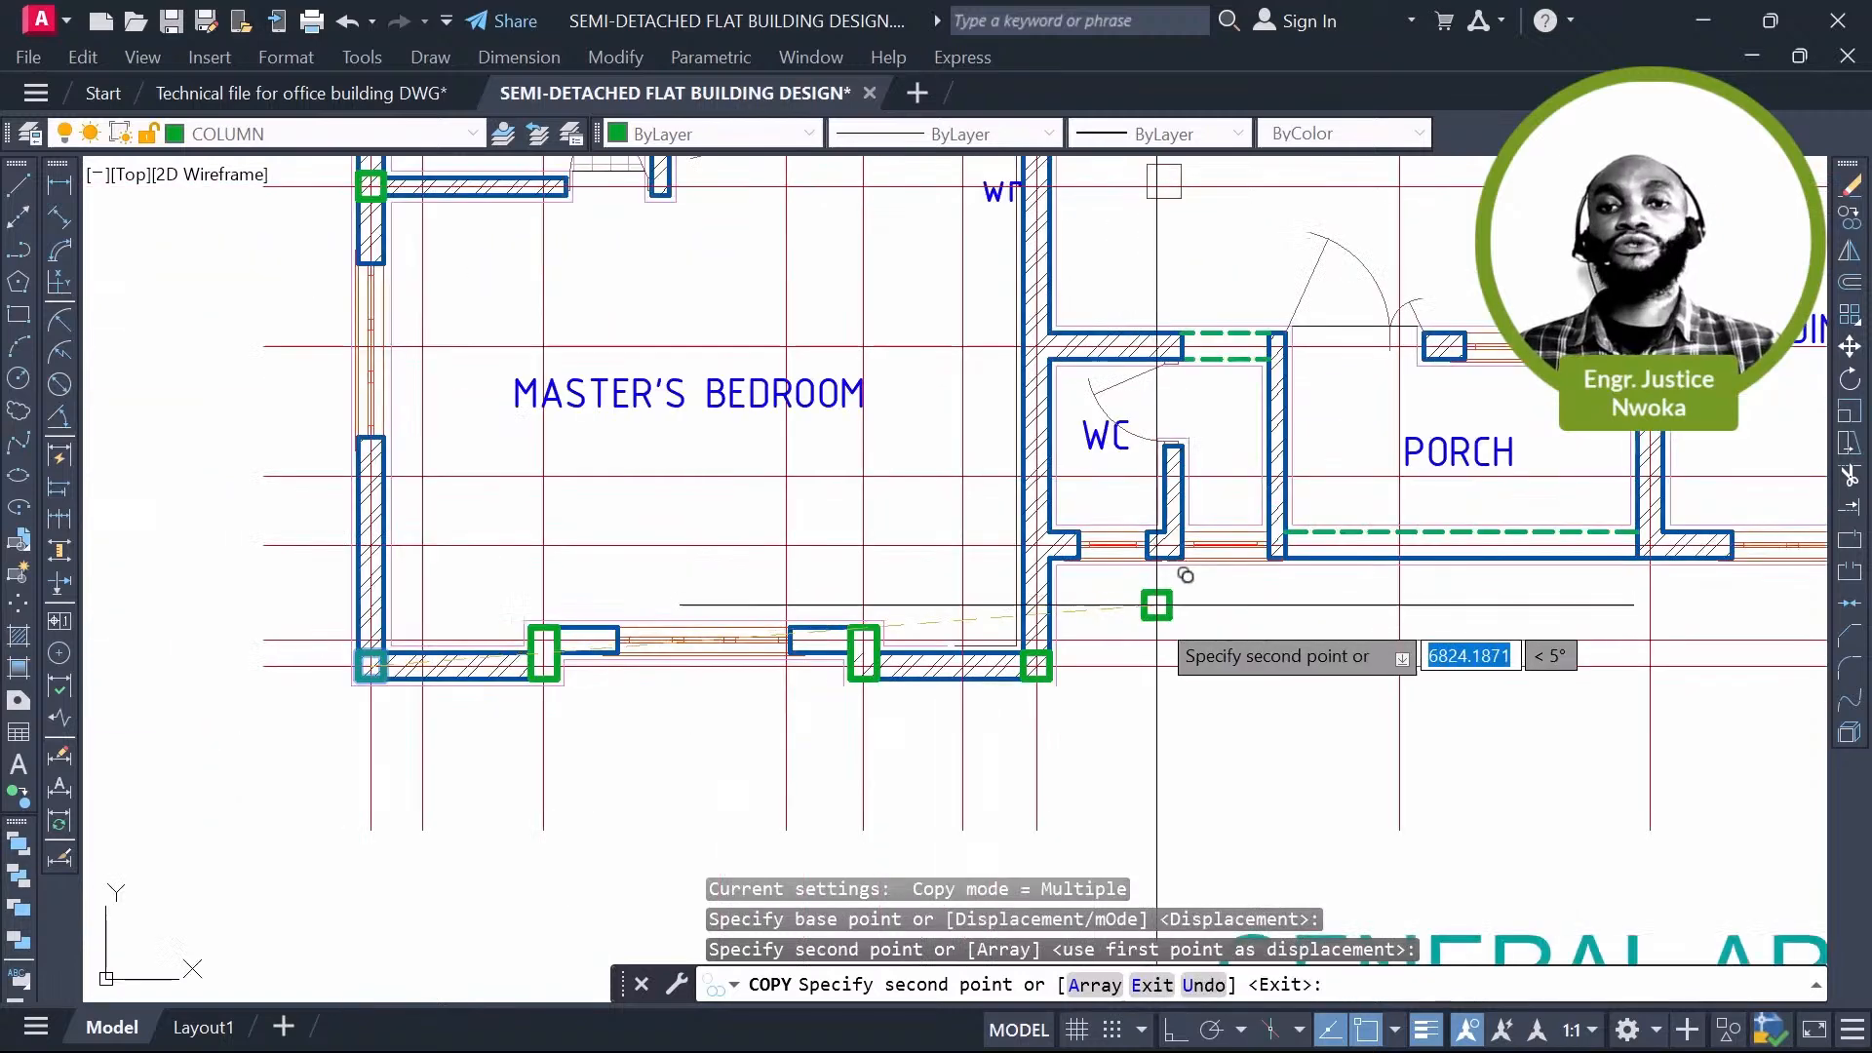
pyautogui.moveTo(1184, 573); pyautogui.dragTo(1121, 629, button='middle')
pyautogui.scroll(-3, 1122, 628)
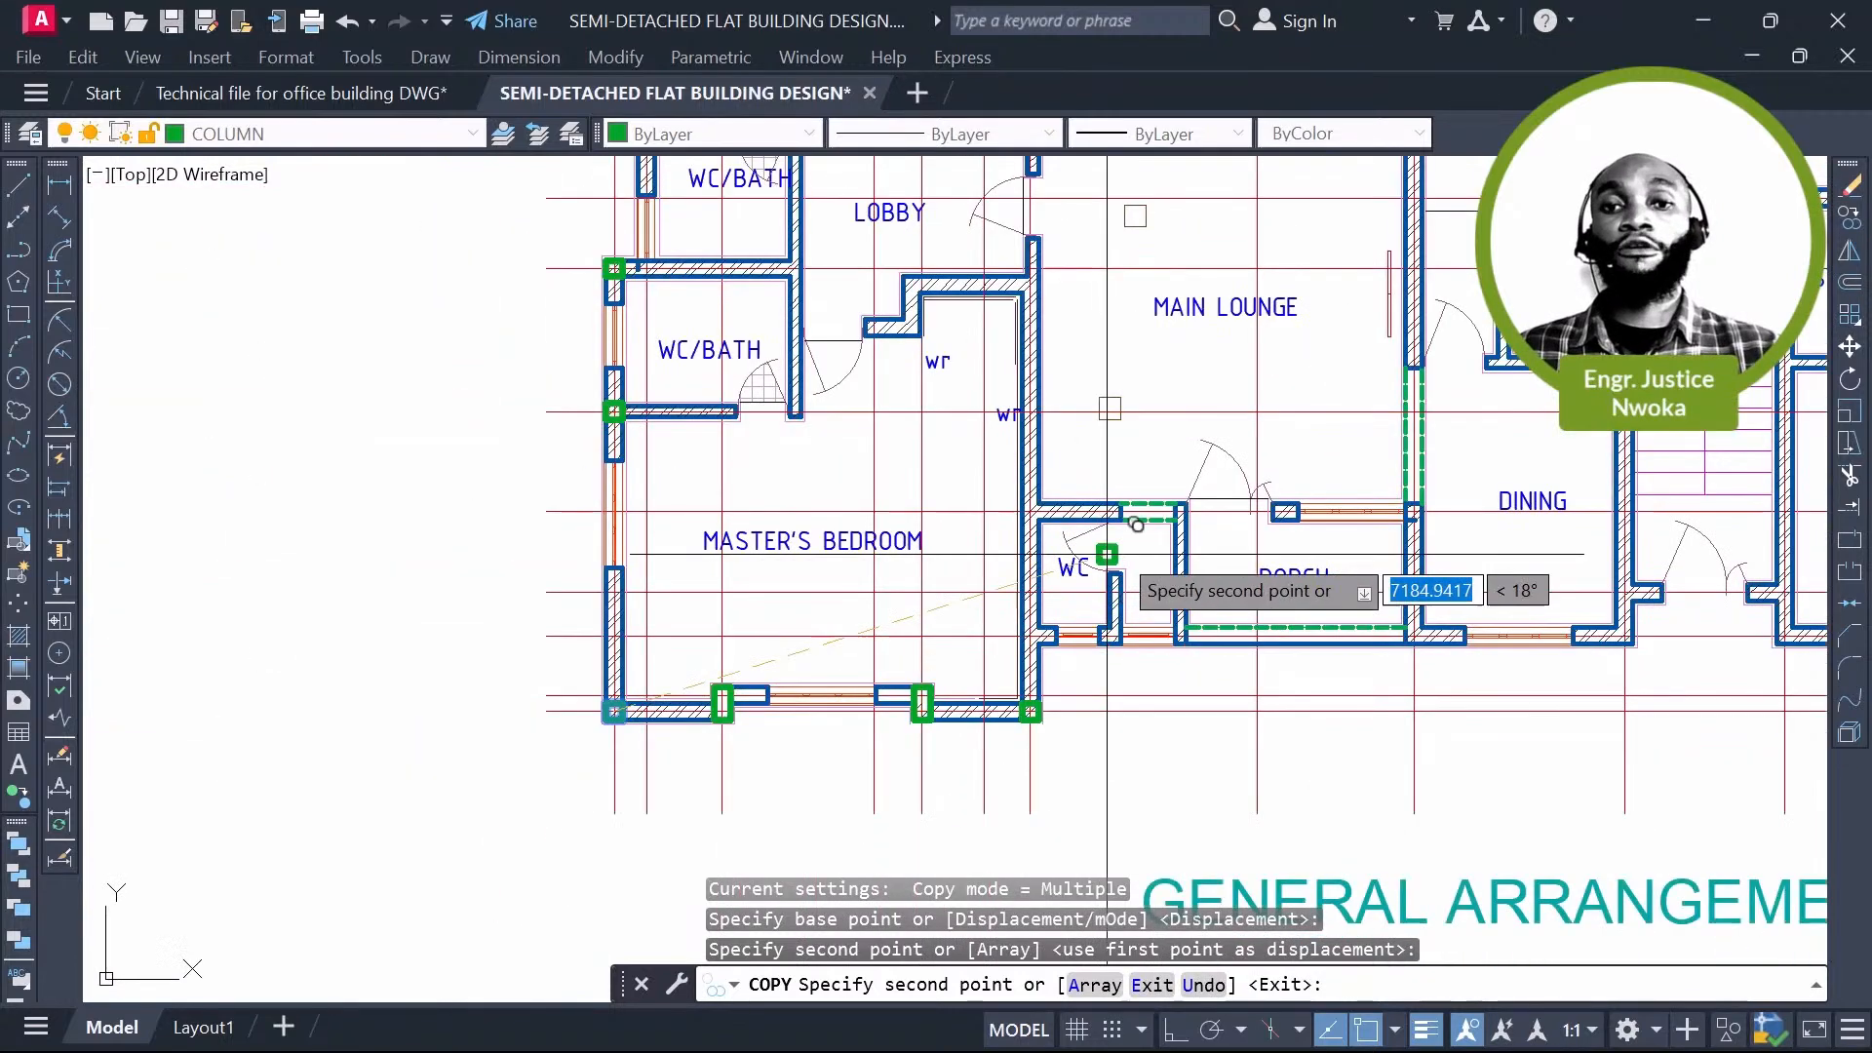
pyautogui.moveTo(1179, 571)
pyautogui.mouseDown(button='middle')
pyautogui.moveTo(1107, 568)
pyautogui.moveTo(1140, 514)
pyautogui.mouseUp(button='middle')
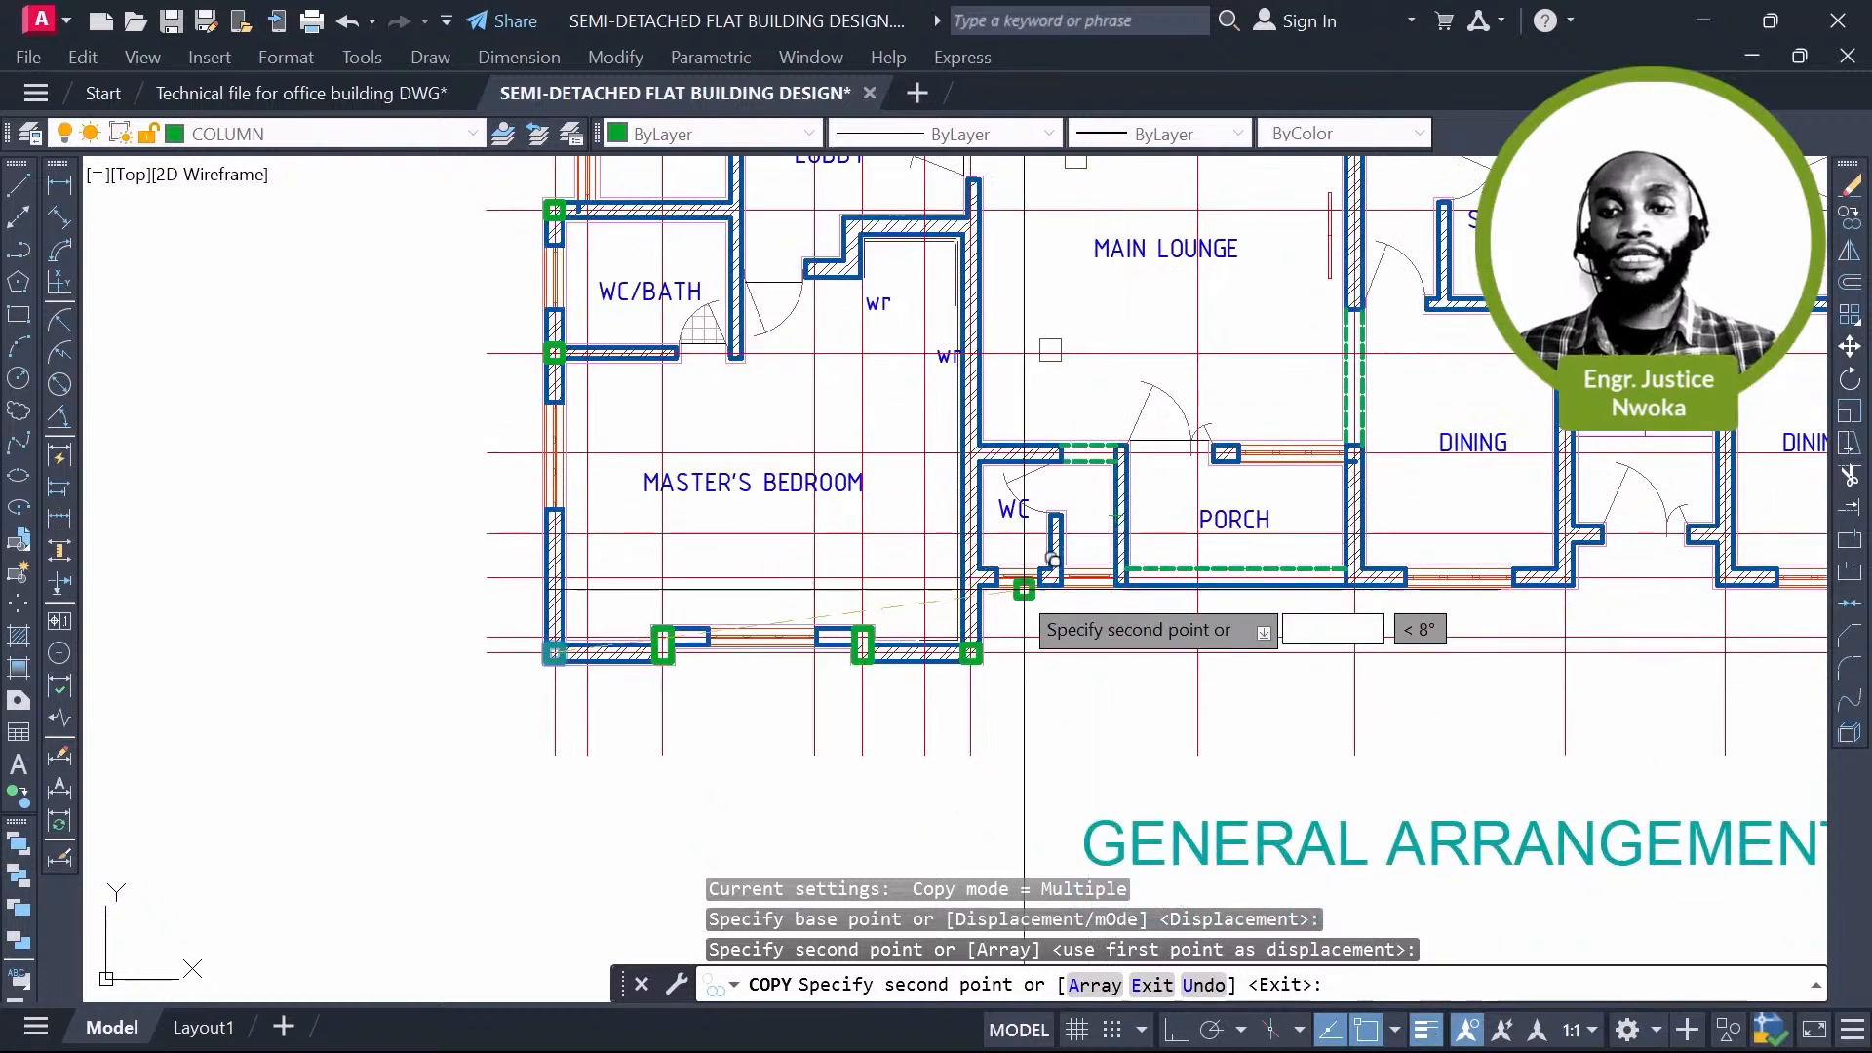
pyautogui.scroll(5, 1024, 589)
pyautogui.scroll(-5, 974, 530)
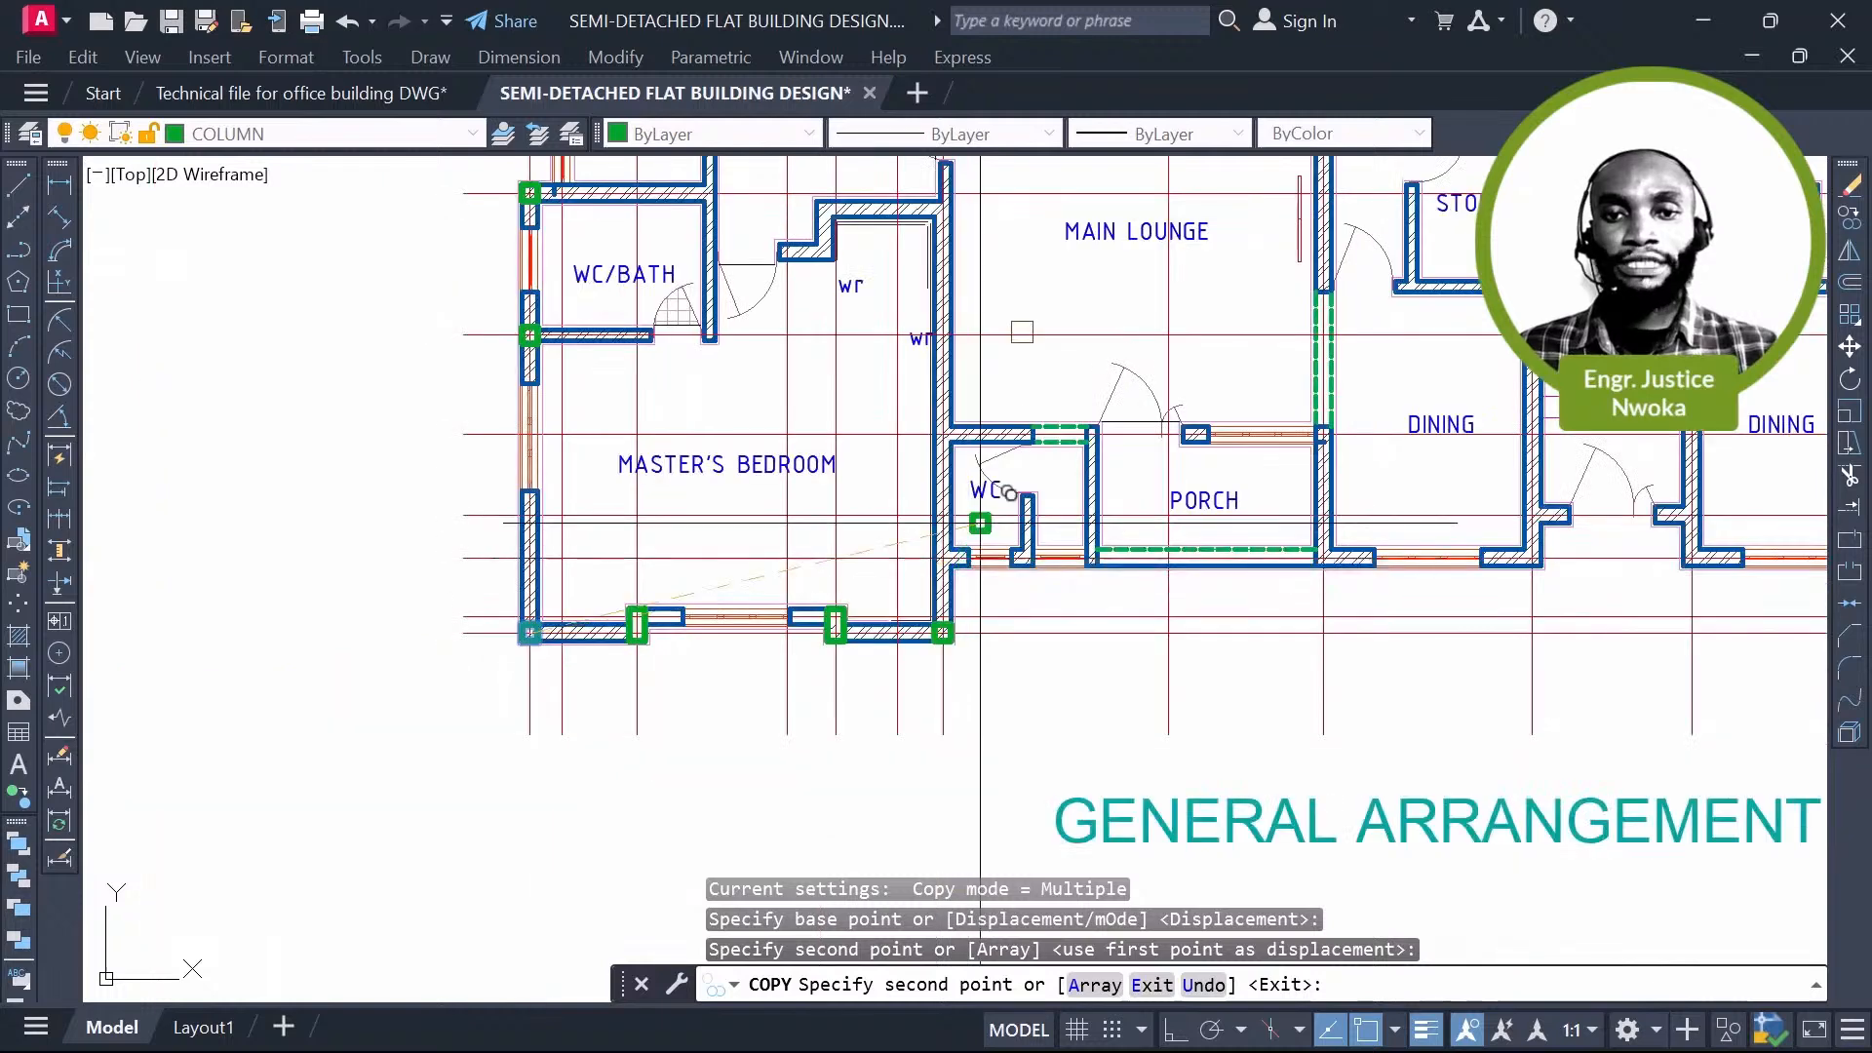
pyautogui.scroll(8, 980, 523)
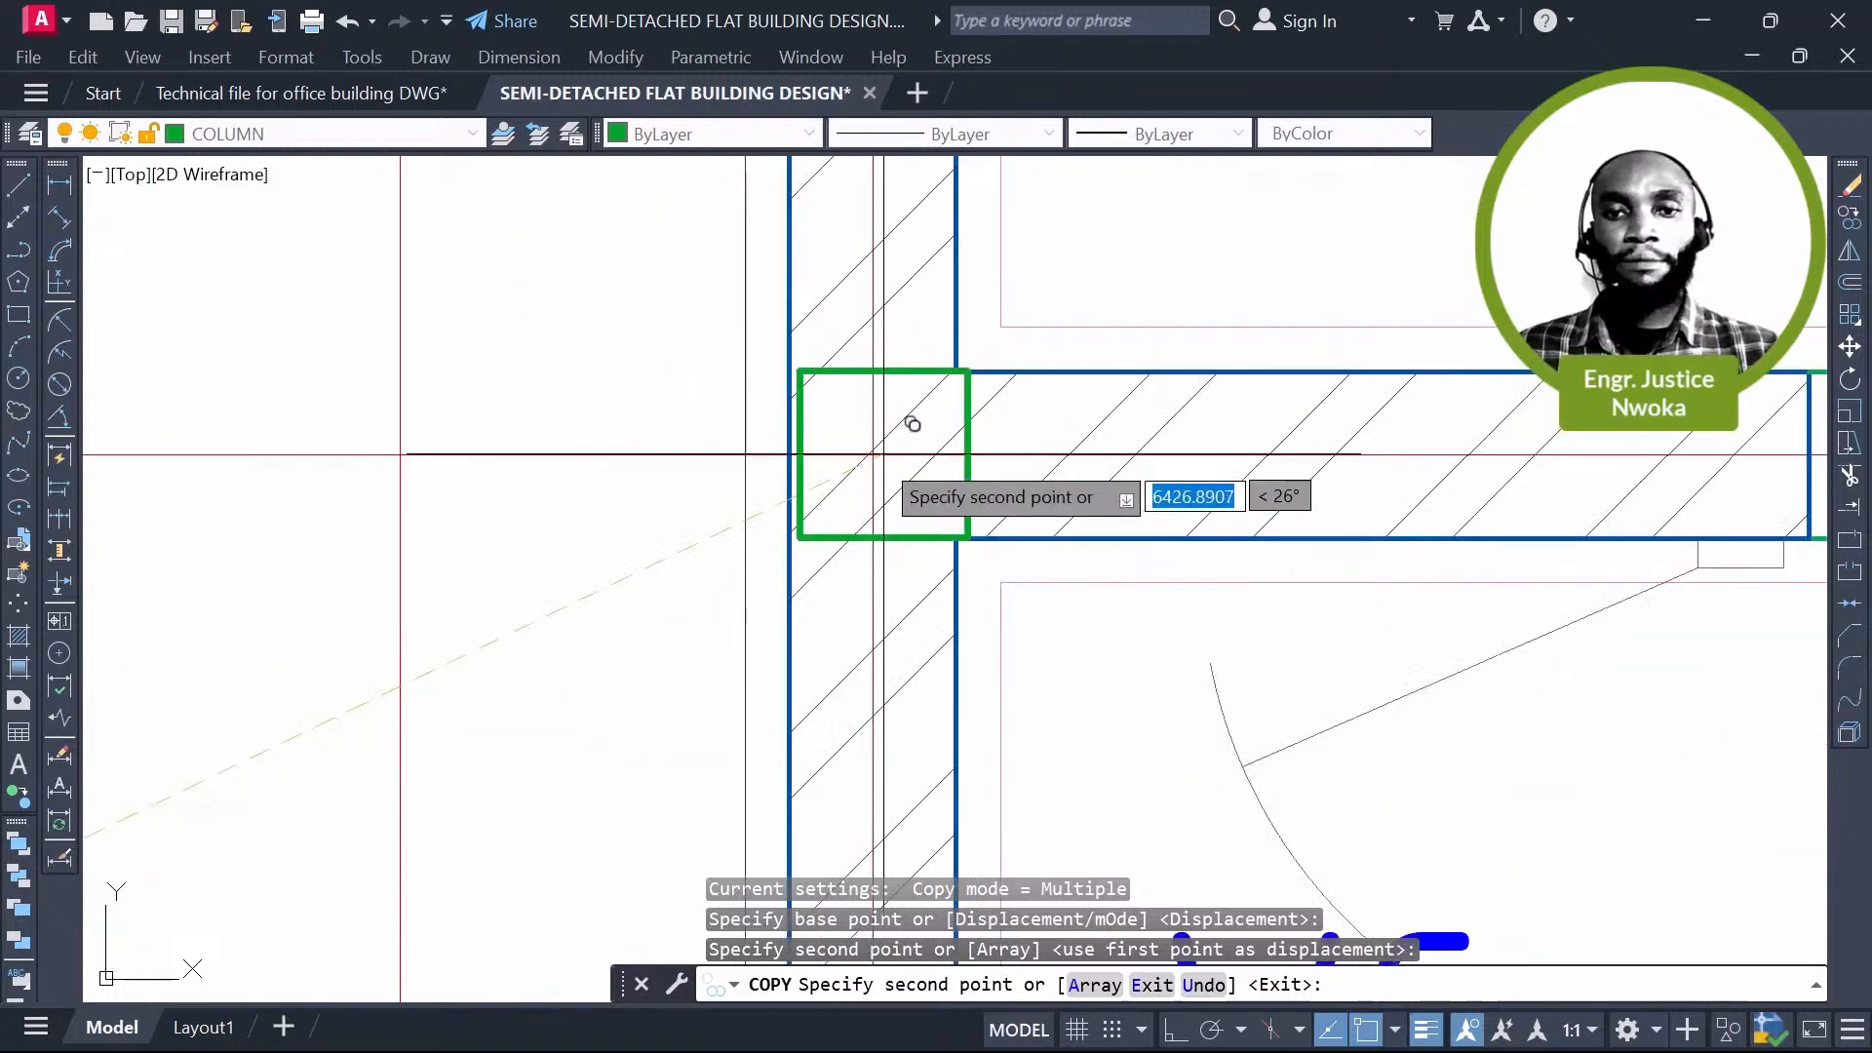
pyautogui.click(912, 424)
# Step: Place another column copy at the wardrobe wall junction beside the lobby–main lounge door, in line with the WC/Bath partition column, and finish copying
pyautogui.scroll(-4, 878, 429)
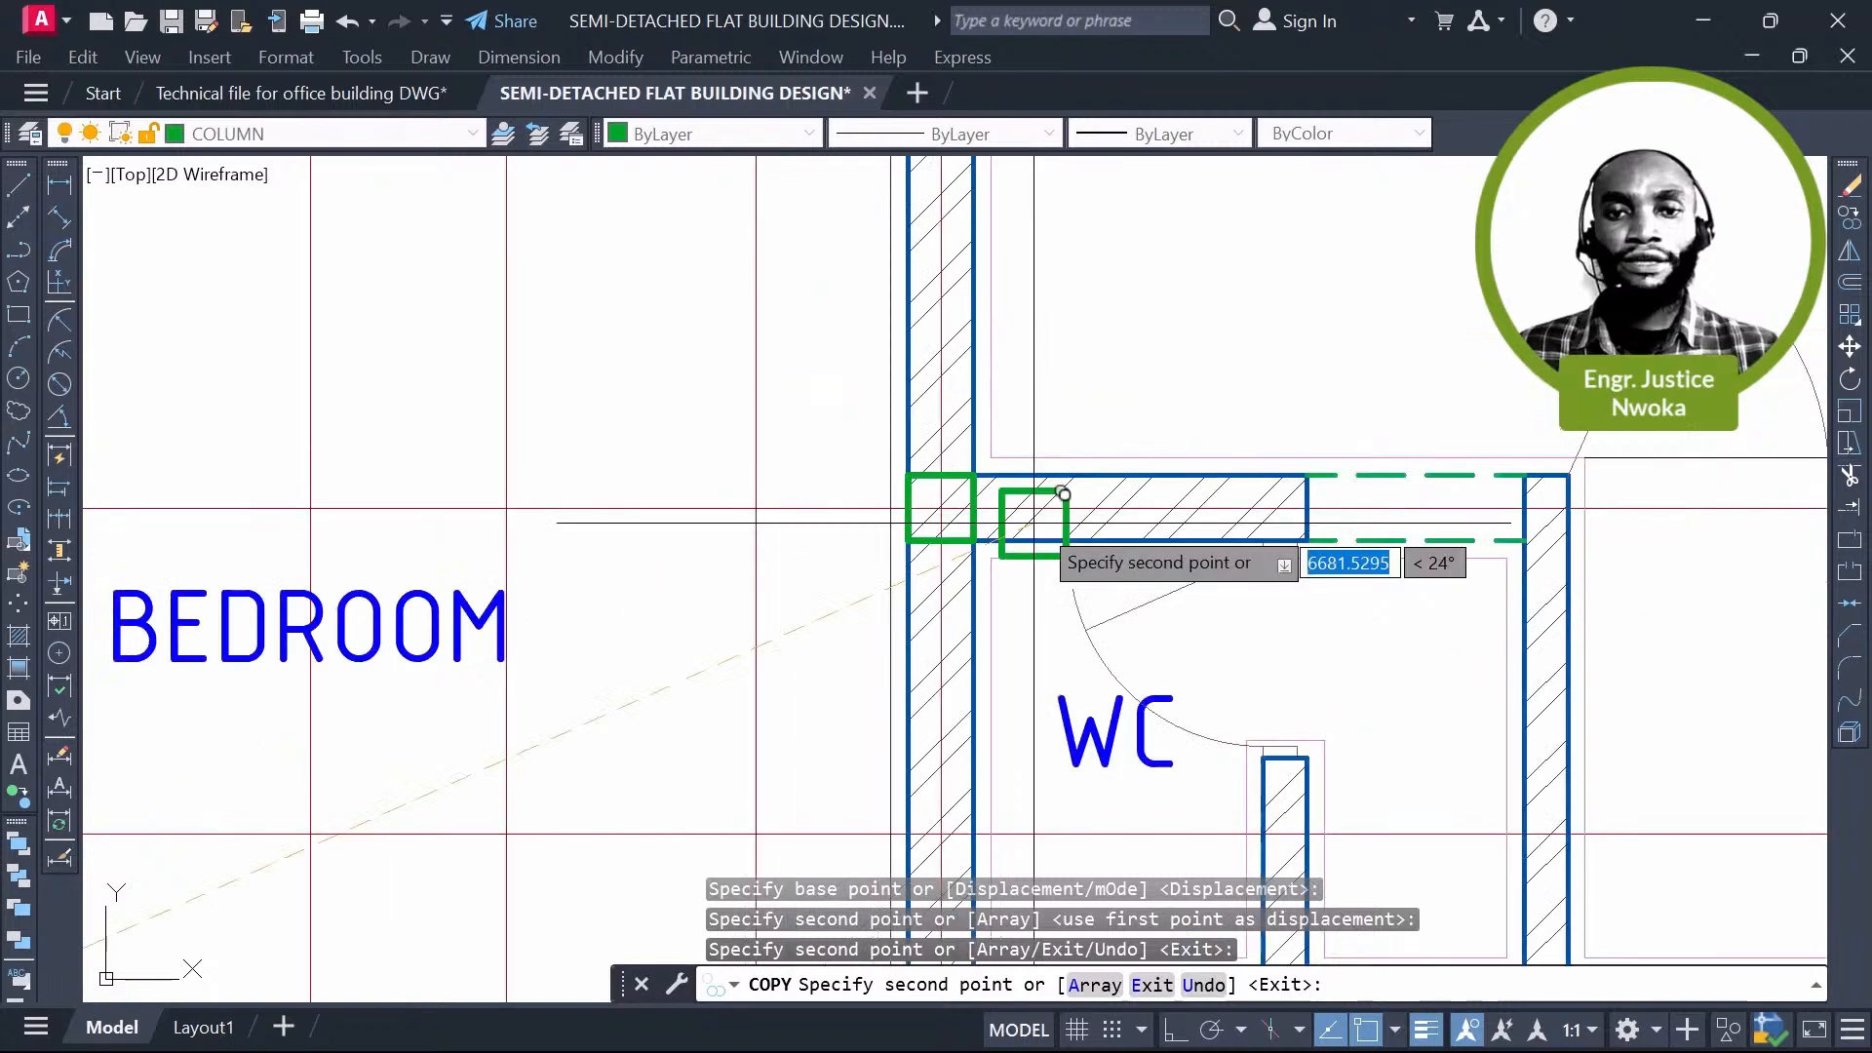
pyautogui.scroll(-6, 1034, 522)
pyautogui.scroll(2, 1121, 487)
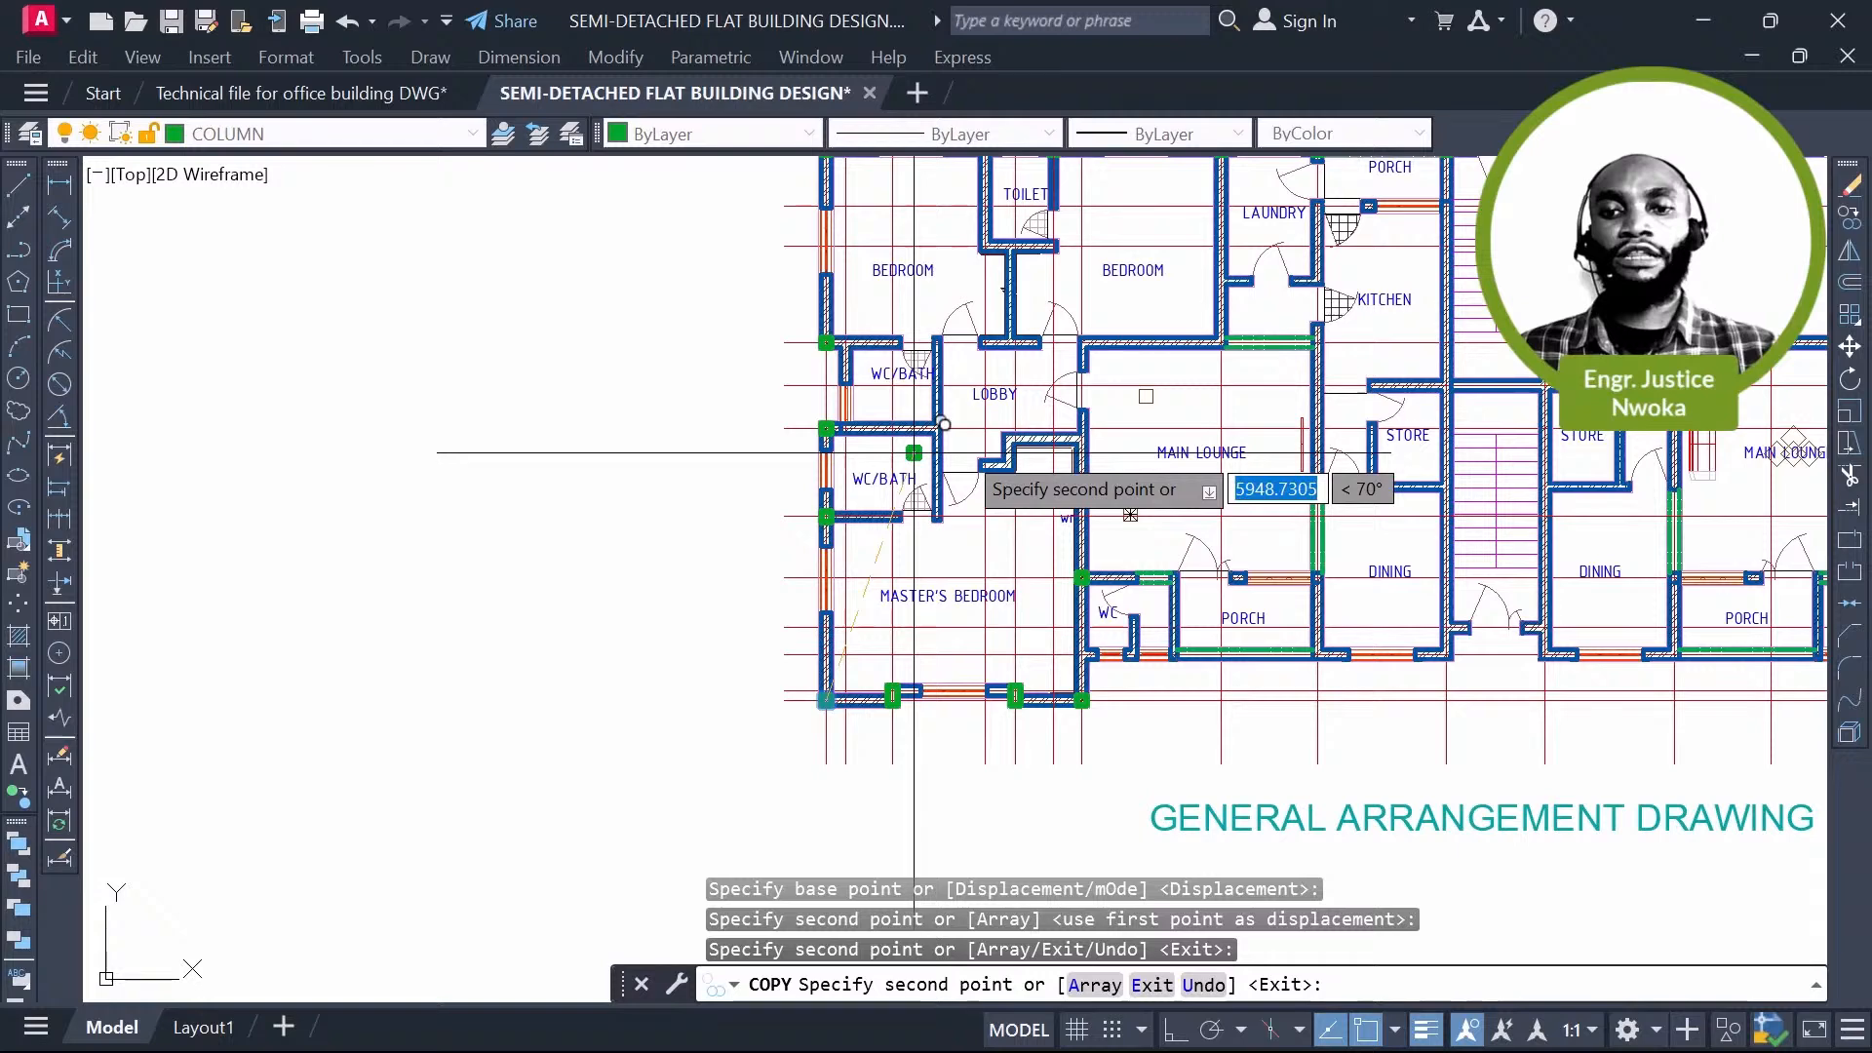
pyautogui.scroll(4, 1032, 446)
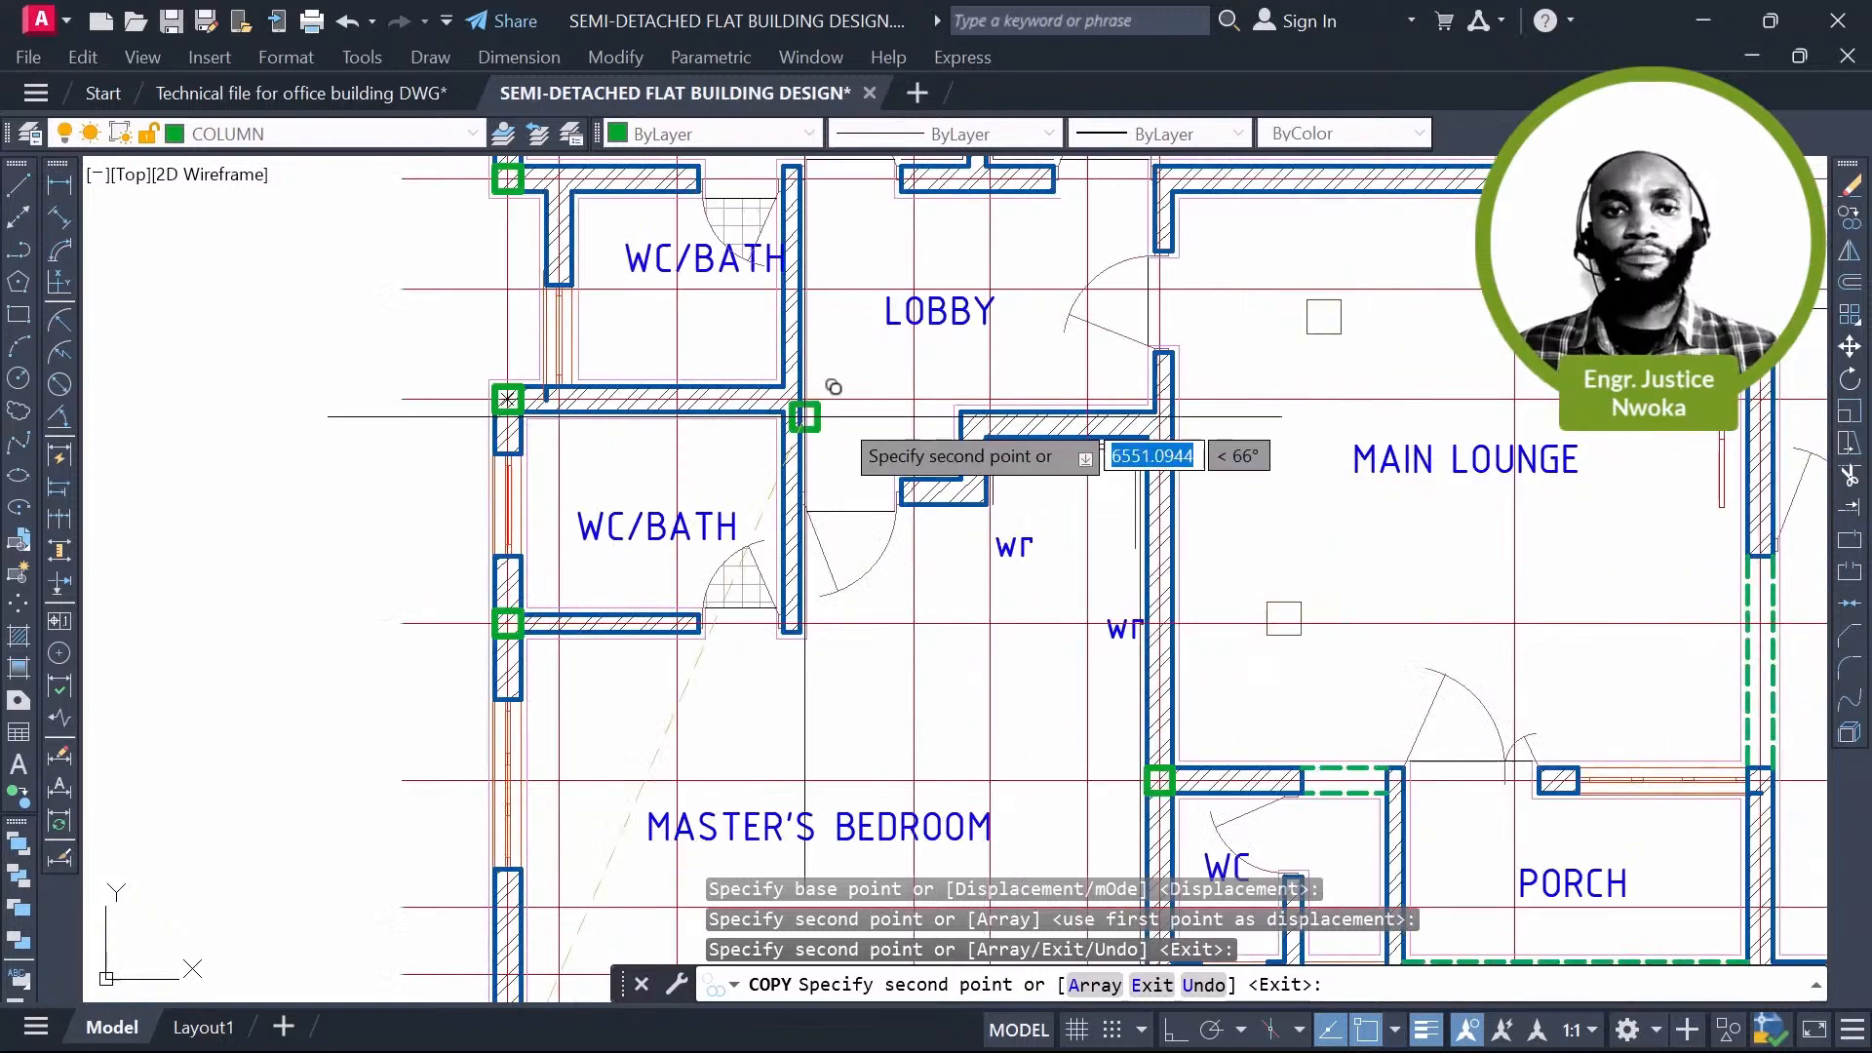
pyautogui.scroll(6, 1144, 393)
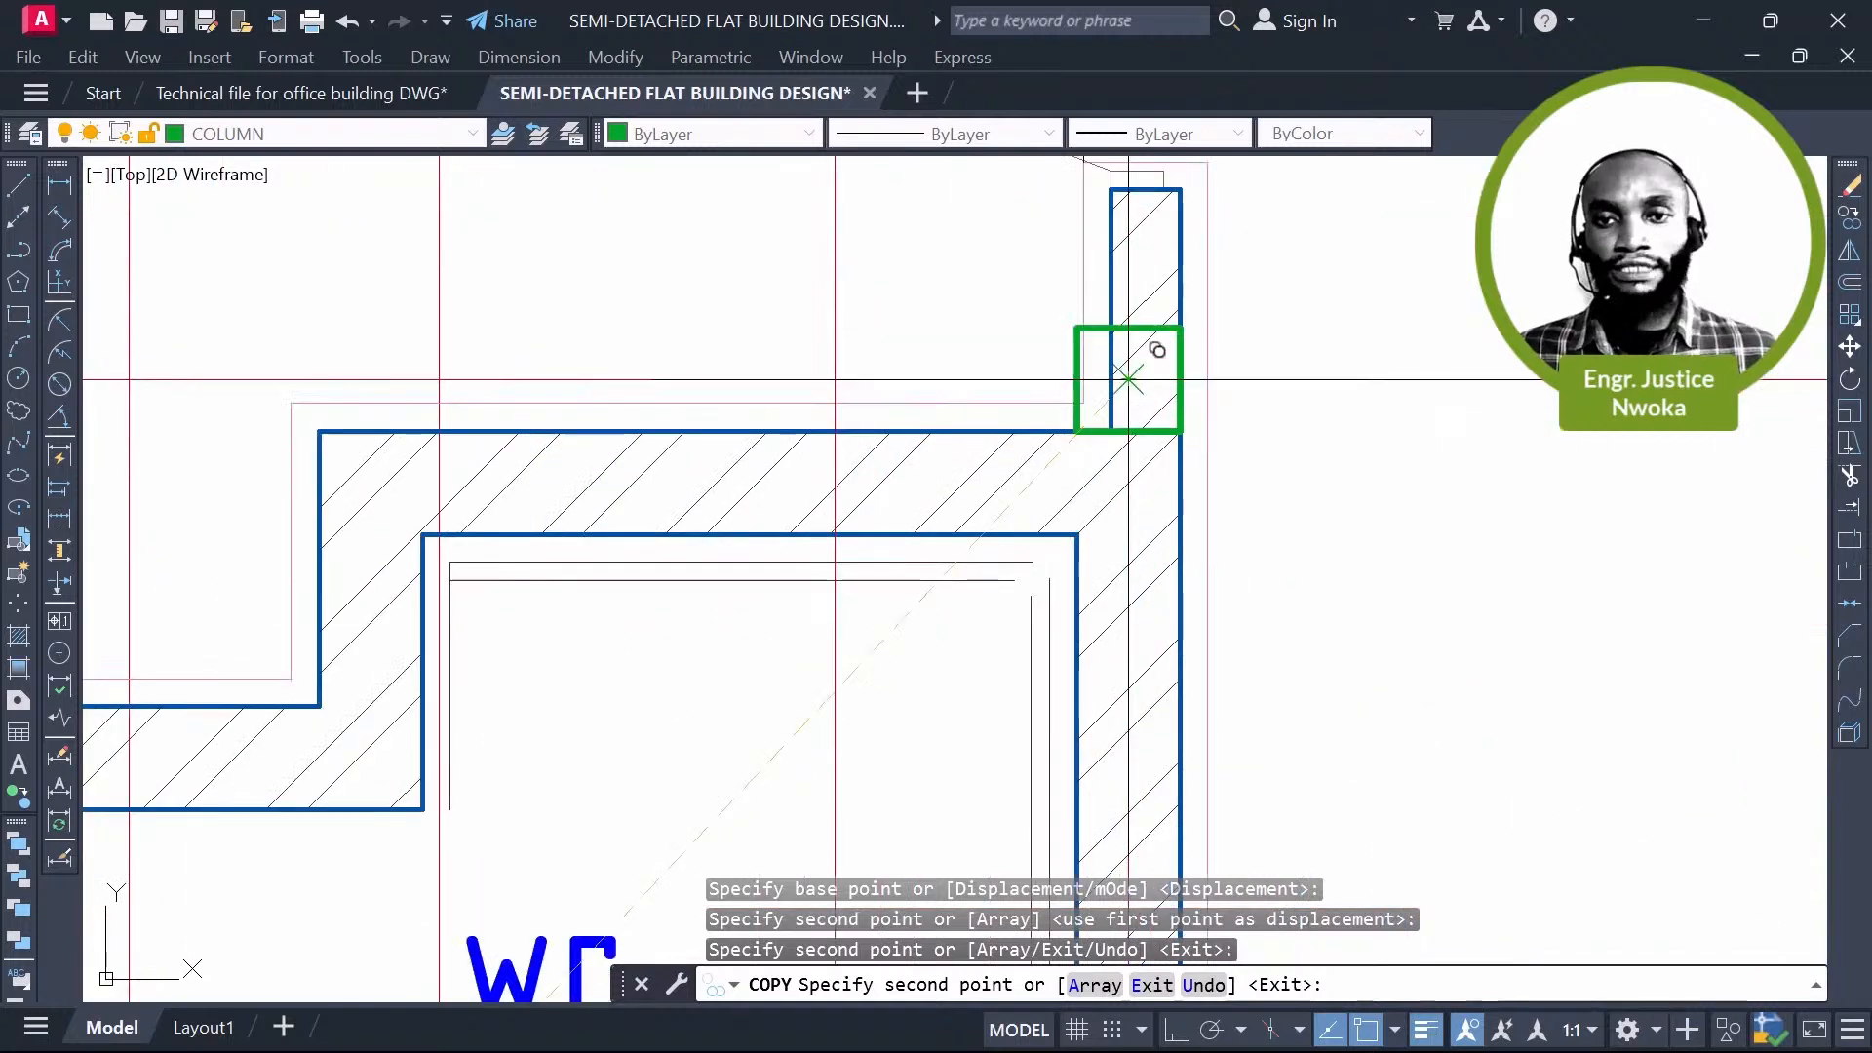
pyautogui.scroll(-1, 1128, 379)
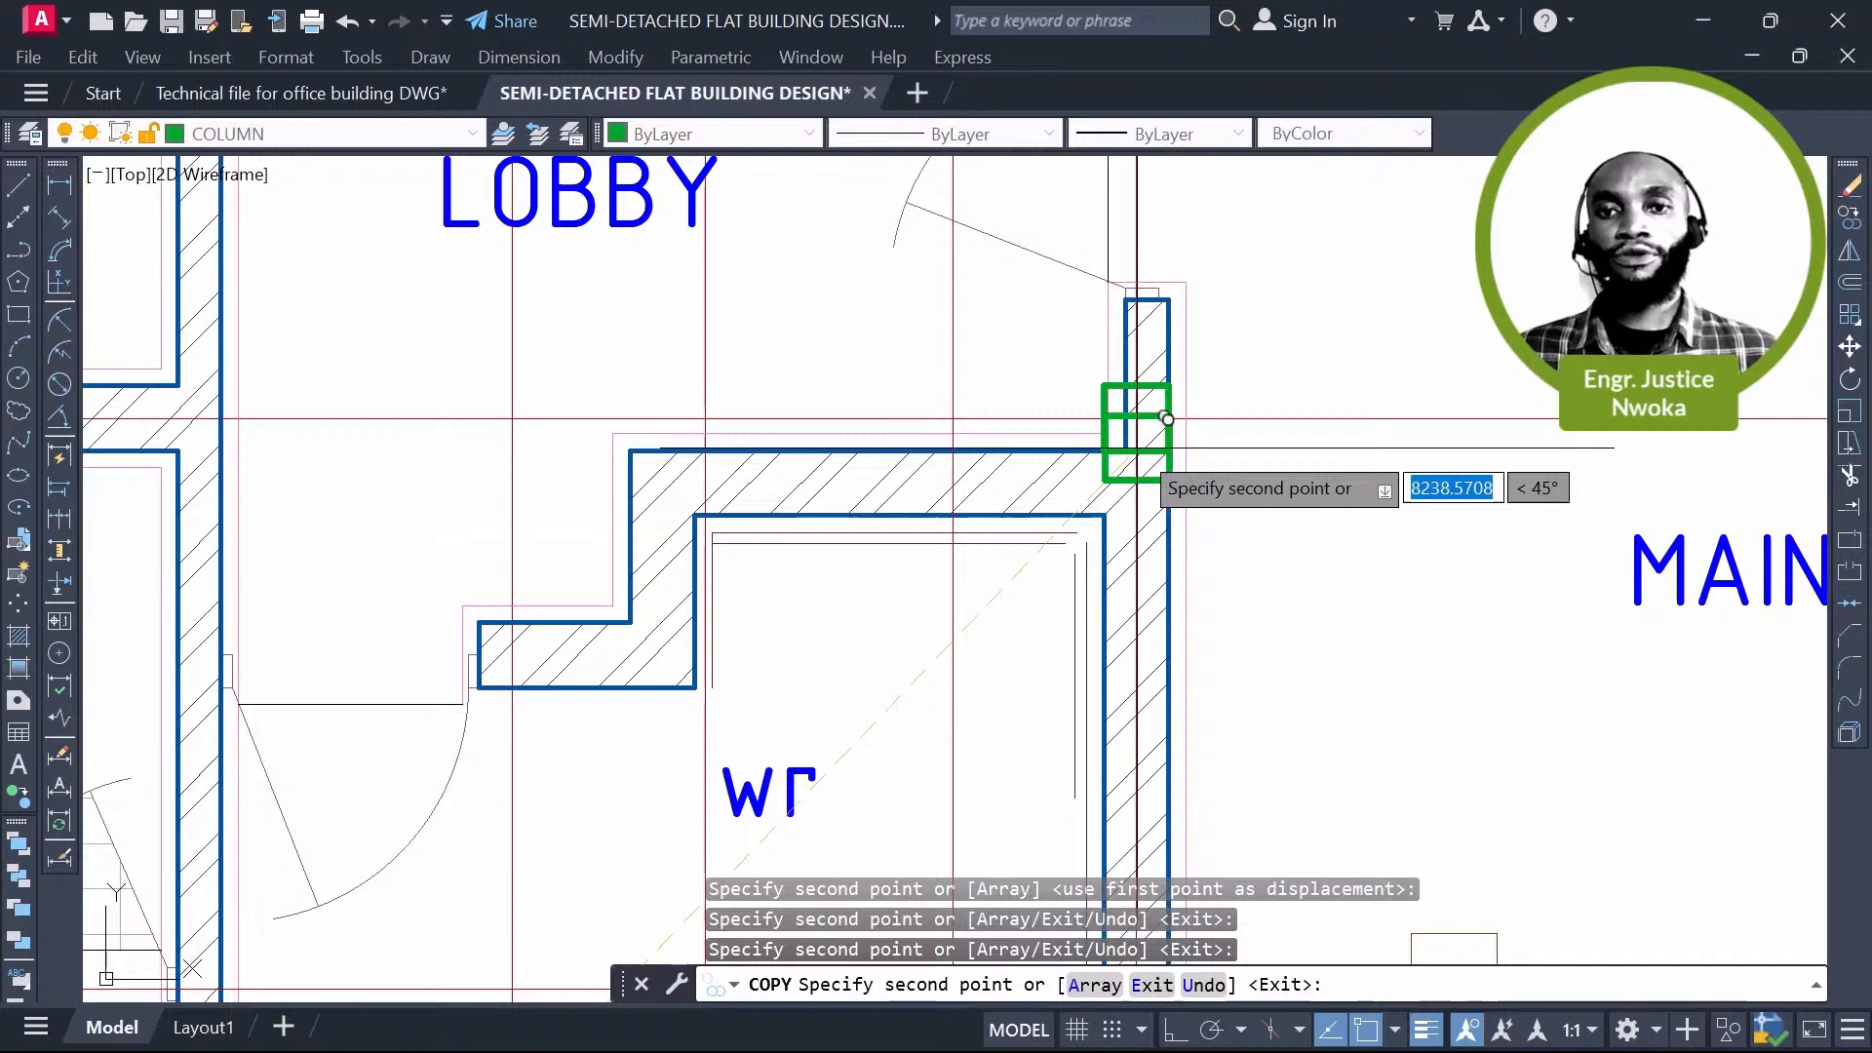
pyautogui.press('Escape')
# Step: Examine how the column beside the lobby–main lounge door sits against the narrower wall, the door opening and the neighbouring columns
pyautogui.scroll(2, 1124, 370)
pyautogui.moveTo(1123, 371); pyautogui.dragTo(1072, 284, button='middle')
pyautogui.scroll(-2, 1071, 284)
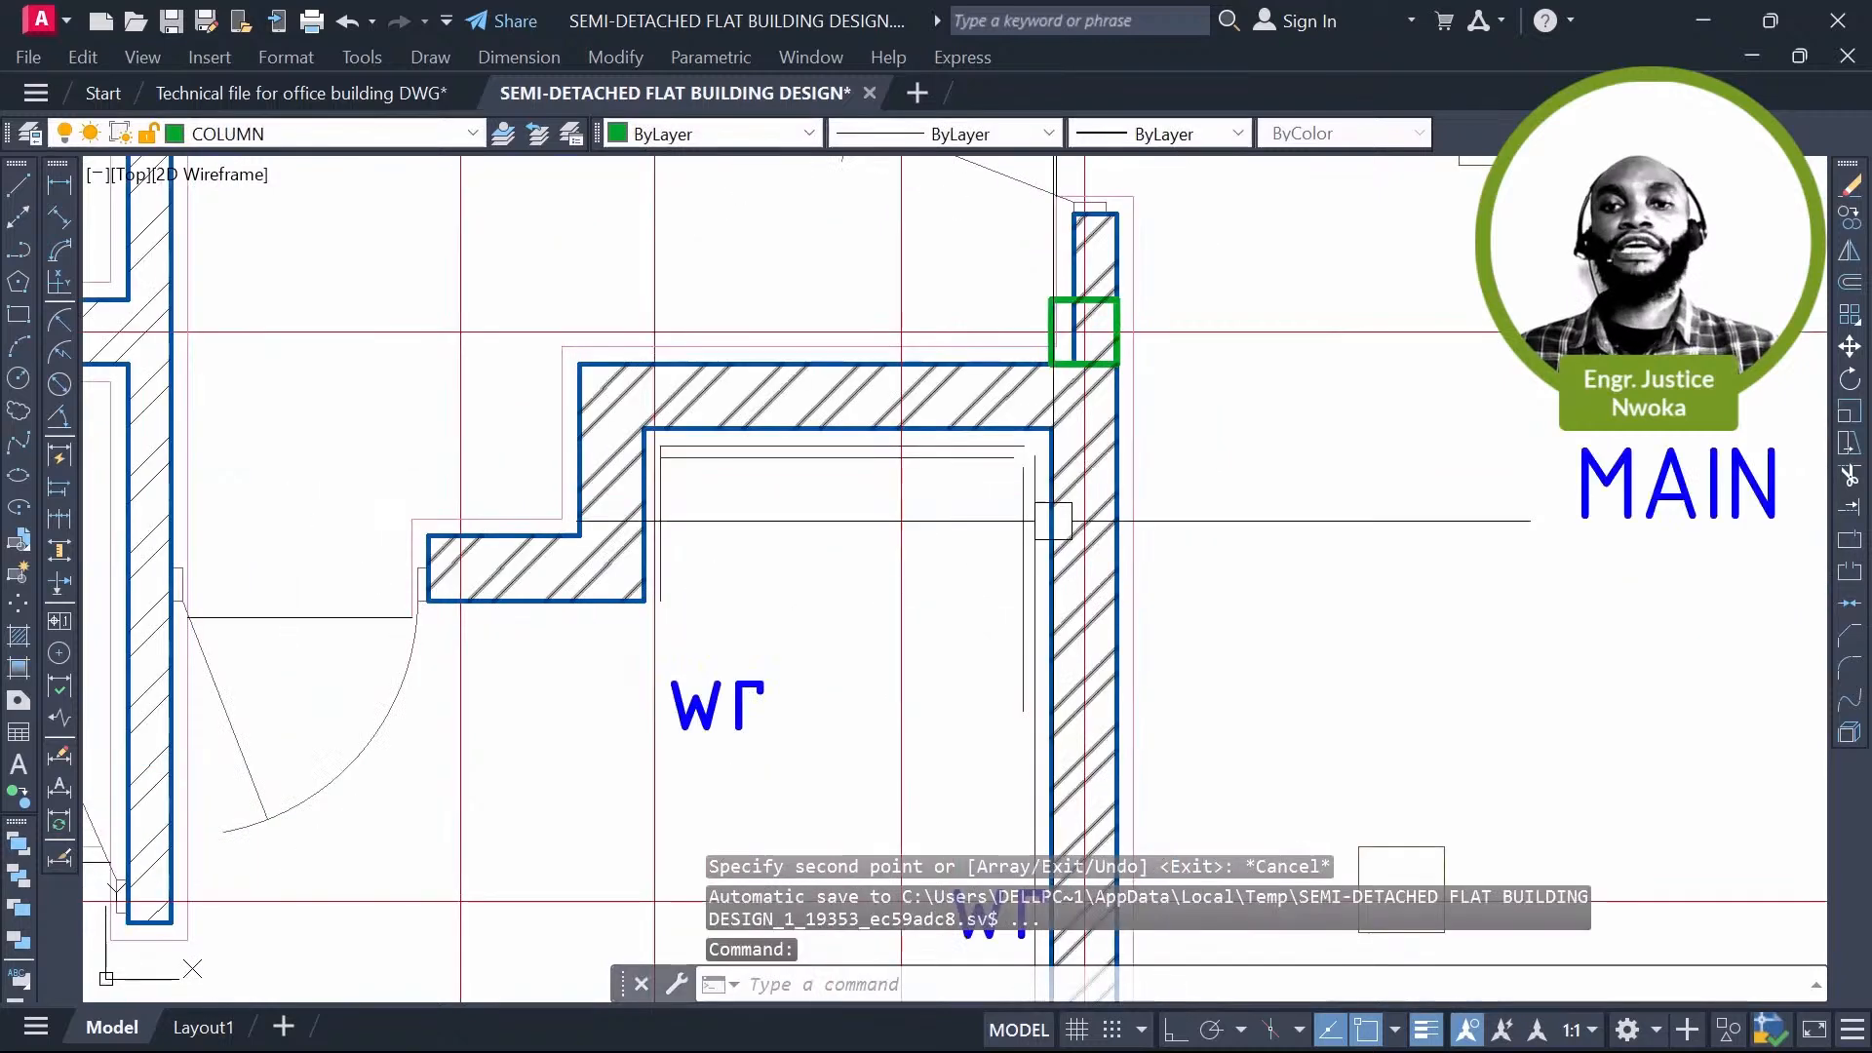
pyautogui.scroll(2, 1062, 328)
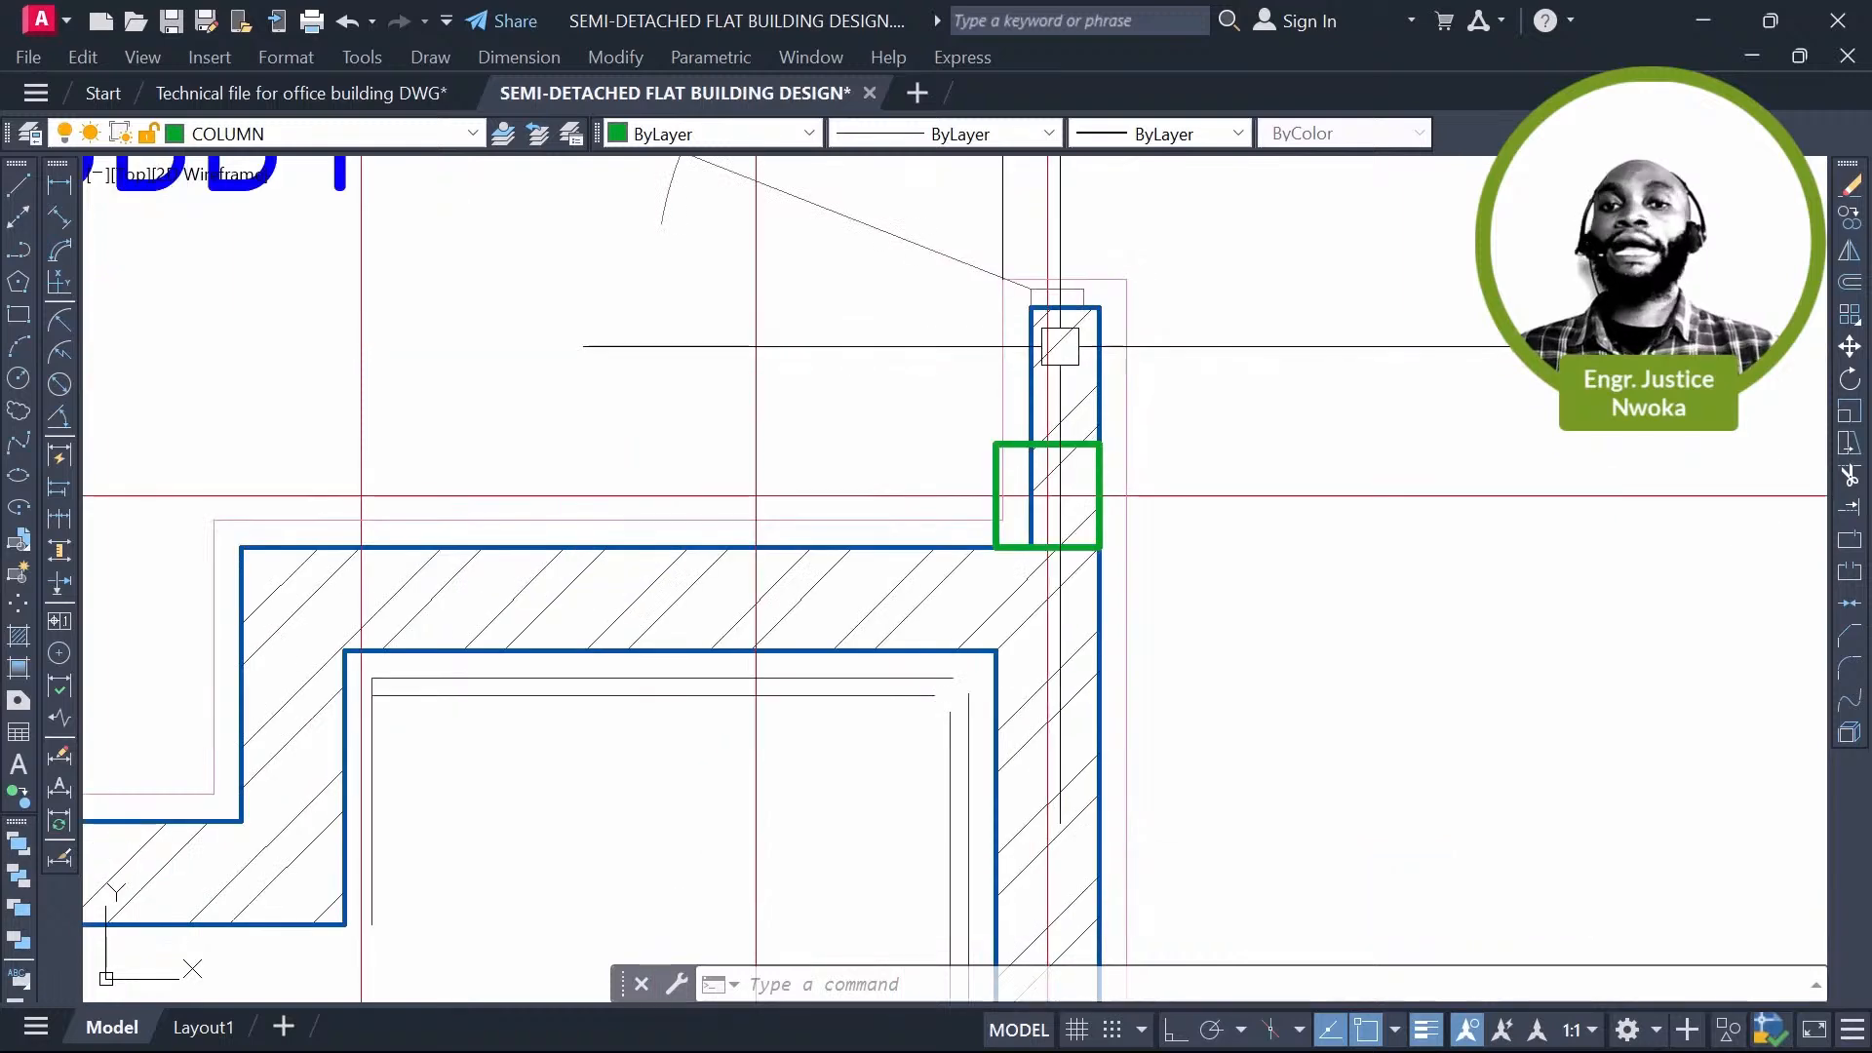
pyautogui.scroll(-2, 1060, 346)
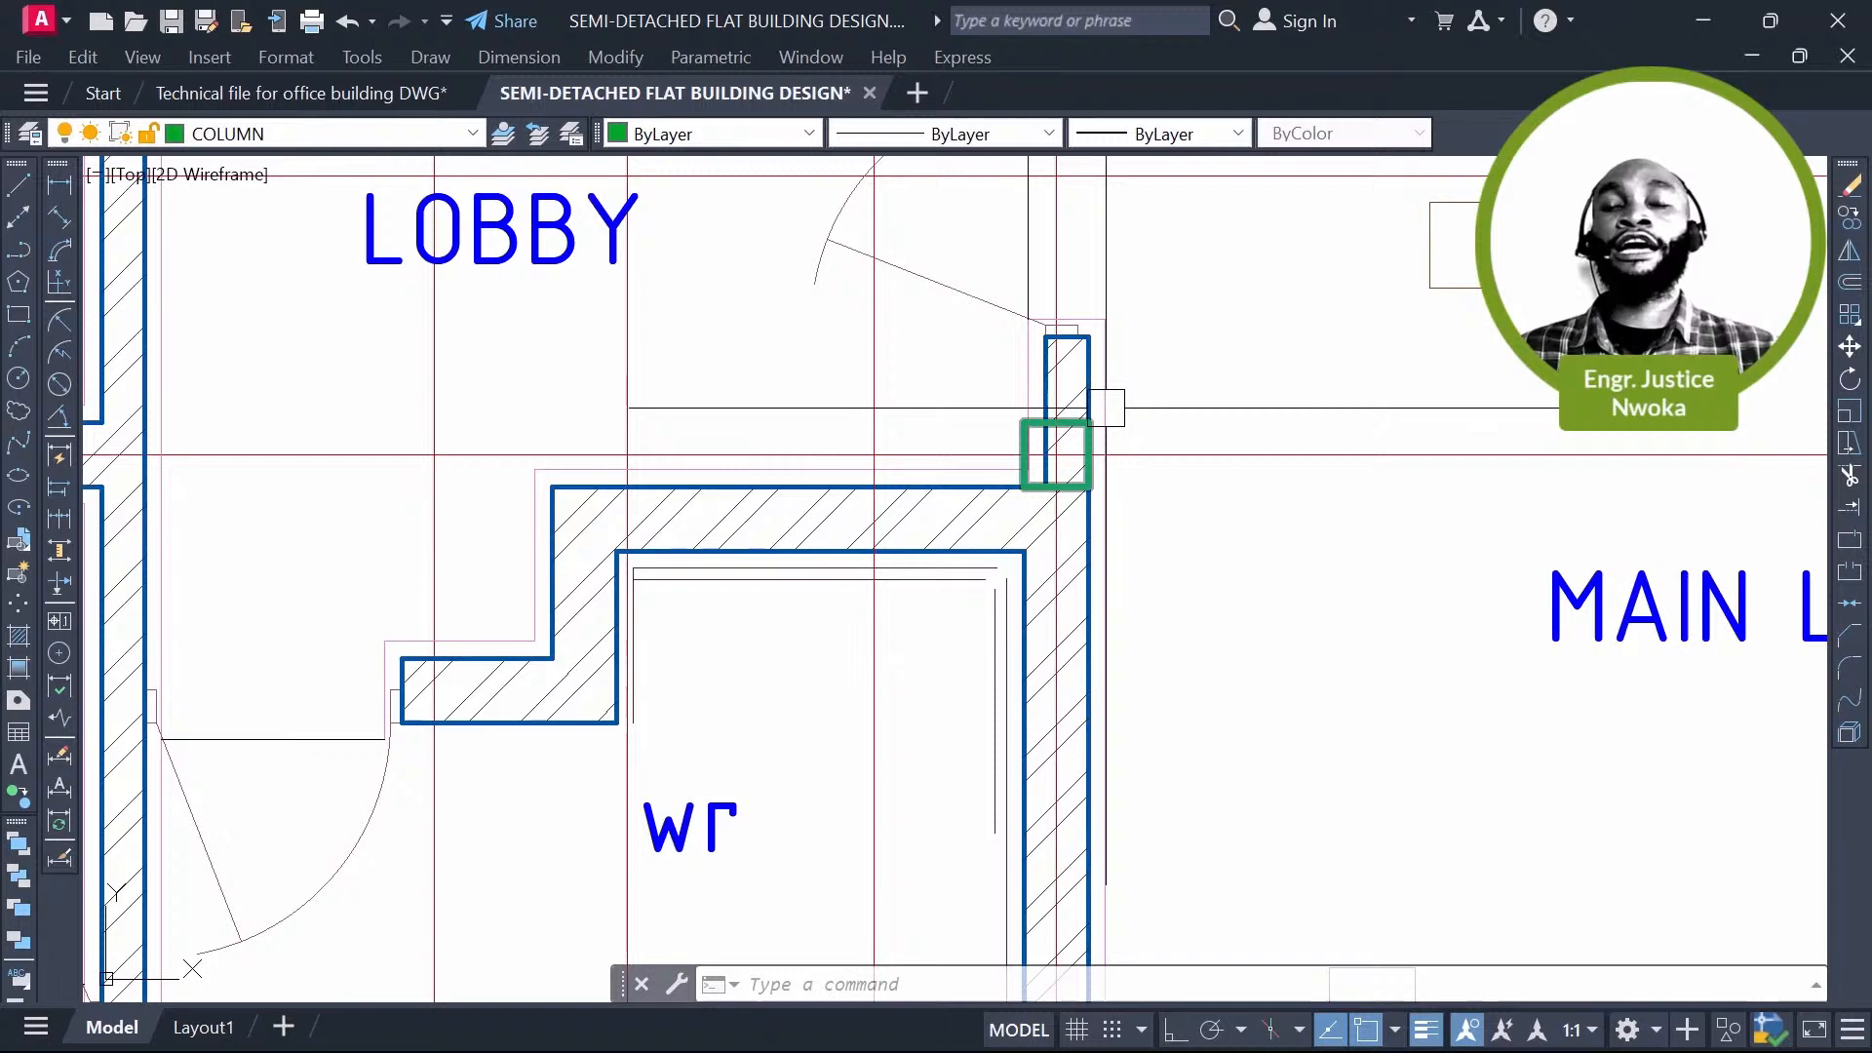
pyautogui.scroll(2, 1063, 390)
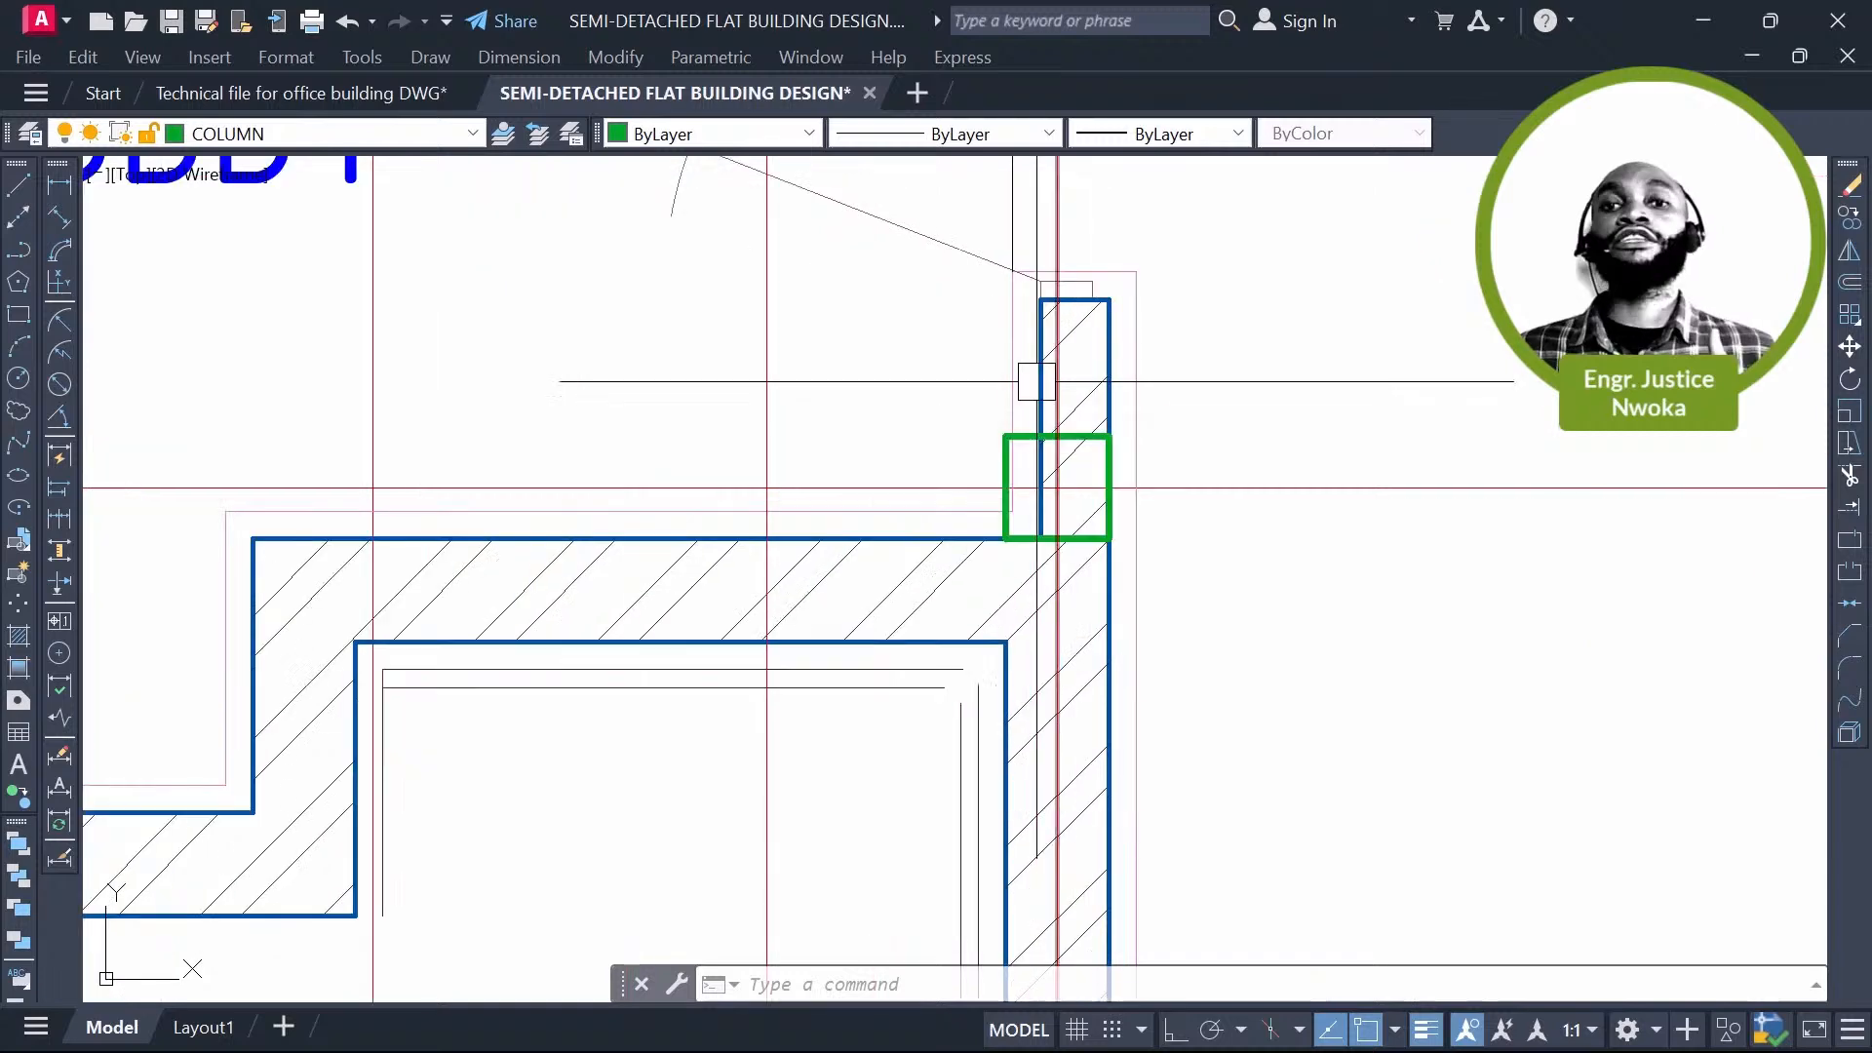
pyautogui.moveTo(1047, 403); pyautogui.dragTo(1047, 403, button='middle')
pyautogui.scroll(-2, 1138, 494)
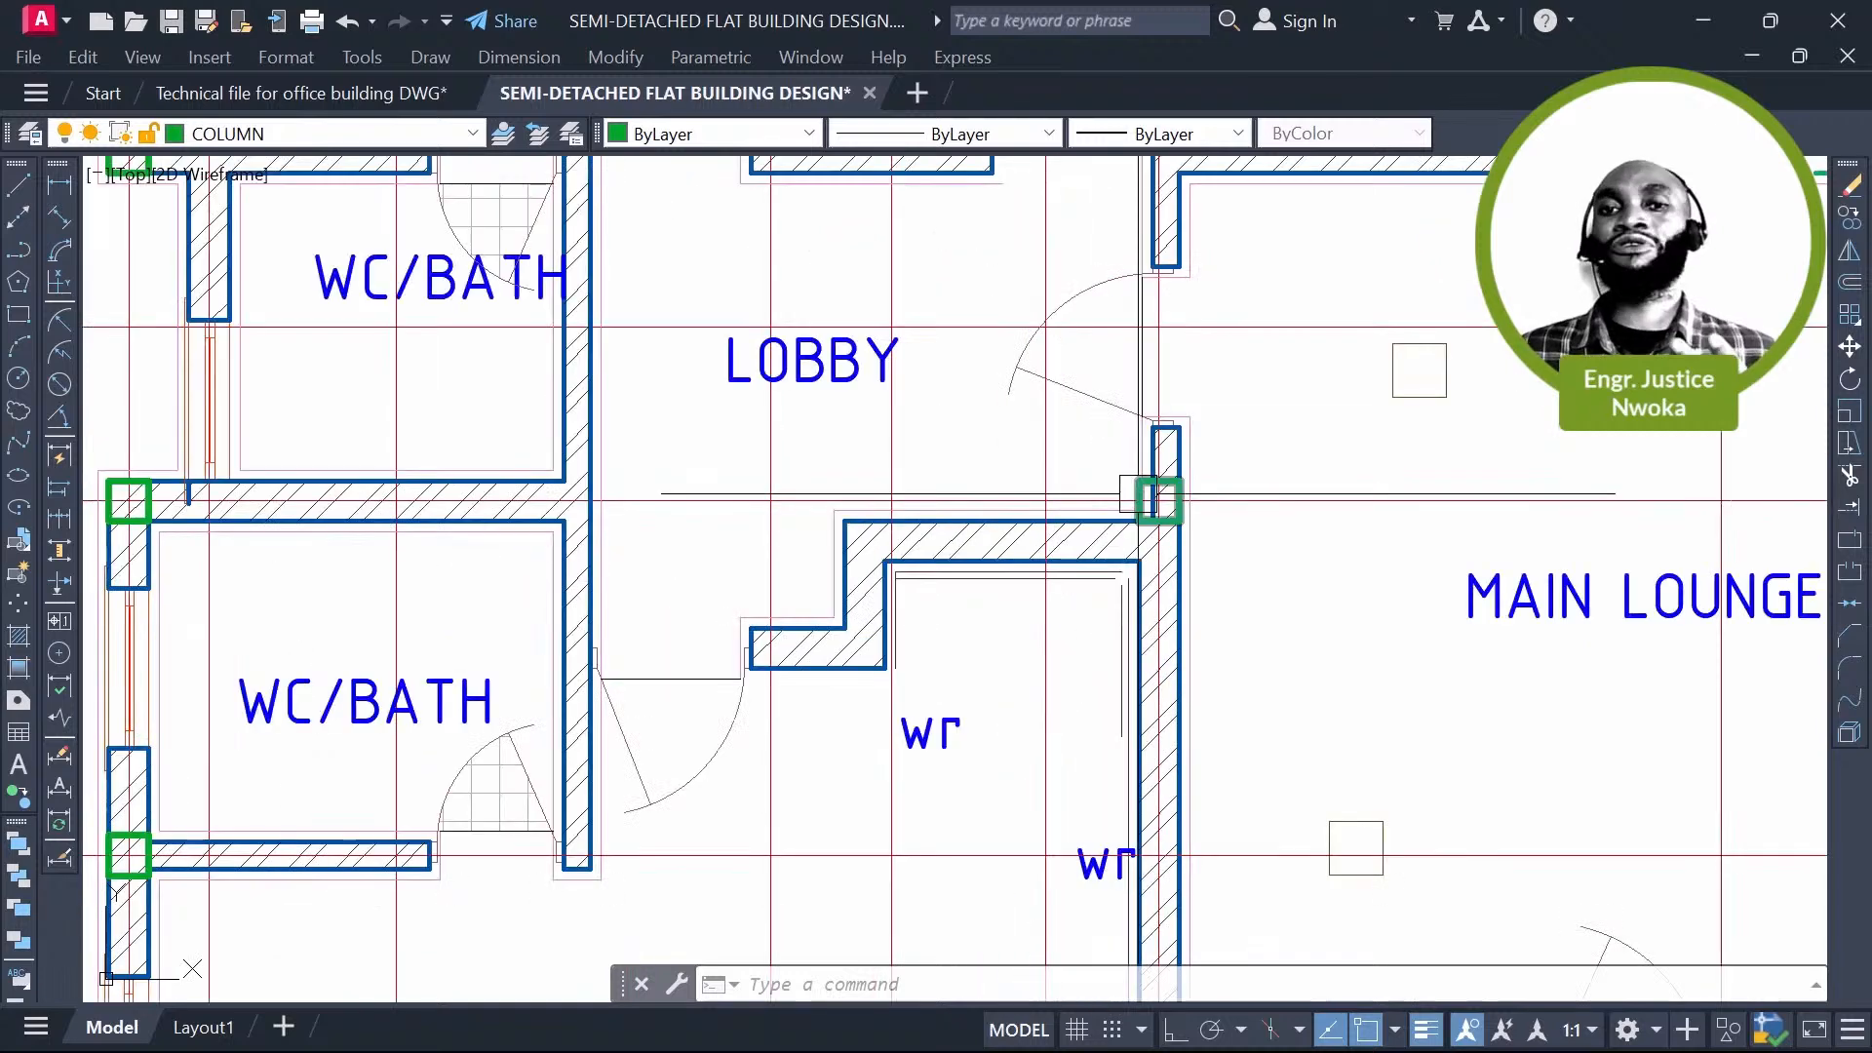
pyautogui.moveTo(1138, 495)
pyautogui.mouseDown(button='middle')
pyautogui.moveTo(1103, 435)
pyautogui.moveTo(1048, 408)
pyautogui.mouseUp(button='middle')
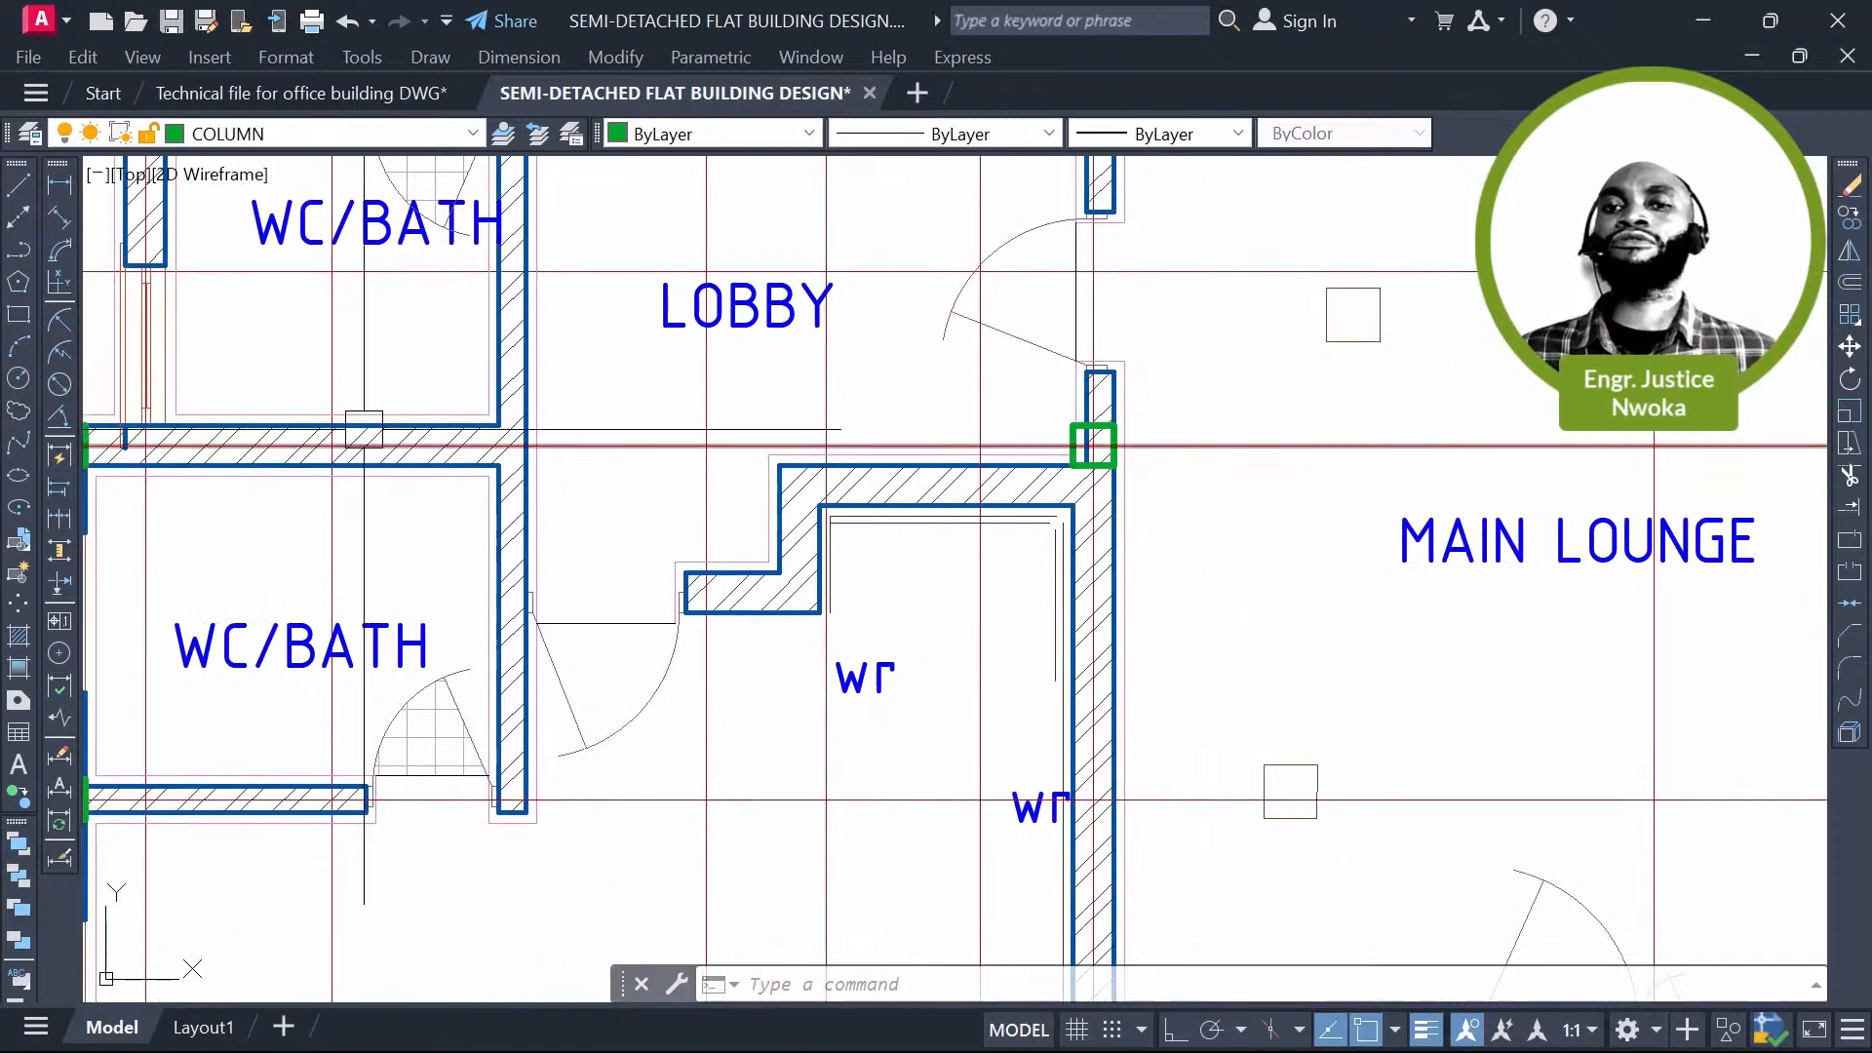
pyautogui.scroll(-1, 1080, 435)
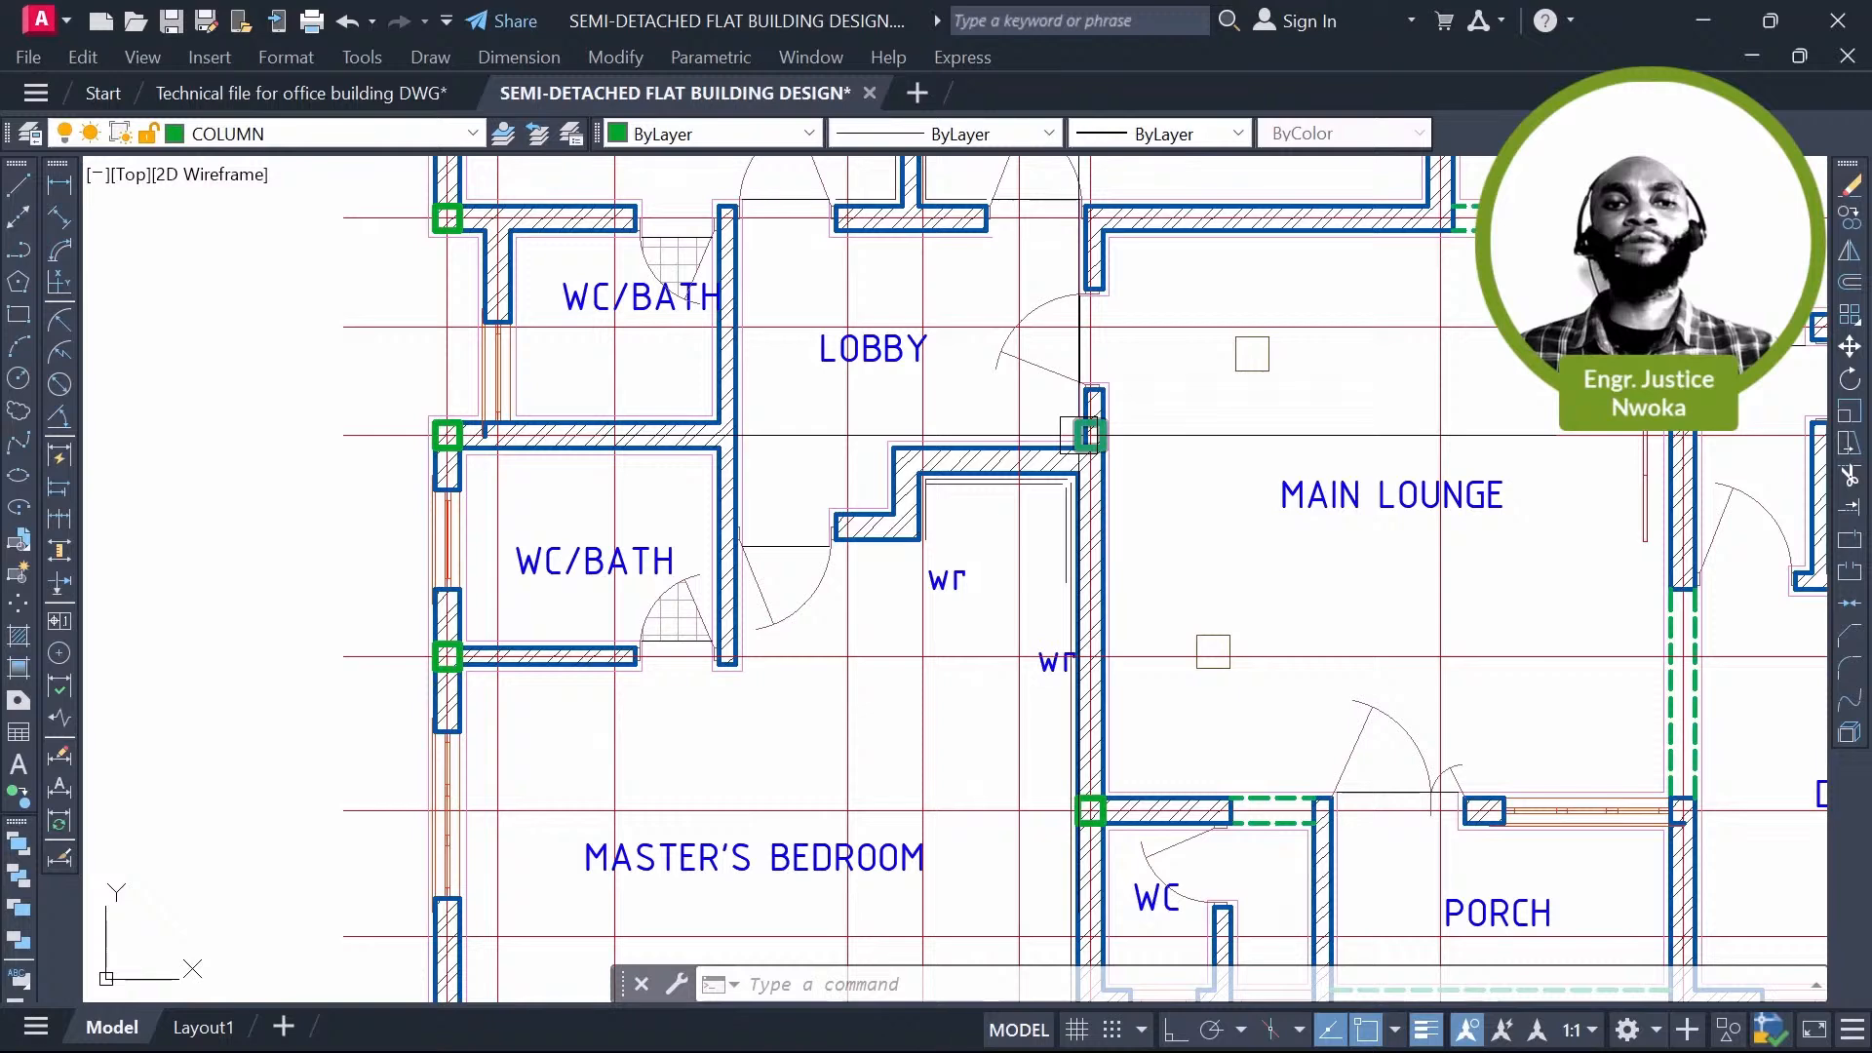
pyautogui.scroll(2, 1080, 435)
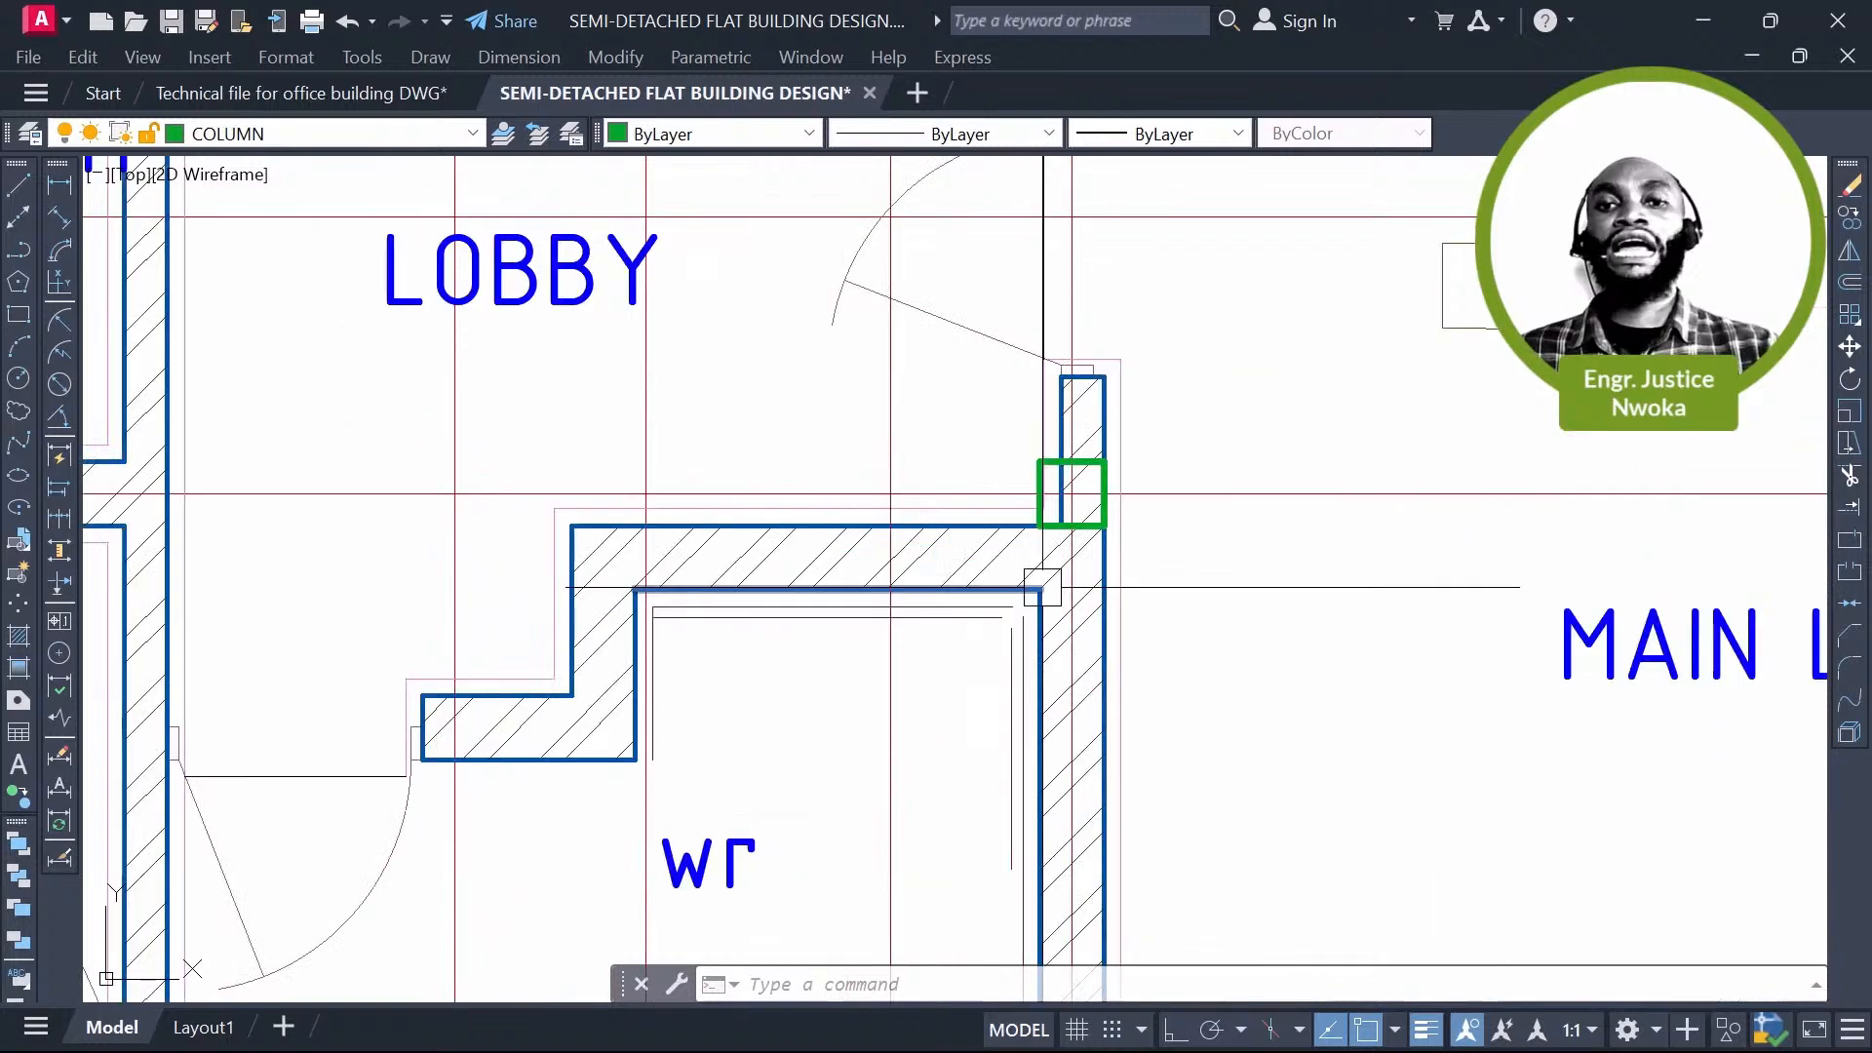
pyautogui.scroll(1, 1047, 382)
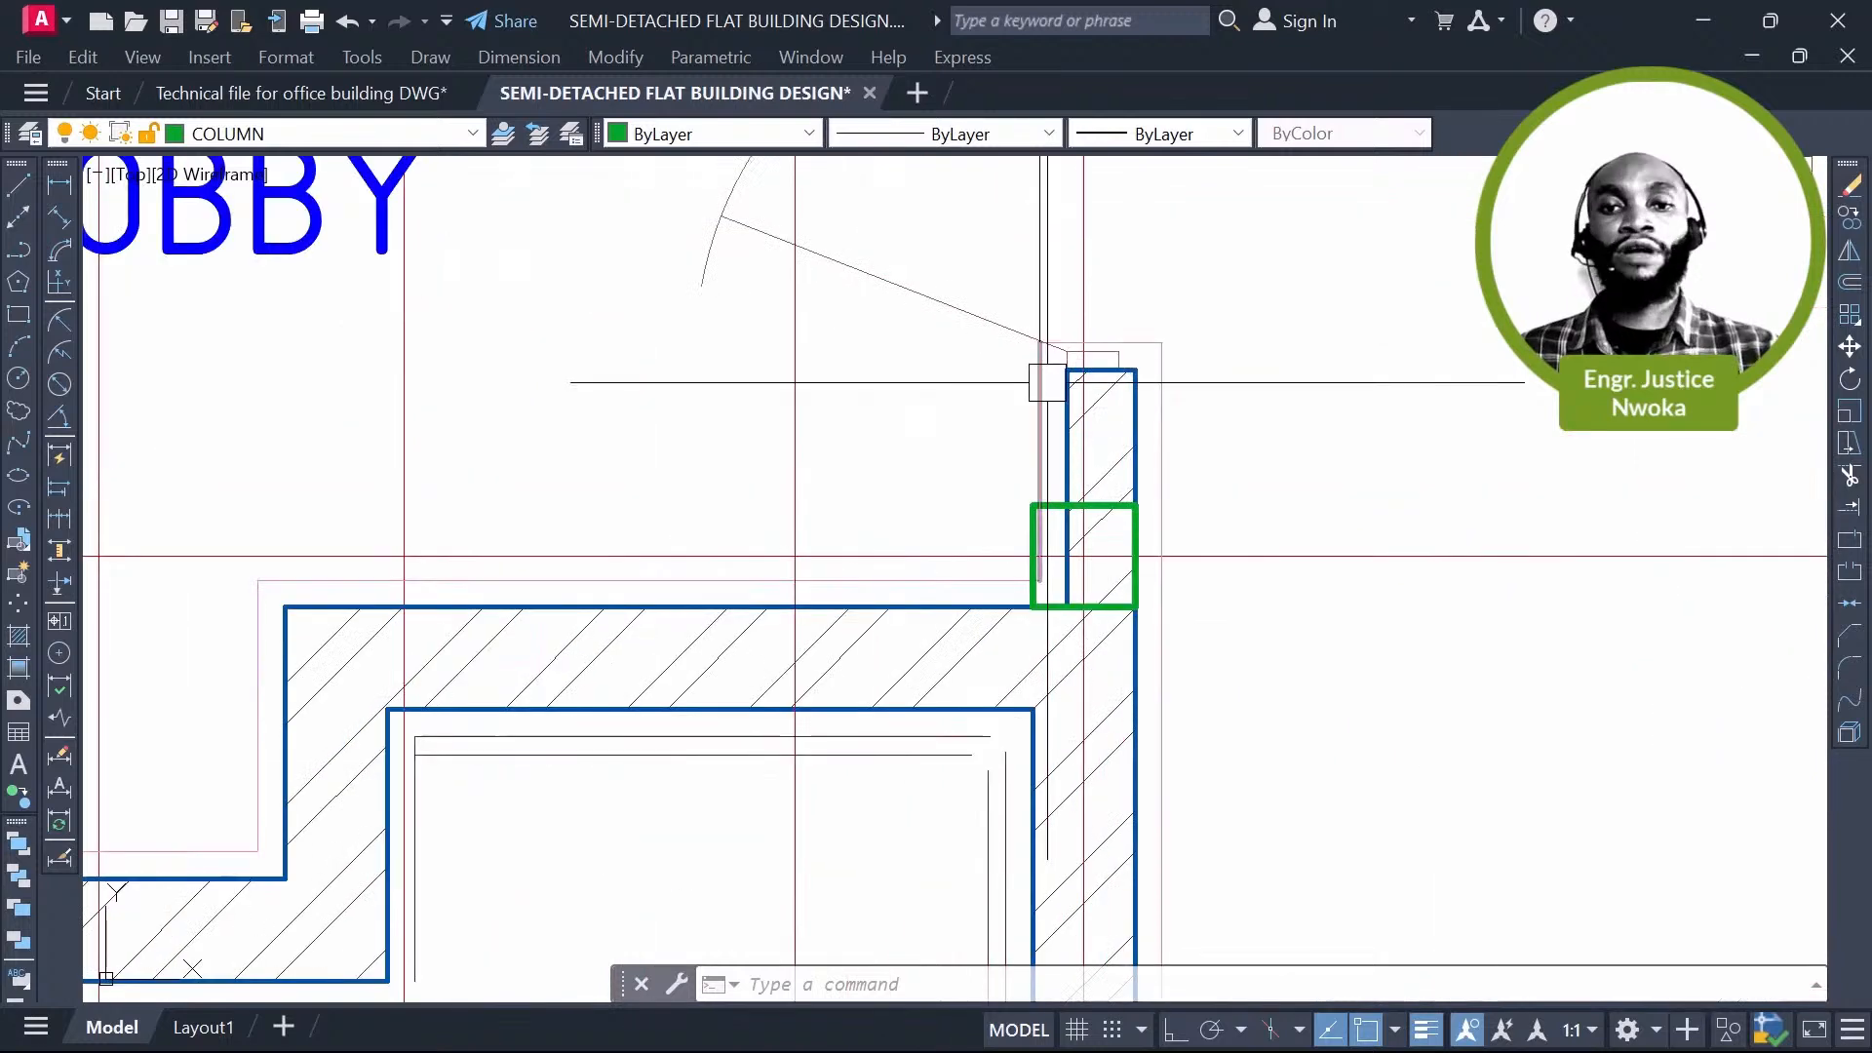
pyautogui.scroll(-1, 1058, 514)
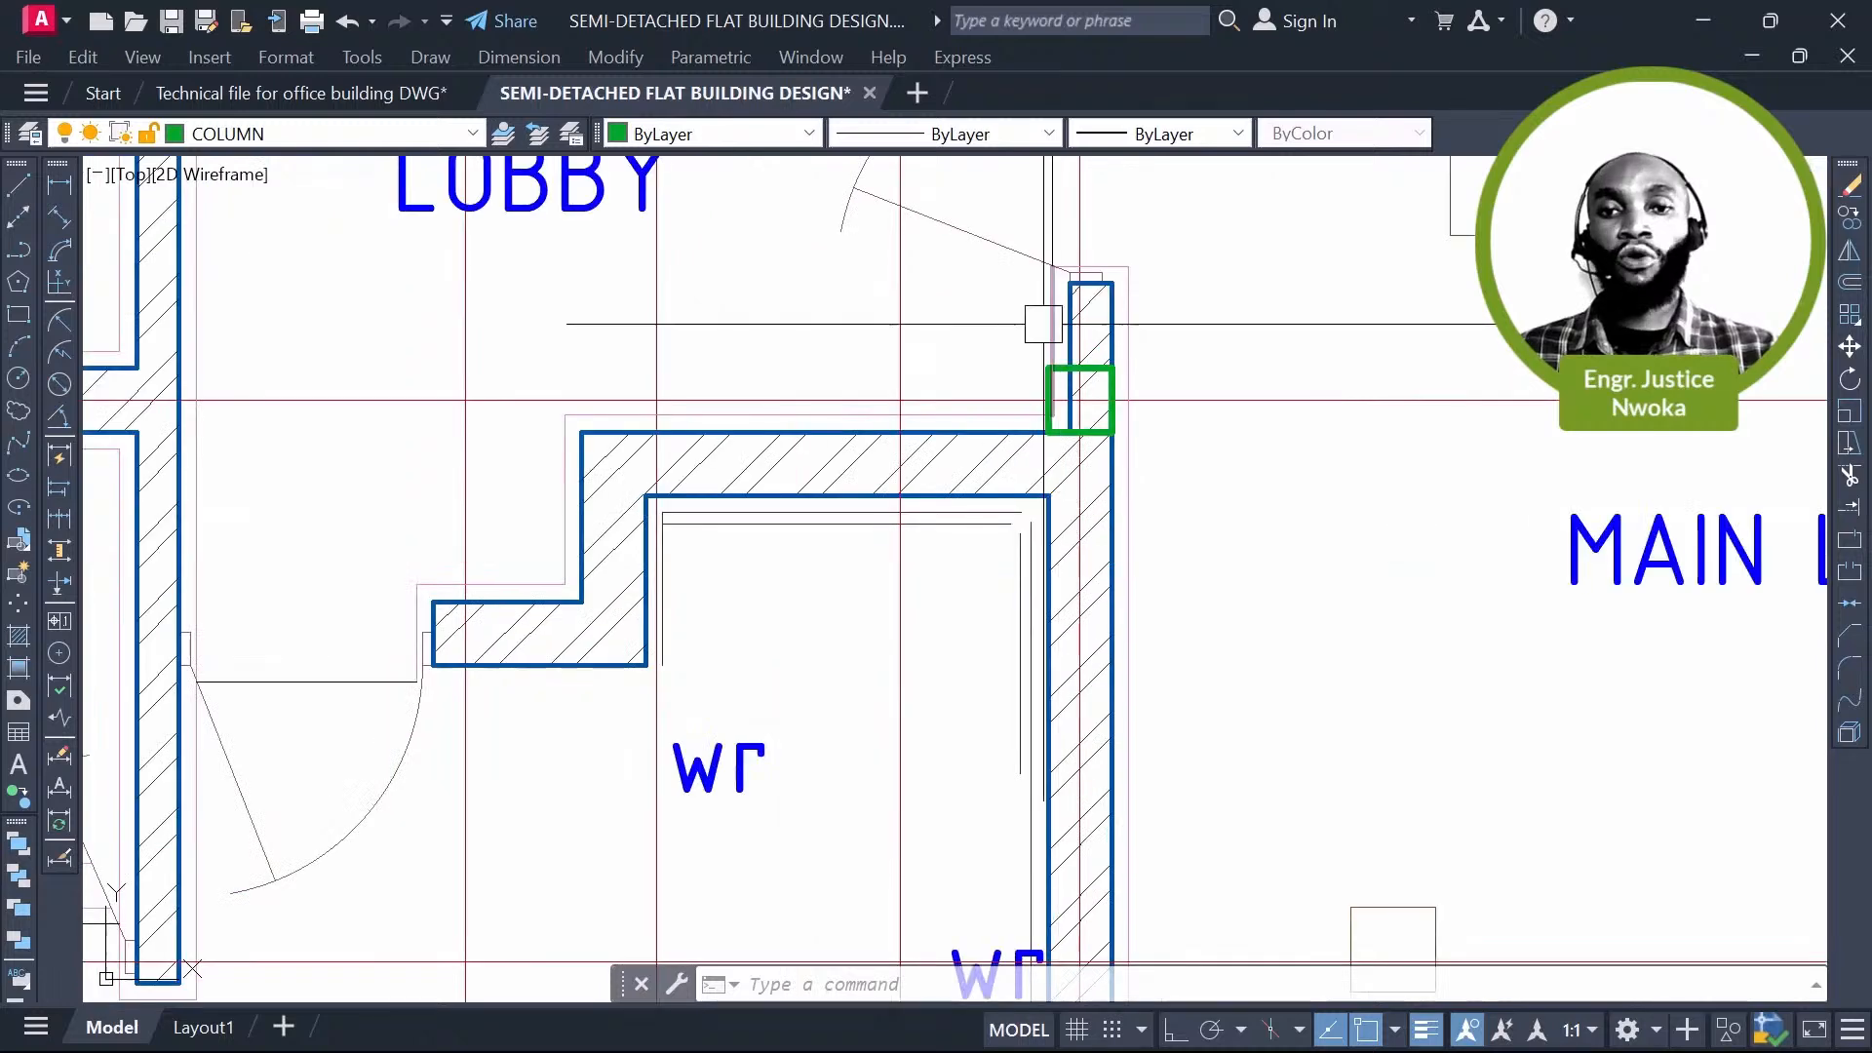
pyautogui.scroll(-2, 1043, 323)
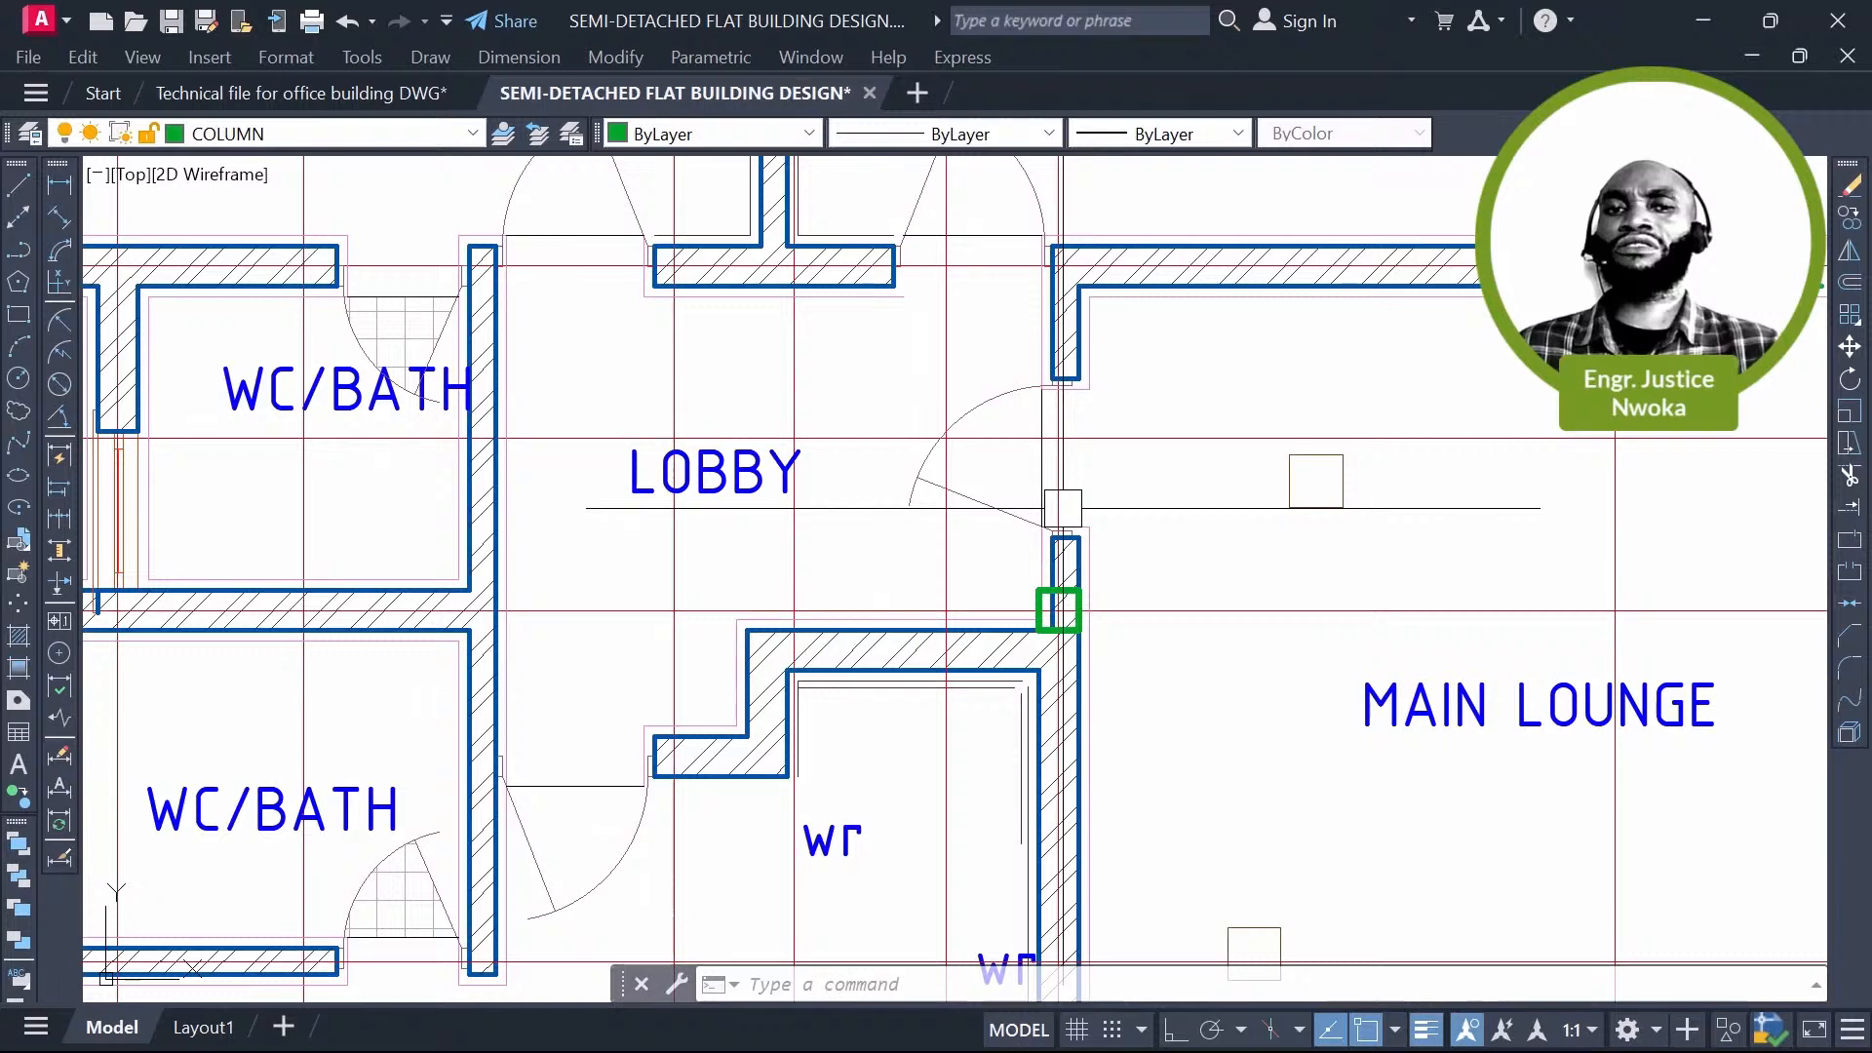
pyautogui.click(1073, 540)
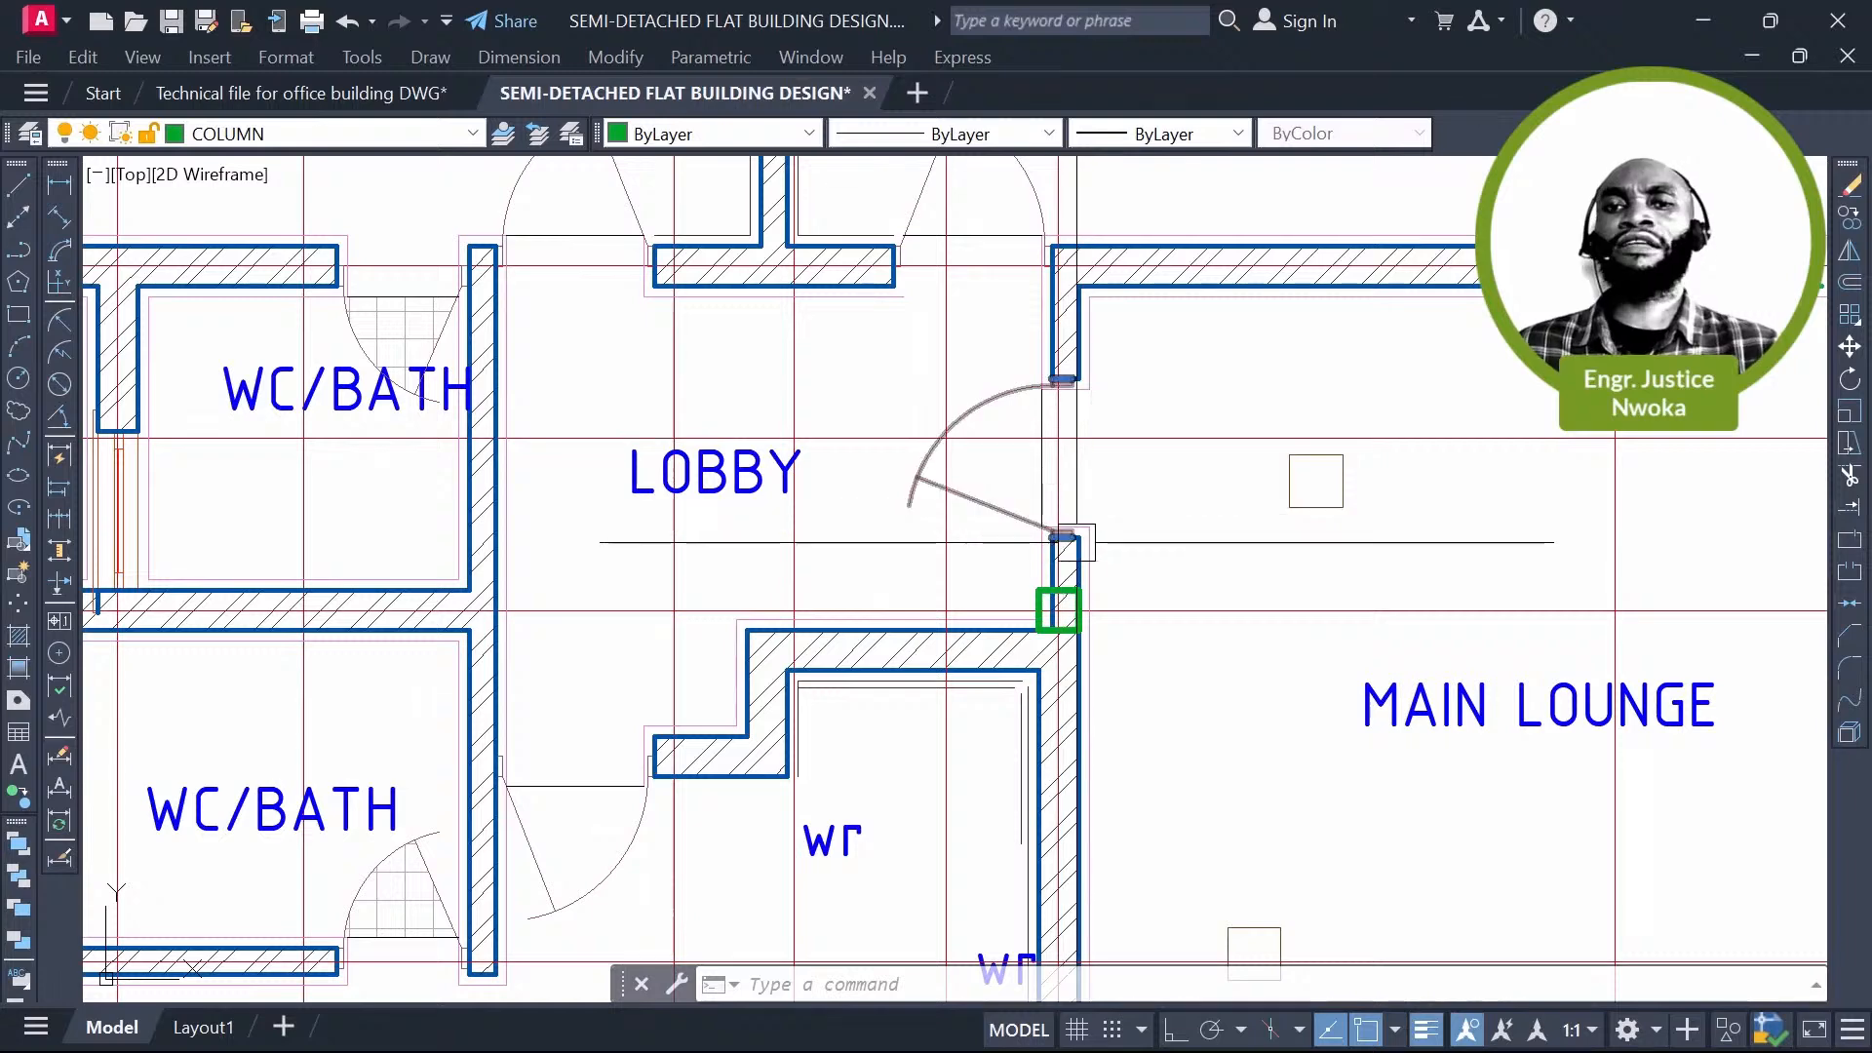
pyautogui.scroll(-2, 1069, 542)
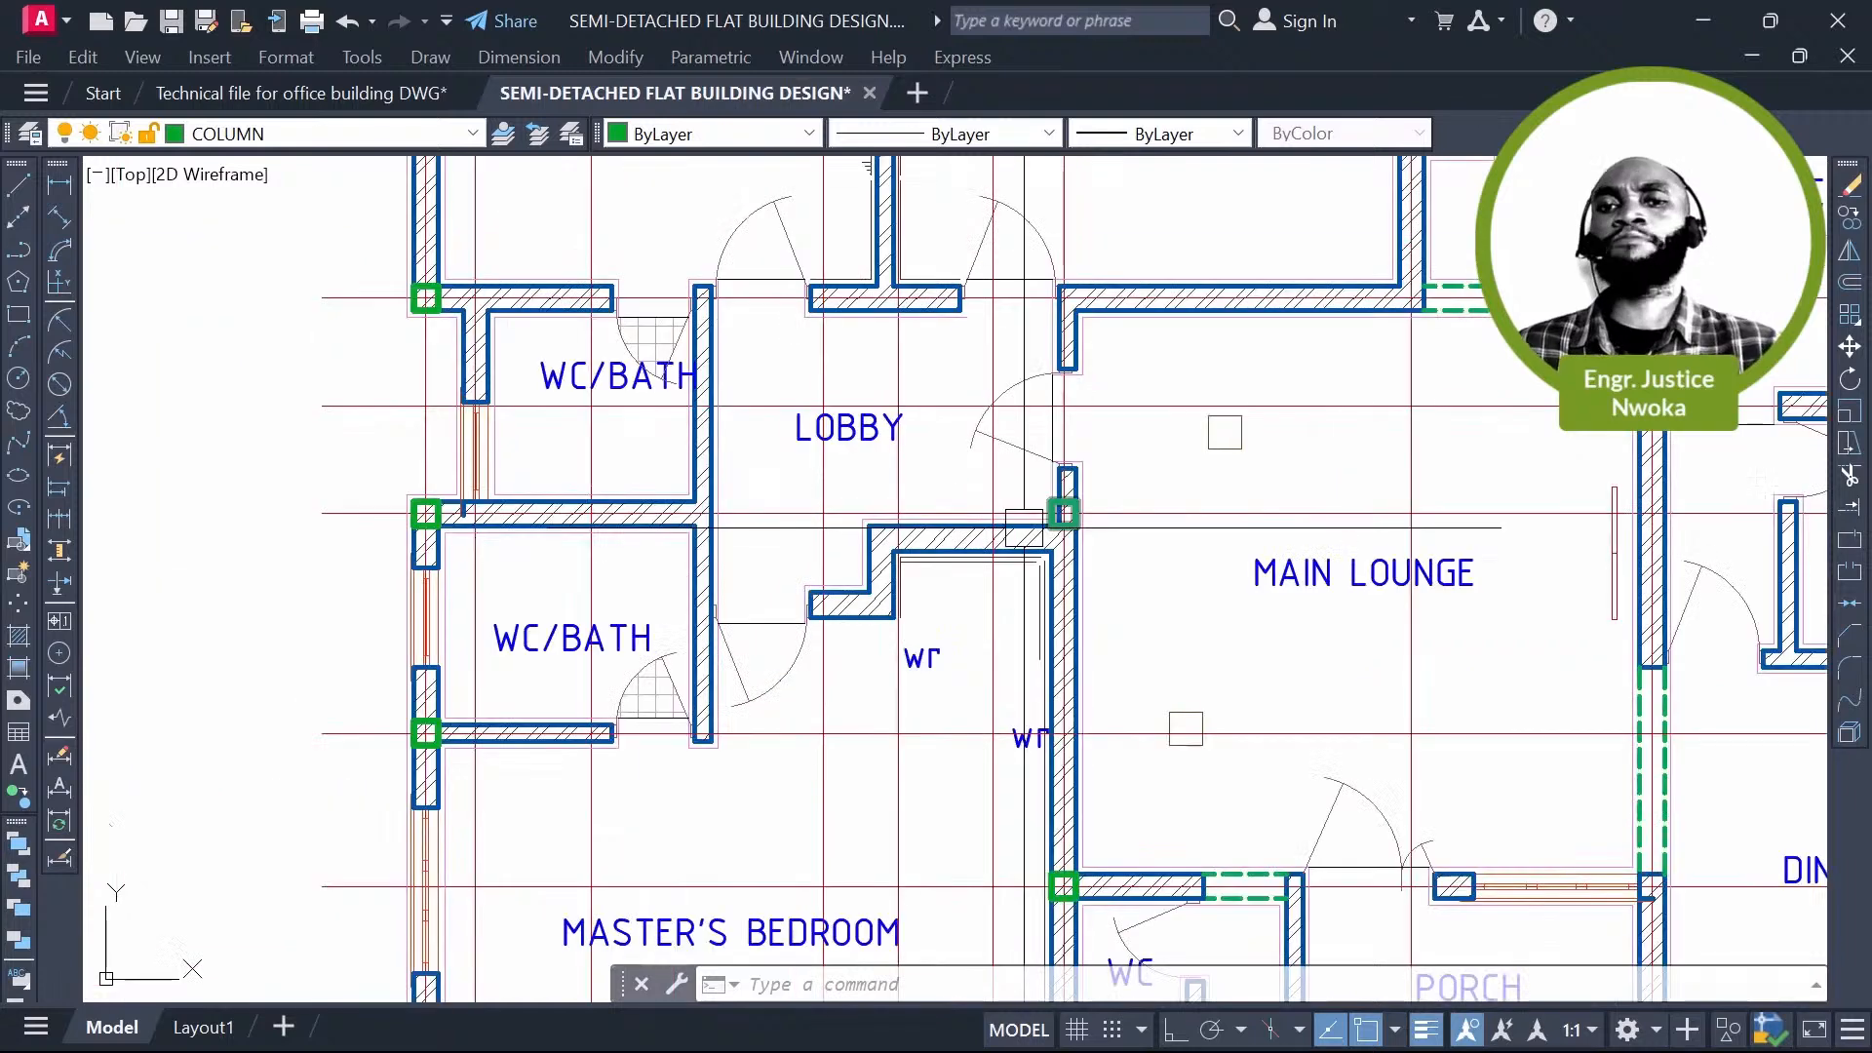
pyautogui.moveTo(1077, 510); pyautogui.dragTo(1076, 466, button='middle')
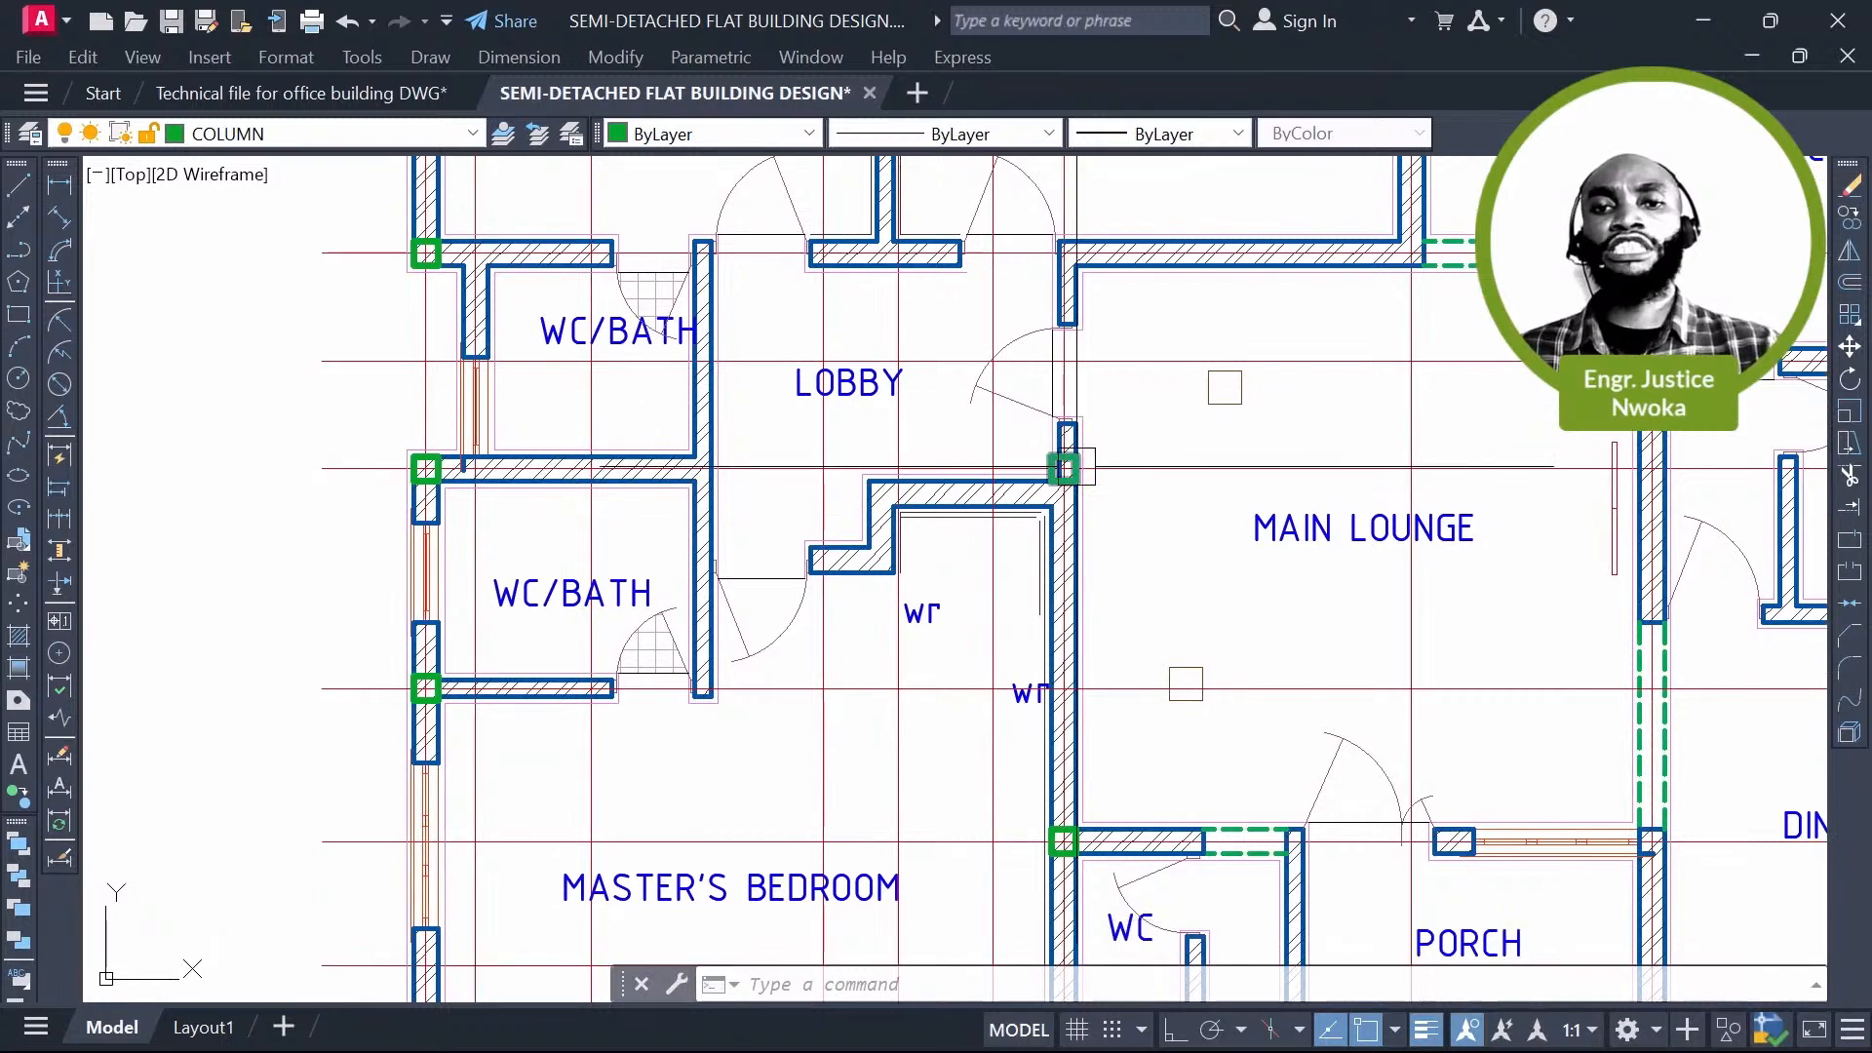
pyautogui.scroll(-2, 1065, 467)
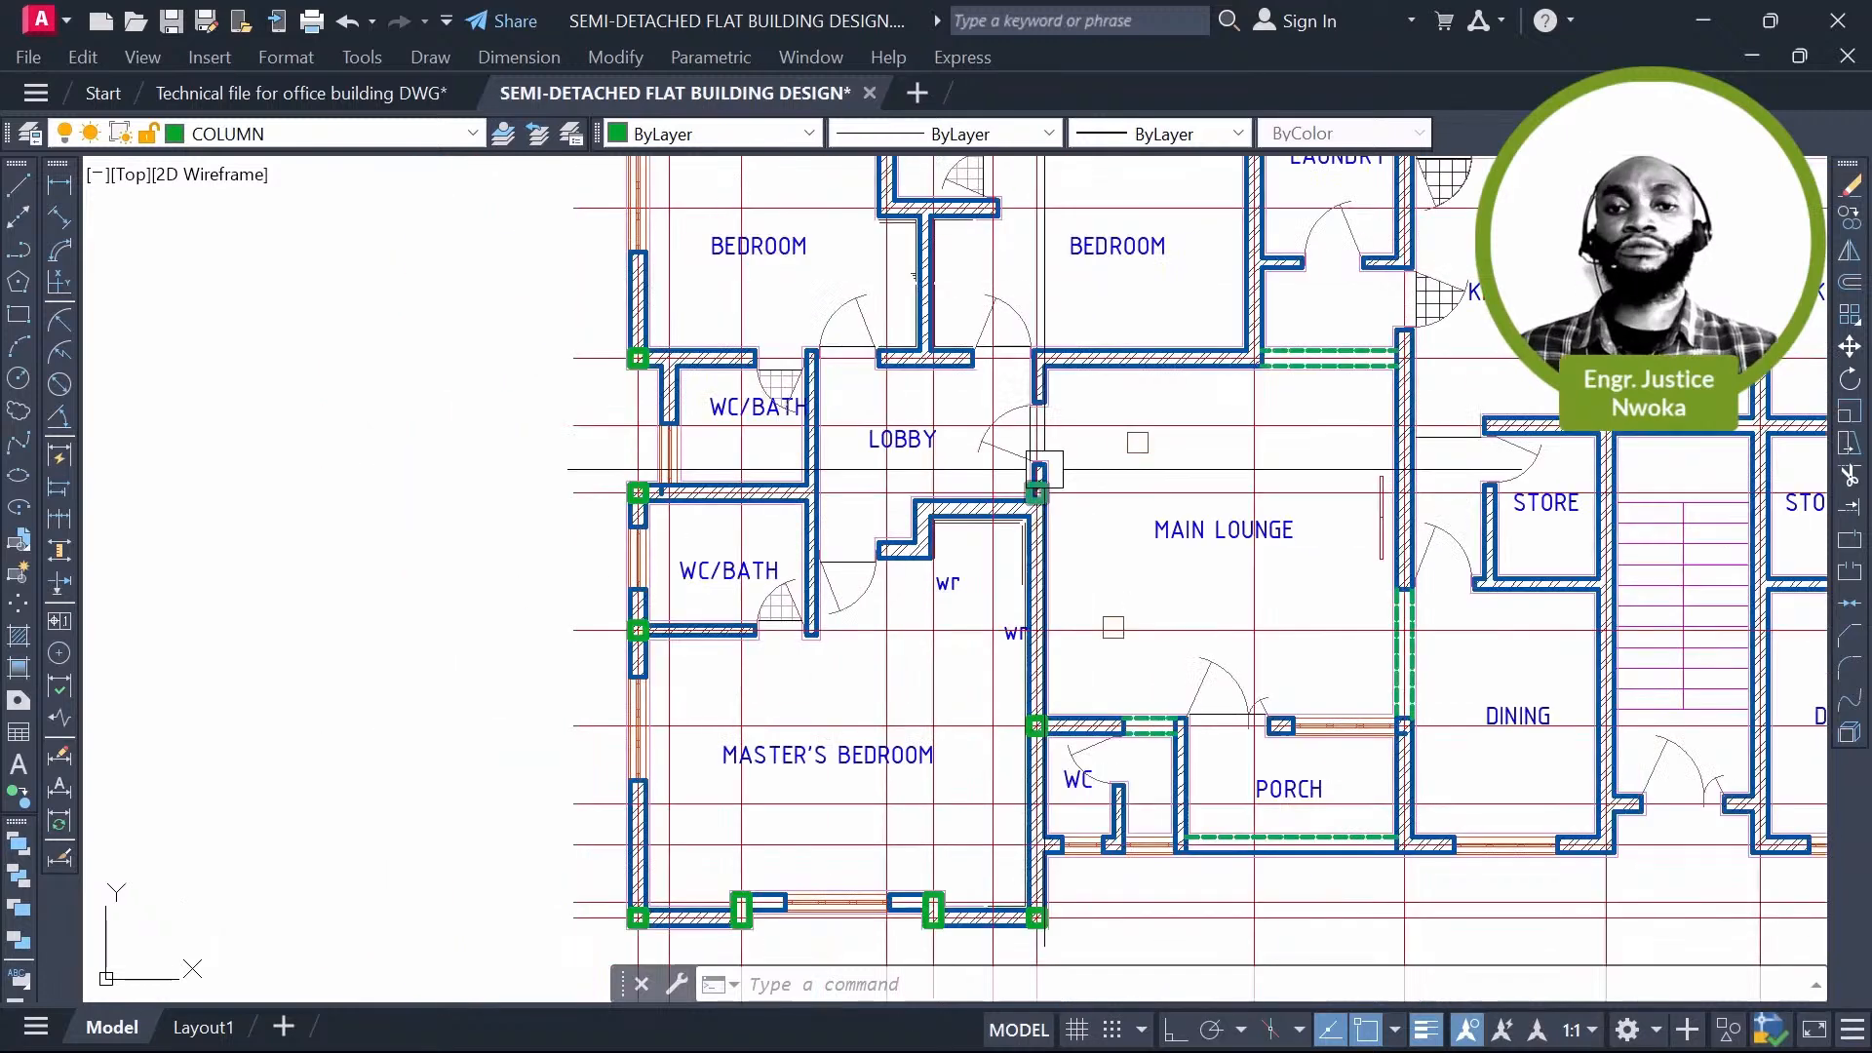
pyautogui.moveTo(1045, 470); pyautogui.dragTo(1006, 410, button='middle')
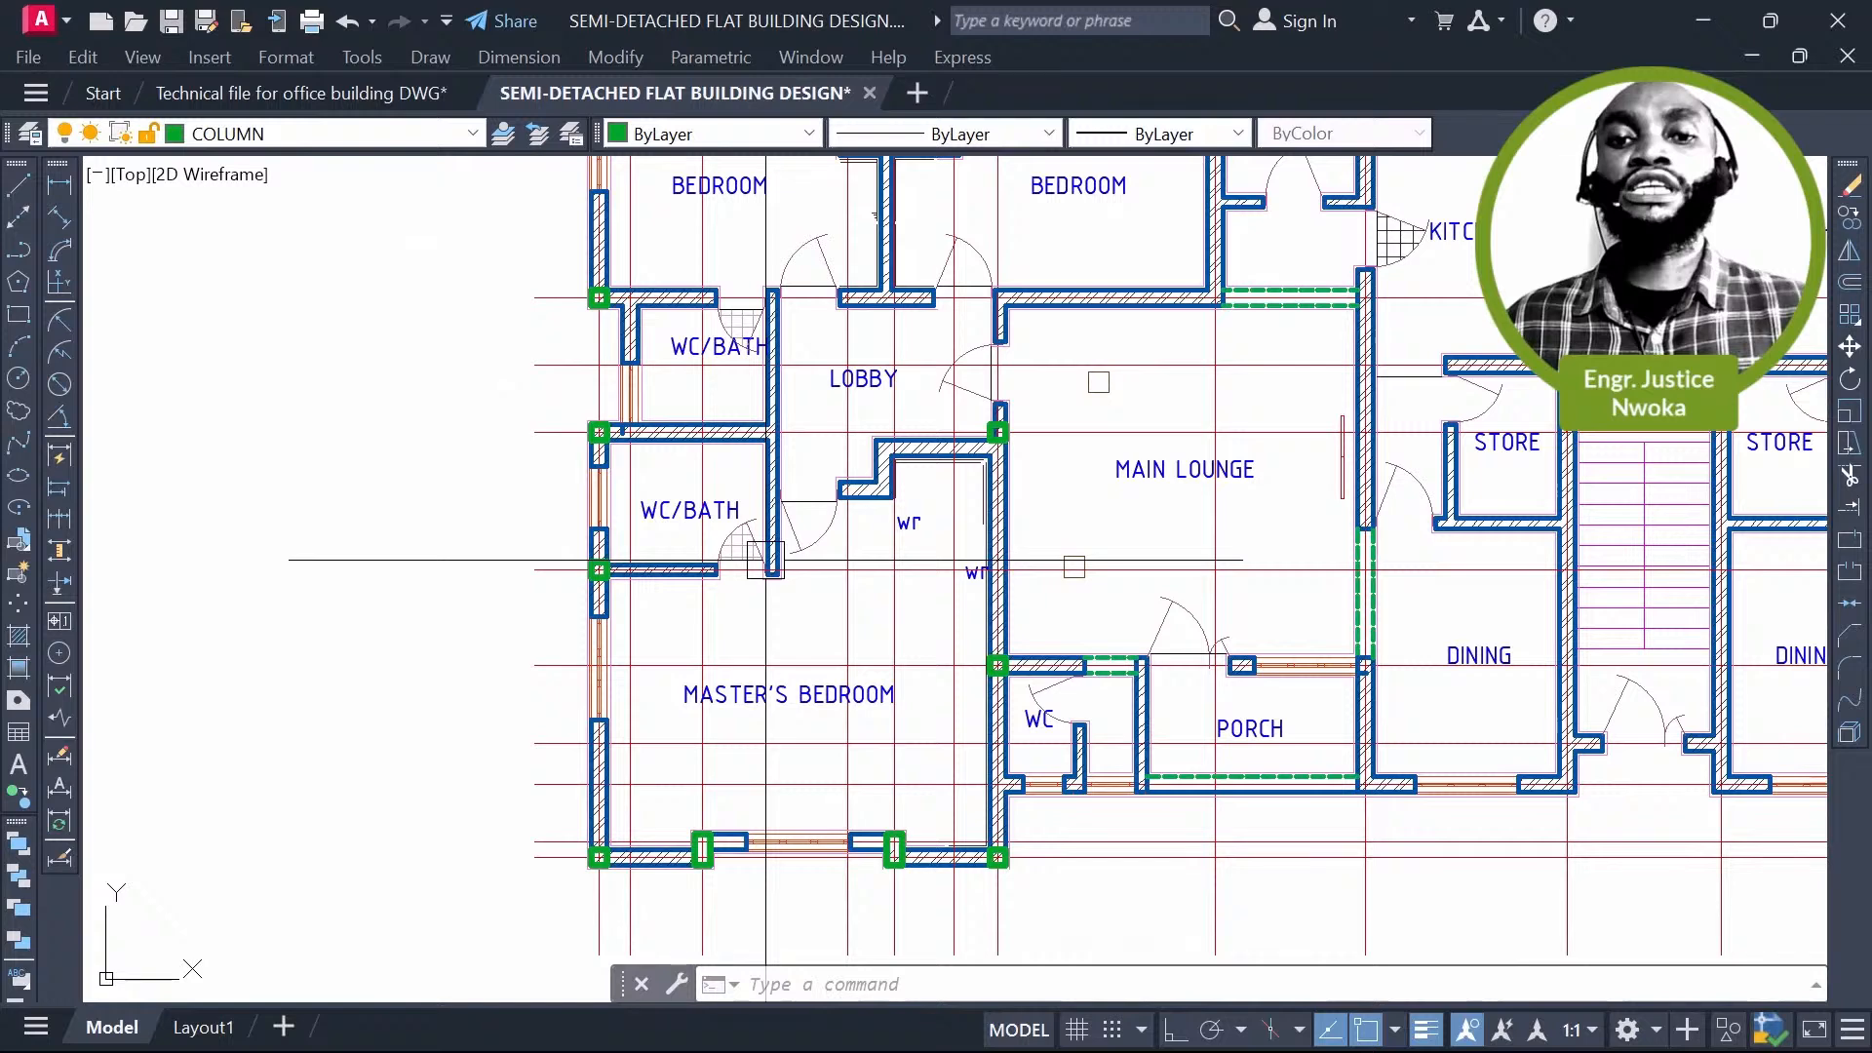
# Step: Copy the outer-wall column between the lower WC/Bath and the master's bedroom to the lower end of the lobby-side wall, beside the WC/Bath door
pyautogui.moveTo(766, 561); pyautogui.dragTo(787, 472, button='middle')
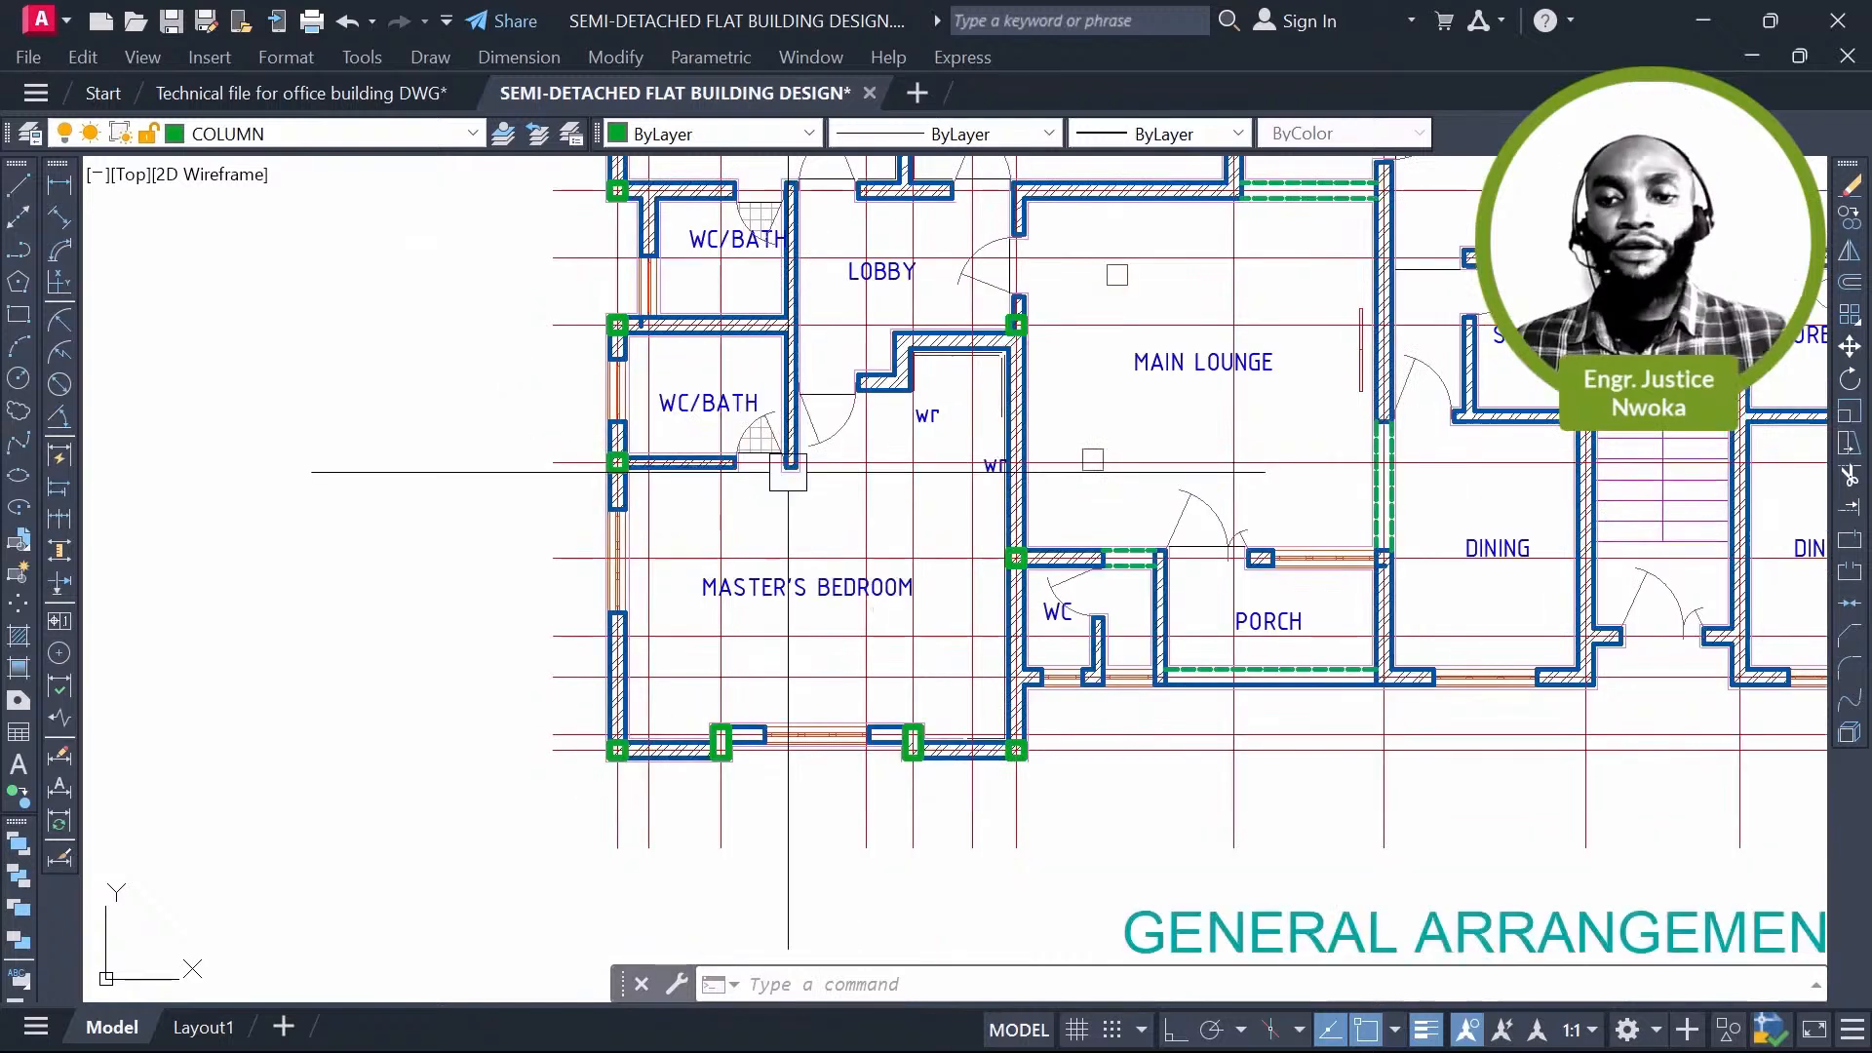
pyautogui.scroll(2, 788, 472)
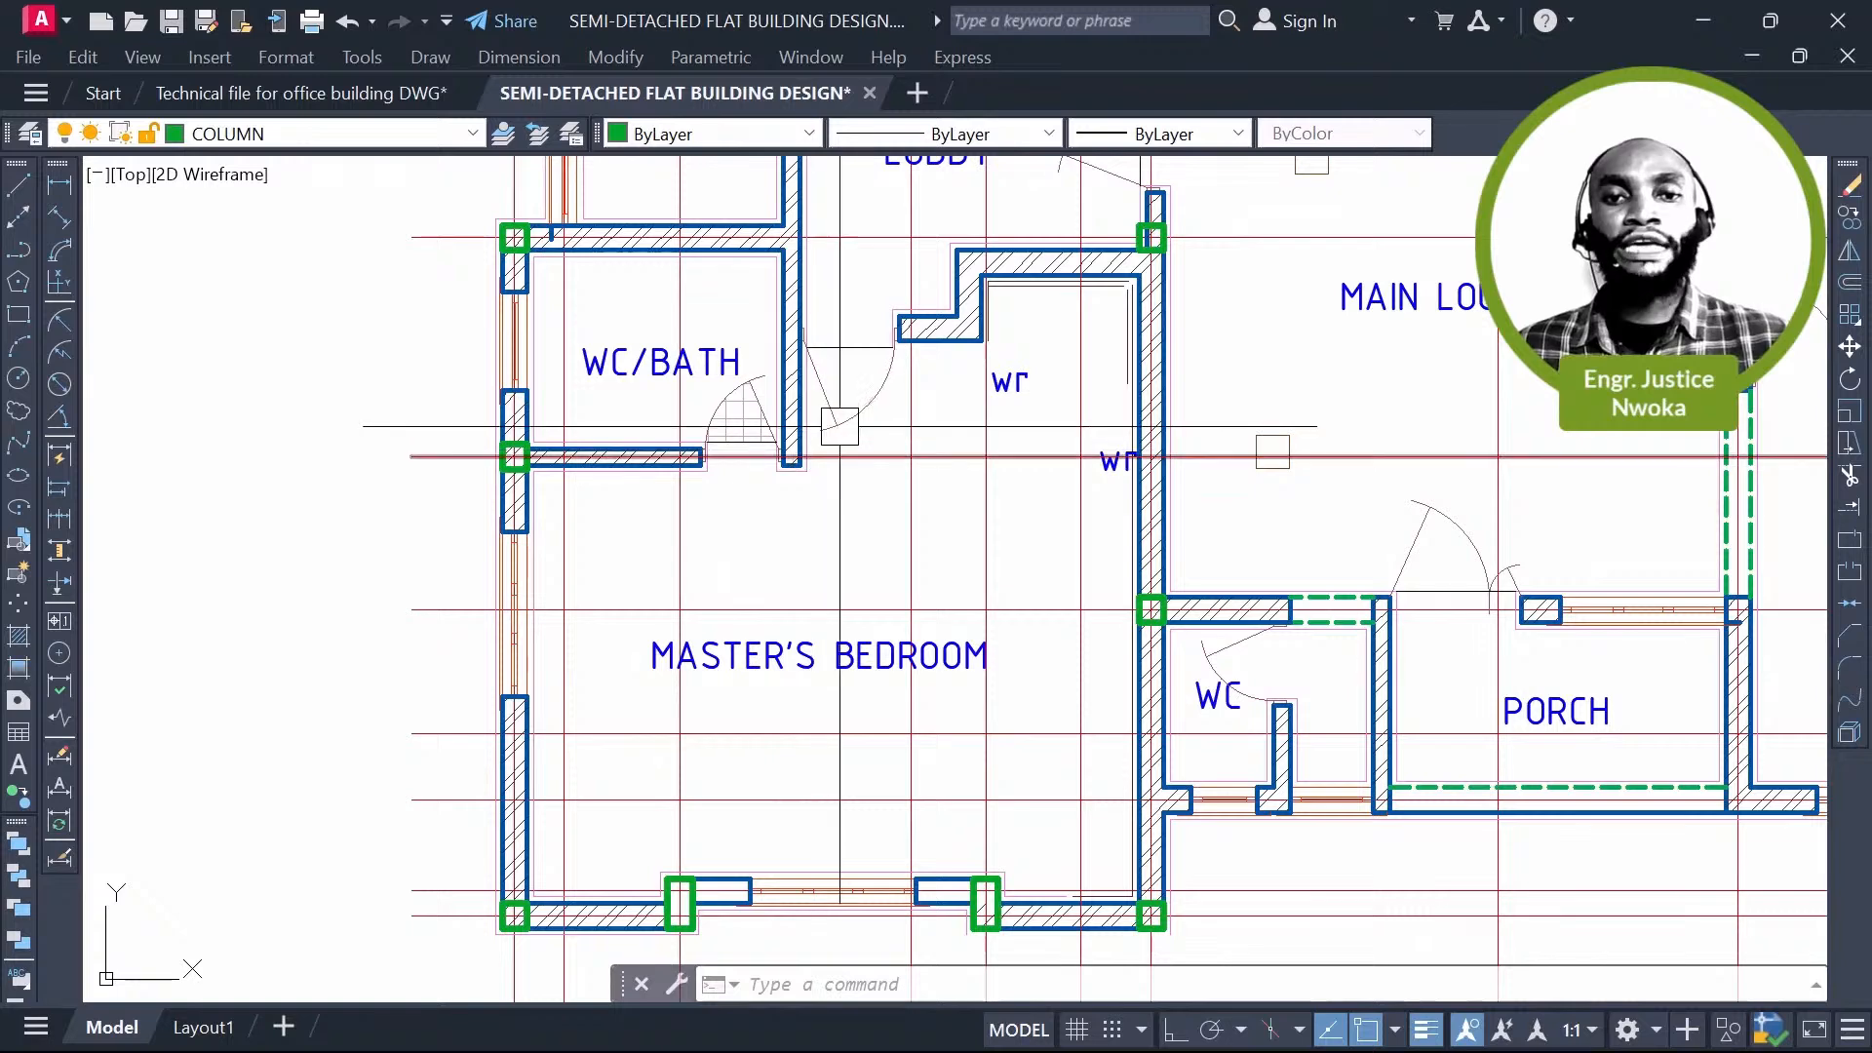
pyautogui.click(526, 458)
pyautogui.scroll(6, 532, 462)
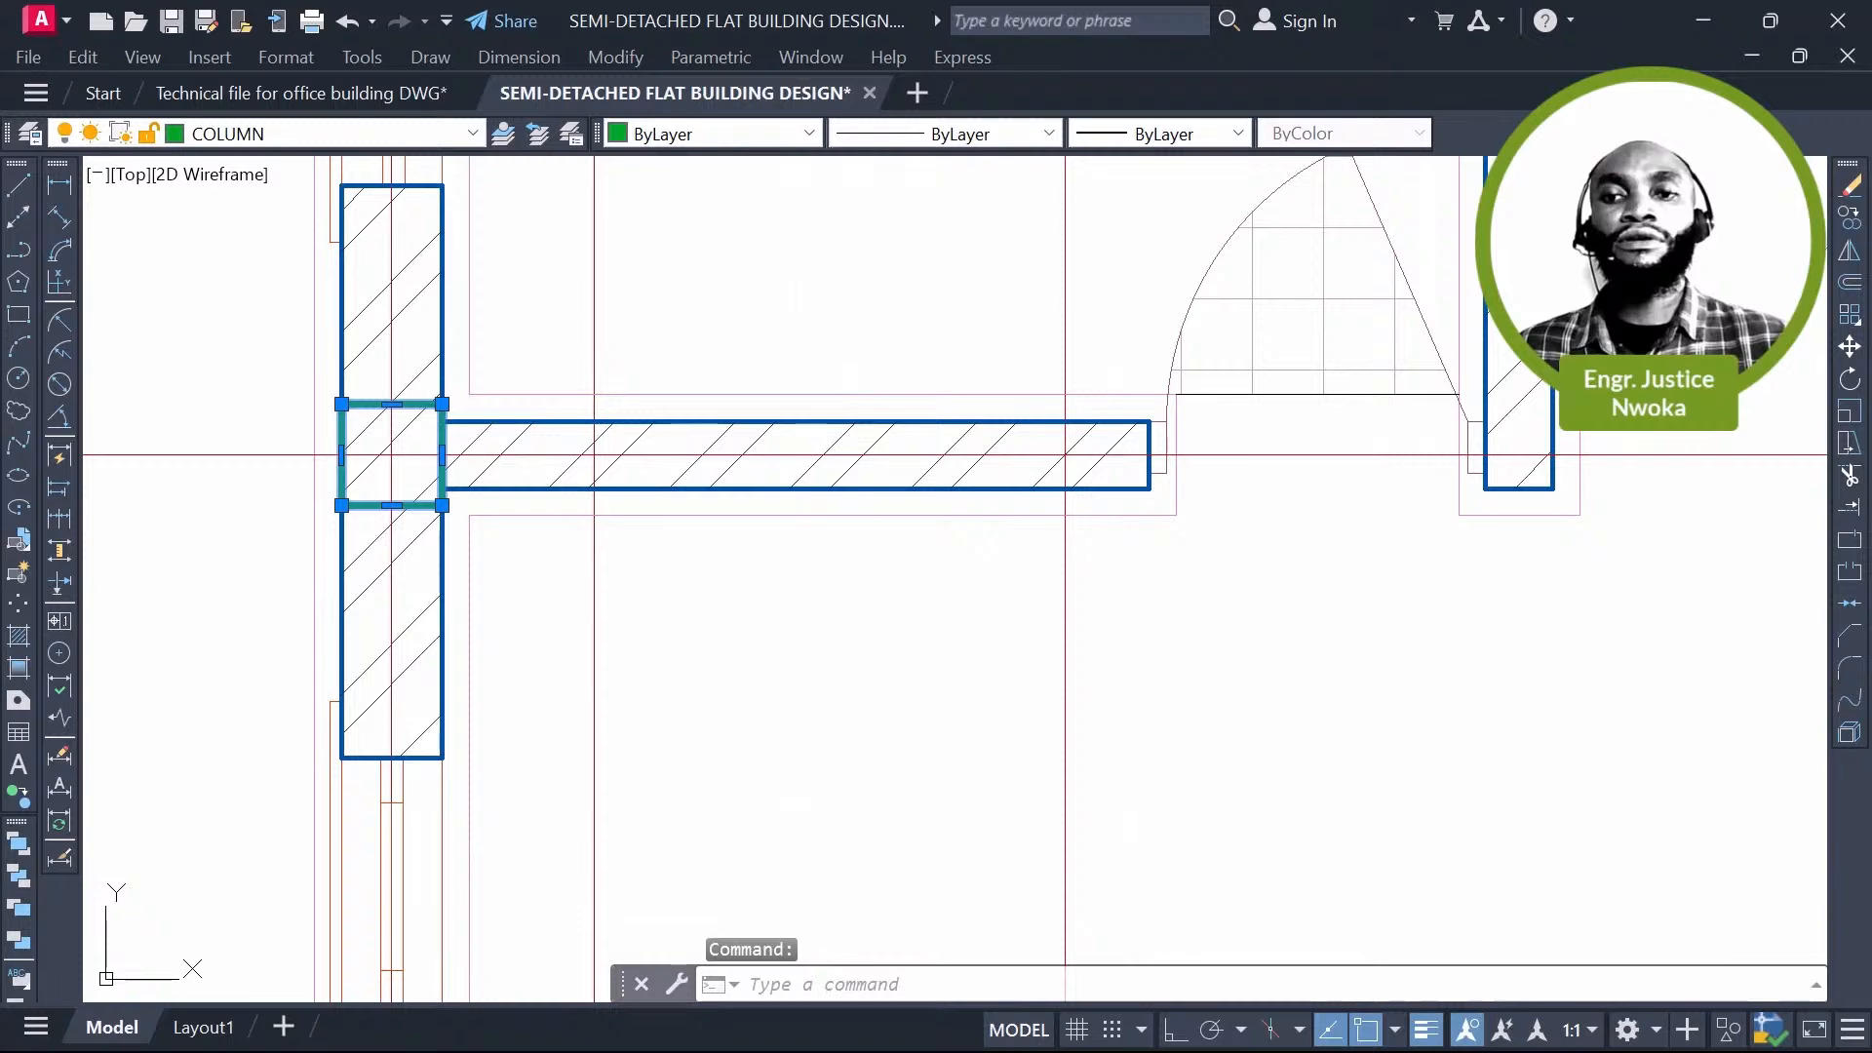
pyautogui.write('C')
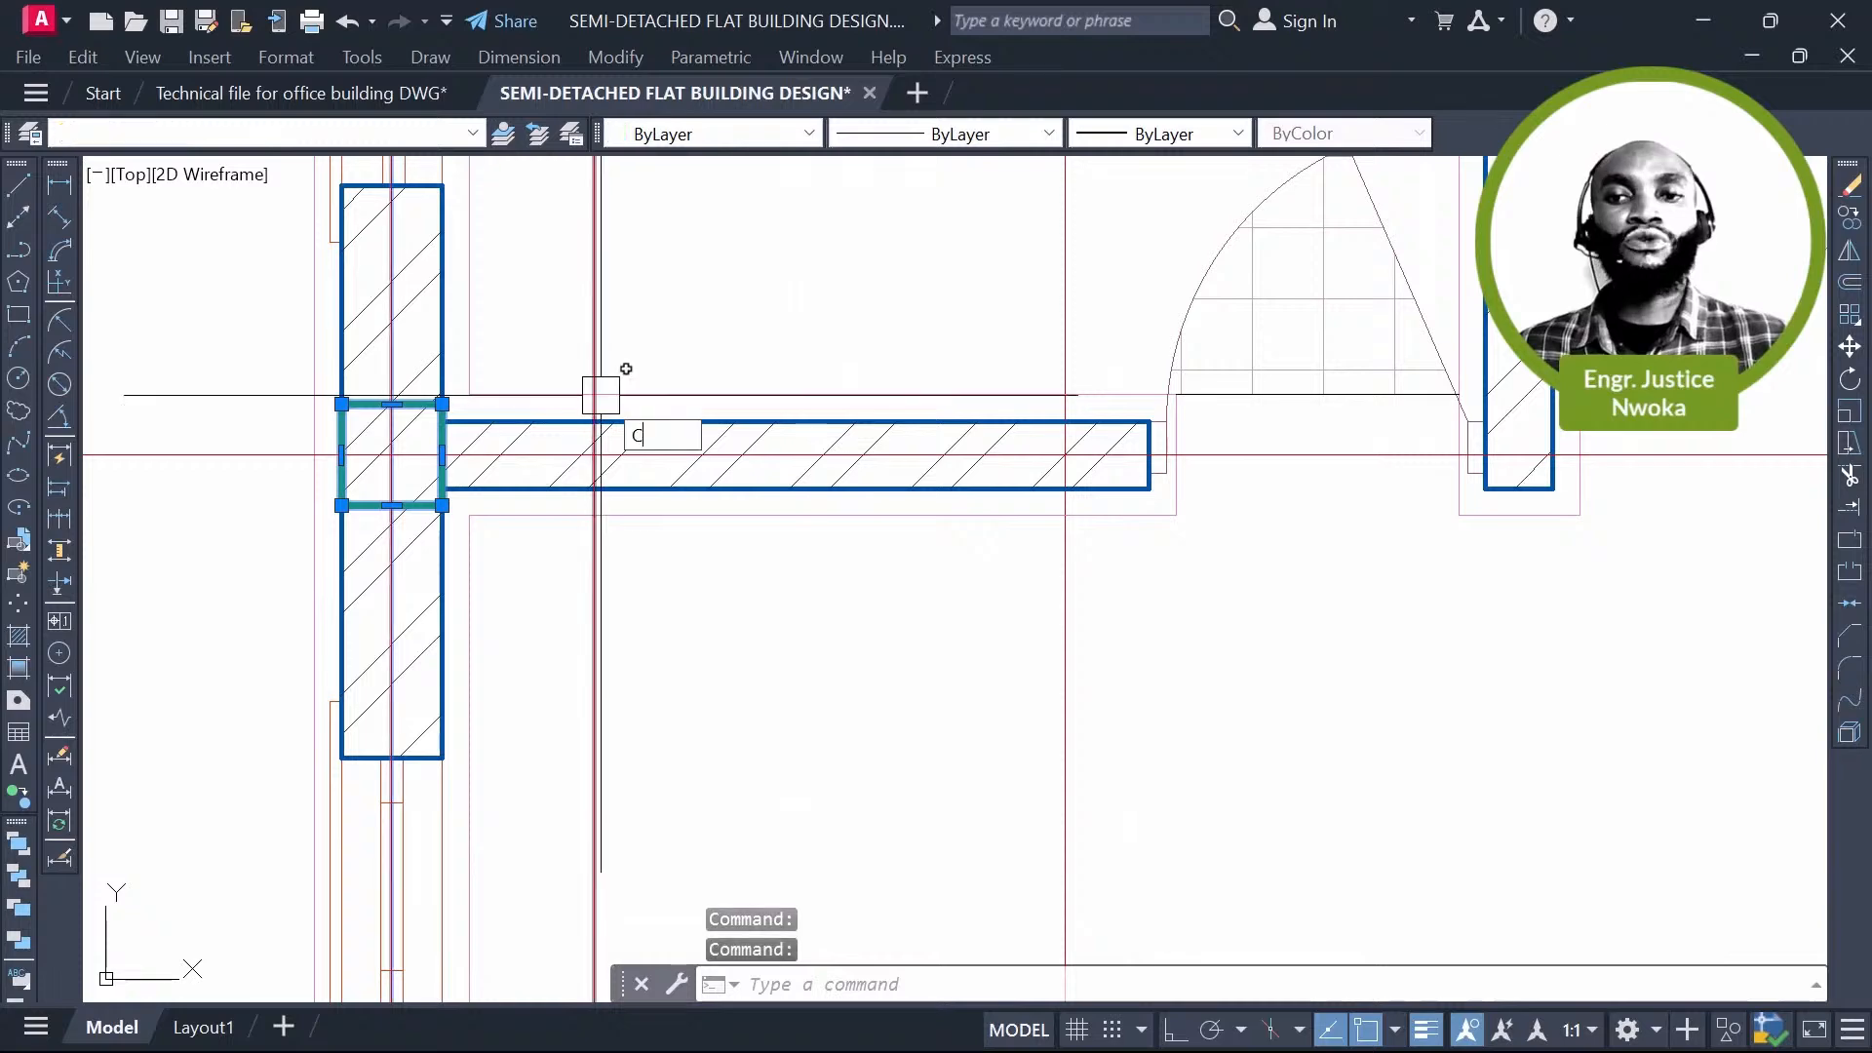
pyautogui.write('O')
pyautogui.press('Return')
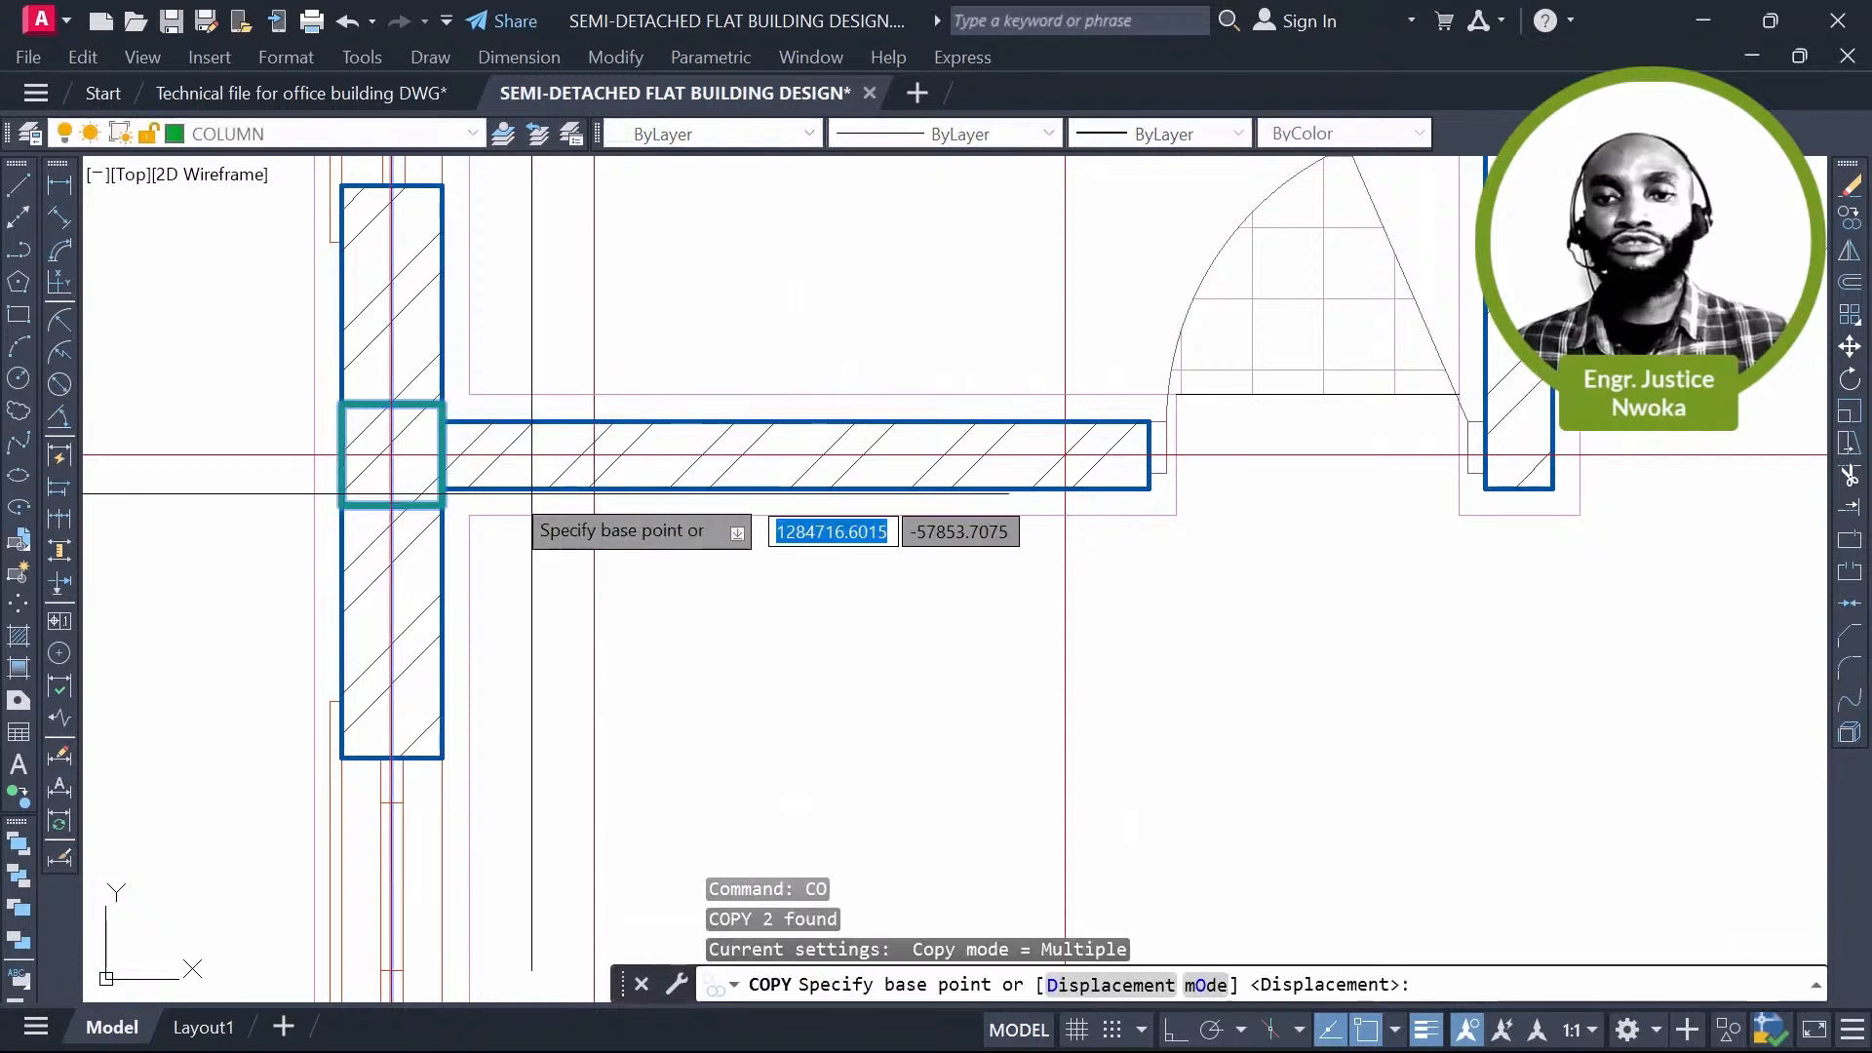
pyautogui.click(392, 489)
pyautogui.scroll(3, 1087, 488)
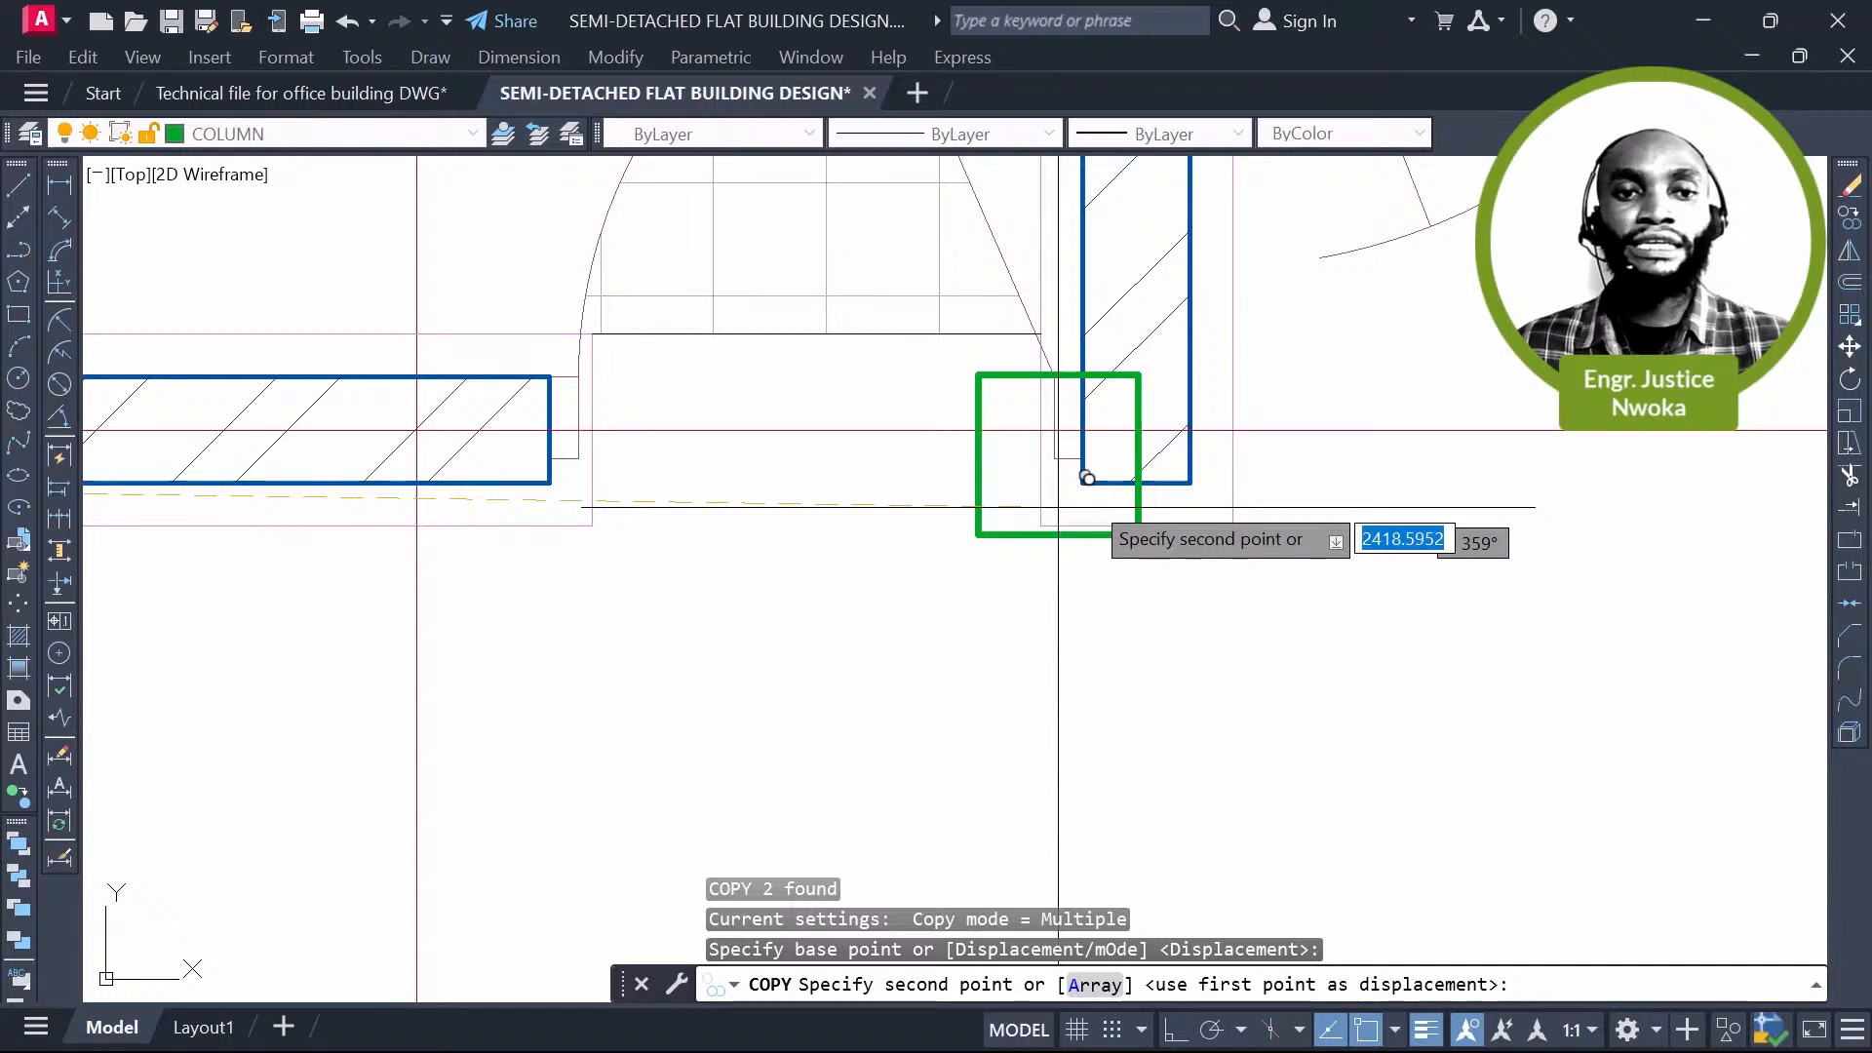
pyautogui.click(1136, 483)
pyautogui.press('Escape')
pyautogui.scroll(-6, 1658, 531)
# Step: Examine how the column beside the lower WC/Bath door sits on the narrower wall and between the two door openings, and relates to neighbouring columns
pyautogui.moveTo(1642, 519); pyautogui.dragTo(1133, 543, button='middle')
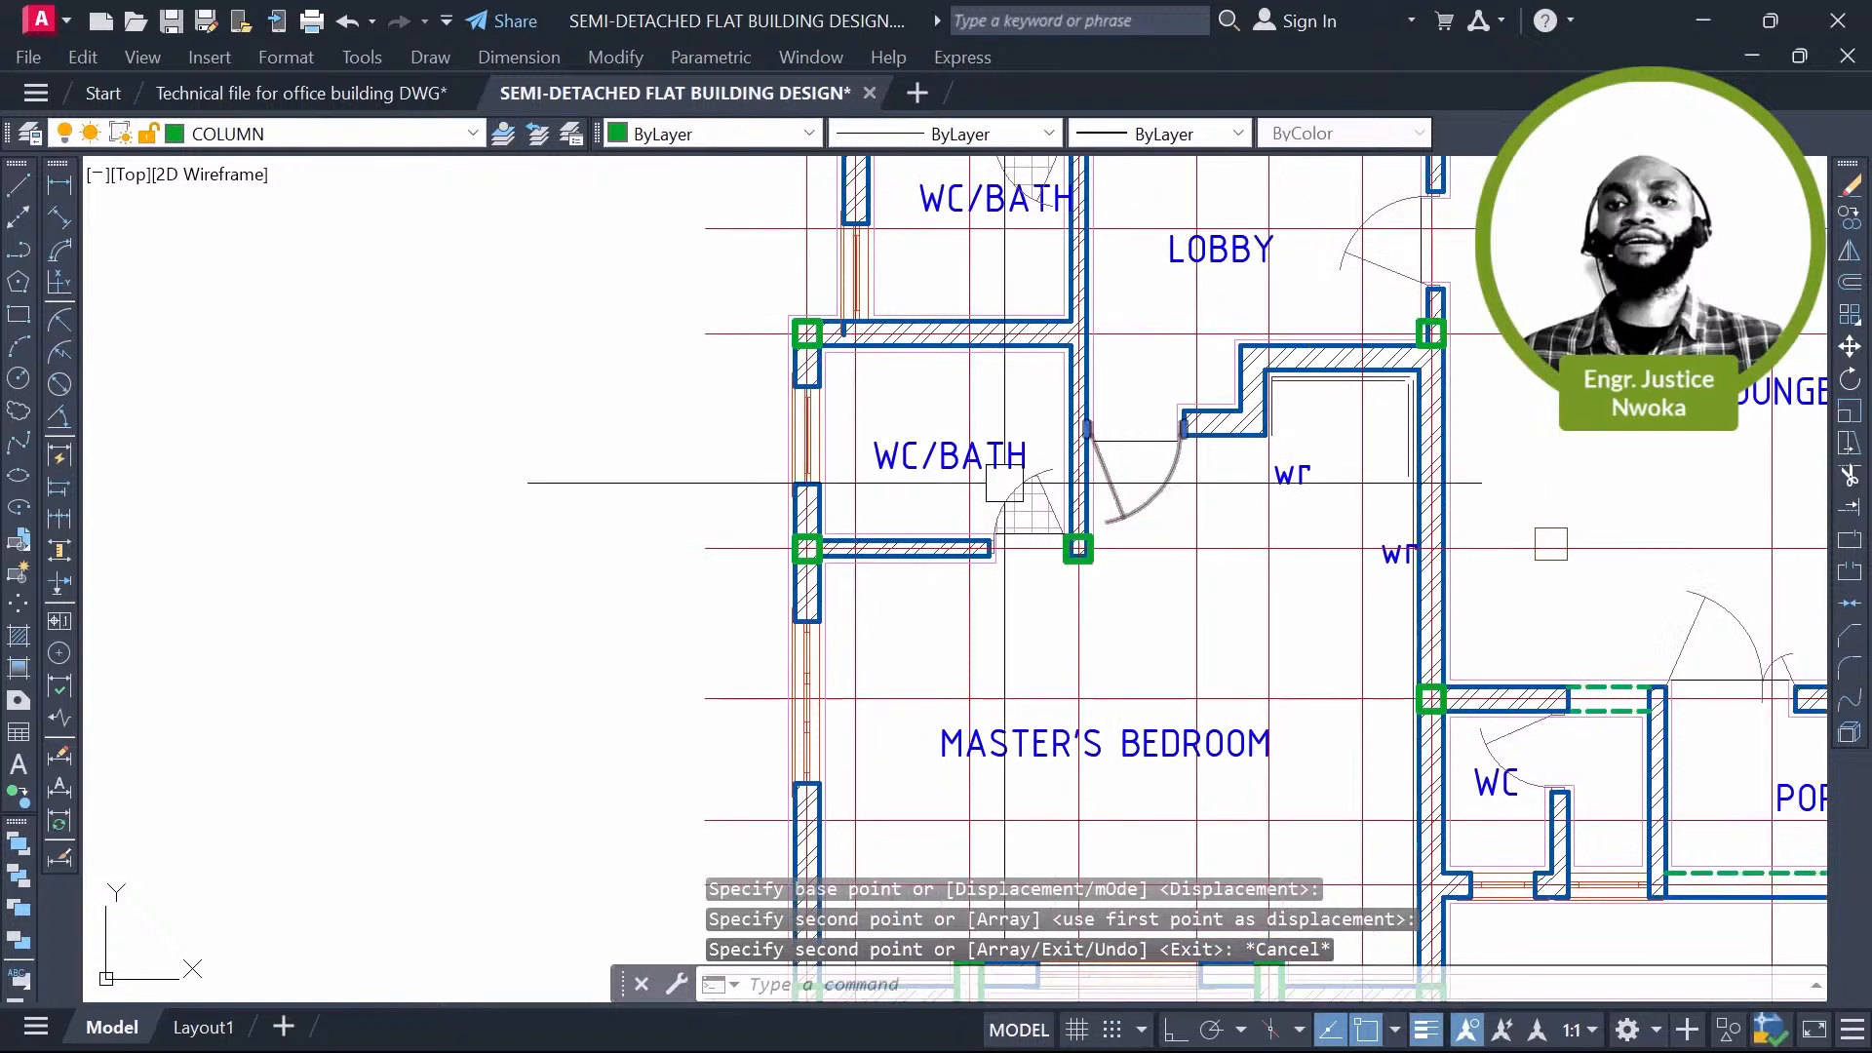
pyautogui.moveTo(1004, 482); pyautogui.dragTo(960, 486, button='middle')
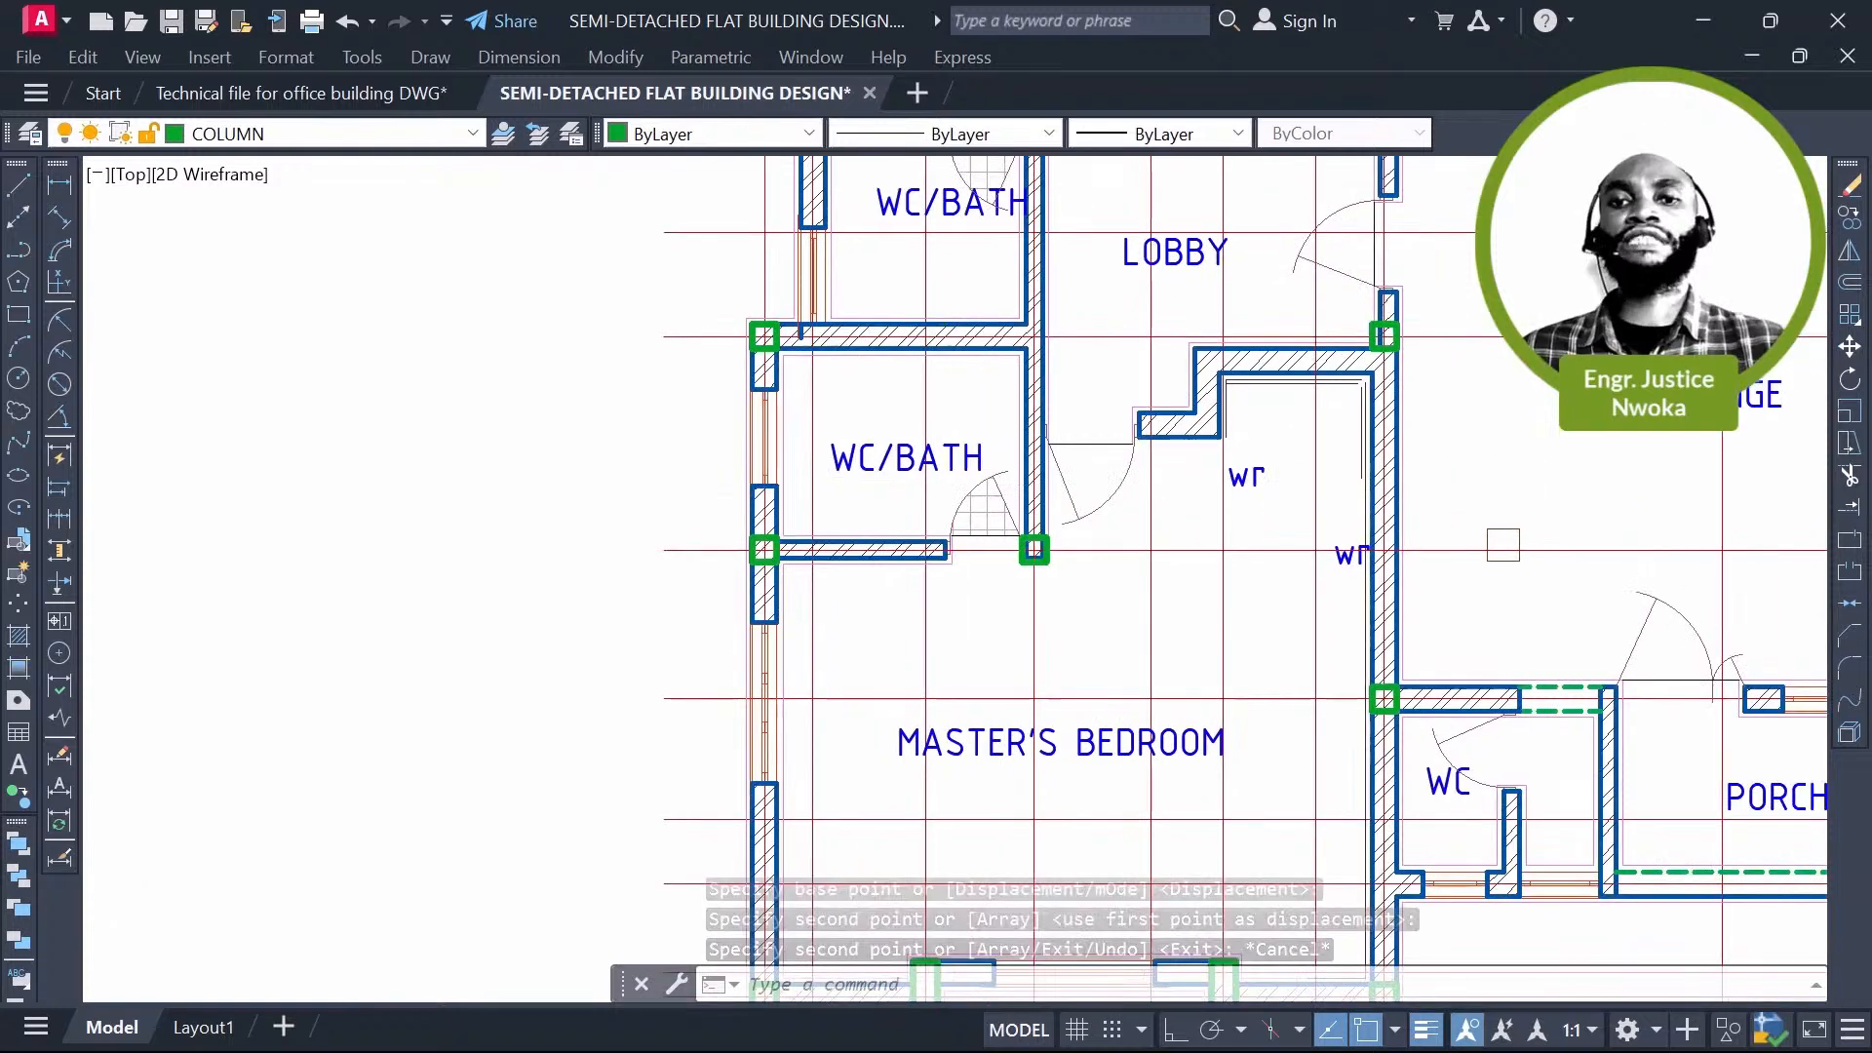
pyautogui.moveTo(1072, 315); pyautogui.dragTo(960, 408, button='middle')
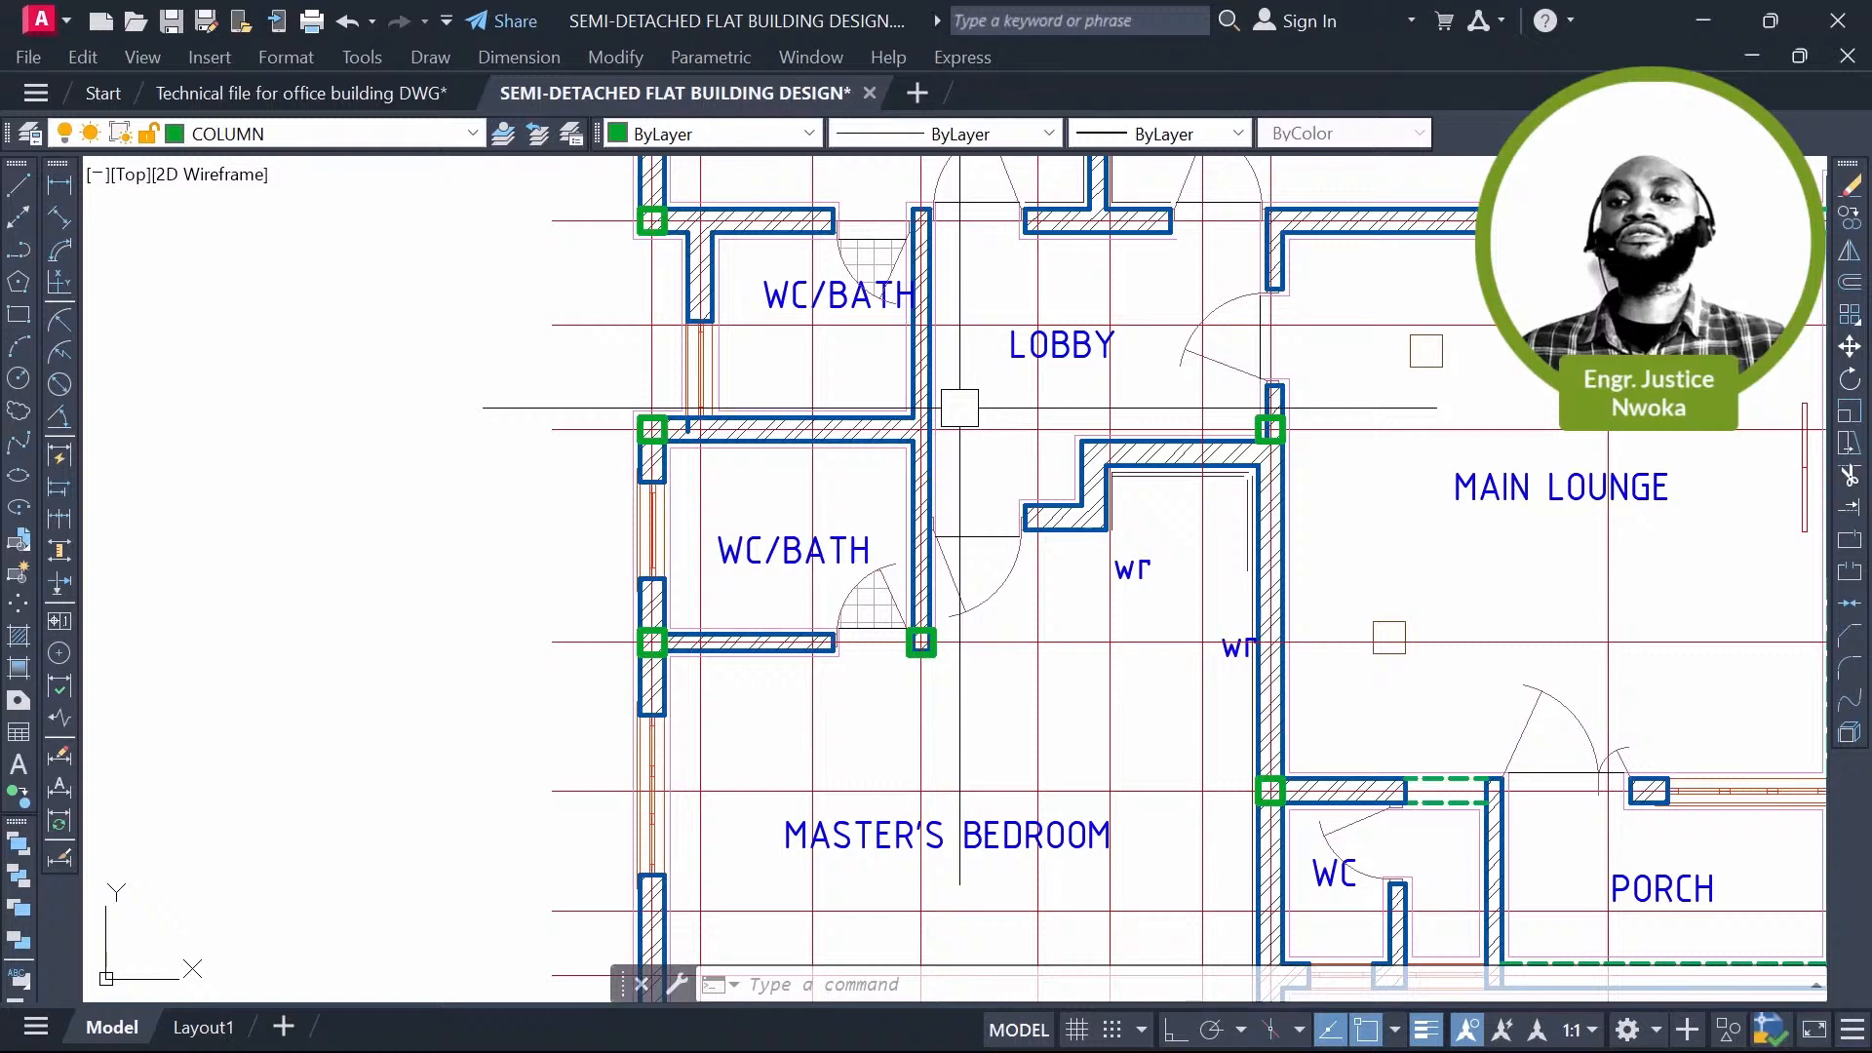
pyautogui.scroll(2, 920, 413)
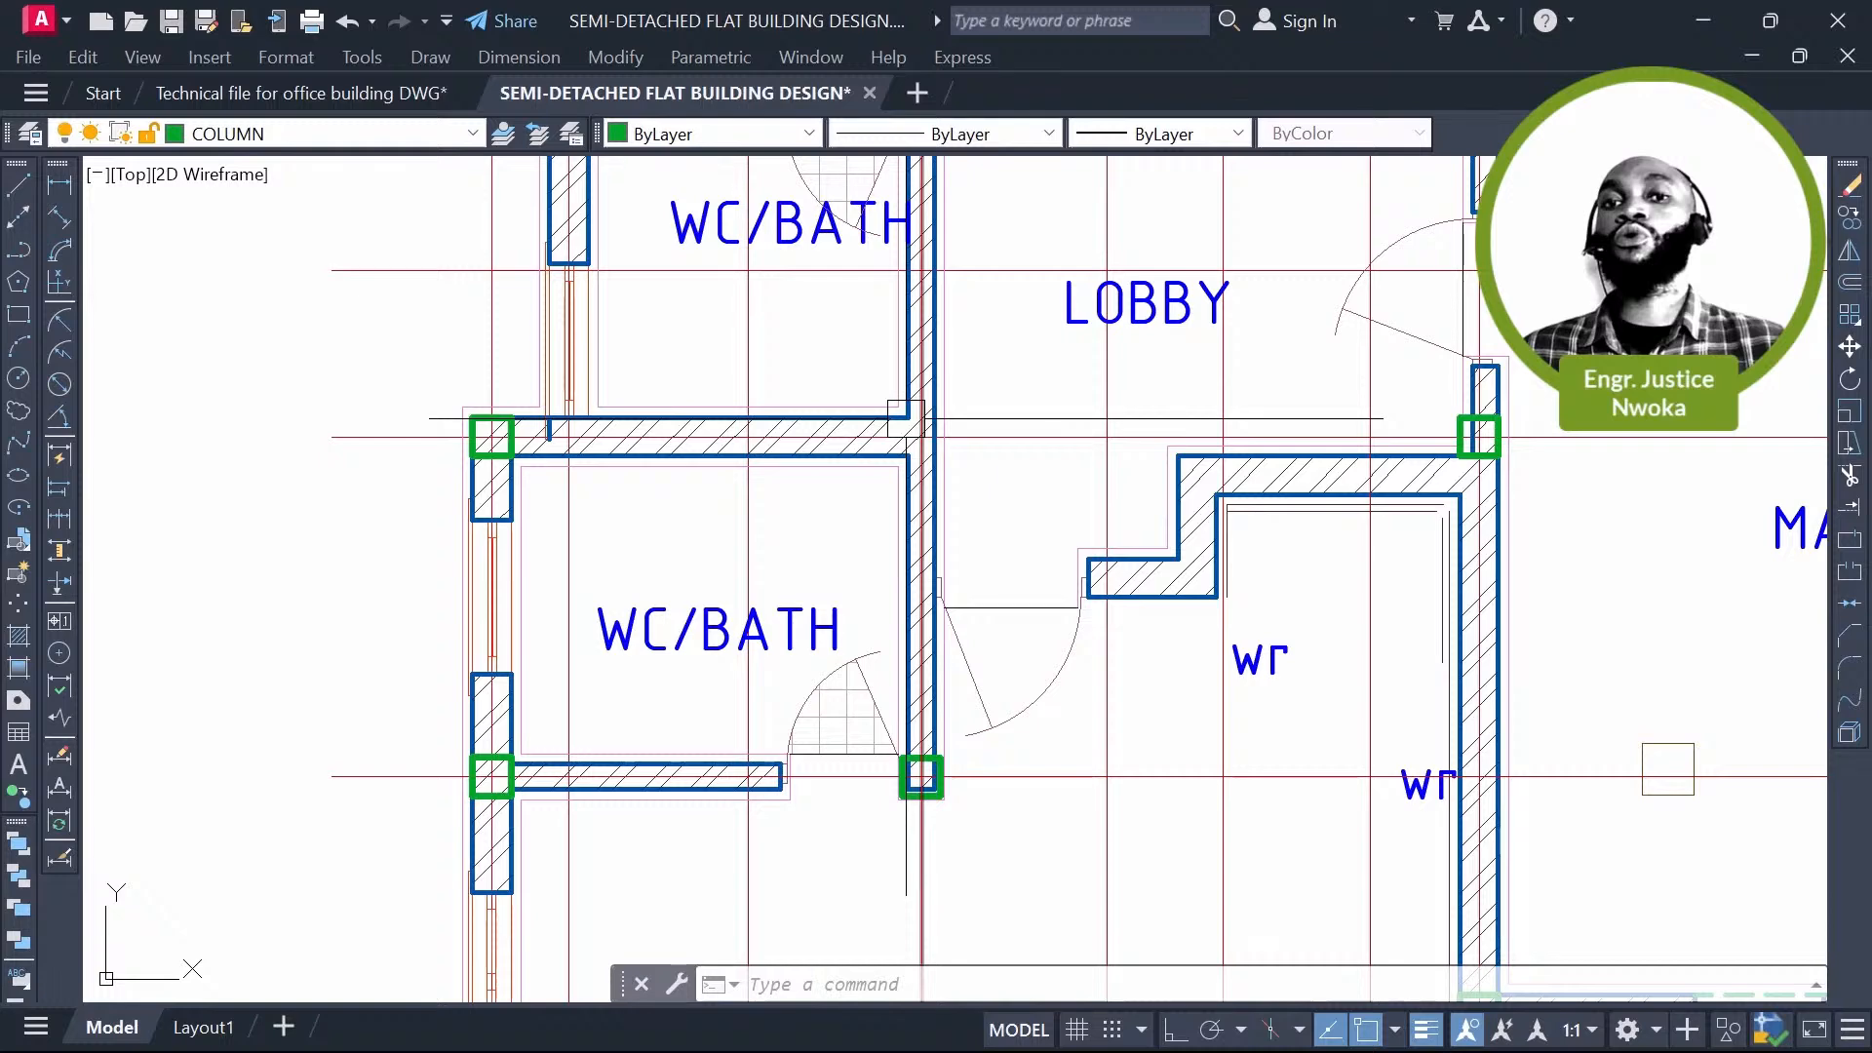
pyautogui.moveTo(936, 624); pyautogui.dragTo(904, 480, button='middle')
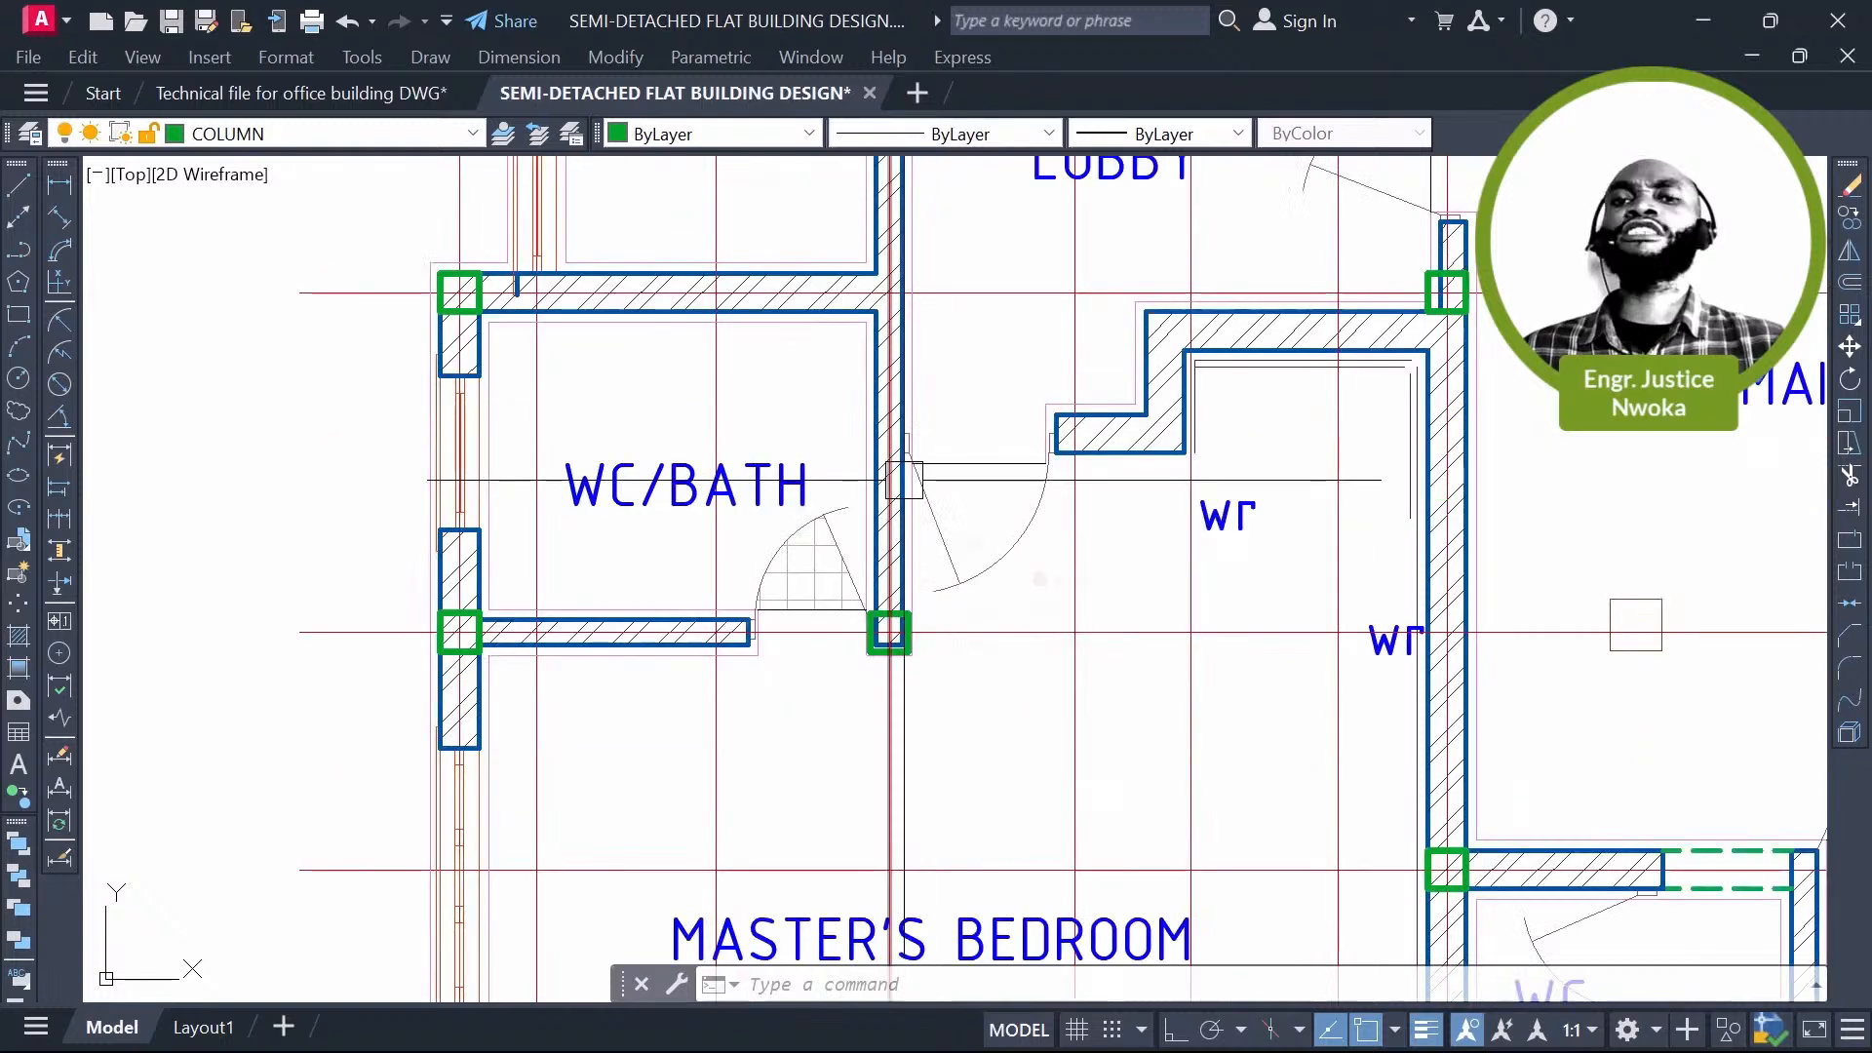
pyautogui.scroll(4, 872, 619)
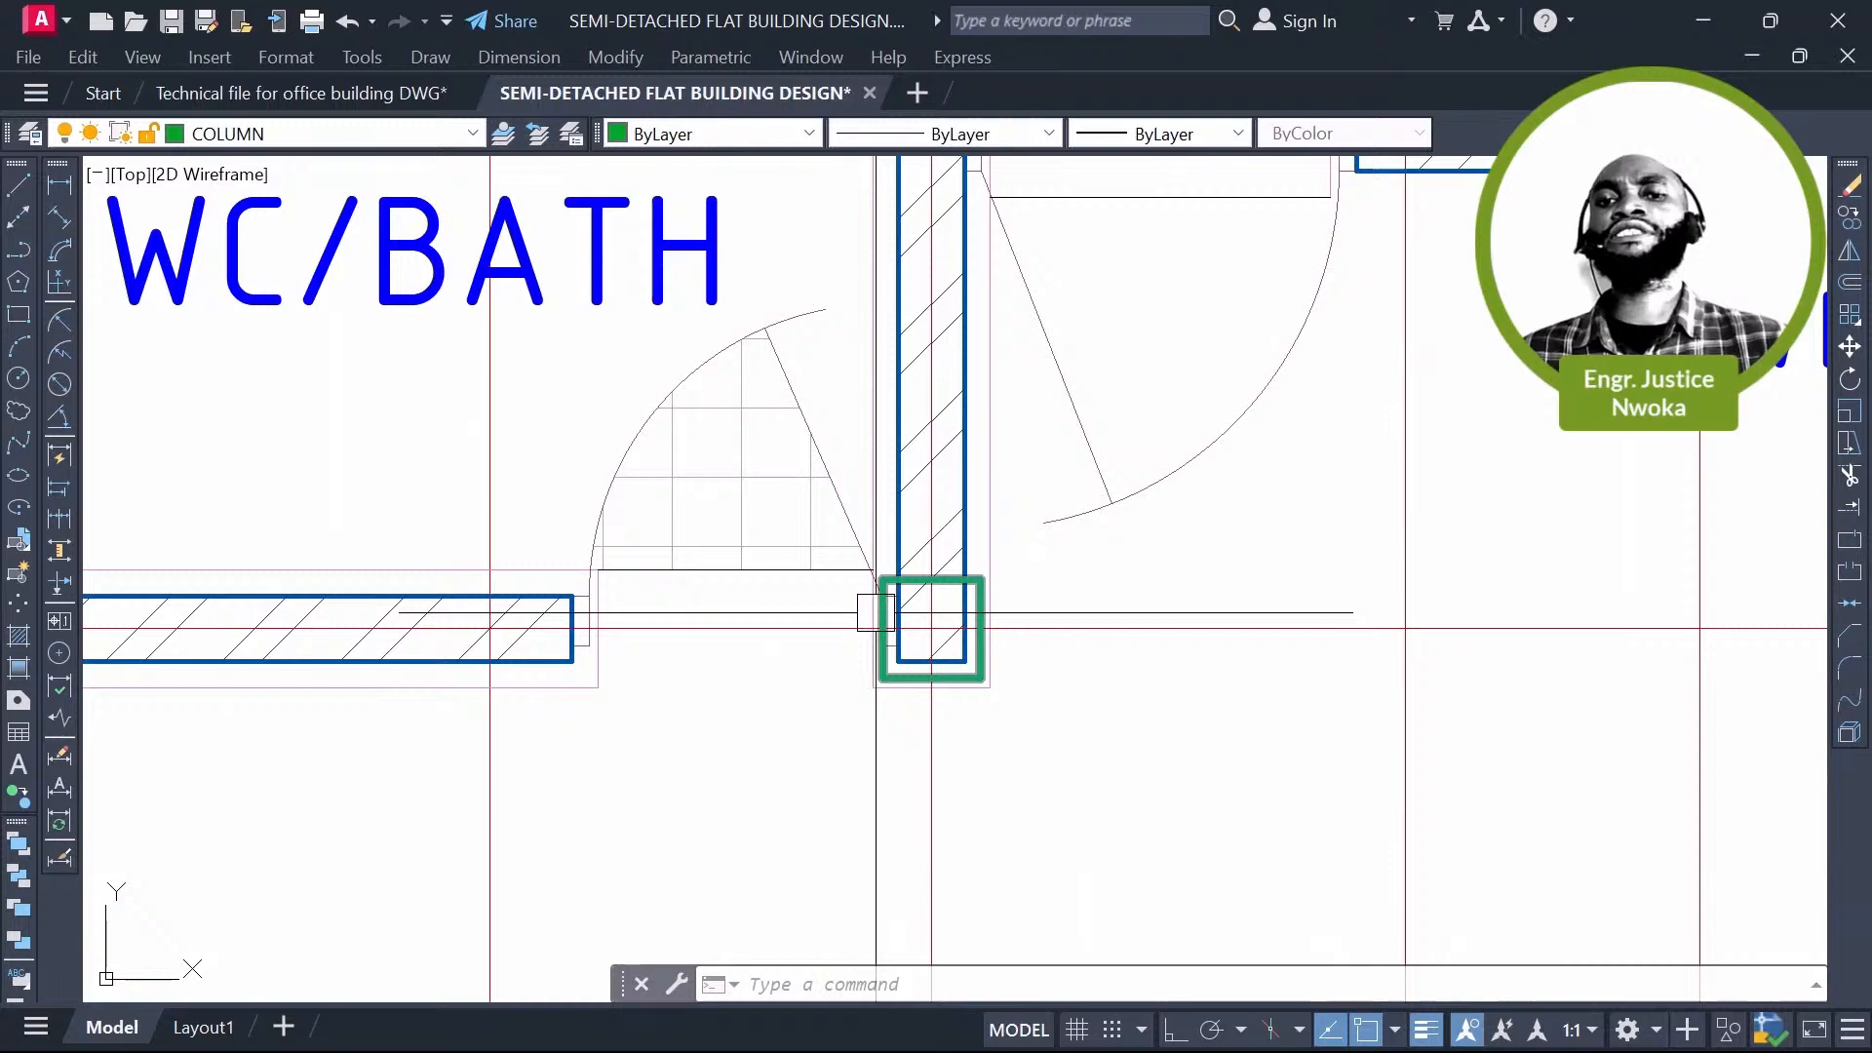
pyautogui.scroll(-2, 1016, 581)
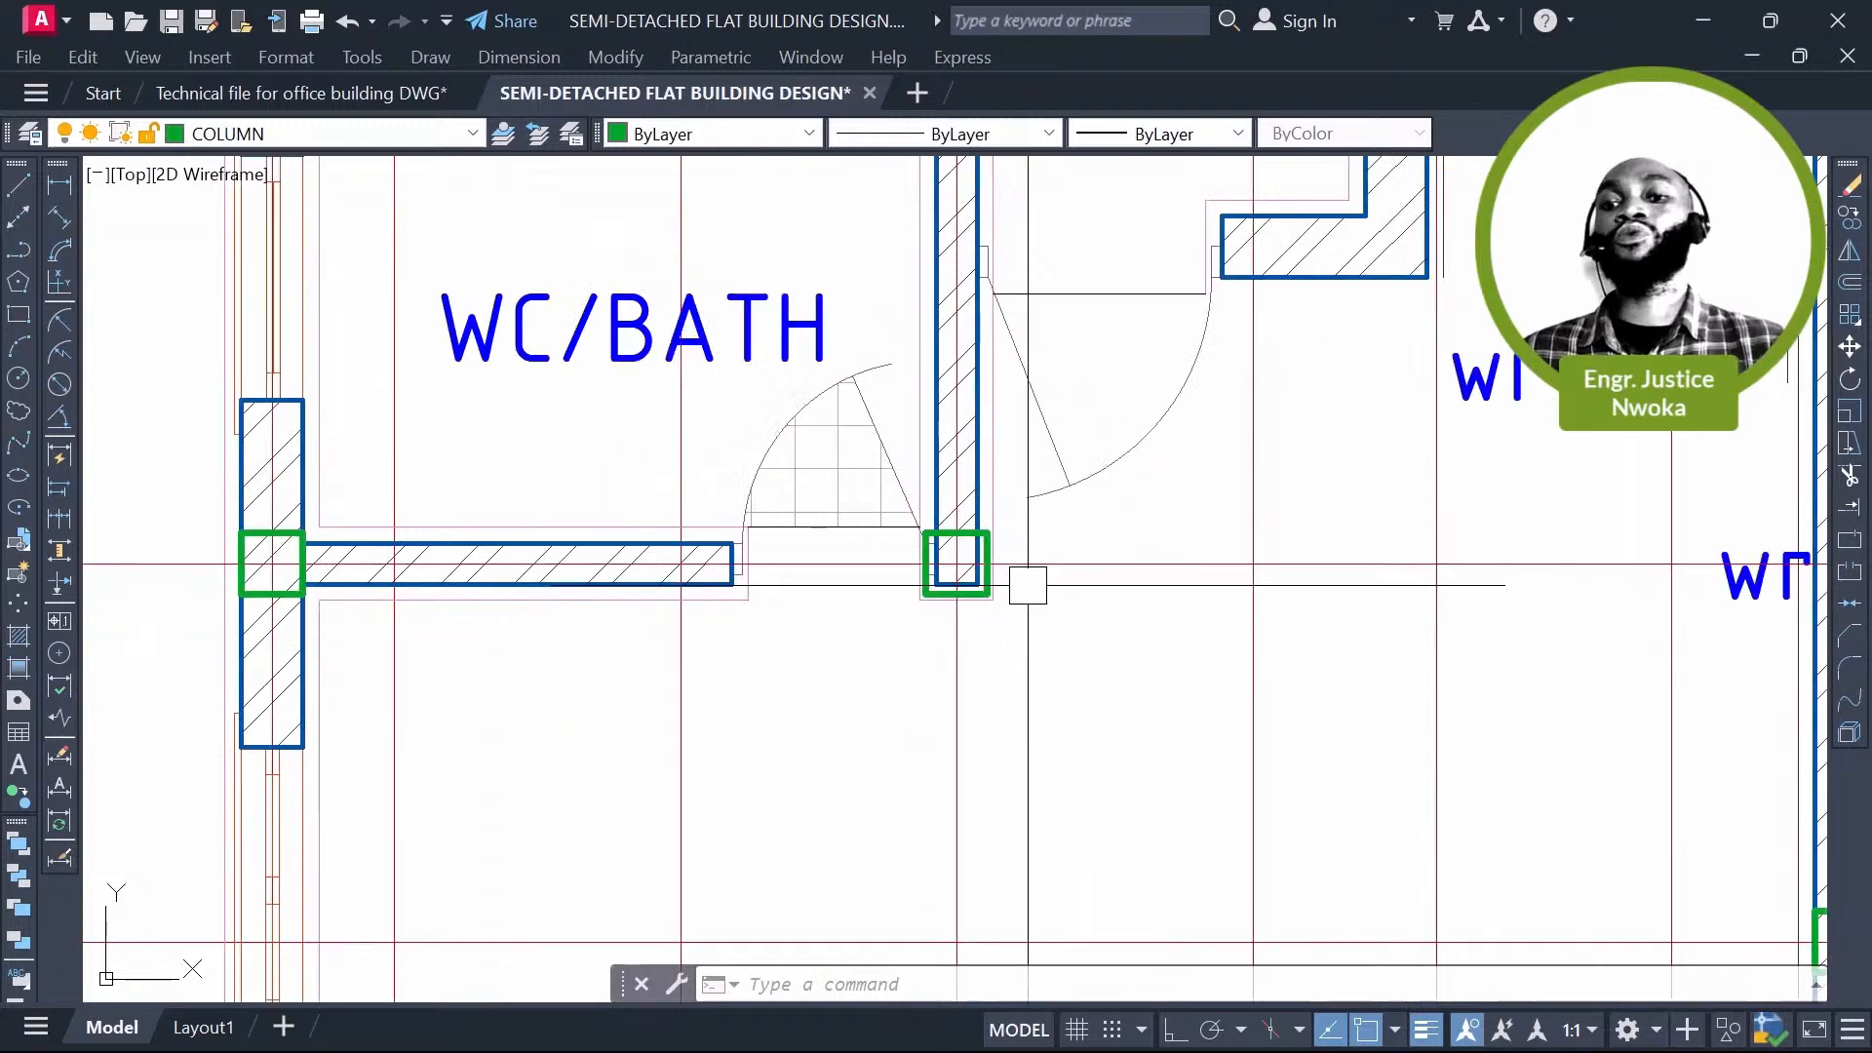
pyautogui.moveTo(1027, 585); pyautogui.dragTo(1011, 610, button='middle')
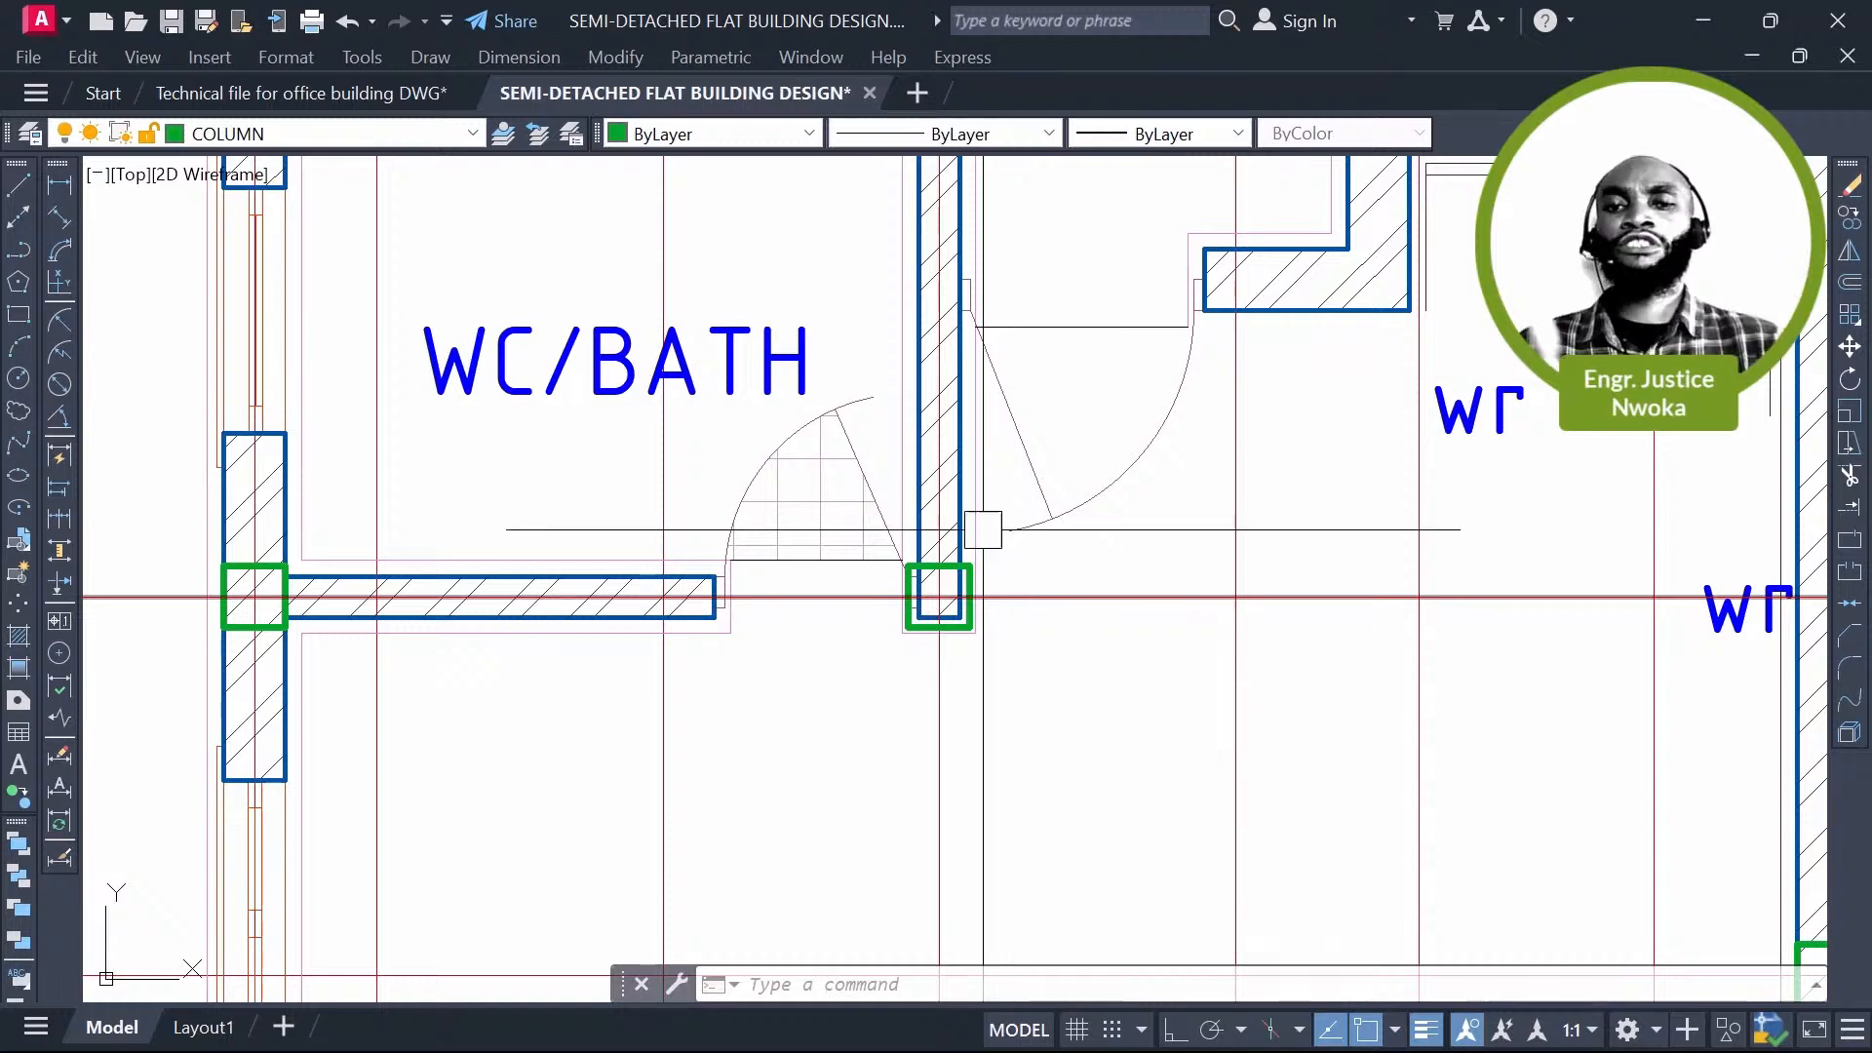
pyautogui.scroll(-5, 983, 530)
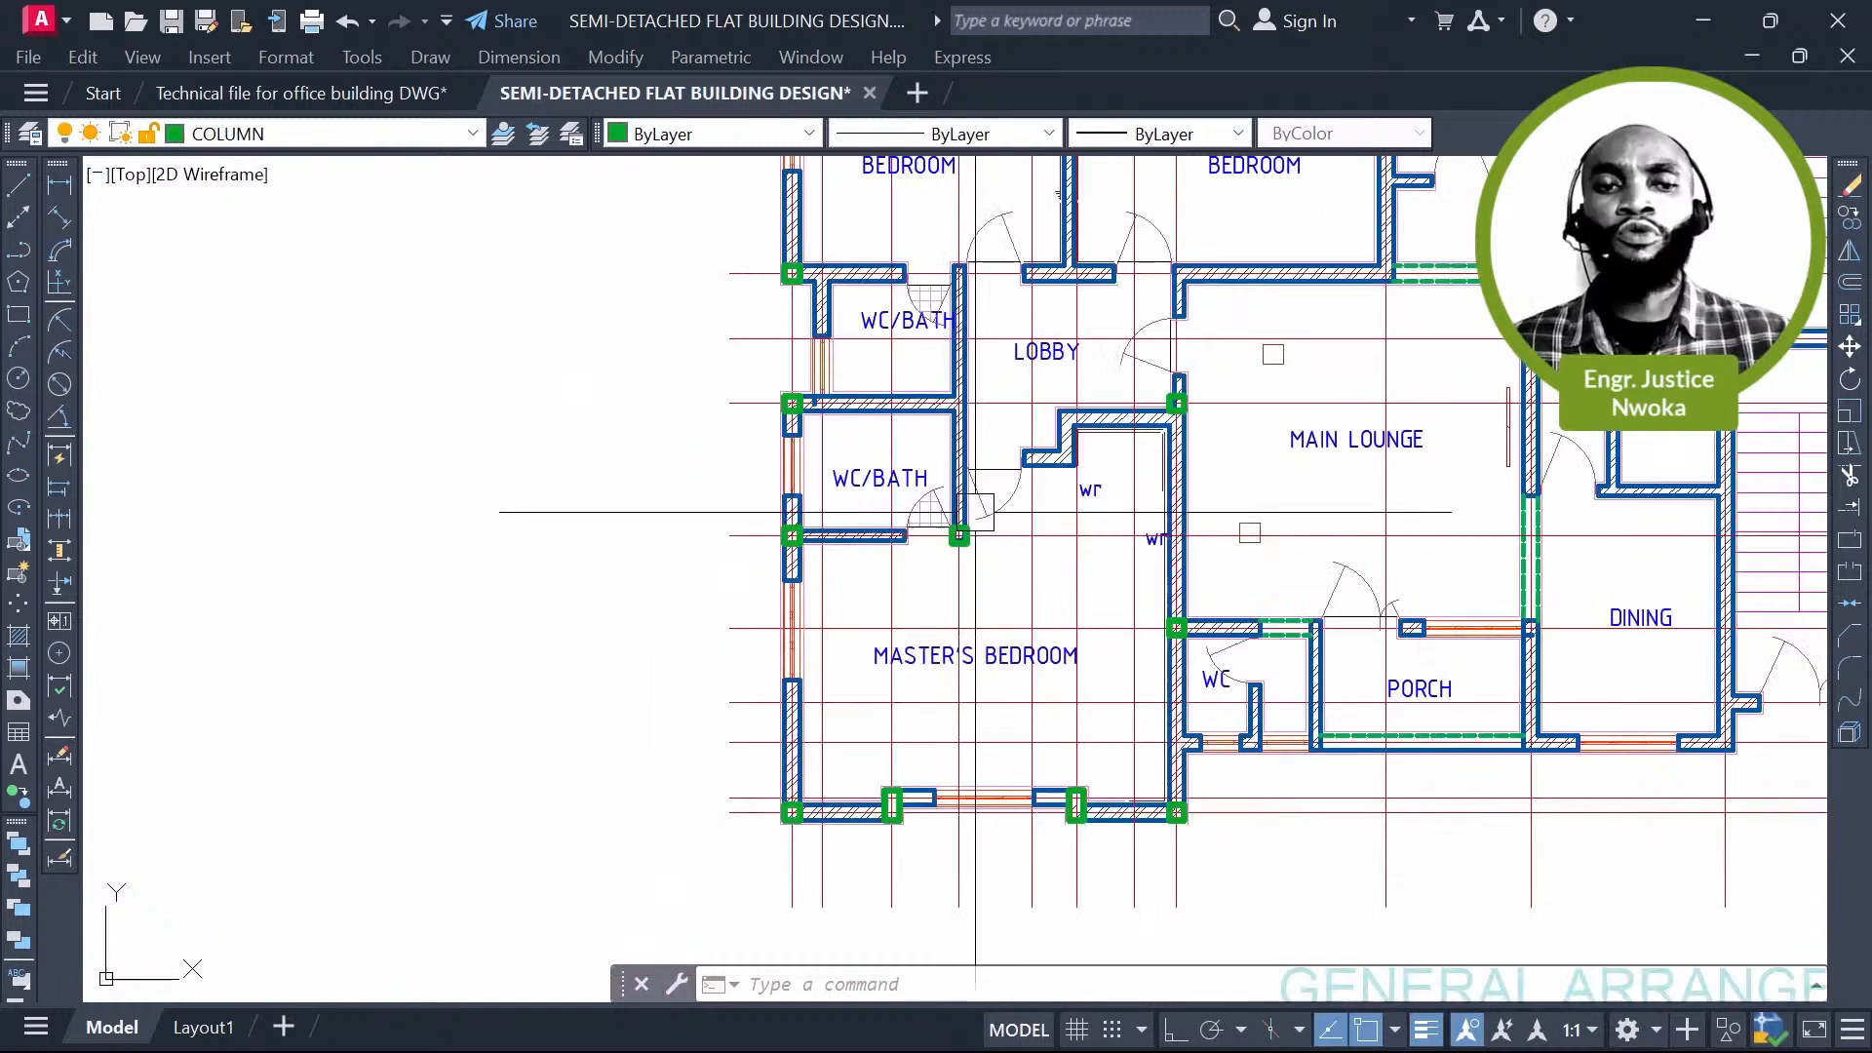
# Step: Copy the column beside the lower WC/Bath door by its centre to where the partition between the WC/Baths meets the lobby-side wall
pyautogui.scroll(7, 975, 512)
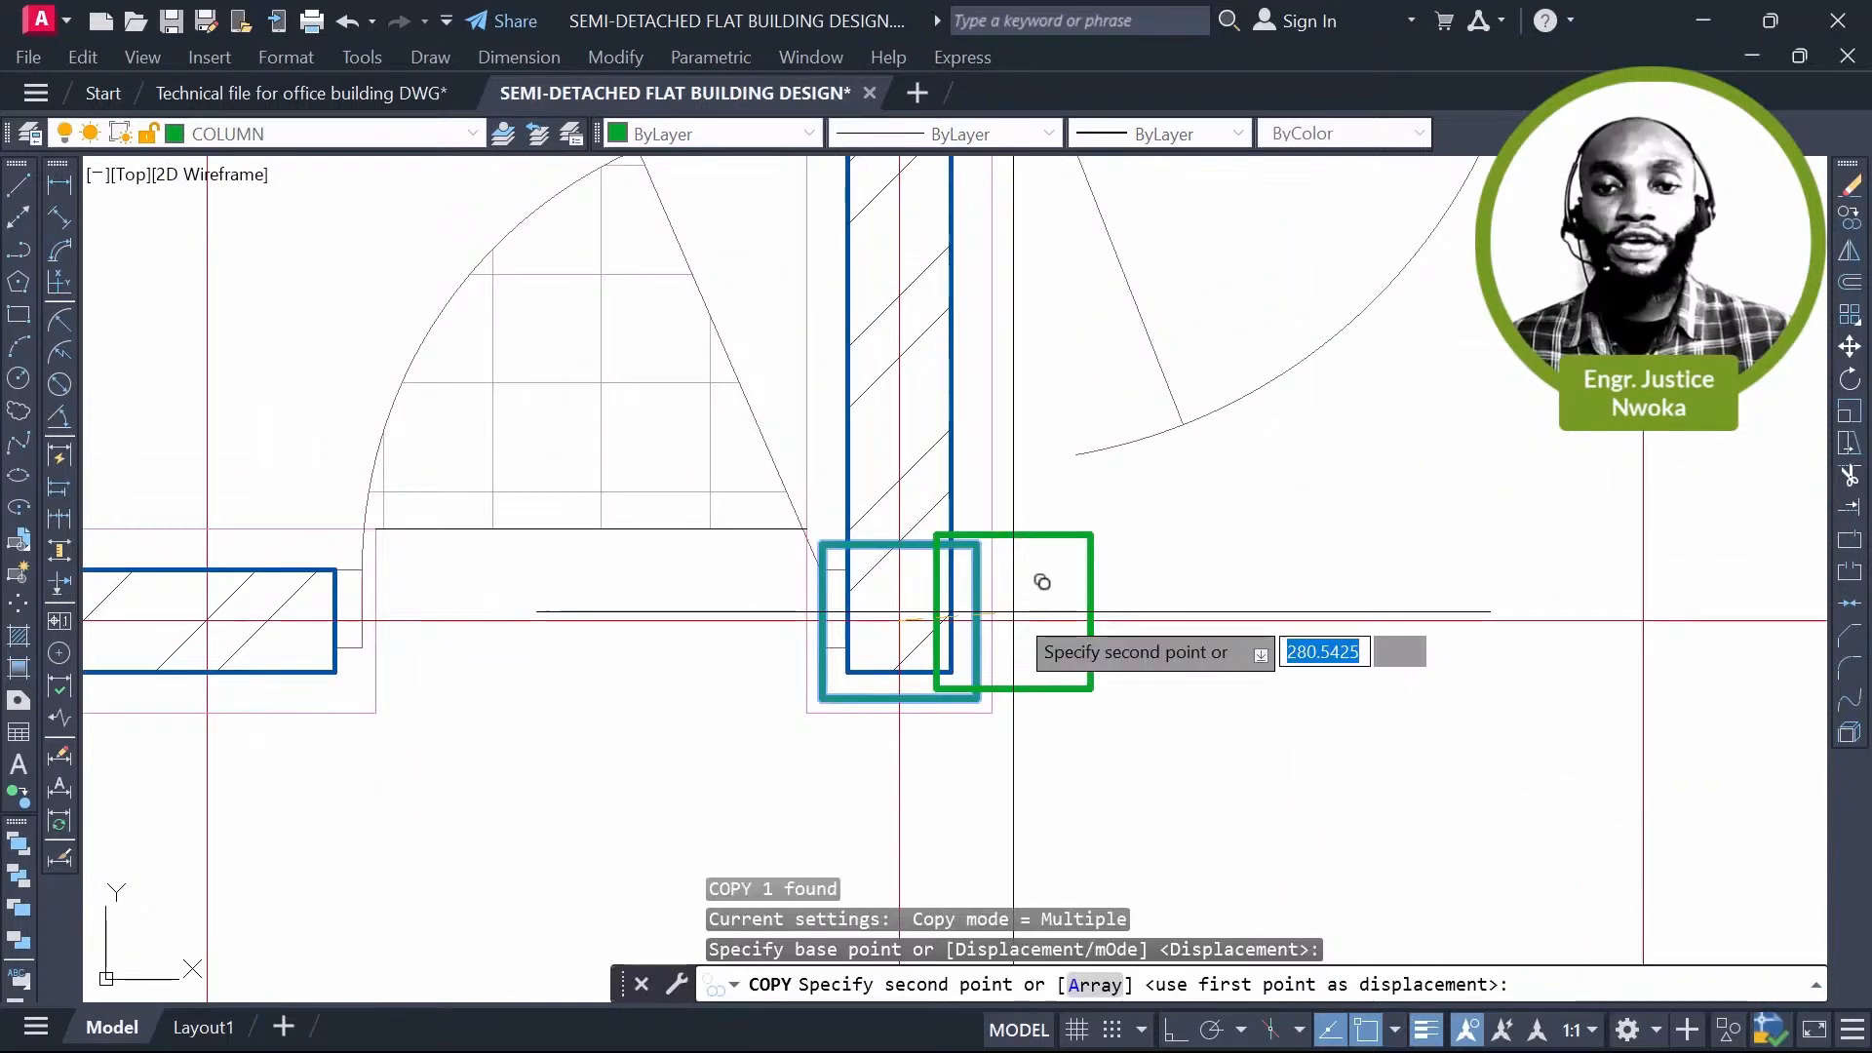
pyautogui.scroll(-5, 1042, 582)
pyautogui.moveTo(1042, 582)
pyautogui.mouseDown(button='middle')
pyautogui.moveTo(1077, 517)
pyautogui.moveTo(1032, 560)
pyautogui.mouseUp(button='middle')
pyautogui.scroll(-2, 1024, 535)
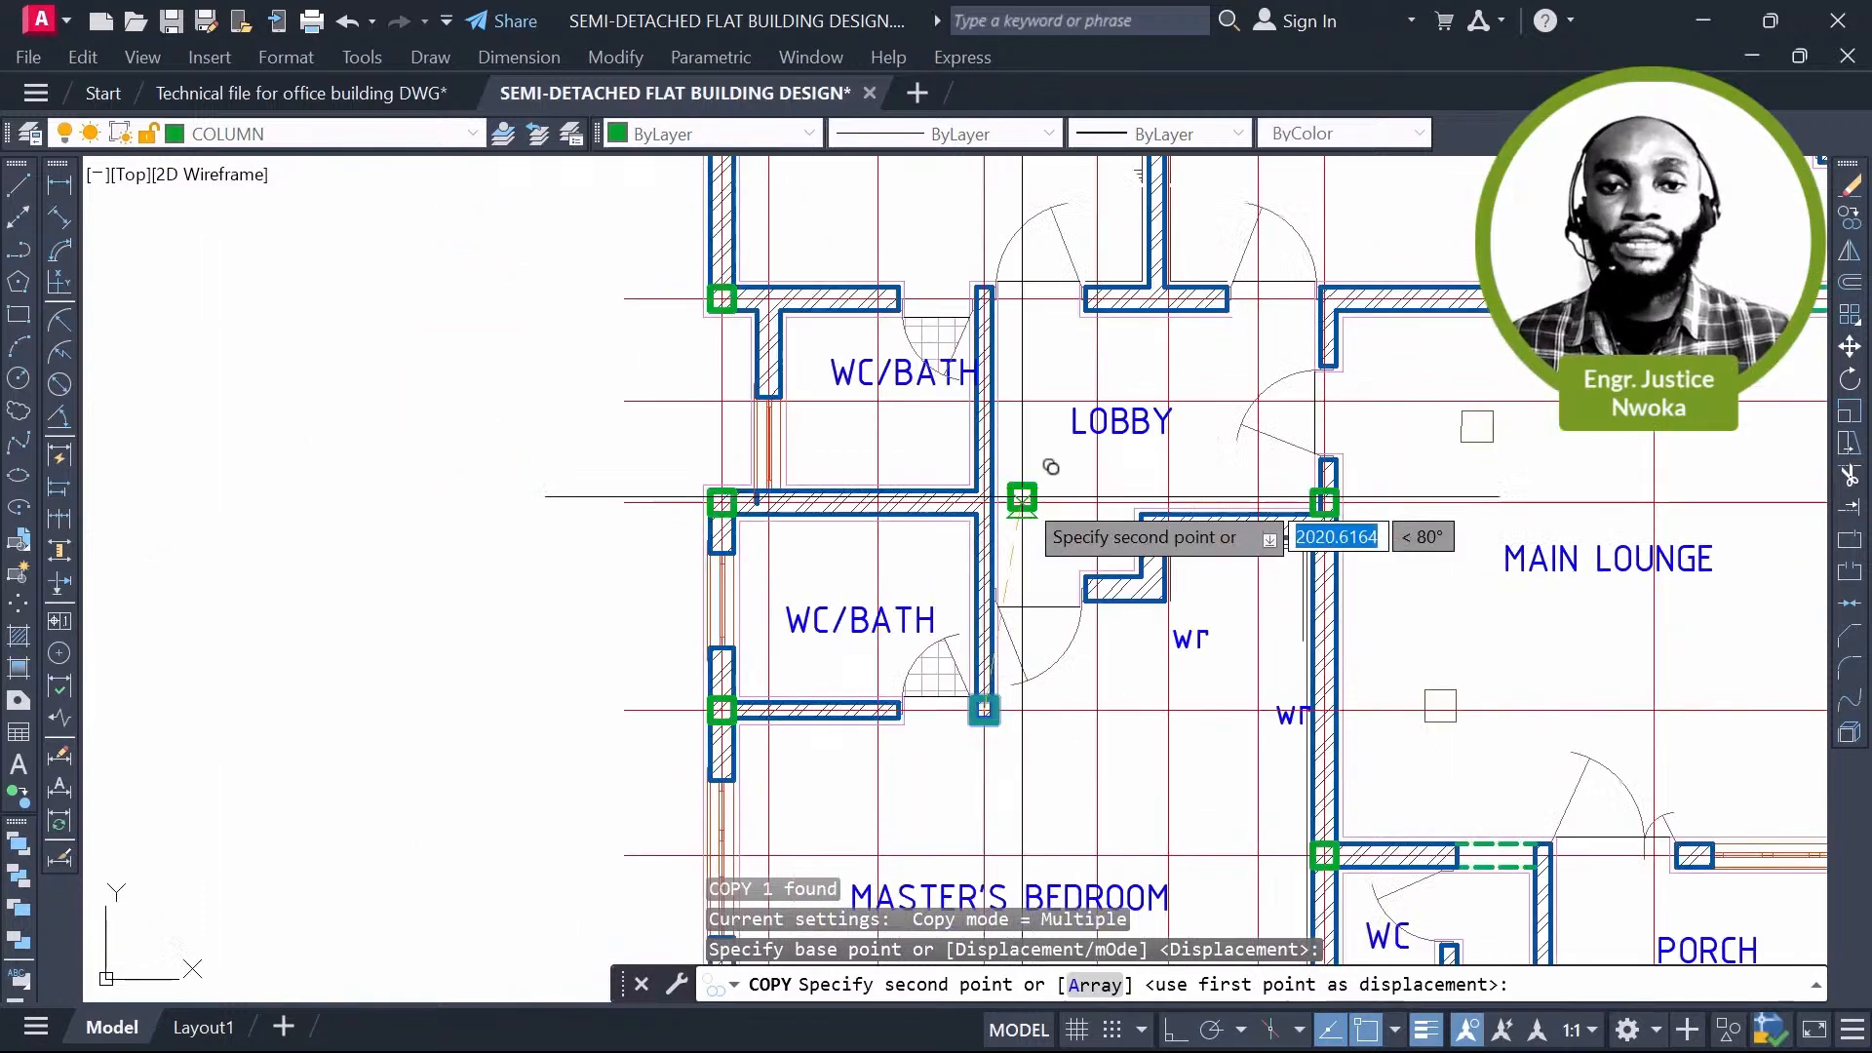
pyautogui.scroll(-2, 1022, 498)
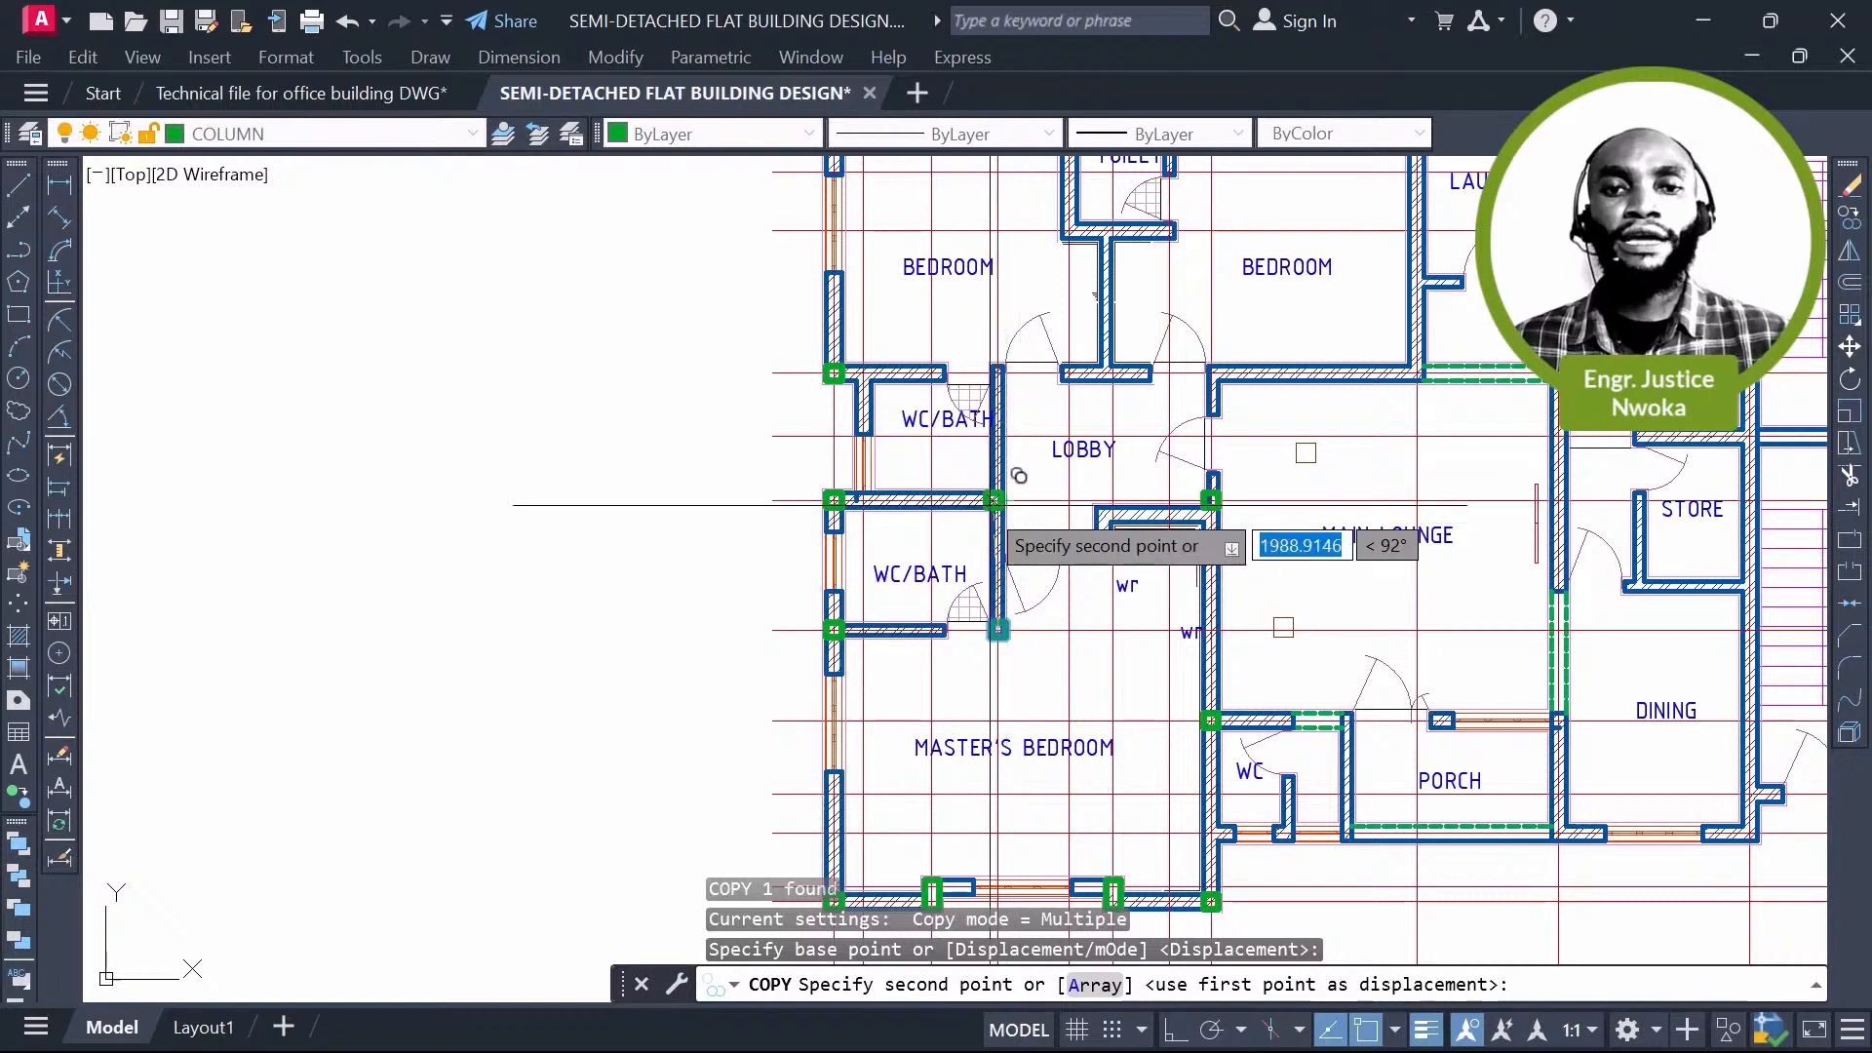
pyautogui.scroll(4, 1018, 475)
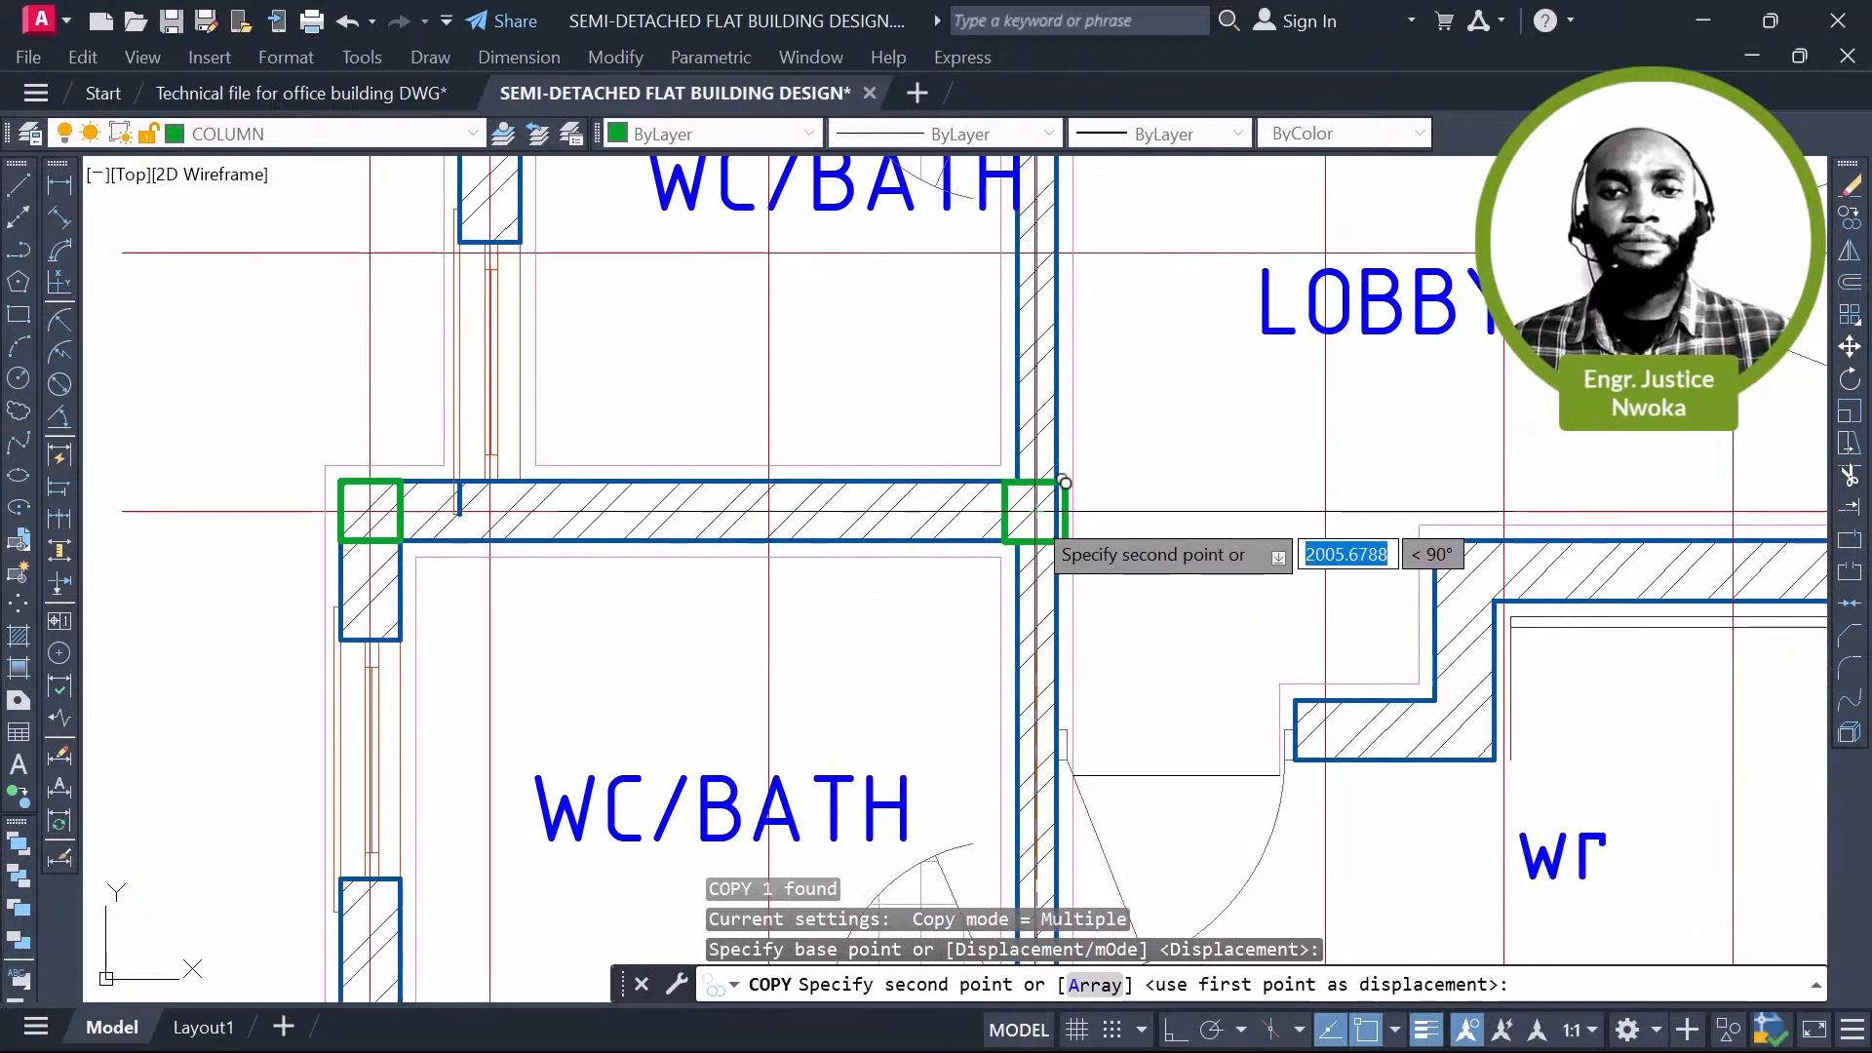
pyautogui.click(1064, 482)
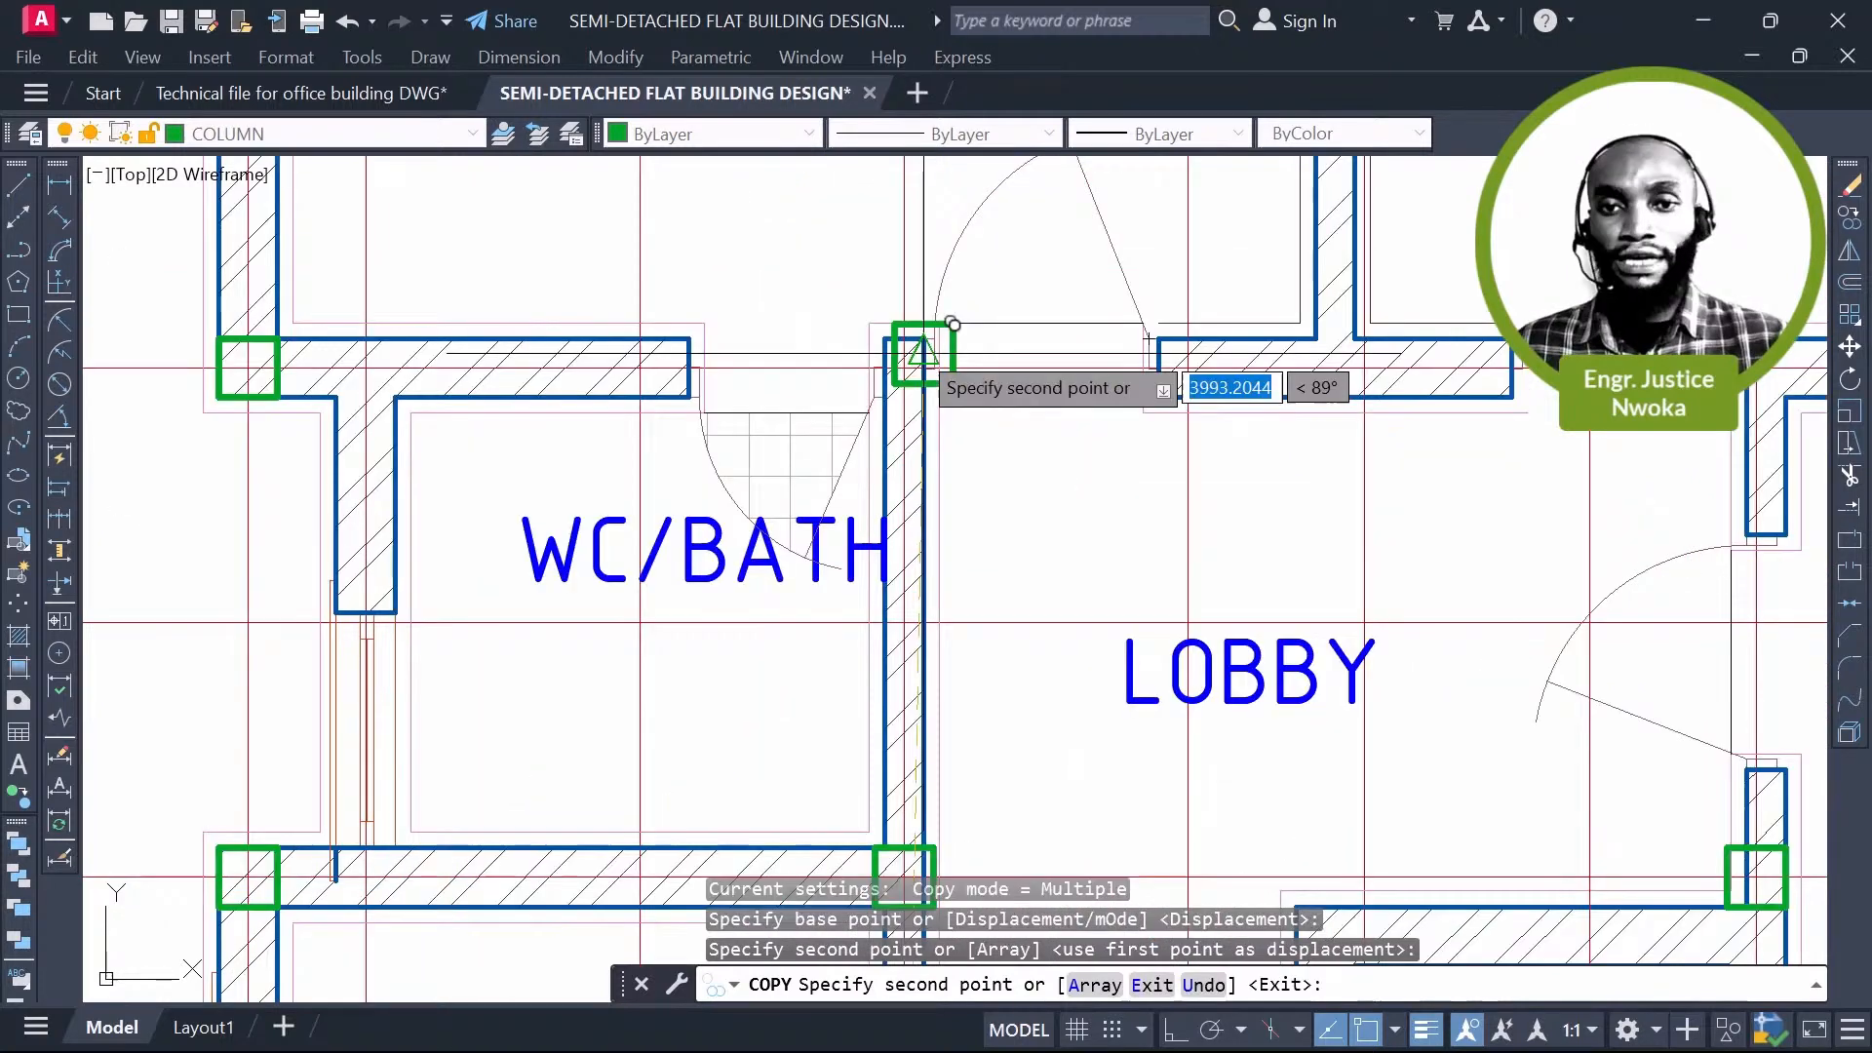
# Step: Place another column copy at the upper end of the lobby-side WC/Bath wall, in line with the bedroom wall, and finish copying
pyautogui.scroll(2, 952, 325)
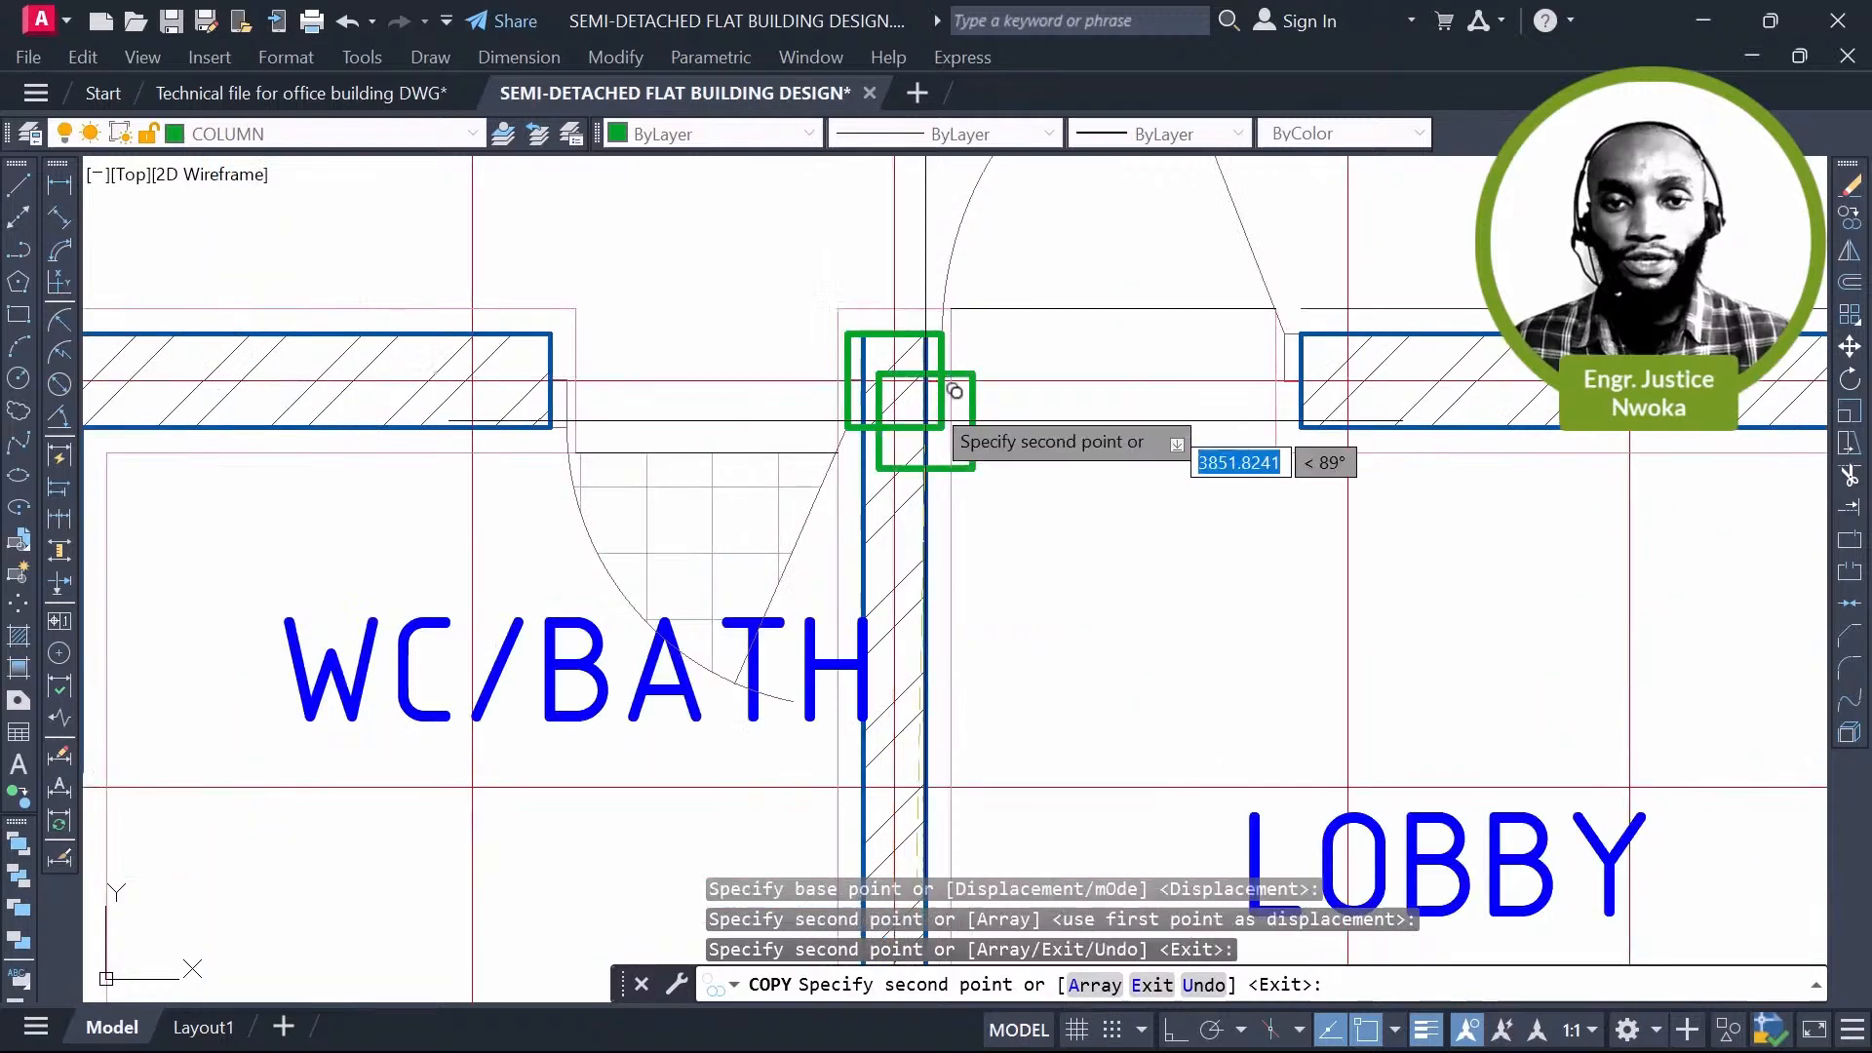
pyautogui.scroll(-4, 955, 391)
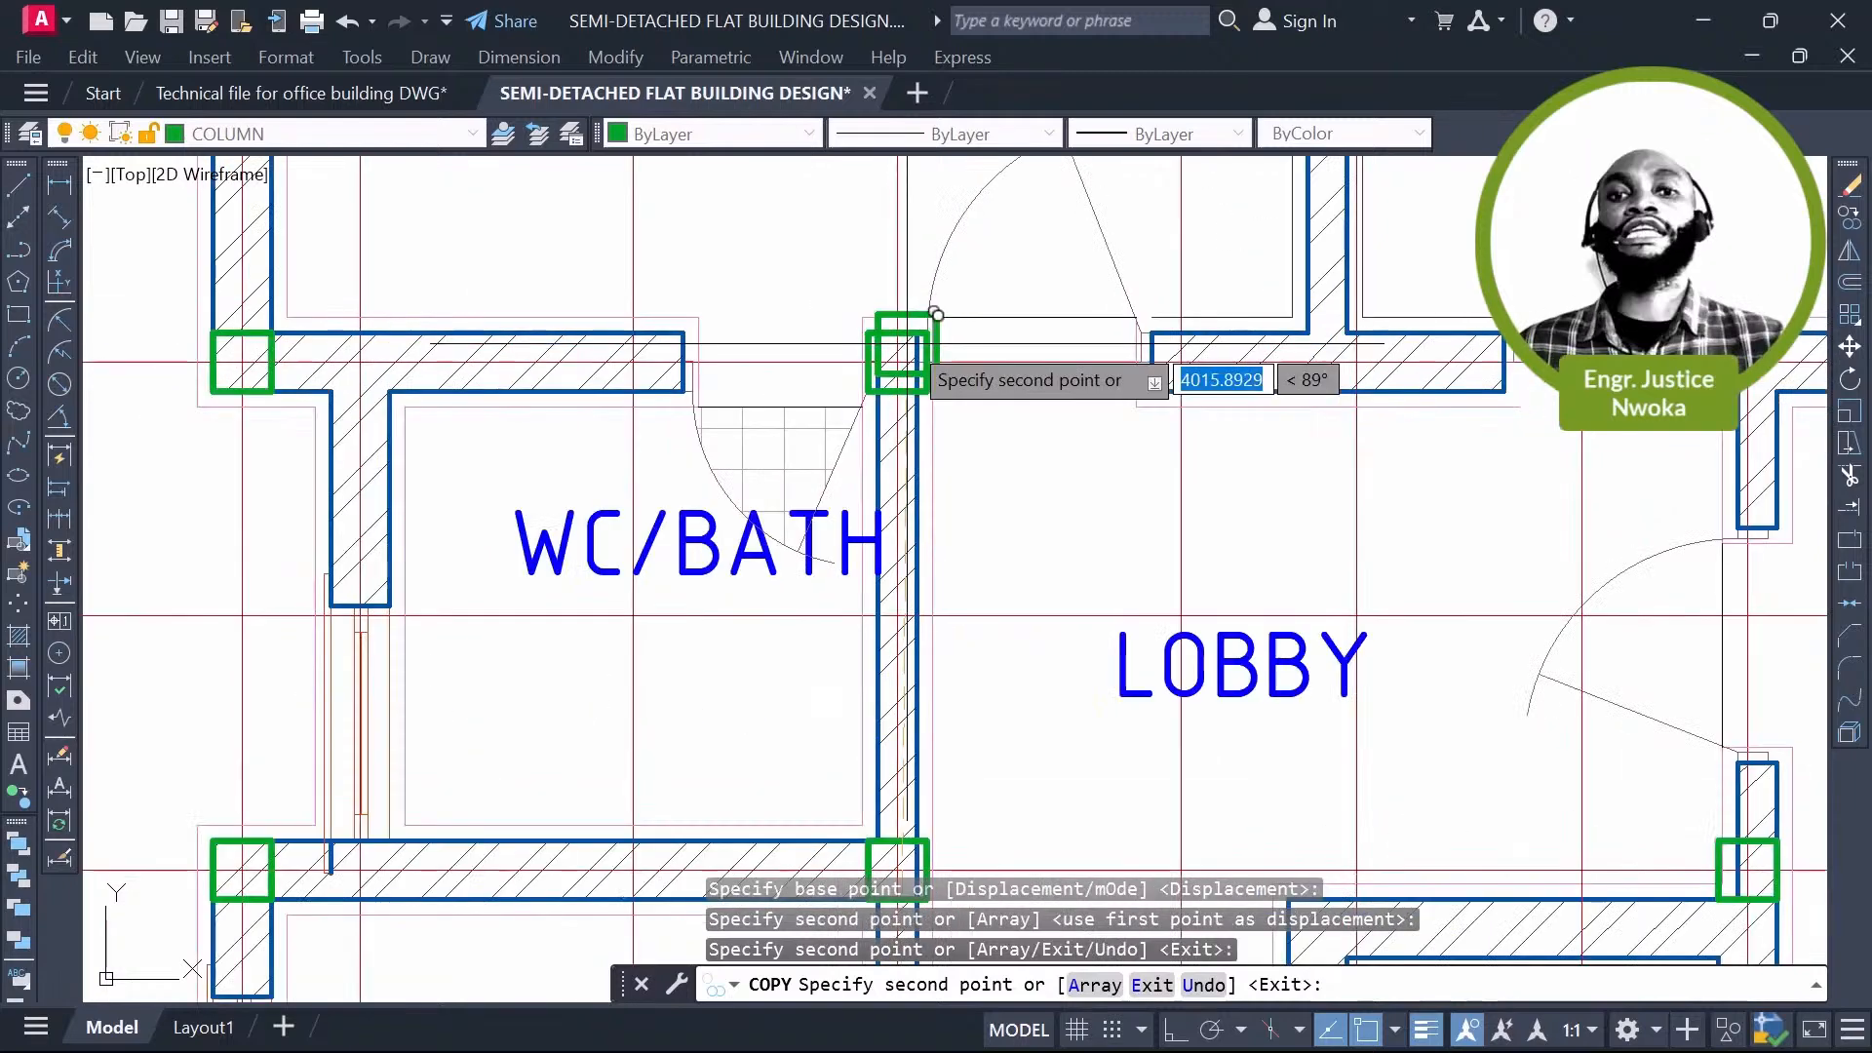
pyautogui.moveTo(1131, 353); pyautogui.dragTo(1131, 409, button='middle')
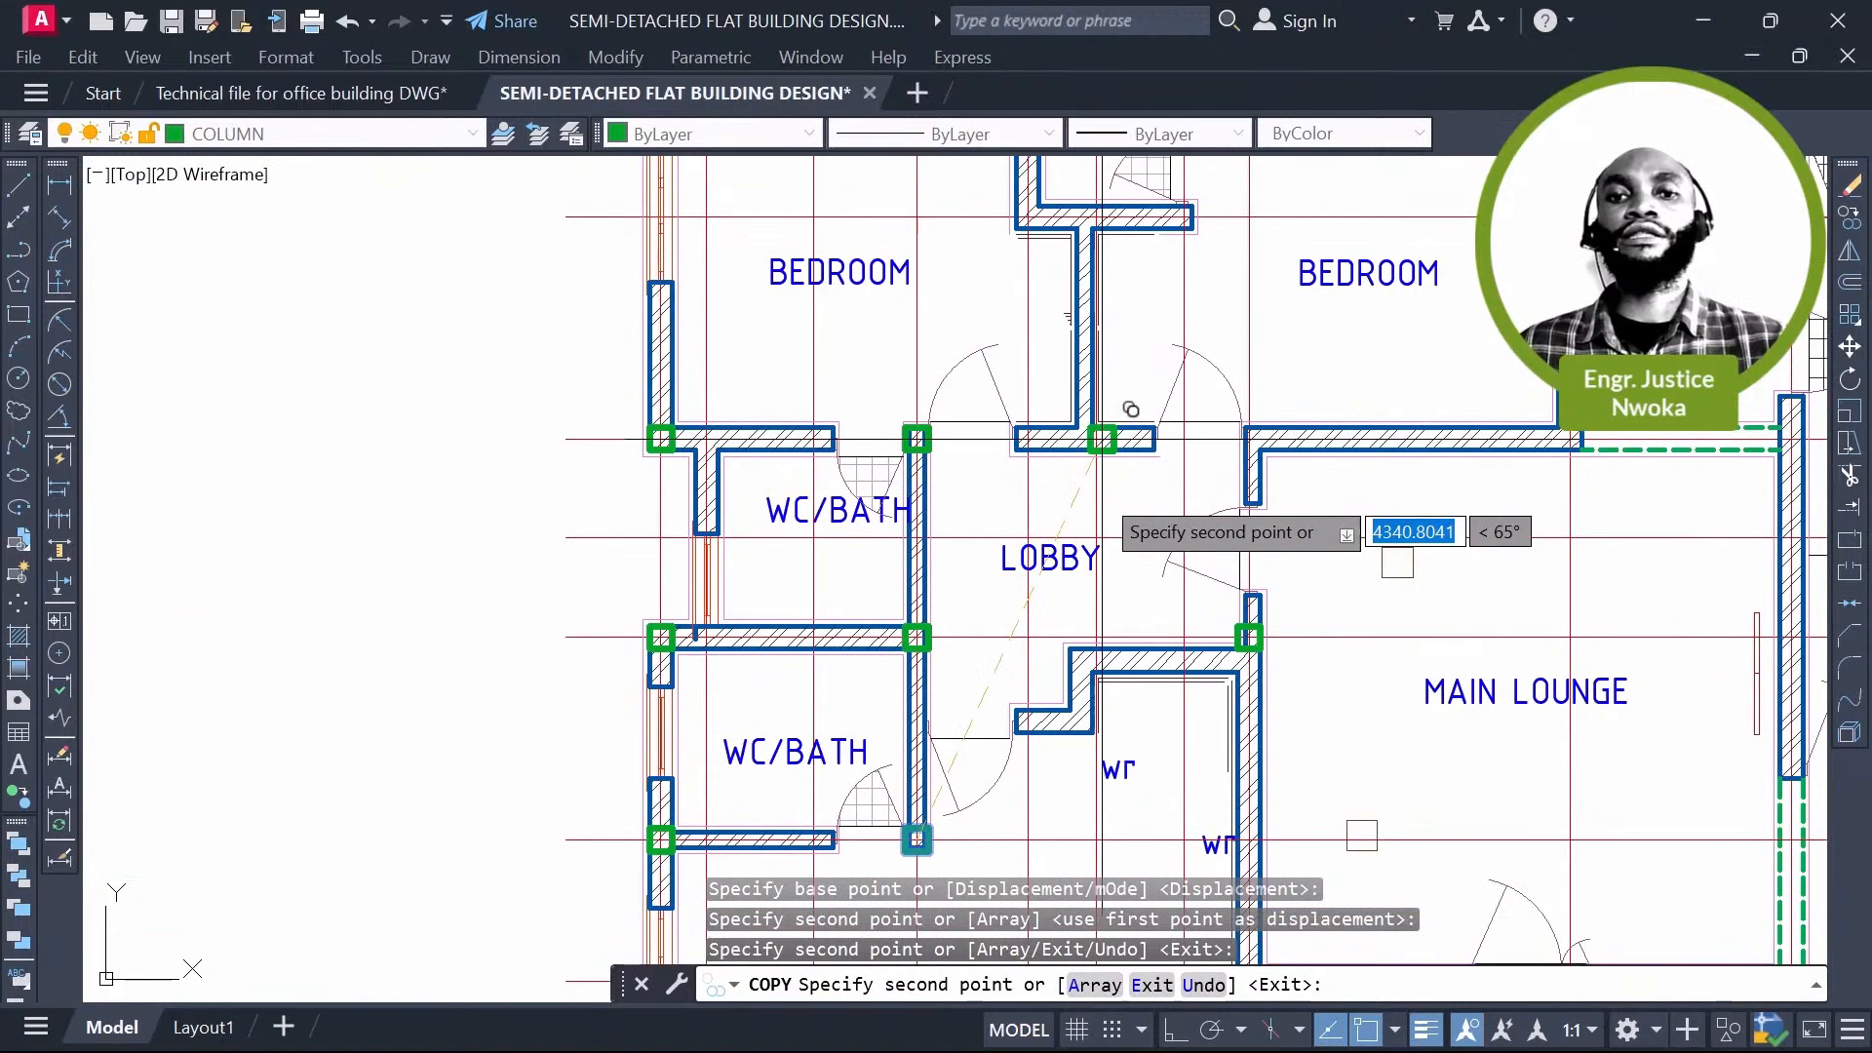
pyautogui.scroll(-2, 1131, 410)
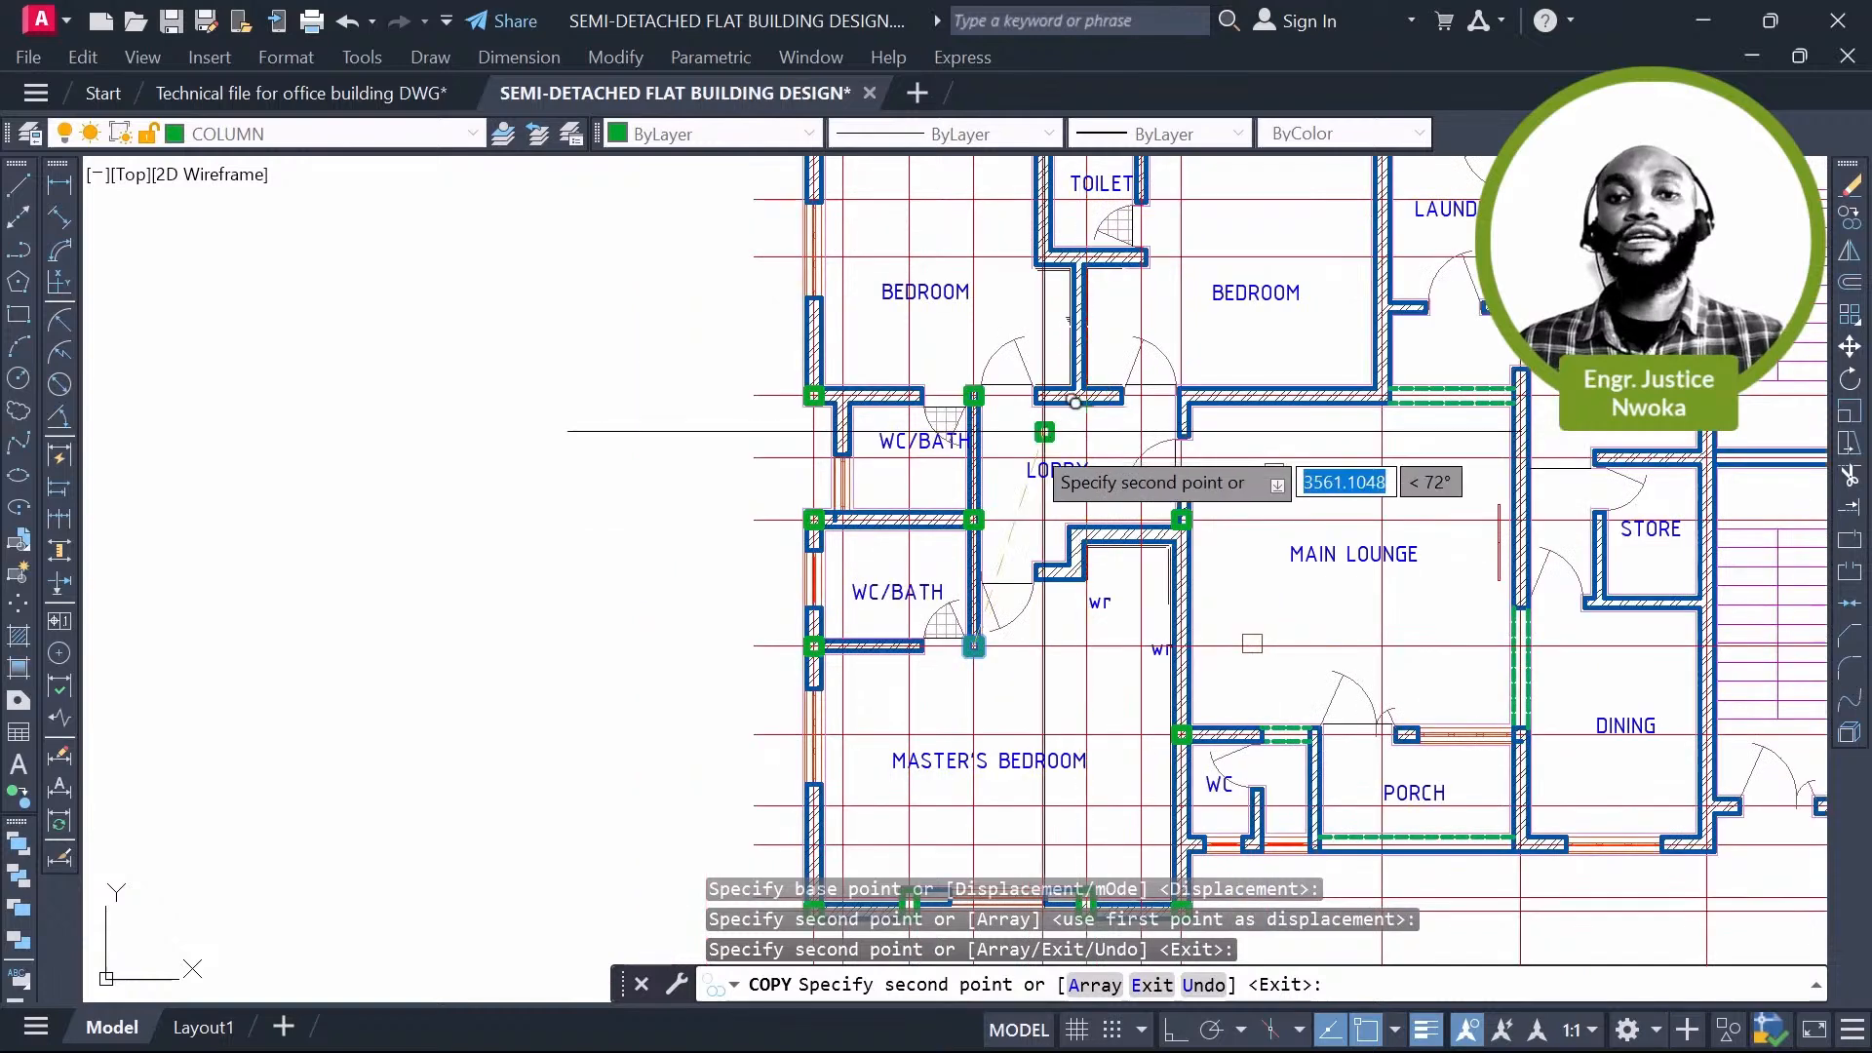
pyautogui.scroll(2, 998, 515)
pyautogui.press('Escape')
# Step: Erase the column copy where the WC/Bath partition meets the lobby-side wall
pyautogui.write('E')
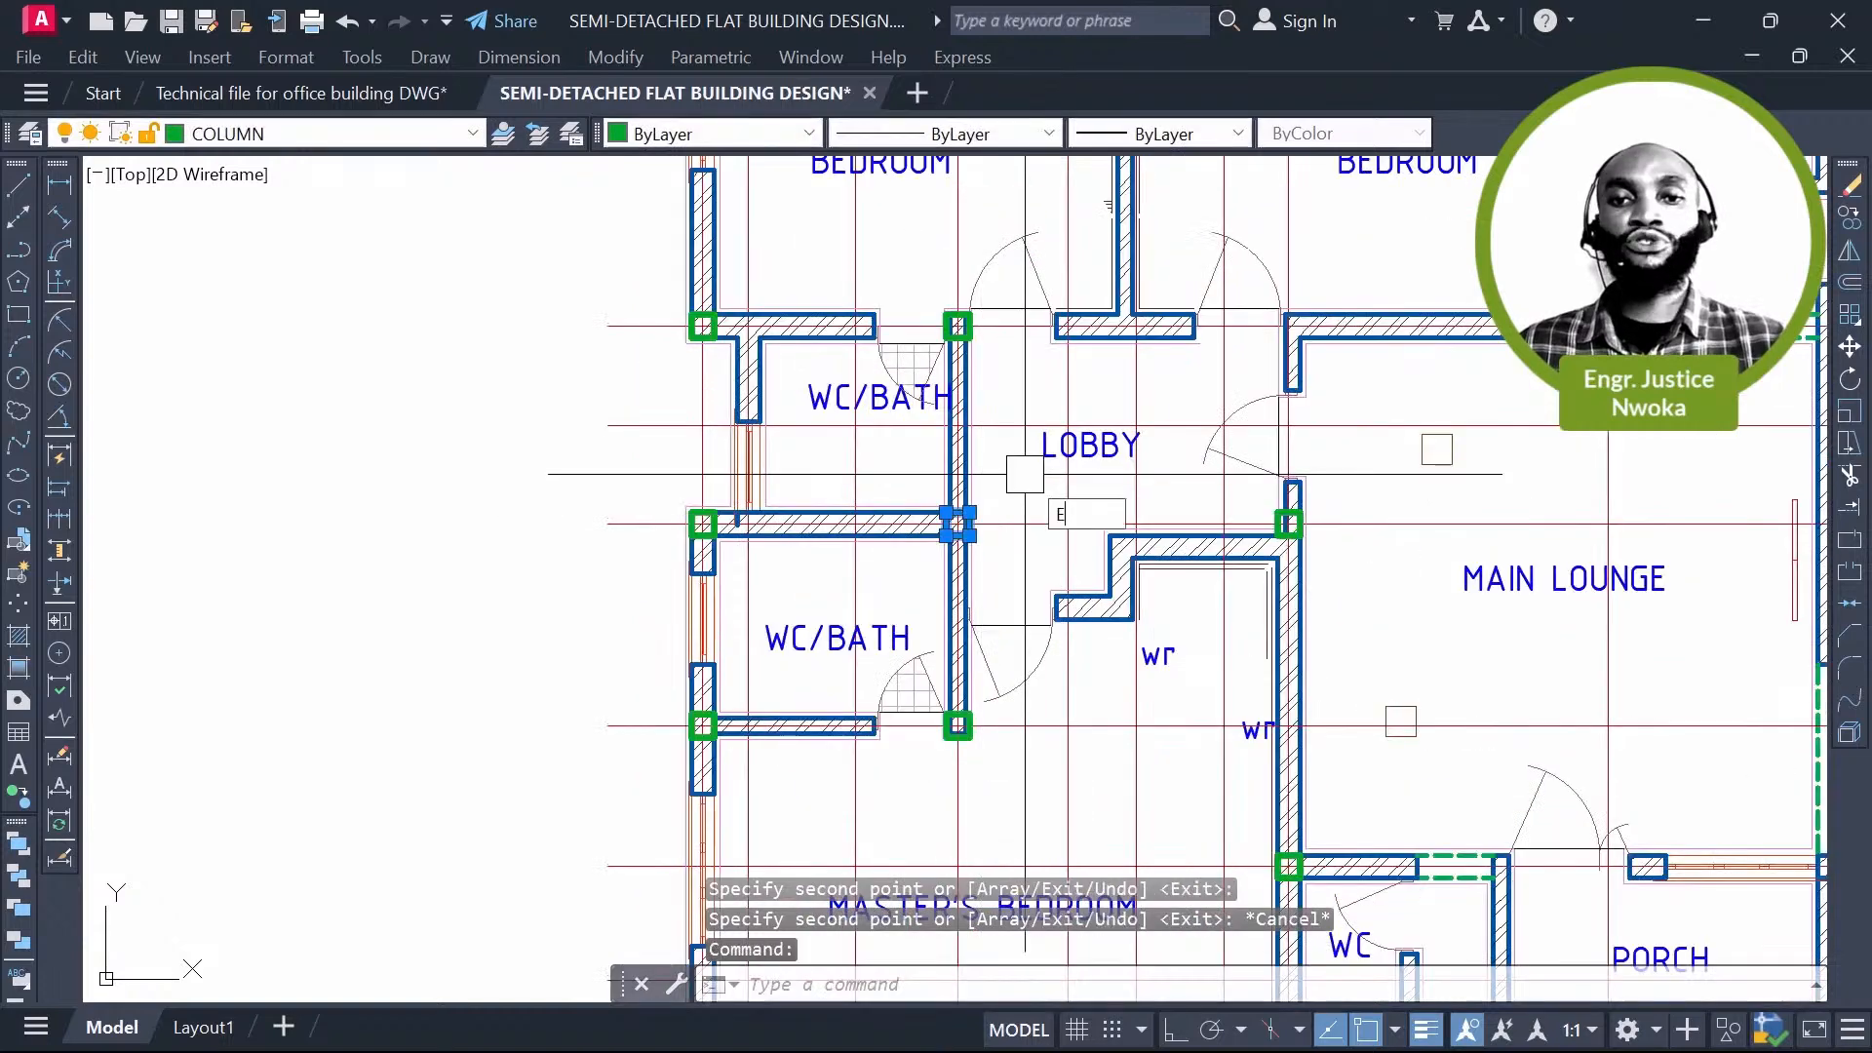
pyautogui.press('Return')
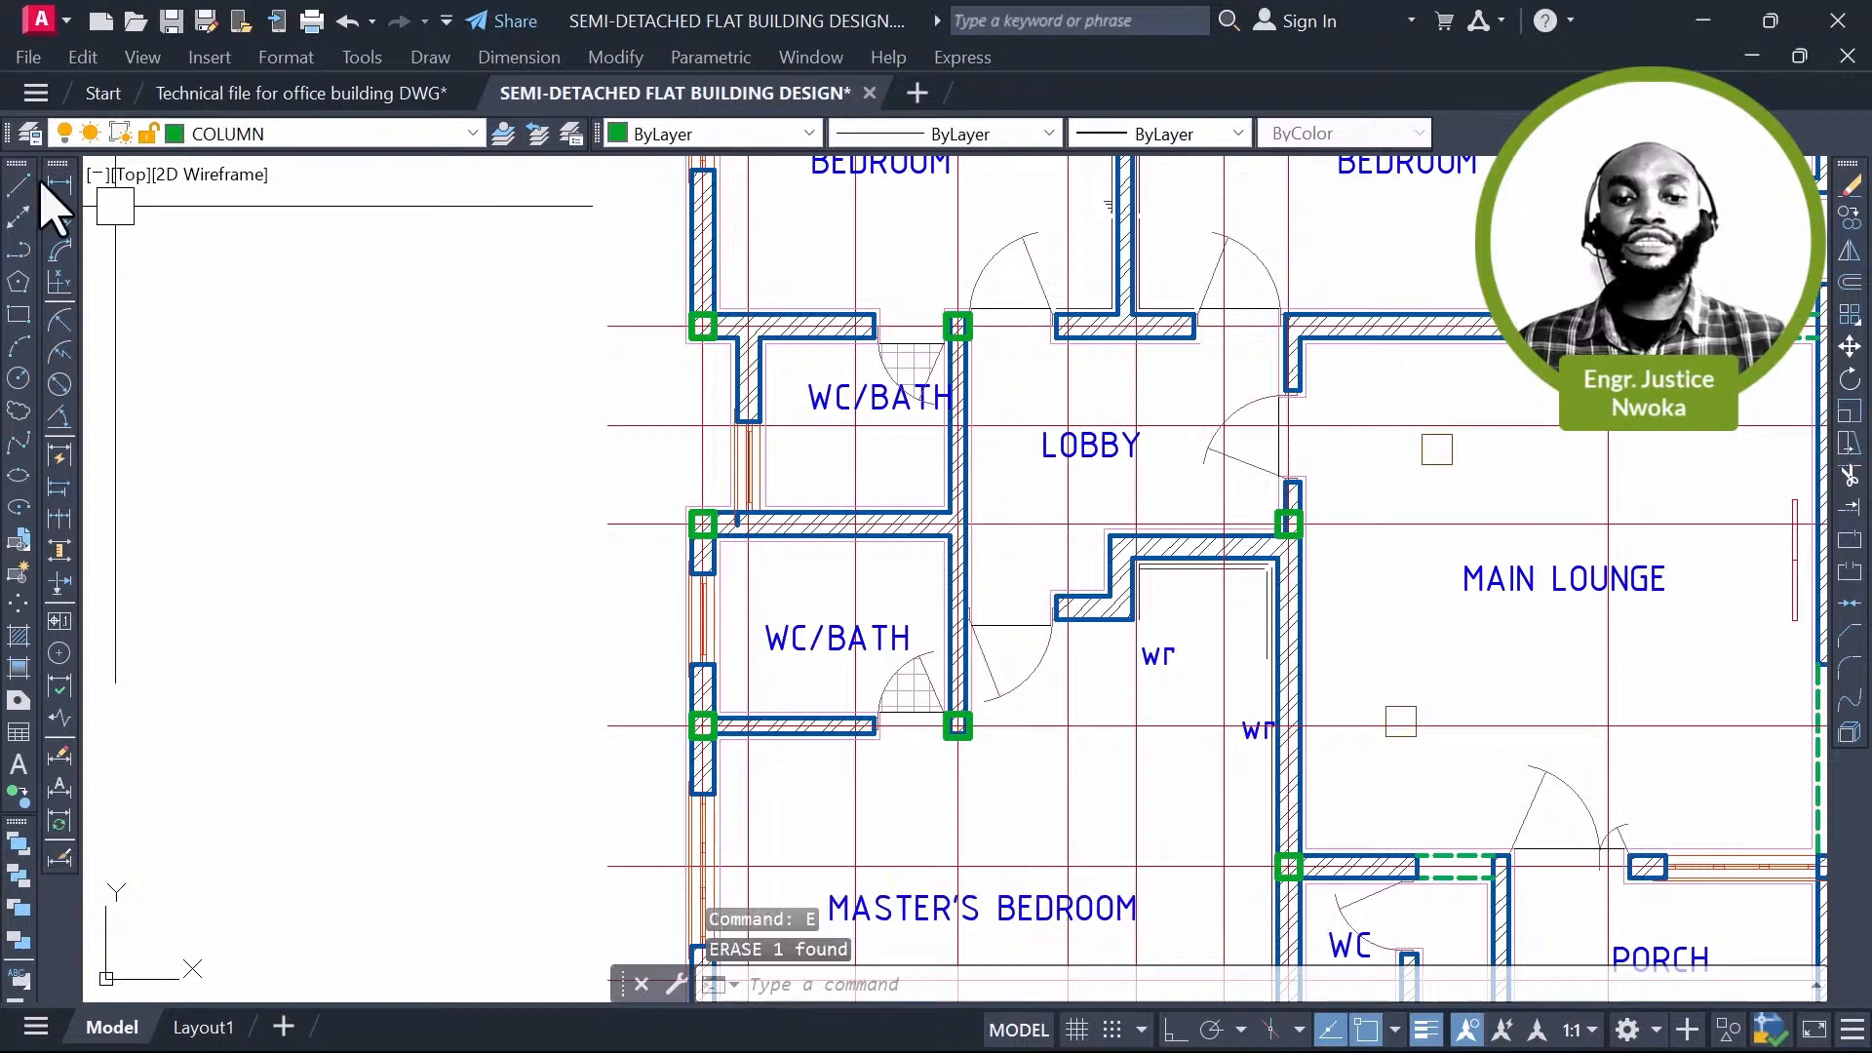
# Step: Measure the vertical distance between the columns at the two ends of the lobby-side WC/Bath wall using a linear dimension, without placing it
pyautogui.click(60, 185)
pyautogui.scroll(5, 994, 333)
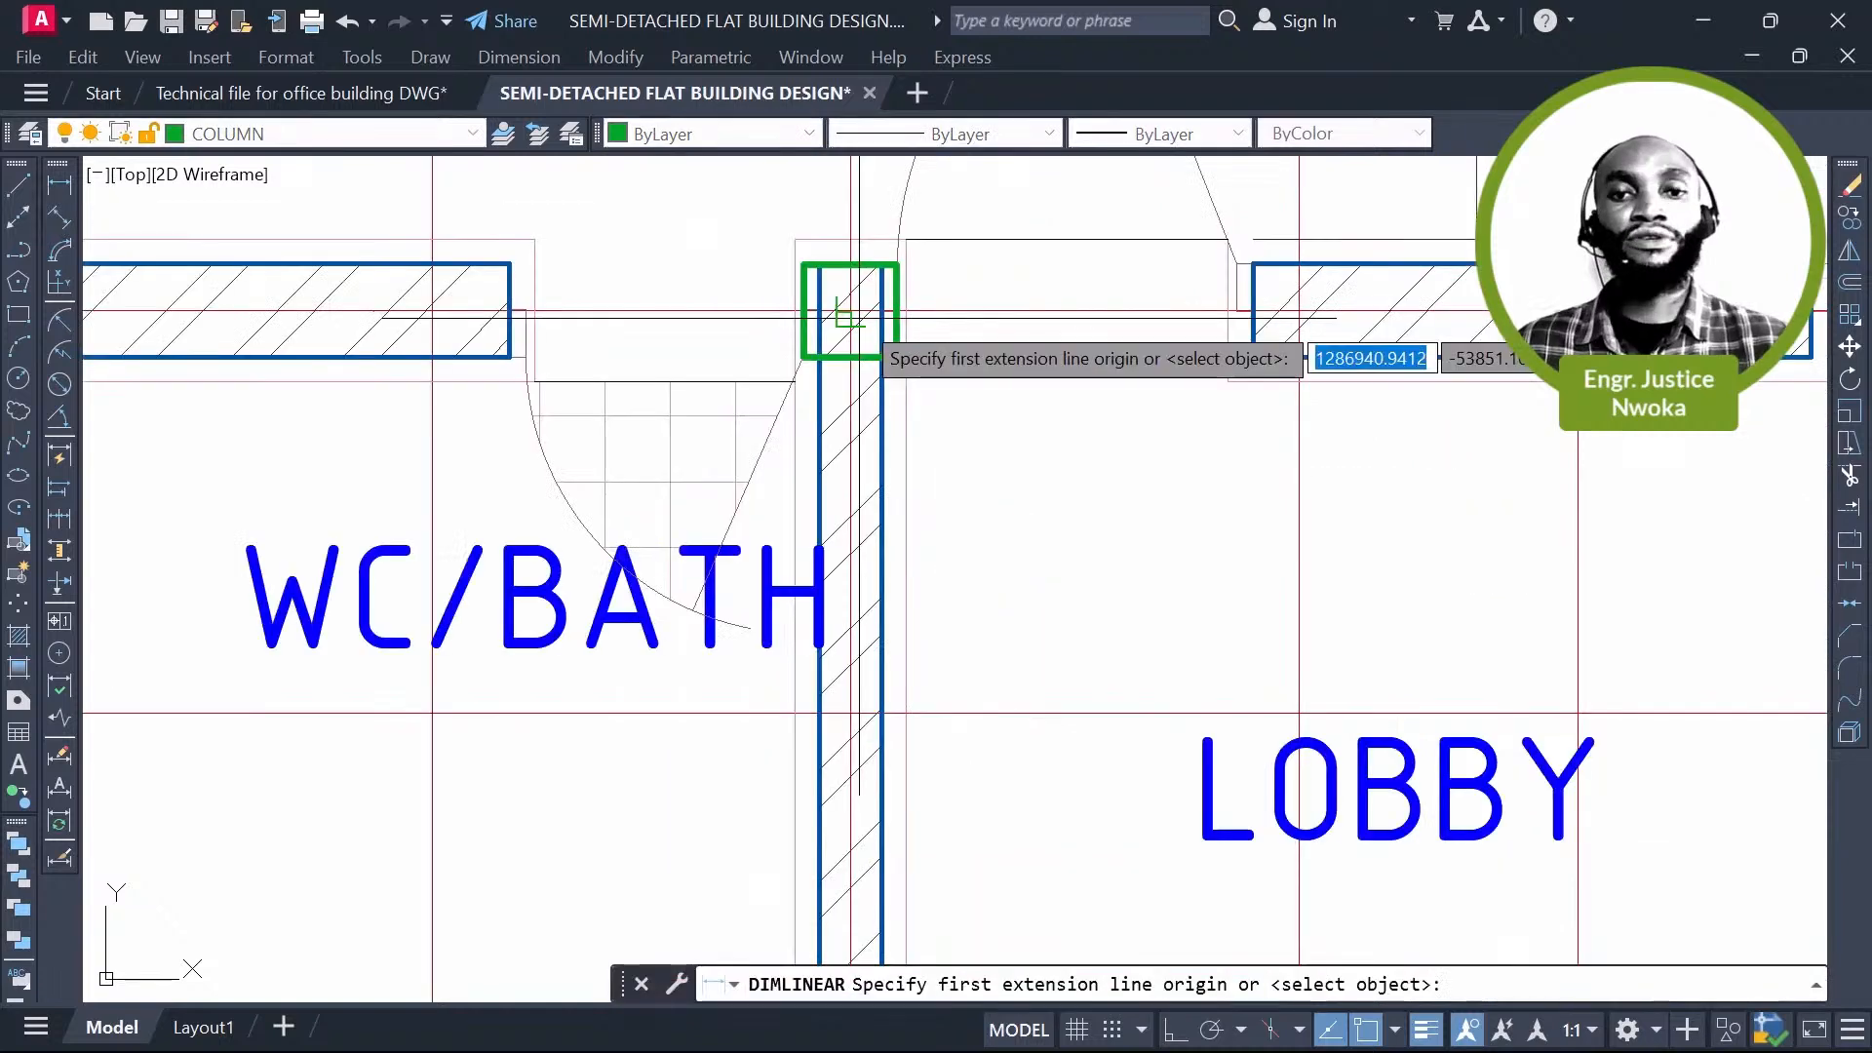
pyautogui.click(848, 314)
pyautogui.scroll(-6, 903, 367)
pyautogui.scroll(8, 868, 533)
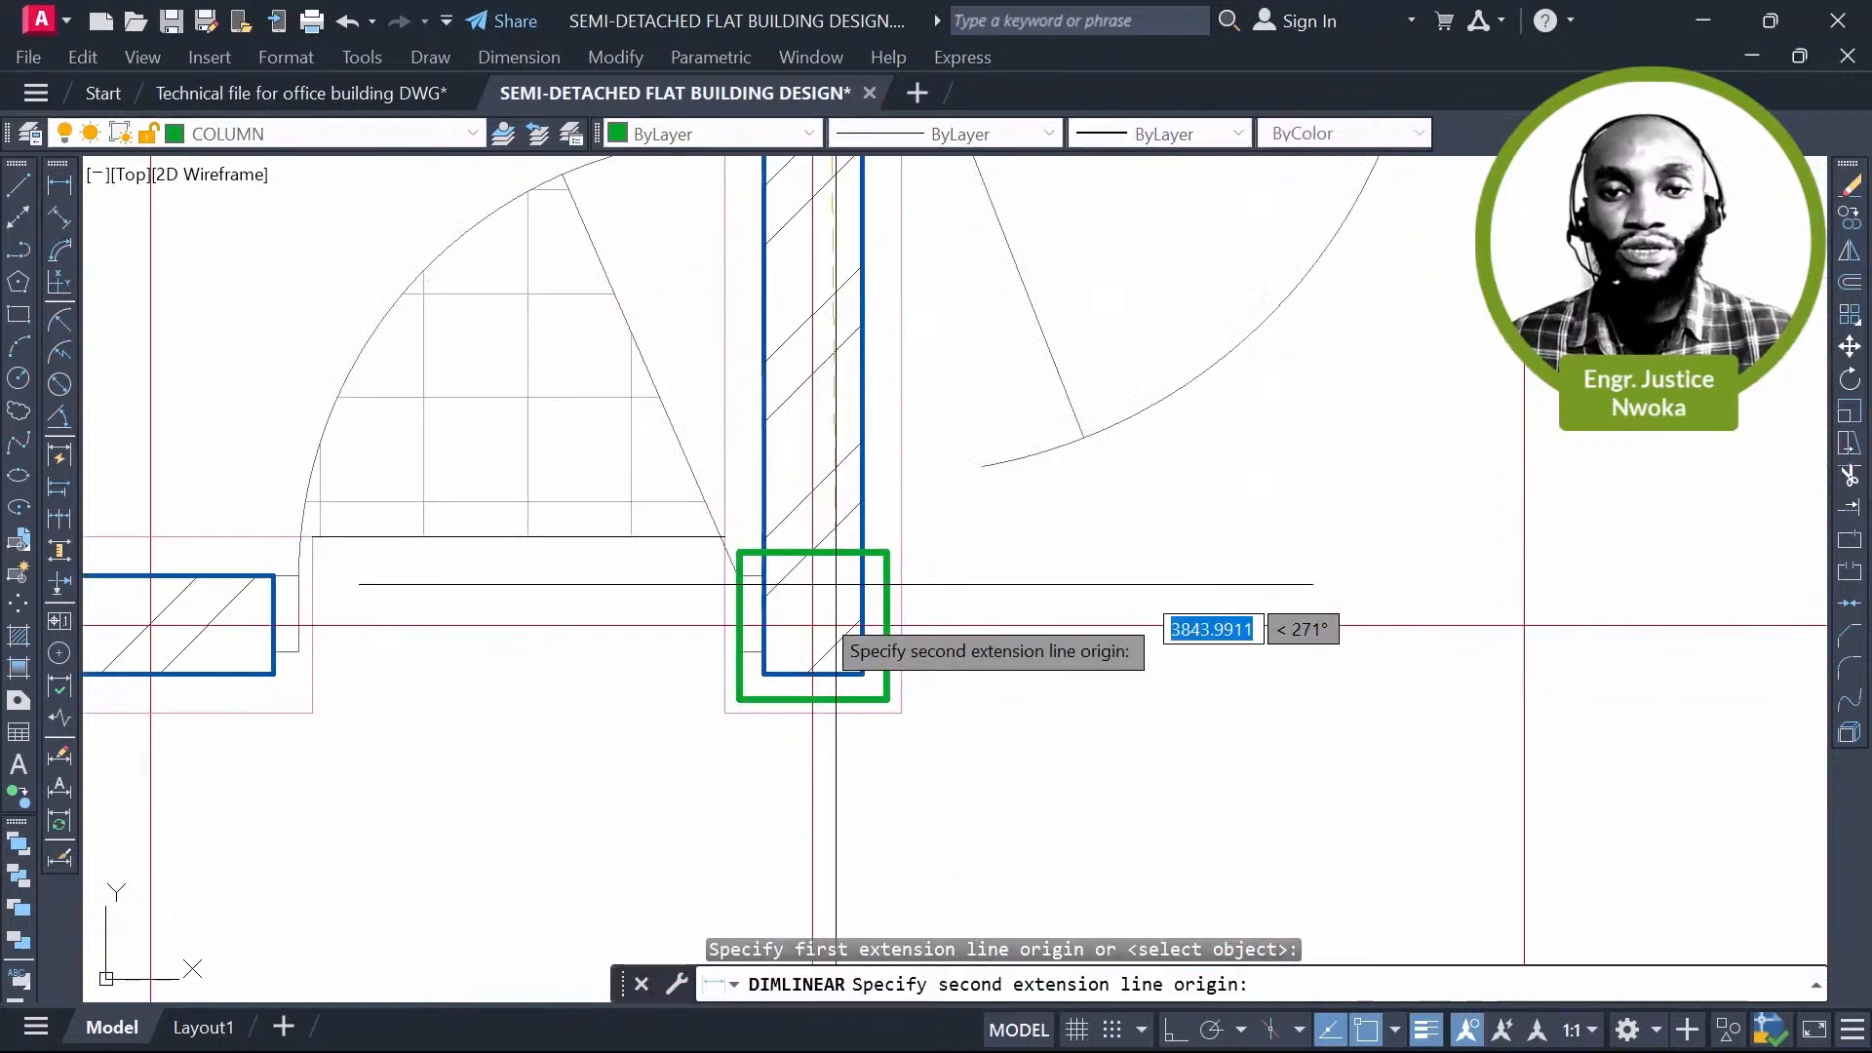
pyautogui.click(868, 534)
pyautogui.scroll(-3, 868, 533)
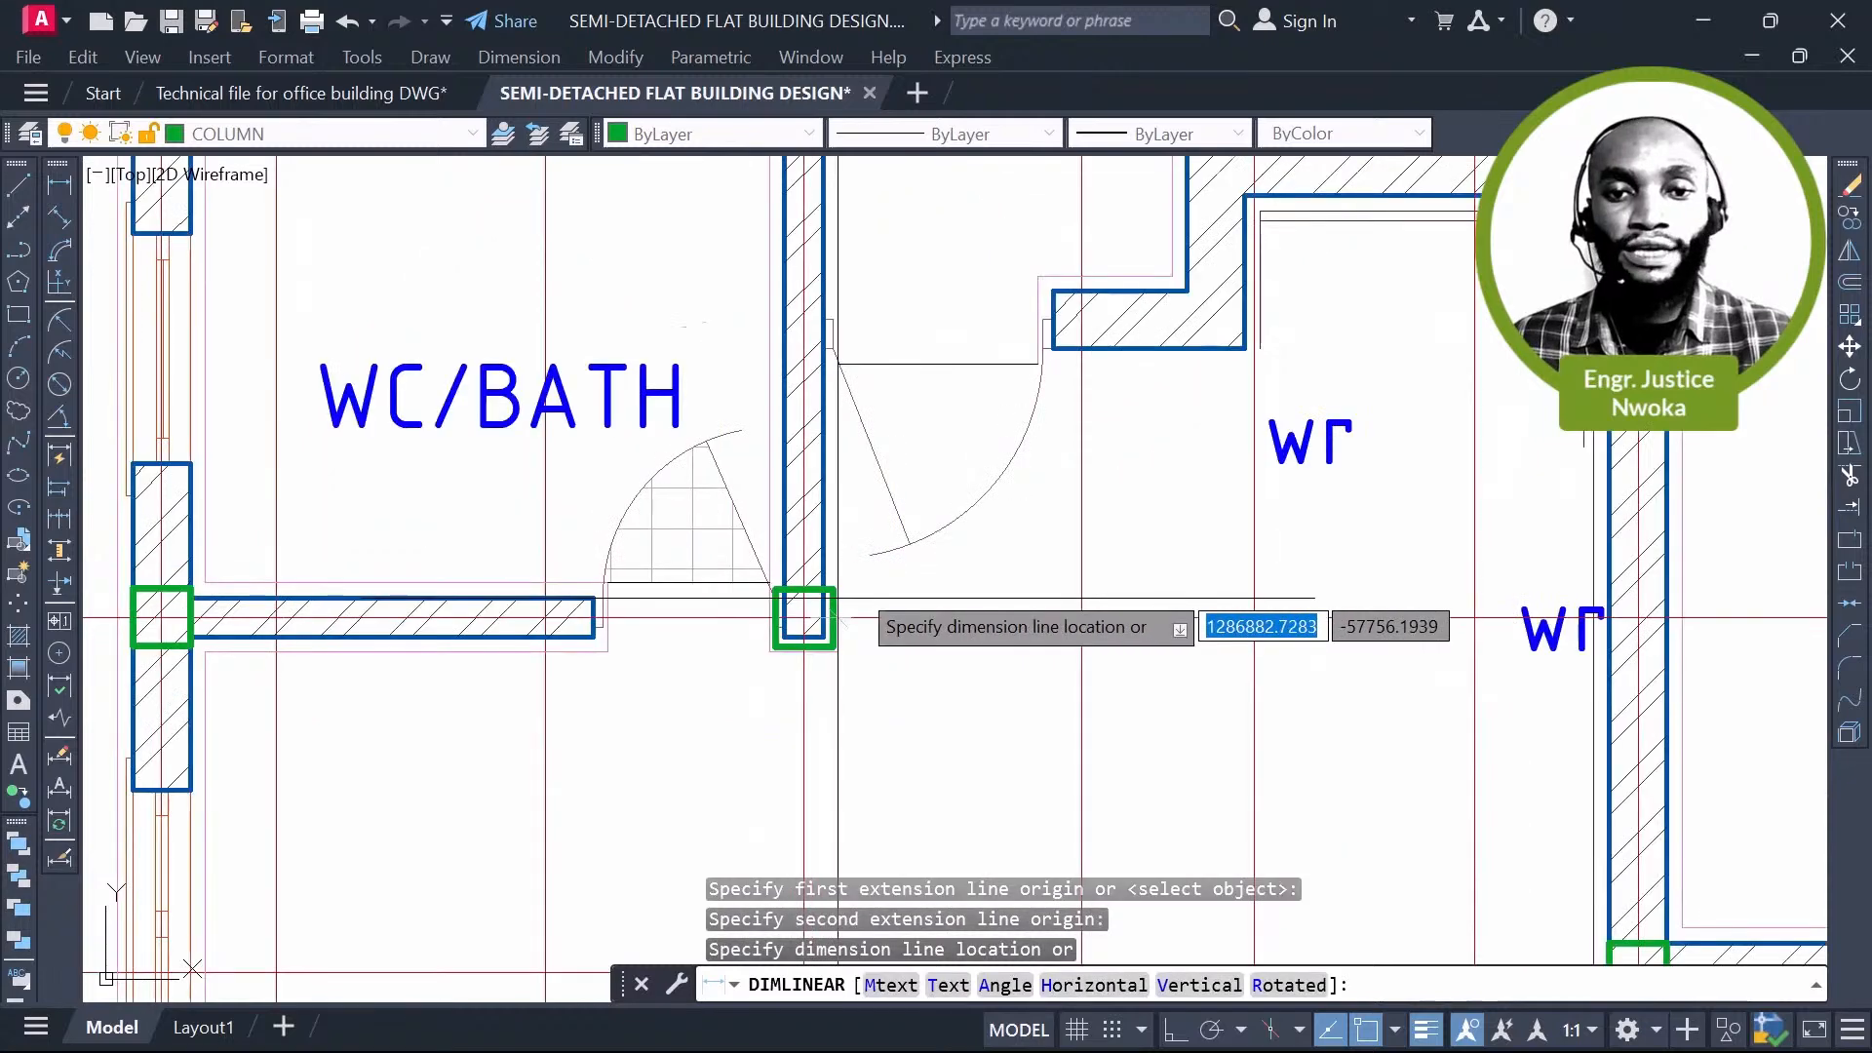
pyautogui.scroll(-5, 837, 598)
pyautogui.scroll(5, 861, 480)
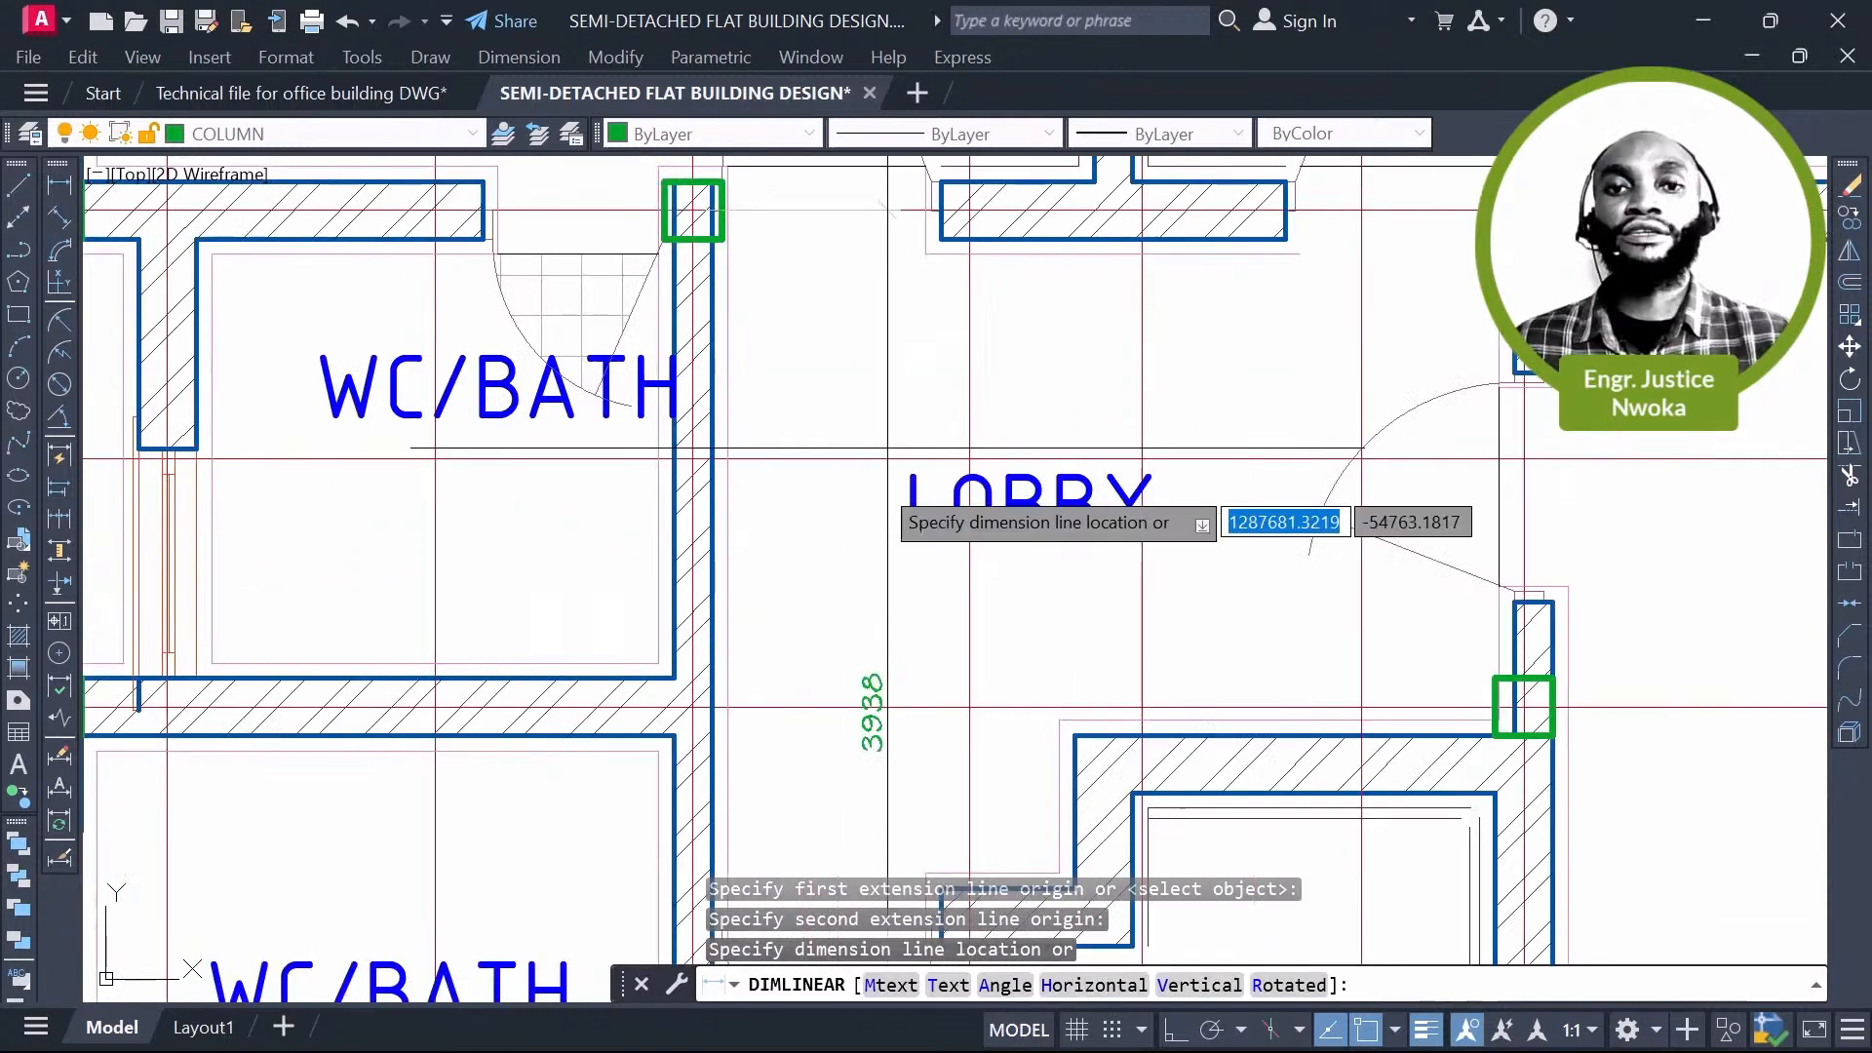
pyautogui.scroll(2, 887, 448)
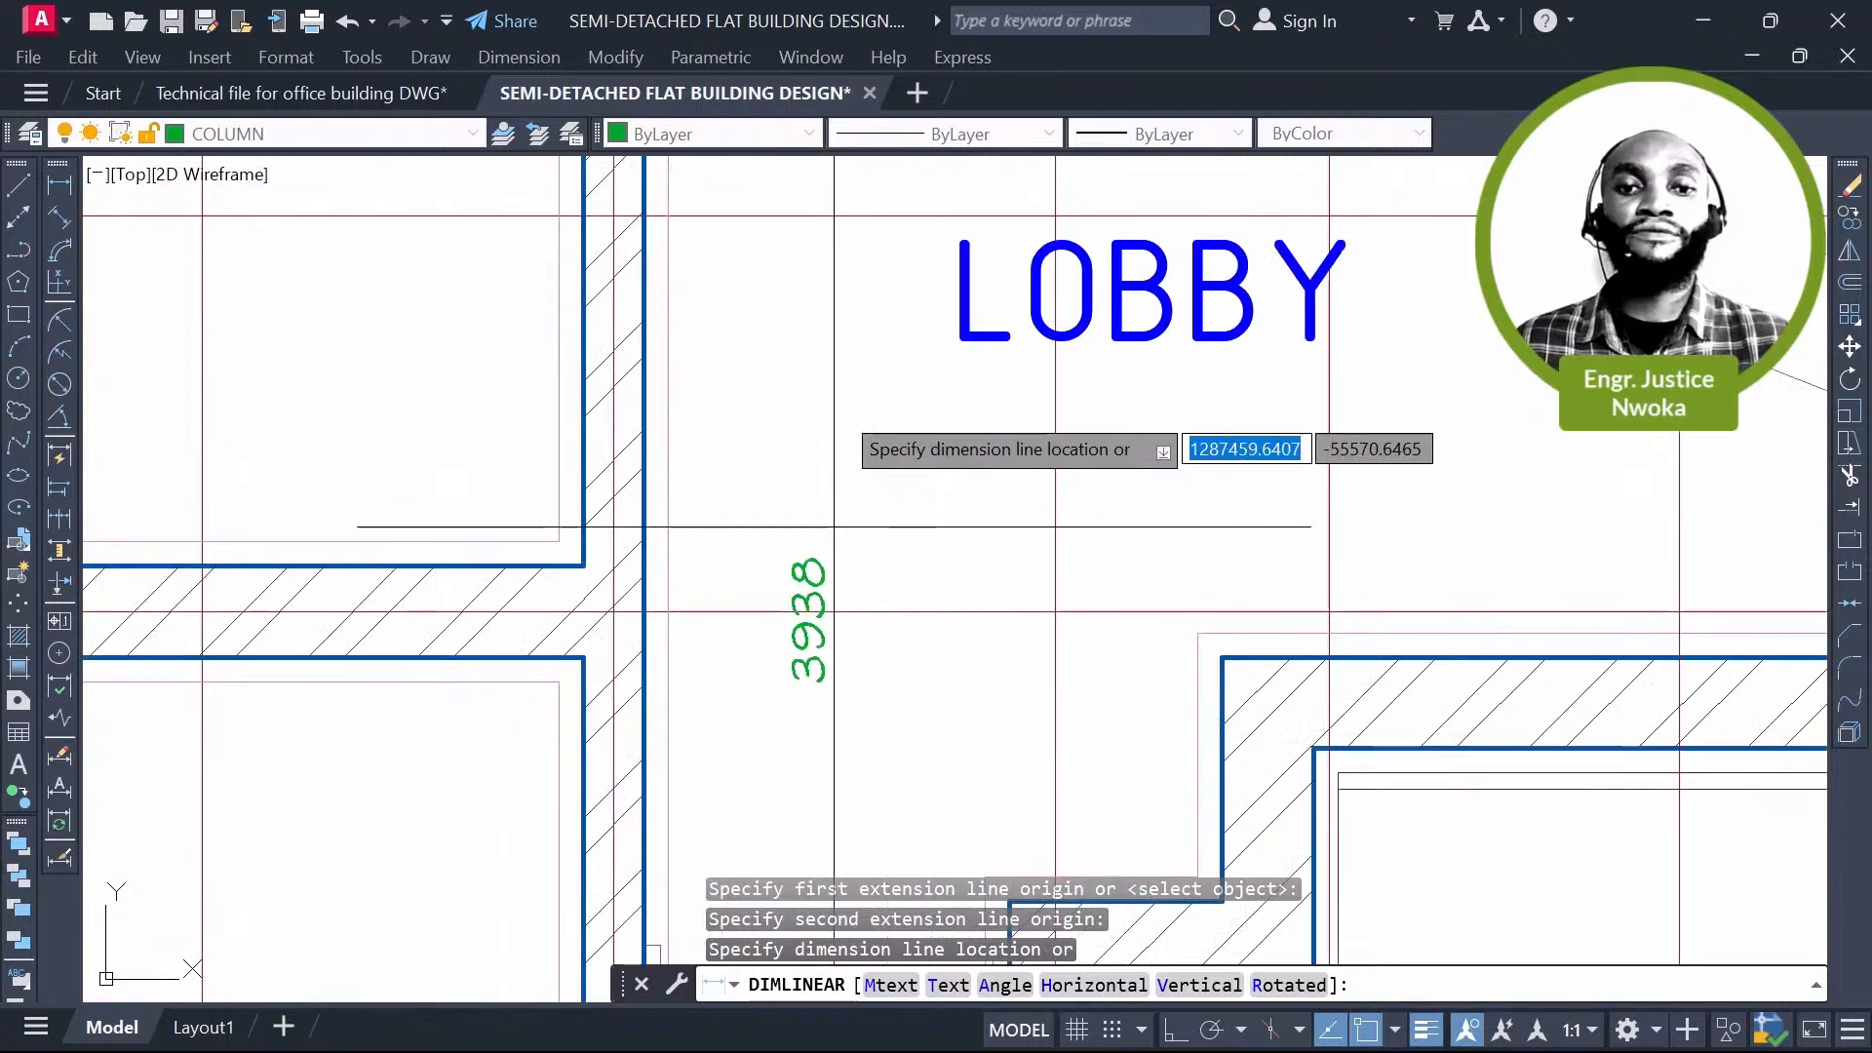
pyautogui.press('Escape')
# Step: Draw a horizontal line from the upper corner of the WC/Bath partition at the lobby-side wall to the column beside the lobby–main lounge door
pyautogui.scroll(-8, 829, 449)
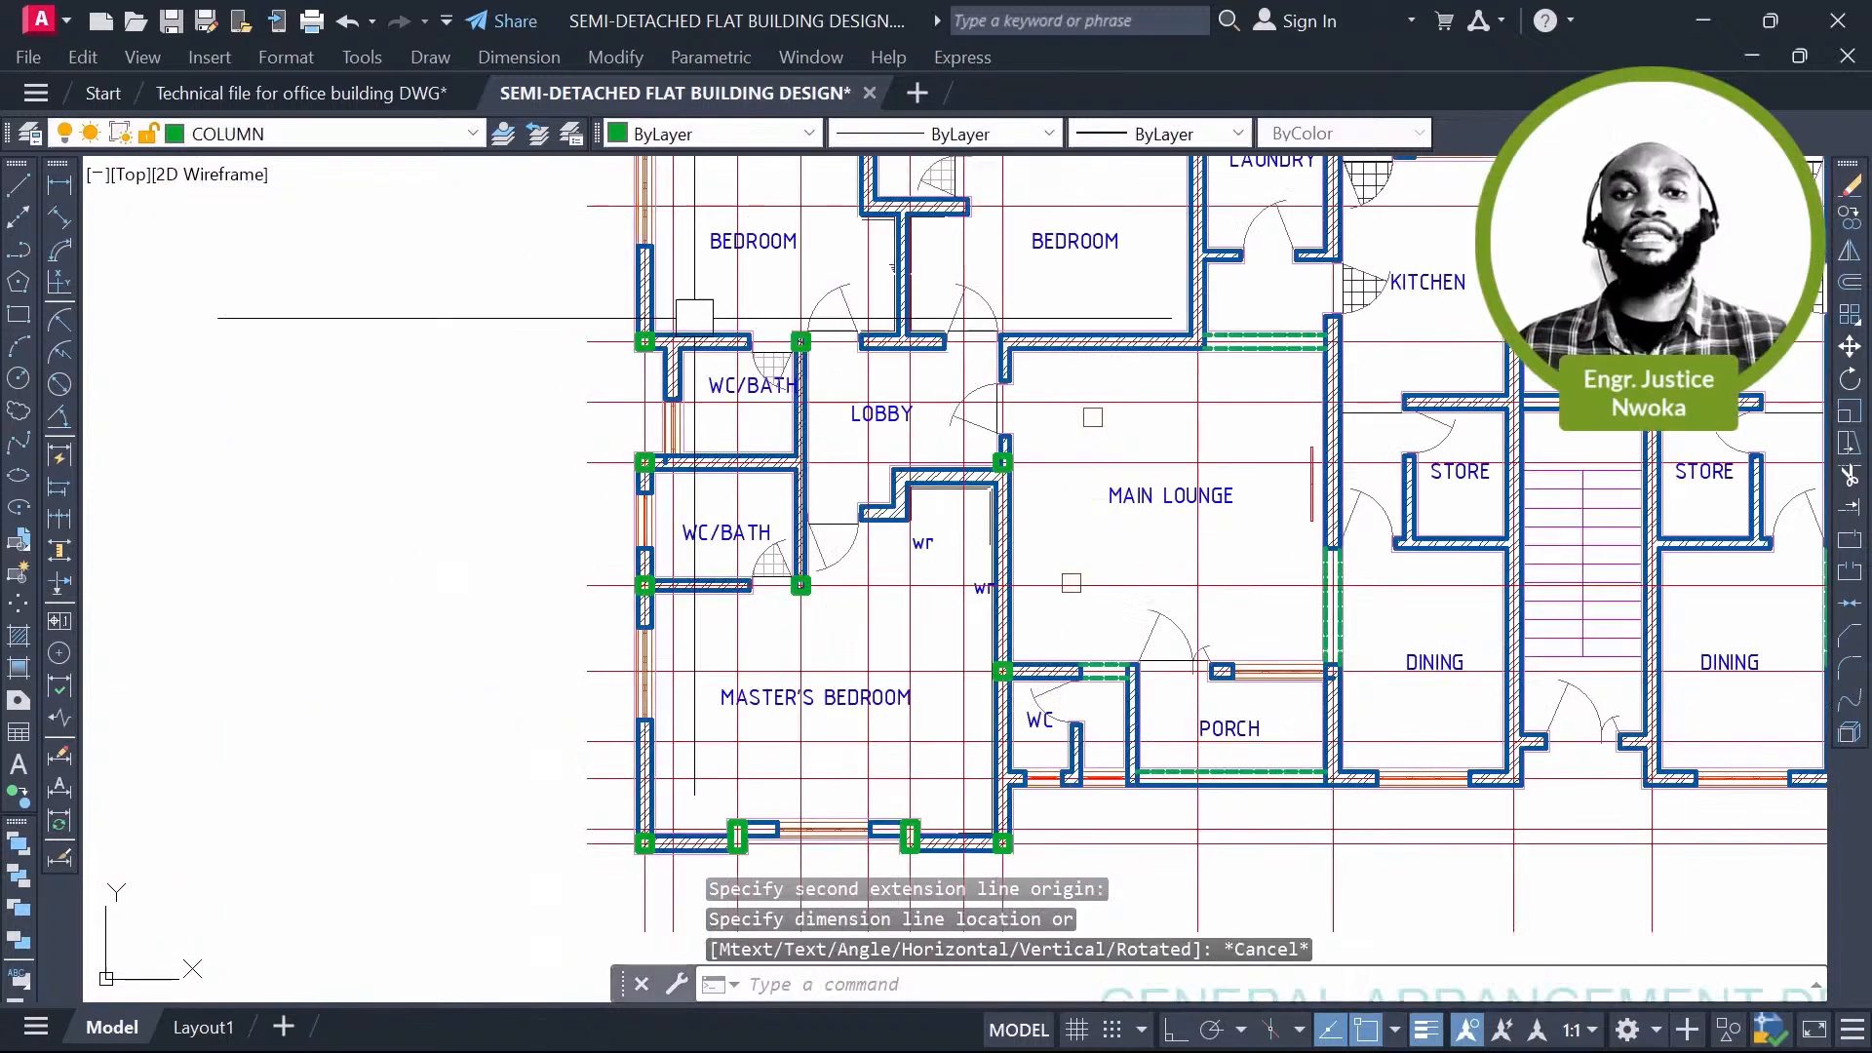
pyautogui.moveTo(694, 318); pyautogui.dragTo(583, 319, button='middle')
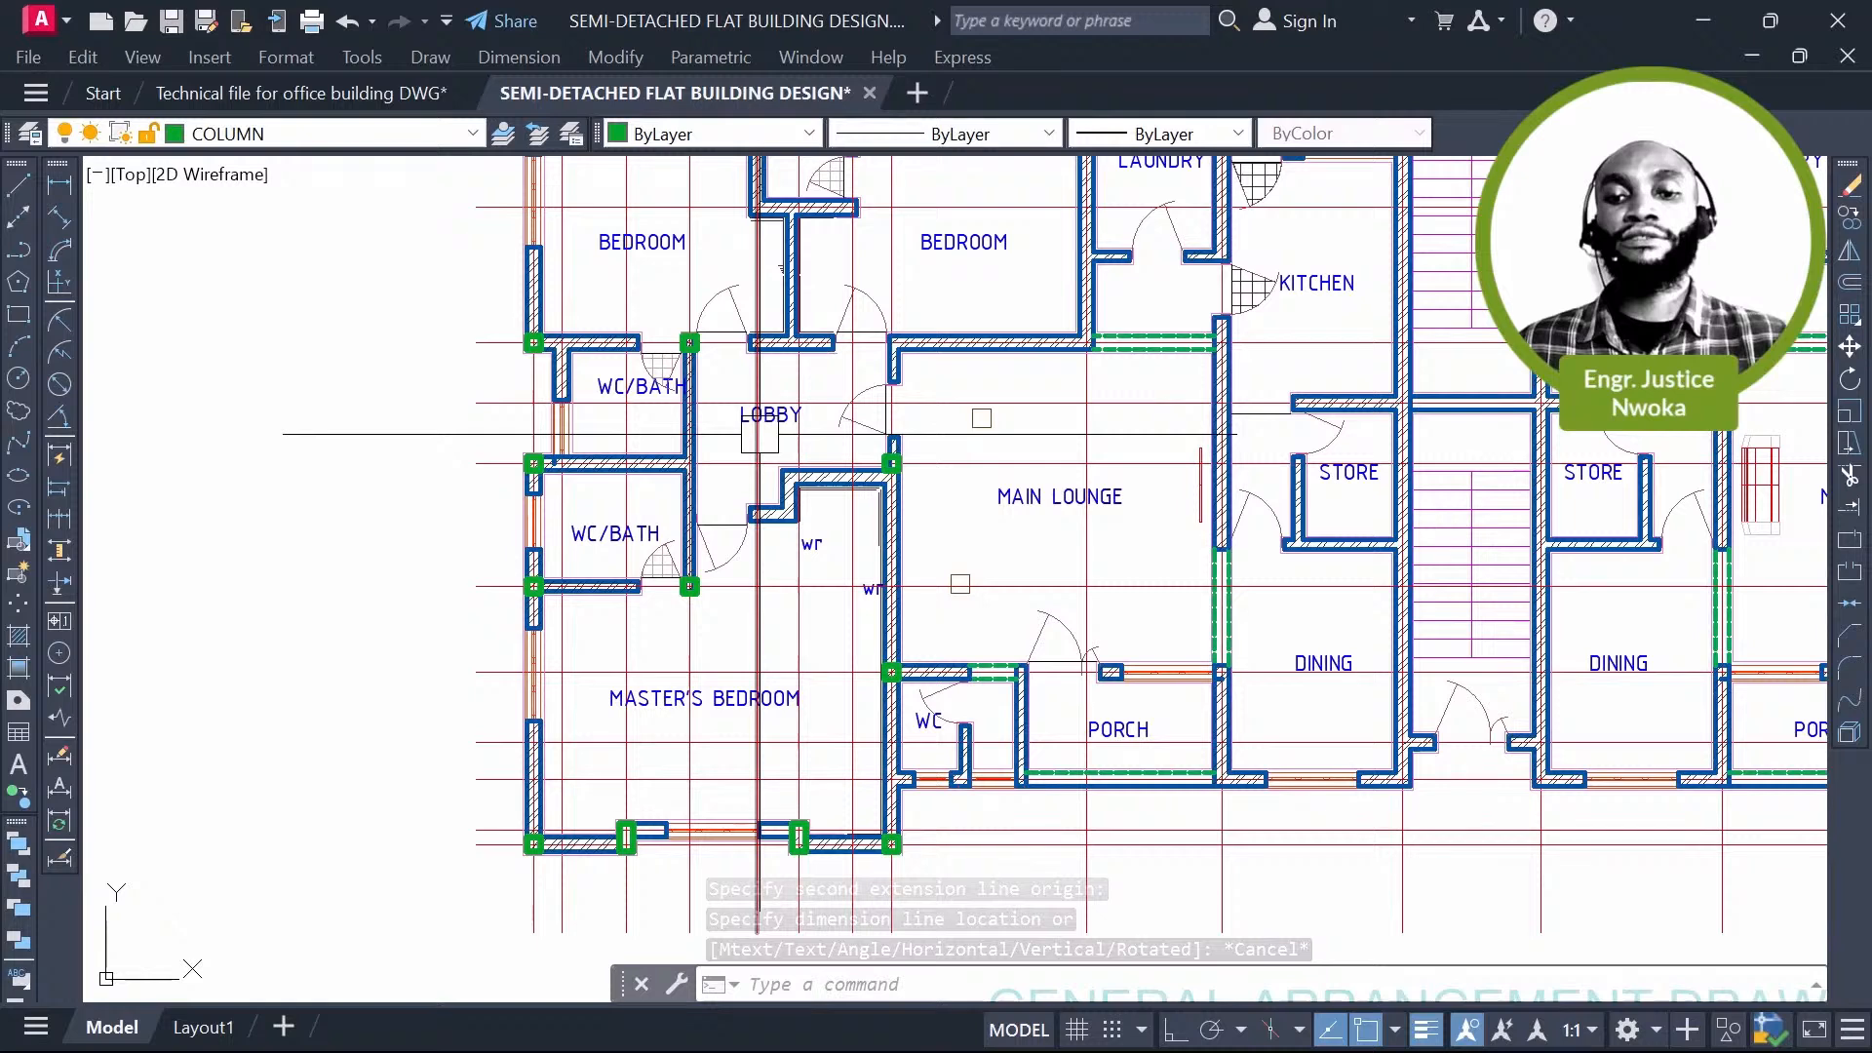
pyautogui.scroll(8, 722, 439)
pyautogui.write('l')
pyautogui.press('Return')
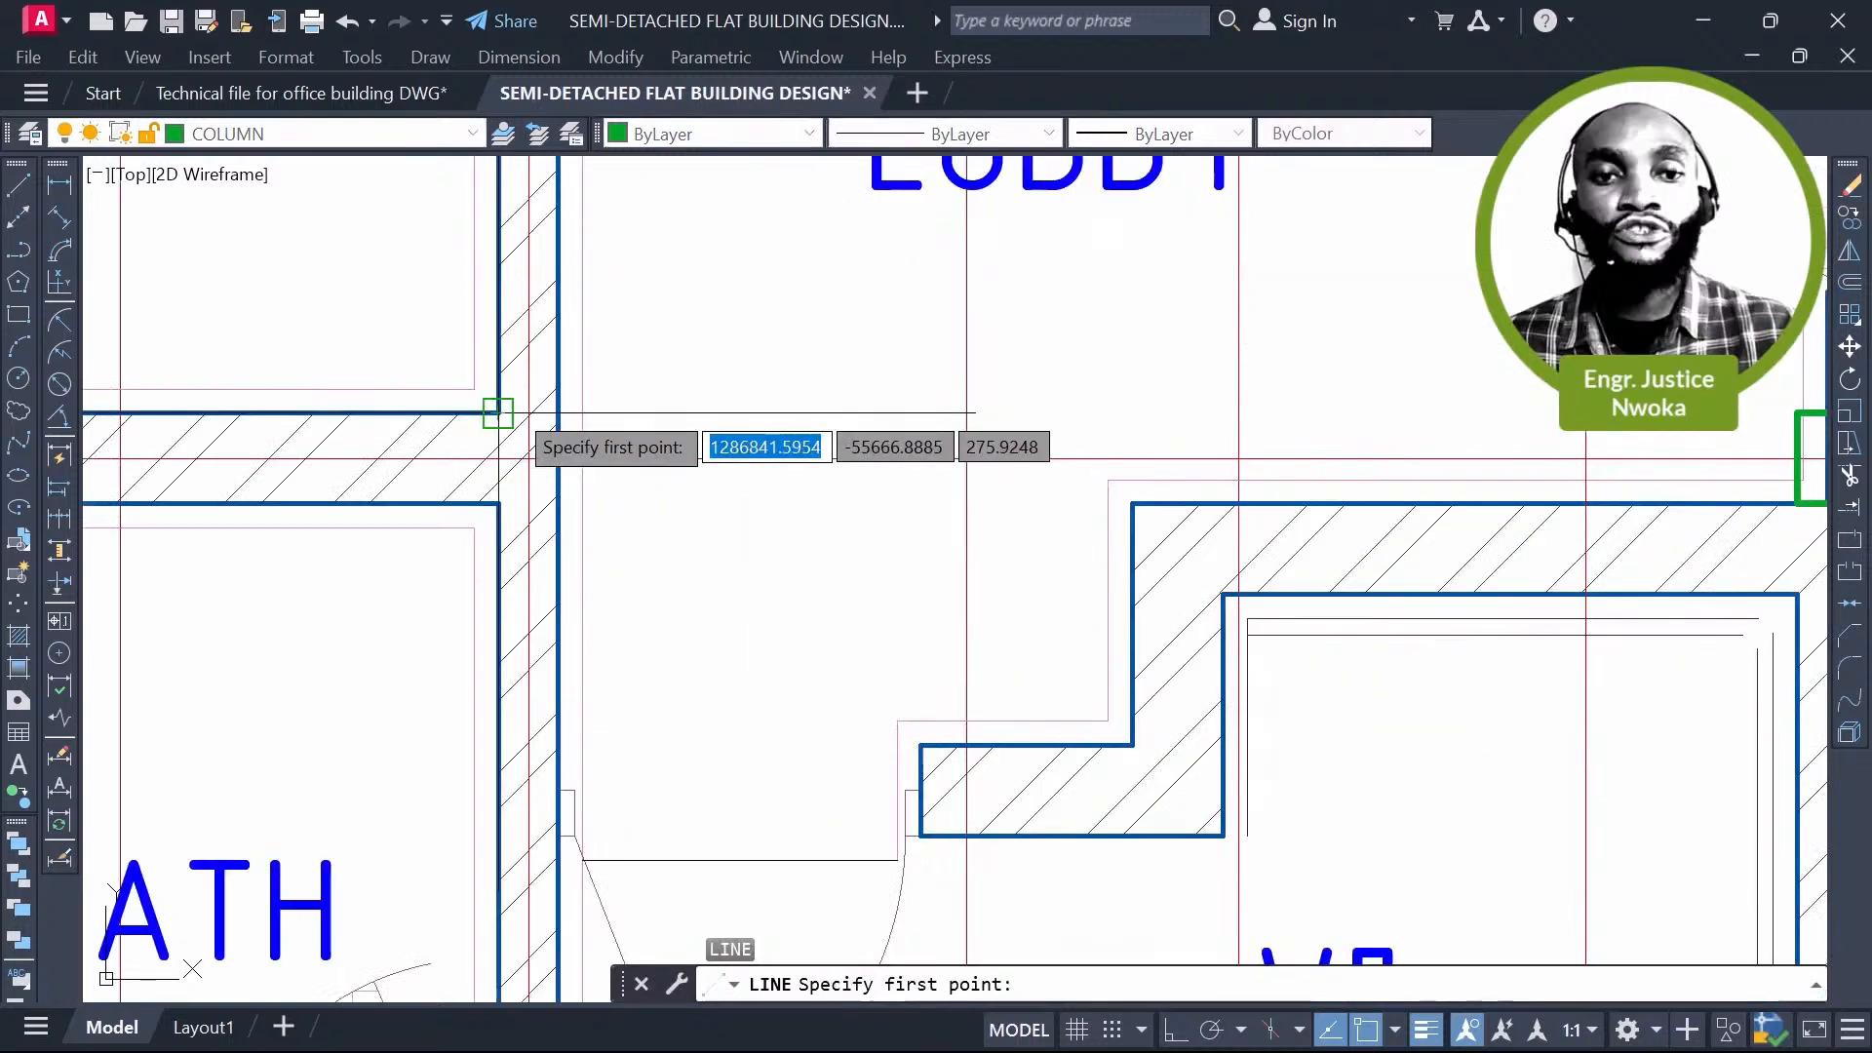
pyautogui.click(497, 414)
pyautogui.scroll(-2, 497, 414)
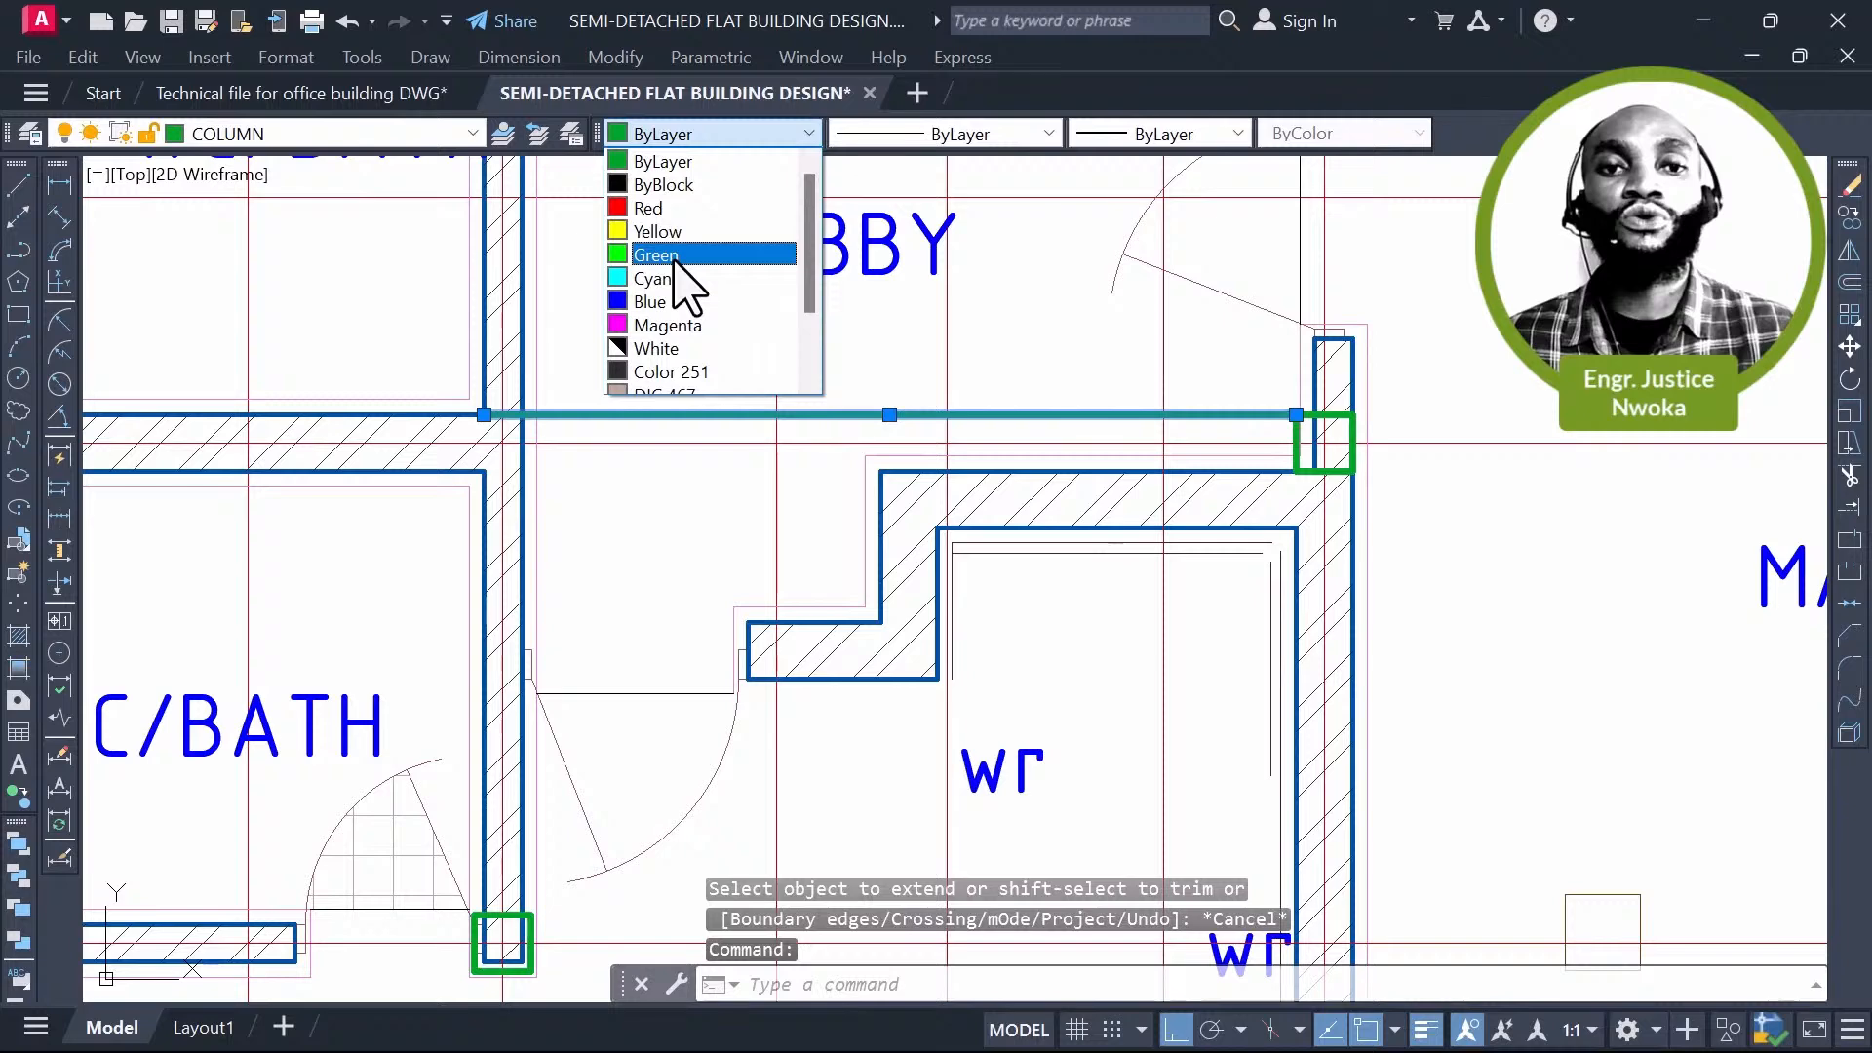
# Step: Set the lobby connecting line's colour to Magenta and copy it down to the lower edge of the column beside the lobby–lounge door
pyautogui.scroll(-1, 687, 293)
pyautogui.click(668, 250)
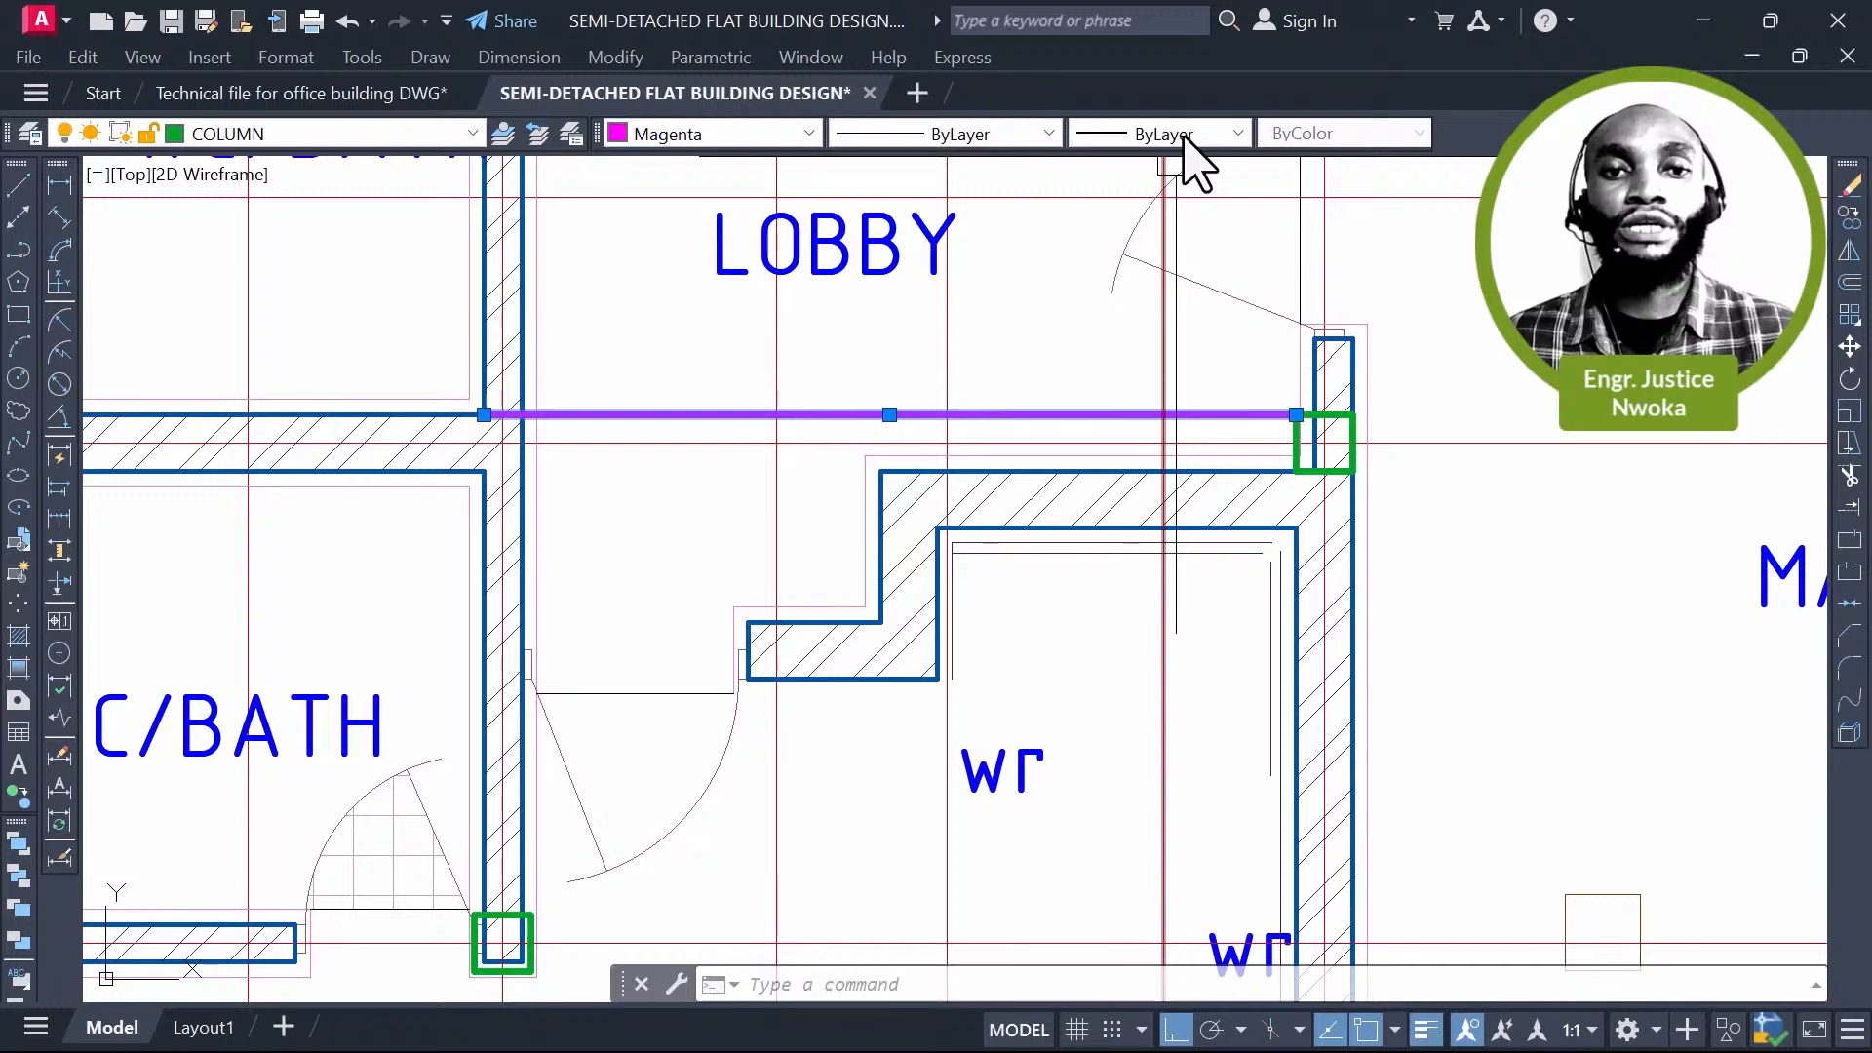
pyautogui.press('Escape')
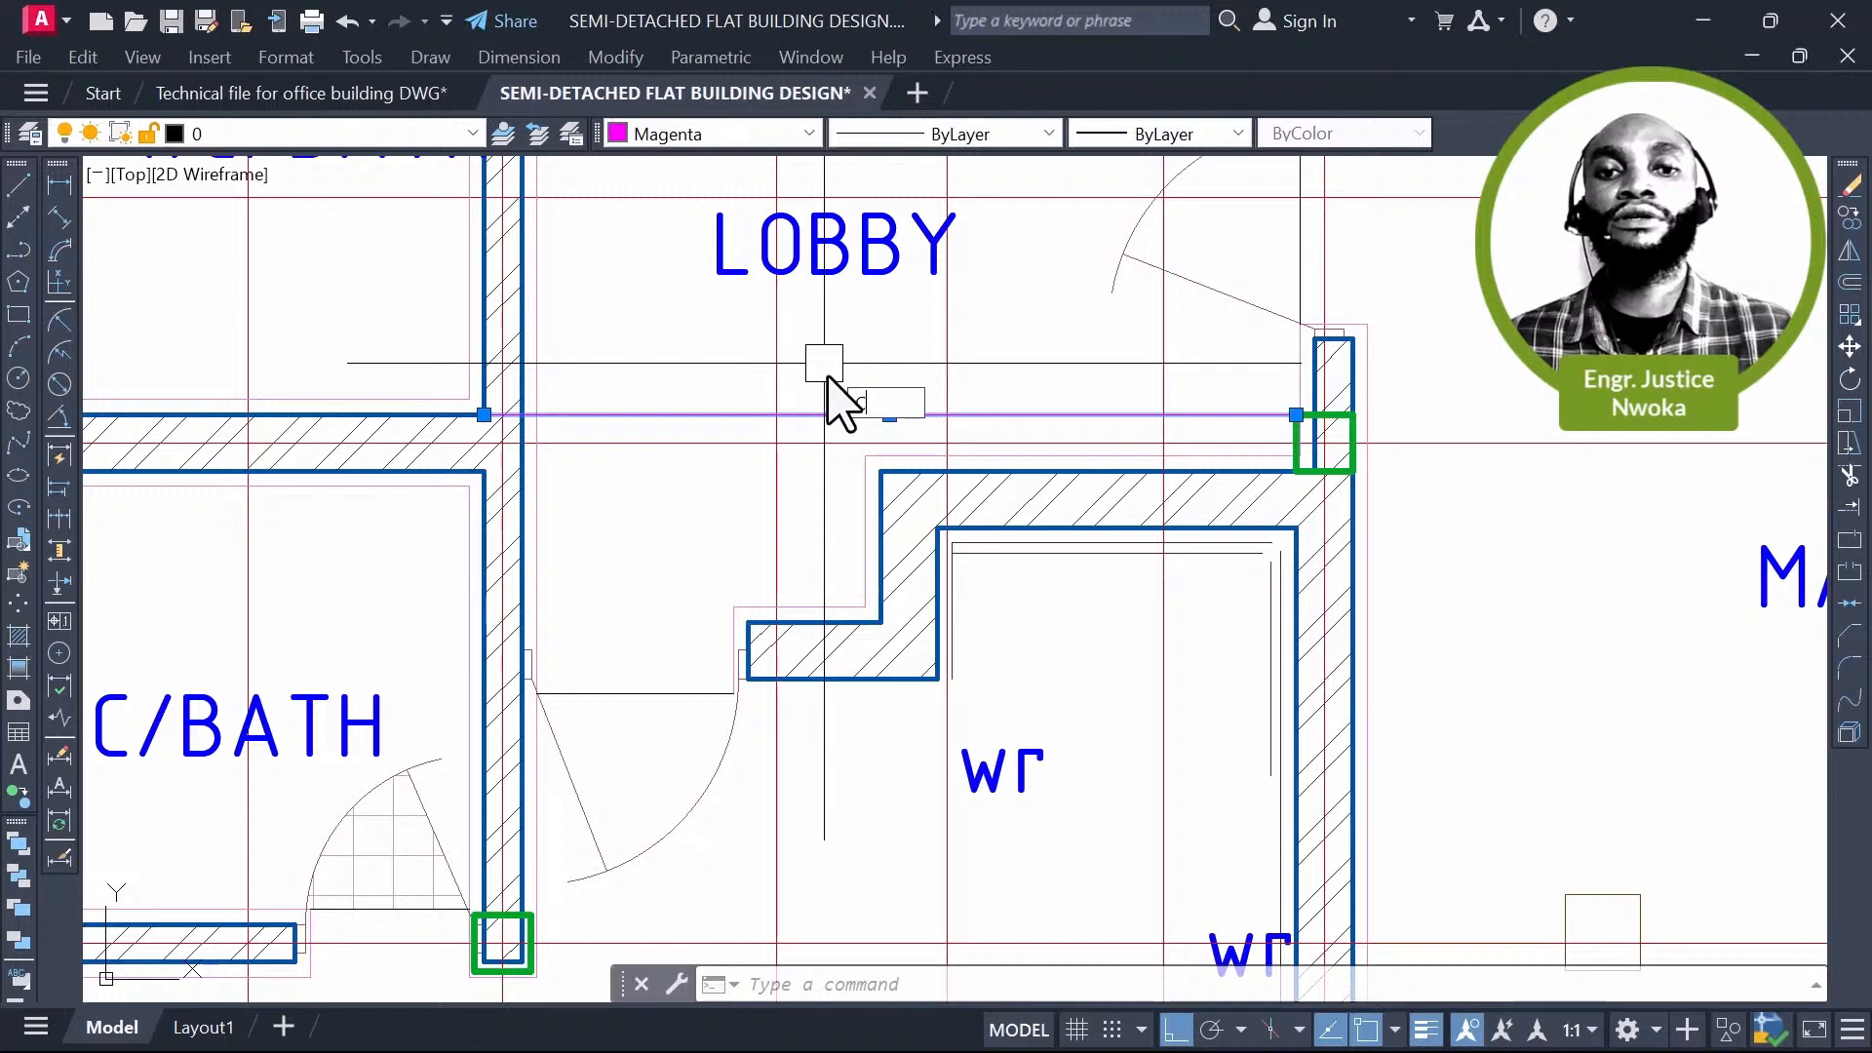
pyautogui.press('Escape')
pyautogui.scroll(-2, 1009, 446)
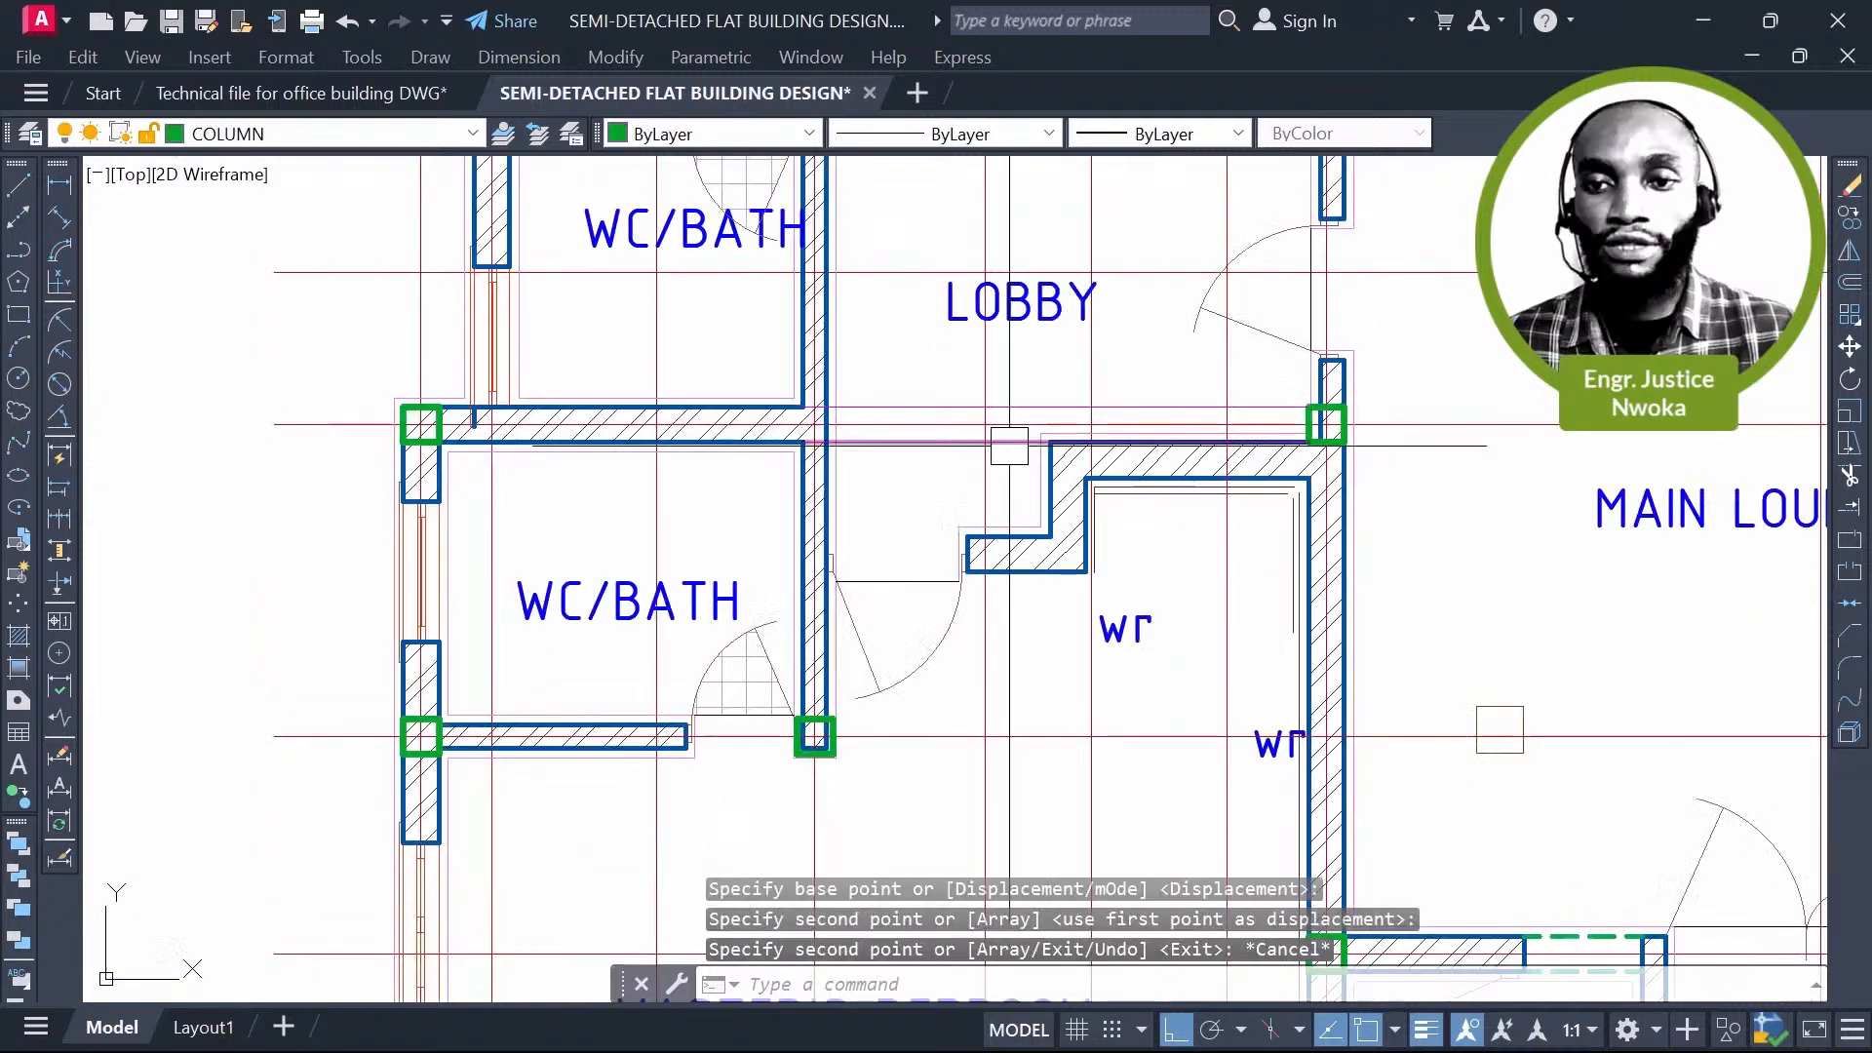
# Step: Give both magenta lobby lines a heavier lineweight
pyautogui.scroll(4, 971, 447)
pyautogui.click(946, 433)
pyautogui.click(920, 342)
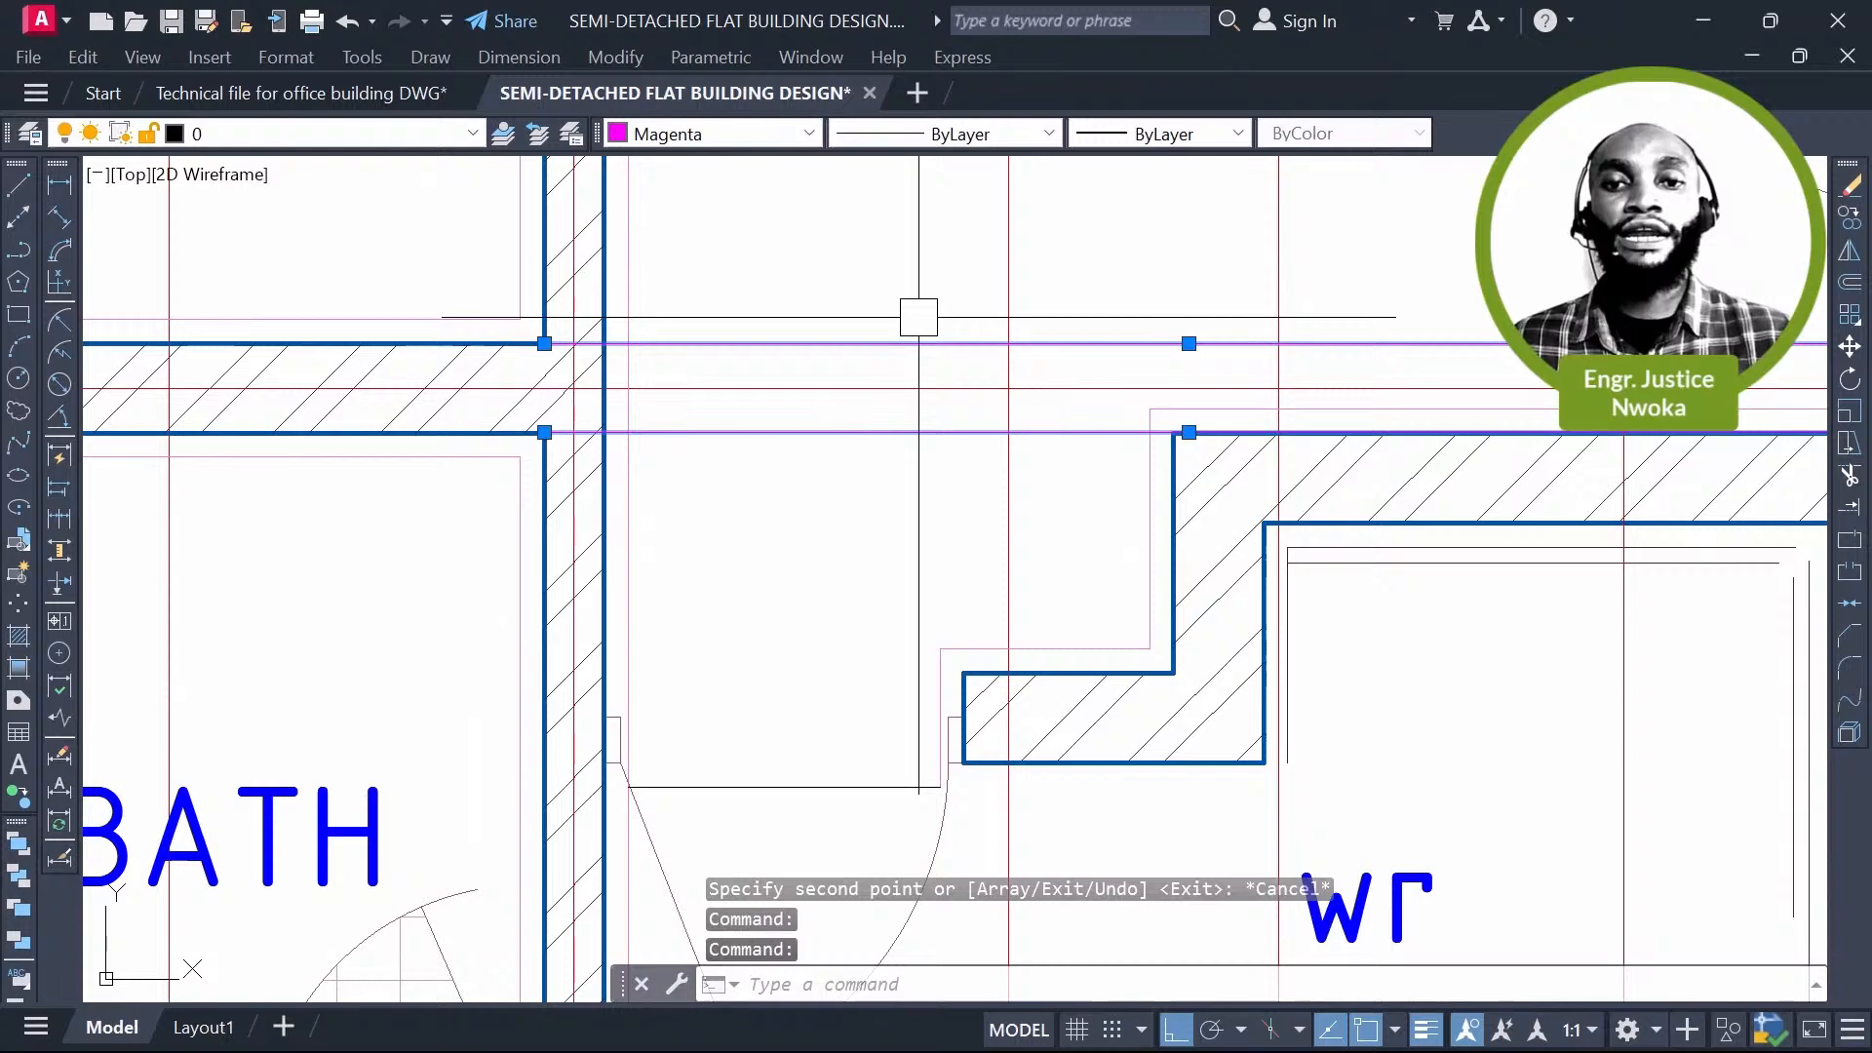
pyautogui.click(1160, 134)
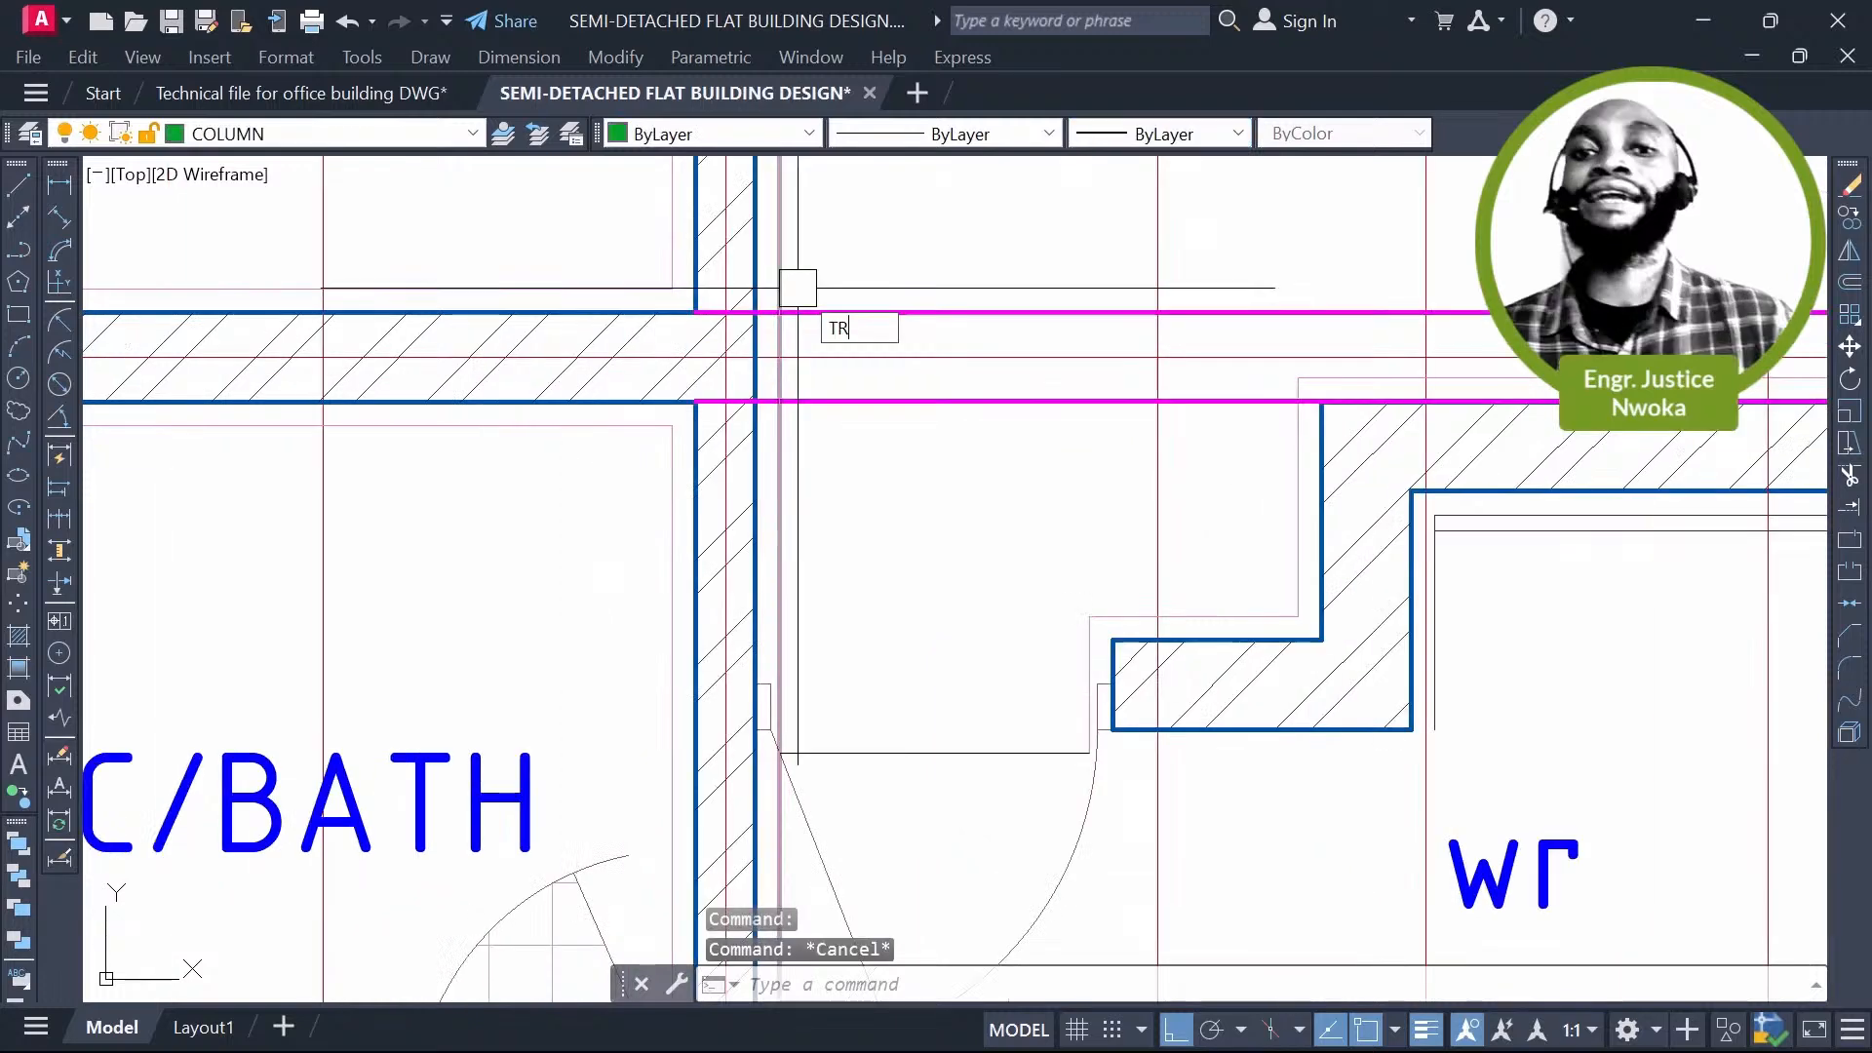
# Step: Trim both magenta lines where they run into the lobby-side WC/Bath wall so they start at its lobby face
pyautogui.press('Return')
pyautogui.scroll(4, 747, 302)
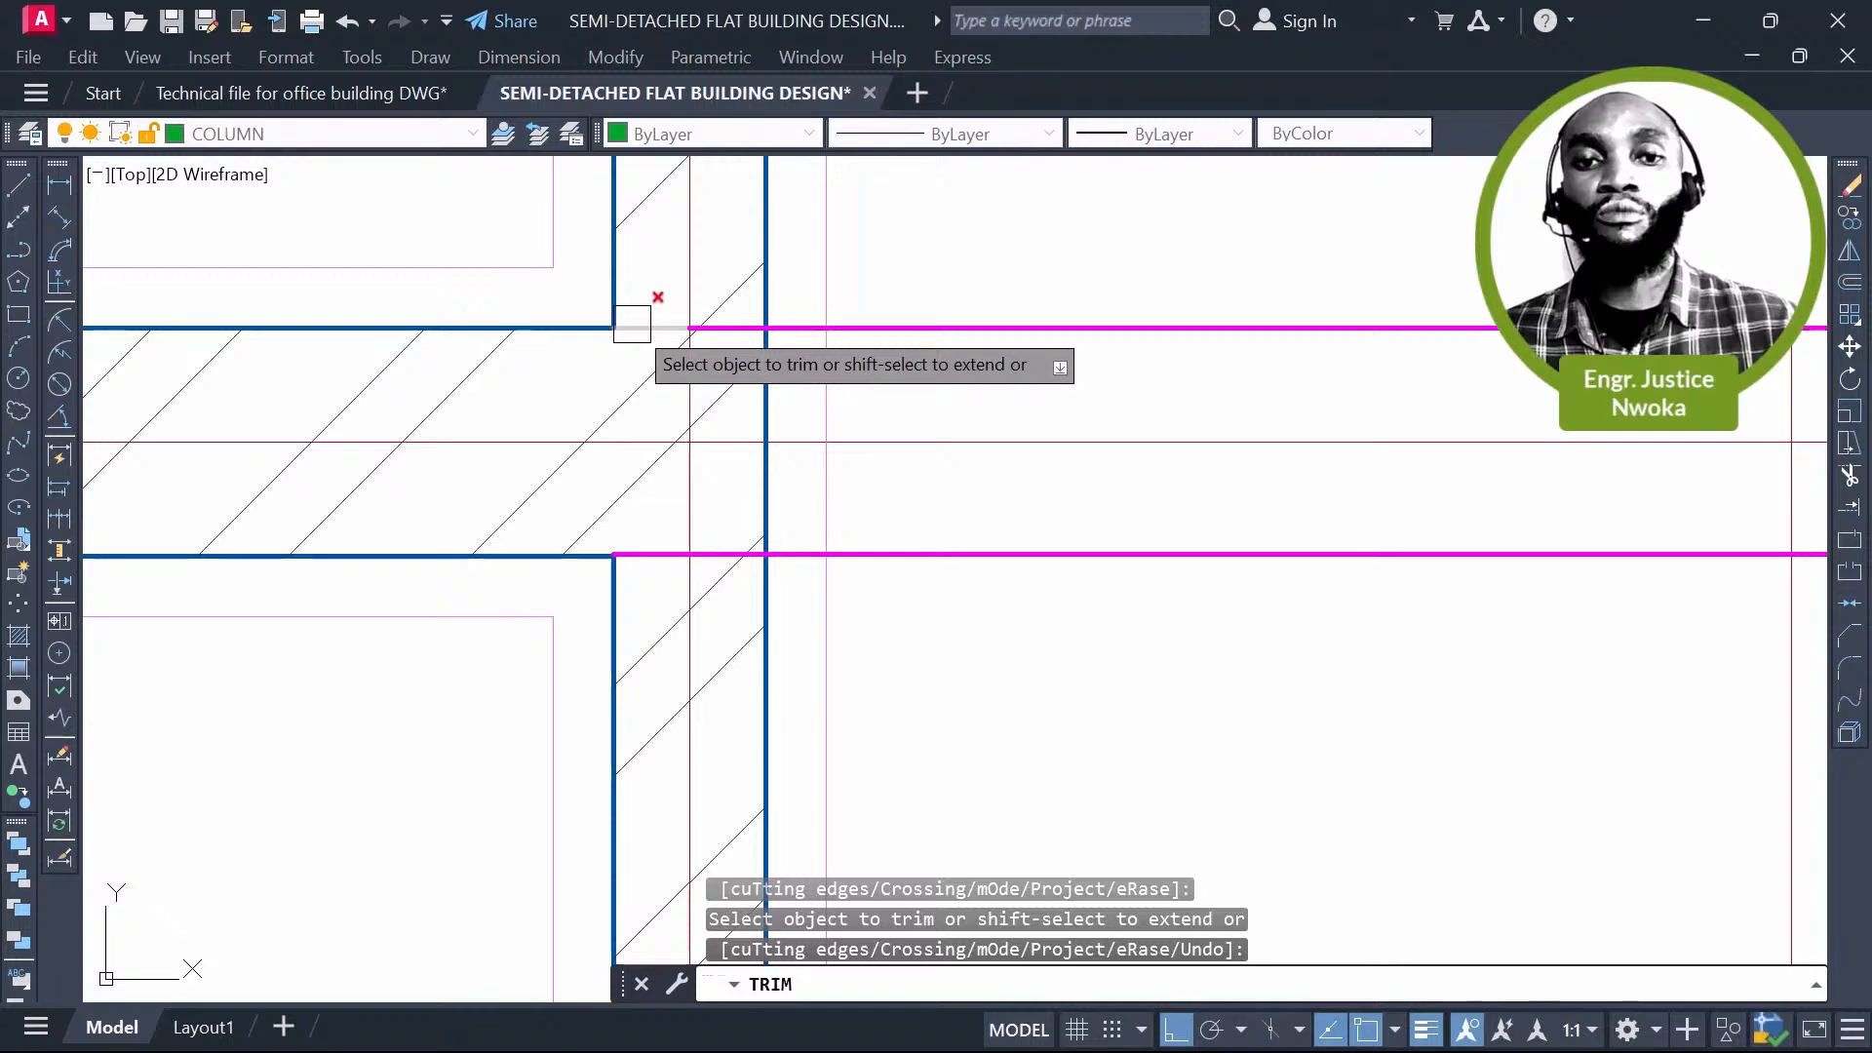
pyautogui.scroll(-6, 762, 429)
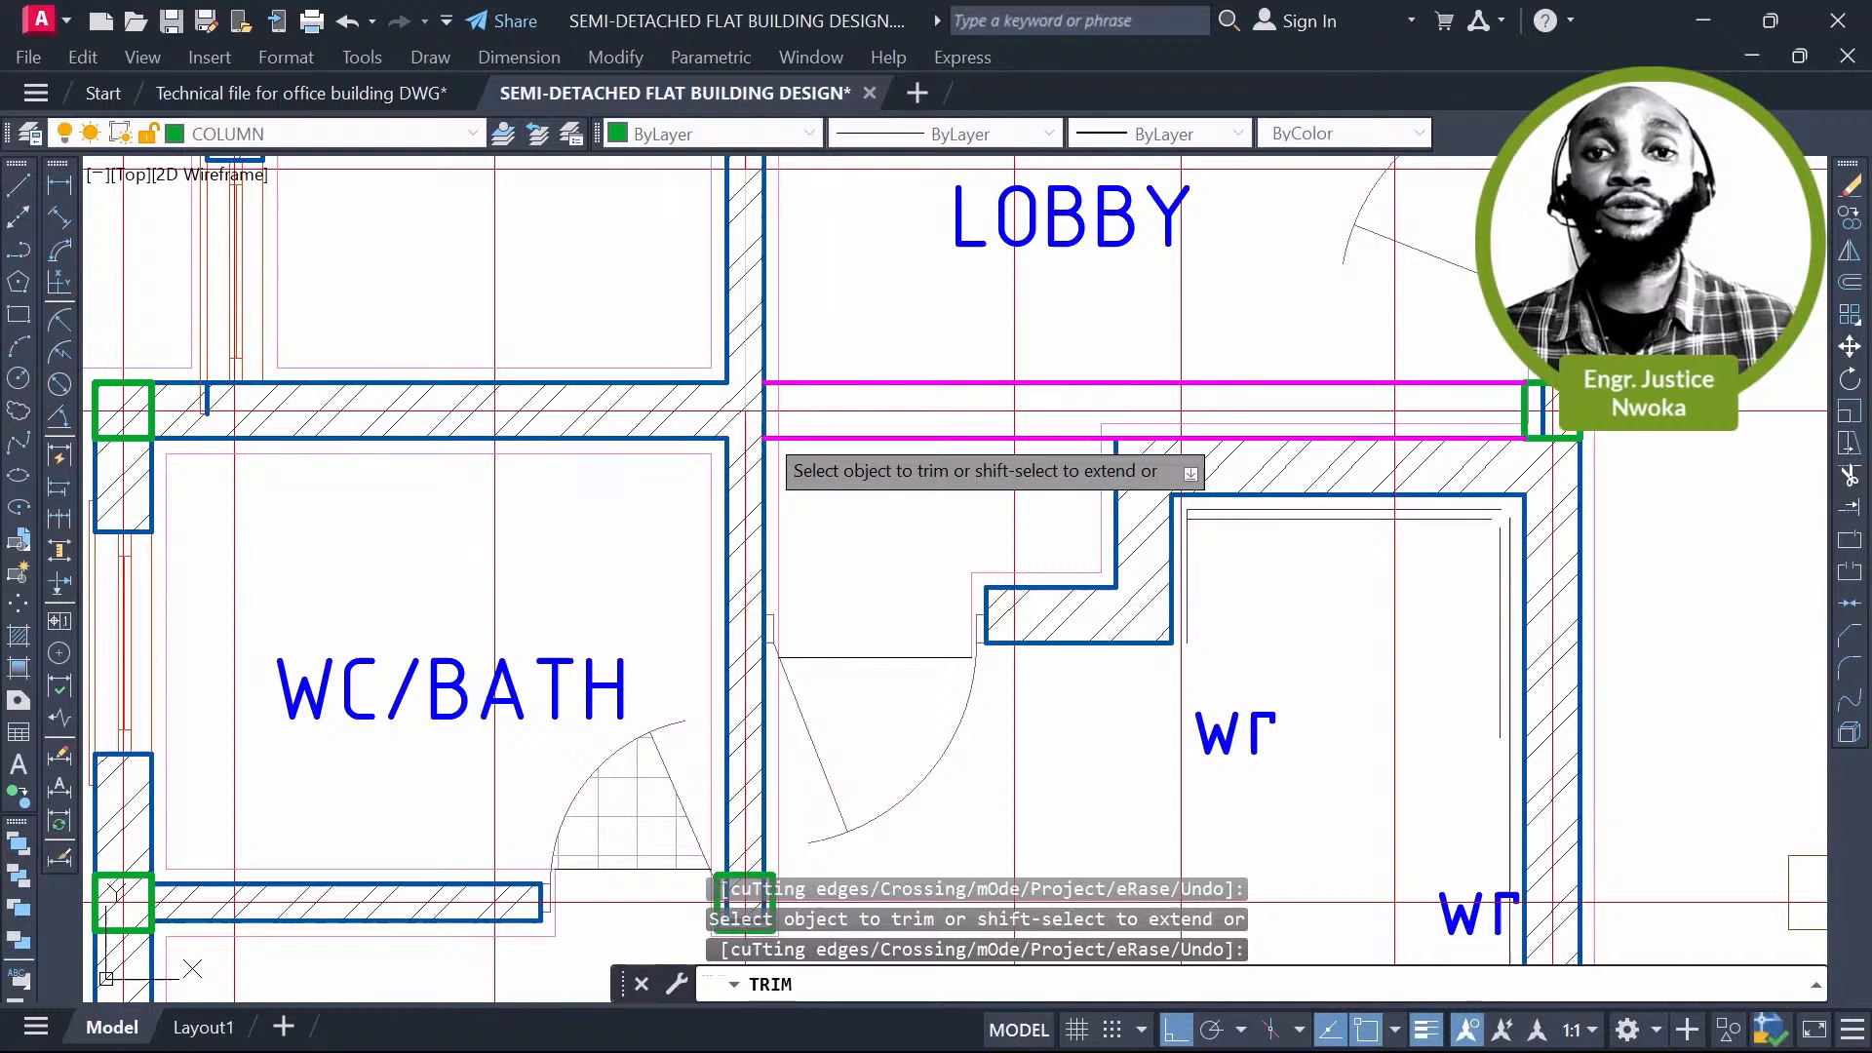
pyautogui.scroll(-3, 770, 343)
pyautogui.press('Escape')
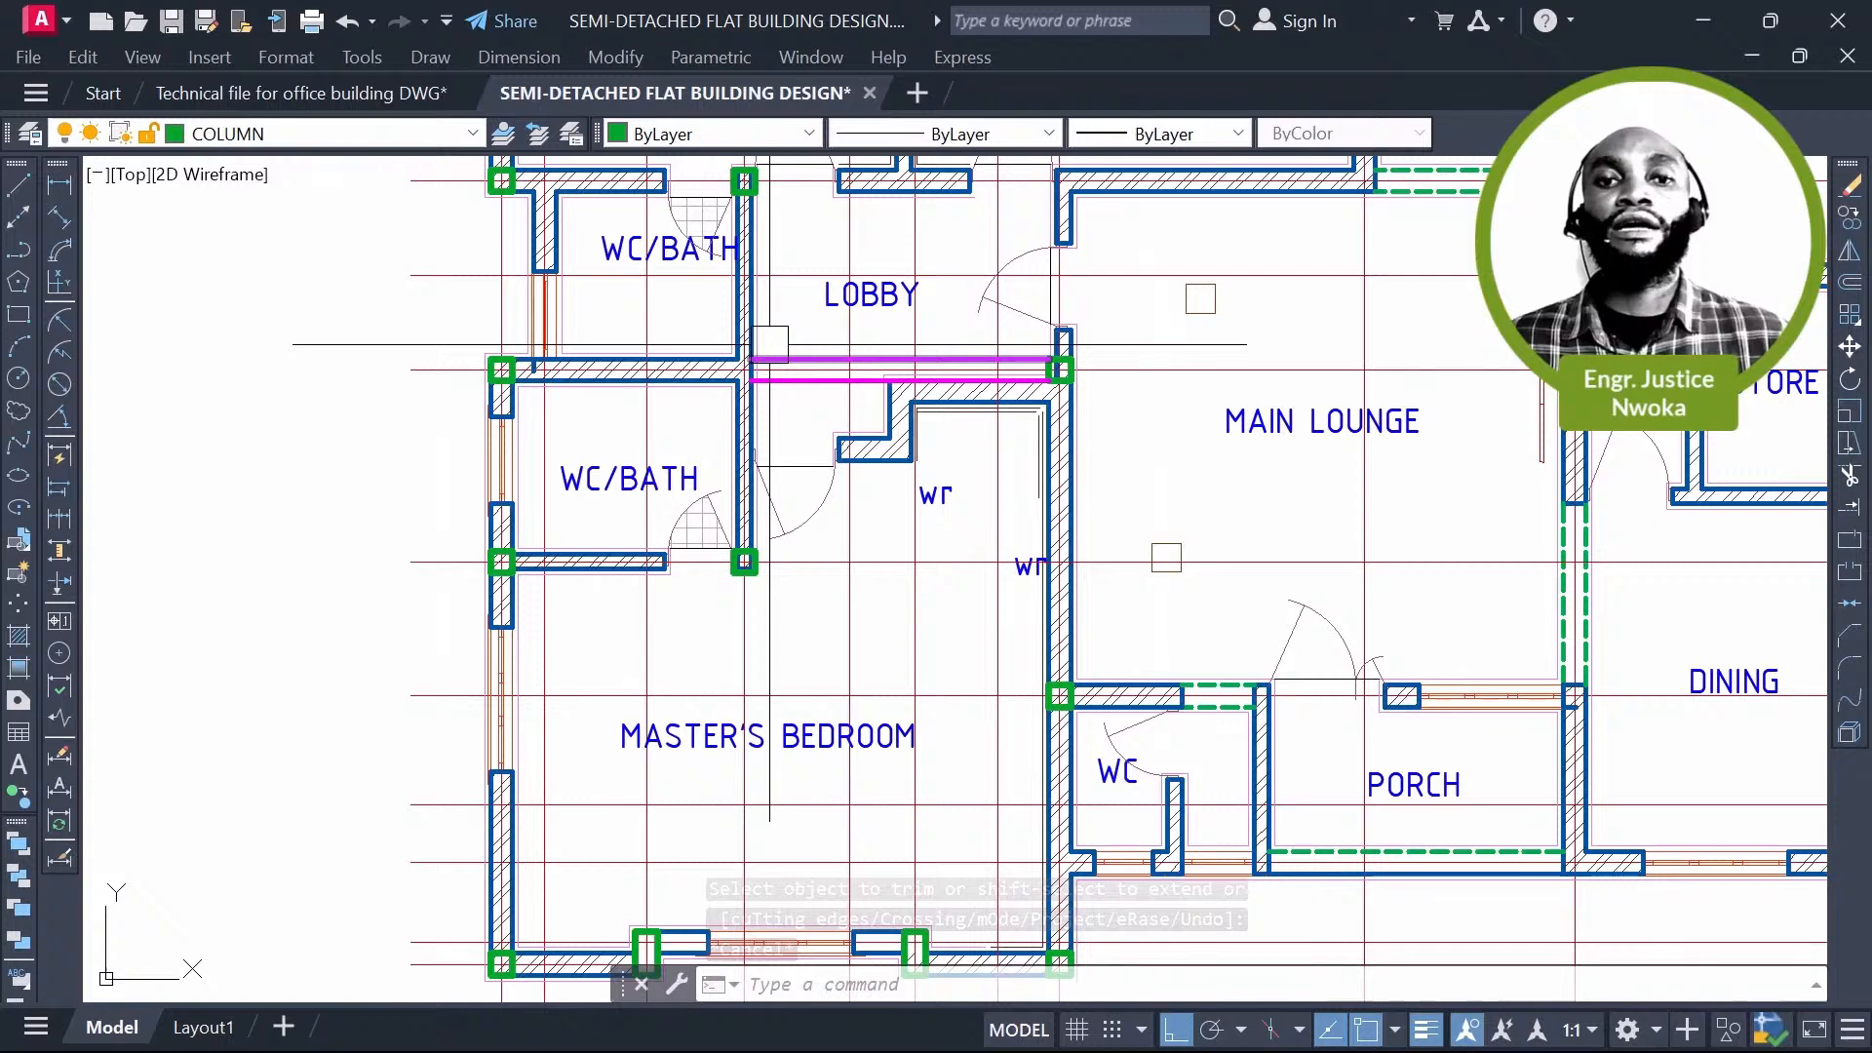
# Step: Copy the column beside the lobby–main lounge door by its centre to the grid intersection where the bedroom partition meets the lobby wall
pyautogui.scroll(4, 1073, 322)
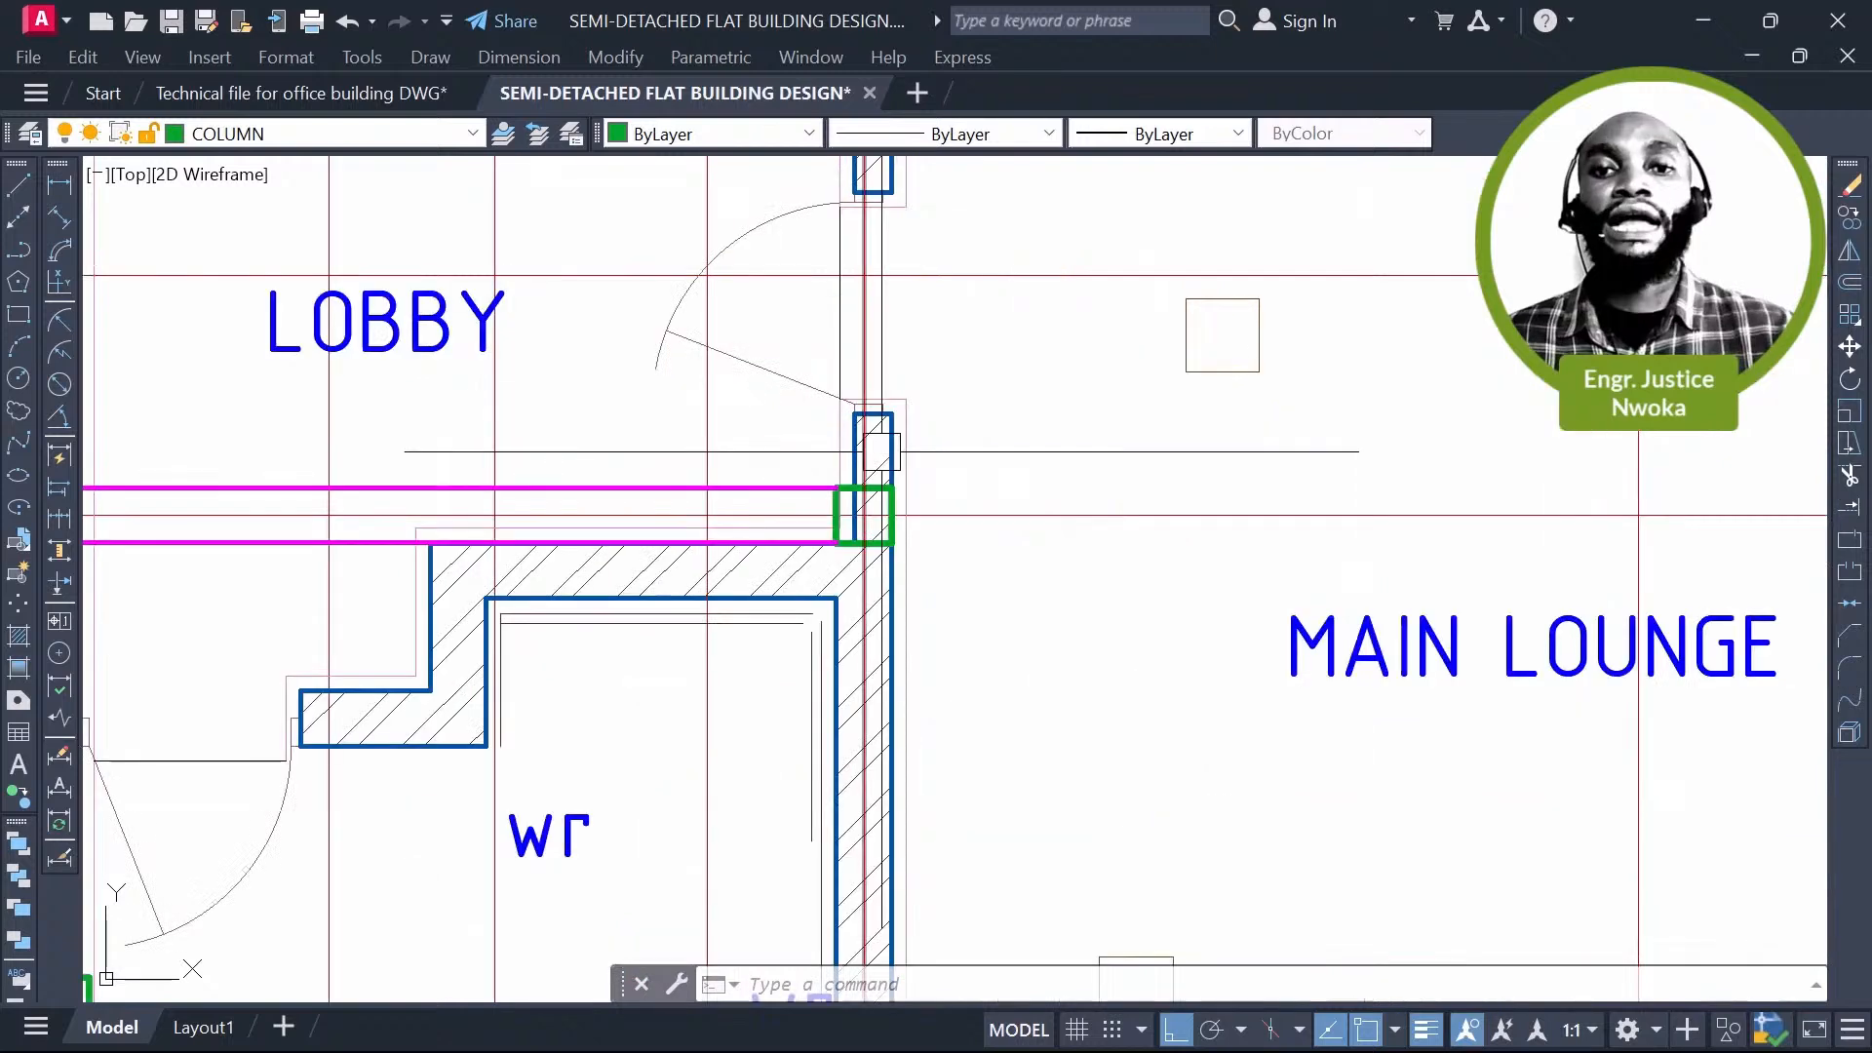
pyautogui.scroll(2, 881, 450)
pyautogui.write('co')
pyautogui.press('Return')
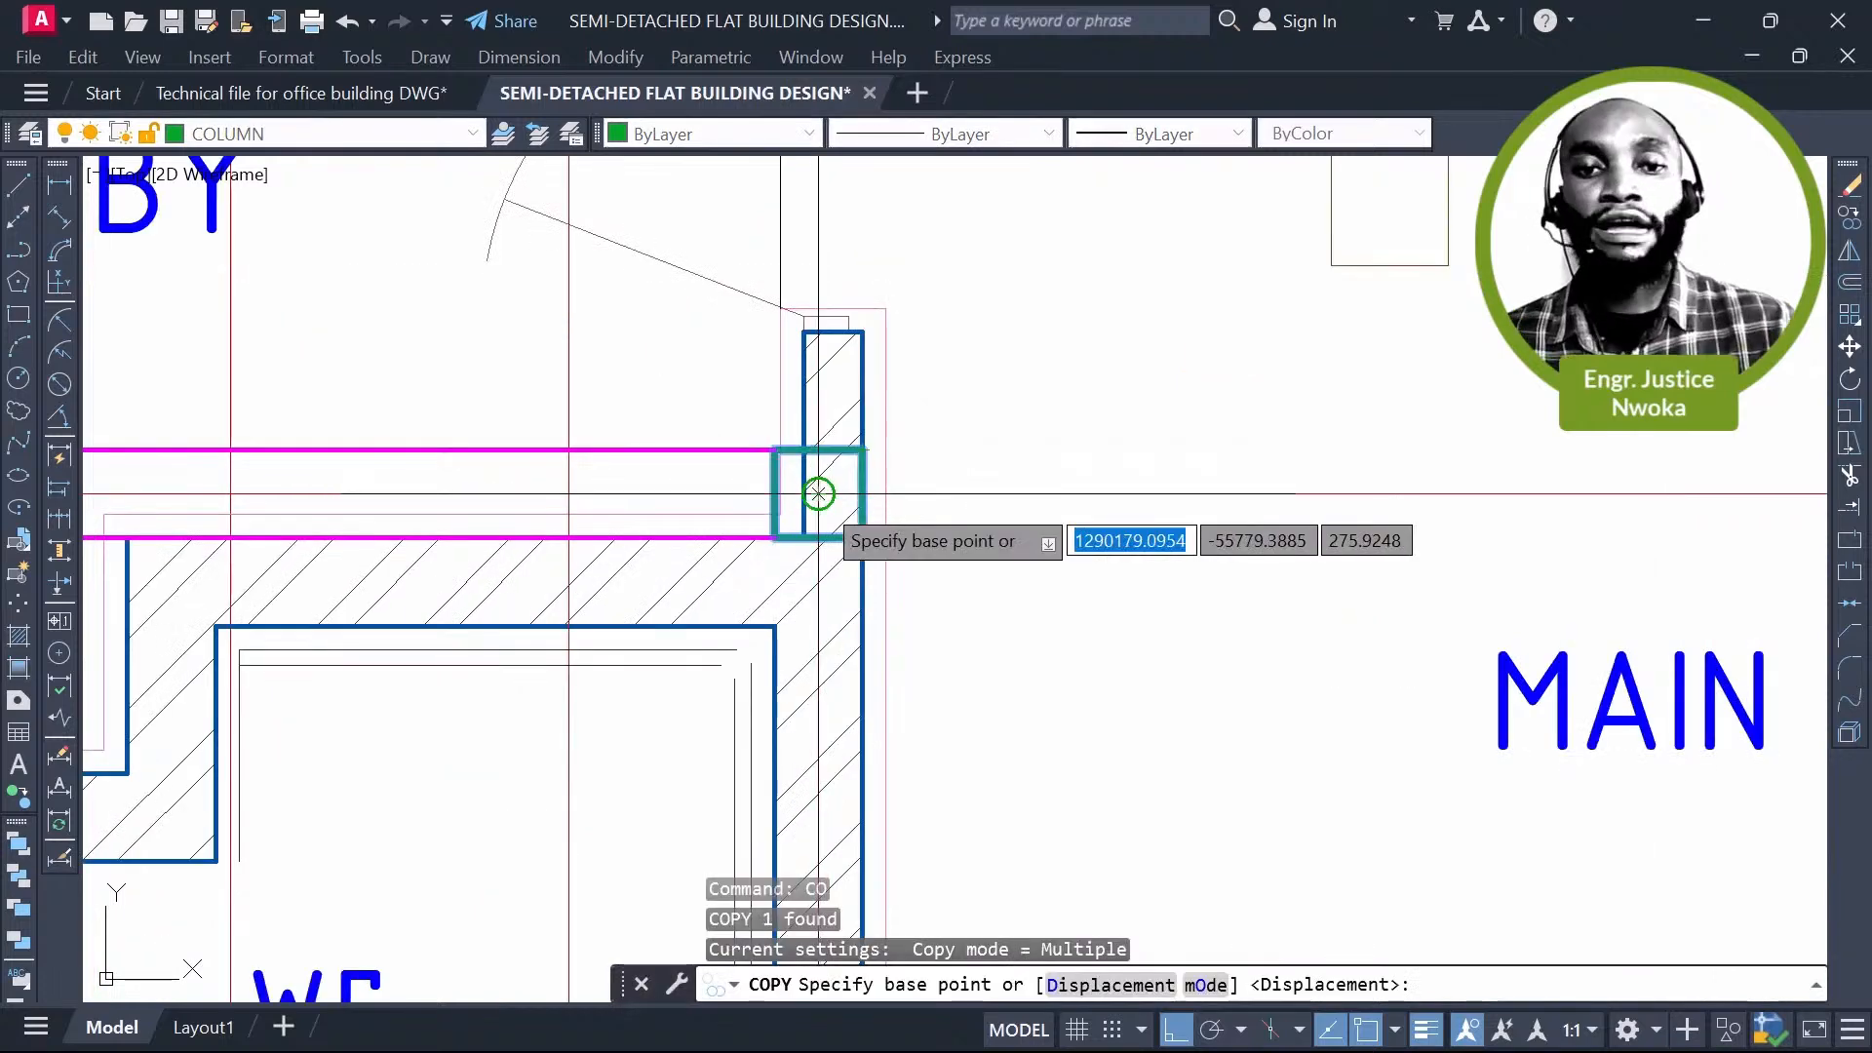
pyautogui.click(818, 493)
pyautogui.scroll(-5, 818, 493)
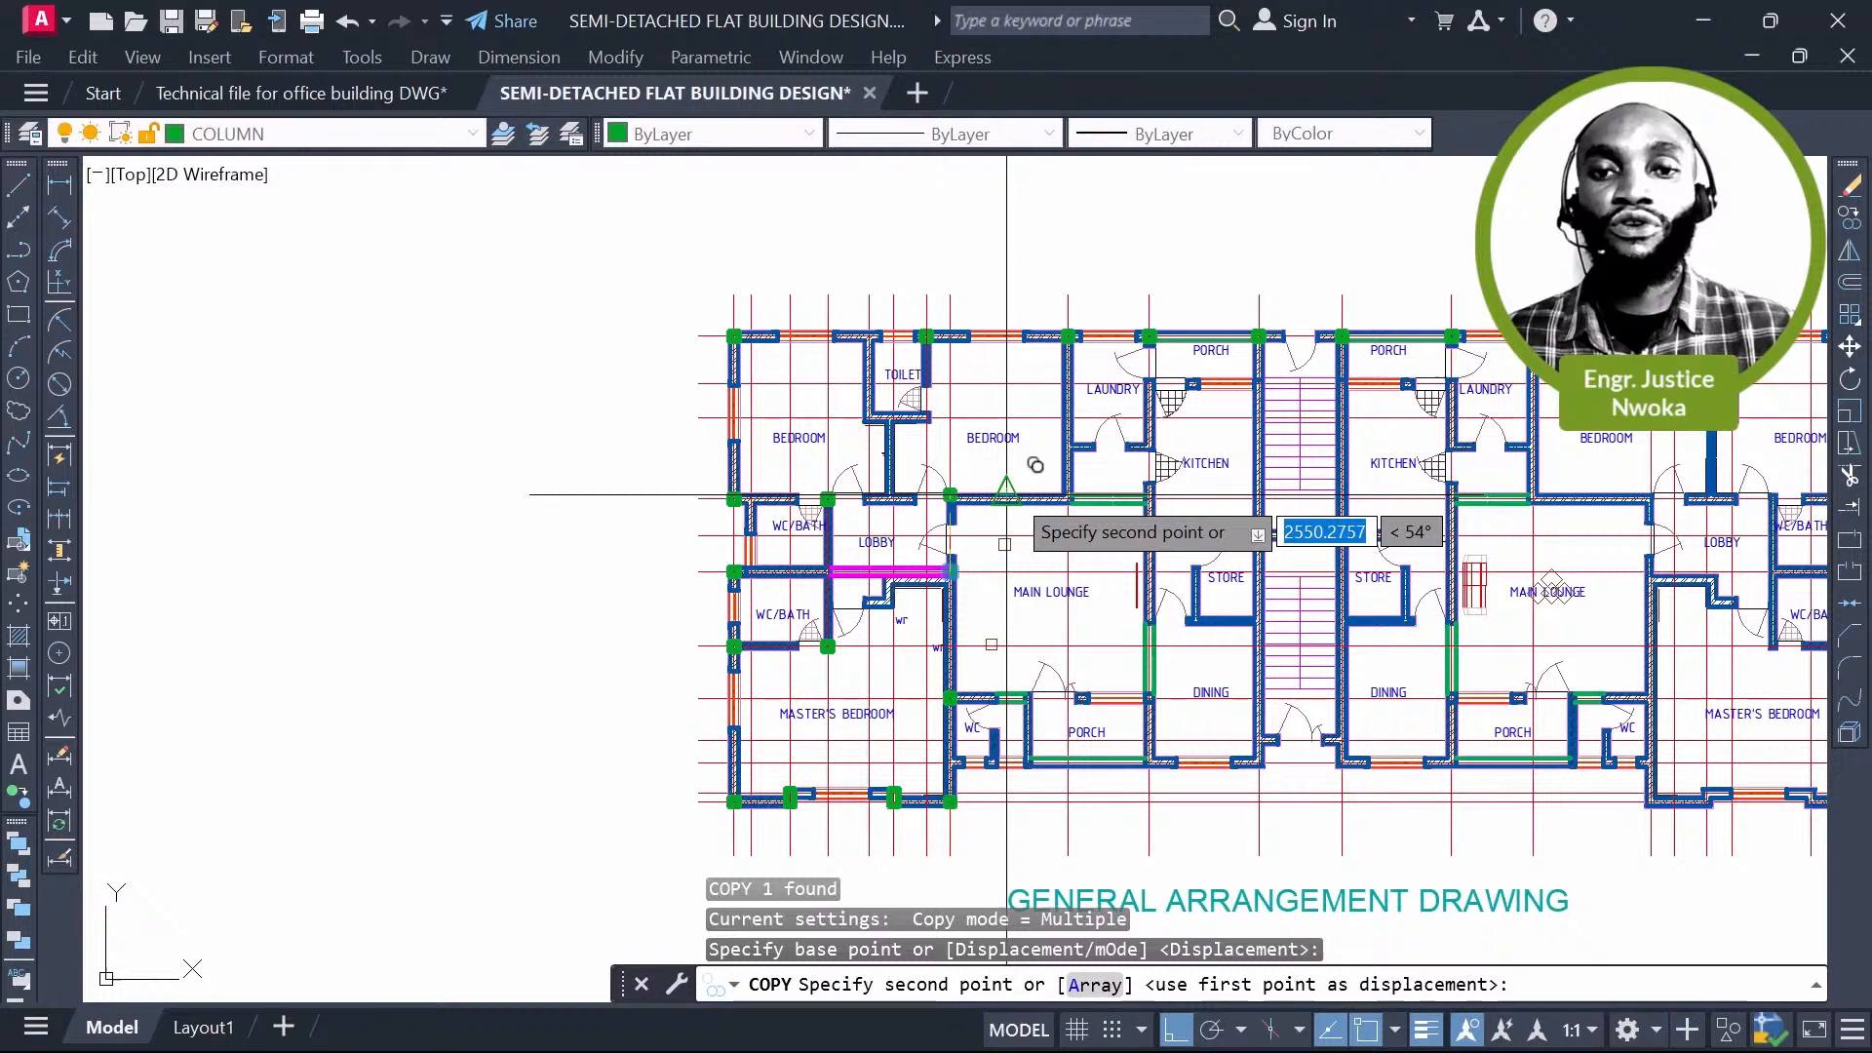
pyautogui.scroll(4, 999, 494)
pyautogui.scroll(3, 961, 492)
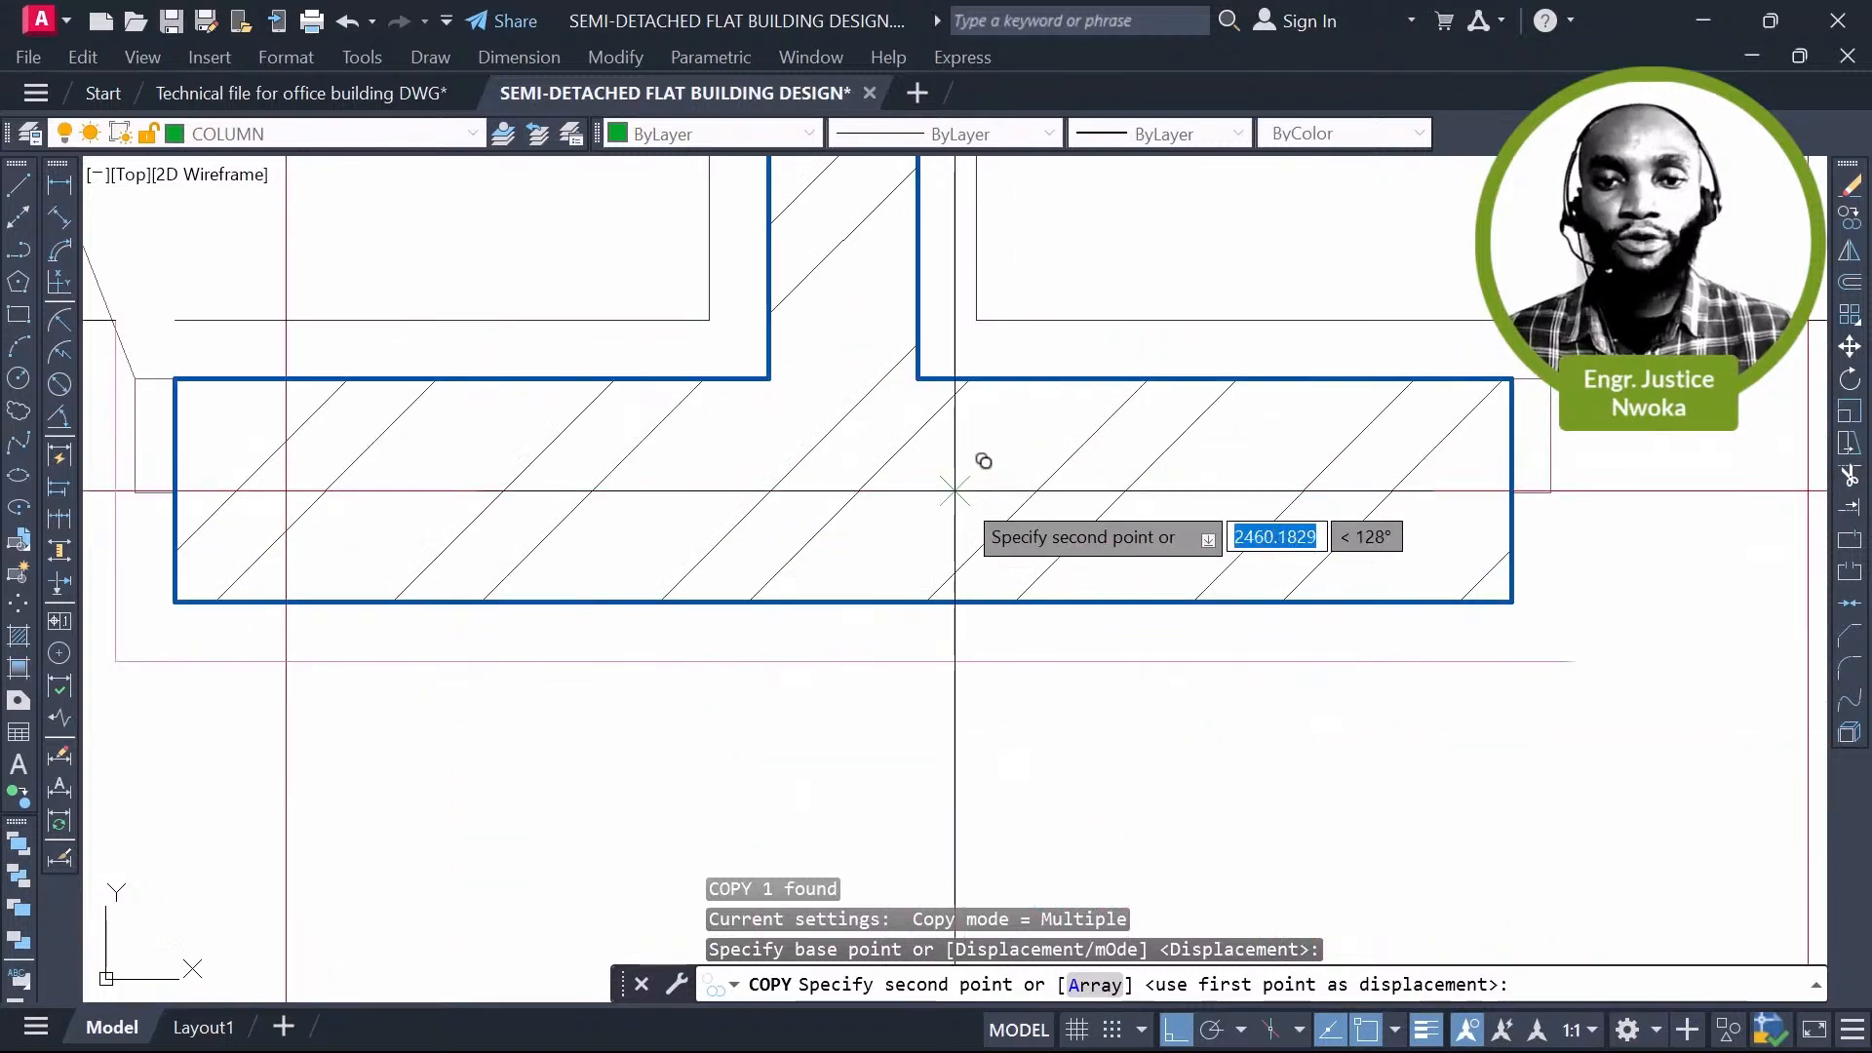
pyautogui.click(955, 492)
pyautogui.scroll(-5, 1079, 470)
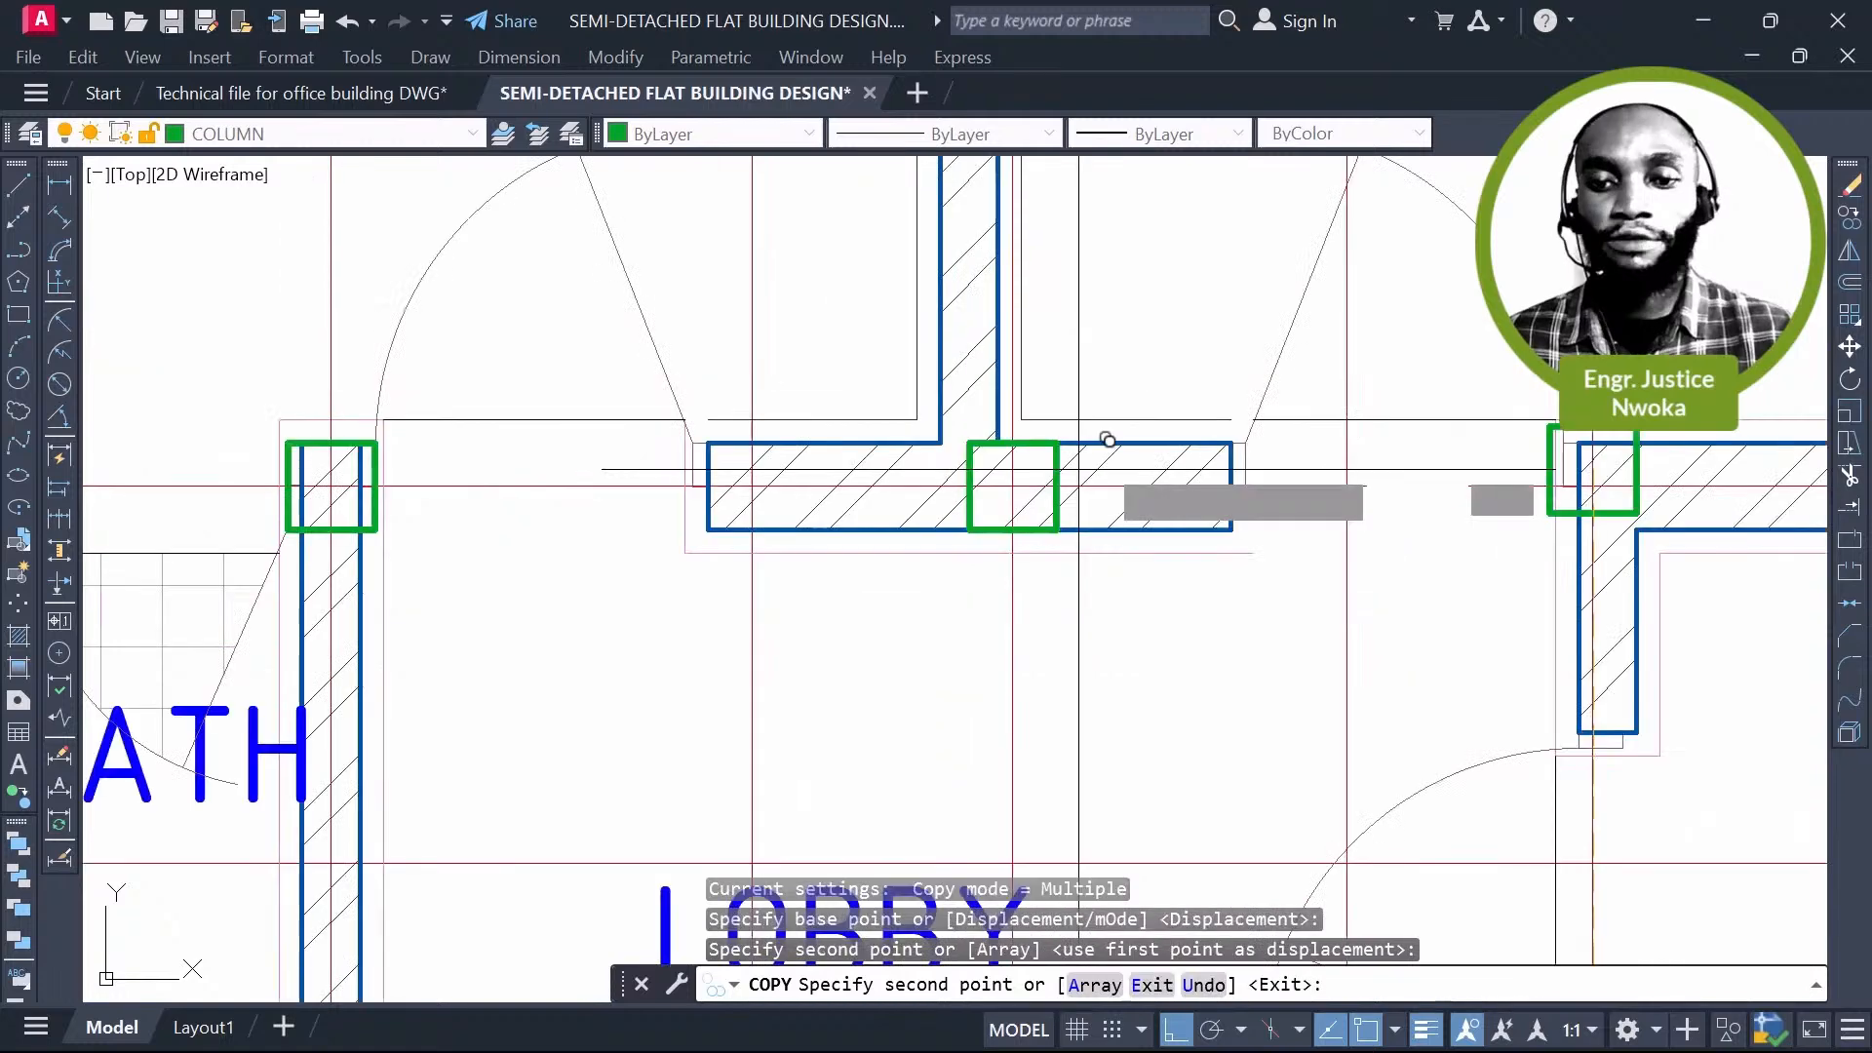
pyautogui.press('Escape')
pyautogui.scroll(-4, 1107, 440)
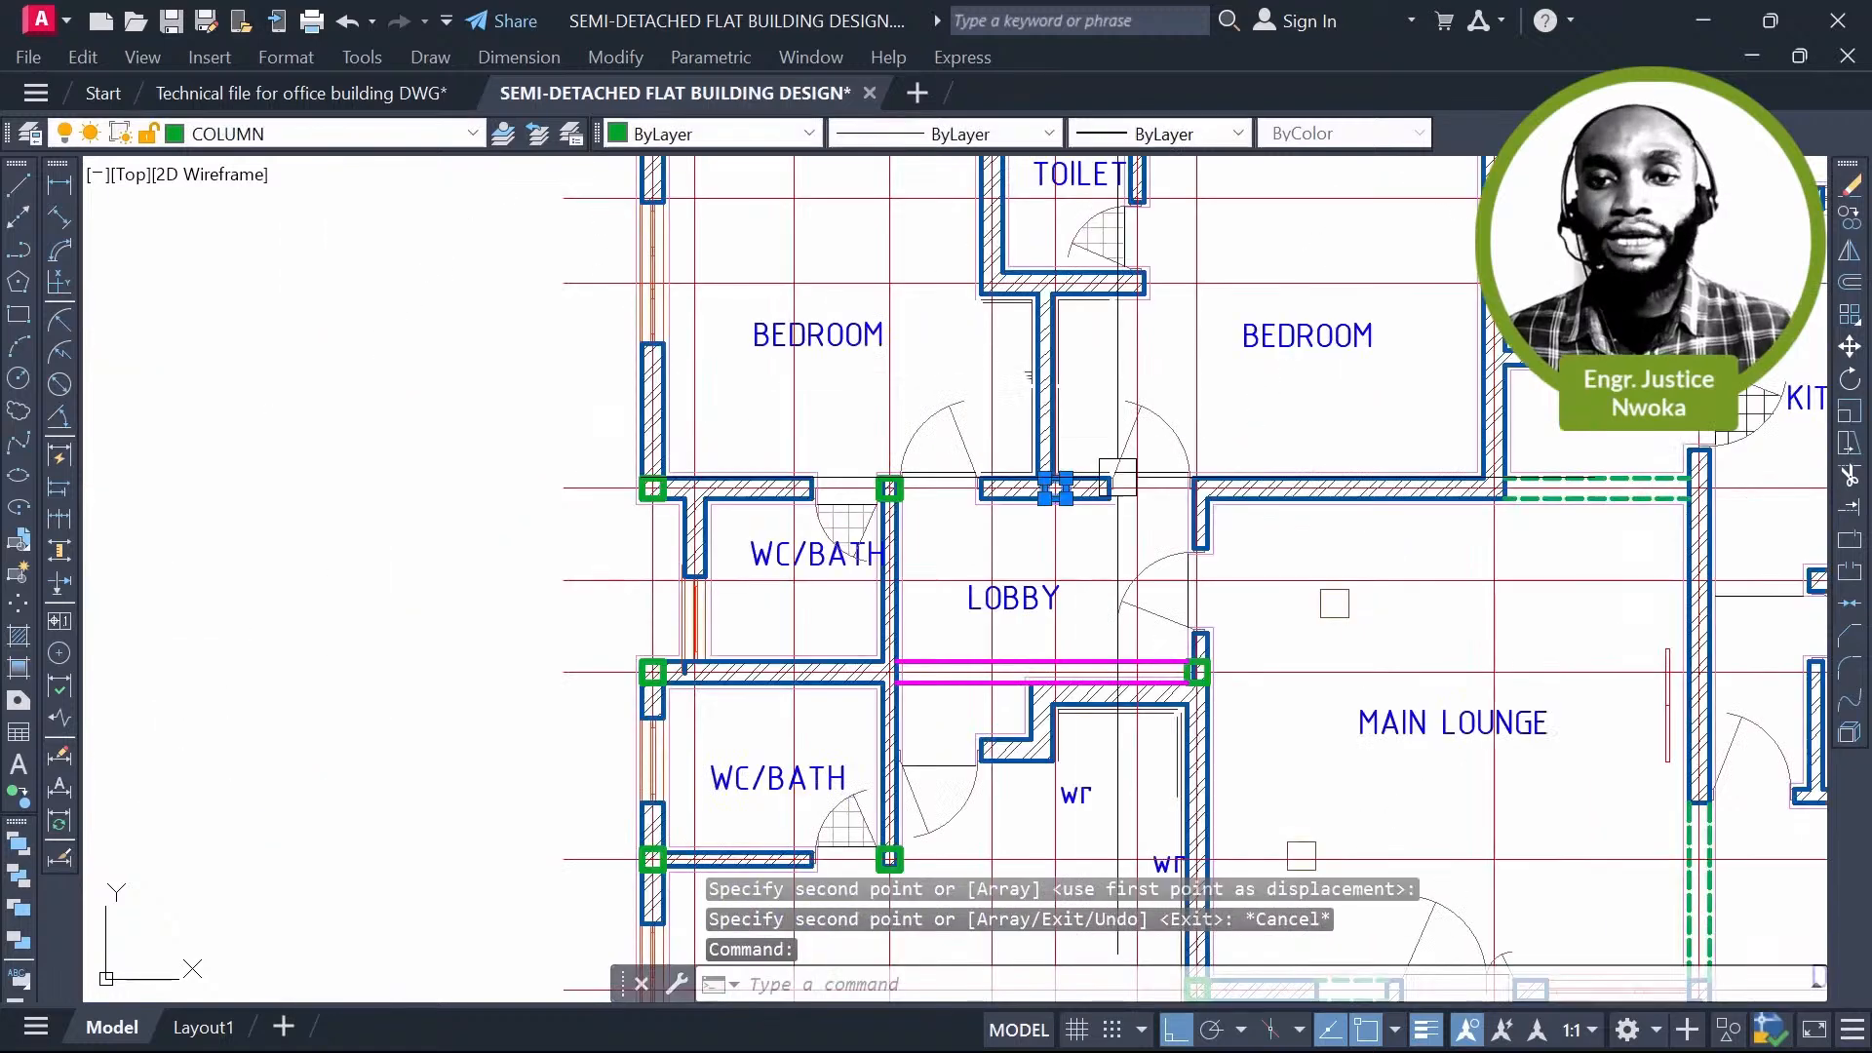
pyautogui.scroll(2, 999, 426)
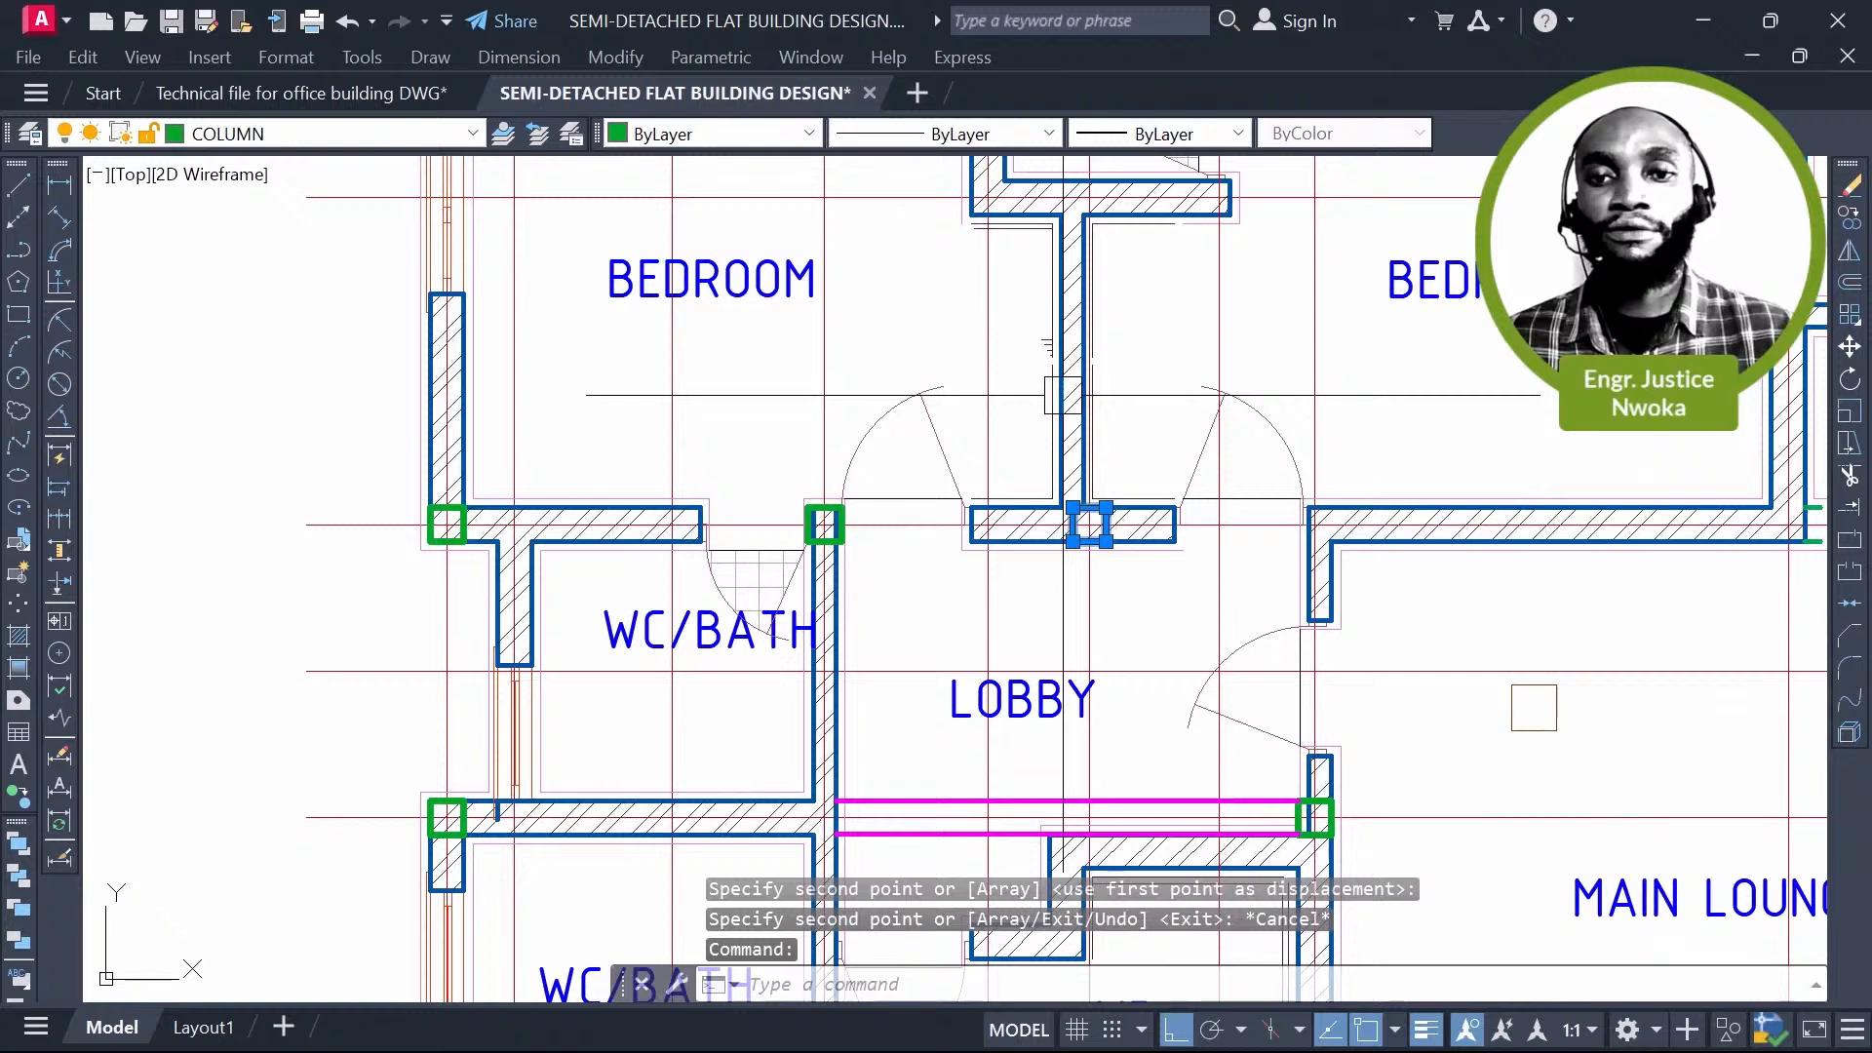
pyautogui.scroll(-4, 1063, 395)
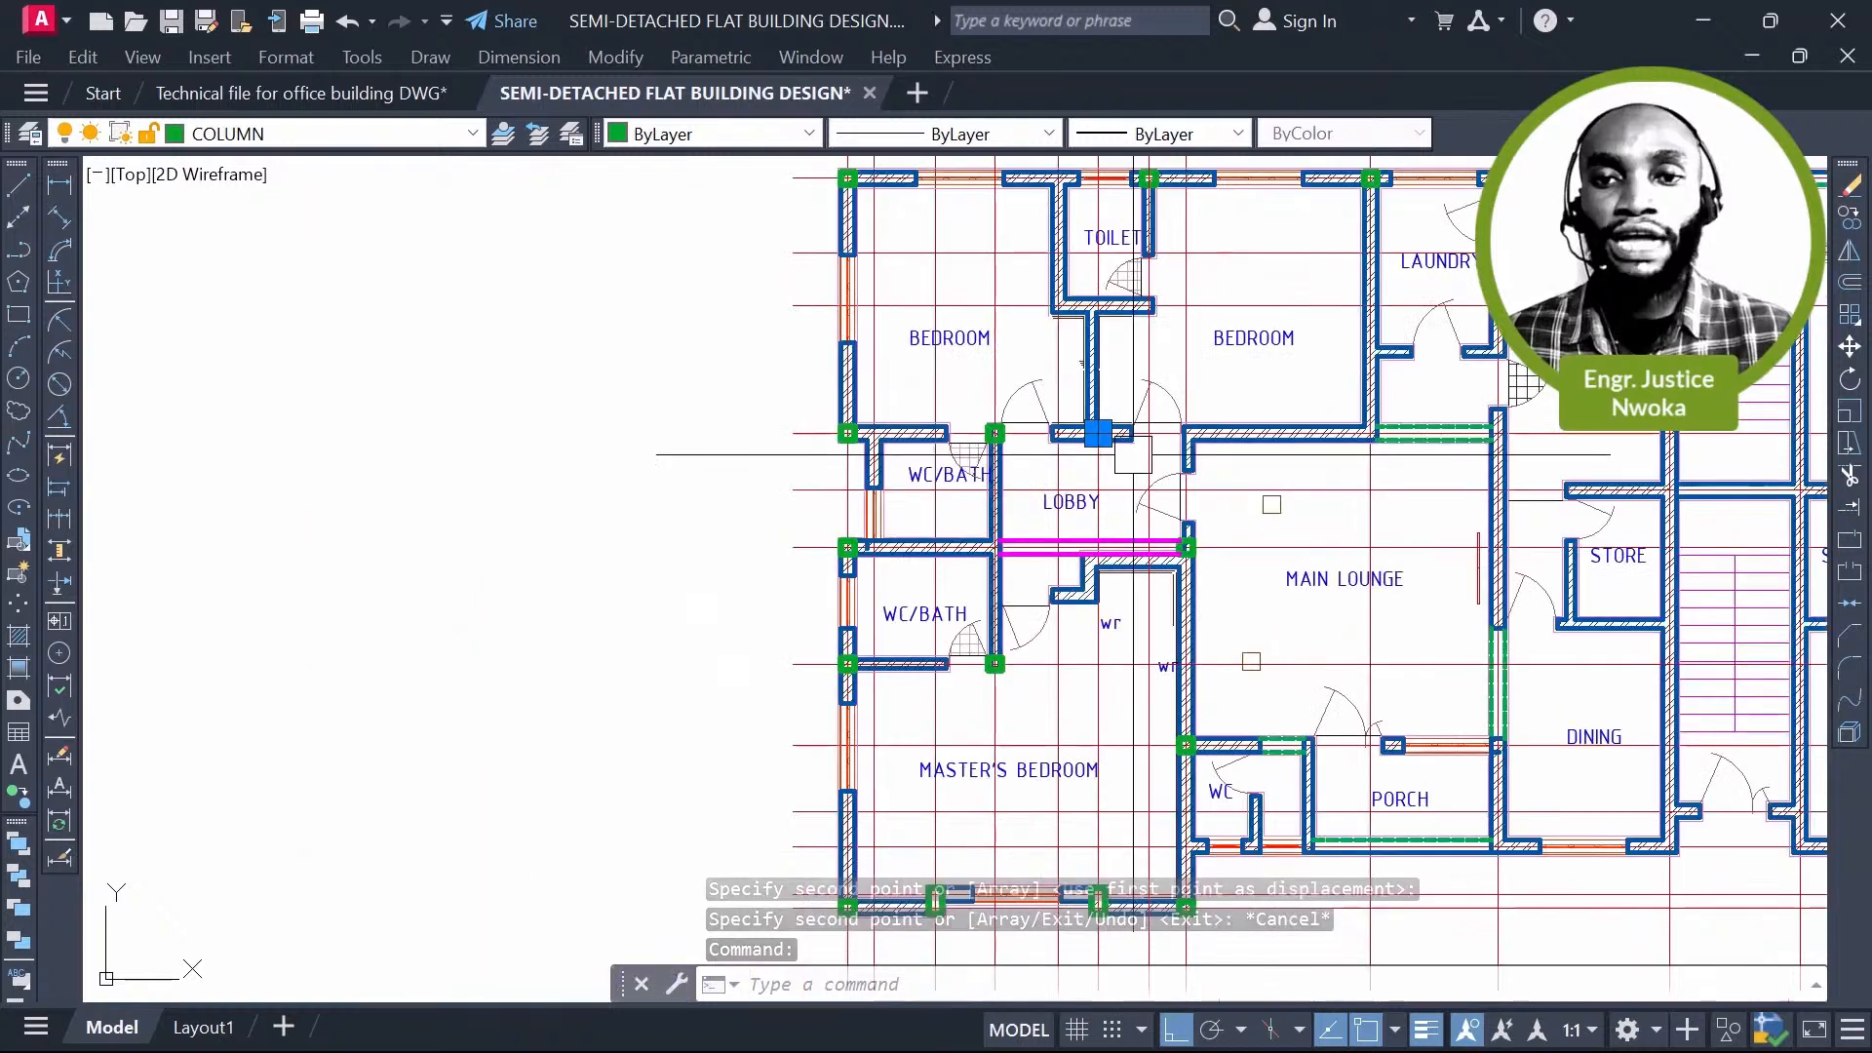
pyautogui.press('Escape')
# Step: Break the vertical grid line through the master's bedroom's inner window-bay column at a point inside the master's bedroom
pyautogui.scroll(2, 1041, 504)
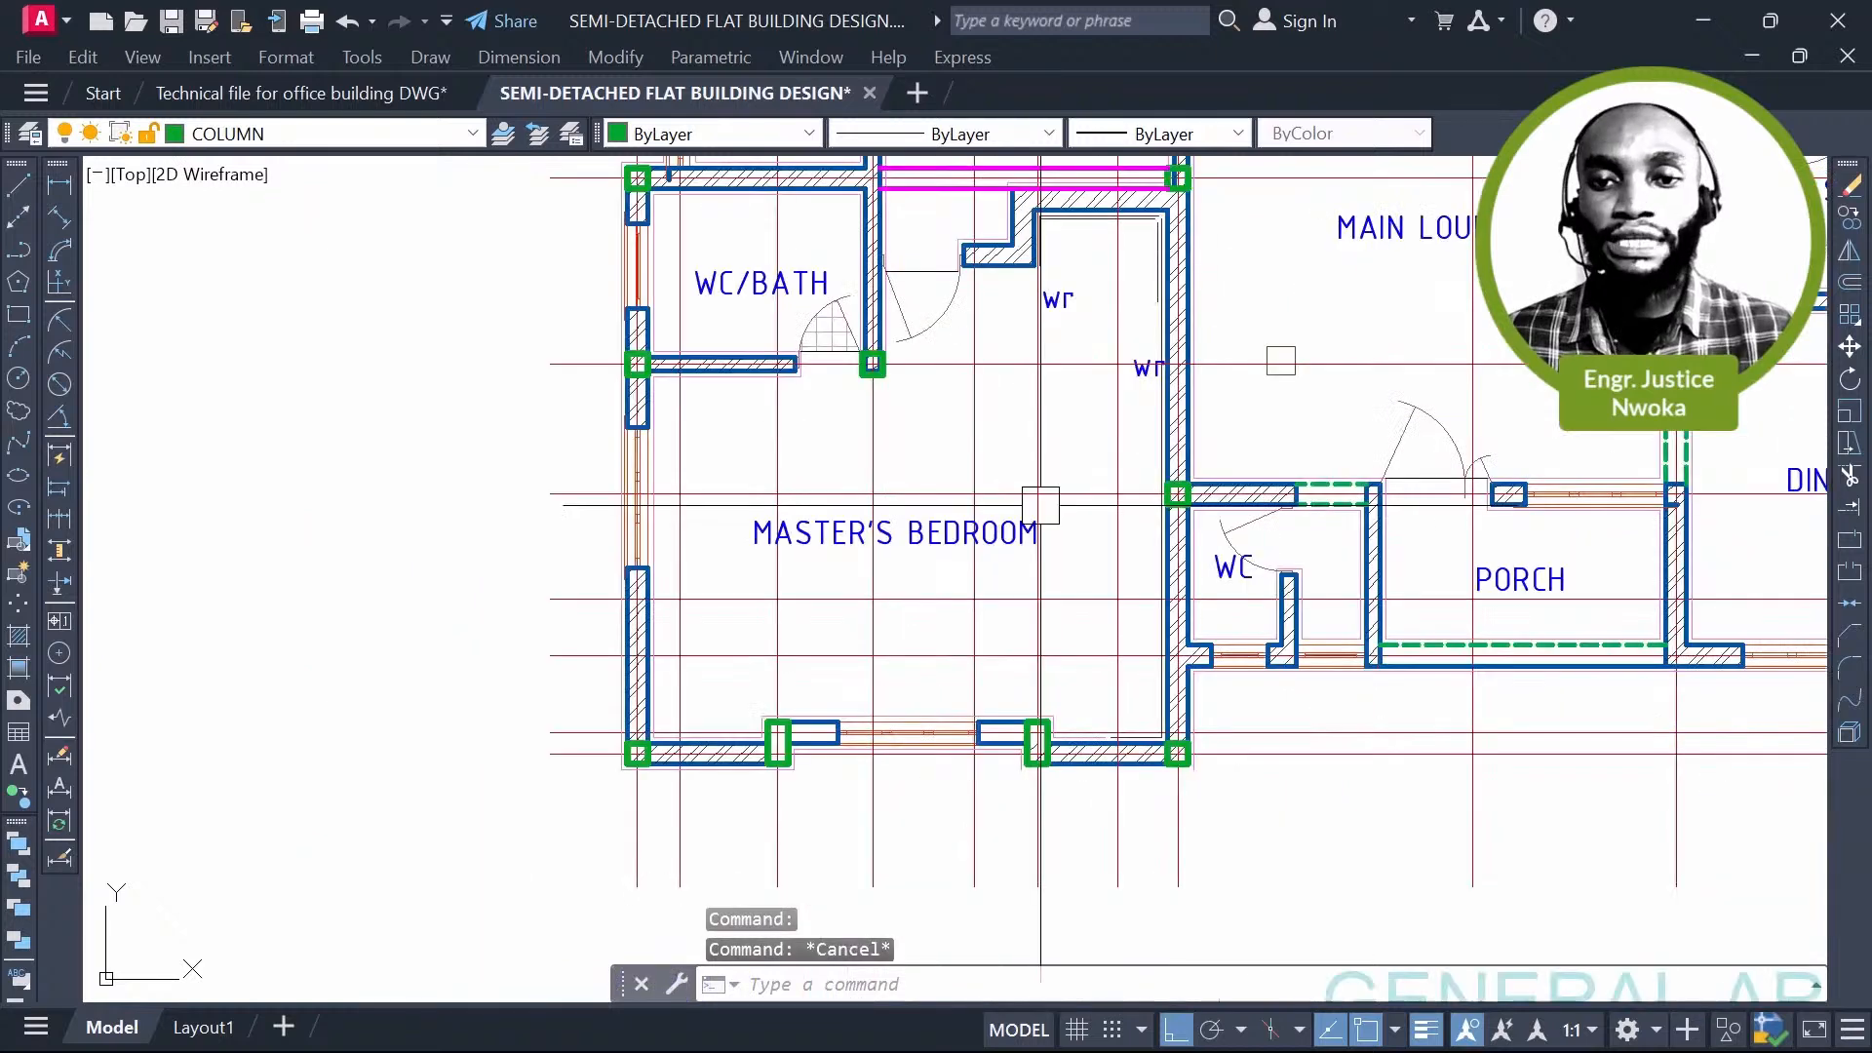
pyautogui.click(1041, 504)
pyautogui.scroll(-2, 1102, 483)
pyautogui.scroll(4, 1091, 656)
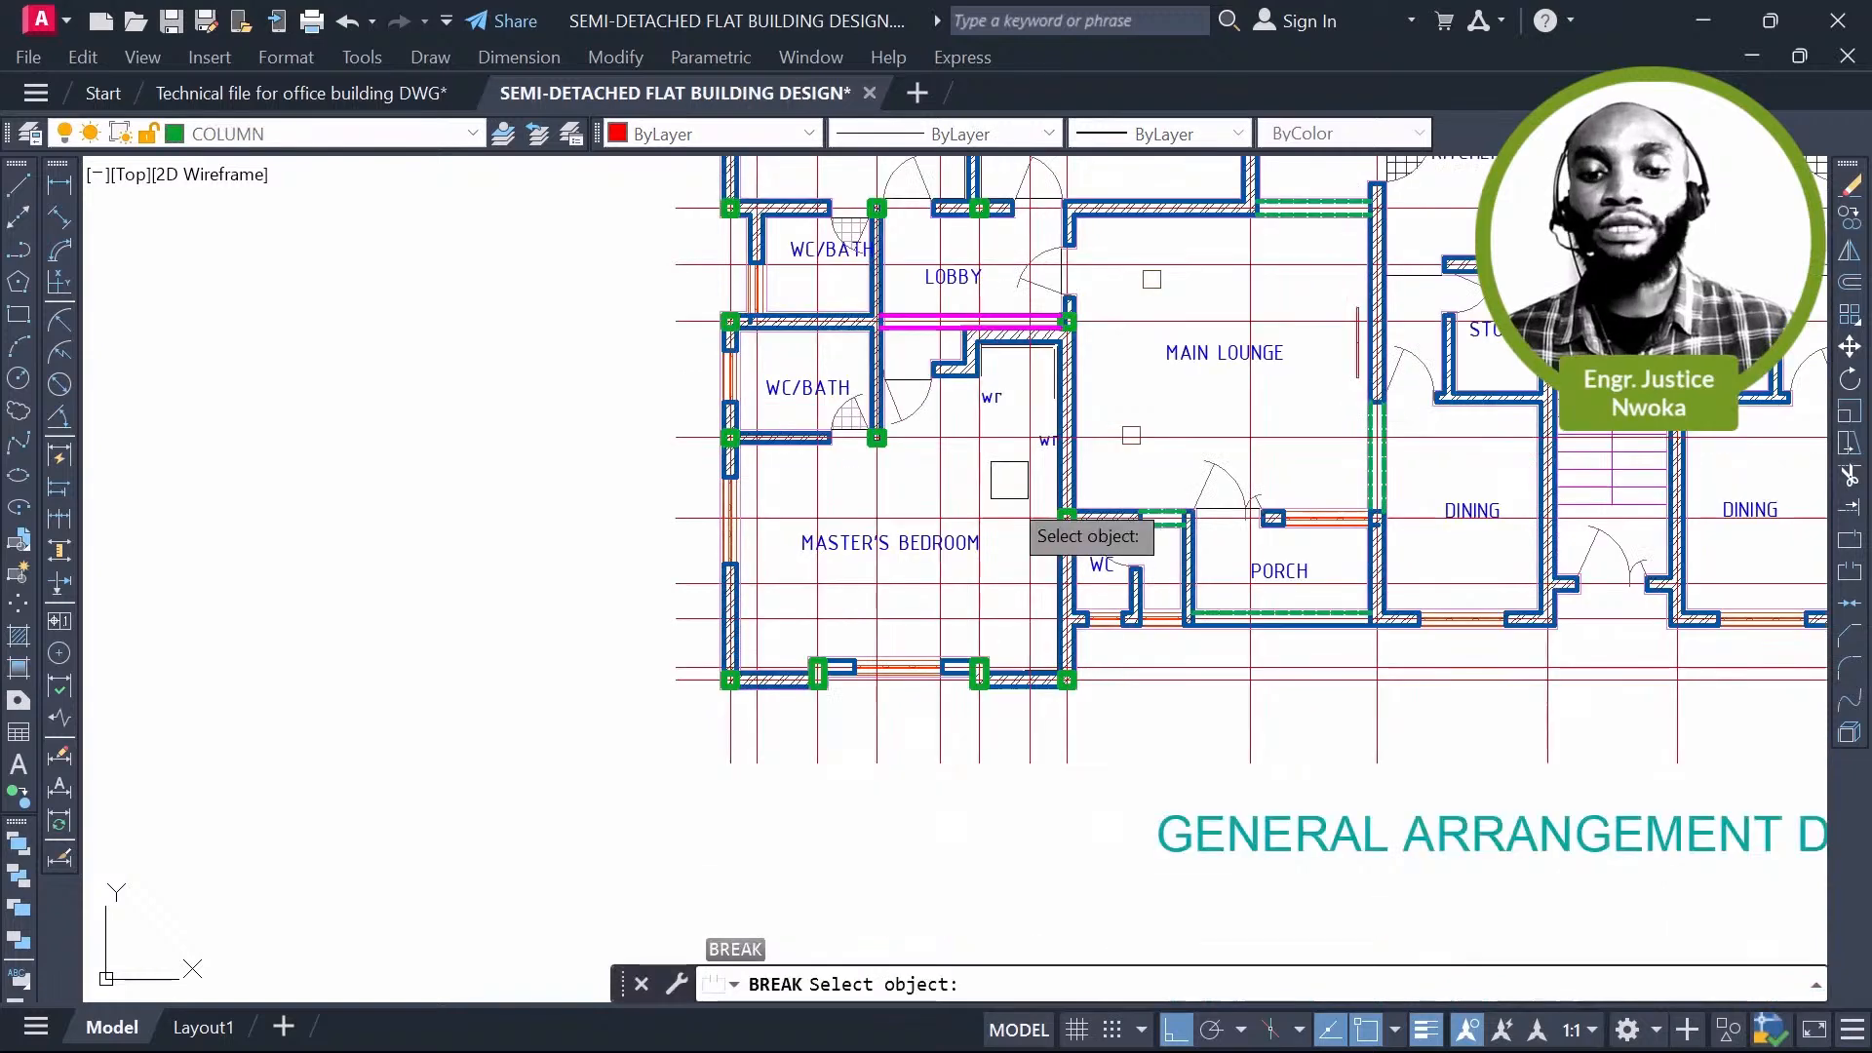
pyautogui.click(979, 643)
pyautogui.scroll(4, 979, 648)
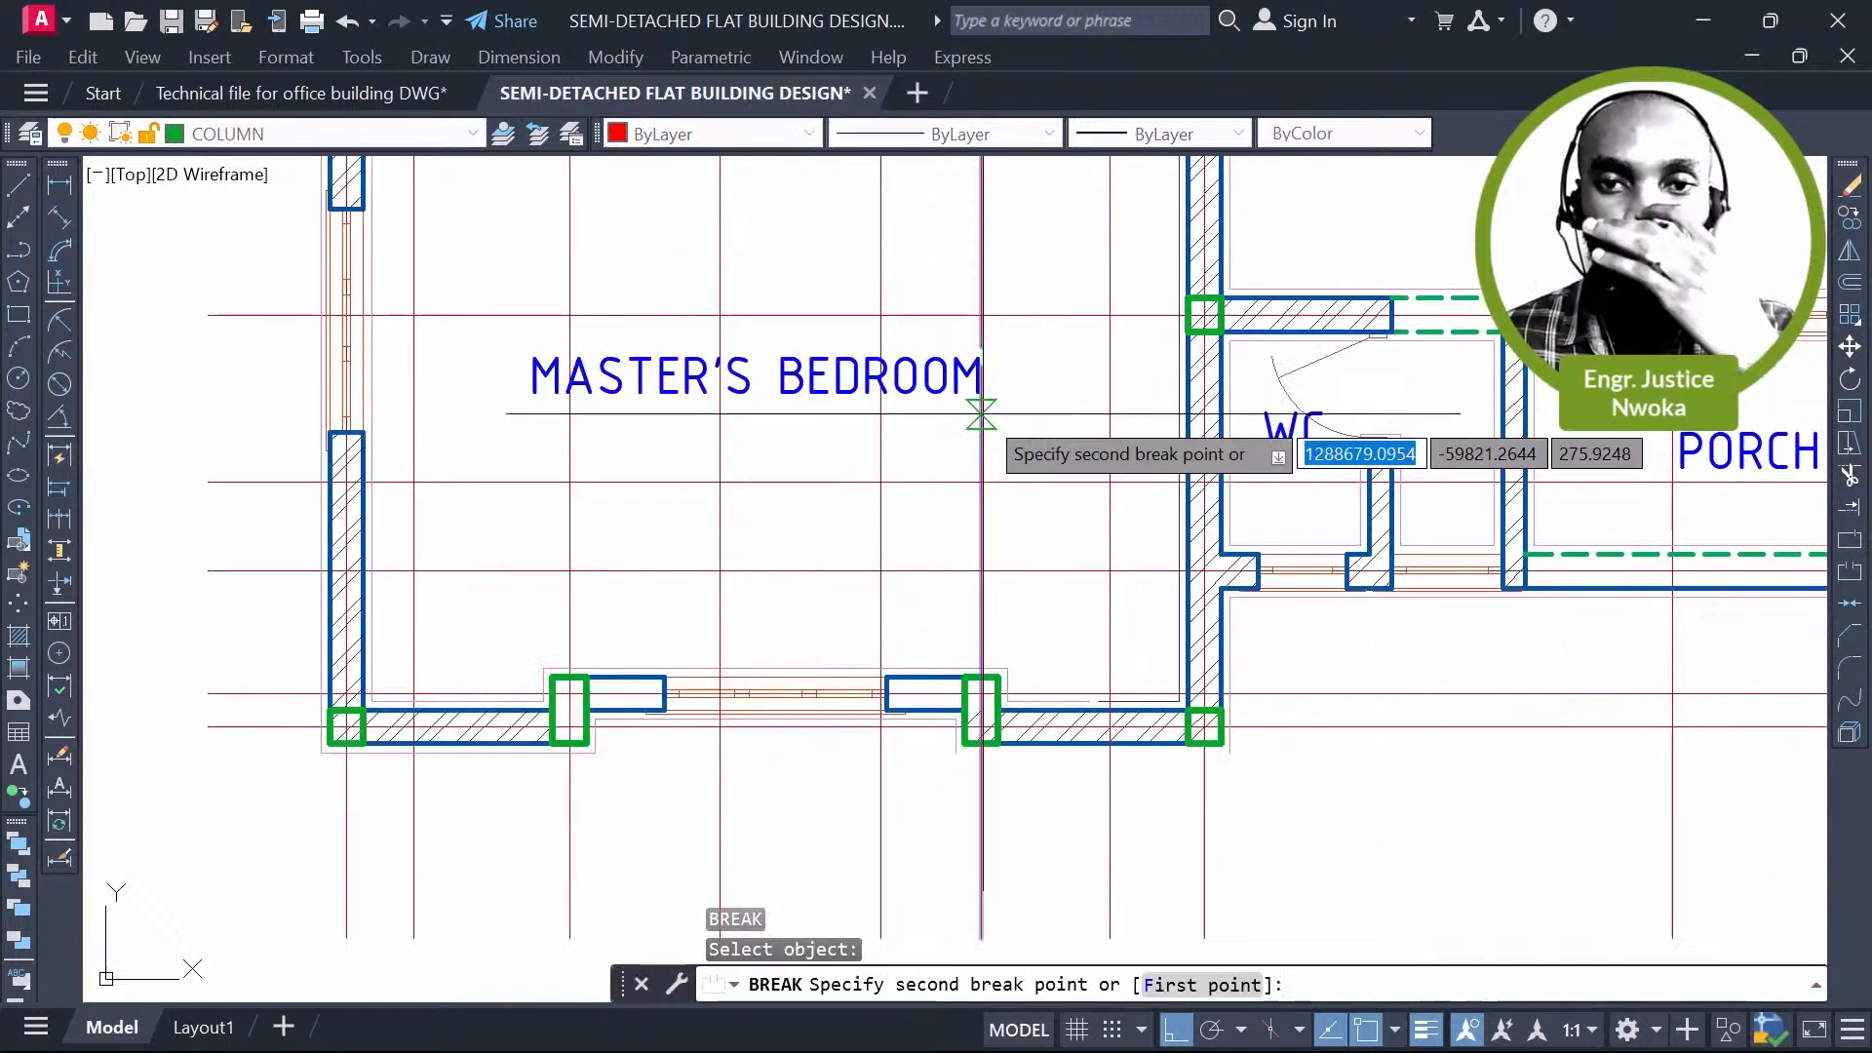
pyautogui.click(979, 413)
# Step: Draw a short horizontal helper line across the partition between the two bedrooms, just above the lobby wall
pyautogui.moveTo(1128, 396); pyautogui.dragTo(1141, 665, button='middle')
pyautogui.scroll(-6, 1120, 463)
pyautogui.click(1096, 388)
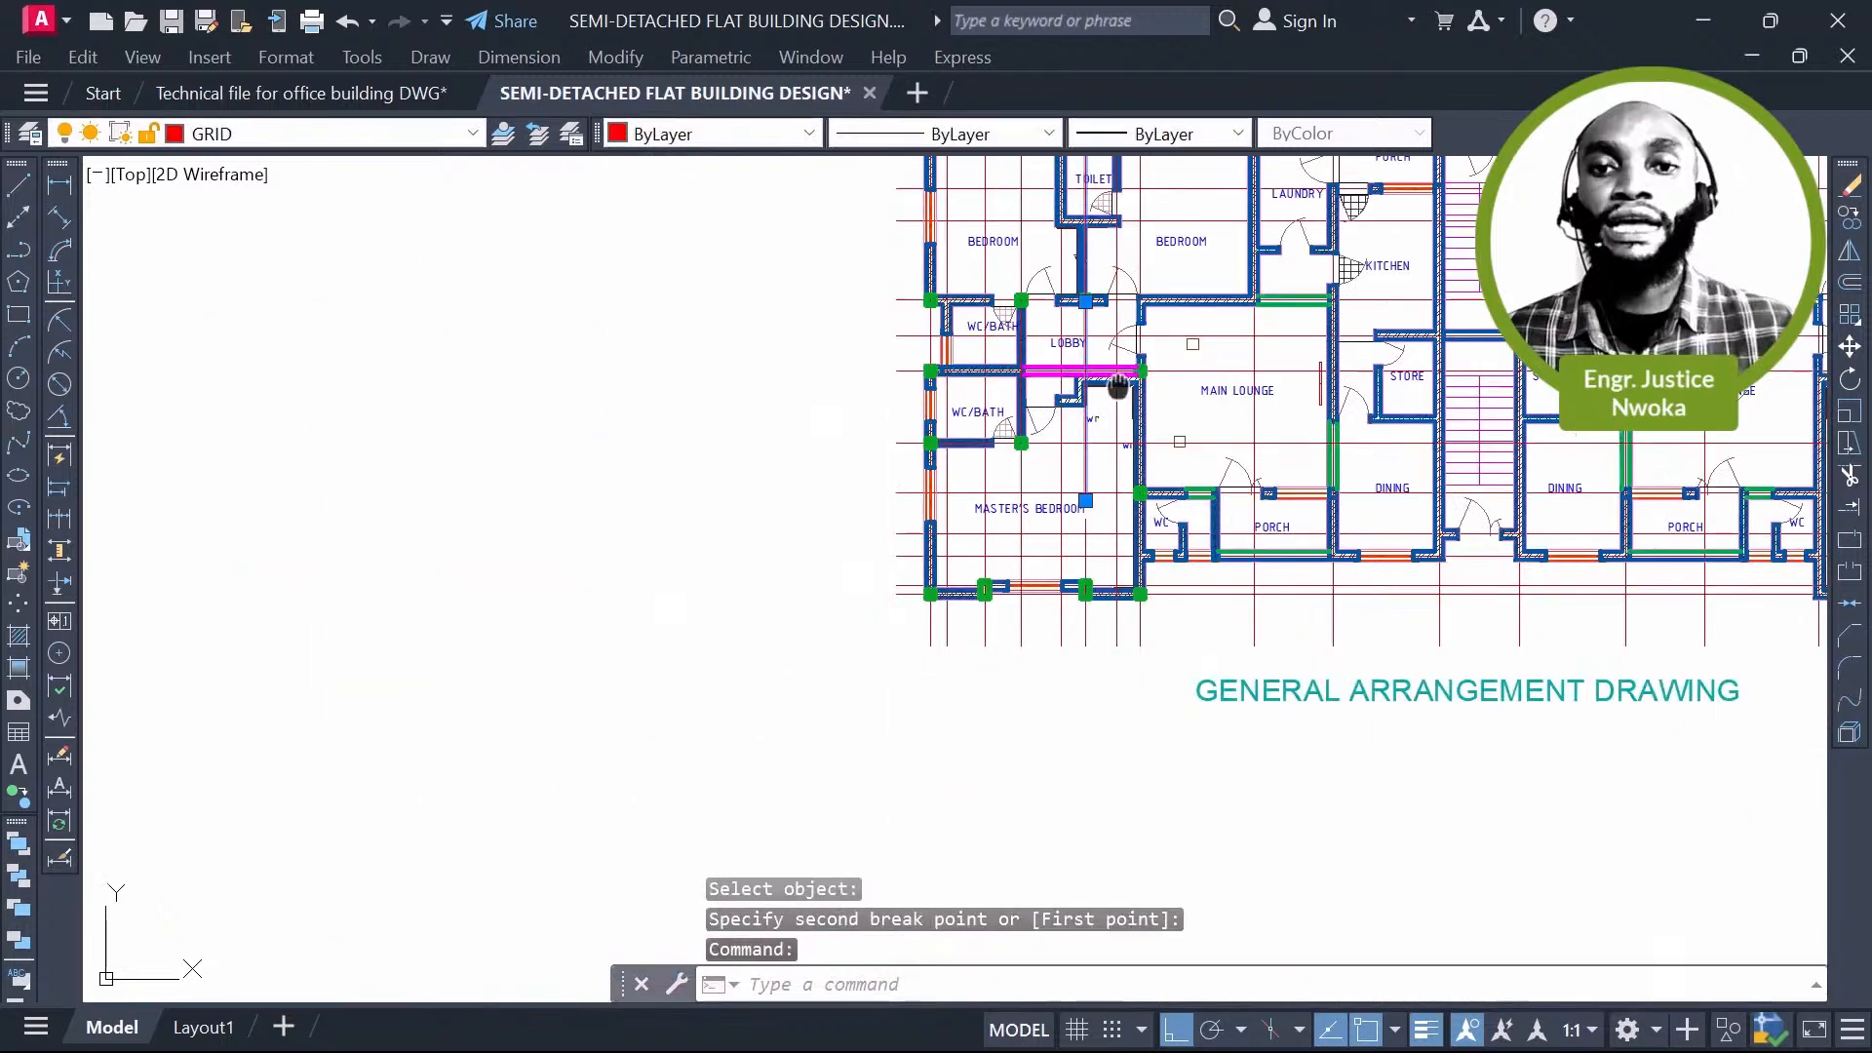
pyautogui.scroll(8, 1090, 263)
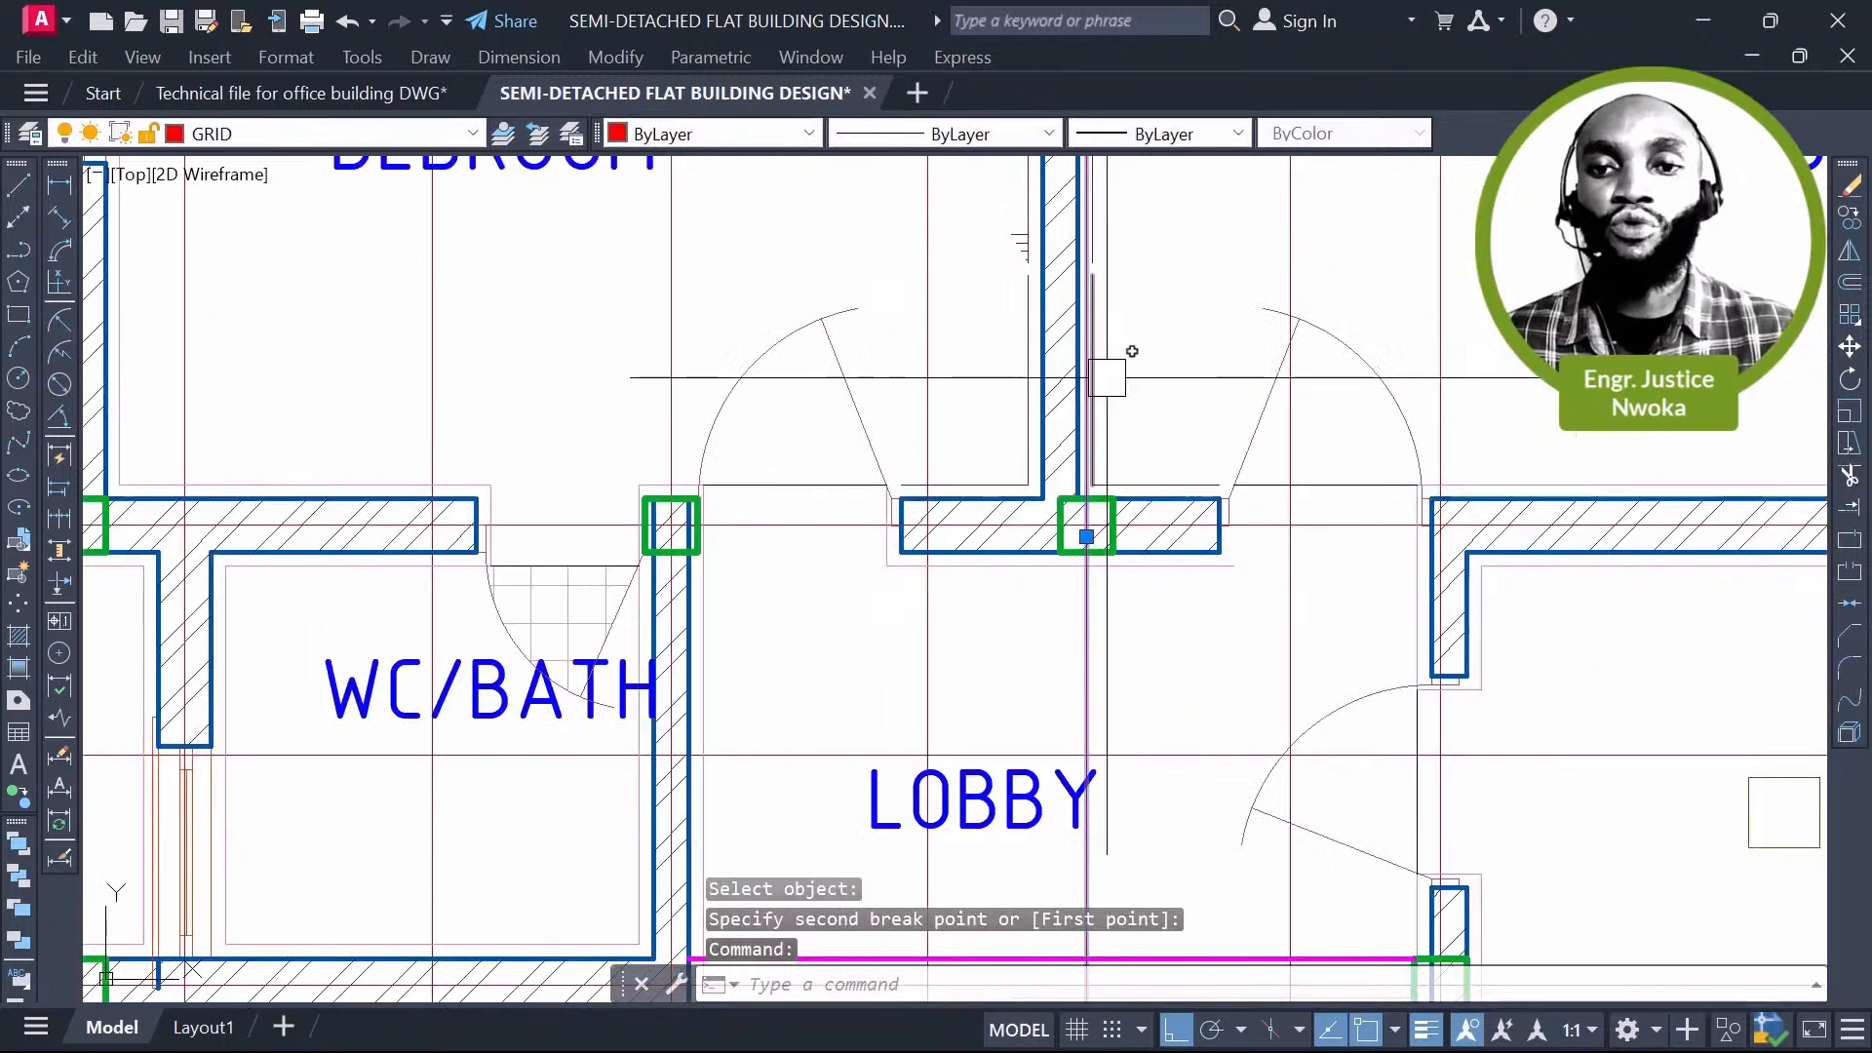
pyautogui.scroll(4, 1064, 327)
pyautogui.write('l')
pyautogui.press('Return')
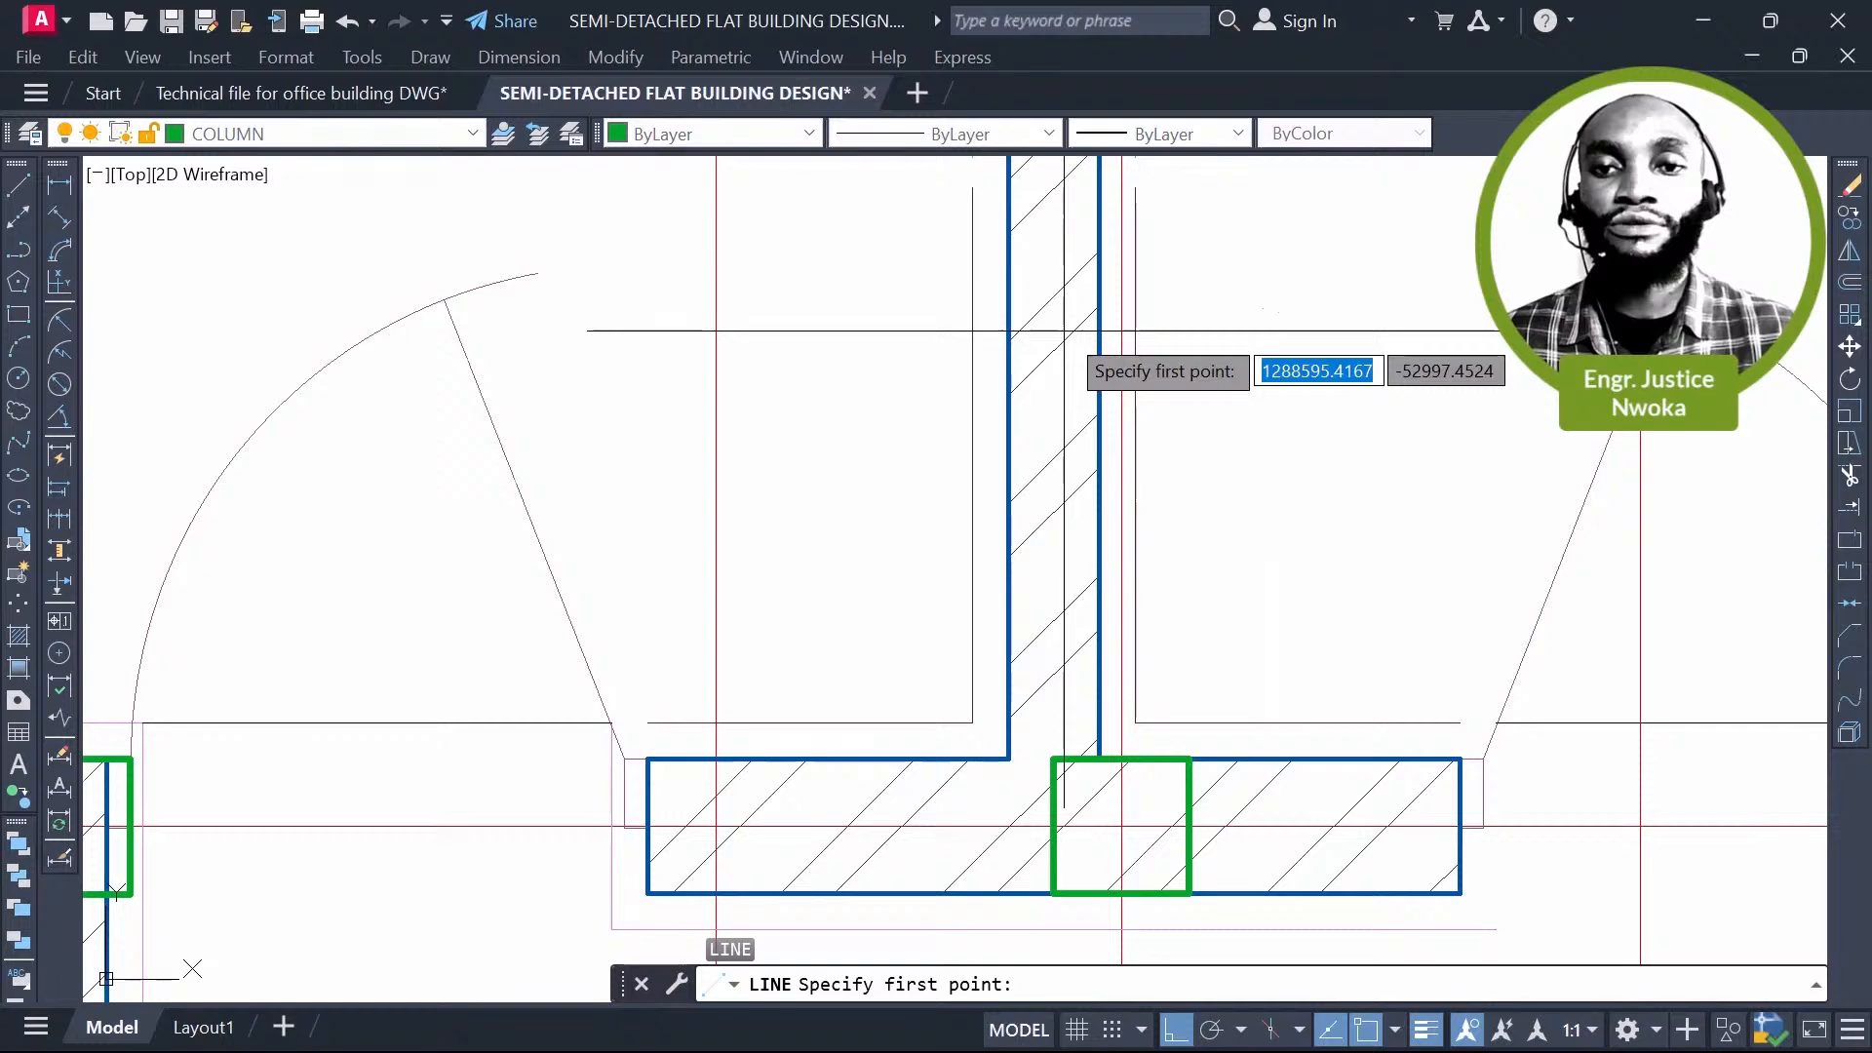
pyautogui.scroll(2, 1064, 330)
pyautogui.click(985, 466)
pyautogui.scroll(2, 1133, 480)
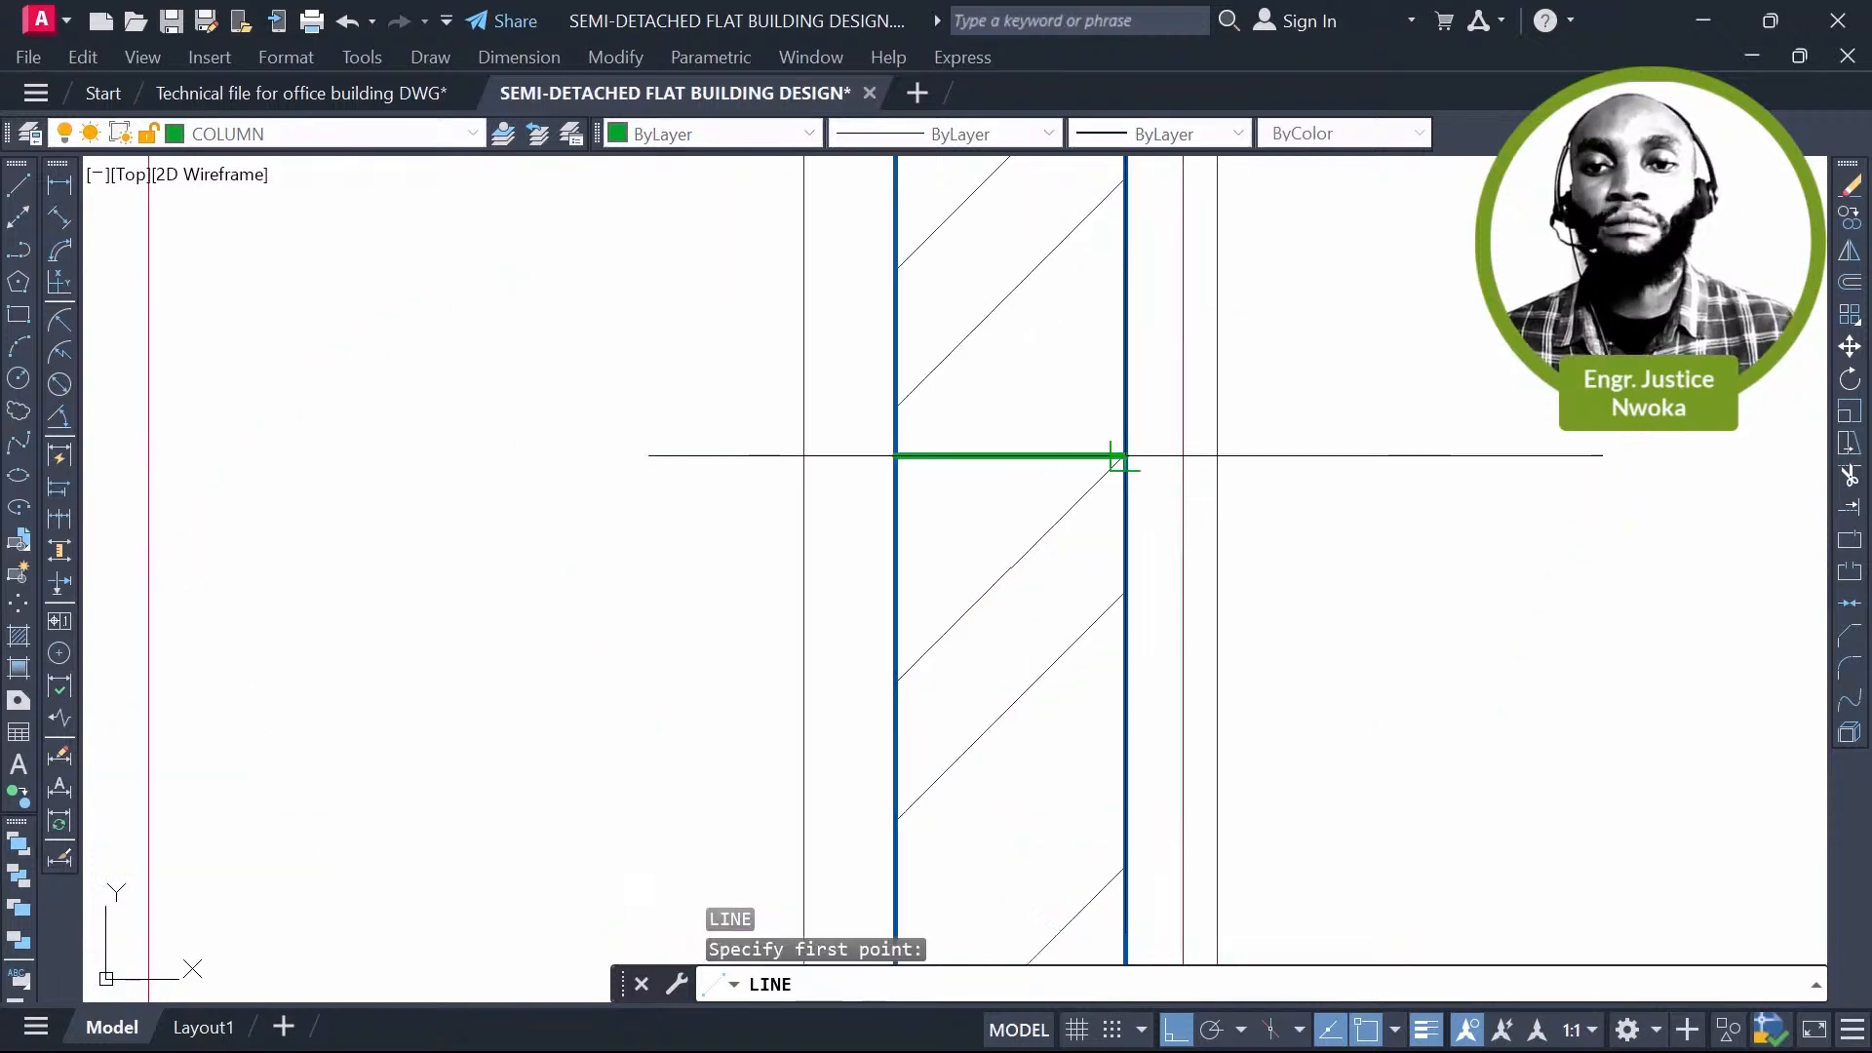
pyautogui.click(1129, 466)
pyautogui.press('Escape')
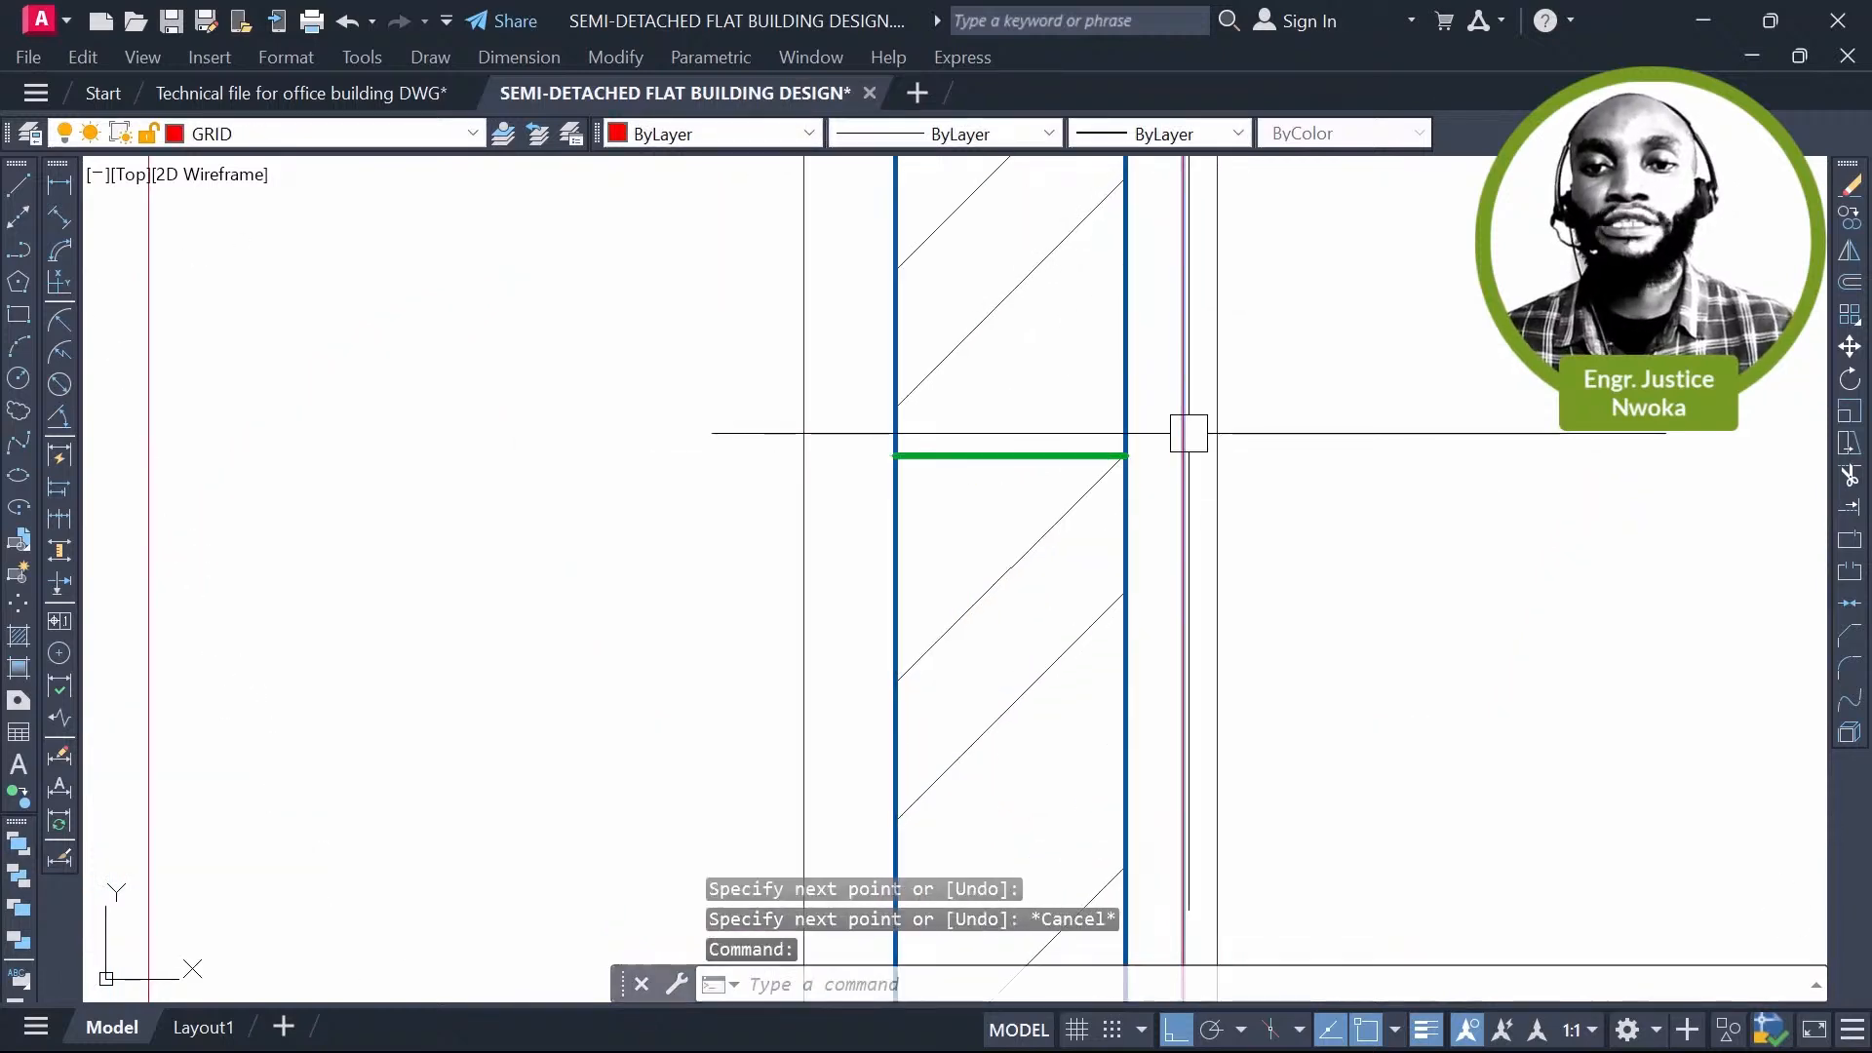
# Step: Move the upper segment of the broken grid line onto the midpoint of the helper line, centring it in the bedroom partition
pyautogui.write('m')
pyautogui.press('Return')
pyautogui.click(1181, 455)
pyautogui.click(1010, 456)
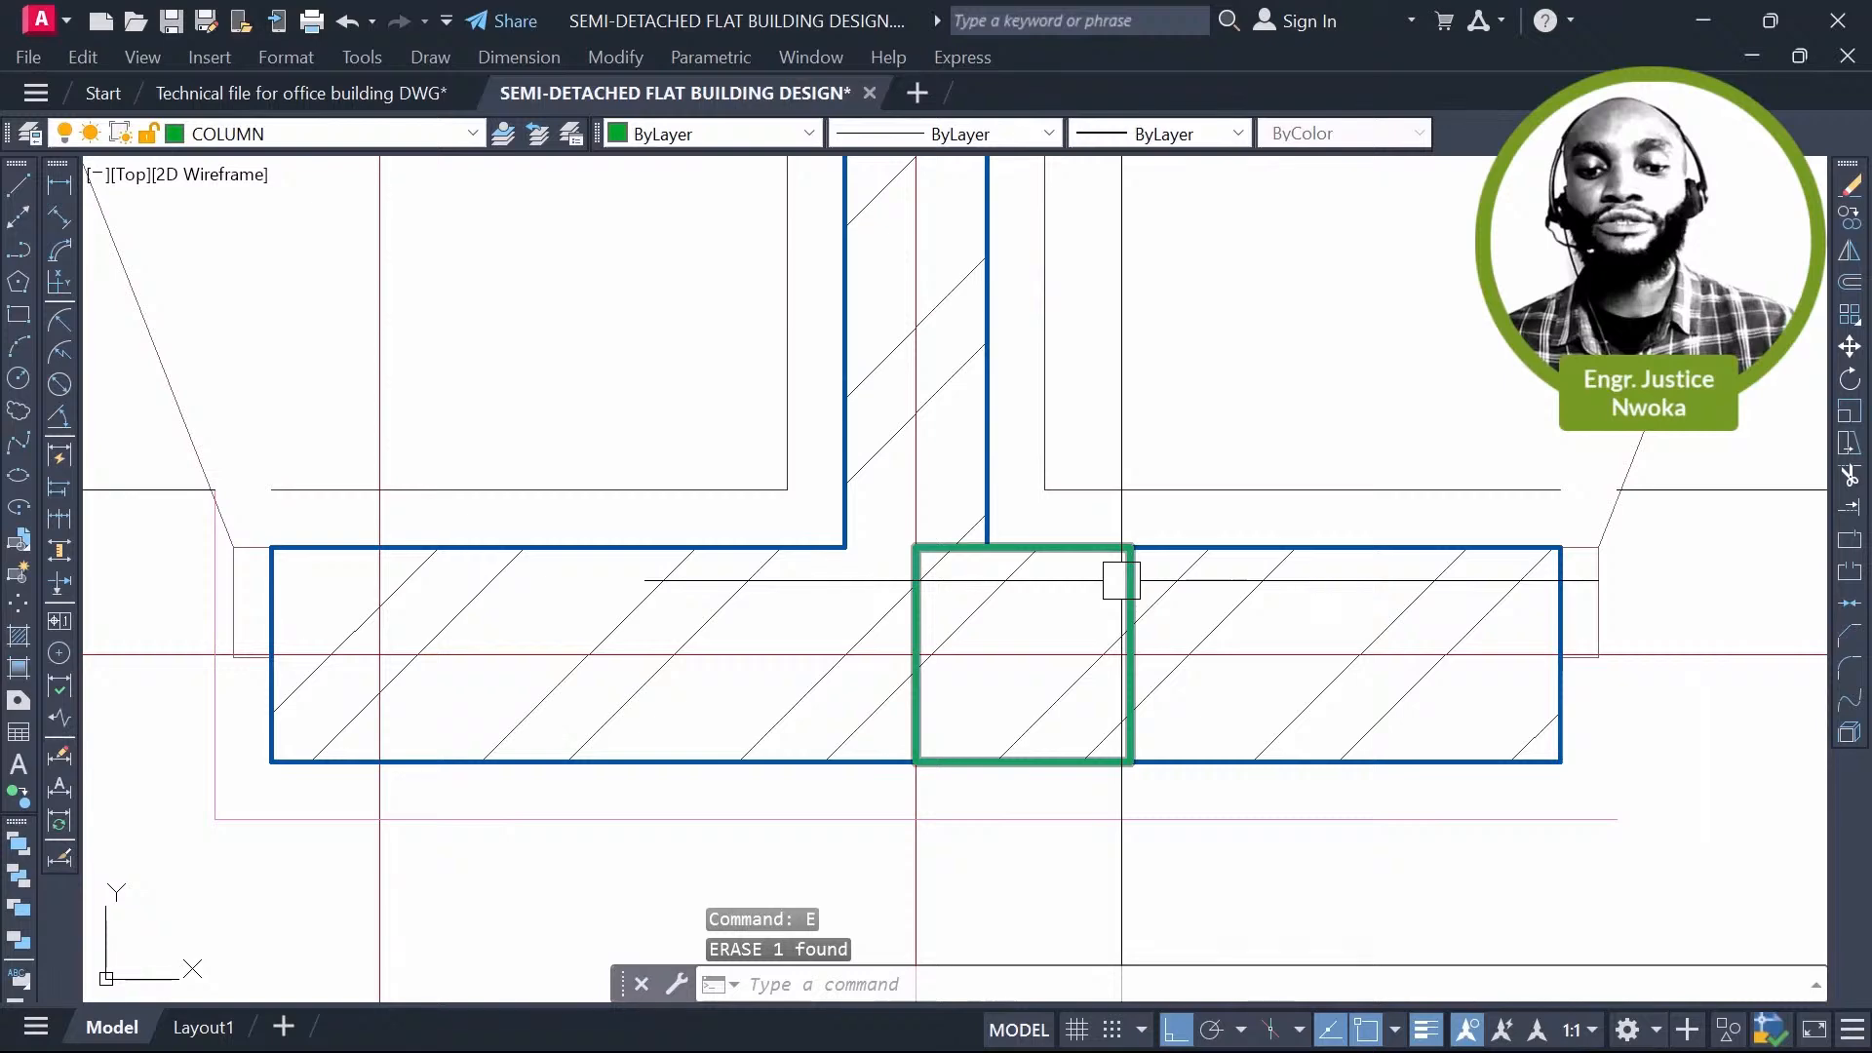
# Step: Move the column at the bedroom partition by its centre onto the shifted grid line within the lobby wall
pyautogui.write('m')
pyautogui.press('Return')
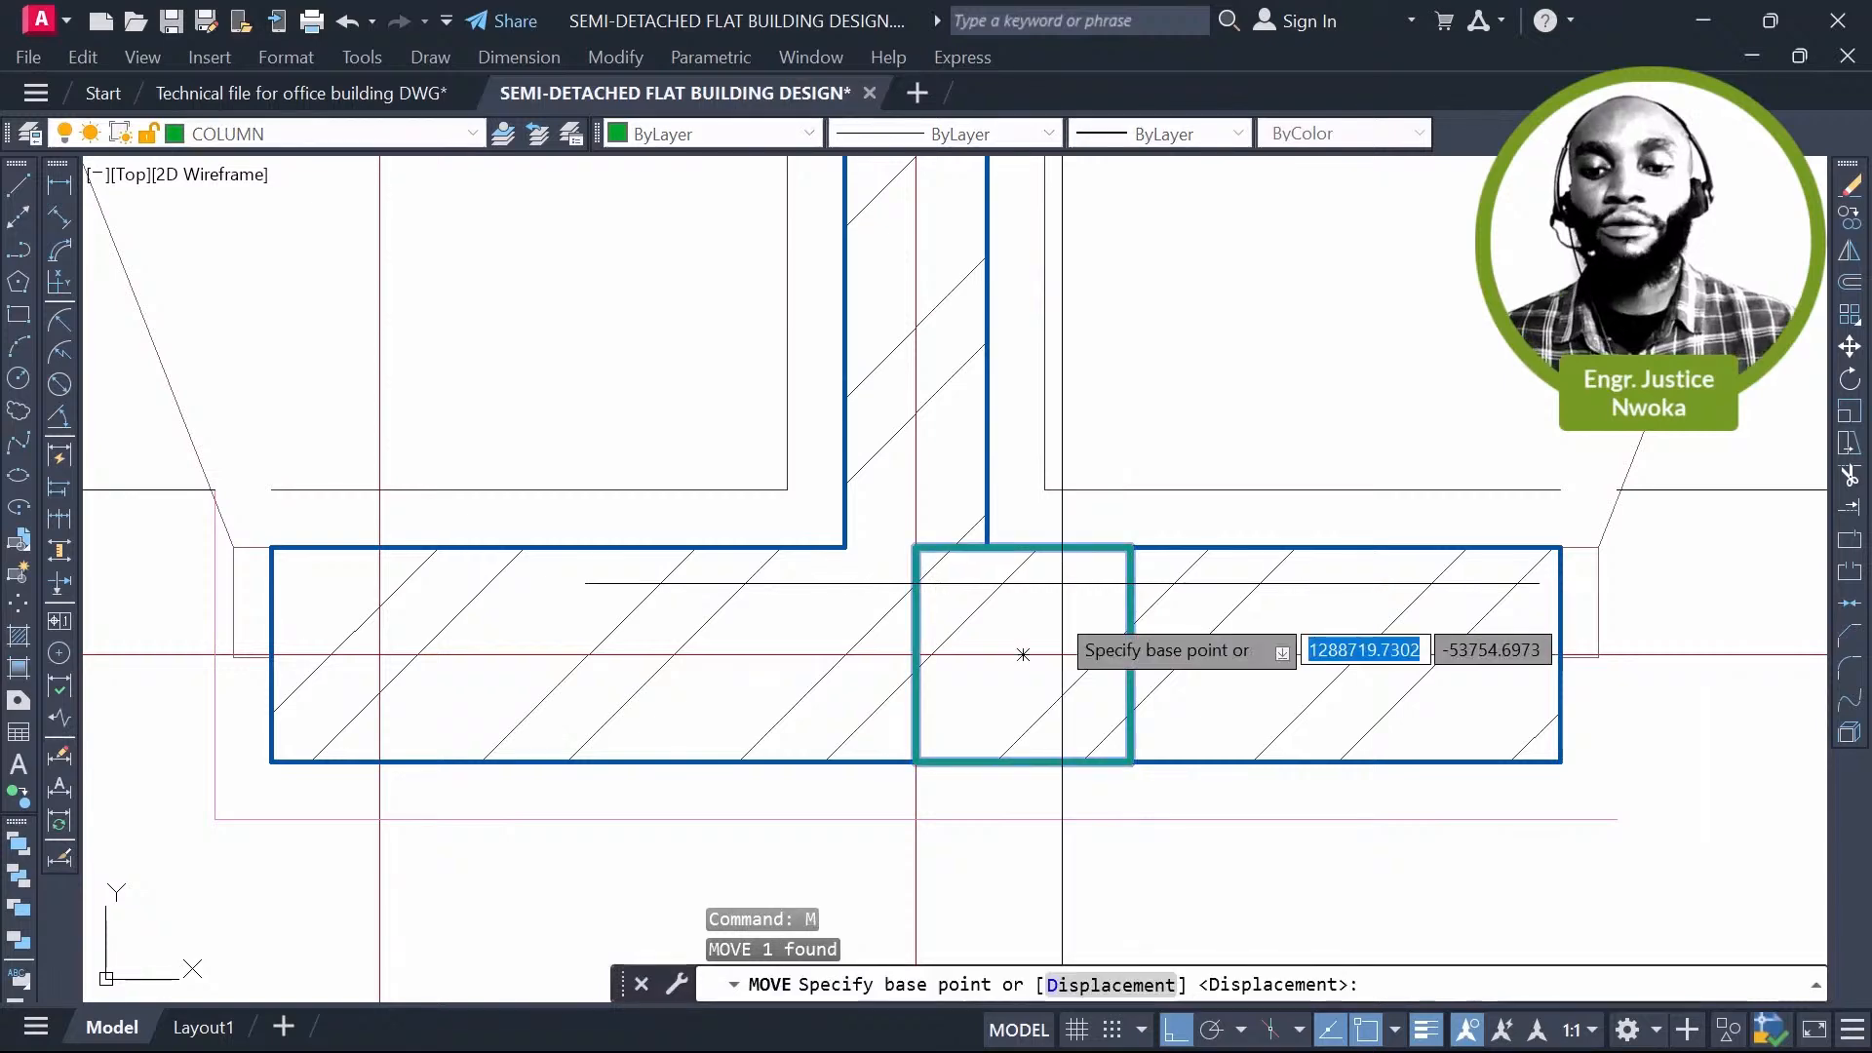
pyautogui.click(1023, 655)
pyautogui.click(916, 644)
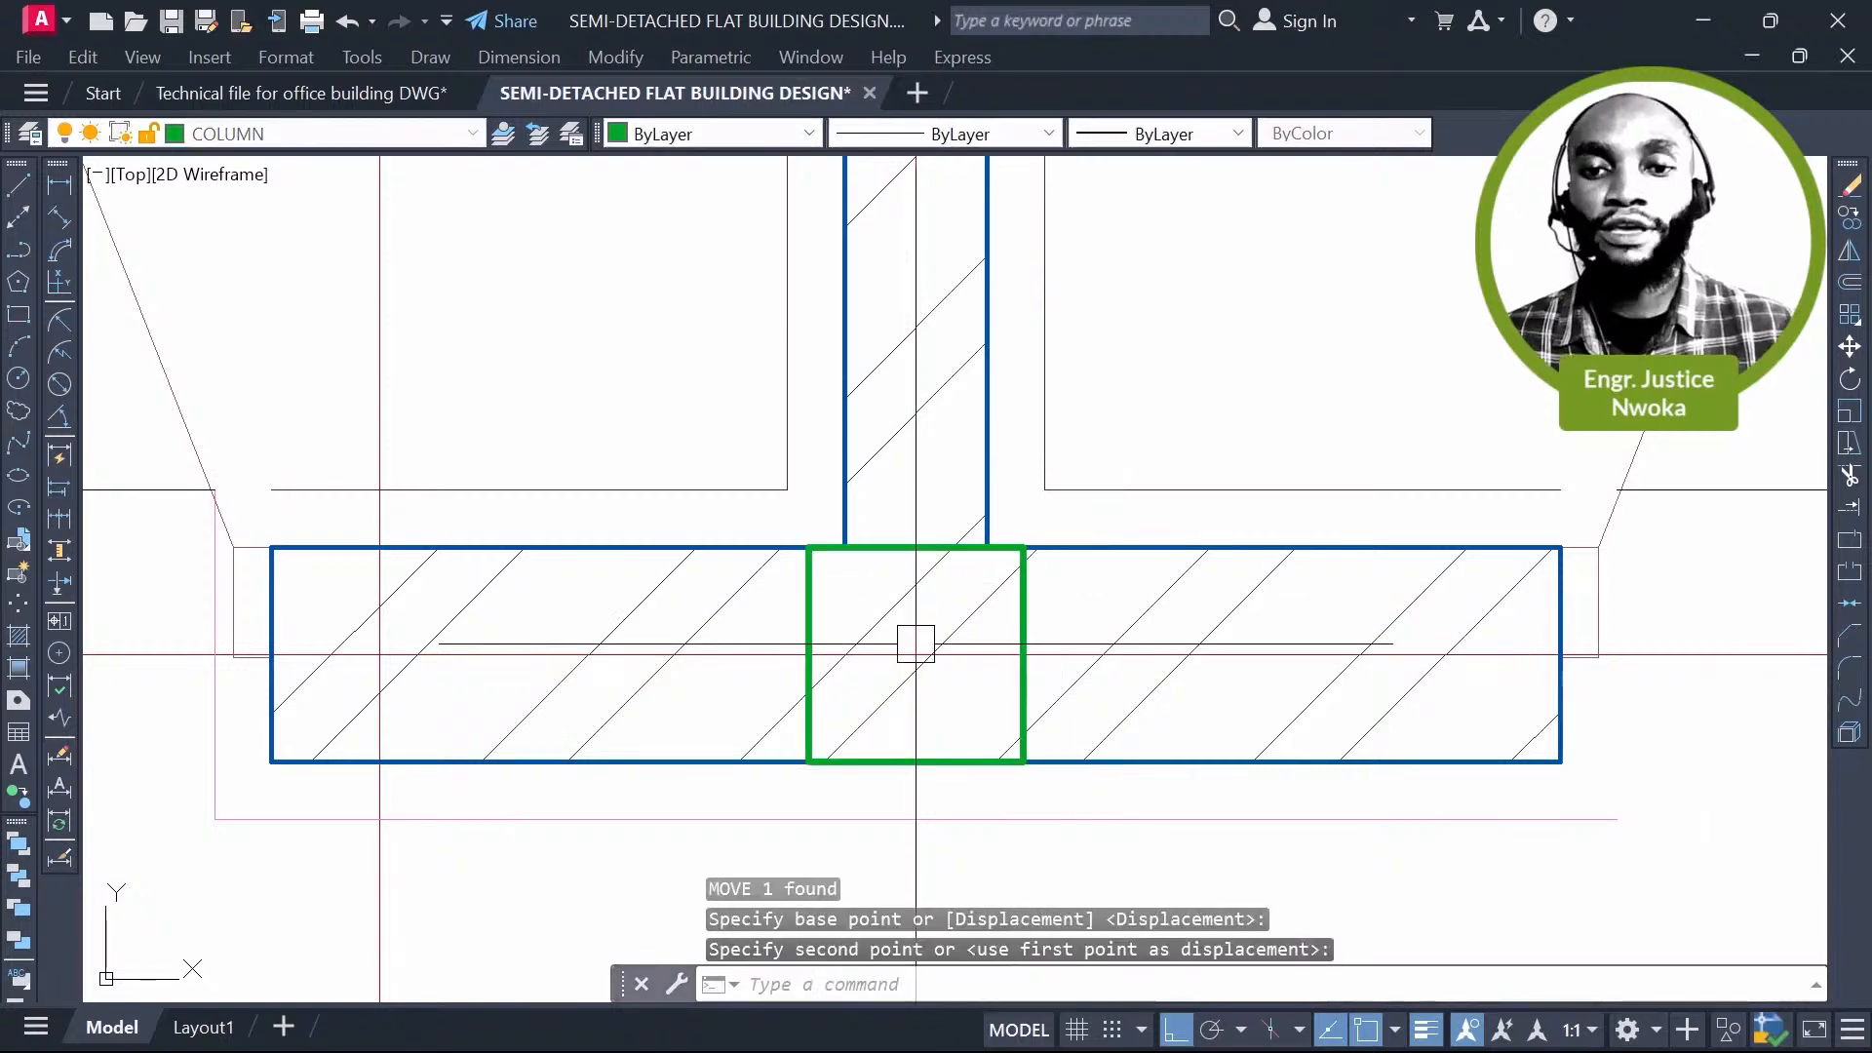
# Step: Copy the bedroom-partition column by its centre up to the junction of the partition with the toilet's lower wall, and finish copying
pyautogui.scroll(-5, 1015, 441)
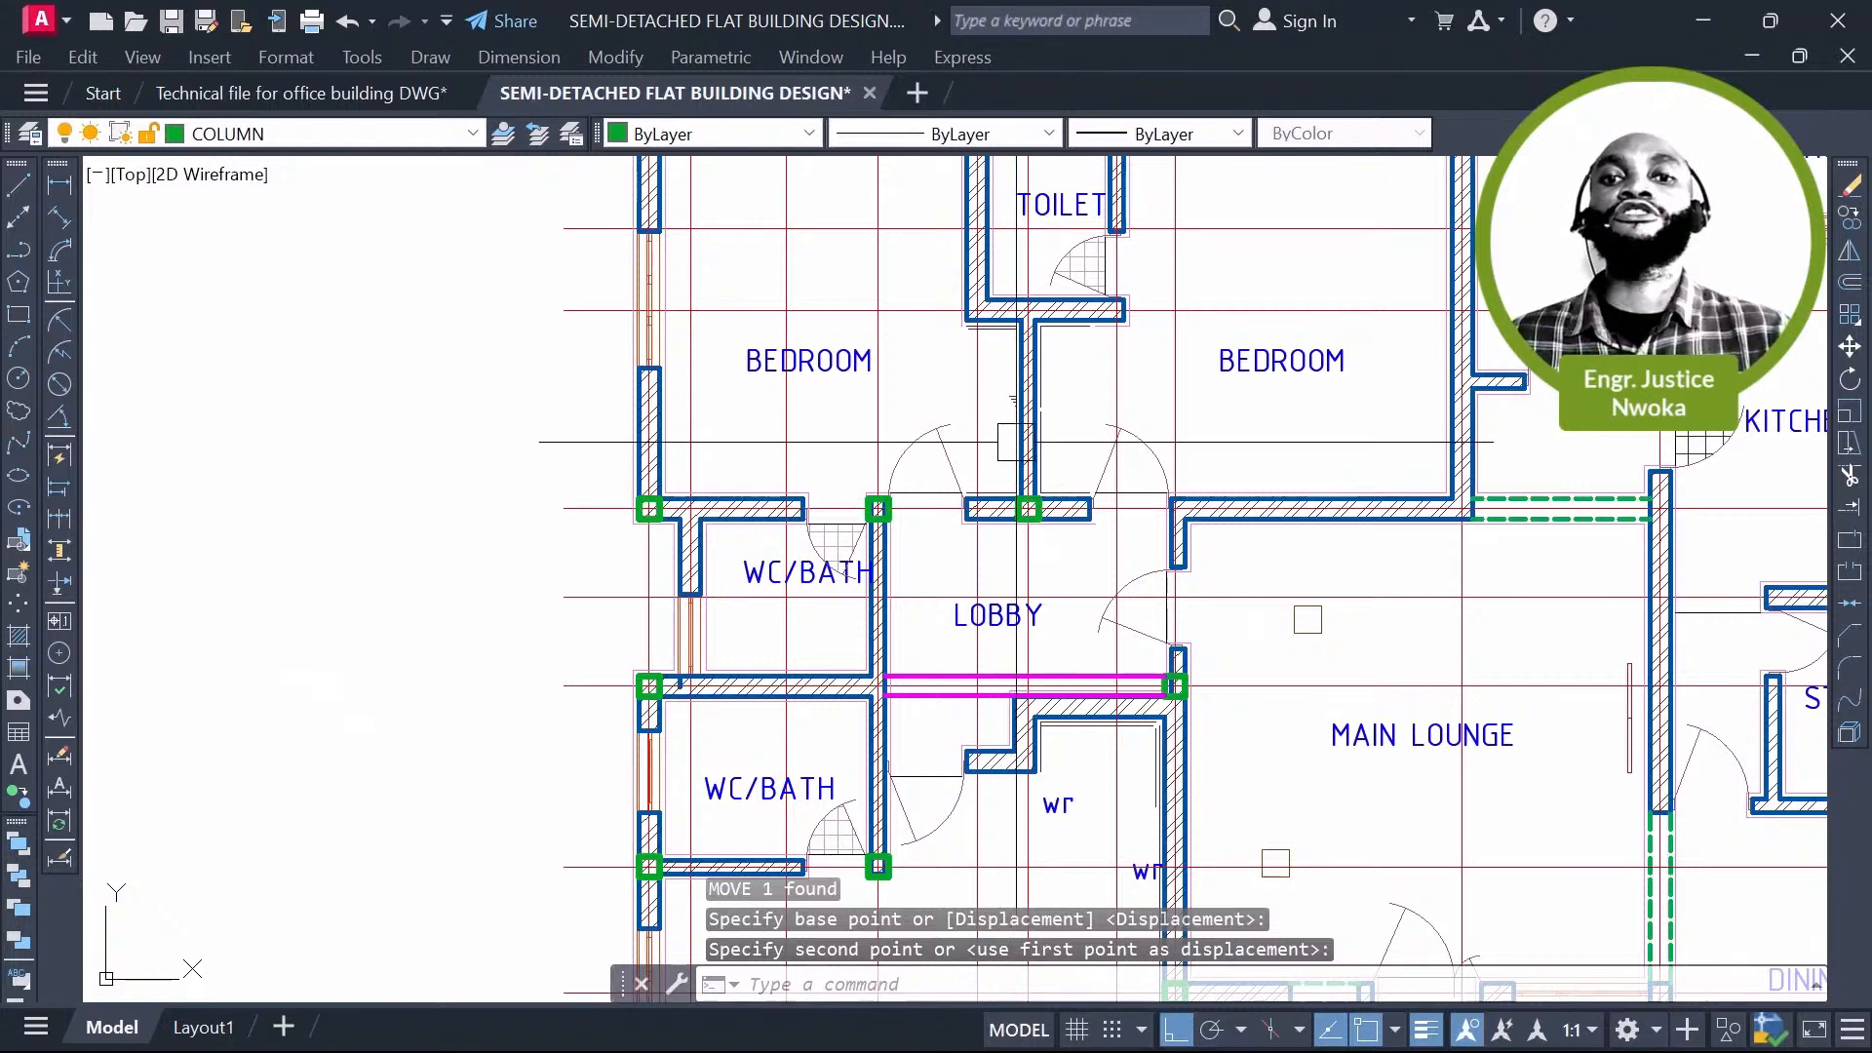
pyautogui.moveTo(1015, 442); pyautogui.dragTo(1018, 540, button='middle')
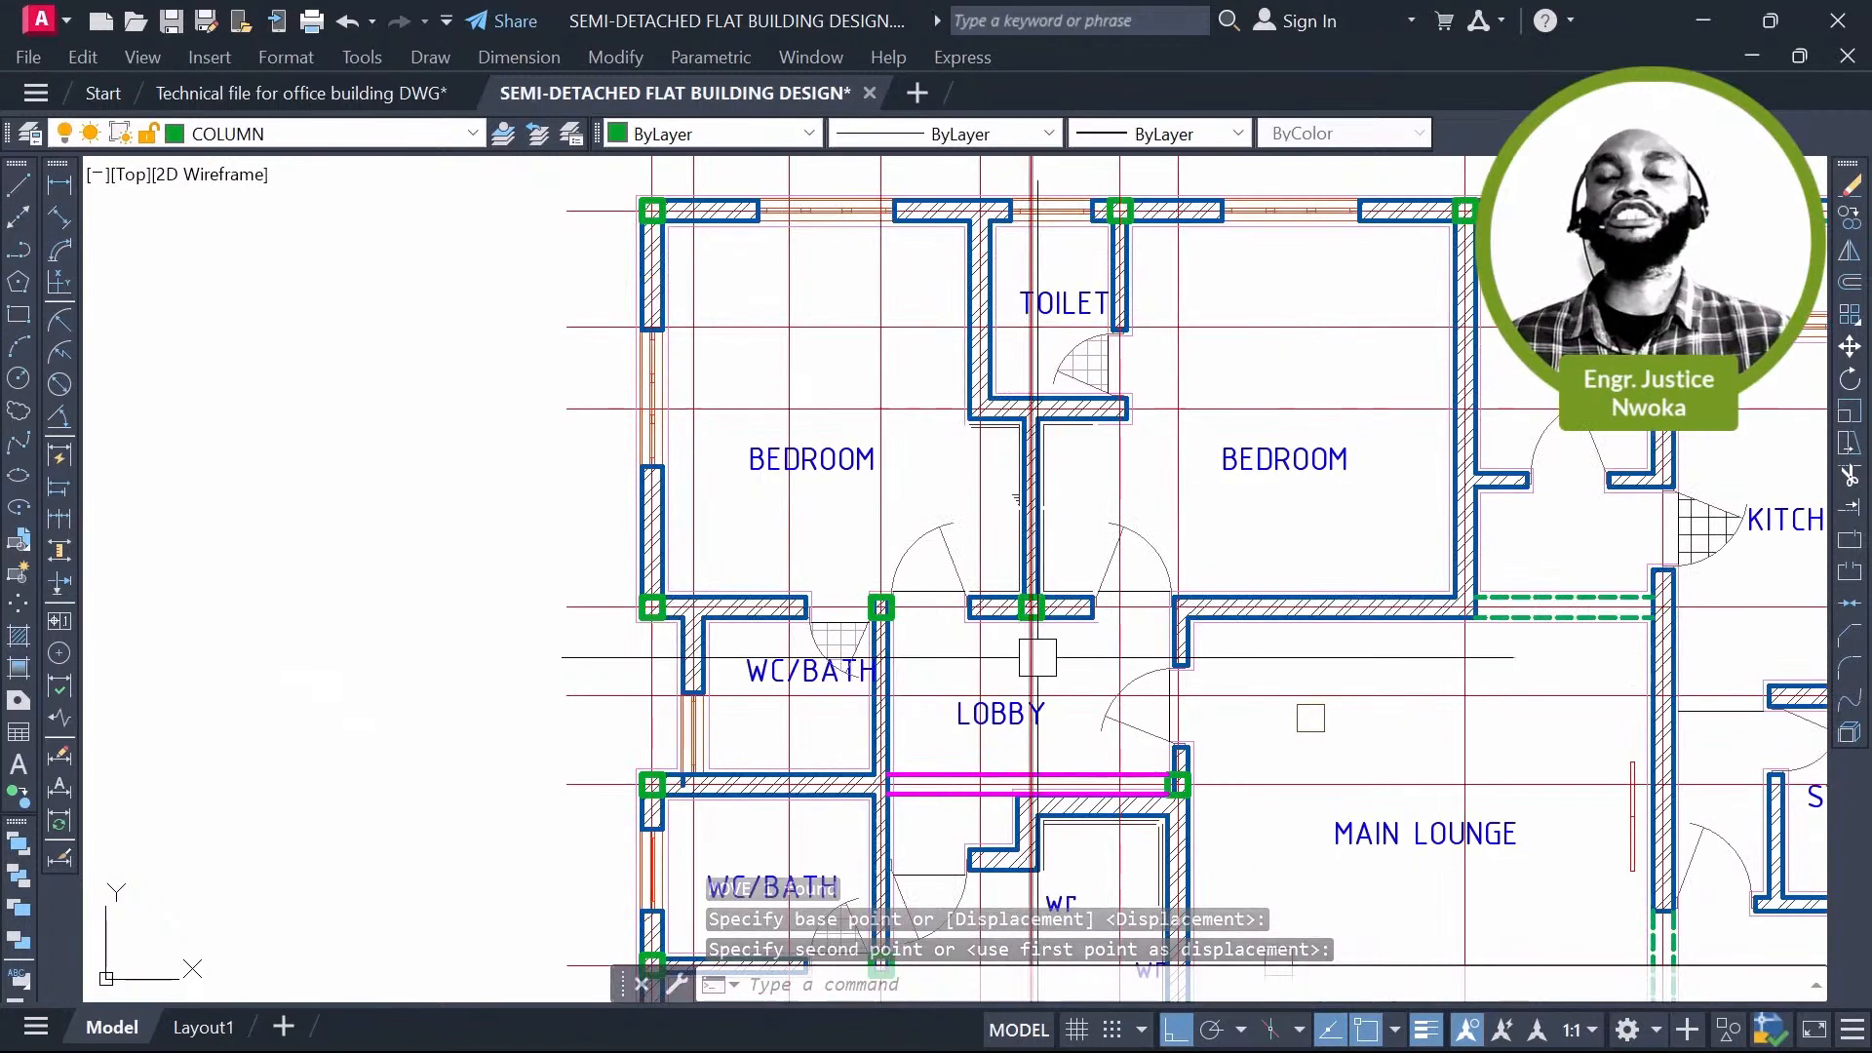
pyautogui.scroll(4, 1038, 657)
pyautogui.click(1049, 562)
pyautogui.write('CO')
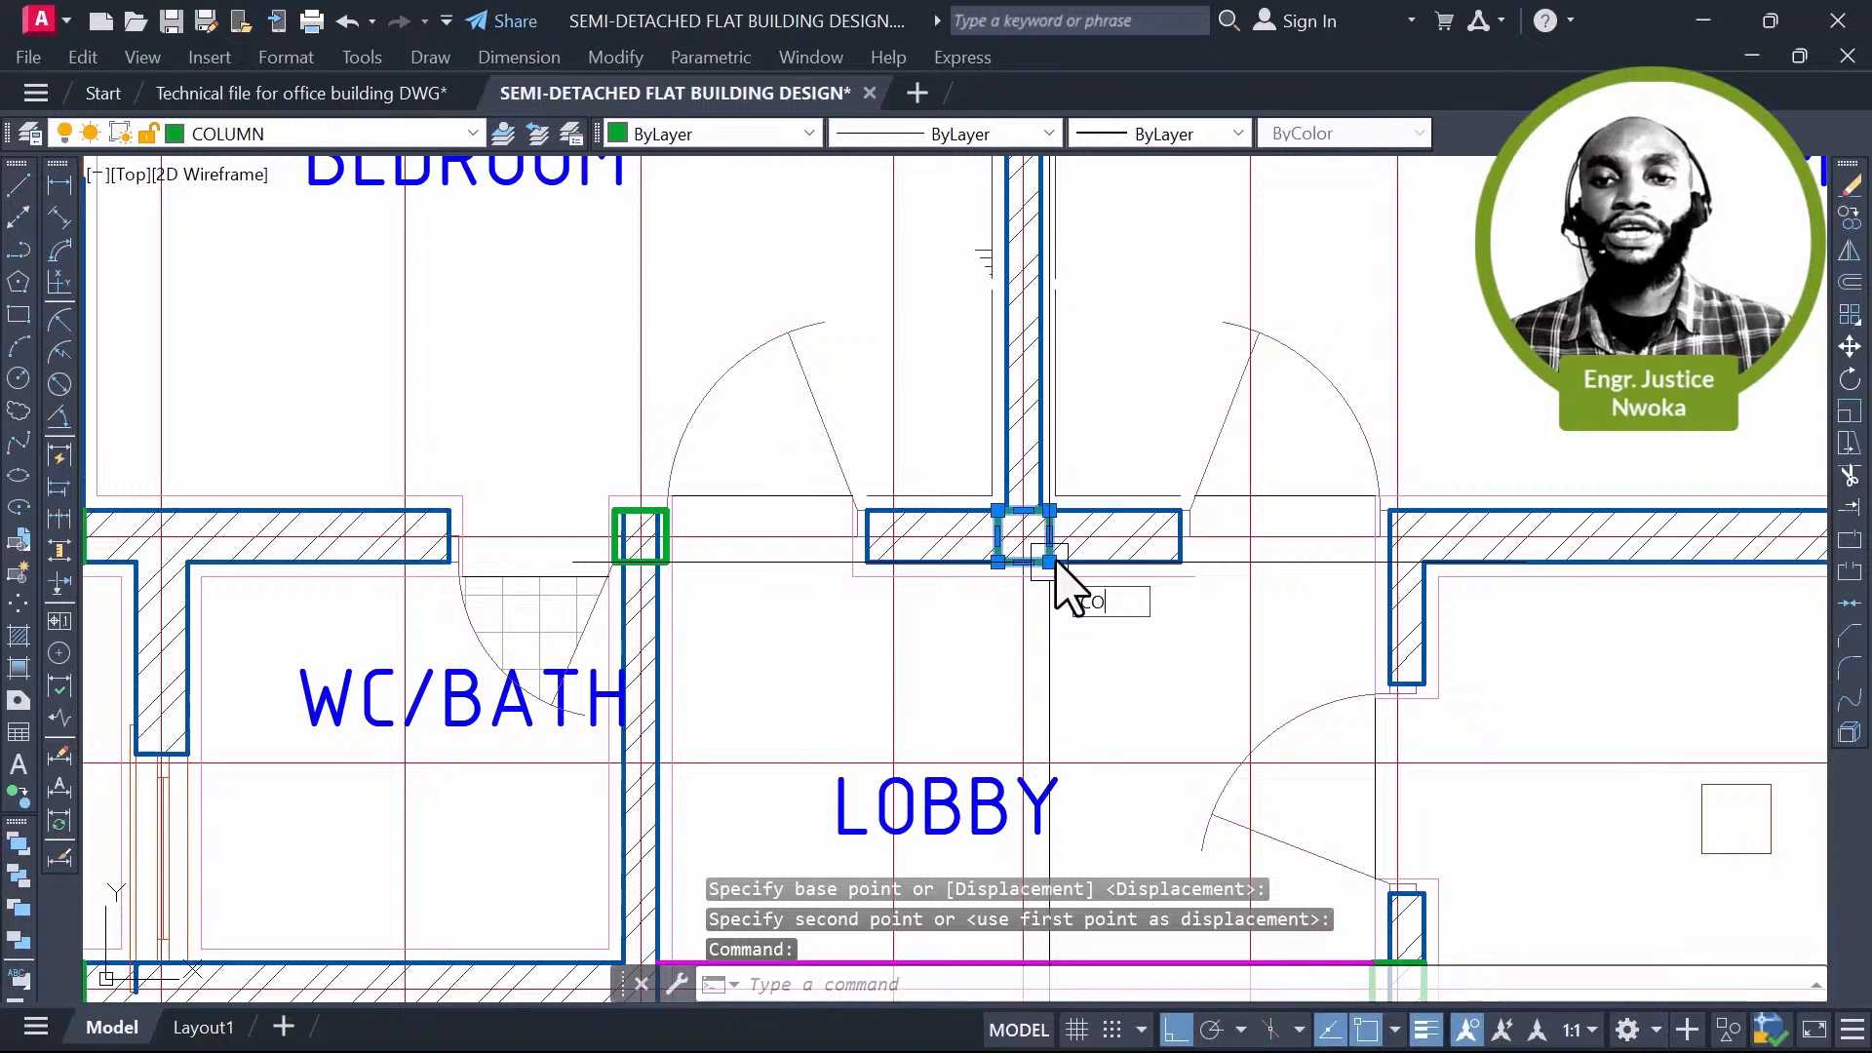
pyautogui.press('Return')
pyautogui.scroll(5, 1025, 561)
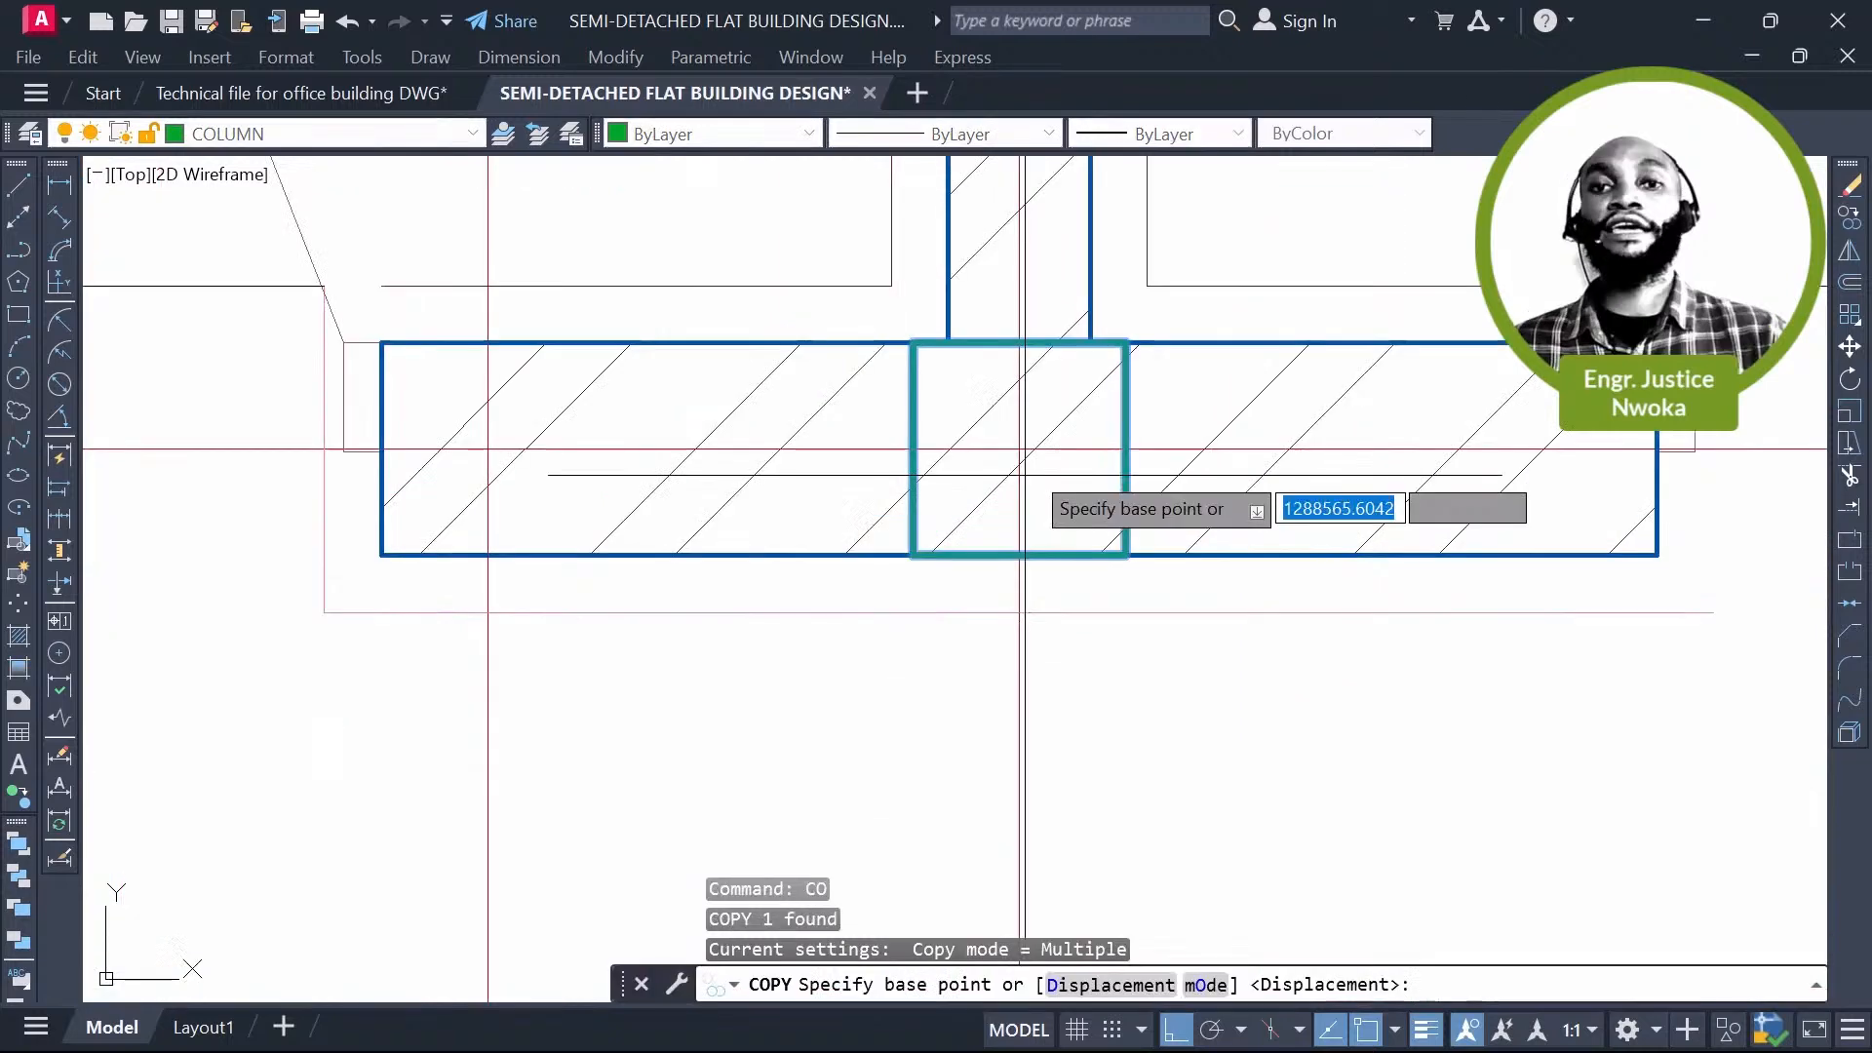
pyautogui.click(1021, 474)
pyautogui.scroll(-5, 1020, 474)
pyautogui.scroll(-2, 1068, 468)
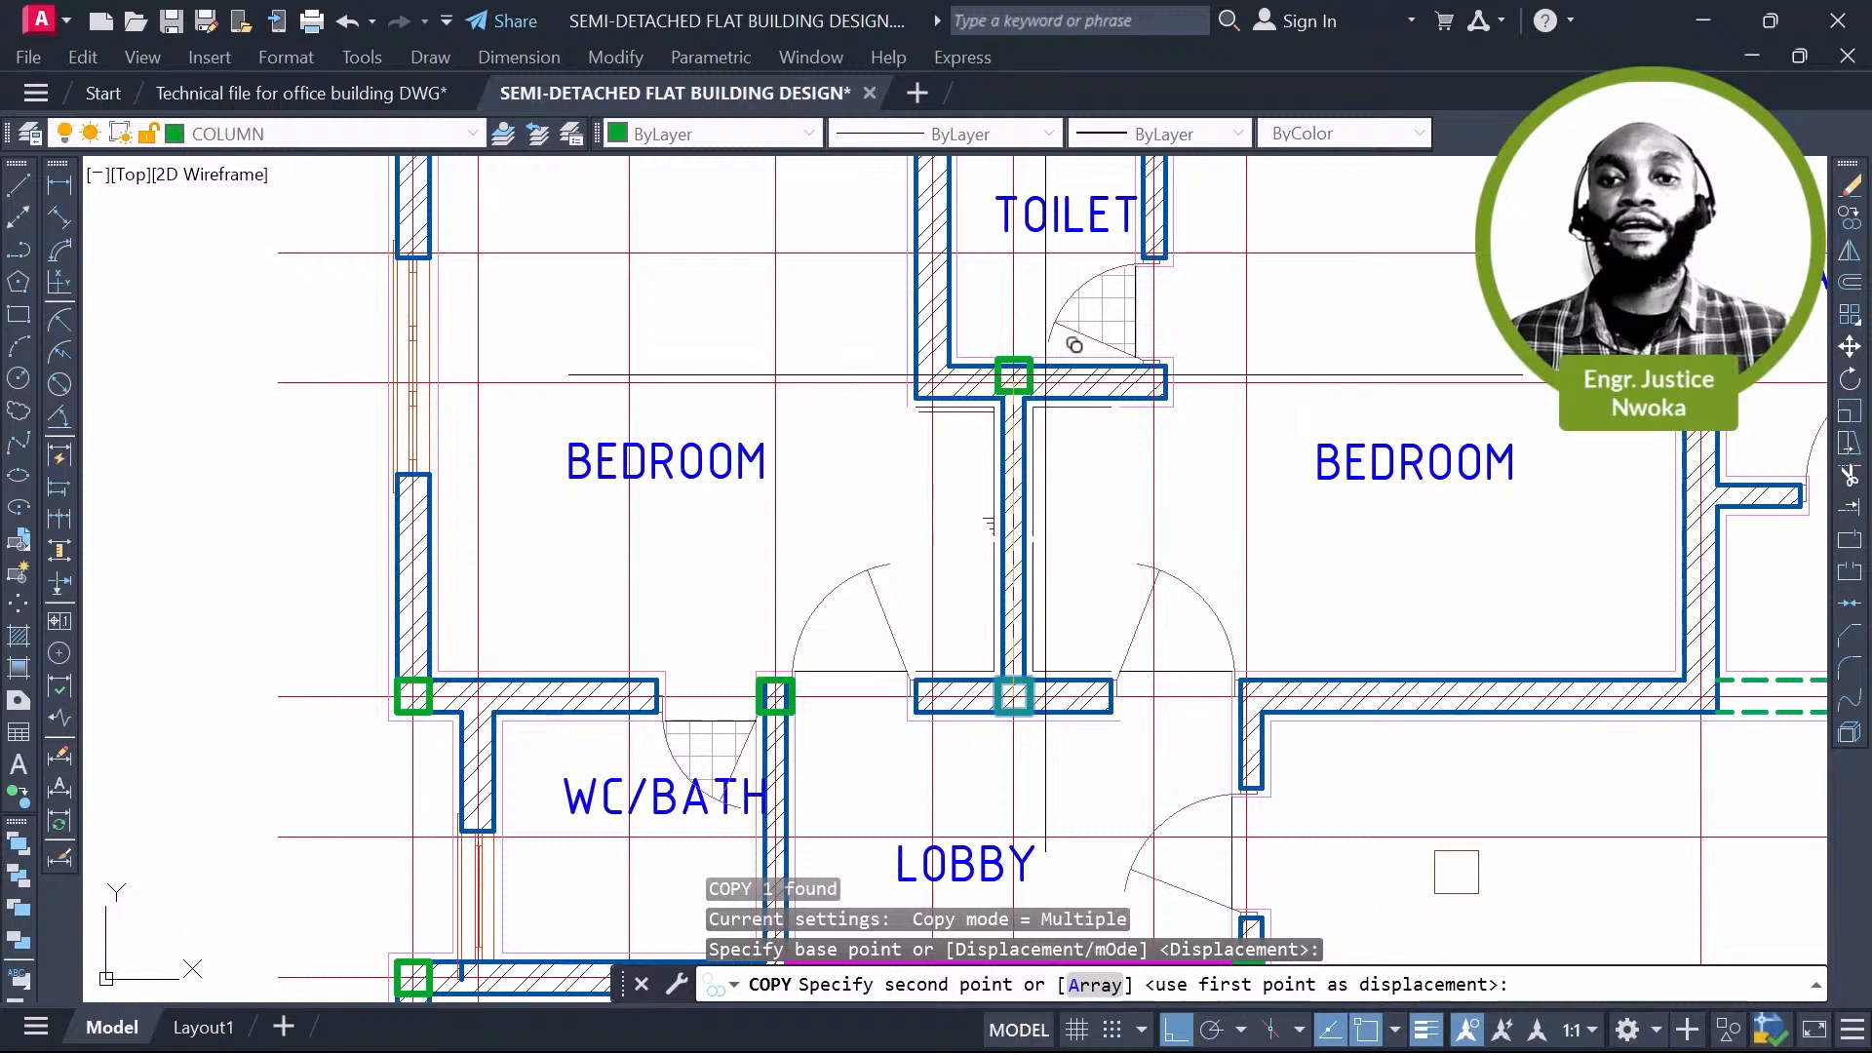
pyautogui.scroll(4, 1074, 346)
pyautogui.click(1070, 493)
pyautogui.scroll(-4, 1111, 488)
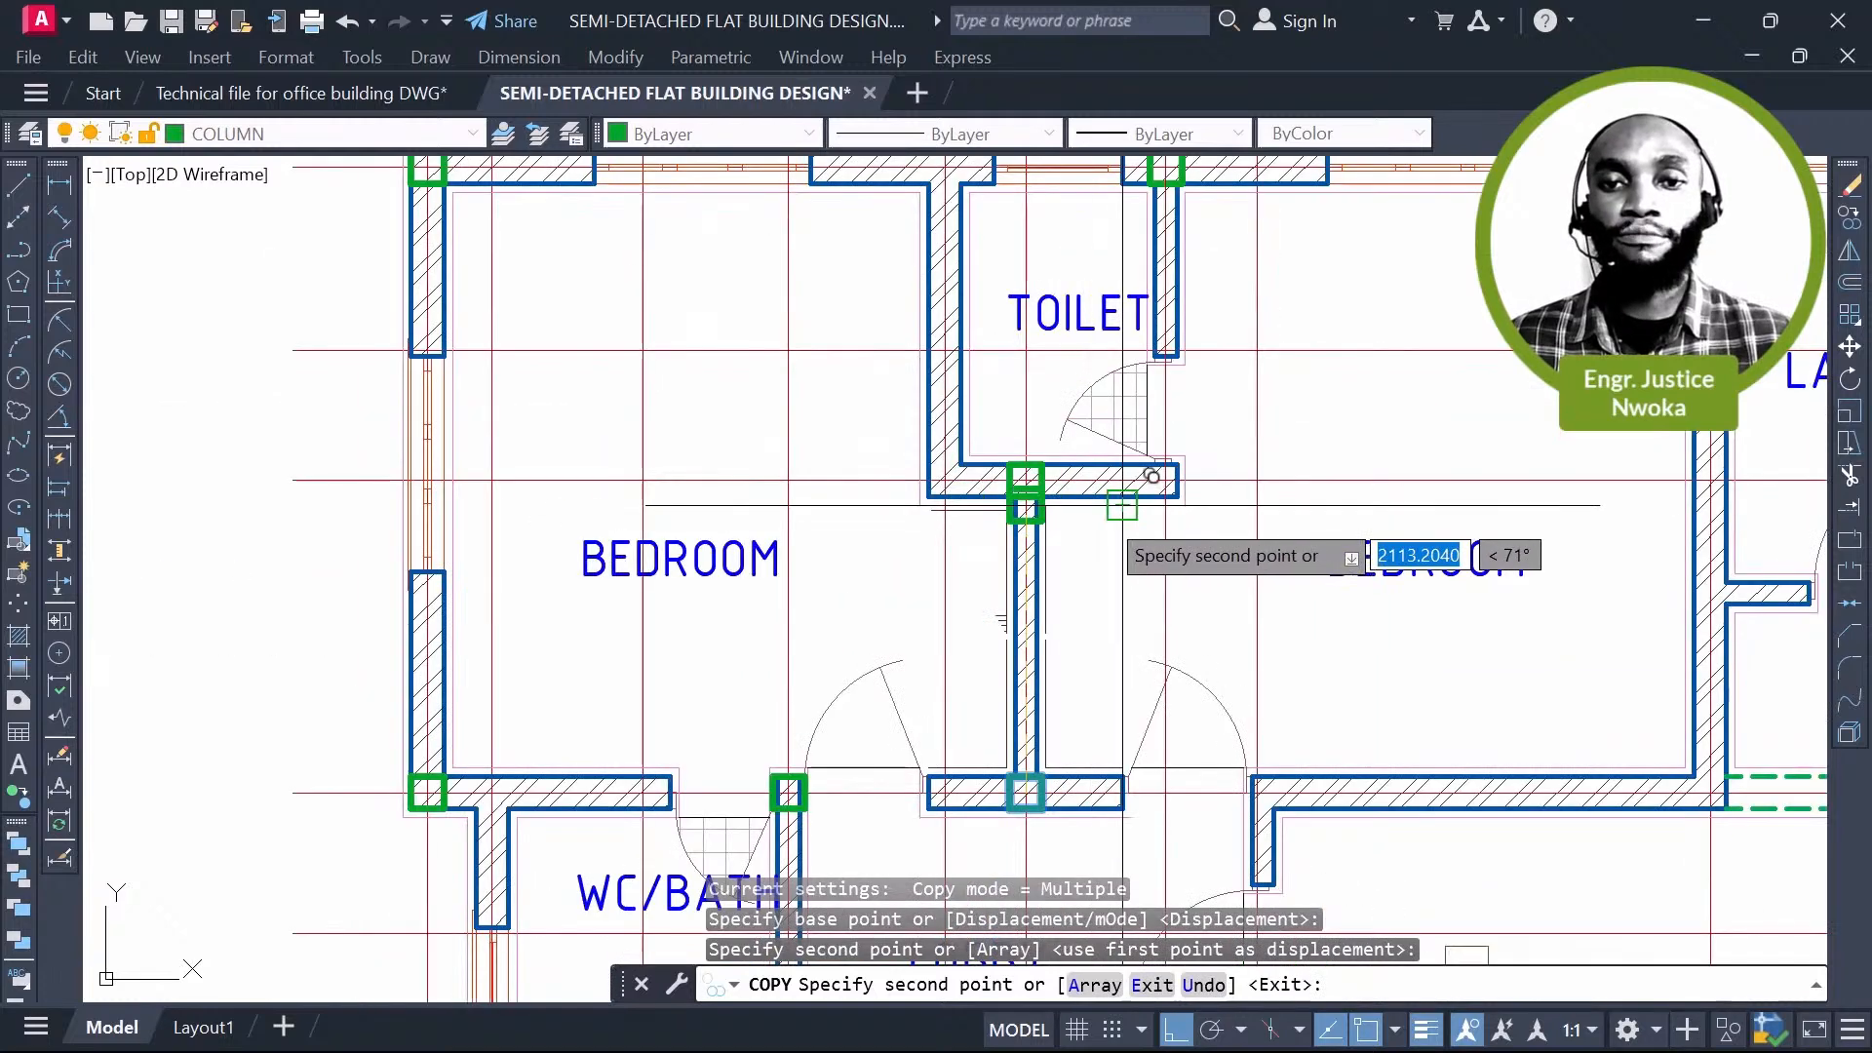
pyautogui.scroll(-3, 1152, 476)
pyautogui.press('Escape')
pyautogui.scroll(5, 933, 476)
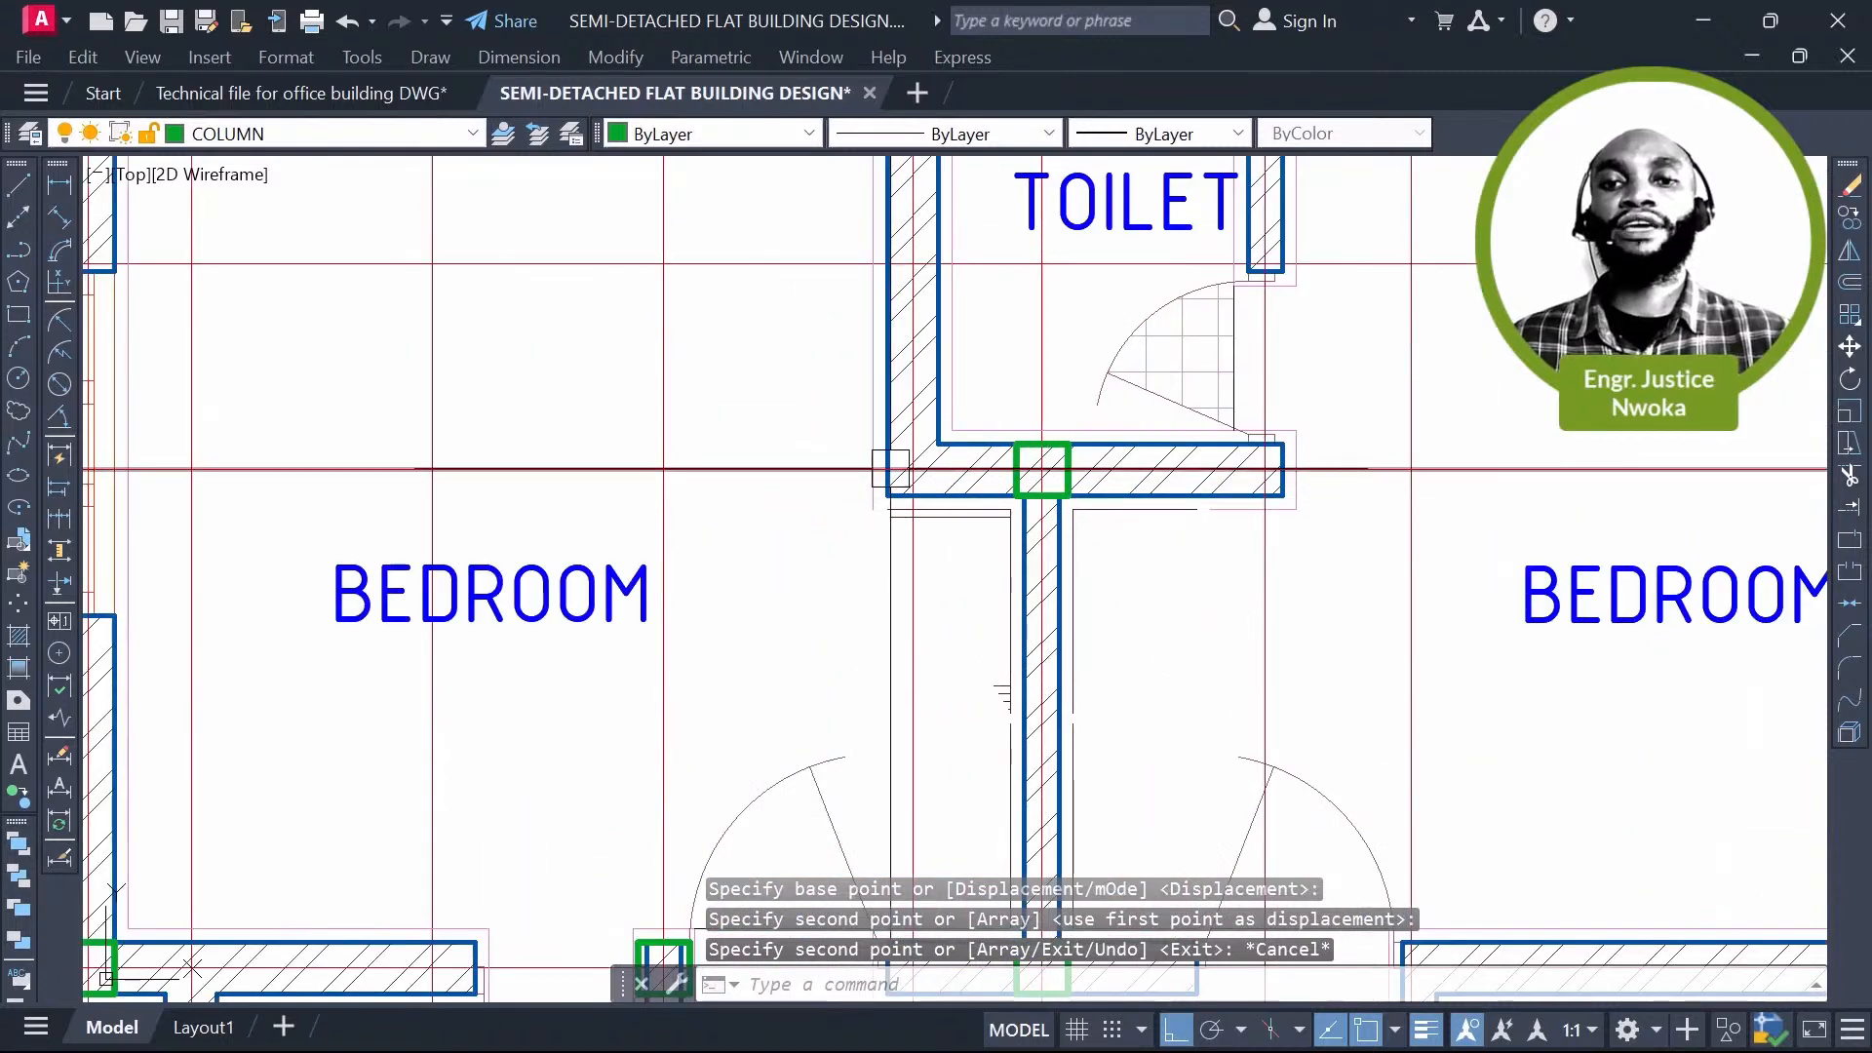
pyautogui.scroll(-4, 890, 468)
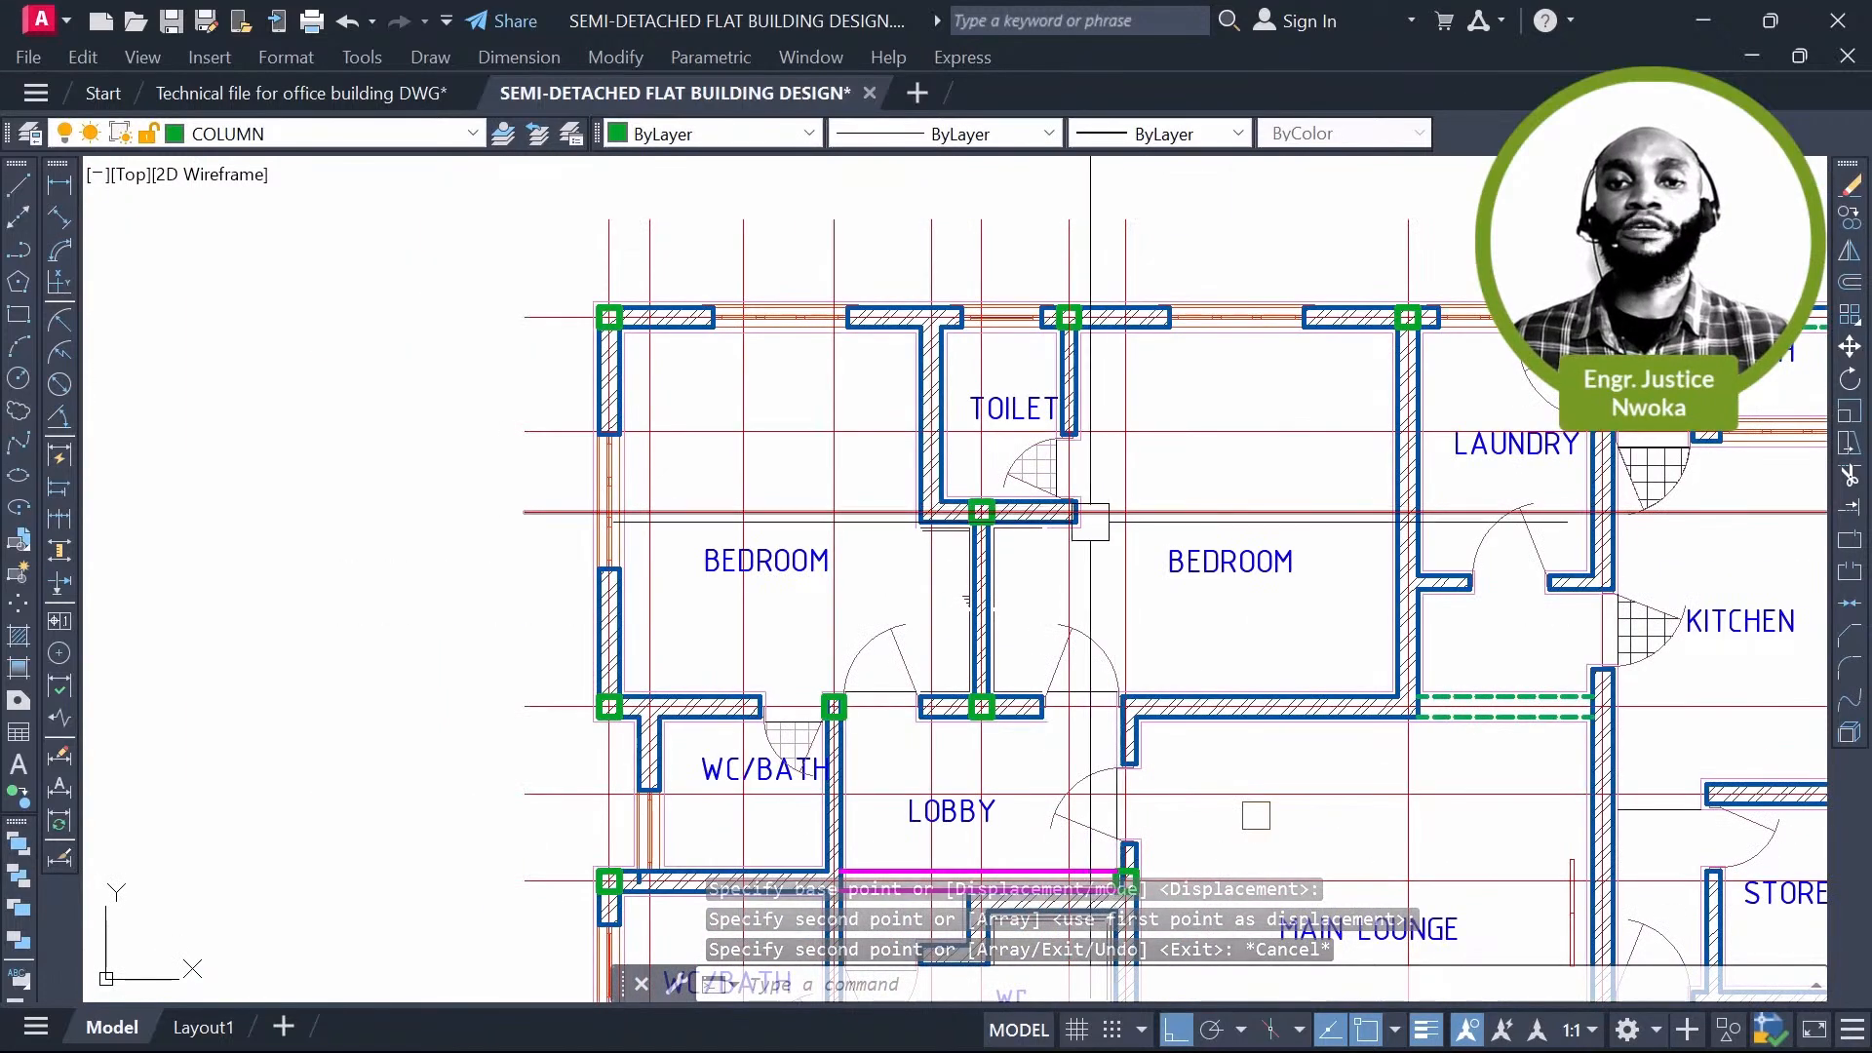
# Step: Copy the column at the bedroom partition by its centre to the grid intersection where the right-hand bedroom wall meets the main lounge's upper wall
pyautogui.scroll(2, 1090, 522)
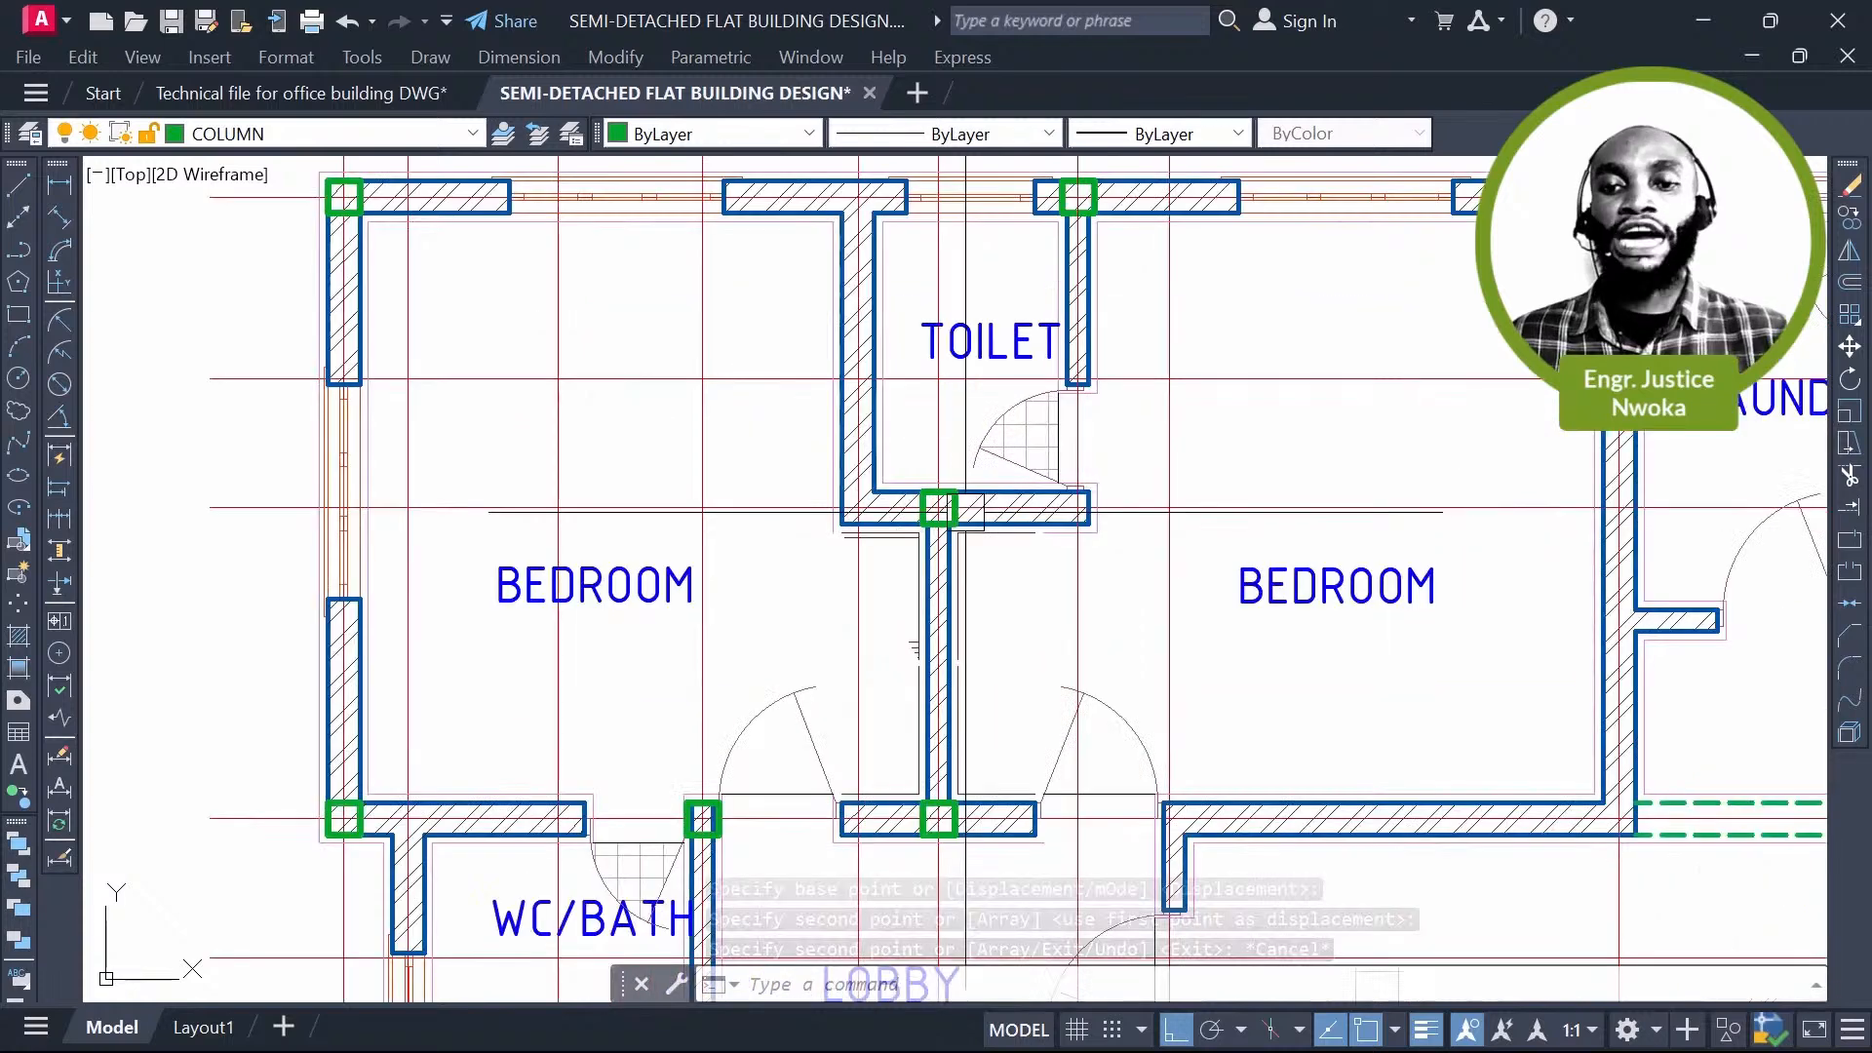
pyautogui.scroll(-4, 966, 510)
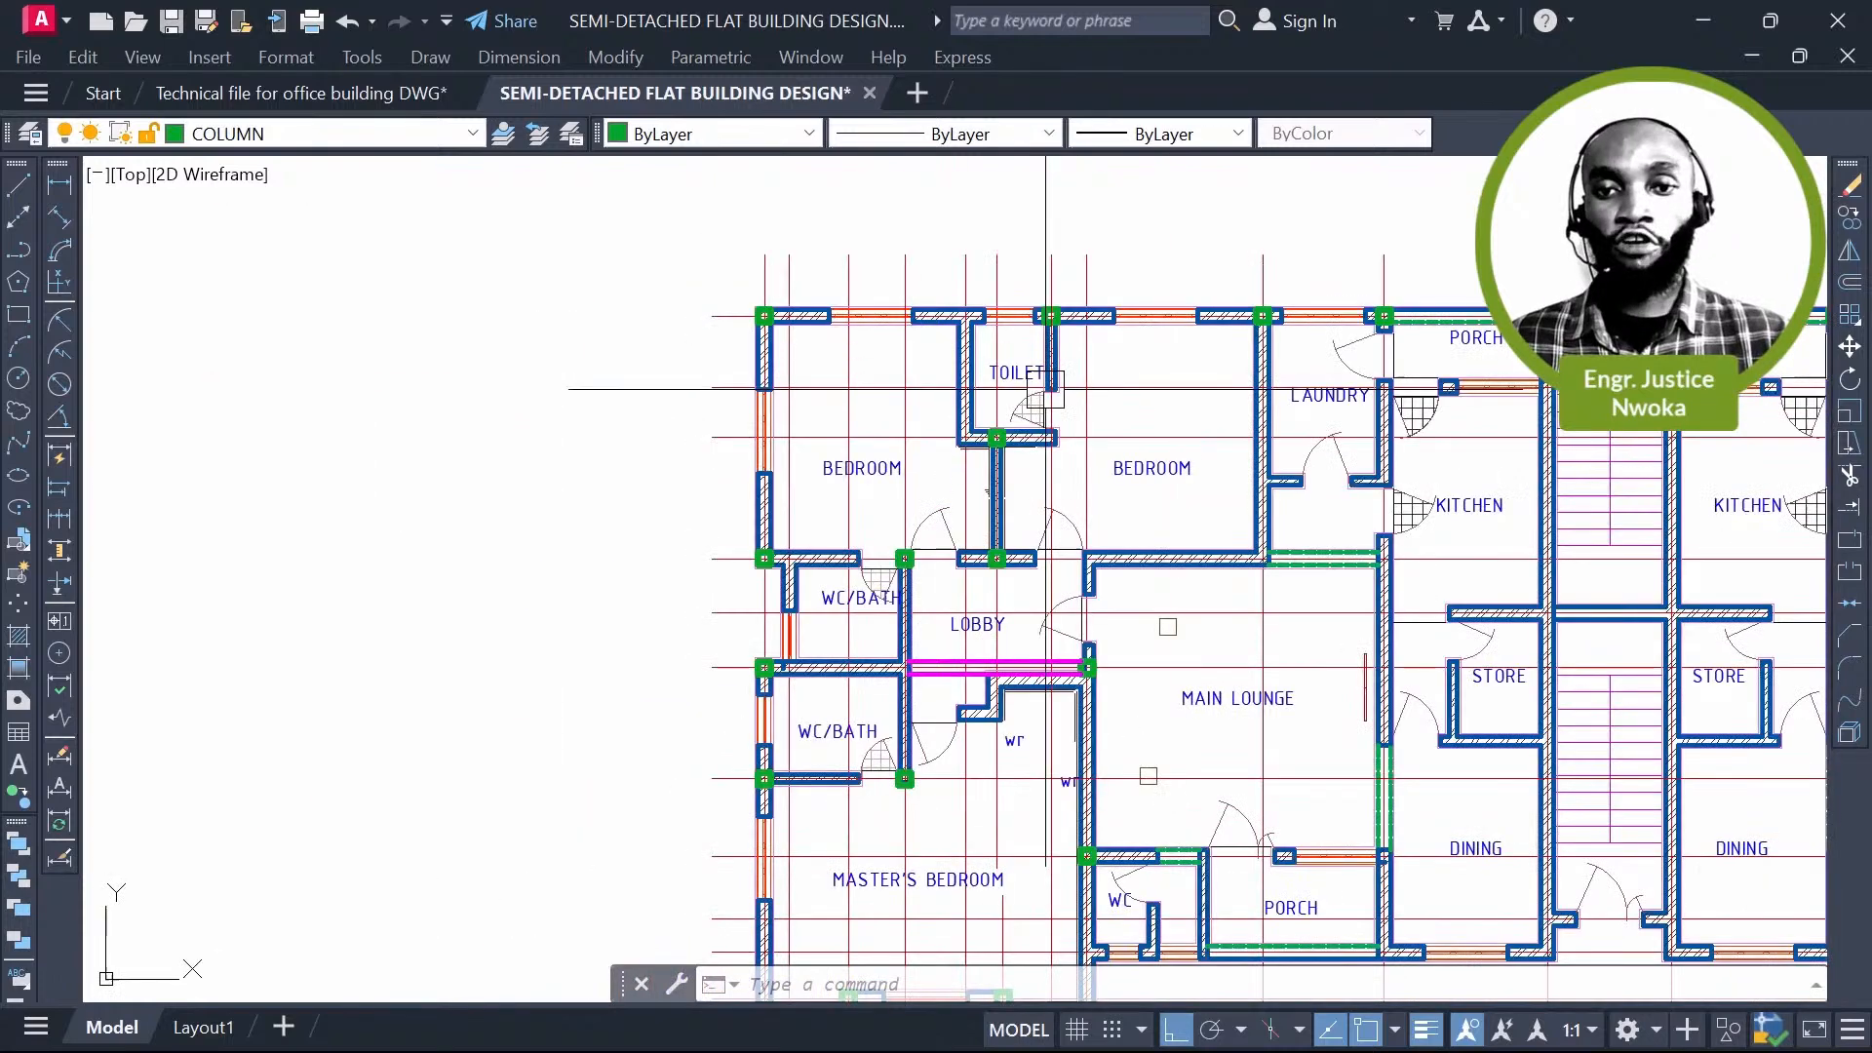
pyautogui.scroll(8, 1046, 389)
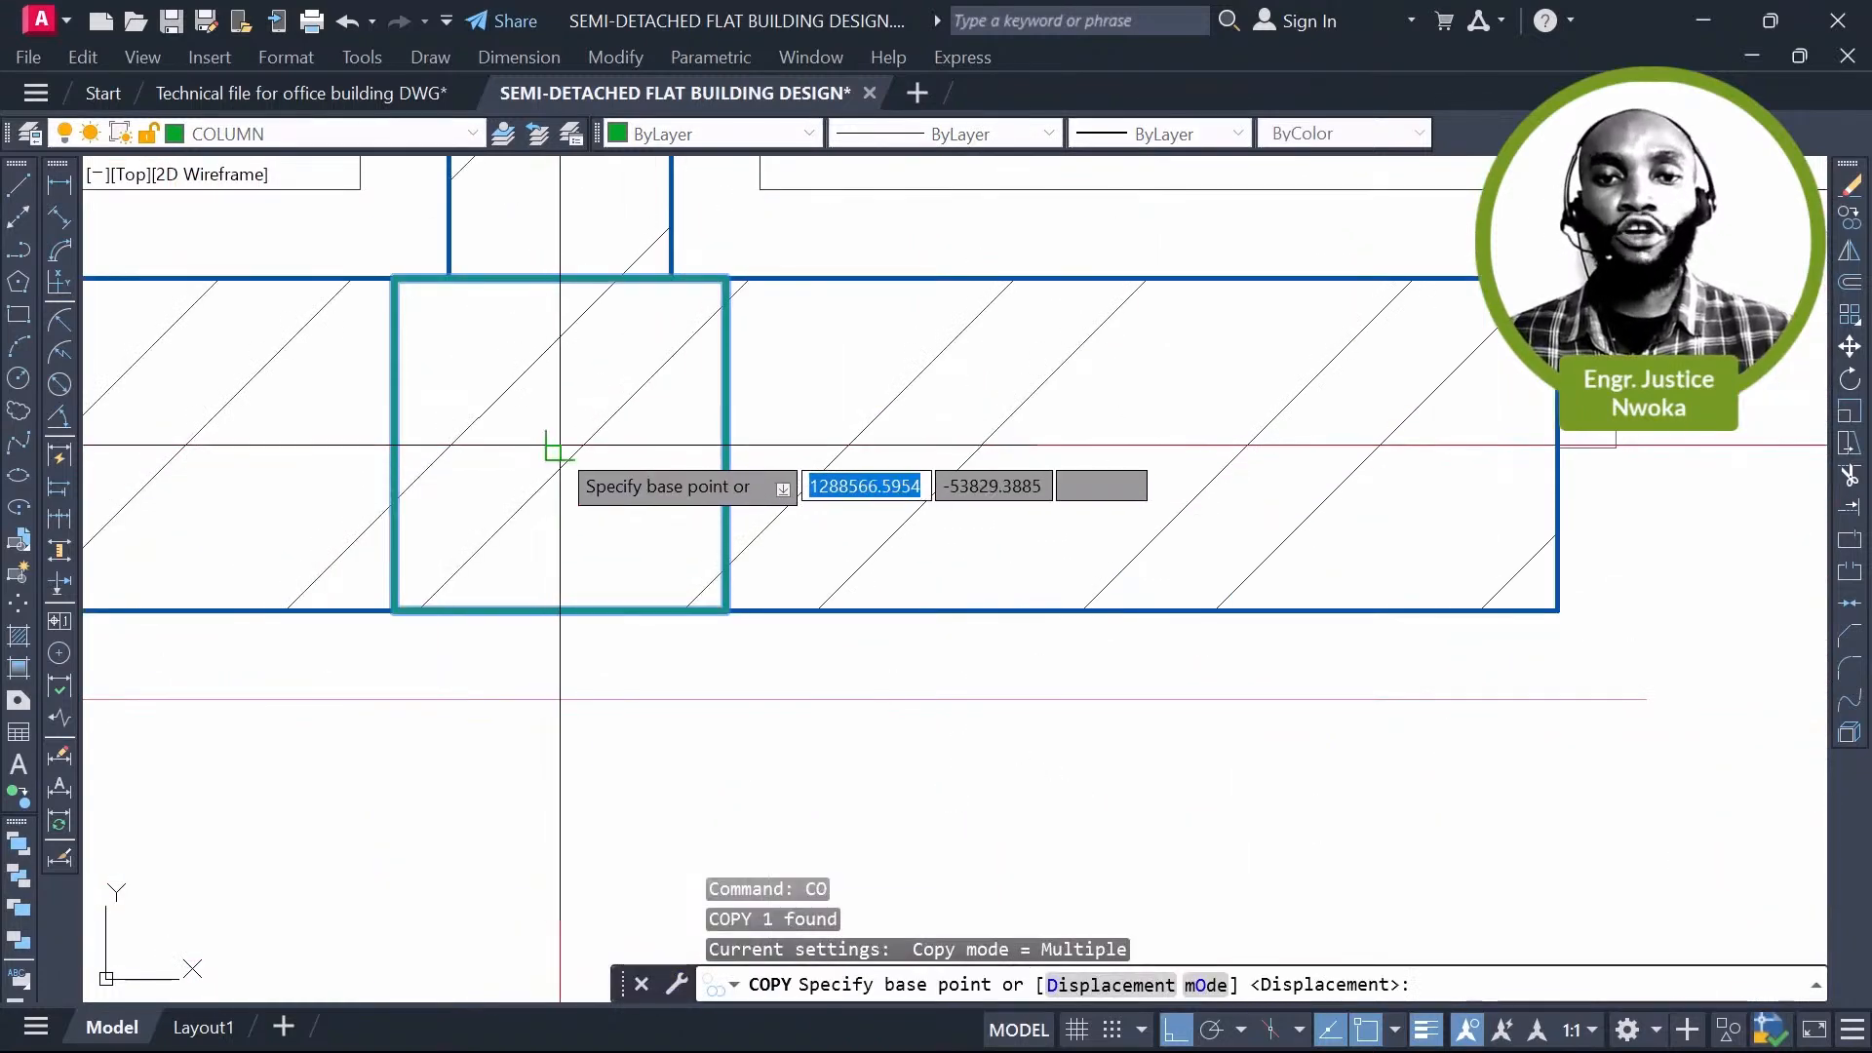
pyautogui.click(559, 445)
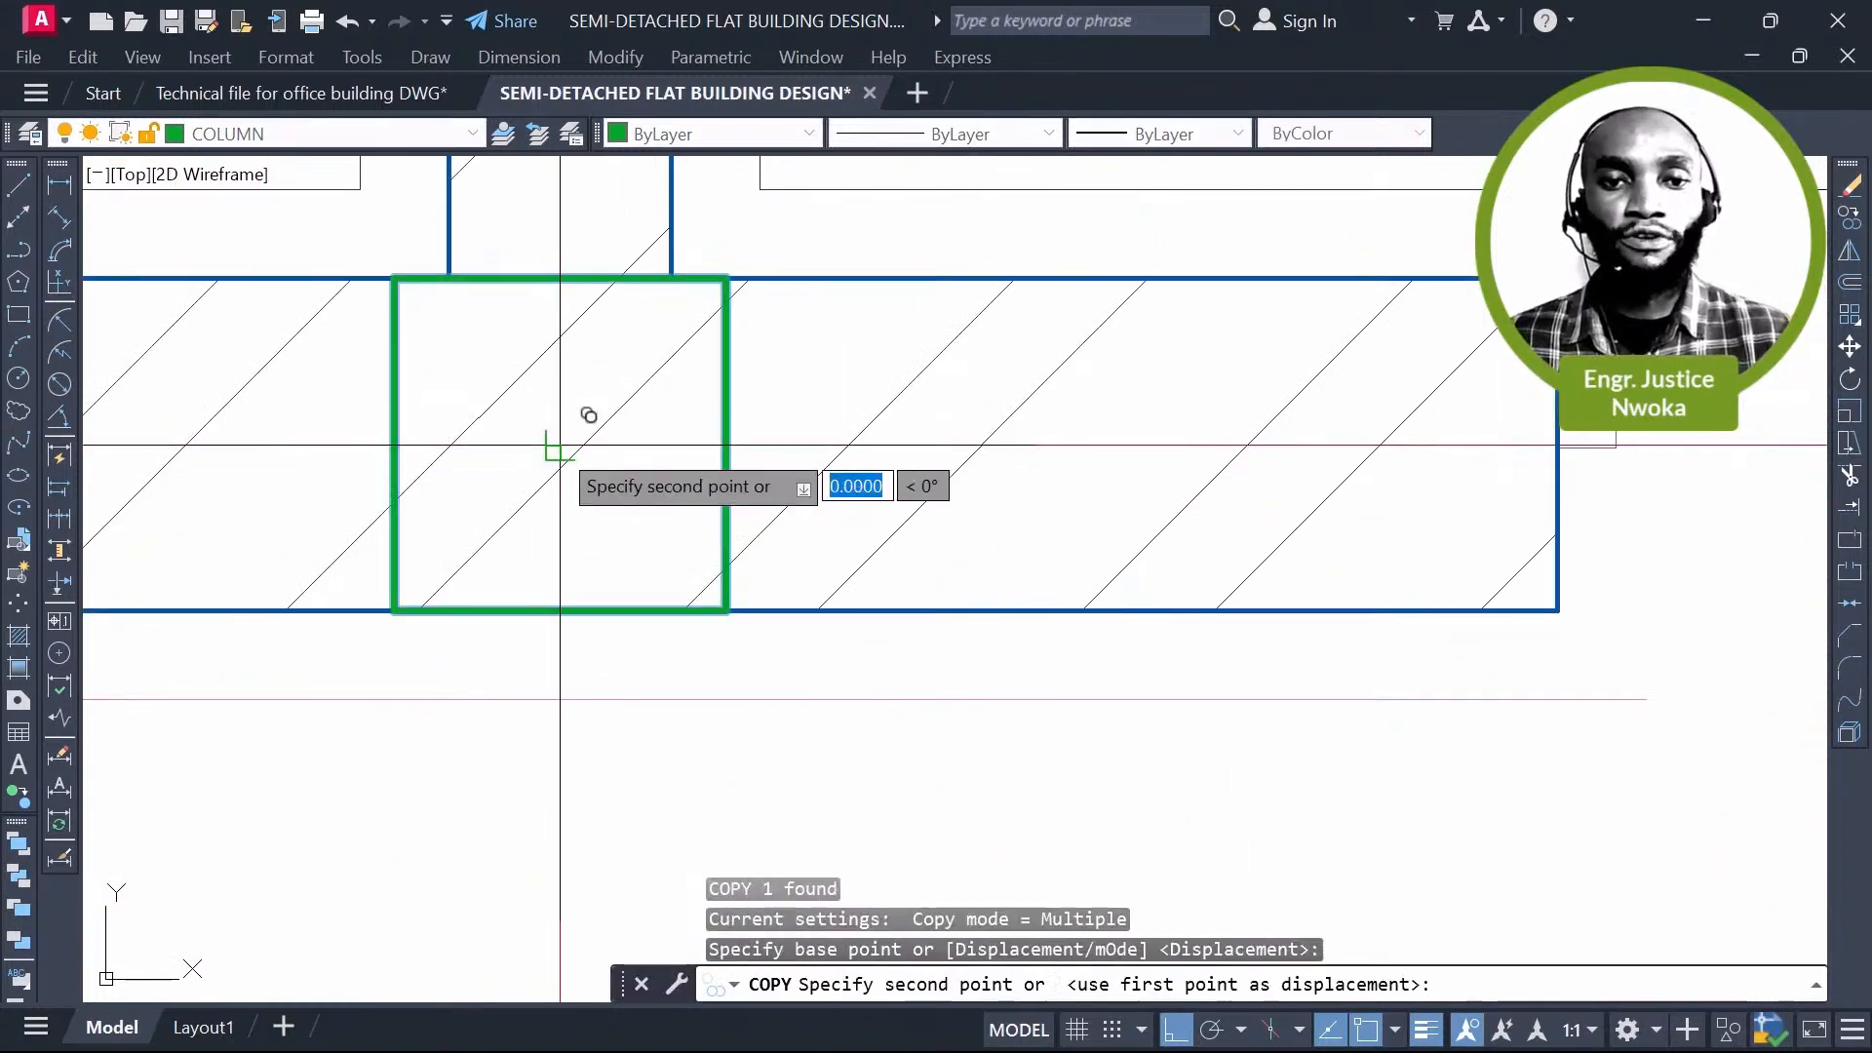
pyautogui.scroll(-2, 559, 445)
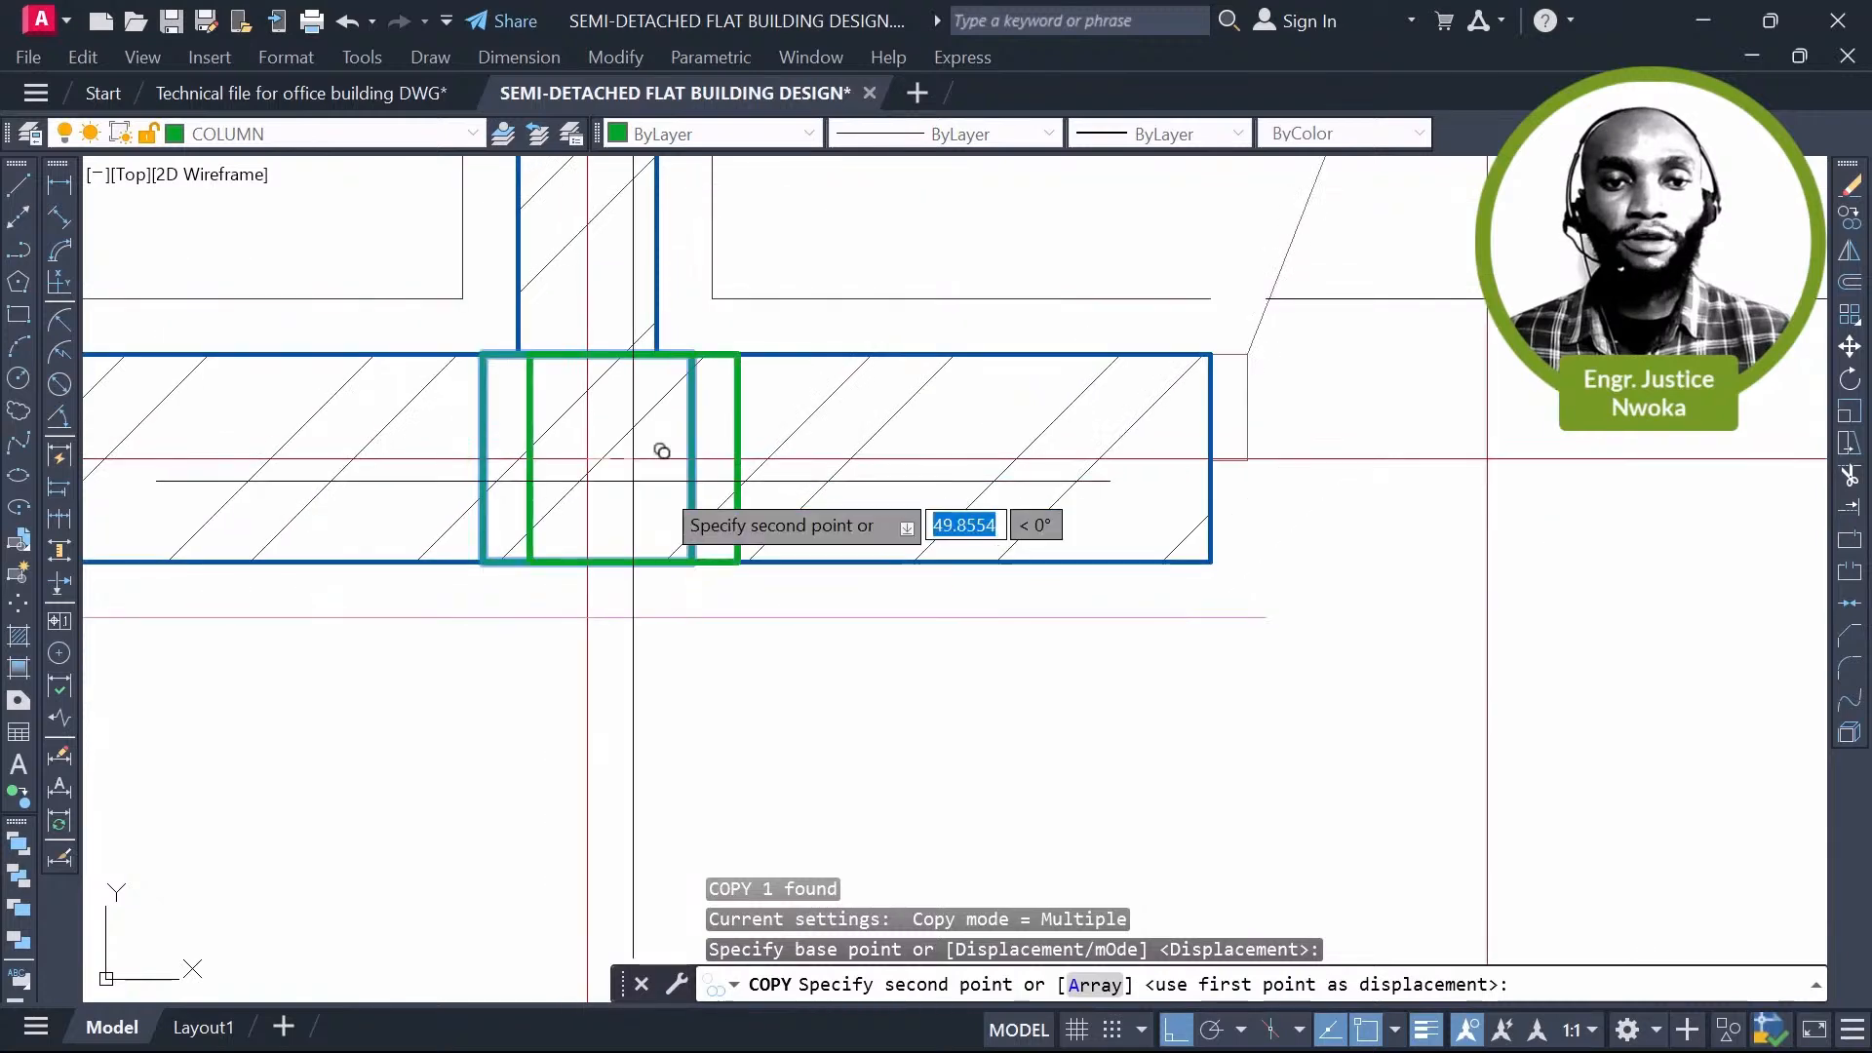
pyautogui.scroll(-10, 662, 450)
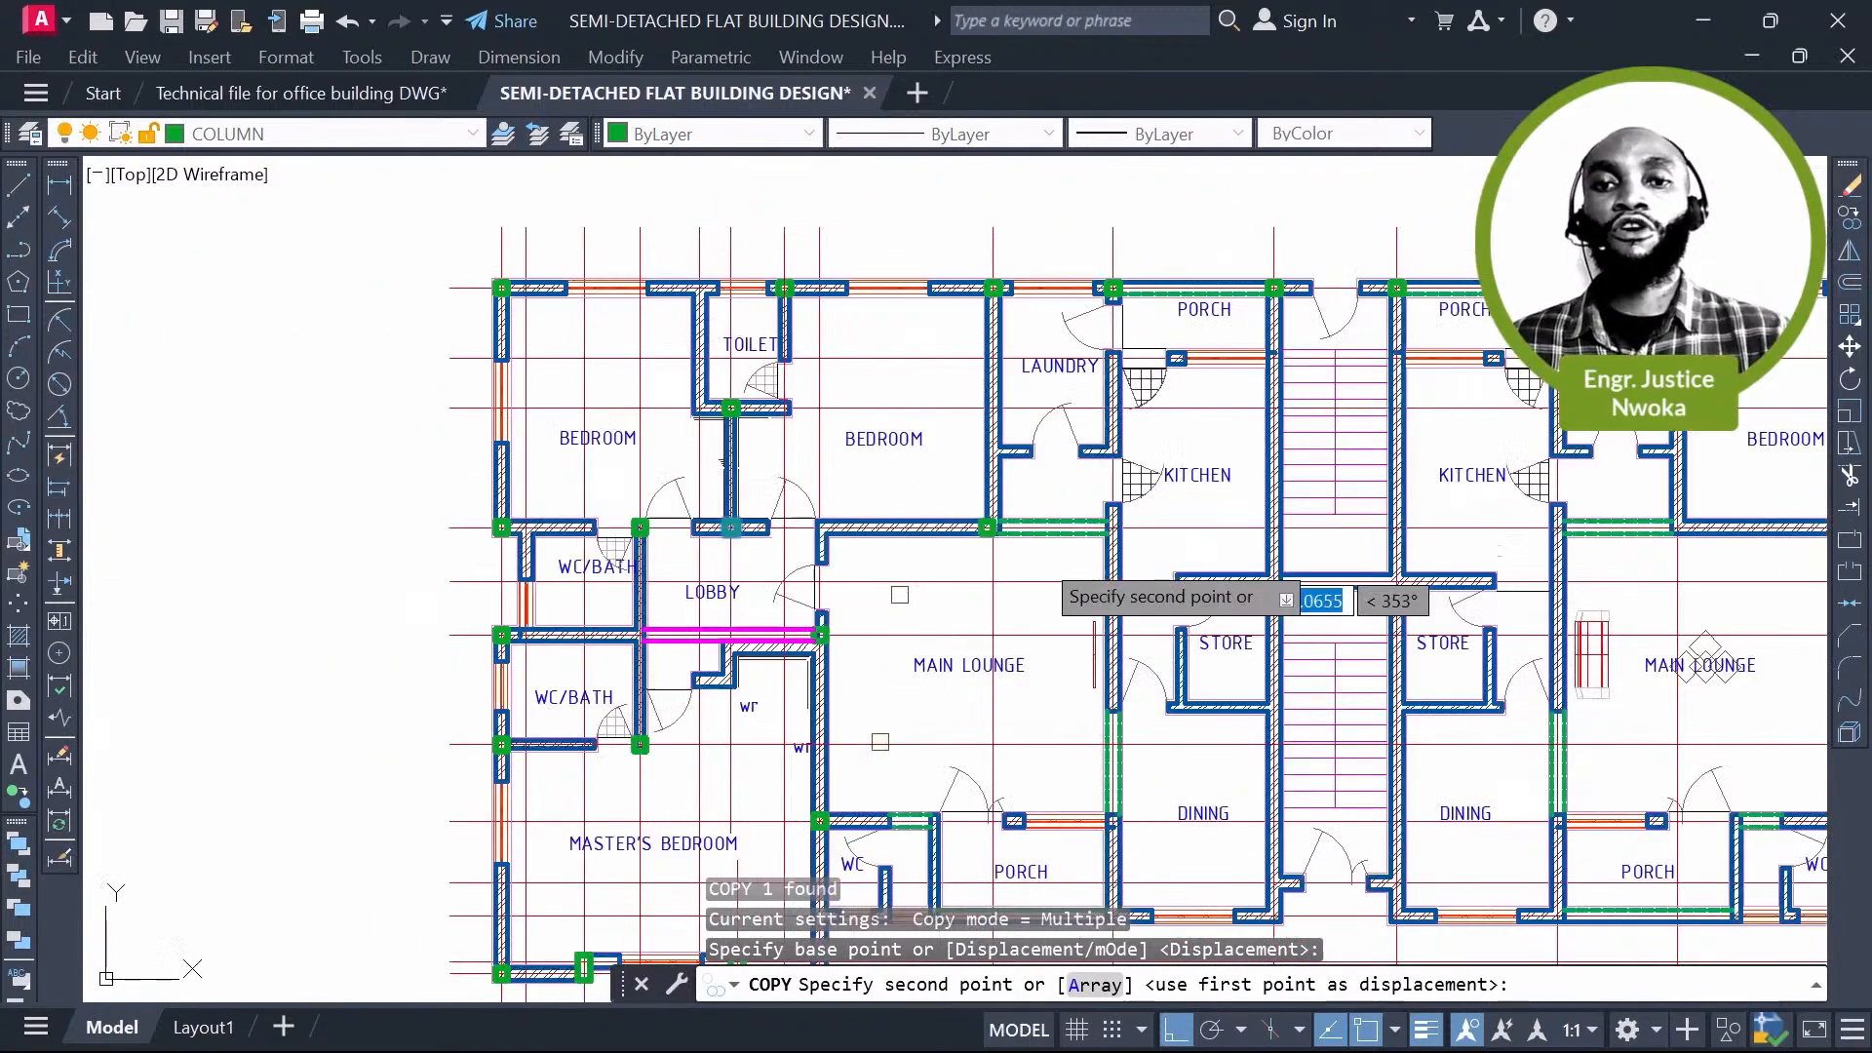
pyautogui.scroll(10, 990, 541)
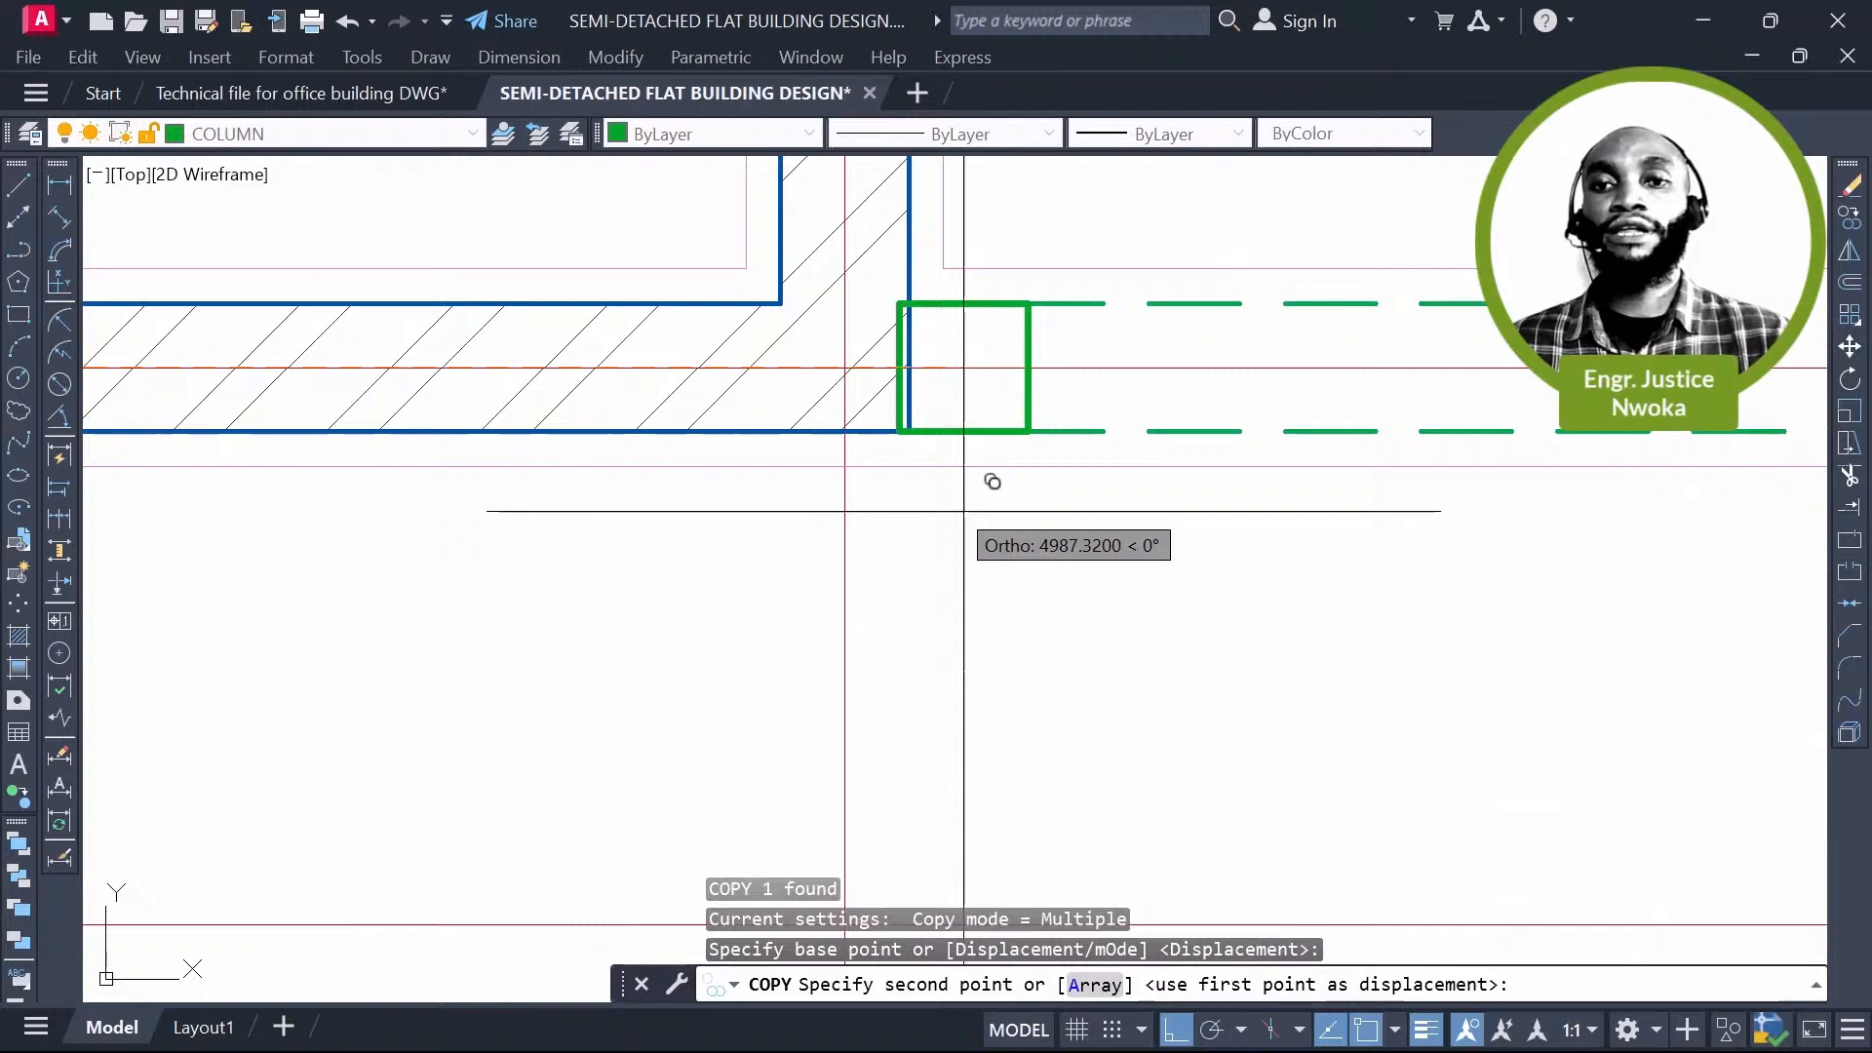
pyautogui.scroll(4, 854, 367)
pyautogui.click(834, 369)
pyautogui.scroll(-4, 888, 533)
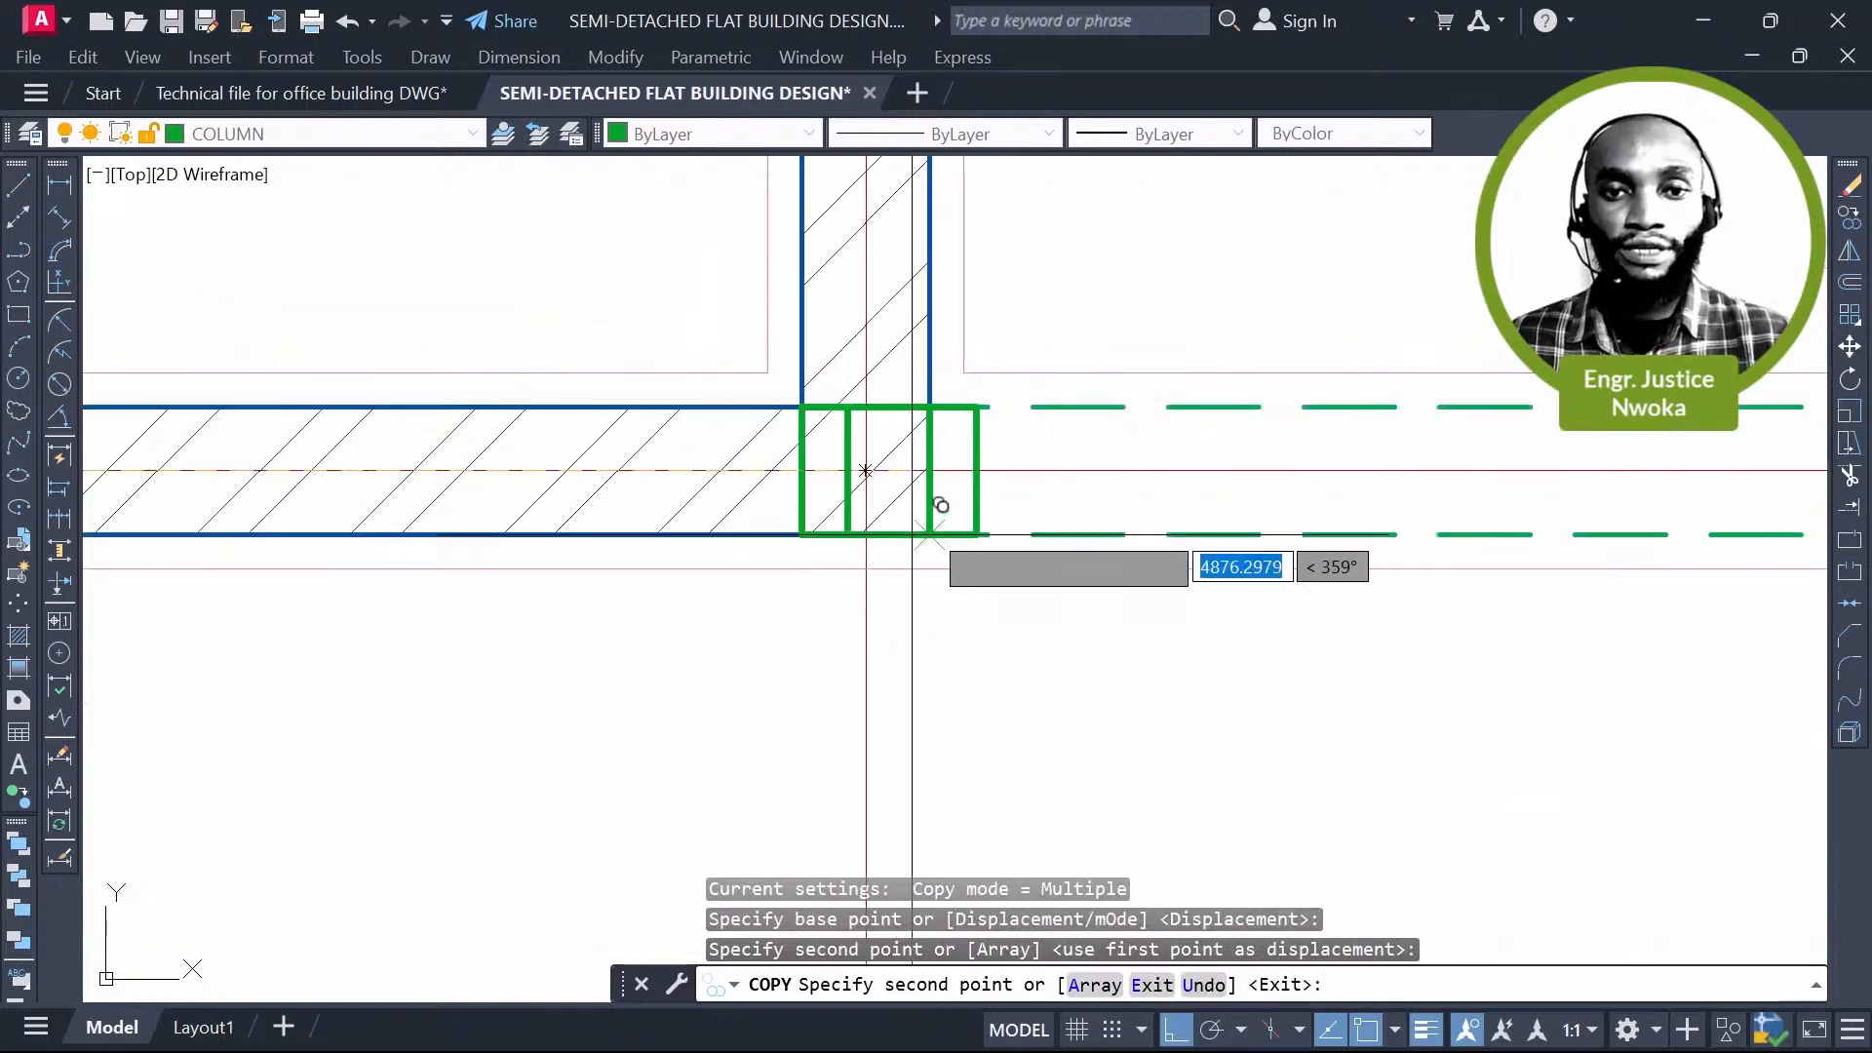
# Step: Place another column copy on the same grid line, centred in the wall between the main lounge and the kitchen
pyautogui.scroll(-4, 941, 505)
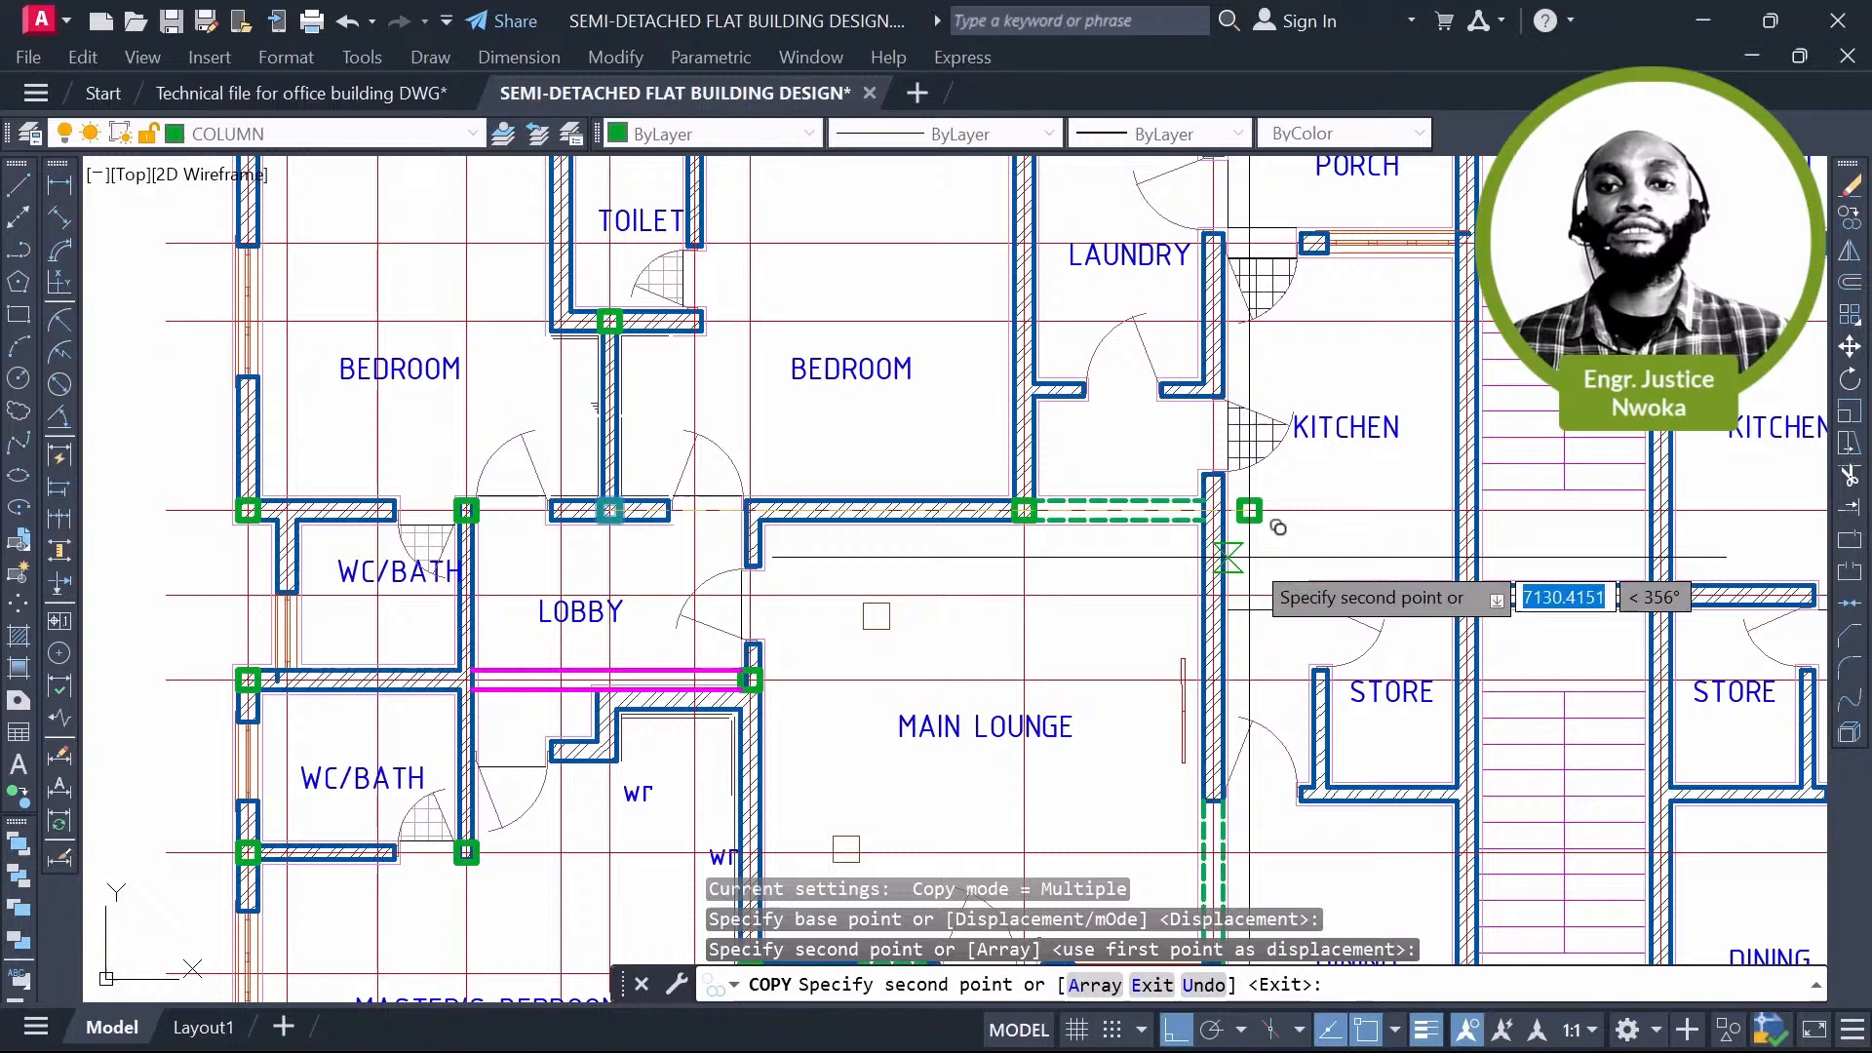
pyautogui.scroll(7, 1278, 527)
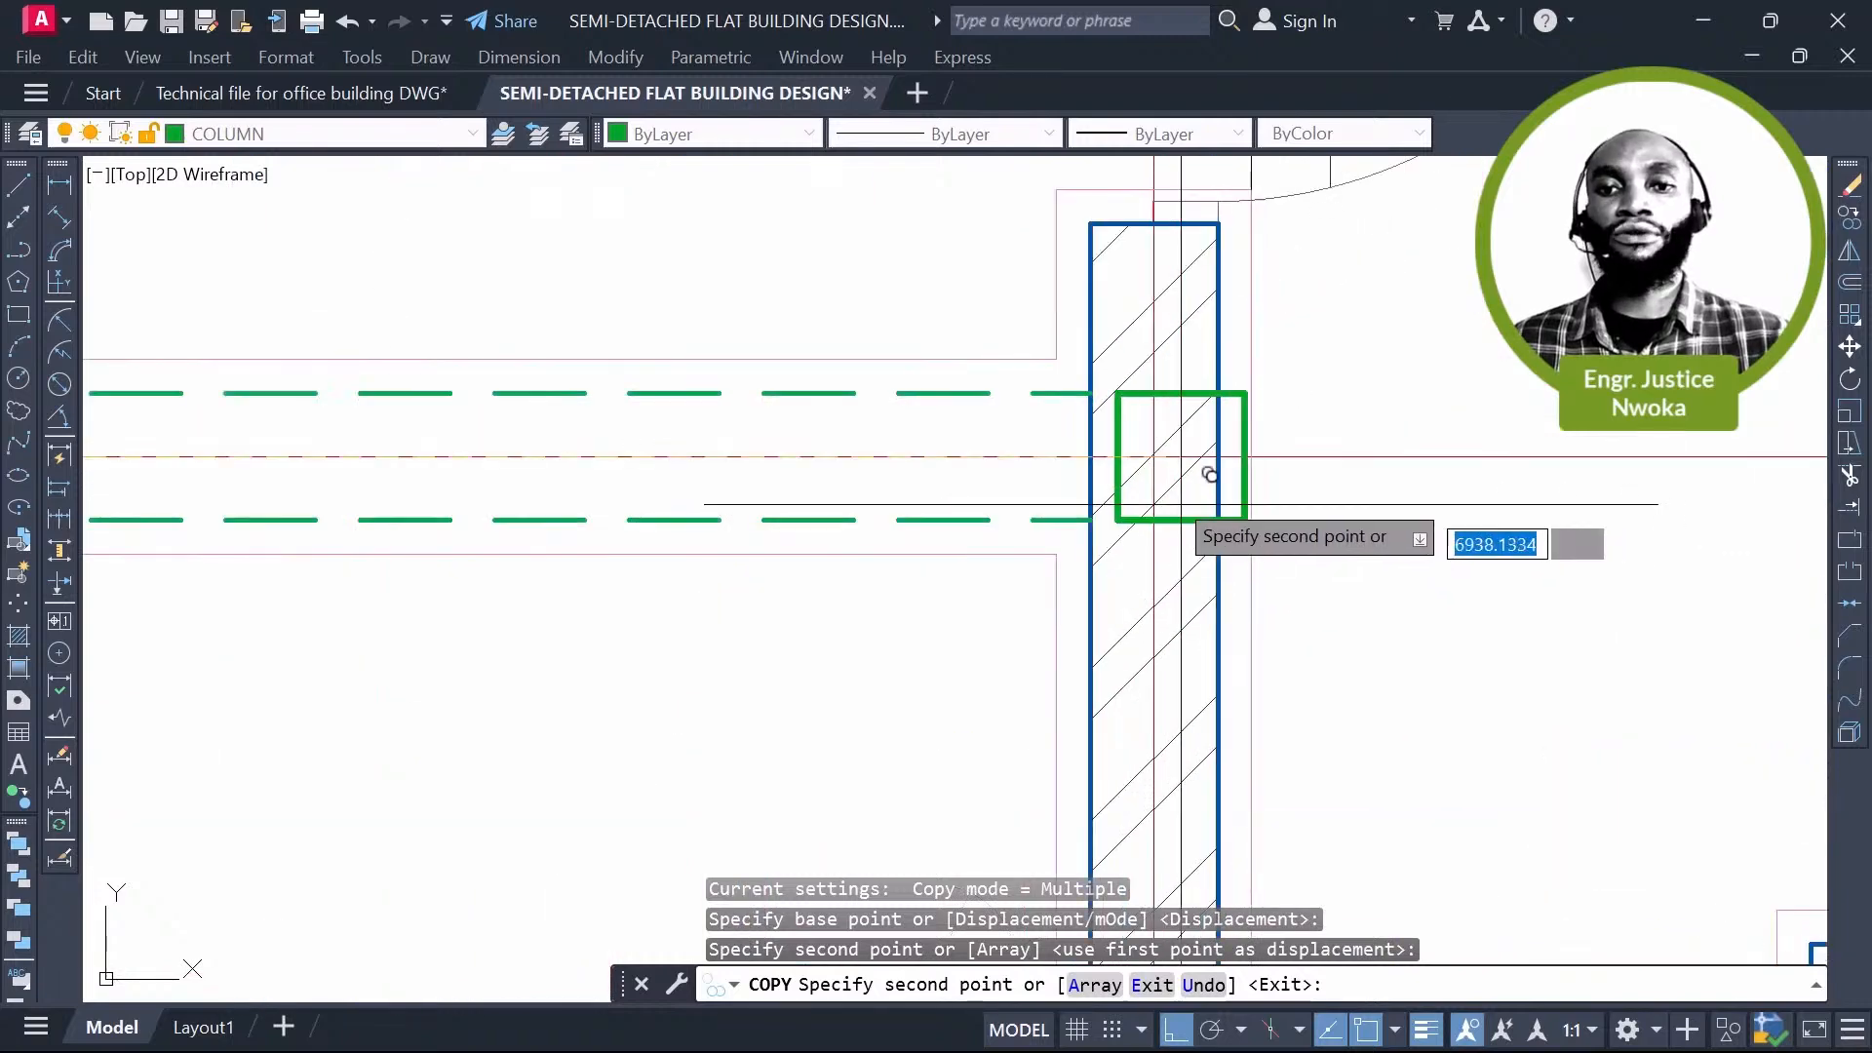
pyautogui.scroll(5, 1209, 475)
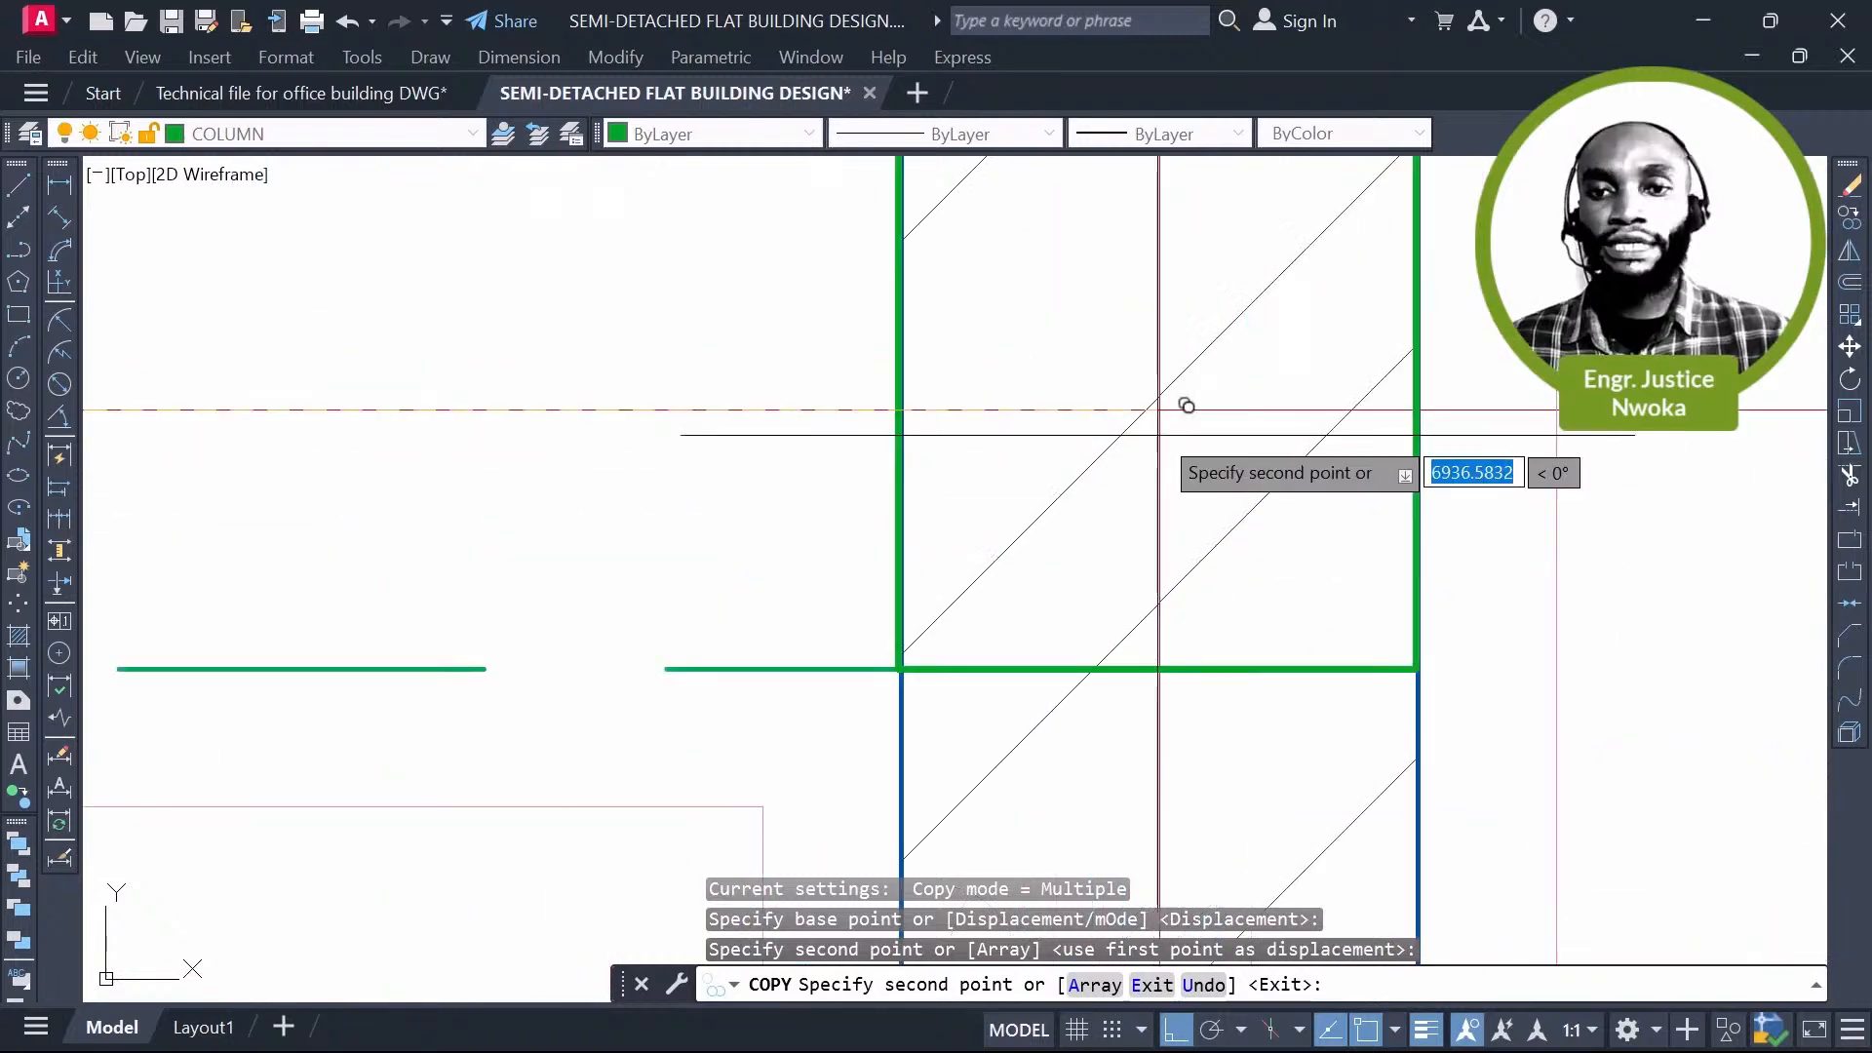
pyautogui.scroll(-10, 1160, 409)
# Step: Place a column copy at the lower corner where the wall between porch and dining meets the front wall
pyautogui.scroll(2, 1175, 514)
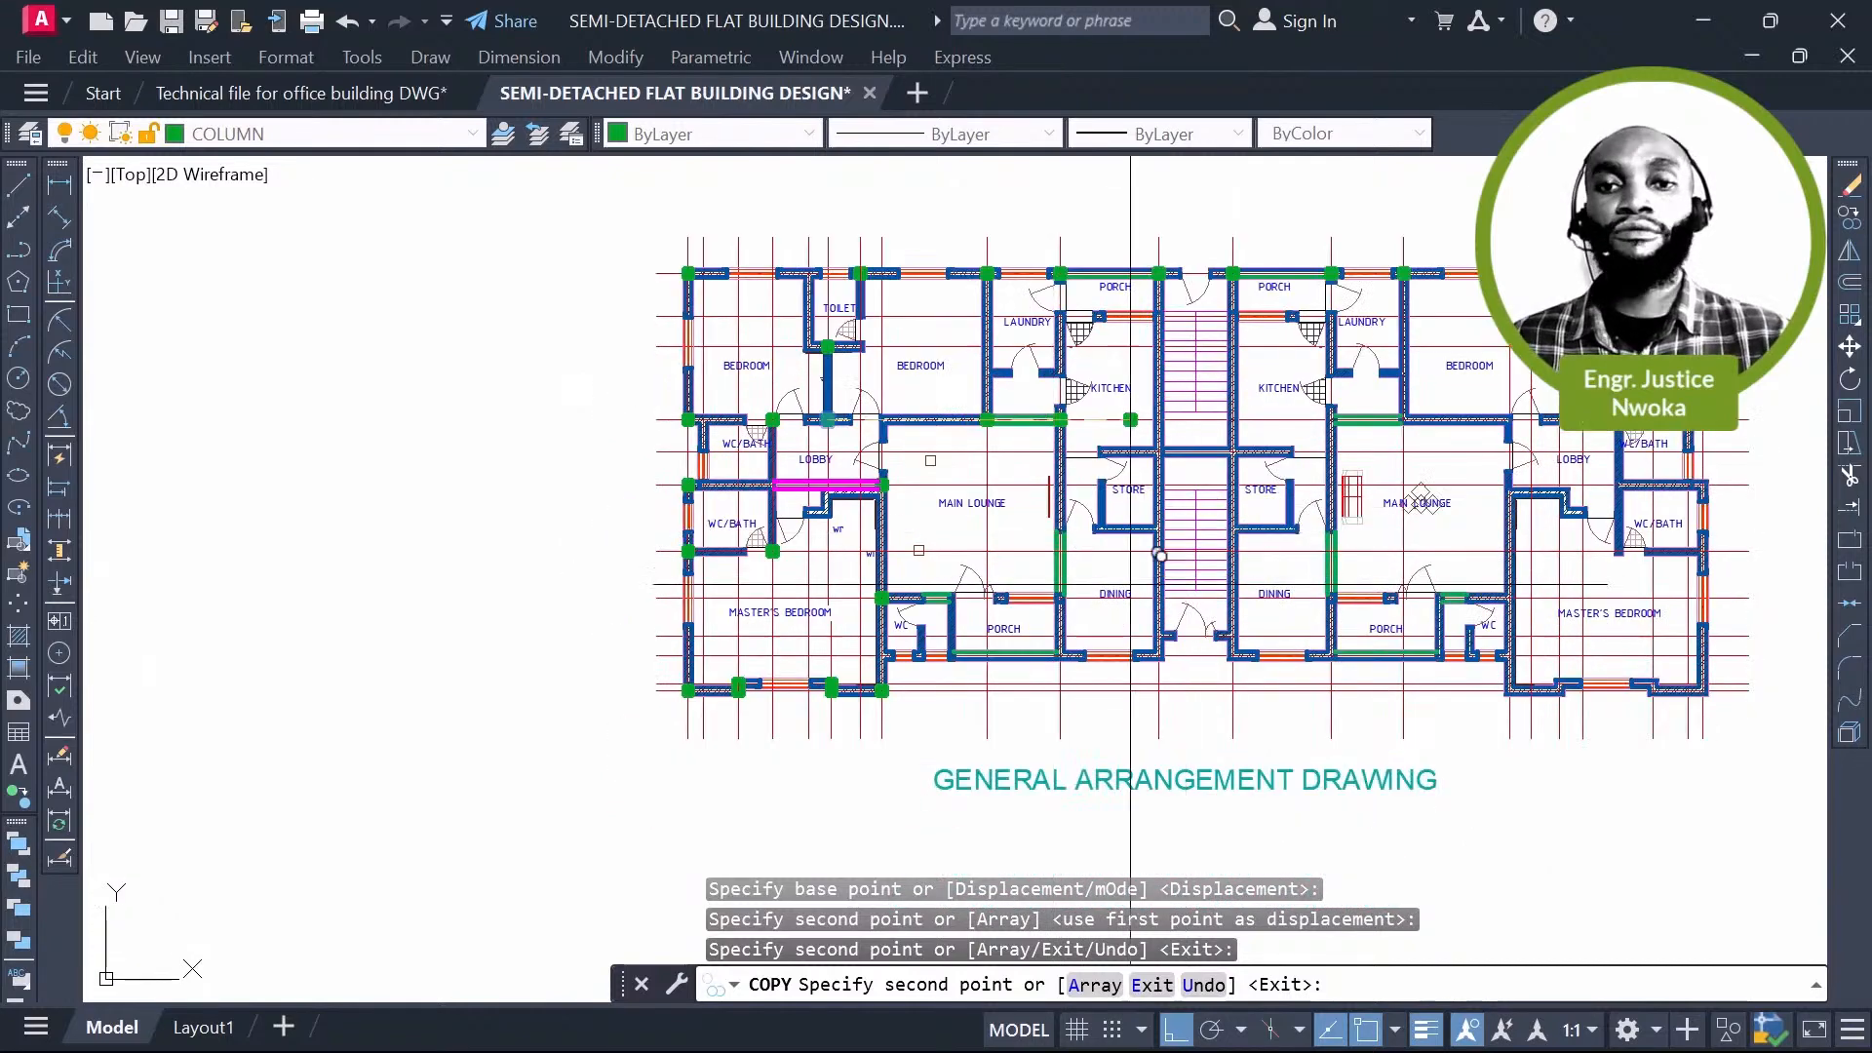
pyautogui.moveTo(1130, 419); pyautogui.dragTo(1148, 349, button='middle')
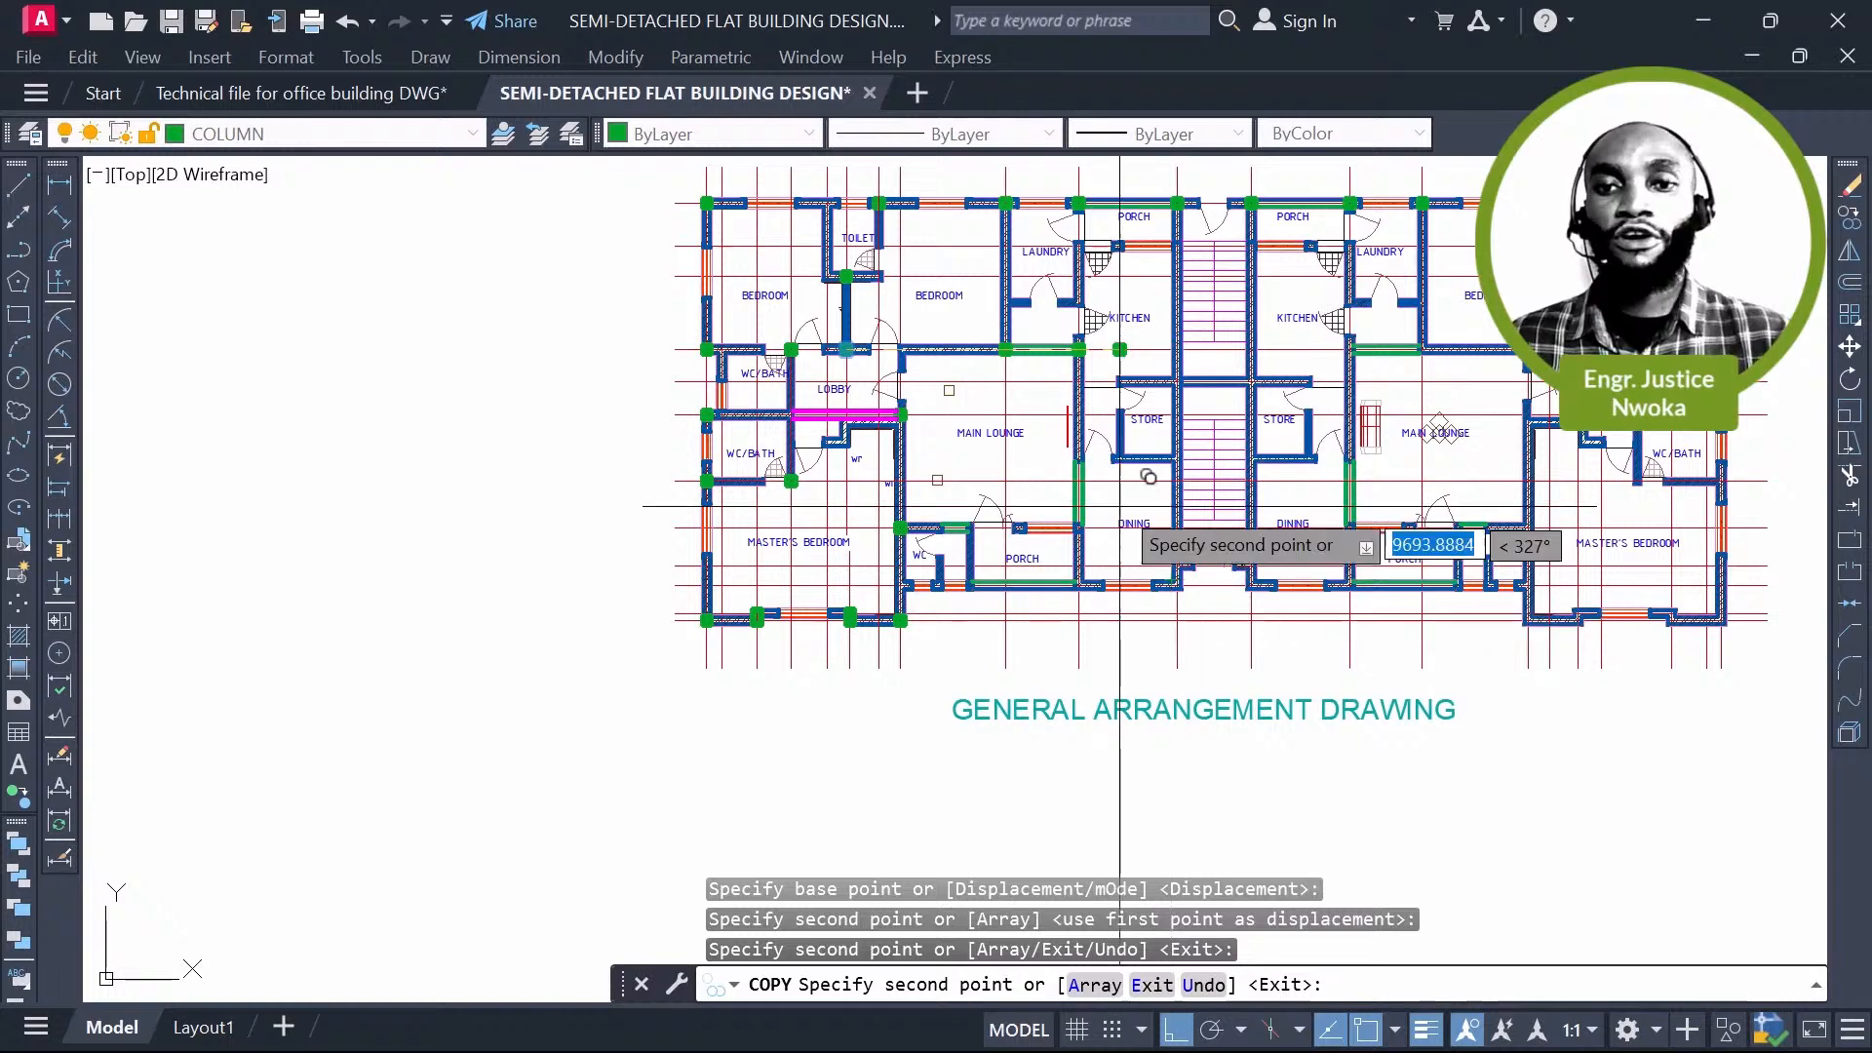
pyautogui.moveTo(1080, 571); pyautogui.dragTo(1073, 529, button='middle')
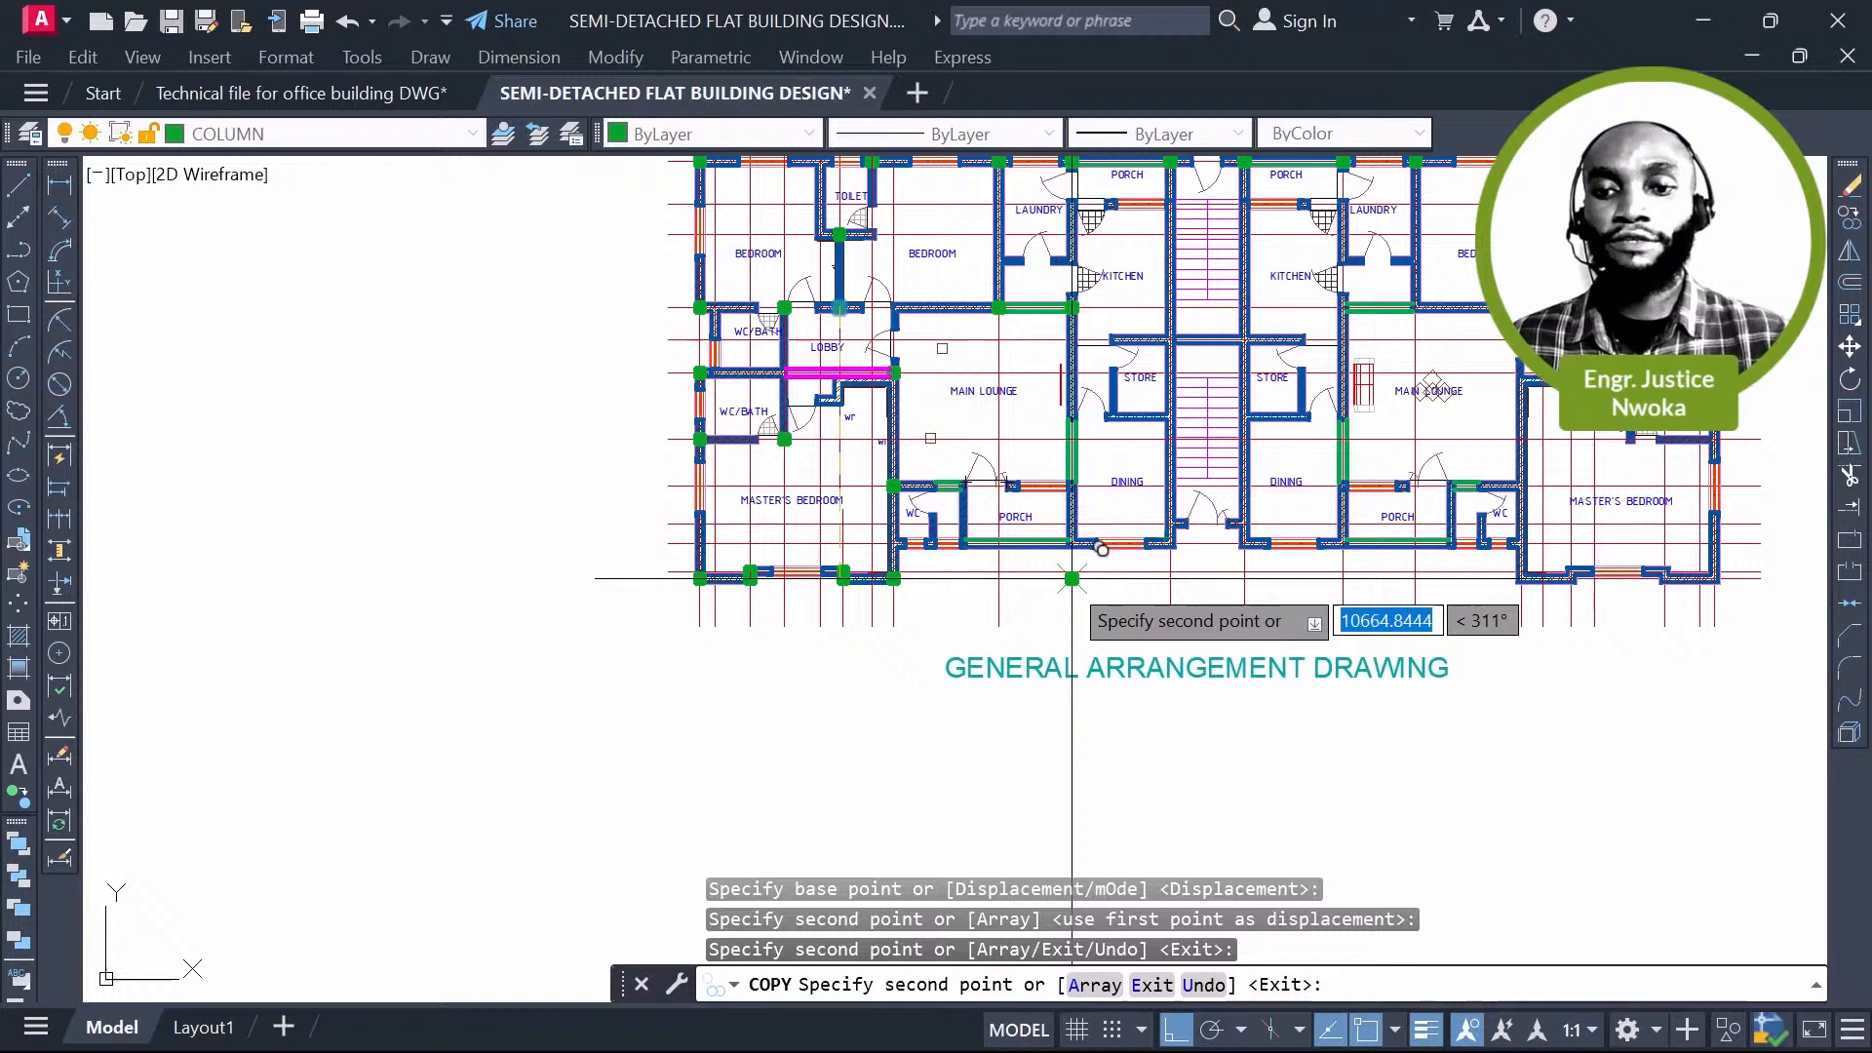
pyautogui.scroll(8, 1102, 549)
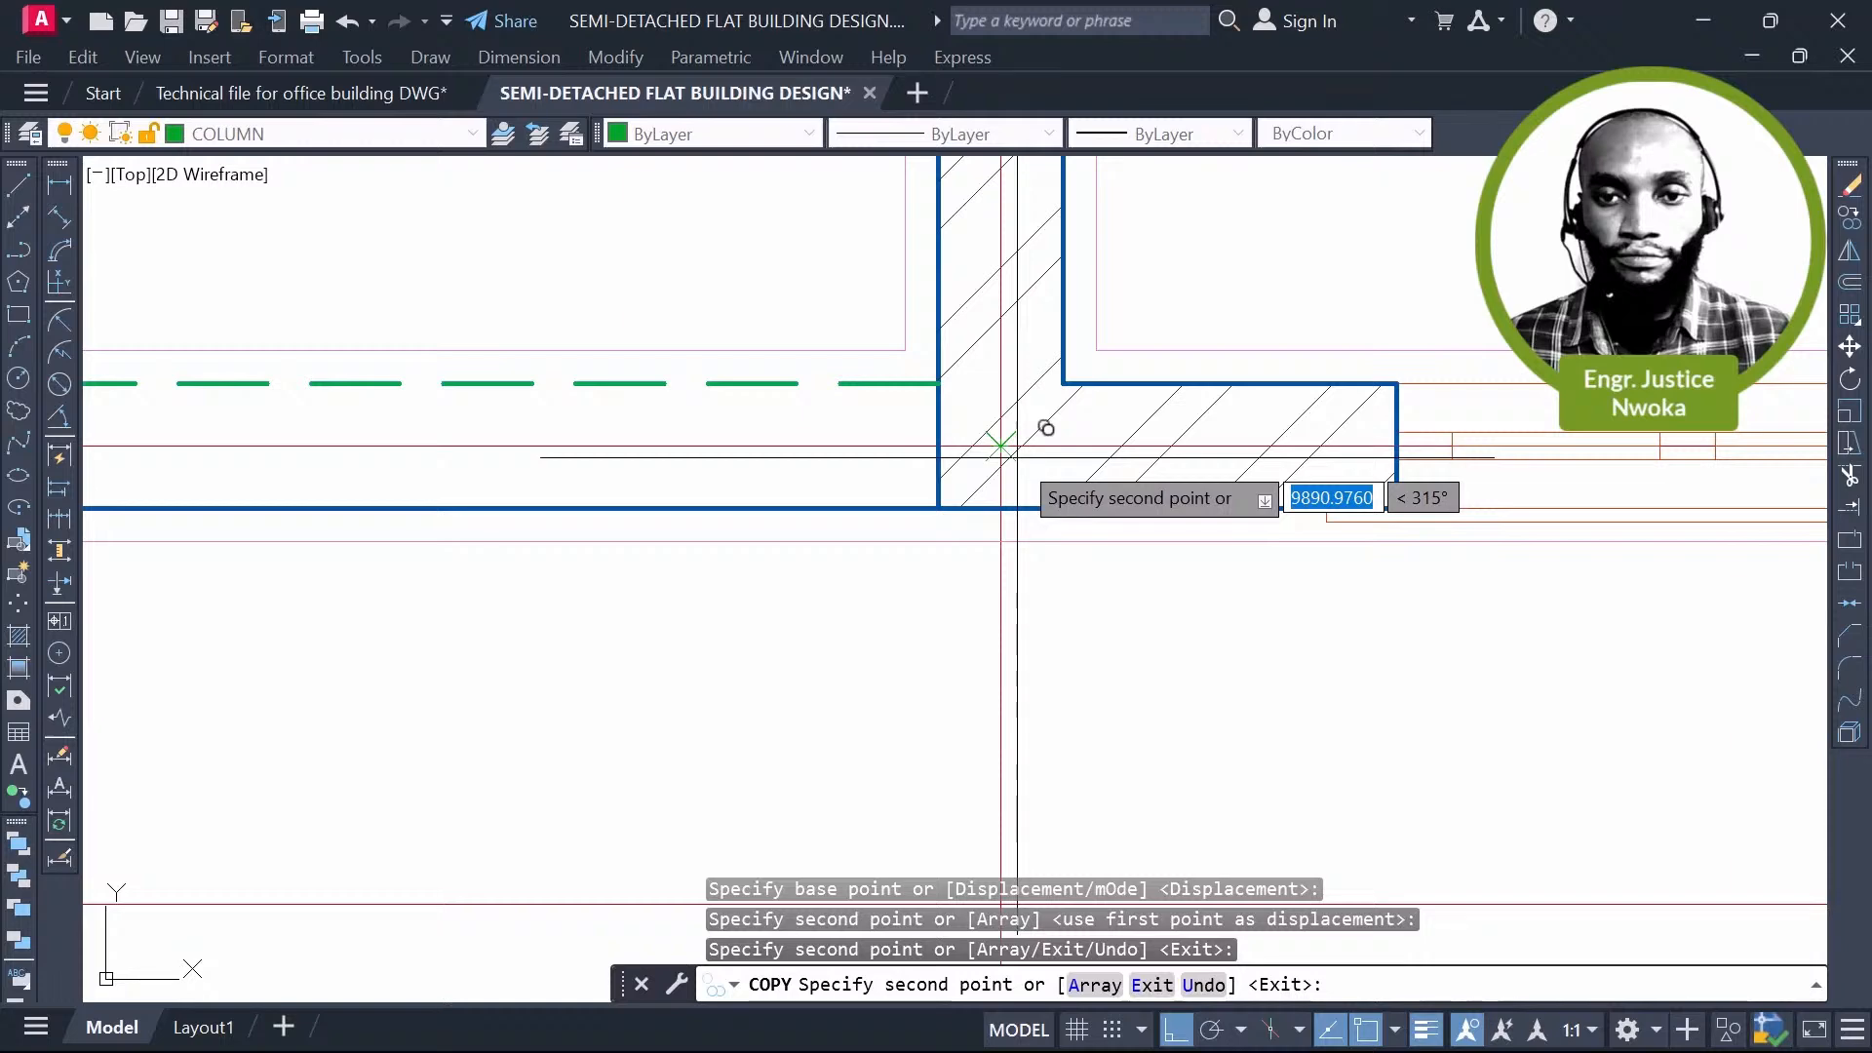
pyautogui.click(1044, 427)
pyautogui.scroll(-8, 975, 468)
# Step: Place a column copy where the WC's lower wall meets the master's bedroom wall, and finish copying
pyautogui.scroll(6, 827, 481)
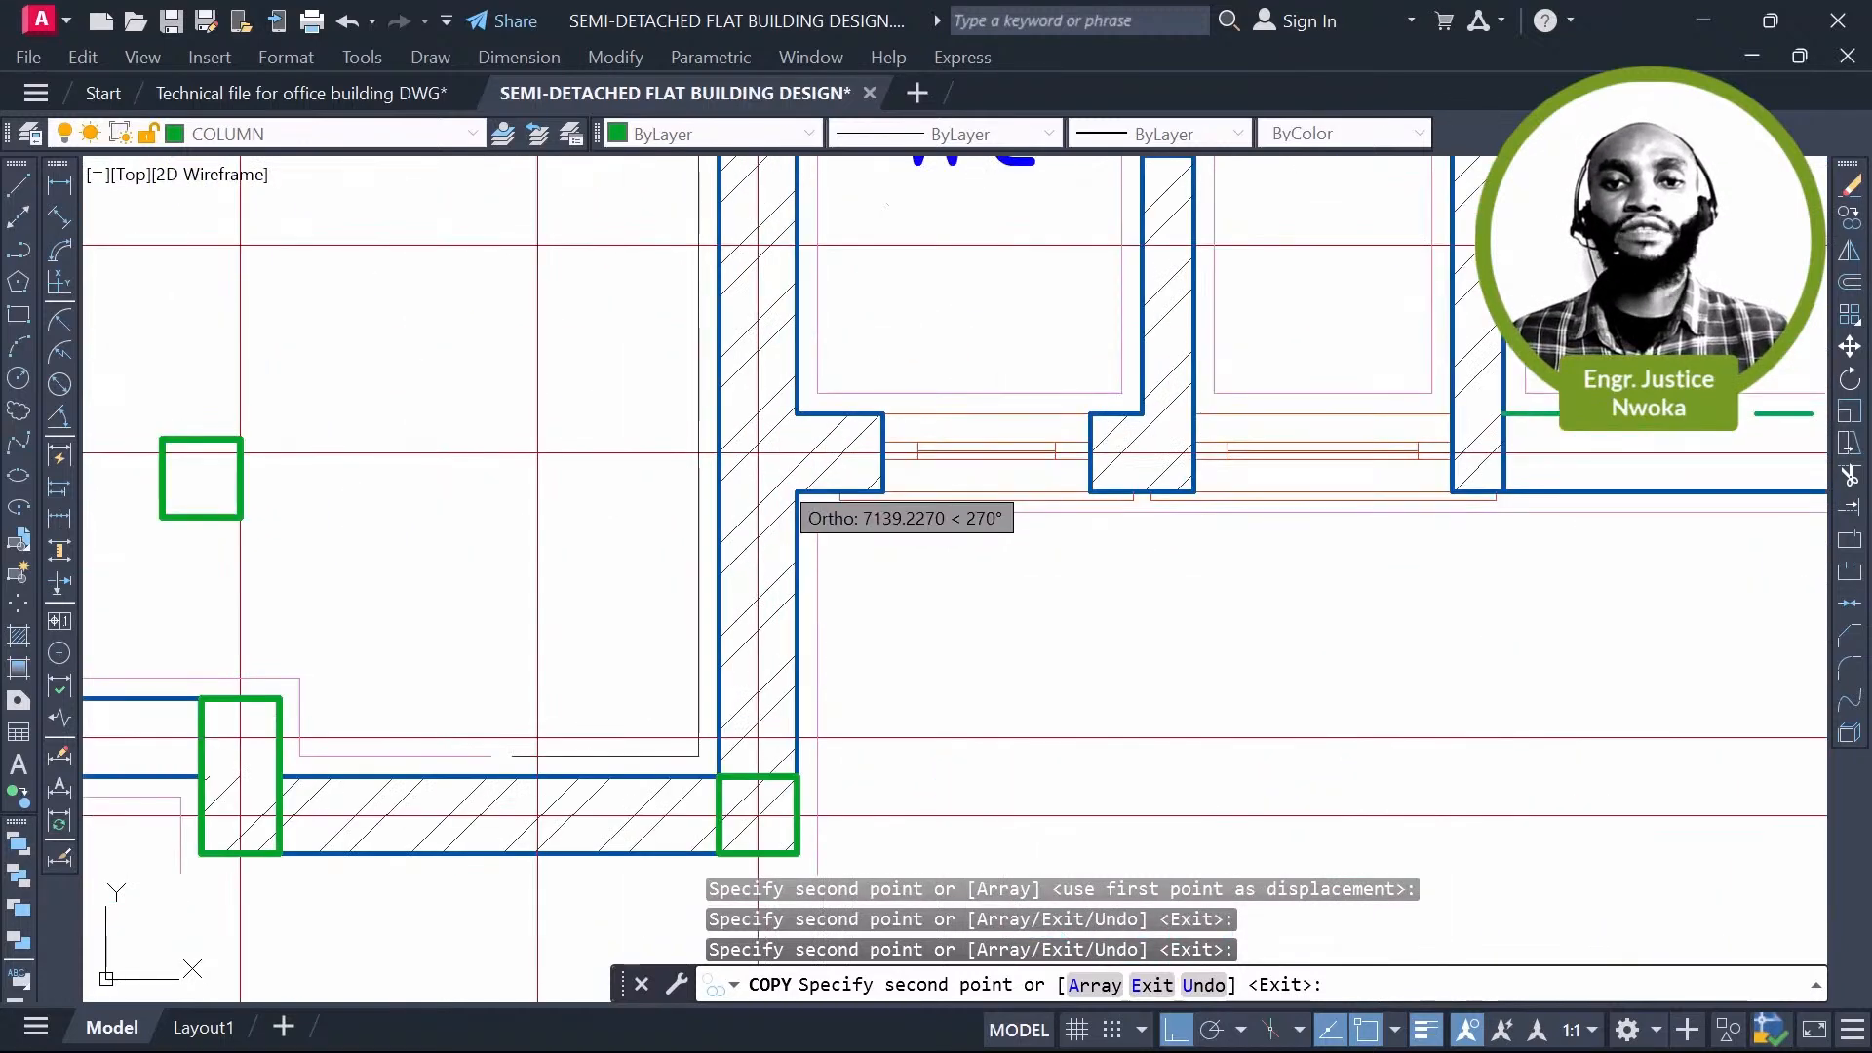
pyautogui.scroll(2, 785, 487)
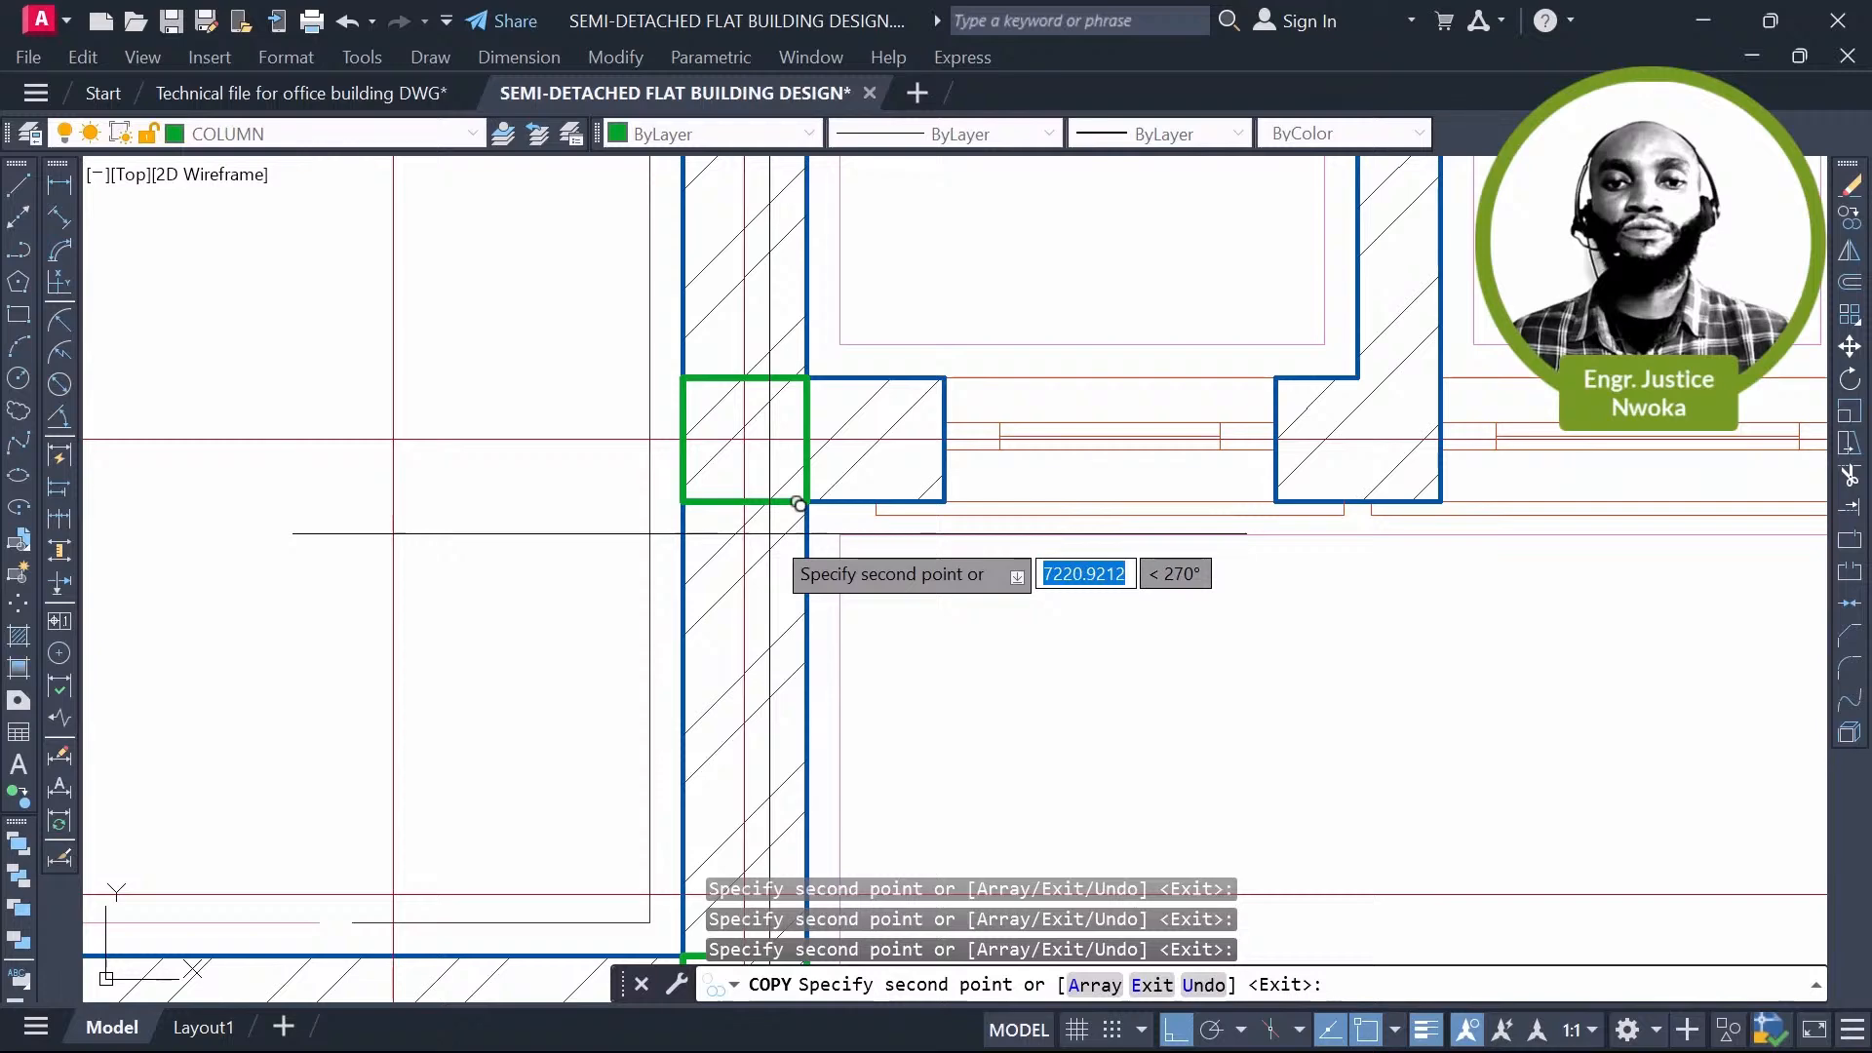
pyautogui.press('Escape')
# Step: Examine the roof plan around the master's bedroom, WC and porch, and compare it with the column positions on the general arrangement
pyautogui.scroll(-4, 799, 504)
pyautogui.click(693, 439)
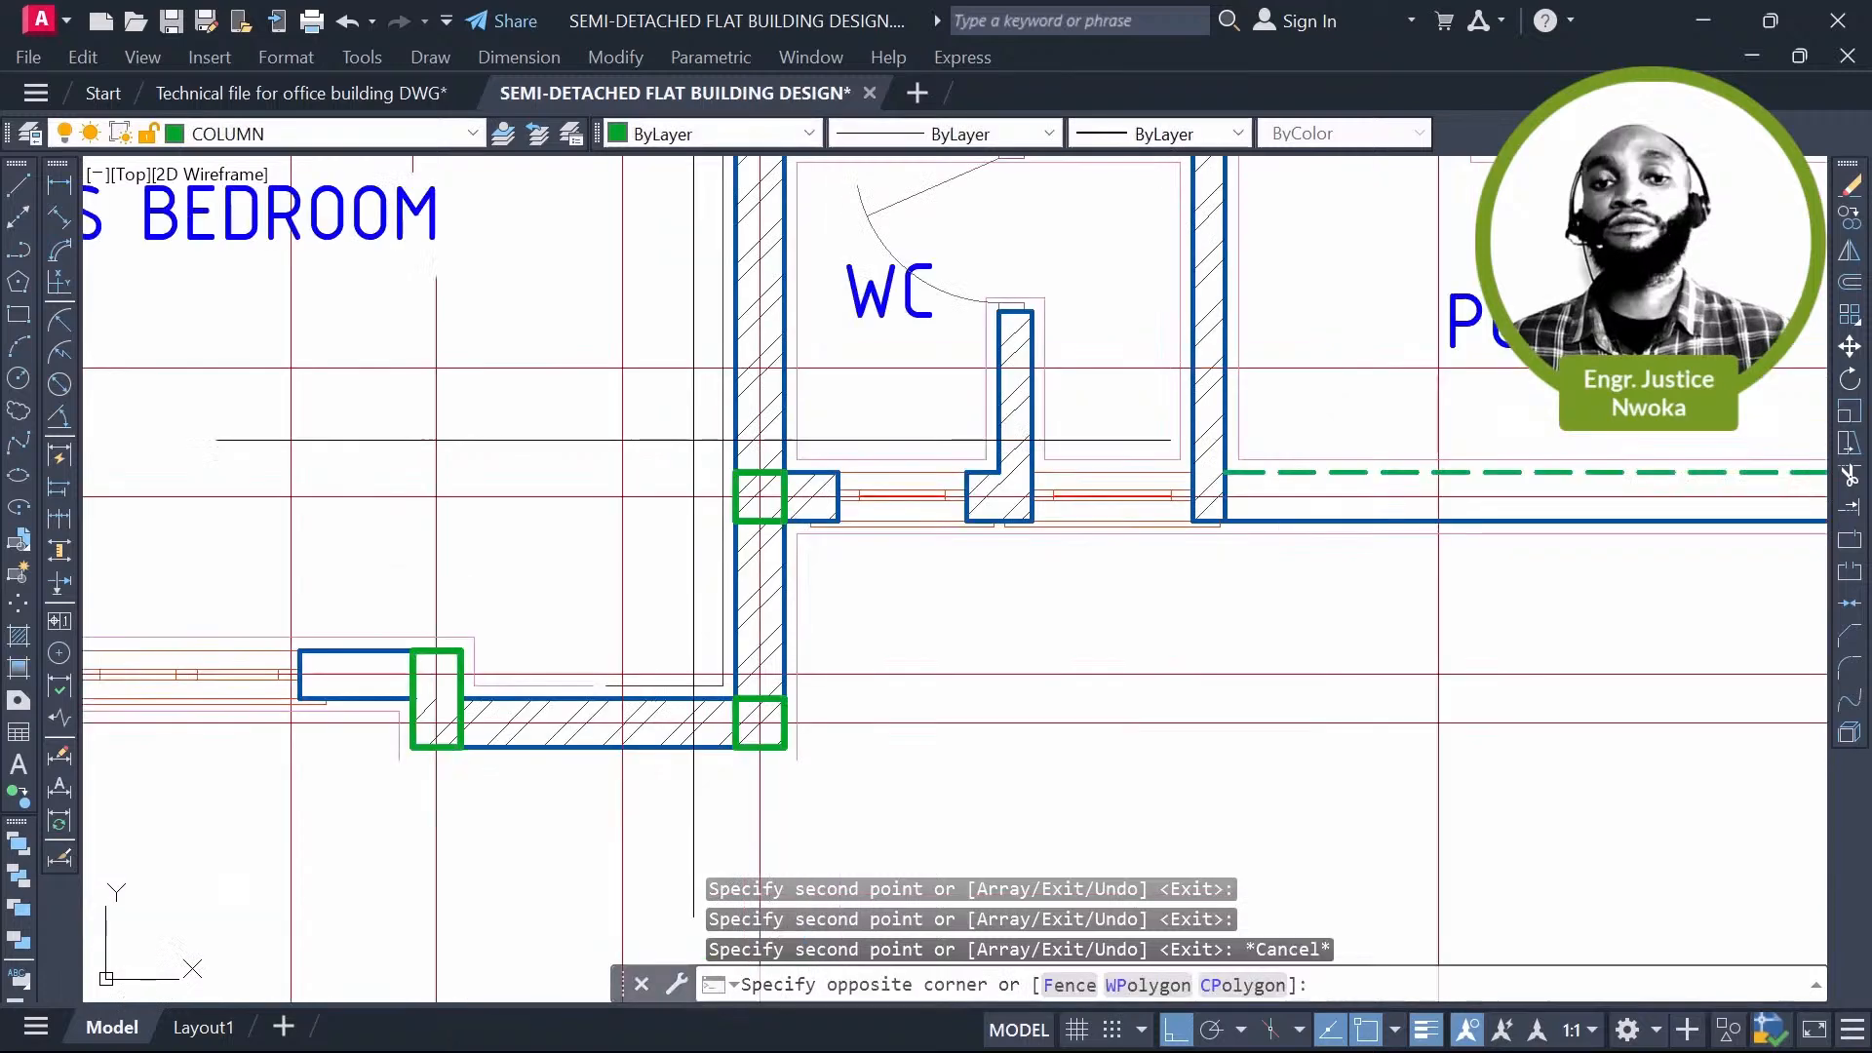
pyautogui.click(803, 548)
pyautogui.scroll(-10, 730, 519)
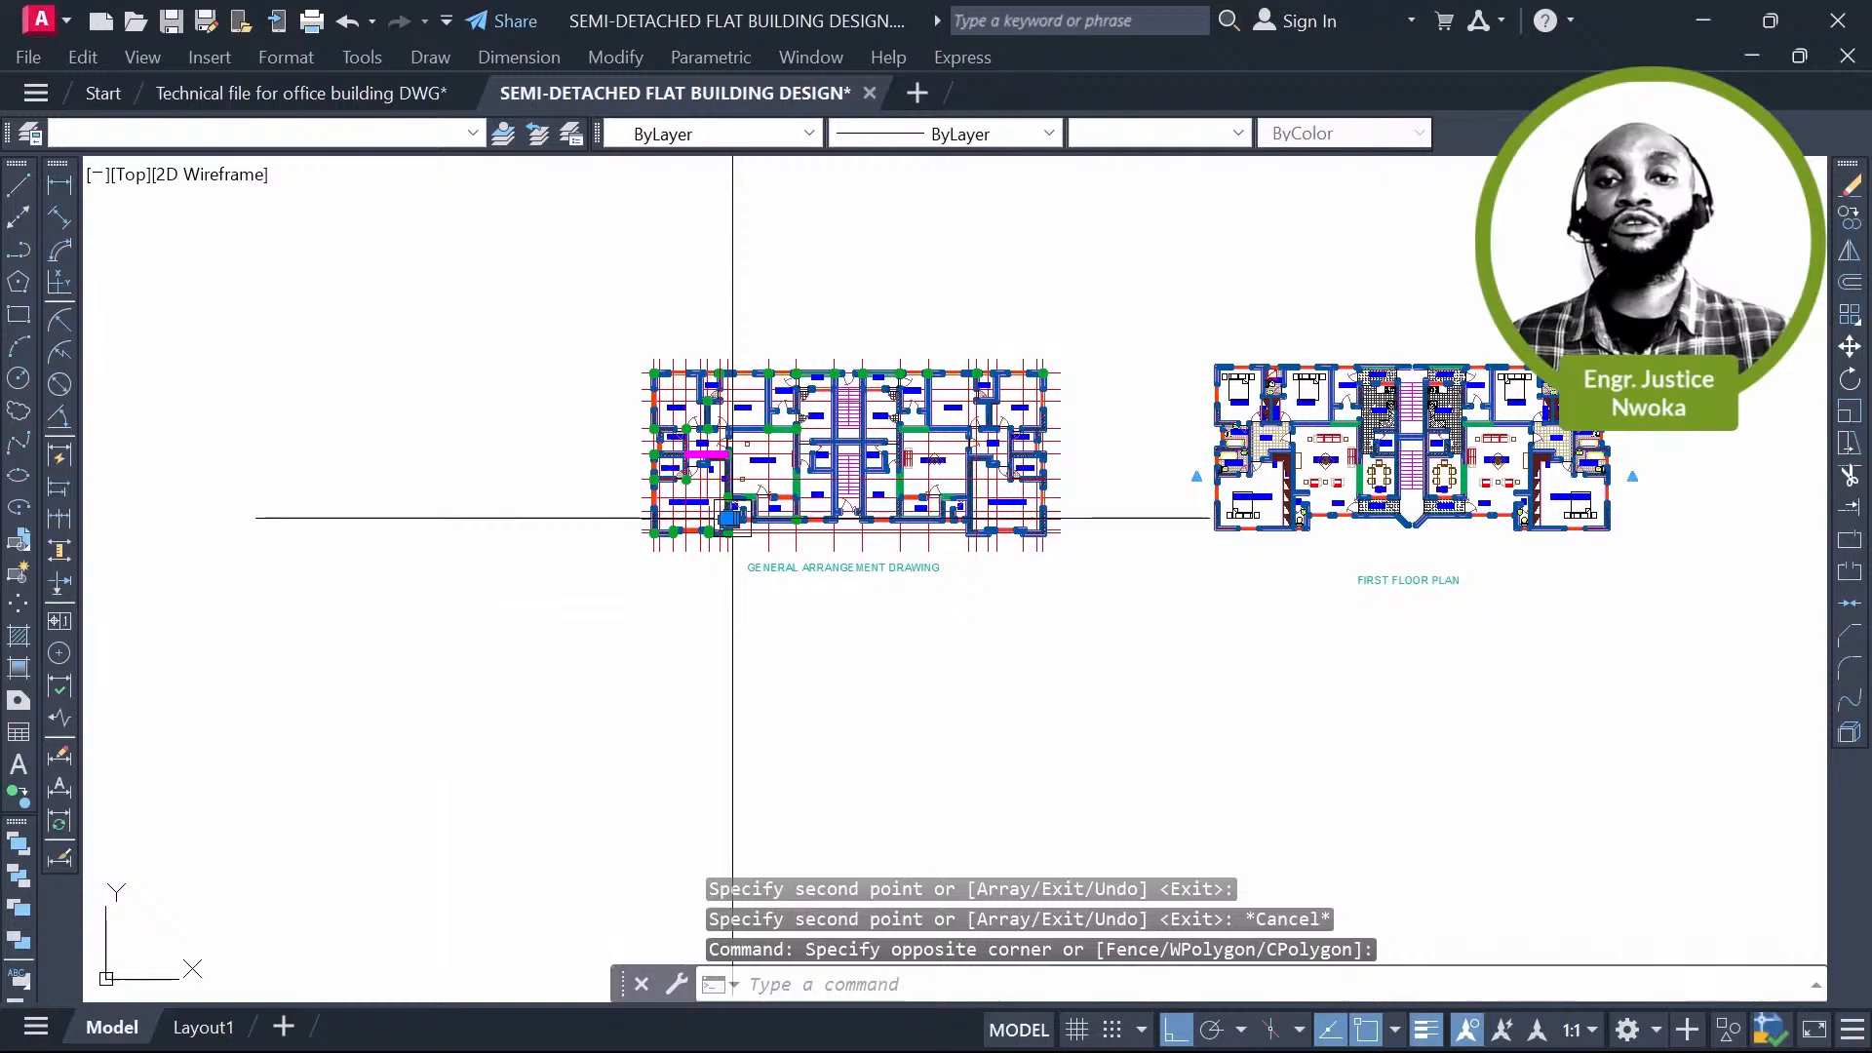
pyautogui.scroll(-3, 293, 561)
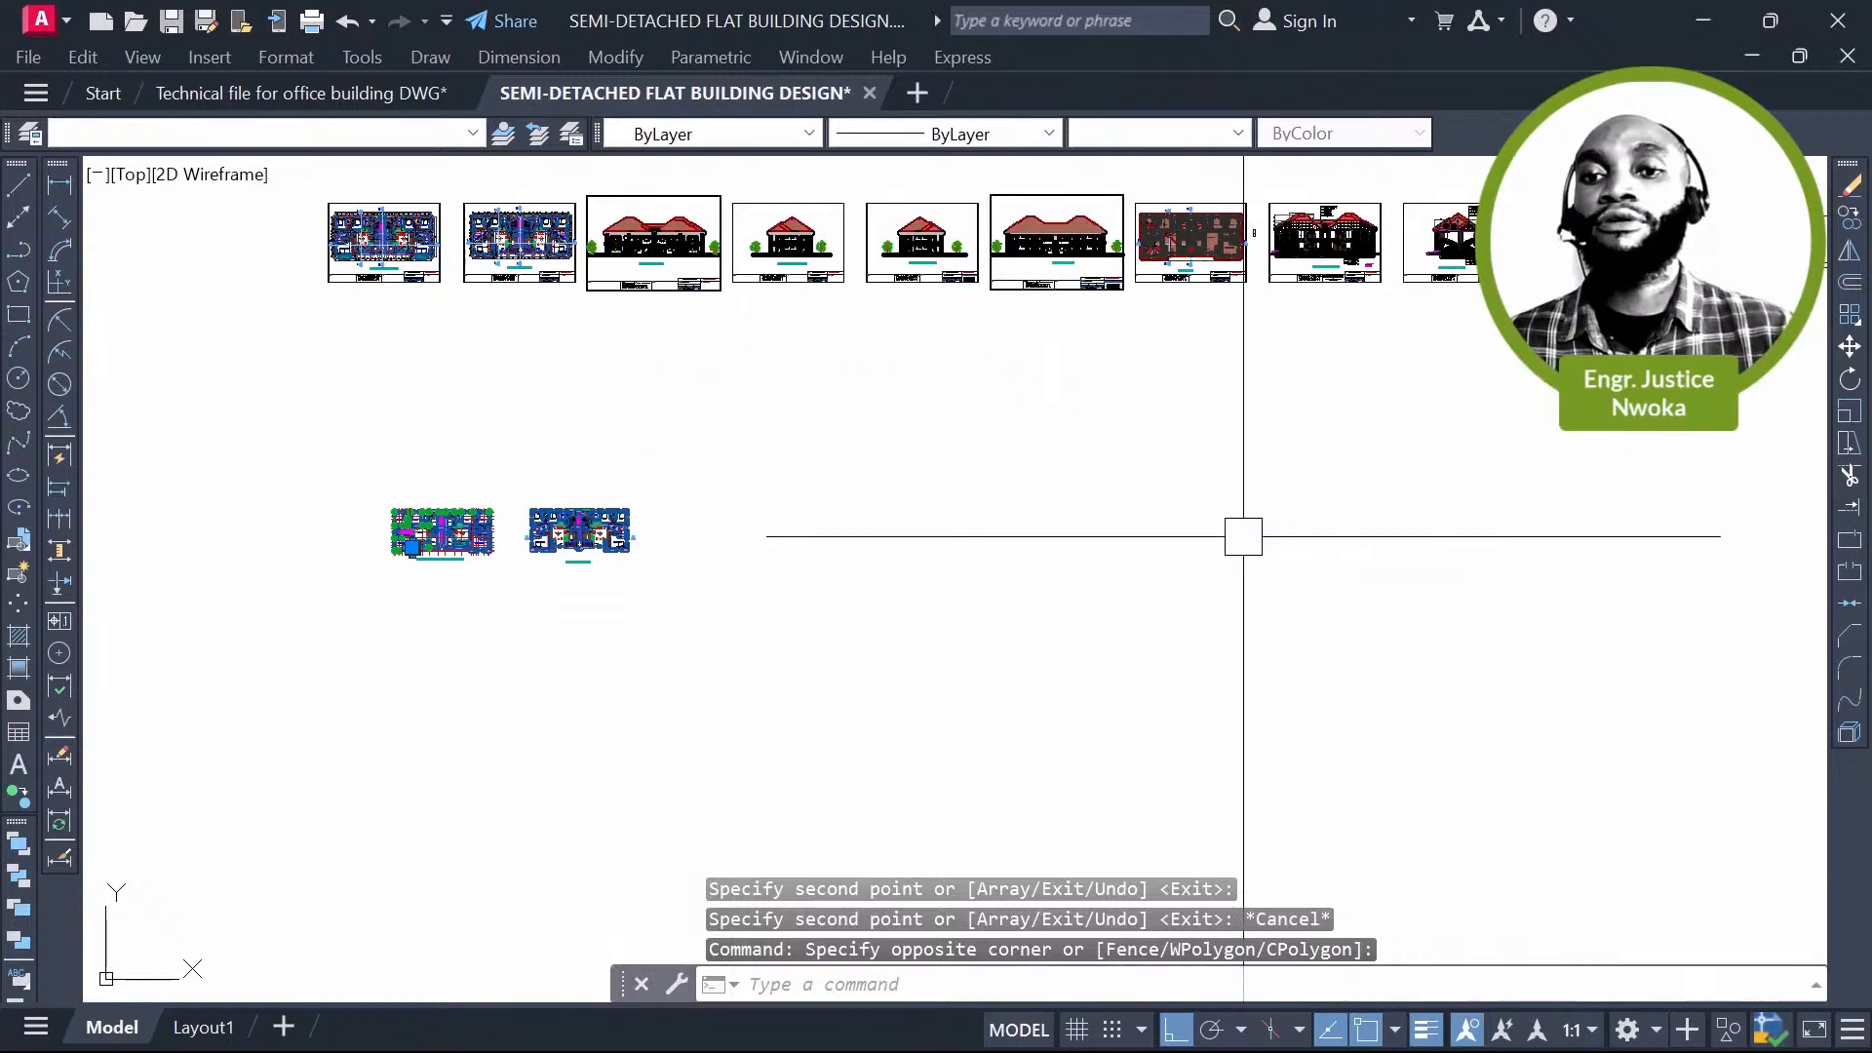
pyautogui.scroll(4, 1318, 220)
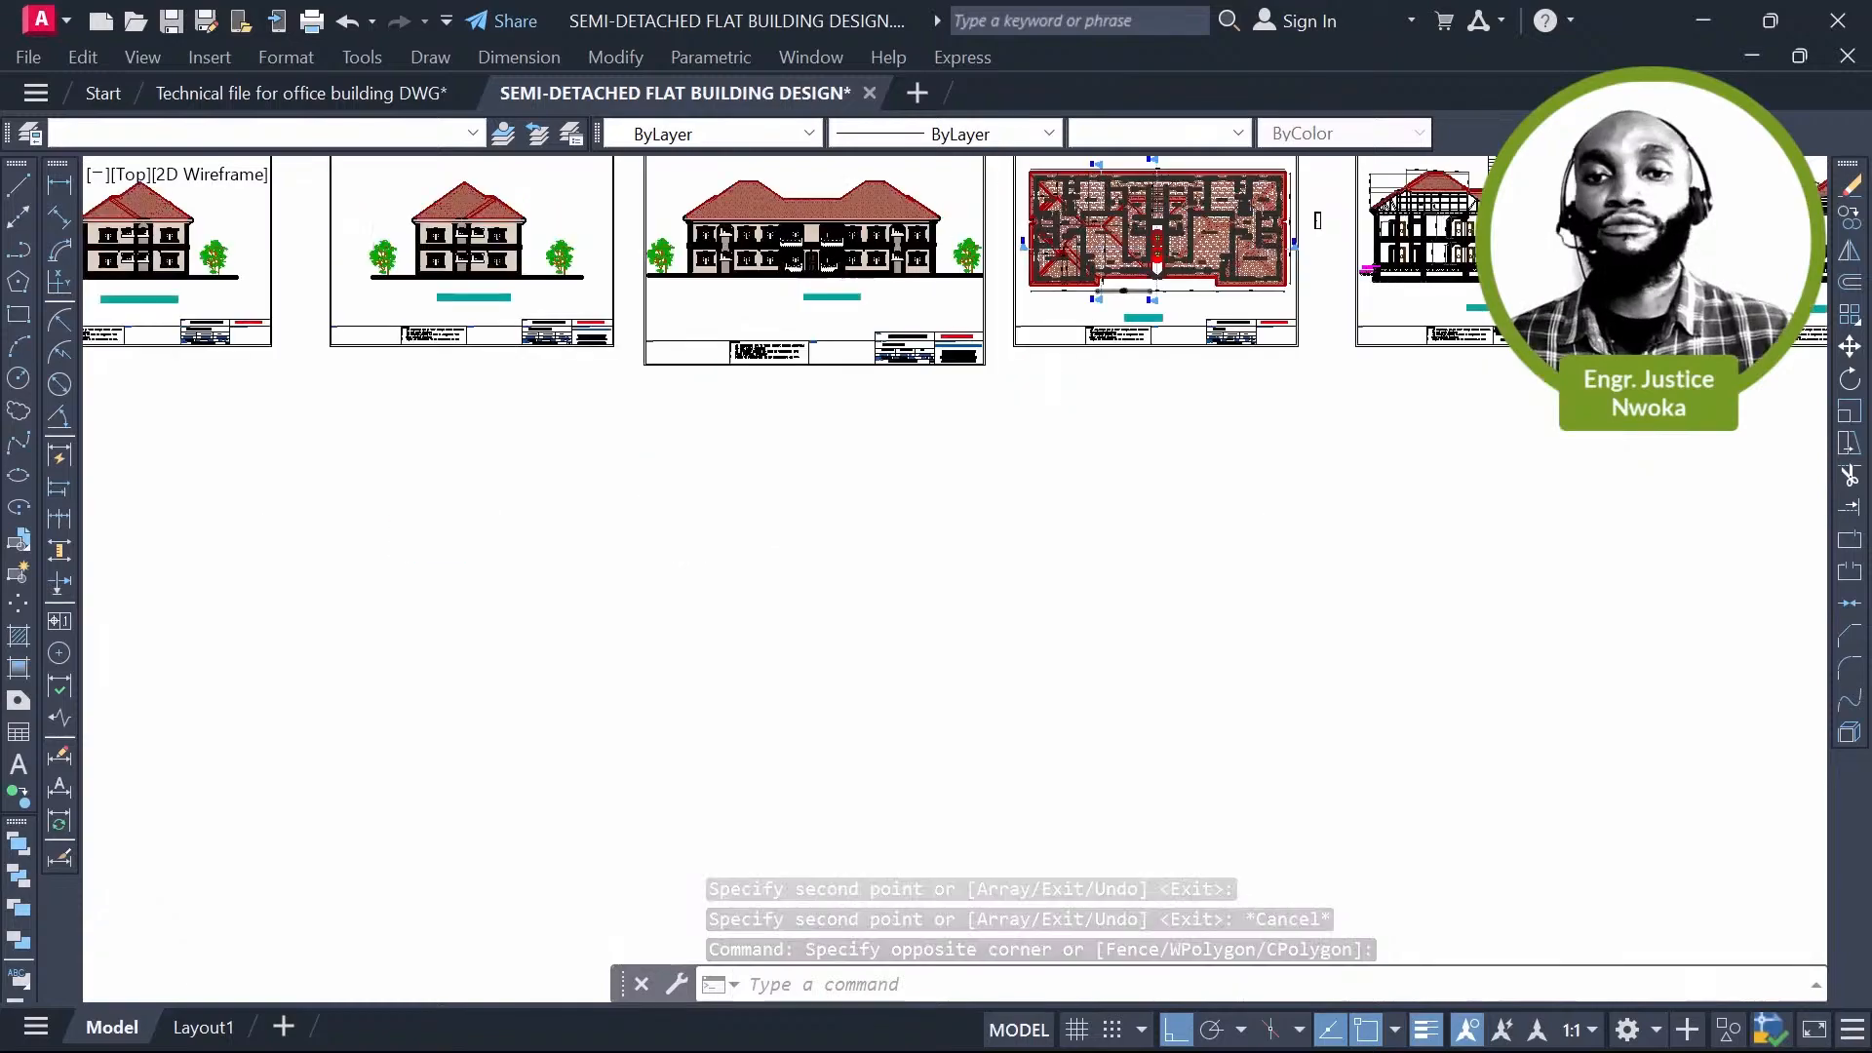
pyautogui.scroll(10, 1317, 220)
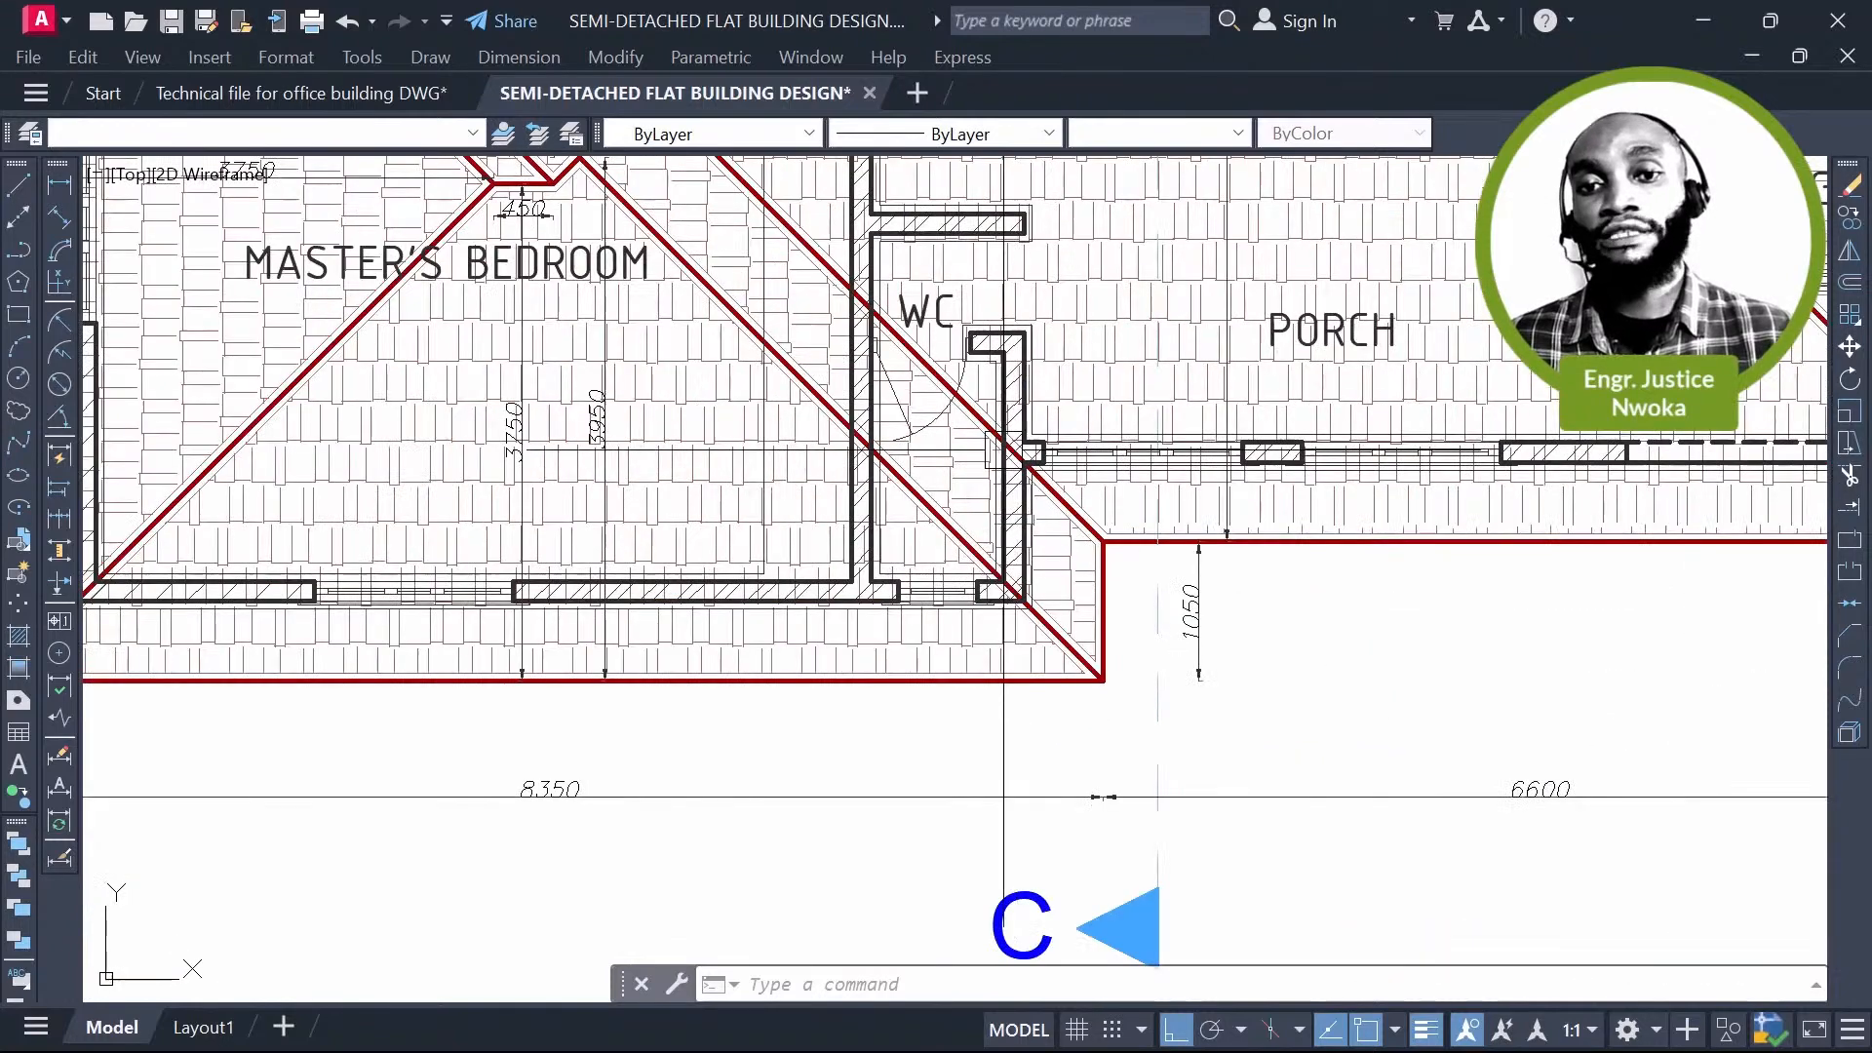
pyautogui.scroll(-2, 1130, 747)
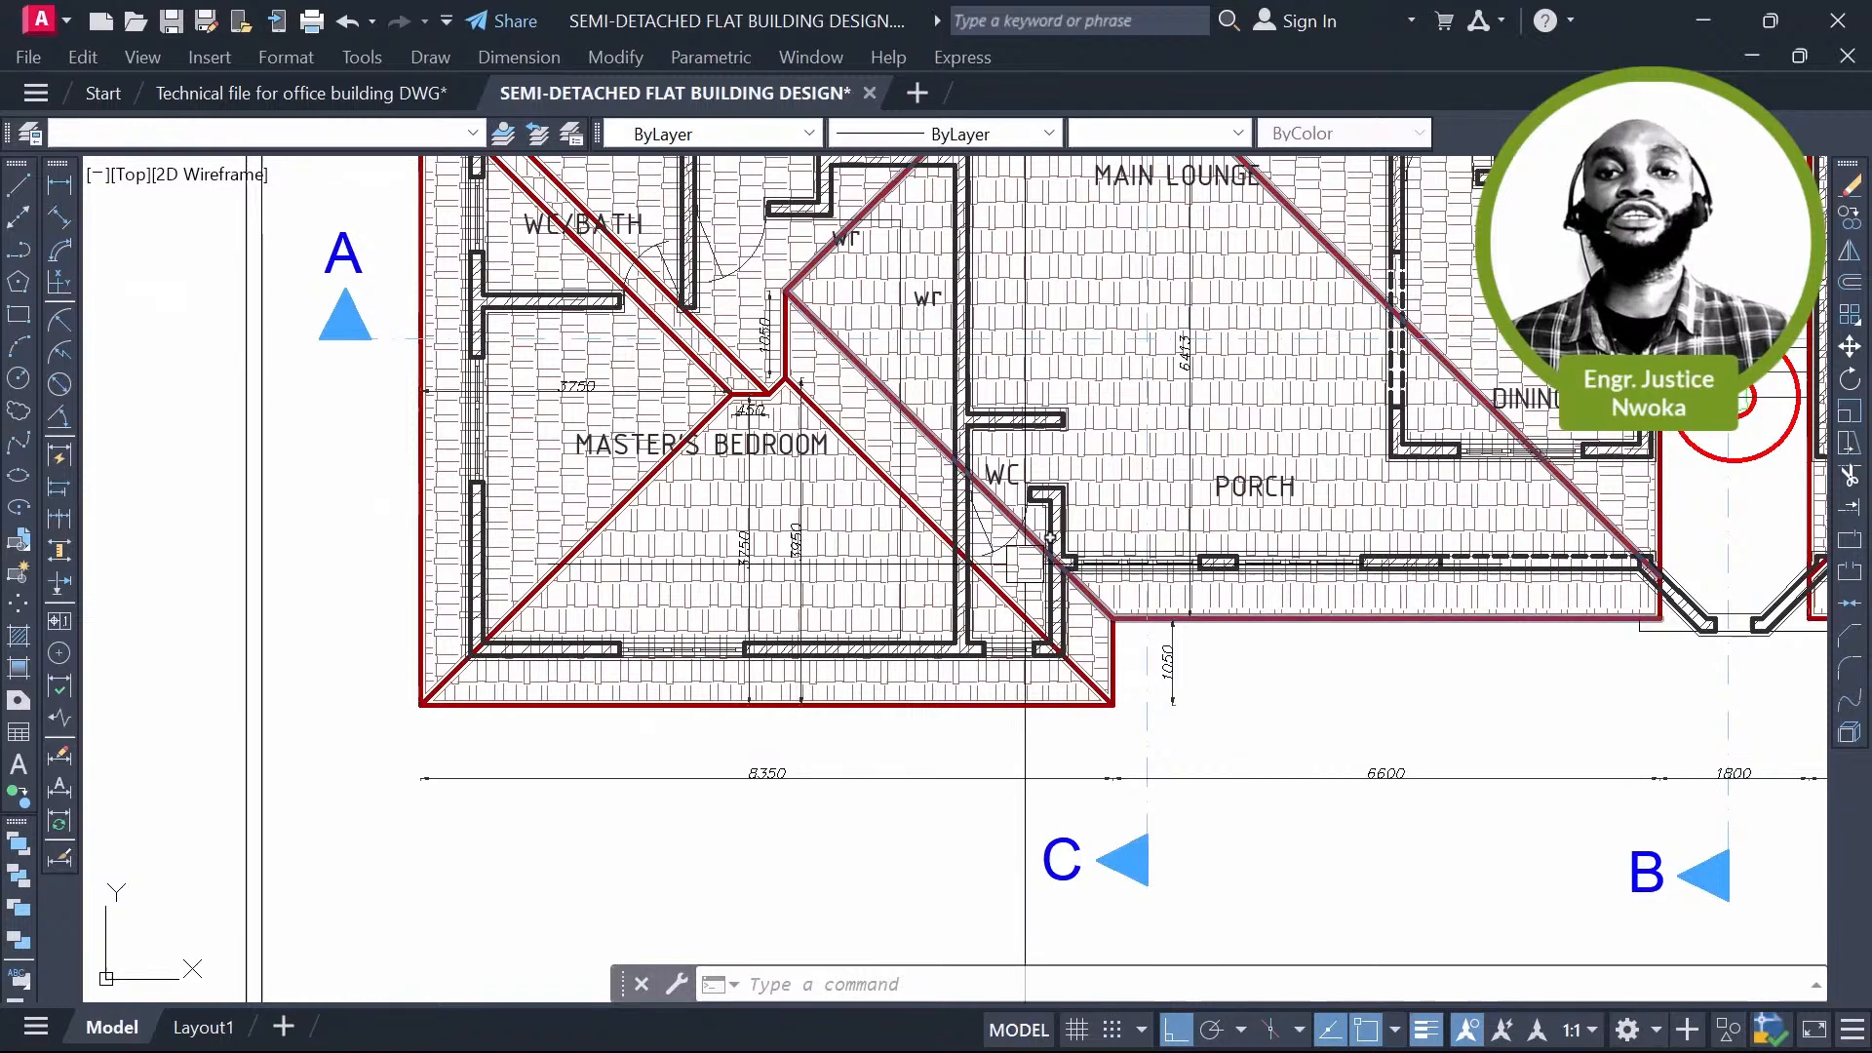
pyautogui.scroll(-8, 1050, 538)
pyautogui.moveTo(748, 628); pyautogui.dragTo(945, 482, button='middle')
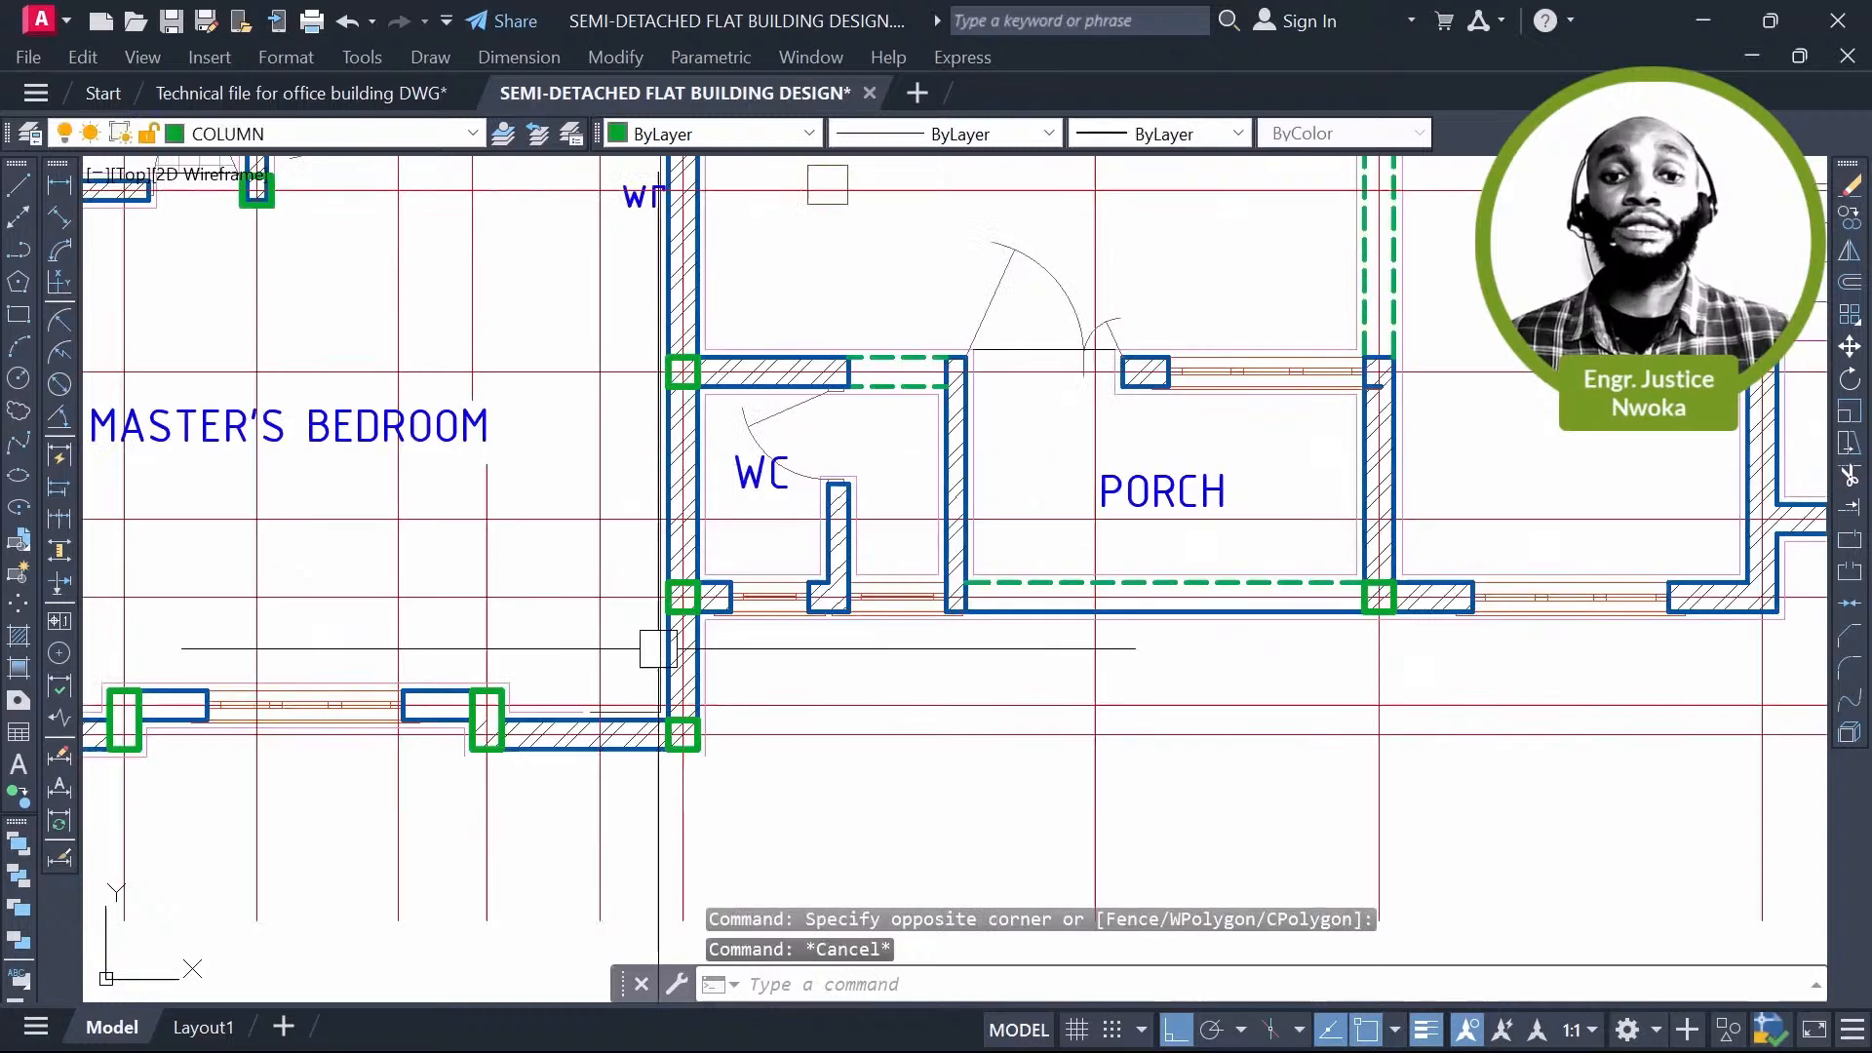
pyautogui.scroll(-2, 785, 619)
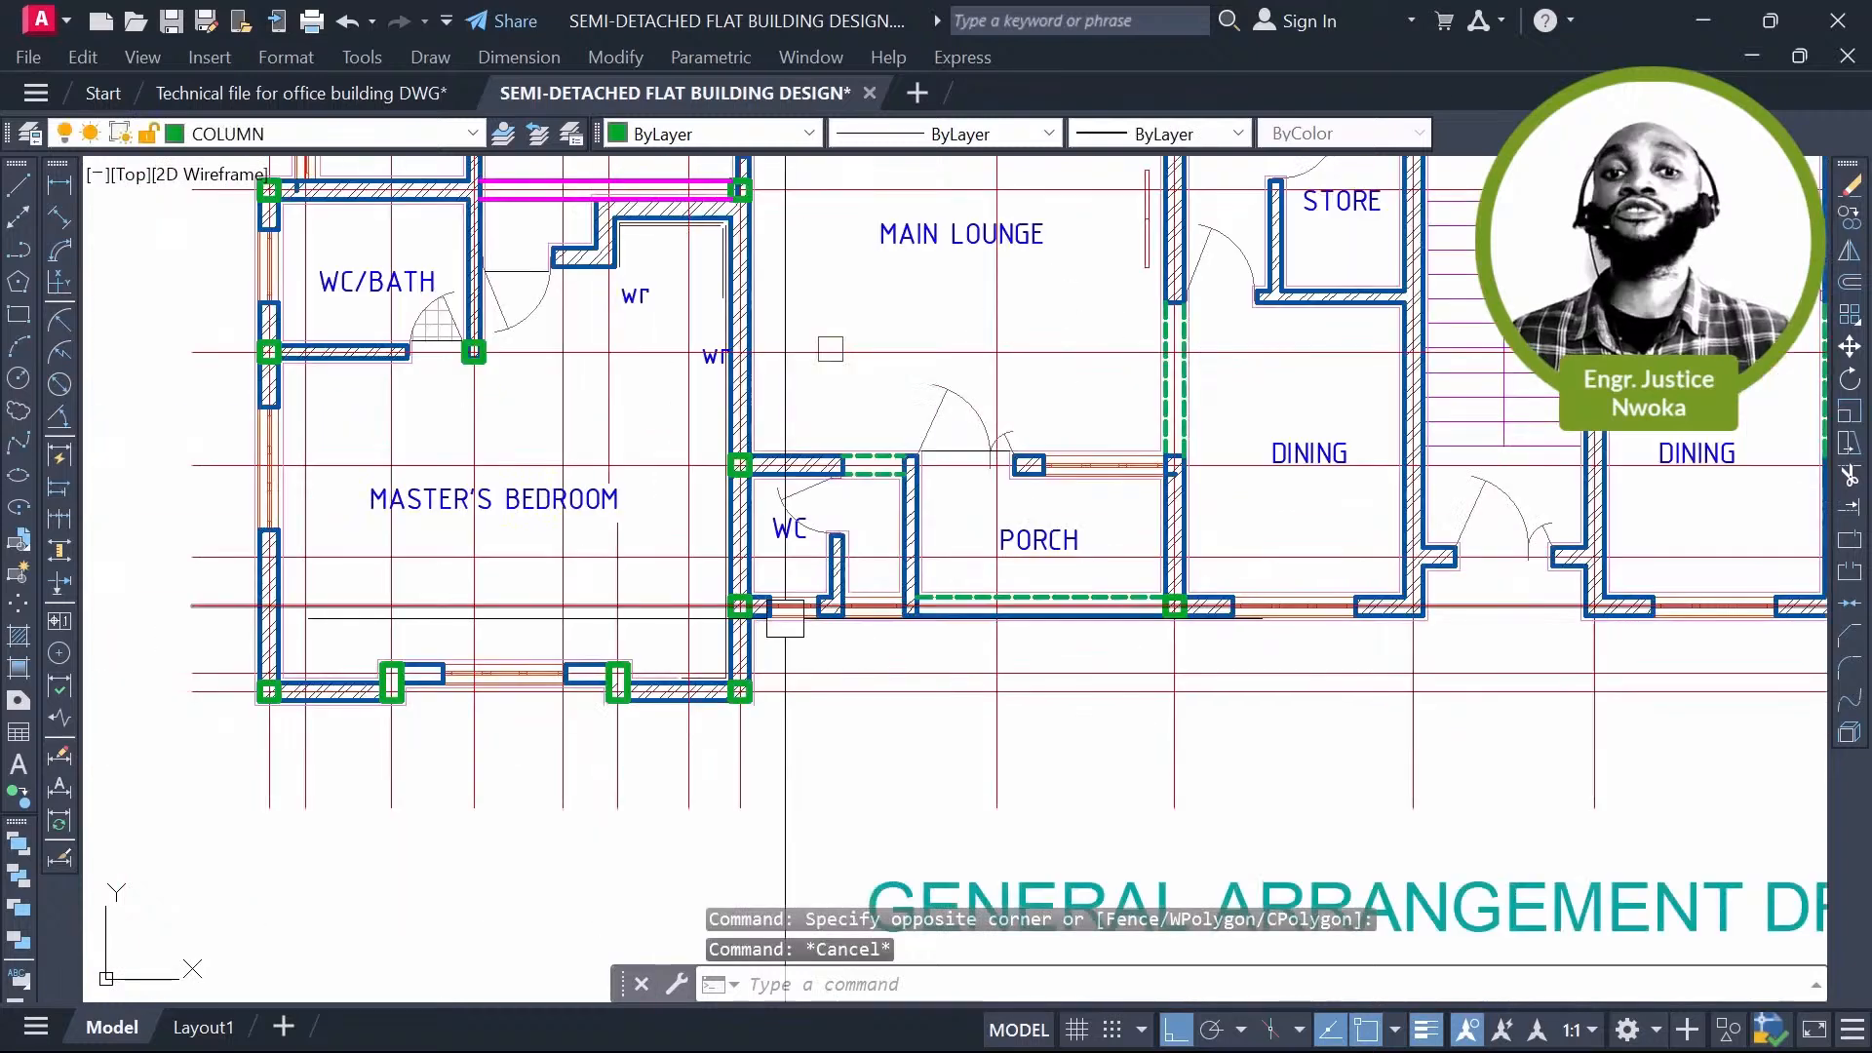
pyautogui.scroll(3, 759, 614)
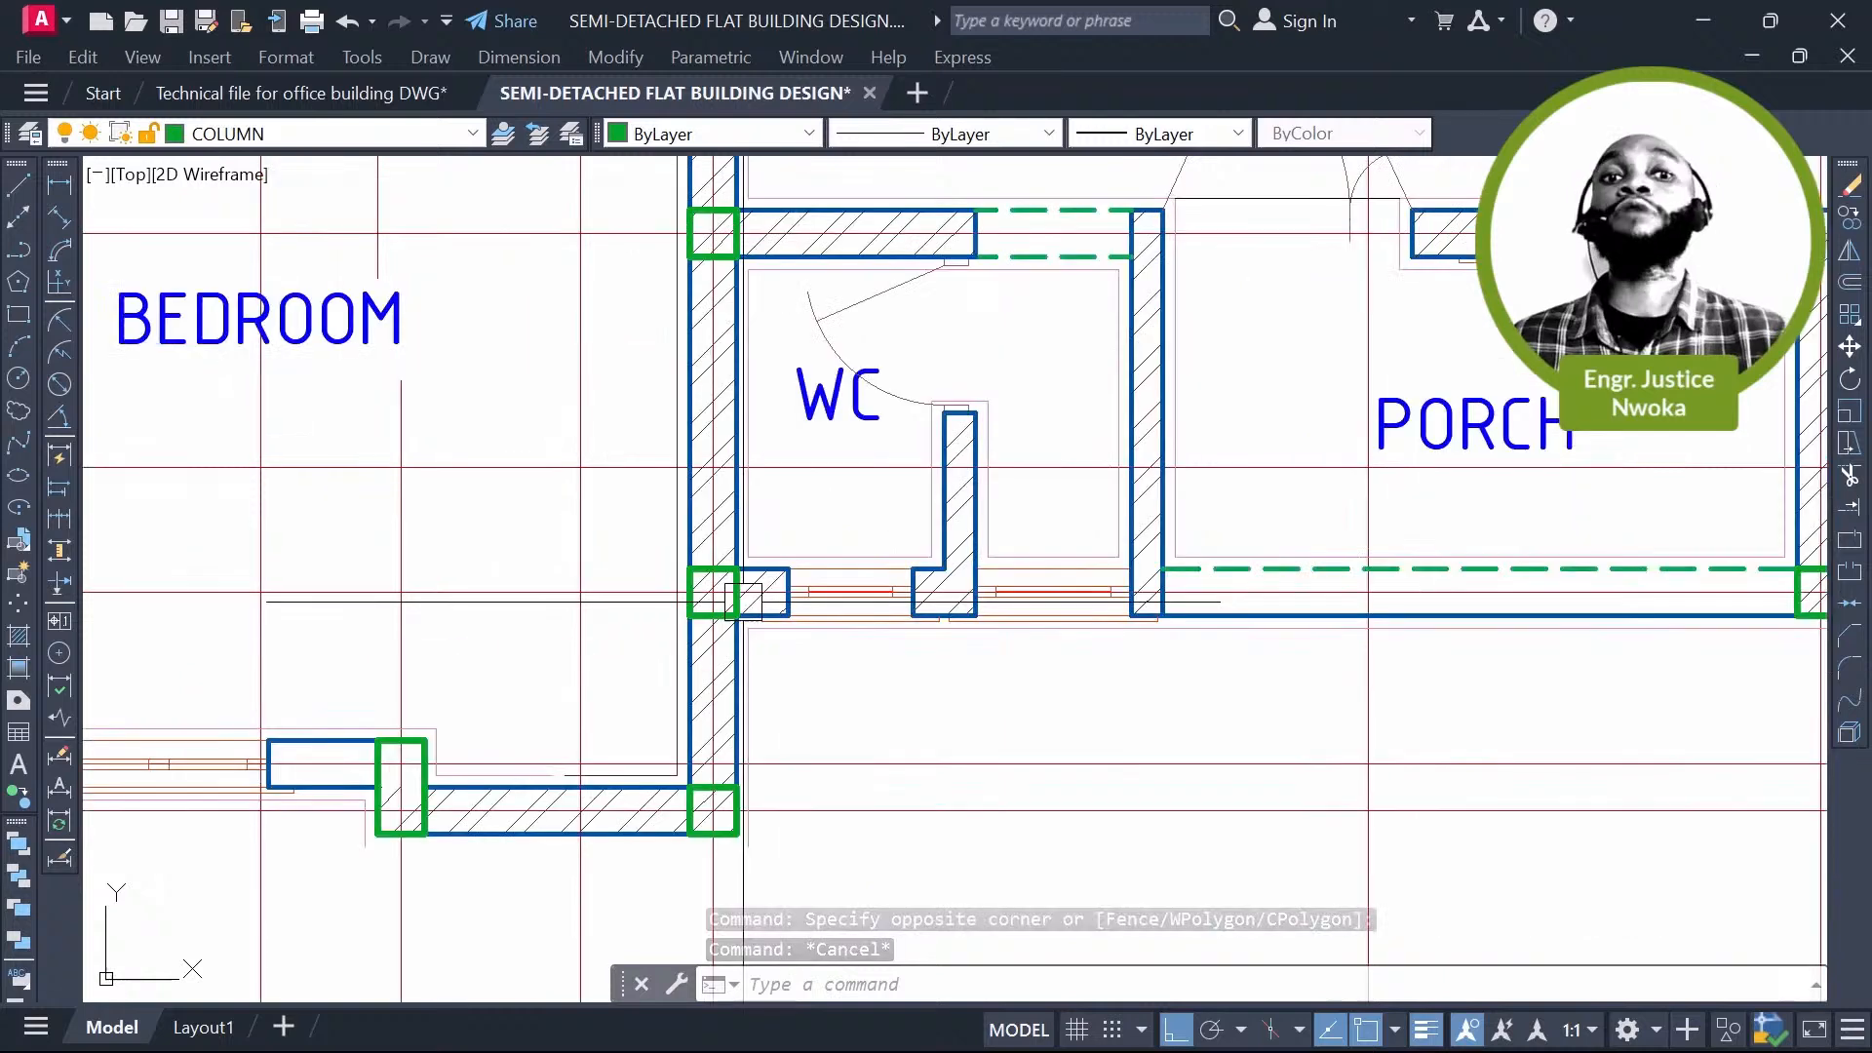
pyautogui.click(740, 602)
pyautogui.scroll(3, 743, 602)
pyautogui.write('CO')
pyautogui.press('Return')
pyautogui.scroll(5, 690, 585)
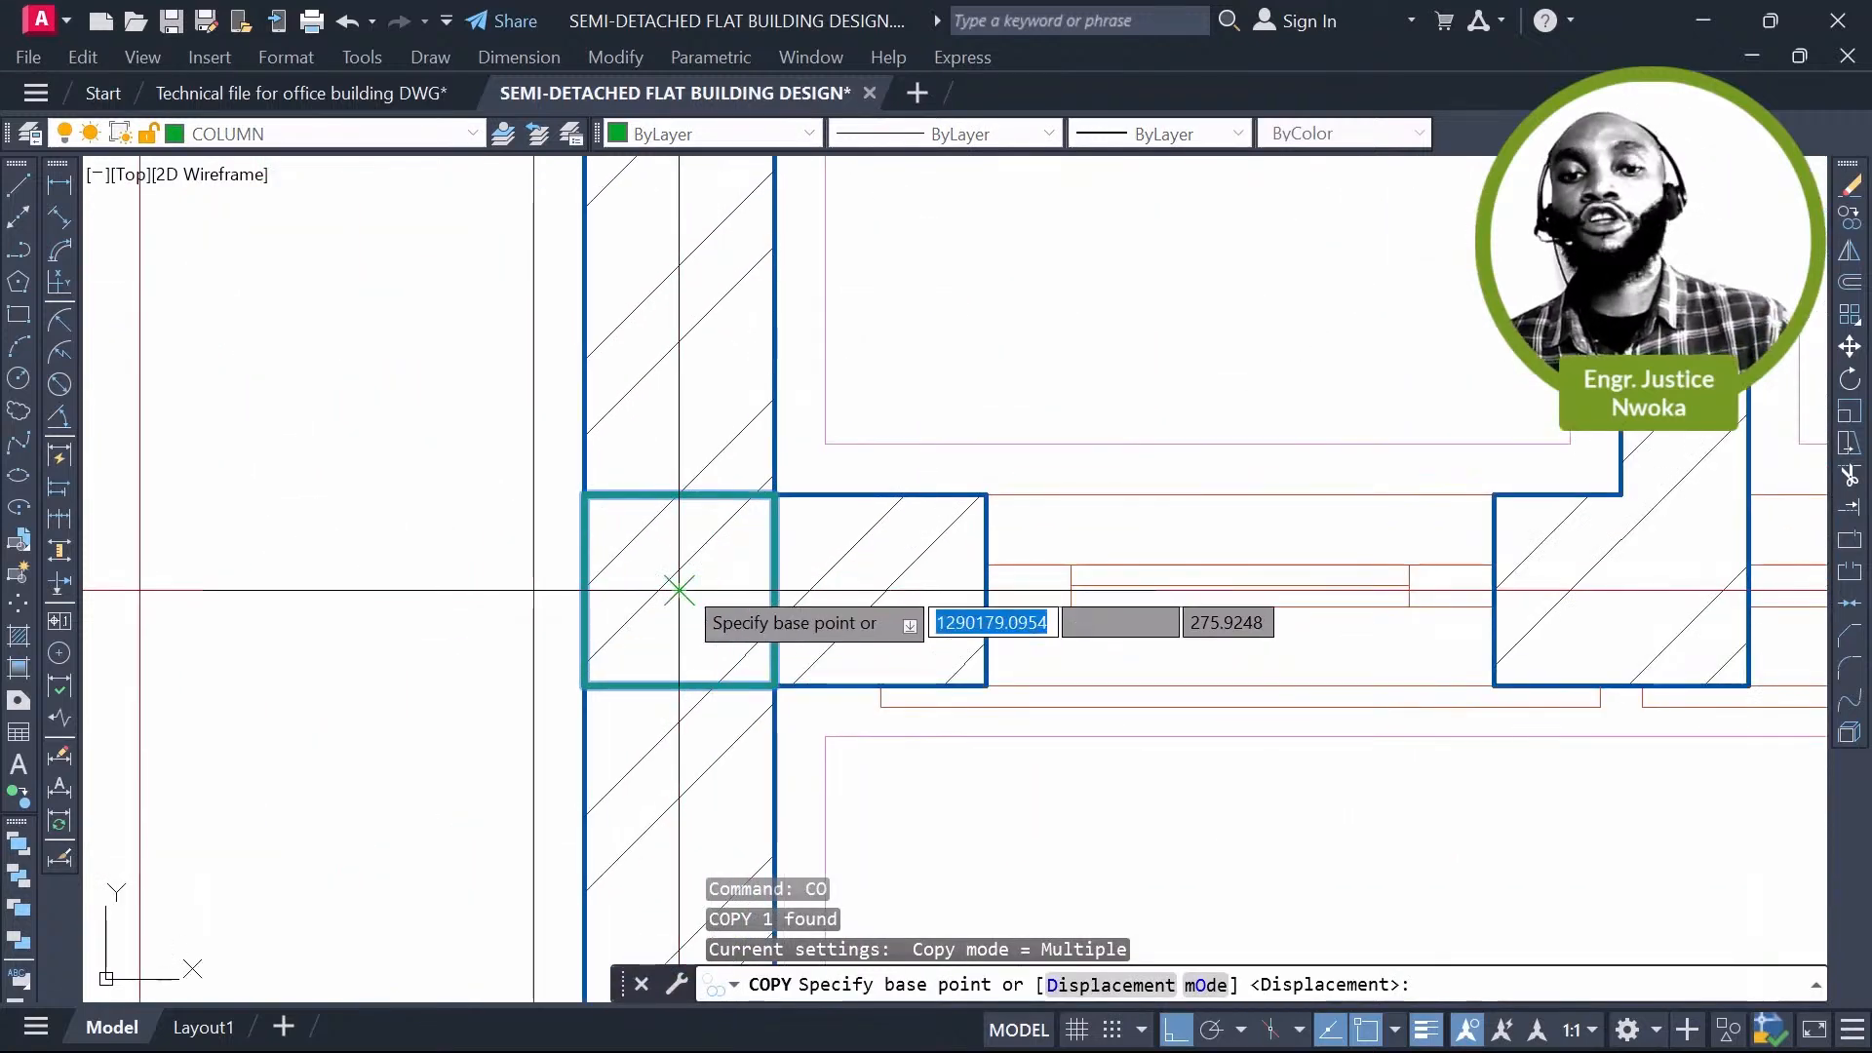
pyautogui.press('Escape')
# Step: Draw a short vertical helper line across the wall between the store and the dining
pyautogui.scroll(-8, 971, 370)
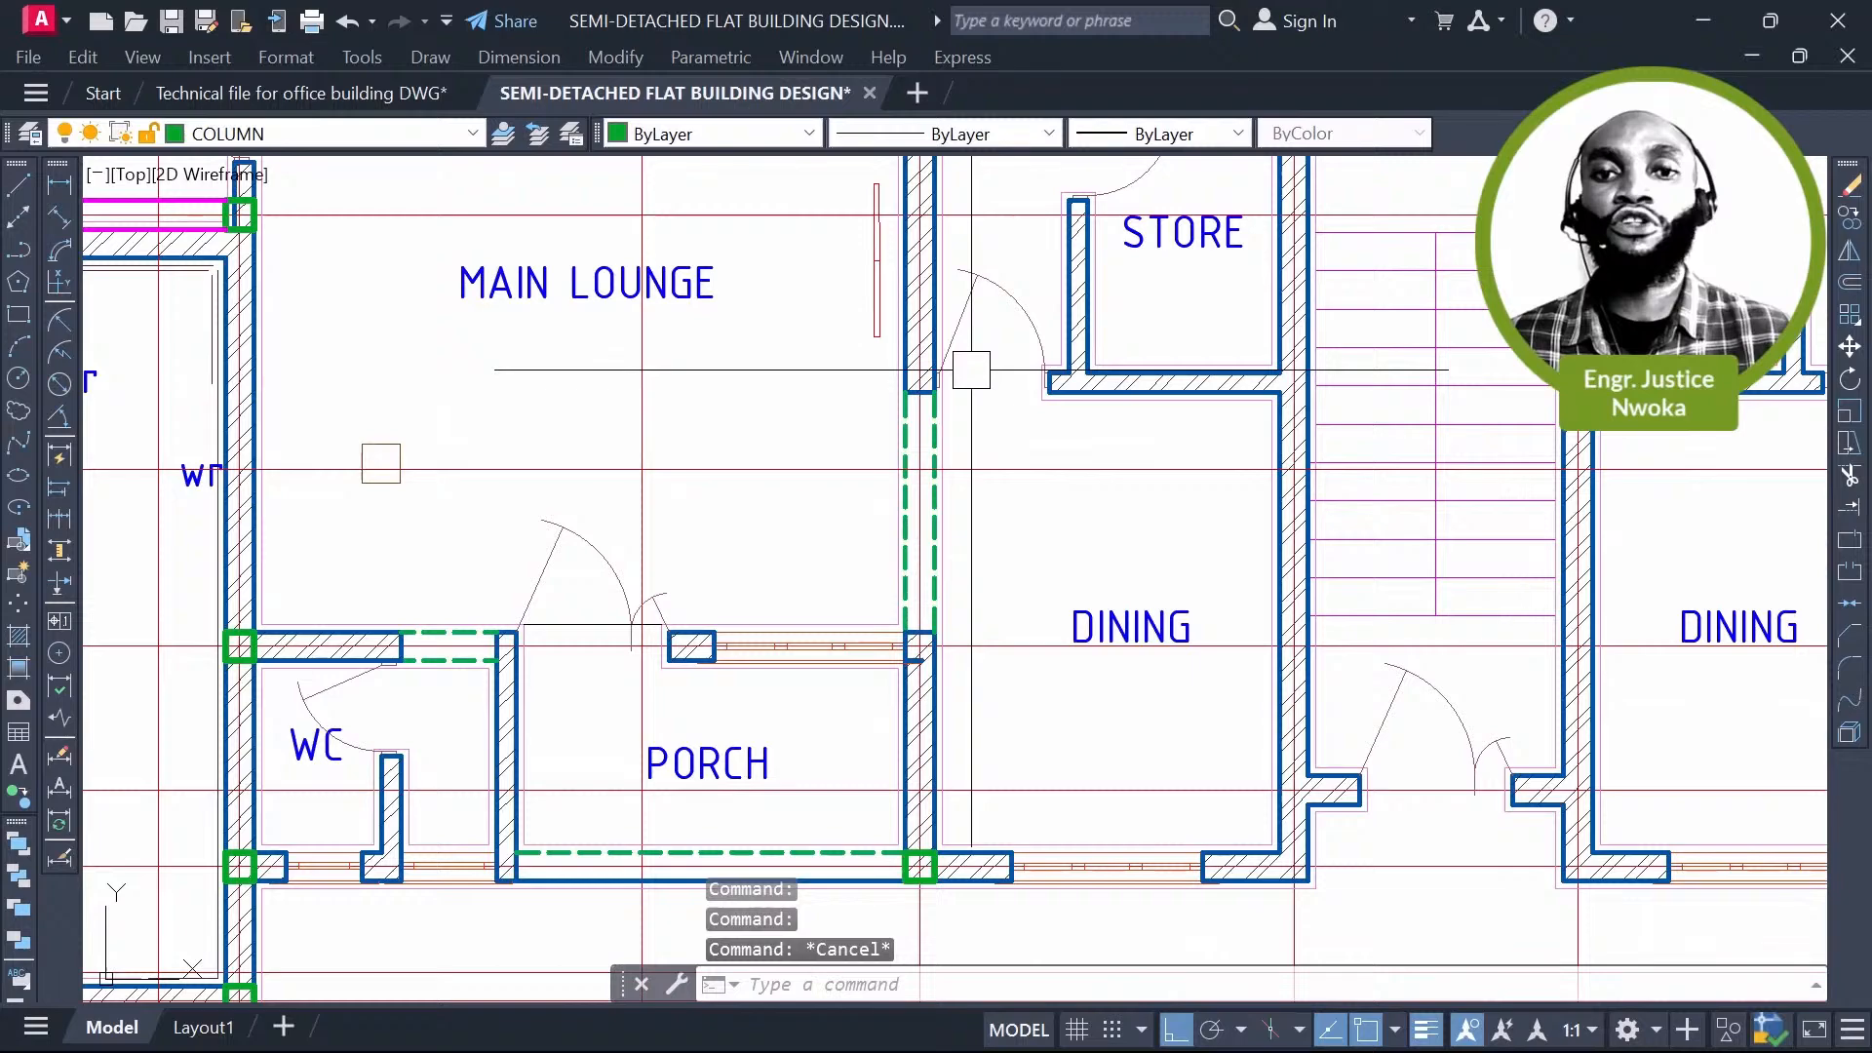
pyautogui.scroll(-2, 883, 385)
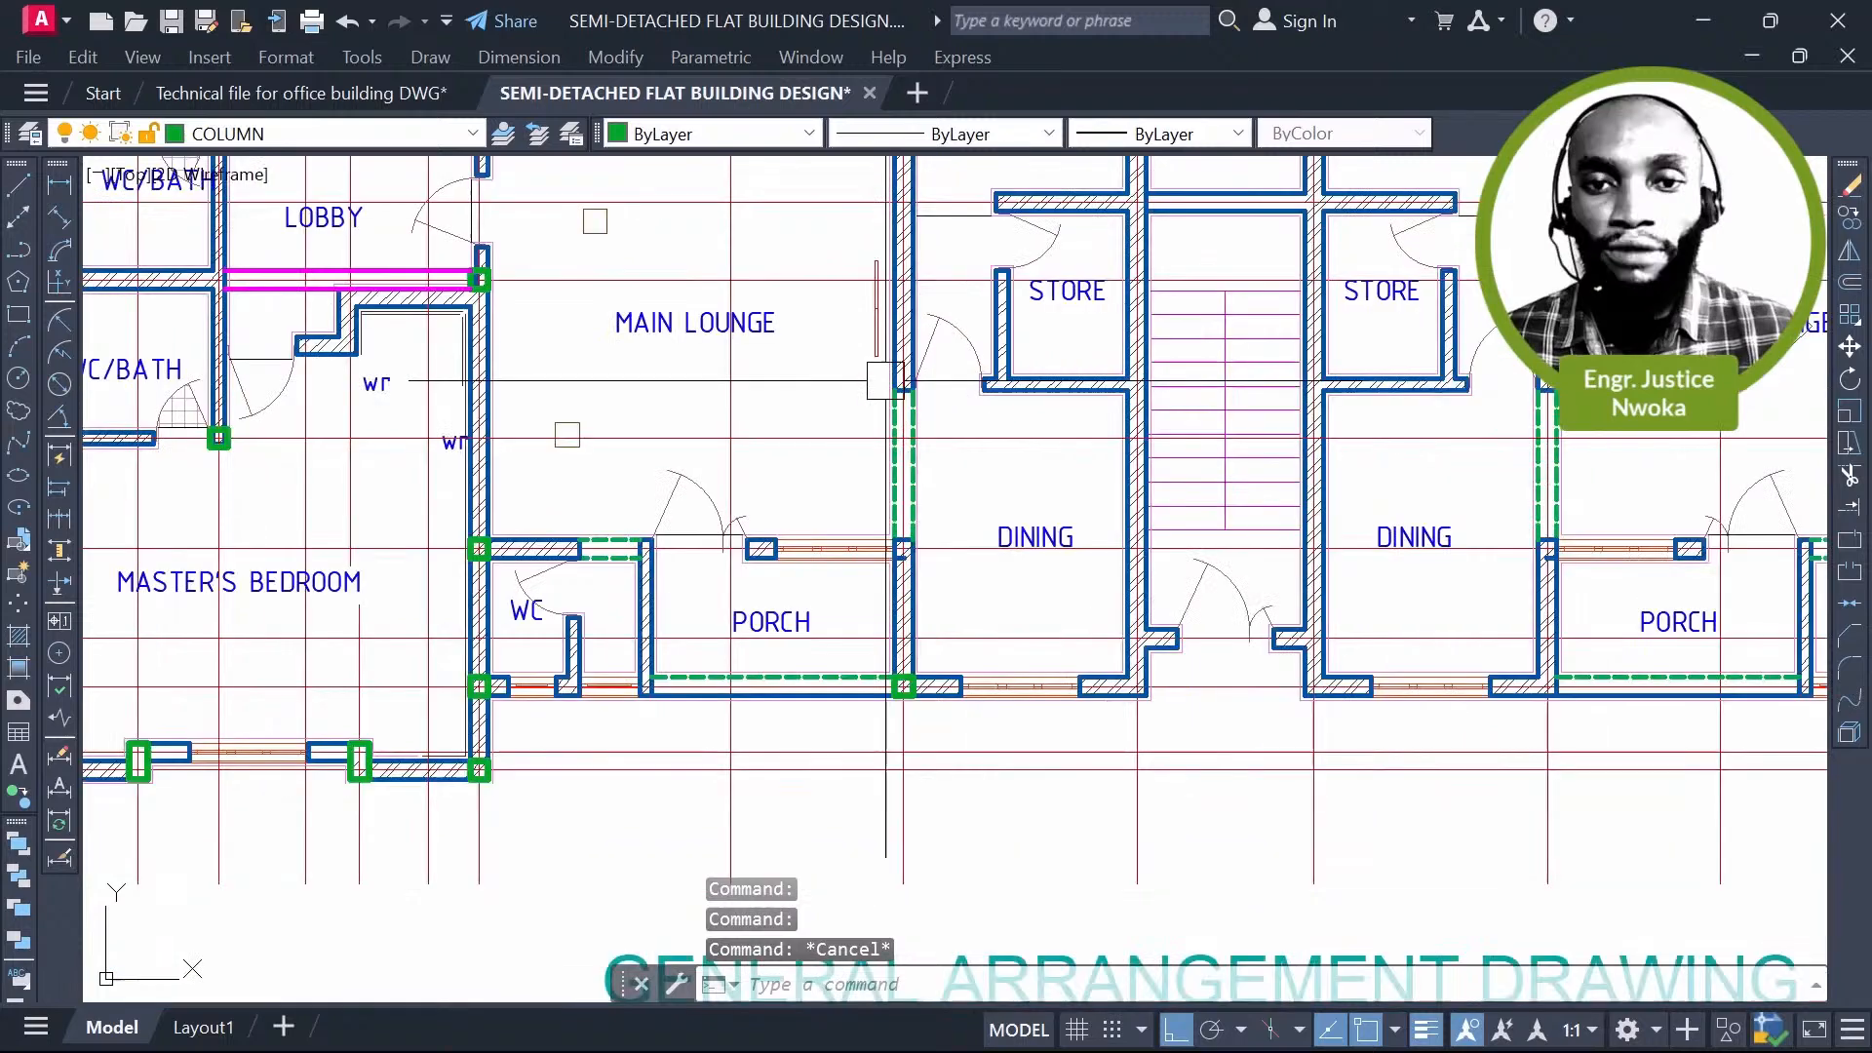
pyautogui.scroll(2, 1047, 310)
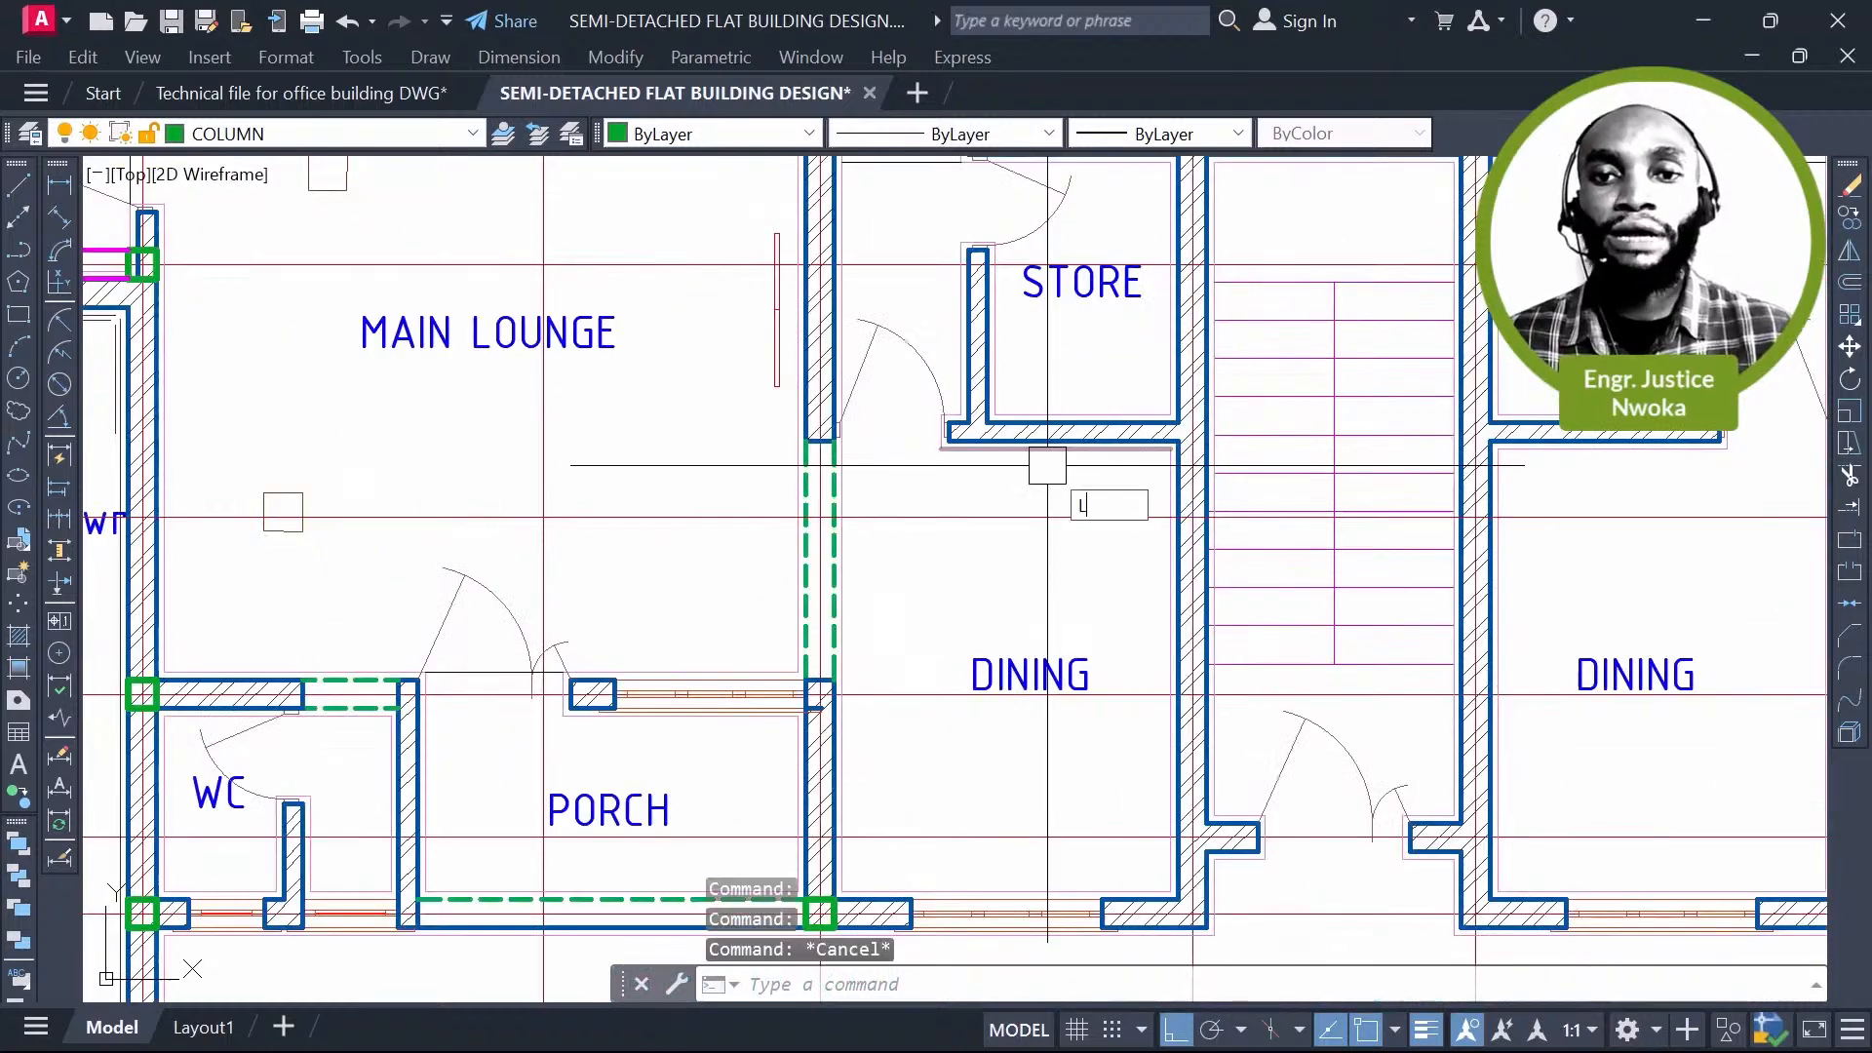
pyautogui.write('l')
pyautogui.press('Return')
pyautogui.scroll(5, 1076, 390)
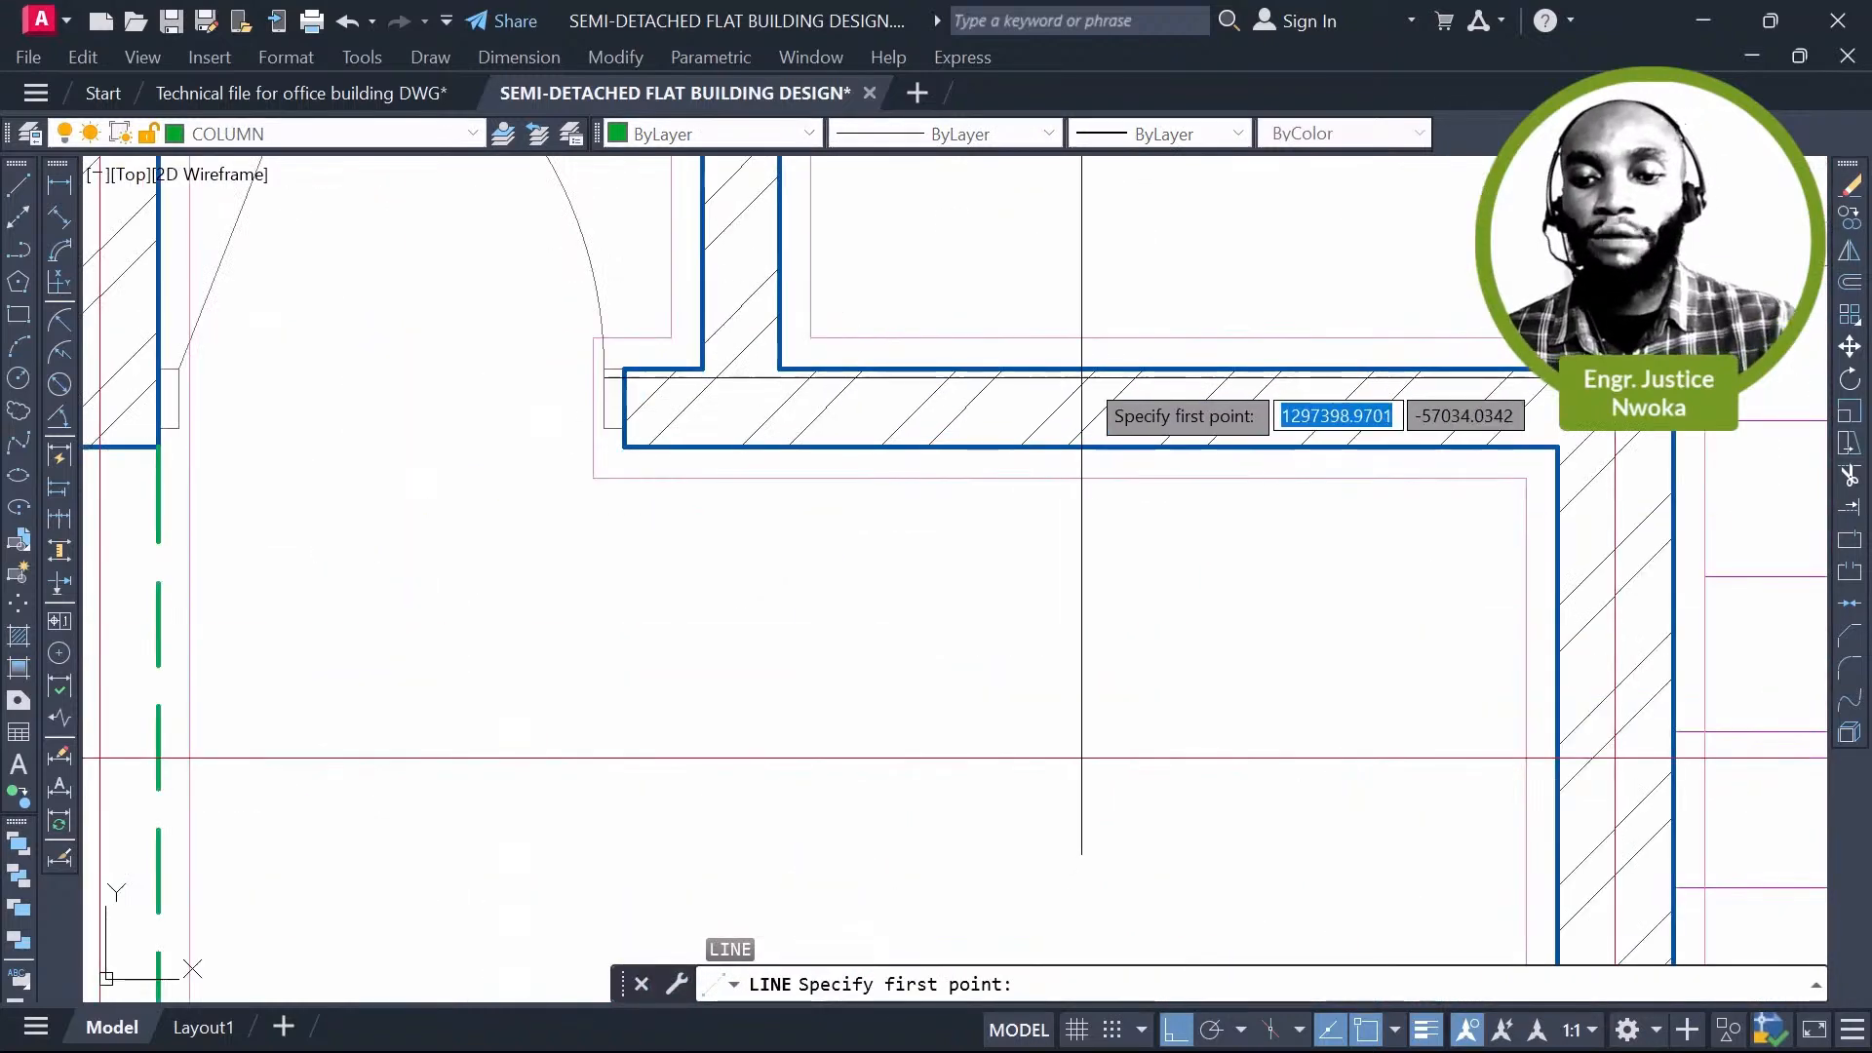
pyautogui.scroll(2, 1122, 370)
pyautogui.click(1166, 494)
pyautogui.click(1165, 370)
pyautogui.press('Return')
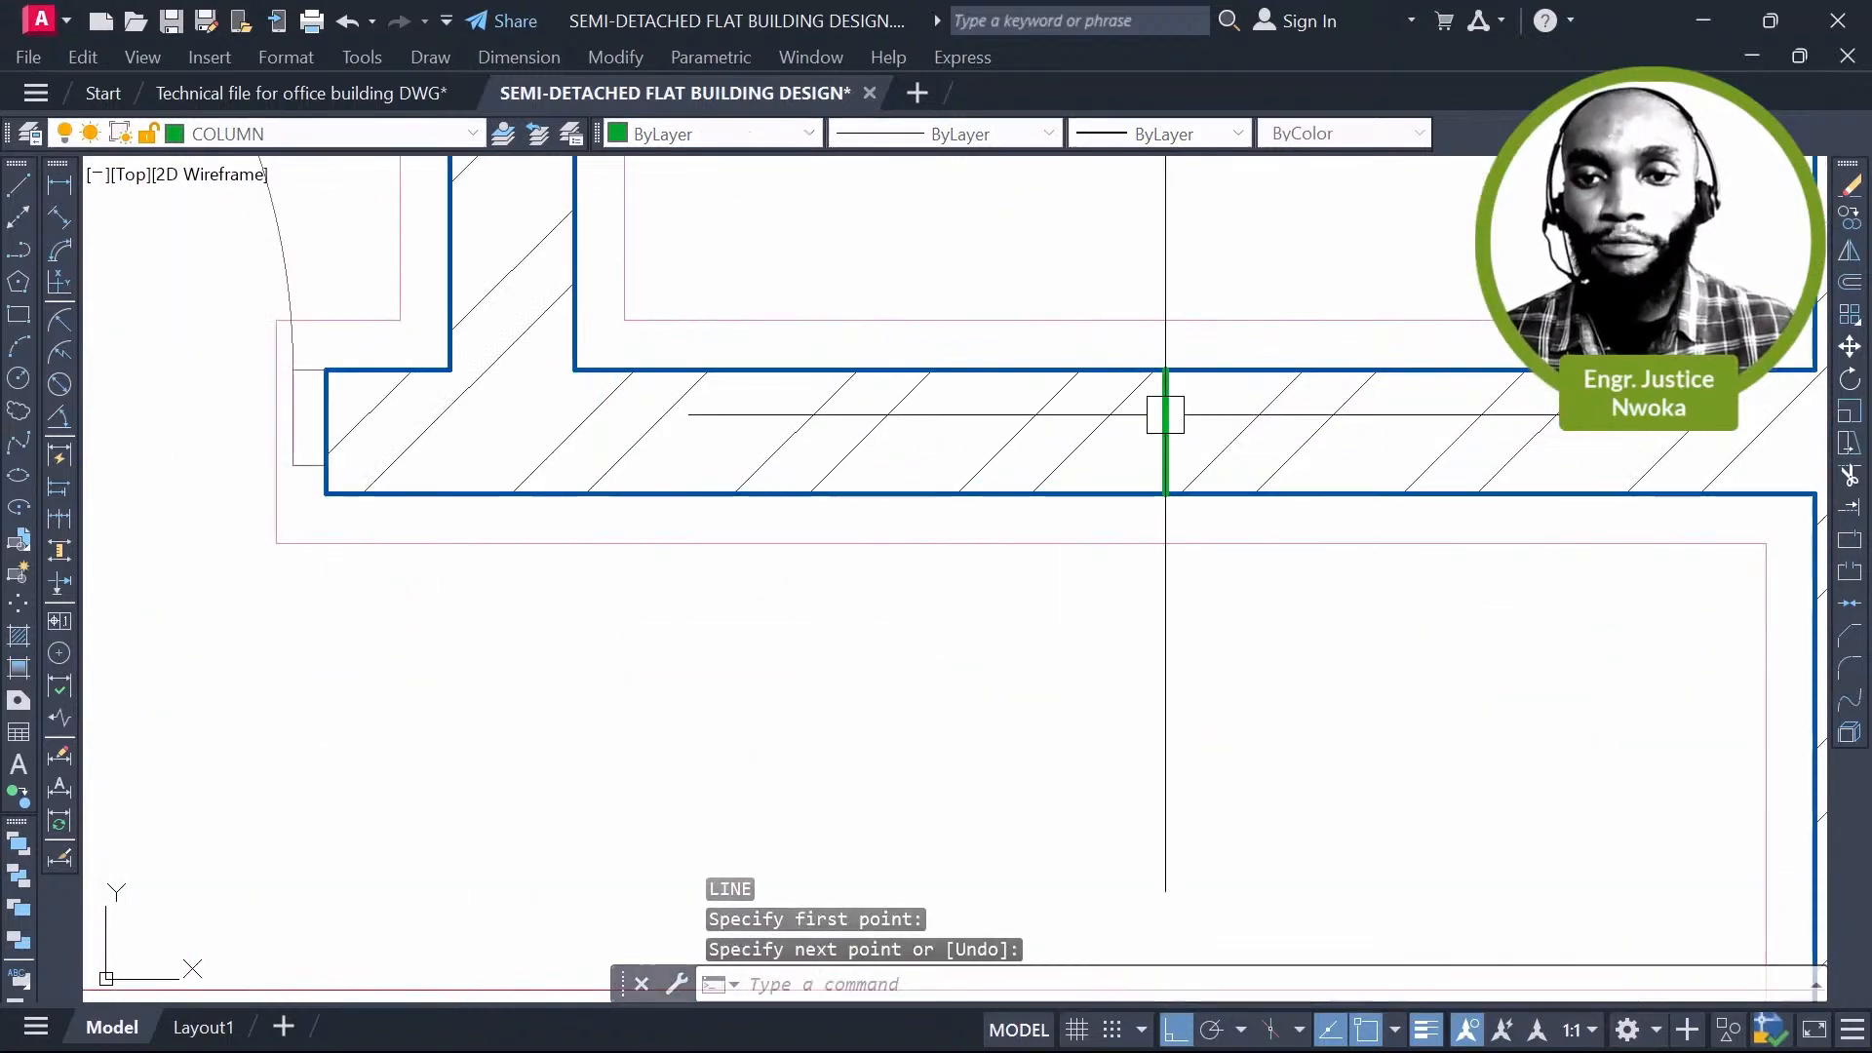
pyautogui.press('Escape')
# Step: Copy the horizontal grid line through the dining up to the helper line's midpoint, centring it in the store's lower wall
pyautogui.scroll(-4, 1170, 448)
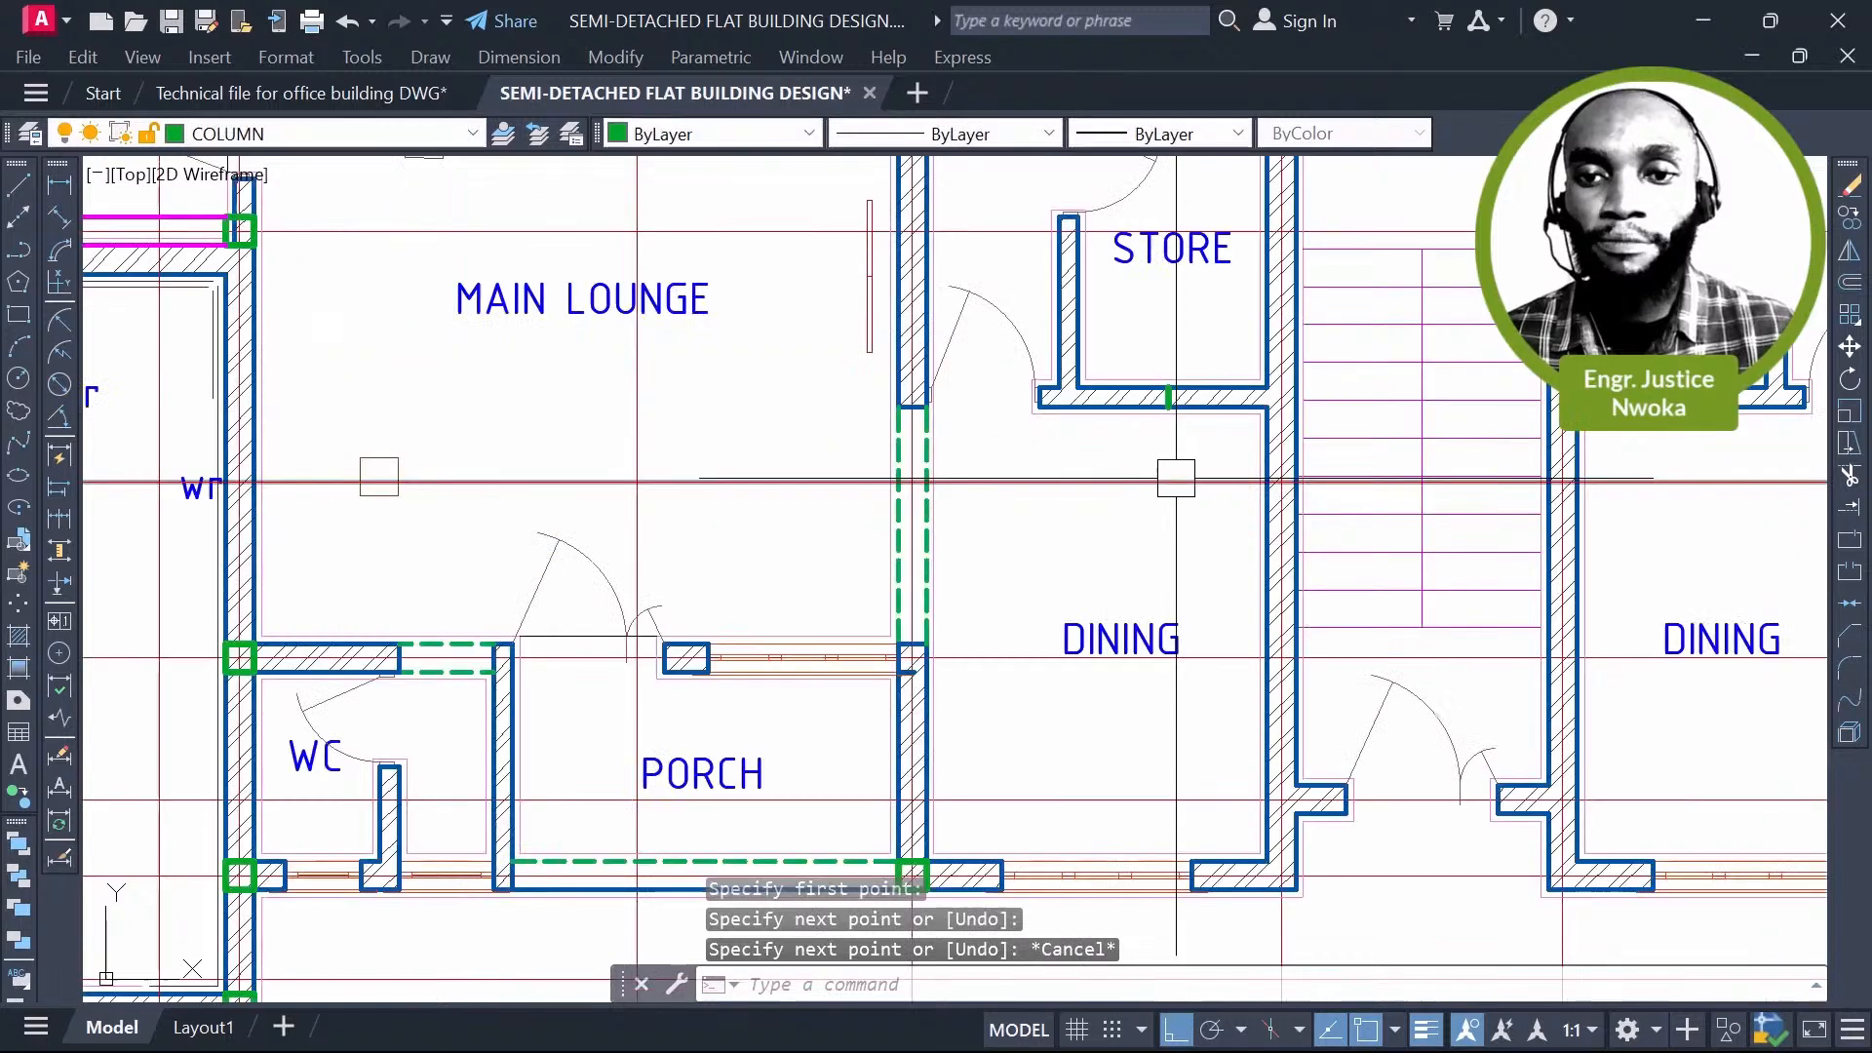
pyautogui.scroll(5, 1175, 419)
pyautogui.click(1144, 343)
pyautogui.write('co')
pyautogui.press('Return')
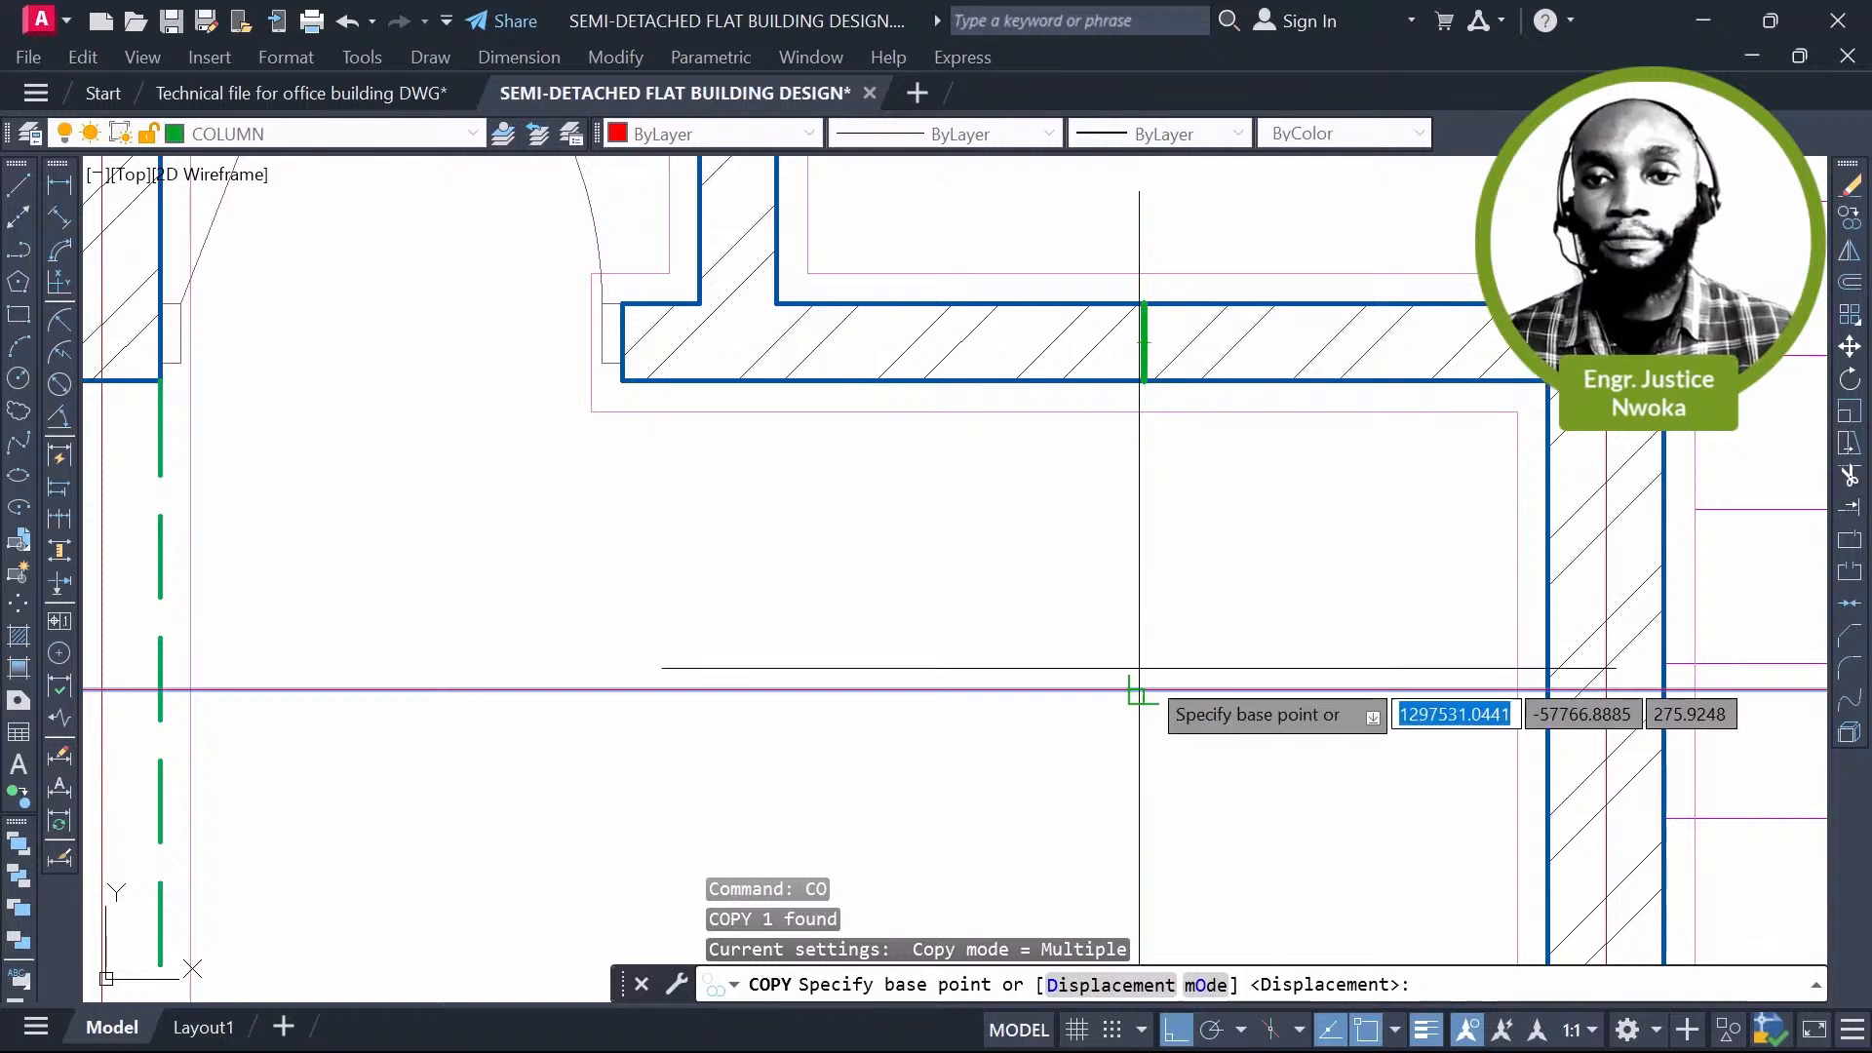
pyautogui.click(1145, 342)
pyautogui.click(1145, 343)
pyautogui.press('Escape')
# Step: Erase the short vertical helper line across the wall between the store and the dining
pyautogui.click(1097, 258)
pyautogui.click(1242, 456)
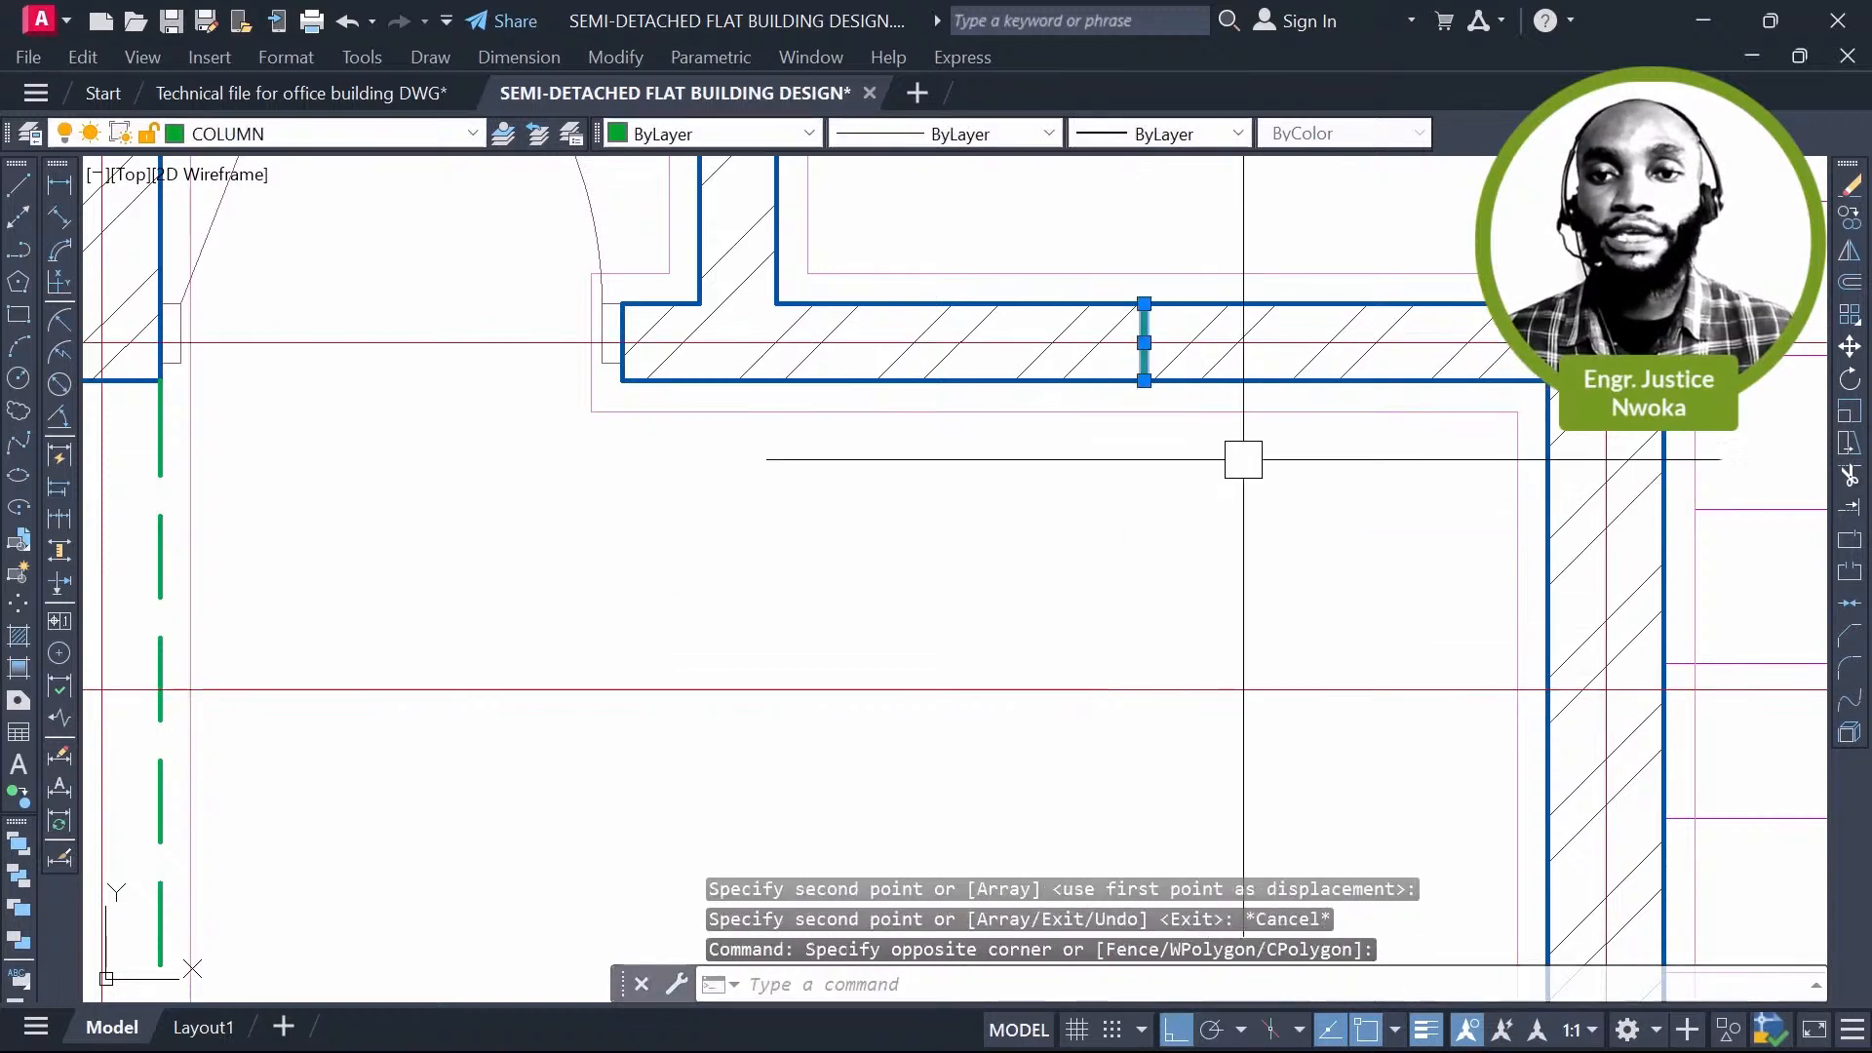
pyautogui.write('e')
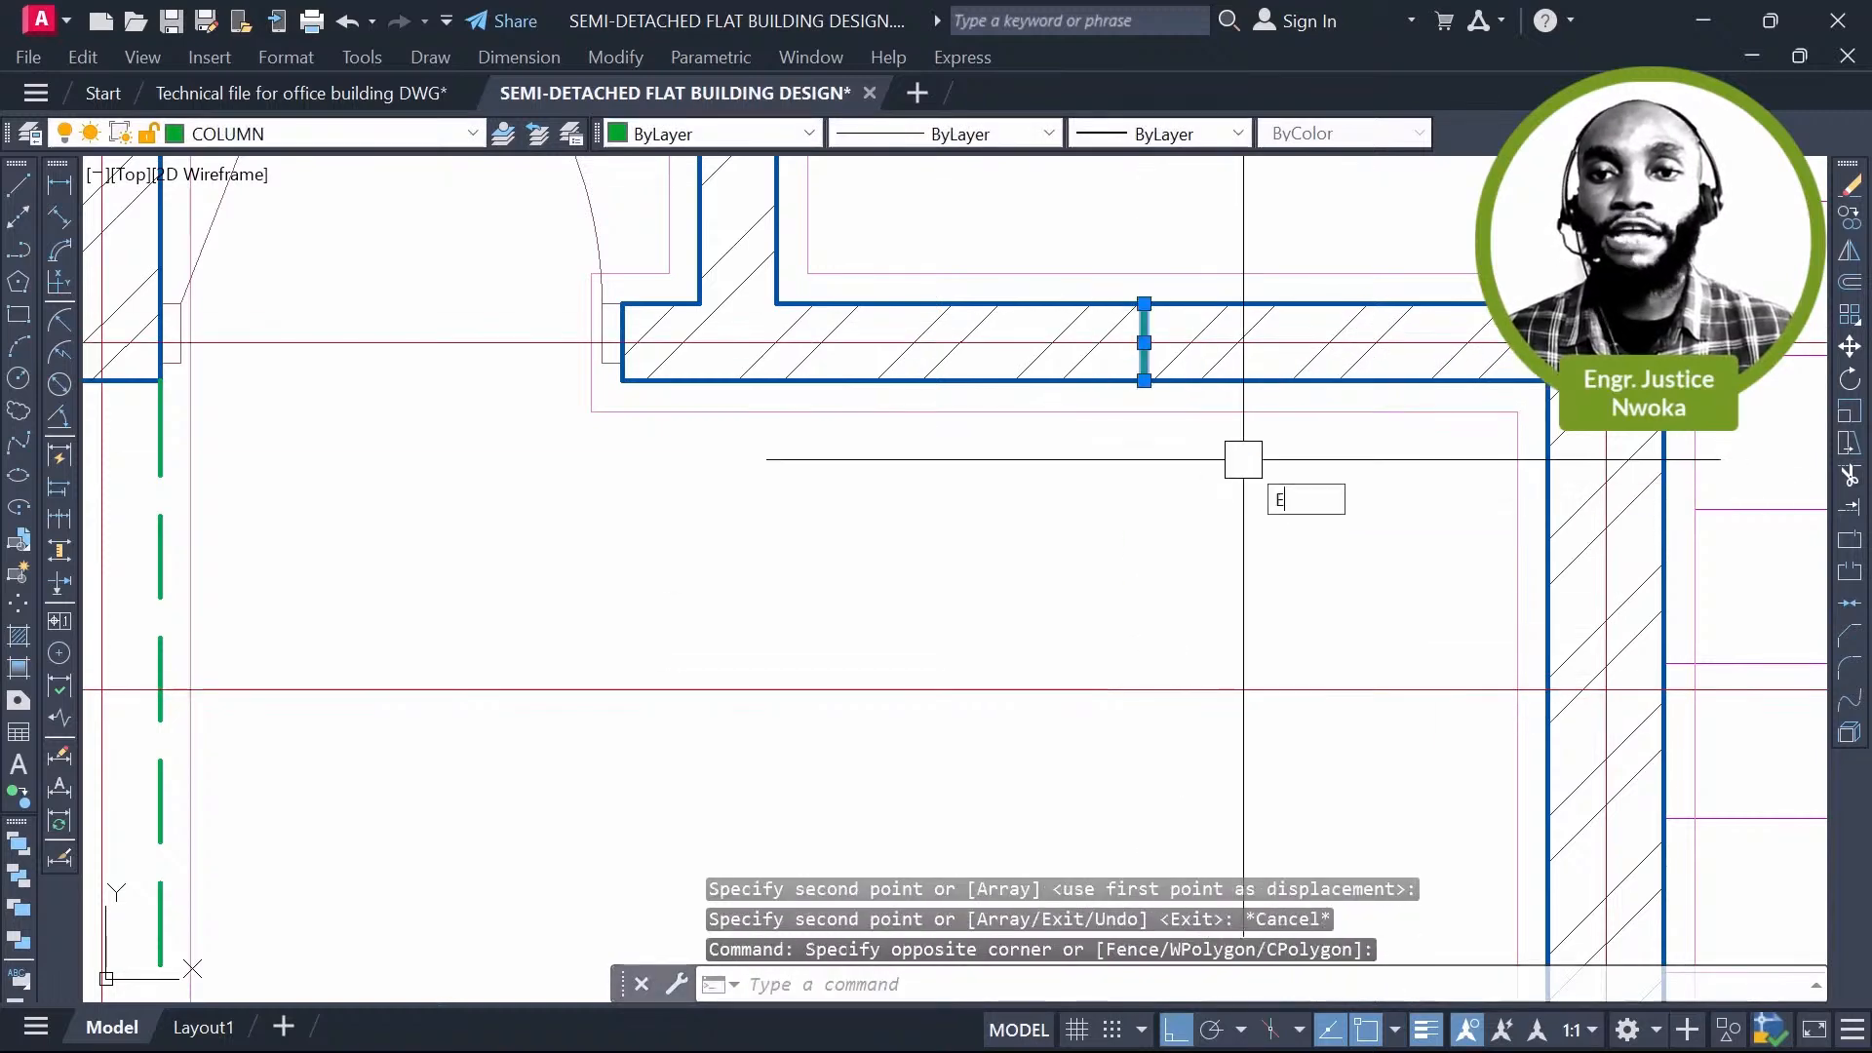
pyautogui.press('Return')
pyautogui.scroll(-6, 1230, 434)
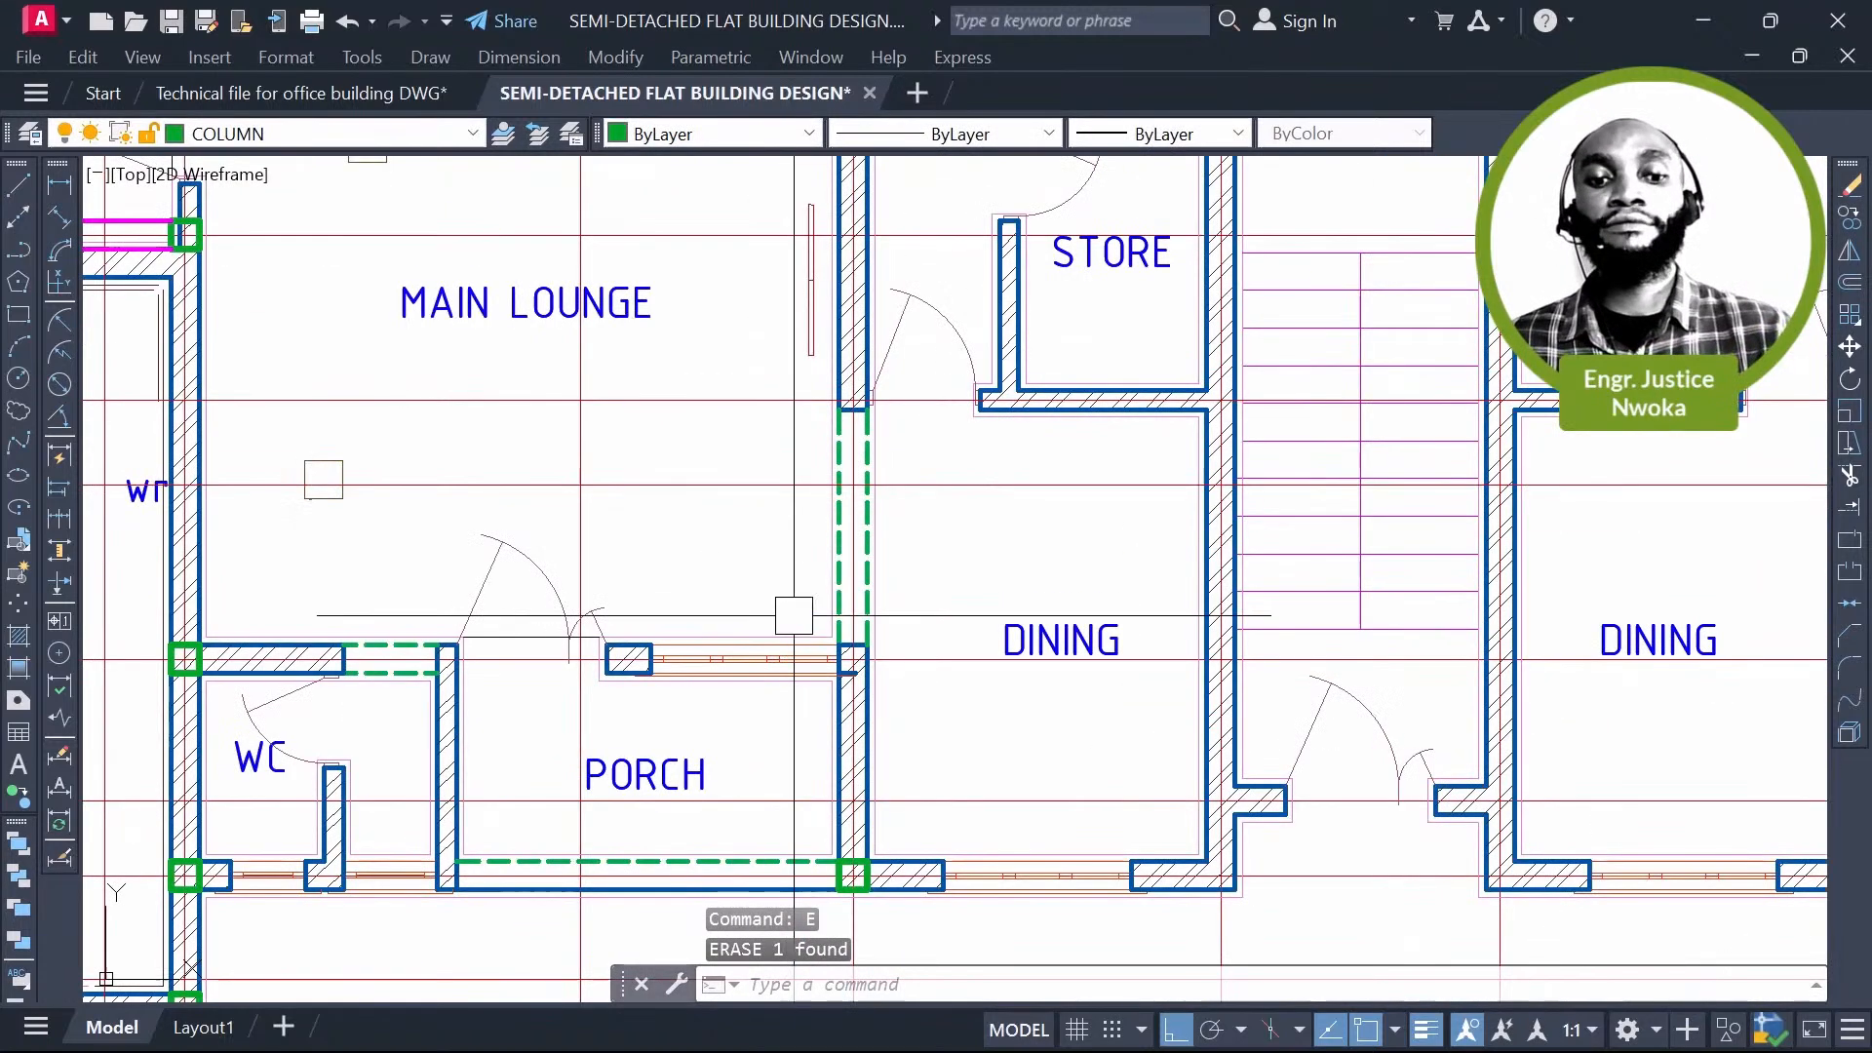
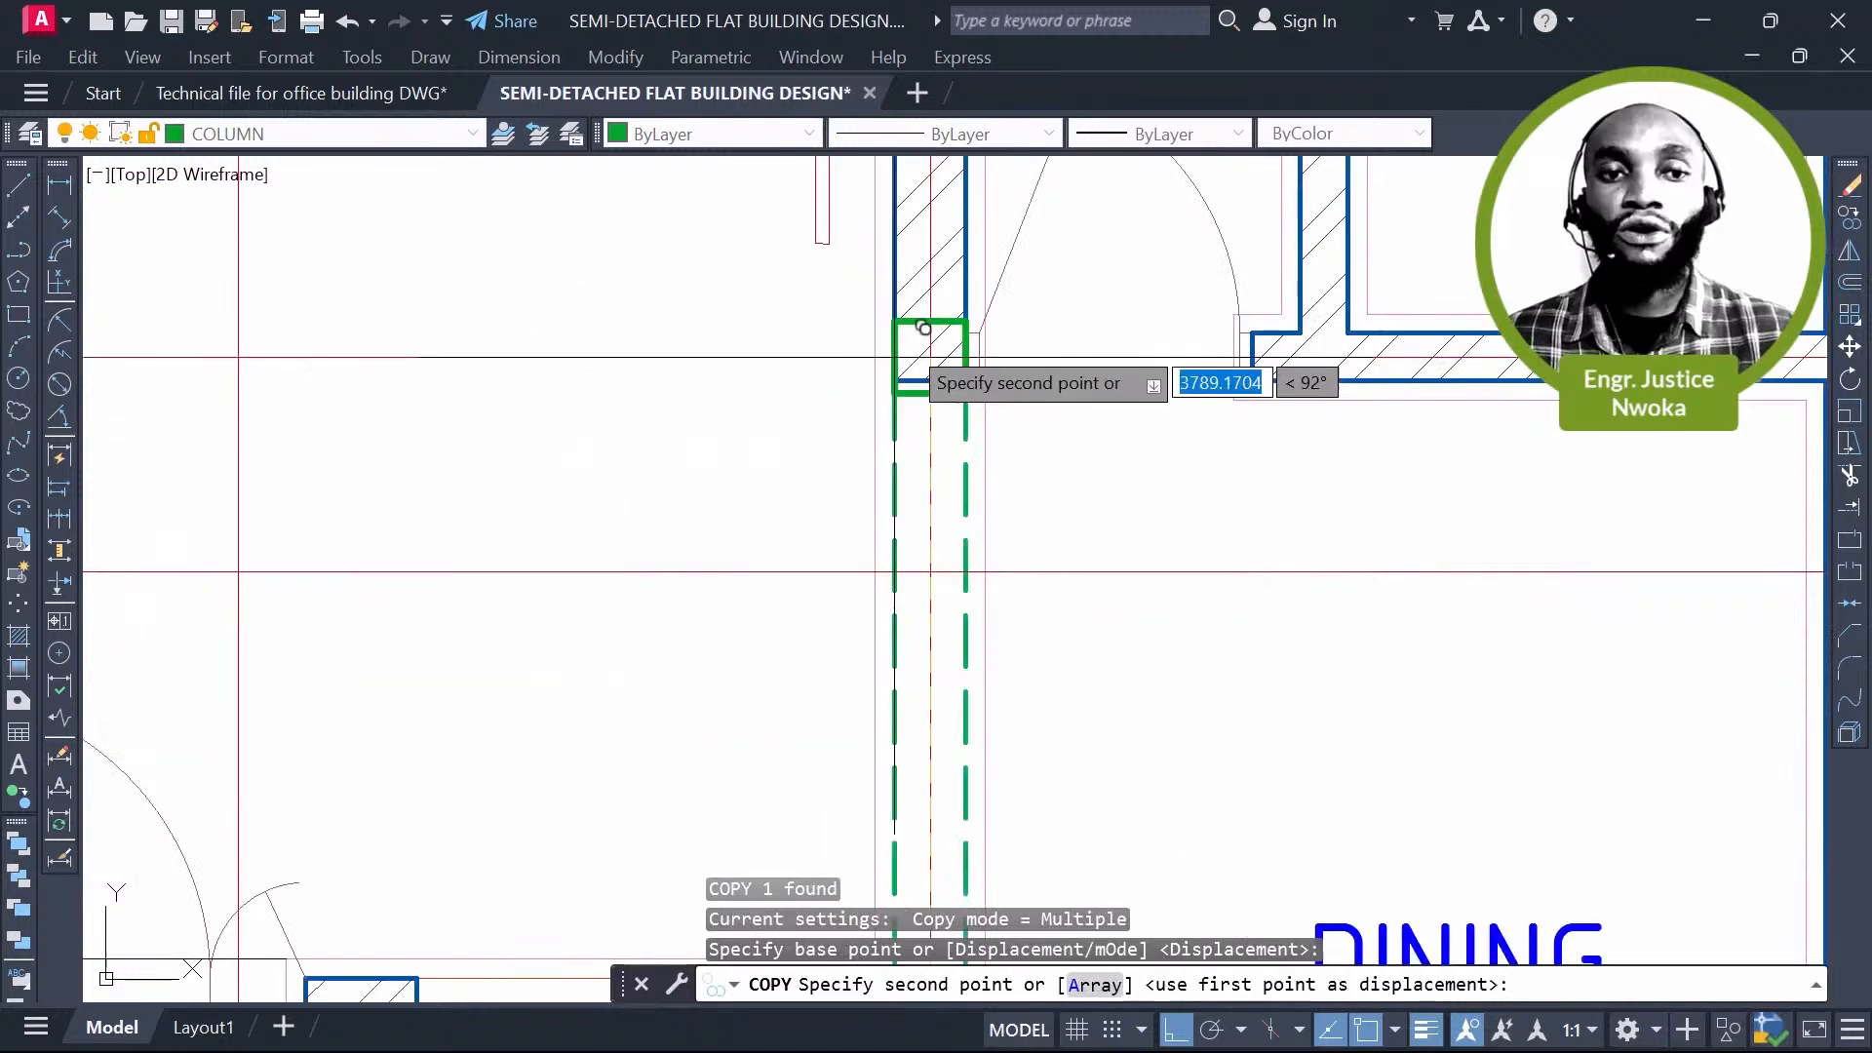
# Step: Copy a column onto the wall end between the main lounge and dining, centred on the store's lower wall grid line
pyautogui.scroll(4, 924, 329)
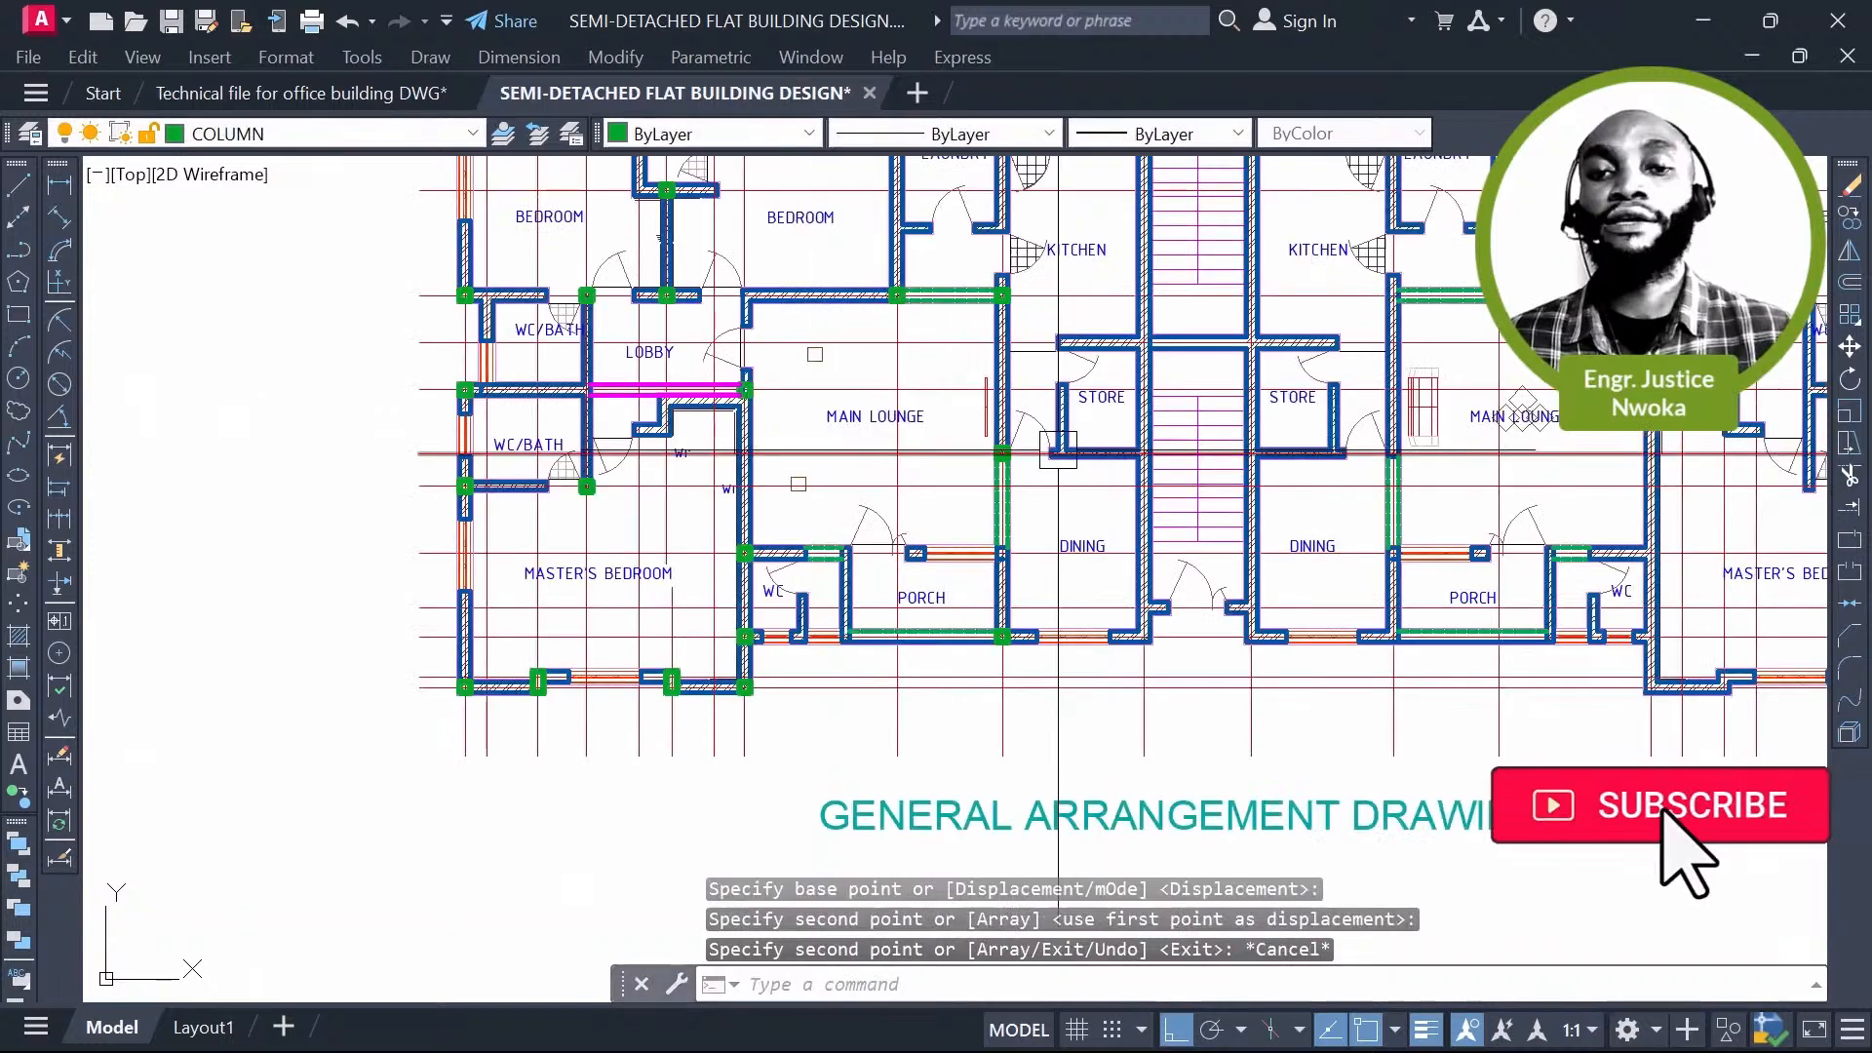
pyautogui.moveTo(859, 446); pyautogui.dragTo(890, 510, button='middle')
pyautogui.scroll(4, 1040, 546)
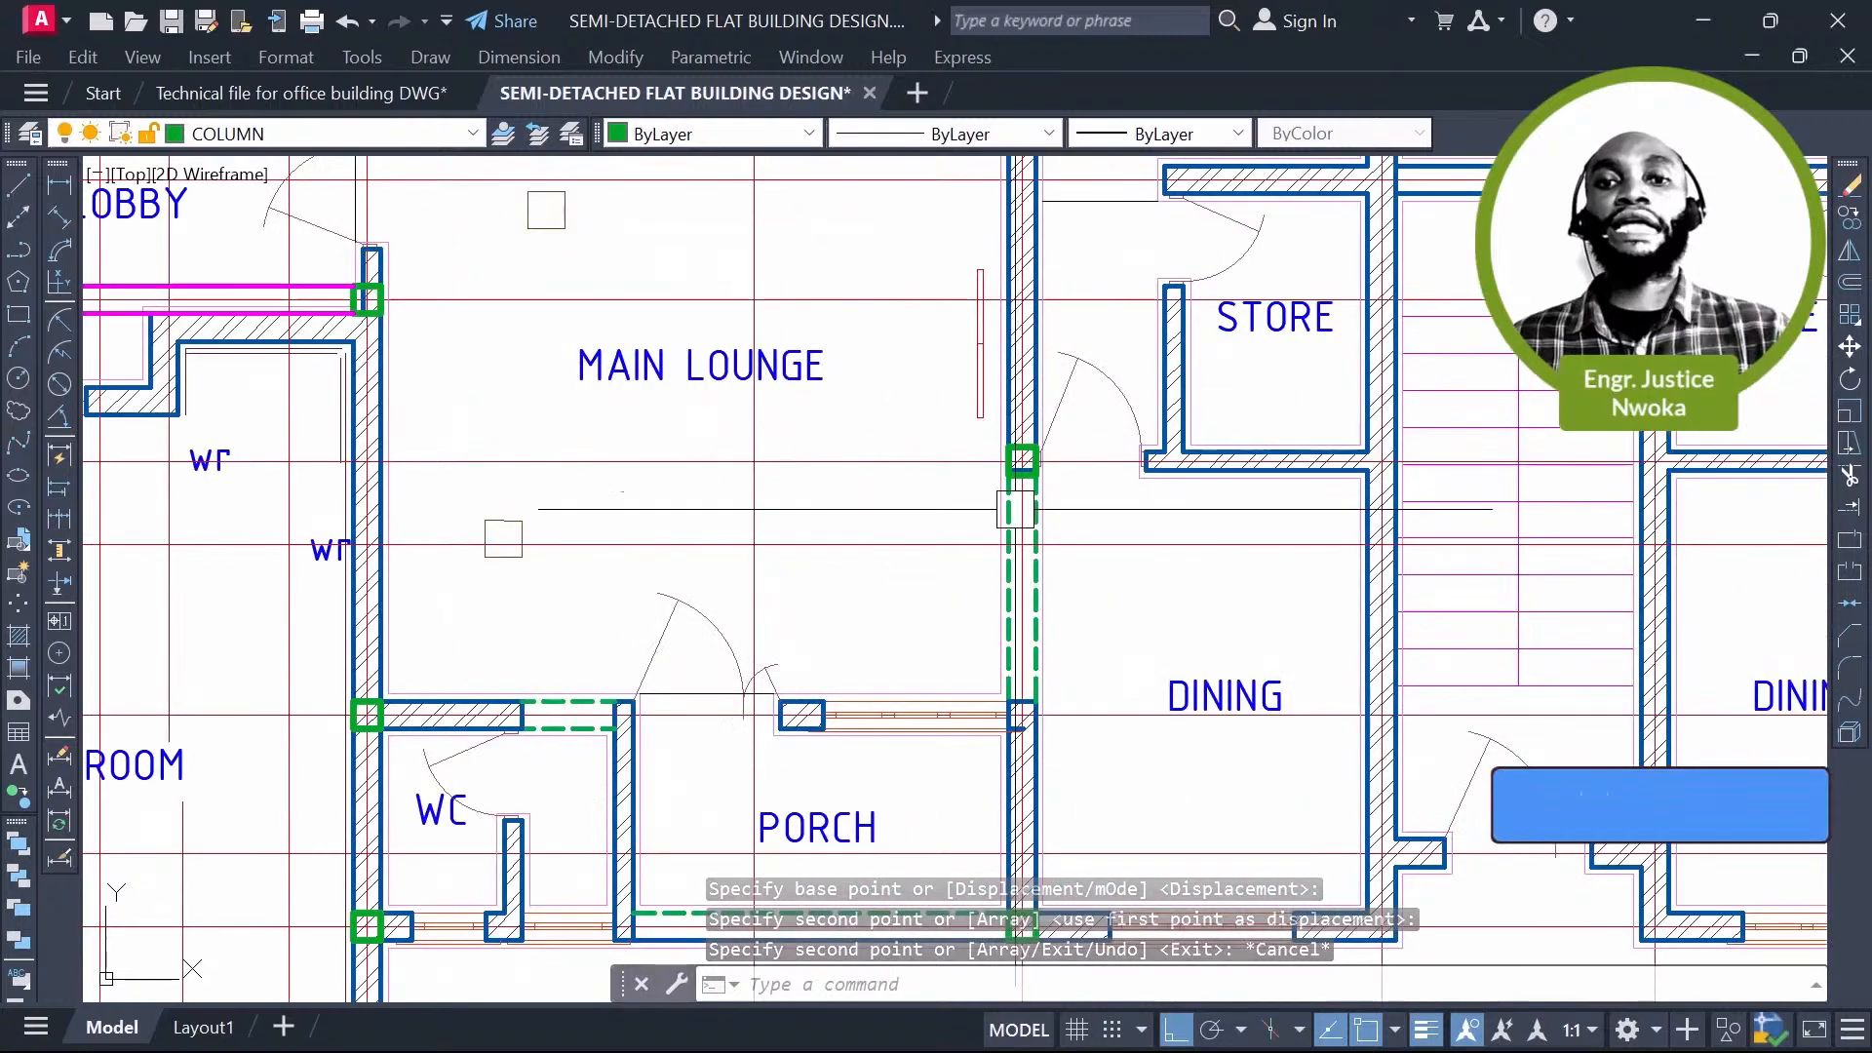
pyautogui.moveTo(1077, 473); pyautogui.dragTo(1057, 504, button='middle')
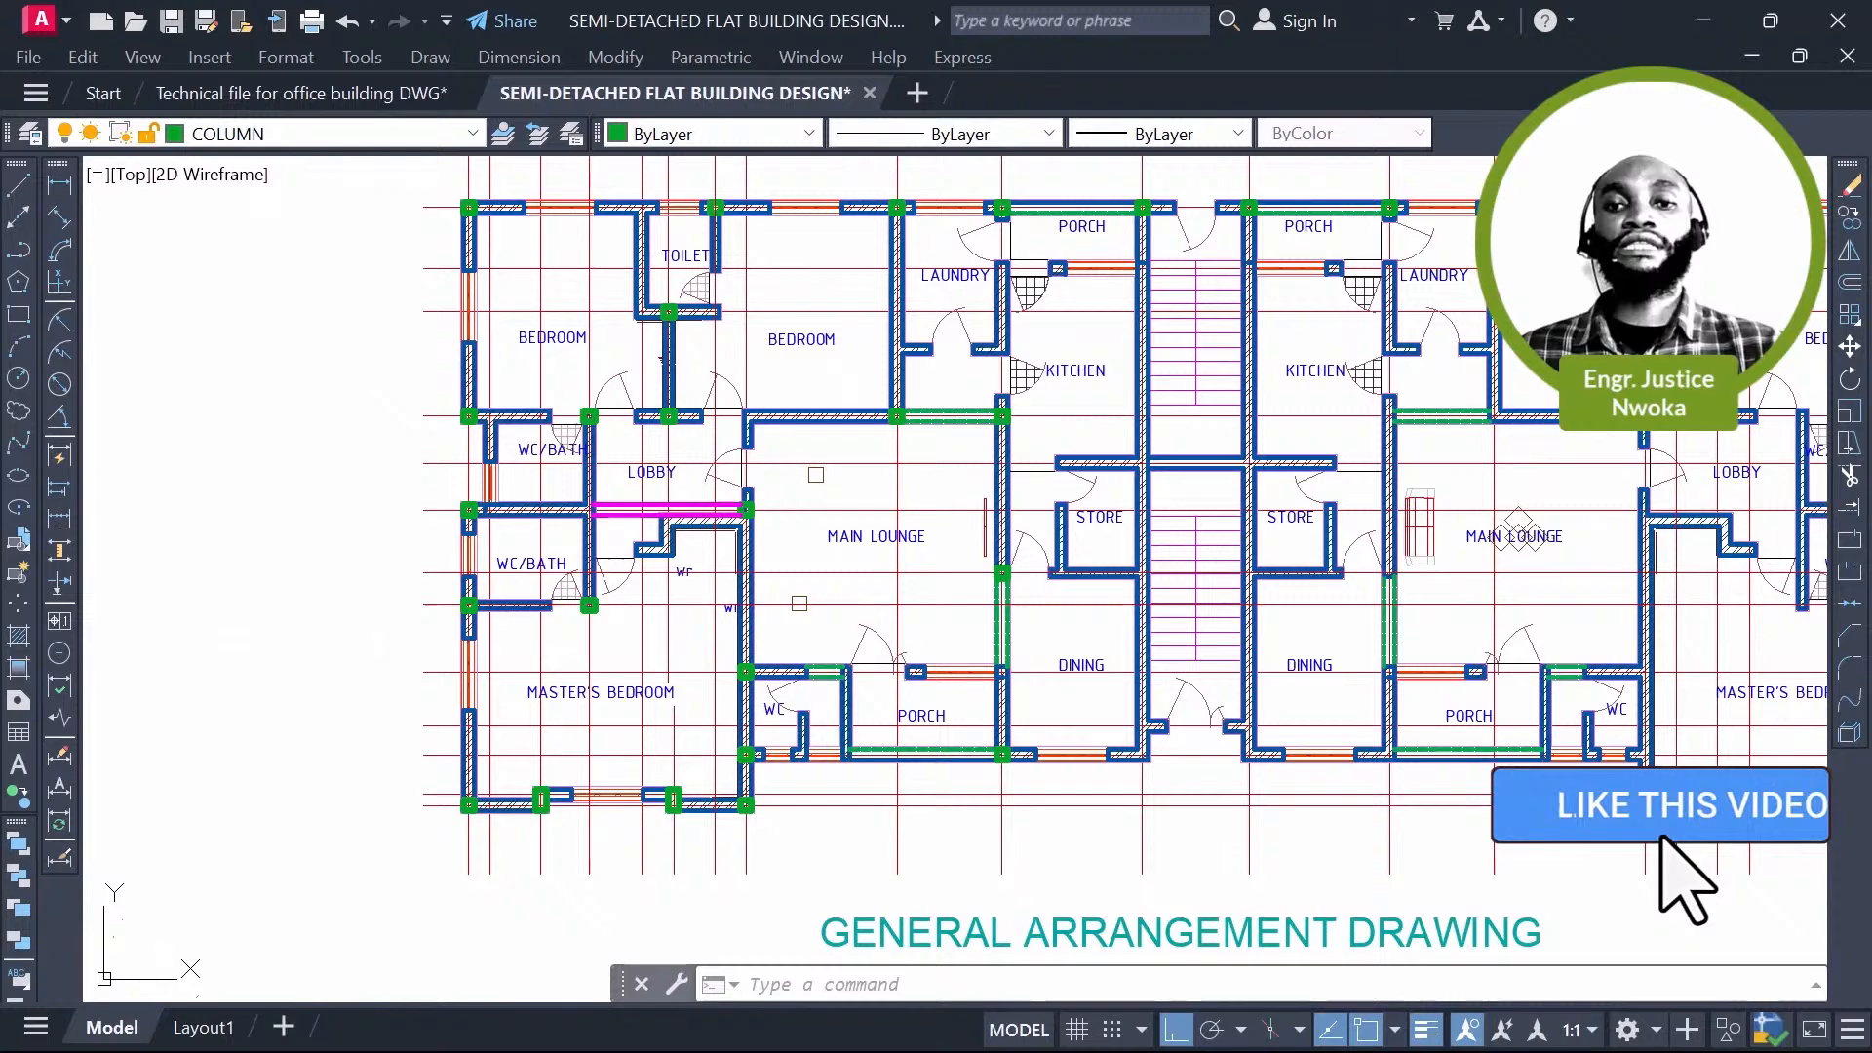
# Step: Change the COLUMN layer's colour to green in the layer properties
pyautogui.scroll(-3, 1010, 526)
pyautogui.scroll(3, 1188, 433)
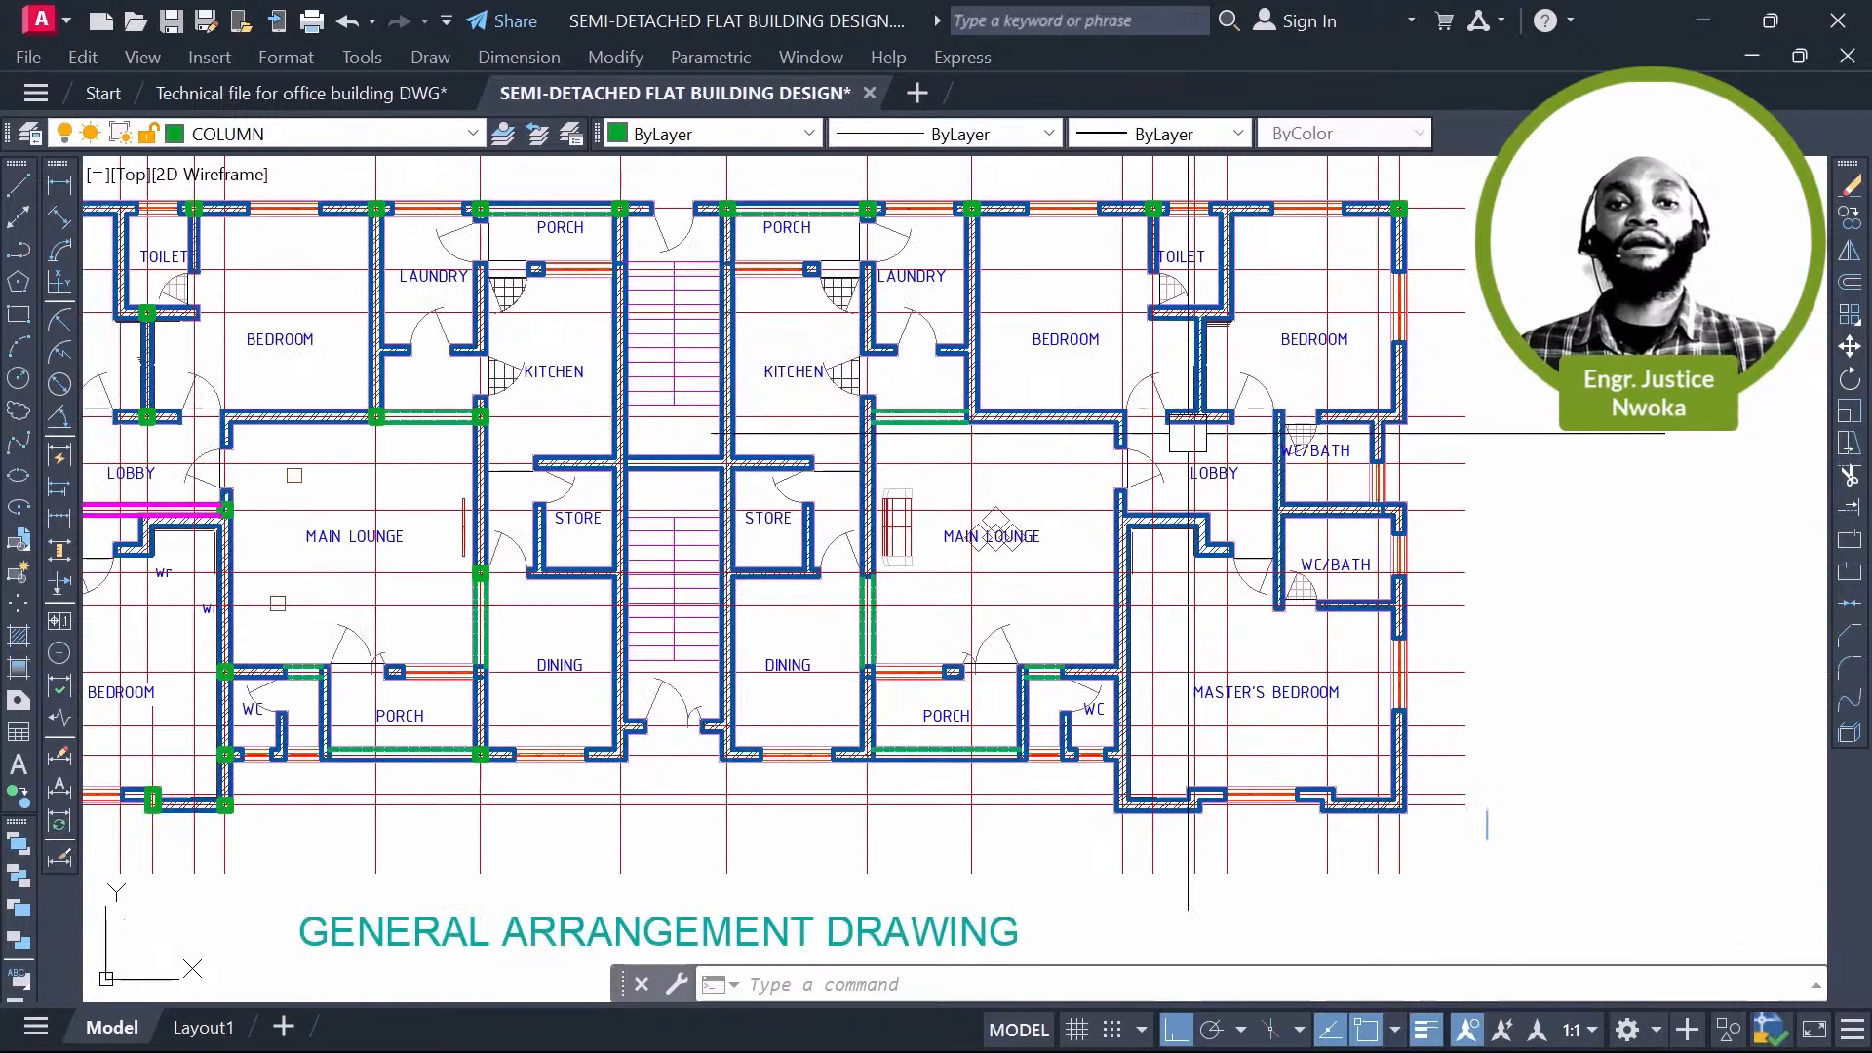
pyautogui.moveTo(756, 461); pyautogui.dragTo(1155, 583, button='middle')
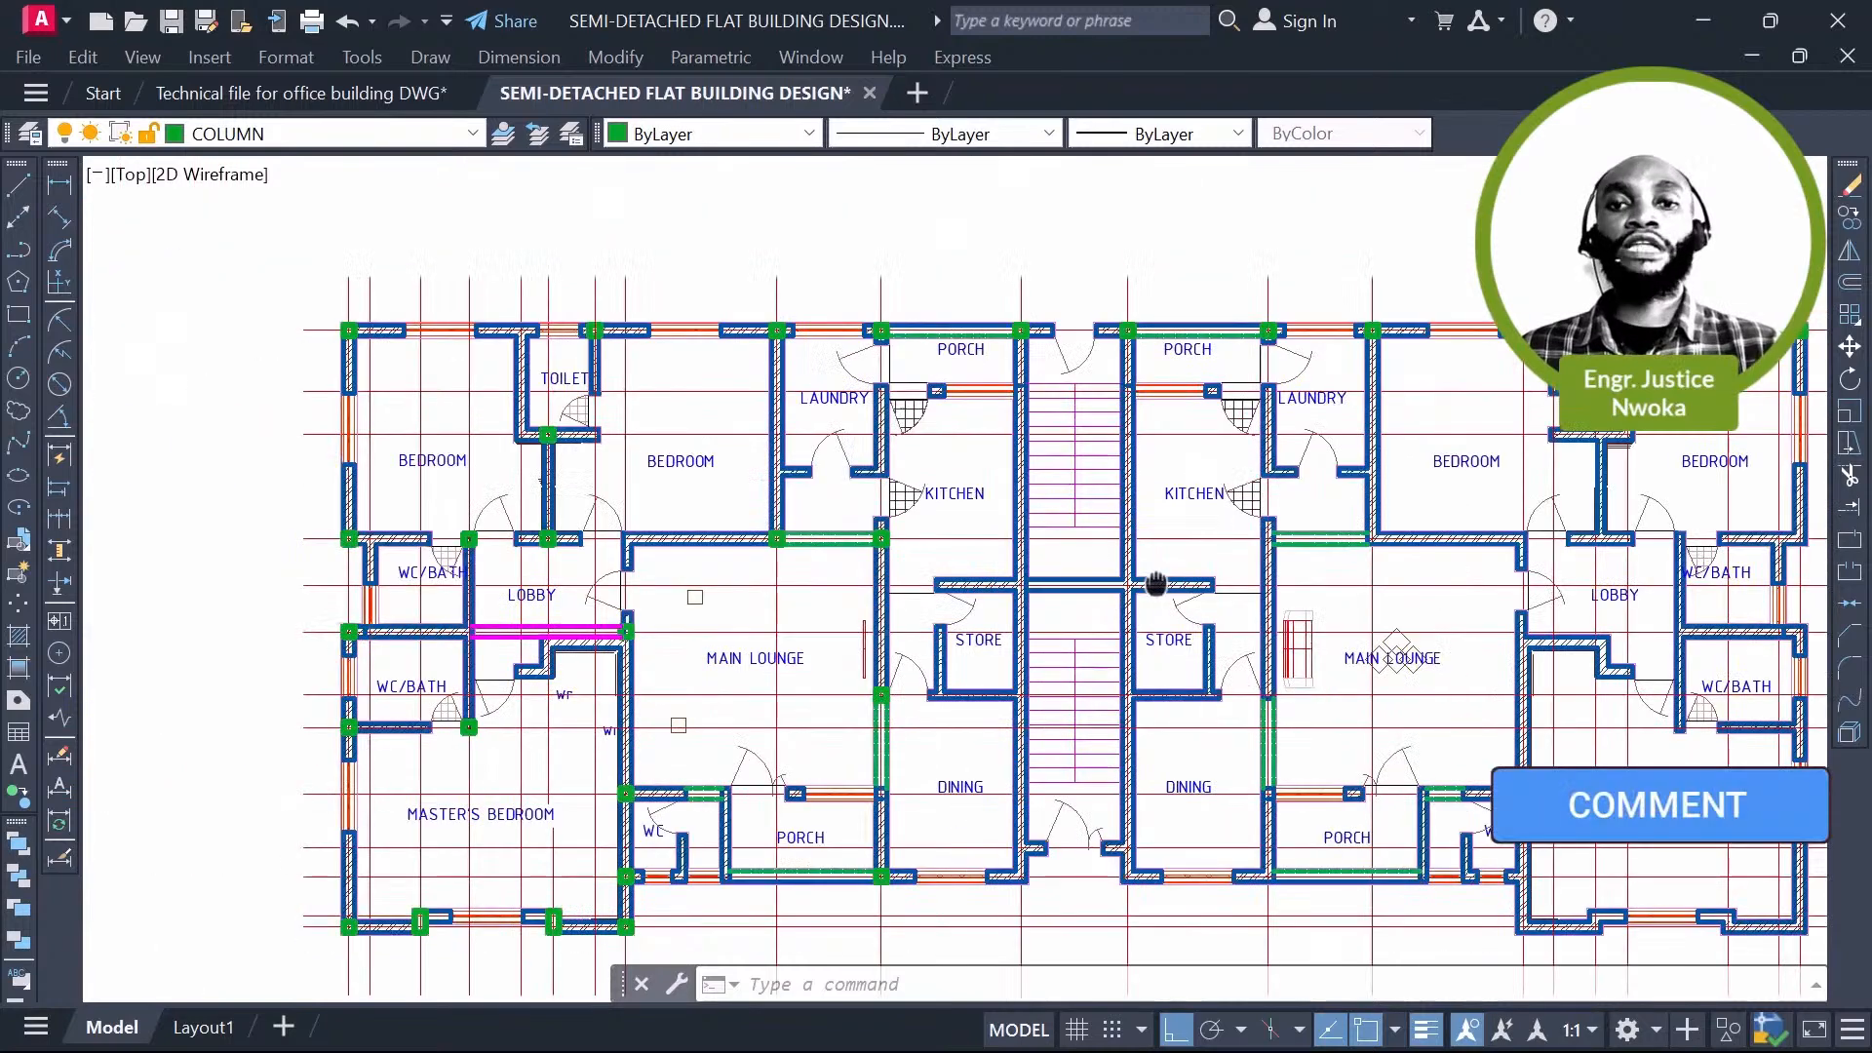
pyautogui.scroll(6, 796, 414)
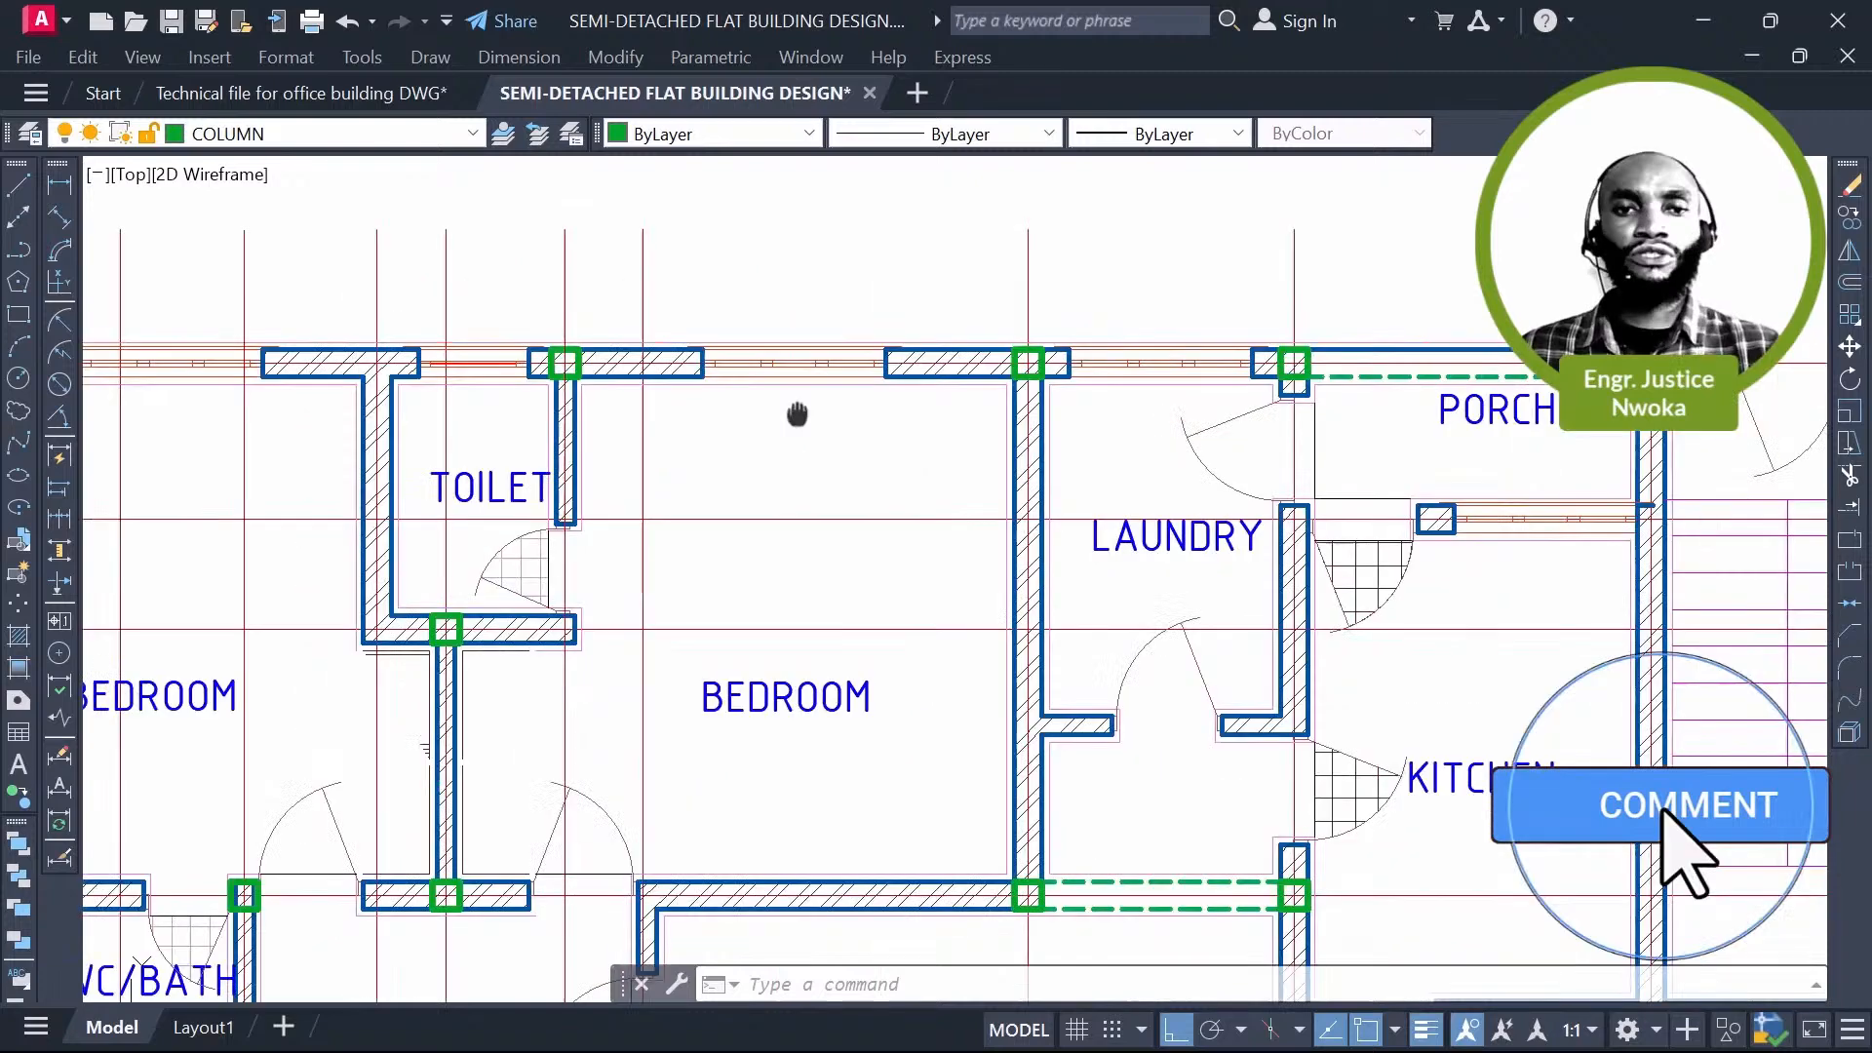
pyautogui.click(31, 133)
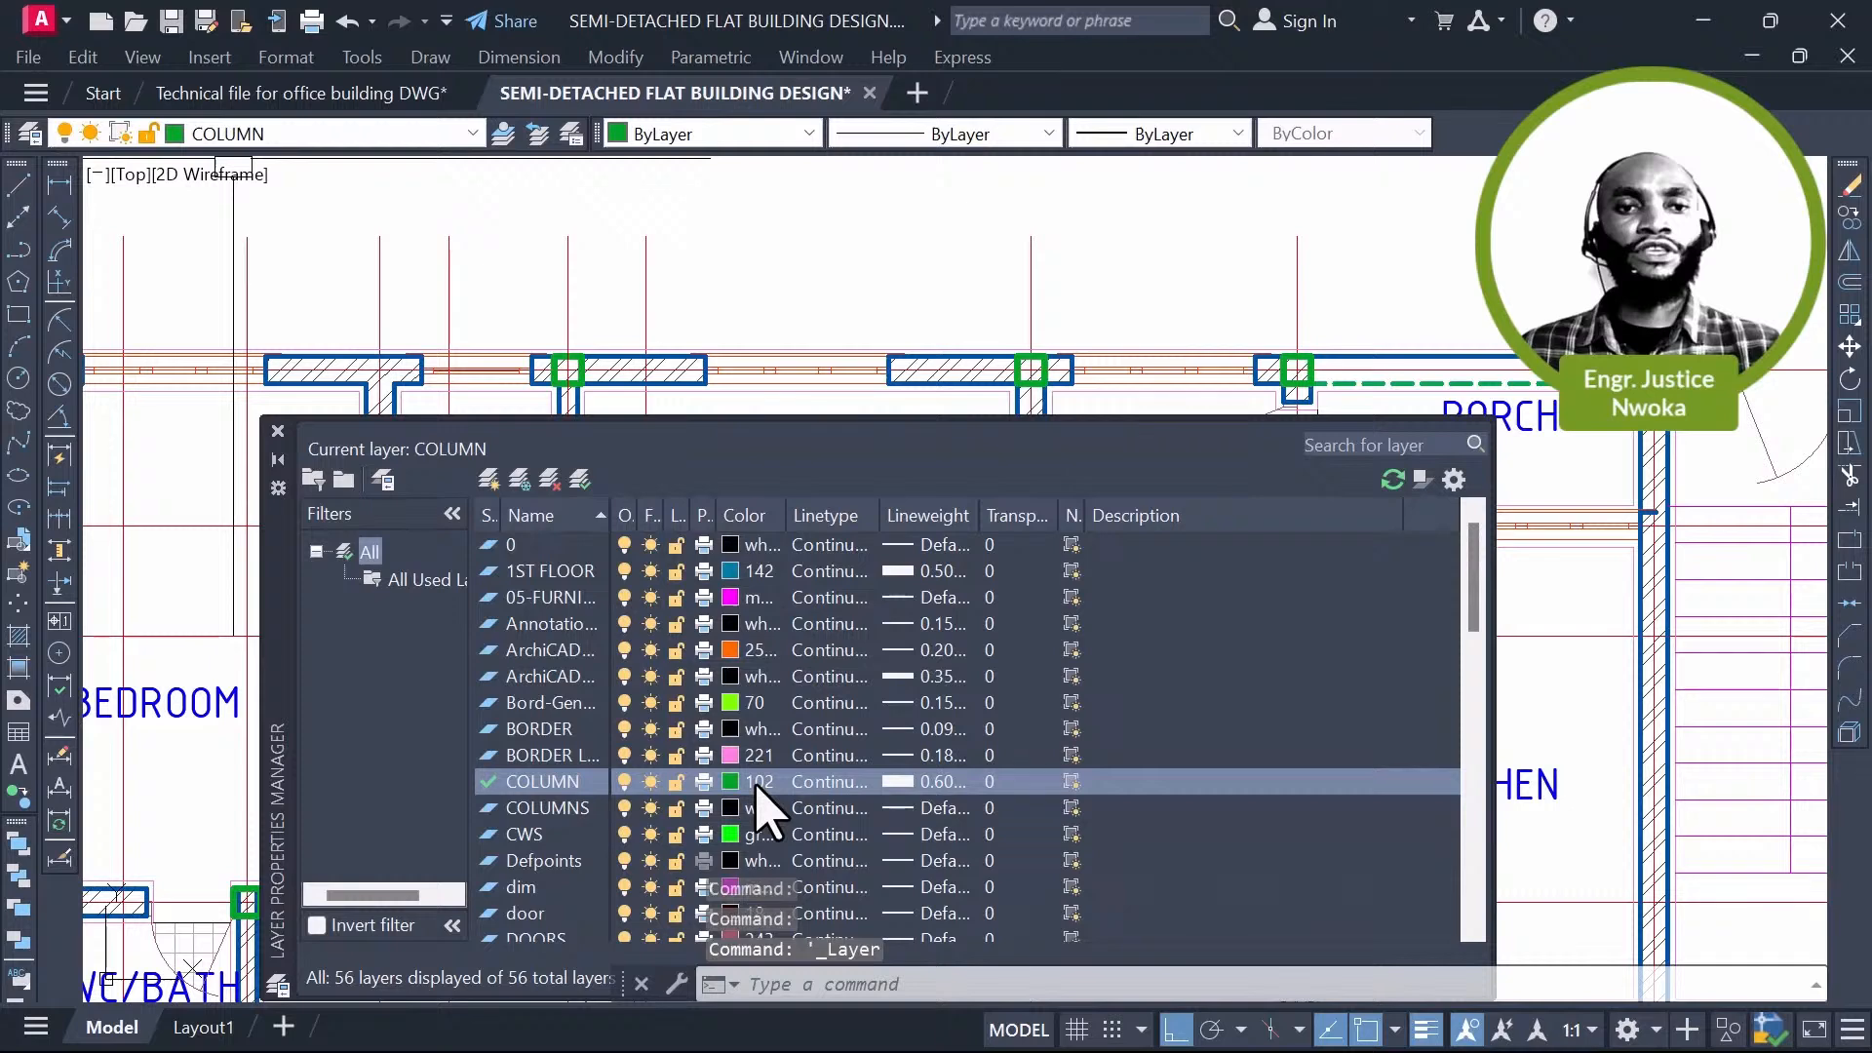
pyautogui.click(757, 786)
pyautogui.click(759, 602)
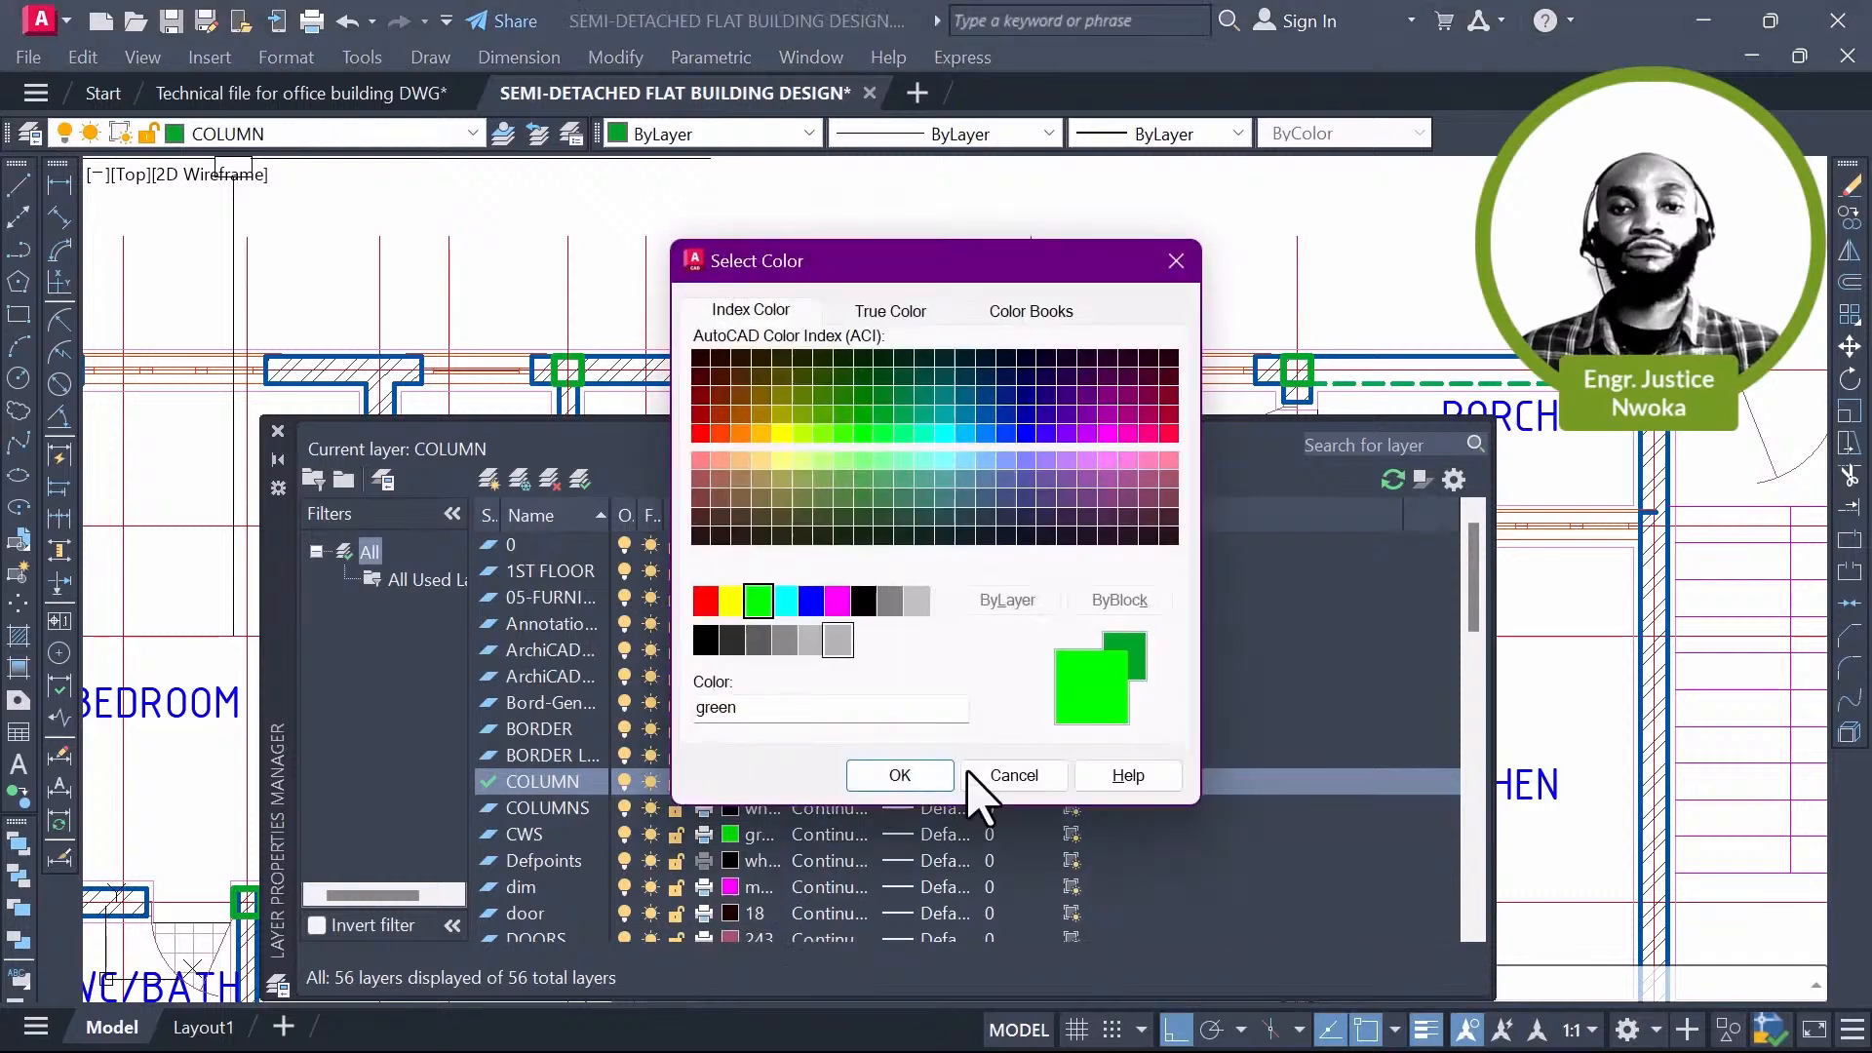
pyautogui.click(899, 776)
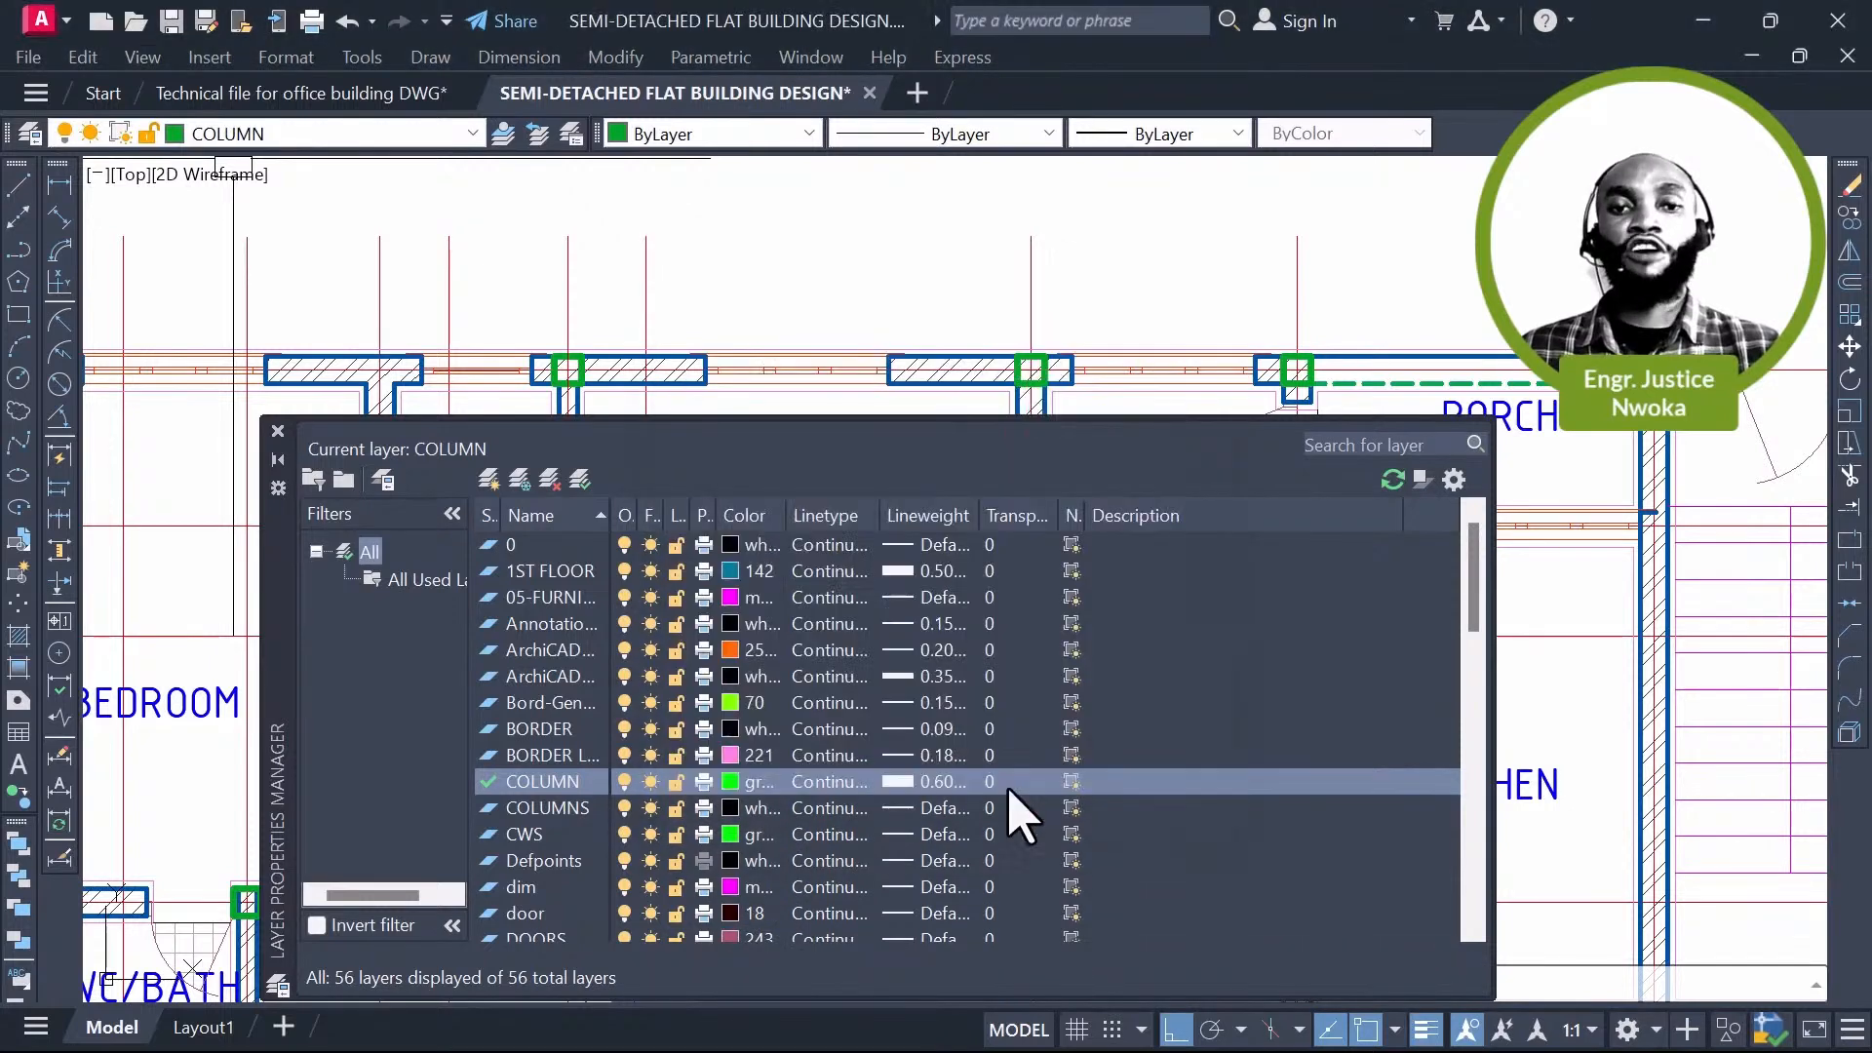
pyautogui.click(278, 431)
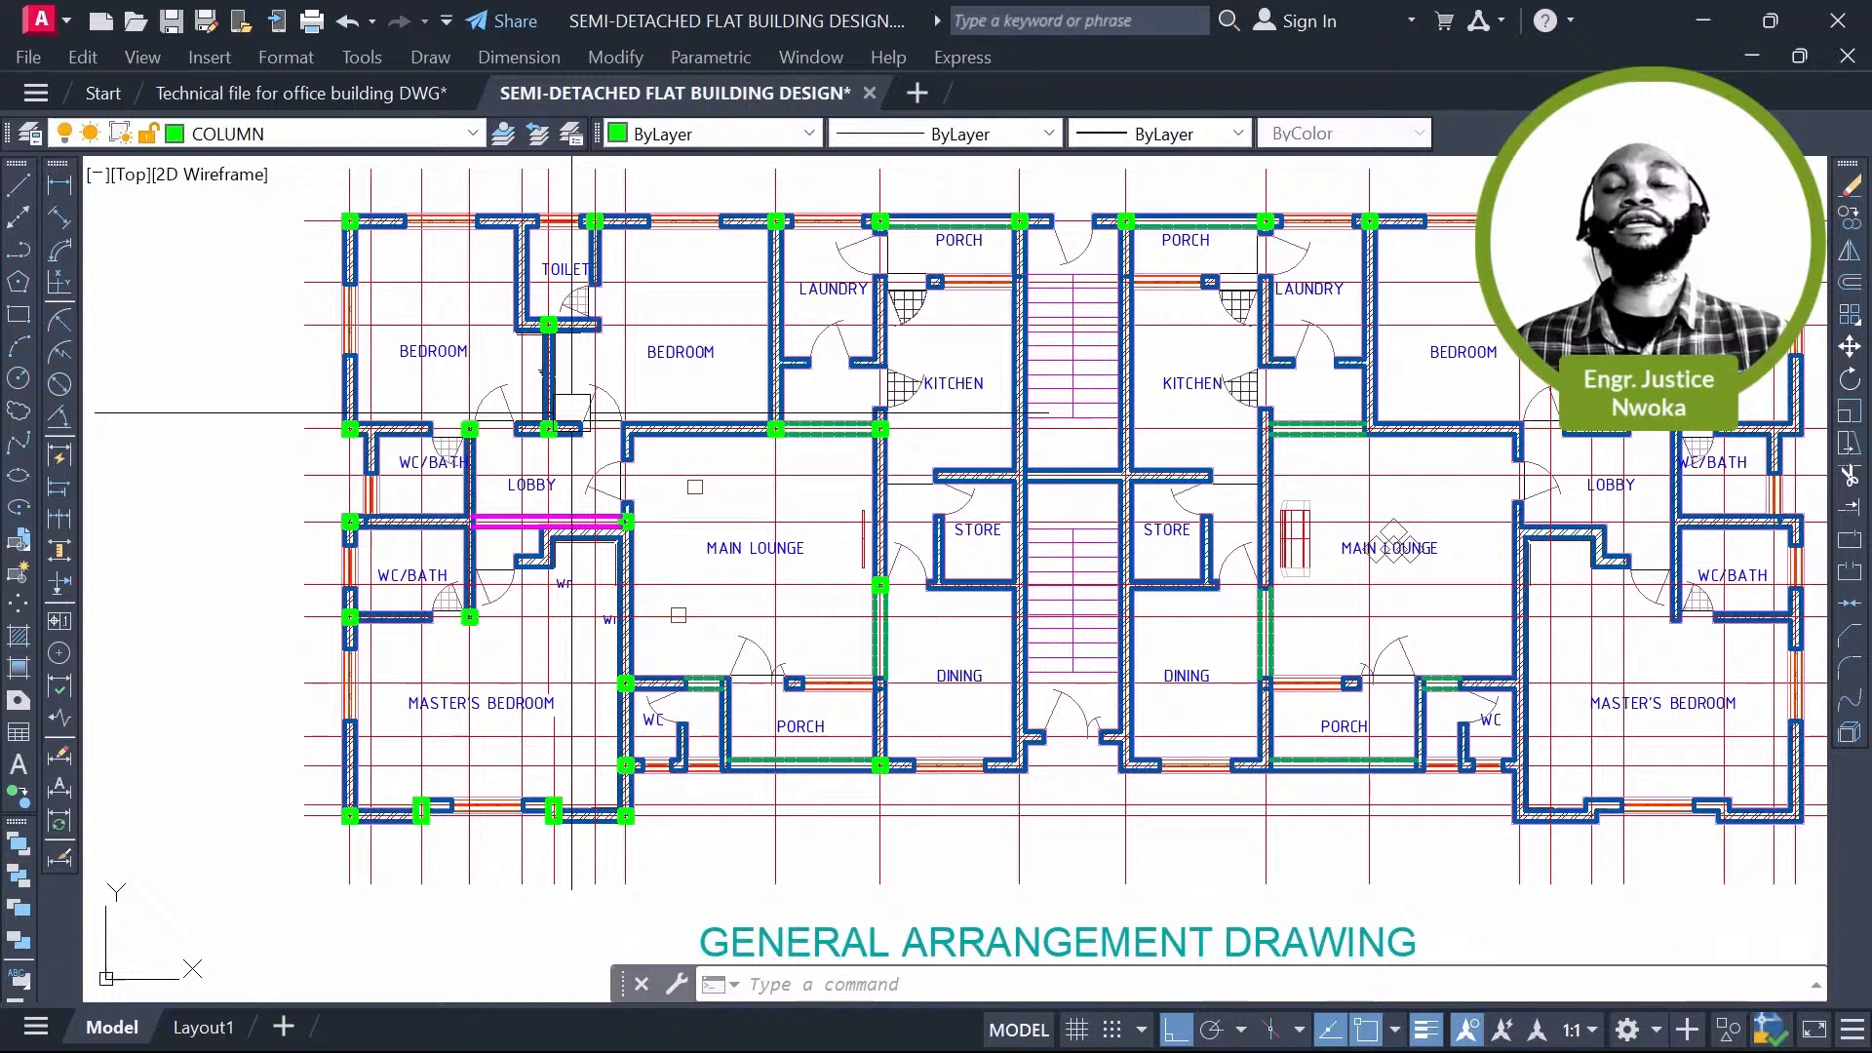
pyautogui.moveTo(732, 274); pyautogui.dragTo(728, 308, button='middle')
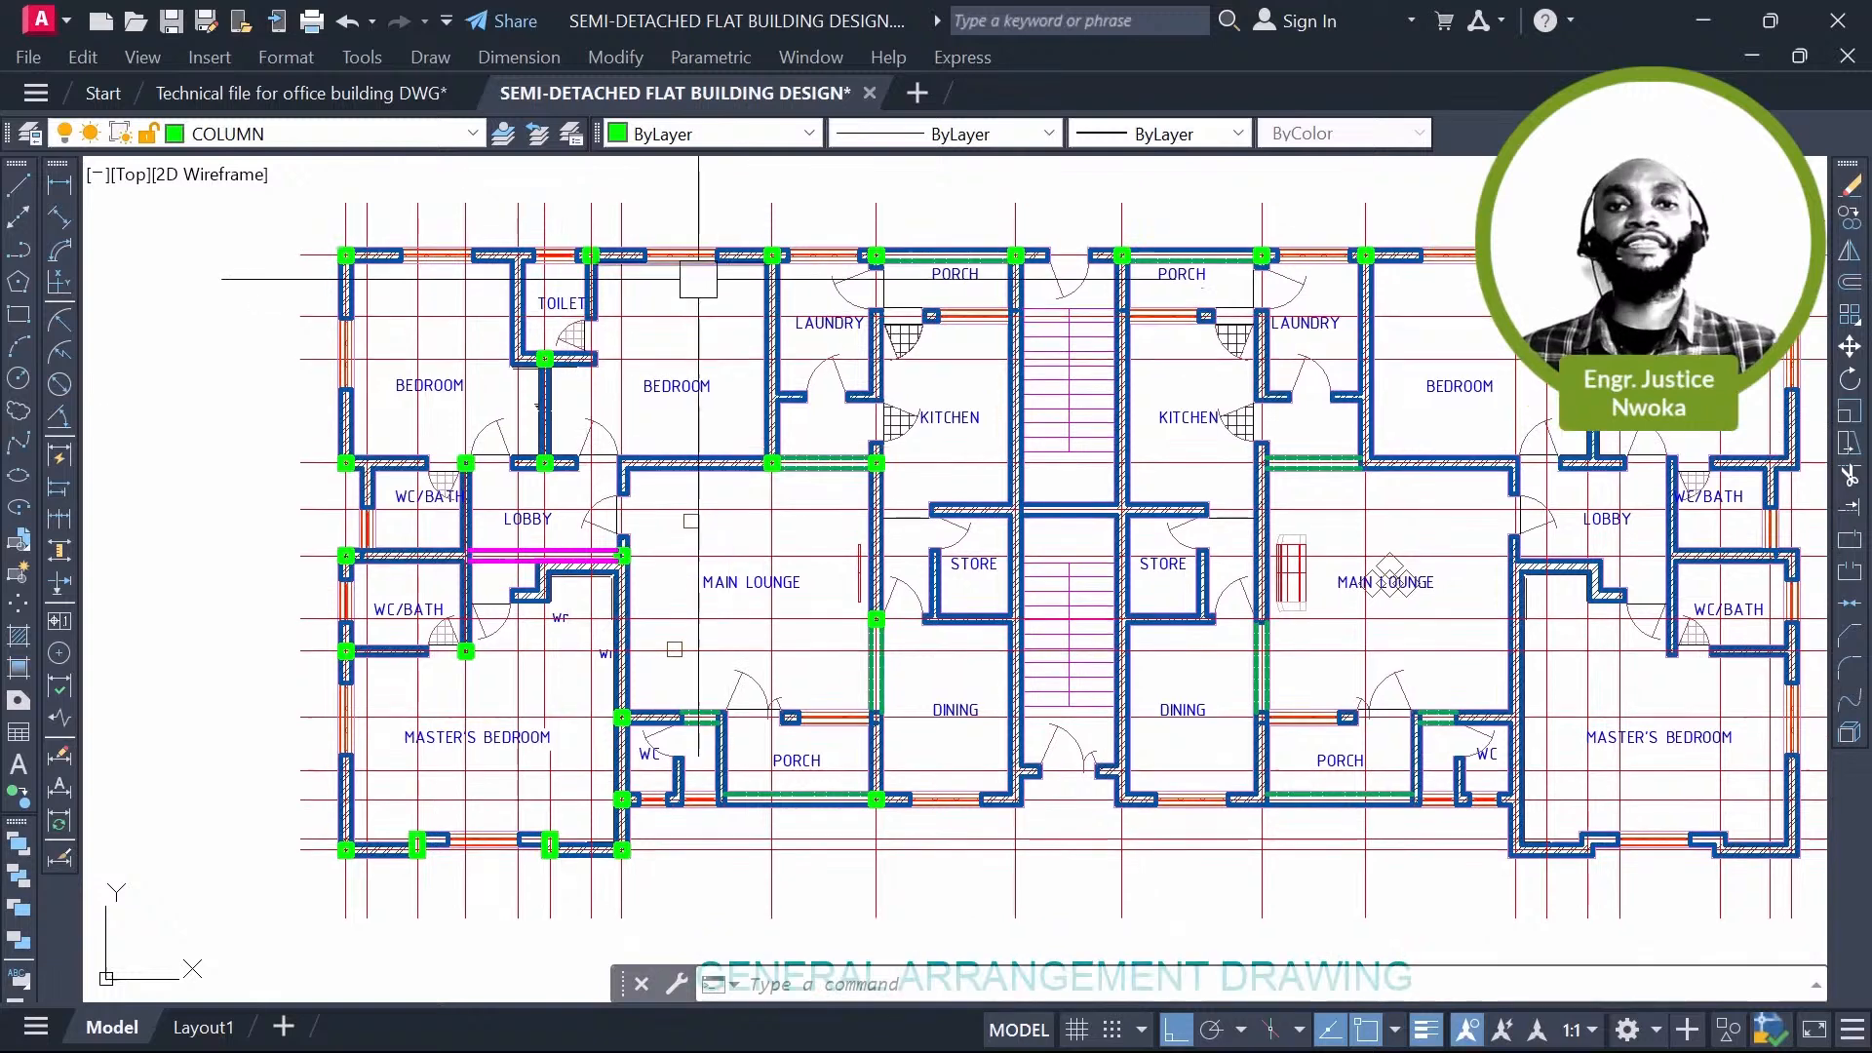
pyautogui.moveTo(698, 279); pyautogui.dragTo(630, 188, button='middle')
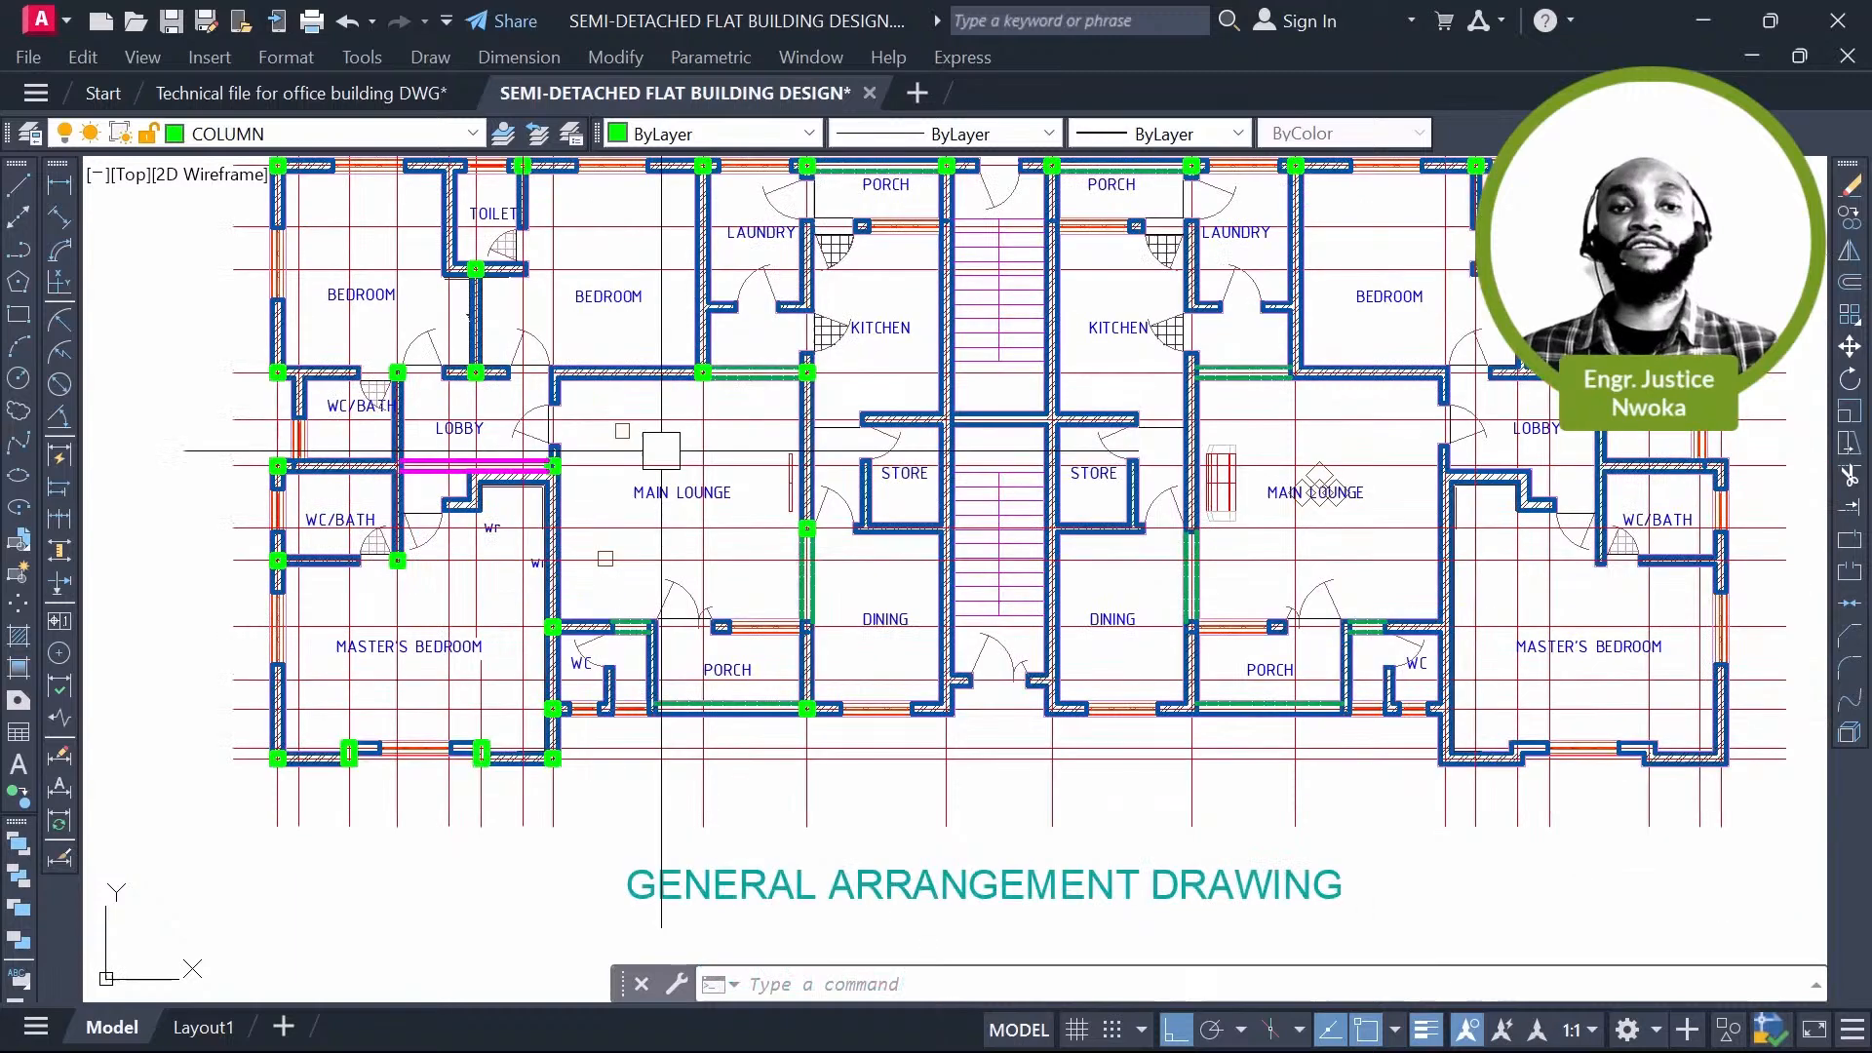
pyautogui.scroll(-2, 644, 434)
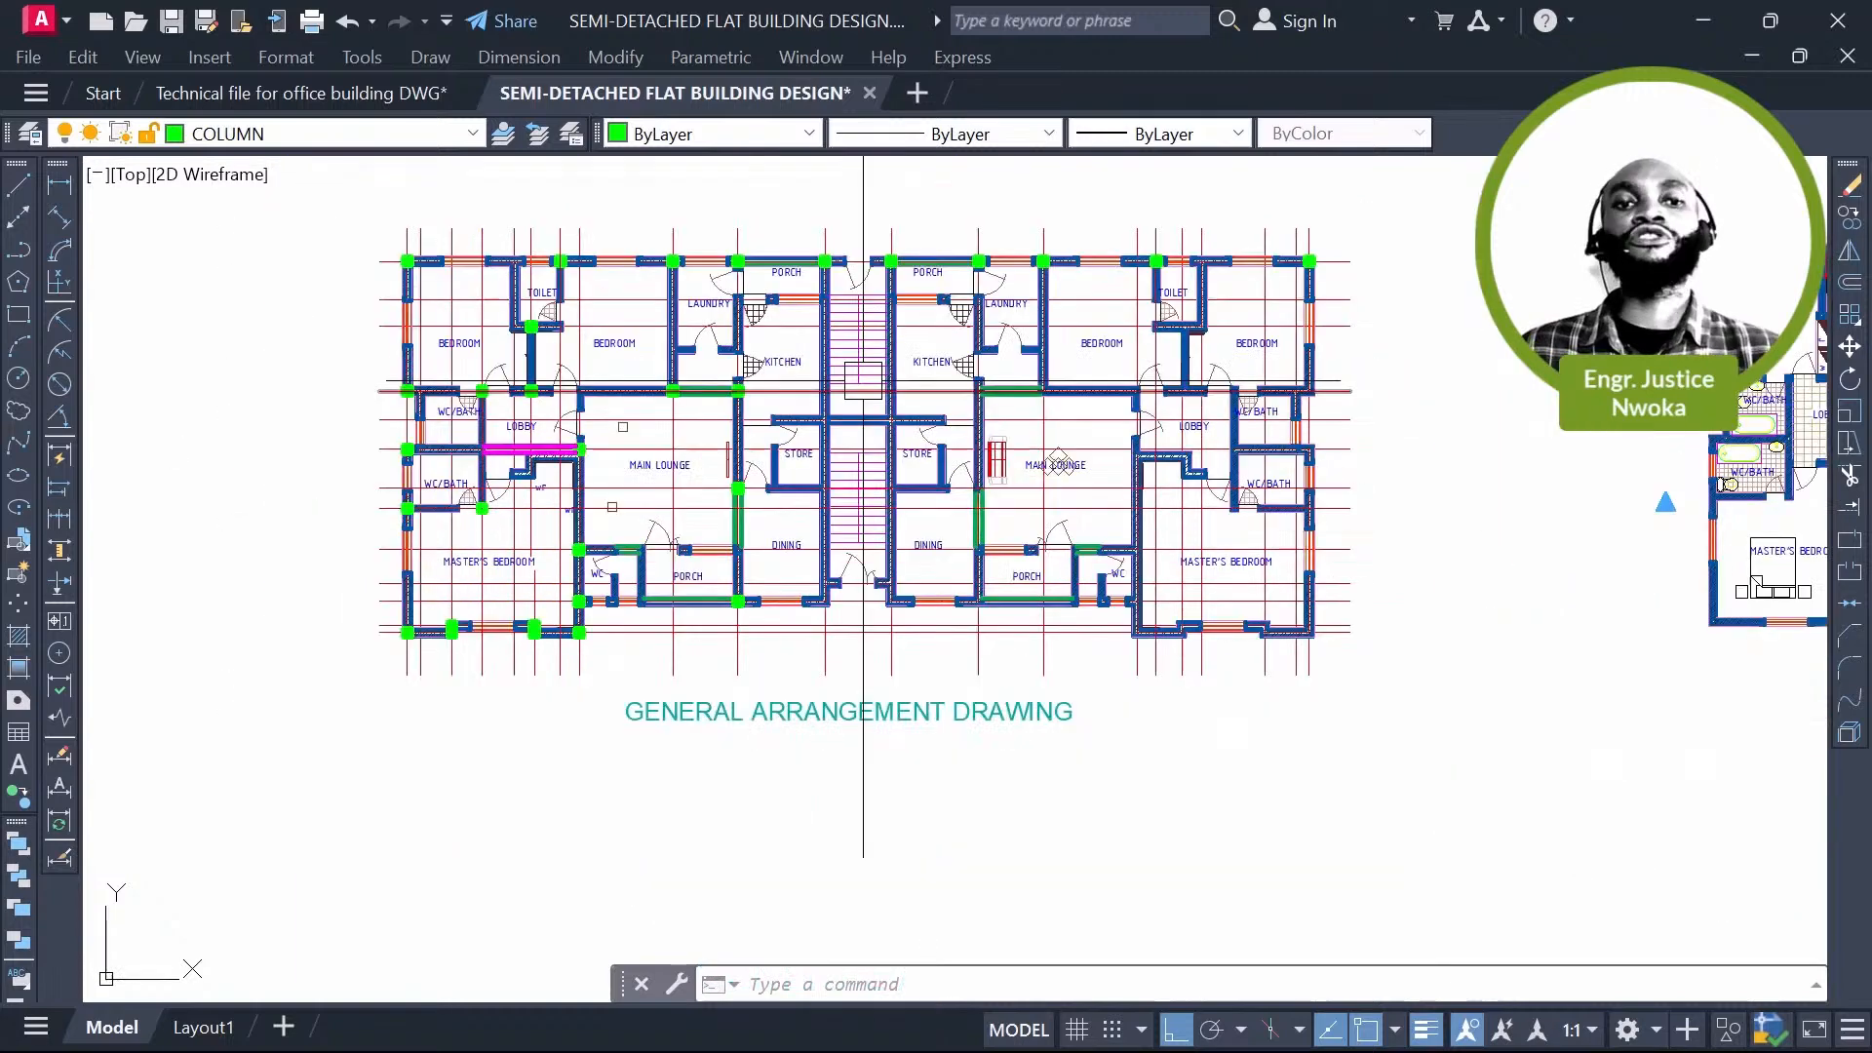
pyautogui.click(853, 191)
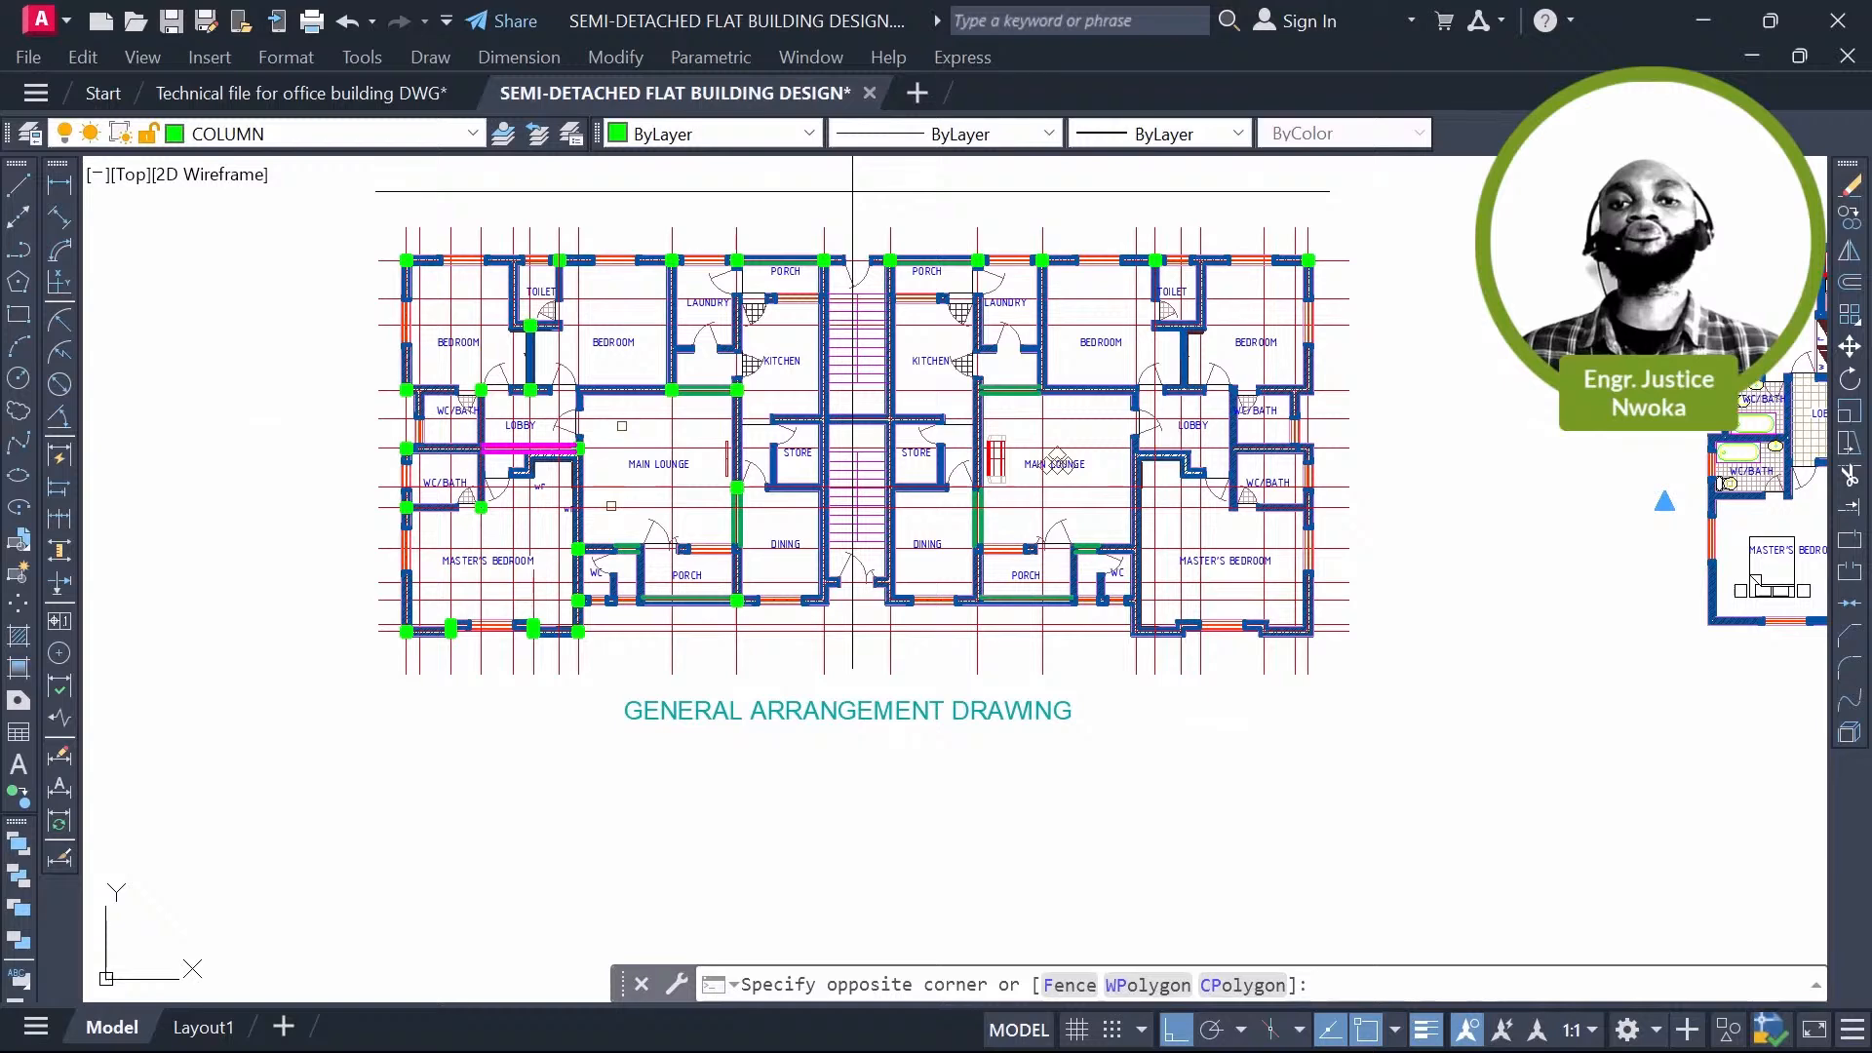
pyautogui.press('Escape')
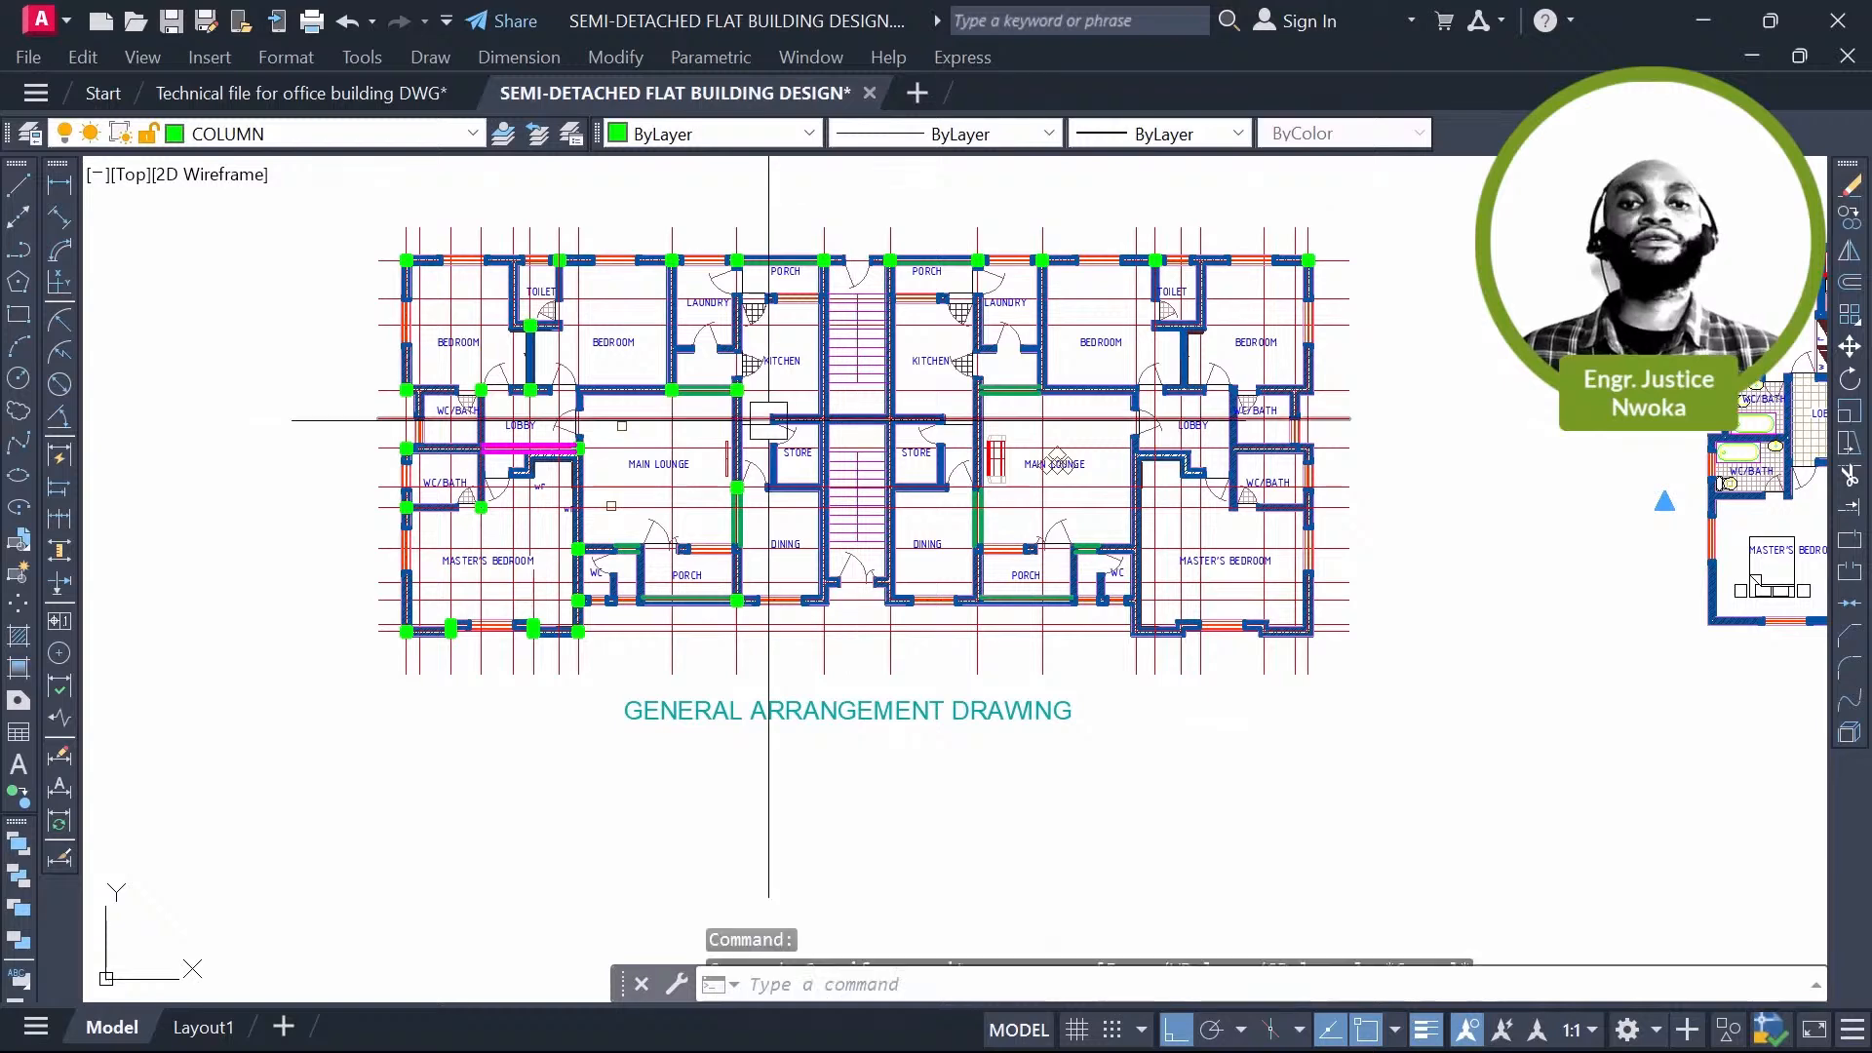
pyautogui.click(852, 191)
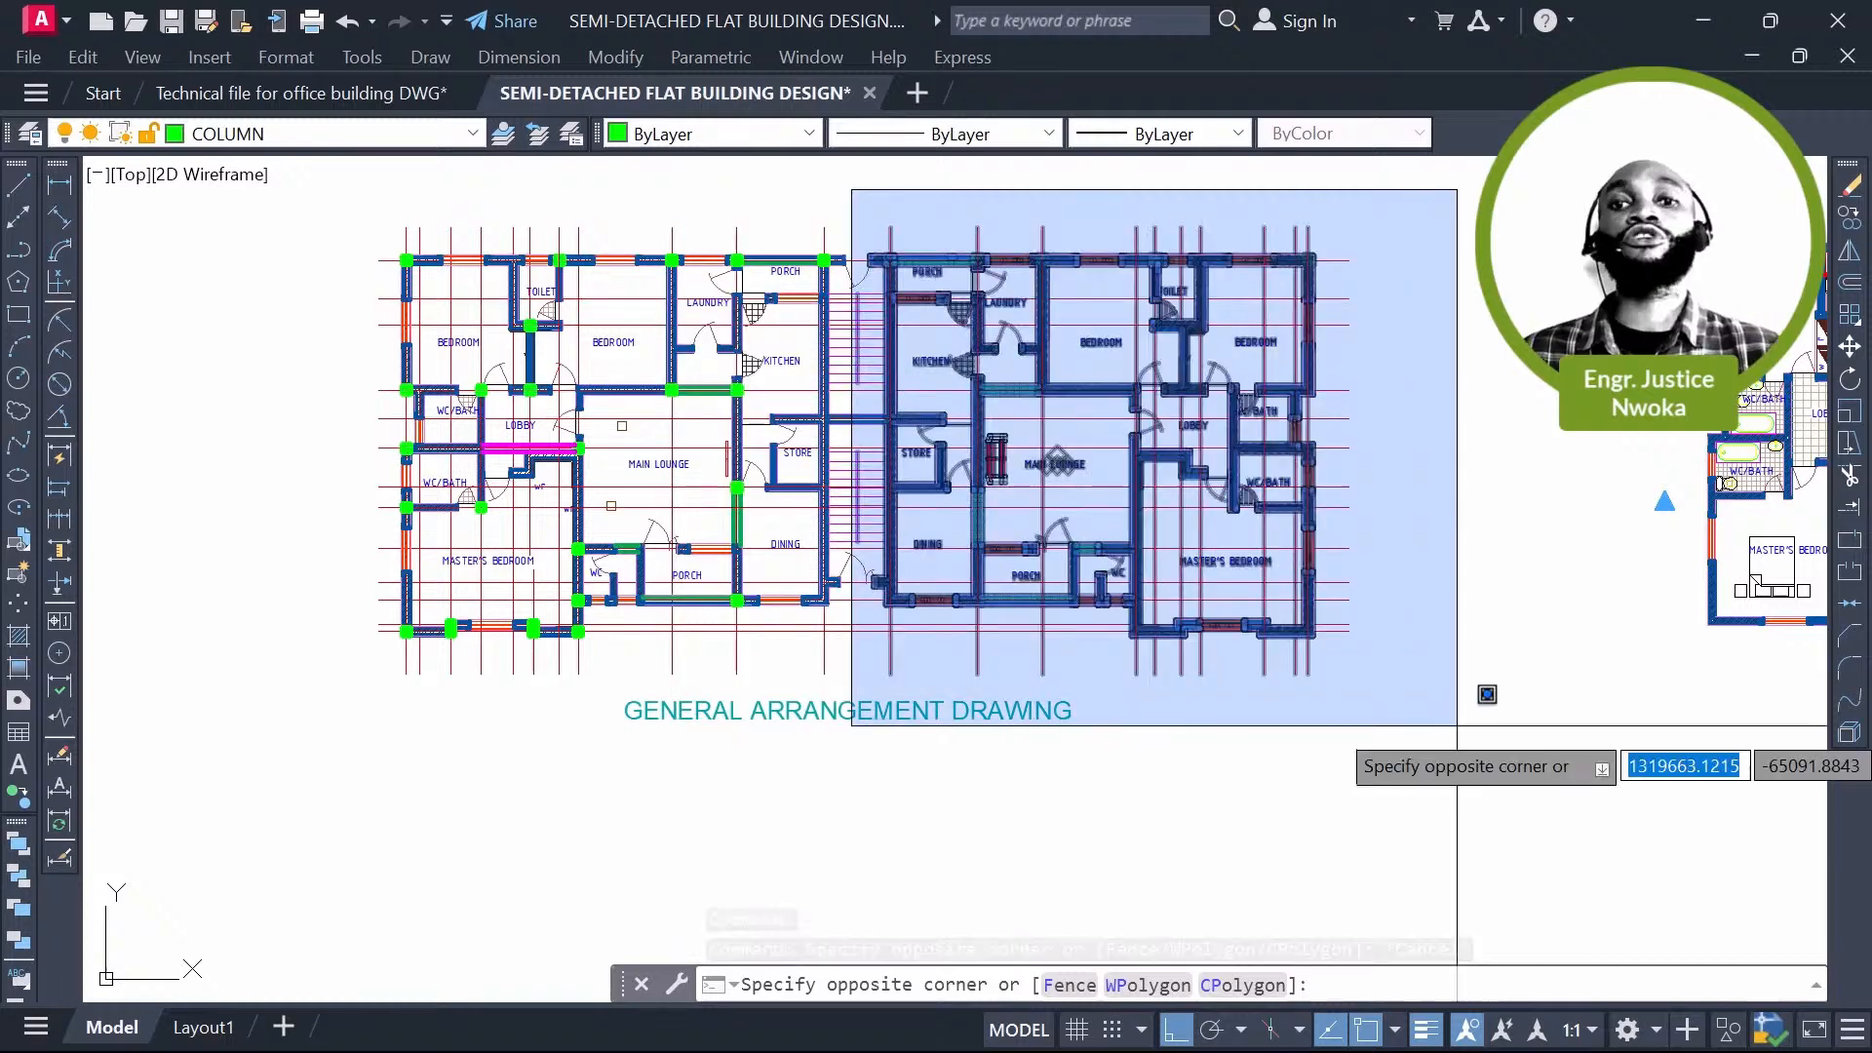
pyautogui.press('Escape')
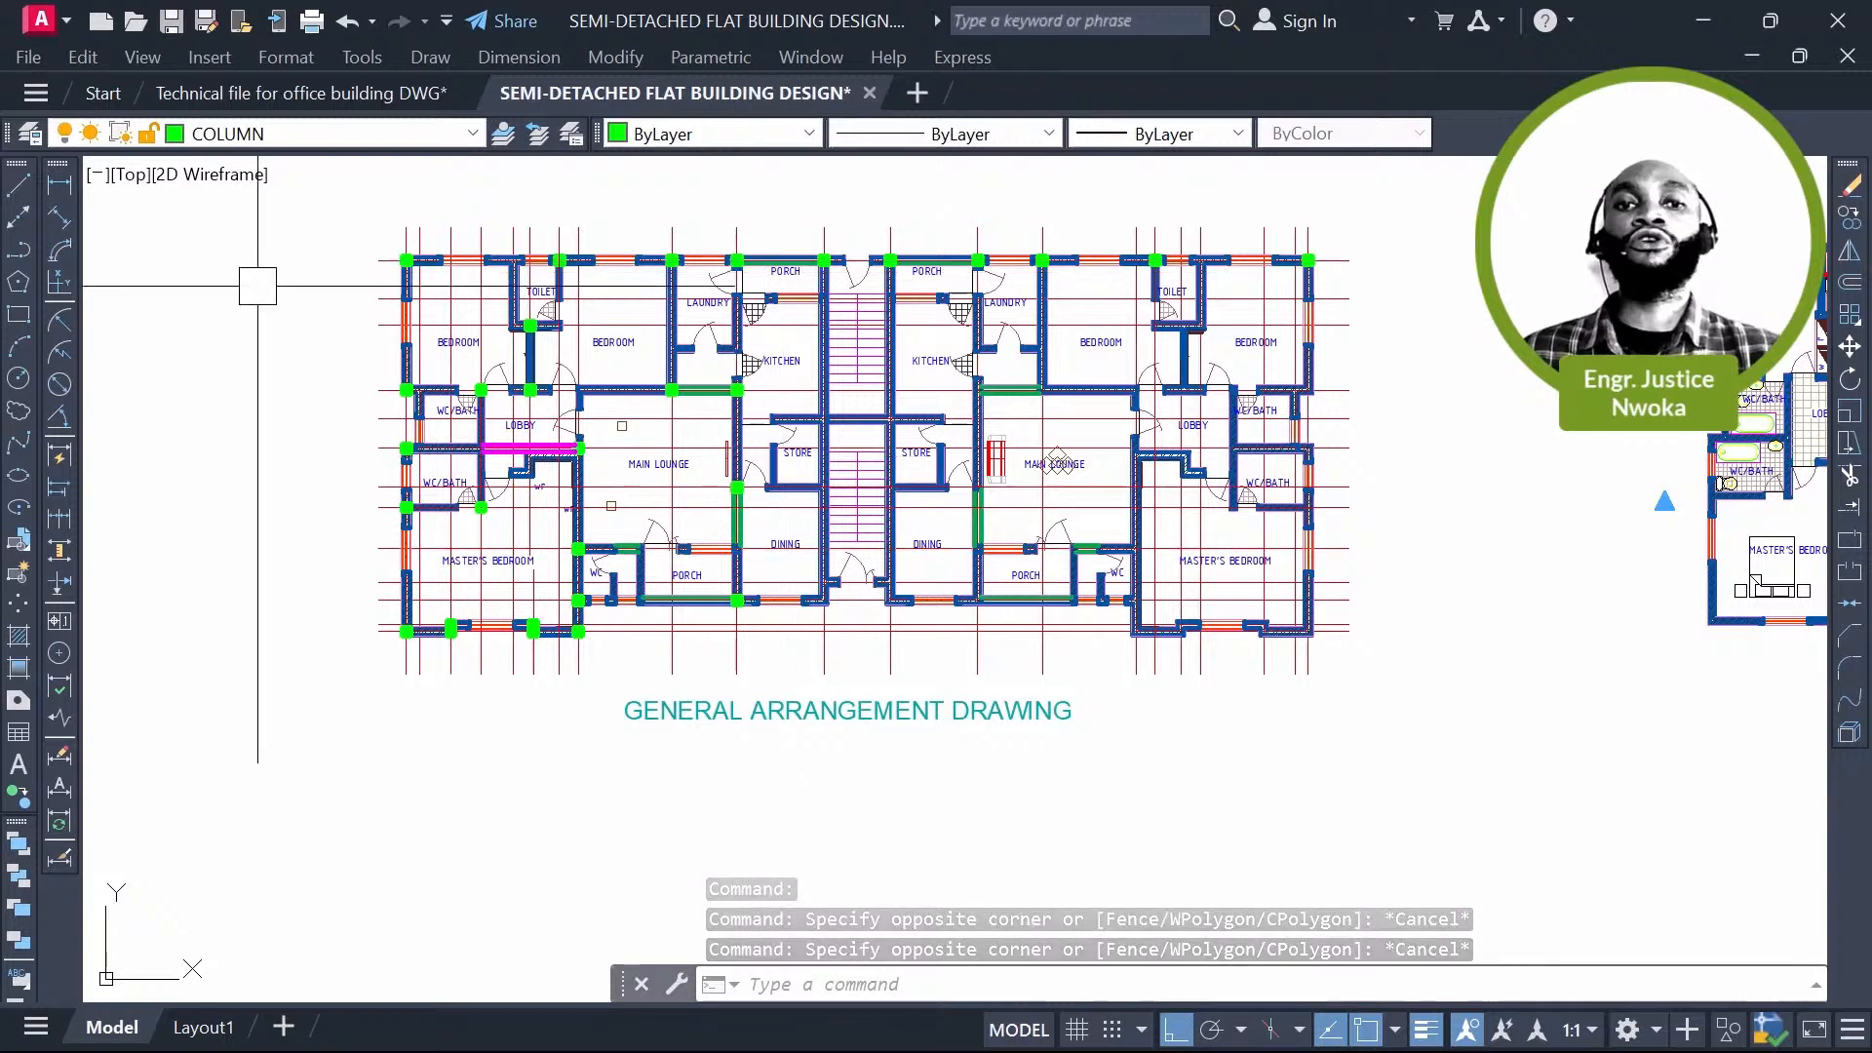
# Step: Erase the columns along the right flat's upper outer wall, filtering the selected objects with Quick Select by layer COLUMN
pyautogui.moveTo(885, 264); pyautogui.dragTo(744, 350, button='middle')
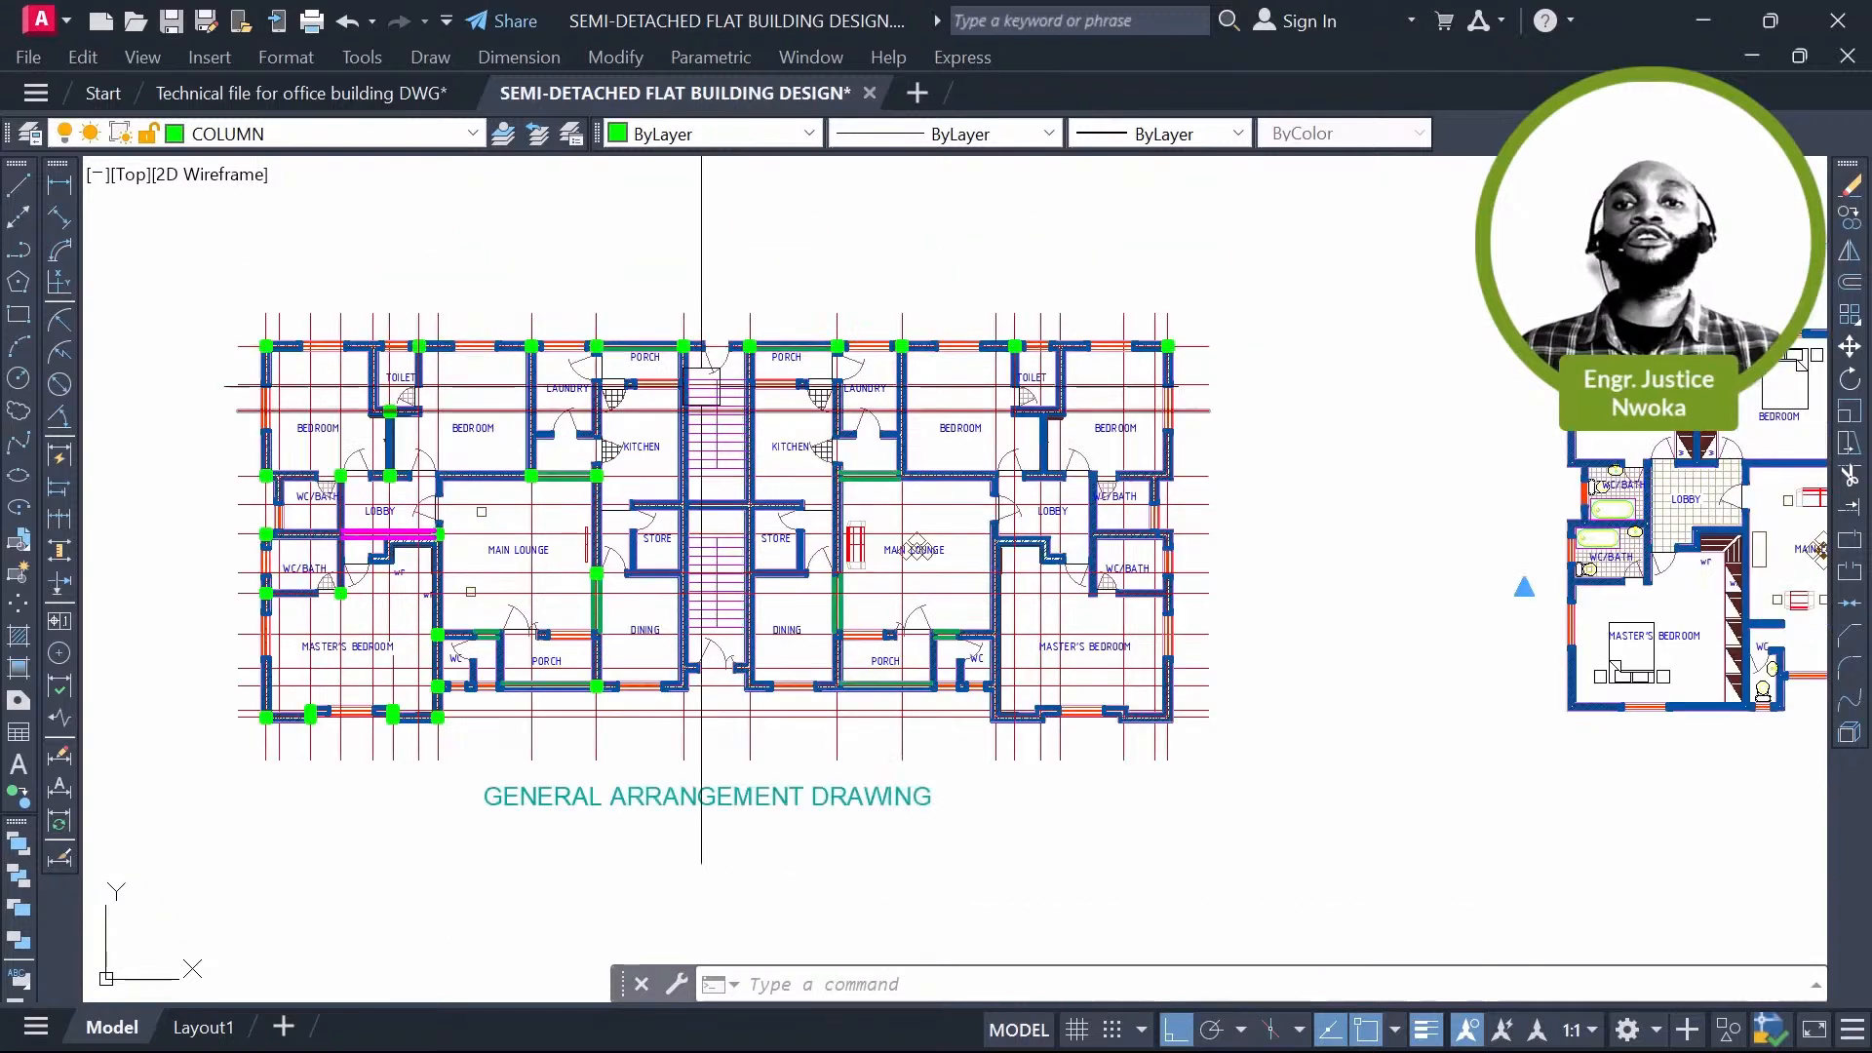
pyautogui.scroll(4, 701, 385)
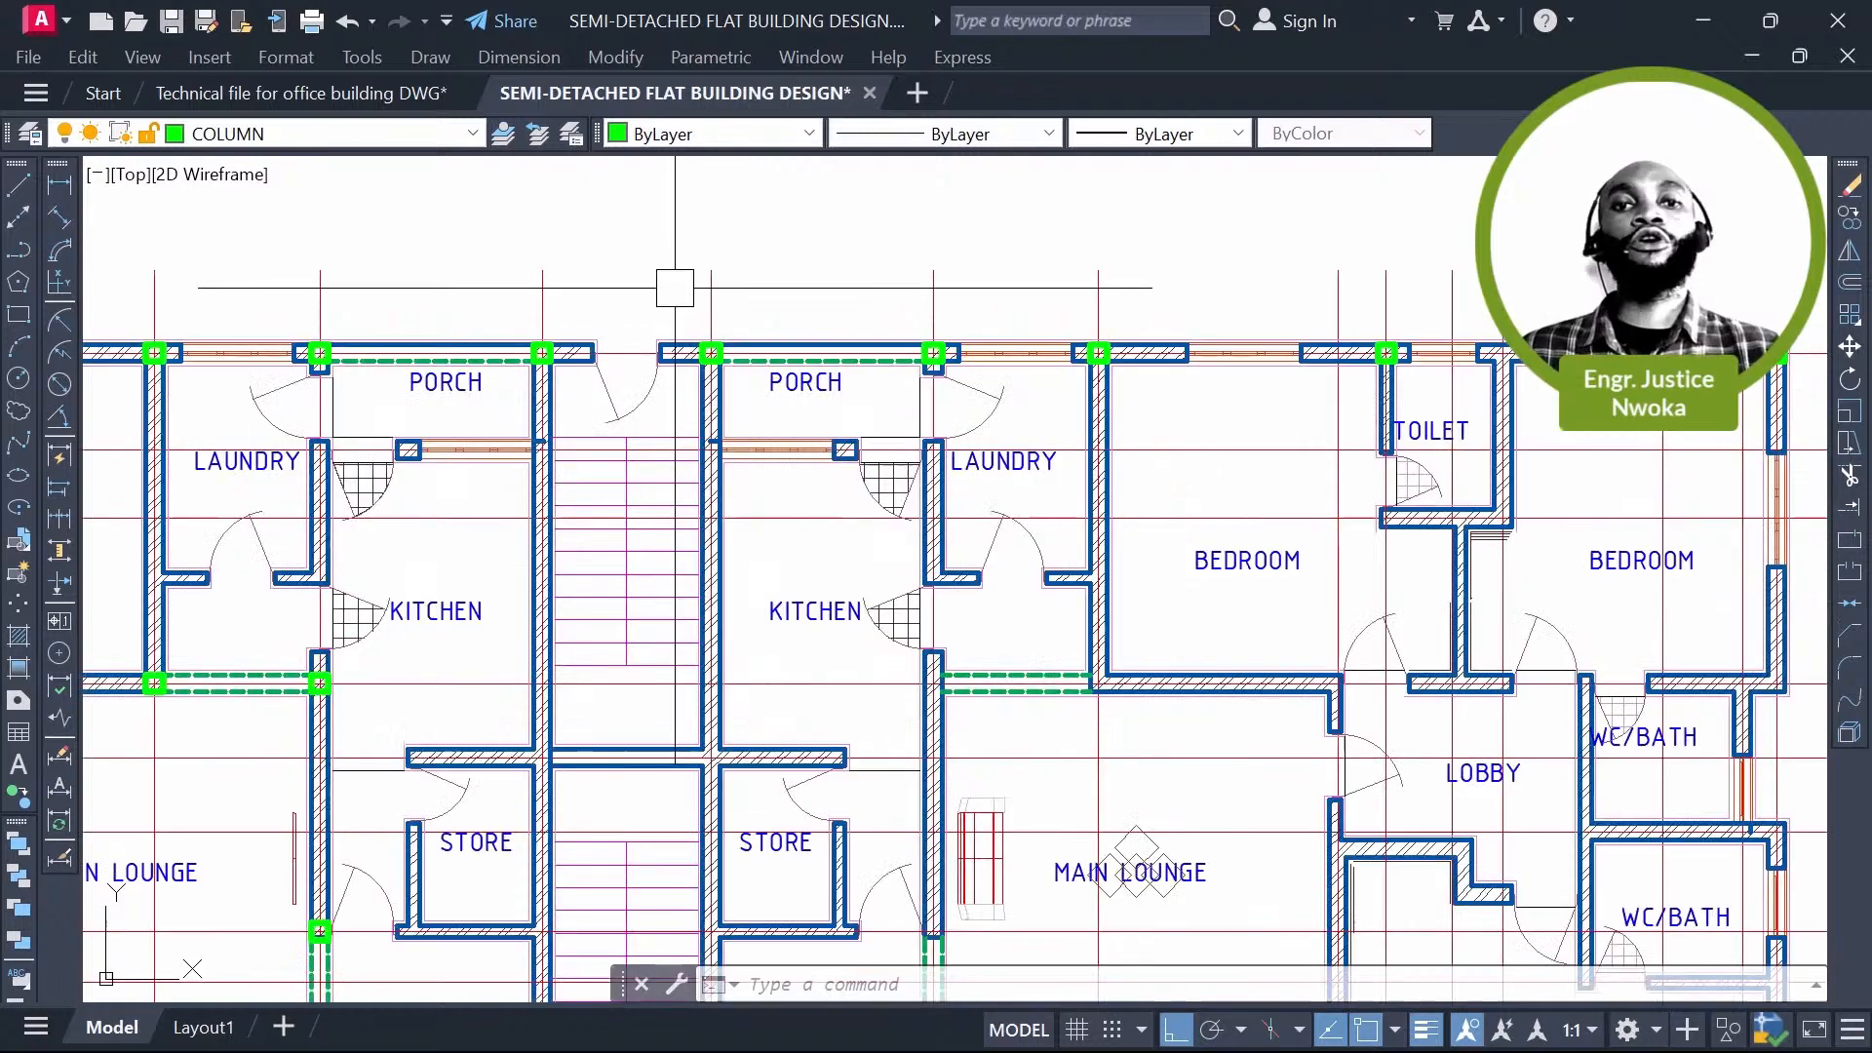
pyautogui.click(1423, 427)
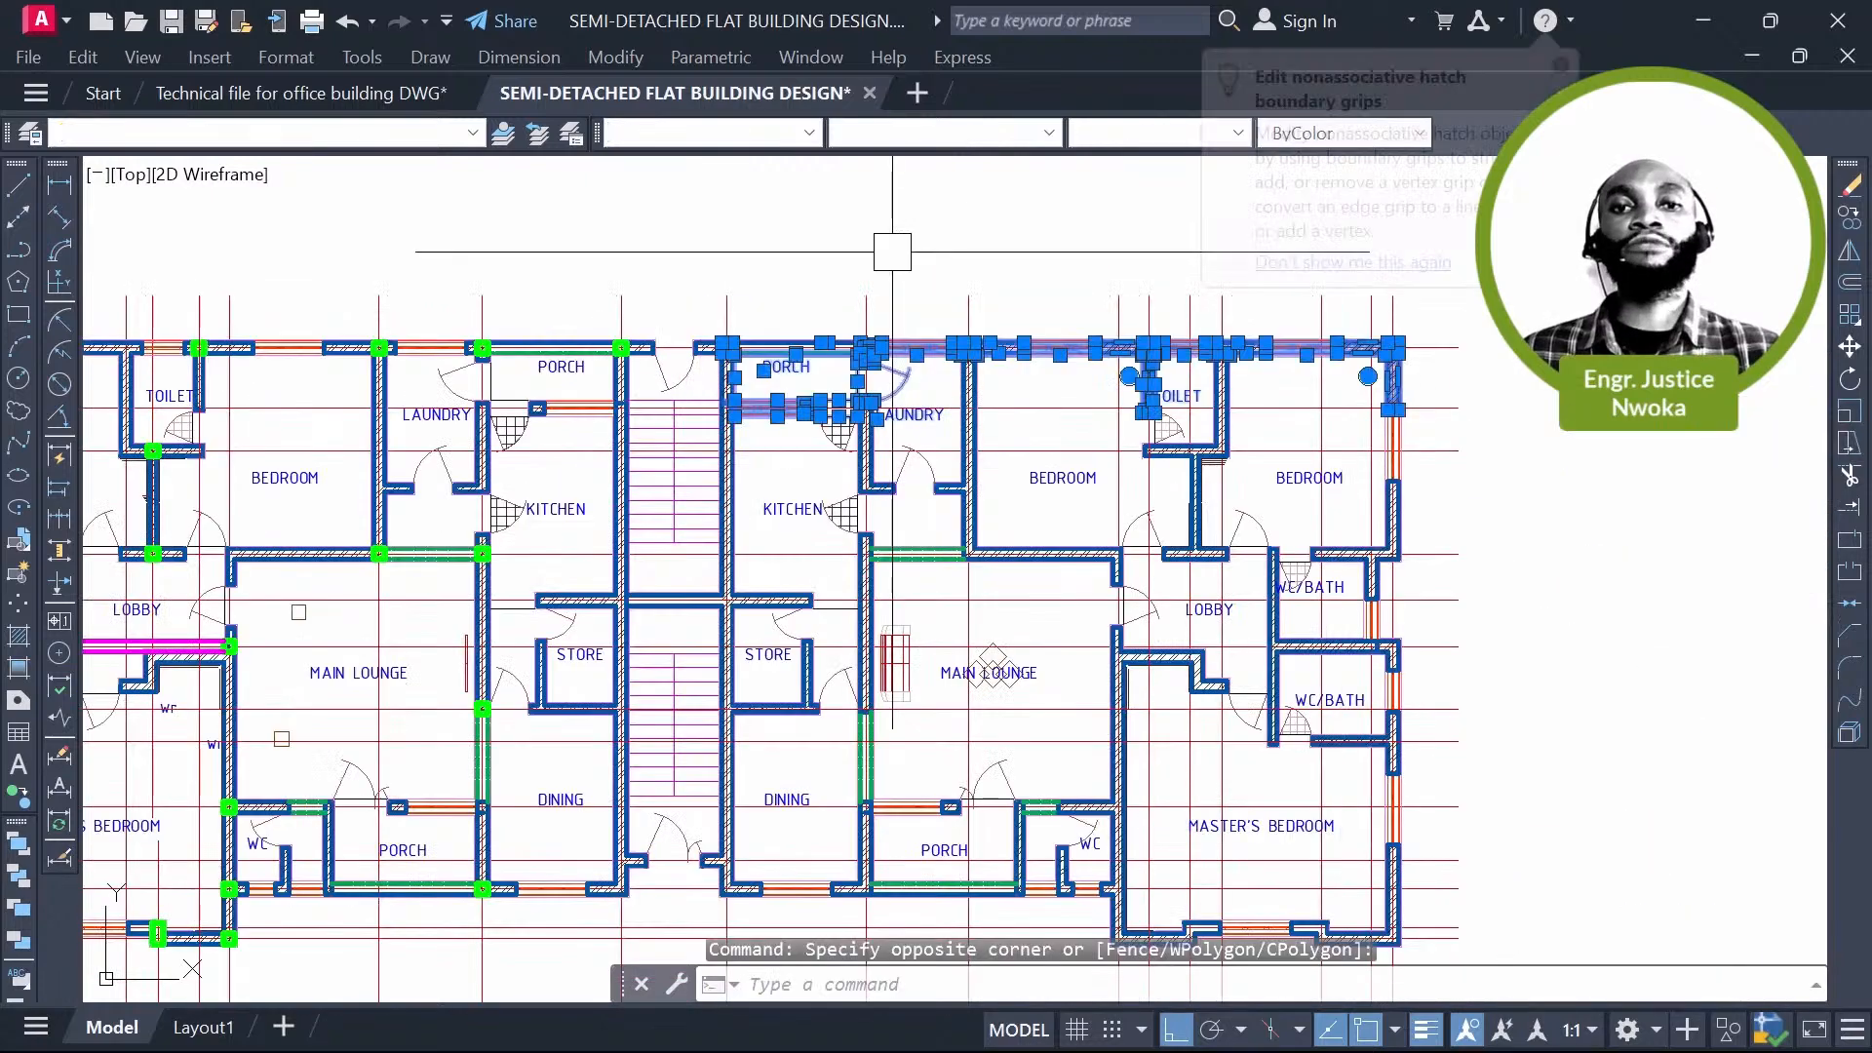
pyautogui.scroll(-2, 892, 251)
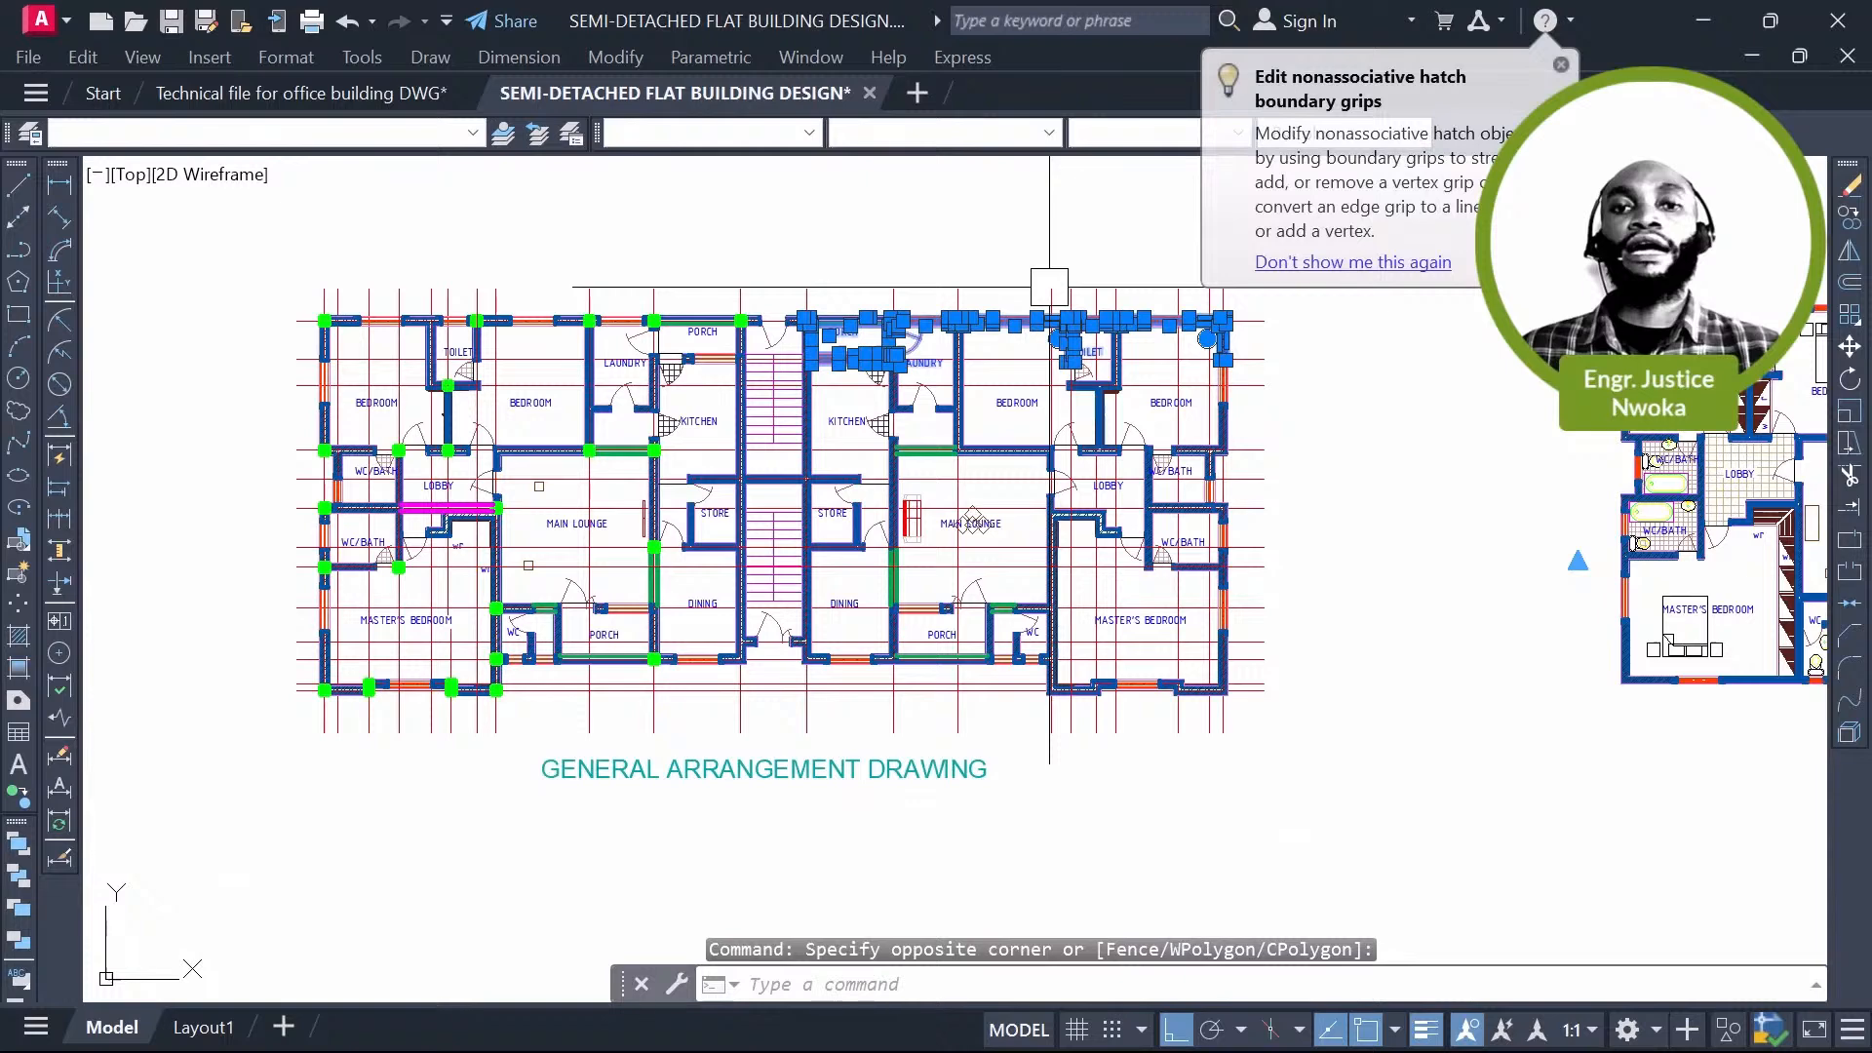
pyautogui.rightClick(1022, 263)
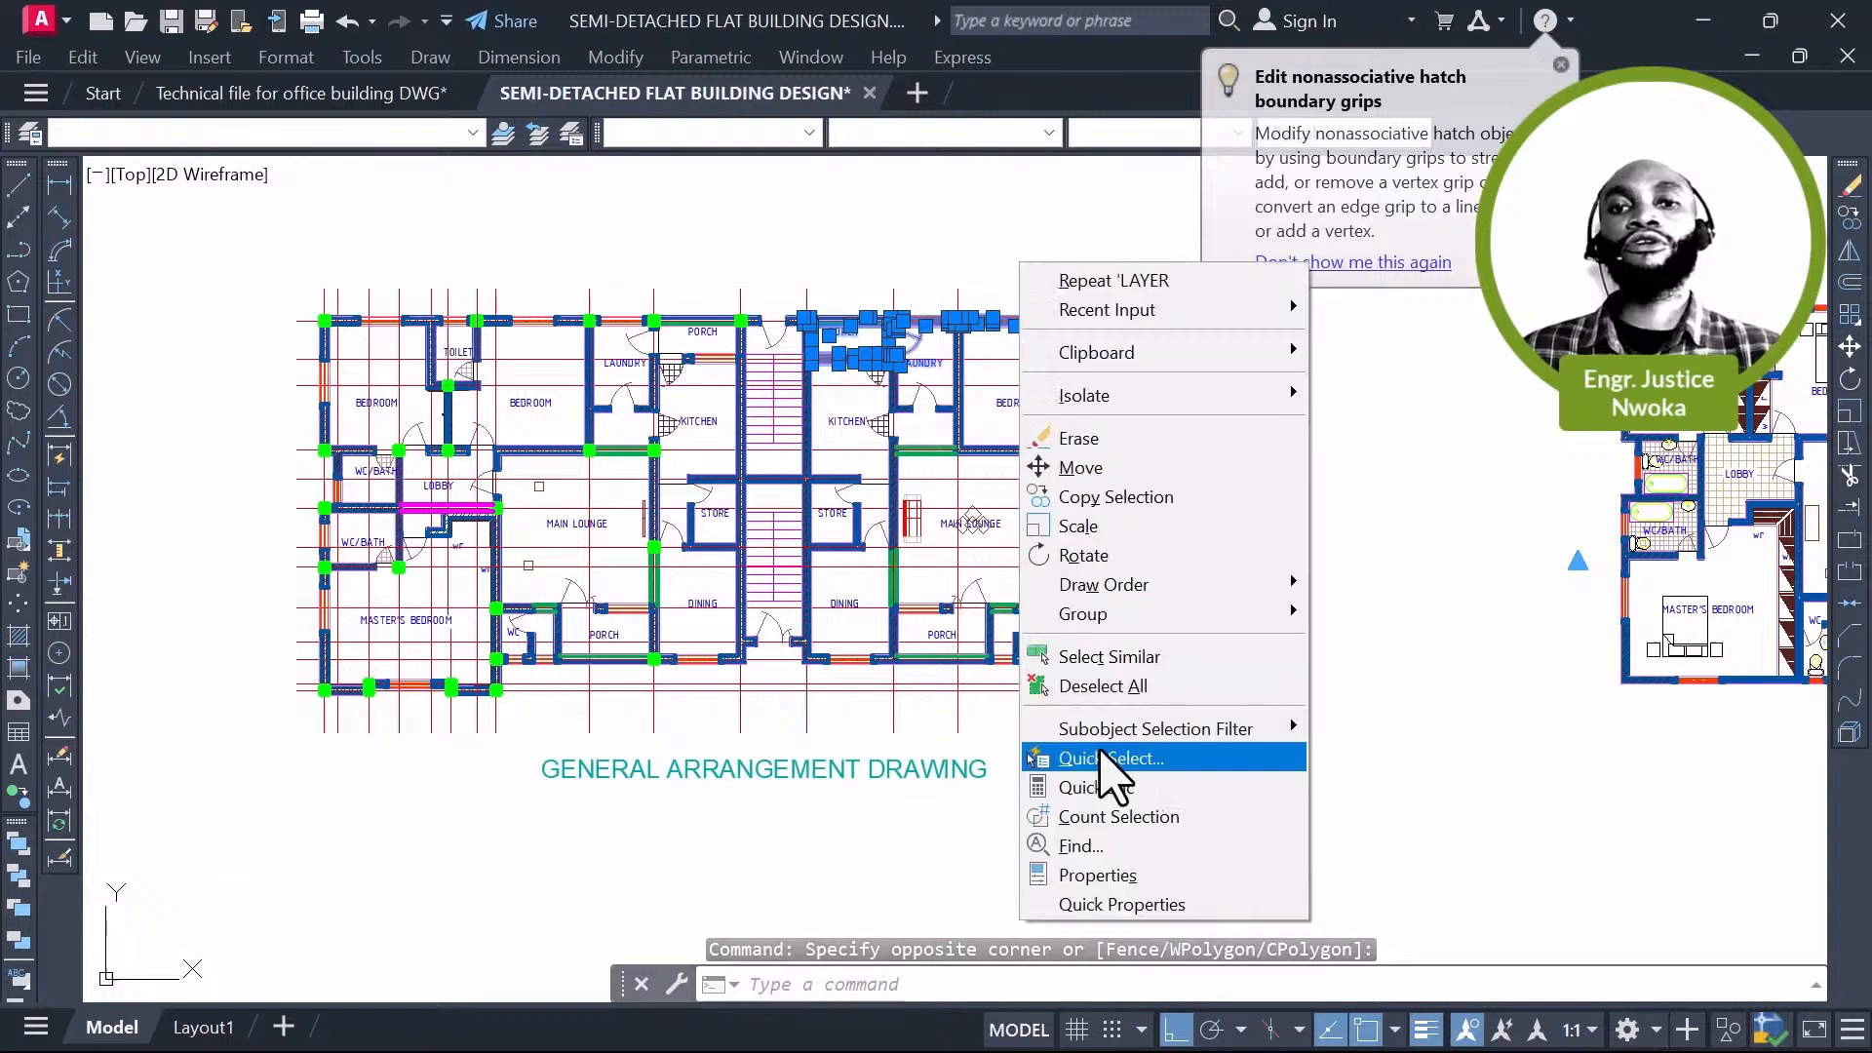
pyautogui.click(1102, 759)
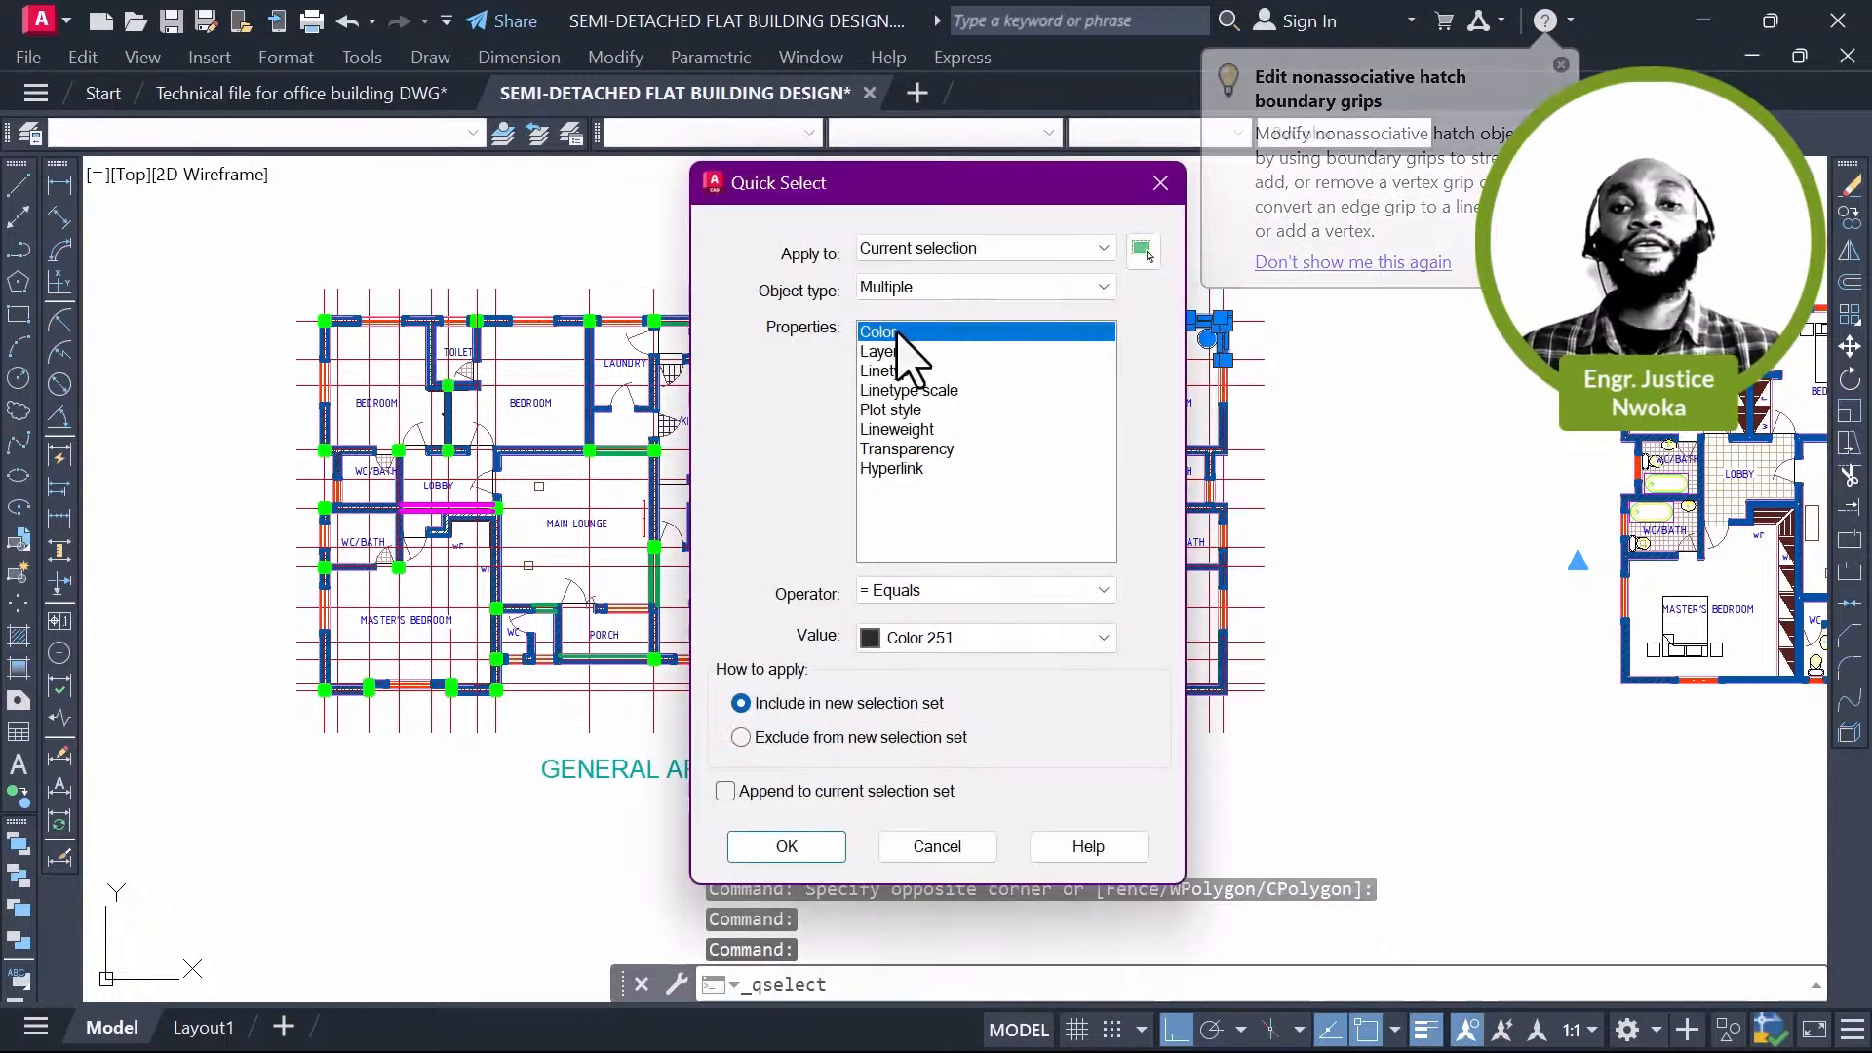
pyautogui.click(898, 351)
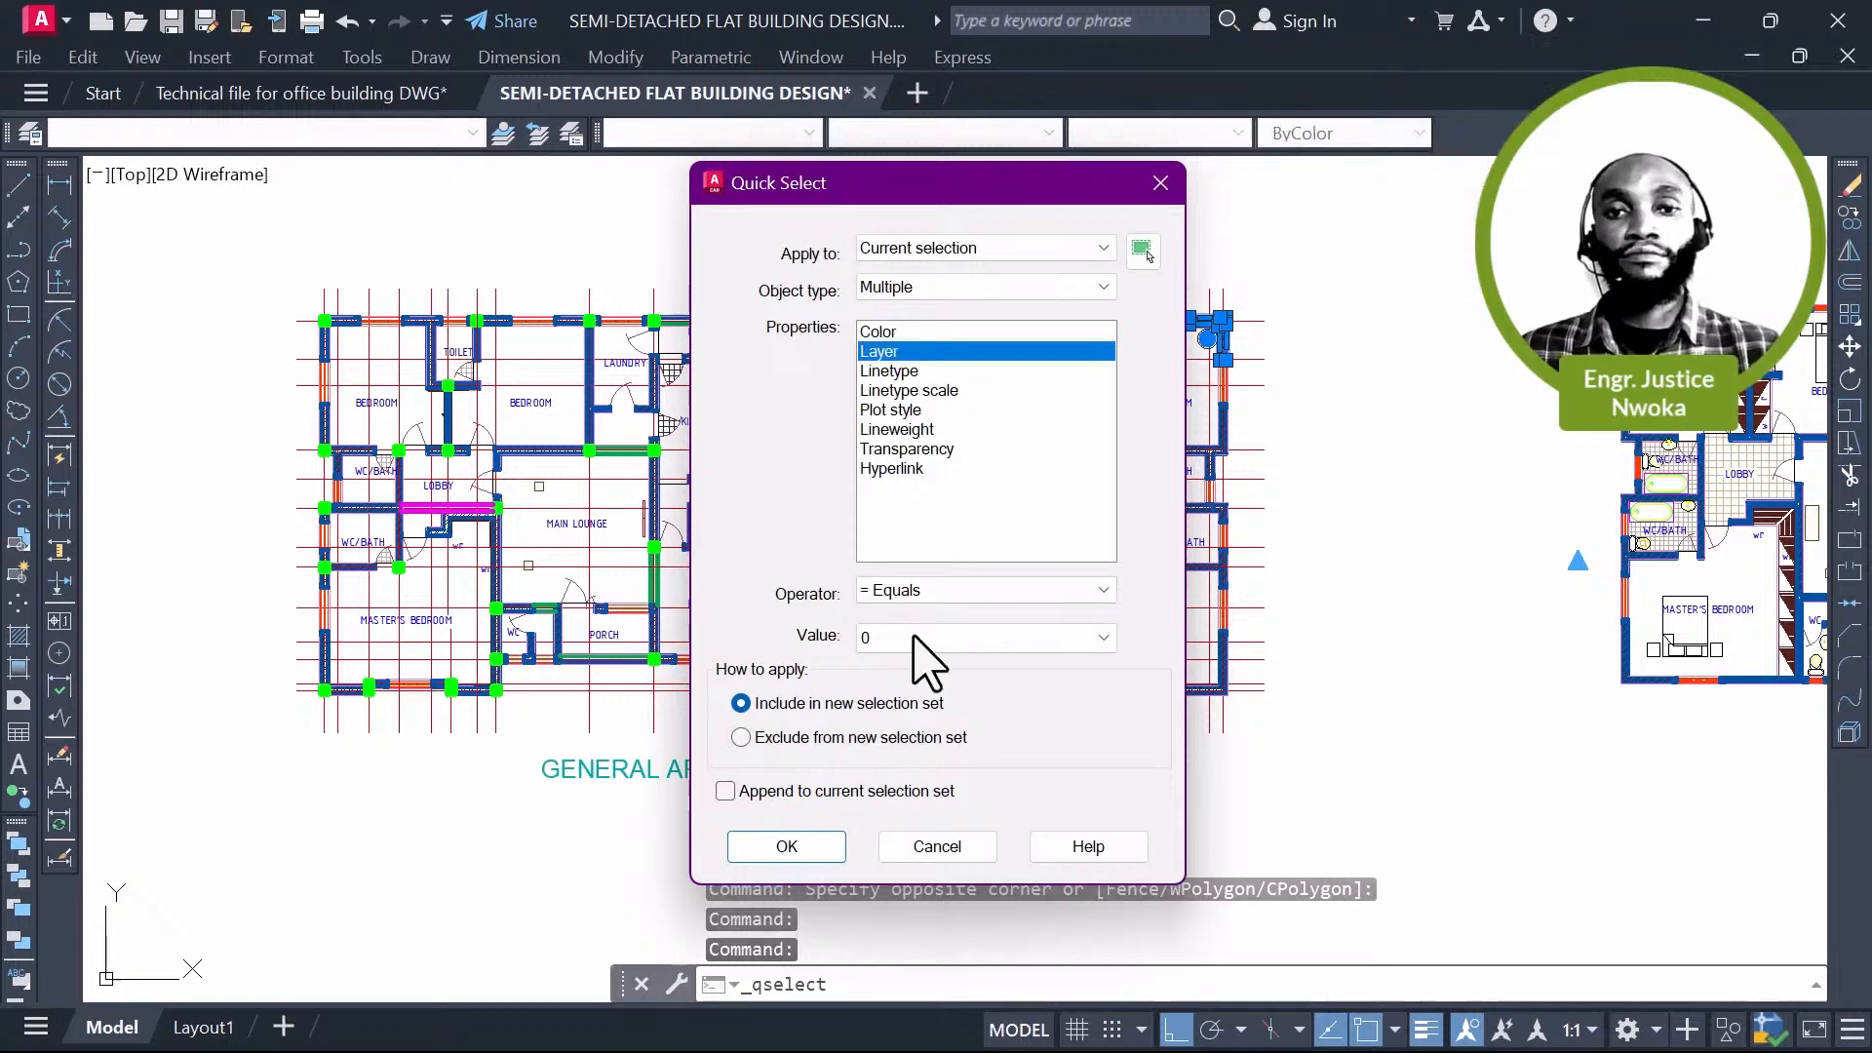
pyautogui.click(916, 638)
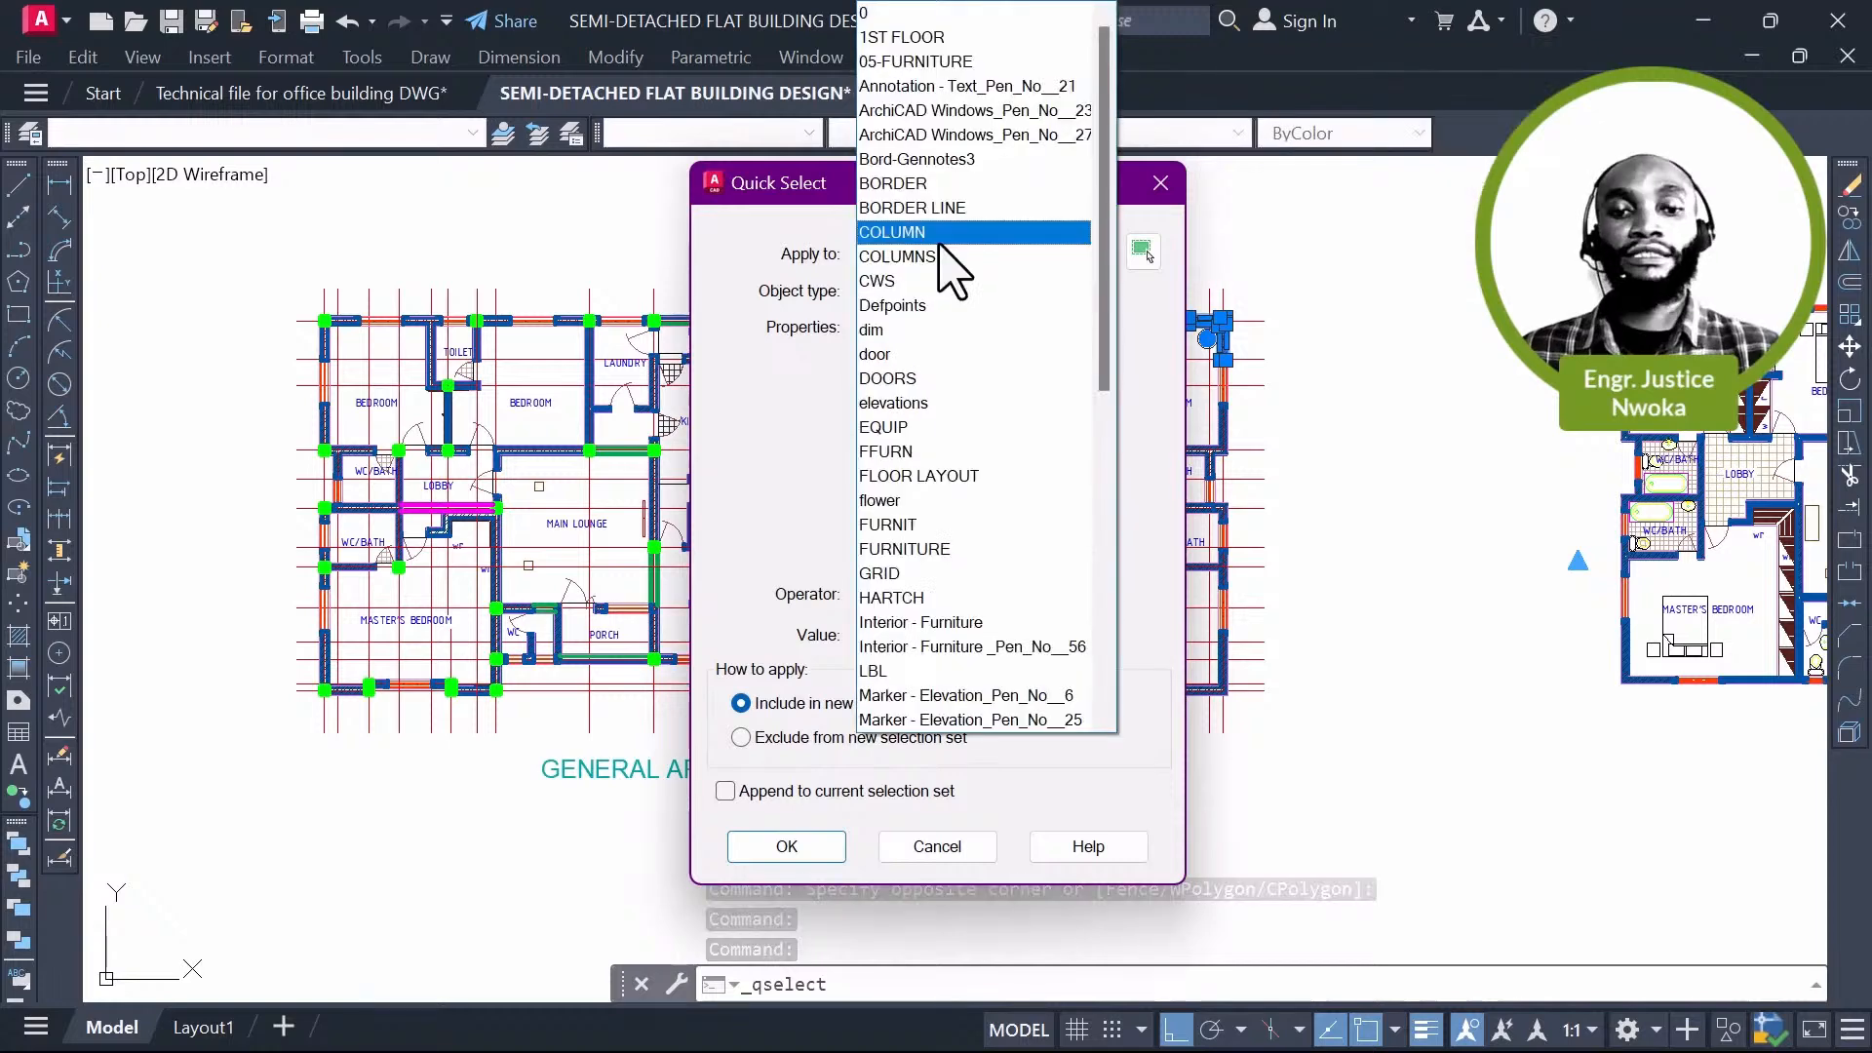
pyautogui.click(939, 234)
pyautogui.press('Return')
pyautogui.write('E')
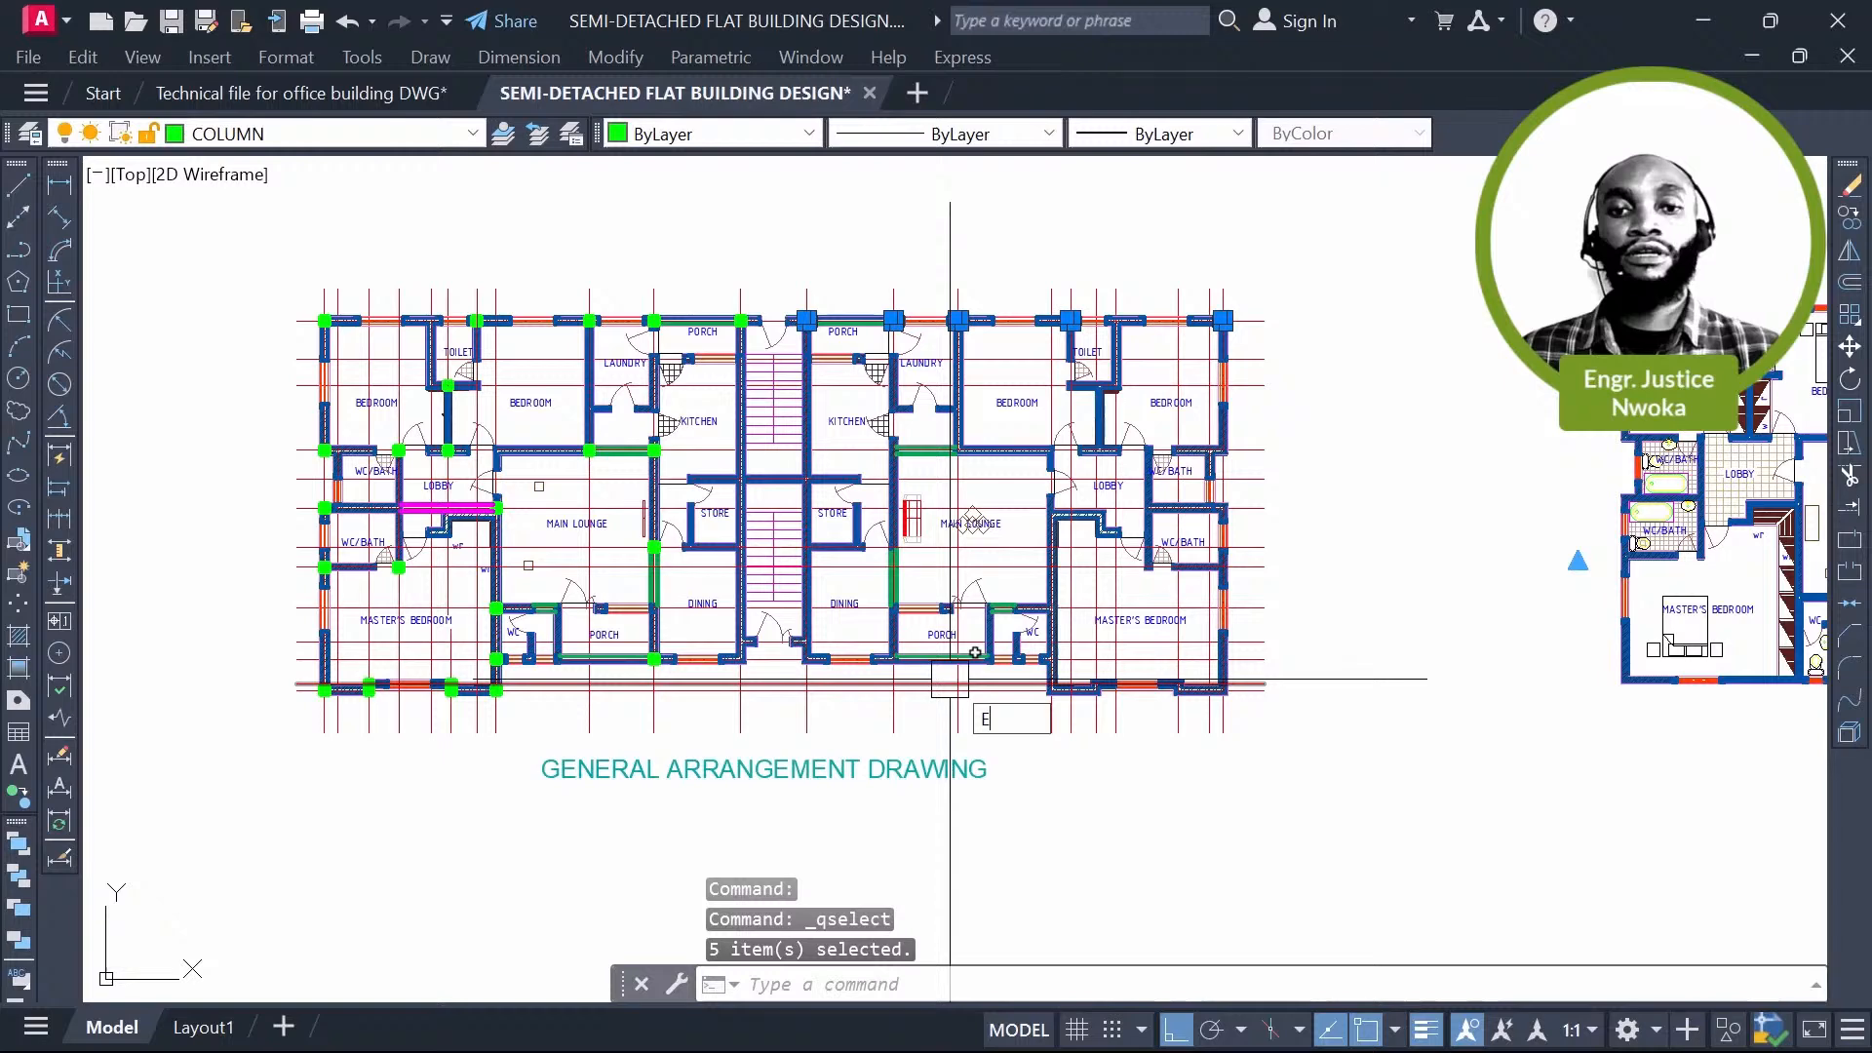
pyautogui.press('Return')
# Step: Draw a horizontal helper line joining the upper ends of the two grid lines flanking the central staircase
pyautogui.scroll(3, 773, 301)
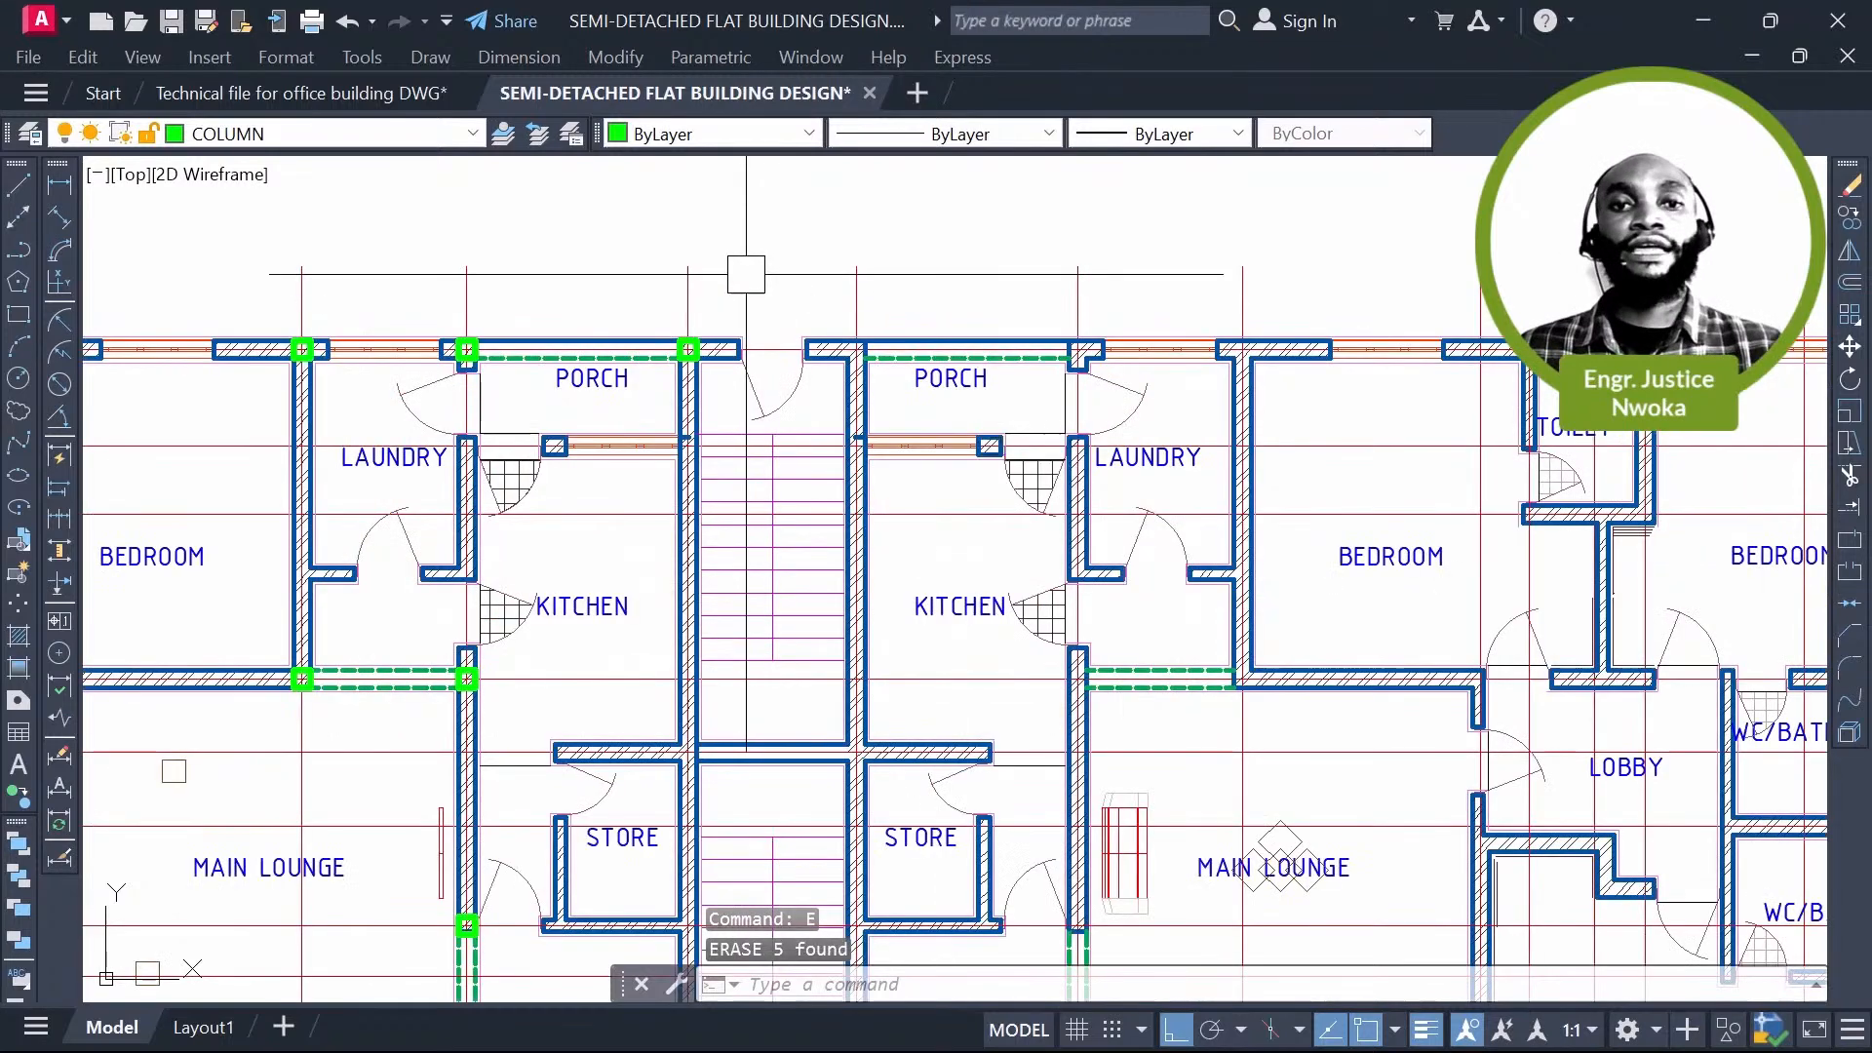
pyautogui.click(18, 185)
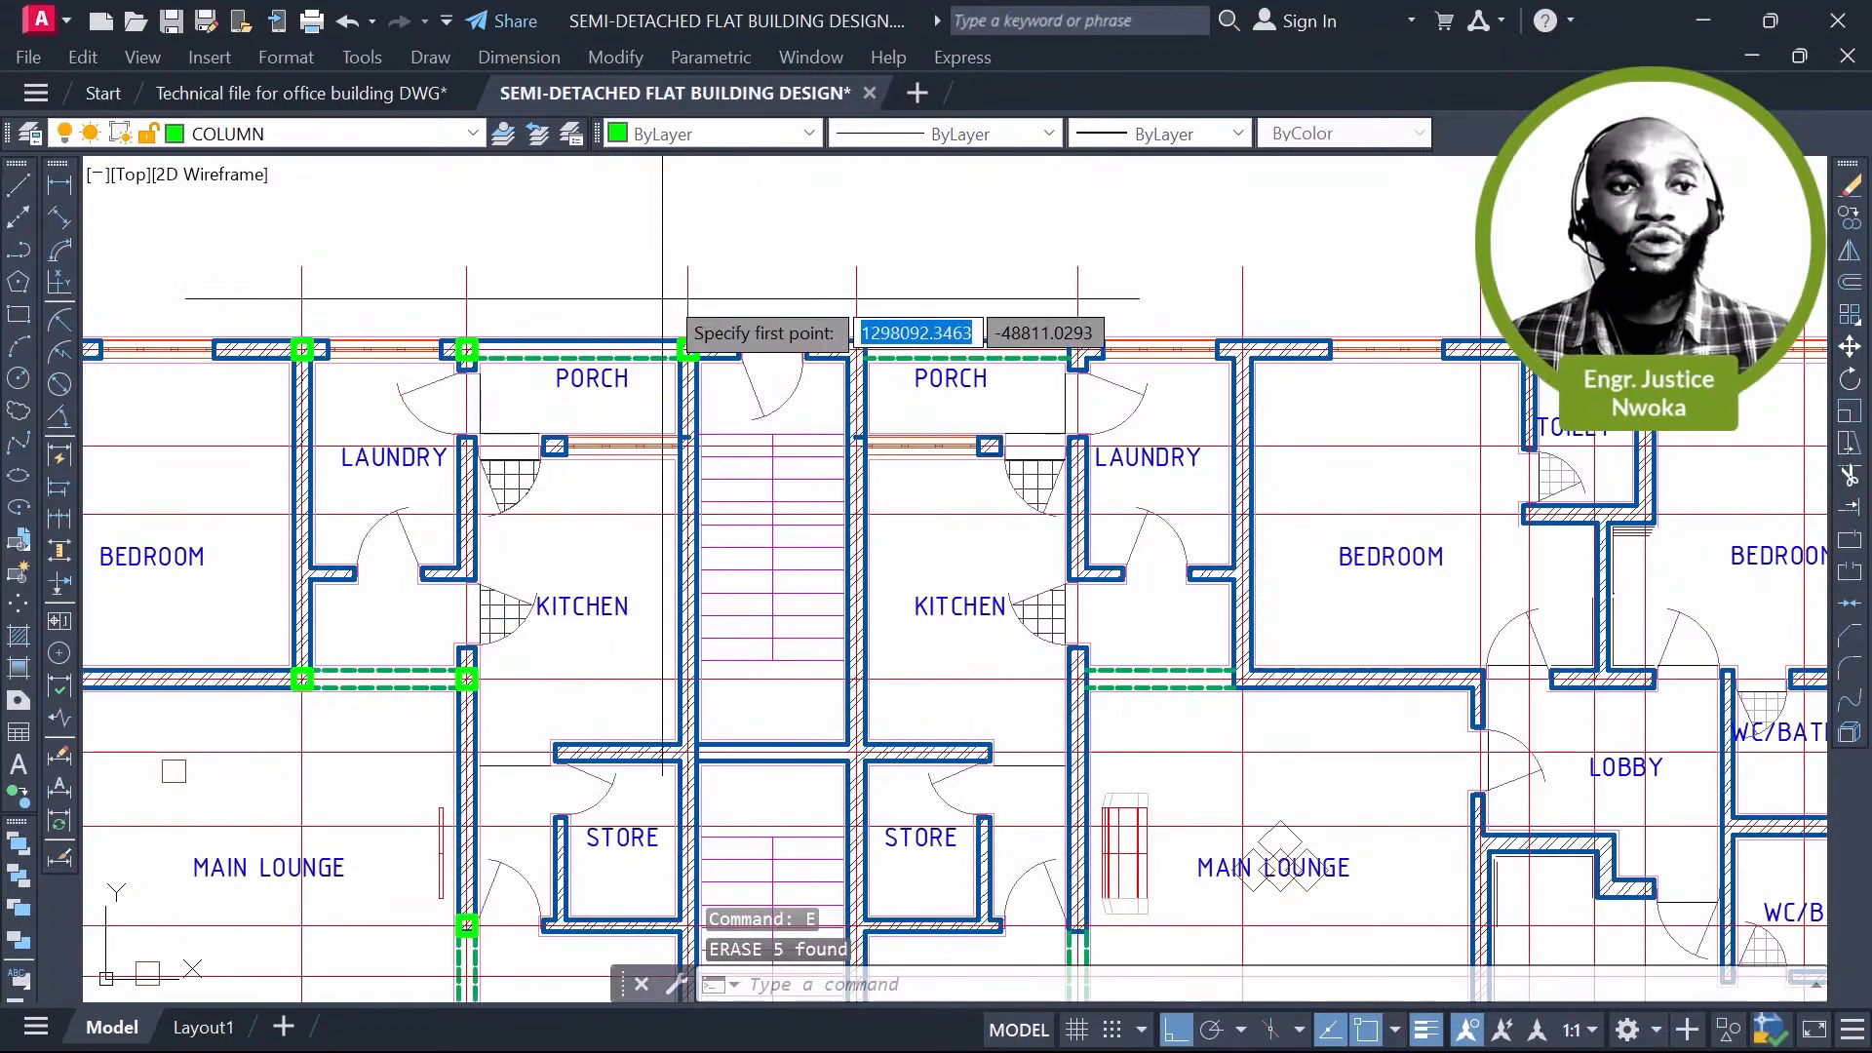
pyautogui.click(688, 268)
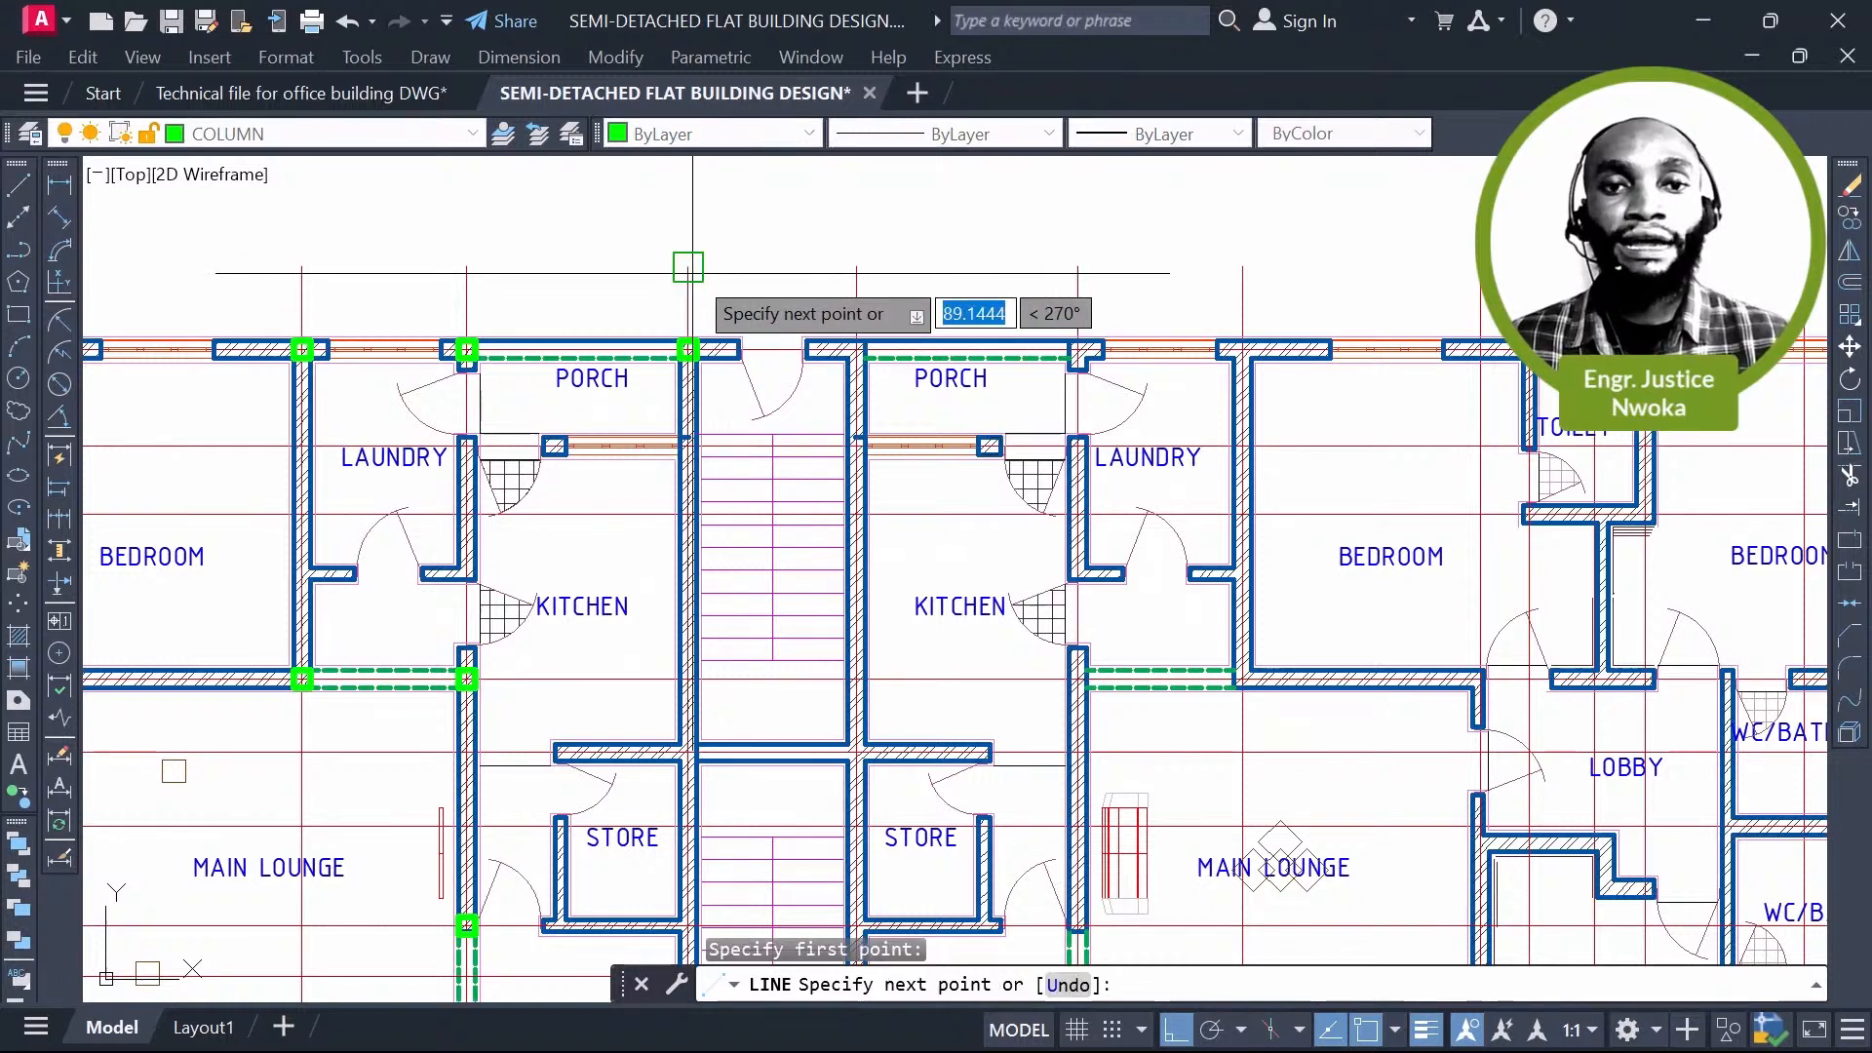
pyautogui.scroll(-5, 689, 268)
pyautogui.press('Escape')
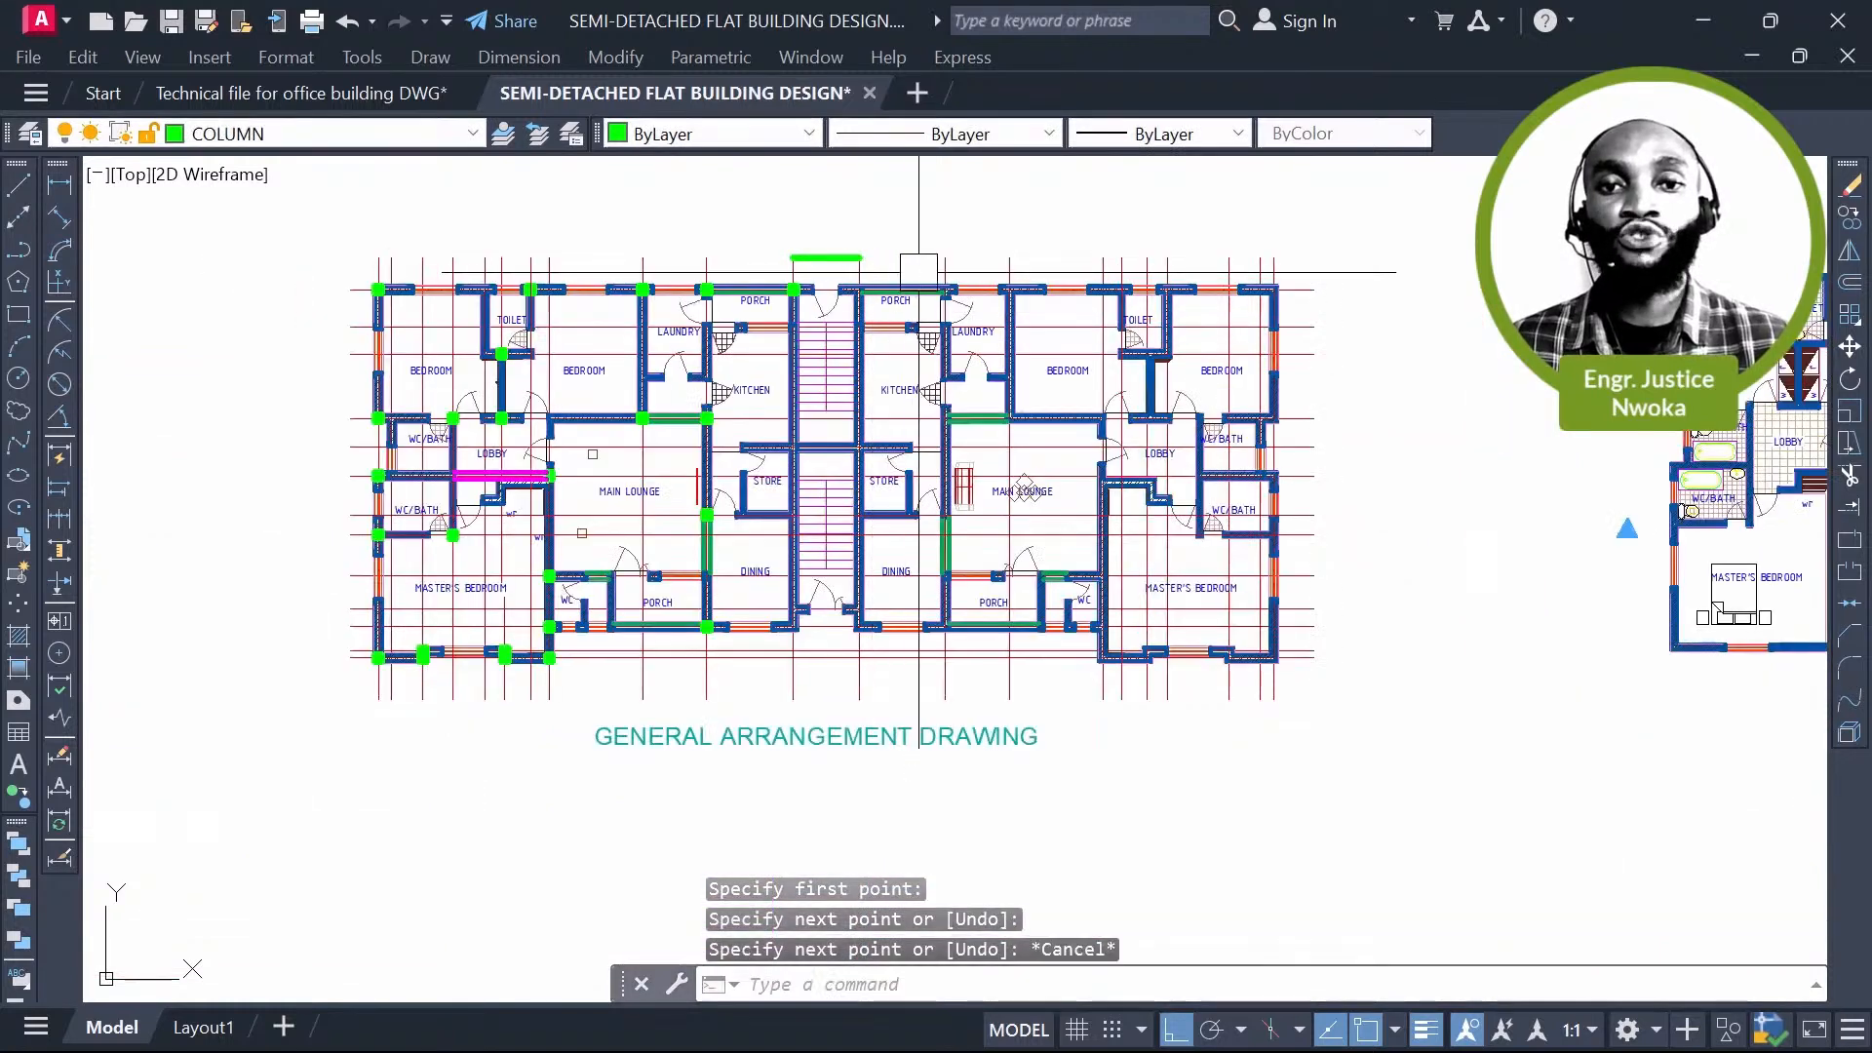
pyautogui.click(830, 215)
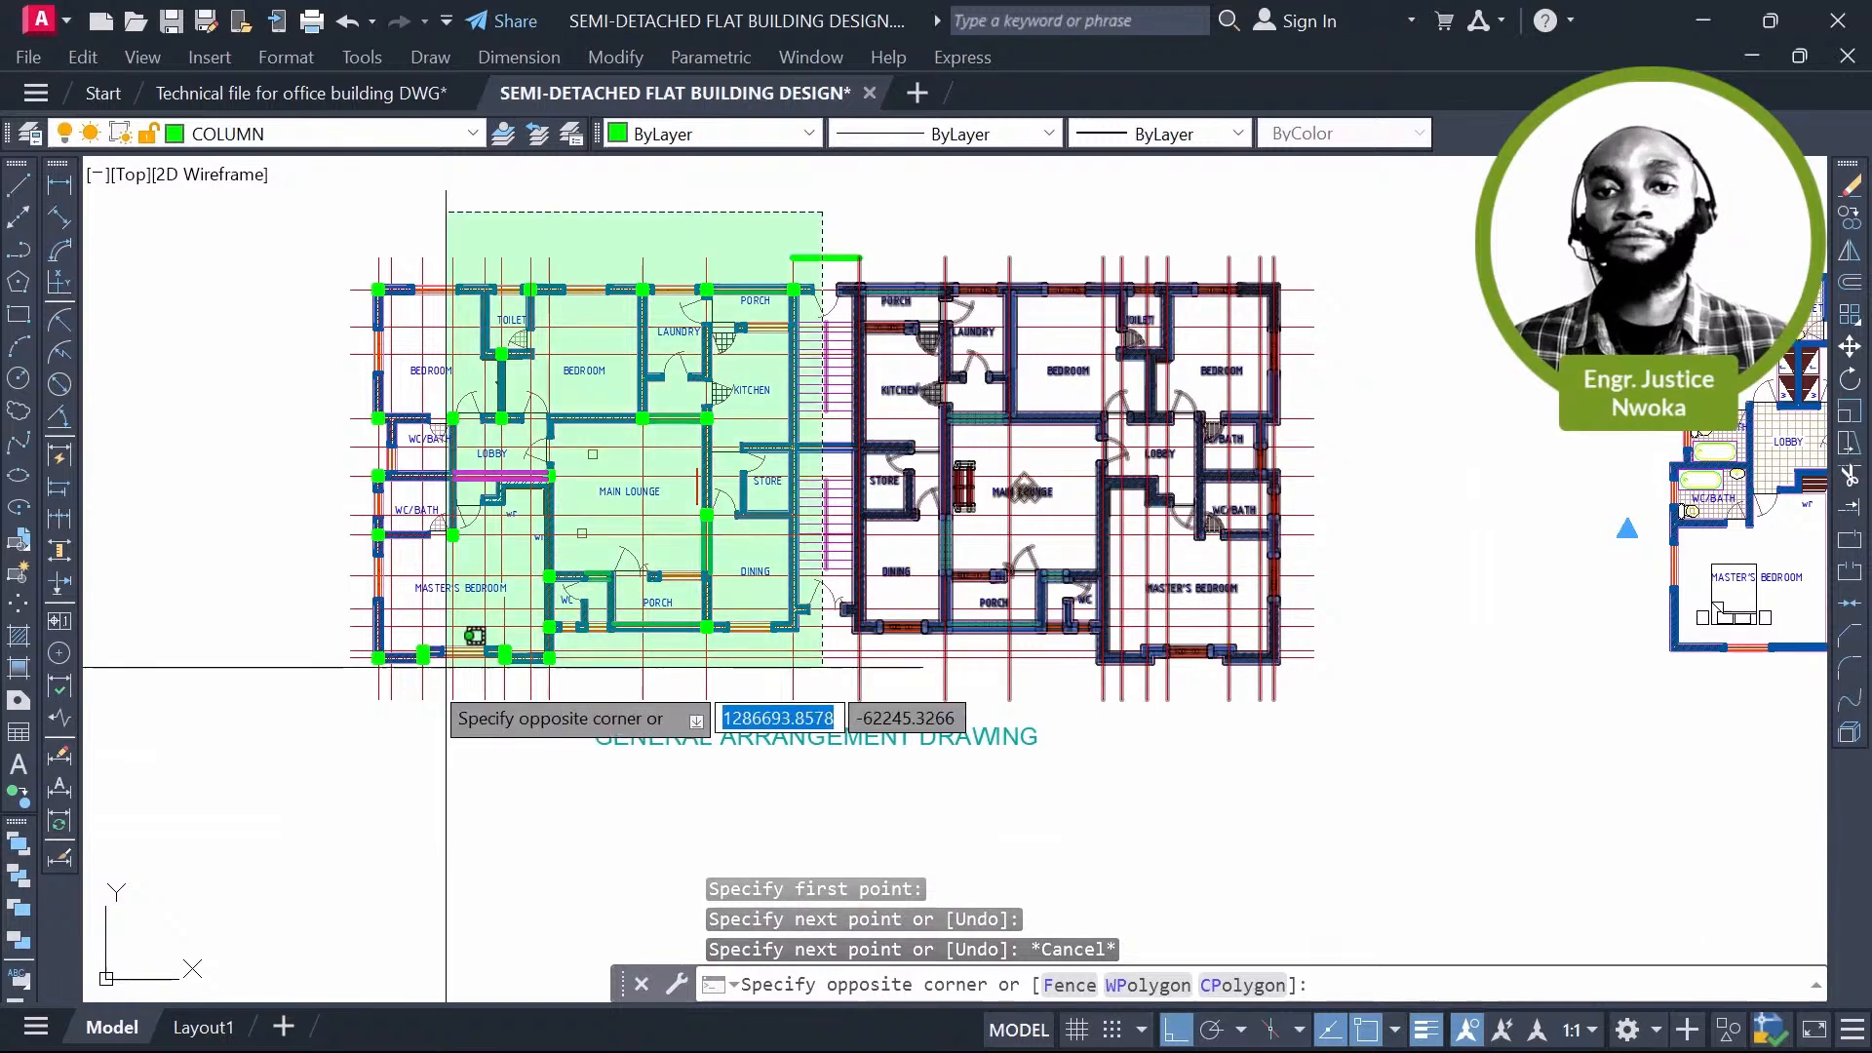
pyautogui.scroll(3, 337, 251)
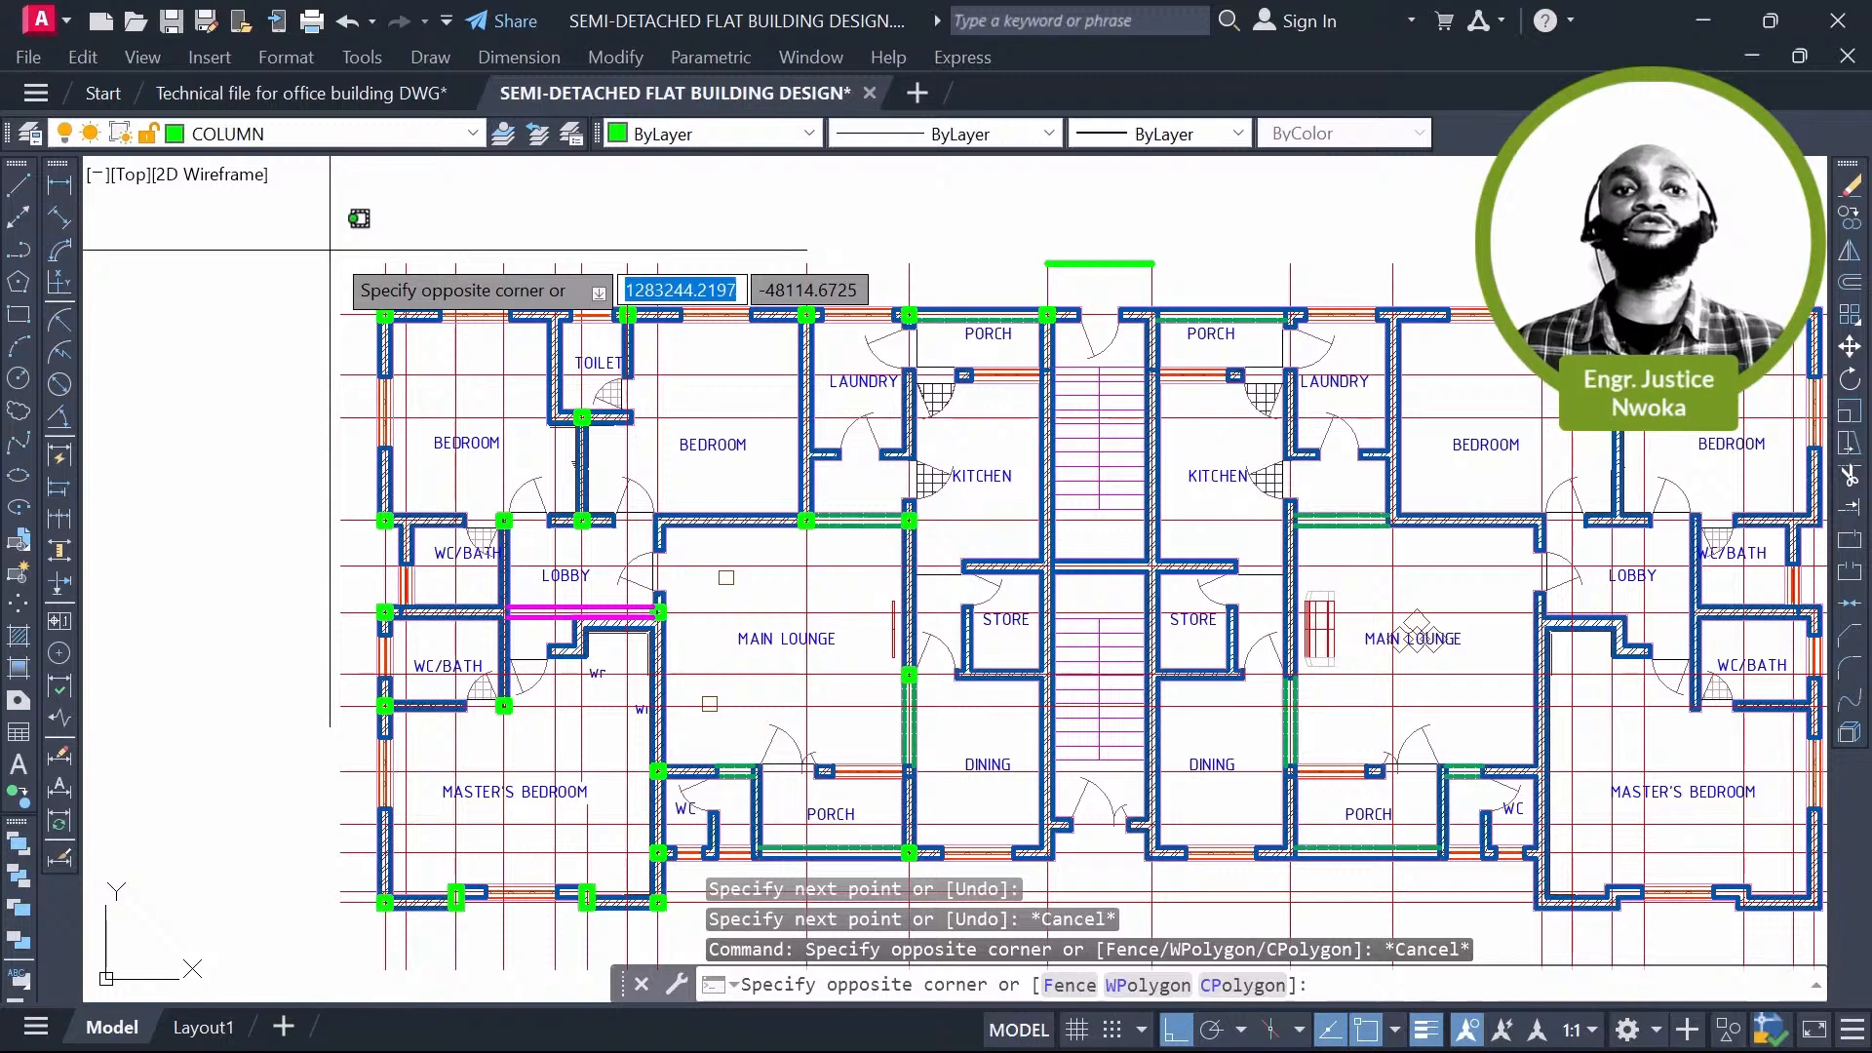
pyautogui.scroll(-4, 385, 259)
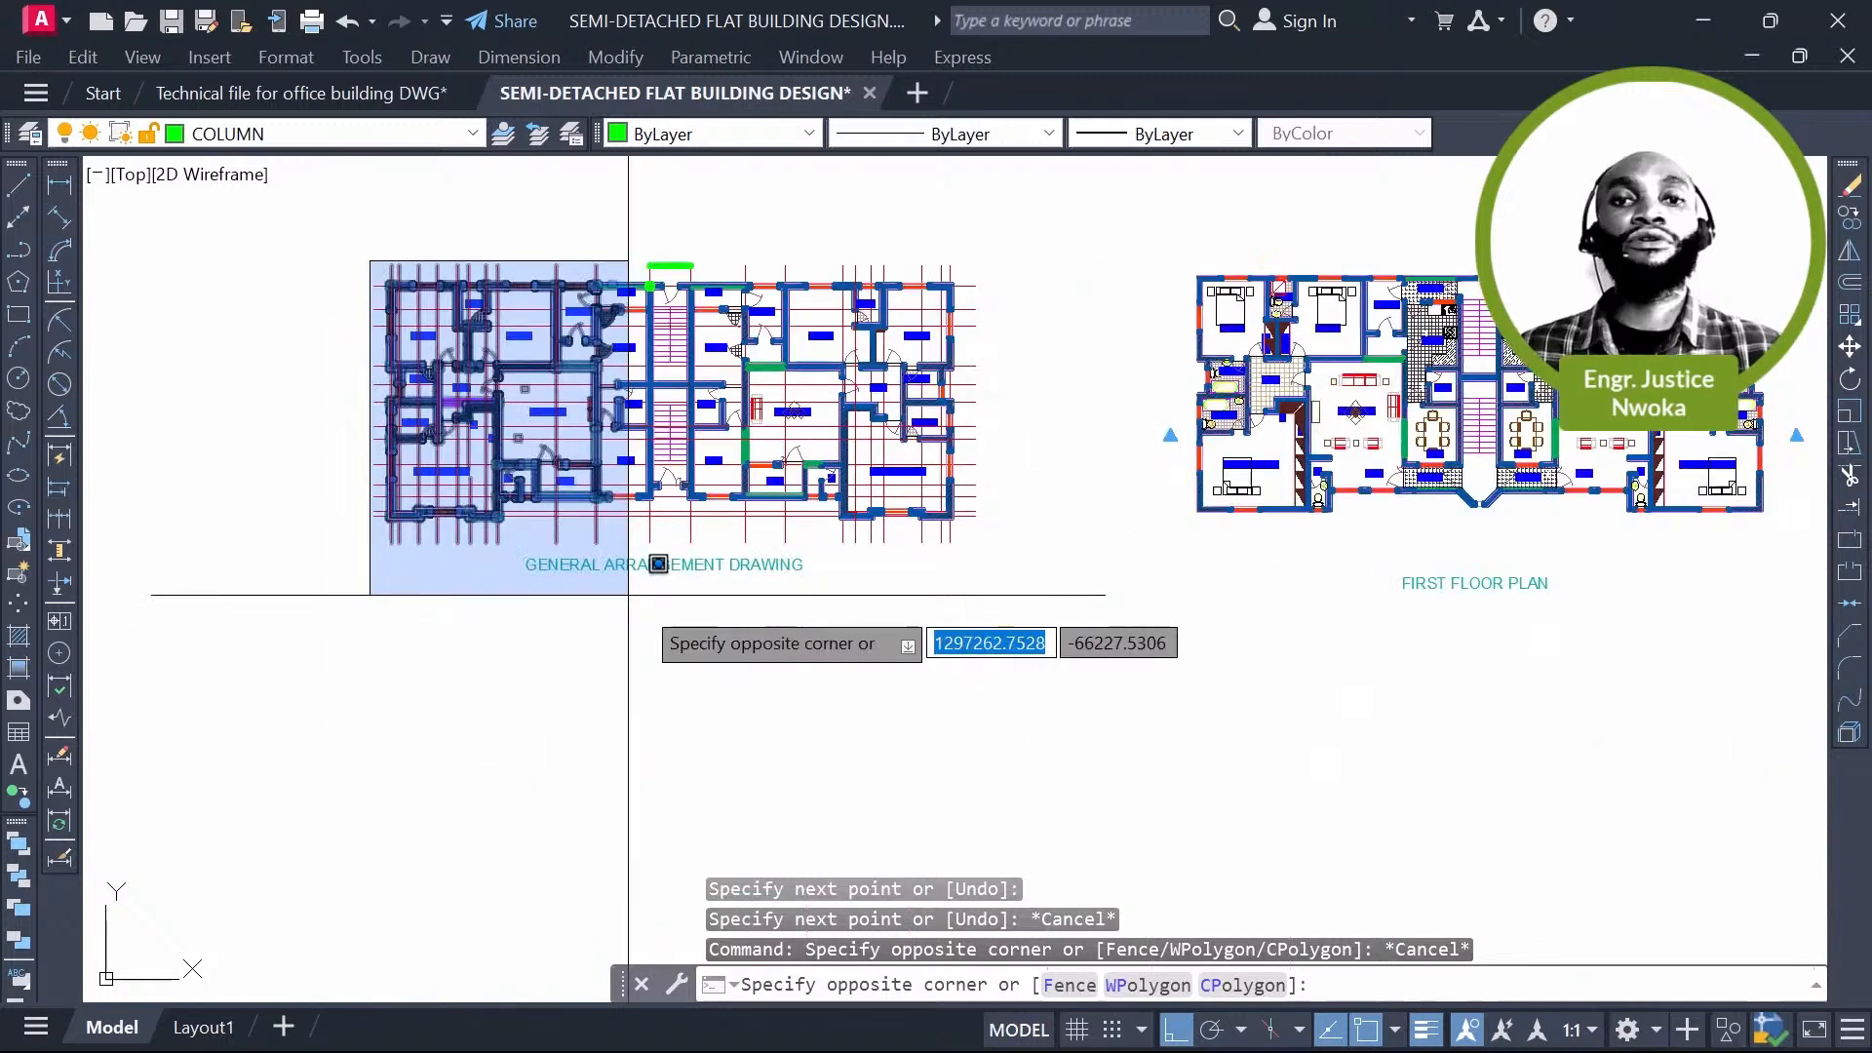
pyautogui.click(629, 594)
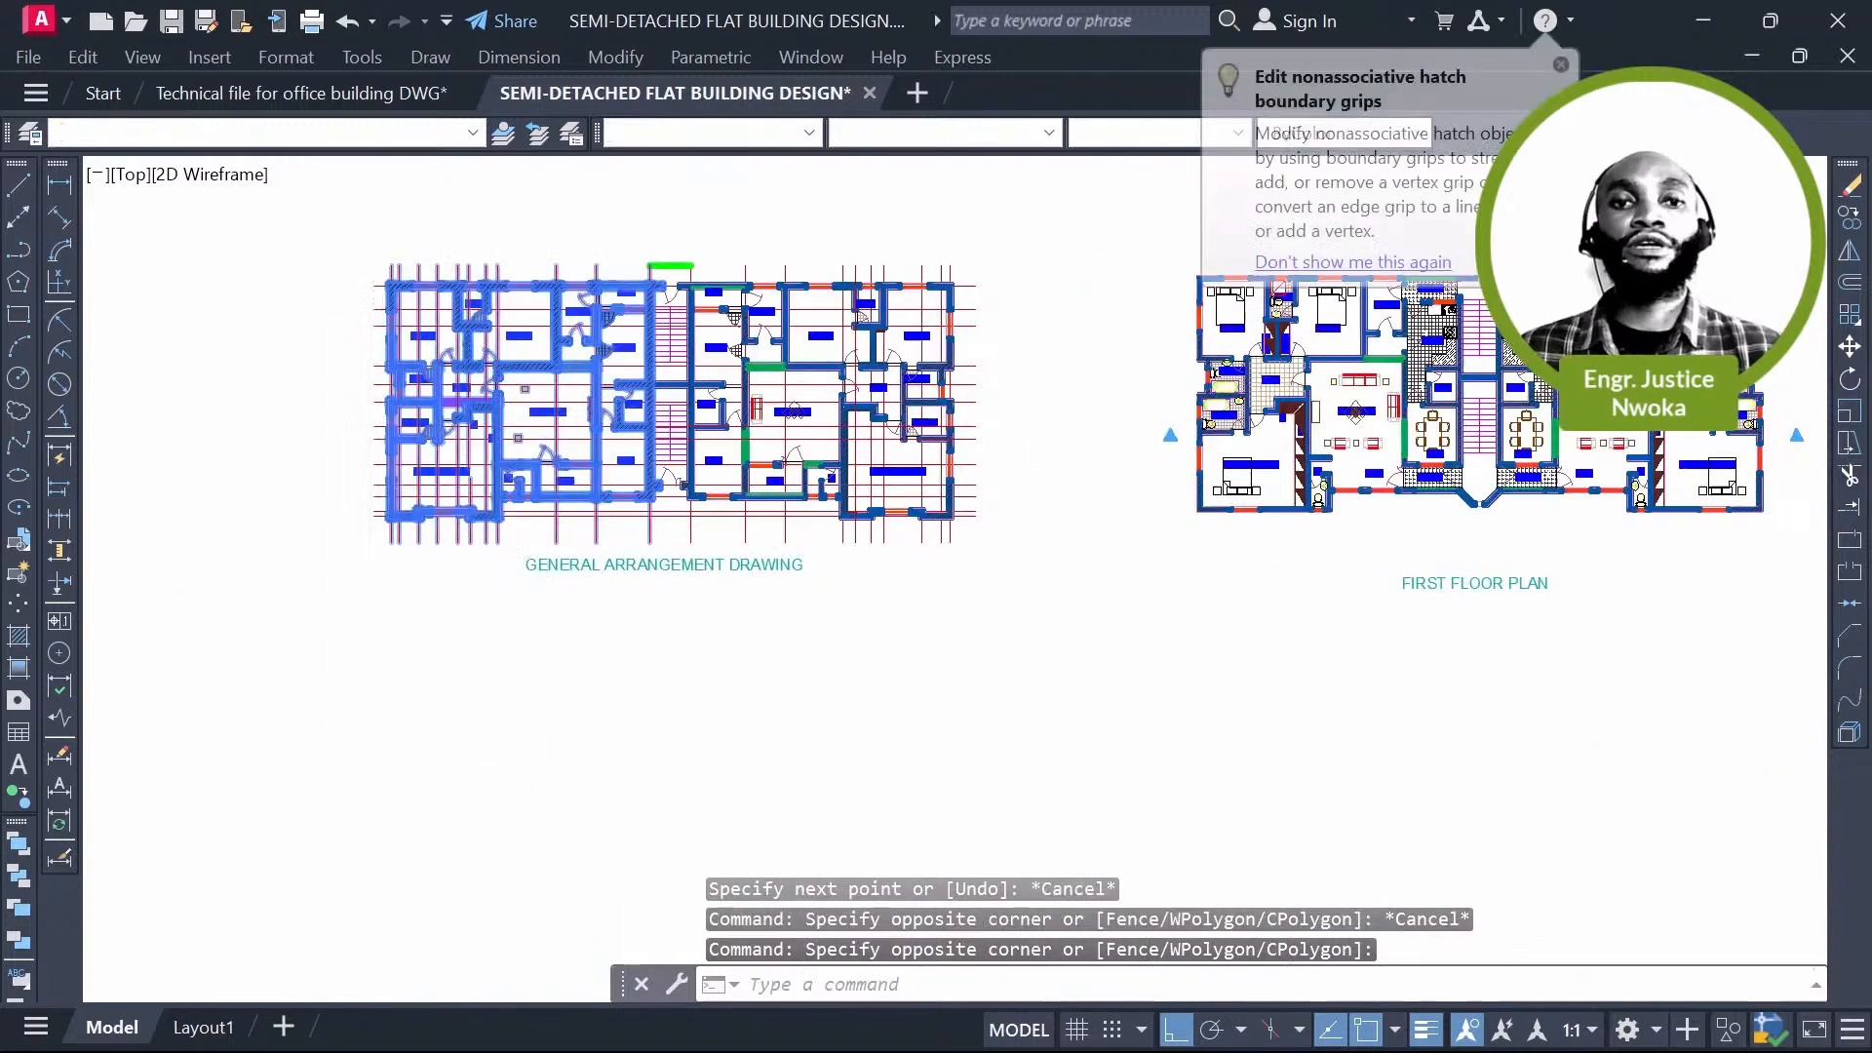
pyautogui.scroll(5, 550, 335)
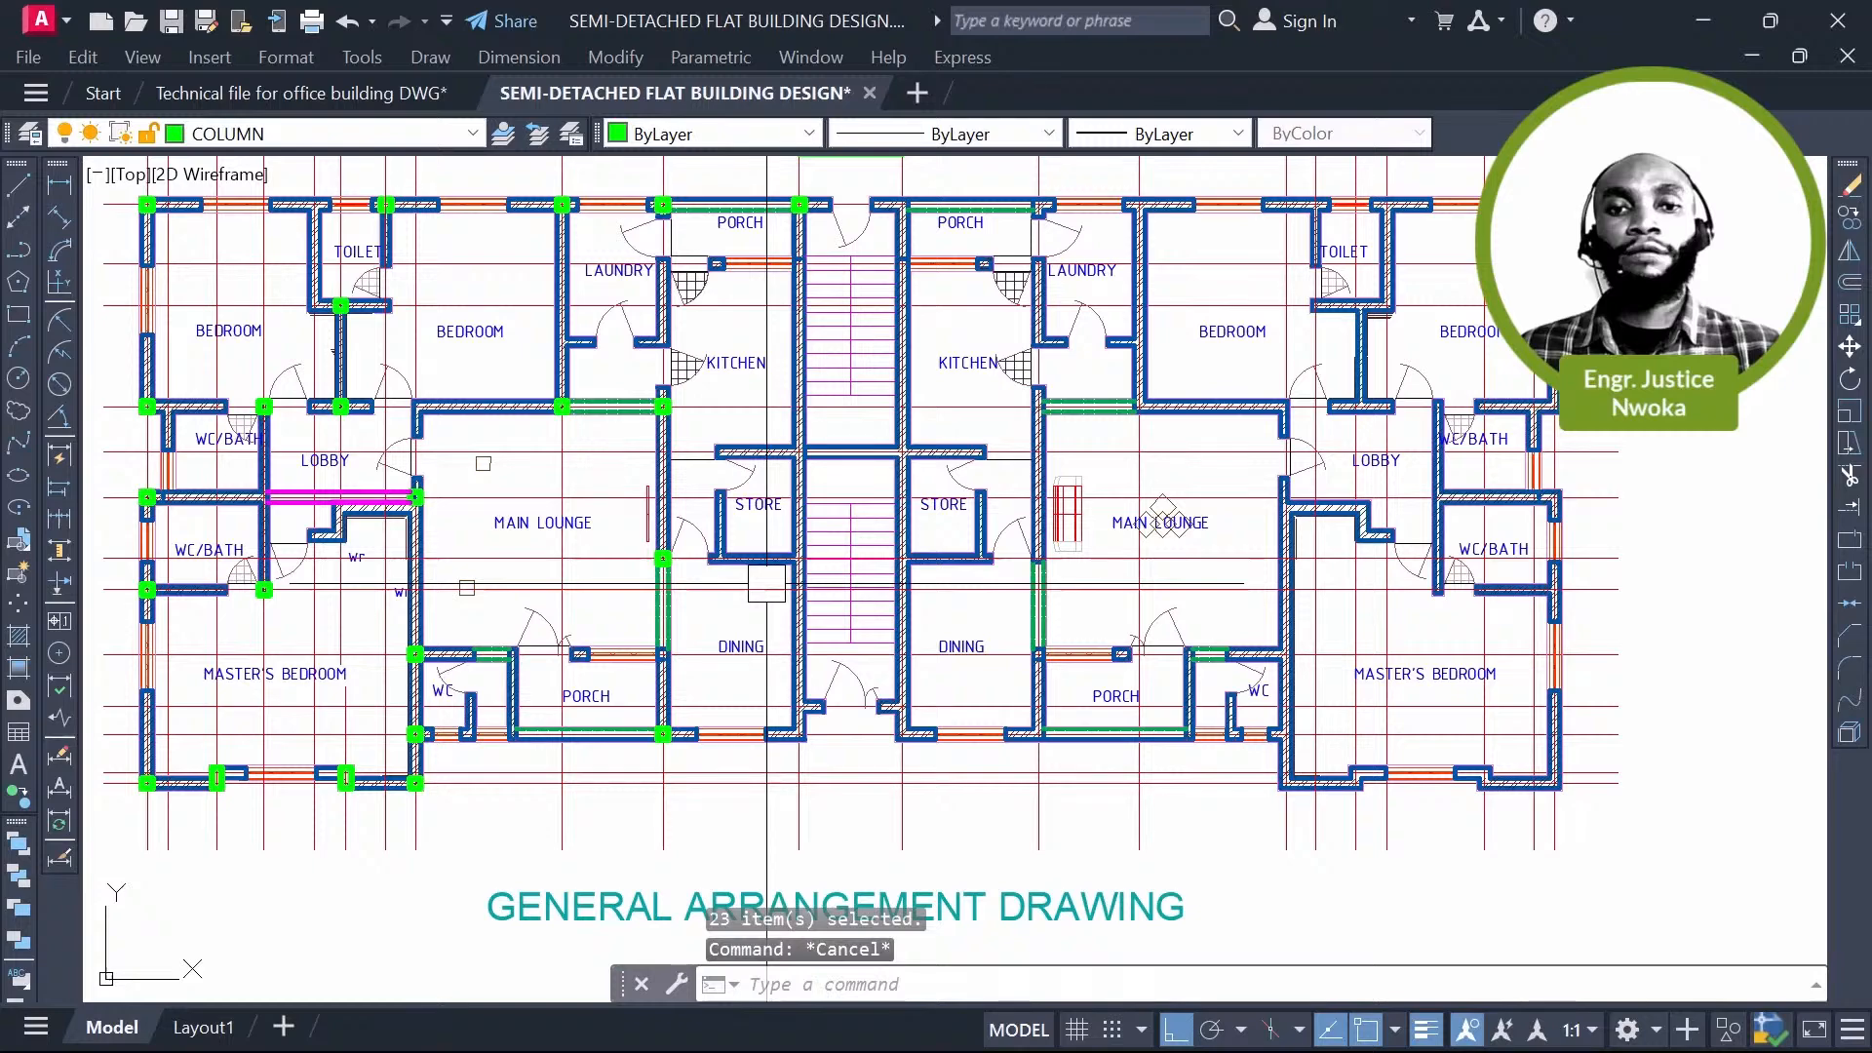
# Step: Copy the column between the main lounge and dining onto the left staircase wall, at its junction with the store's lower wall
pyautogui.scroll(4, 716, 567)
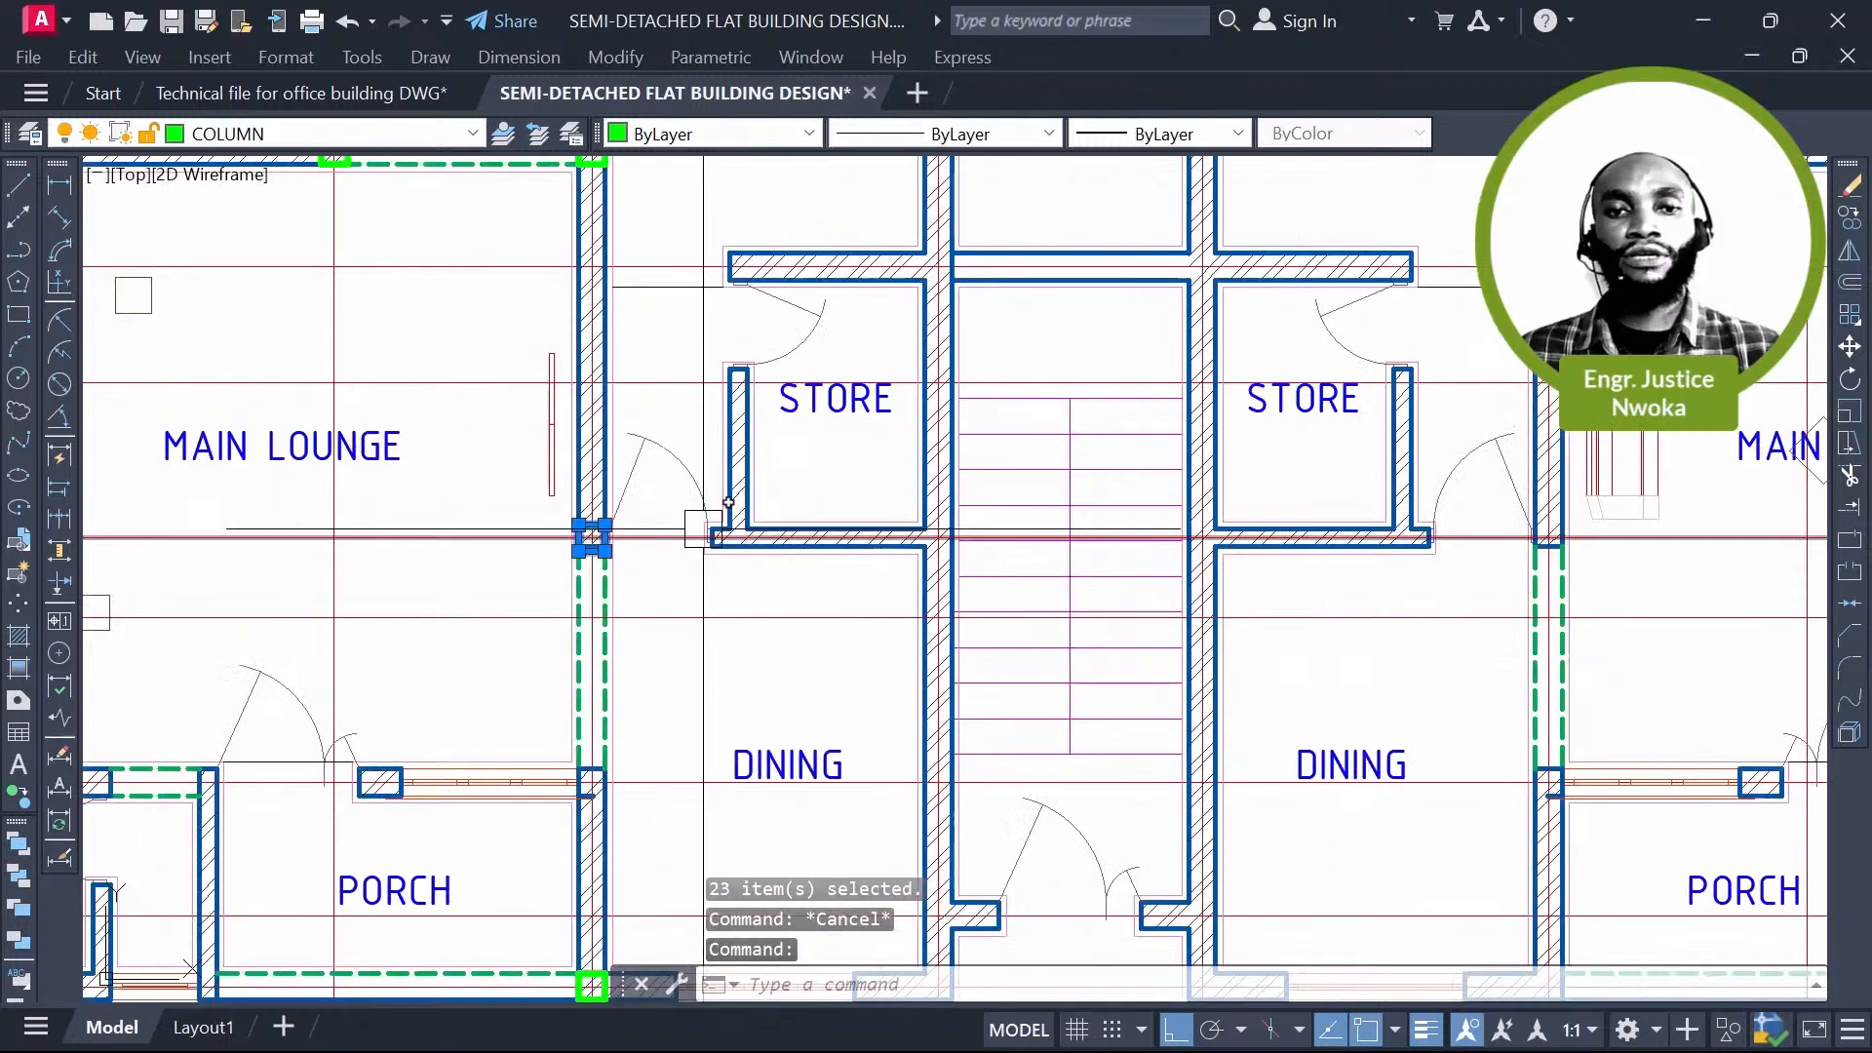
pyautogui.scroll(6, 581, 568)
pyautogui.write('co')
pyautogui.press('Return')
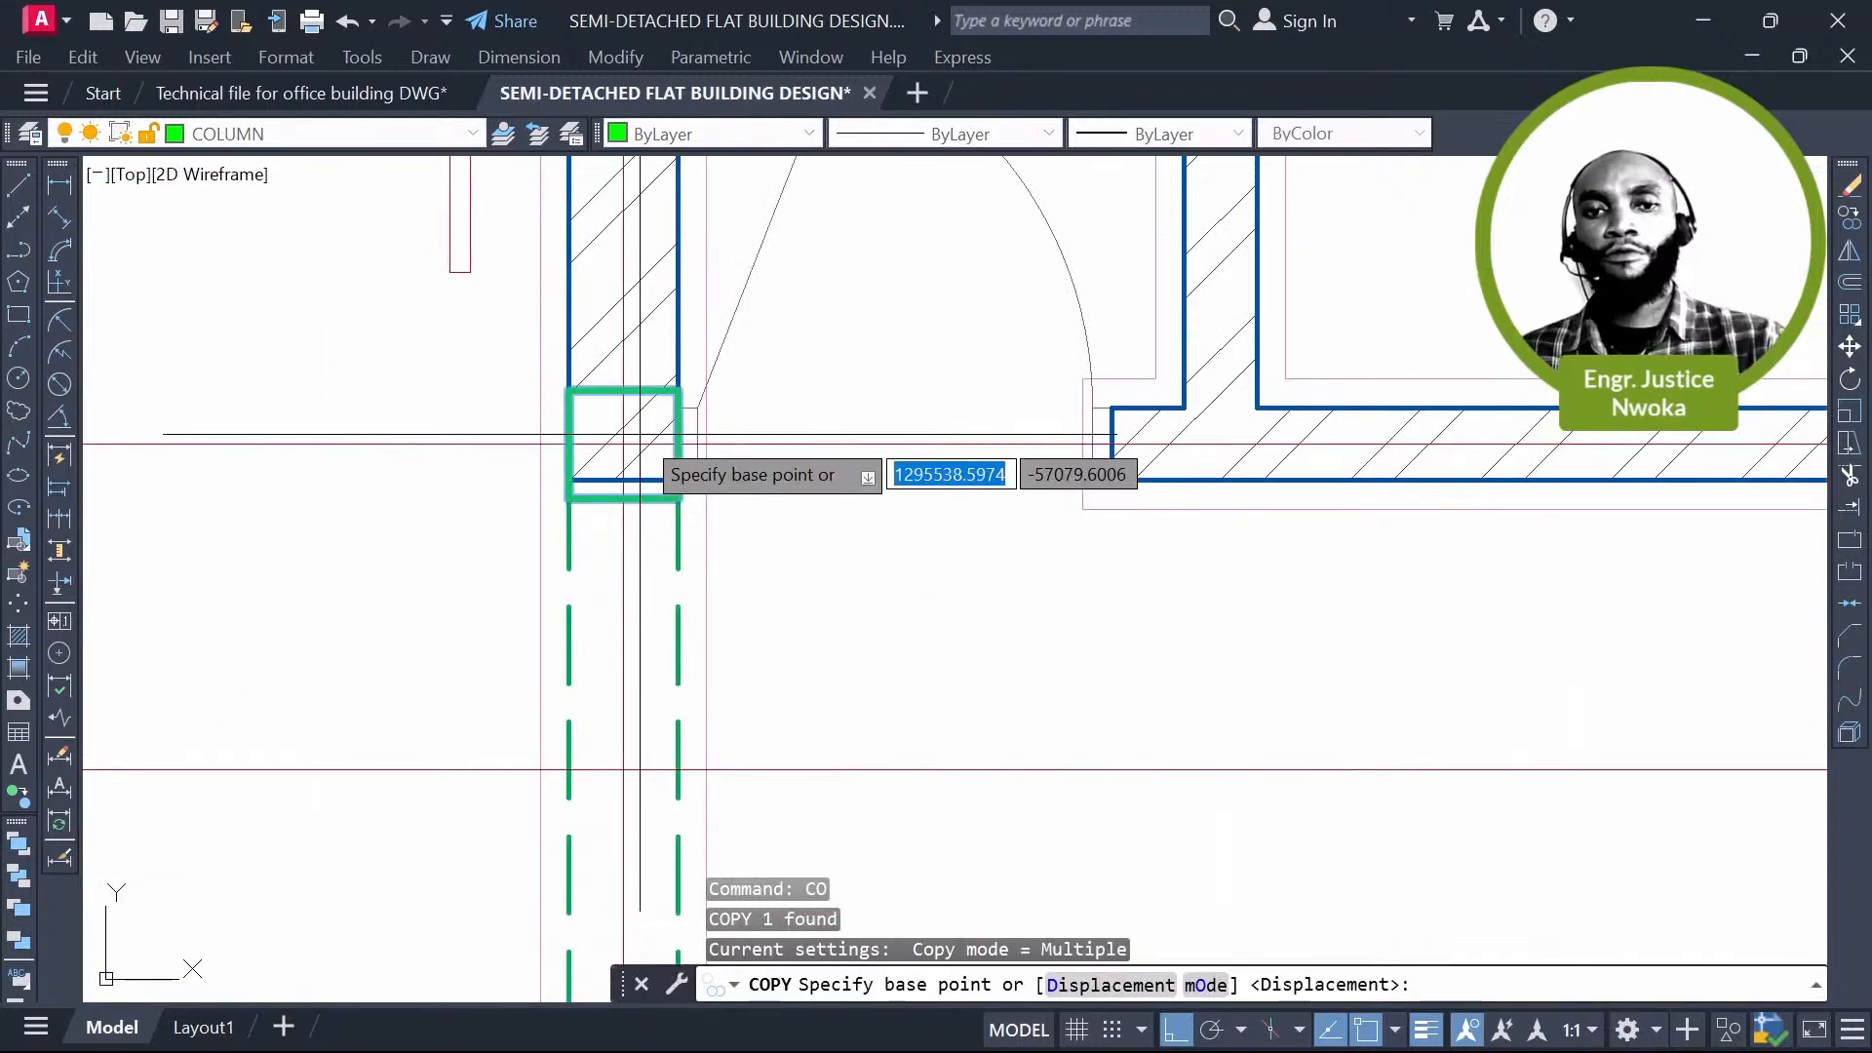
pyautogui.click(624, 445)
pyautogui.scroll(-5, 534, 459)
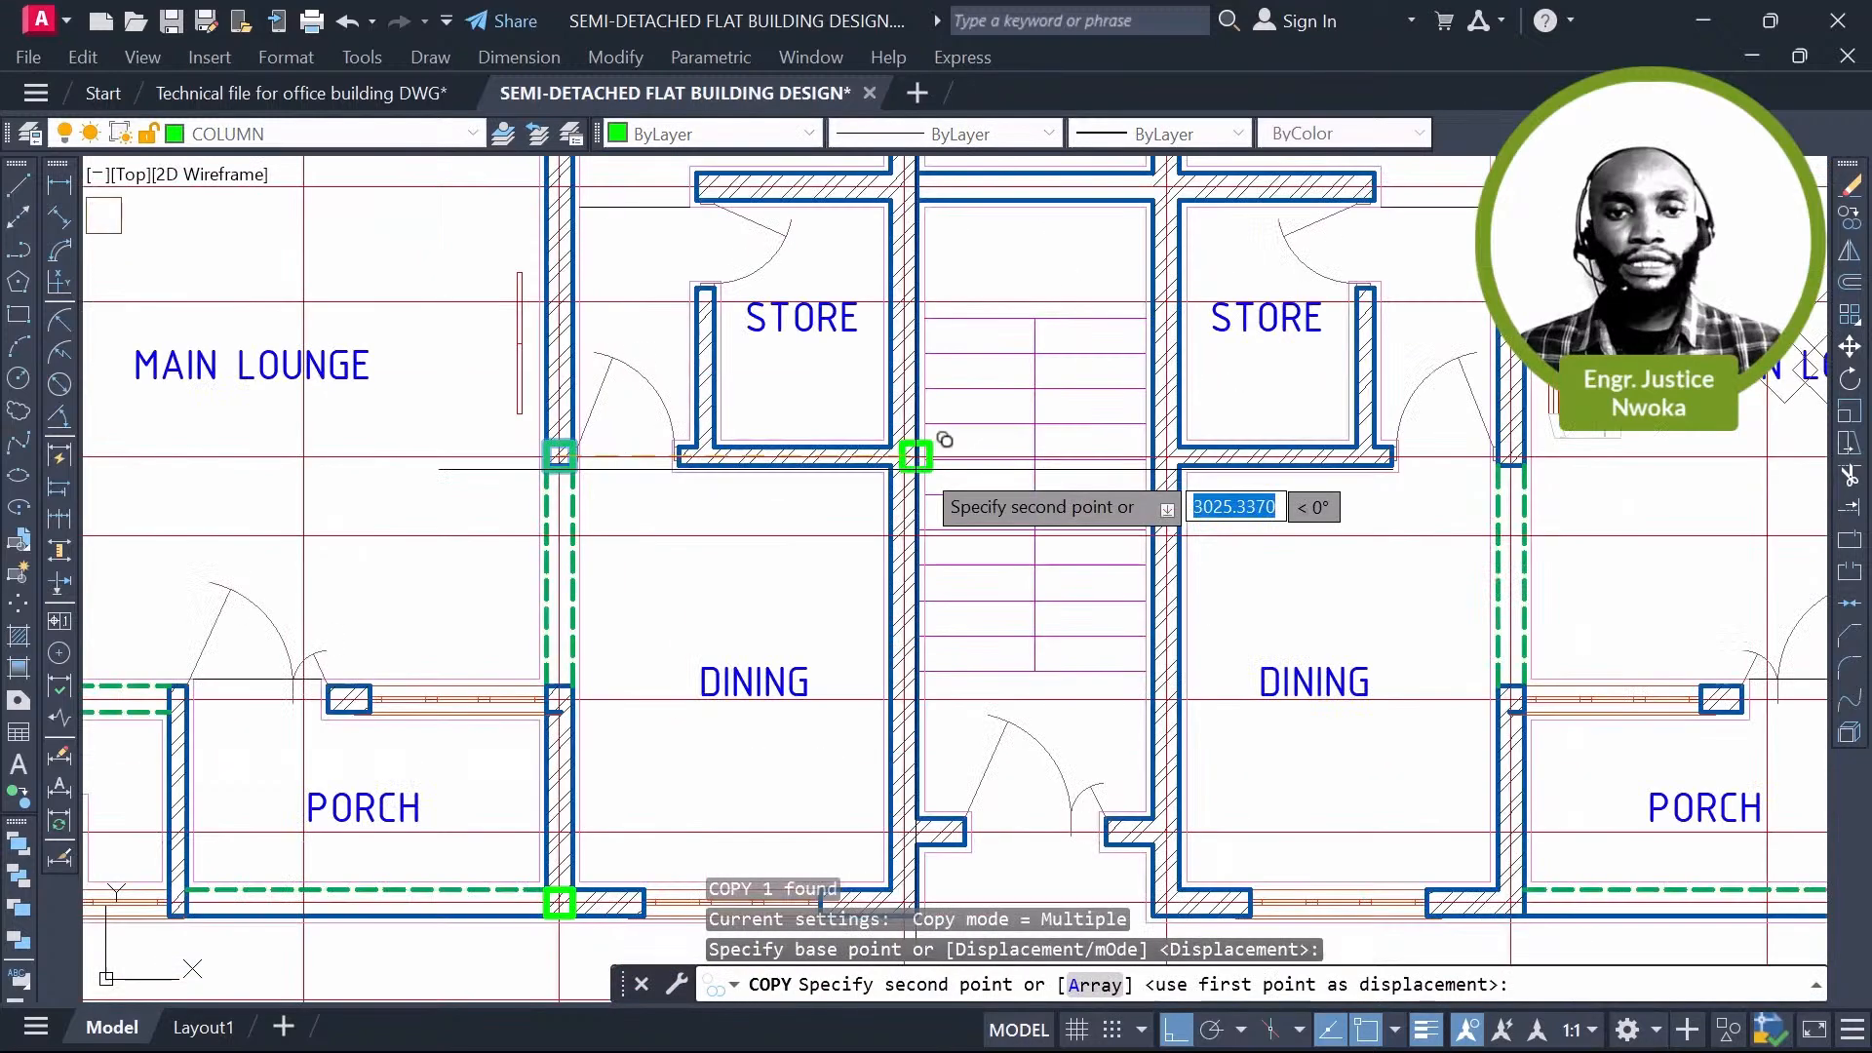
pyautogui.scroll(12, 944, 439)
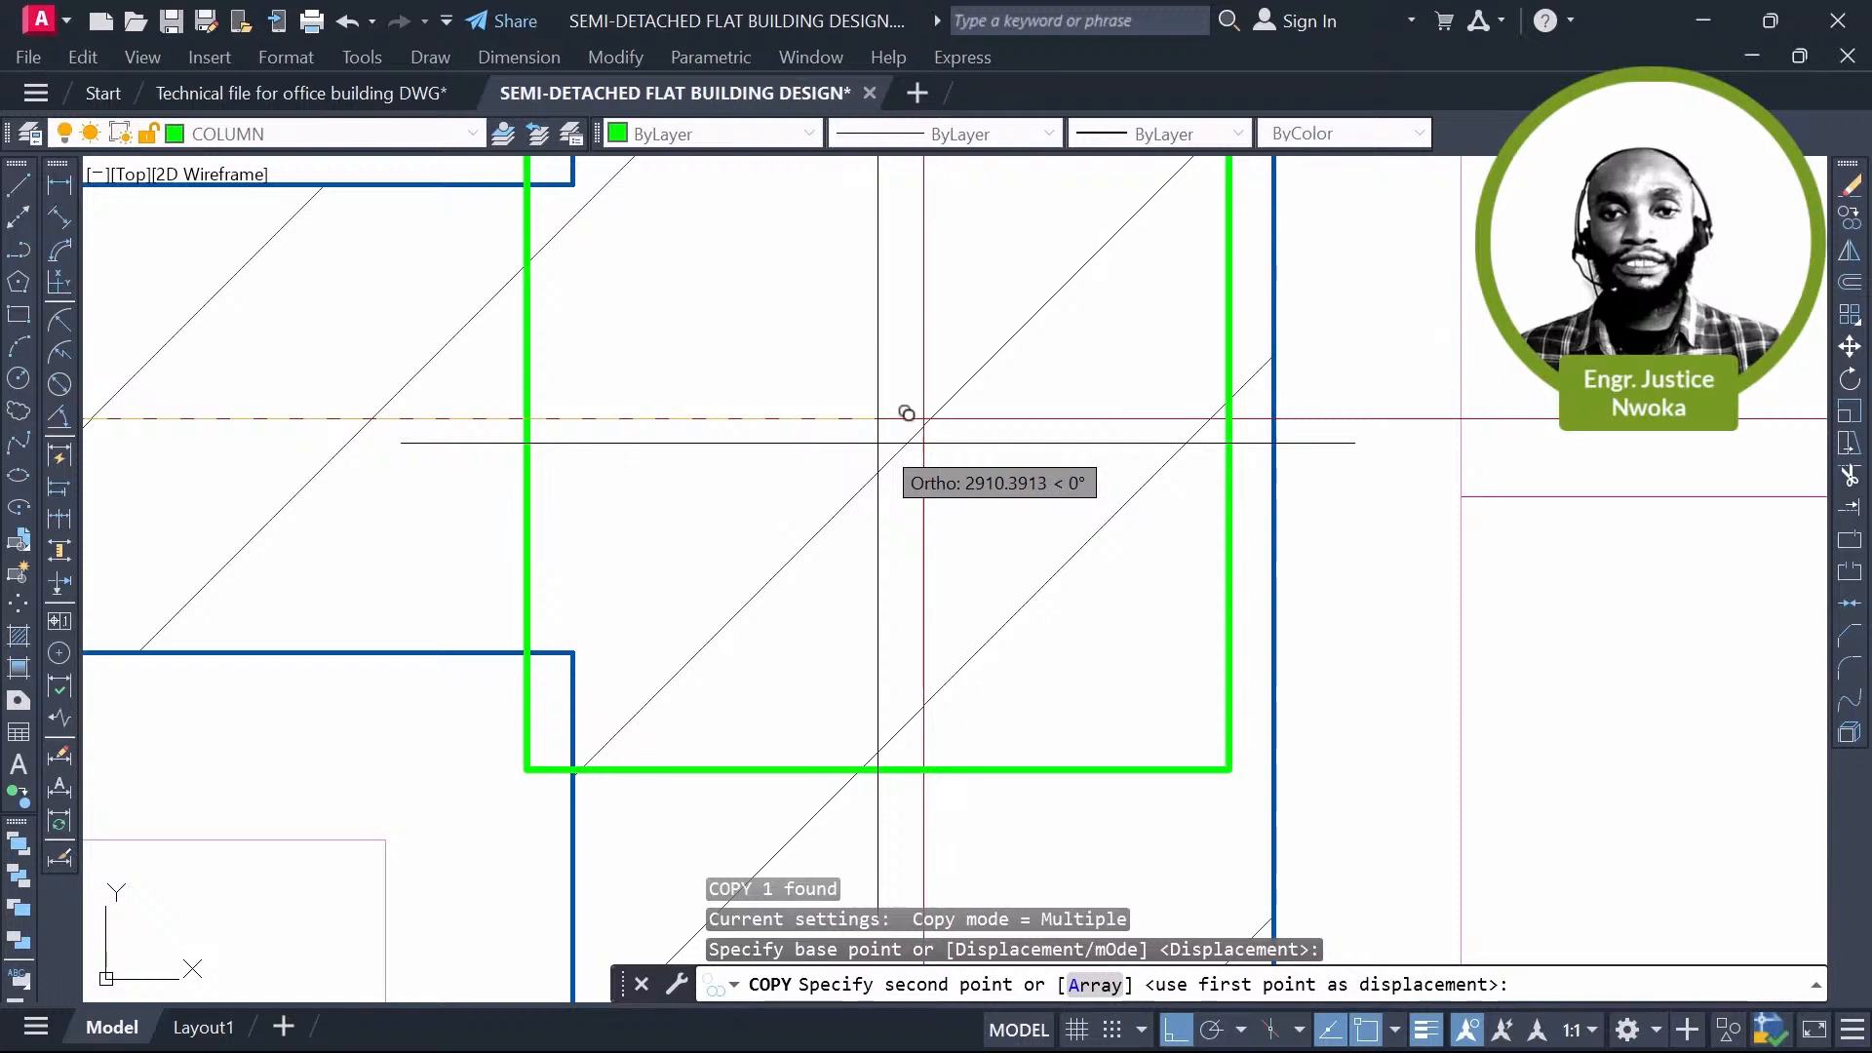
pyautogui.scroll(4, 941, 383)
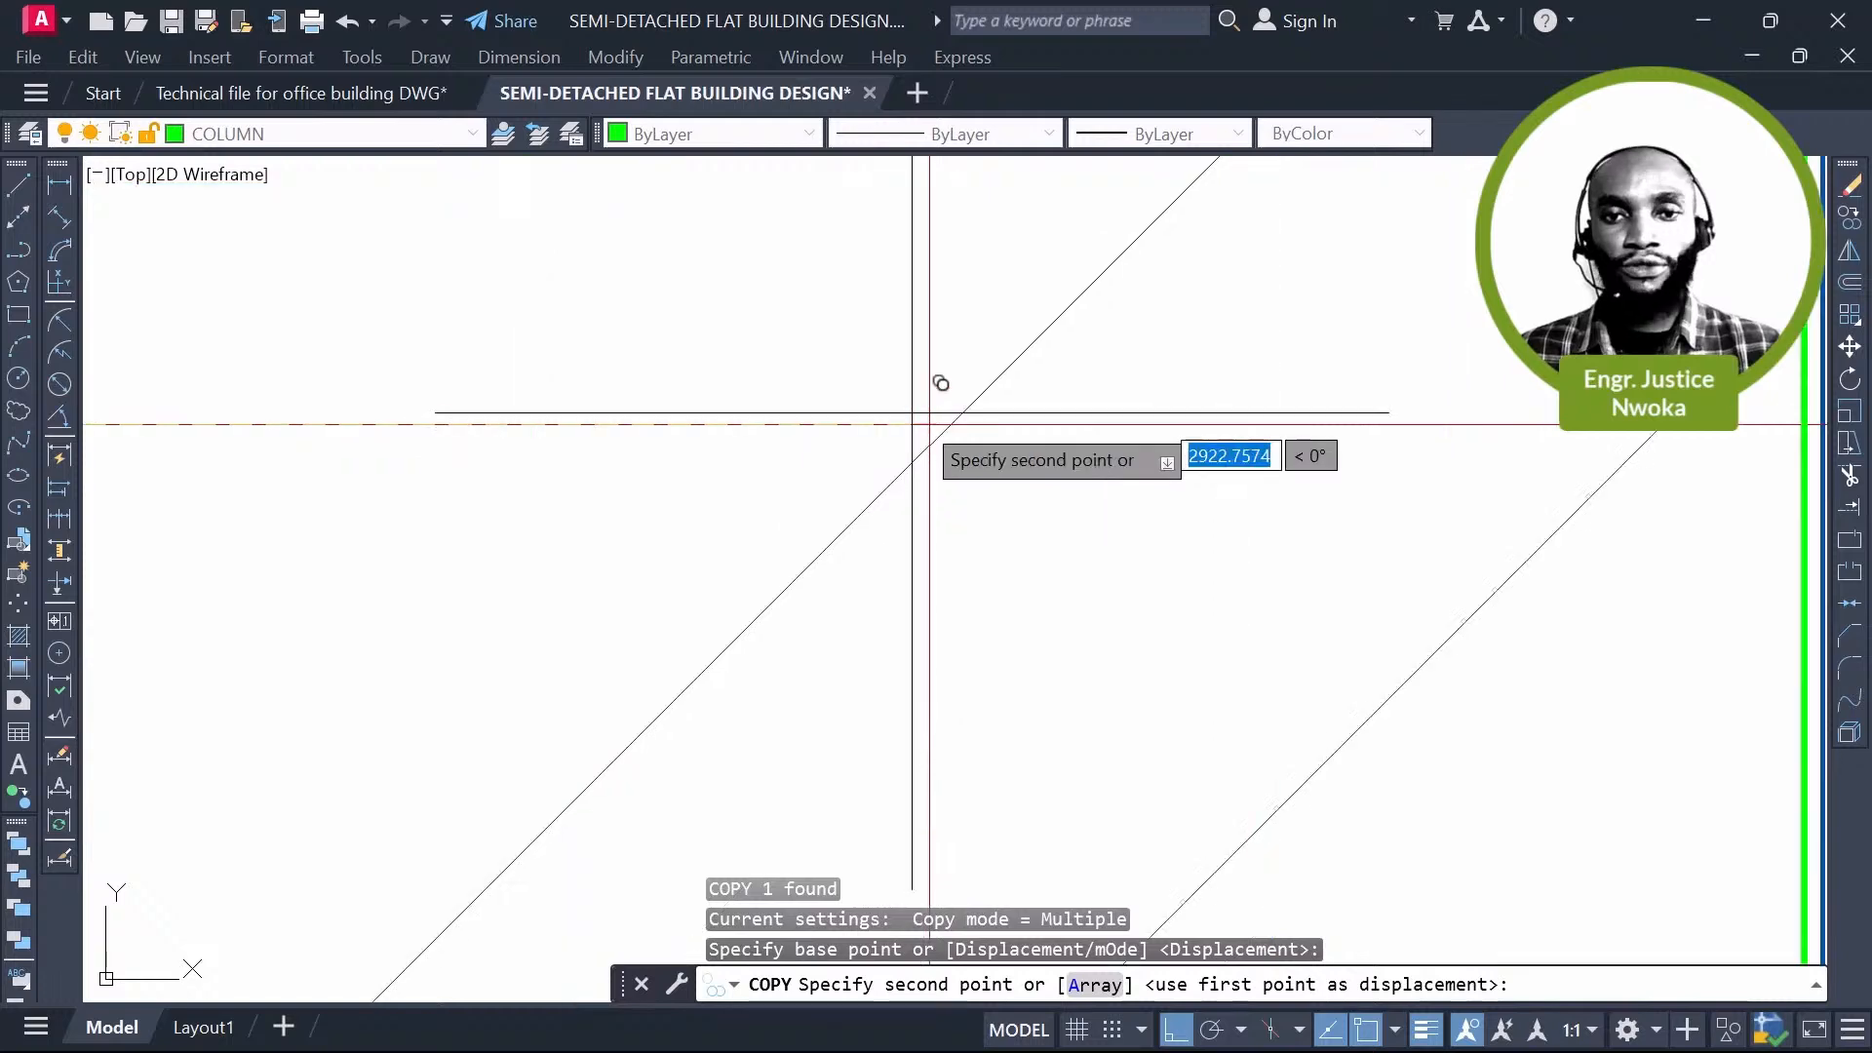
pyautogui.click(941, 383)
pyautogui.scroll(-8, 991, 299)
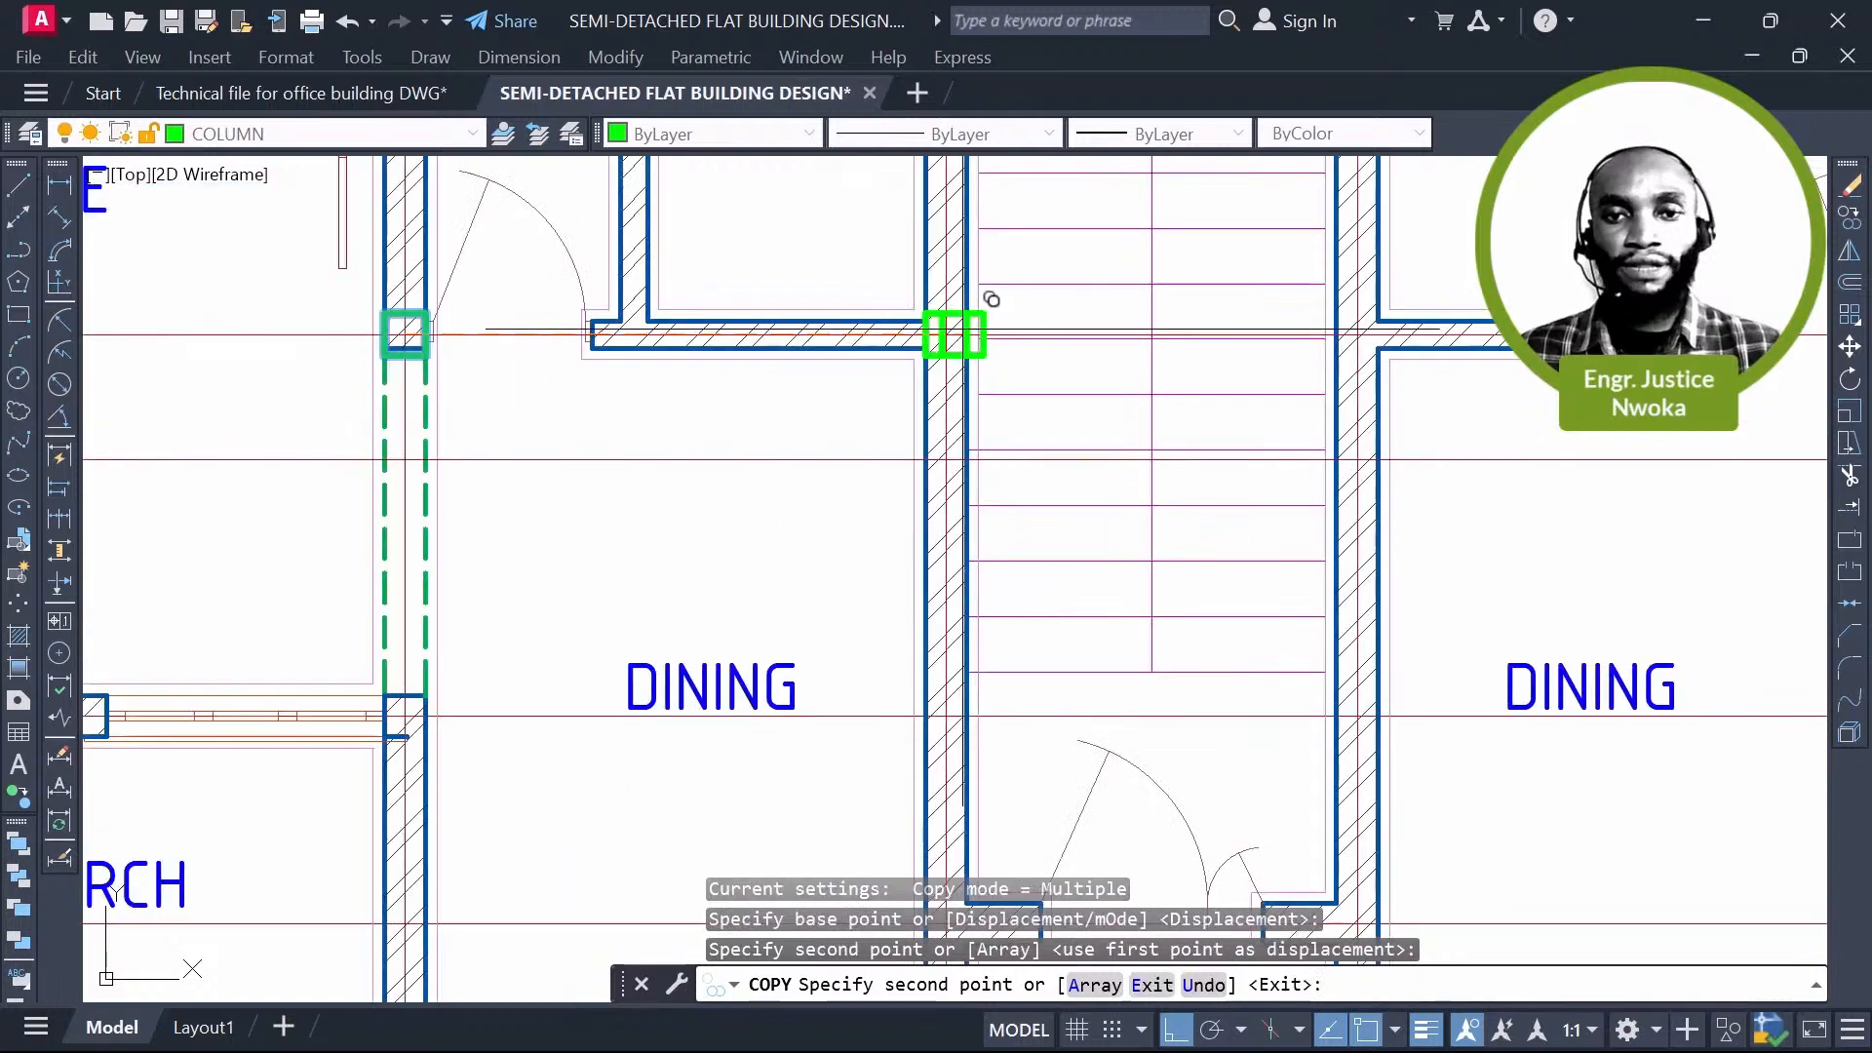
# Step: With Ortho off, place another column copy at the outer corner where the left dining wall meets the staircase wall
pyautogui.scroll(-10, 992, 300)
pyautogui.press('F8')
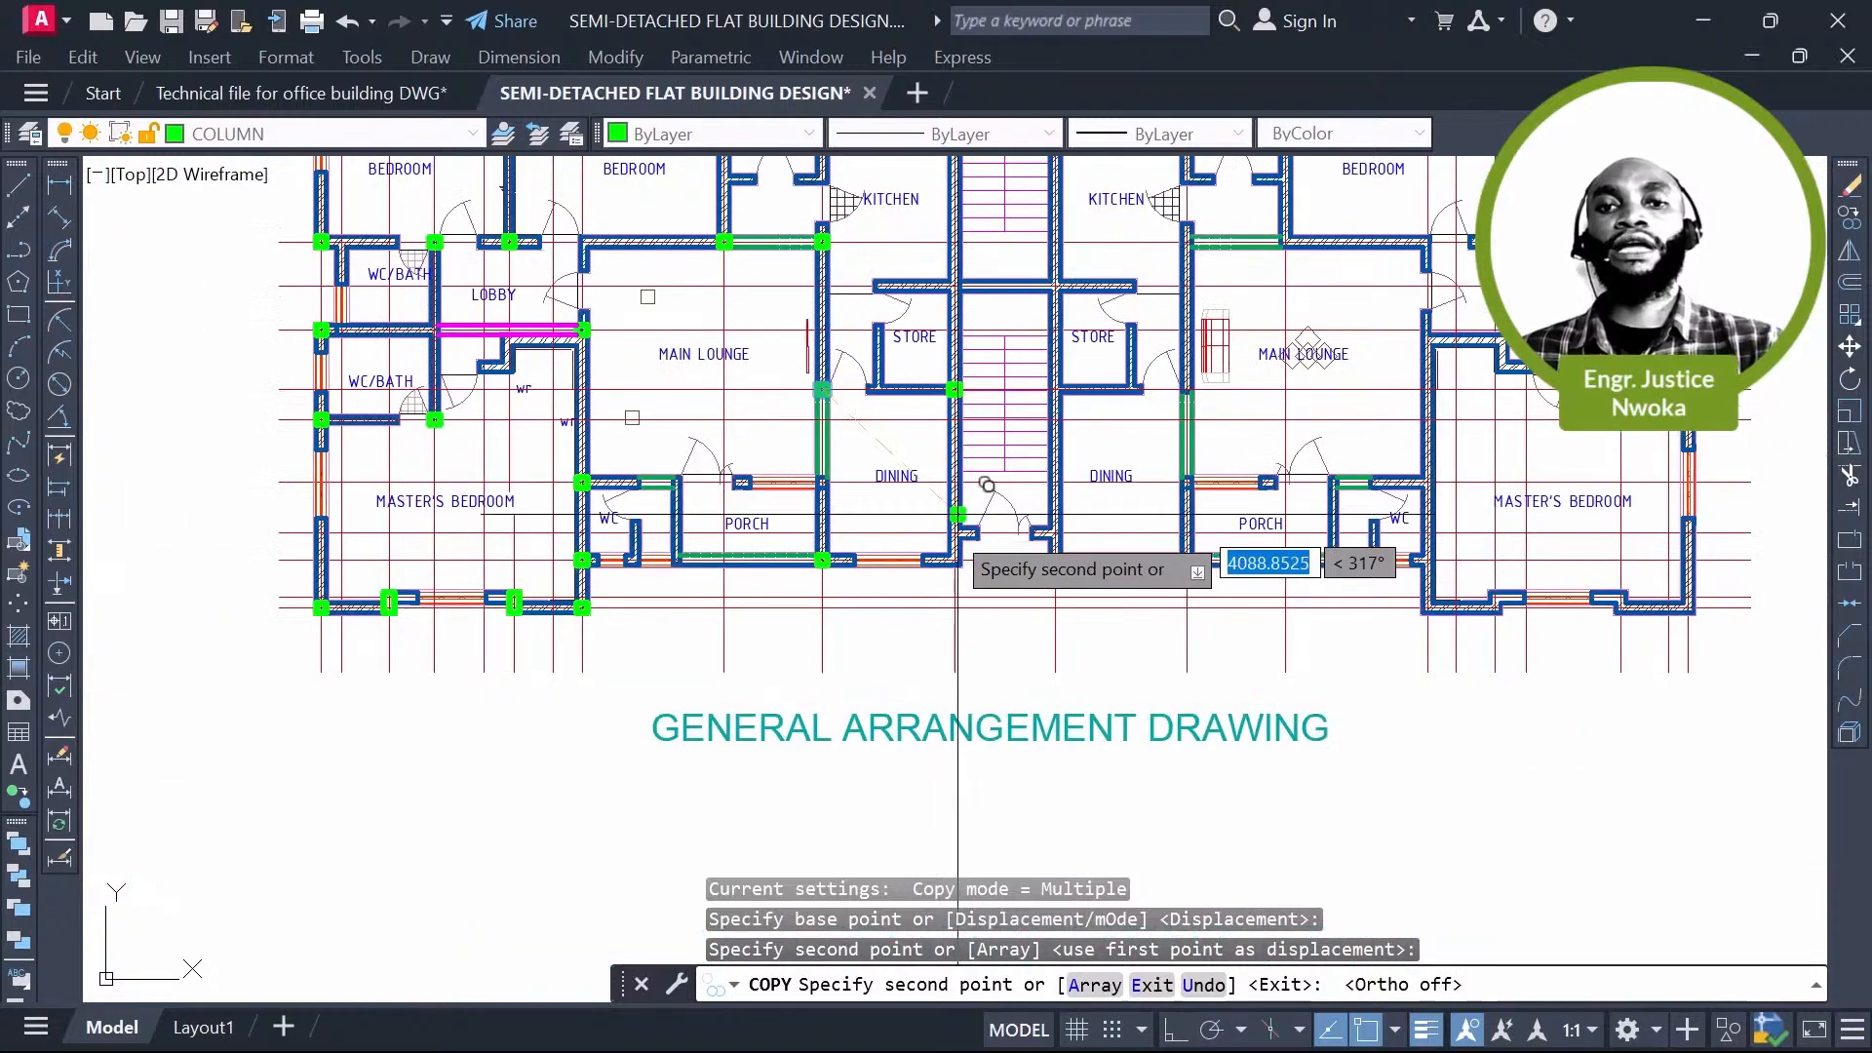
pyautogui.scroll(5, 994, 551)
pyautogui.scroll(3, 1003, 544)
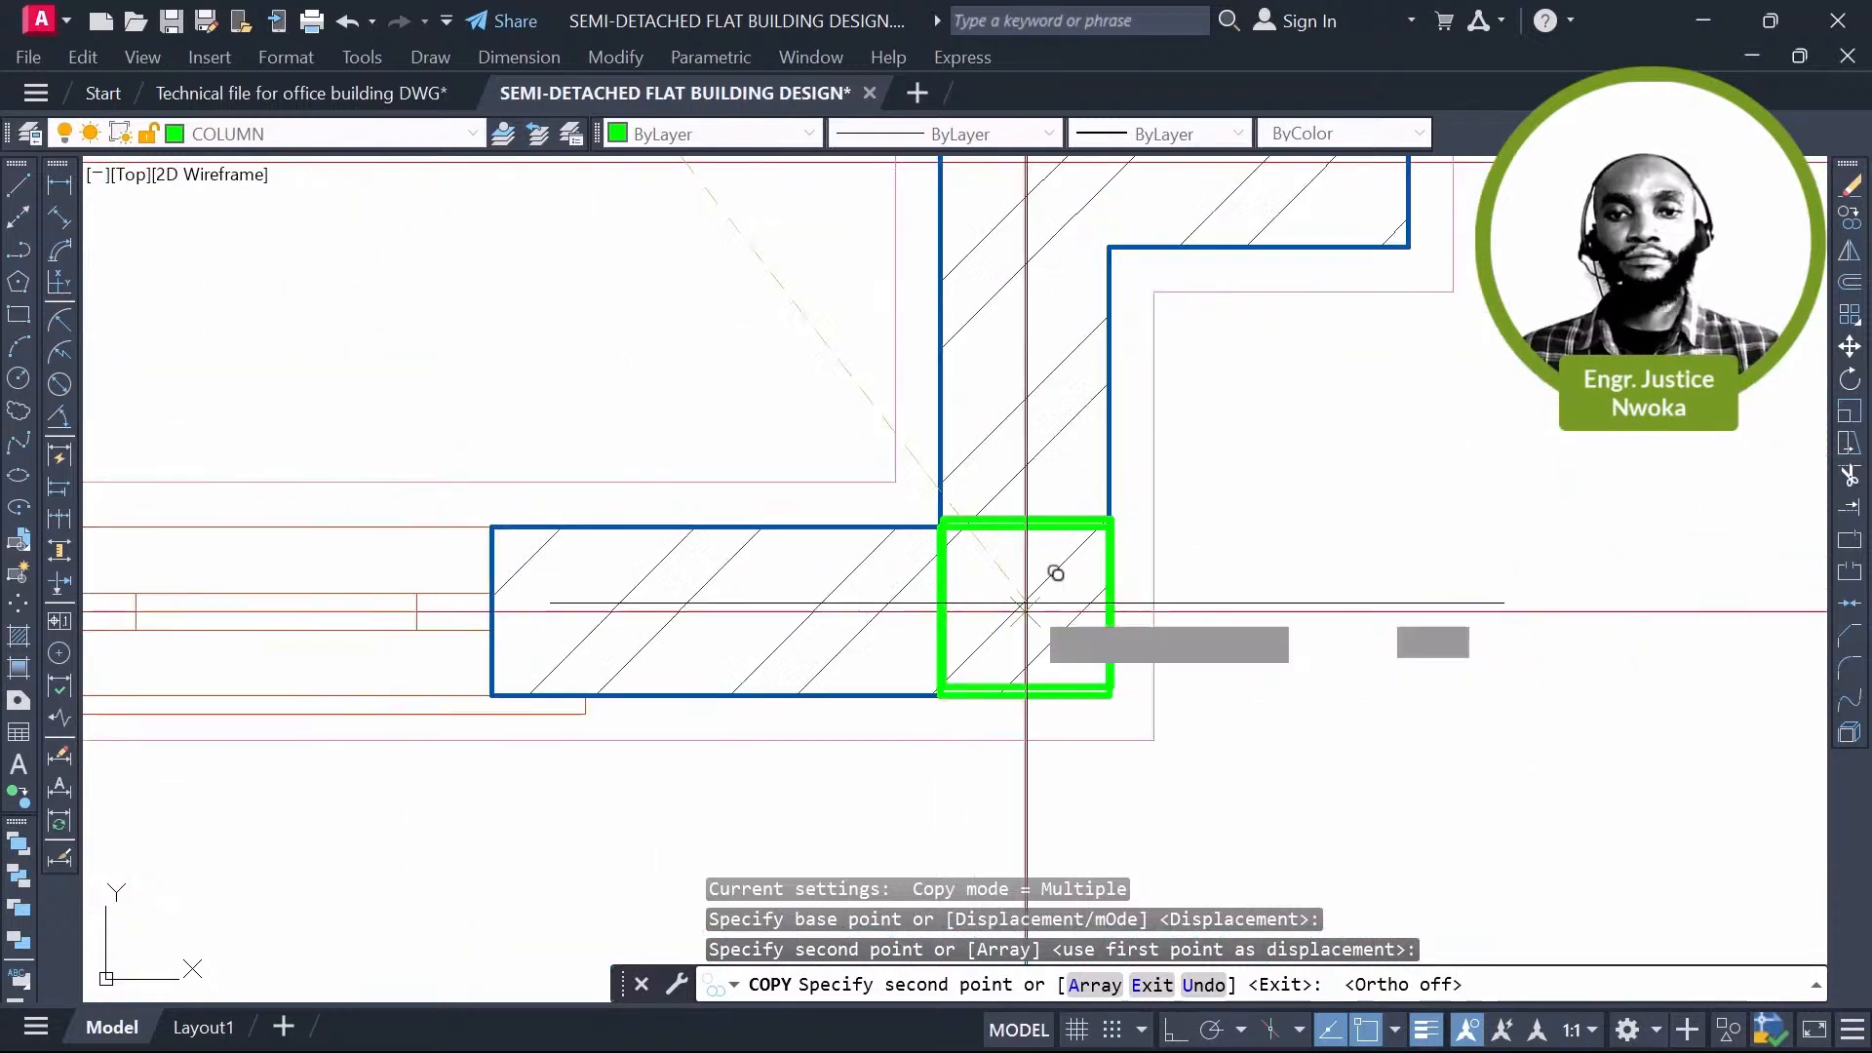
pyautogui.scroll(-8, 1053, 573)
pyautogui.scroll(2, 1103, 539)
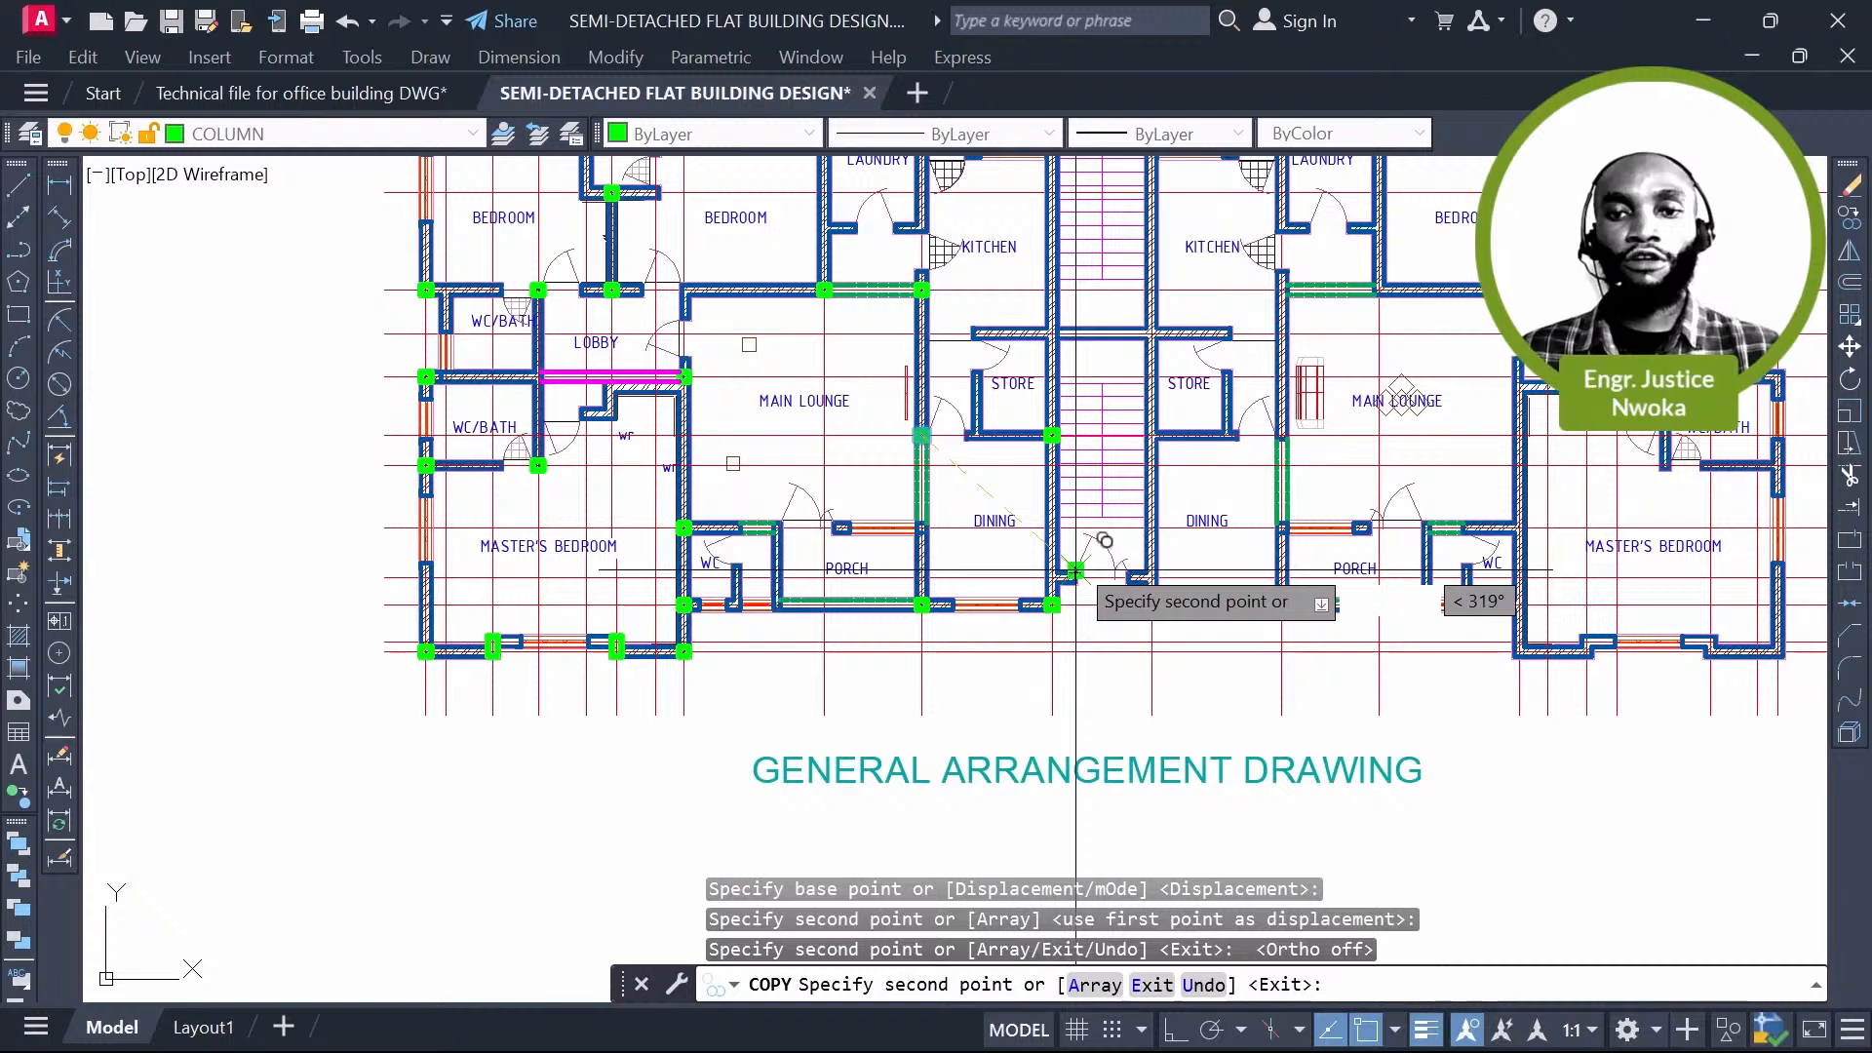
# Step: Place a column copy on the left staircase wall, at its junction with the store's upper wall
pyautogui.scroll(-2, 1083, 553)
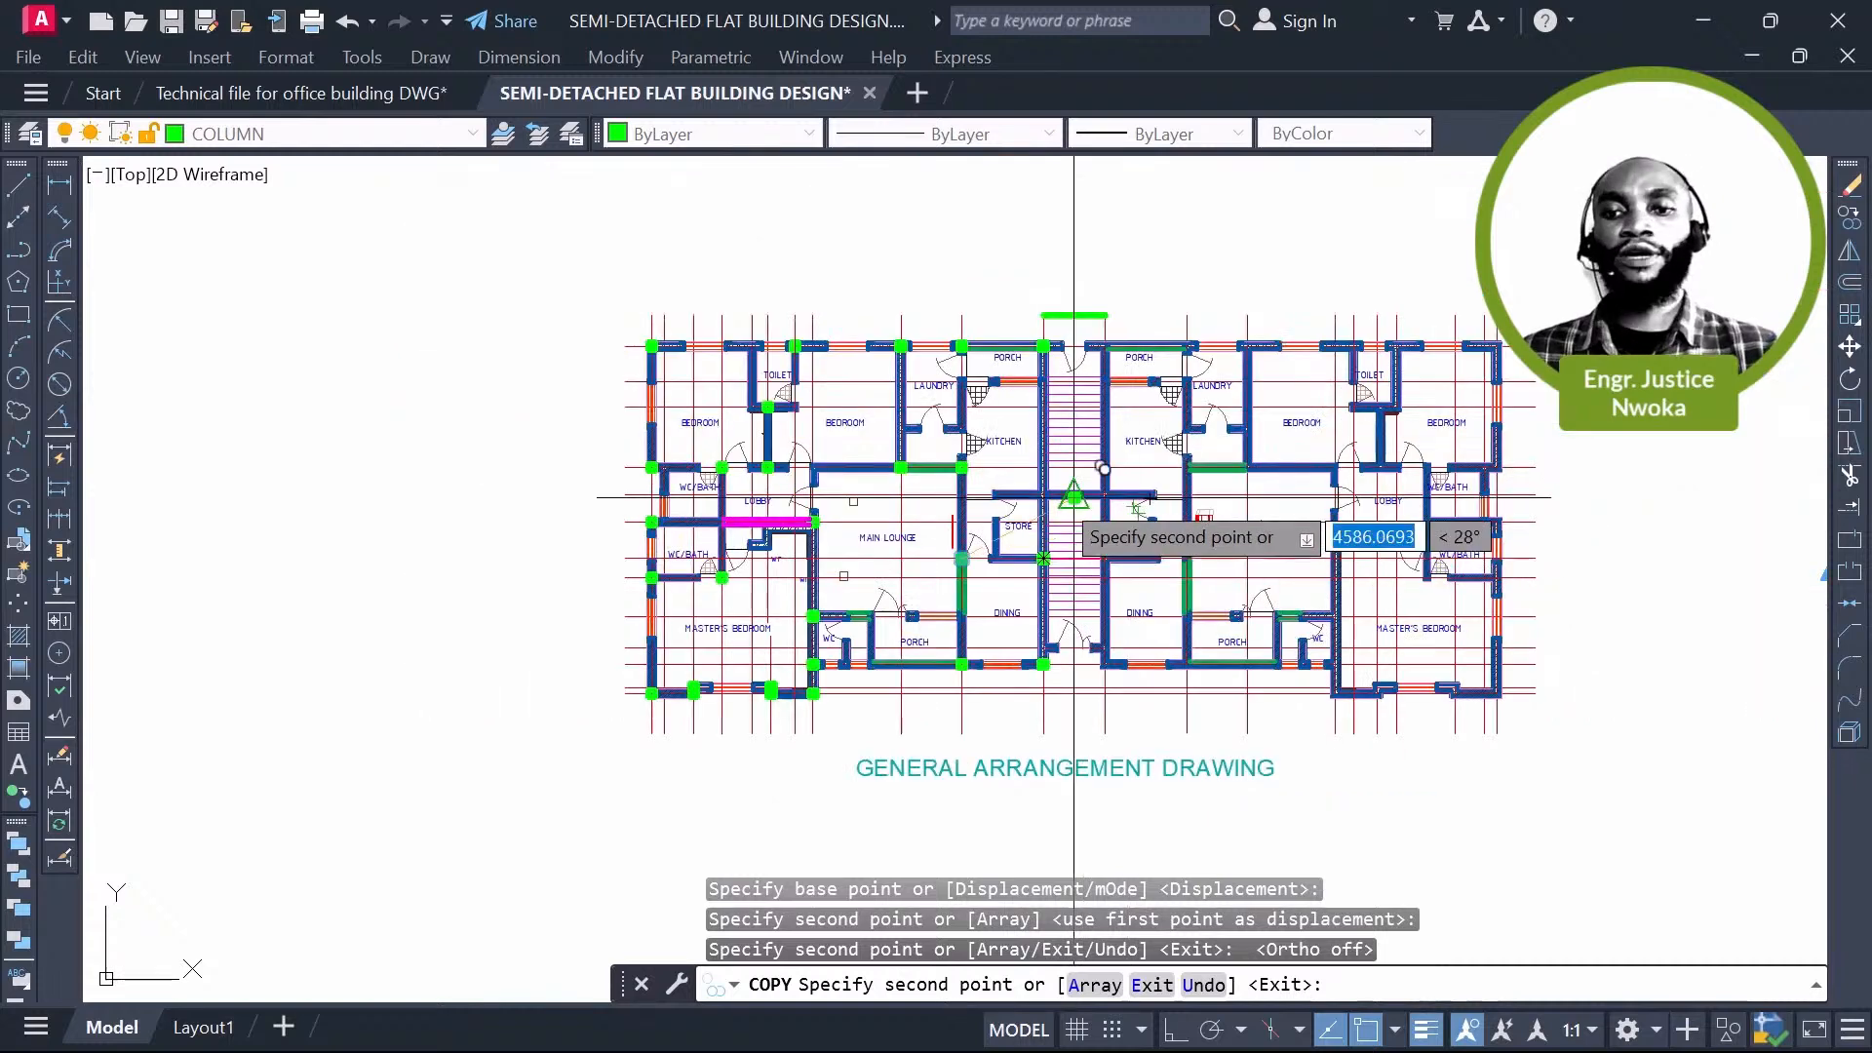
pyautogui.scroll(5, 1074, 498)
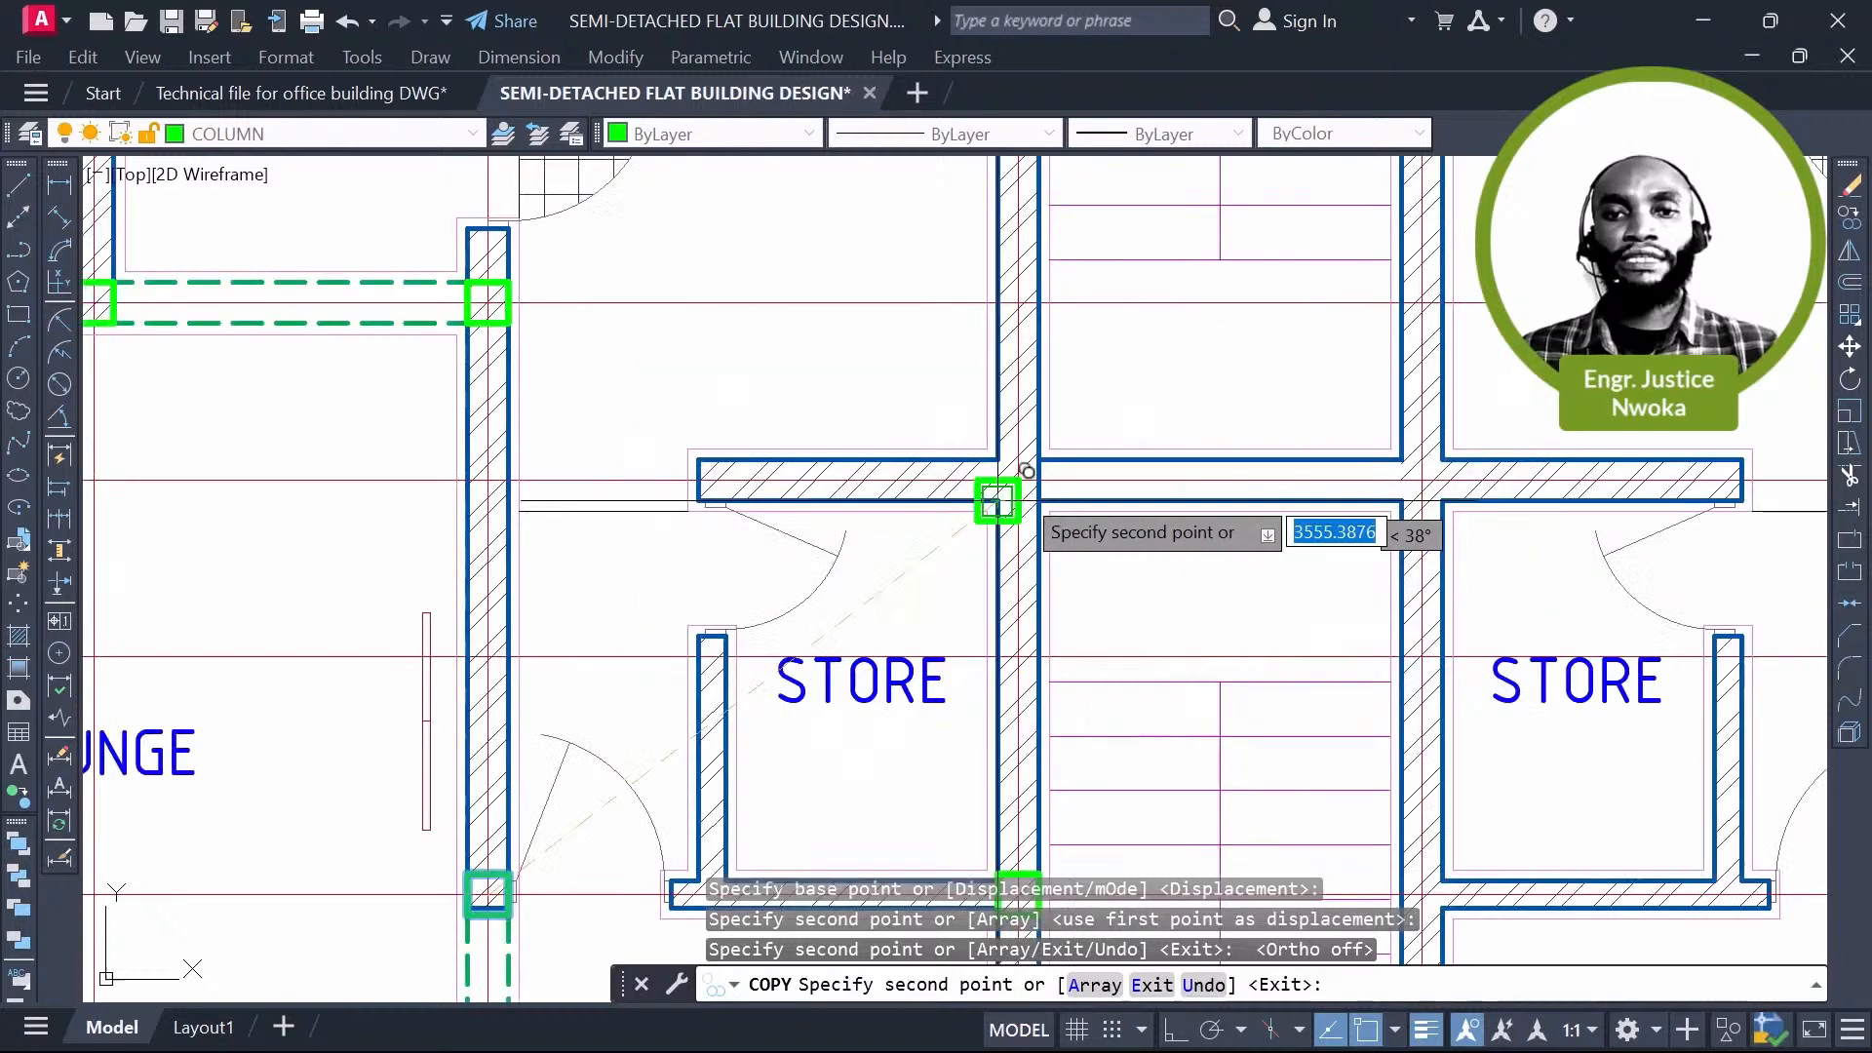
pyautogui.scroll(4, 994, 503)
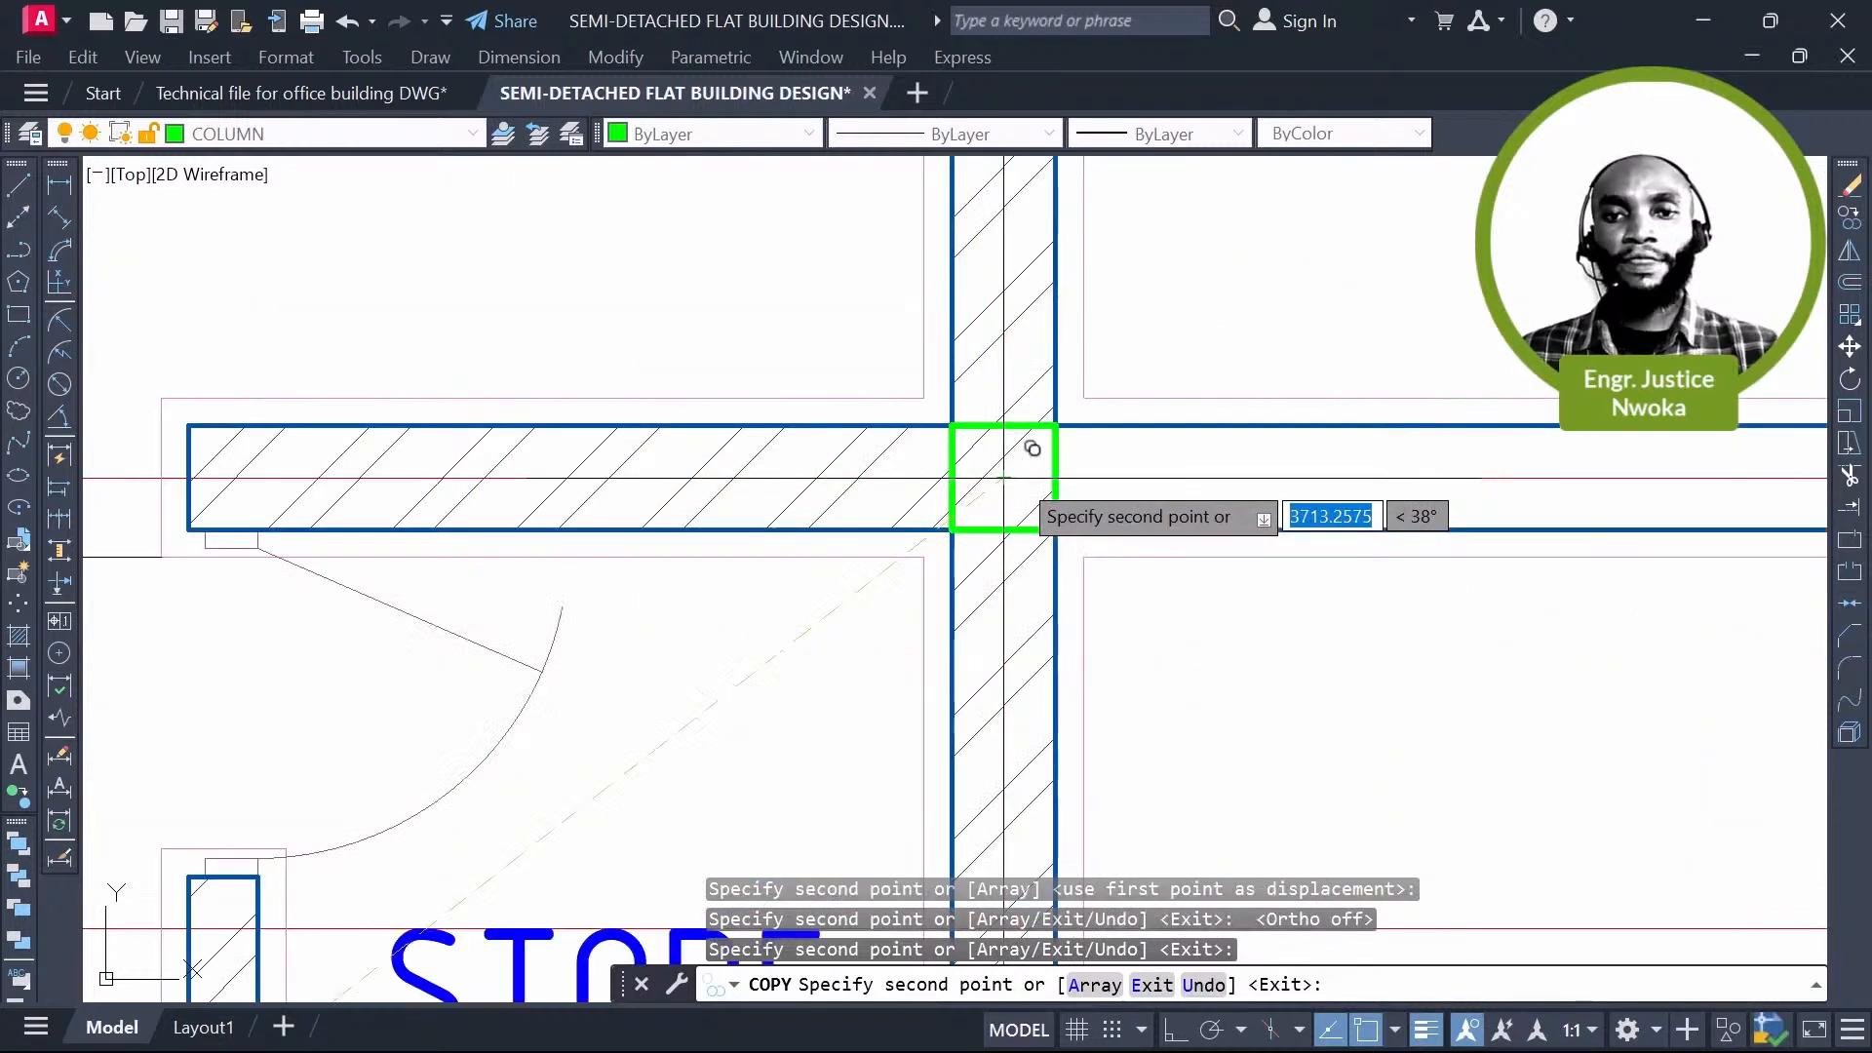
pyautogui.scroll(-6, 1004, 478)
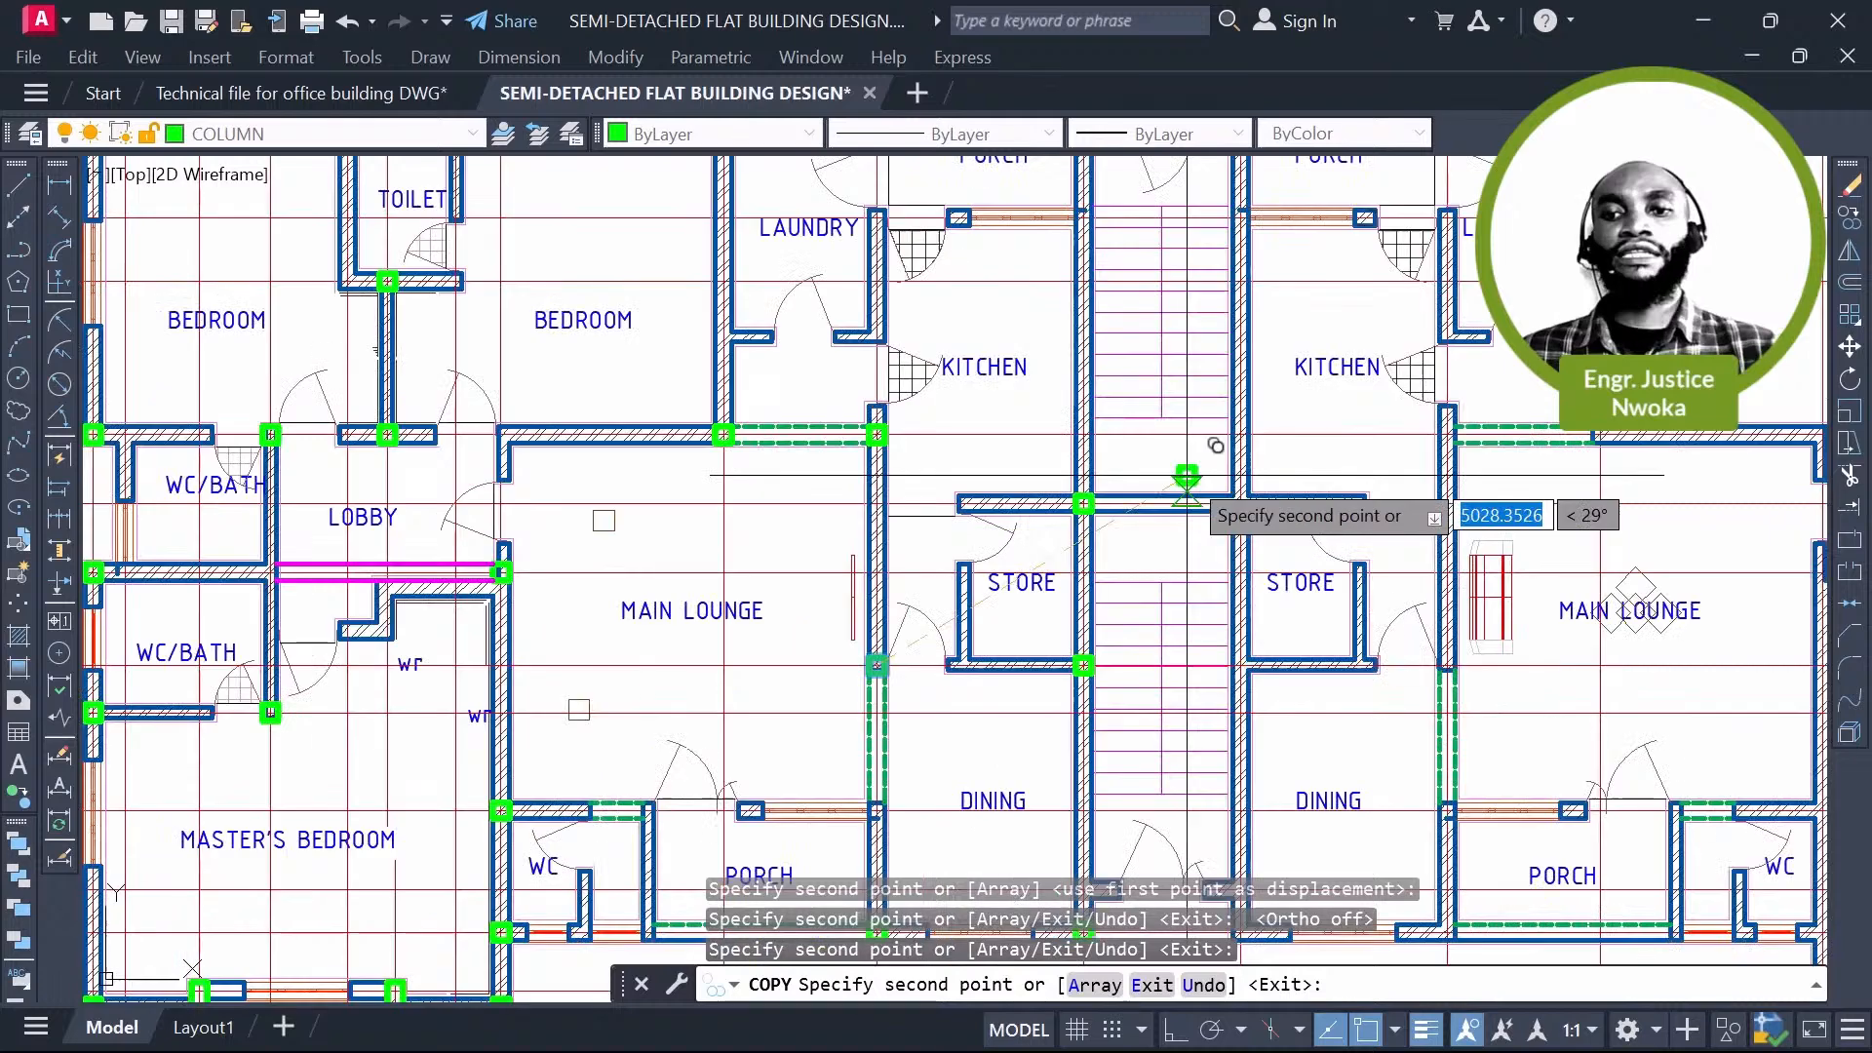
# Step: Place a column copy on the left staircase wall in line with the wall between porch and kitchen, and end the copying
pyautogui.moveTo(1187, 478); pyautogui.dragTo(1152, 559, button='middle')
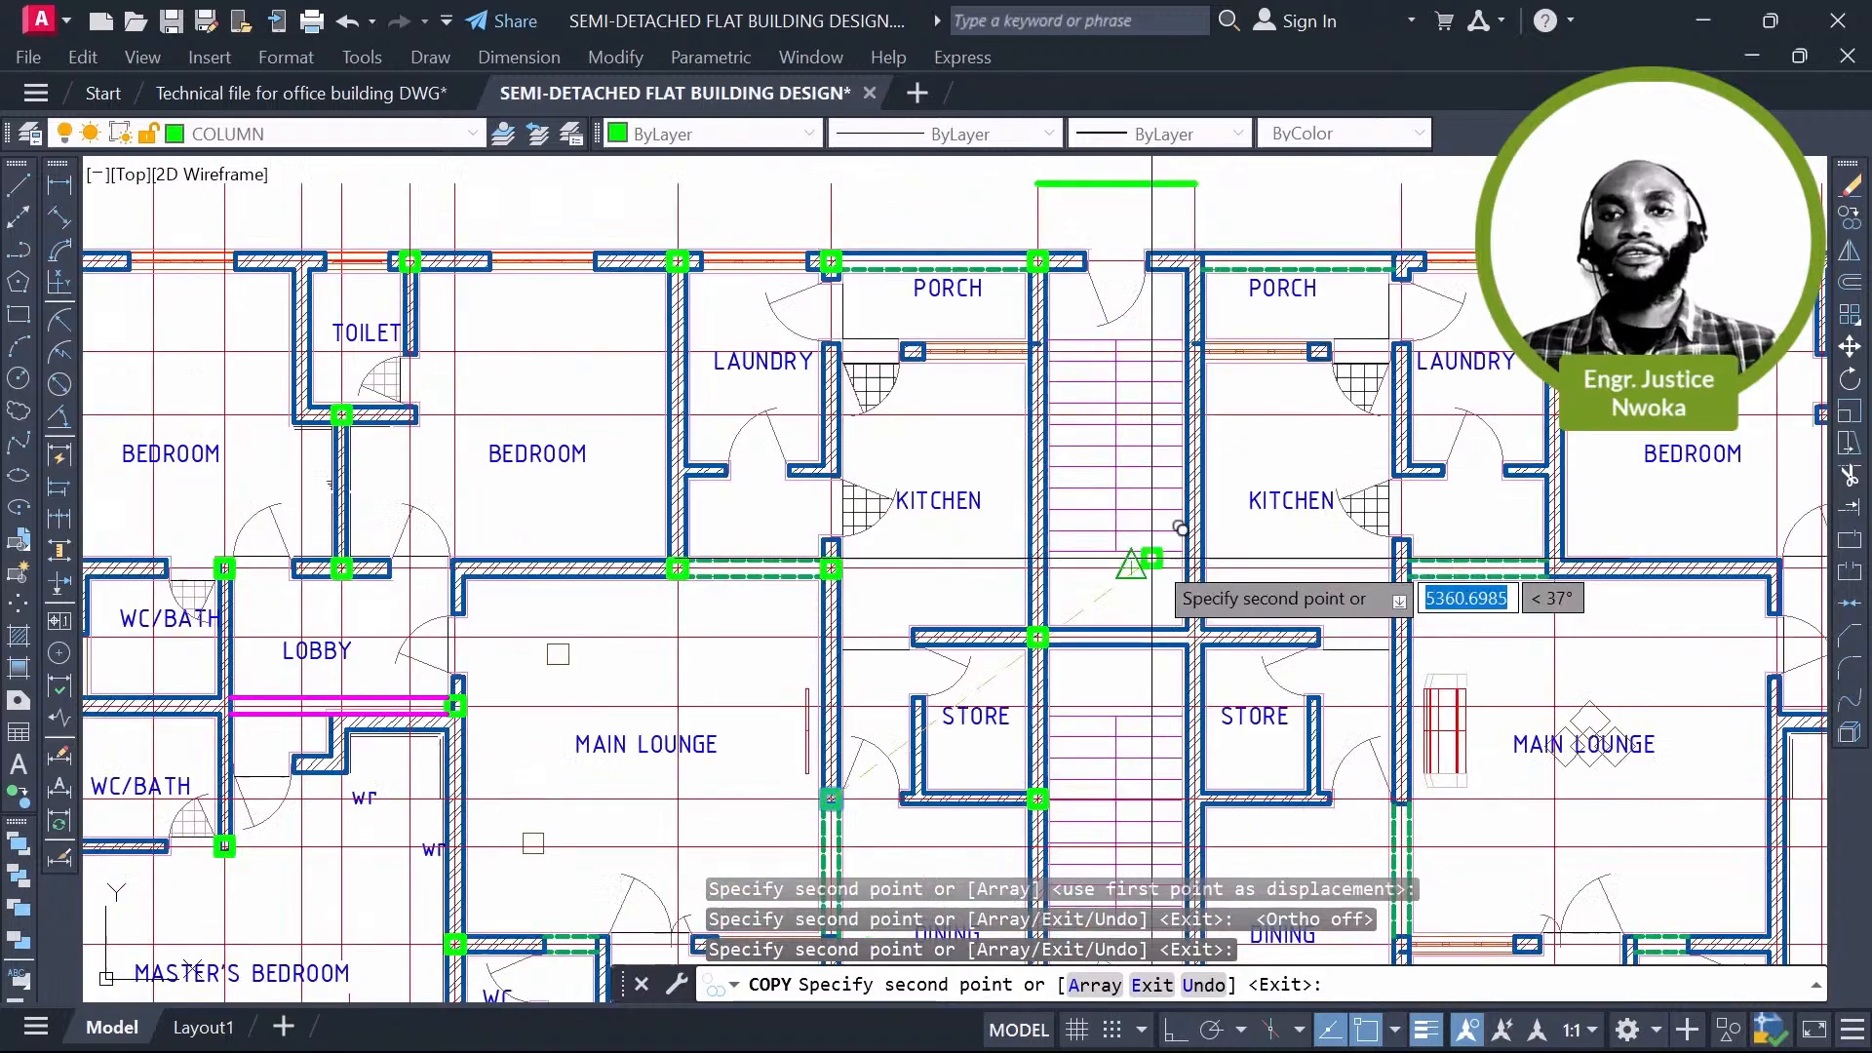
pyautogui.scroll(7, 1180, 527)
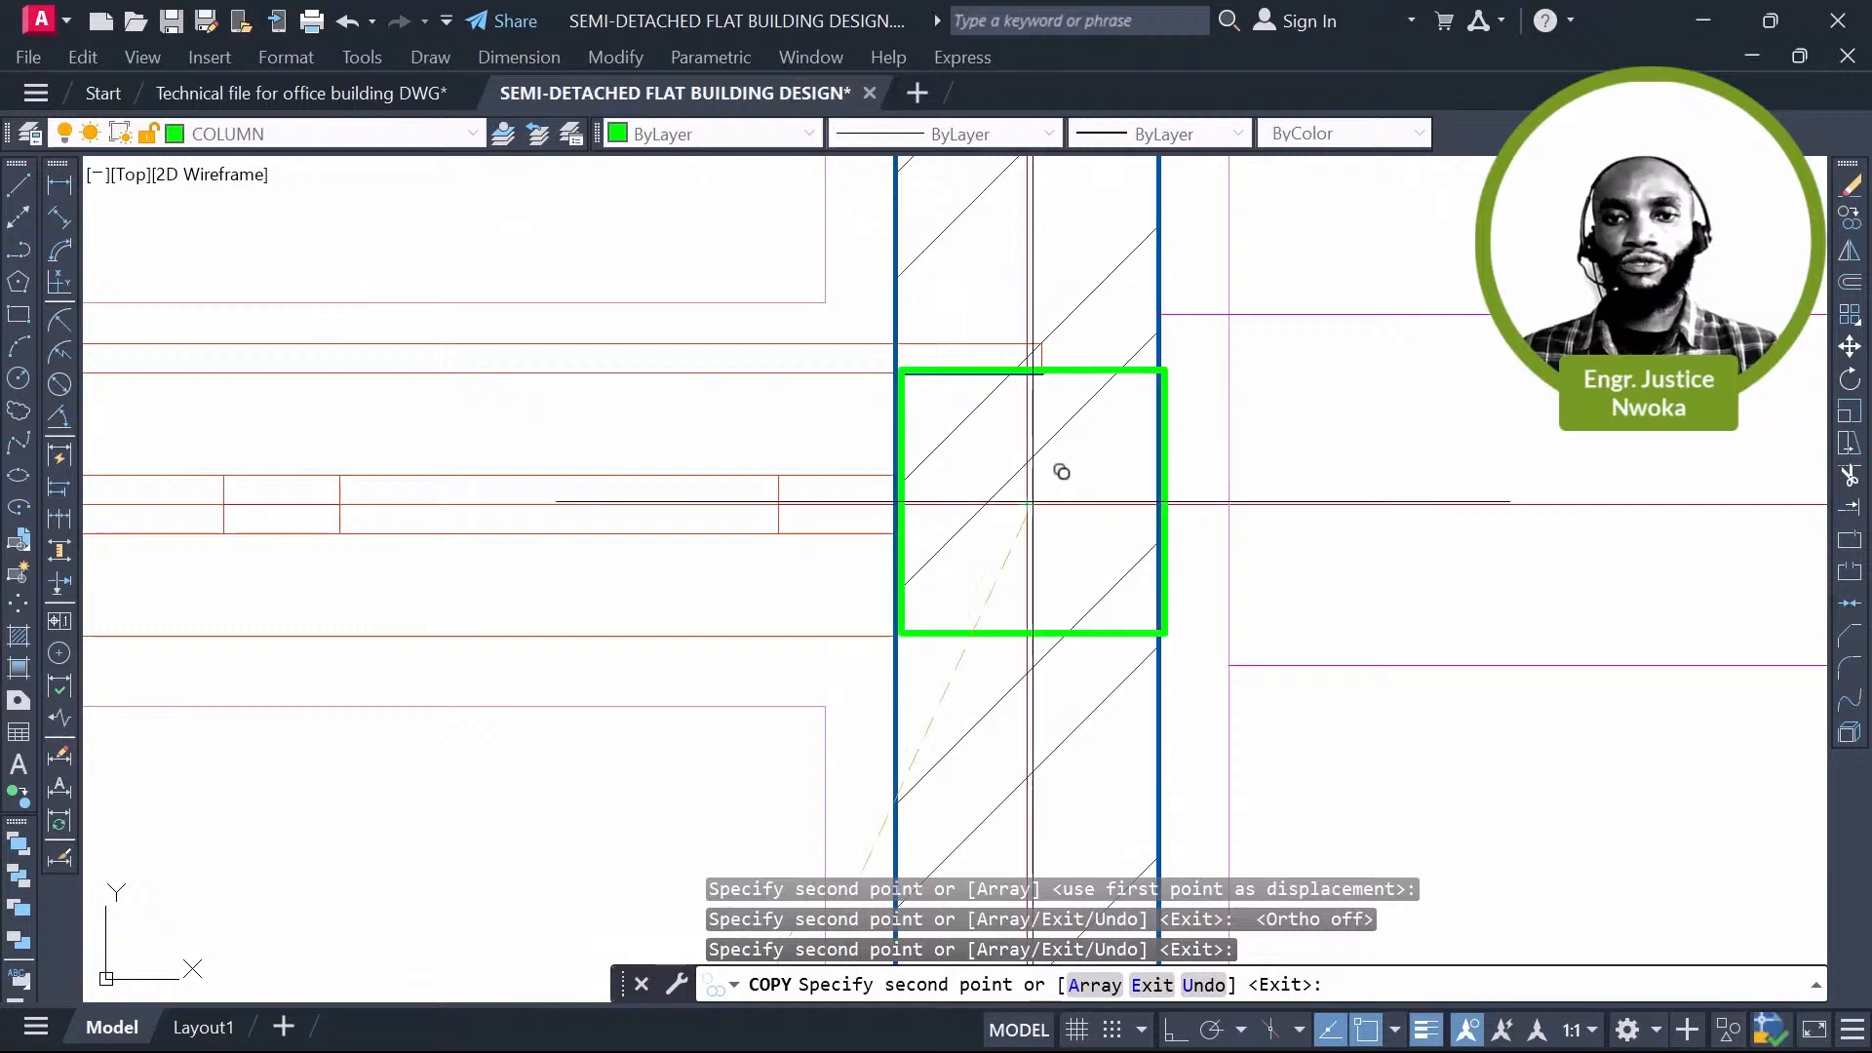
pyautogui.press('Escape')
pyautogui.scroll(-10, 1061, 472)
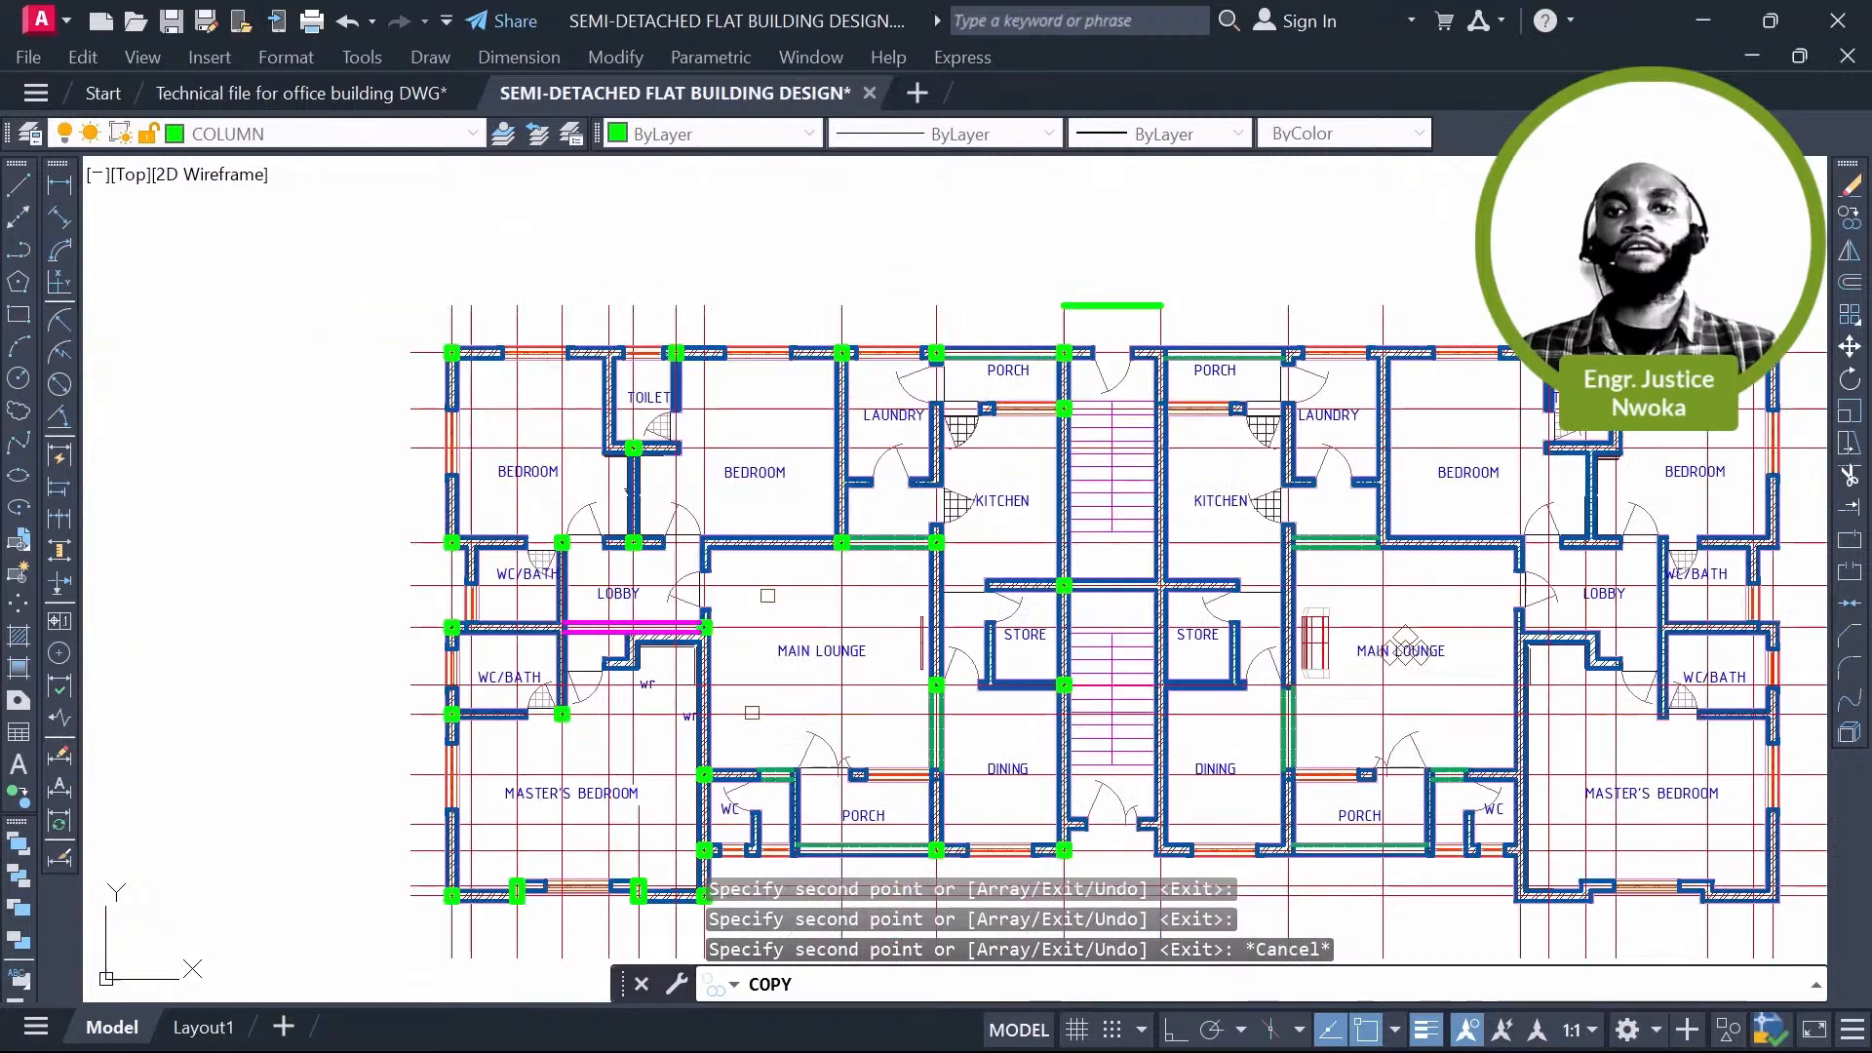
pyautogui.click(60, 183)
pyautogui.scroll(4, 1160, 355)
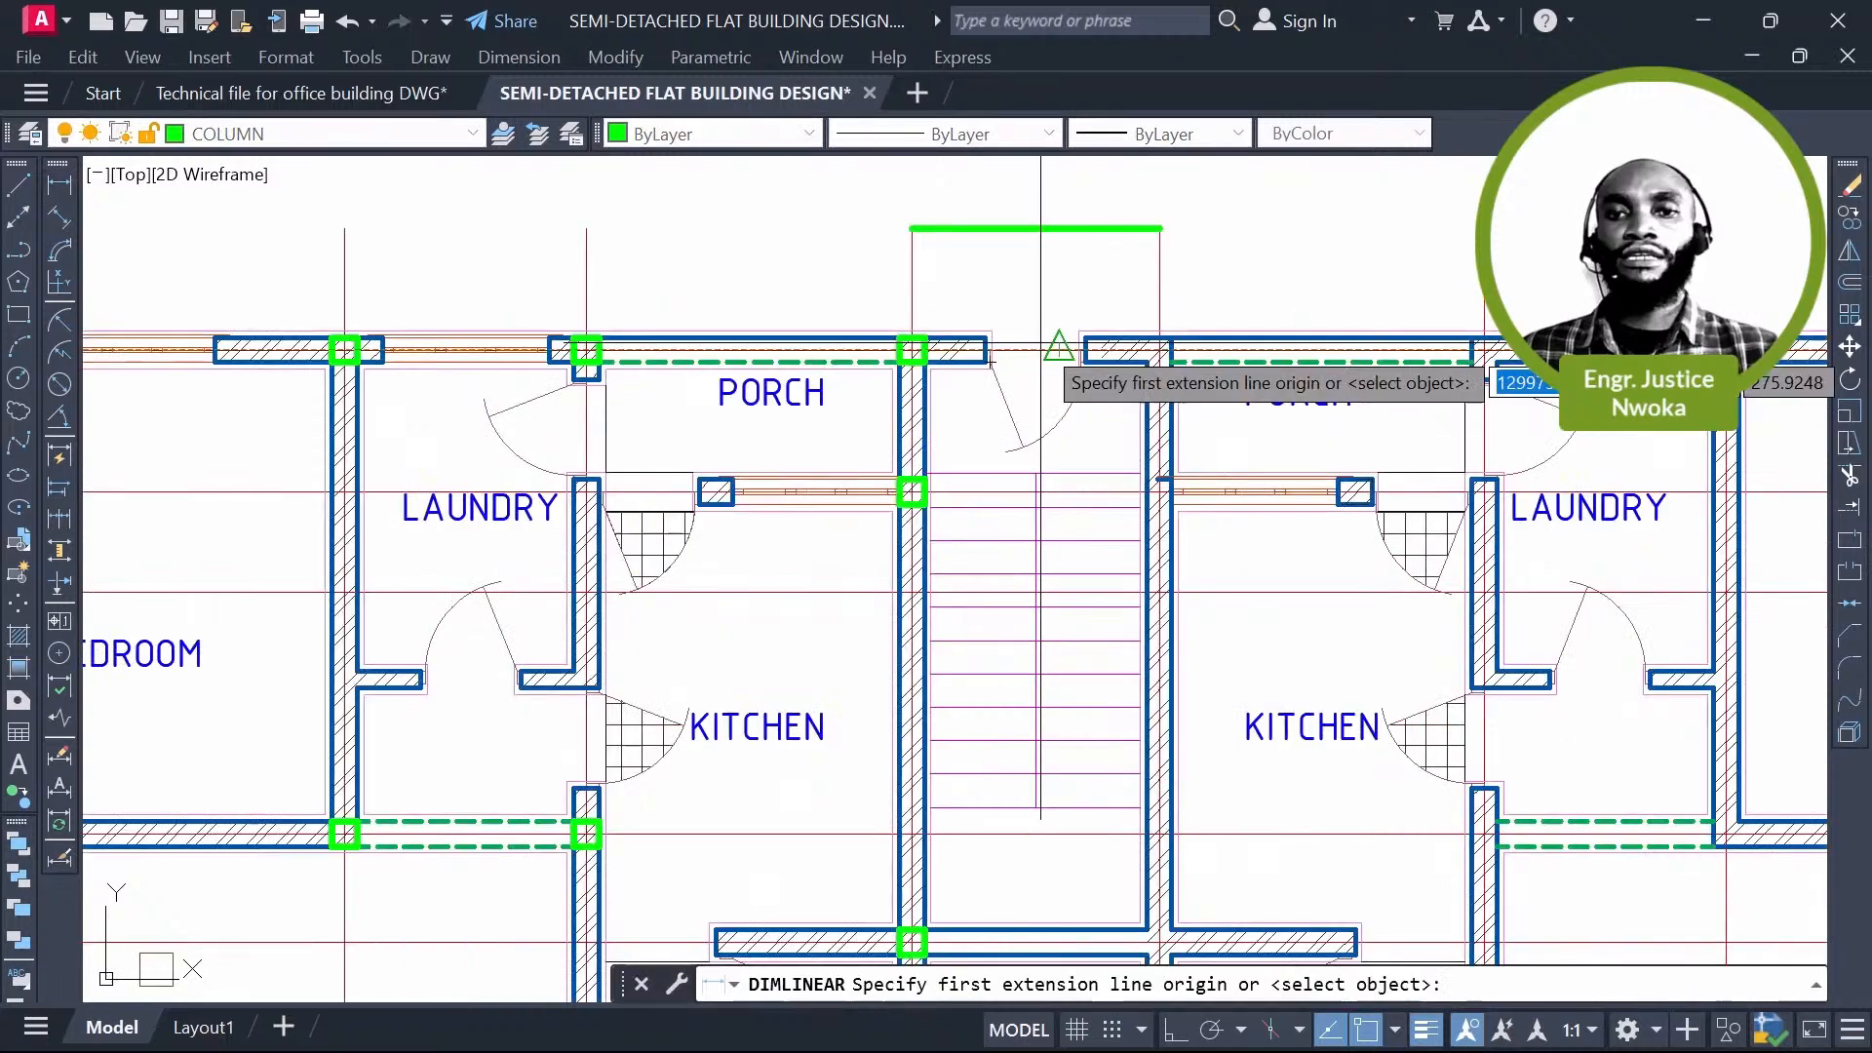
pyautogui.click(1041, 342)
pyautogui.scroll(-7, 1059, 346)
pyautogui.scroll(5, 1084, 417)
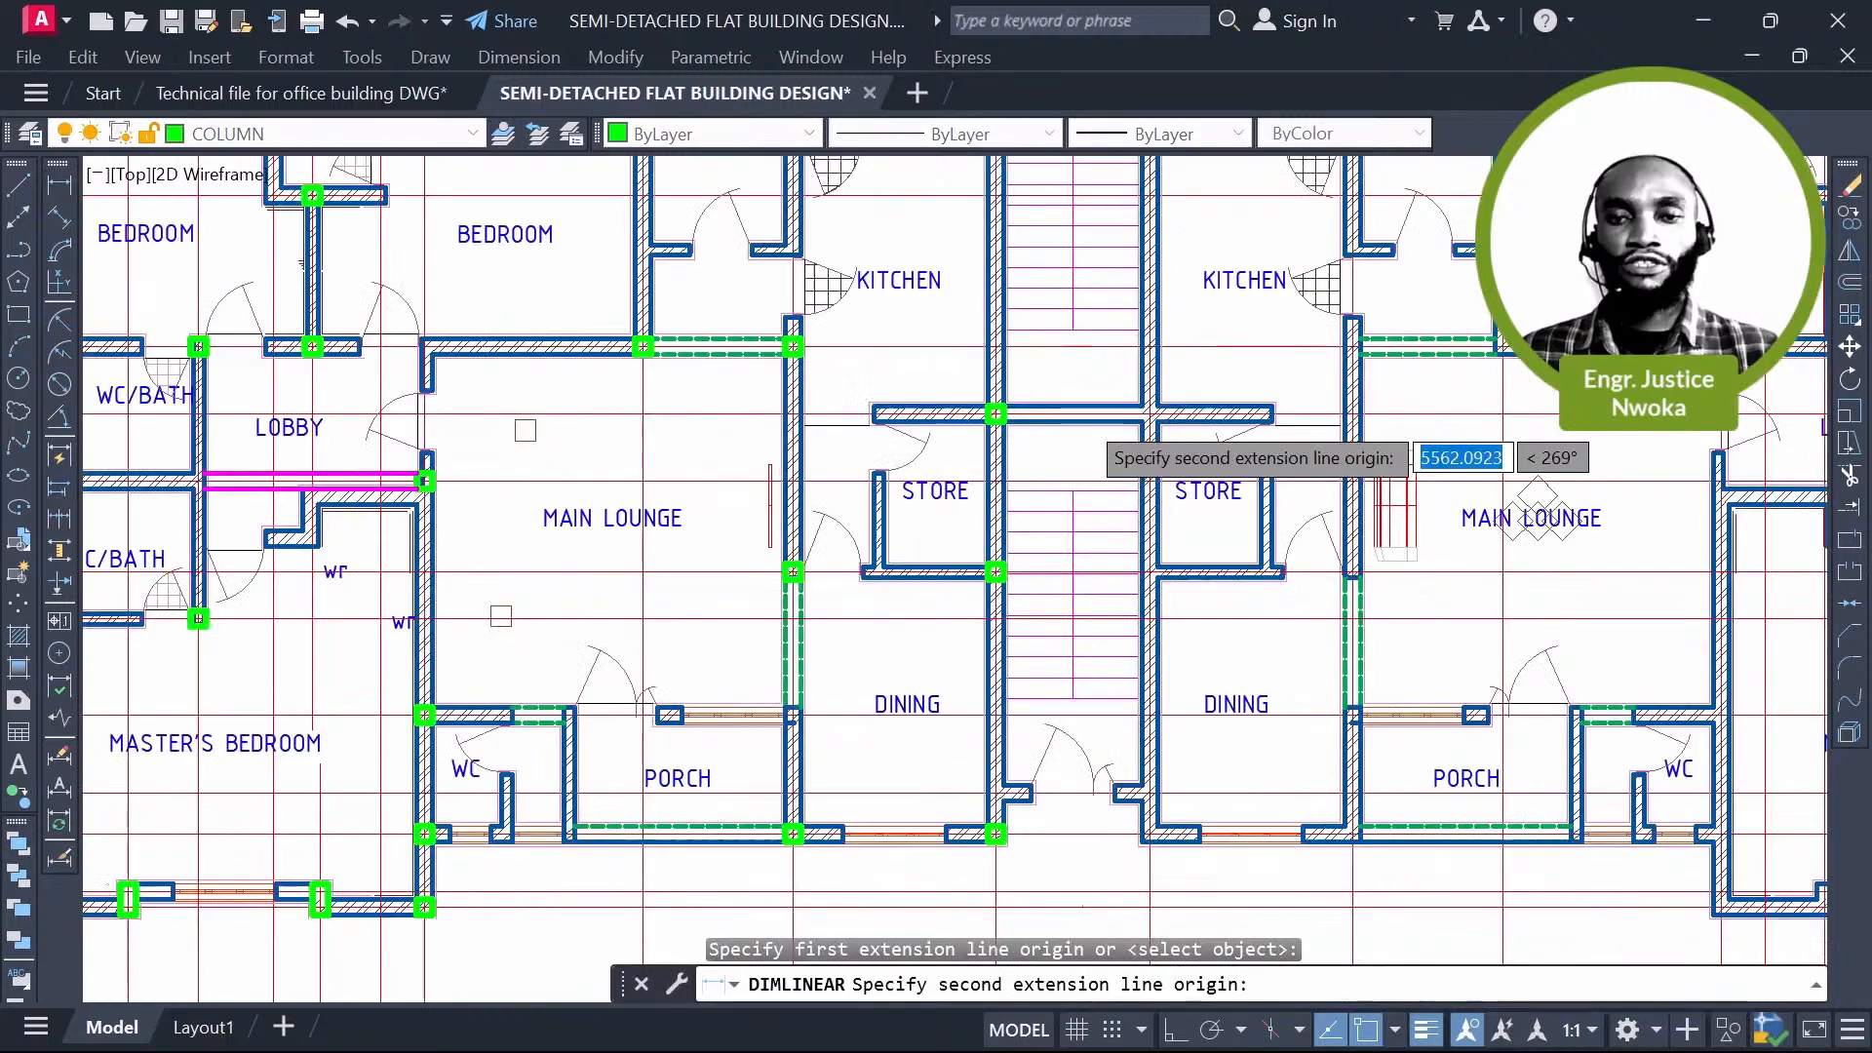
pyautogui.click(1088, 427)
pyautogui.scroll(4, 1089, 427)
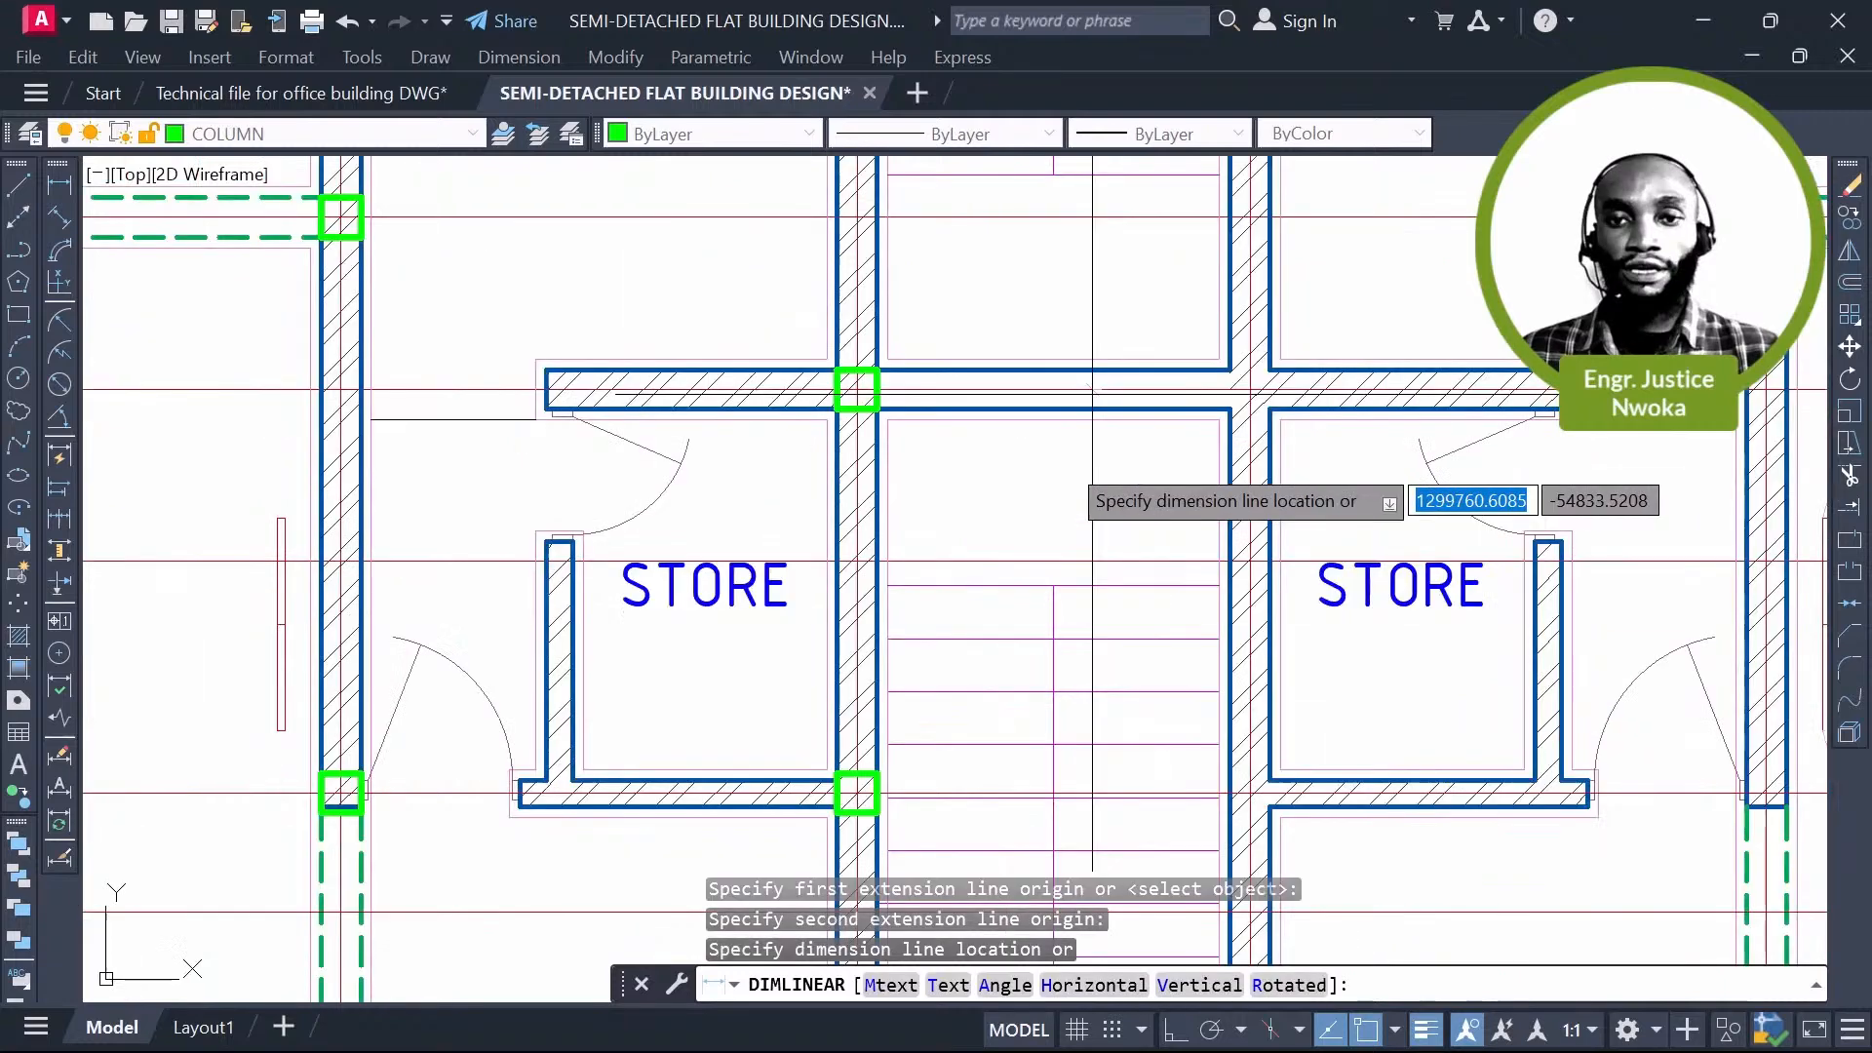
pyautogui.scroll(-6, 1092, 390)
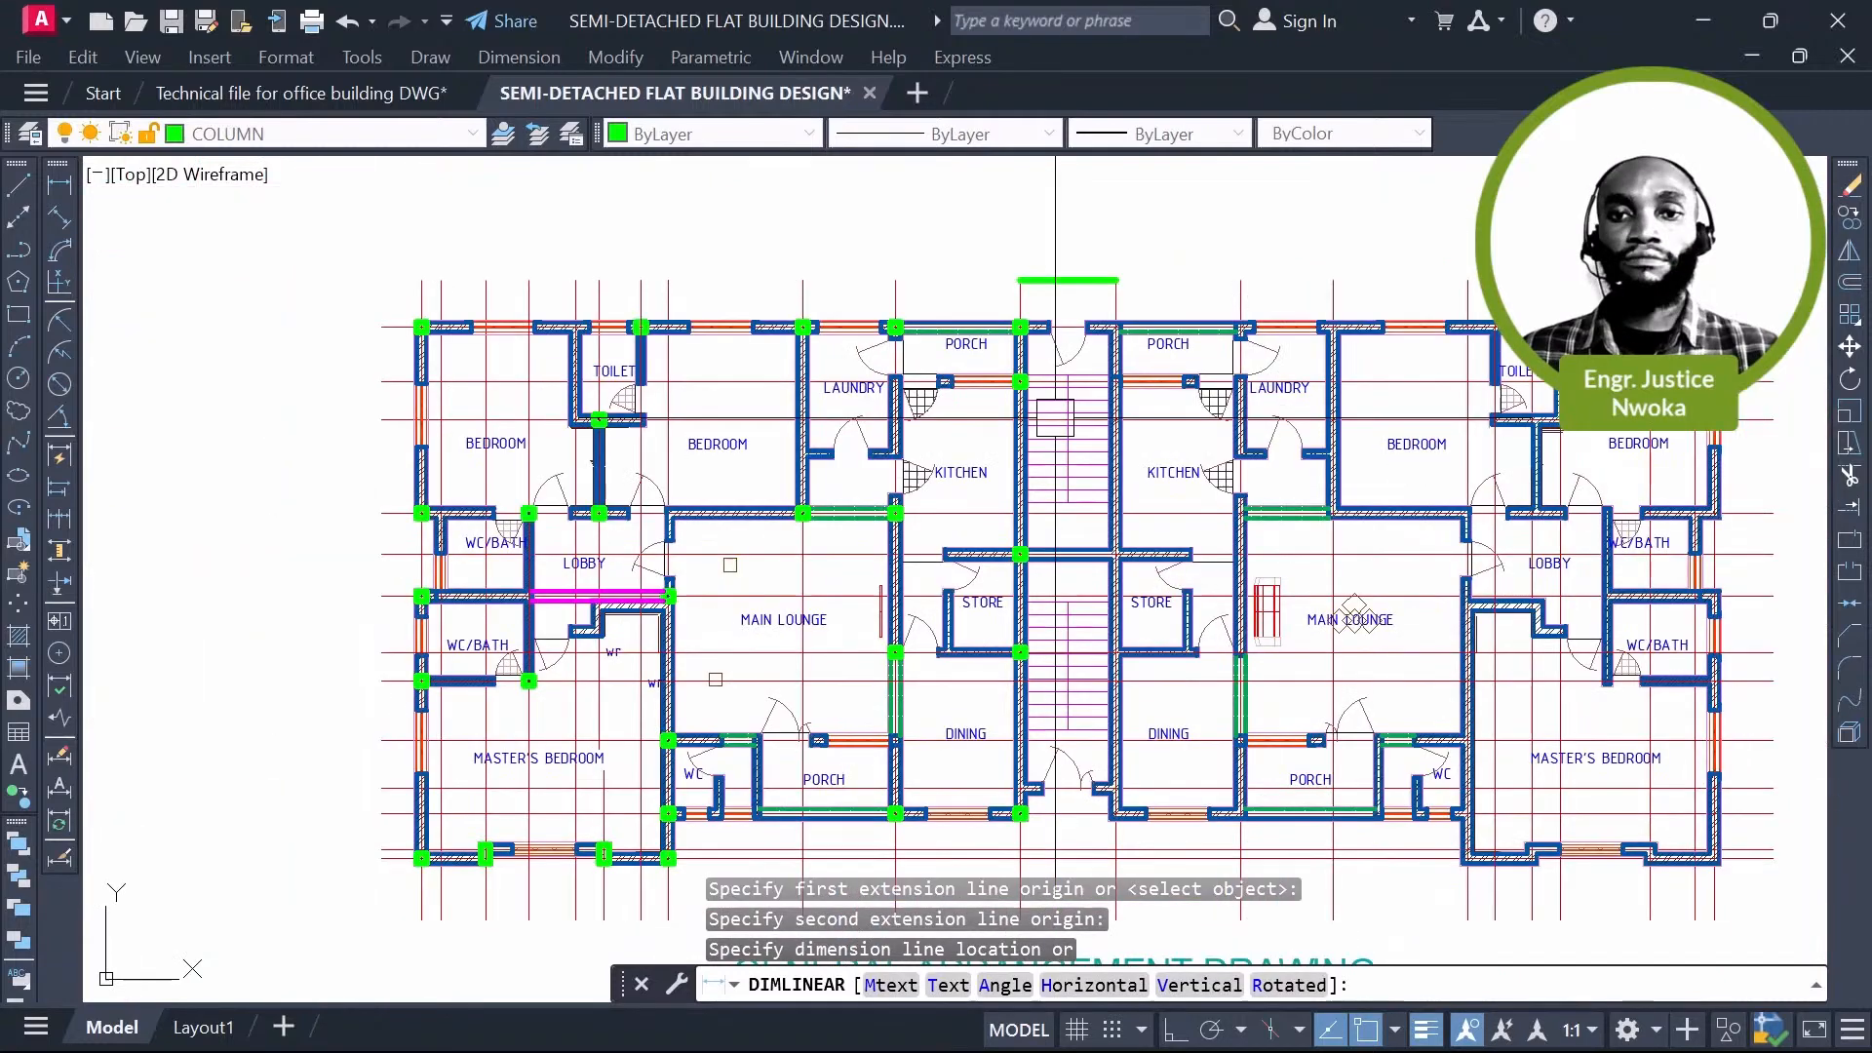
pyautogui.press('Escape')
pyautogui.scroll(2, 1024, 478)
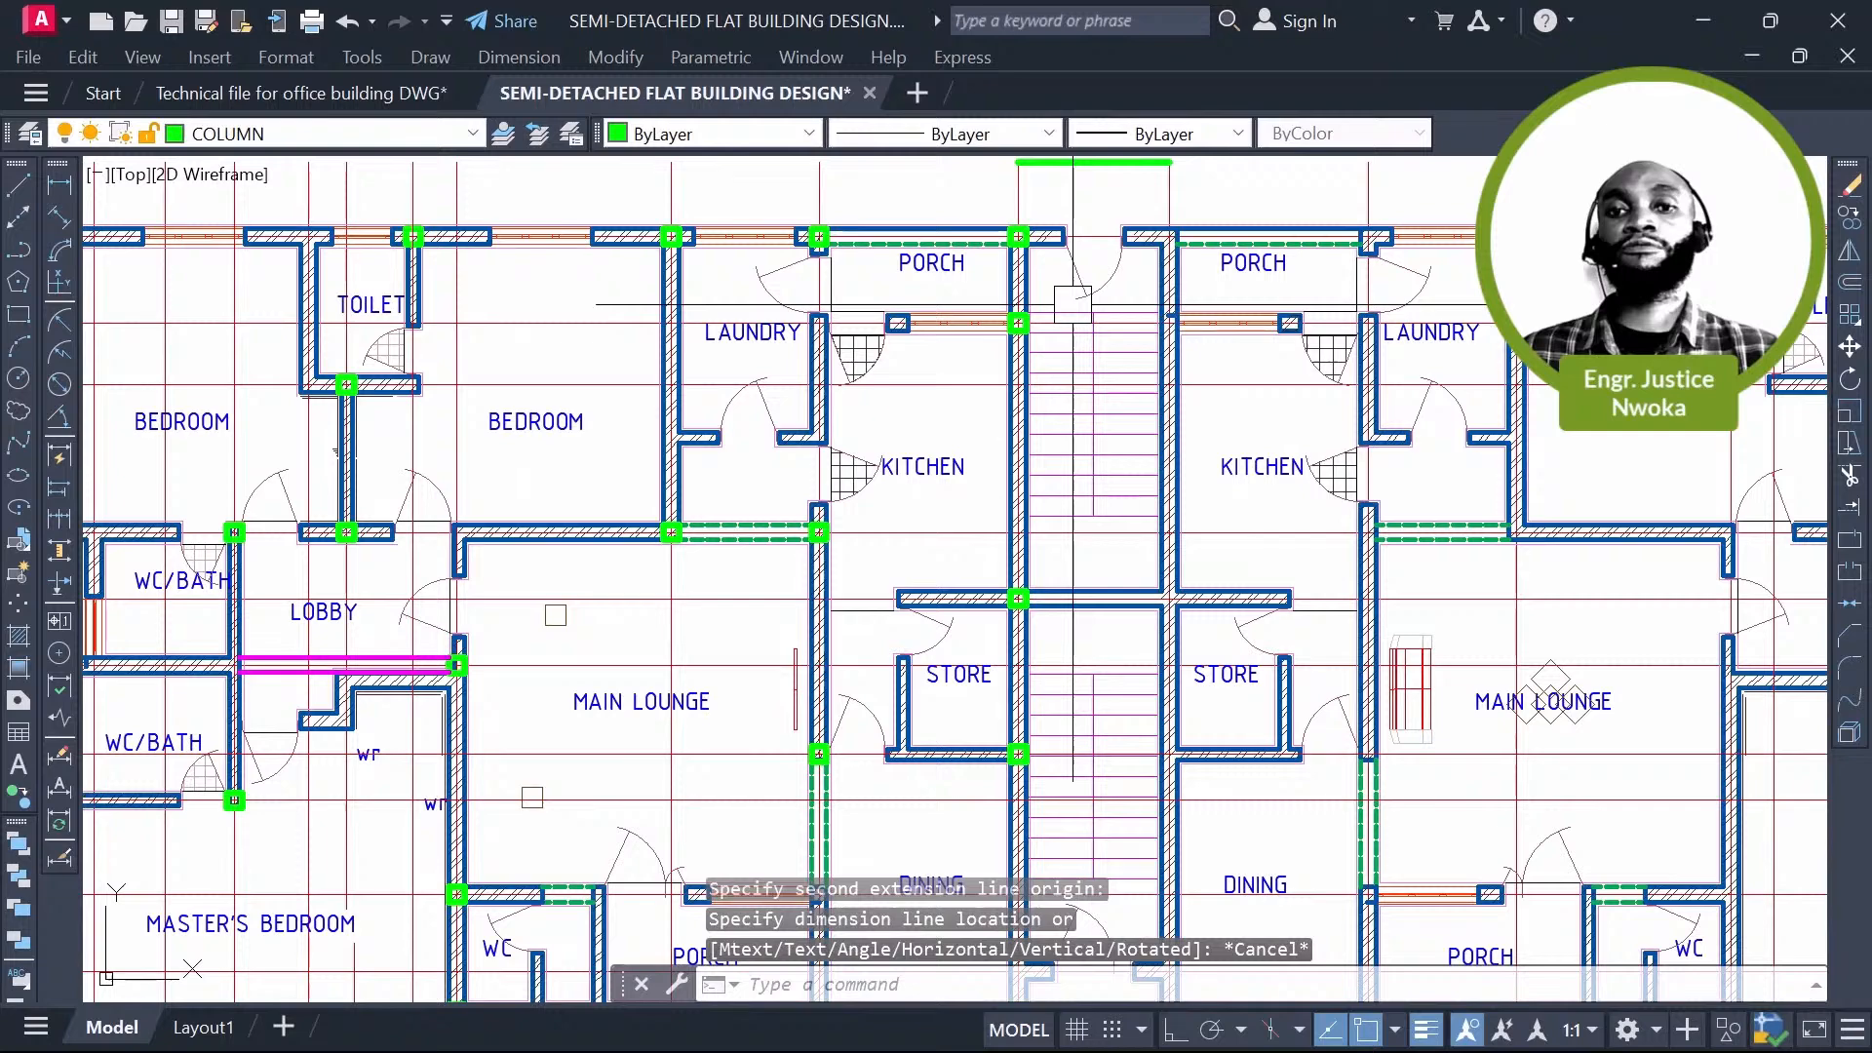
# Step: Select all columns of the left flat, filtering the selected objects with Quick Select by layer COLUMN
pyautogui.scroll(-4, 1073, 305)
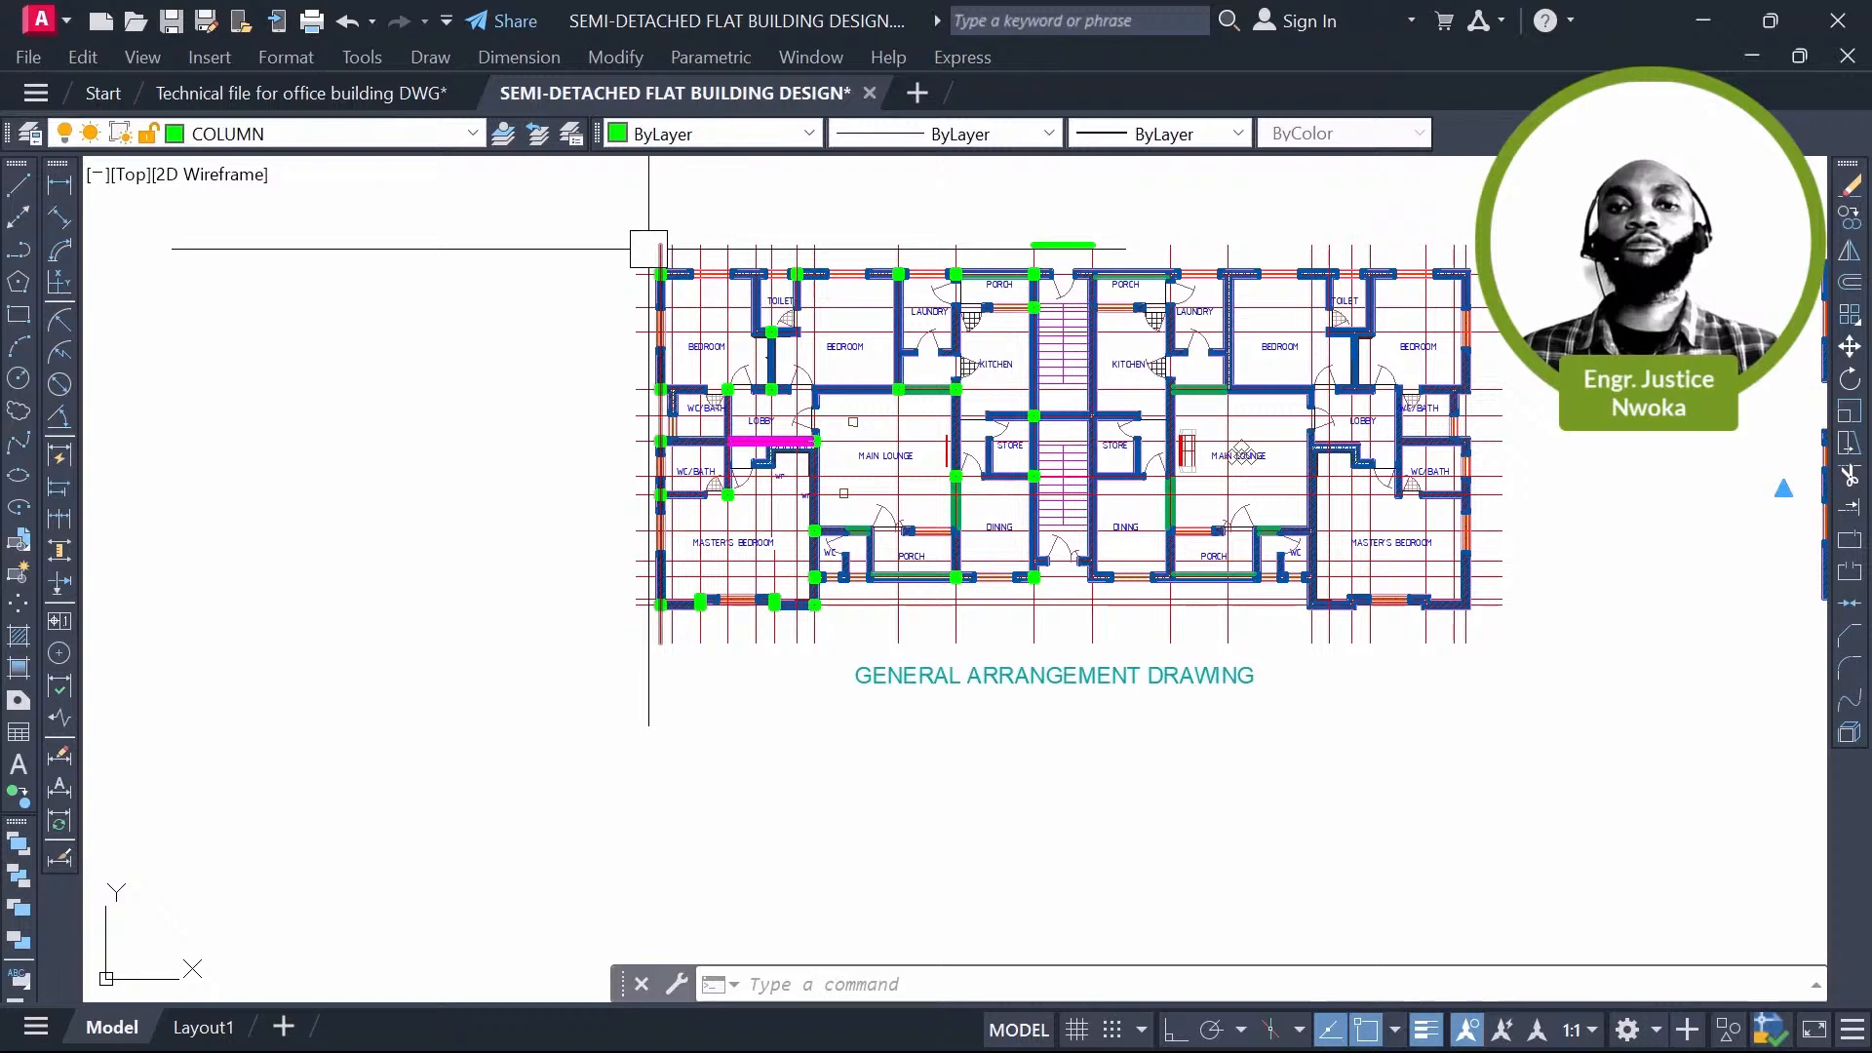
pyautogui.click(586, 231)
pyautogui.click(1001, 565)
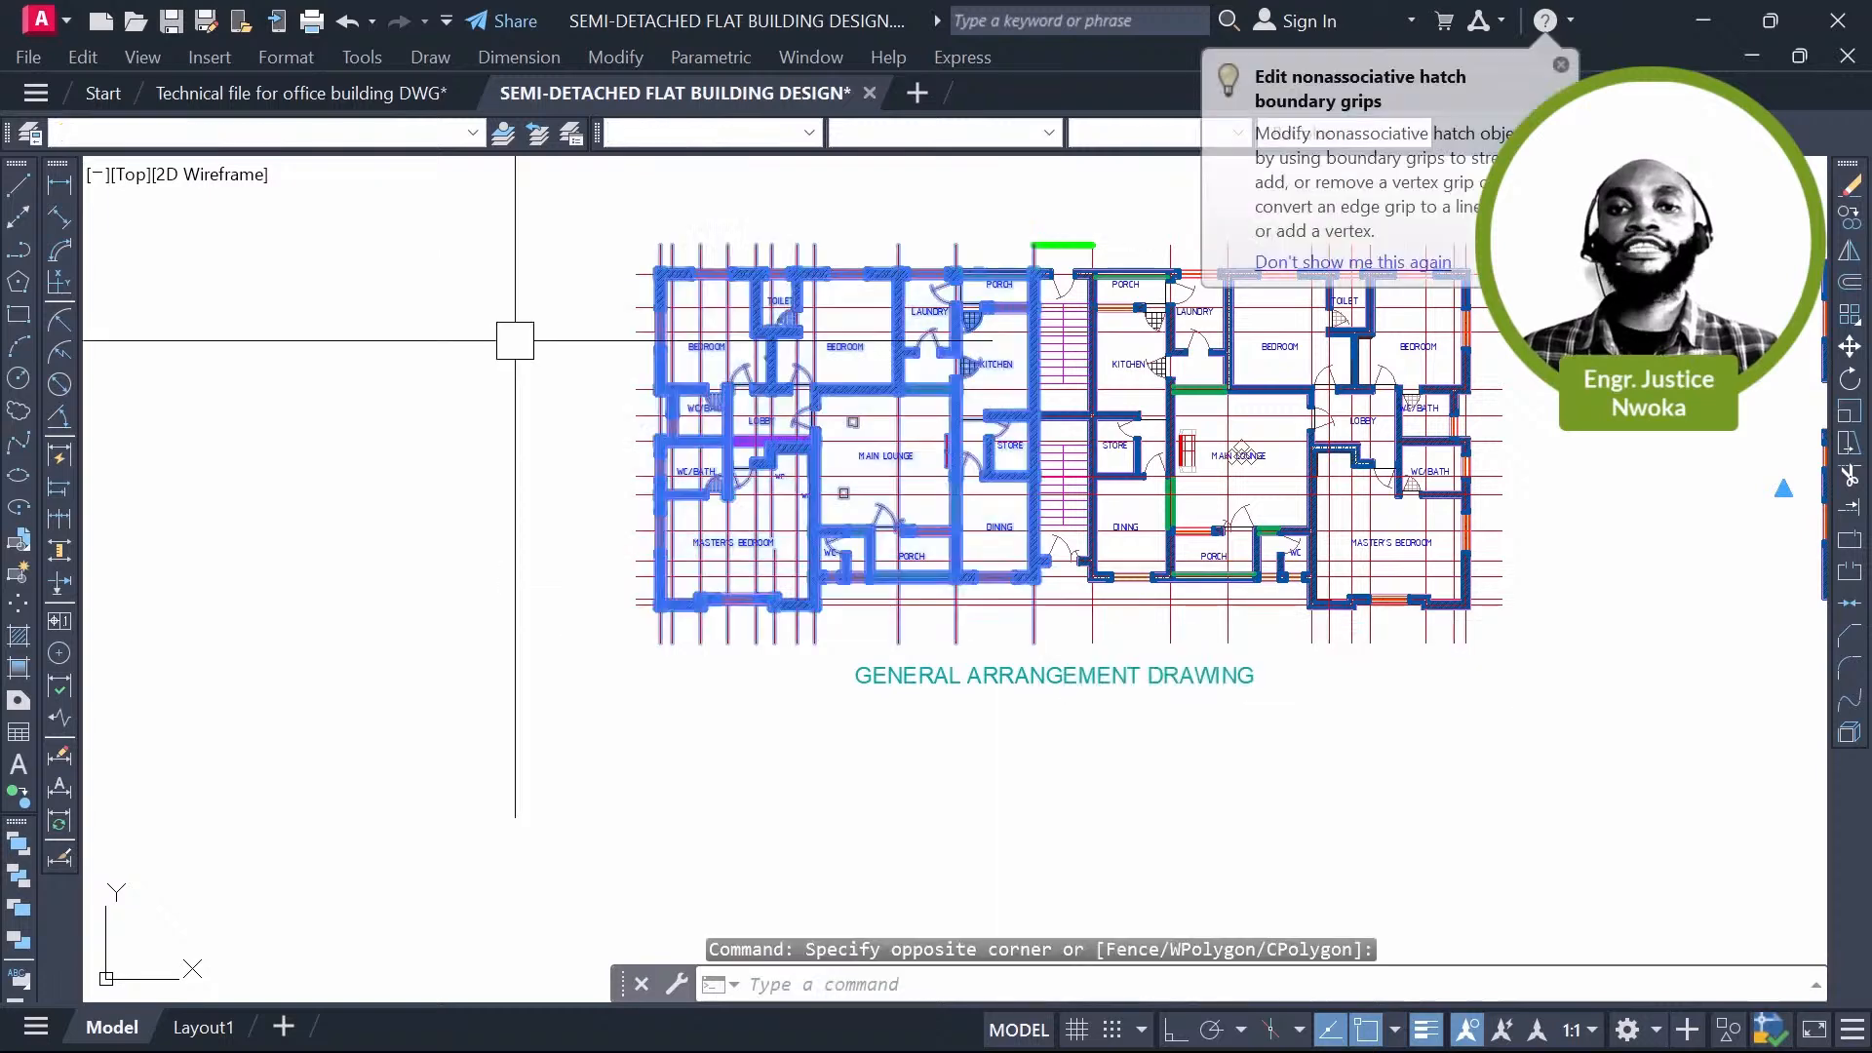
pyautogui.rightClick(526, 351)
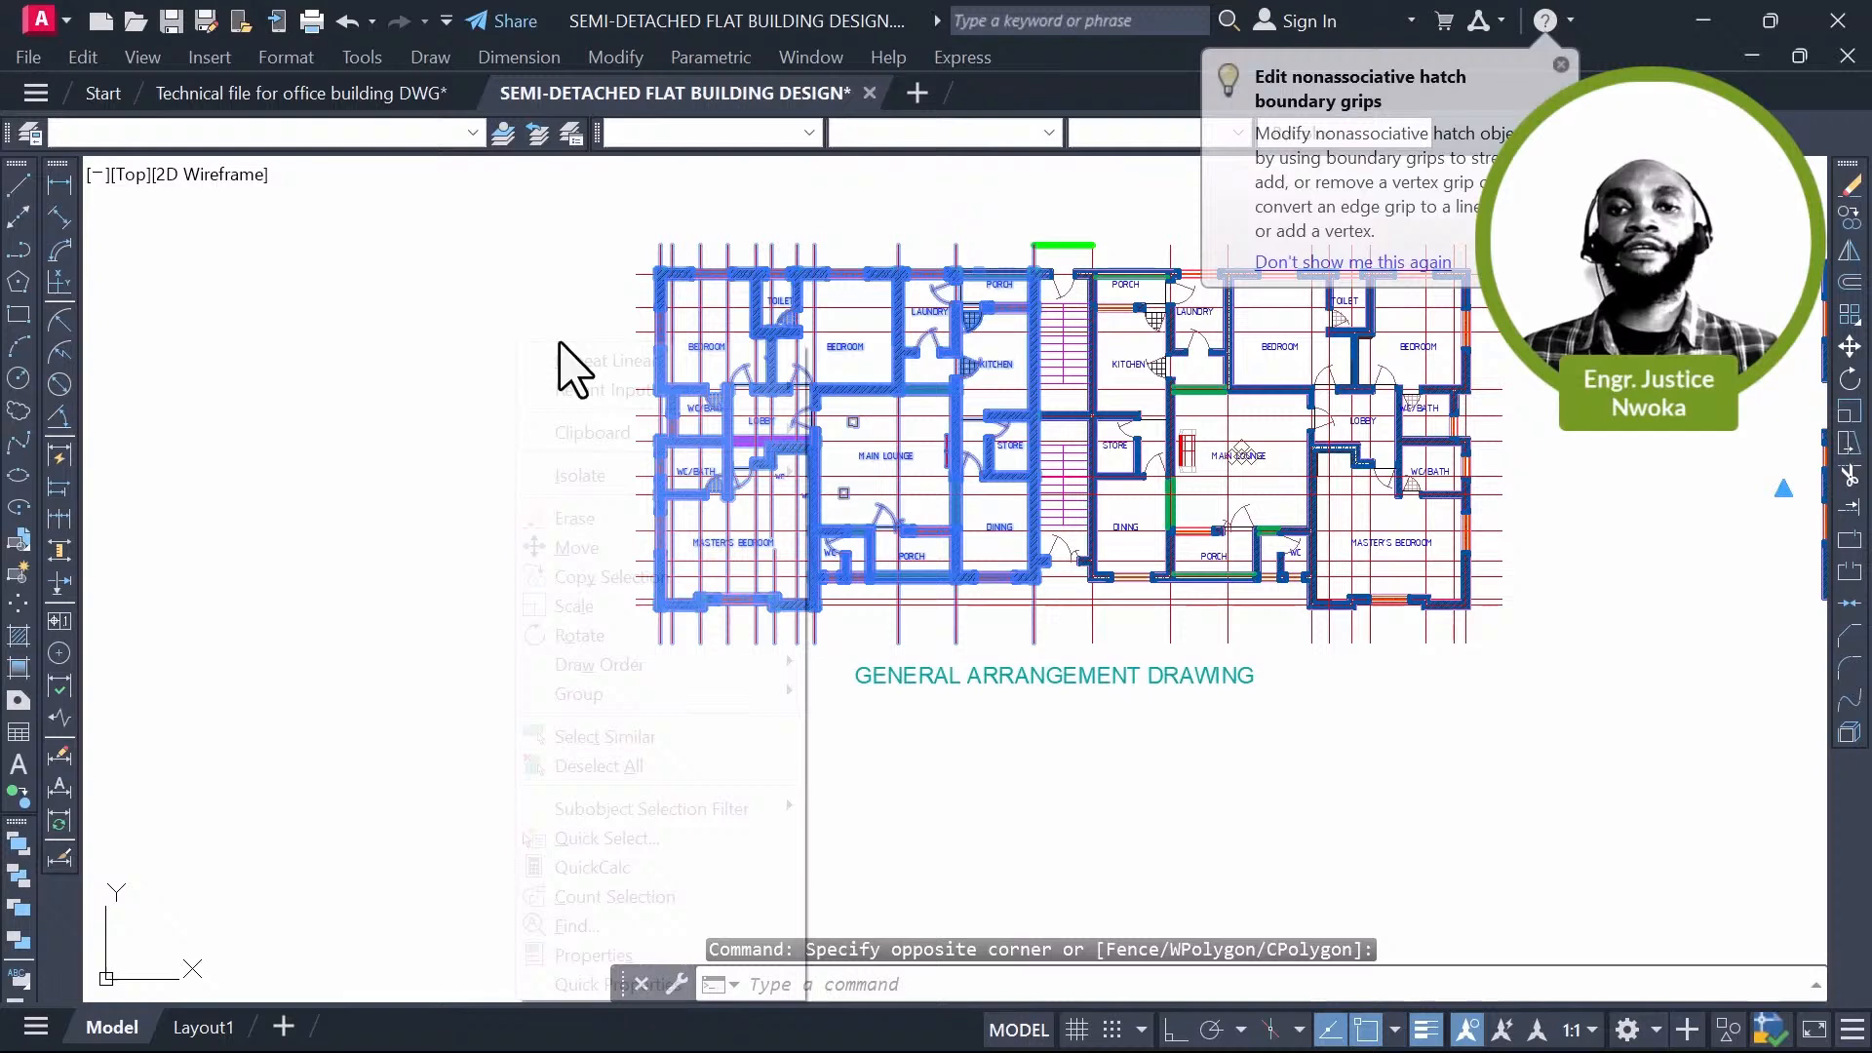
pyautogui.click(649, 836)
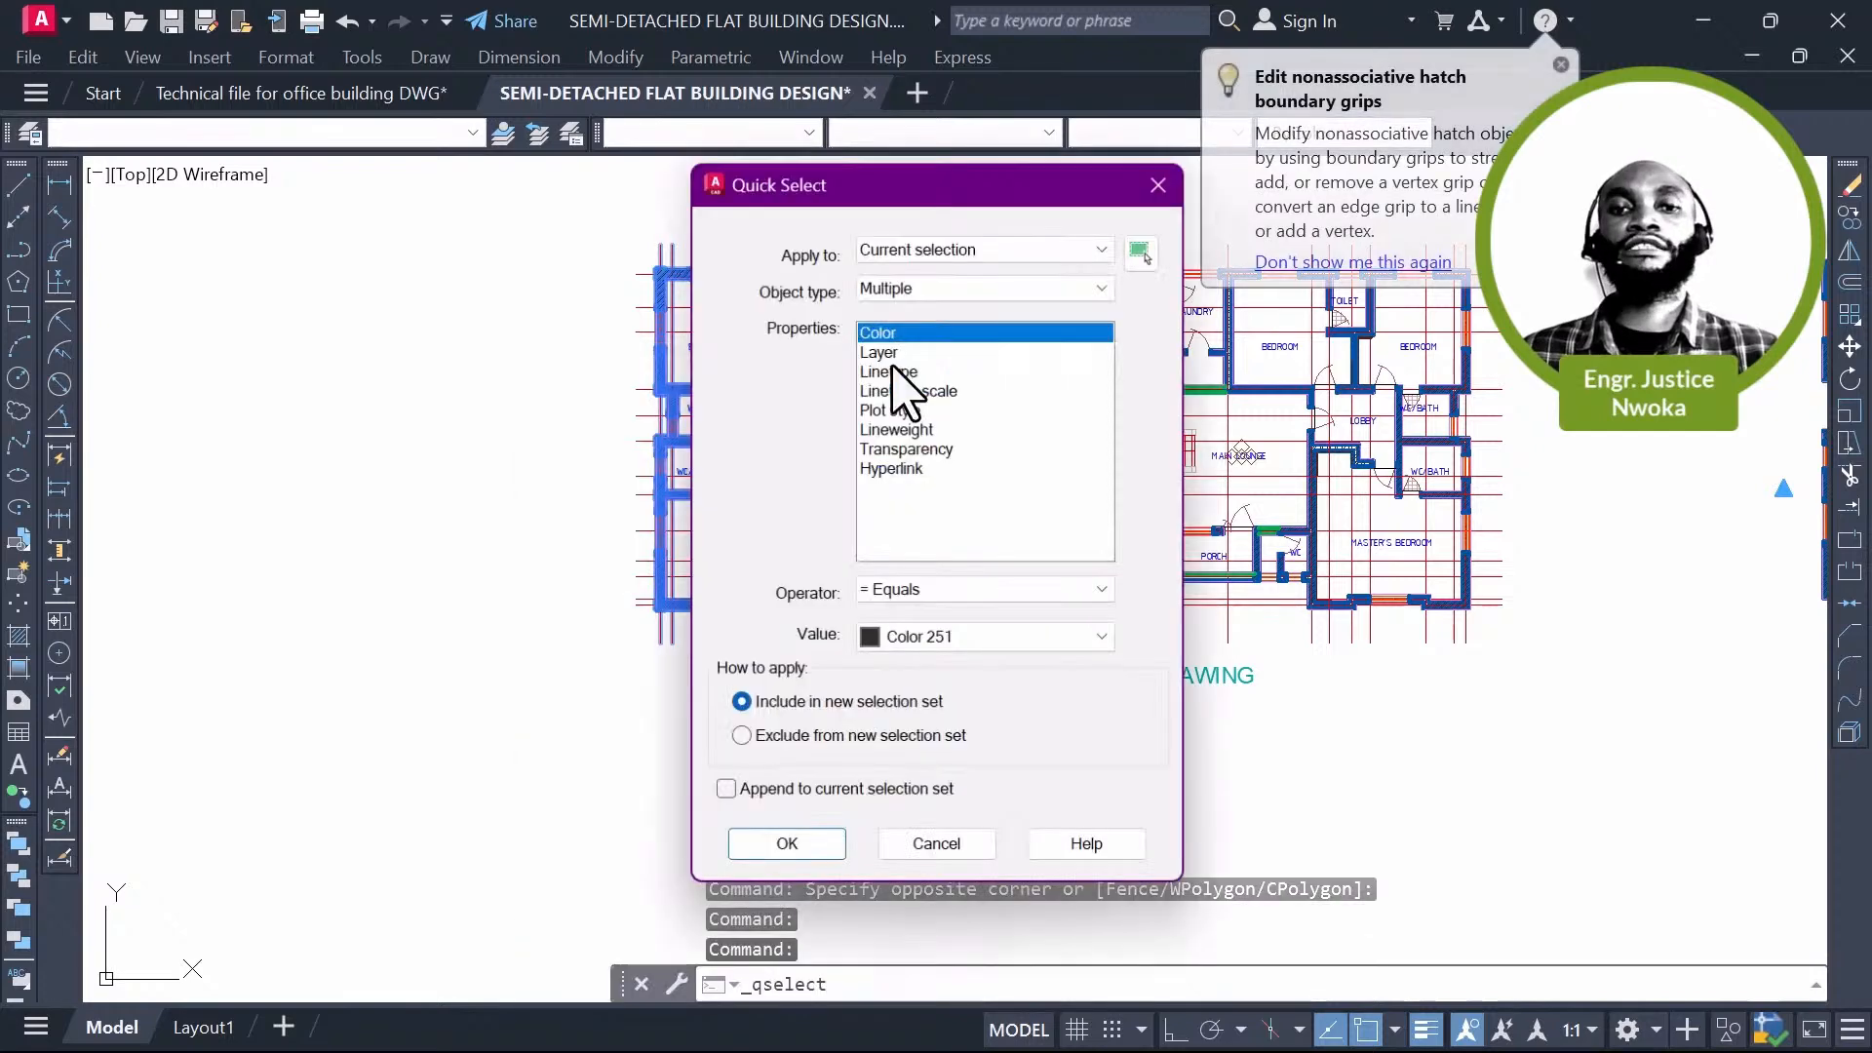
pyautogui.click(880, 353)
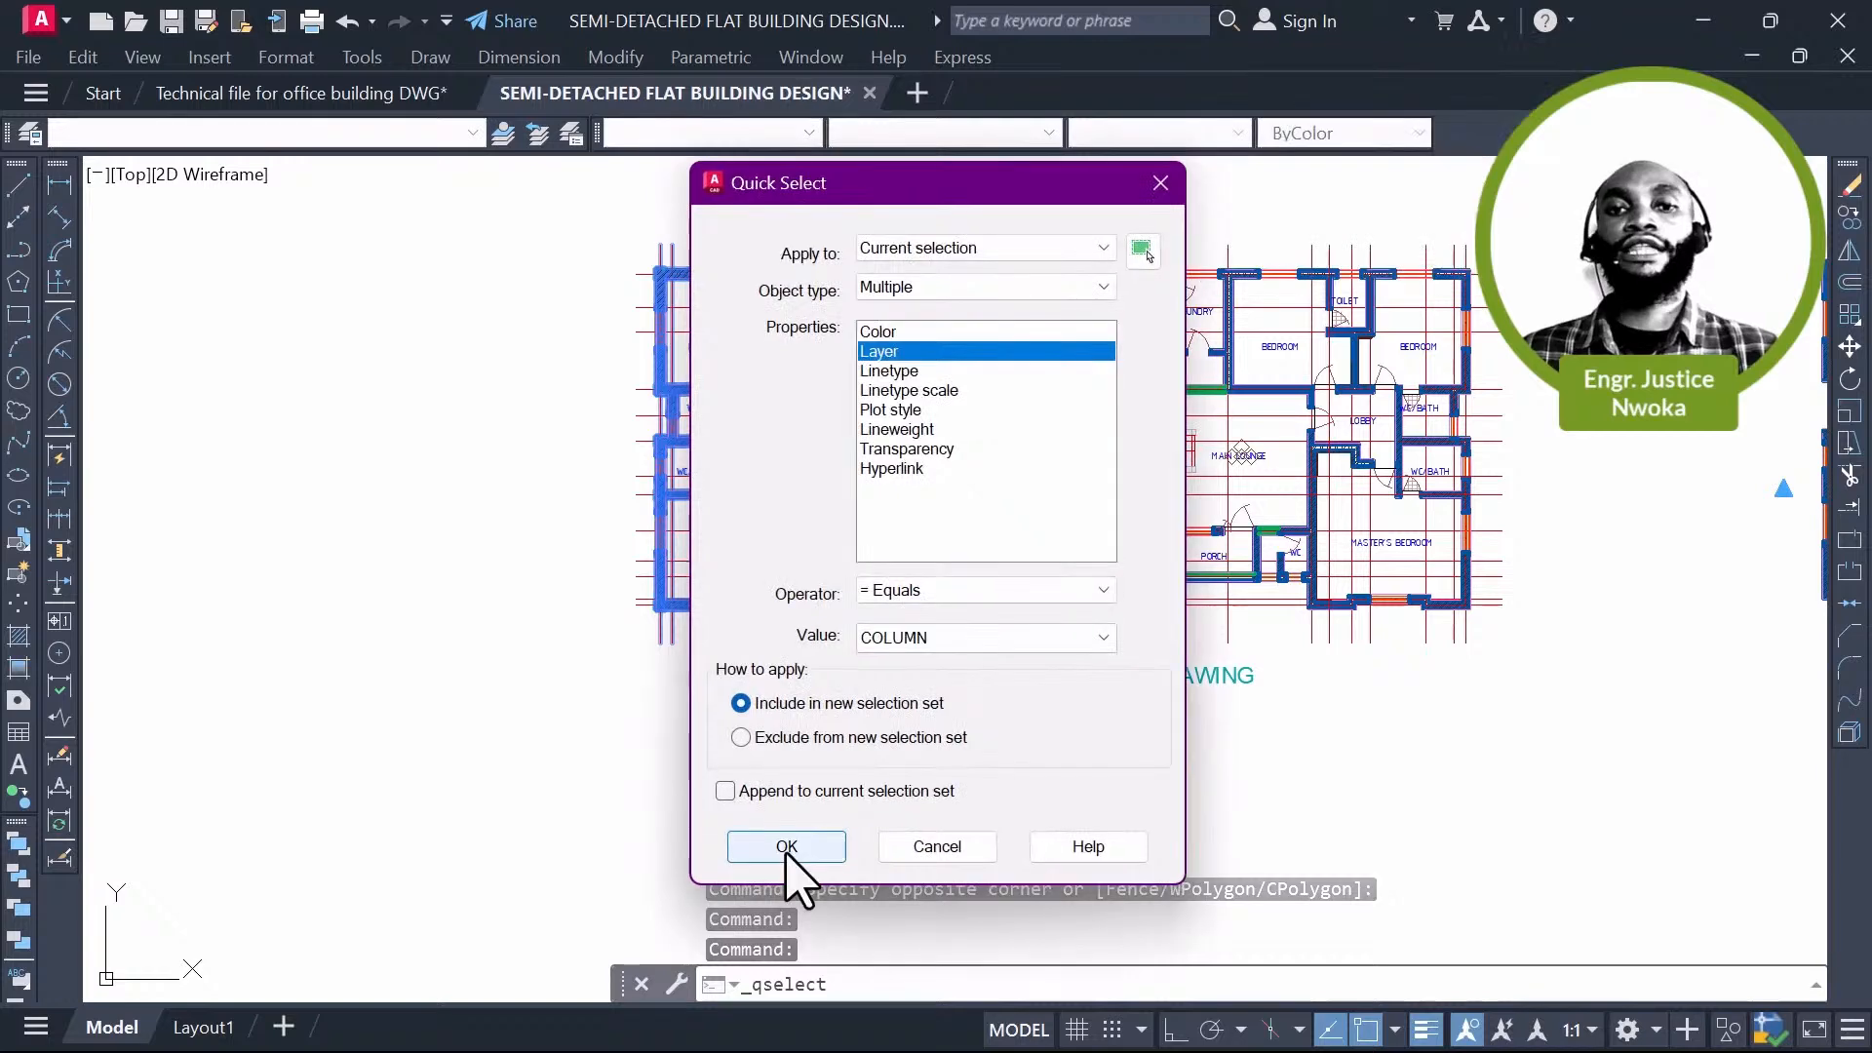
pyautogui.click(786, 847)
pyautogui.scroll(2, 1010, 272)
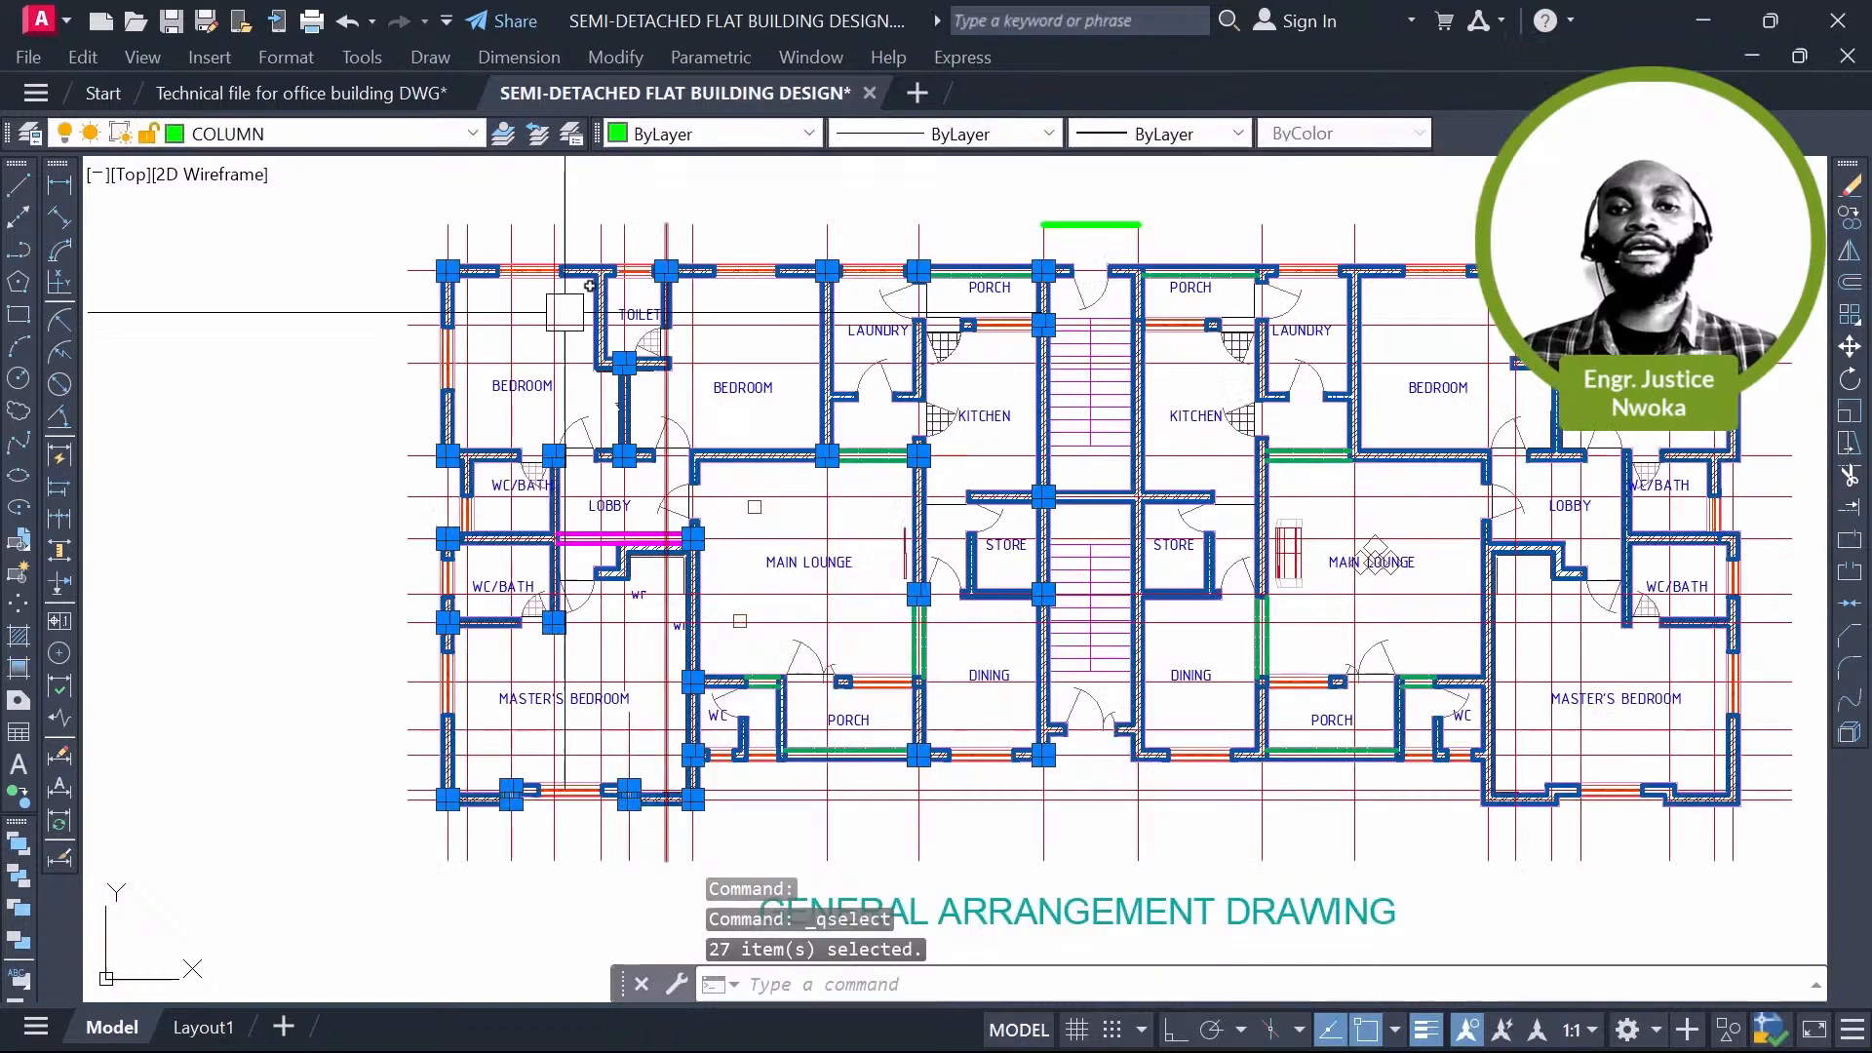
# Step: Mirror the selected columns onto the right flat about a vertical line through the midpoint of the green staircase guide line, with Ortho on, keeping the originals
pyautogui.write('M')
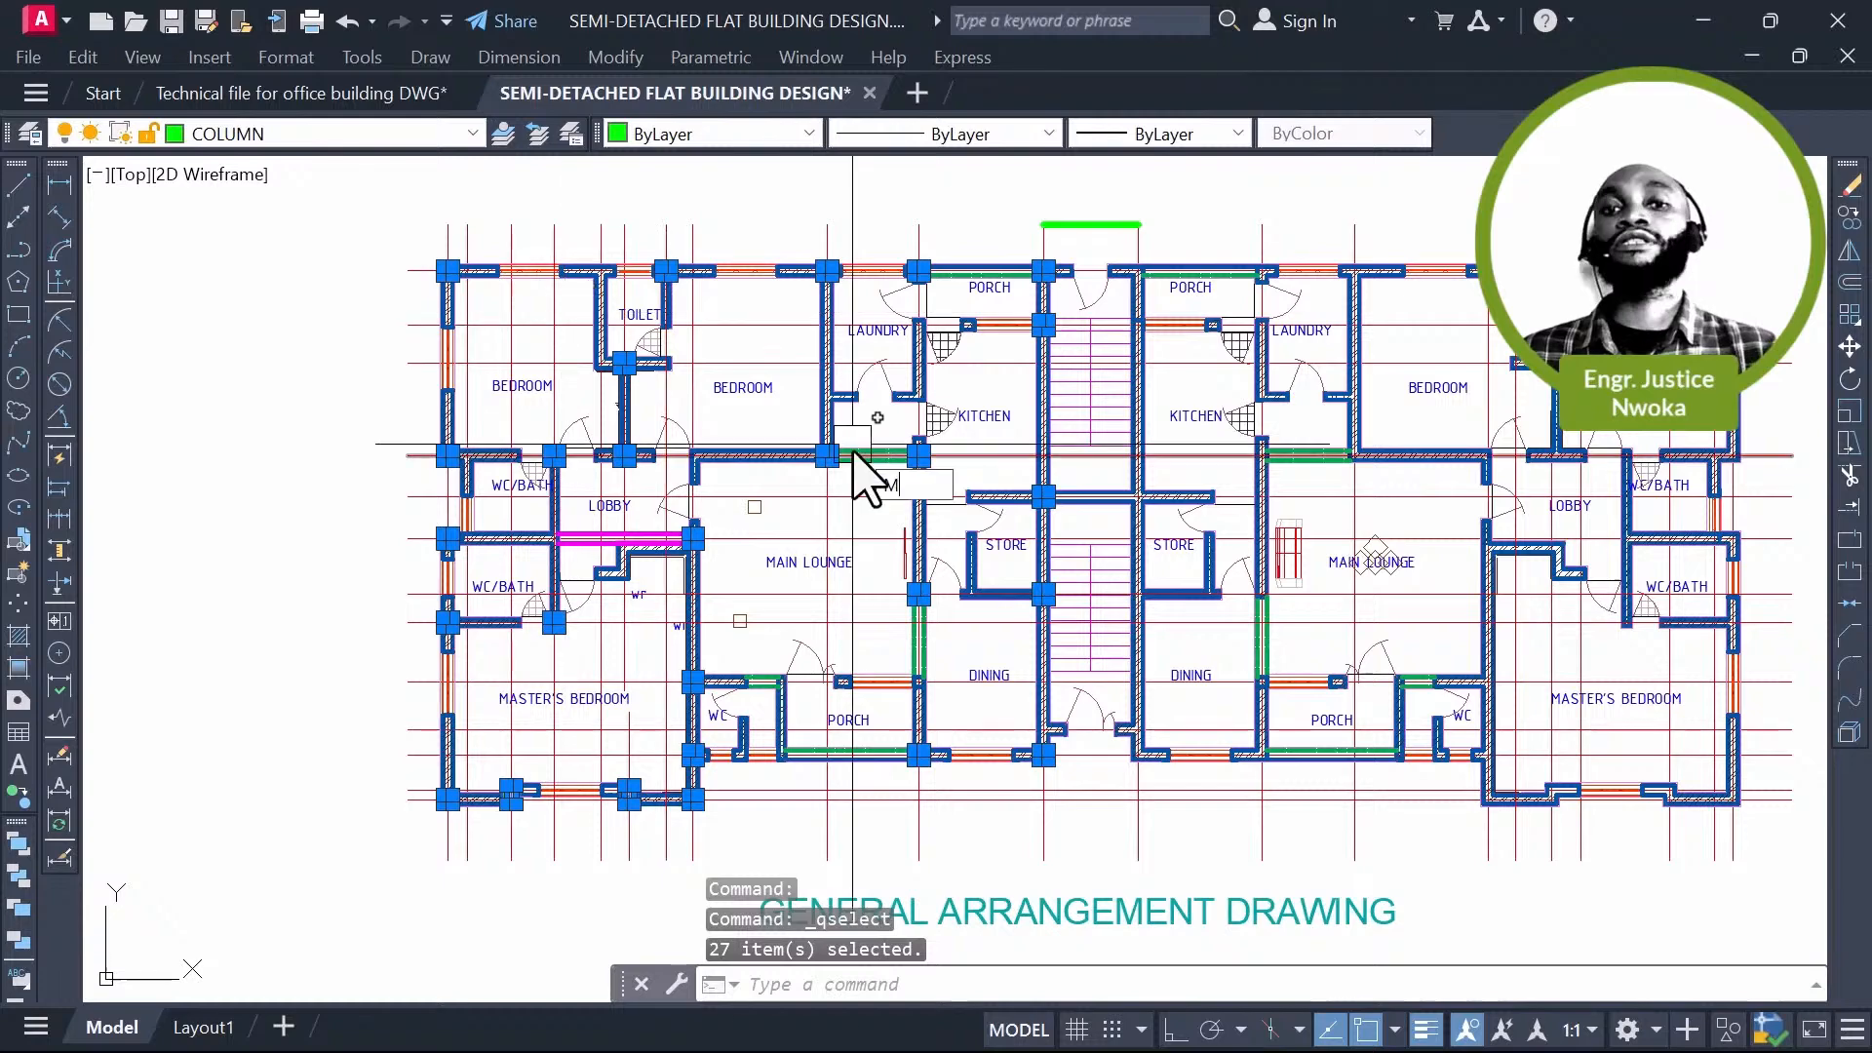
pyautogui.write('I')
pyautogui.press('Return')
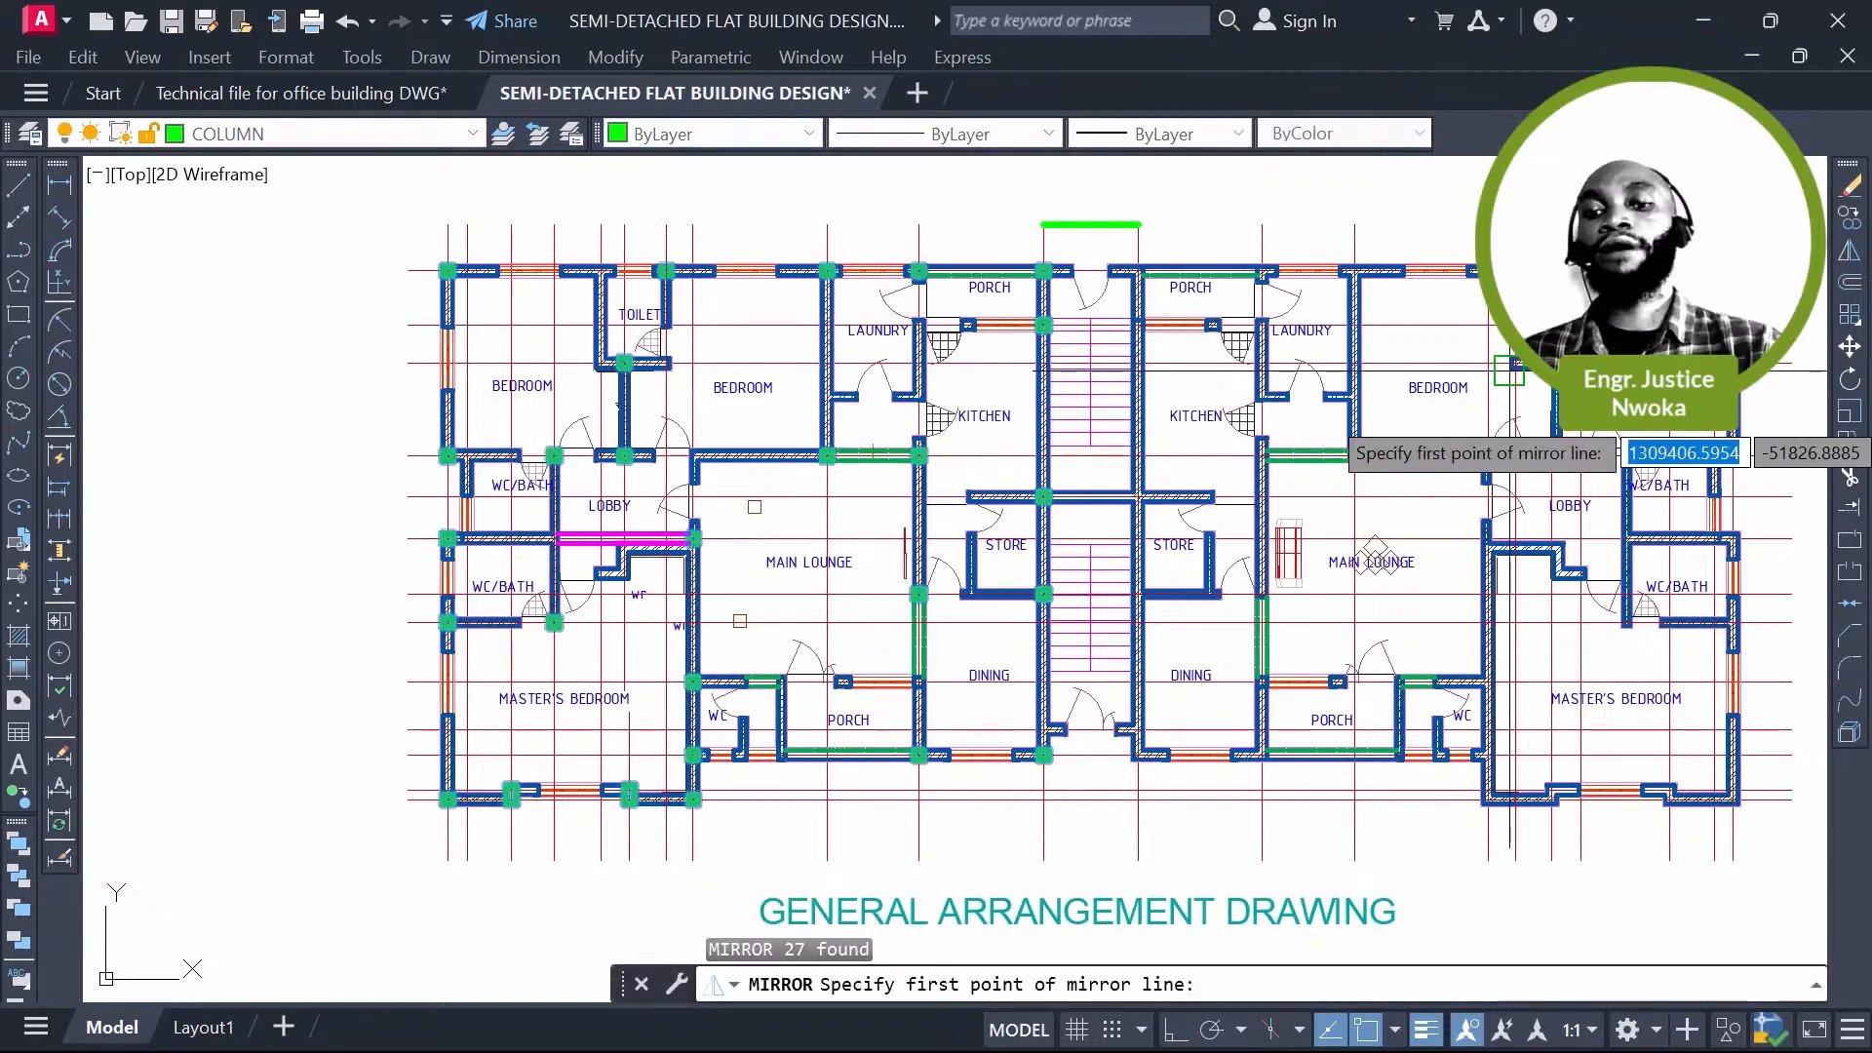
pyautogui.scroll(2, 1072, 361)
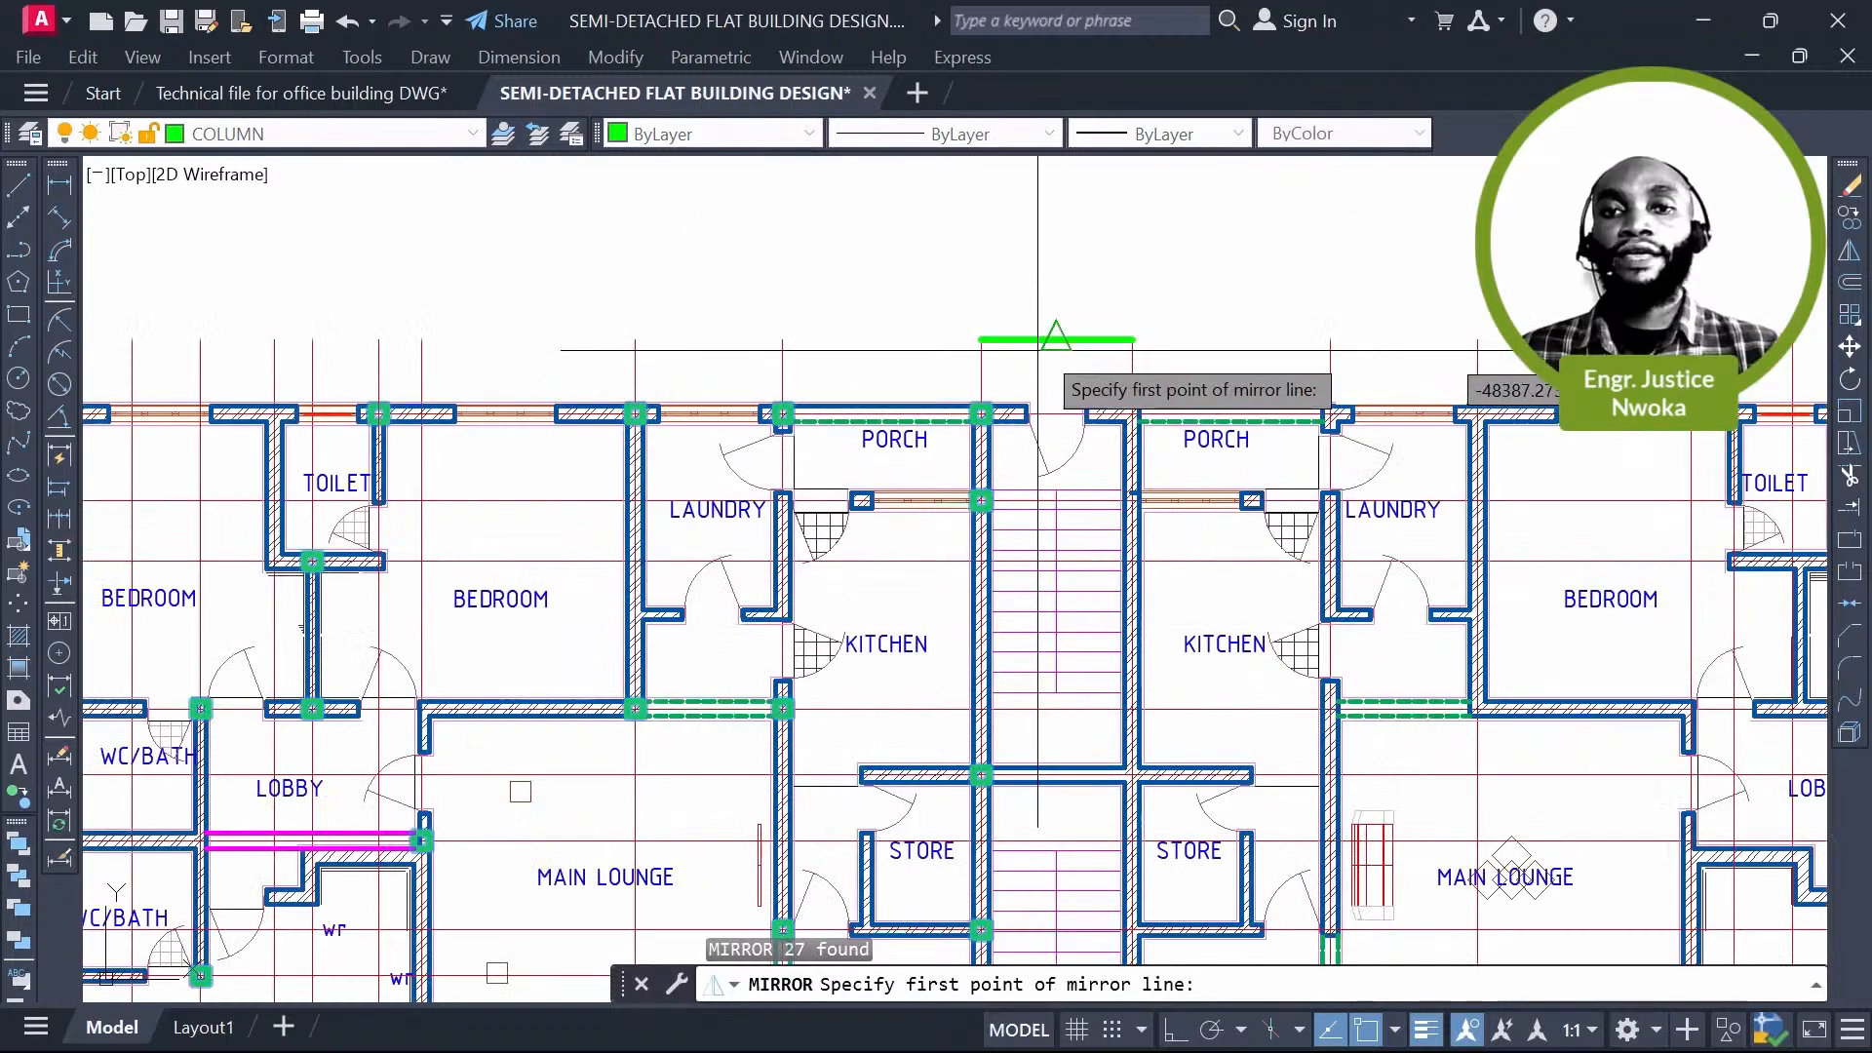
pyautogui.click(1038, 349)
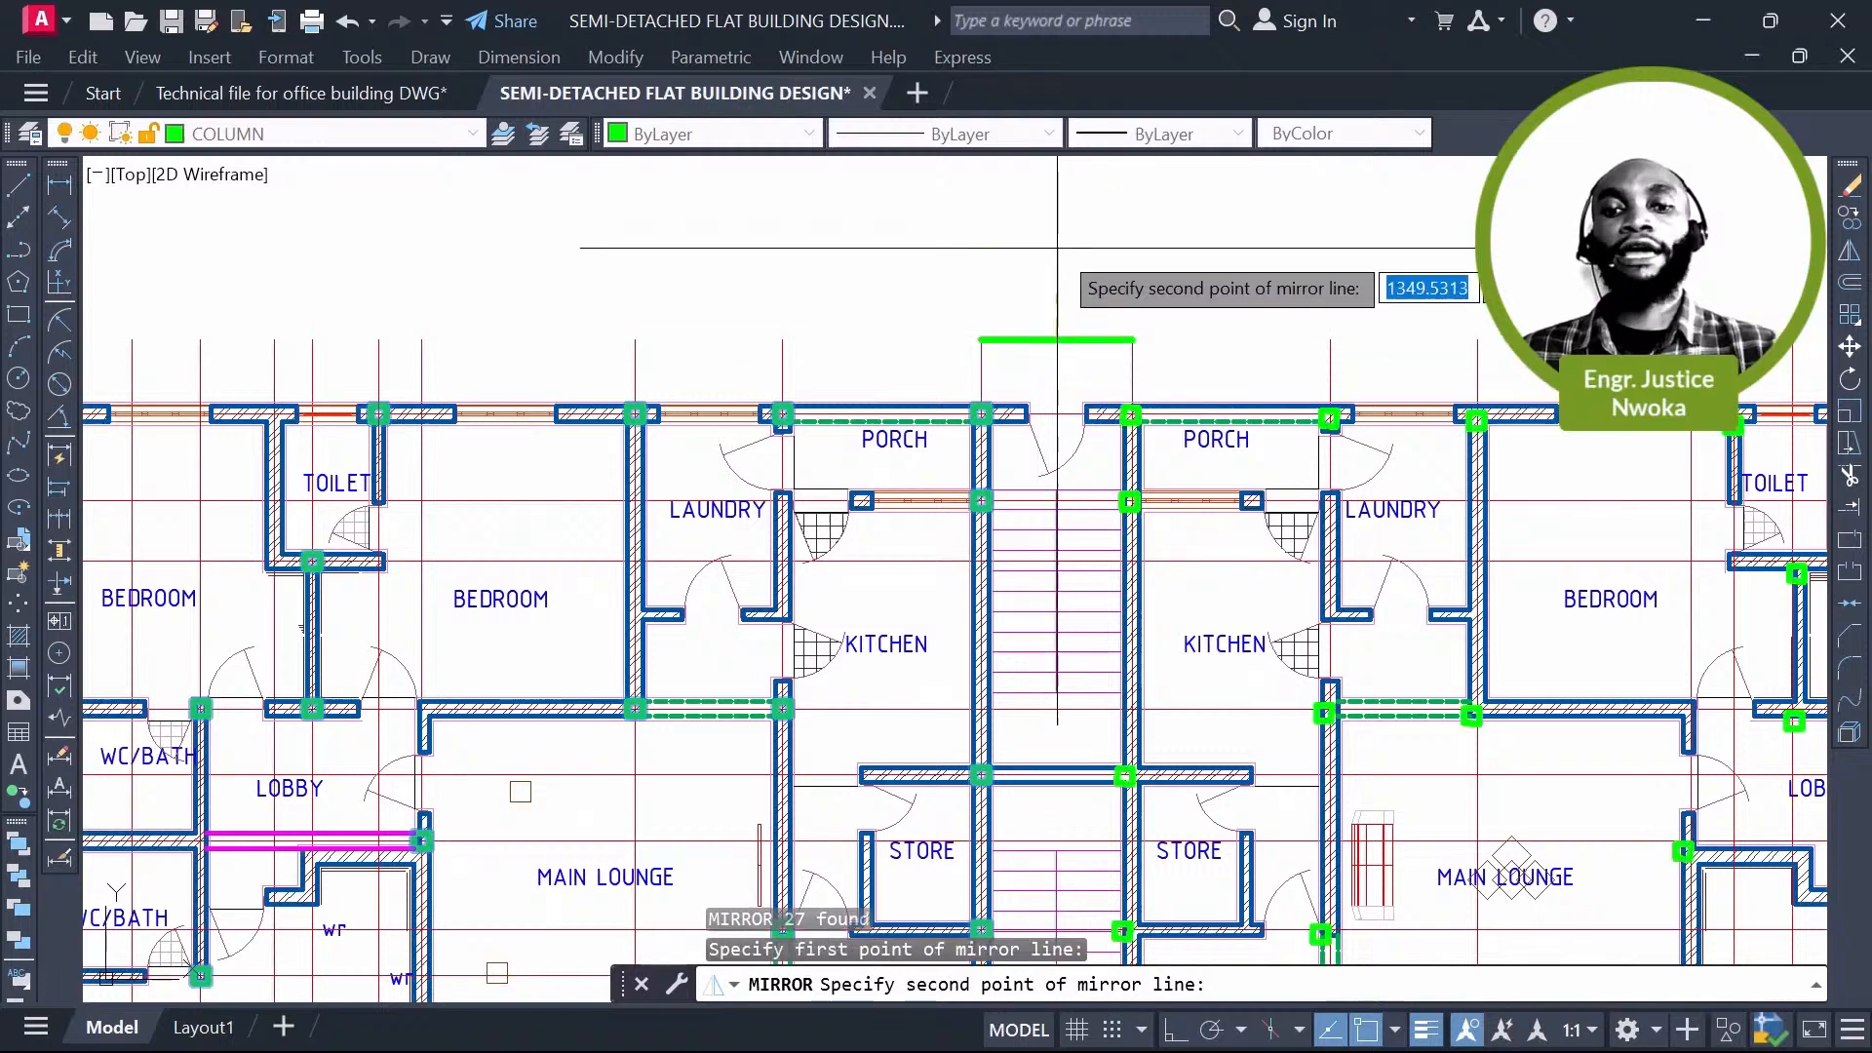
pyautogui.press('F8')
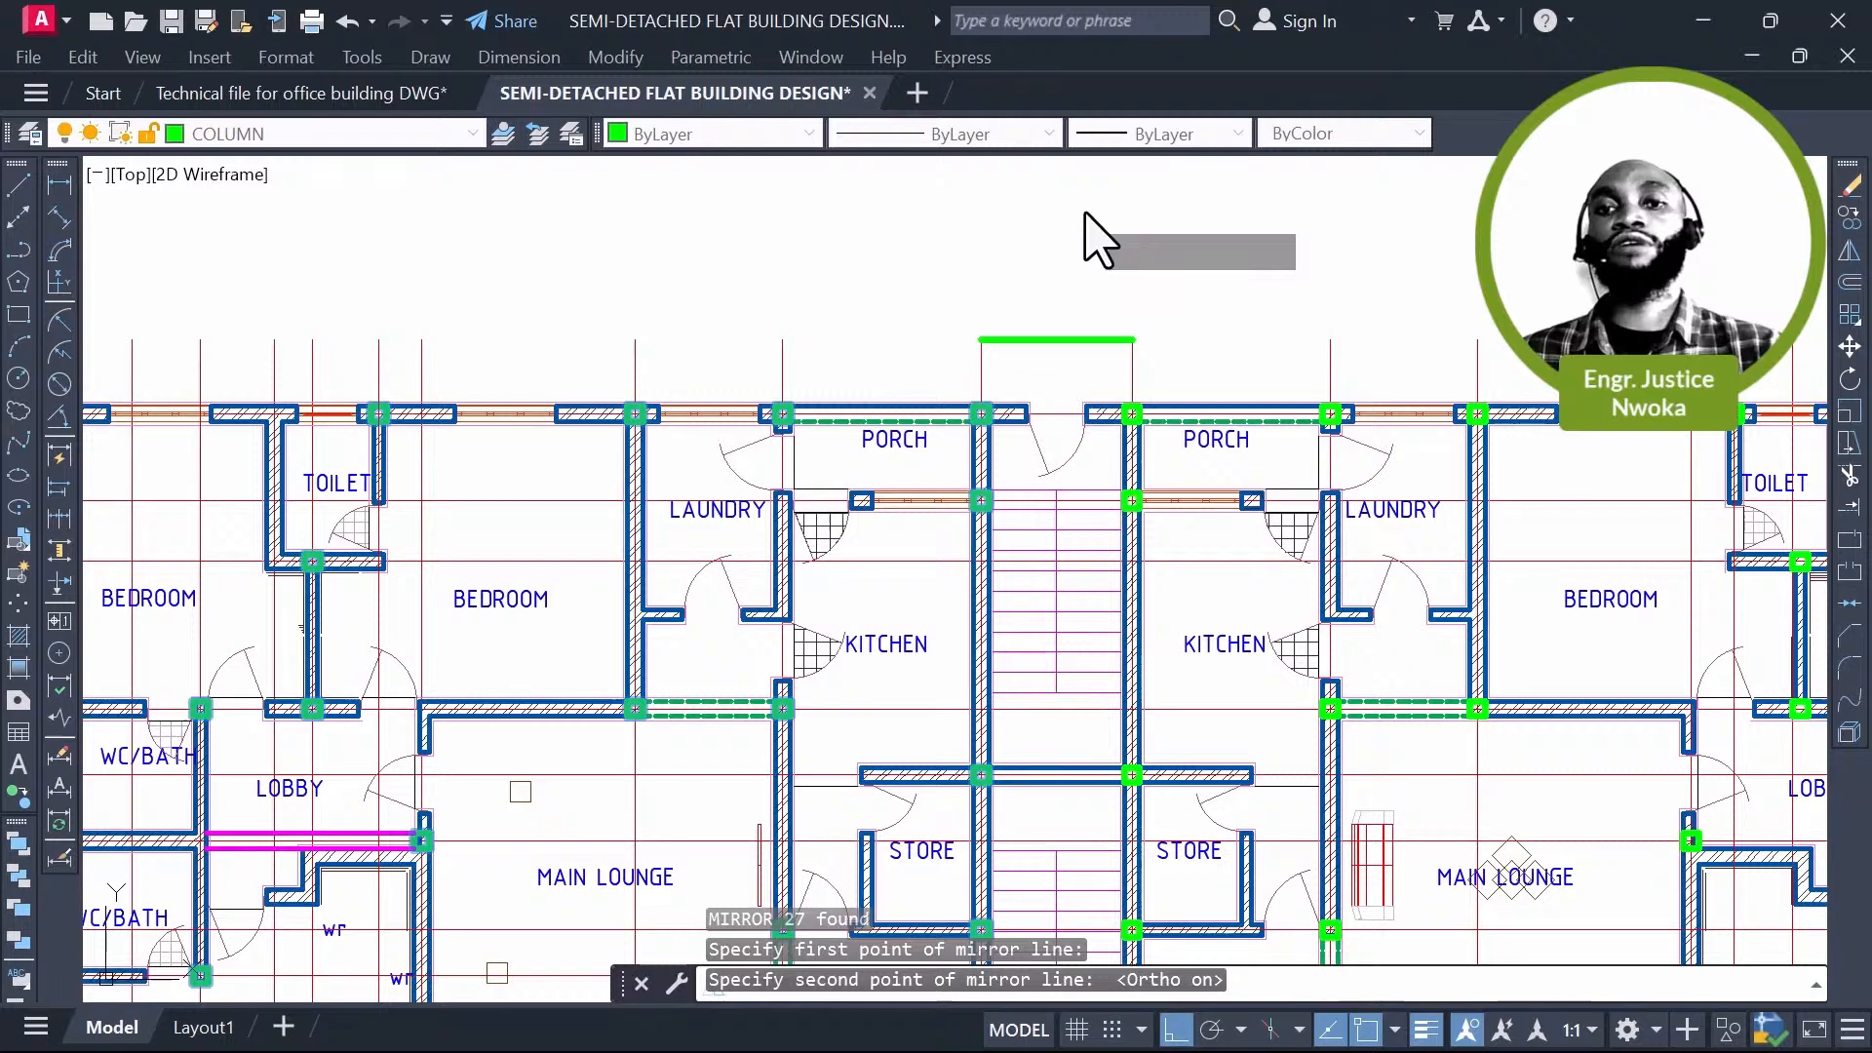
pyautogui.click(1089, 237)
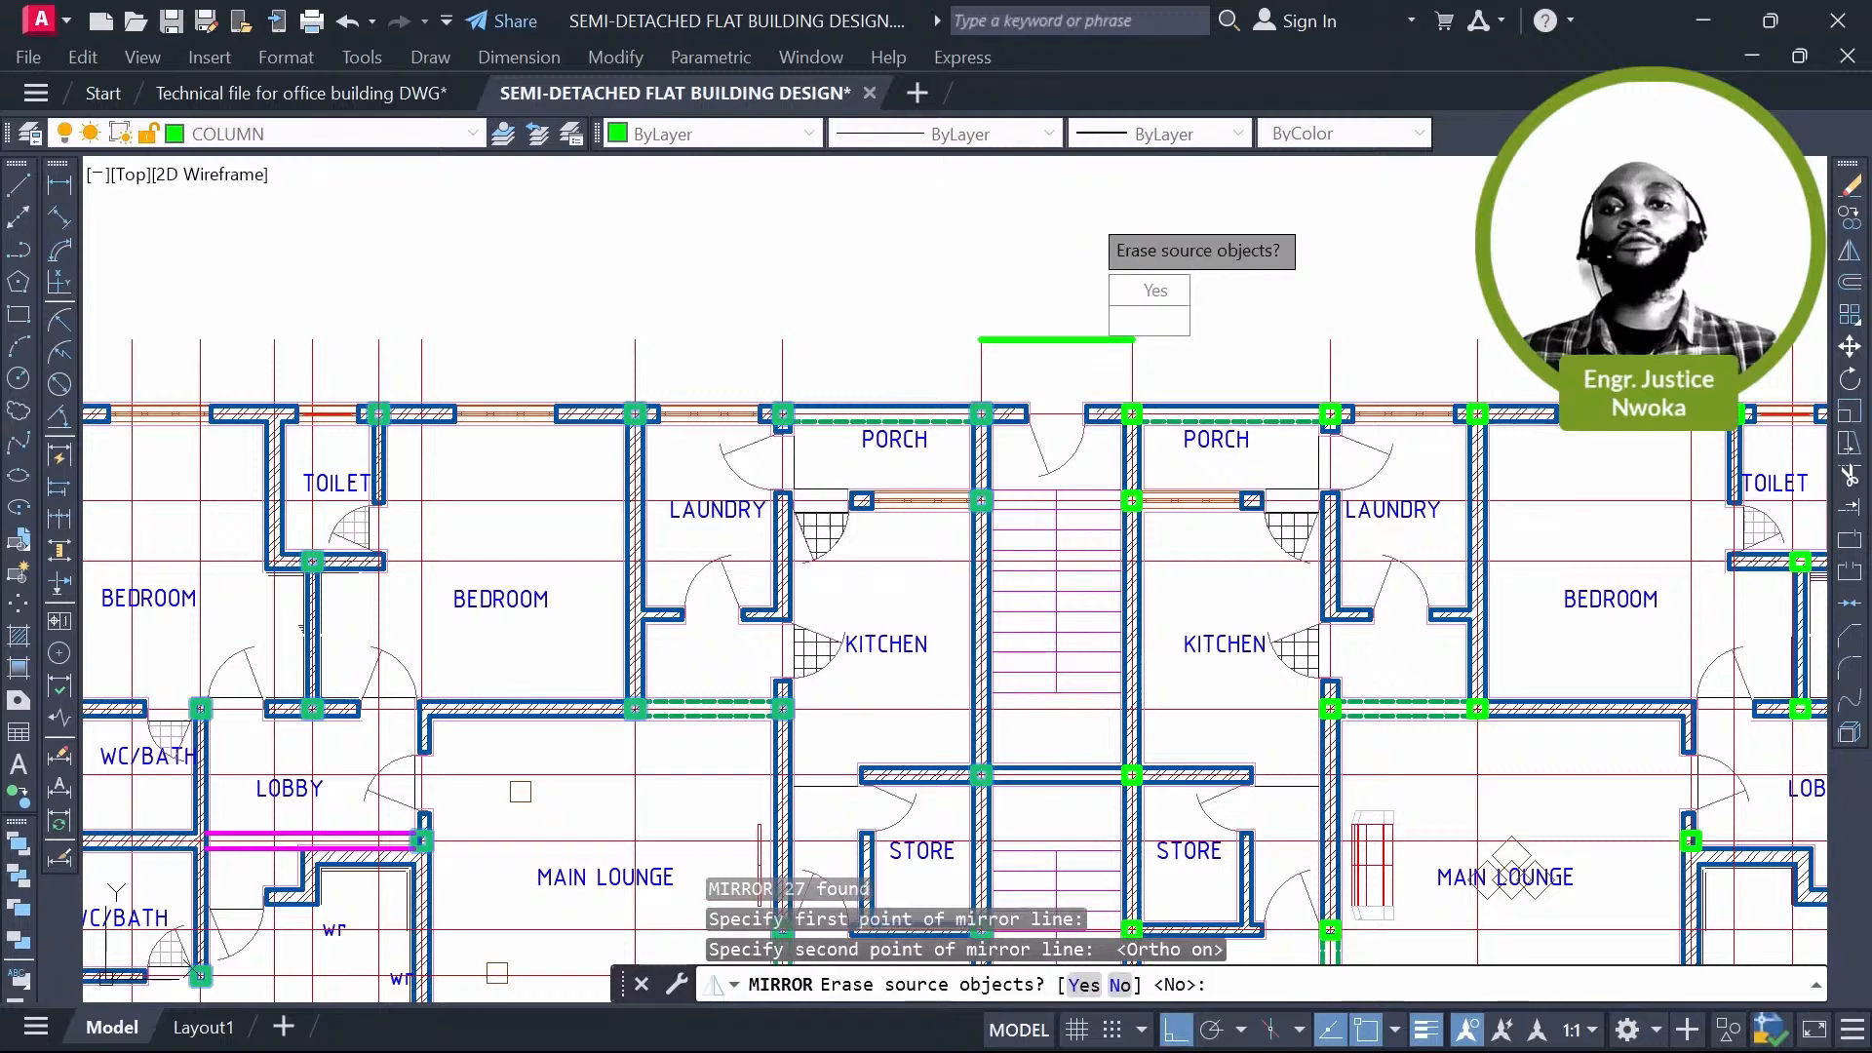
pyautogui.click(1150, 321)
# Step: Erase the green guide line above the staircase
pyautogui.click(1045, 323)
pyautogui.write('E')
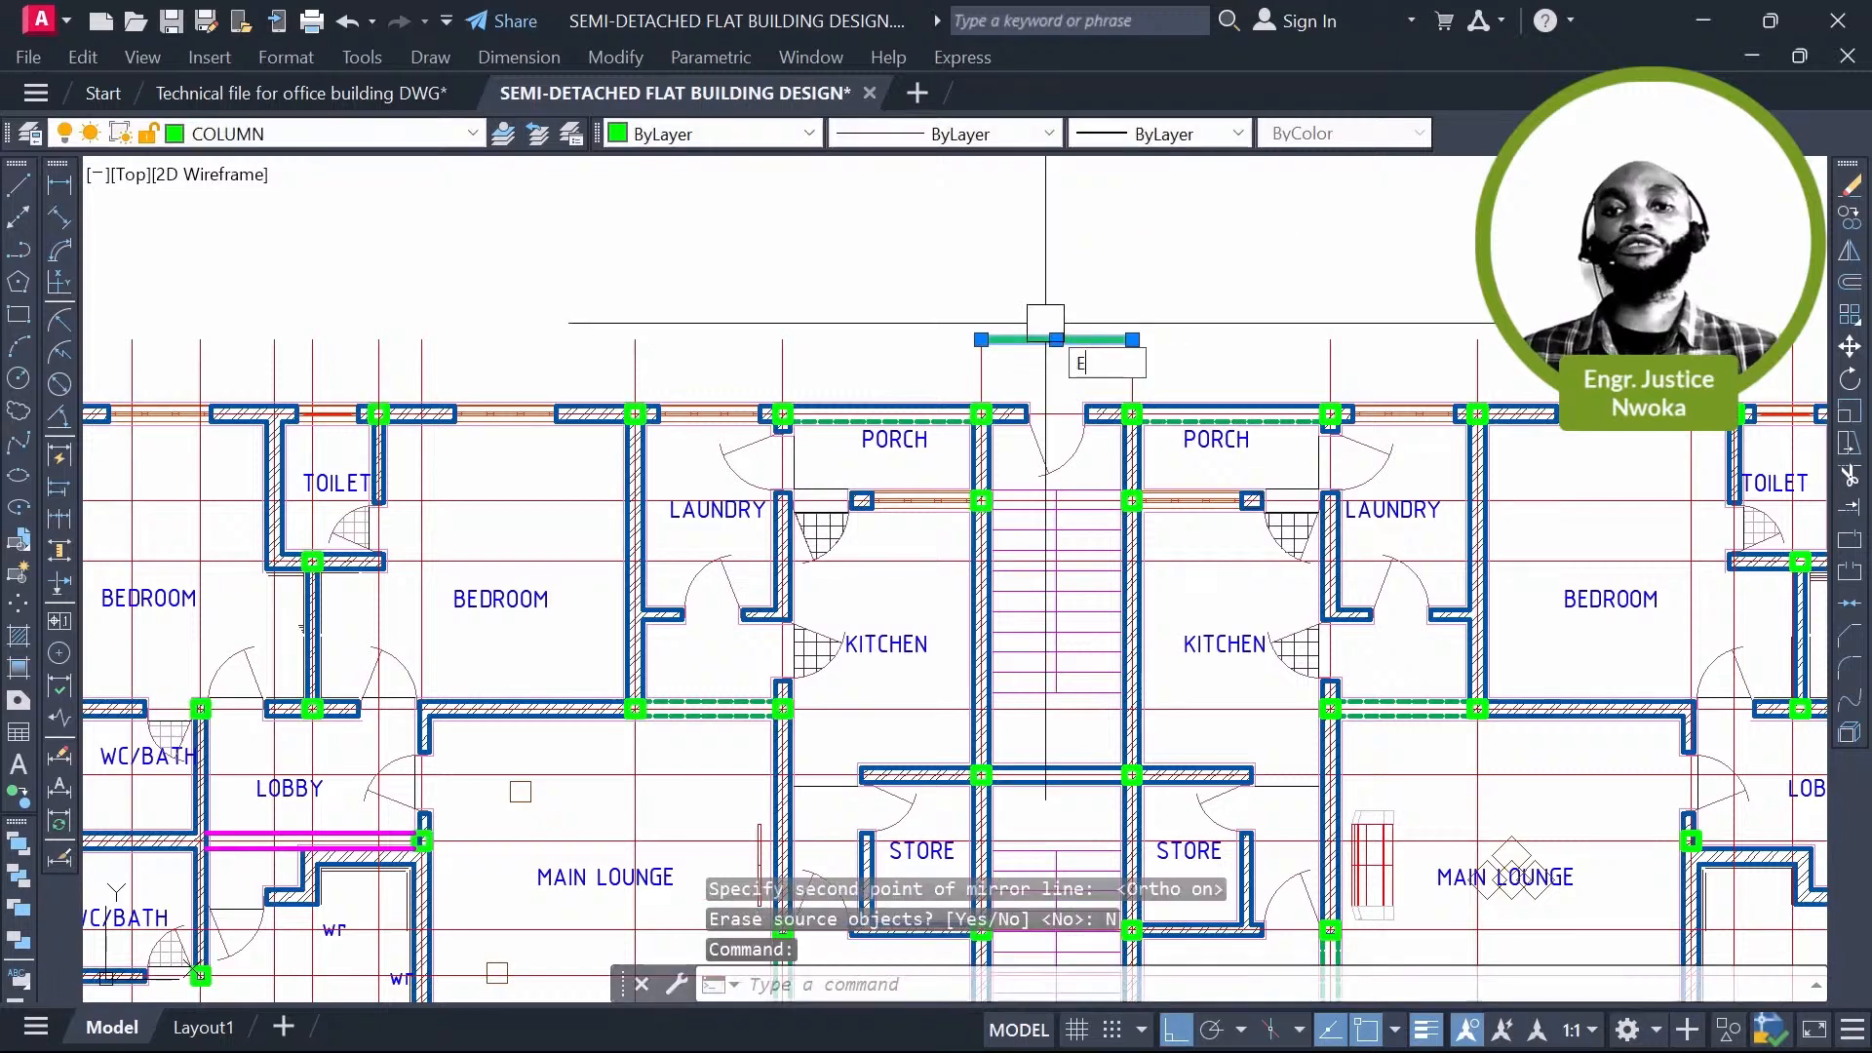
pyautogui.press('Return')
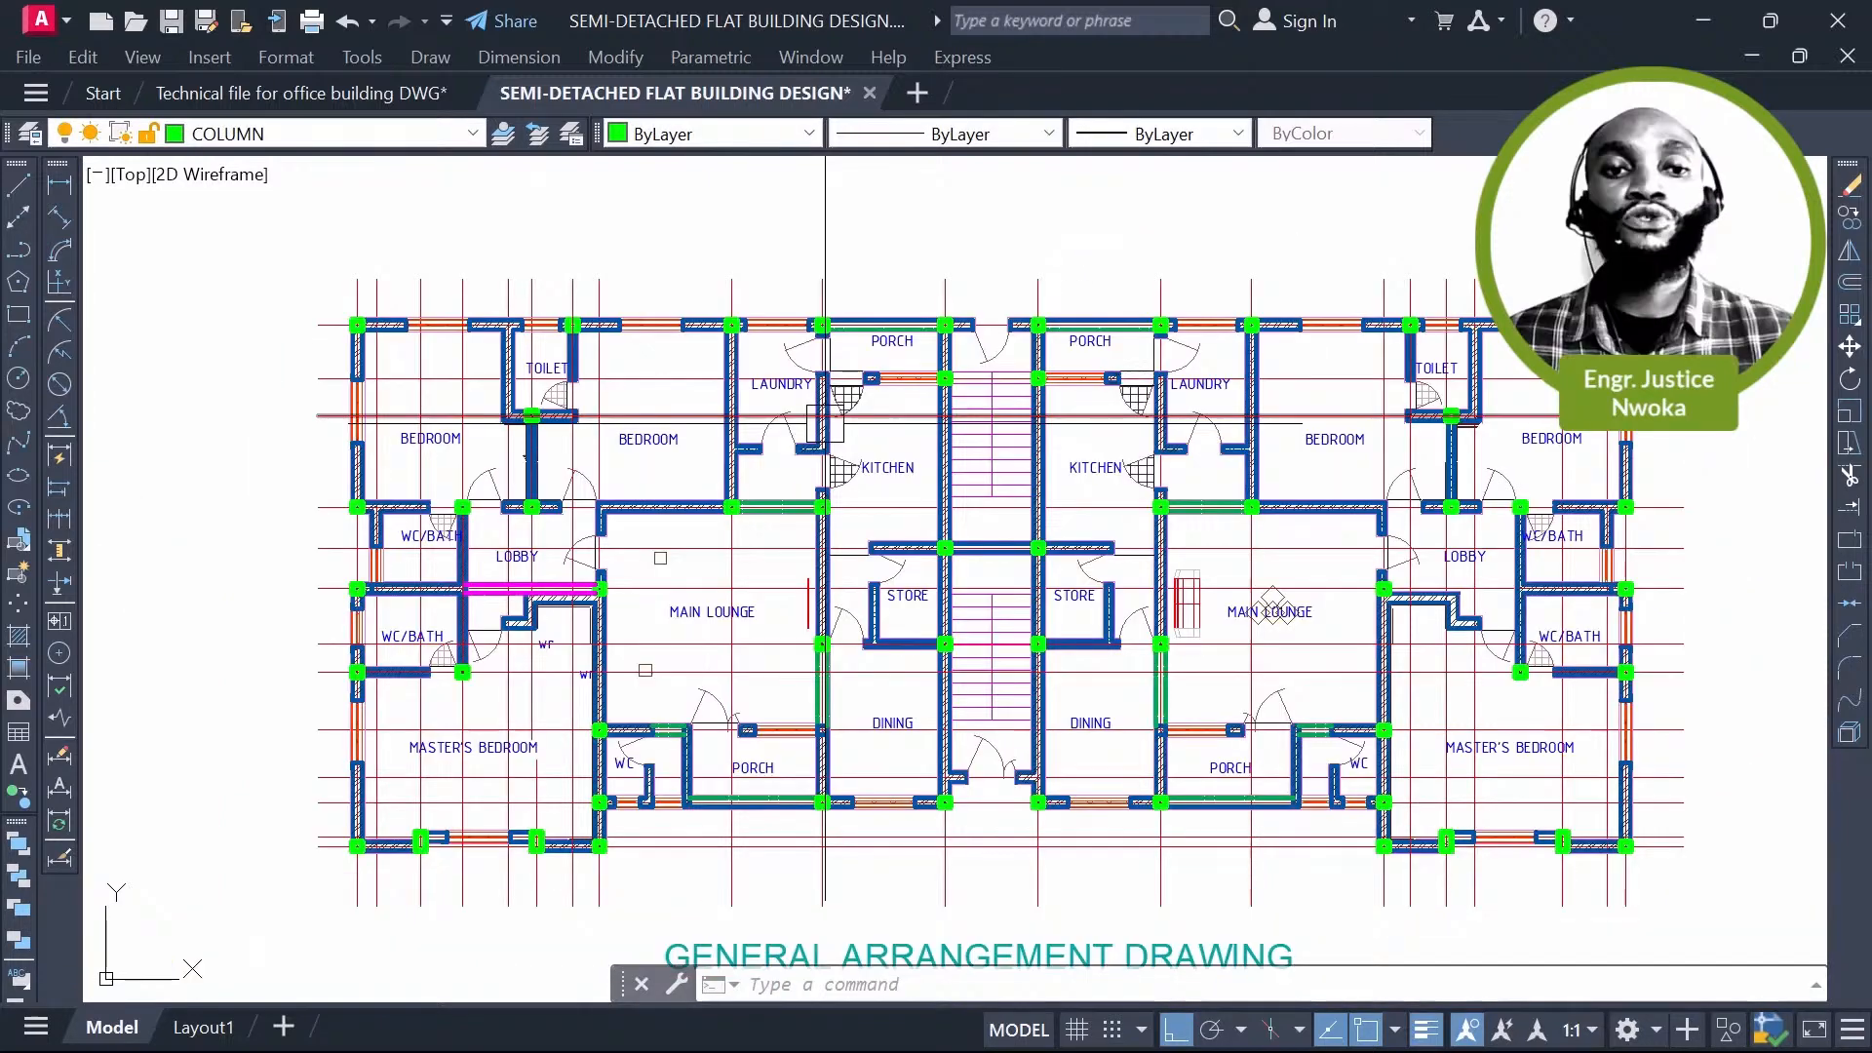
# Step: Mirror the left lobby's two magenta lines onto the right flat about a vertical line through the guide line's midpoint, keeping the originals
pyautogui.scroll(4, 470, 559)
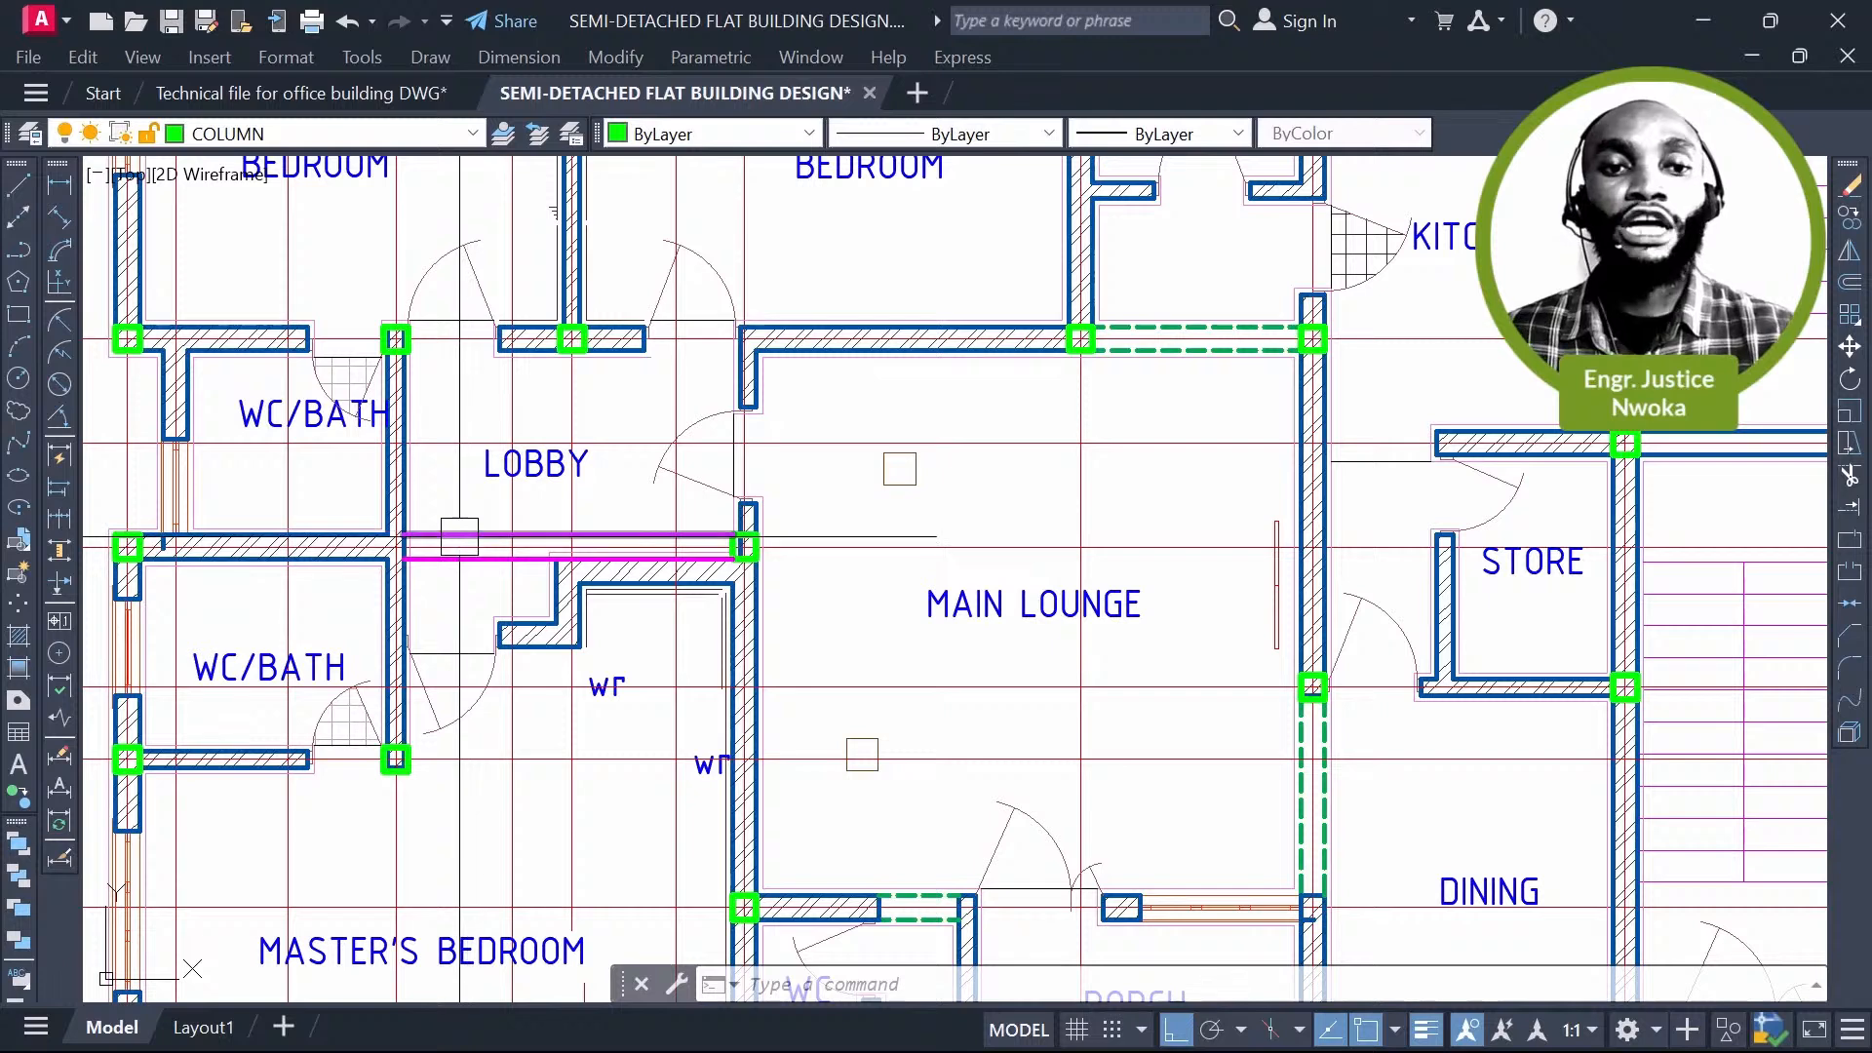
pyautogui.press('Escape')
pyautogui.scroll(2, 459, 536)
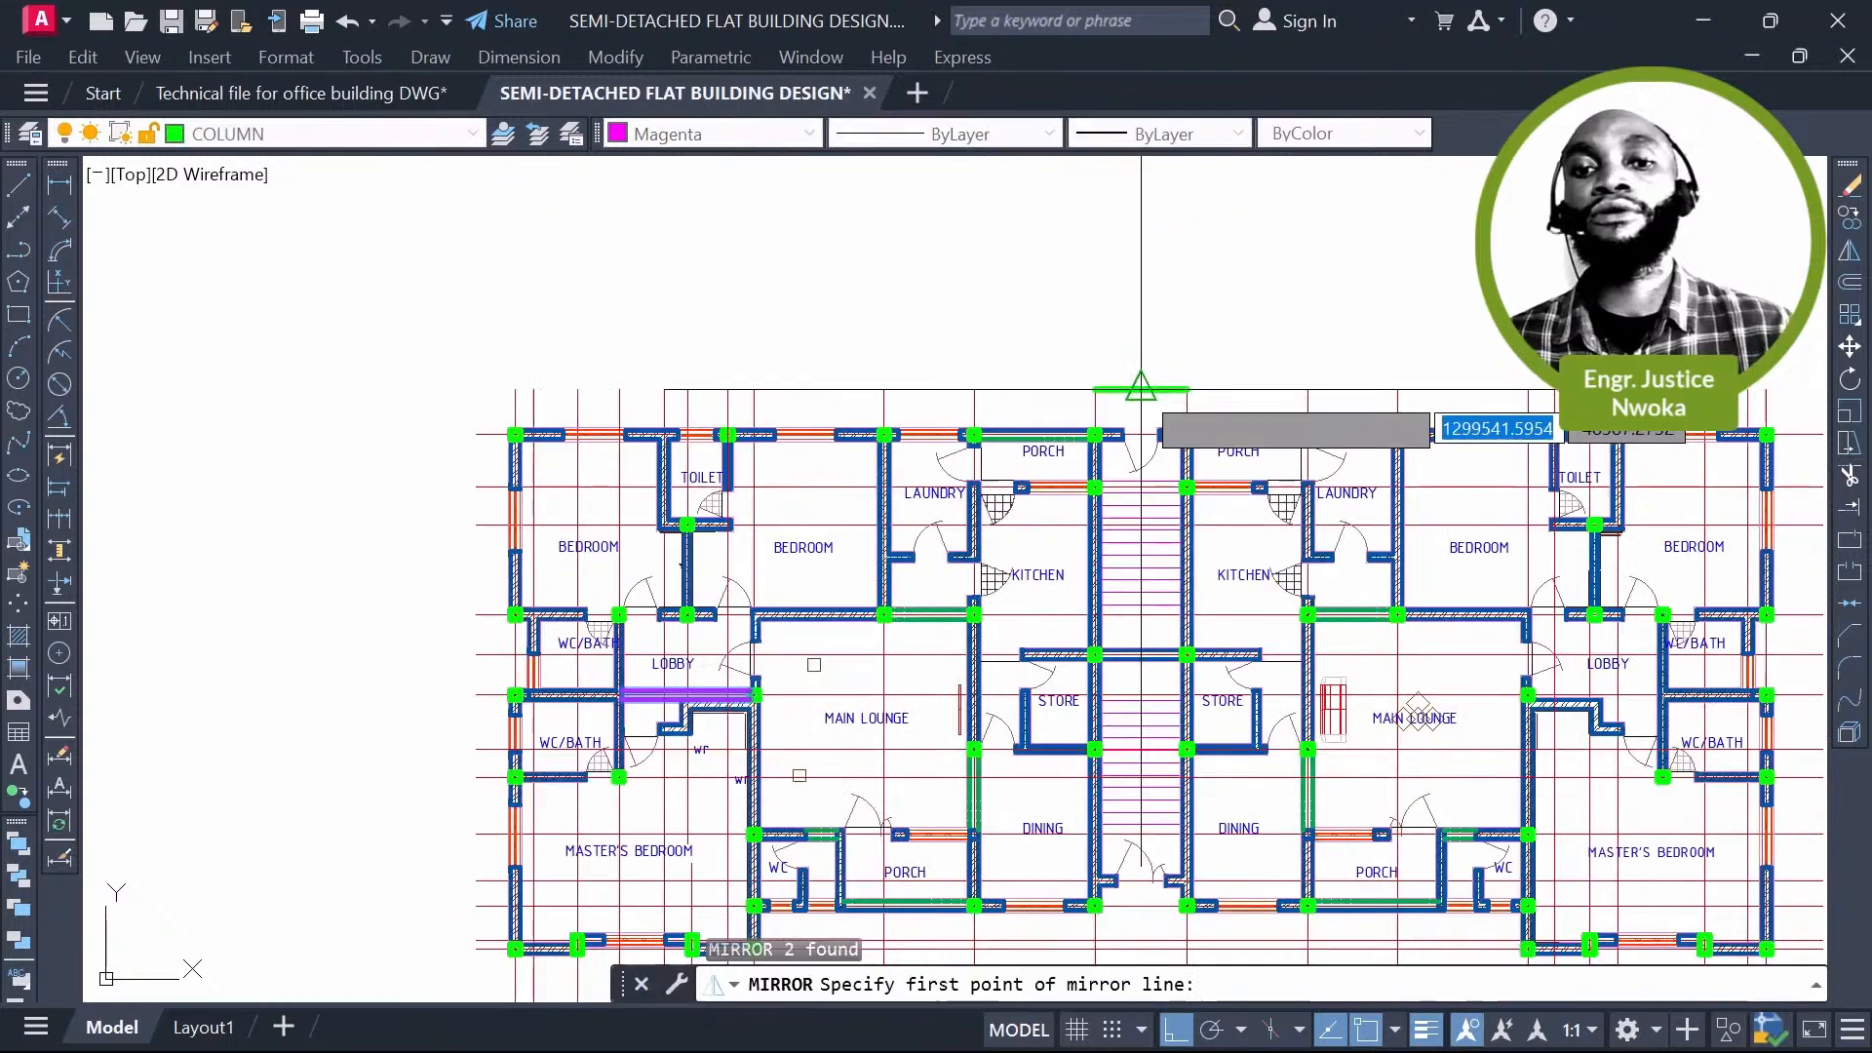
pyautogui.click(1141, 389)
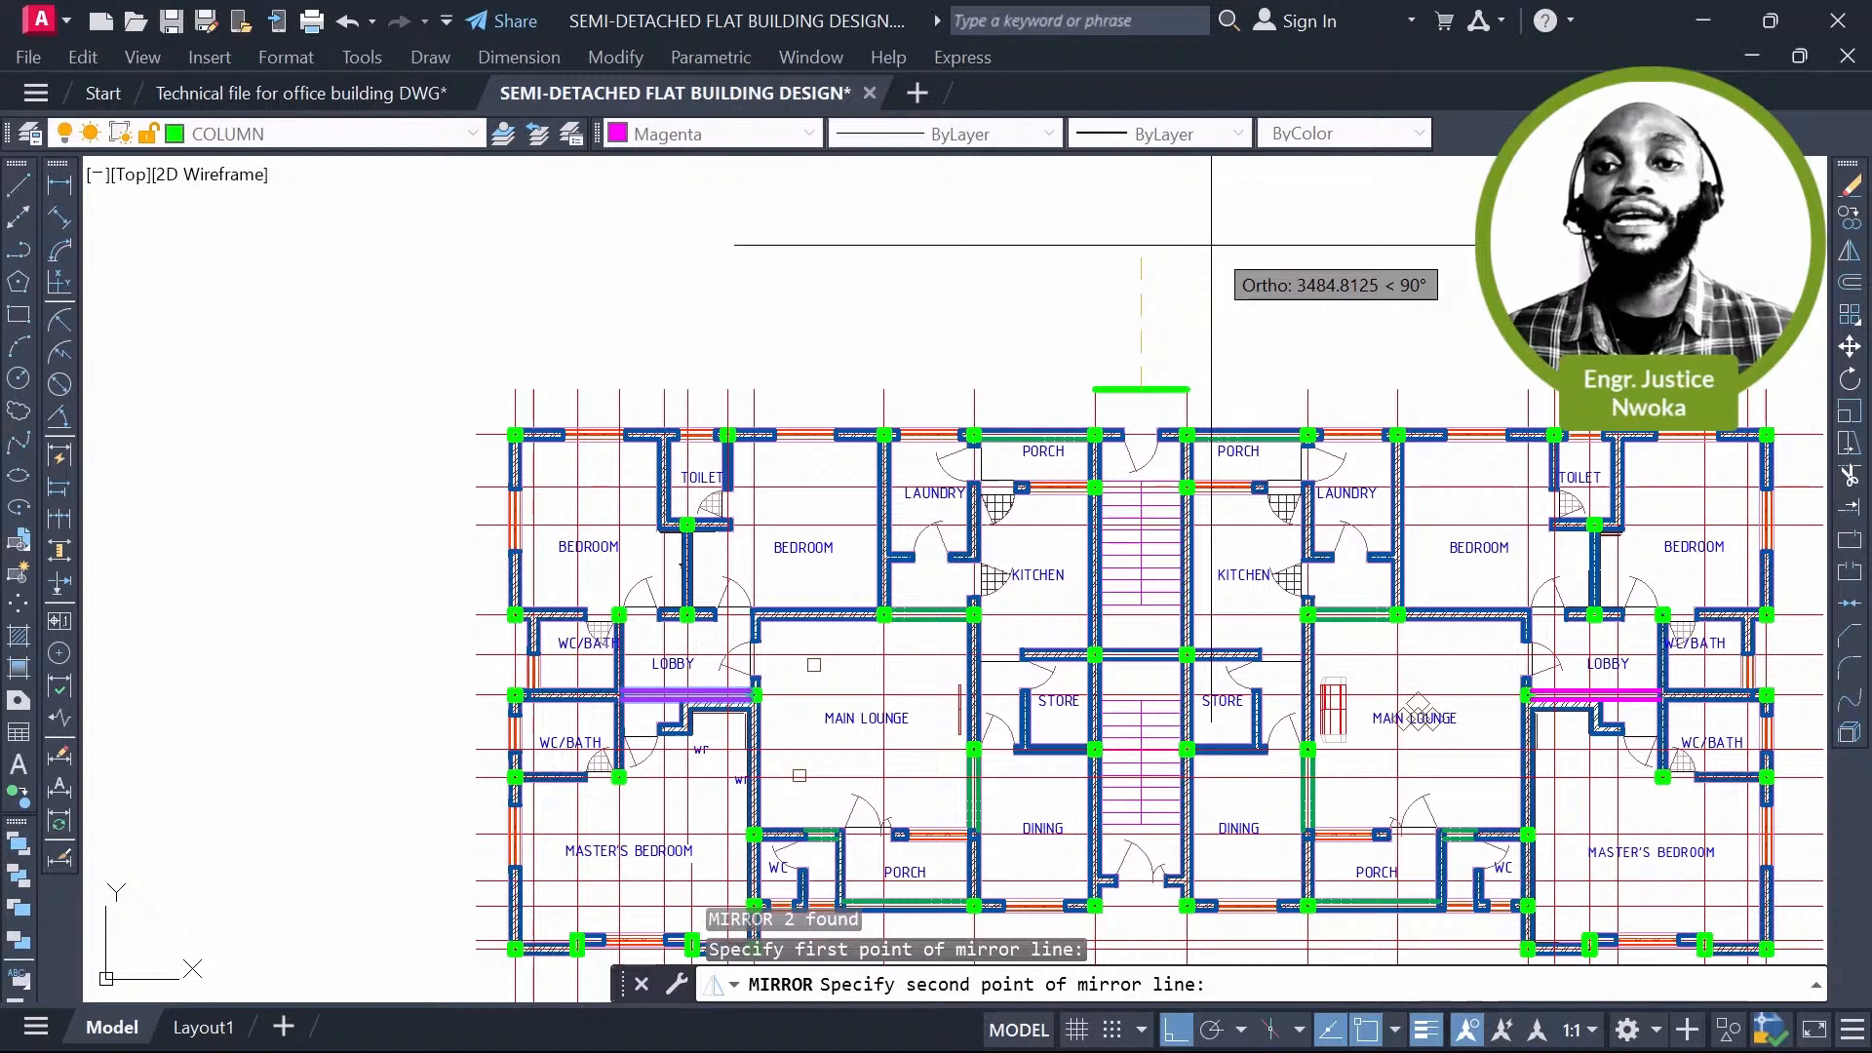
pyautogui.click(1281, 369)
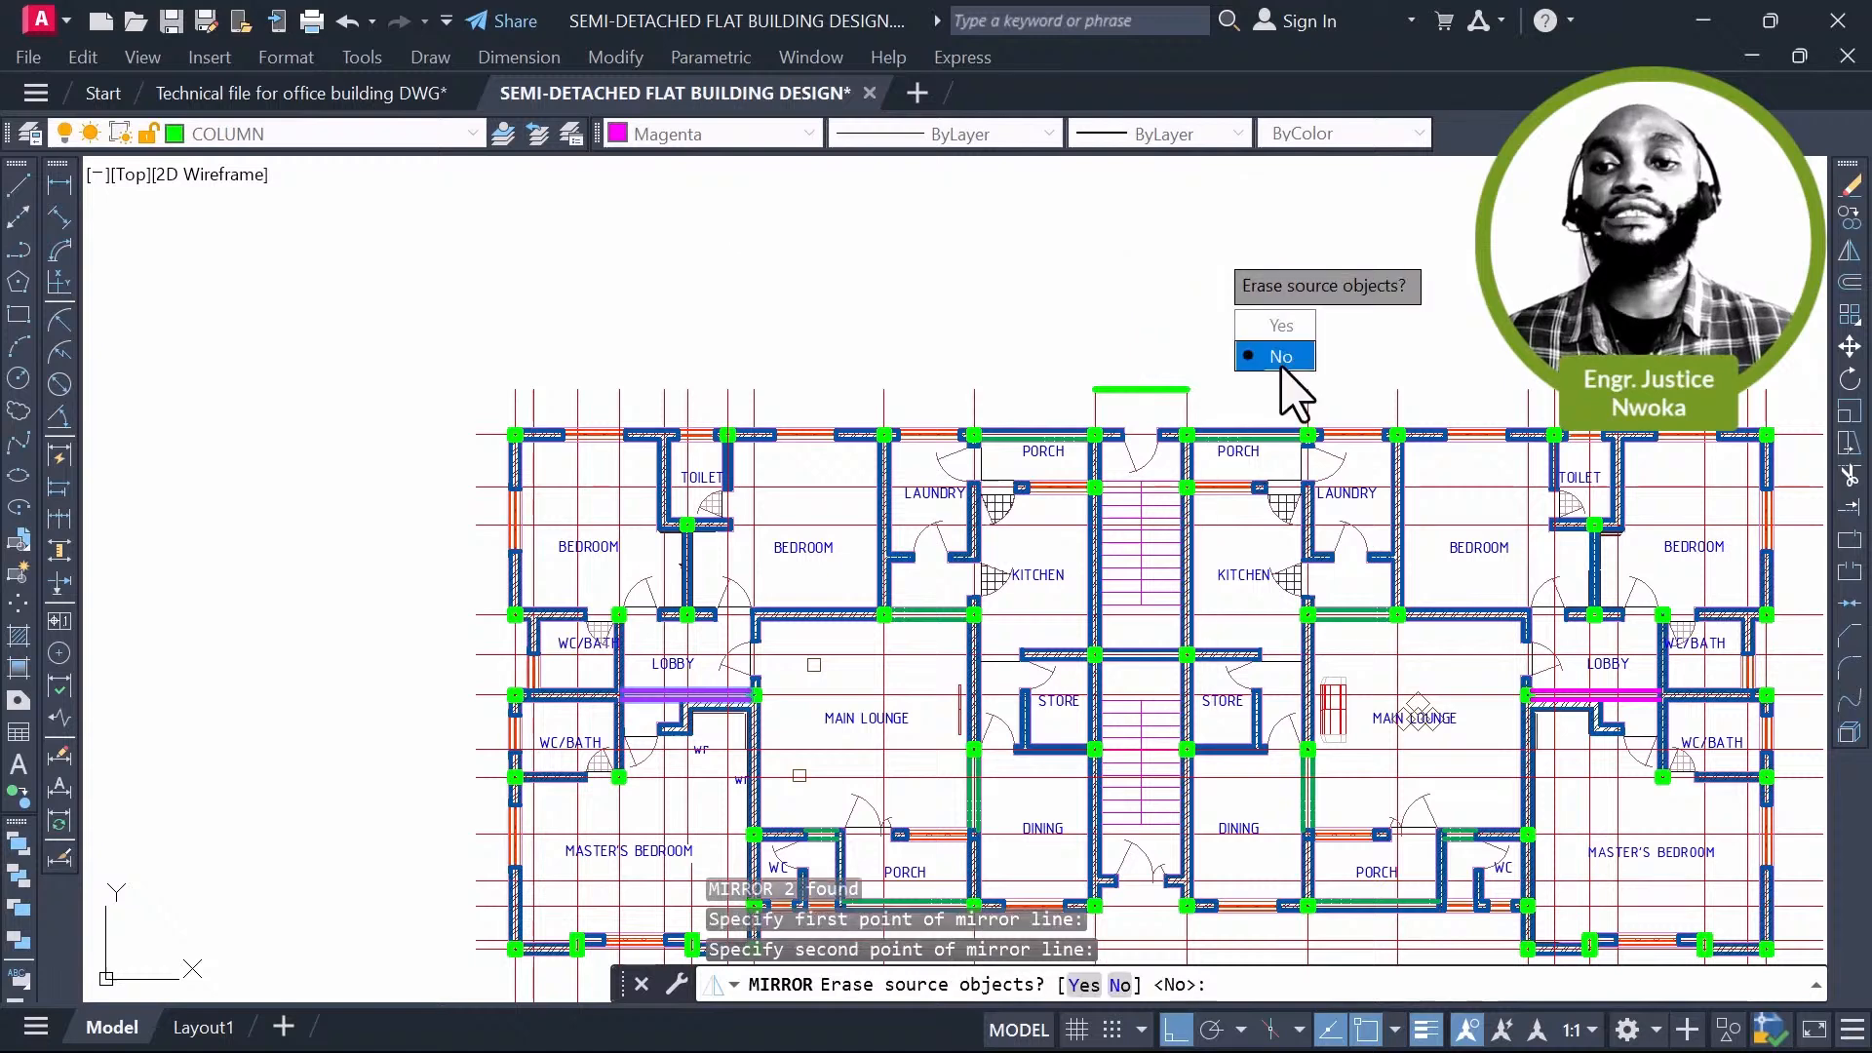
pyautogui.click(1281, 369)
# Step: Erase the green guide line spanning the staircase width above the floor plan
pyautogui.write('e')
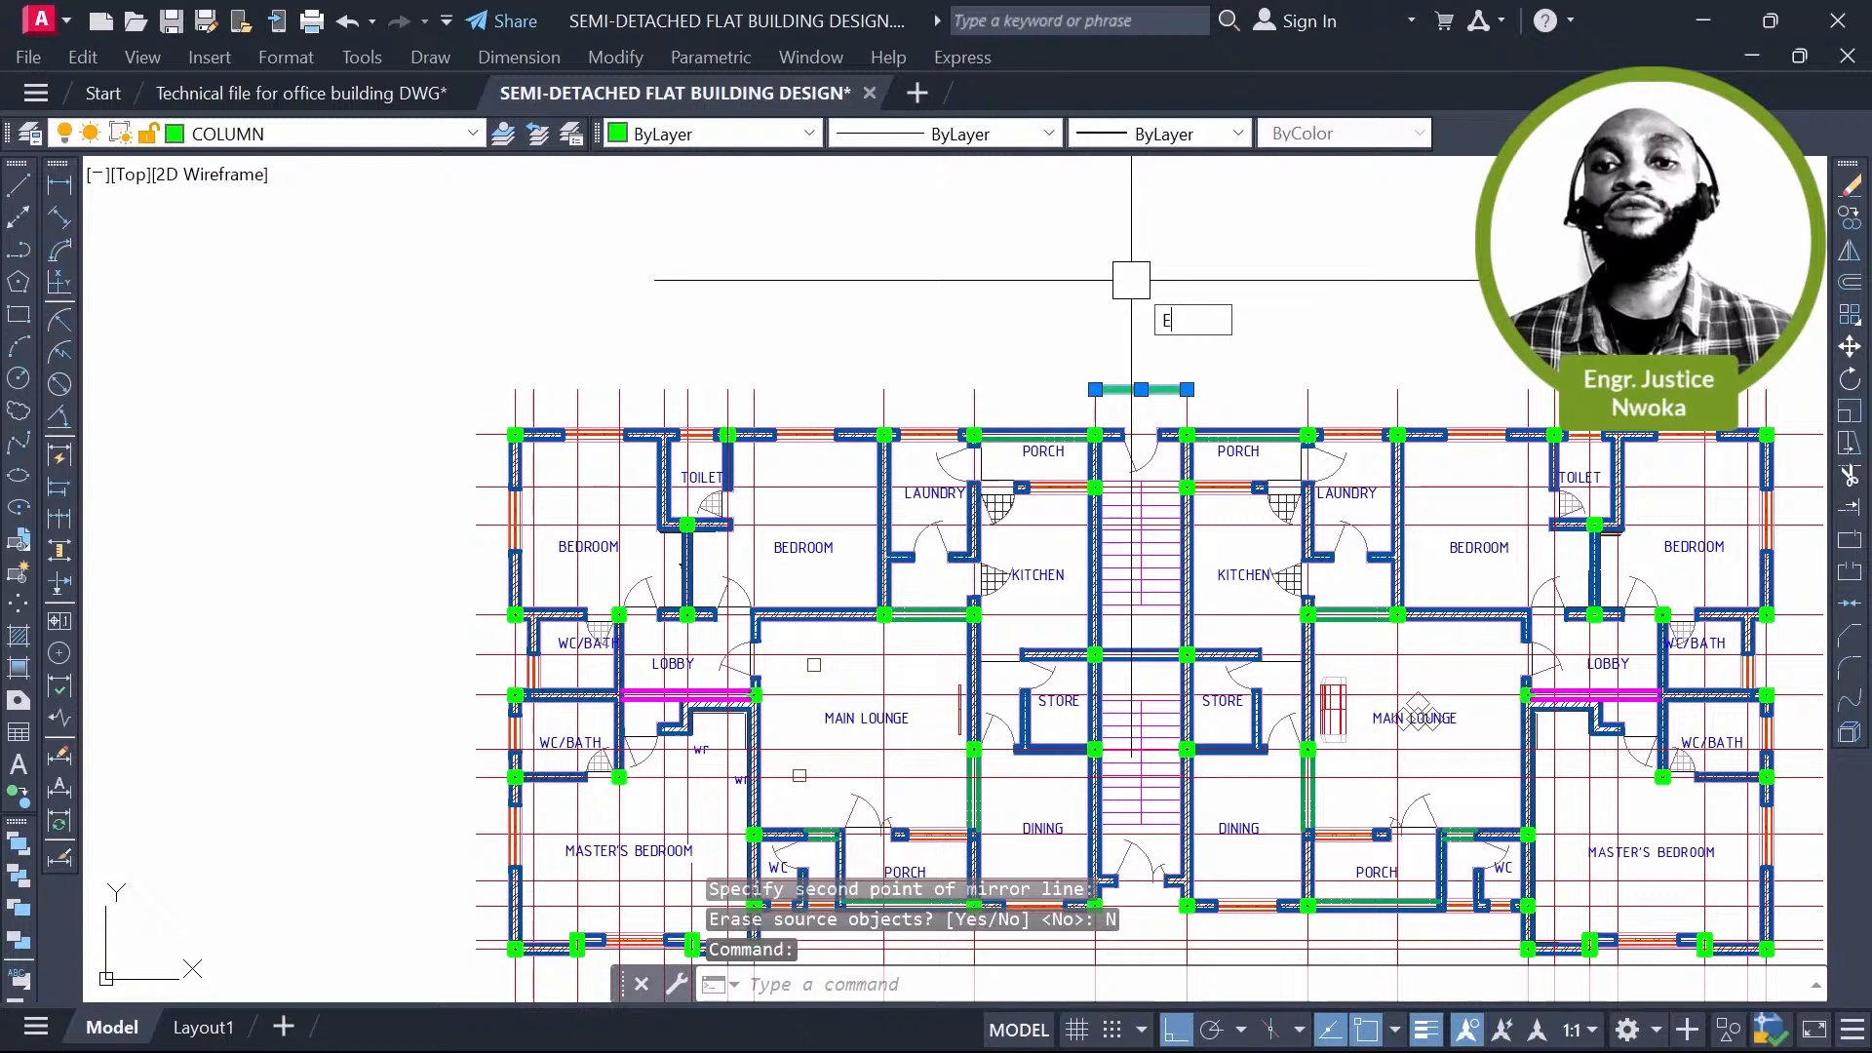
pyautogui.press('Return')
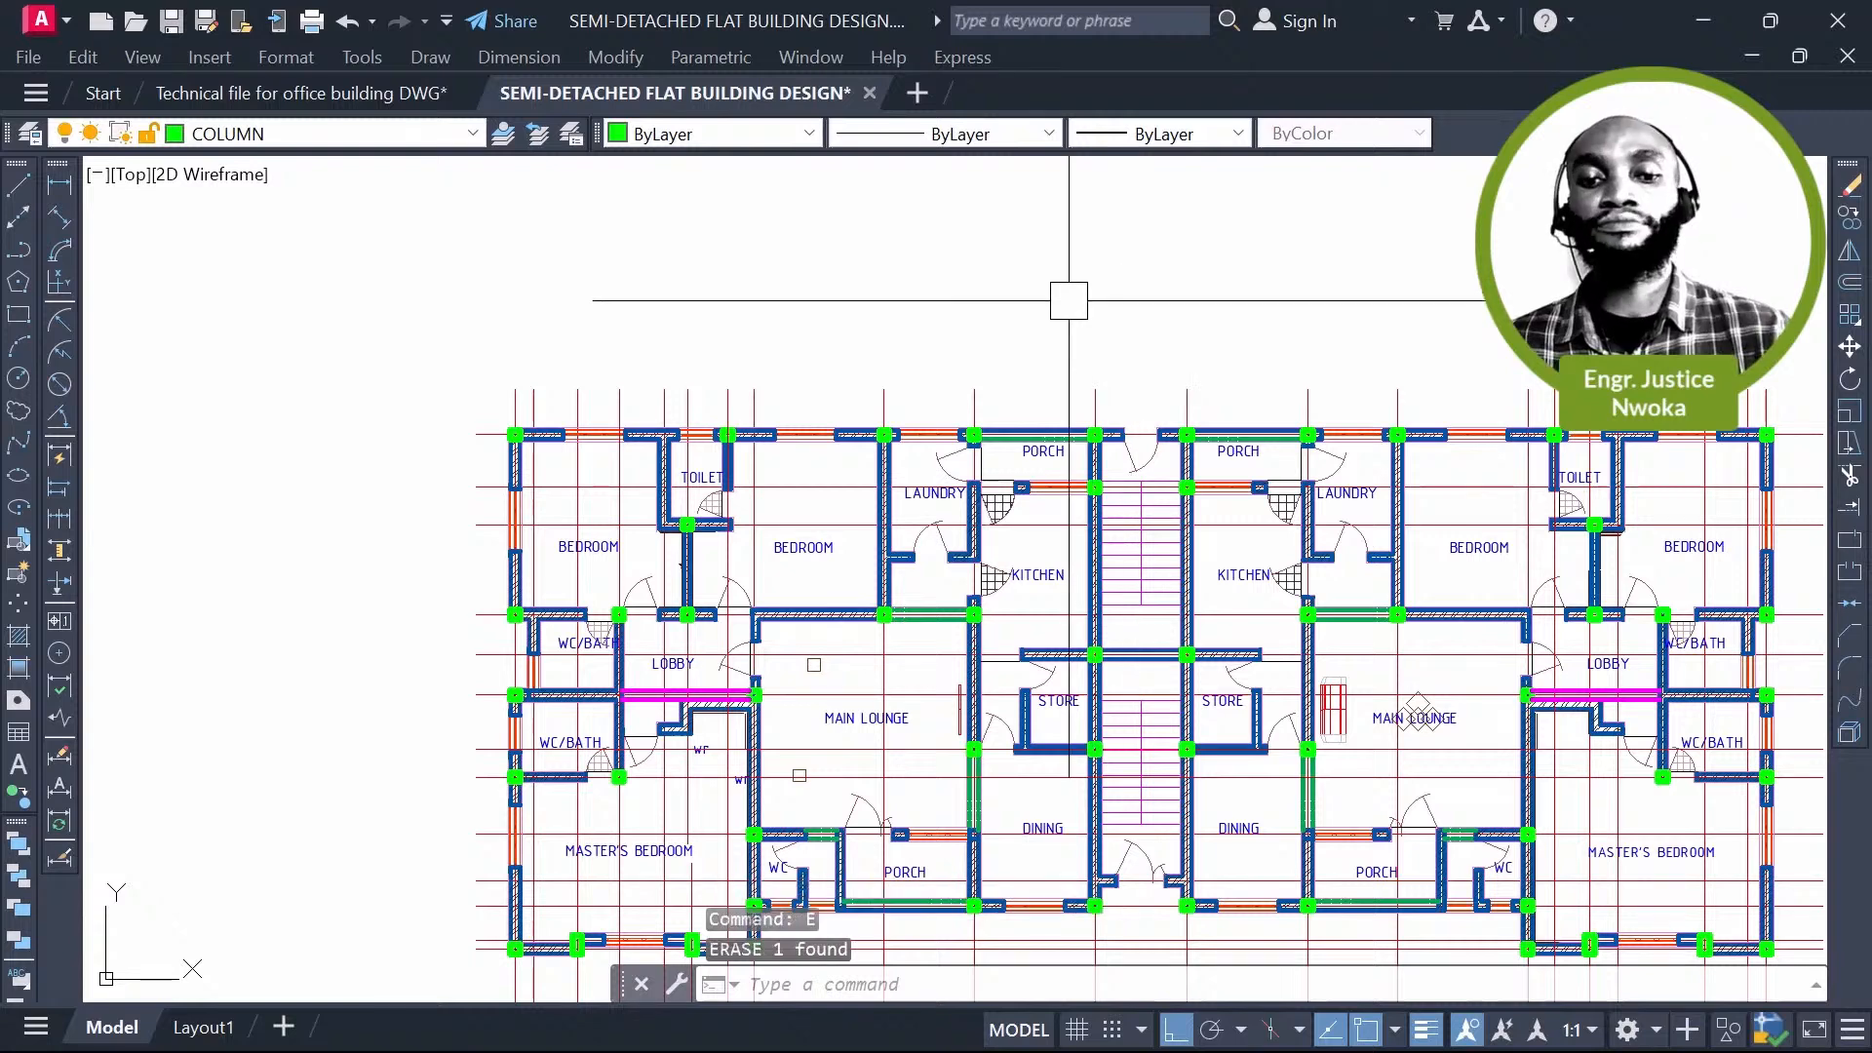
pyautogui.scroll(-2, 1068, 301)
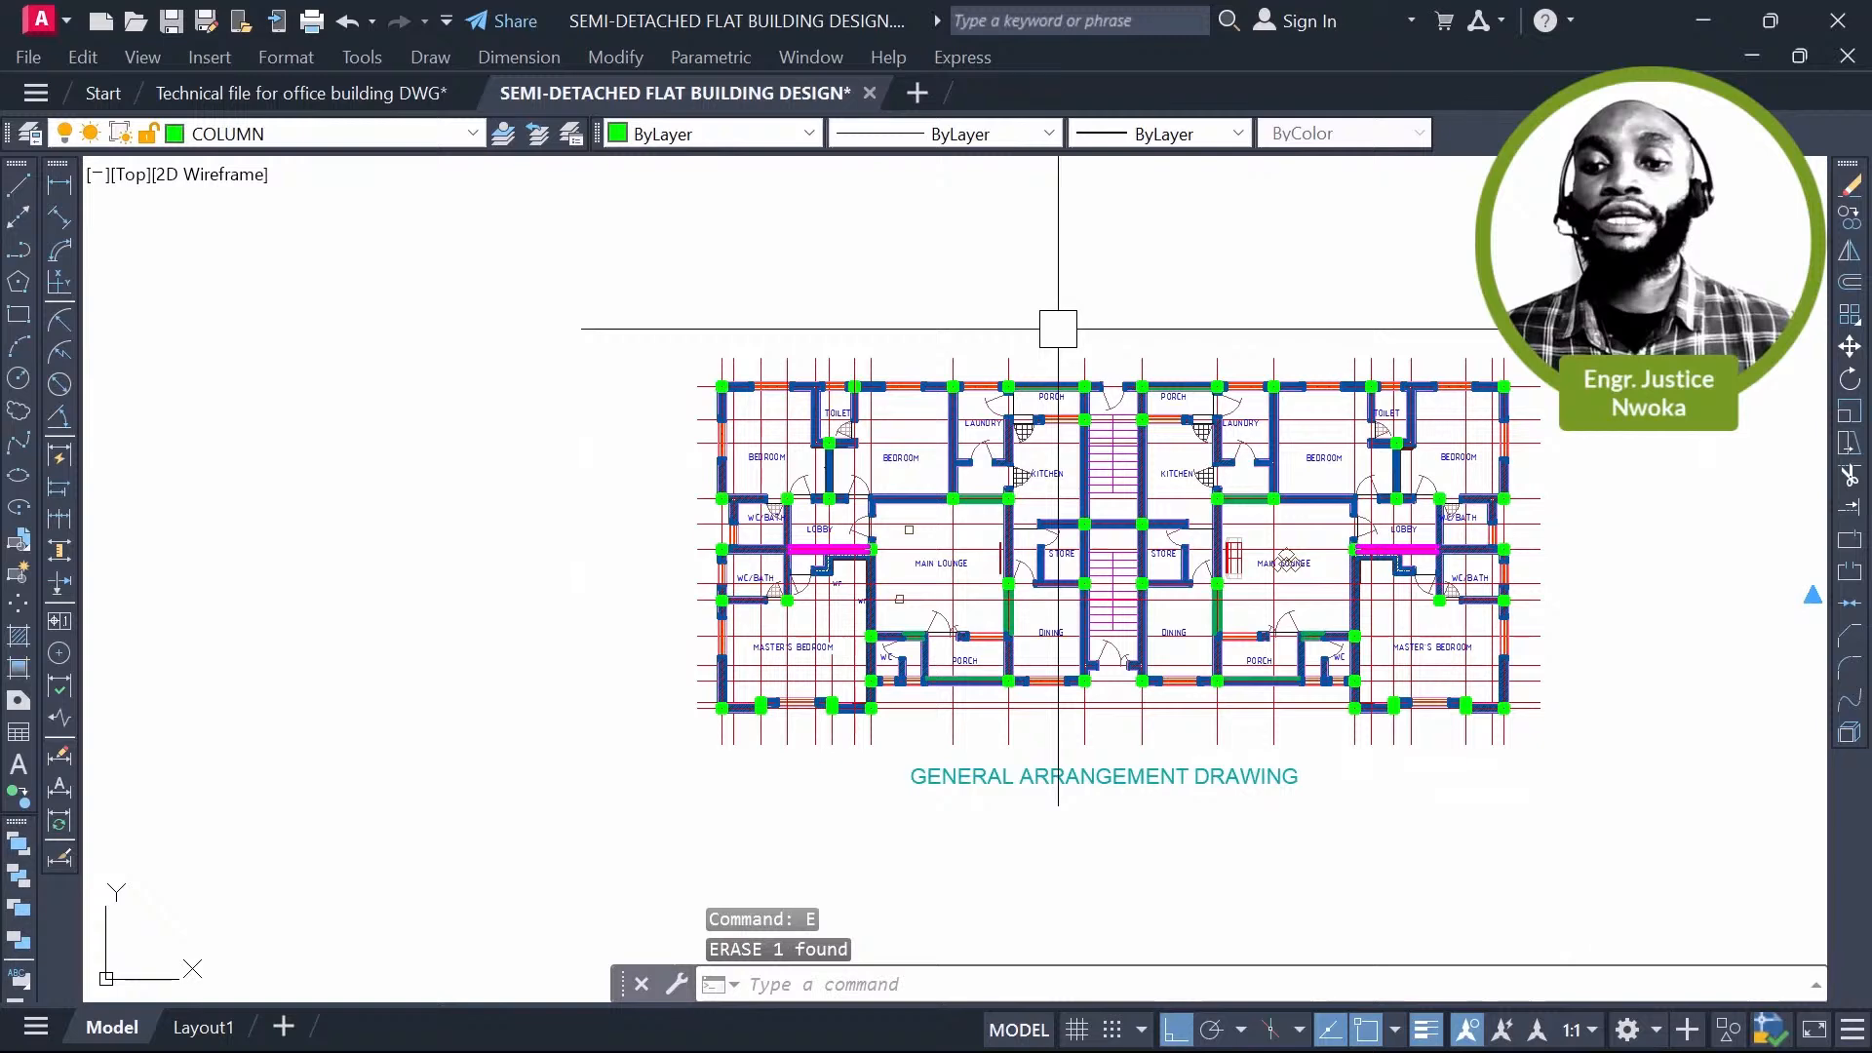
# Step: Examine the walls, columns and room layout around the main lounge, stores and bedrooms of the general arrangement plan
pyautogui.scroll(2, 964, 426)
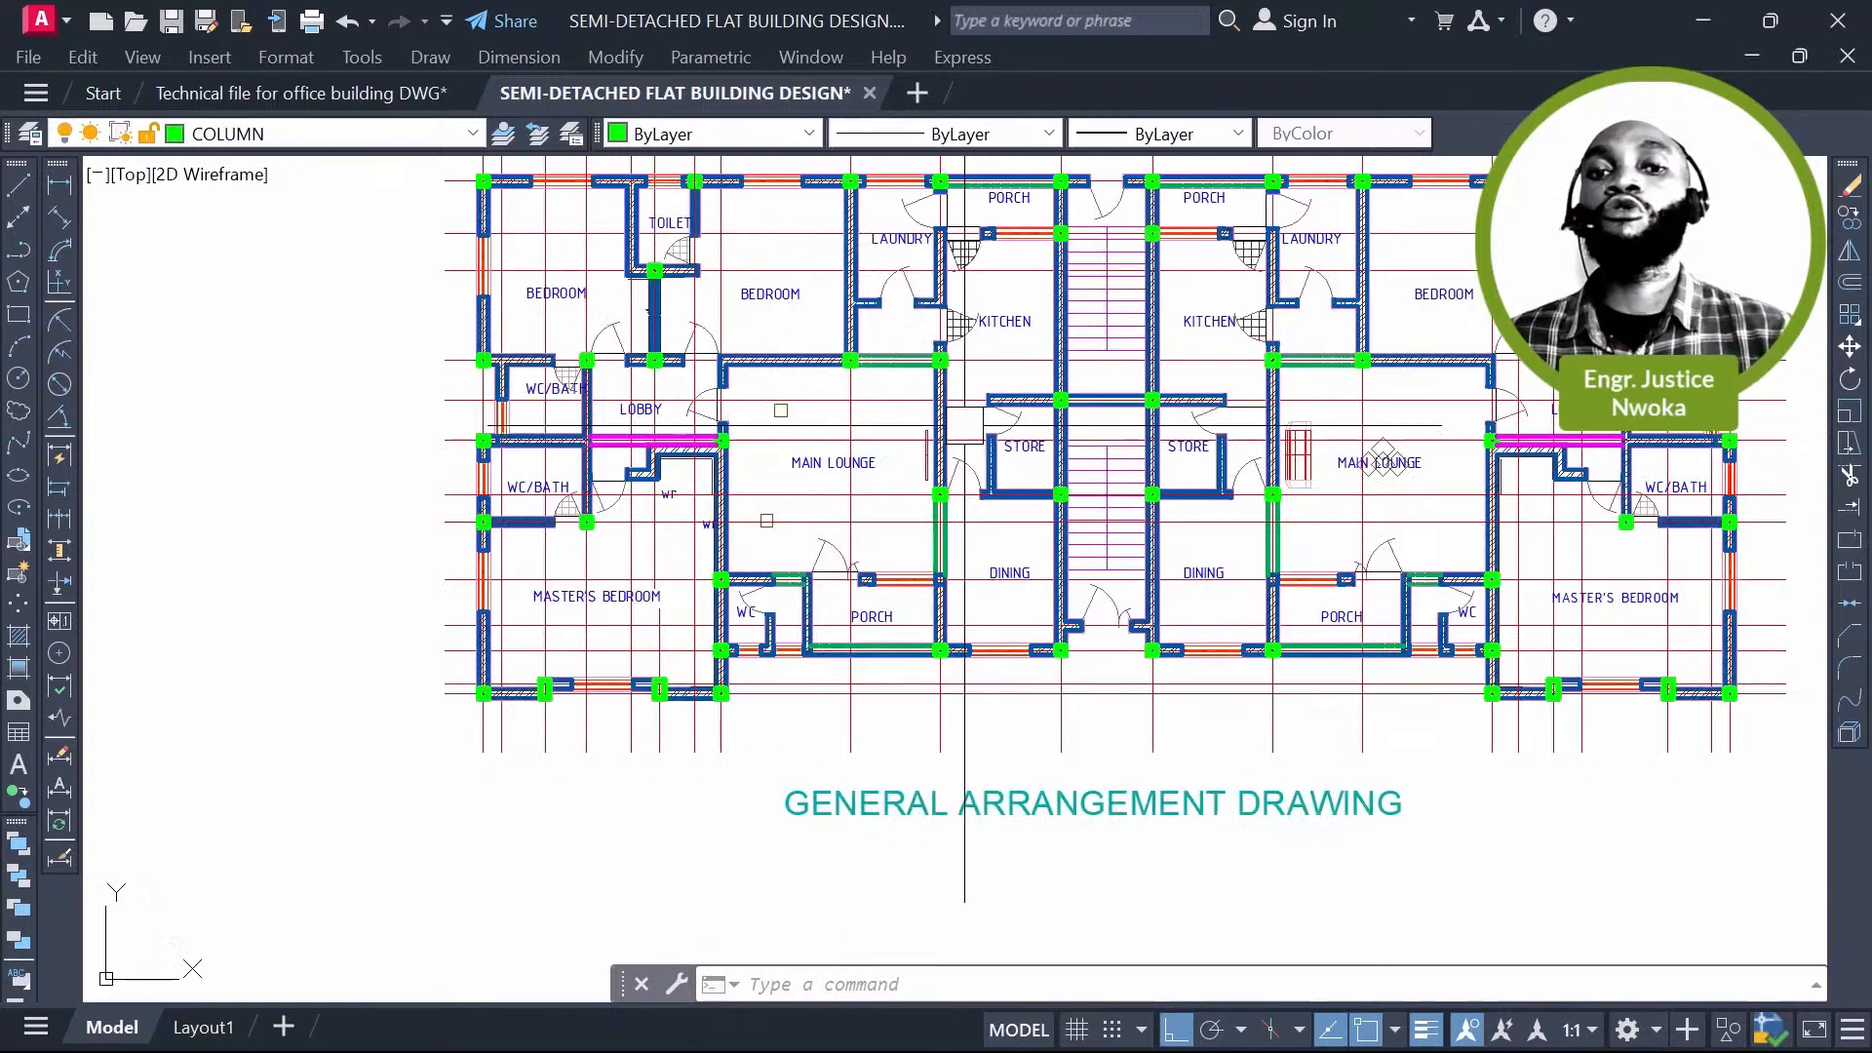
pyautogui.moveTo(964, 426); pyautogui.dragTo(957, 442, button='middle')
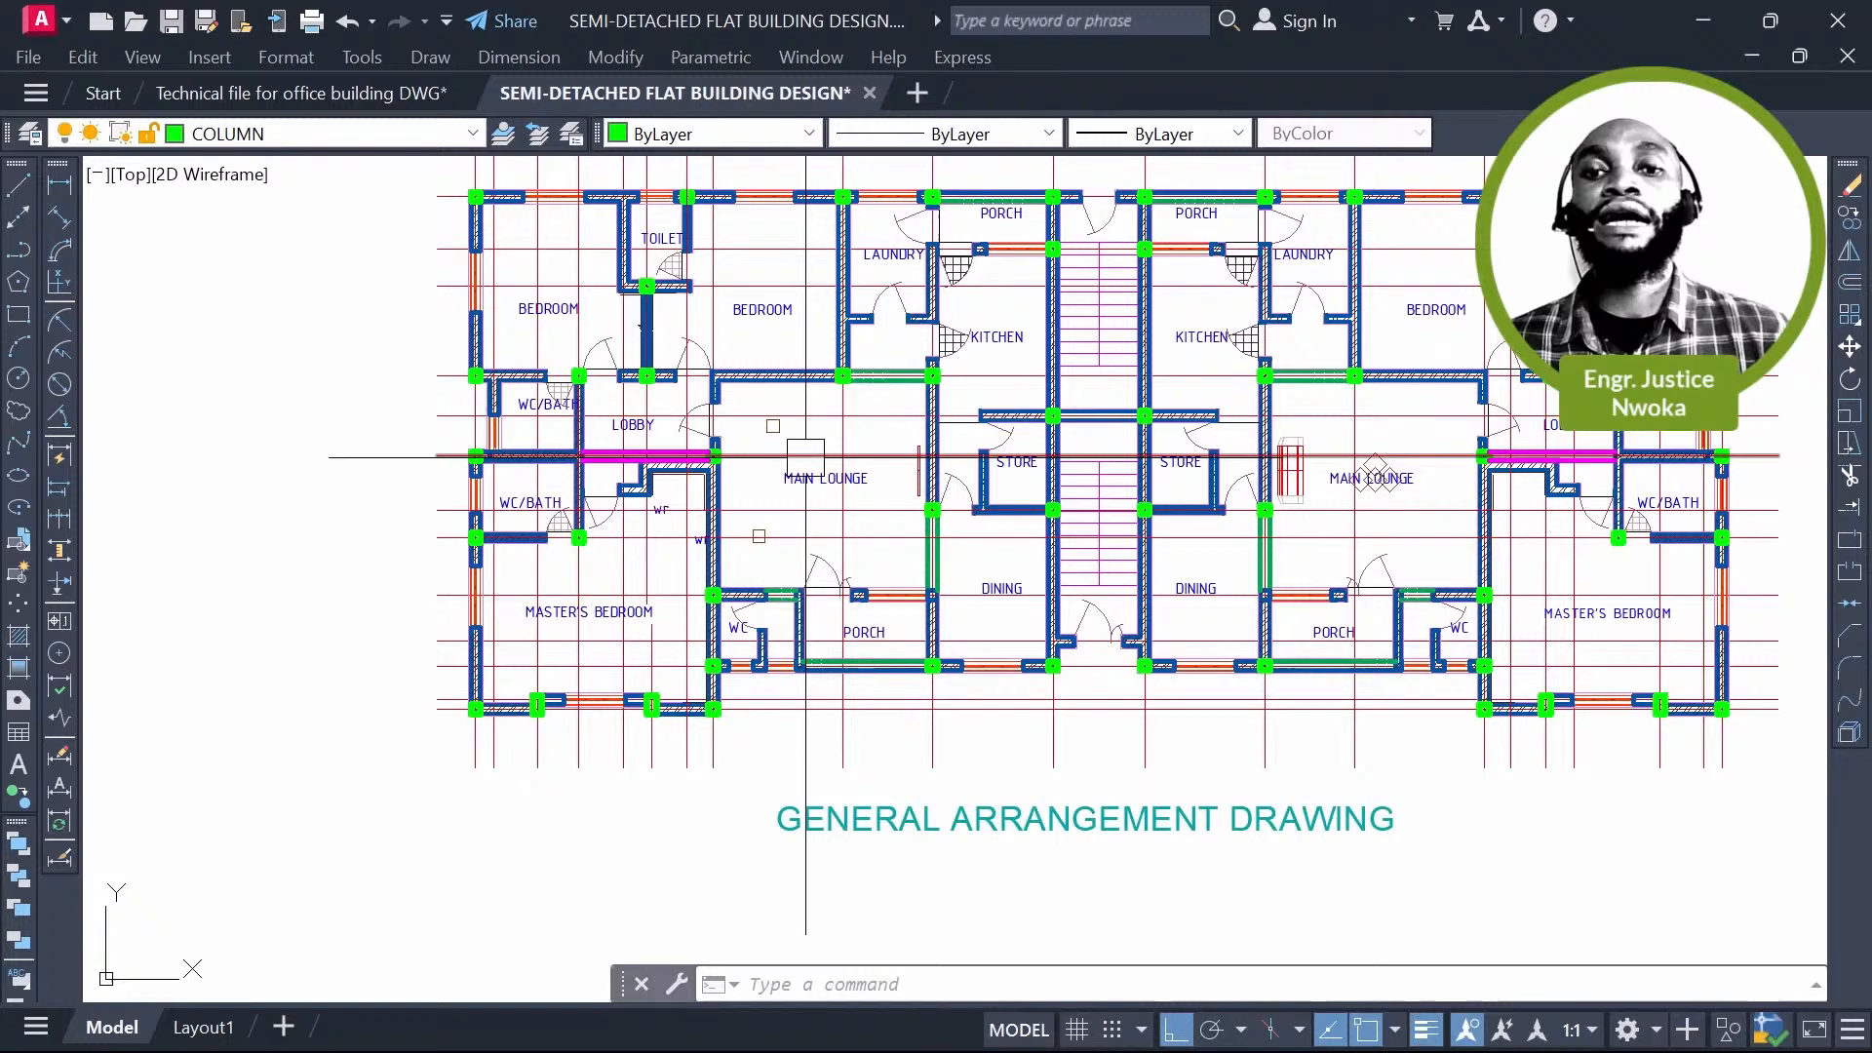
pyautogui.scroll(2, 805, 456)
pyautogui.scroll(-2, 953, 464)
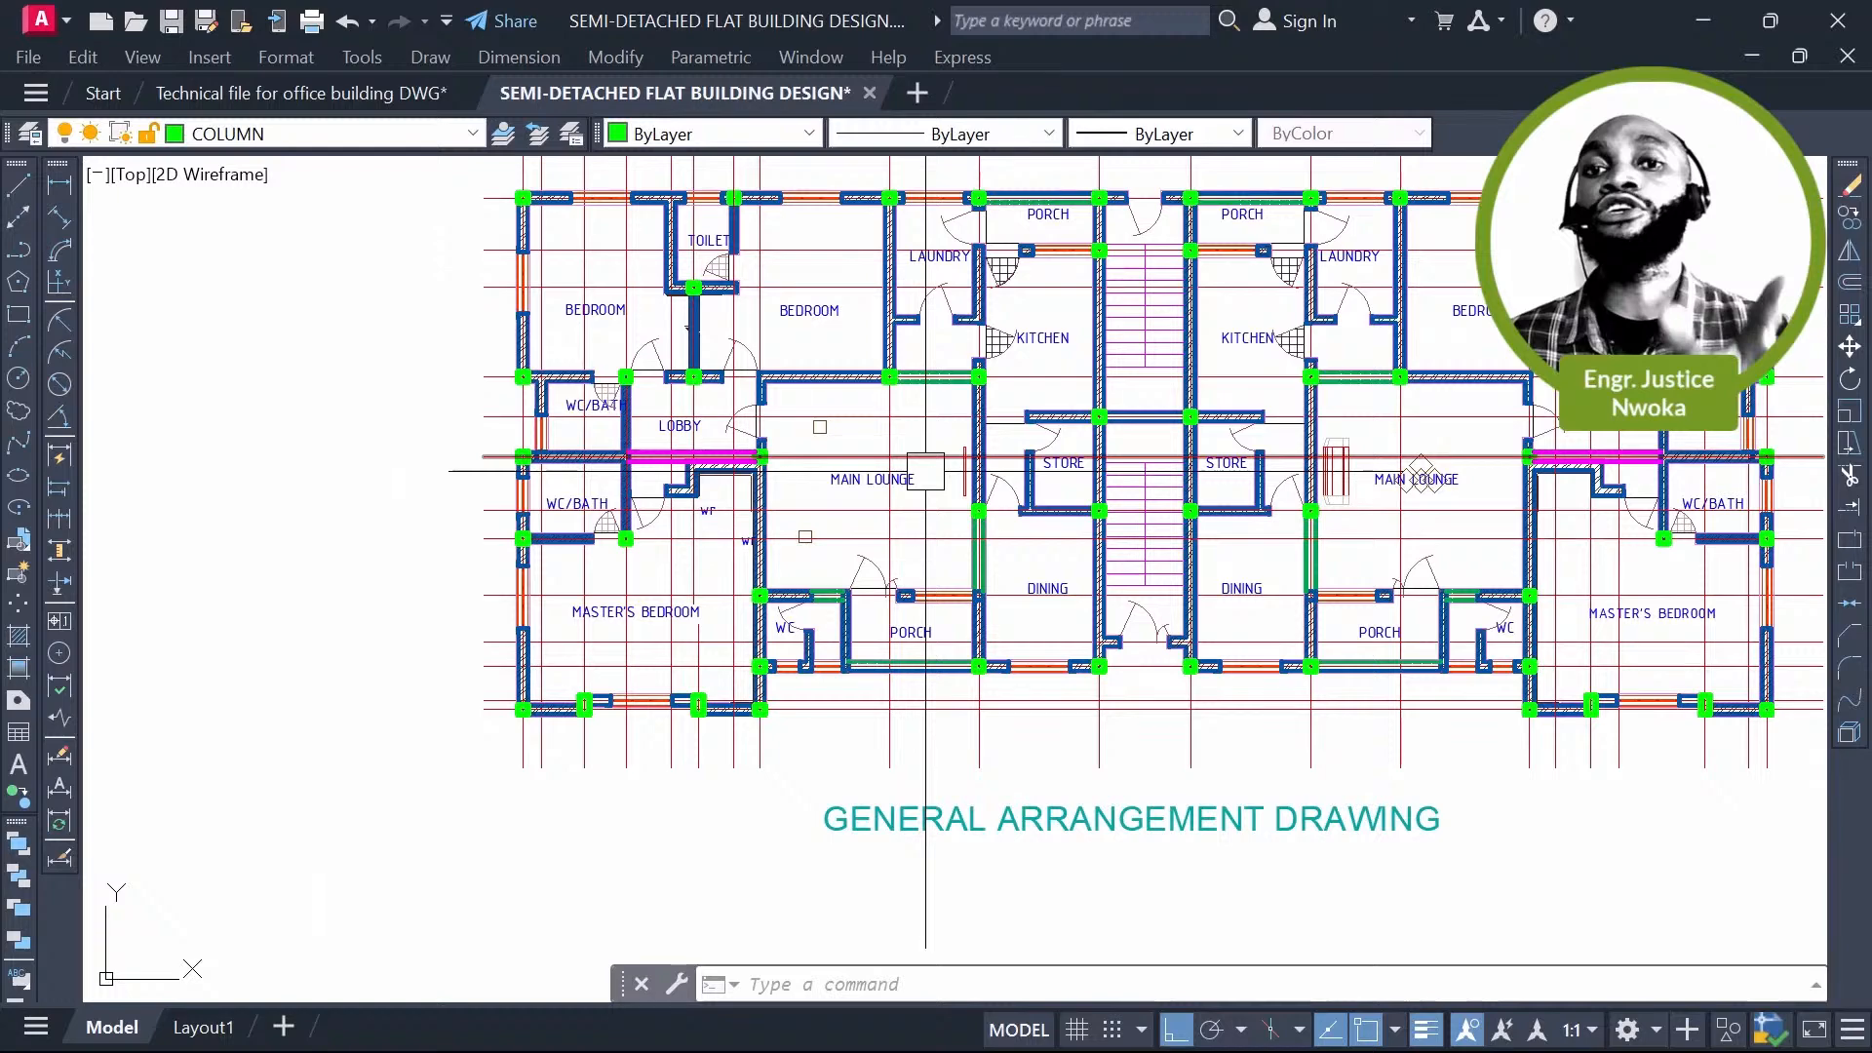
pyautogui.scroll(4, 1047, 475)
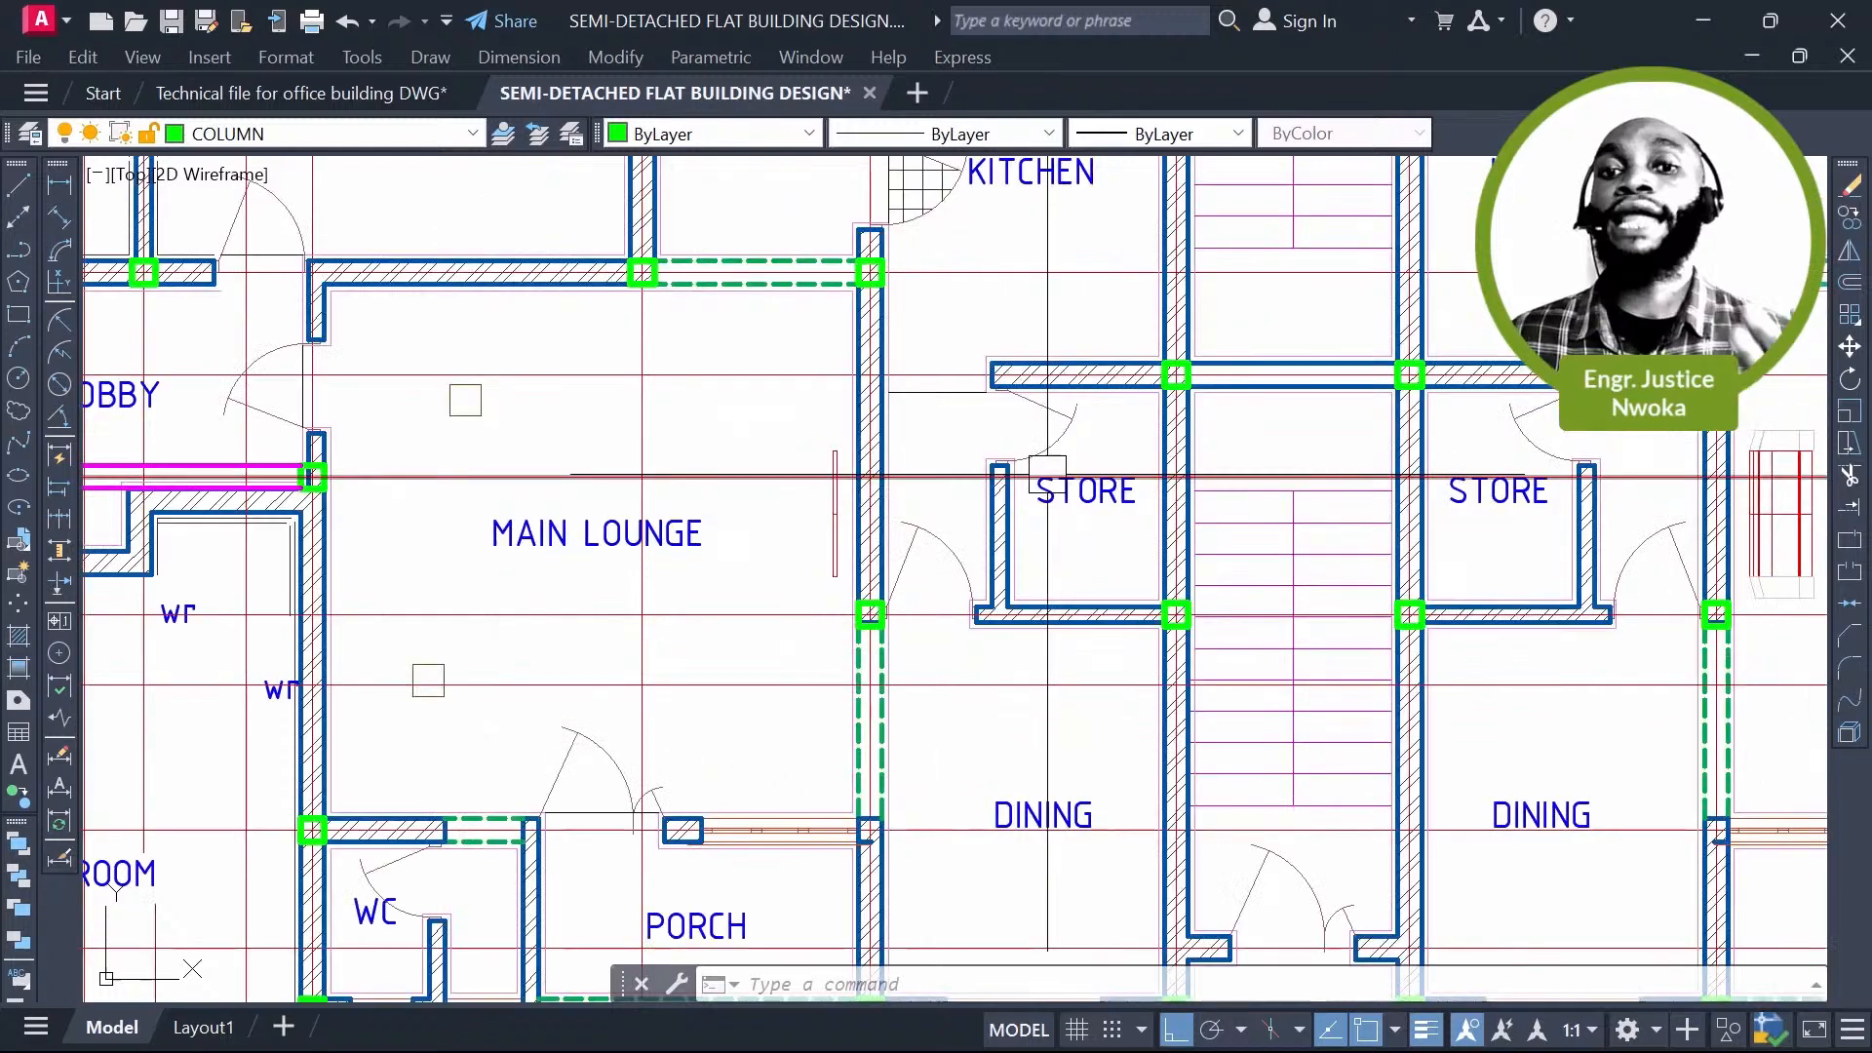
pyautogui.scroll(-2, 1047, 475)
pyautogui.moveTo(563, 277); pyautogui.dragTo(778, 461, button='middle')
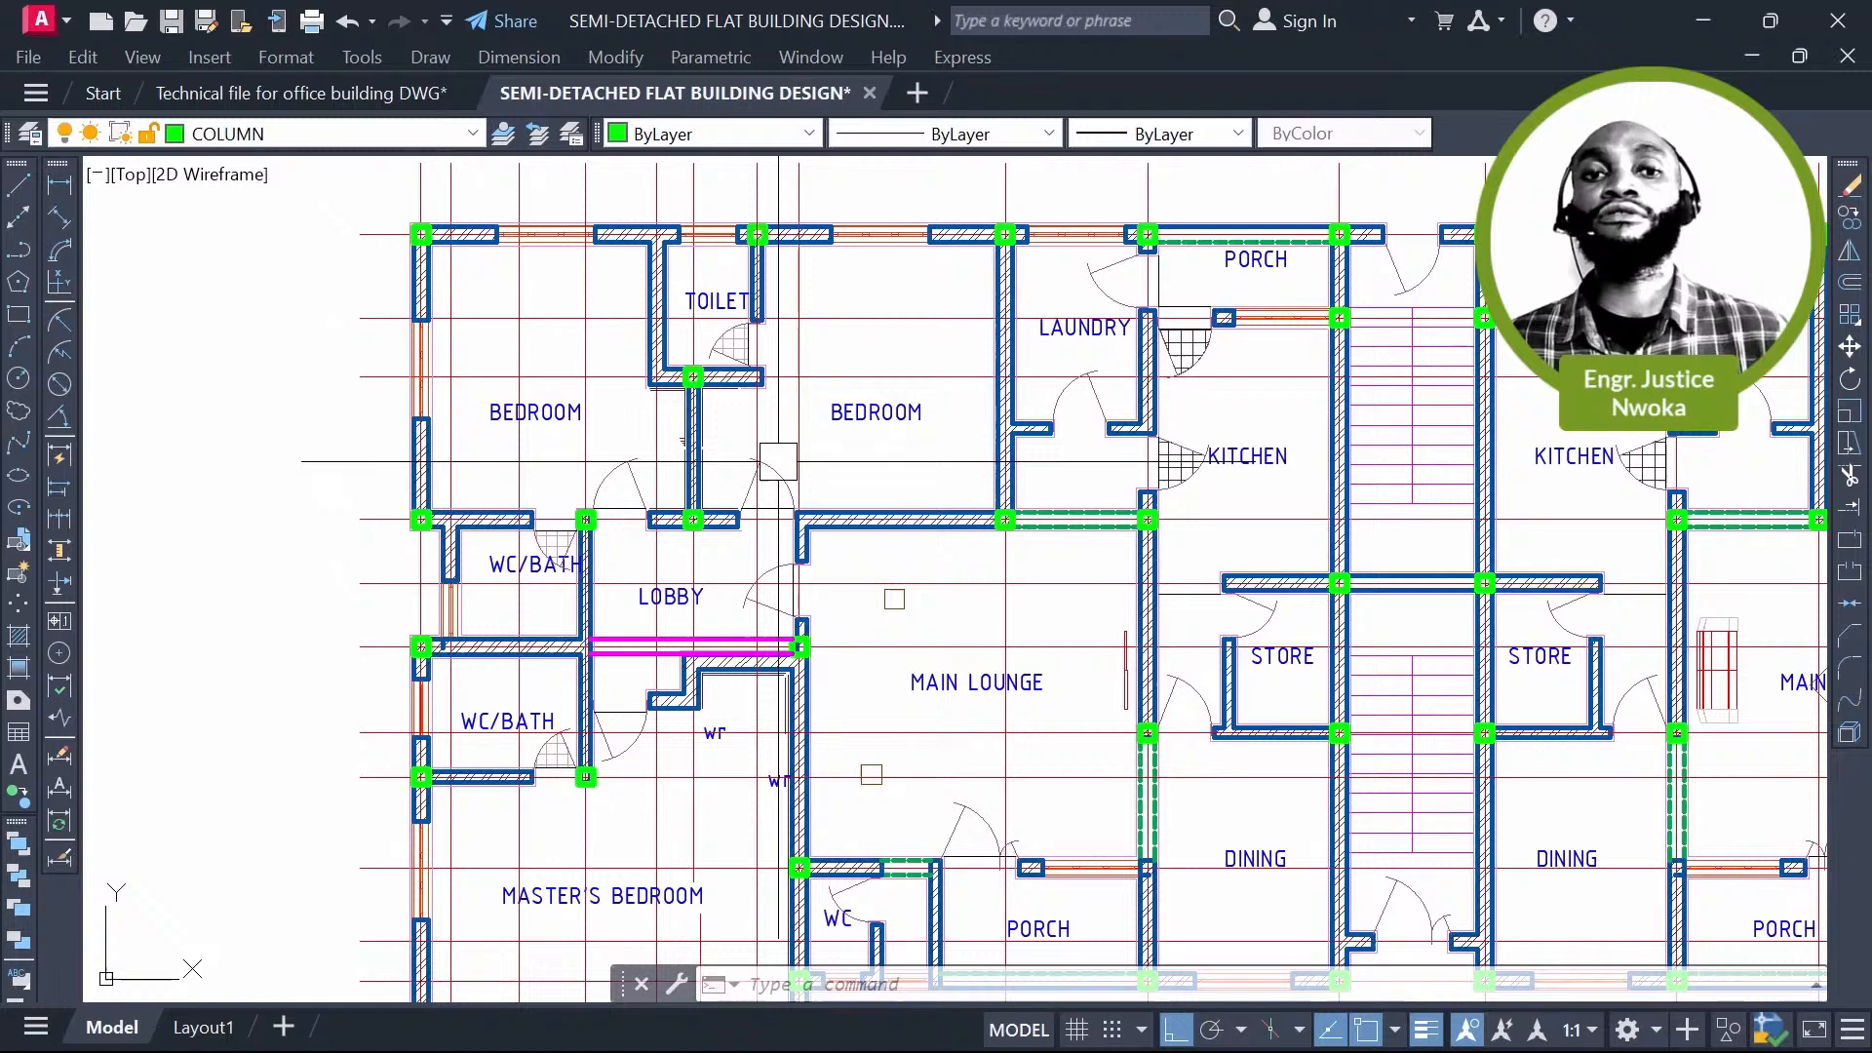
# Step: Change the label of the corner bedroom beside the toilet to P1 and undo the mistaken move of the vertical grid line near it
pyautogui.scroll(2, 594, 312)
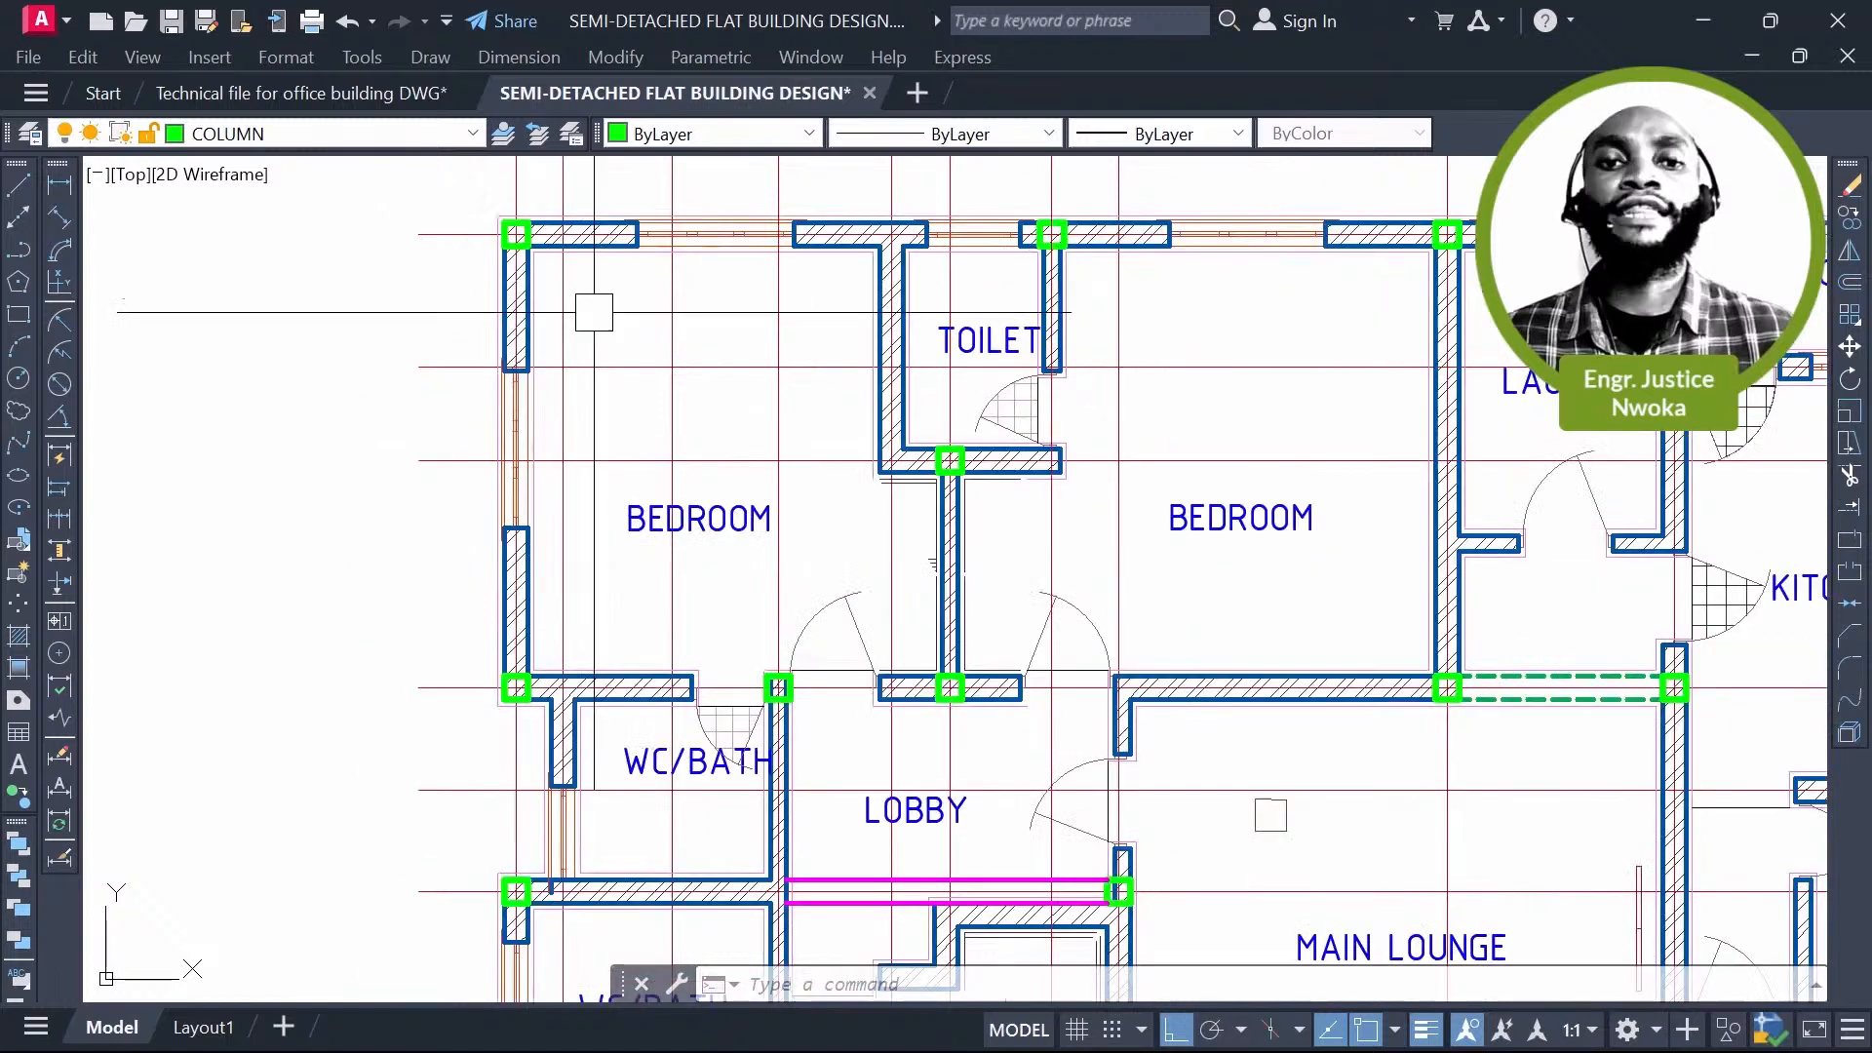
pyautogui.click(698, 518)
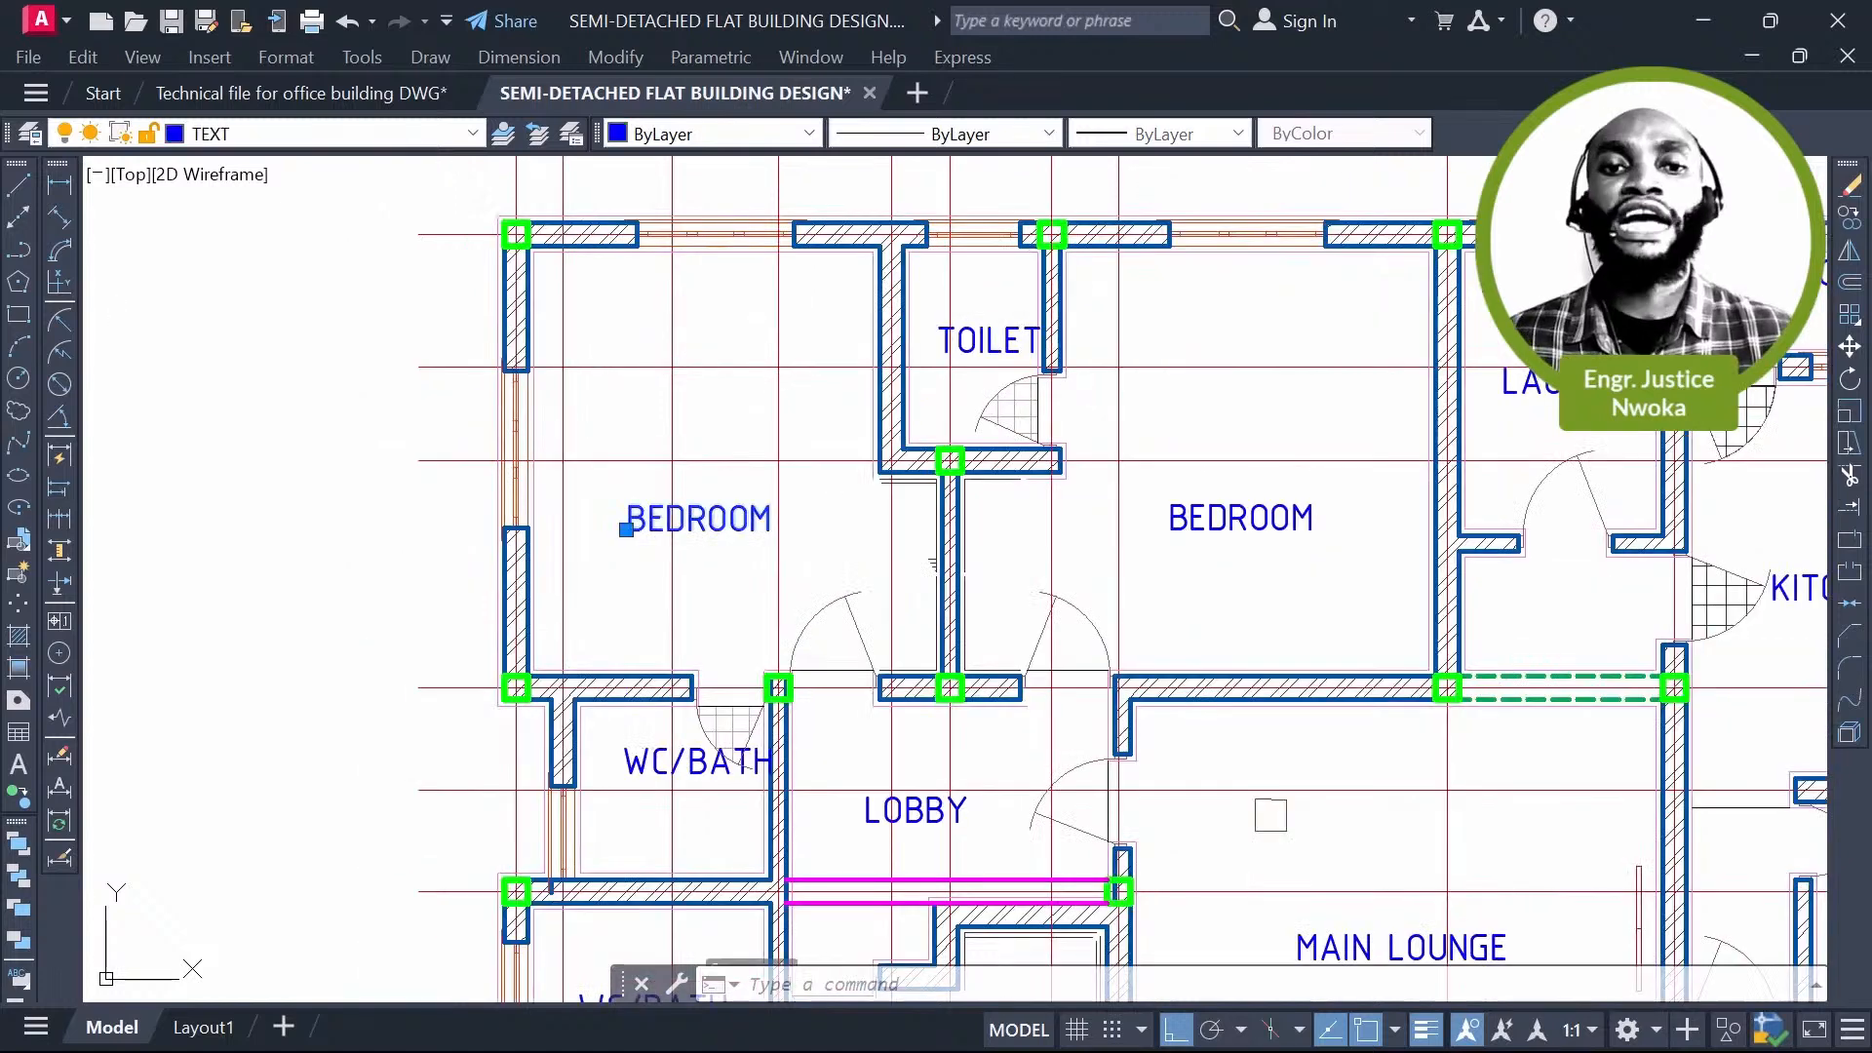
pyautogui.doubleClick(698, 518)
pyautogui.write('P')
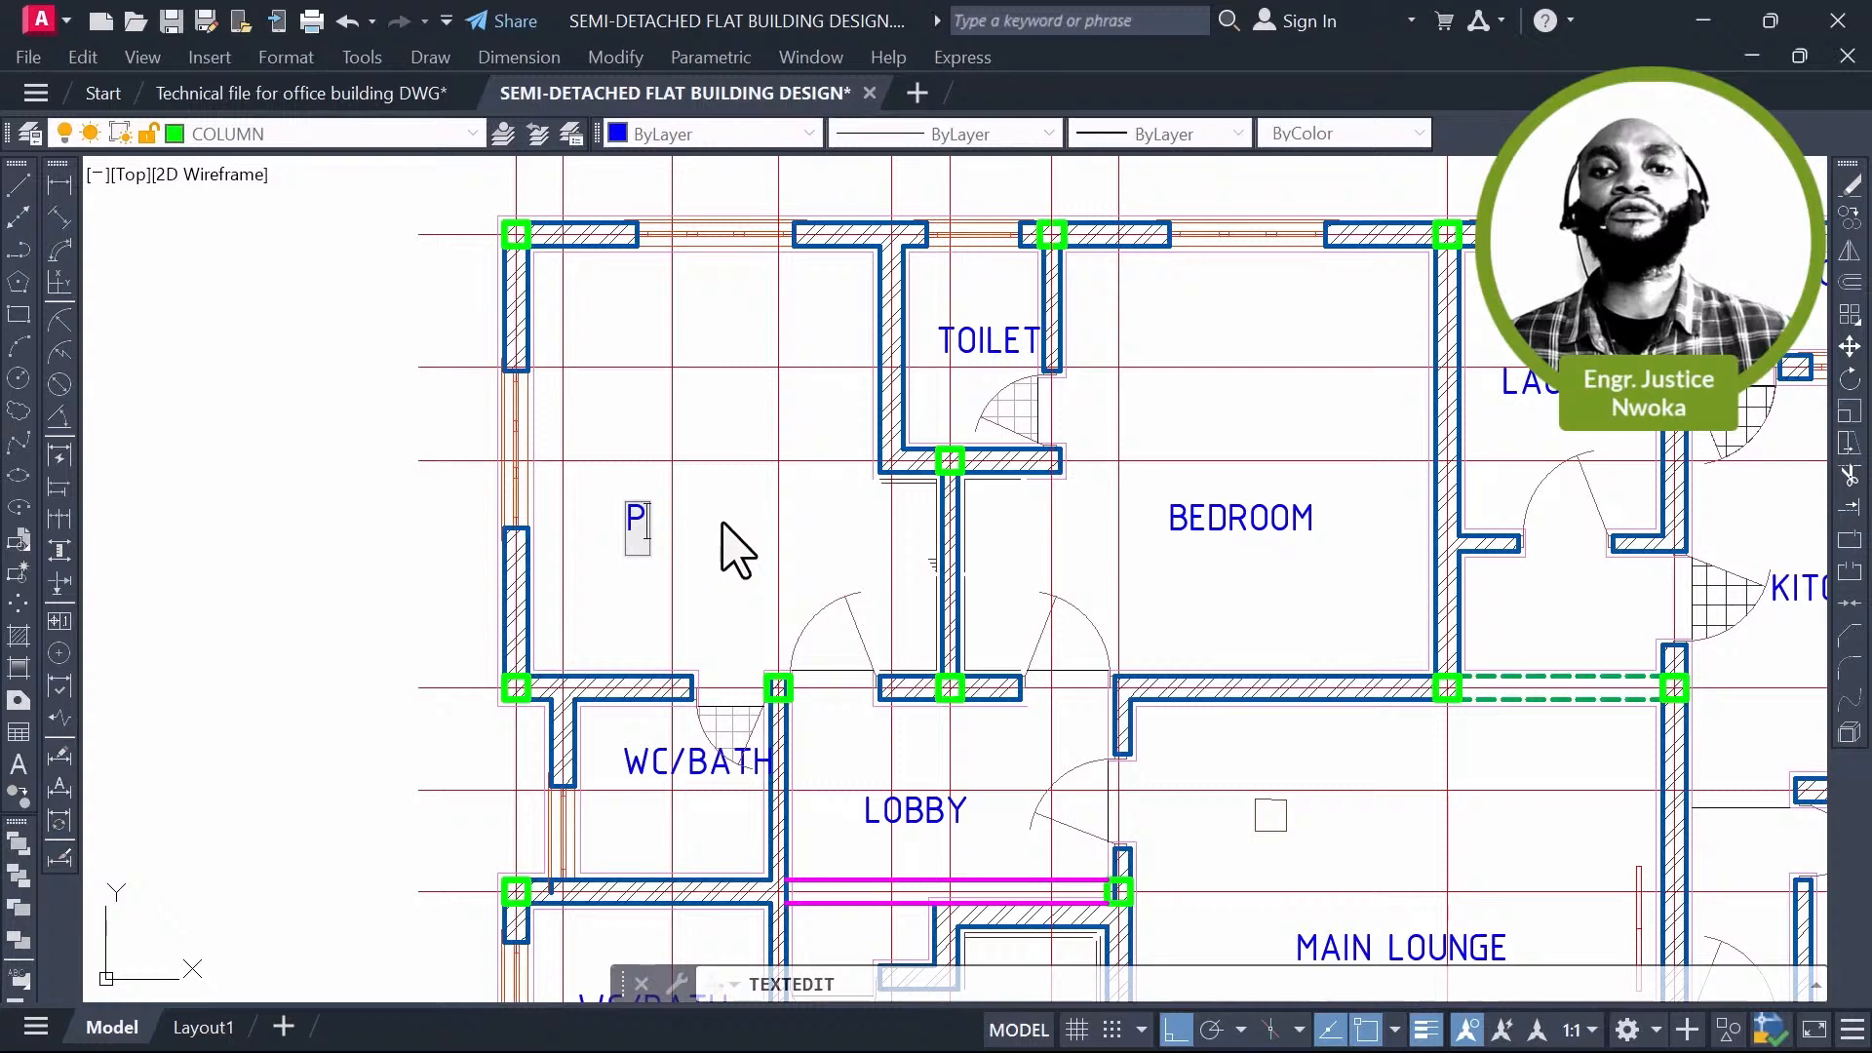
pyautogui.write('1')
pyautogui.press('Escape')
pyautogui.press('Escape')
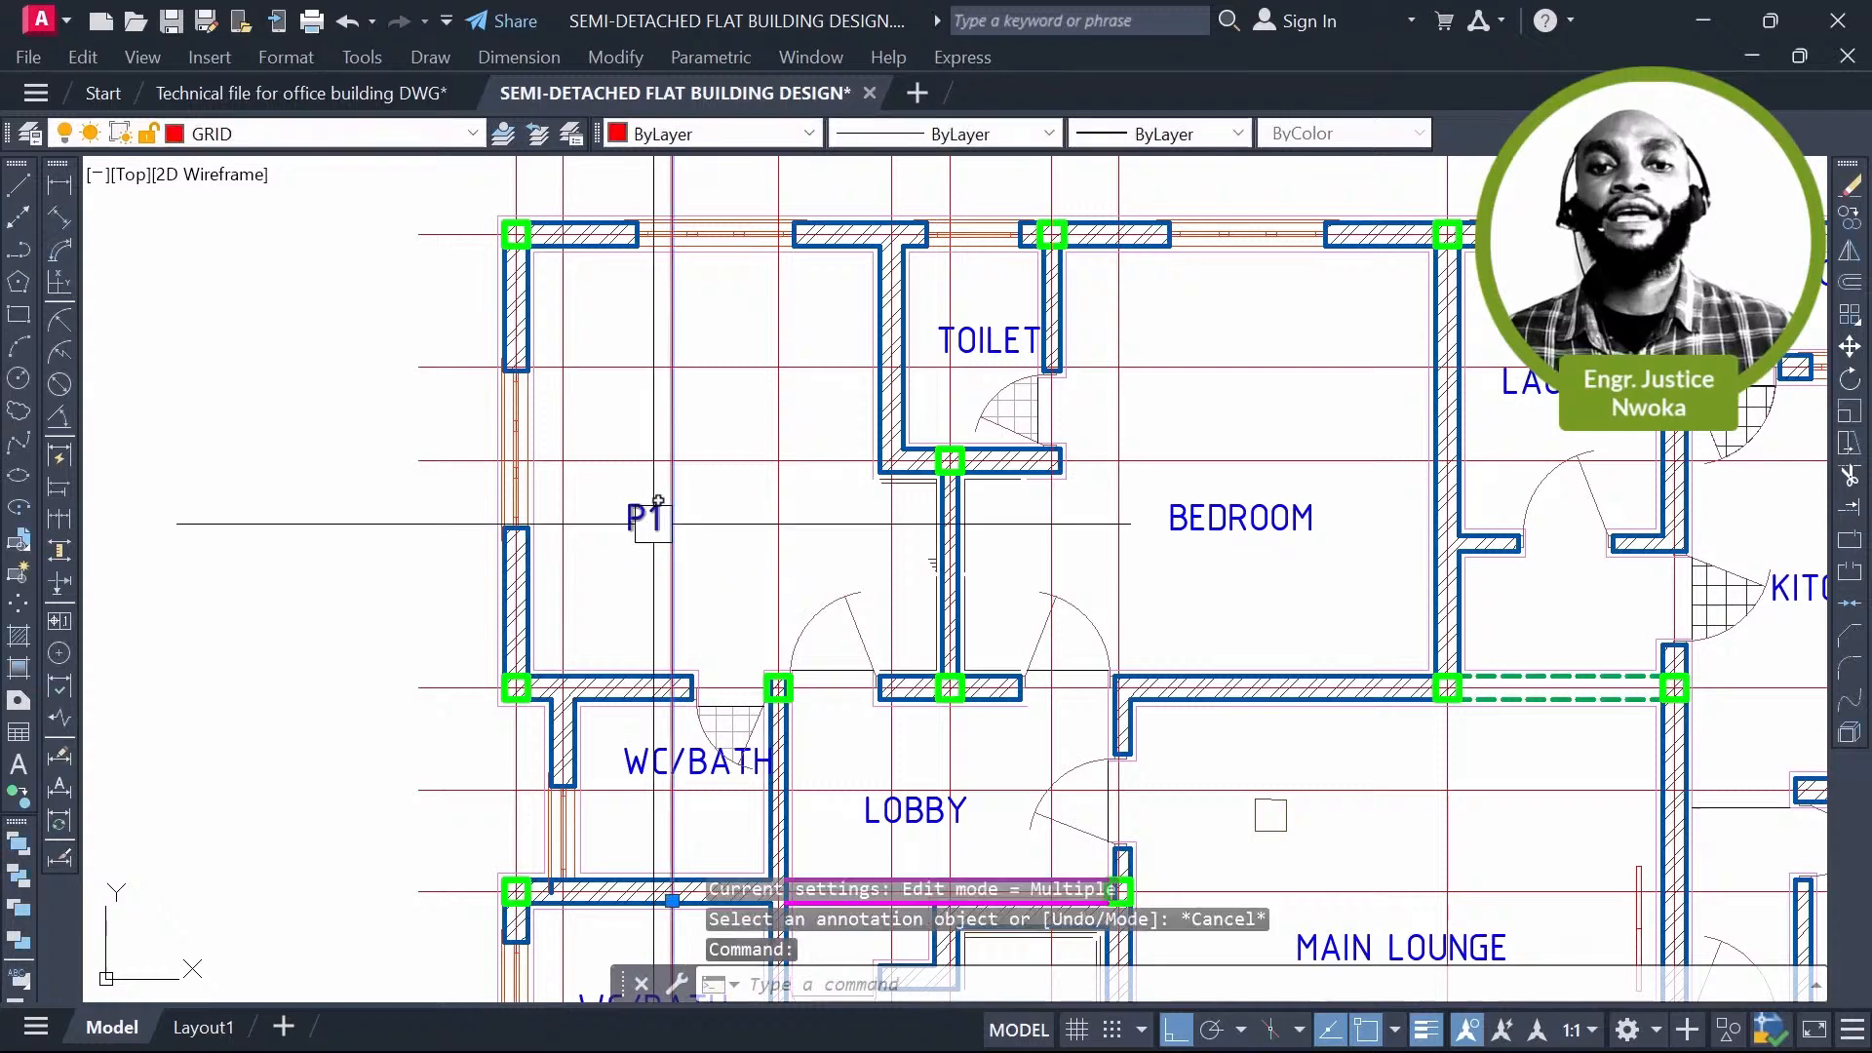
pyautogui.press('F8')
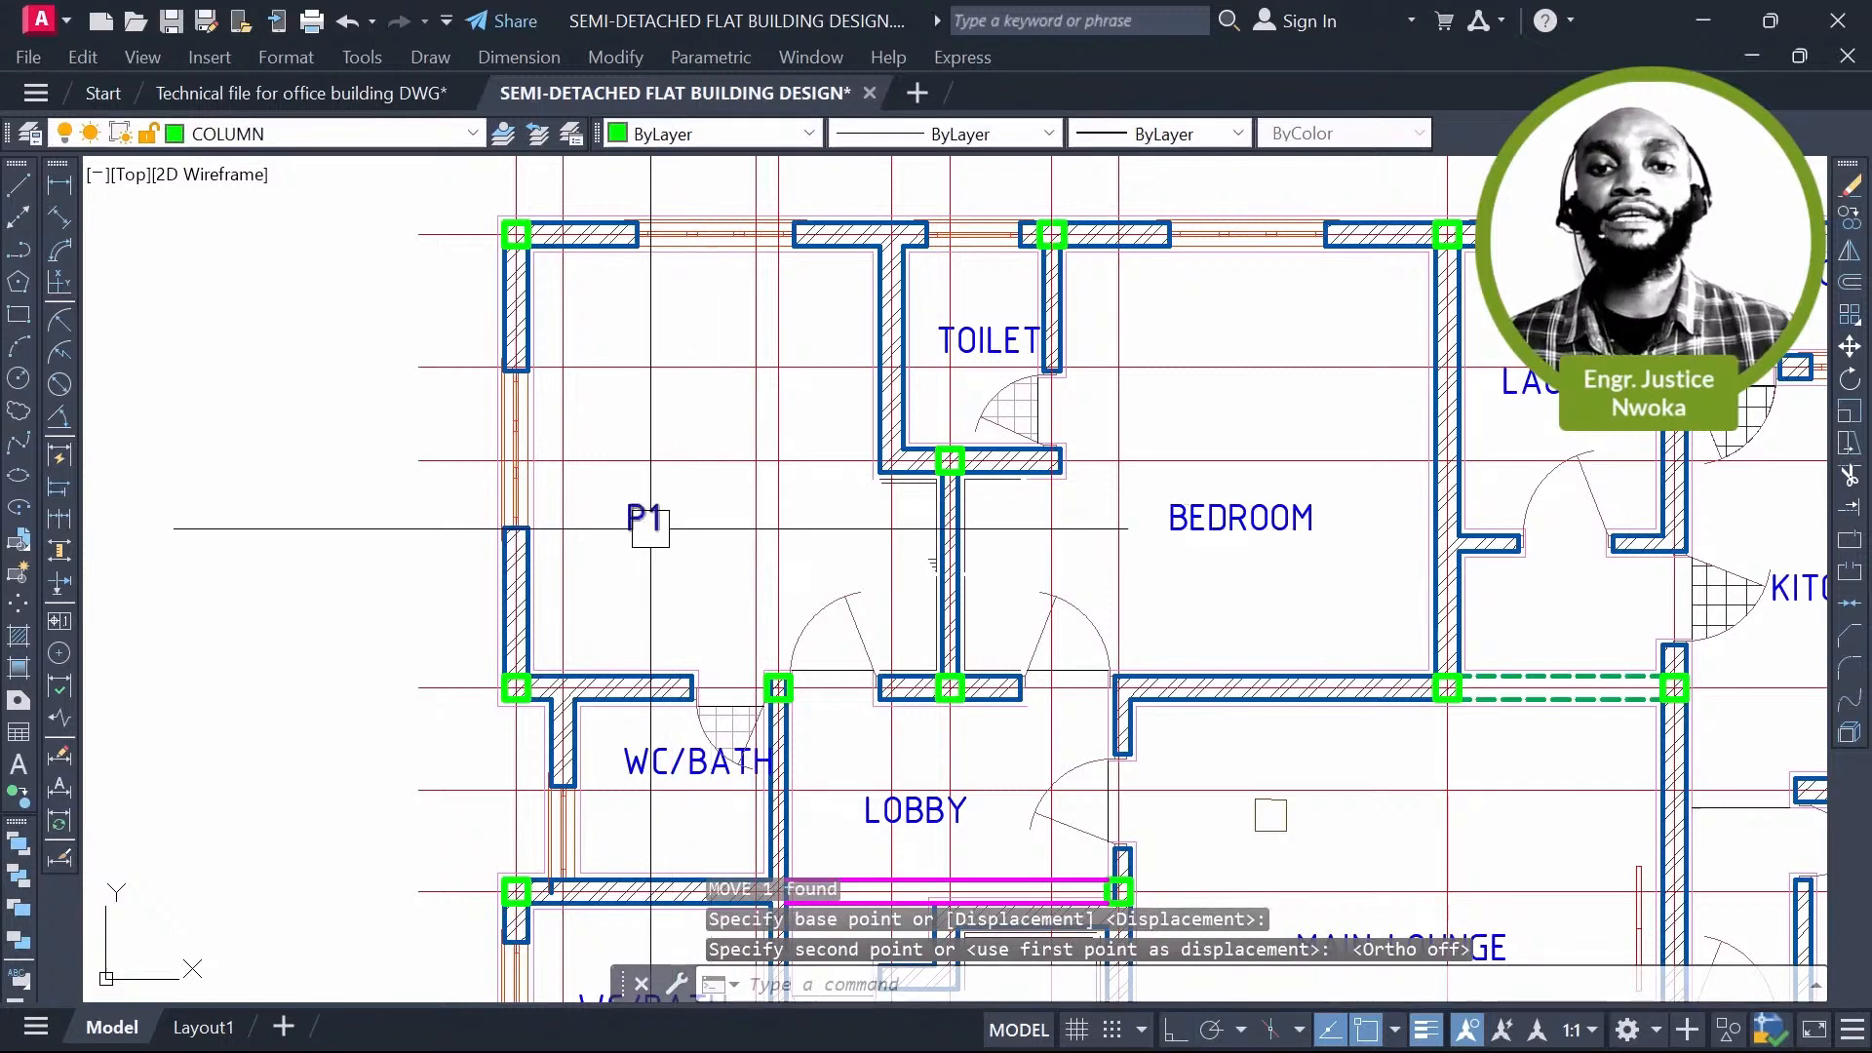
pyautogui.hotkey('ctrl', 'z')
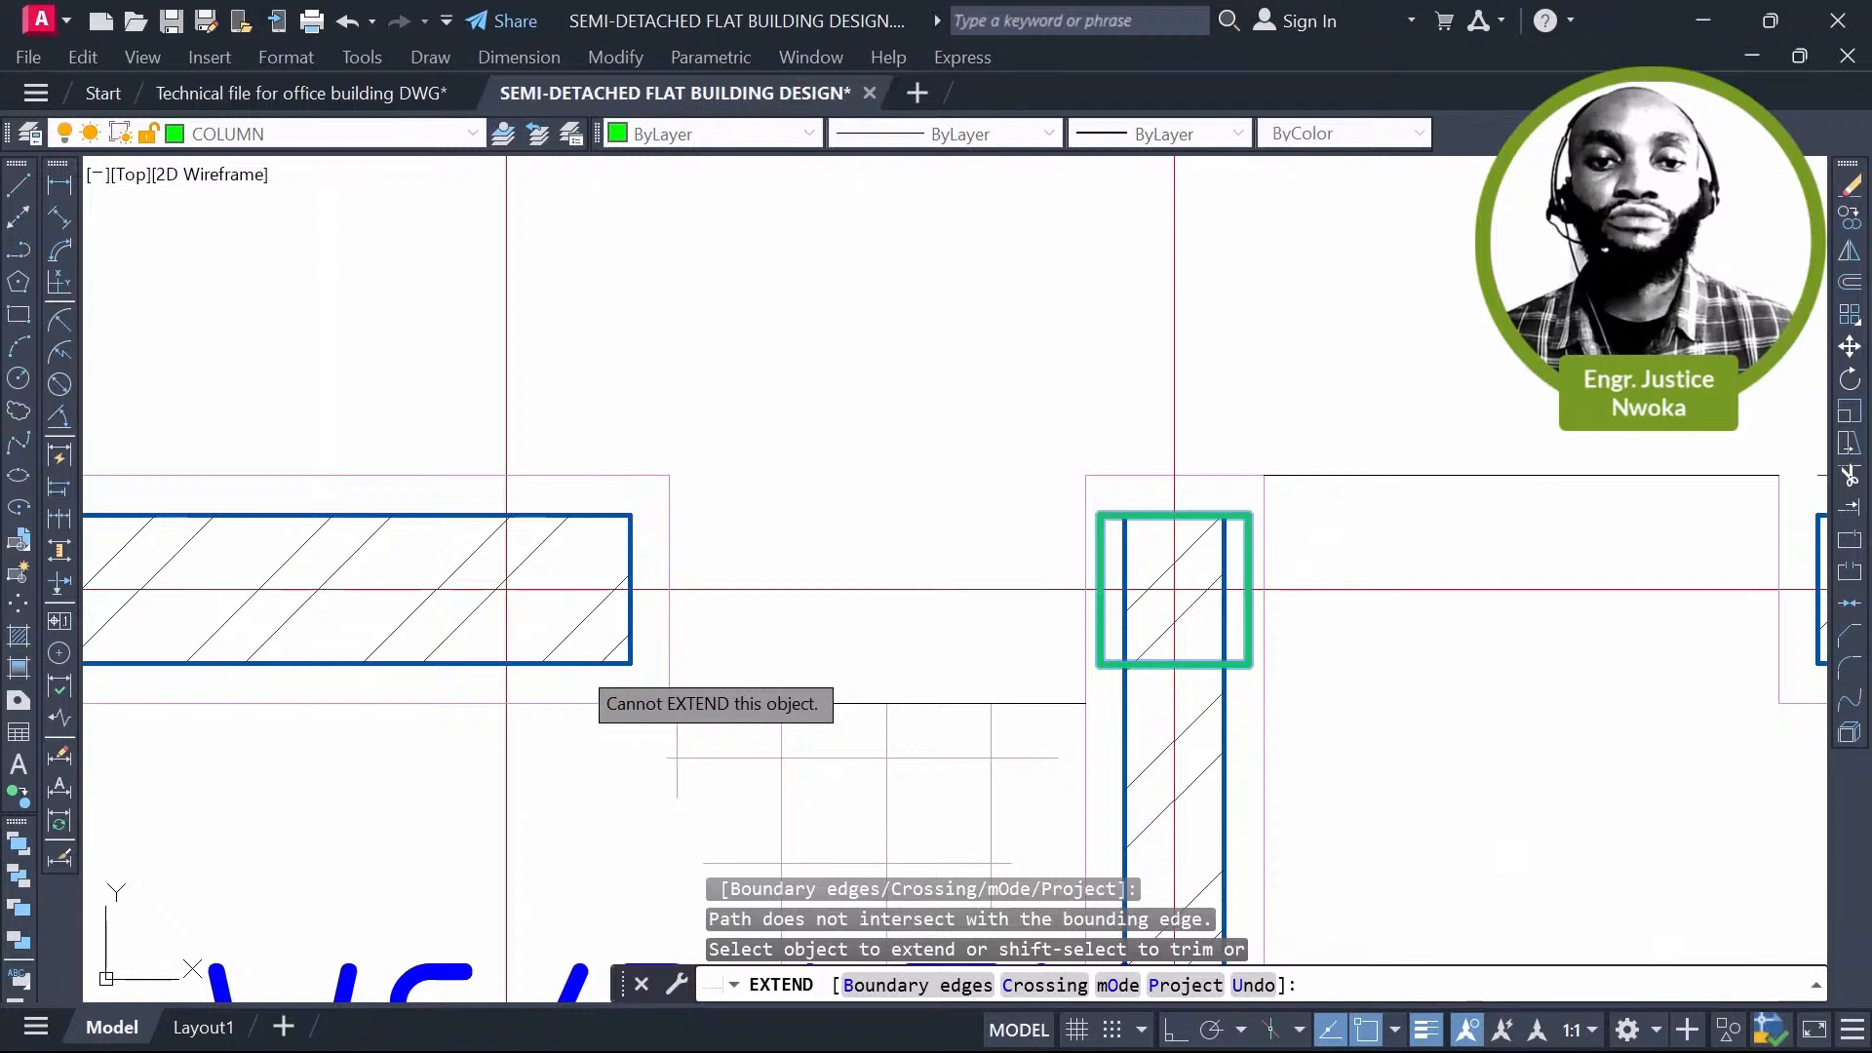
# Step: Stretch both wall lines above the upper WC/BATH across the door opening to the column face, with ortho on
pyautogui.press('Escape')
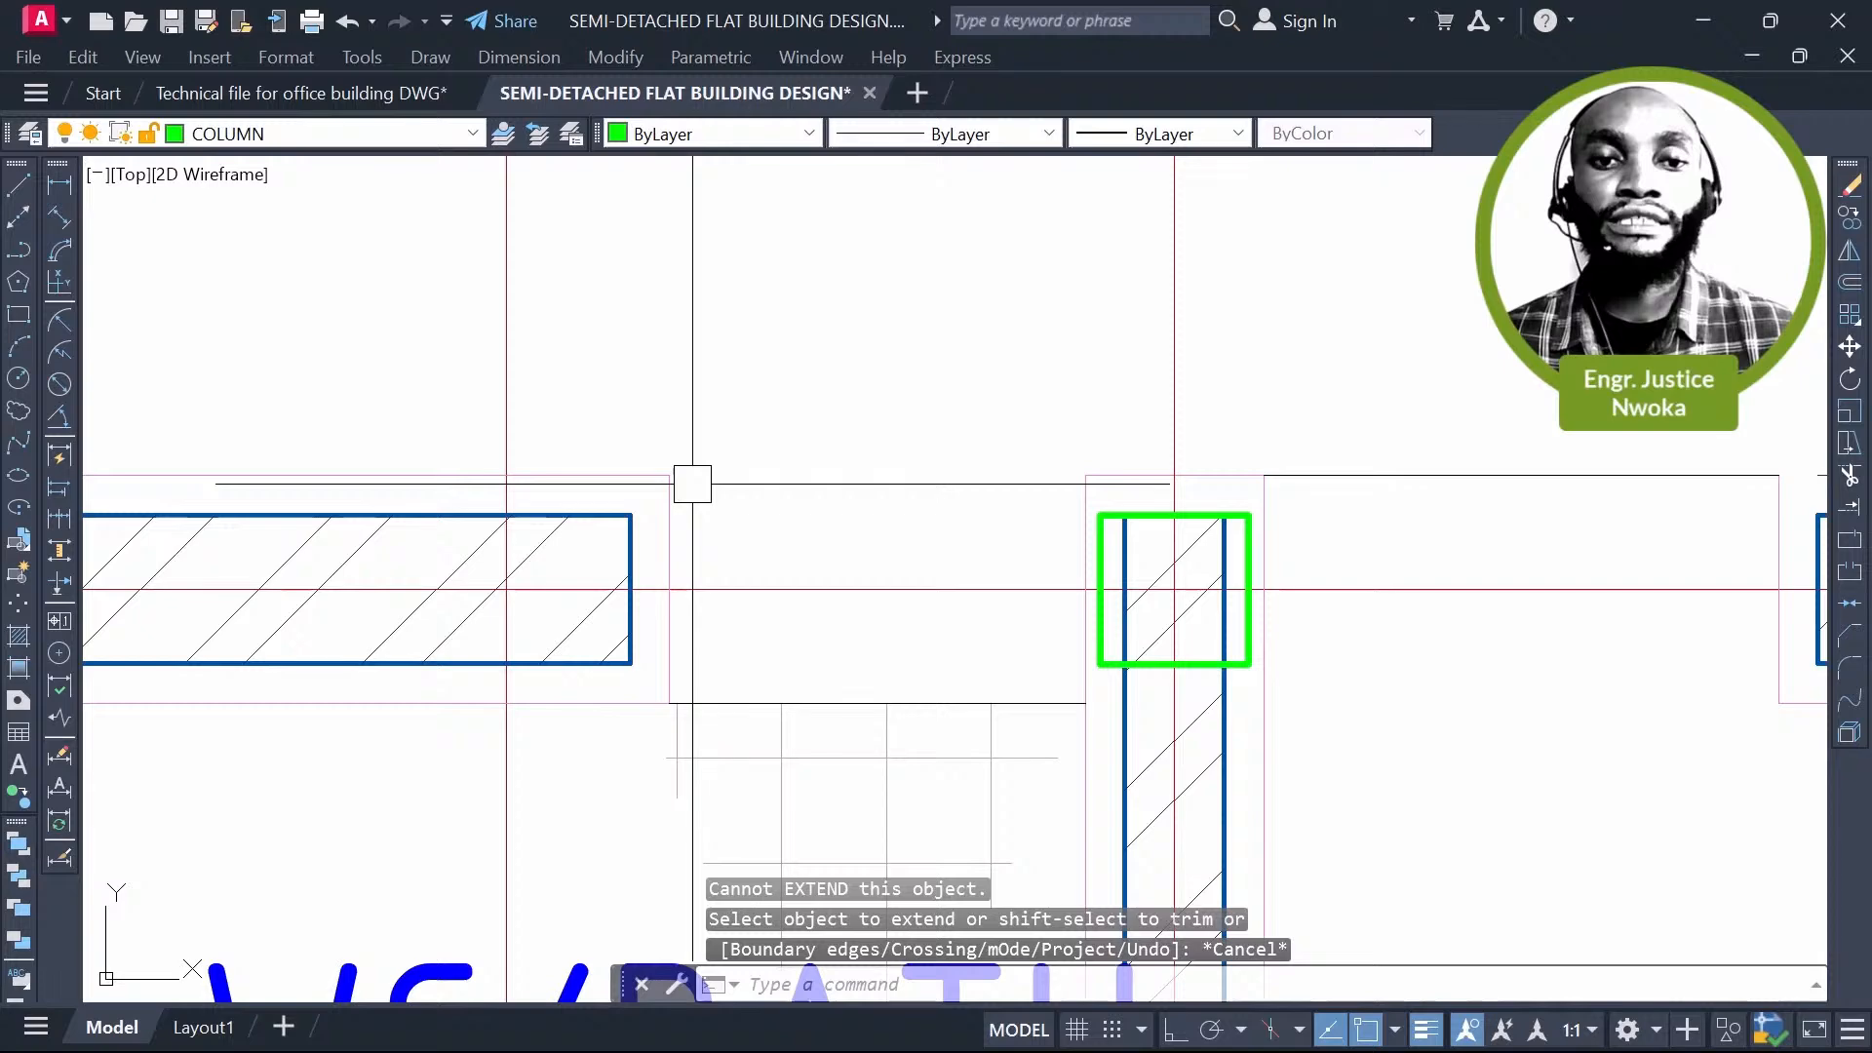
pyautogui.click(1100, 527)
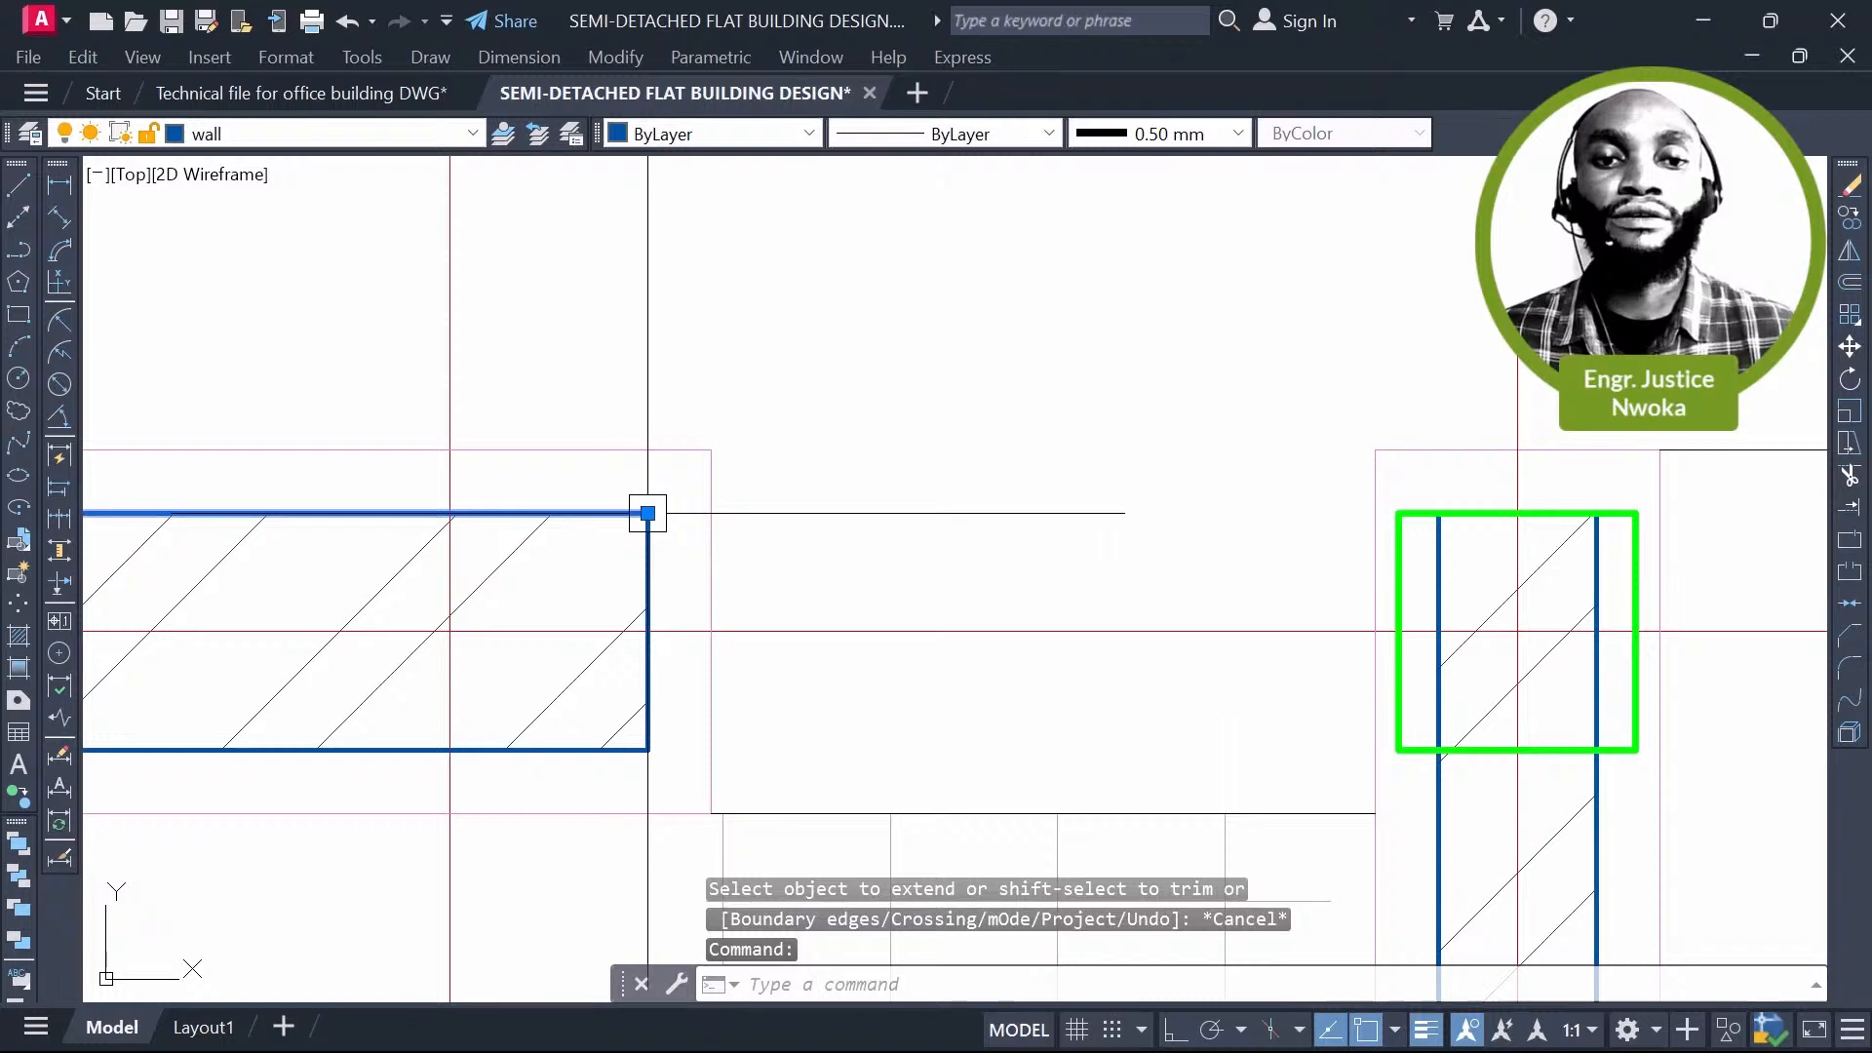
pyautogui.click(648, 512)
pyautogui.scroll(-2, 739, 525)
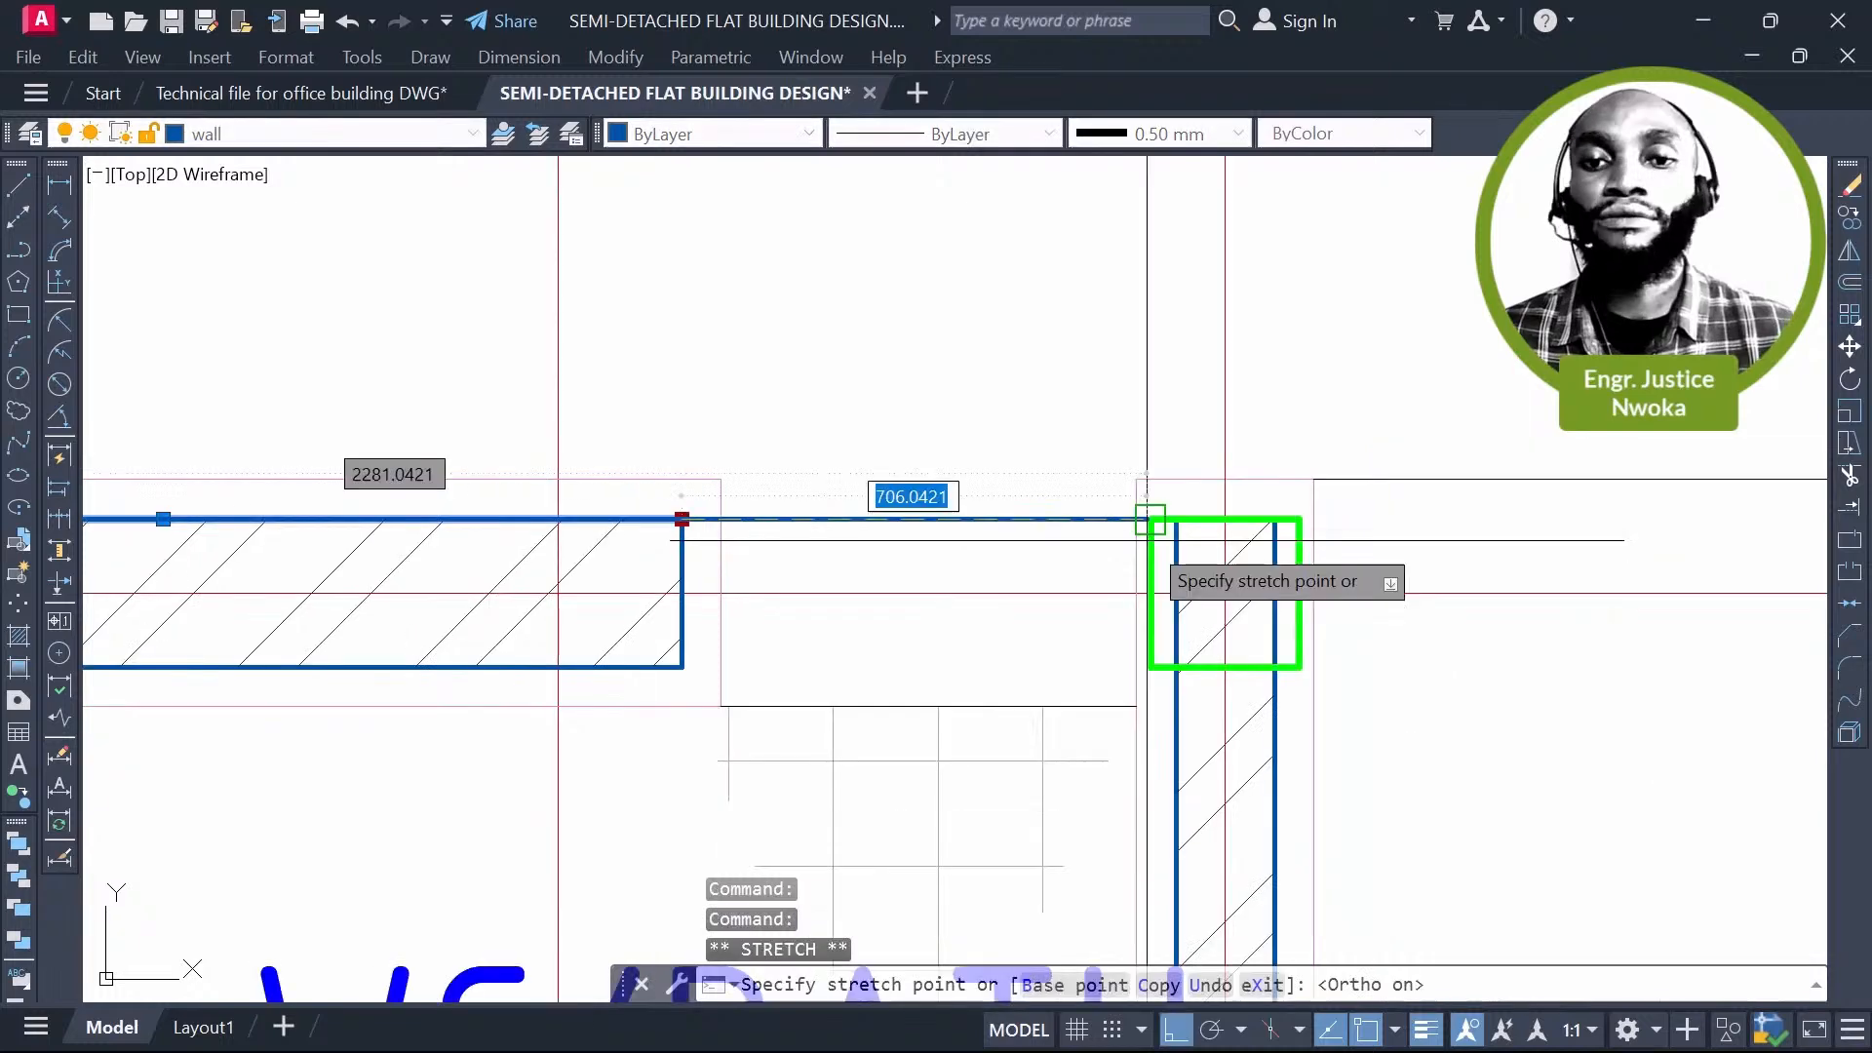
pyautogui.click(1150, 519)
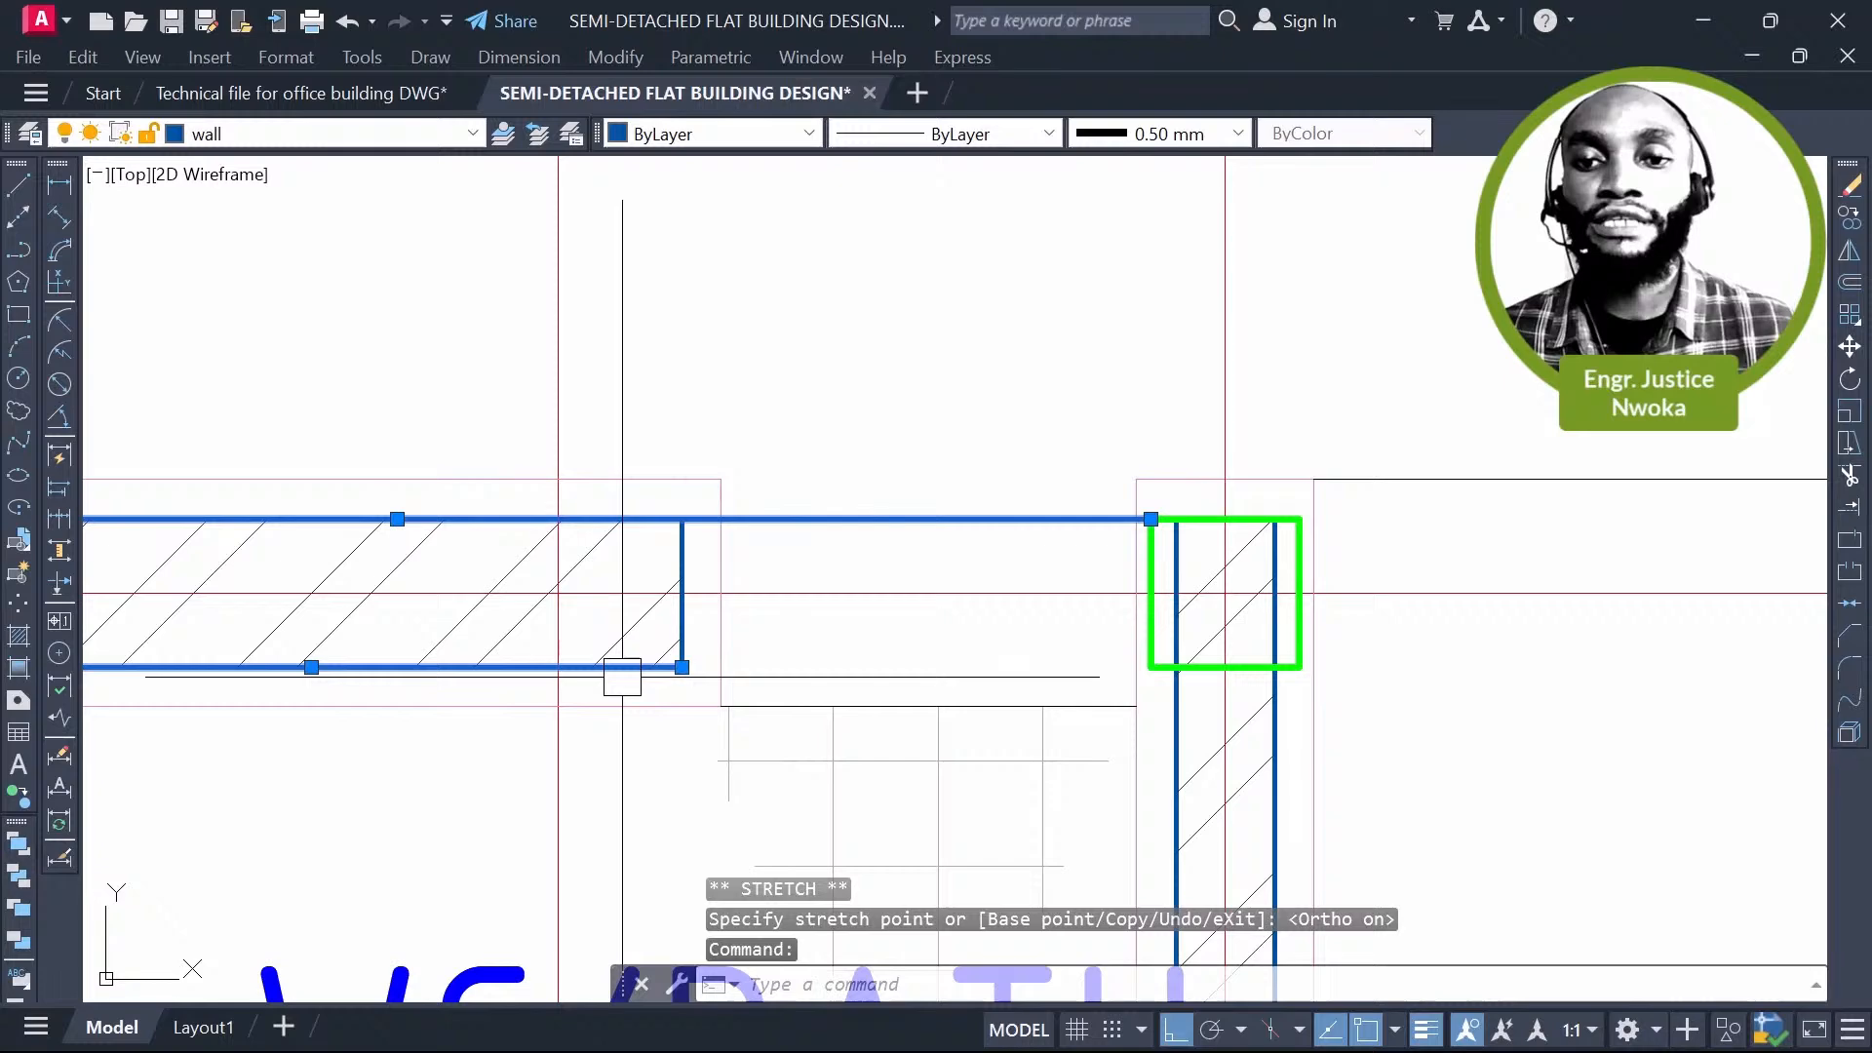
pyautogui.click(682, 667)
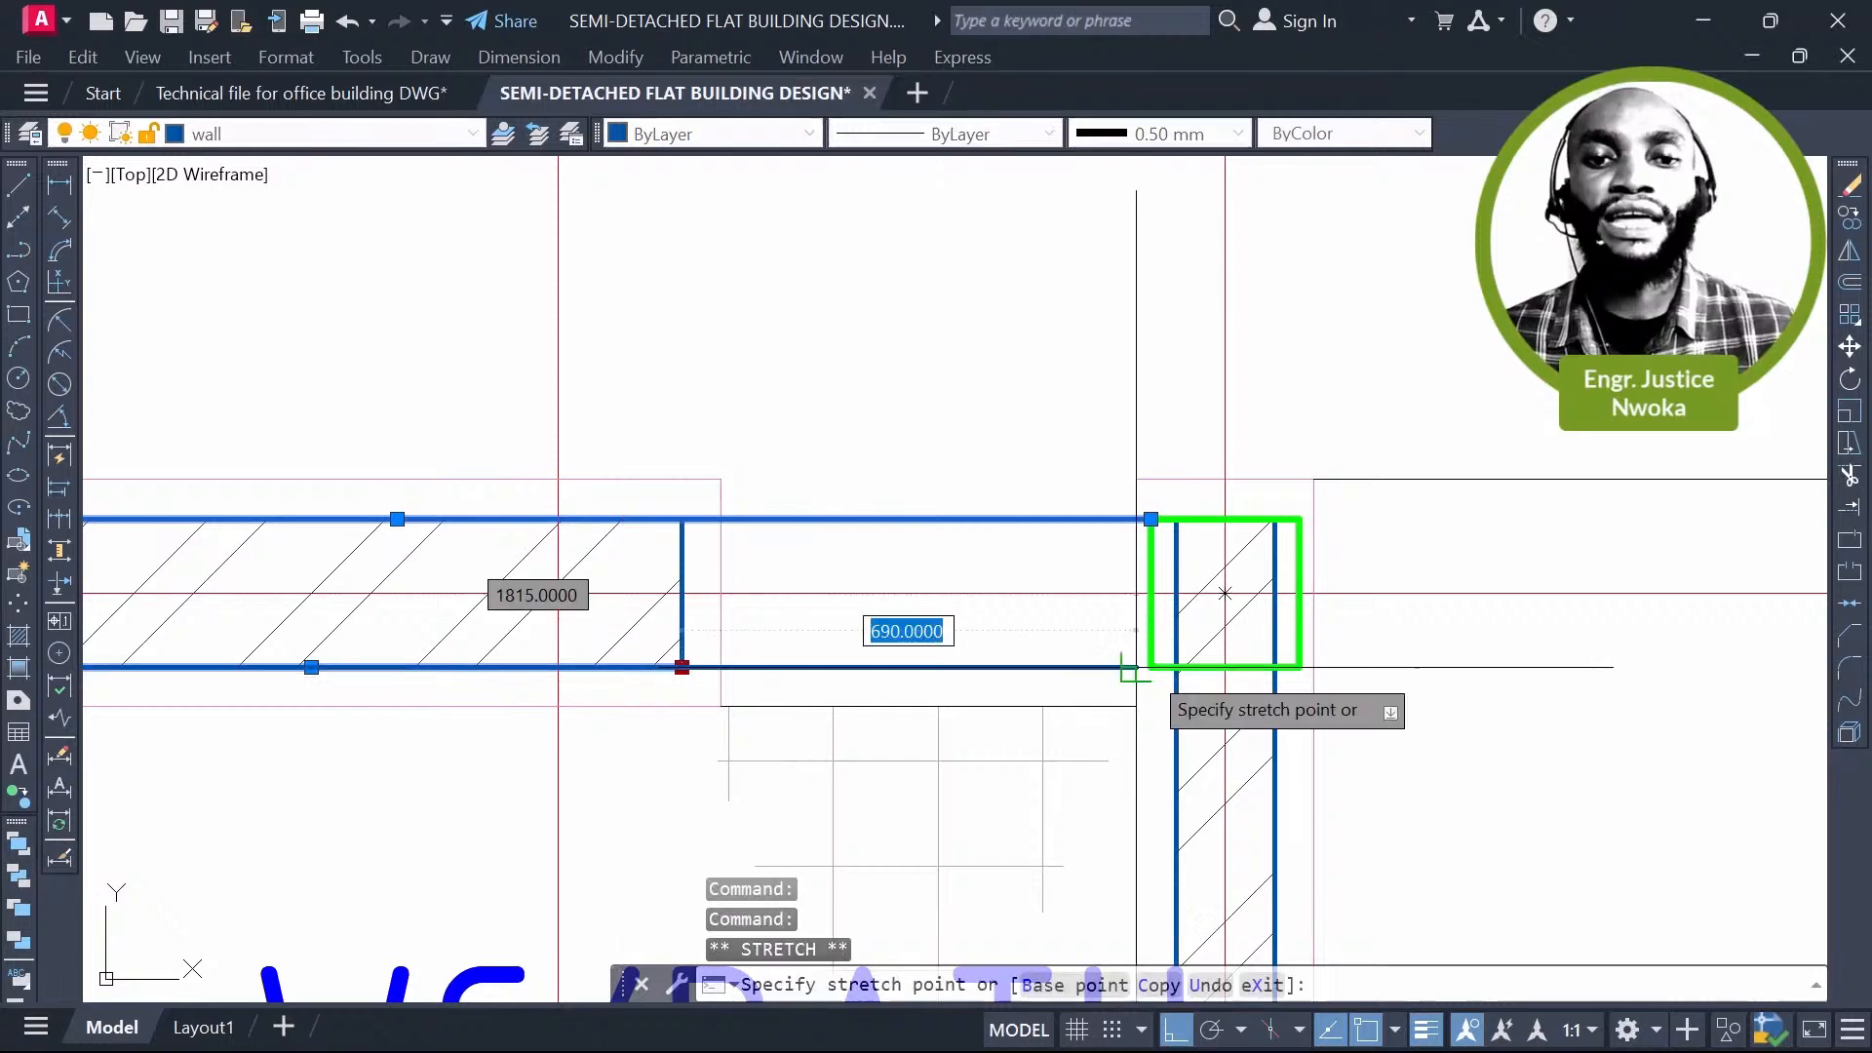
pyautogui.click(1136, 667)
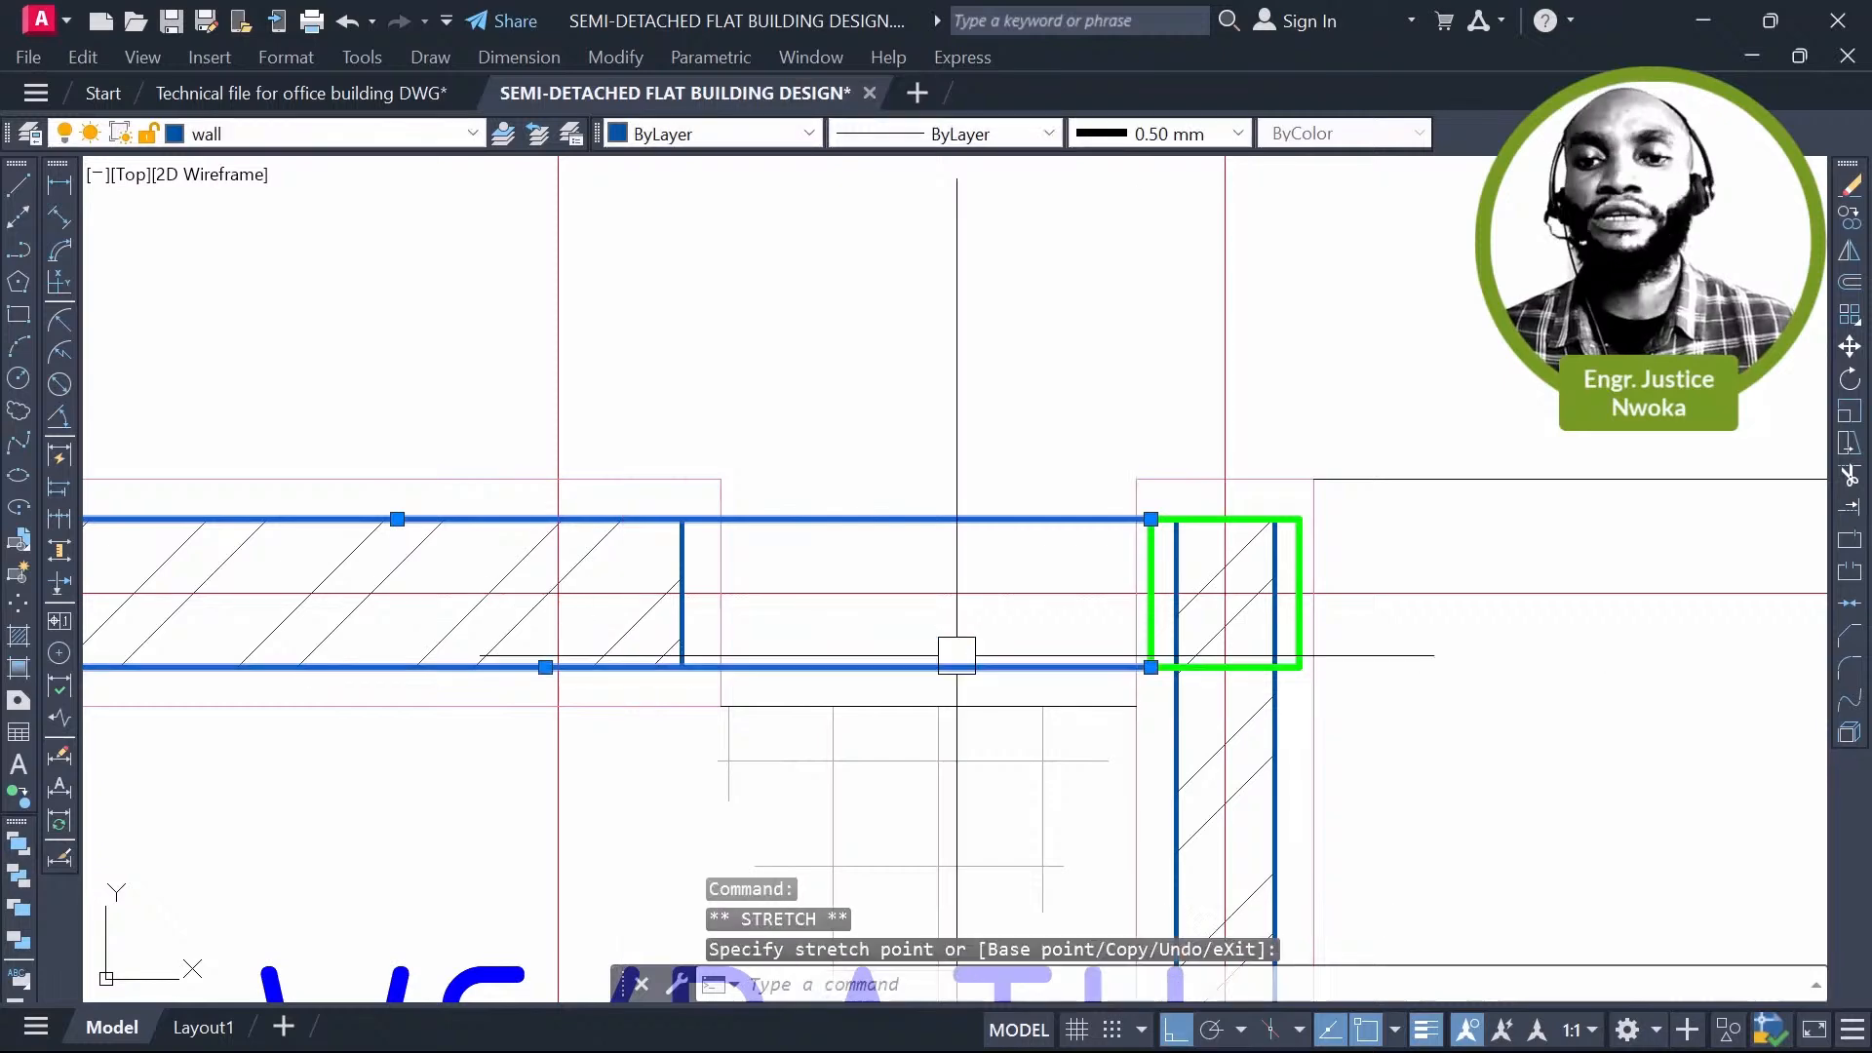
pyautogui.press('Escape')
pyautogui.scroll(-4, 532, 466)
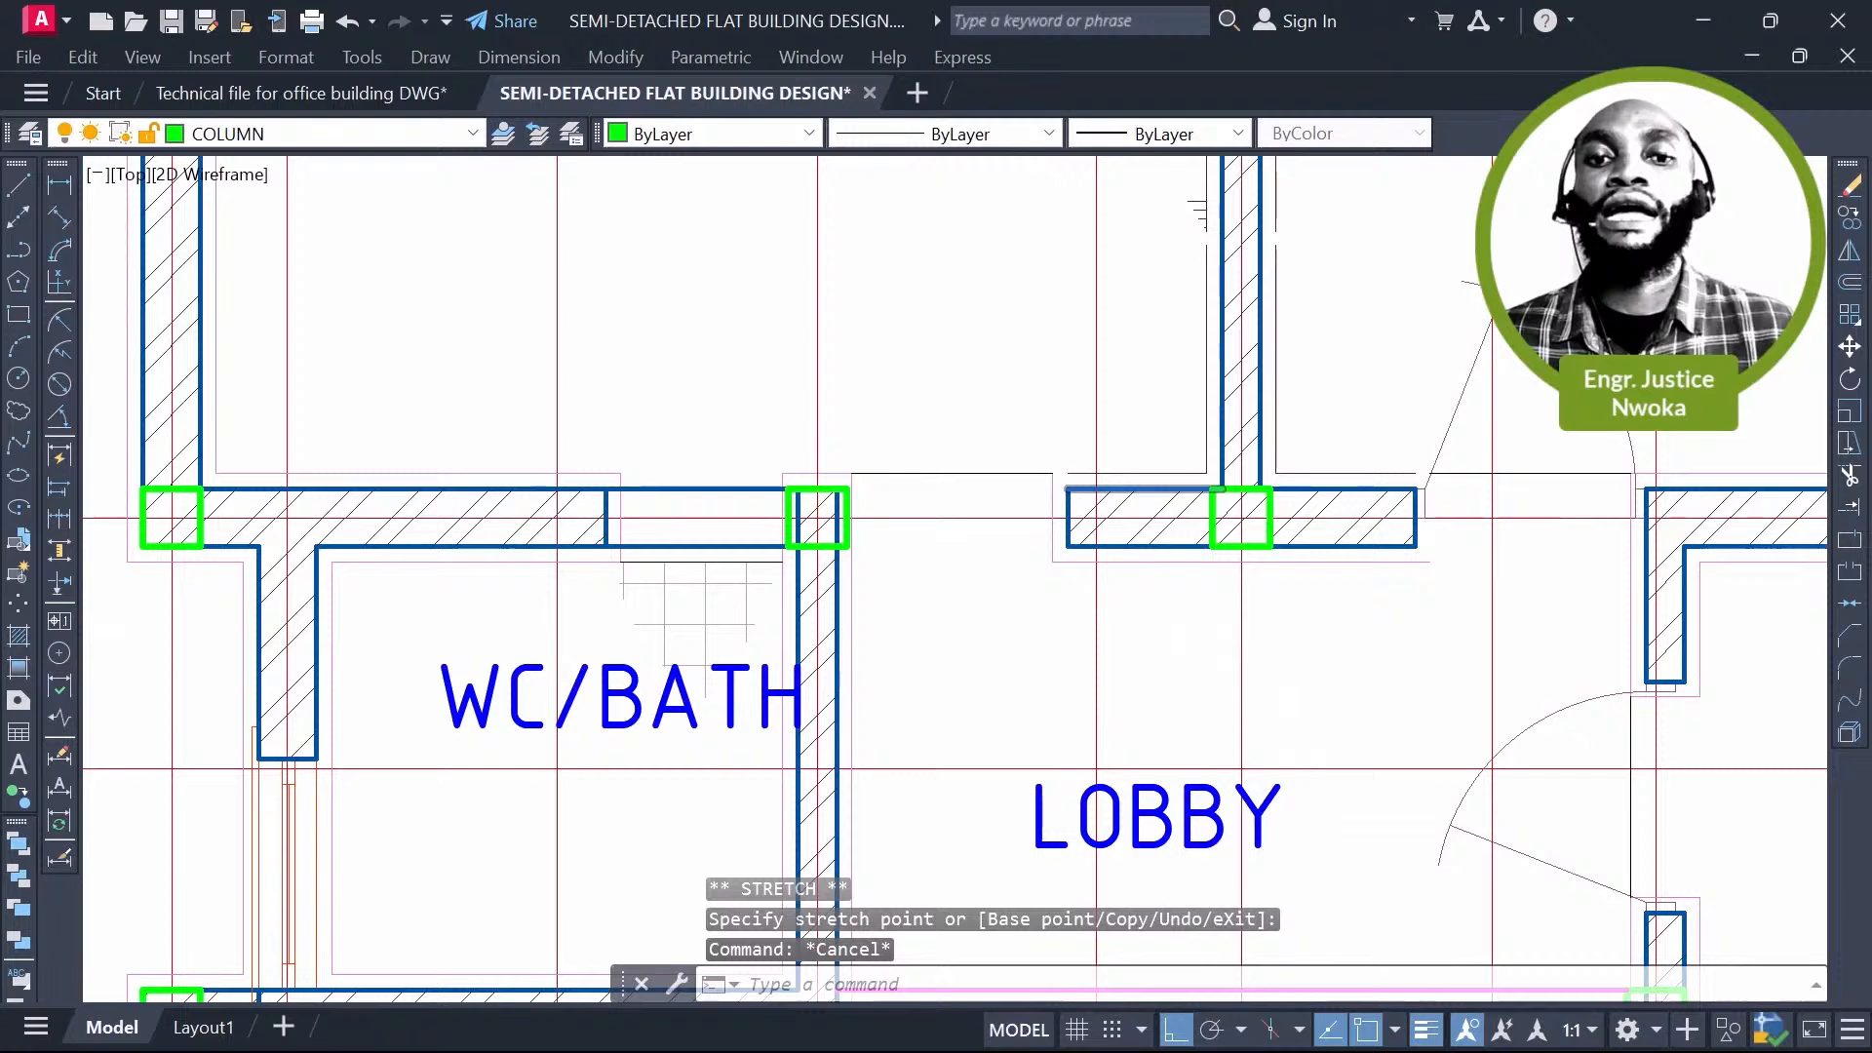
# Step: Stretch both wall lines between P1 and the lobby across the door opening to the column at the WC/BATH corner
pyautogui.click(1090, 488)
pyautogui.scroll(6, 1090, 489)
pyautogui.press('Escape')
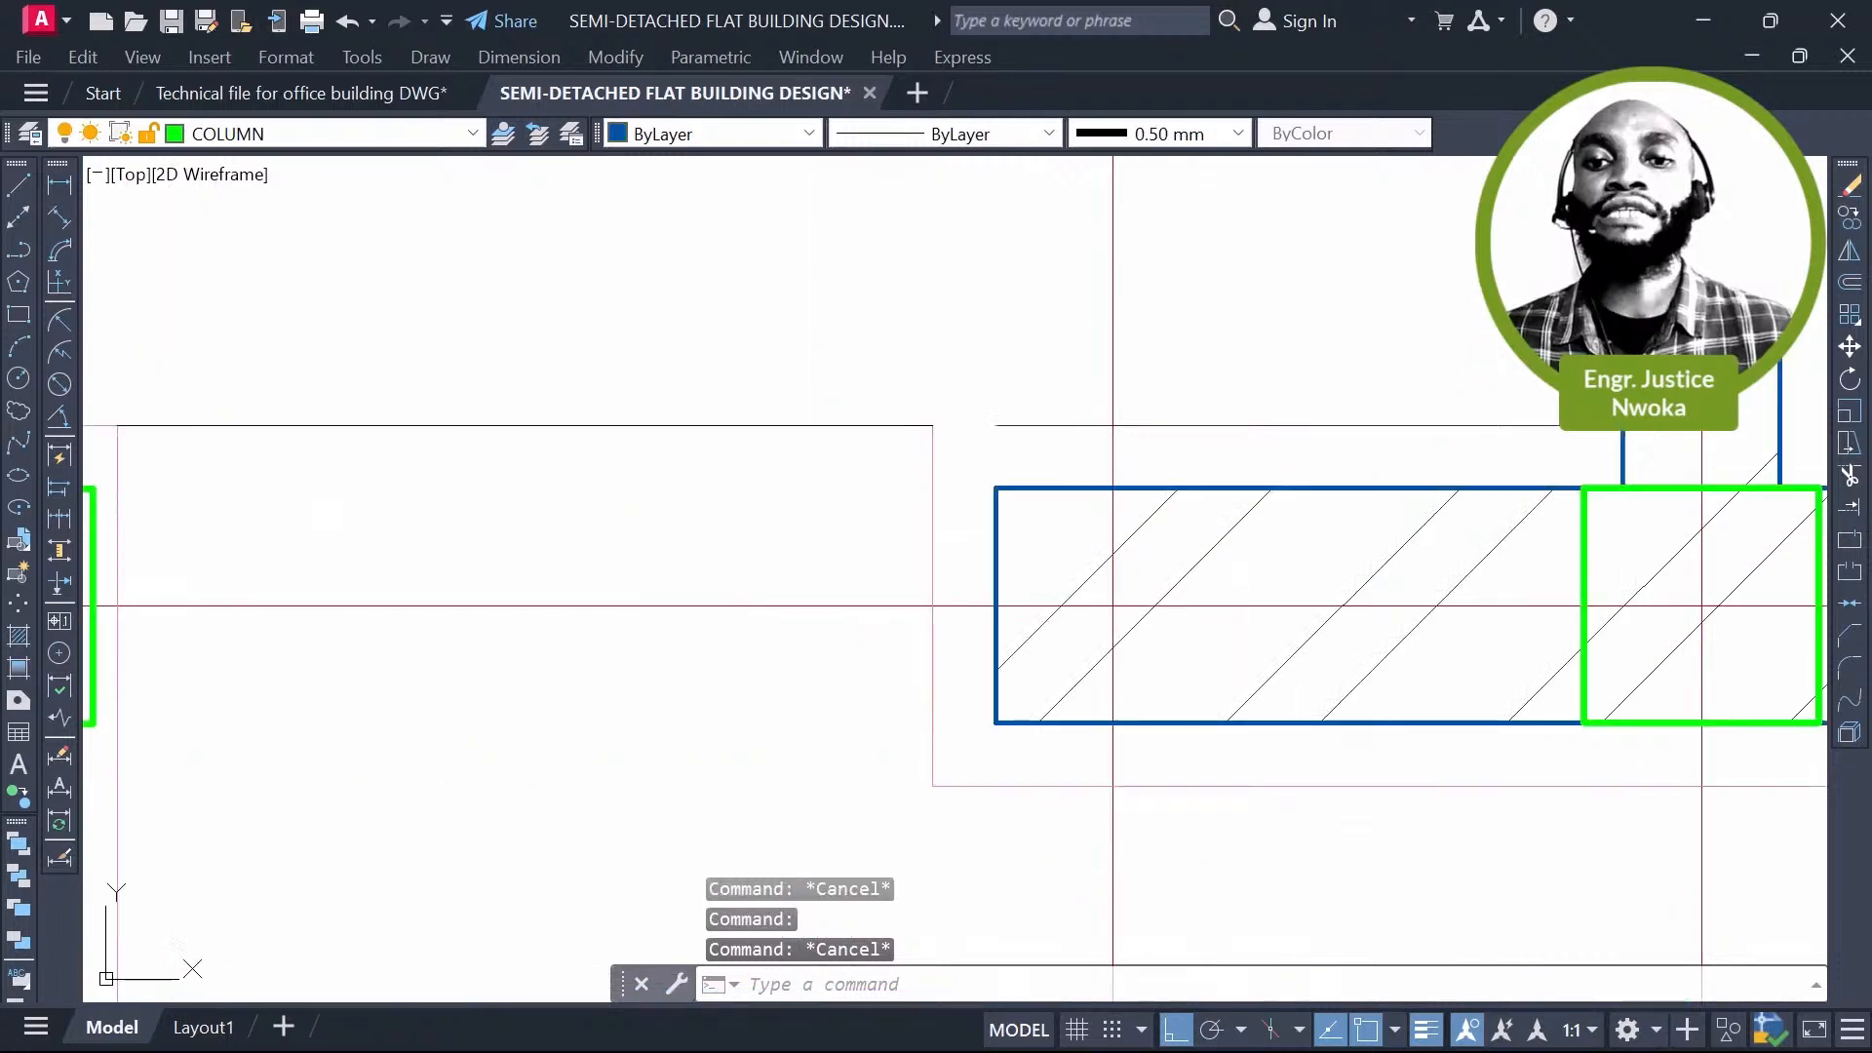
pyautogui.click(1006, 485)
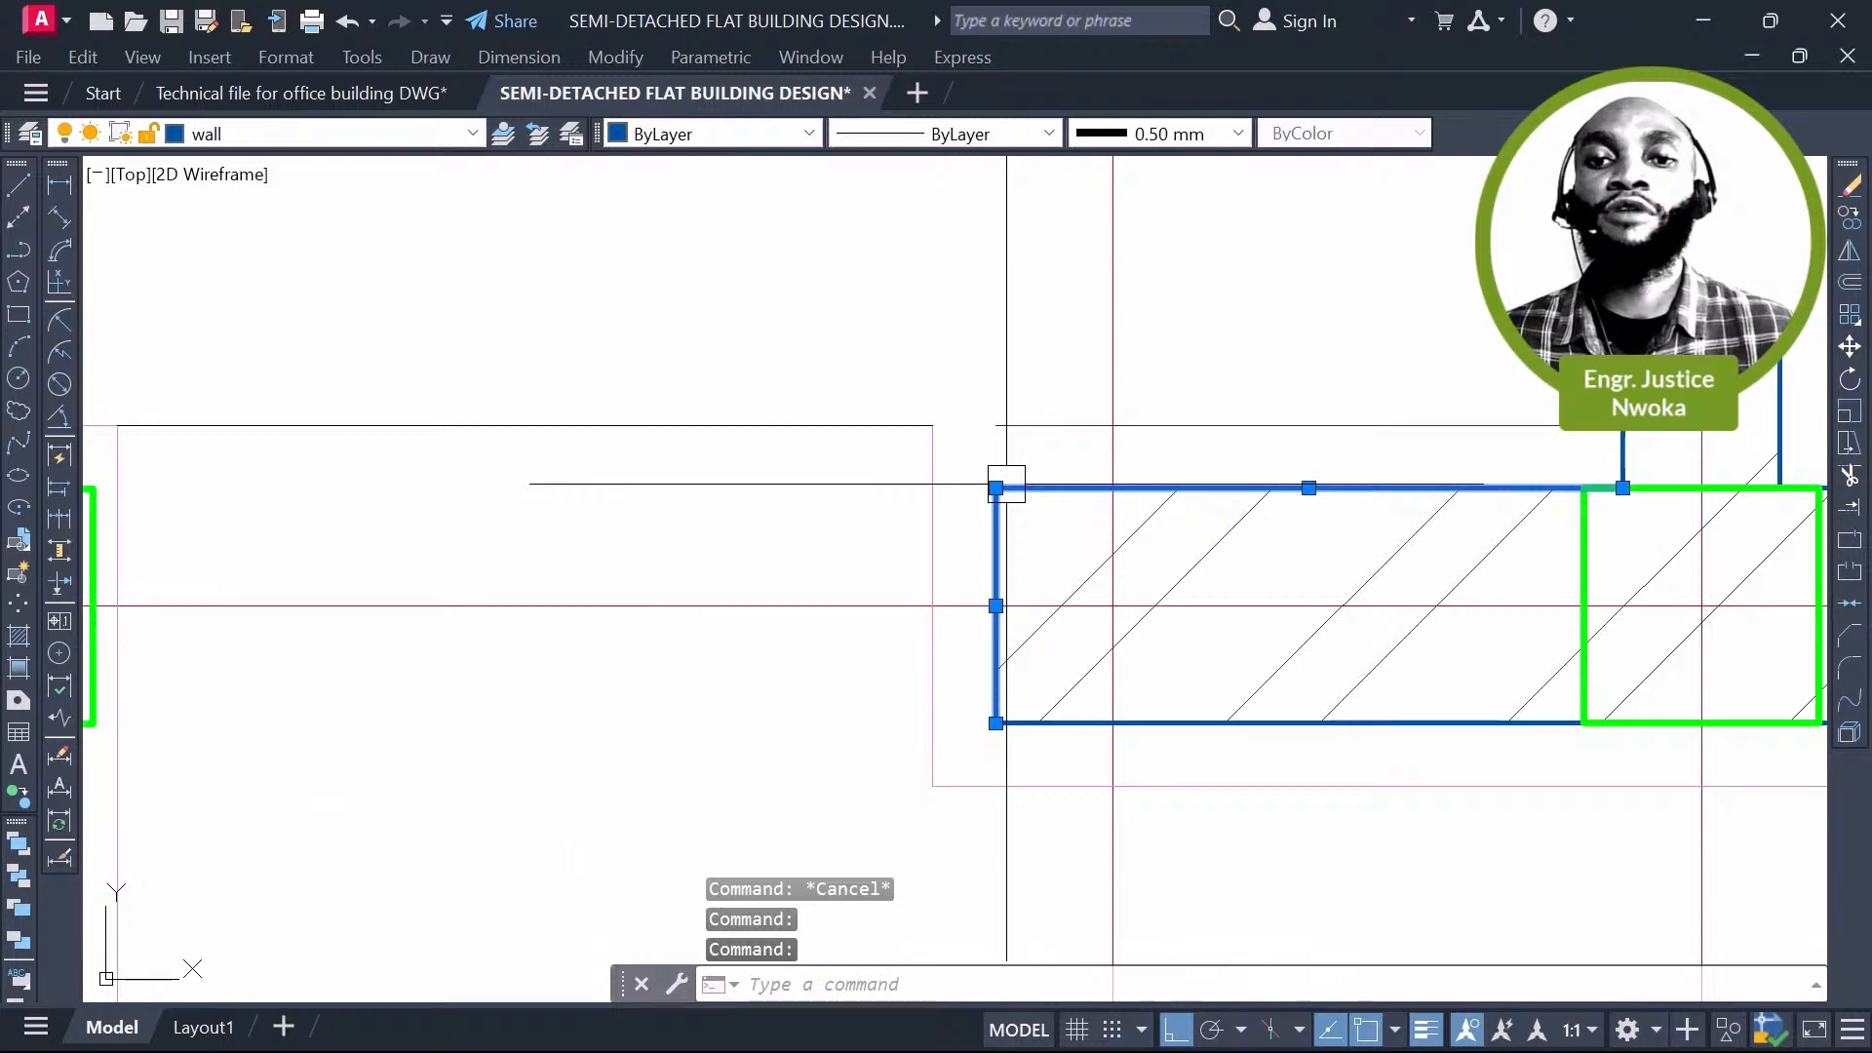
pyautogui.scroll(-2, 1006, 484)
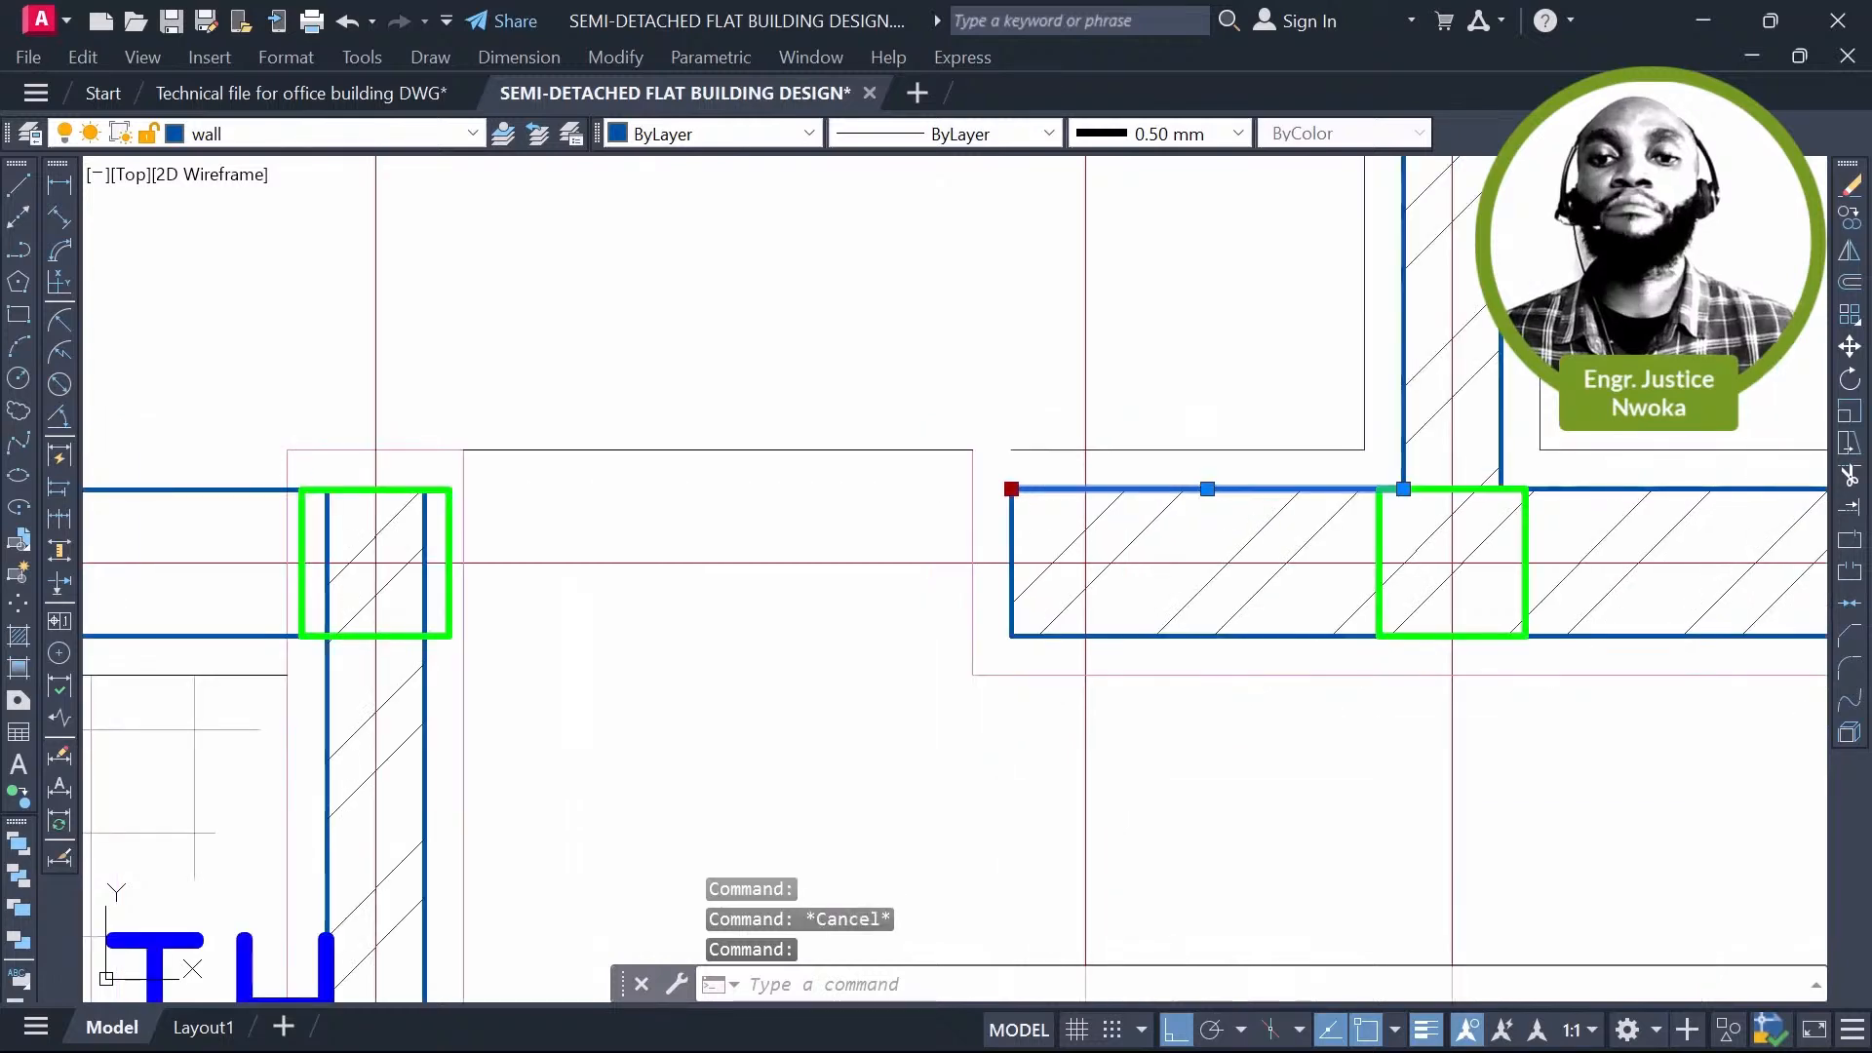
pyautogui.click(1011, 488)
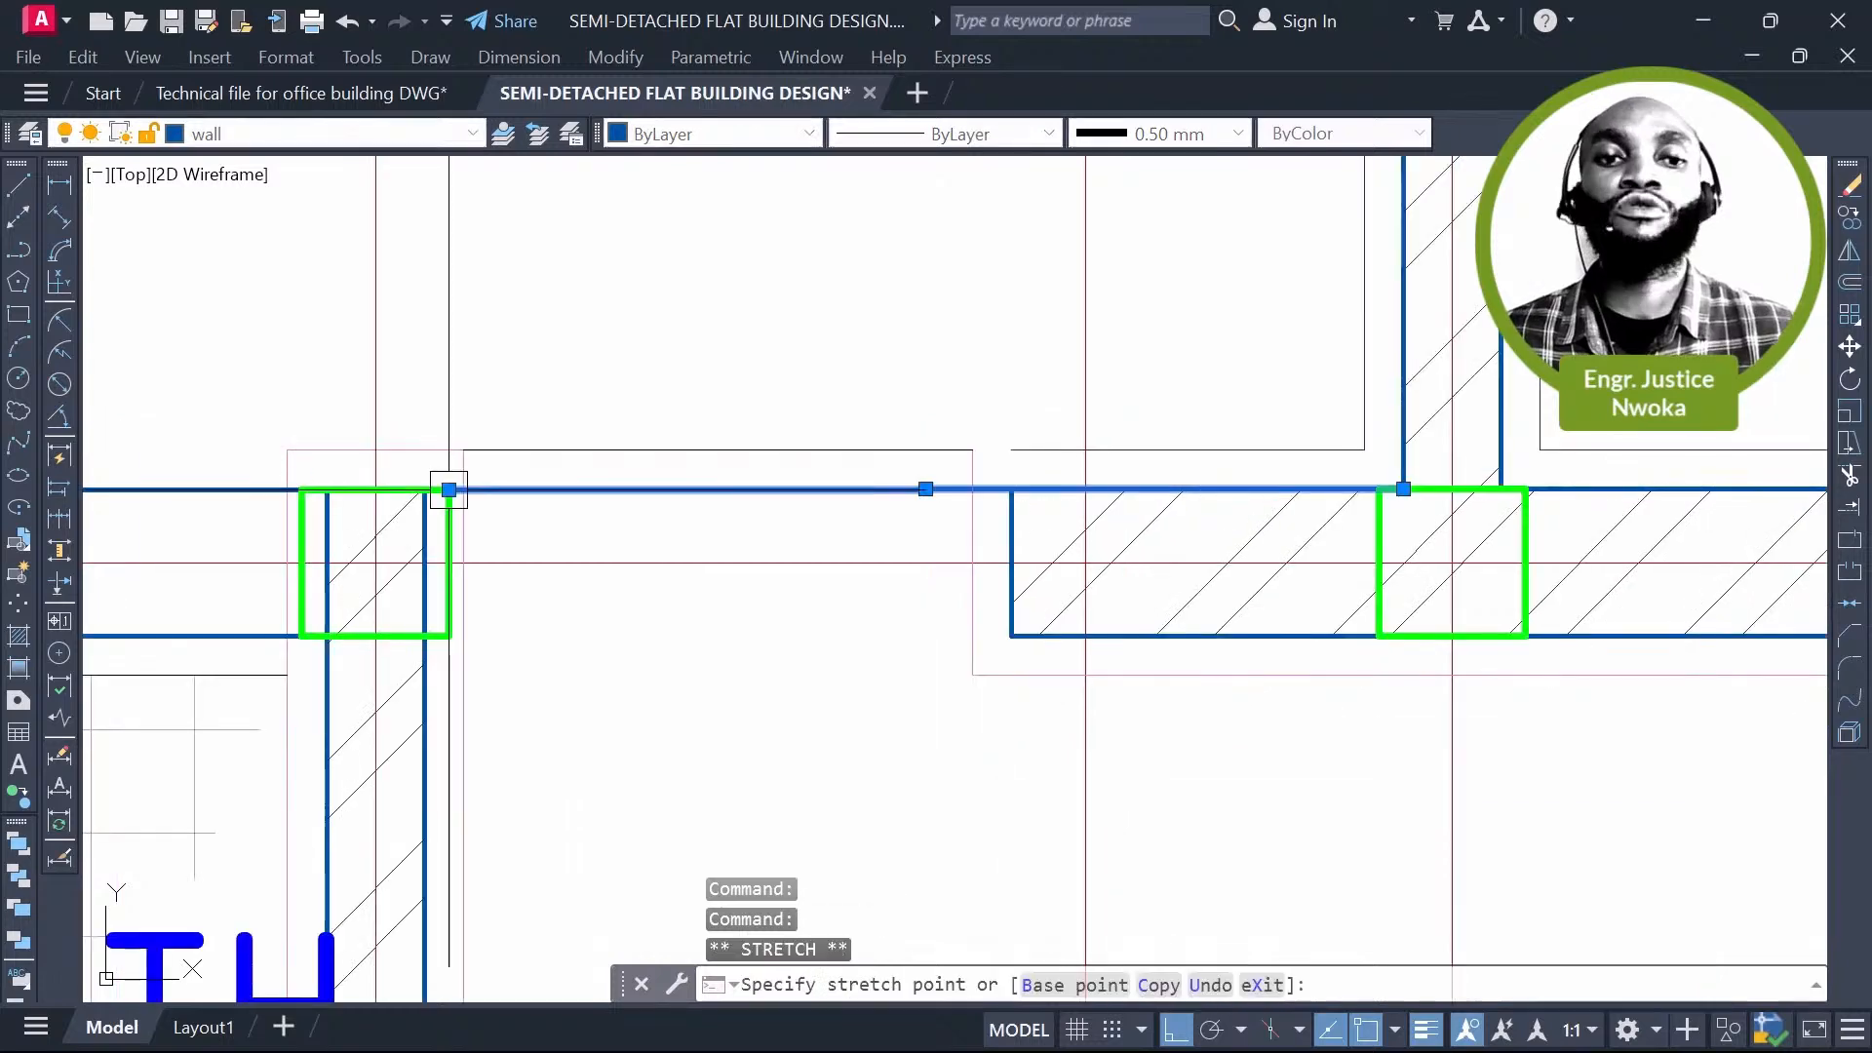
pyautogui.press('Escape')
pyautogui.scroll(2, 982, 683)
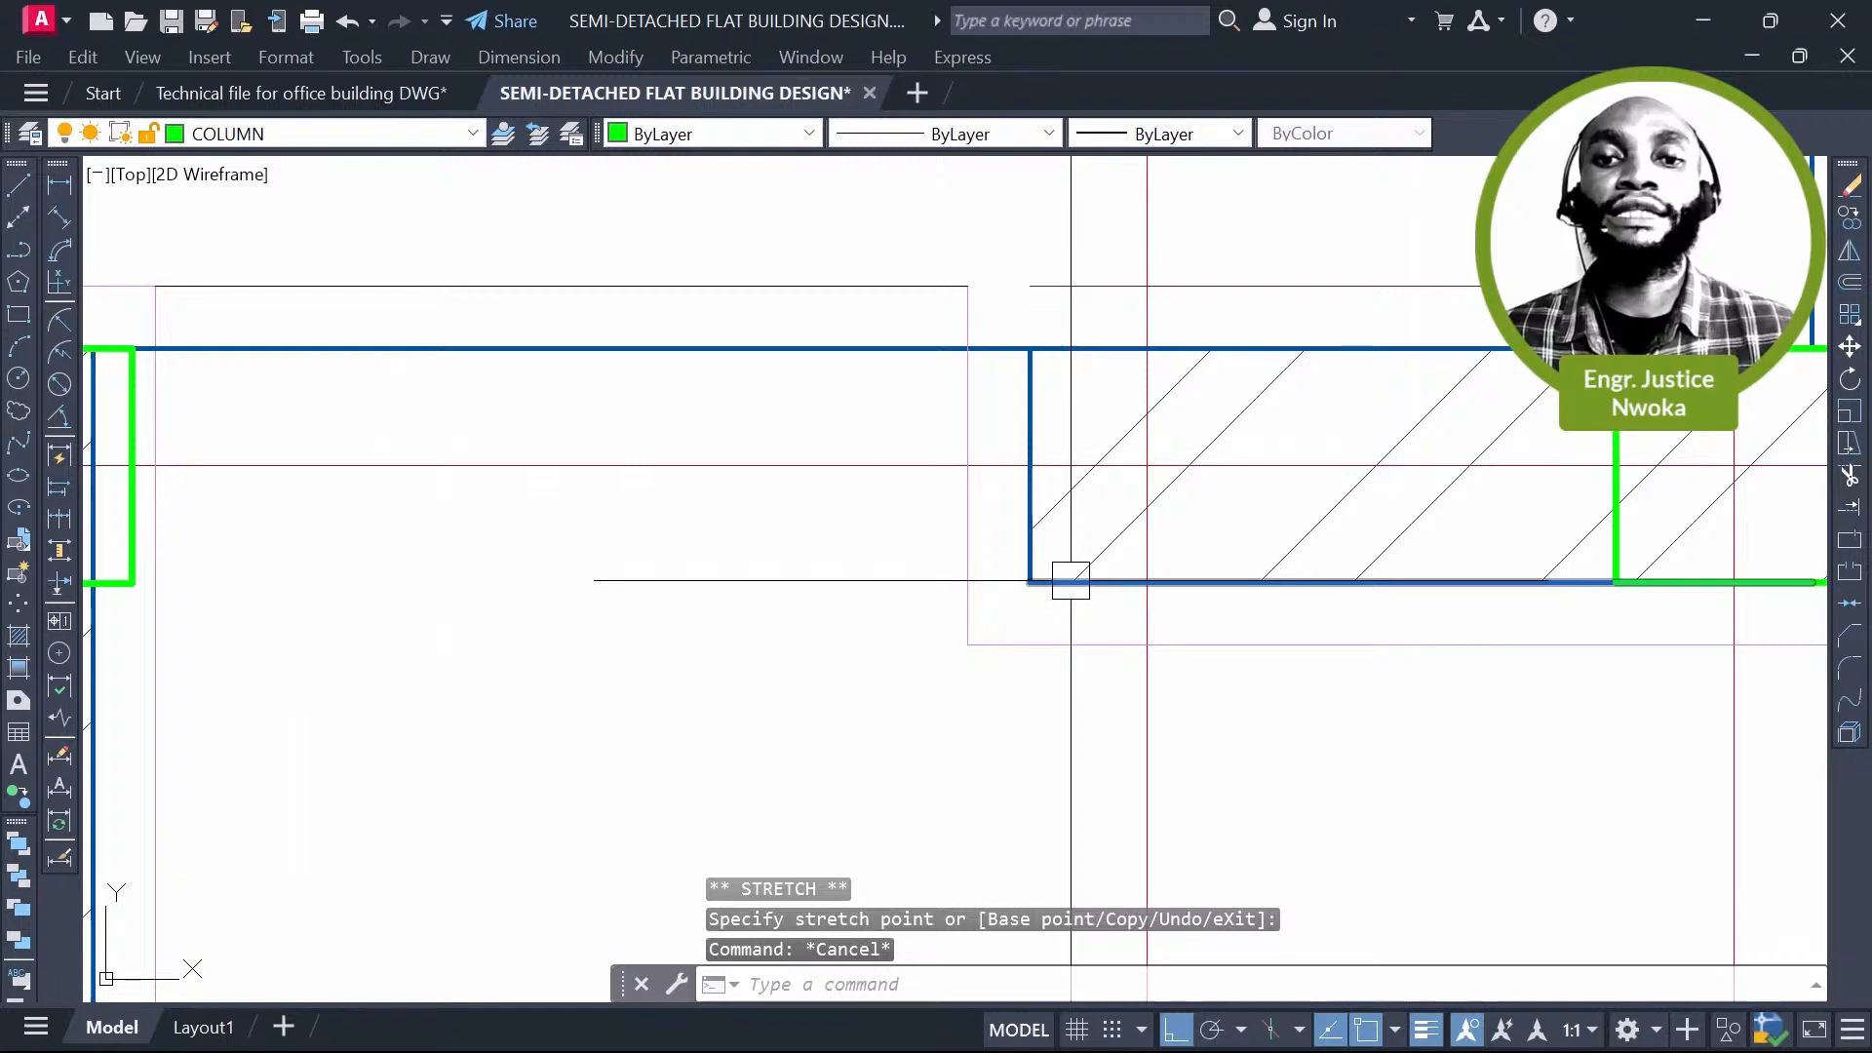
pyautogui.click(1255, 569)
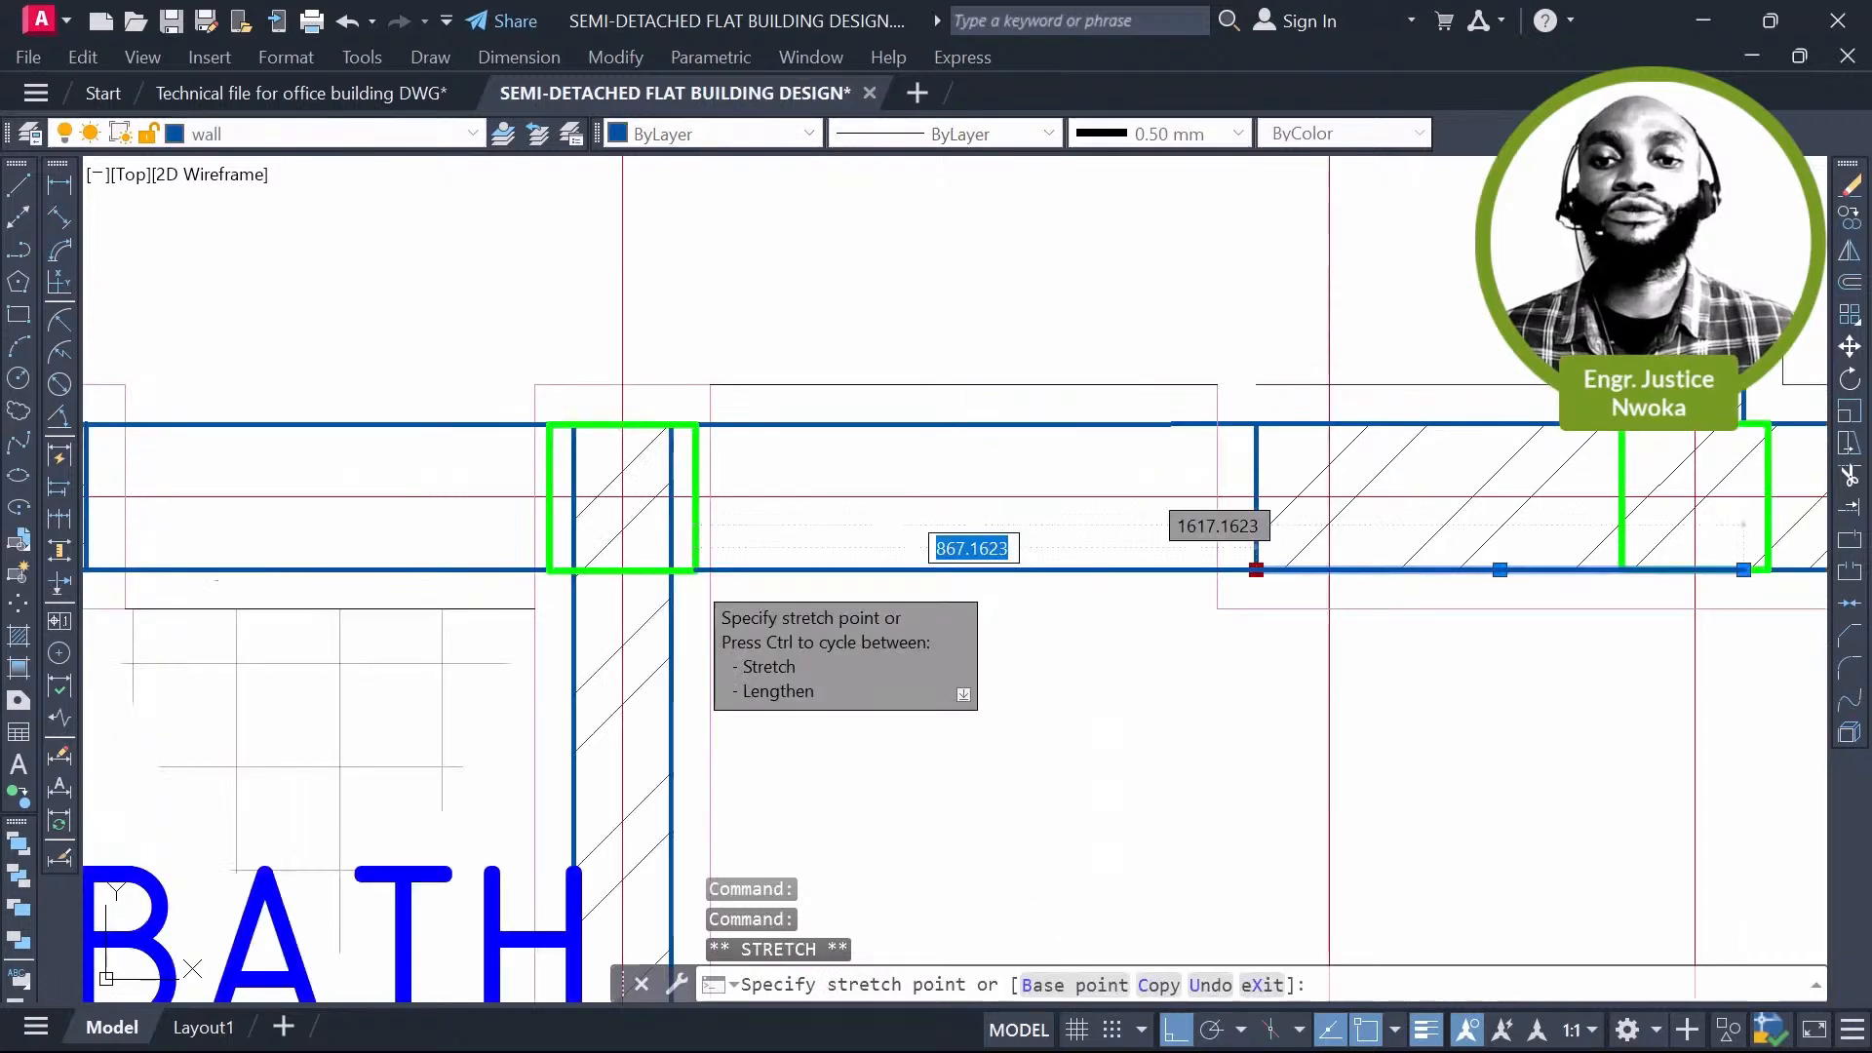
pyautogui.press('Escape')
pyautogui.scroll(-4, 823, 448)
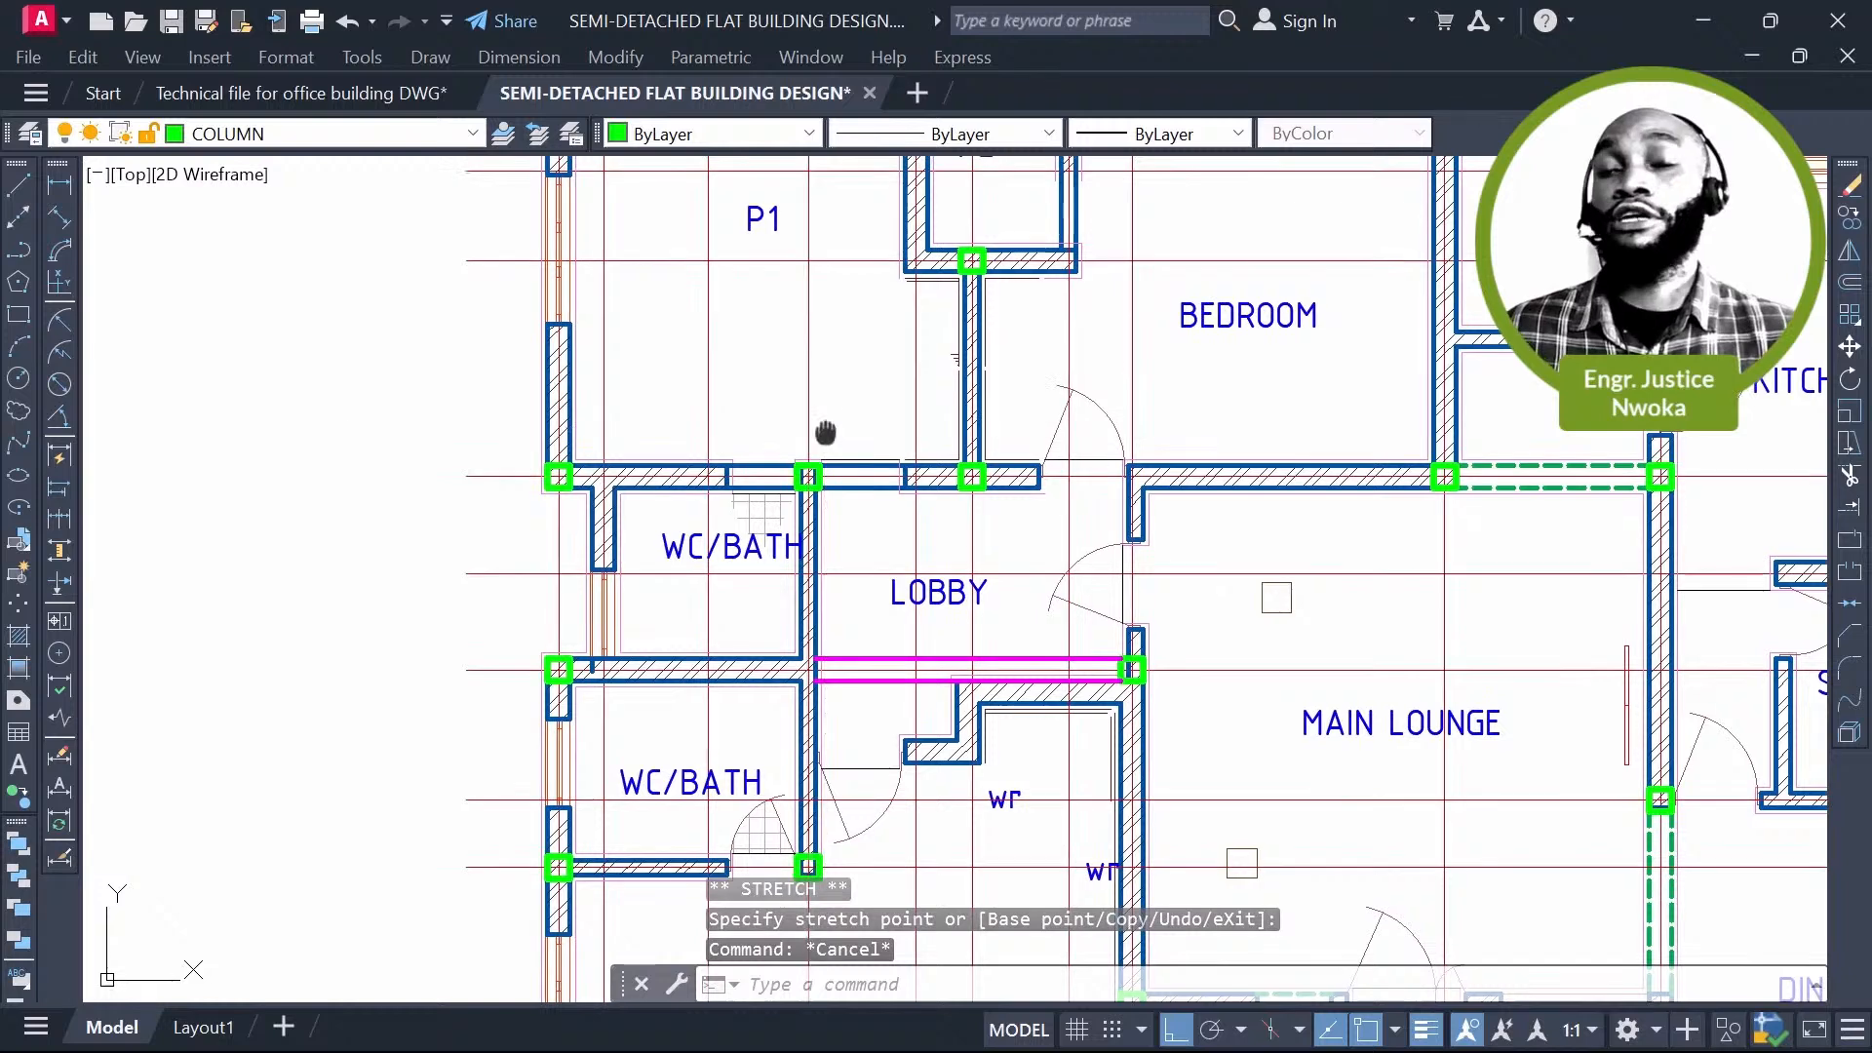
# Step: Change the label of the upper WC/BATH, directly below P1, to P3
pyautogui.moveTo(823, 430); pyautogui.dragTo(848, 522, button='middle')
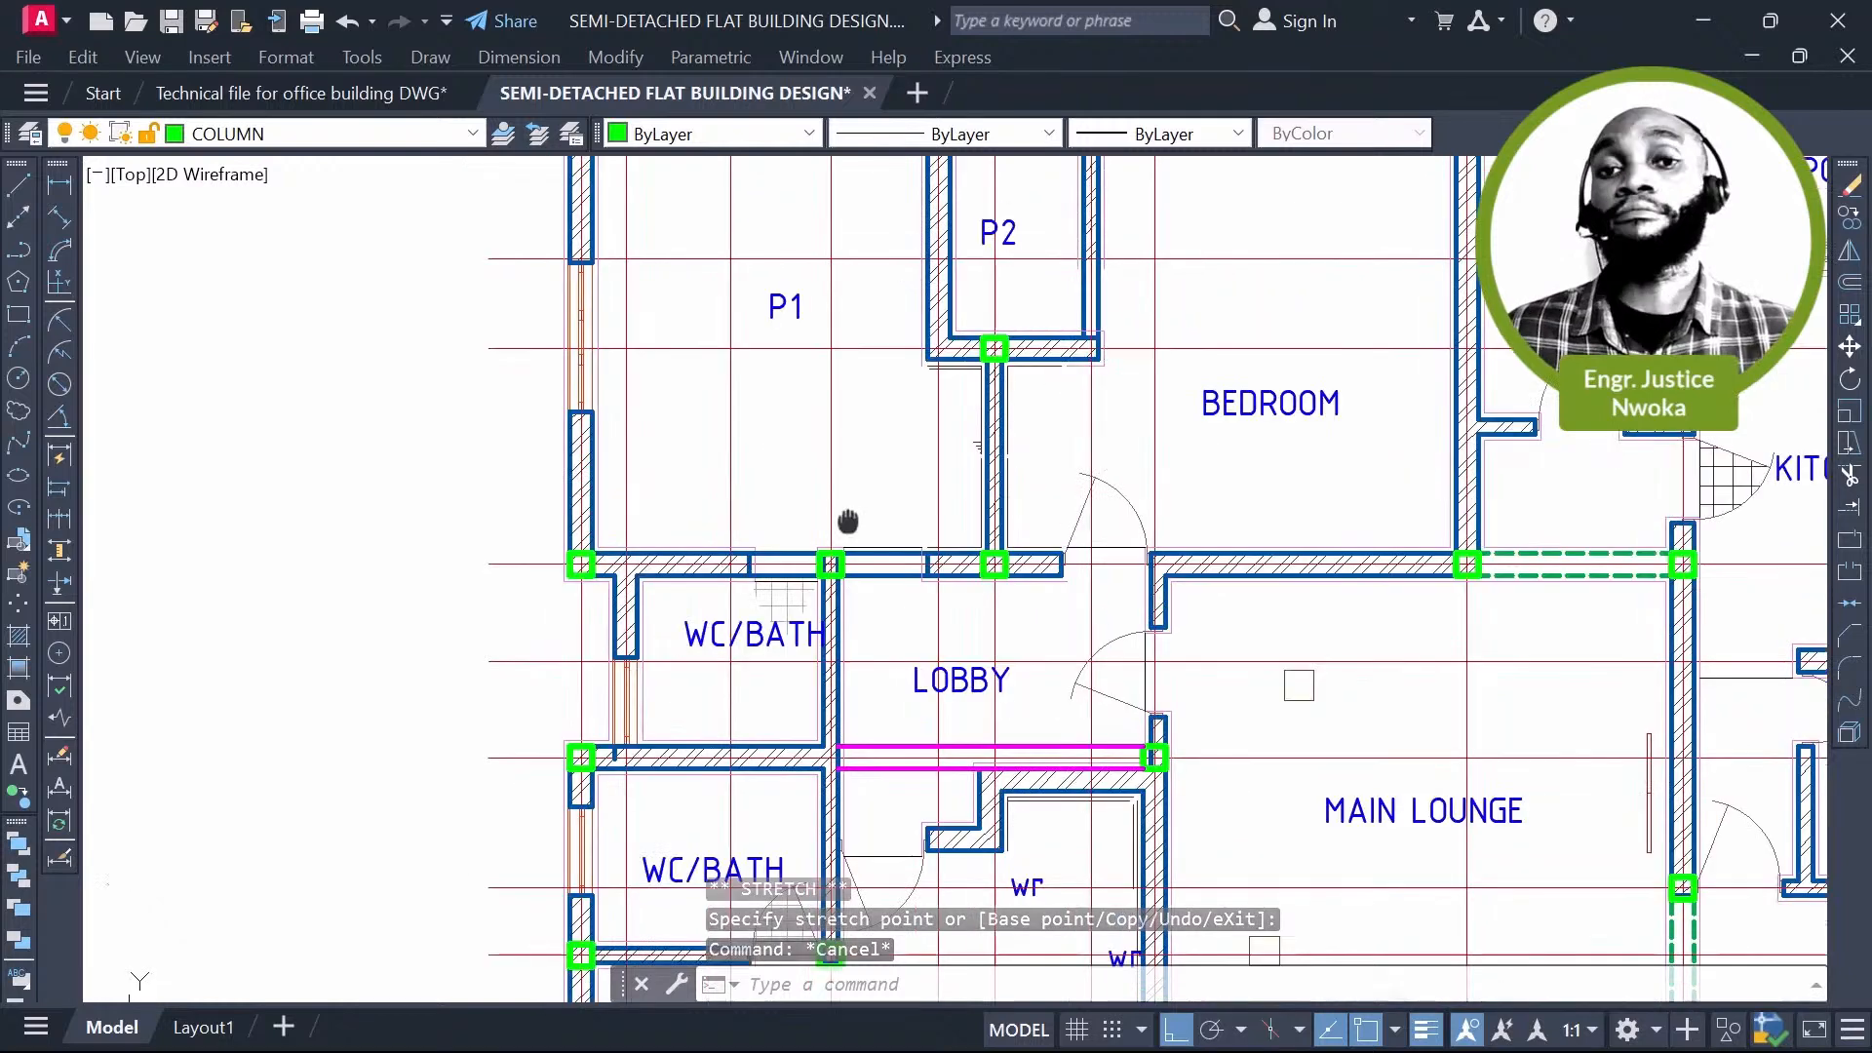
pyautogui.moveTo(847, 522); pyautogui.dragTo(832, 610, button='middle')
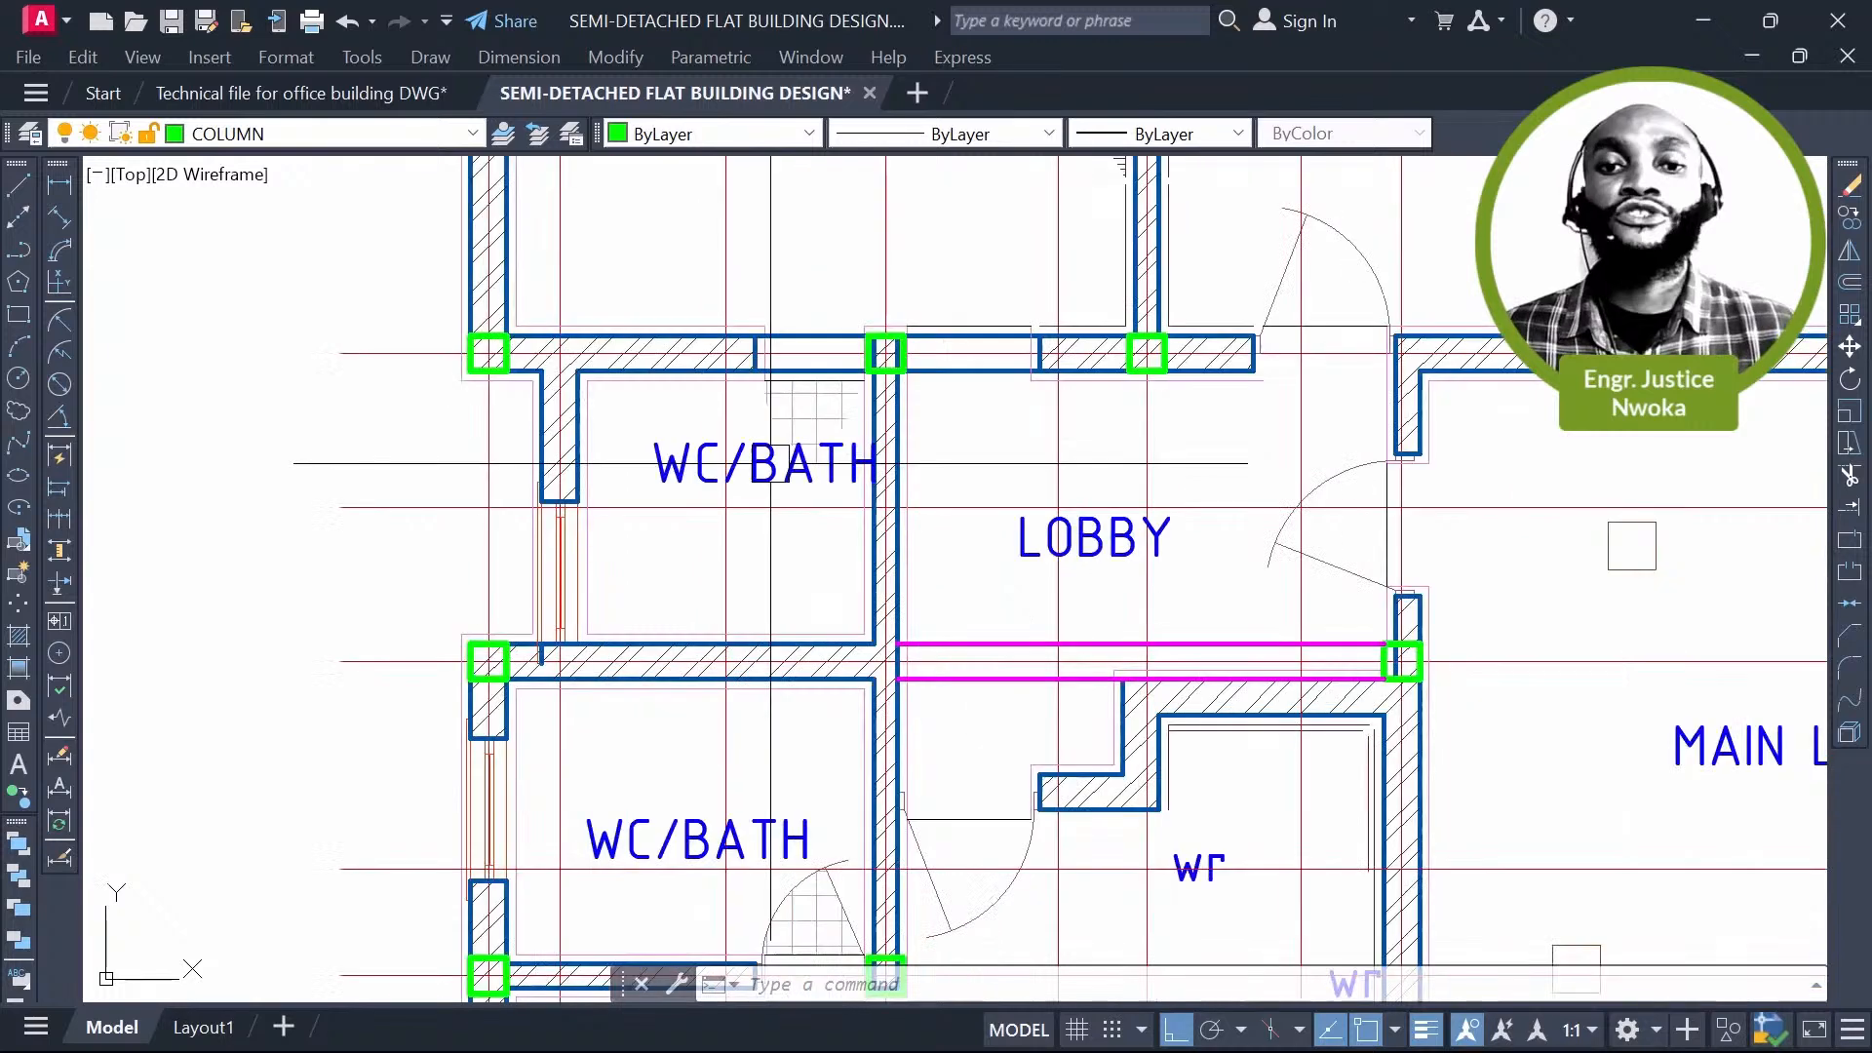
pyautogui.click(772, 463)
pyautogui.scroll(2, 773, 463)
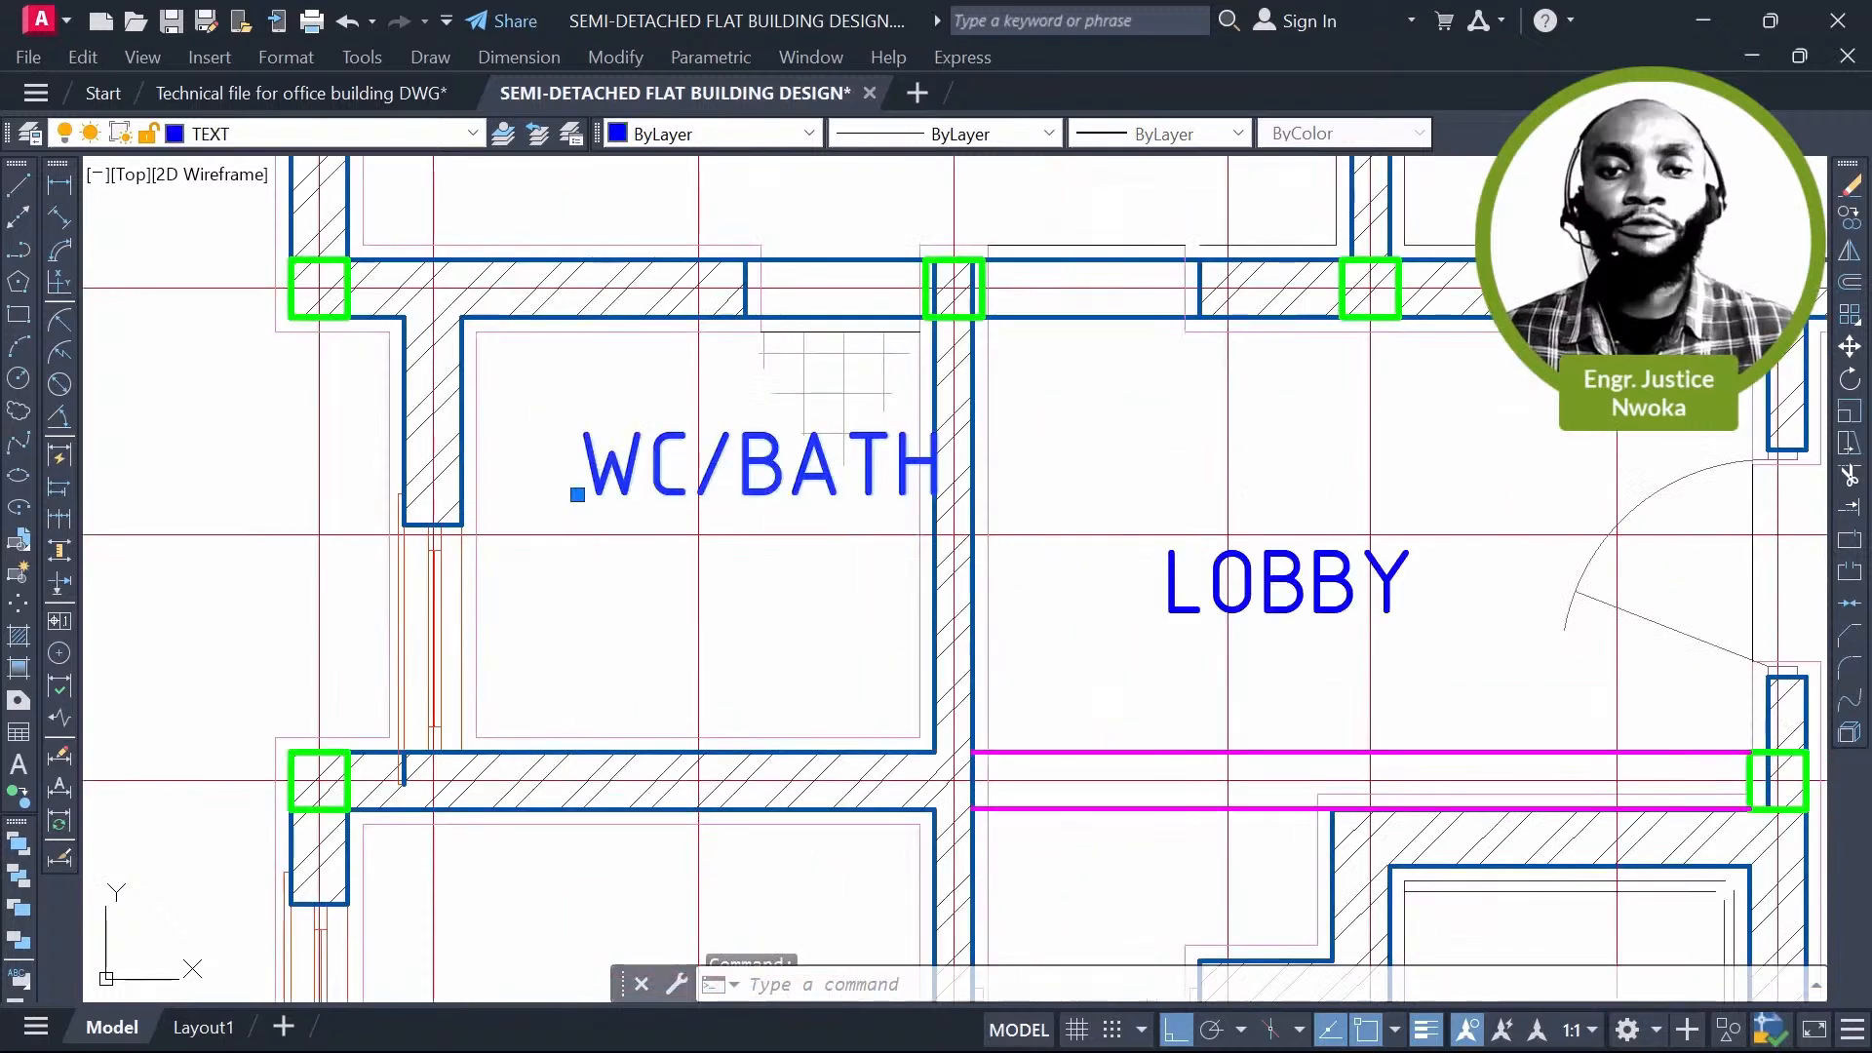
pyautogui.doubleClick(766, 466)
pyautogui.write('P3')
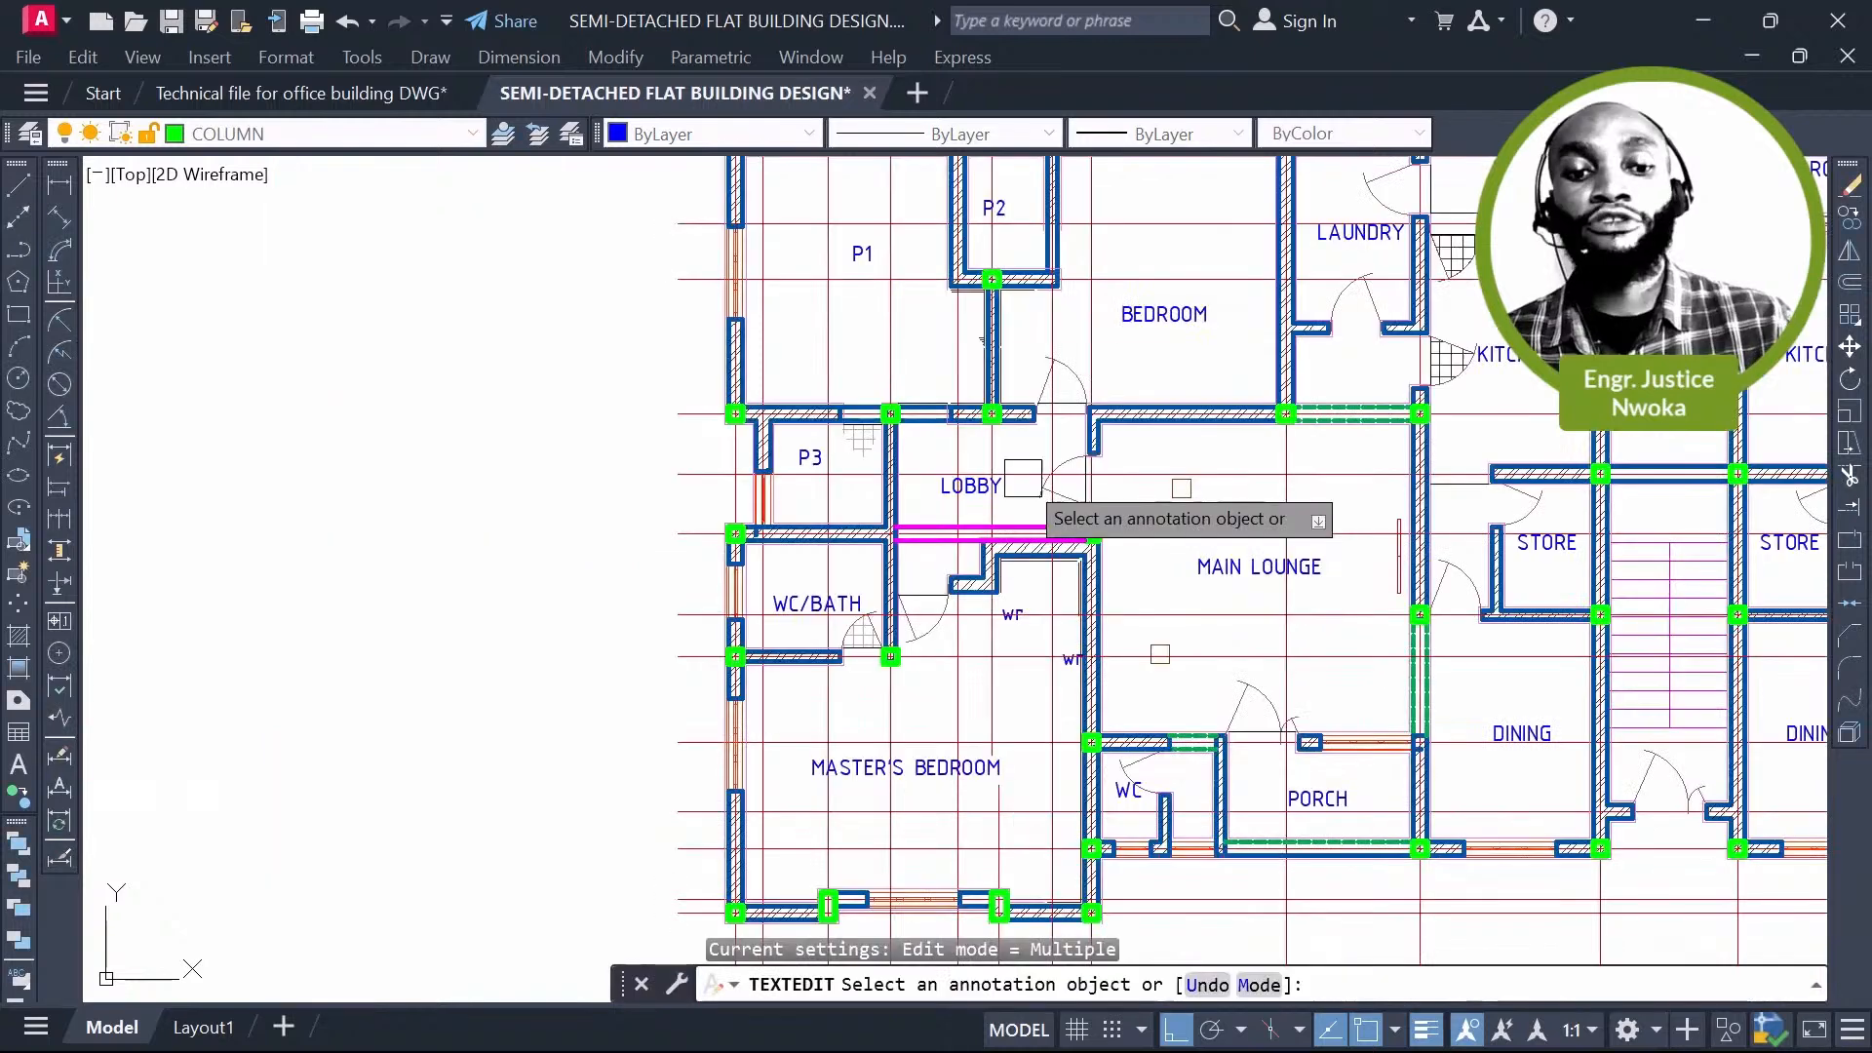
# Step: Change the LOBBY label to P4 and the remaining WC/BATH label above the master's bedroom to P5
pyautogui.scroll(4, 1023, 478)
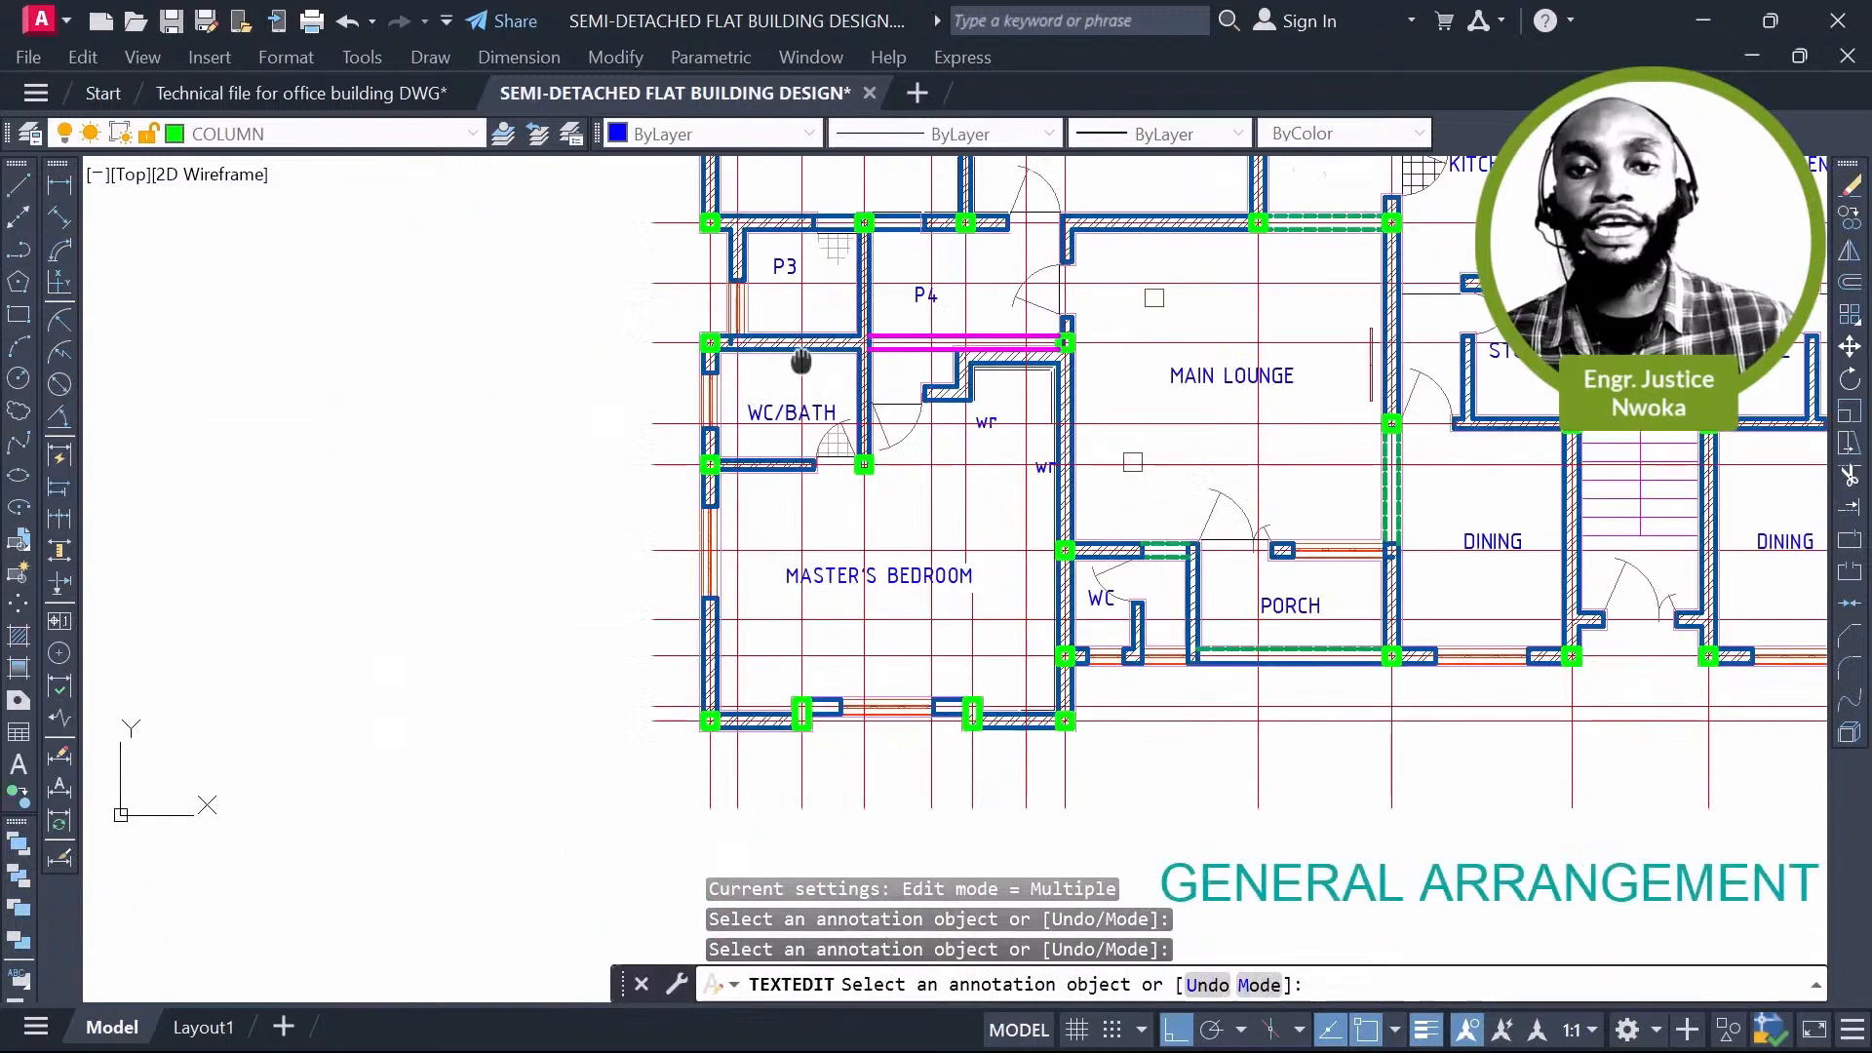
pyautogui.moveTo(801, 362); pyautogui.dragTo(815, 309, button='middle')
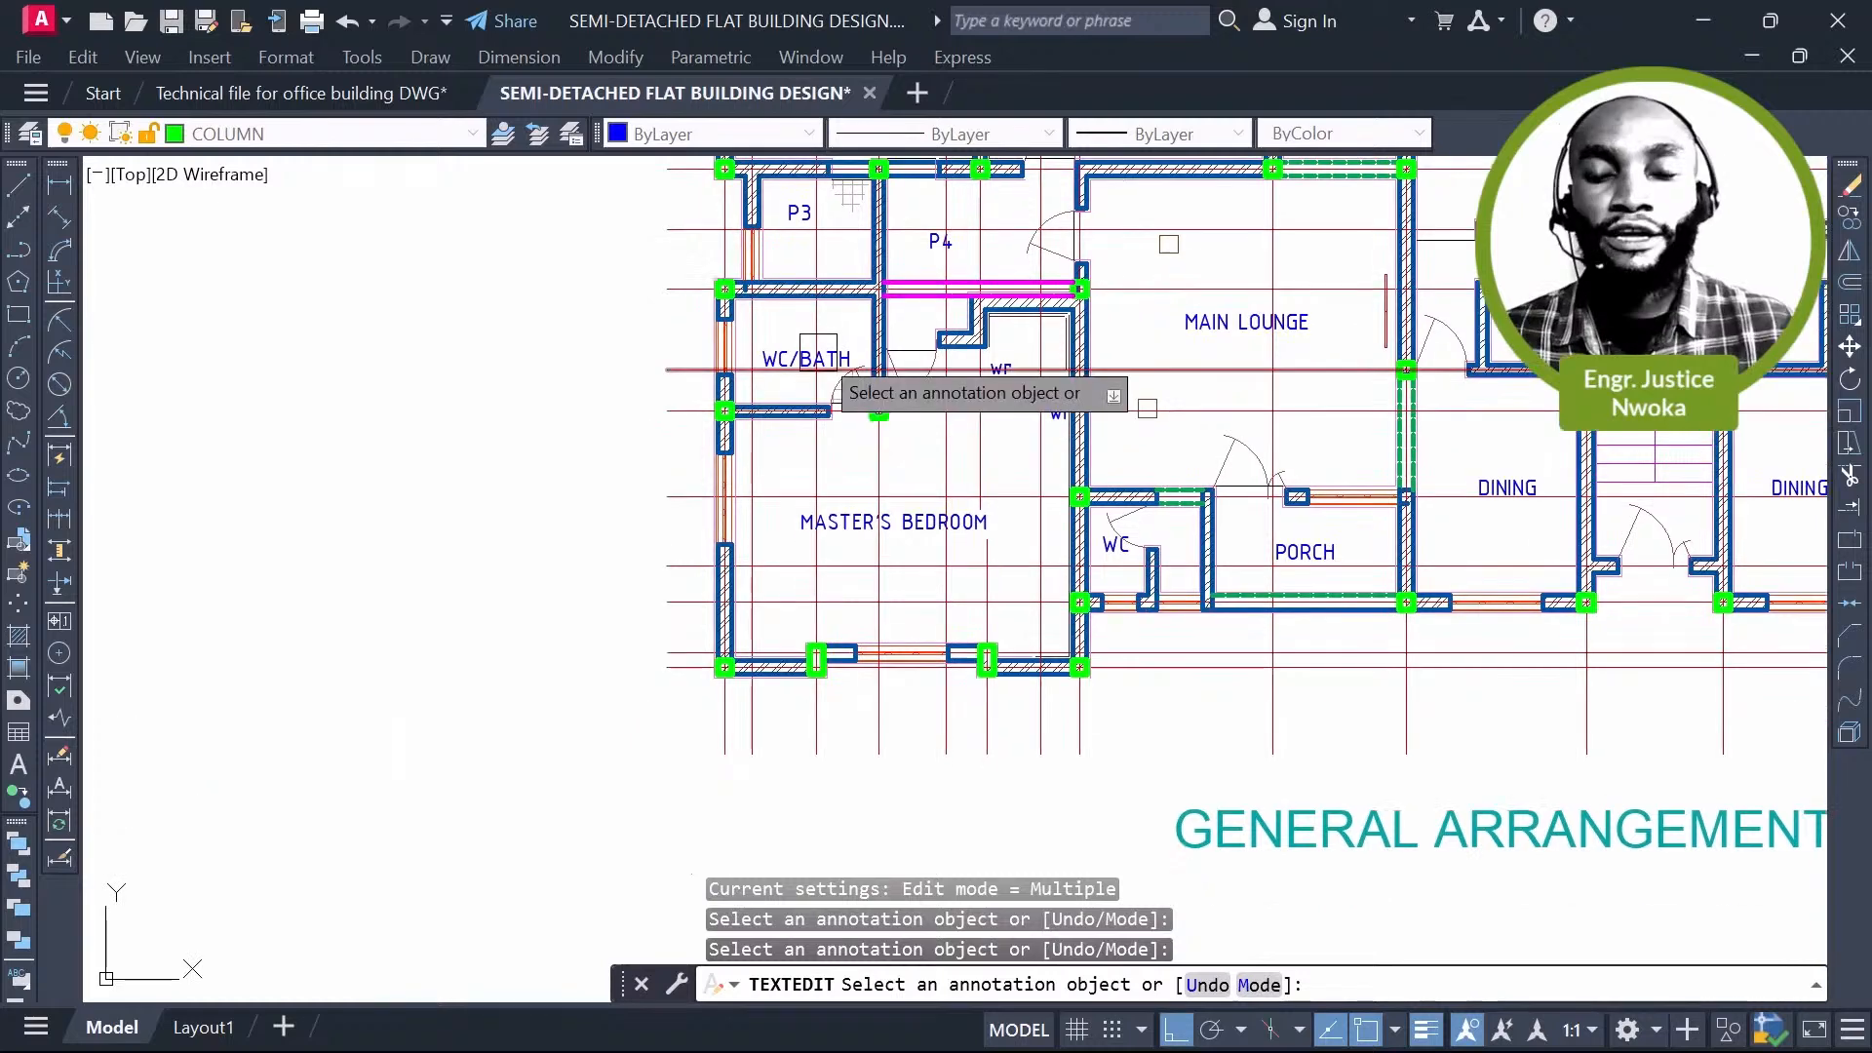
pyautogui.scroll(2, 834, 387)
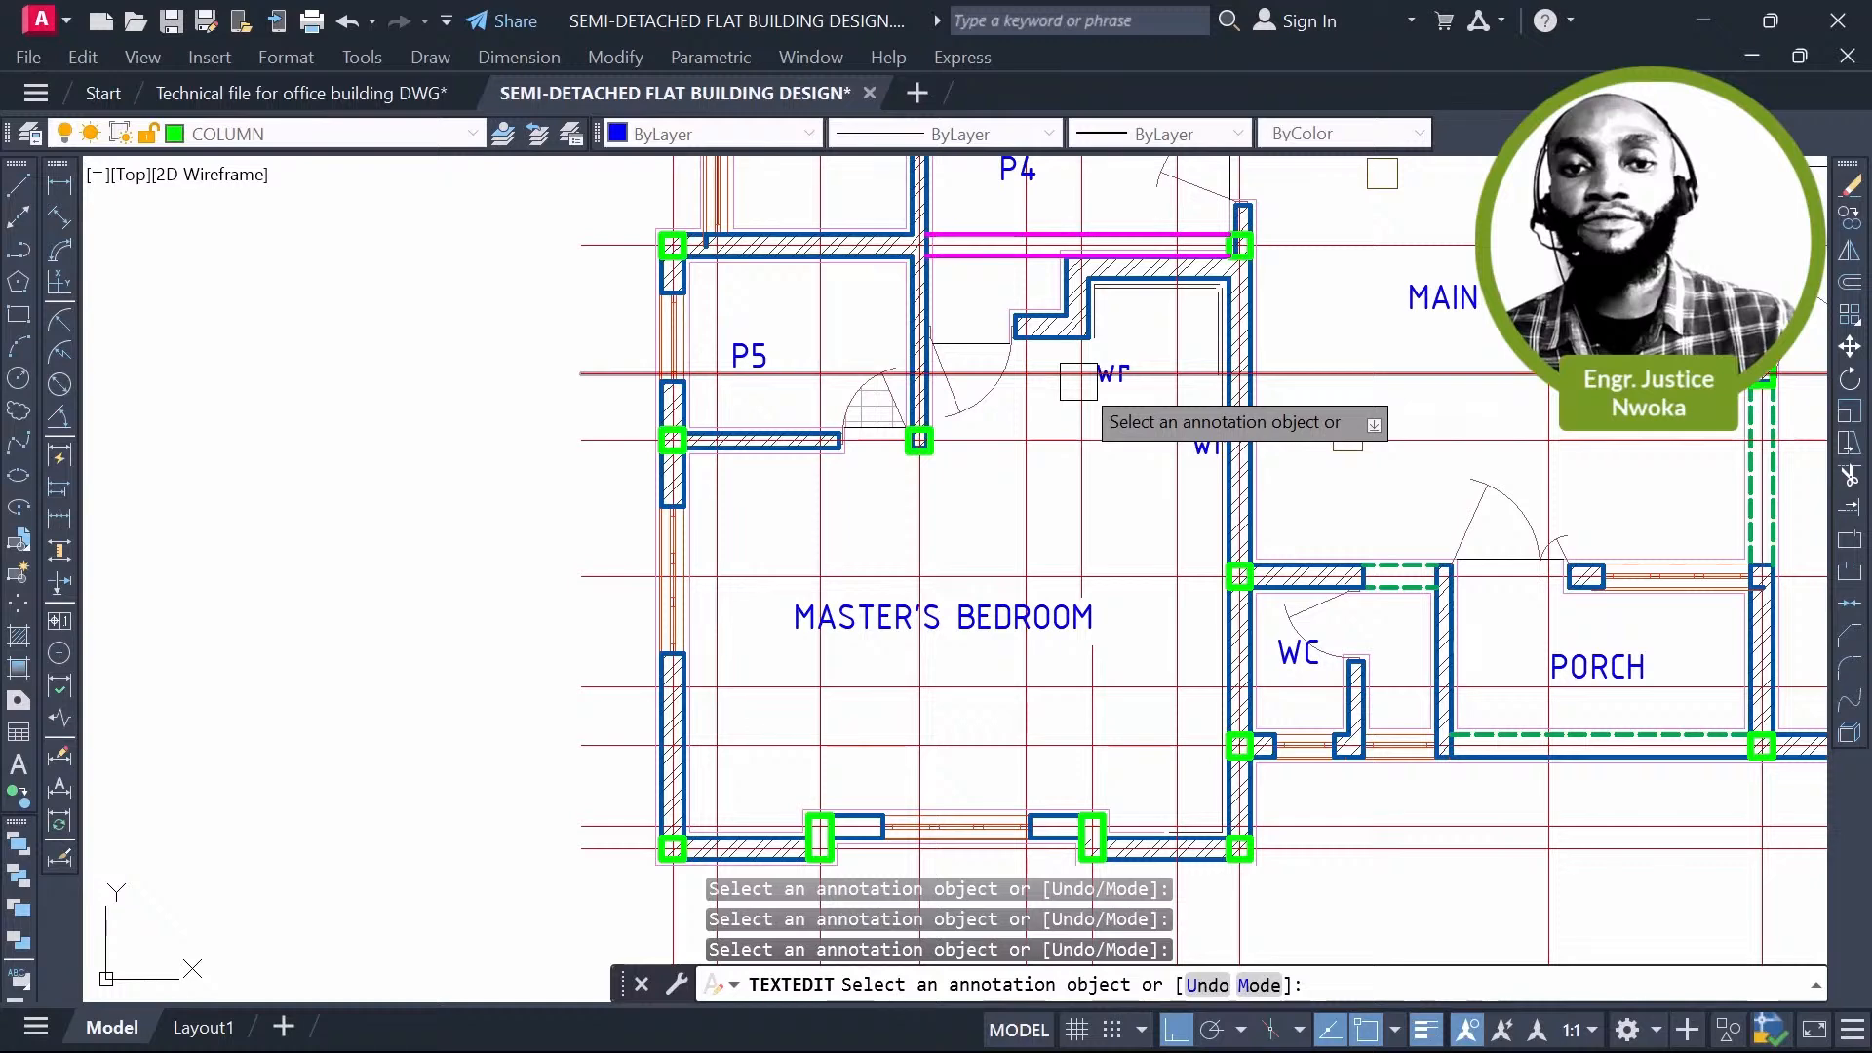
pyautogui.press('Escape')
pyautogui.scroll(-2, 963, 369)
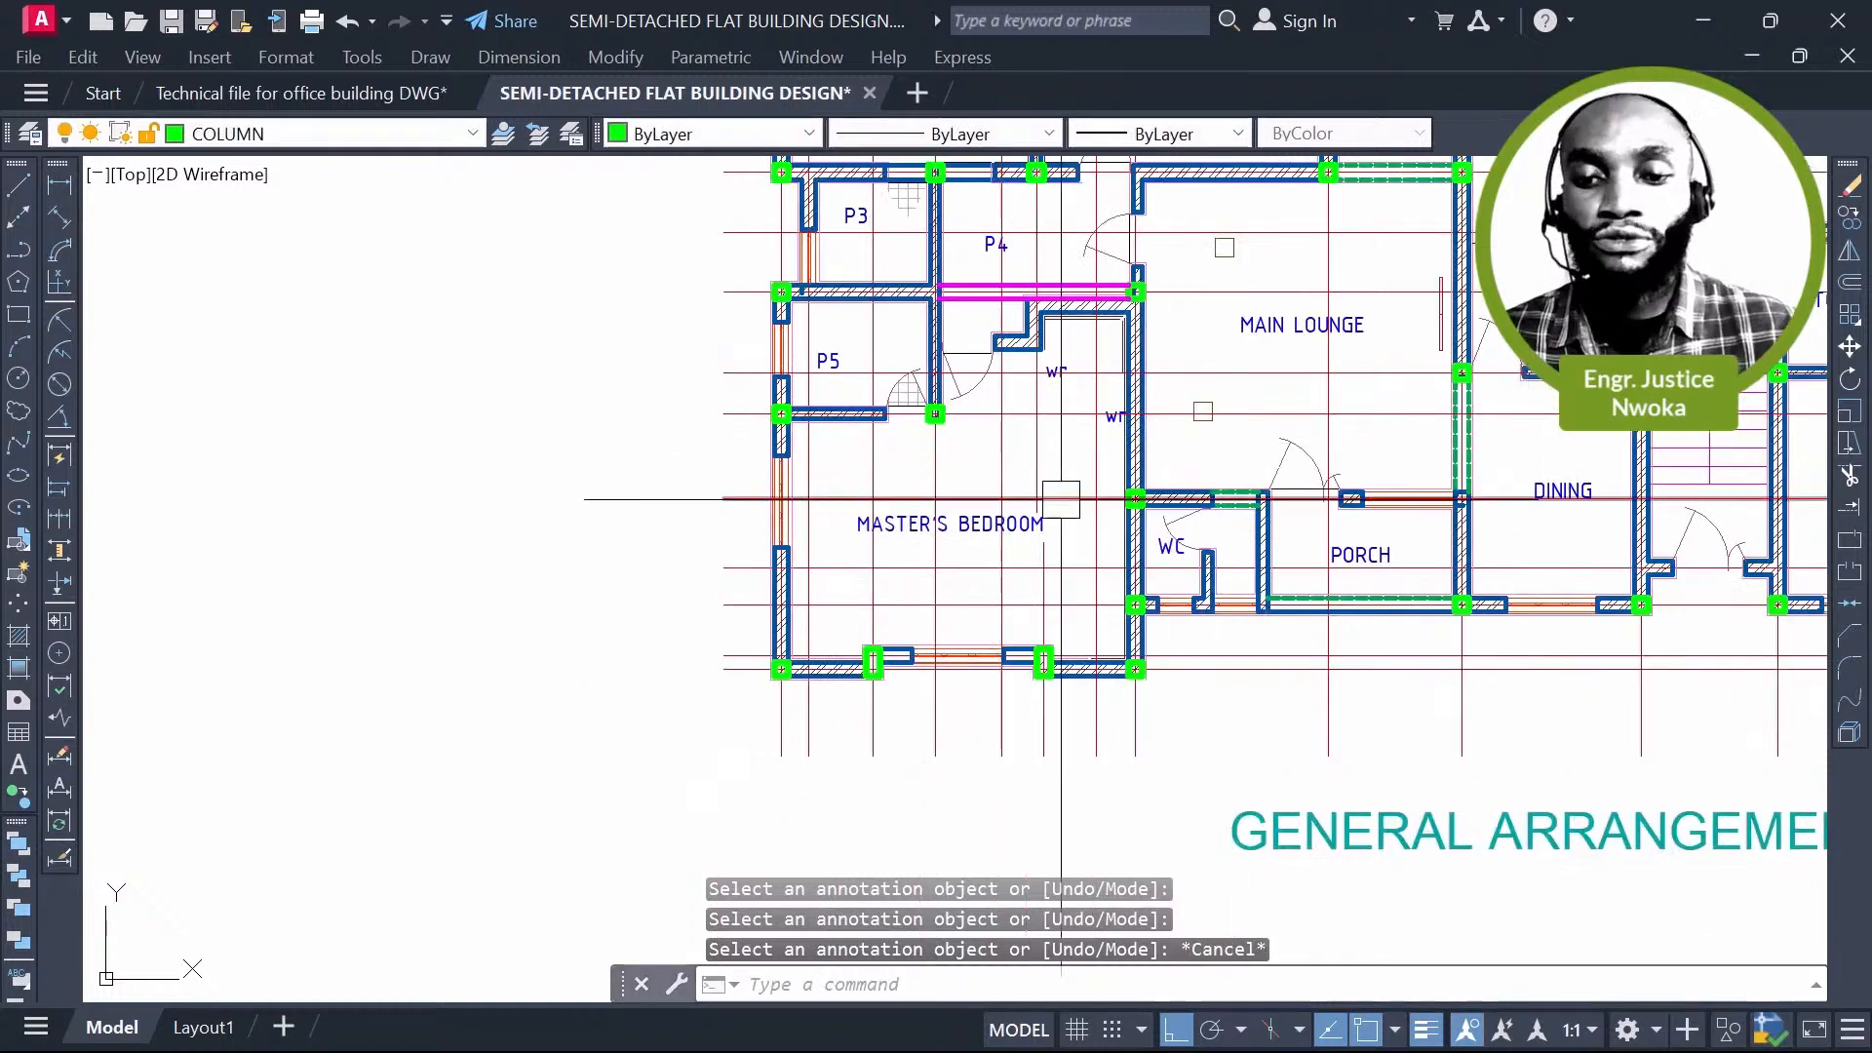
pyautogui.scroll(2, 1061, 499)
pyautogui.moveTo(1061, 499); pyautogui.dragTo(1036, 448, button='middle')
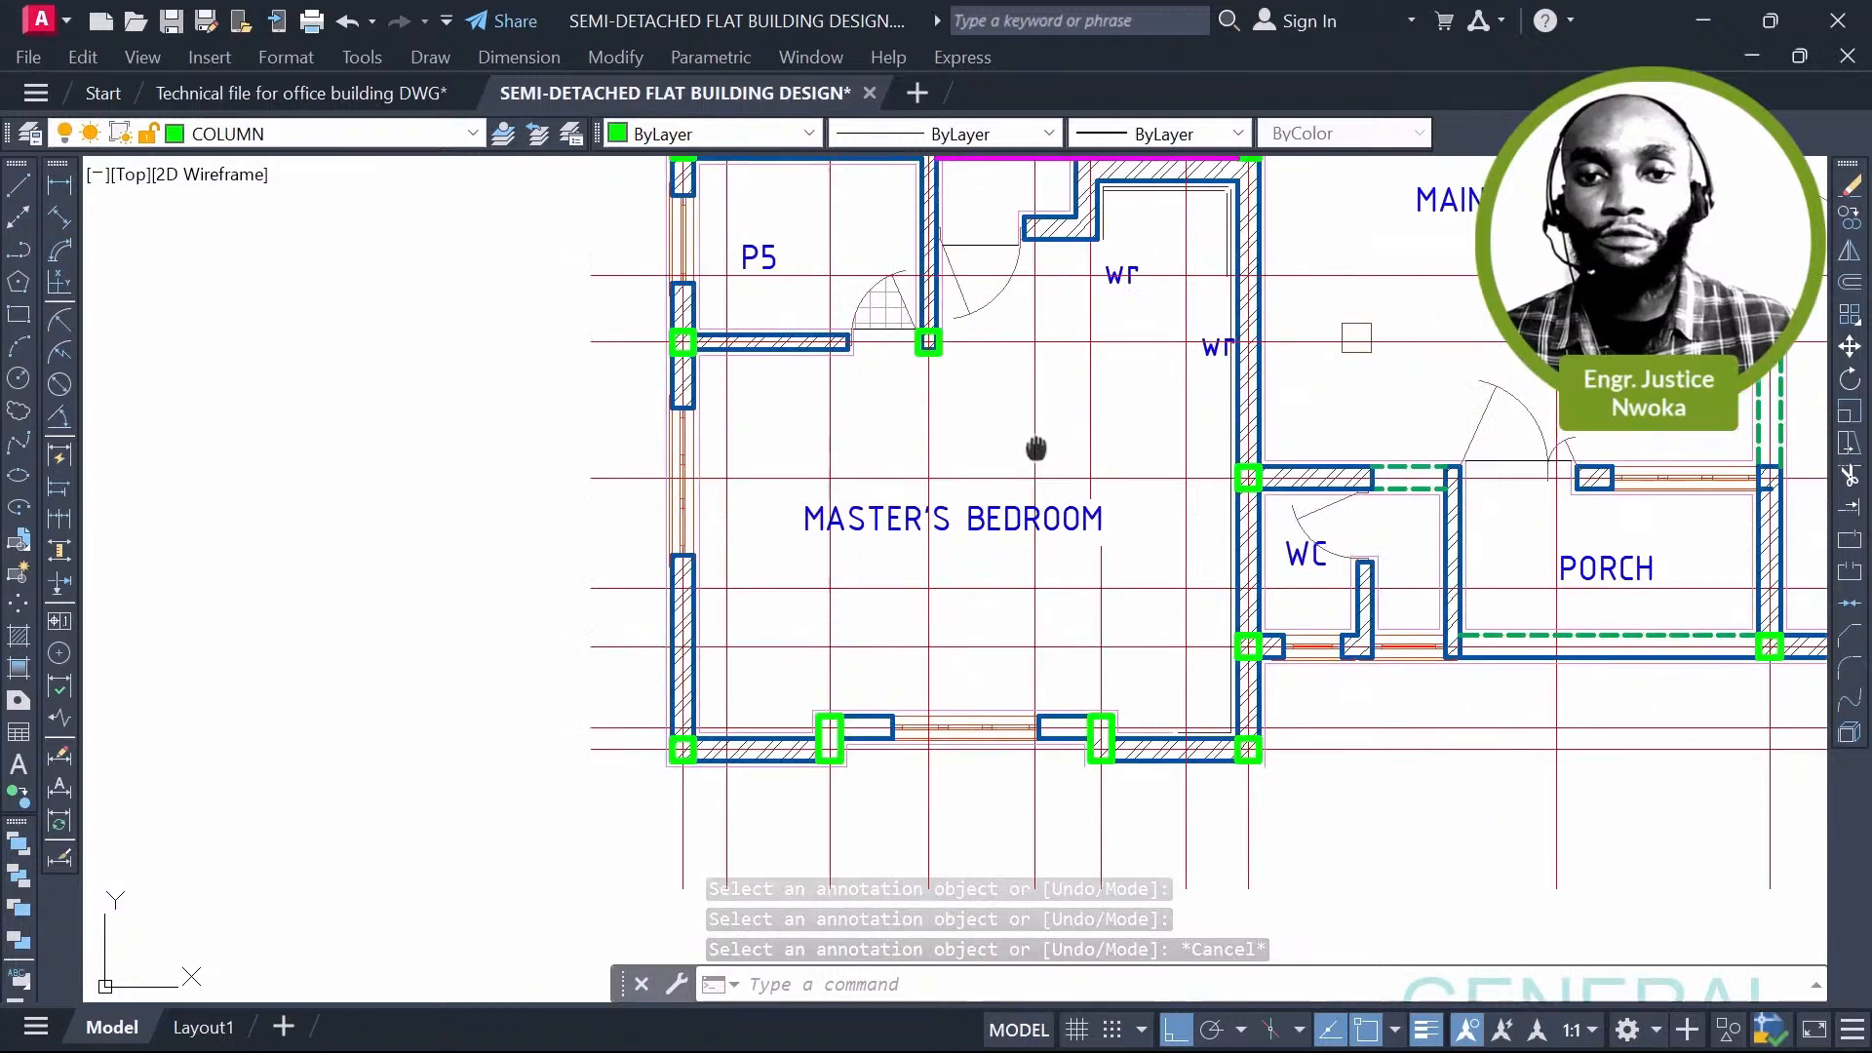
pyautogui.scroll(2, 1033, 367)
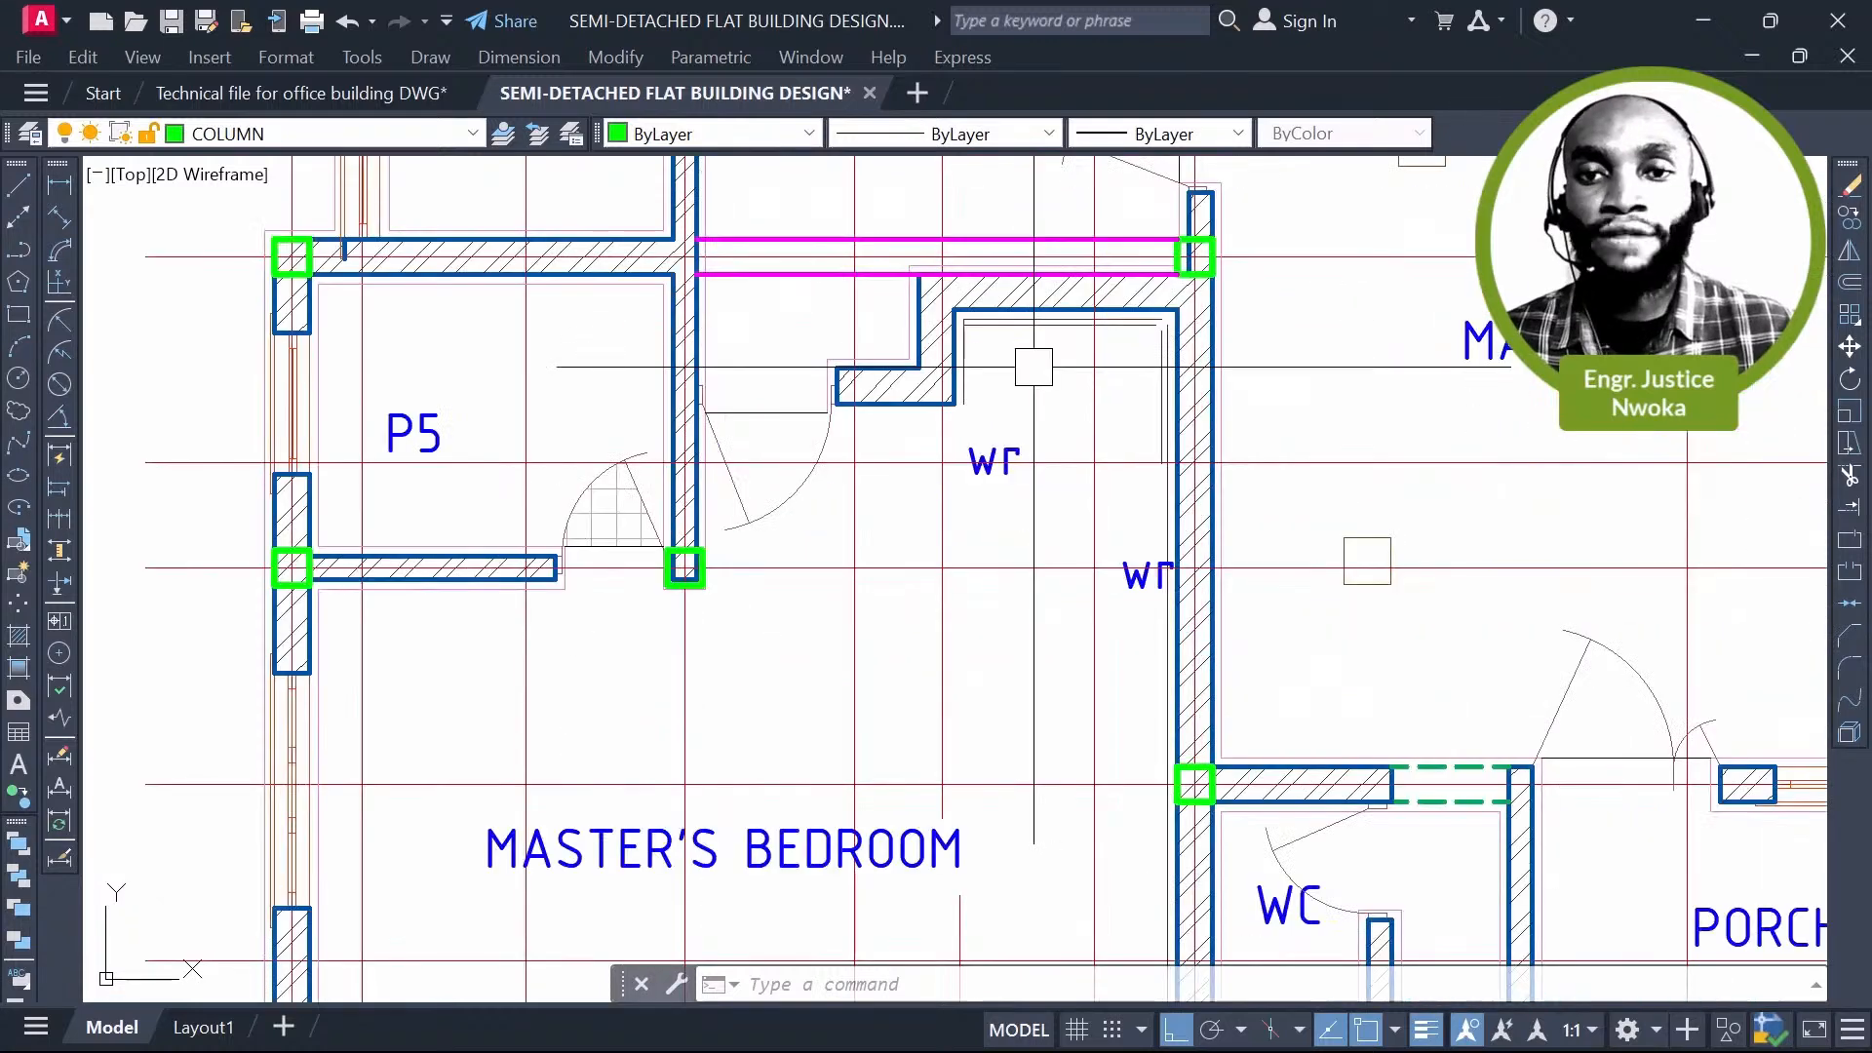
# Step: Trim the hatch from the wardrobe partition at the top of the master's bedroom and erase the partition's wall lines around the stub
pyautogui.scroll(2, 937, 385)
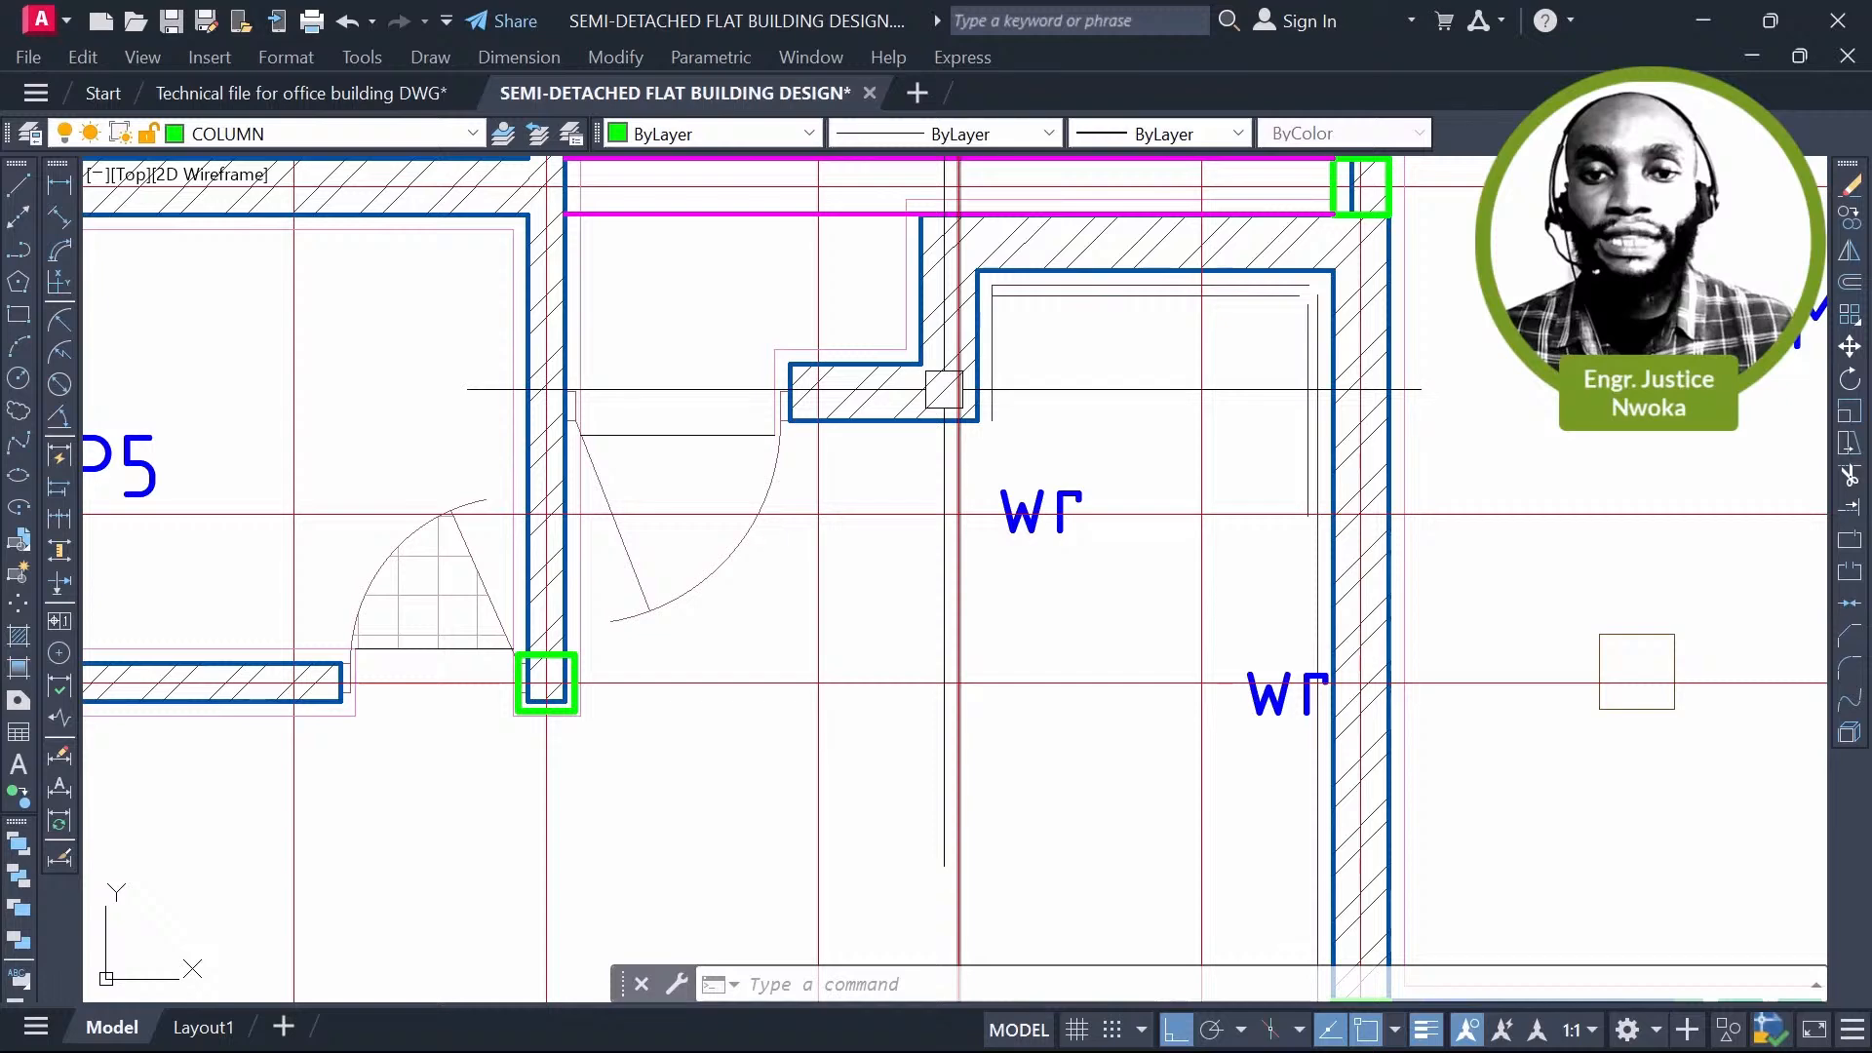
pyautogui.write('tr')
pyautogui.press('Return')
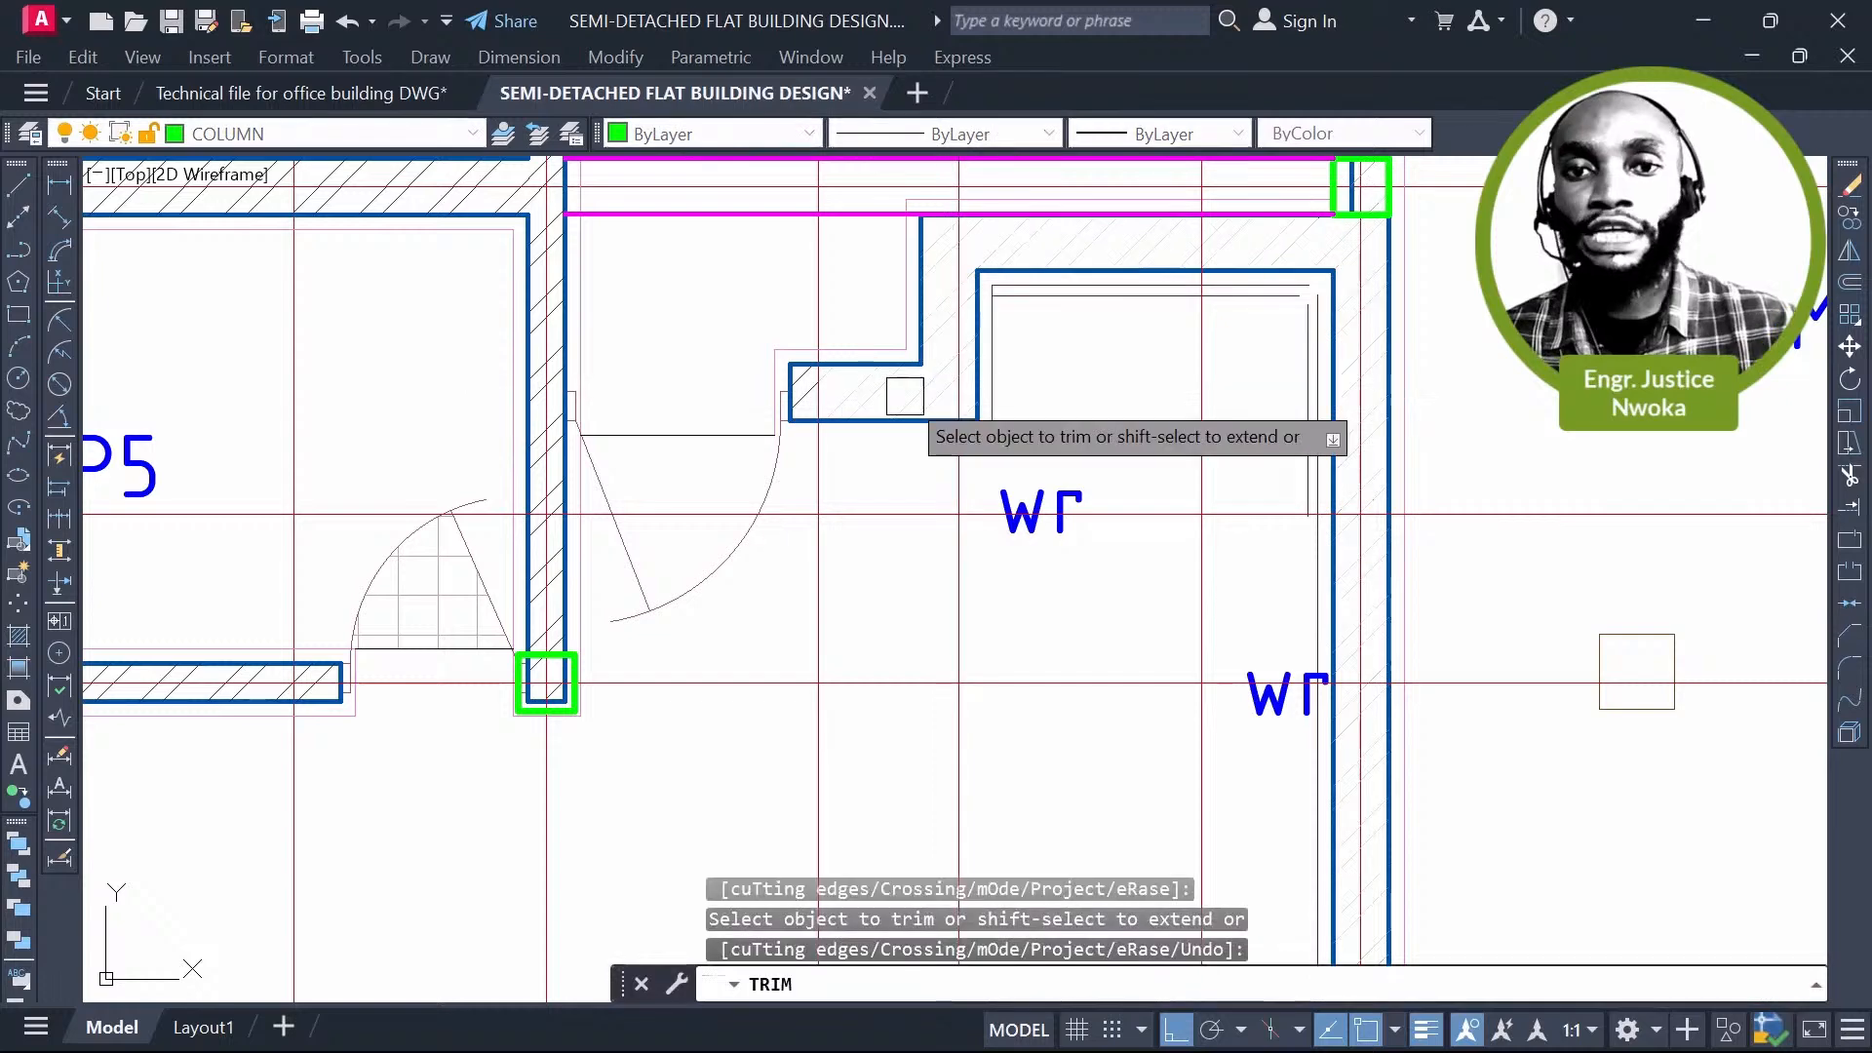
pyautogui.click(905, 396)
pyautogui.press('Escape')
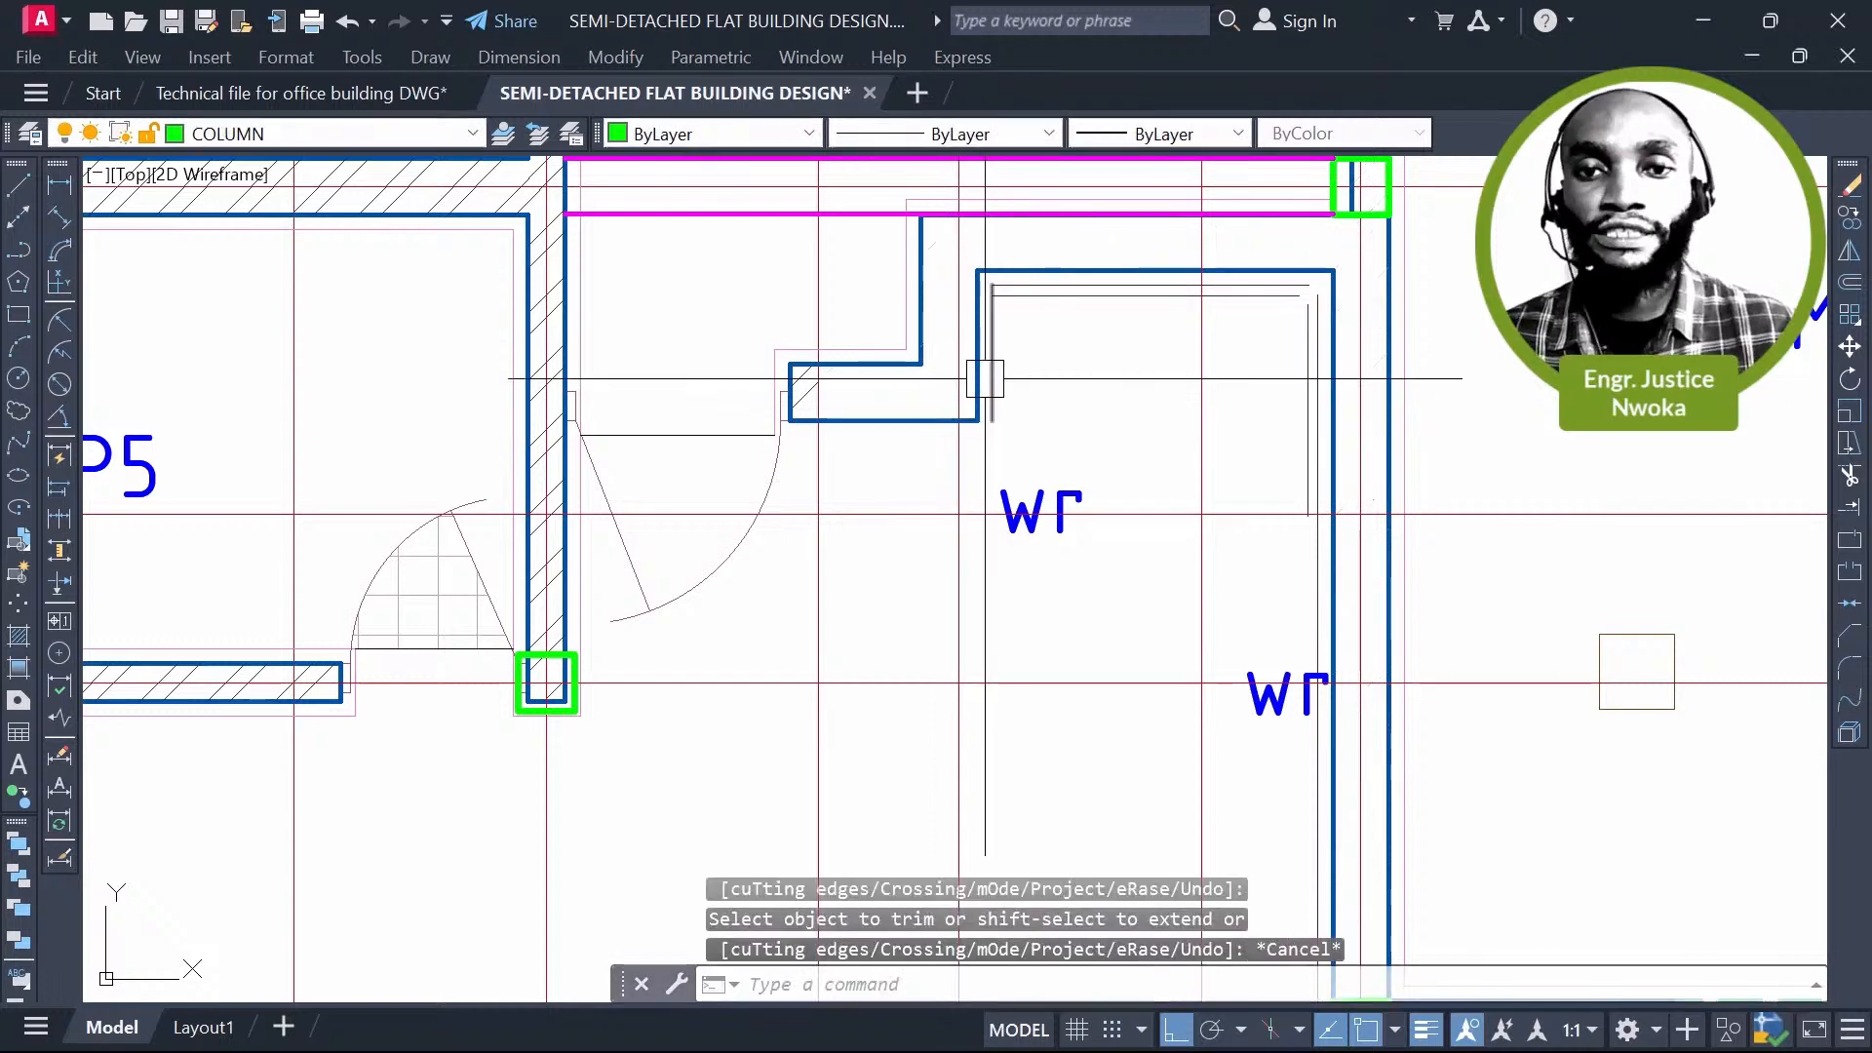
pyautogui.click(992, 379)
pyautogui.press('Delete')
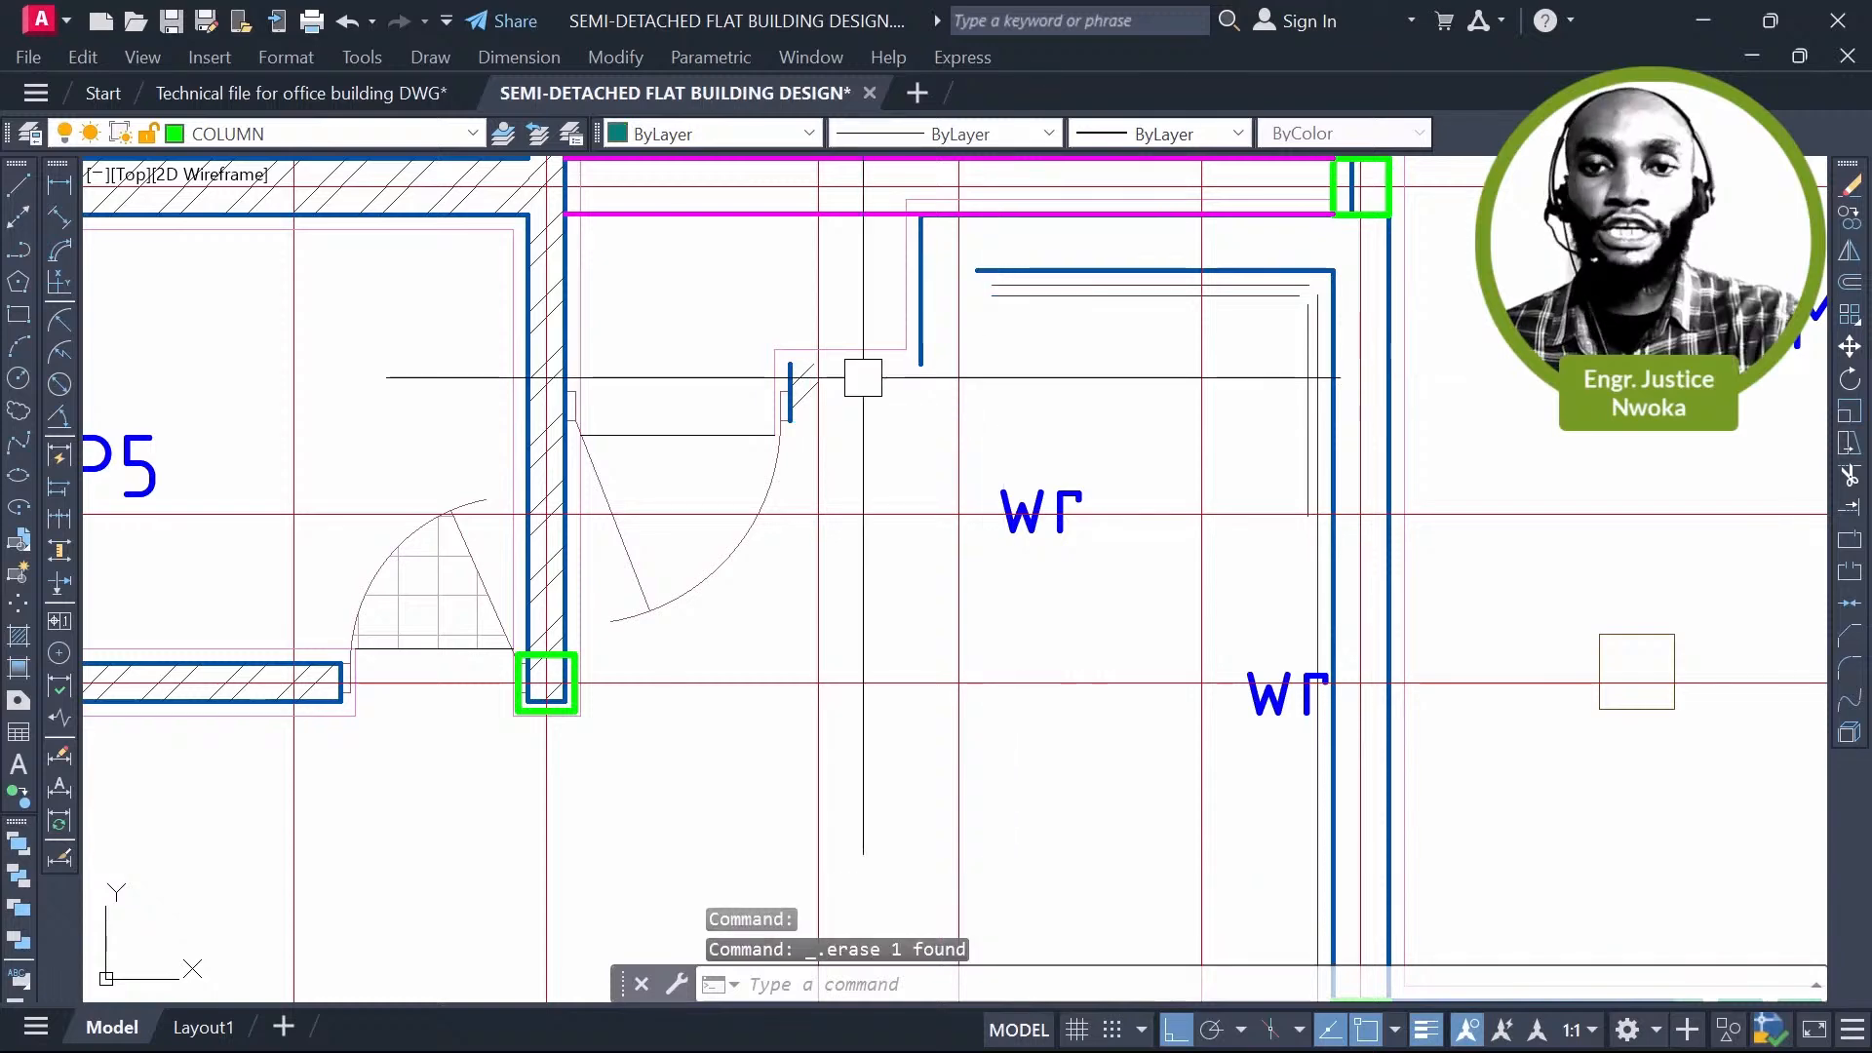
pyautogui.click(790, 298)
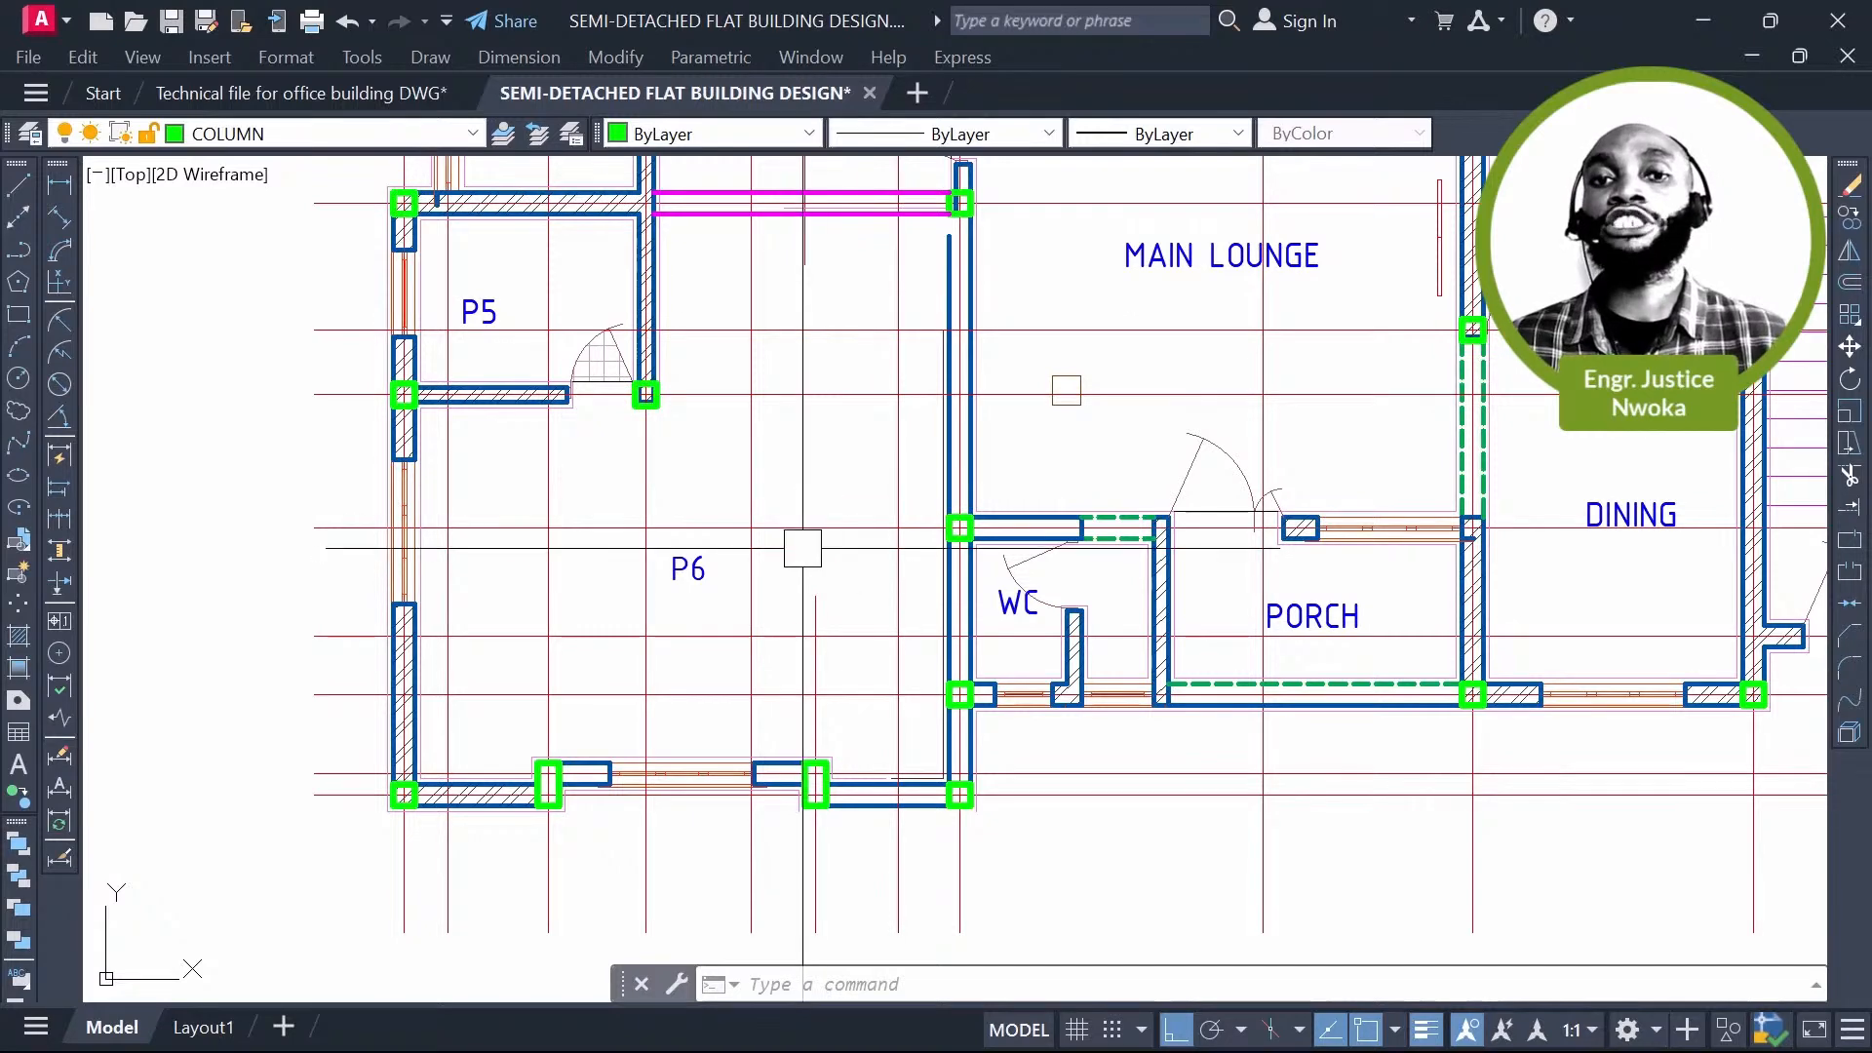
# Step: Measure the area of panel P6 with the AREA command, tracing its outline through the column centres back to the P5 corner column
pyautogui.write('AREA')
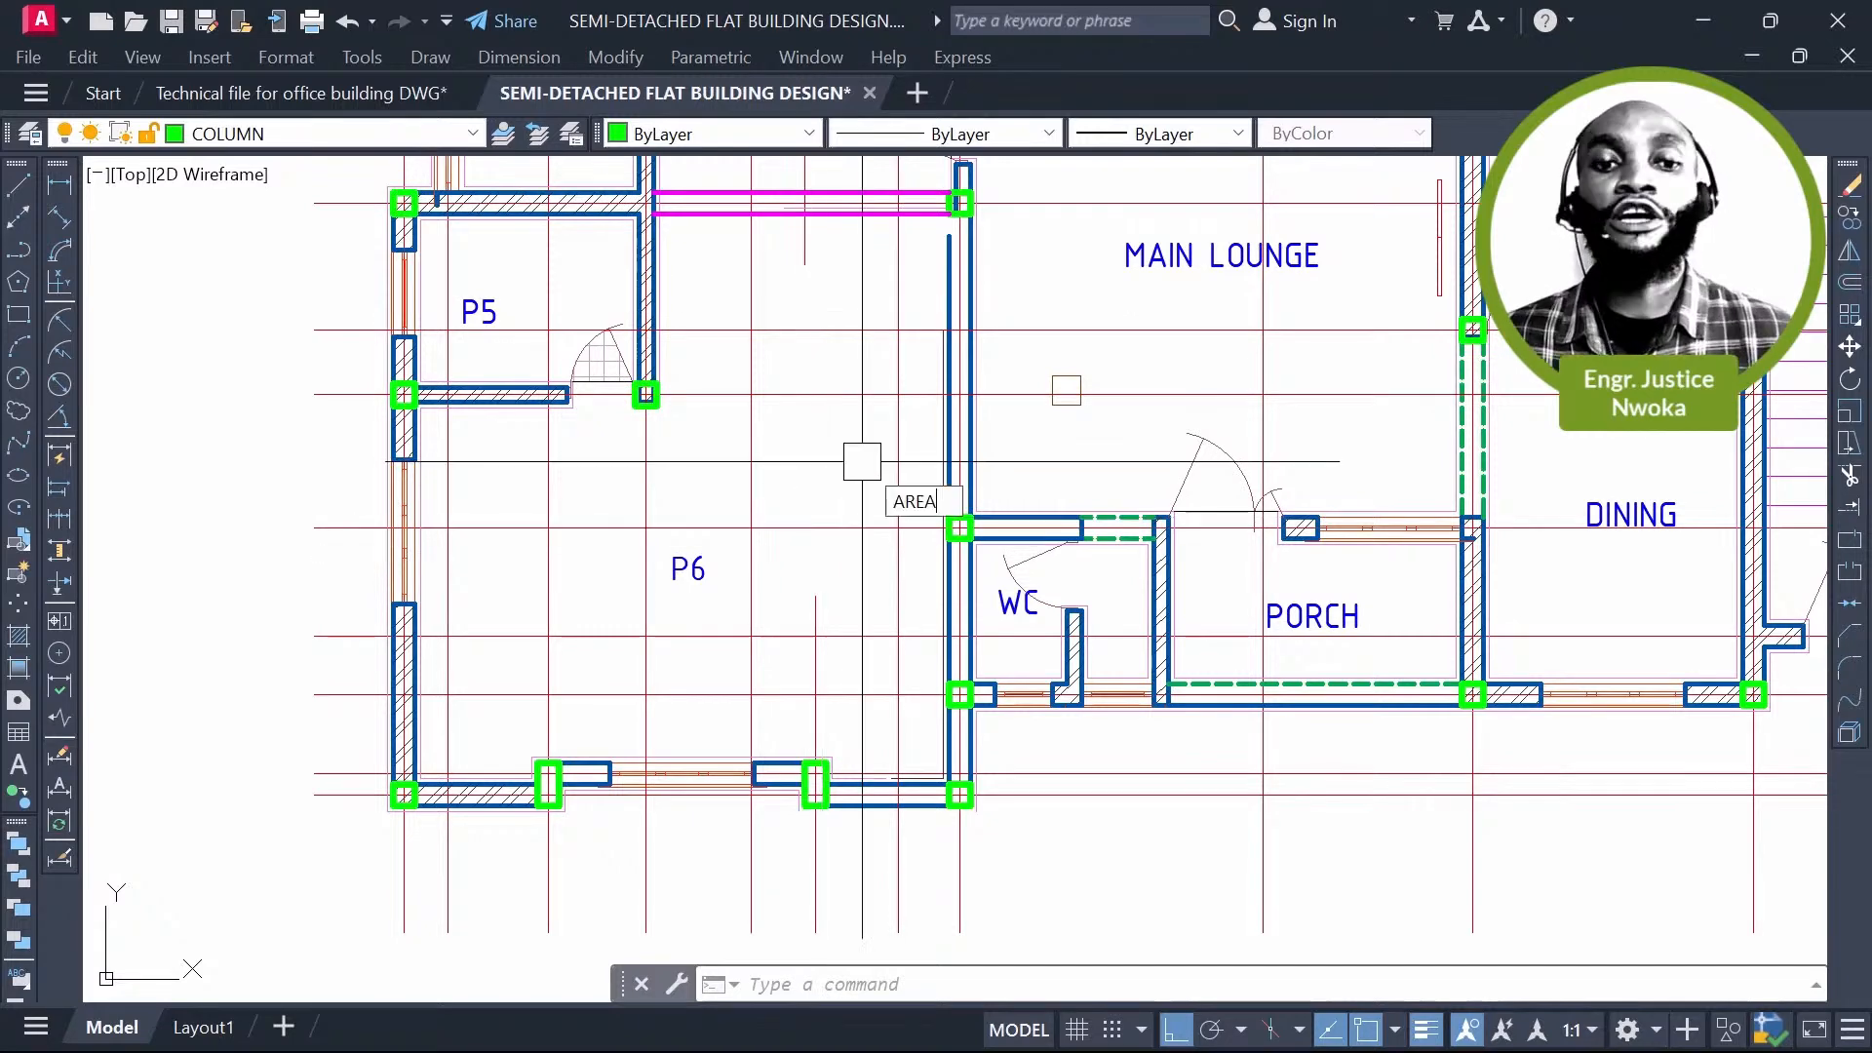
pyautogui.press('Return')
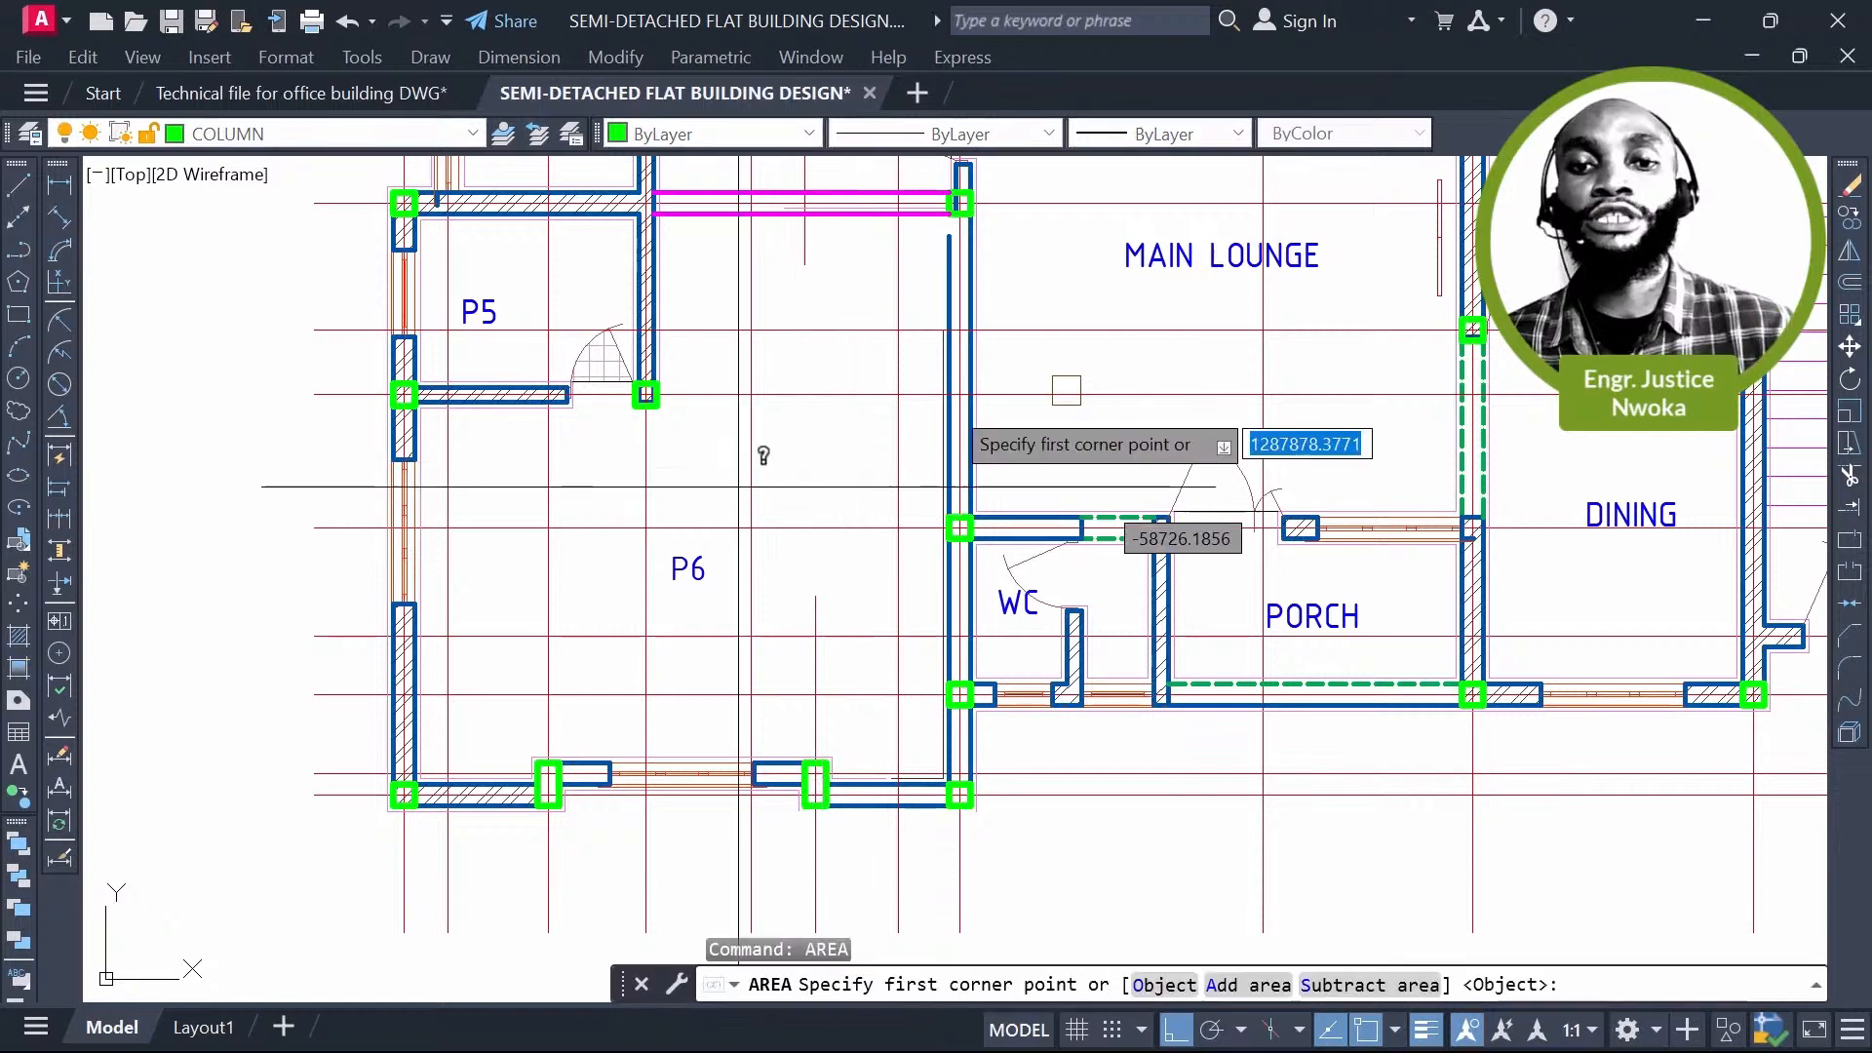
pyautogui.scroll(8, 373, 411)
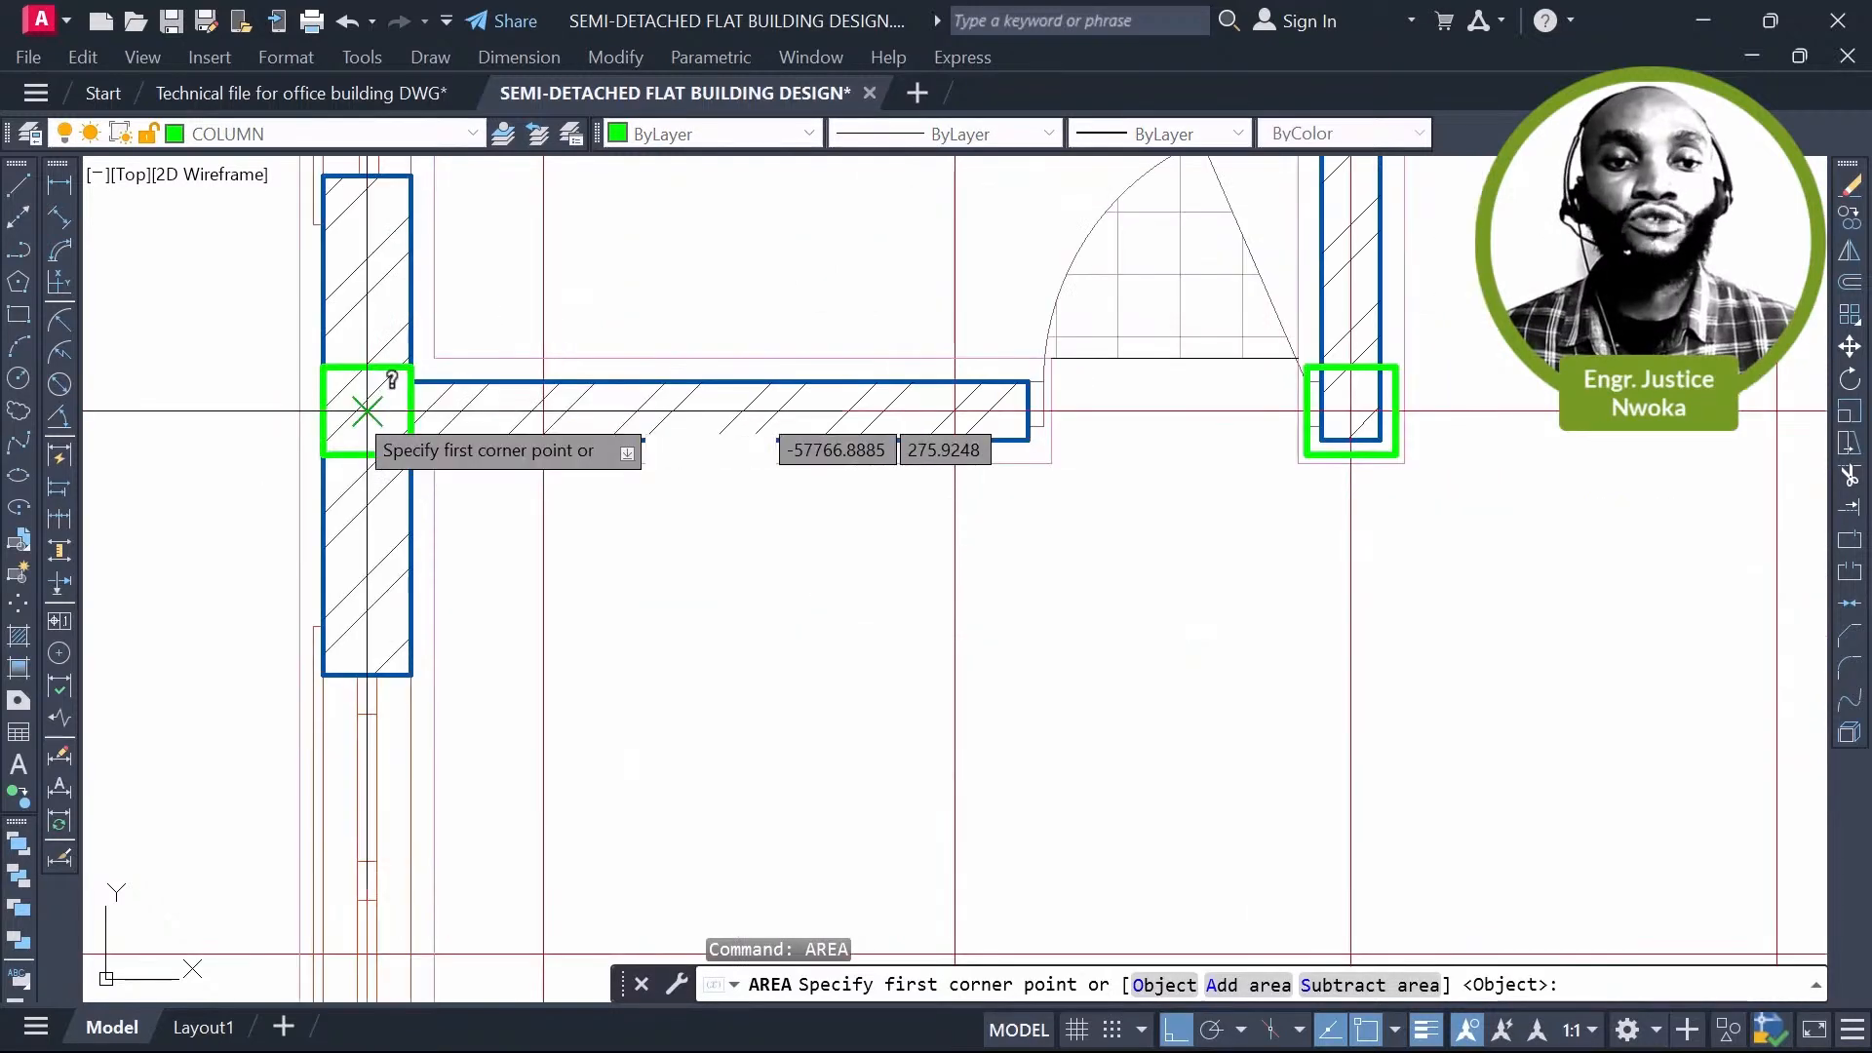
pyautogui.click(373, 410)
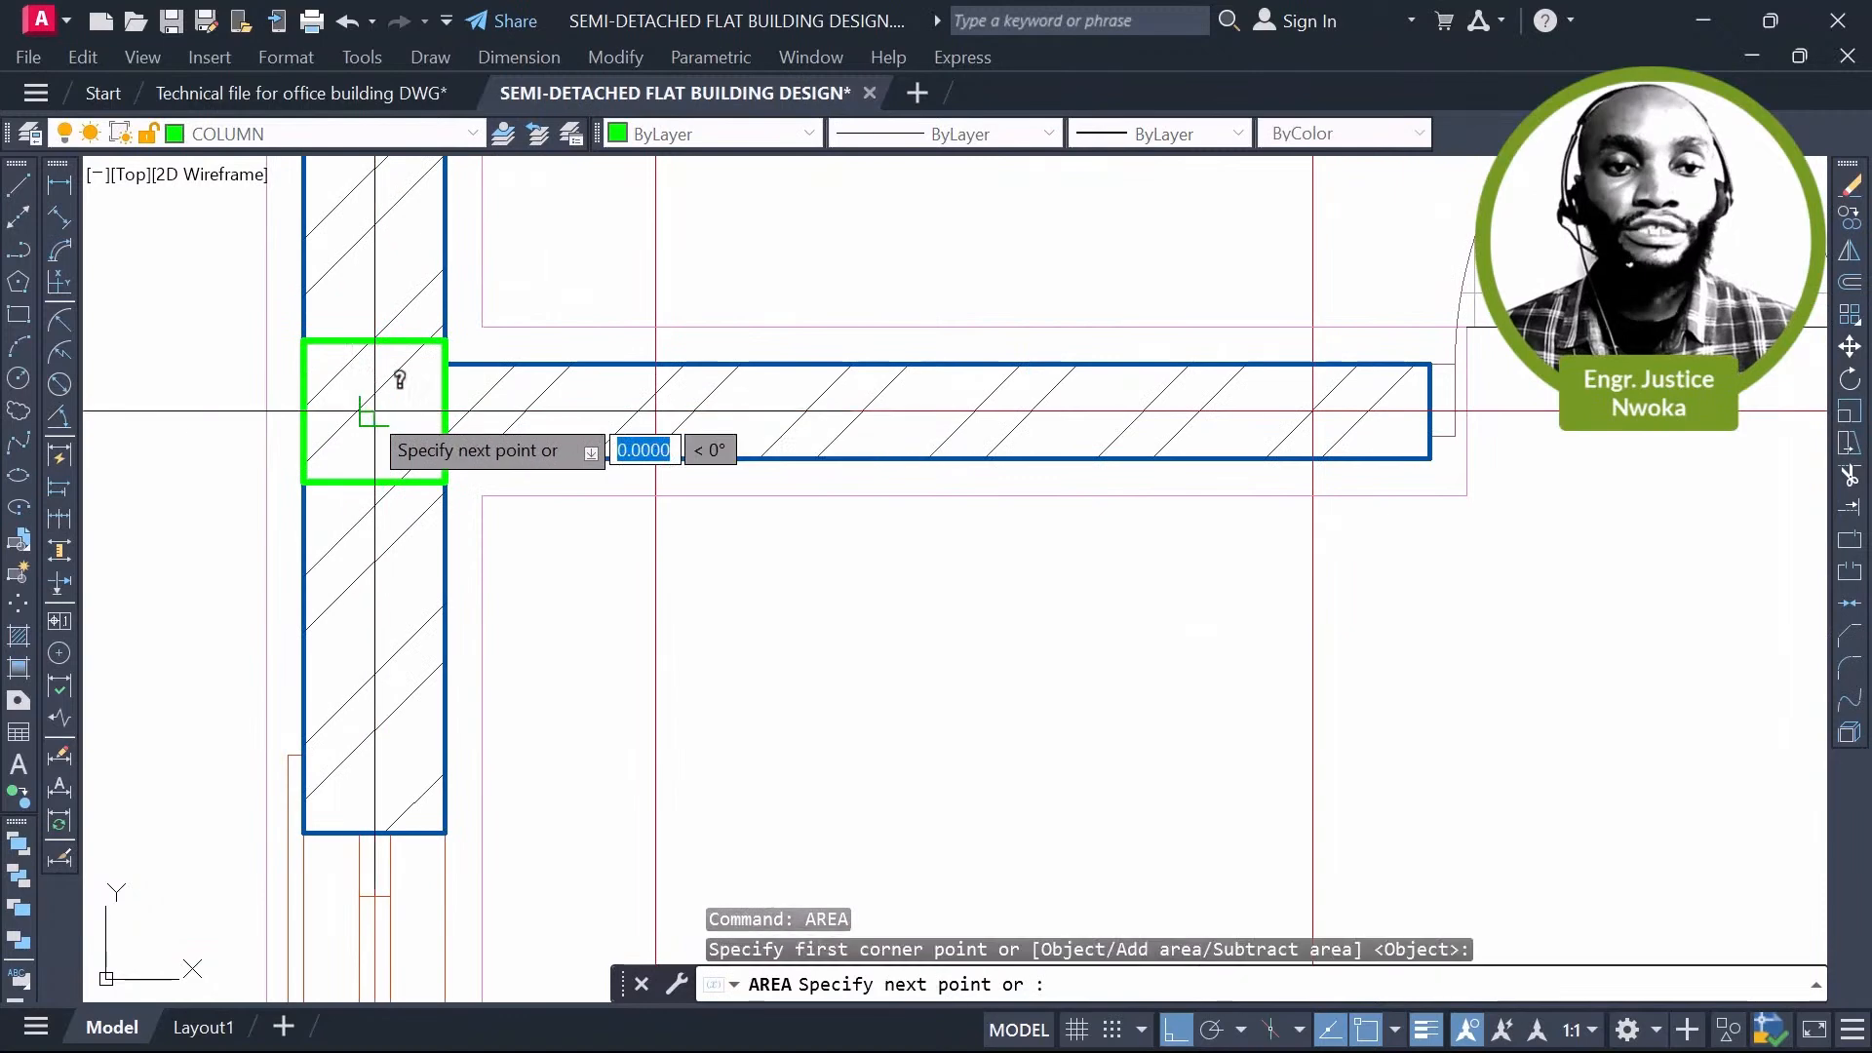
pyautogui.scroll(-5, 374, 411)
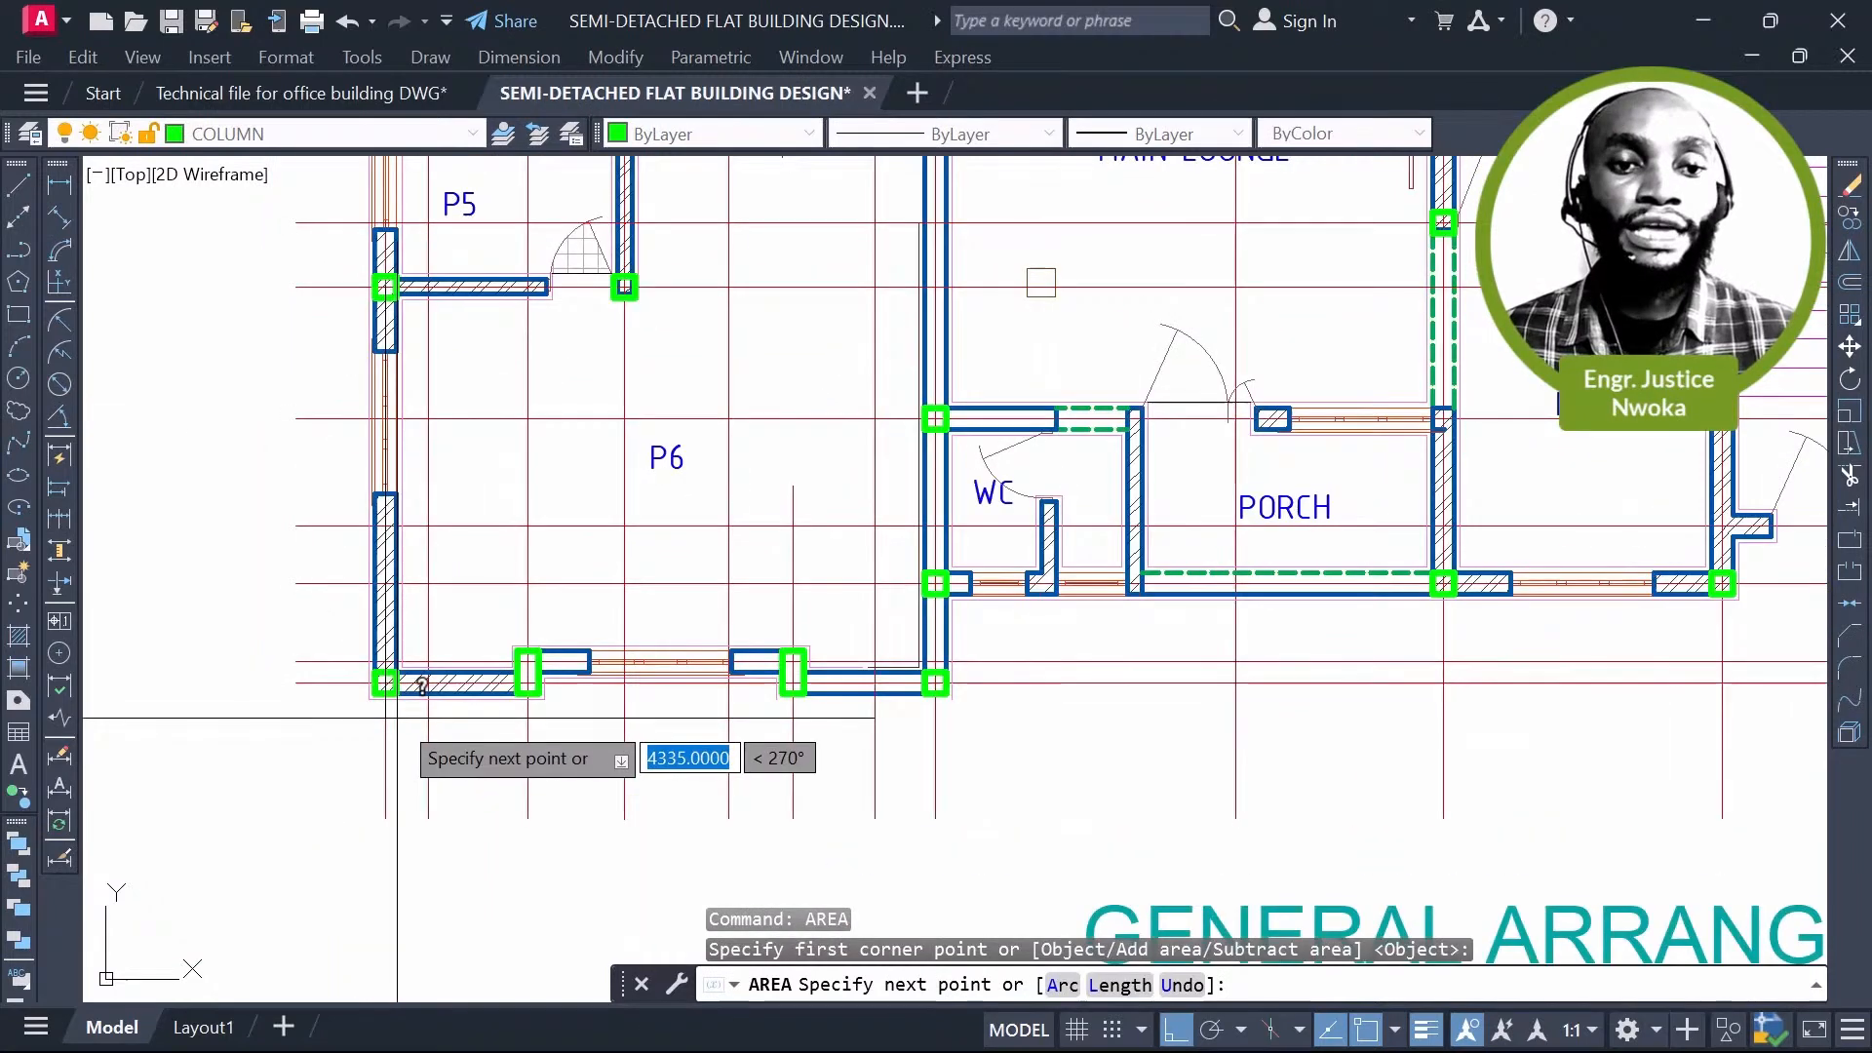
pyautogui.scroll(5, 377, 644)
pyautogui.click(377, 644)
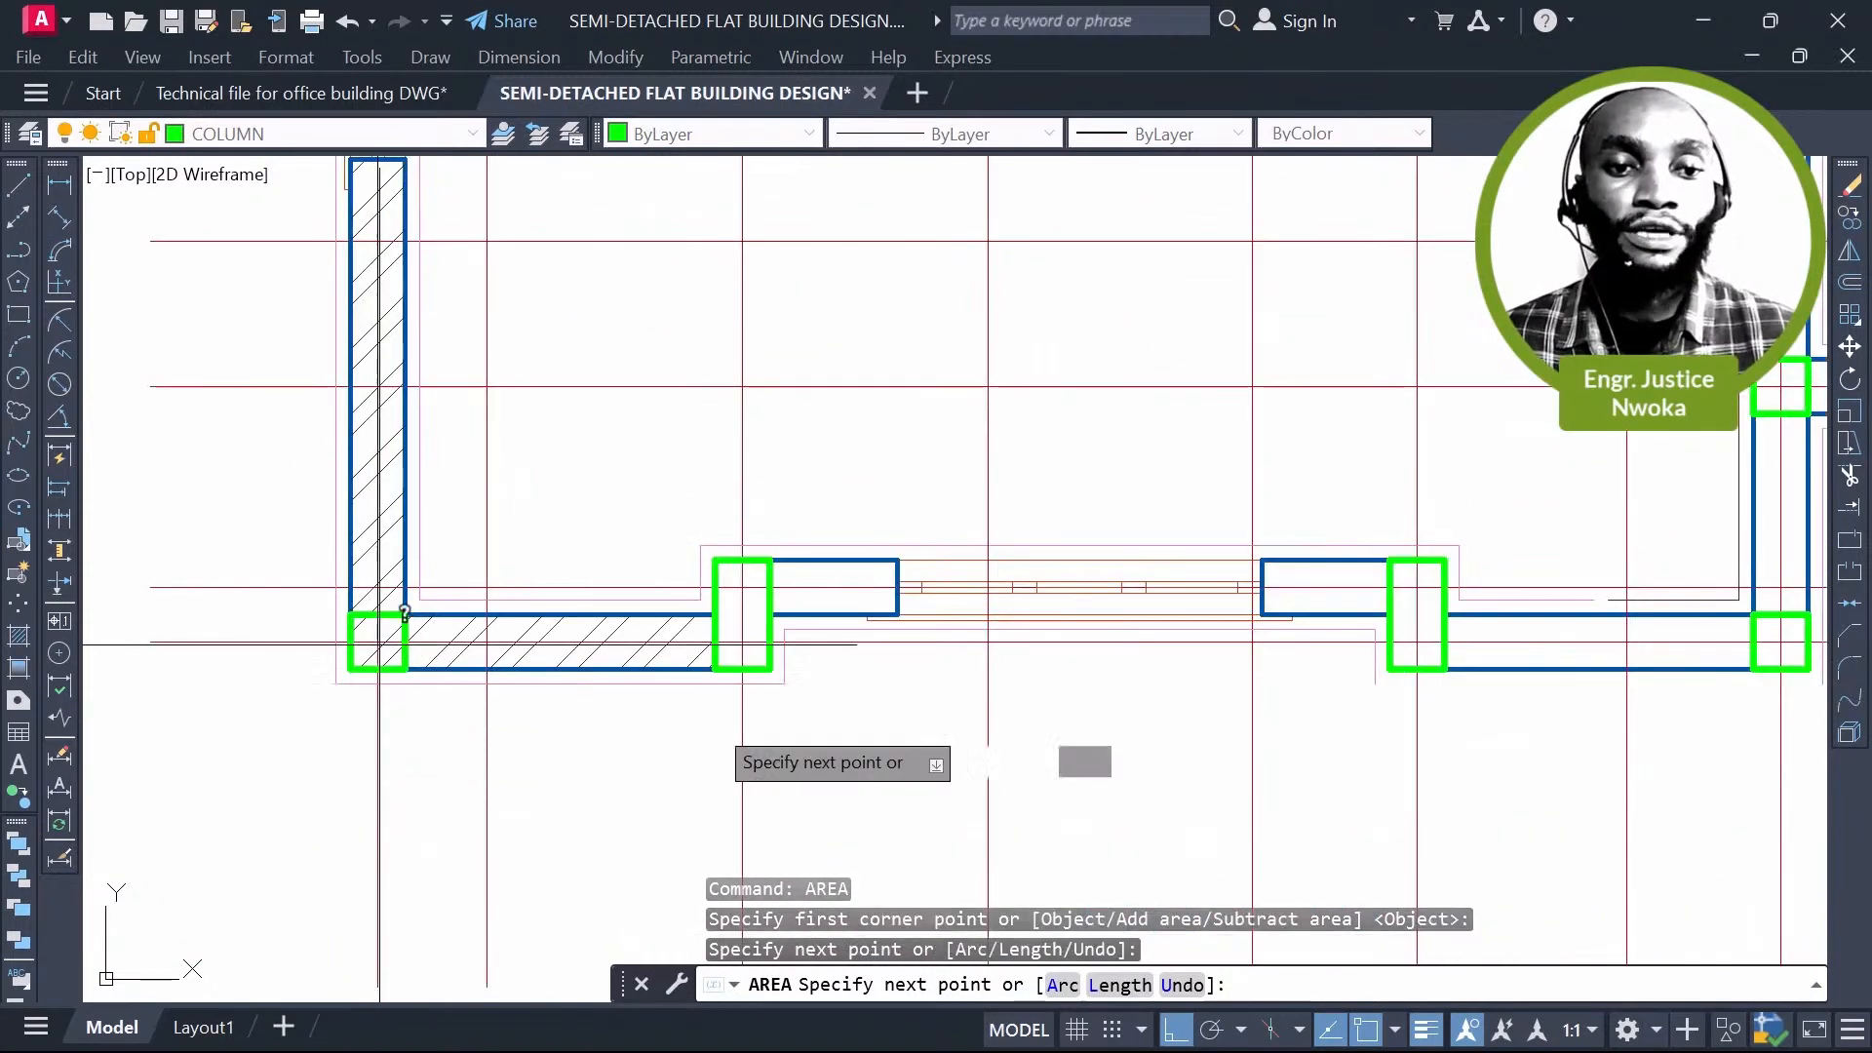
pyautogui.click(742, 644)
pyautogui.scroll(2, 742, 643)
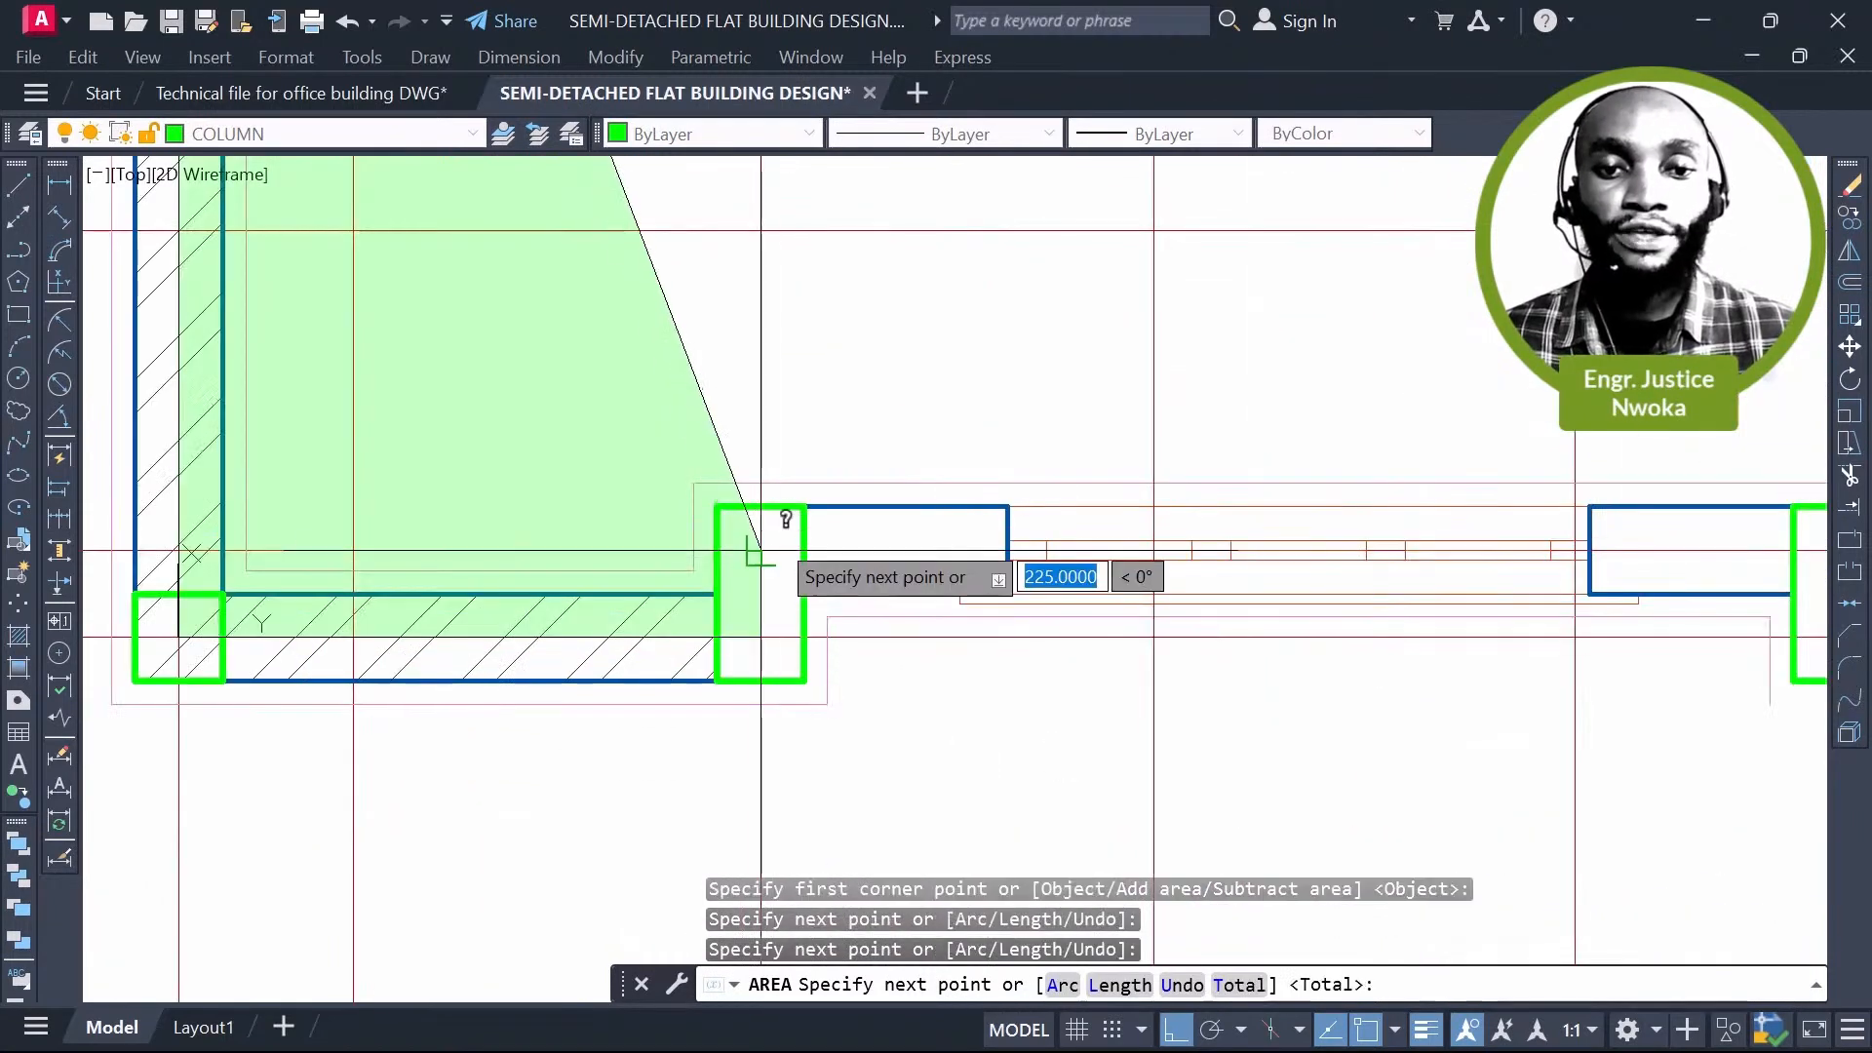
pyautogui.click(761, 551)
pyautogui.scroll(-5, 760, 551)
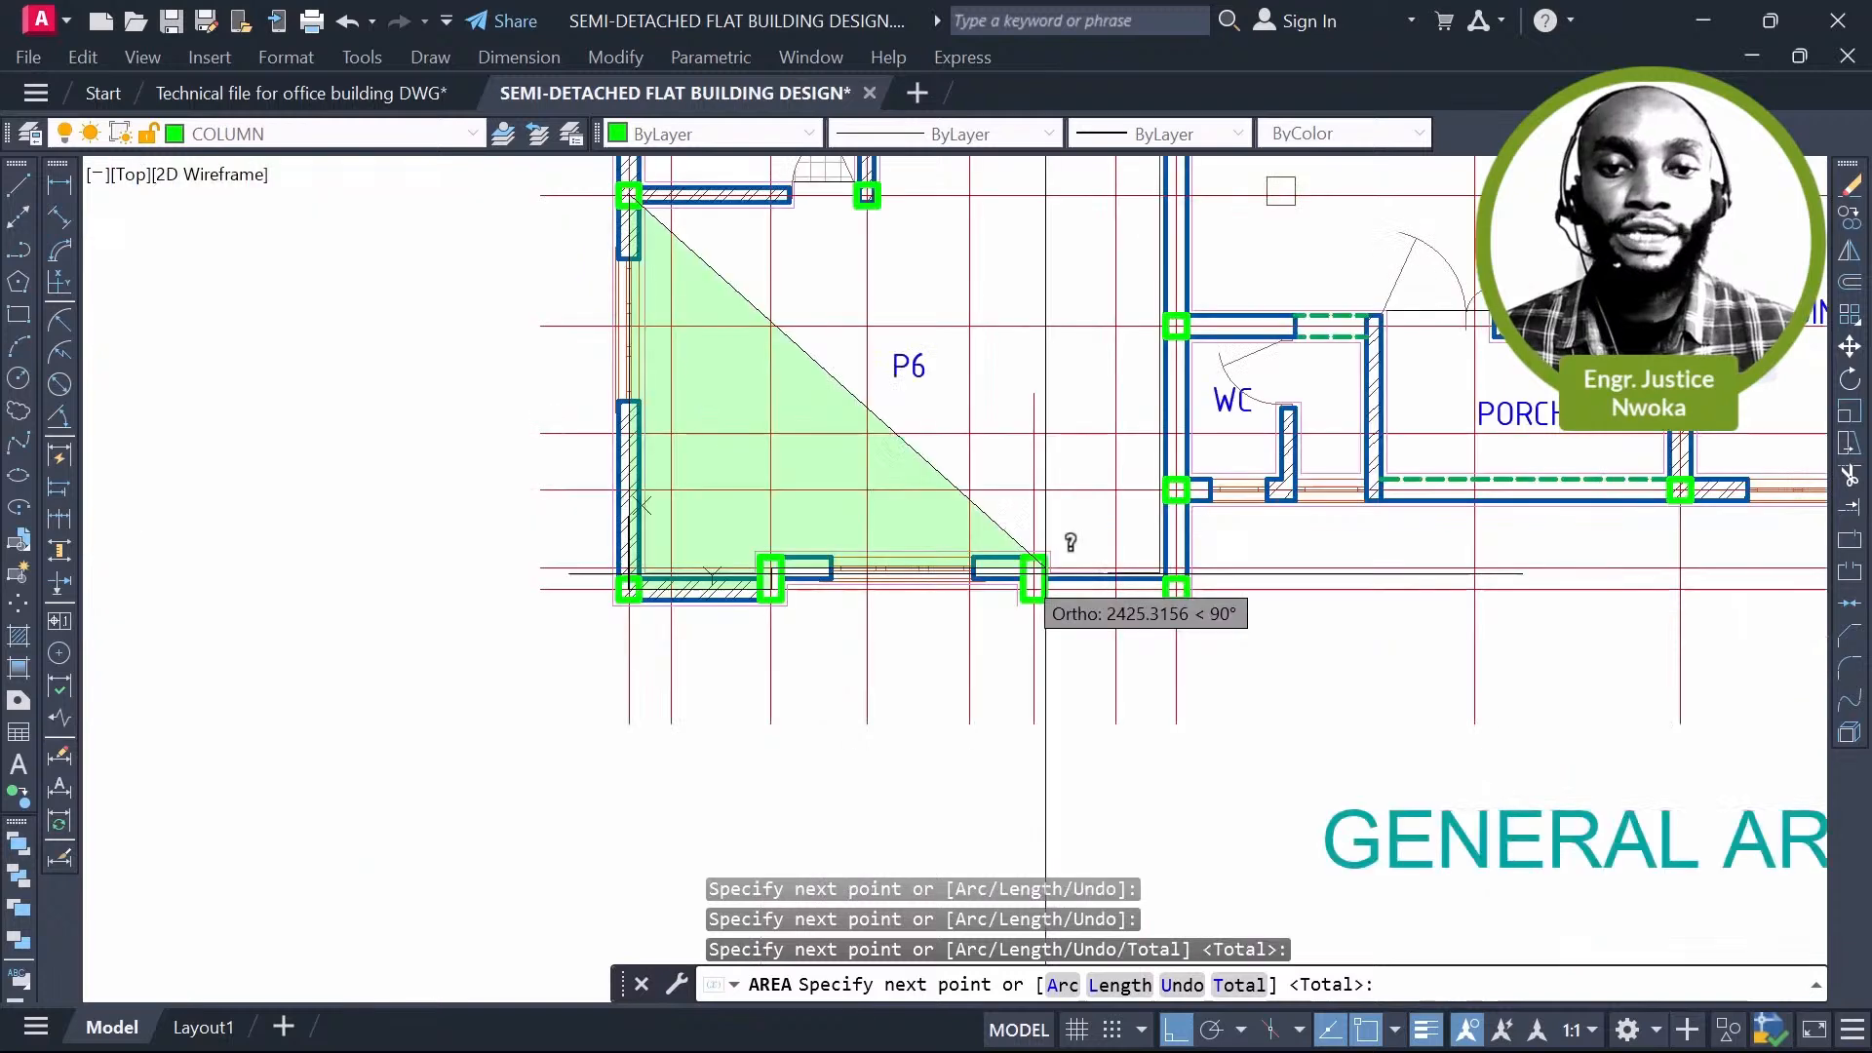
pyautogui.scroll(5, 1046, 573)
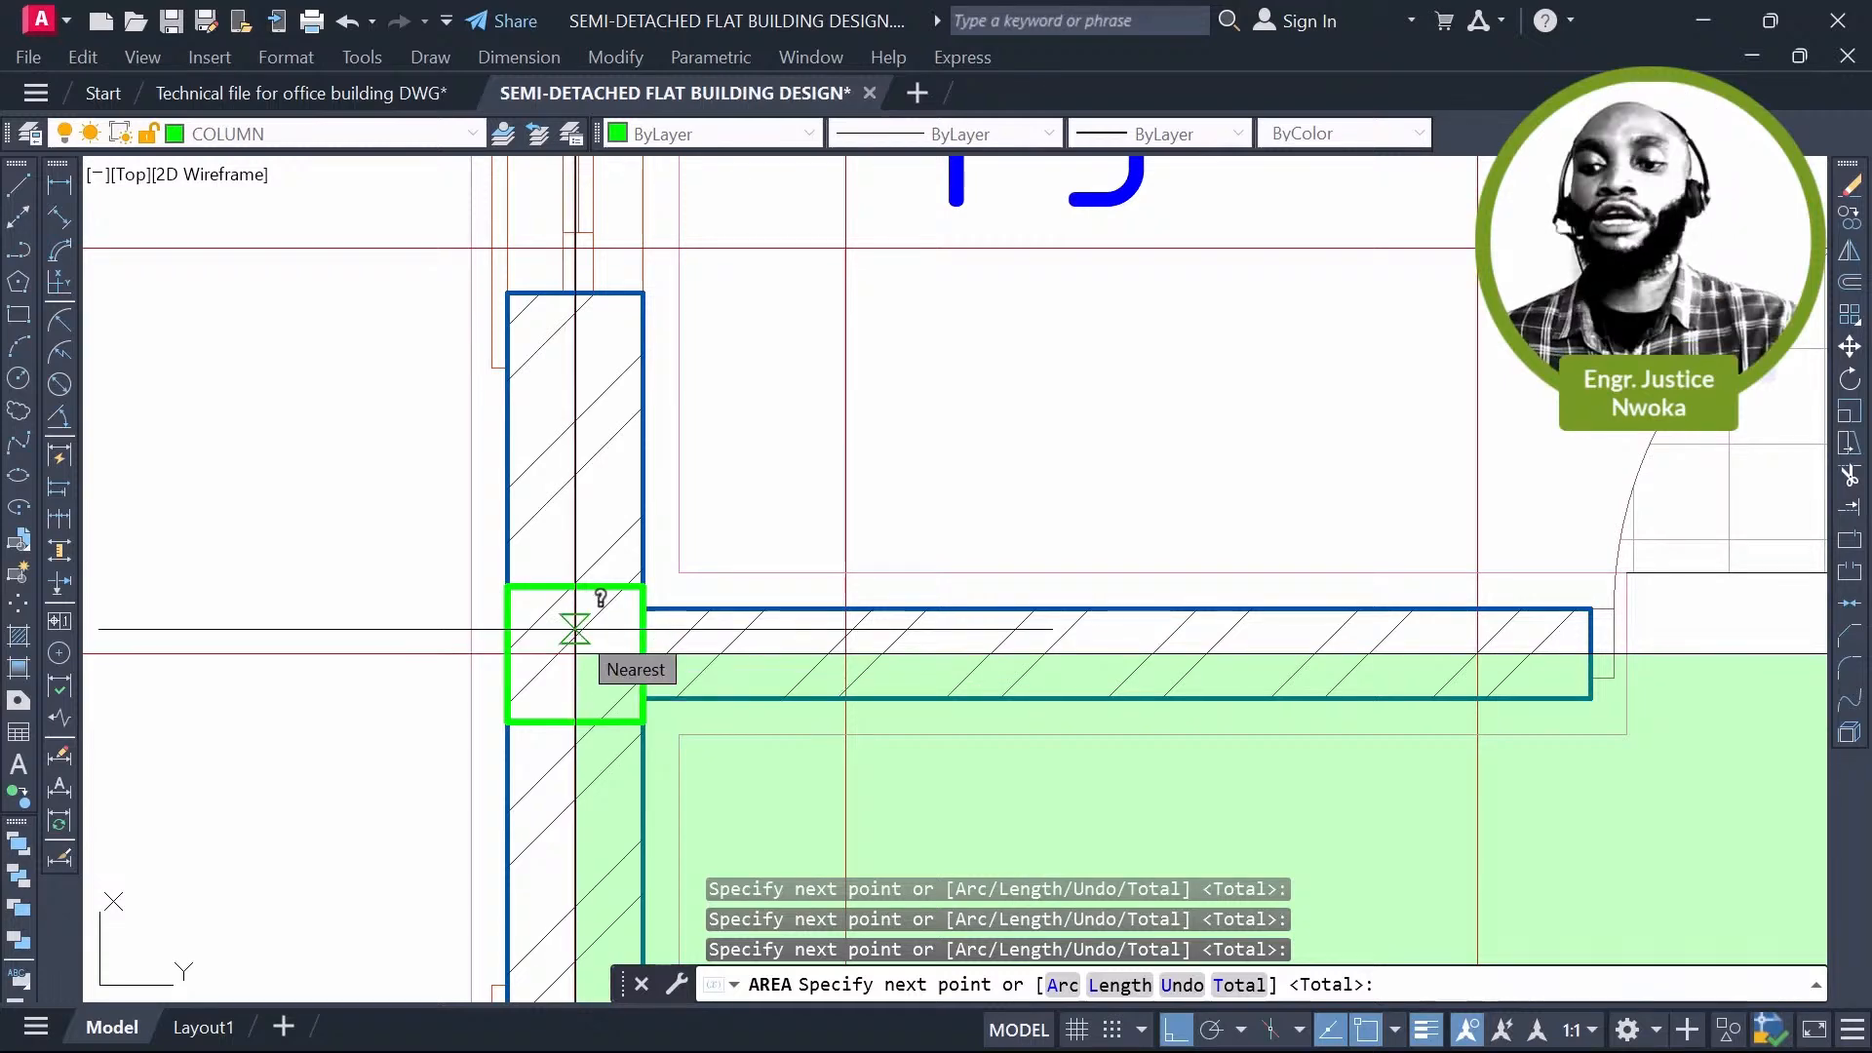
pyautogui.press('Return')
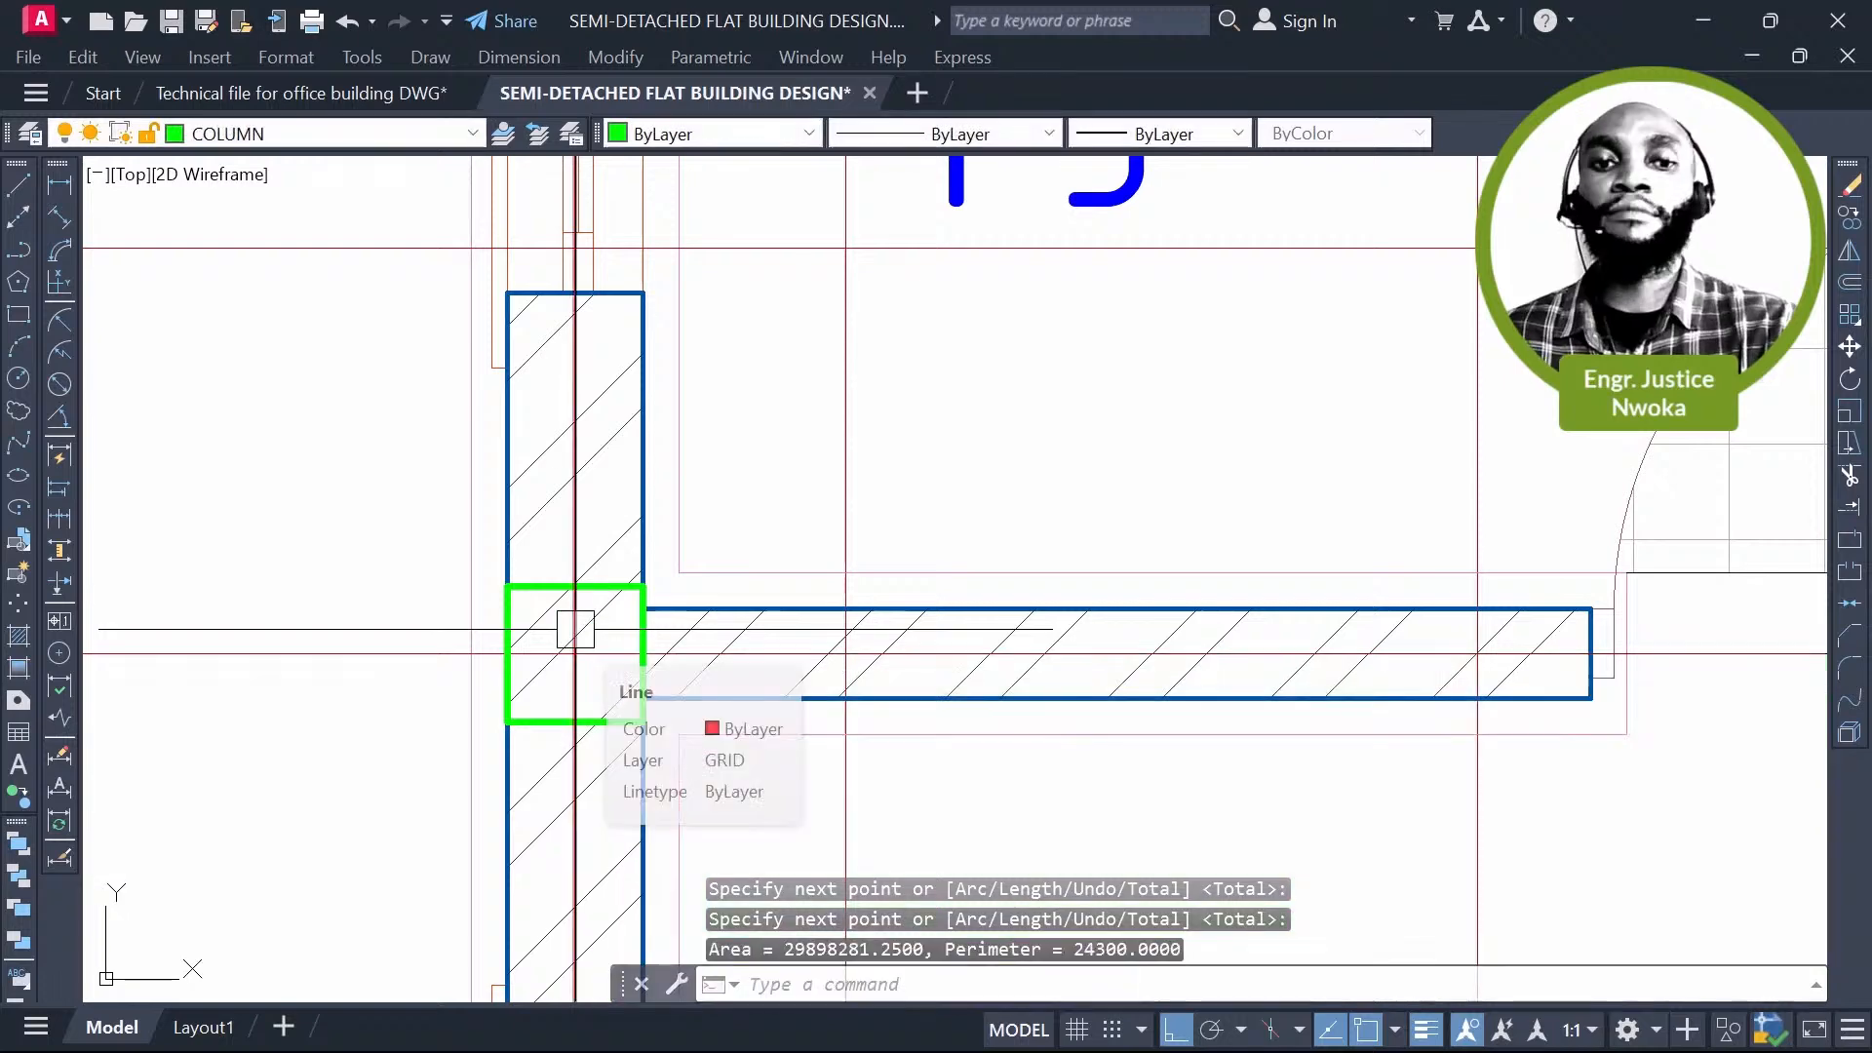
# Step: Change the MAIN LOUNGE label to P7 and end text editing
pyautogui.scroll(-4, 575, 629)
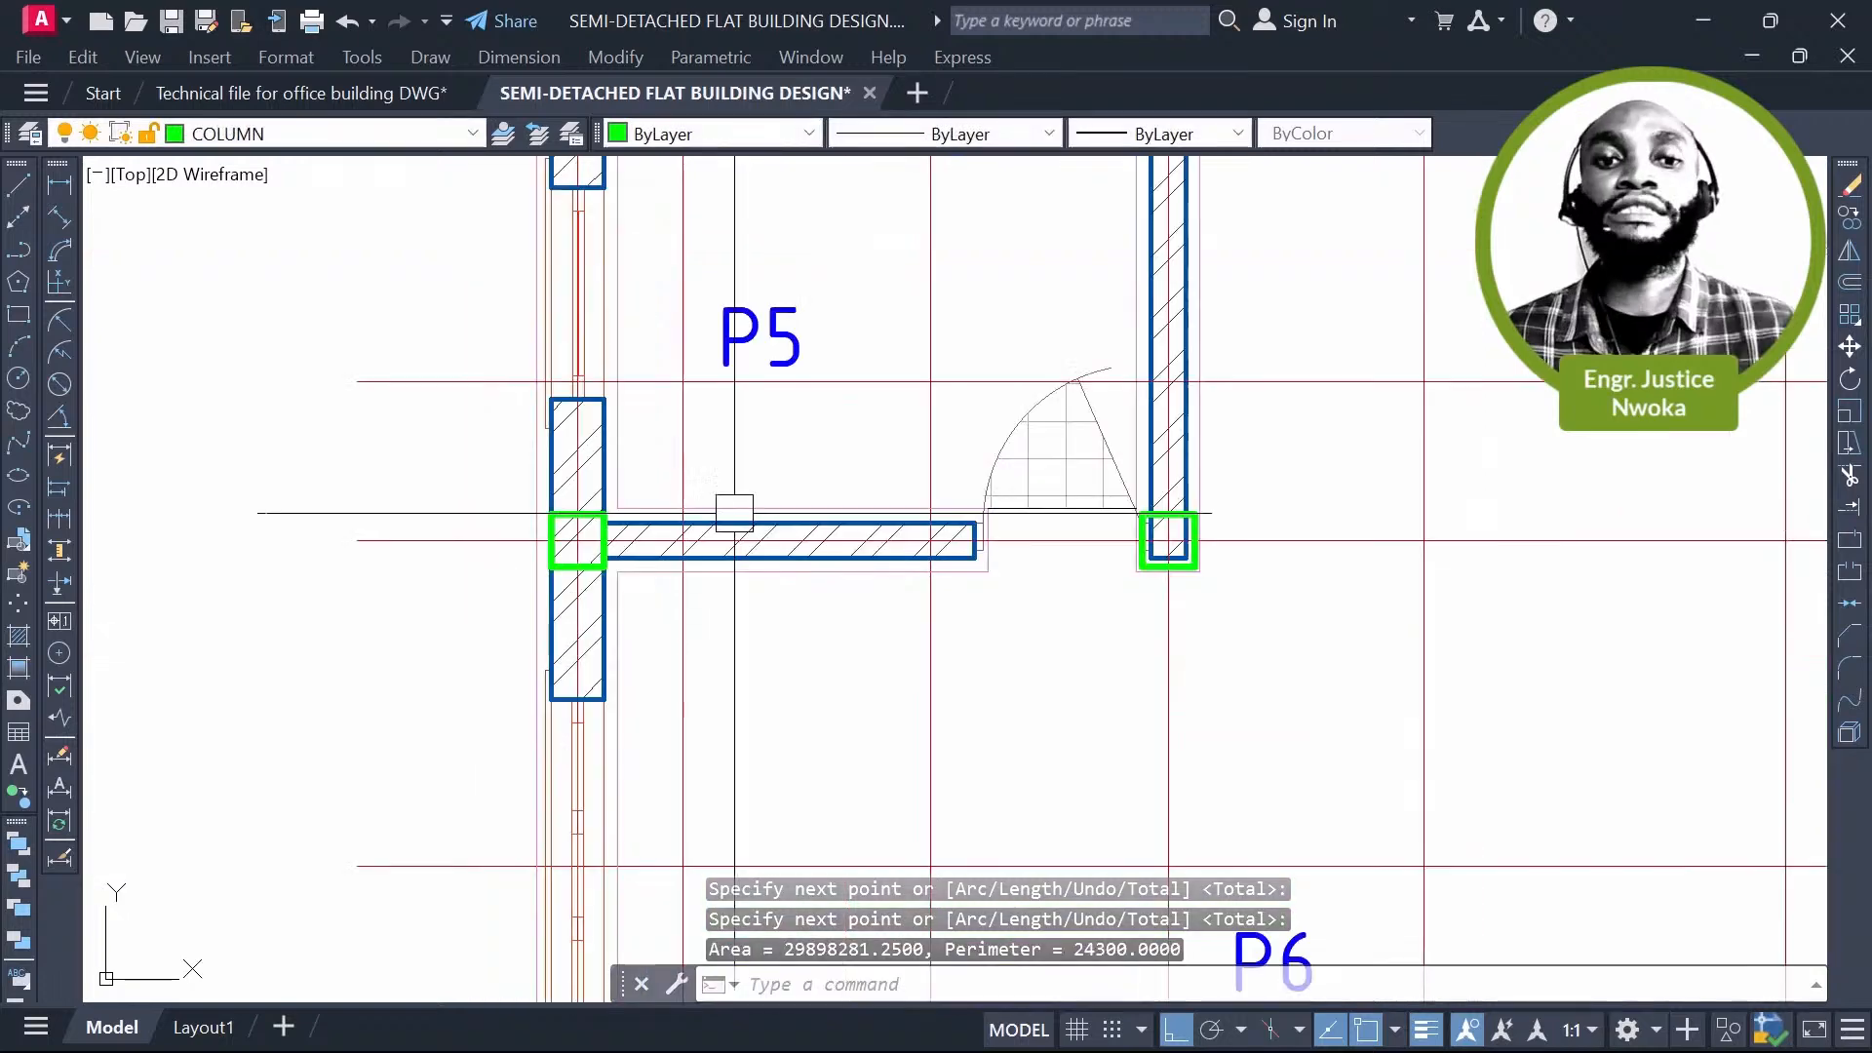
pyautogui.moveTo(1039, 996)
pyautogui.mouseDown(button='middle')
pyautogui.moveTo(898, 960)
pyautogui.moveTo(618, 727)
pyautogui.mouseUp(button='middle')
pyautogui.scroll(-2, 618, 726)
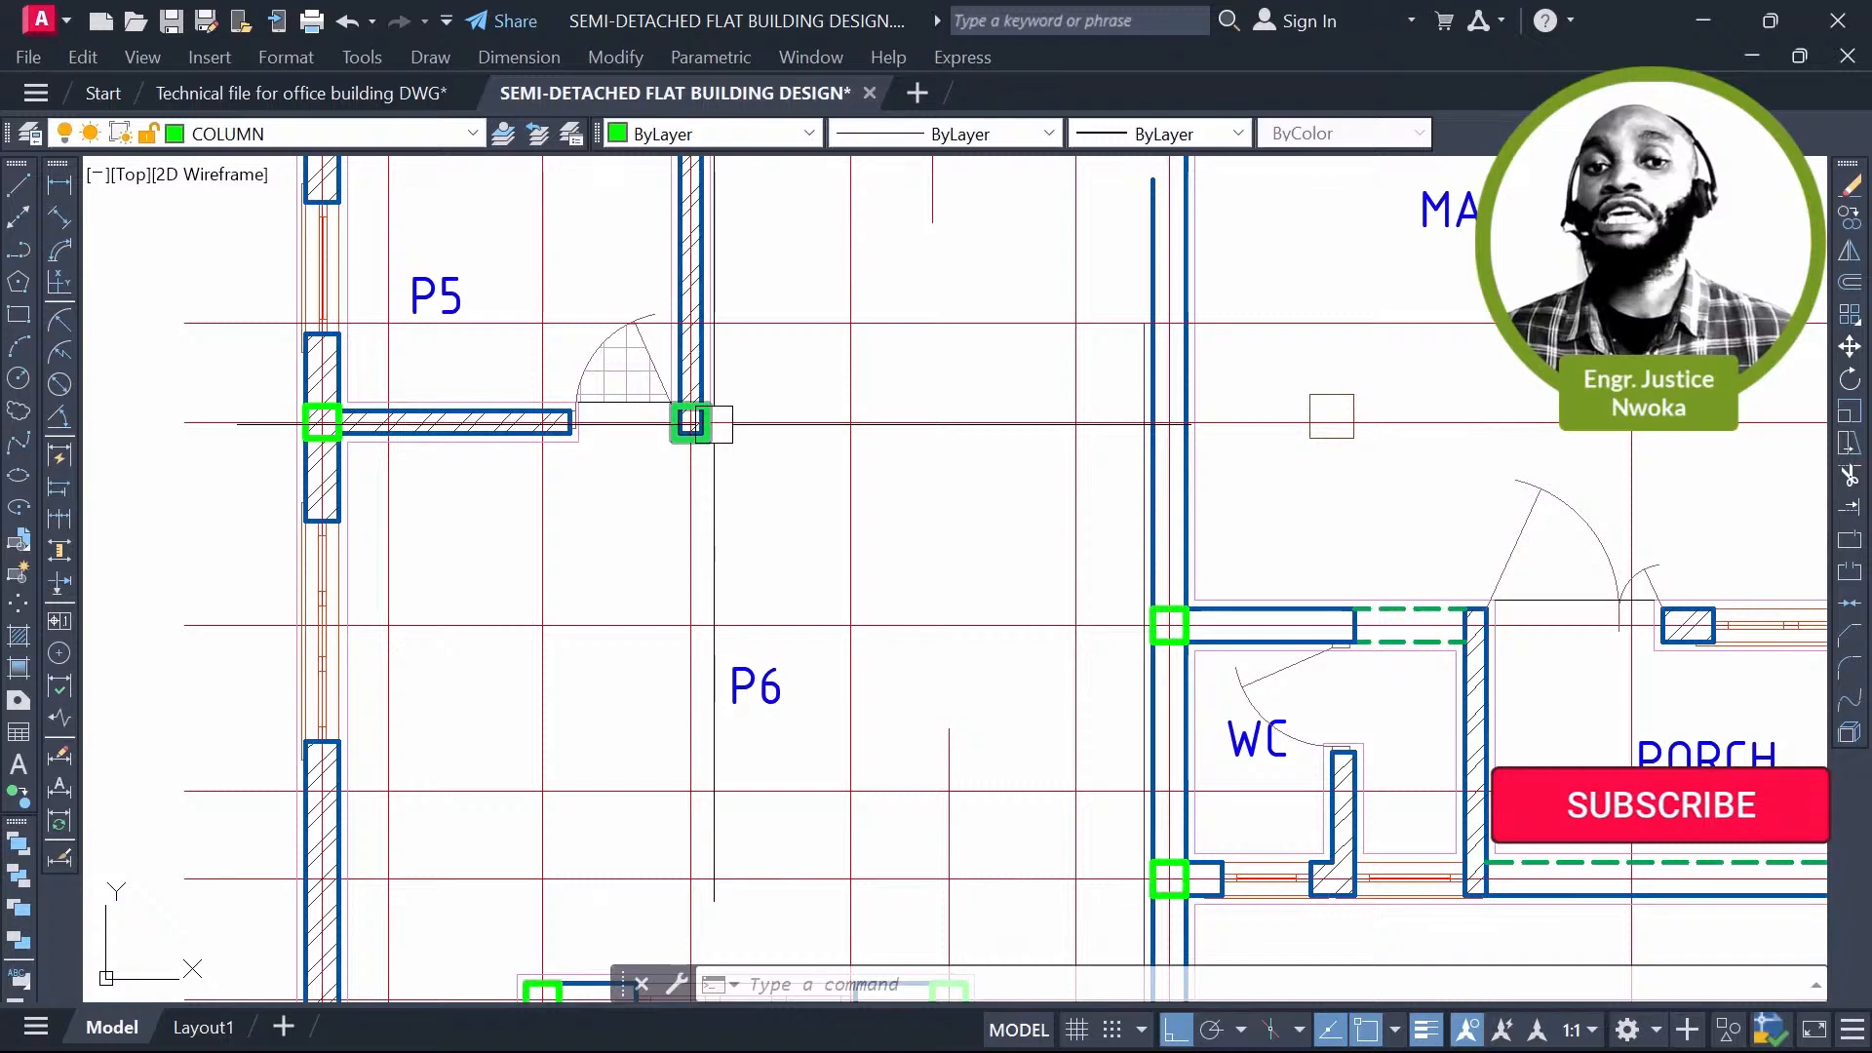
pyautogui.scroll(2, 712, 424)
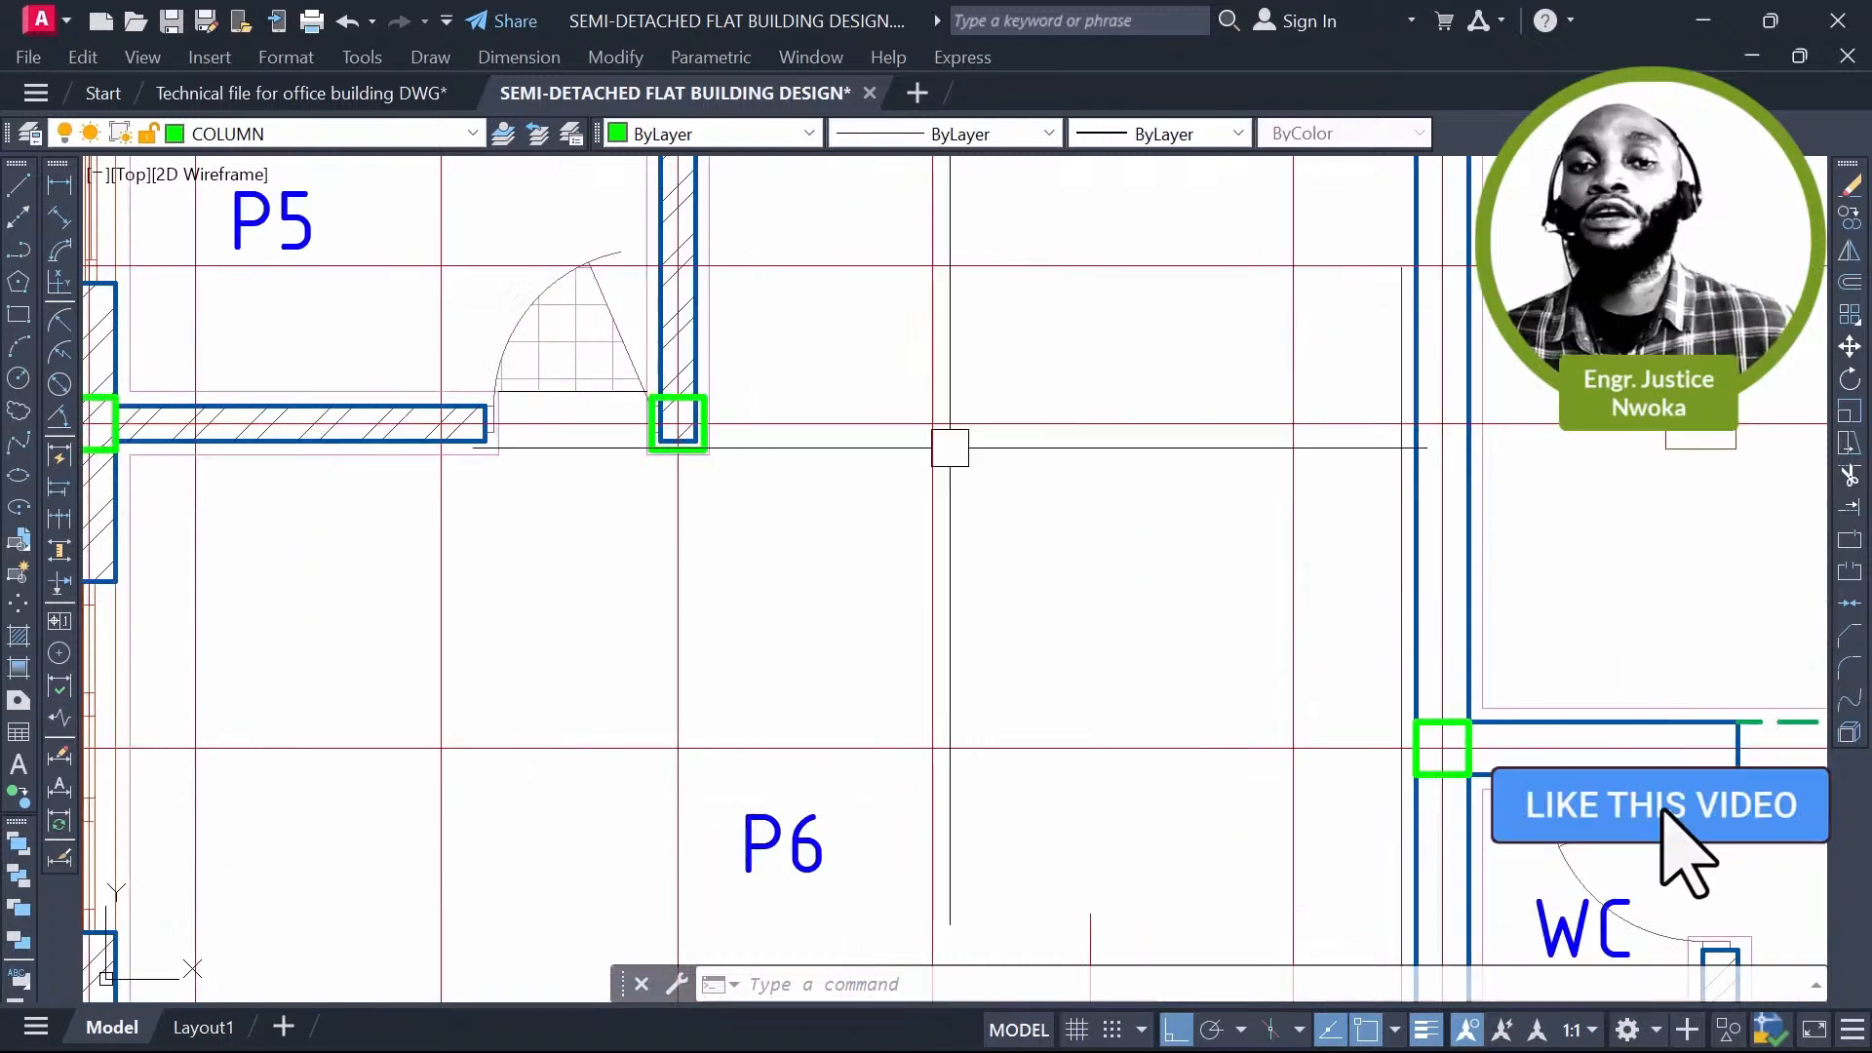
pyautogui.scroll(-4, 921, 419)
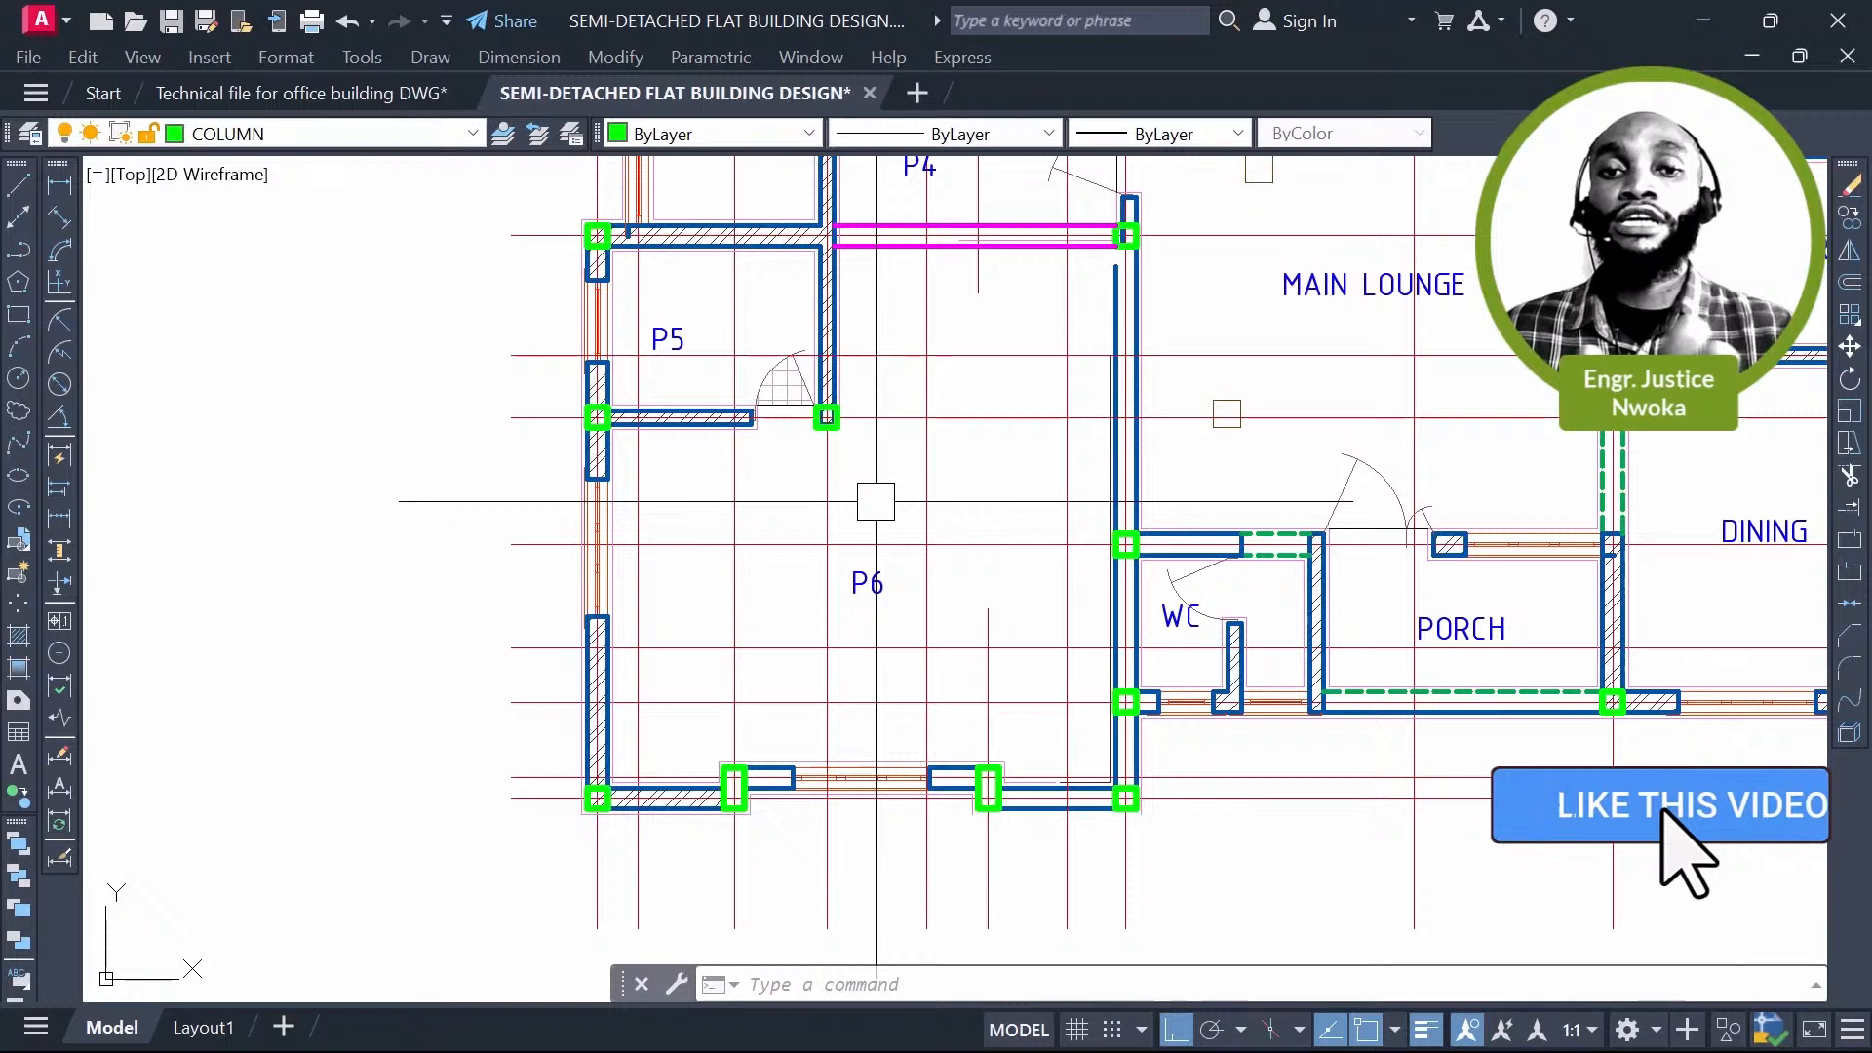
pyautogui.scroll(-2, 975, 489)
pyautogui.moveTo(1002, 485)
pyautogui.mouseDown(button='middle')
pyautogui.moveTo(938, 441)
pyautogui.moveTo(714, 614)
pyautogui.mouseUp(button='middle')
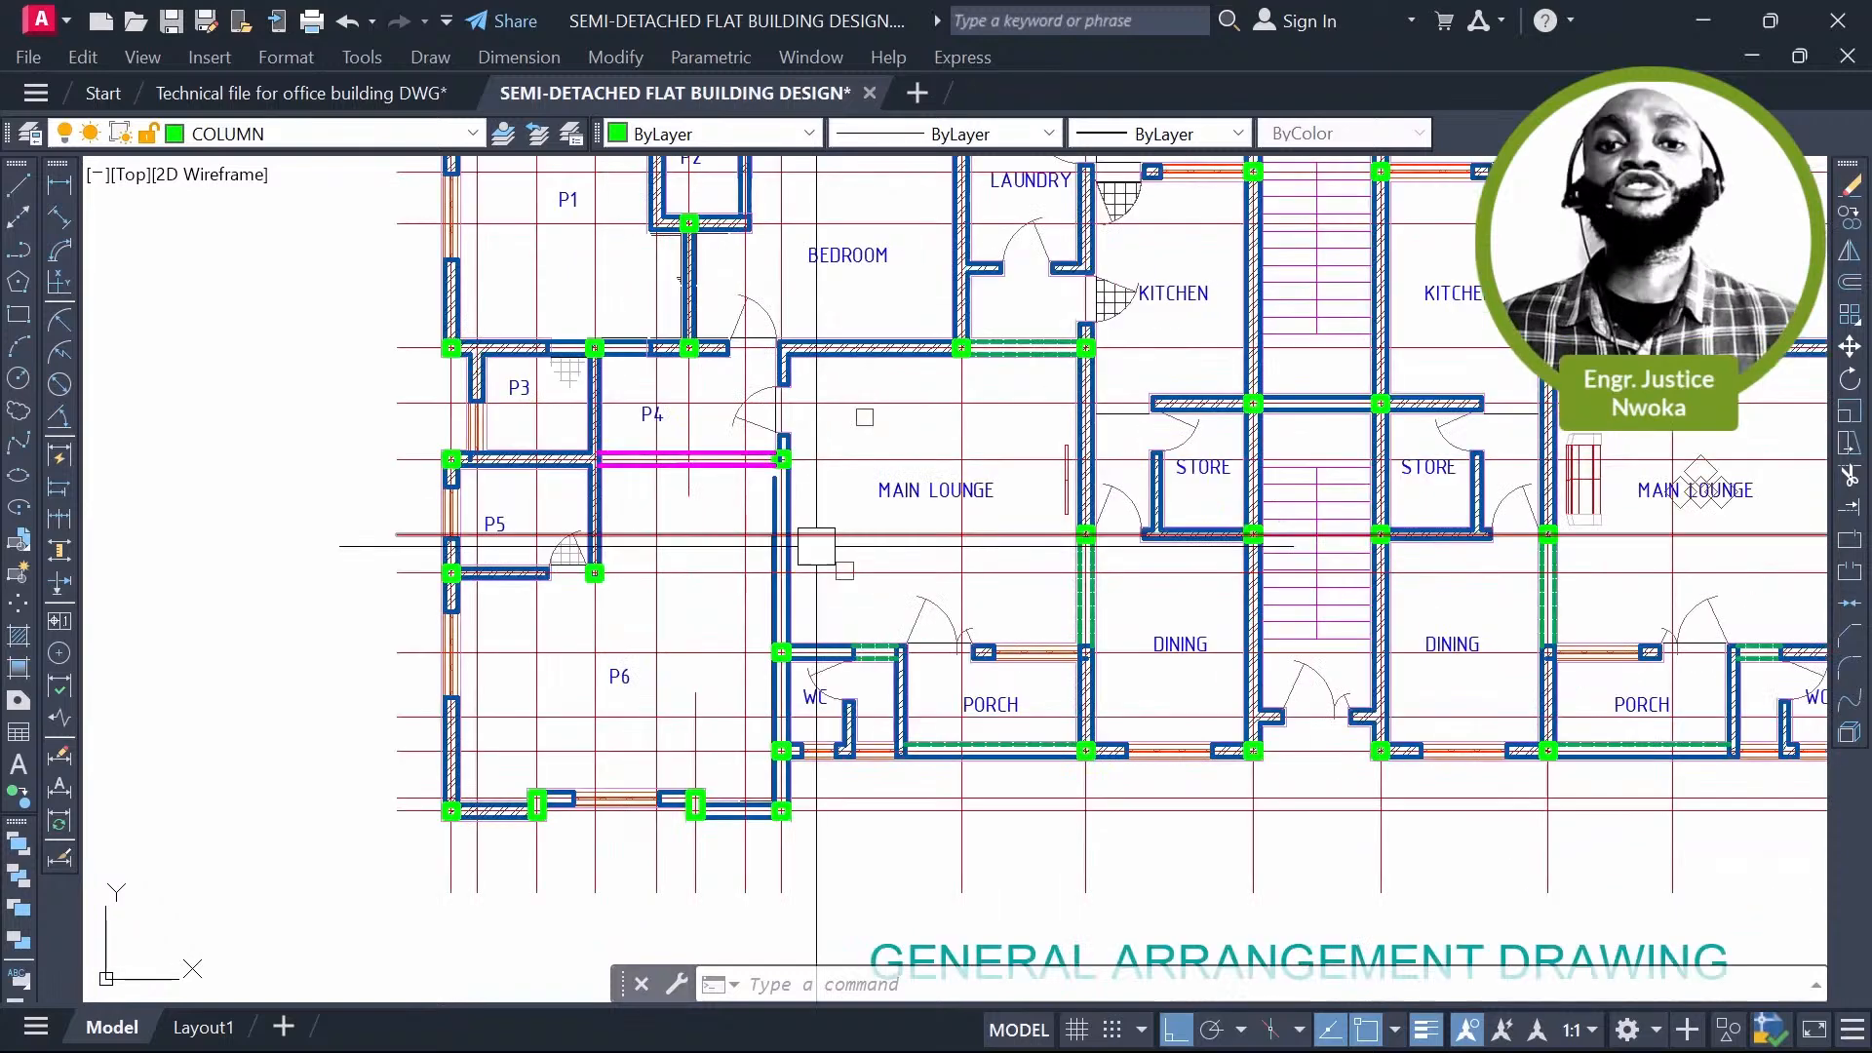
pyautogui.click(934, 490)
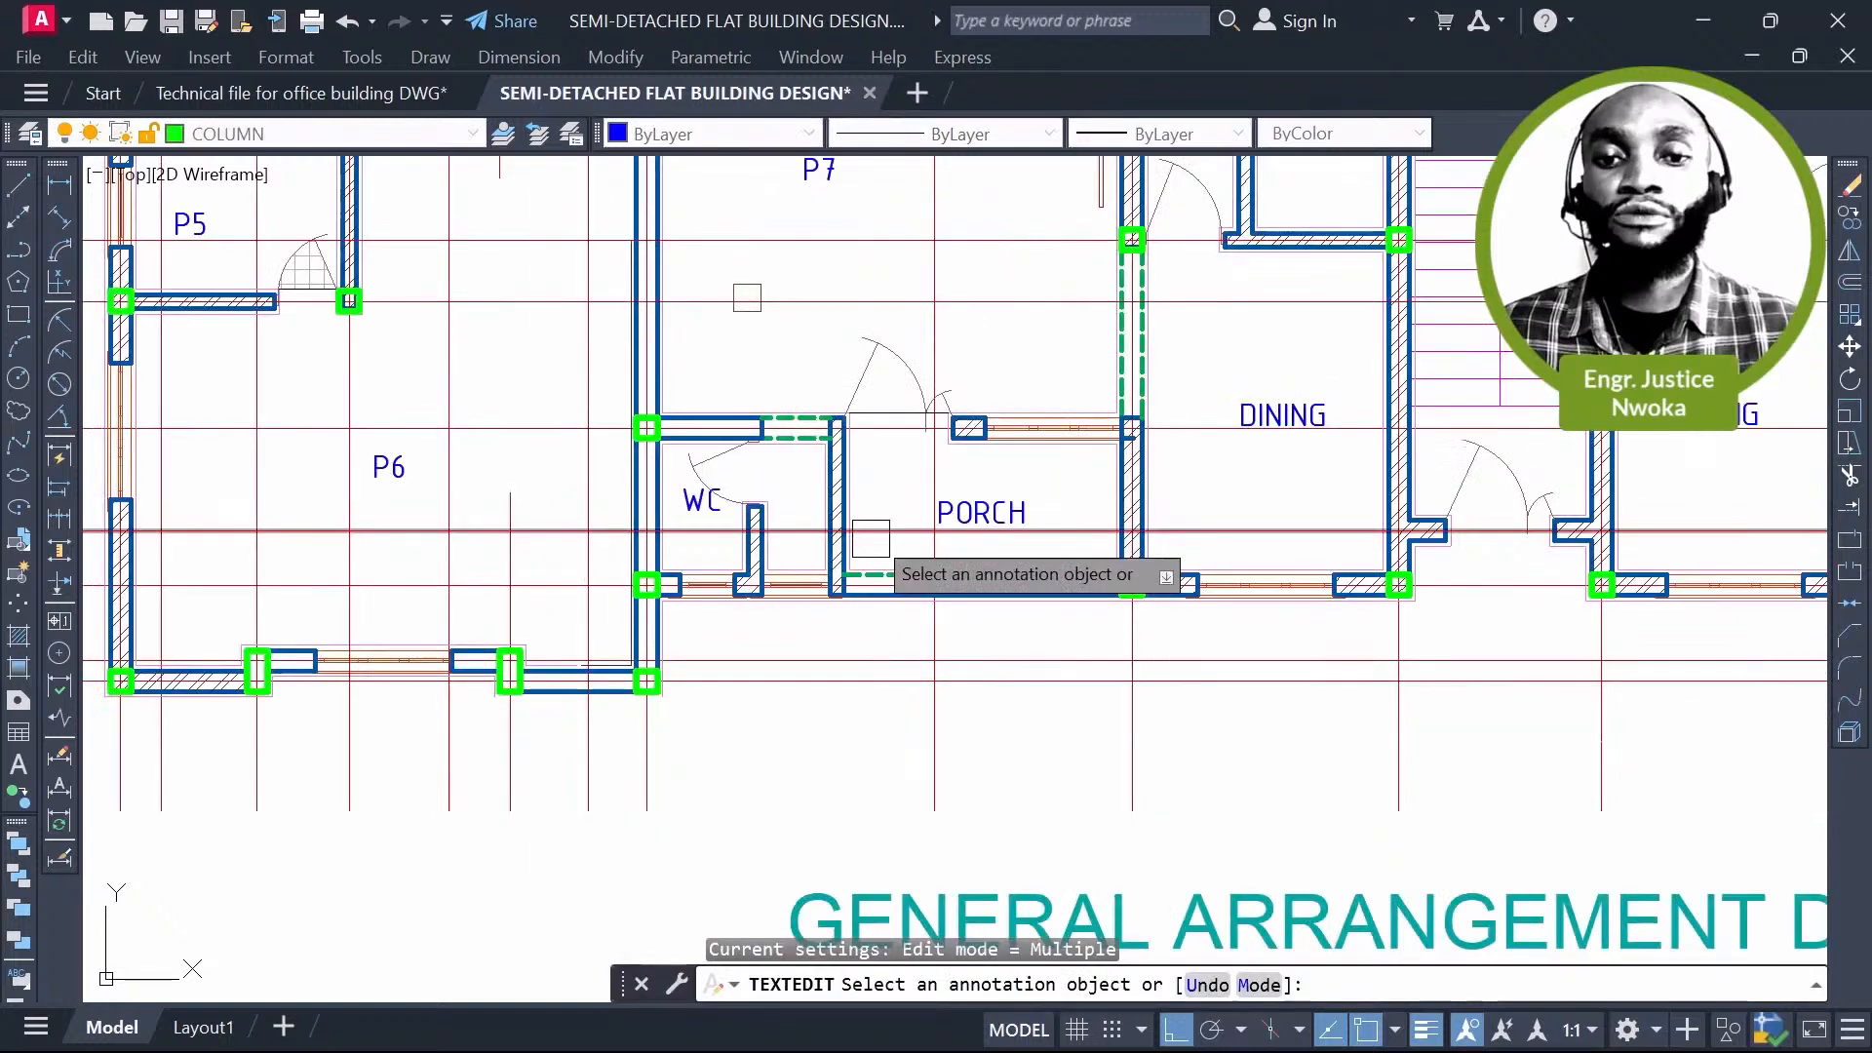
pyautogui.press('Escape')
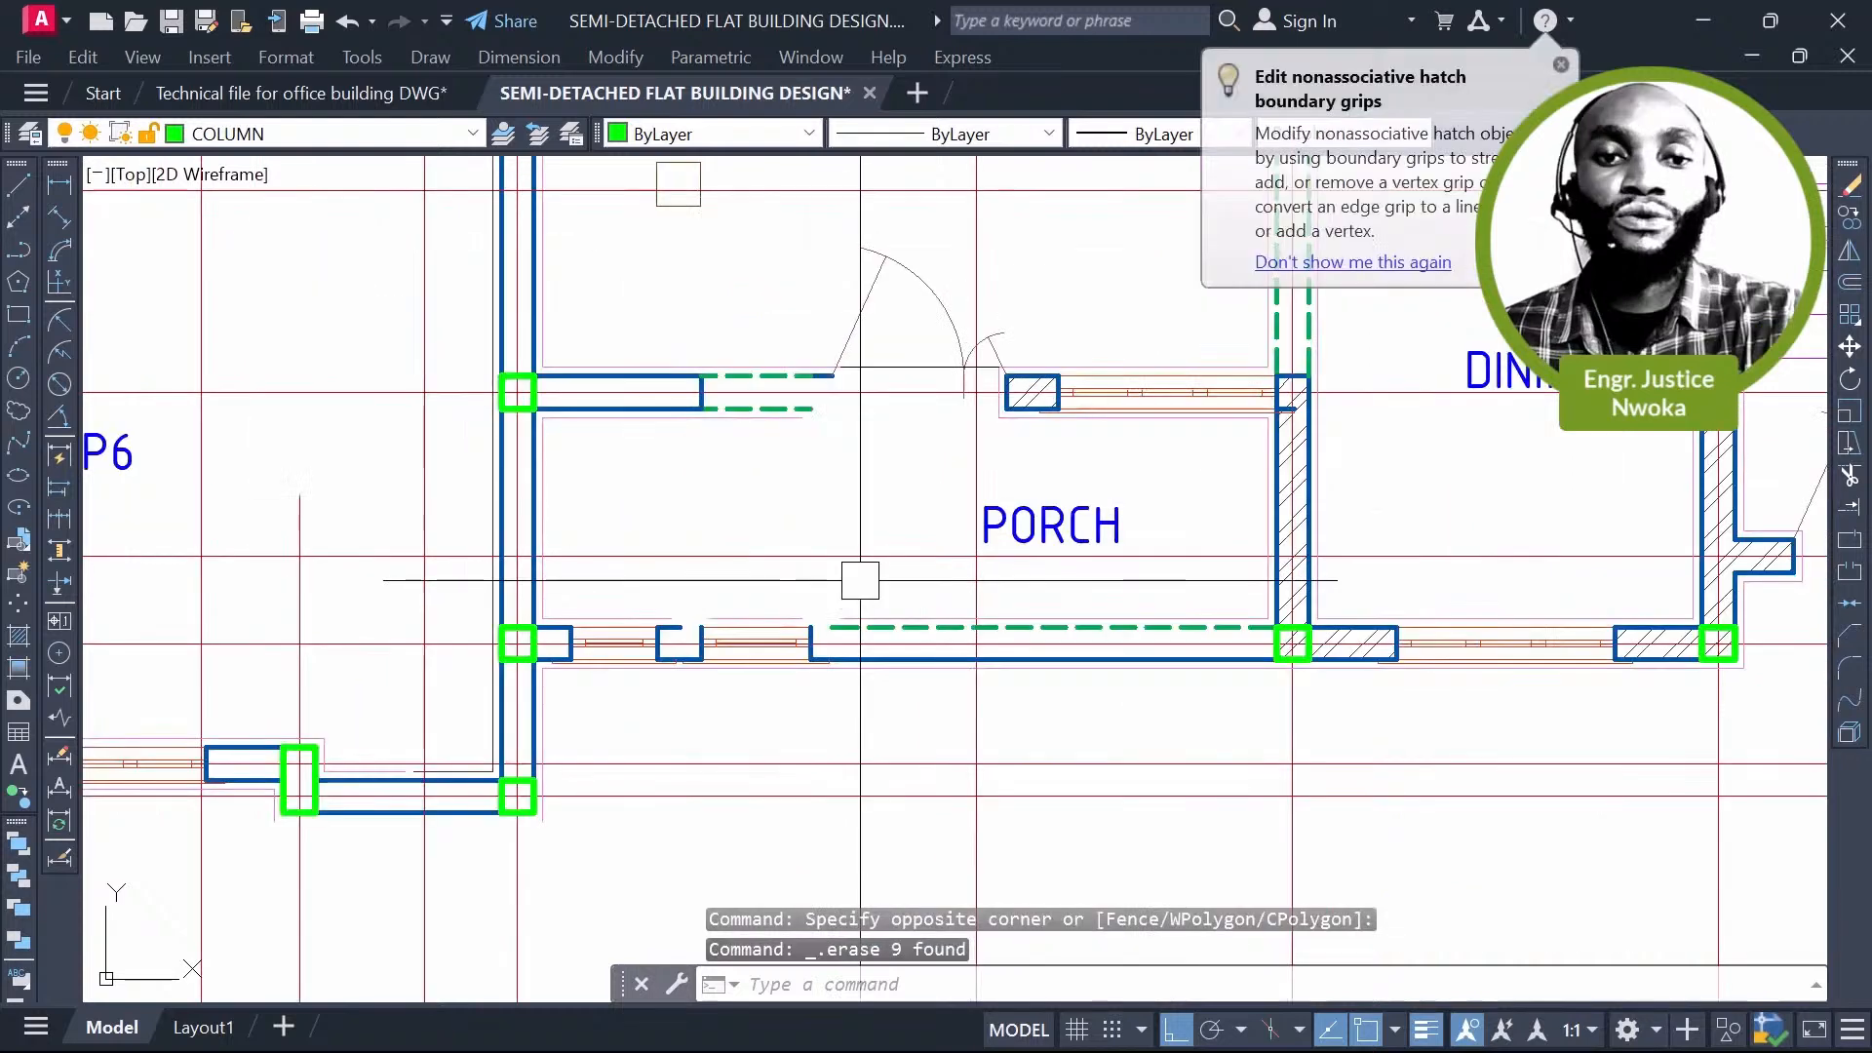
# Step: Change the PORCH label below the main lounge to P8
pyautogui.click(1051, 526)
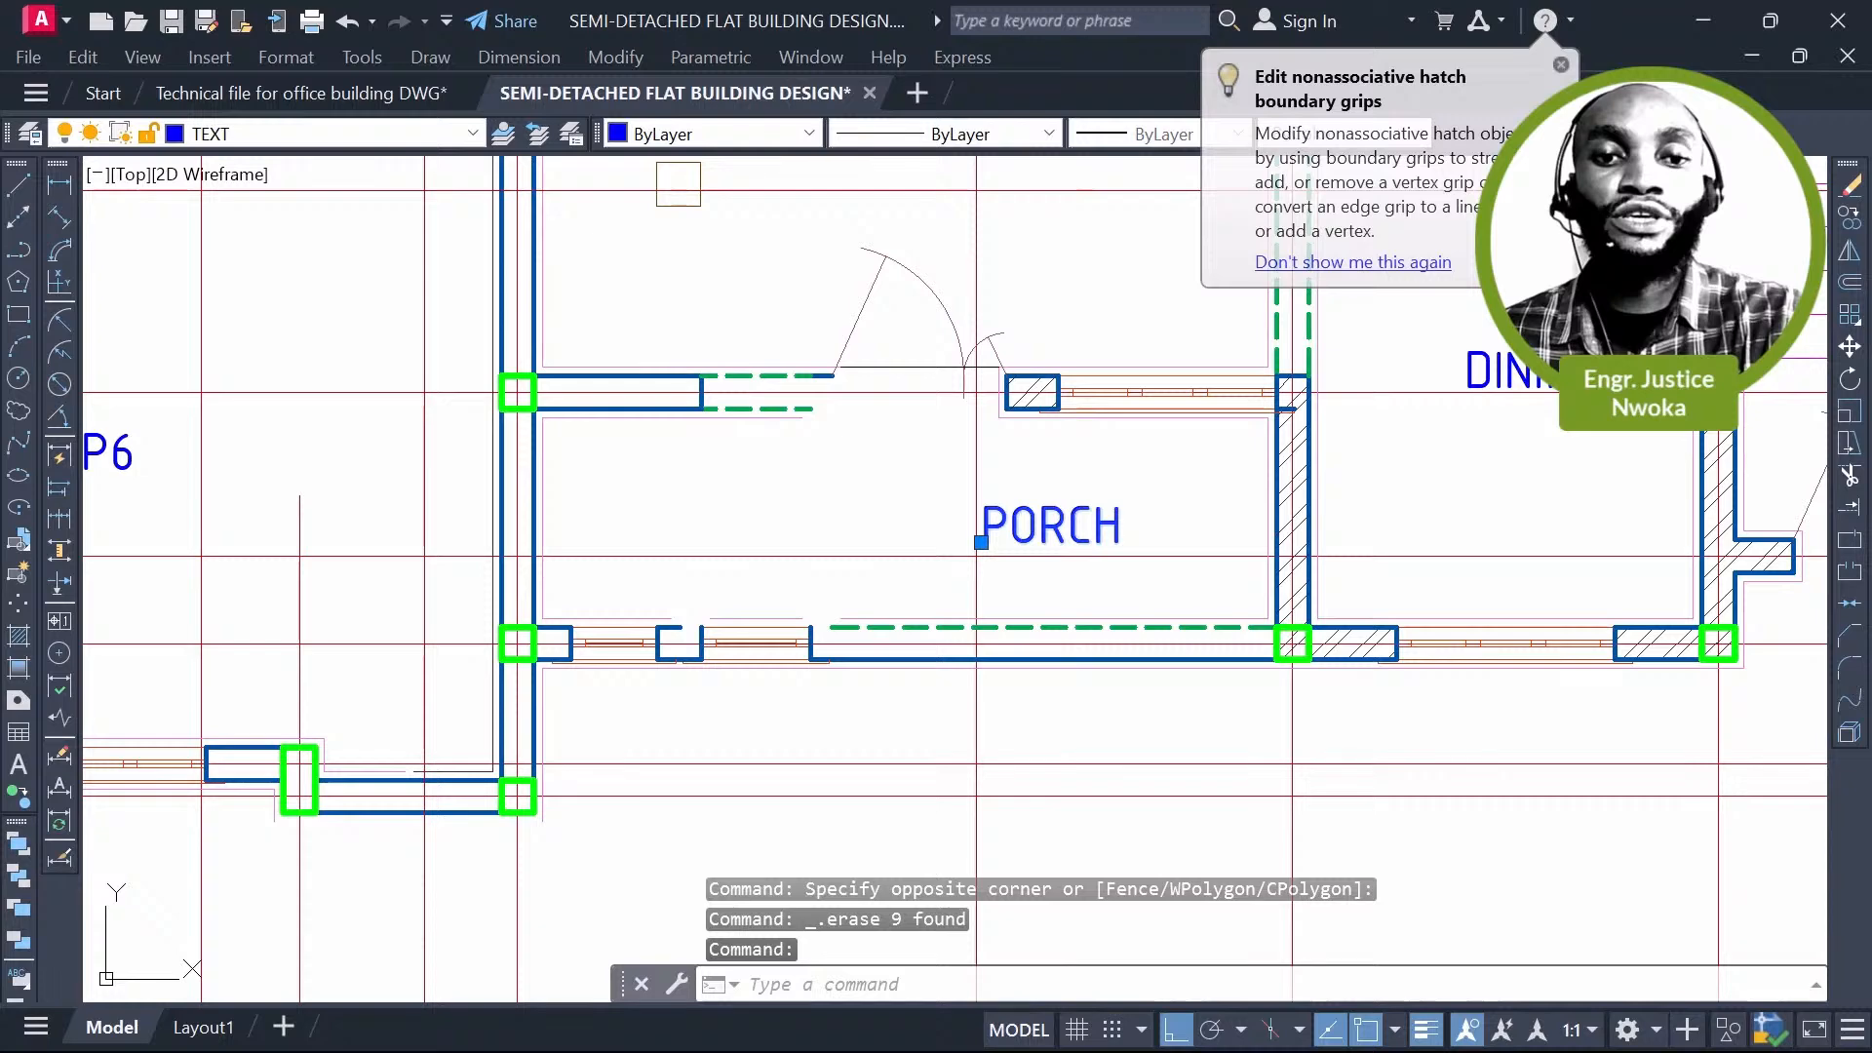
pyautogui.doubleClick(1051, 527)
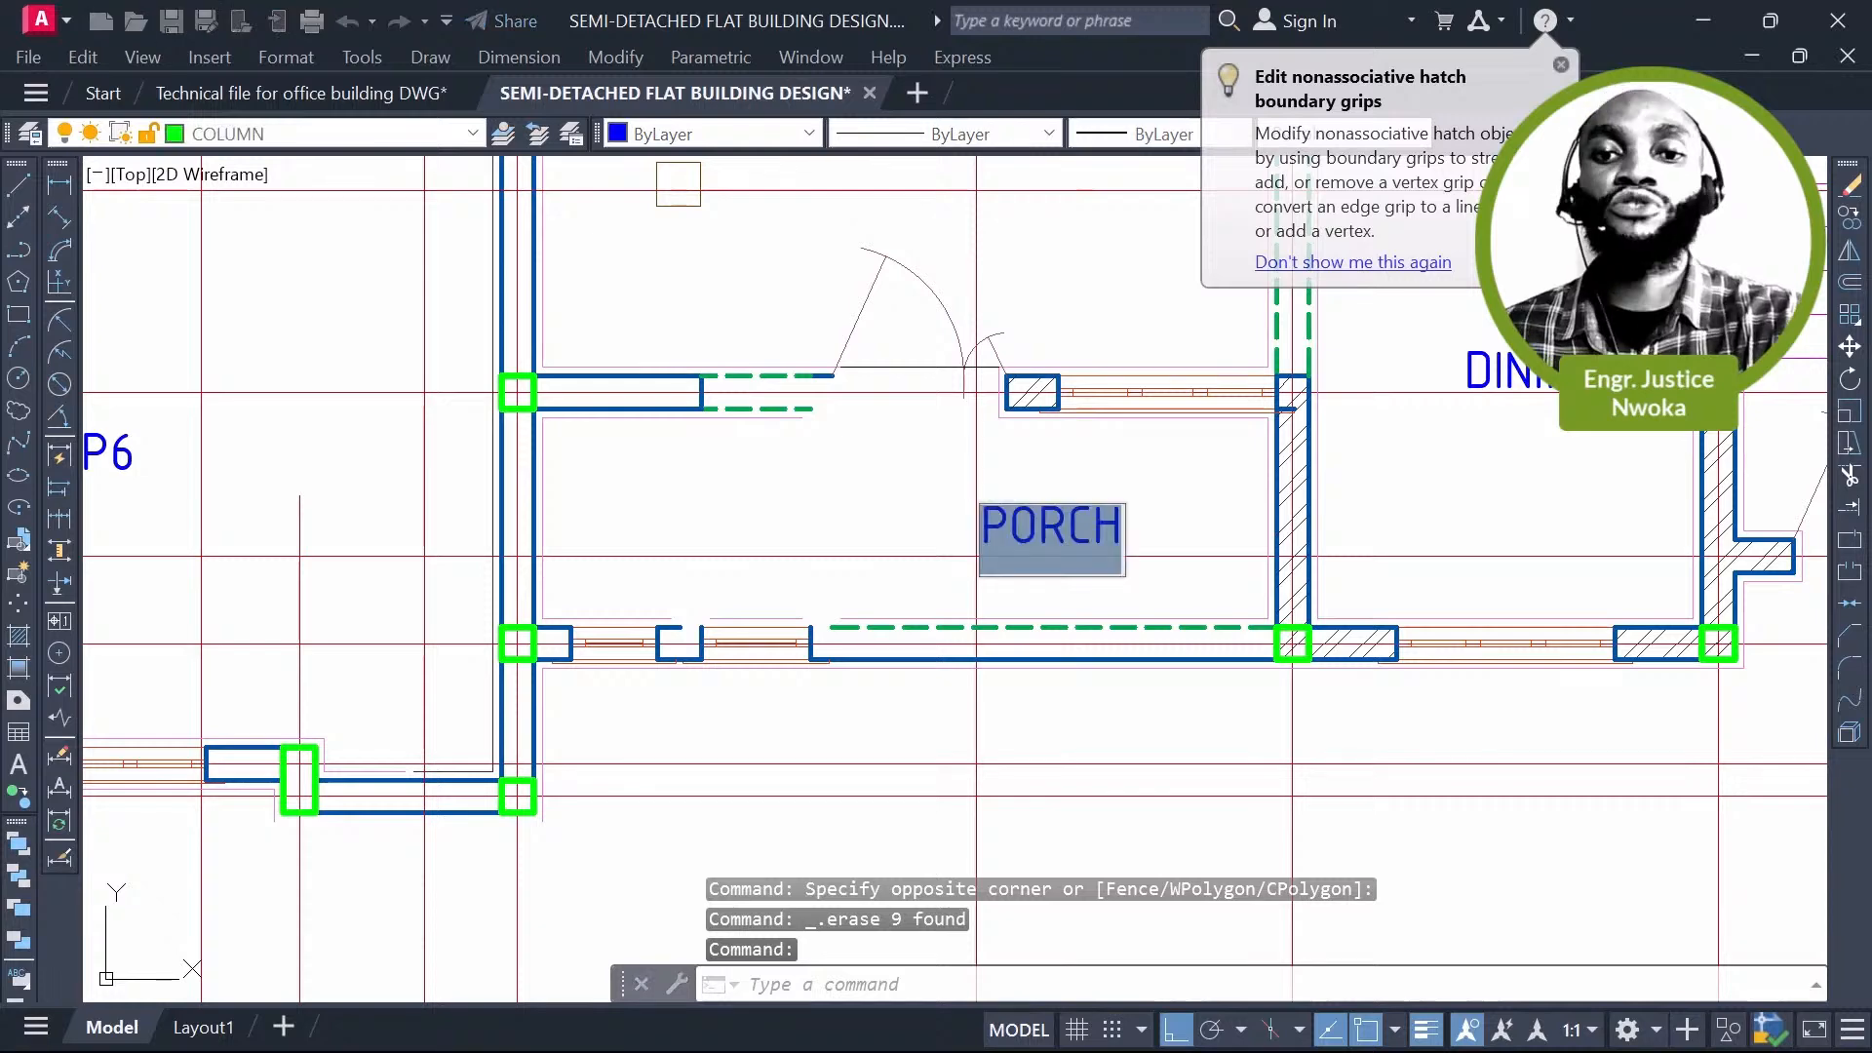
pyautogui.write('P8')
pyautogui.press('Return')
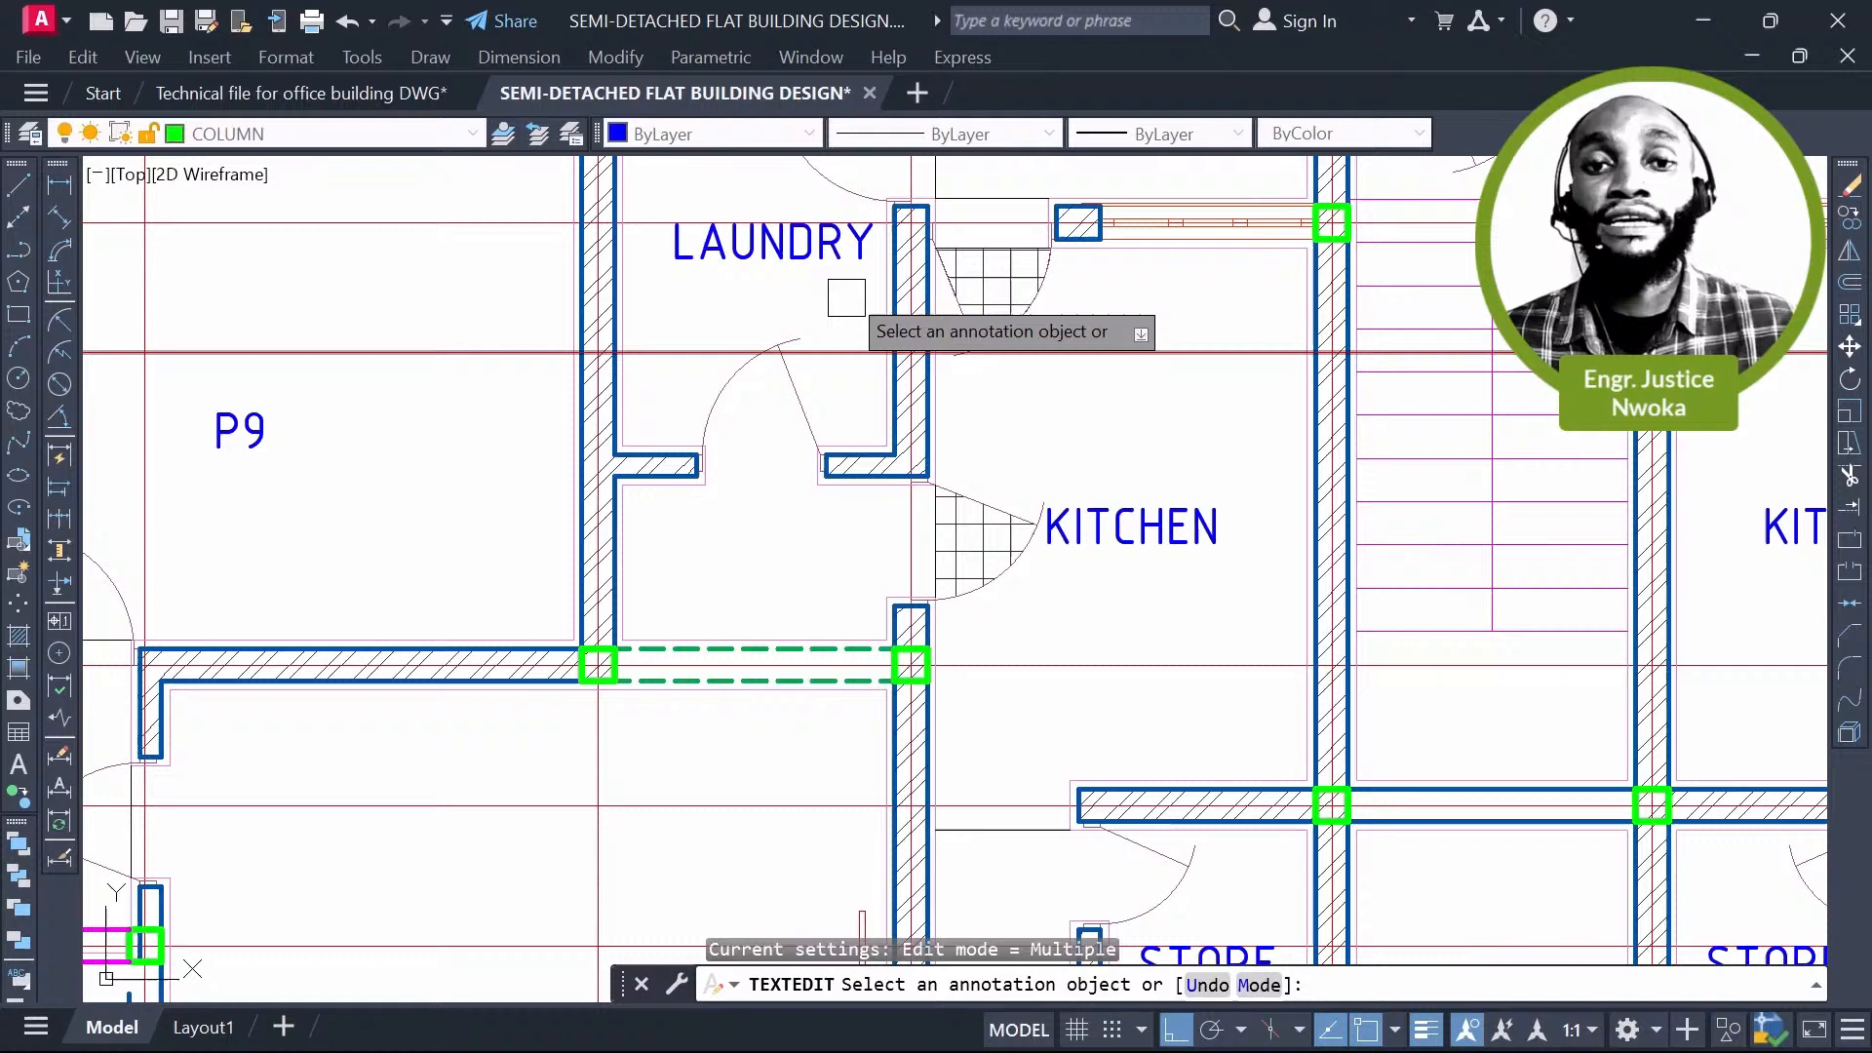
# Step: Try to trim the hatch in the short wall beside the laundry door opening
pyautogui.moveTo(846, 297); pyautogui.dragTo(927, 378, button='middle')
pyautogui.press('Escape')
pyautogui.click(926, 474)
pyautogui.press('Escape')
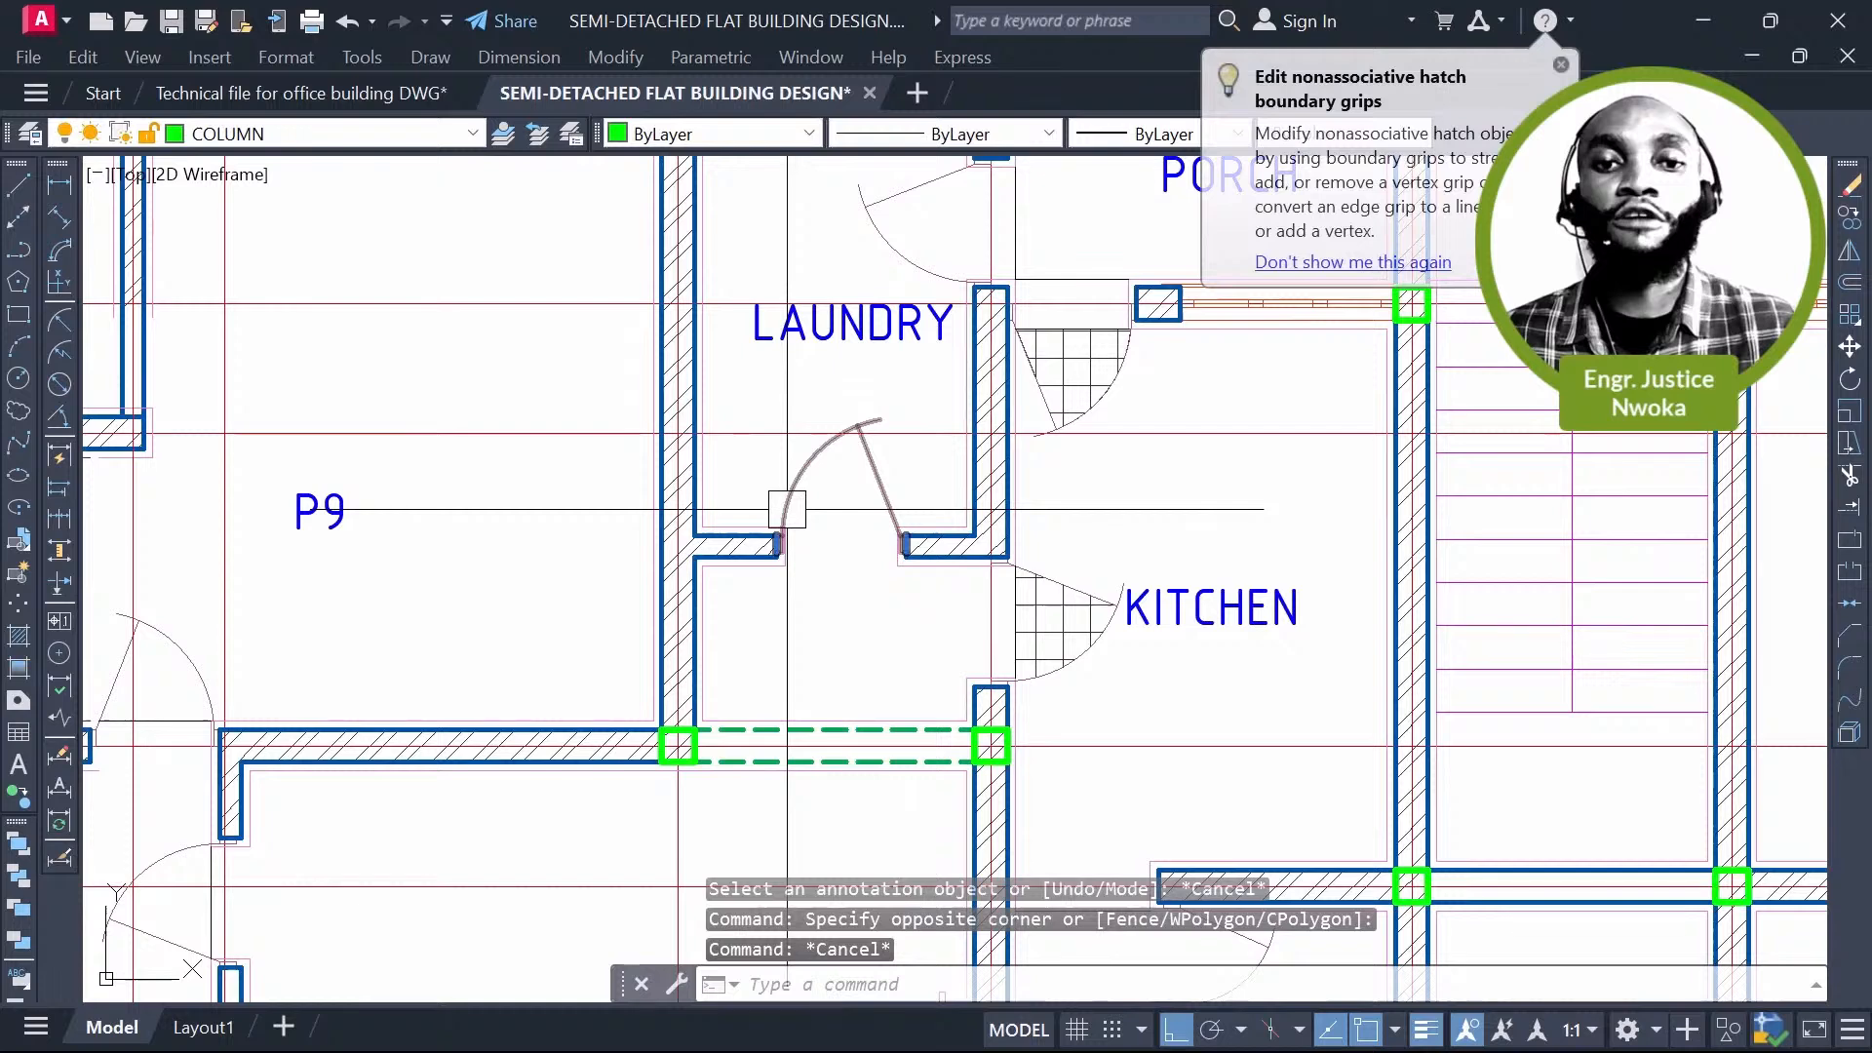
pyautogui.click(735, 564)
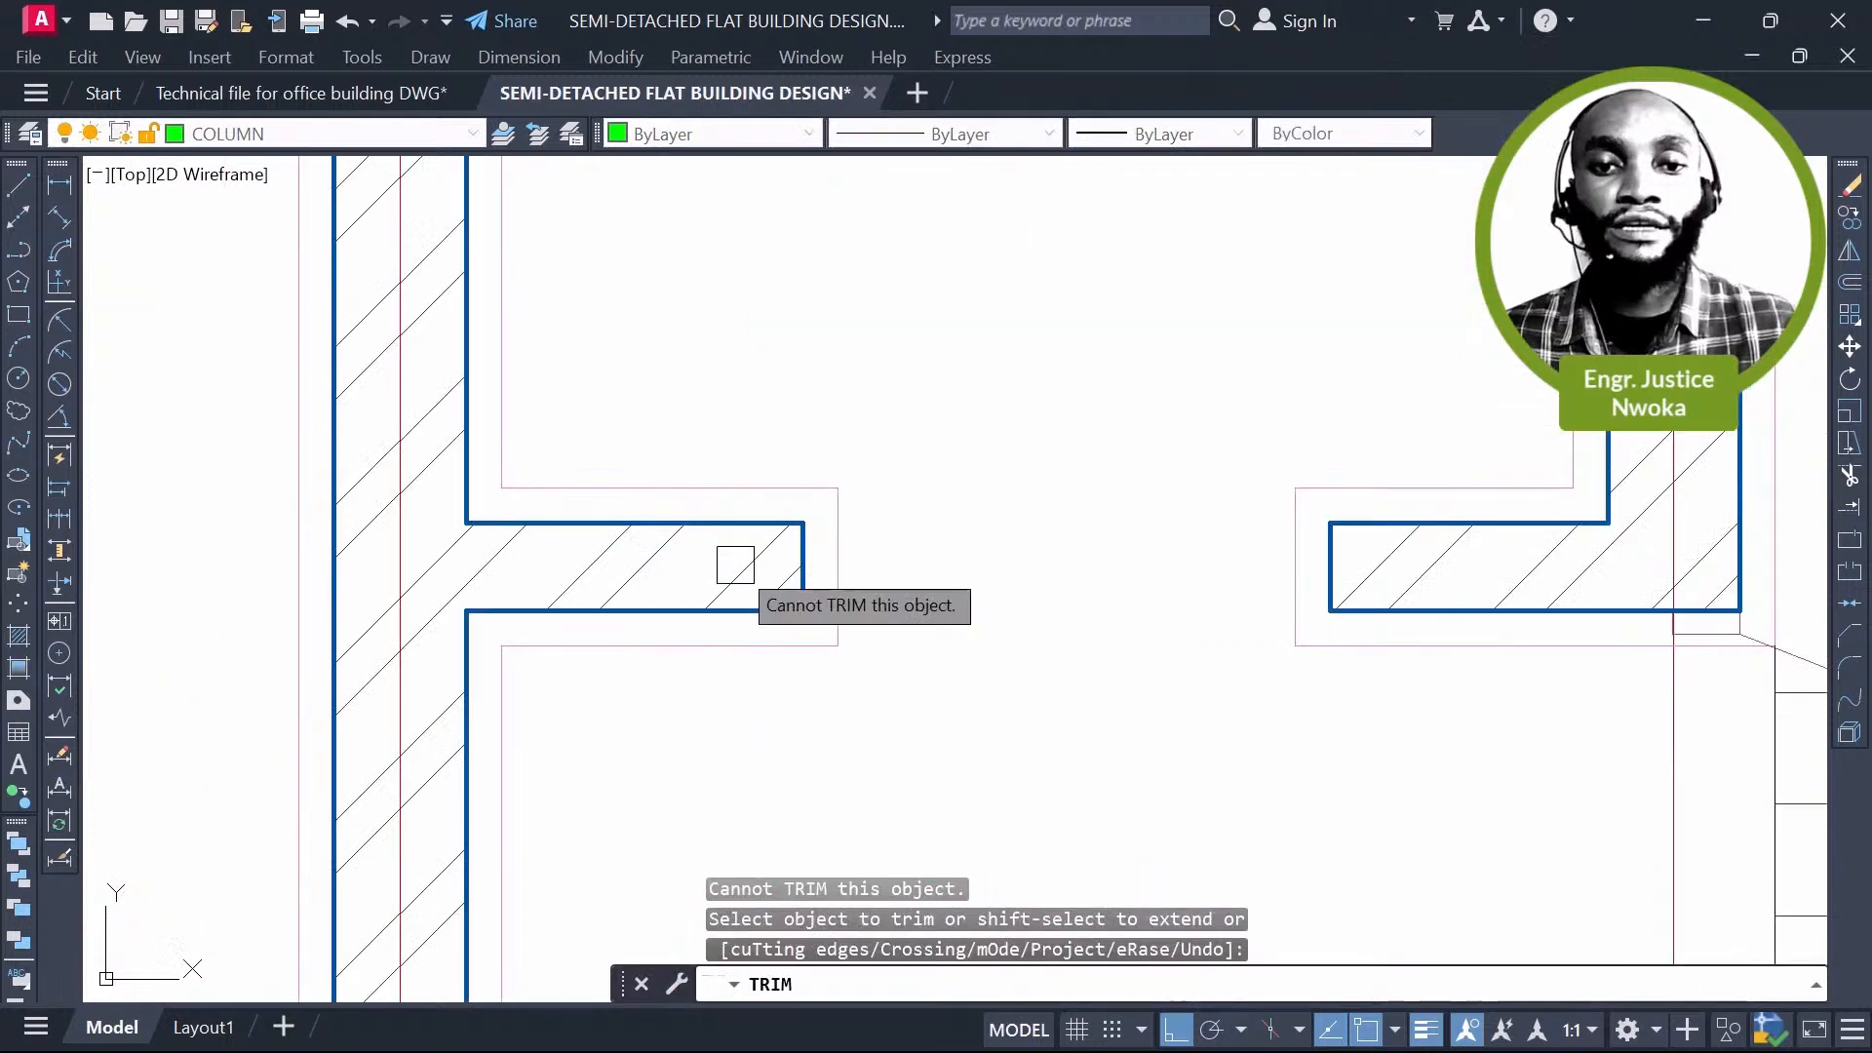
pyautogui.press('Escape')
# Step: Erase the short wall outlines on both sides of the door opening between the laundry and the passage below
pyautogui.click(558, 487)
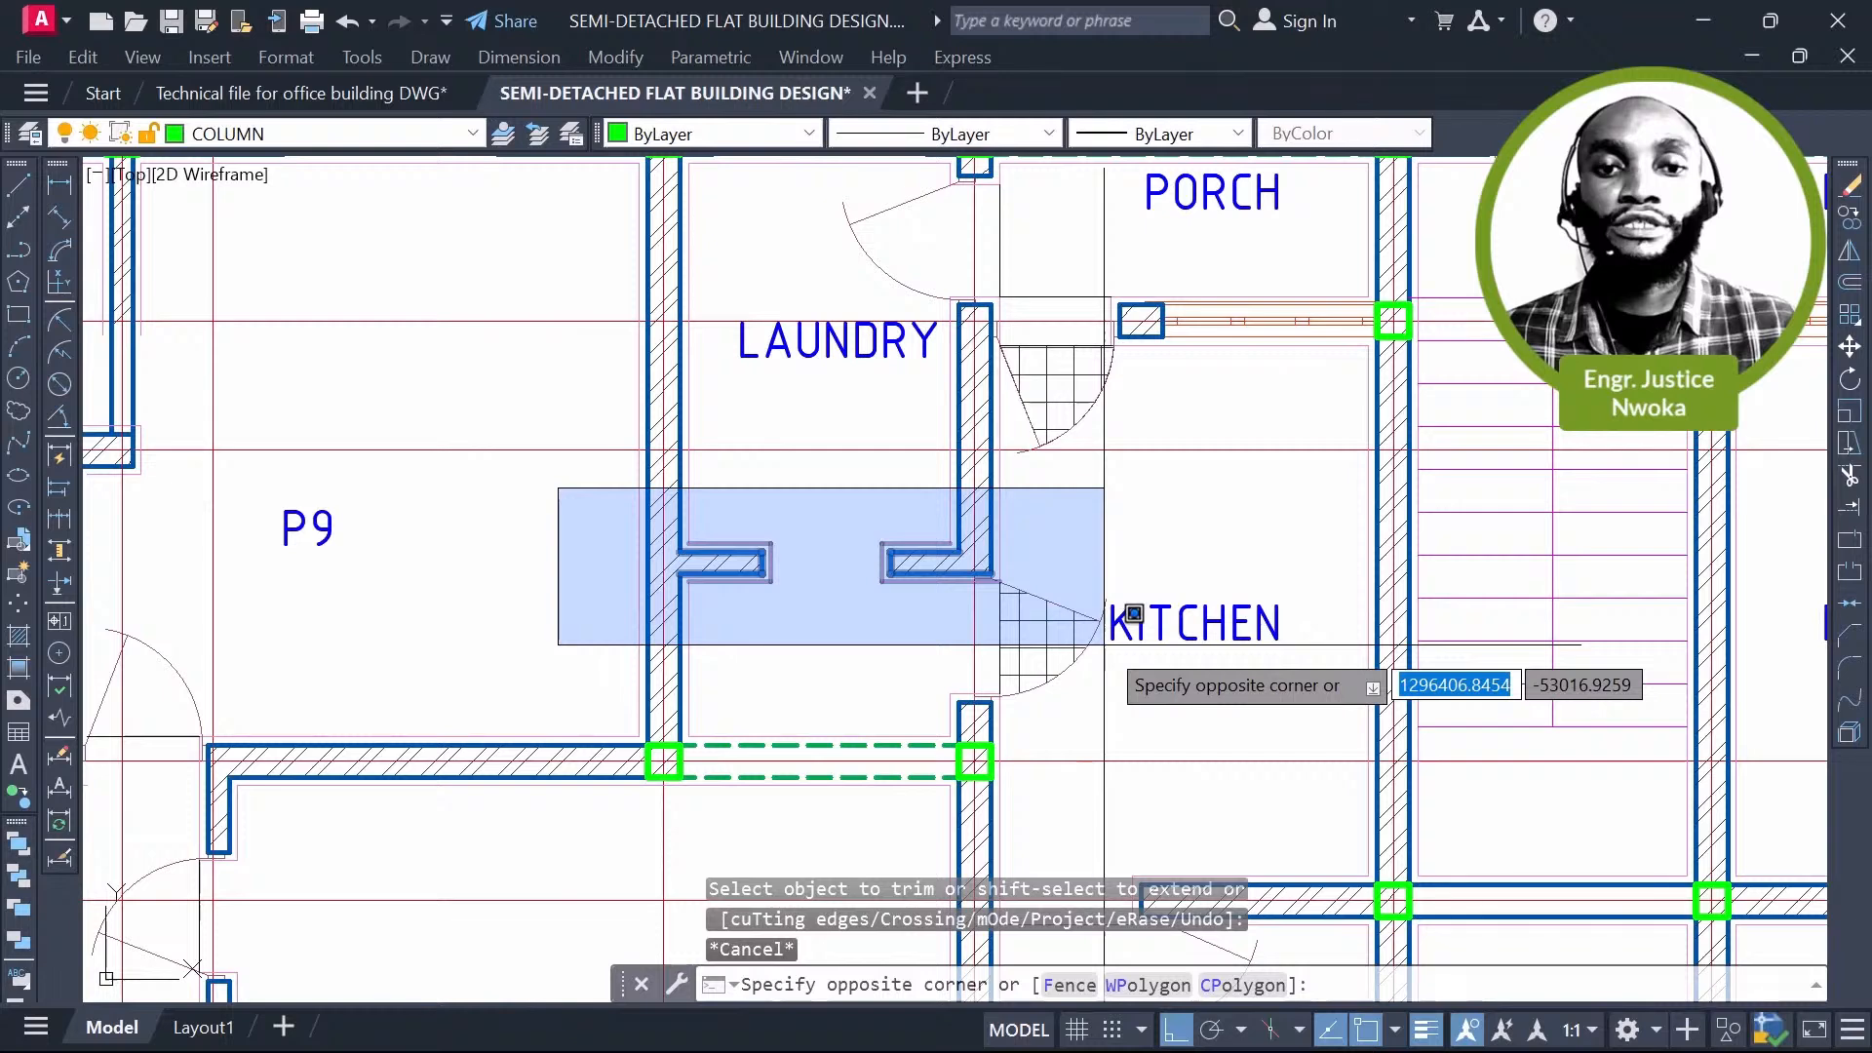
pyautogui.click(1133, 613)
pyautogui.write('e')
pyautogui.press('Return')
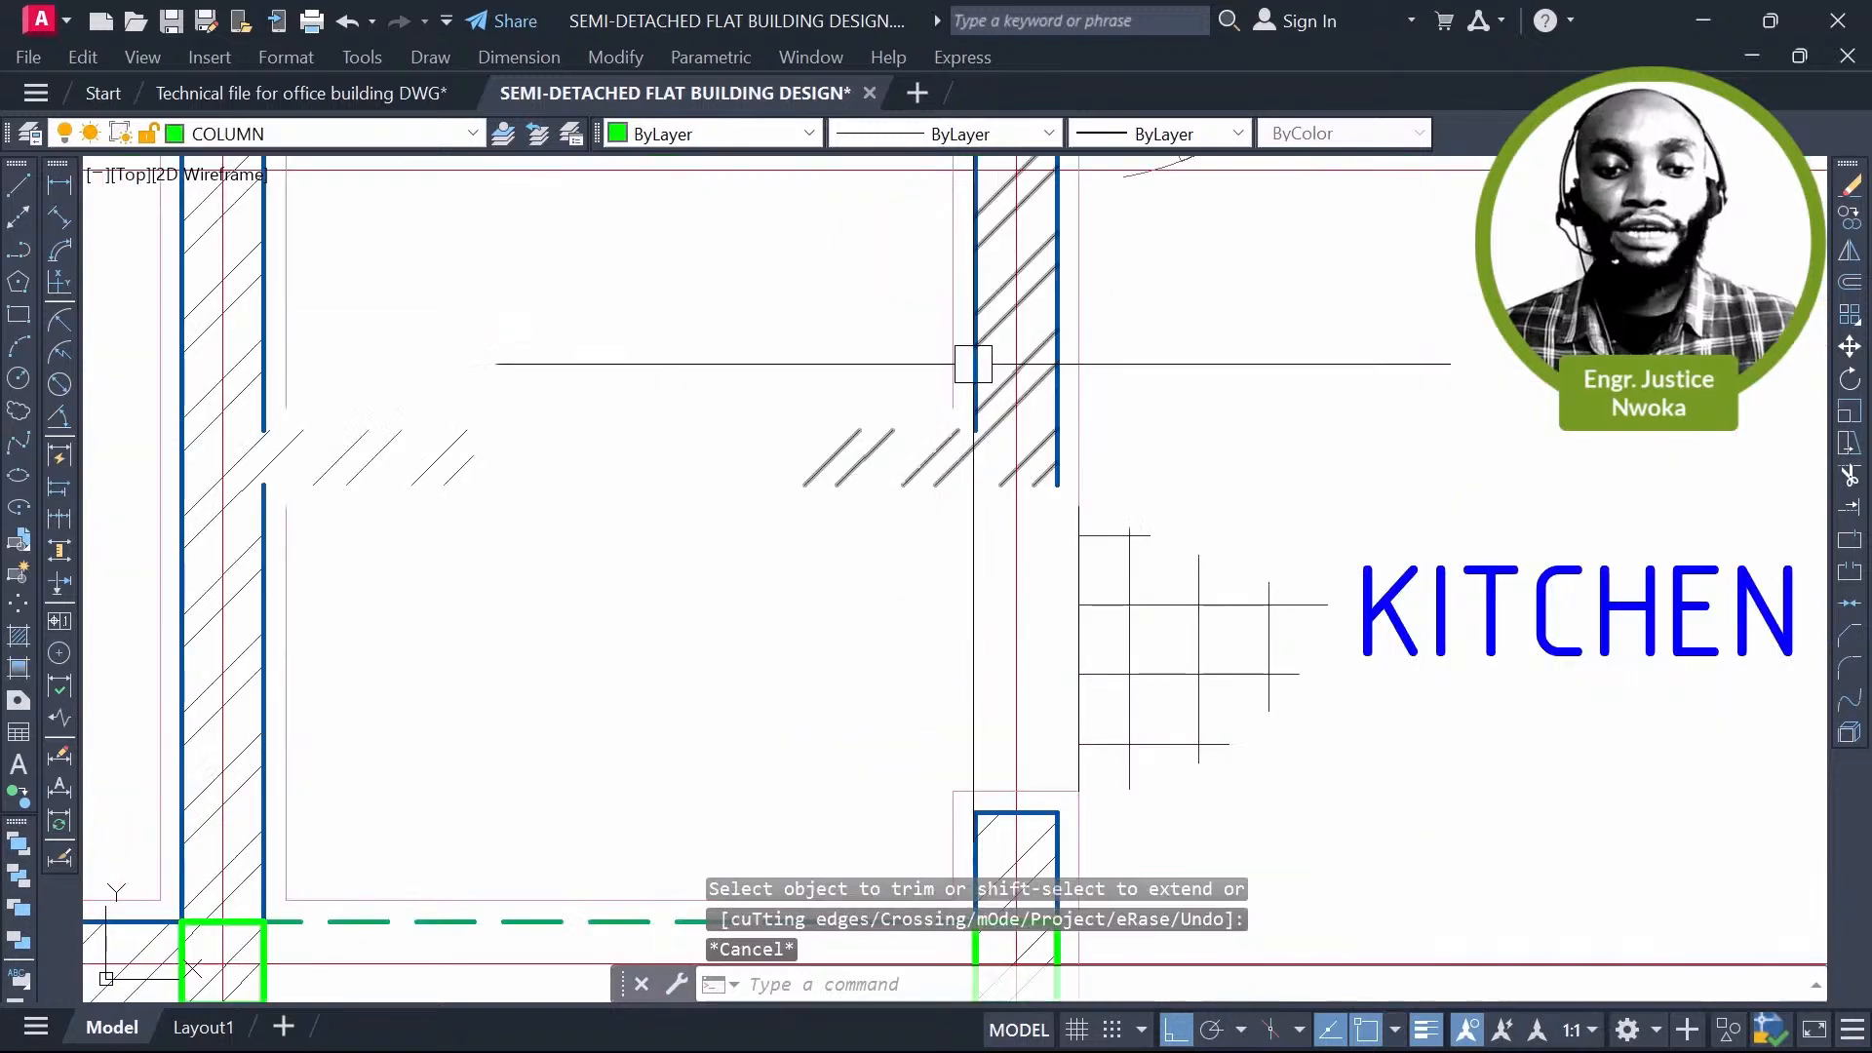
# Step: Stretch the laundry-side wall line down across the kitchen door opening to the corner of the wall below, with ortho on
pyautogui.scroll(3, 973, 439)
pyautogui.click(973, 441)
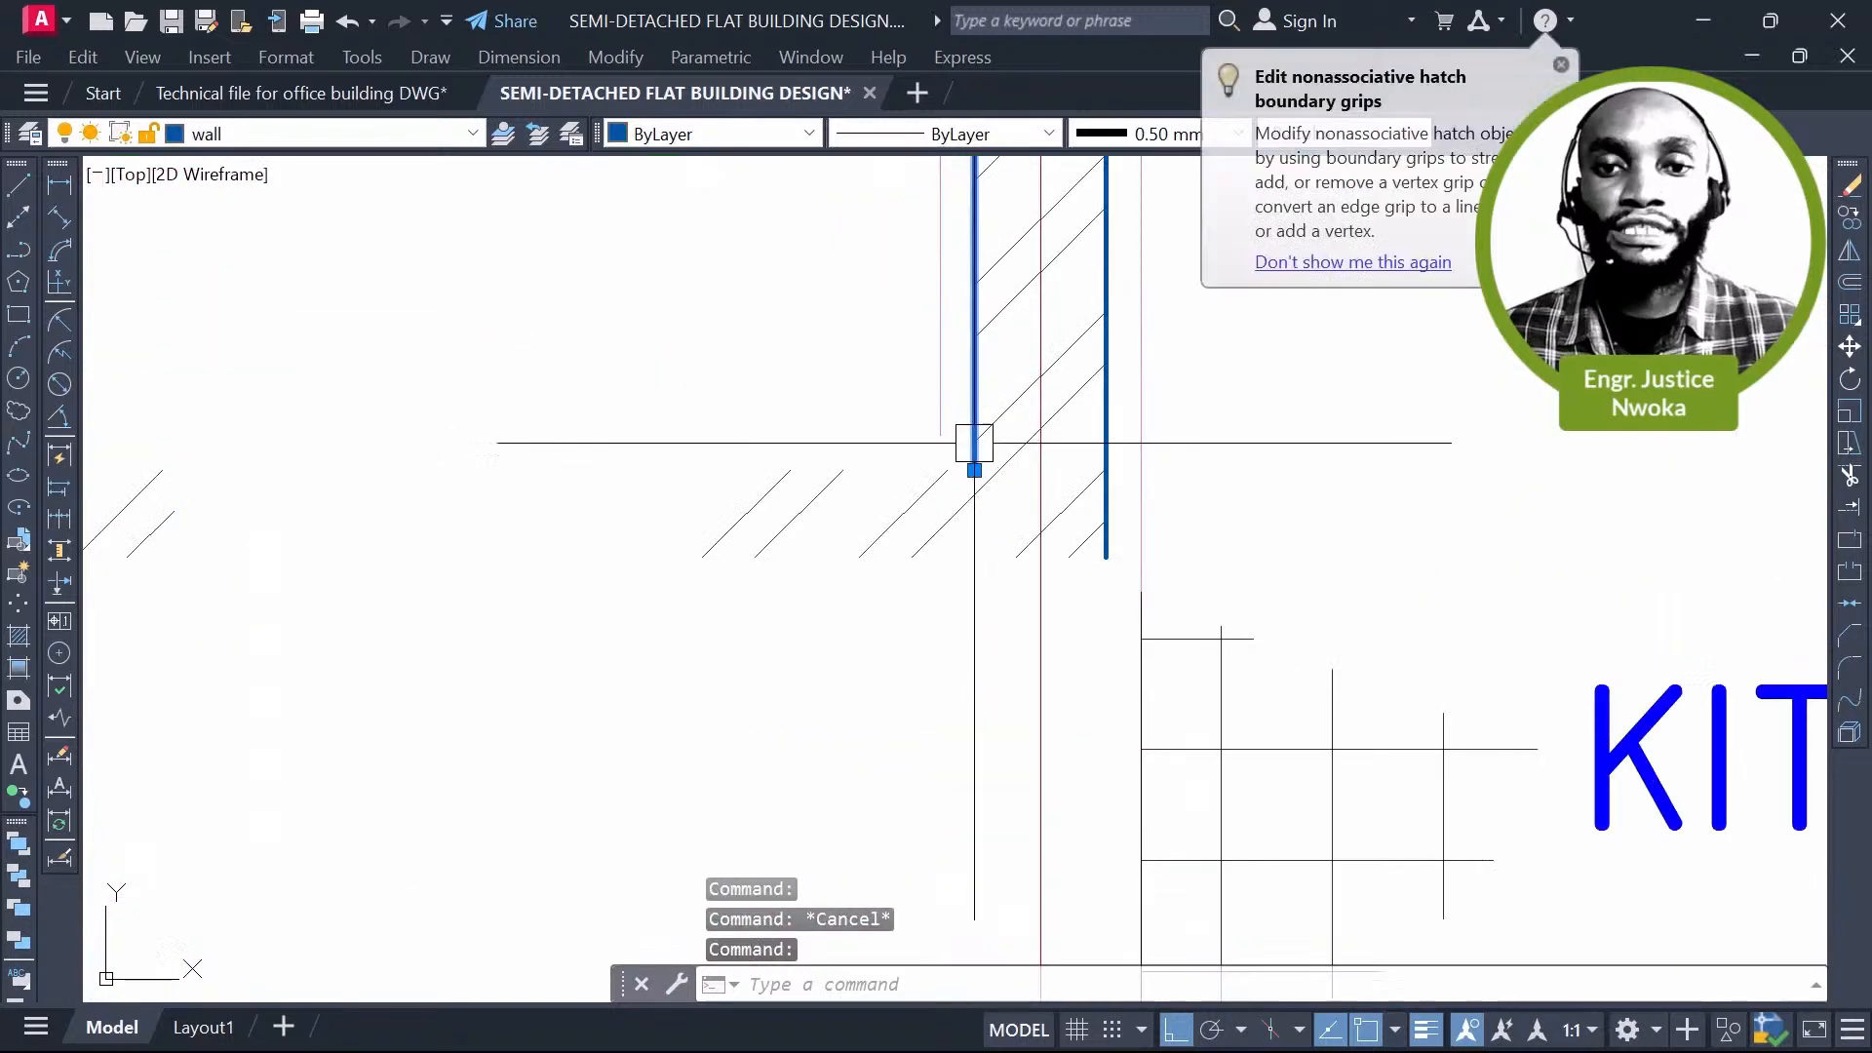
pyautogui.click(974, 470)
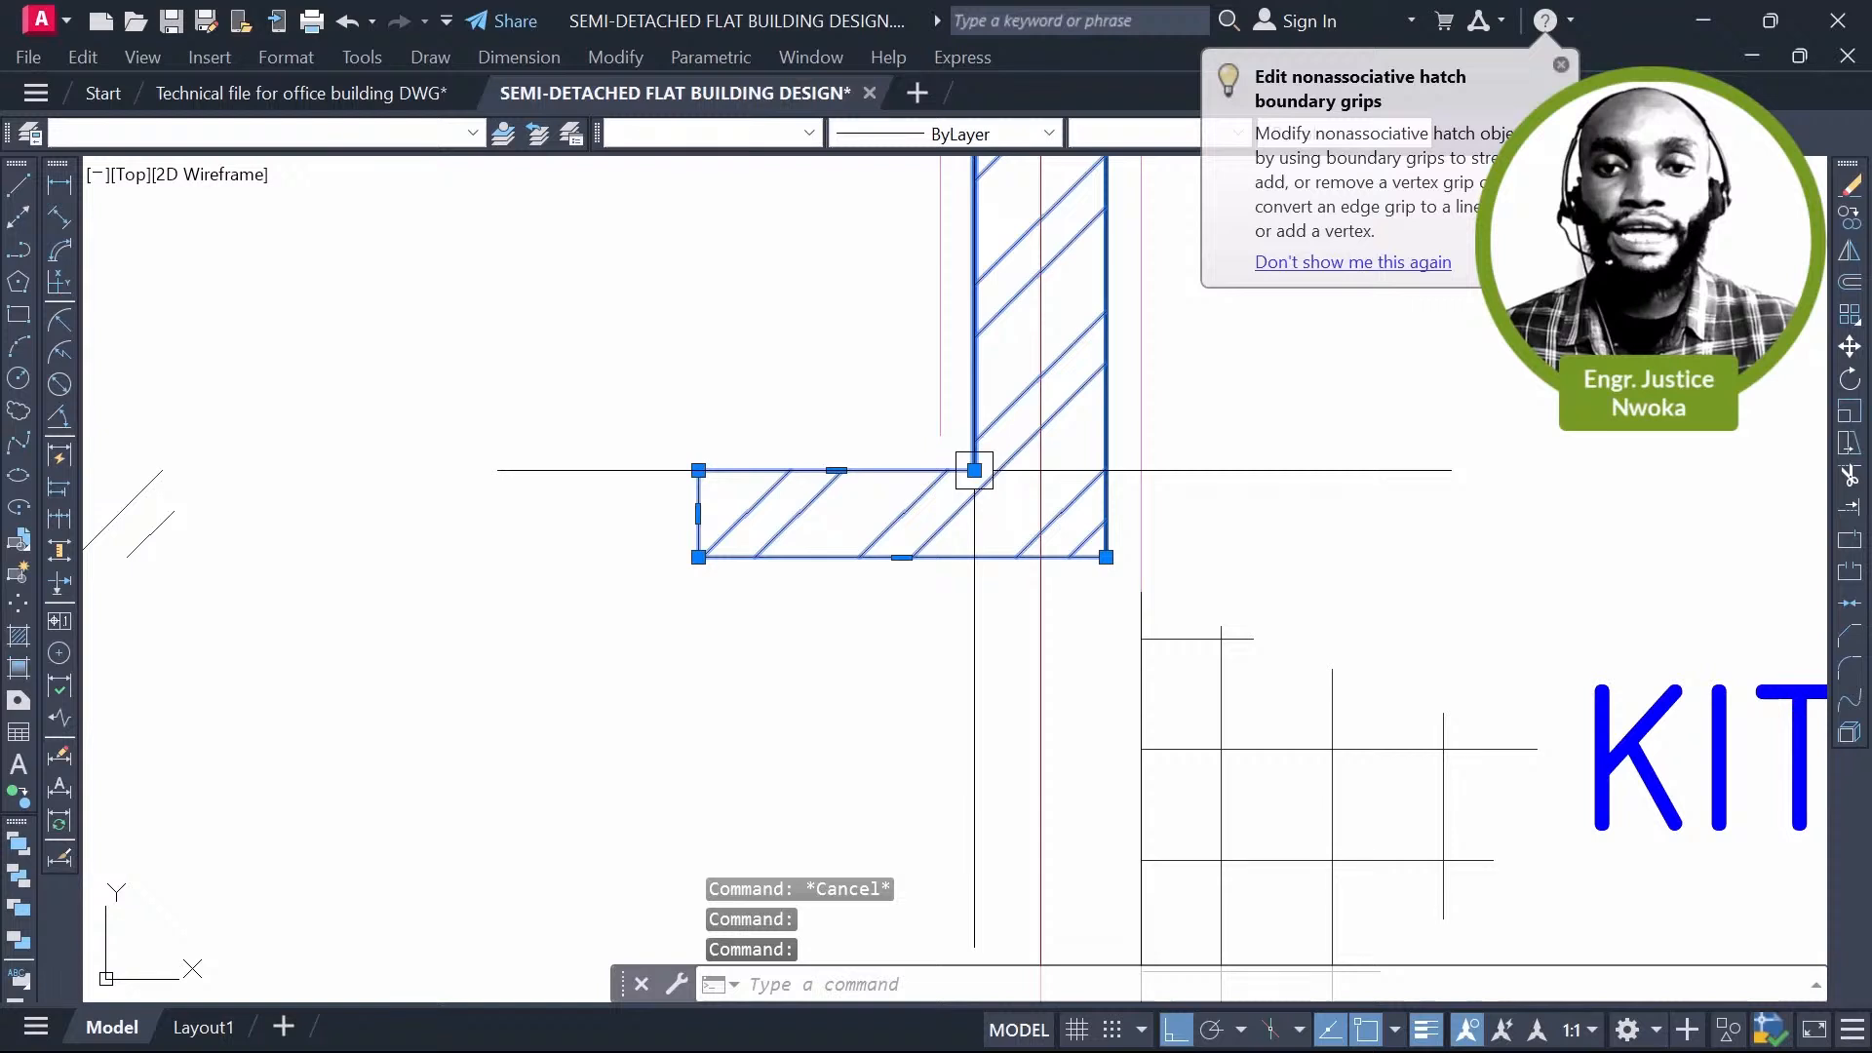
pyautogui.click(974, 470)
pyautogui.moveTo(966, 603); pyautogui.dragTo(952, 357, button='middle')
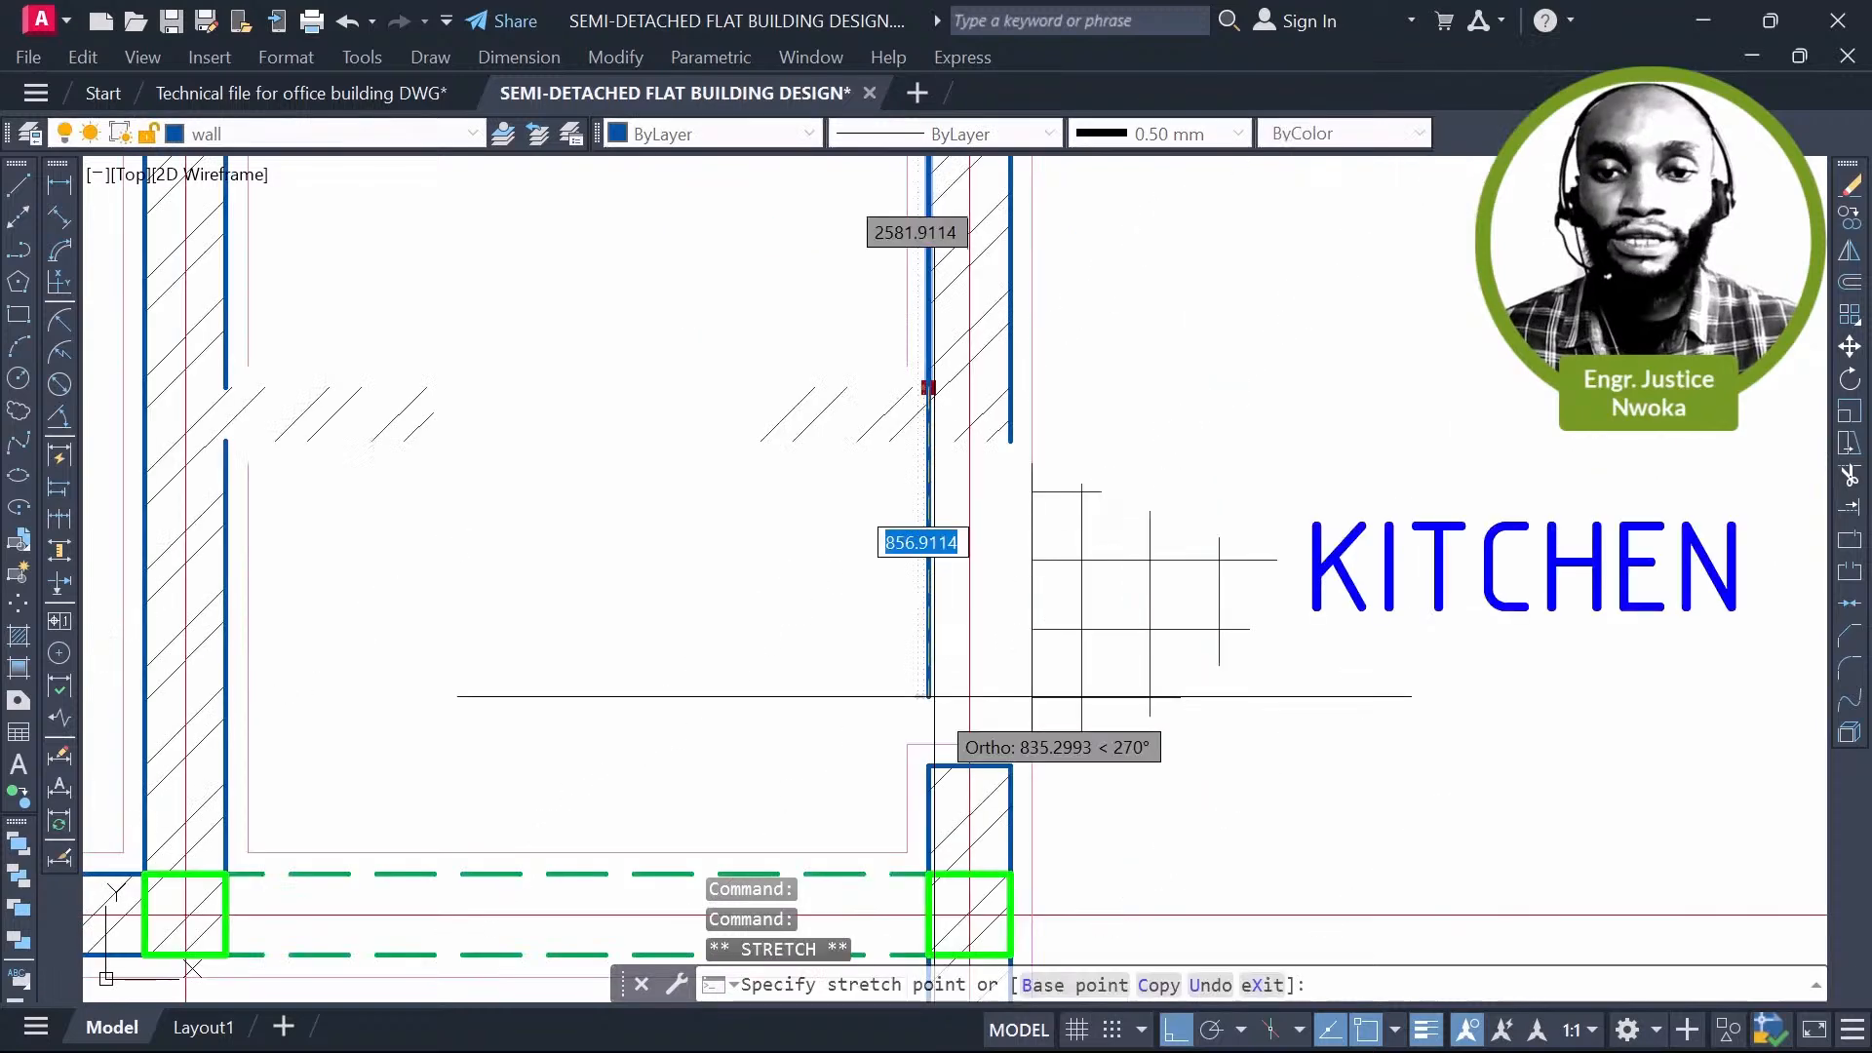
pyautogui.scroll(2, 937, 773)
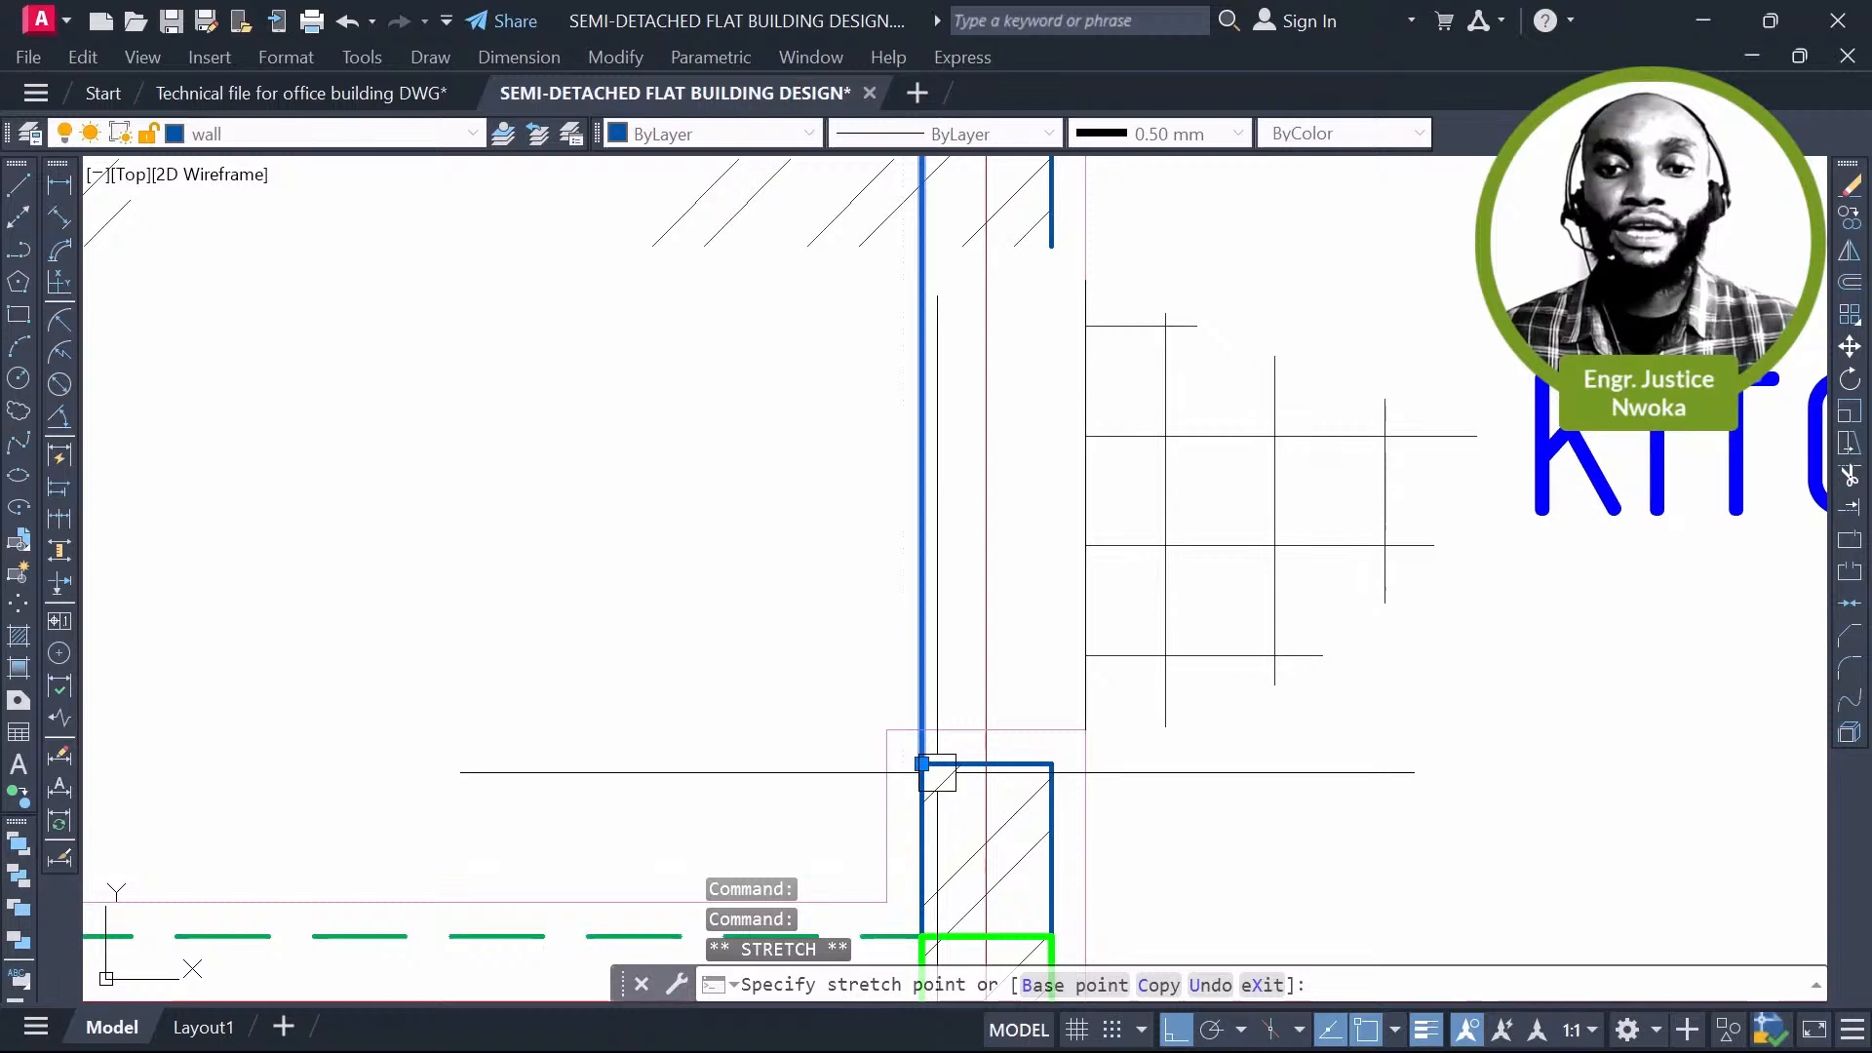
pyautogui.click(937, 773)
# Step: Stretch the kitchen-side wall line down across the kitchen door opening to the wall corner, and extend it up across the porch door opening
pyautogui.moveTo(1081, 192); pyautogui.dragTo(1009, 457, button='middle')
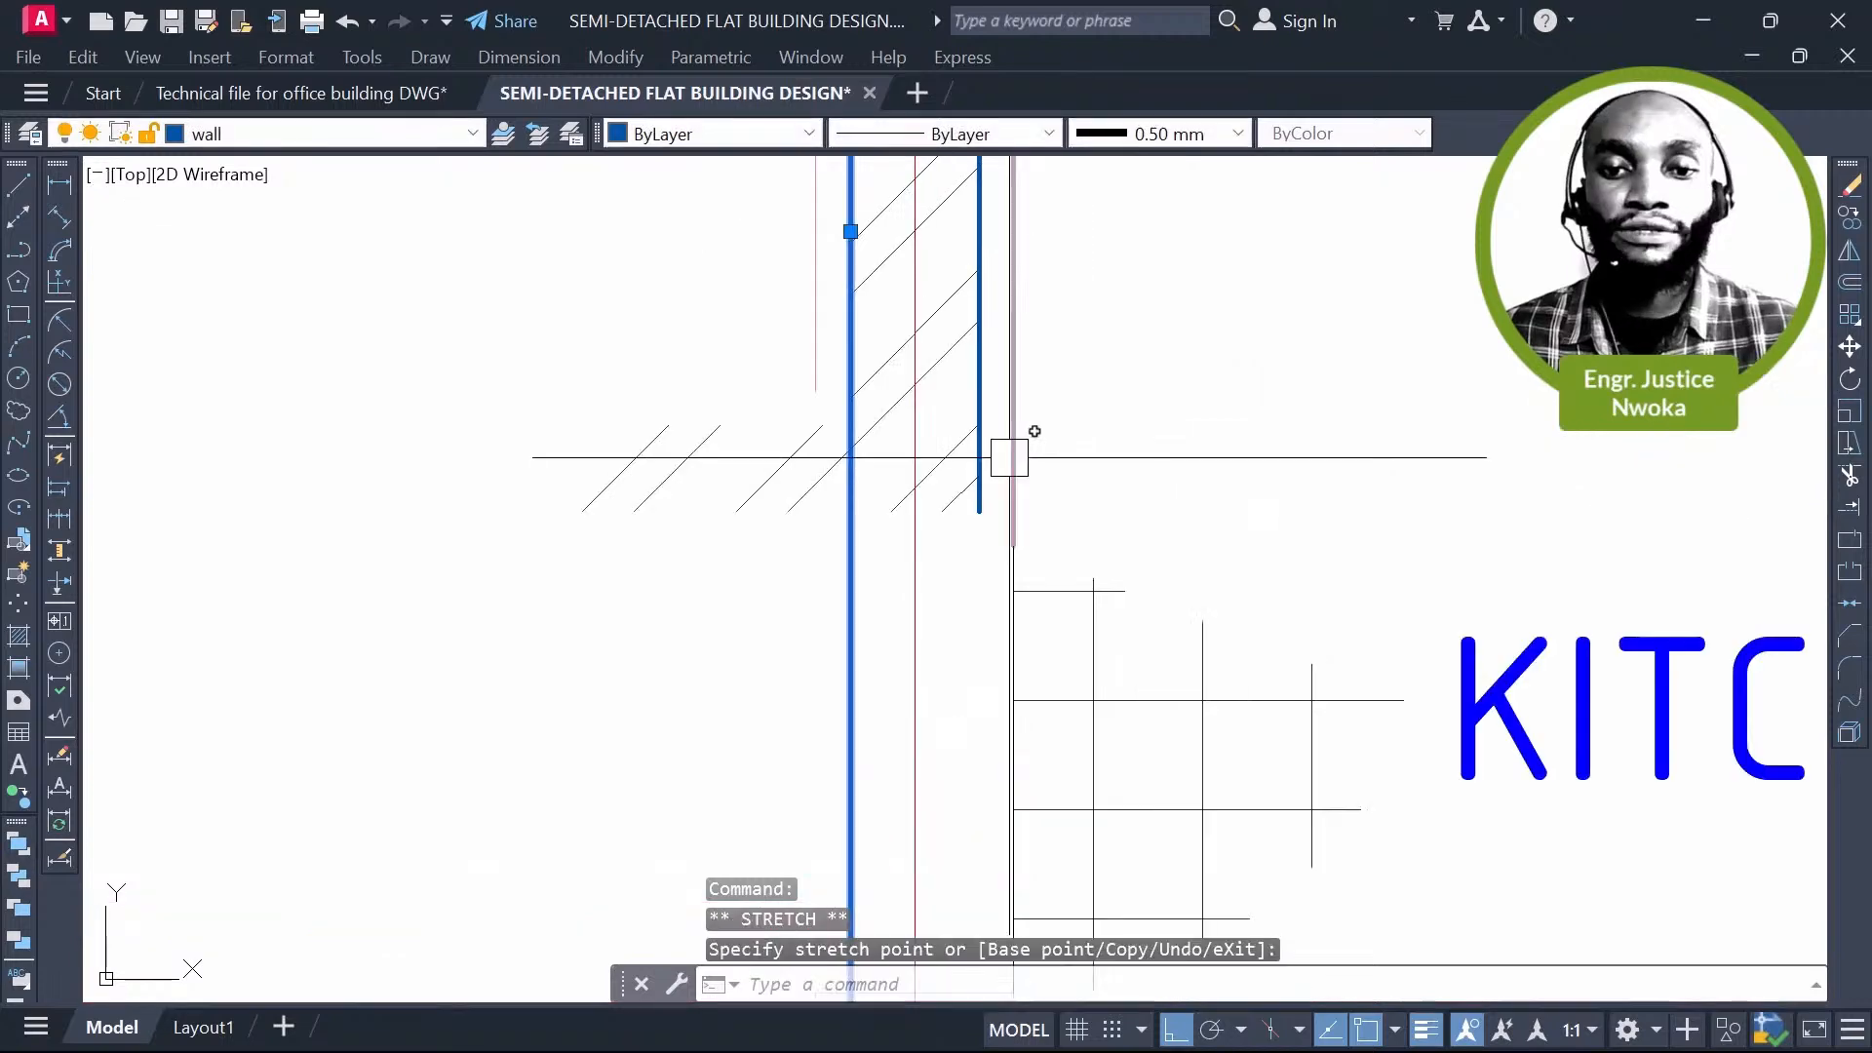
pyautogui.scroll(3, 983, 465)
pyautogui.click(979, 512)
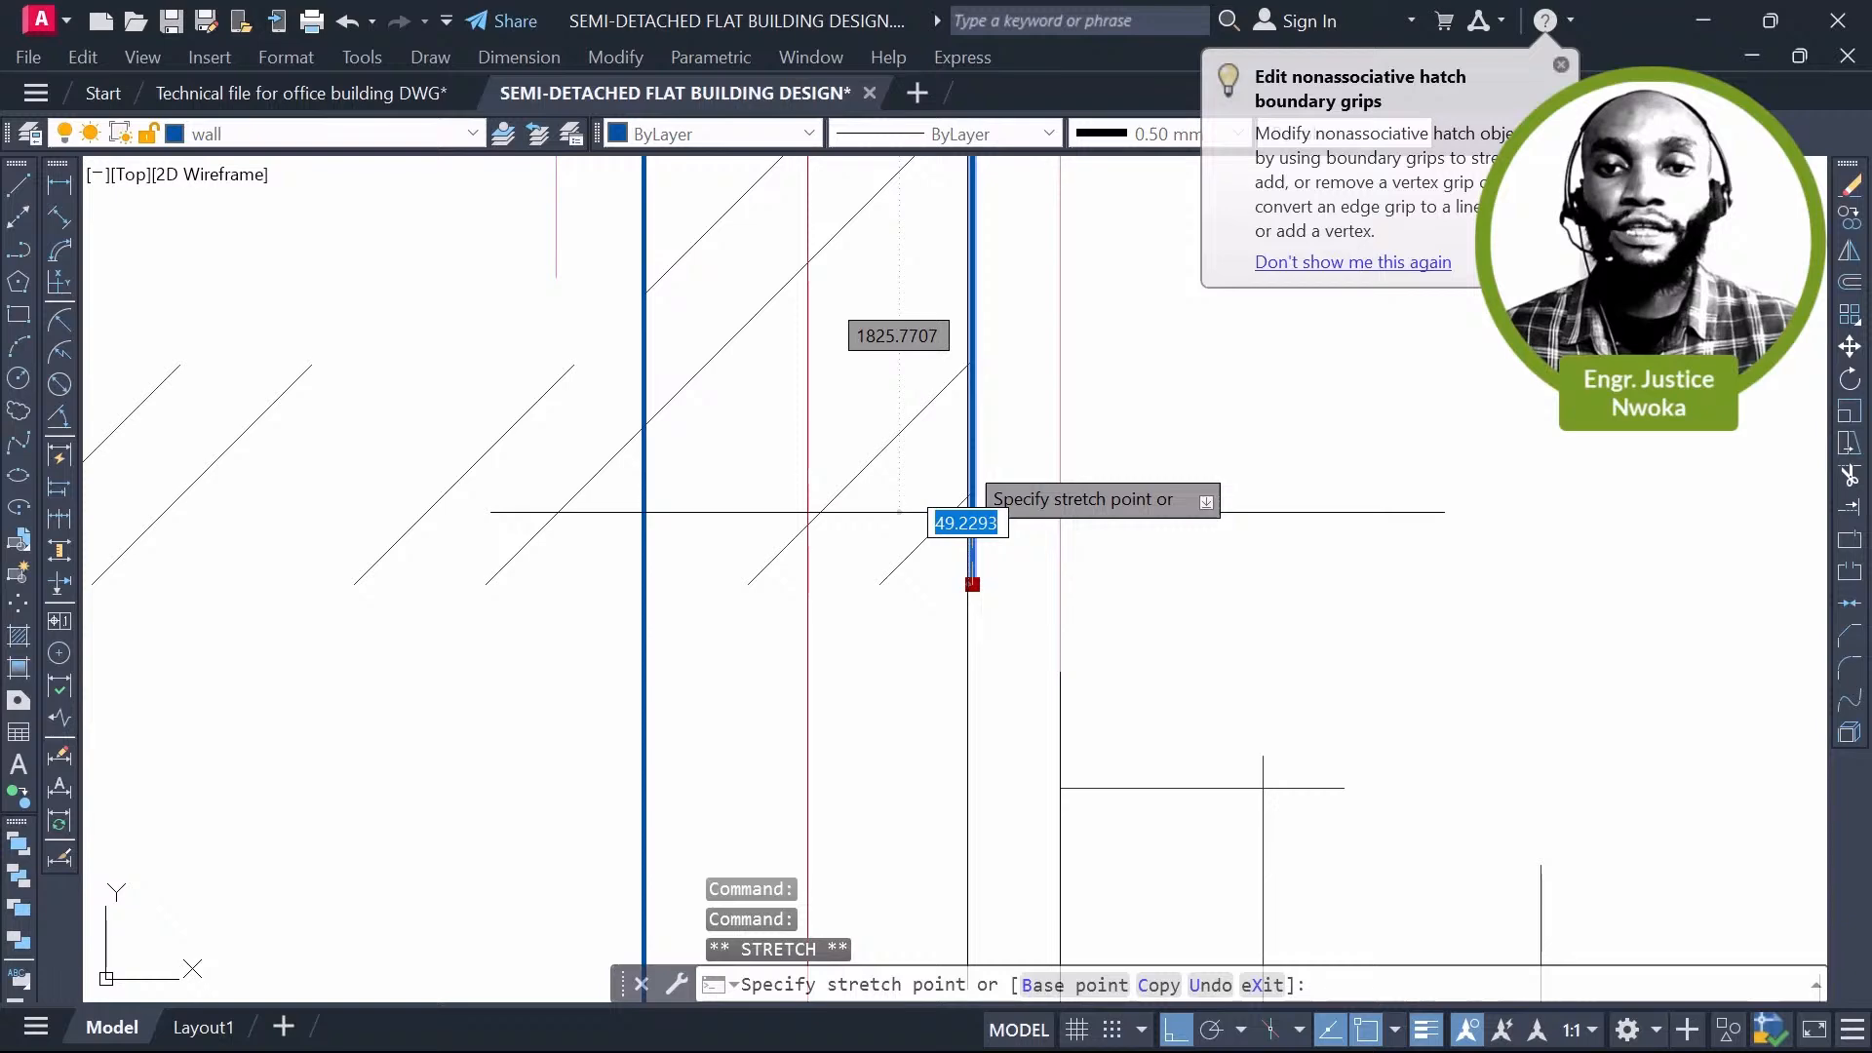
pyautogui.click(967, 512)
pyautogui.scroll(-3, 967, 512)
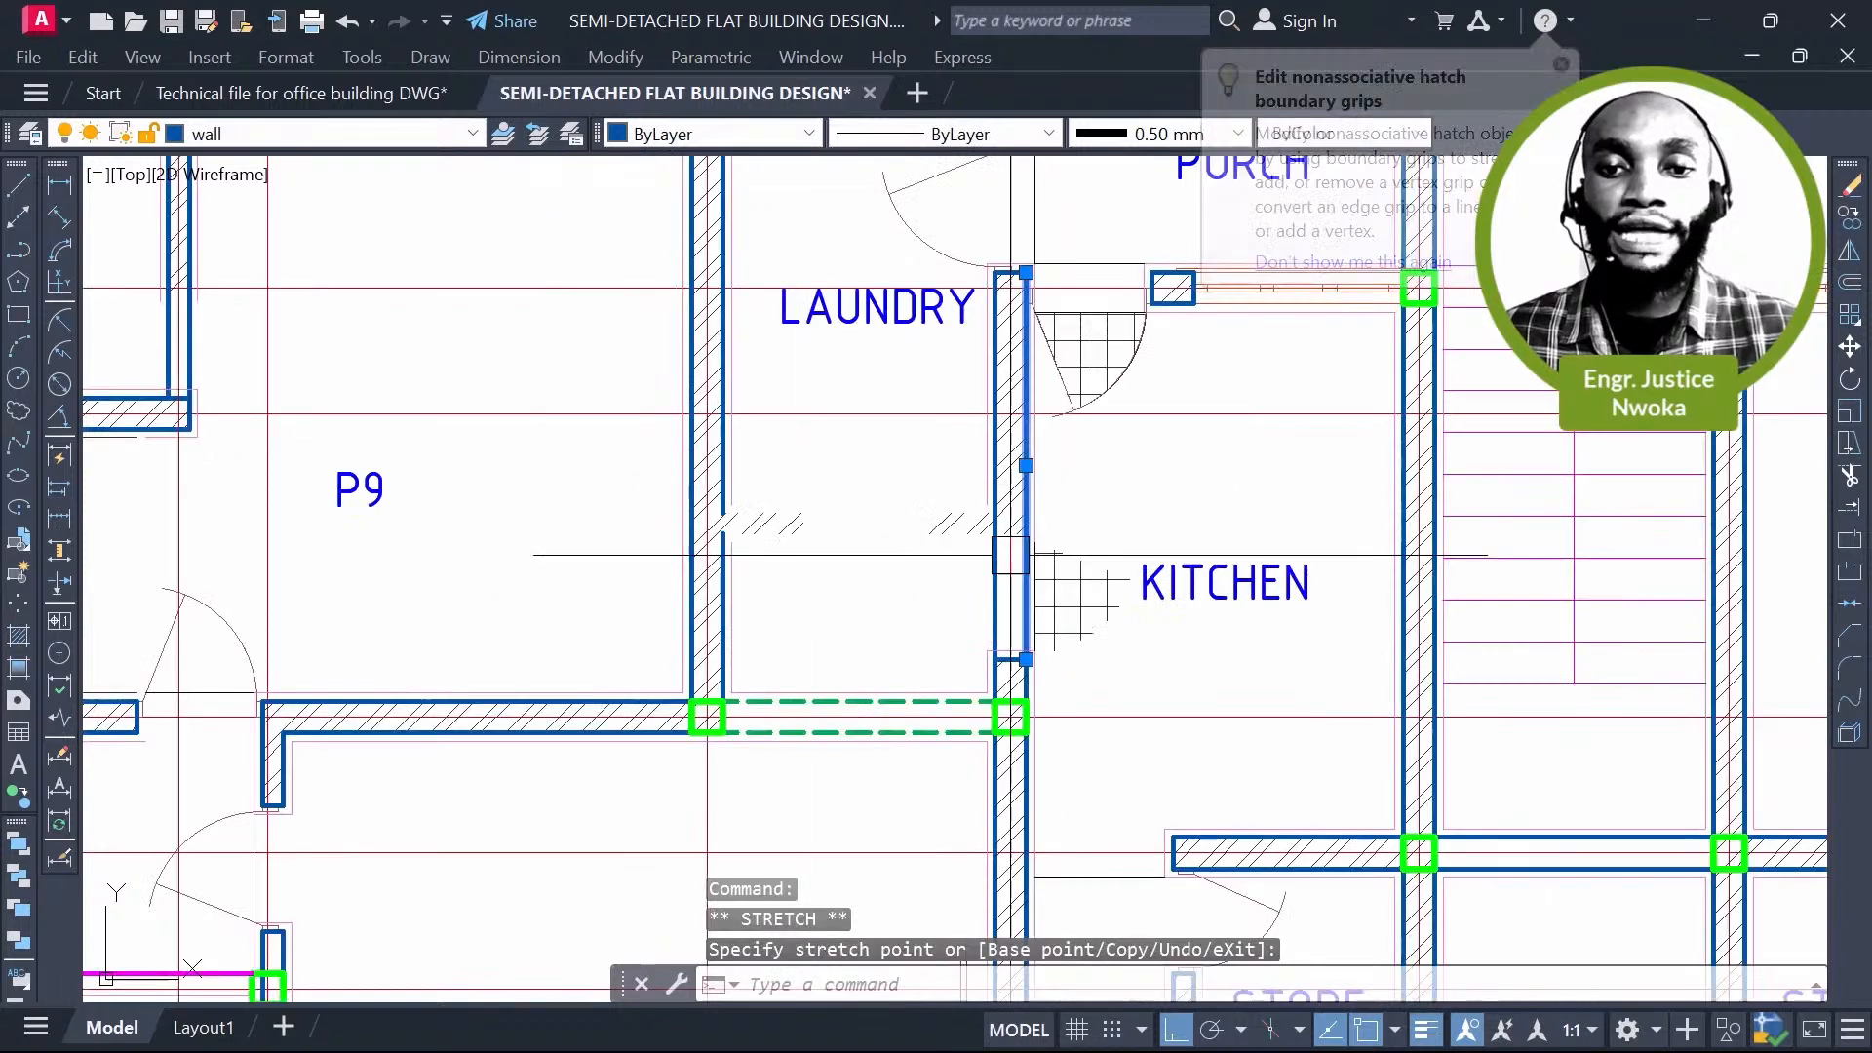
pyautogui.press('Escape')
pyautogui.moveTo(946, 357); pyautogui.dragTo(946, 461, button='middle')
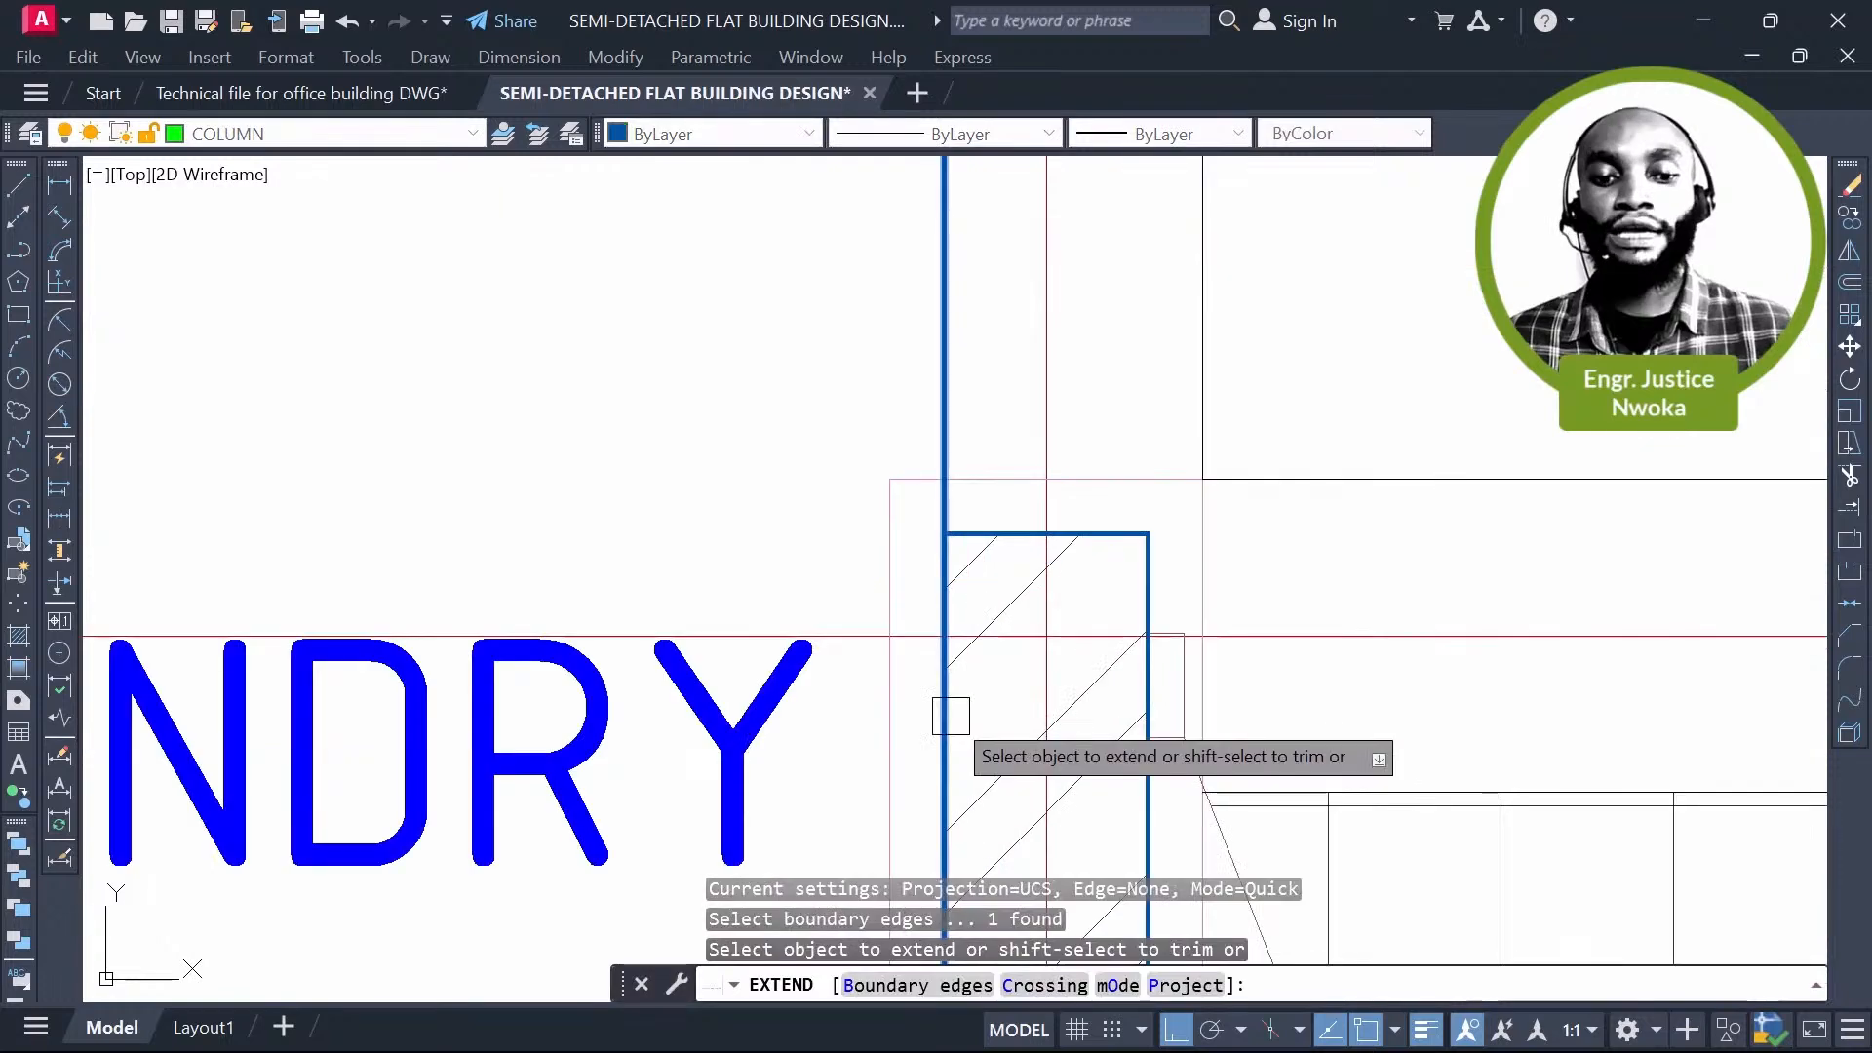
pyautogui.click(1146, 577)
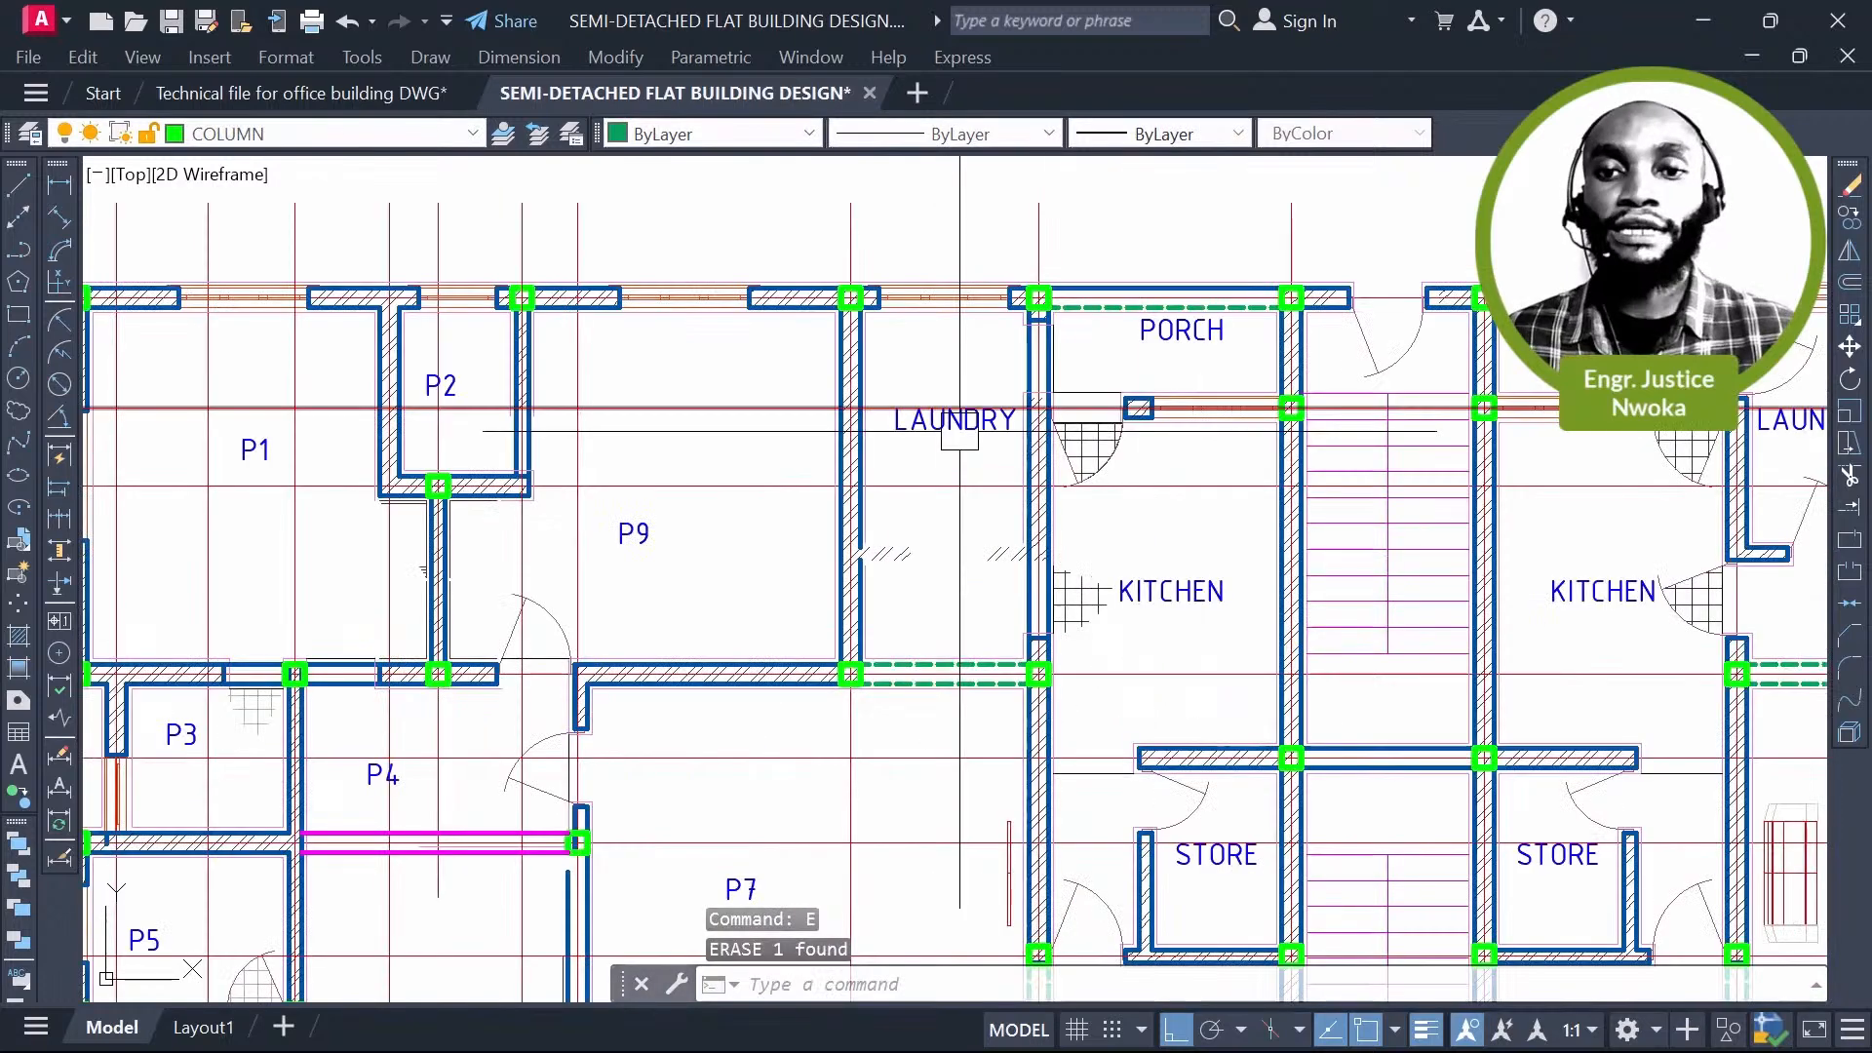
# Step: Change the LAUNDRY label beside panel P9 to P10
pyautogui.click(960, 431)
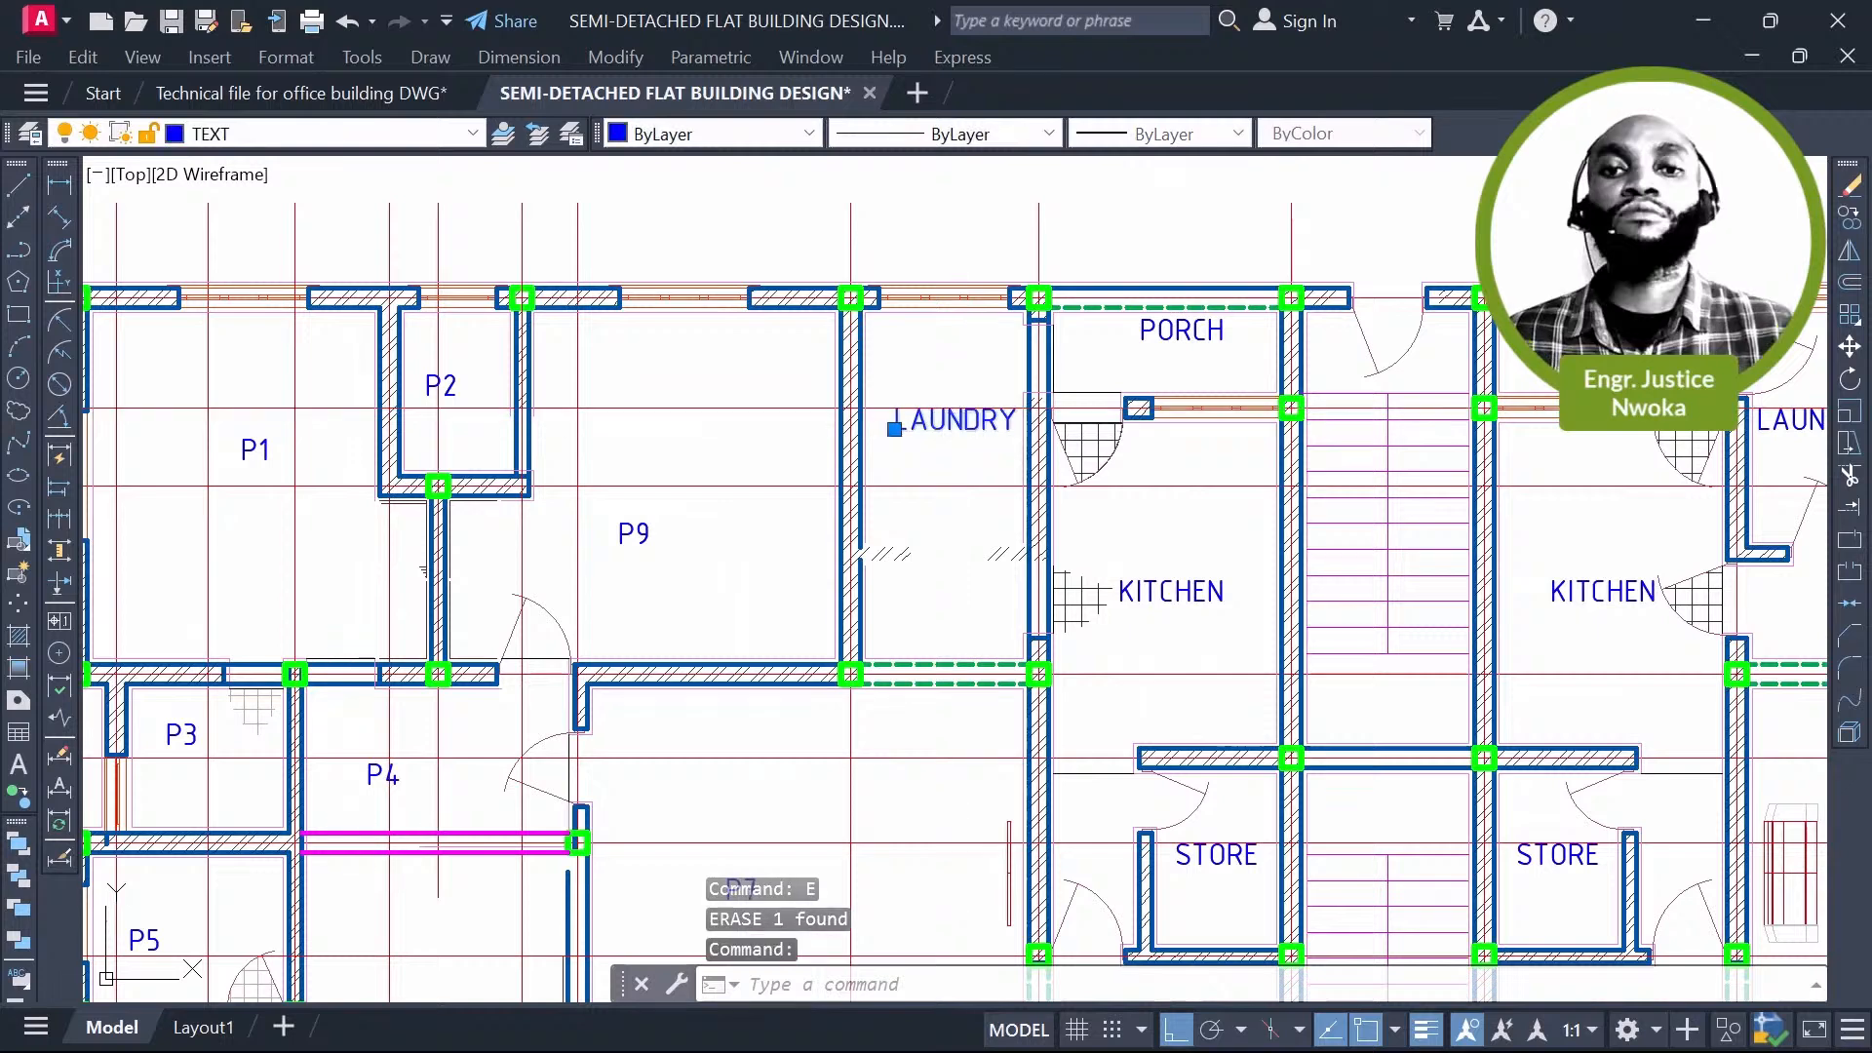
pyautogui.doubleClick(960, 429)
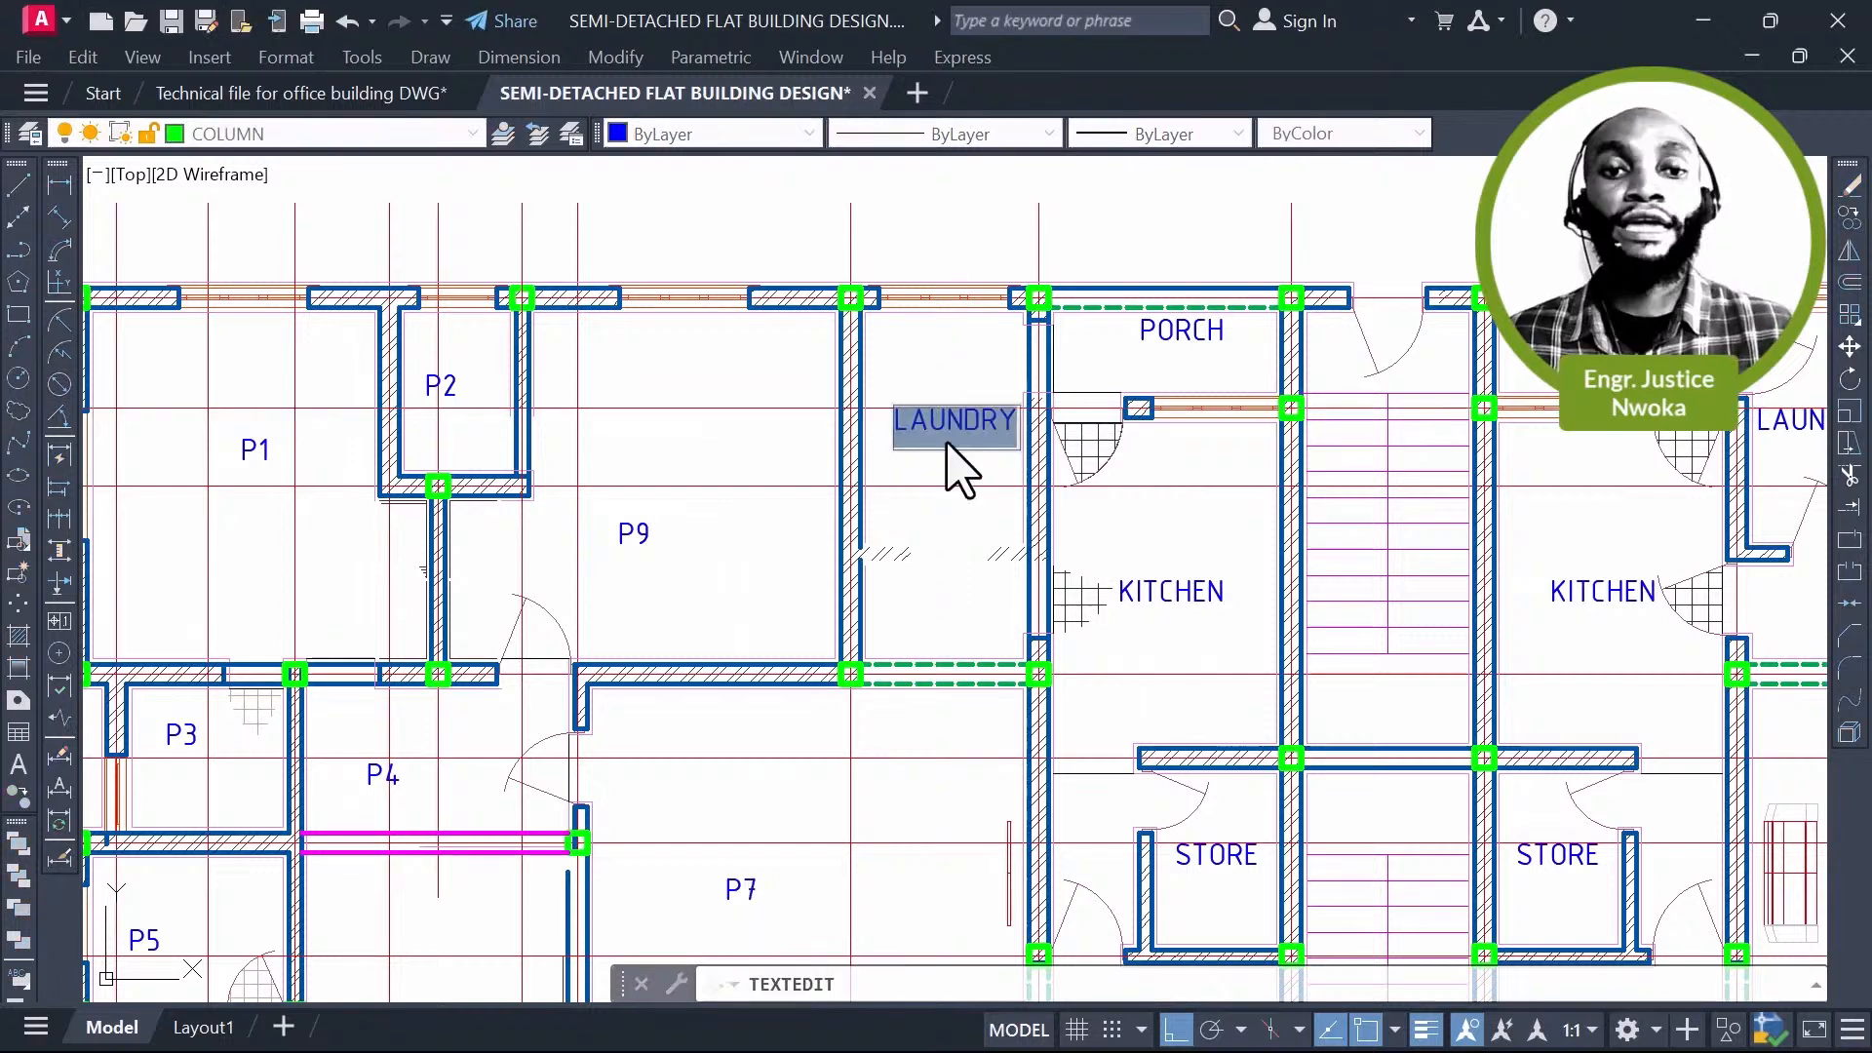
pyautogui.write('P1')
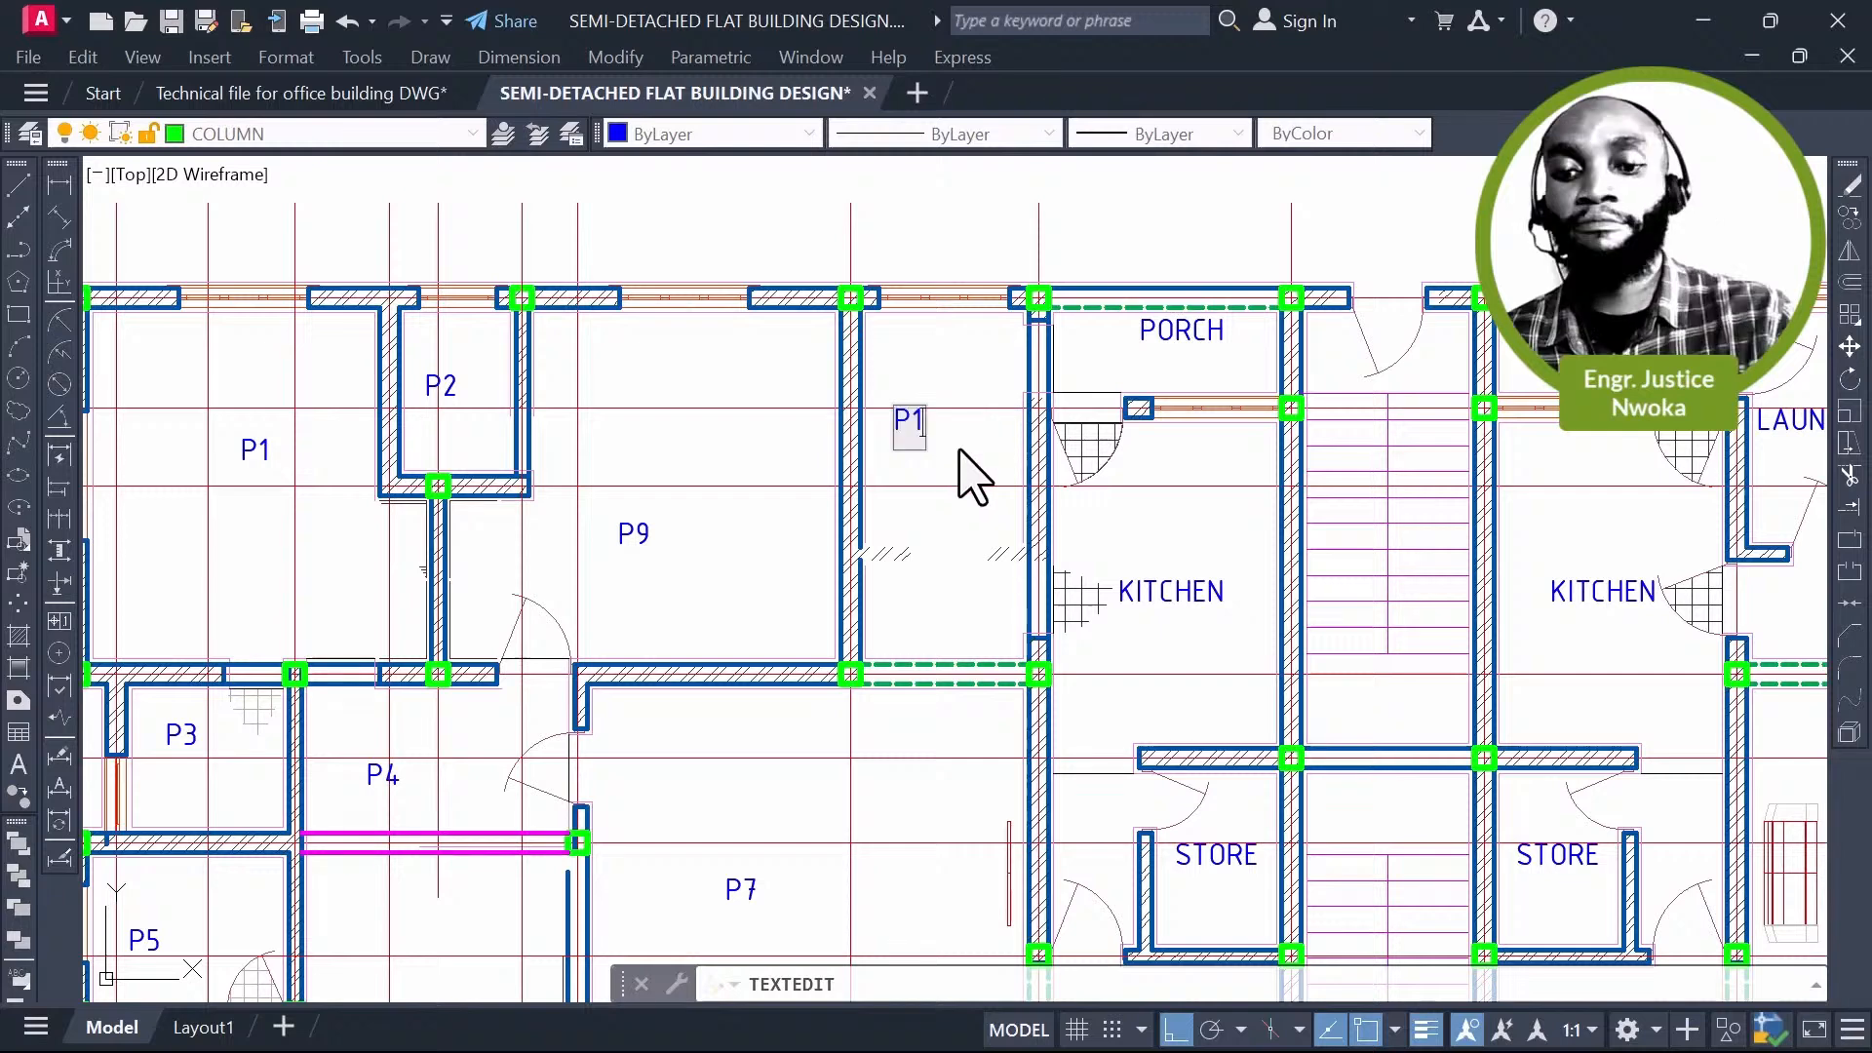
pyautogui.write('0')
pyautogui.press('Return')
pyautogui.press('Escape')
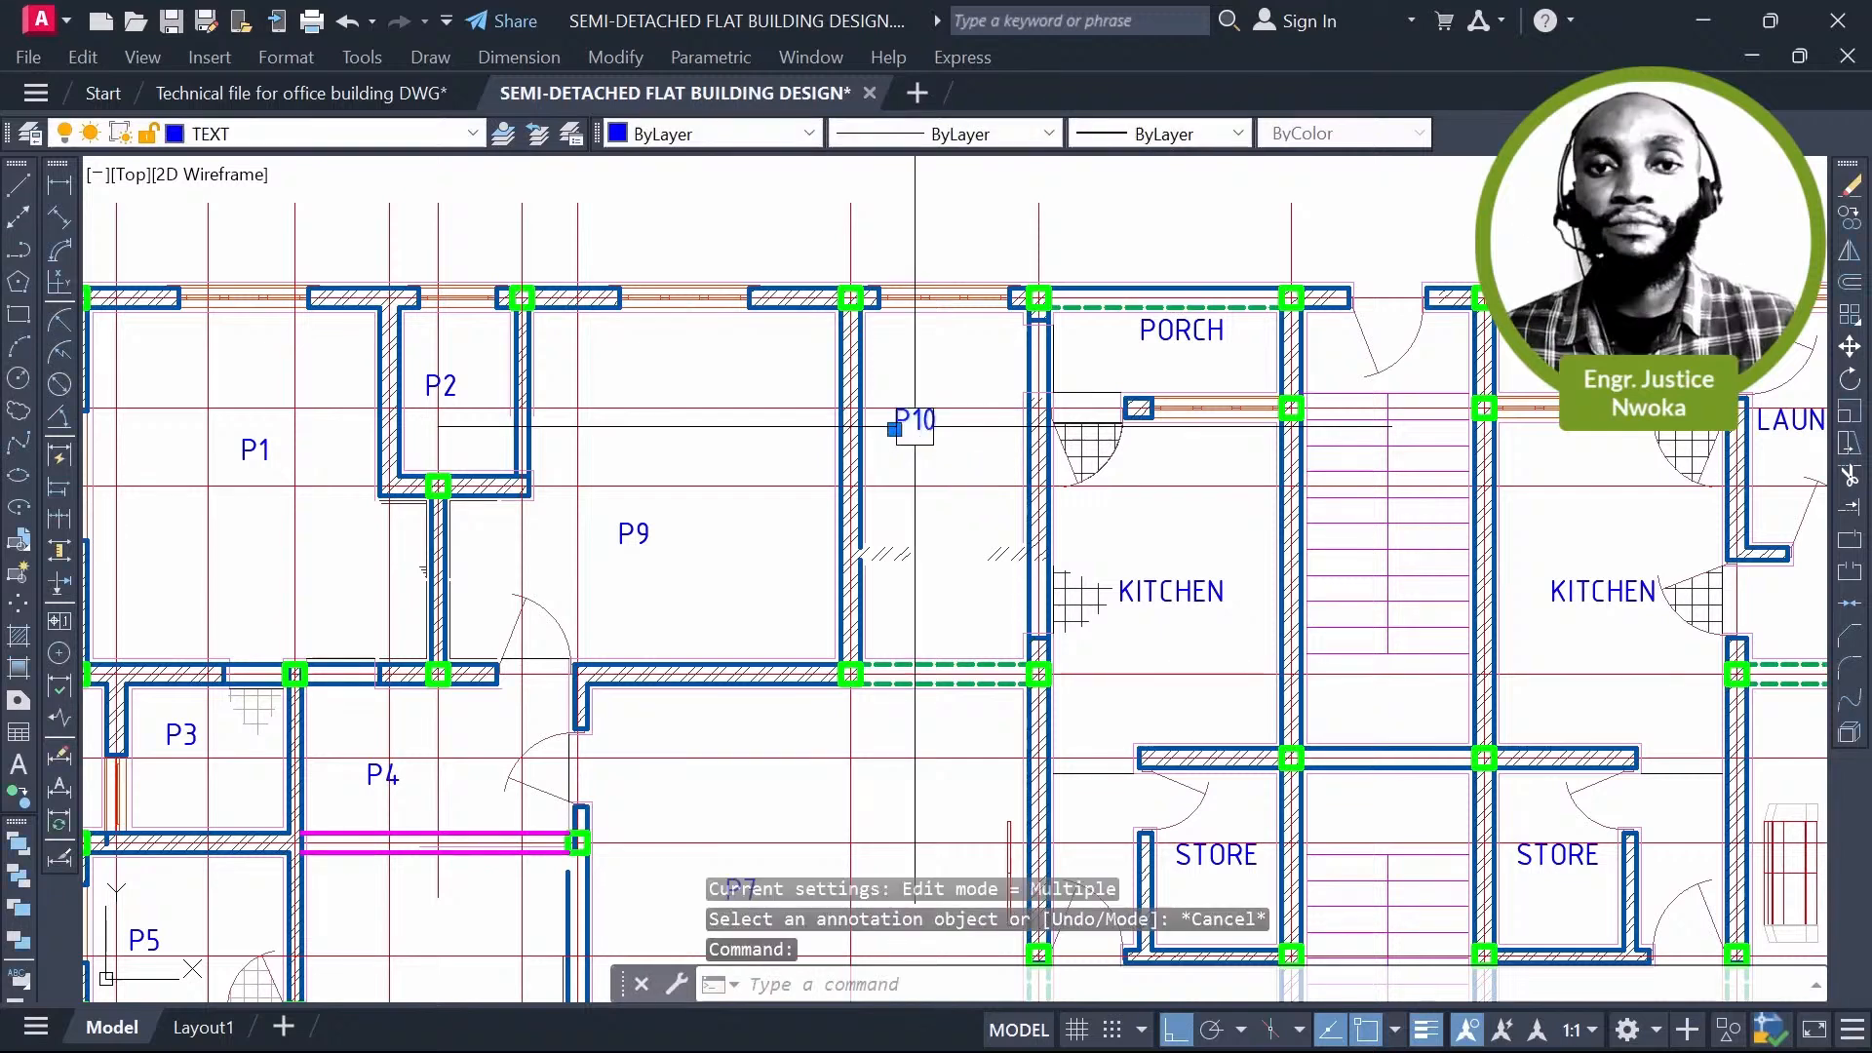
# Step: Move the P10 label down to the middle of its panel, with ortho off
pyautogui.write('m')
pyautogui.press('Return')
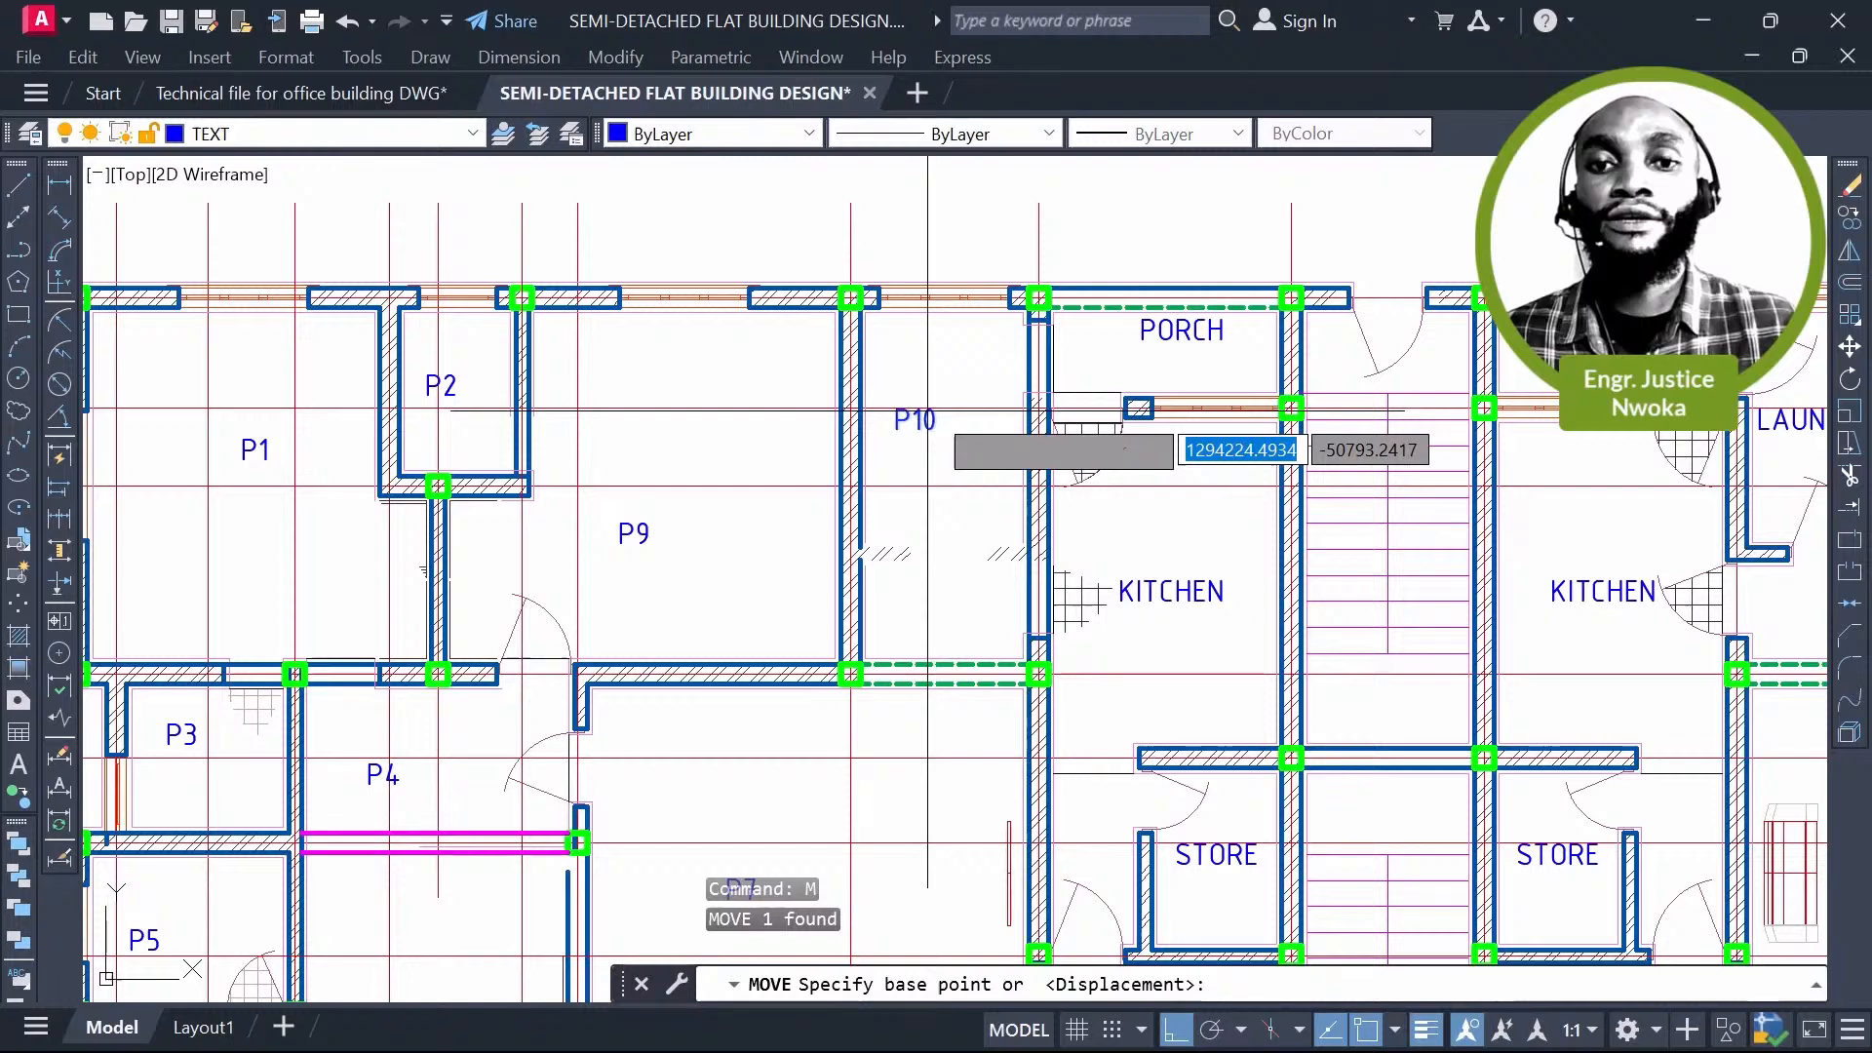
pyautogui.click(938, 437)
pyautogui.press('F8')
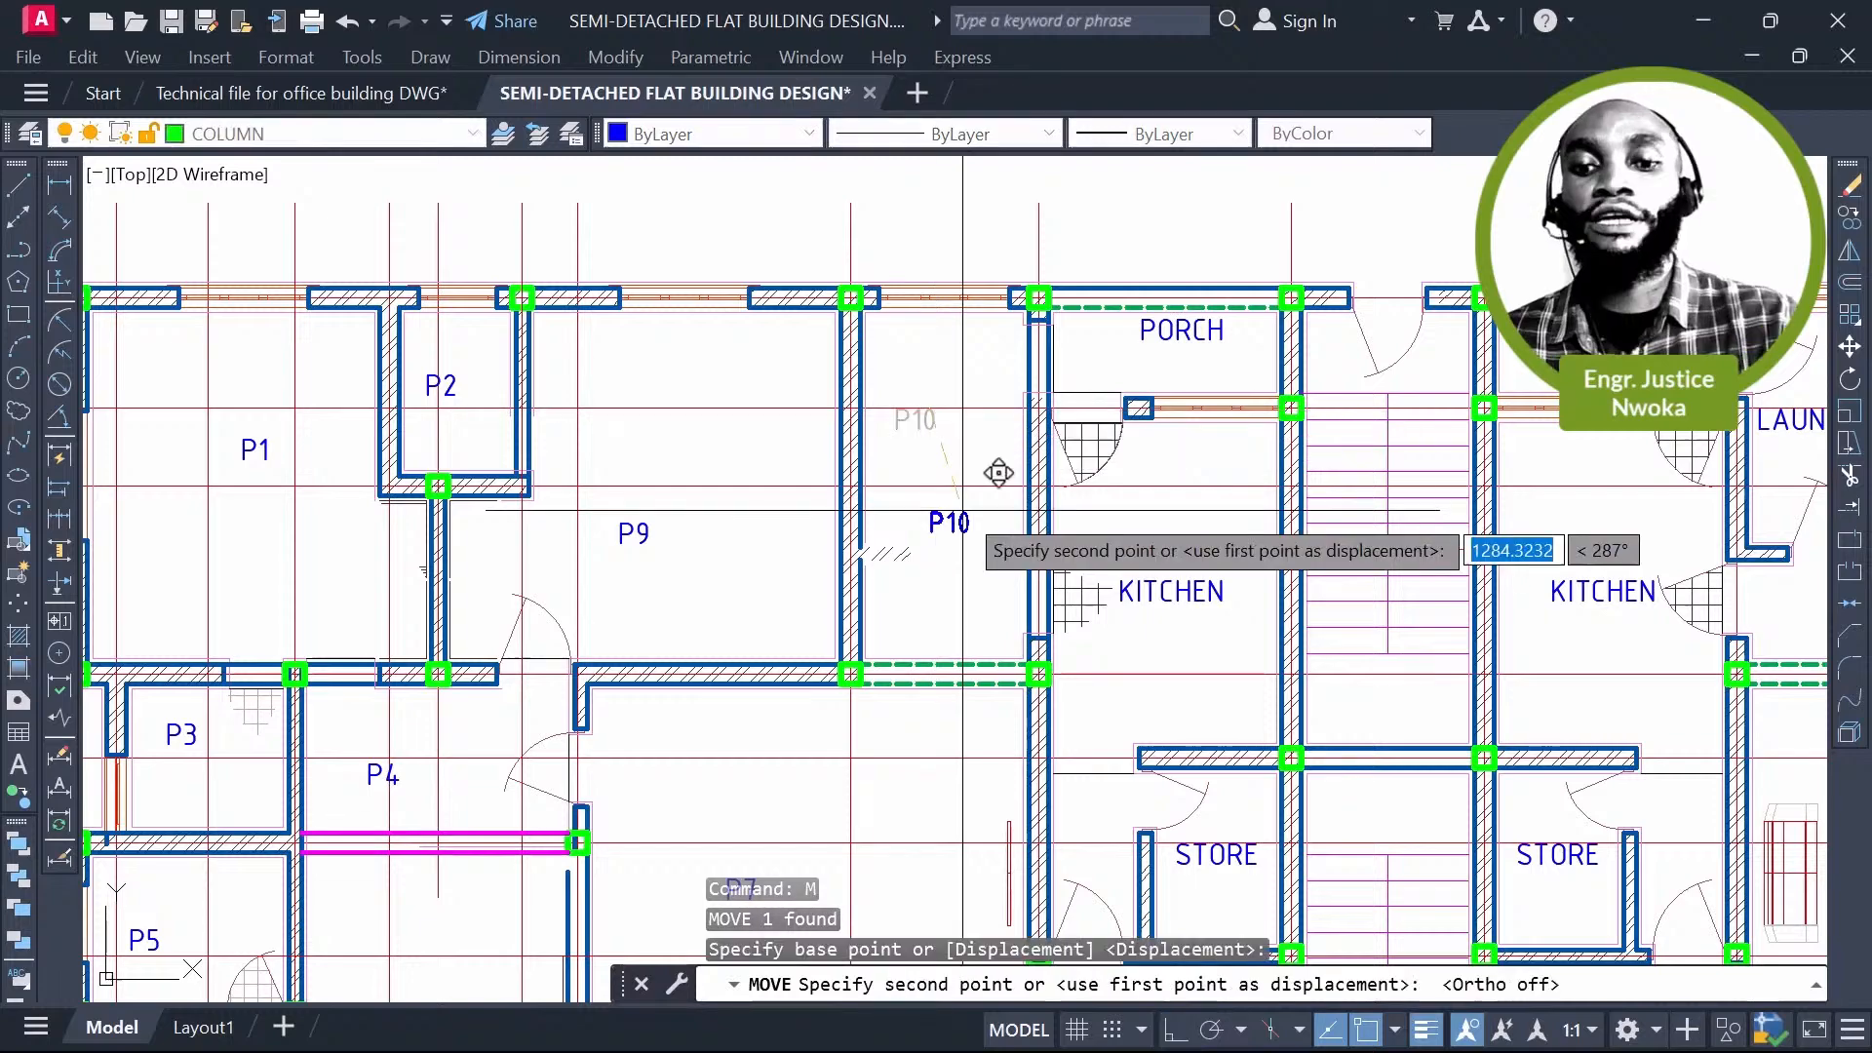
pyautogui.click(997, 473)
# Step: Change the PORCH label above the kitchen beside panel P10 to P11
pyautogui.scroll(-5, 998, 473)
pyautogui.scroll(4, 997, 473)
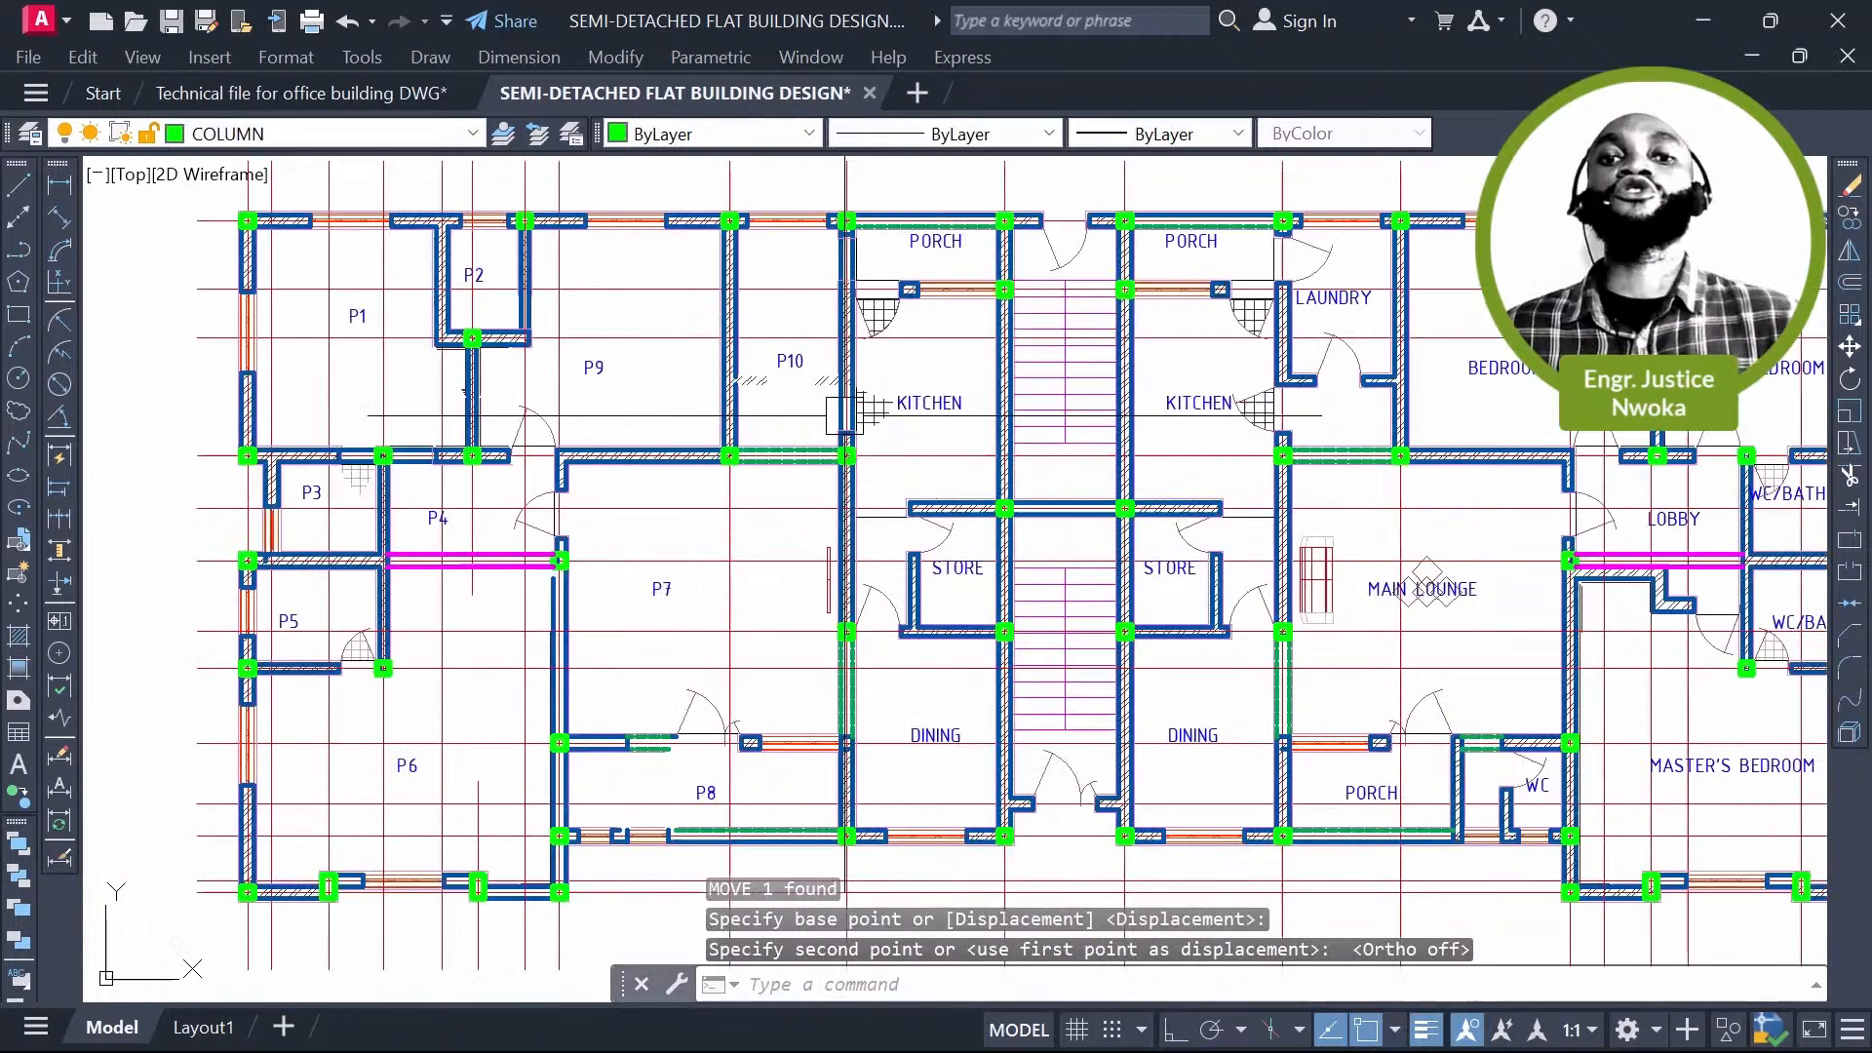
pyautogui.moveTo(844, 416)
pyautogui.mouseDown(button='middle')
pyautogui.moveTo(843, 517)
pyautogui.moveTo(817, 534)
pyautogui.mouseUp(button='middle')
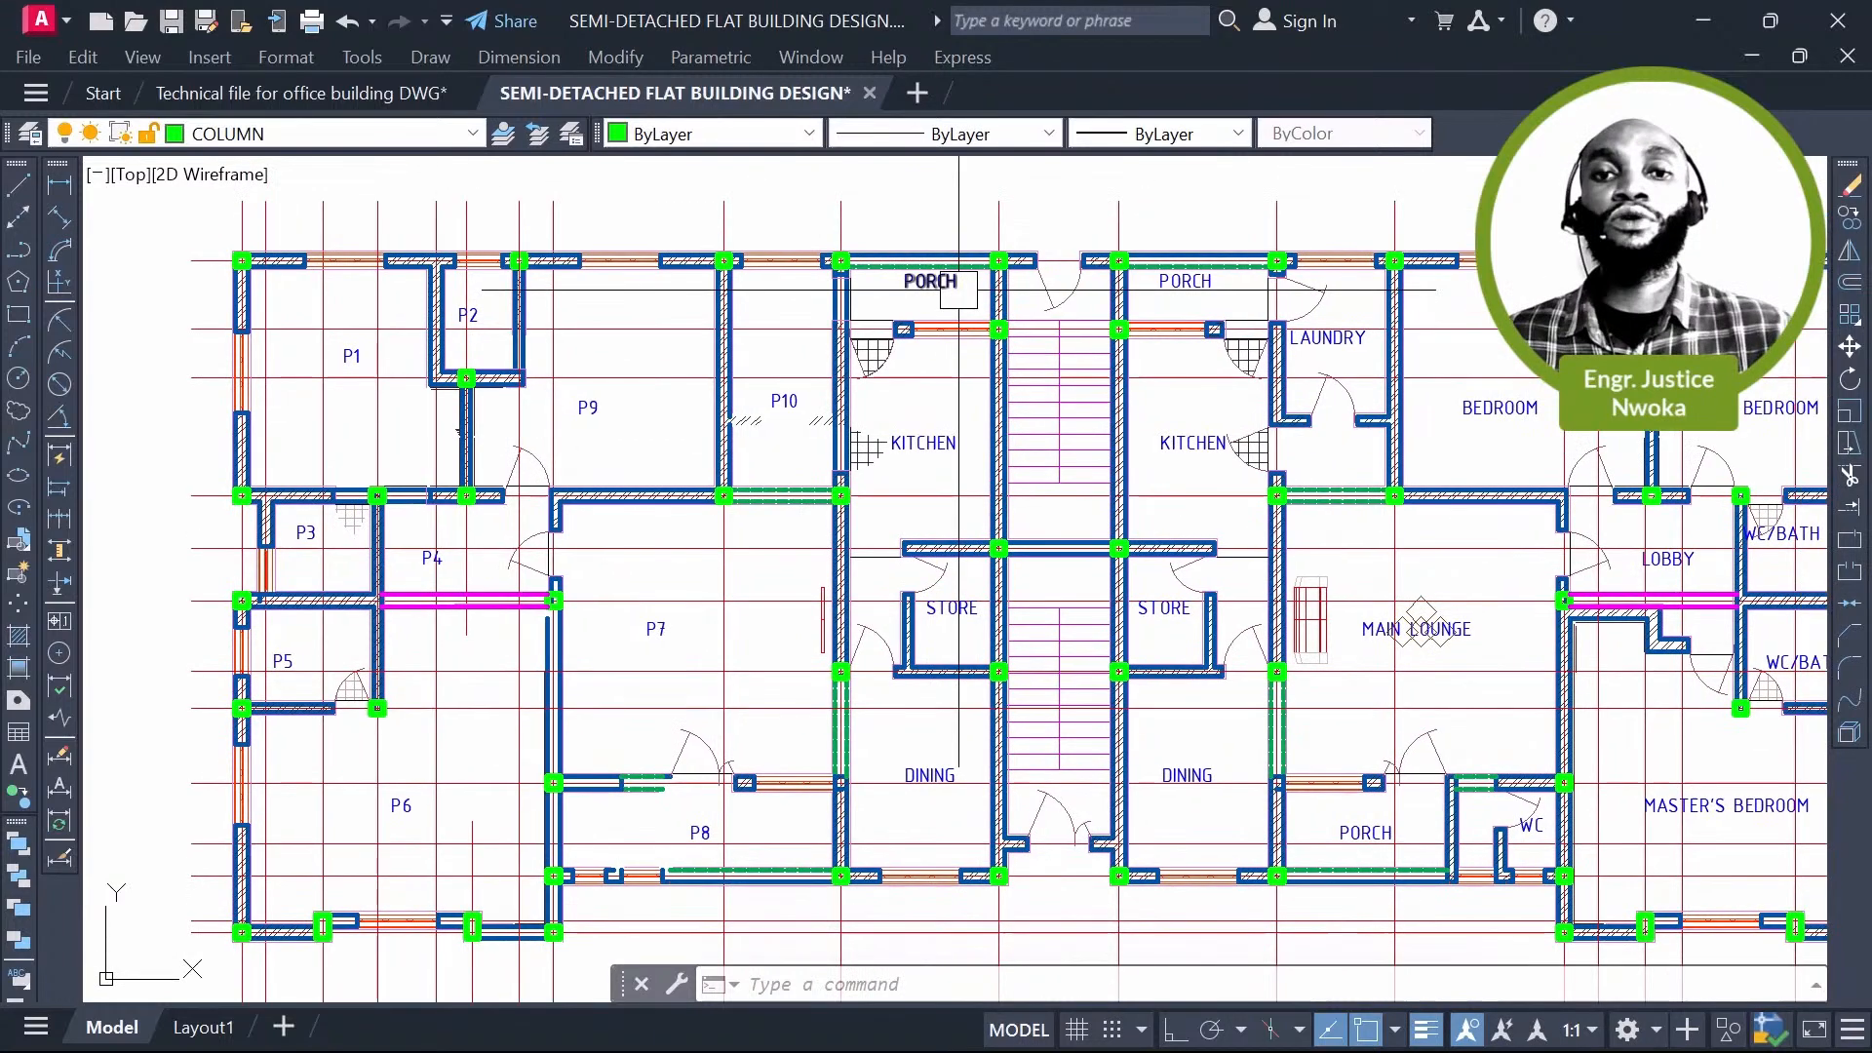
pyautogui.scroll(2, 958, 289)
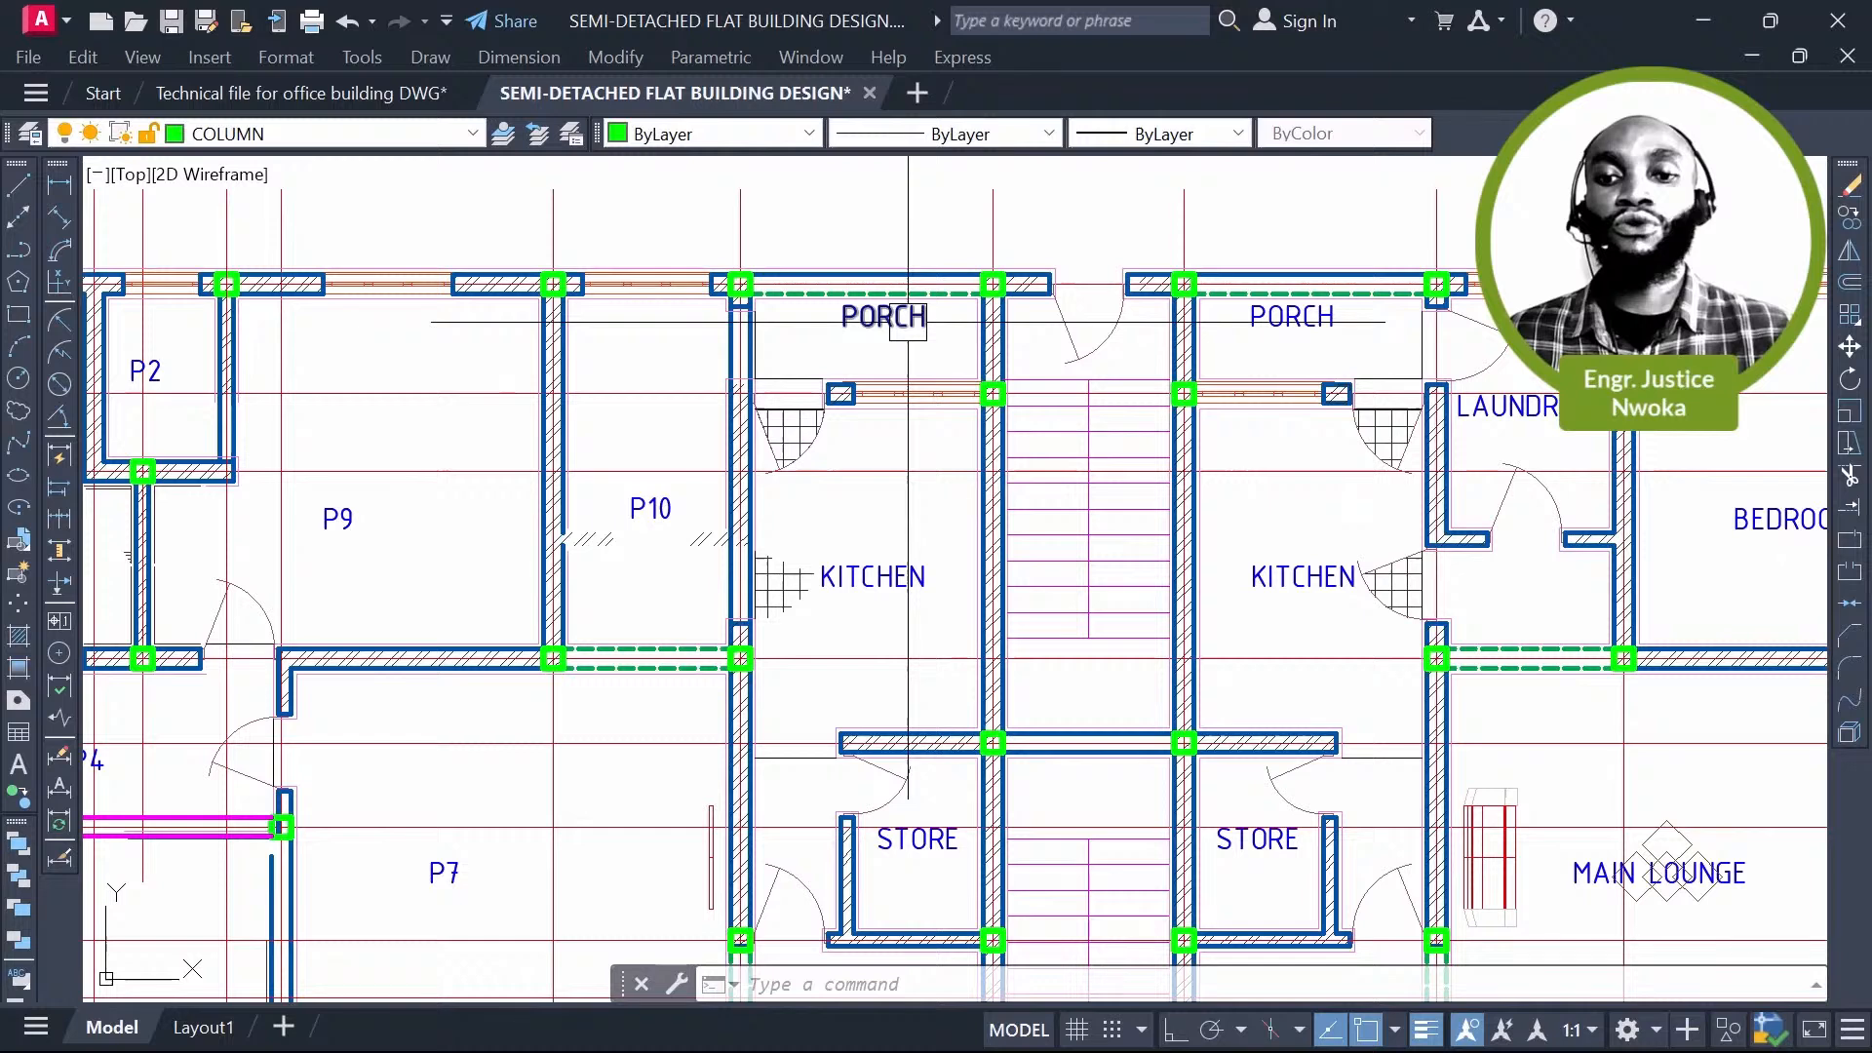
pyautogui.click(907, 322)
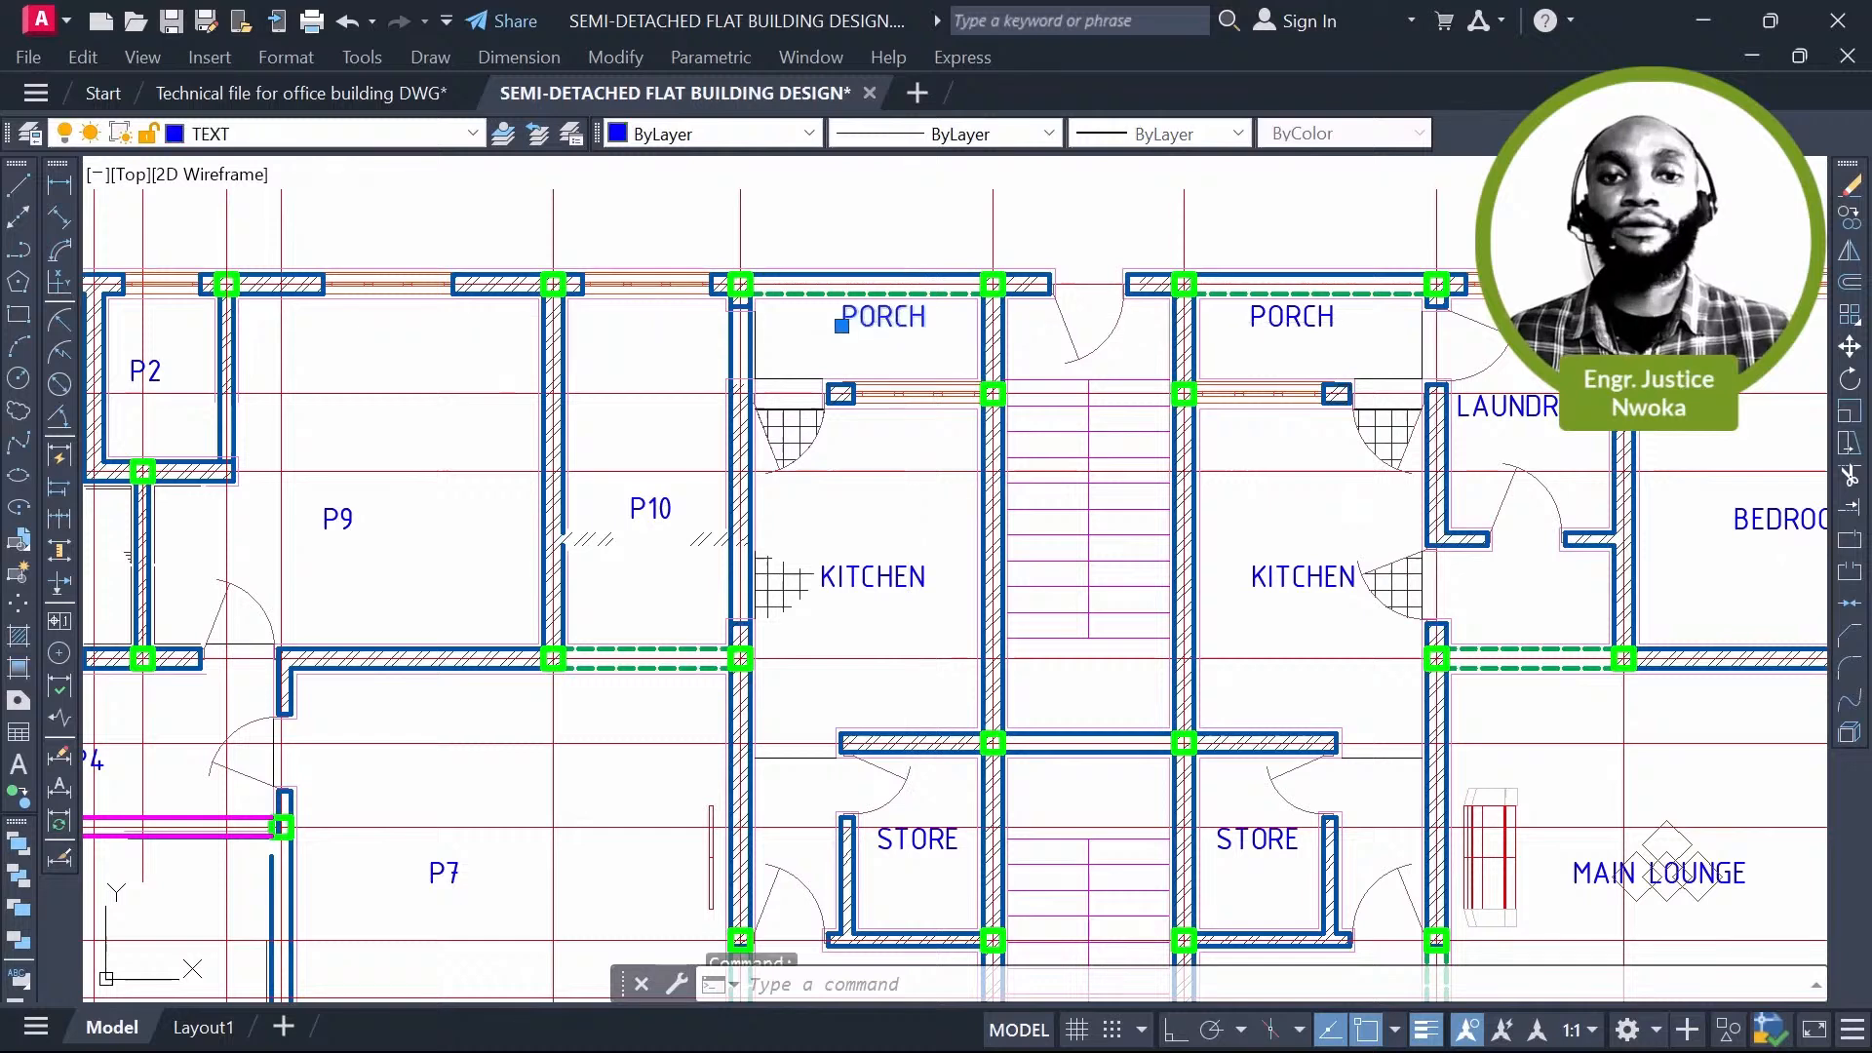
pyautogui.doubleClick(912, 325)
pyautogui.write('P')
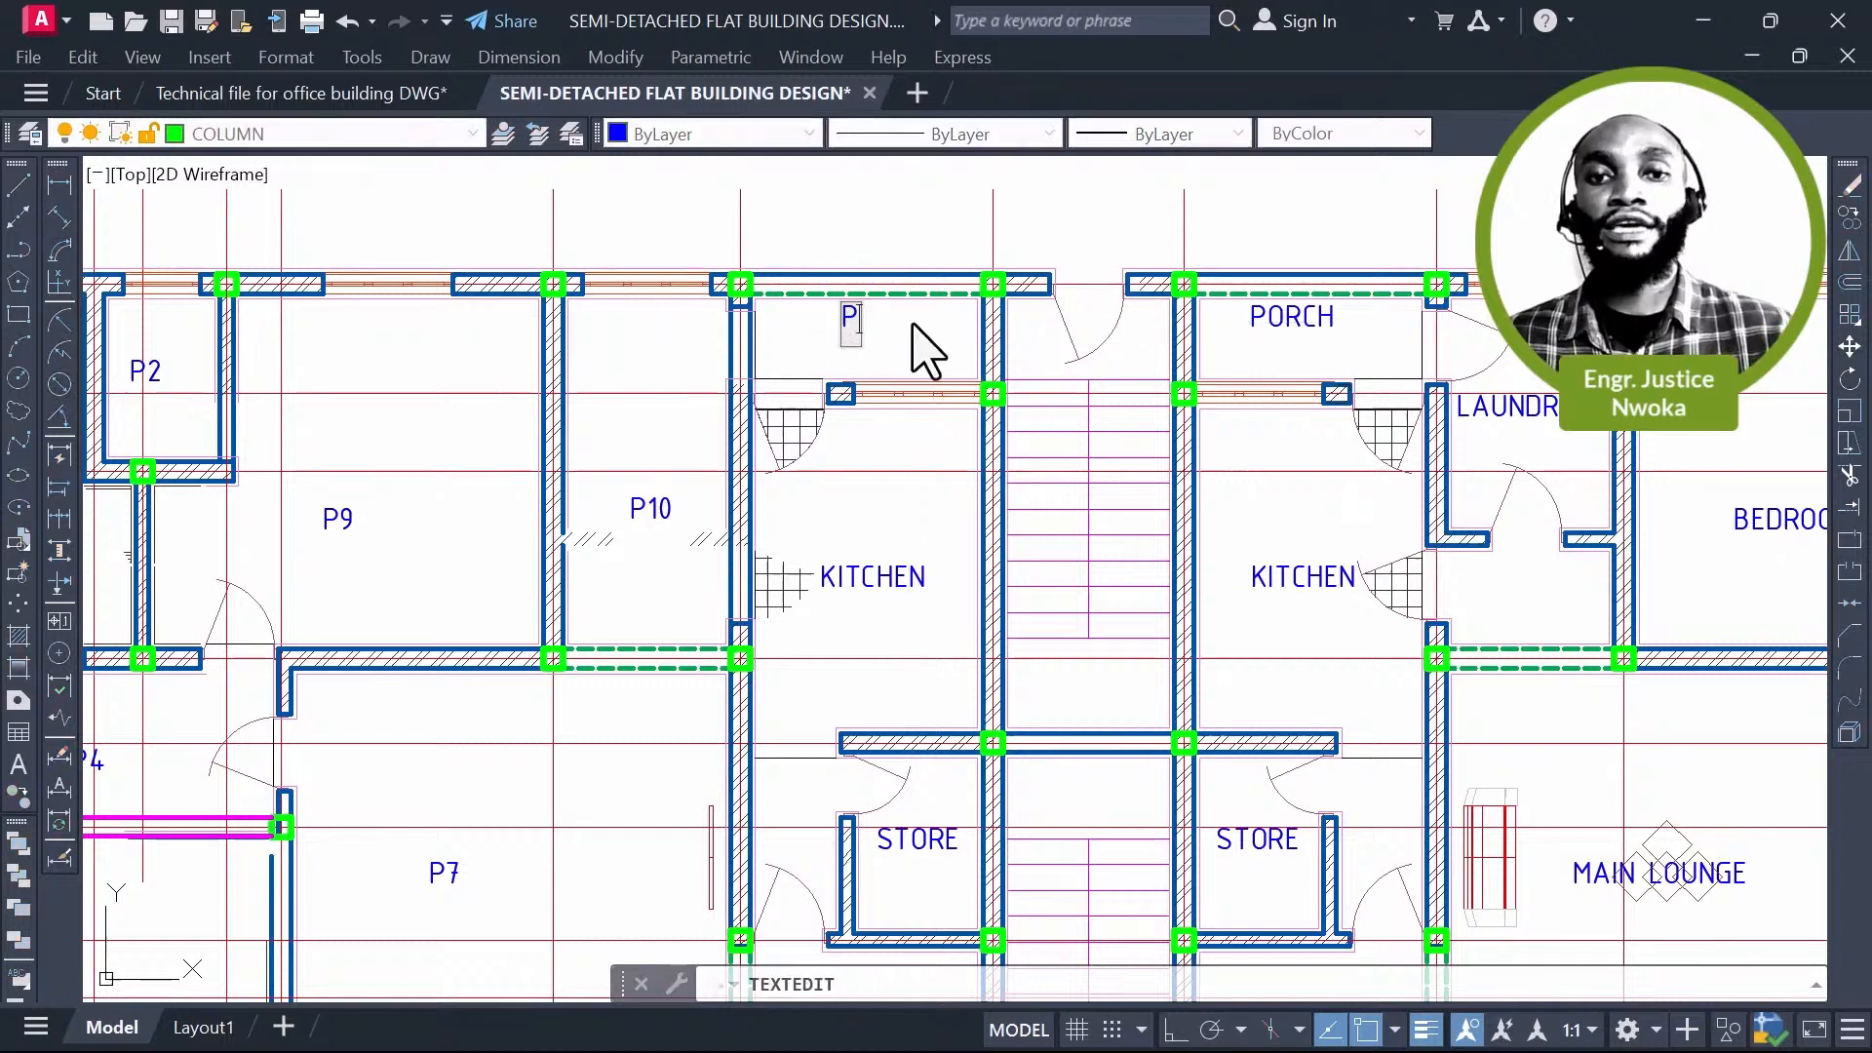
pyautogui.write('11')
pyautogui.press('Return')
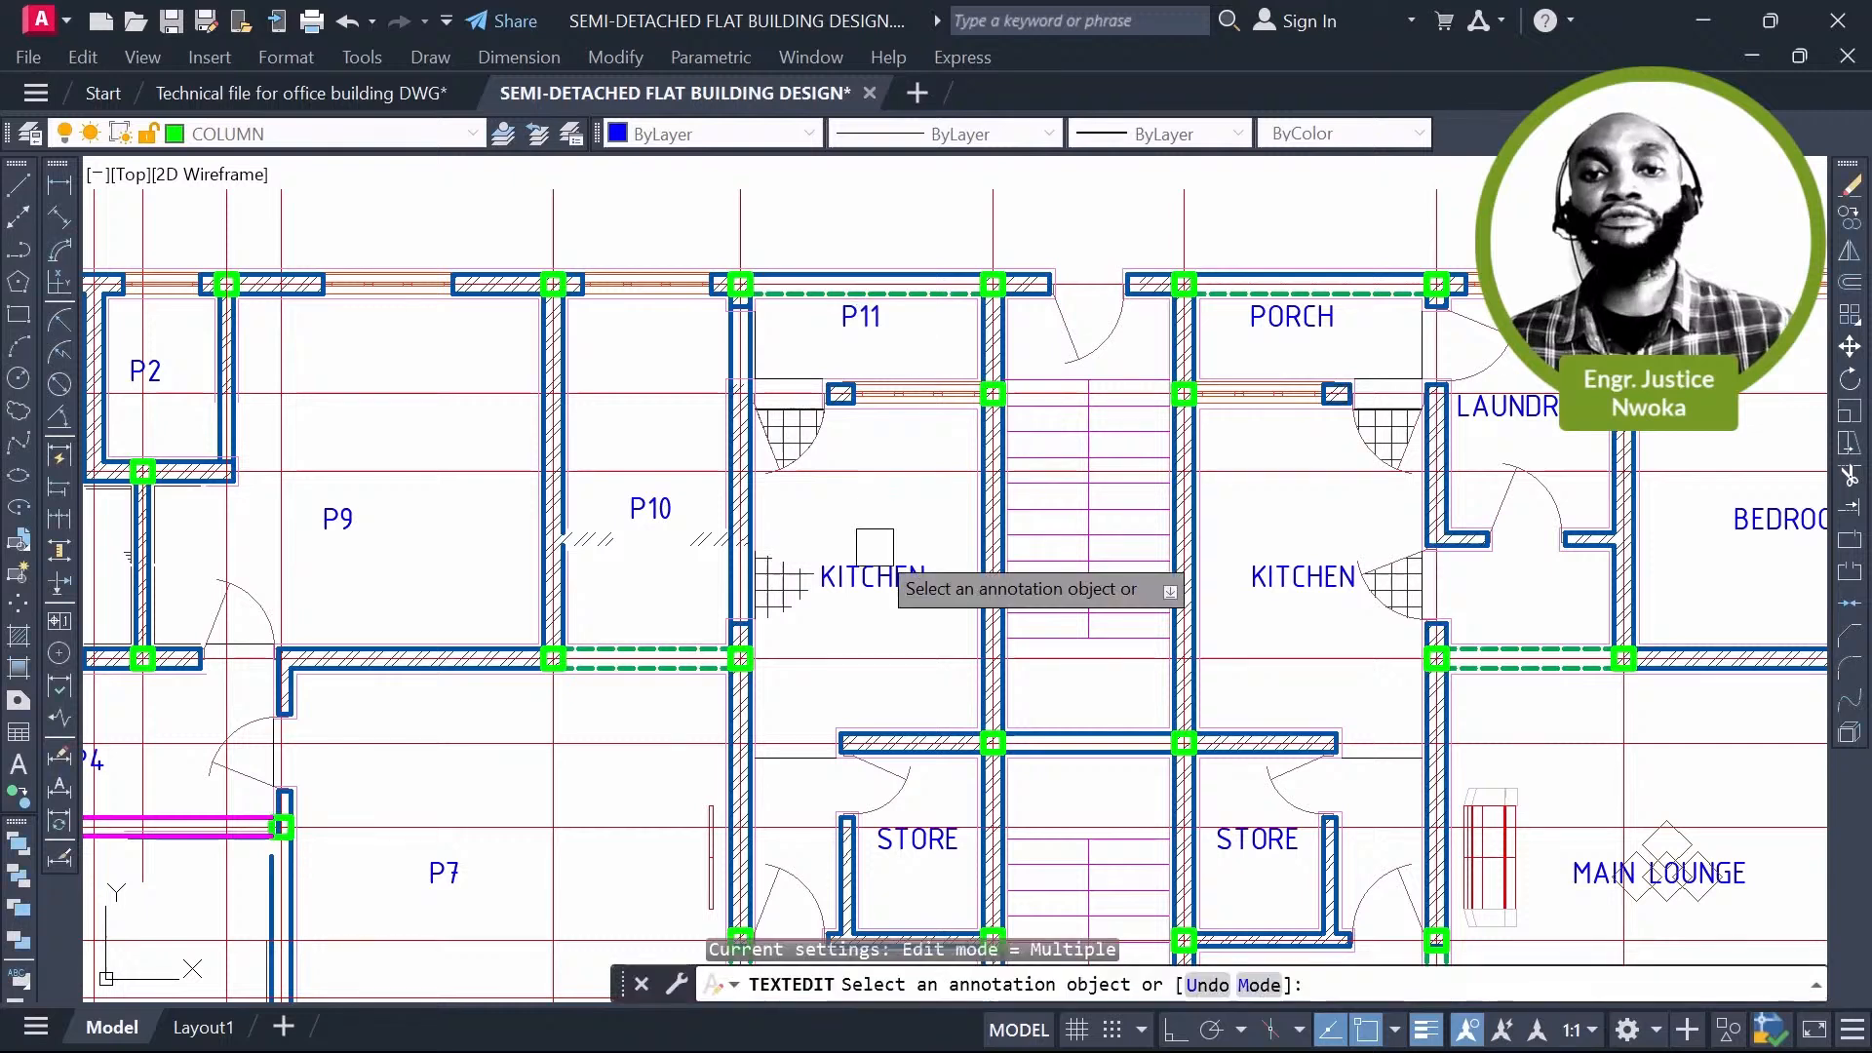
pyautogui.click(917, 573)
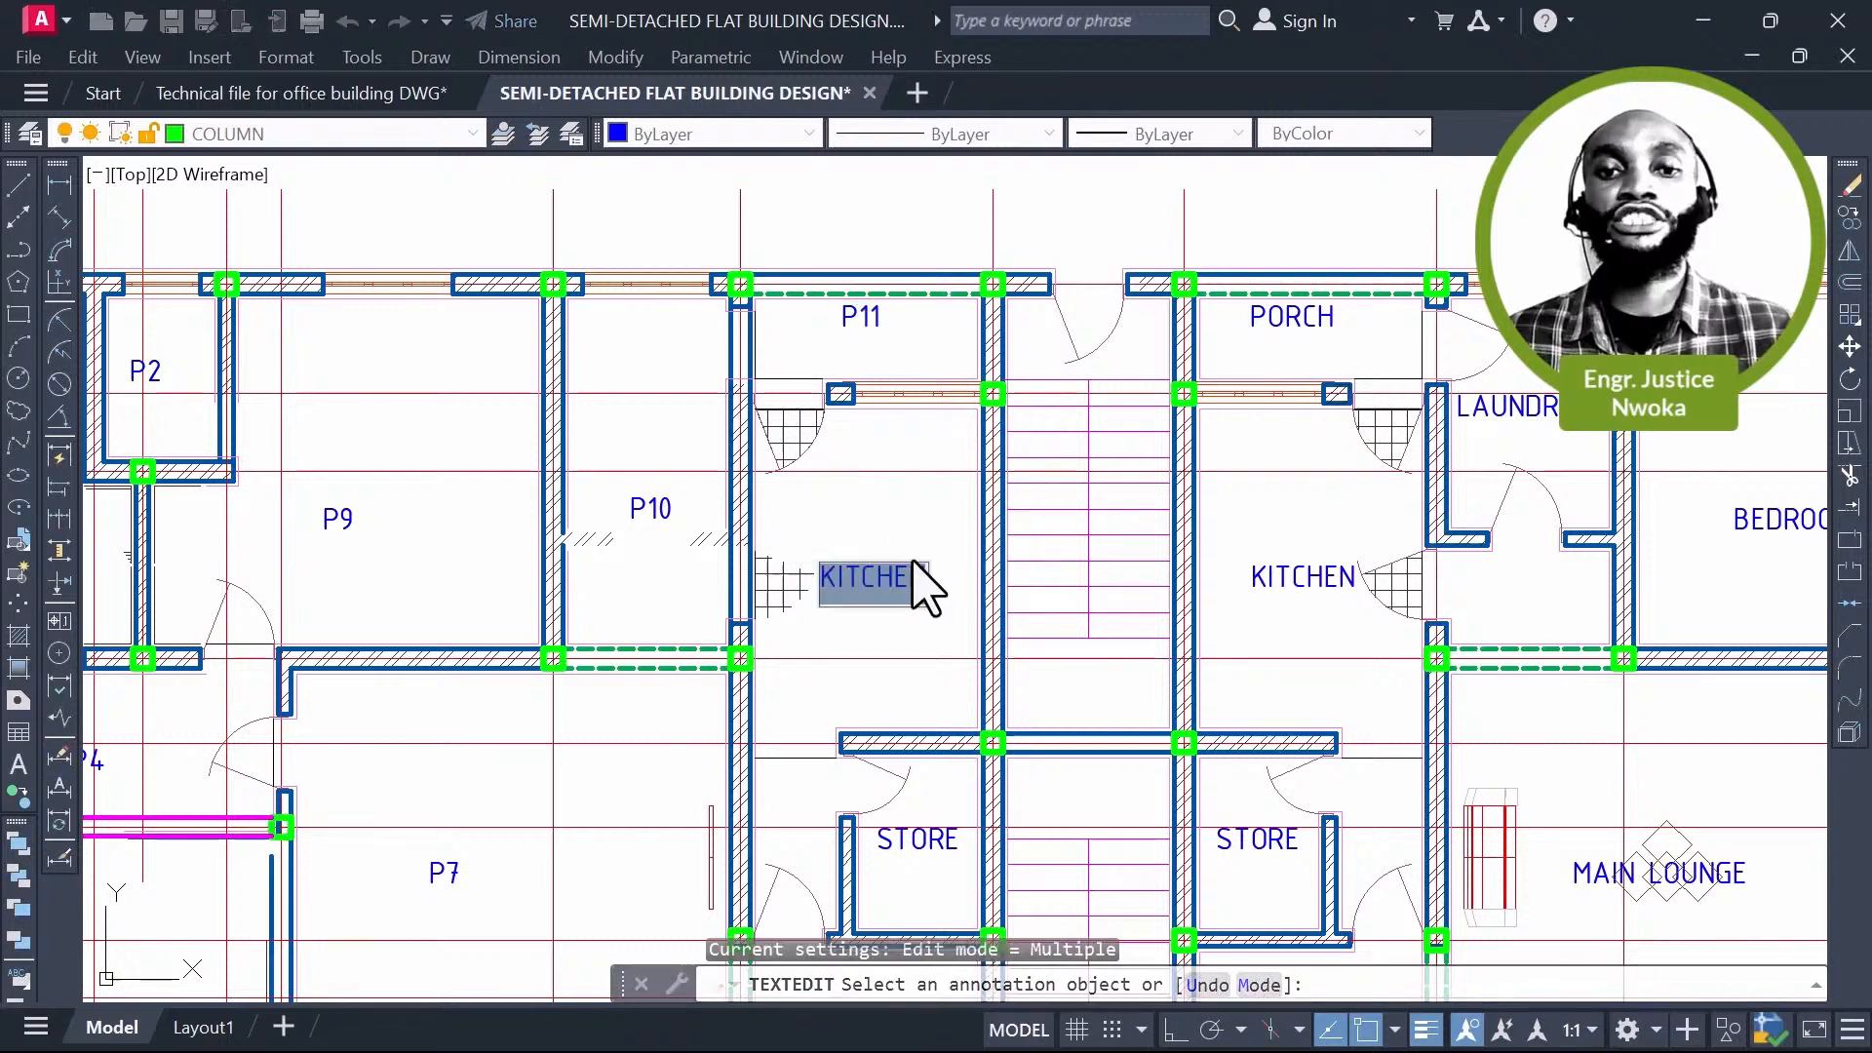
pyautogui.write('P12')
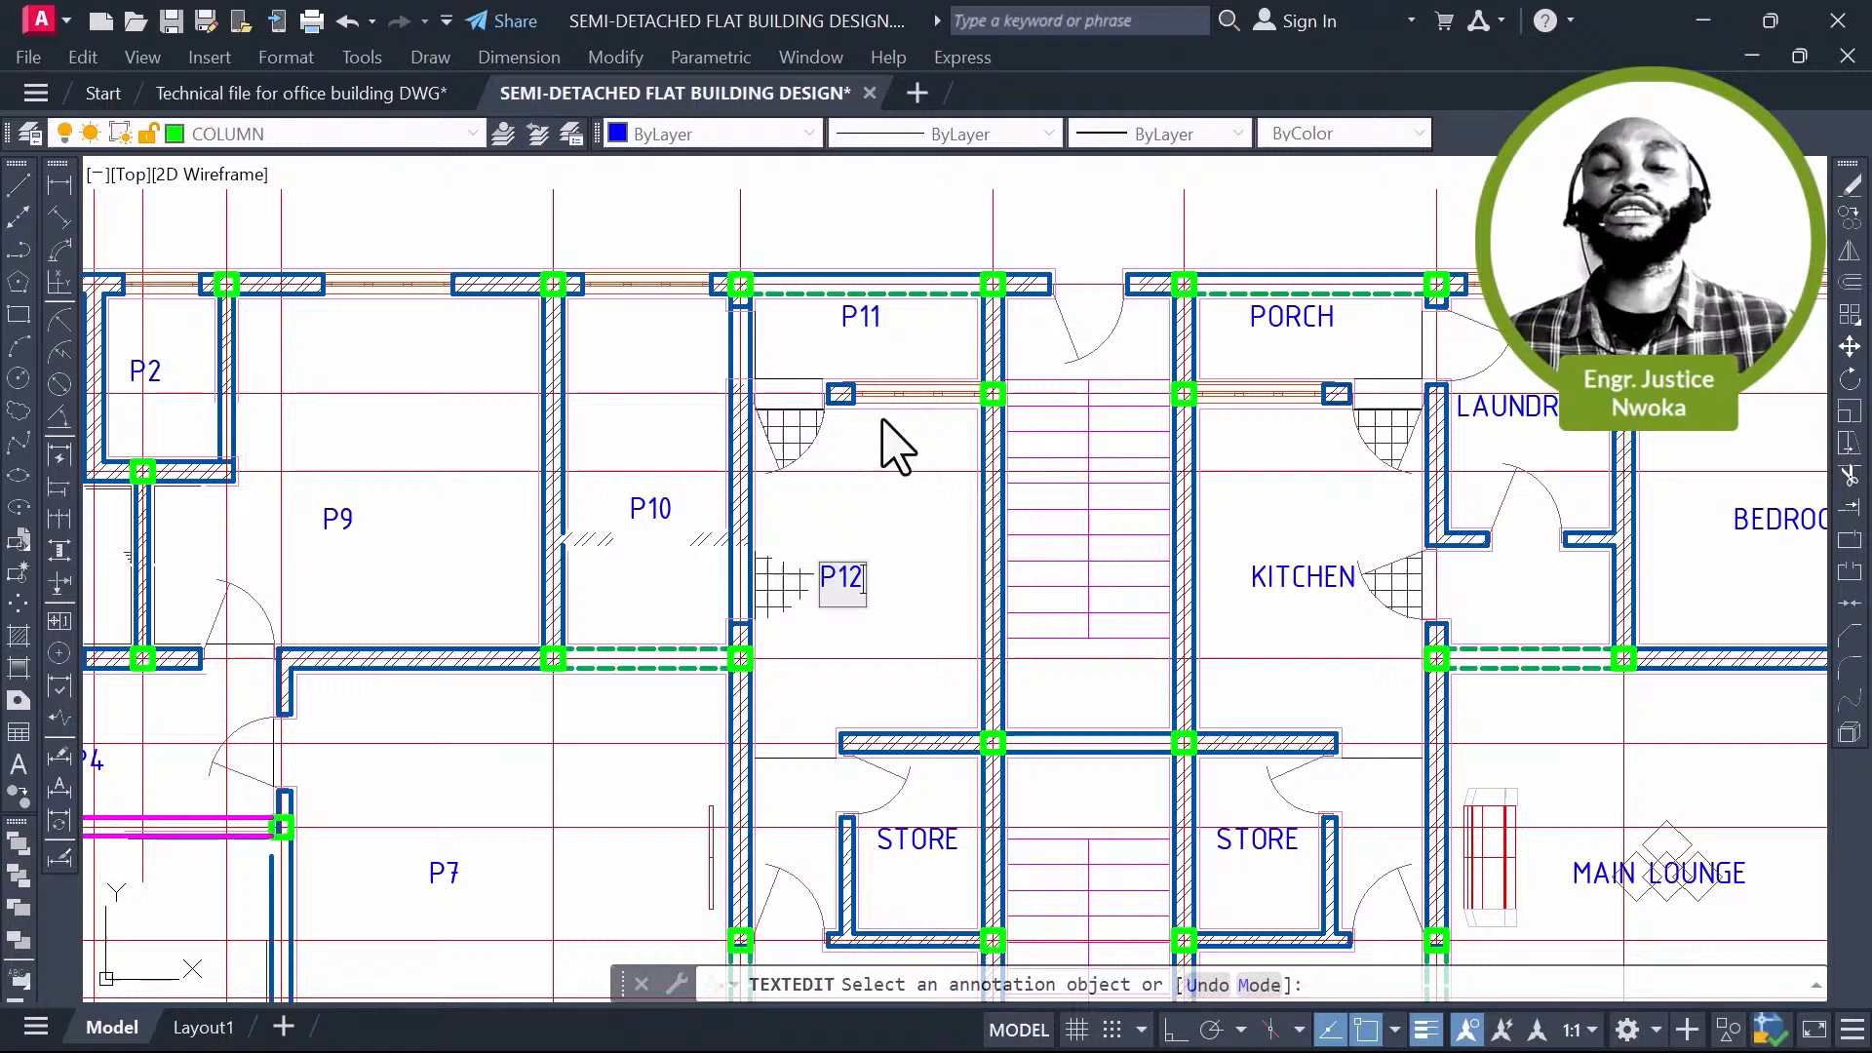
pyautogui.press('Escape')
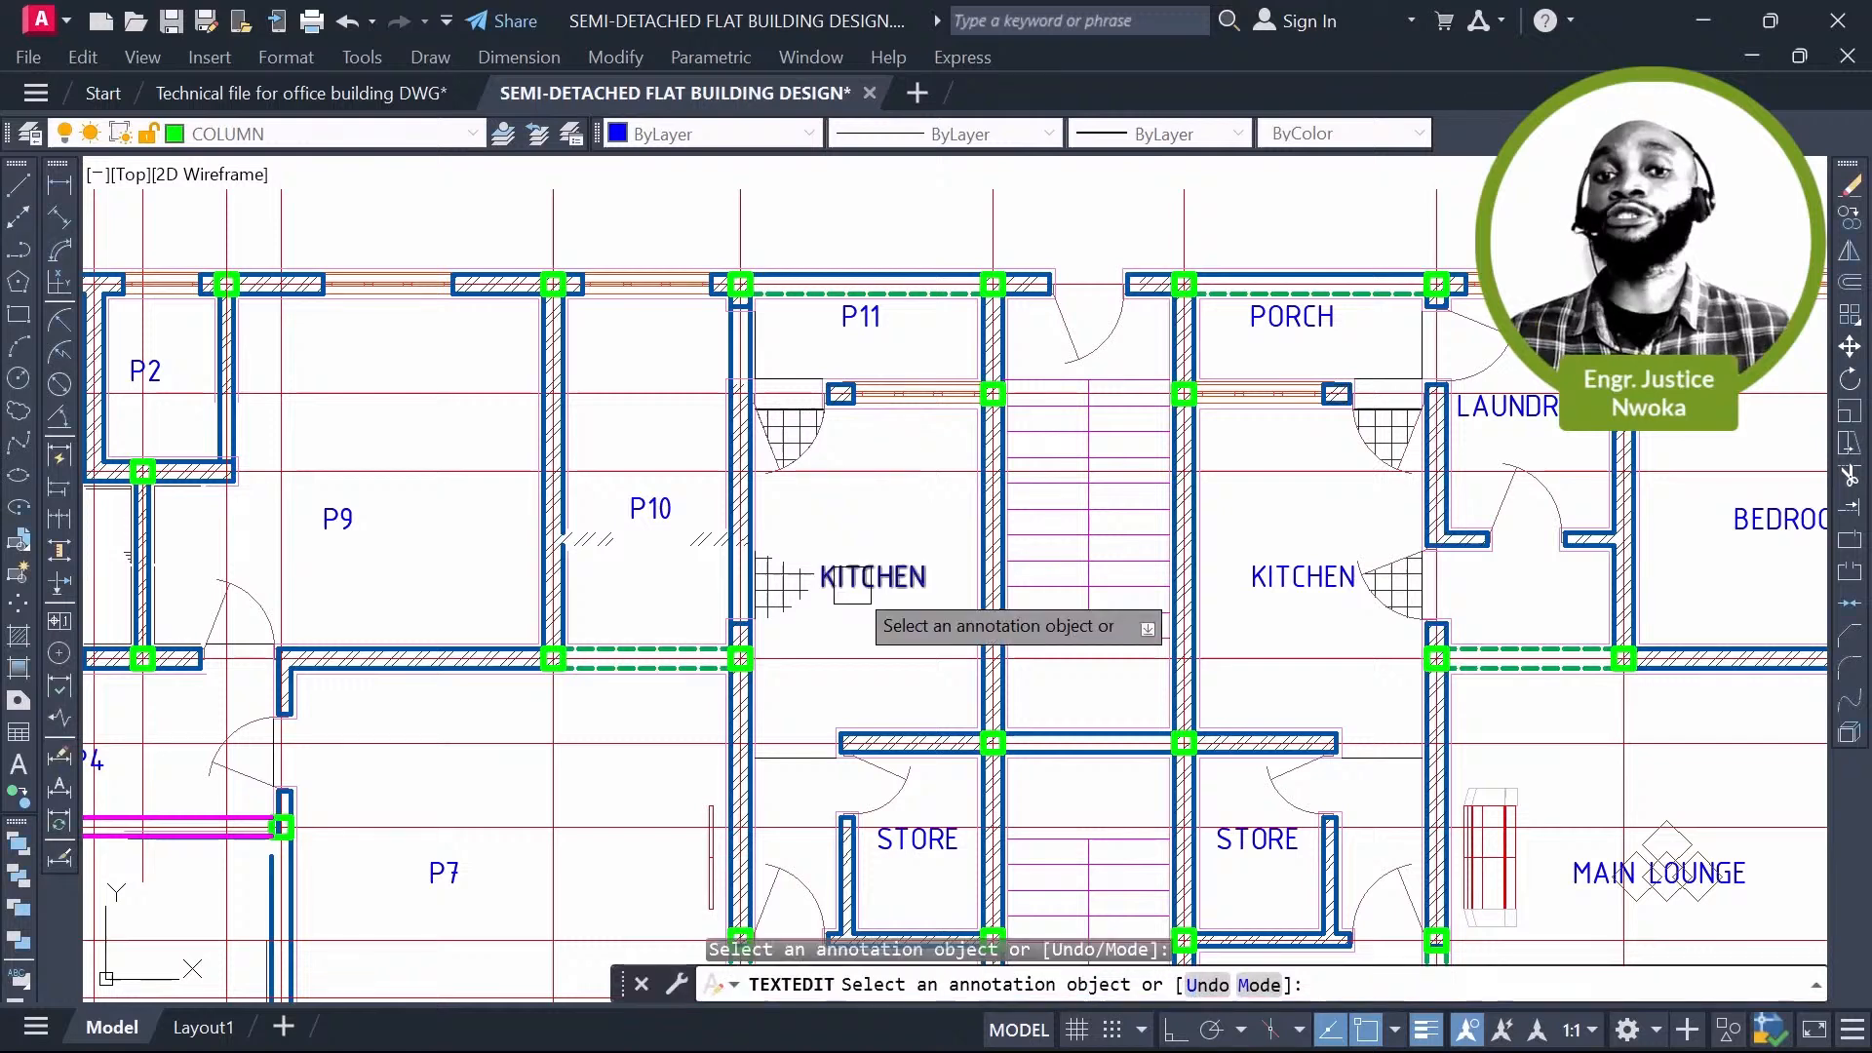
pyautogui.press('Escape')
# Step: Erase the KITCHEN label in the panel beside P10
pyautogui.click(876, 581)
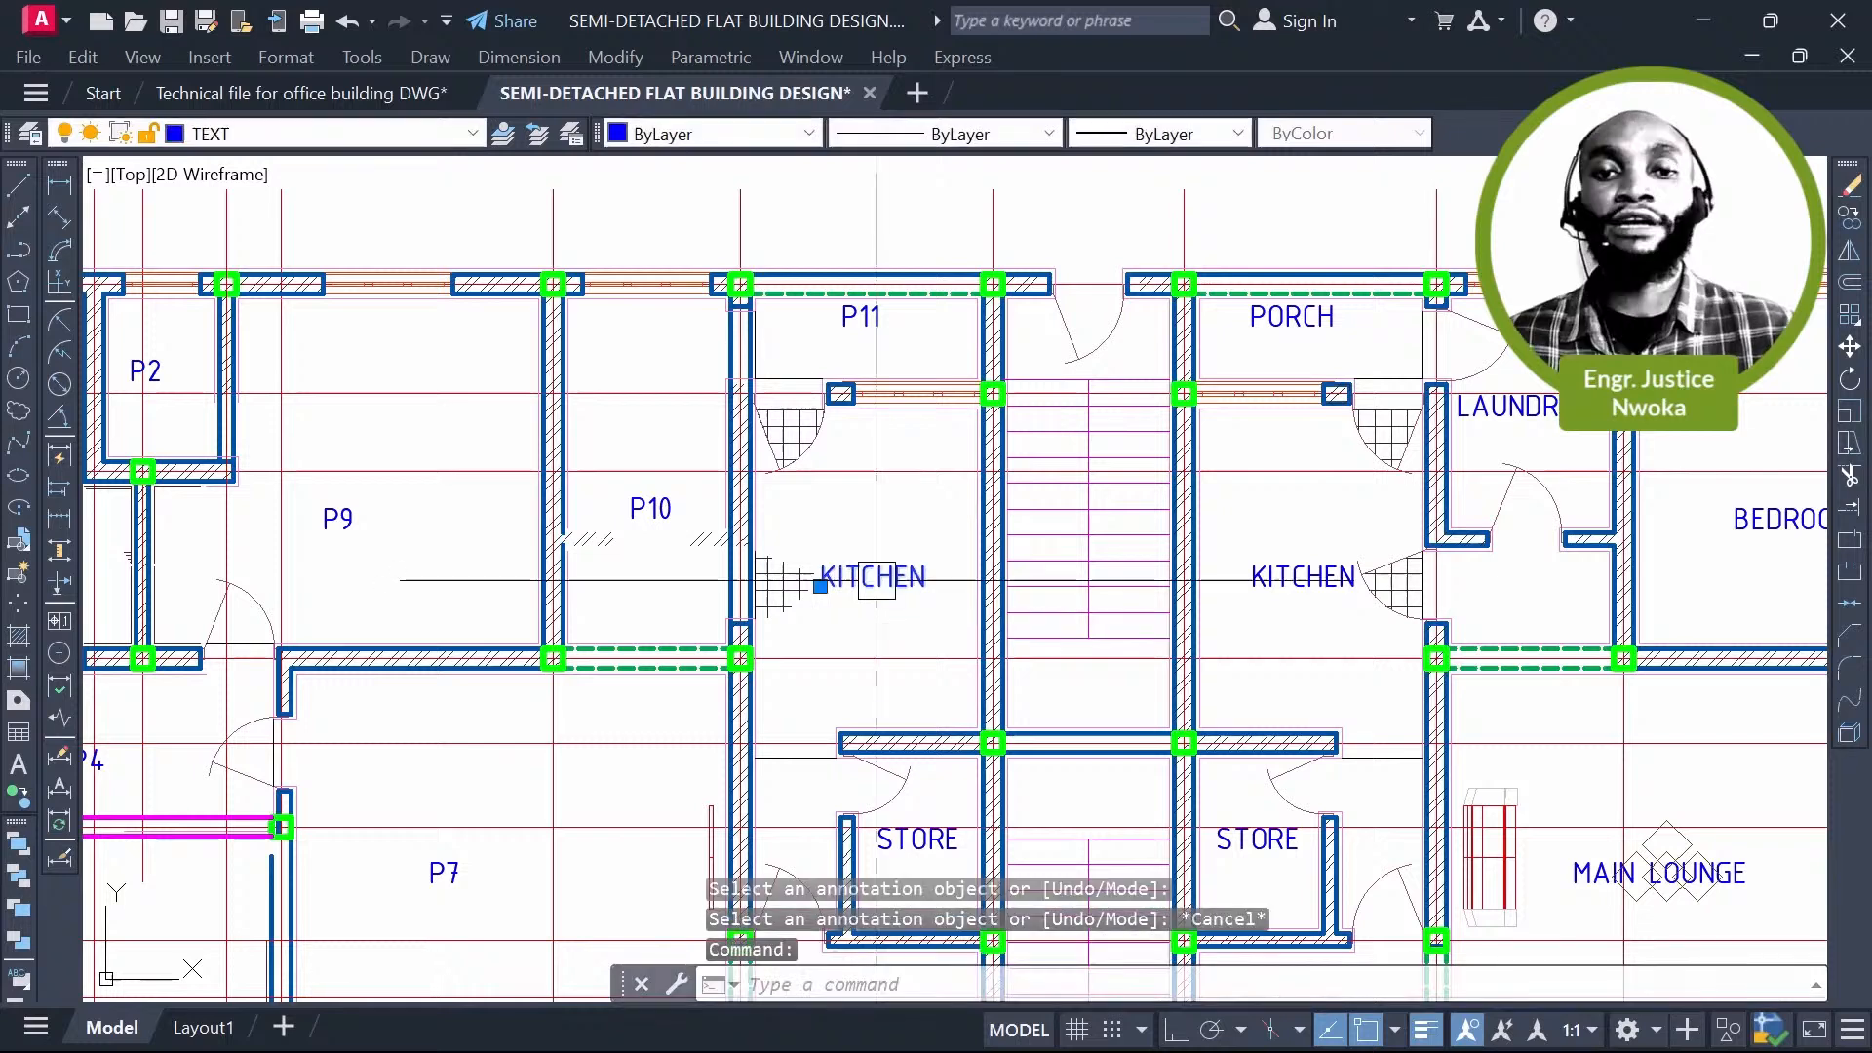
pyautogui.press('Delete')
pyautogui.scroll(2, 875, 360)
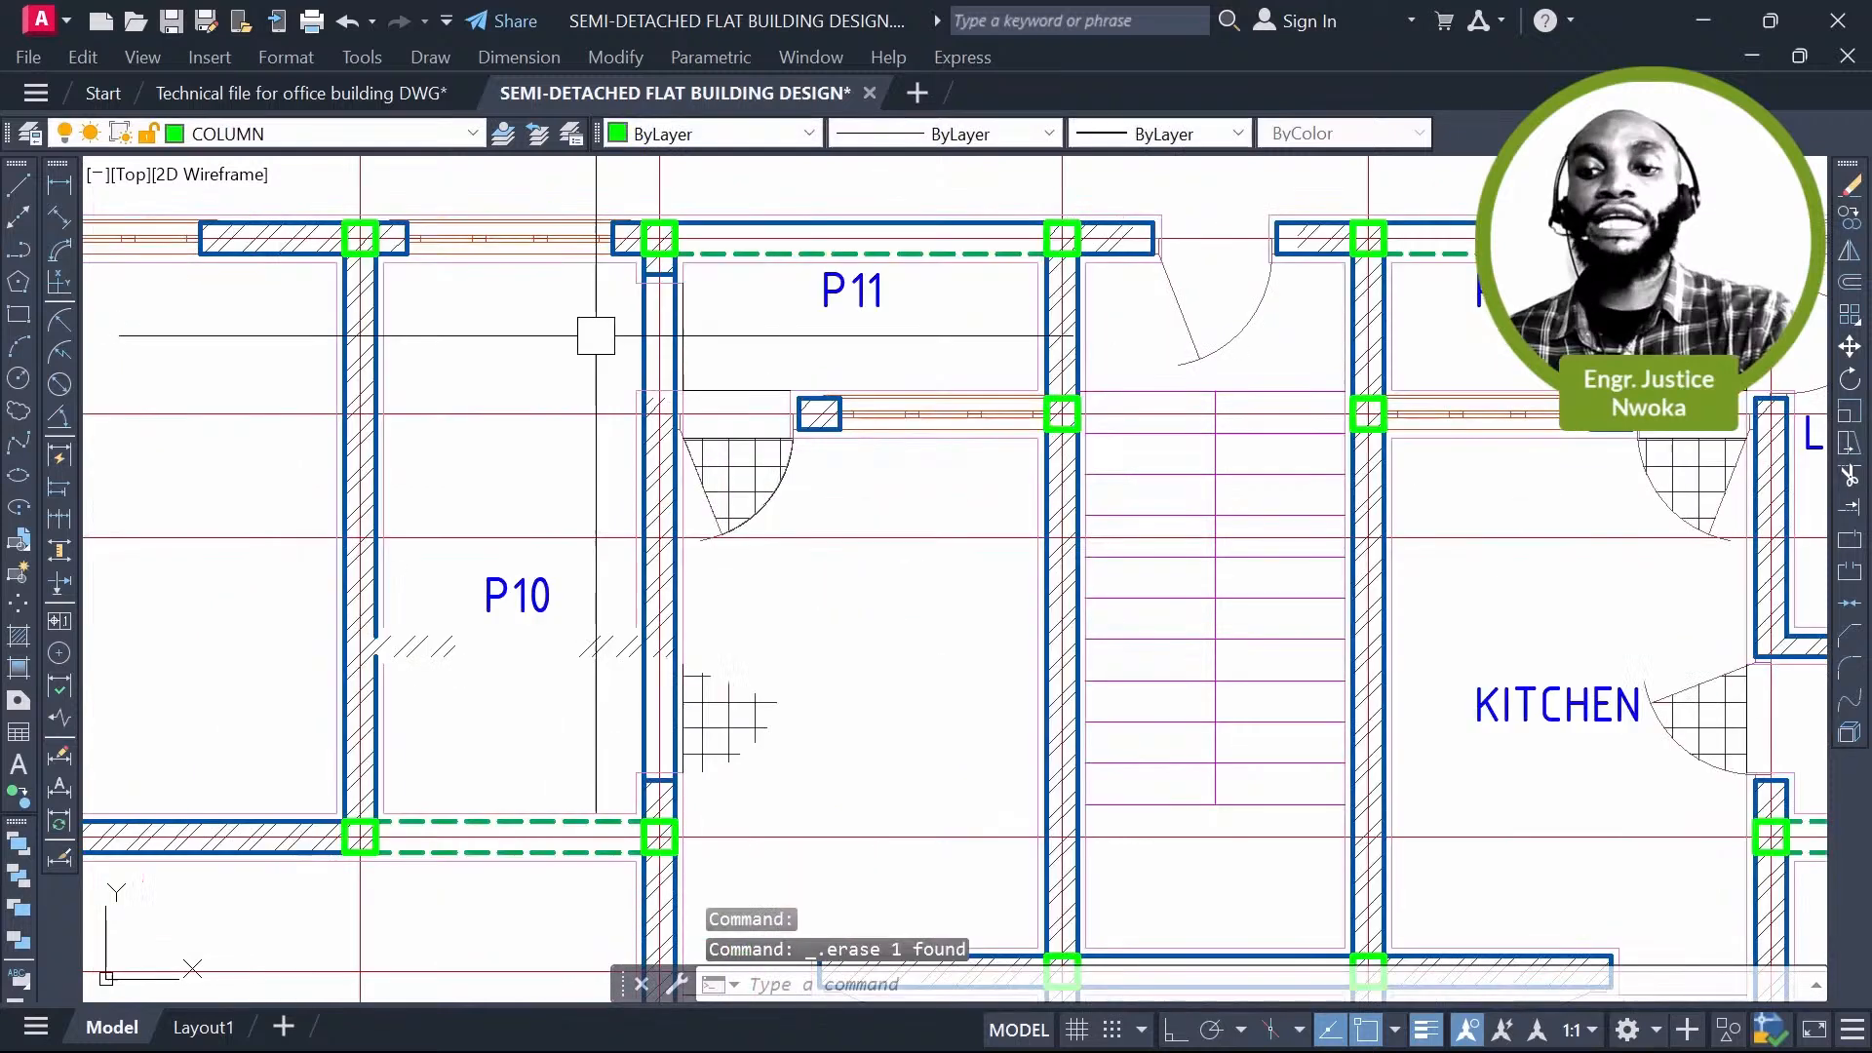
pyautogui.click(568, 329)
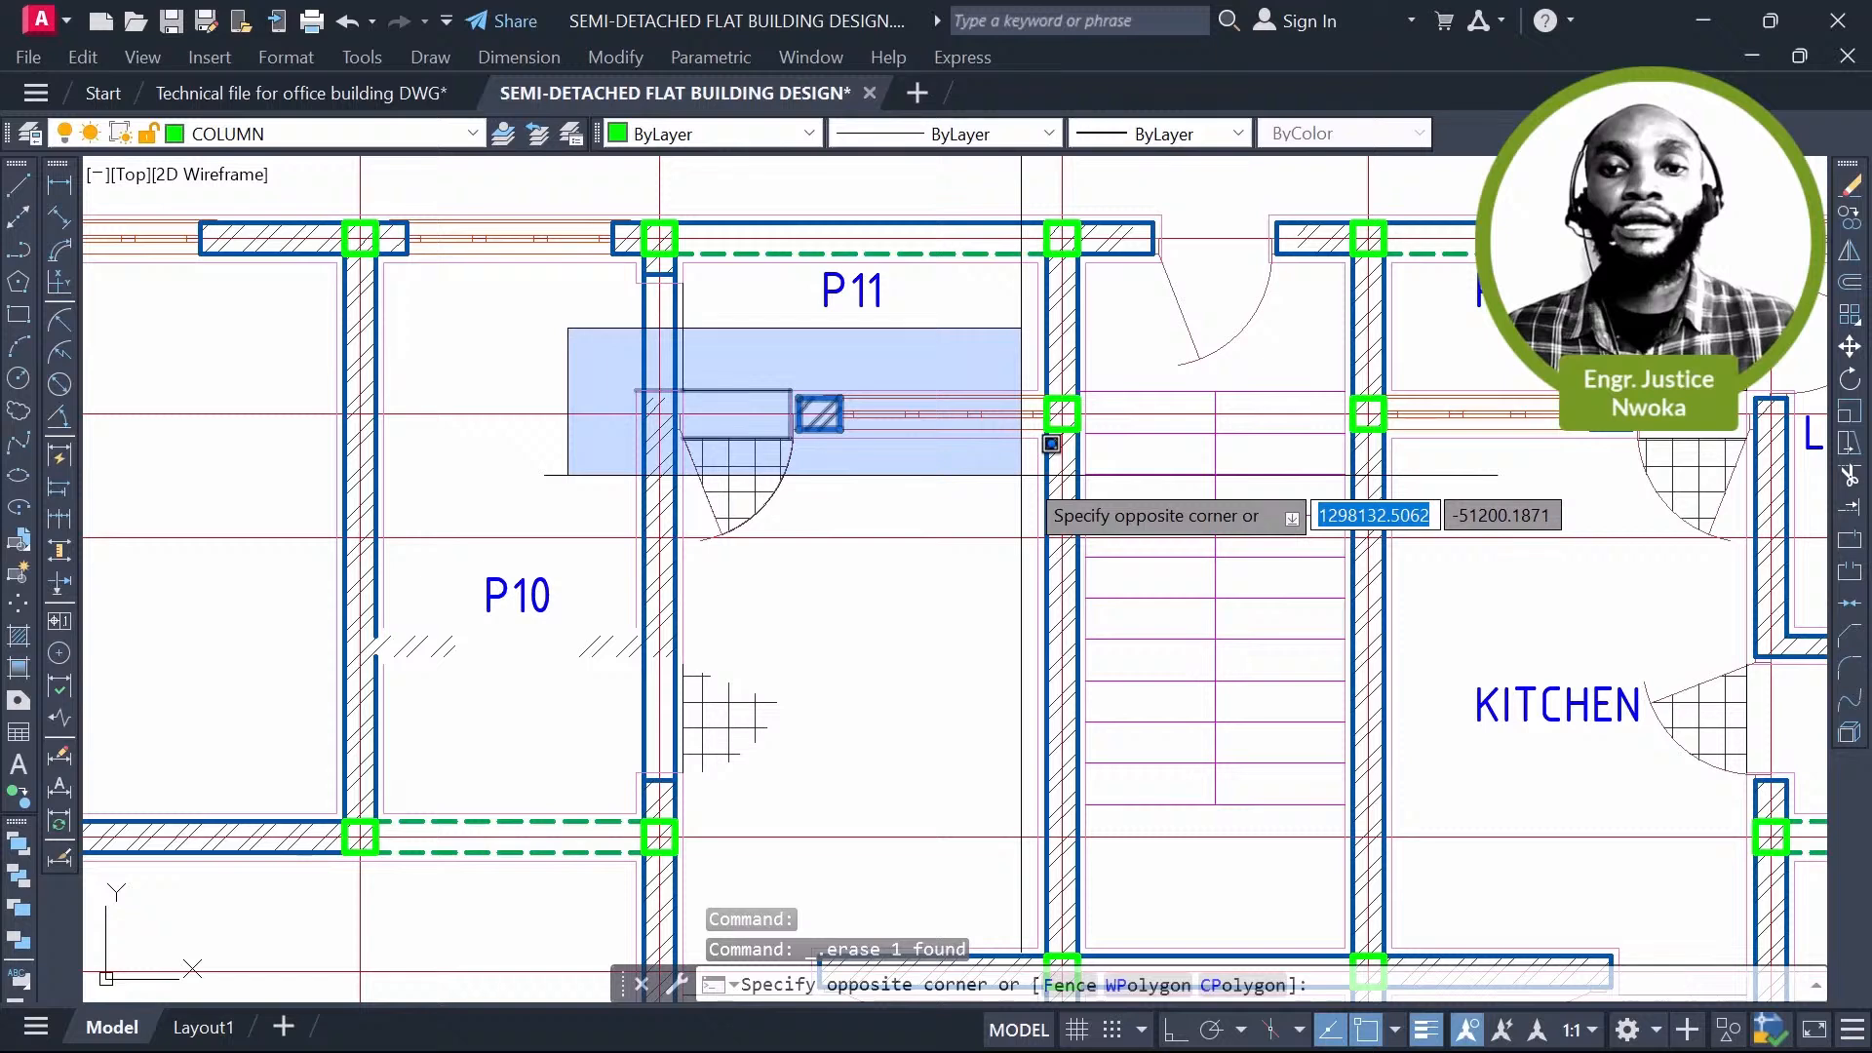
pyautogui.press('Escape')
pyautogui.scroll(-2, 844, 326)
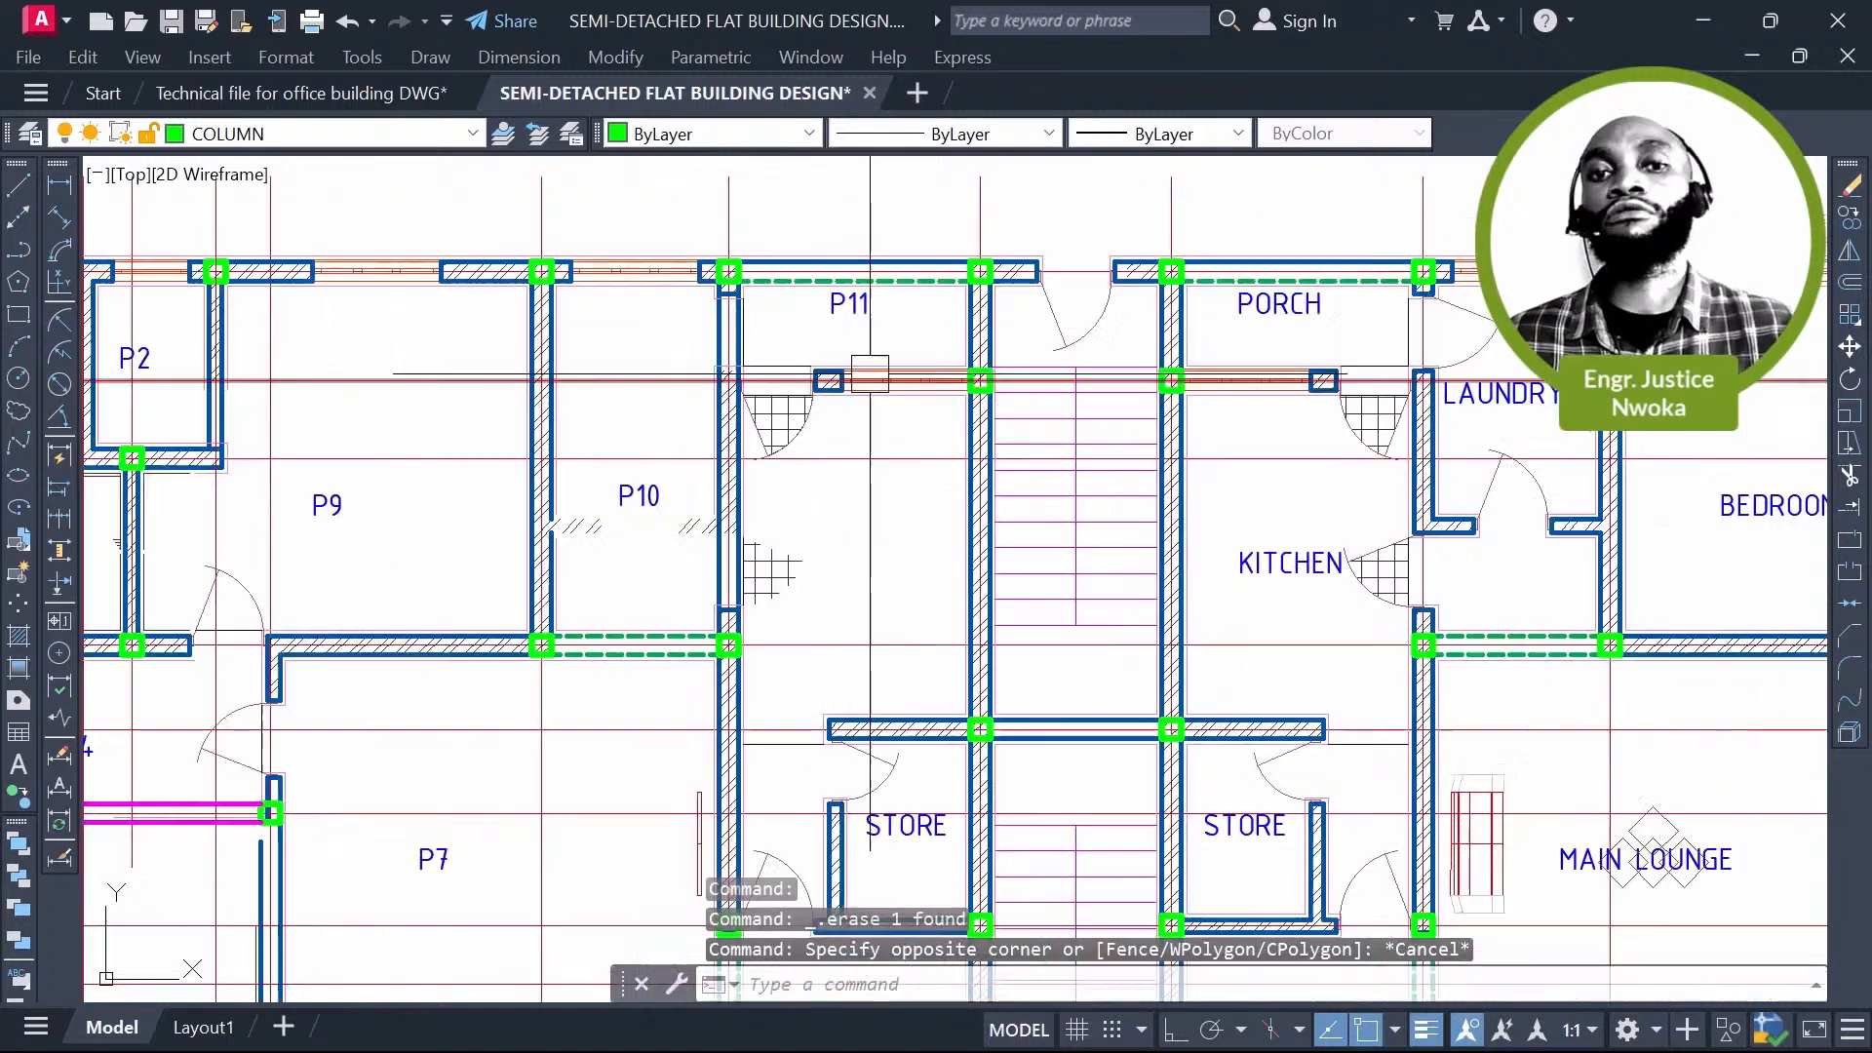
# Step: Copy the P11 label down into the middle of the kitchen panel below it
pyautogui.click(848, 307)
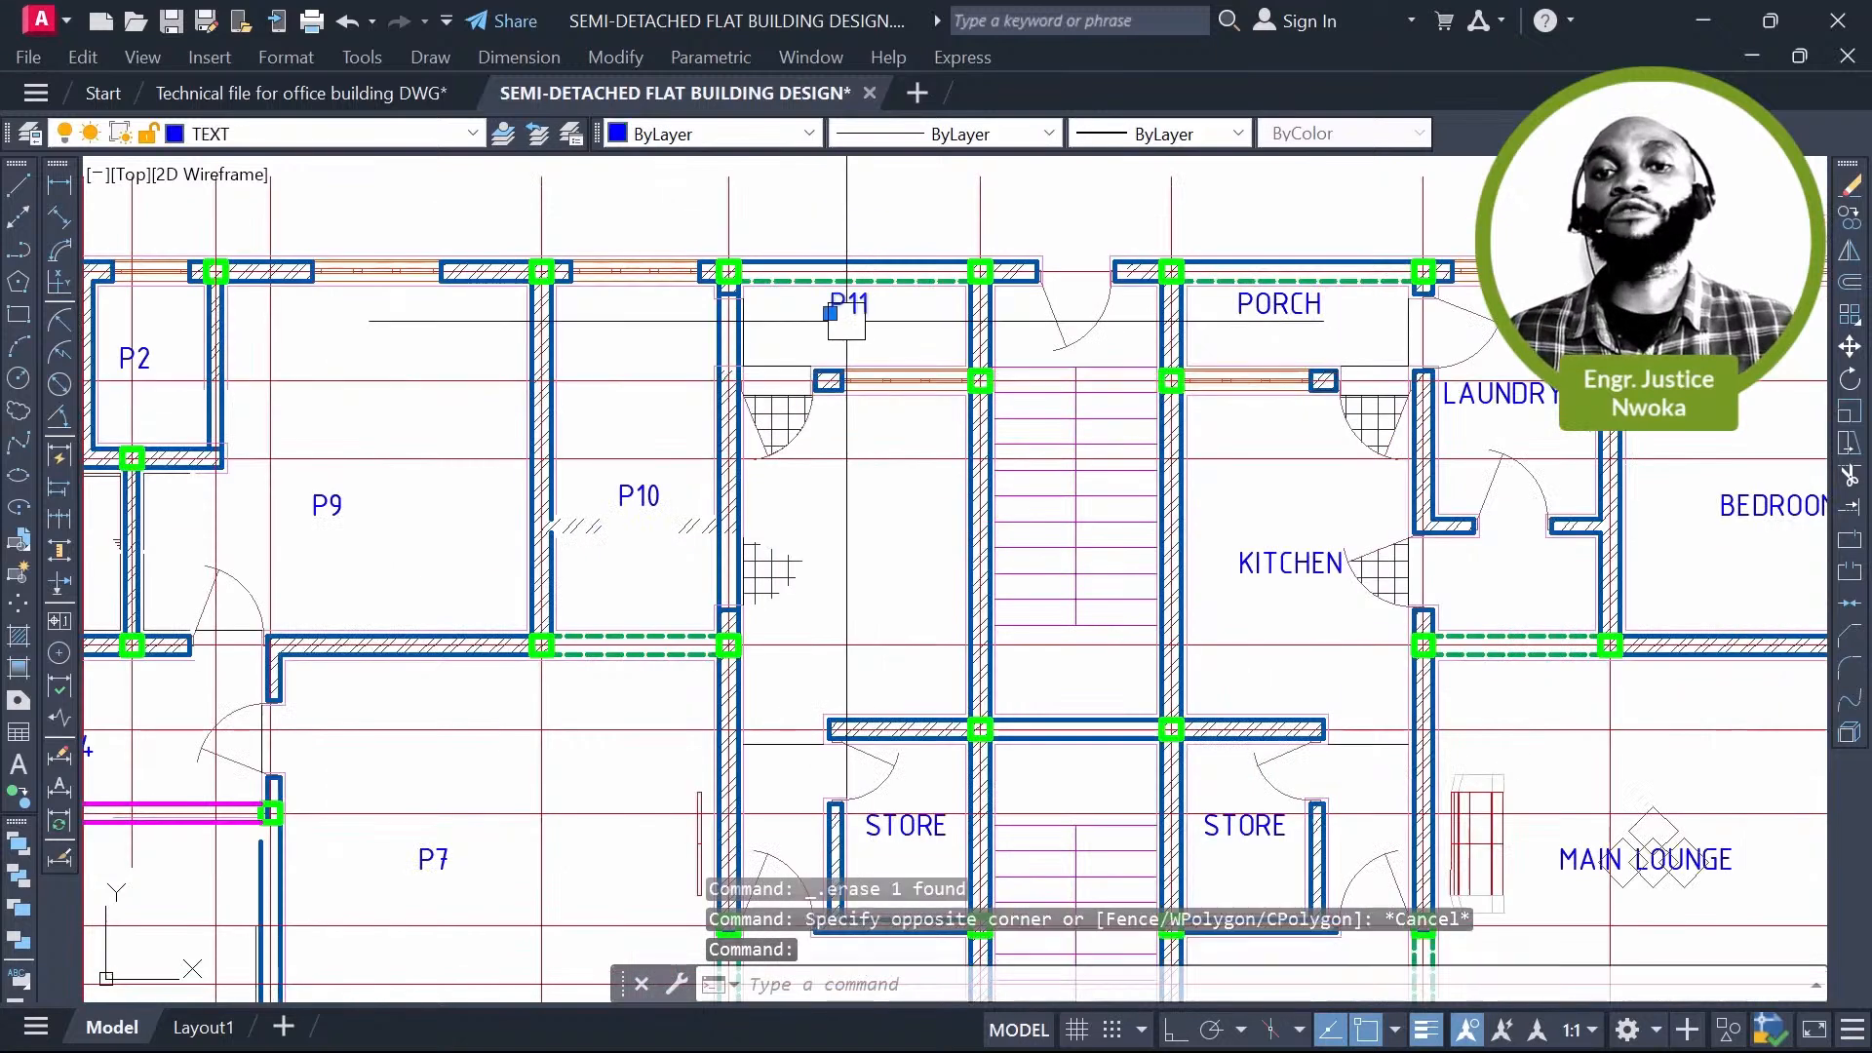
pyautogui.write('co')
pyautogui.press('Return')
pyautogui.click(831, 314)
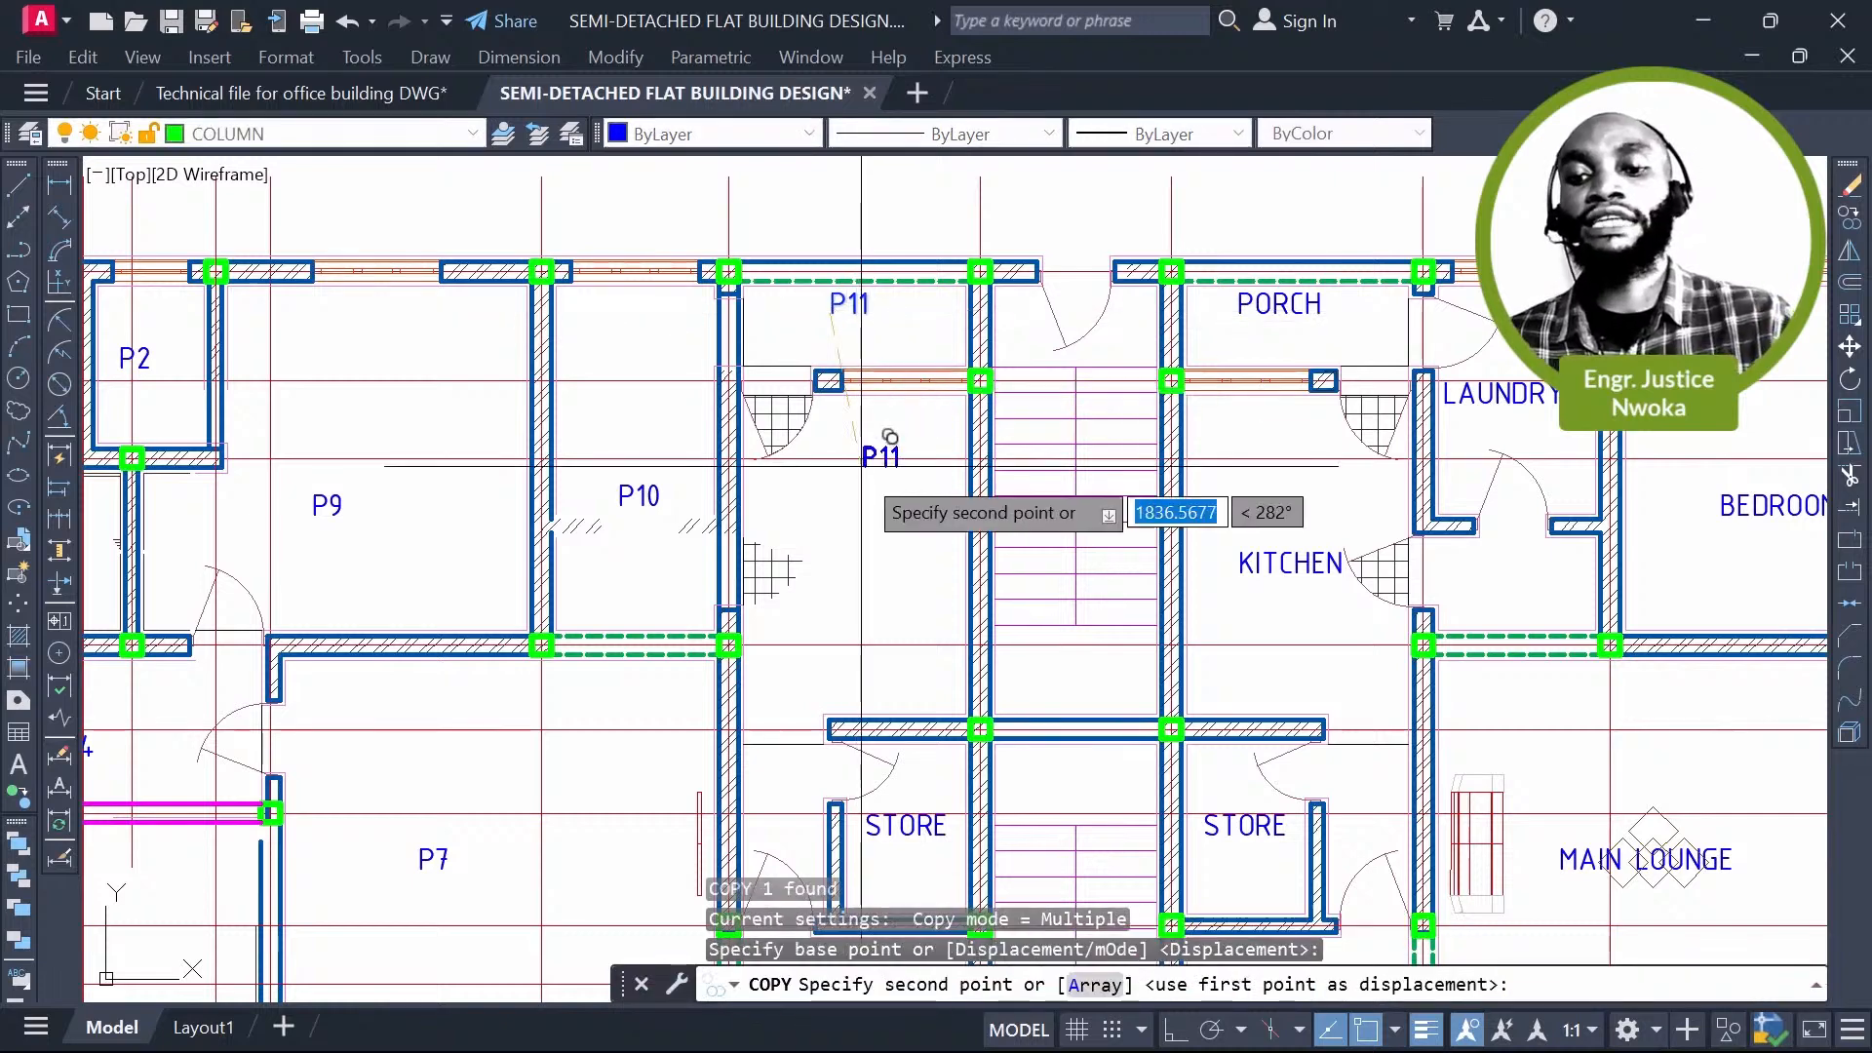
pyautogui.click(889, 500)
pyautogui.press('Escape')
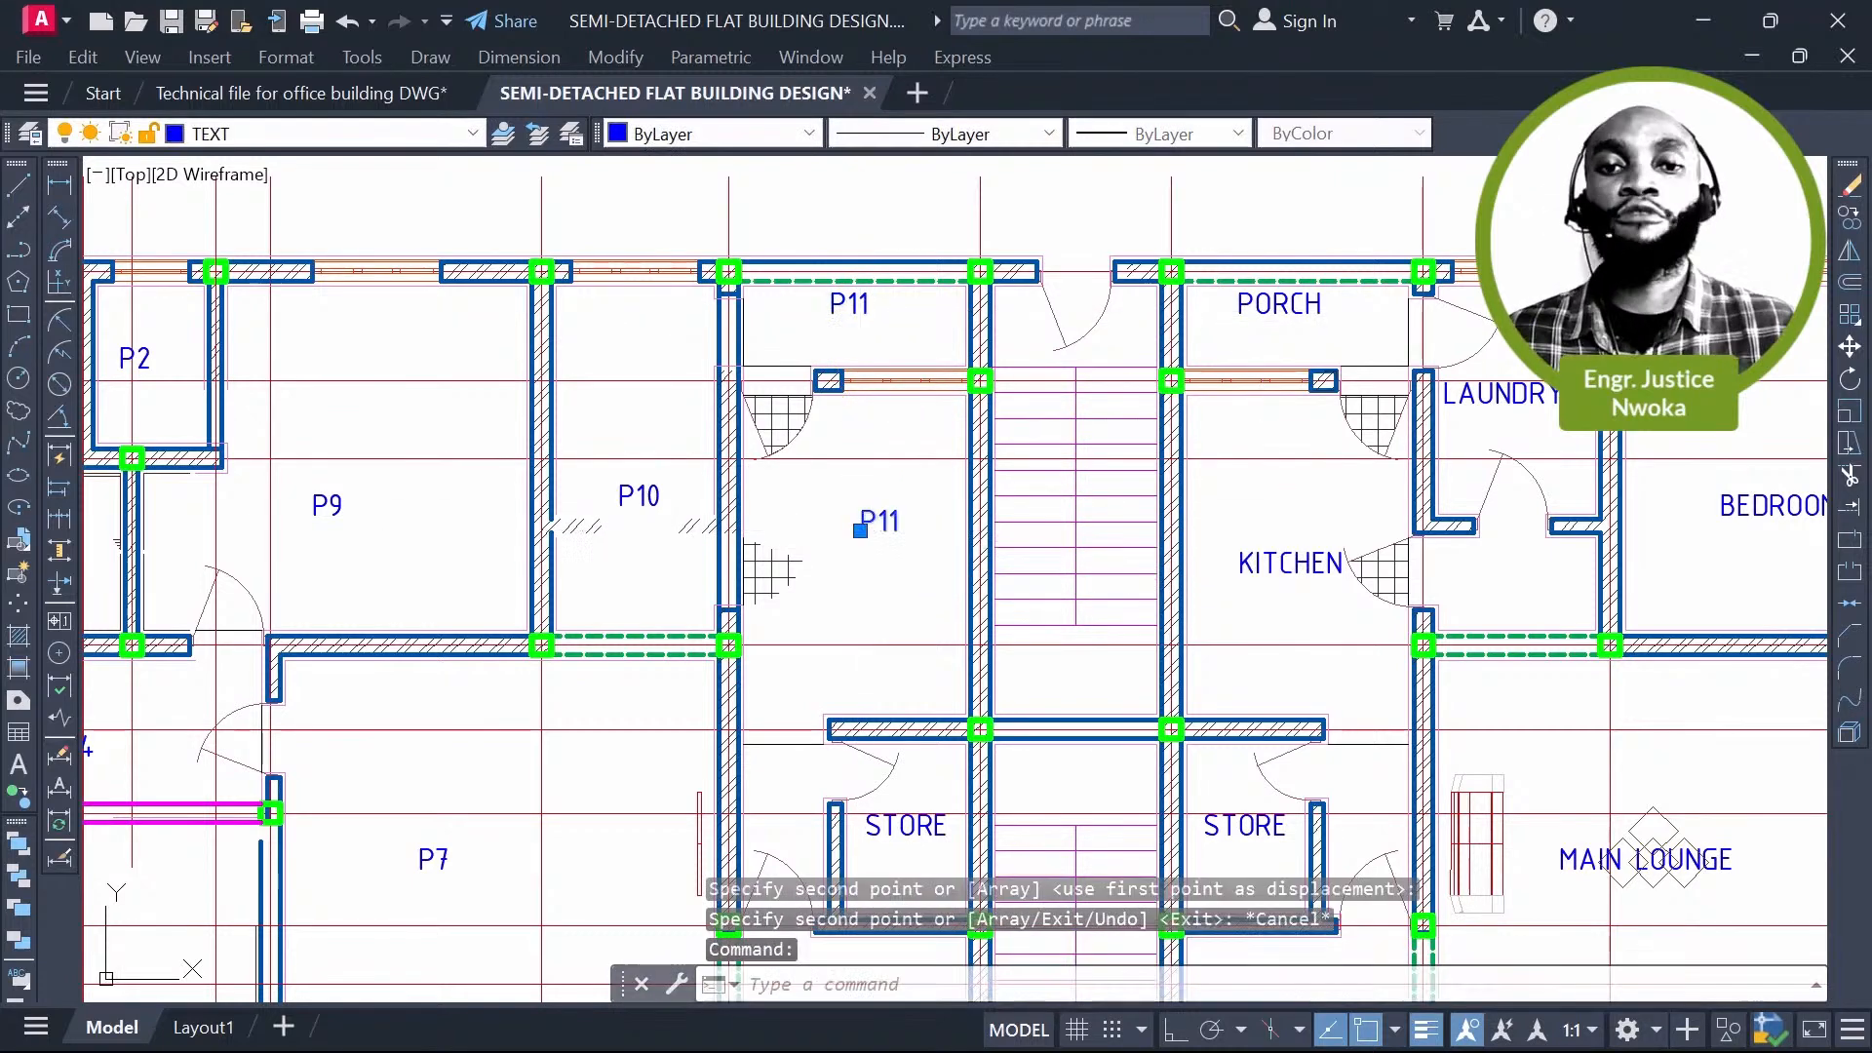
# Step: Change the copied label in the kitchen panel to P12
pyautogui.doubleClick(895, 520)
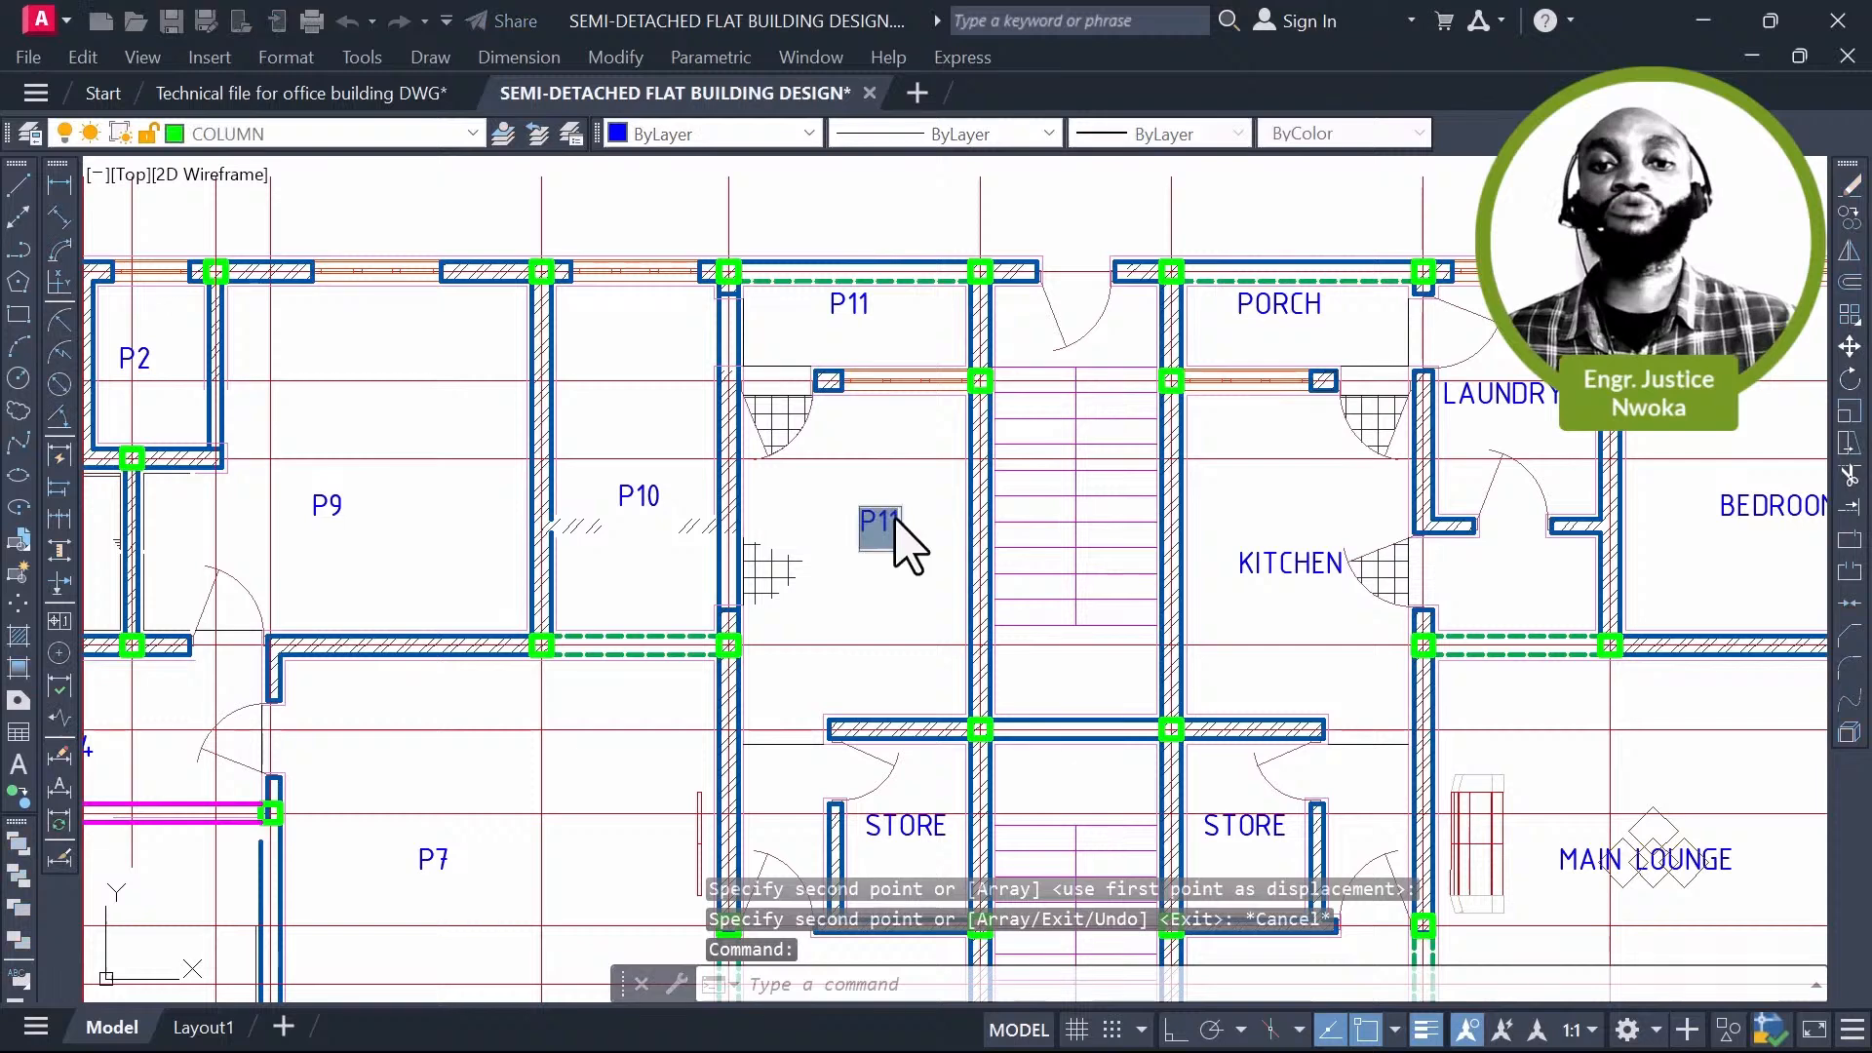
pyautogui.press('BackSpace')
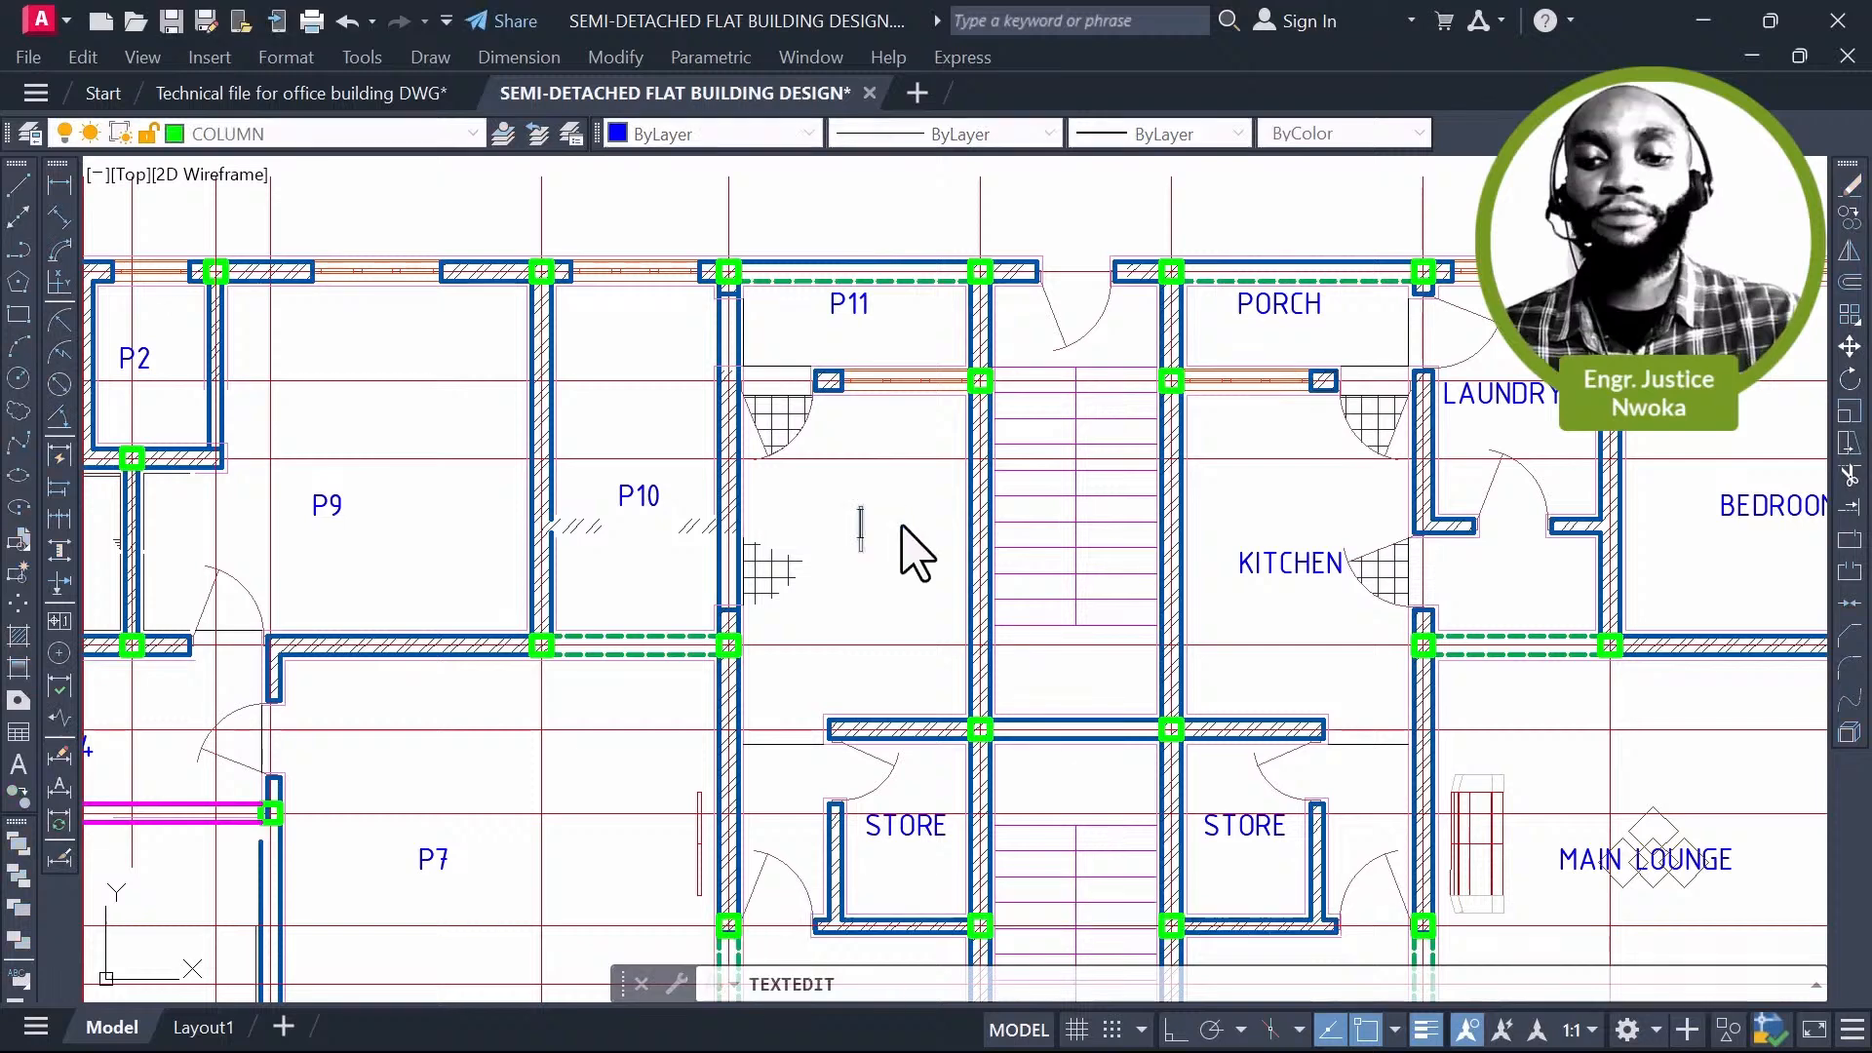
pyautogui.write('P12')
pyautogui.press('Return')
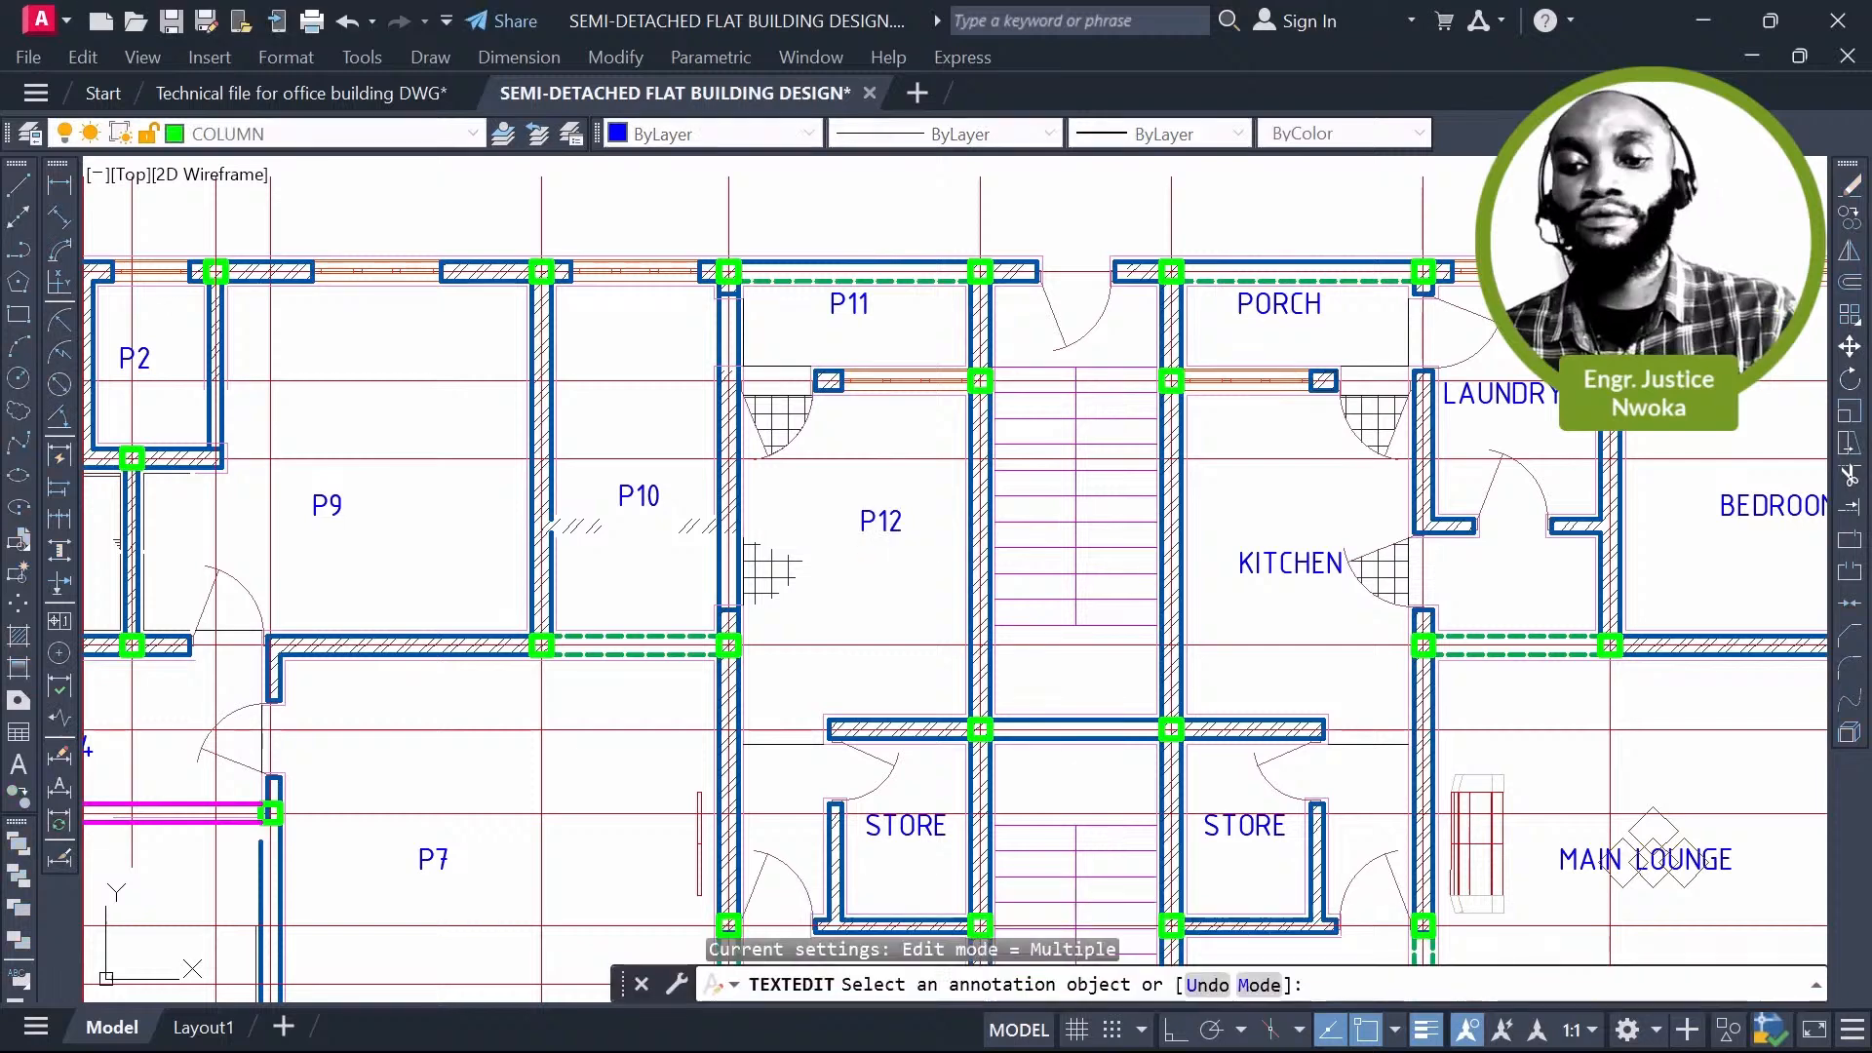
pyautogui.scroll(-2, 872, 580)
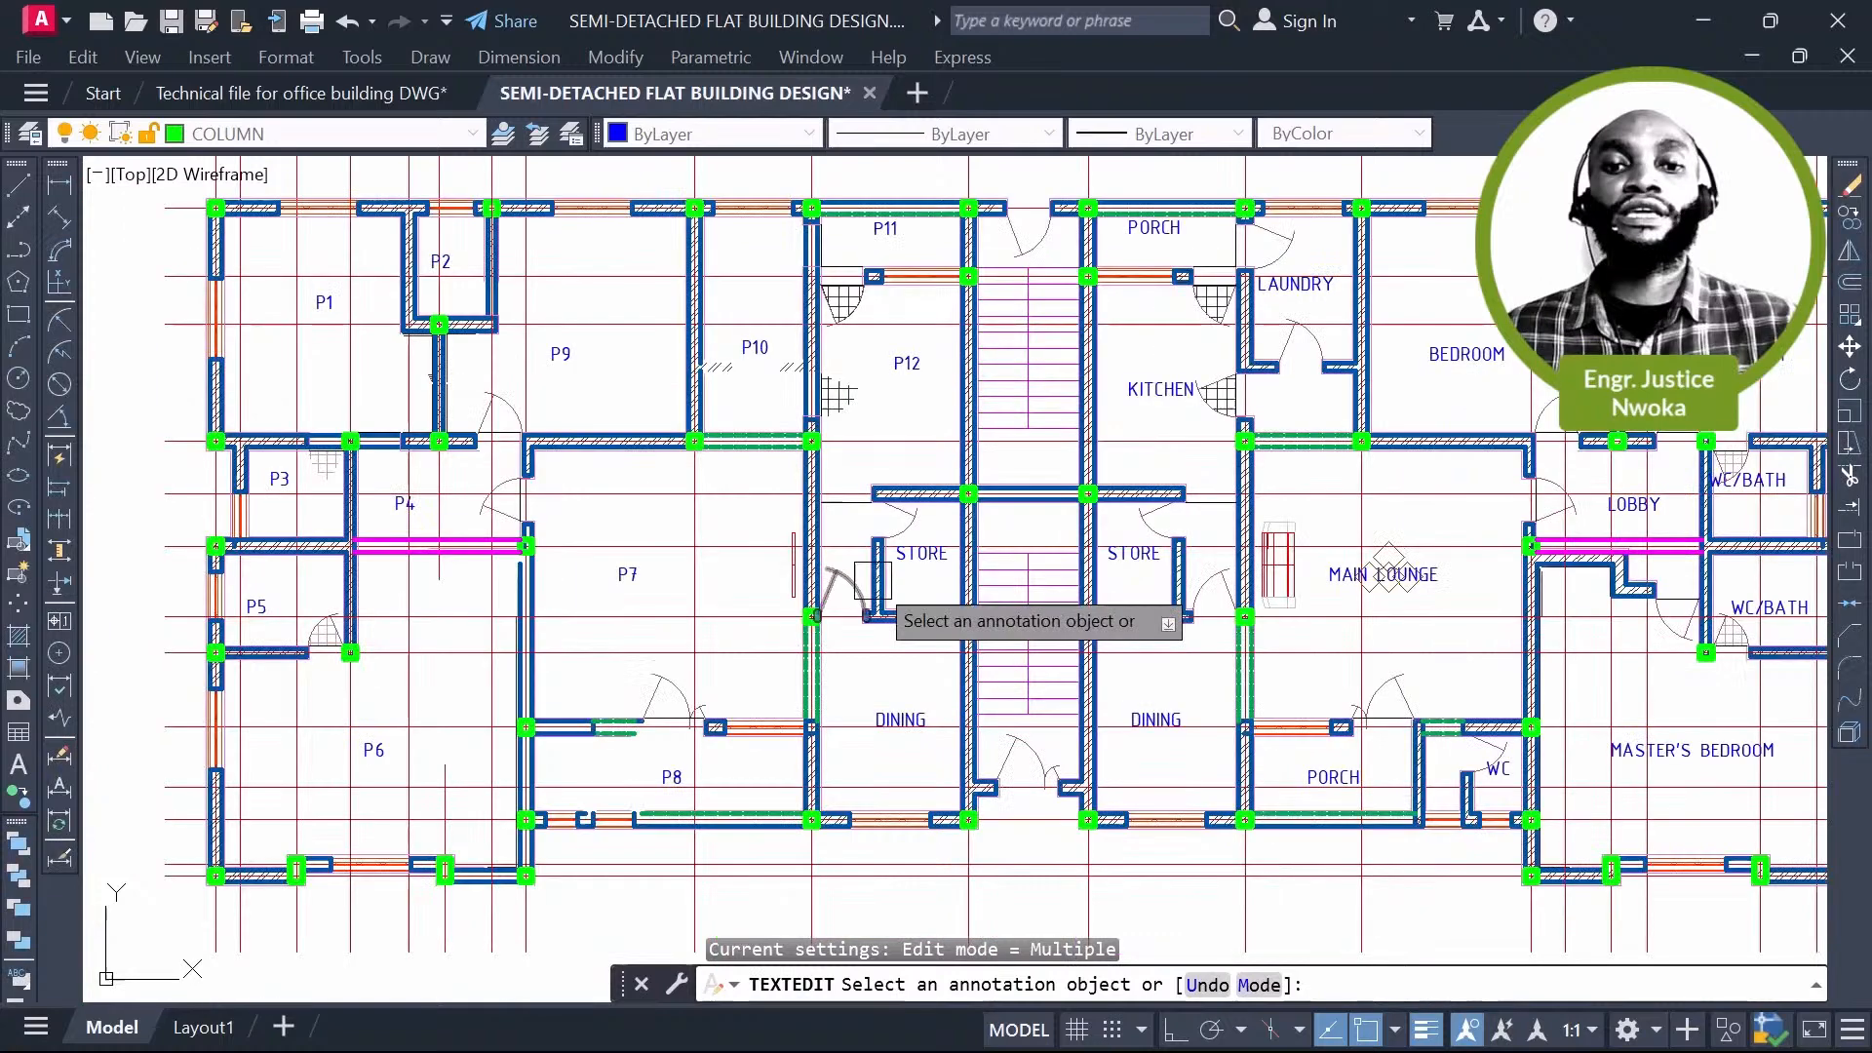
pyautogui.press('Escape')
pyautogui.scroll(4, 885, 578)
pyautogui.click(896, 583)
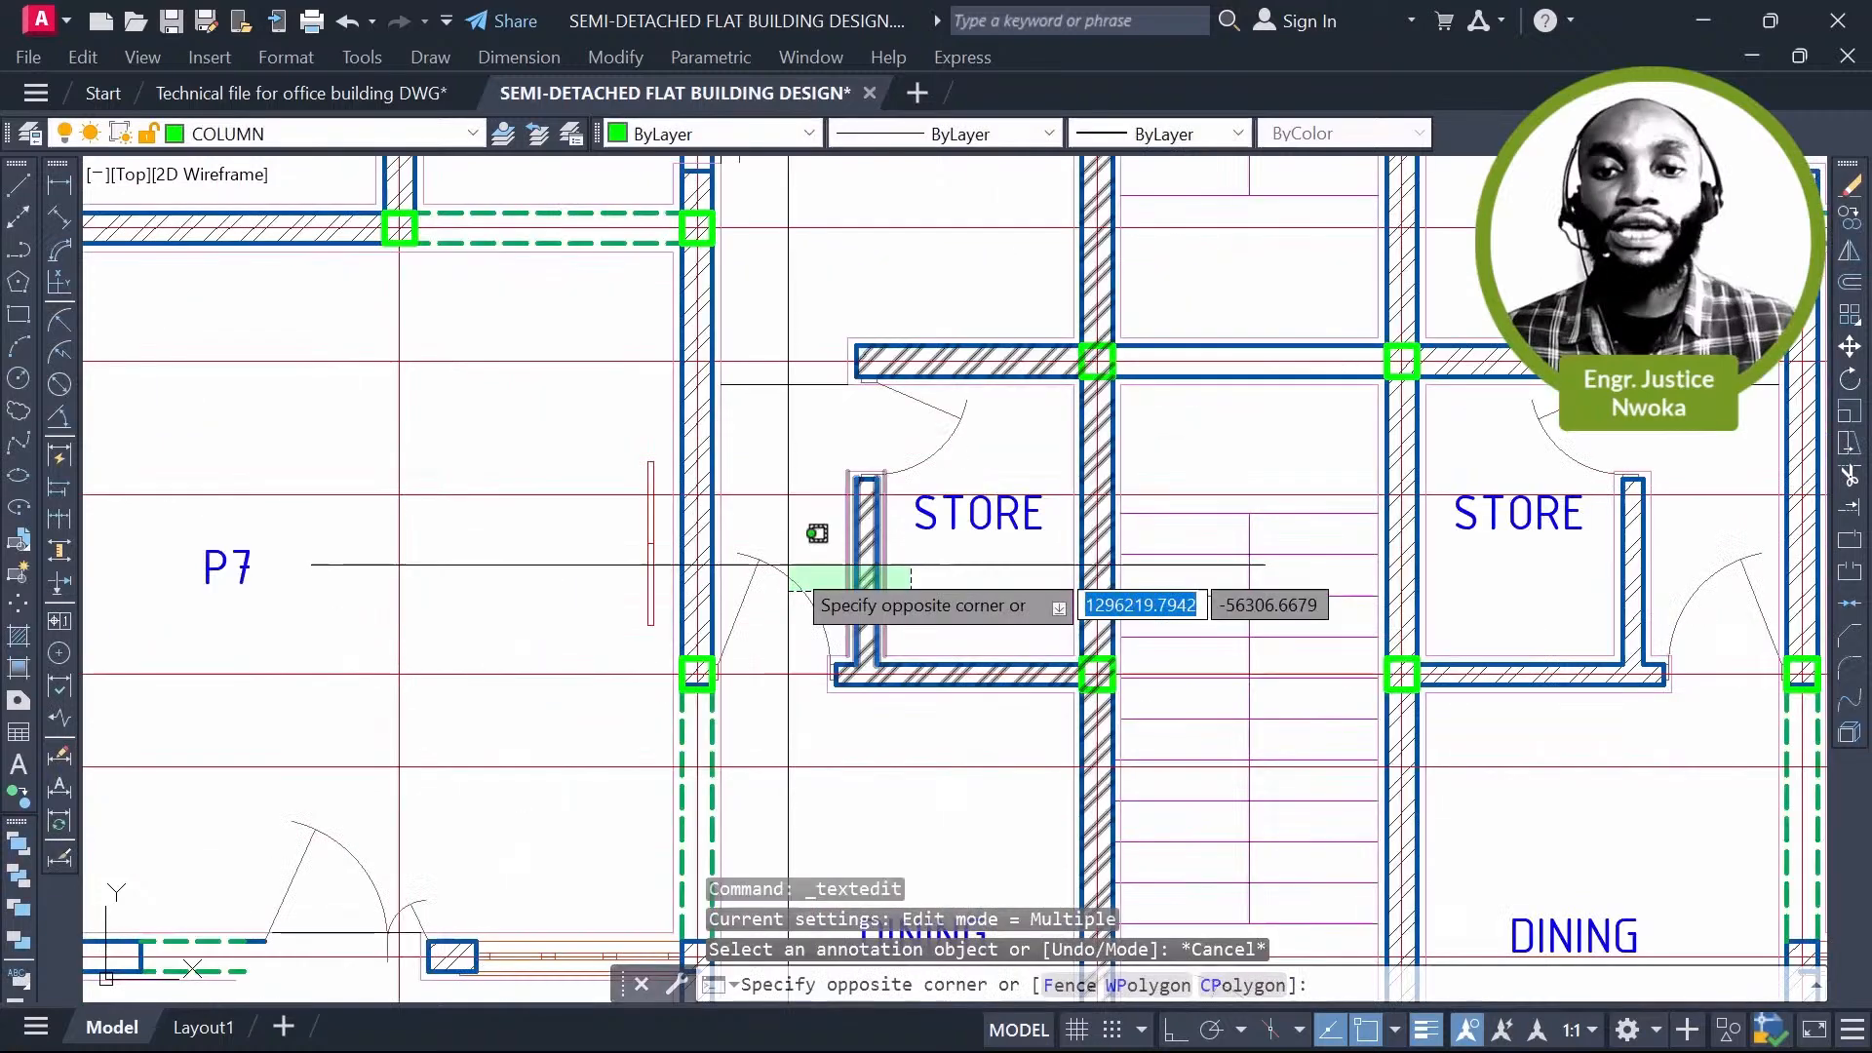
pyautogui.click(788, 565)
pyautogui.press('Escape')
# Step: Erase the outlines of the short store partition facing P7, together with the store door and the end line of the wall above it
pyautogui.click(808, 298)
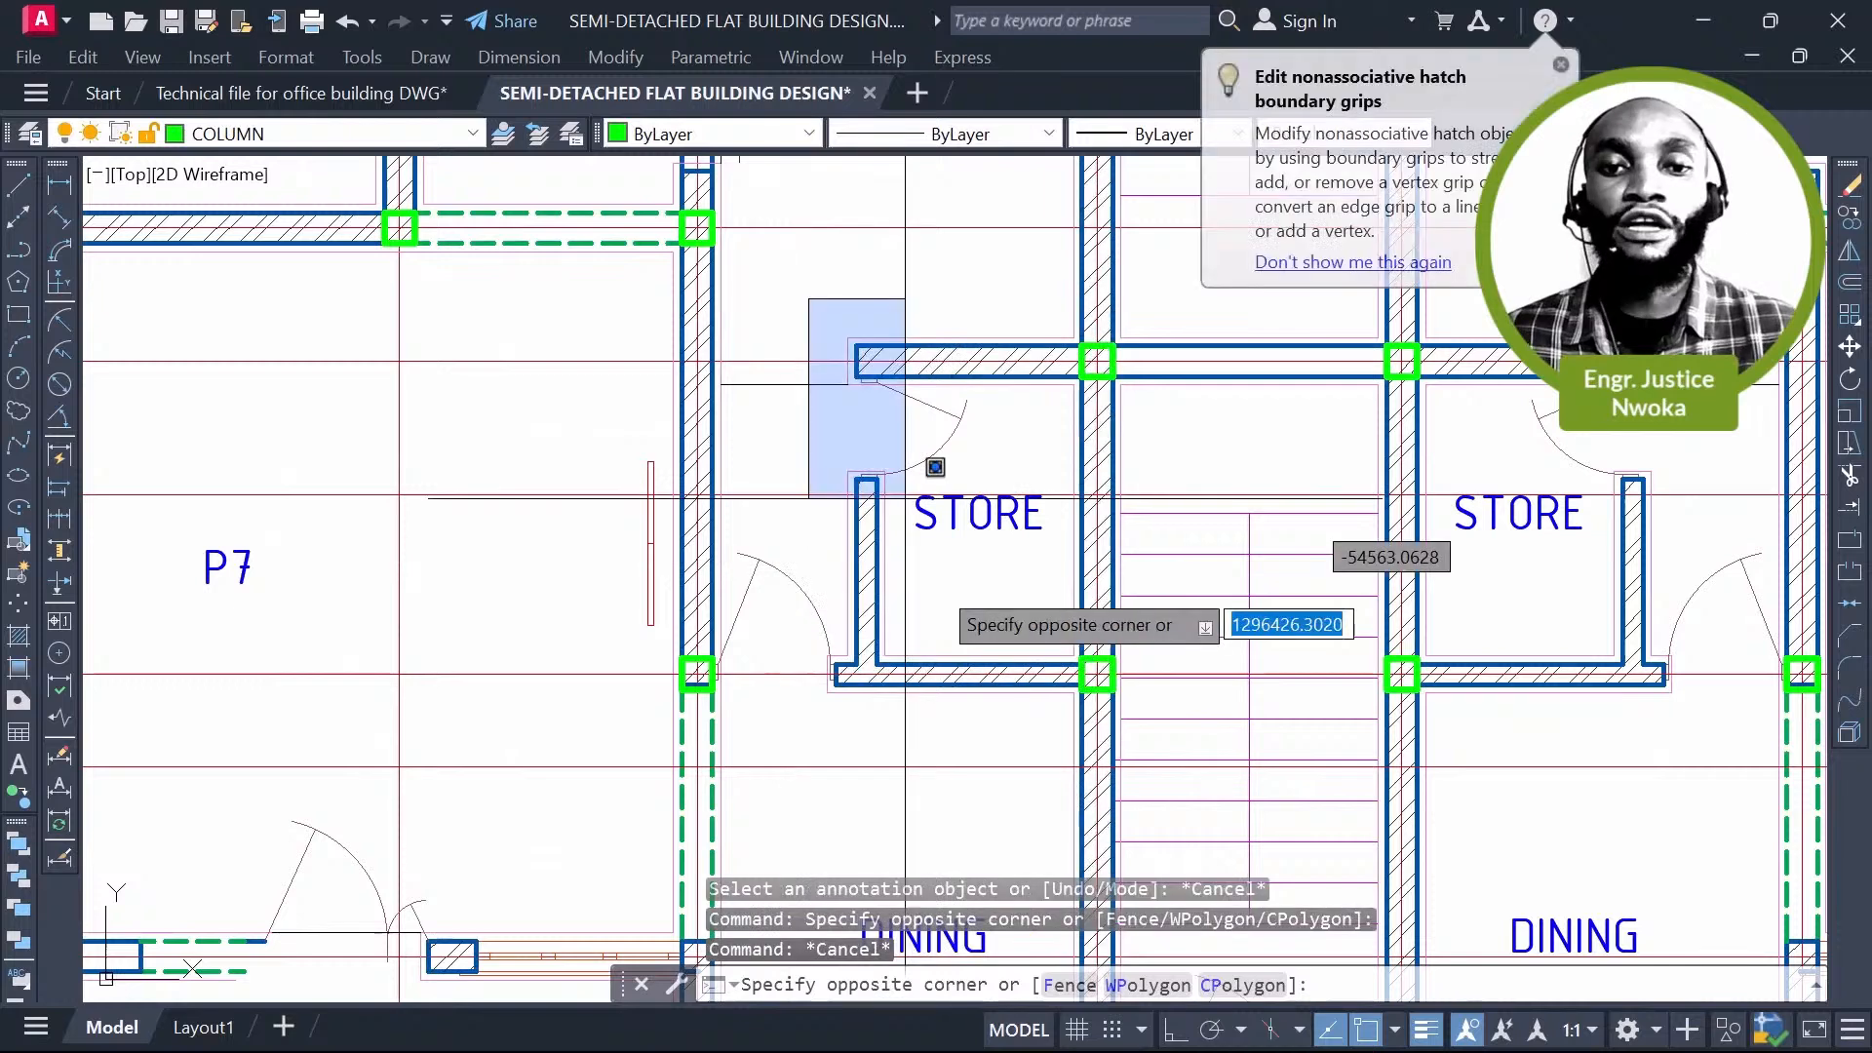
pyautogui.click(935, 467)
pyautogui.press('Delete')
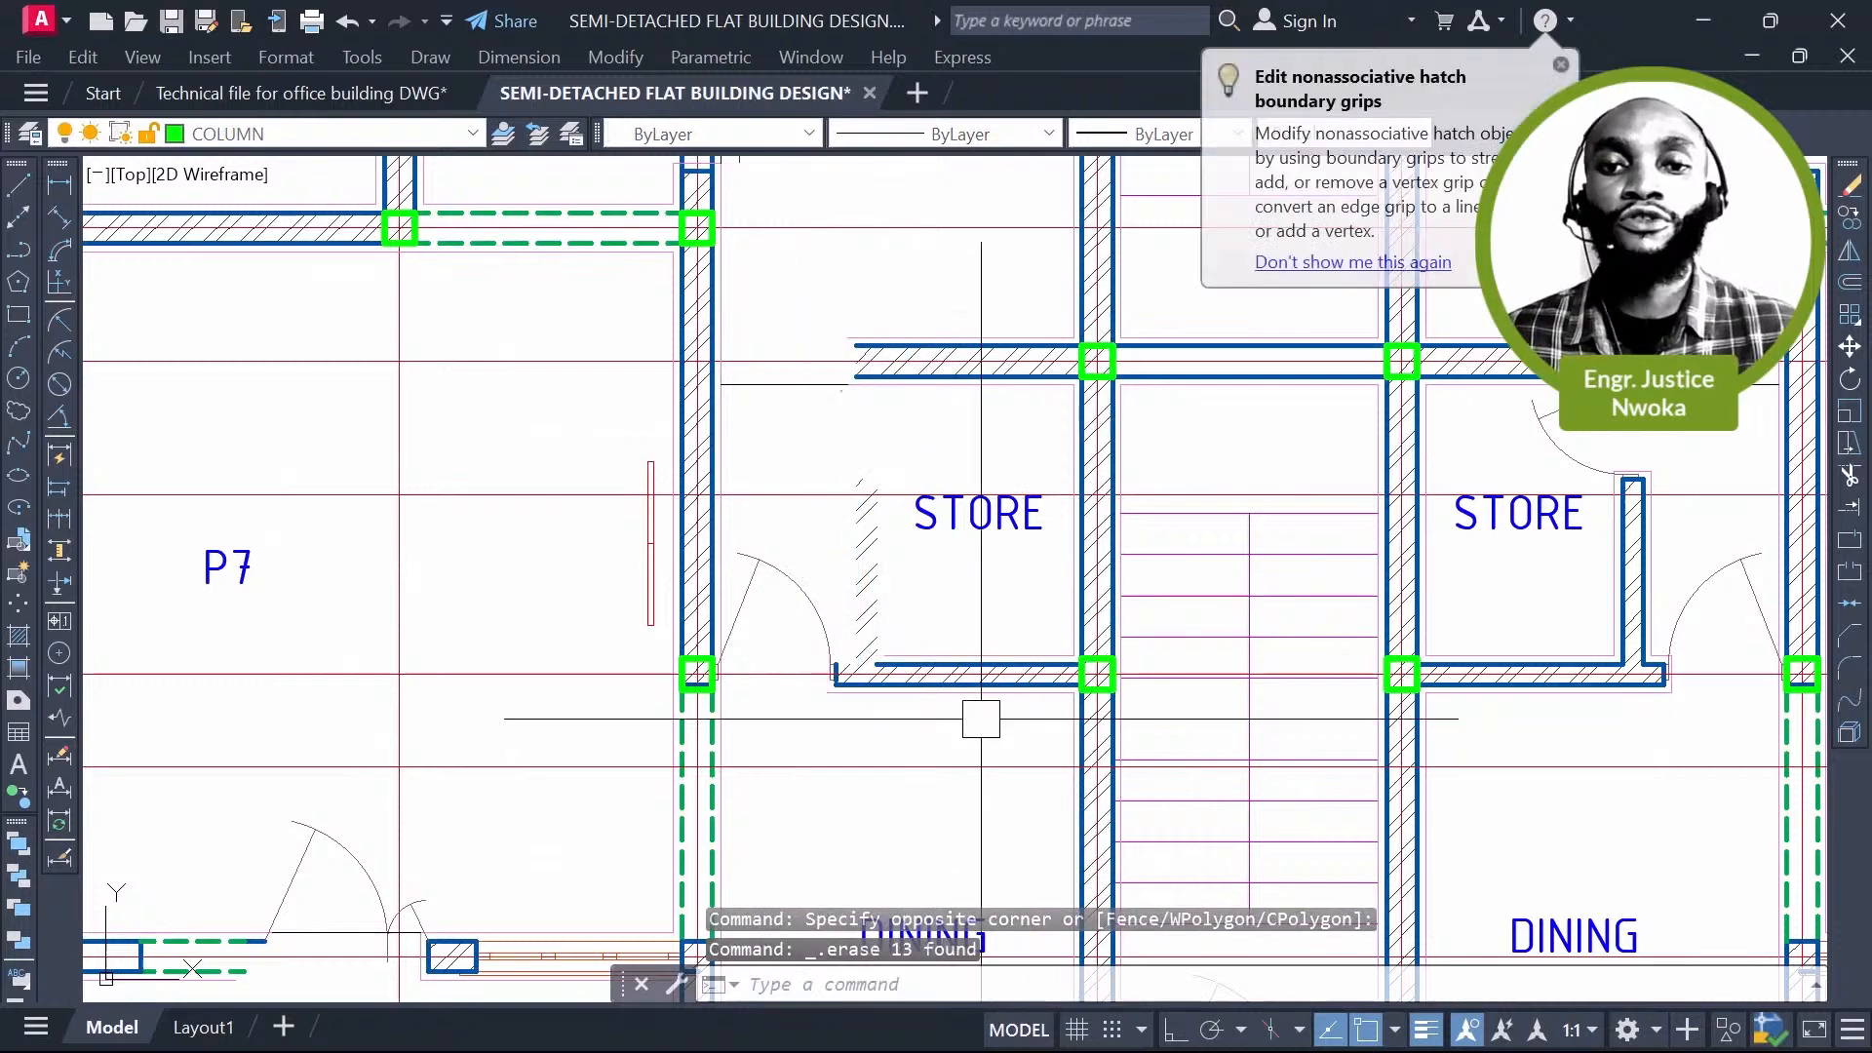
# Step: Erase the door between P7 and the store, and the end line of the wall below the store
pyautogui.click(817, 612)
pyautogui.press('Delete')
pyautogui.click(836, 674)
pyautogui.press('Delete')
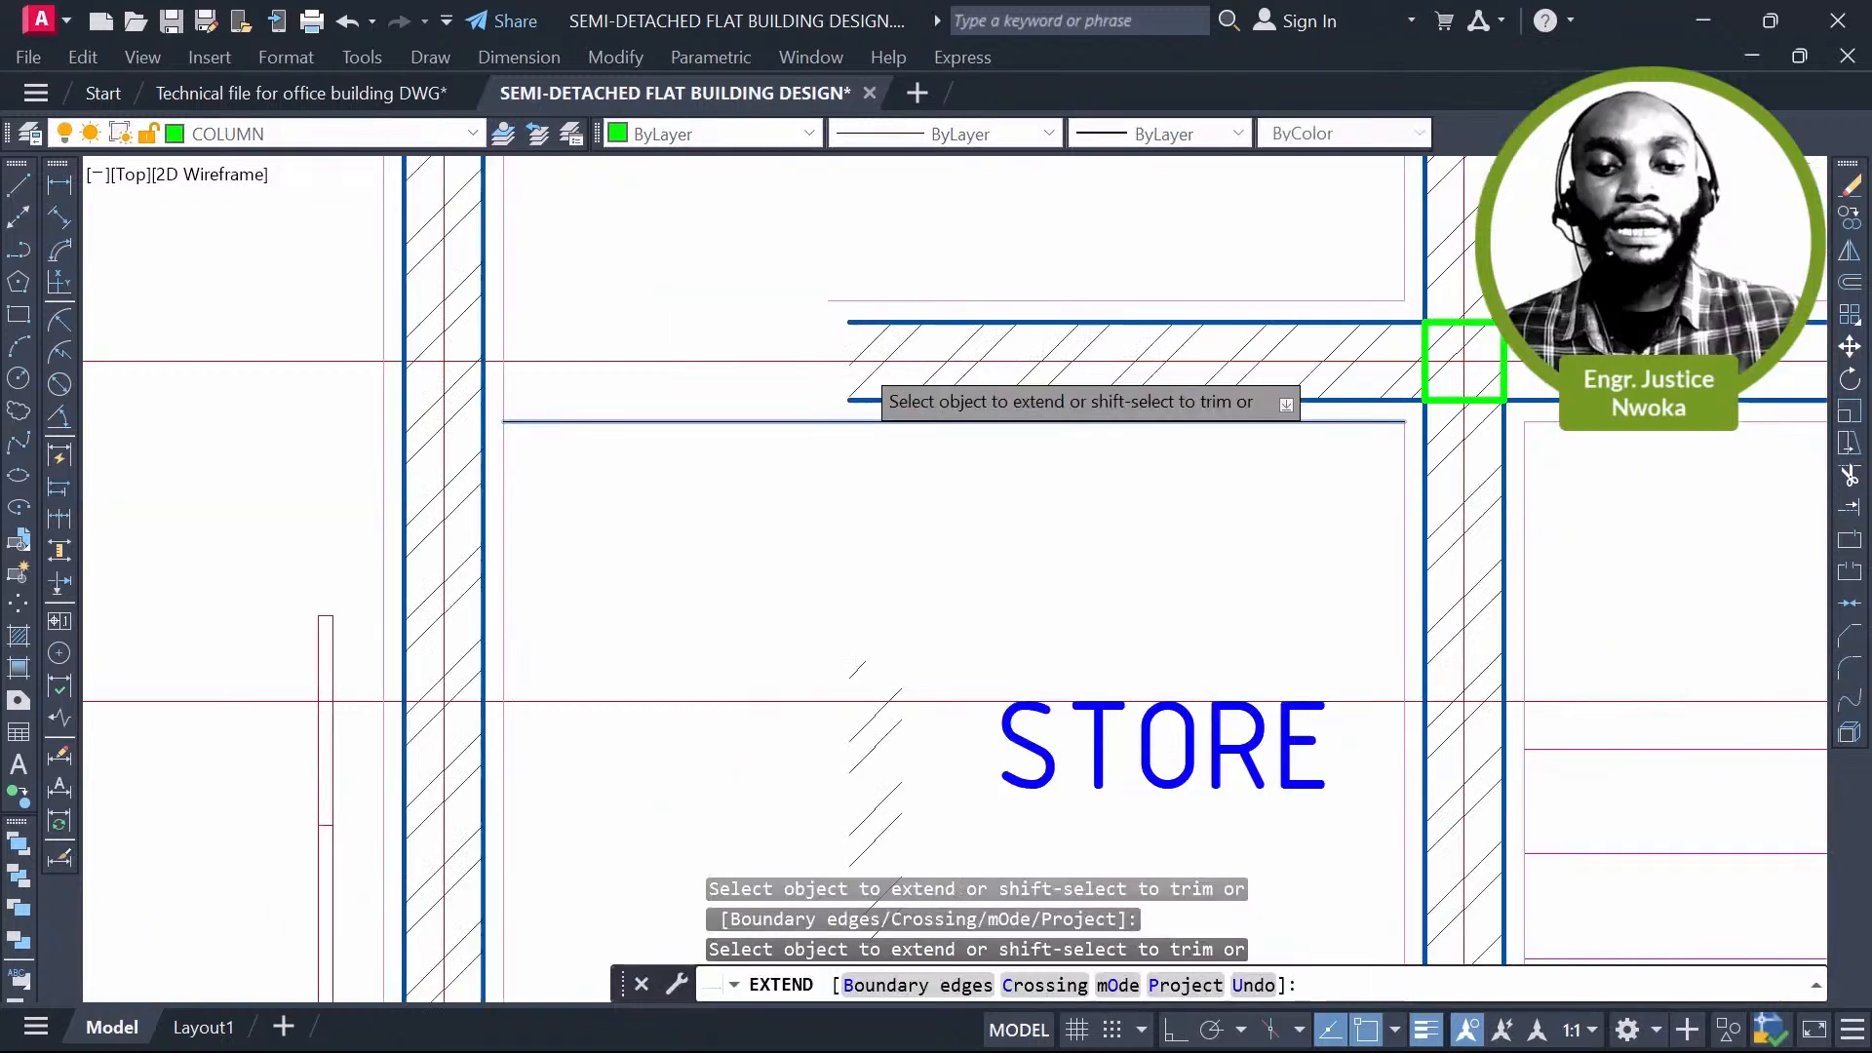
# Step: Close the trimming command and change the STORE label beside P7 to P13
pyautogui.scroll(-4, 864, 359)
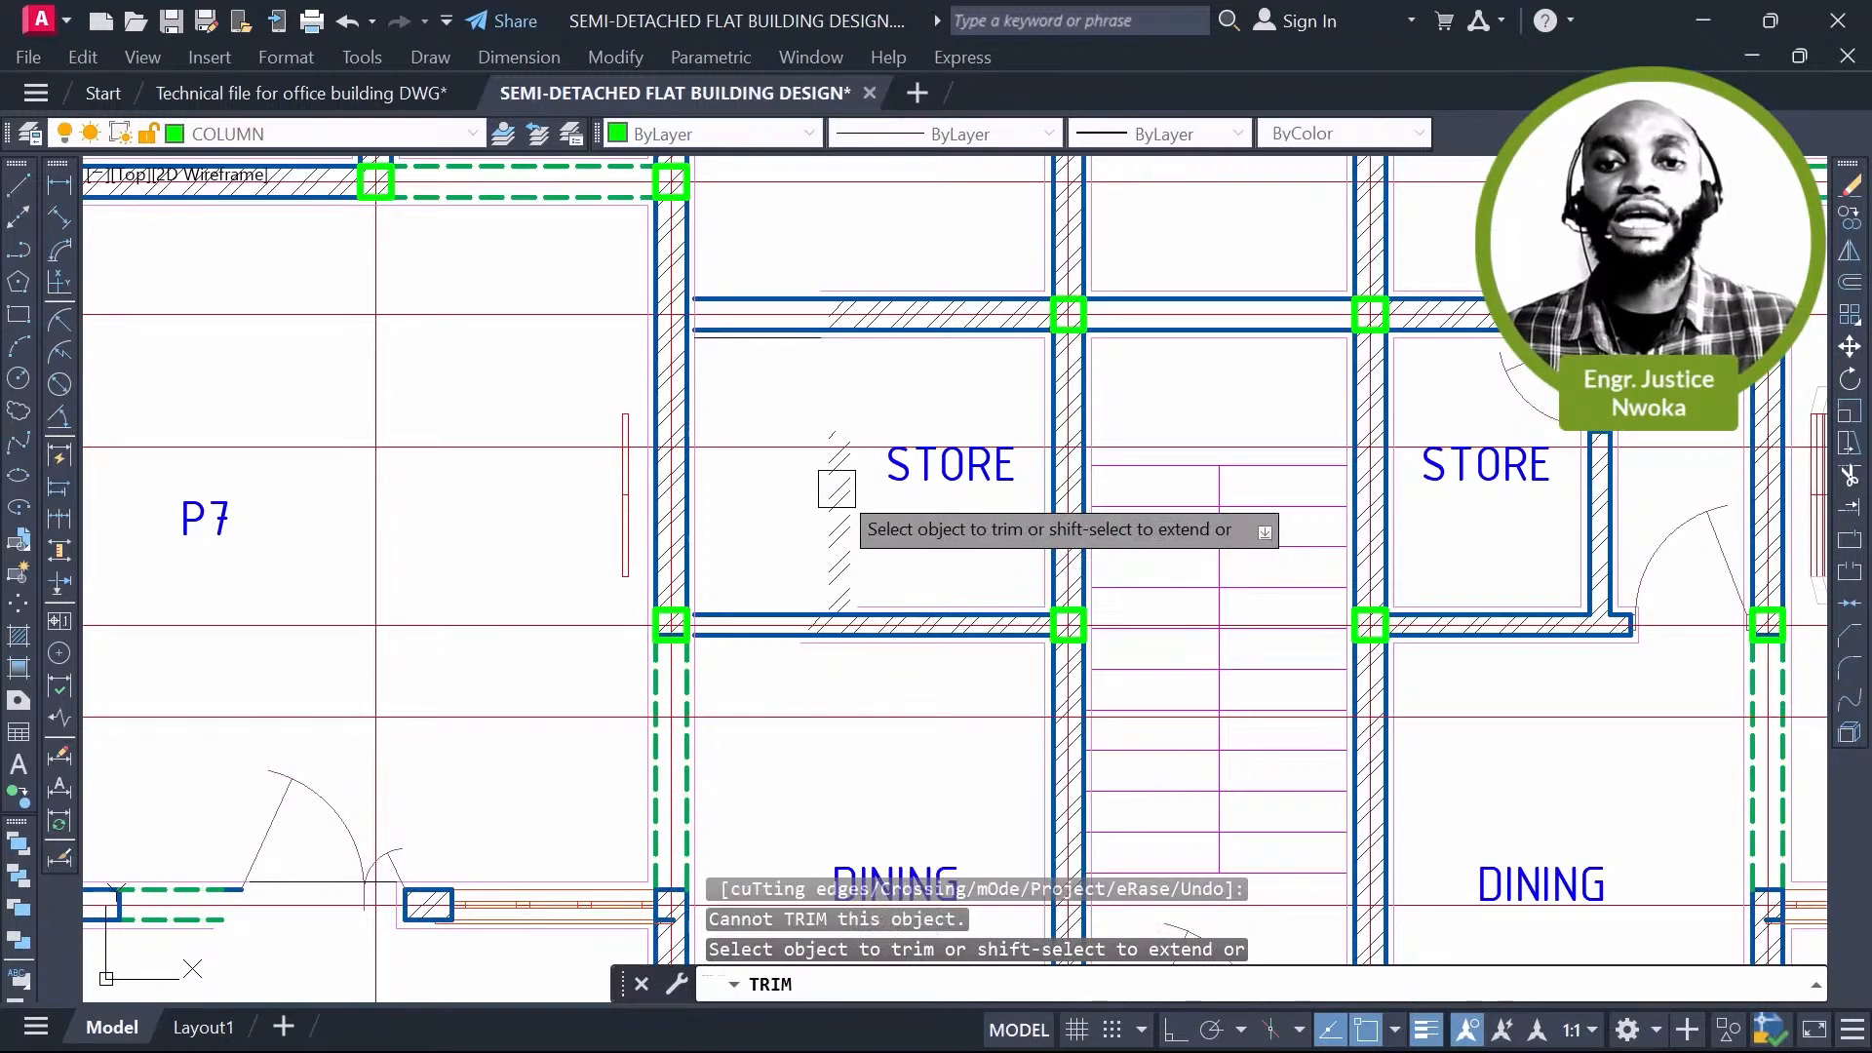
pyautogui.click(909, 488)
pyautogui.press('Escape')
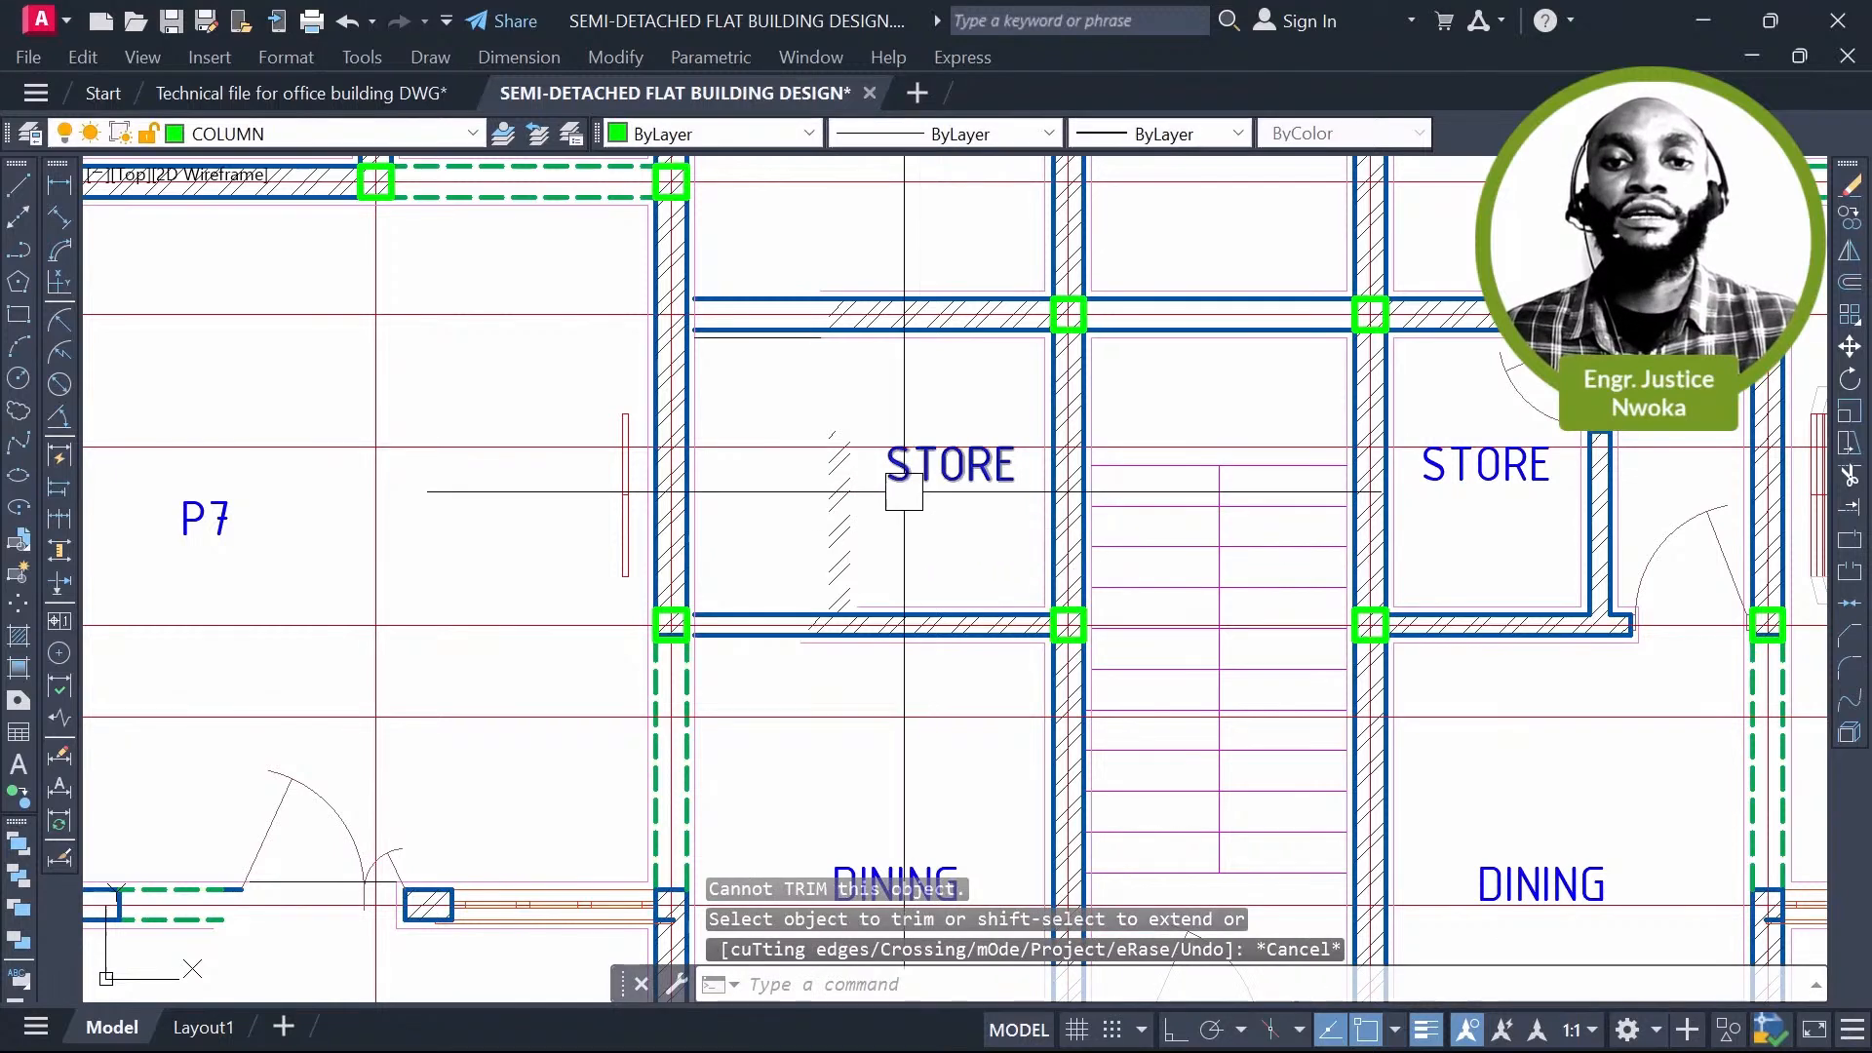
pyautogui.doubleClick(904, 491)
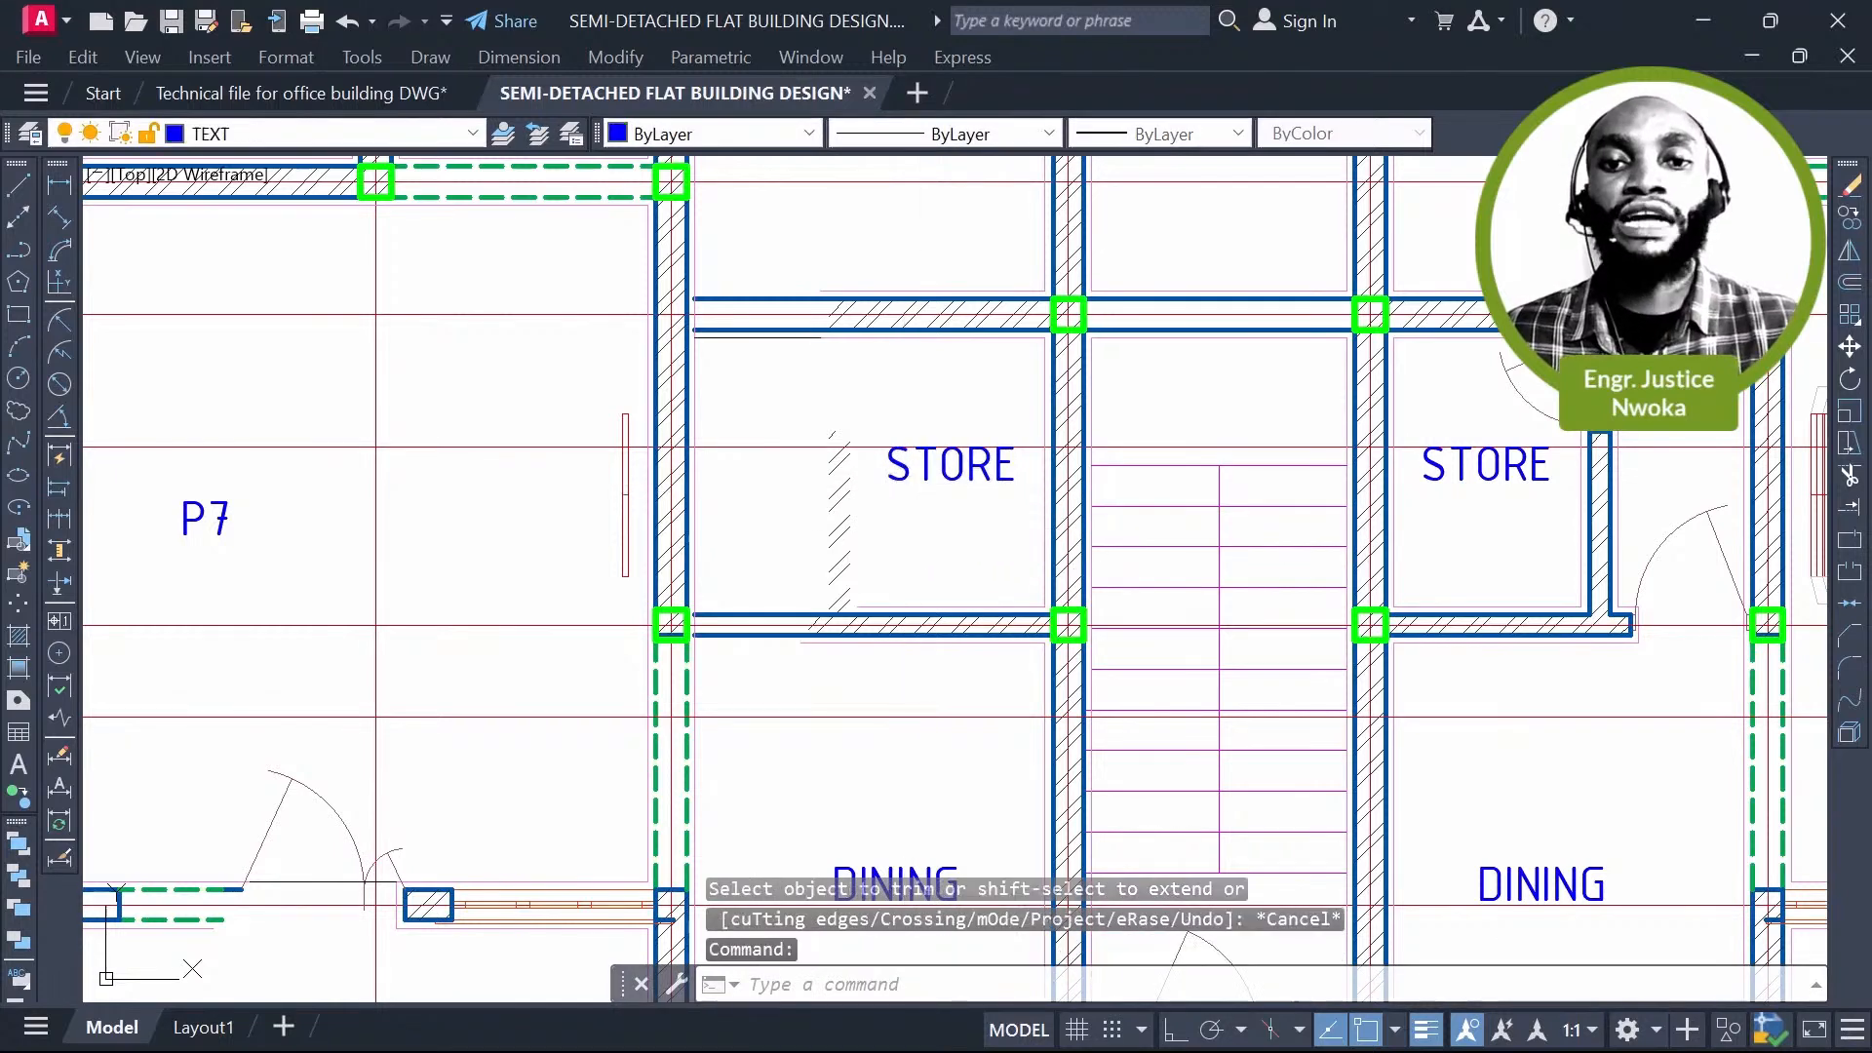
pyautogui.write('P13')
pyautogui.press('Return')
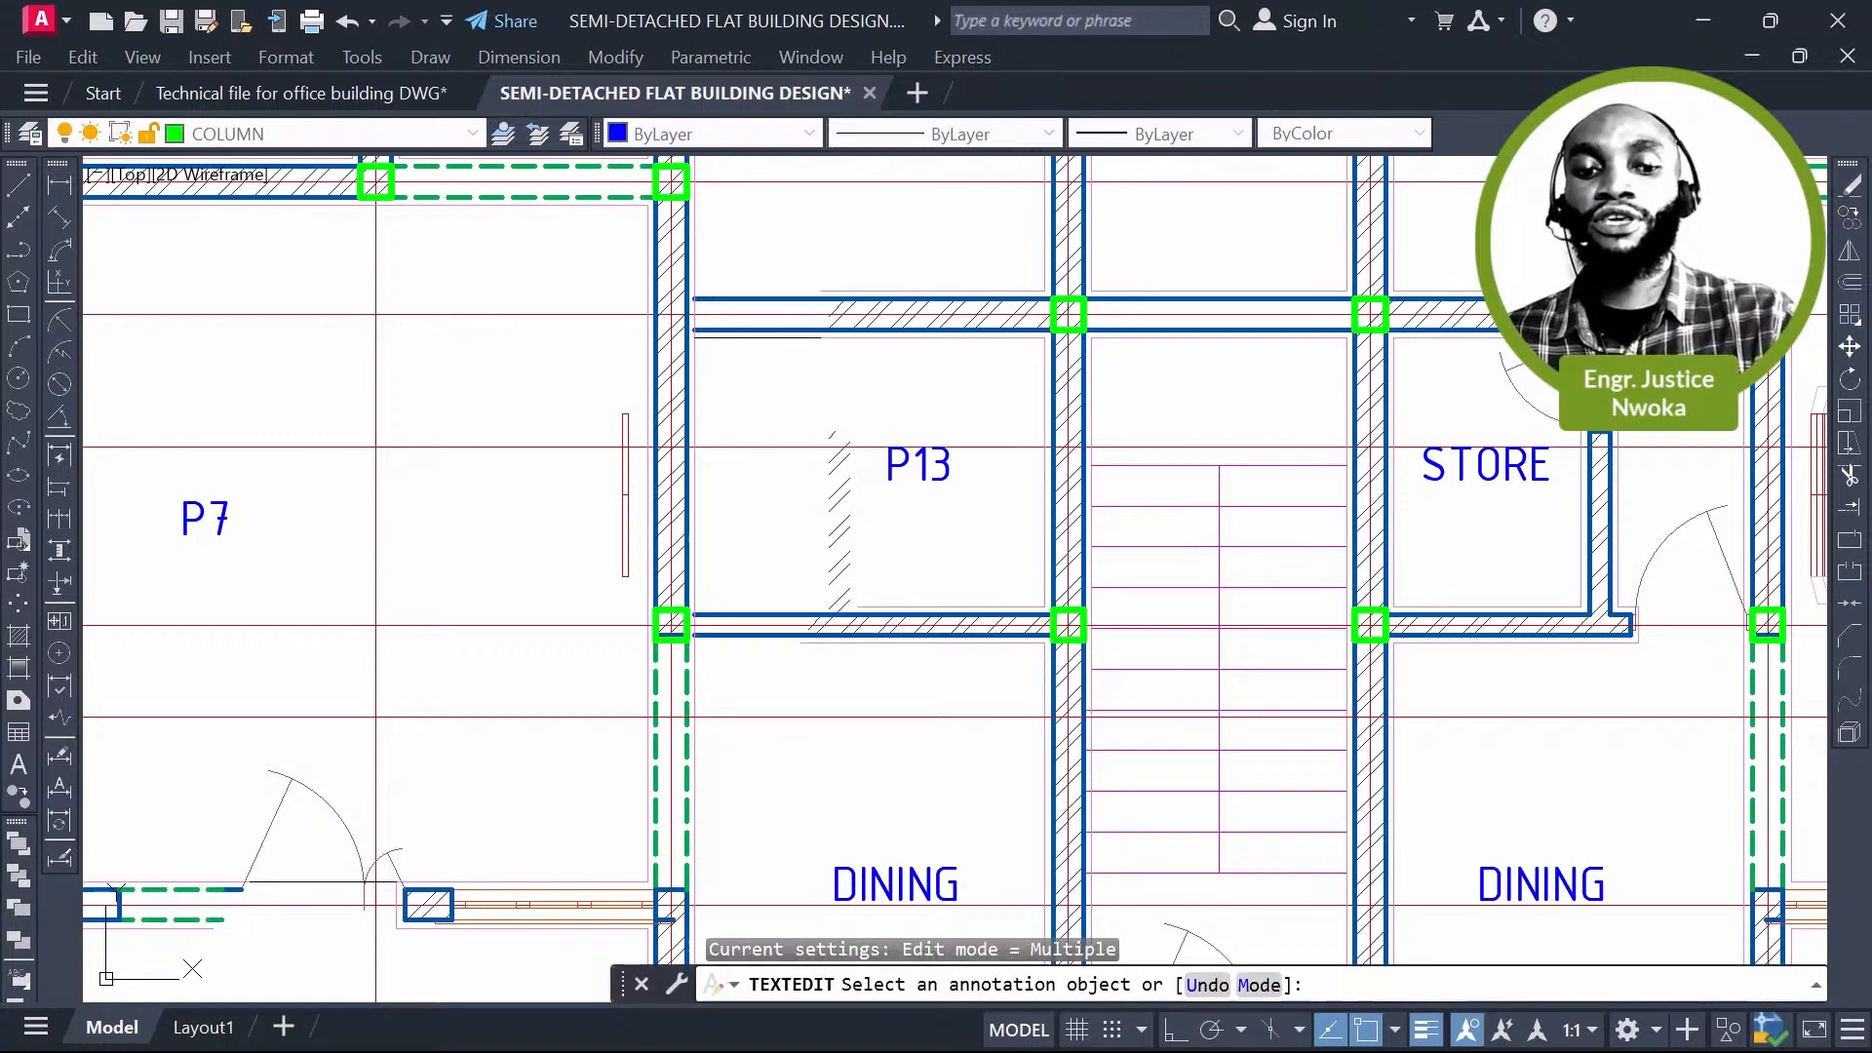
pyautogui.press('Escape')
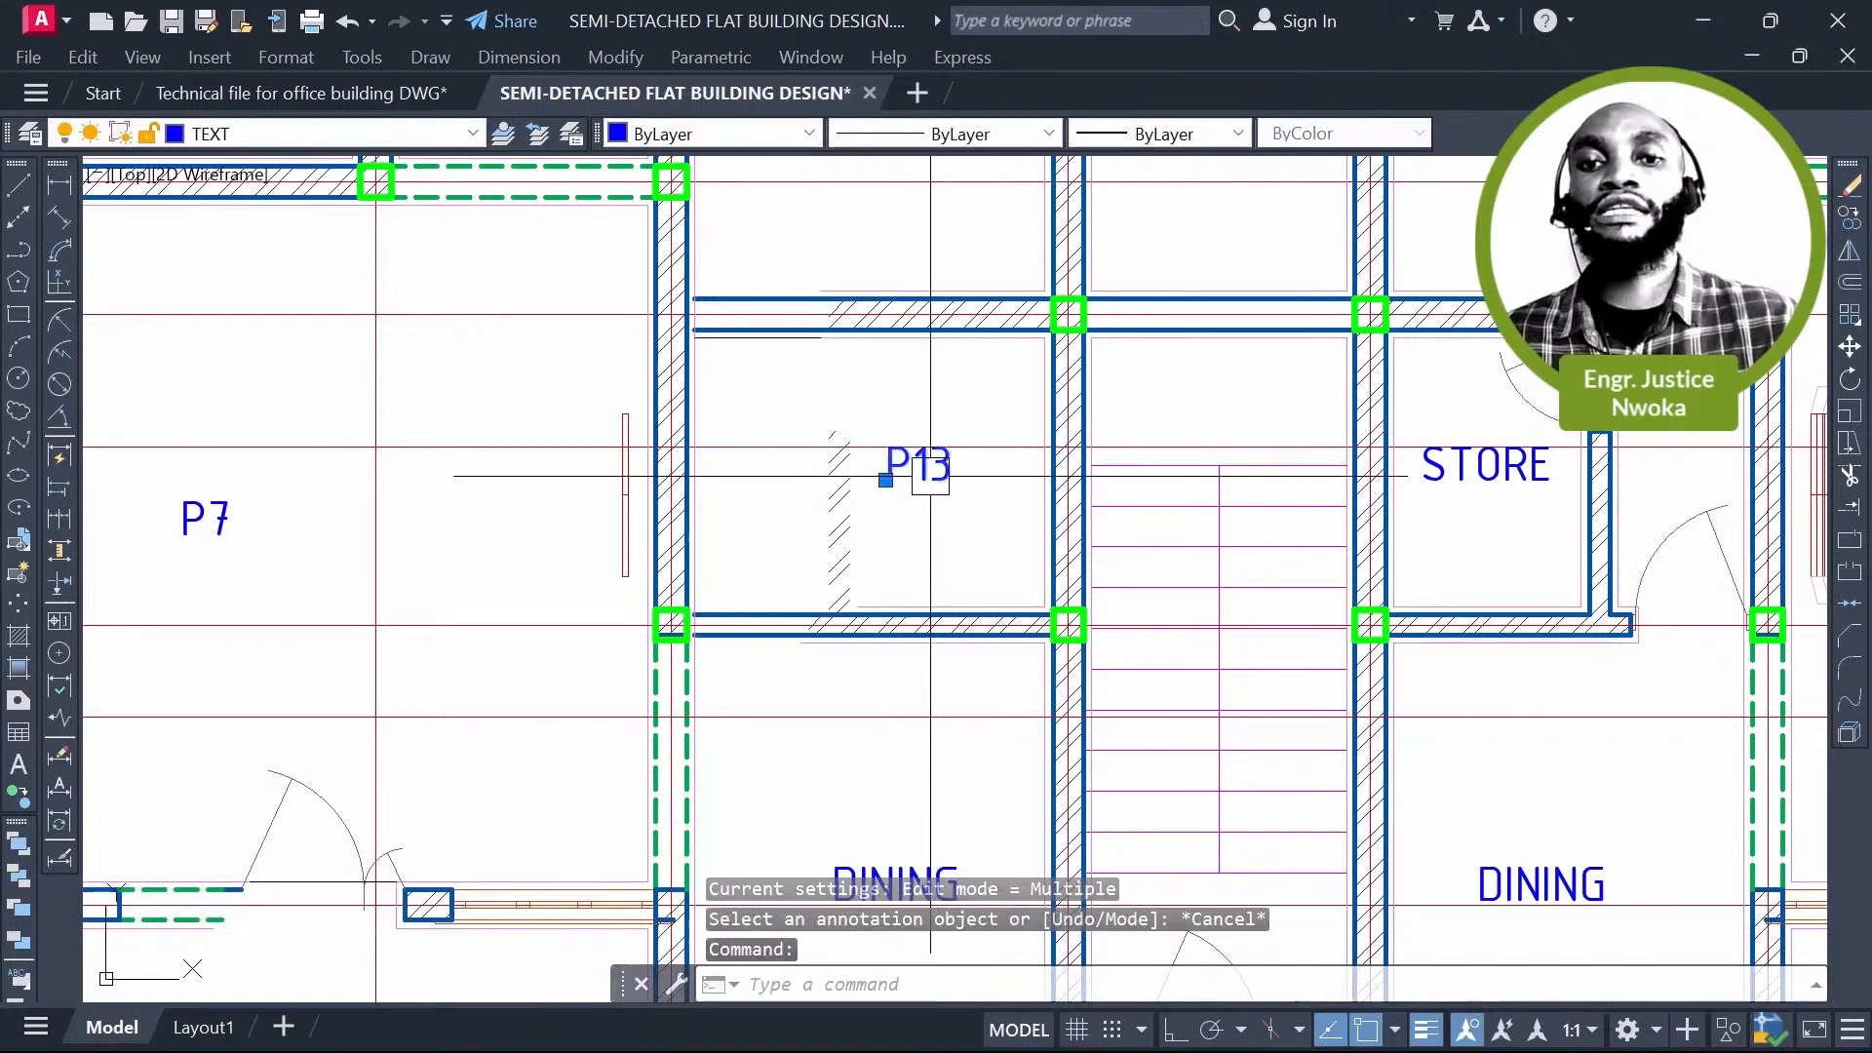
# Step: Move the P13 label to the middle of the widened former store panel
pyautogui.write('m')
pyautogui.press('Return')
pyautogui.click(930, 445)
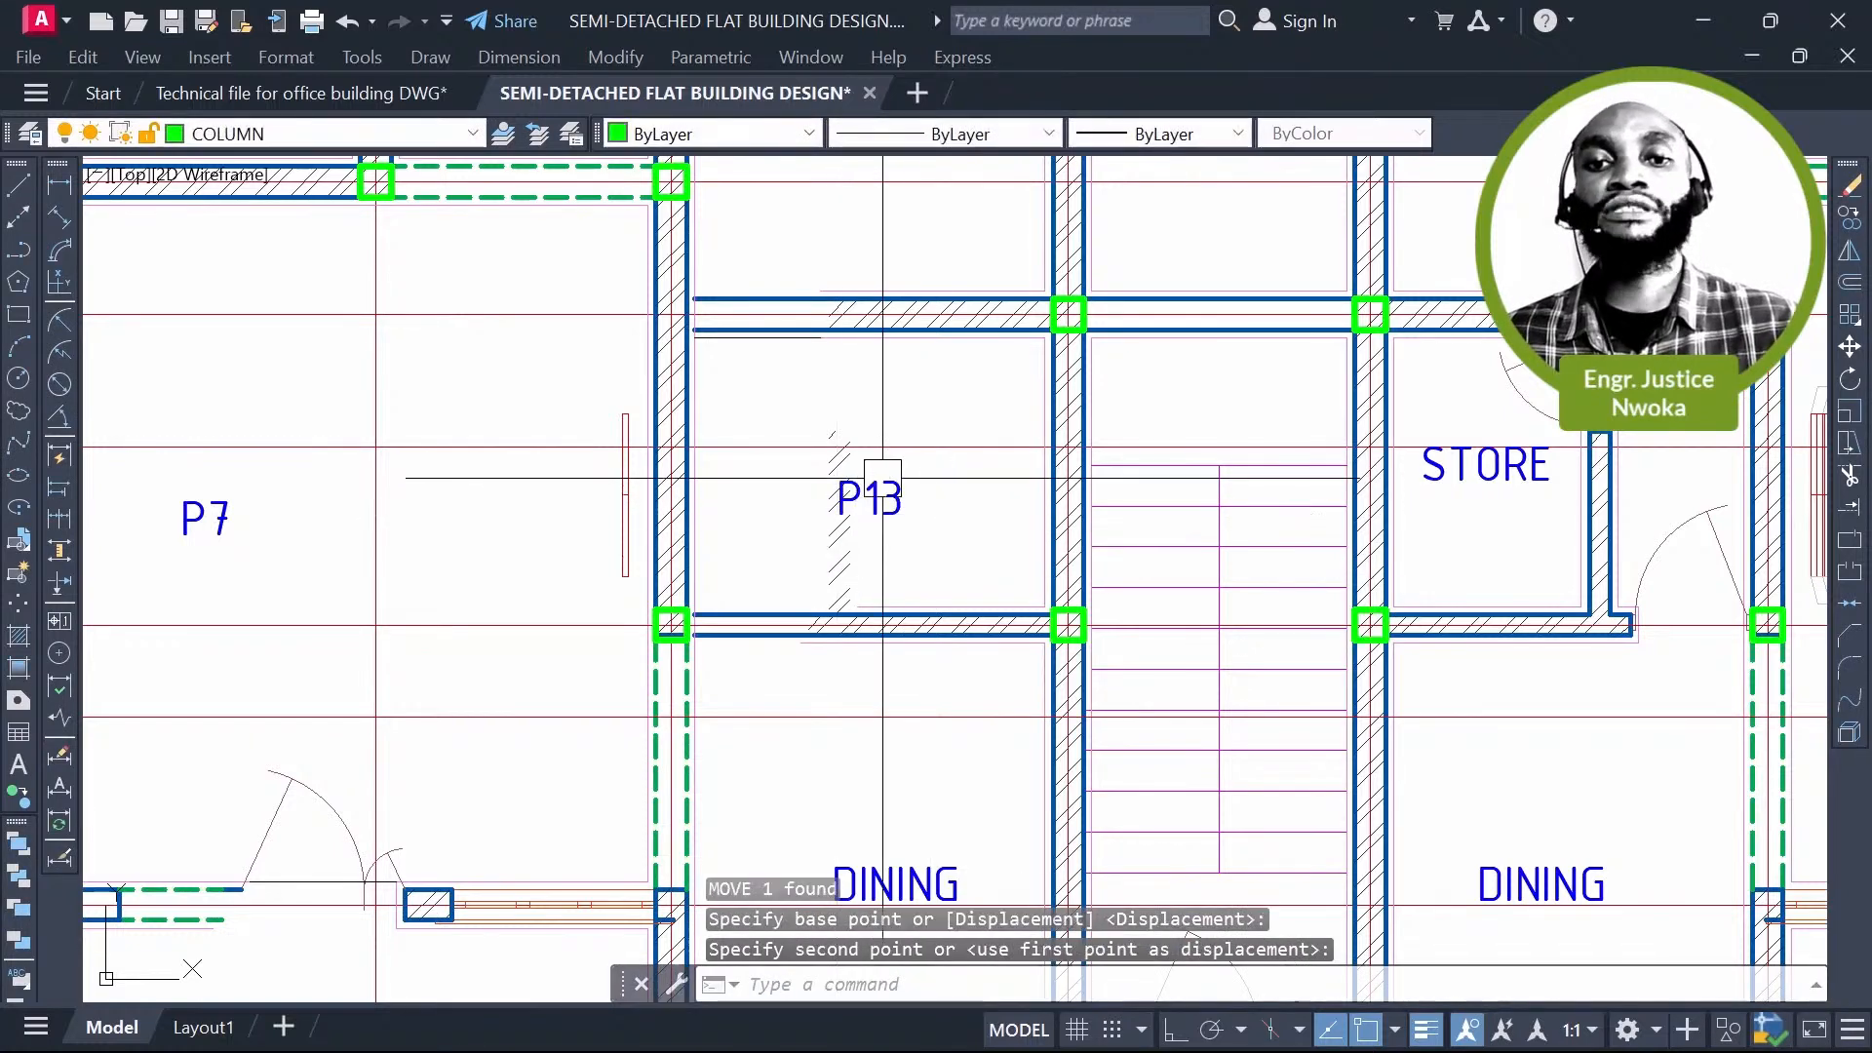
pyautogui.click(883, 478)
pyautogui.scroll(-2, 885, 478)
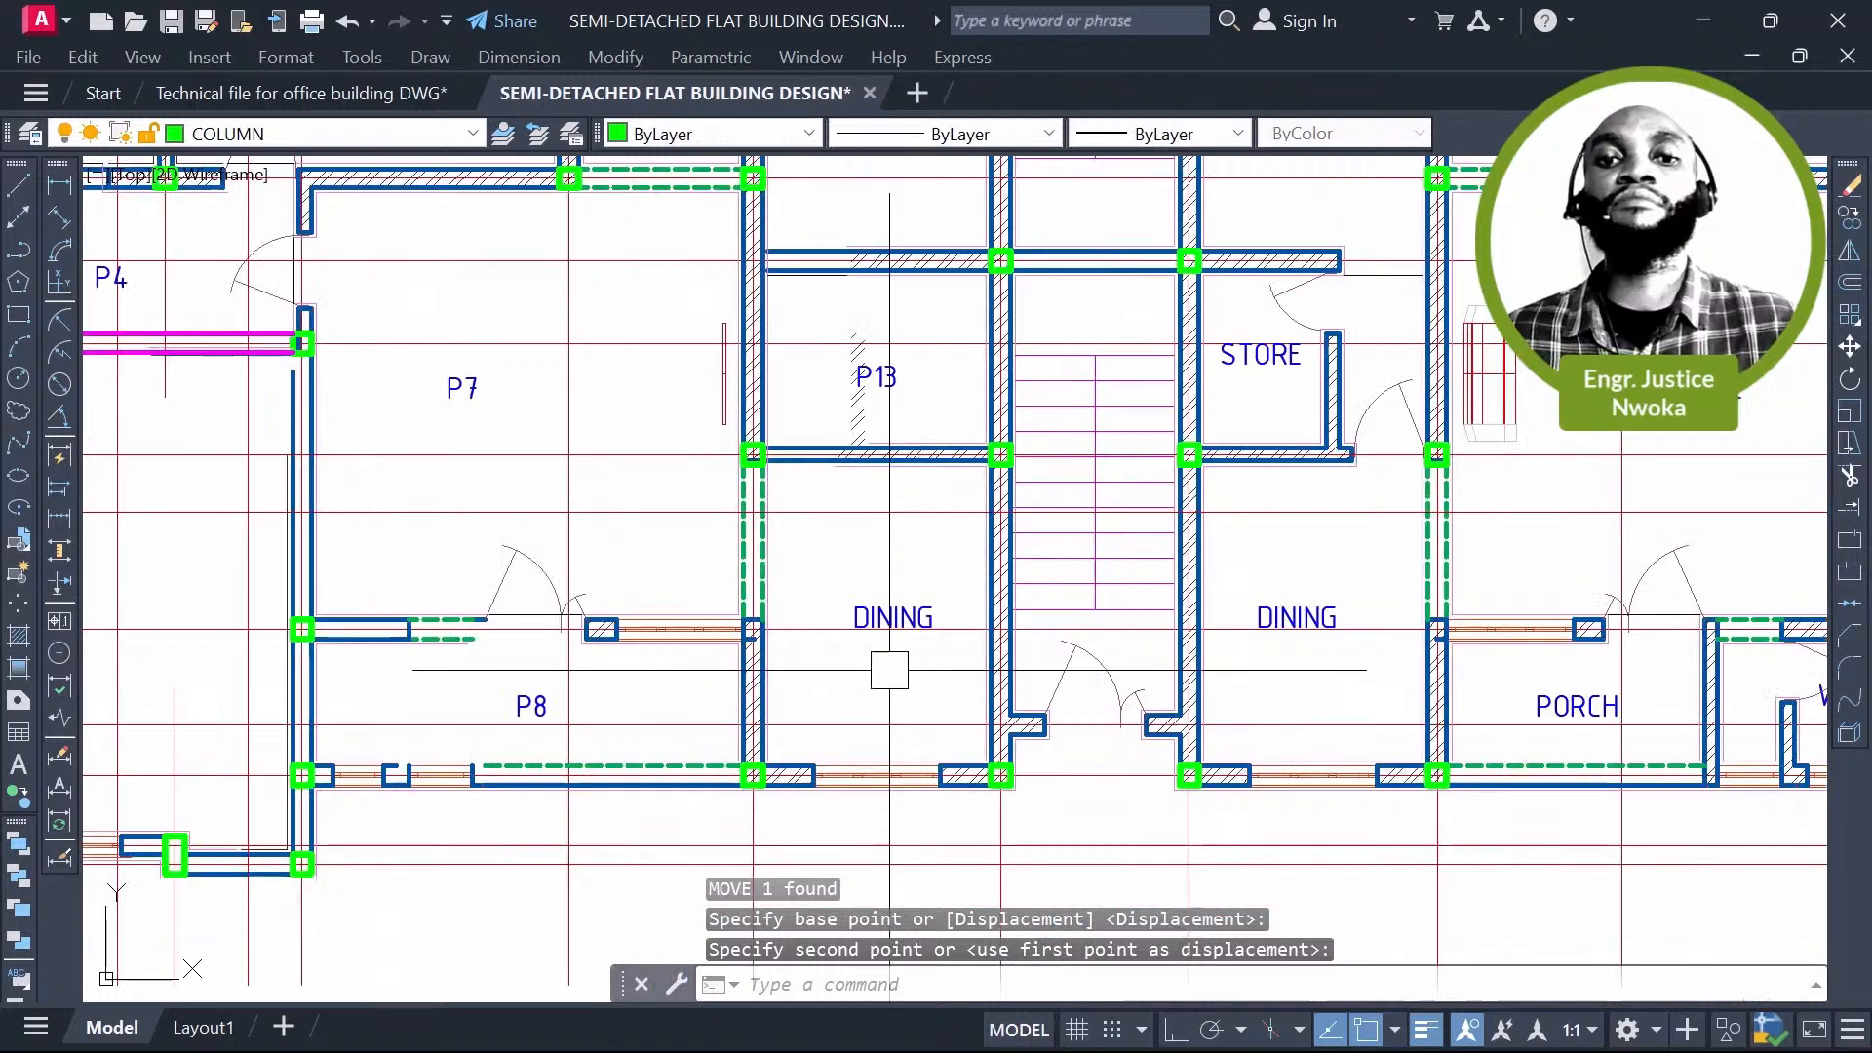
# Step: Change the DINING label in the panel directly below P13 to P14
pyautogui.scroll(2, 889, 670)
pyautogui.click(893, 617)
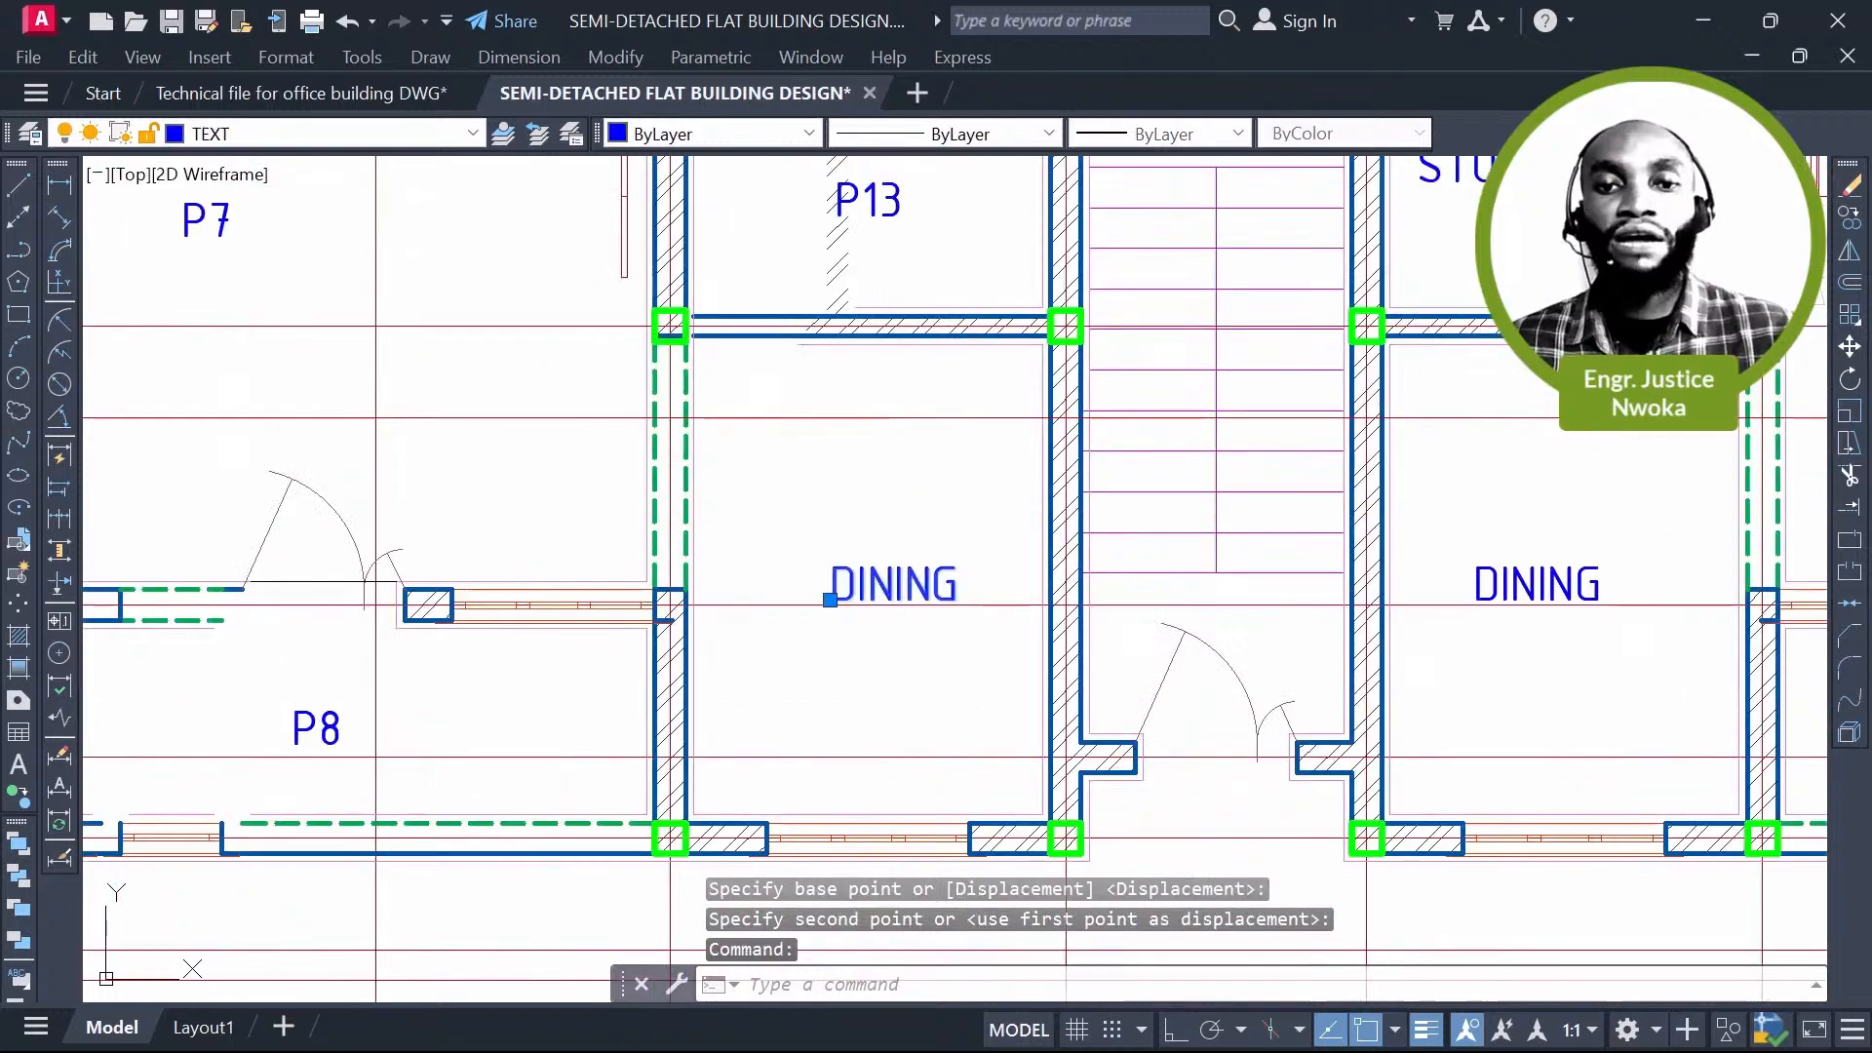
pyautogui.doubleClick(893, 589)
pyautogui.write('P')
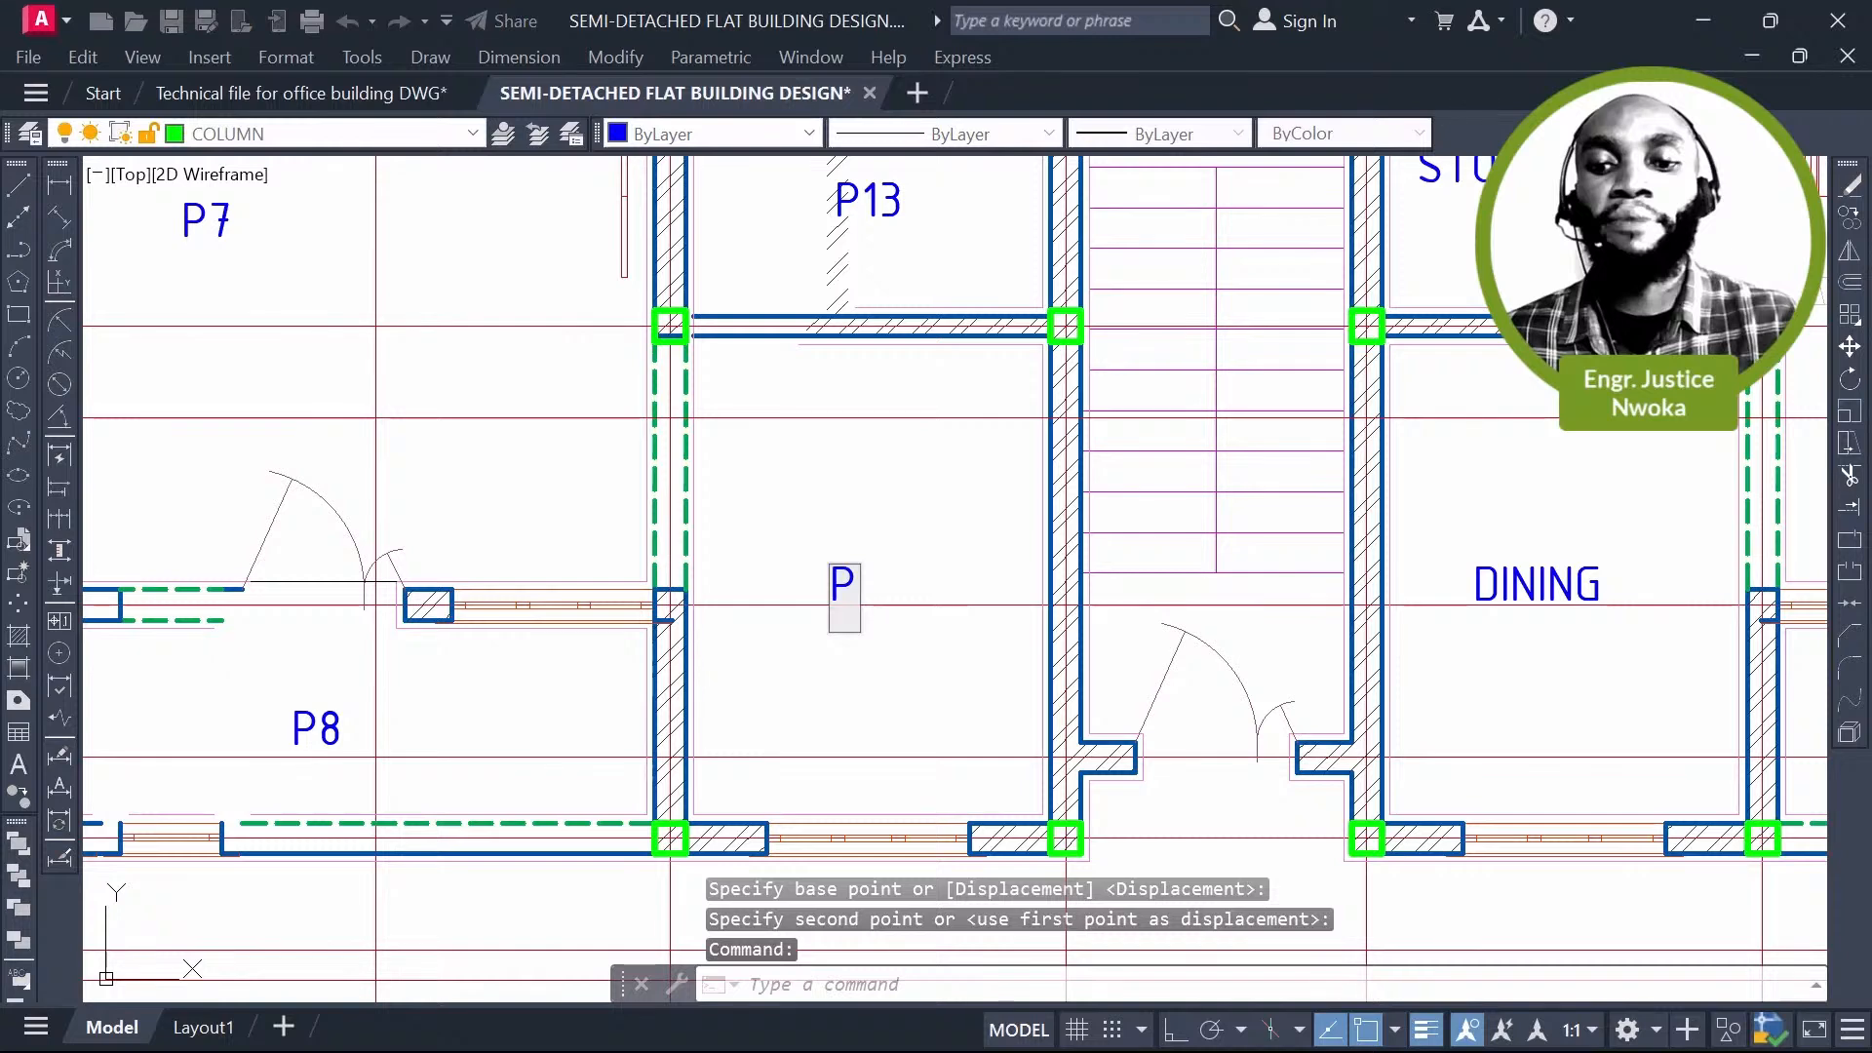
pyautogui.write('14')
pyautogui.press('Return')
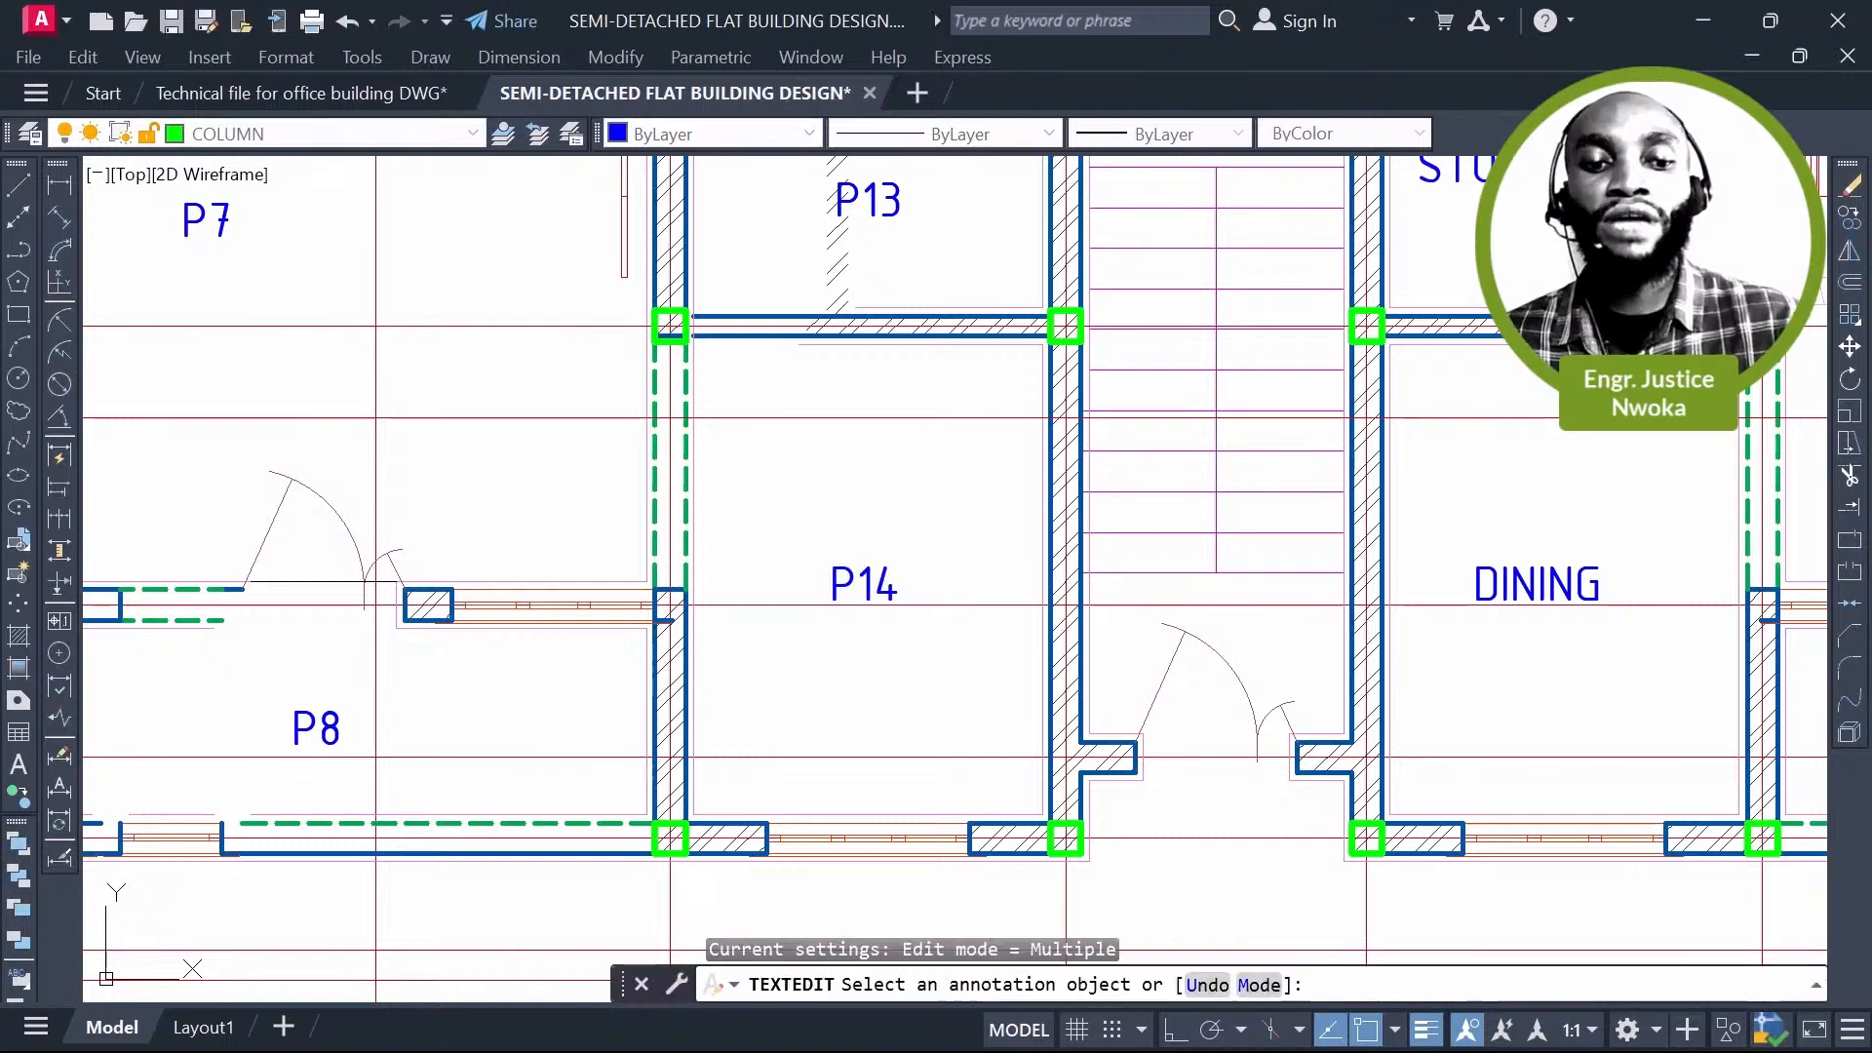
pyautogui.press('Escape')
# Step: Measure the combined P13 and P14 area with linear dimensions, from the wall above P13 to the front wall and across P14 between wall centrelines
pyautogui.scroll(-4, 860, 563)
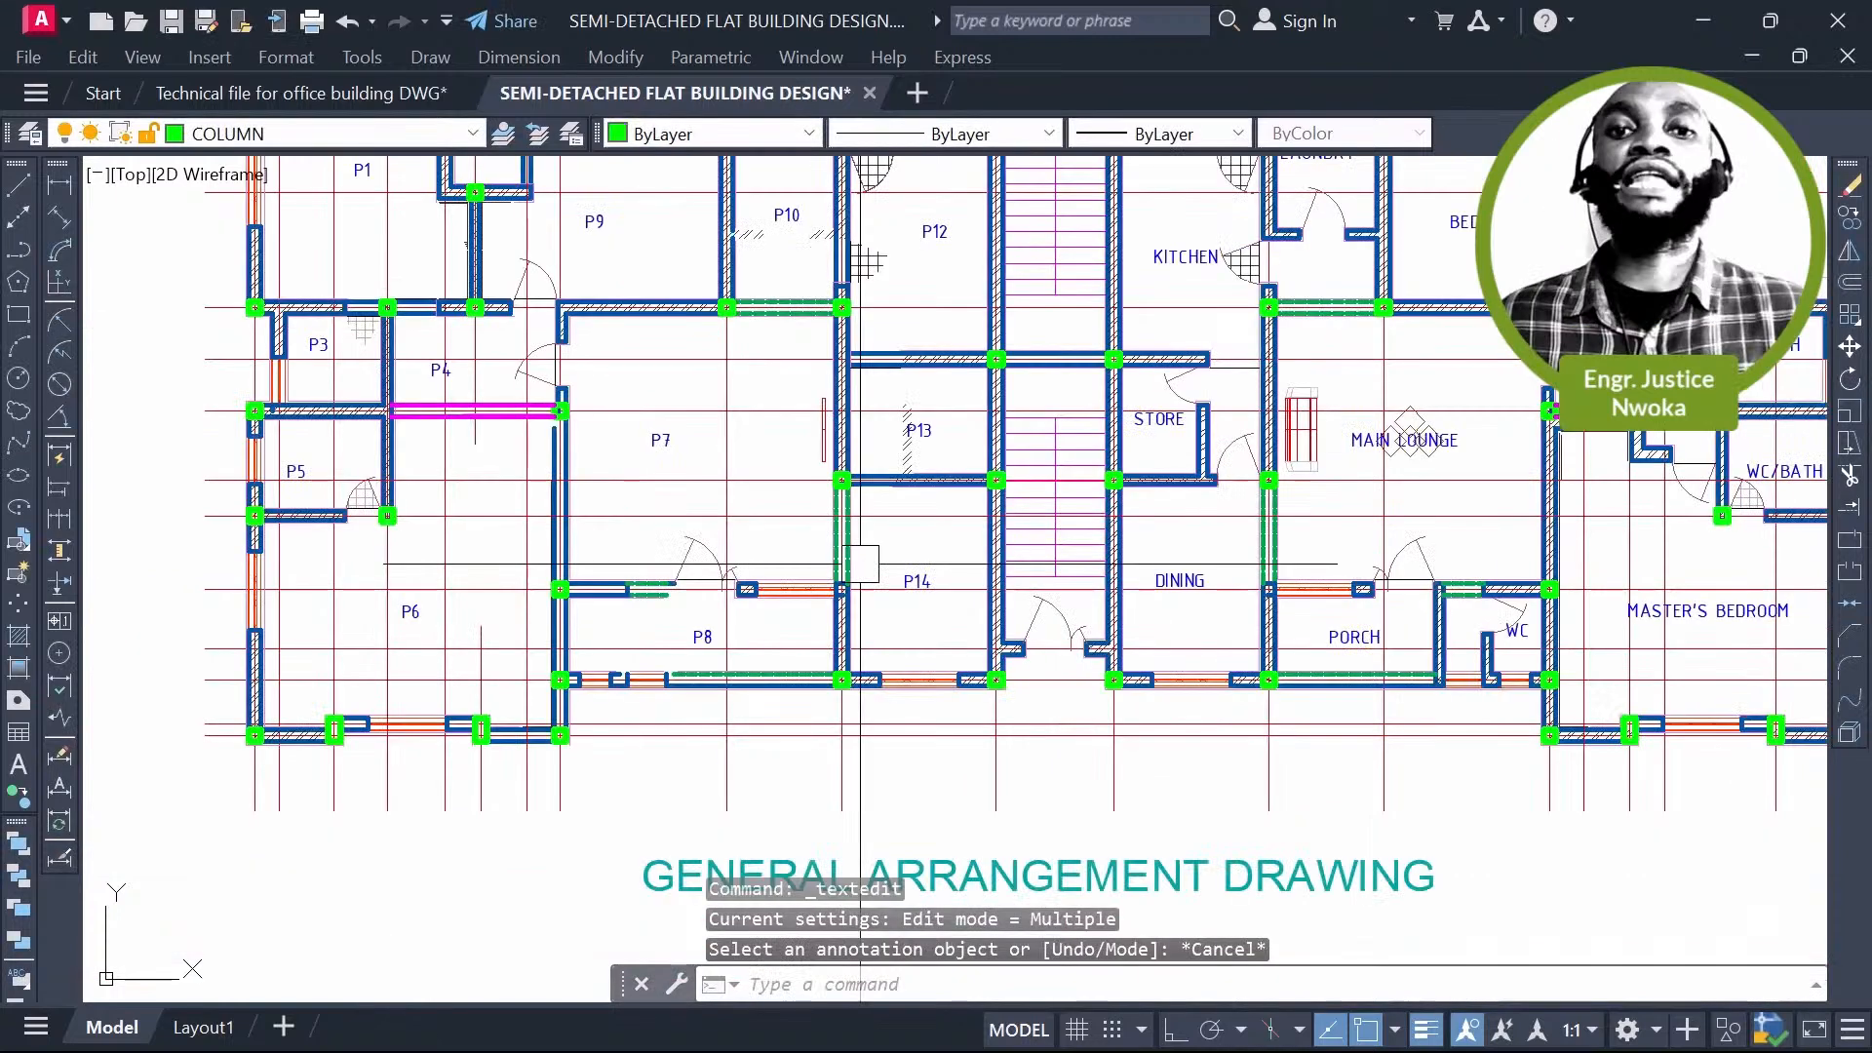
pyautogui.moveTo(860, 563); pyautogui.dragTo(905, 496, button='middle')
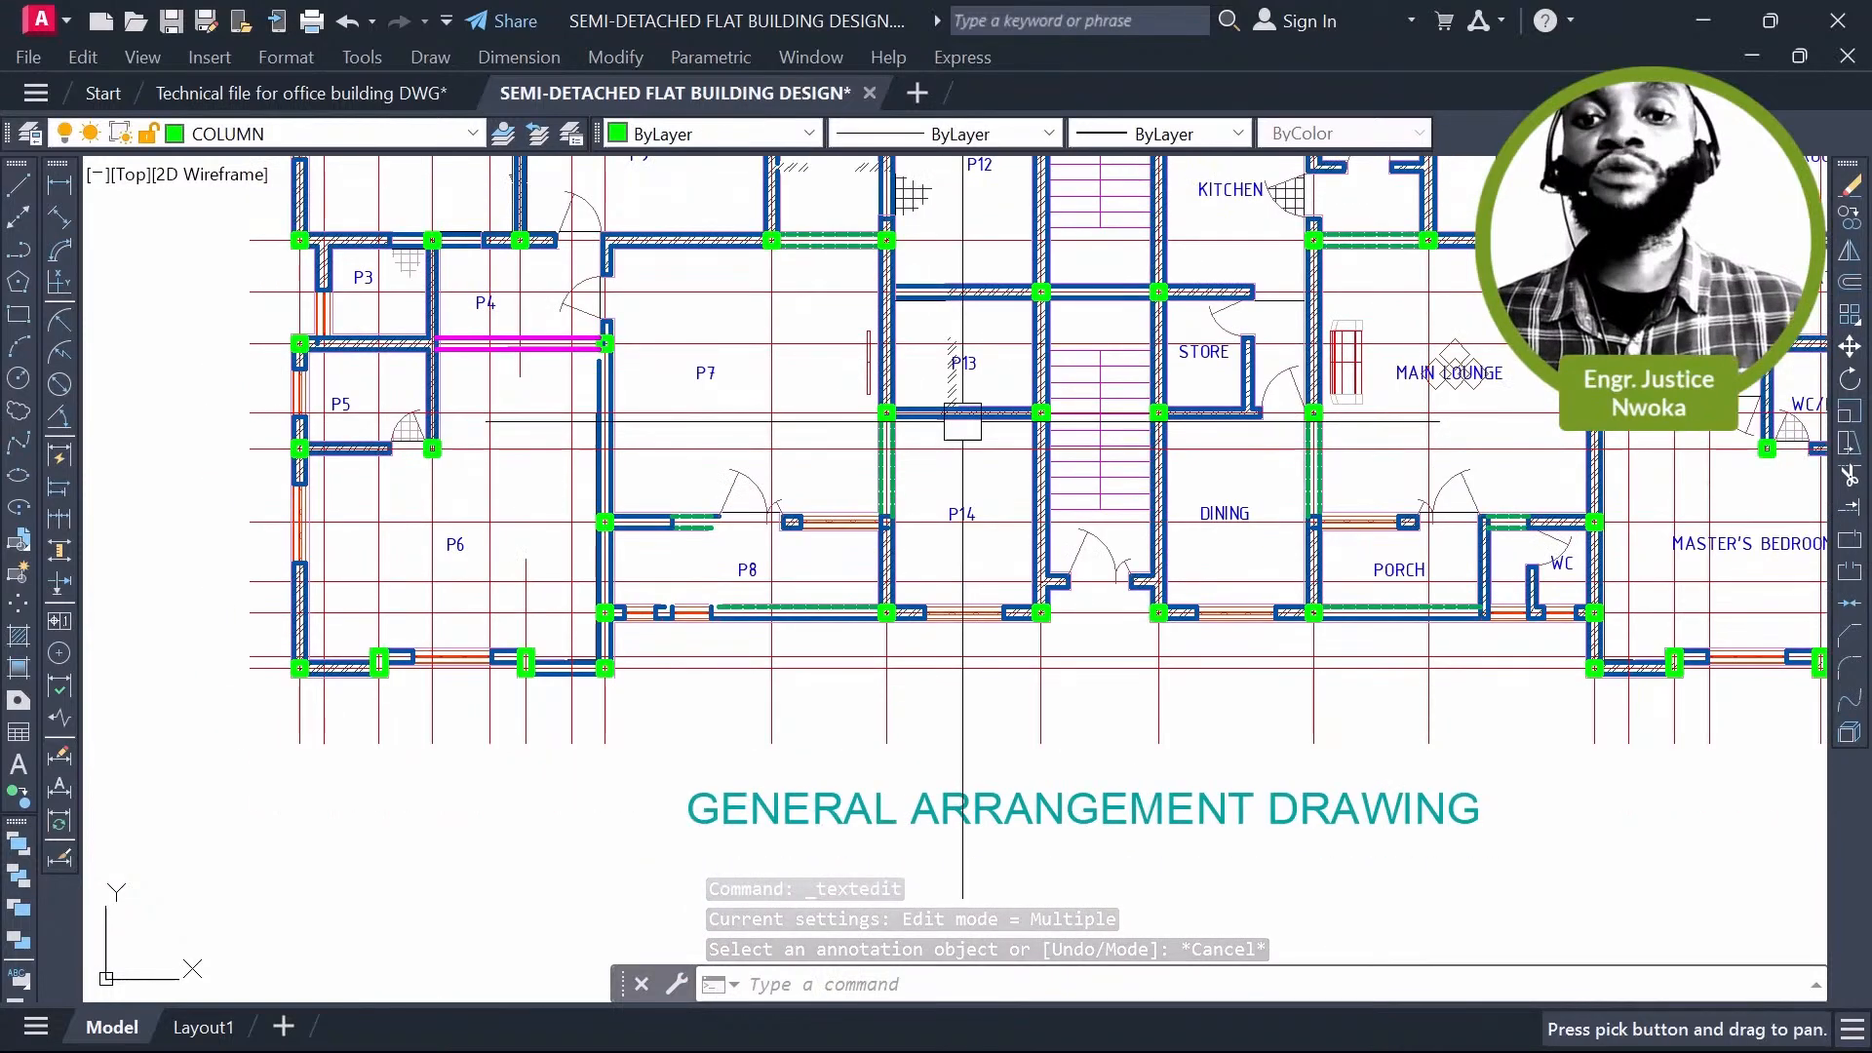
pyautogui.scroll(2, 999, 413)
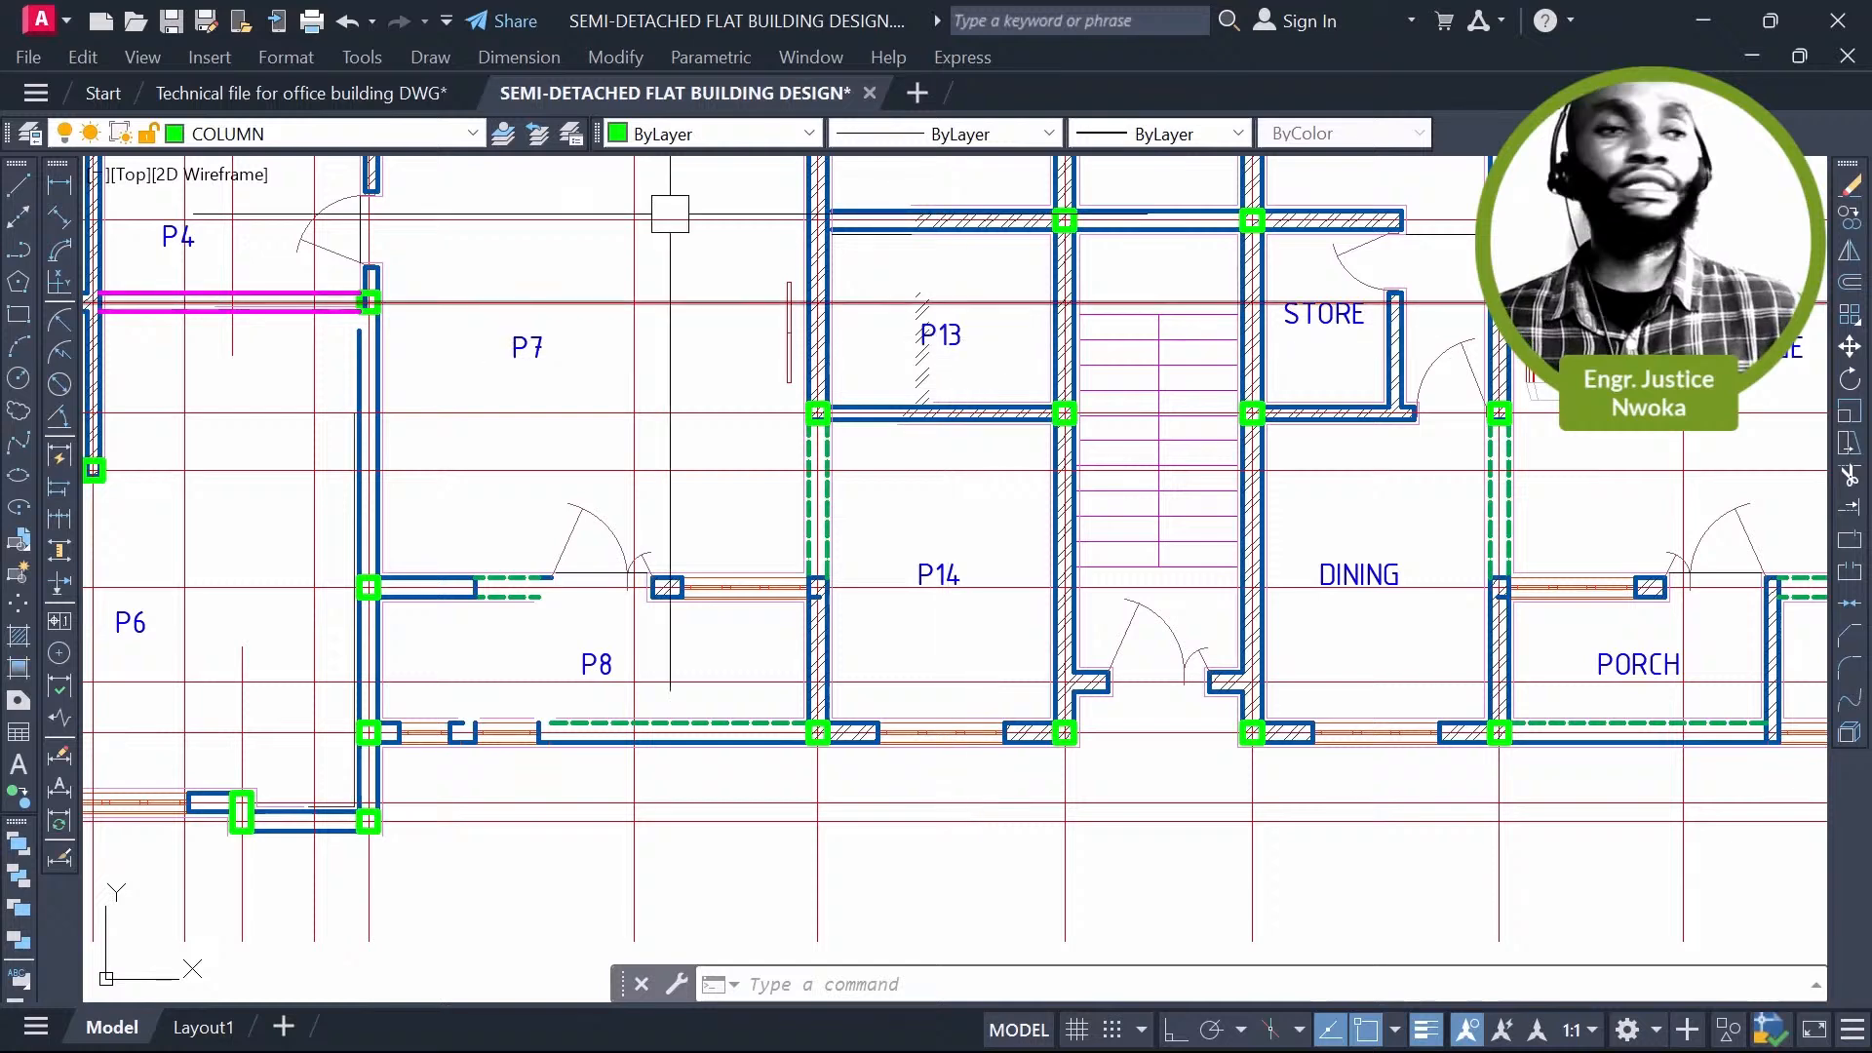
pyautogui.press('space')
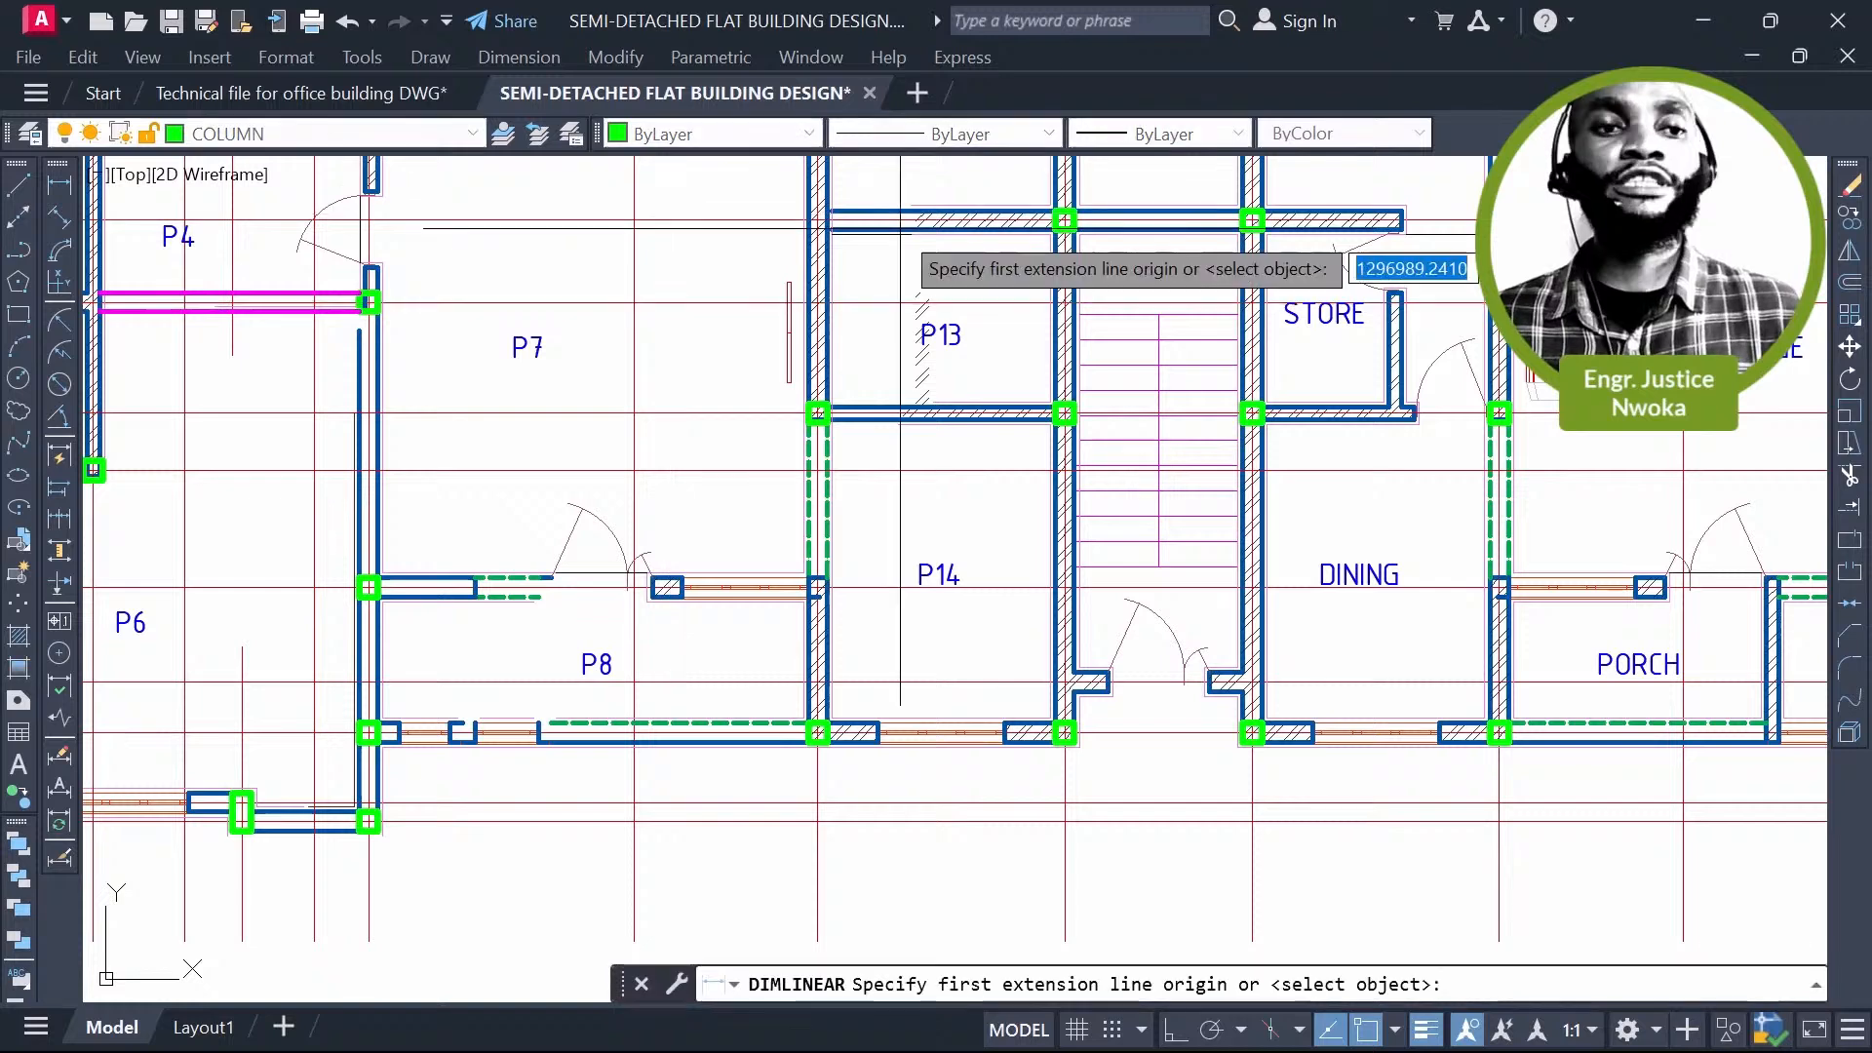
pyautogui.click(900, 229)
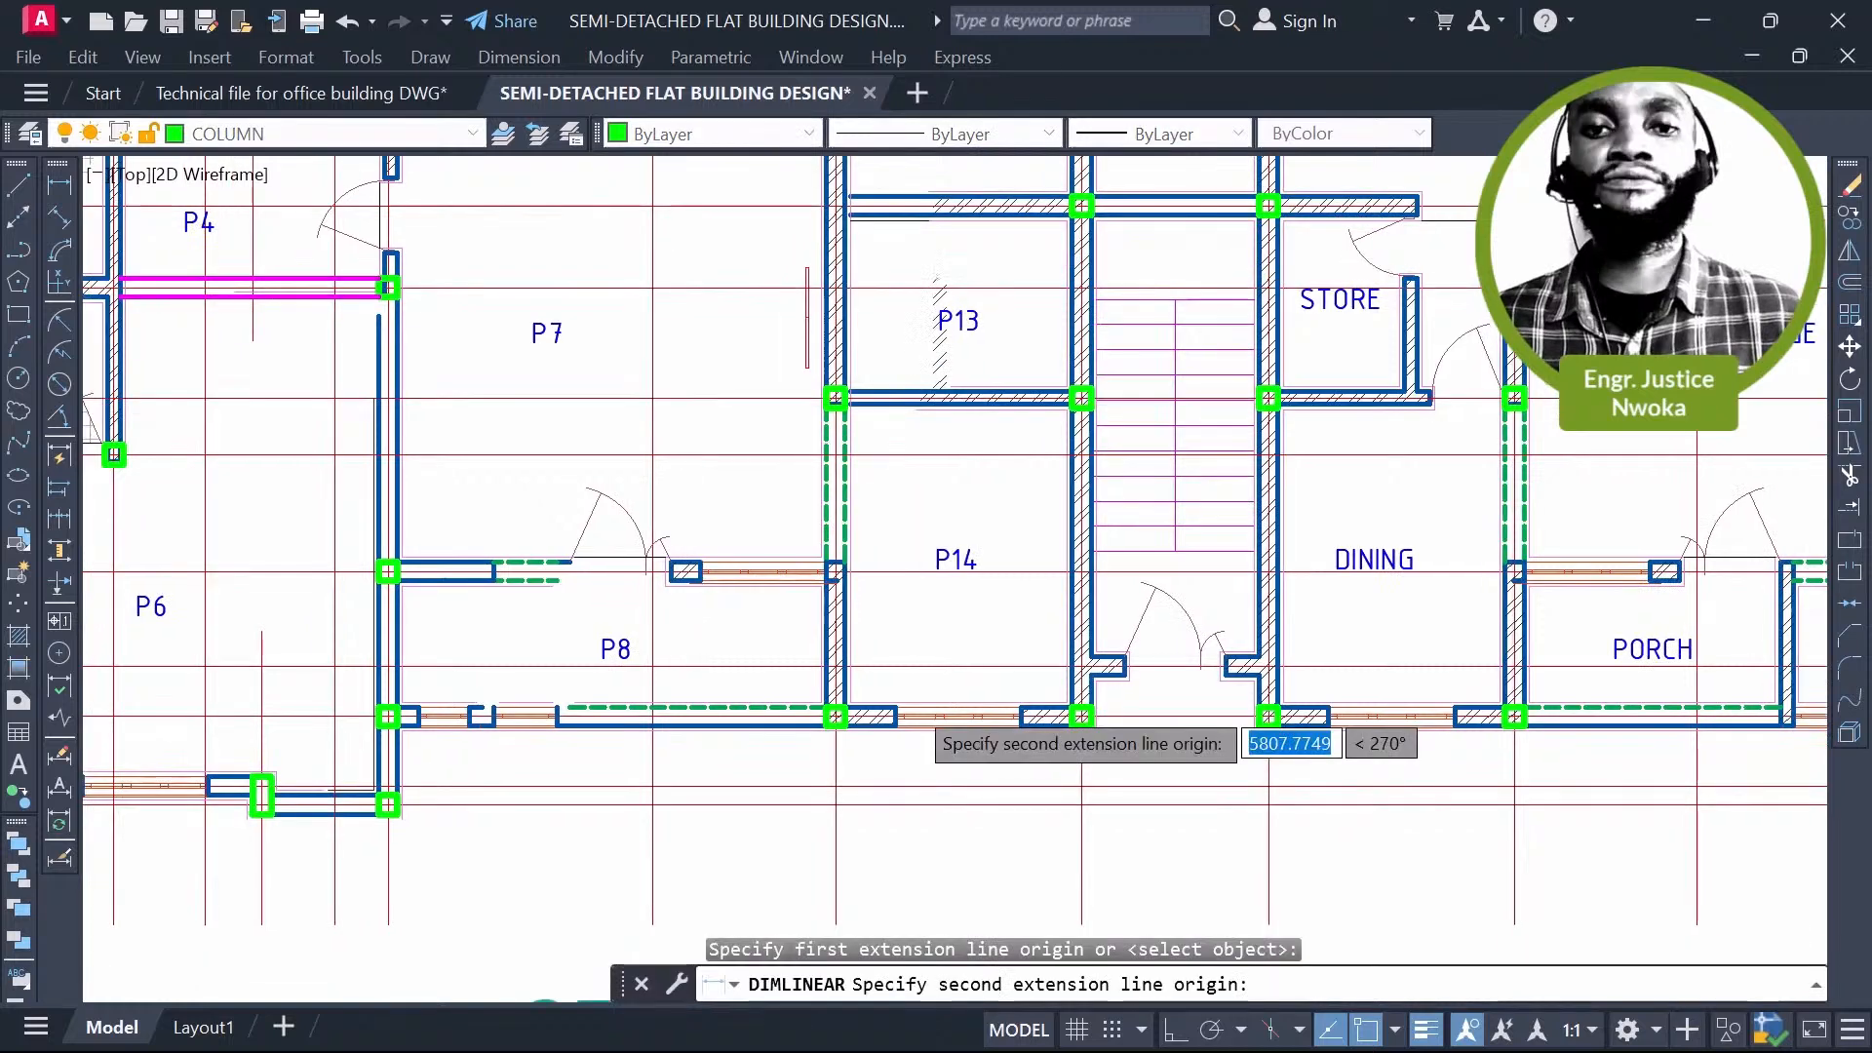
pyautogui.click(896, 717)
pyautogui.scroll(2, 908, 727)
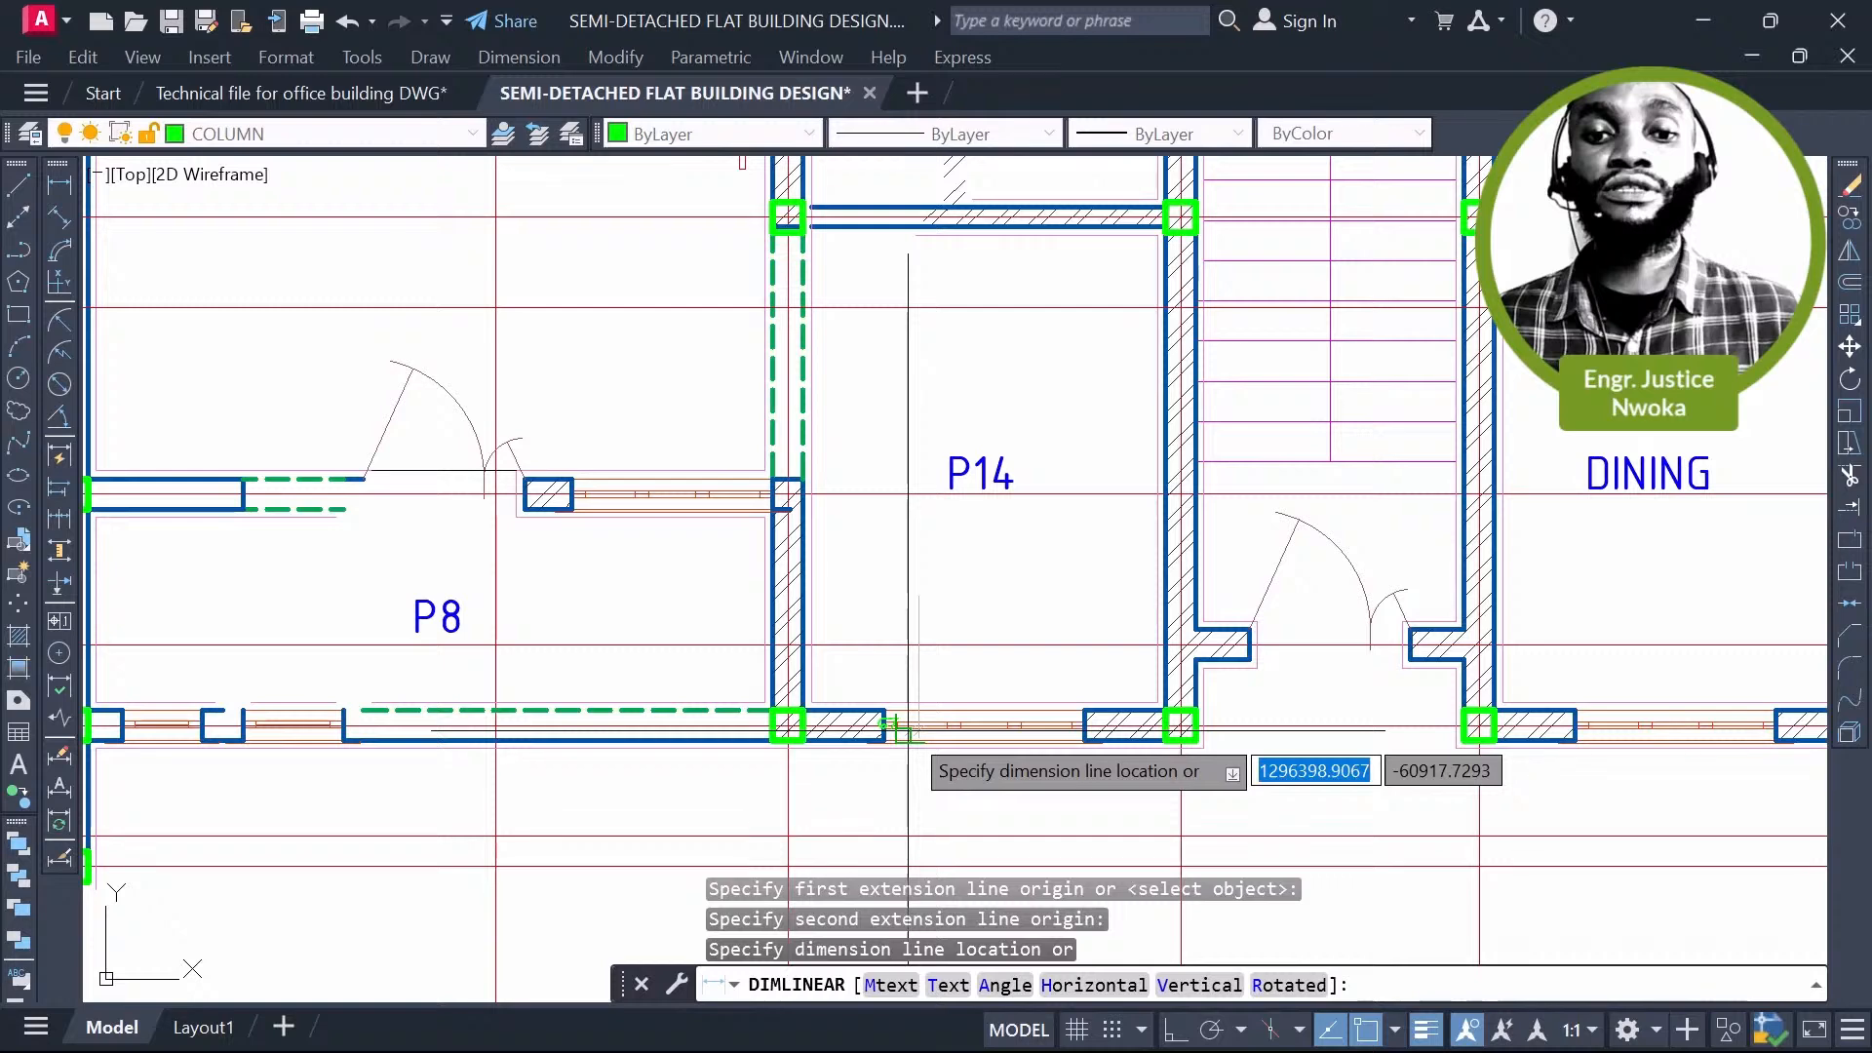
pyautogui.scroll(3, 931, 327)
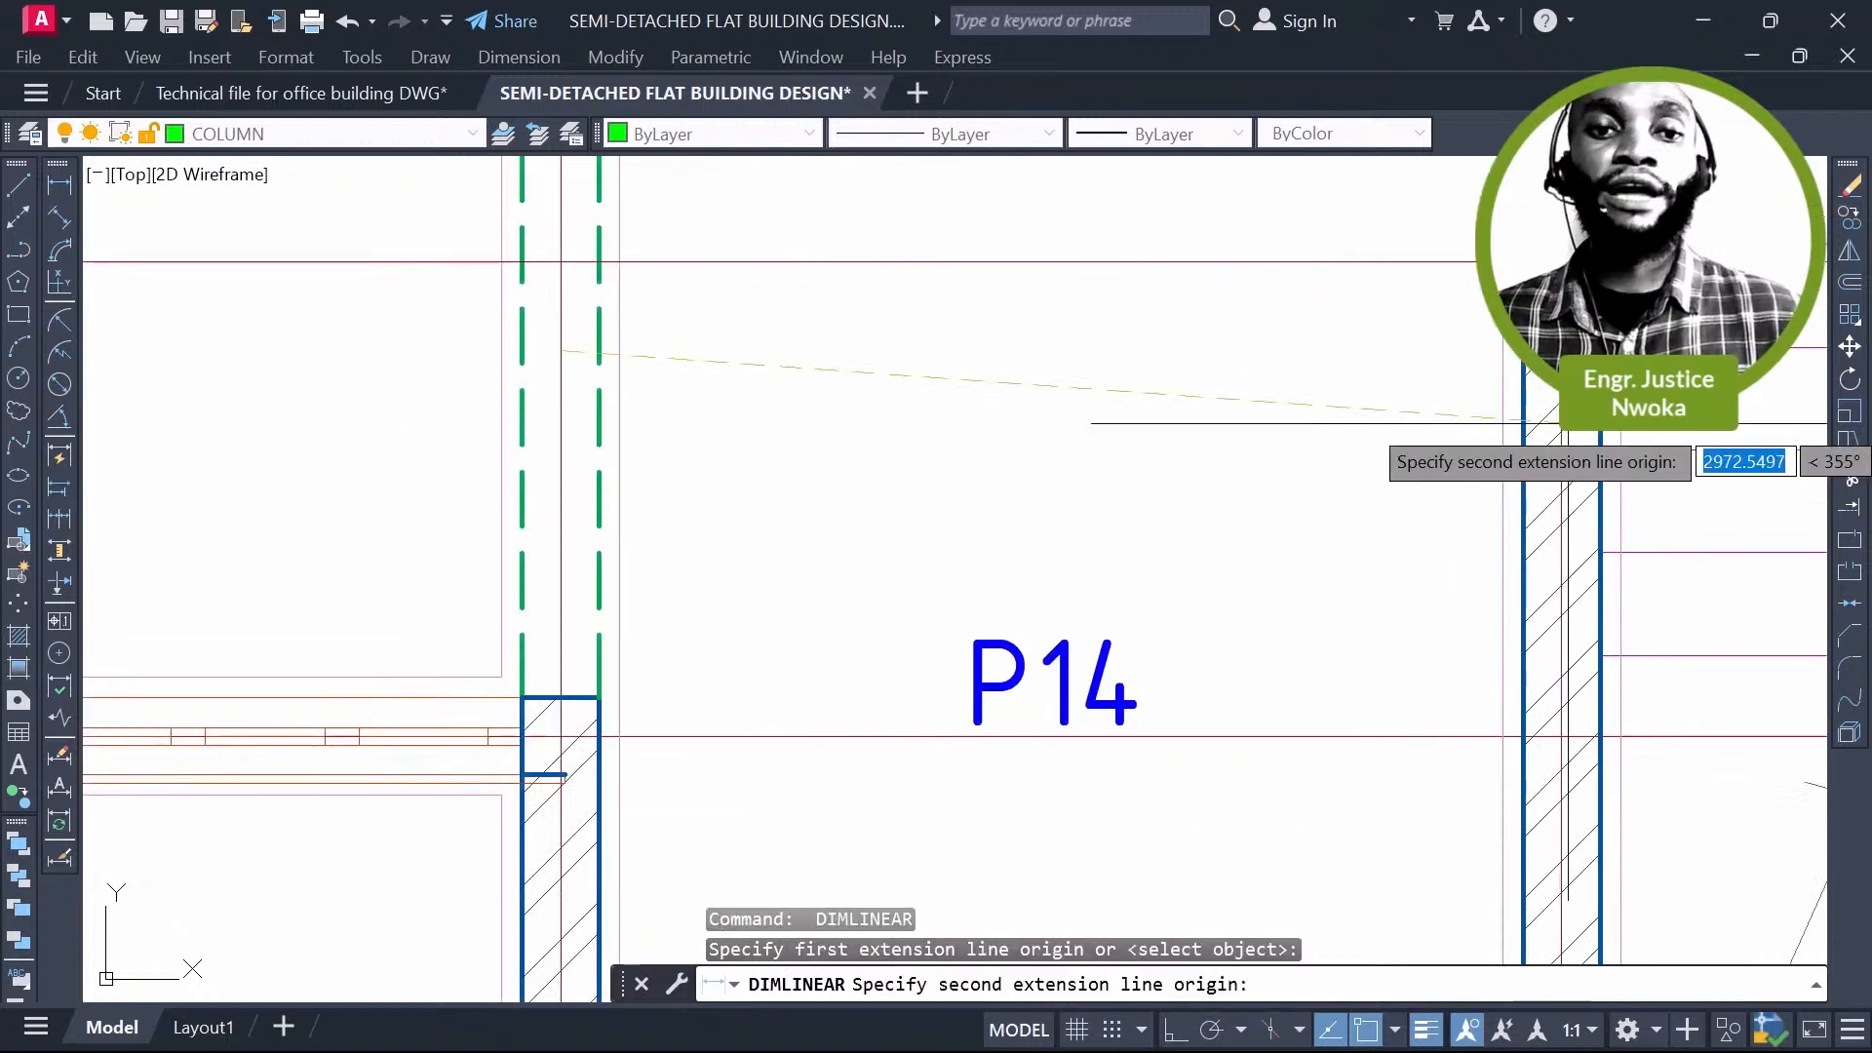
pyautogui.click(1560, 423)
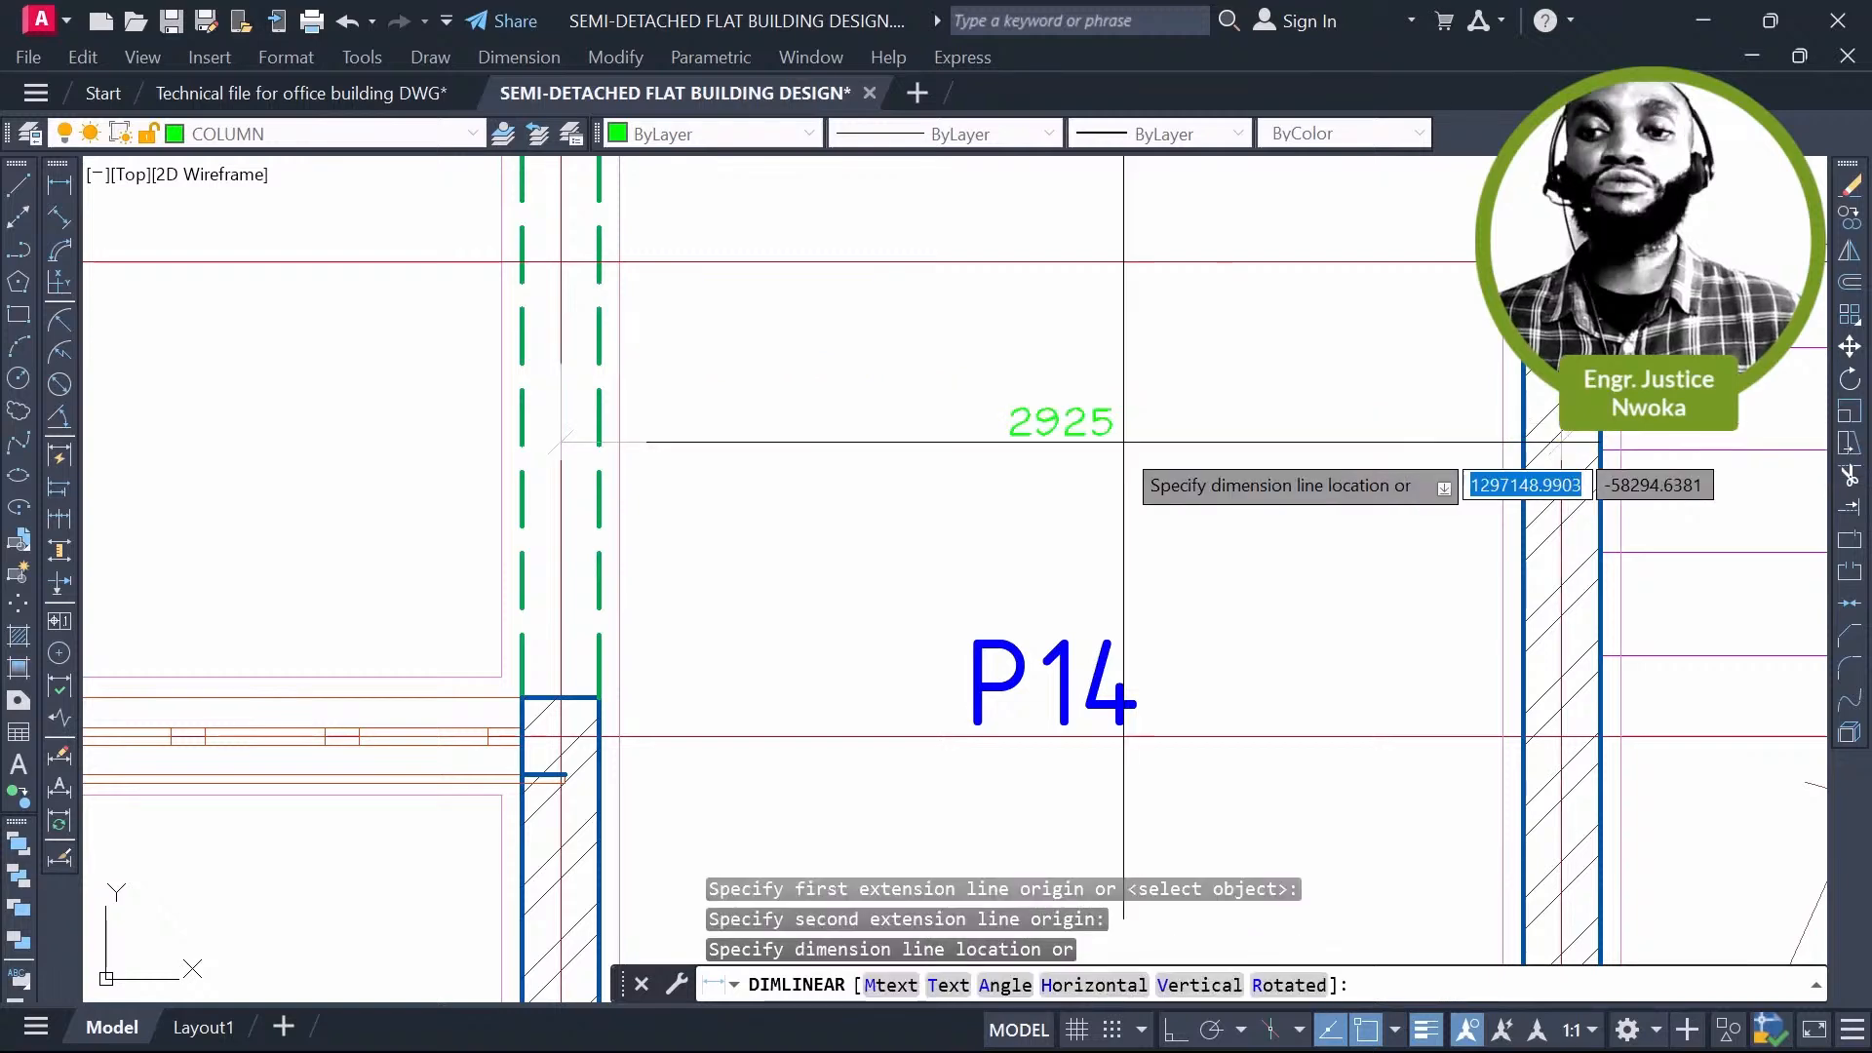
pyautogui.press('Escape')
pyautogui.scroll(-6, 1124, 442)
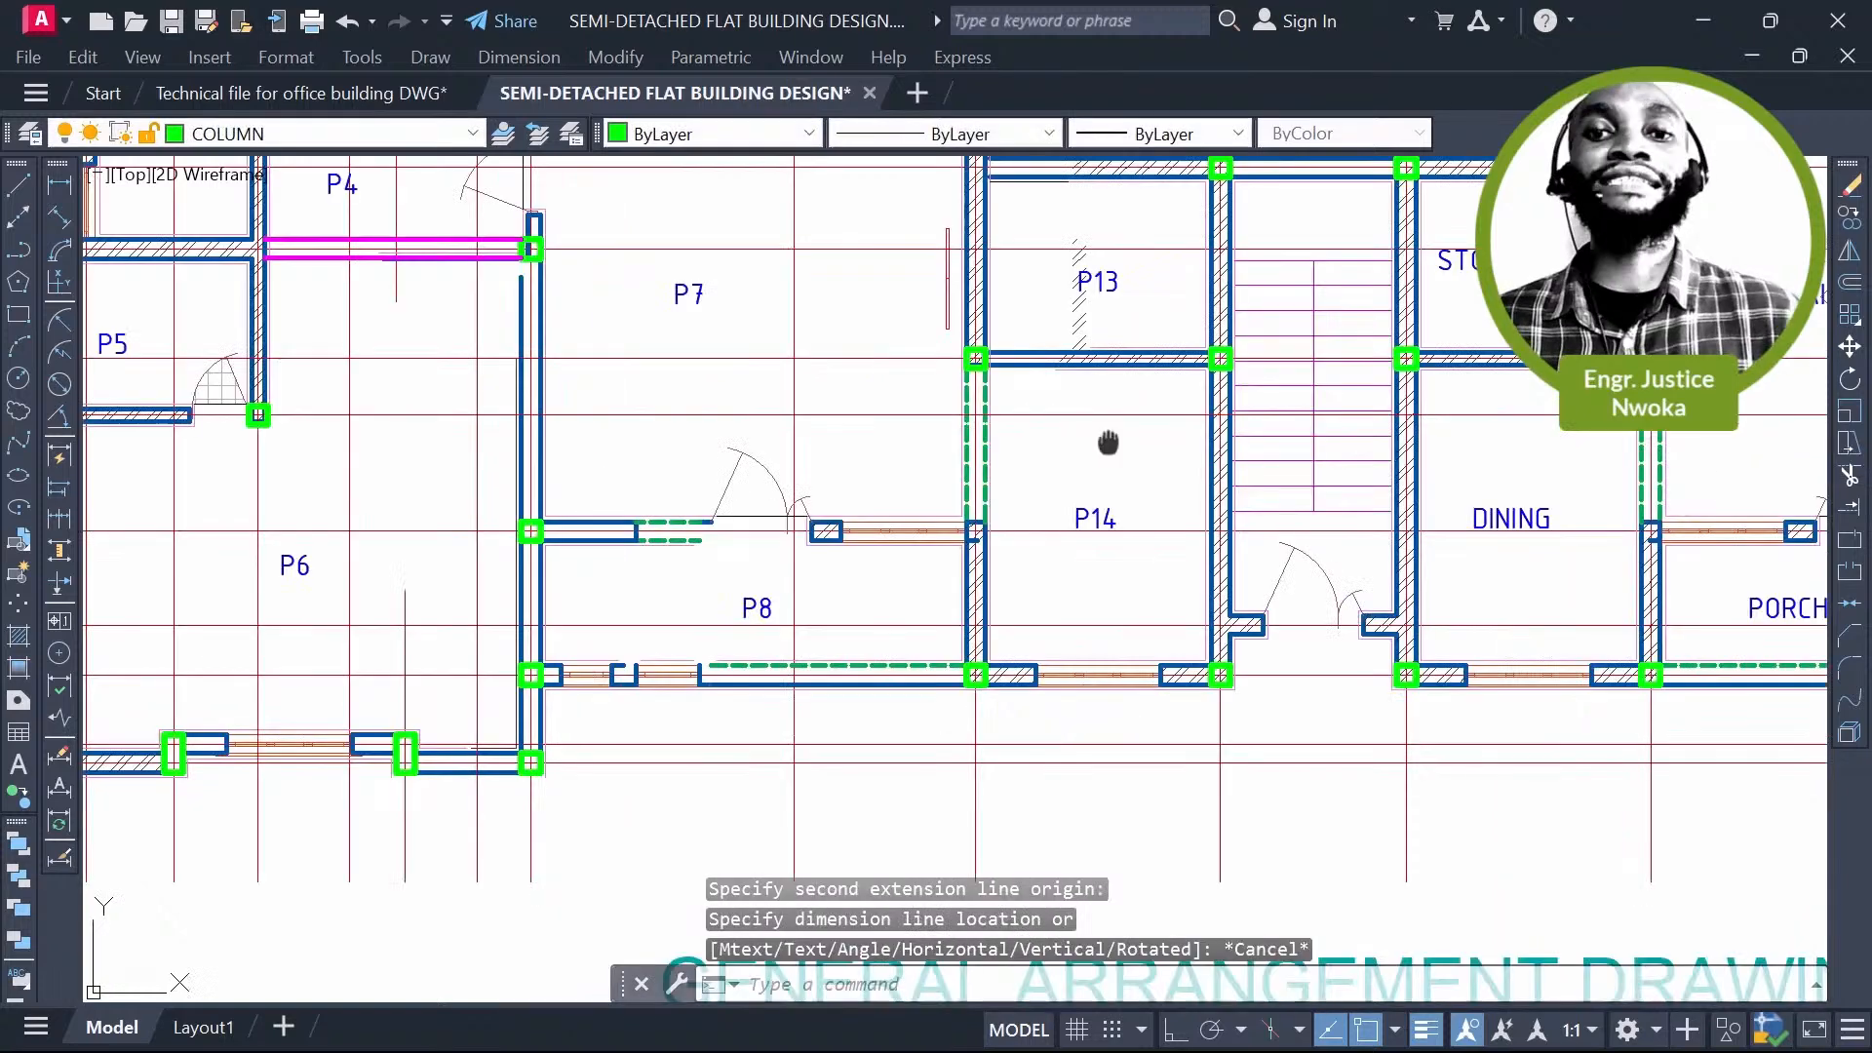
# Step: Erase the wall outlines between panels P13 and P14, together with the thin border line above that wall
pyautogui.scroll(4, 1103, 357)
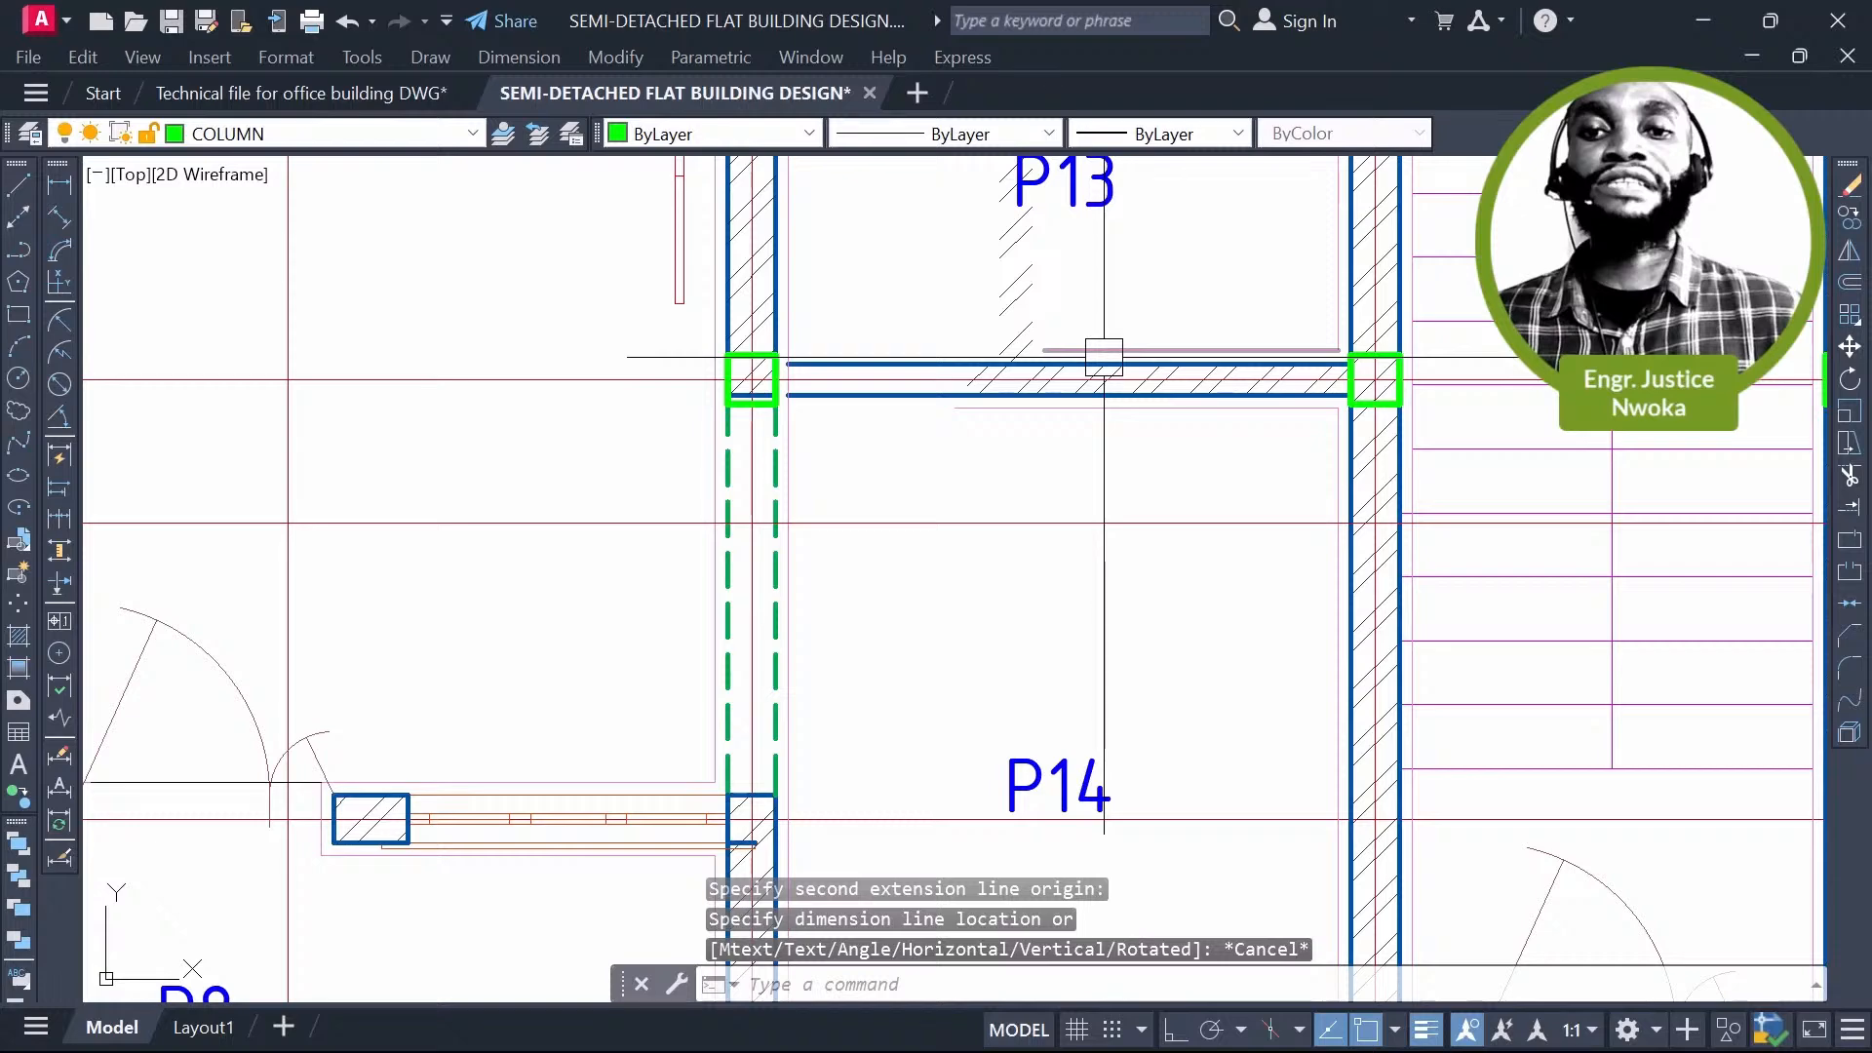
pyautogui.click(1104, 351)
pyautogui.scroll(2, 1104, 357)
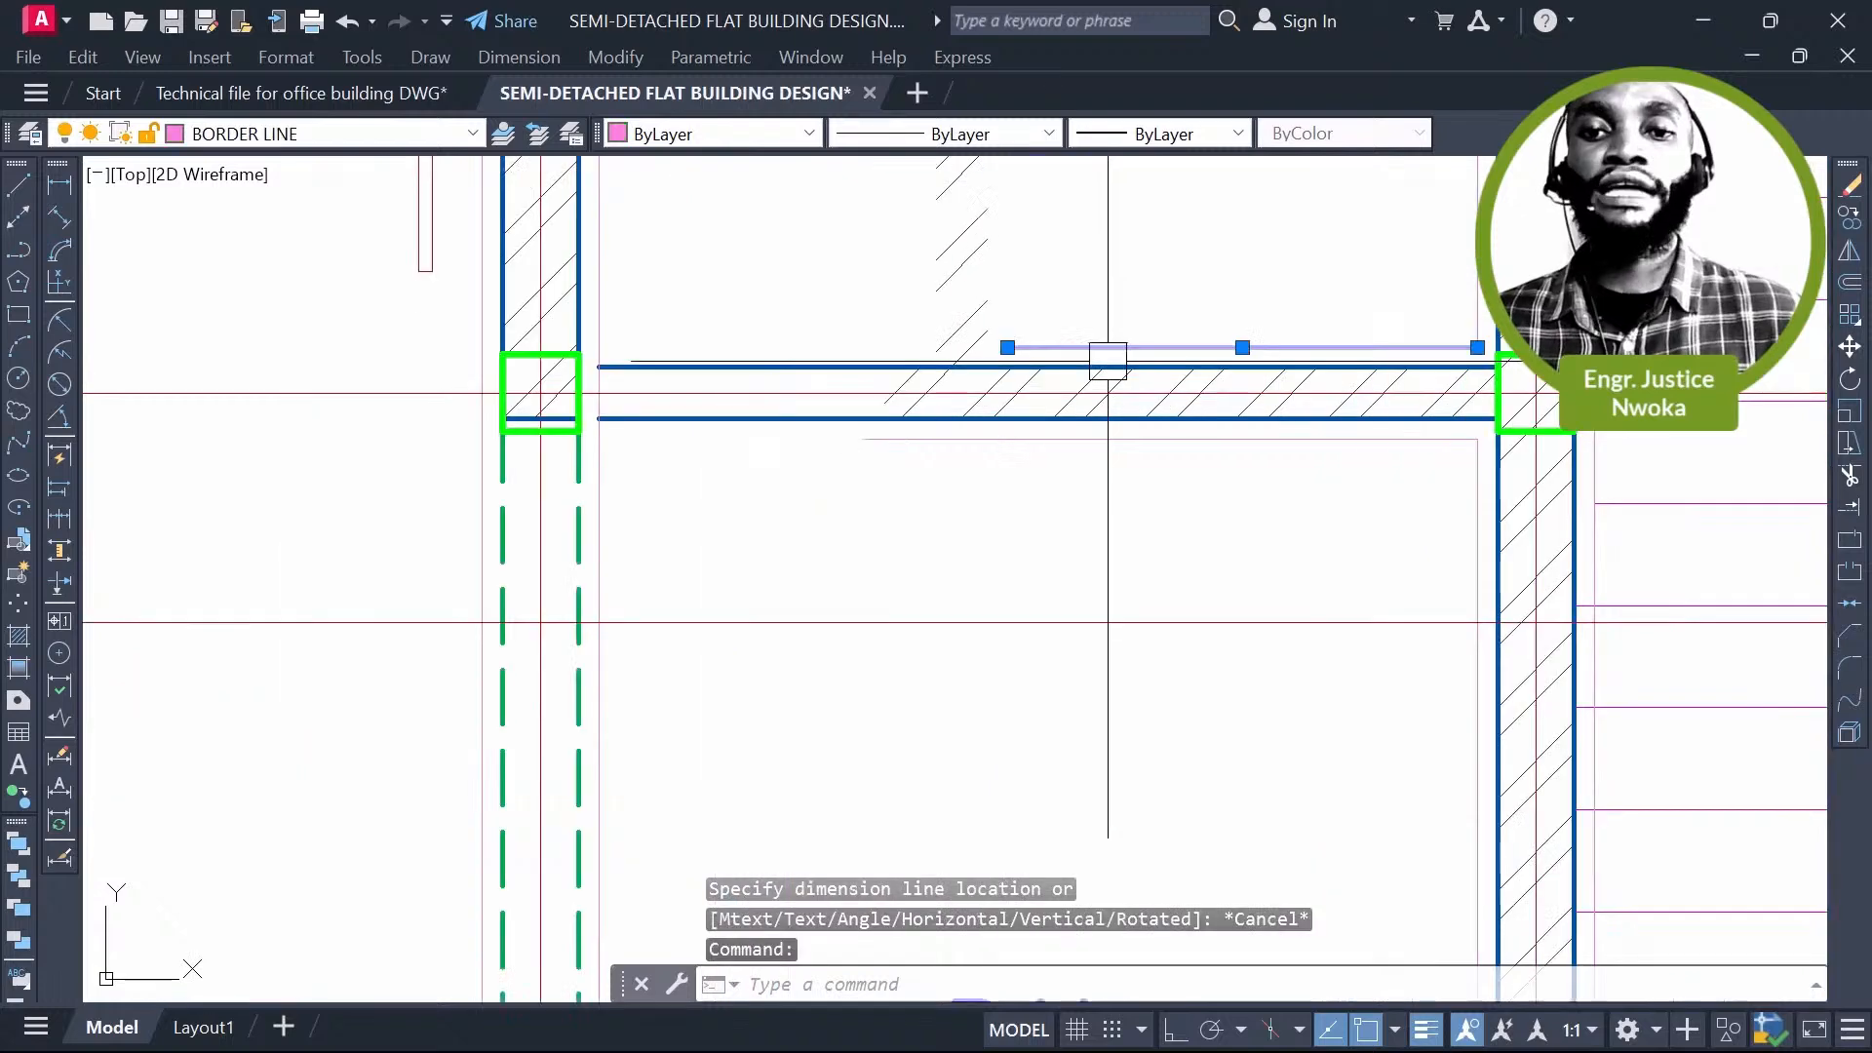
pyautogui.press('Delete')
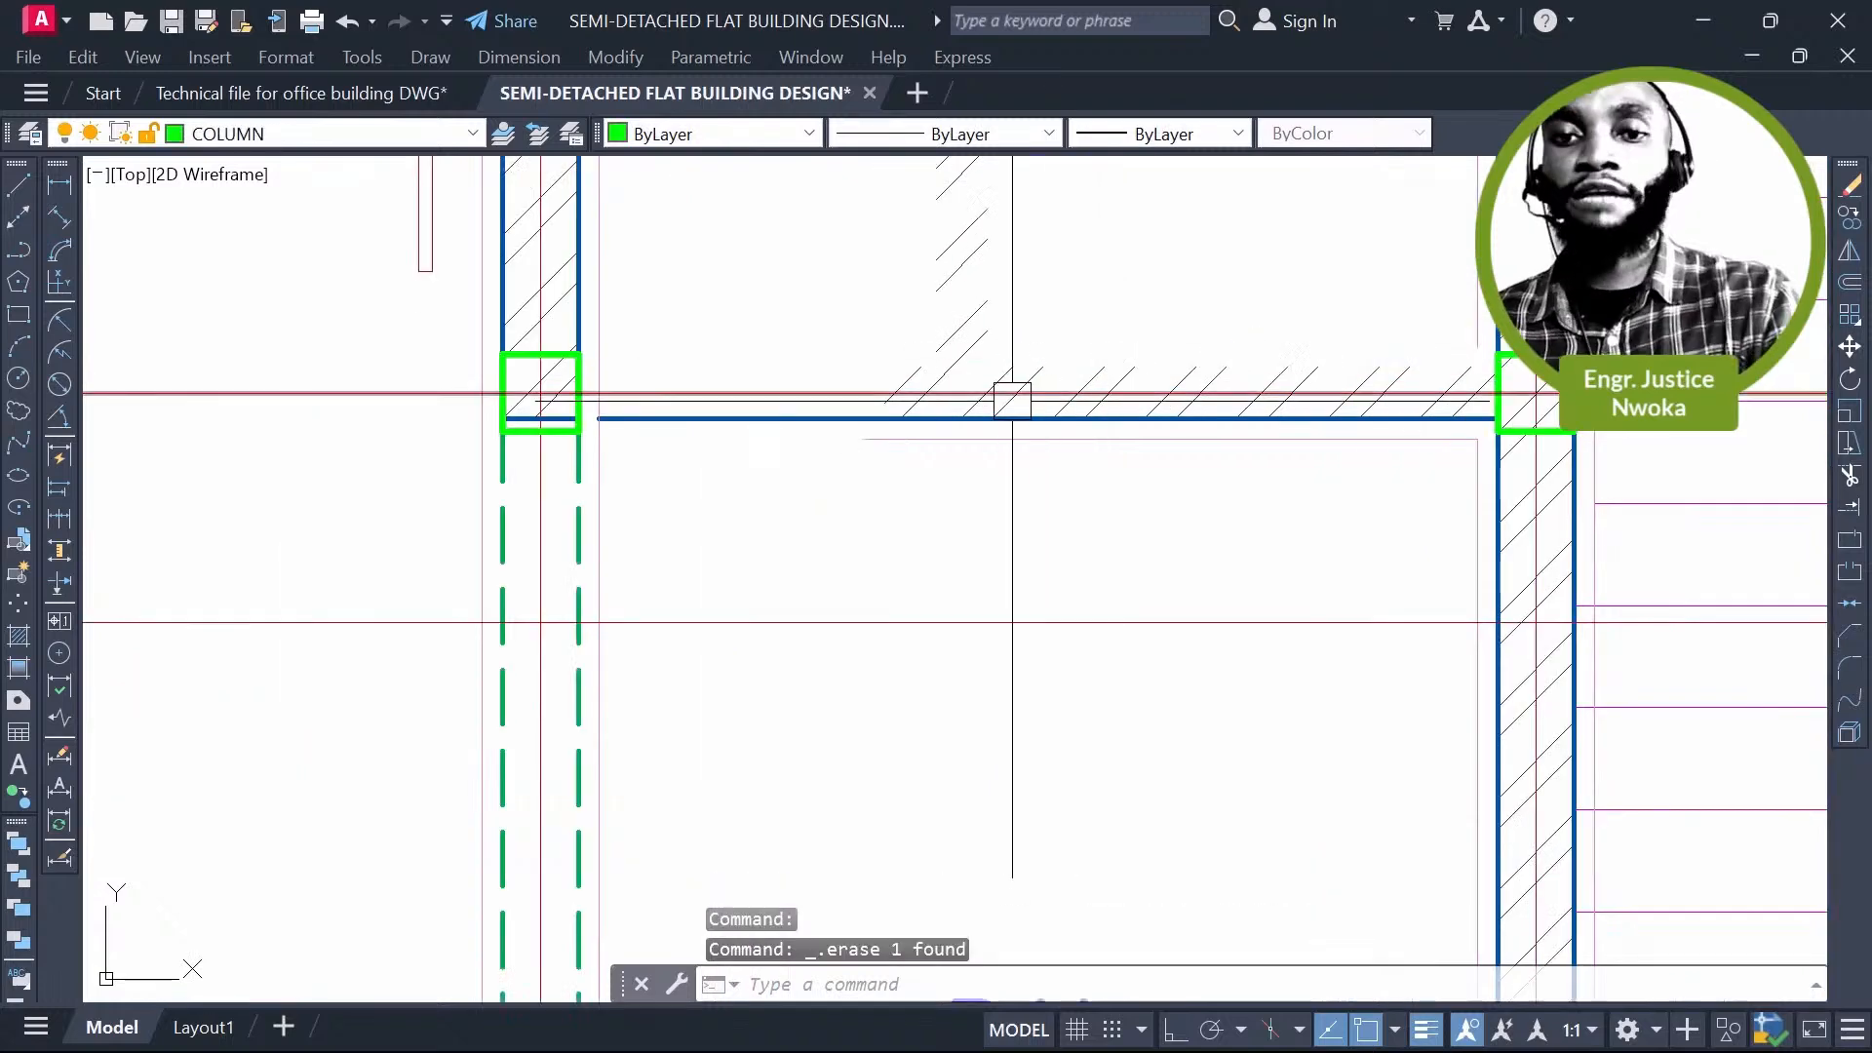
pyautogui.scroll(-5, 1012, 400)
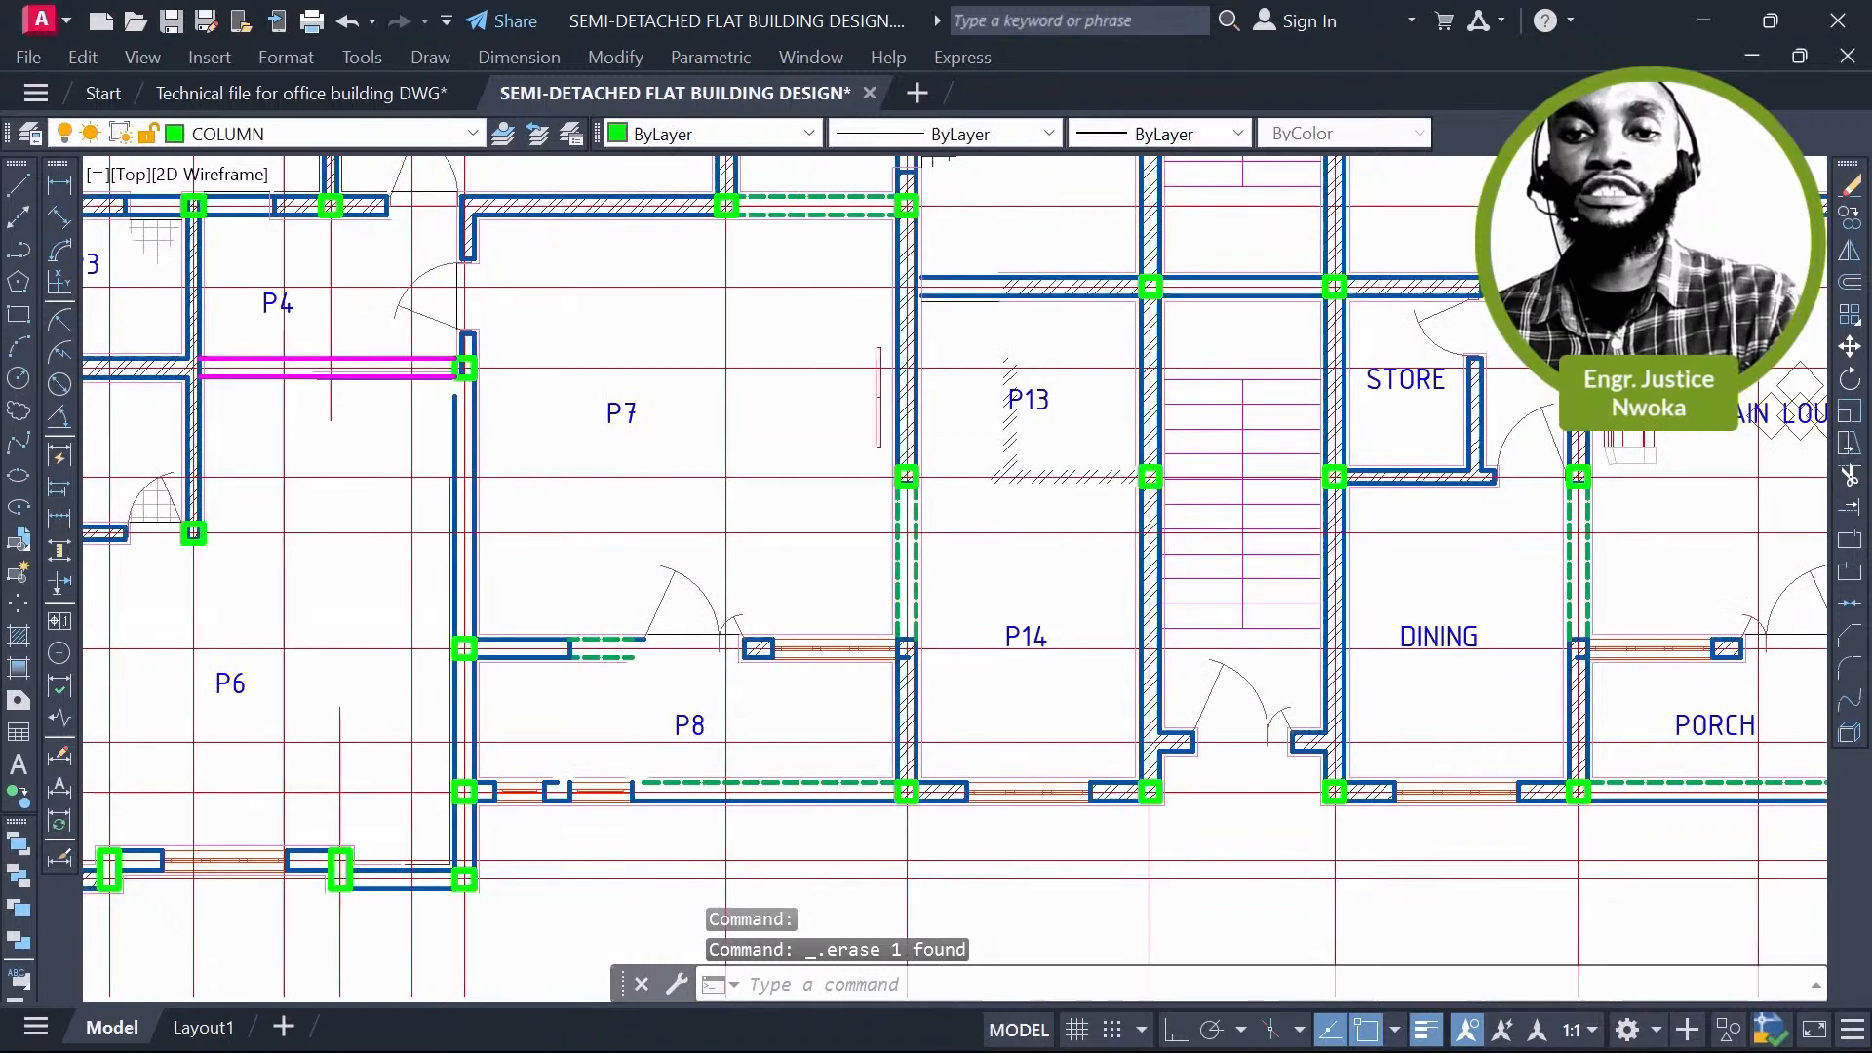
# Step: Erase the P14 label from the lower part of the merged panel
pyautogui.press('Escape')
pyautogui.click(1030, 624)
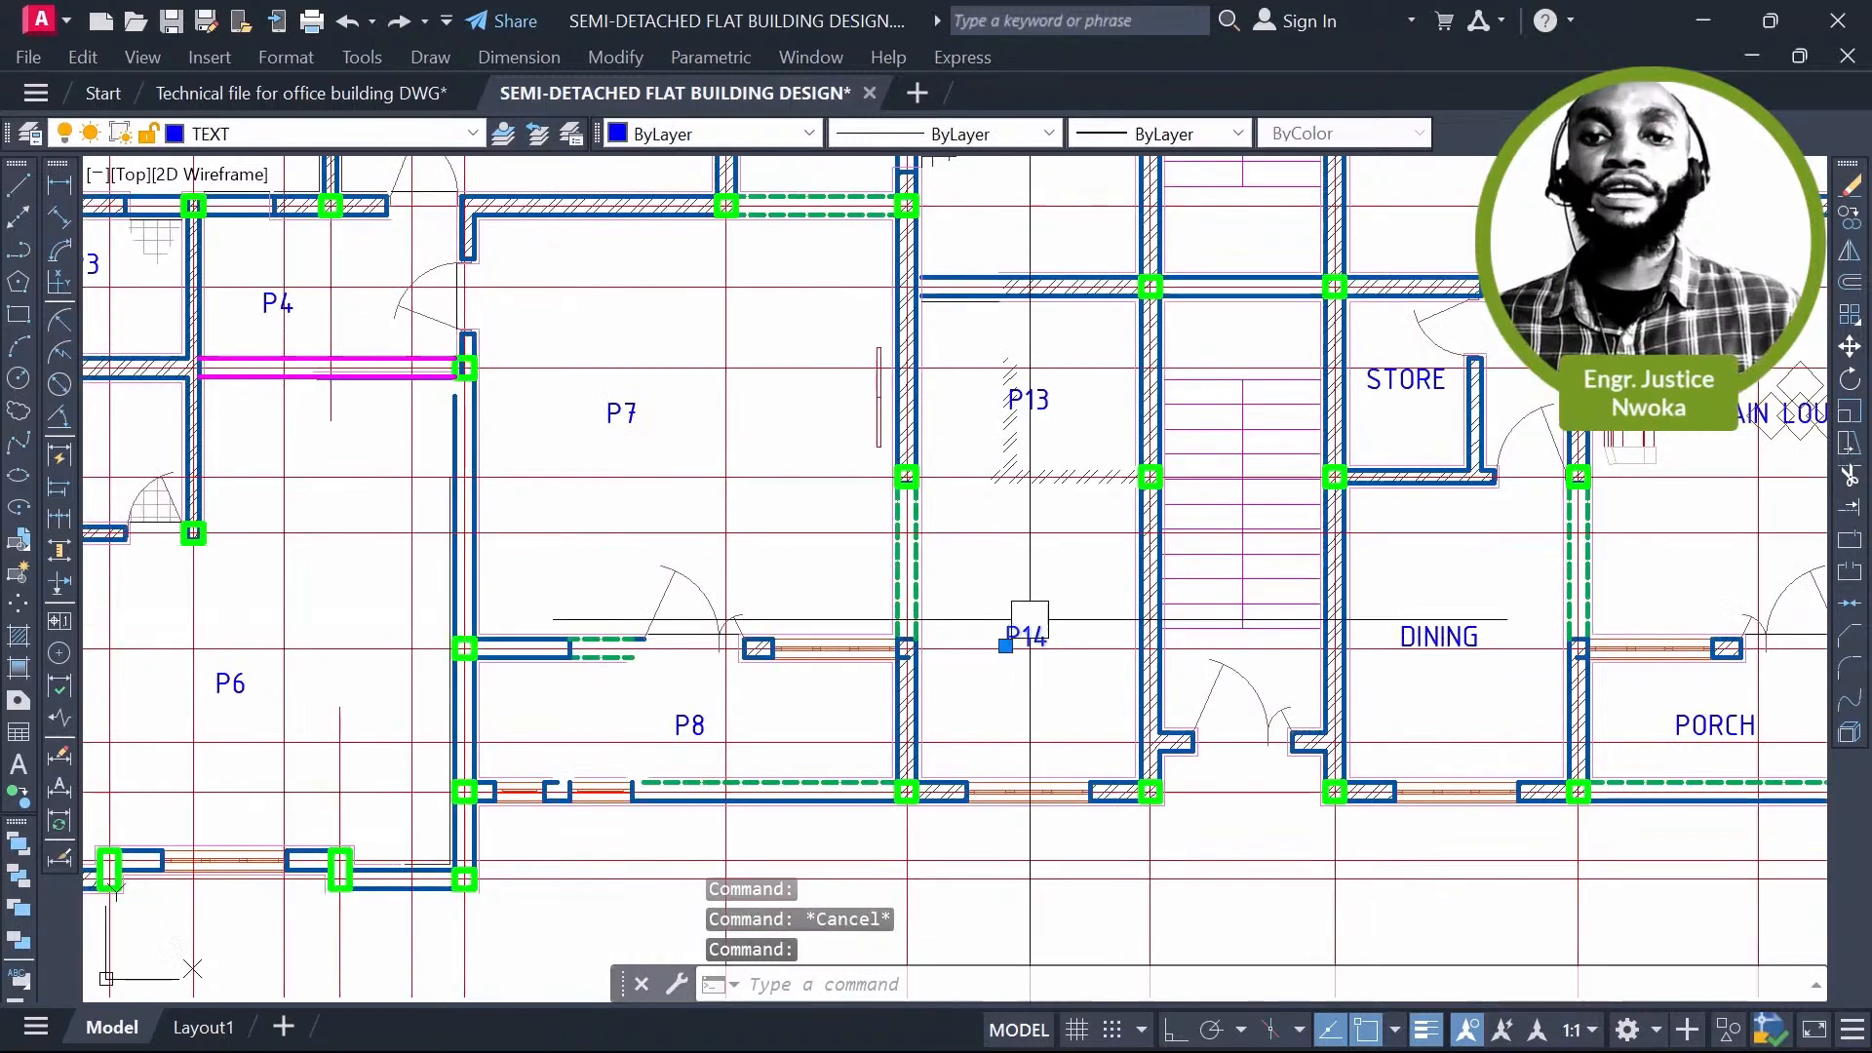
pyautogui.write('E')
pyautogui.press('Return')
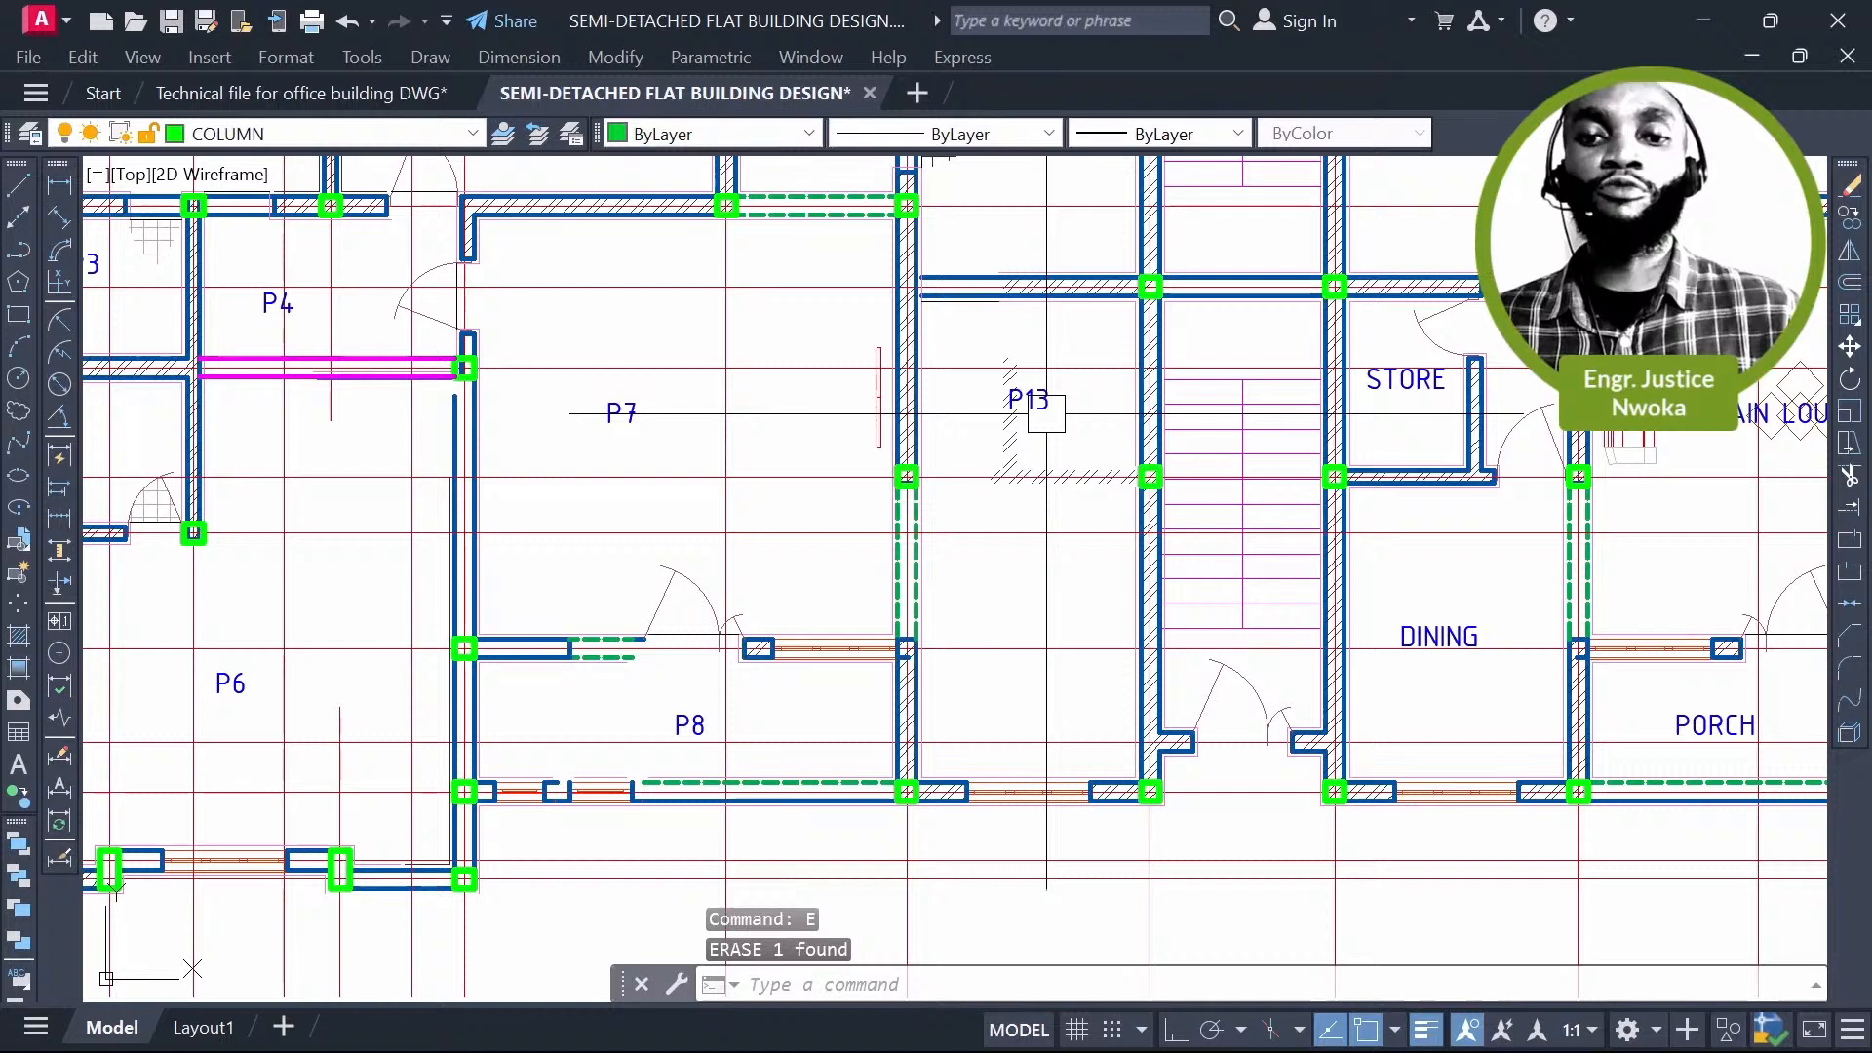
# Step: Move the P13 label down into the former dining area of the merged panel
pyautogui.click(1046, 414)
pyautogui.write('m')
pyautogui.press('Return')
pyautogui.click(1046, 413)
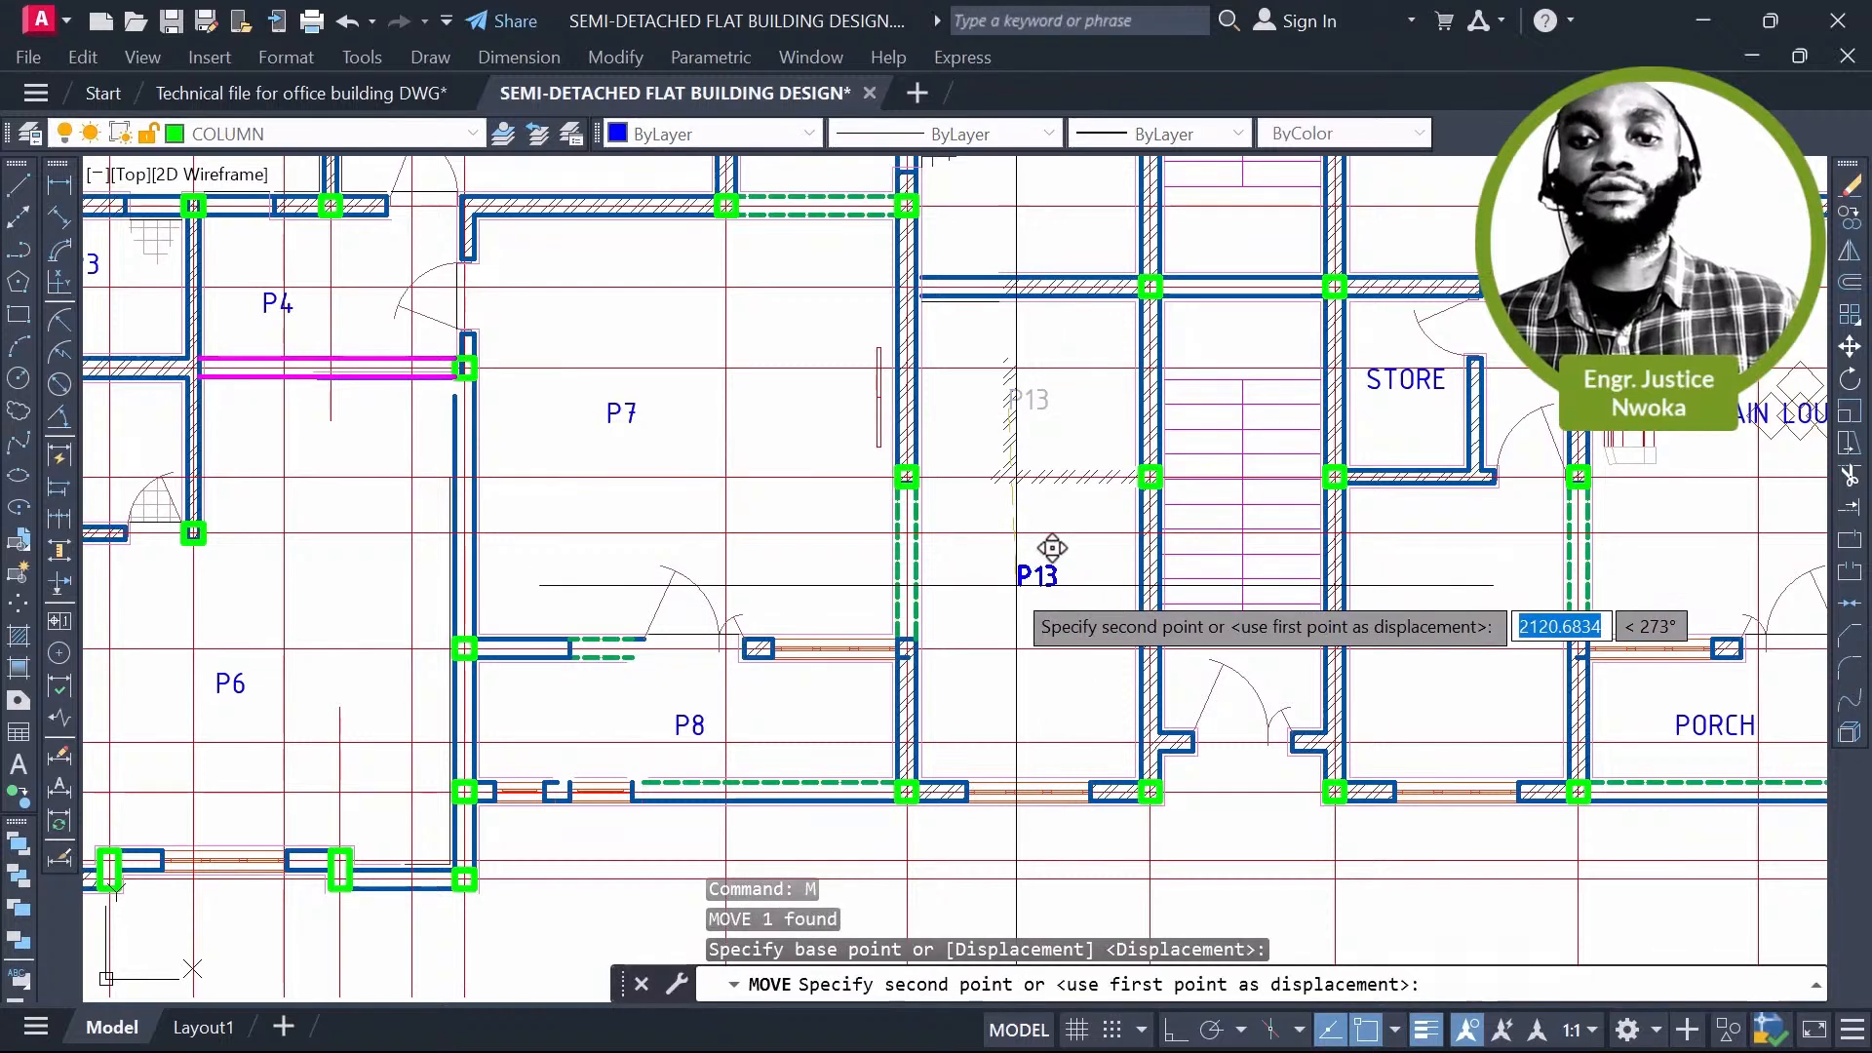
pyautogui.click(1019, 582)
pyautogui.scroll(-4, 1053, 546)
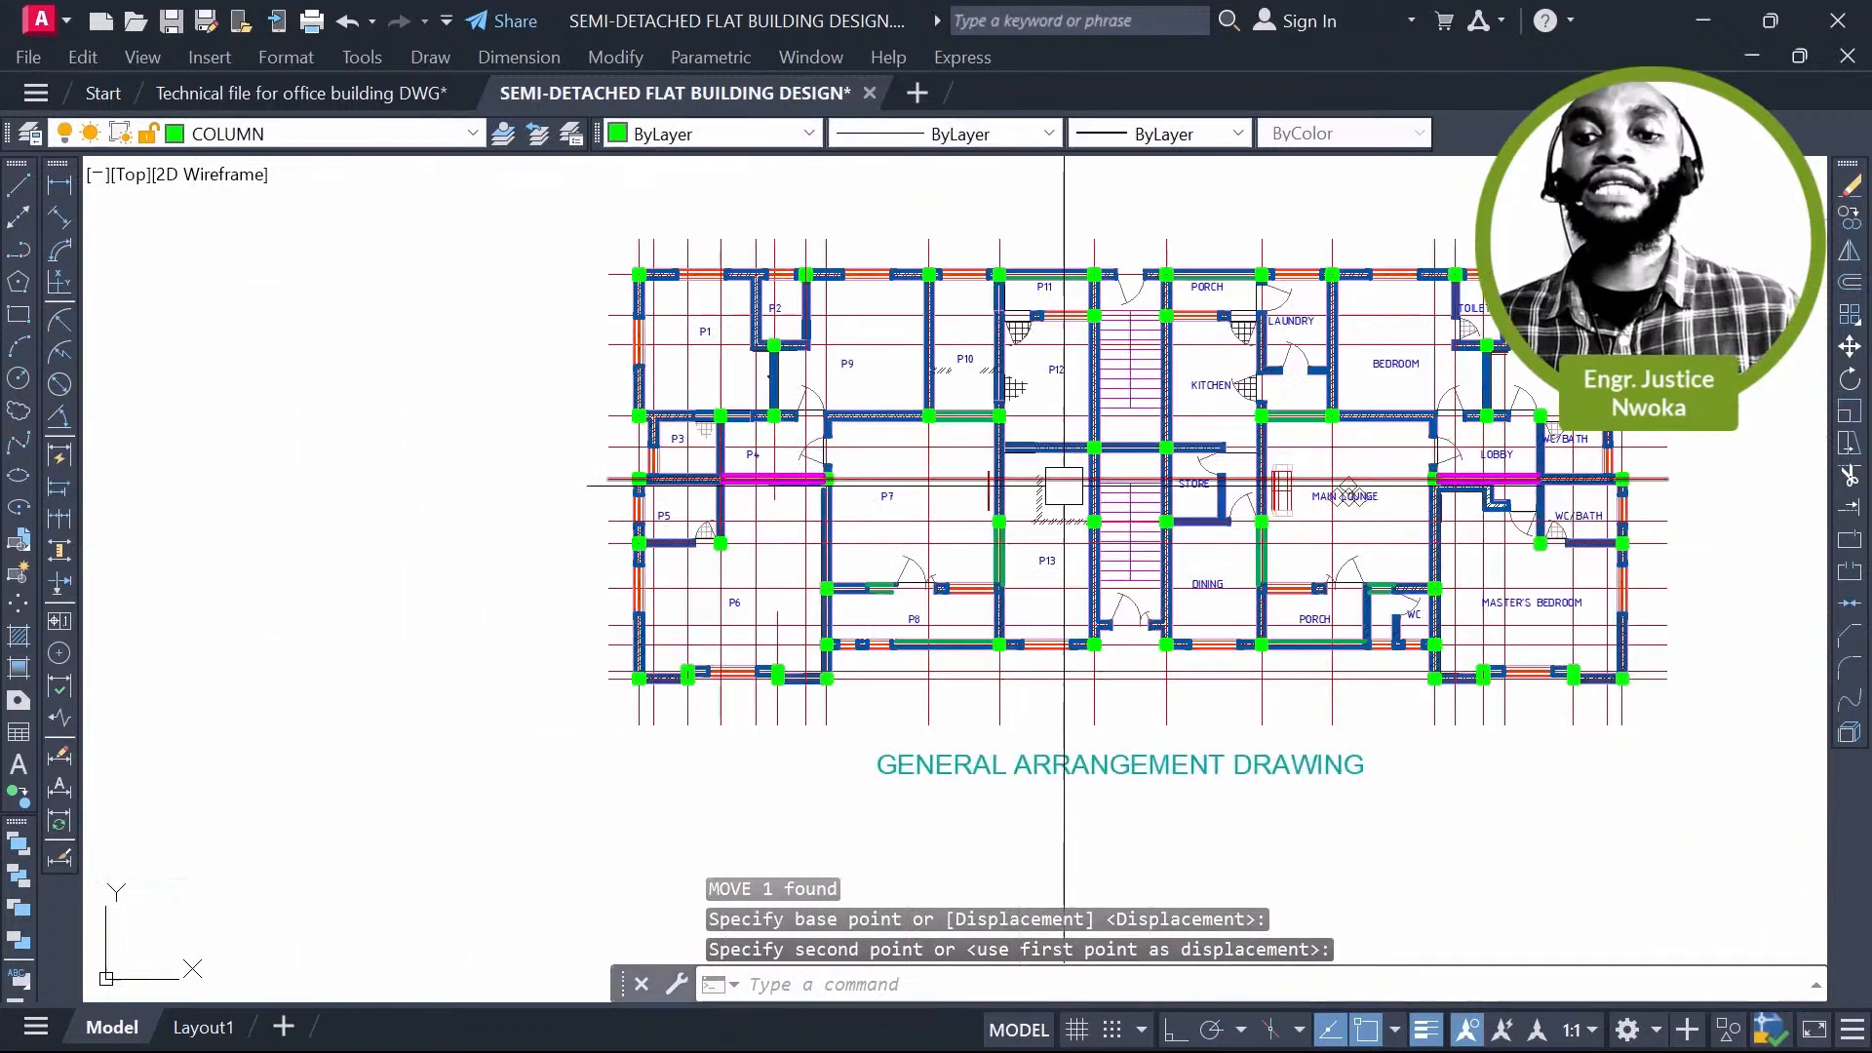
# Step: Erase the double door in the wall between panels P7 and P8
pyautogui.scroll(2, 1064, 485)
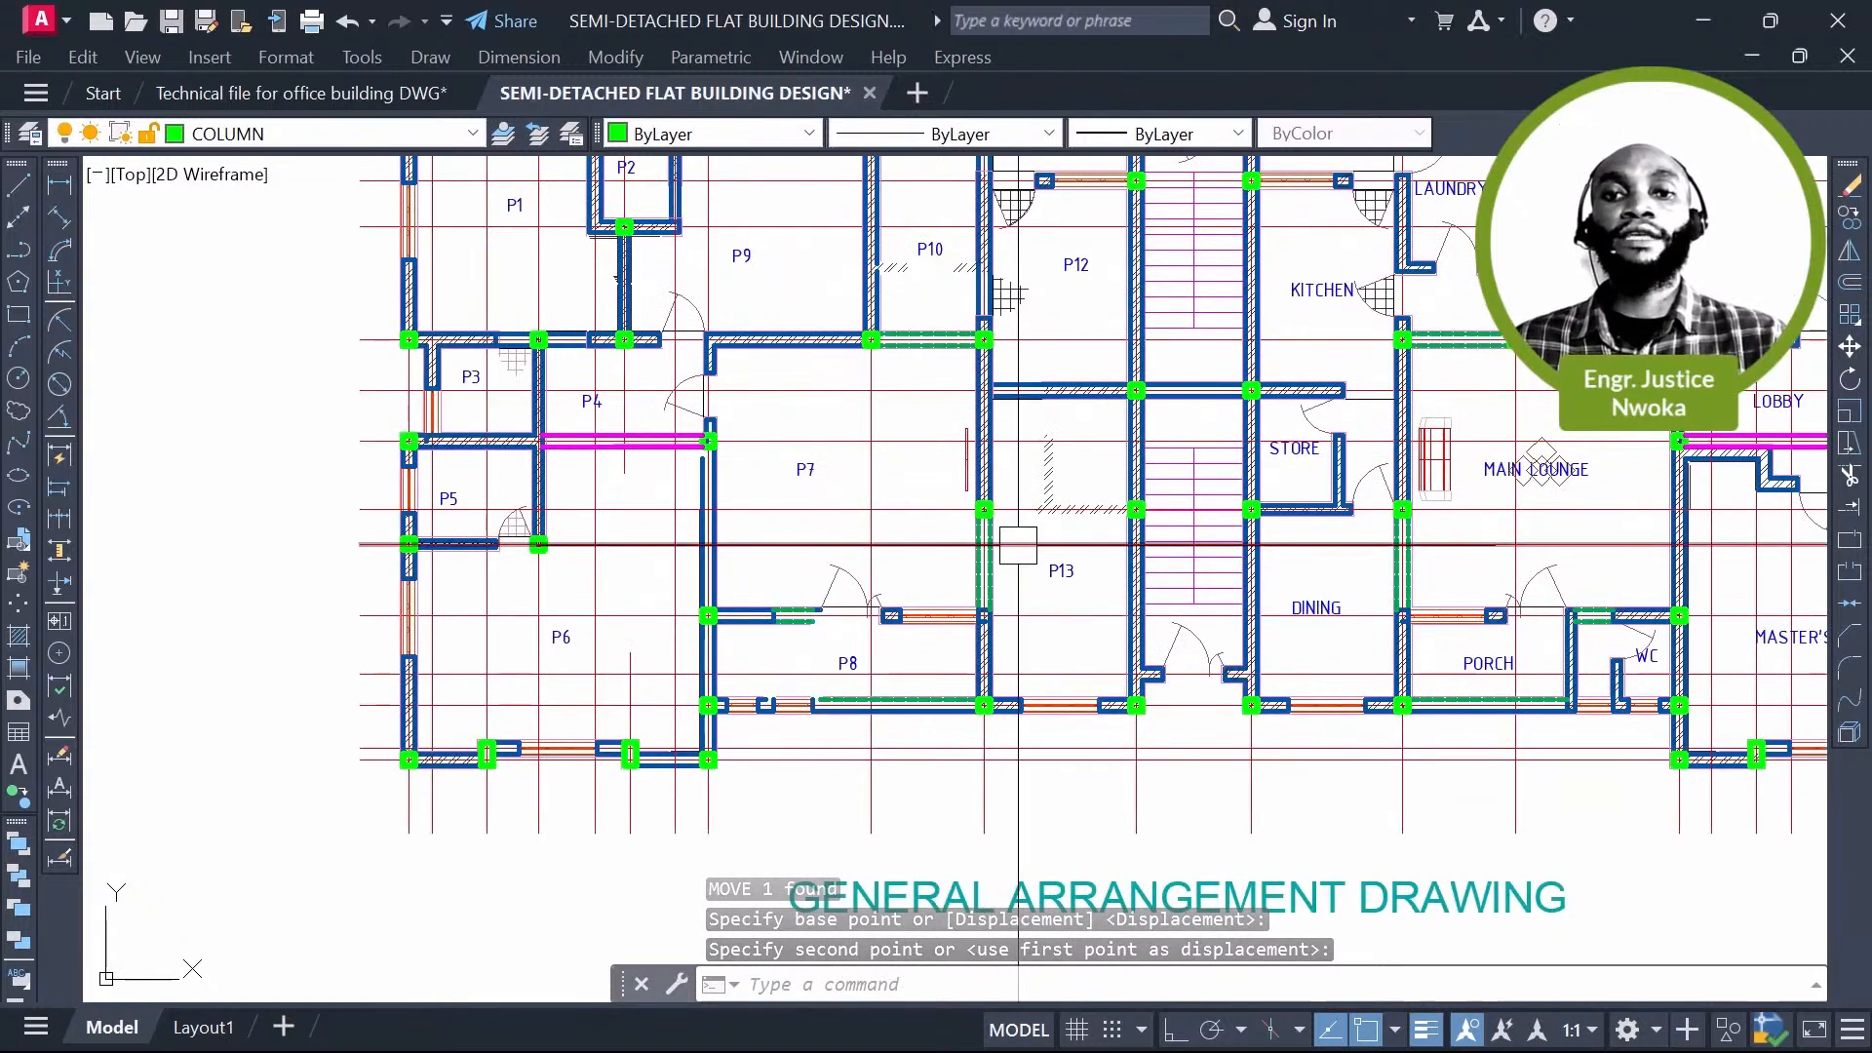
pyautogui.moveTo(993, 537); pyautogui.dragTo(992, 493, button='middle')
pyautogui.moveTo(937, 550); pyautogui.dragTo(939, 549, button='middle')
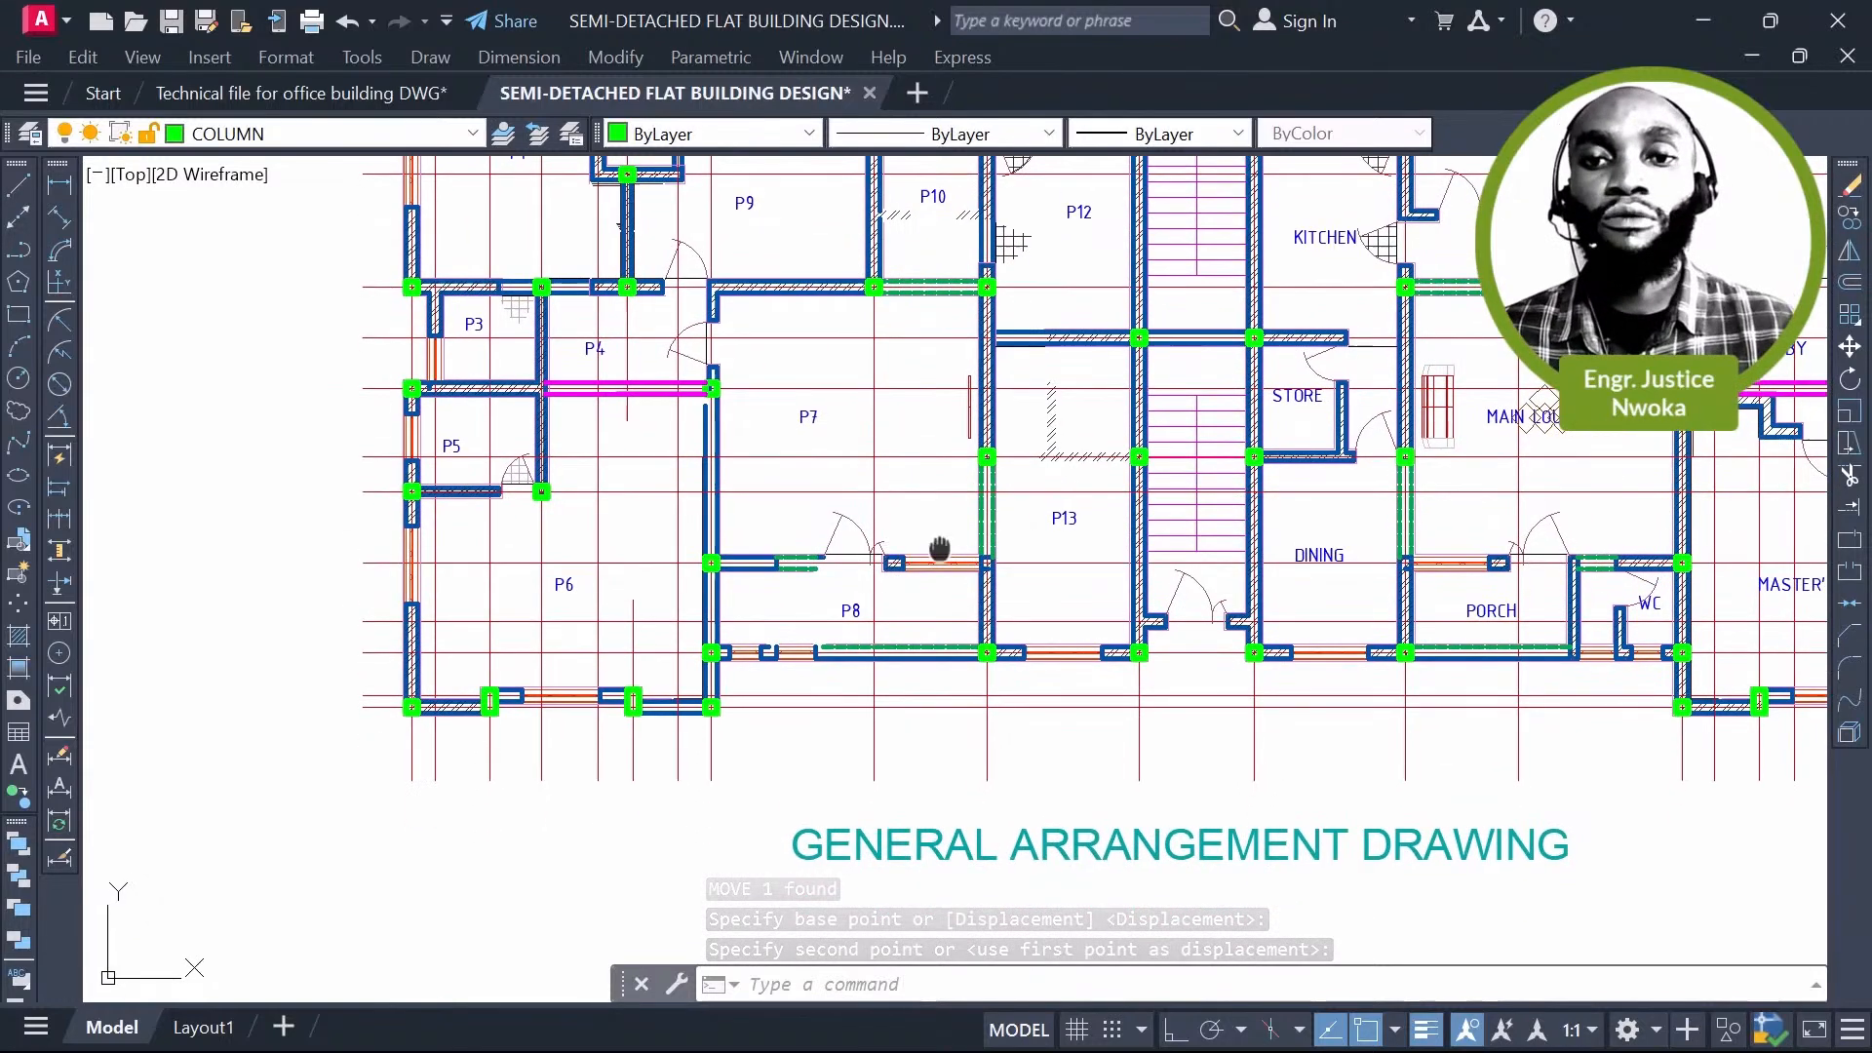
pyautogui.scroll(2, 939, 549)
pyautogui.click(915, 507)
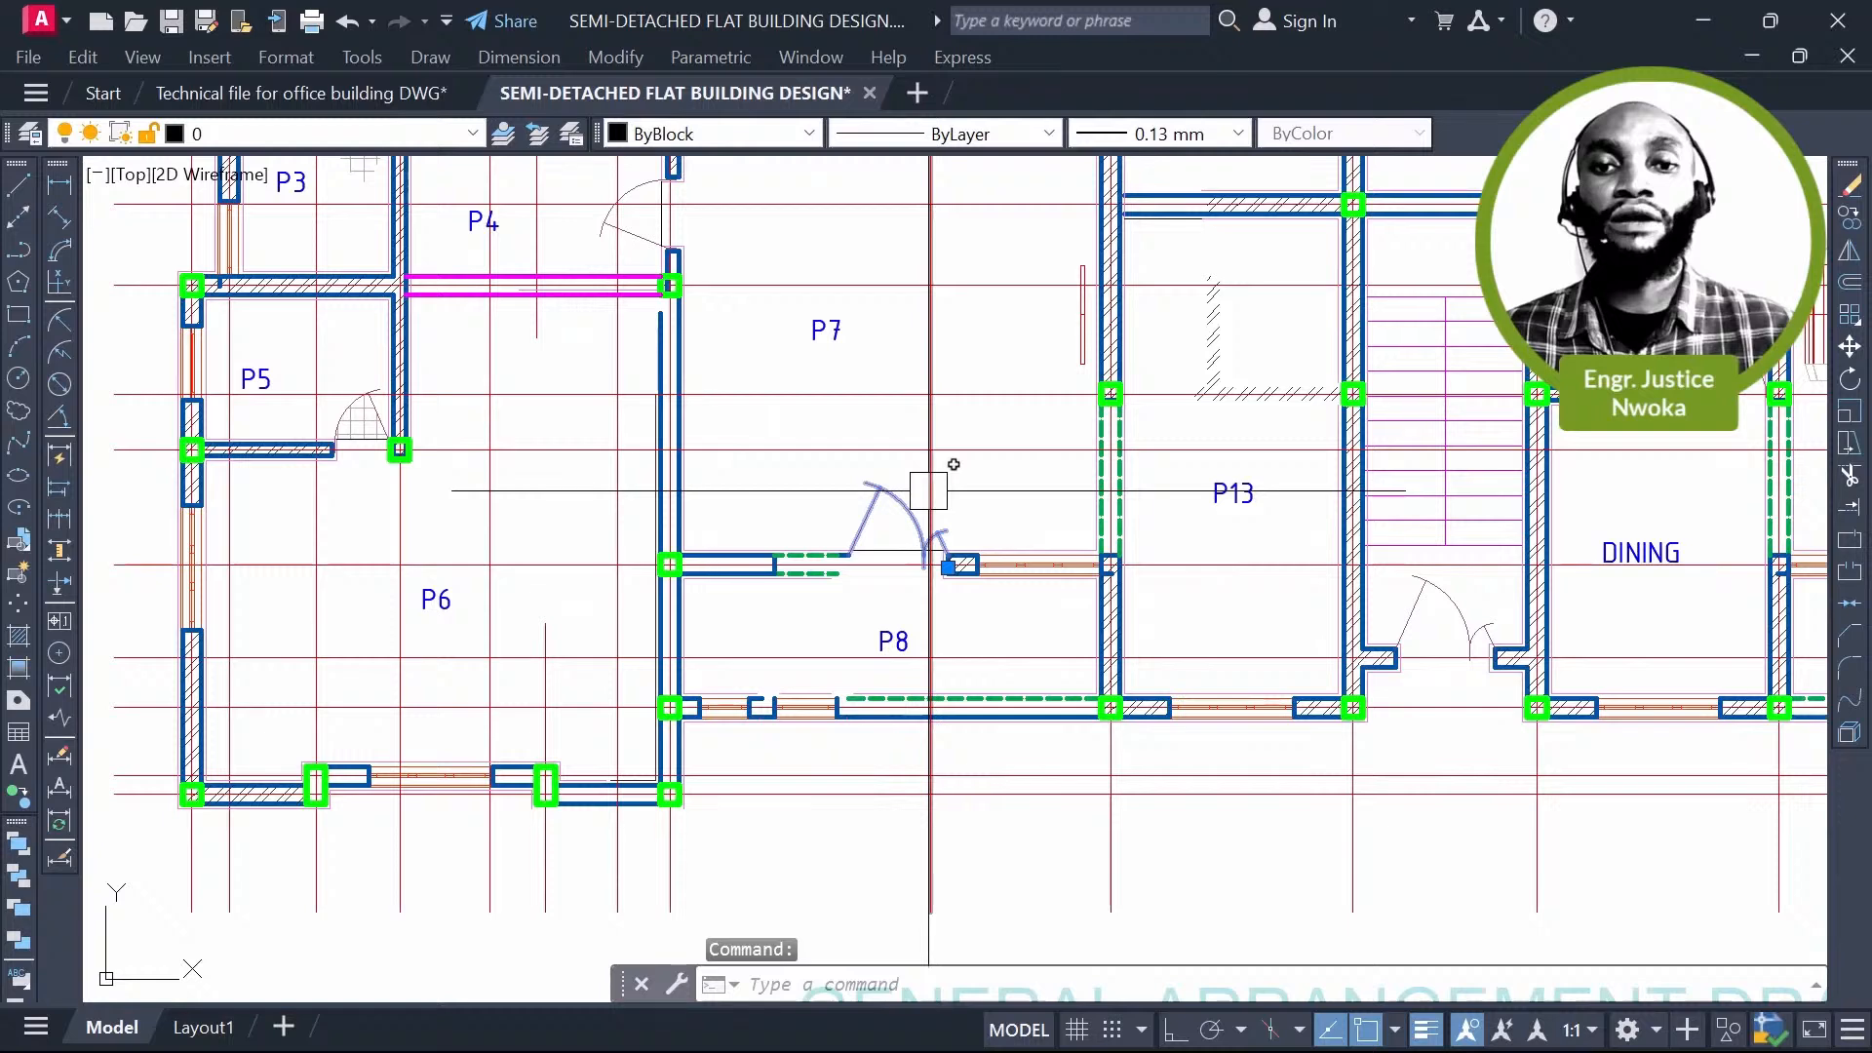
pyautogui.write('E')
pyautogui.press('Return')
# Step: Extend both outlines of the short hatched wall between P7 and P8 across the door opening to the nearest vertical grid line
pyautogui.scroll(2, 928, 490)
pyautogui.write('EX')
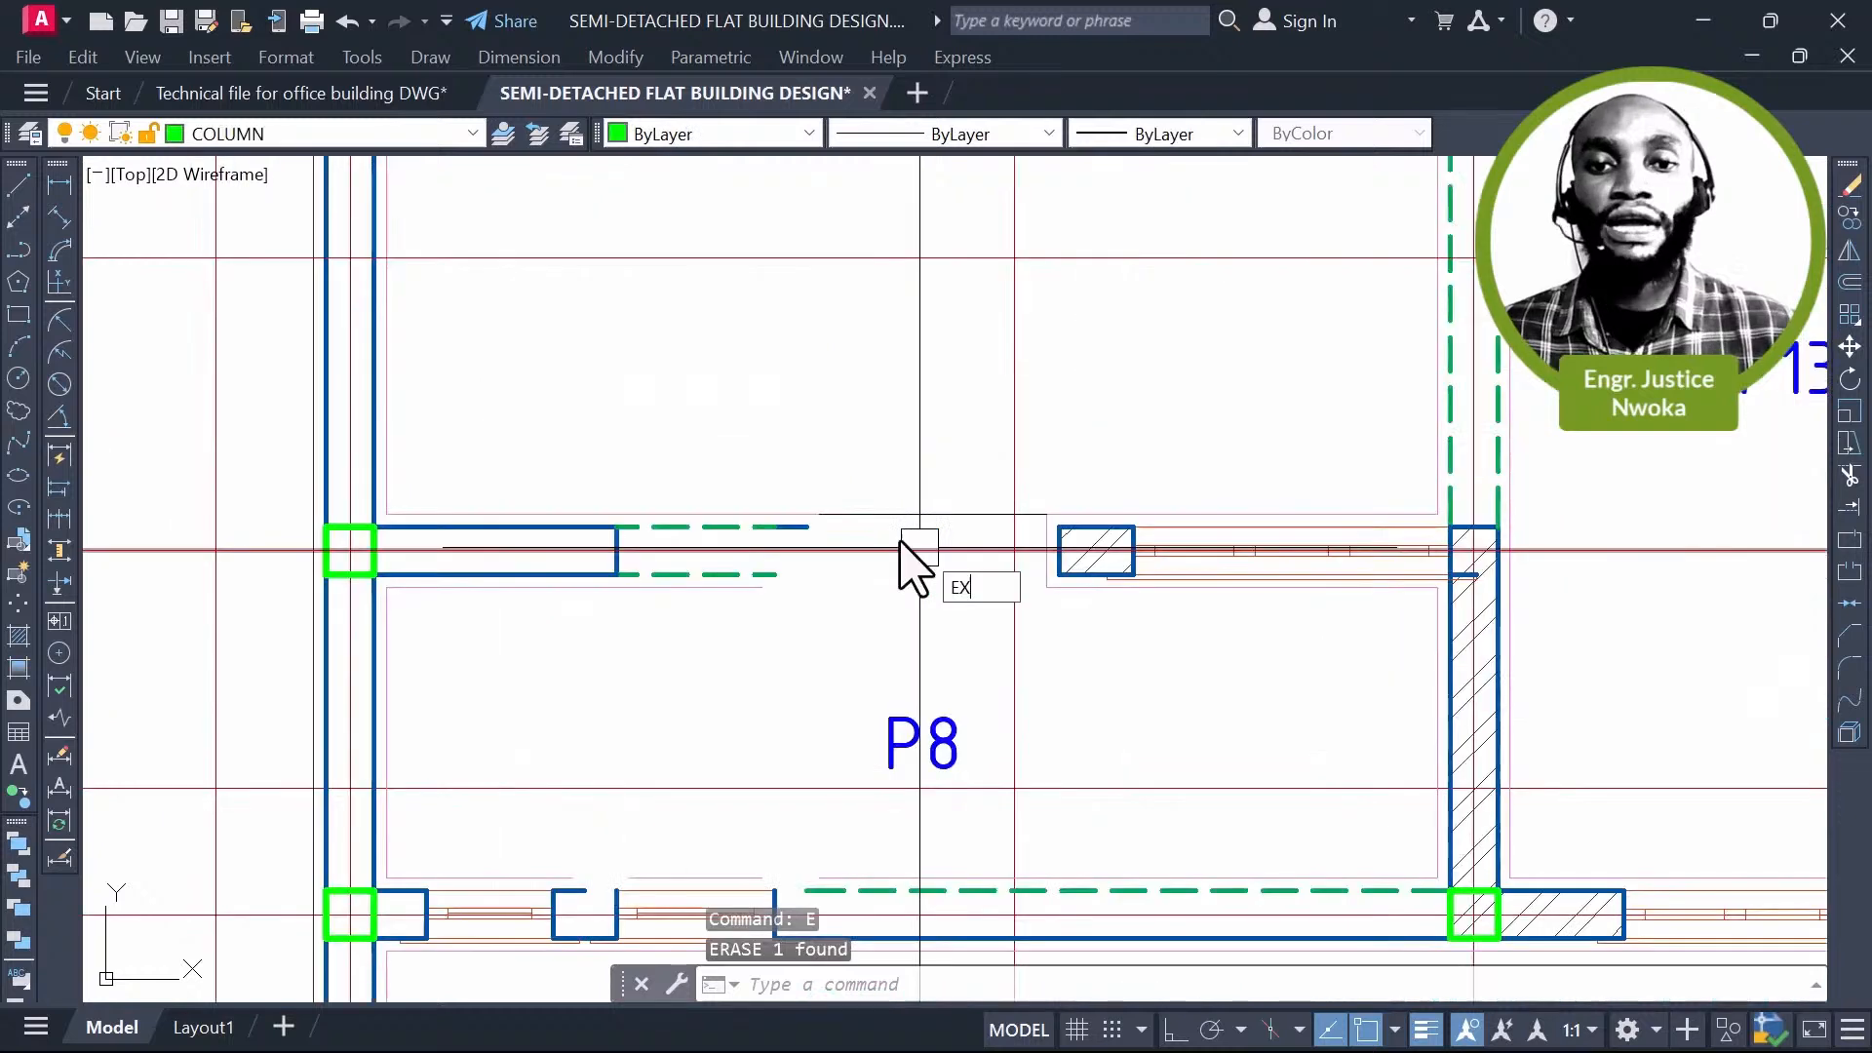
pyautogui.press('Return')
pyautogui.scroll(2, 824, 525)
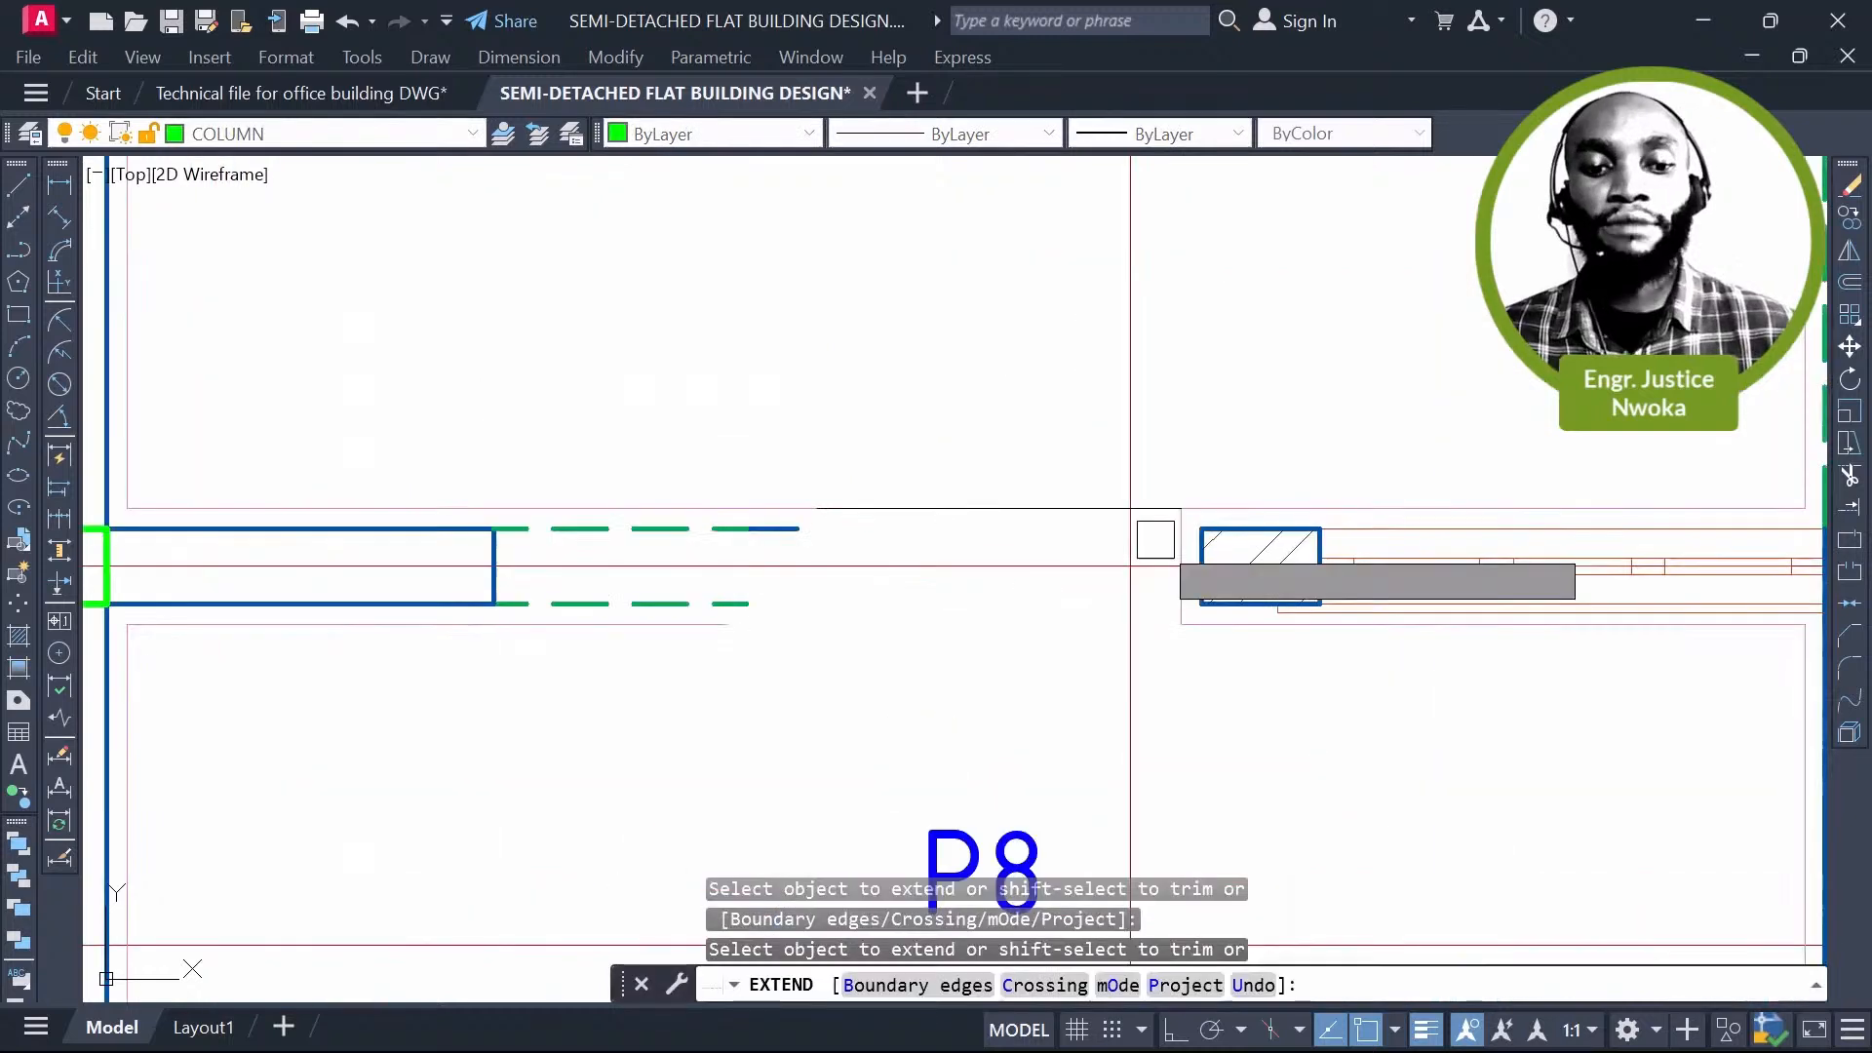
pyautogui.scroll(2, 1237, 535)
pyautogui.click(1246, 530)
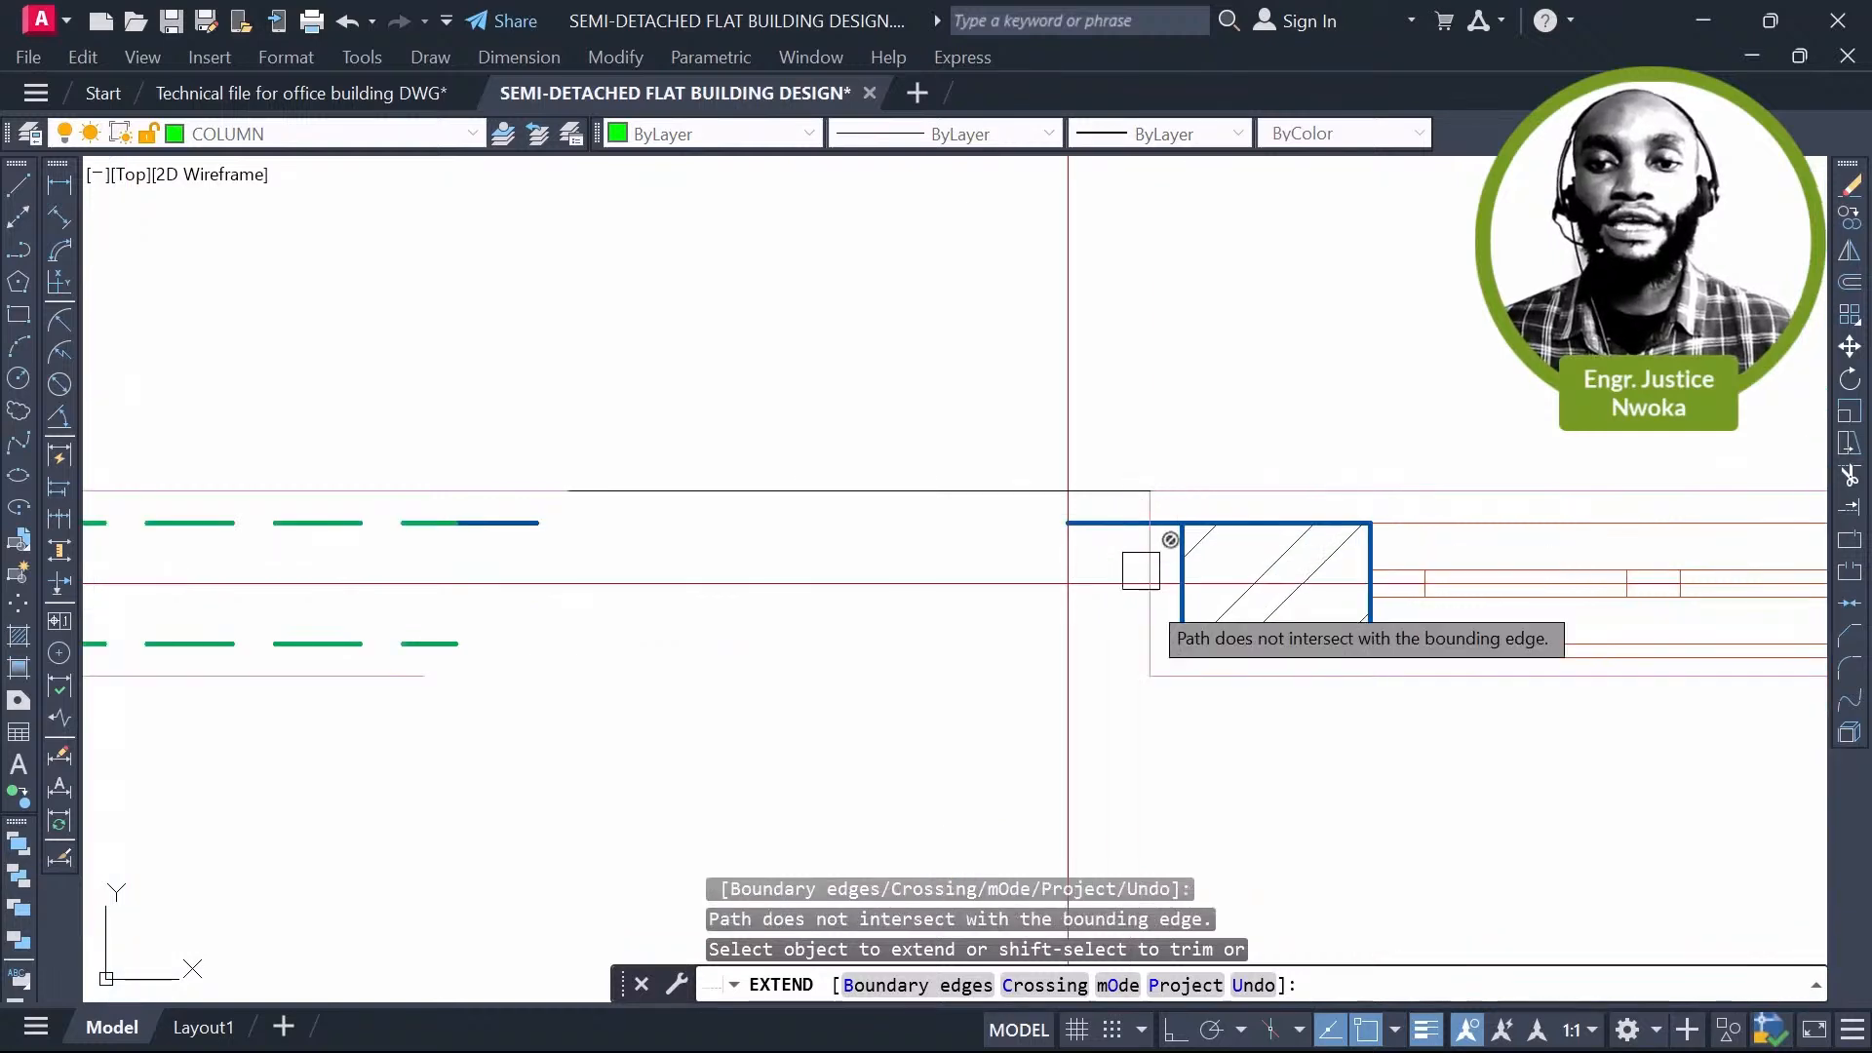
pyautogui.scroll(2, 1190, 656)
pyautogui.click(1171, 636)
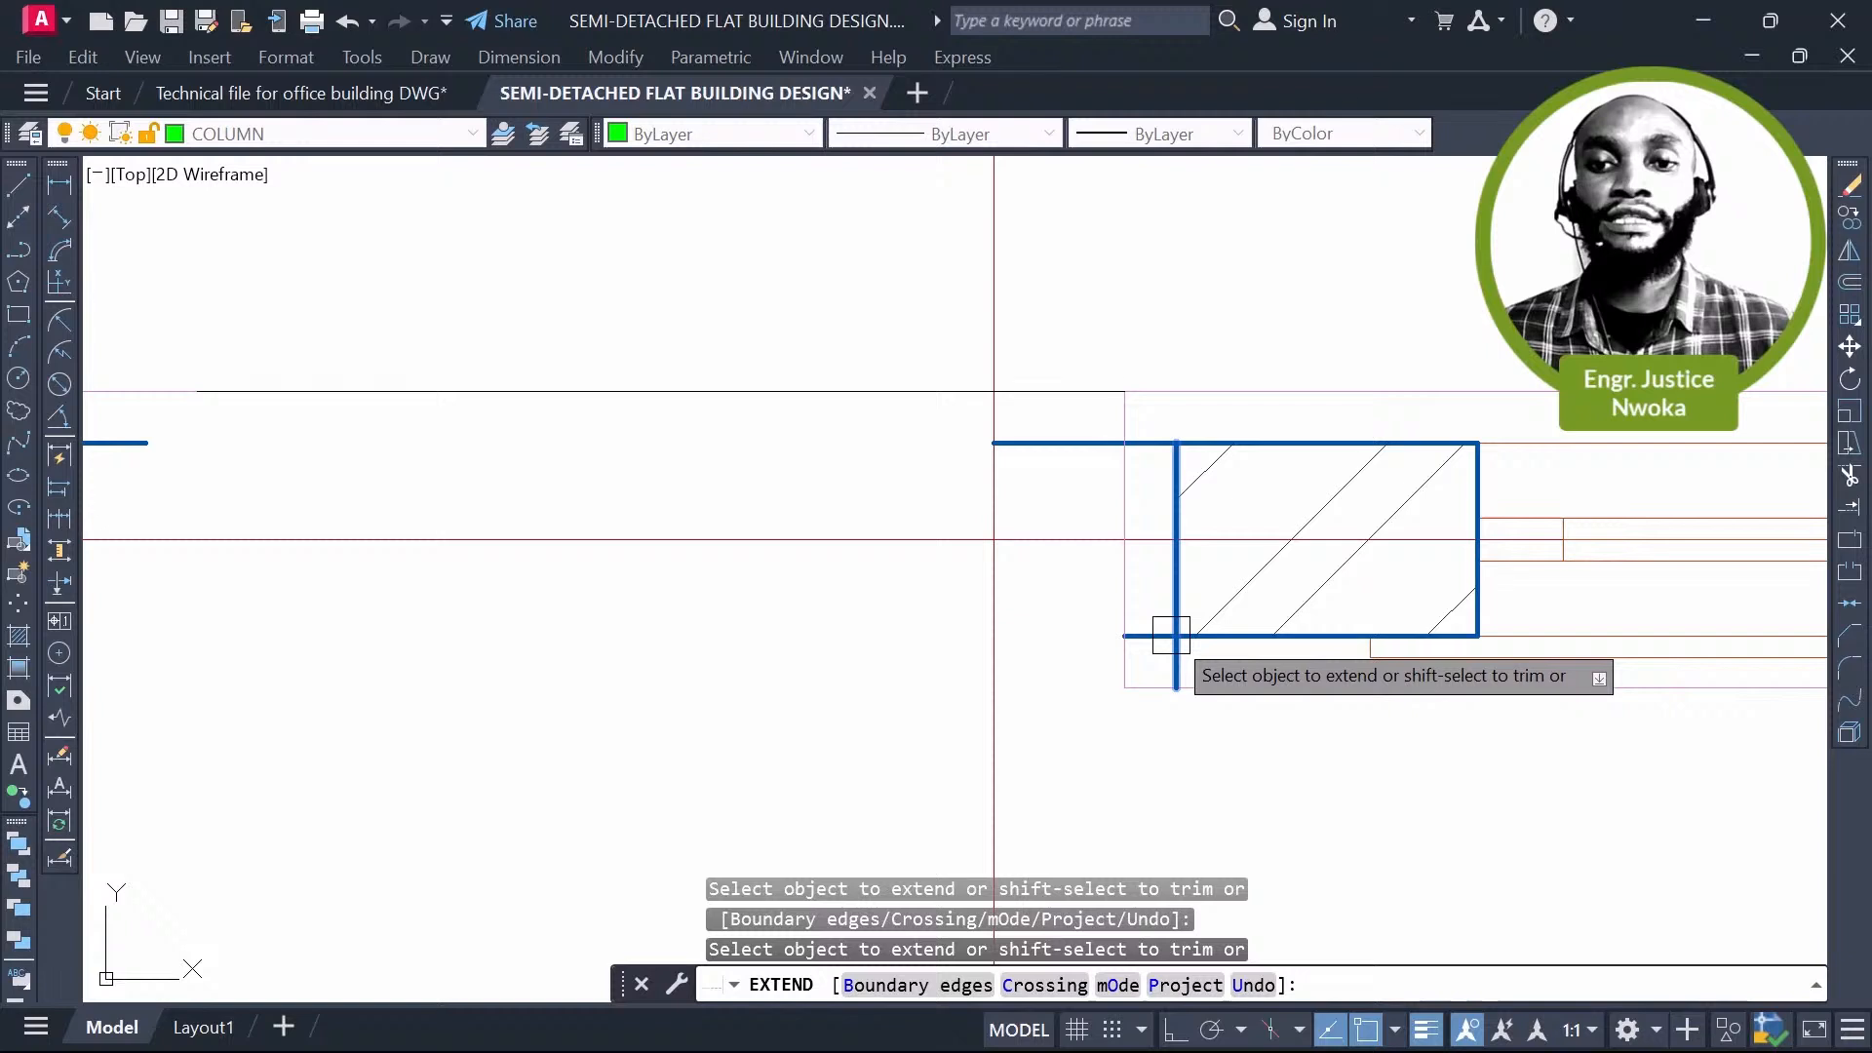
pyautogui.click(1143, 634)
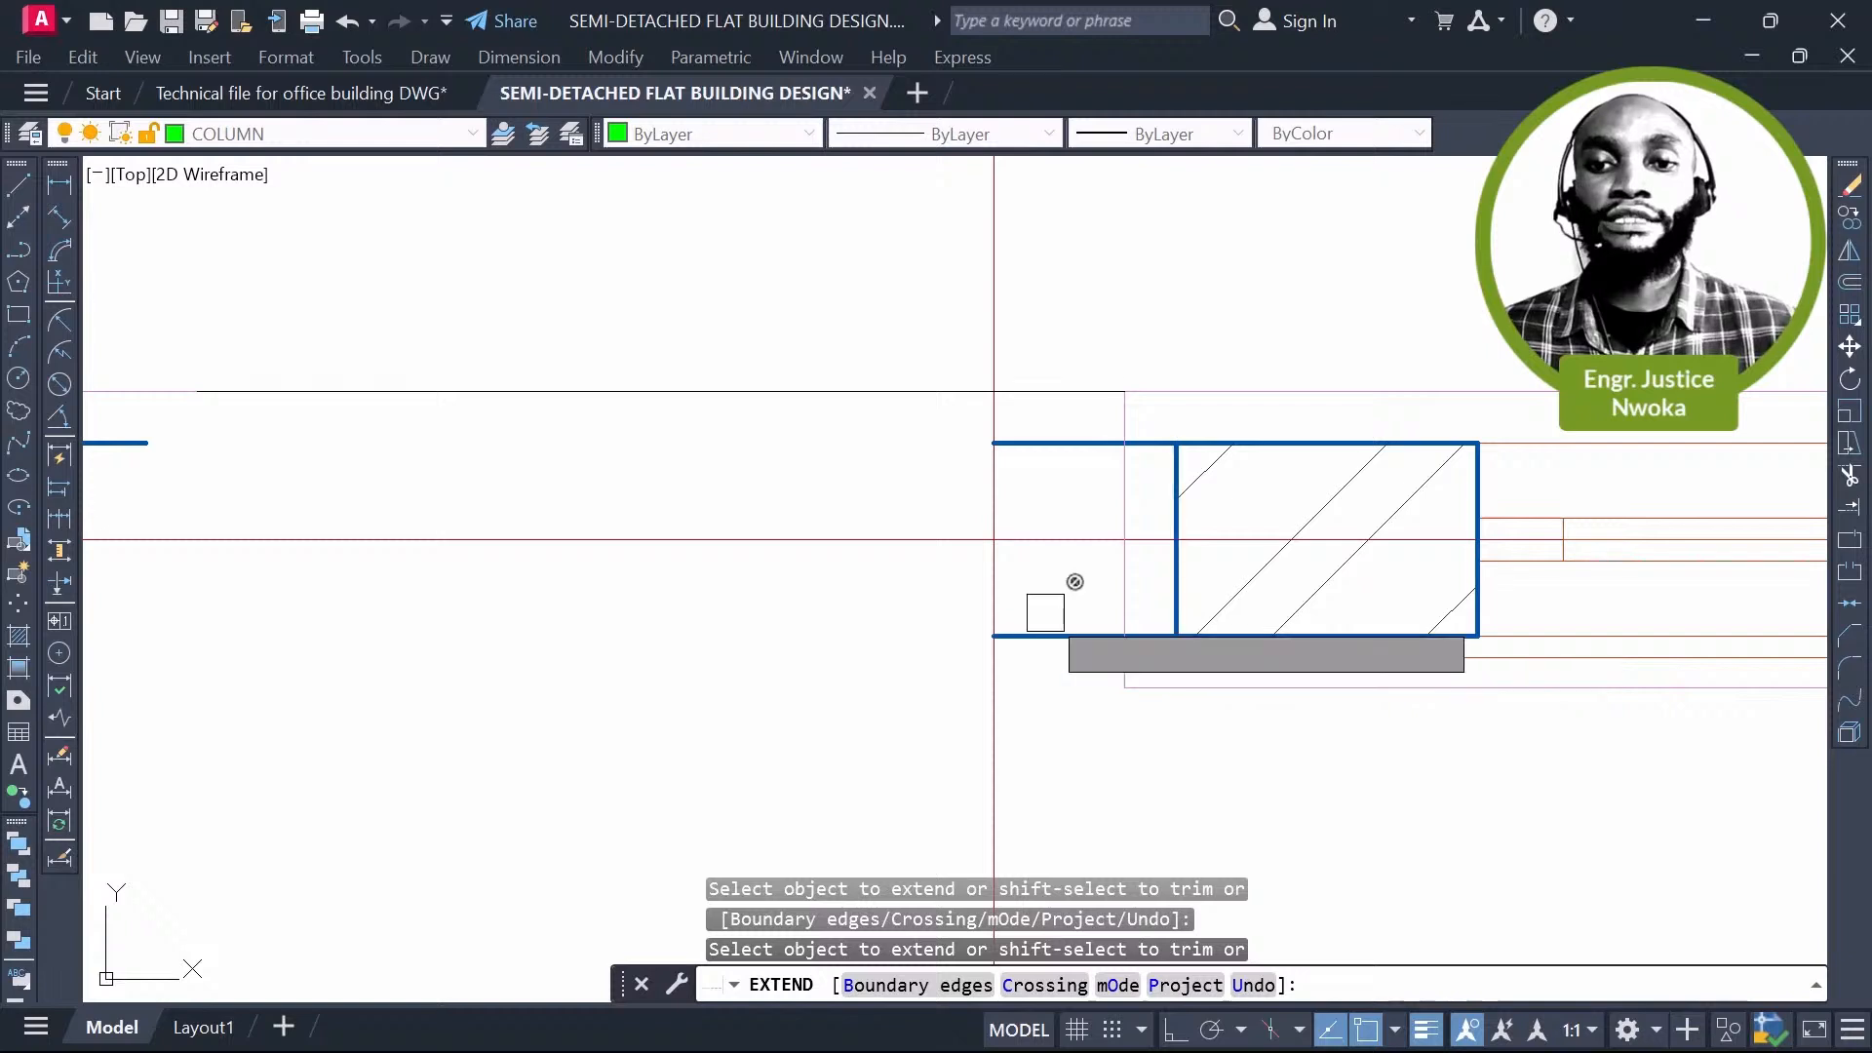
pyautogui.scroll(-2, 1045, 612)
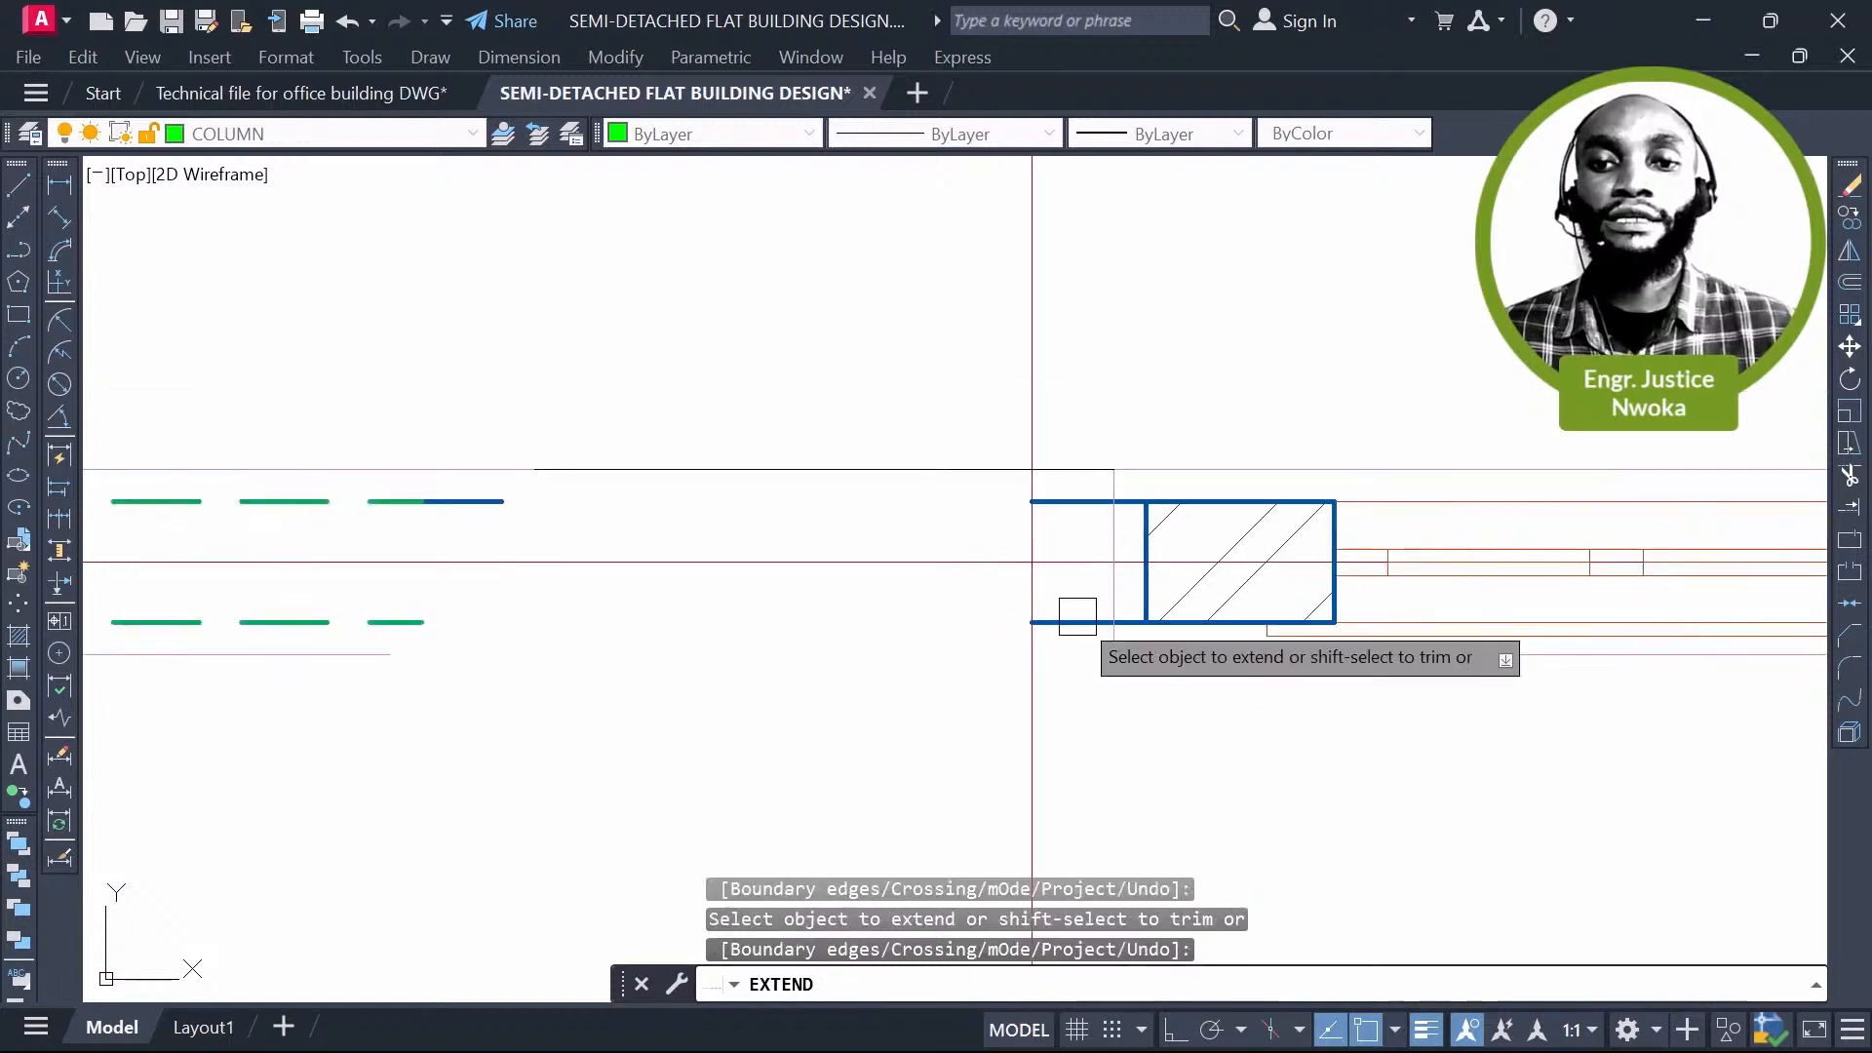
pyautogui.press('Escape')
# Step: Stretch the ends of the lower and upper wall lines across the former door opening to meet the lines on its far side
pyautogui.click(1055, 620)
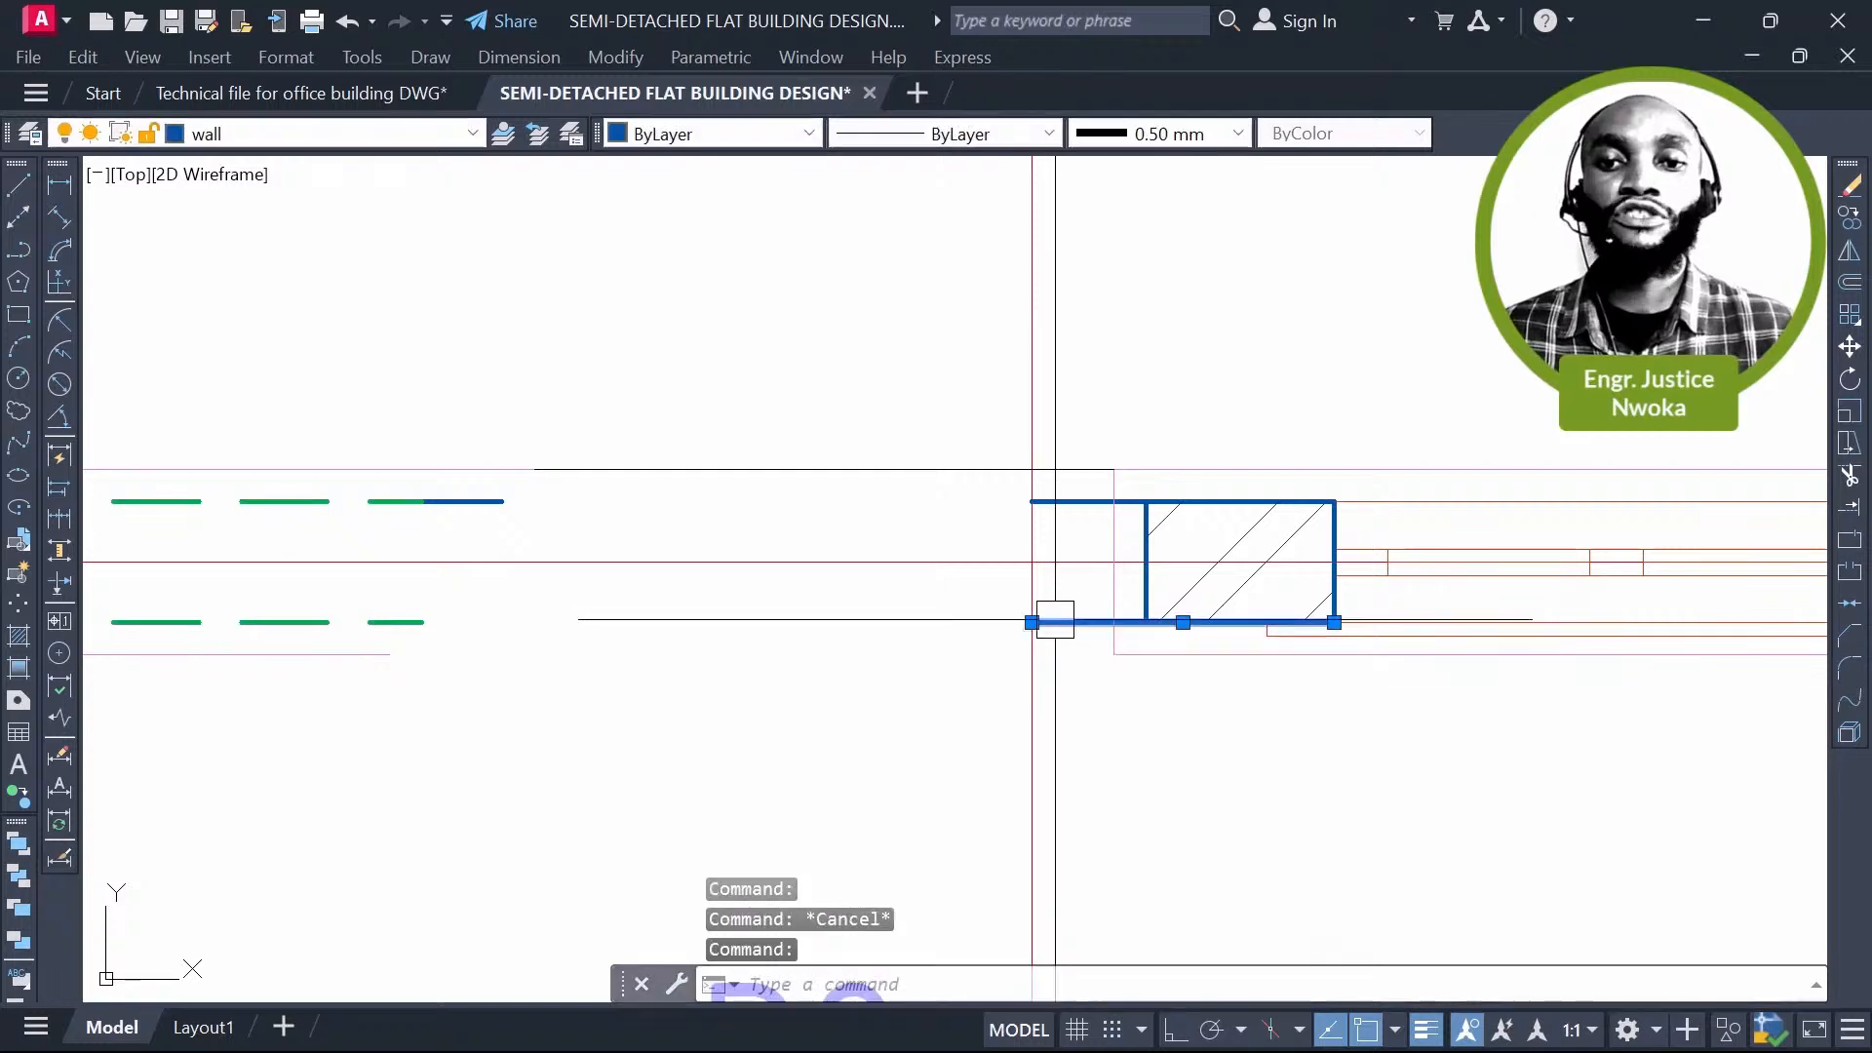
pyautogui.click(1031, 622)
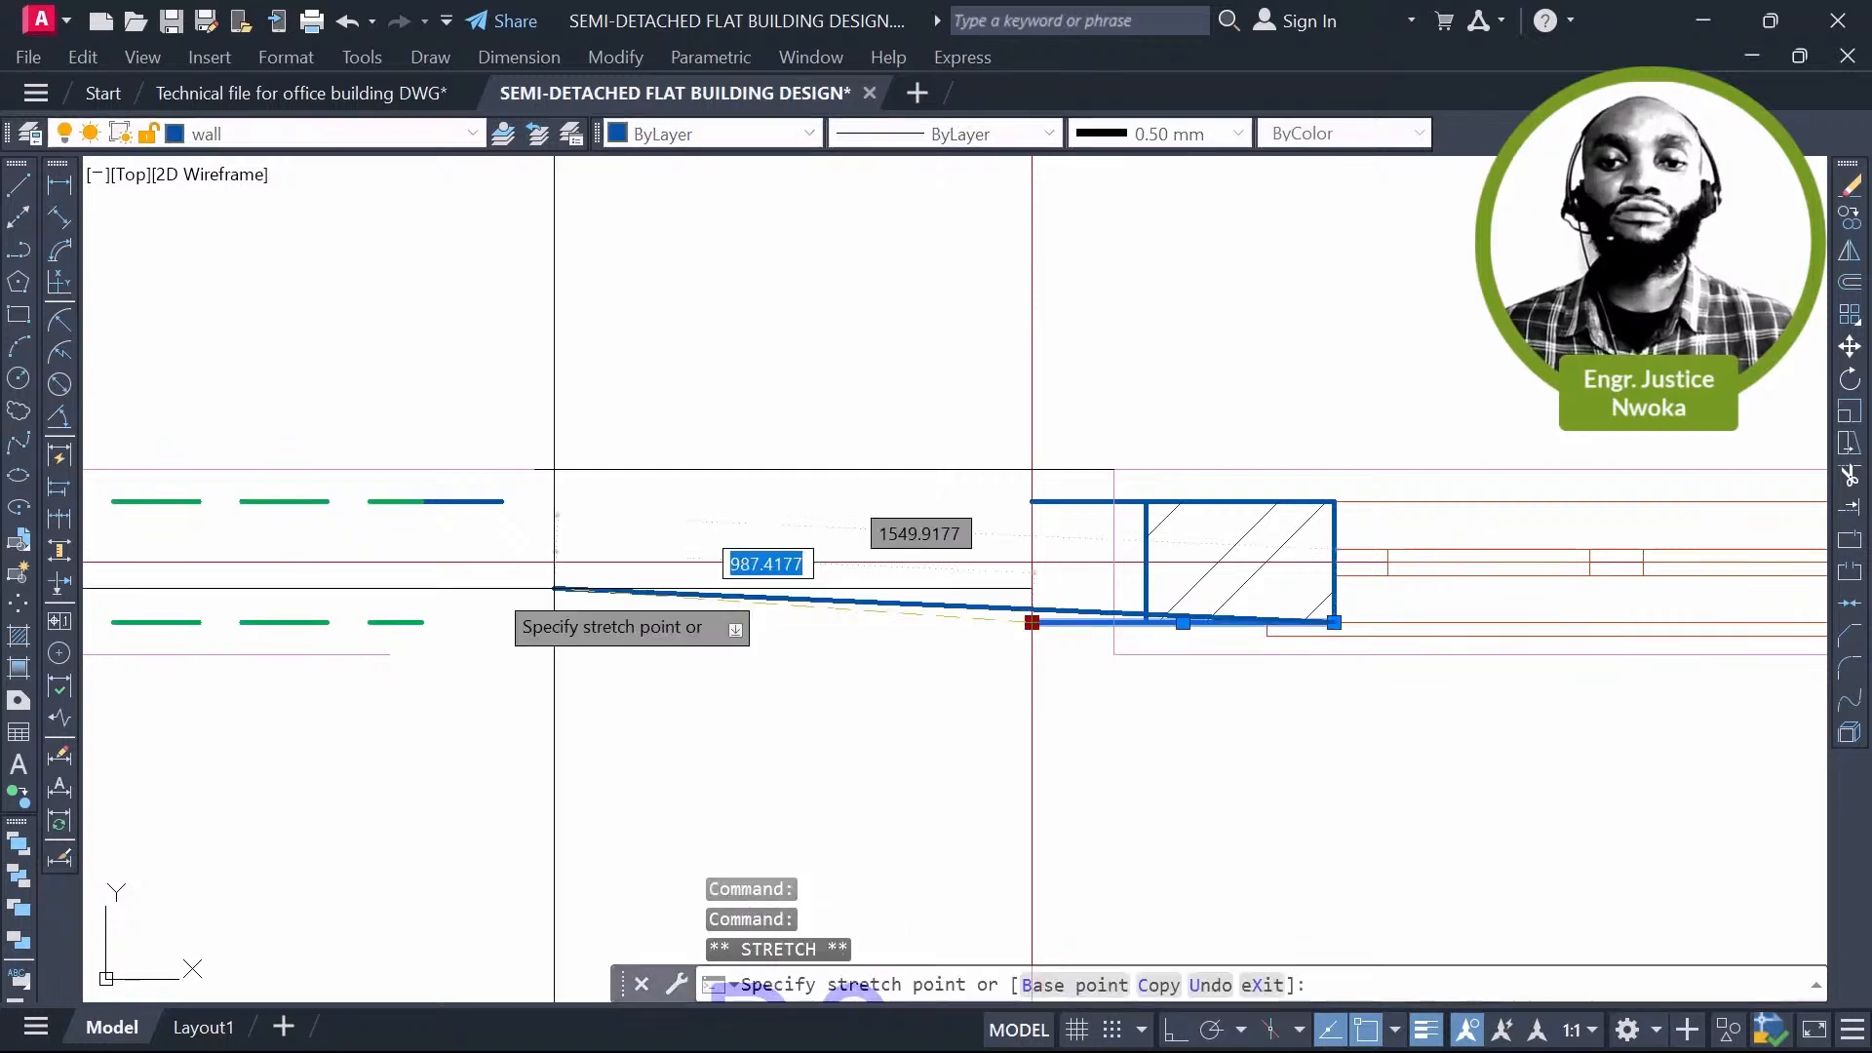
pyautogui.scroll(-2, 554, 588)
pyautogui.click(423, 622)
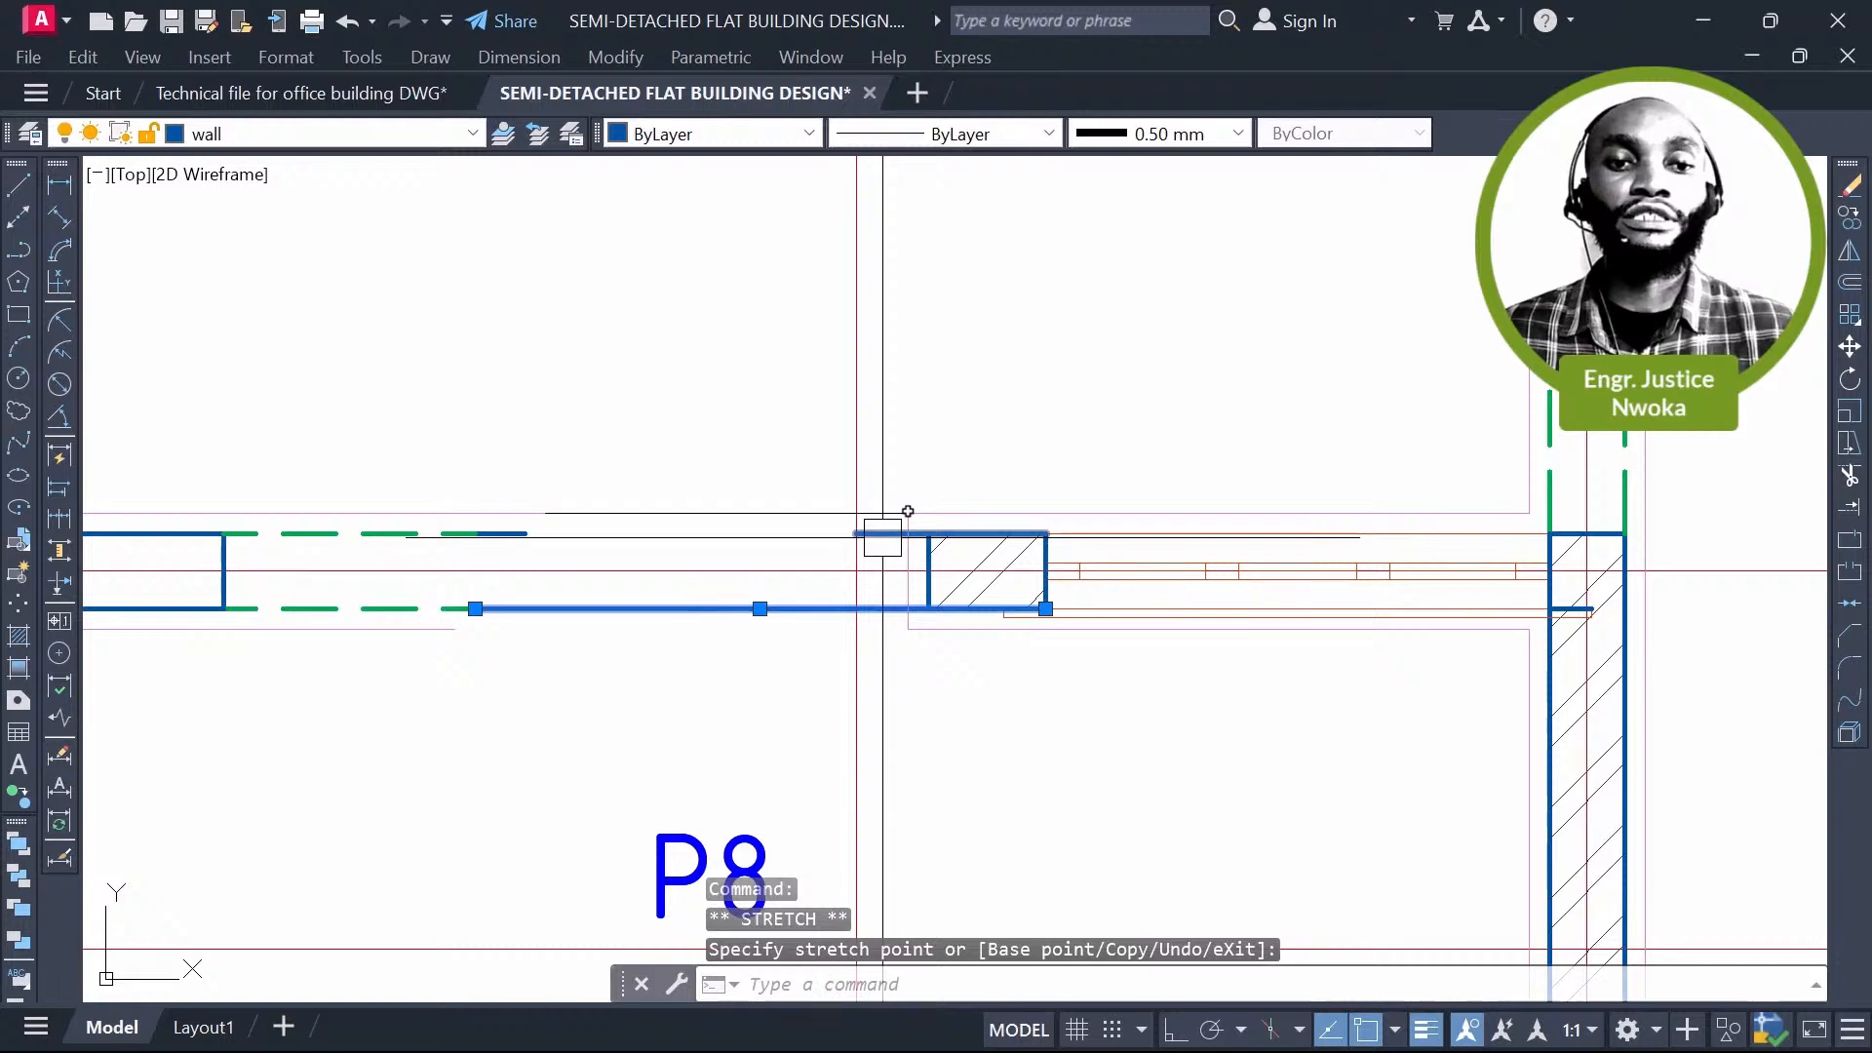
pyautogui.scroll(2, 881, 536)
pyautogui.click(839, 530)
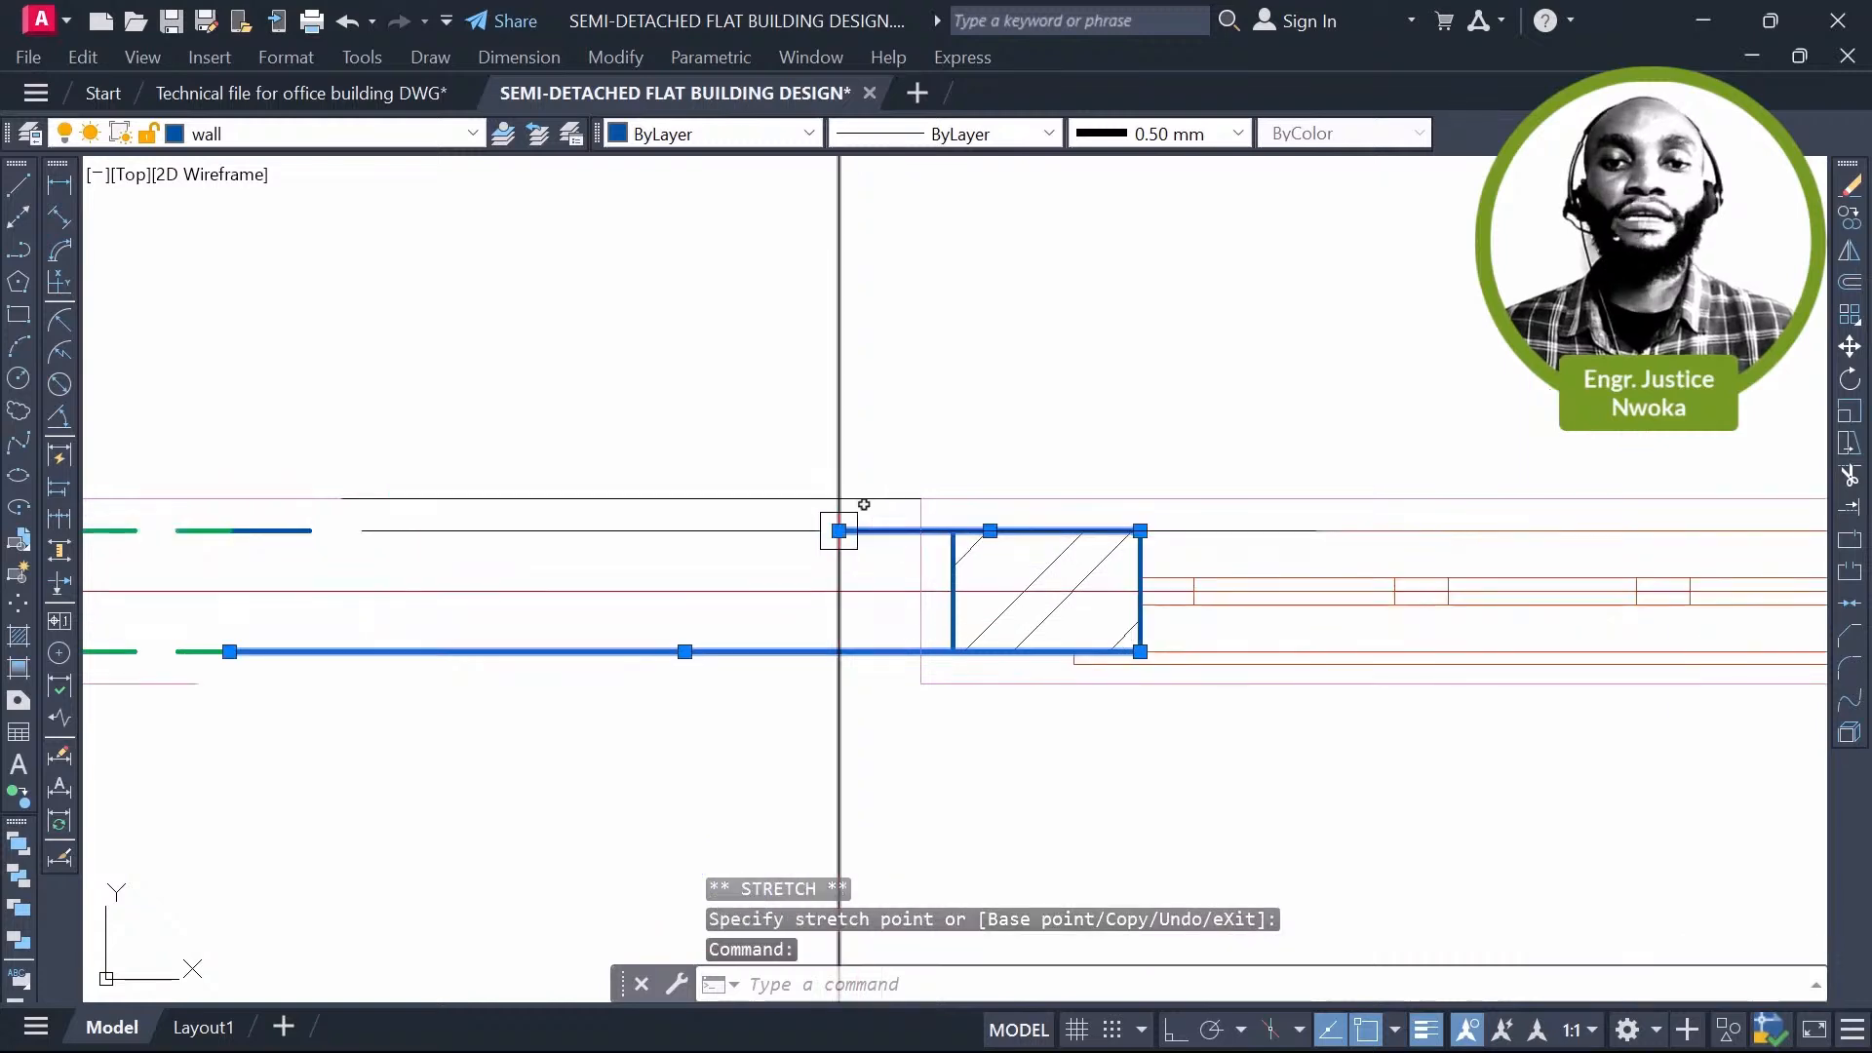
pyautogui.click(838, 530)
pyautogui.scroll(-2, 679, 477)
pyautogui.press('Escape')
# Step: Erase the unnumbered right-hand flat from the general arrangement drawing, including its walls, room names and vertical grid lines
pyautogui.scroll(-3, 665, 482)
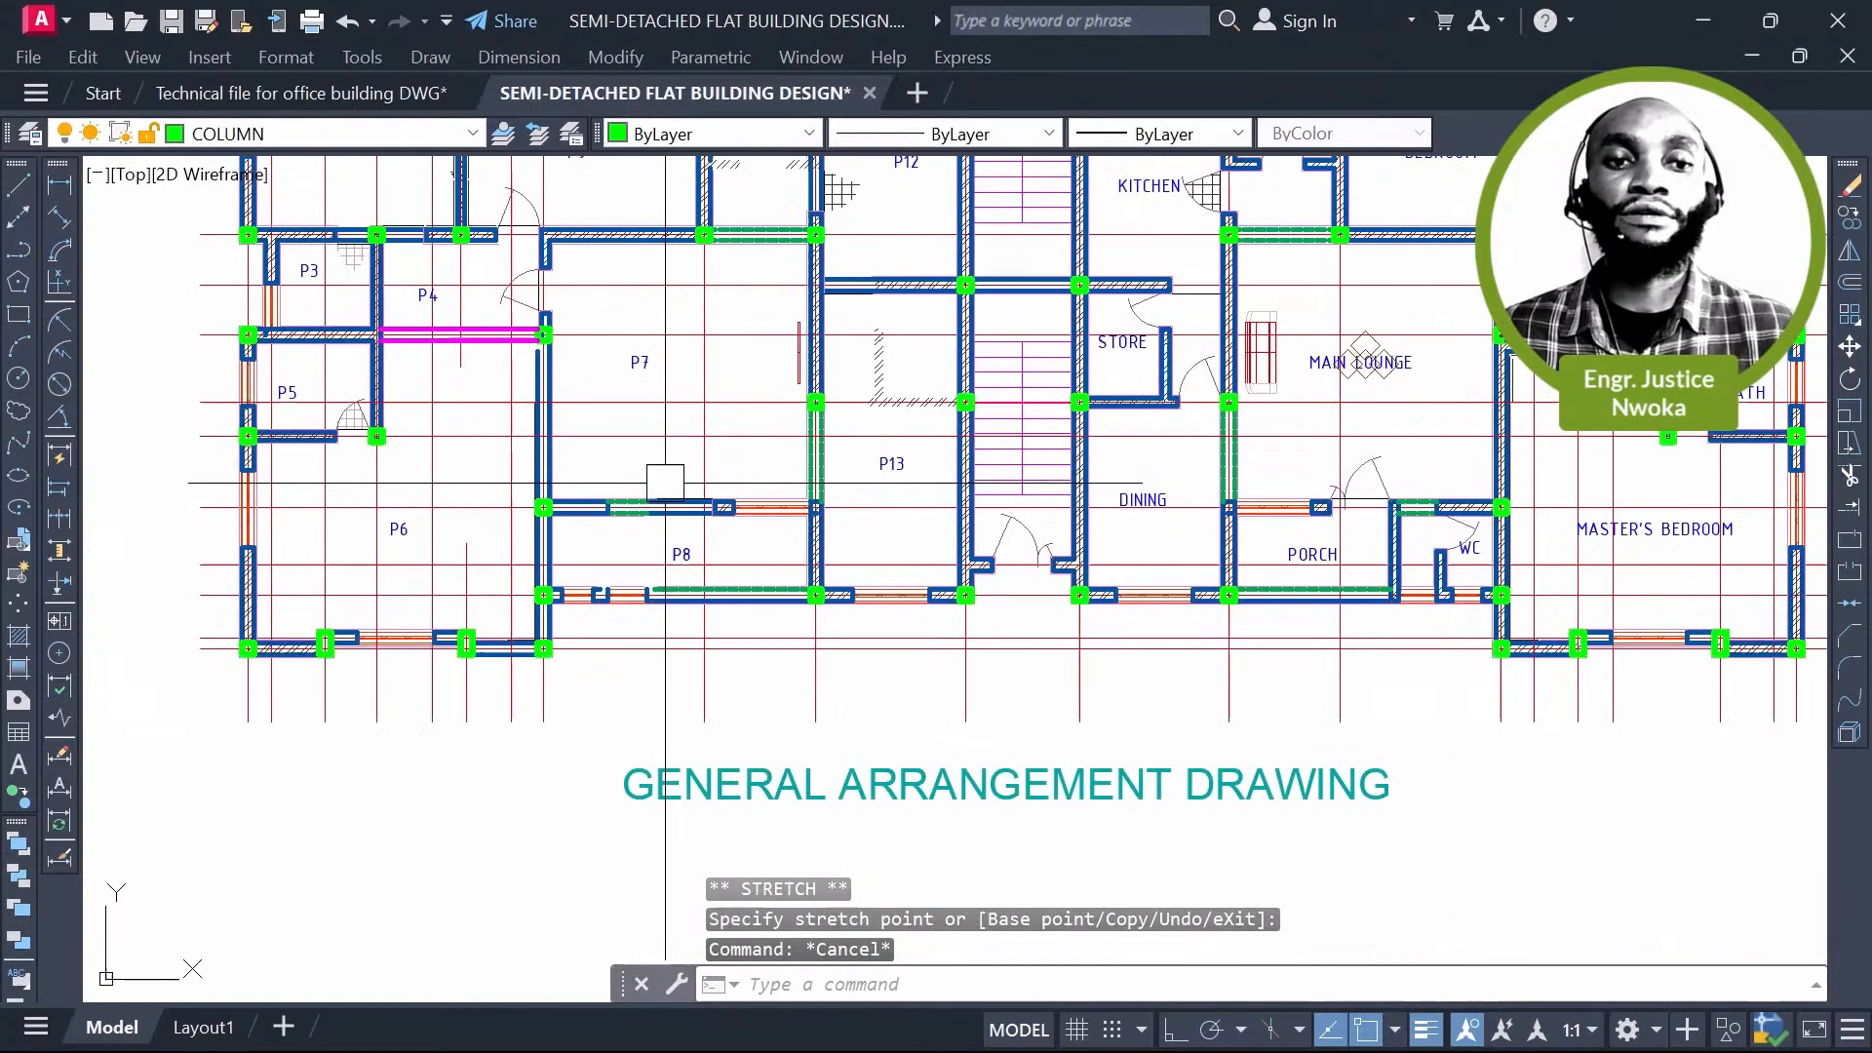
pyautogui.scroll(-3, 665, 482)
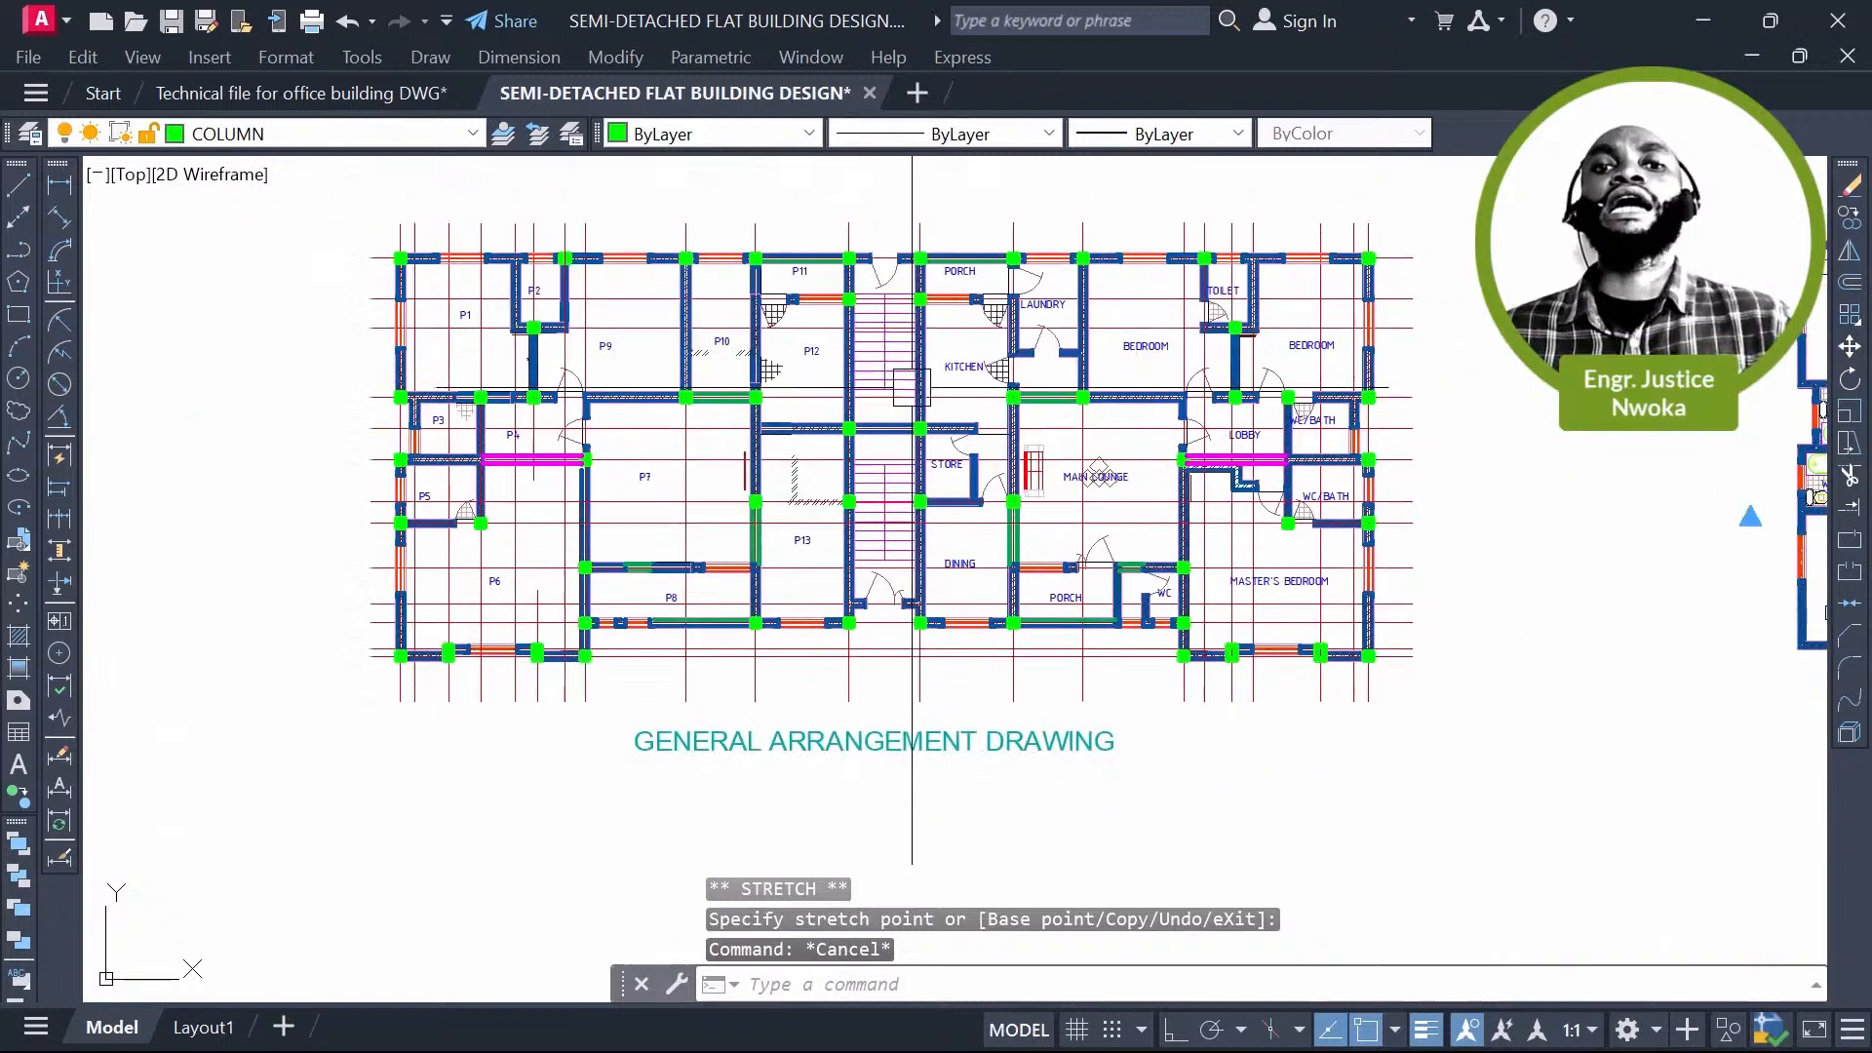
pyautogui.scroll(3, 517, 402)
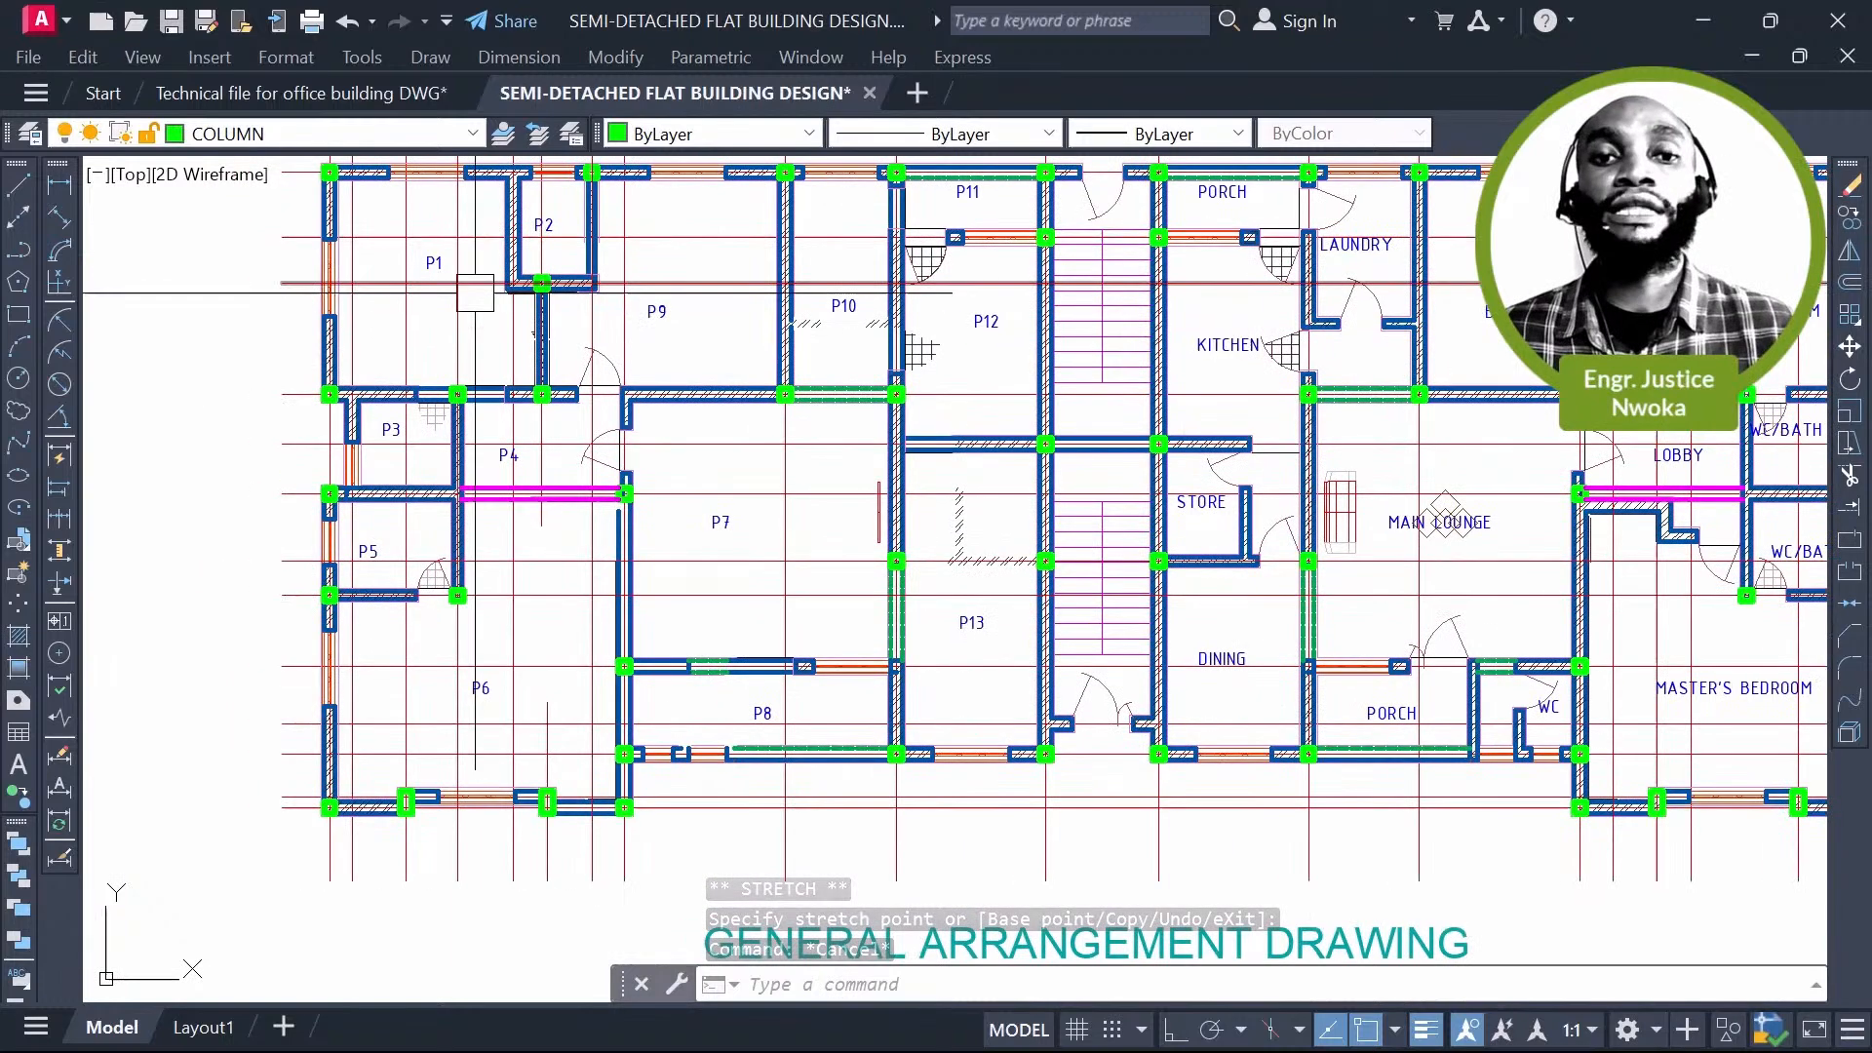
pyautogui.scroll(-2, 852, 436)
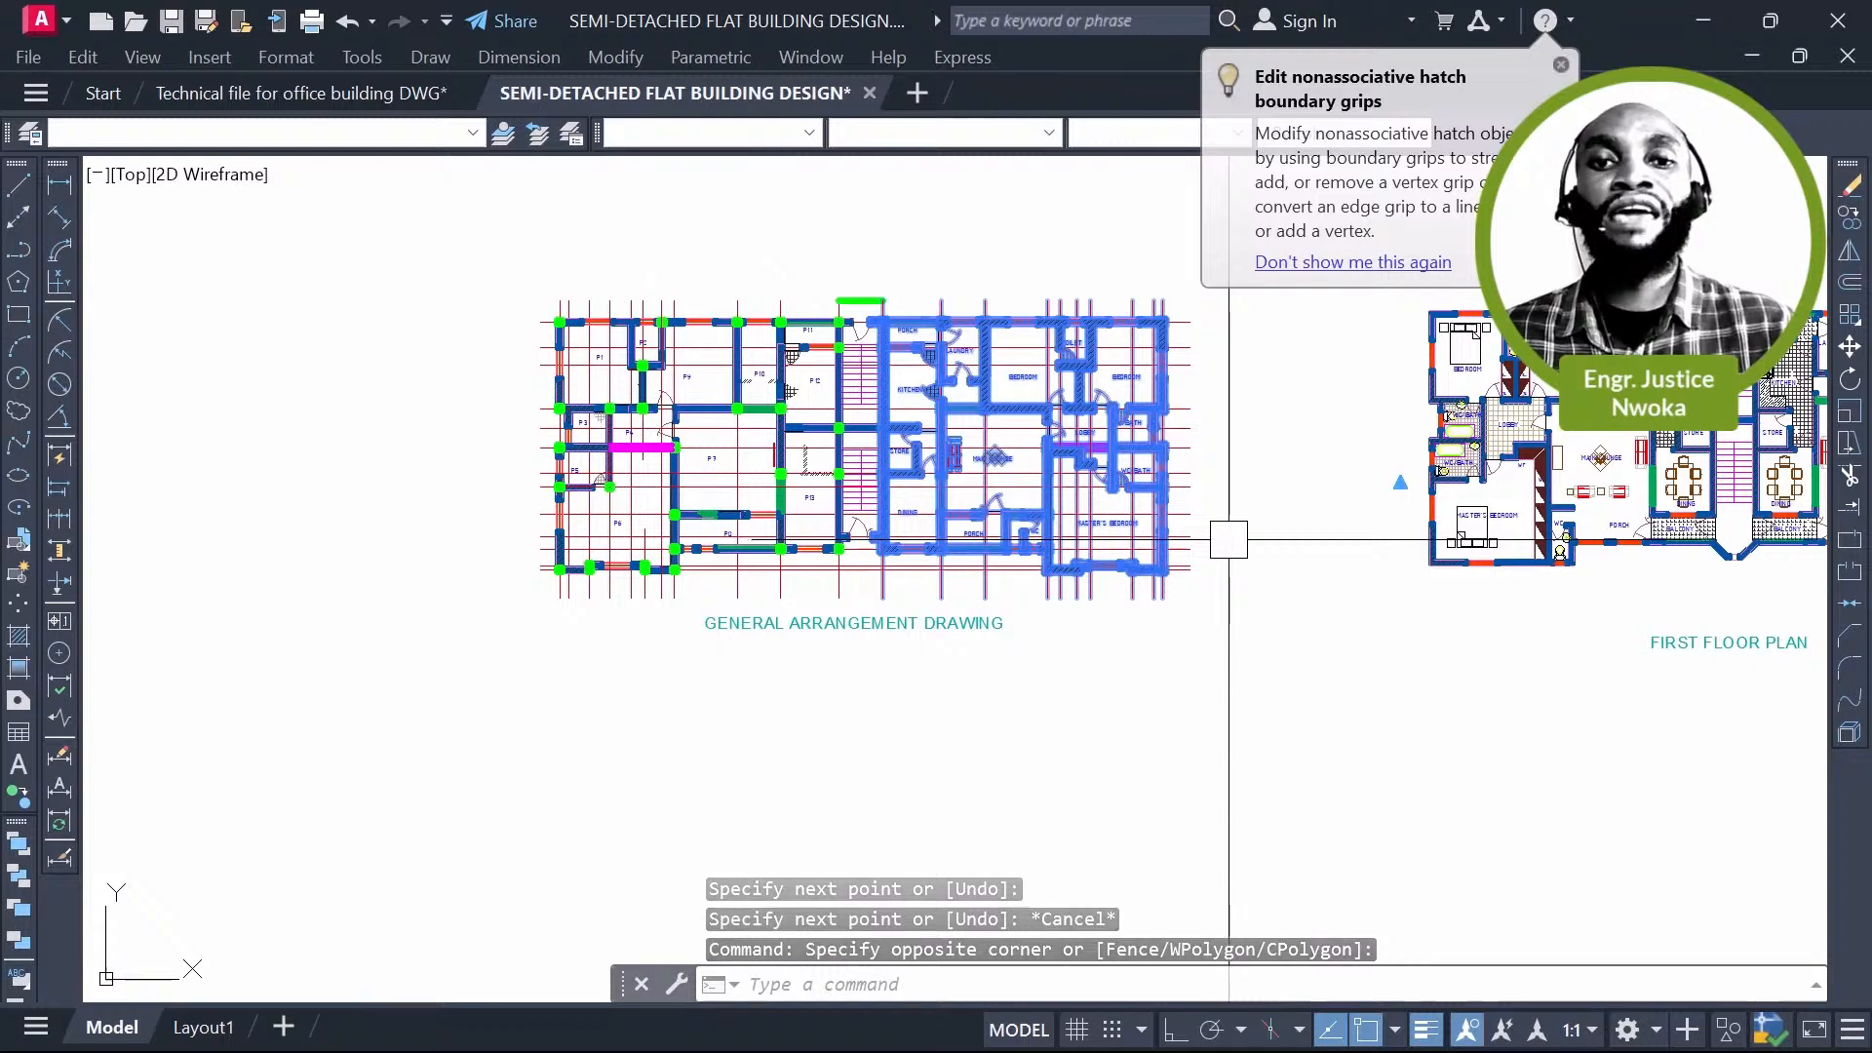
pyautogui.press('Delete')
# Step: Mirror the labelled left-hand flat about a vertical axis through the midpoint of the green line above the stairwell, keeping the source objects
pyautogui.click(503, 238)
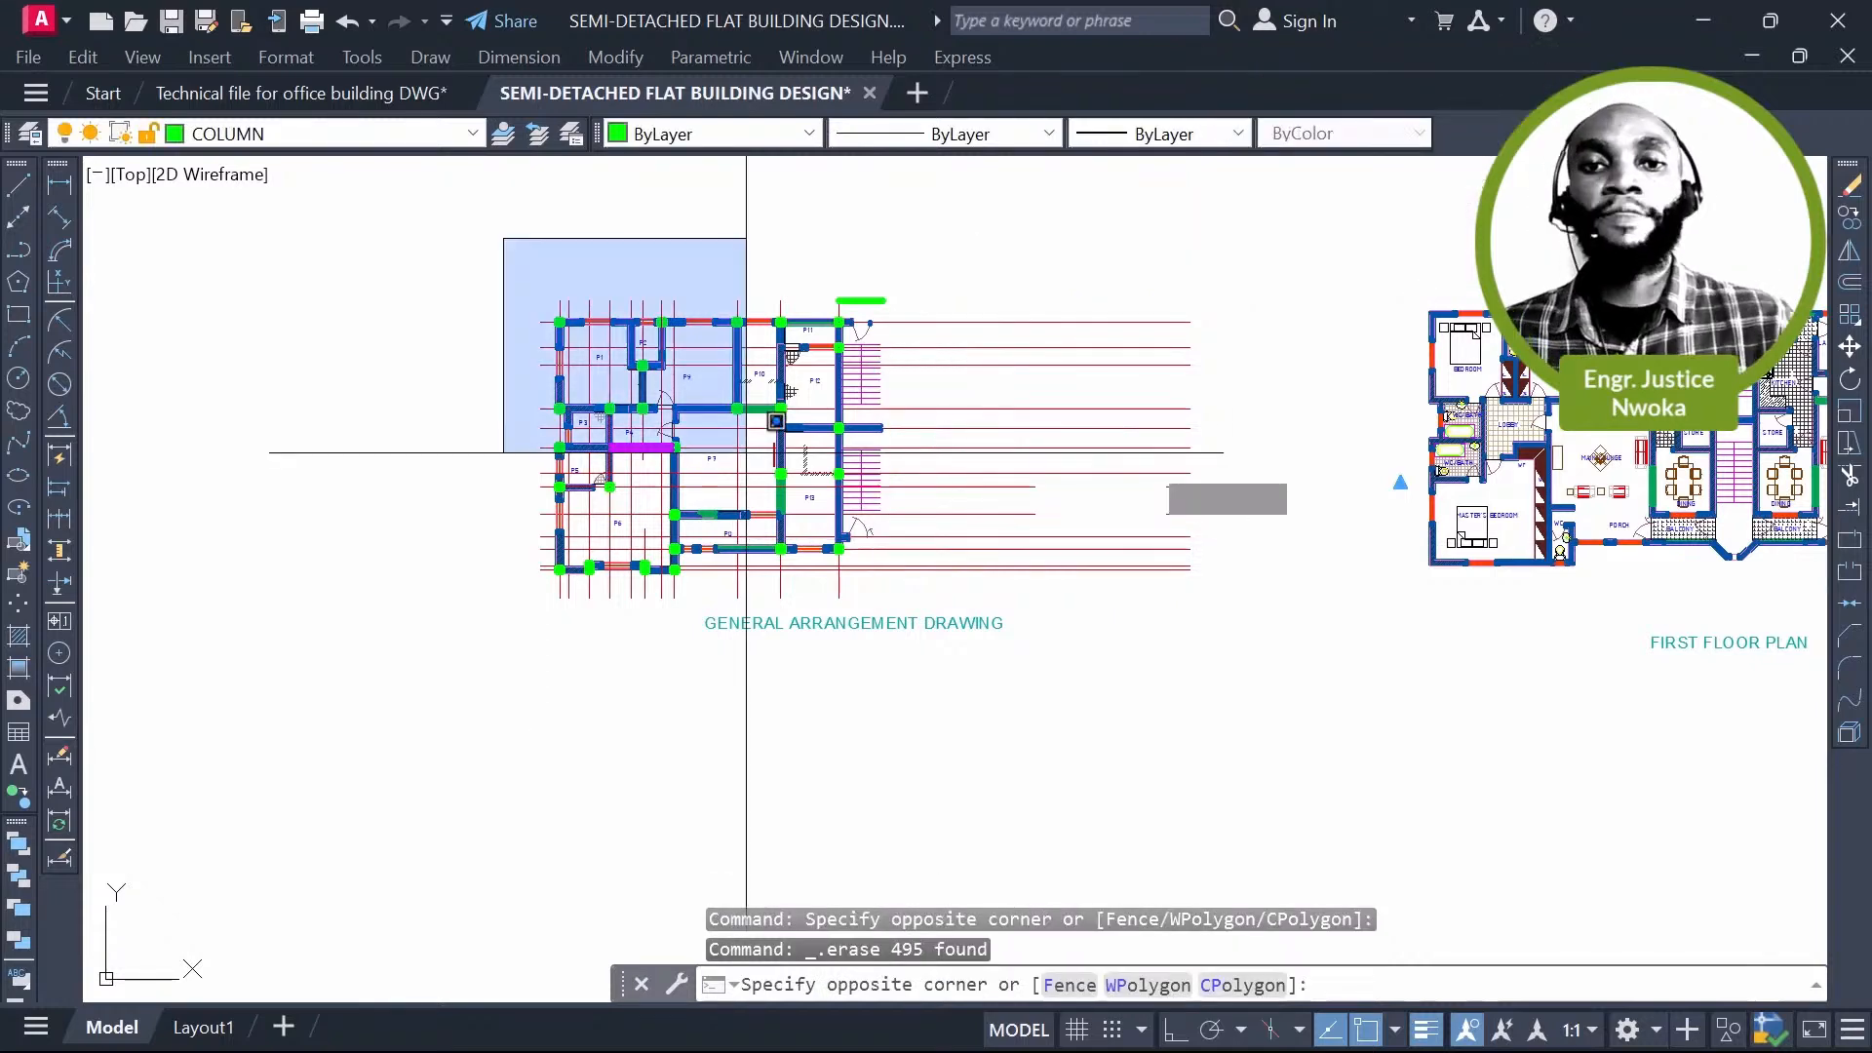
pyautogui.click(857, 687)
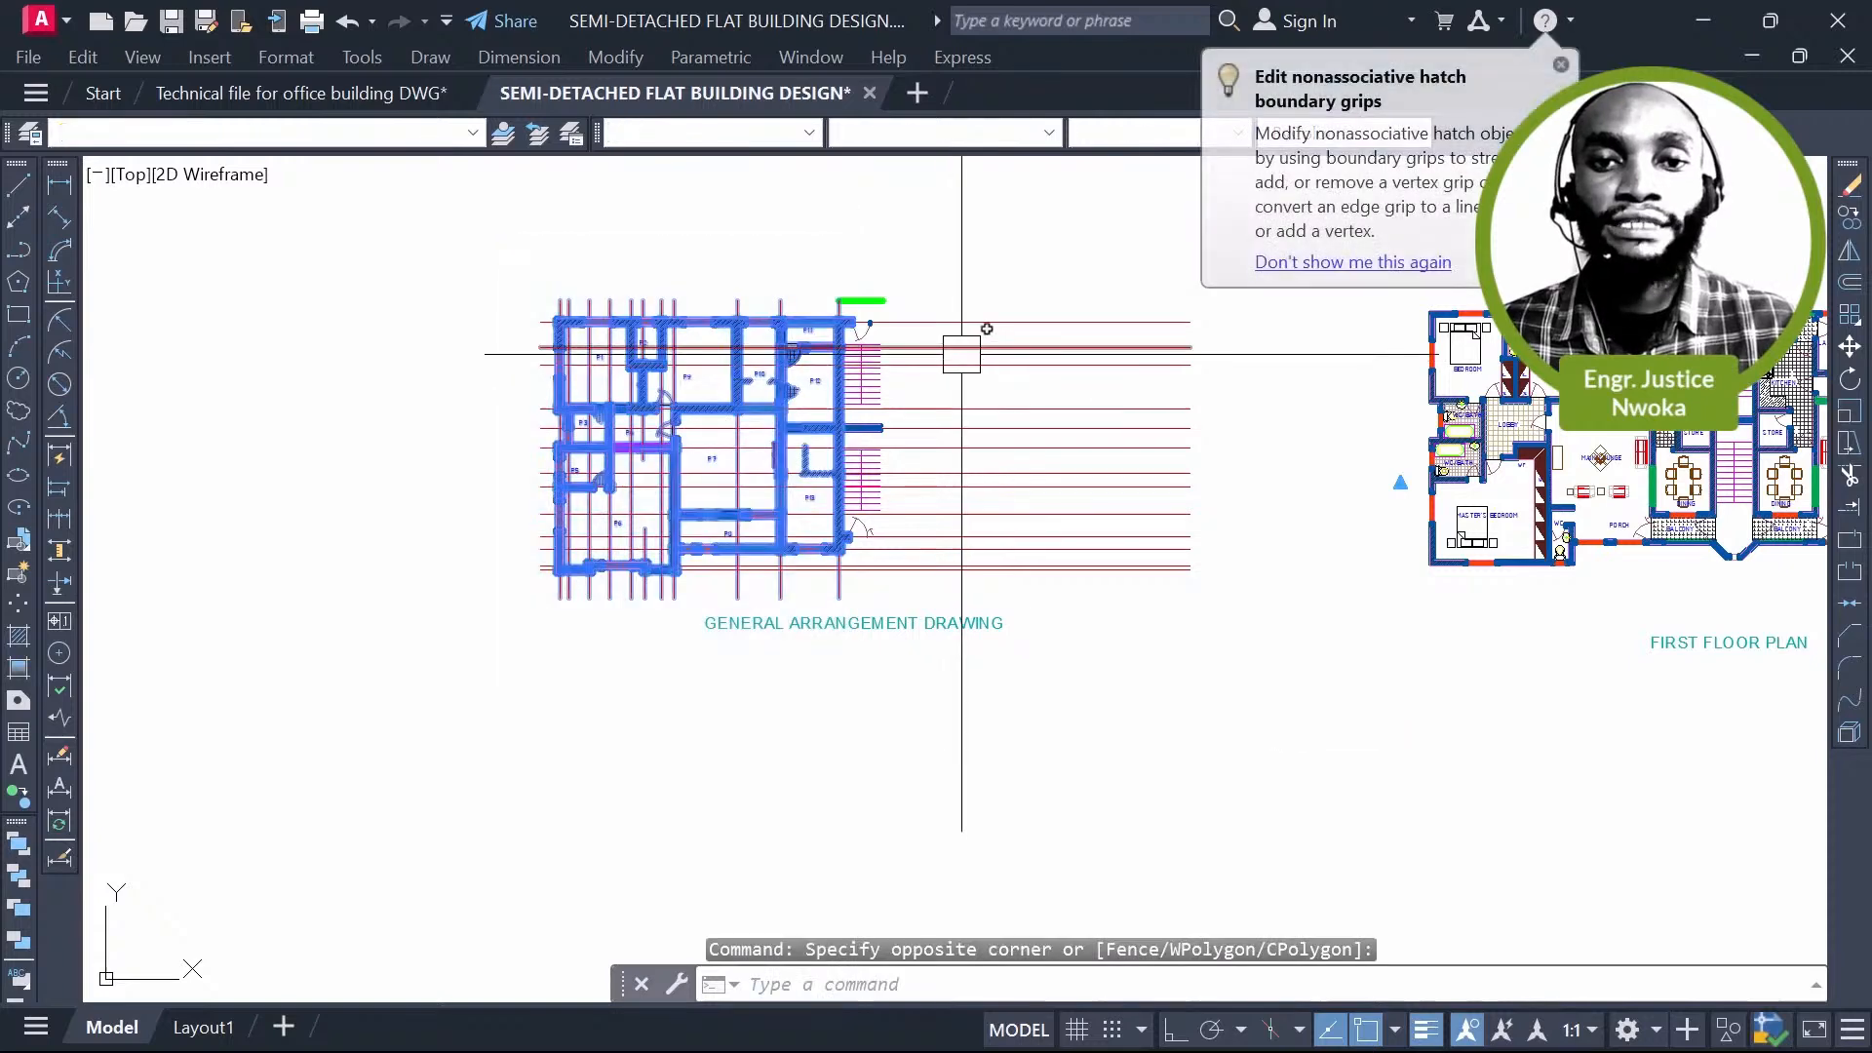
pyautogui.write('mi')
pyautogui.press('Return')
pyautogui.scroll(2, 878, 290)
pyautogui.click(853, 311)
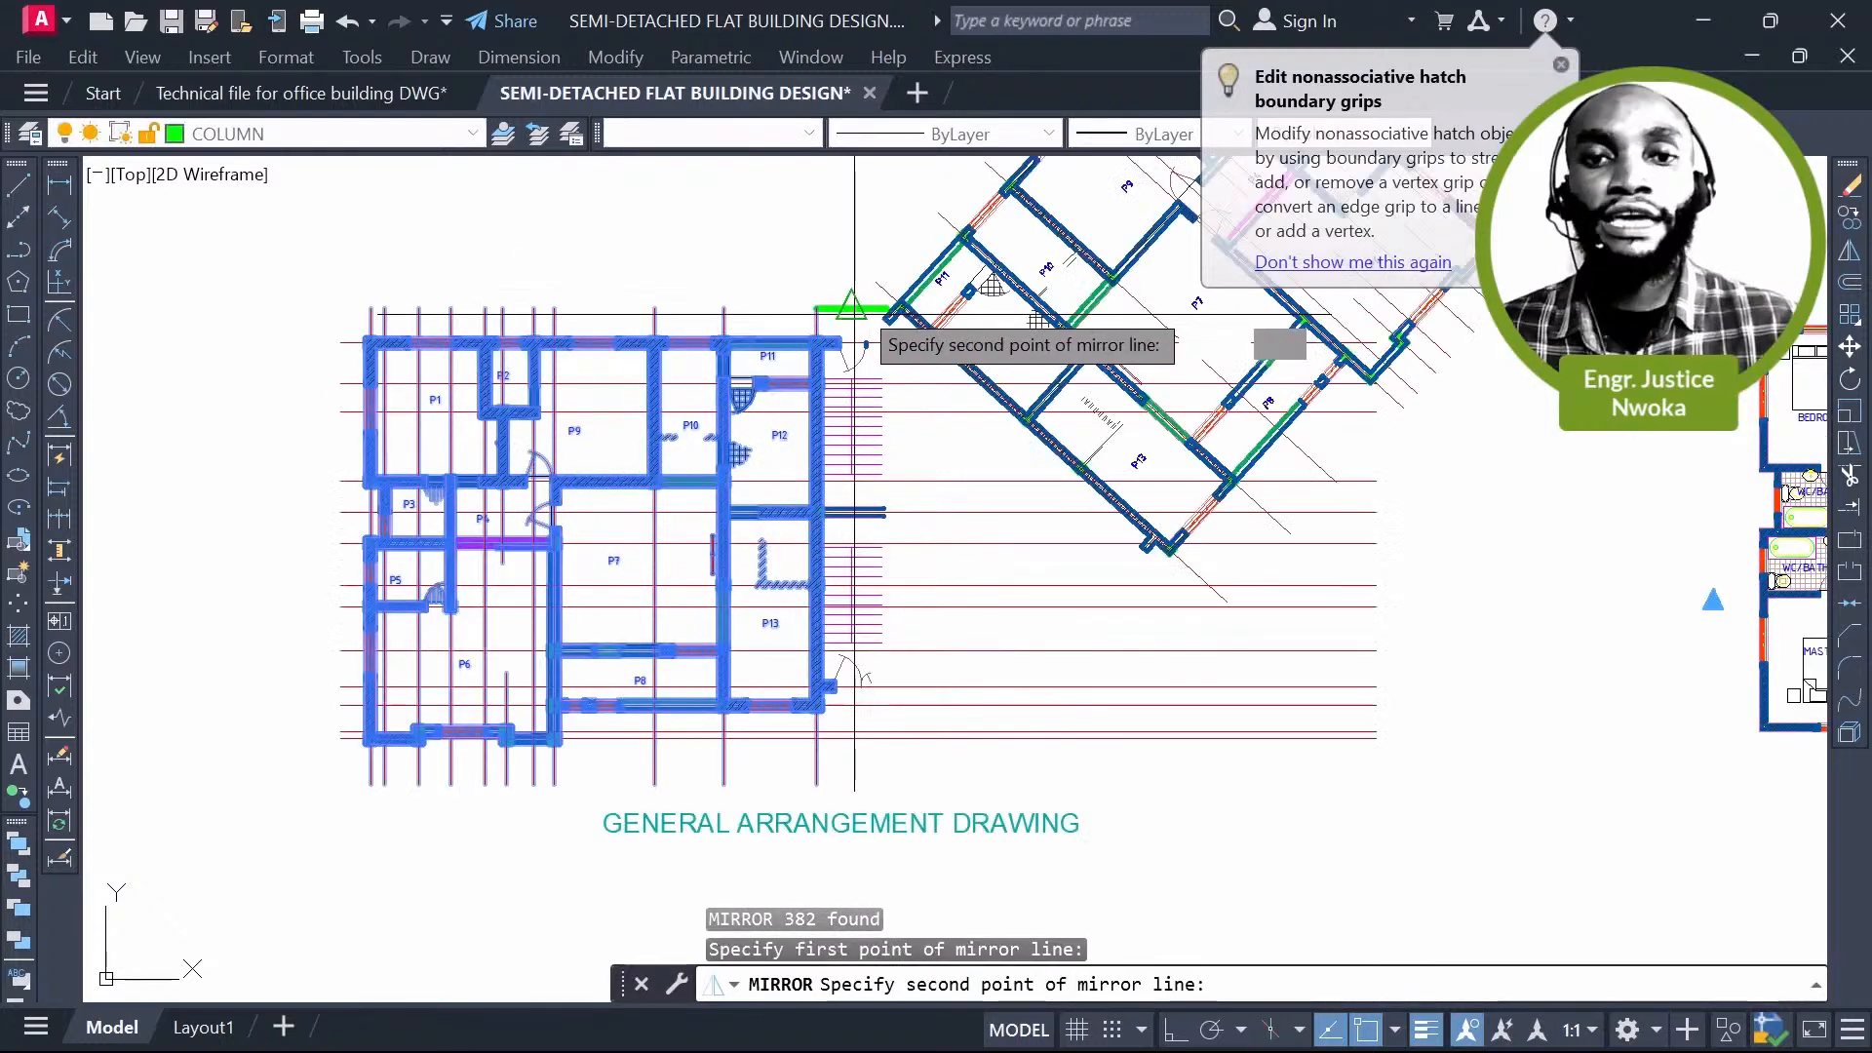
pyautogui.press('F8')
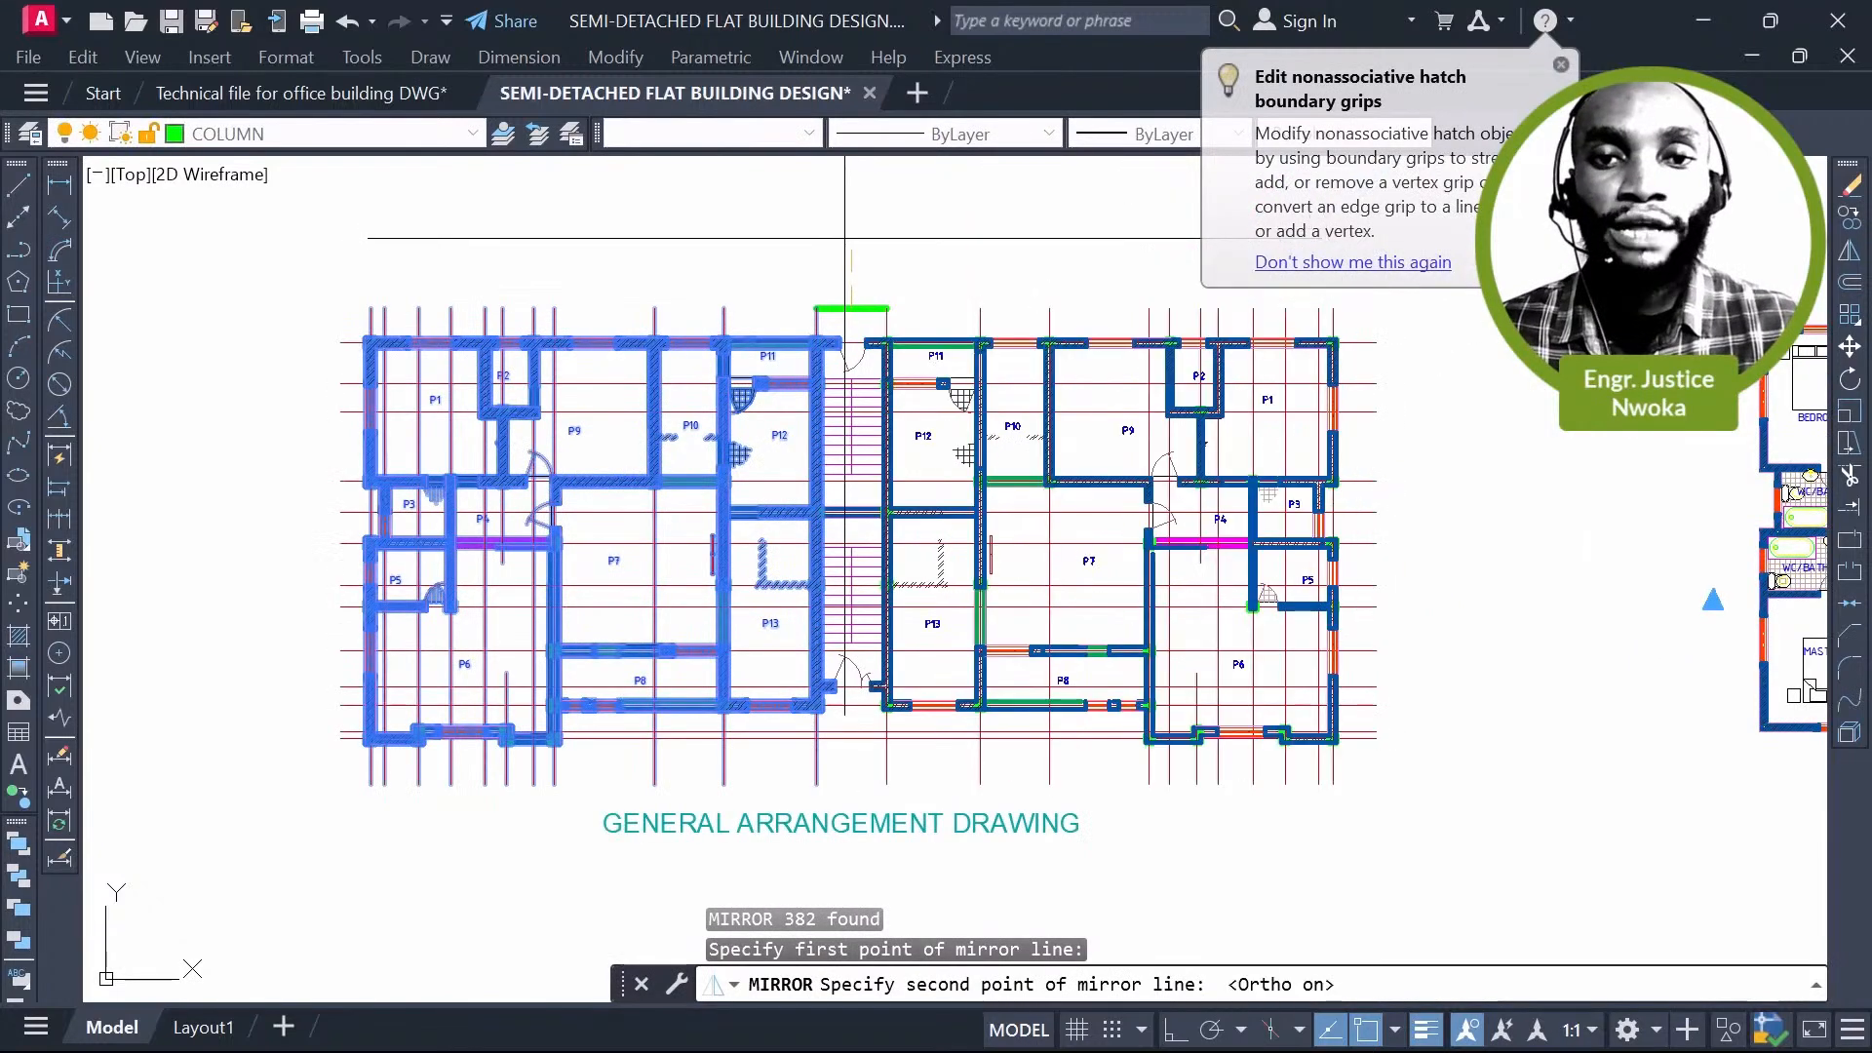
pyautogui.click(844, 238)
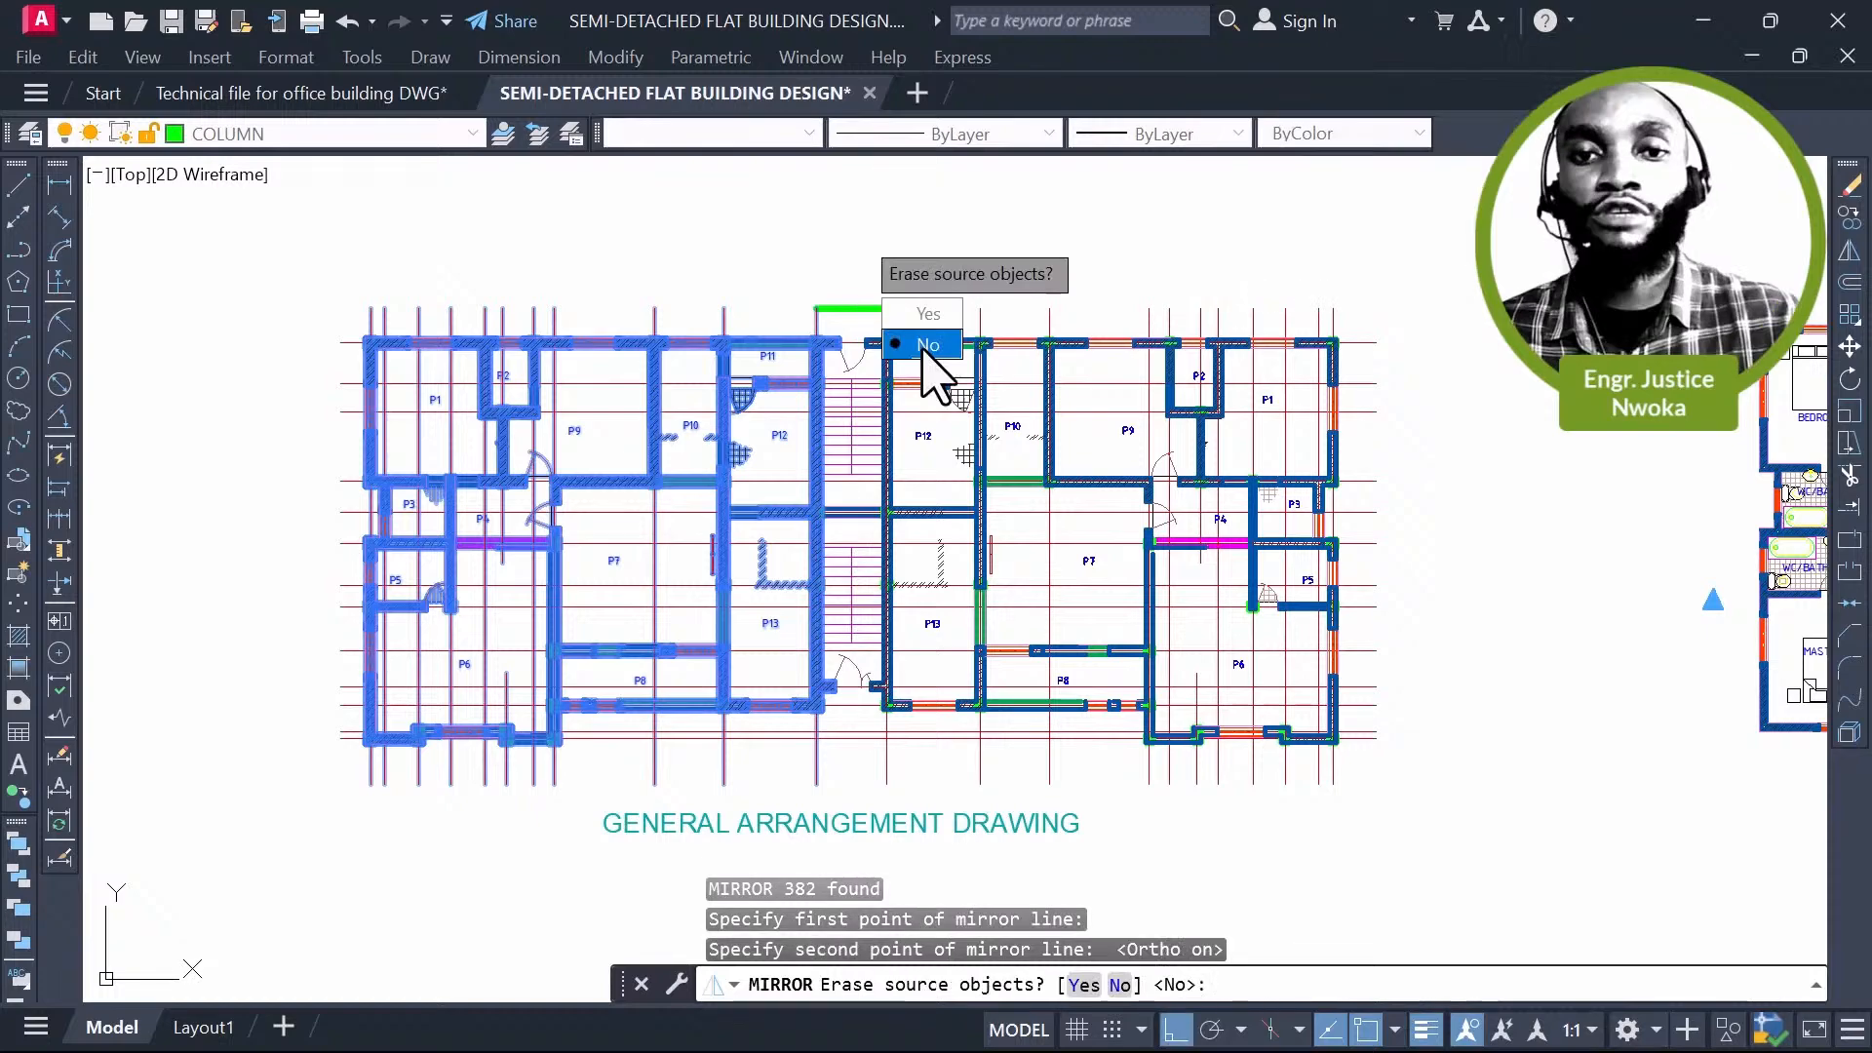
pyautogui.click(926, 344)
# Step: Erase the green reference line above the stairwell
pyautogui.scroll(3, 1293, 588)
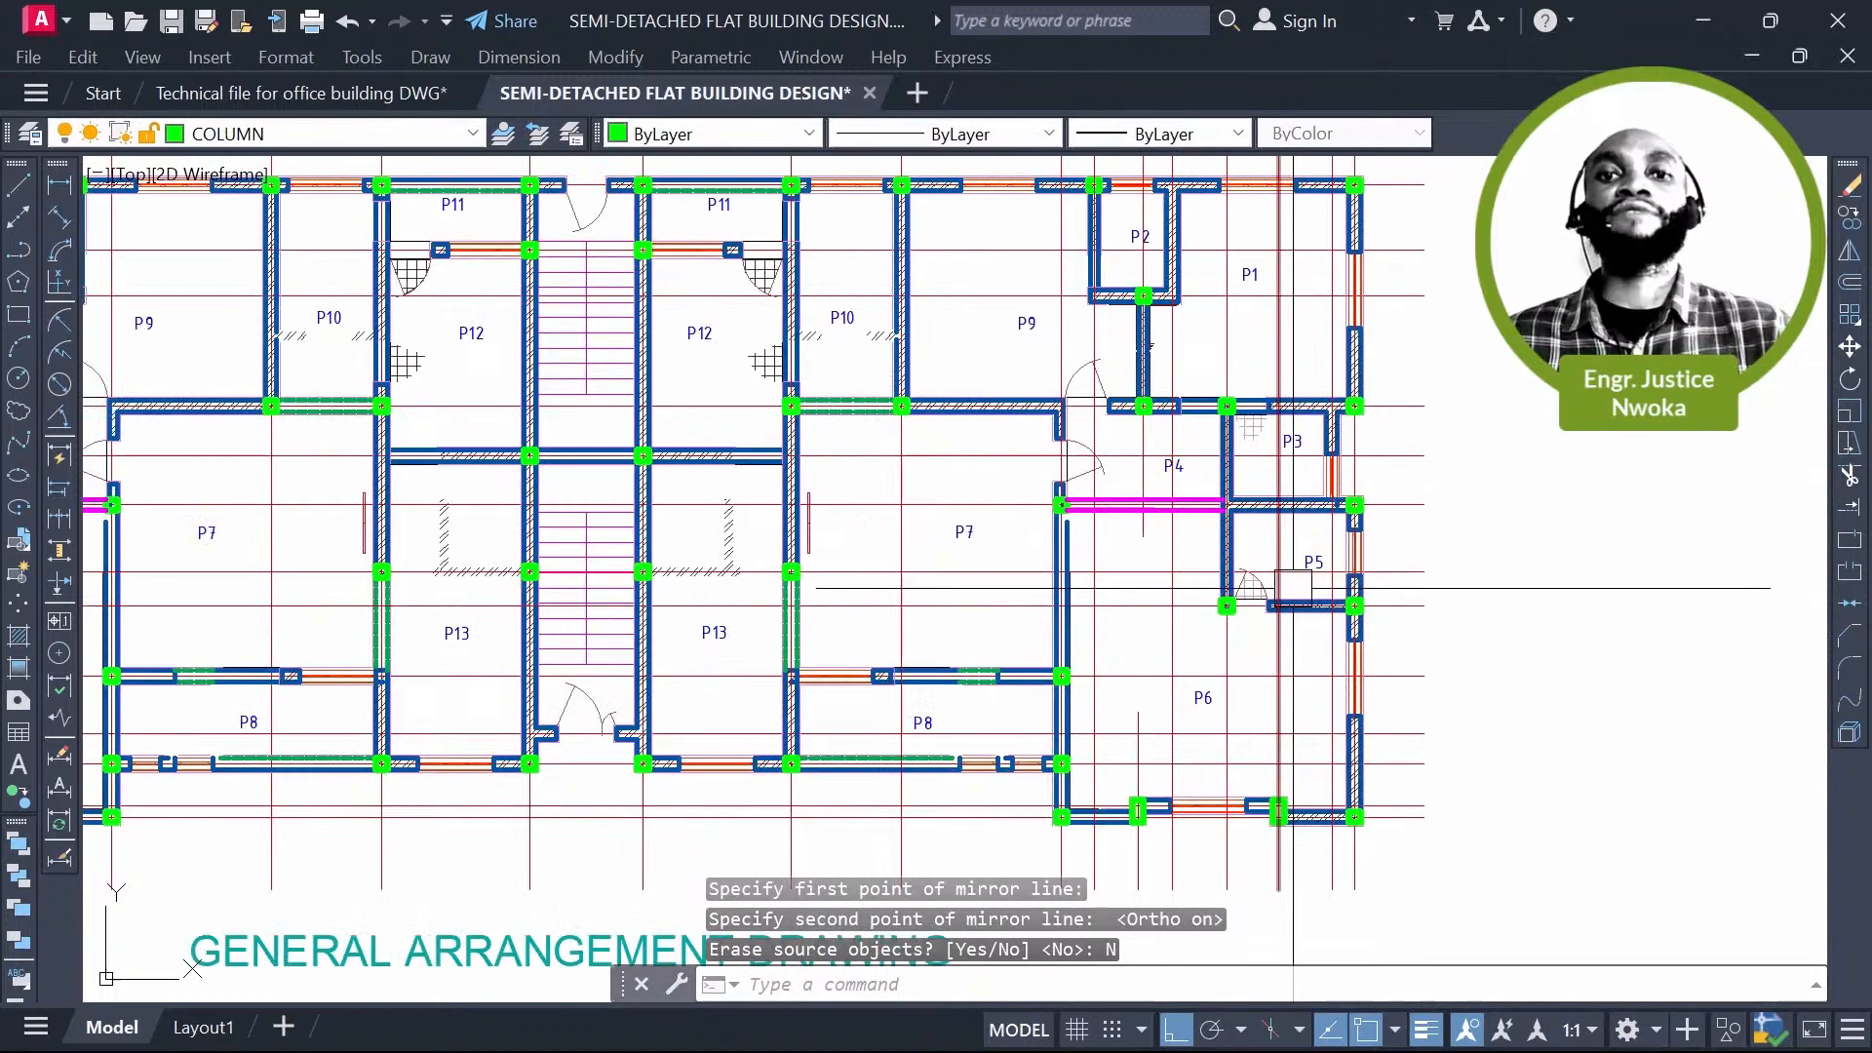
pyautogui.moveTo(1091, 732); pyautogui.dragTo(1216, 610, button='middle')
pyautogui.scroll(2, 1216, 610)
pyautogui.scroll(-2, 1216, 610)
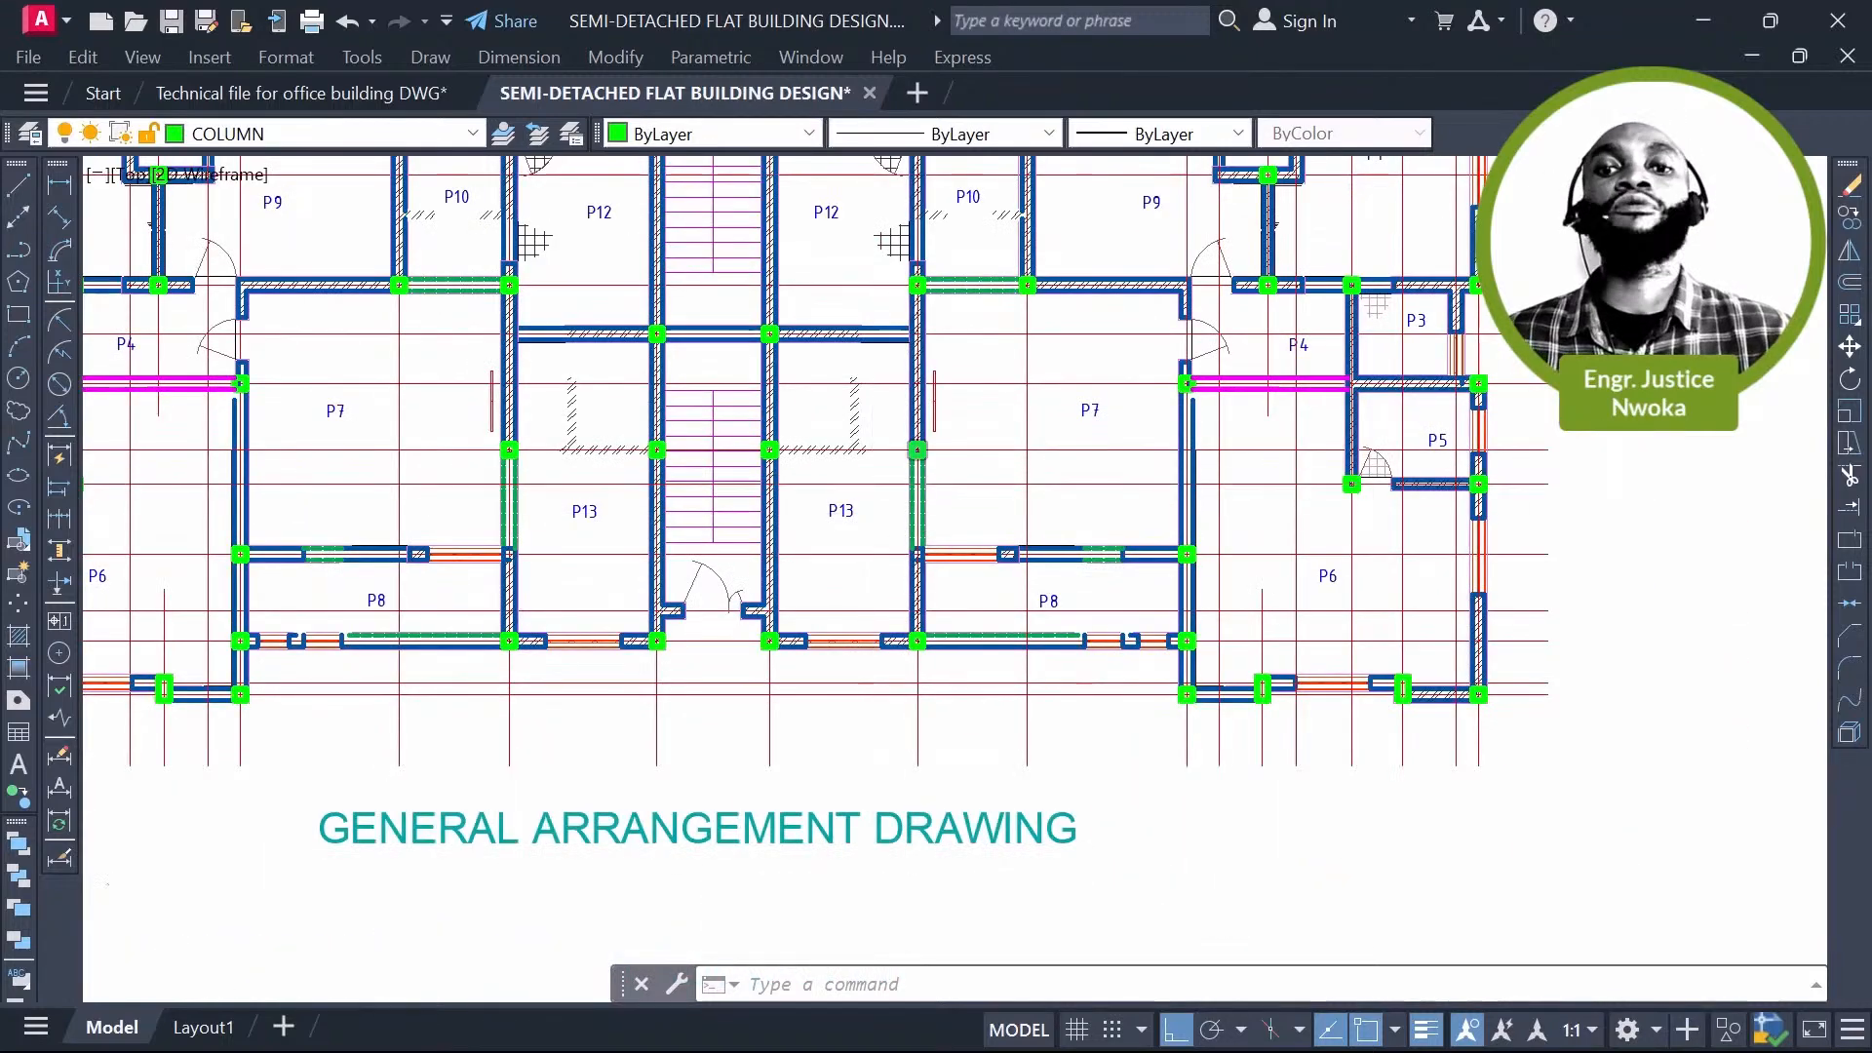
pyautogui.scroll(-3, 1453, 335)
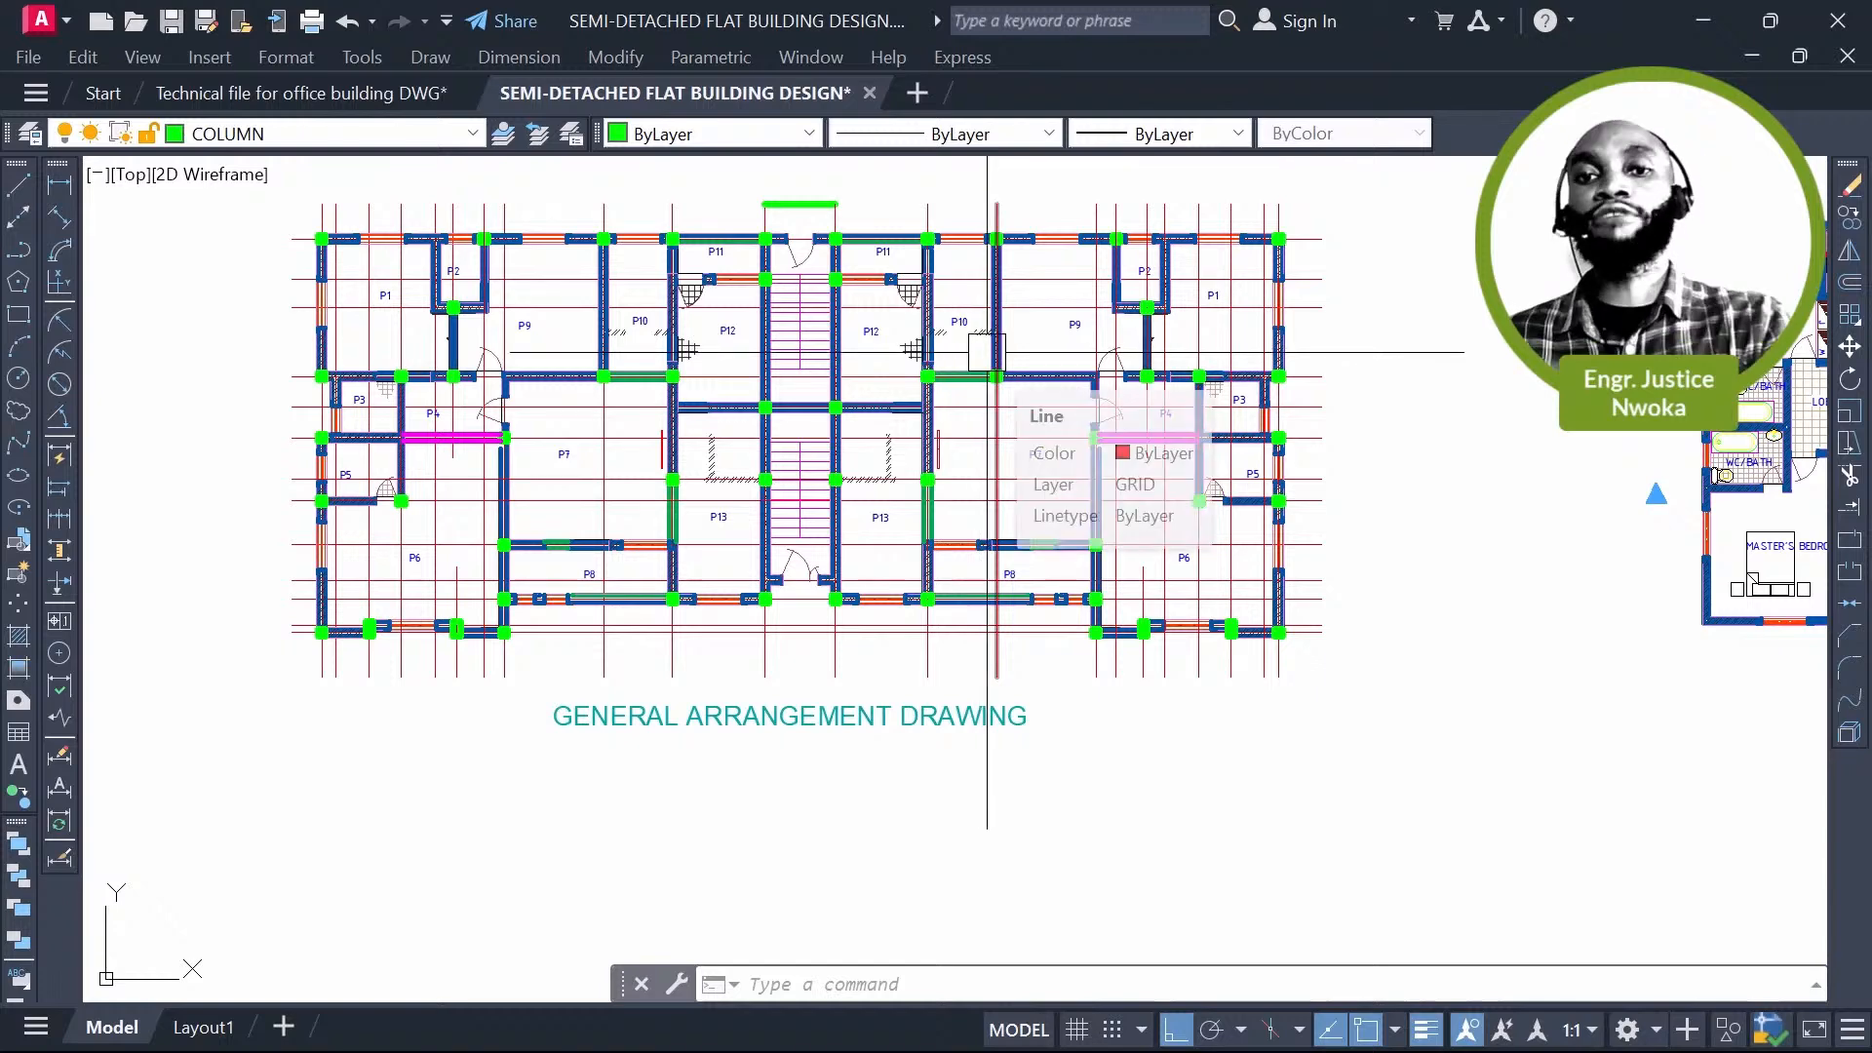
pyautogui.scroll(2, 824, 307)
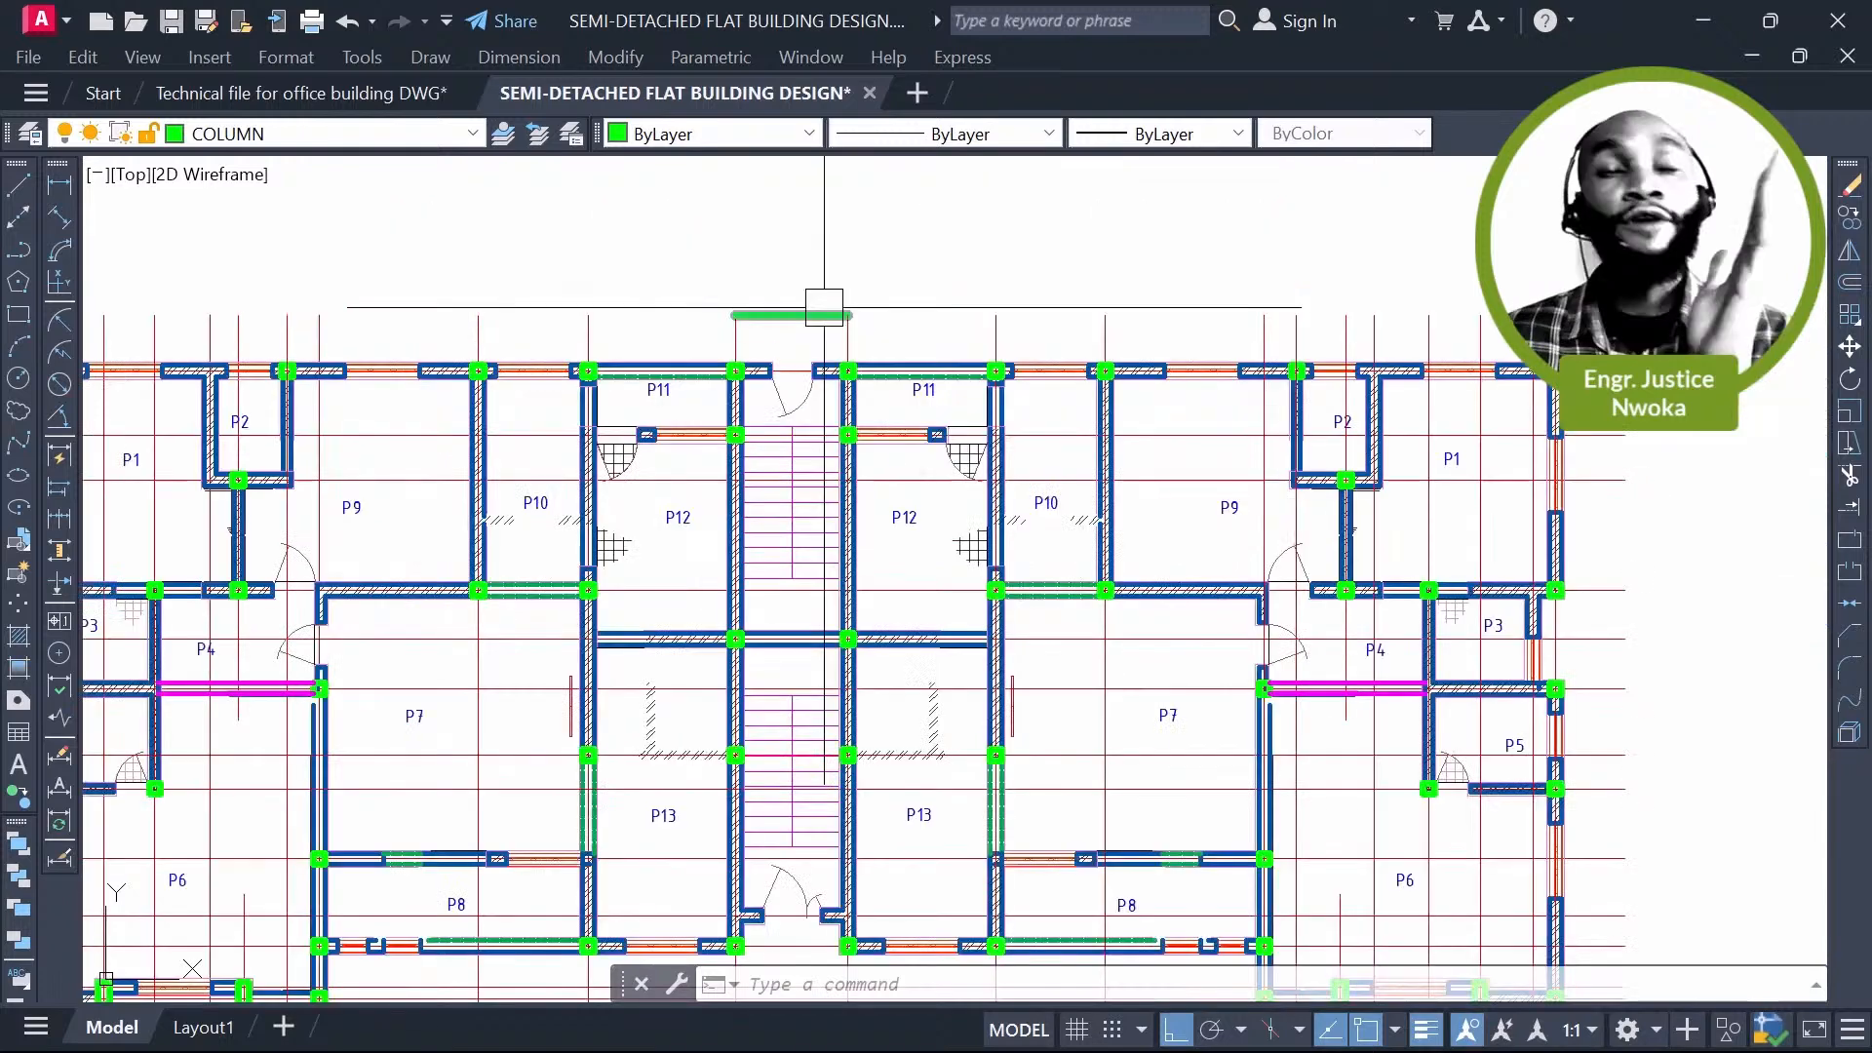
pyautogui.click(824, 310)
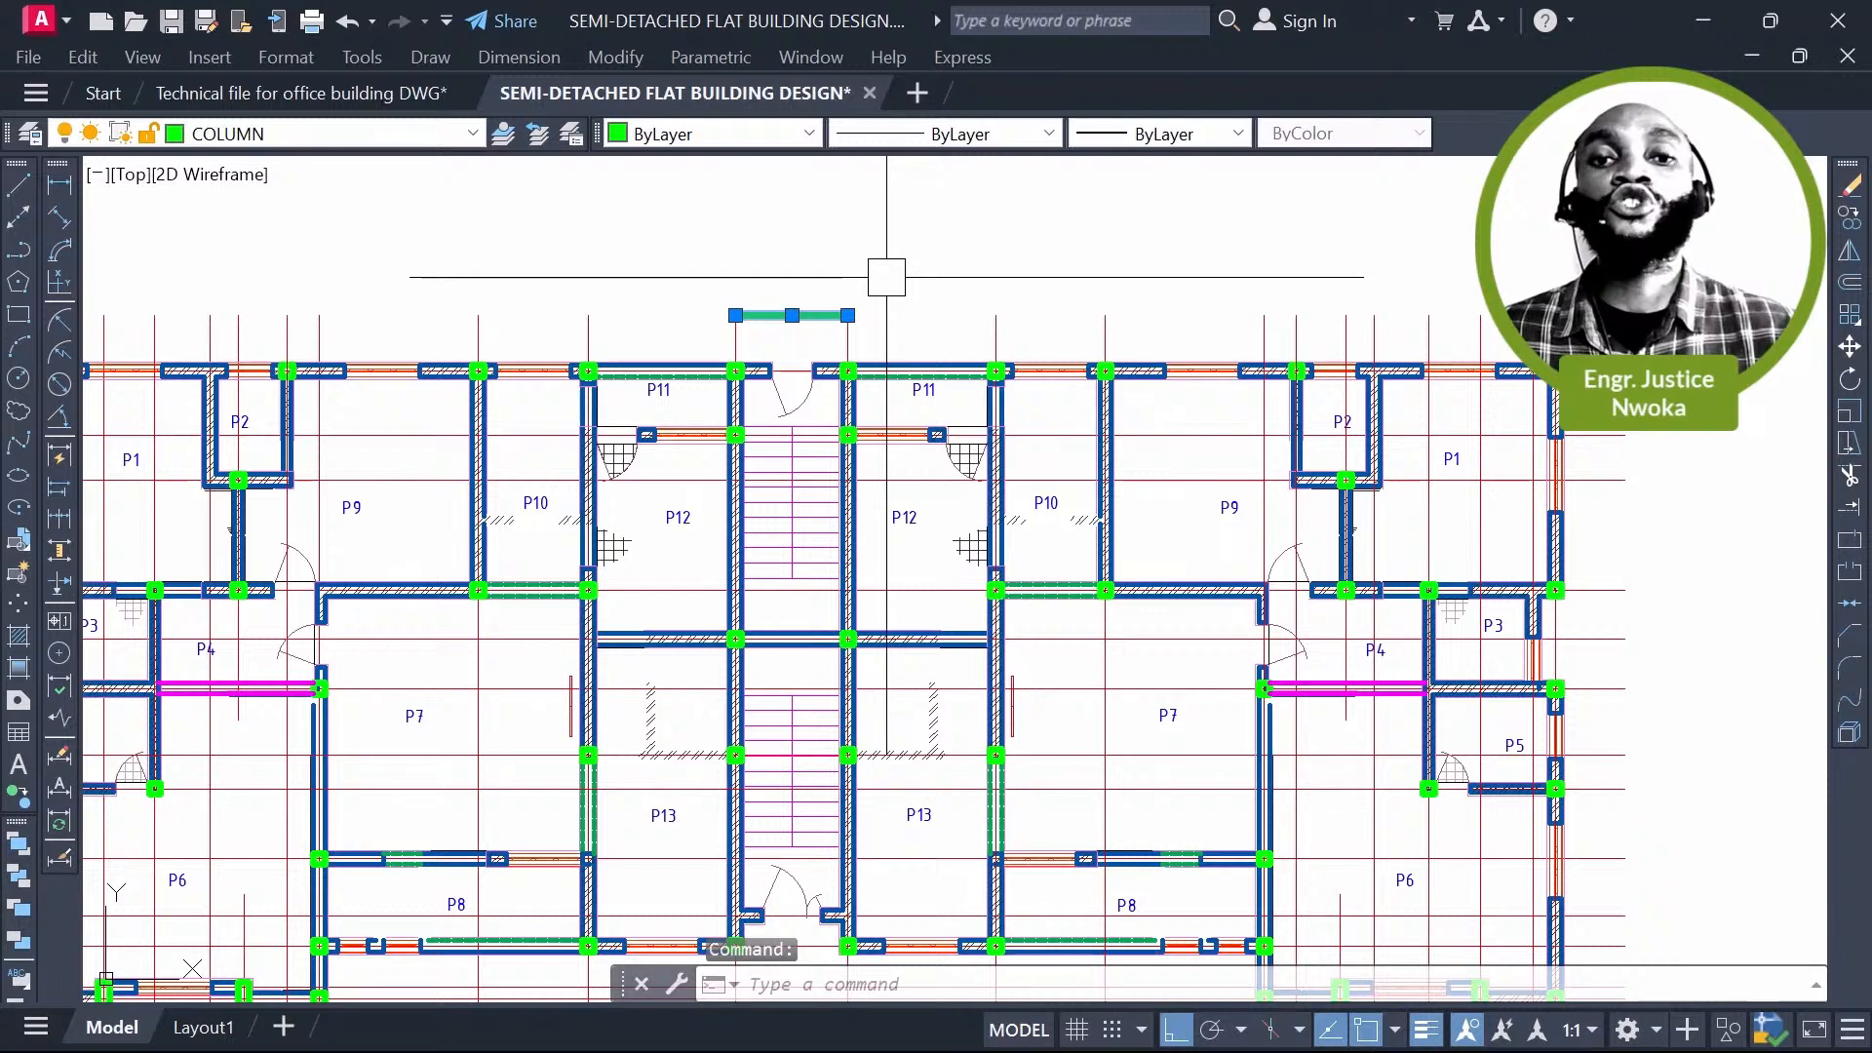
pyautogui.write('e')
pyautogui.press('Return')
# Step: Stretch the upper ends of all vertical grid lines upward by about 650 units
pyautogui.scroll(-4, 944, 340)
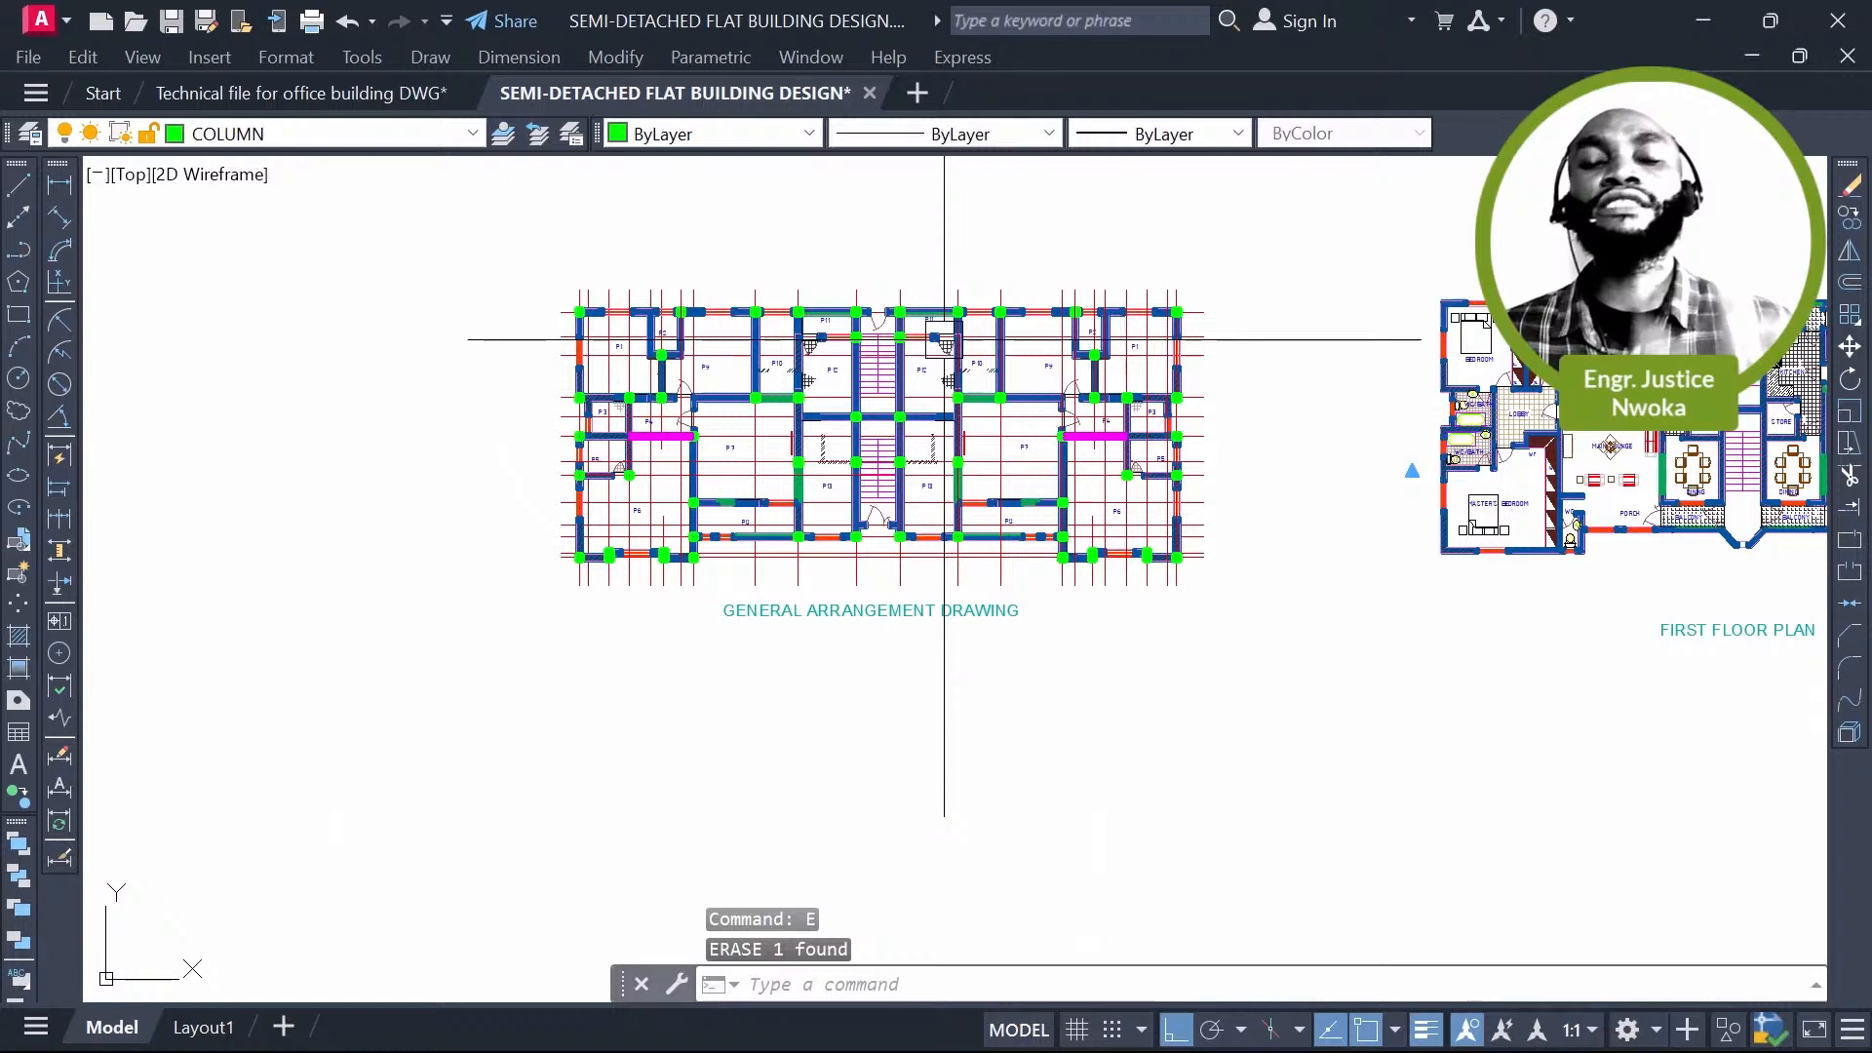
pyautogui.scroll(2, 944, 339)
pyautogui.click(1401, 224)
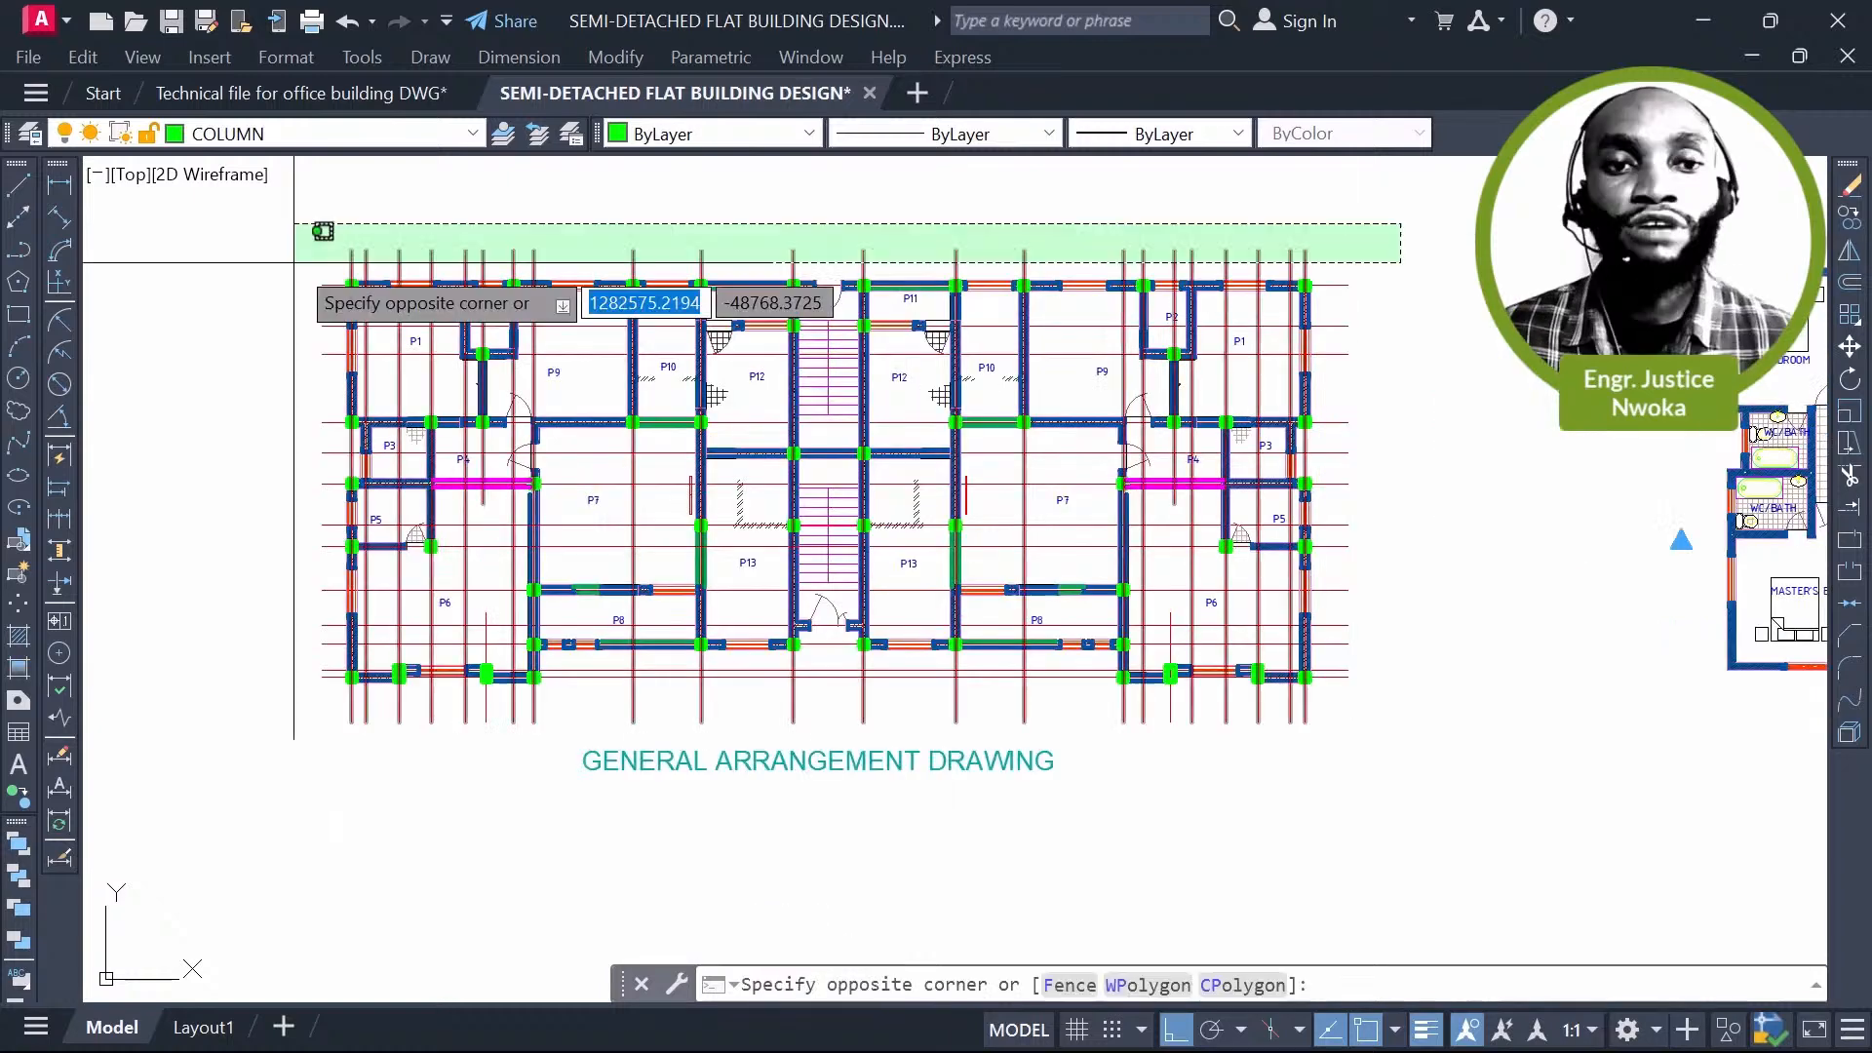
pyautogui.click(297, 262)
pyautogui.write('s')
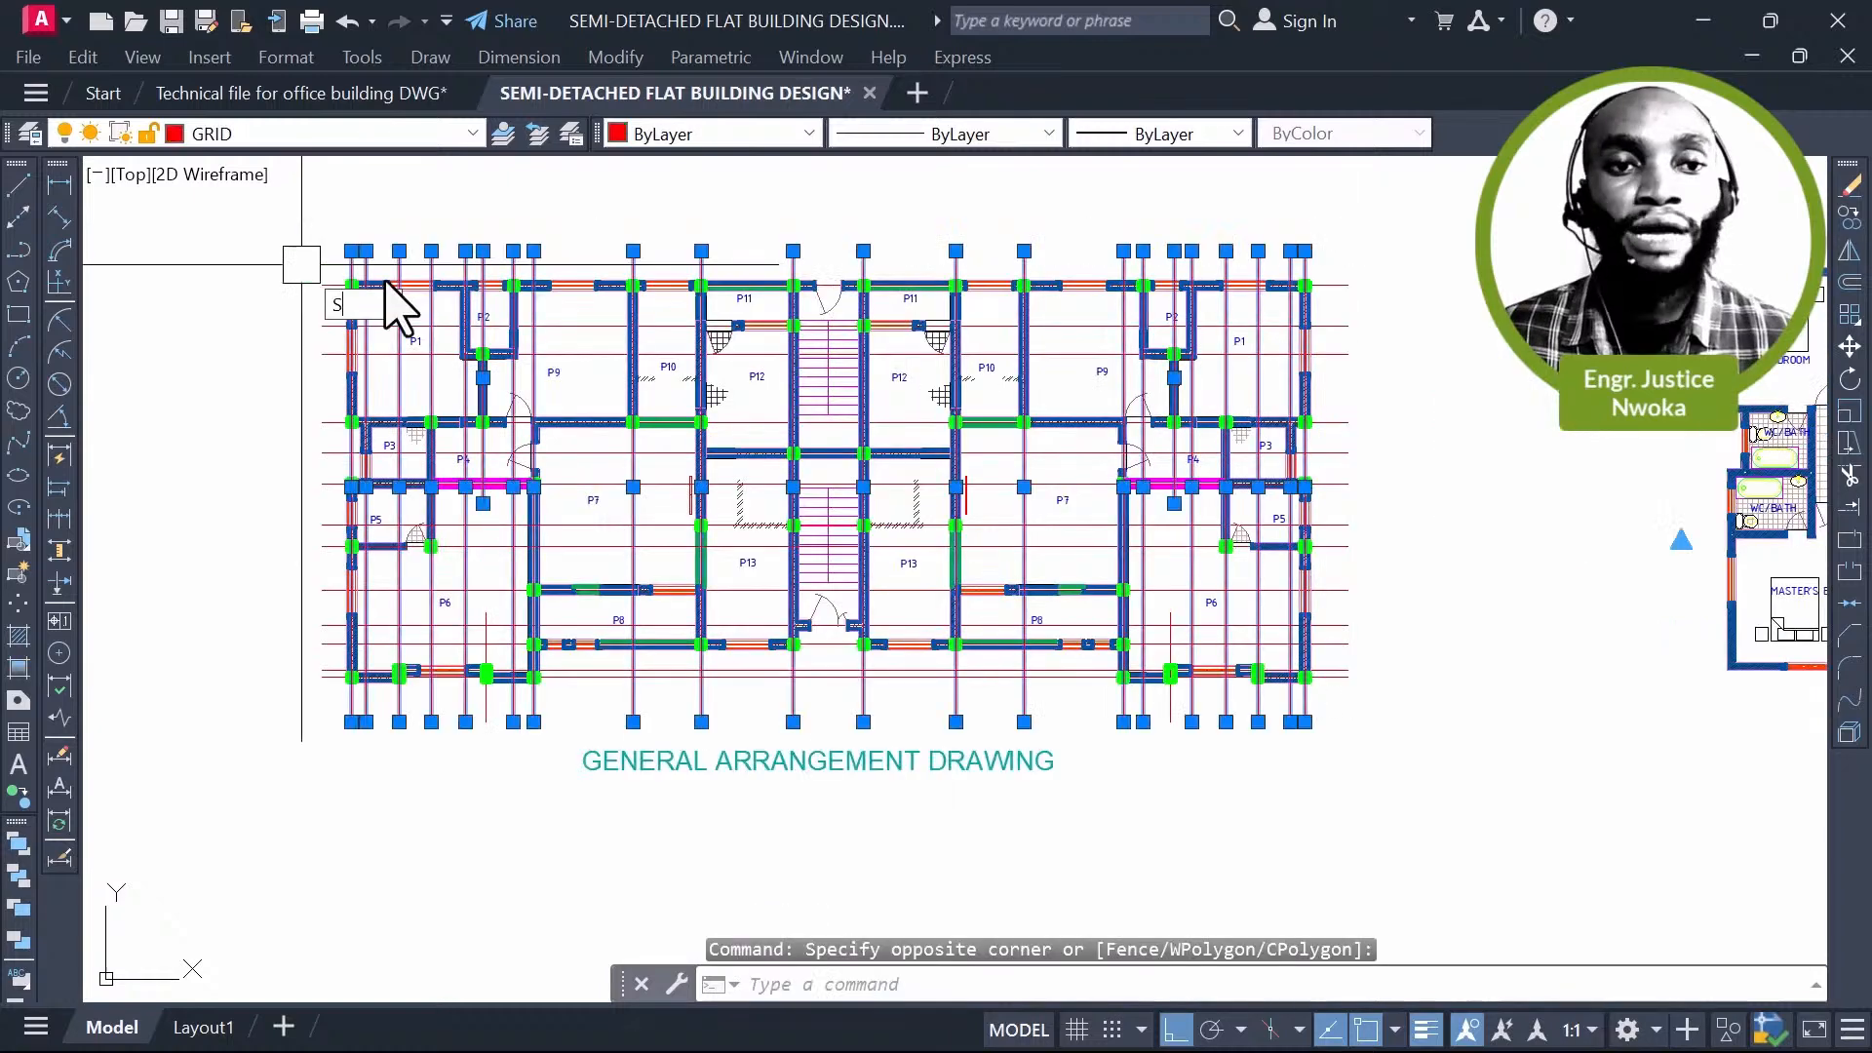
pyautogui.press('Return')
pyautogui.scroll(2, 615, 346)
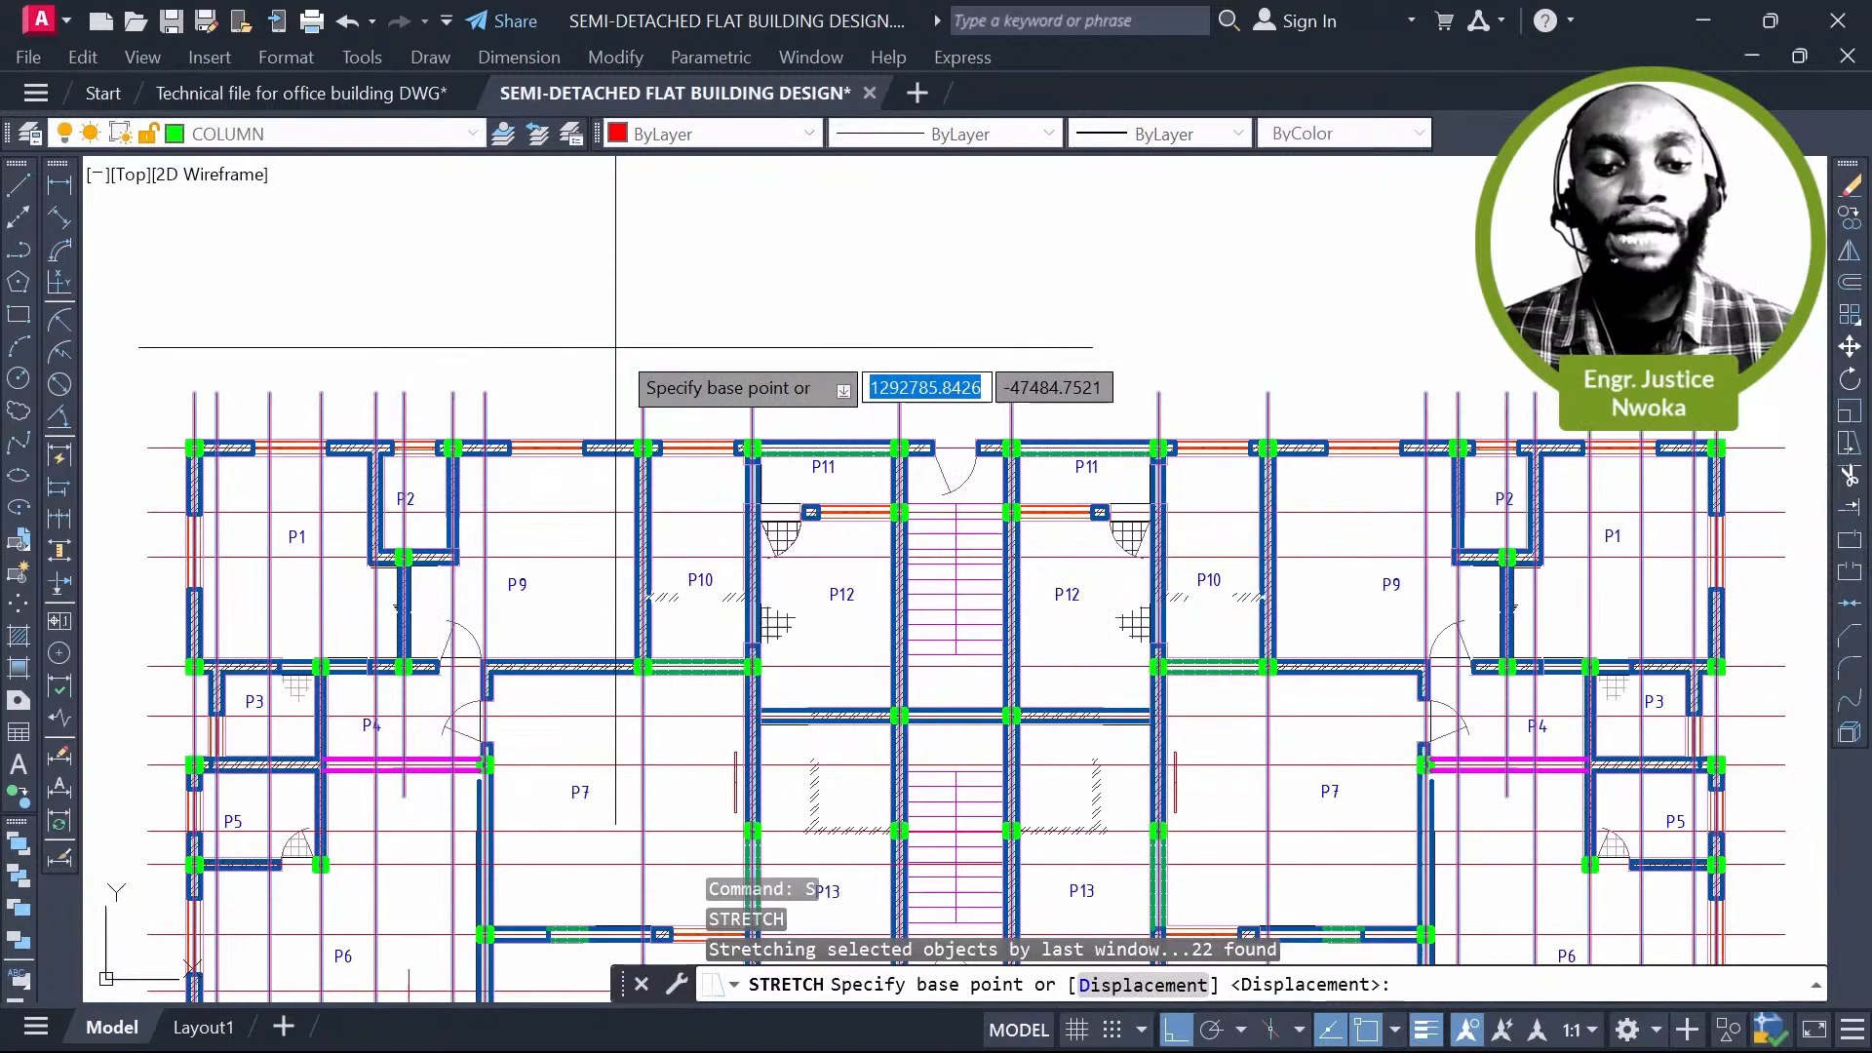
pyautogui.click(643, 392)
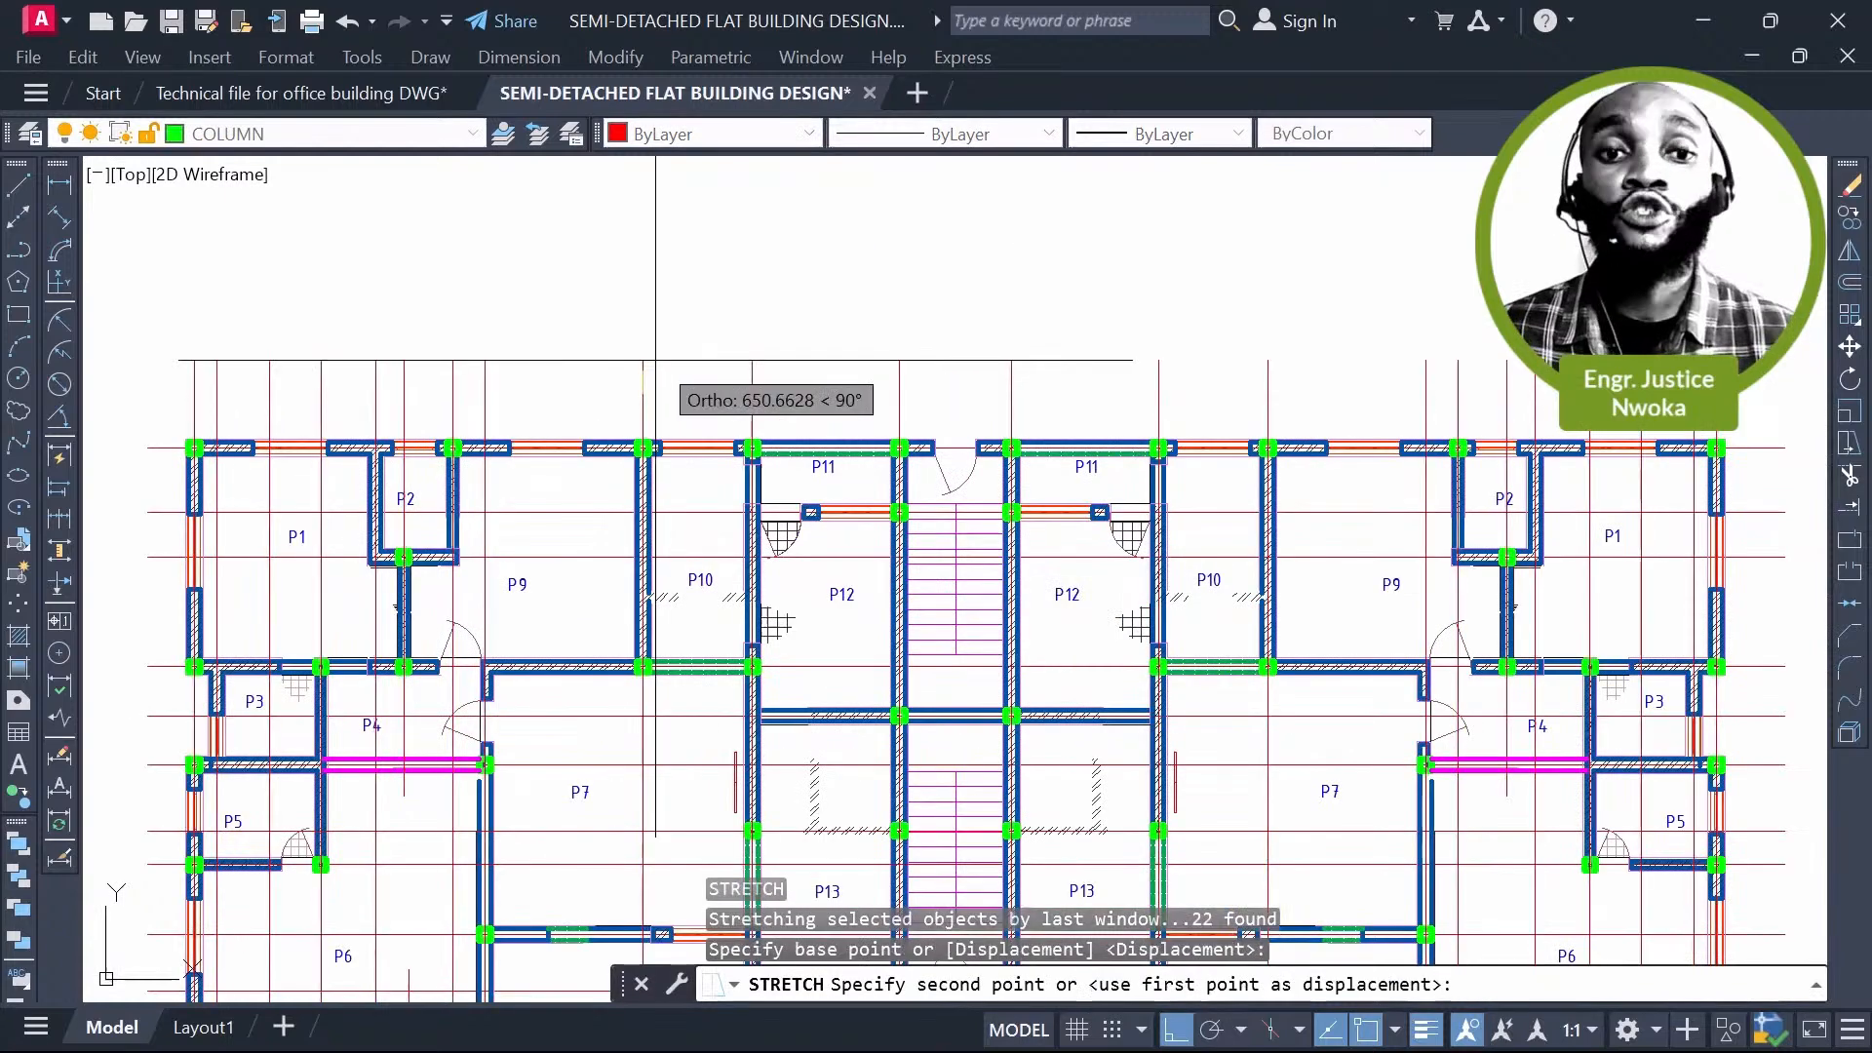
pyautogui.click(655, 362)
# Step: Stretch the left ends of the horizontal grid lines further outward beyond the plan's outer wall
pyautogui.moveTo(165, 402); pyautogui.dragTo(627, 349, button='middle')
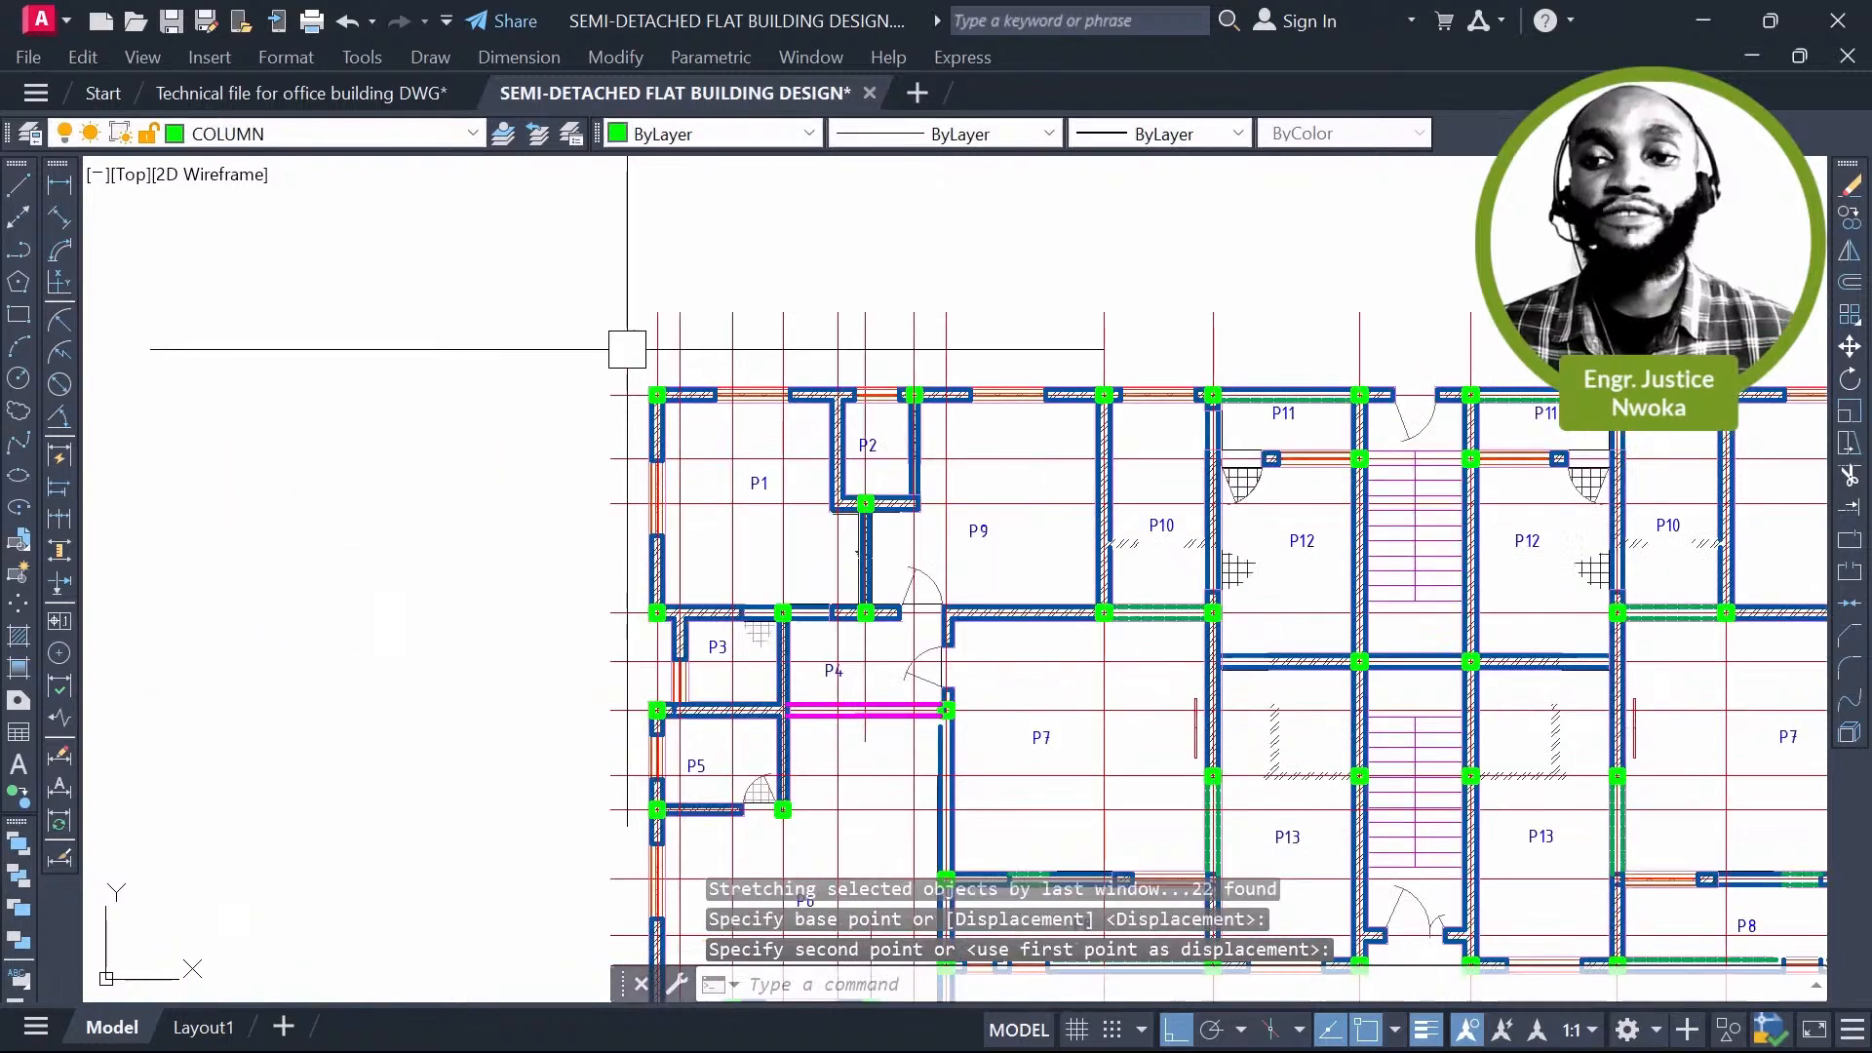
pyautogui.scroll(-5, 627, 349)
pyautogui.click(622, 322)
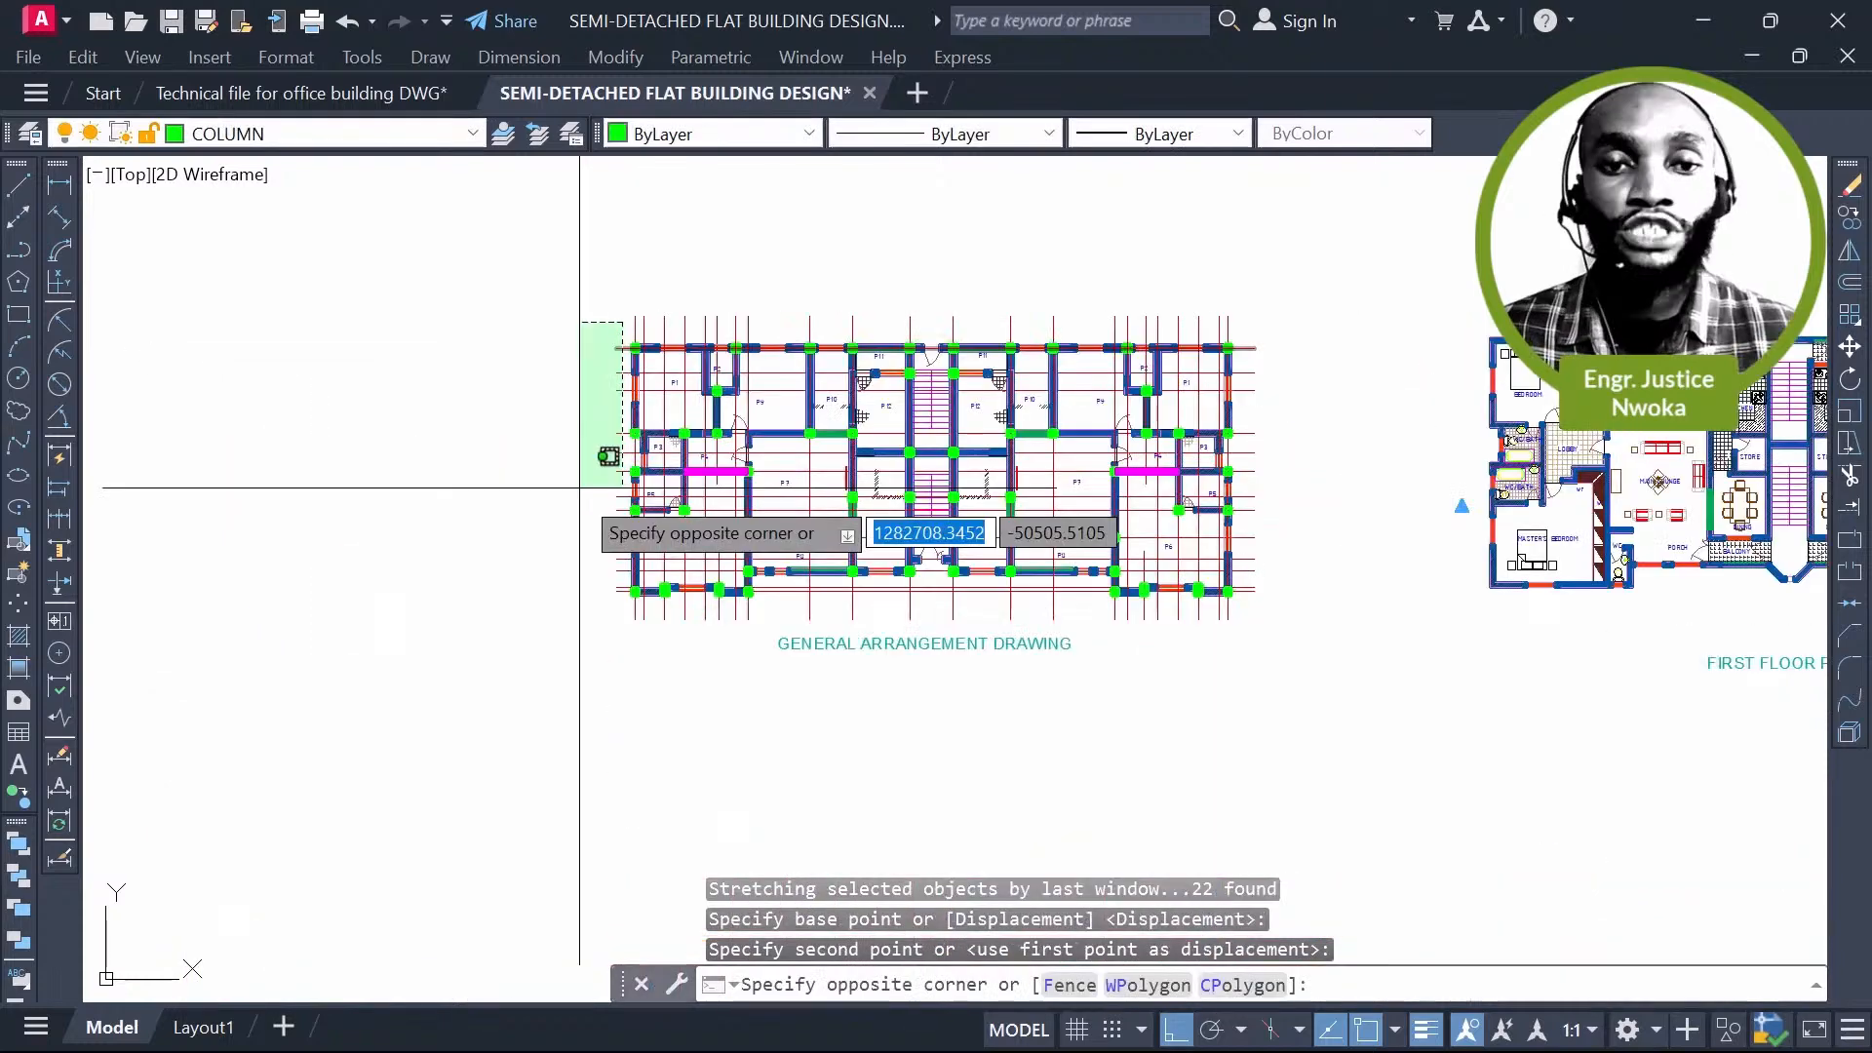
pyautogui.click(527, 636)
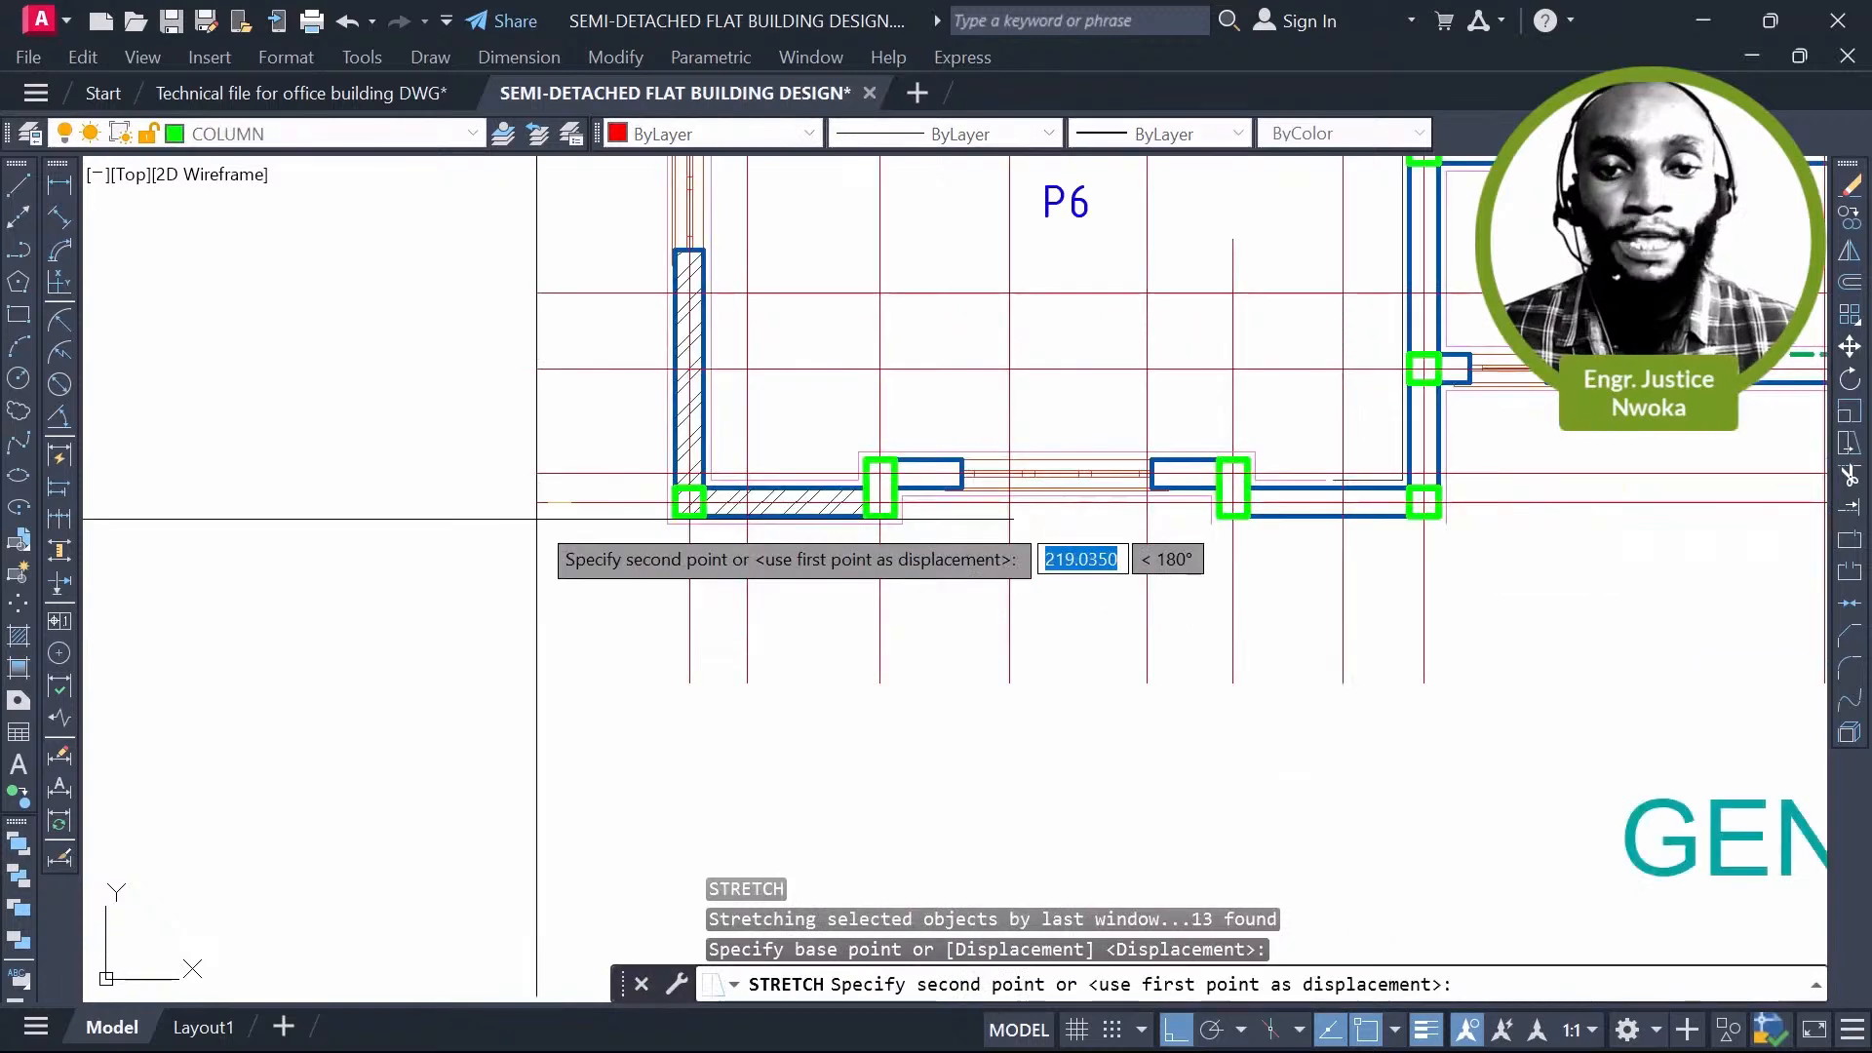
pyautogui.press('Escape')
pyautogui.scroll(-1, 1052, 643)
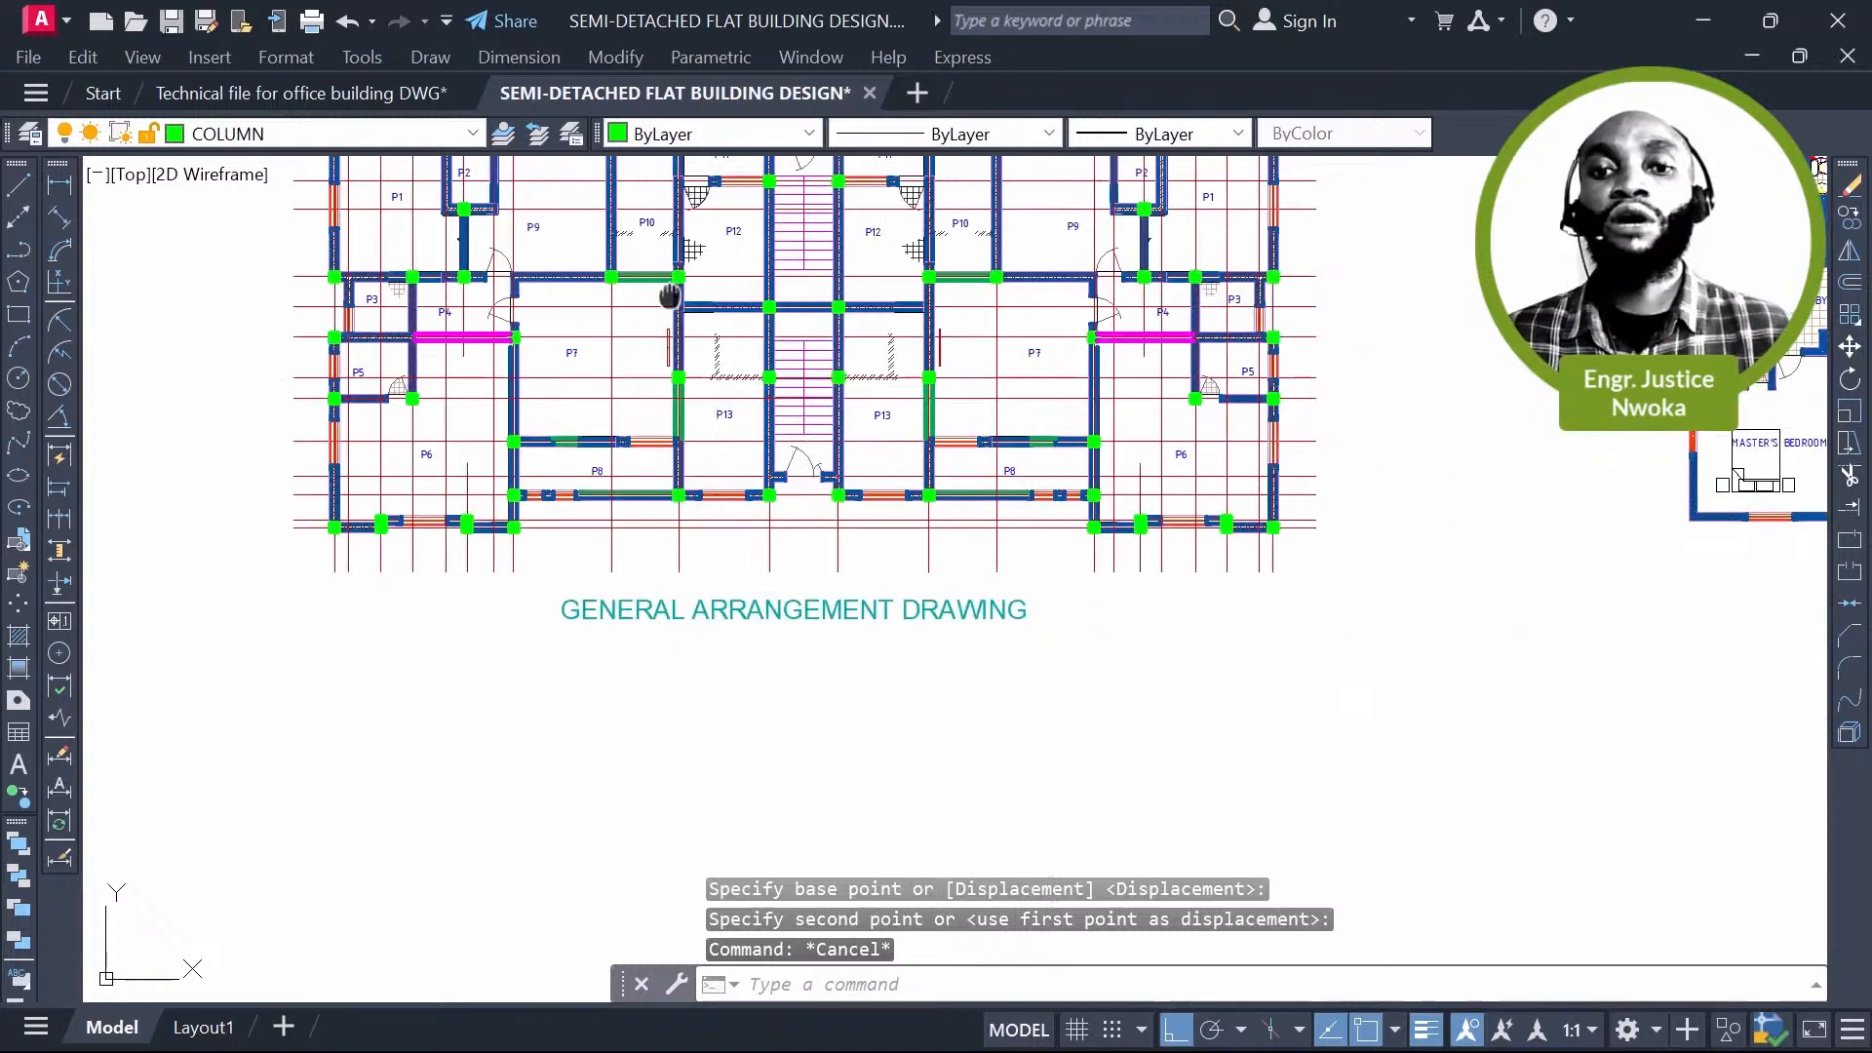
pyautogui.scroll(-2, 967, 549)
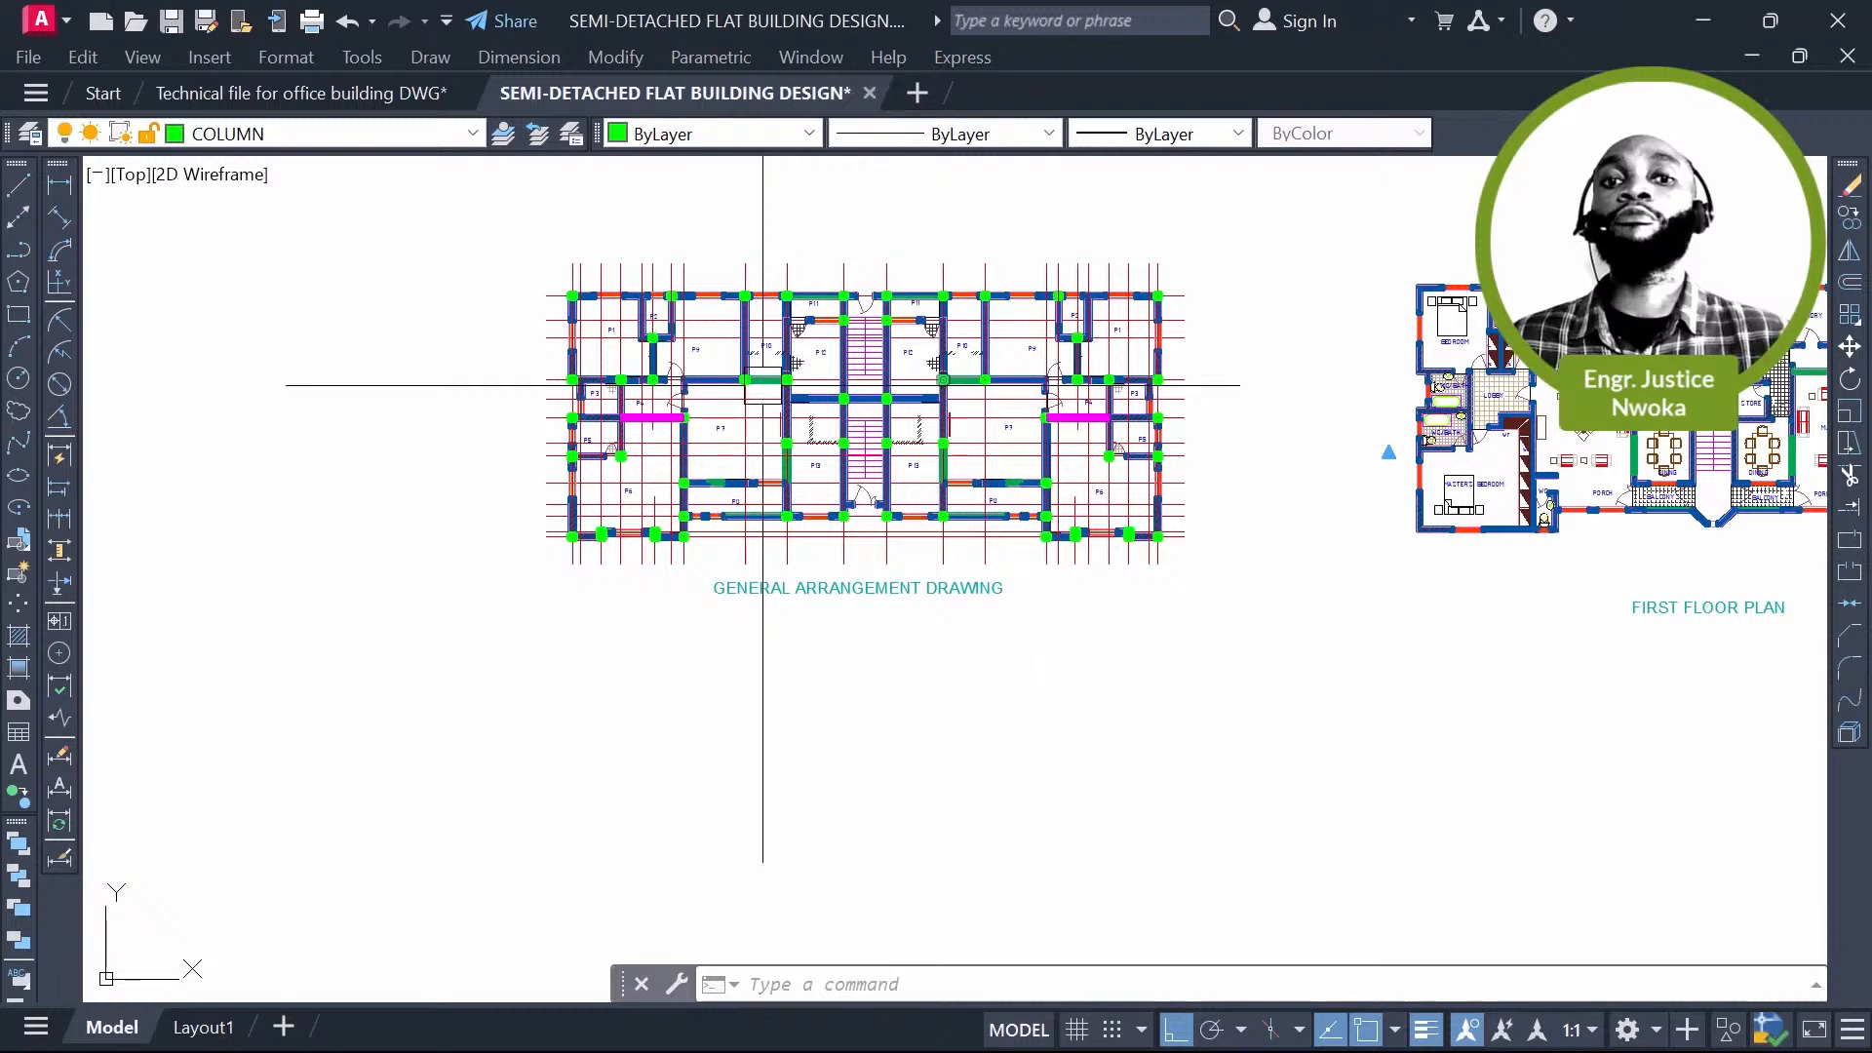
pyautogui.moveTo(762, 385); pyautogui.dragTo(526, 408, button='middle')
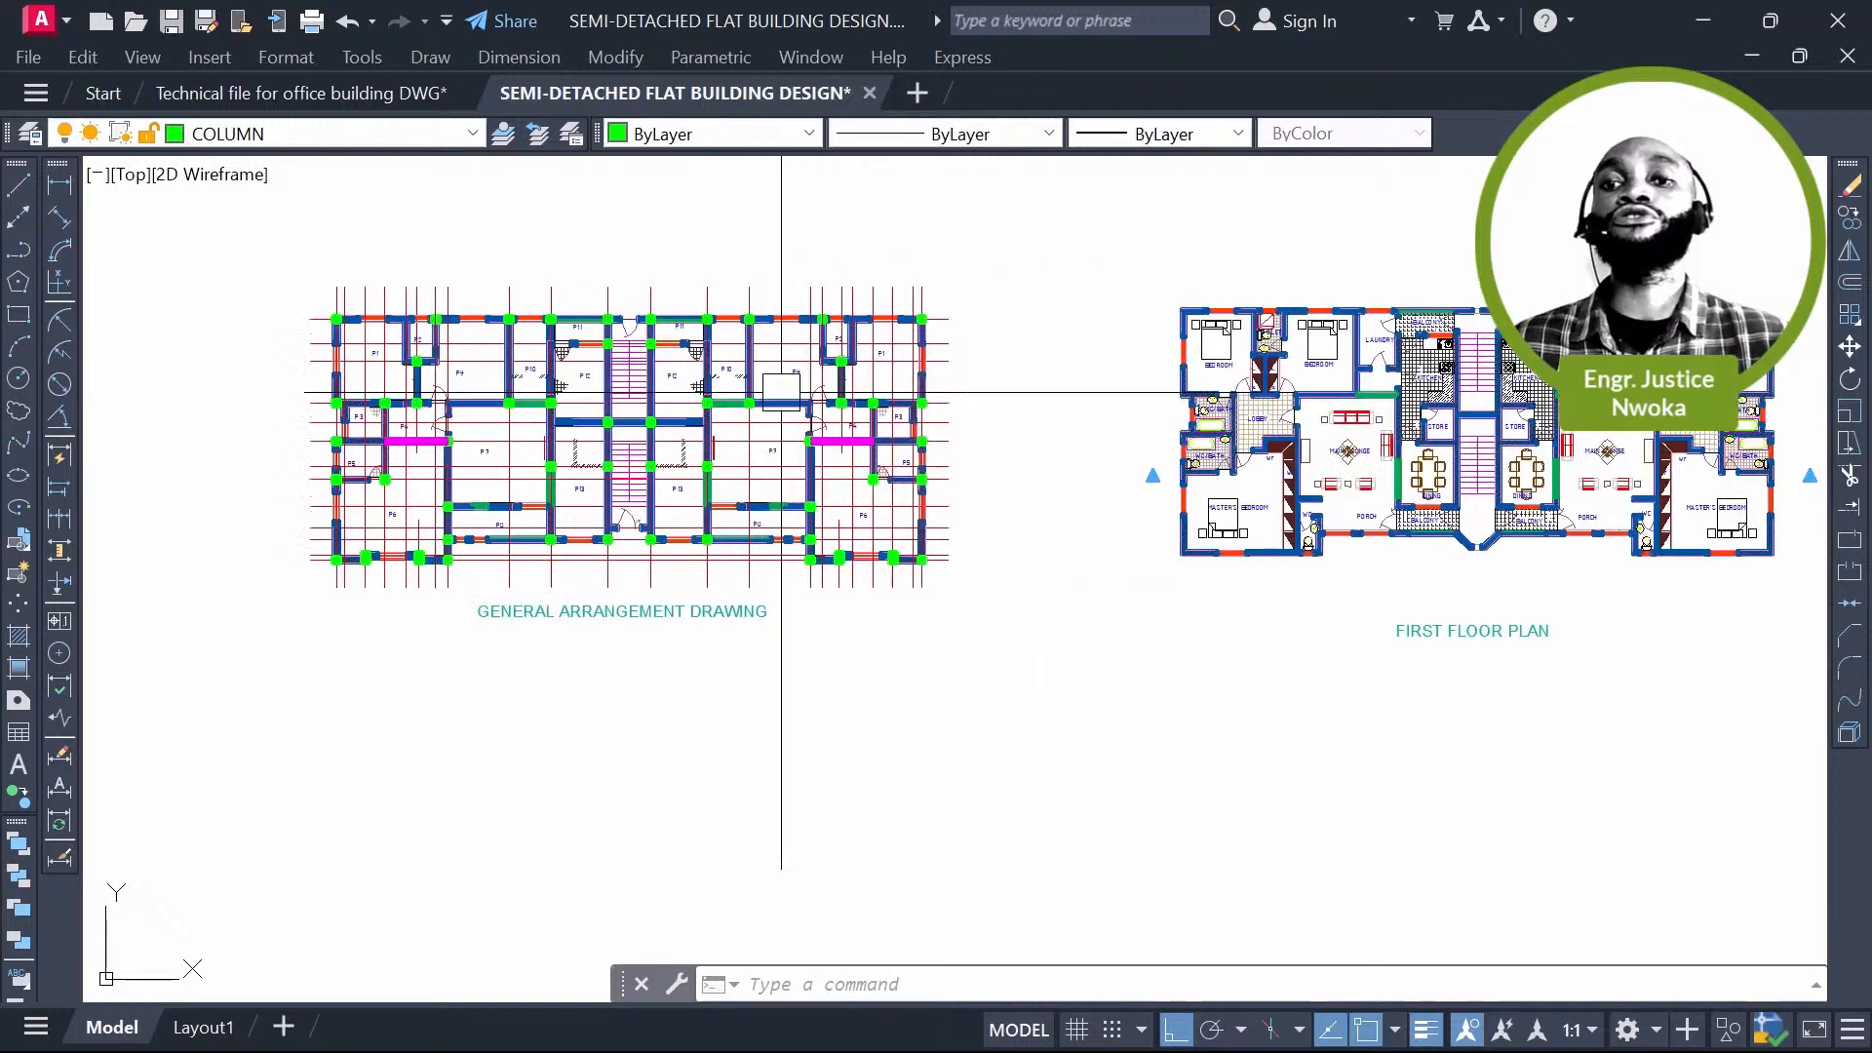
# Step: Select the whole general arrangement drawing and narrow the selection with Quick Select to objects whose layer equals COLUMN
pyautogui.moveTo(781, 393); pyautogui.dragTo(562, 409, button='middle')
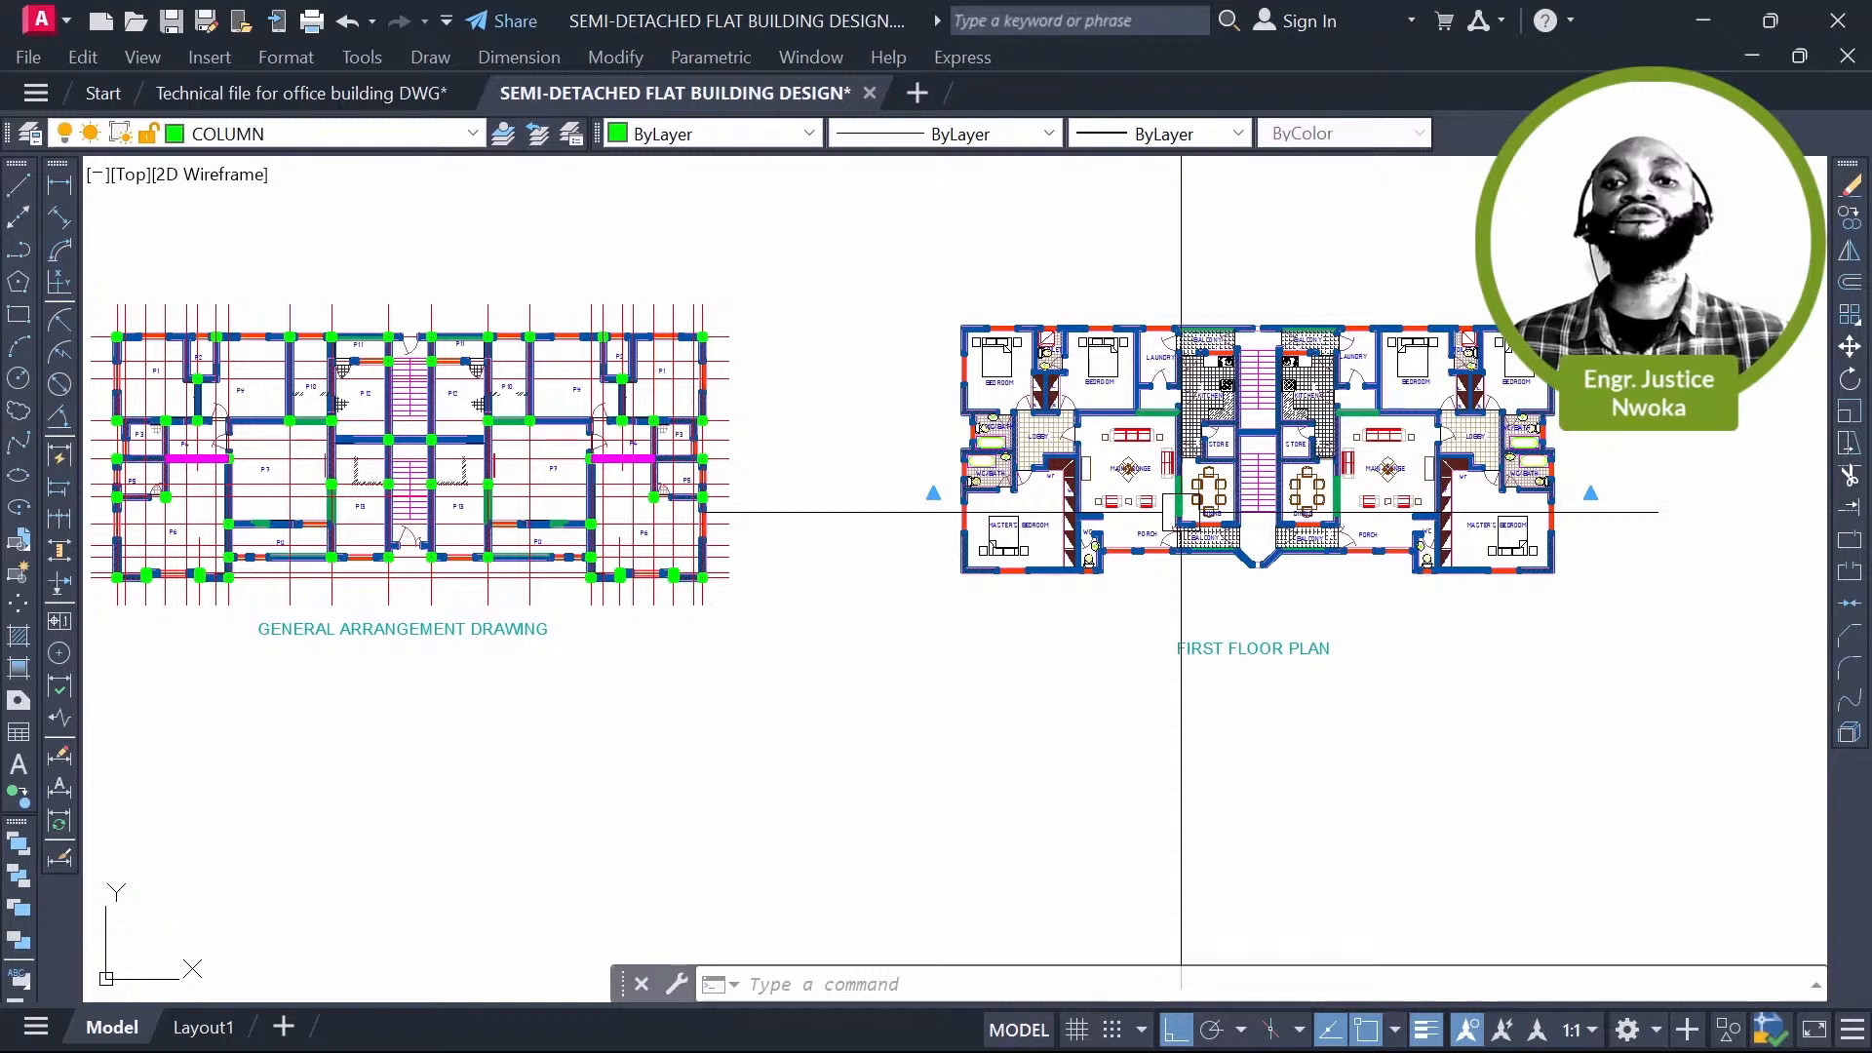
pyautogui.moveTo(1181, 512); pyautogui.dragTo(1412, 522, button='middle')
pyautogui.click(283, 248)
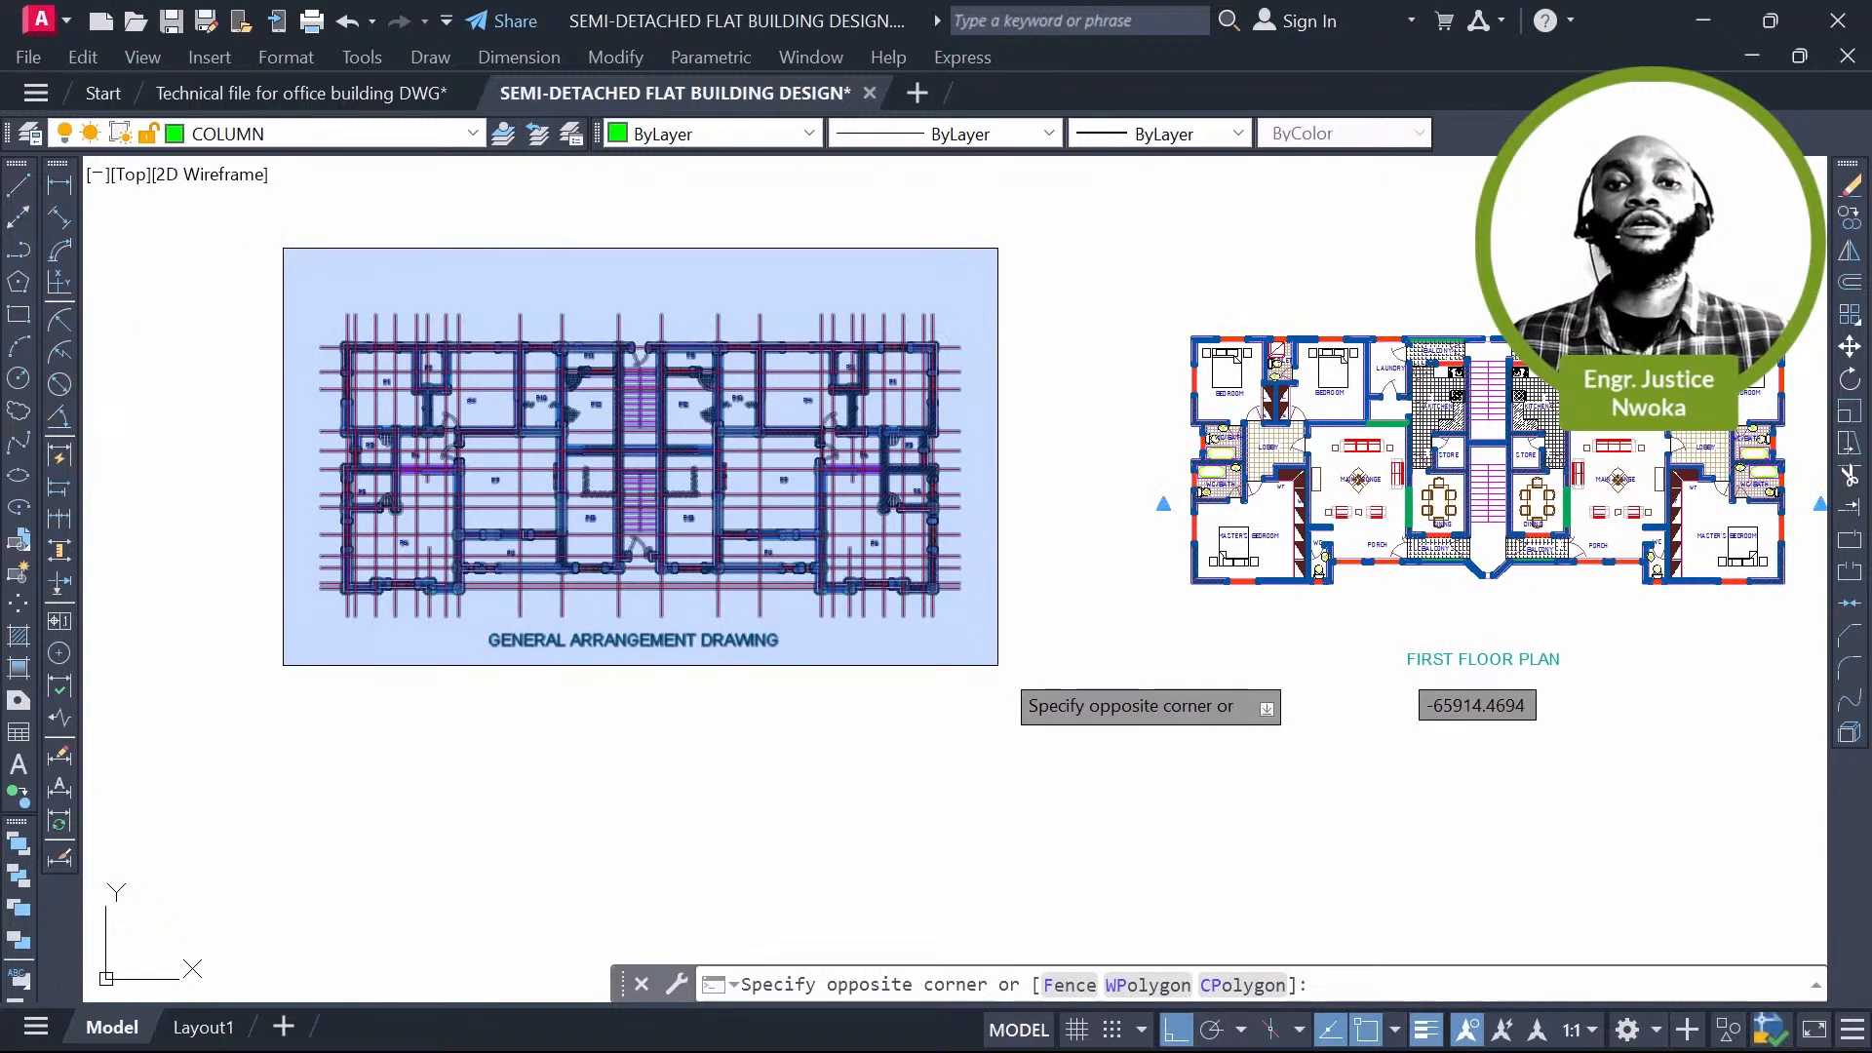
pyautogui.click(997, 665)
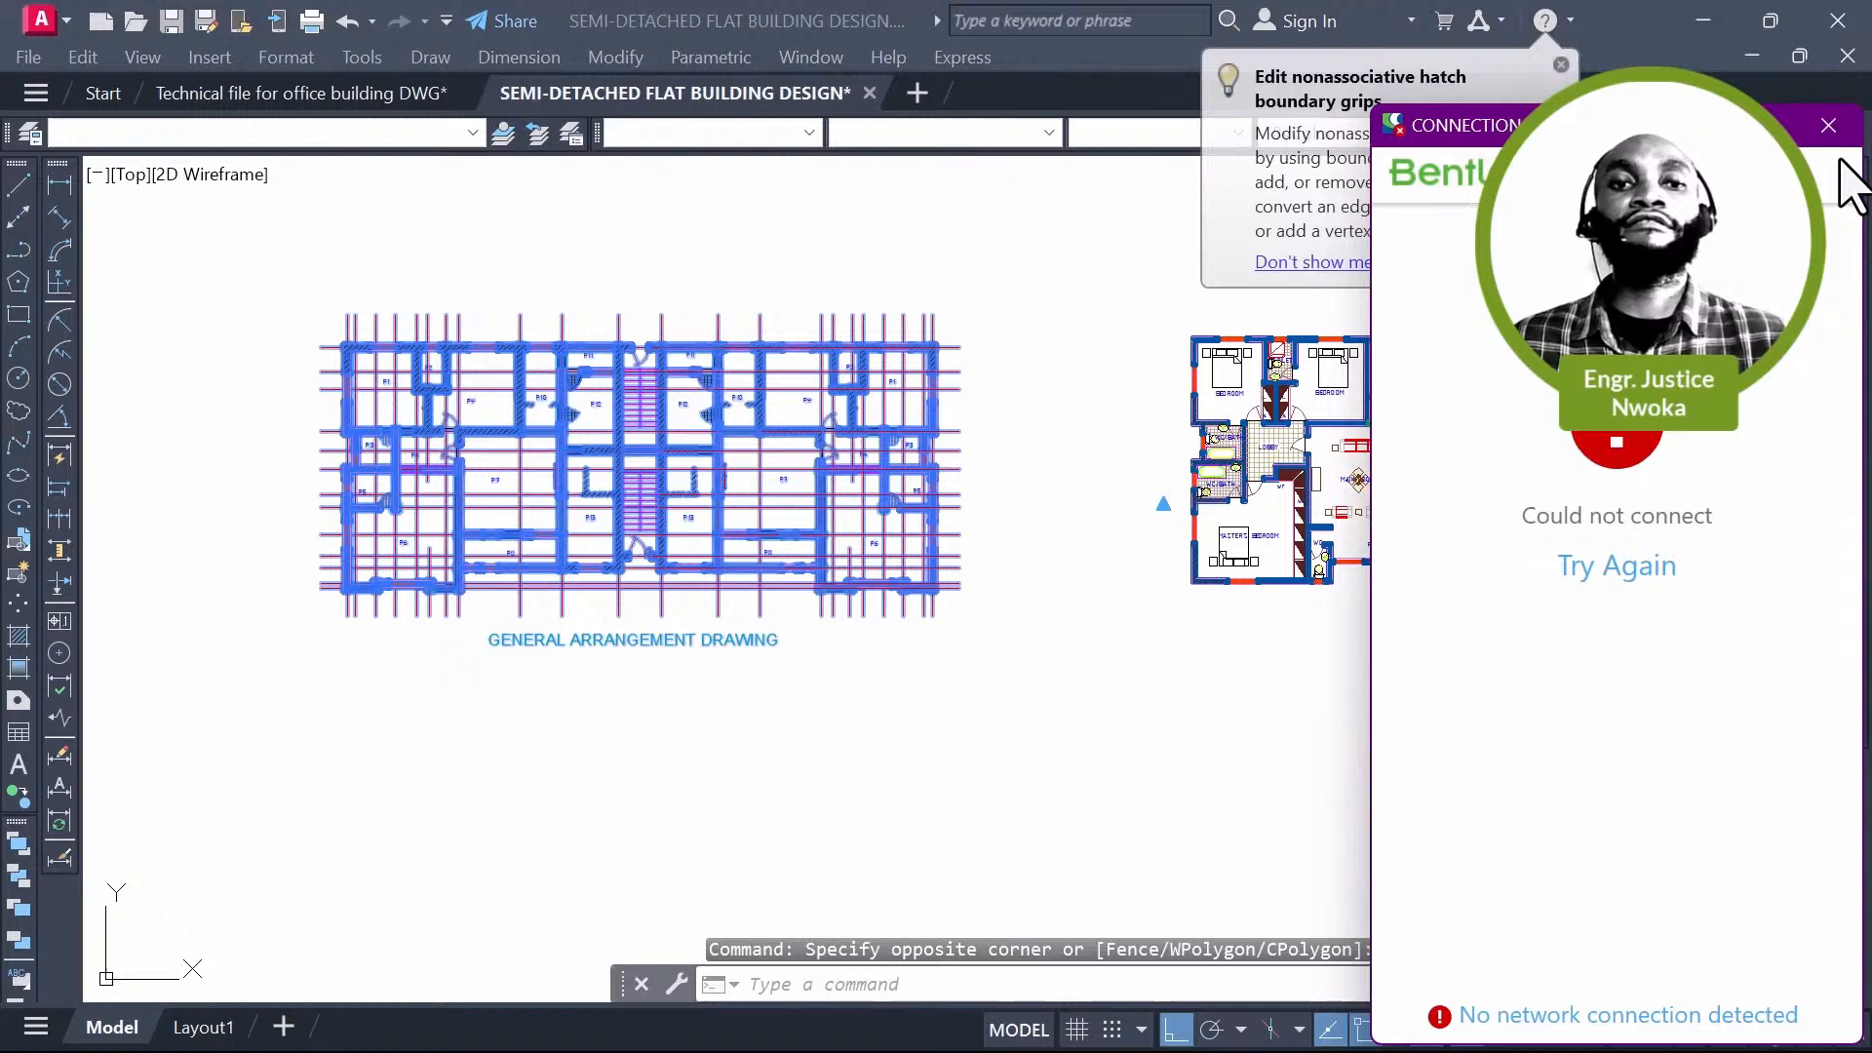
pyautogui.click(651, 755)
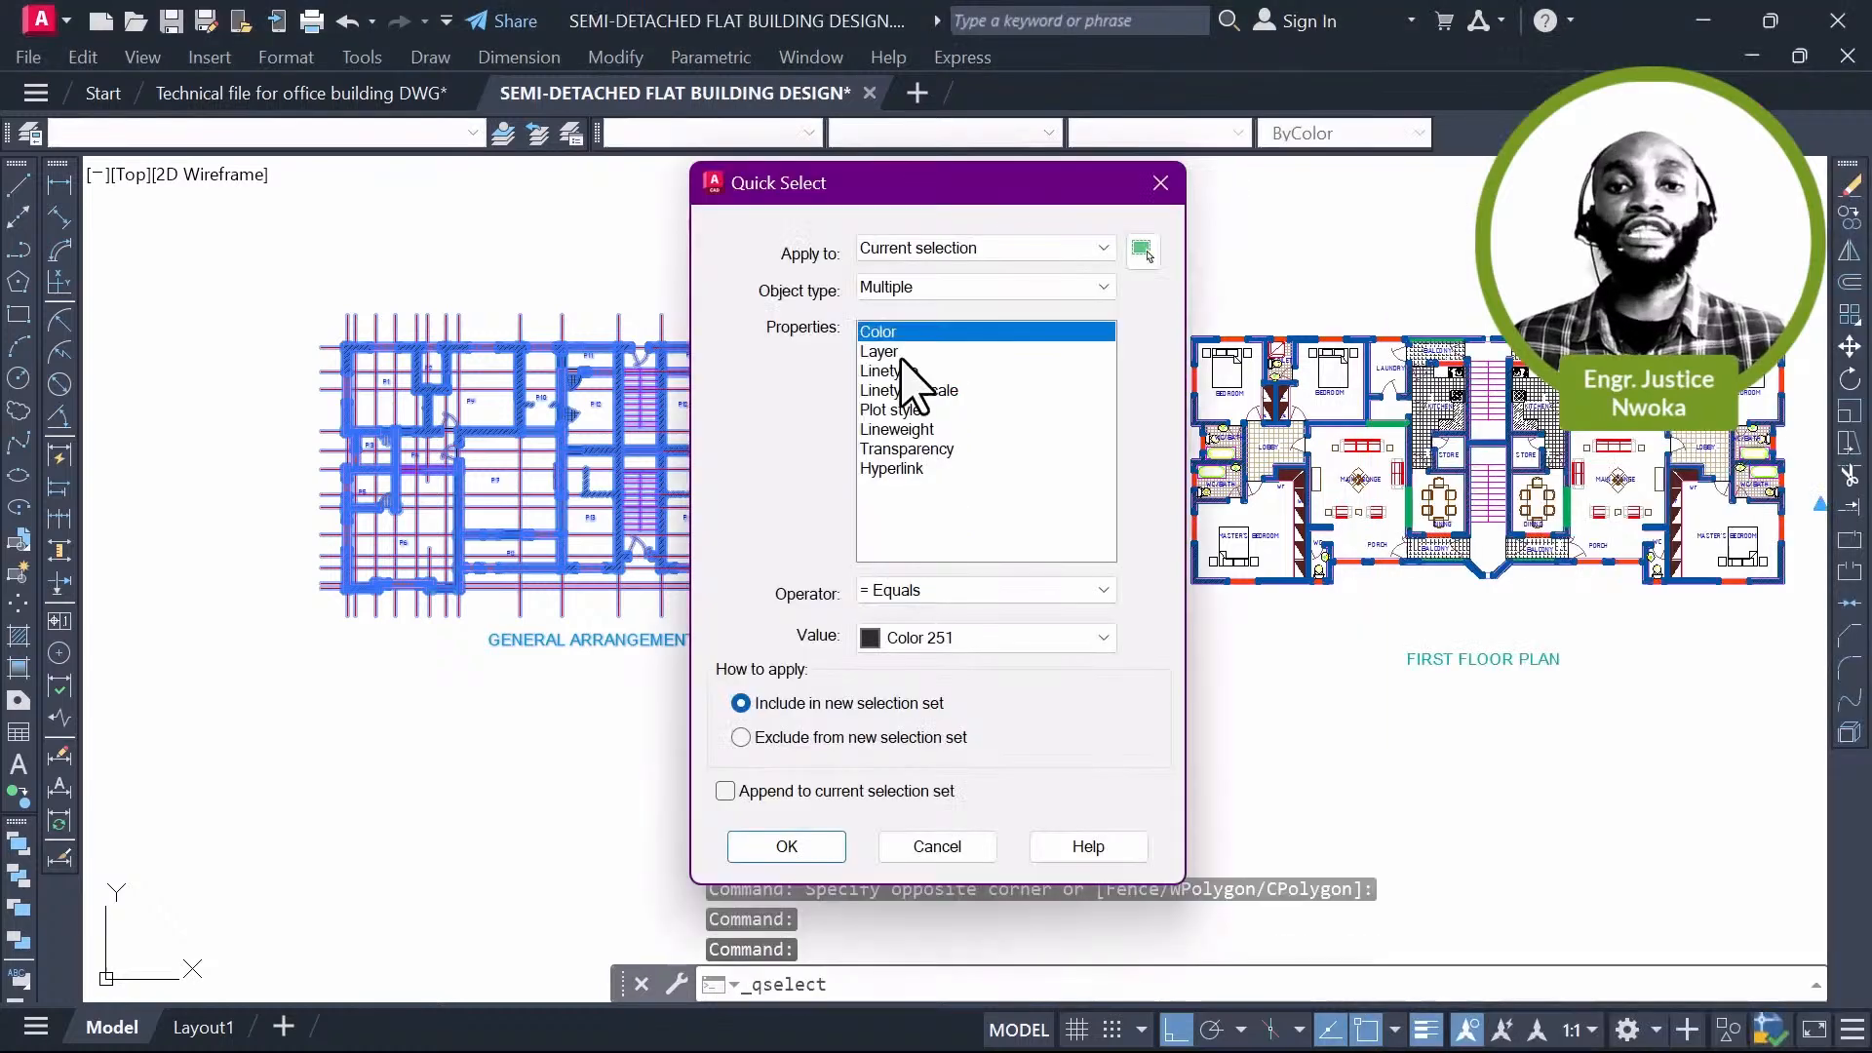
pyautogui.click(879, 351)
pyautogui.click(949, 635)
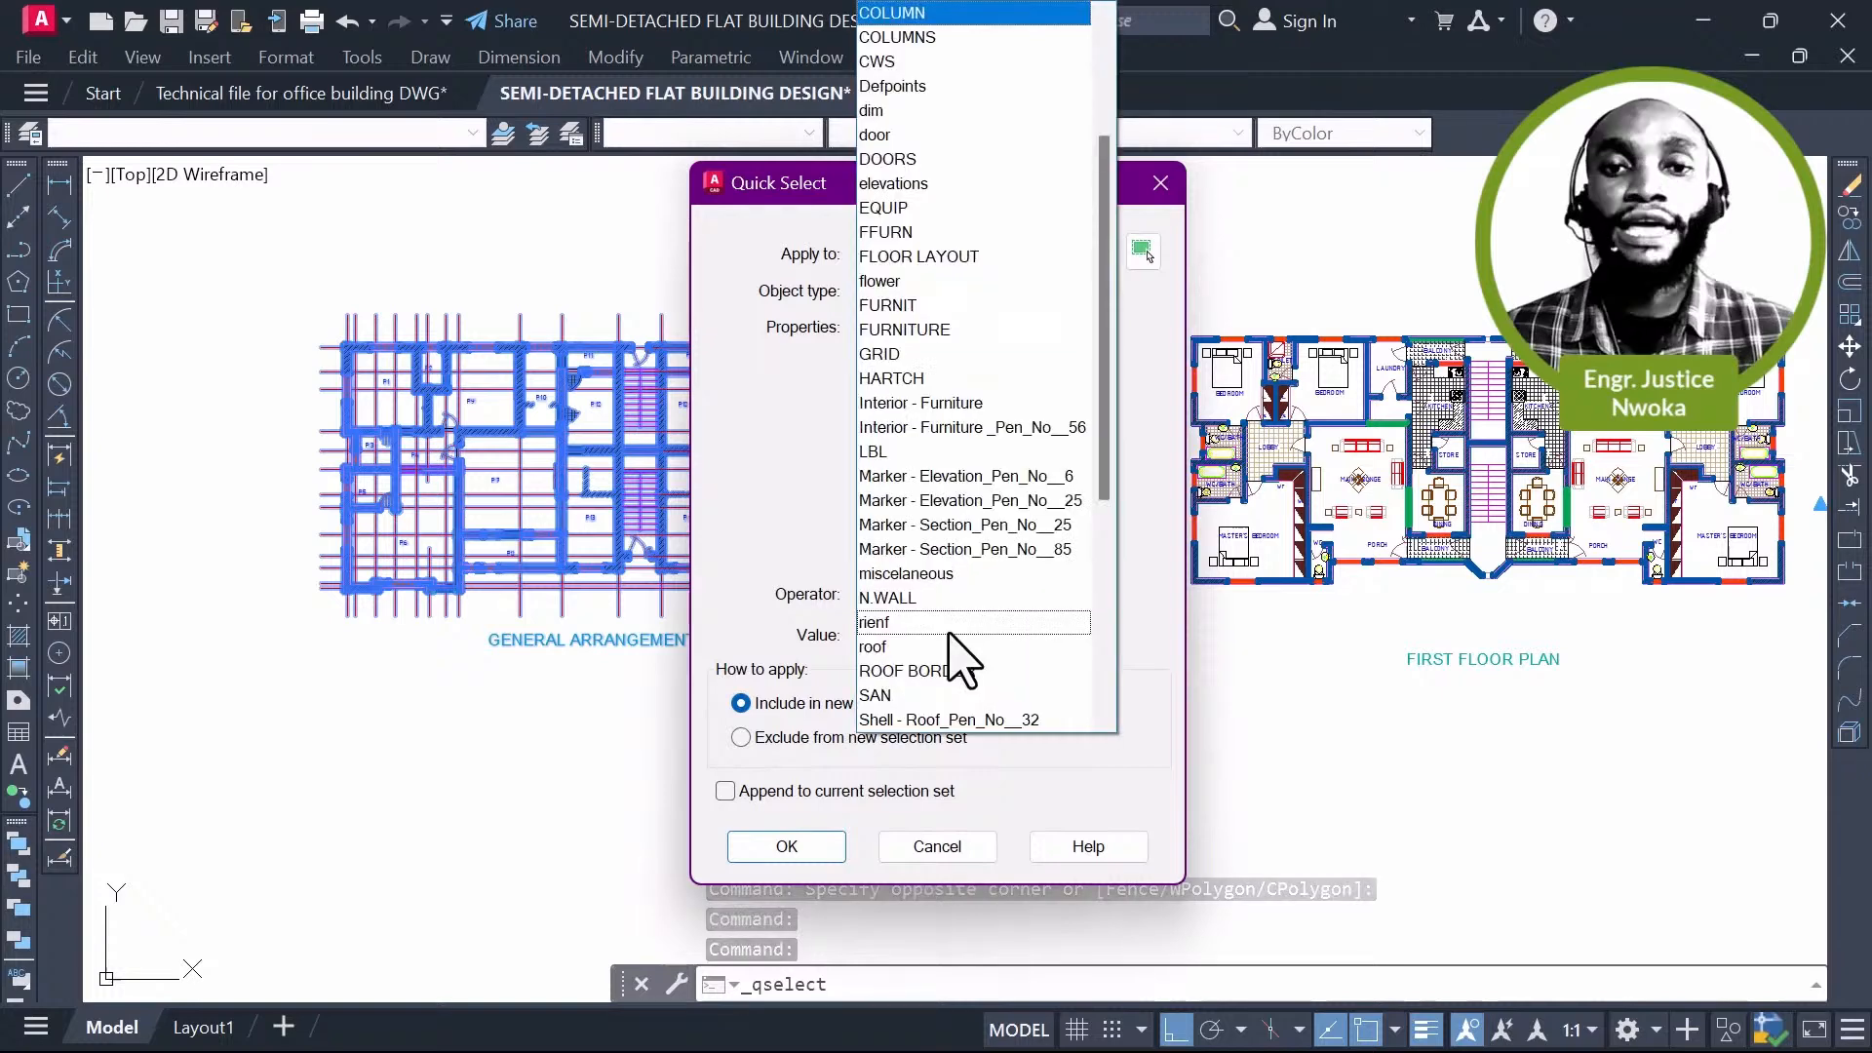
pyautogui.click(949, 627)
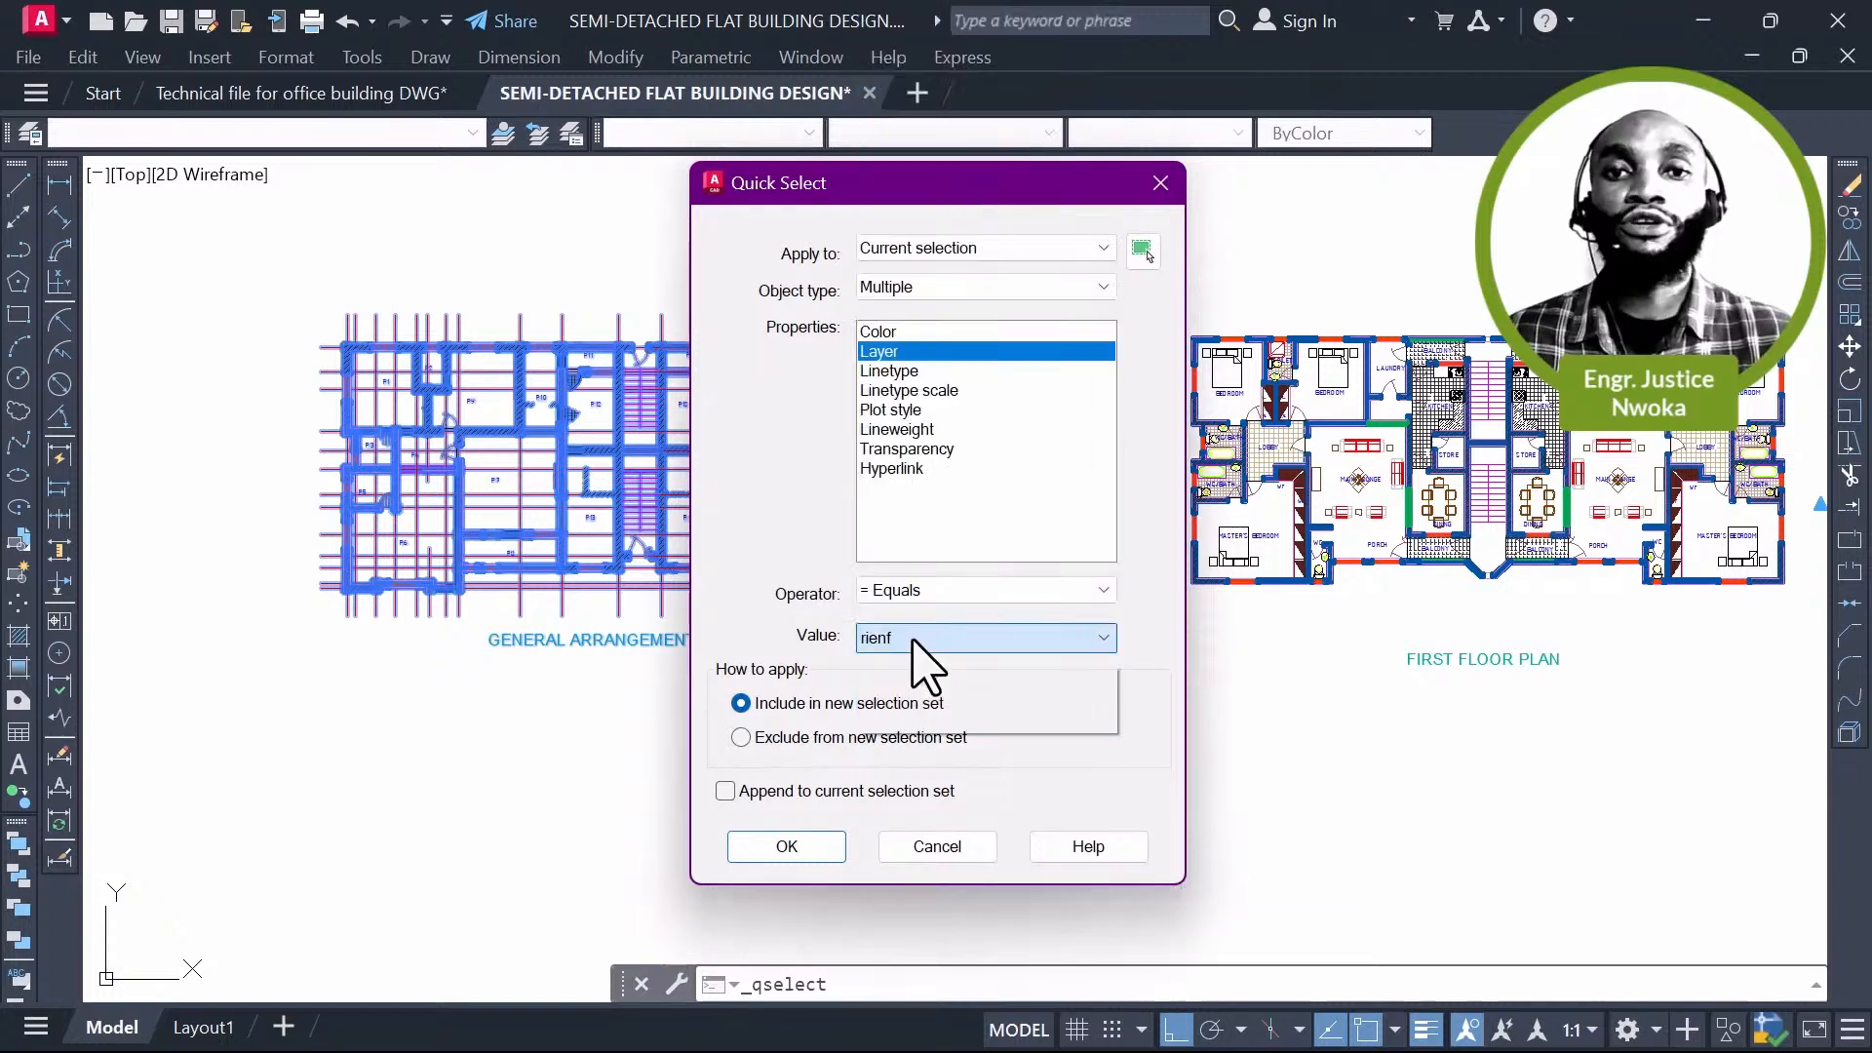
pyautogui.click(914, 640)
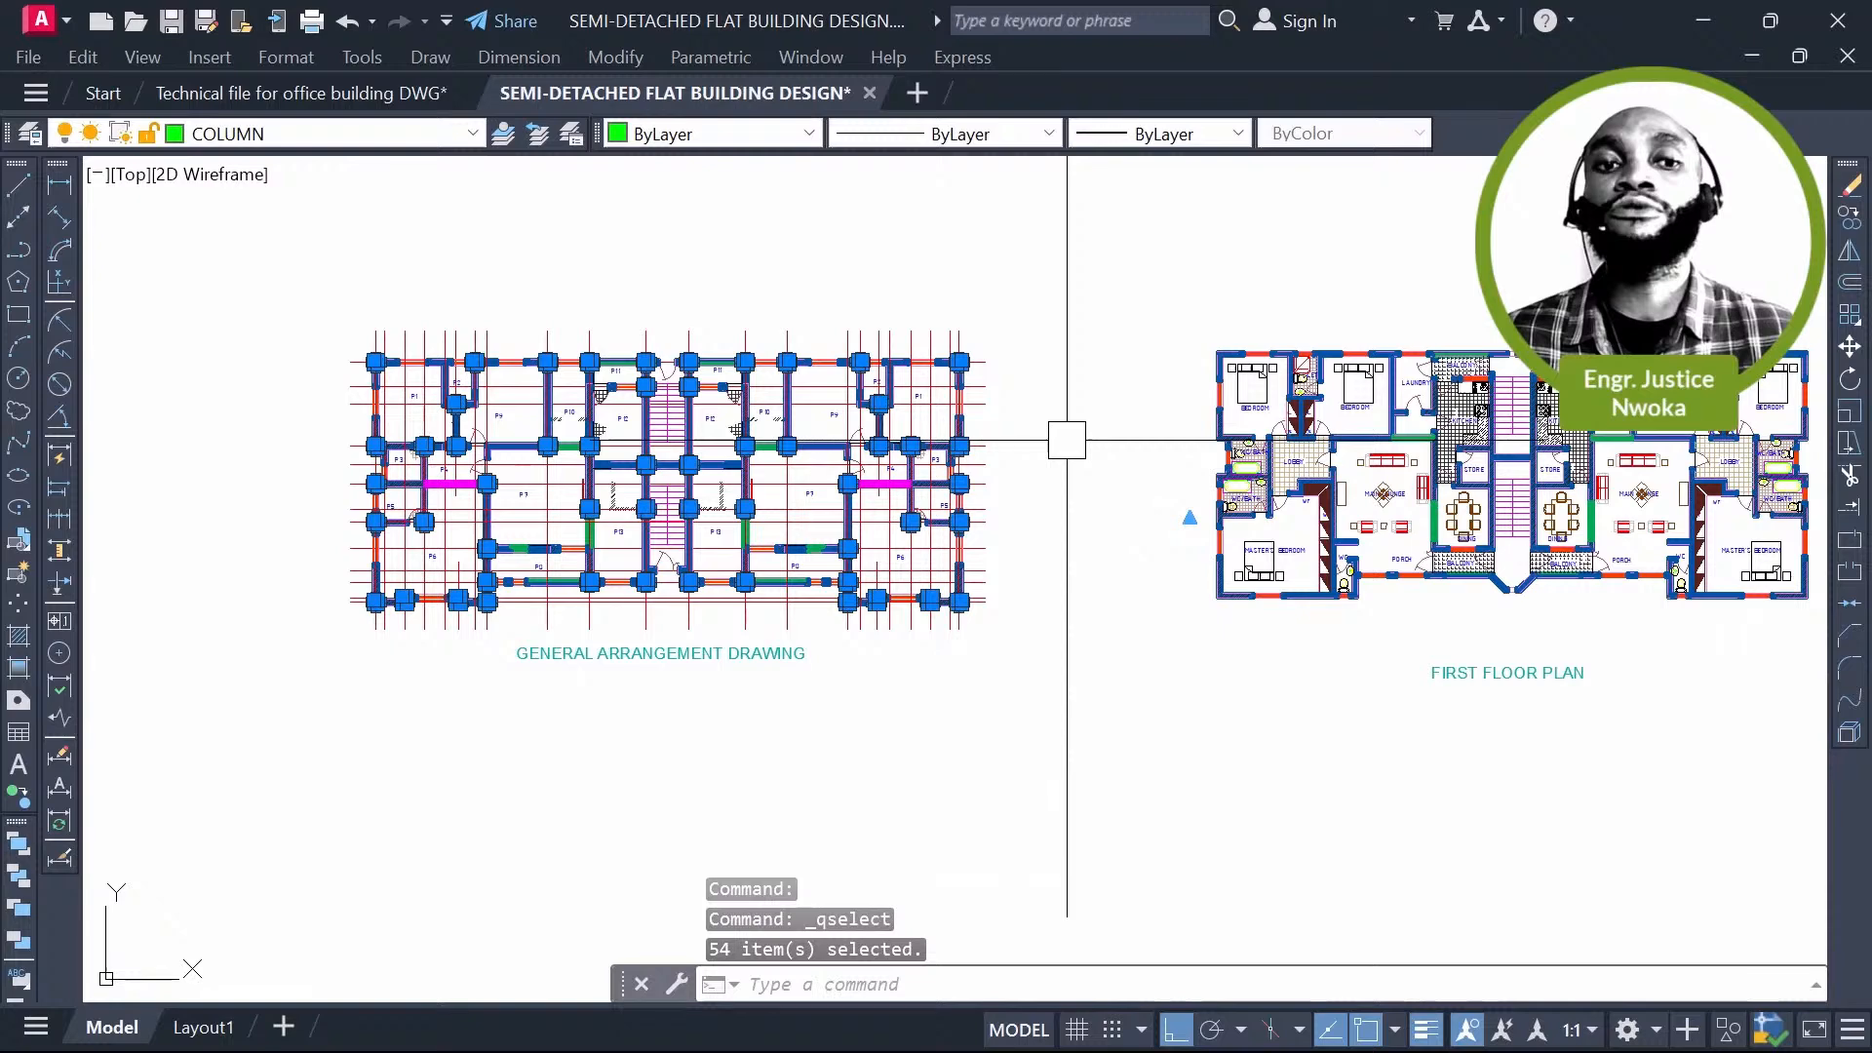
# Step: Copy the selected columns onto the first floor plan, aligning the upper-right corner of the stairwell's left mid-landing column with the matching wall corner
pyautogui.moveTo(1067, 439); pyautogui.dragTo(815, 425, button='middle')
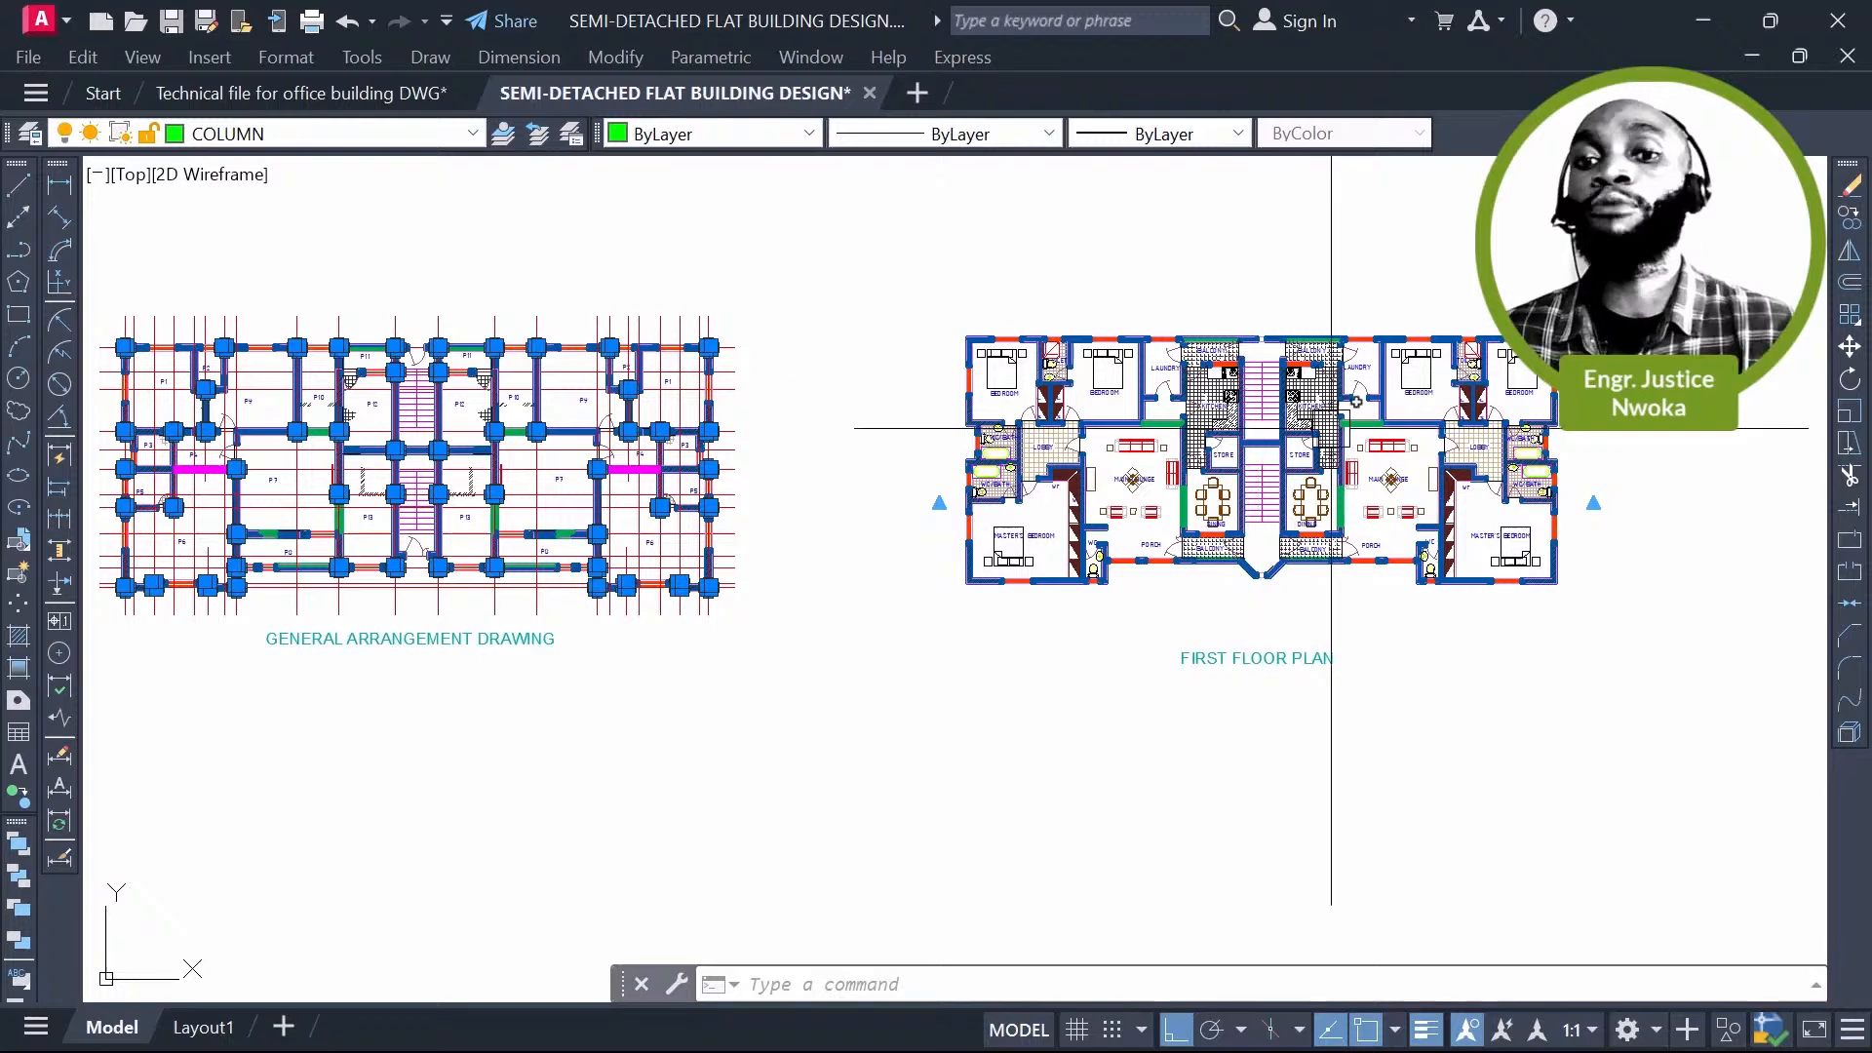
pyautogui.moveTo(375, 402); pyautogui.dragTo(650, 397, button='middle')
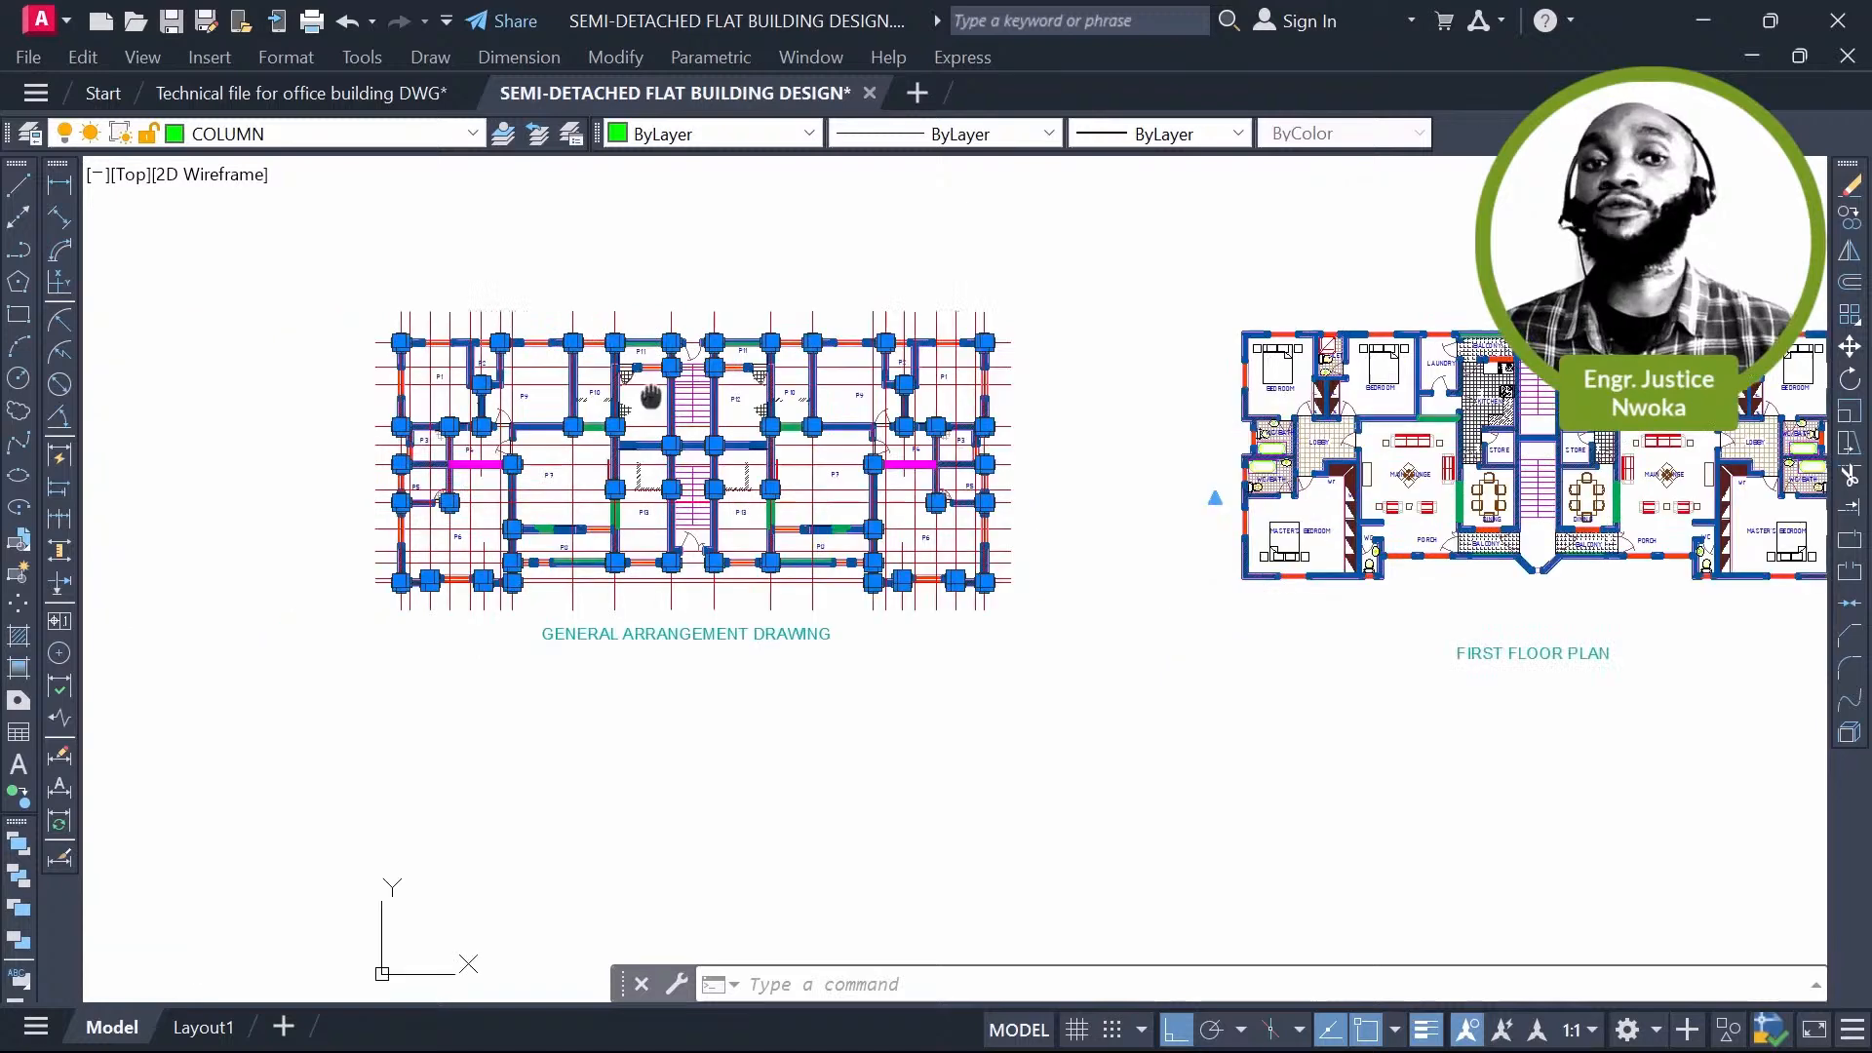
pyautogui.scroll(6, 651, 414)
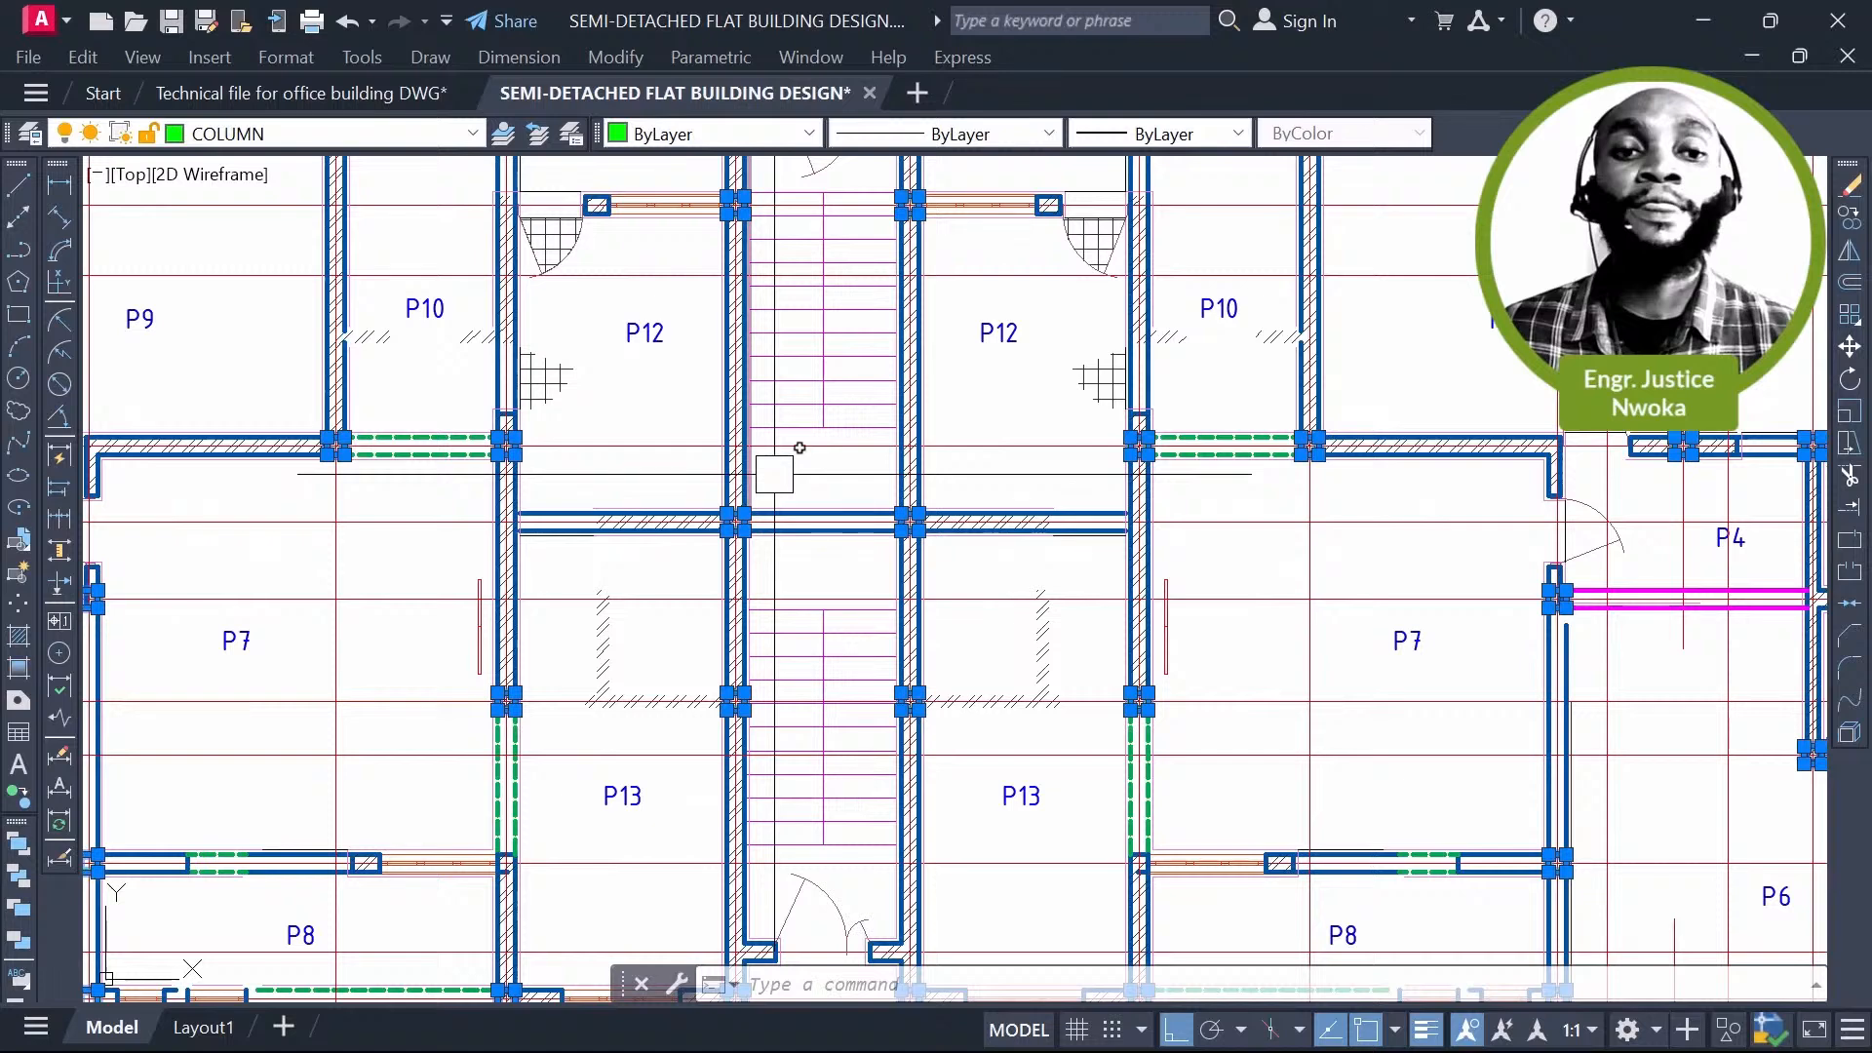
pyautogui.scroll(2, 821, 412)
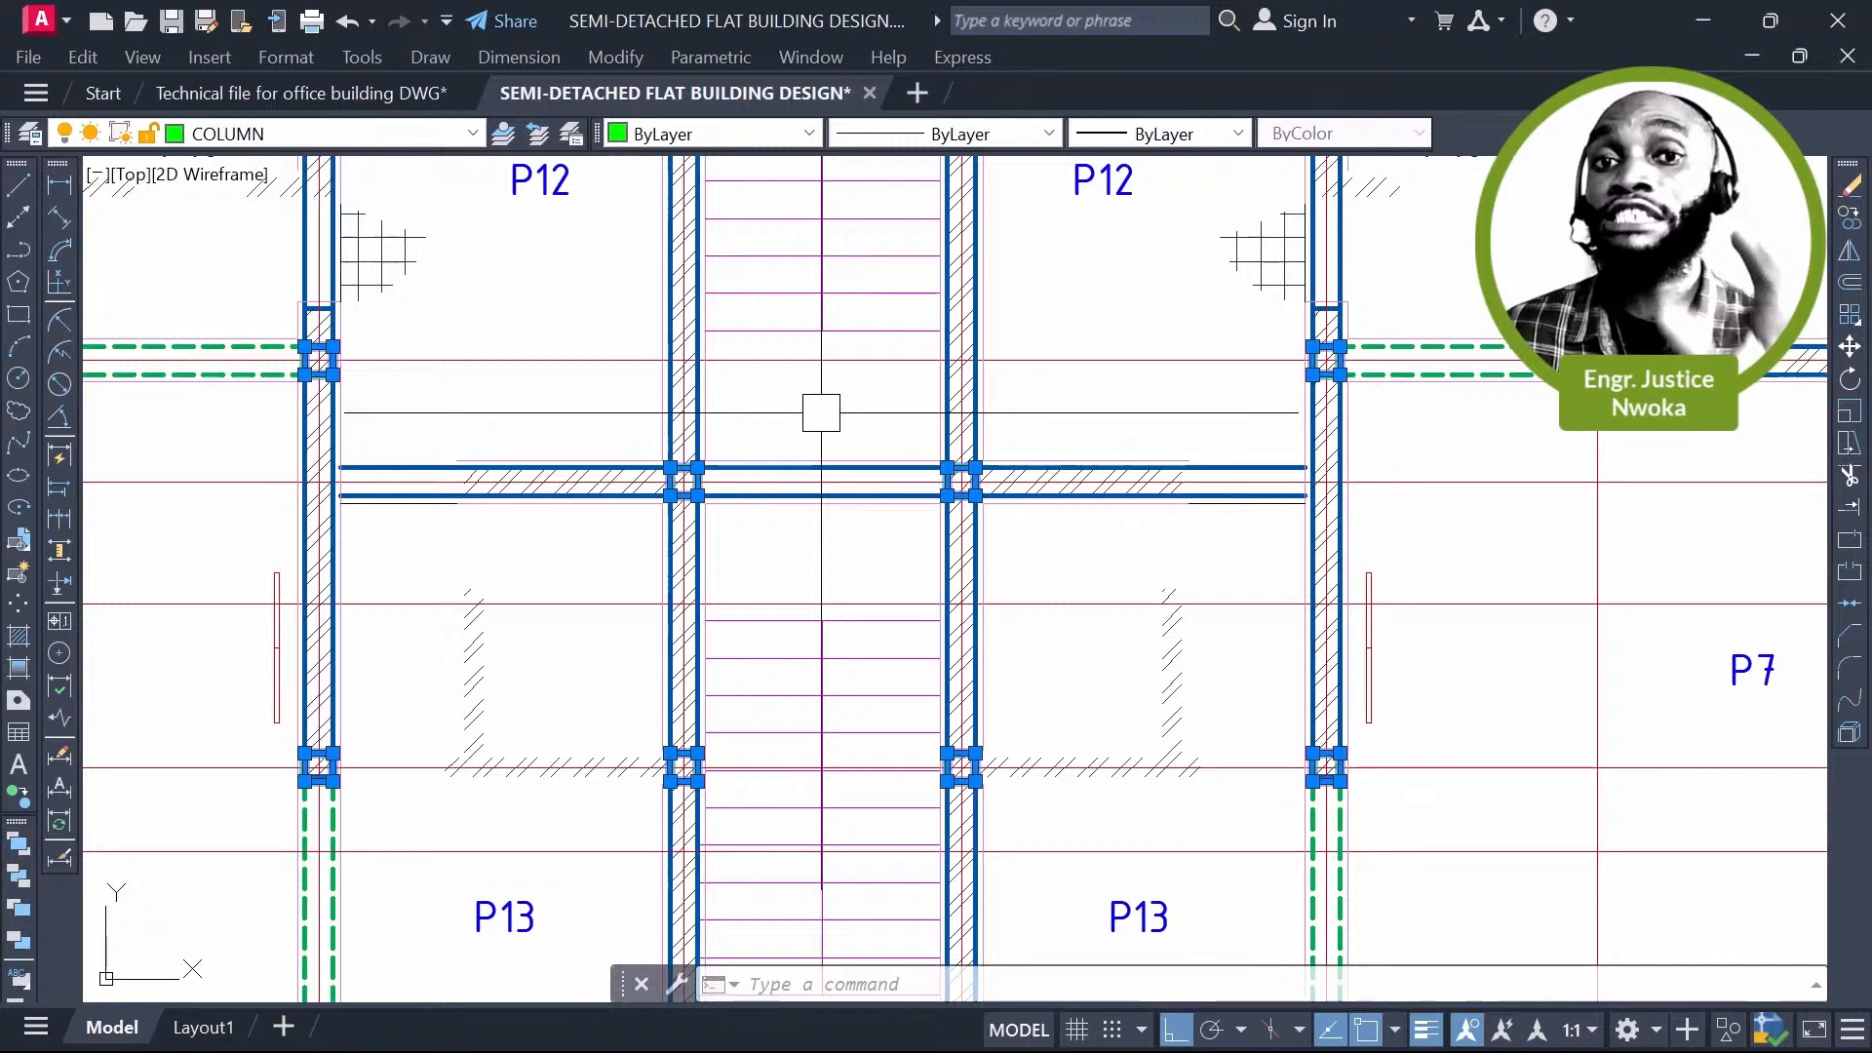
pyautogui.scroll(-4, 996, 439)
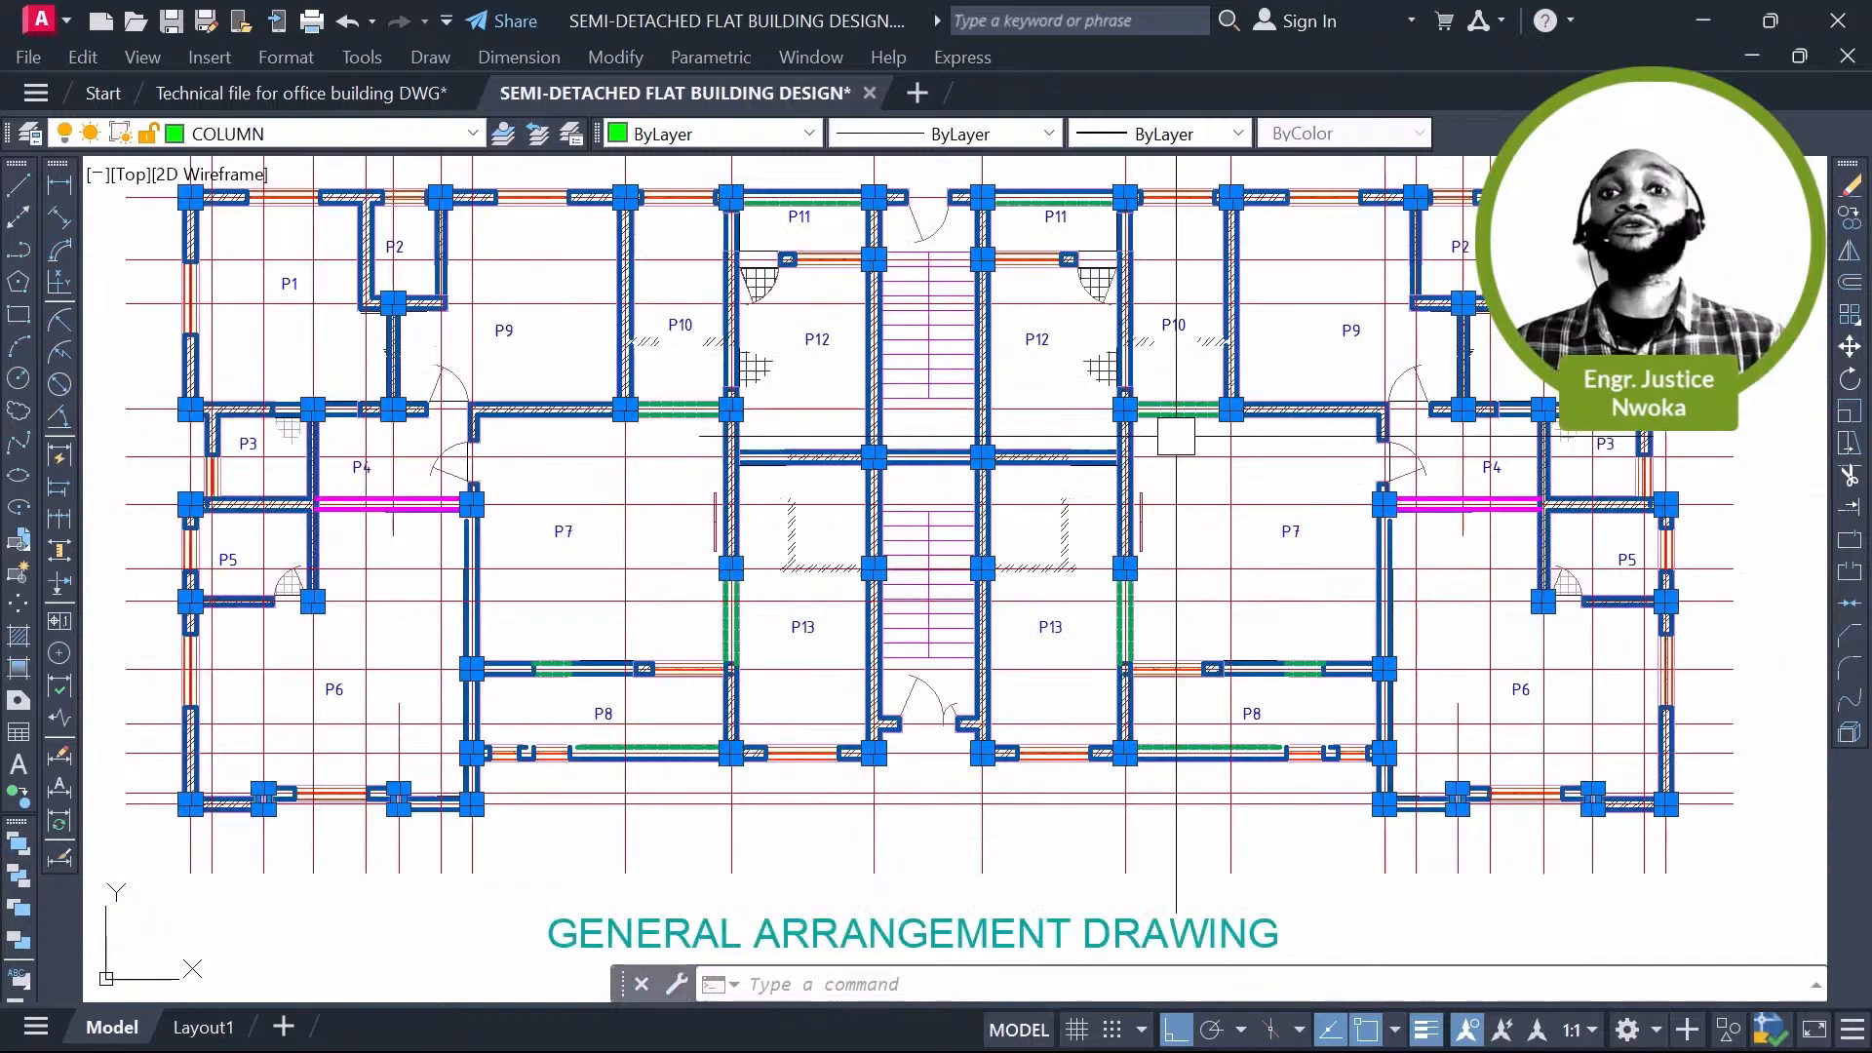
pyautogui.scroll(6, 974, 460)
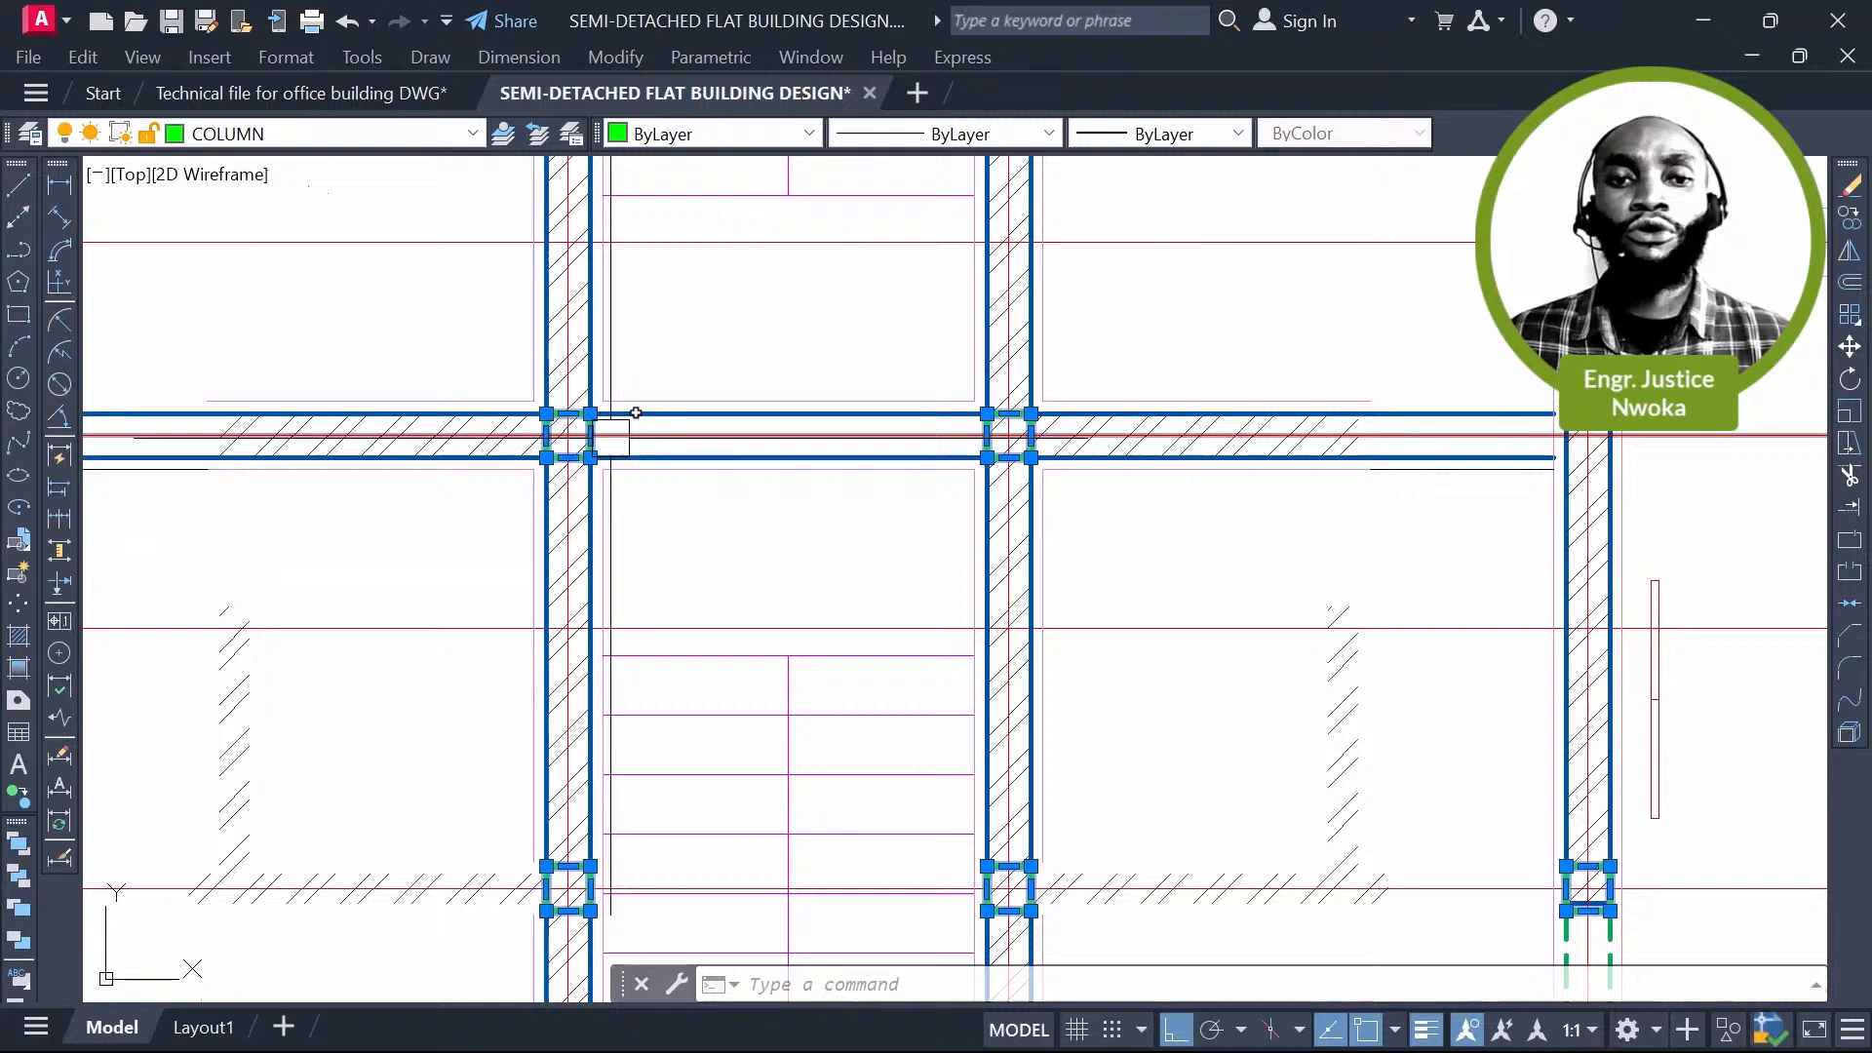
pyautogui.moveTo(636, 412); pyautogui.dragTo(663, 419, button='middle')
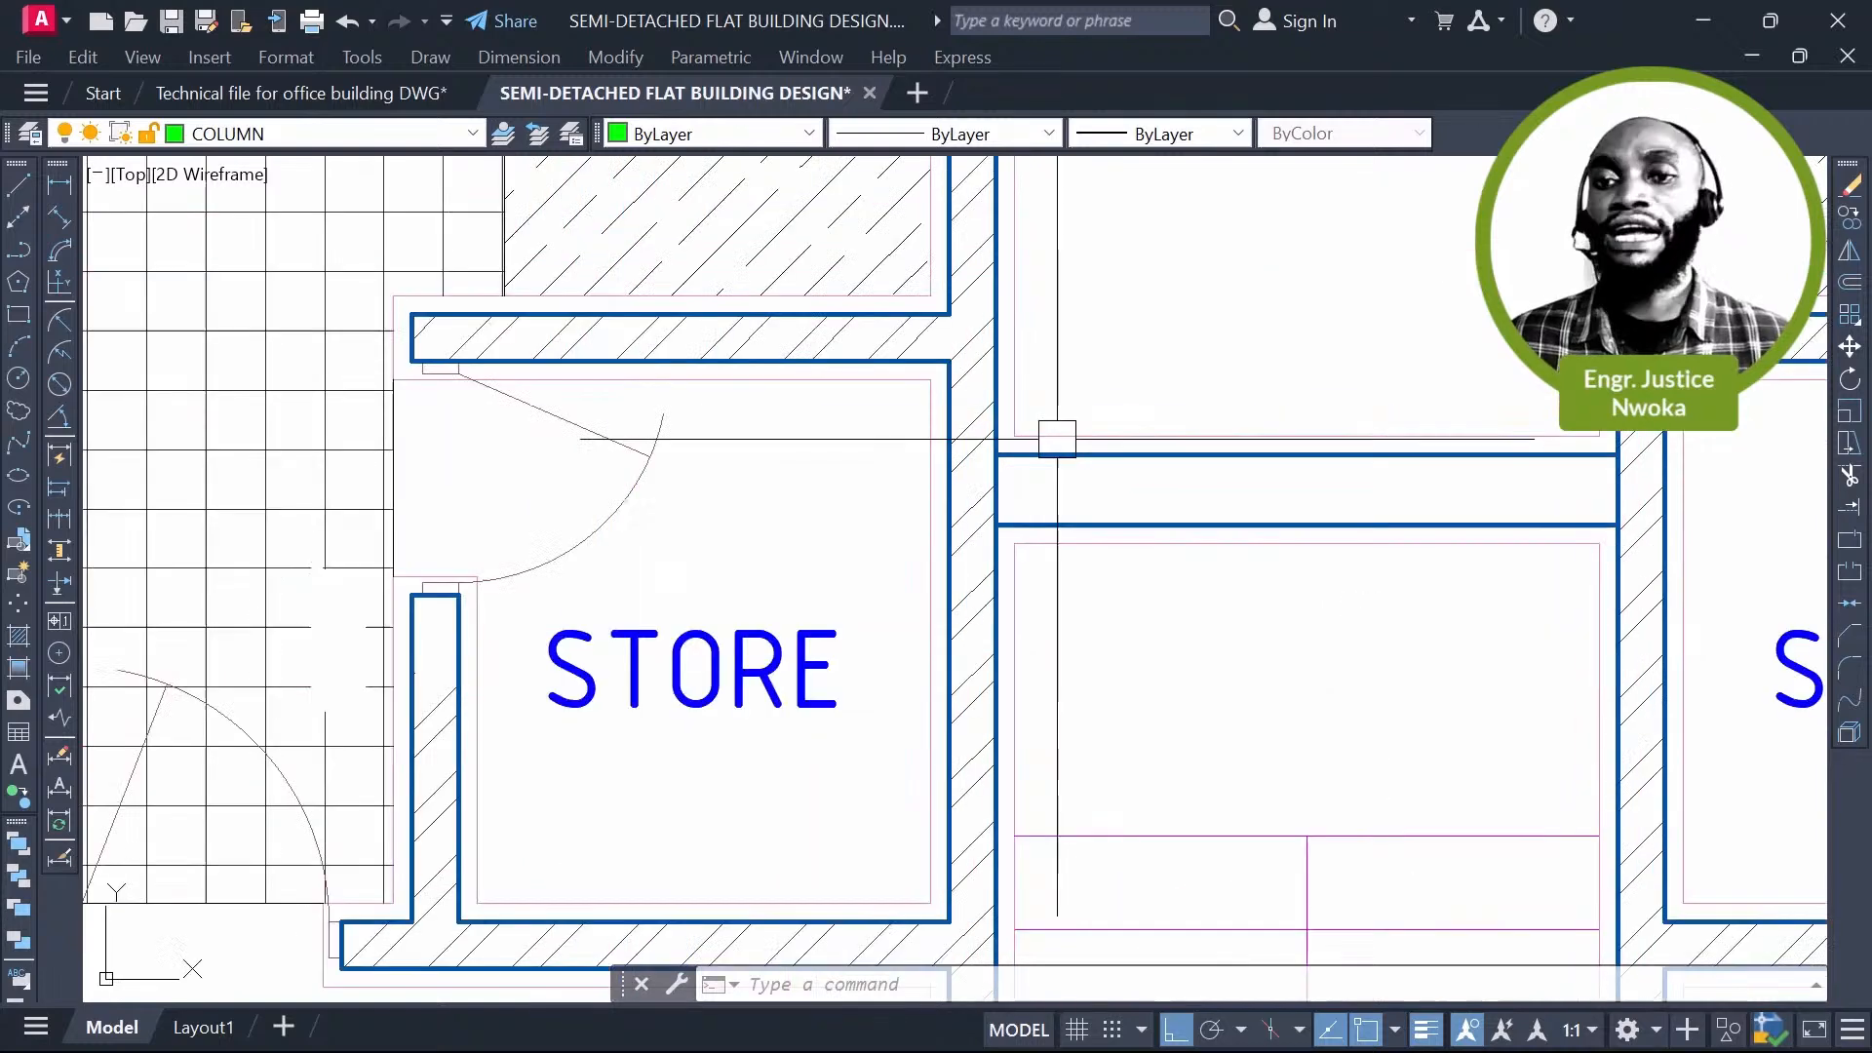
pyautogui.scroll(-9, 1154, 407)
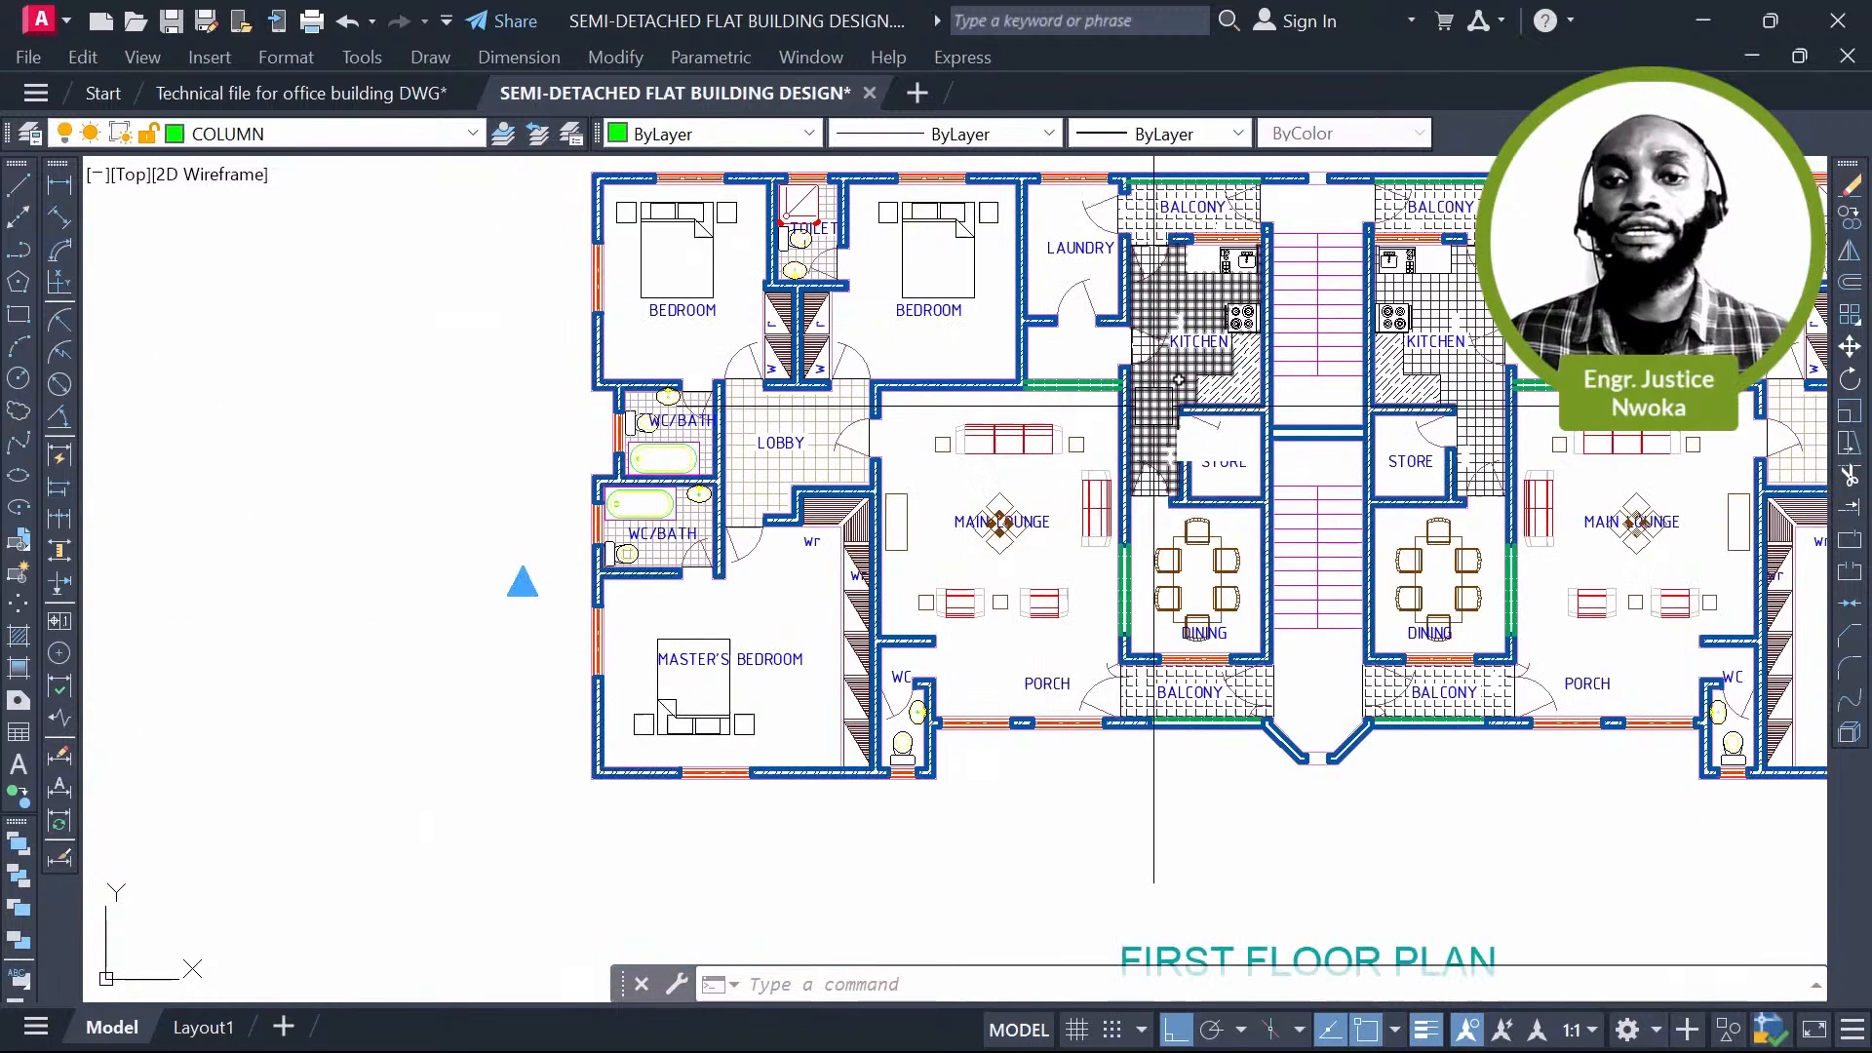
pyautogui.write('co')
pyautogui.press('Return')
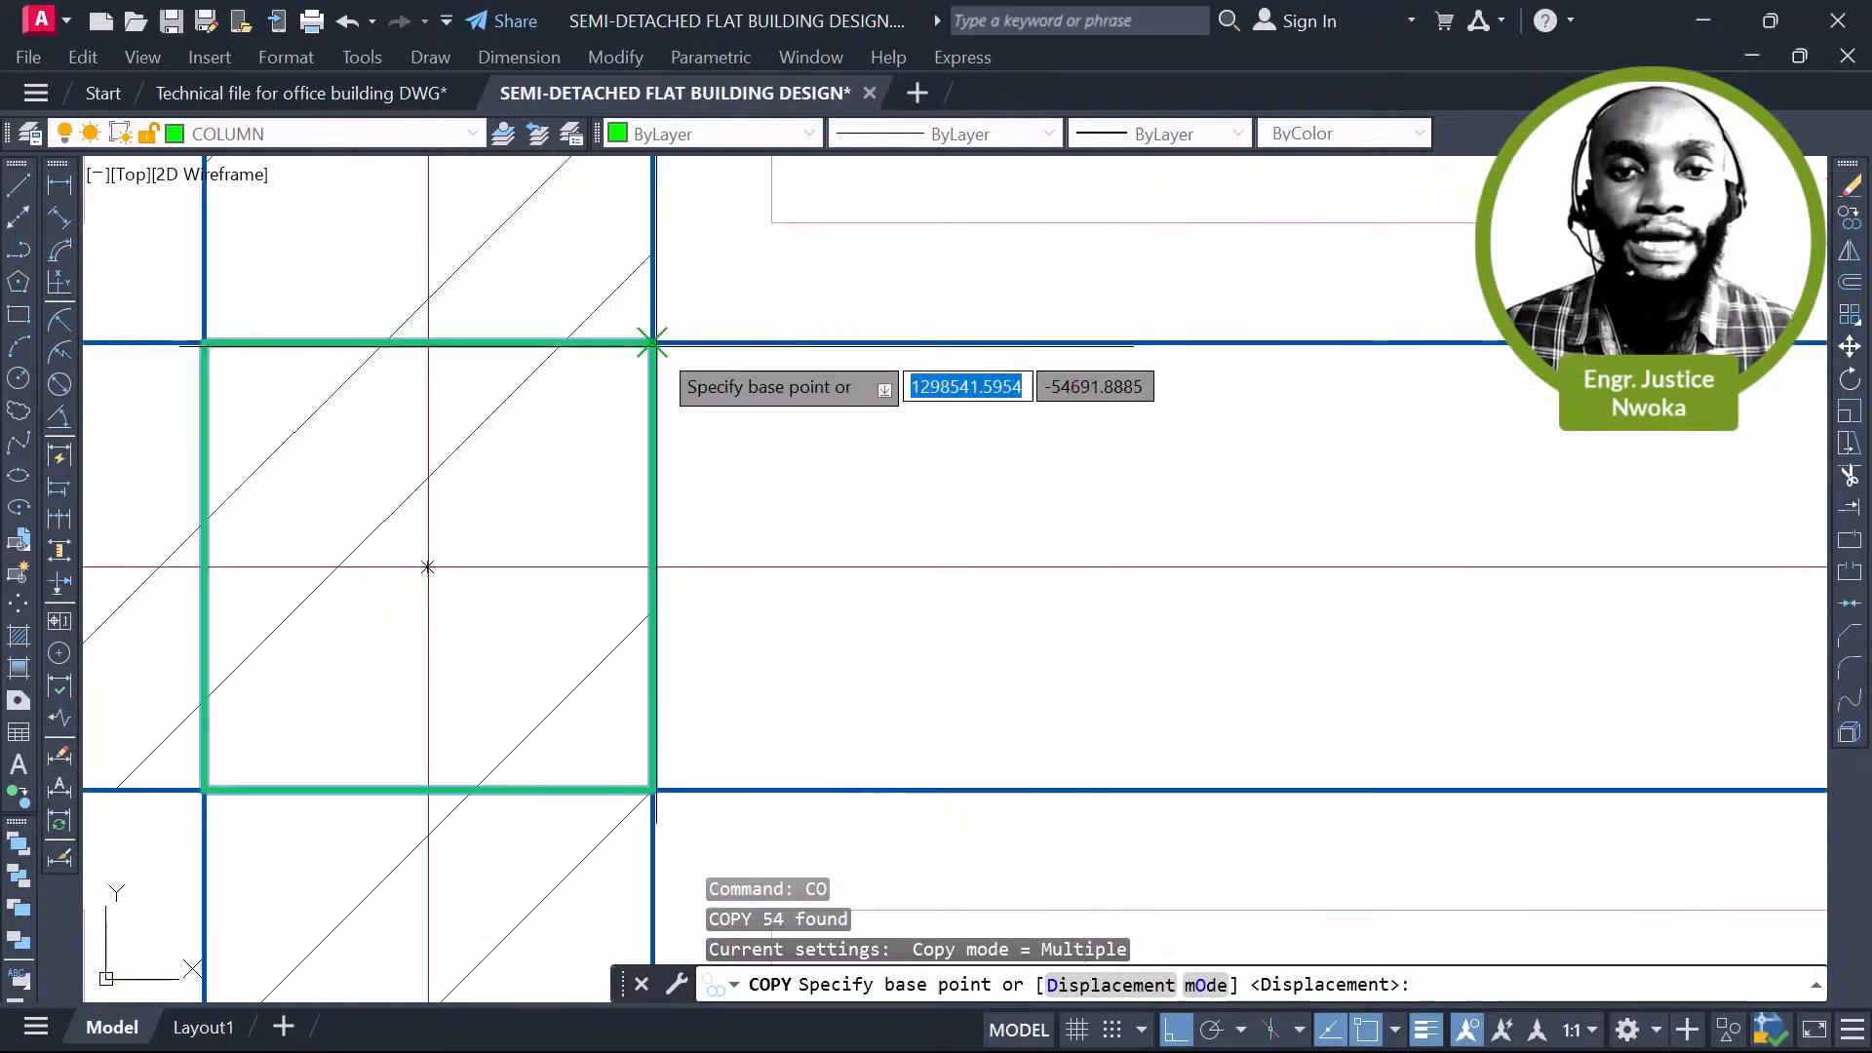
pyautogui.click(653, 342)
pyautogui.moveTo(653, 343); pyautogui.dragTo(543, 407, button='middle')
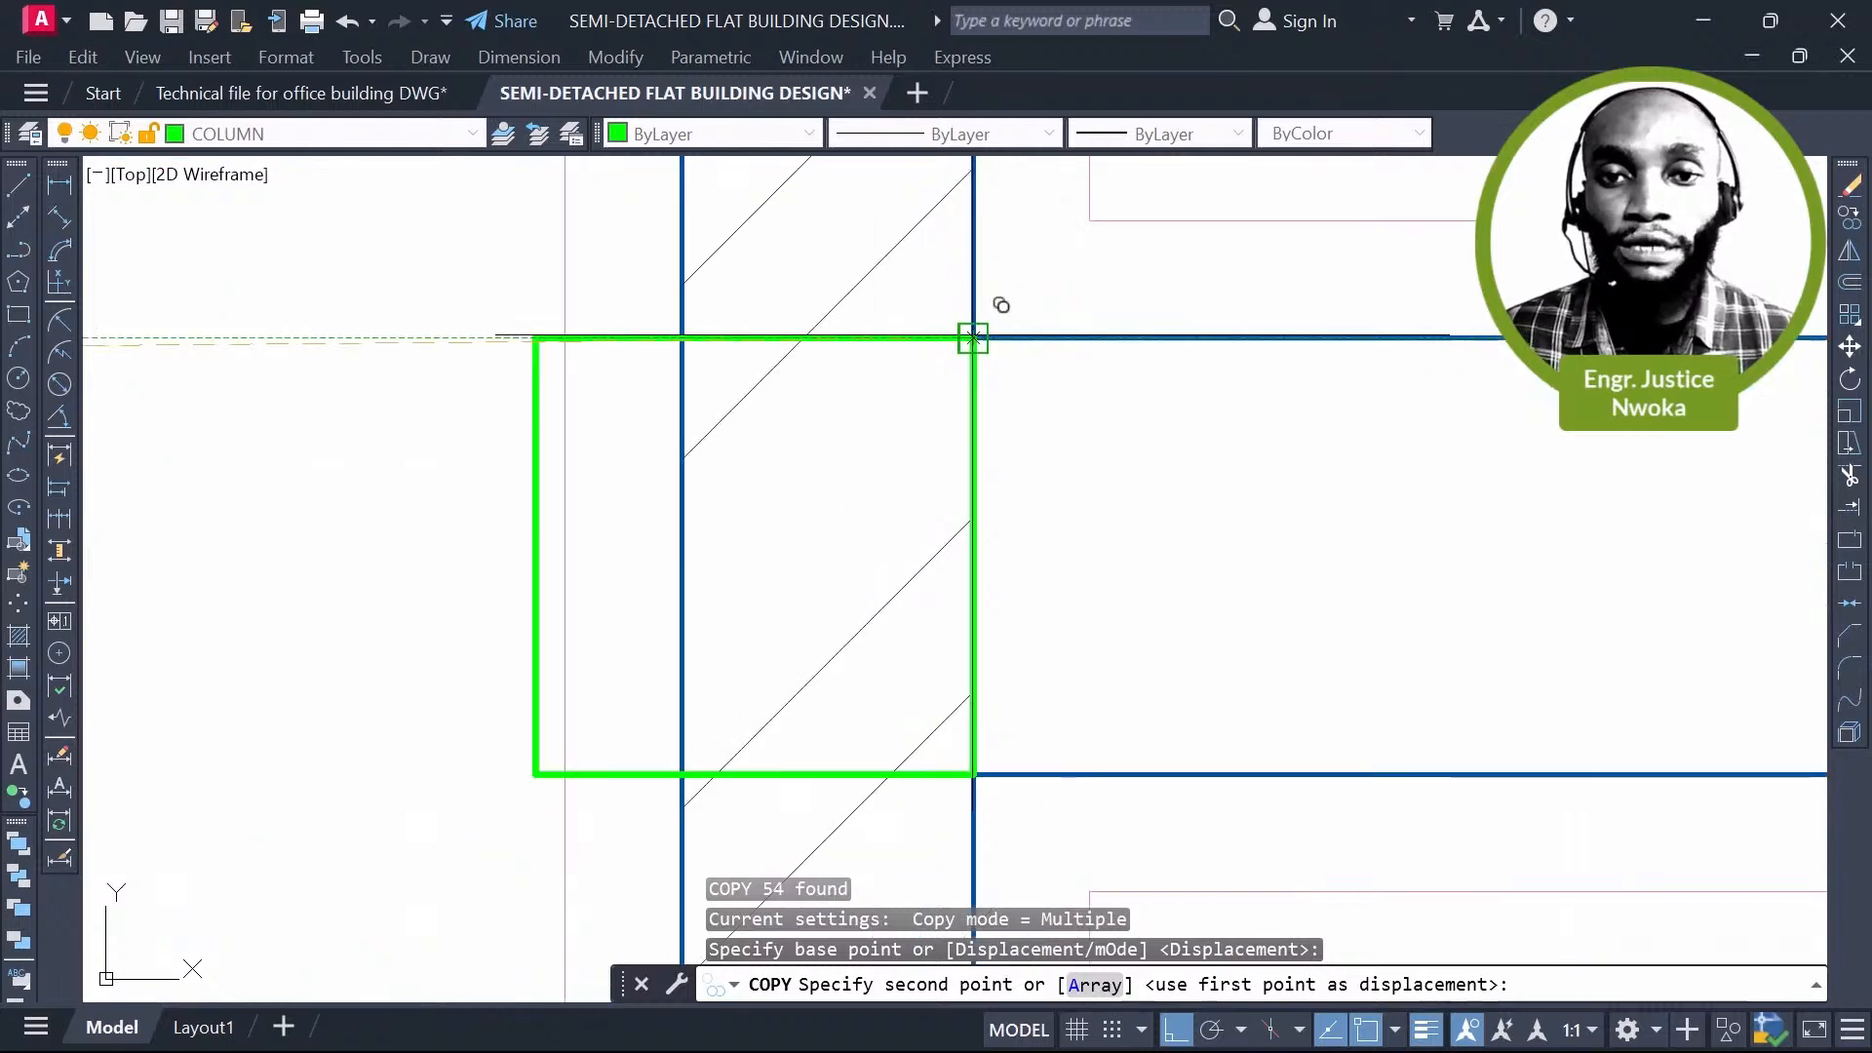
pyautogui.scroll(2, 973, 338)
pyautogui.click(973, 338)
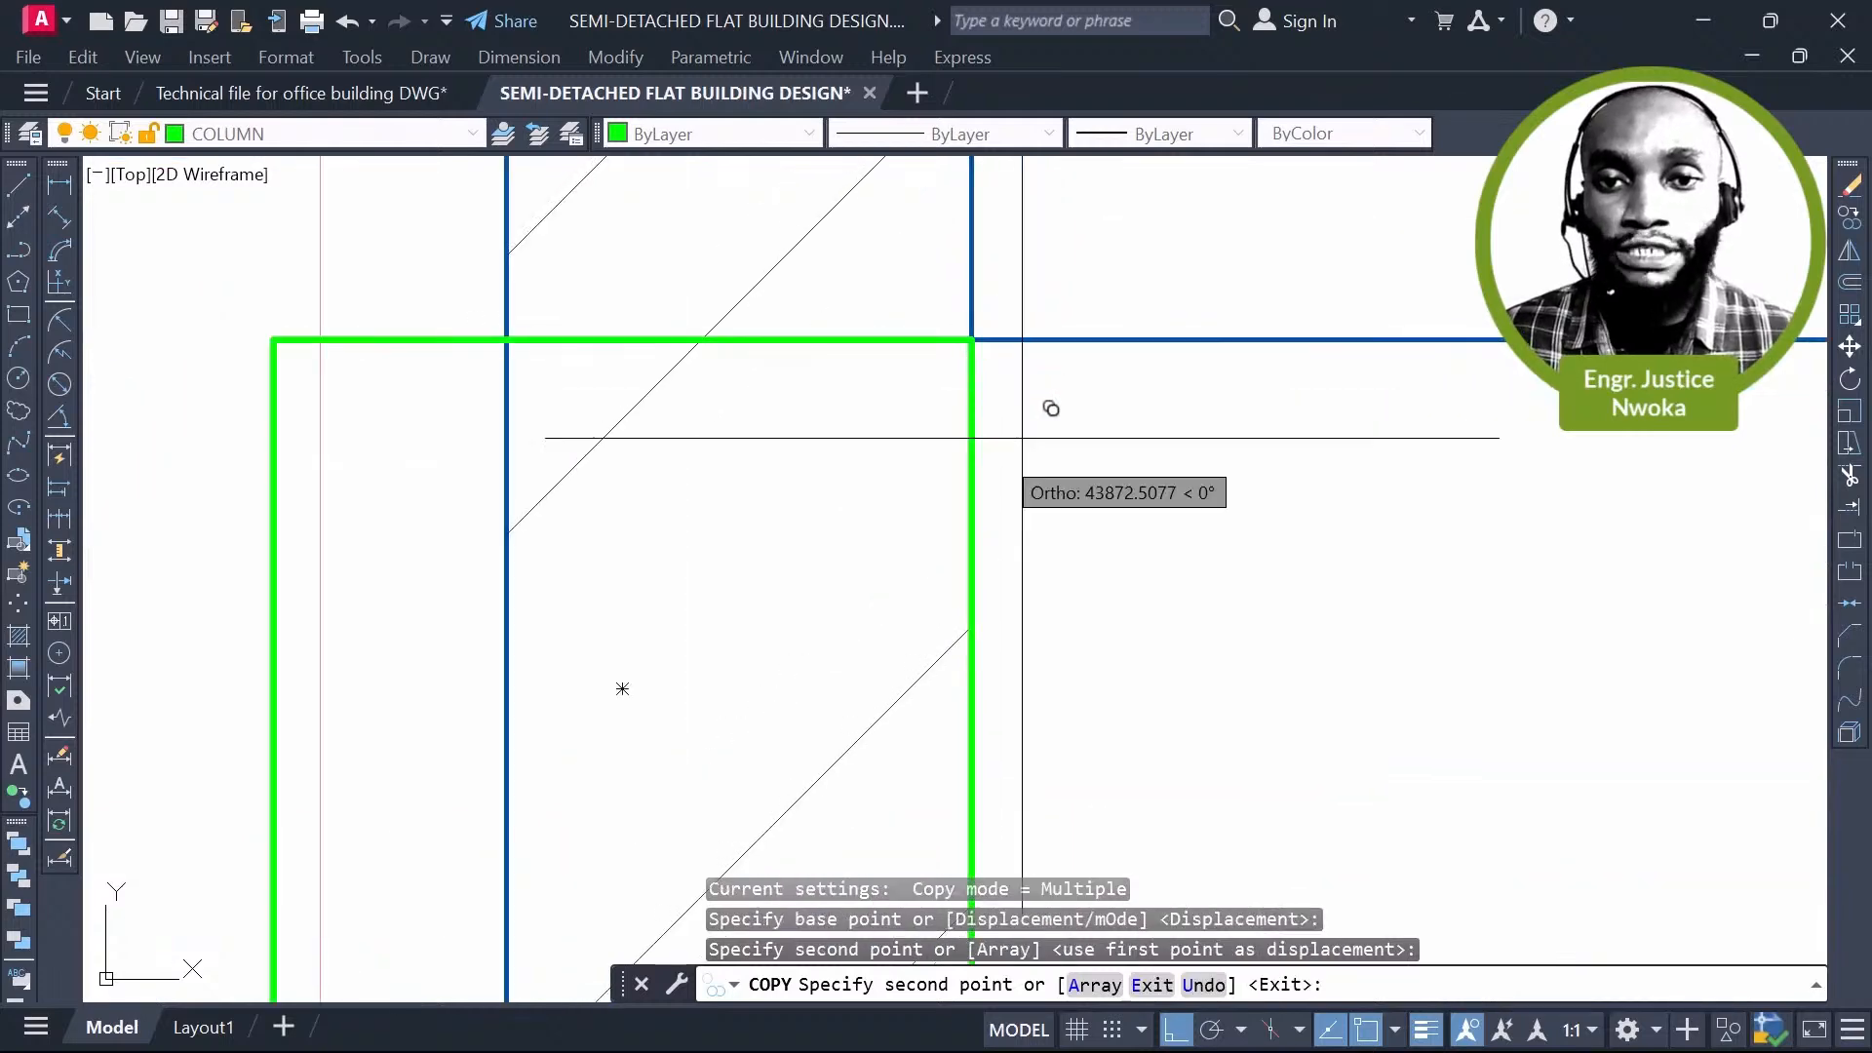
pyautogui.scroll(-6, 1022, 437)
pyautogui.press('Escape')
pyautogui.scroll(-12, 1185, 438)
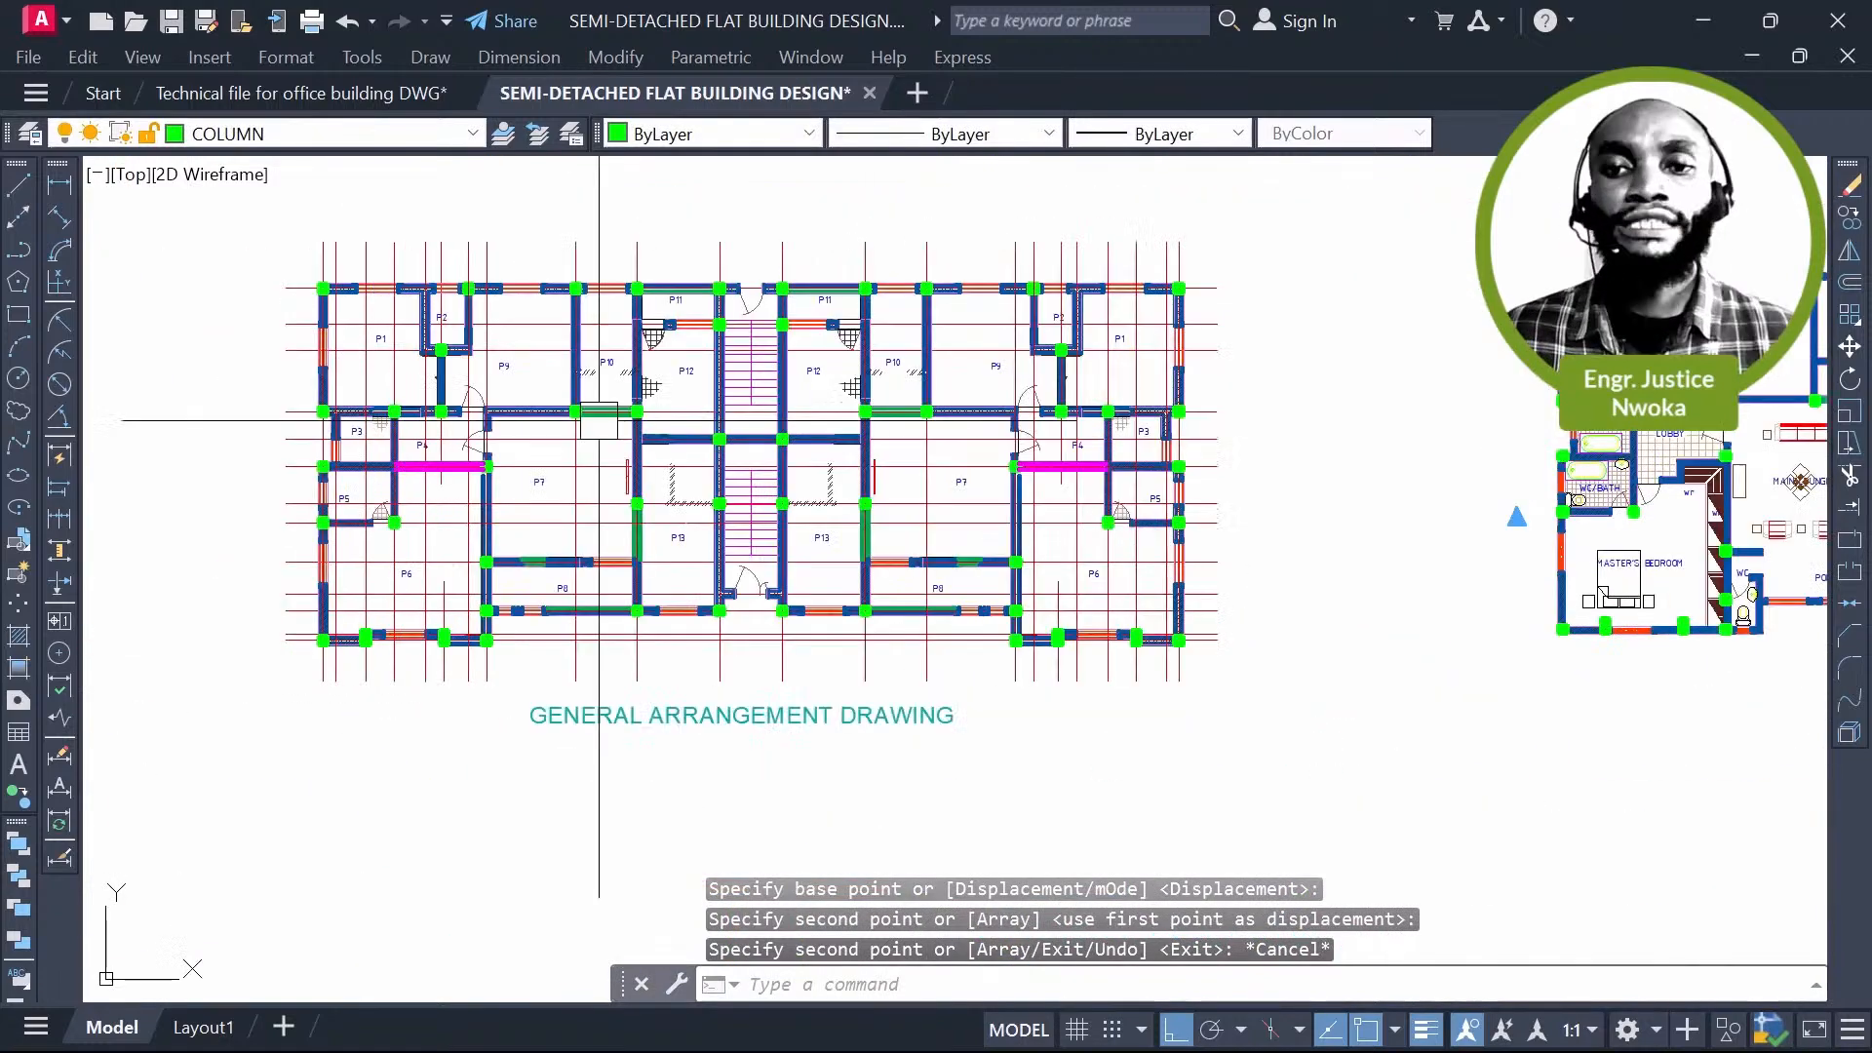
# Step: Compare the column layout in the general arrangement drawing with the columns copied onto the first floor plan's bedrooms, toilet and lobby
pyautogui.scroll(4, 686, 448)
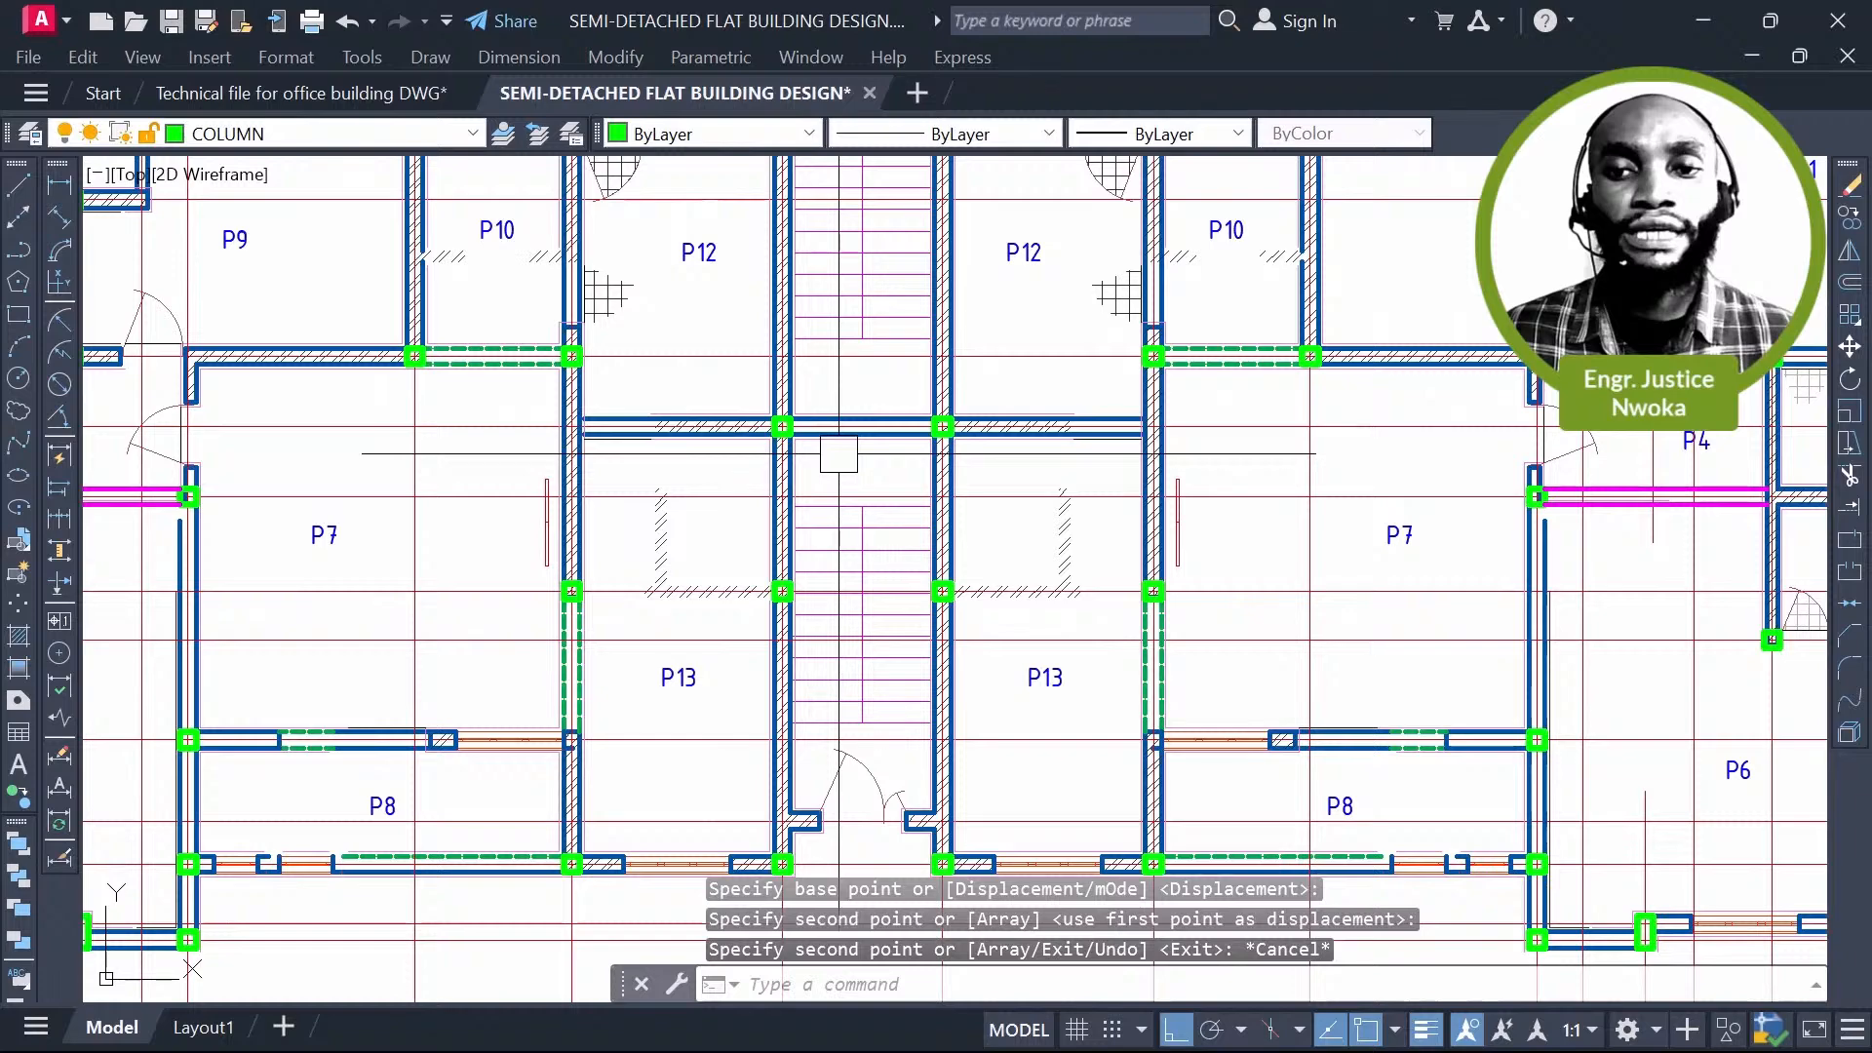
pyautogui.scroll(-2, 838, 453)
pyautogui.moveTo(419, 339); pyautogui.dragTo(513, 397, button='middle')
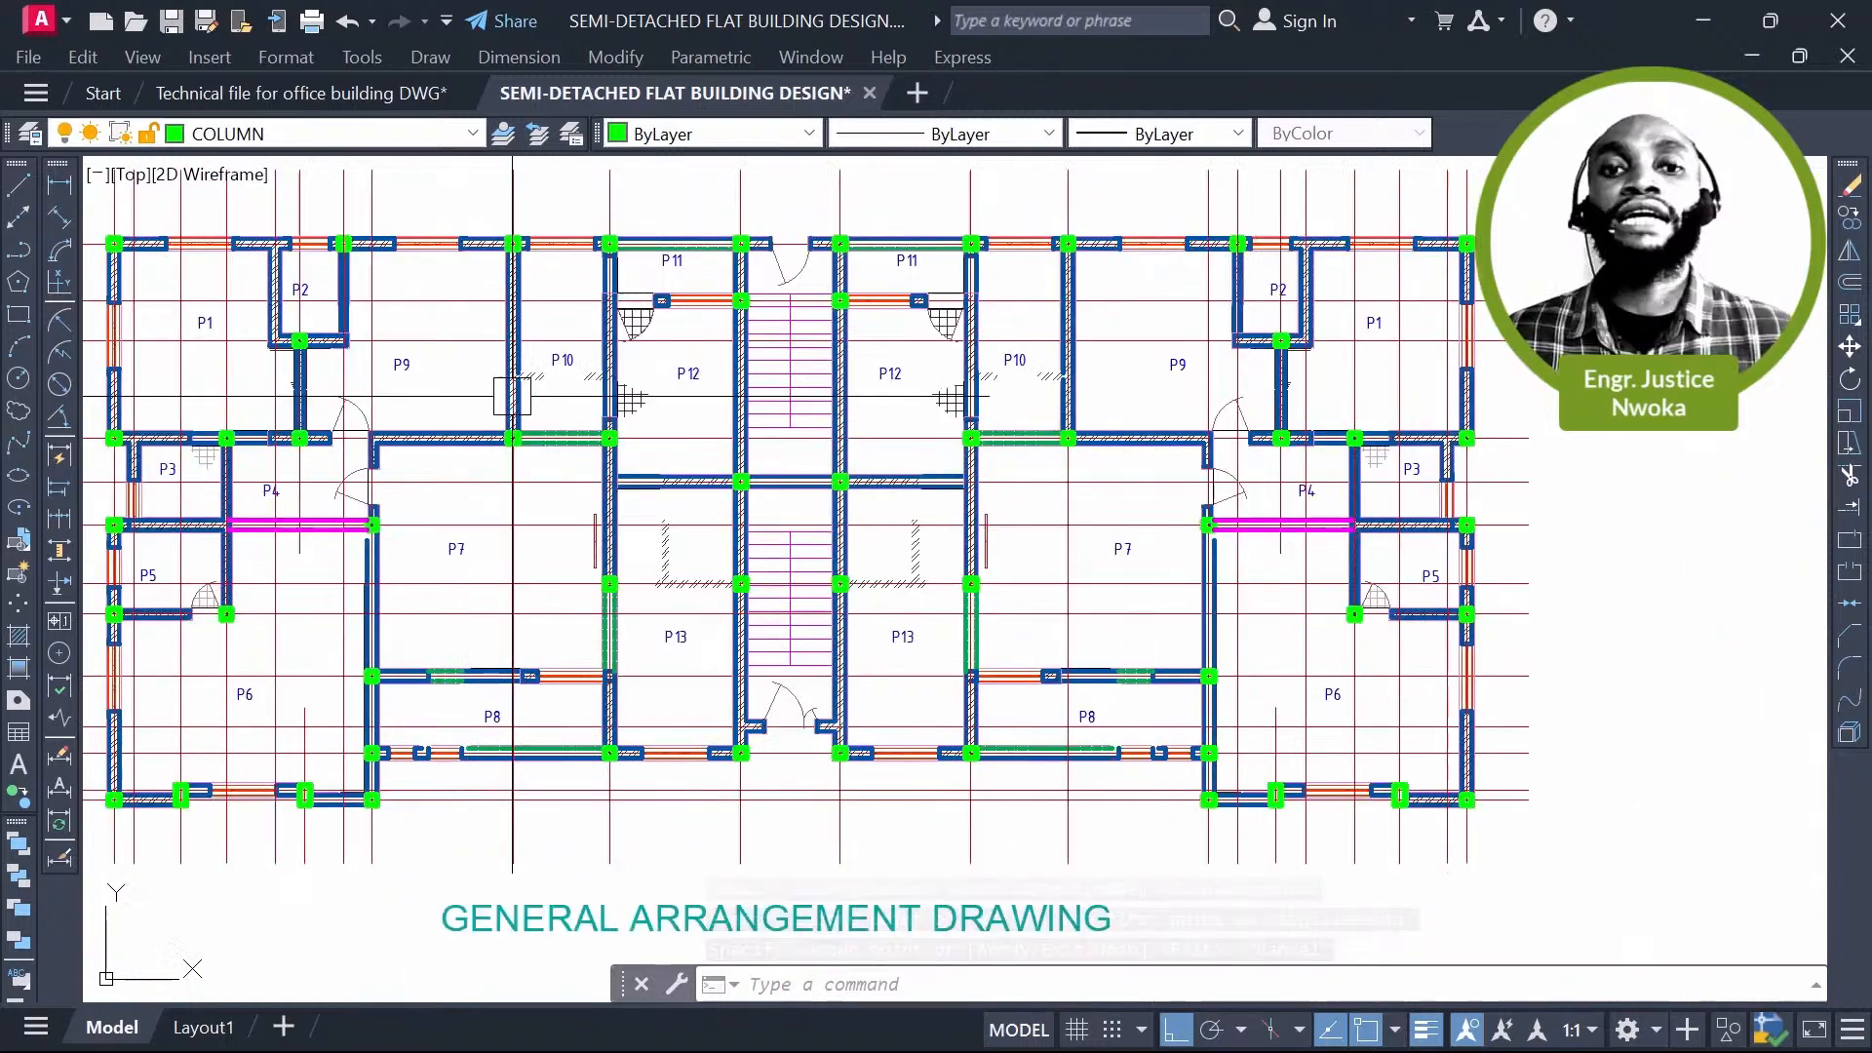
pyautogui.scroll(-5, 514, 396)
pyautogui.moveTo(1320, 419); pyautogui.dragTo(1057, 424, button='middle')
pyautogui.scroll(8, 889, 389)
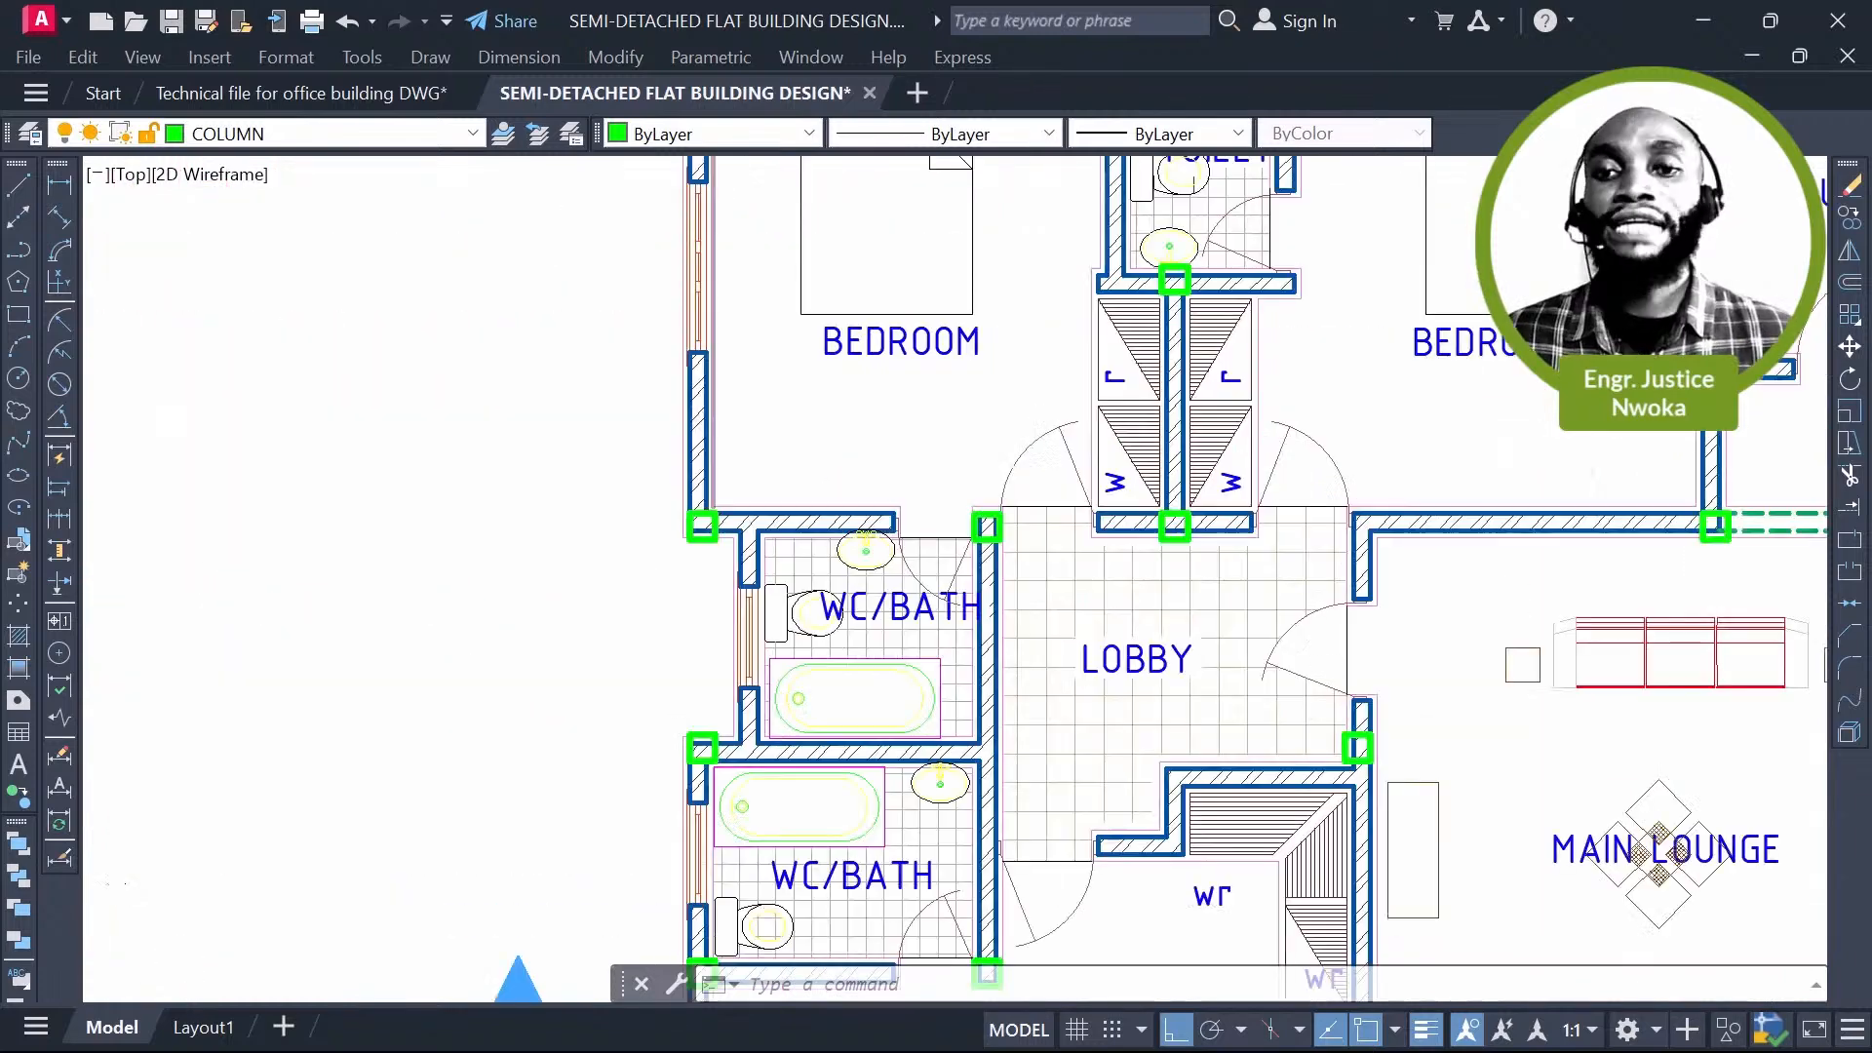
pyautogui.scroll(2, 648, 522)
pyautogui.scroll(-9, 635, 522)
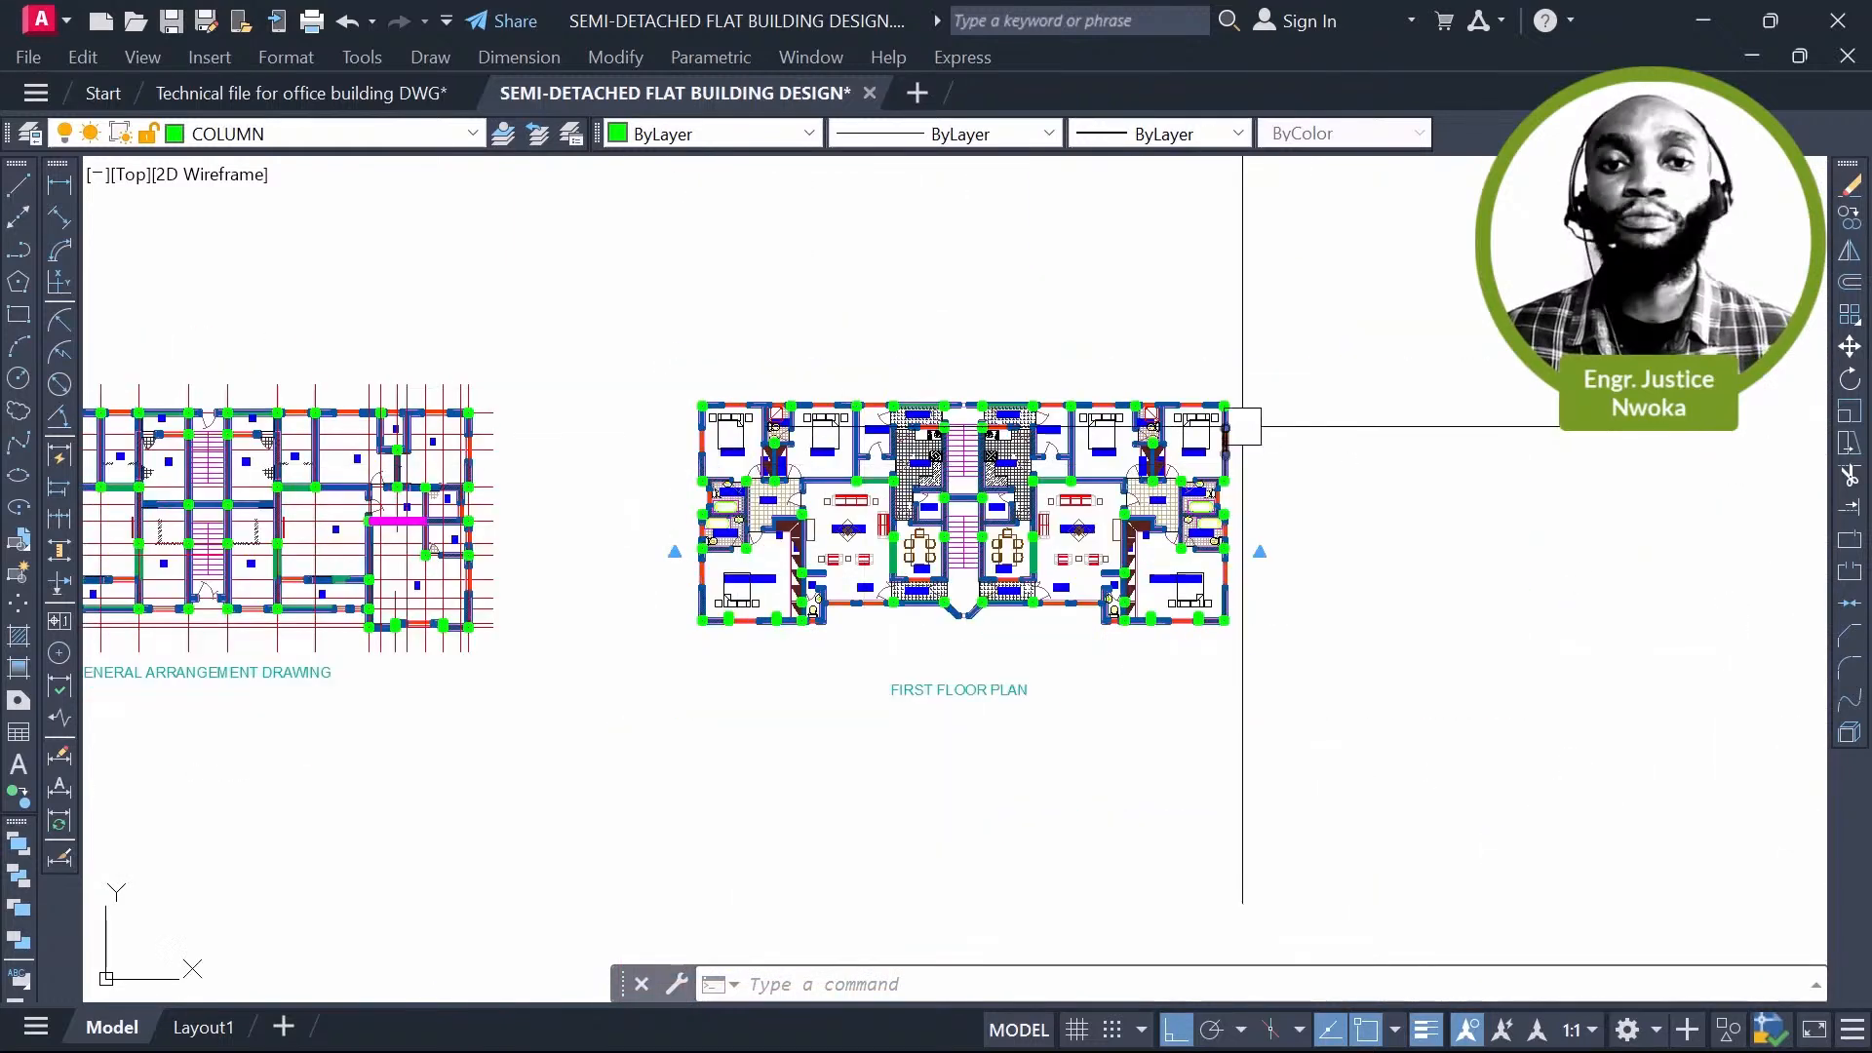
pyautogui.scroll(6, 975, 527)
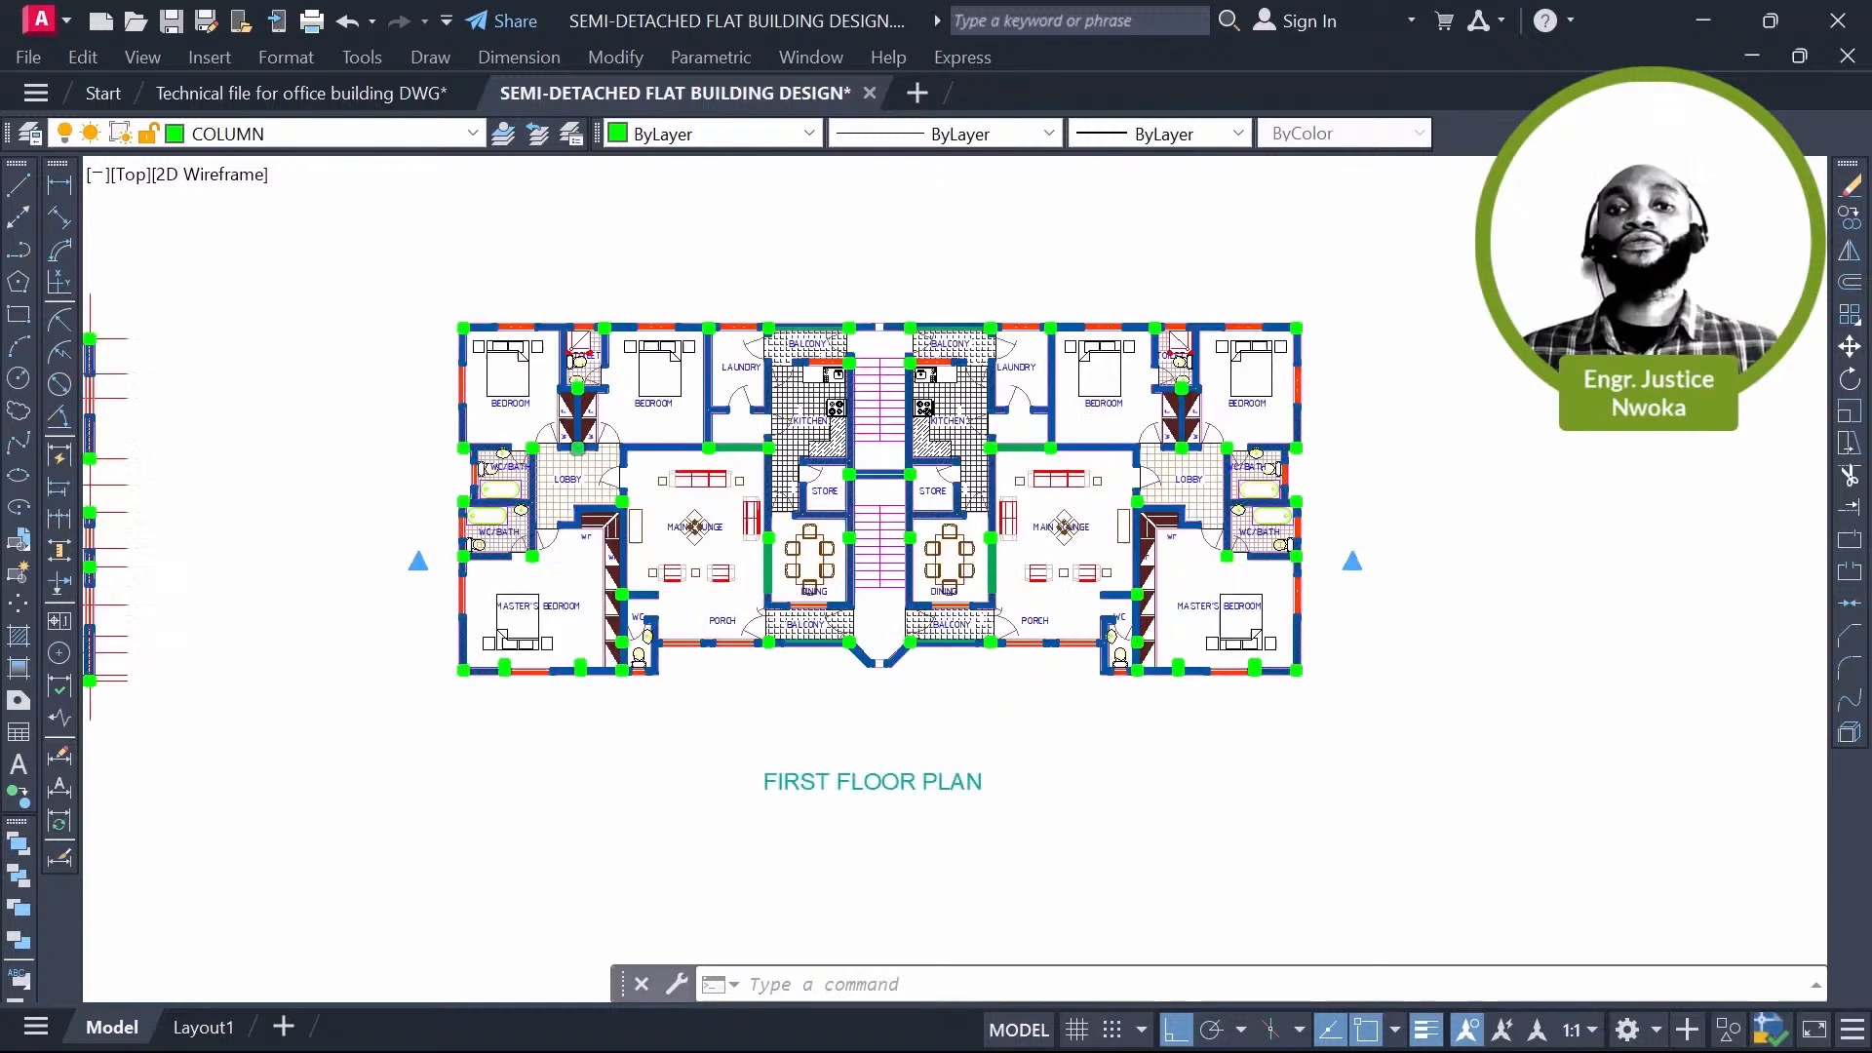
pyautogui.scroll(8, 429, 430)
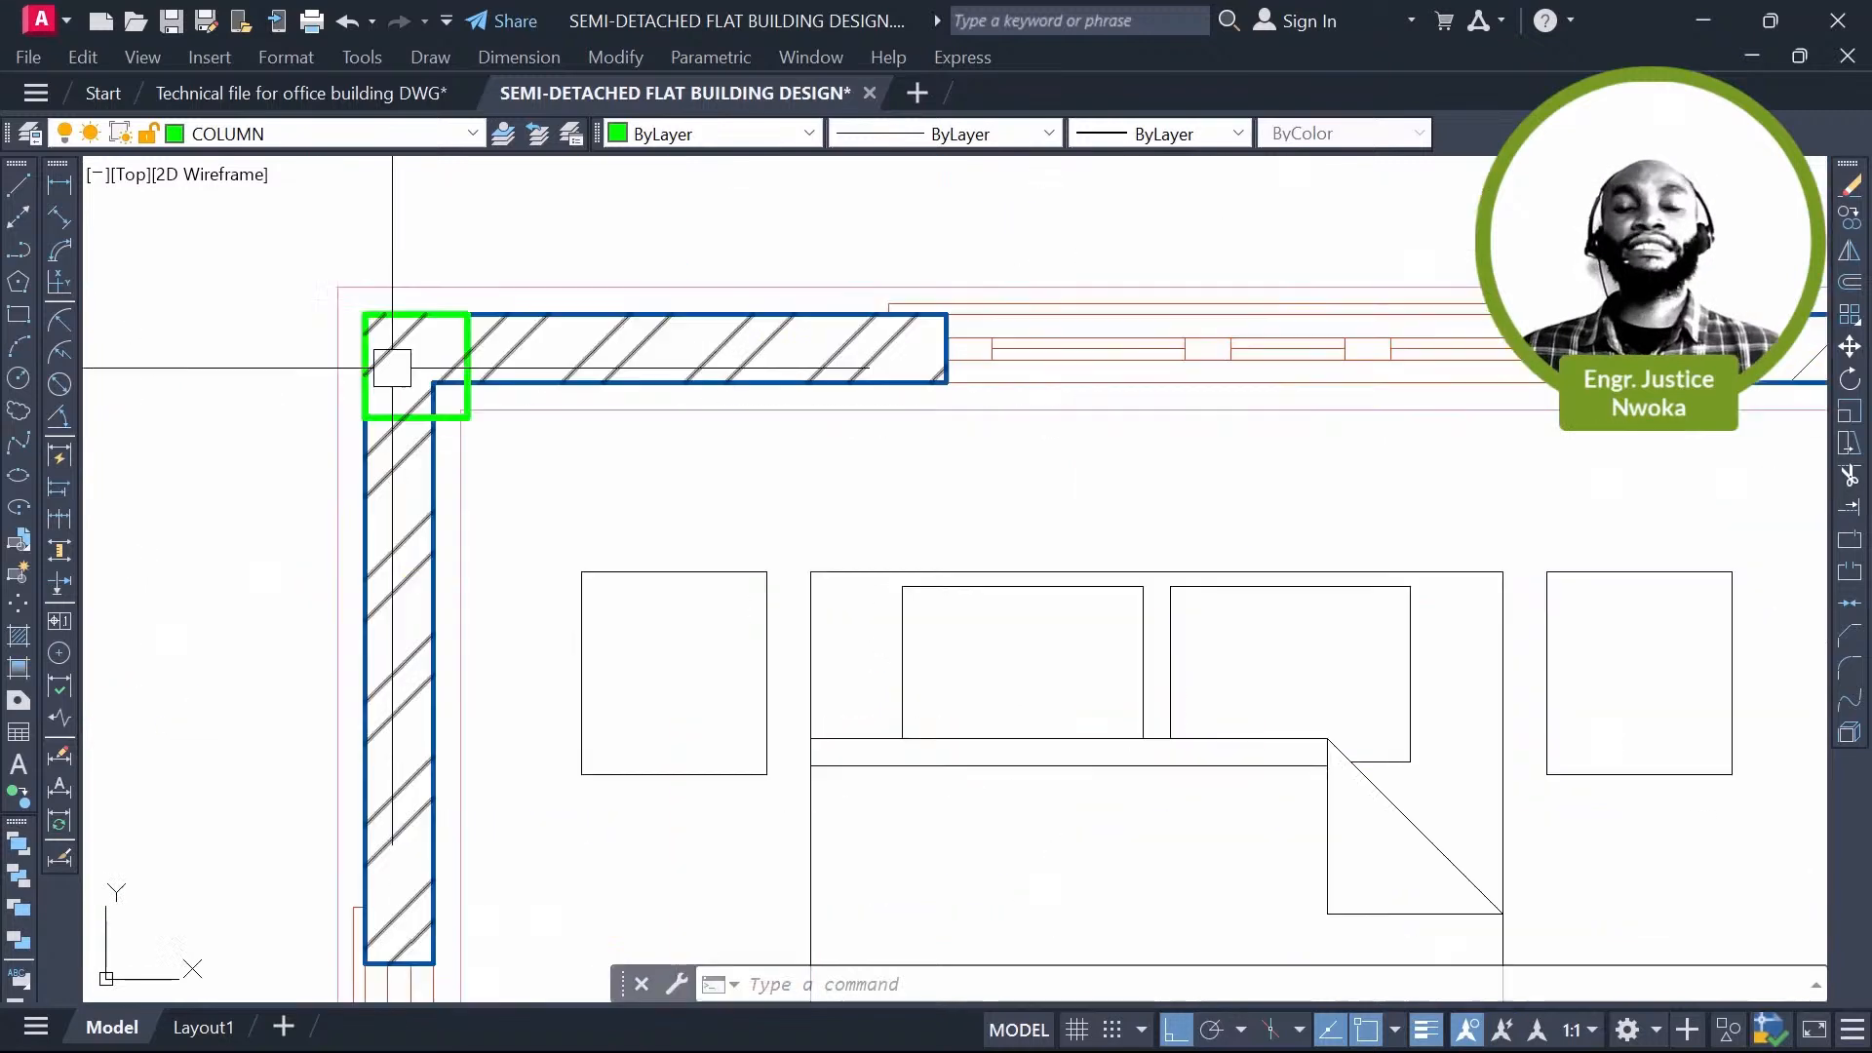
pyautogui.scroll(-4, 392, 368)
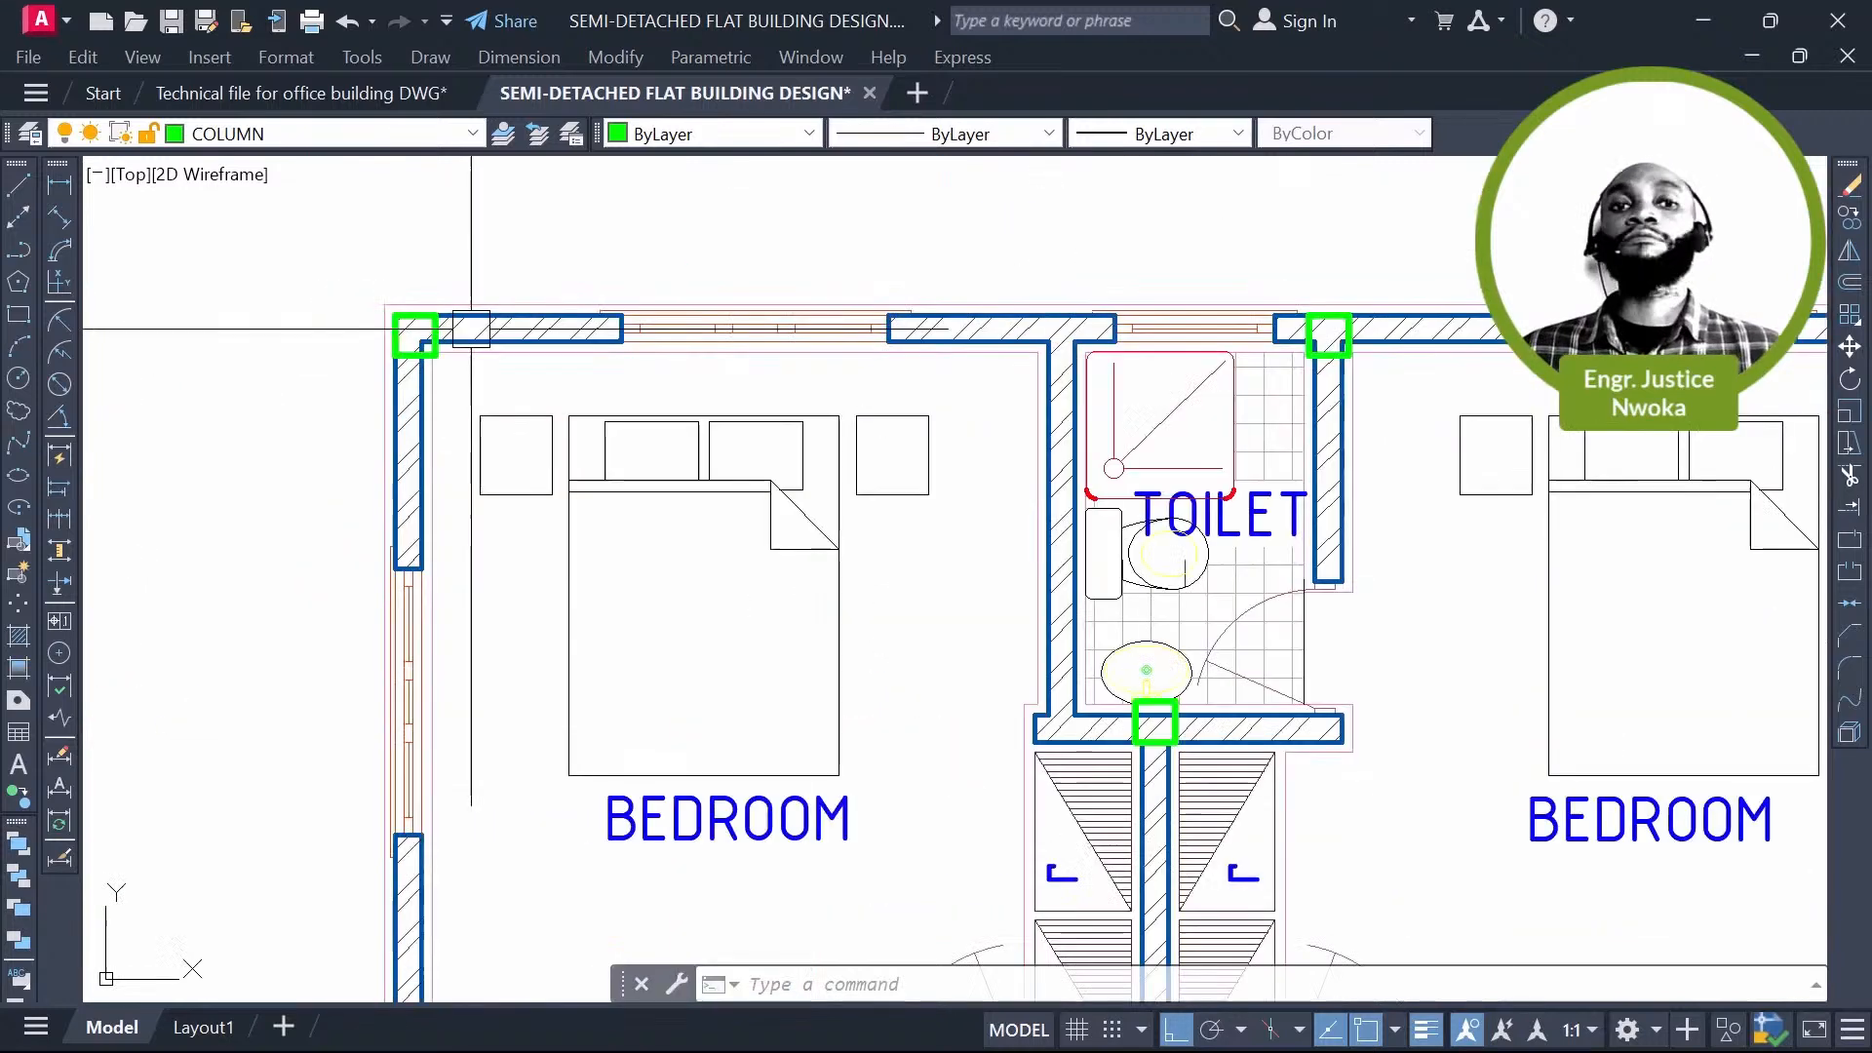
pyautogui.scroll(-6, 471, 328)
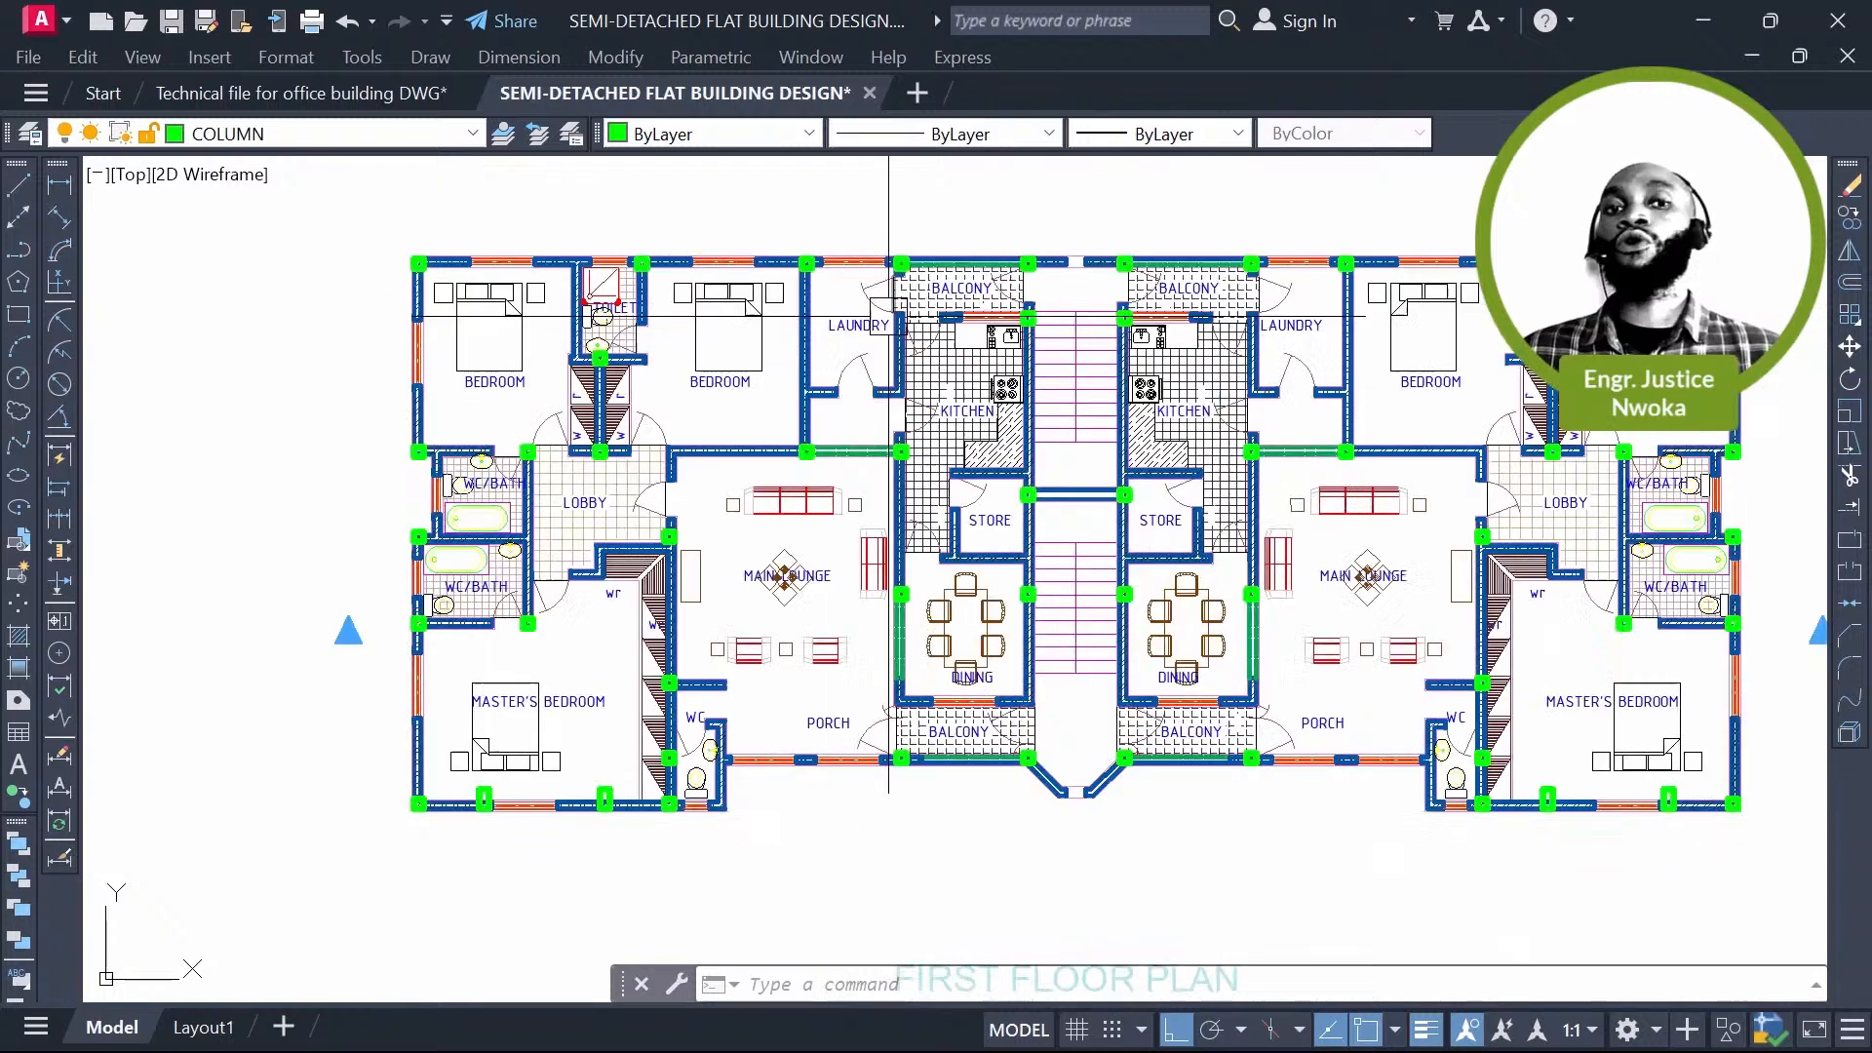
# Step: Examine how the copied columns sit in the walls around the first floor's master bedroom, lobby and dining room
pyautogui.moveTo(938, 392); pyautogui.dragTo(887, 351, button='middle')
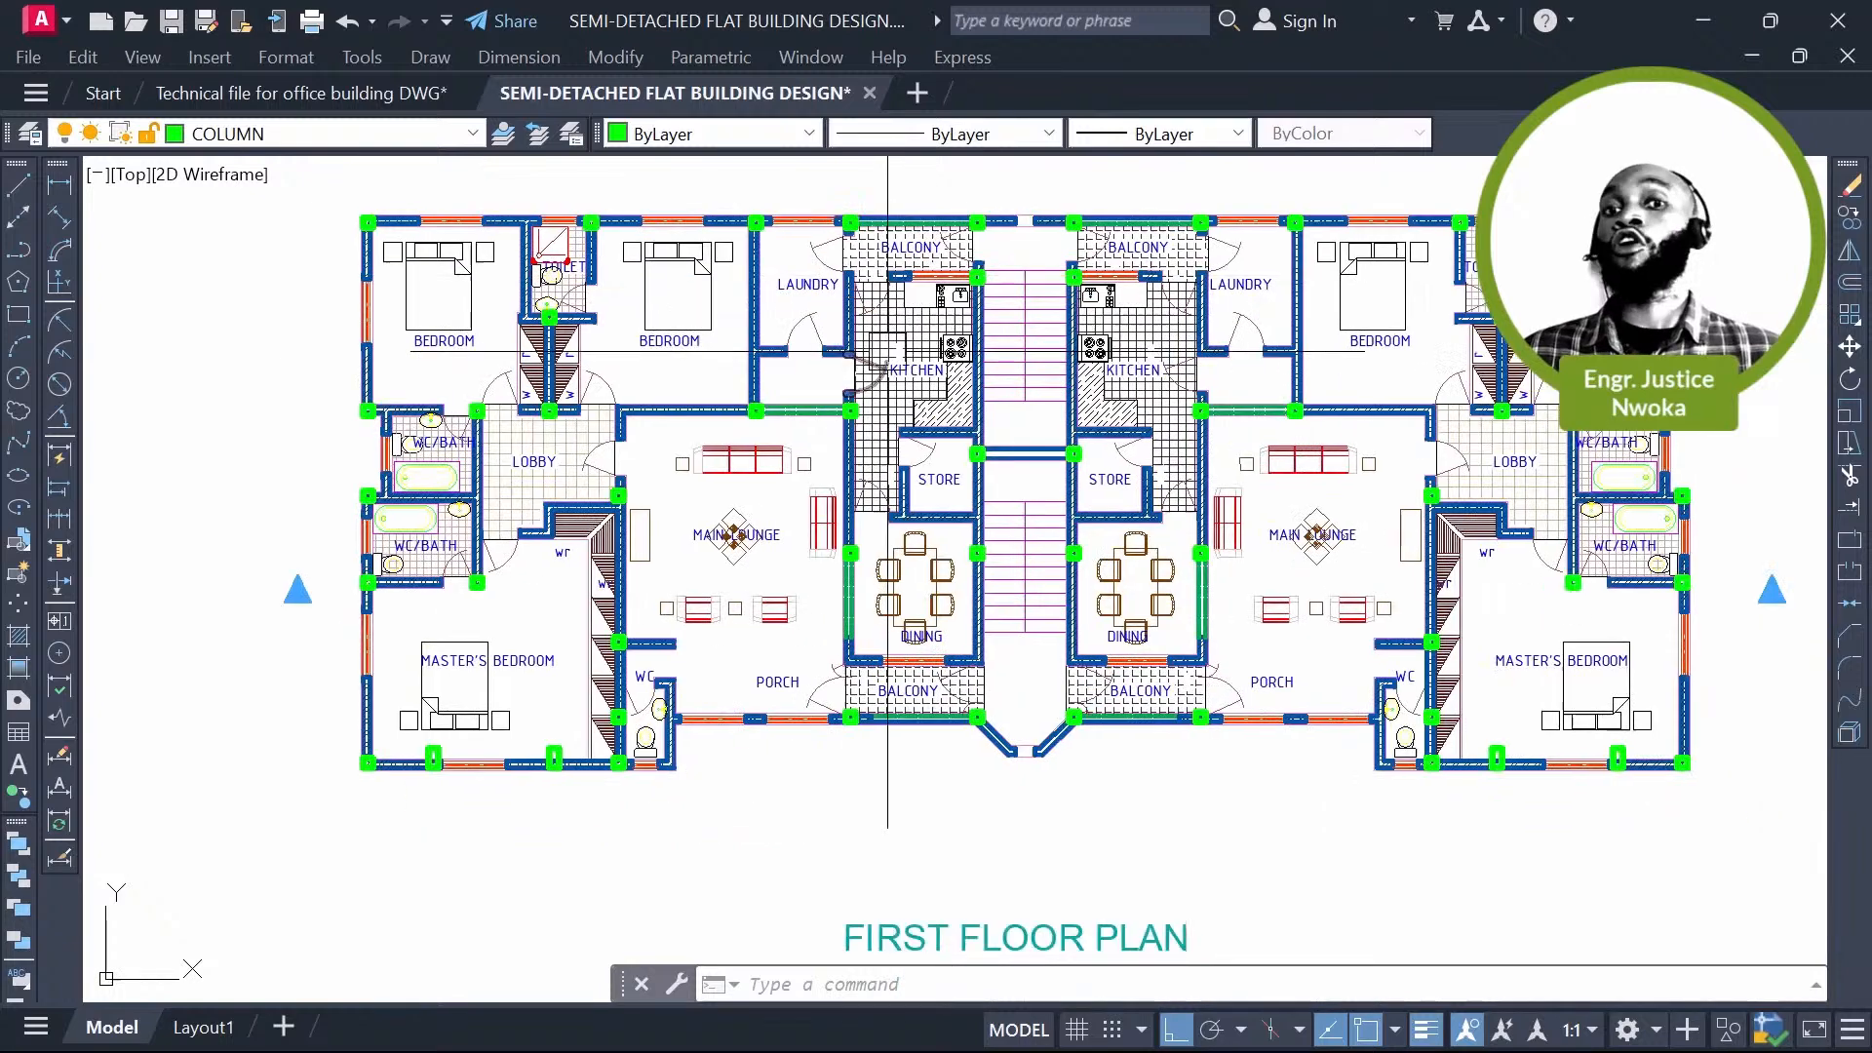
pyautogui.scroll(-2, 887, 351)
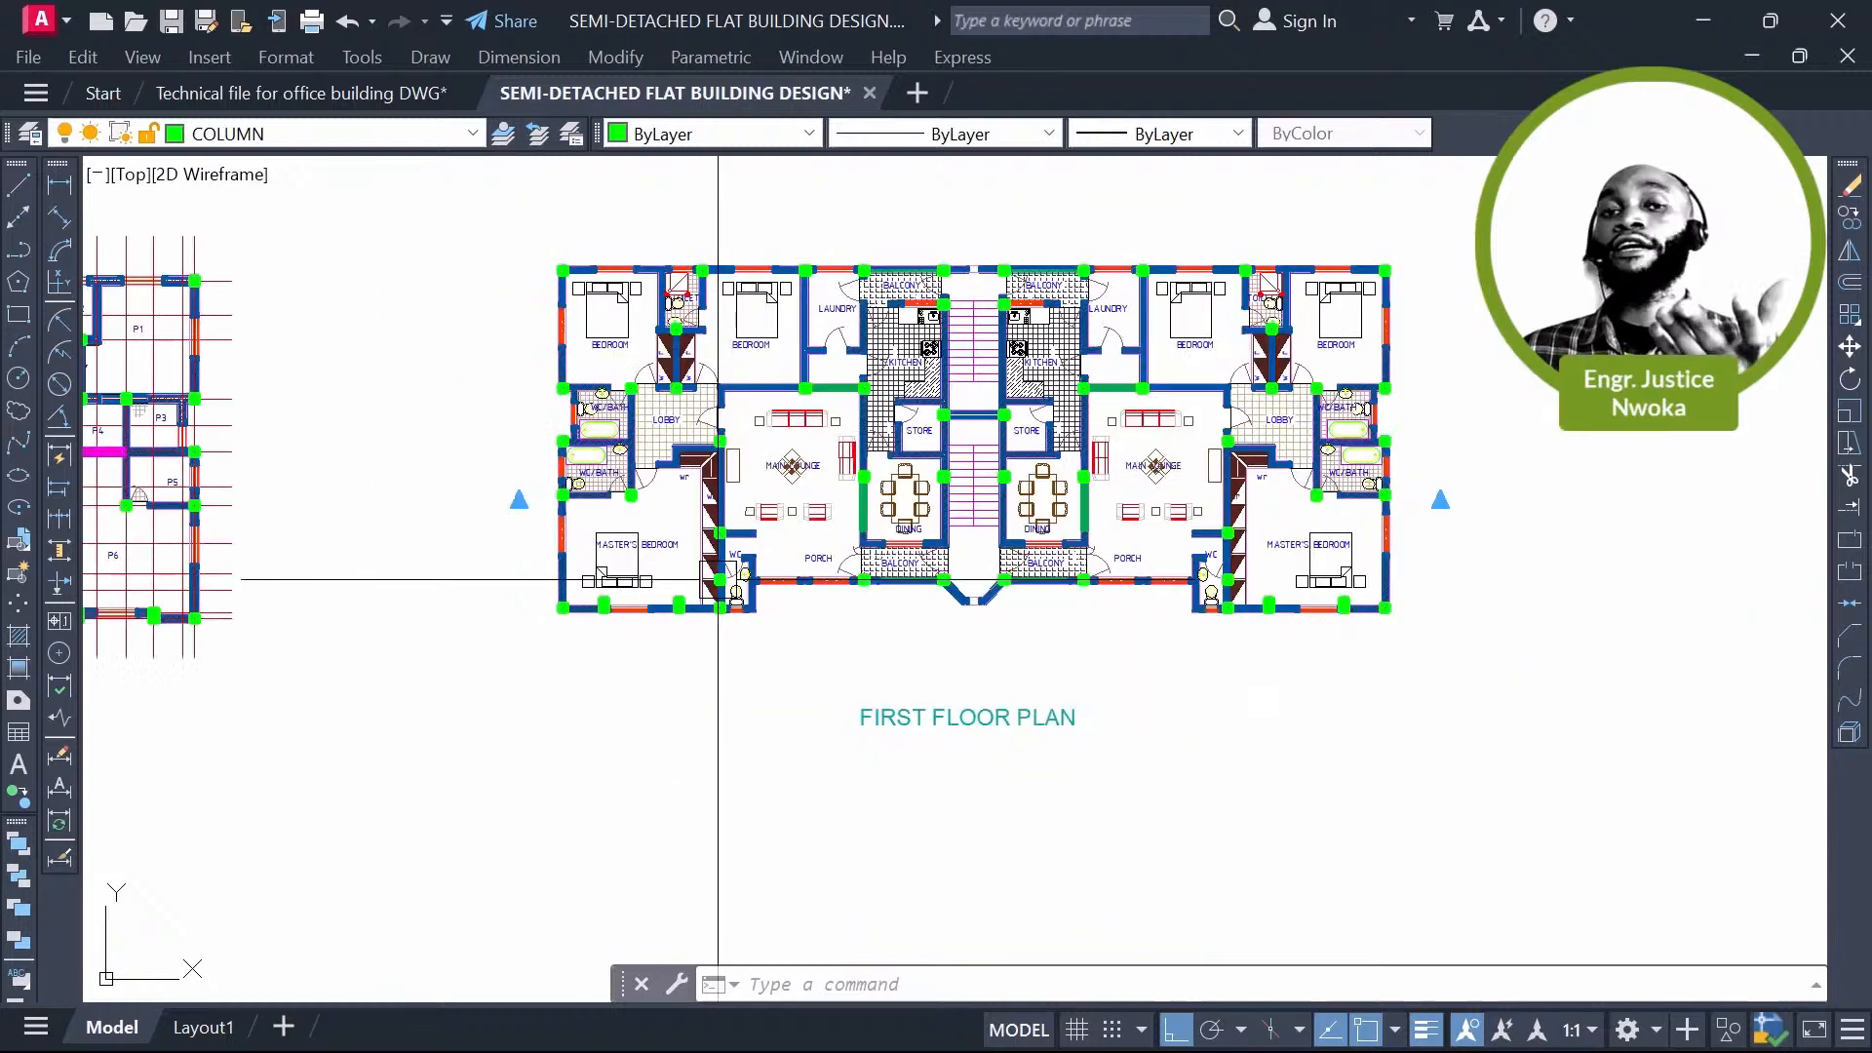
pyautogui.scroll(8, 713, 596)
pyautogui.scroll(-4, 946, 546)
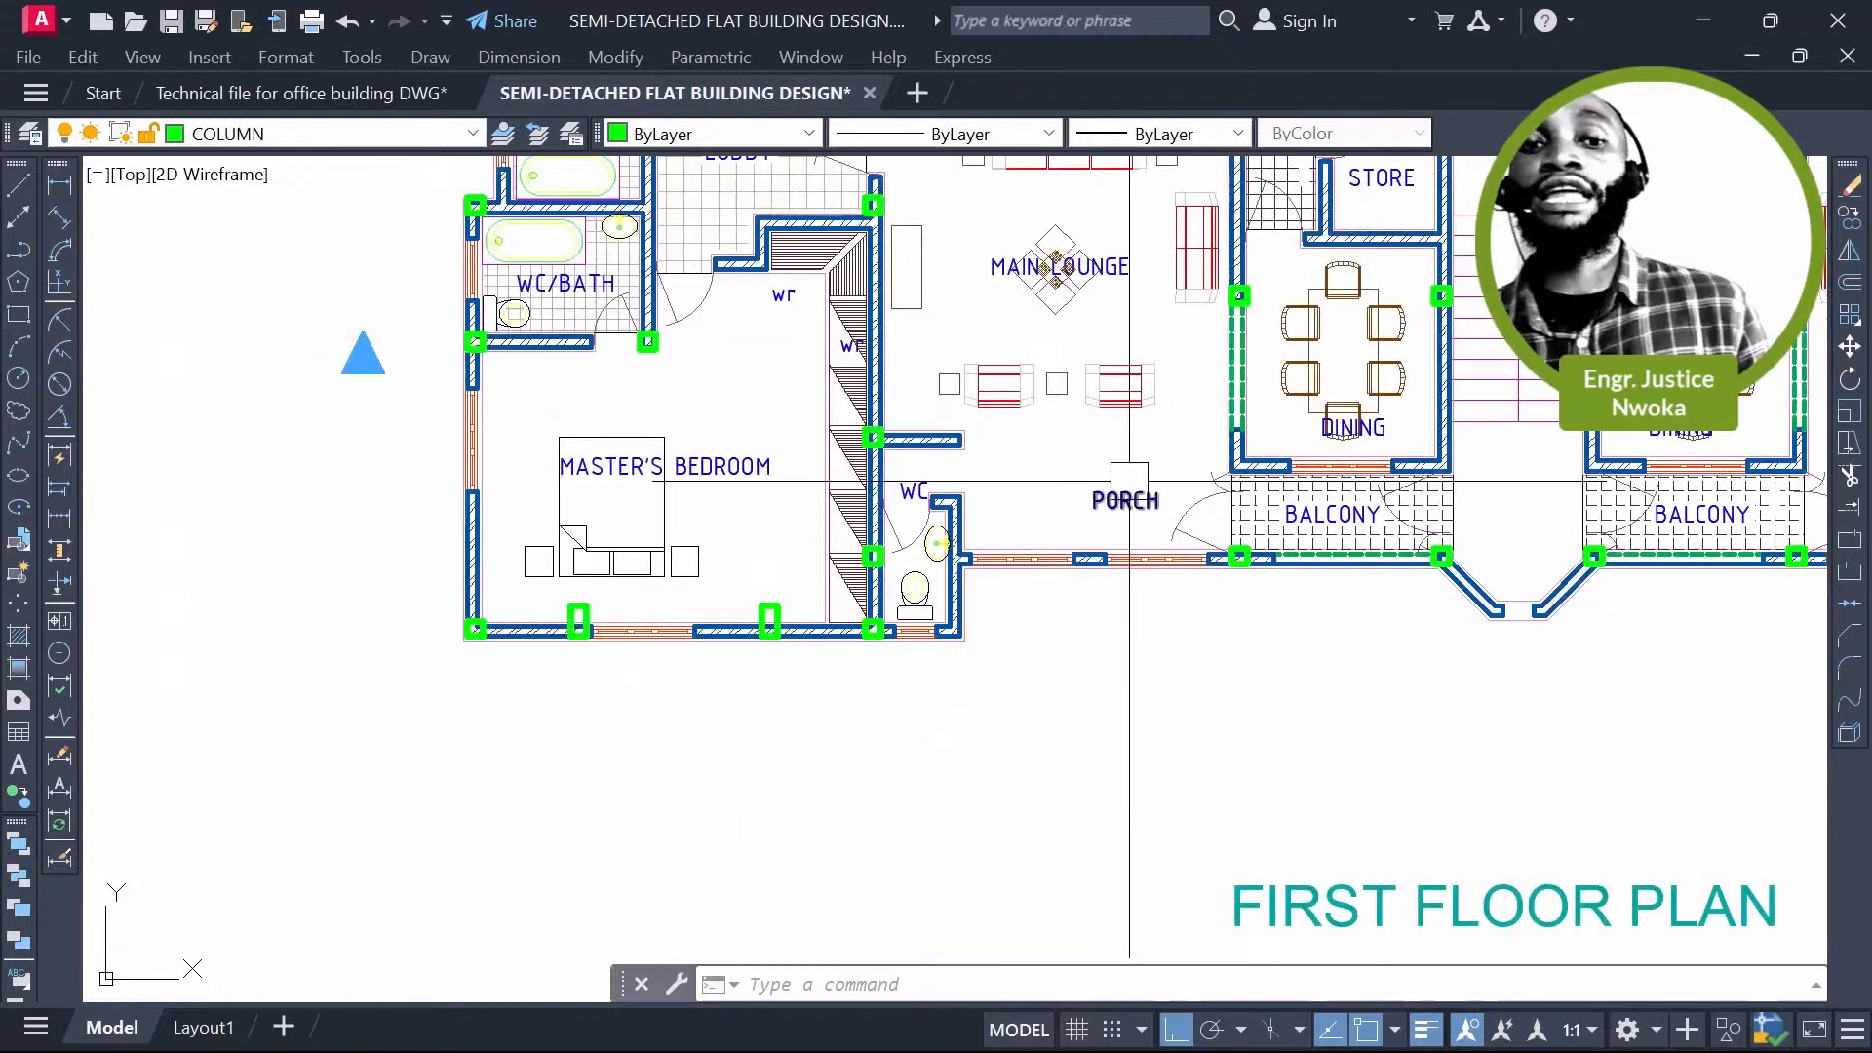
pyautogui.moveTo(1129, 477); pyautogui.dragTo(1116, 567, button='middle')
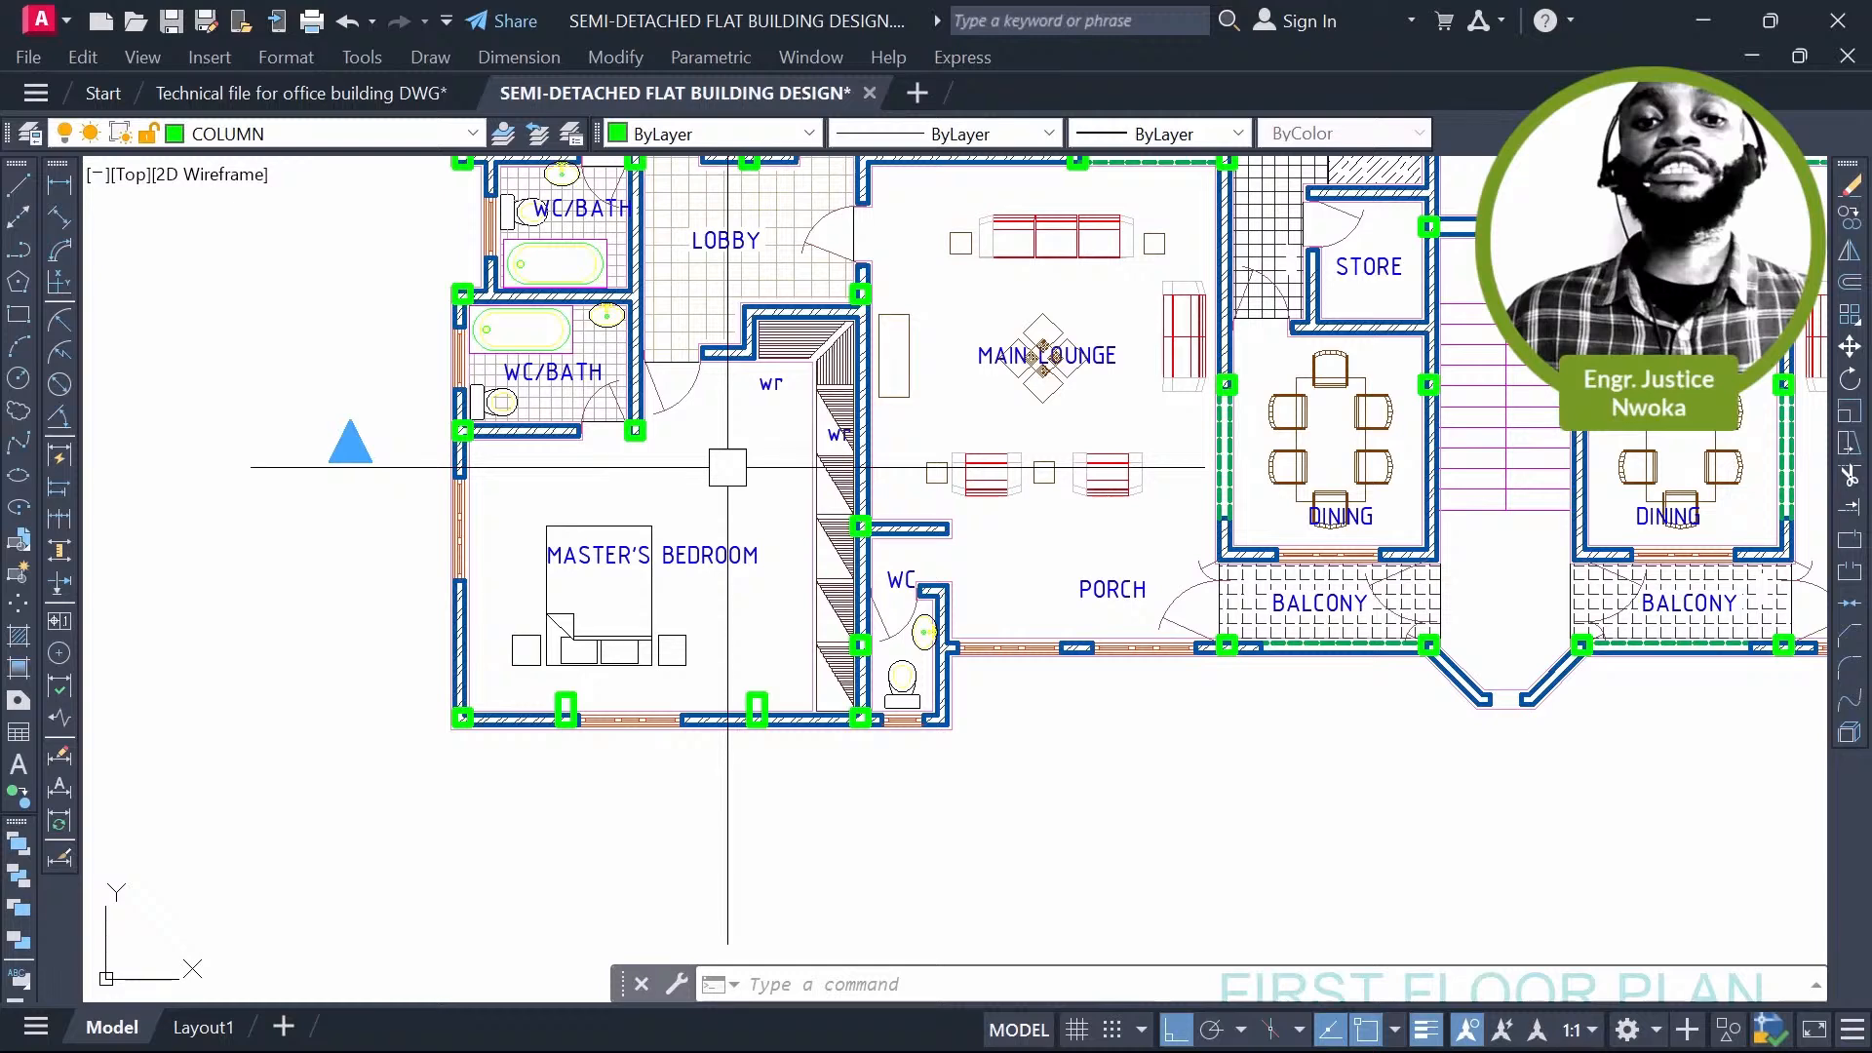
pyautogui.scroll(6, 789, 439)
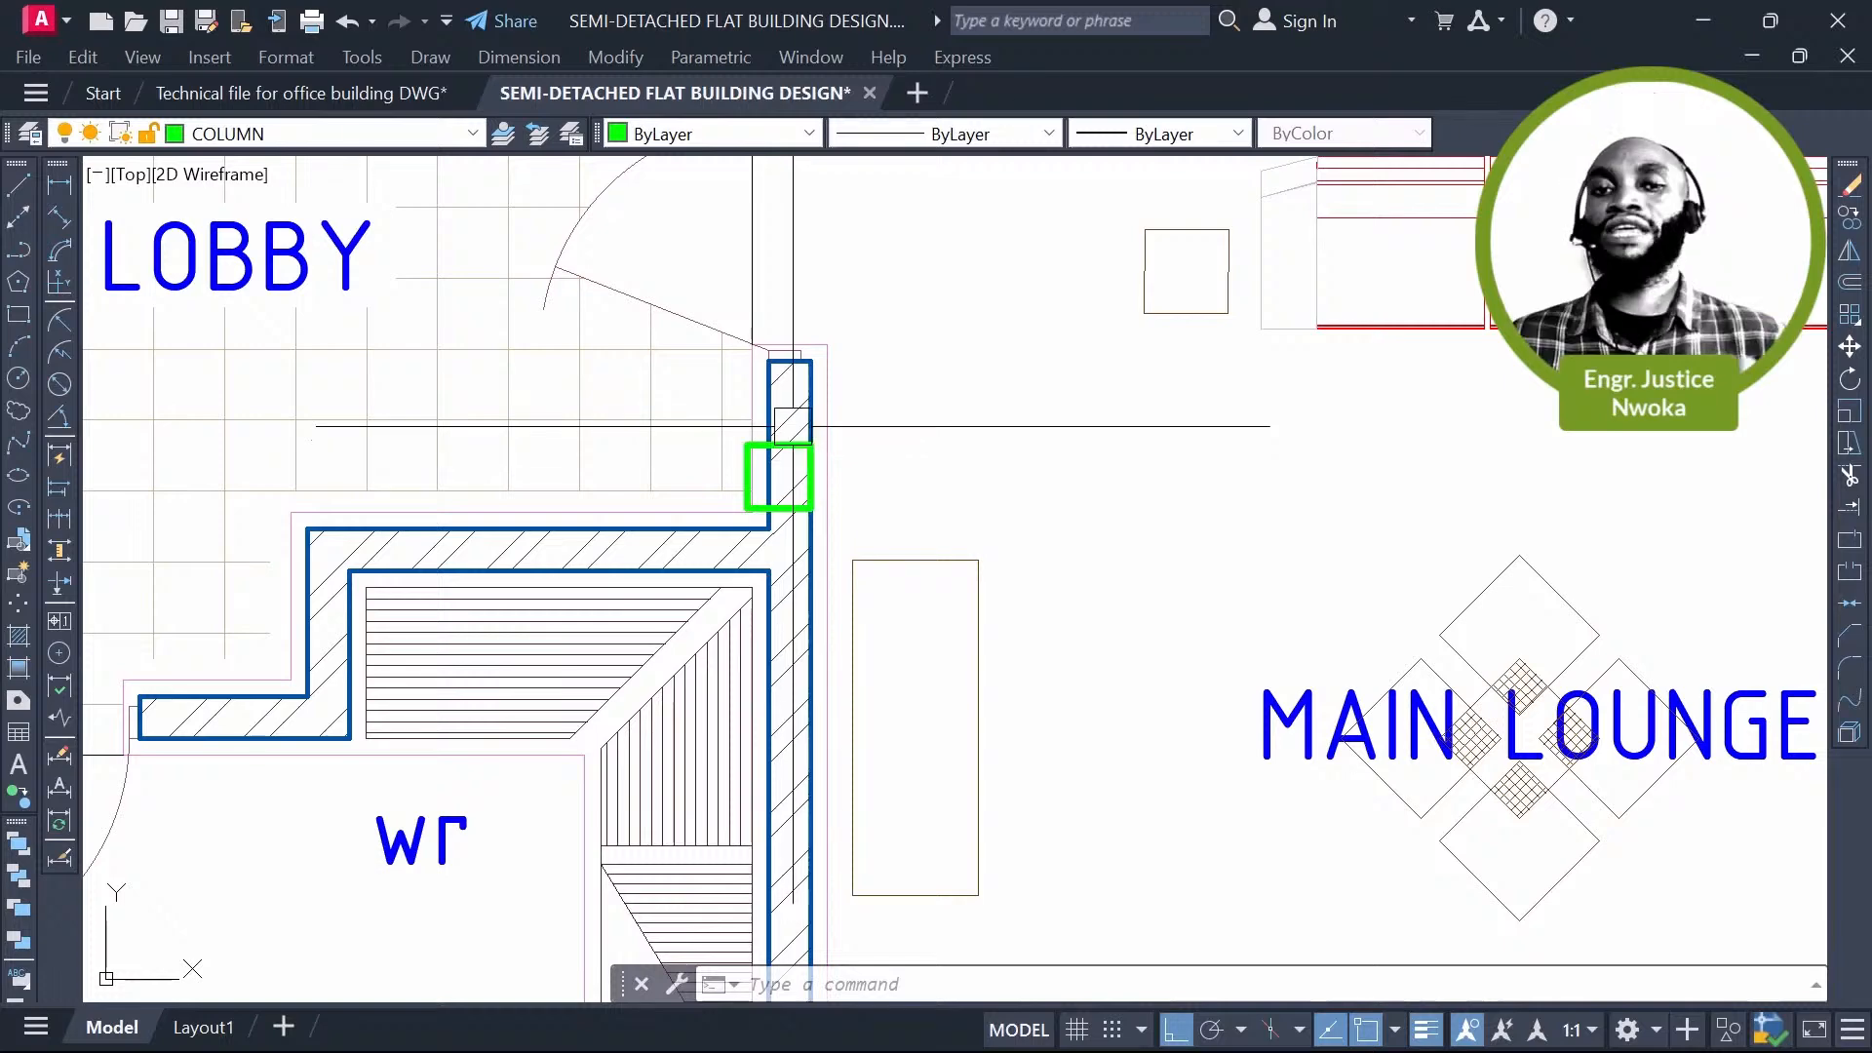
pyautogui.scroll(-6, 792, 426)
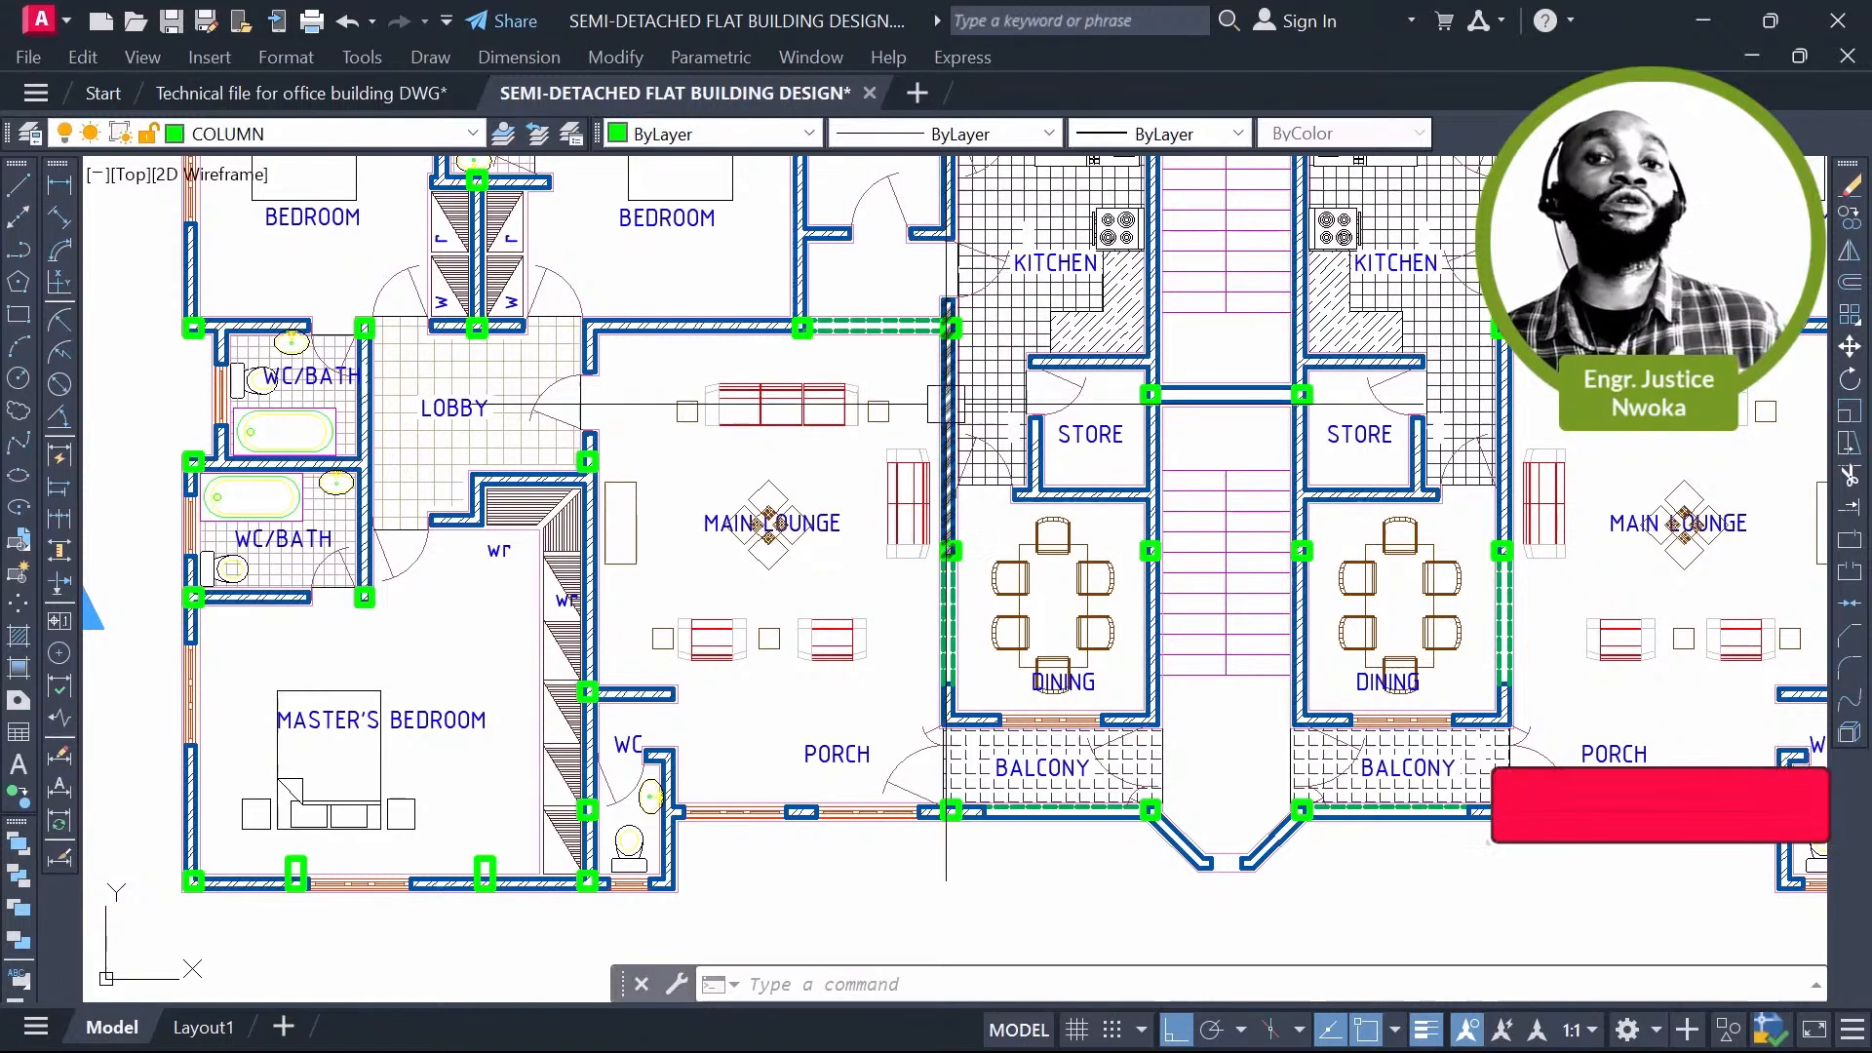
pyautogui.scroll(4, 1198, 484)
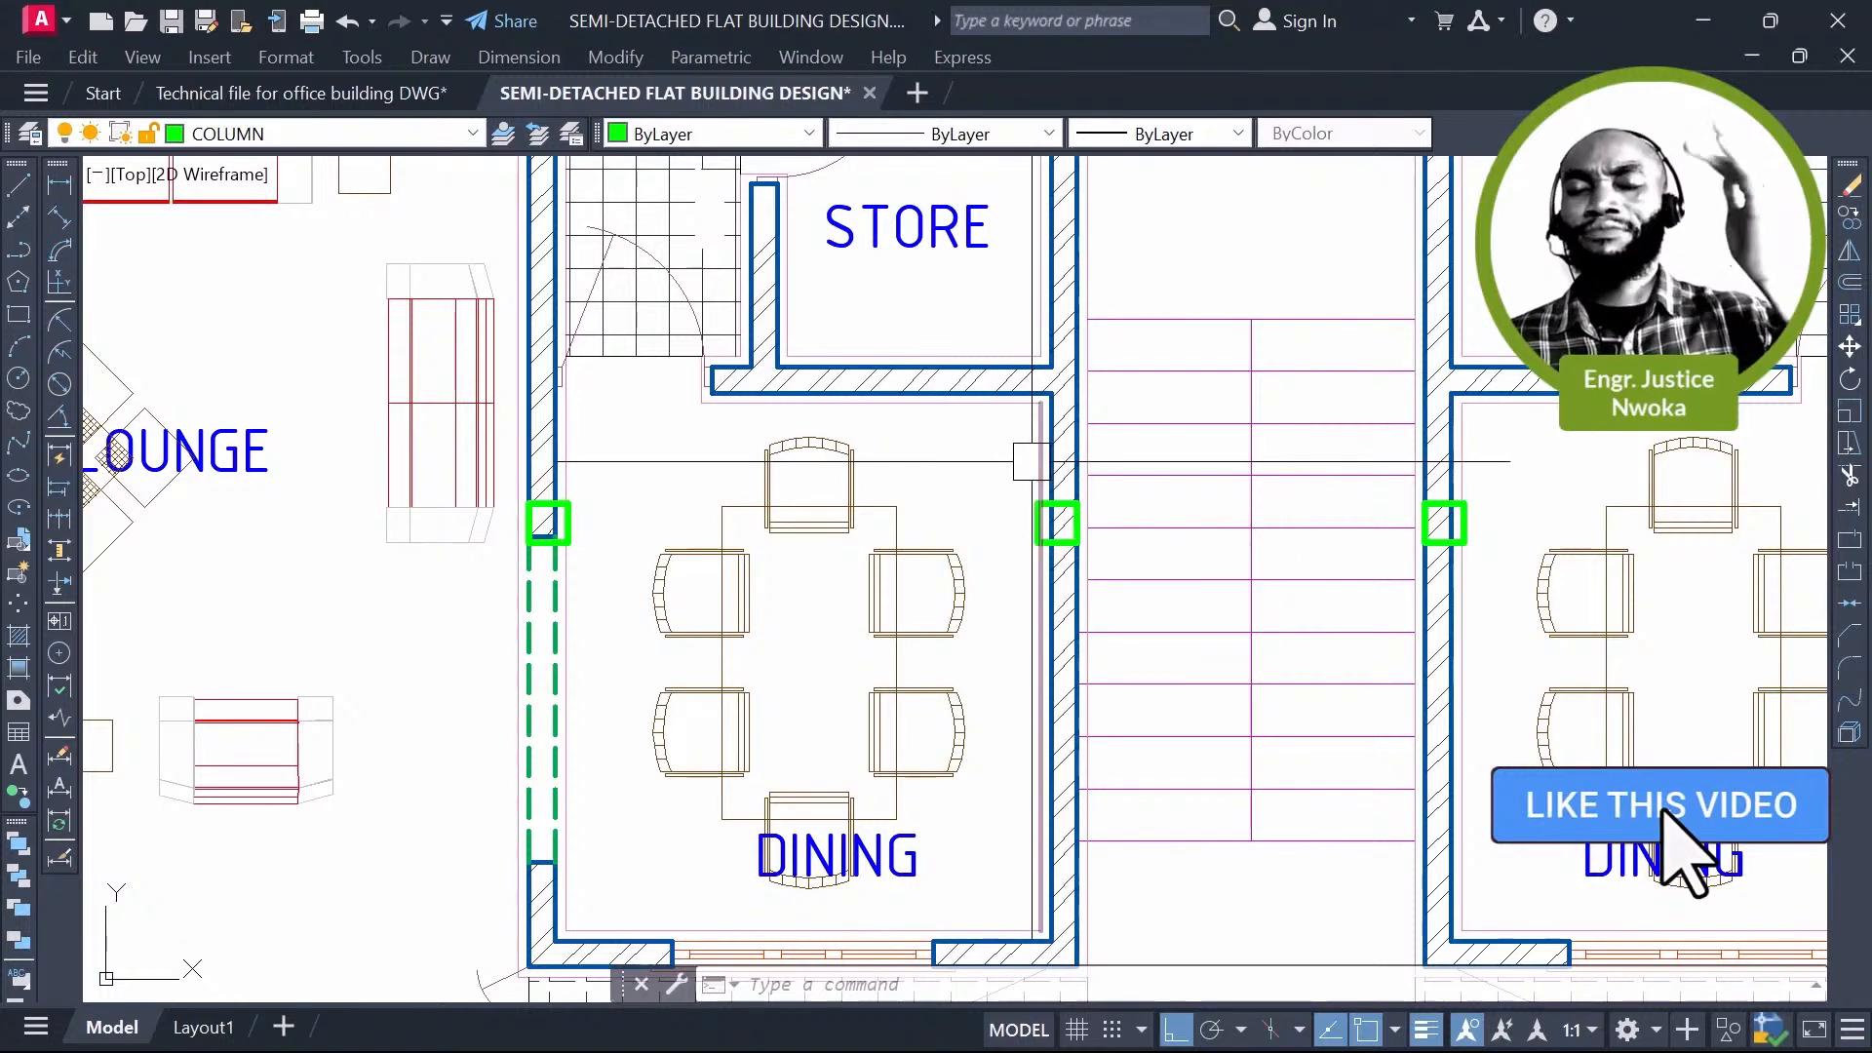
pyautogui.scroll(-4, 1065, 470)
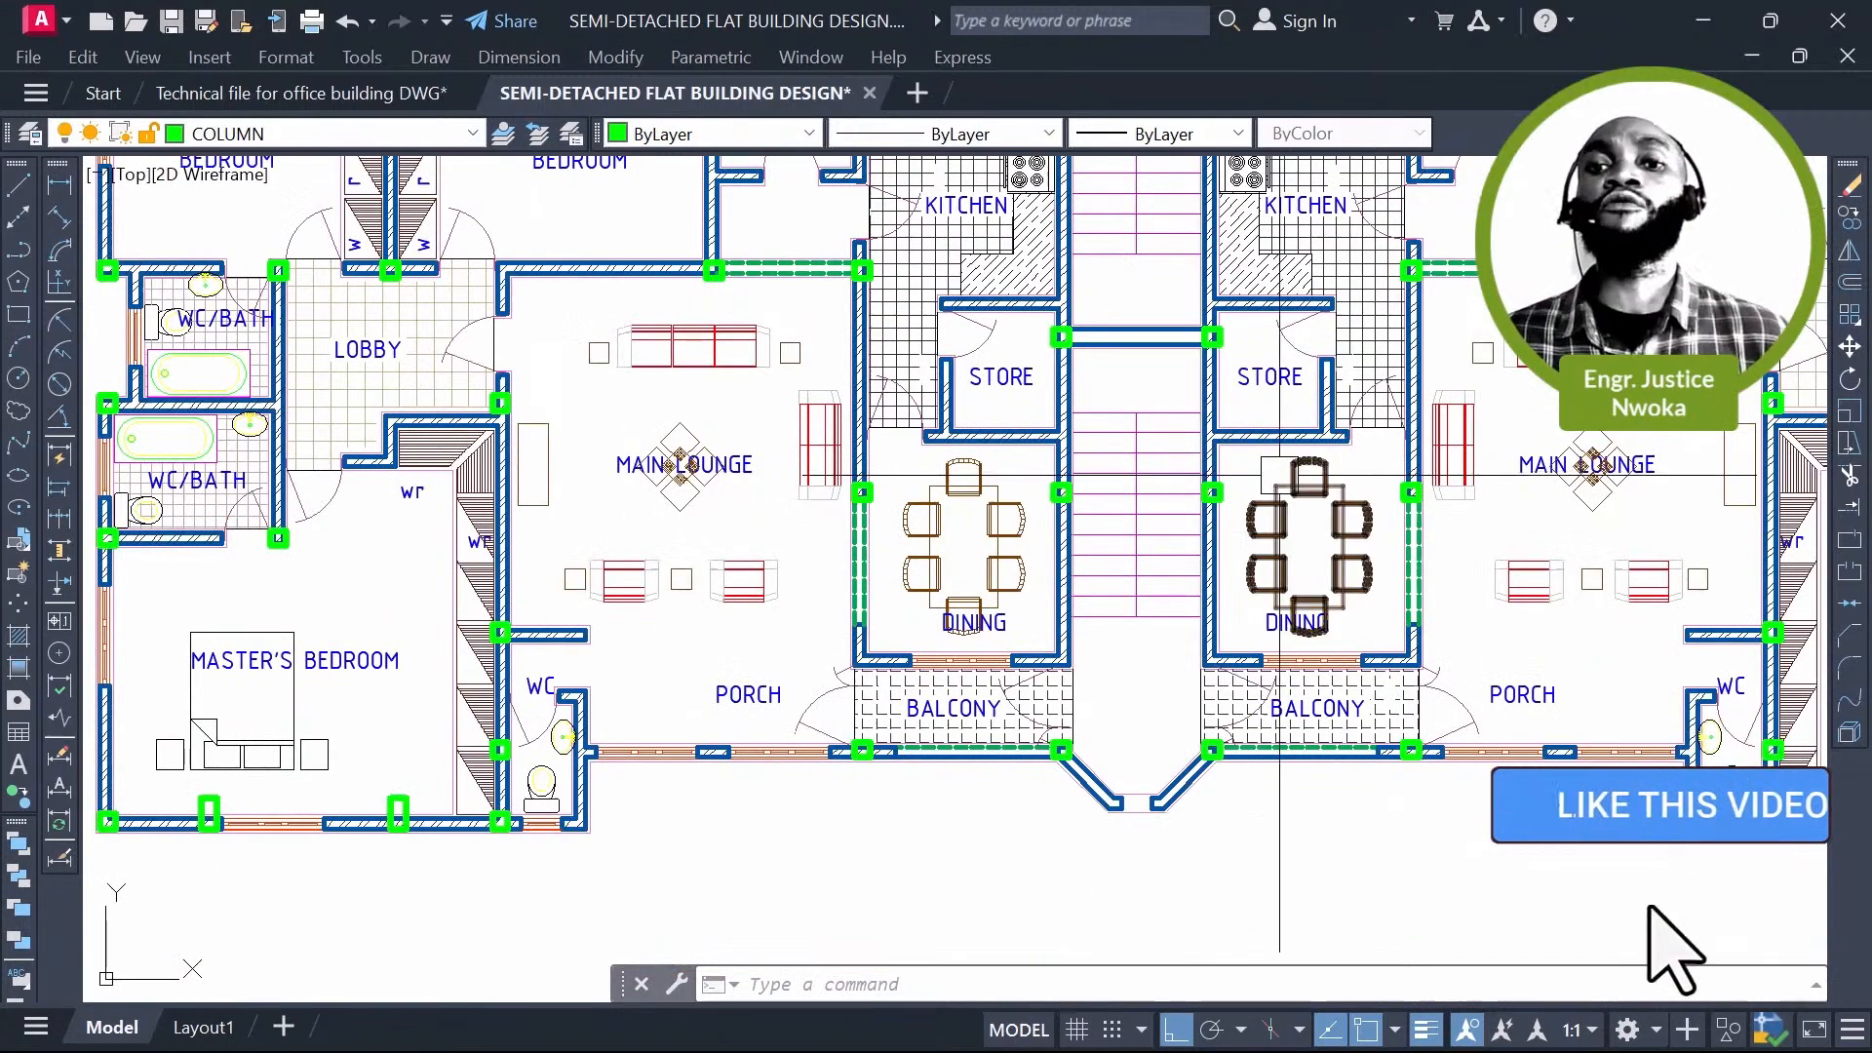
# Step: Try to stretch the lower edge of the end bedroom's outer corner column up to the horizontal wall's inner face
pyautogui.moveTo(1020, 394); pyautogui.dragTo(976, 436, button='middle')
pyautogui.scroll(2, 516, 419)
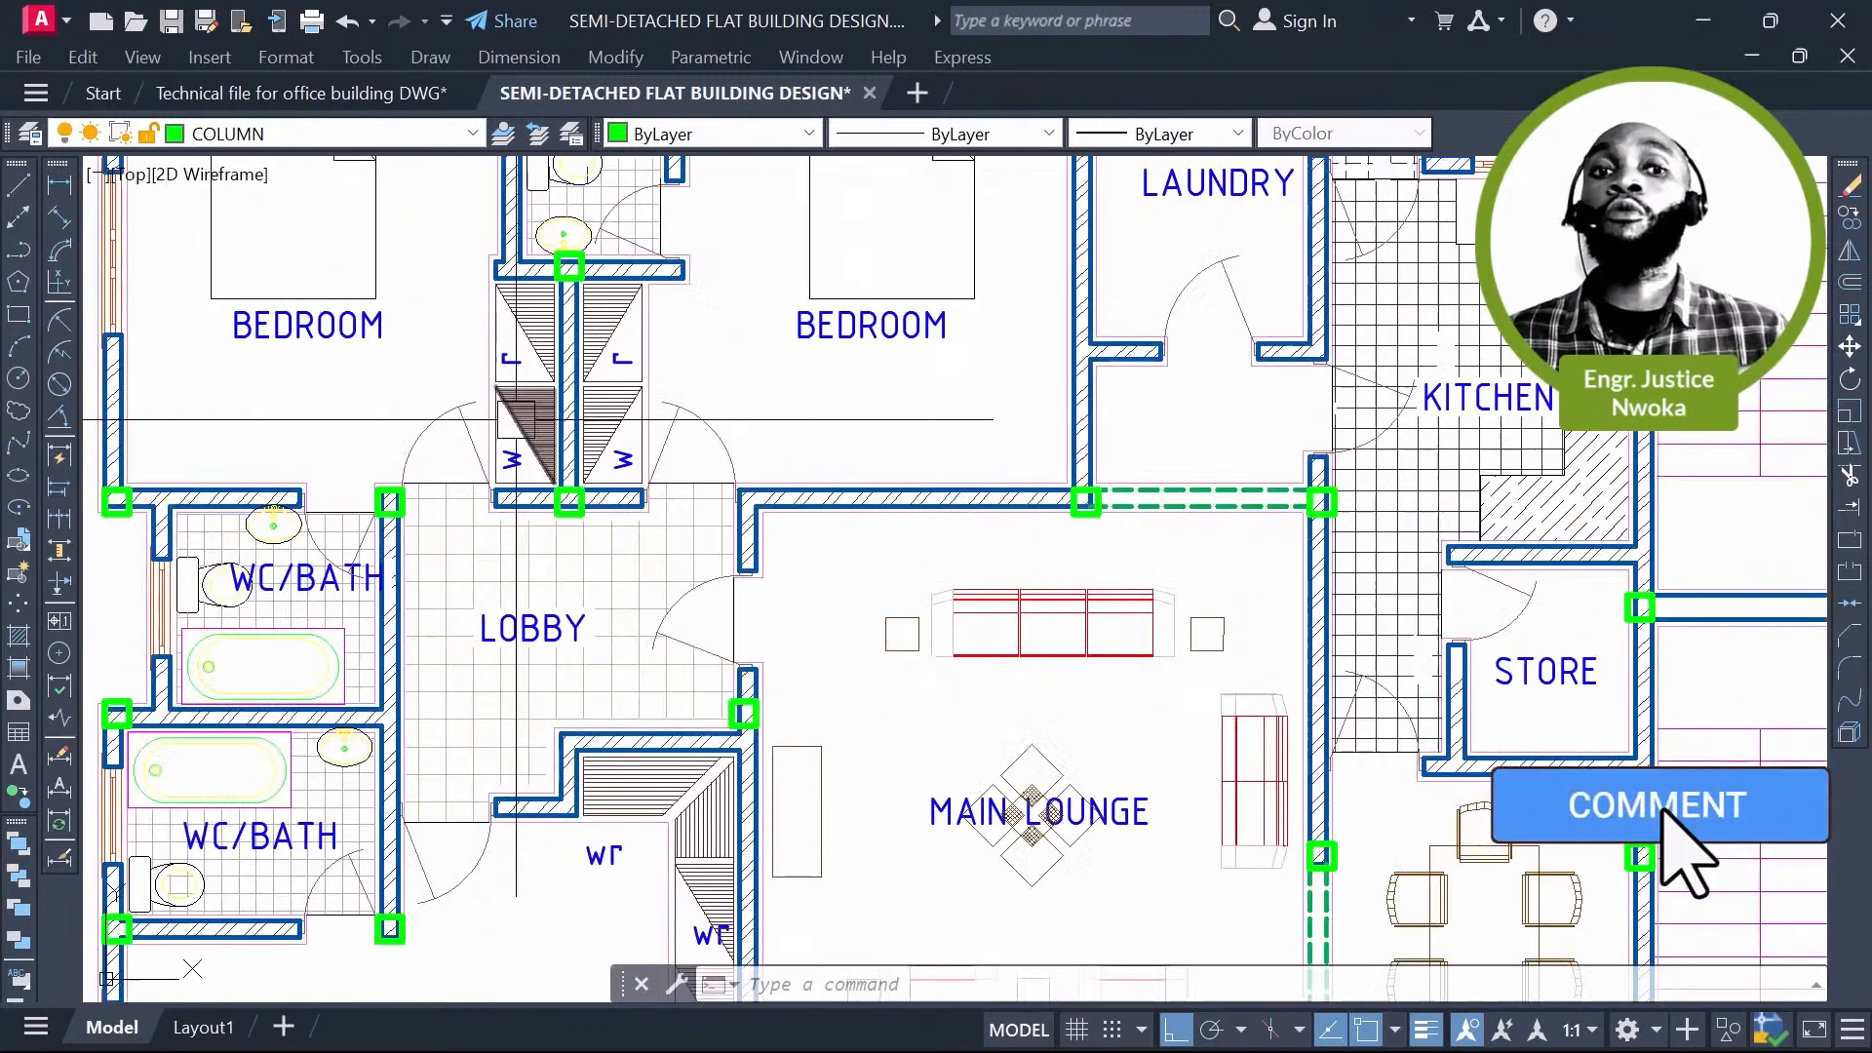
pyautogui.moveTo(449, 409); pyautogui.dragTo(635, 537, button='middle')
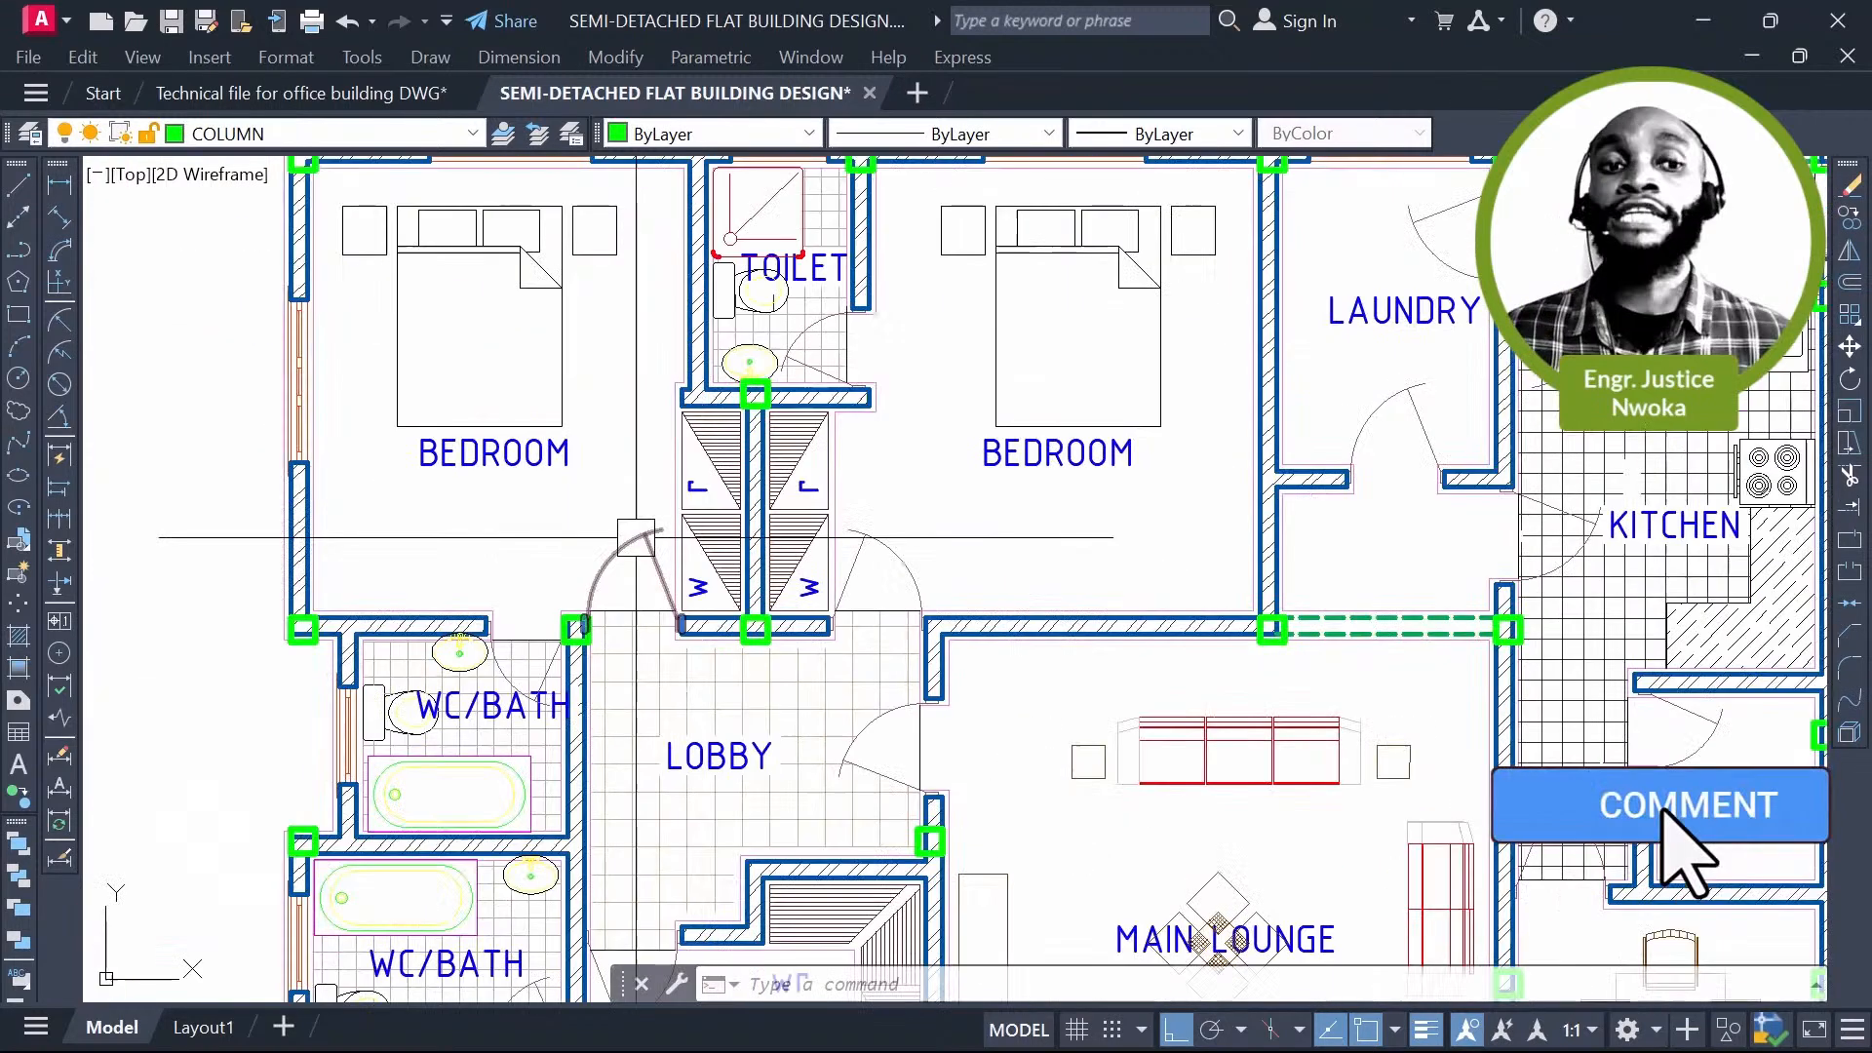
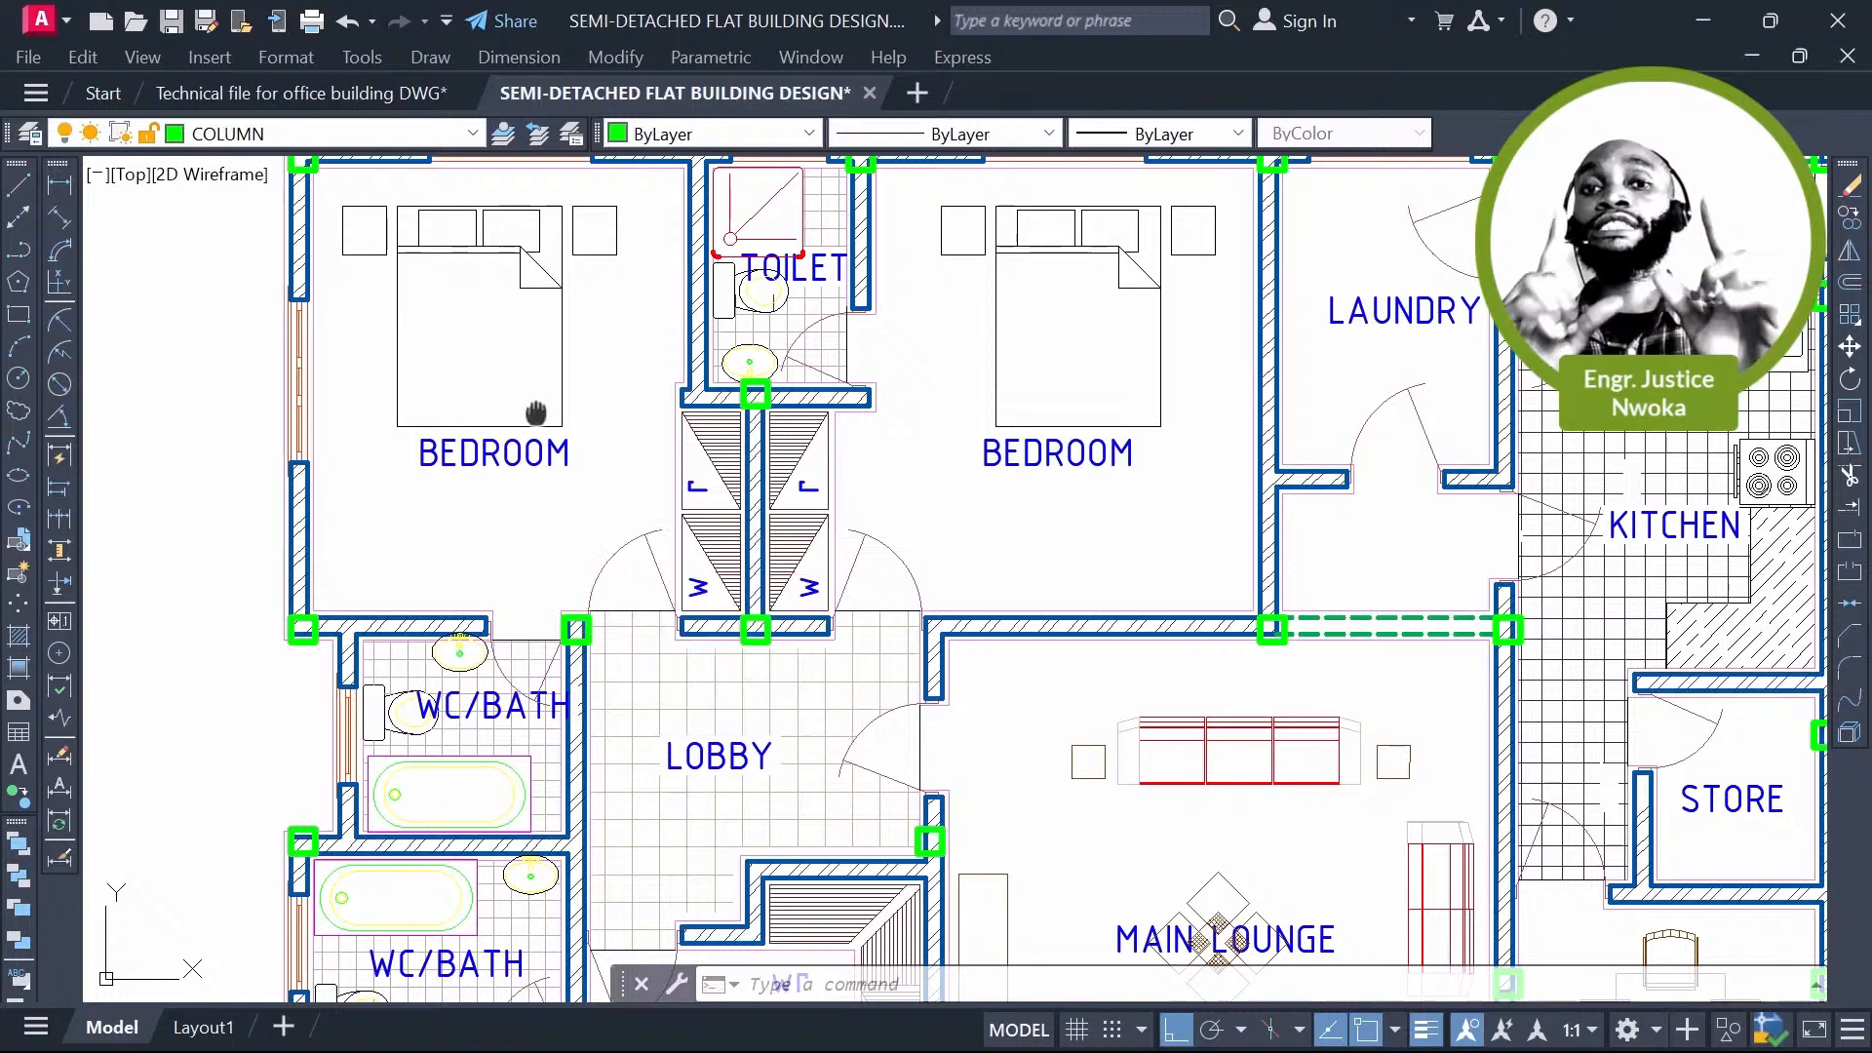
pyautogui.moveTo(535, 413); pyautogui.dragTo(836, 659, button='middle')
pyautogui.scroll(8, 627, 451)
pyautogui.moveTo(599, 286)
pyautogui.mouseDown(button='middle')
pyautogui.moveTo(594, 342)
pyautogui.moveTo(727, 638)
pyautogui.mouseUp(button='middle')
pyautogui.scroll(4, 648, 606)
pyautogui.click(561, 543)
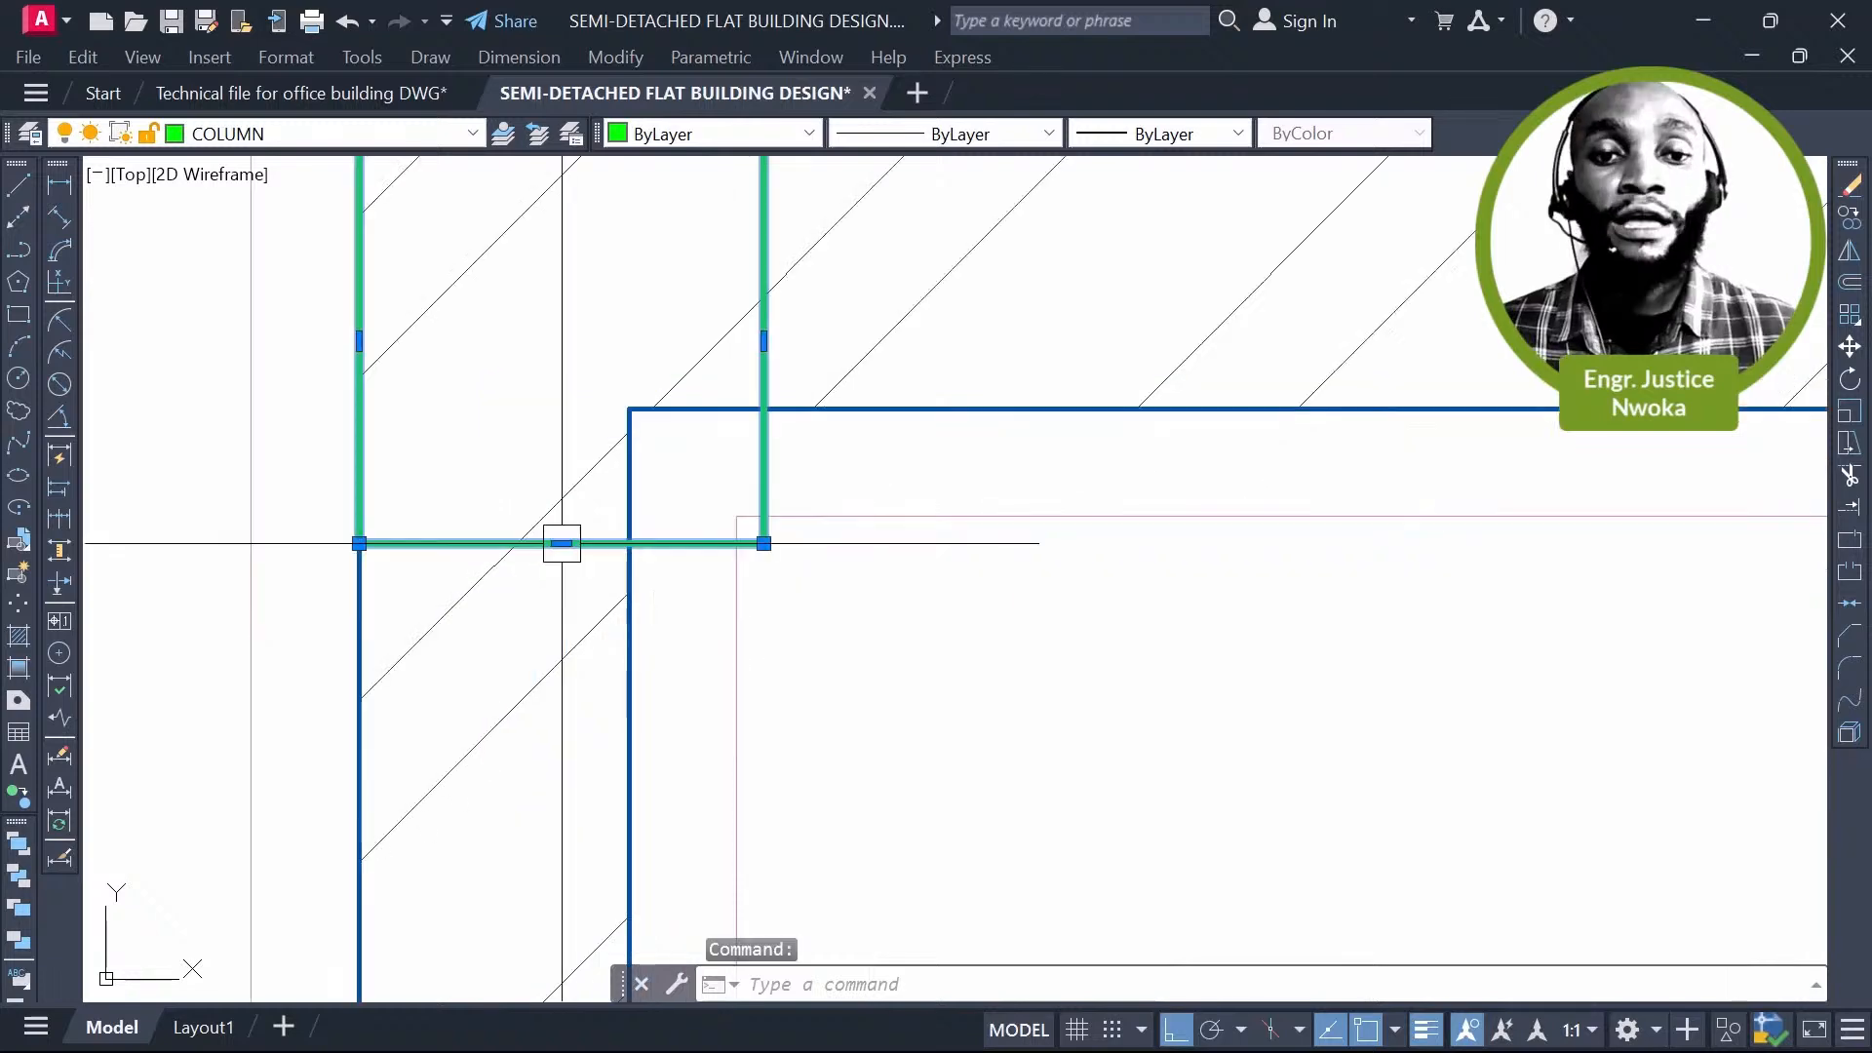
pyautogui.click(561, 544)
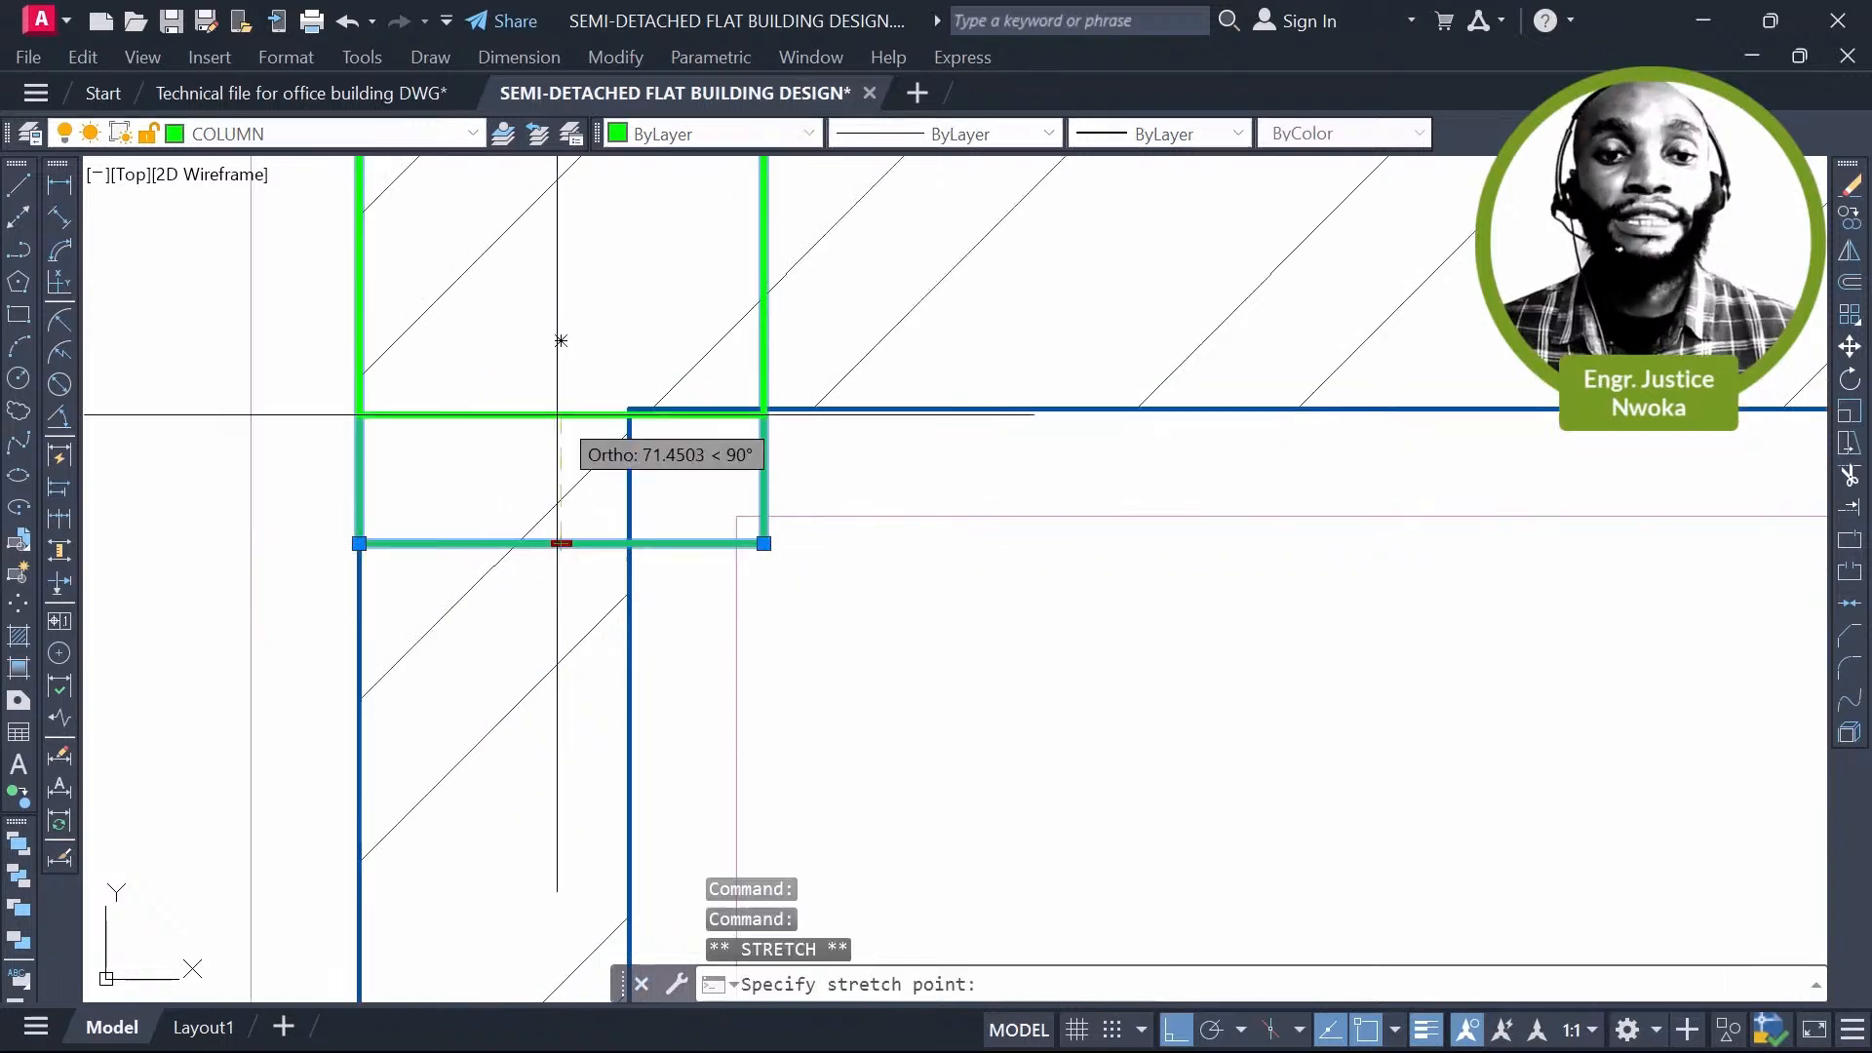
pyautogui.click(561, 411)
pyautogui.scroll(-2, 819, 409)
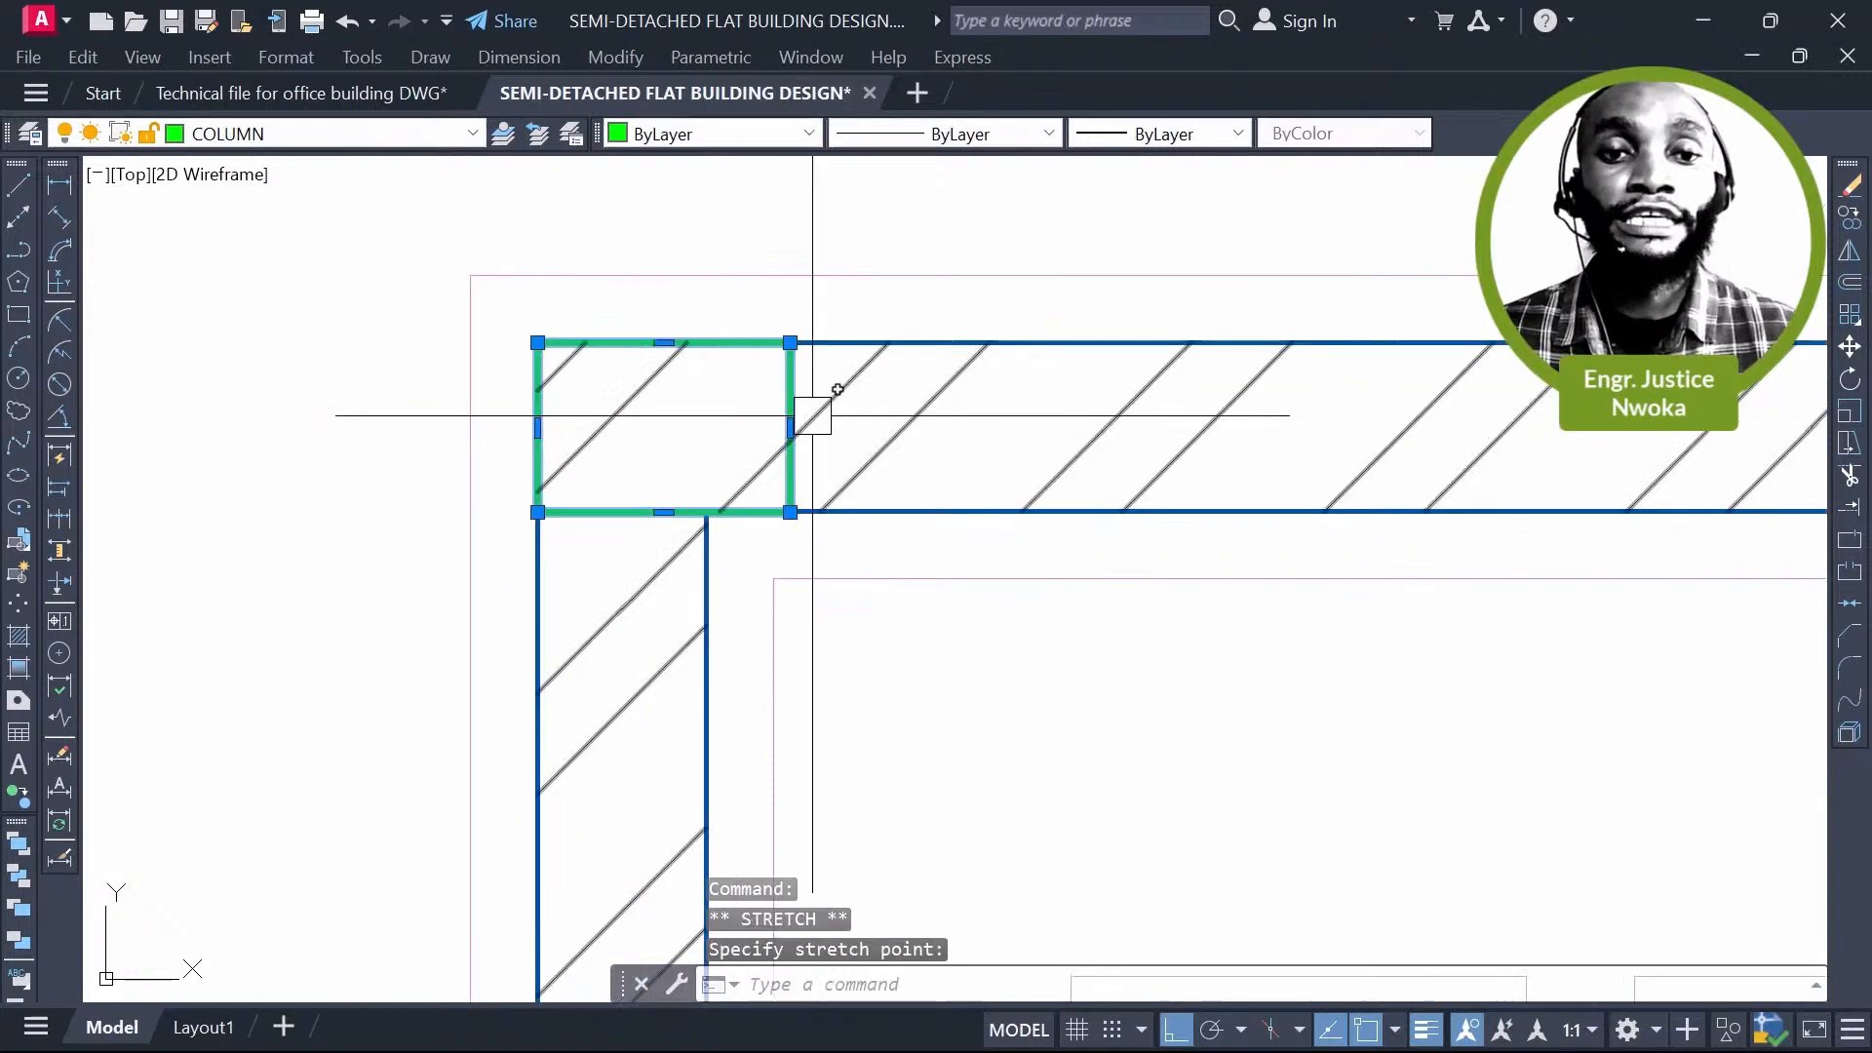
# Step: Try to lengthen the bedroom's corner column by stretching its right edge 75 outward along the wall
pyautogui.click(790, 426)
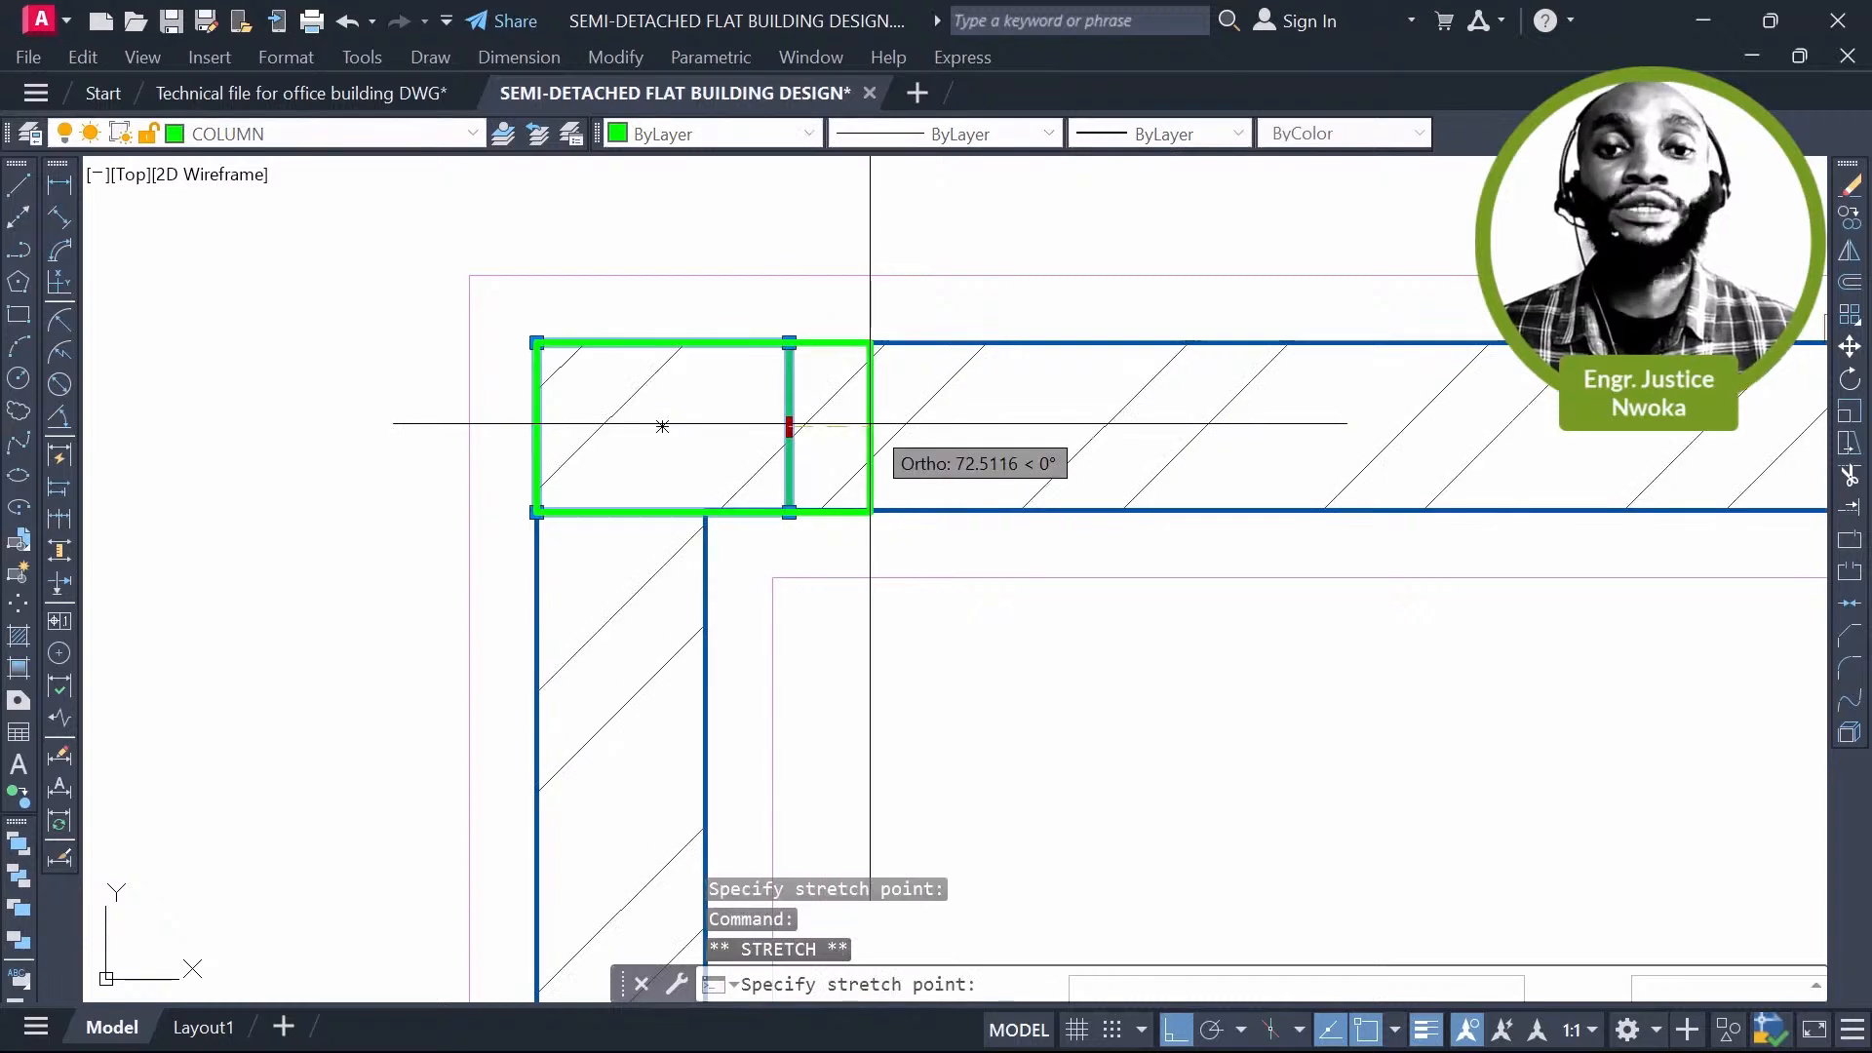
pyautogui.write('75')
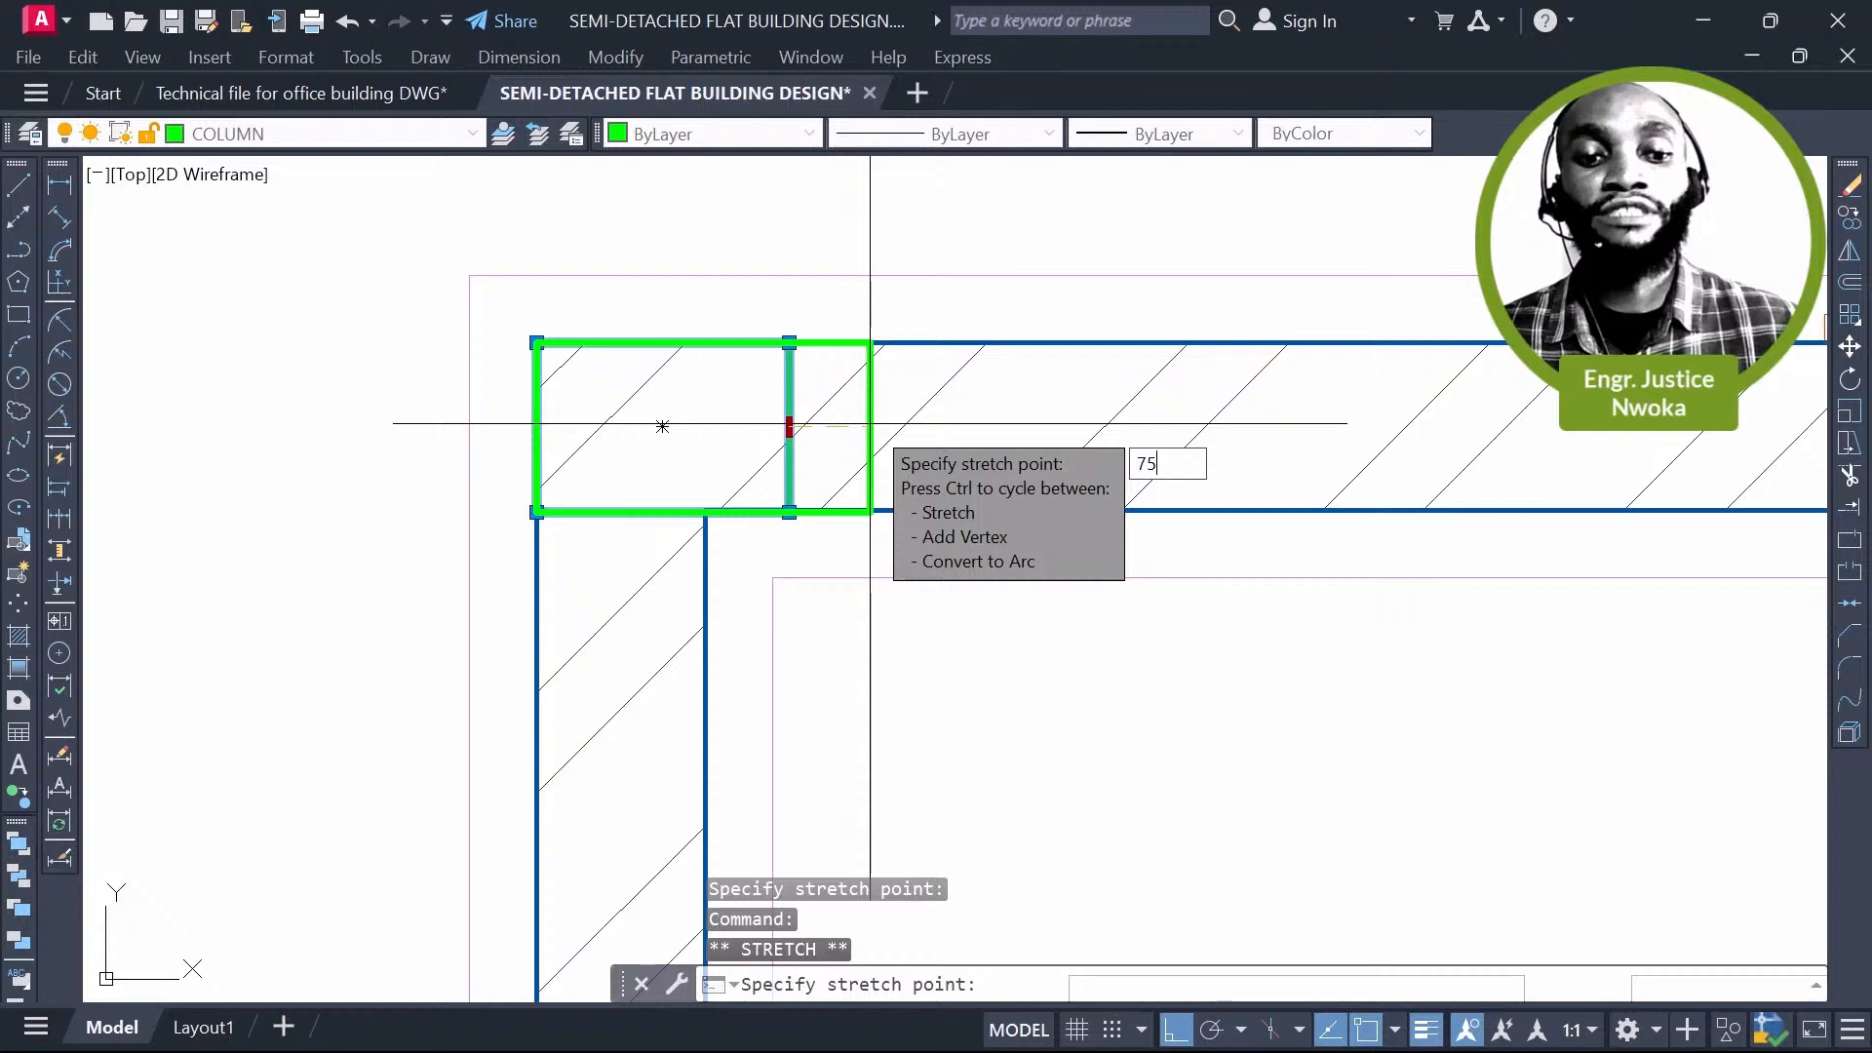
pyautogui.press('Return')
pyautogui.scroll(-2, 720, 429)
pyautogui.scroll(-2, 720, 429)
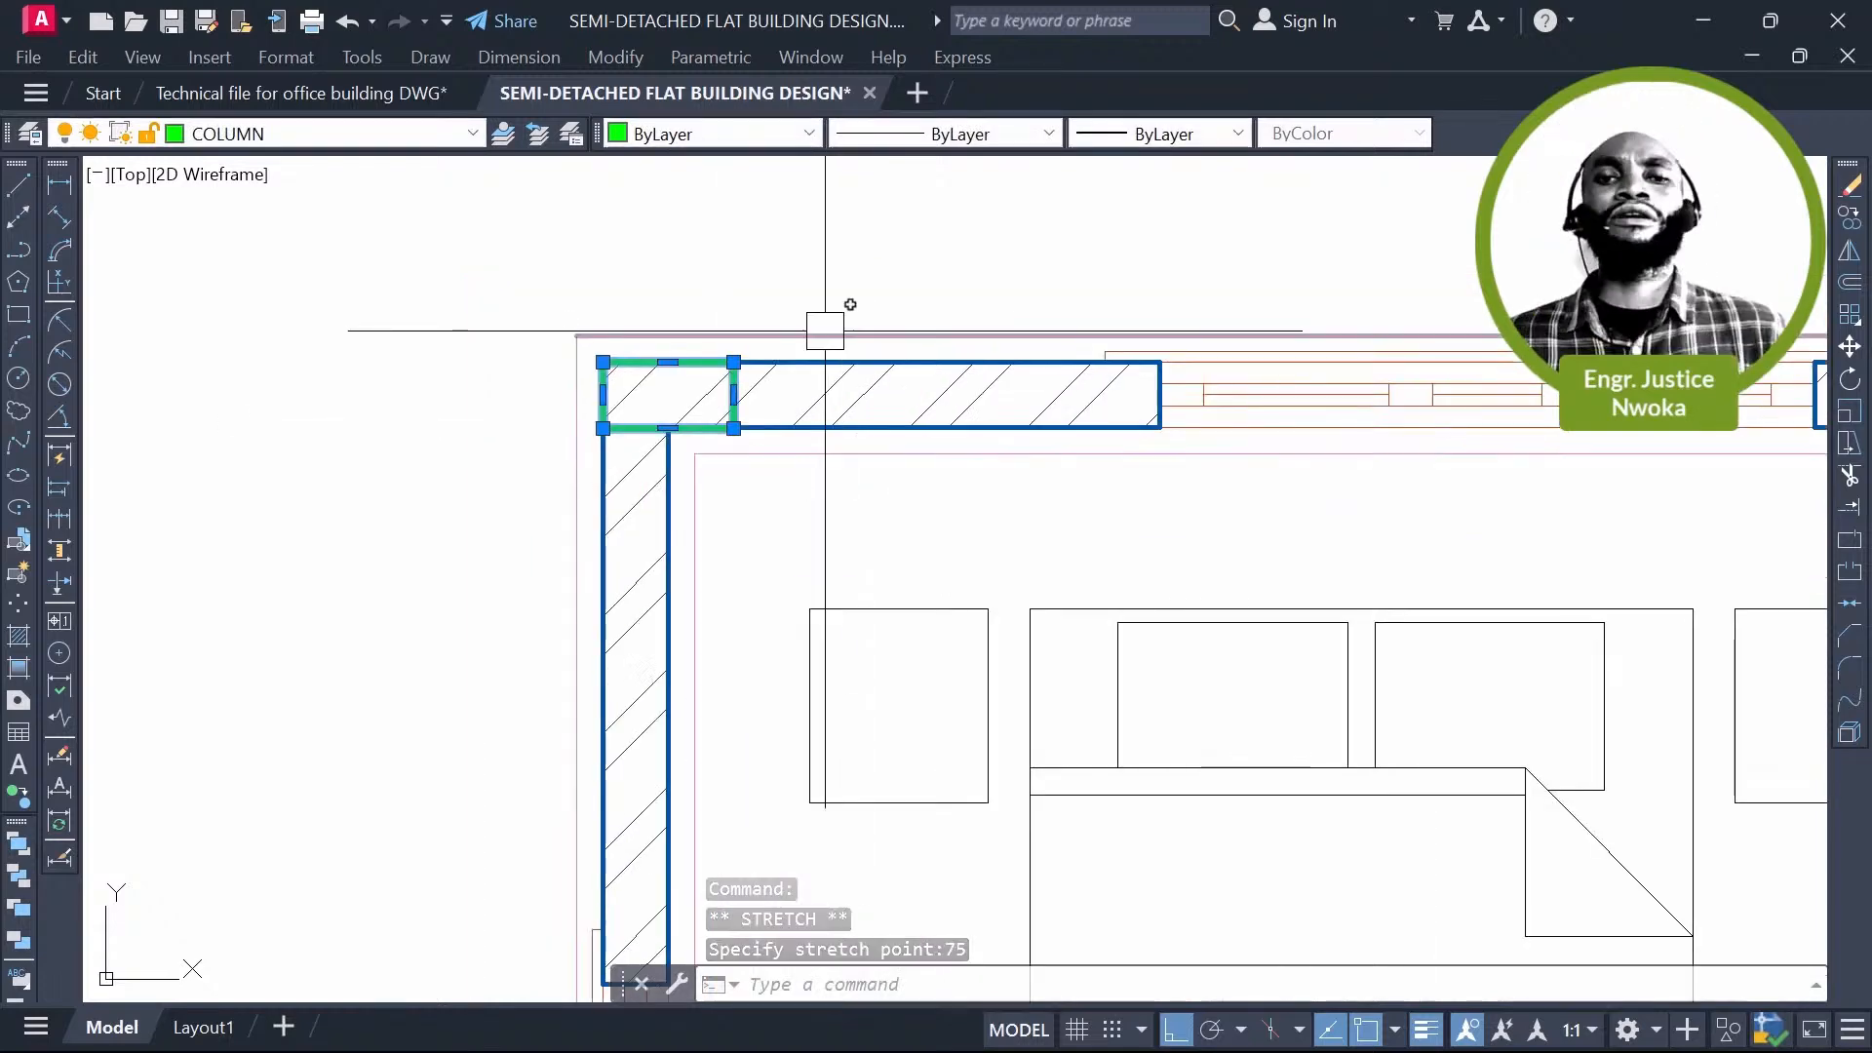
# Step: Undo both stretches of the bedroom's corner column
pyautogui.hotkey('ctrl', 'z')
pyautogui.hotkey('ctrl', 'z')
pyautogui.hotkey('ctrl', 'z')
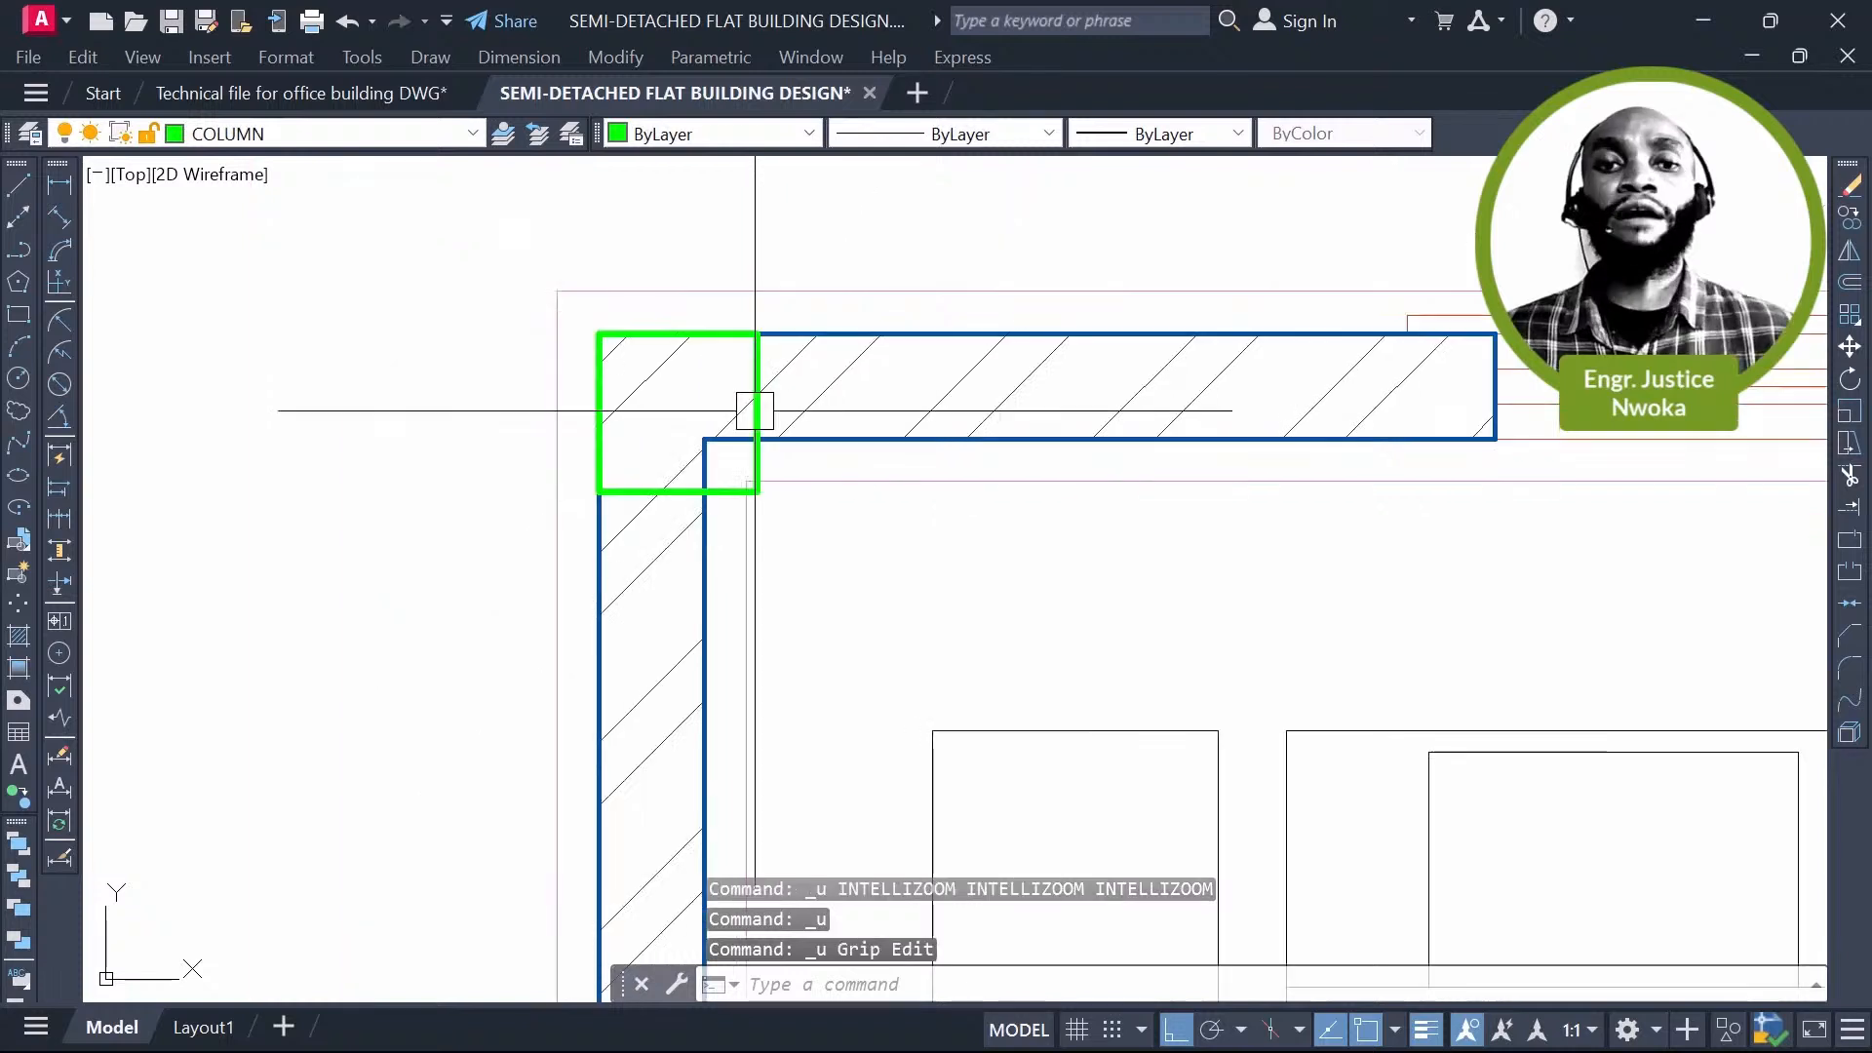
# Step: Try to shrink the bedroom's corner column to the wall thickness, pulling its right and lower edges to the walls' inner faces
pyautogui.click(754, 410)
pyautogui.click(757, 412)
pyautogui.scroll(2, 755, 414)
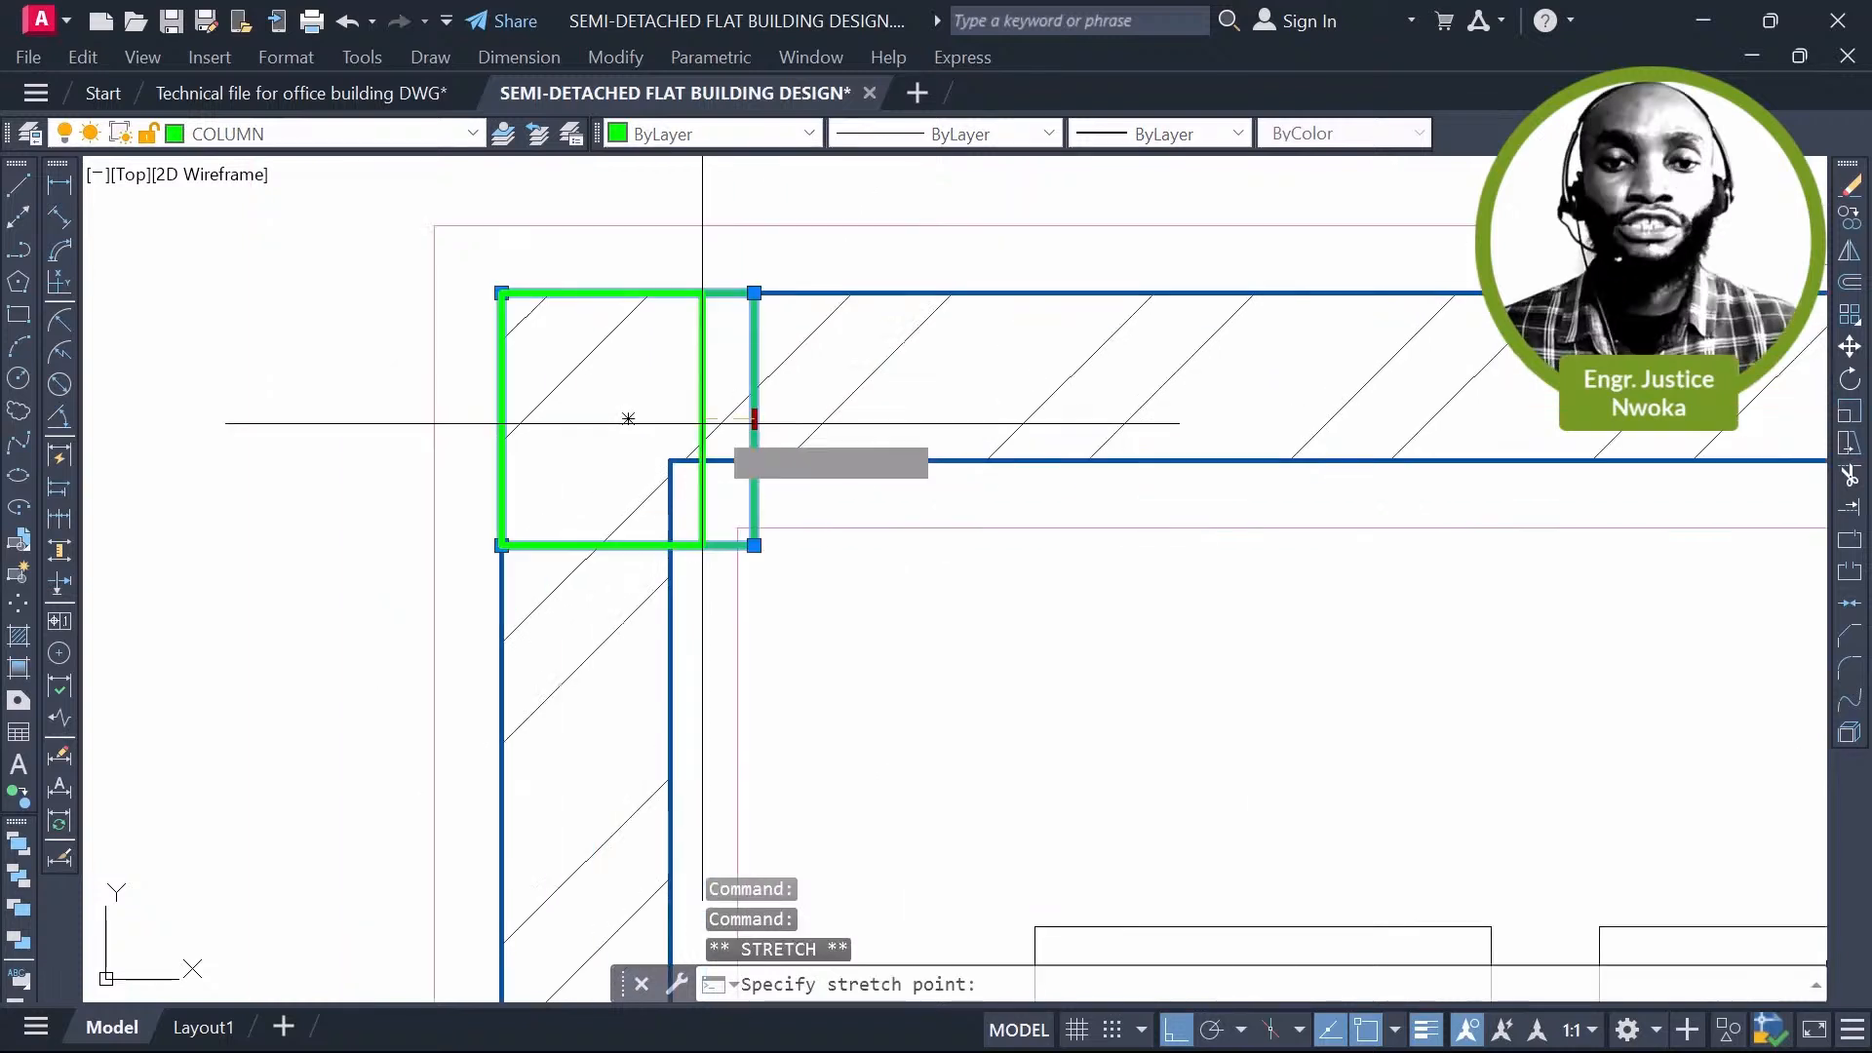
pyautogui.scroll(2, 682, 420)
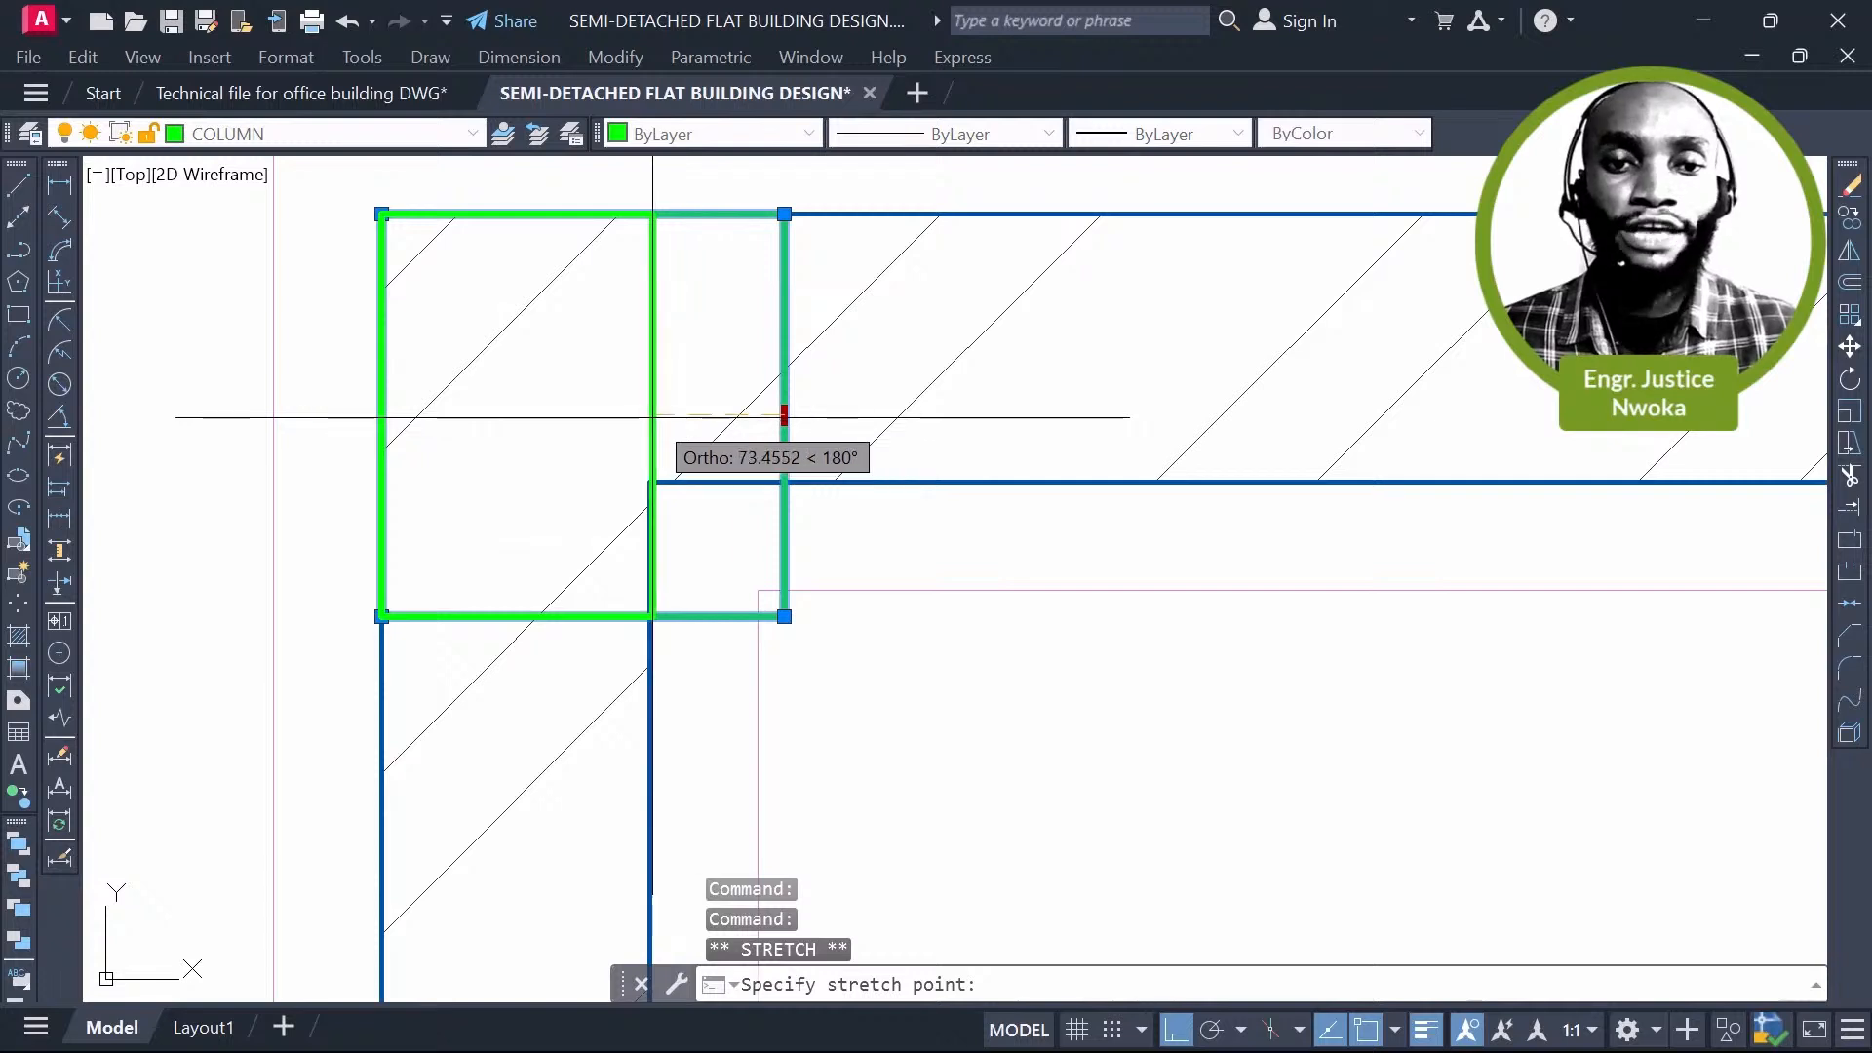
pyautogui.click(645, 432)
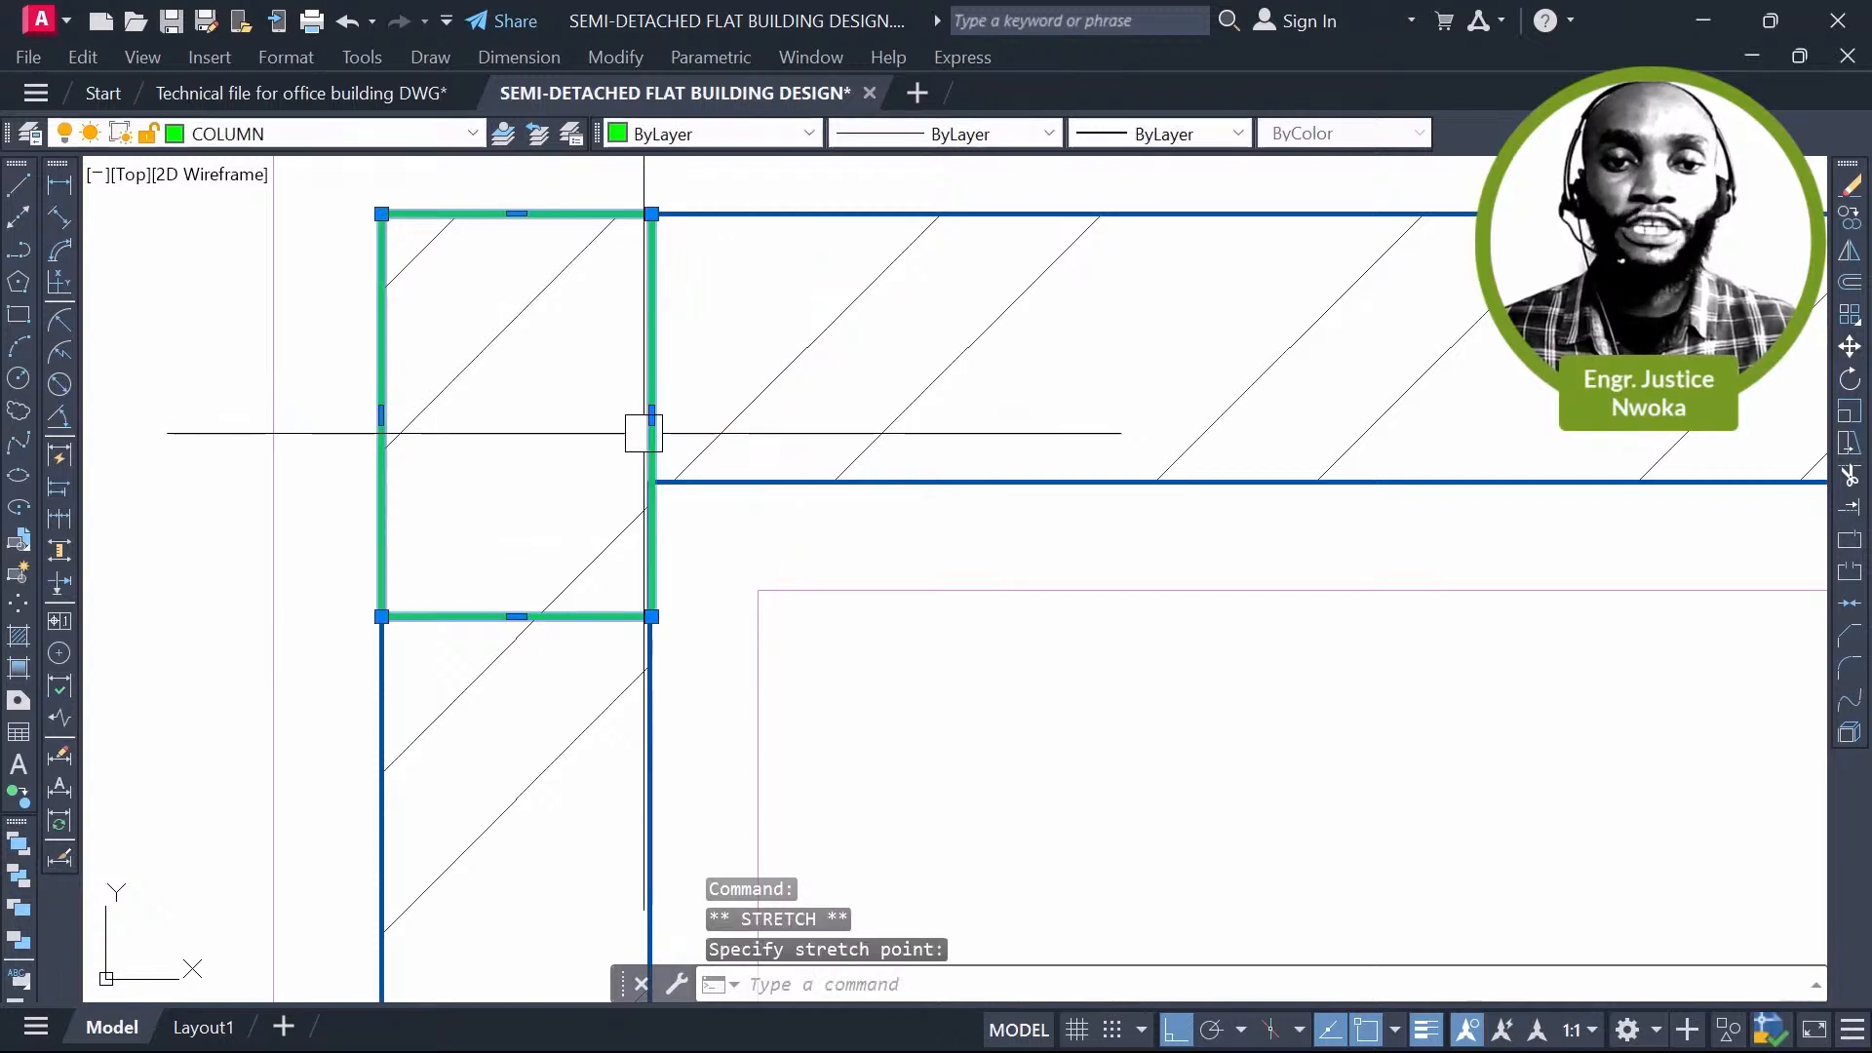
pyautogui.click(516, 617)
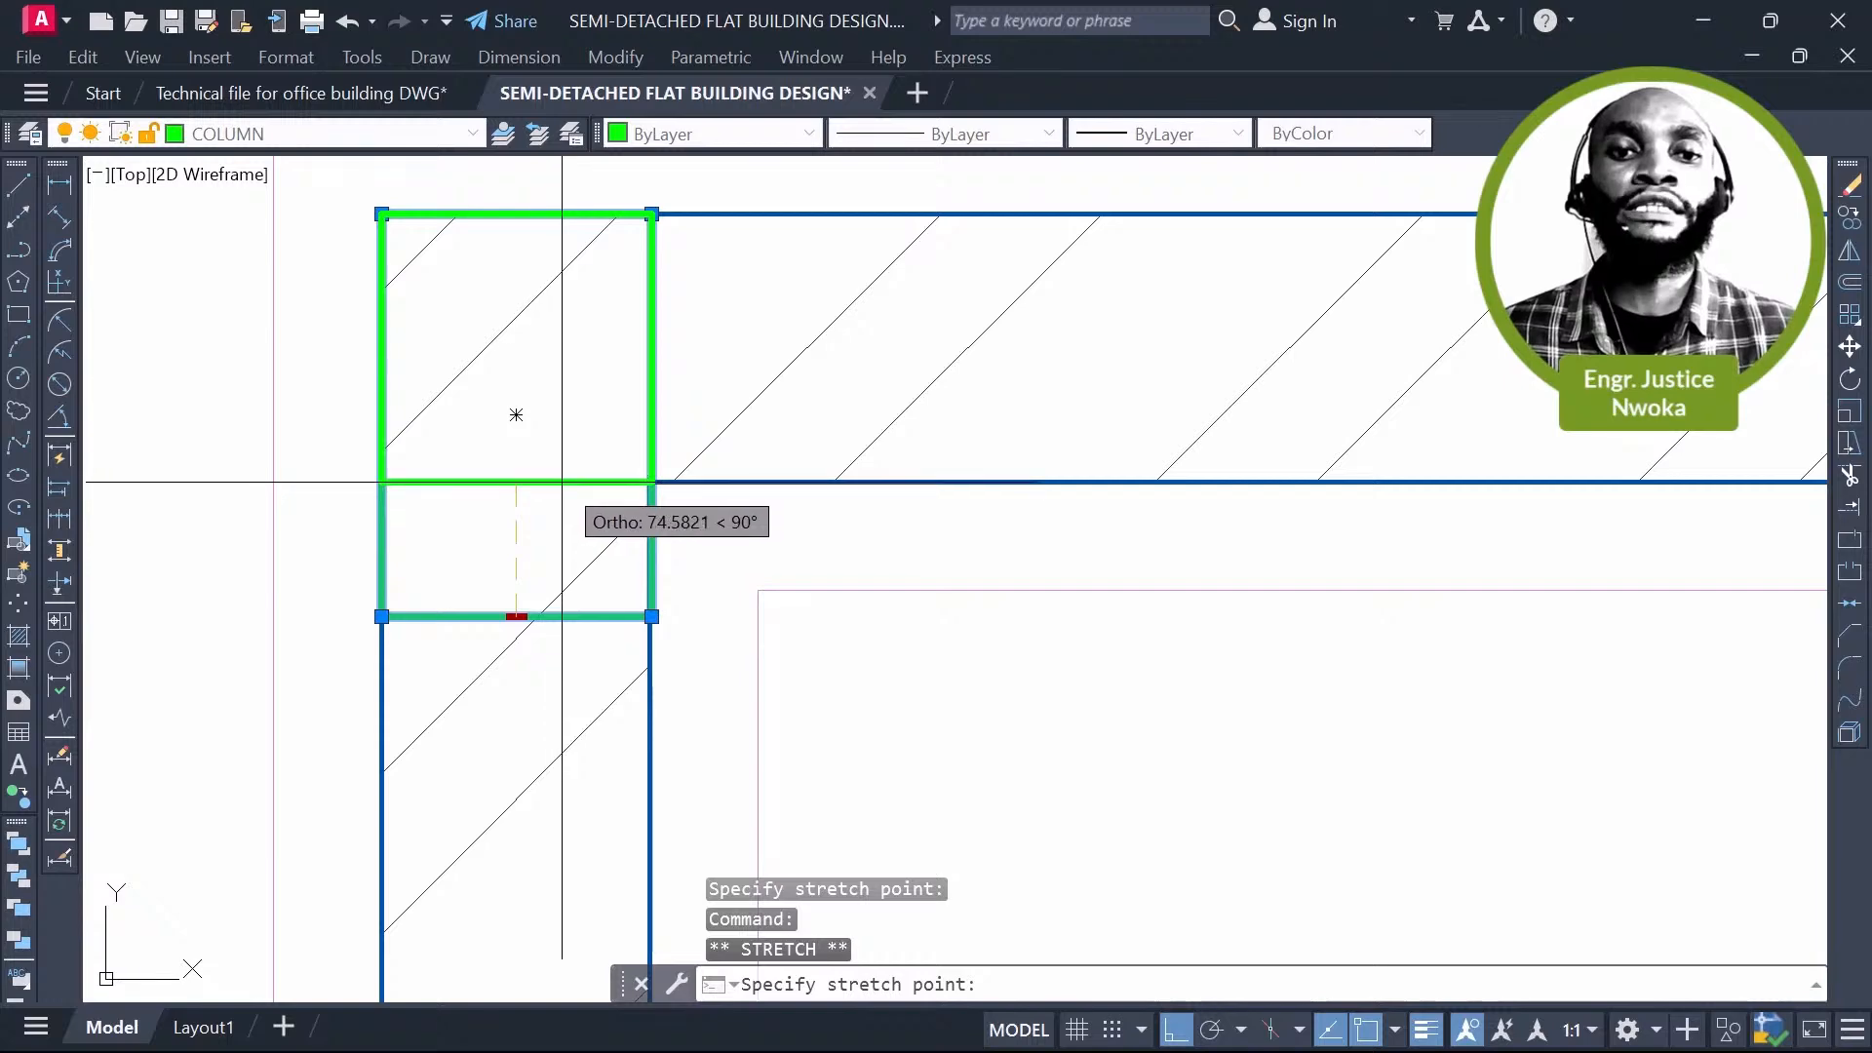
pyautogui.press('Escape')
pyautogui.scroll(-4, 563, 481)
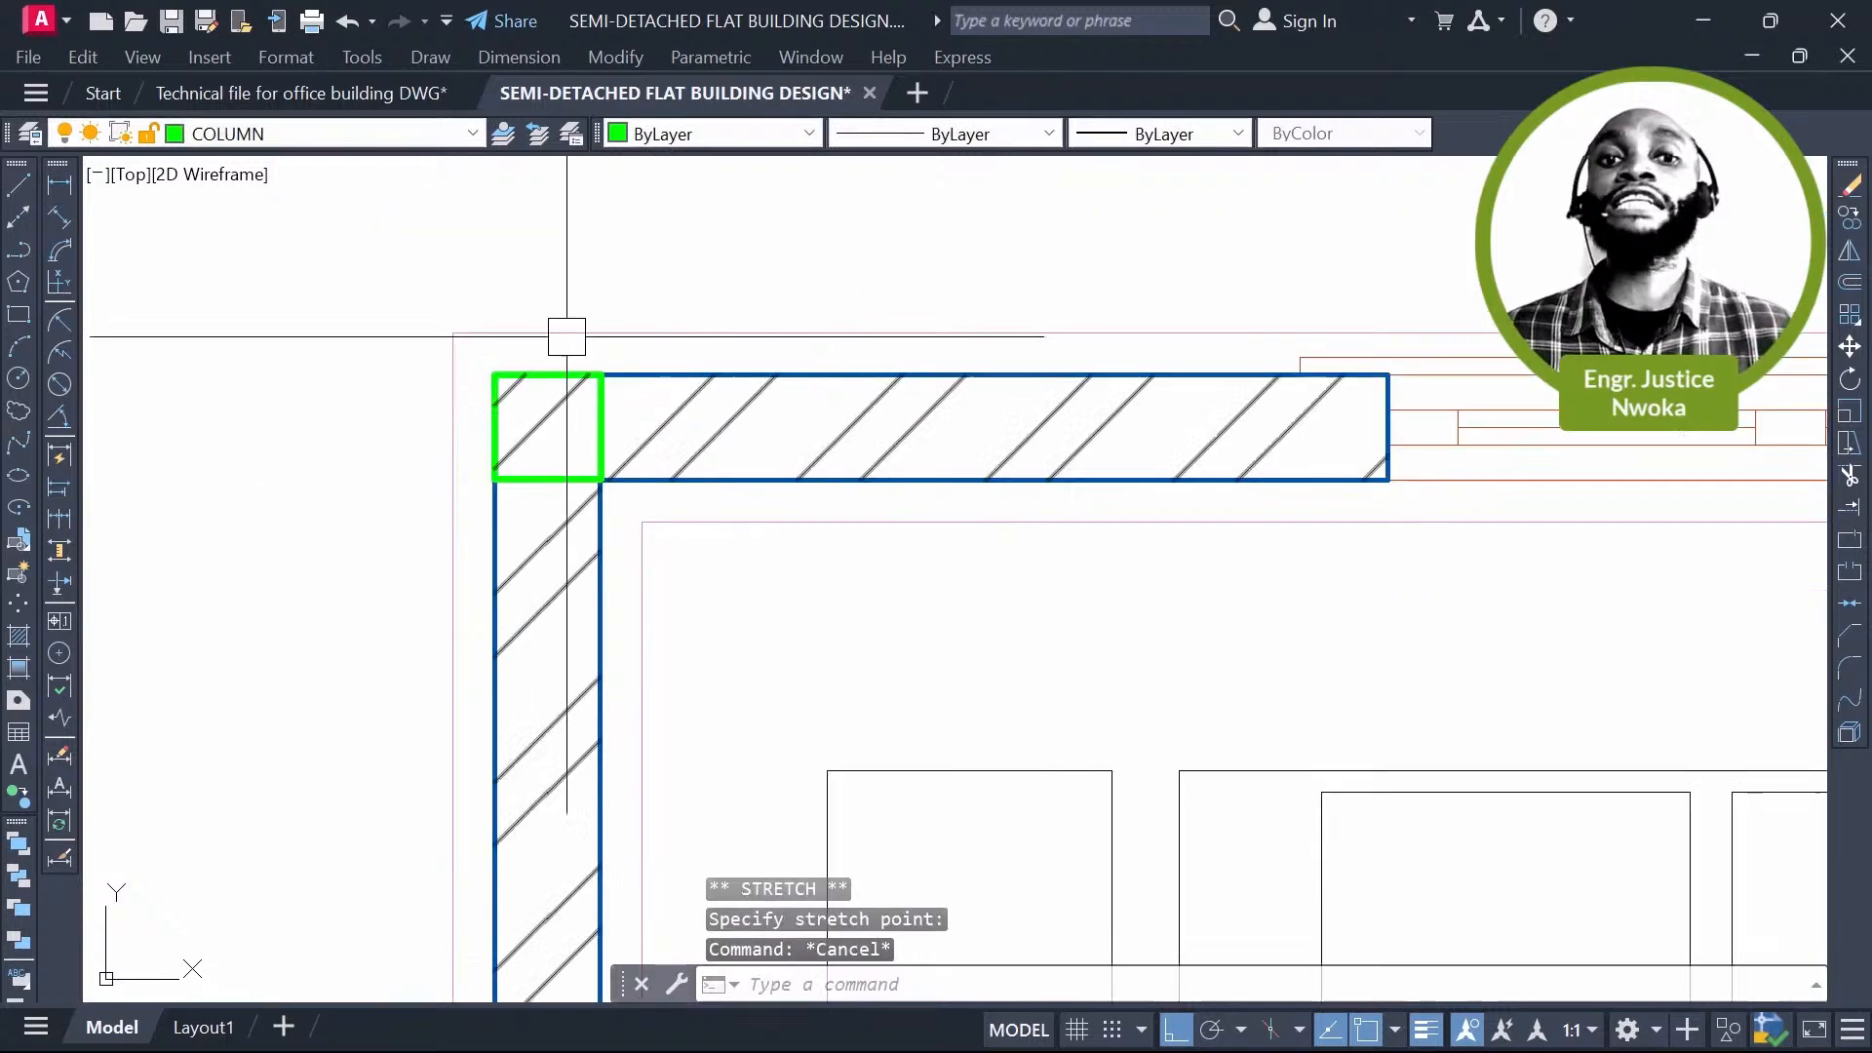
pyautogui.scroll(-2, 672, 427)
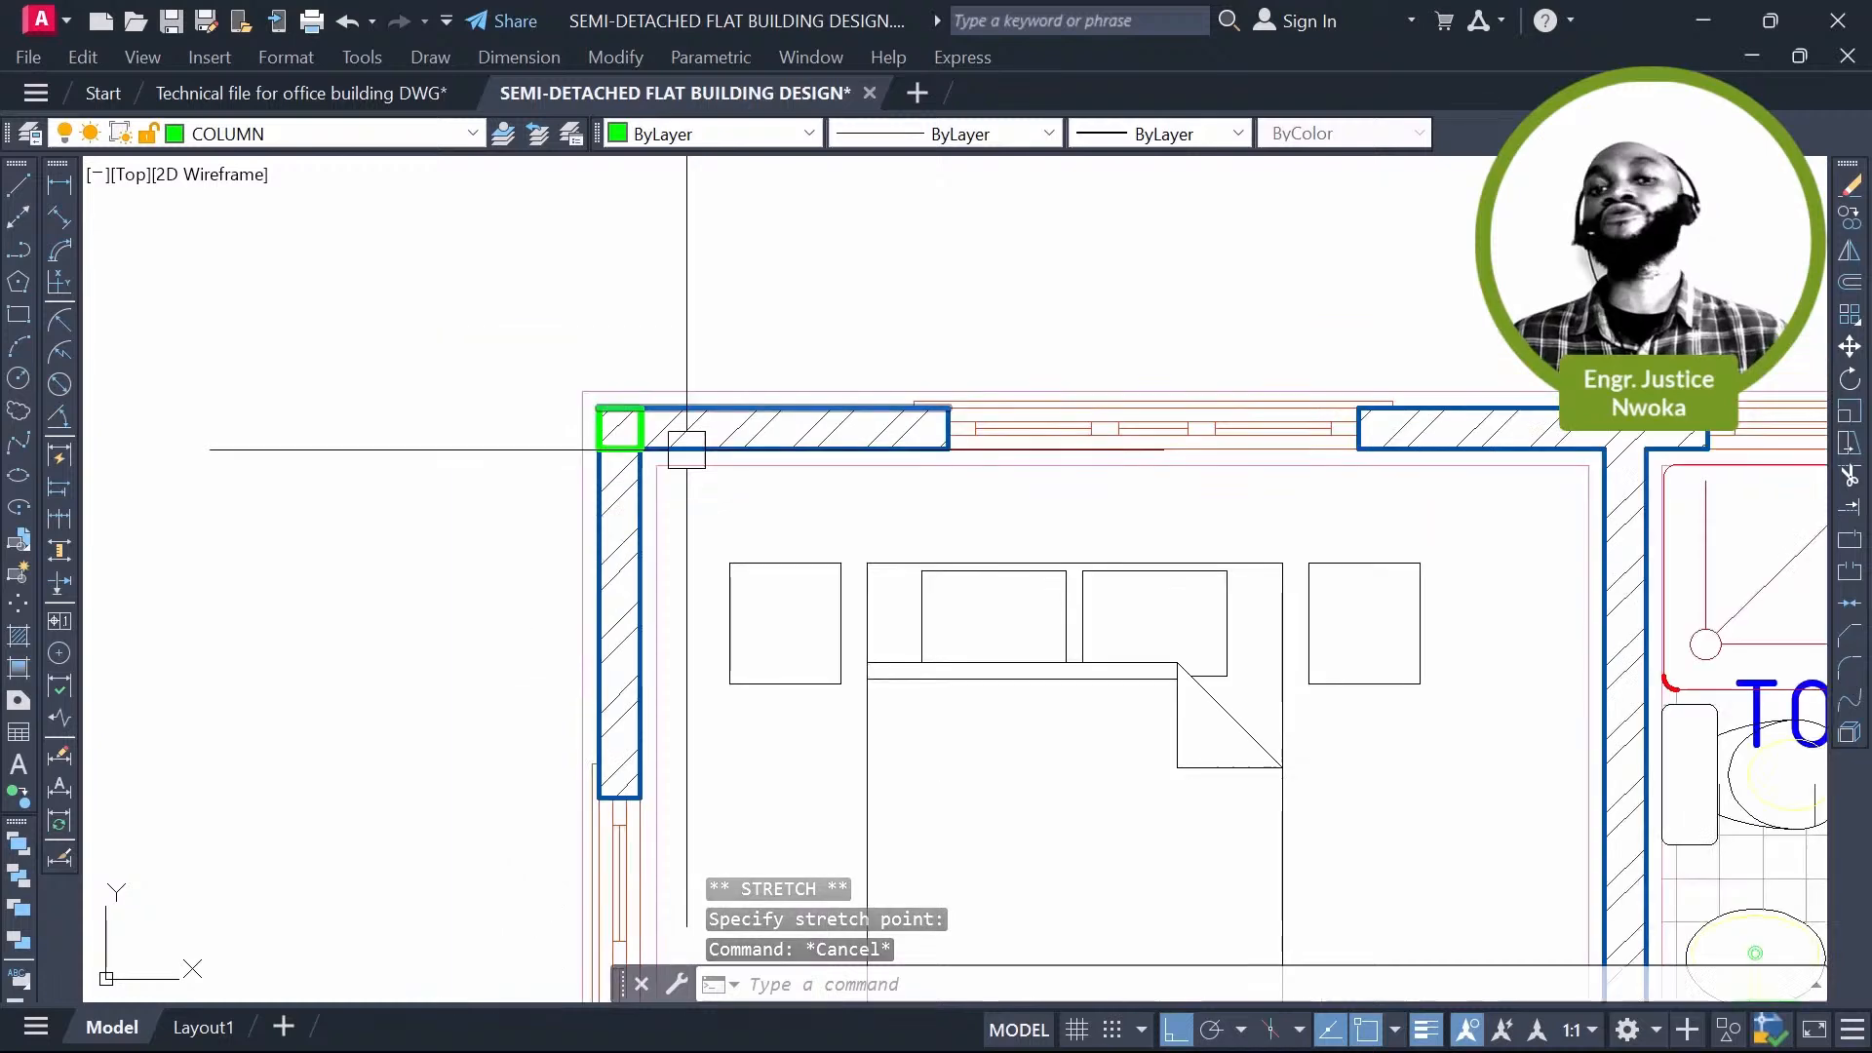
pyautogui.scroll(-2, 605, 409)
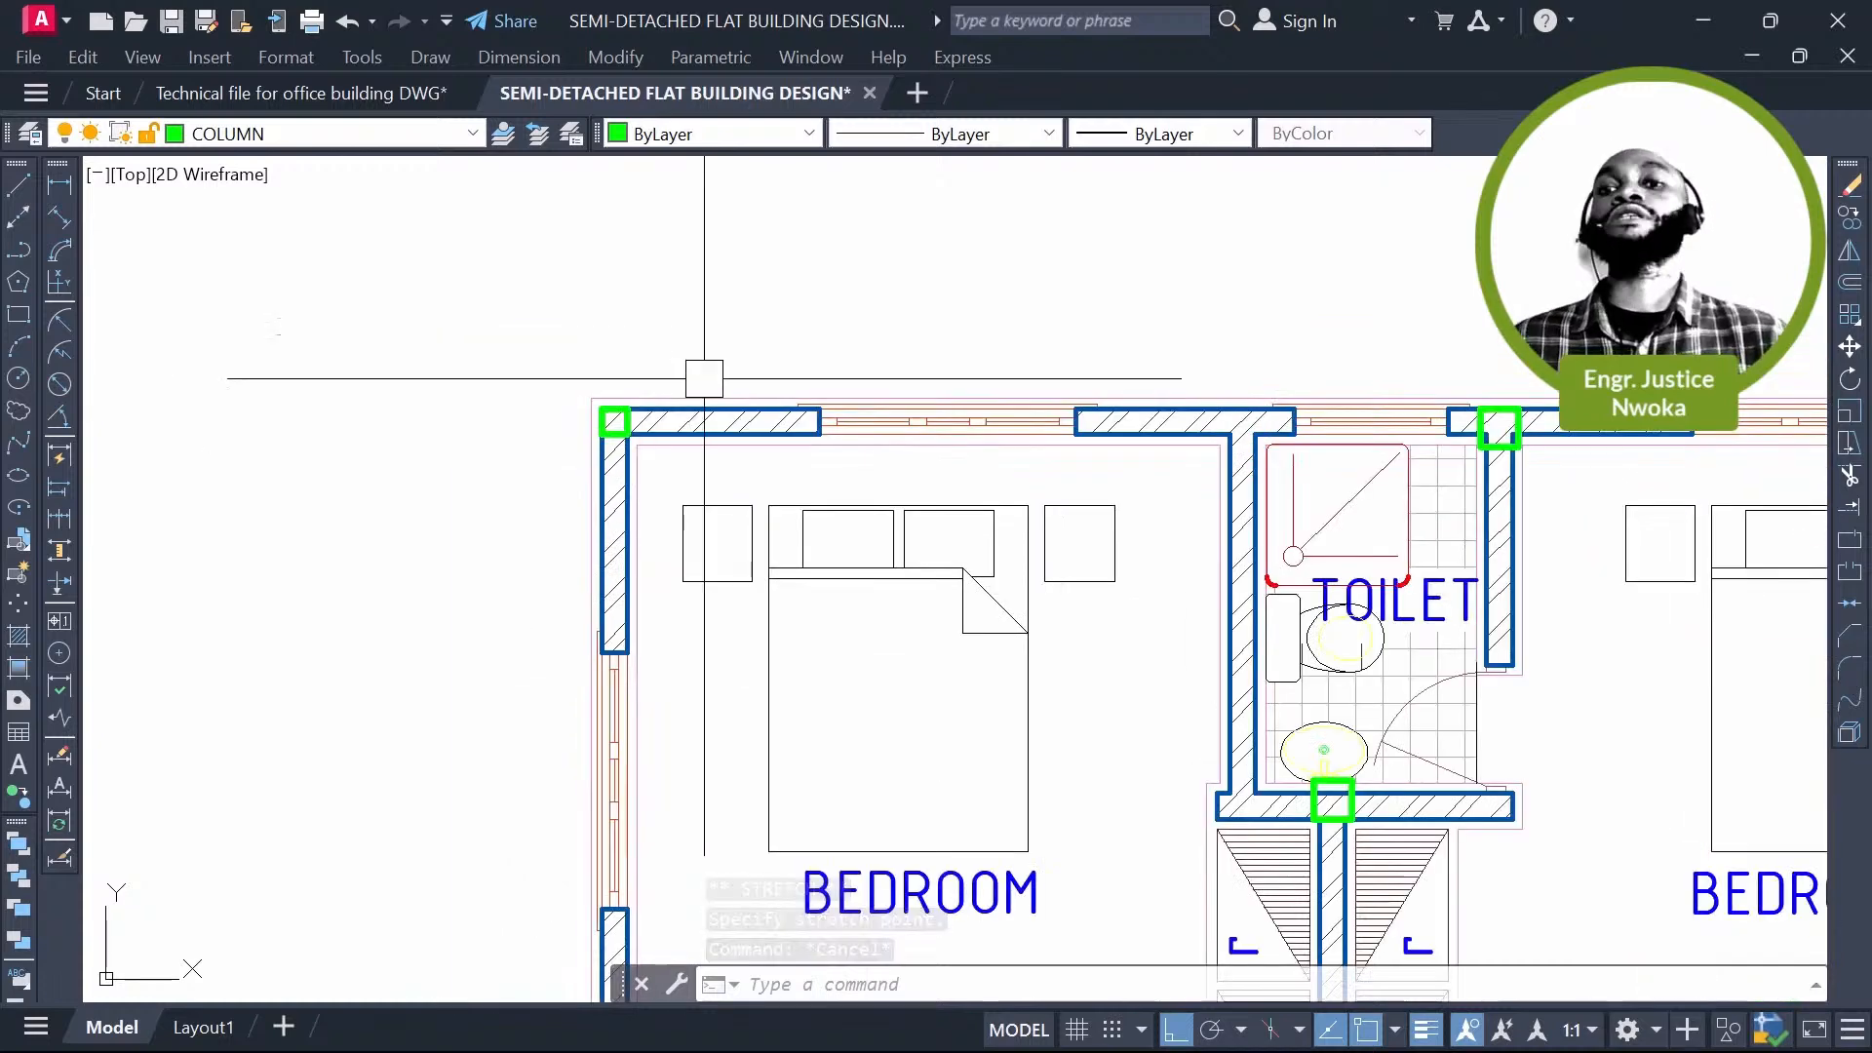
# Step: Undo the two edge reductions on the bedroom's corner column
pyautogui.hotkey('ctrl', 'z')
pyautogui.hotkey('ctrl', 'z')
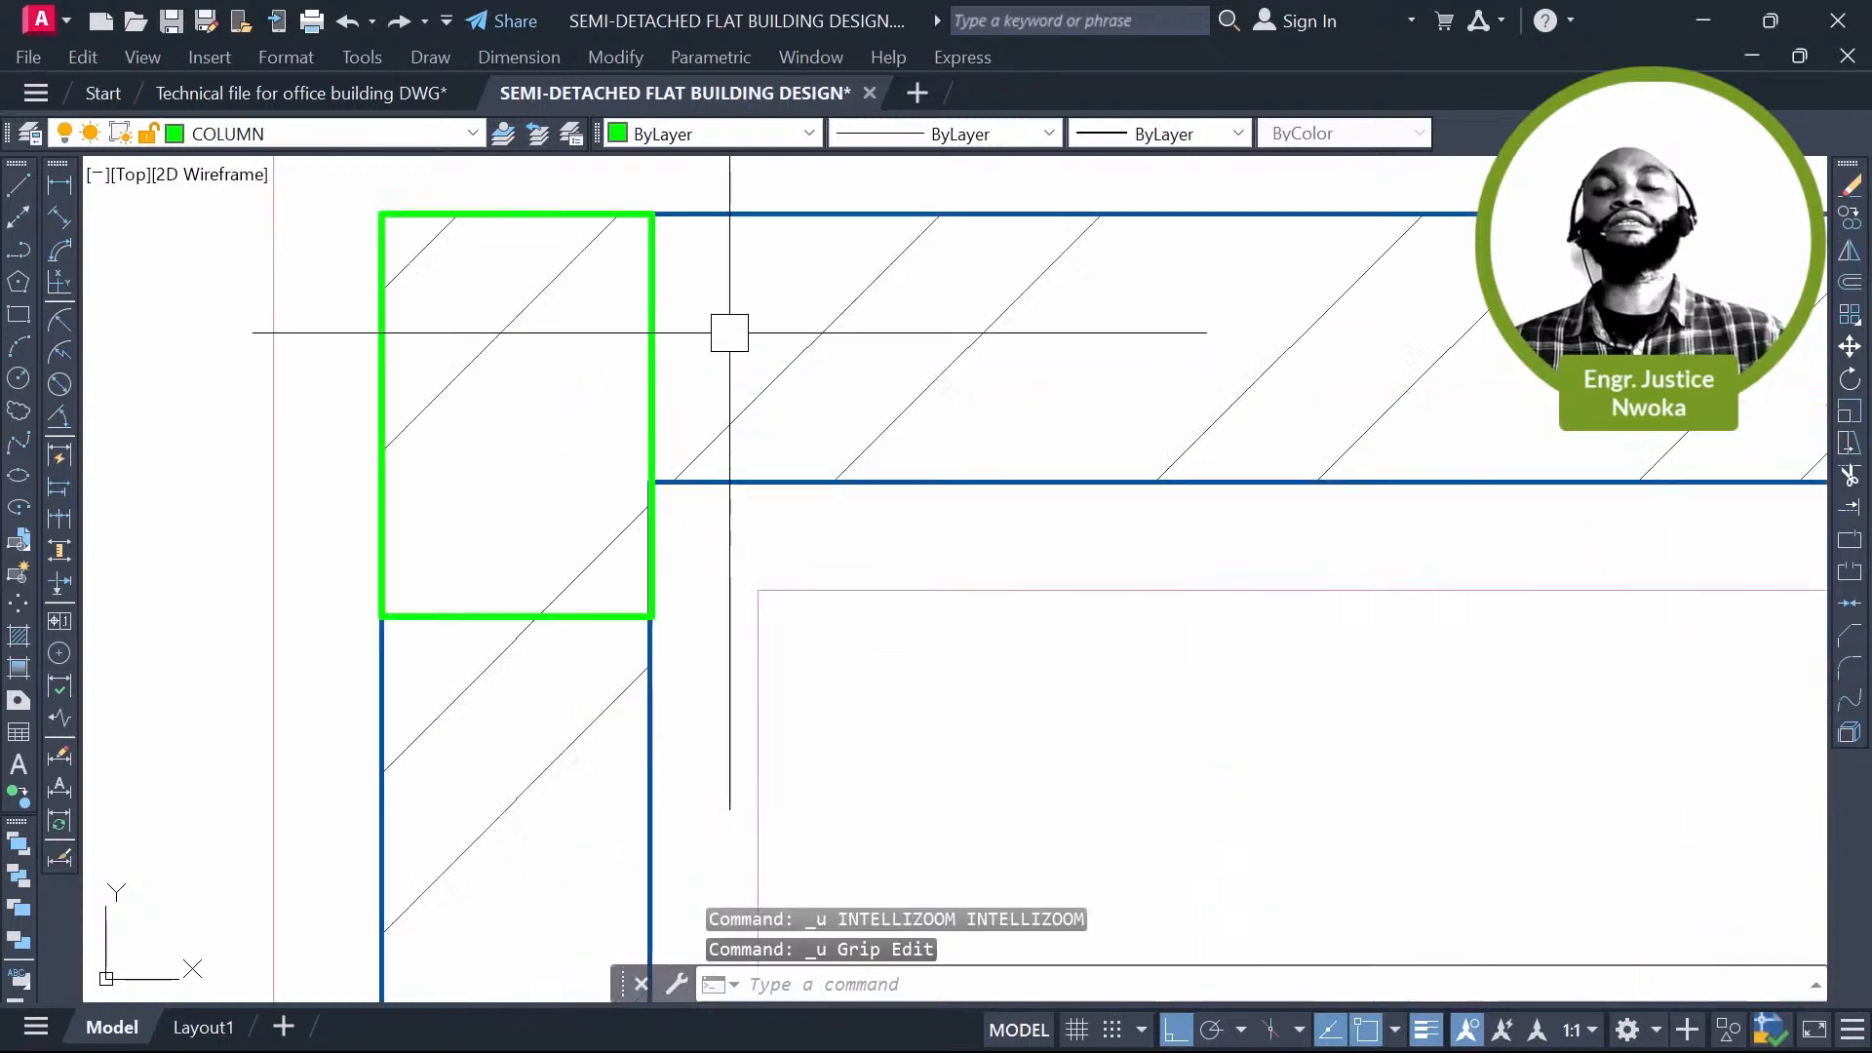
pyautogui.hotkey('ctrl', 'z')
pyautogui.scroll(-4, 663, 405)
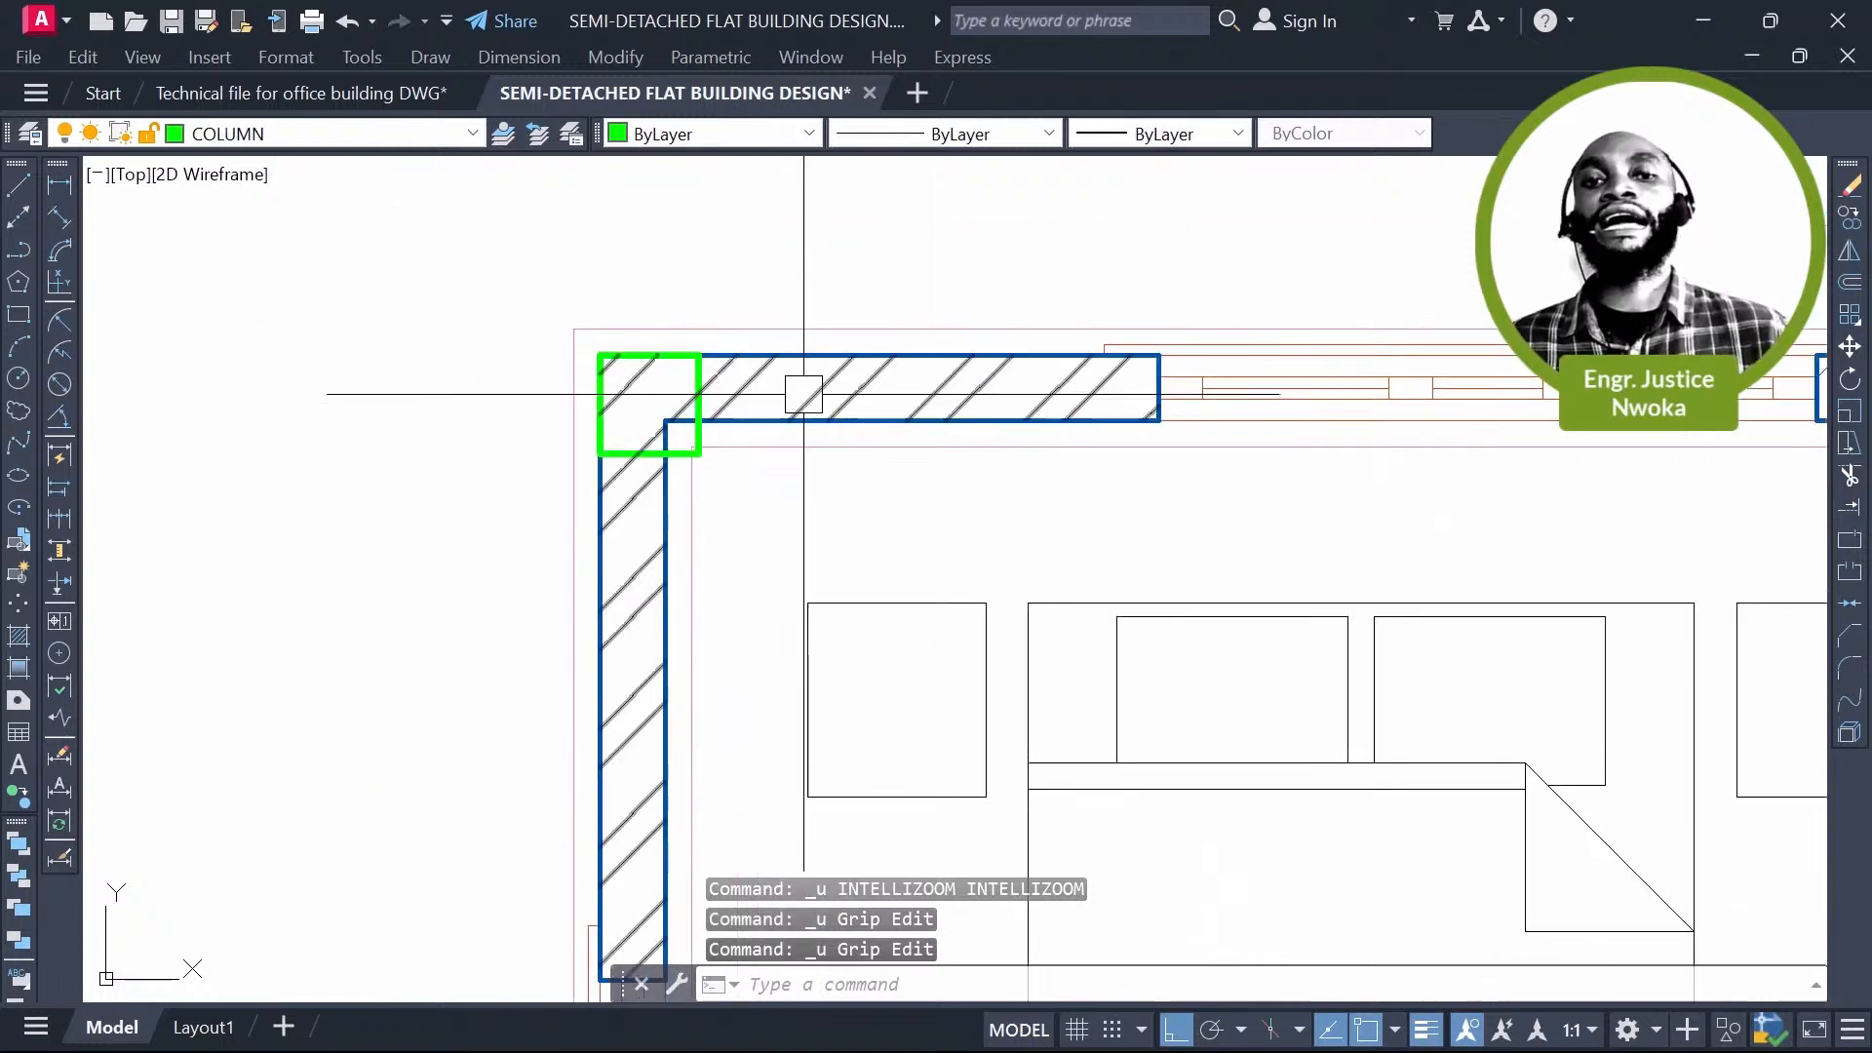
pyautogui.scroll(-3, 1027, 378)
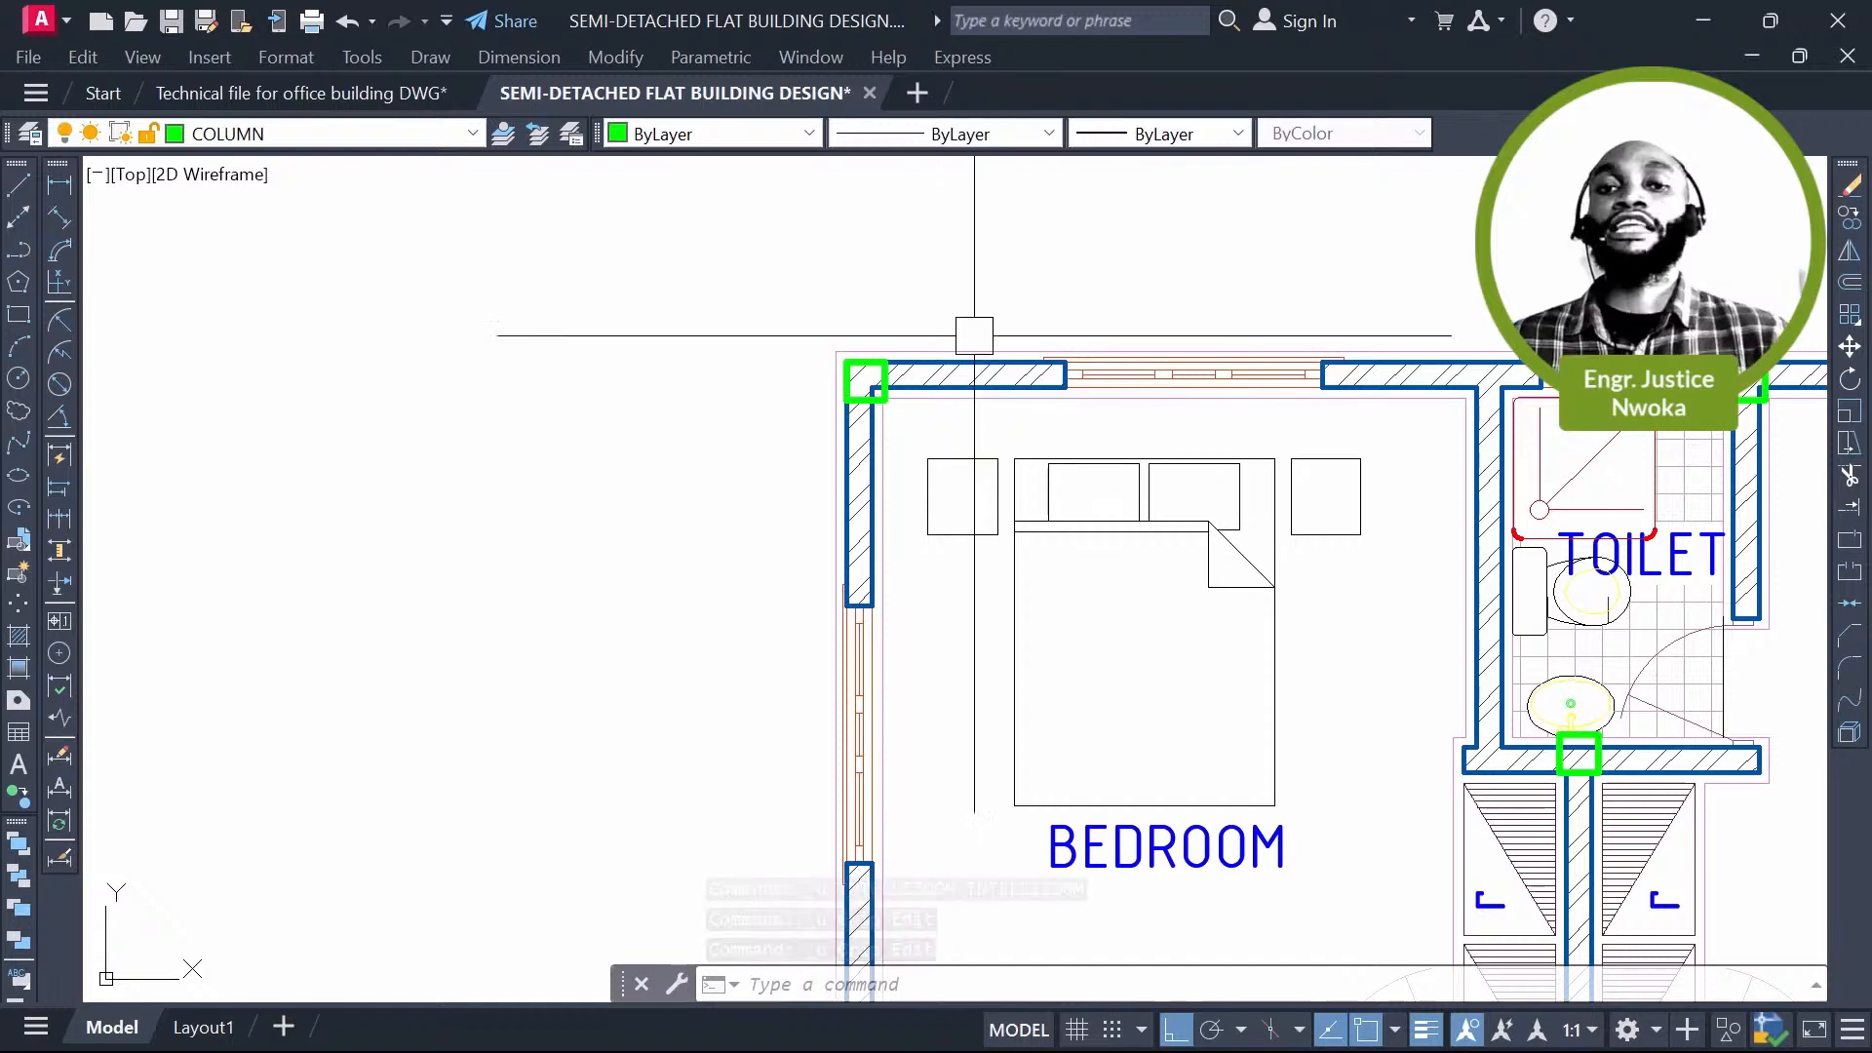
# Step: Select the two columns projecting into the left flat's master's bedroom on either side of its window on the first floor plan
pyautogui.scroll(-2, 913, 375)
pyautogui.scroll(-4, 531, 330)
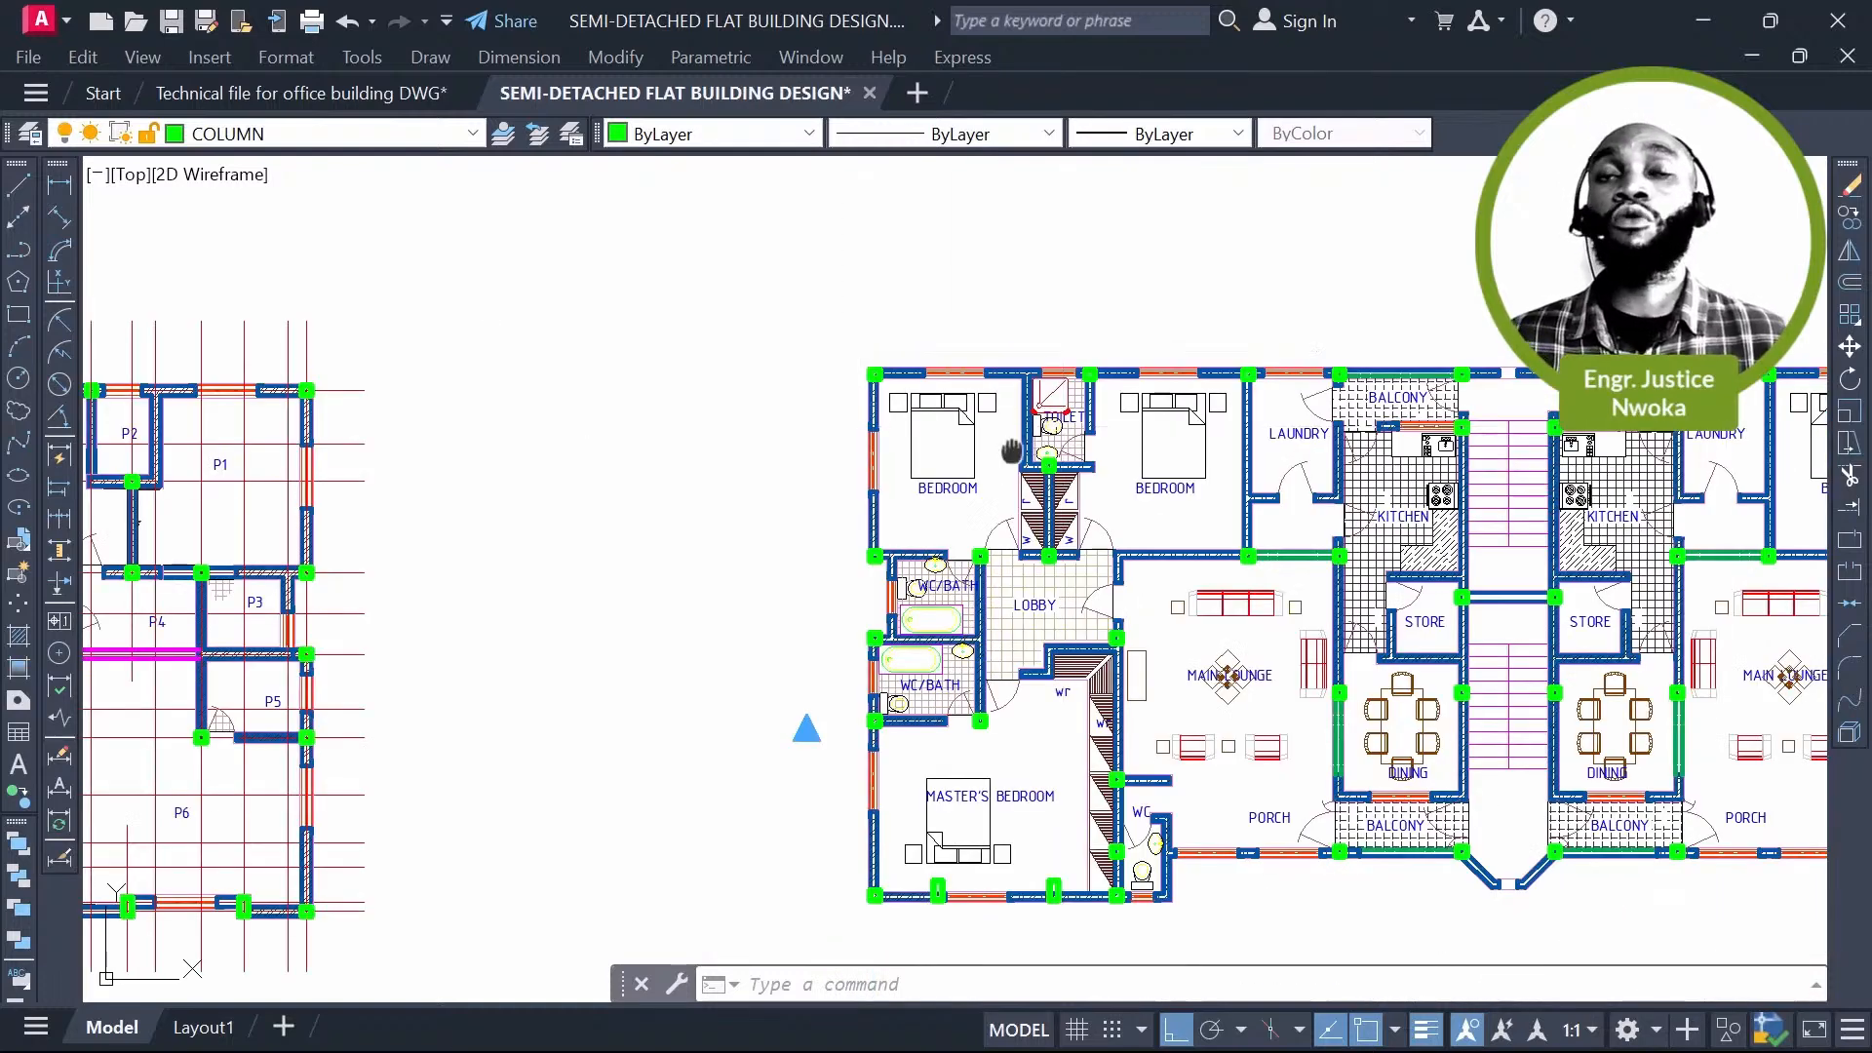
pyautogui.scroll(-4, 795, 424)
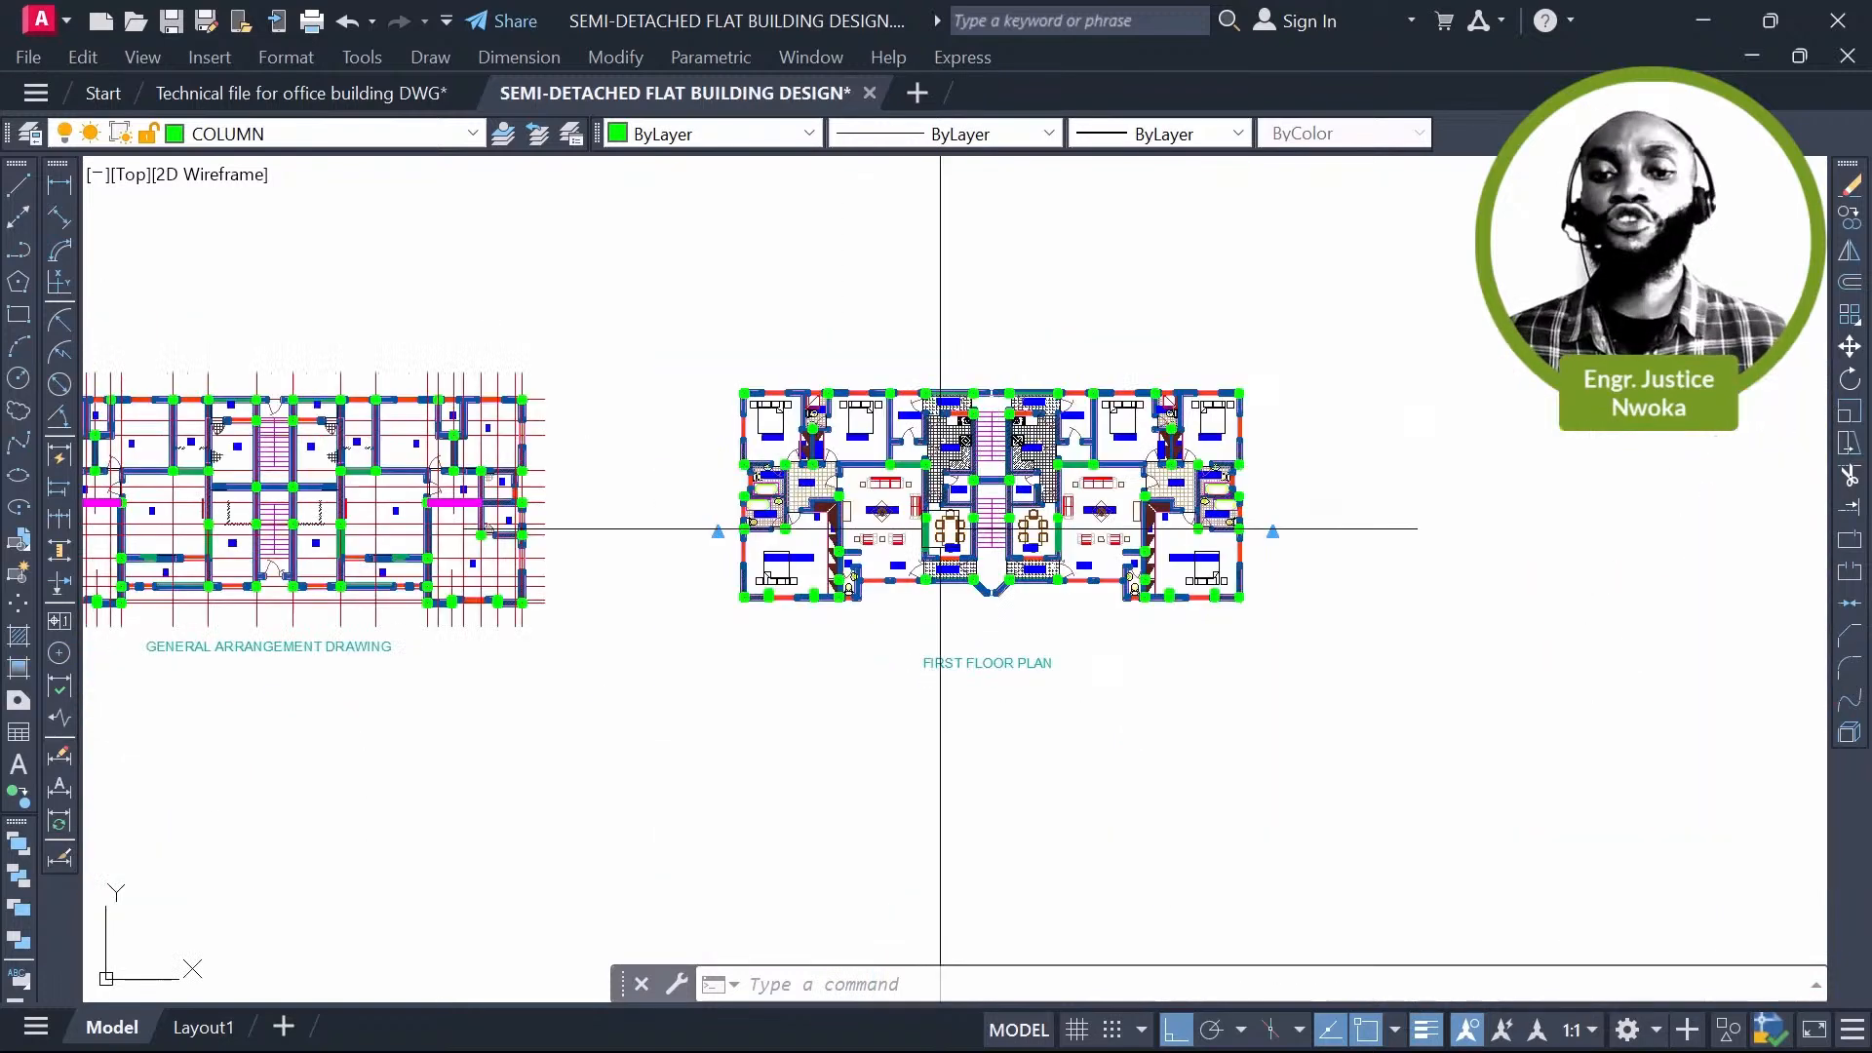
pyautogui.scroll(4, 941, 526)
pyautogui.moveTo(874, 549); pyautogui.dragTo(972, 525, button='middle')
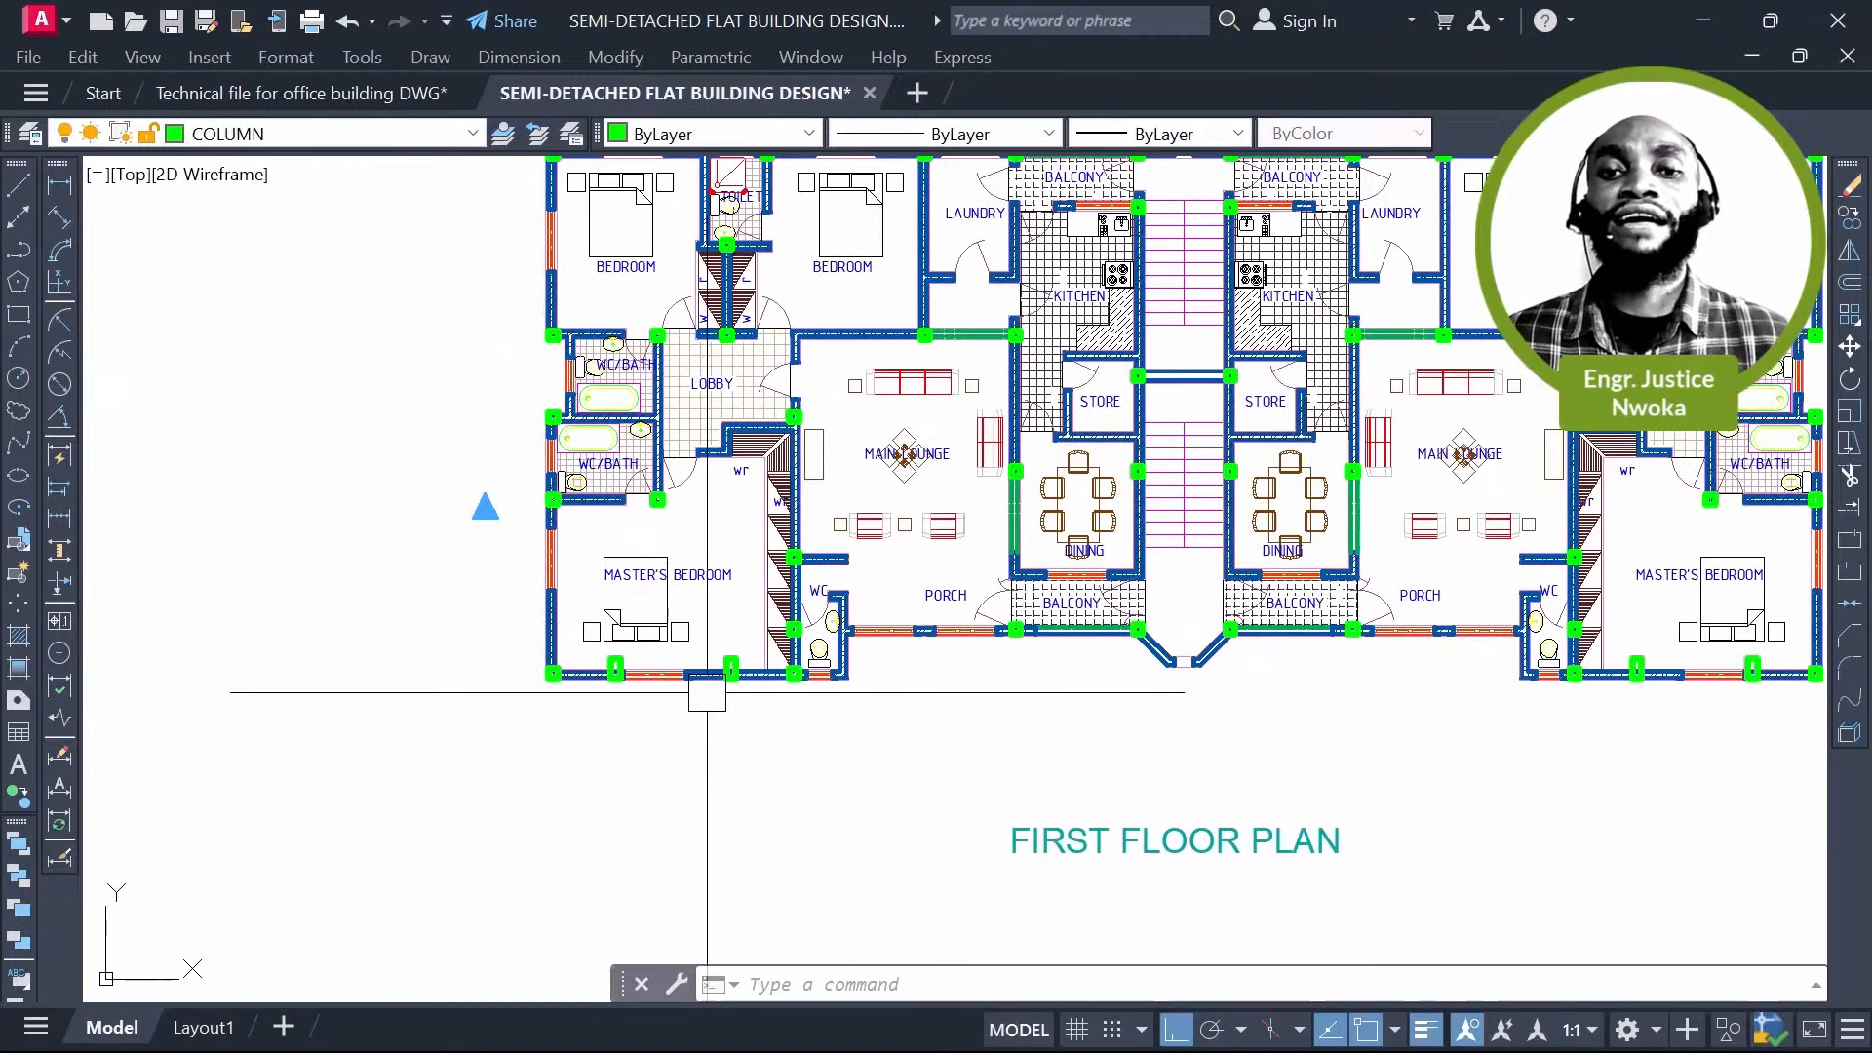
pyautogui.scroll(6, 770, 641)
pyautogui.scroll(4, 551, 643)
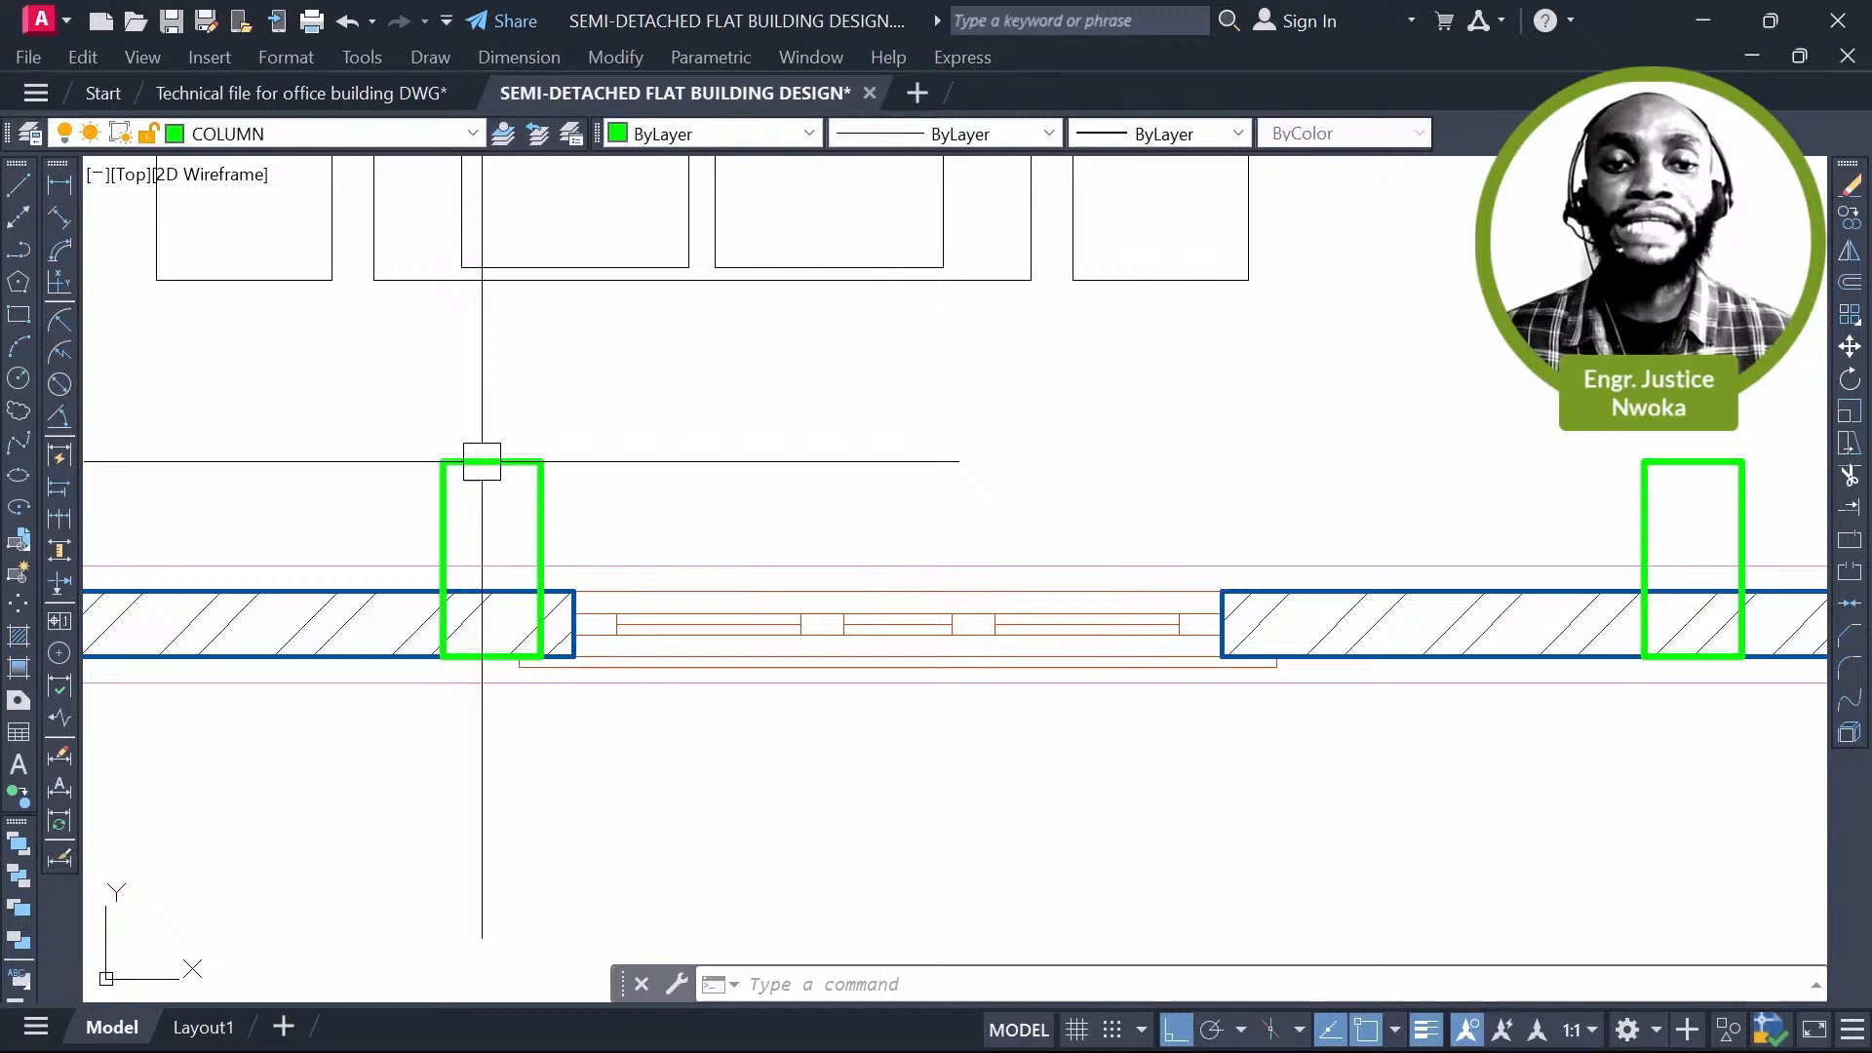
pyautogui.scroll(-2, 481, 461)
pyautogui.click(563, 482)
pyautogui.moveTo(563, 481); pyautogui.dragTo(672, 494, button='middle')
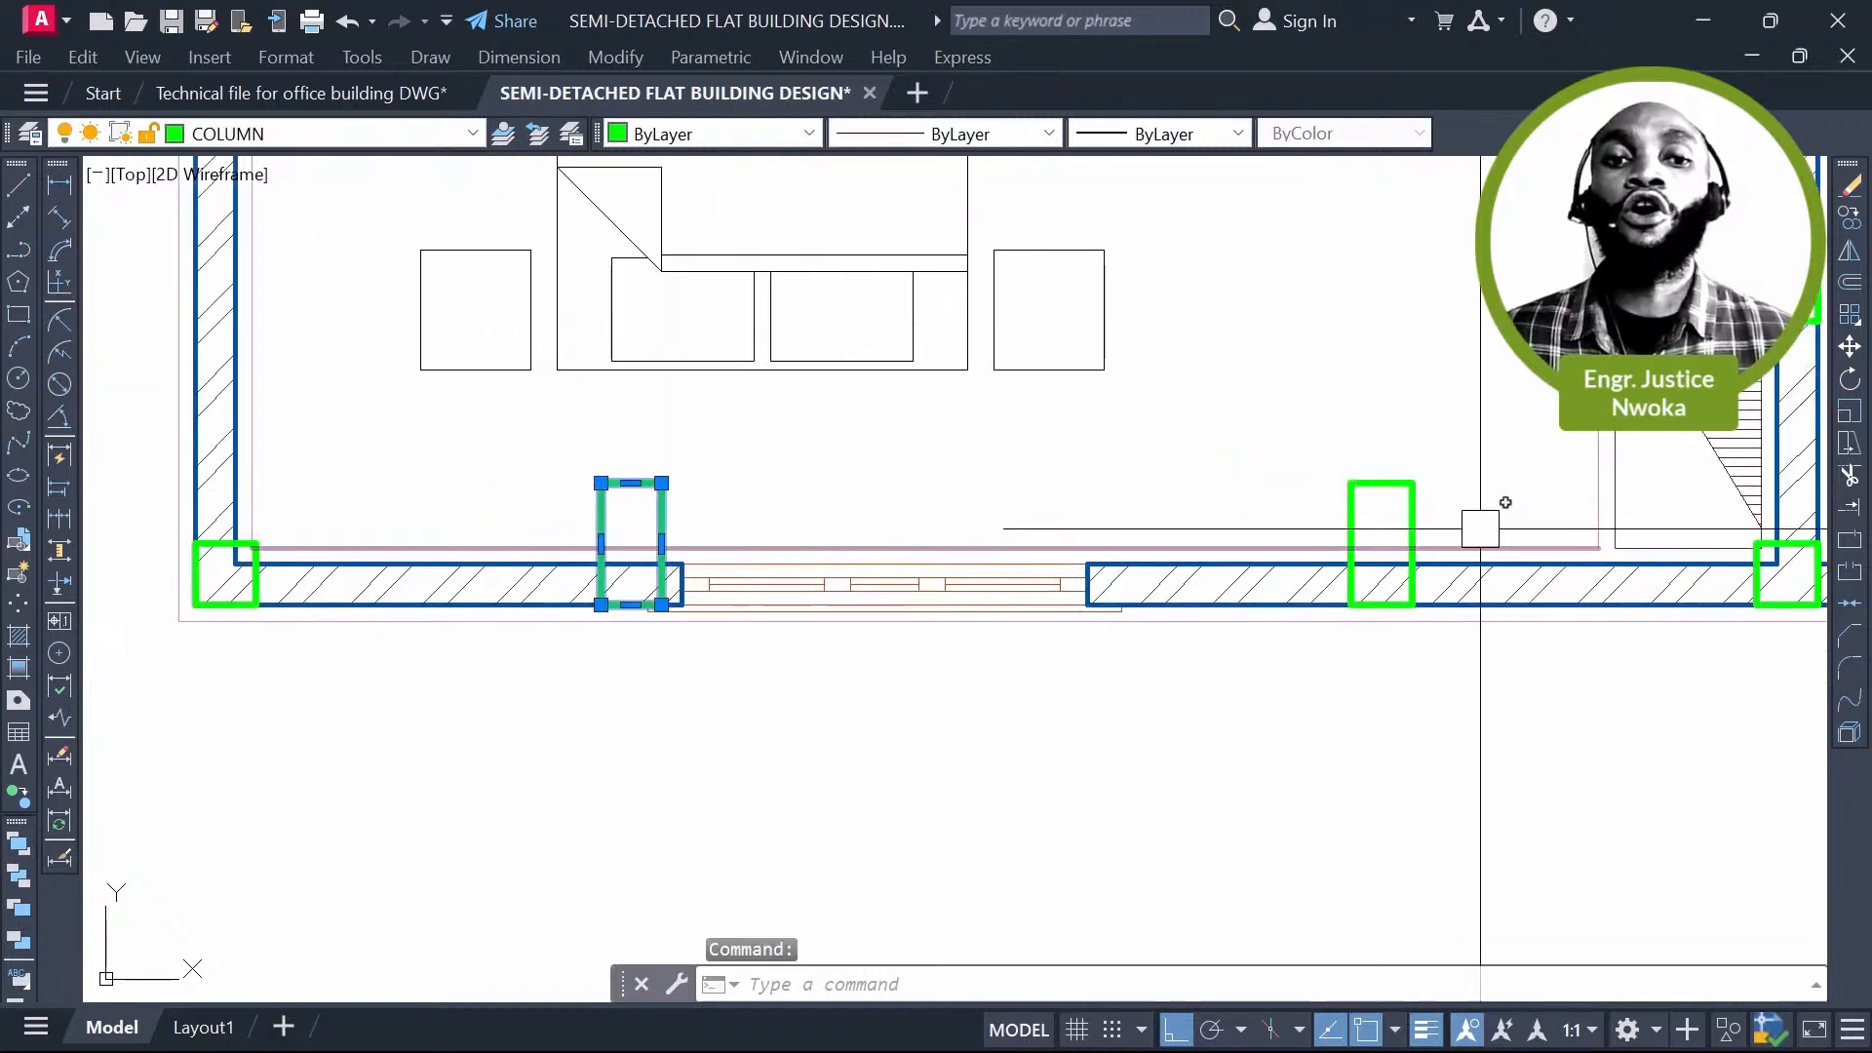
pyautogui.click(1412, 502)
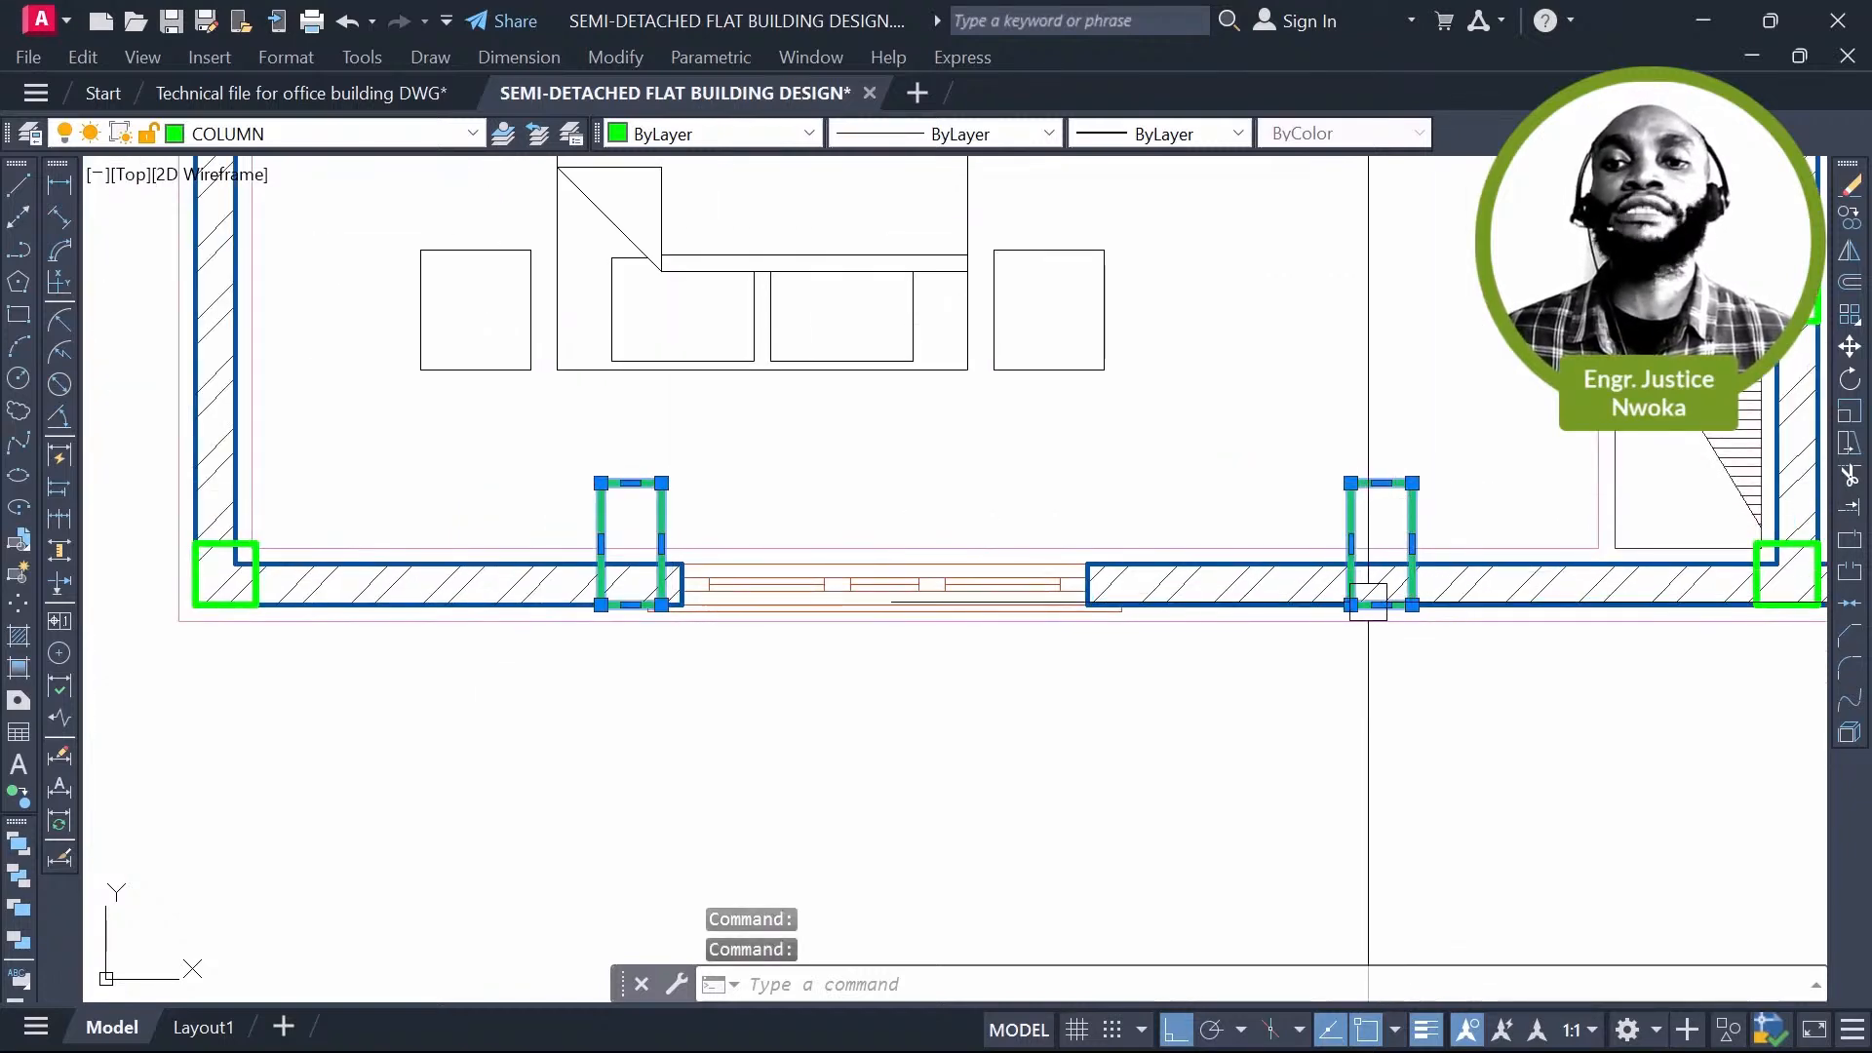
# Step: Compare the master's bedroom window columns with their counterparts at the recessed wall of panel P6 in the general arrangement drawing
pyautogui.scroll(-3, 1479, 490)
pyautogui.scroll(-2, 1479, 489)
pyautogui.moveTo(293, 492); pyautogui.dragTo(1316, 502, button='middle')
pyautogui.moveTo(283, 447); pyautogui.dragTo(886, 497, button='middle')
pyautogui.scroll(4, 495, 598)
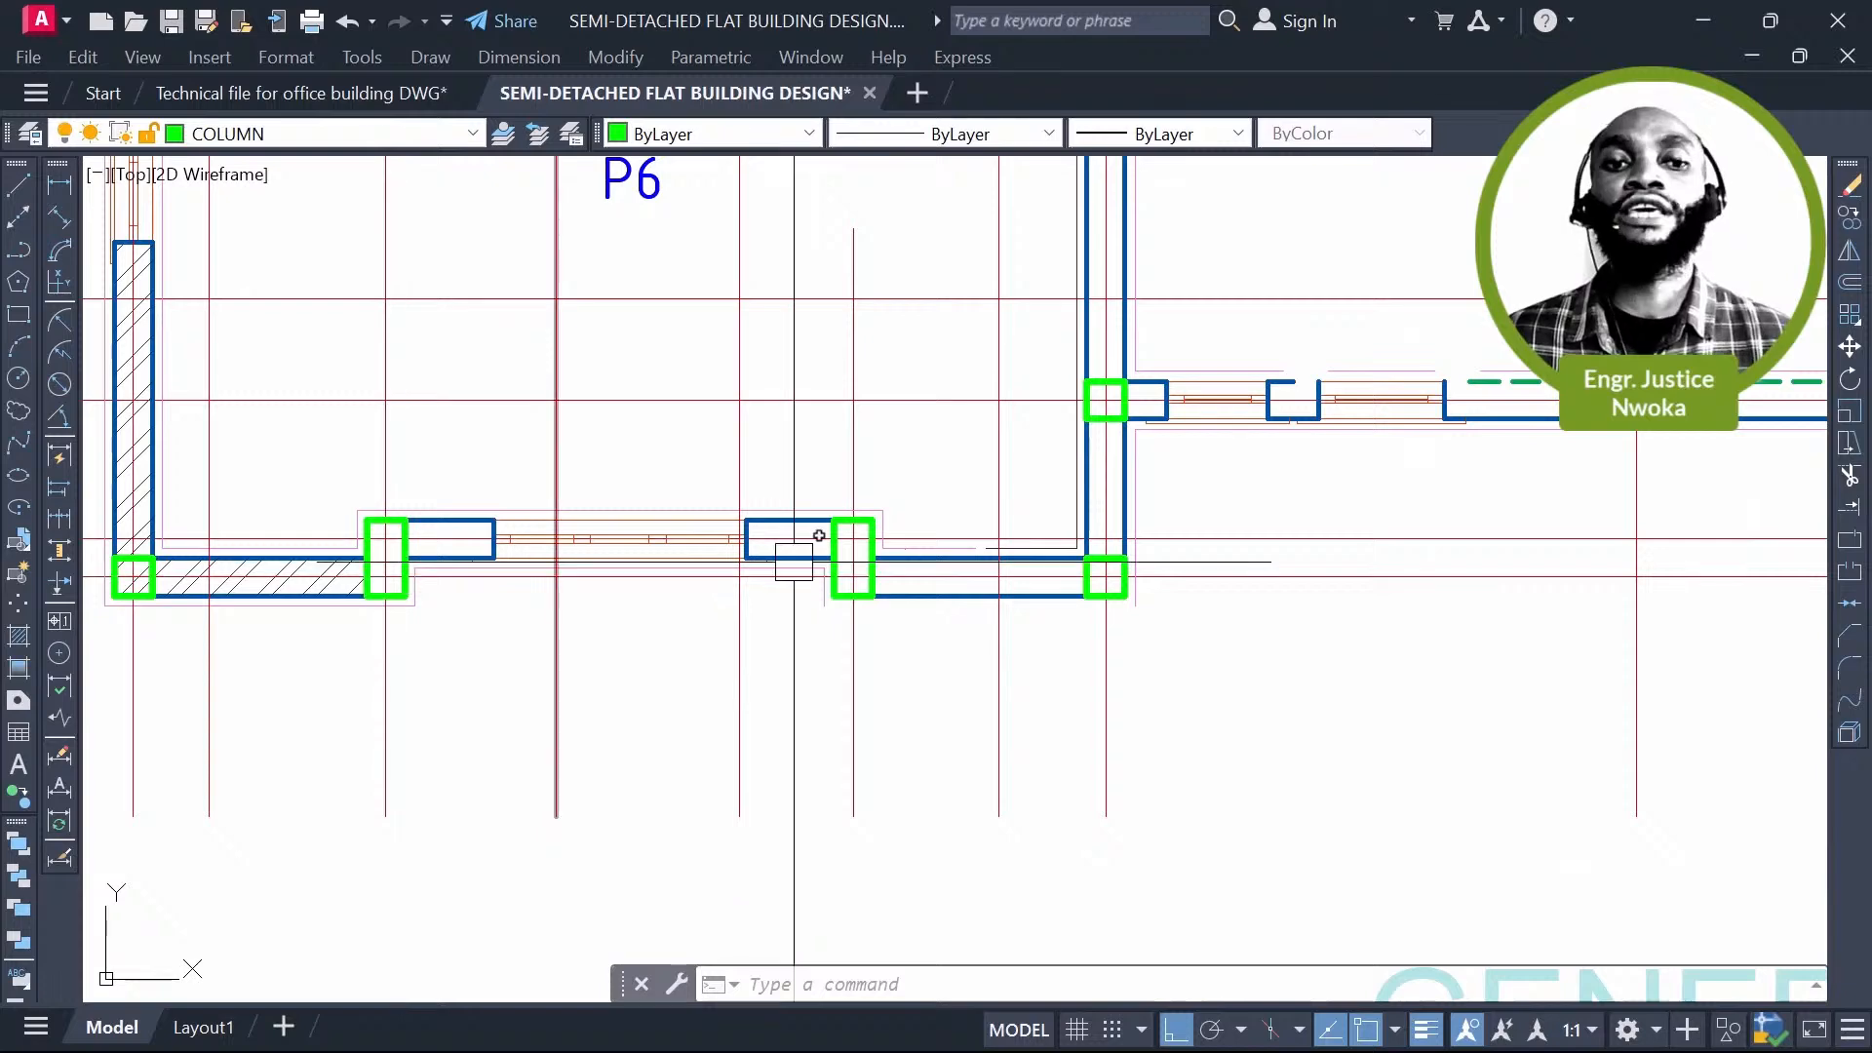
pyautogui.scroll(-5, 819, 543)
pyautogui.moveTo(1337, 614)
pyautogui.mouseDown(button='middle')
pyautogui.moveTo(798, 656)
pyautogui.moveTo(252, 732)
pyautogui.mouseUp(button='middle')
pyautogui.scroll(-2, 1037, 543)
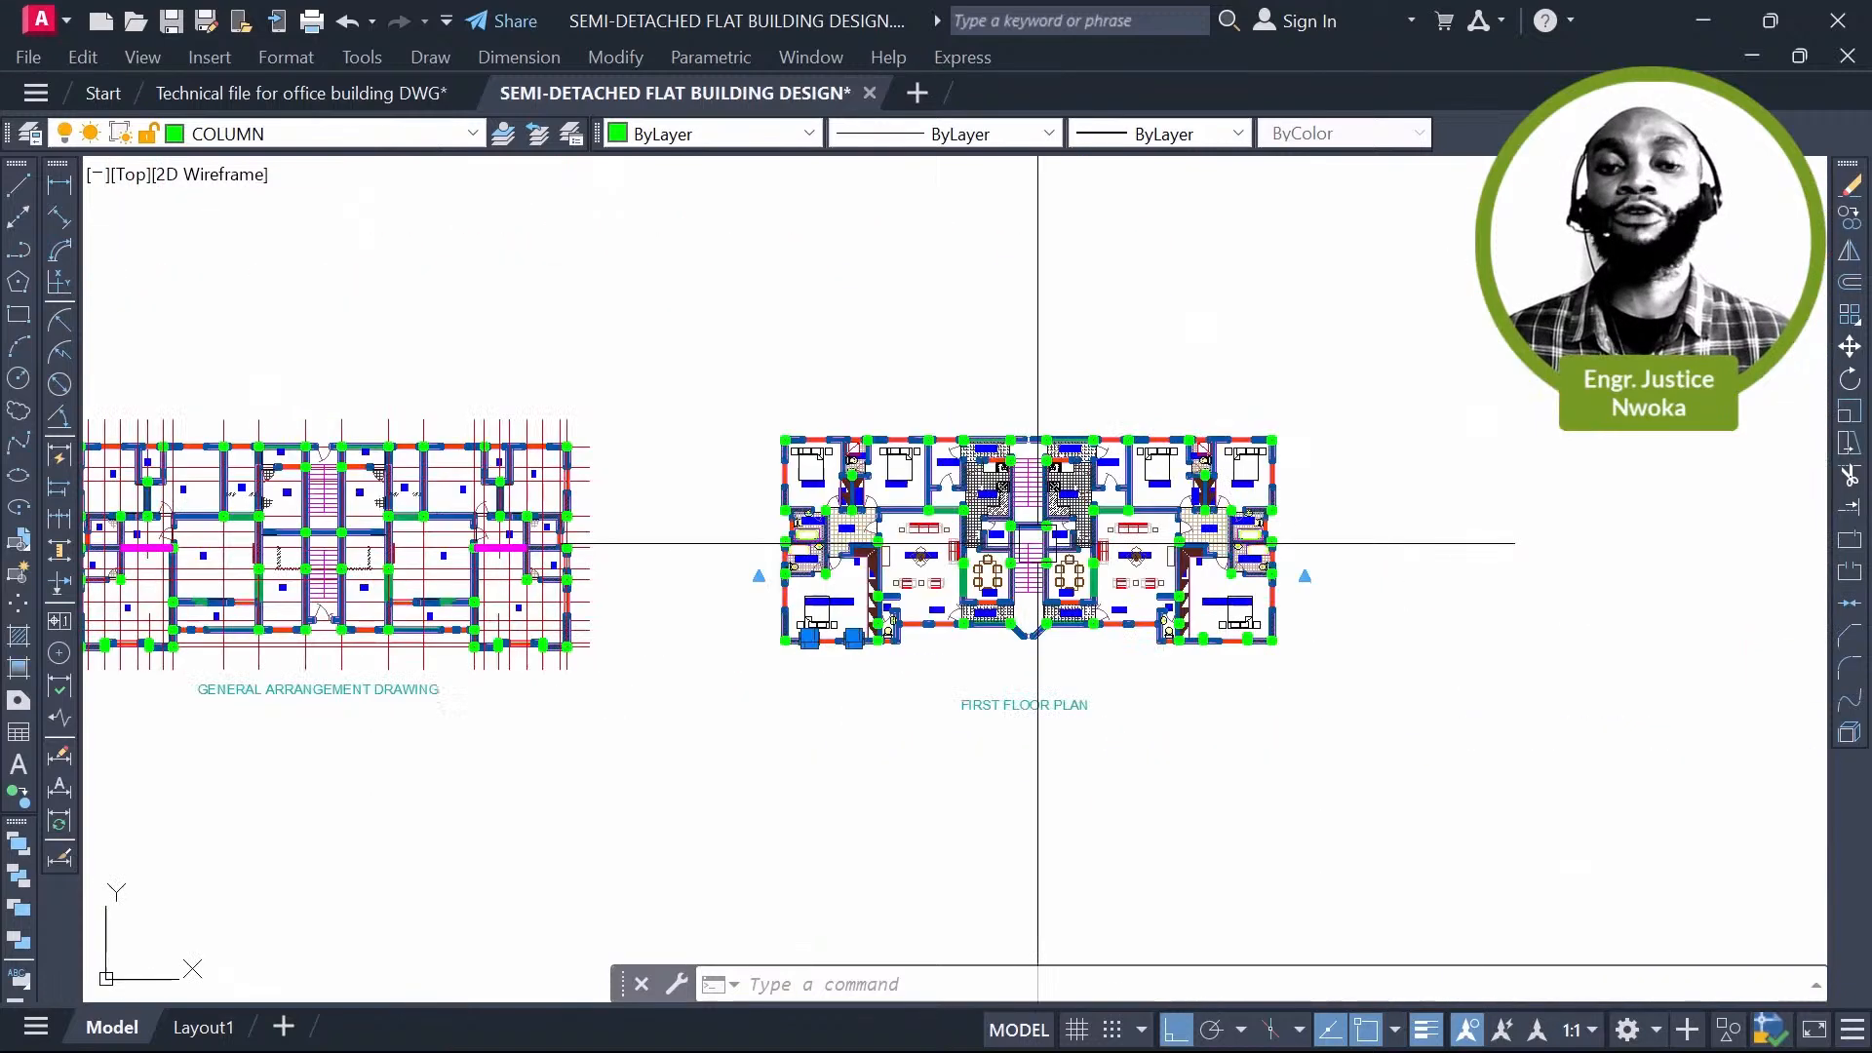
# Step: Examine the window bay across both storeys in the front elevation and relate it to the selected left column at the master's bedroom window
pyautogui.scroll(-4, 1037, 543)
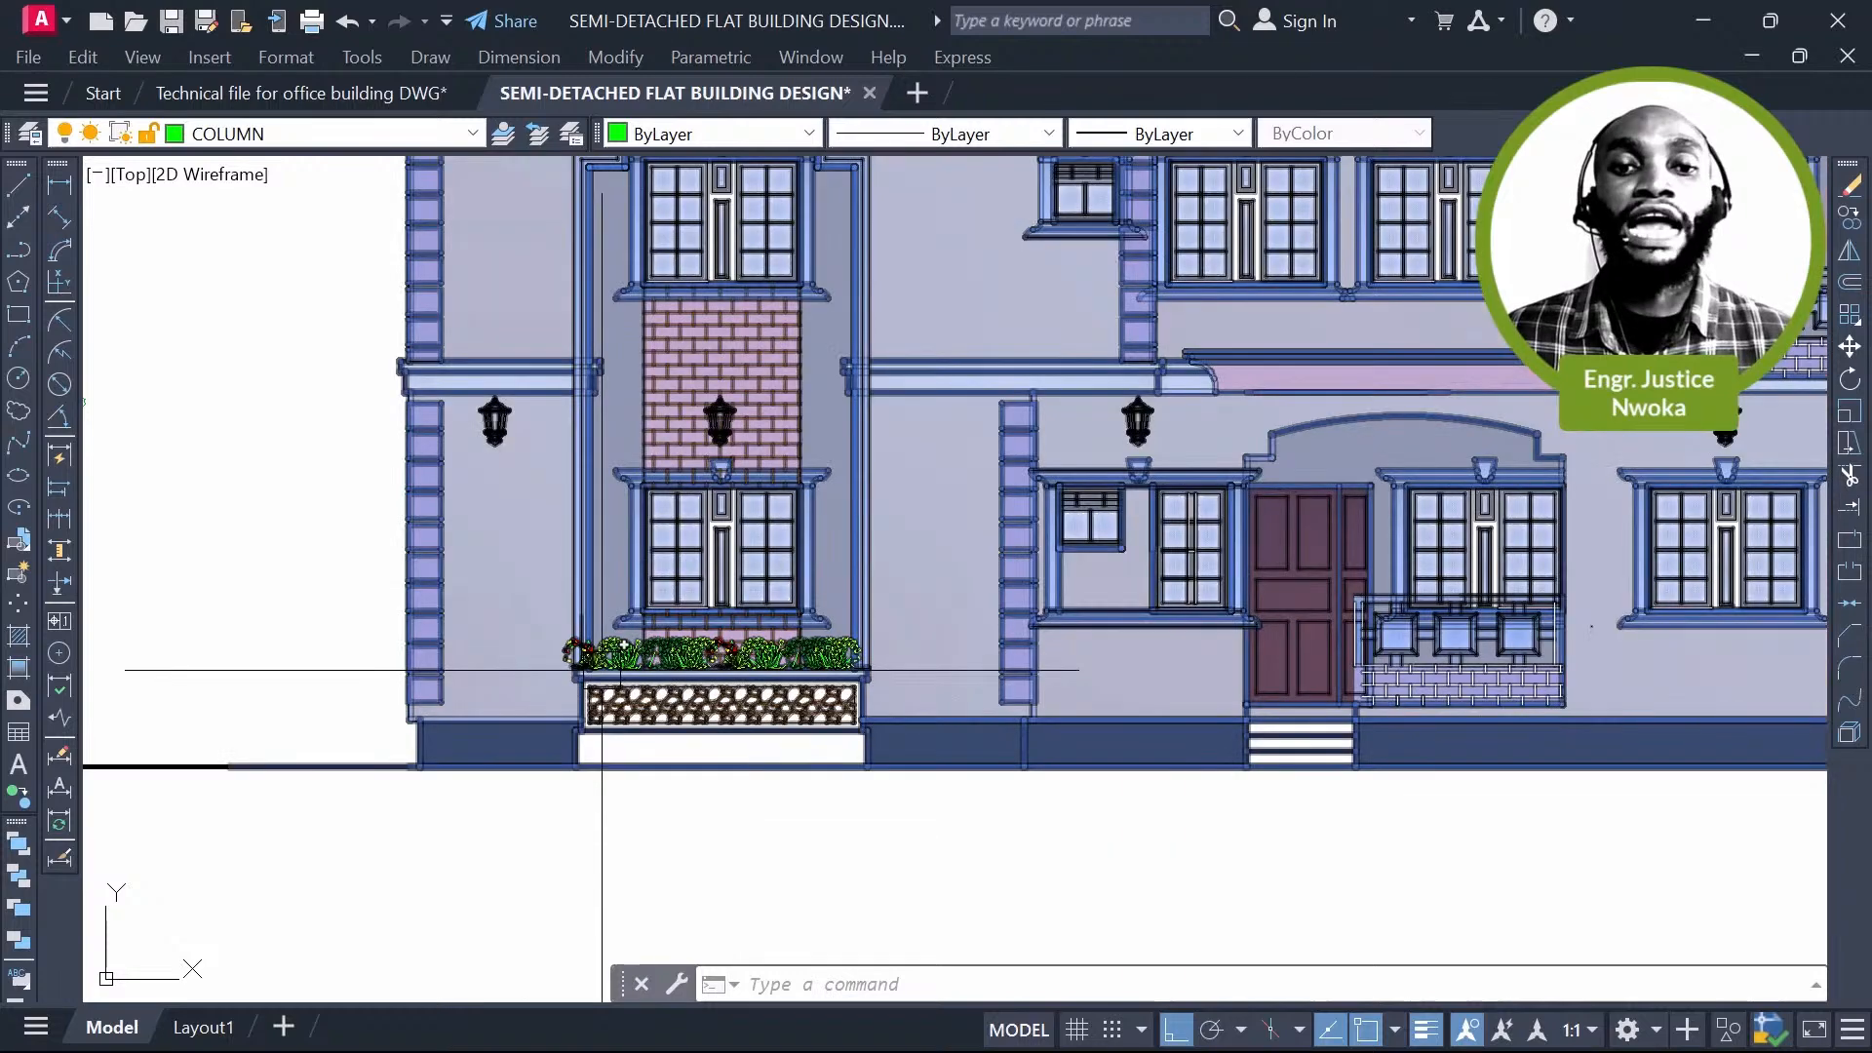
pyautogui.moveTo(750, 566)
pyautogui.mouseDown(button='middle')
pyautogui.moveTo(880, 546)
pyautogui.moveTo(846, 653)
pyautogui.mouseUp(button='middle')
pyautogui.moveTo(841, 380); pyautogui.dragTo(810, 437, button='middle')
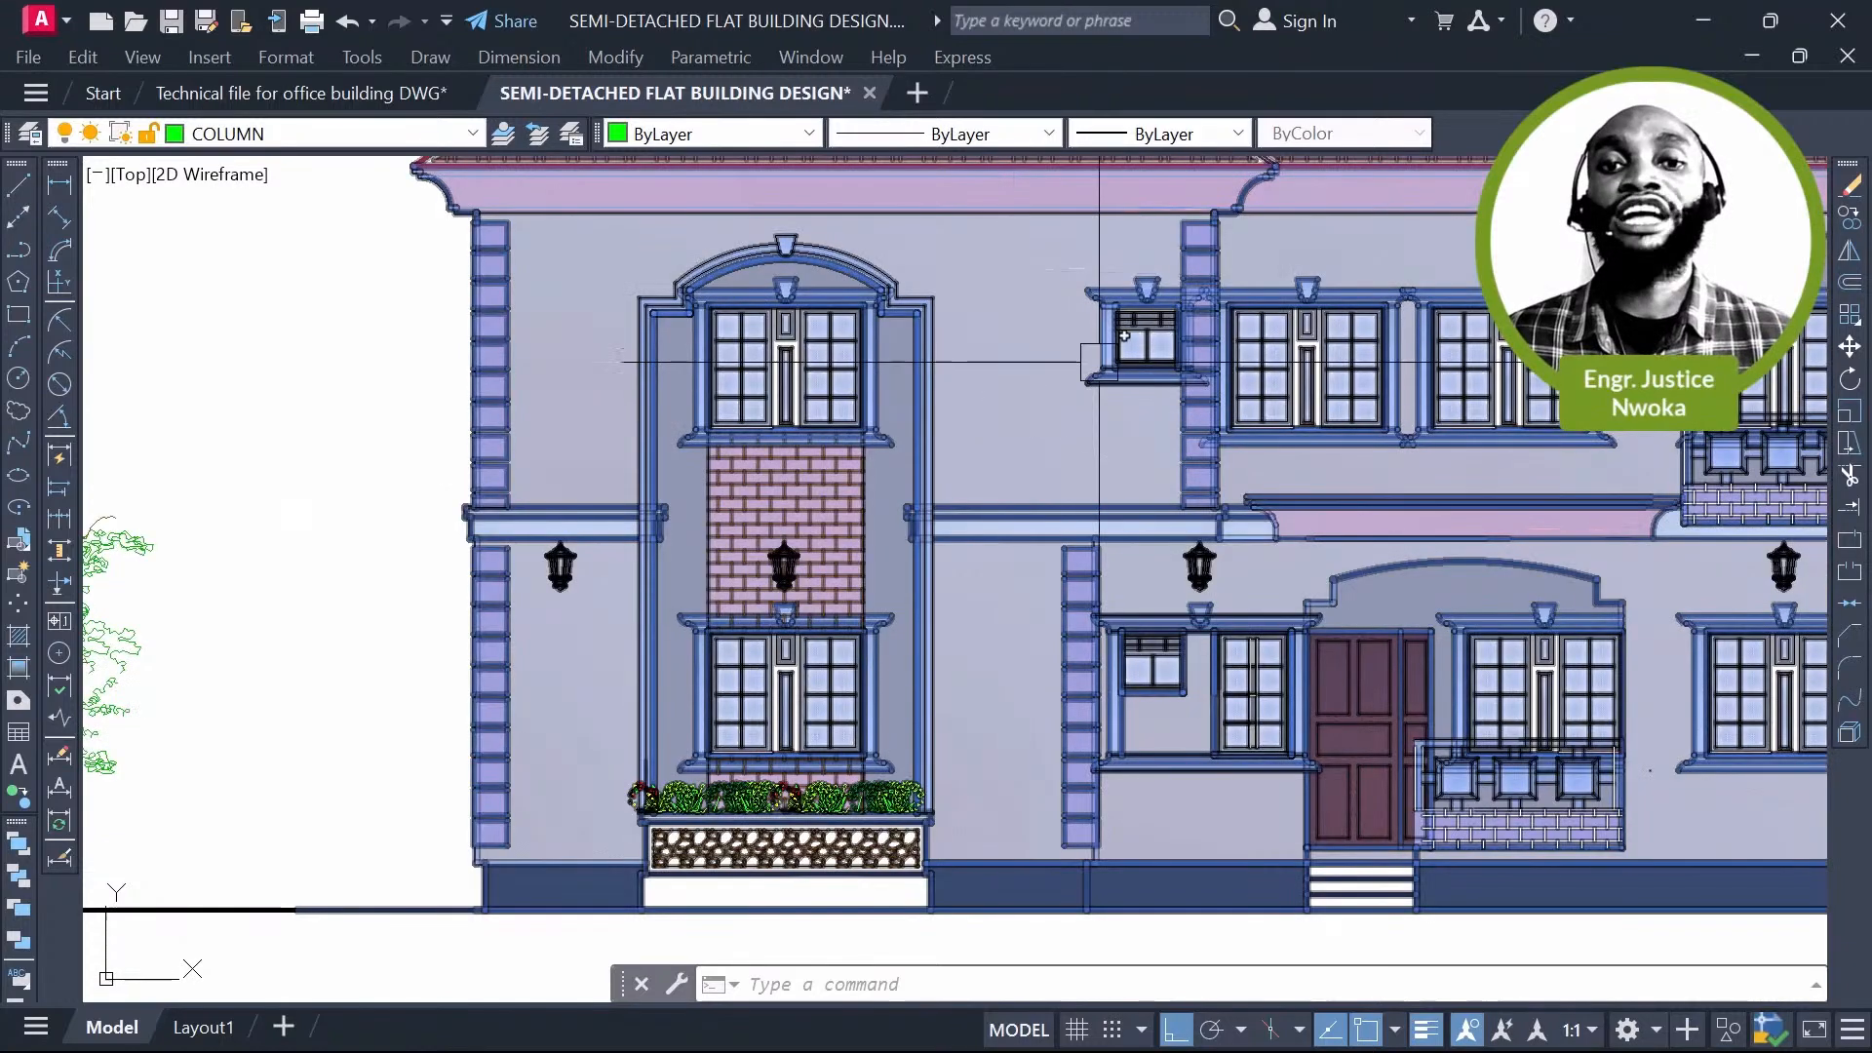
pyautogui.scroll(-5, 1100, 361)
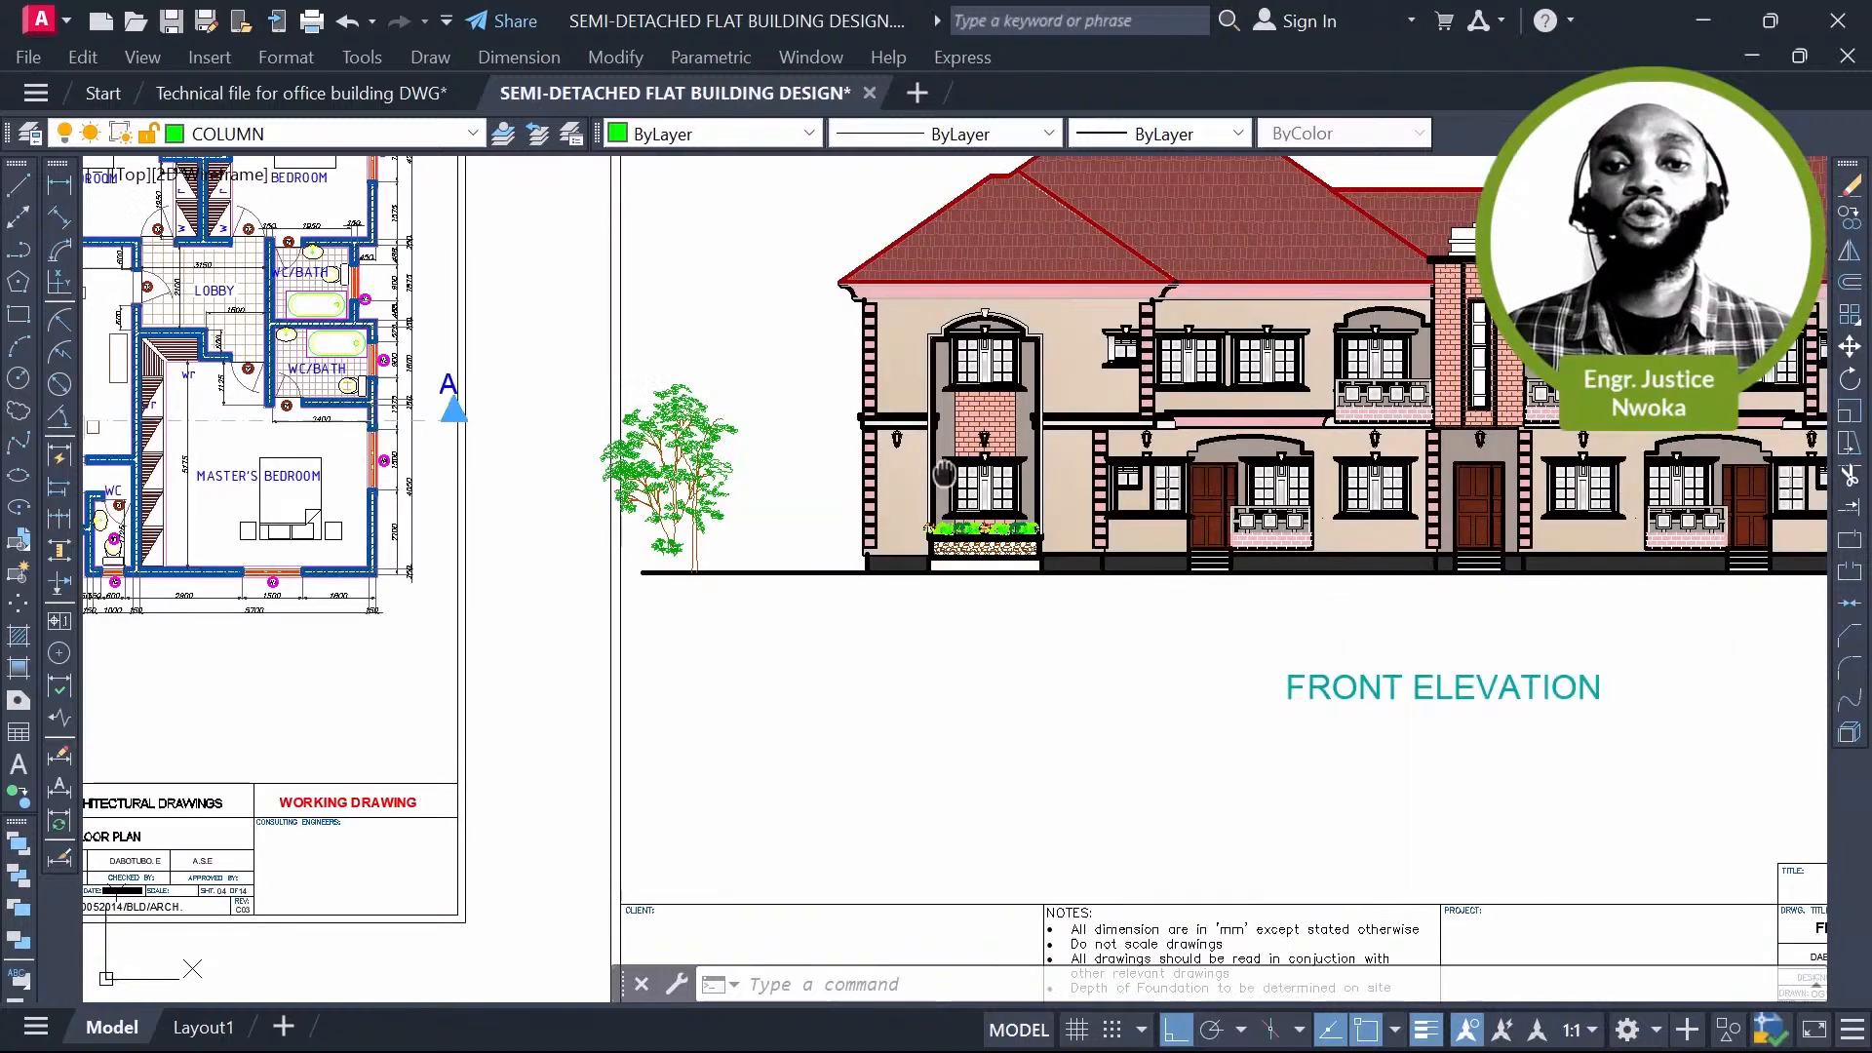
pyautogui.moveTo(944, 473); pyautogui.dragTo(1248, 582, button='middle')
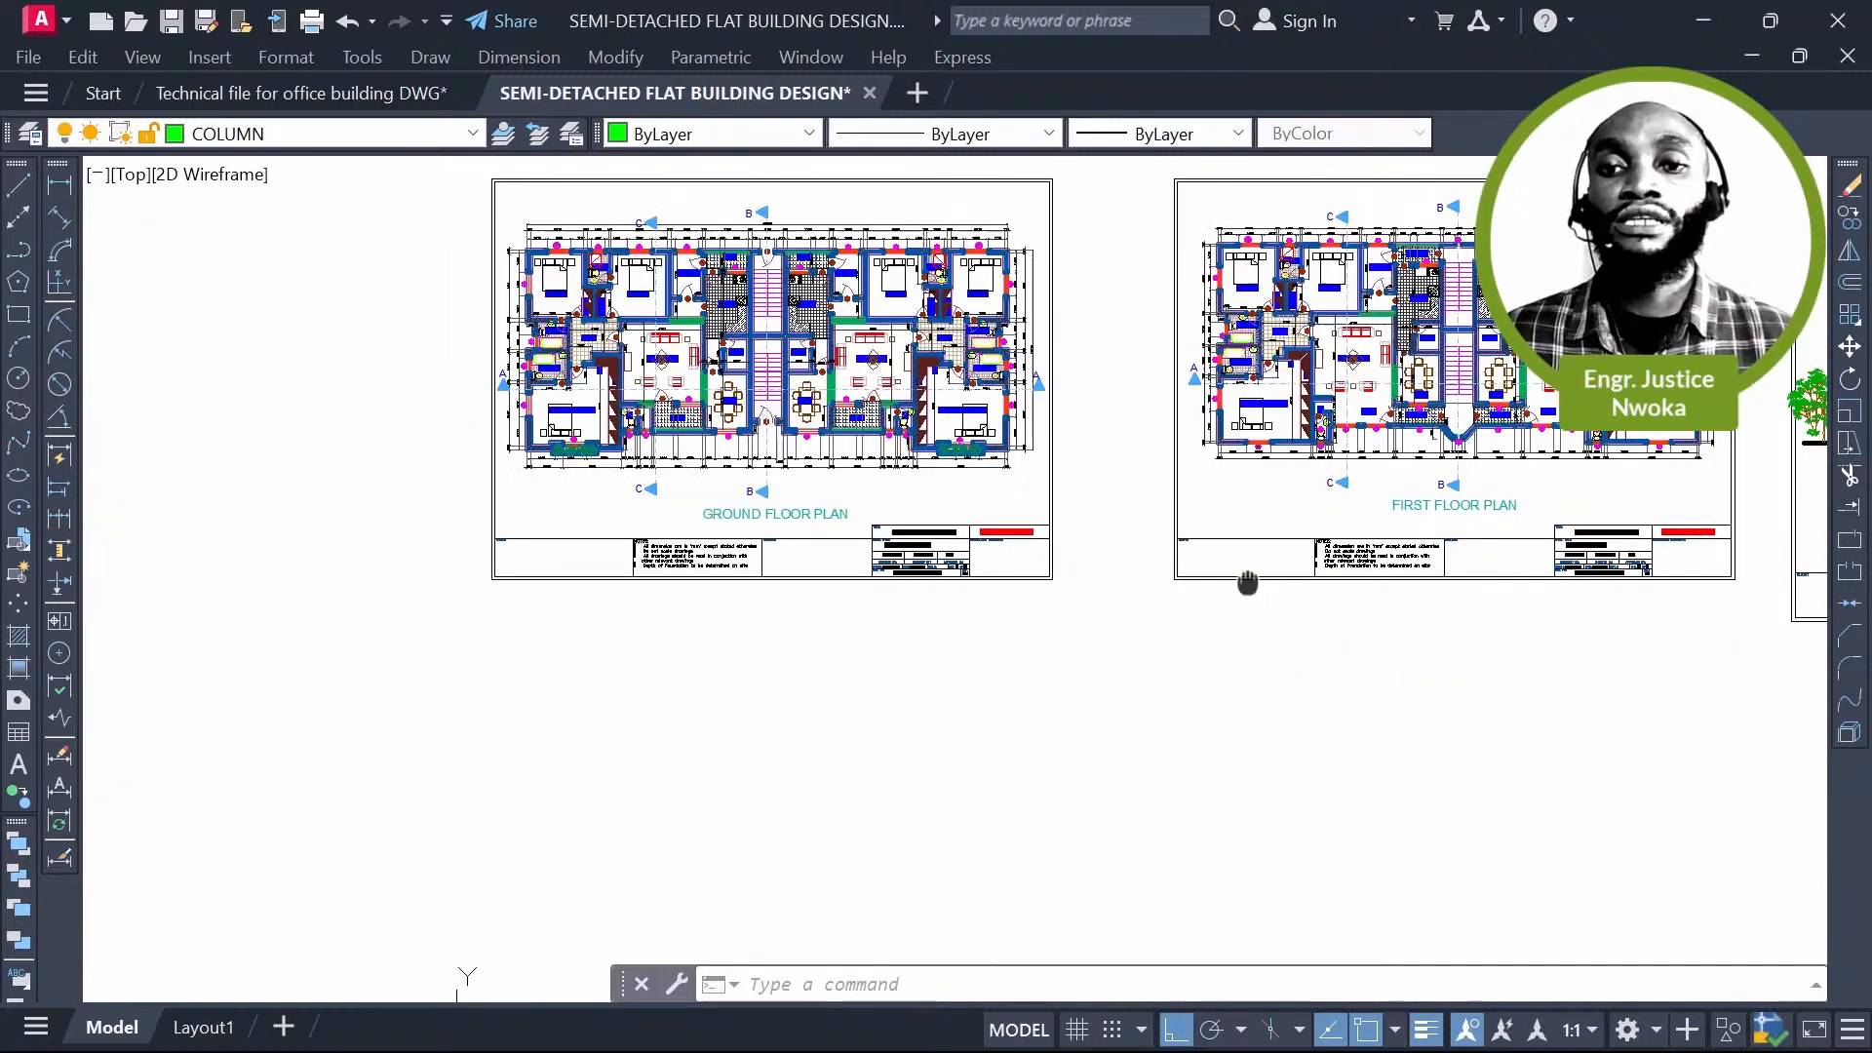
pyautogui.scroll(-2, 1248, 582)
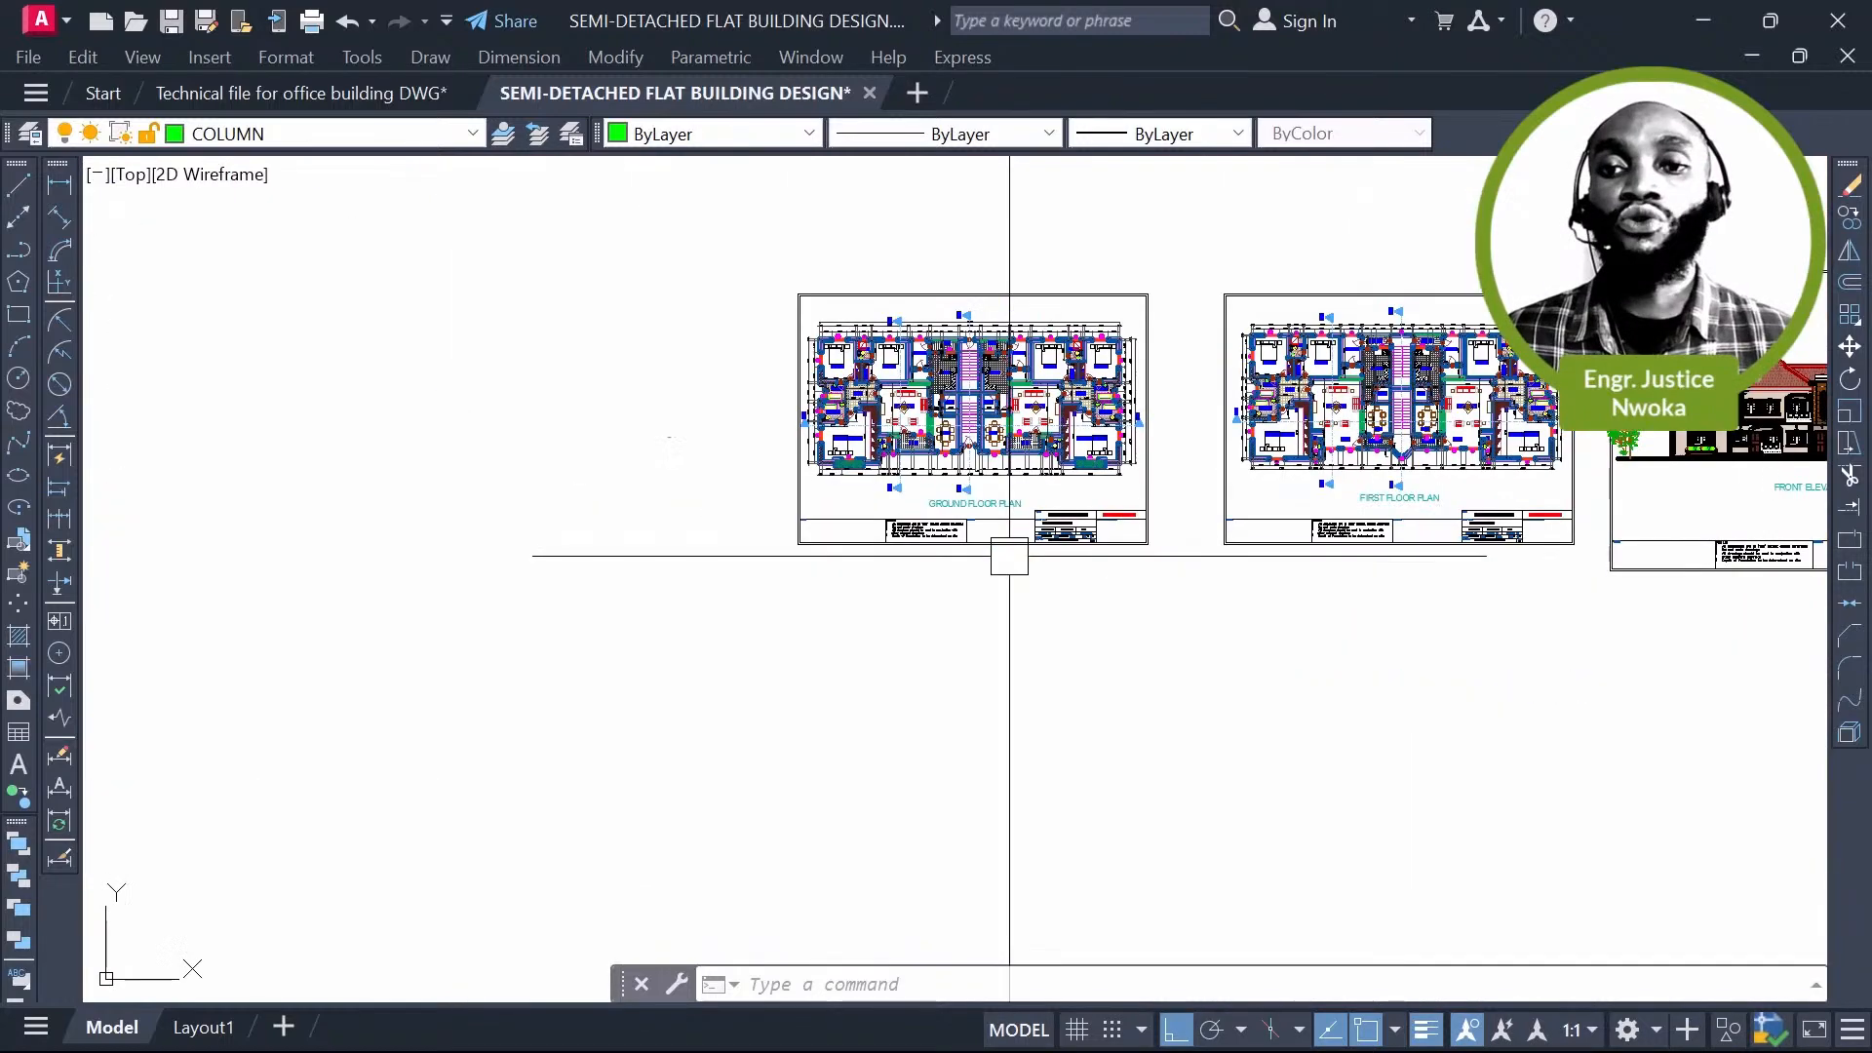
pyautogui.scroll(-3, 1108, 514)
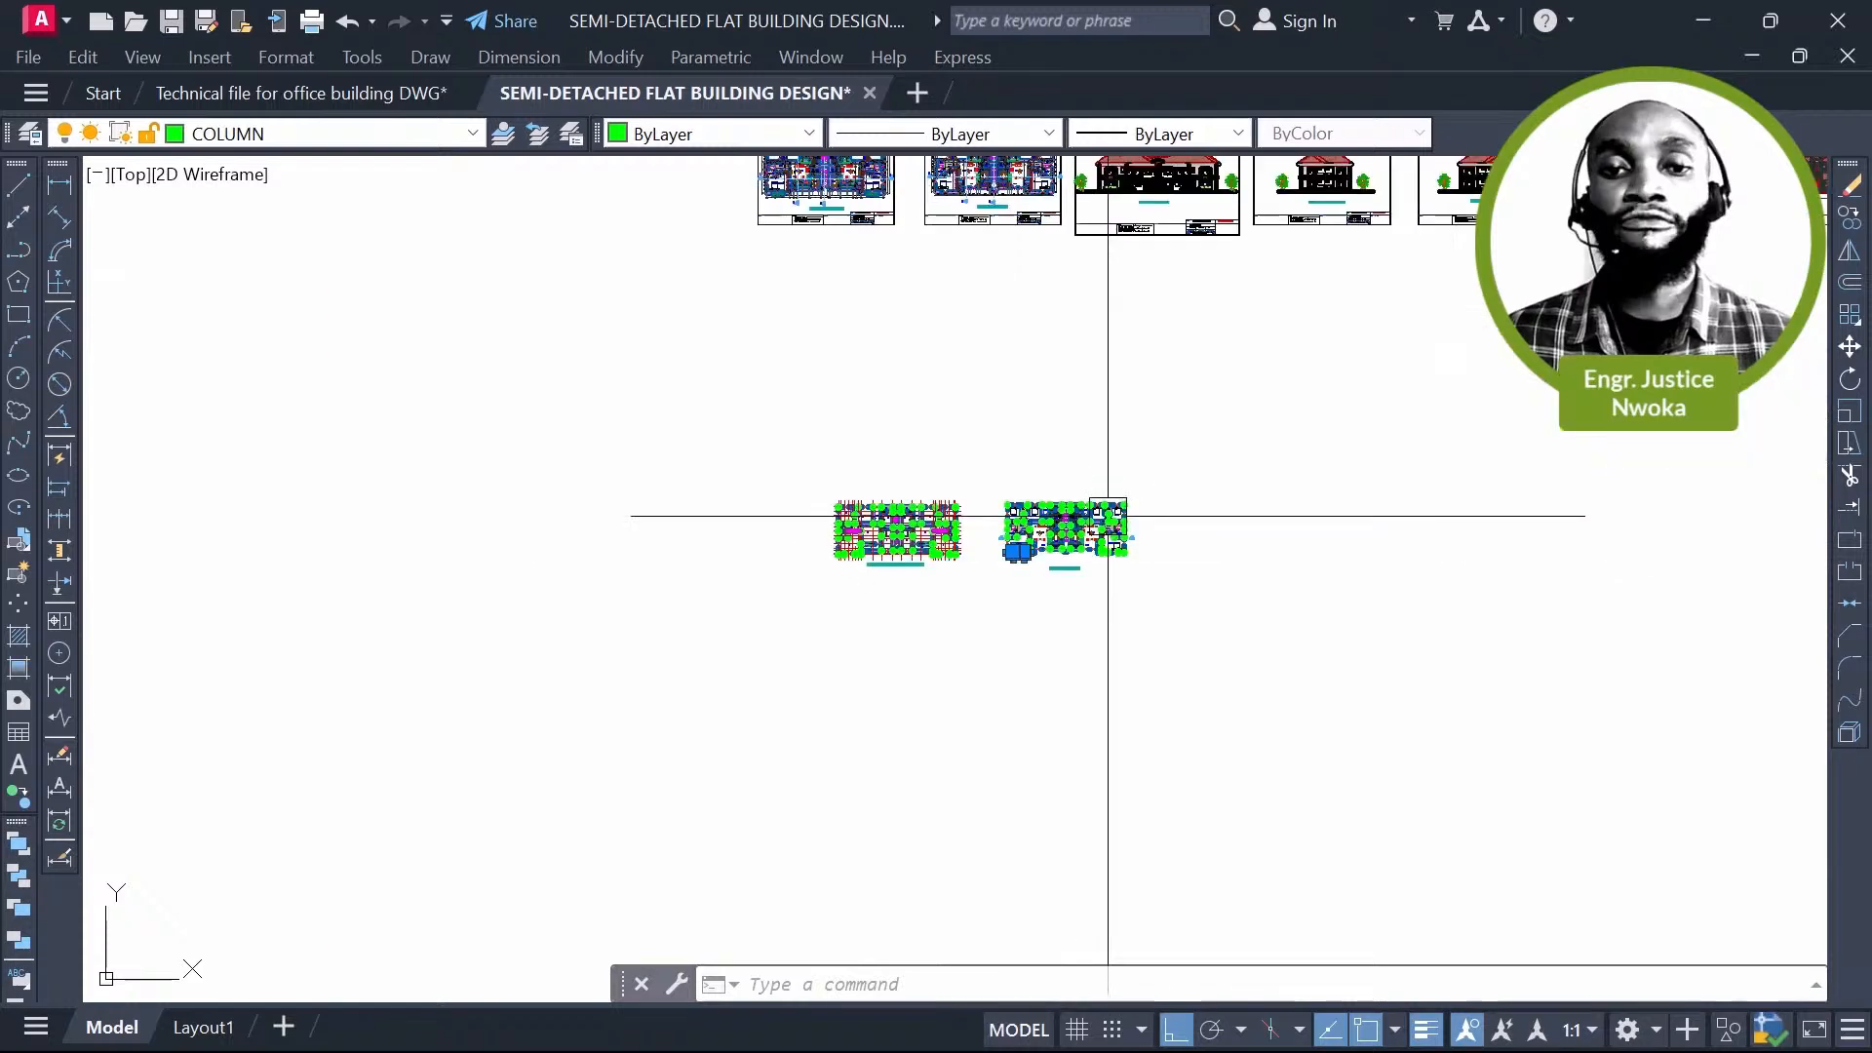
pyautogui.scroll(10, 1017, 551)
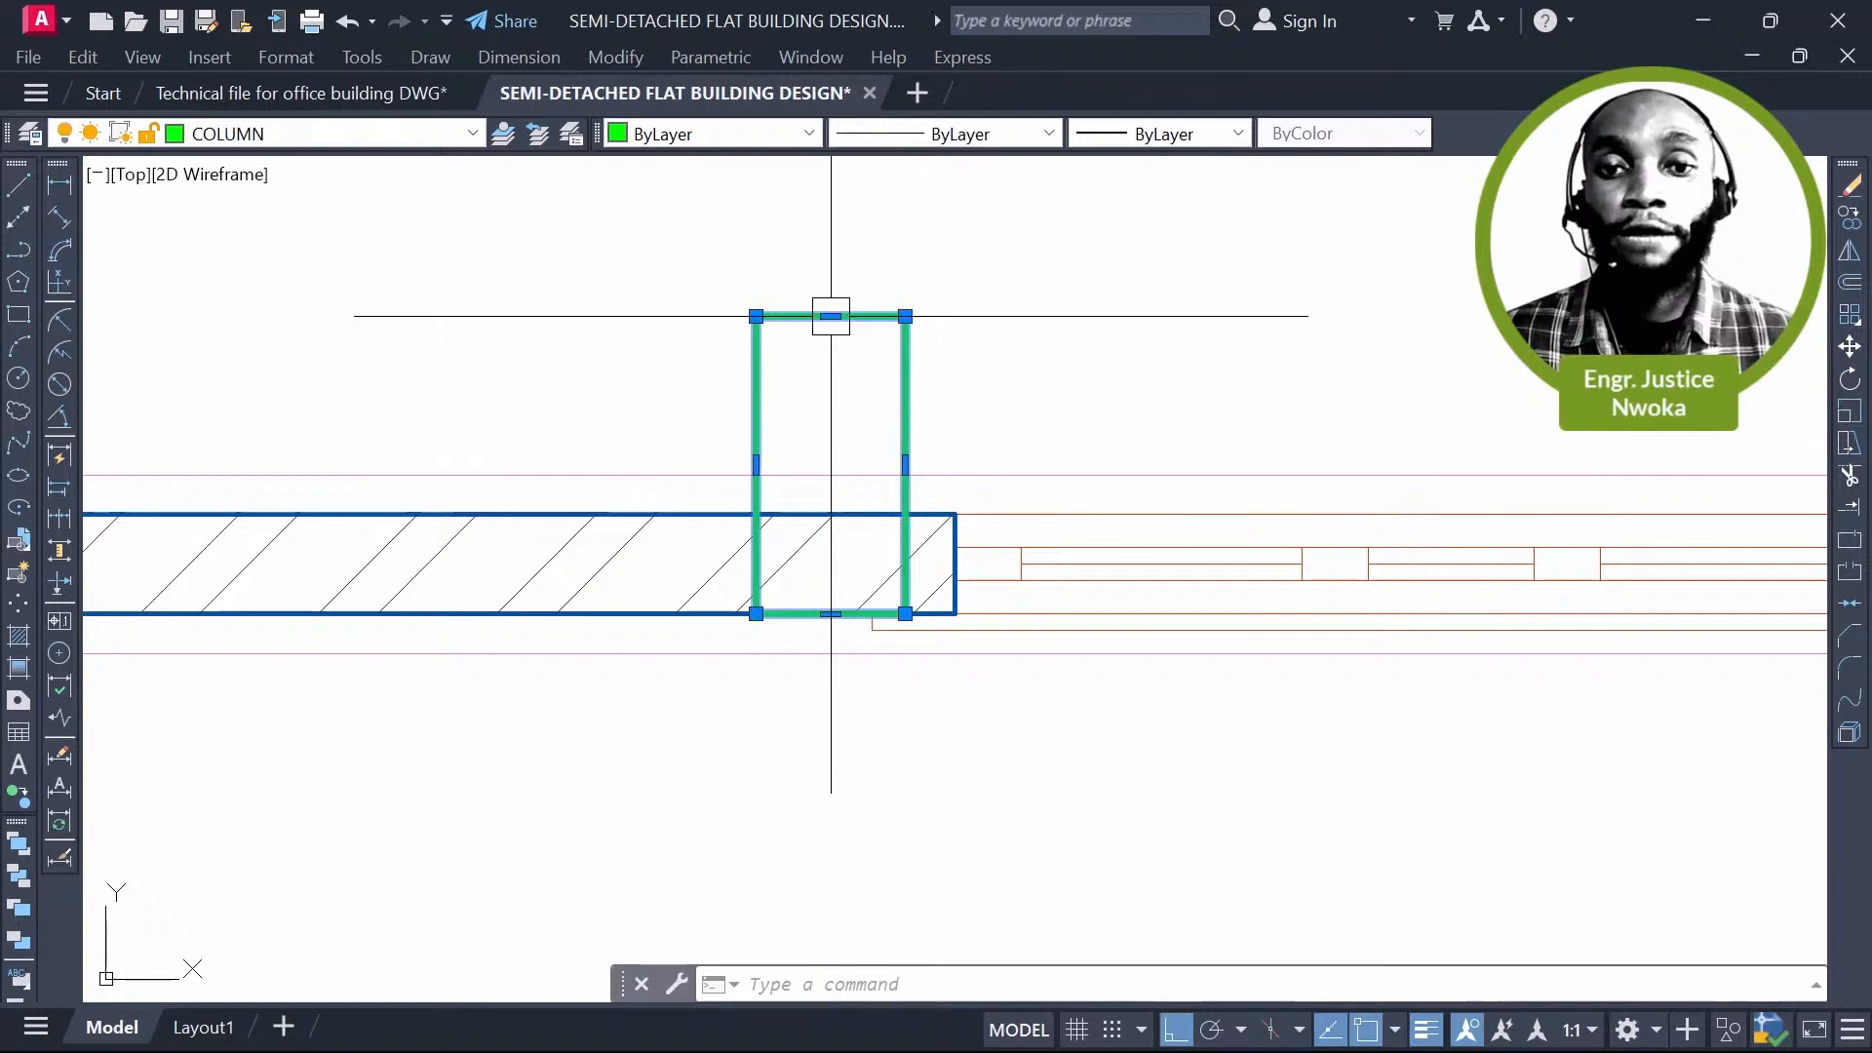
# Step: Try shortening the column beside the master's bedroom window to the wall's inner face and check its gap to the window opening
pyautogui.click(831, 316)
pyautogui.click(831, 513)
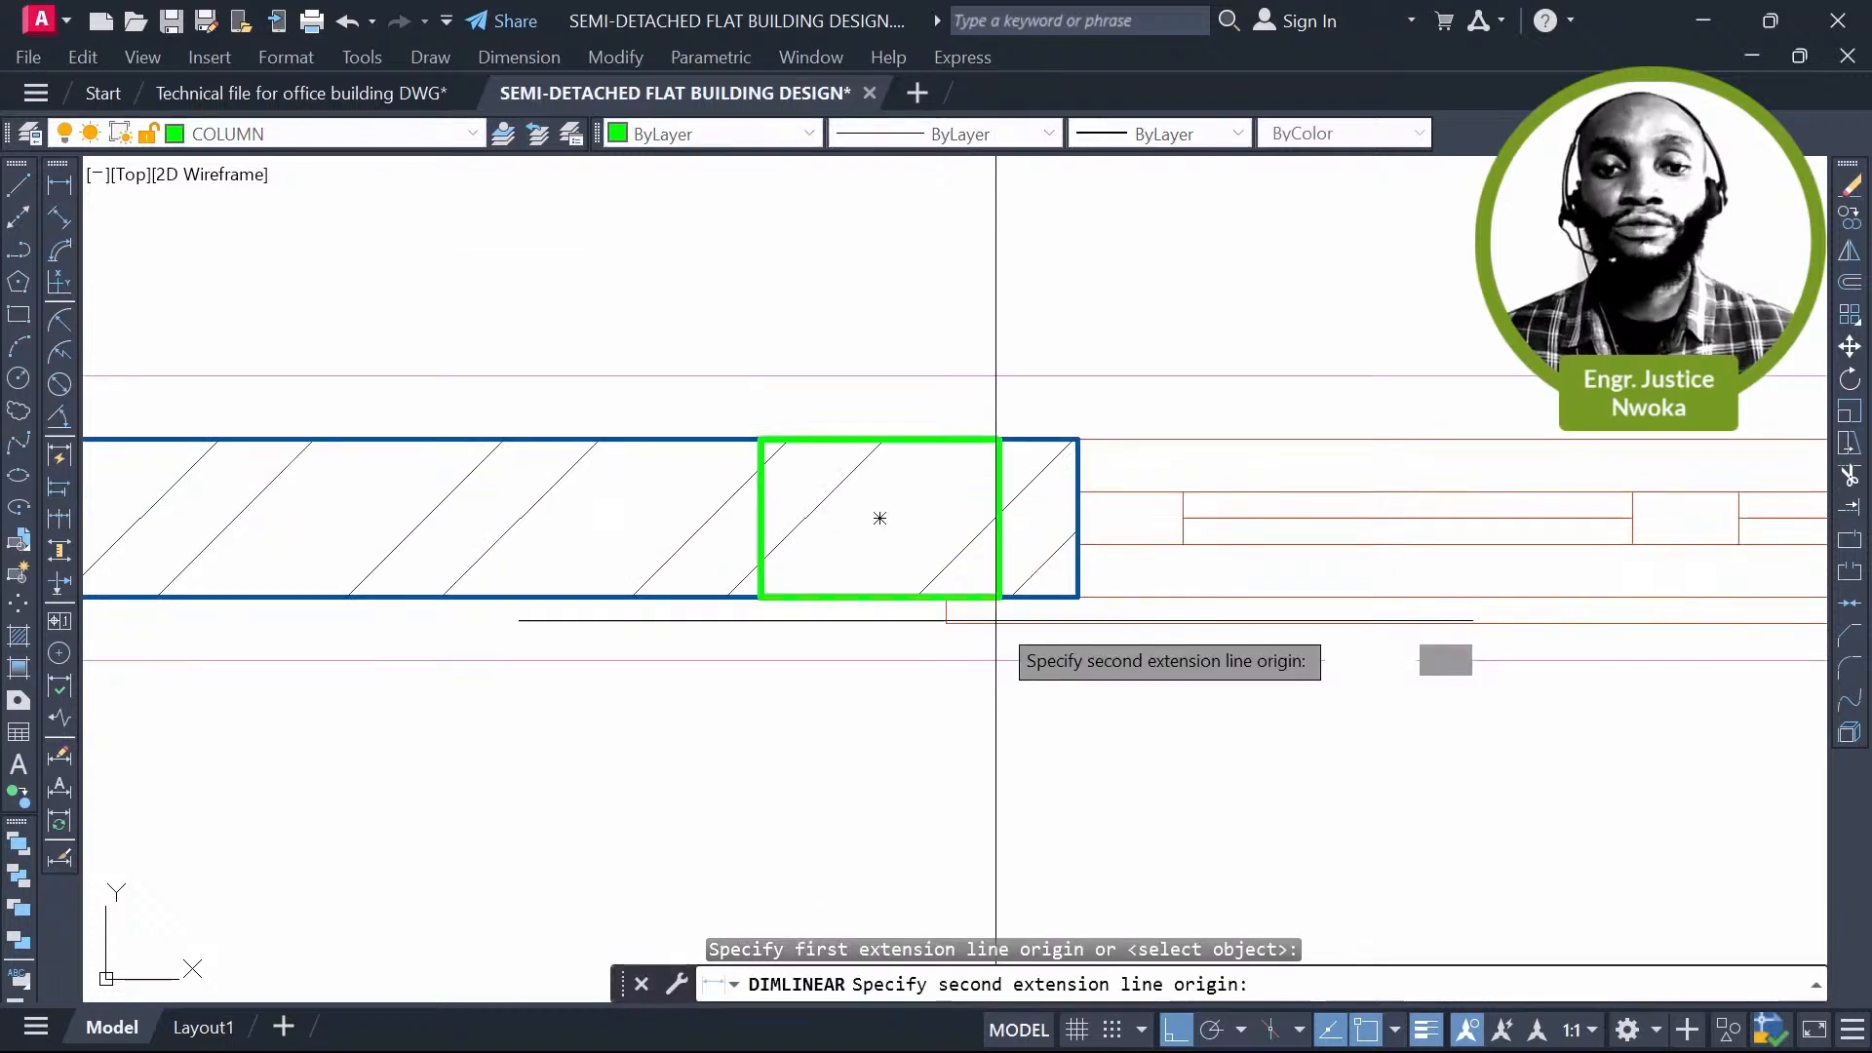
pyautogui.click(995, 614)
pyautogui.press('Escape')
pyautogui.scroll(-2, 1019, 474)
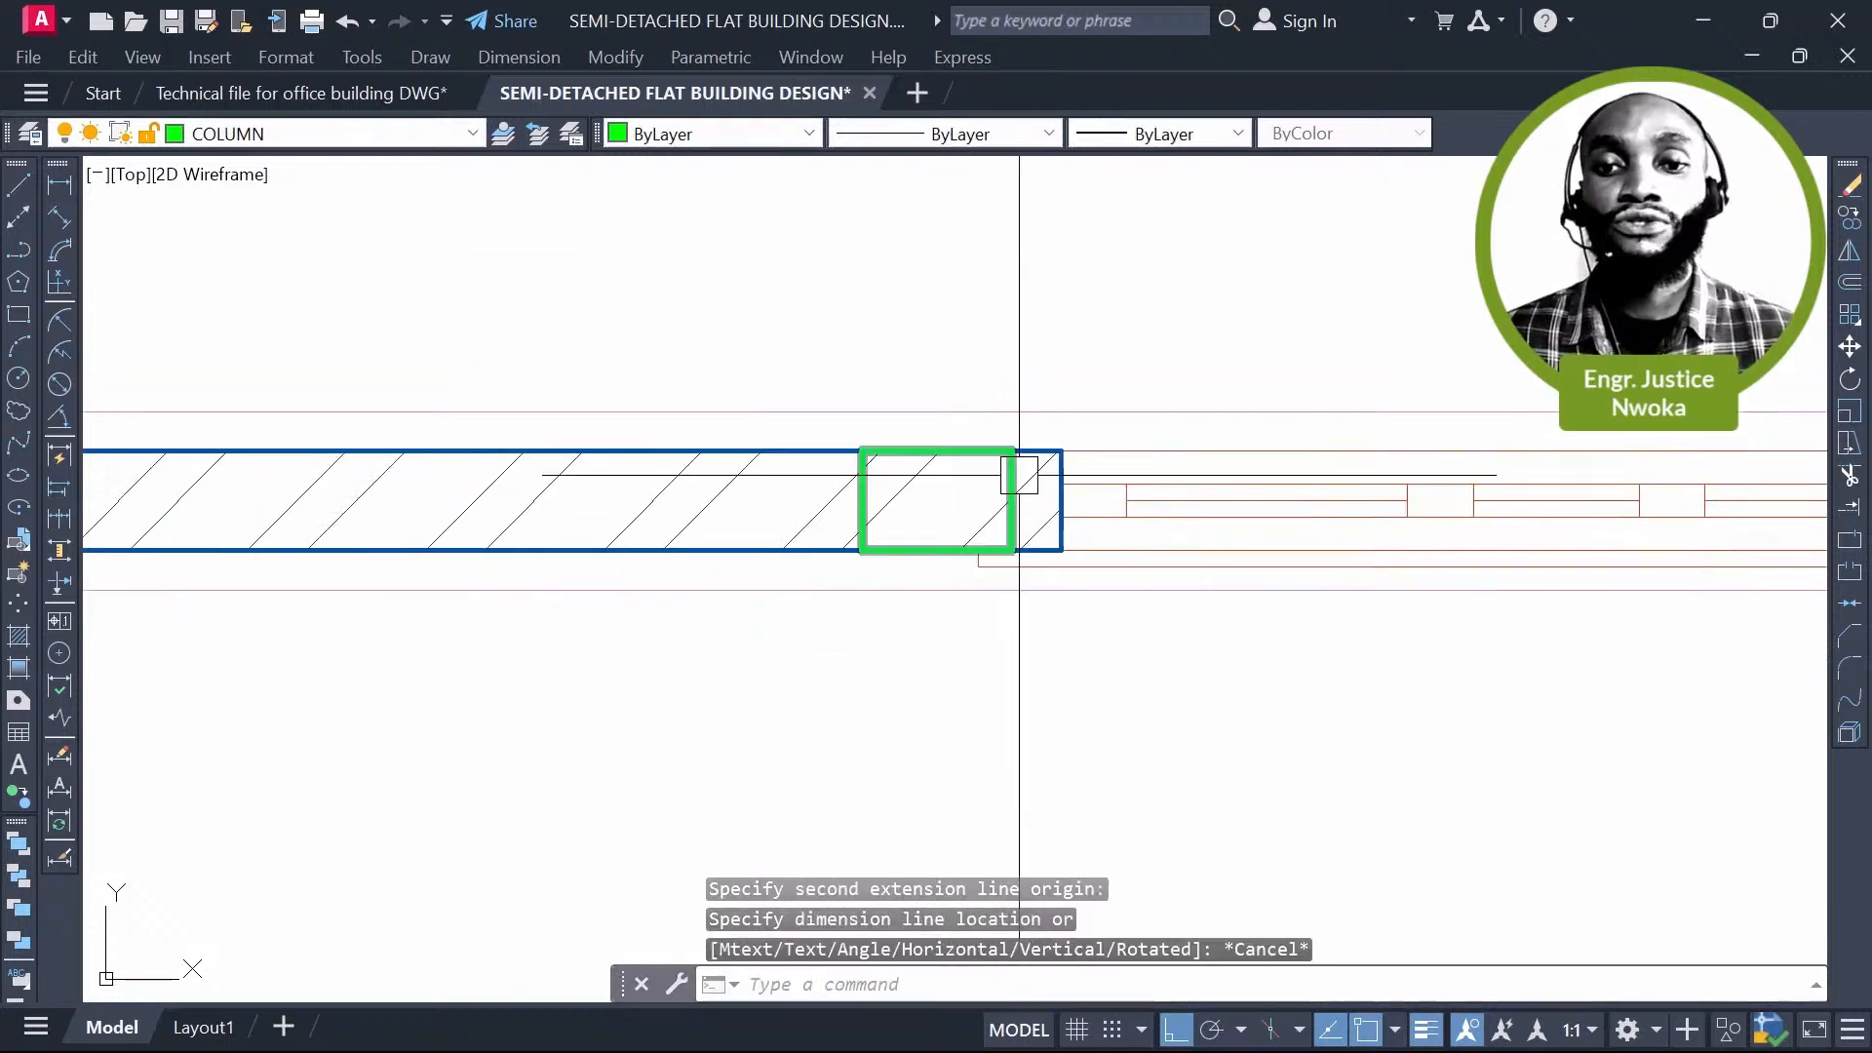
pyautogui.scroll(-2, 1019, 475)
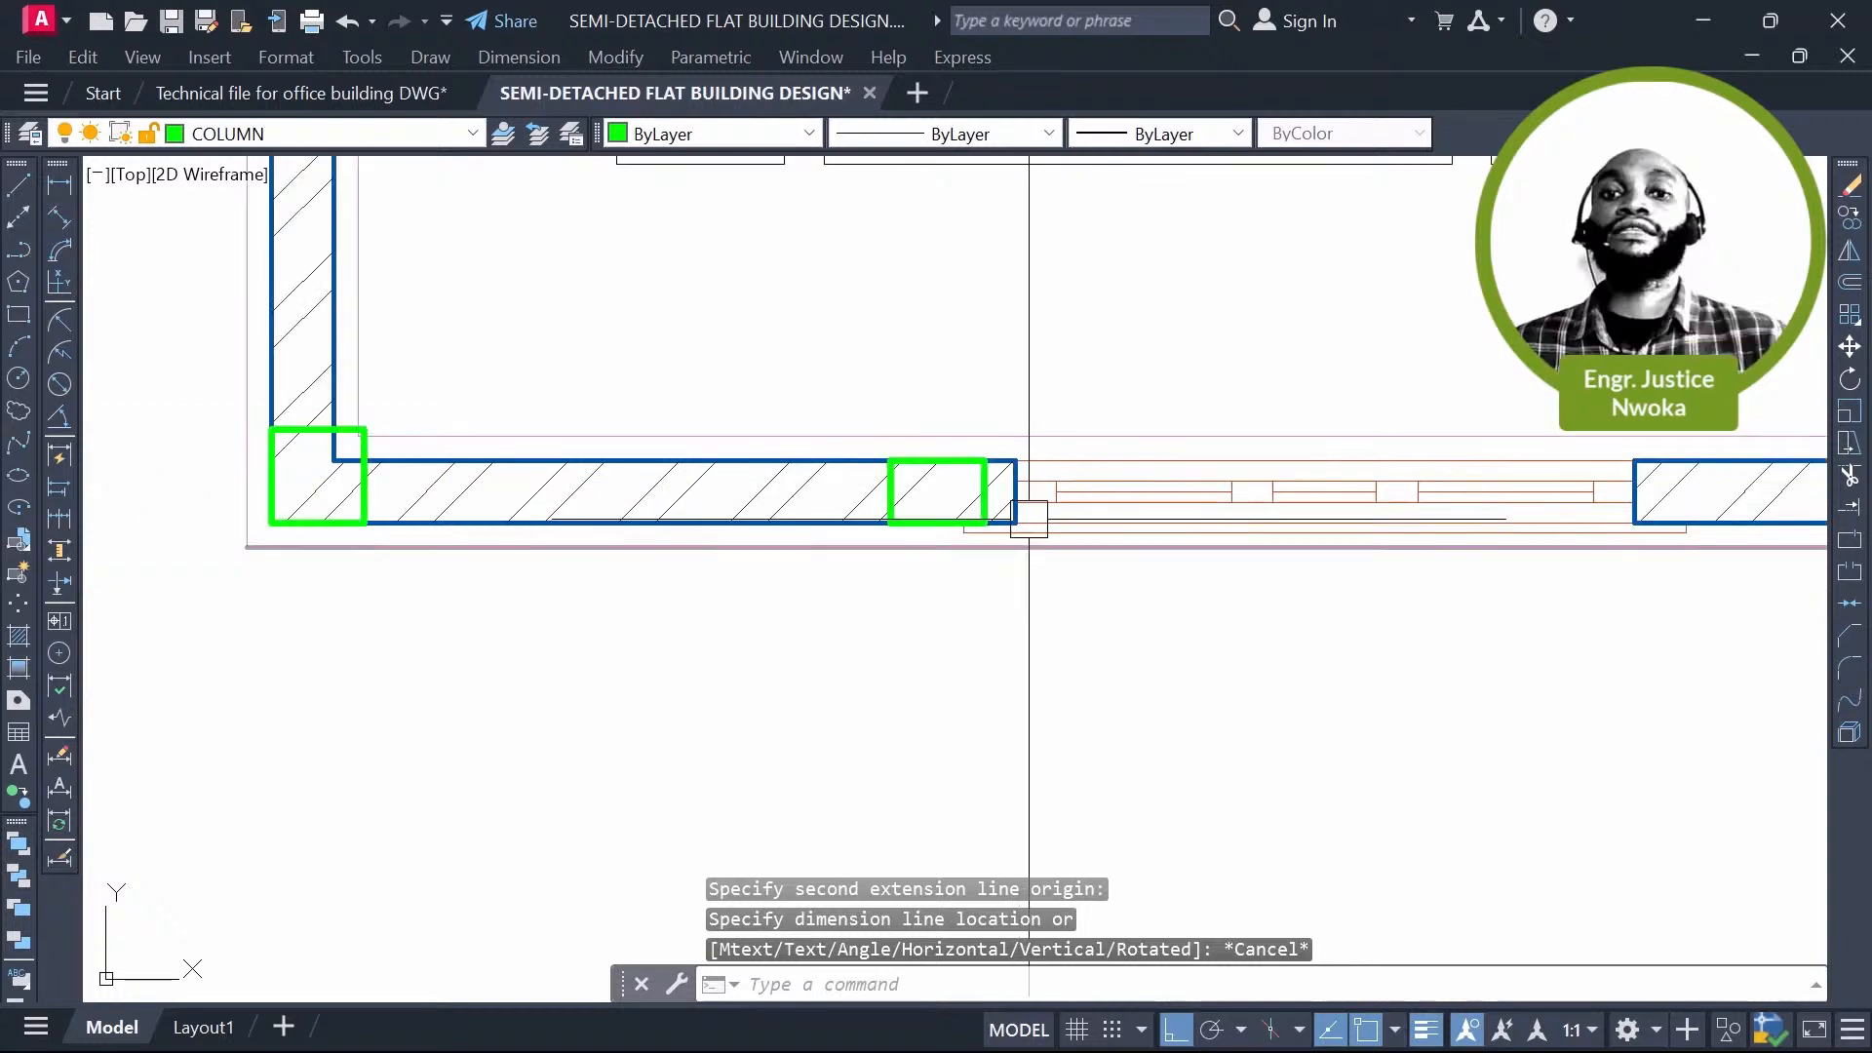
pyautogui.scroll(4, 1038, 473)
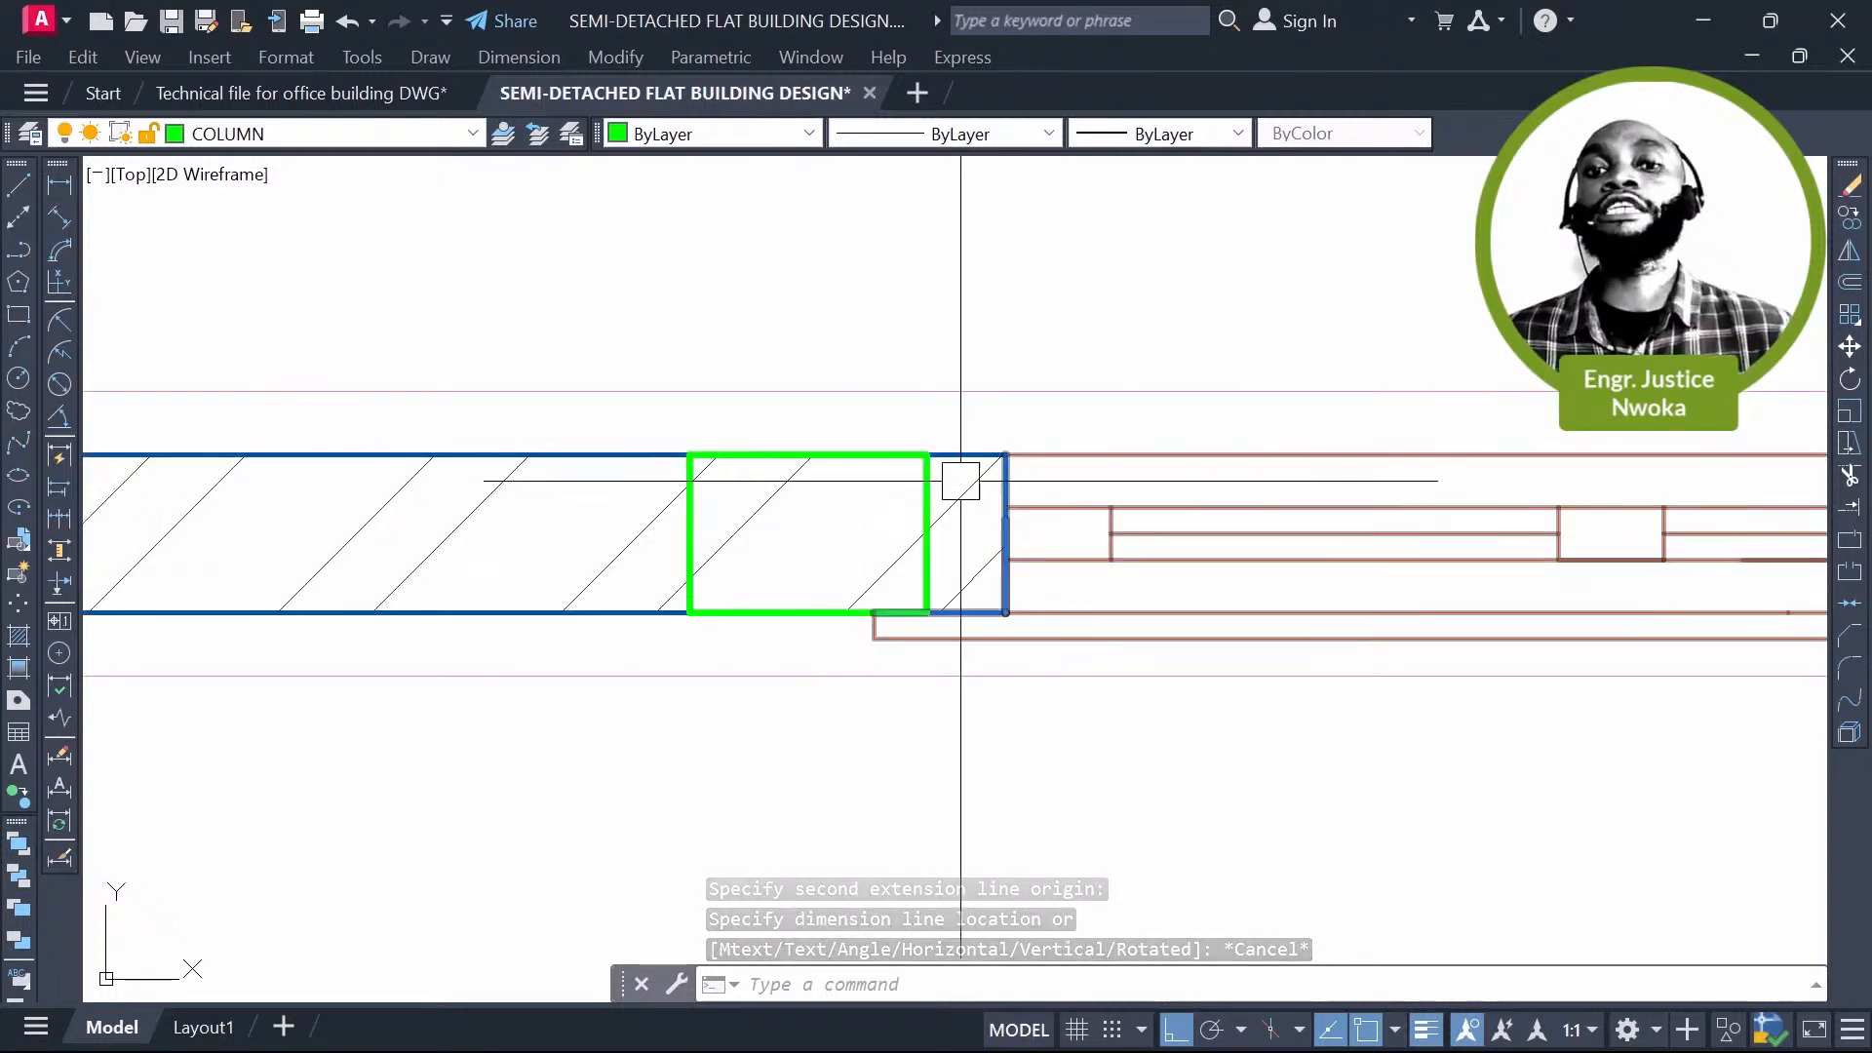
pyautogui.scroll(-4, 960, 481)
pyautogui.moveTo(961, 481)
pyautogui.mouseDown(button='middle')
pyautogui.moveTo(534, 437)
pyautogui.moveTo(238, 477)
pyautogui.mouseUp(button='middle')
pyautogui.click(1352, 385)
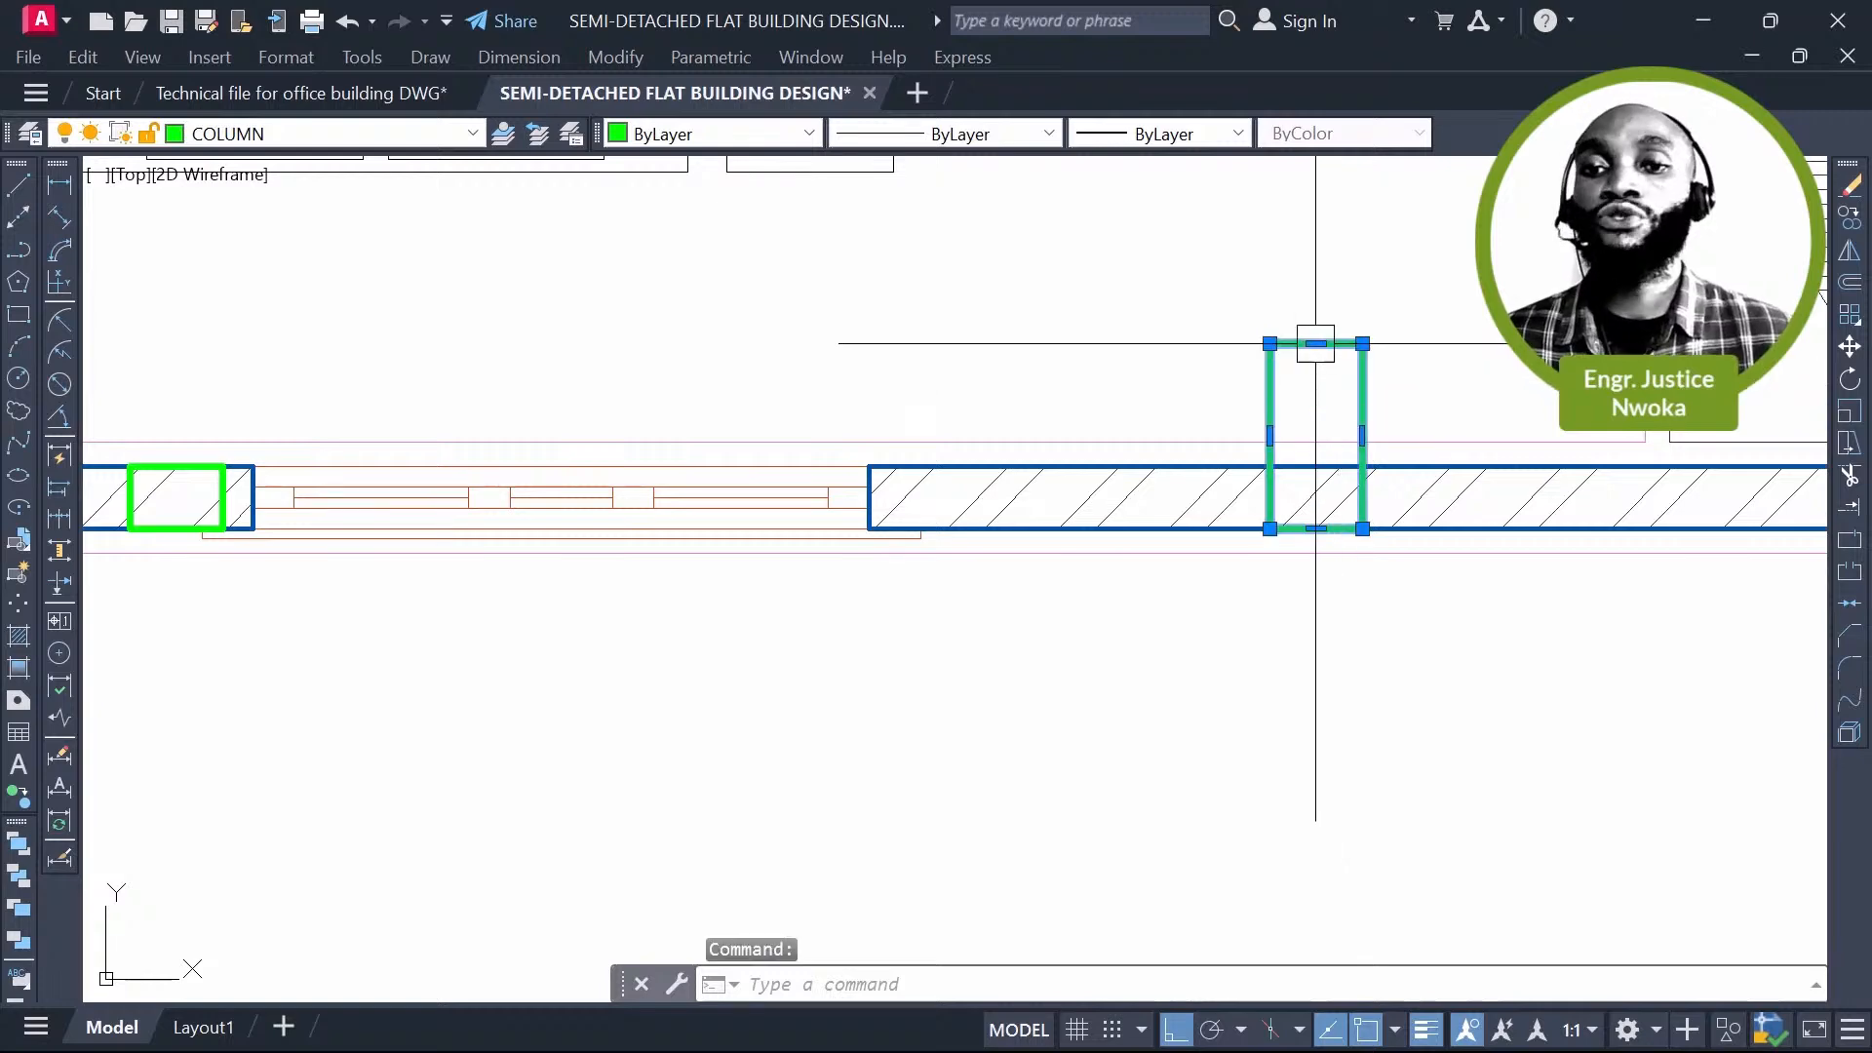
# Step: Undo the shortening of the master's bedroom window column
pyautogui.press('Escape')
pyautogui.hotkey('ctrl', 'z')
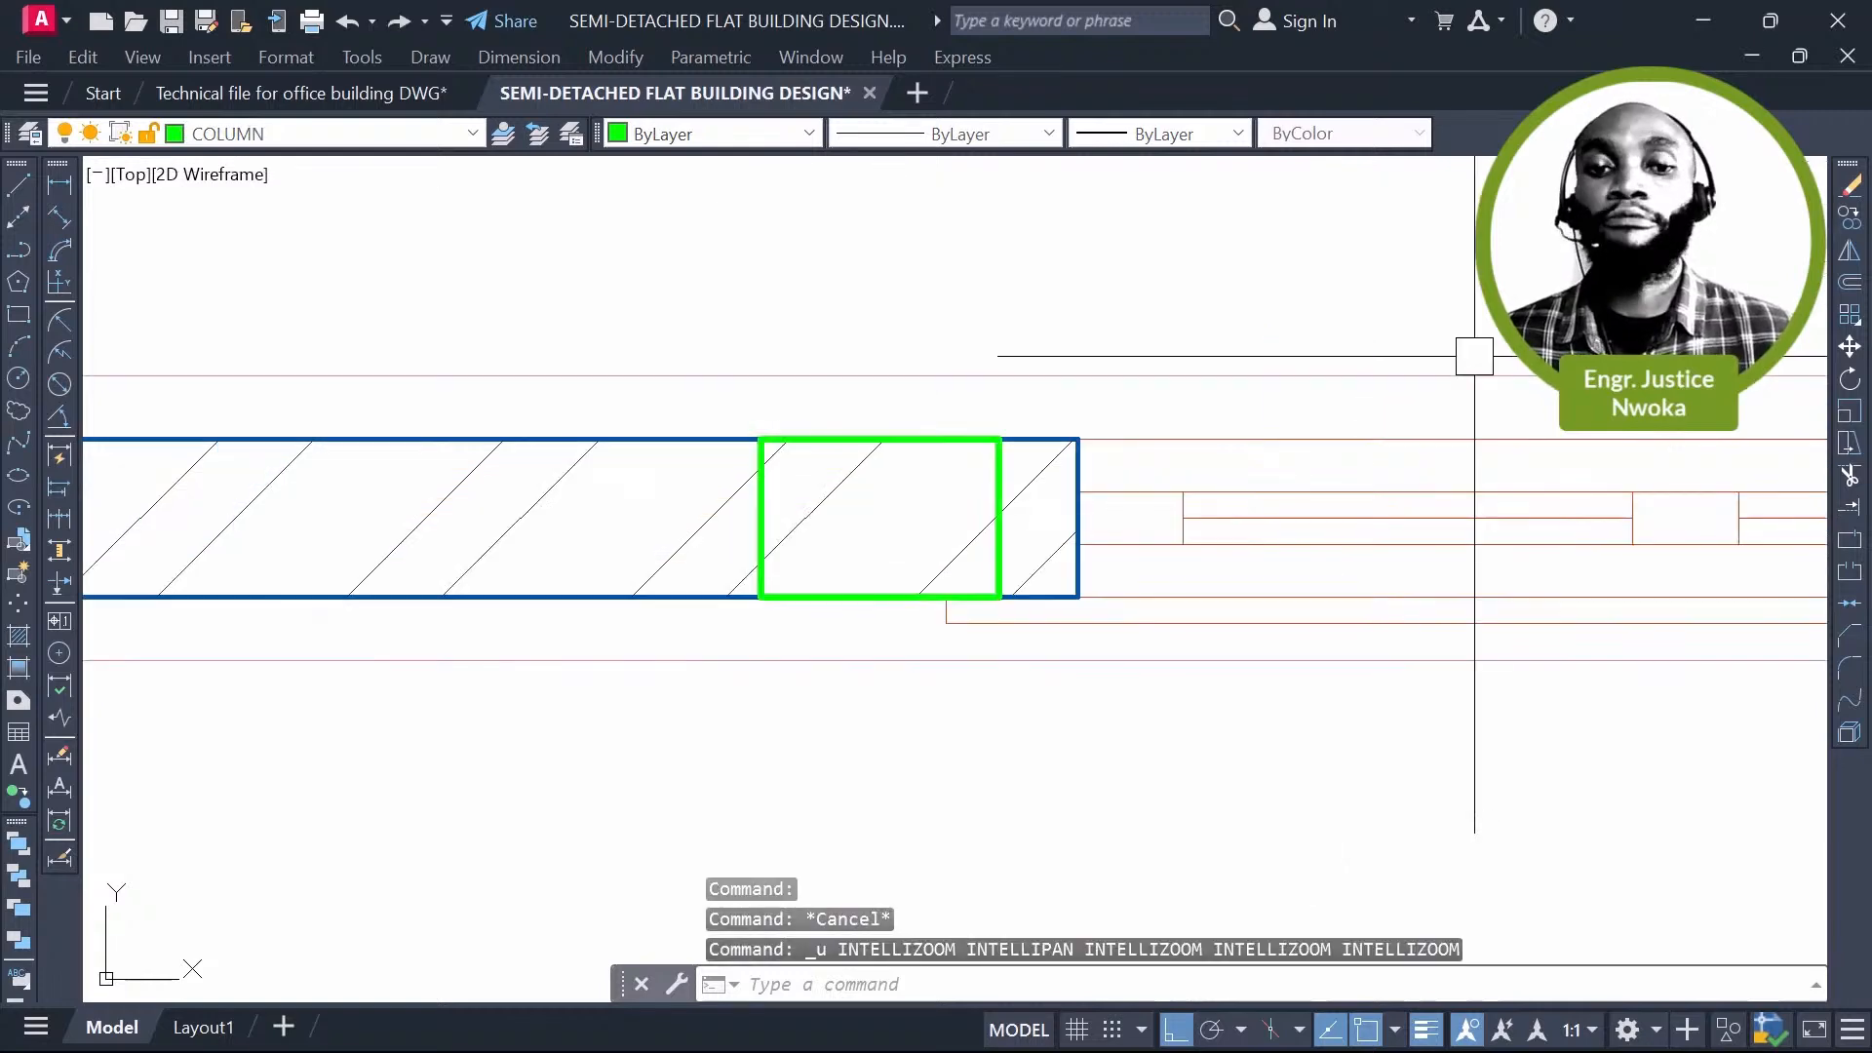
pyautogui.hotkey('ctrl', 'z')
pyautogui.hotkey('ctrl', 'z')
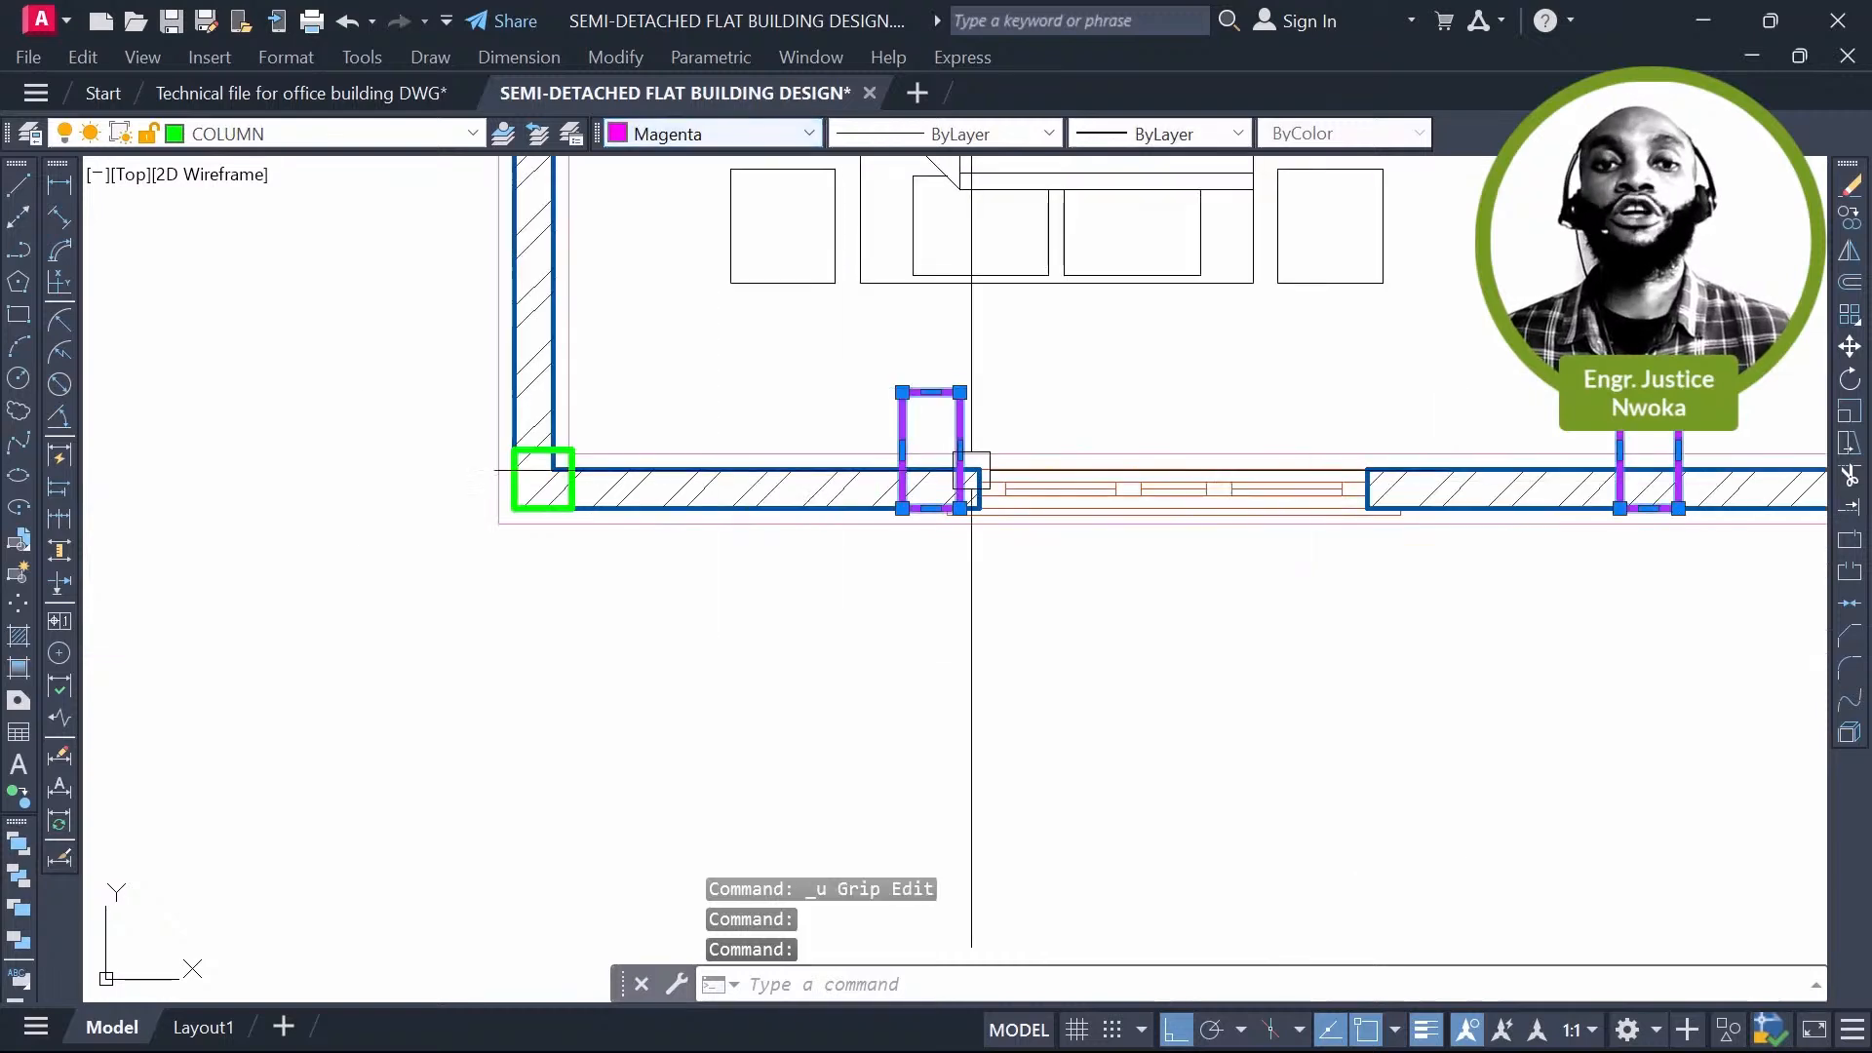
# Step: Recolour the two columns projecting into the left flat's master's bedroom red
pyautogui.moveTo(1122, 426); pyautogui.dragTo(869, 502, button='middle')
pyautogui.scroll(-2, 837, 480)
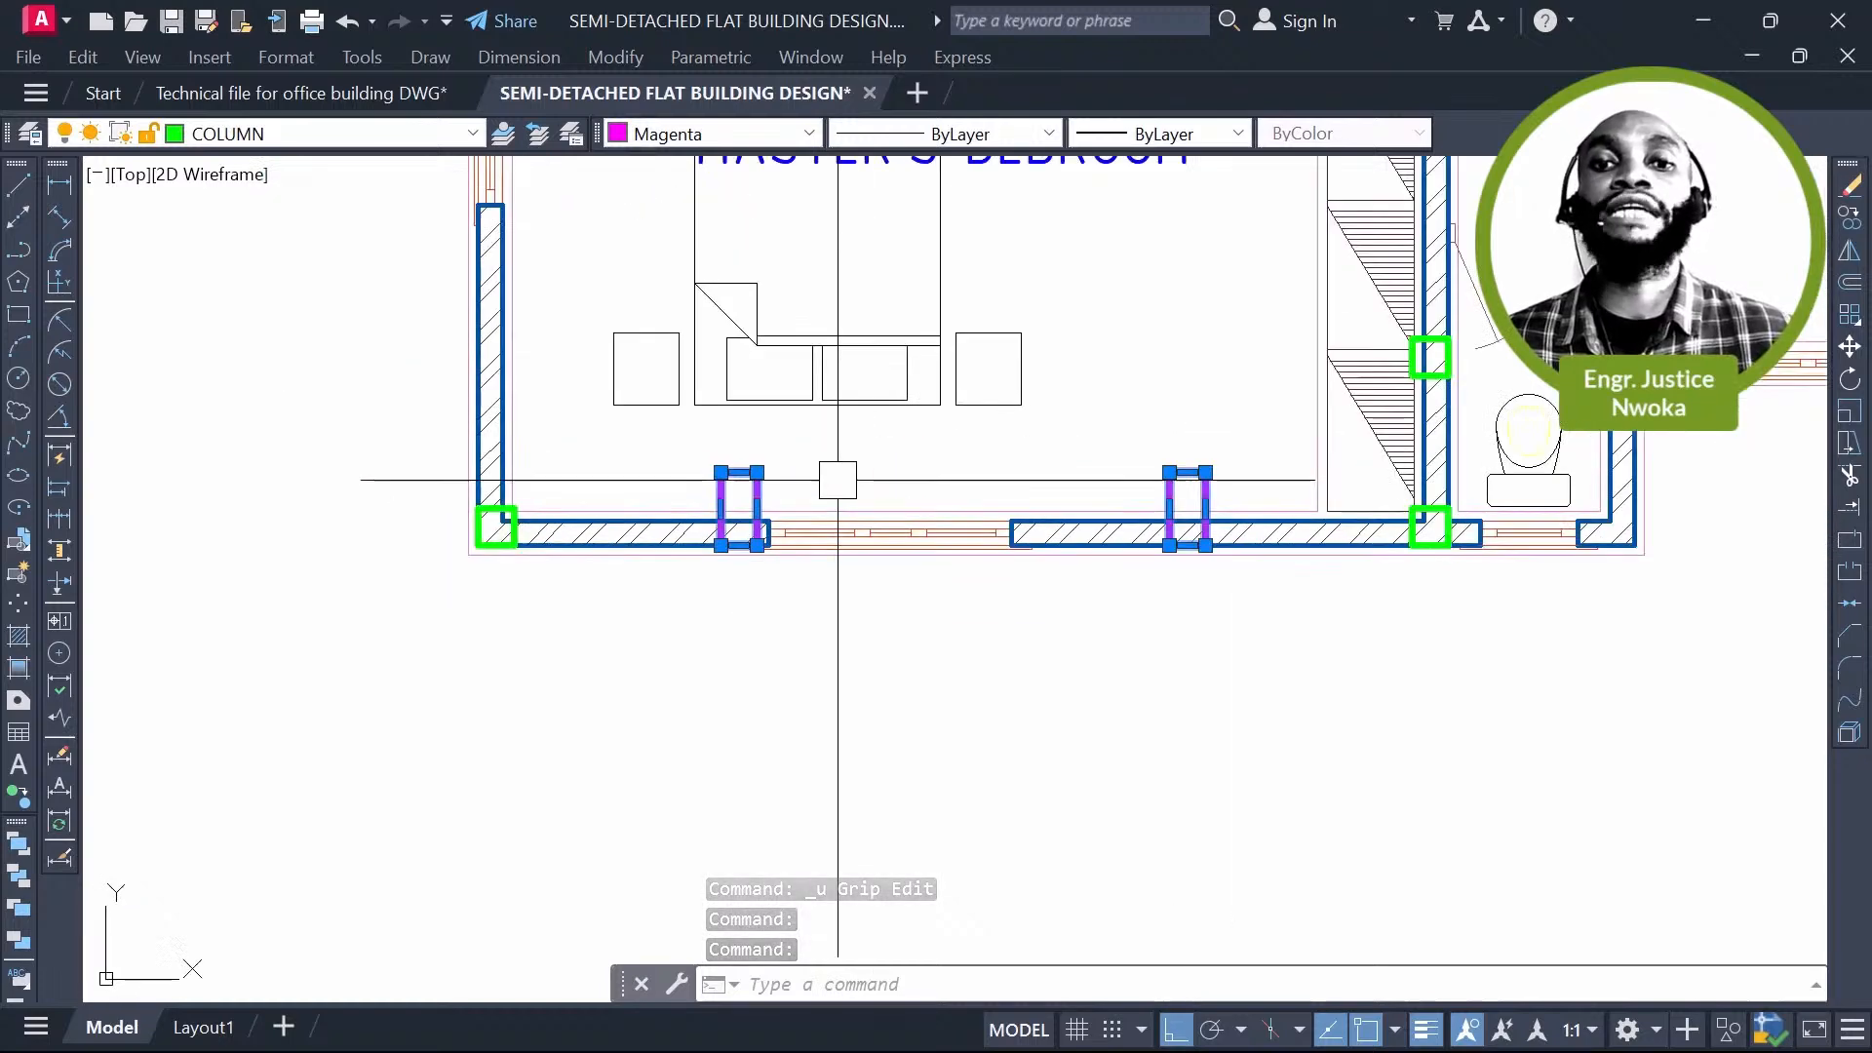
pyautogui.click(716, 133)
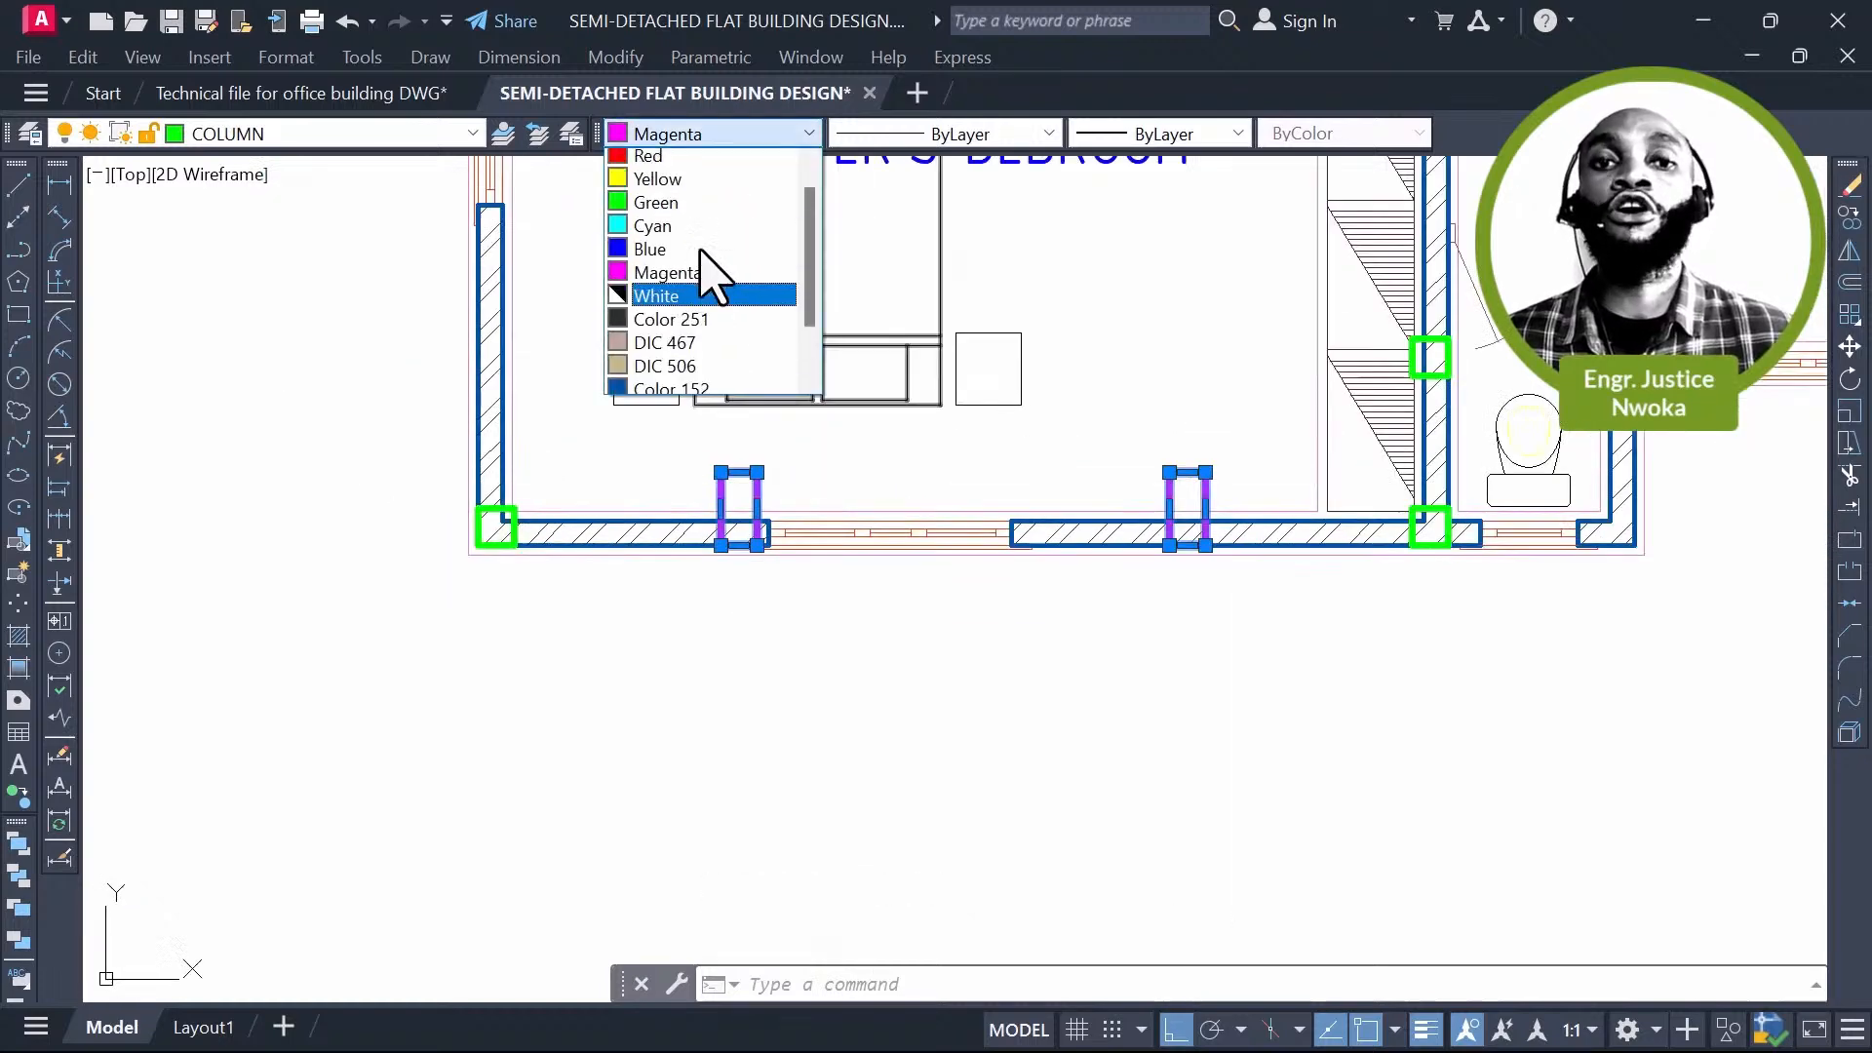
pyautogui.scroll(1, 689, 238)
pyautogui.click(689, 220)
pyautogui.press('Escape')
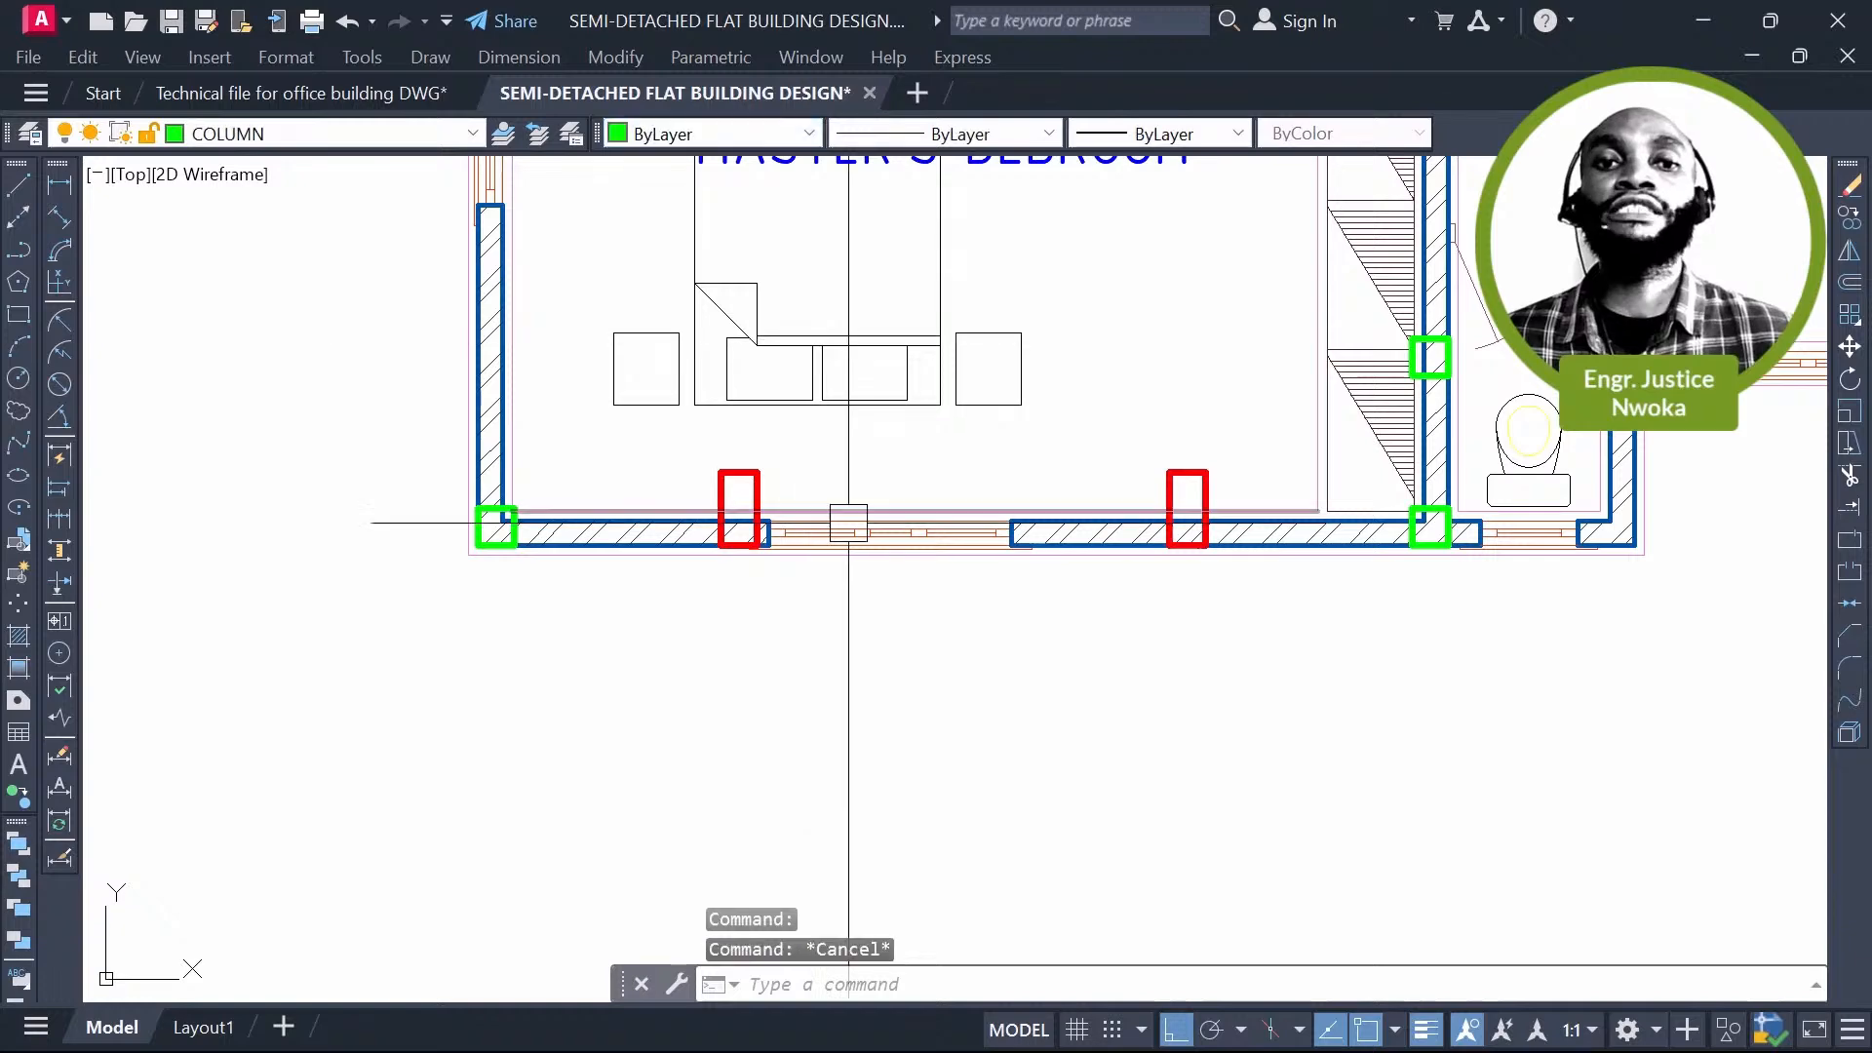
# Step: Examine the columns and angled walls of the projecting bay between the two balconies on the first floor plan
pyautogui.scroll(-2, 848, 524)
pyautogui.moveTo(1106, 521)
pyautogui.mouseDown(button='middle')
pyautogui.moveTo(1079, 682)
pyautogui.moveTo(637, 673)
pyautogui.mouseUp(button='middle')
pyautogui.scroll(-2, 638, 673)
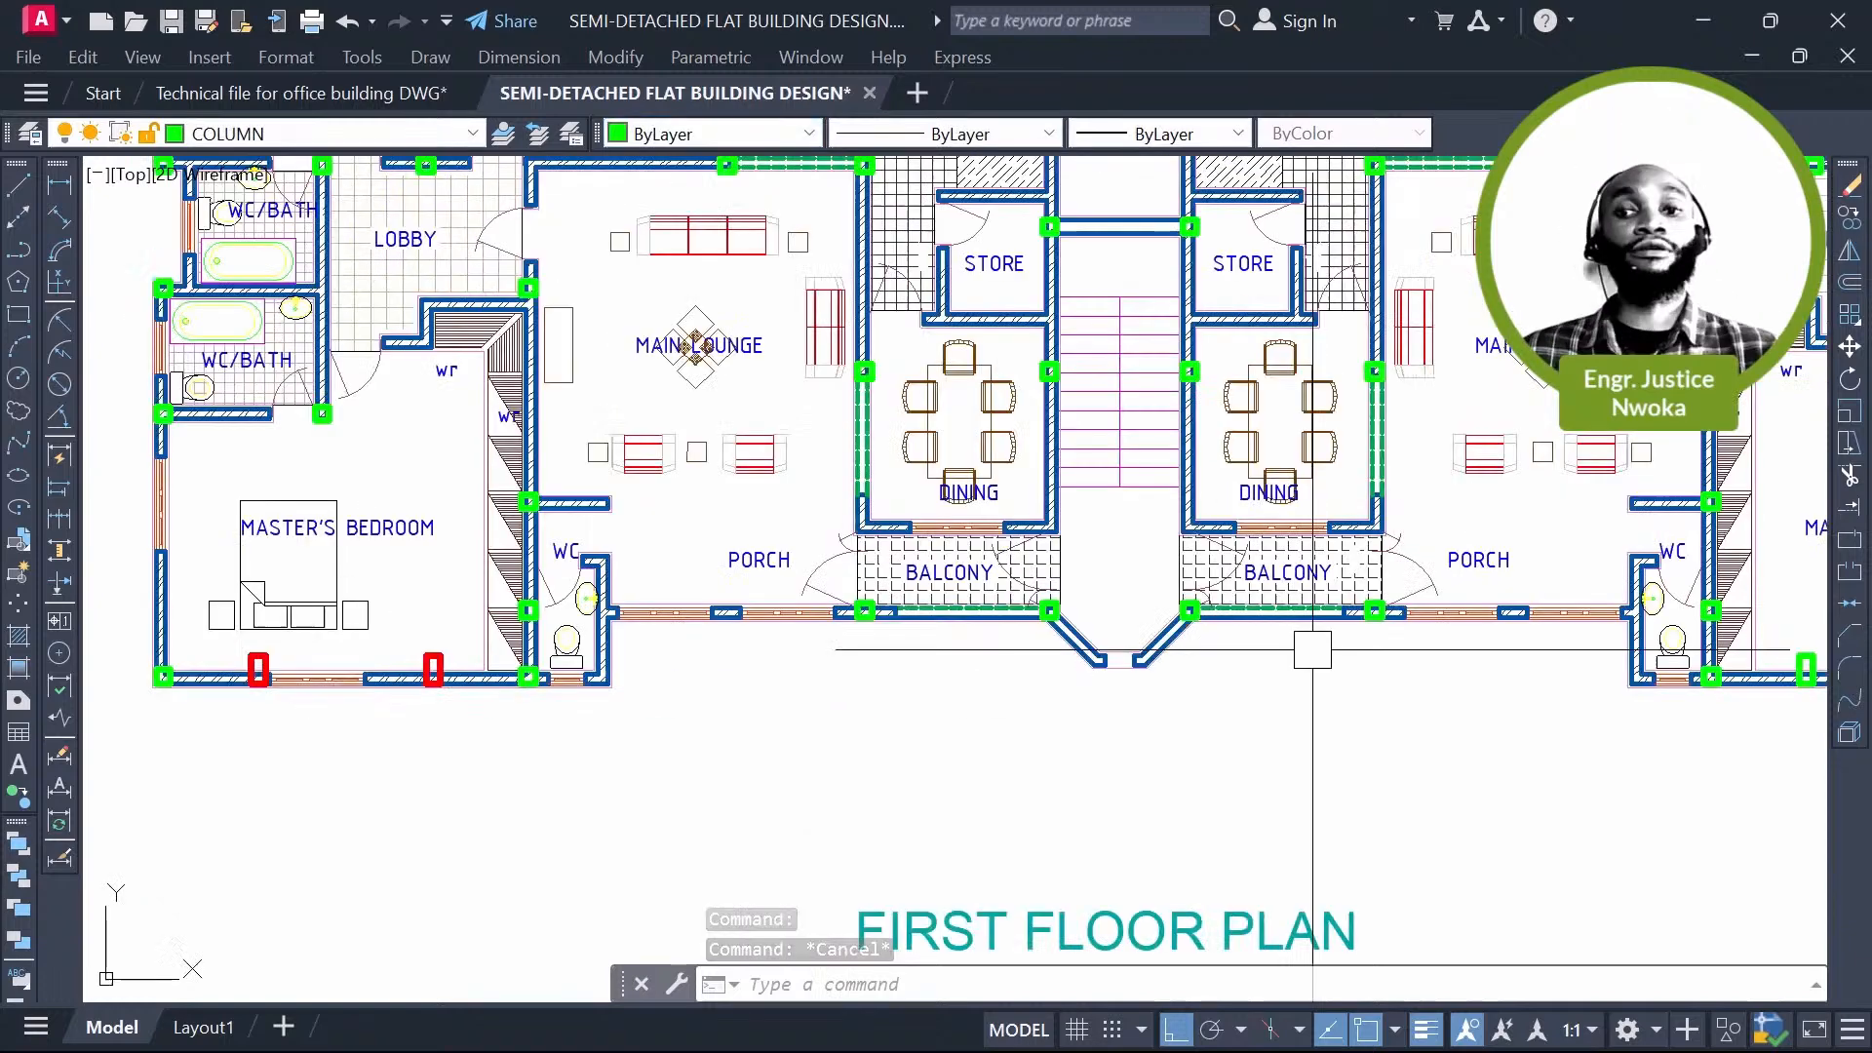
pyautogui.scroll(6, 1160, 639)
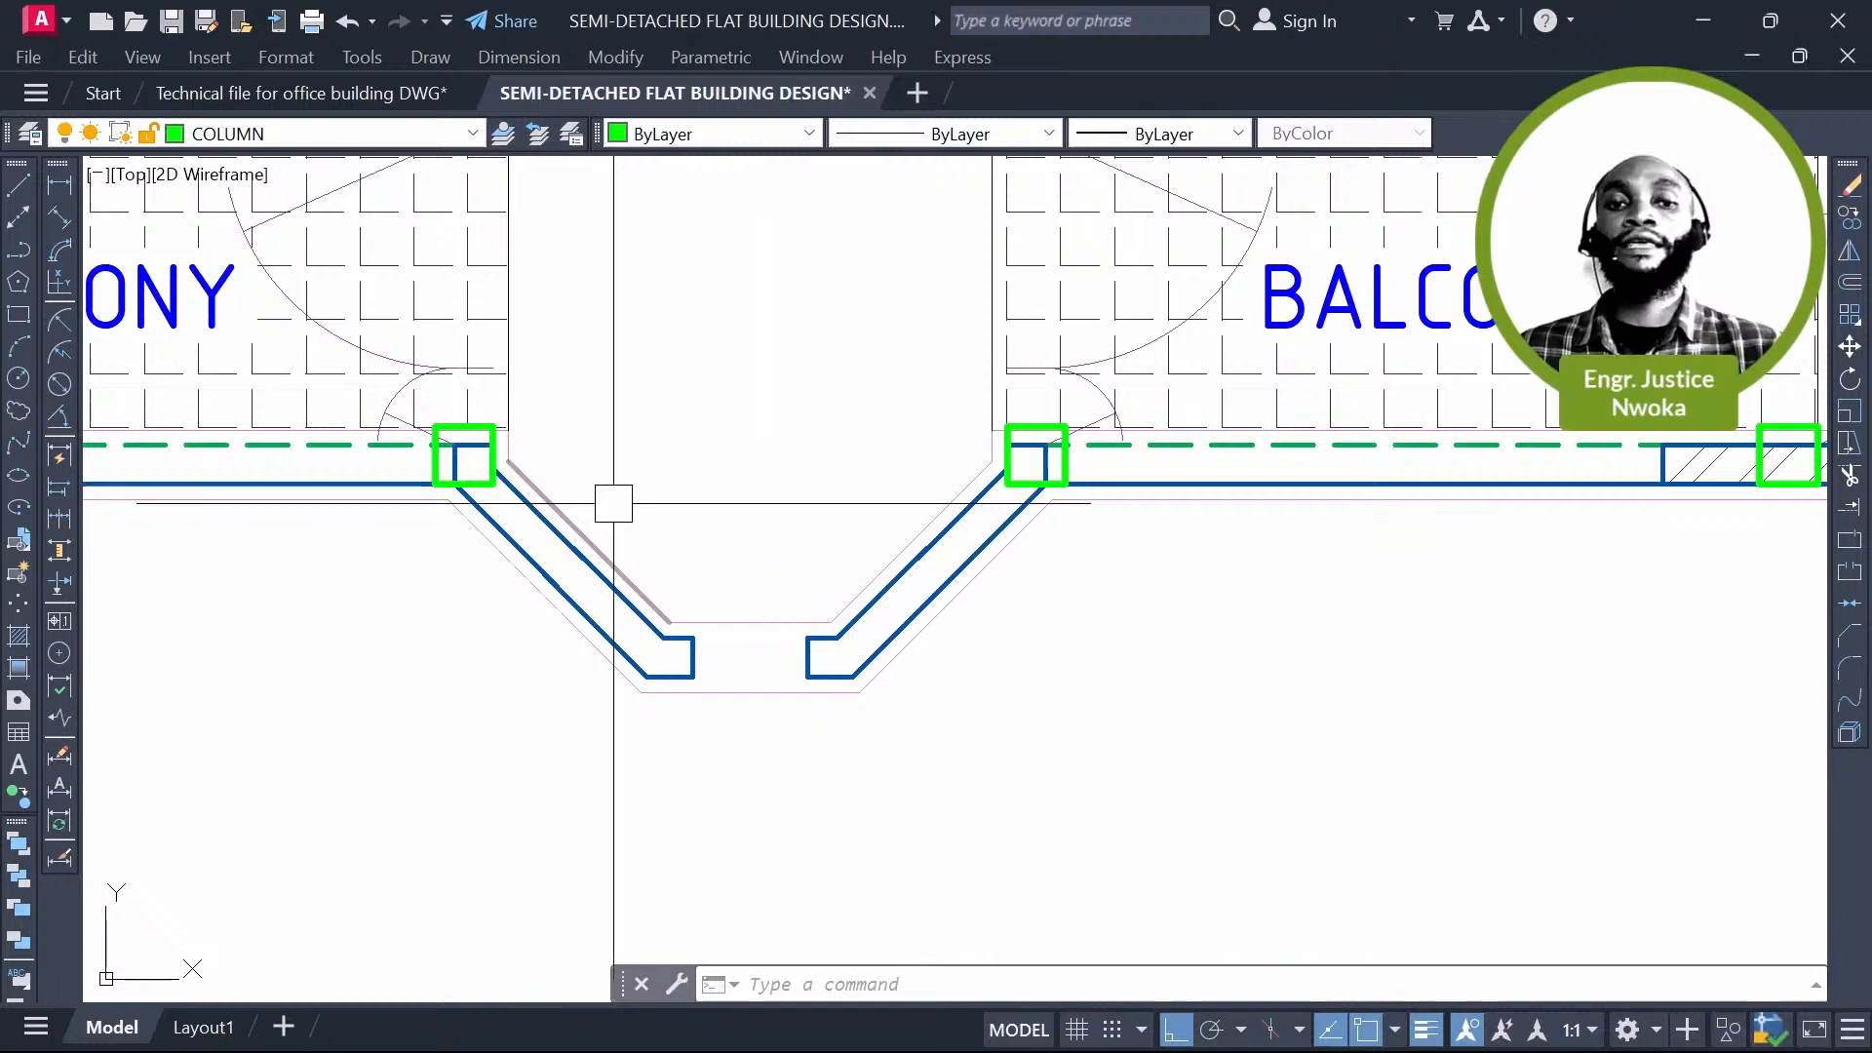
pyautogui.scroll(-9, 614, 504)
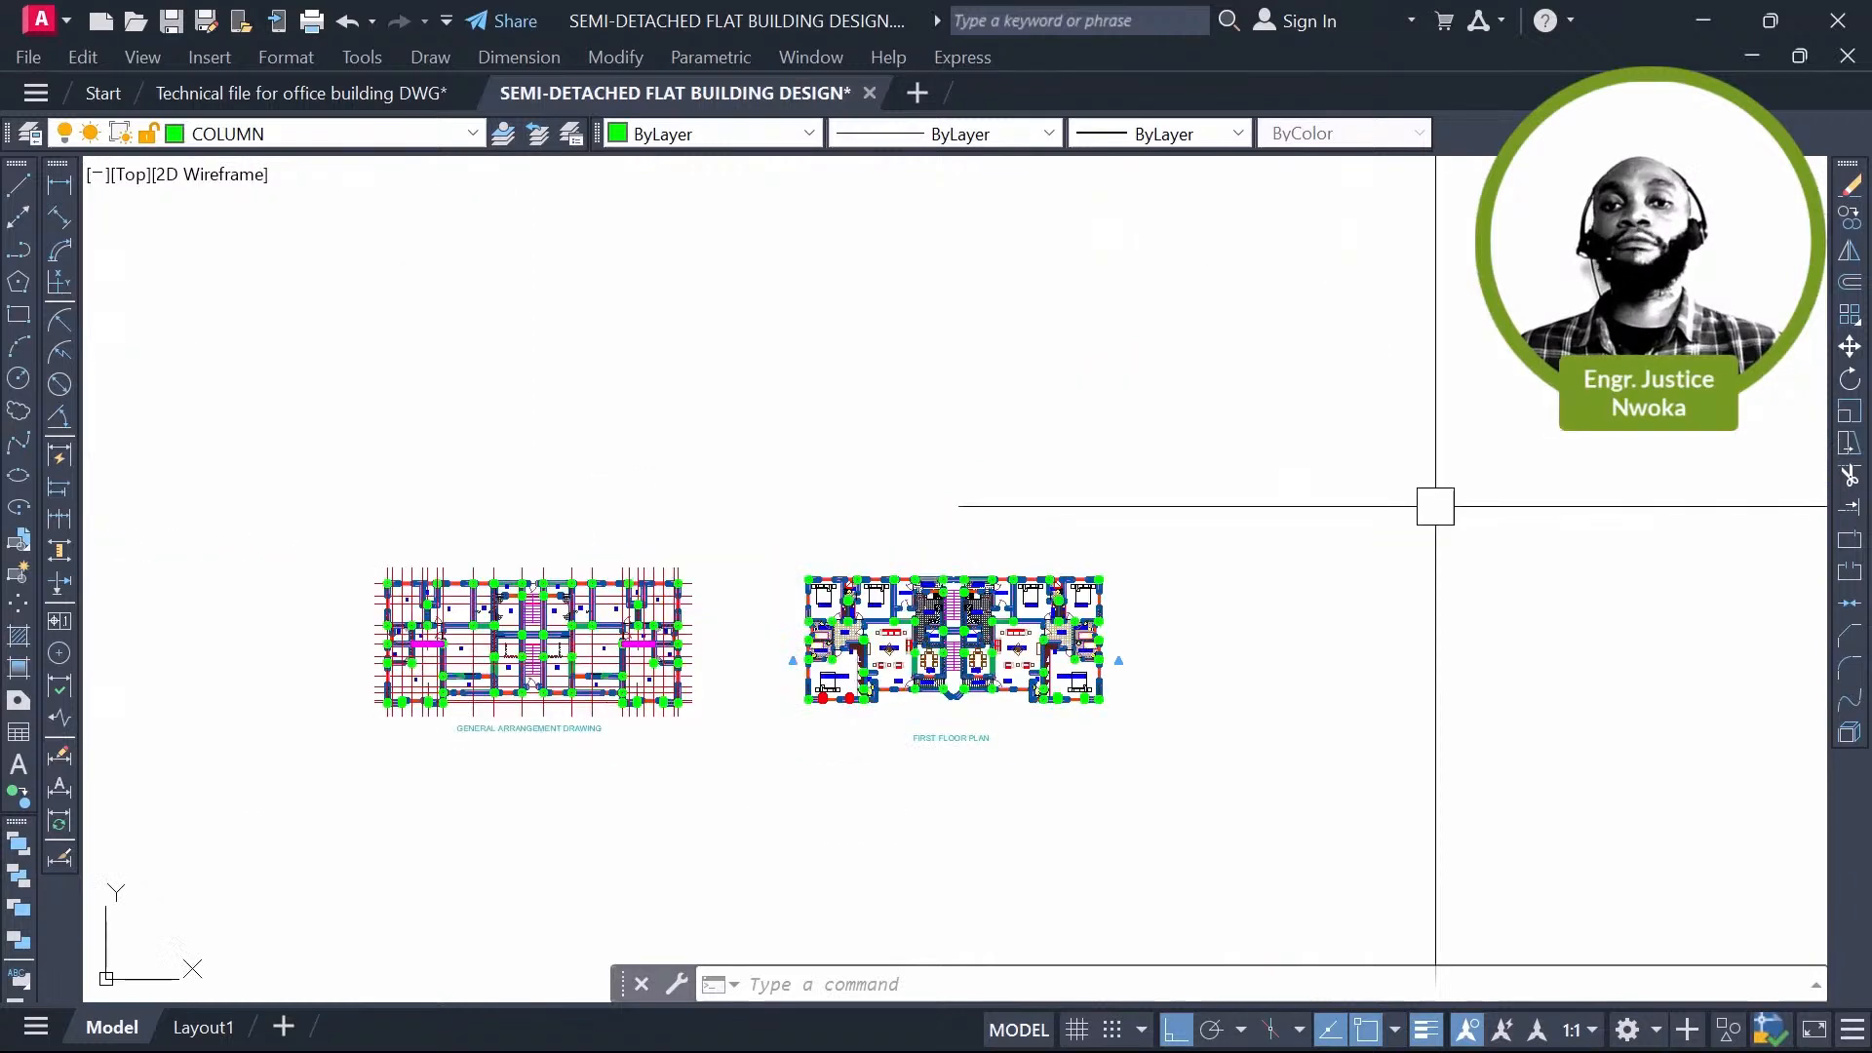
# Step: Compare the brick projection above the central entrance in the front elevation with the entrance walls between the P13 panels in the general arrangement drawing
pyautogui.scroll(-2, 1435, 506)
pyautogui.moveTo(1546, 393); pyautogui.dragTo(1158, 577, button='middle')
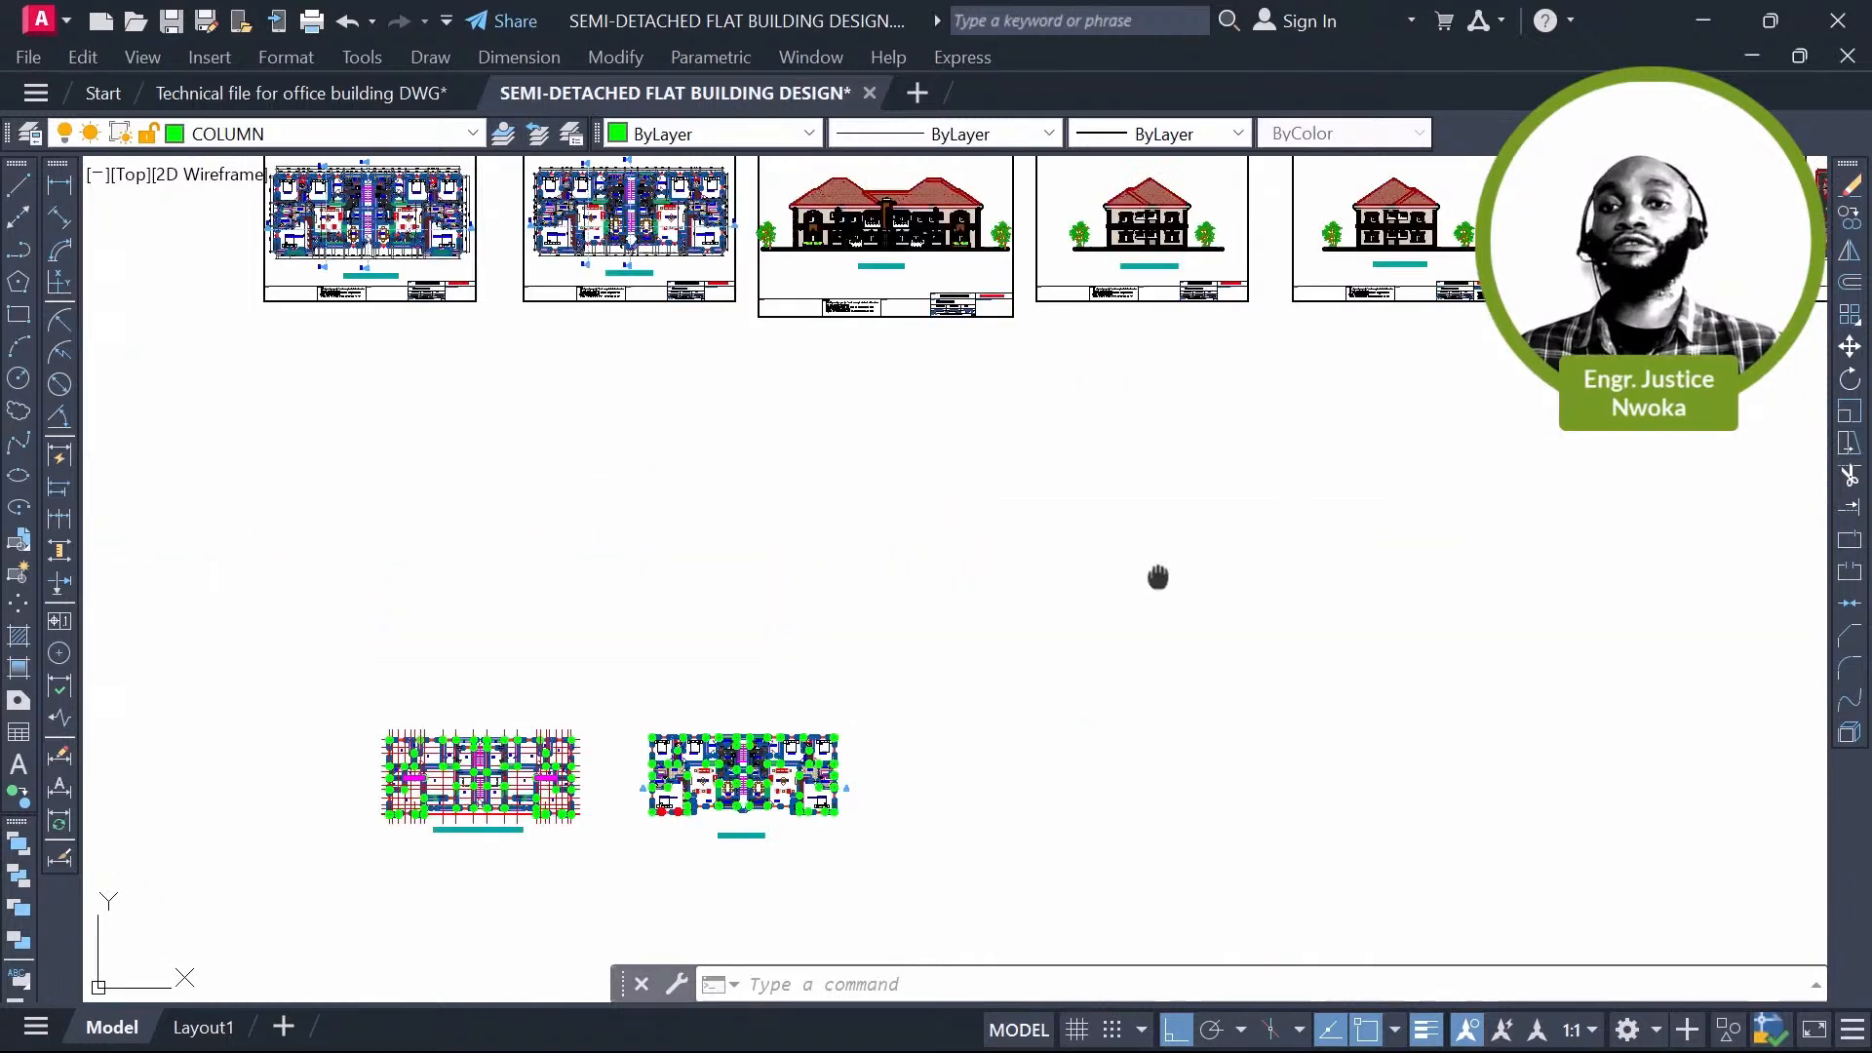
pyautogui.scroll(10, 881, 185)
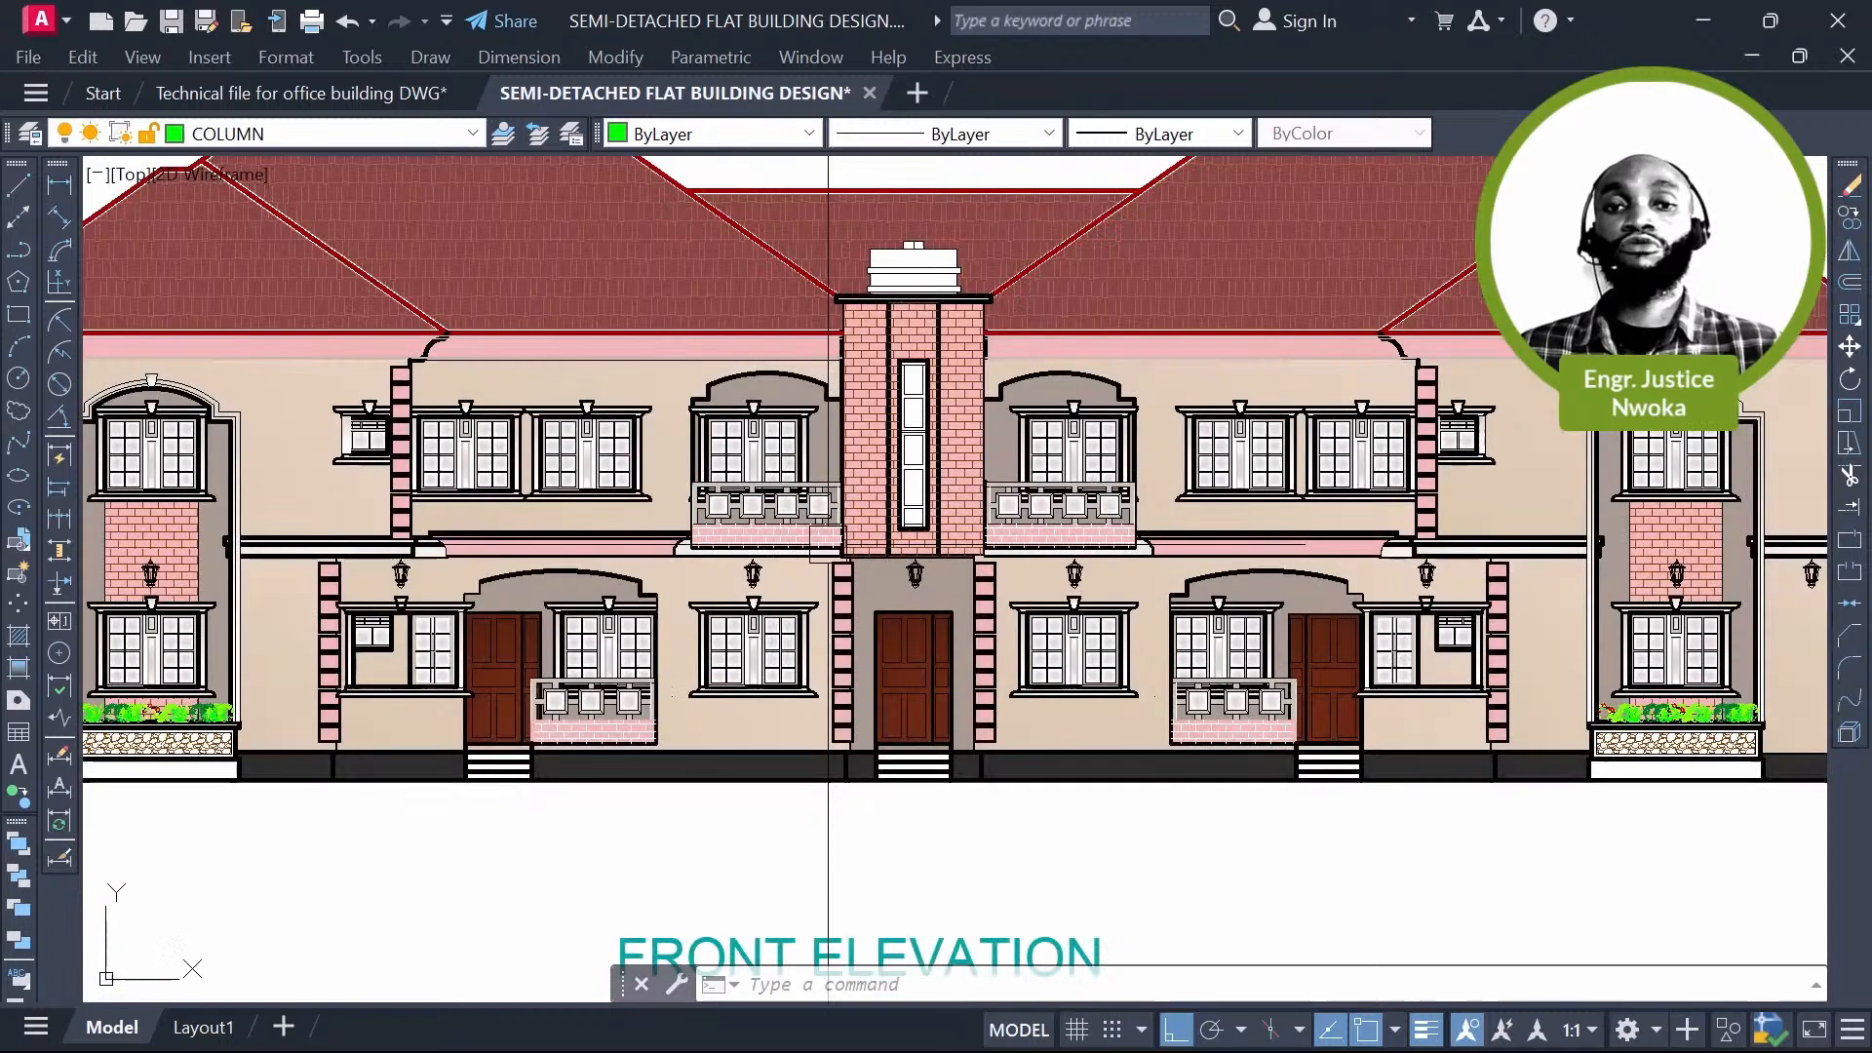
pyautogui.scroll(2, 828, 543)
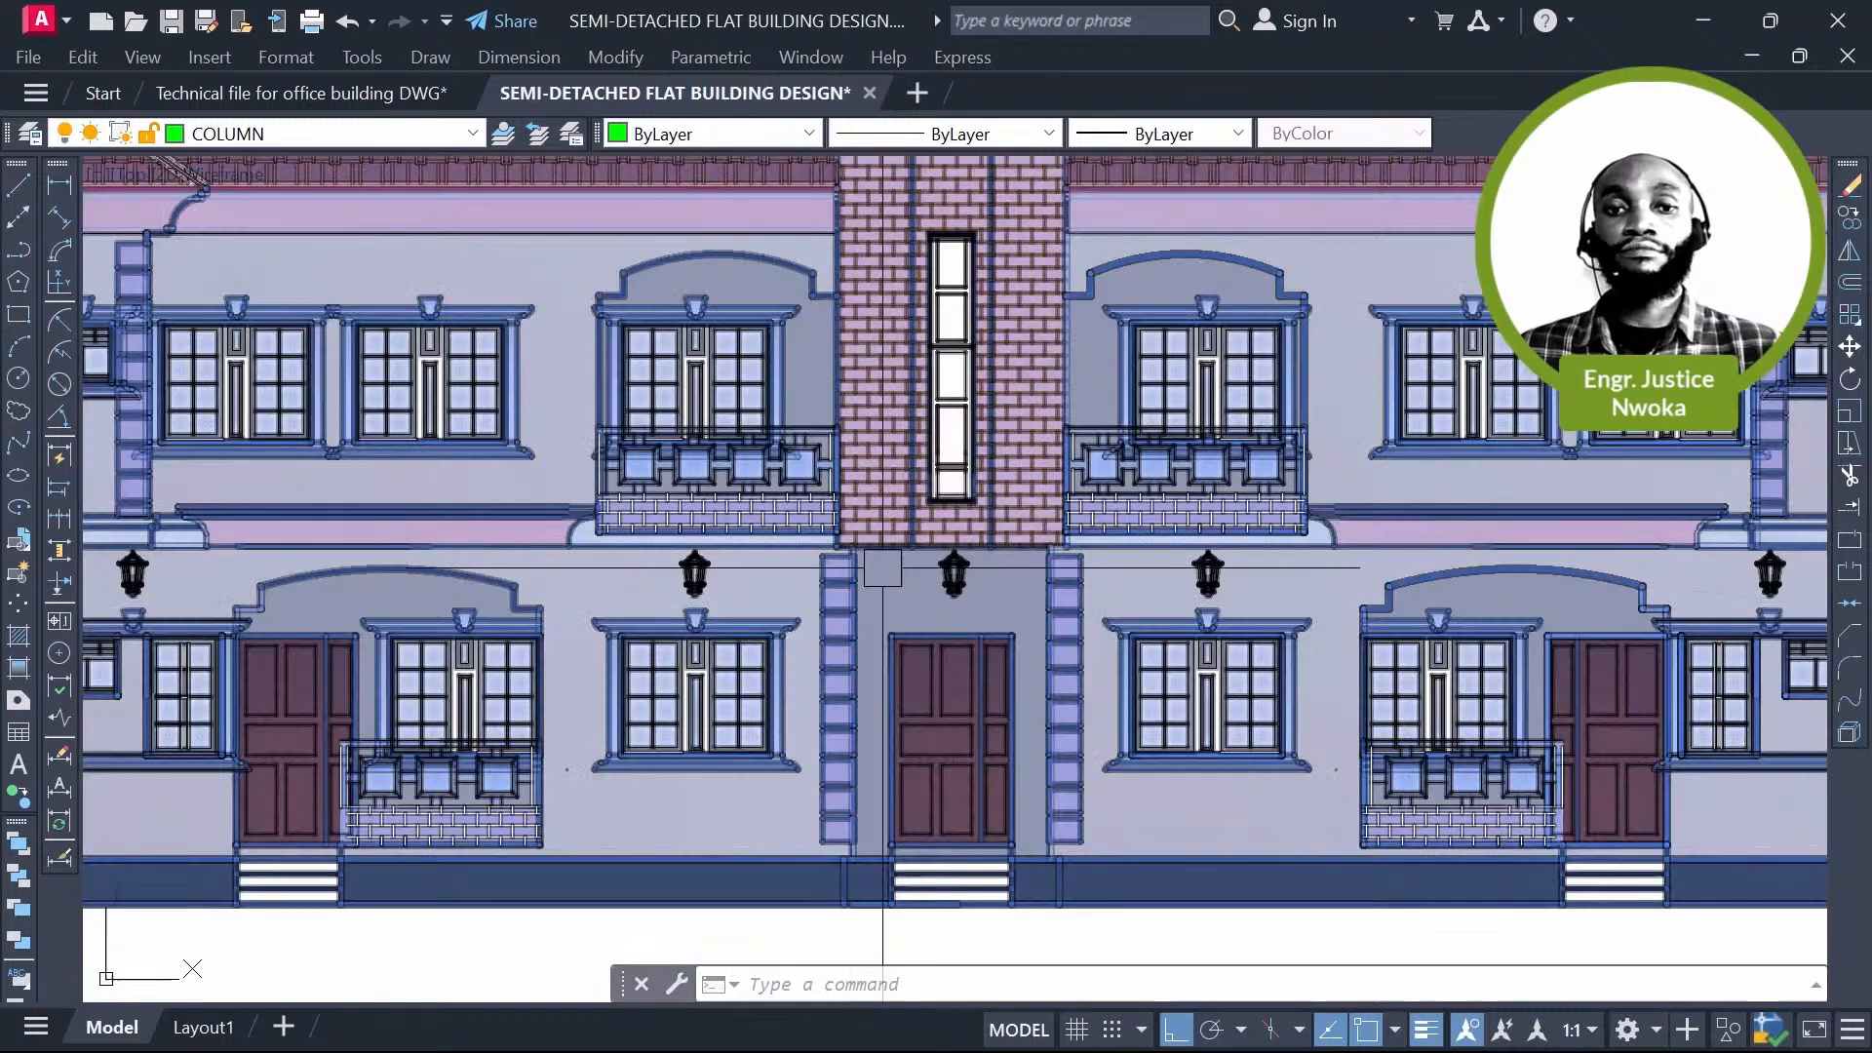
pyautogui.scroll(3, 883, 569)
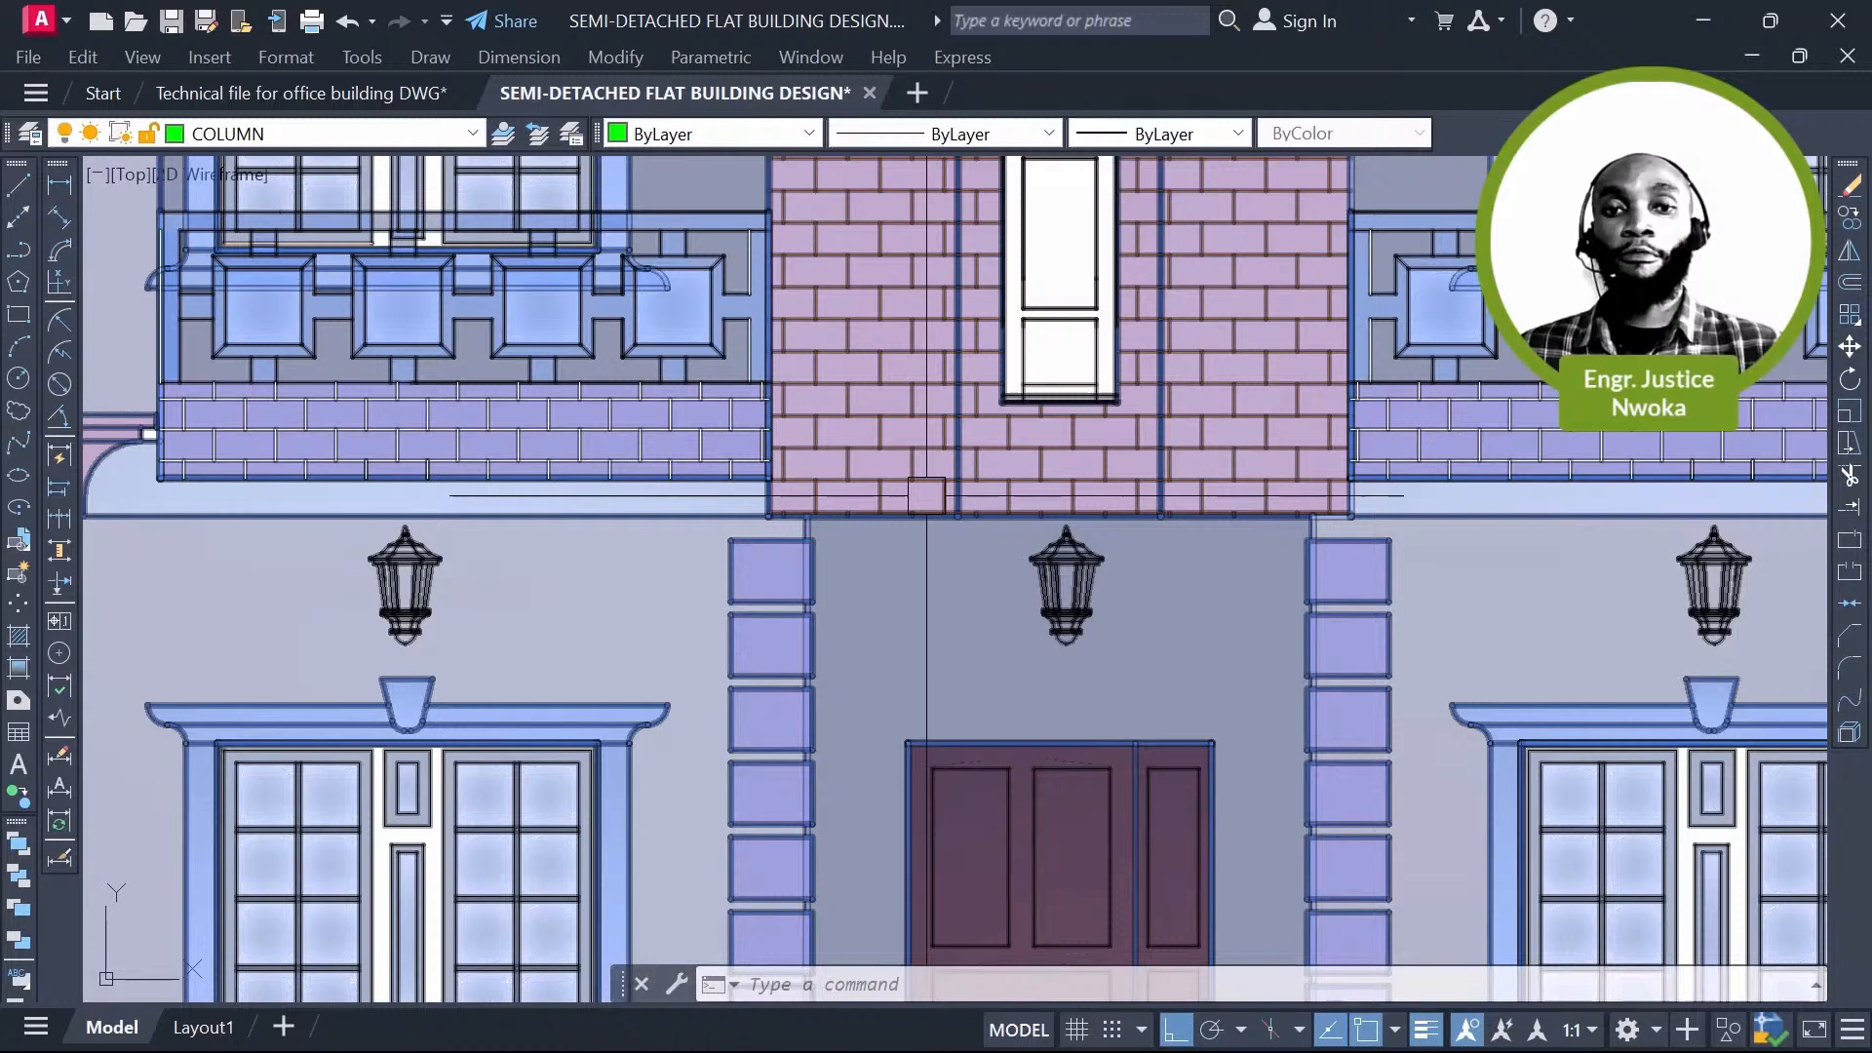
pyautogui.scroll(-4, 927, 496)
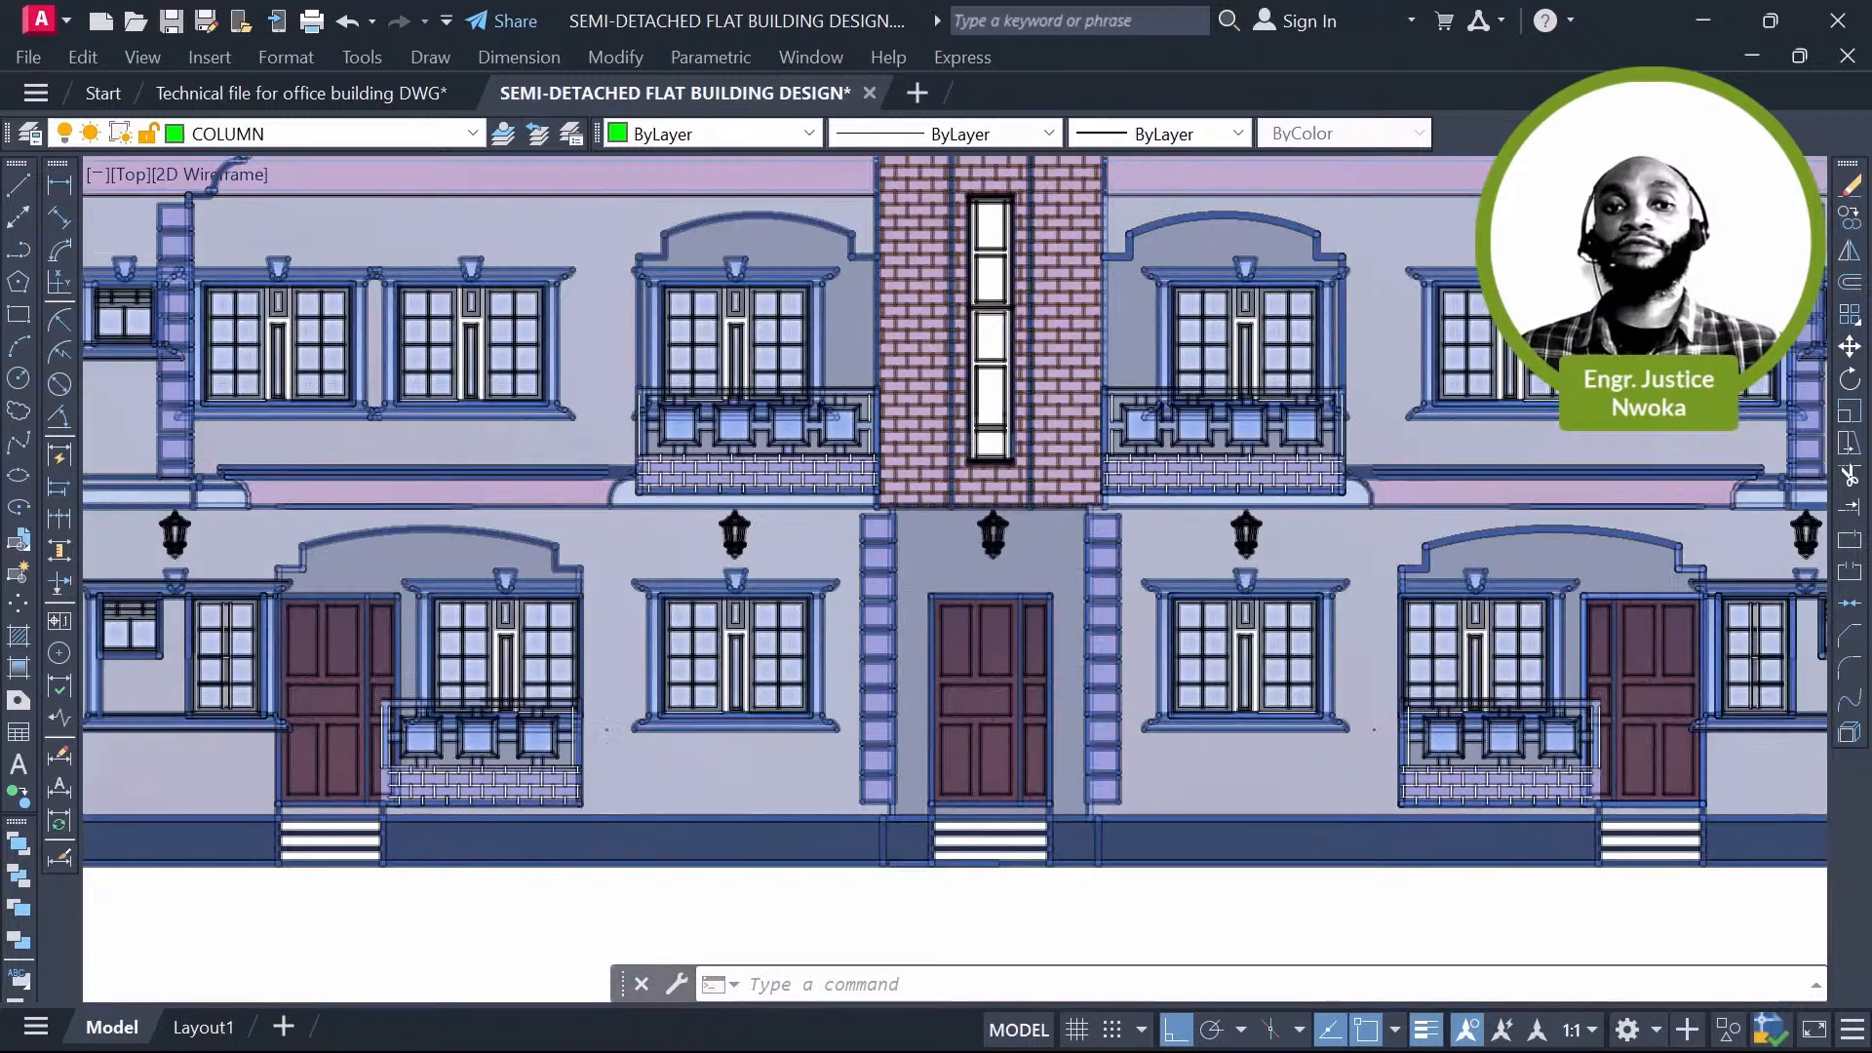
pyautogui.scroll(-10, 1032, 531)
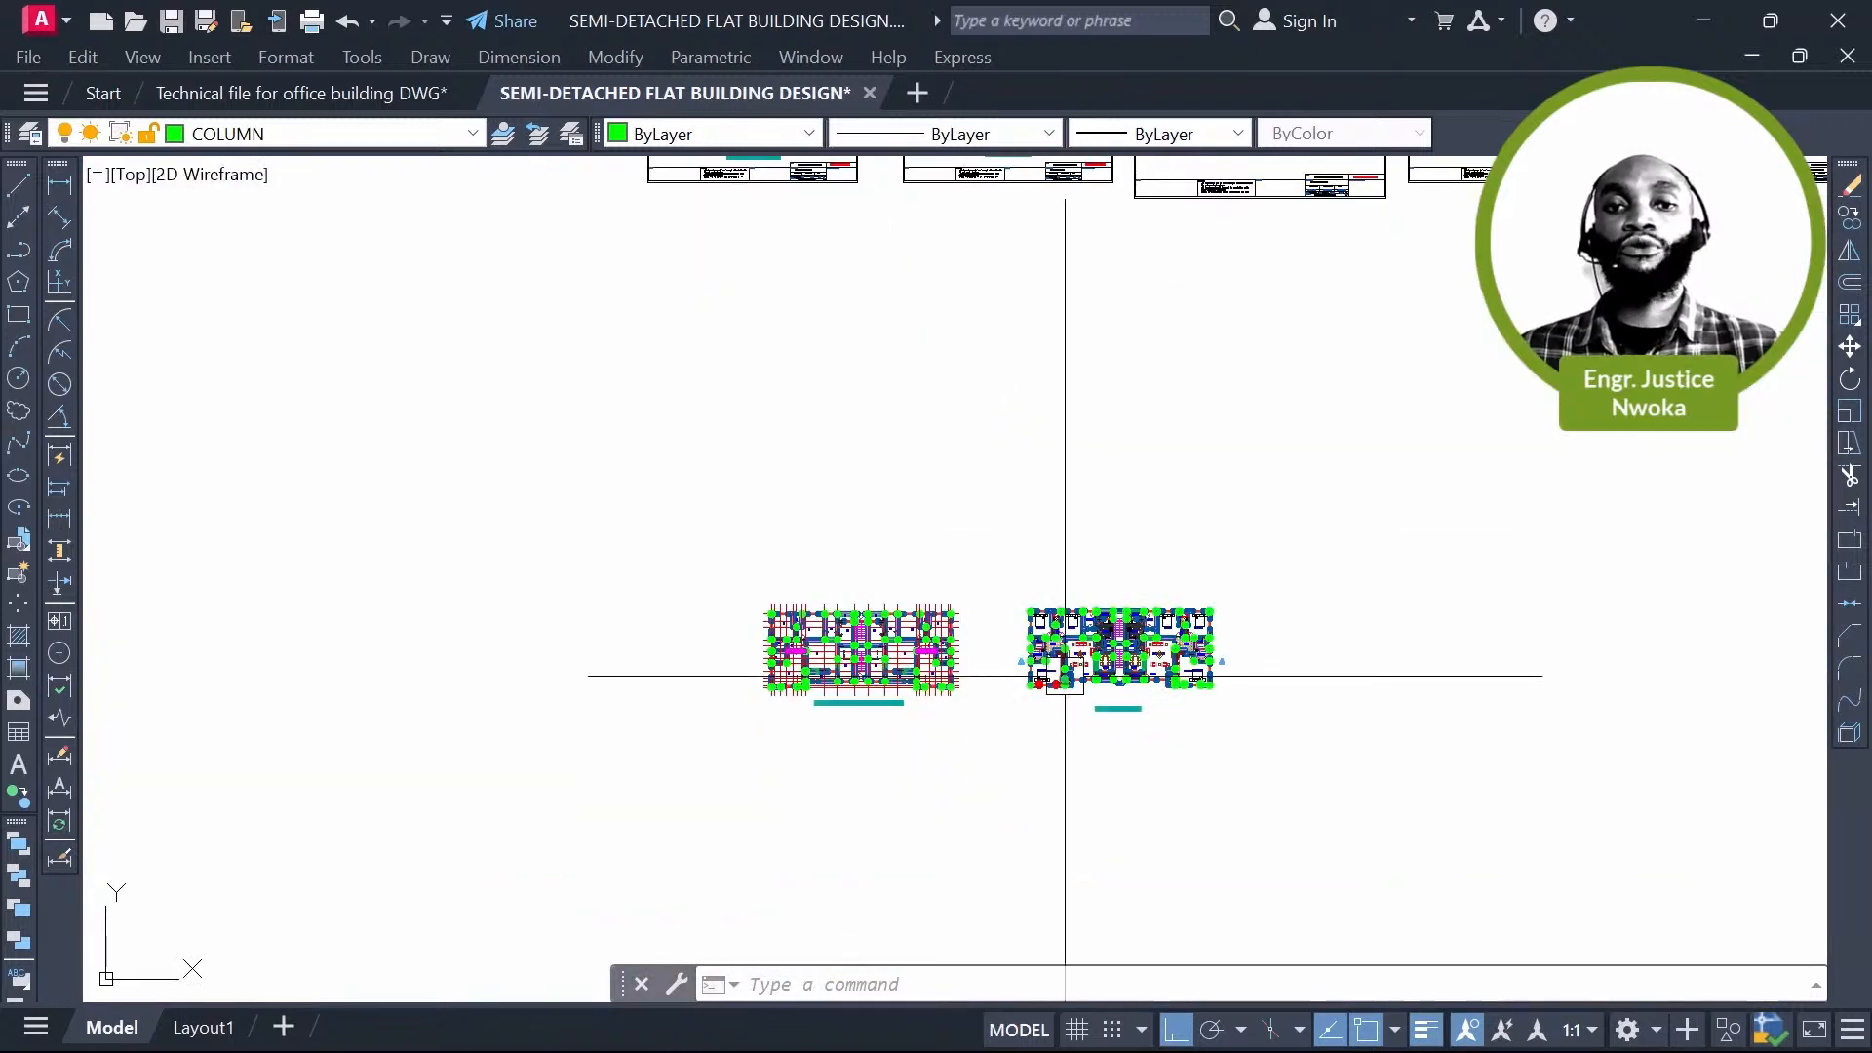
pyautogui.scroll(10, 898, 690)
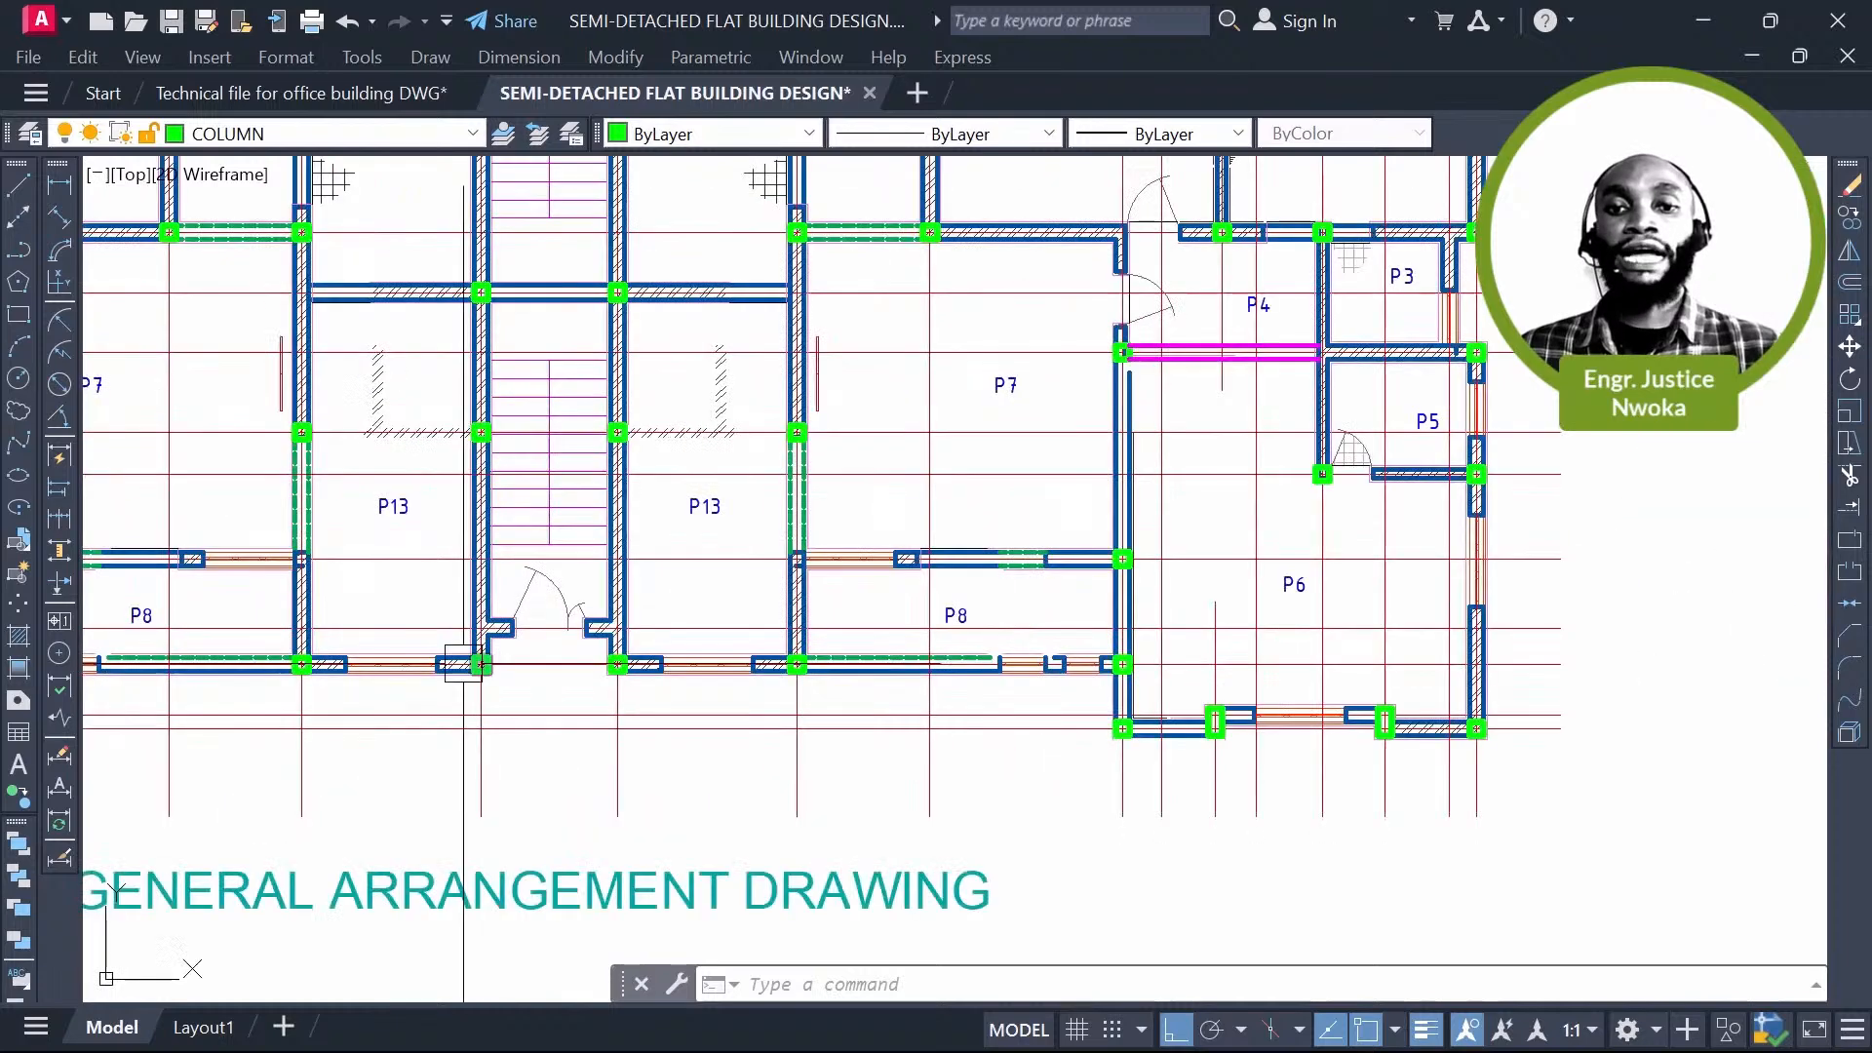
pyautogui.scroll(-10, 492, 709)
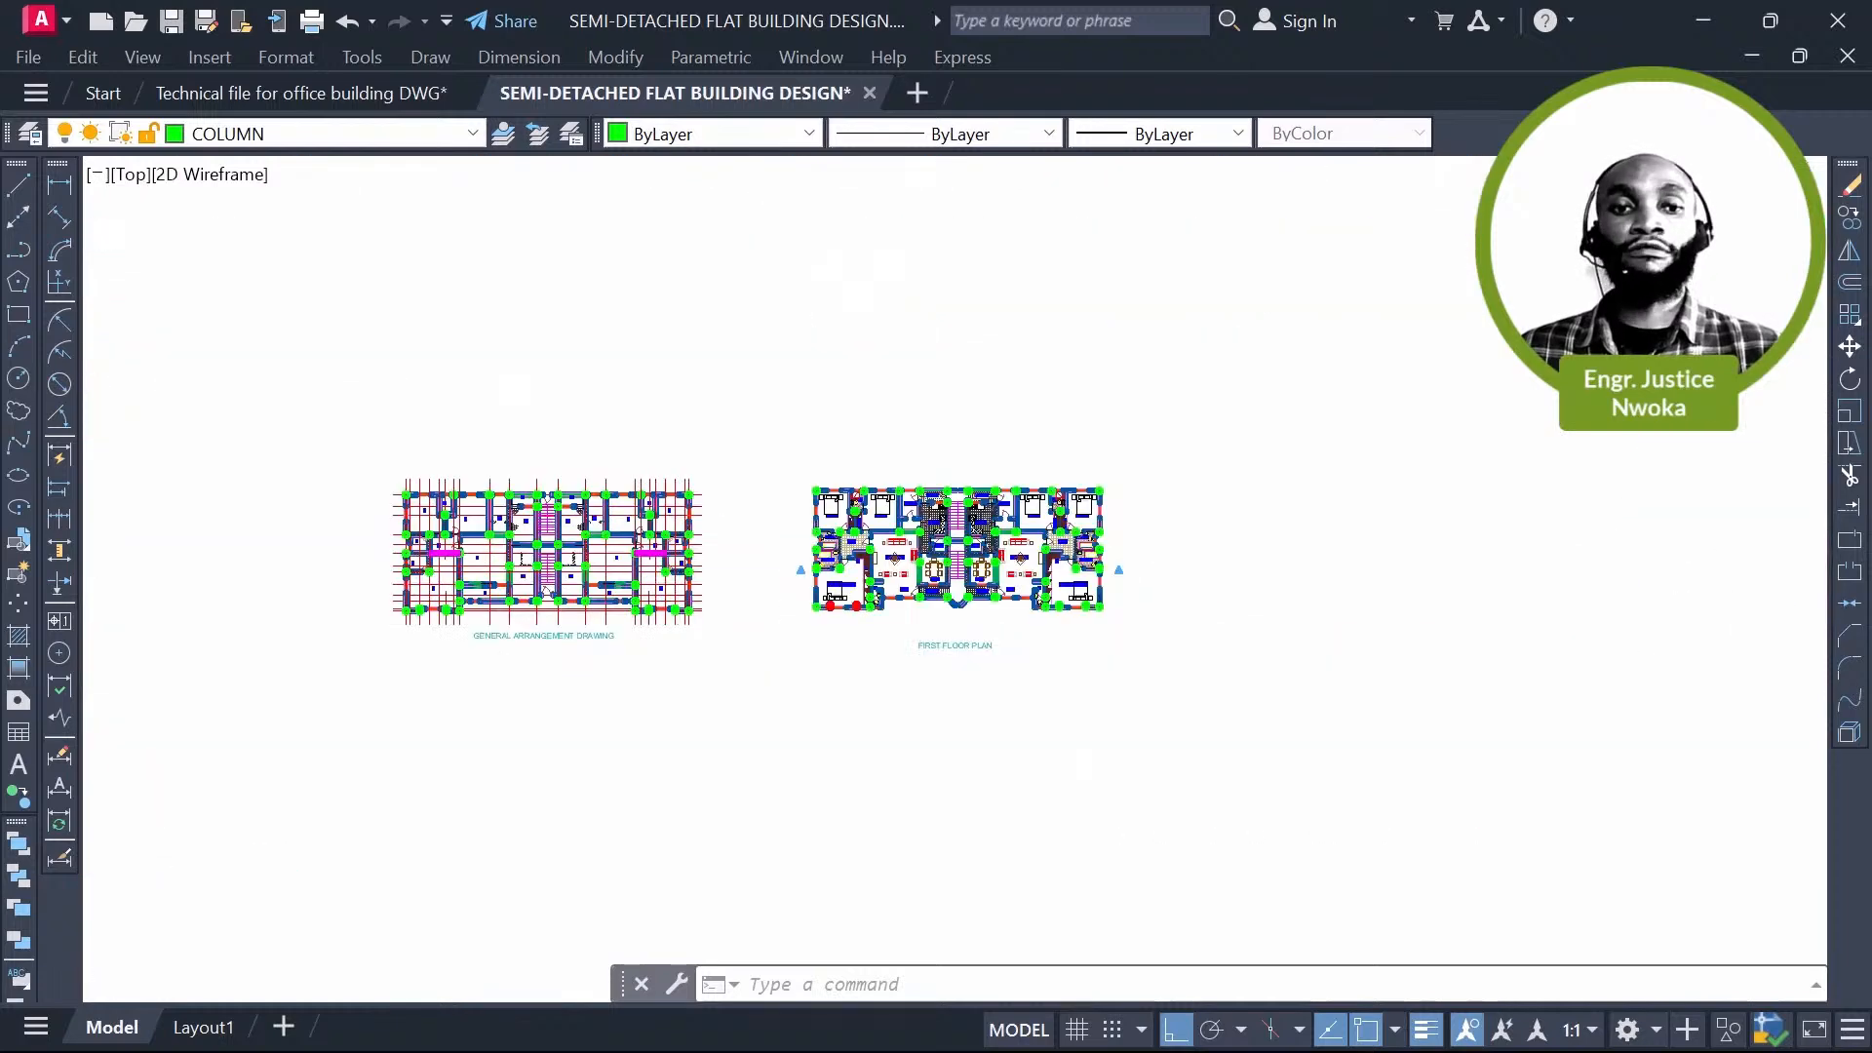
# Step: Copy the projecting bay's four outer wall lines from the first floor plan to the entrance in the general arrangement drawing, matching the left column's inner corner
pyautogui.scroll(10, 1054, 534)
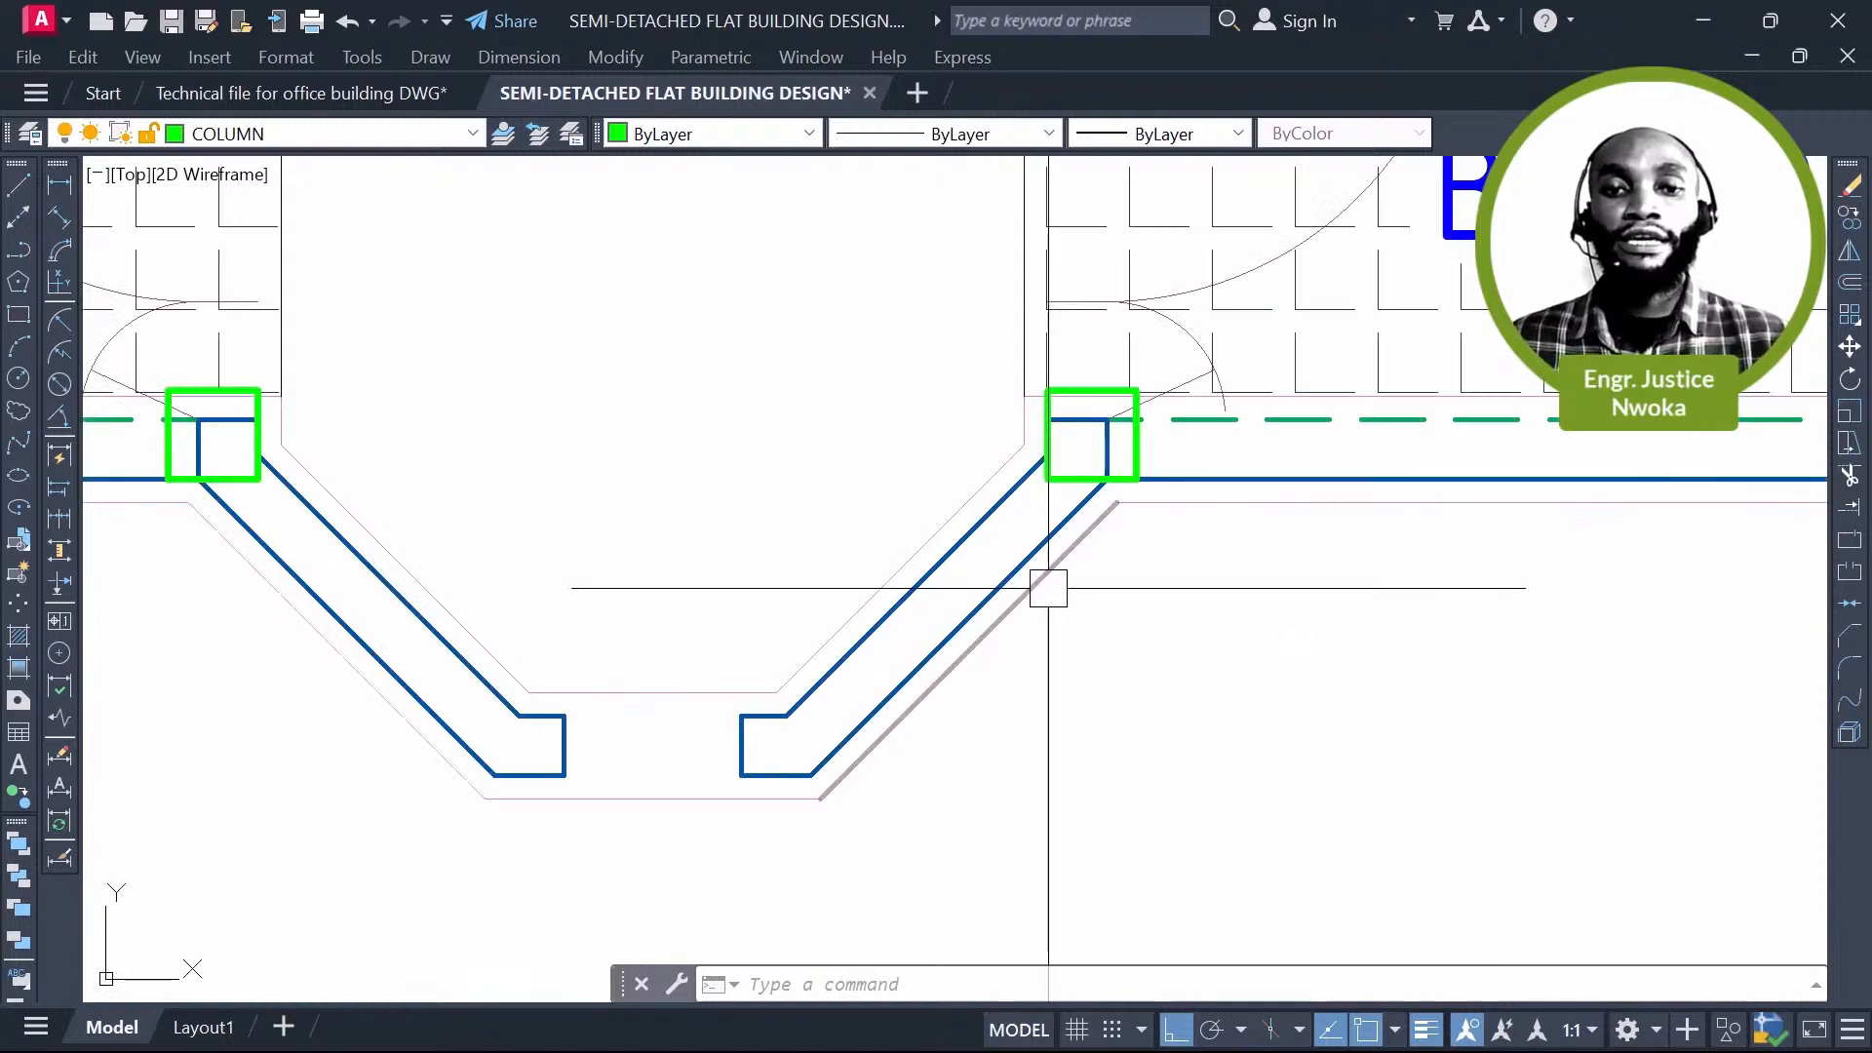
pyautogui.click(1054, 534)
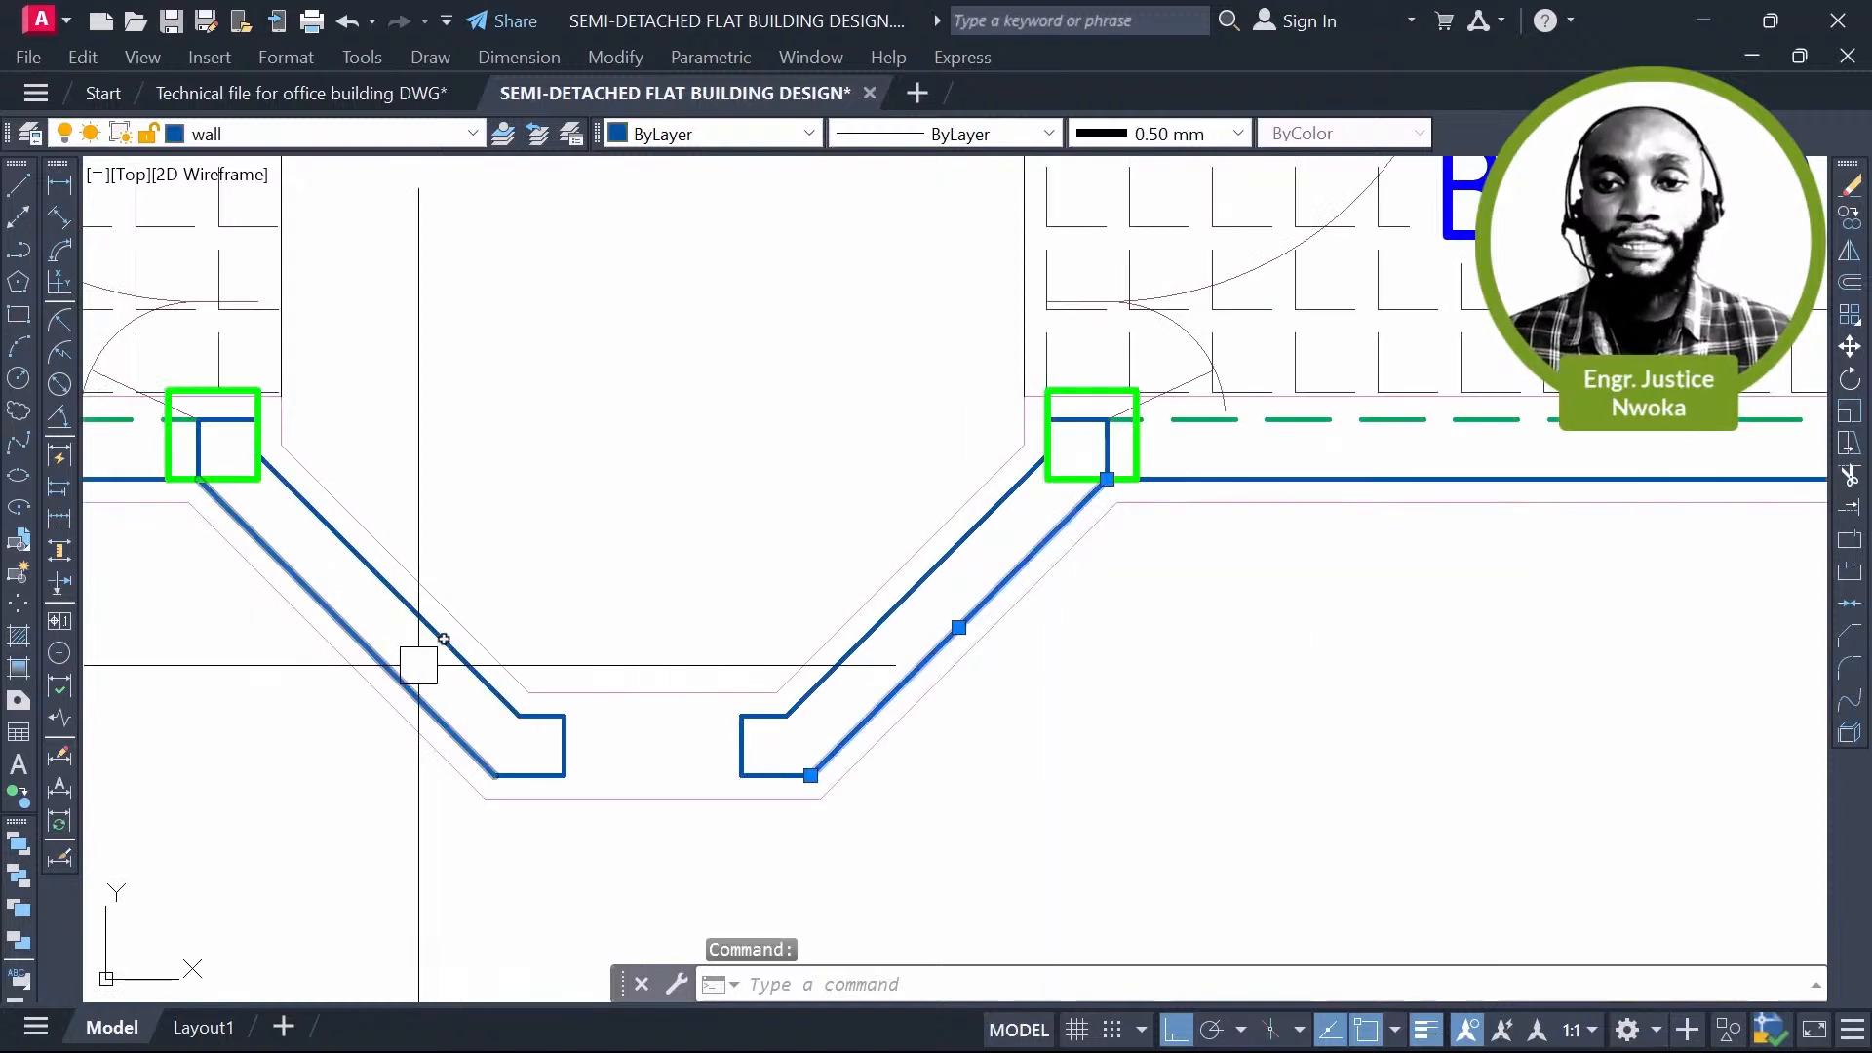
pyautogui.click(419, 665)
pyautogui.scroll(2, 533, 775)
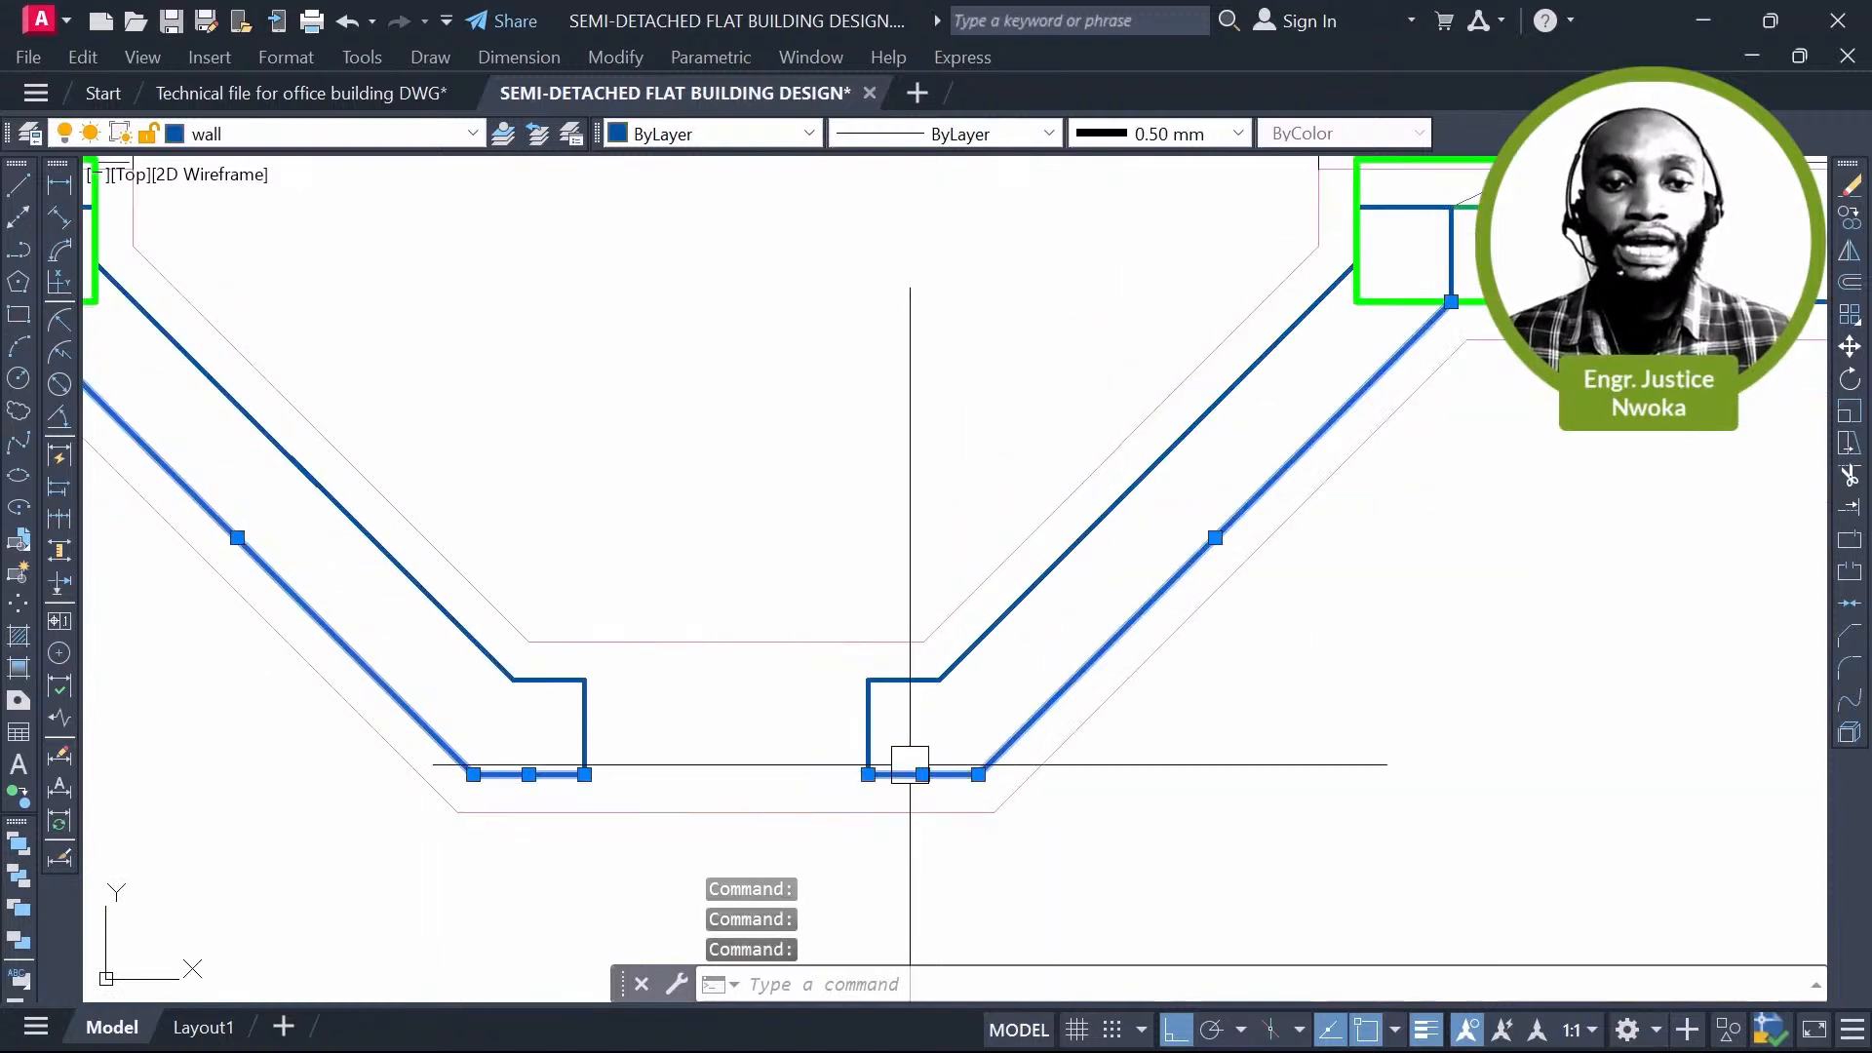
pyautogui.write('C')
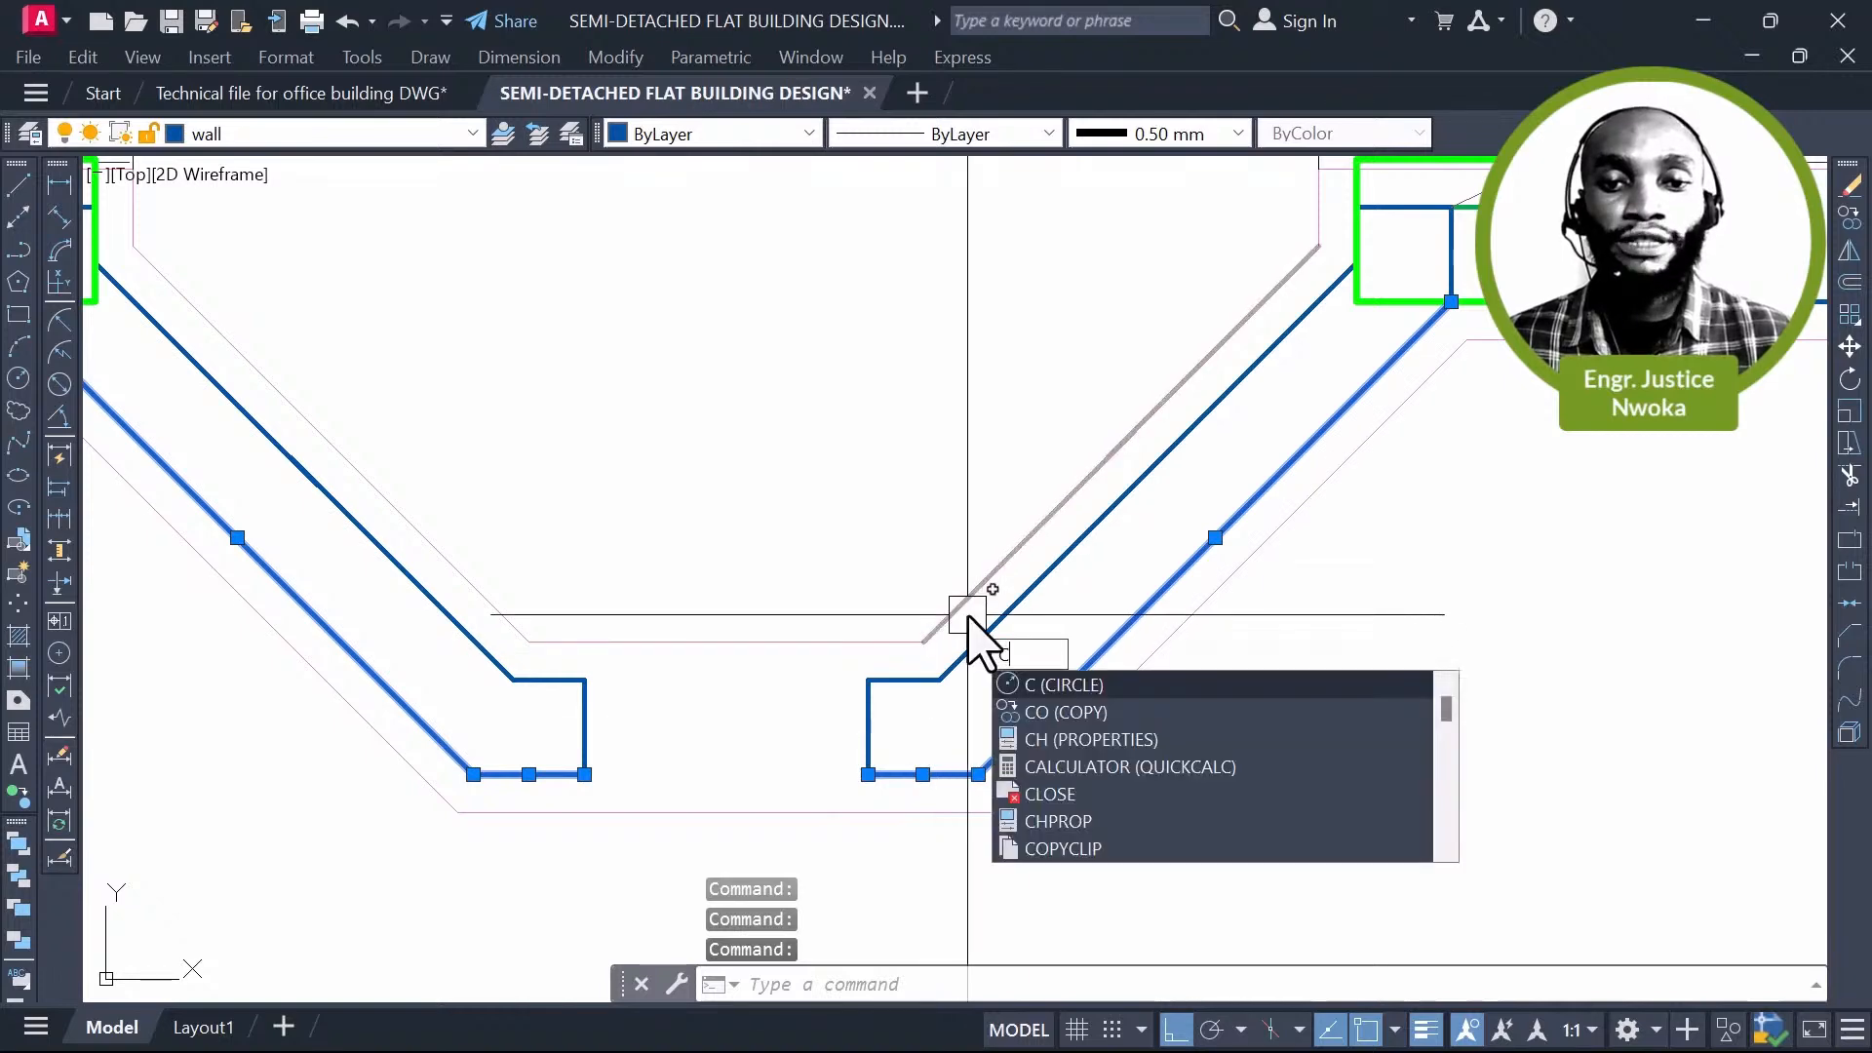
pyautogui.write('O')
pyautogui.press('Return')
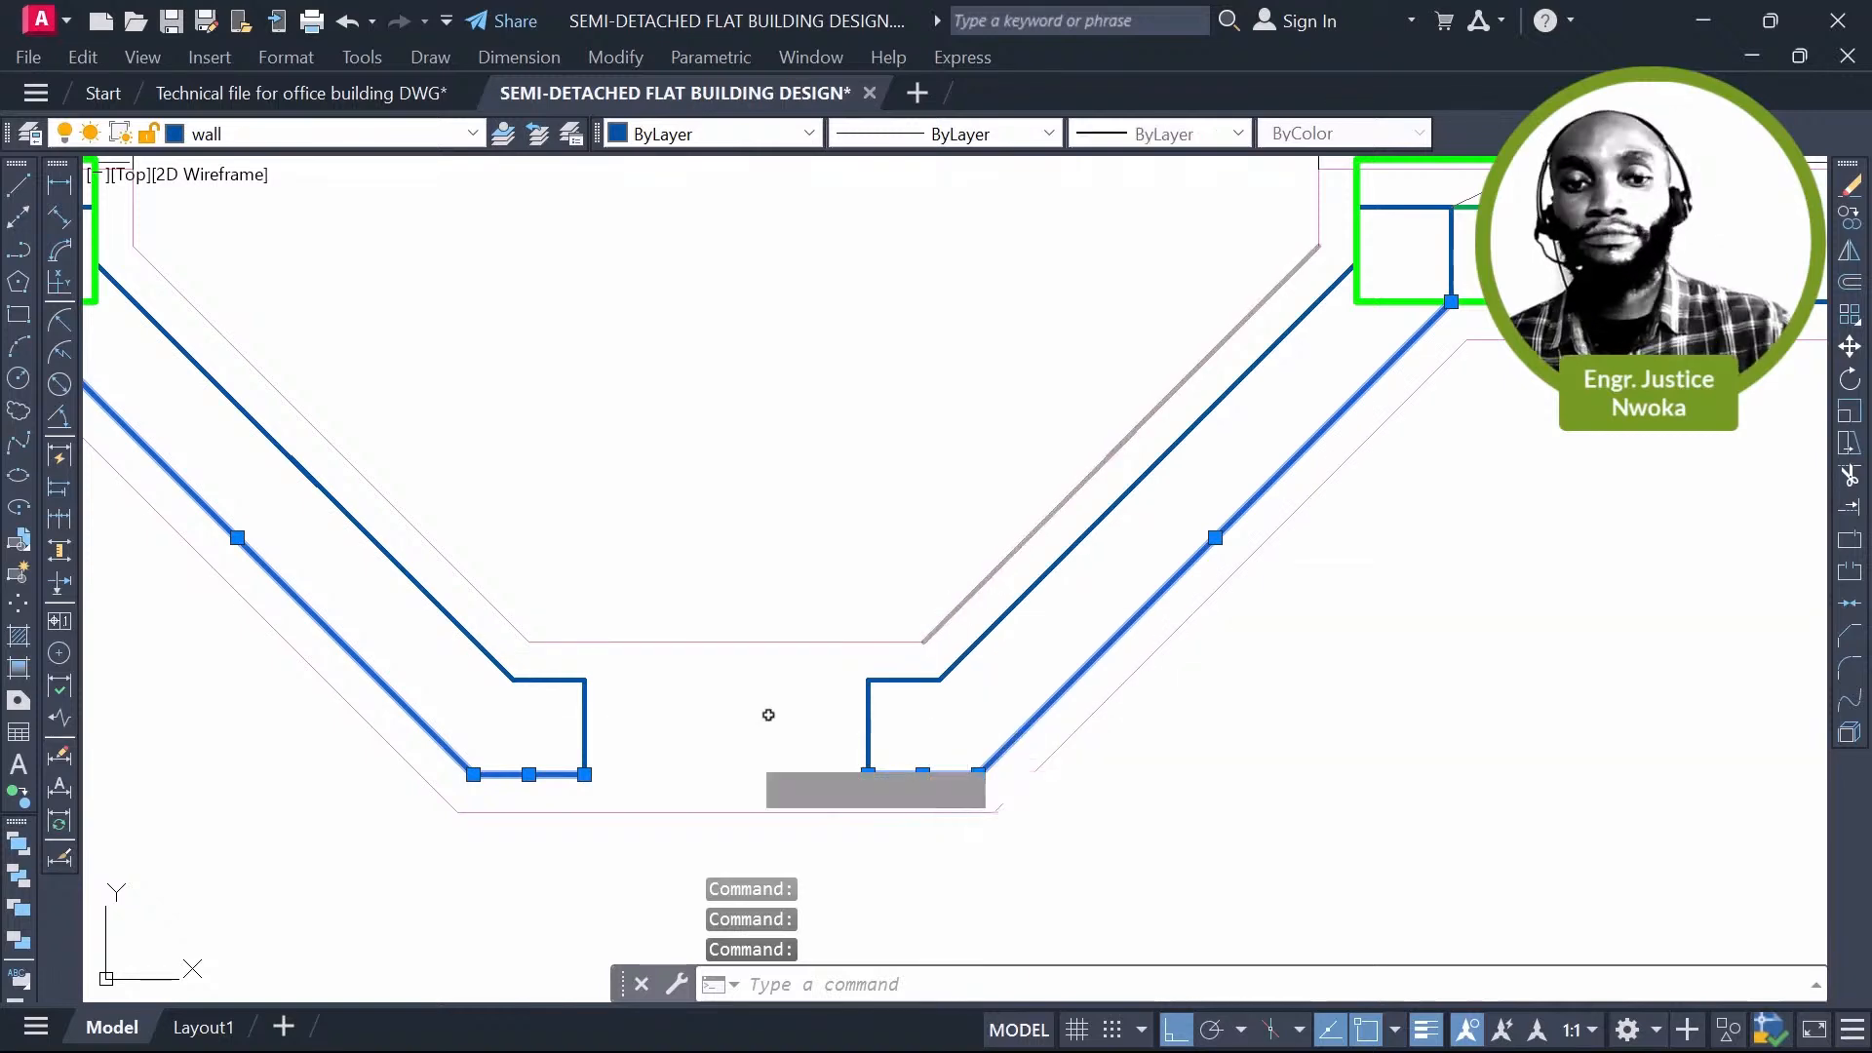
pyautogui.scroll(-3, 769, 715)
pyautogui.scroll(3, 492, 546)
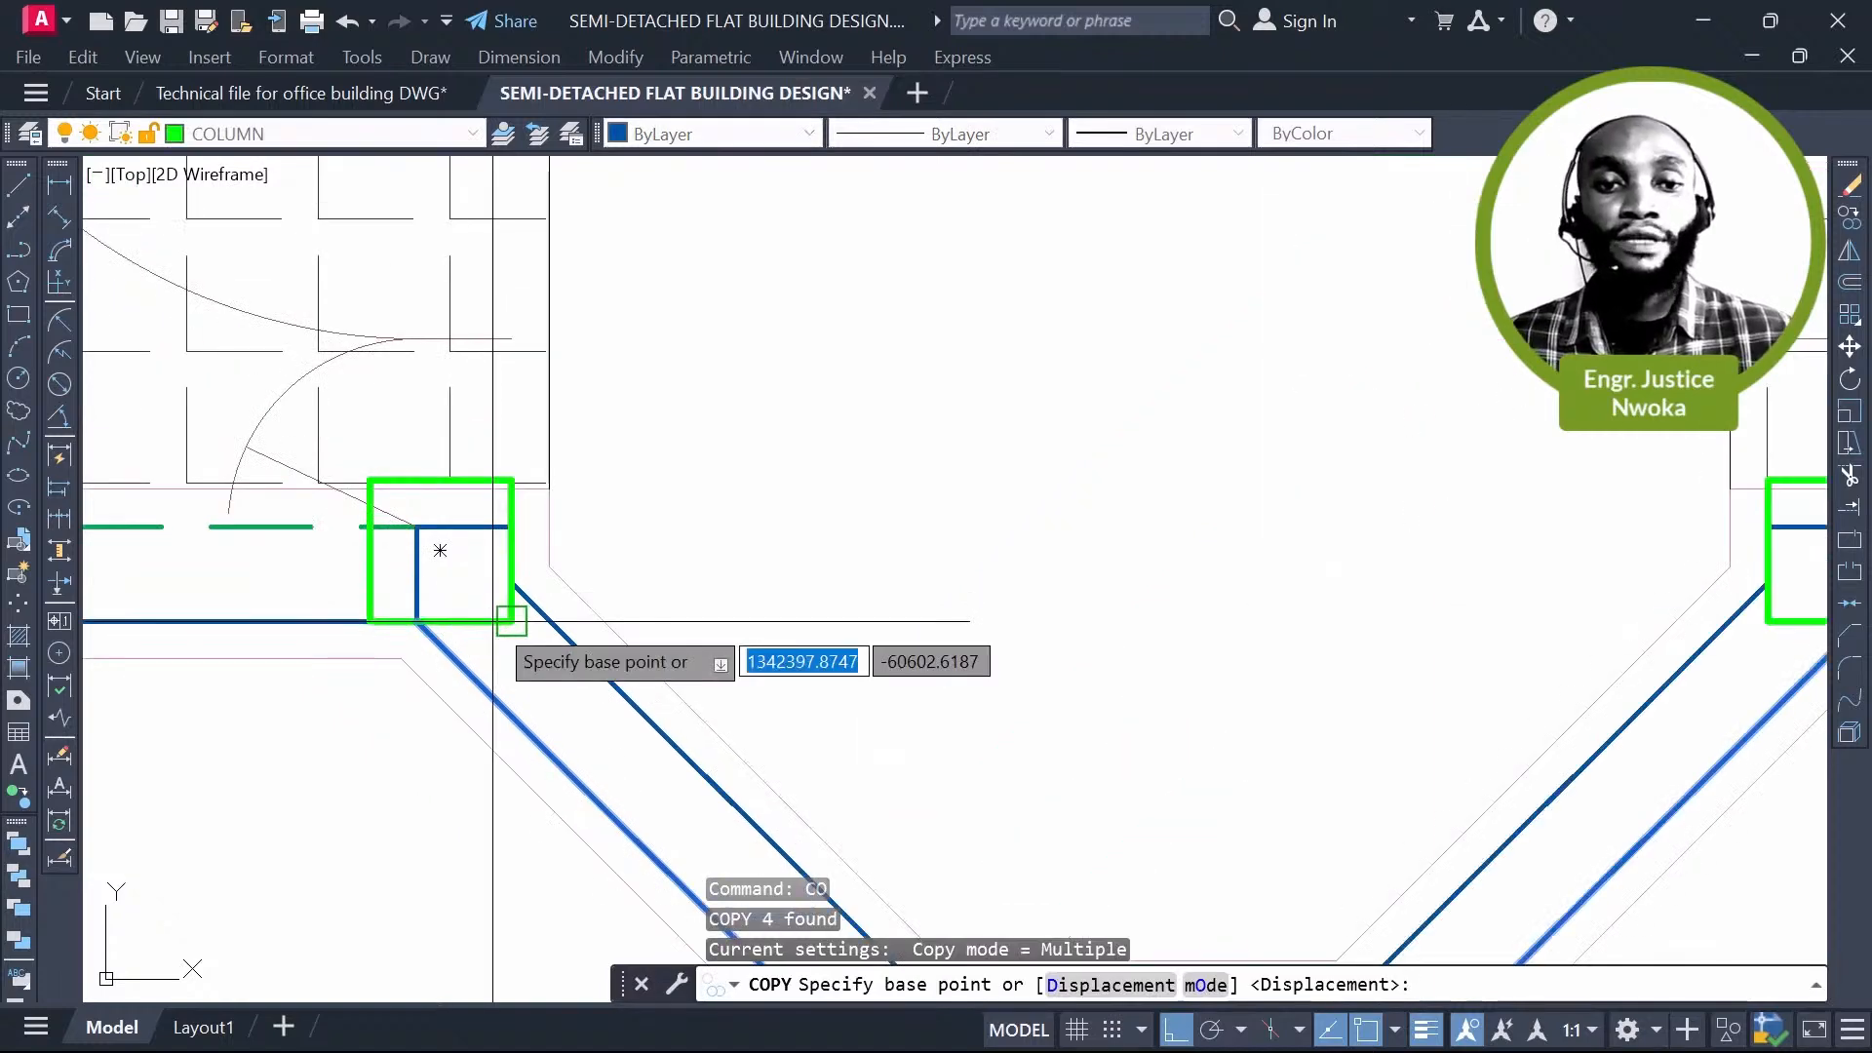
pyautogui.click(492, 621)
pyautogui.scroll(-4, 737, 487)
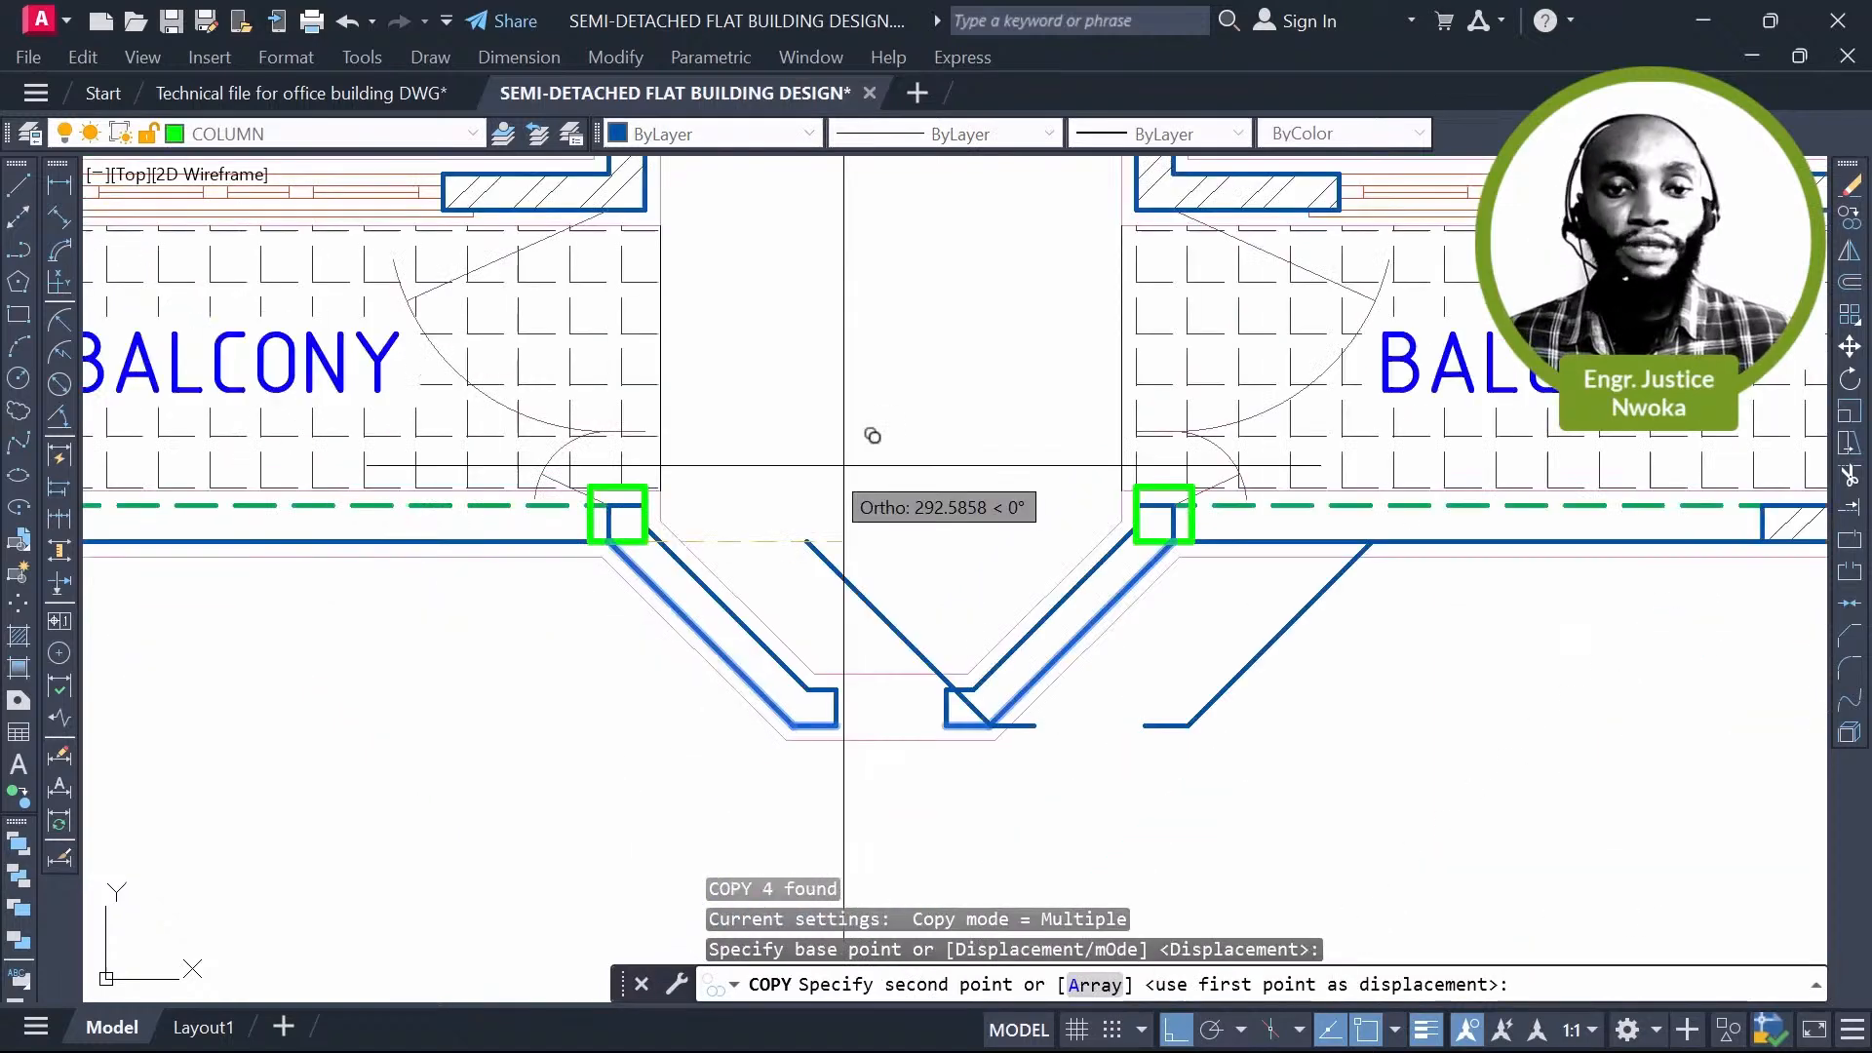
pyautogui.scroll(-10, 994, 443)
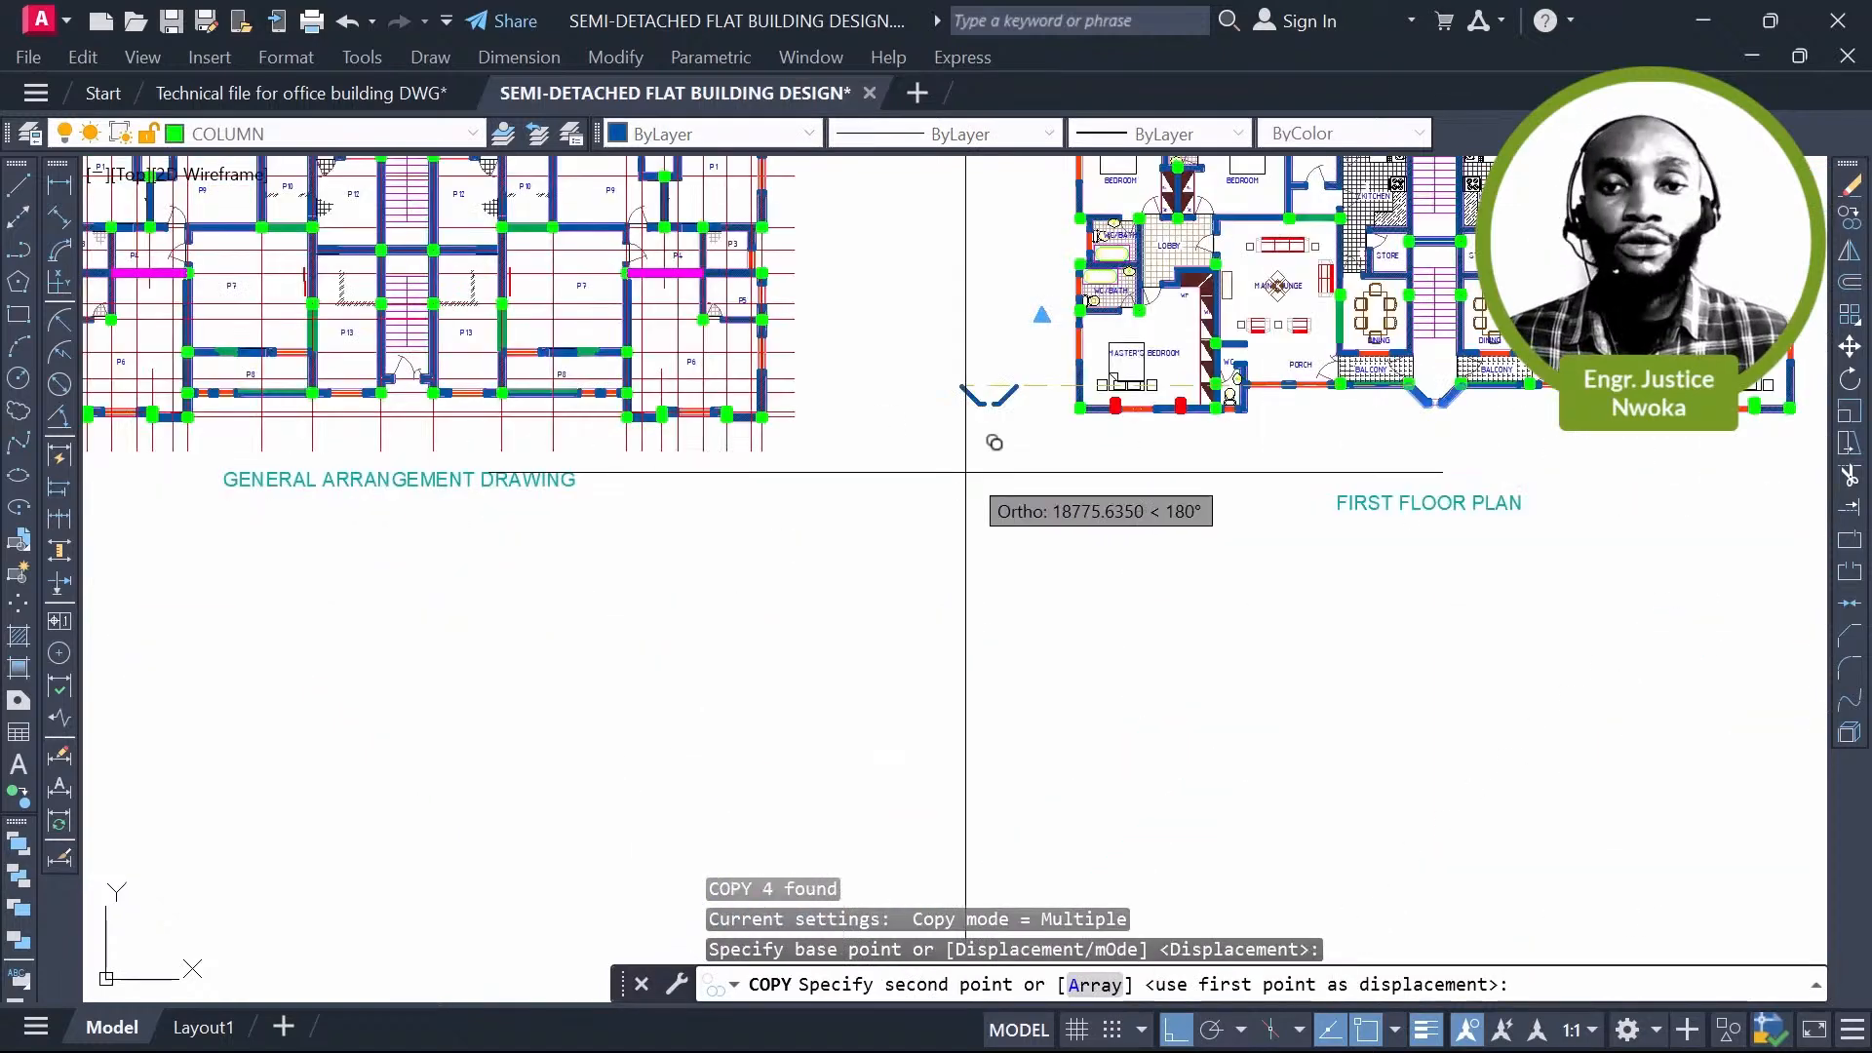
pyautogui.scroll(7, 794, 377)
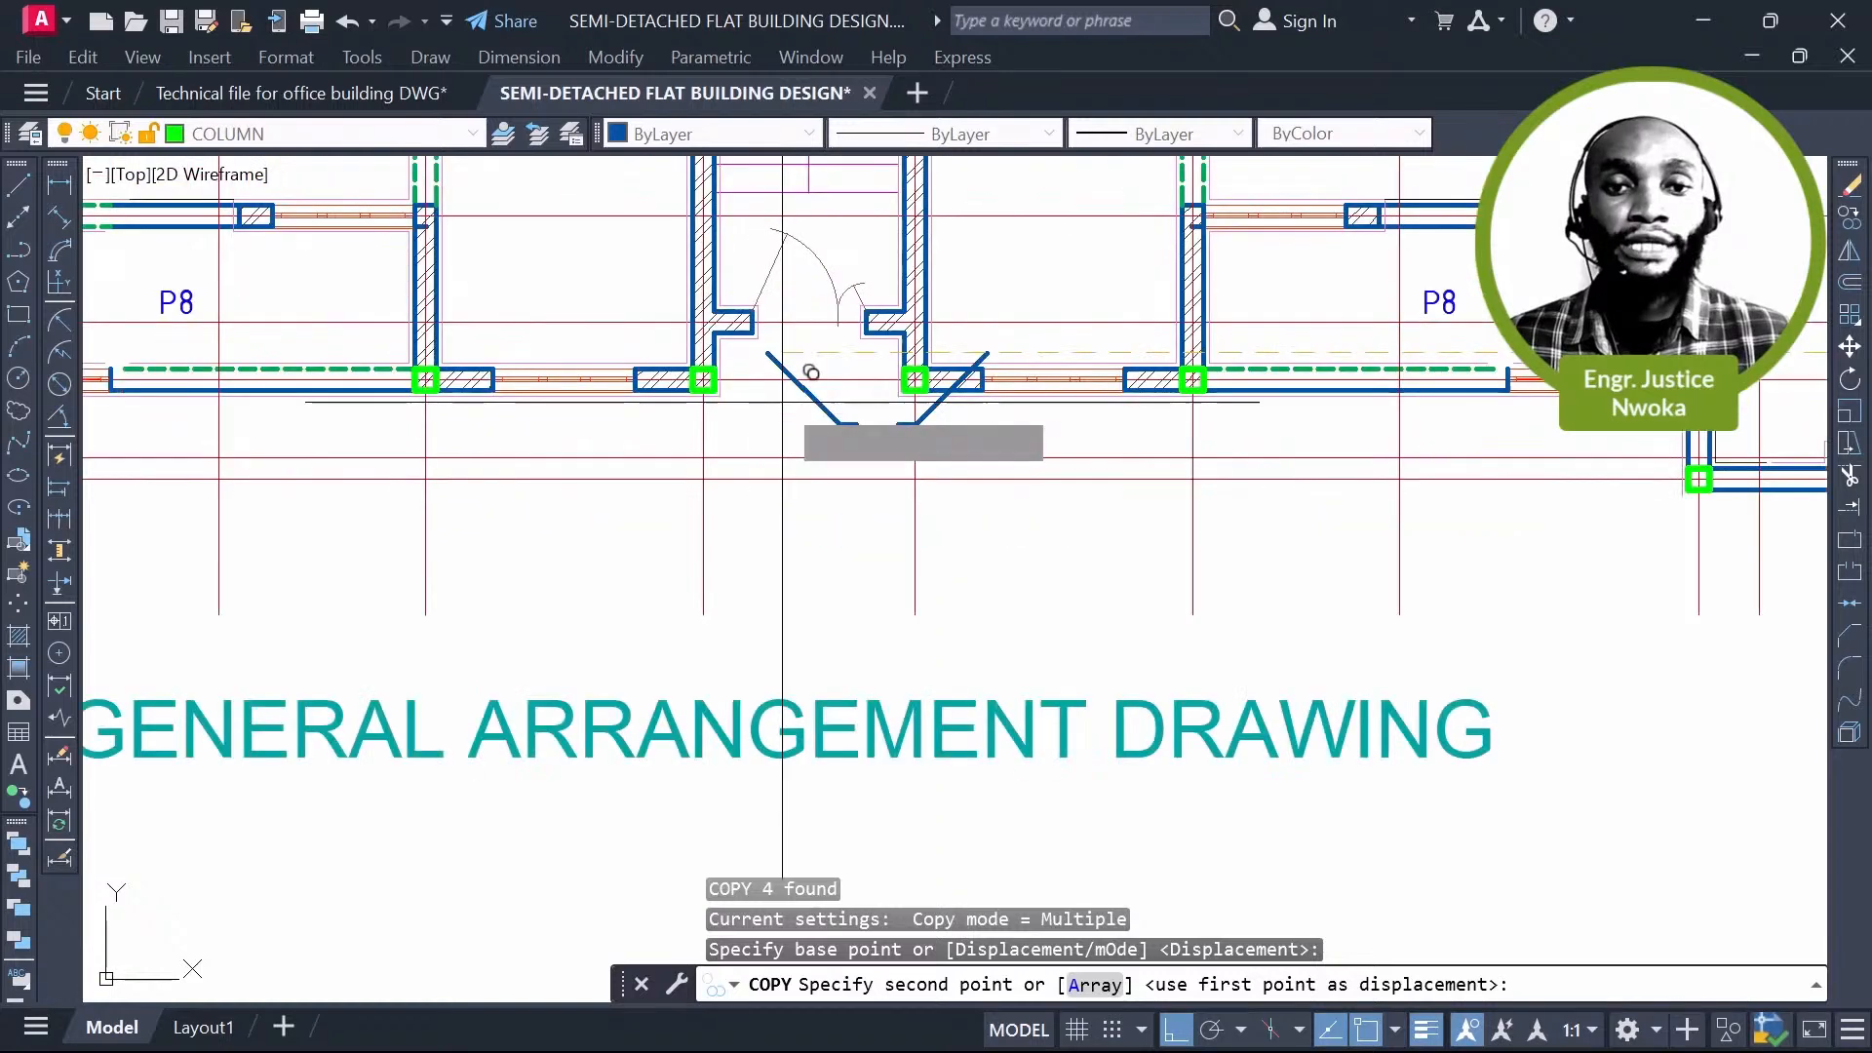
pyautogui.scroll(6, 741, 395)
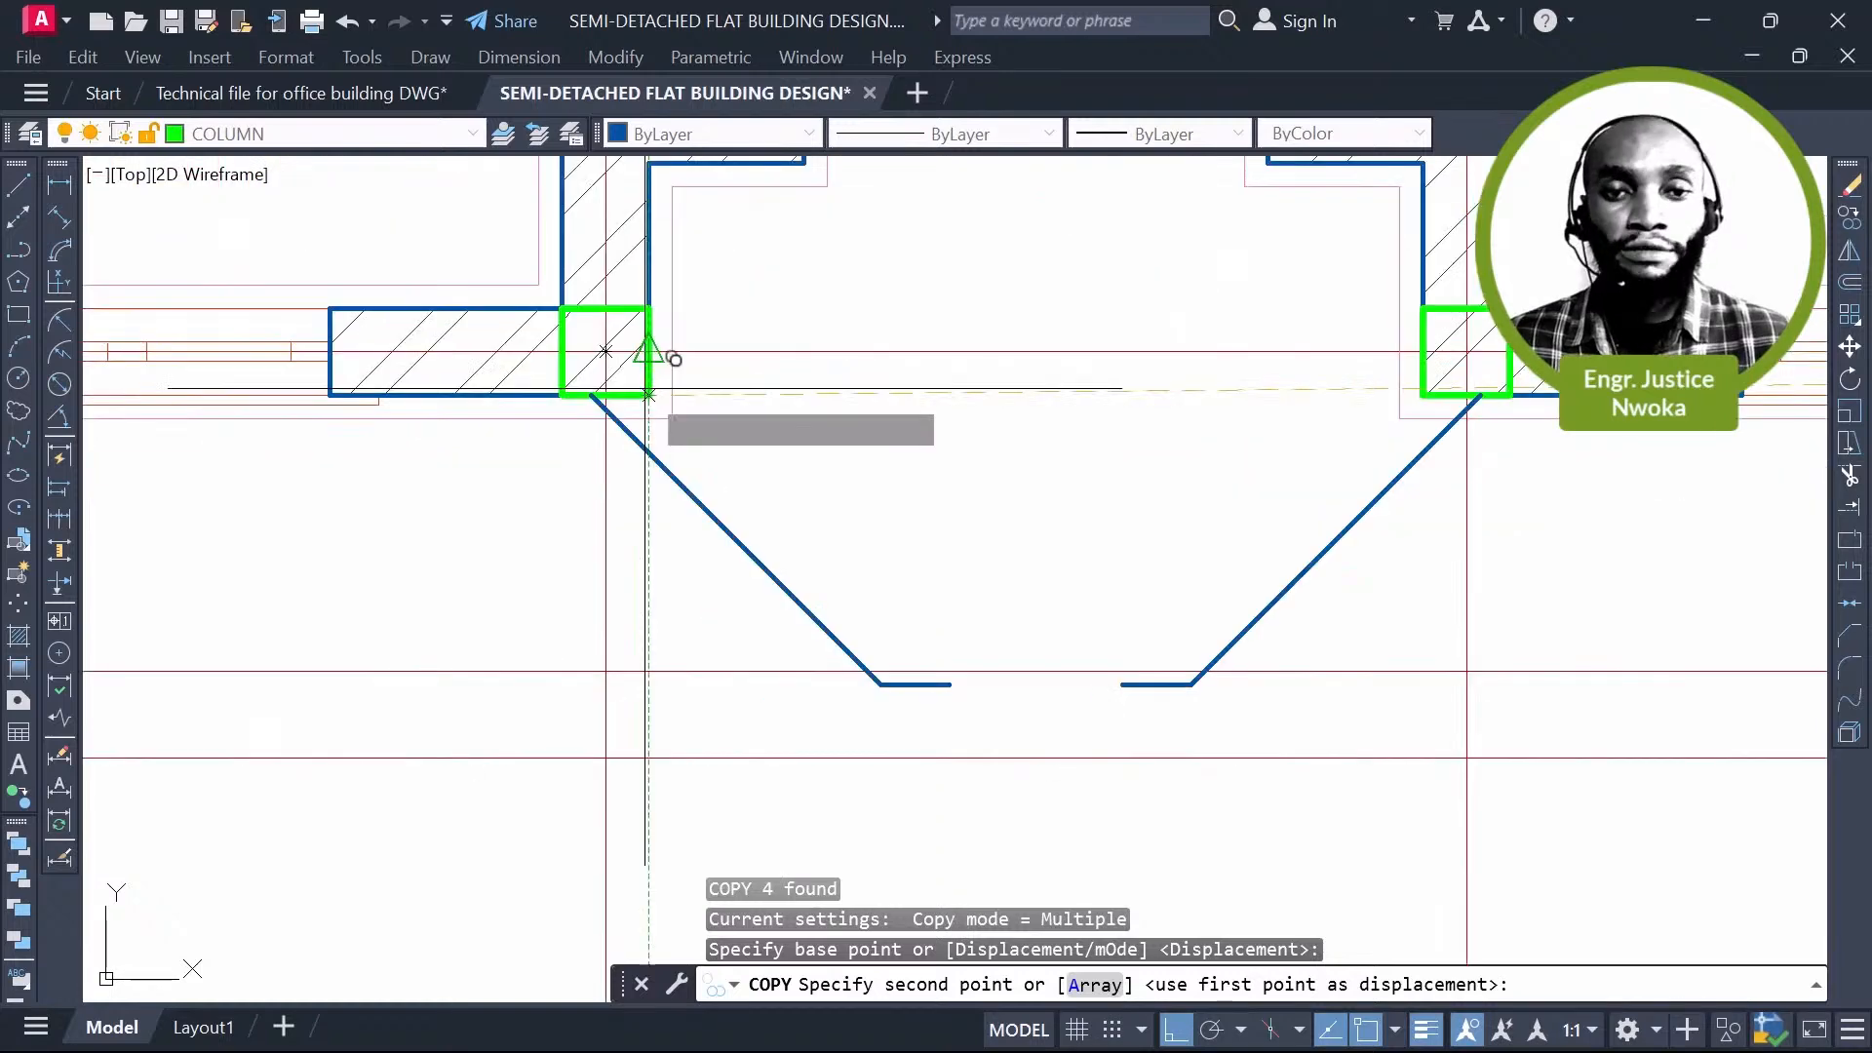
pyautogui.click(649, 394)
pyautogui.press('Escape')
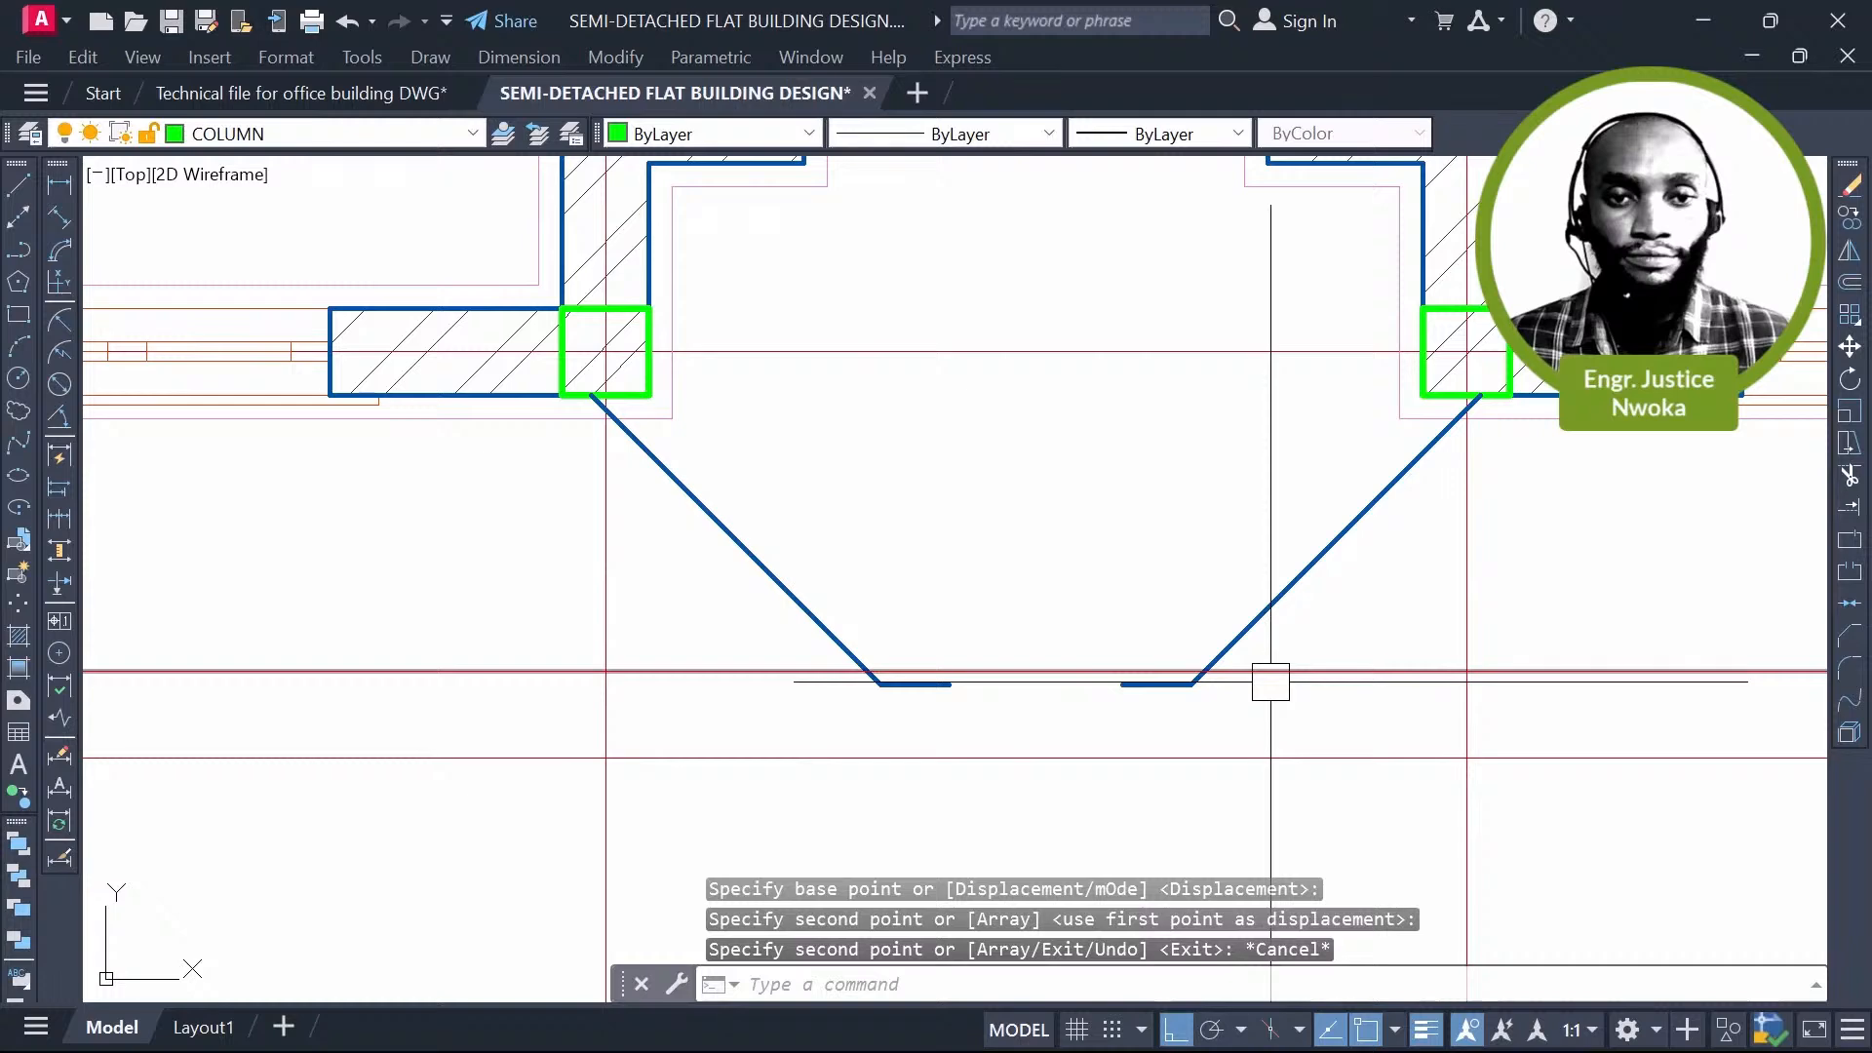
# Step: Join the two short front lines of the copied bay into one continuous line
pyautogui.scroll(4, 1142, 736)
pyautogui.write('j')
pyautogui.press('Return')
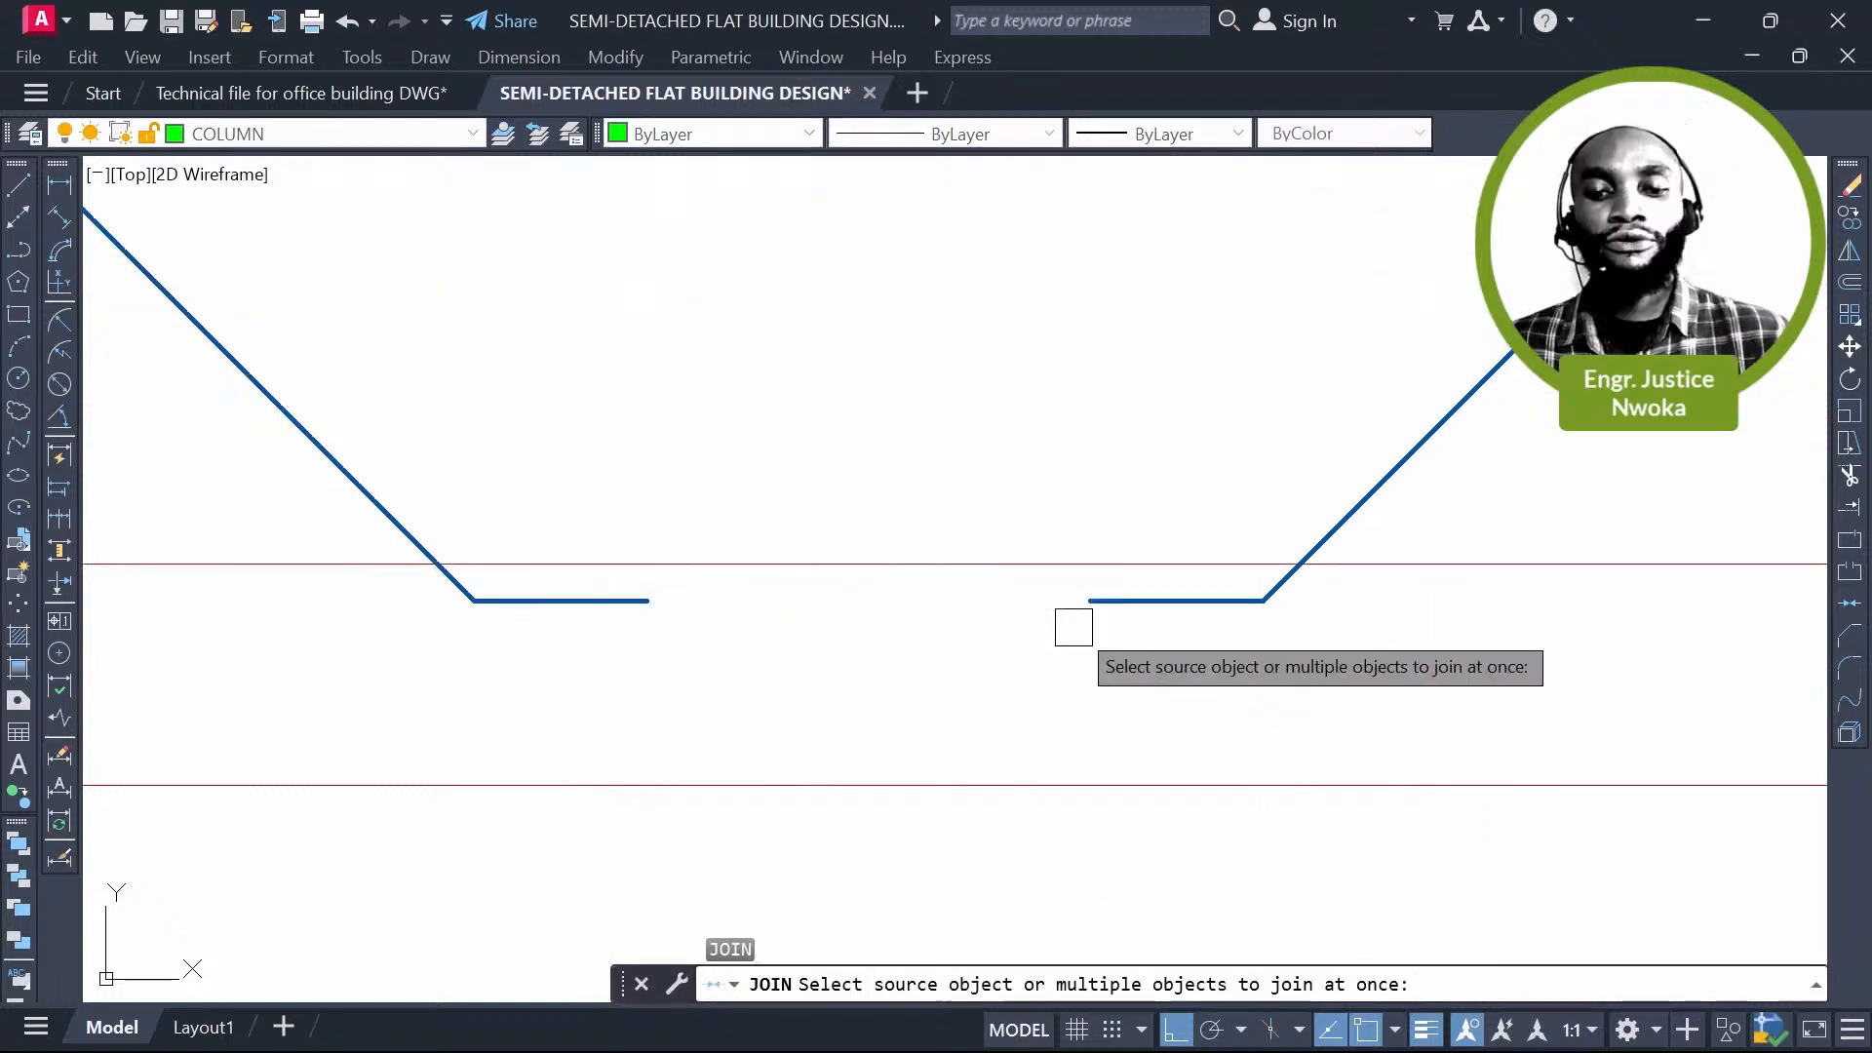
pyautogui.scroll(-4, 940, 572)
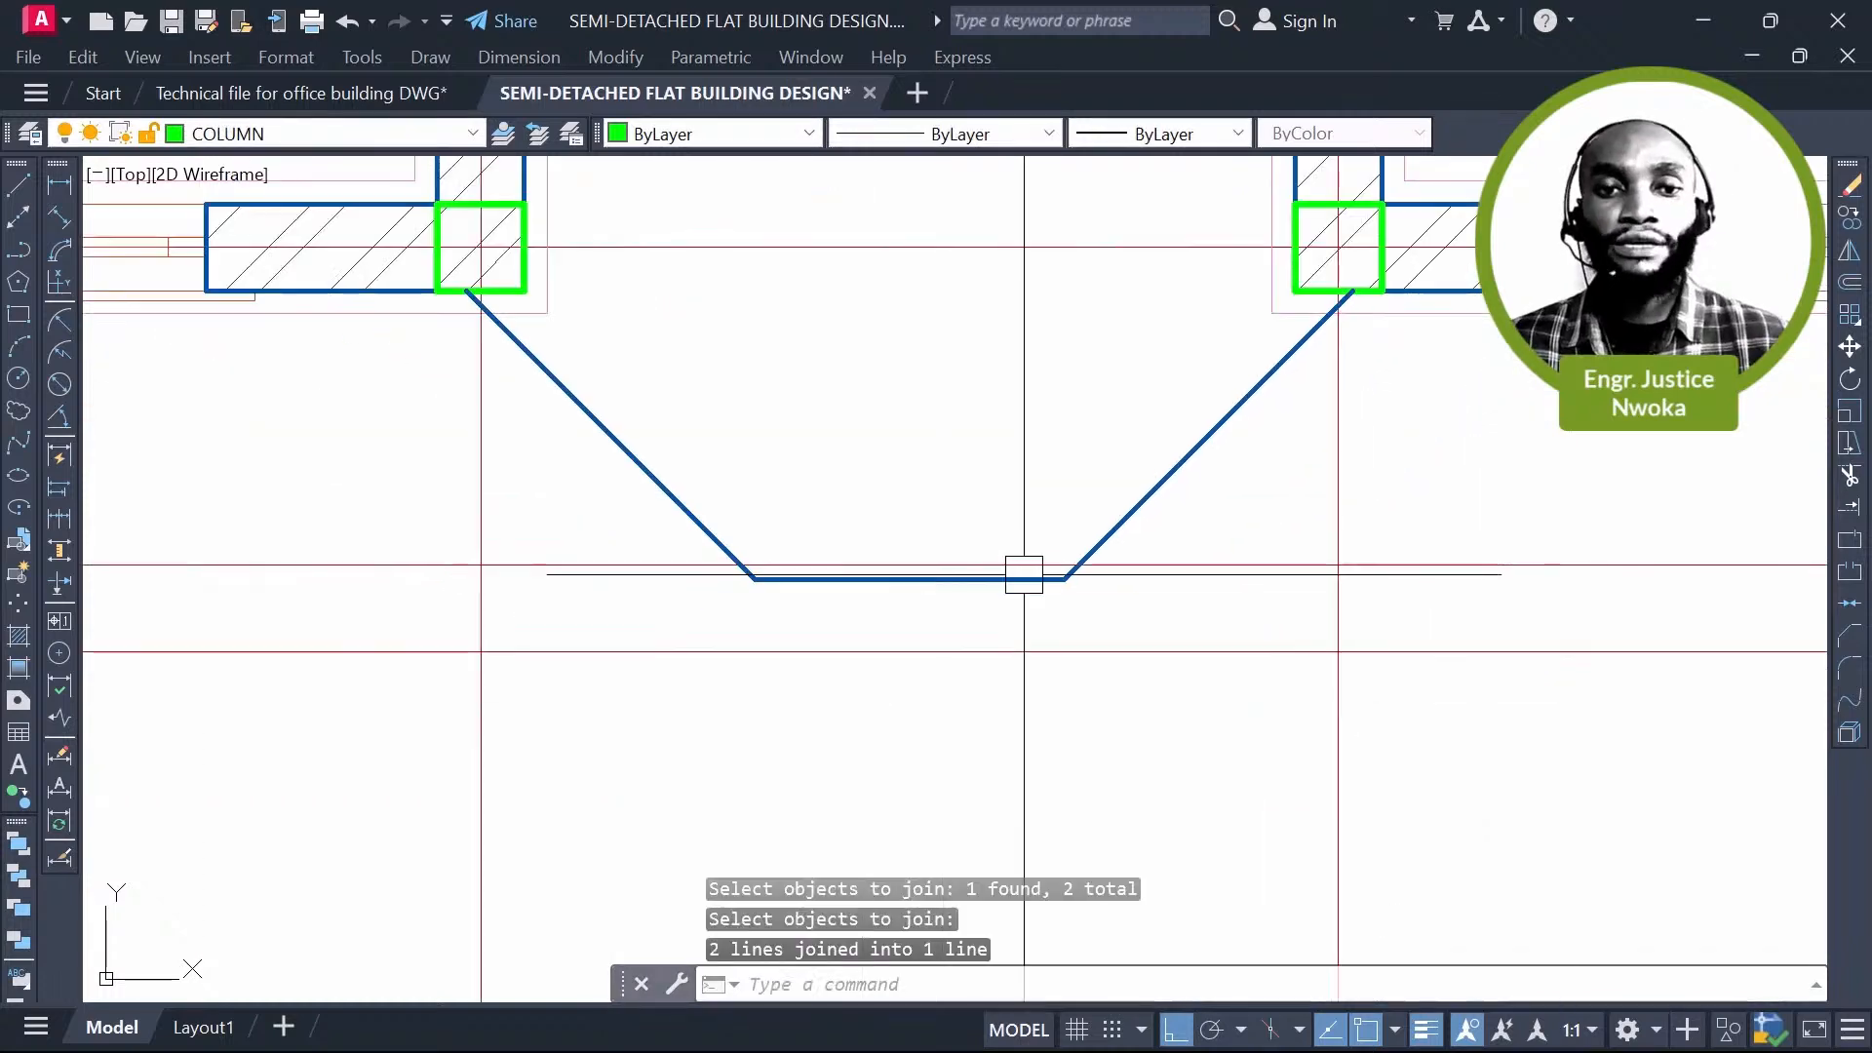
# Step: Match the properties of the dashed green line along the front of panel P8 onto the three outer lines of the entrance bay
pyautogui.write('ma')
pyautogui.press('Return')
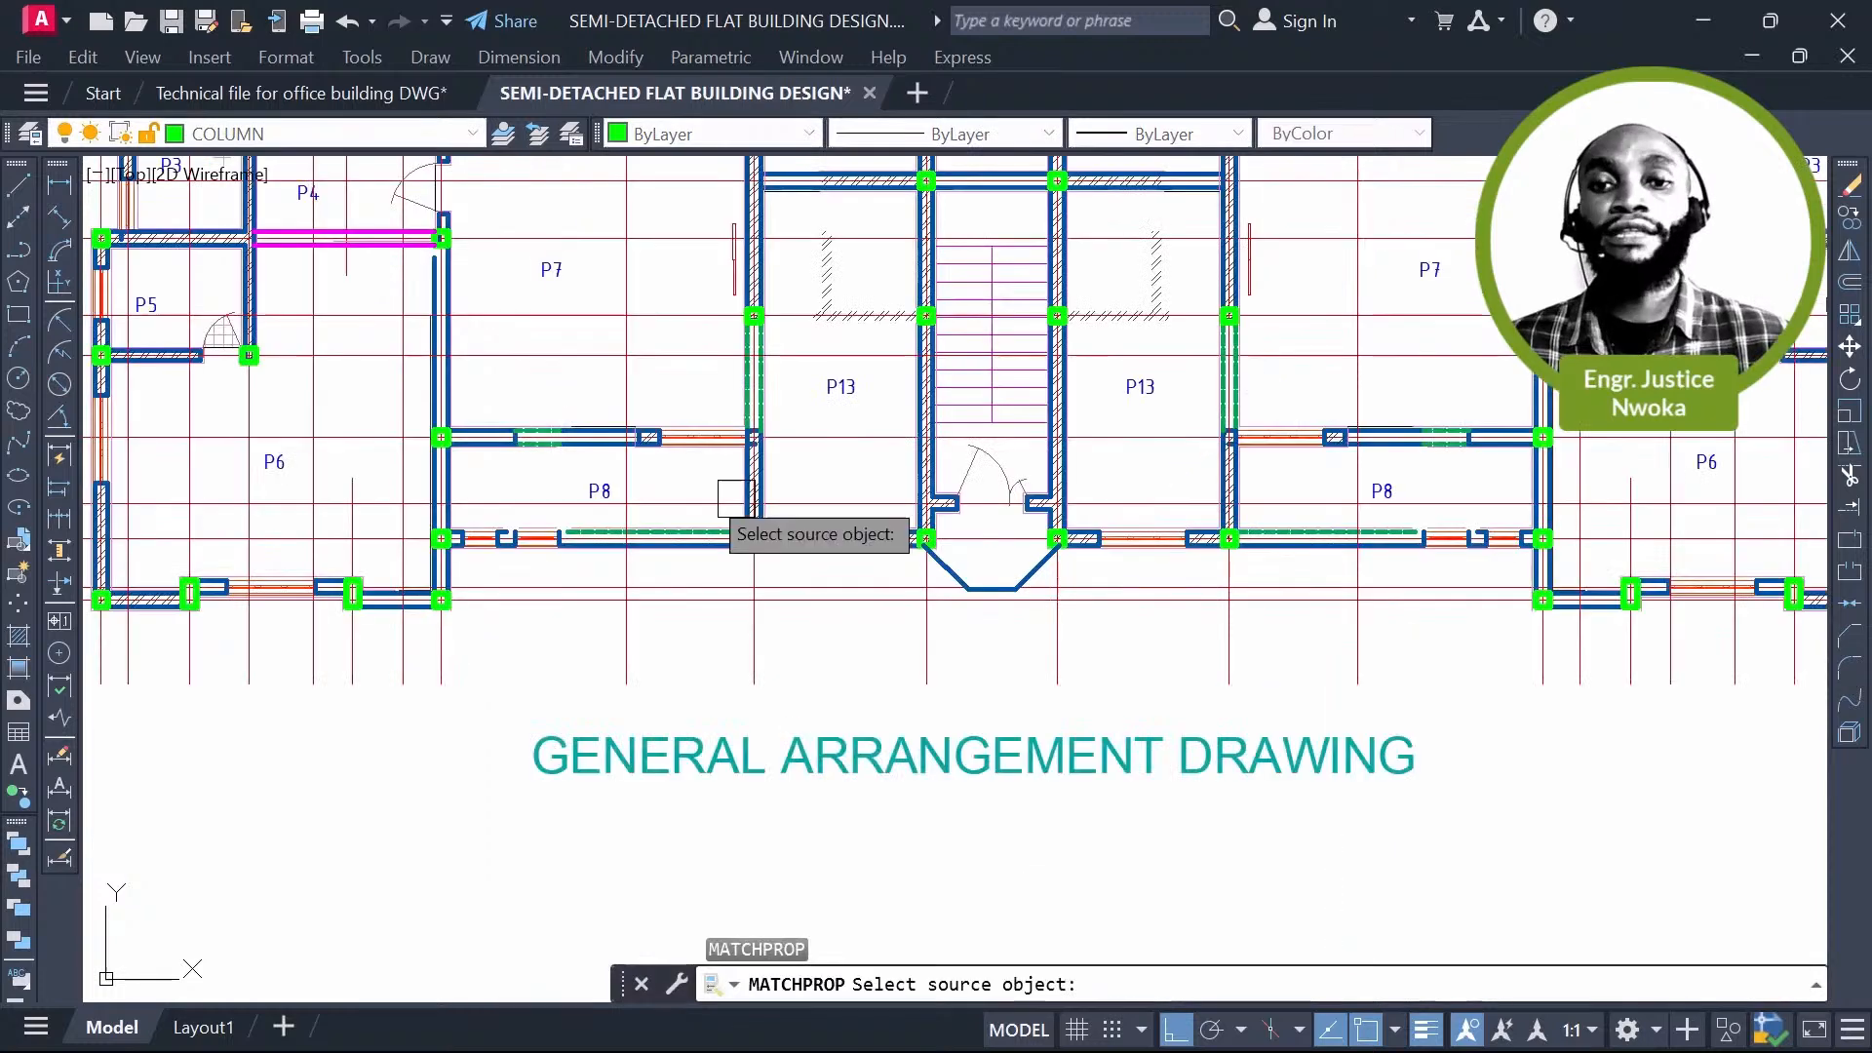
pyautogui.click(635, 582)
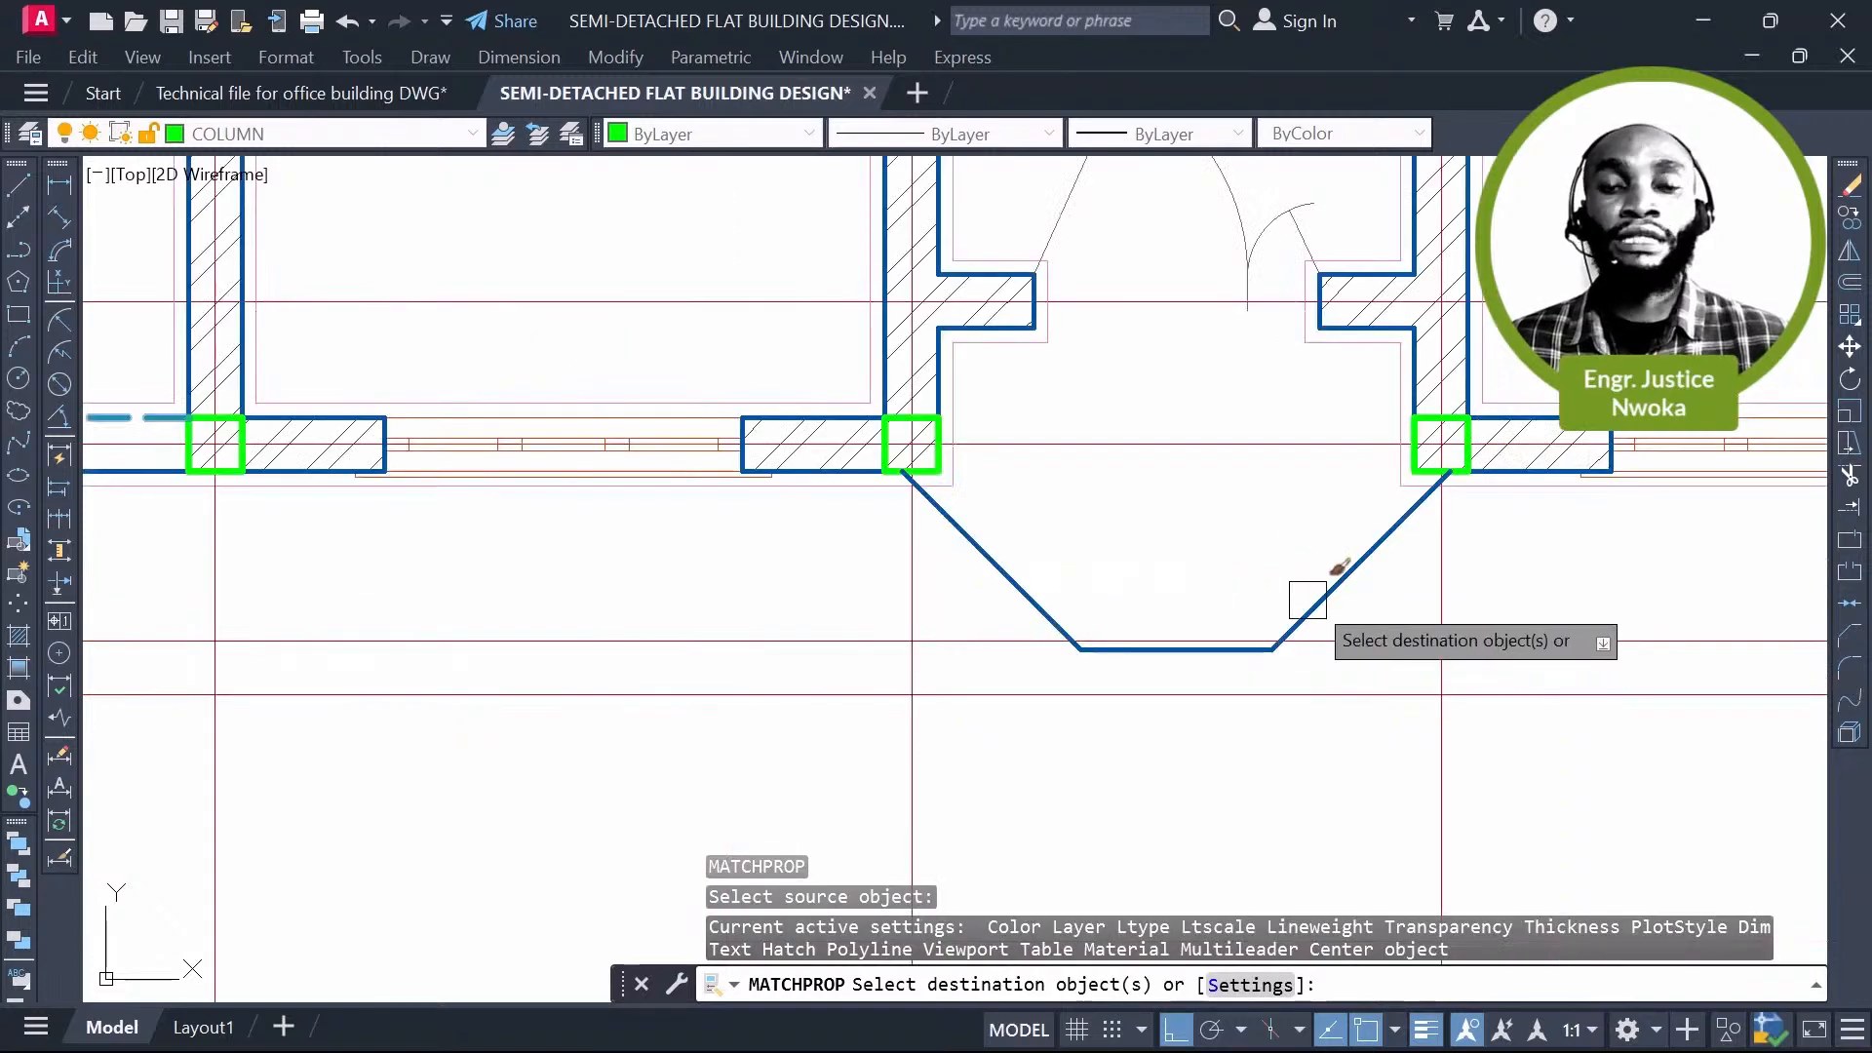
pyautogui.click(1332, 589)
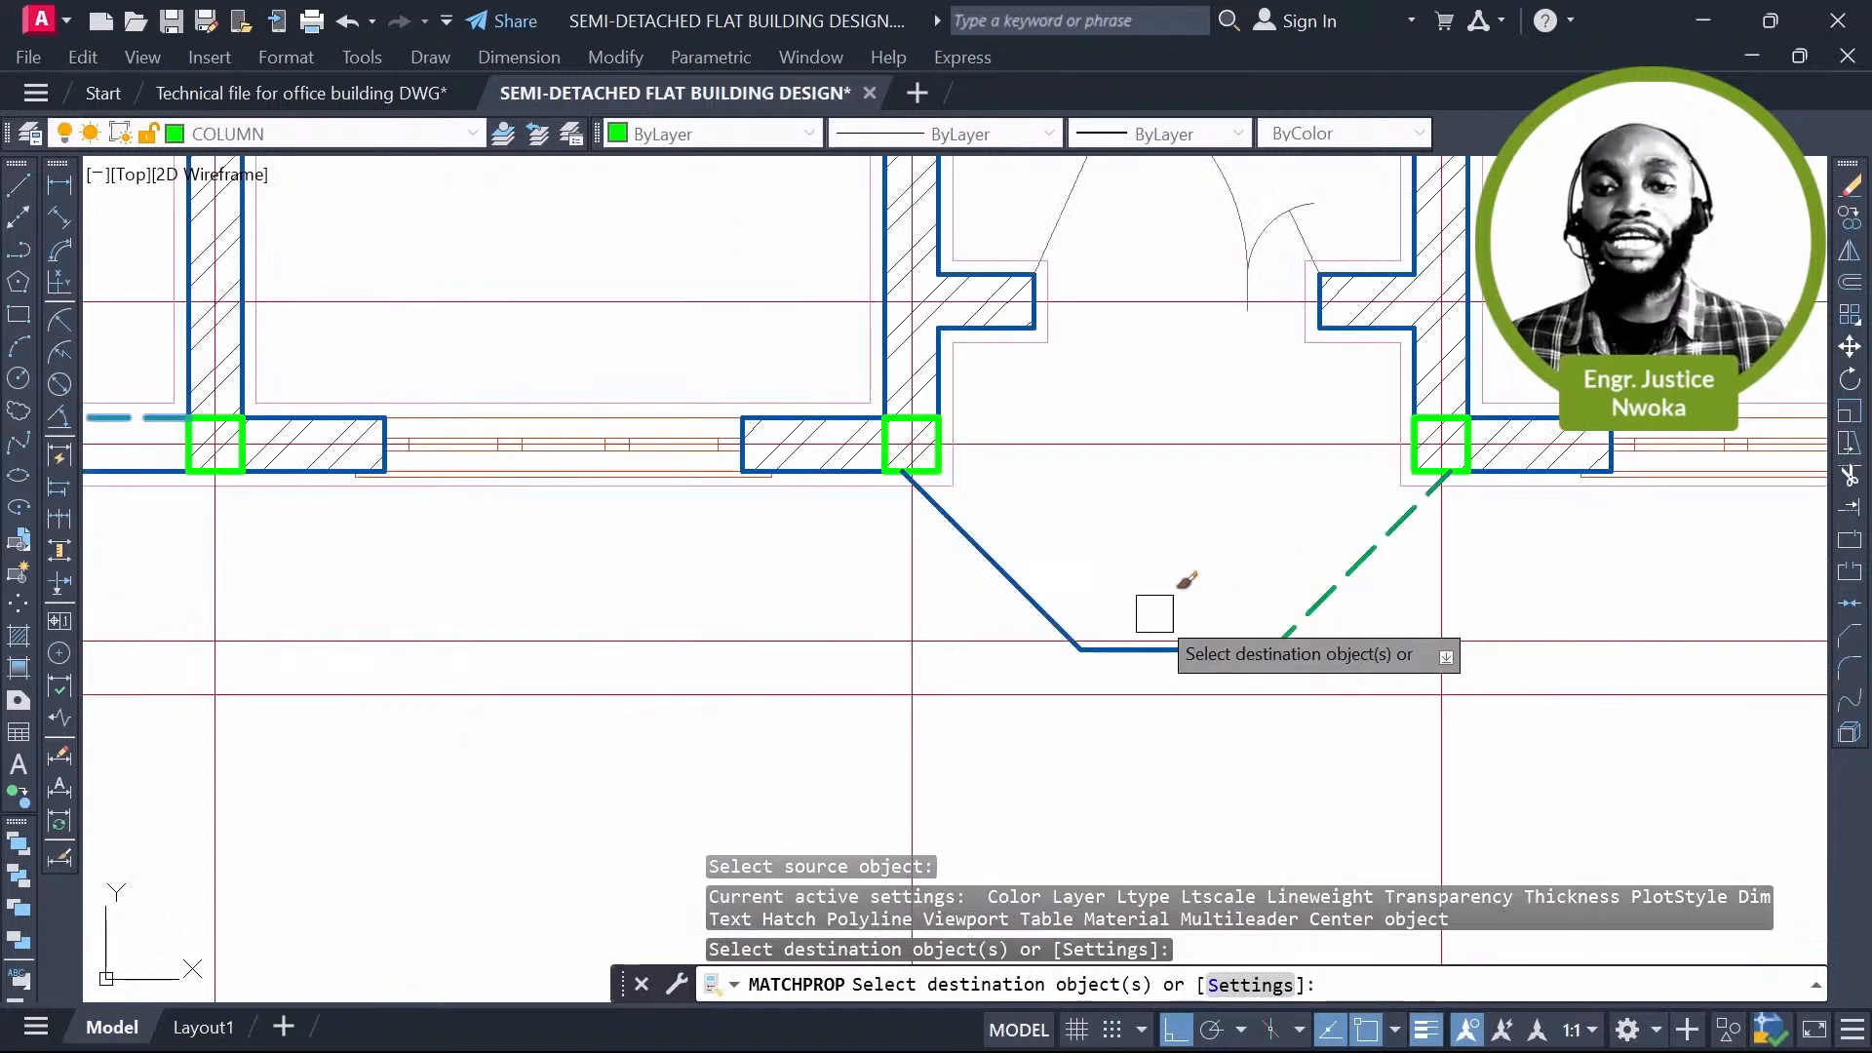
pyautogui.click(963, 568)
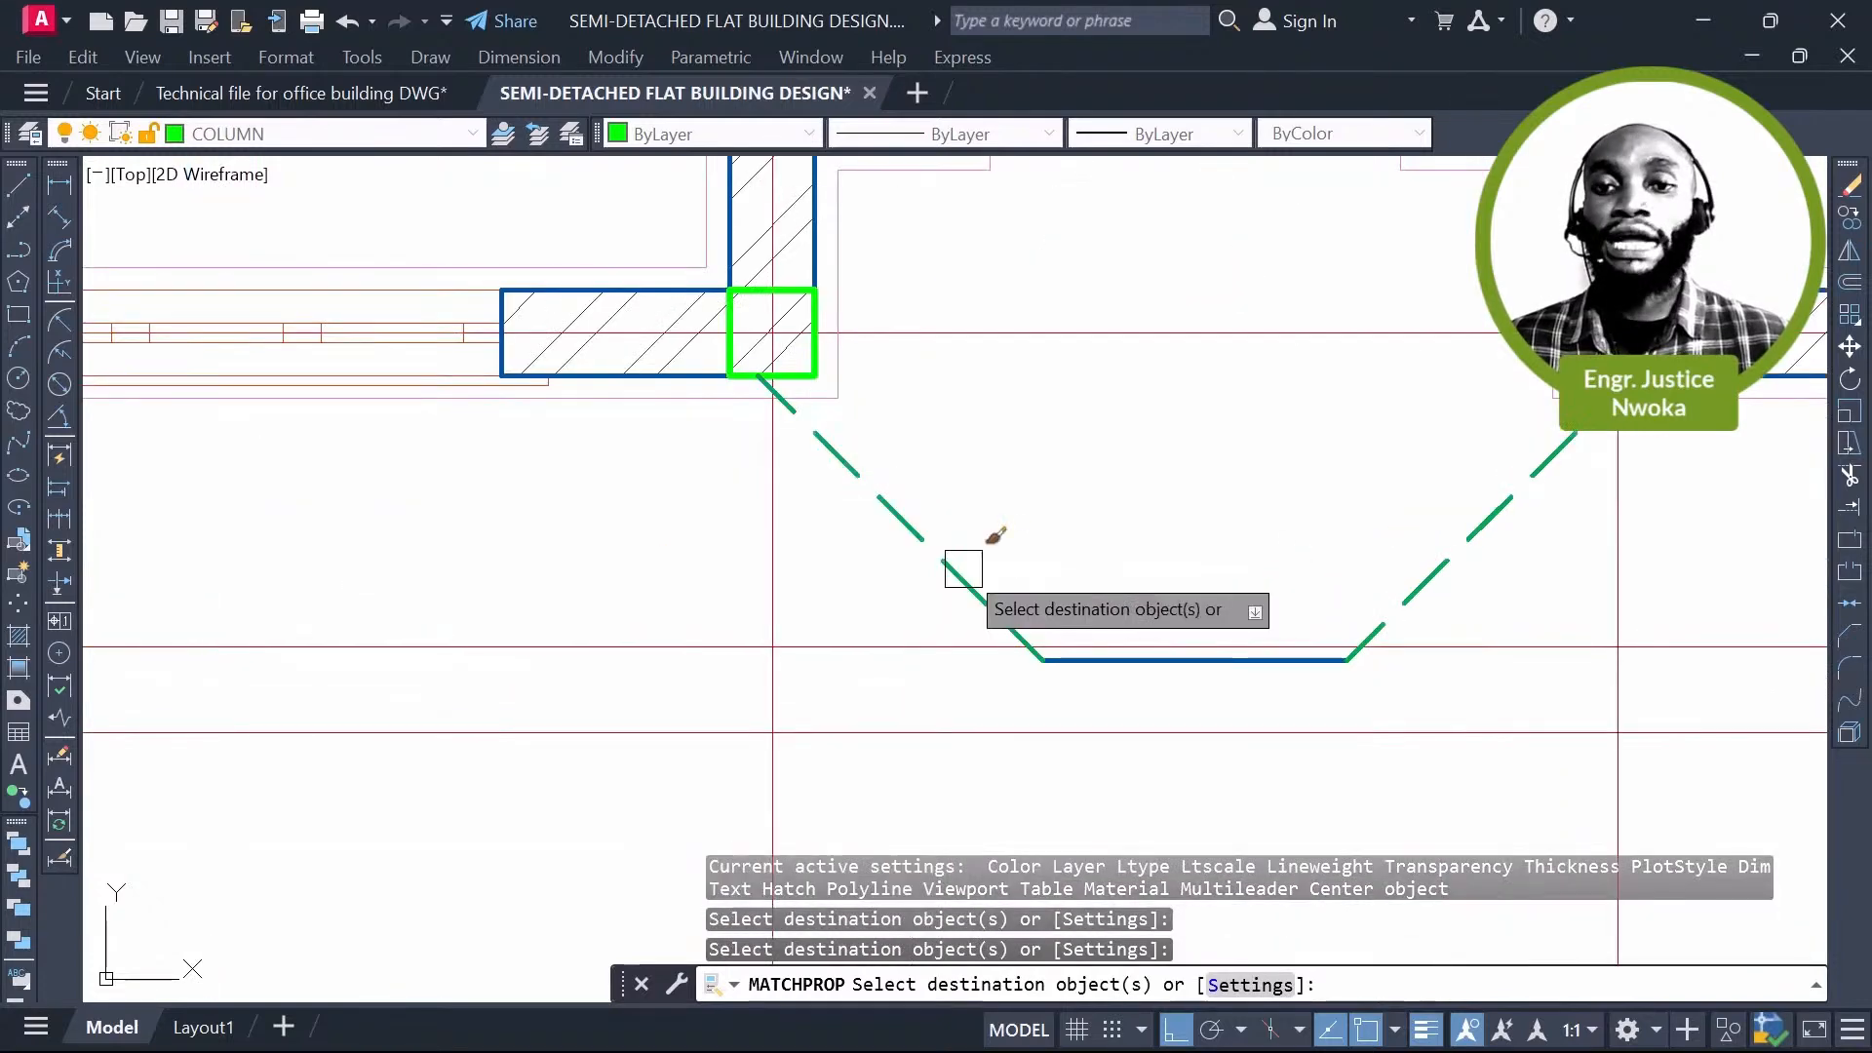
pyautogui.press('Escape')
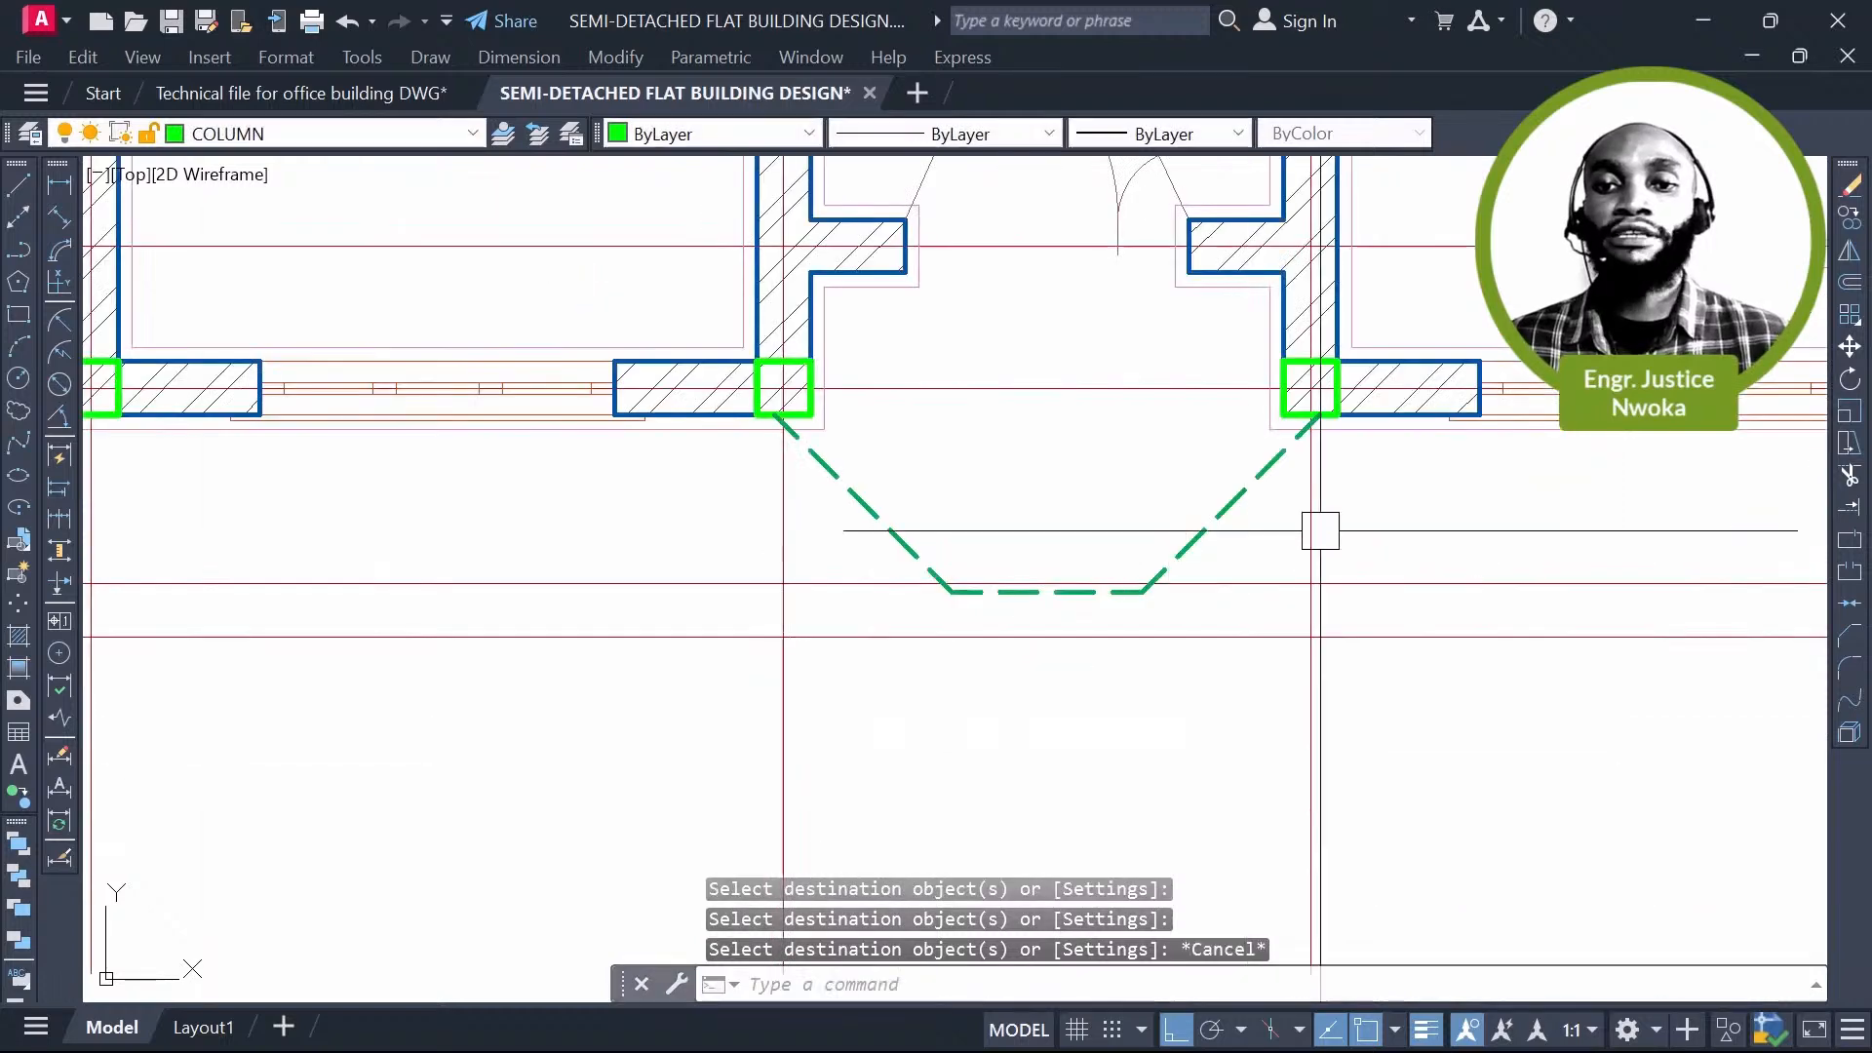
# Step: Set the colour of the bay's two angled lines and its front line to Yellow
pyautogui.click(611, 527)
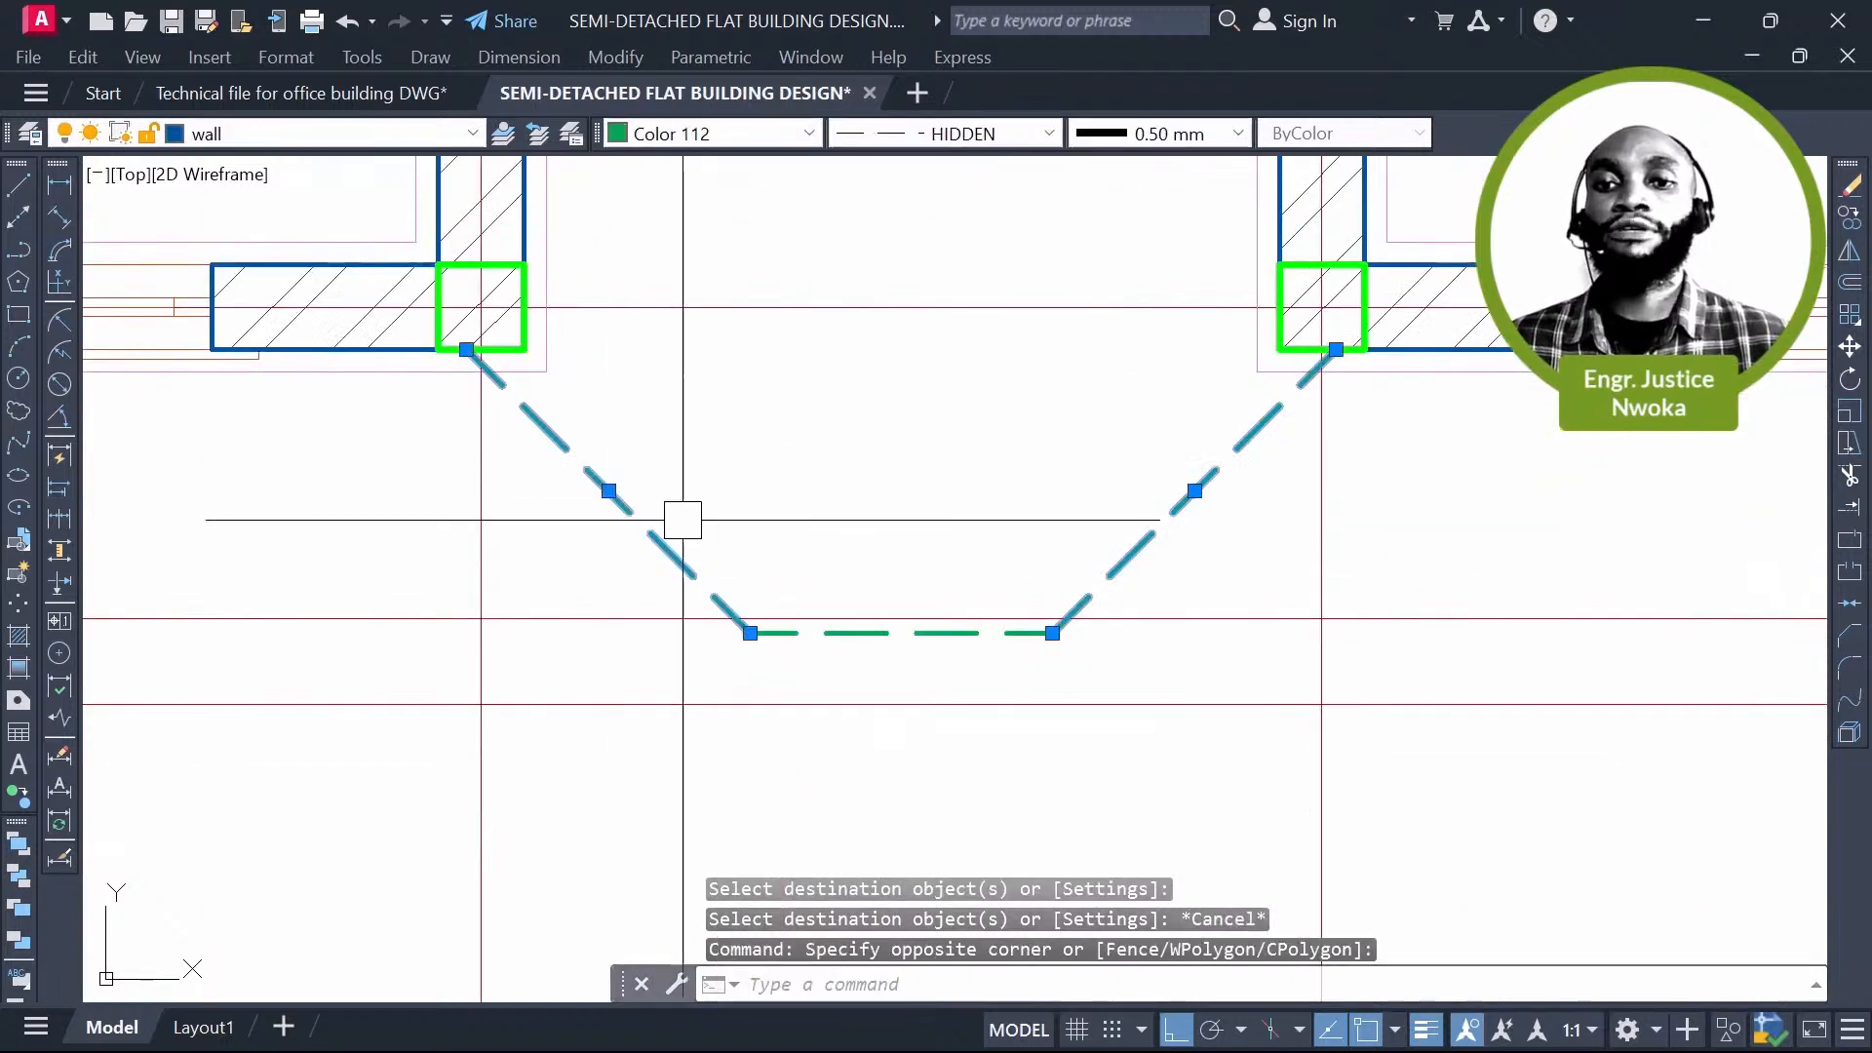
pyautogui.click(672, 498)
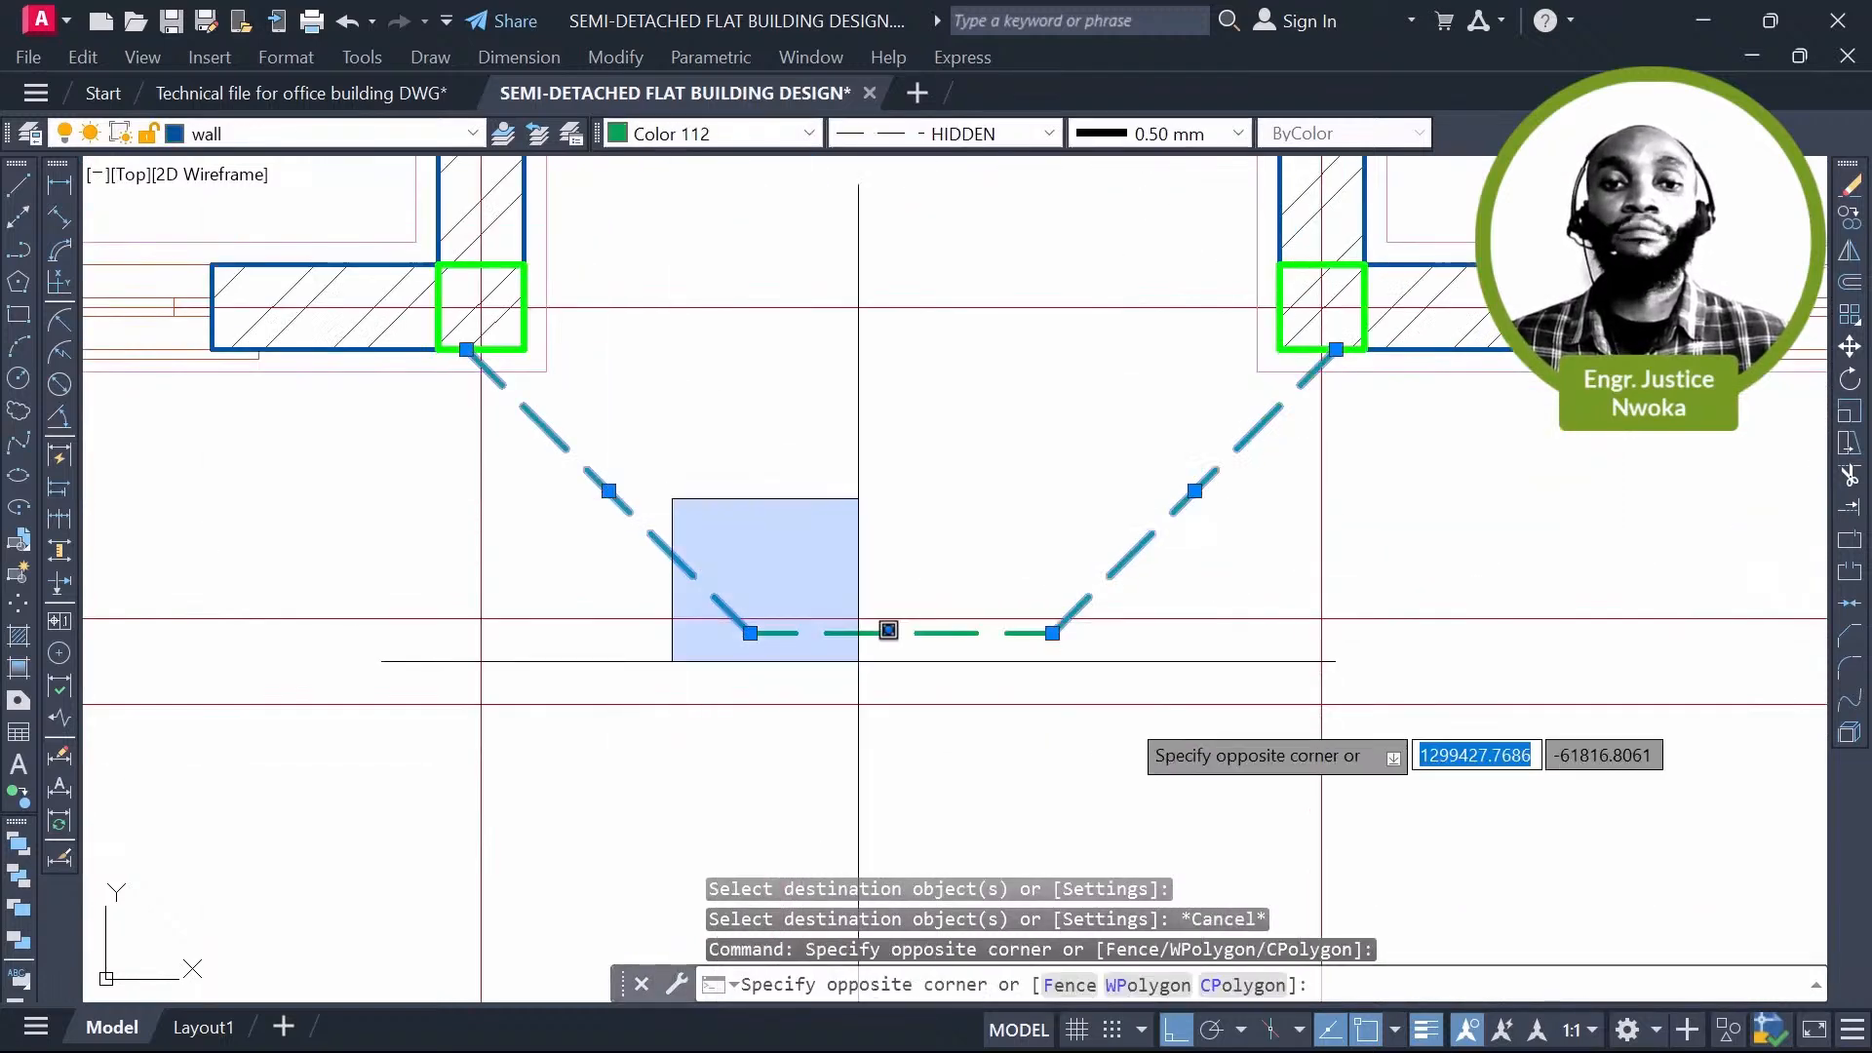
pyautogui.click(858, 661)
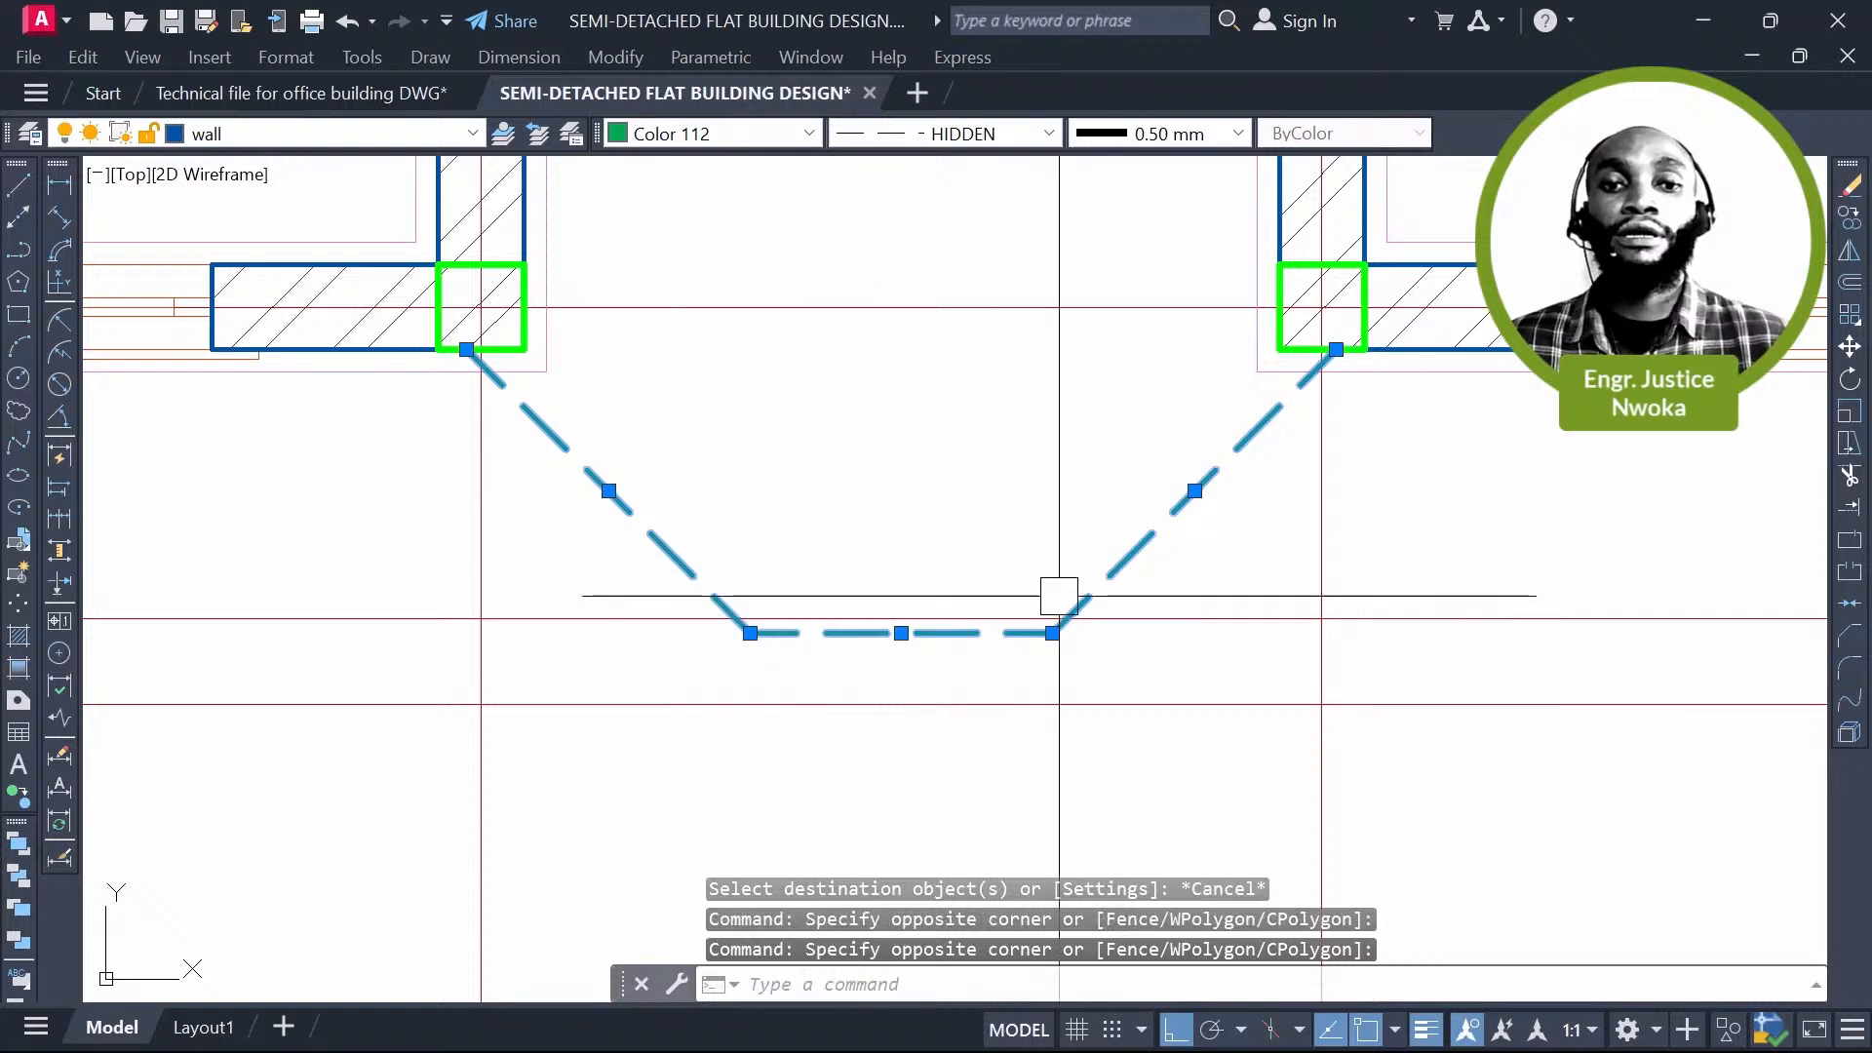
pyautogui.click(741, 133)
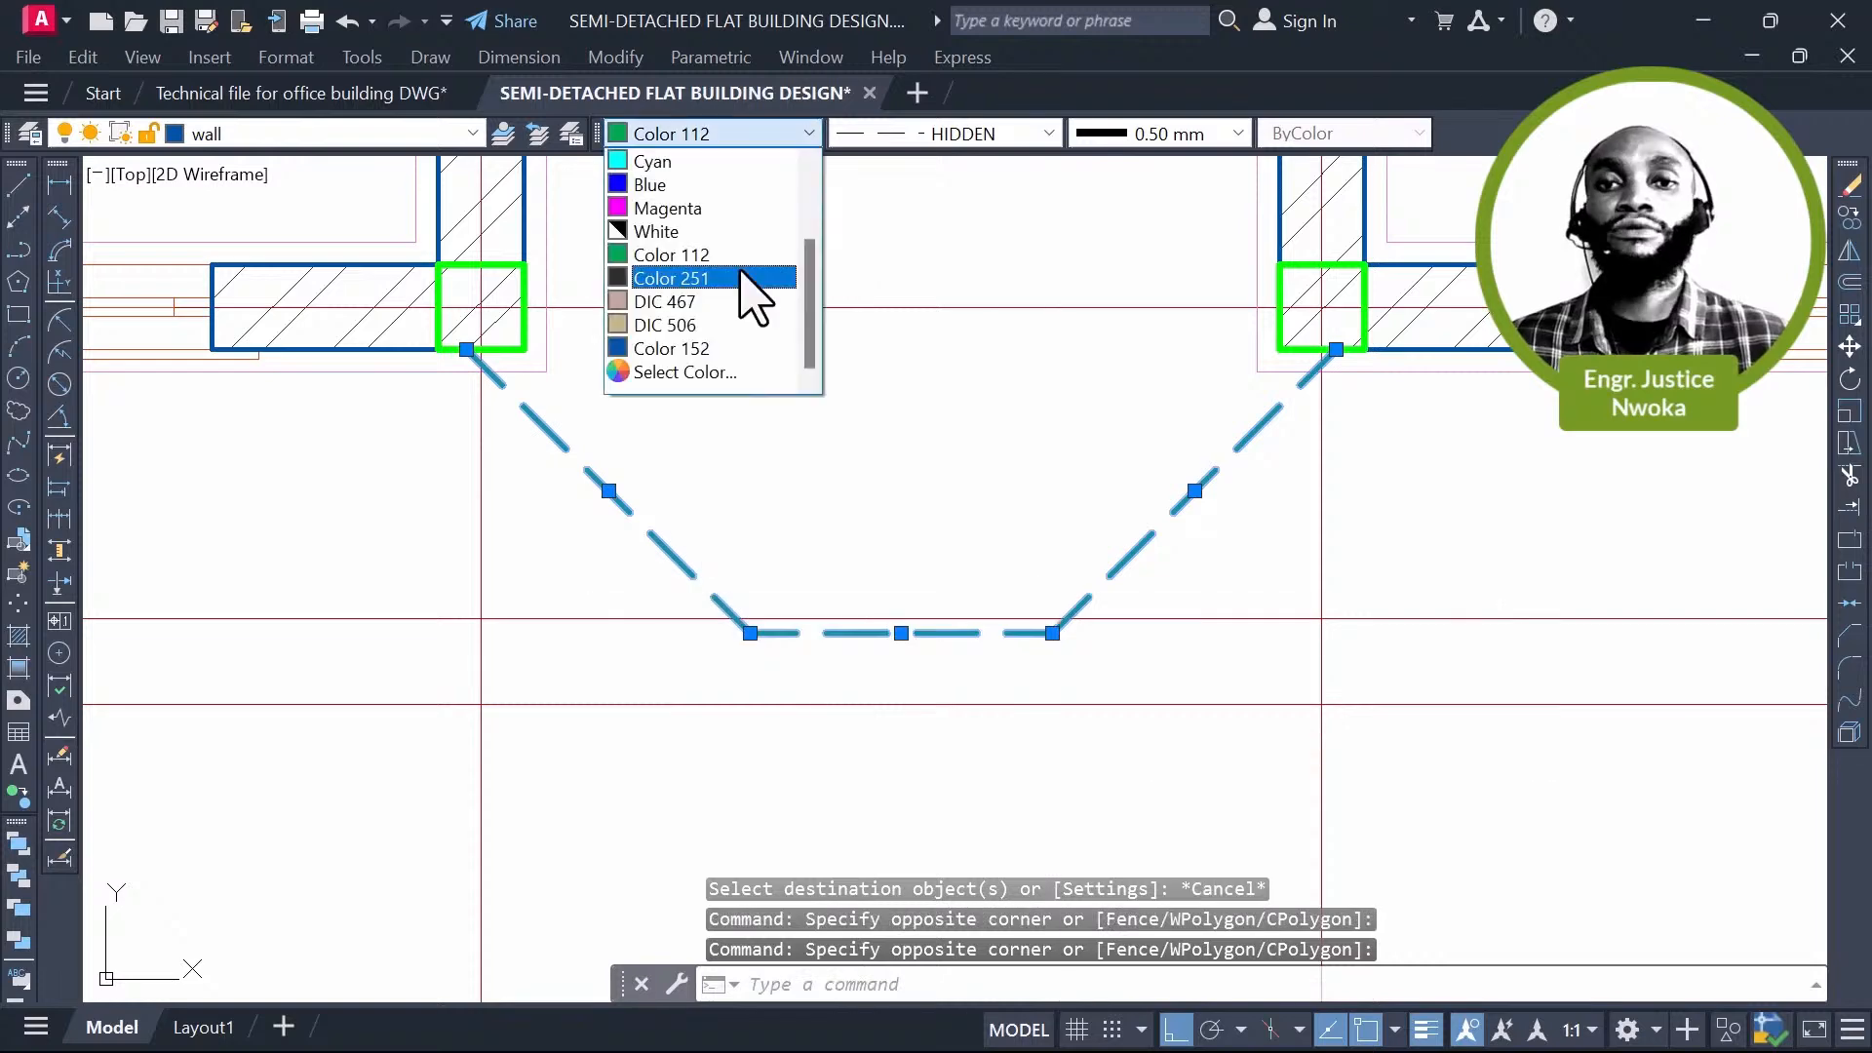
pyautogui.scroll(3, 750, 290)
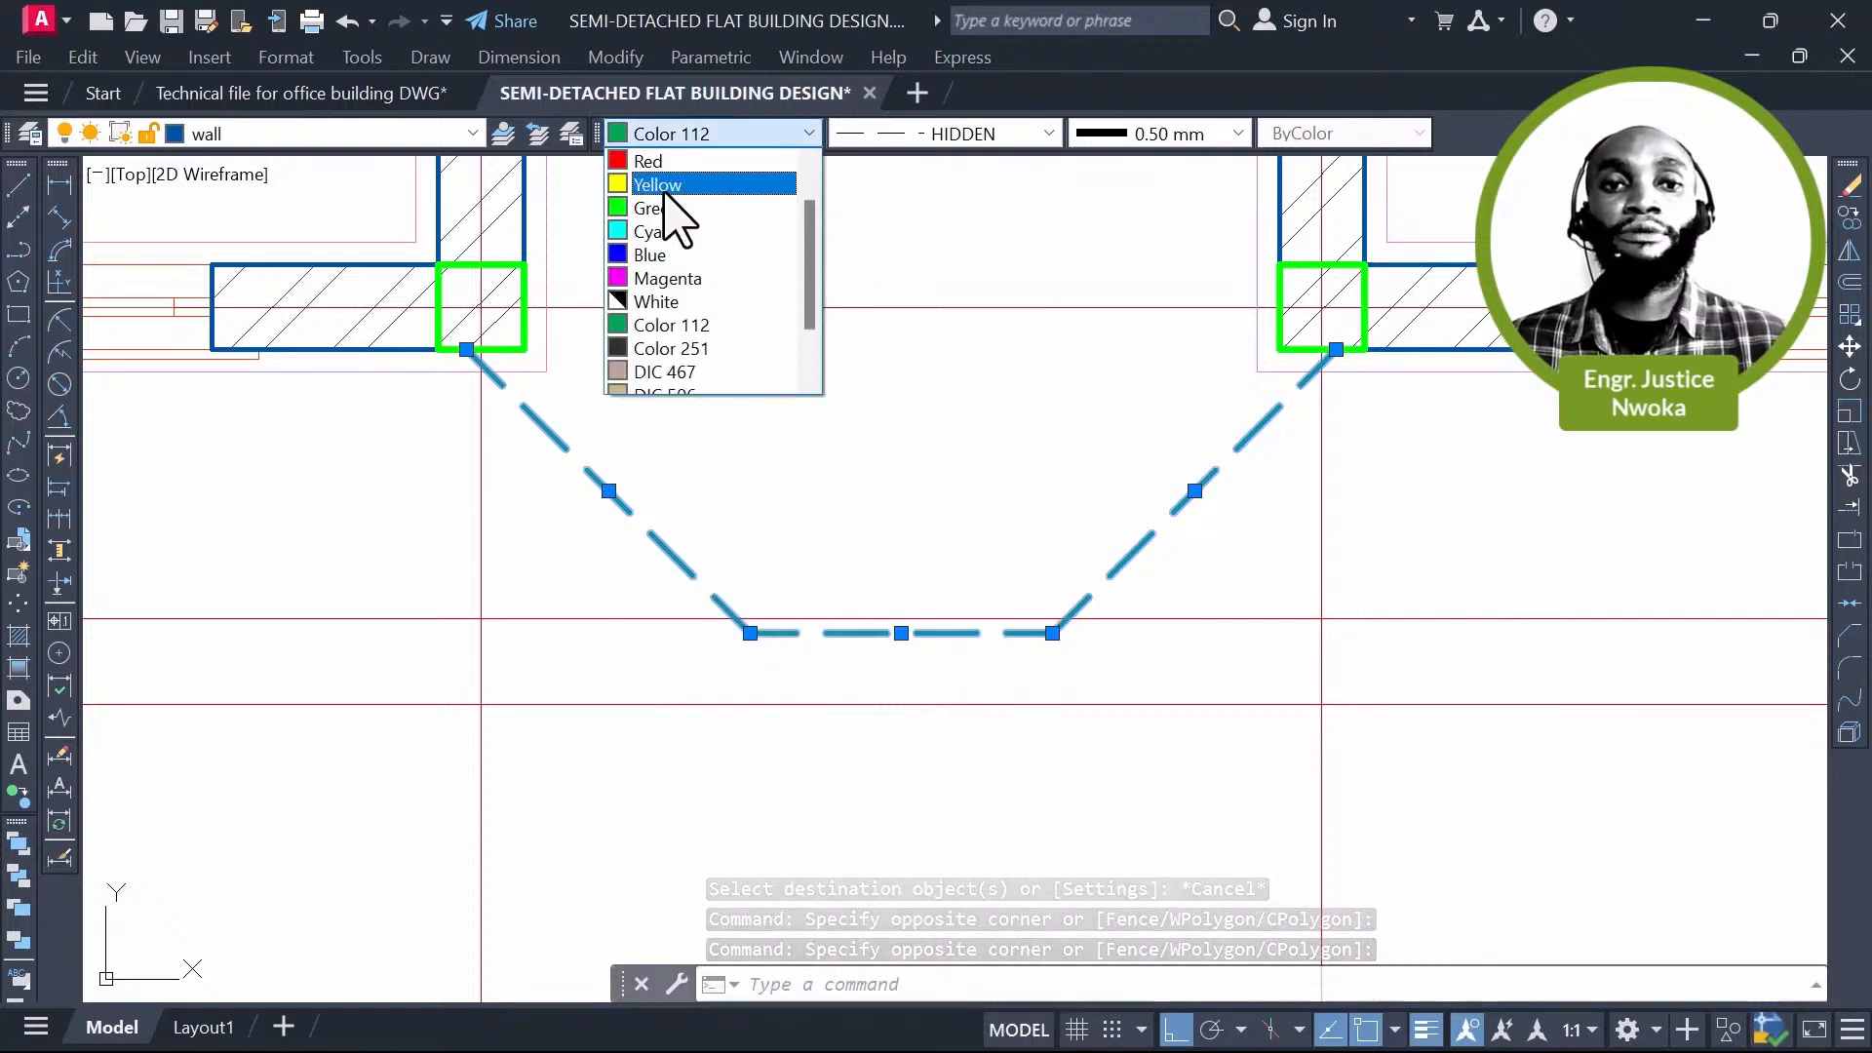
pyautogui.click(671, 185)
pyautogui.press('Escape')
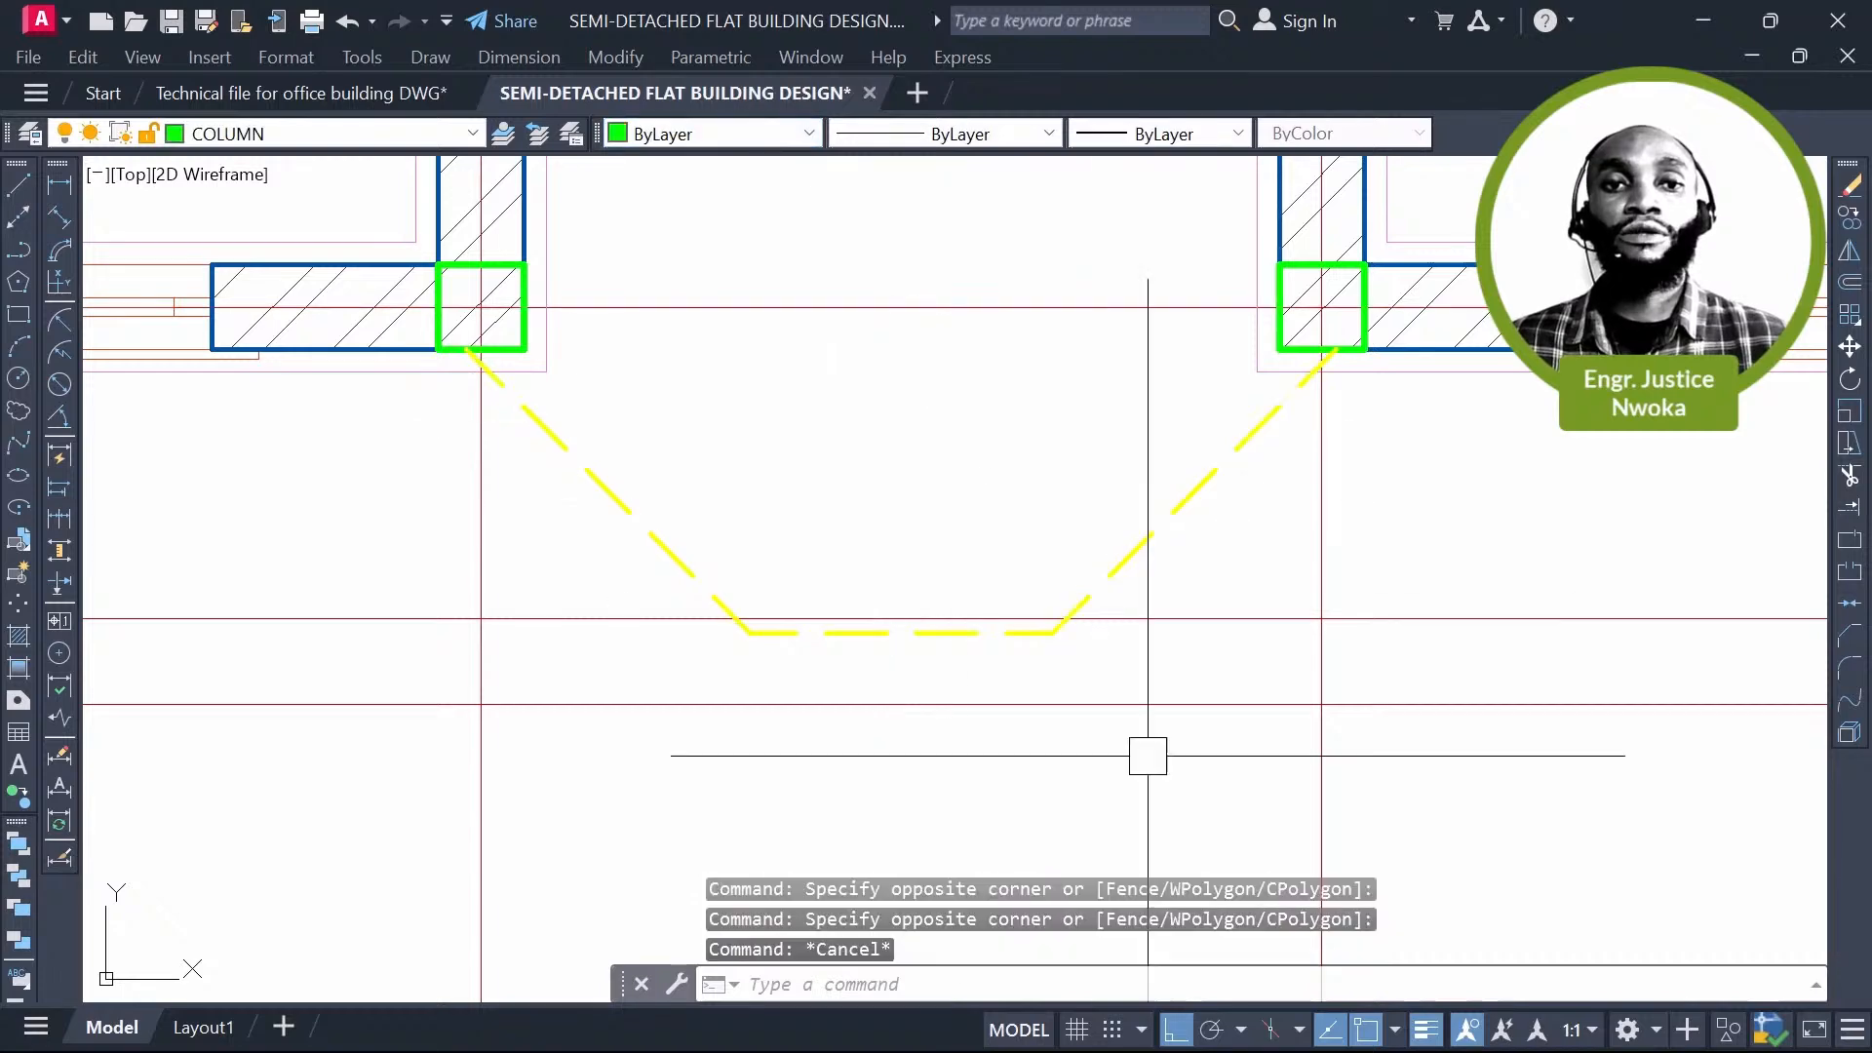
# Step: Examine the dashed yellow bay outline at the entrance and how it sits in the whole general arrangement drawing
pyautogui.scroll(-3, 1147, 755)
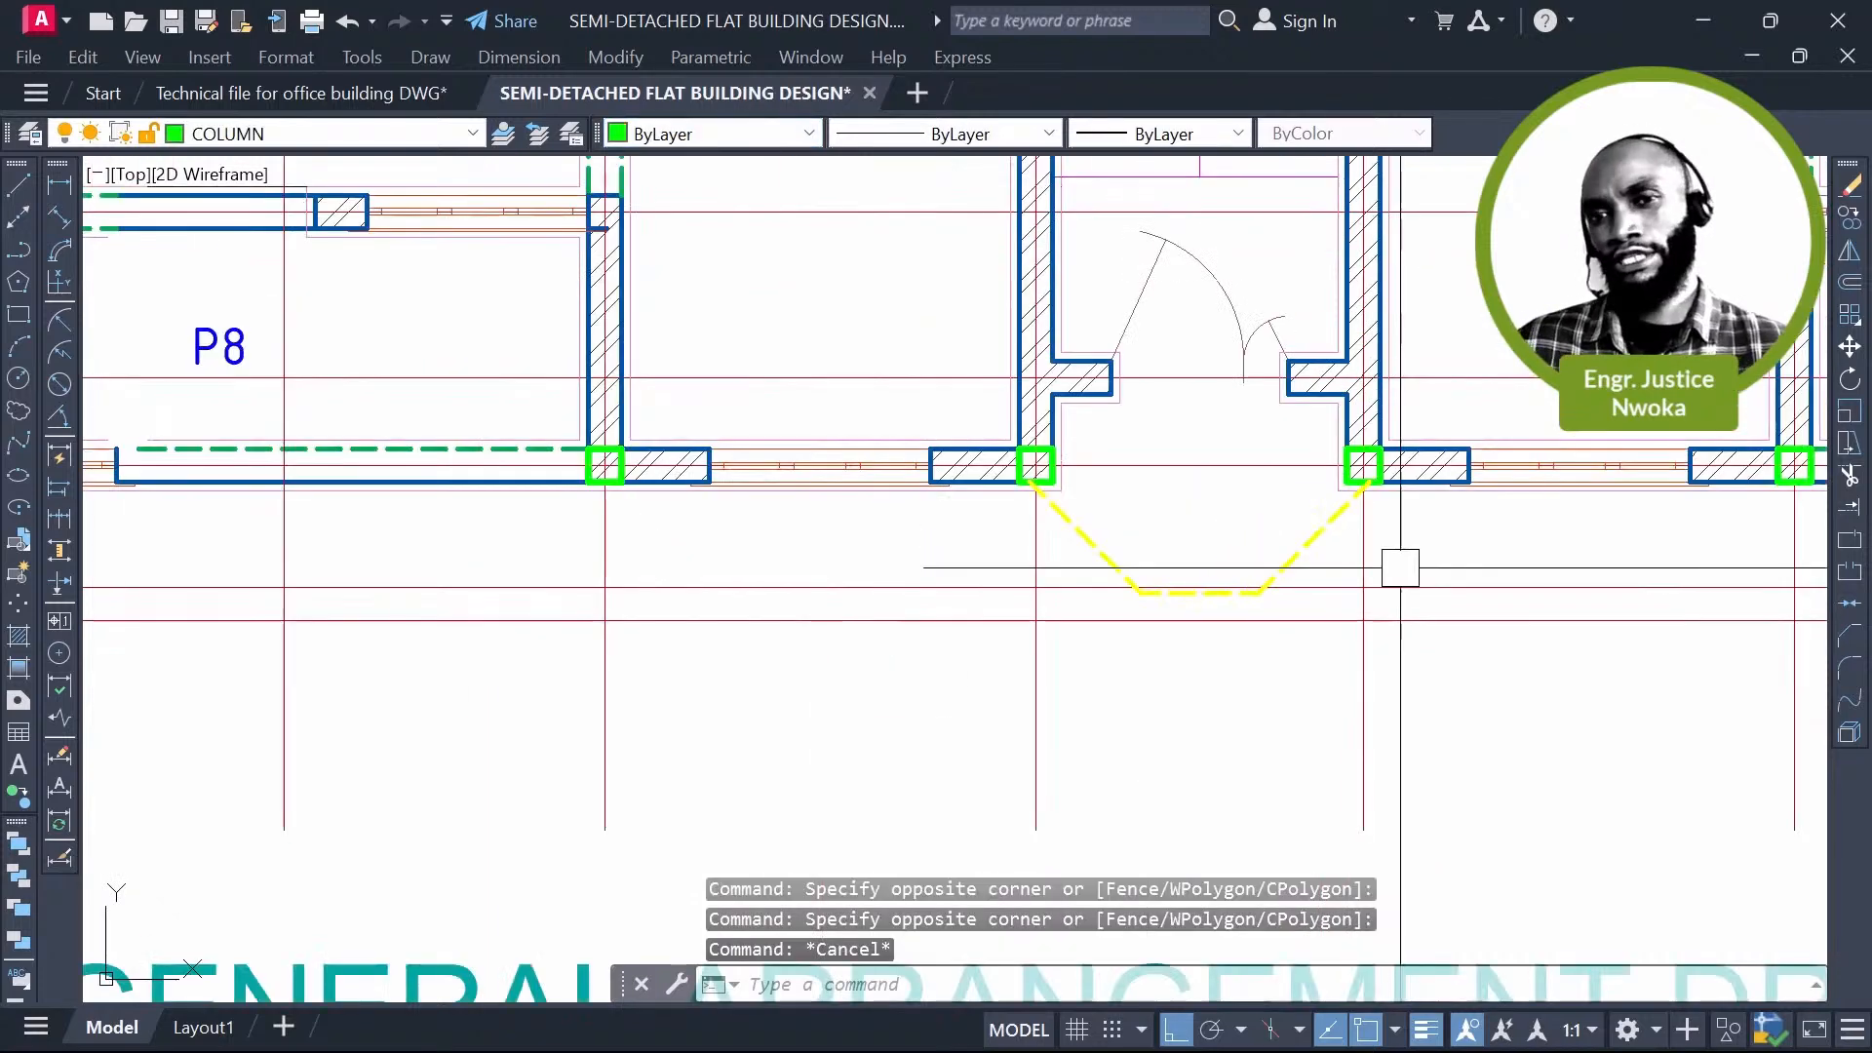
pyautogui.scroll(3, 1353, 556)
pyautogui.click(1299, 510)
pyautogui.press('Escape')
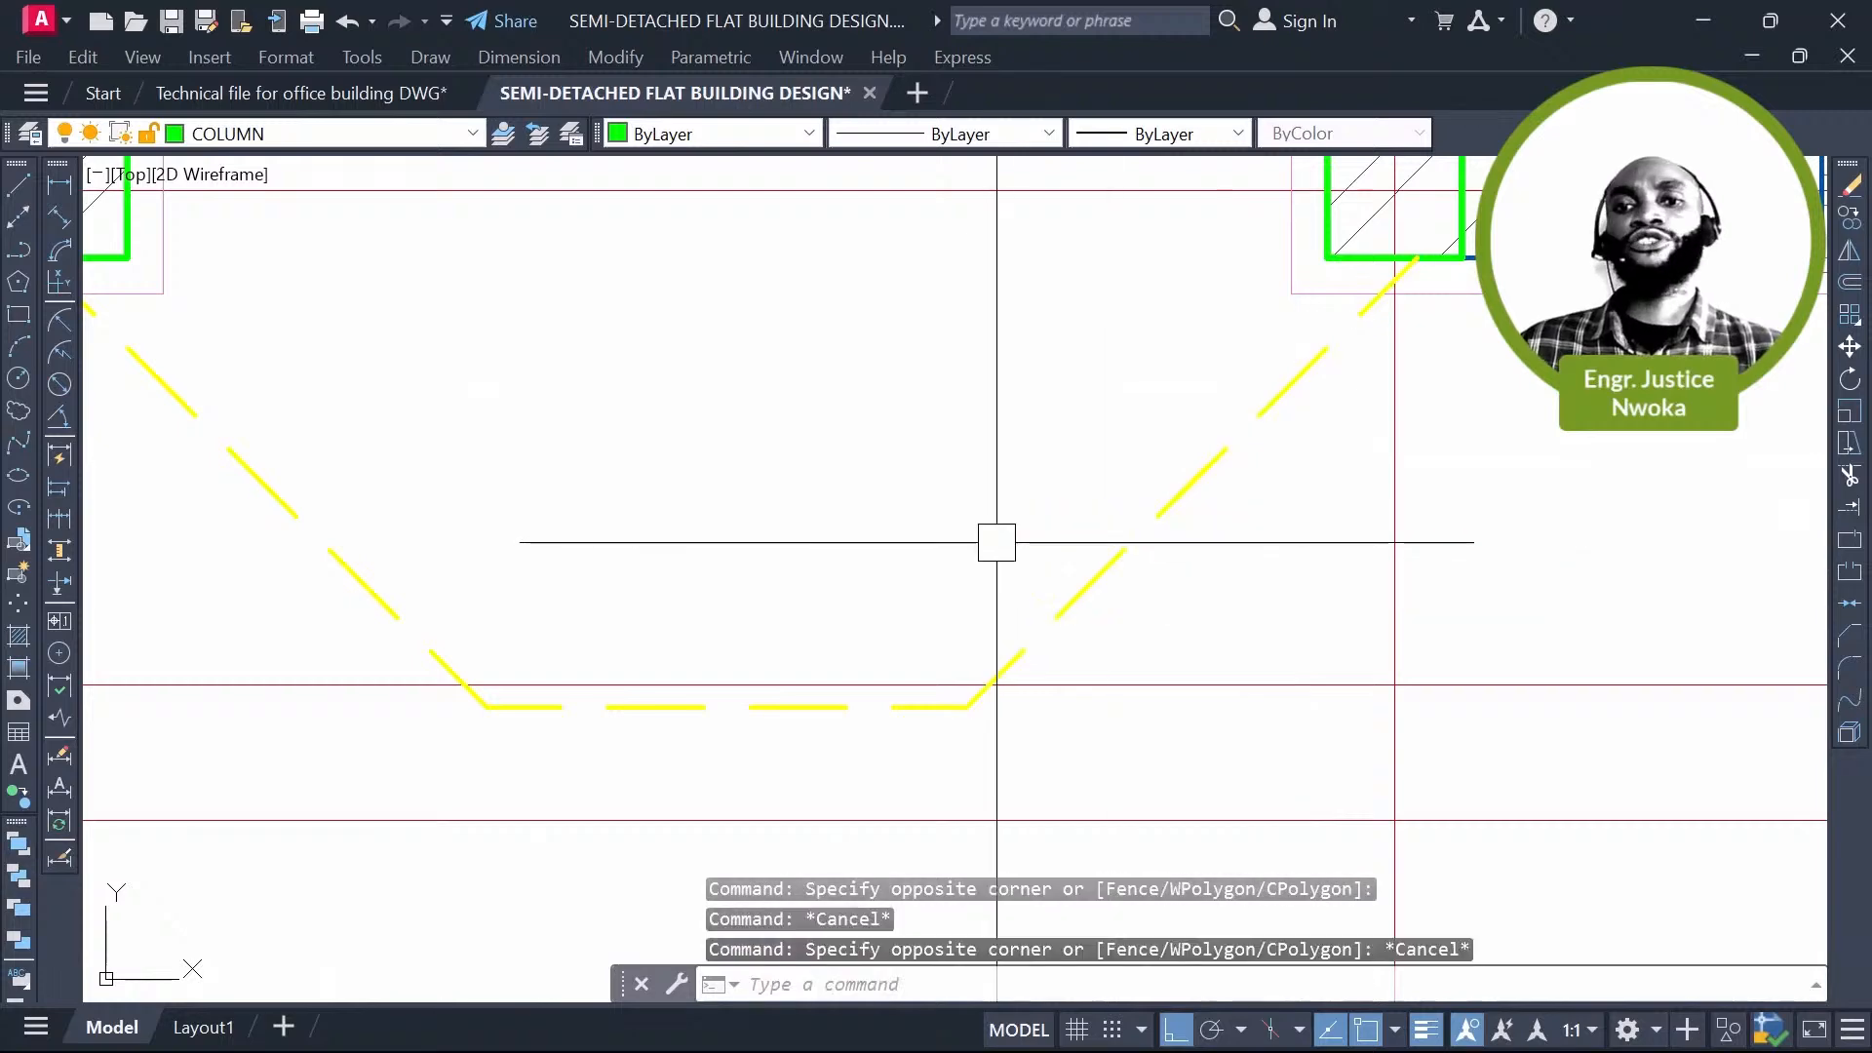
pyautogui.scroll(-4, 1001, 541)
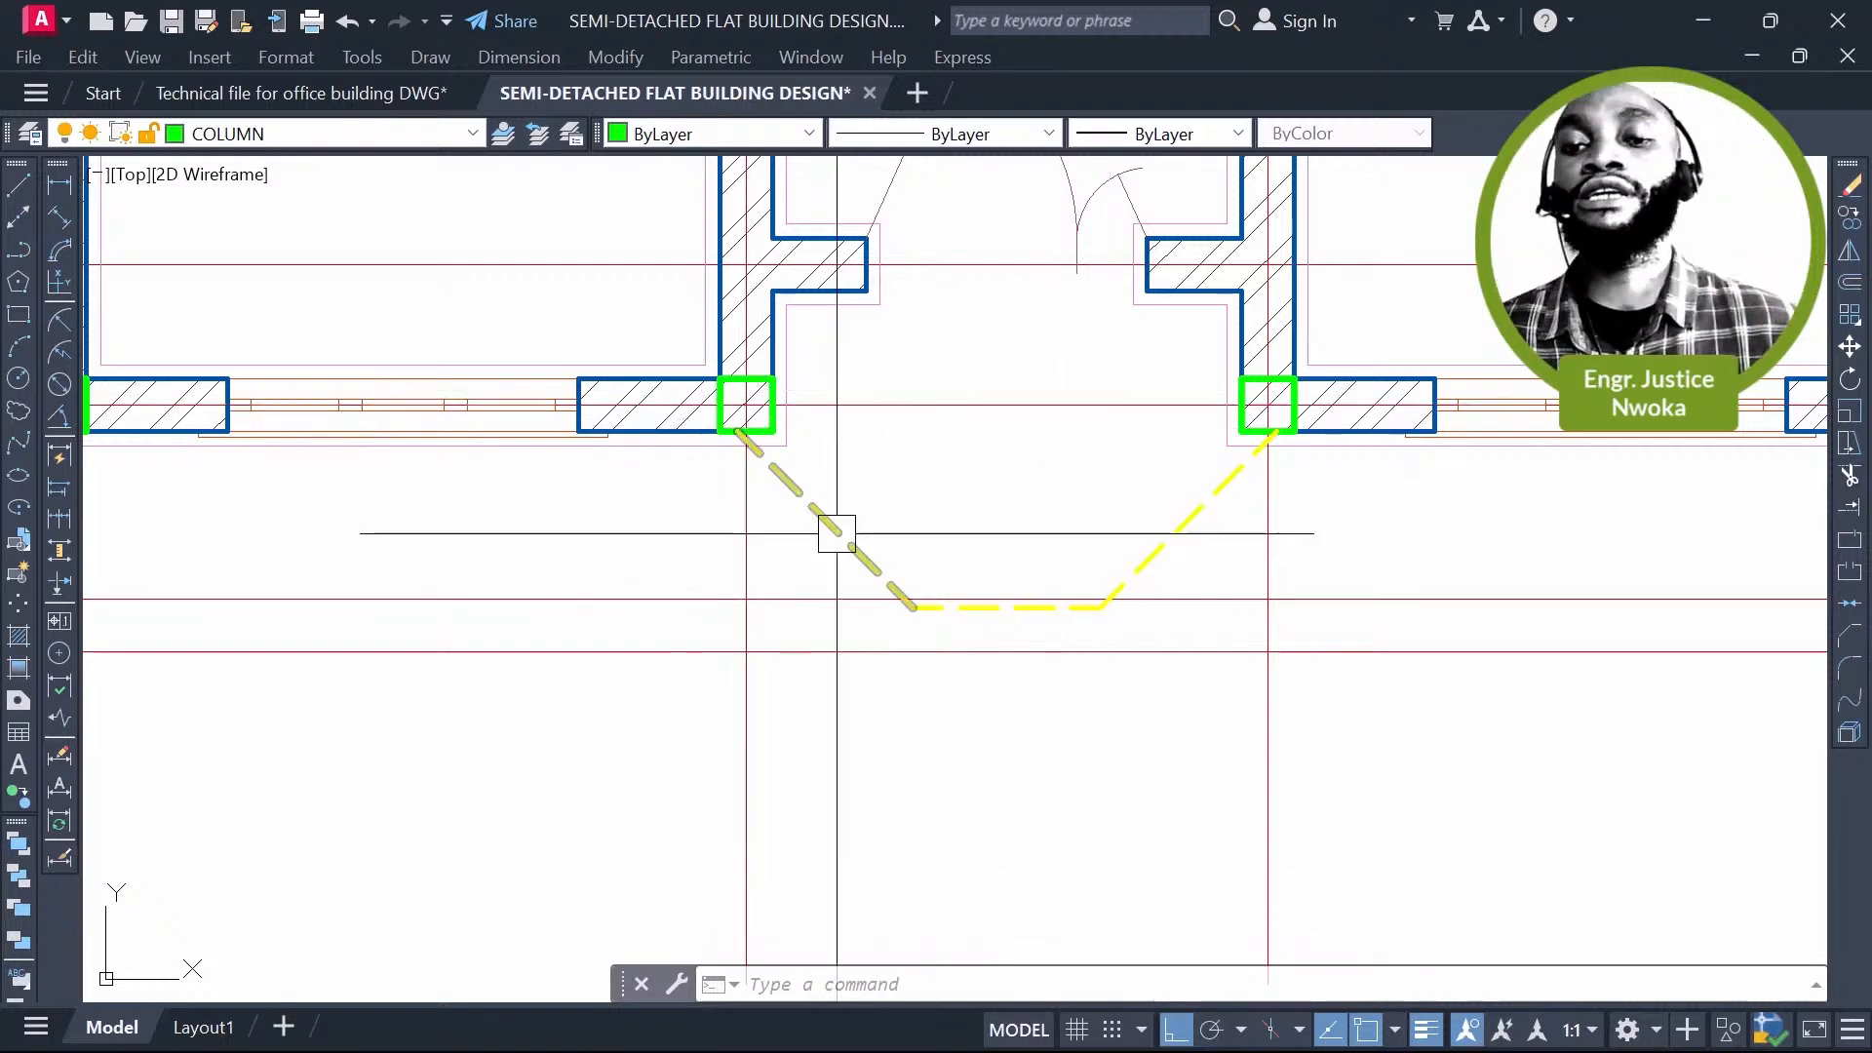
pyautogui.scroll(2, 837, 534)
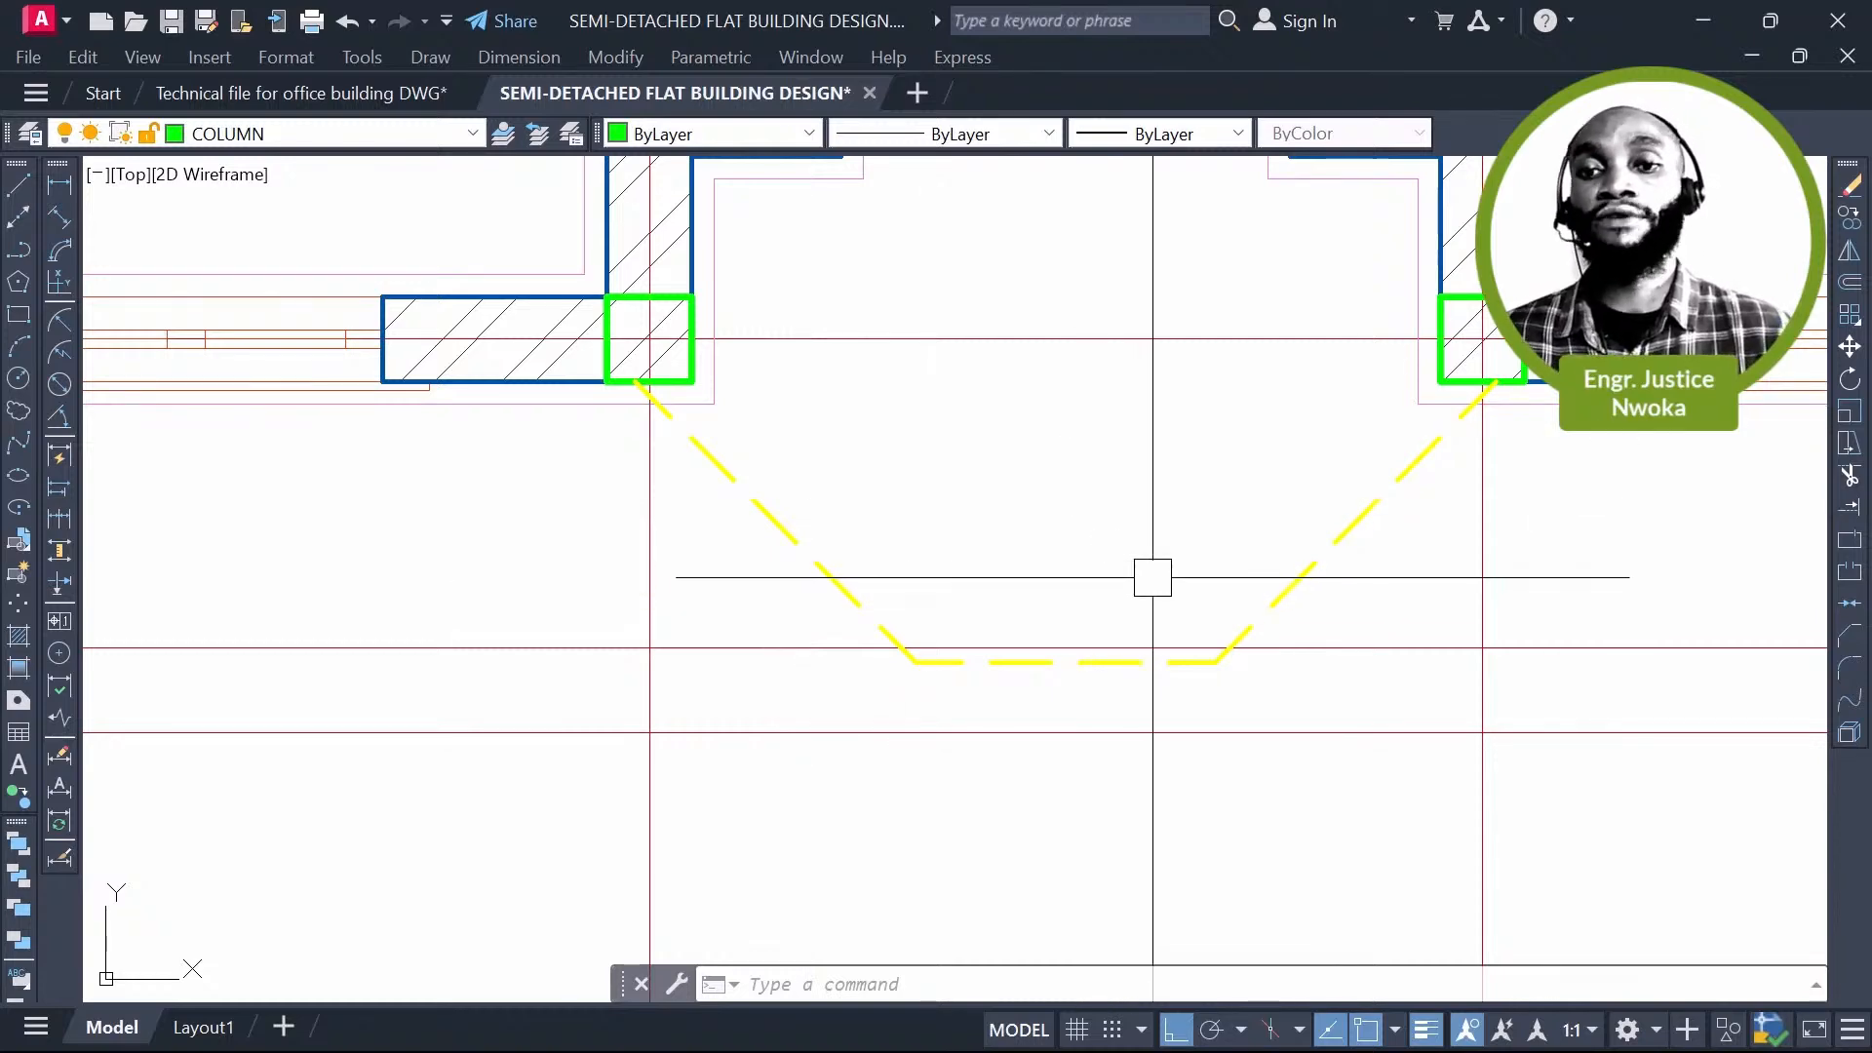
pyautogui.scroll(-9, 1152, 578)
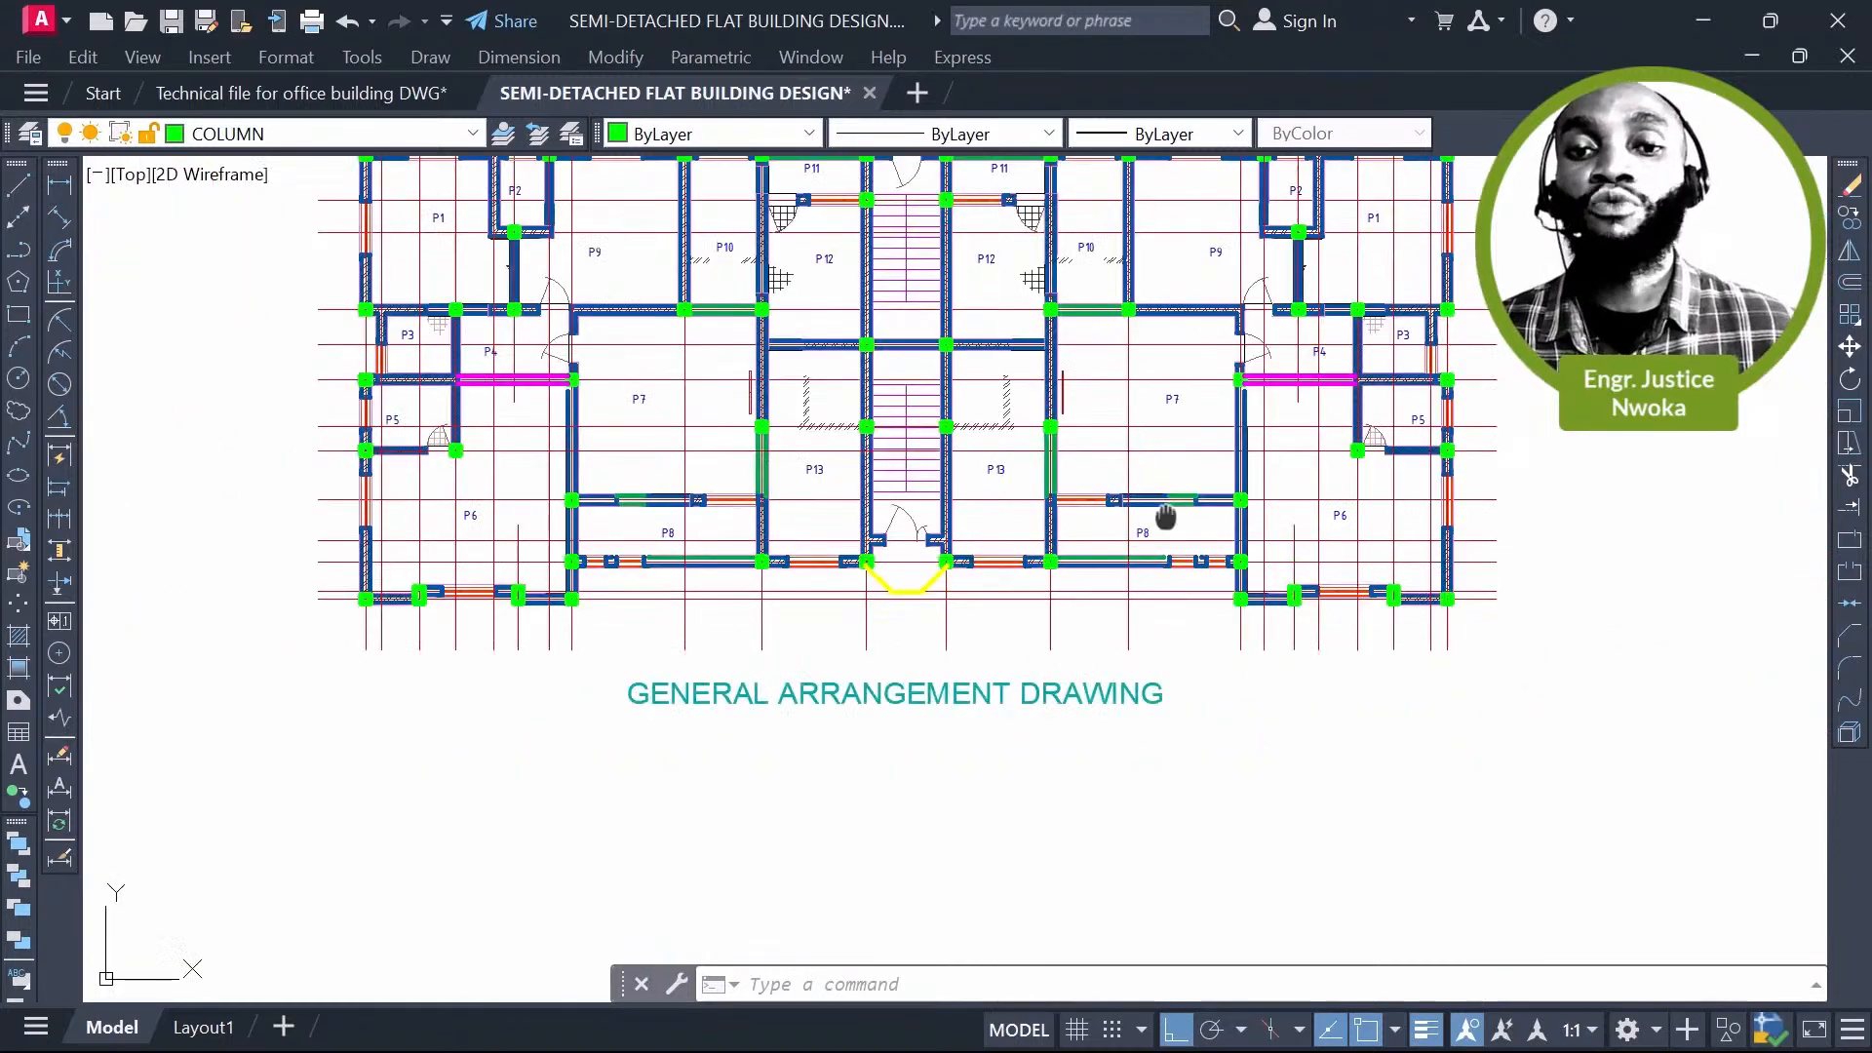
pyautogui.moveTo(995, 530); pyautogui.dragTo(986, 584, button='middle')
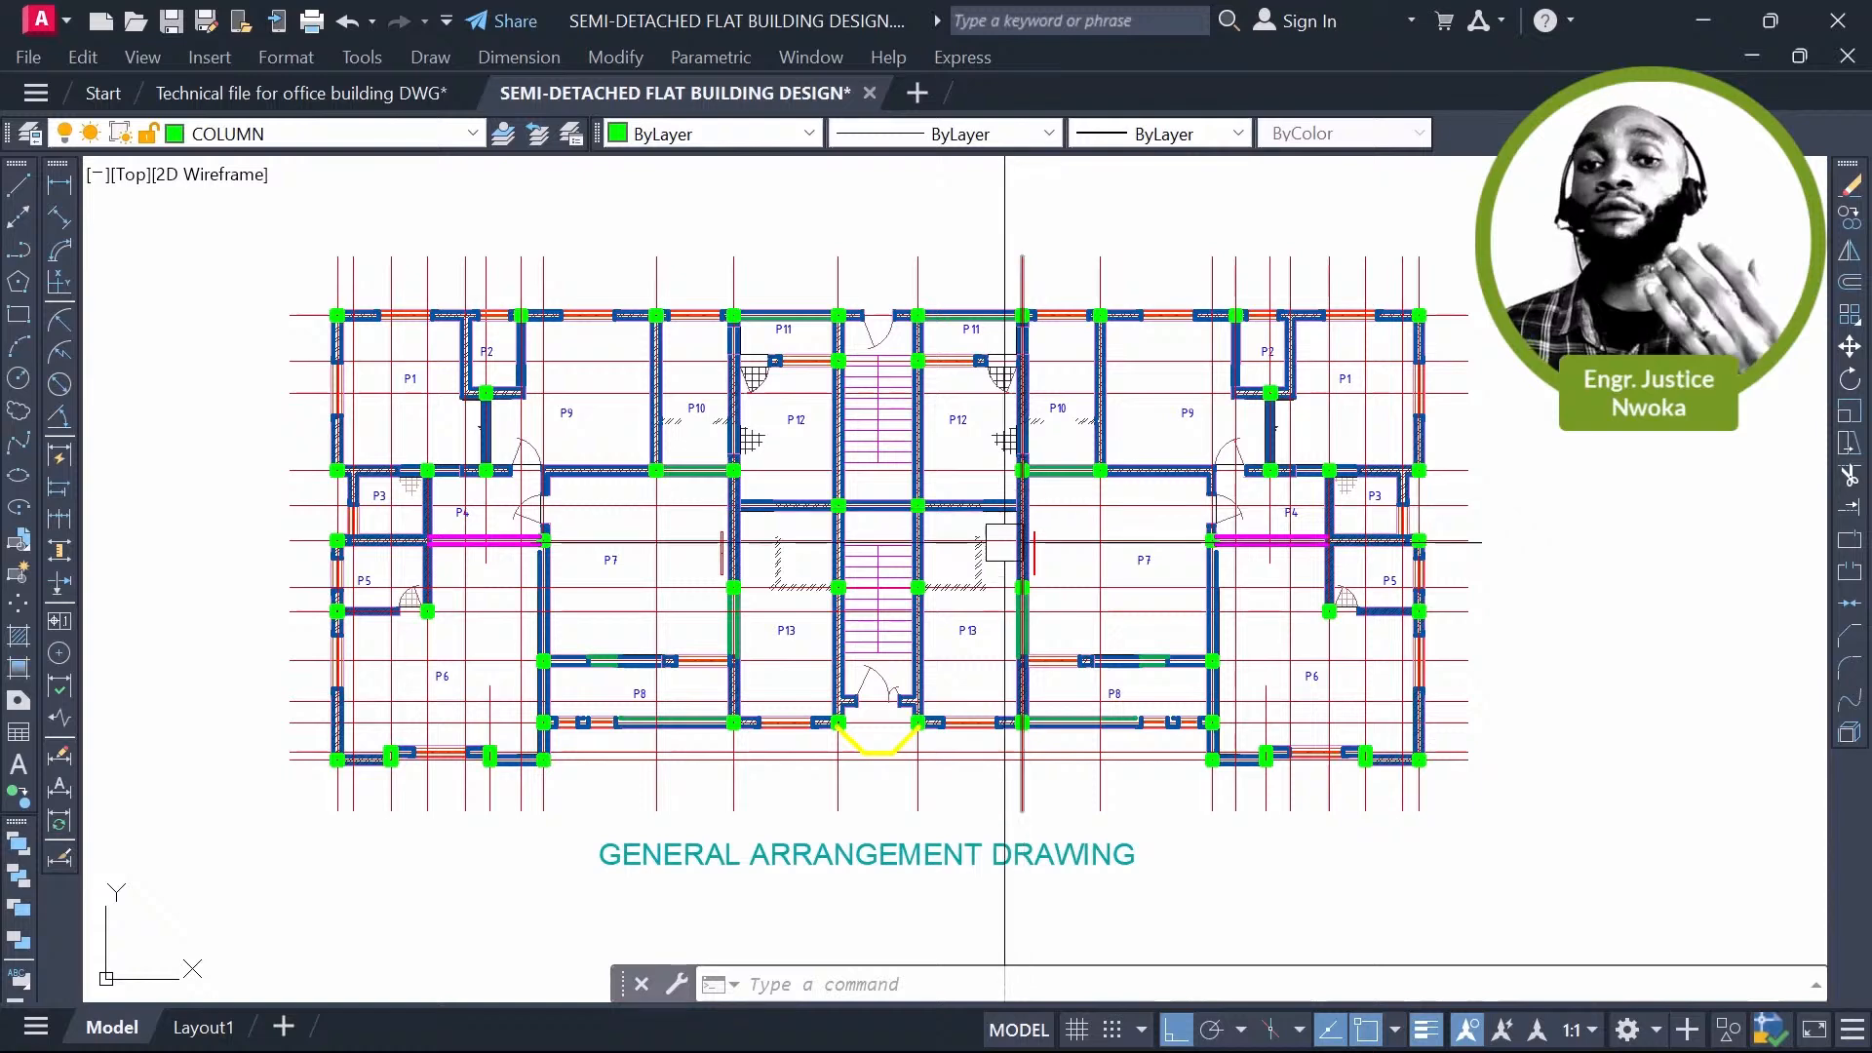
pyautogui.scroll(-2, 1005, 541)
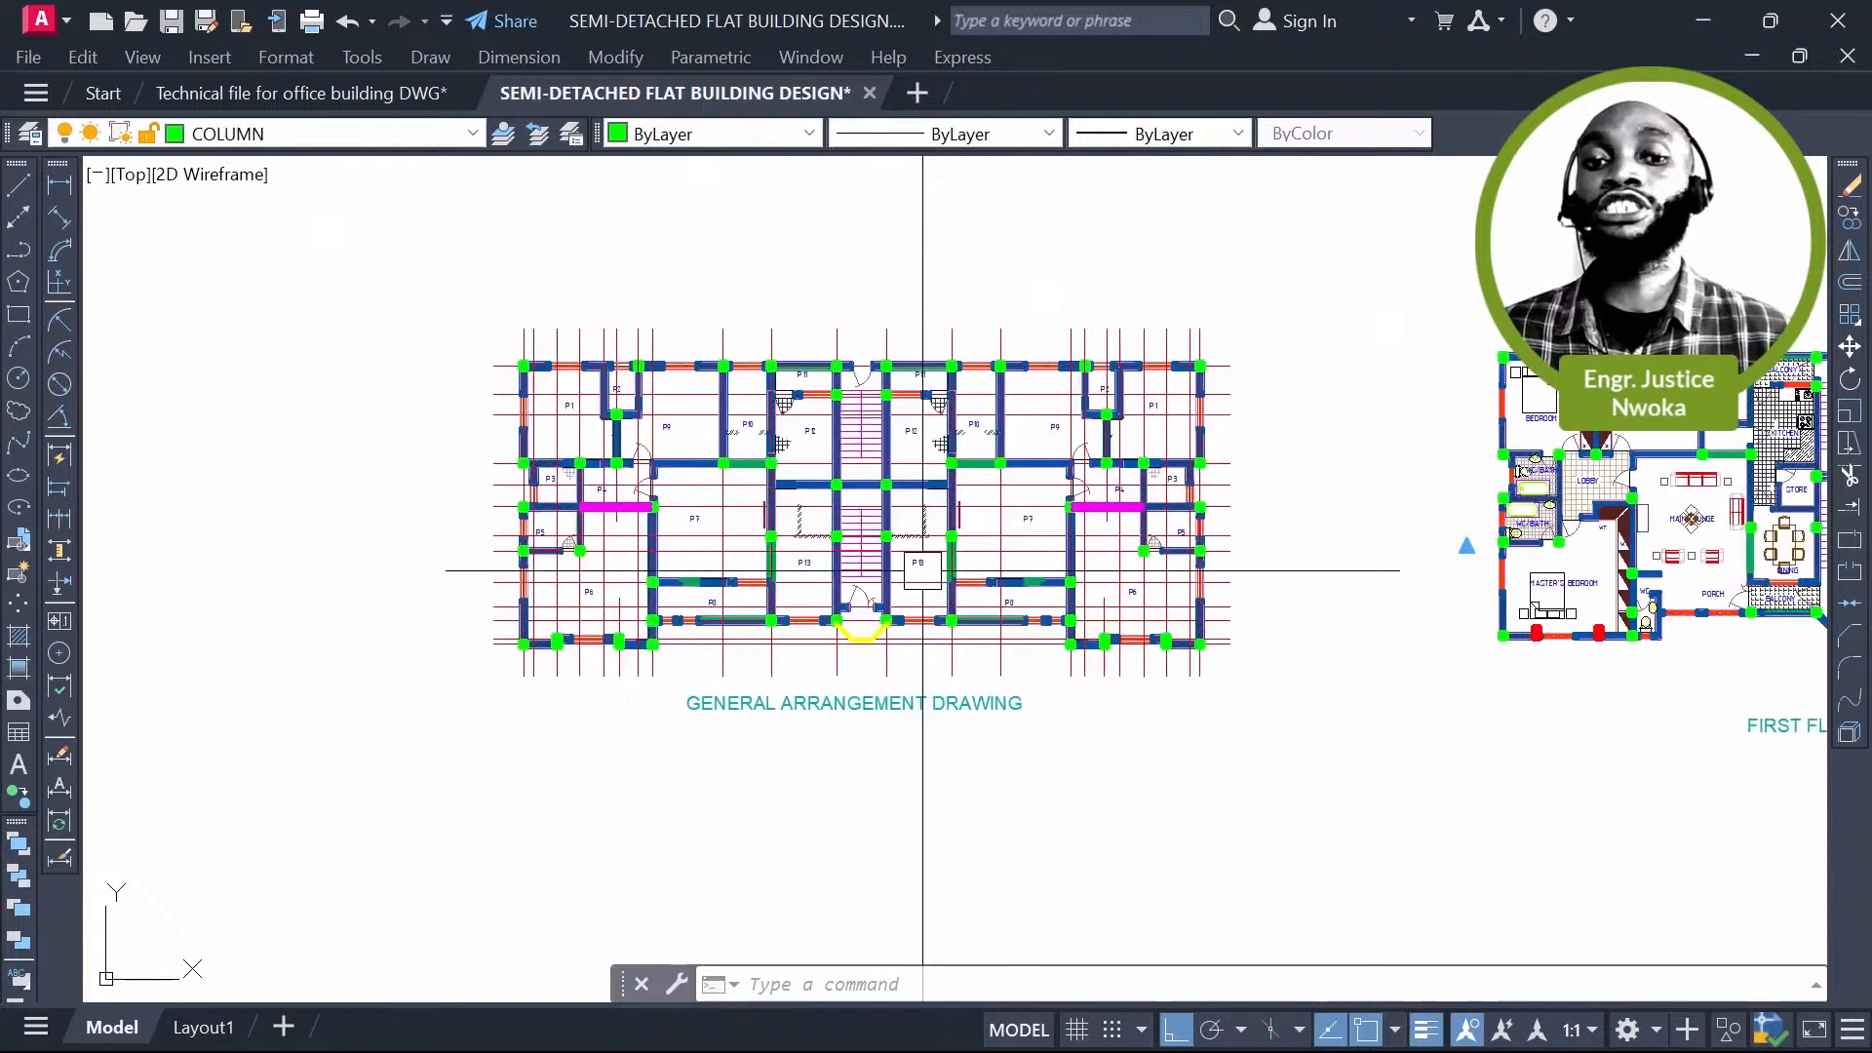
# Step: Review the first floor plan's columns, the two red-flagged columns in the master's bedroom and the projecting bay between the balconies
pyautogui.scroll(8, 1072, 504)
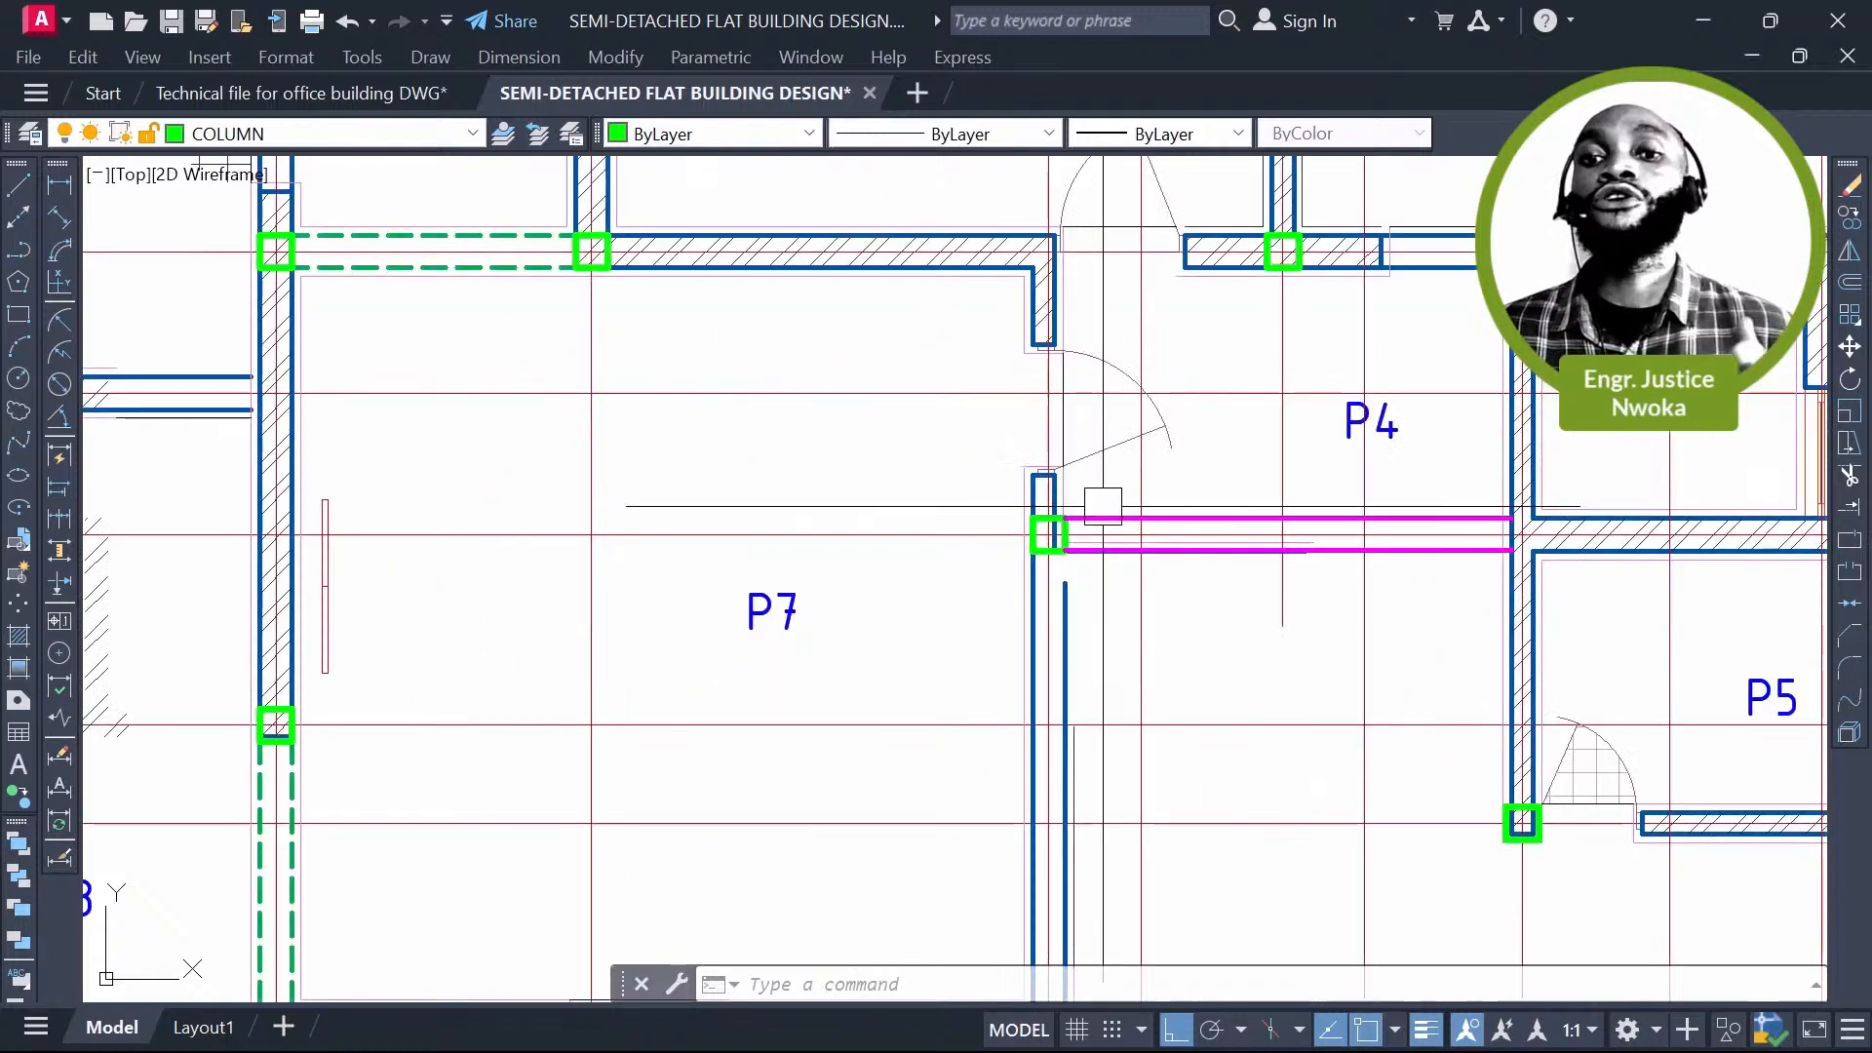
pyautogui.scroll(-11, 1103, 506)
pyautogui.scroll(4, 1252, 450)
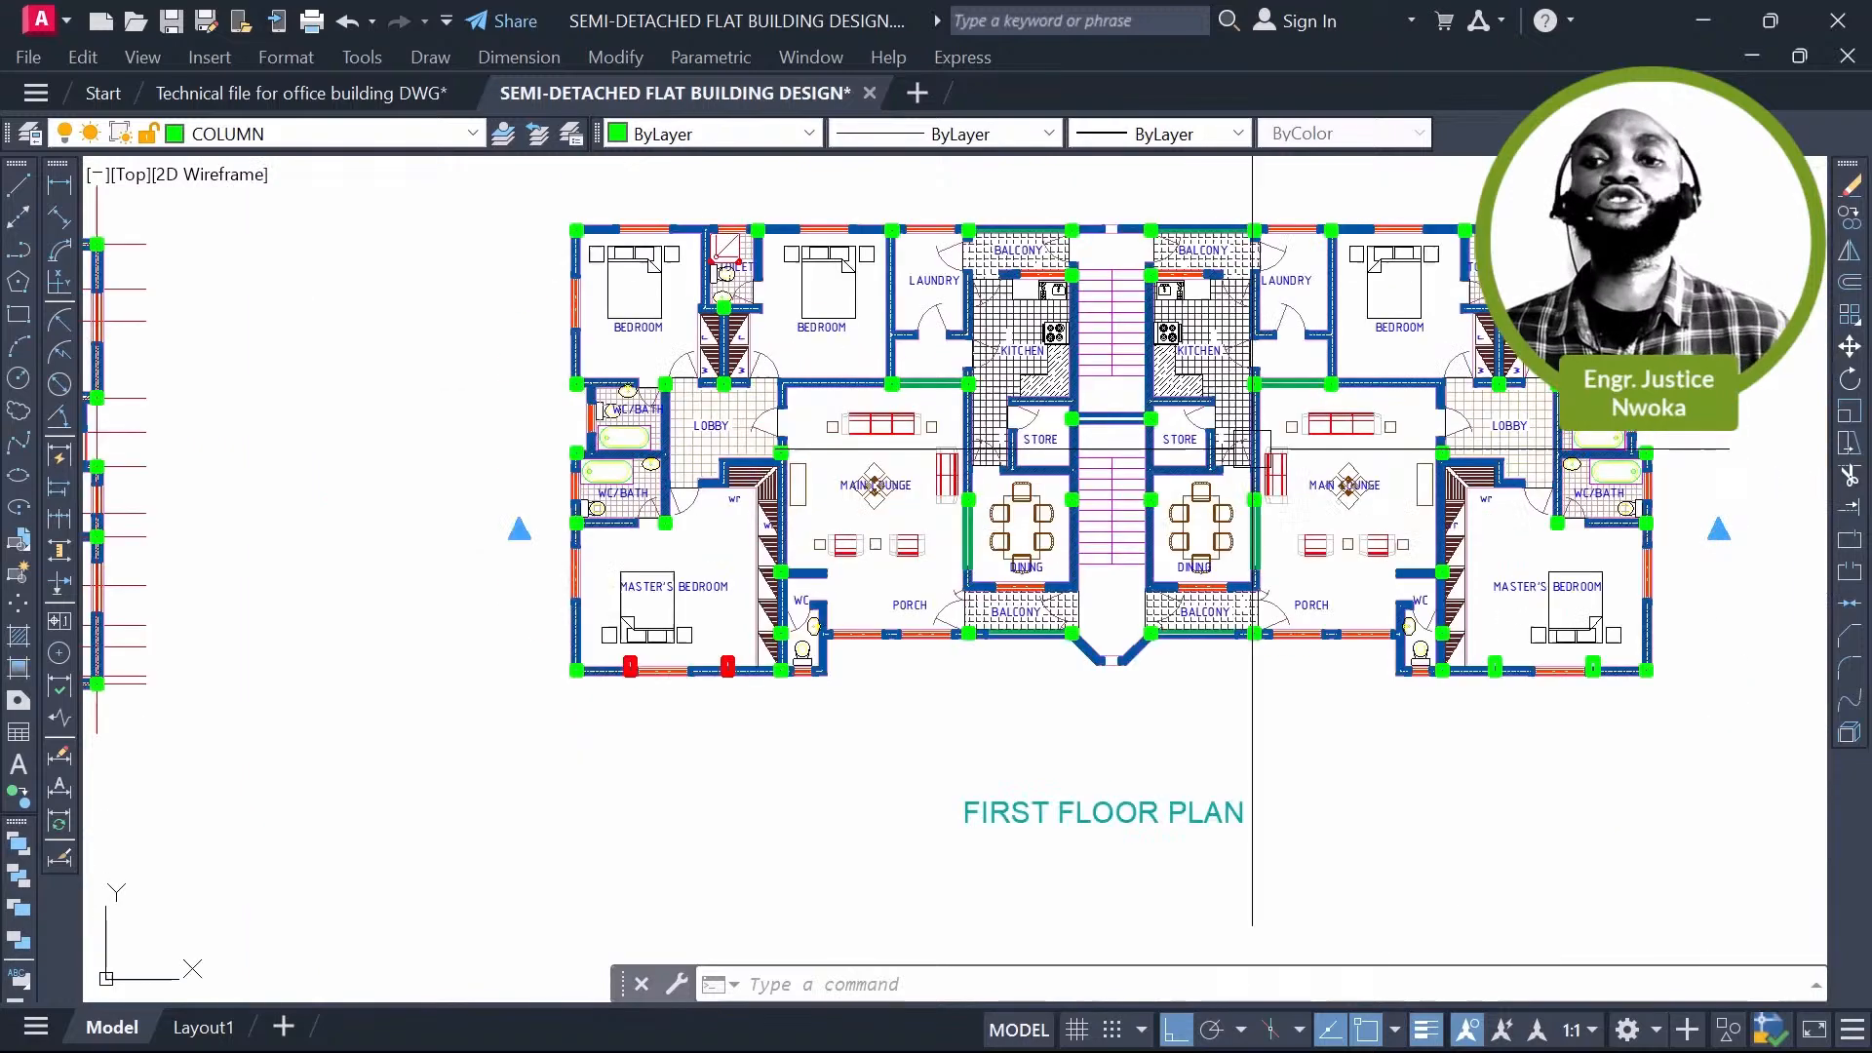
pyautogui.scroll(2, 1252, 449)
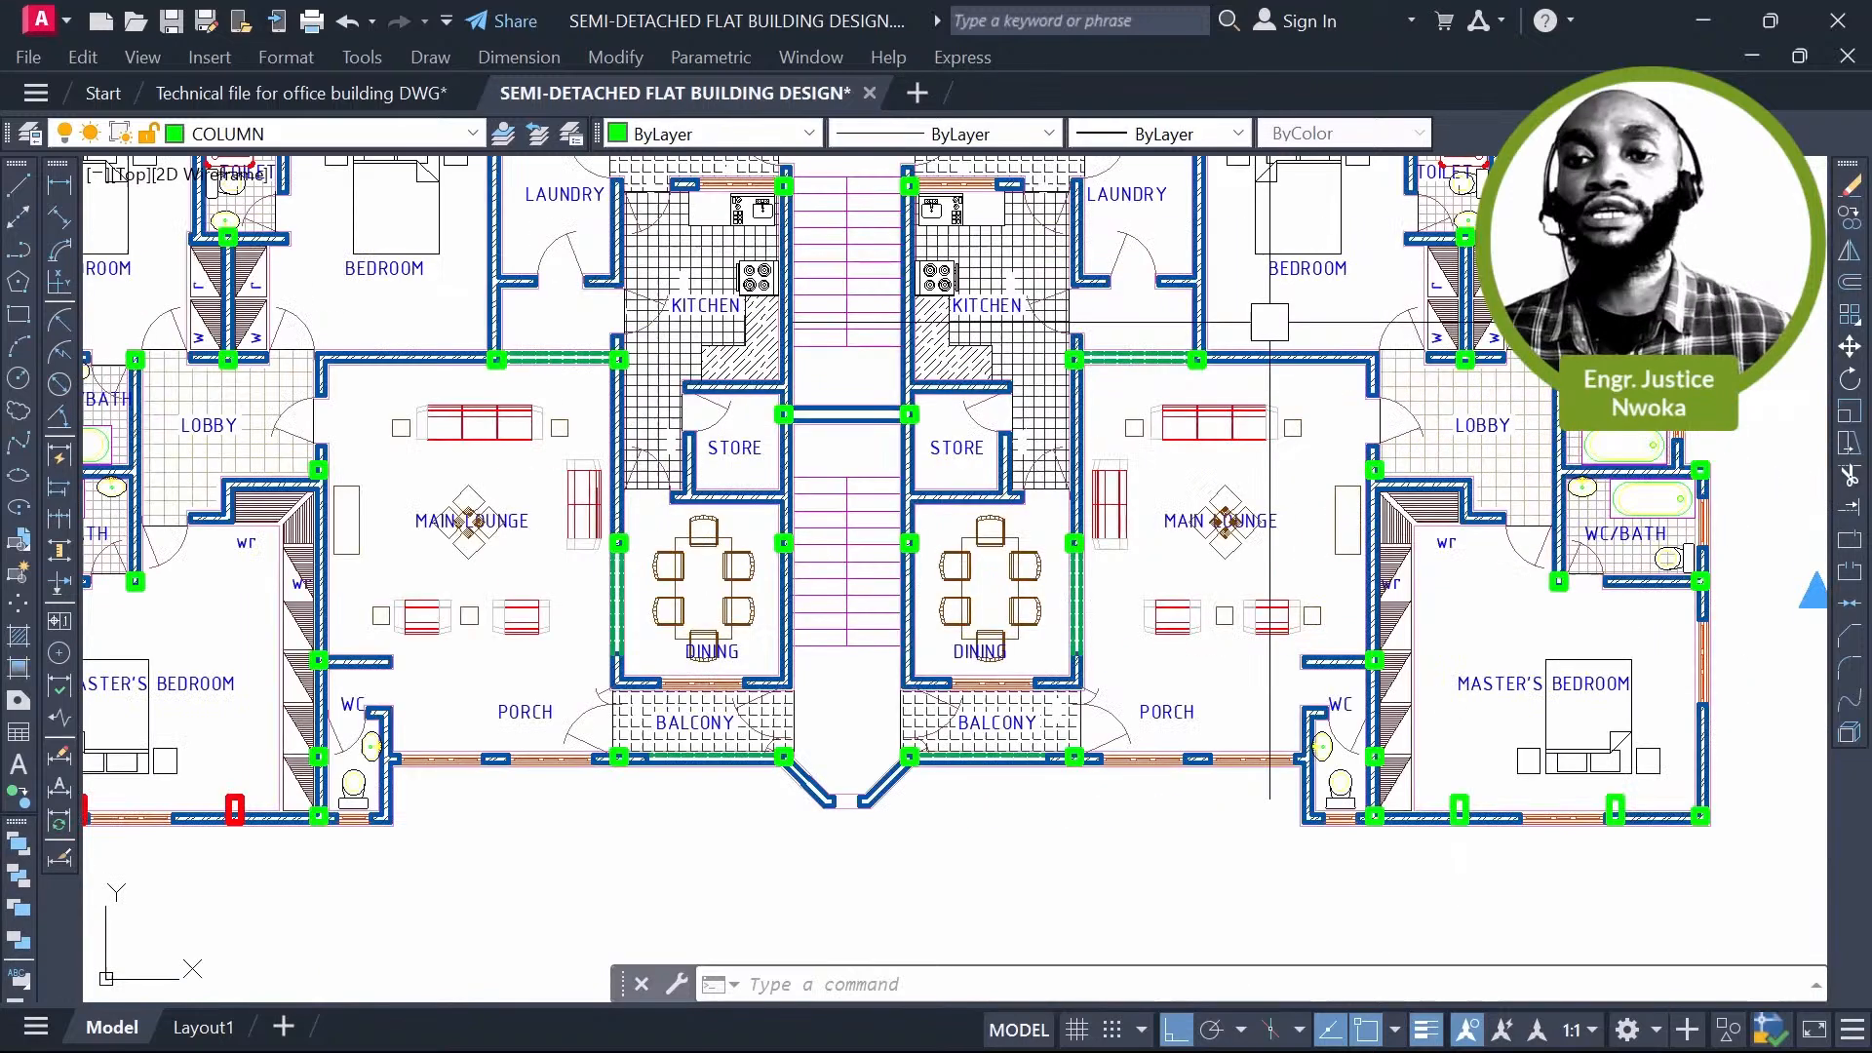
pyautogui.moveTo(597, 336); pyautogui.dragTo(913, 429, button='middle')
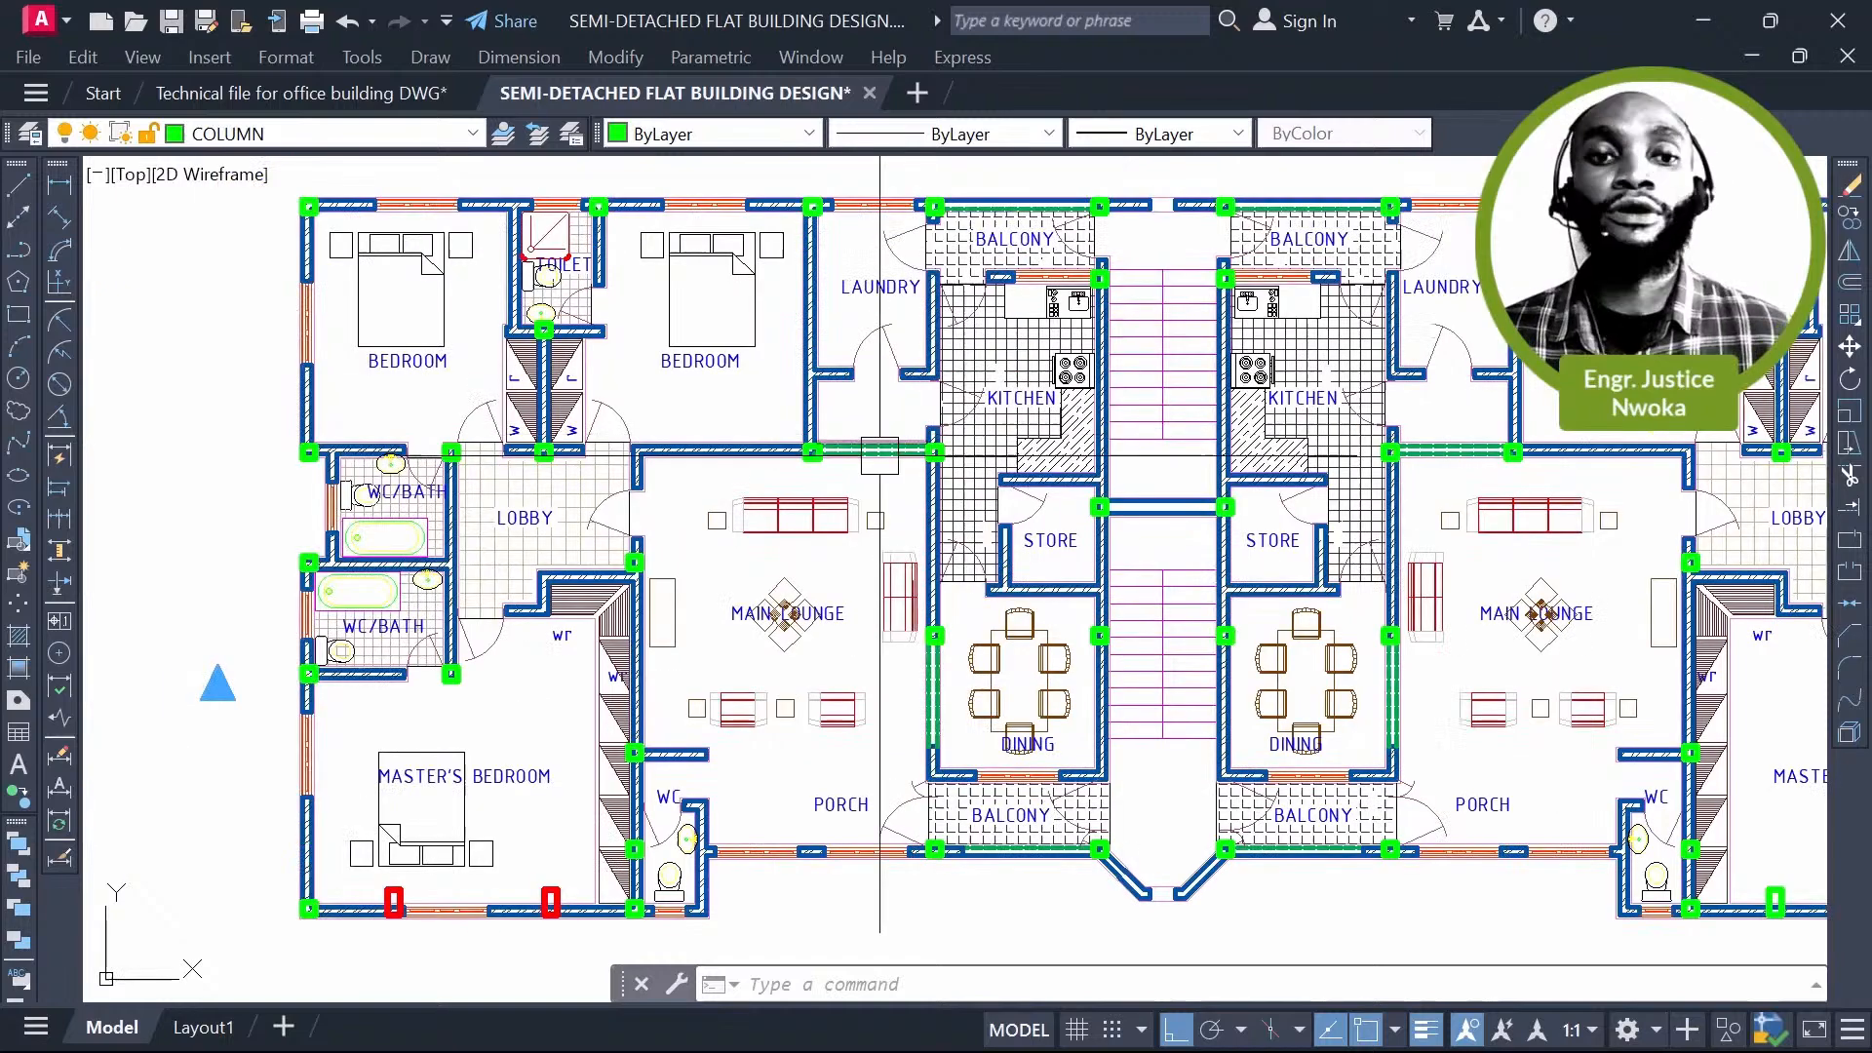
pyautogui.scroll(4, 441, 901)
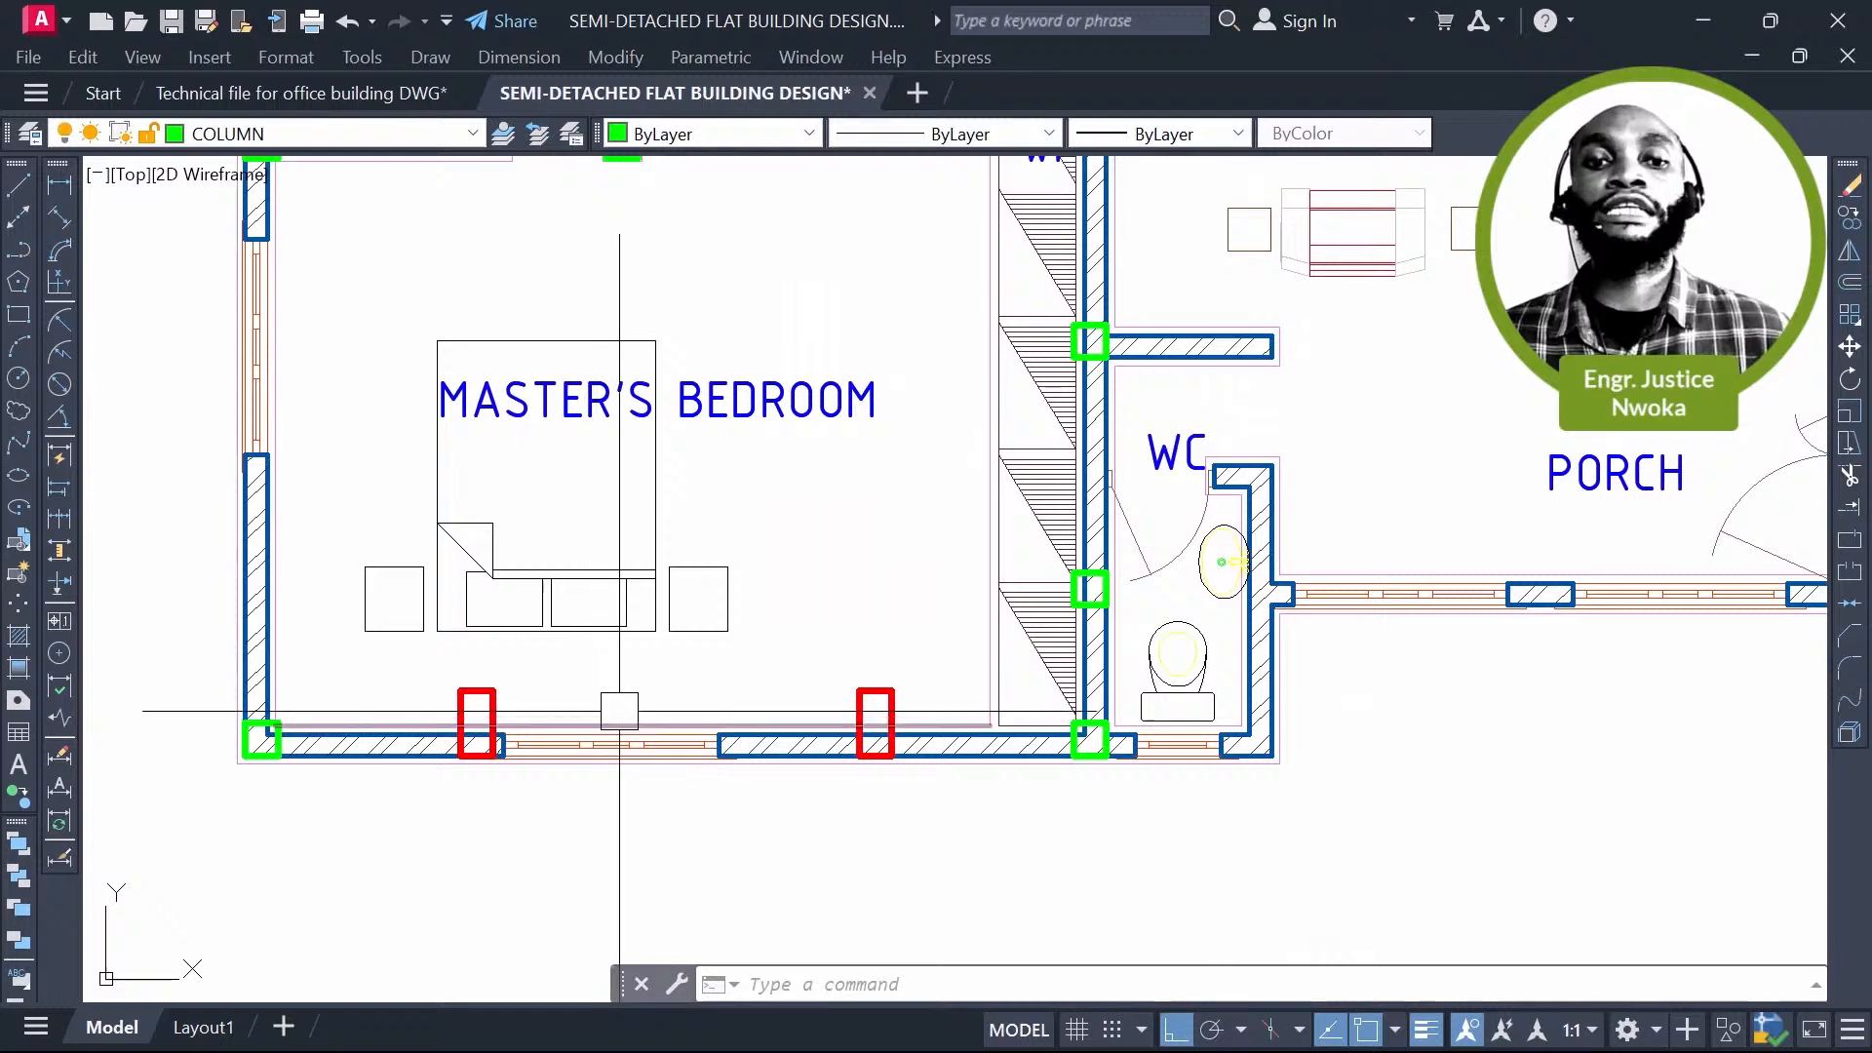
pyautogui.scroll(-6, 619, 711)
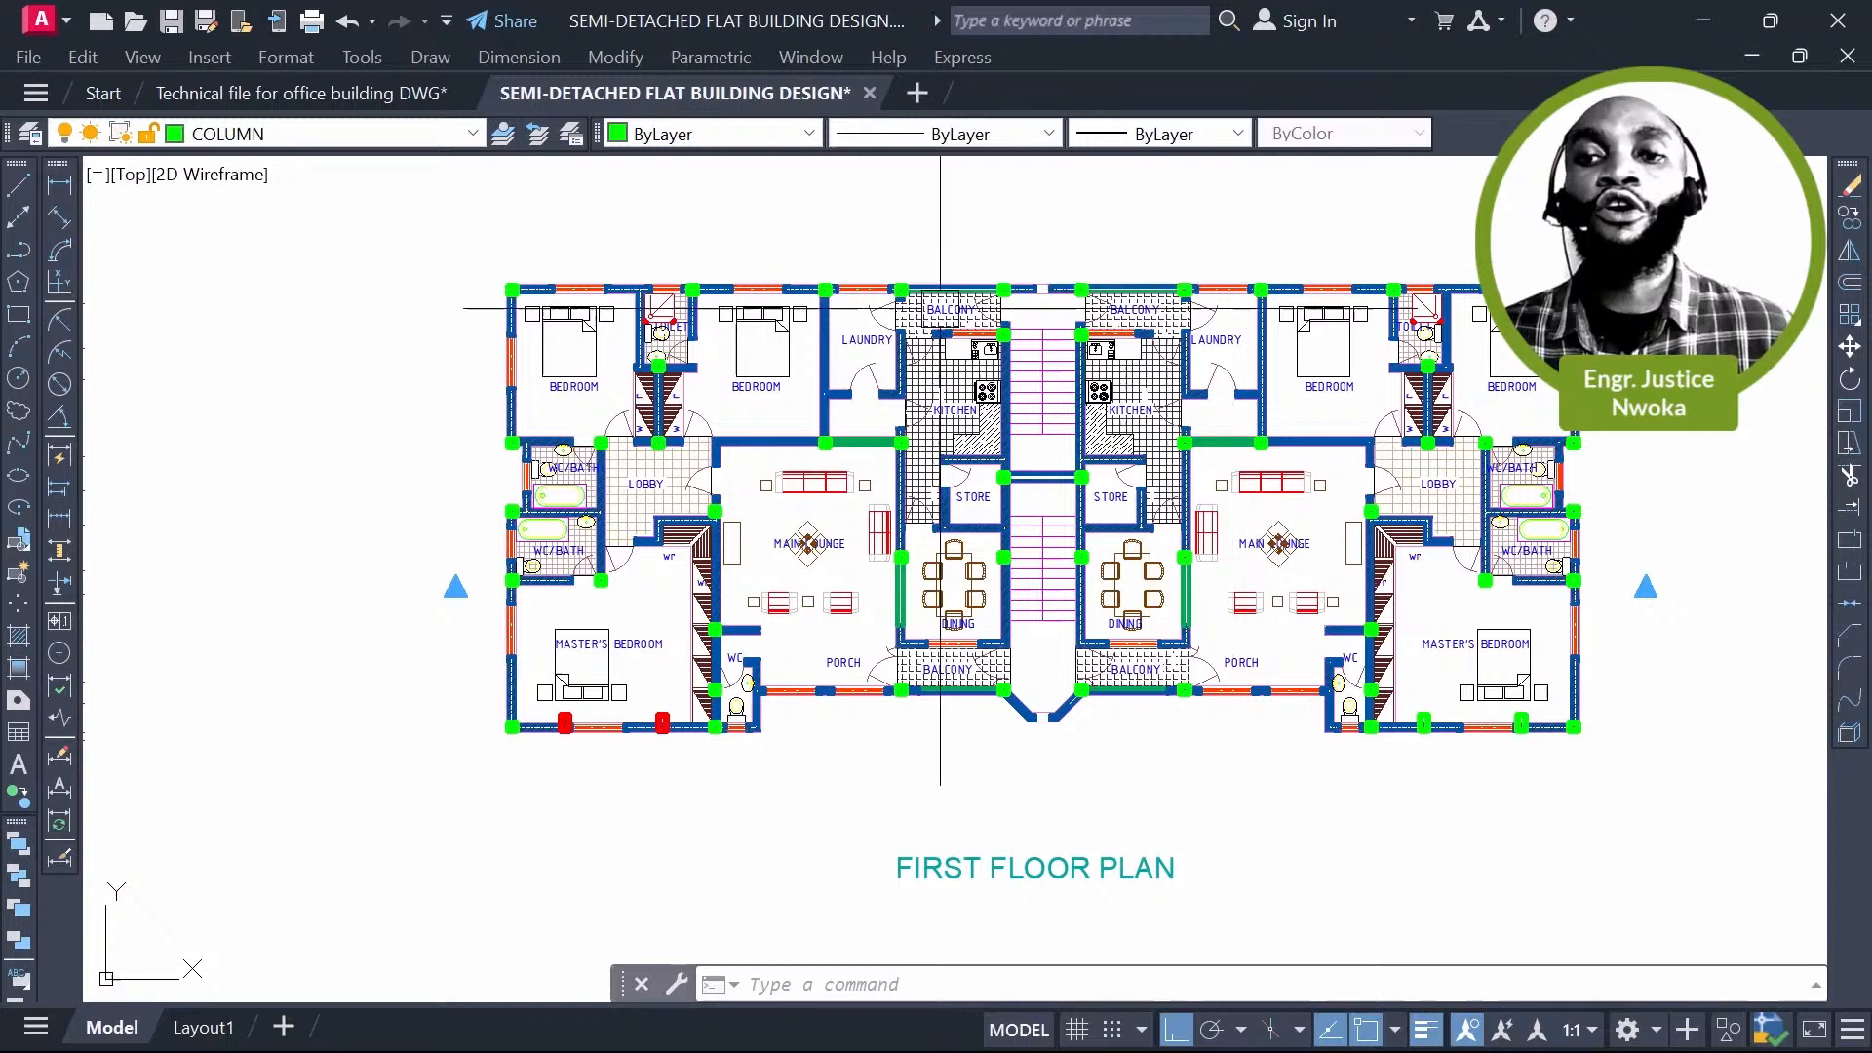
pyautogui.scroll(2, 1012, 523)
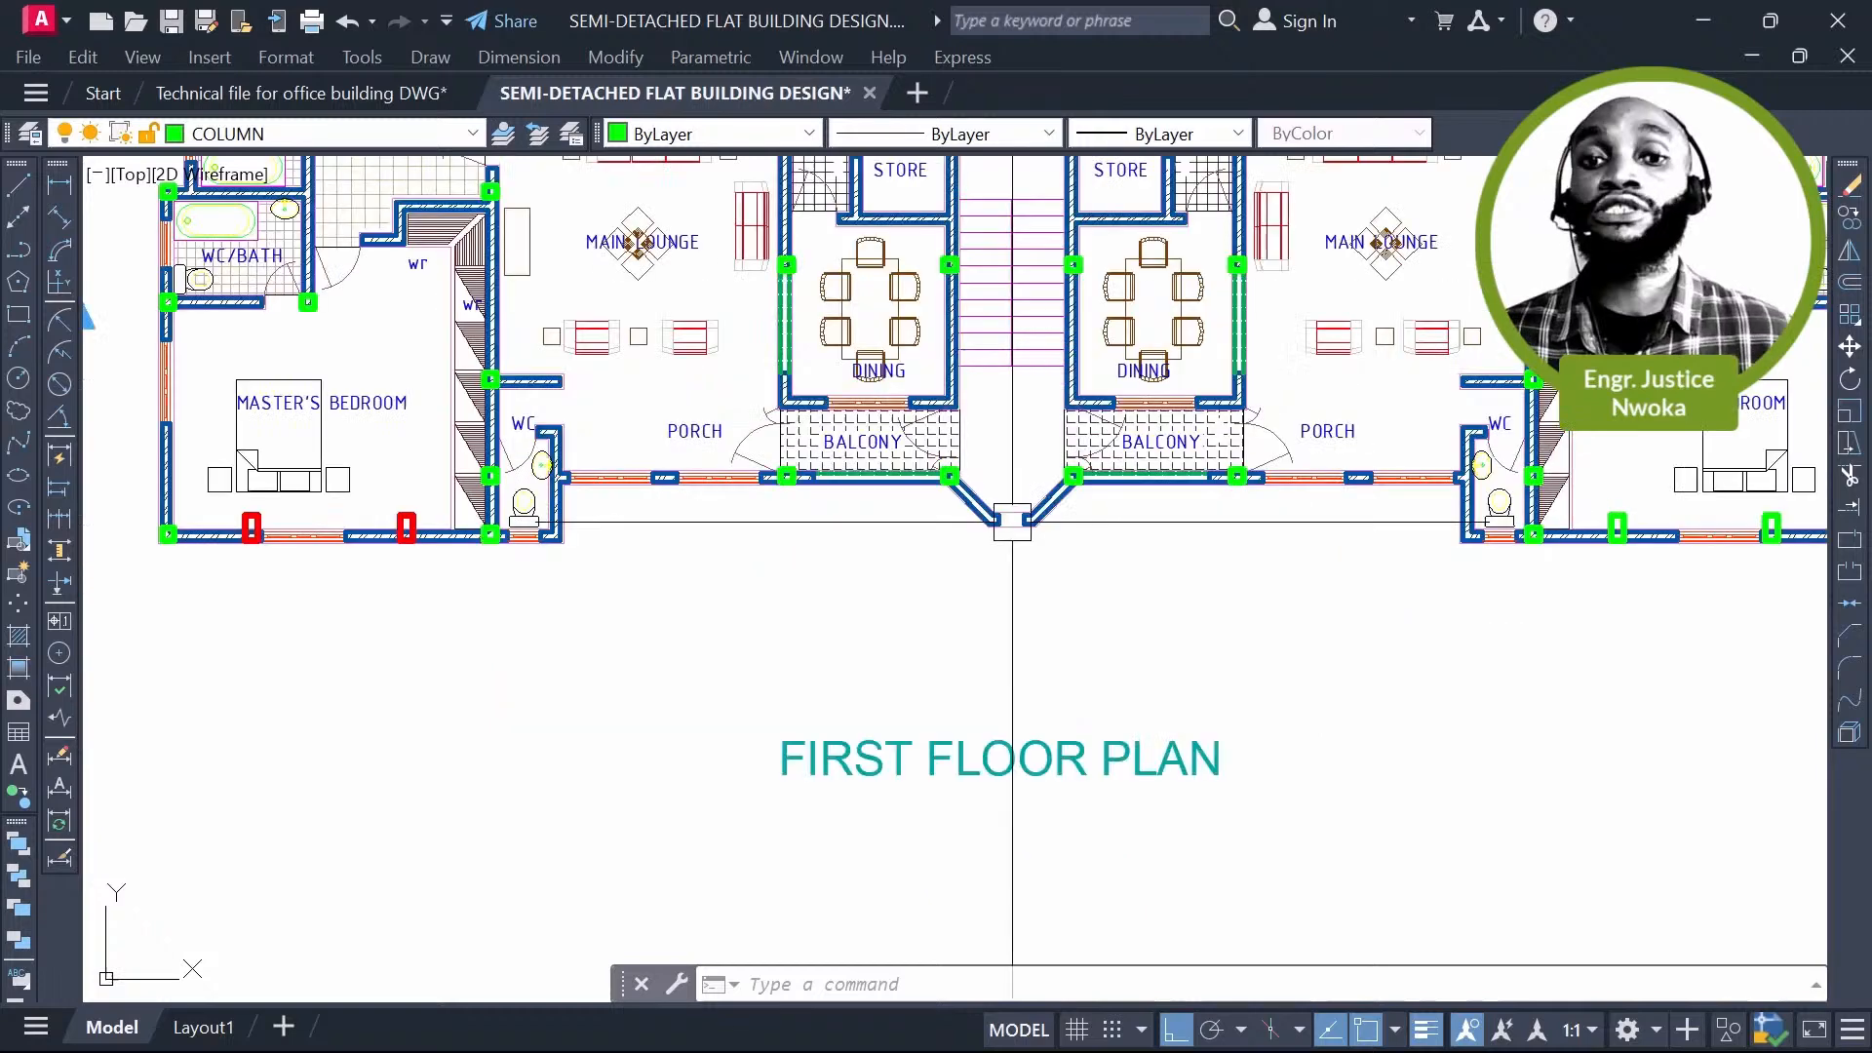
# Step: Return to the general arrangement drawing and look over its columns, panels P1 to P13 and entrance bay
pyautogui.scroll(-3, 1012, 522)
pyautogui.moveTo(792, 531); pyautogui.dragTo(1521, 600, button='middle')
pyautogui.scroll(-2, 1521, 600)
pyautogui.moveTo(805, 522); pyautogui.dragTo(882, 518, button='middle')
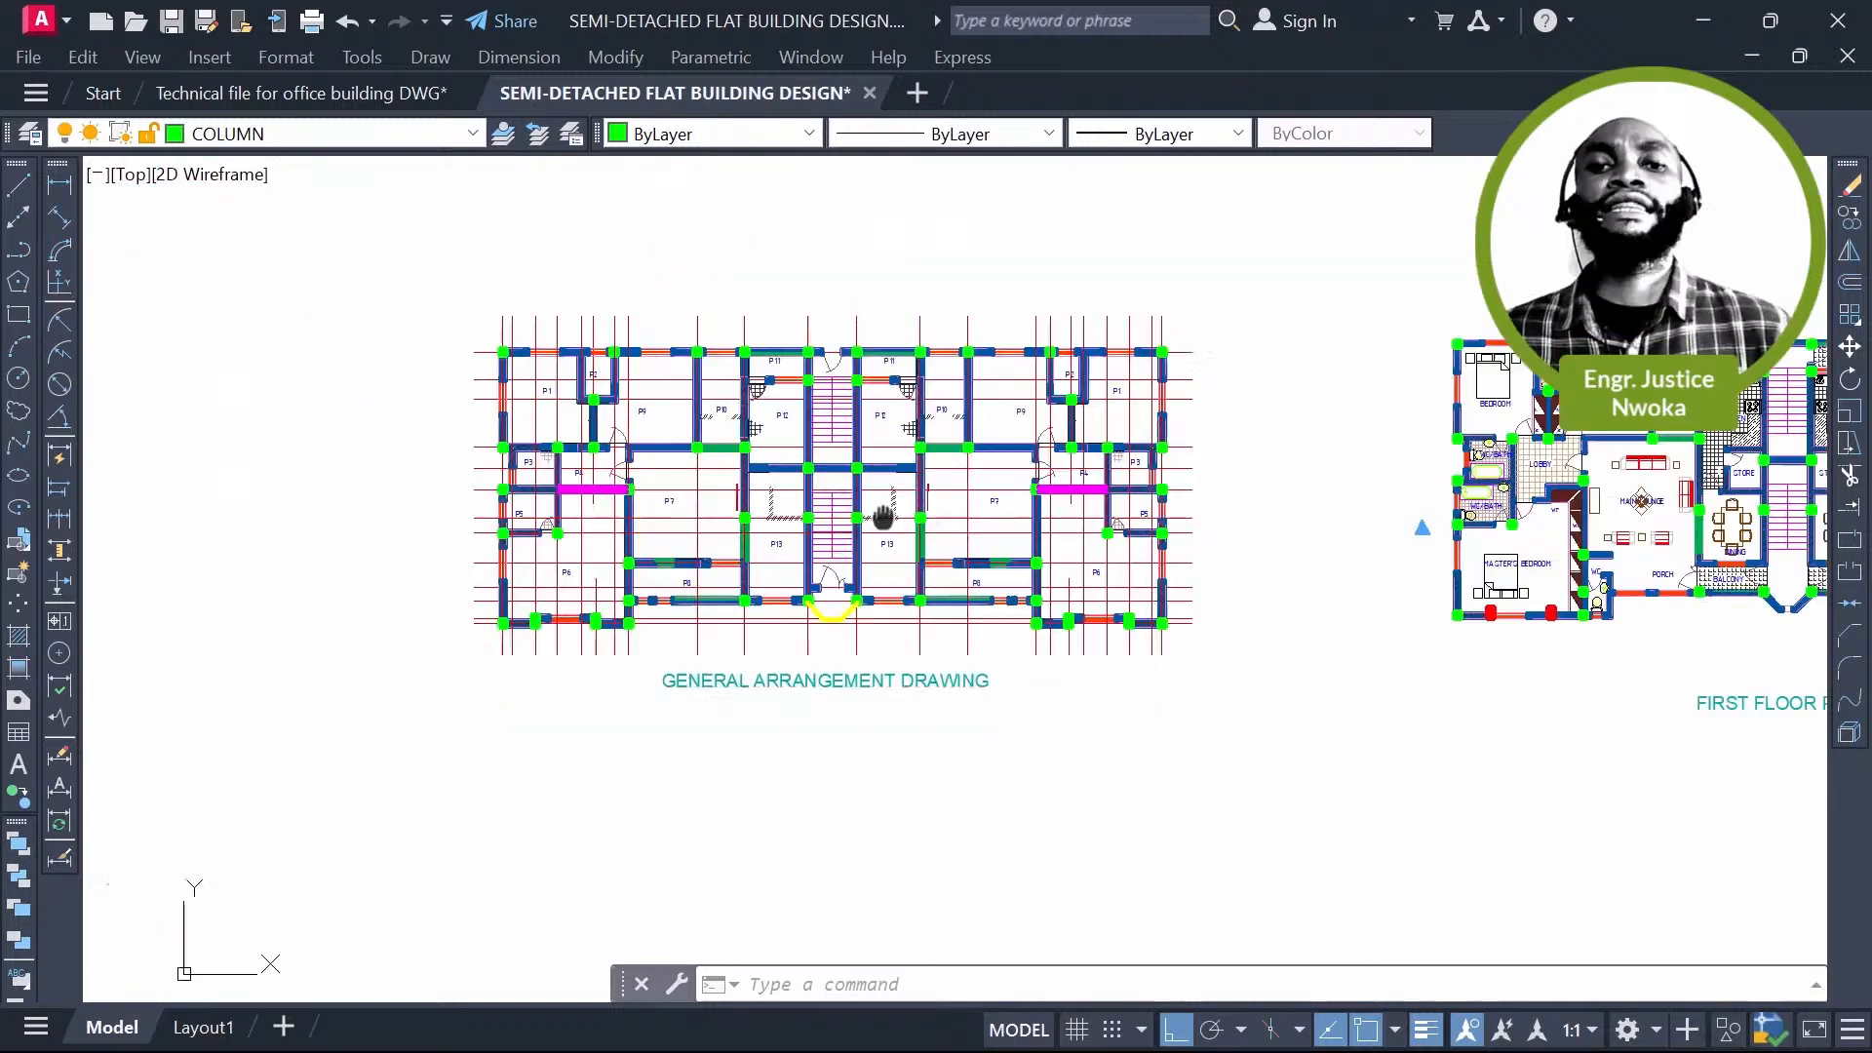
pyautogui.scroll(4, 795, 517)
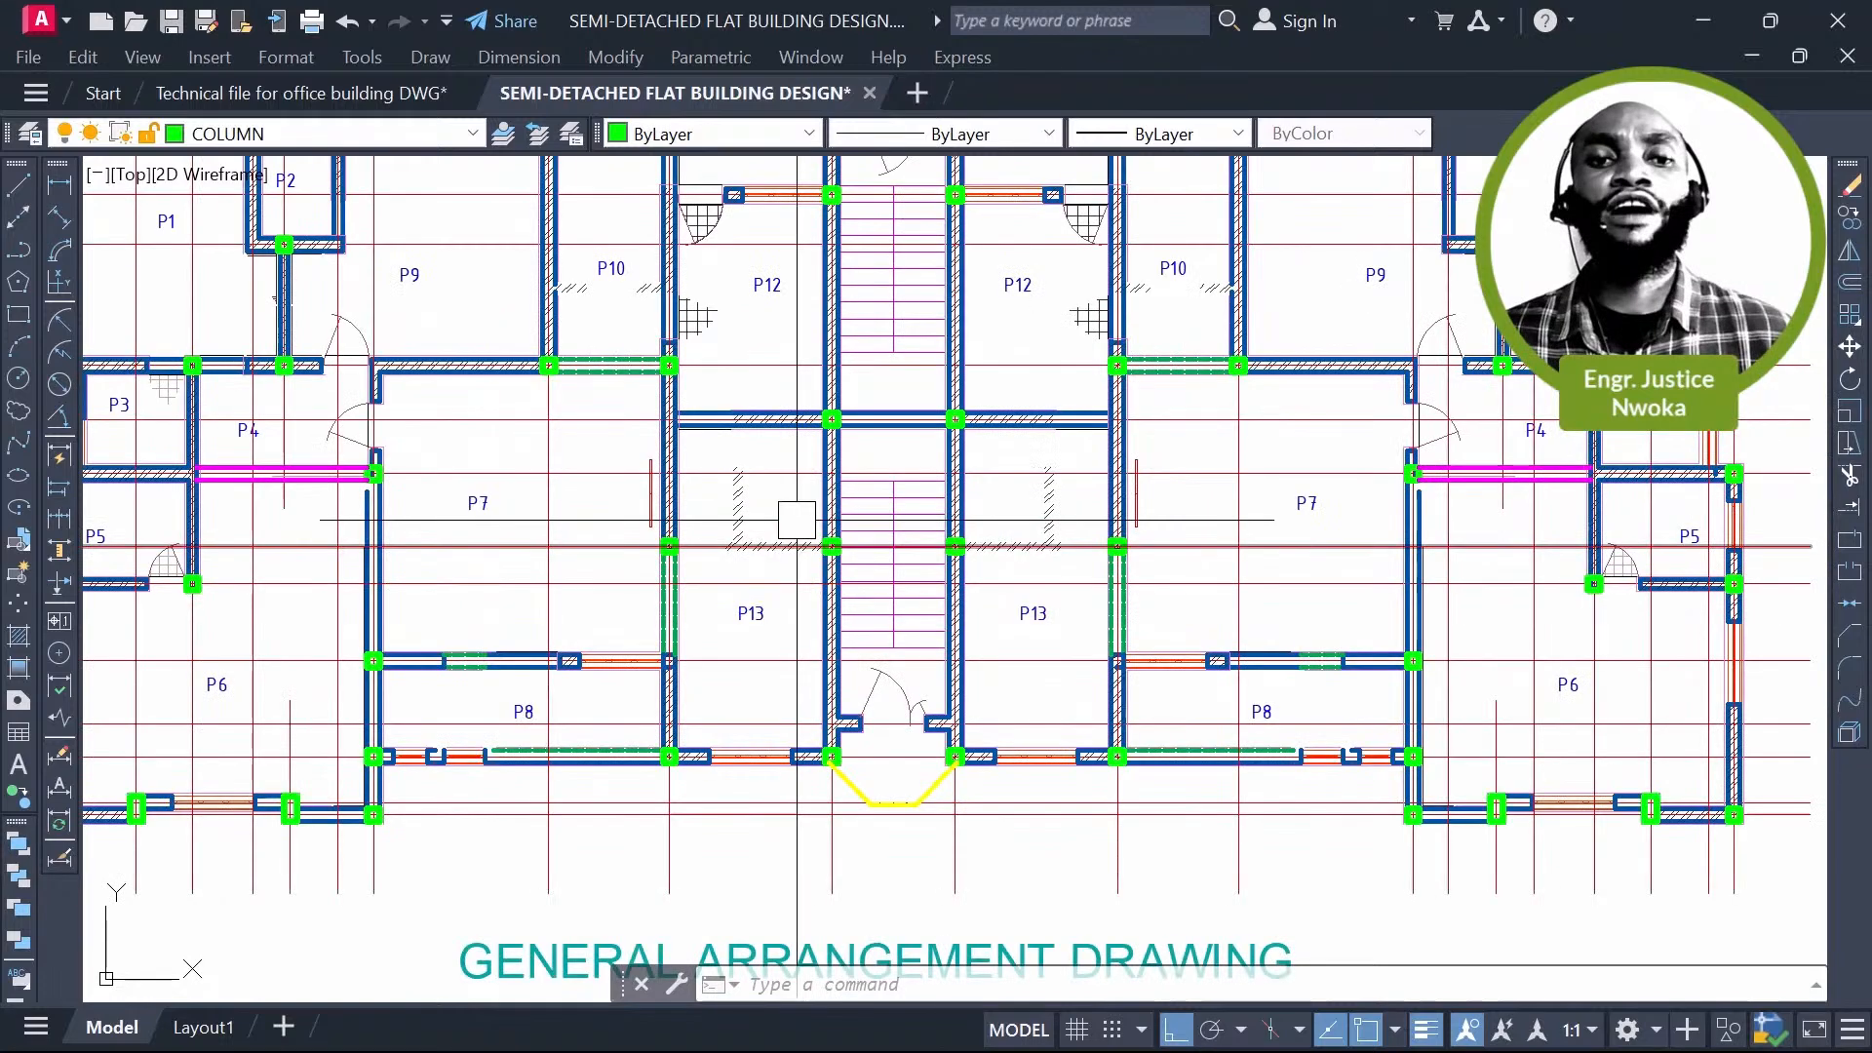
pyautogui.scroll(-2, 796, 520)
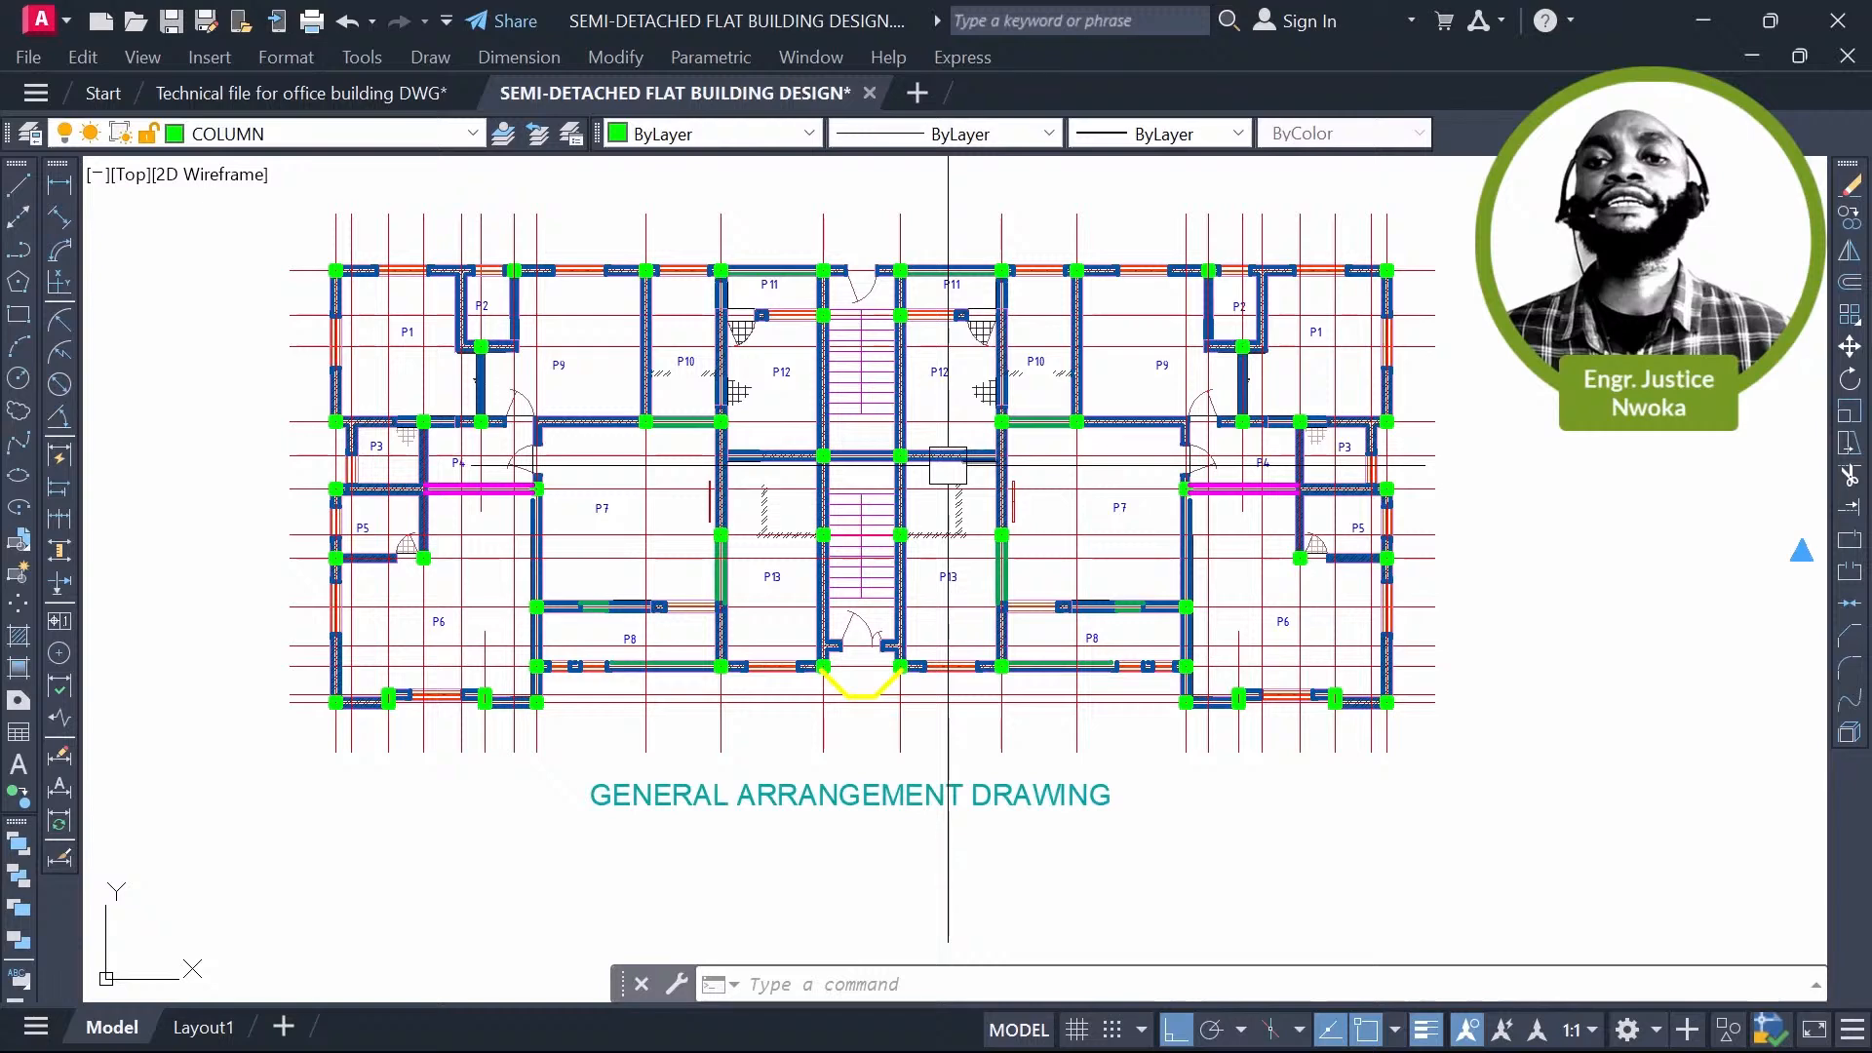
pyautogui.moveTo(948, 466); pyautogui.dragTo(952, 491, button='middle')
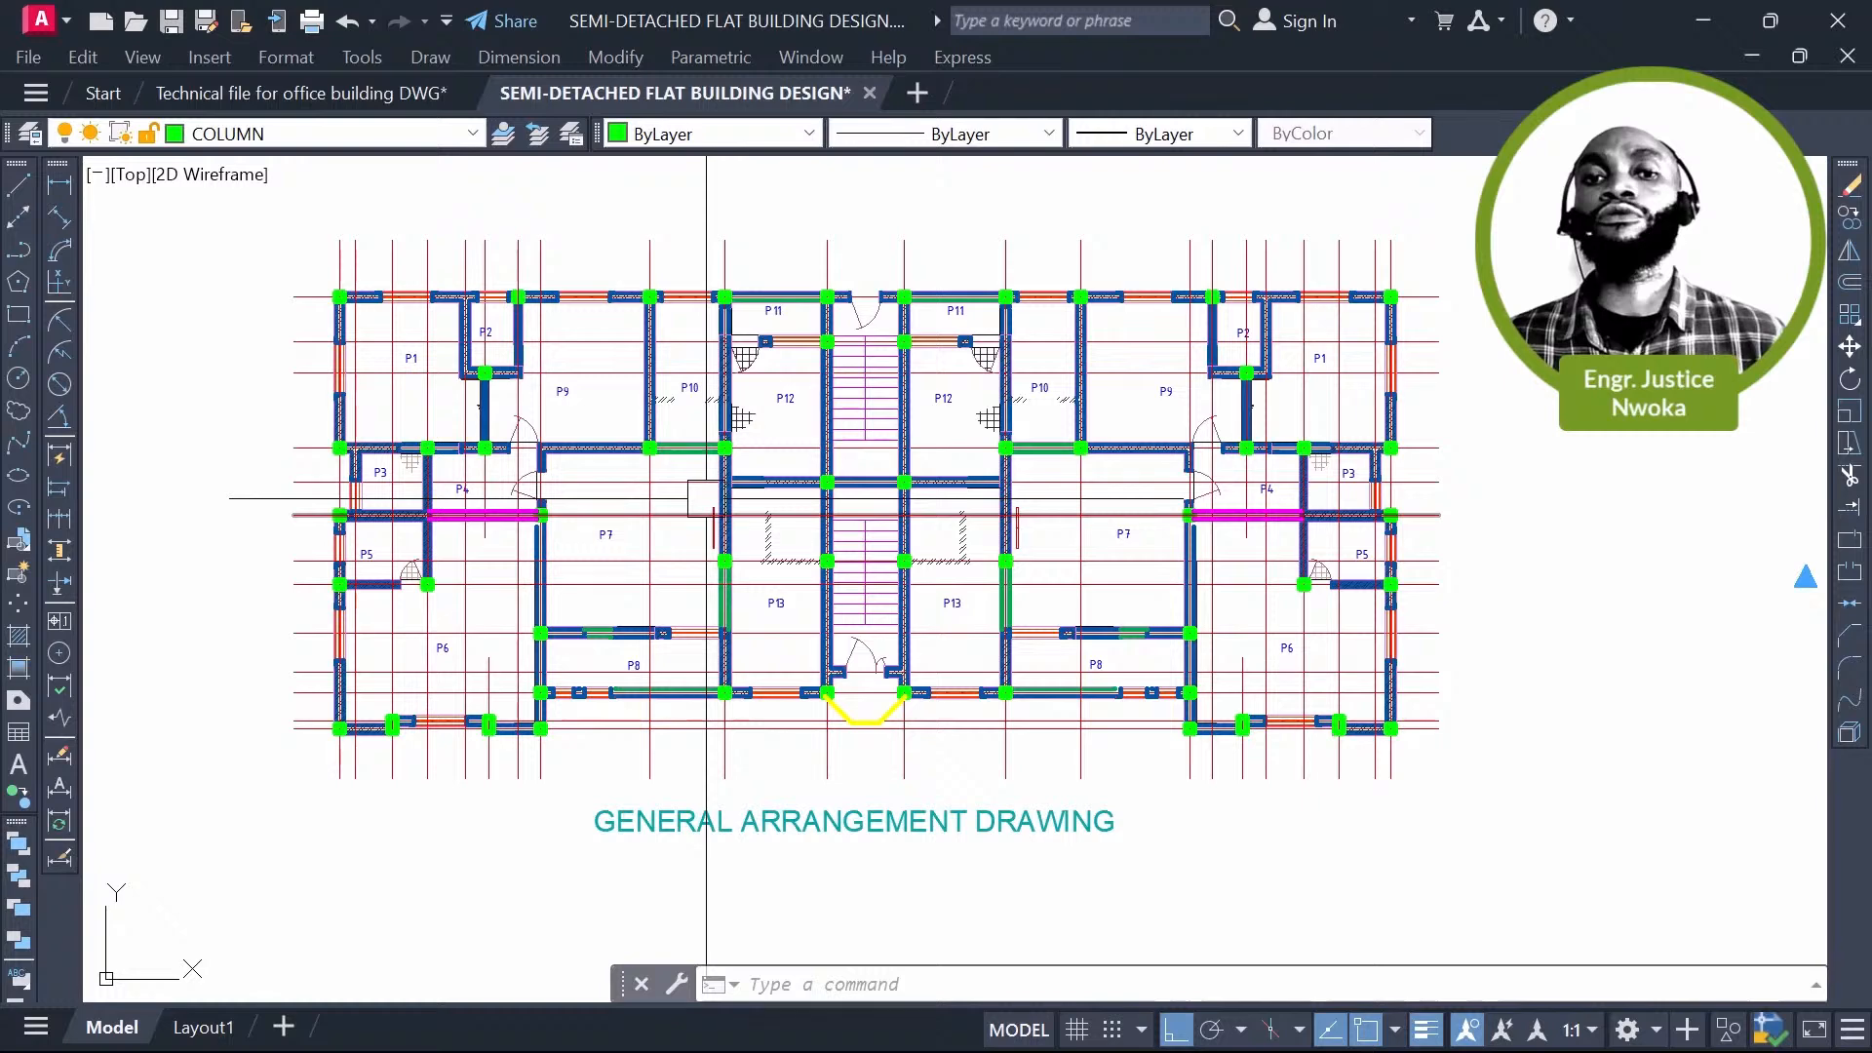
# Step: Copy the whole general arrangement drawing with its title to the free space above the row of architectural sheets, with Ortho off
pyautogui.scroll(-2, 706, 498)
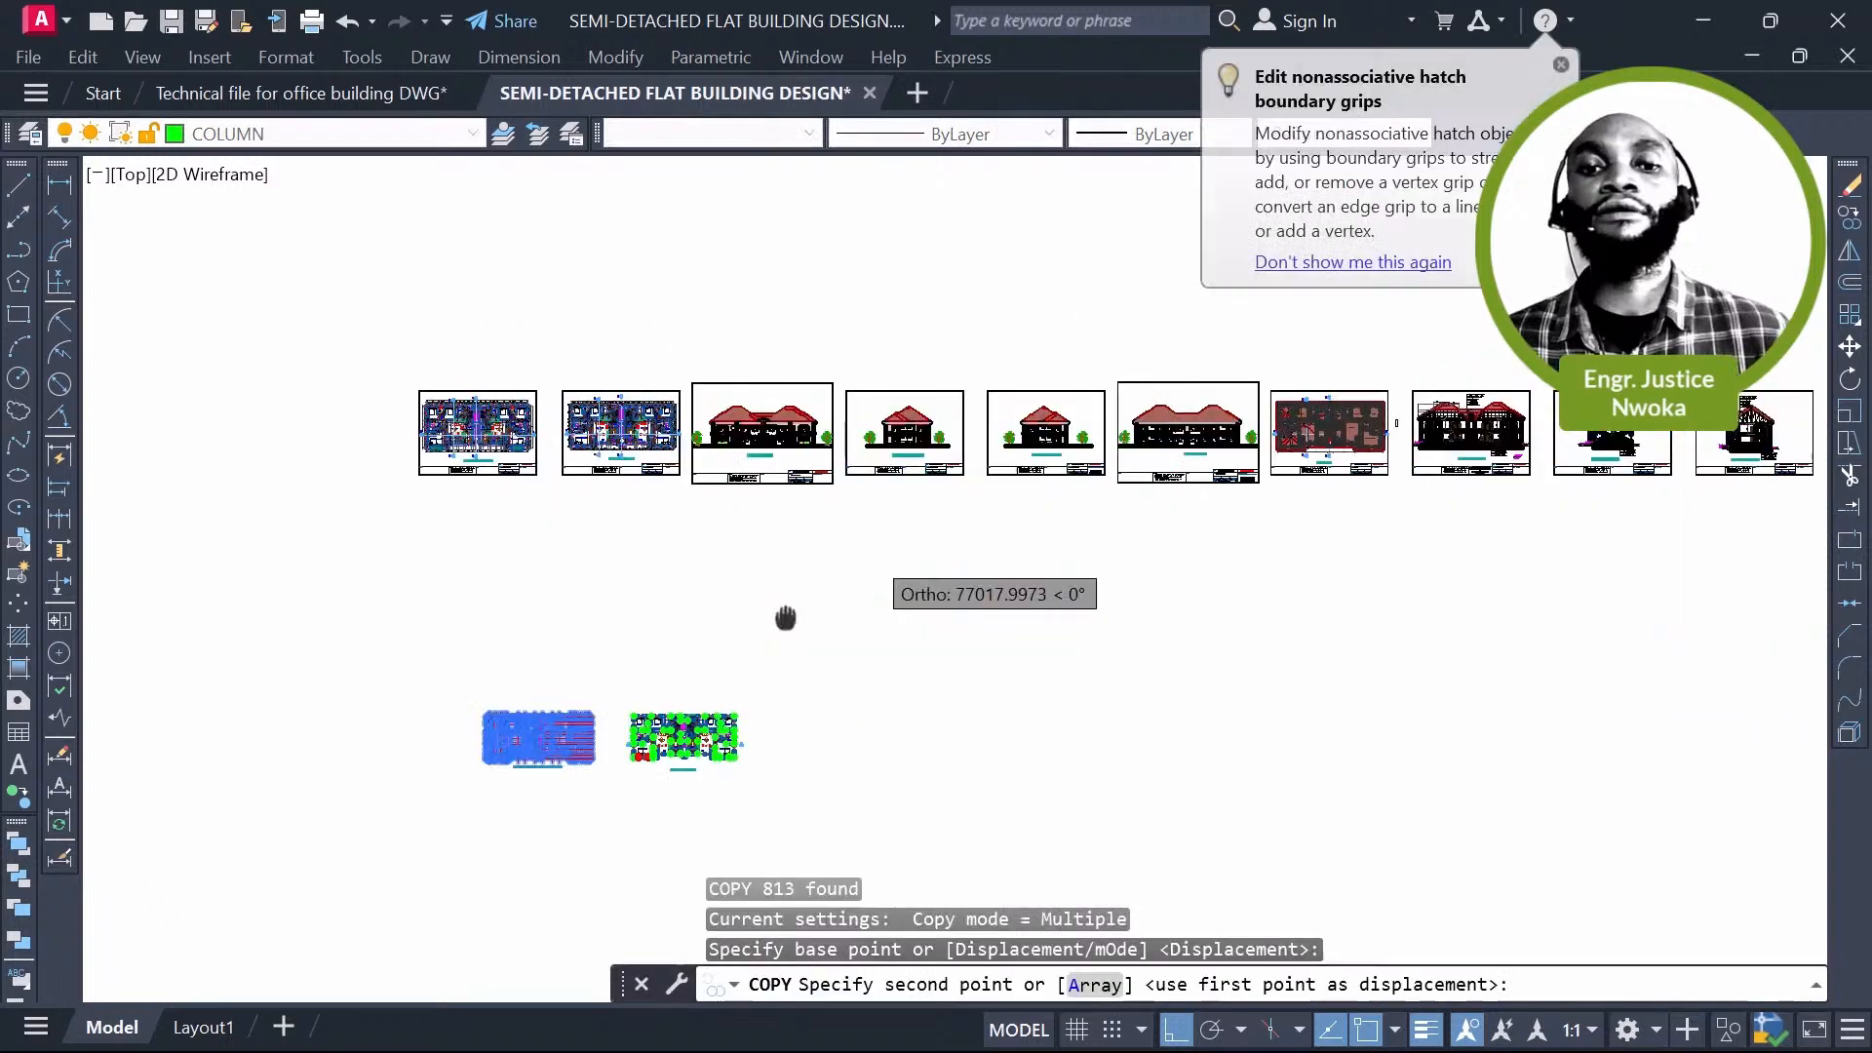
pyautogui.moveTo(785, 618); pyautogui.dragTo(711, 691, button='middle')
pyautogui.press('F8')
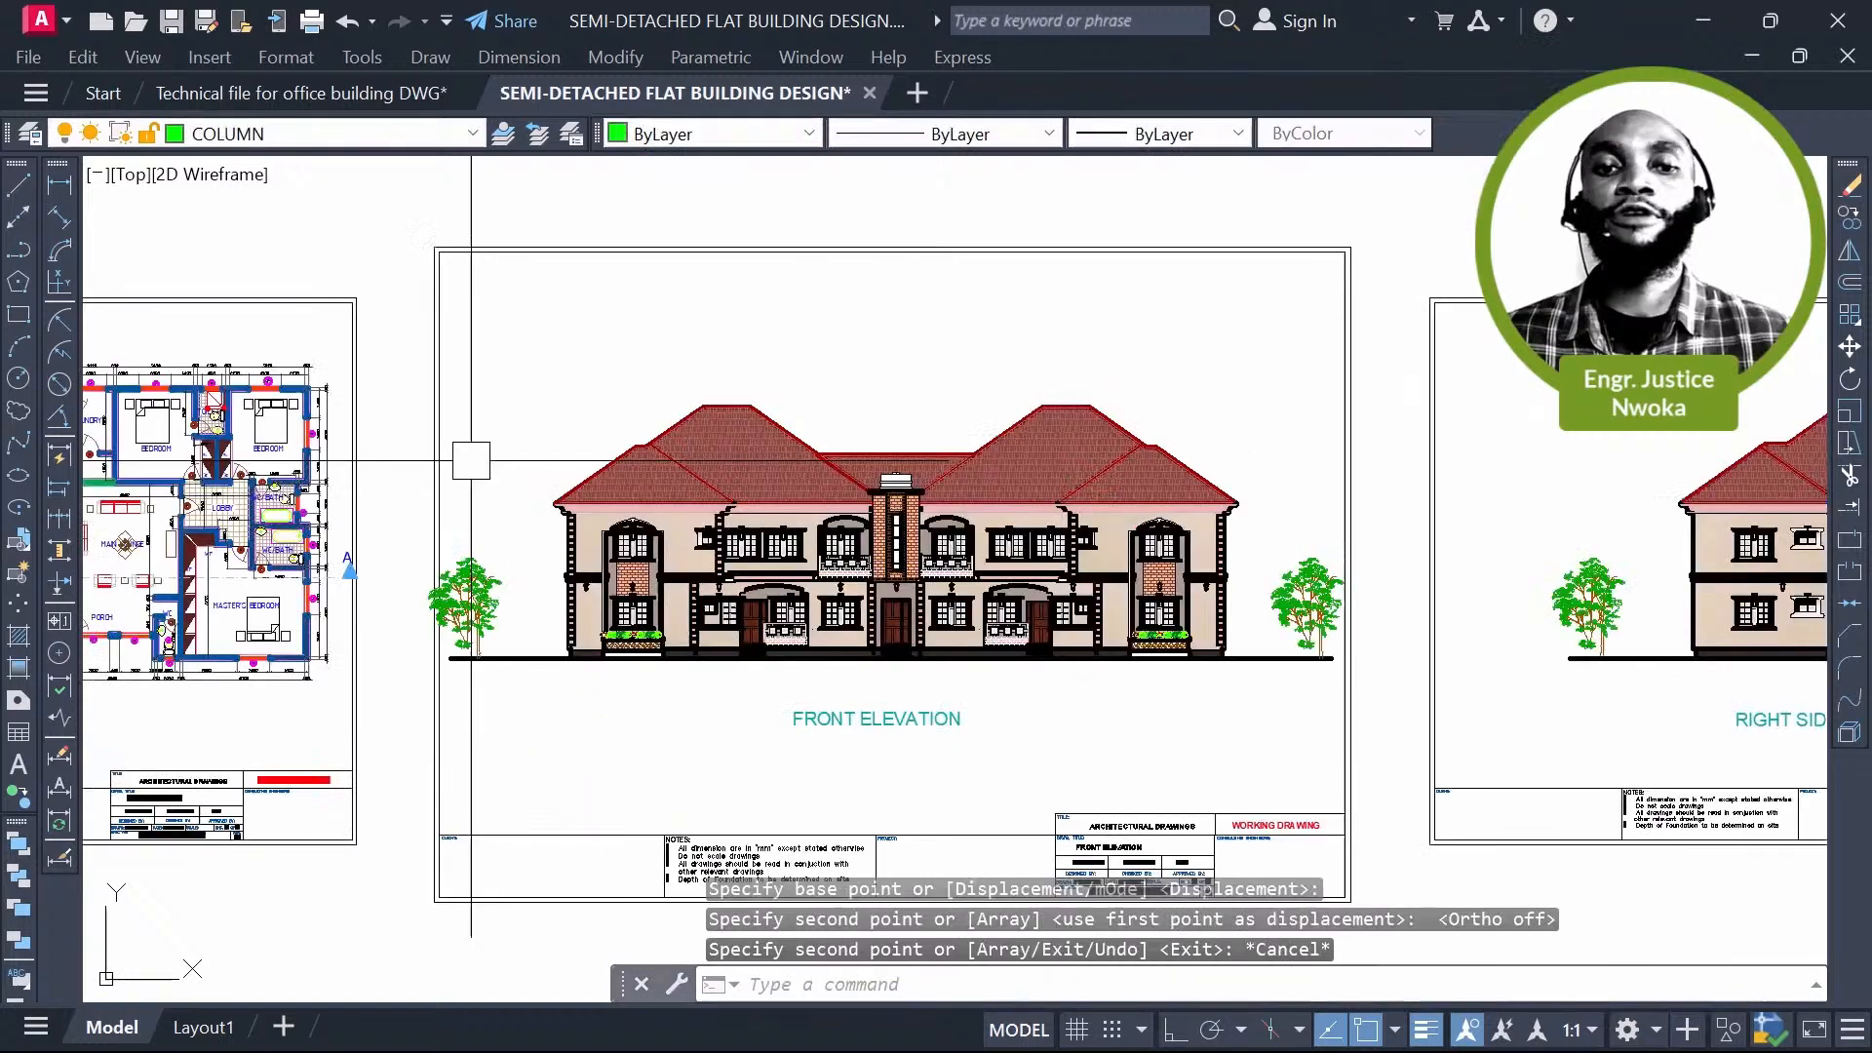
# Step: Copy the front elevation with its title and trees from its sheet to directly above the copied general arrangement drawing
pyautogui.click(400, 343)
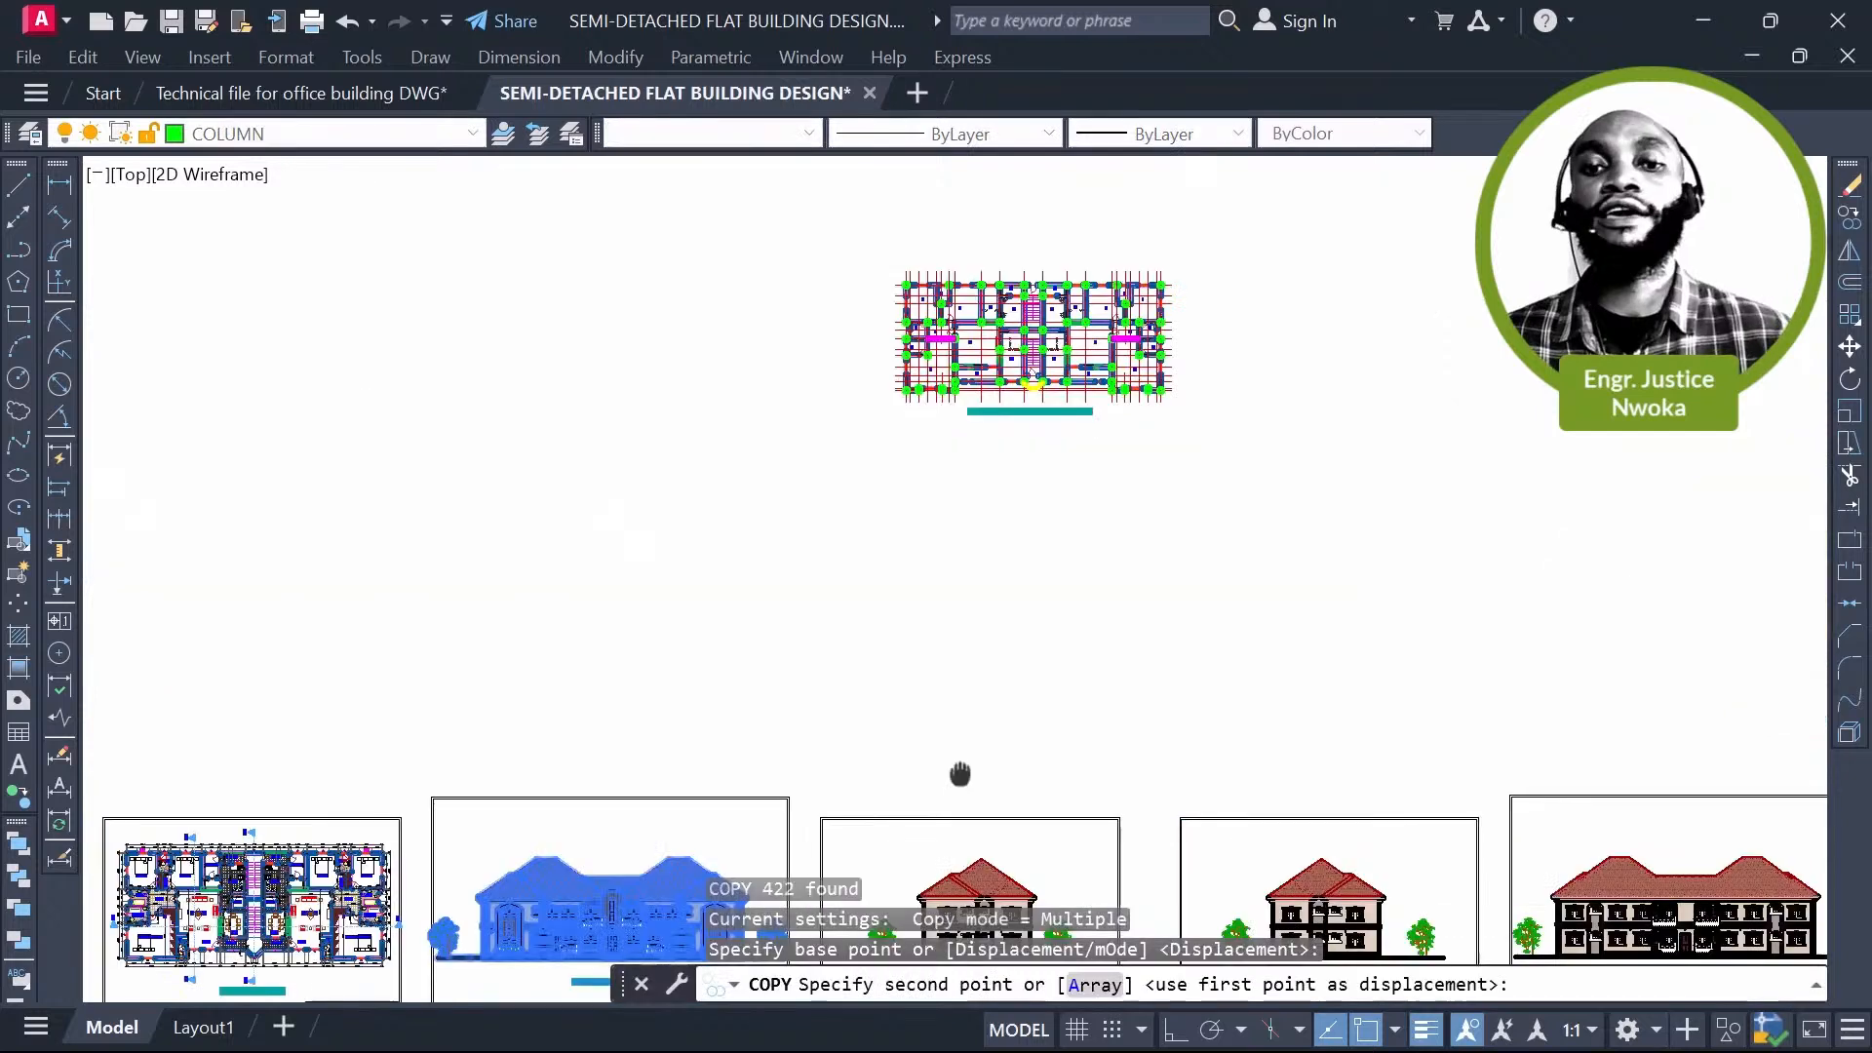
pyautogui.moveTo(960, 773); pyautogui.dragTo(828, 939, button='middle')
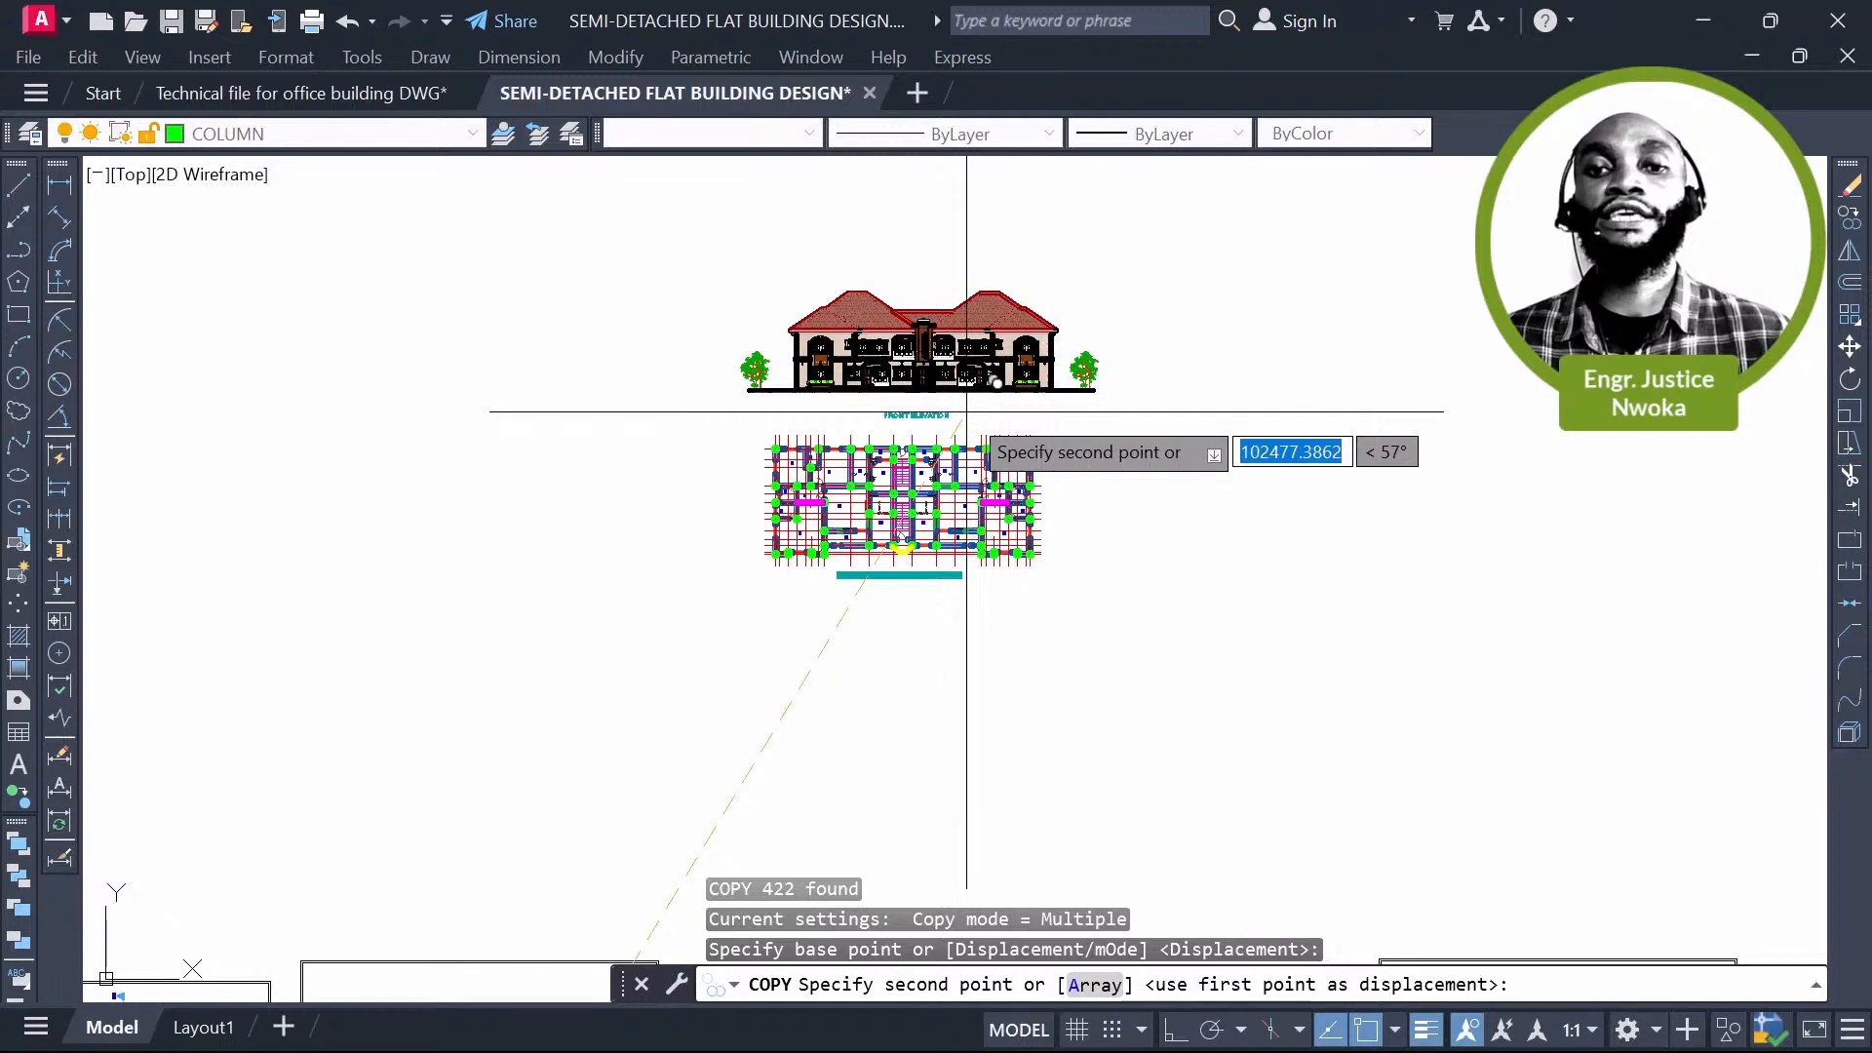
pyautogui.scroll(5, 966, 412)
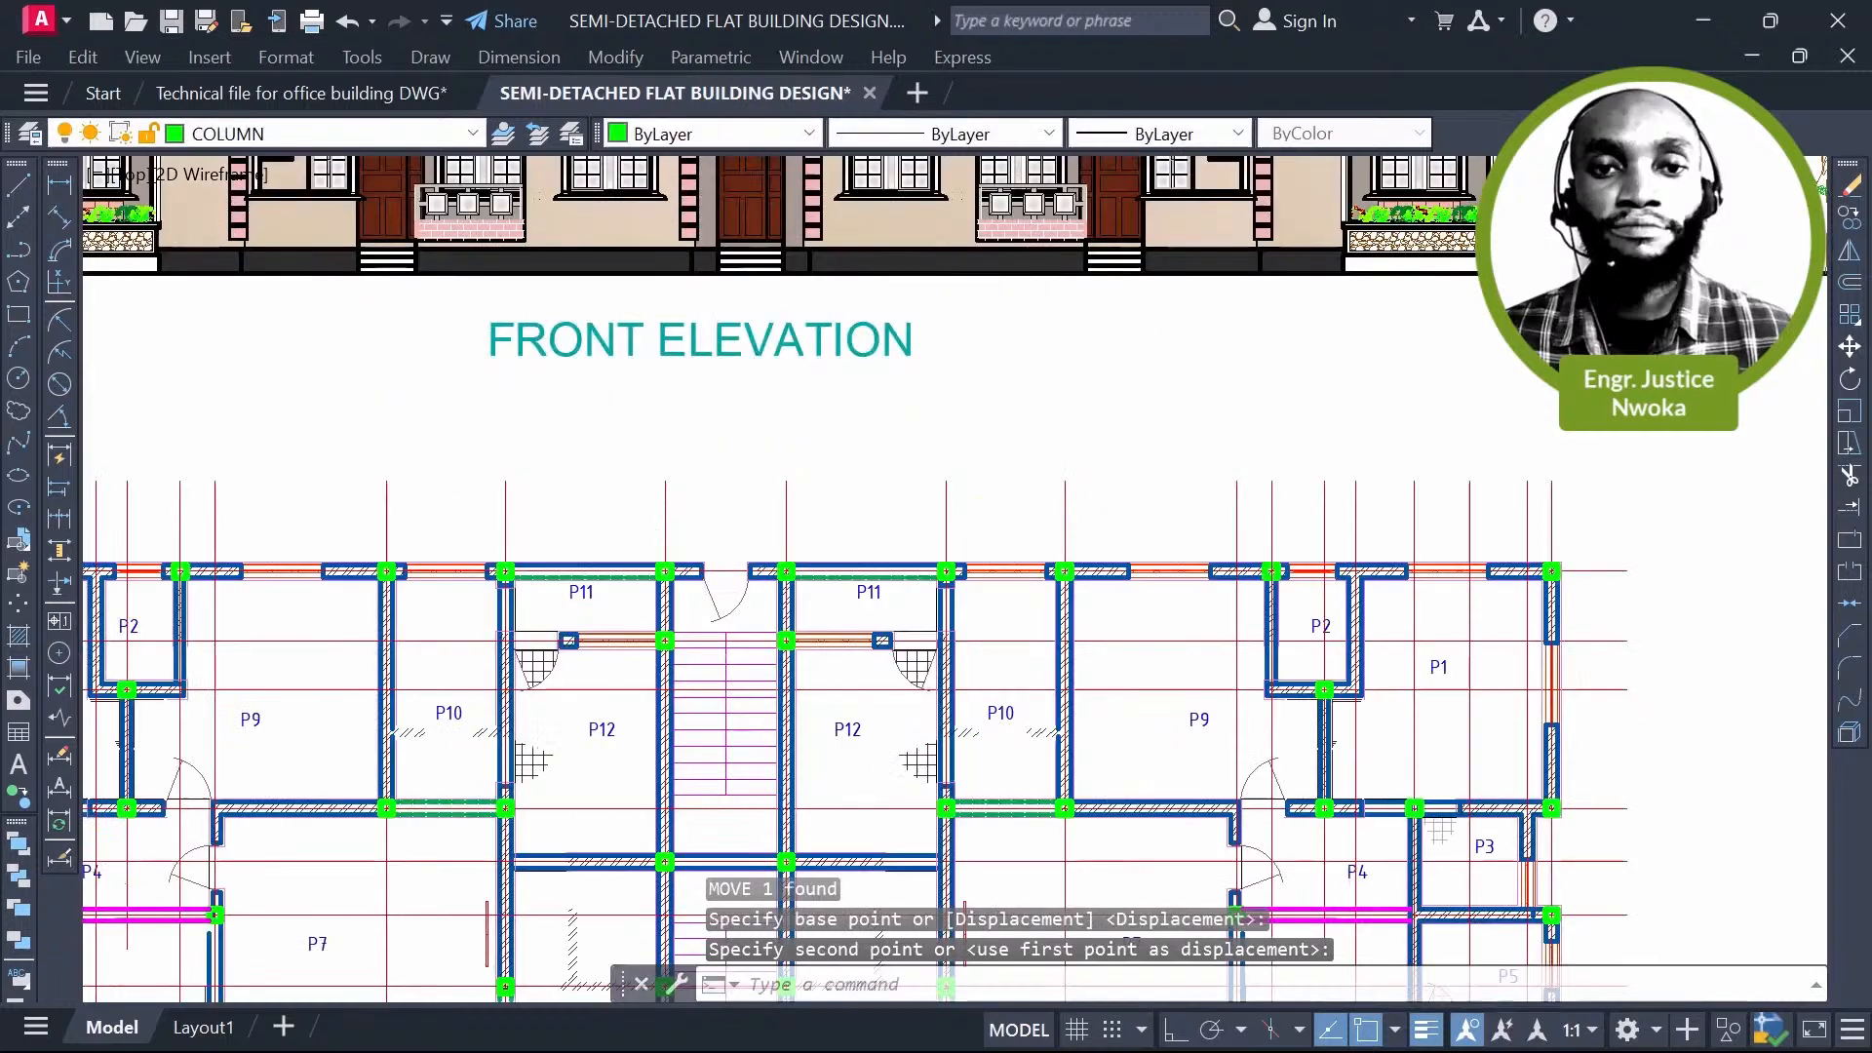
# Step: Draw vertical construction lines through both outer edges of the copied front elevation and general arrangement drawing to check their alignment
pyautogui.scroll(-6, 968, 434)
pyautogui.click(636, 425)
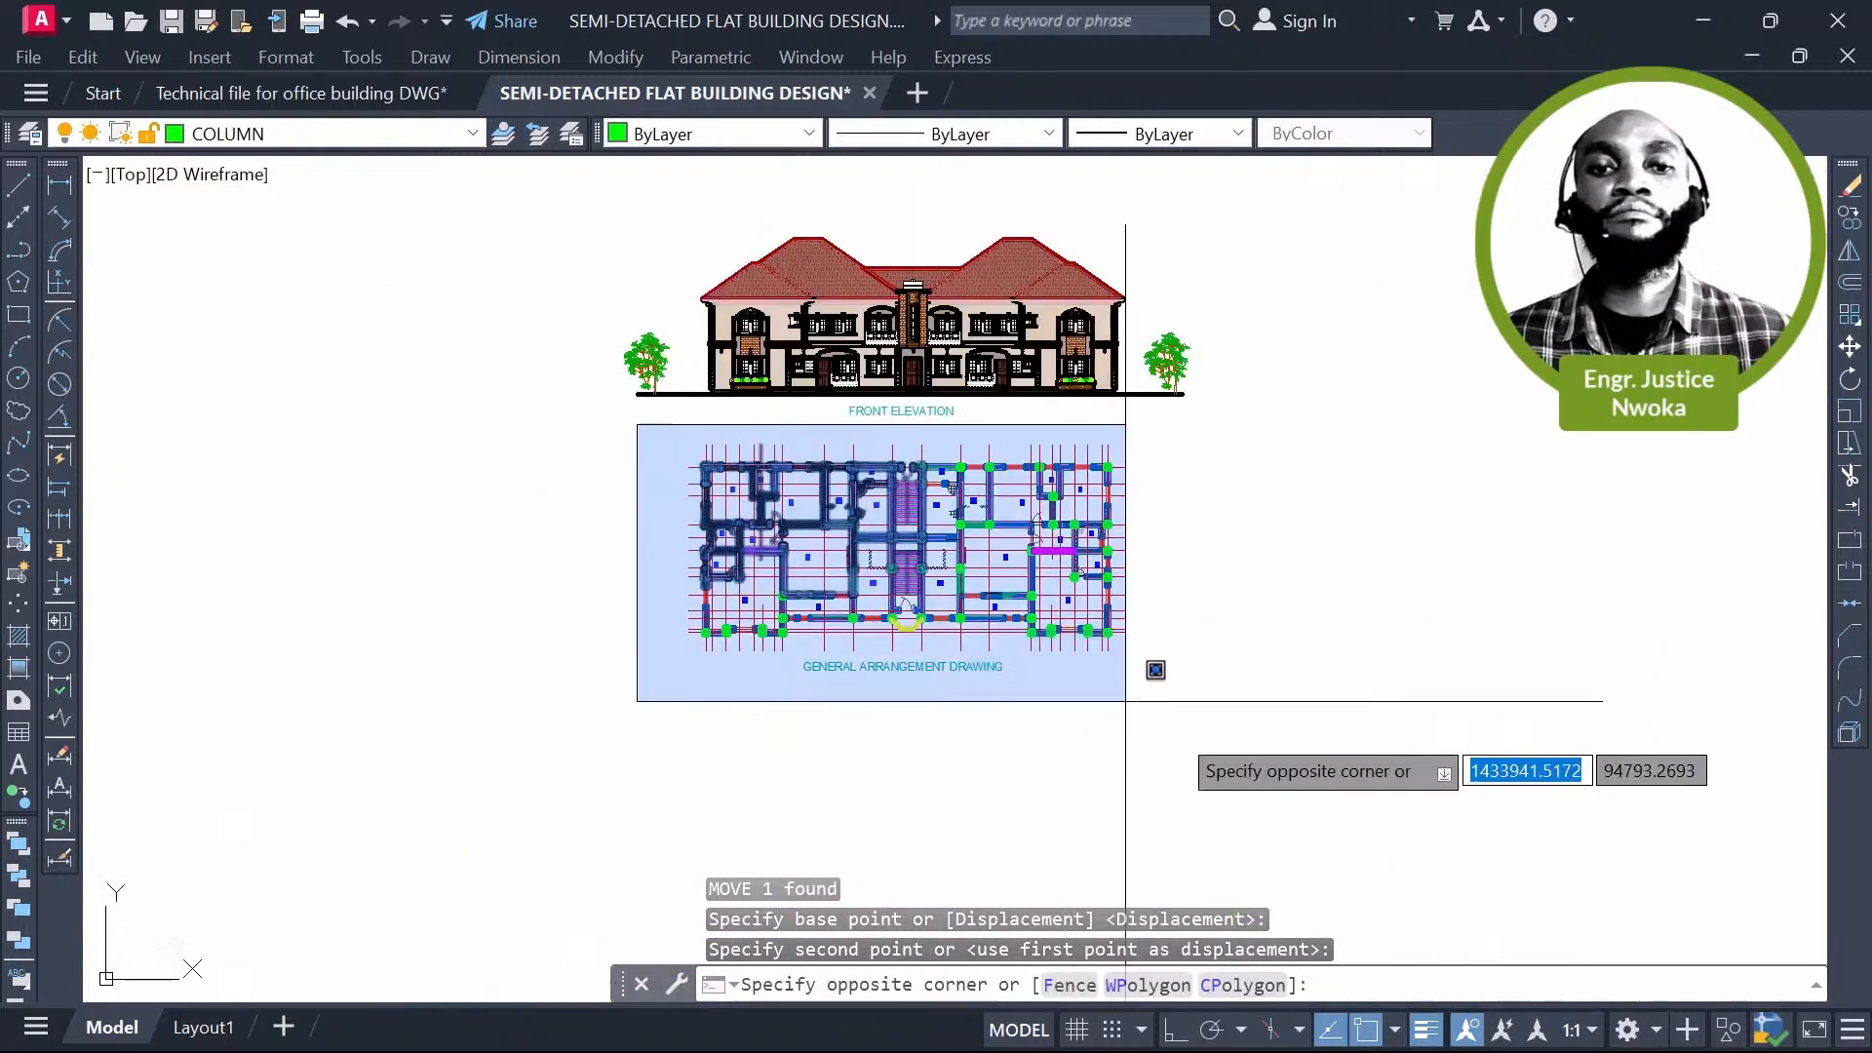
pyautogui.press('Escape')
pyautogui.write('XL')
pyautogui.press('Return')
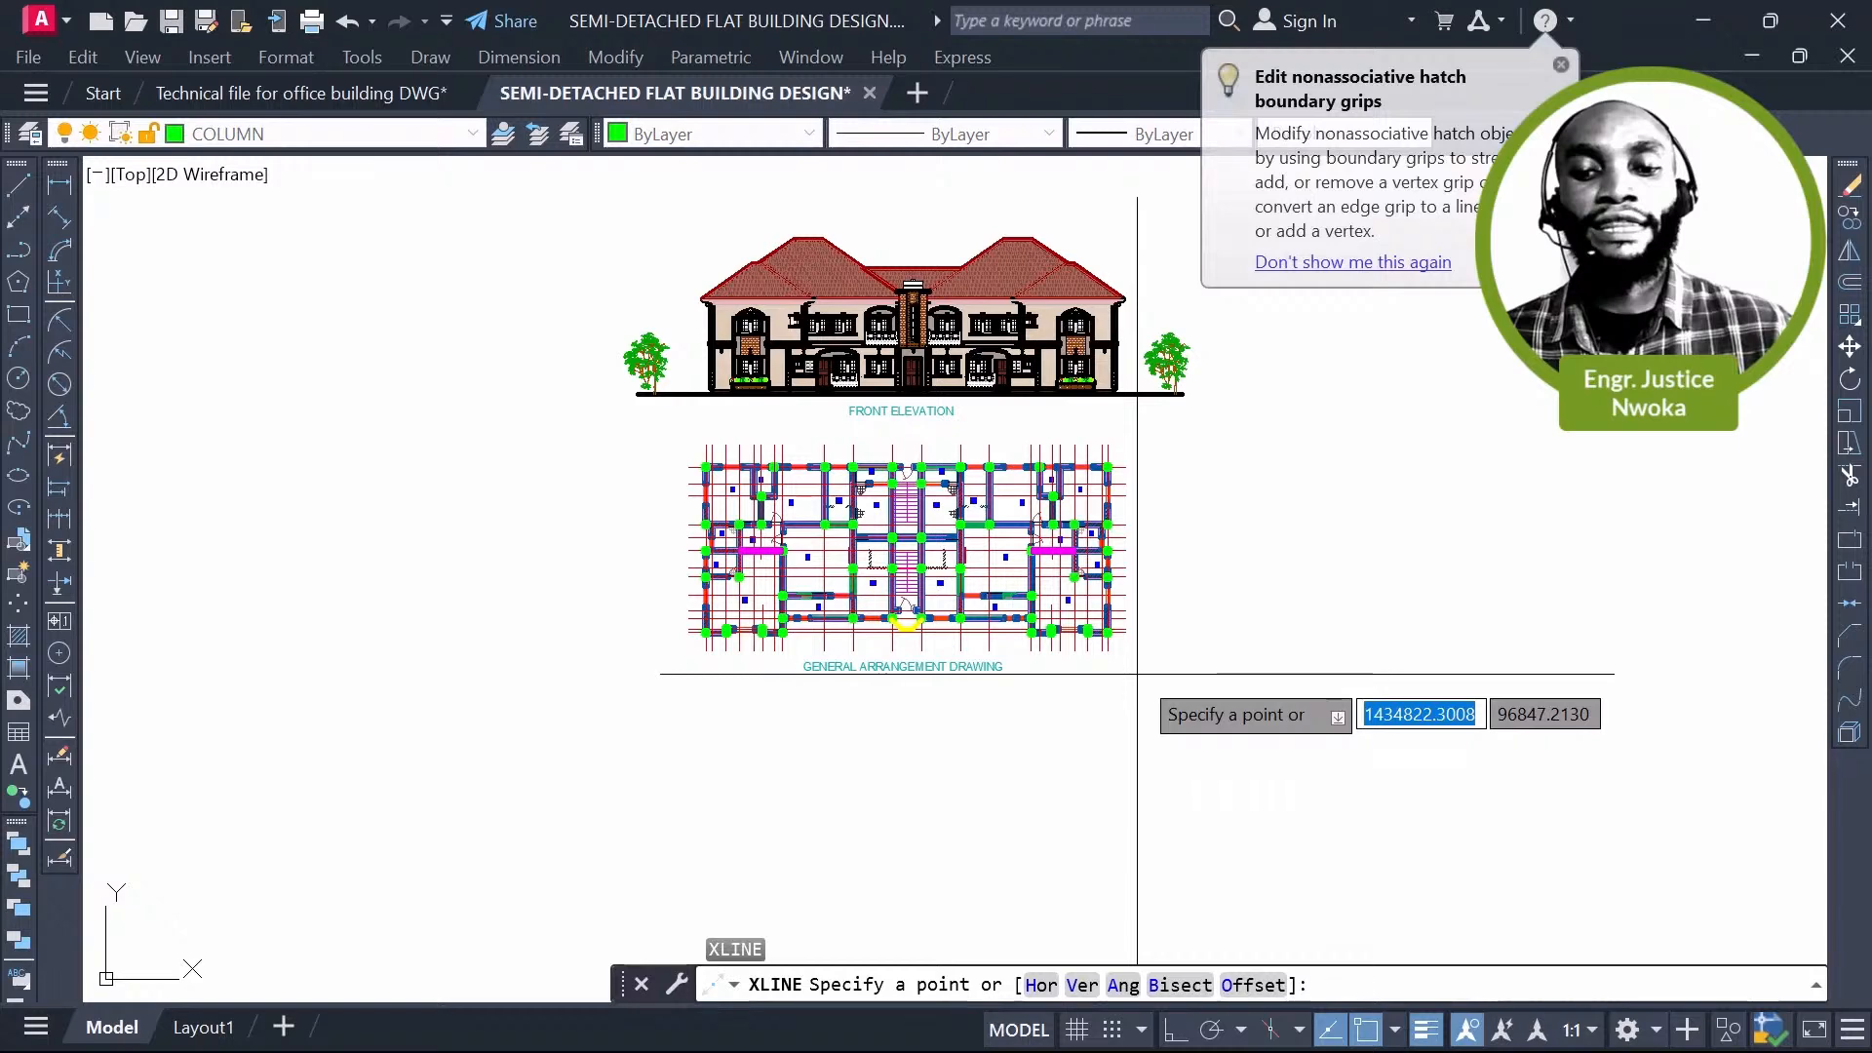
pyautogui.write('V')
pyautogui.press('Return')
pyautogui.scroll(4, 749, 360)
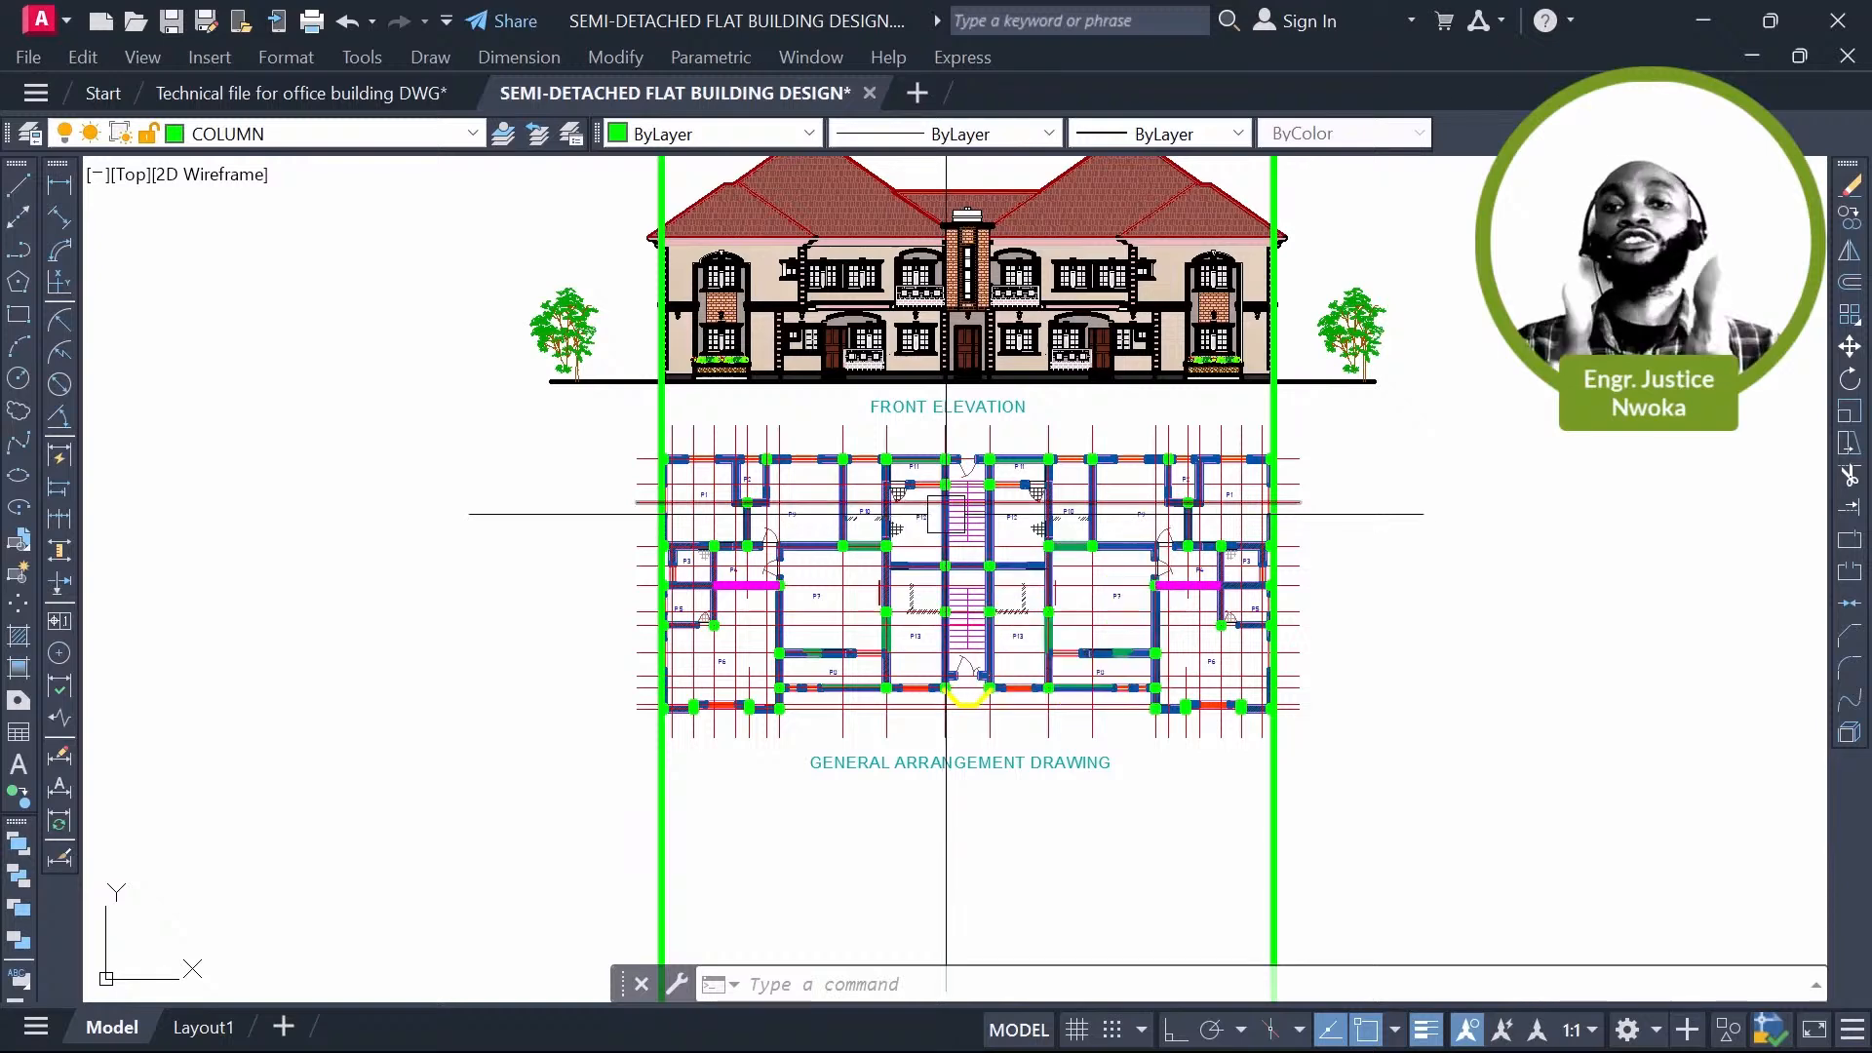
# Step: Examine the front elevation's windows, doors and central bay against the columns of the general arrangement drawing beneath it
pyautogui.scroll(2, 1473, 278)
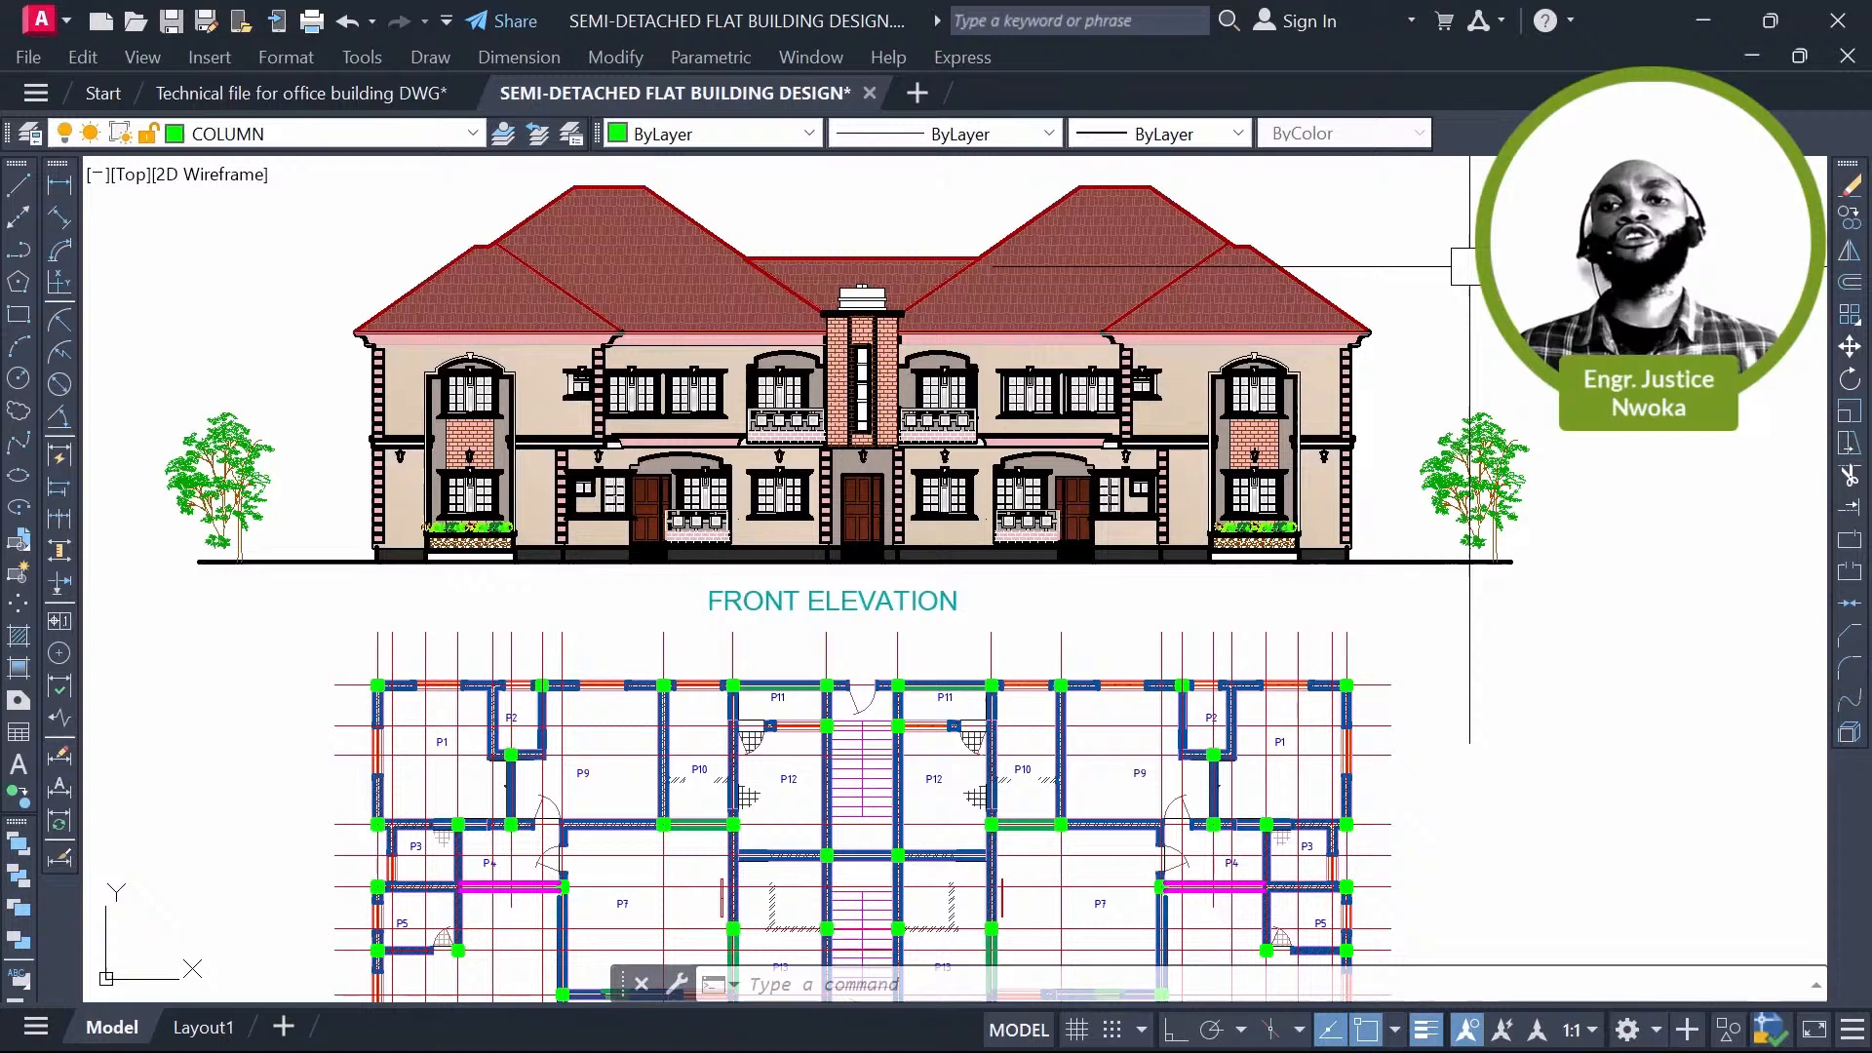
pyautogui.moveTo(1470, 265); pyautogui.dragTo(1499, 276, button='middle')
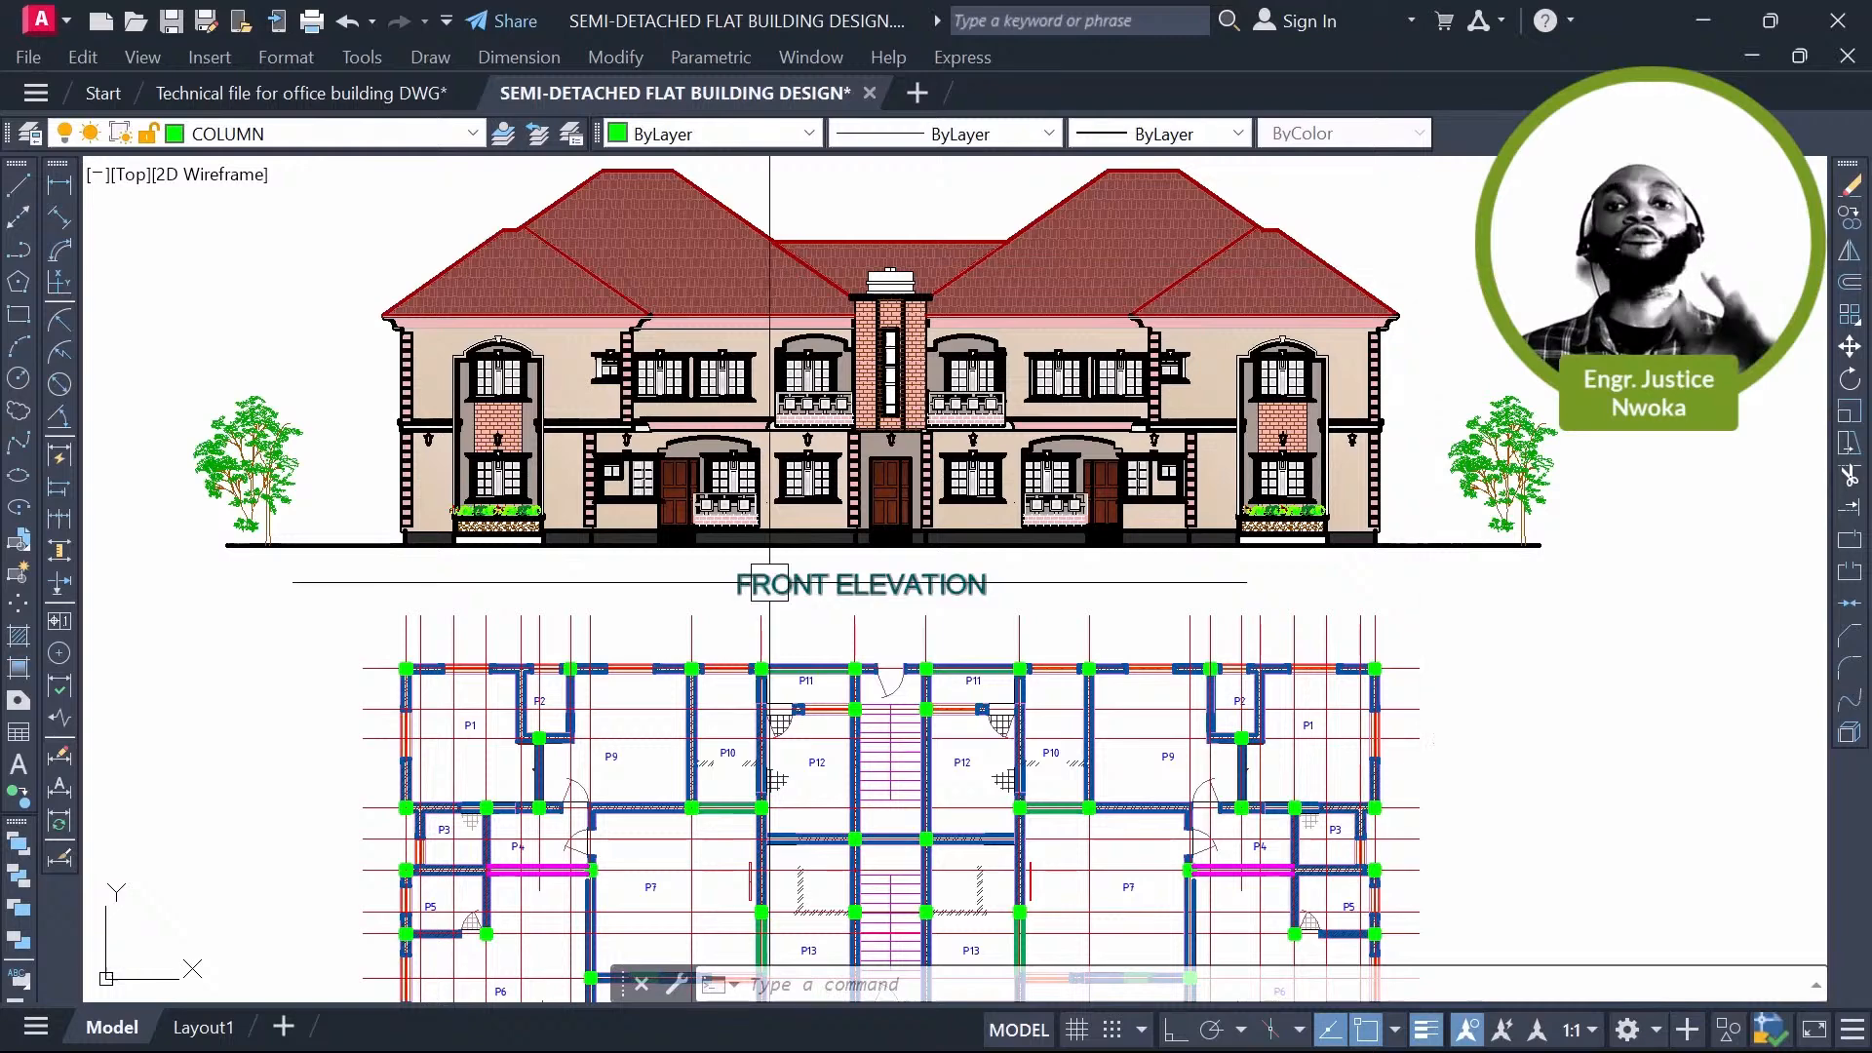
pyautogui.scroll(-2, 769, 582)
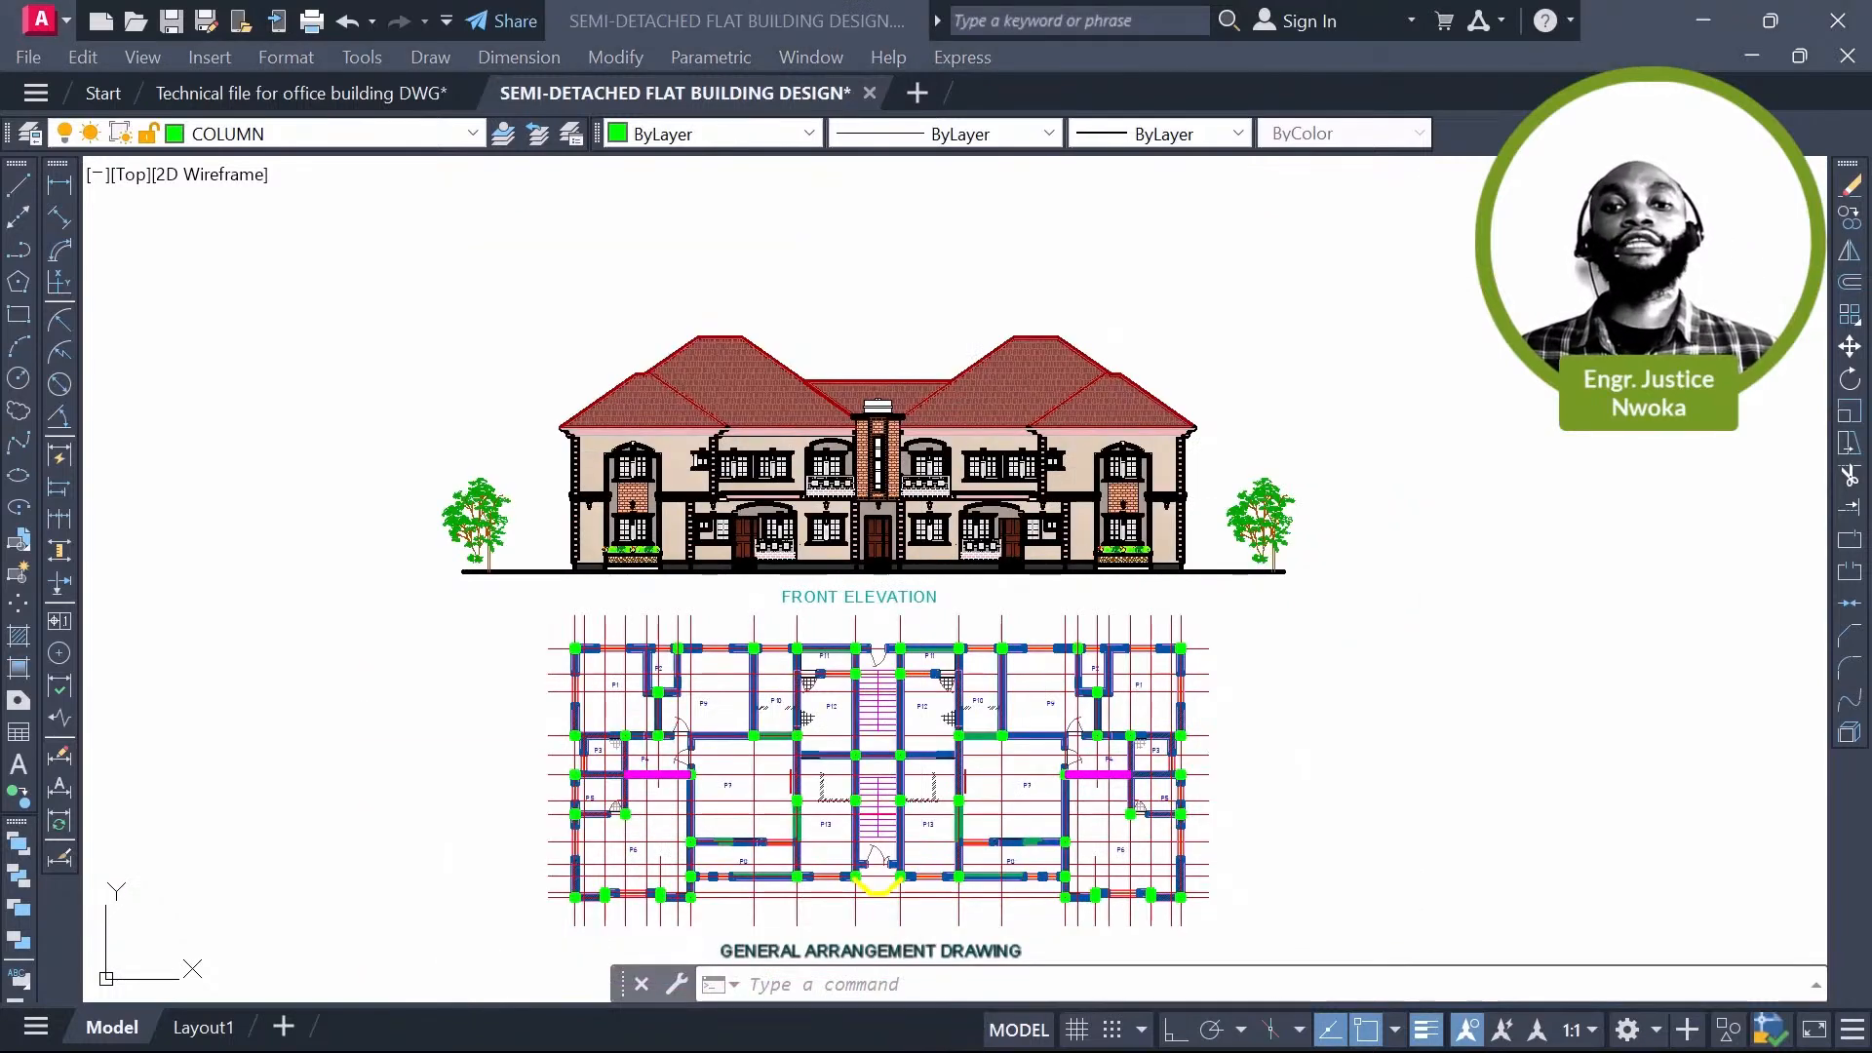
# Step: Switch to the ProtaStructure start page and back to the AutoCAD drawing to review the front elevation above the plan
pyautogui.press('super')
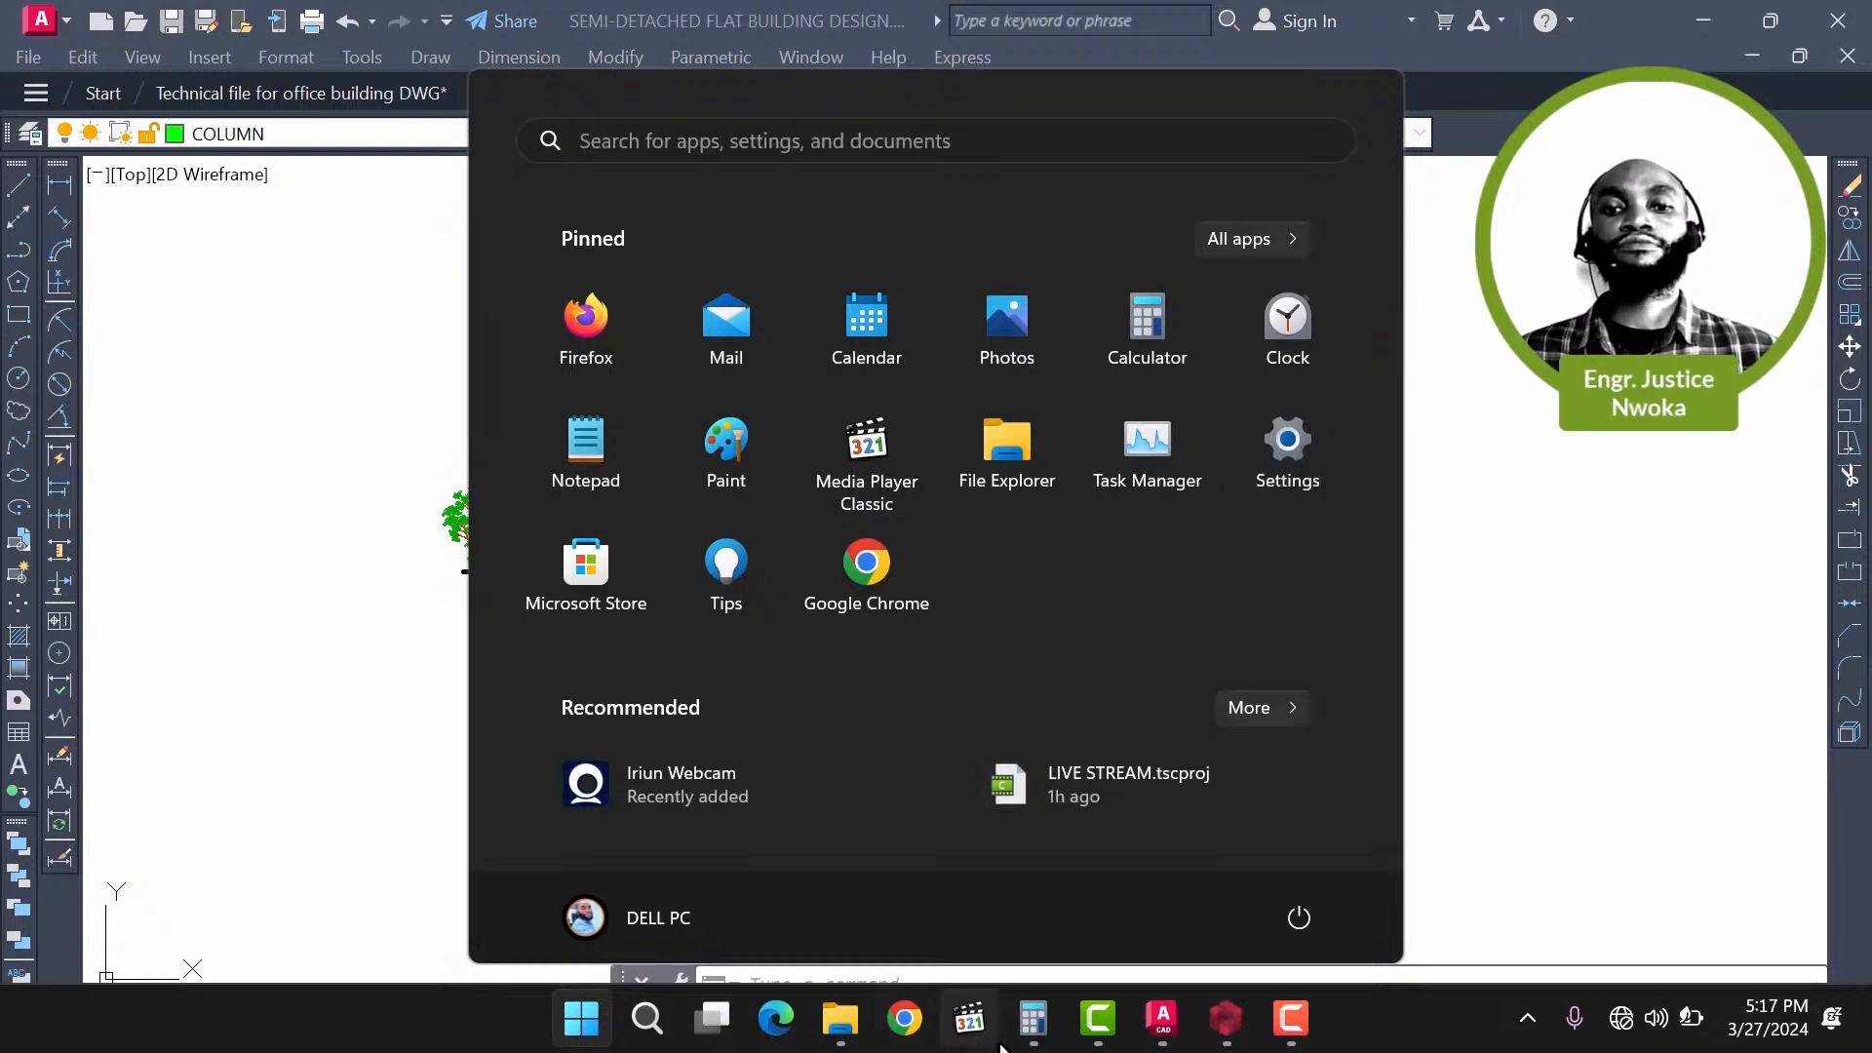
pyautogui.moveTo(1032, 1043)
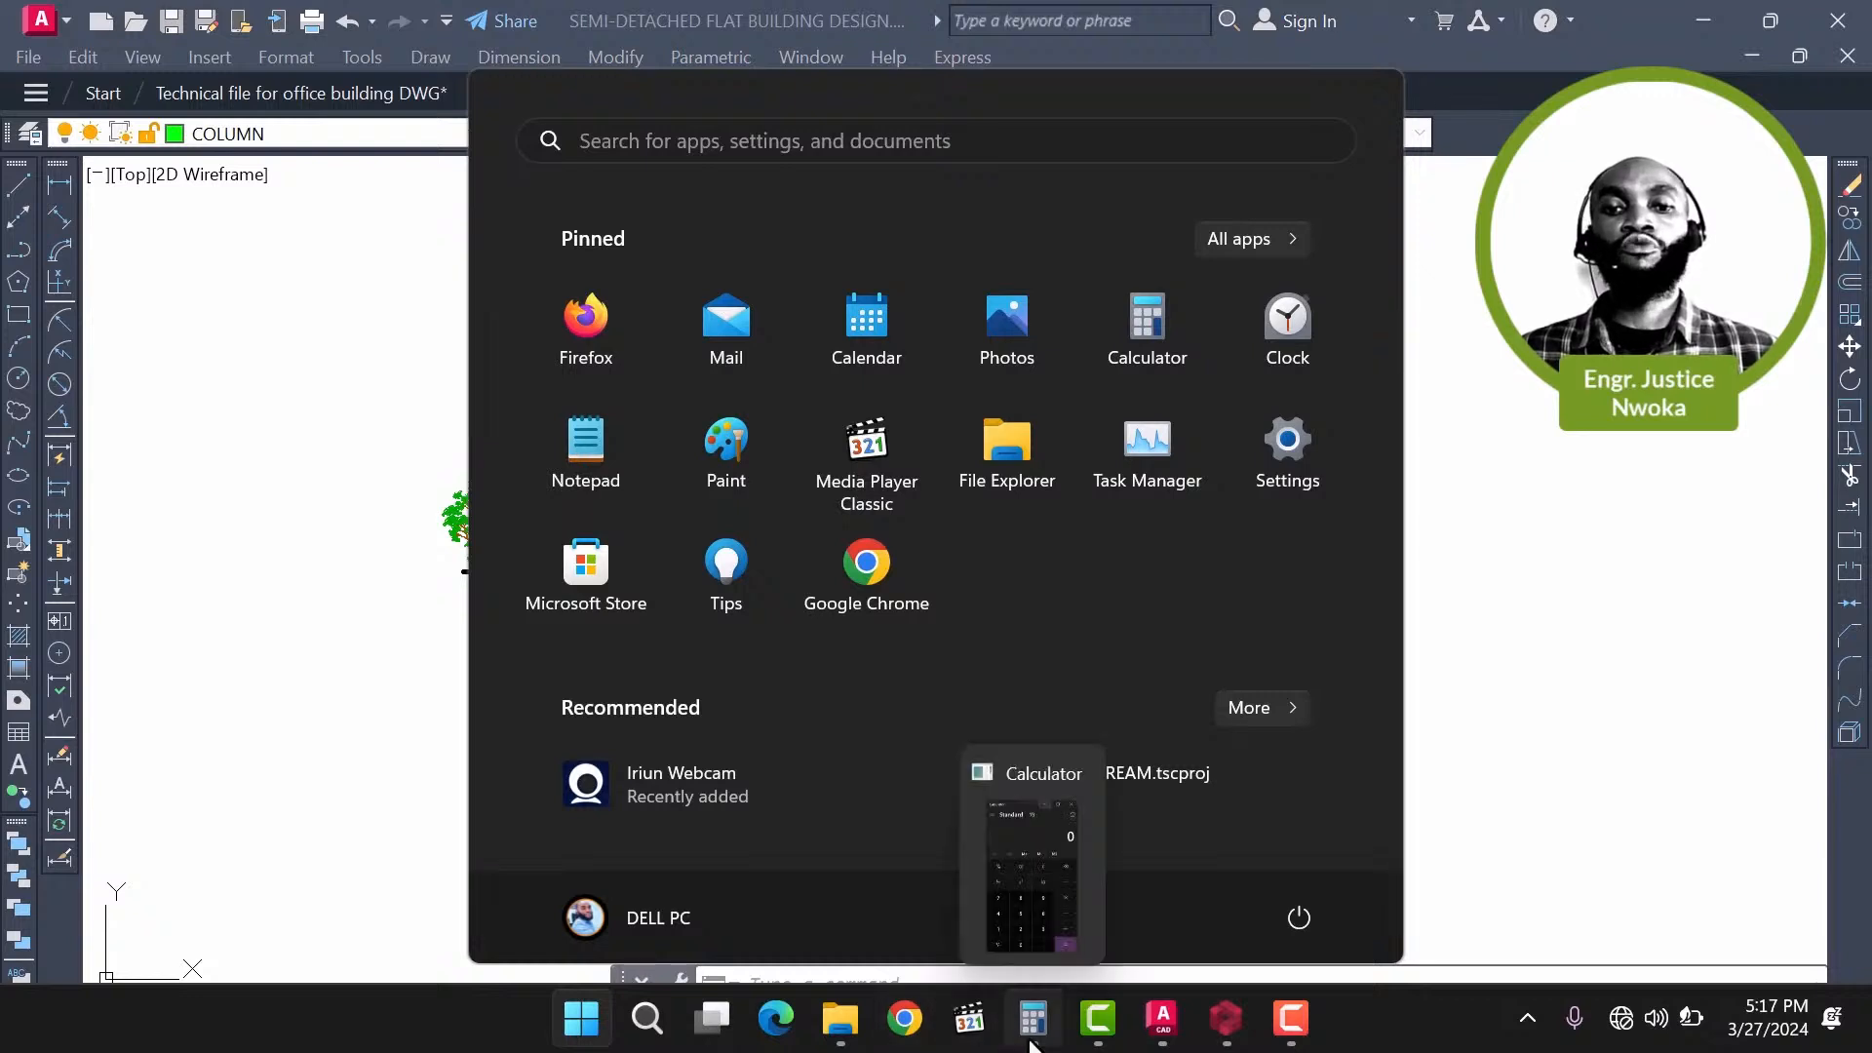
pyautogui.click(1227, 1018)
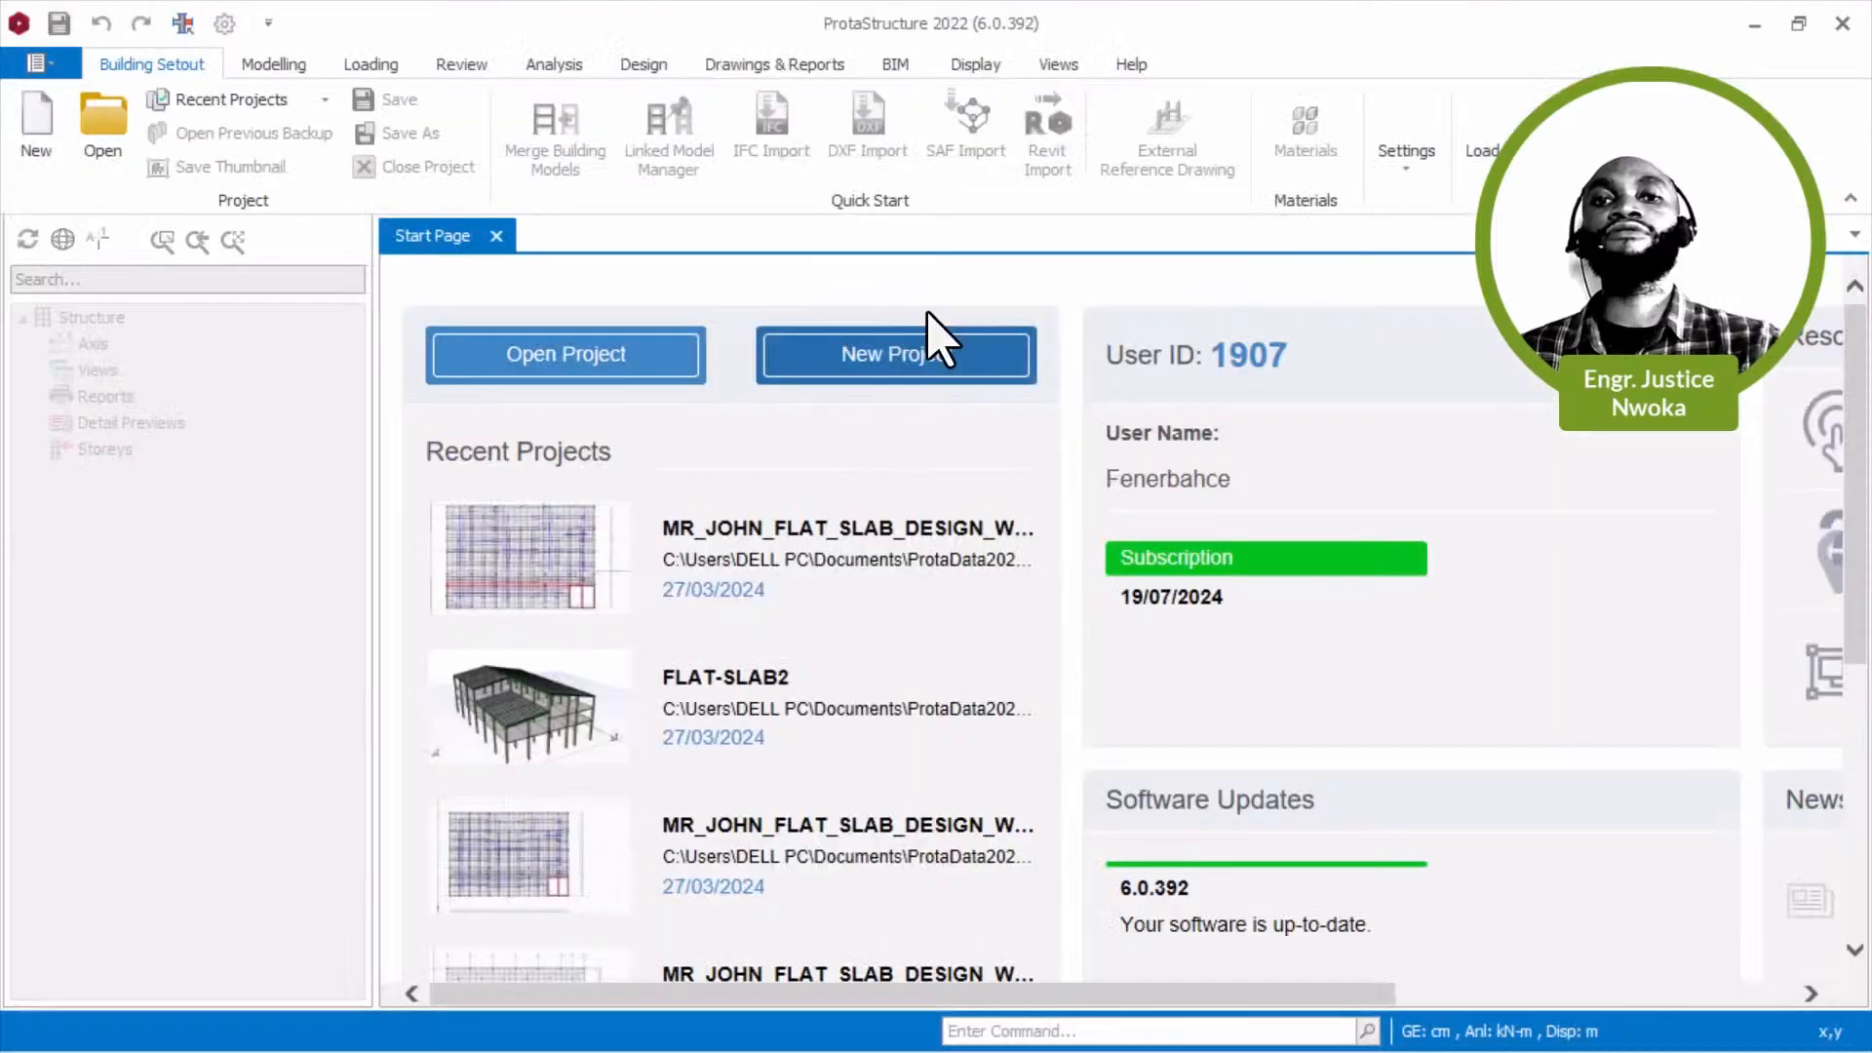
pyautogui.click(1754, 23)
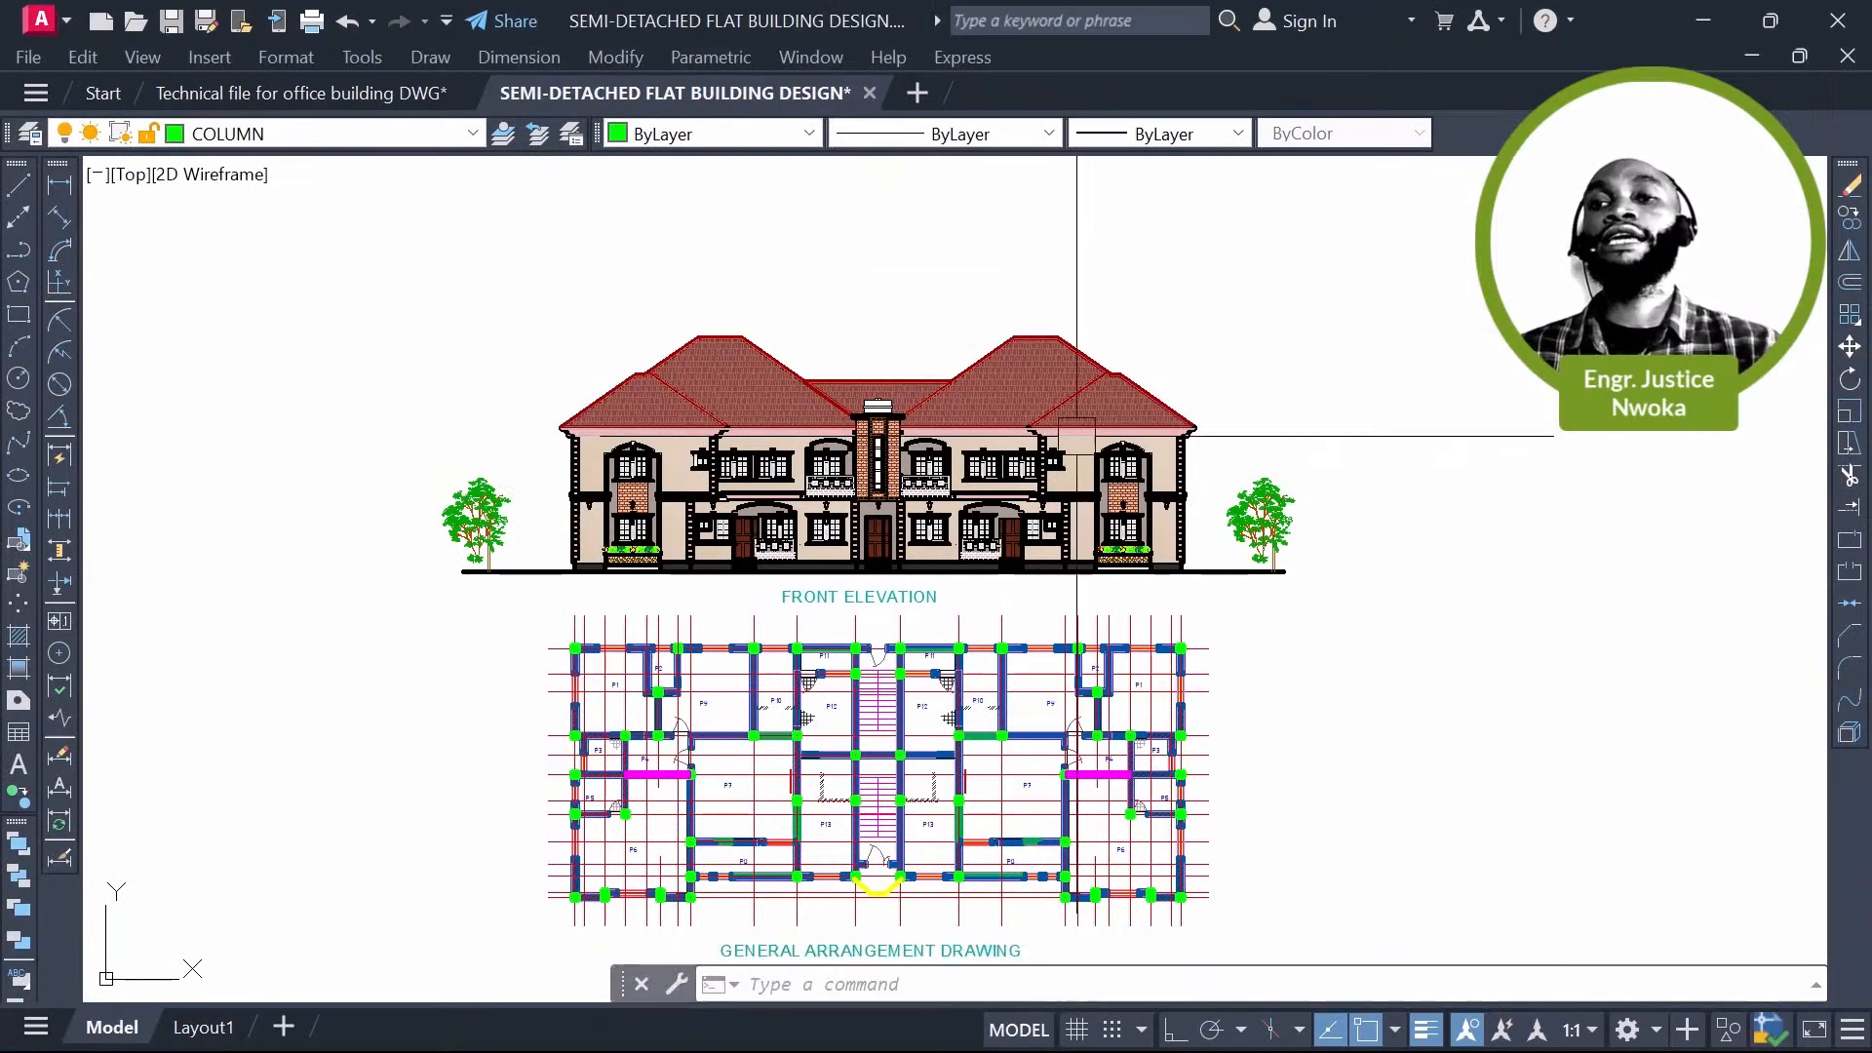
pyautogui.moveTo(832, 452); pyautogui.dragTo(829, 407, button='middle')
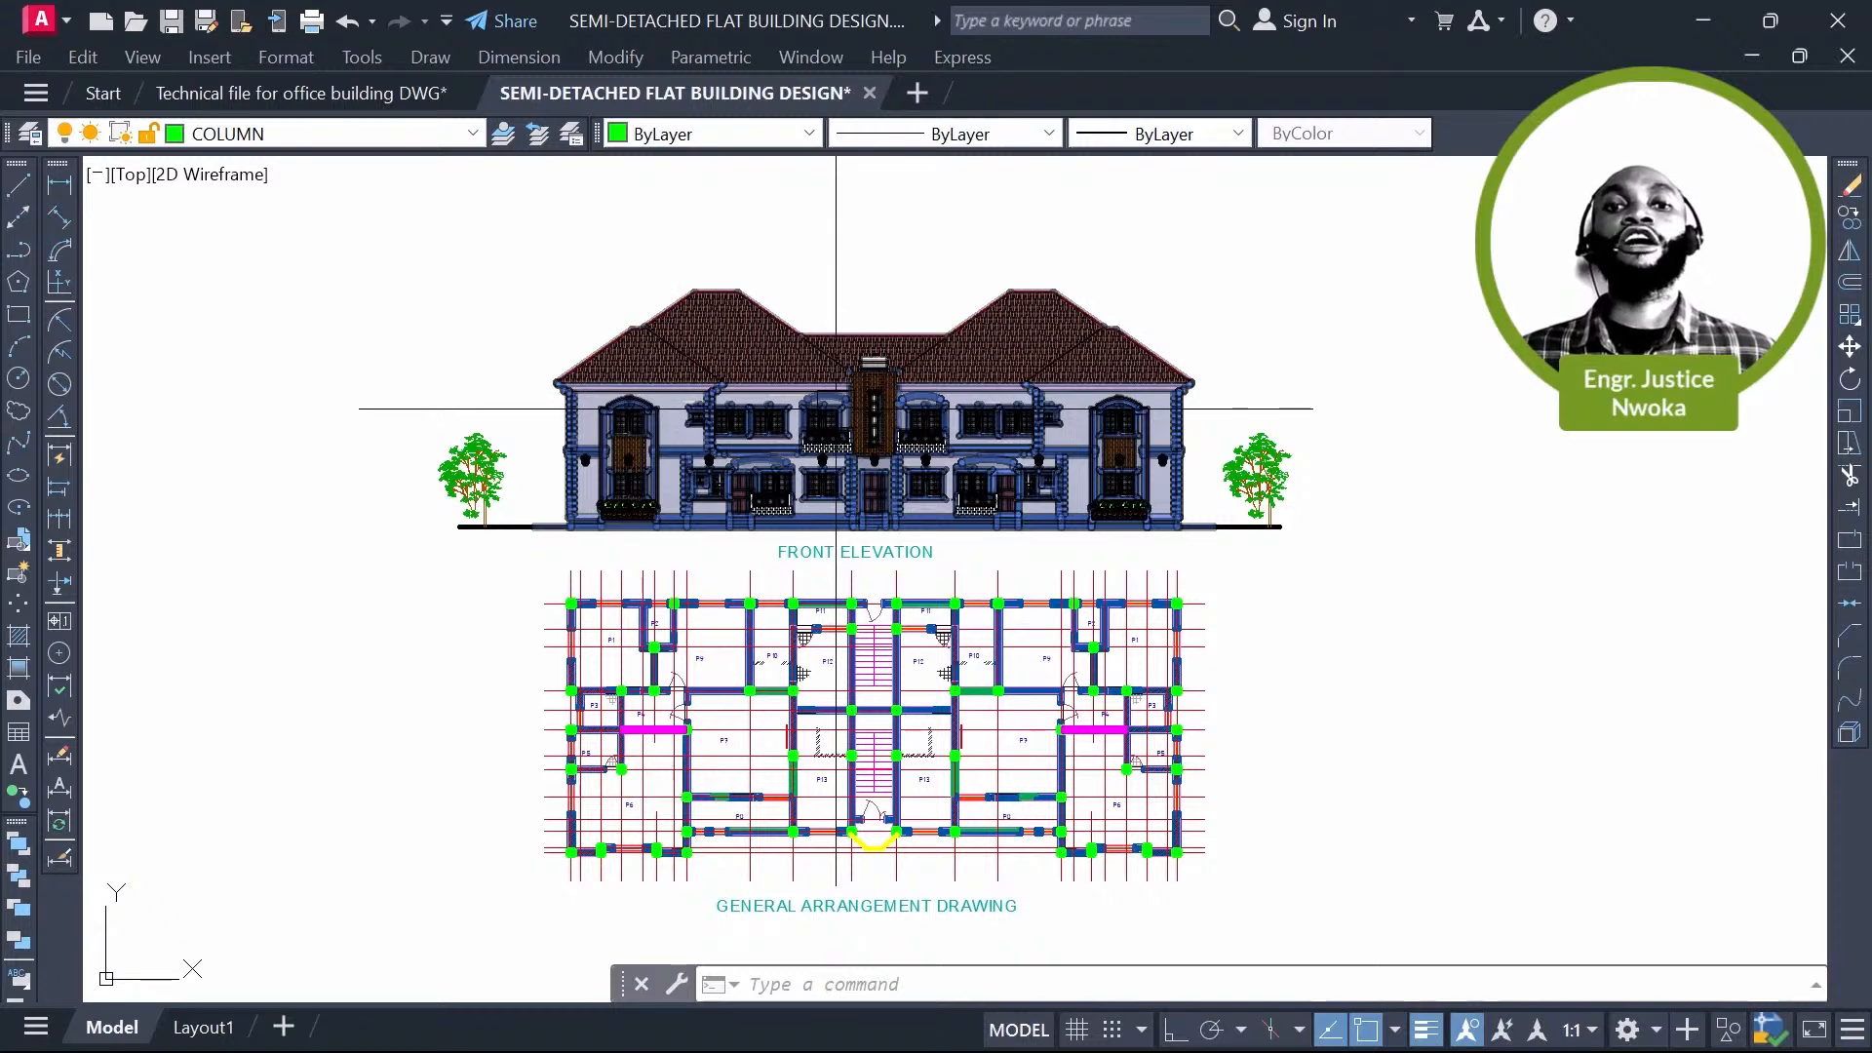
pyautogui.scroll(2, 836, 407)
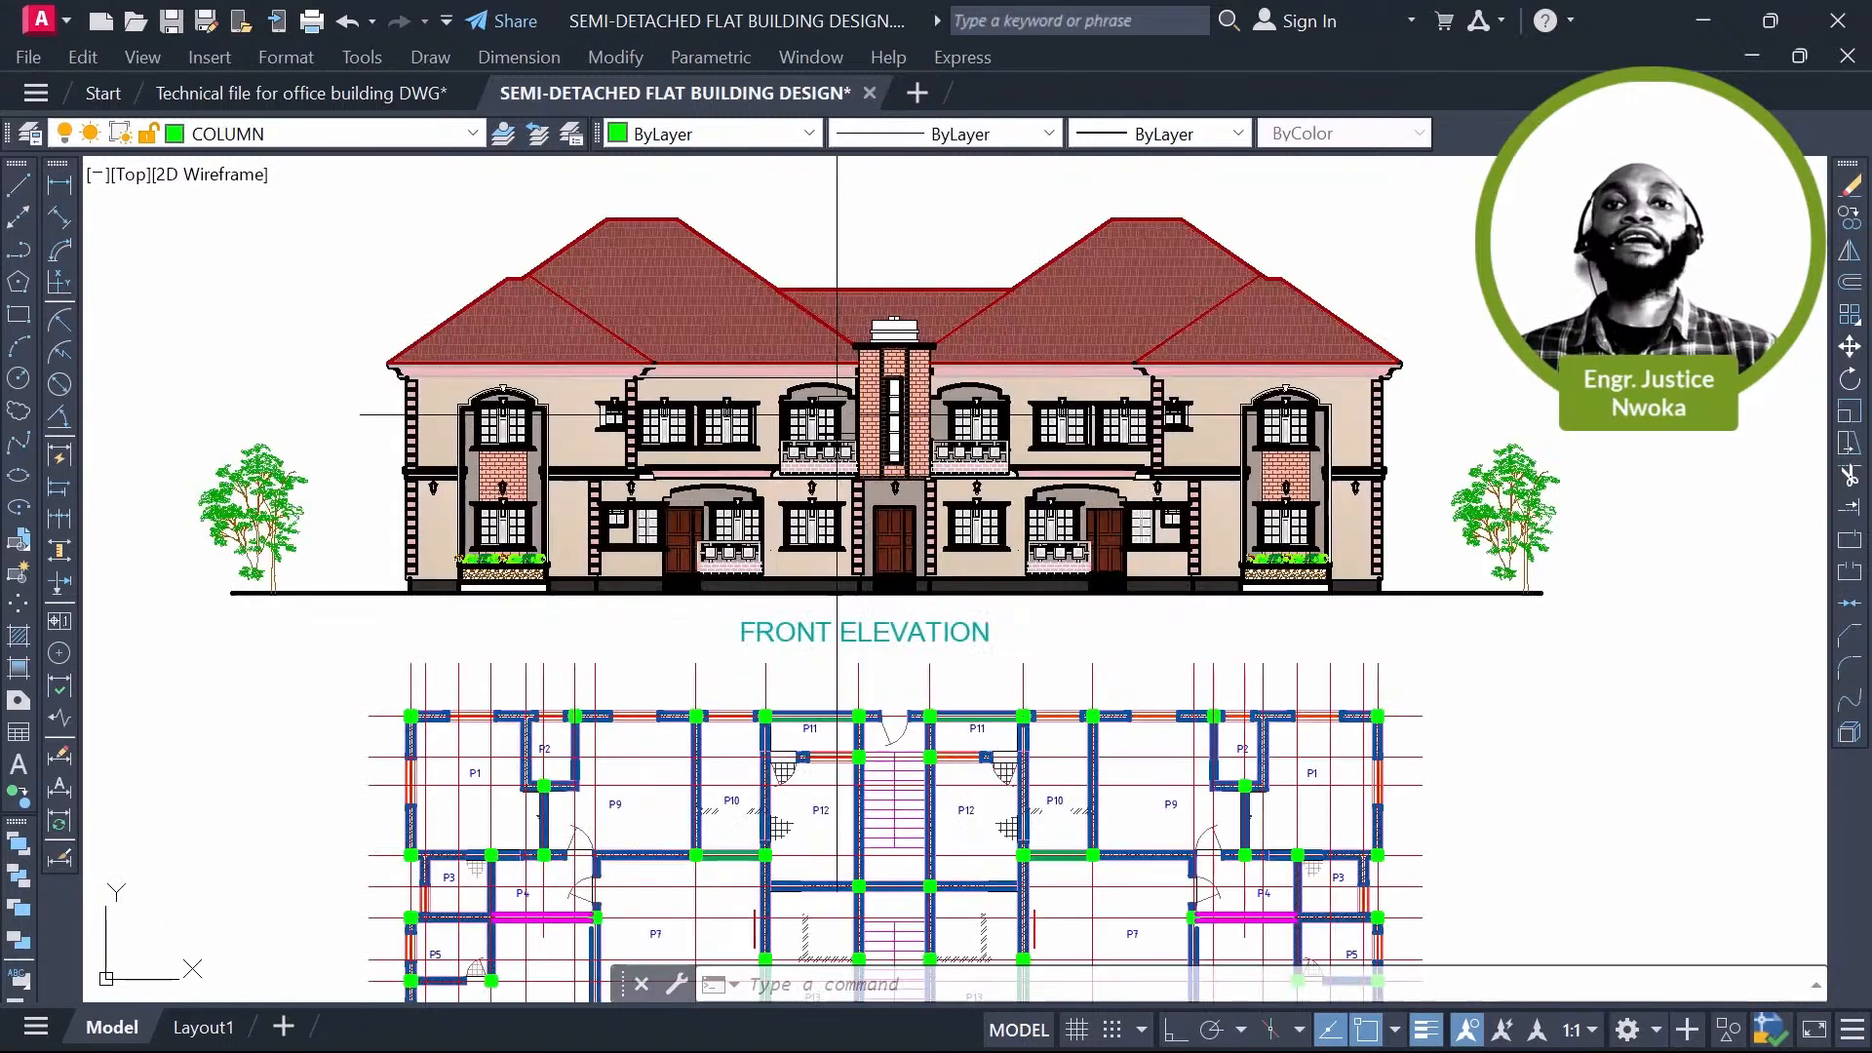
pyautogui.moveTo(902, 418); pyautogui.dragTo(928, 376, button='middle')
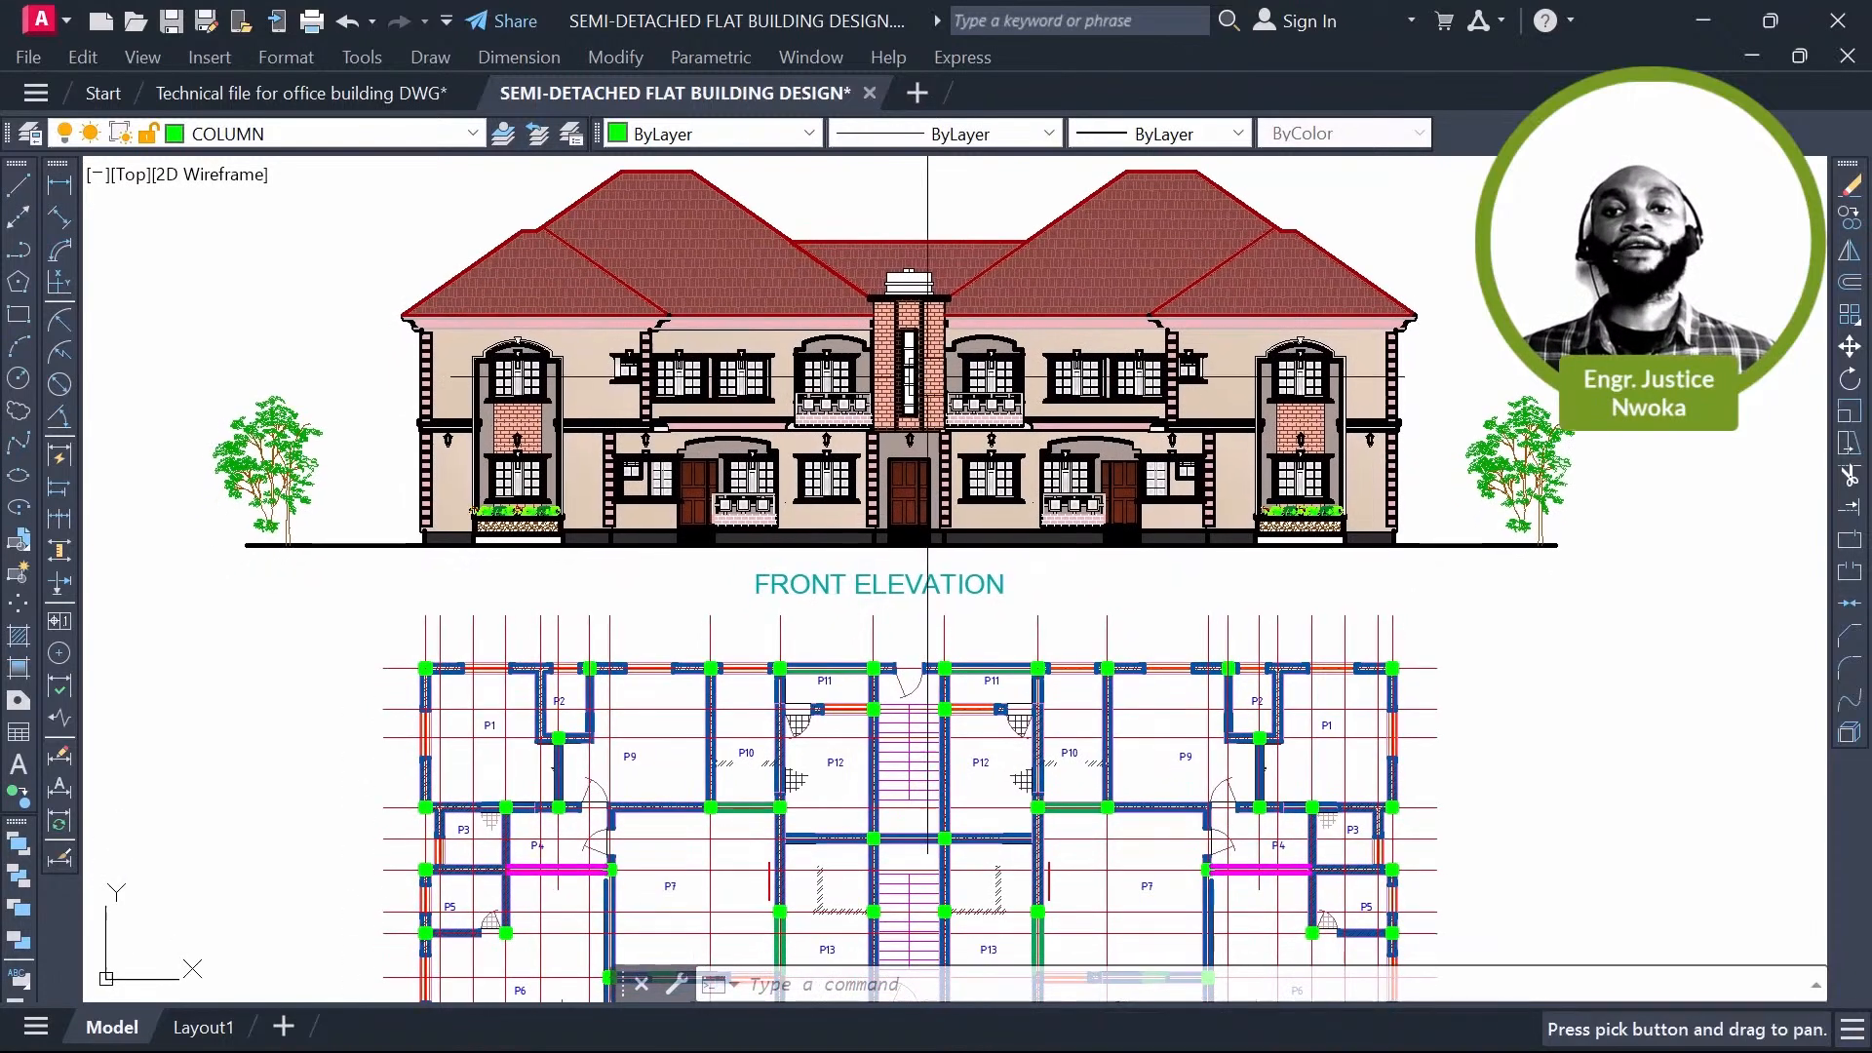